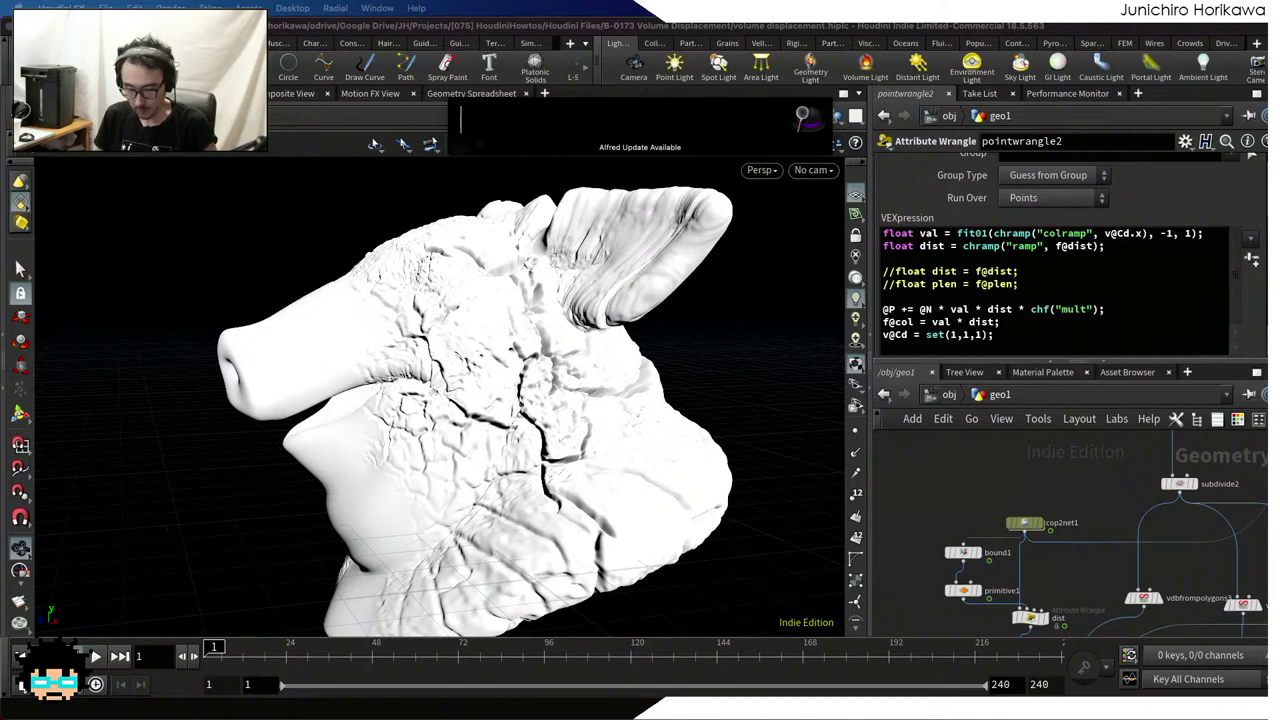
Launch Clip Studio Paint from Alfred by typing 'pa'
text(pa)
key(Return)
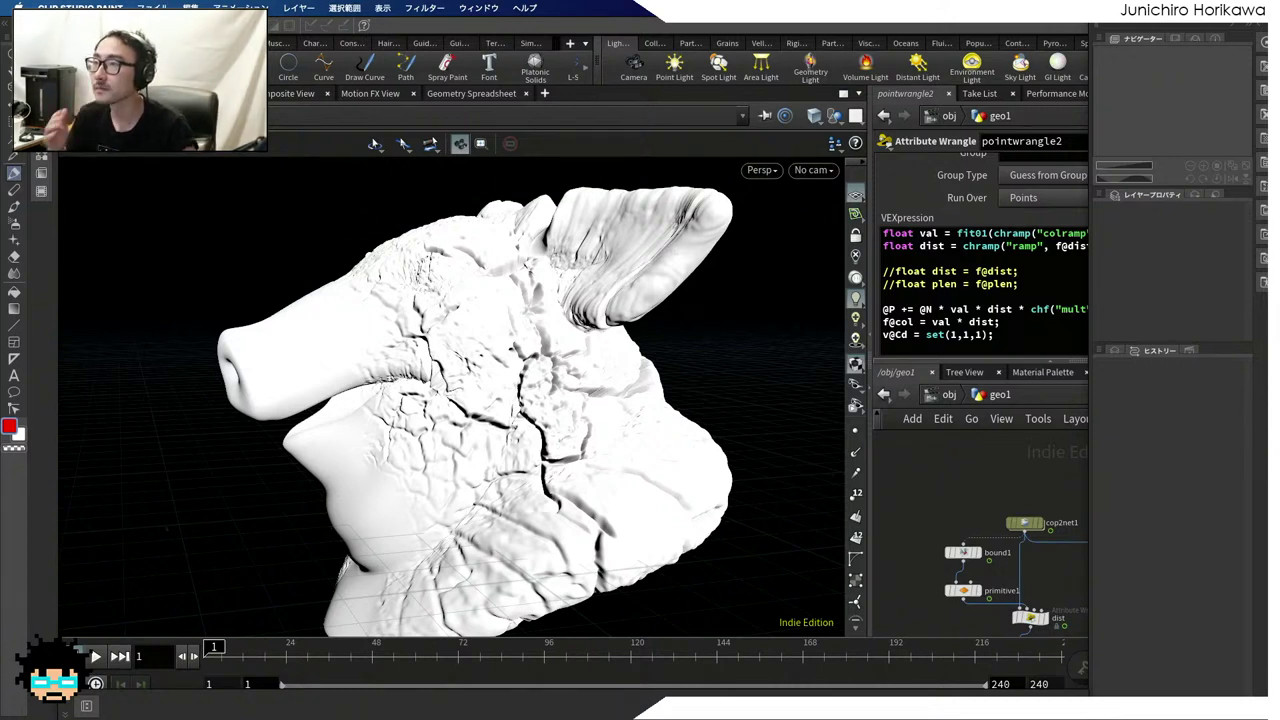
Tumble and zoom around the pig head to inspect its crack-like displacement from several angles
click(854, 351)
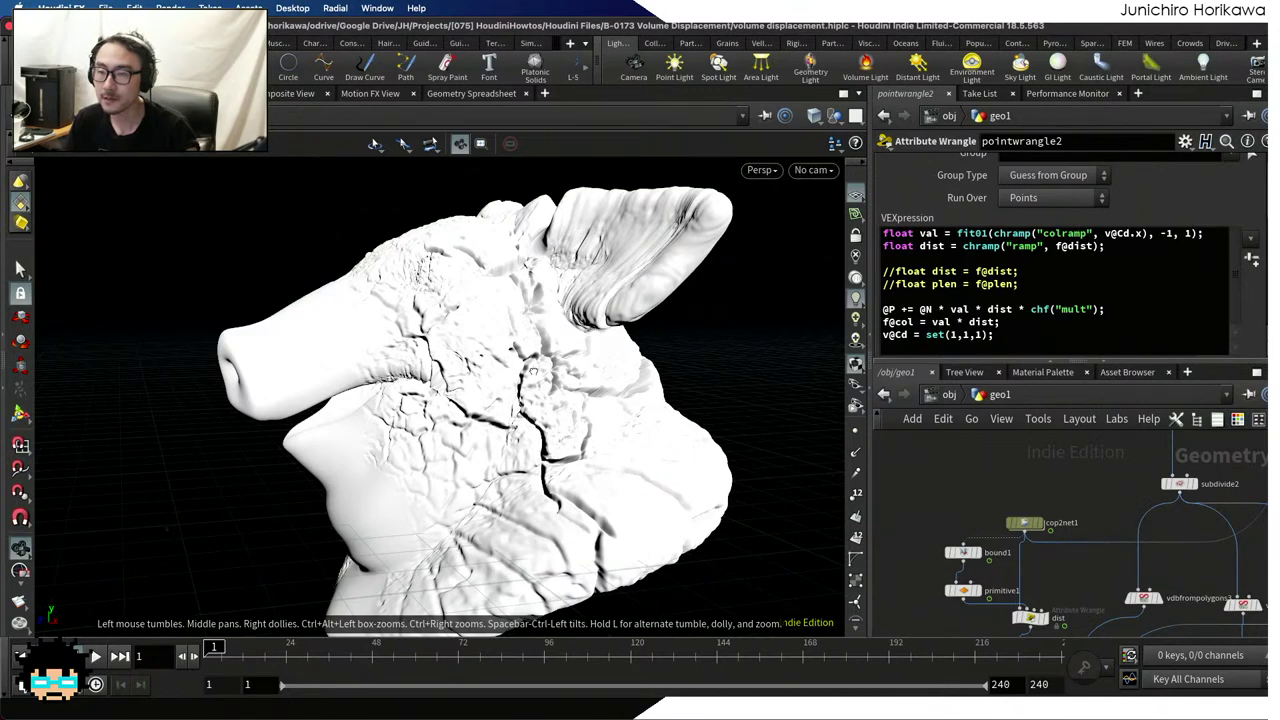
drag(529, 367, 524, 360)
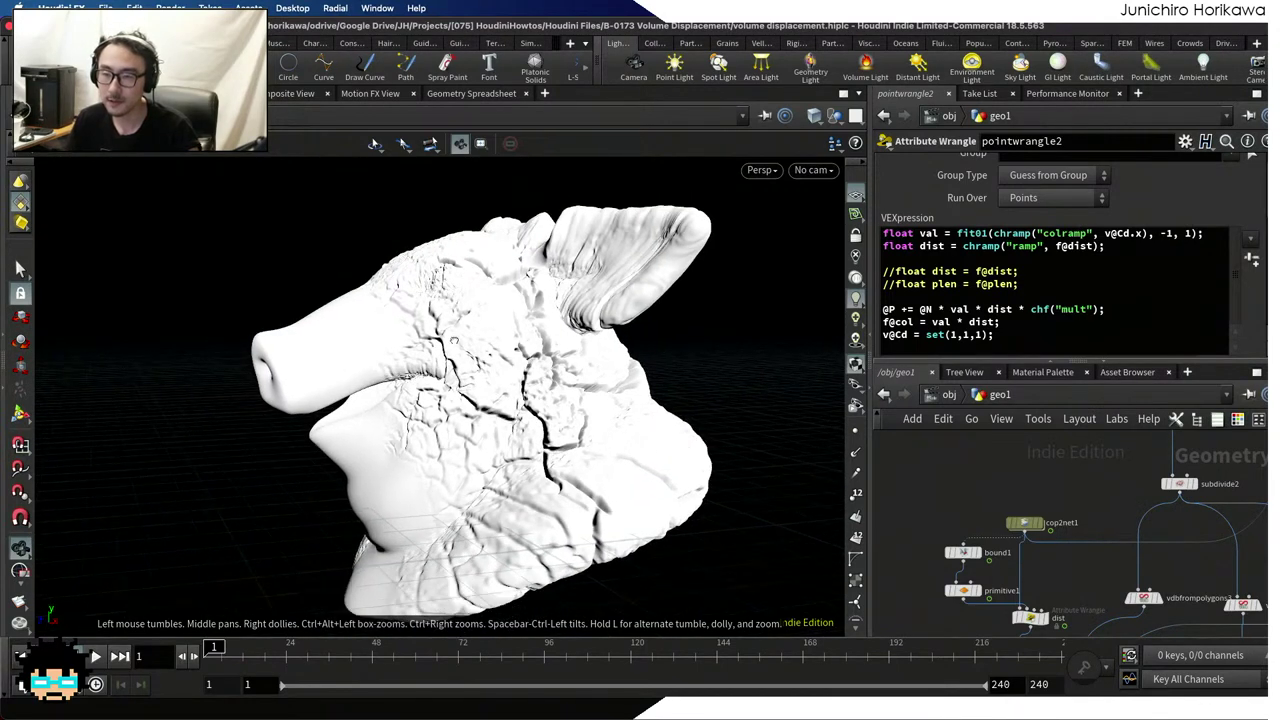
mouse_move(559, 405)
mouse_down()
mouse_move(594, 404)
mouse_move(620, 374)
mouse_move(465, 375)
mouse_move(466, 338)
mouse_move(492, 309)
mouse_up()
scroll(492, 308, up, 3)
scroll(490, 310, up, 5)
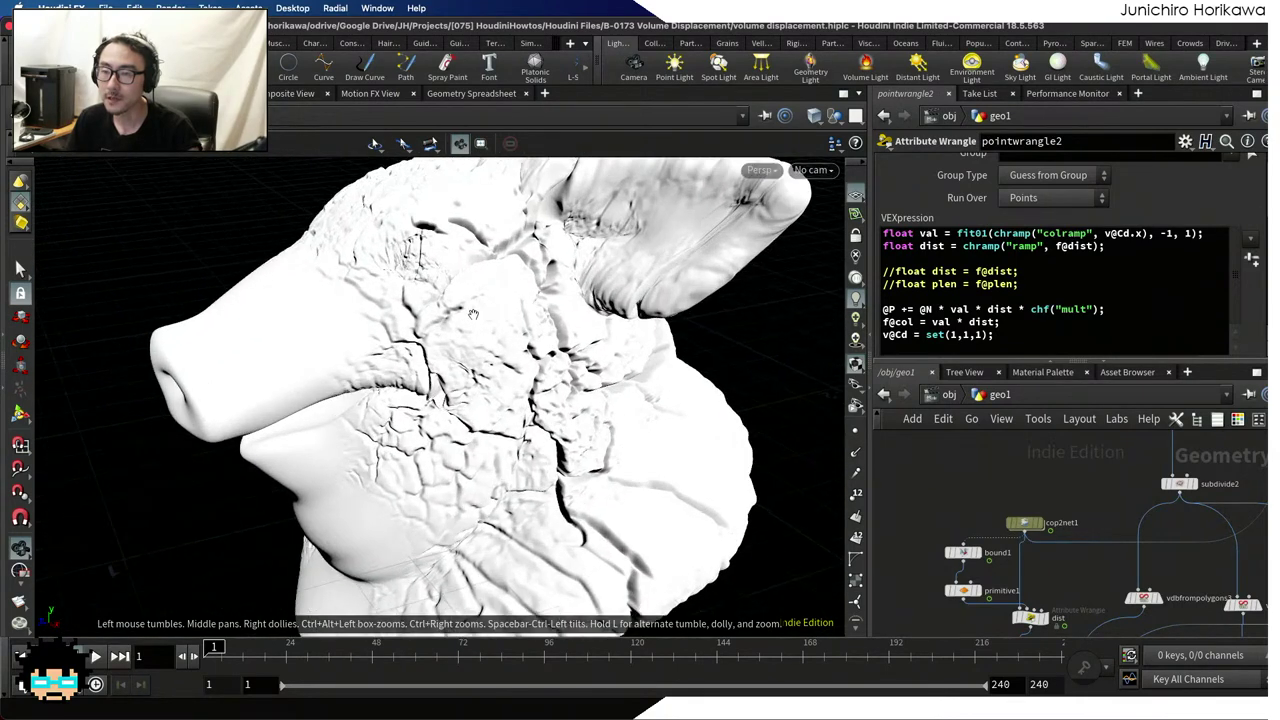
drag(458, 320, 736, 437)
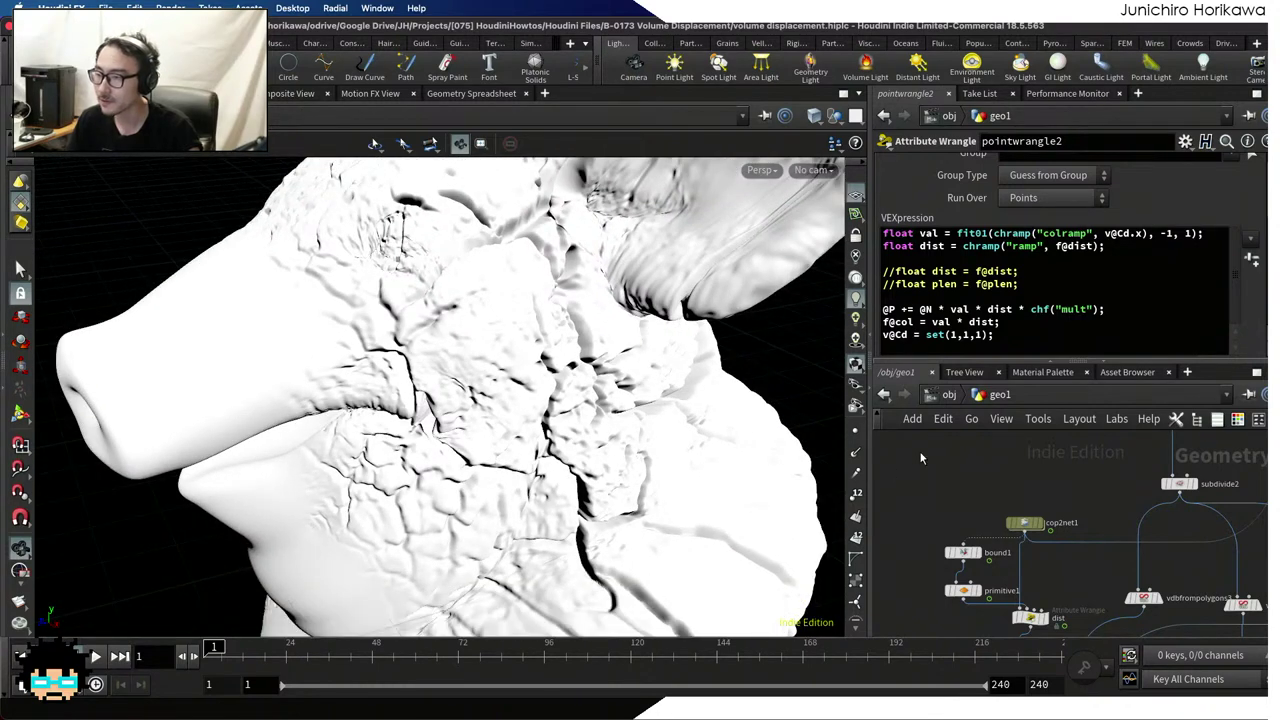
scroll(1006, 505, down, 2)
mouse_move(1021, 515)
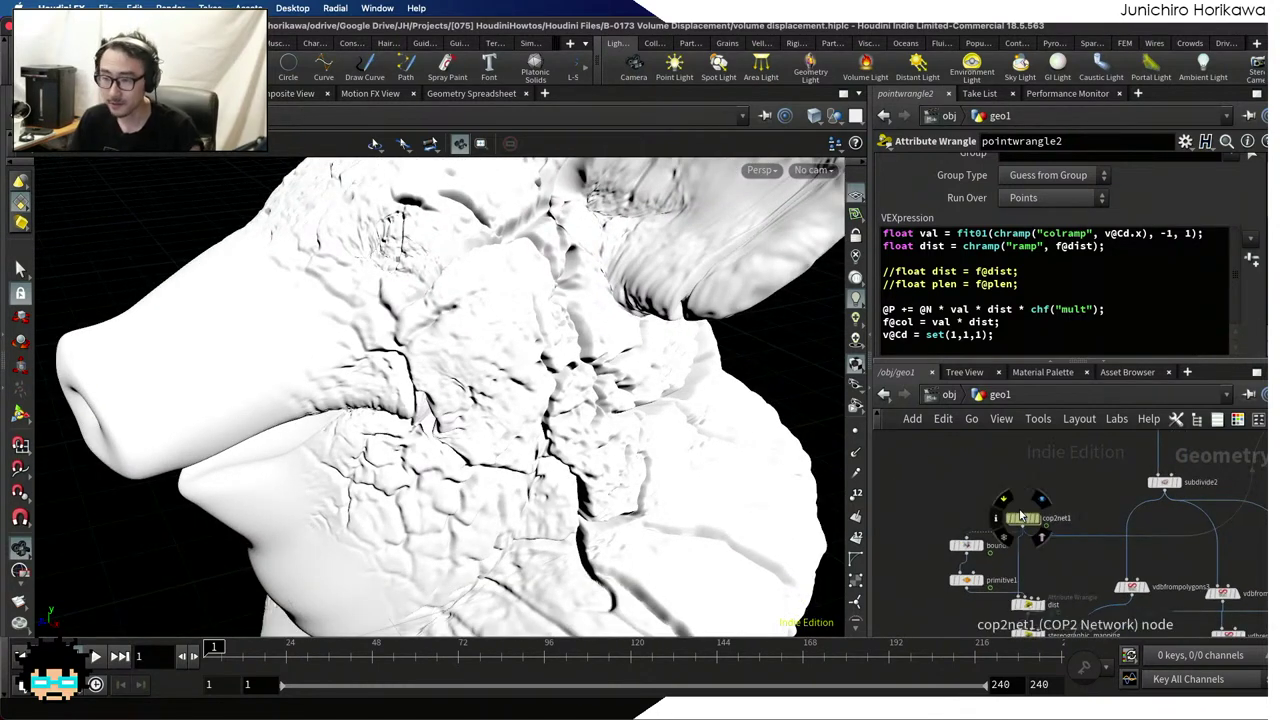
scroll(340, 262, down, 5)
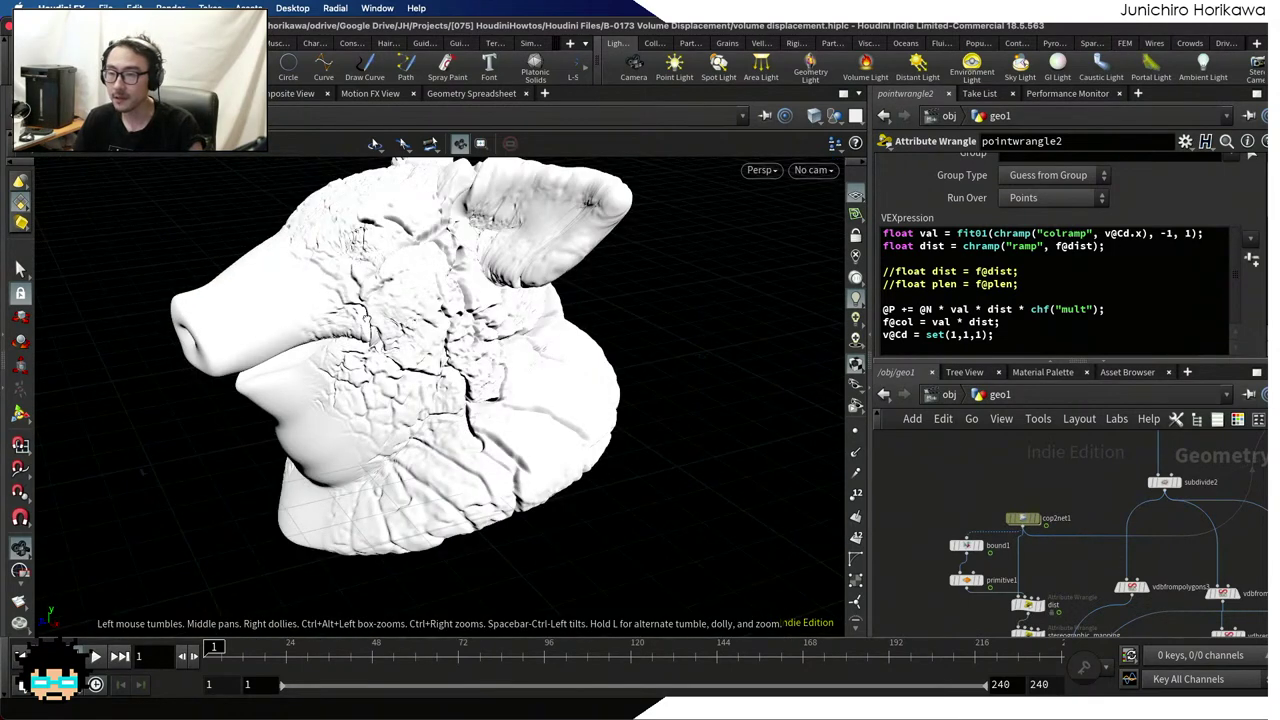
drag(367, 319, 610, 355)
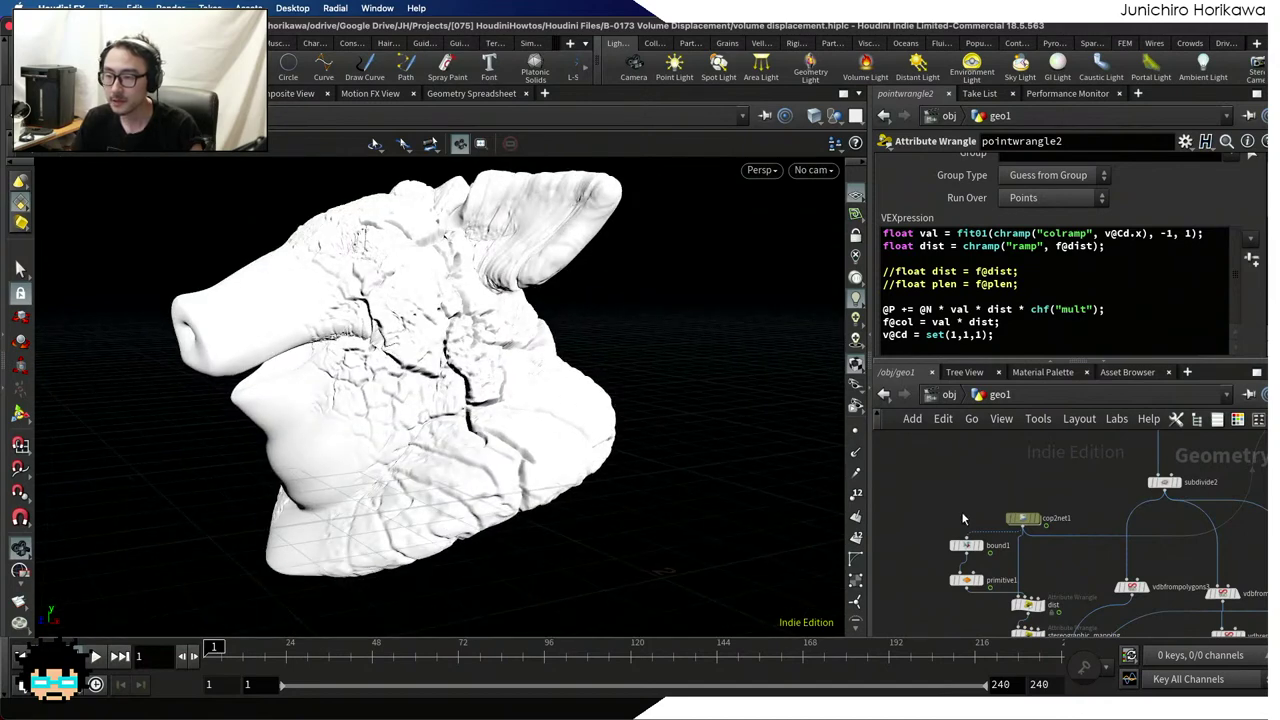
Dive into cop2net1 to view its file and mono1 nodes, then return to geo1
click(1022, 519)
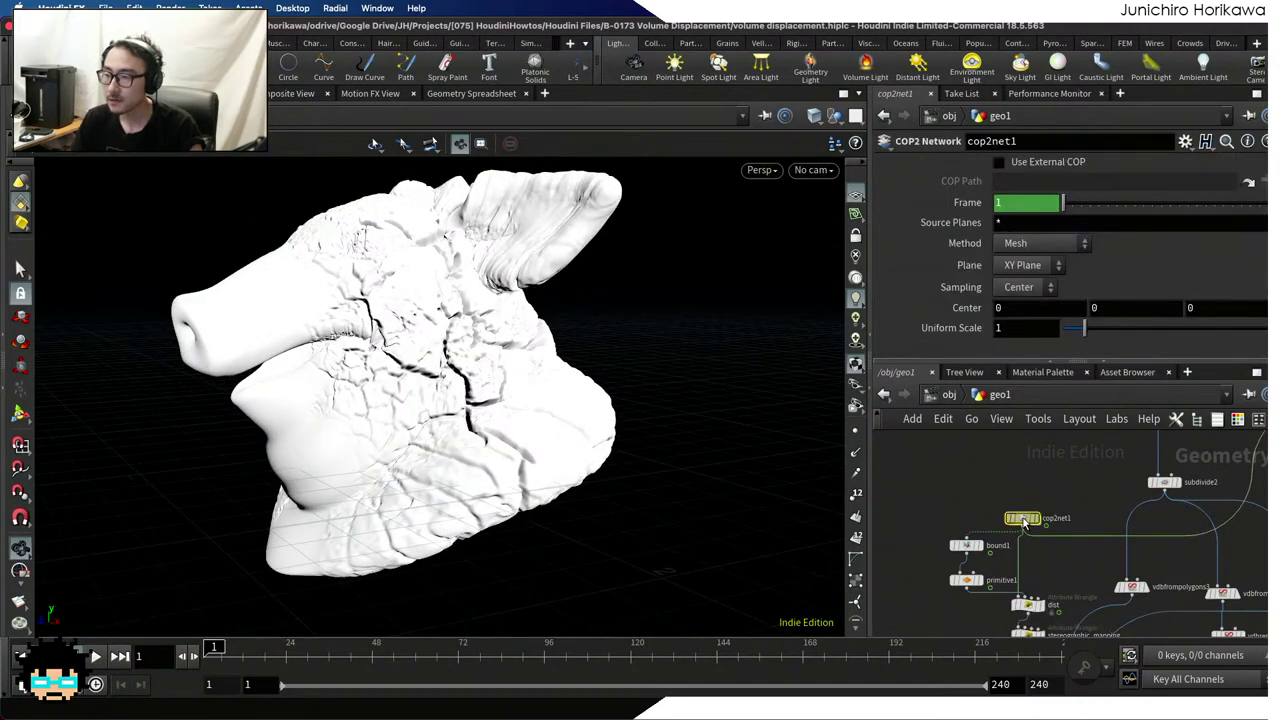
double_click(1022, 519)
scroll(1101, 494, up, 5)
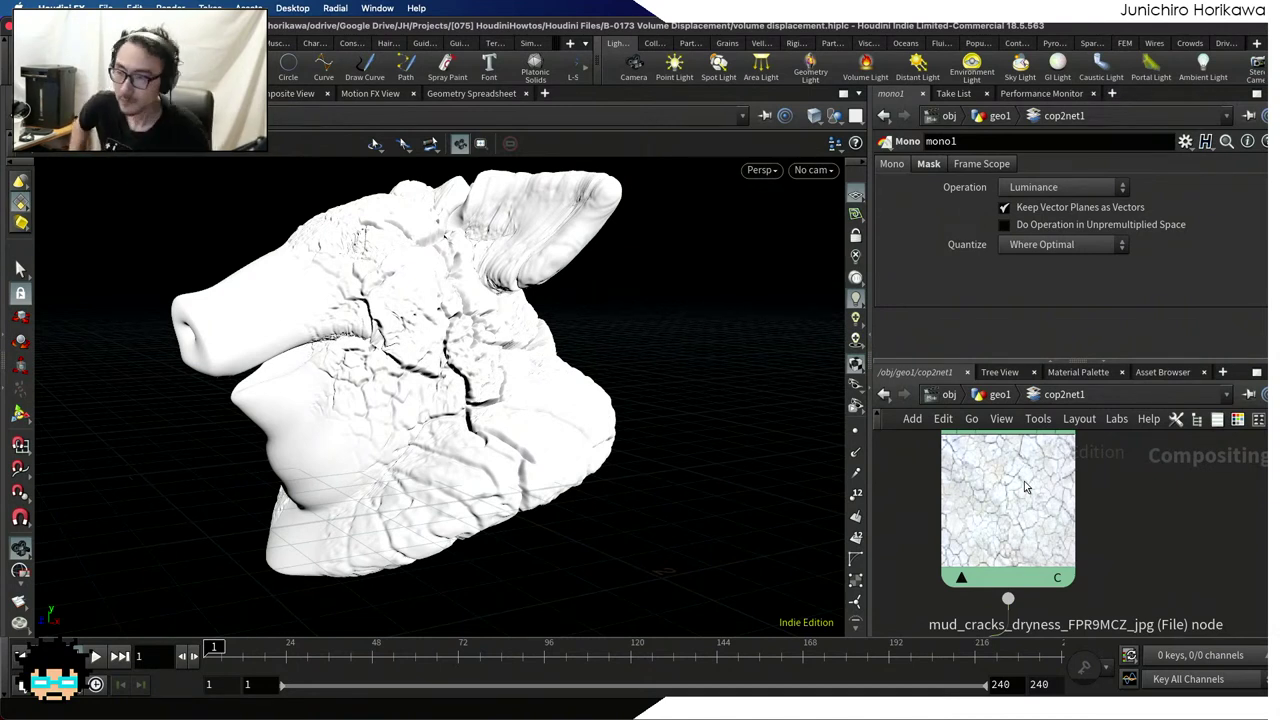
scroll(1030, 485, down, 2)
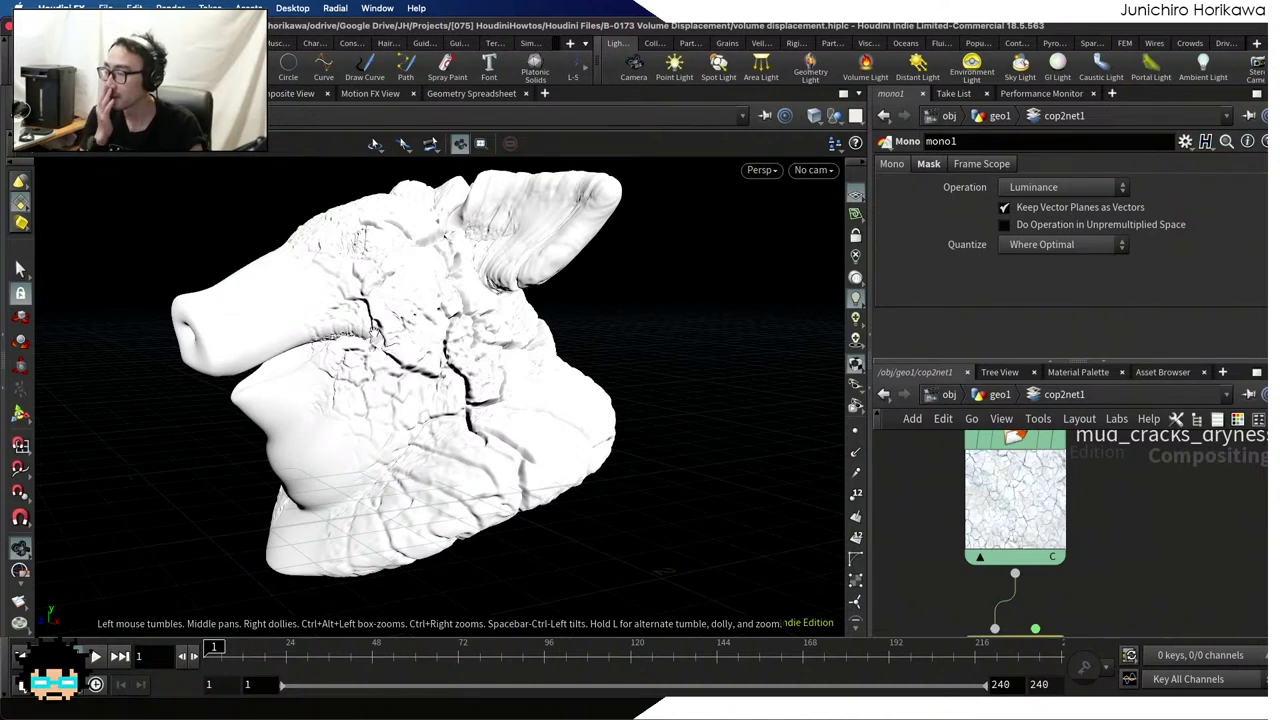
click(997, 395)
scroll(954, 461, down, 2)
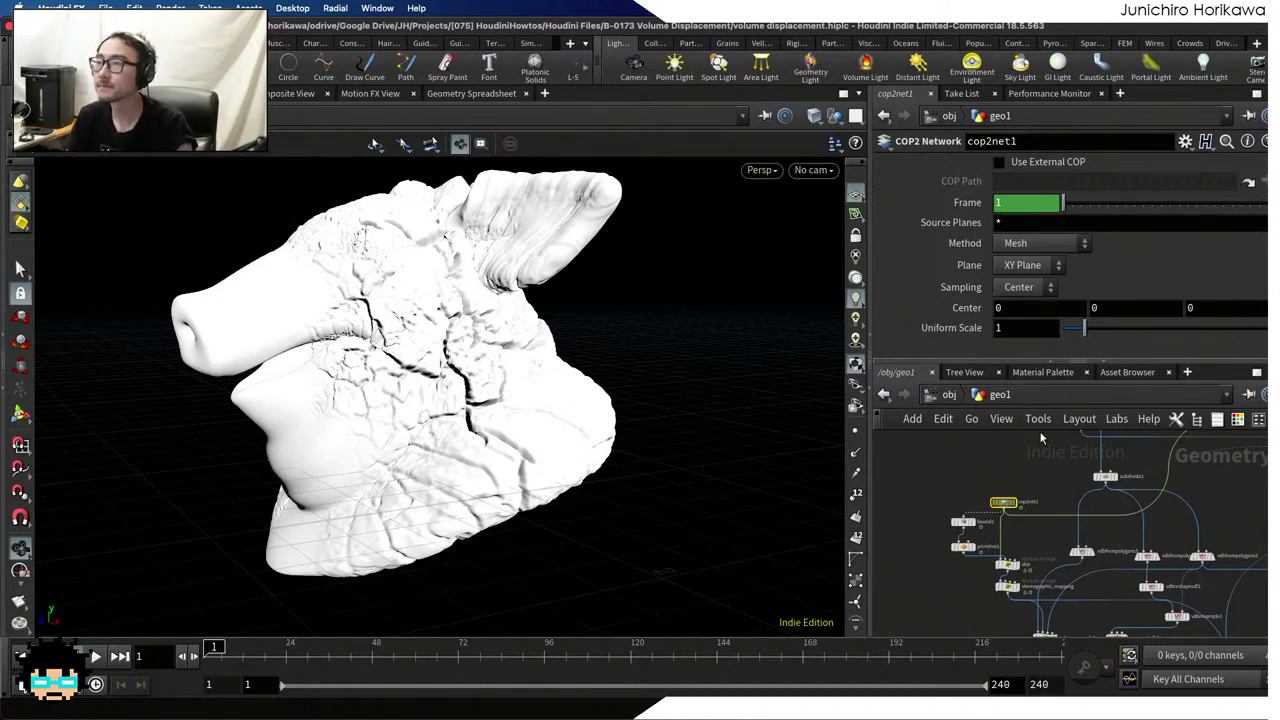
scroll(995, 460, up, 2)
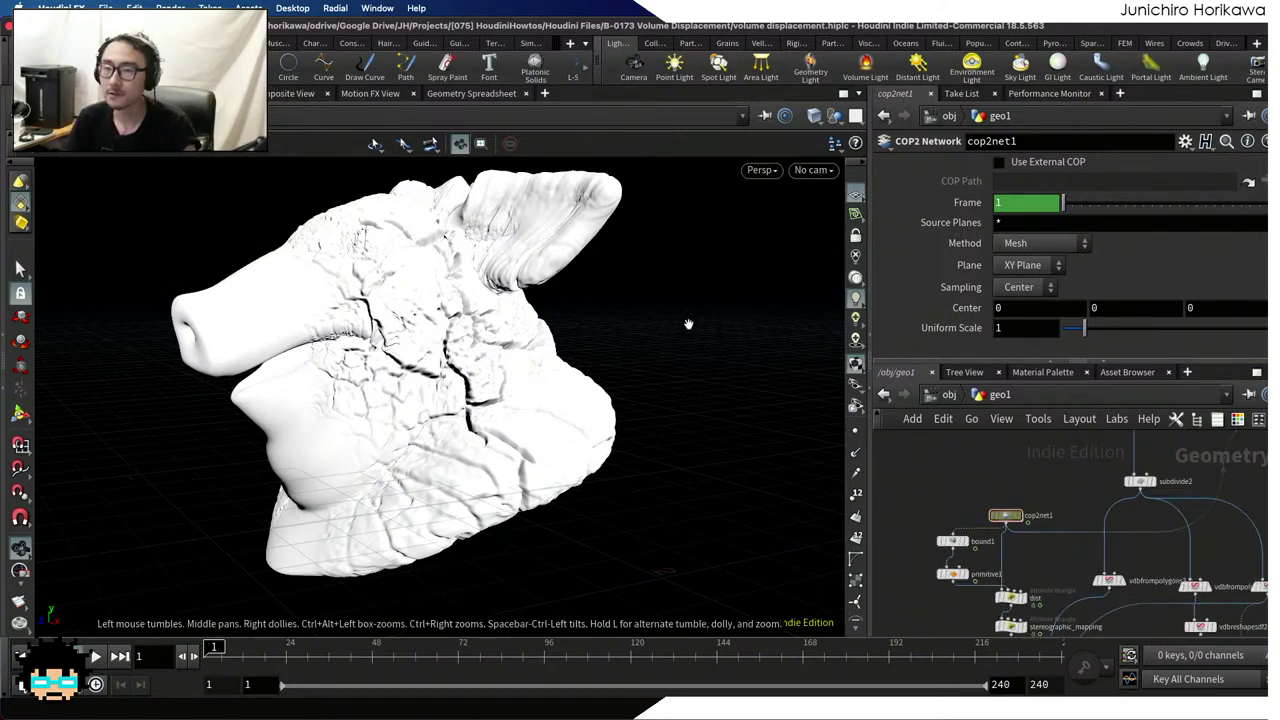
Launch Houdini Indie 18.5.563 from Alfred by searching 'houd'
key(alt+space)
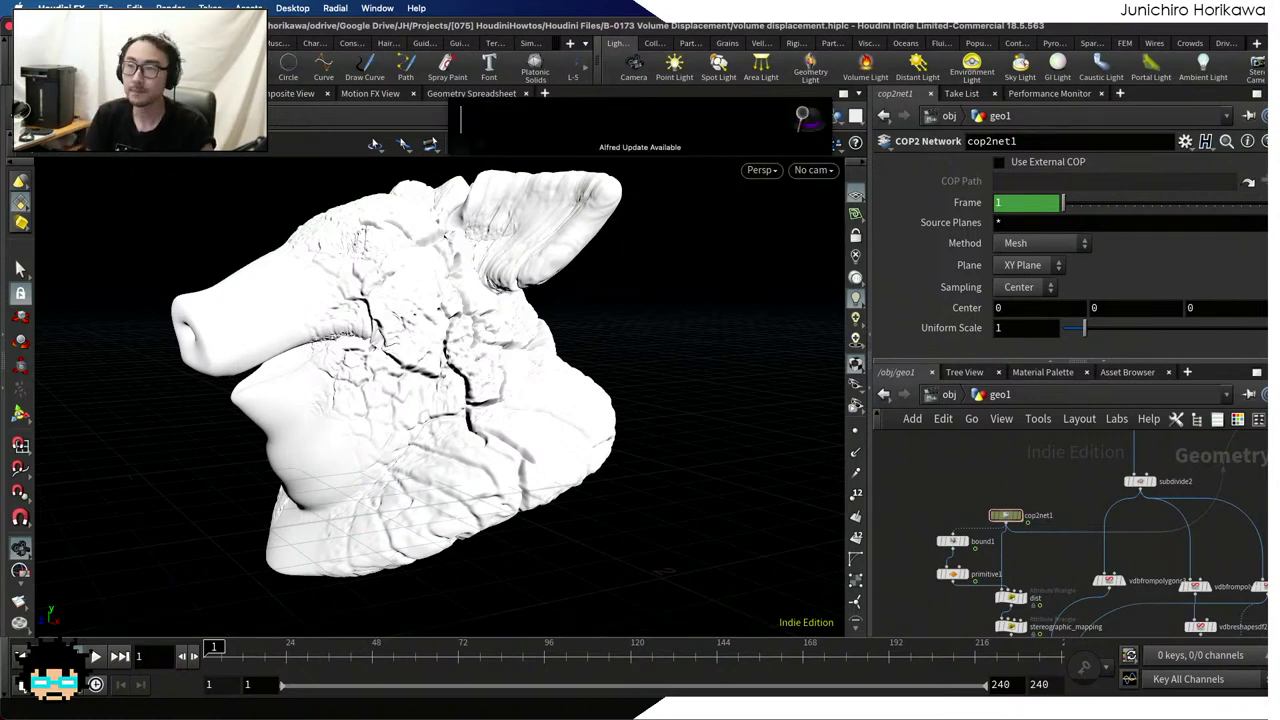
text(houd)
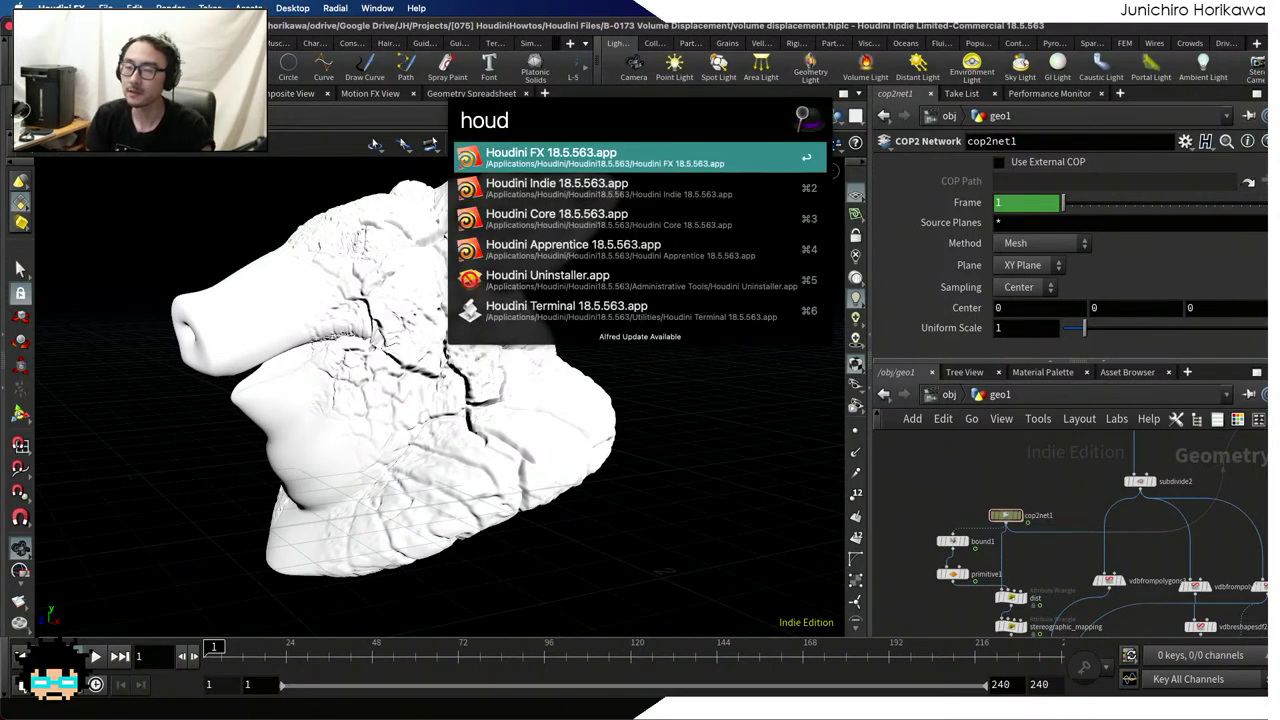
key(Down)
key(Return)
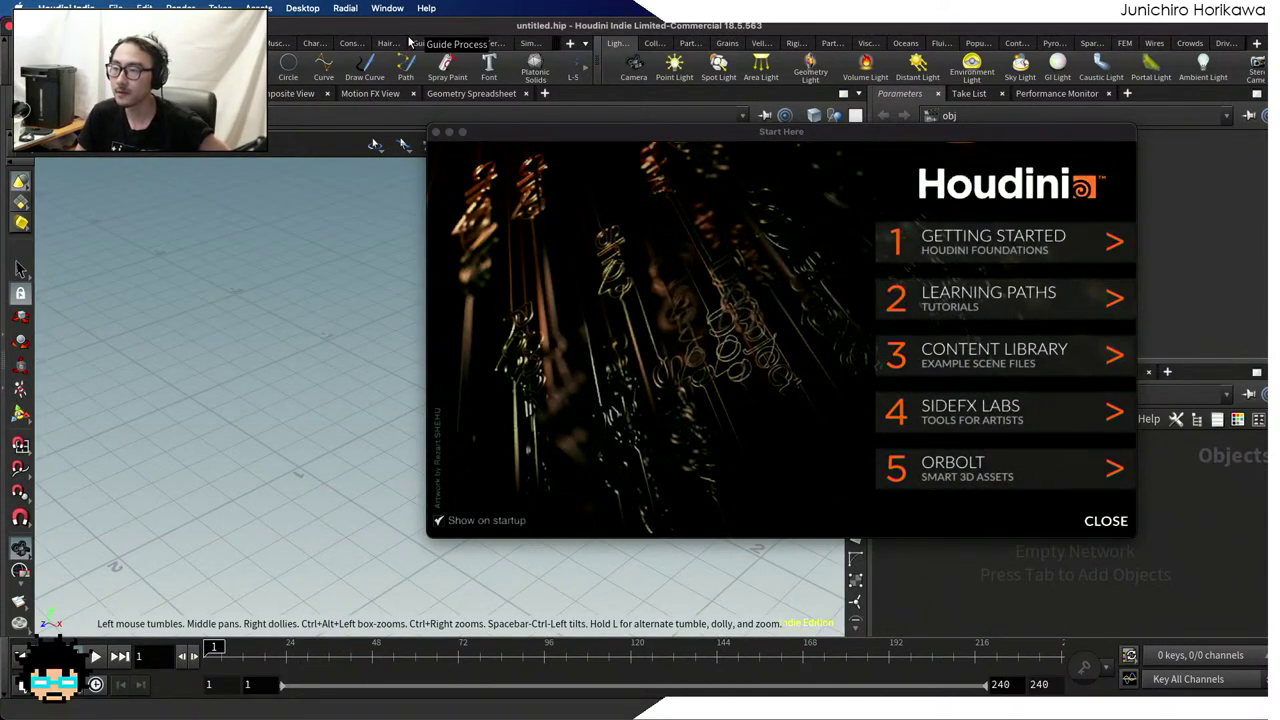
Close Start Here and License Administrator, maximize Houdini, then bring the Envato Elements browser forward
click(1120, 516)
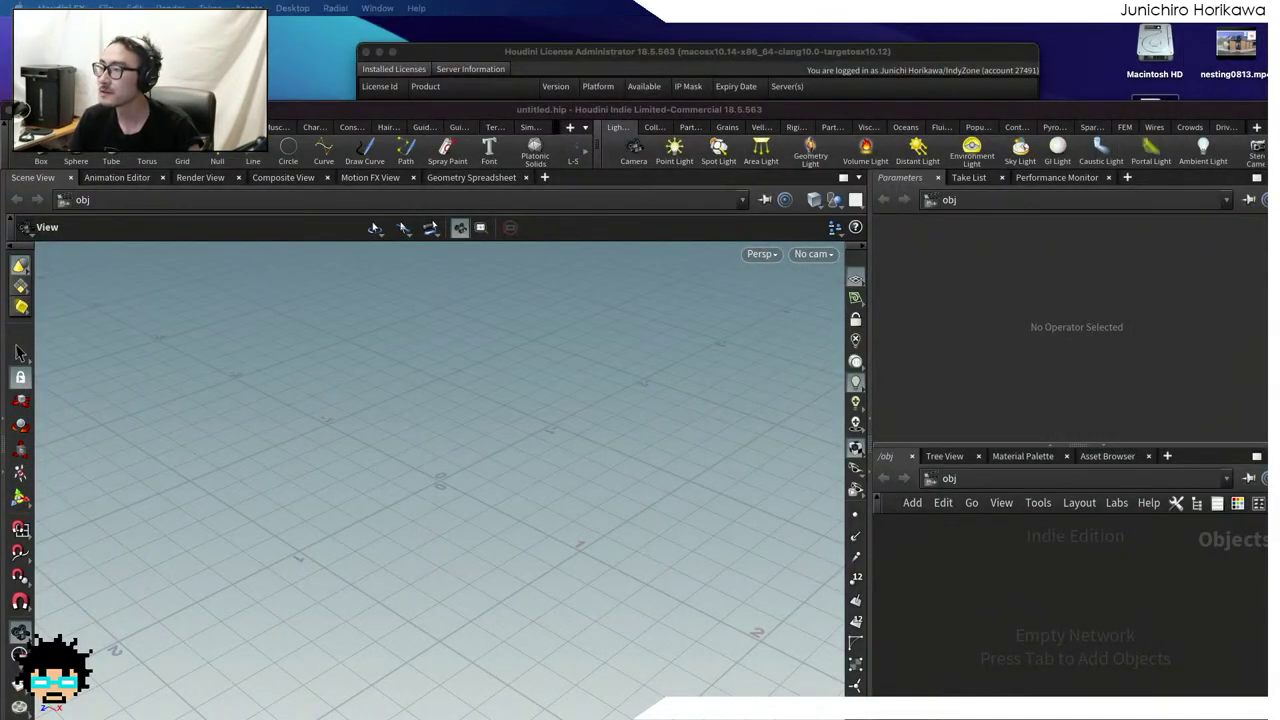
double_click(1181, 114)
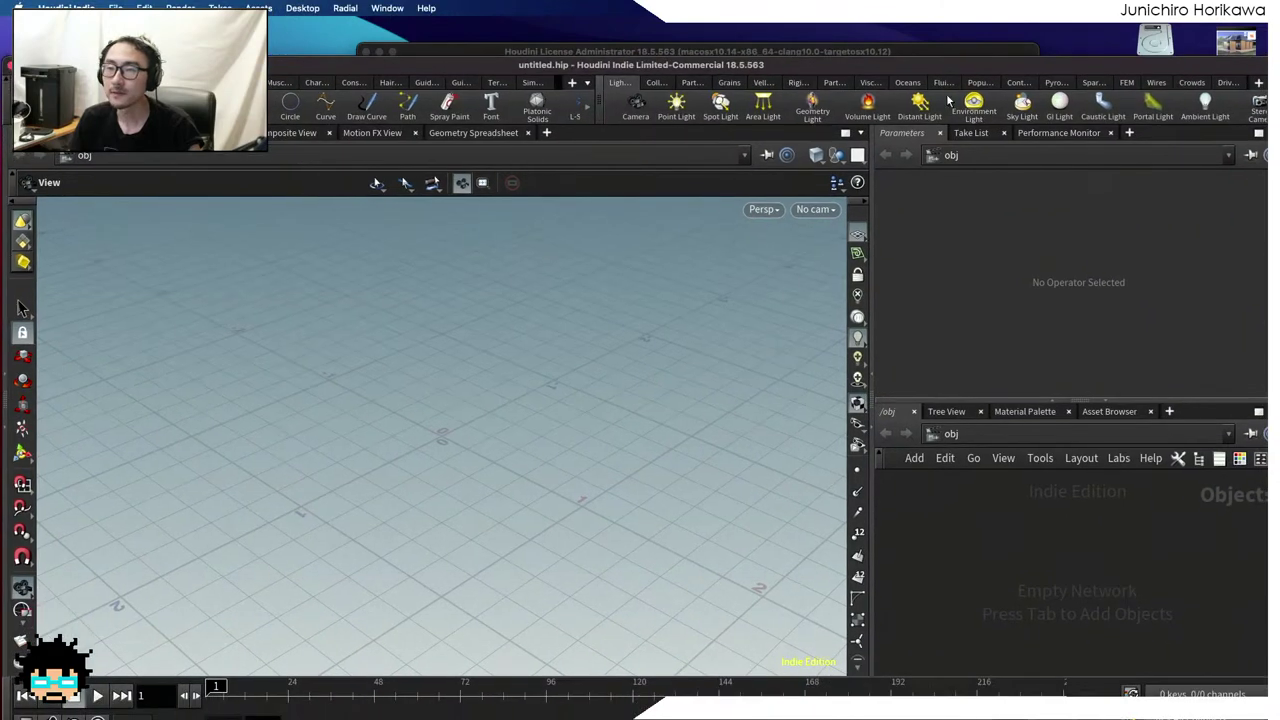
click(366, 51)
double_click(366, 64)
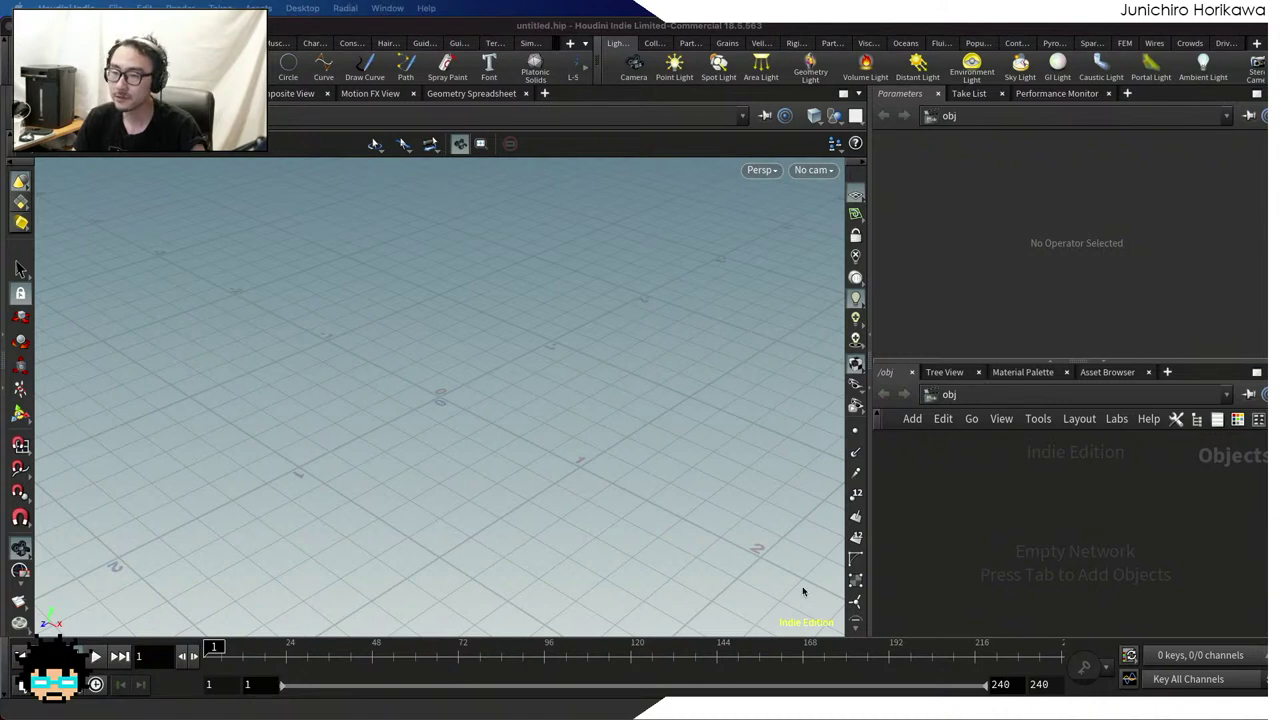
mouse_move(806, 712)
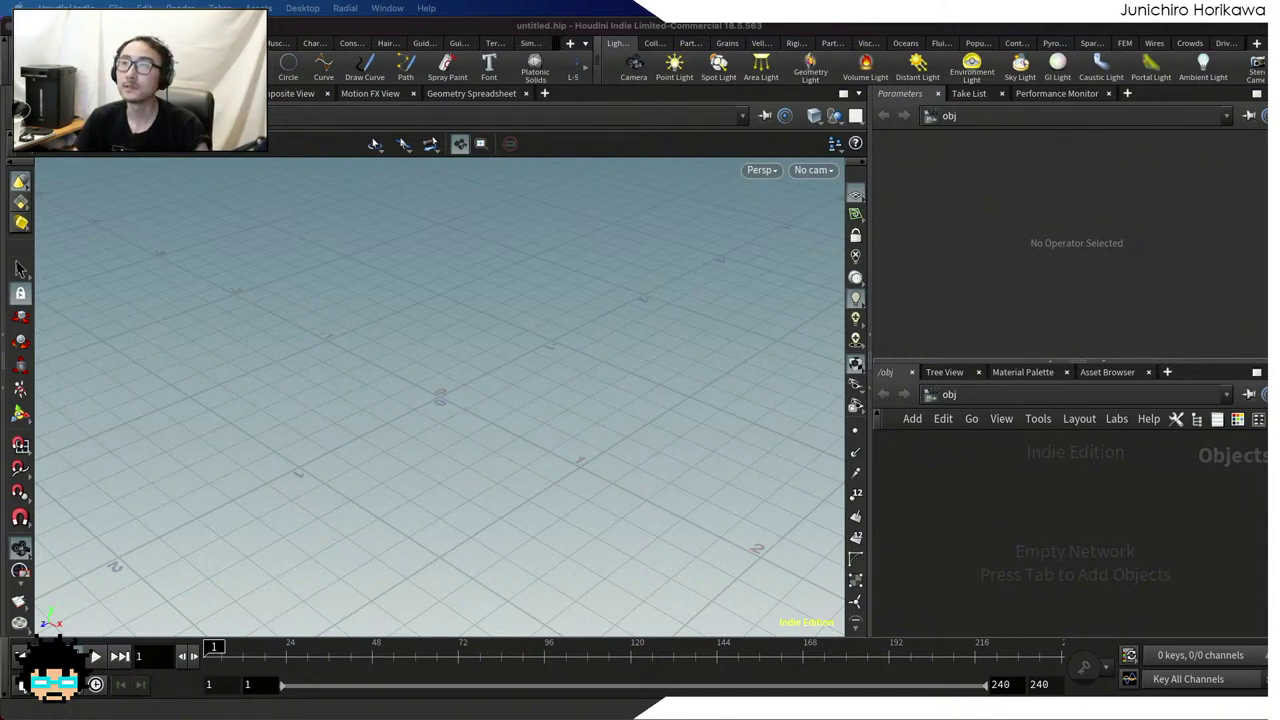
key(super+Tab)
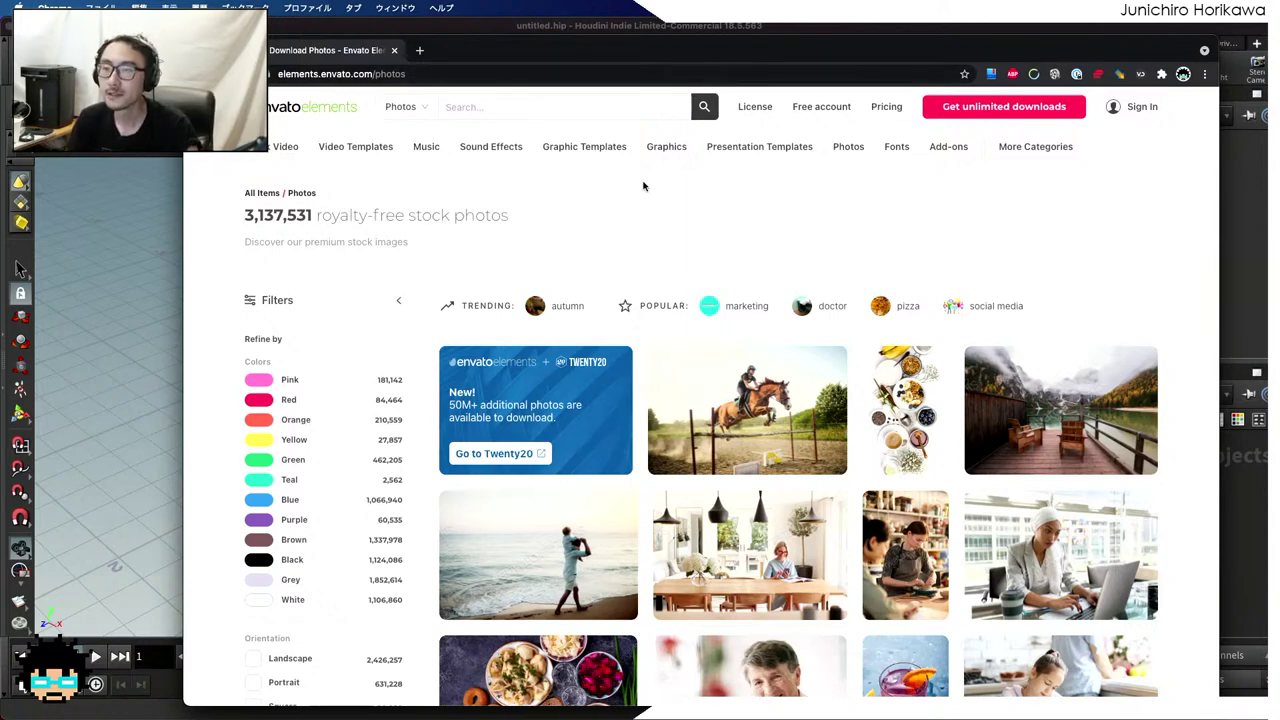
Search the Envato Elements photos for 'abstract' and scroll the results
click(472, 104)
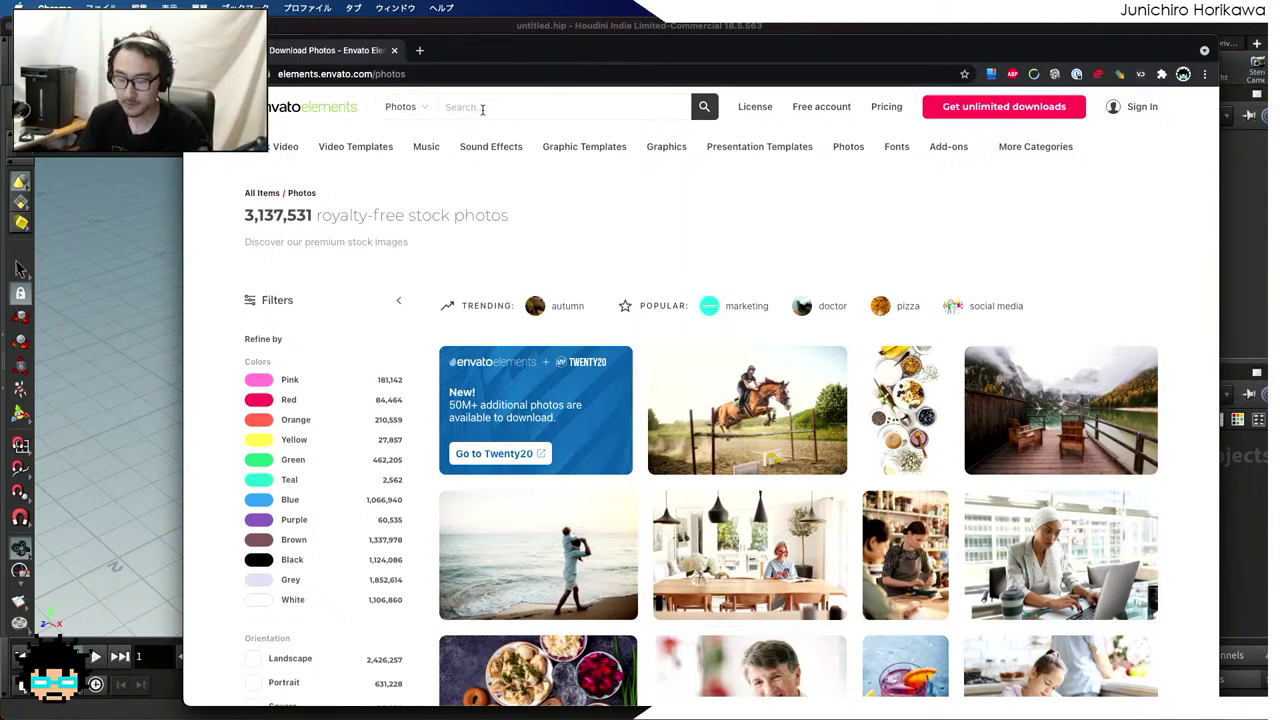
text(ab)
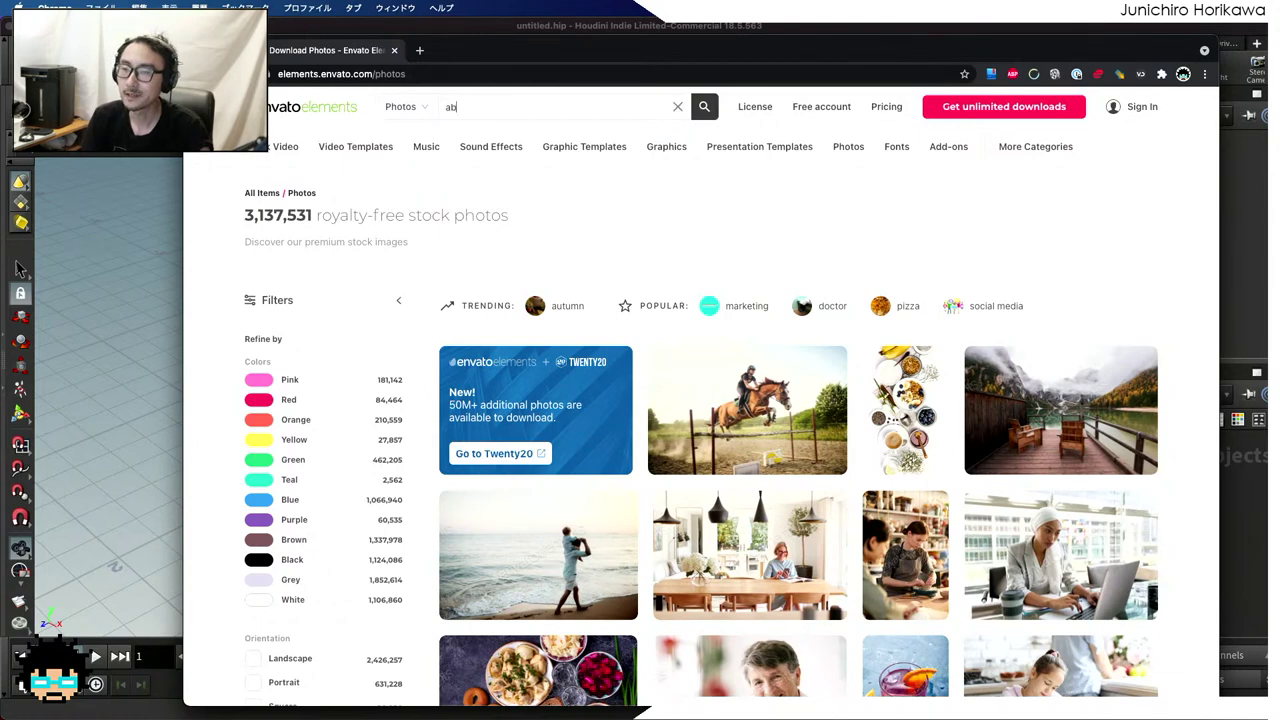
text(stract)
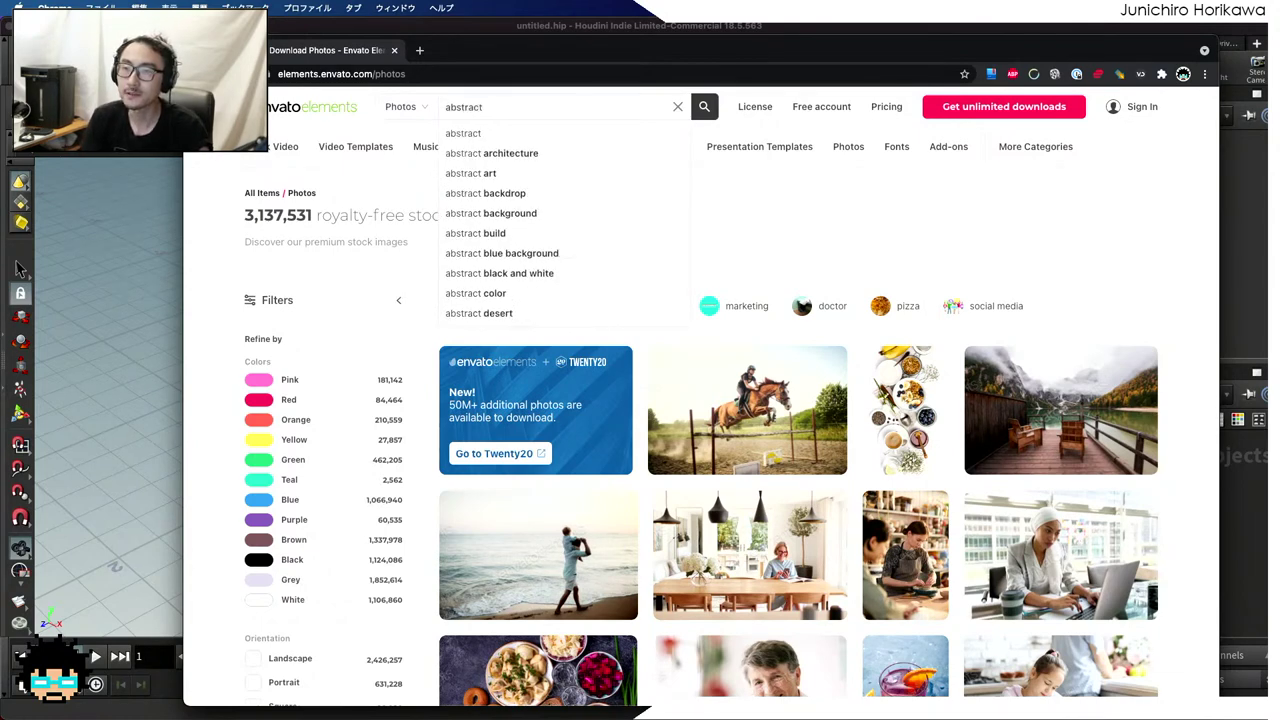
key(Return)
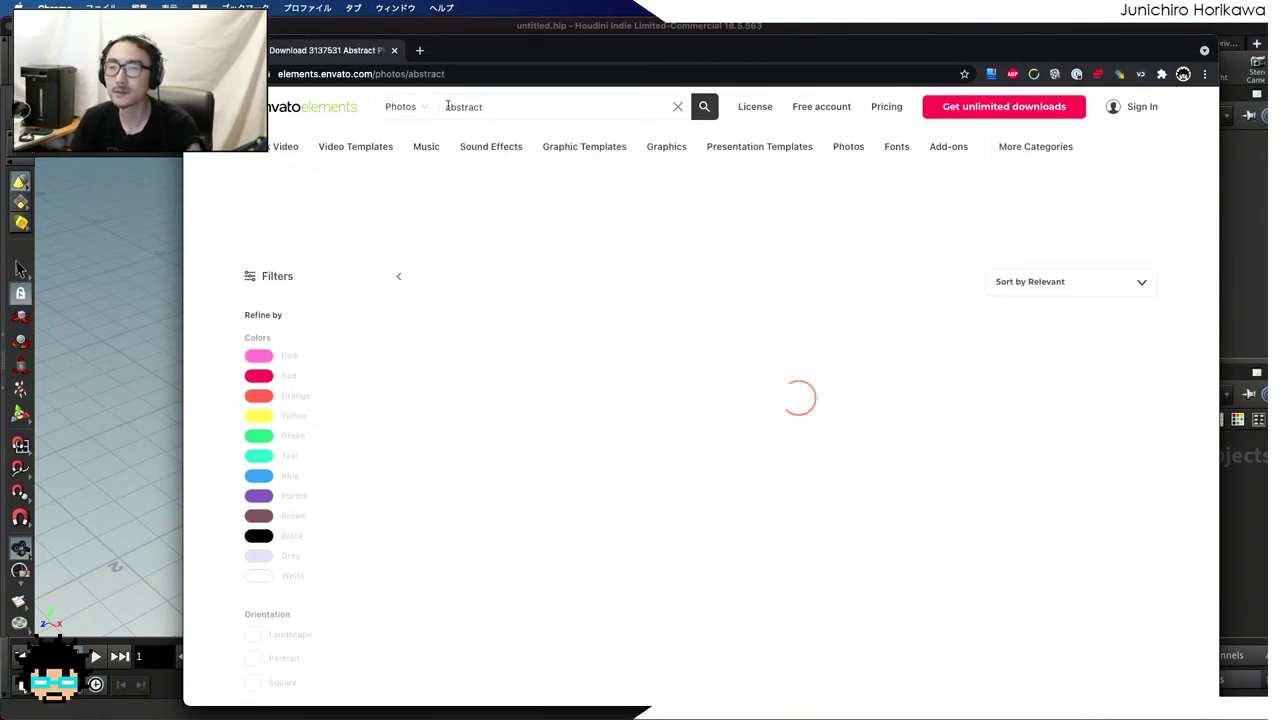
scroll(547, 226, down, 10)
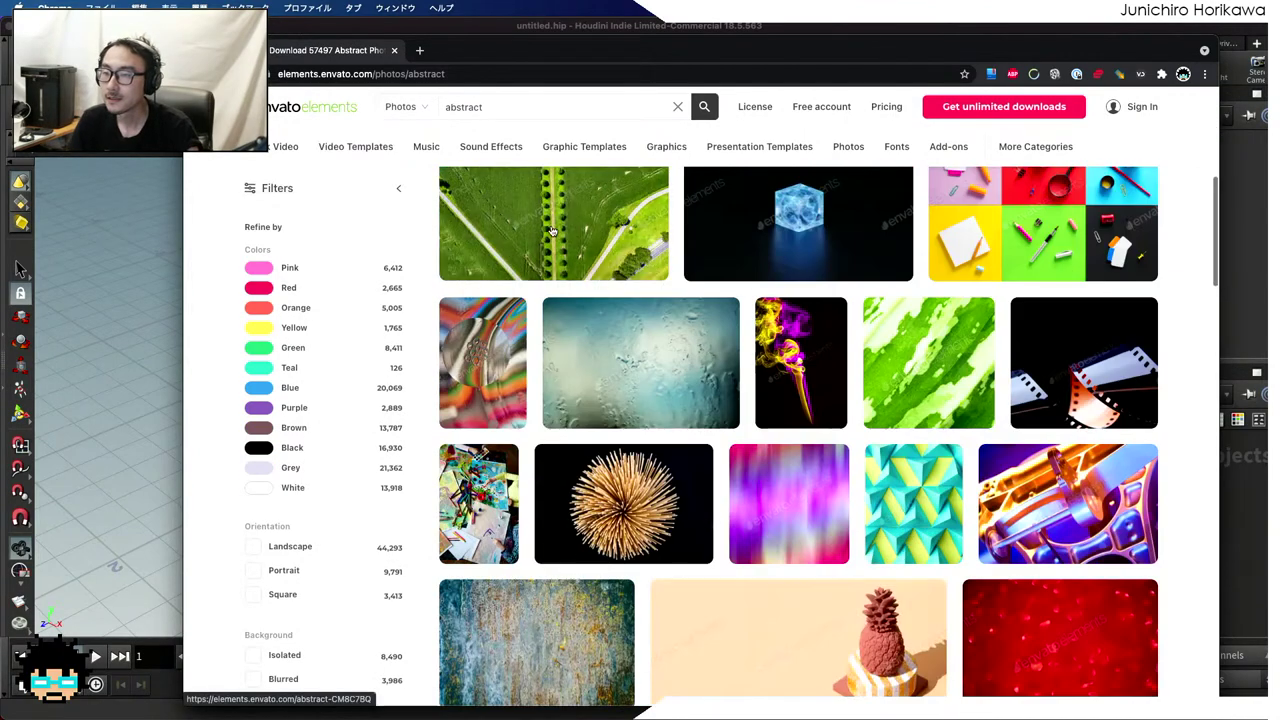
scroll(551, 231, down, 2)
scroll(580, 300, up, 4)
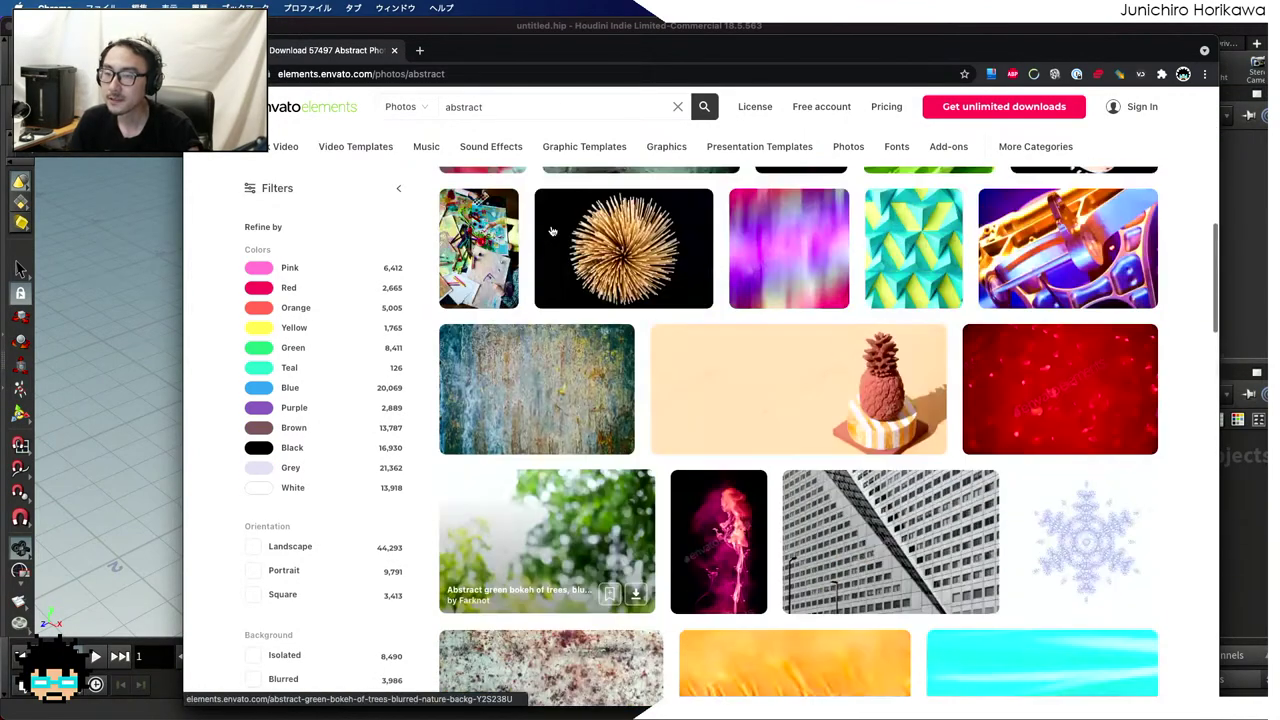
scroll(603, 373, down, 7)
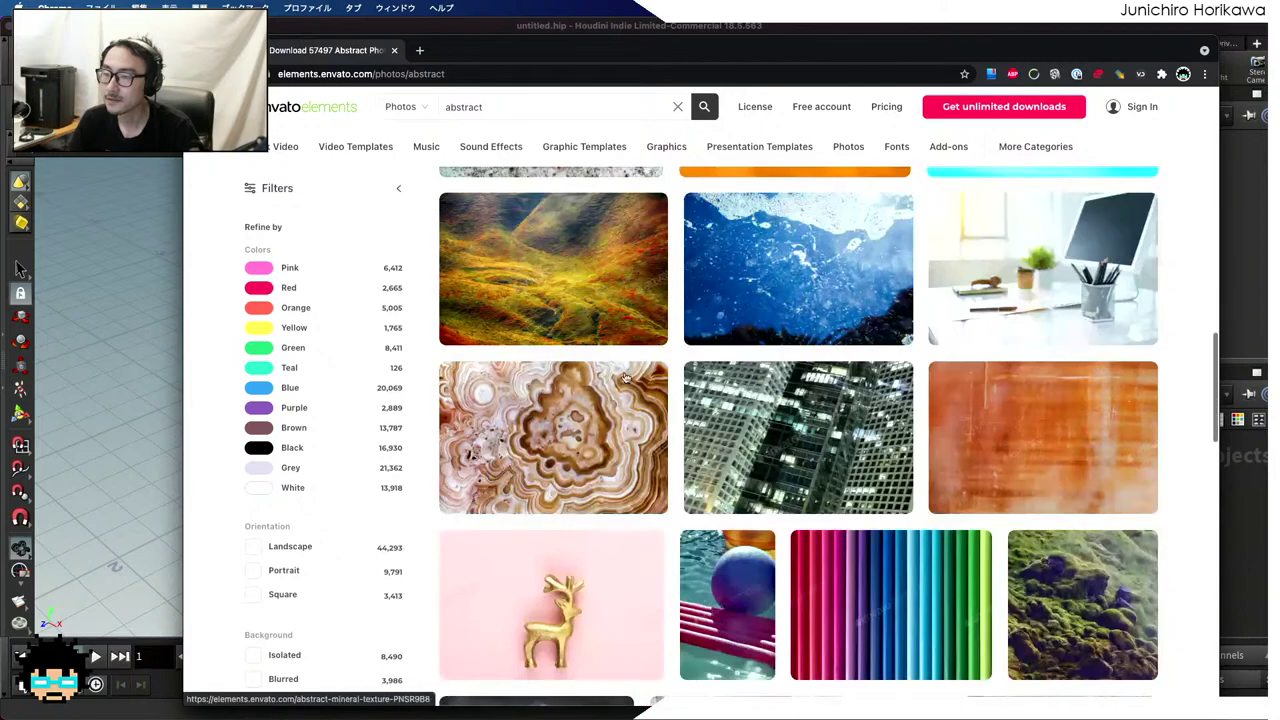
Browse several abstract mineral texture photo pages, ending on the purple one
click(601, 443)
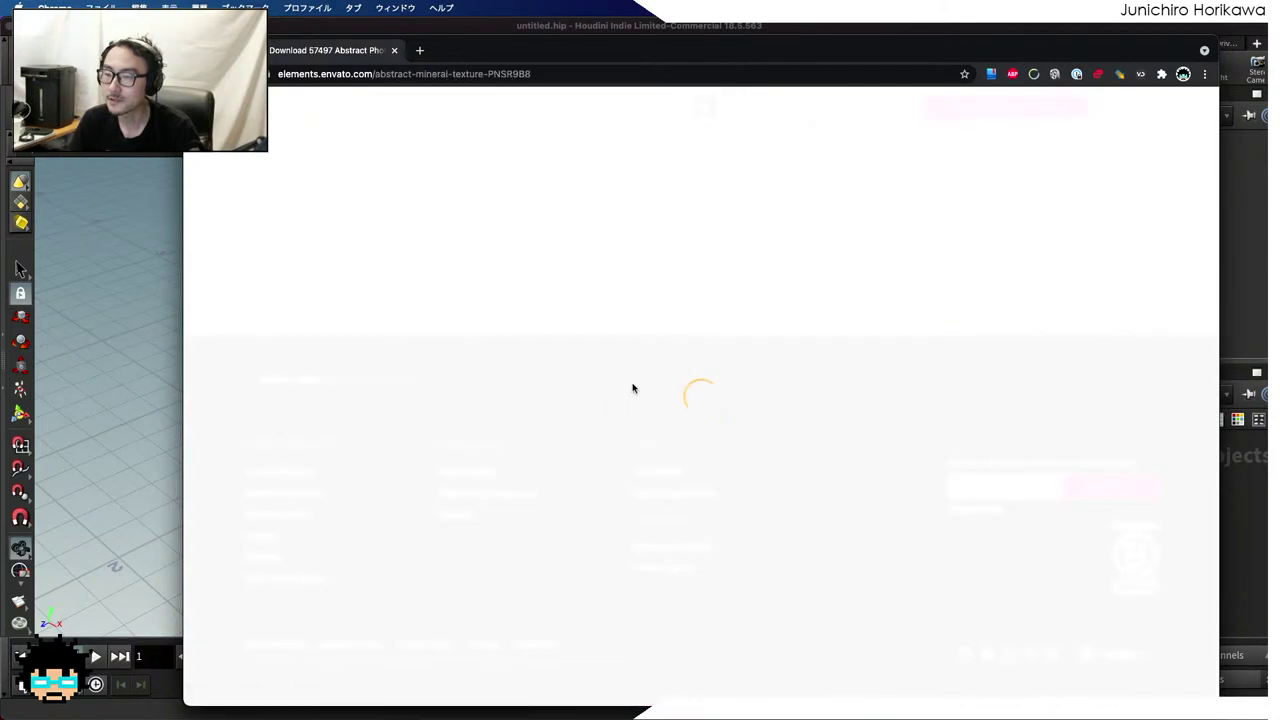
scroll(669, 360, down, 9)
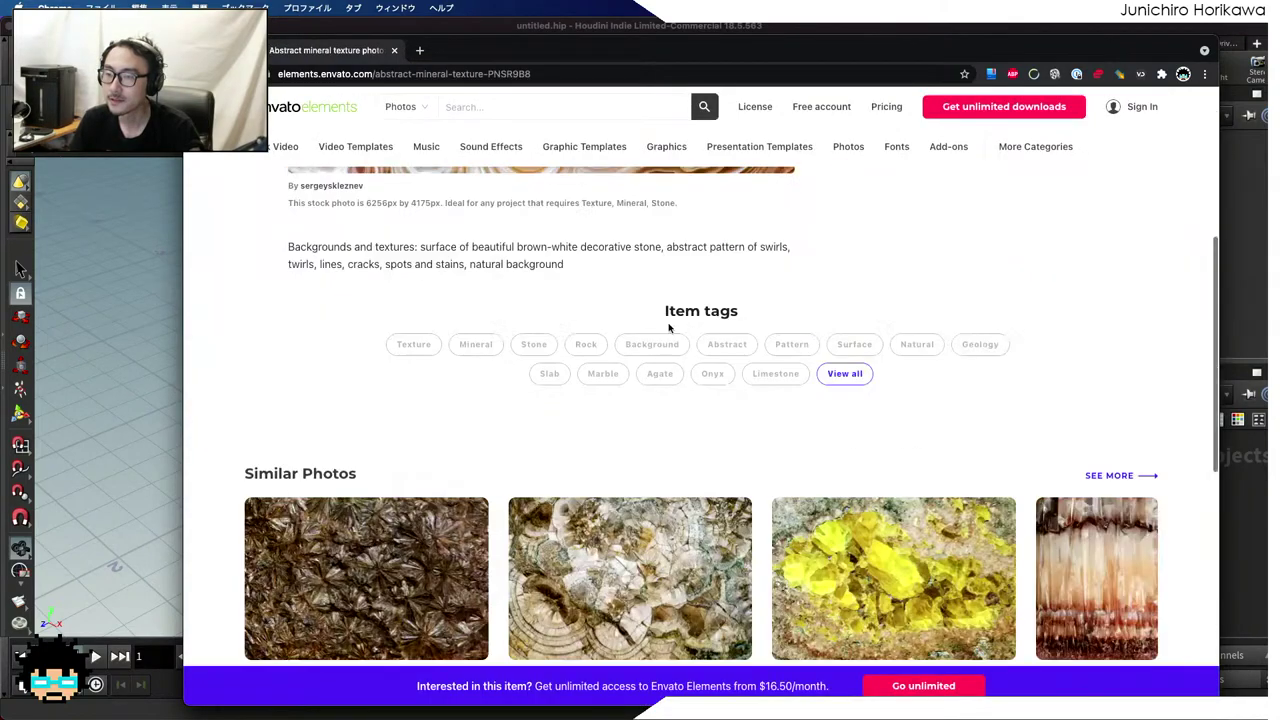
scroll(669, 328, up, 3)
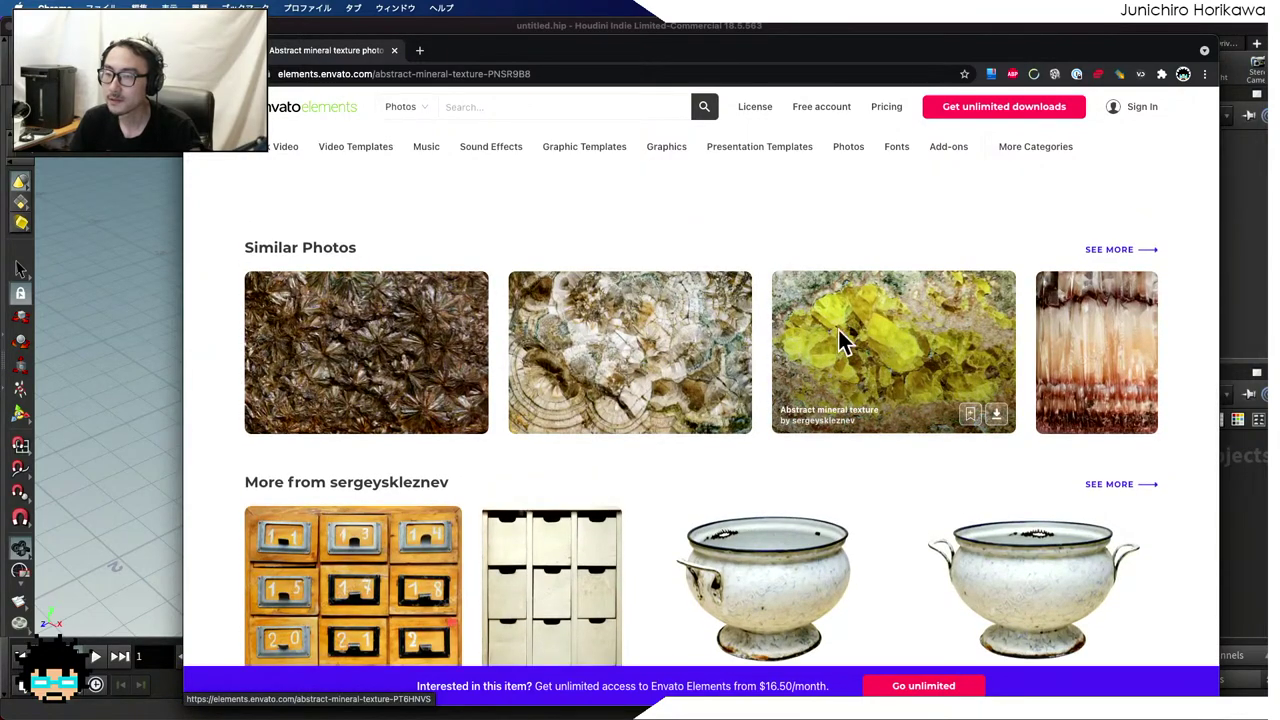
click(470, 320)
scroll(510, 320, down, 7)
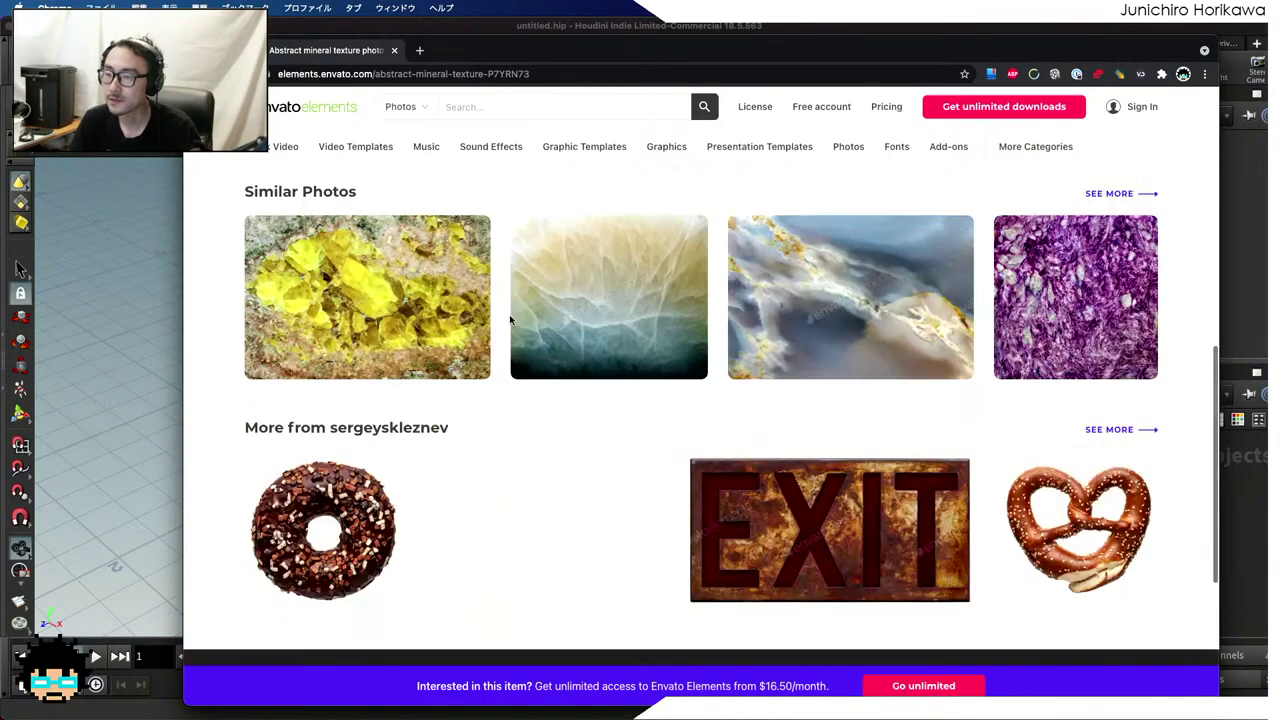
scroll(510, 320, down, 1)
scroll(515, 320, up, 1)
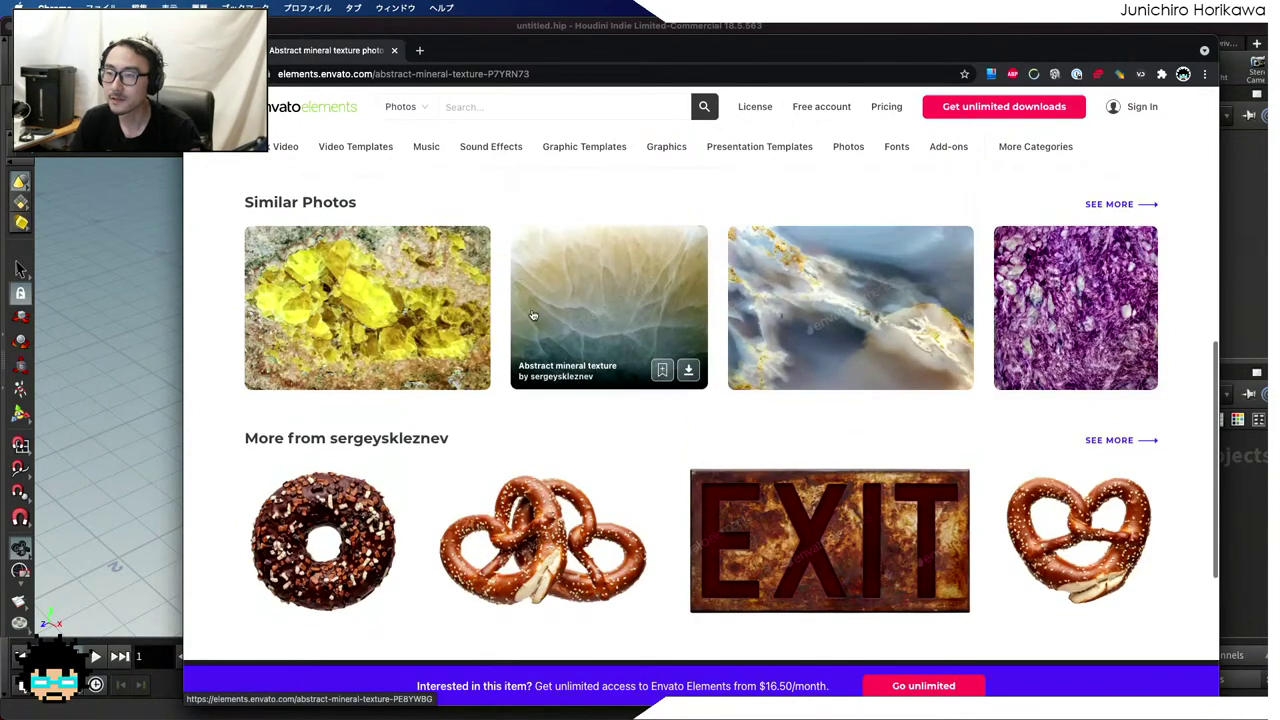
click(640, 298)
scroll(640, 296, down, 8)
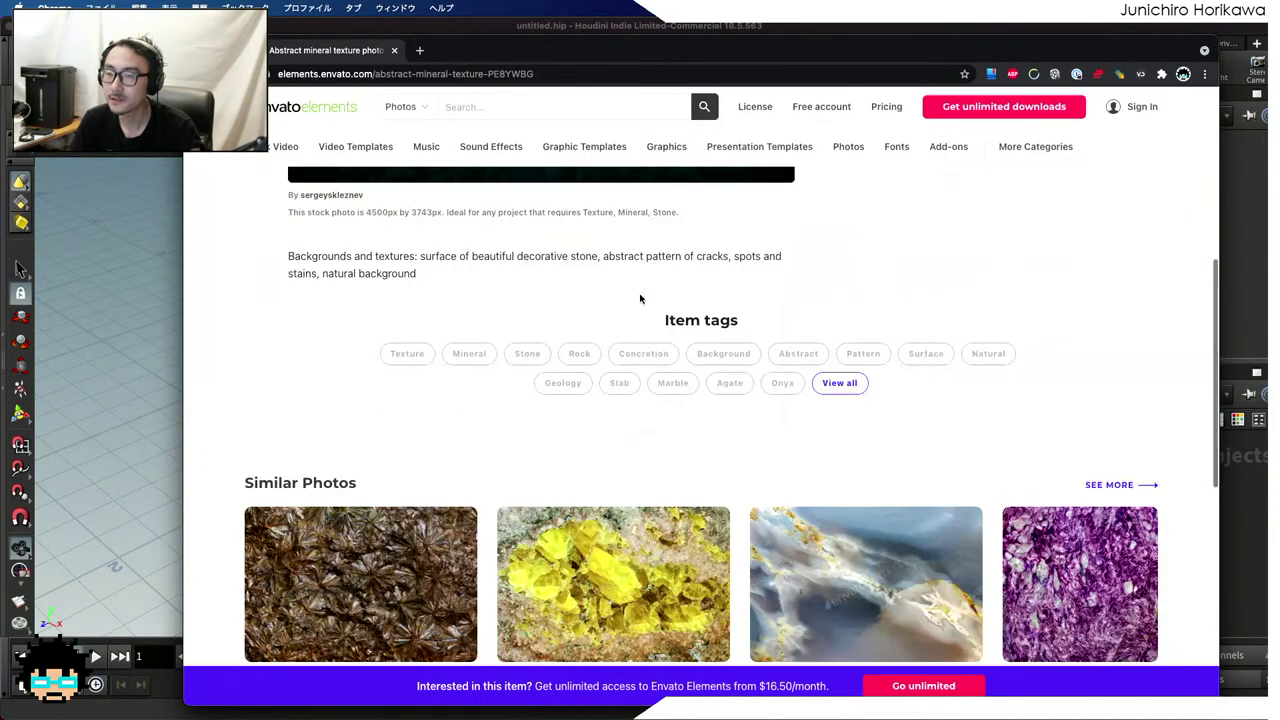
scroll(641, 300, up, 1)
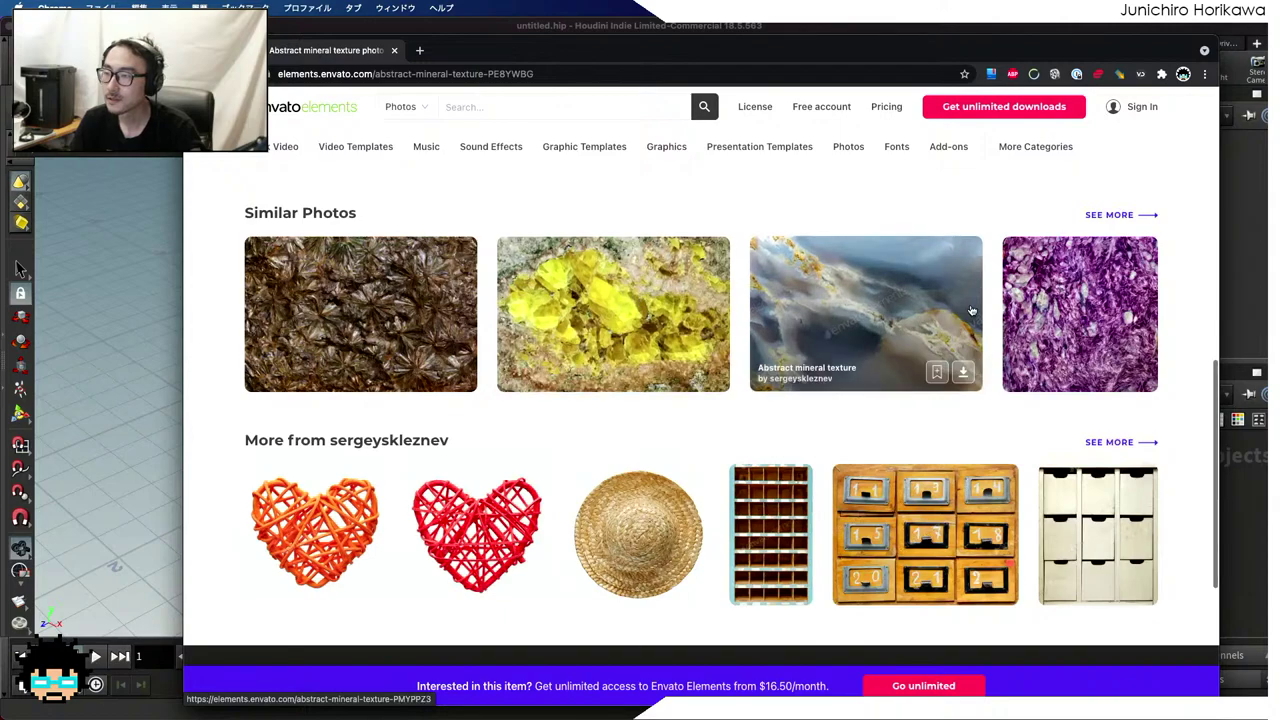
click(1085, 330)
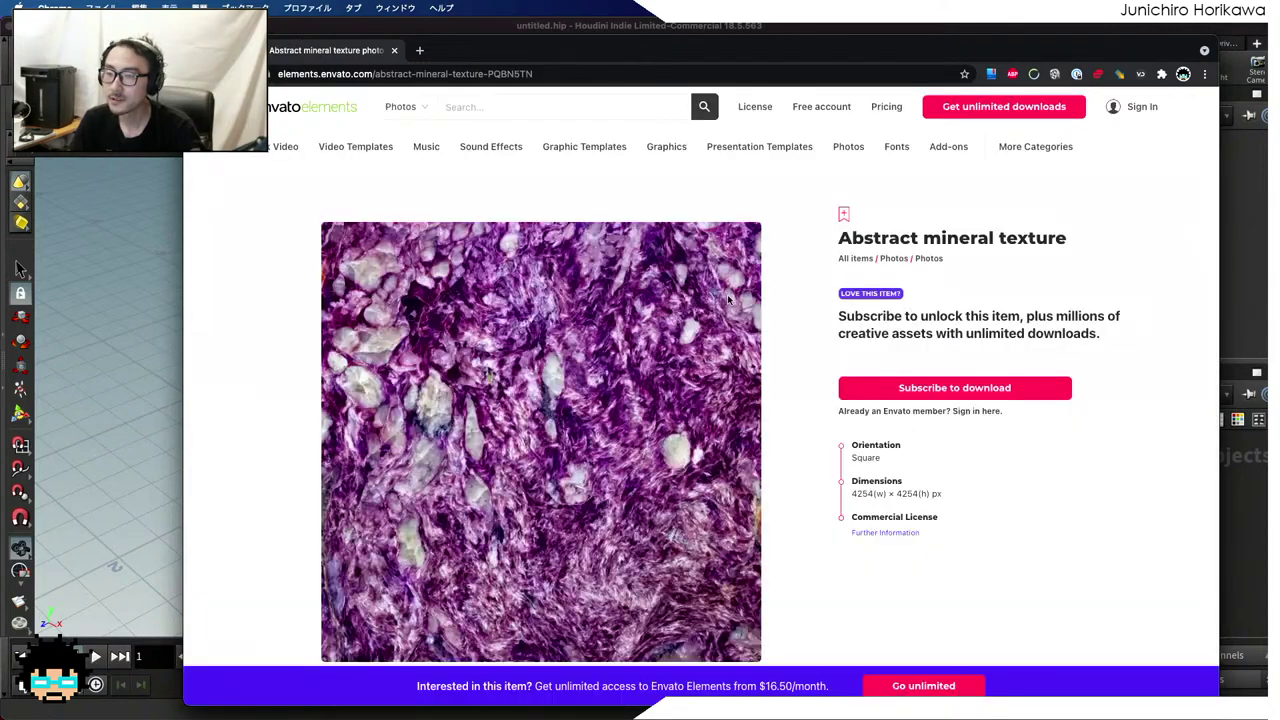
scroll(708, 292, down, 10)
scroll(708, 292, up, 10)
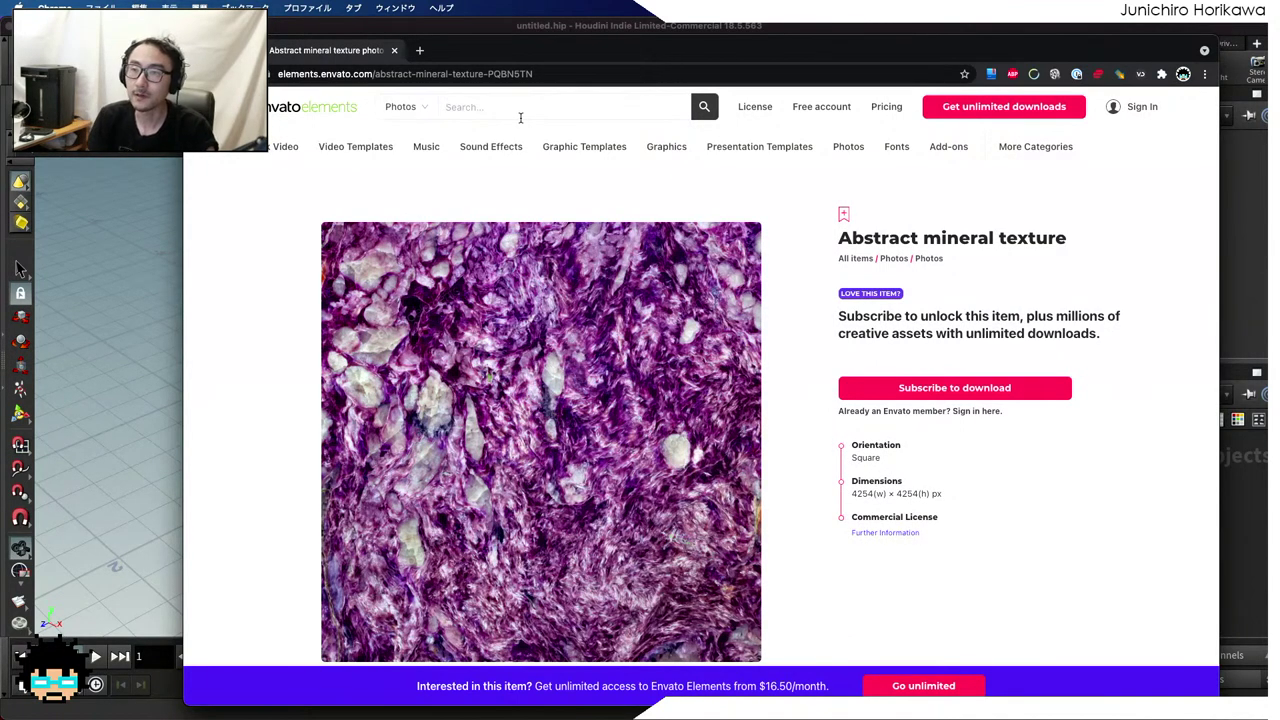
Search the photos for 'fluid' and scroll through the results
click(520, 116)
text(fluid)
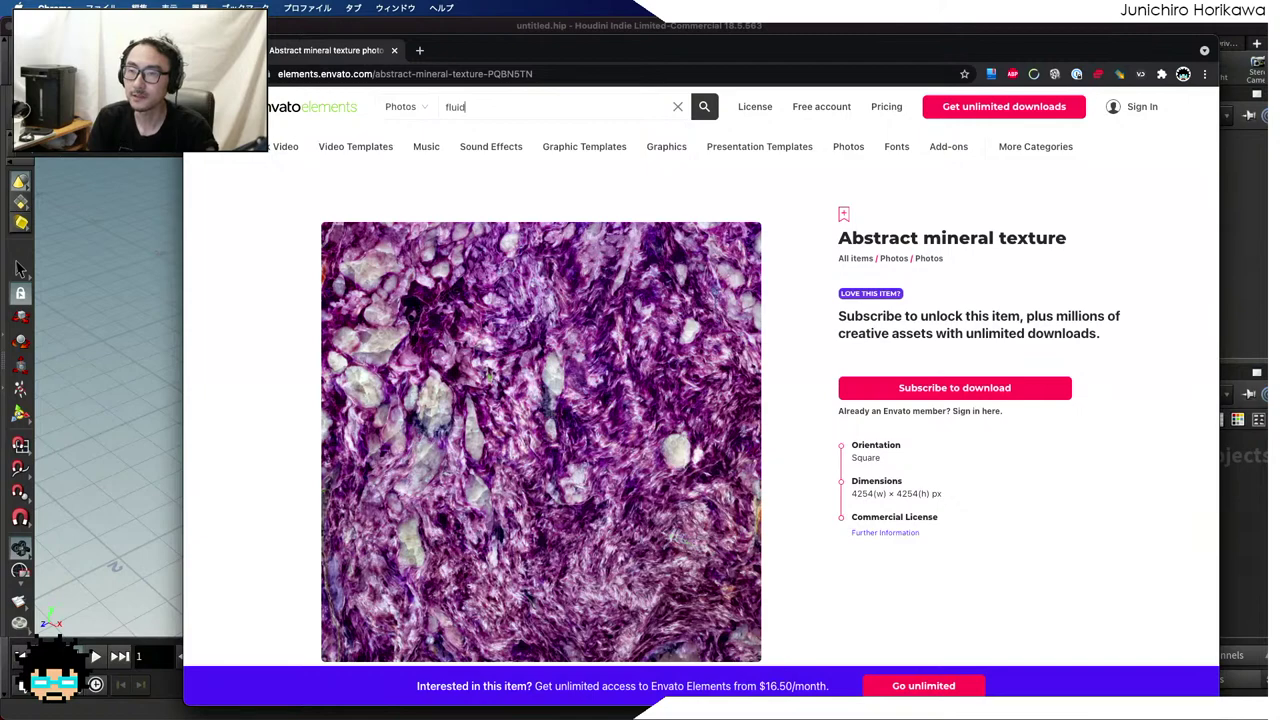
key(Return)
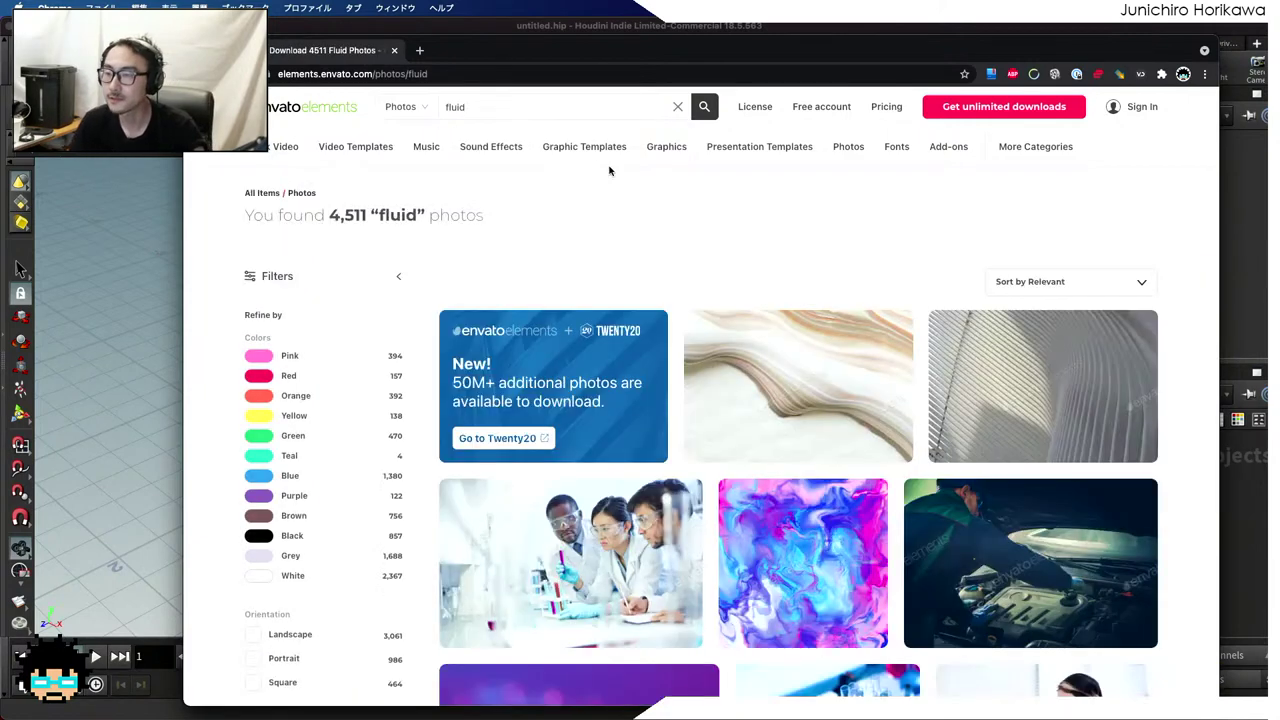
scroll(678, 262, down, 2)
scroll(789, 344, down, 2)
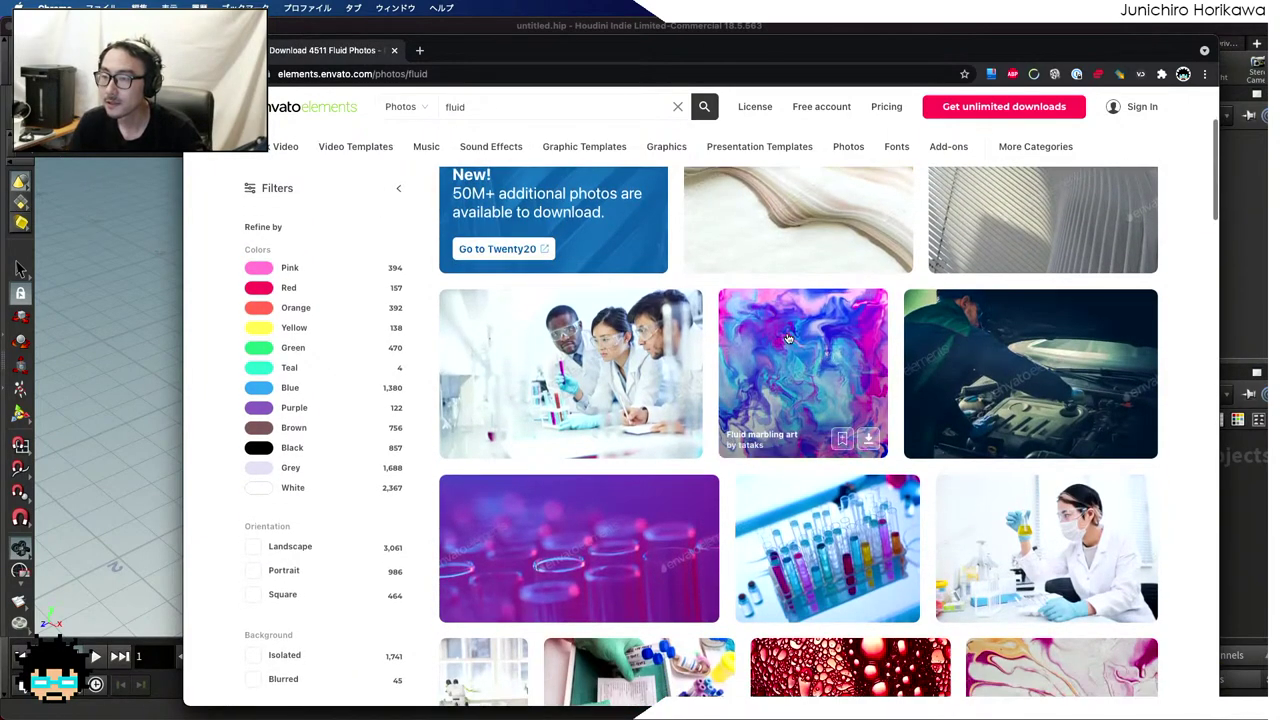
scroll(789, 344, down, 4)
scroll(1066, 458, down, 1)
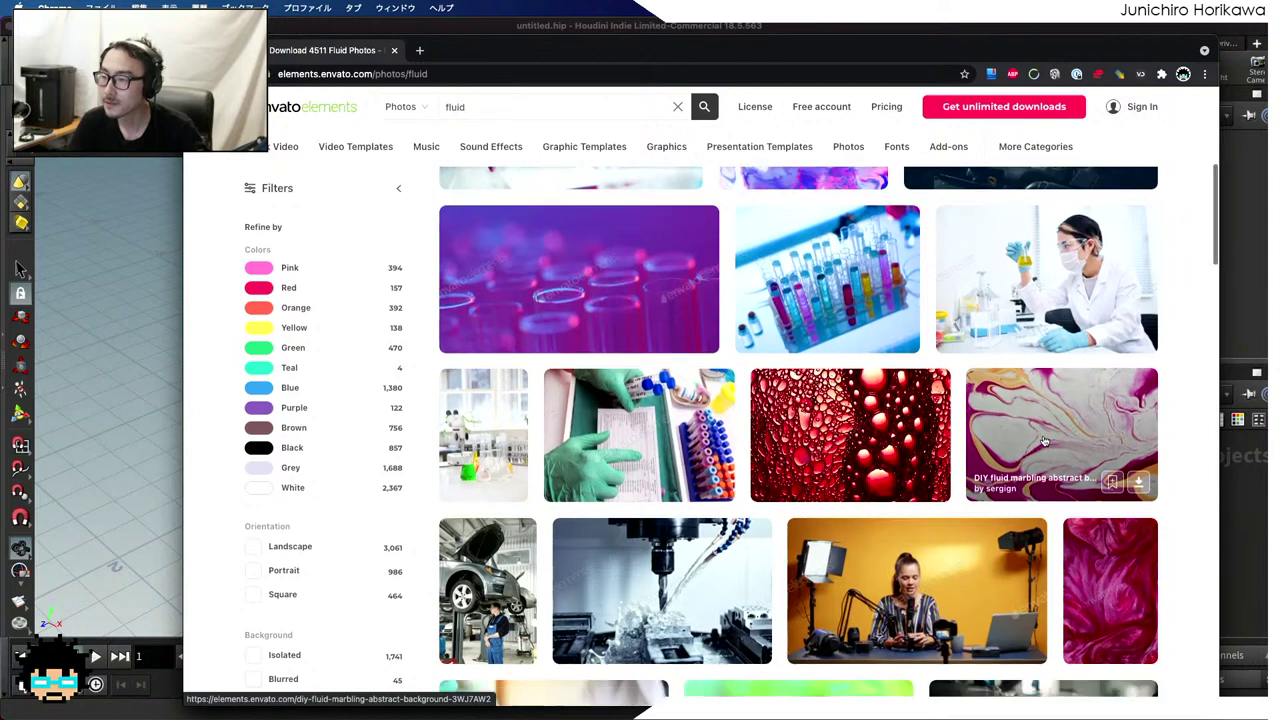
Open the 'Abstract red metallic fluid background' photo page and sign in to the account
click(838, 418)
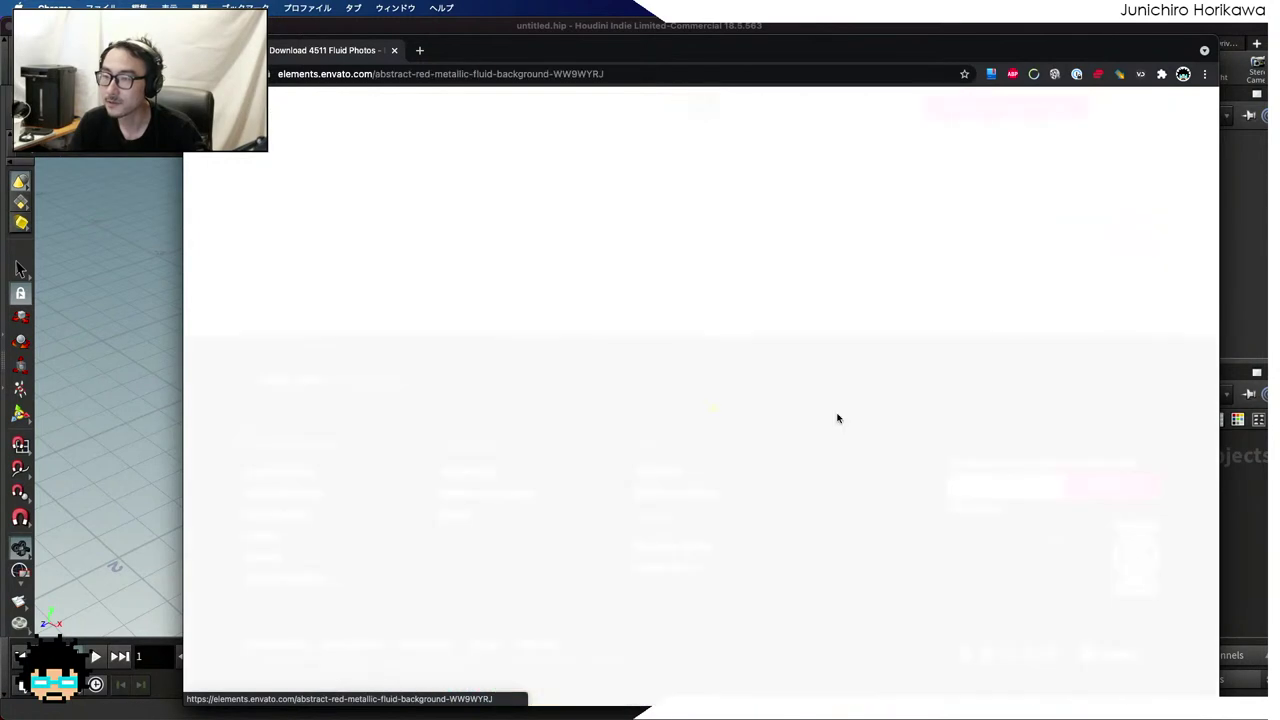
scroll(565, 404, down, 1)
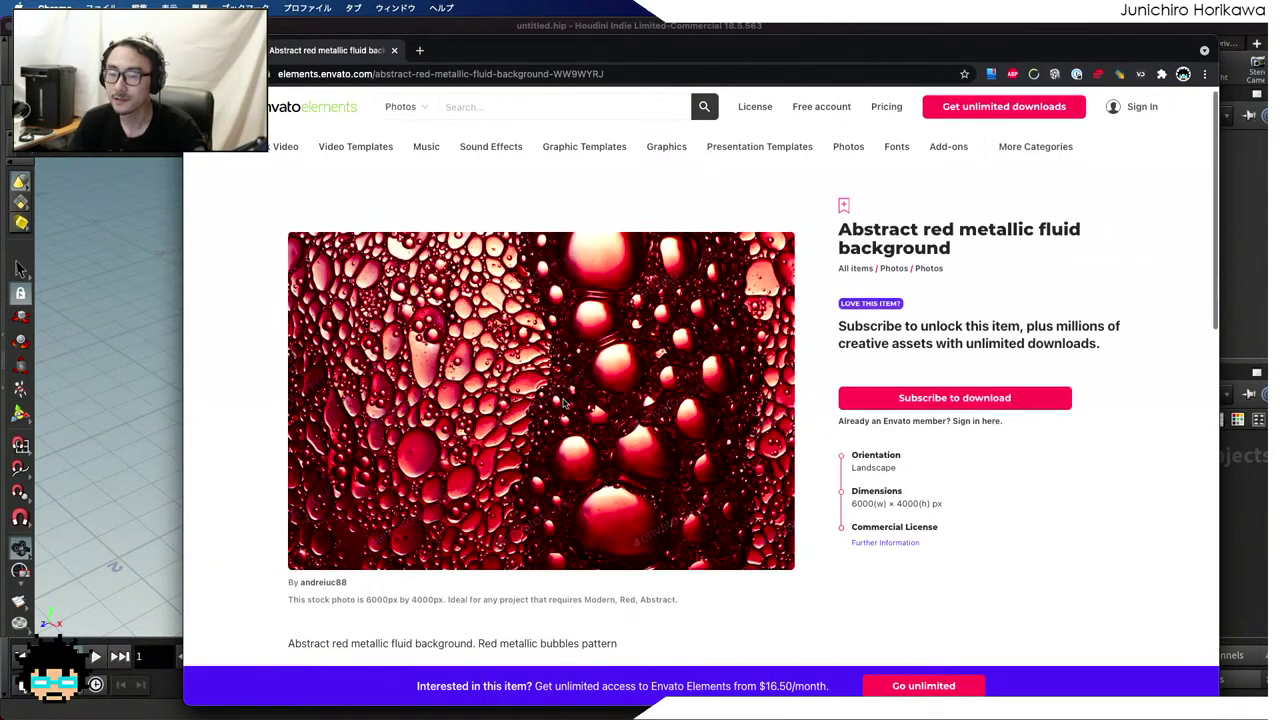
scroll(580, 398, down, 1)
scroll(580, 398, down, 1)
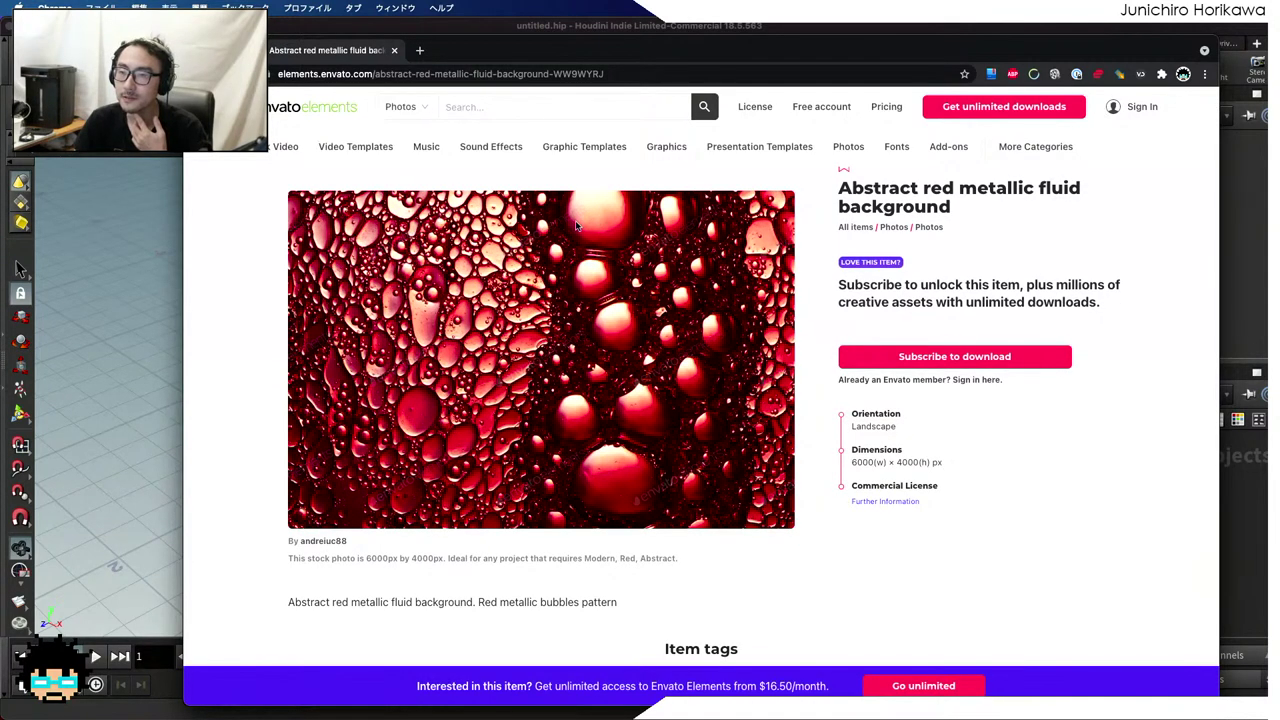
scroll(500, 266, up, 2)
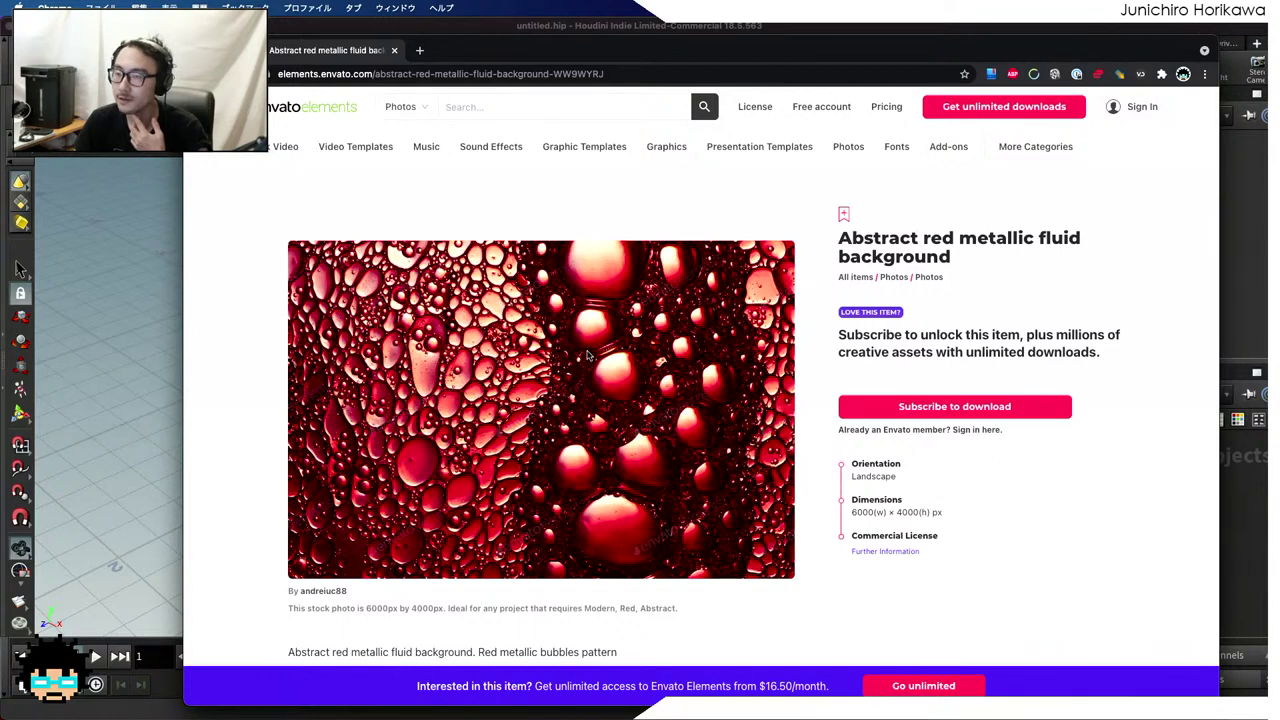
scroll(590, 355, down, 2)
scroll(594, 350, up, 2)
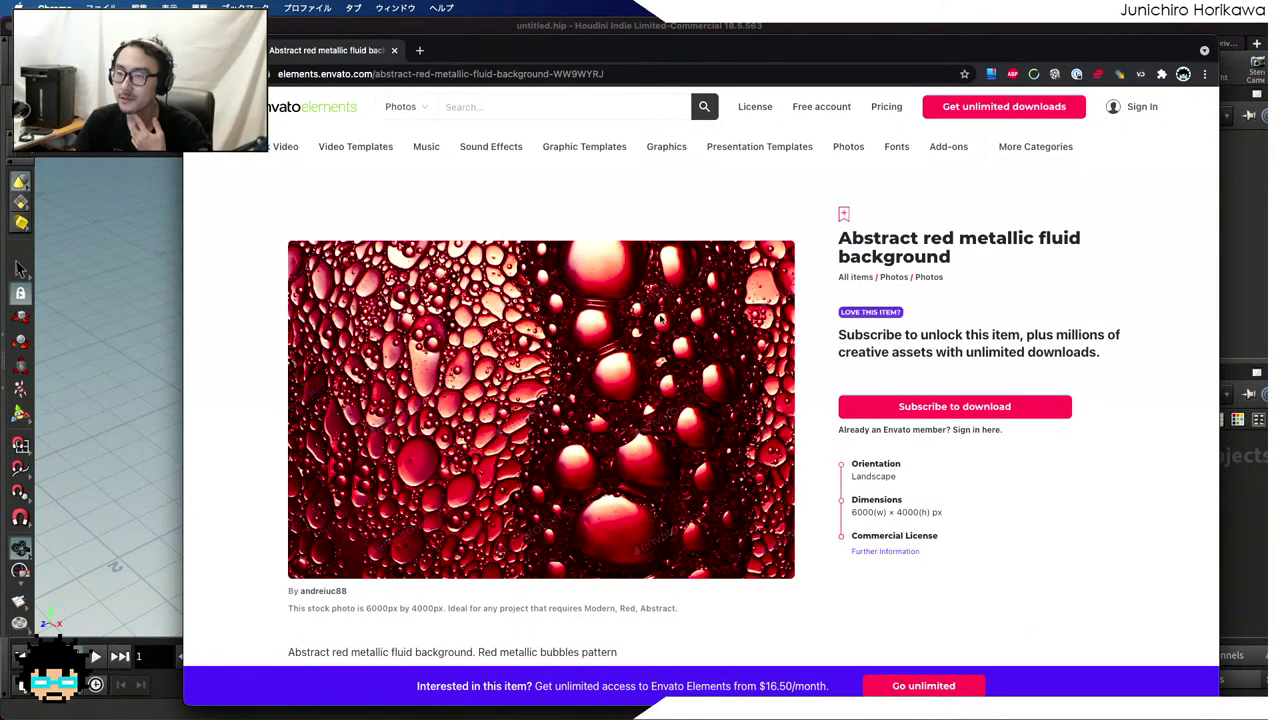
click(1139, 114)
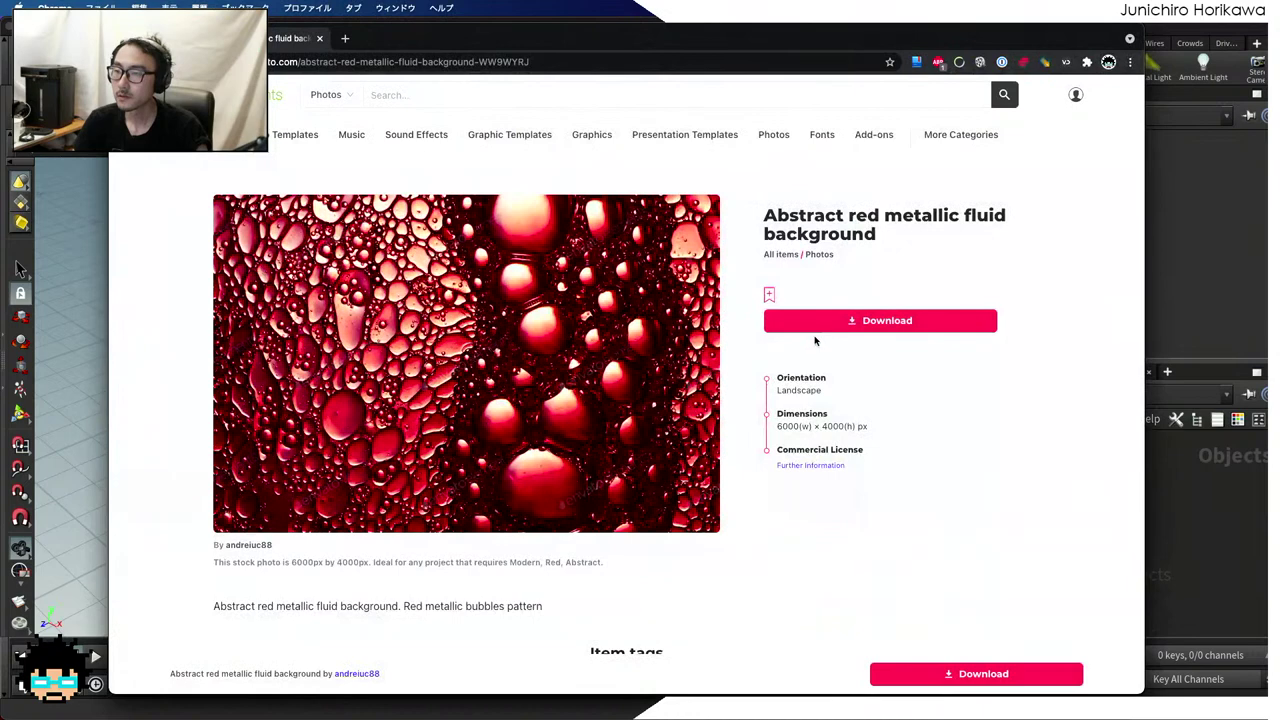
Download the red metallic fluid photo as a JPG, adding it to the Youtube project
click(820, 326)
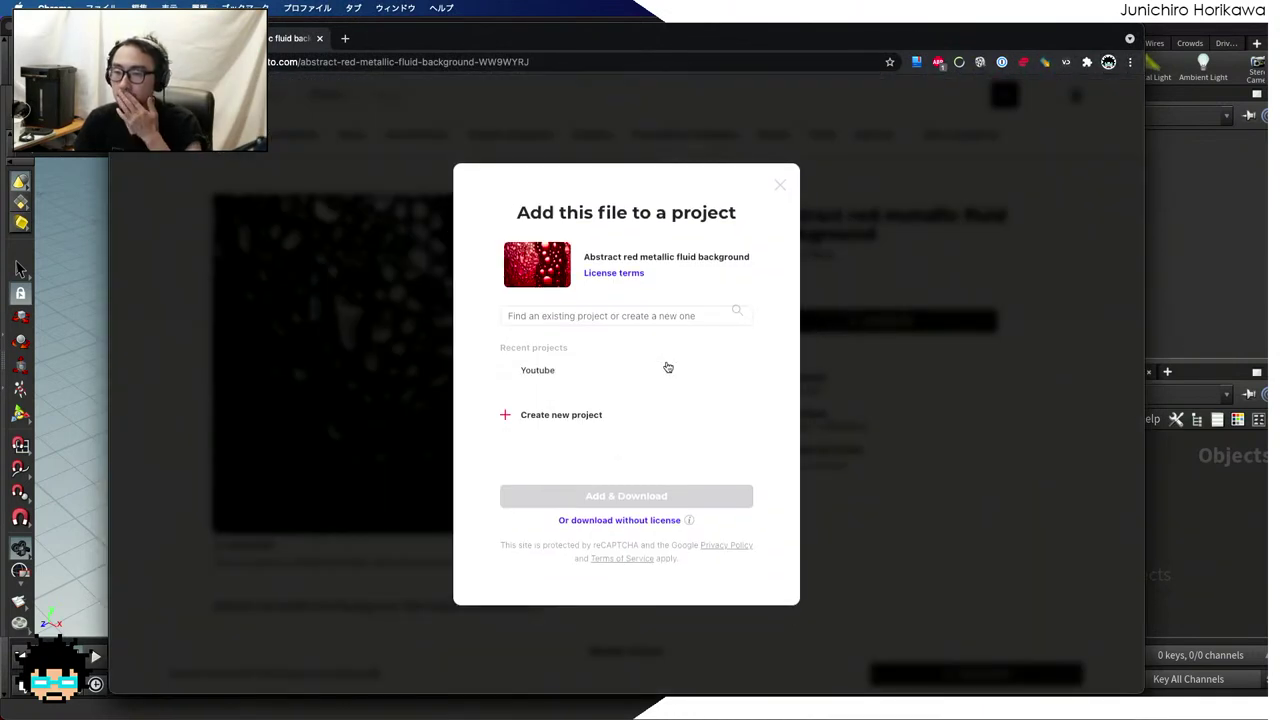
click(545, 370)
click(604, 498)
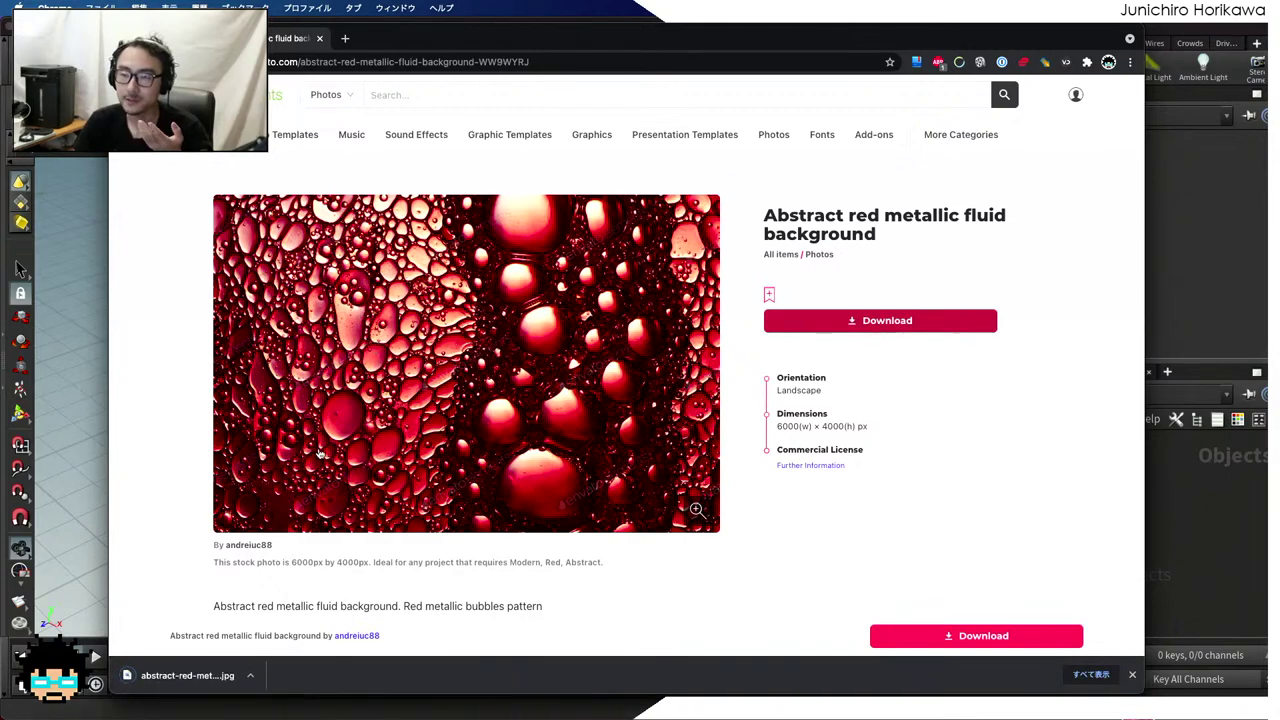
drag(688, 44, 1279, 40)
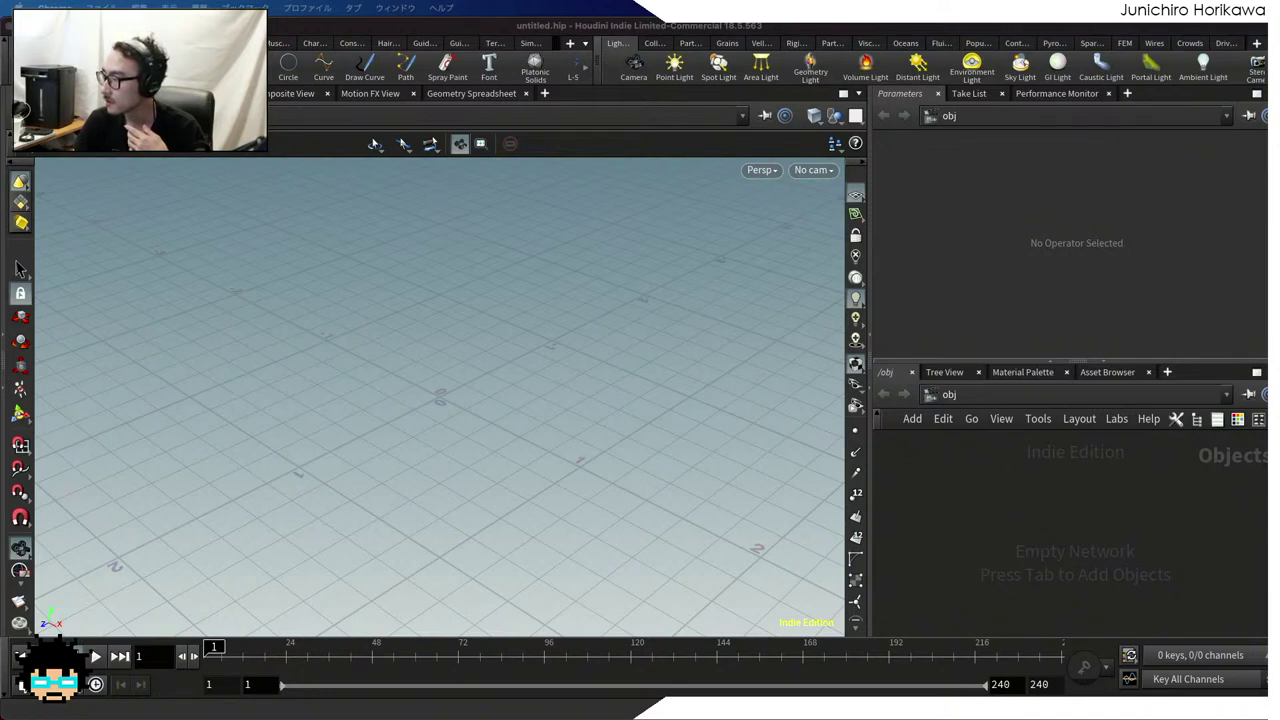
Move abstract-red-metallic-fluid-background-WW9WYRJ.jpg into Live-0074 Mesh Displacement and confirm its 6000×4000, 19.8 MB info
key(super+Tab)
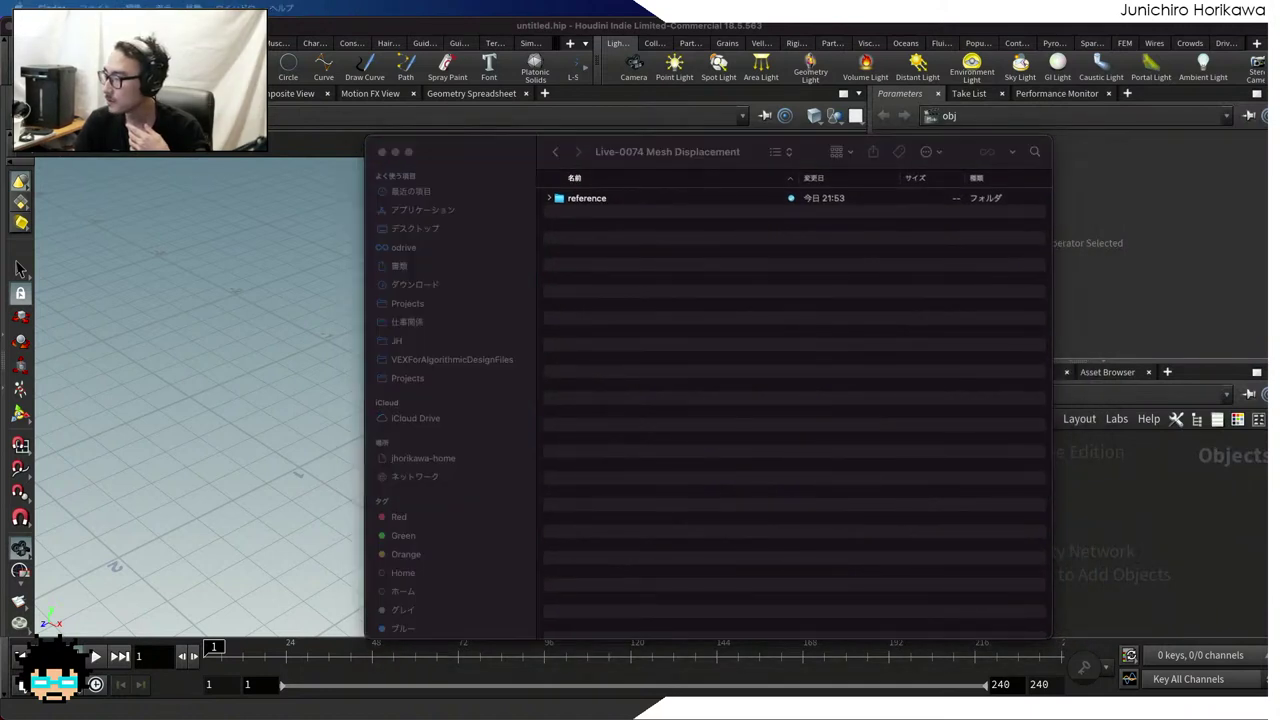
drag(1050, 390, 800, 393)
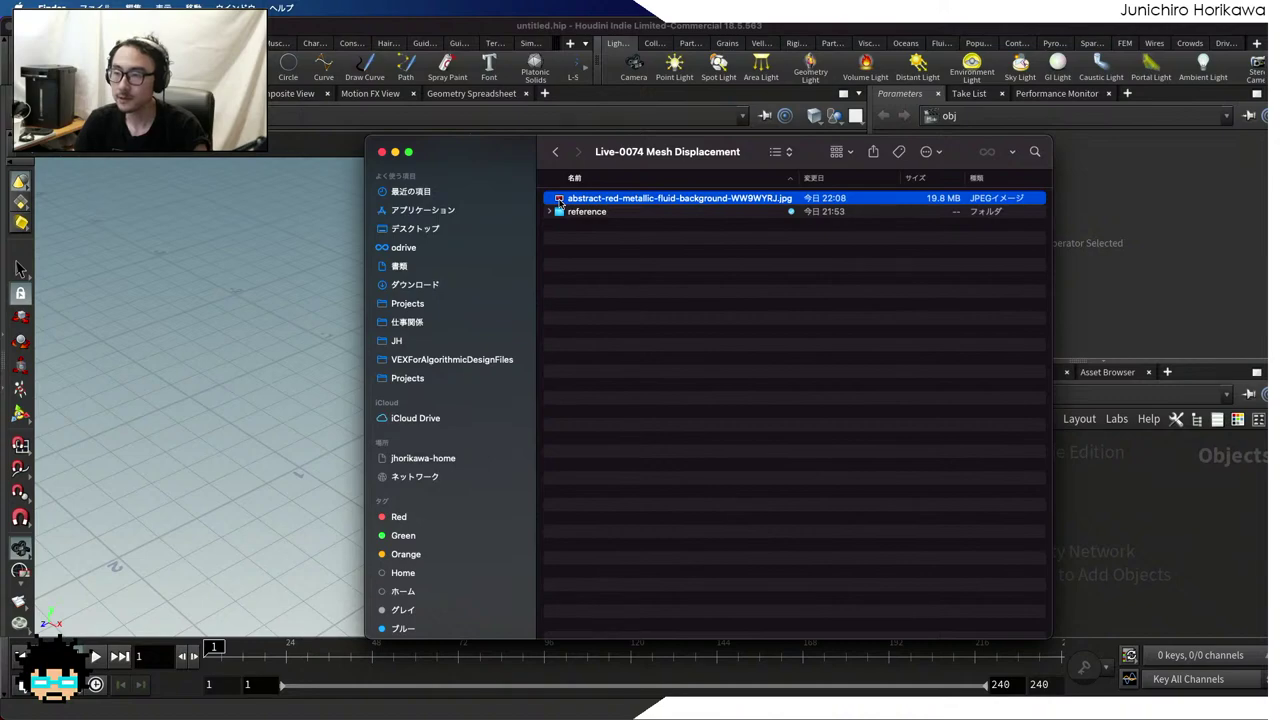
key(space)
key(space)
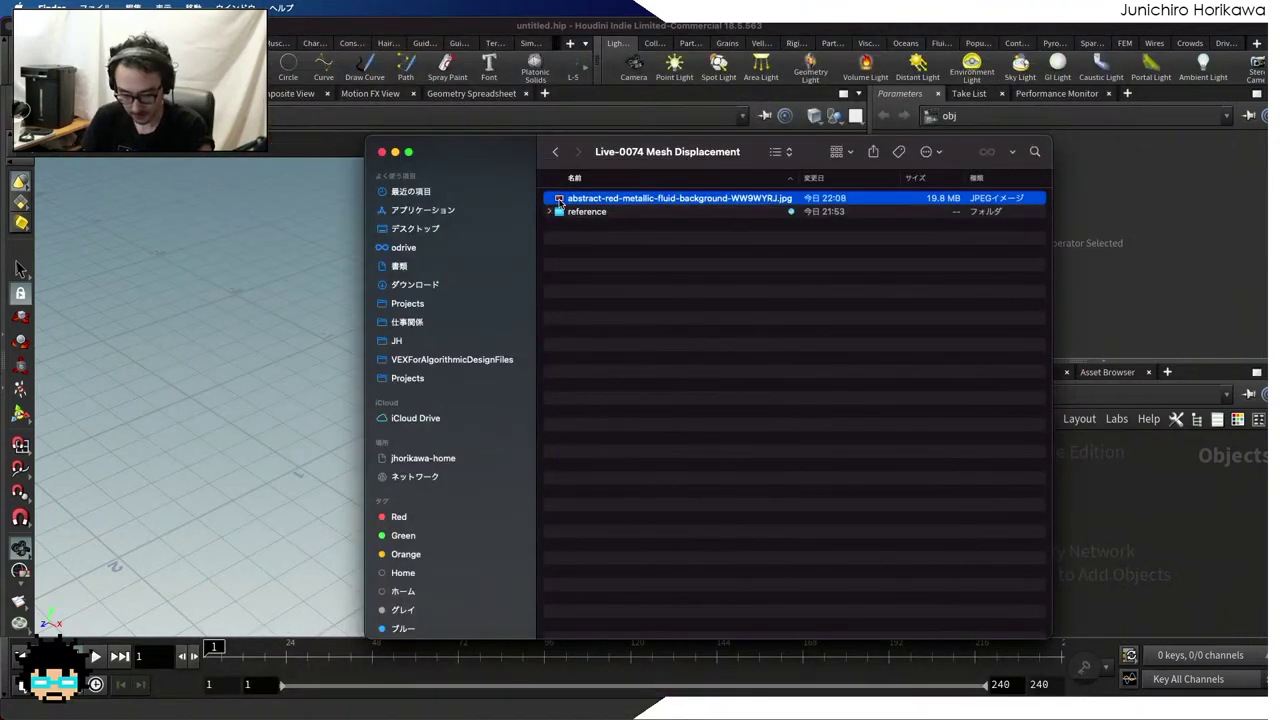
key(super+i)
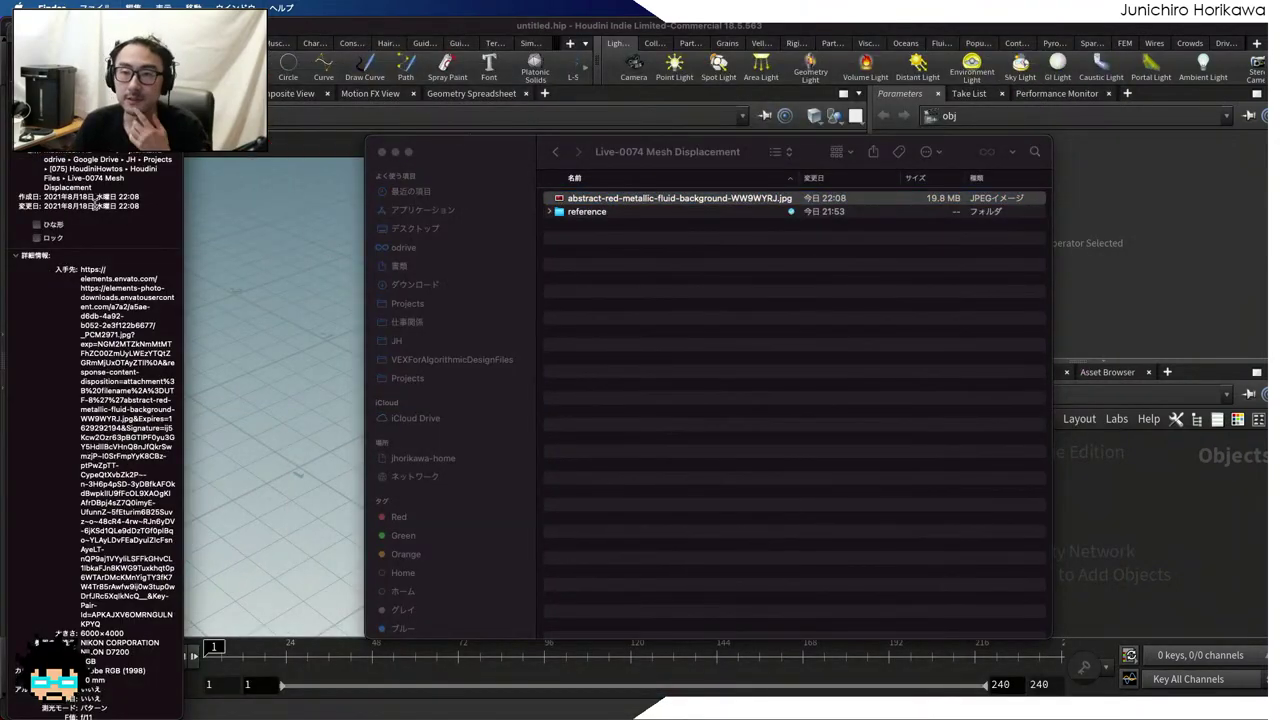
scroll(78, 192, down, 10)
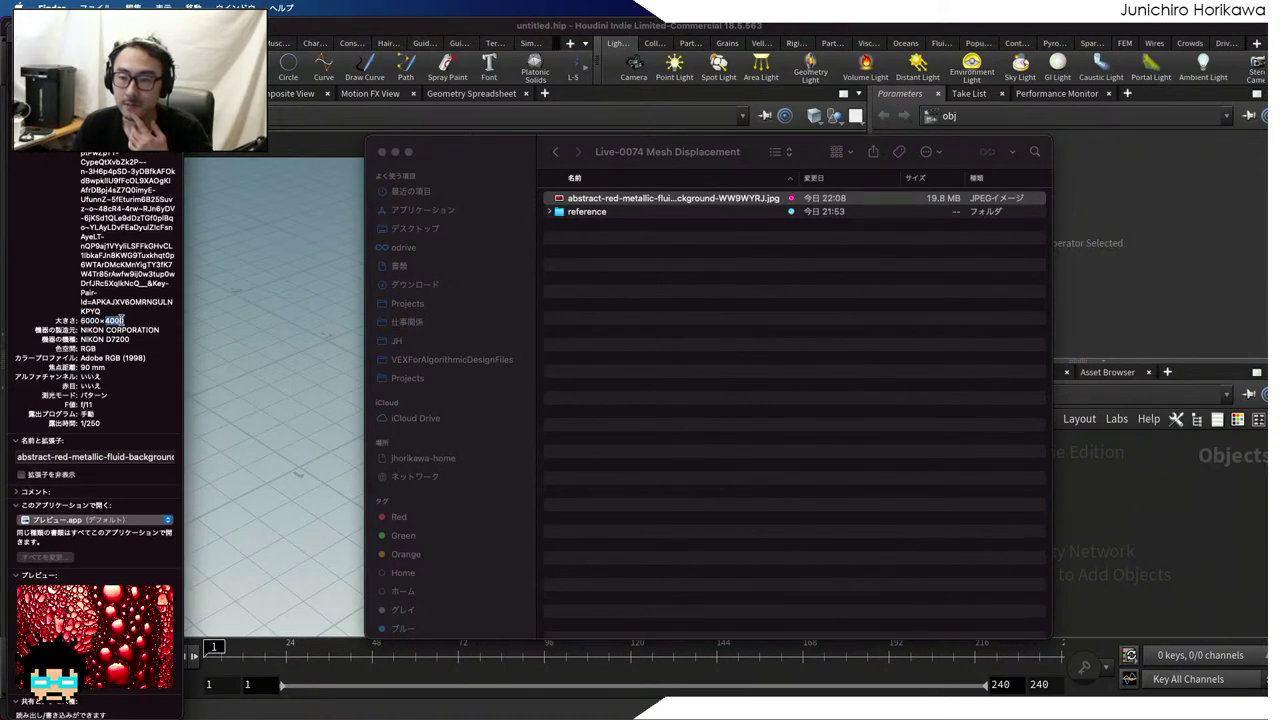
click(690, 372)
click(1124, 488)
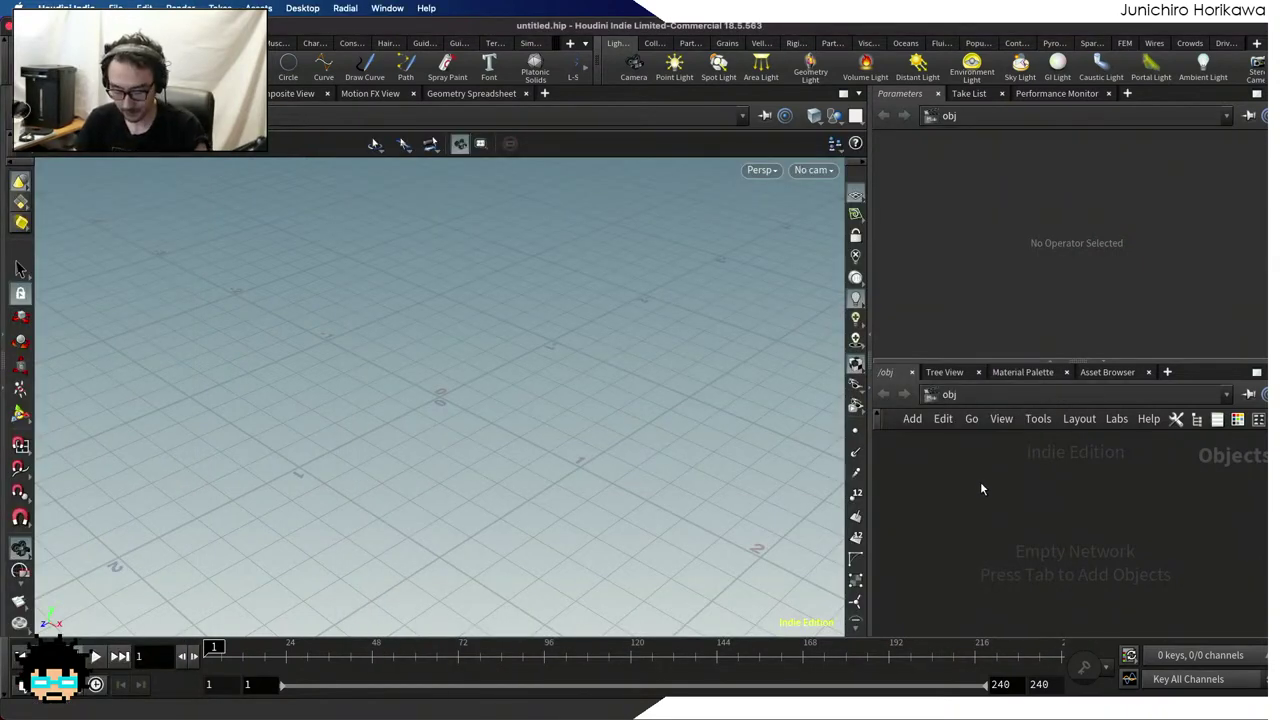
Save the empty scene as Mesh Displacement.hiplc in the Live-0074 Mesh Displacement folder
key(super+s)
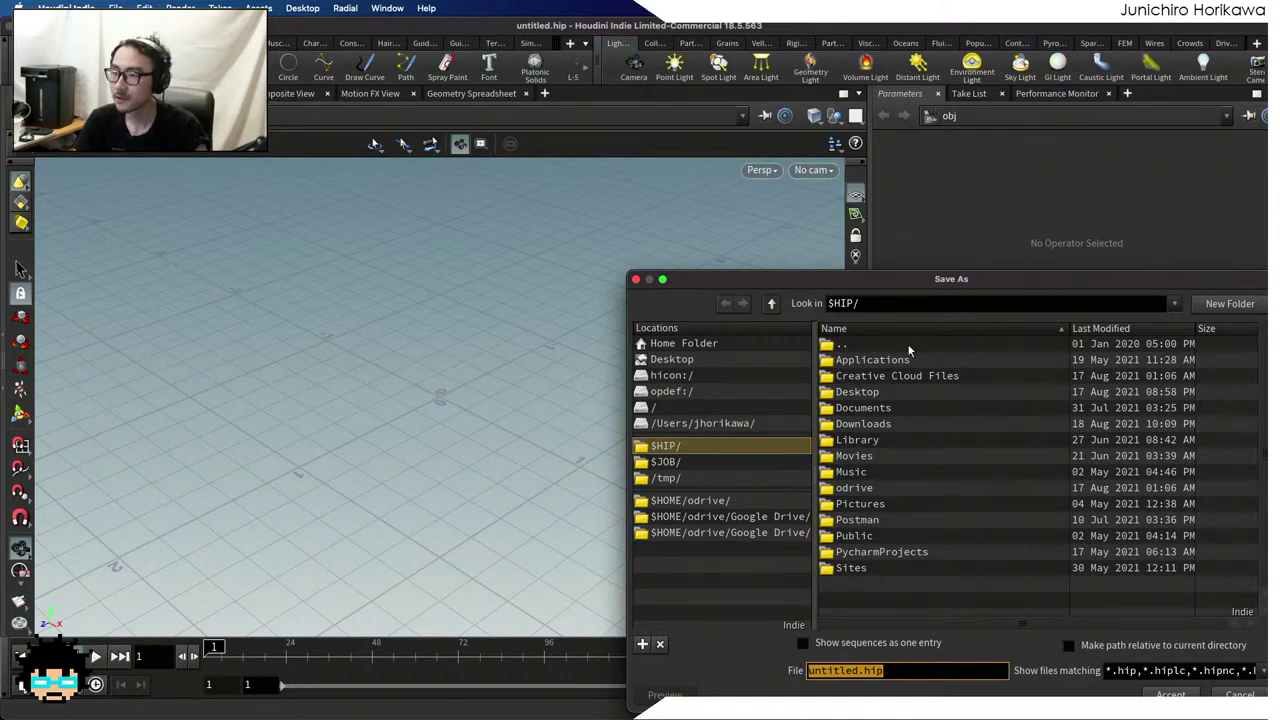
key(Escape)
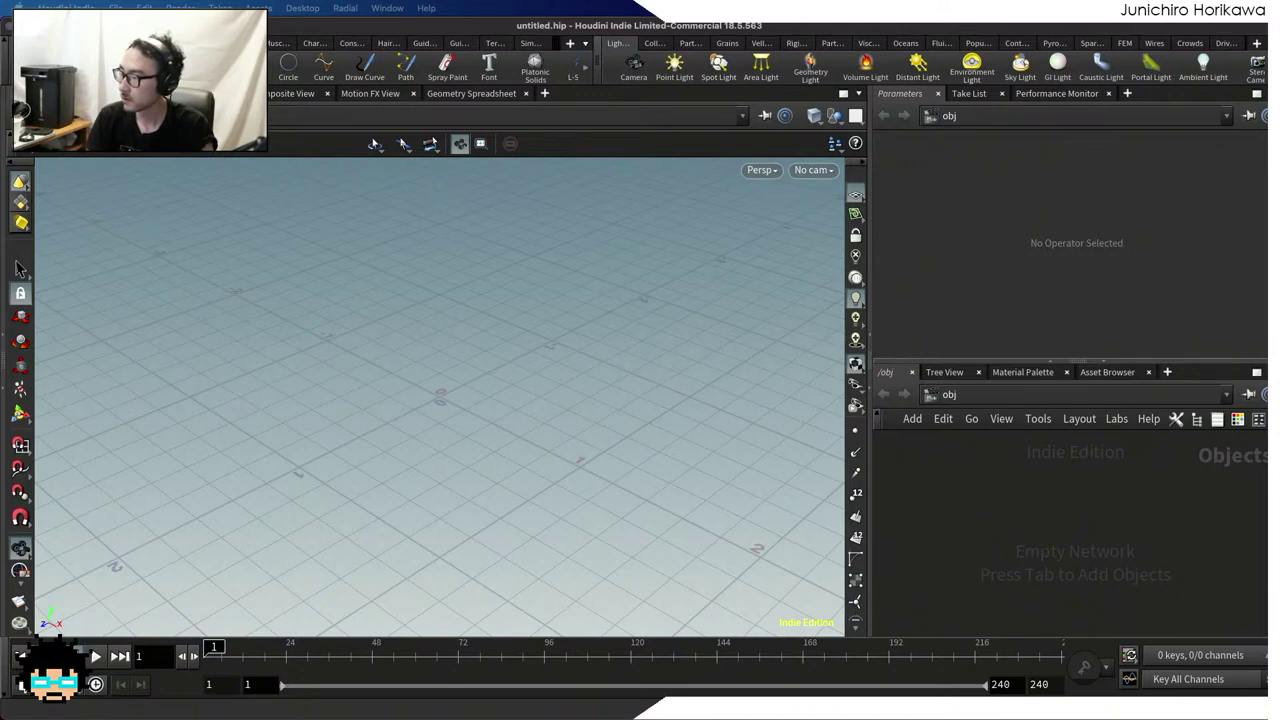
key(ctrl+s)
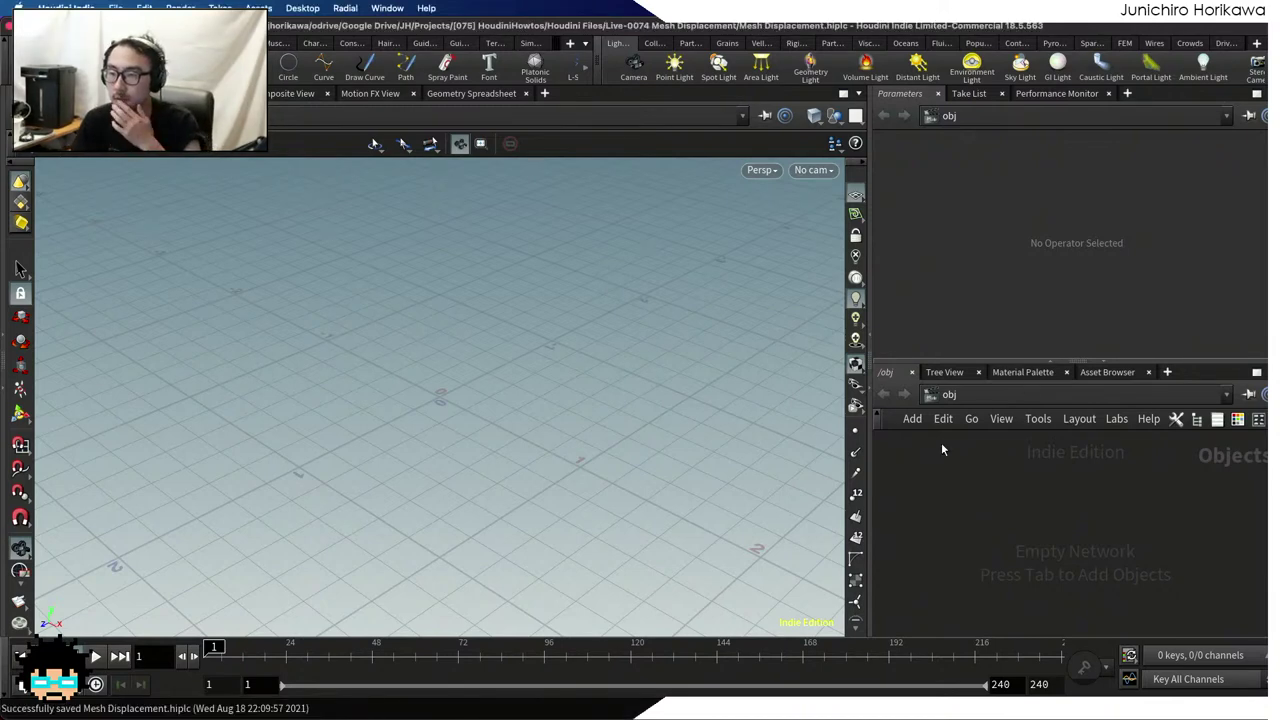
Set the viewport background Color Scheme to Dark and save the scene
key(d)
click(679, 190)
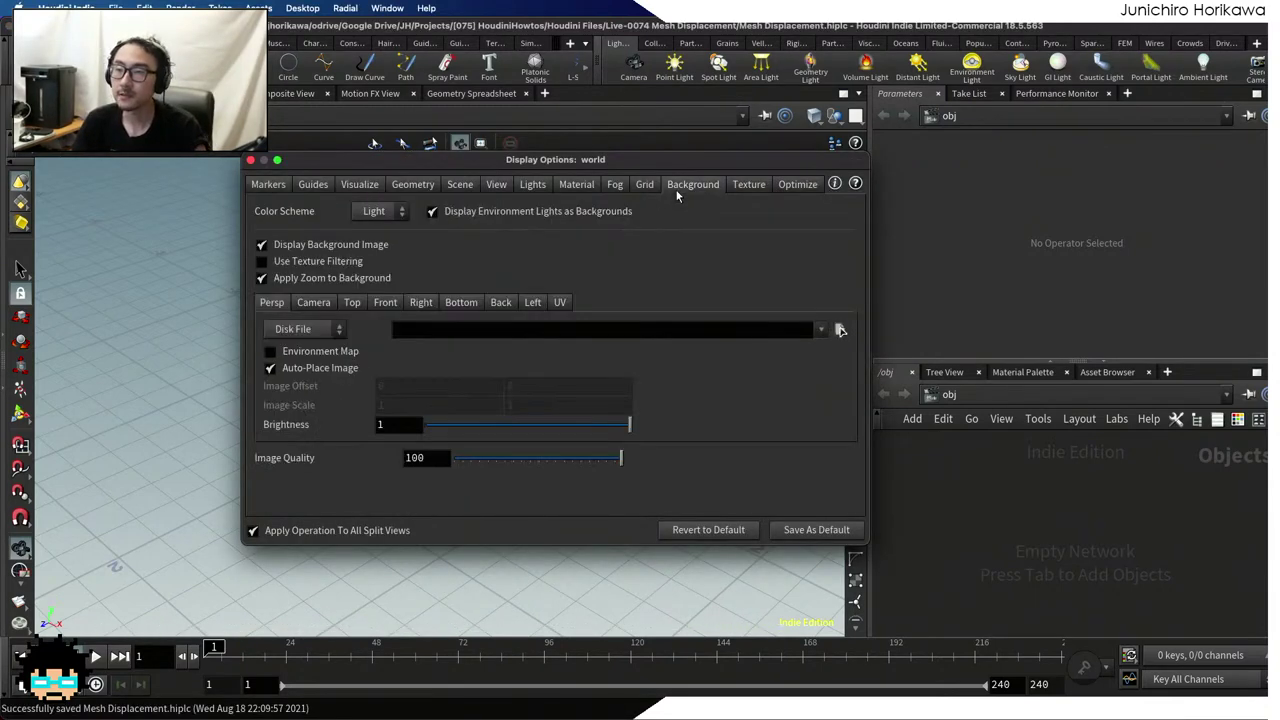
click(373, 211)
click(372, 247)
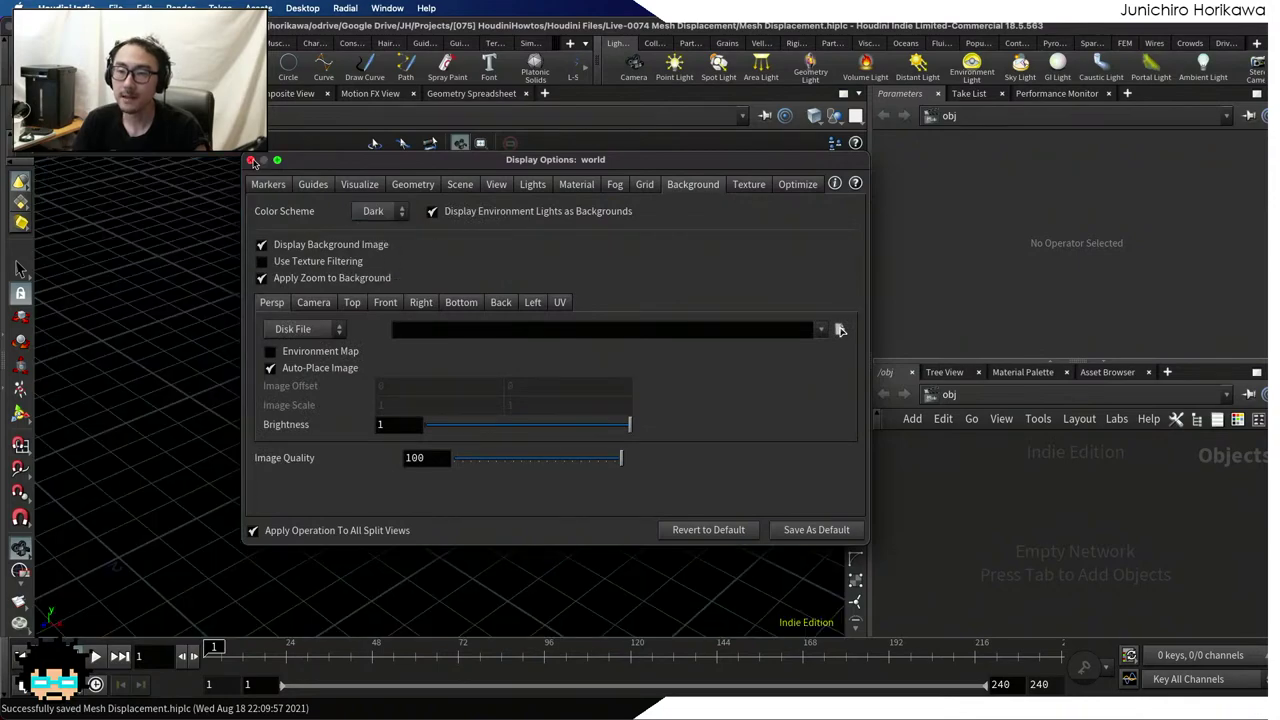
click(250, 160)
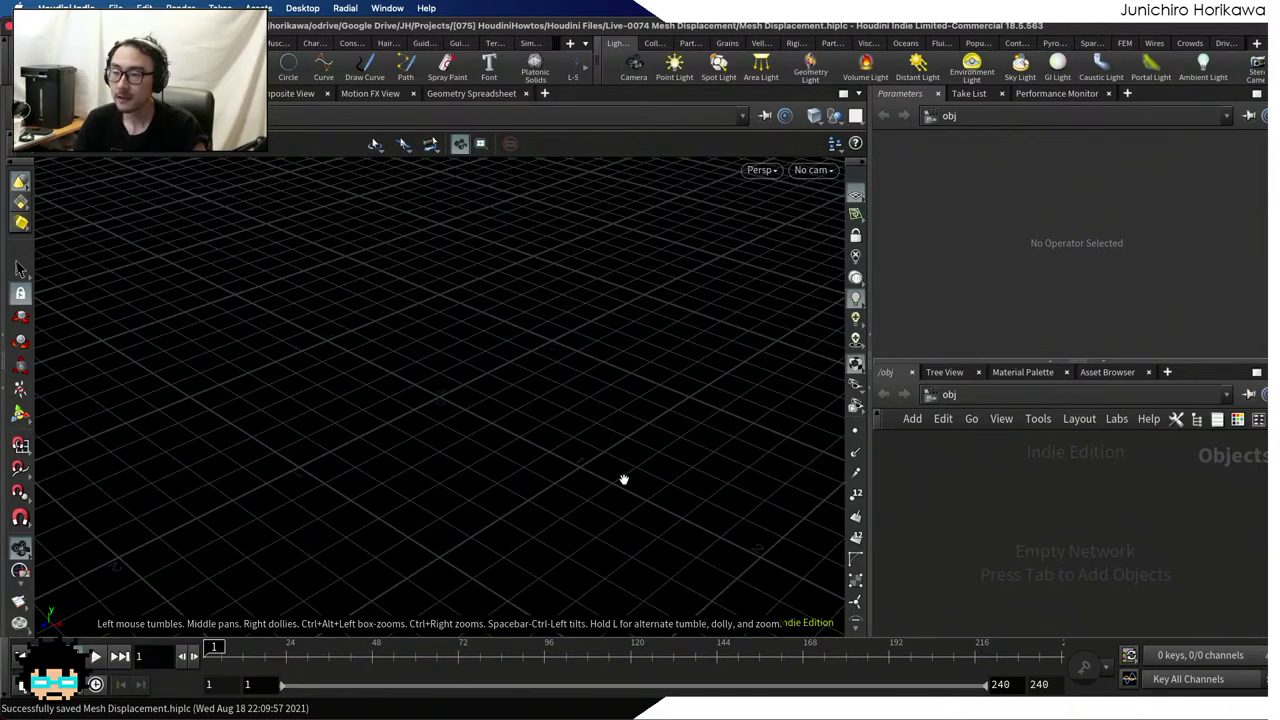
mouse_move(623, 477)
mouse_down()
mouse_move(657, 440)
mouse_move(640, 471)
mouse_up()
key(super+s)
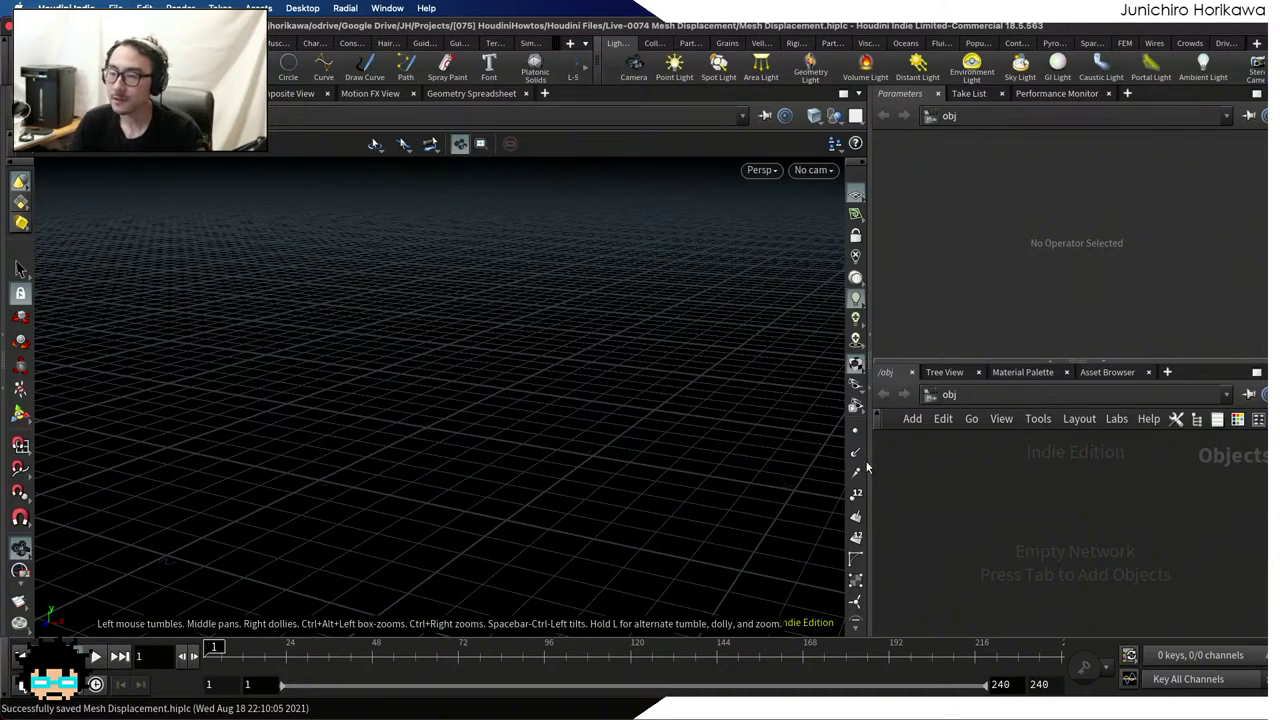
drag(869, 462, 898, 459)
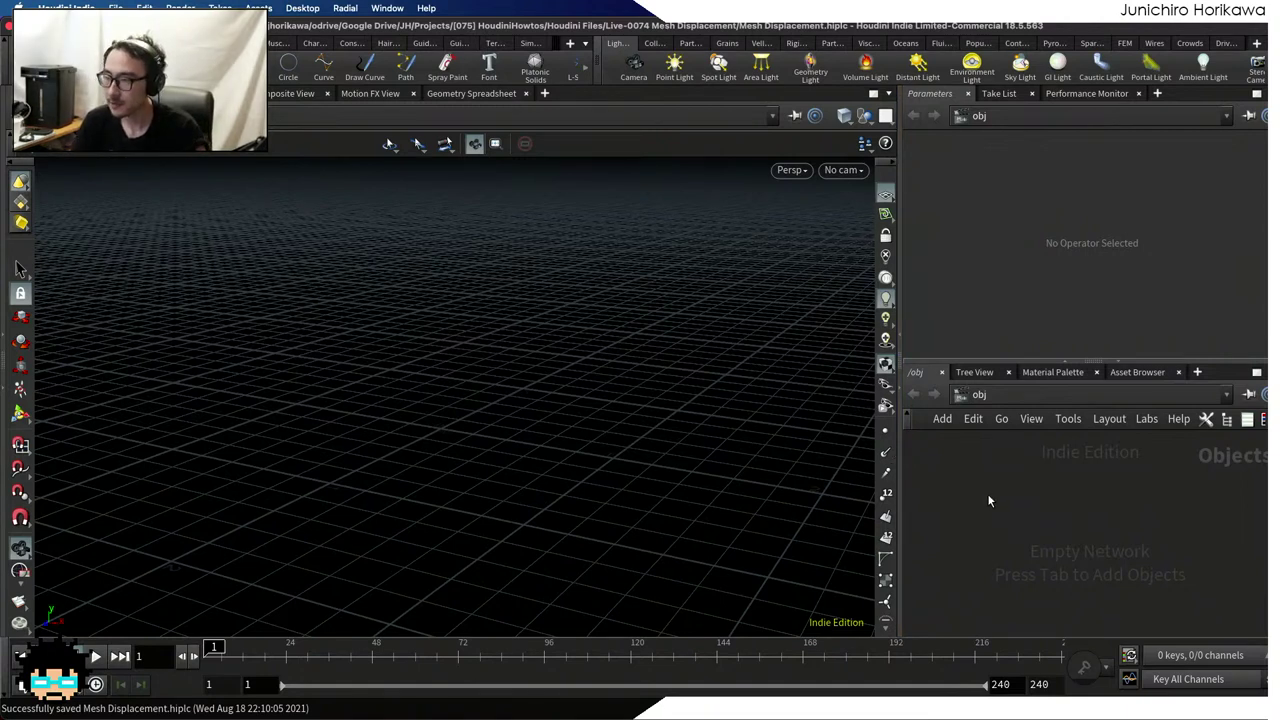
Create a Geometry node geo1 and go inside it
key(Tab)
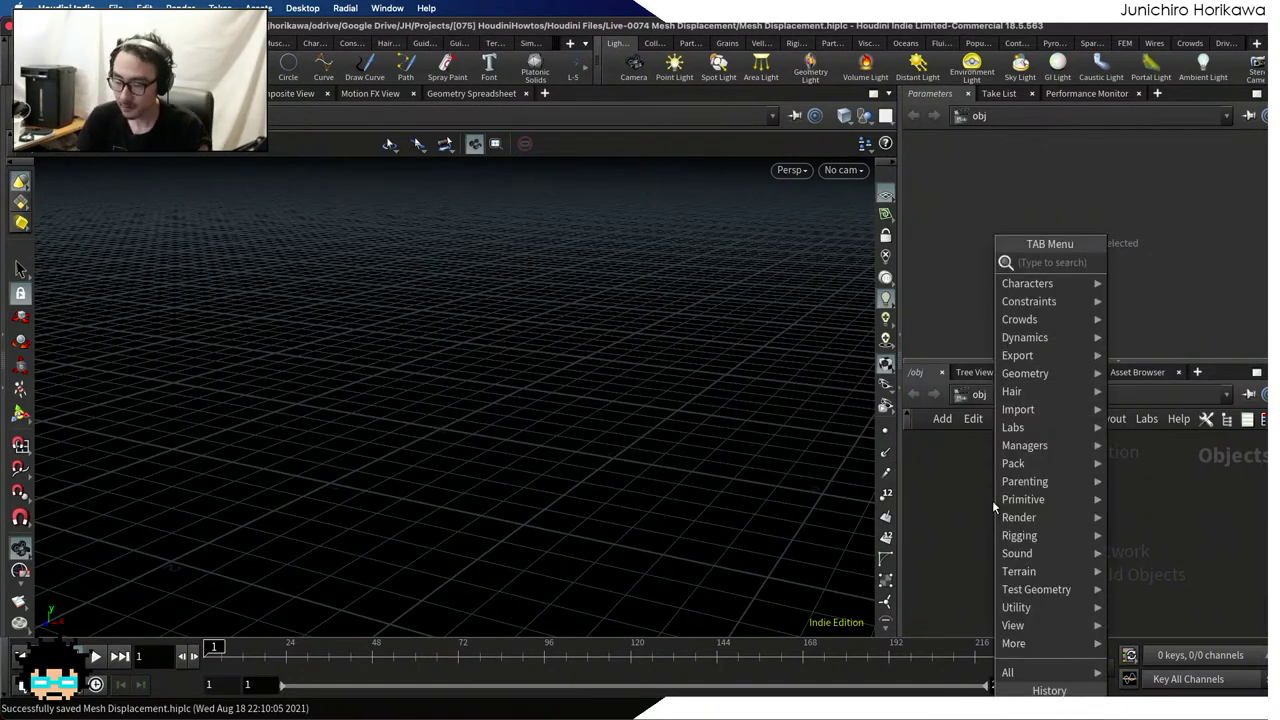
text(geo)
key(Return)
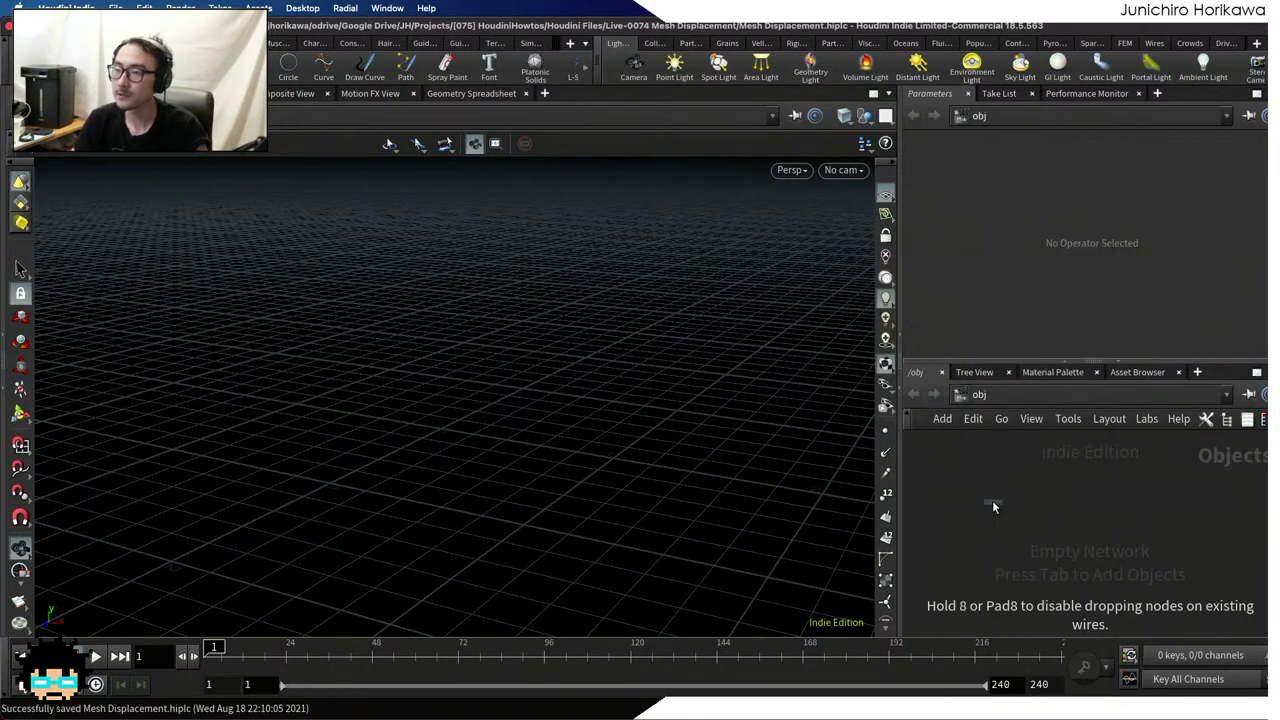
click(1010, 497)
double_click(1005, 497)
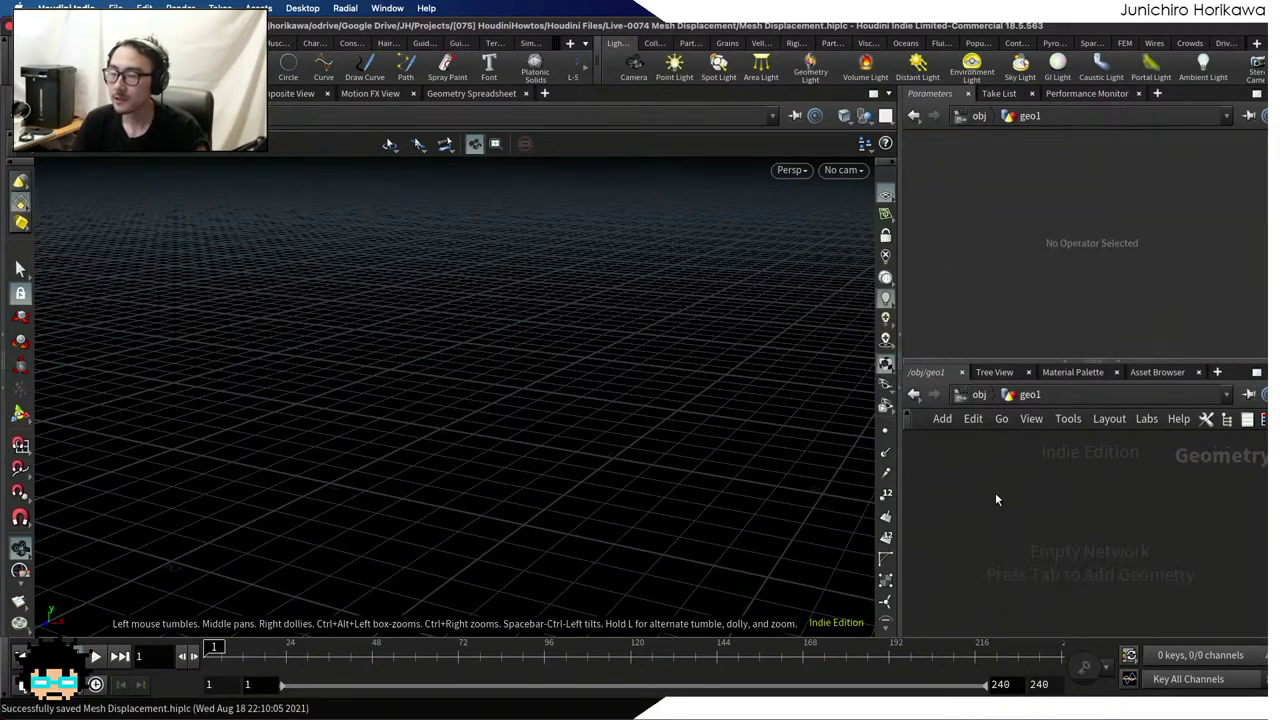
Add a COP2 Network cop2net1 inside geo1 and enter it
key(Tab)
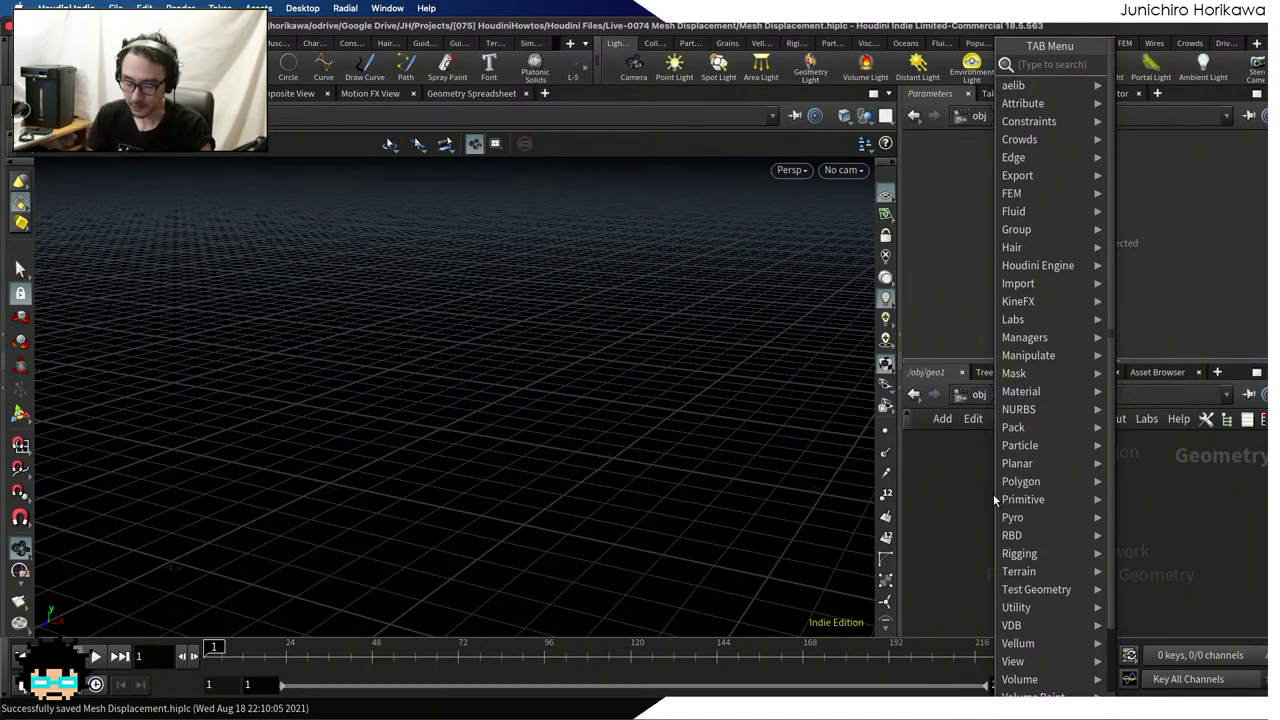
text(cop)
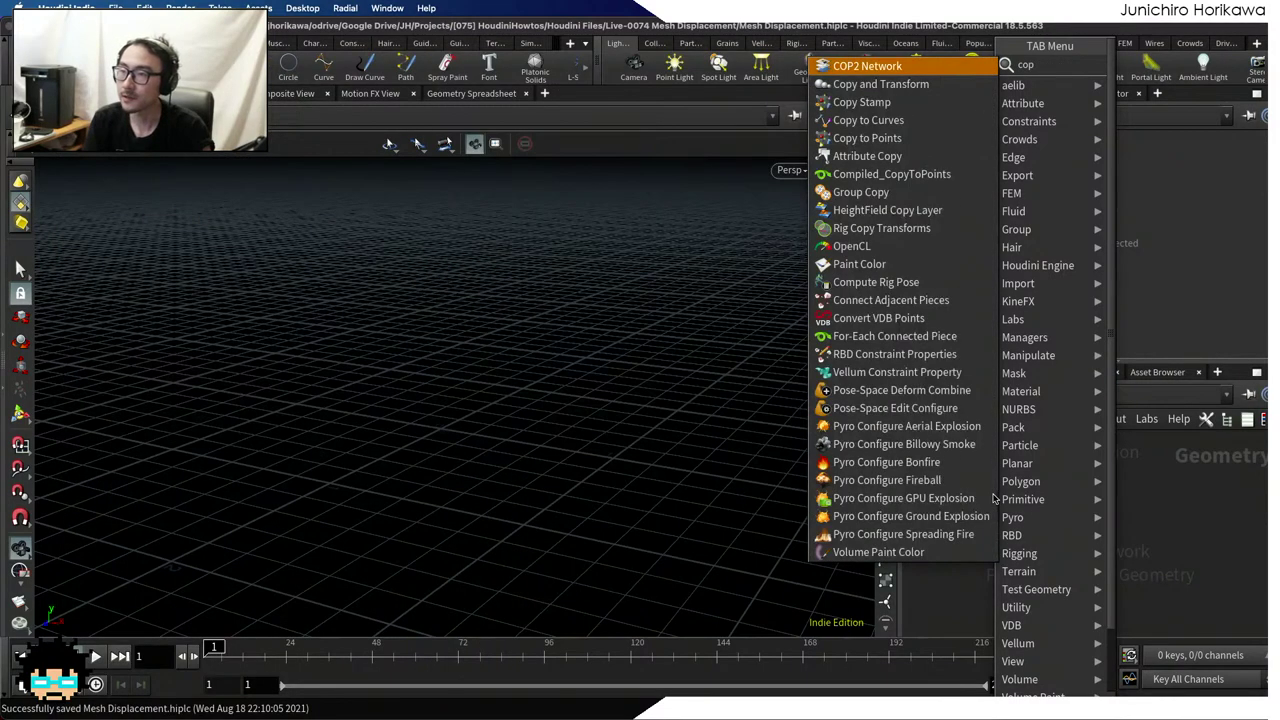
key(Return)
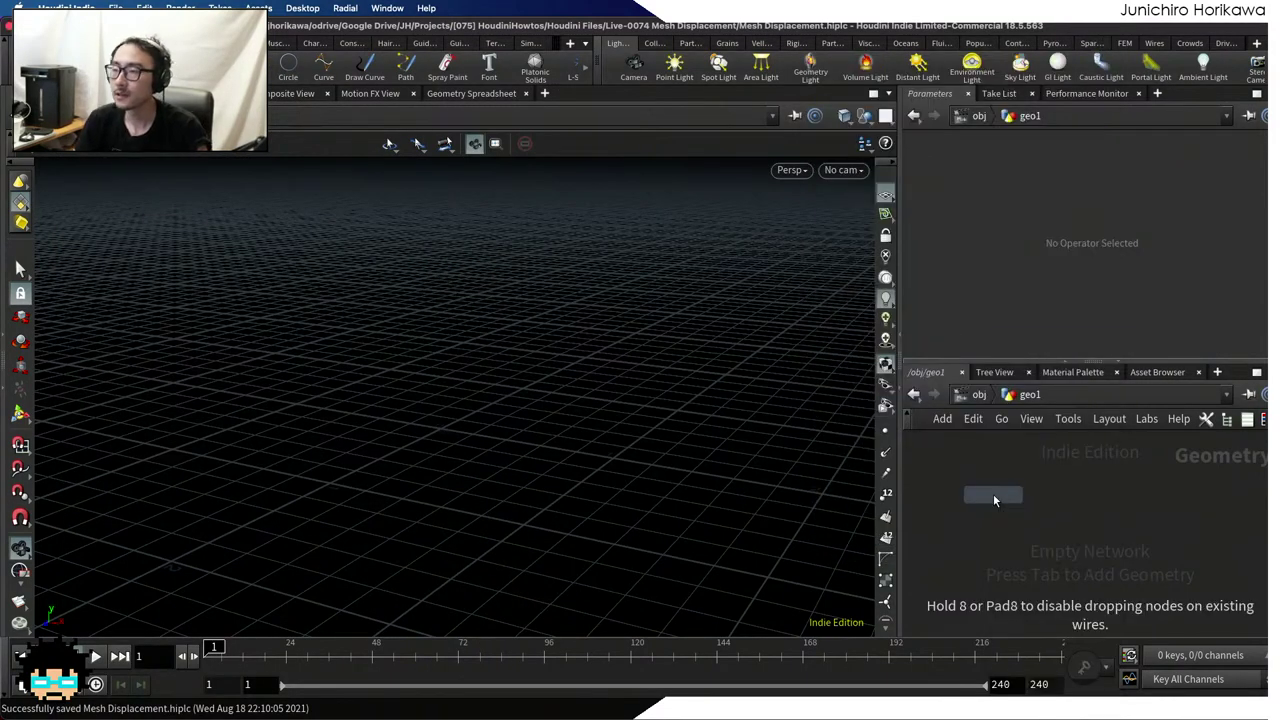
click(993, 494)
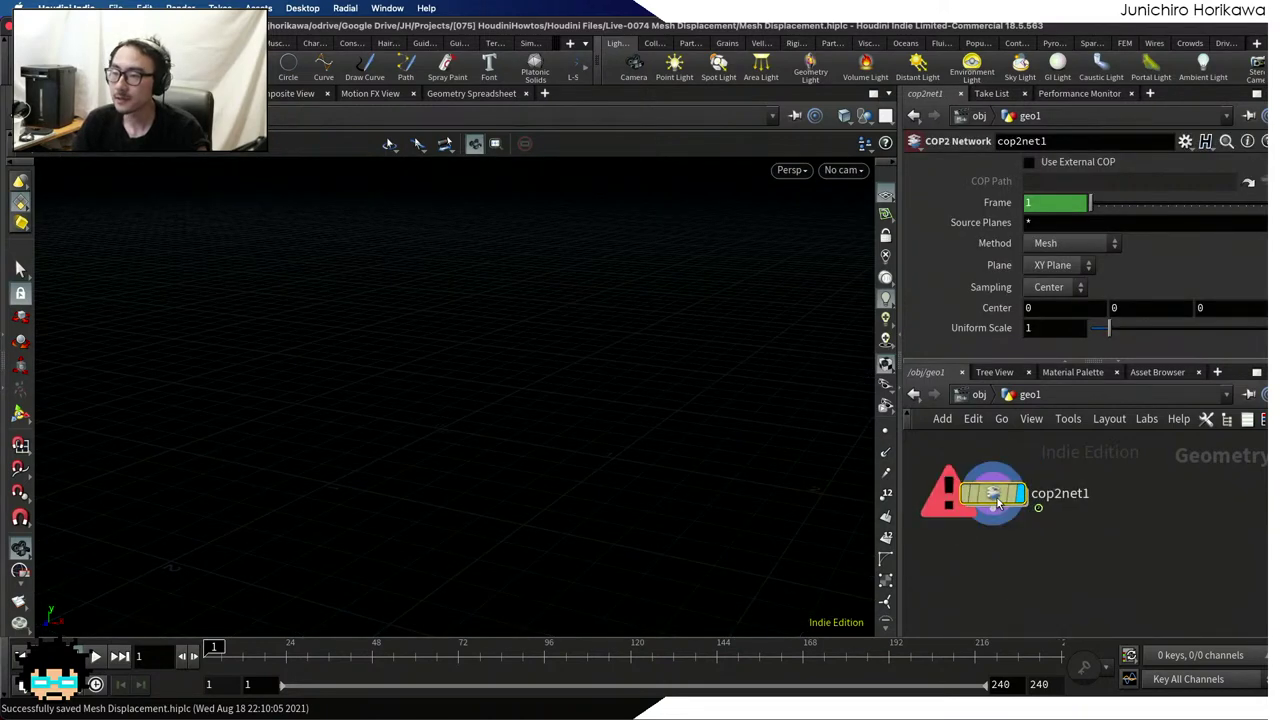
double_click(994, 497)
Add a File COP default_pic in cop2net1 and rearrange it and the panes
key(Tab)
text(file)
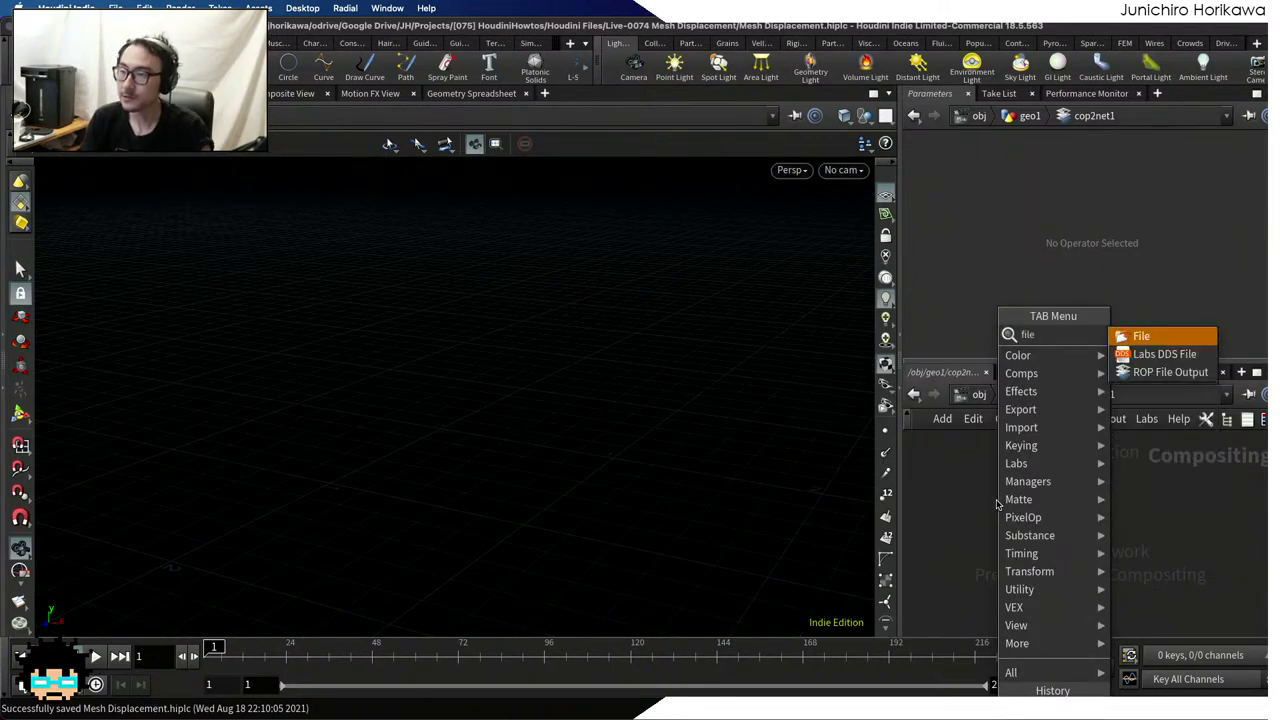
key(Return)
click(996, 507)
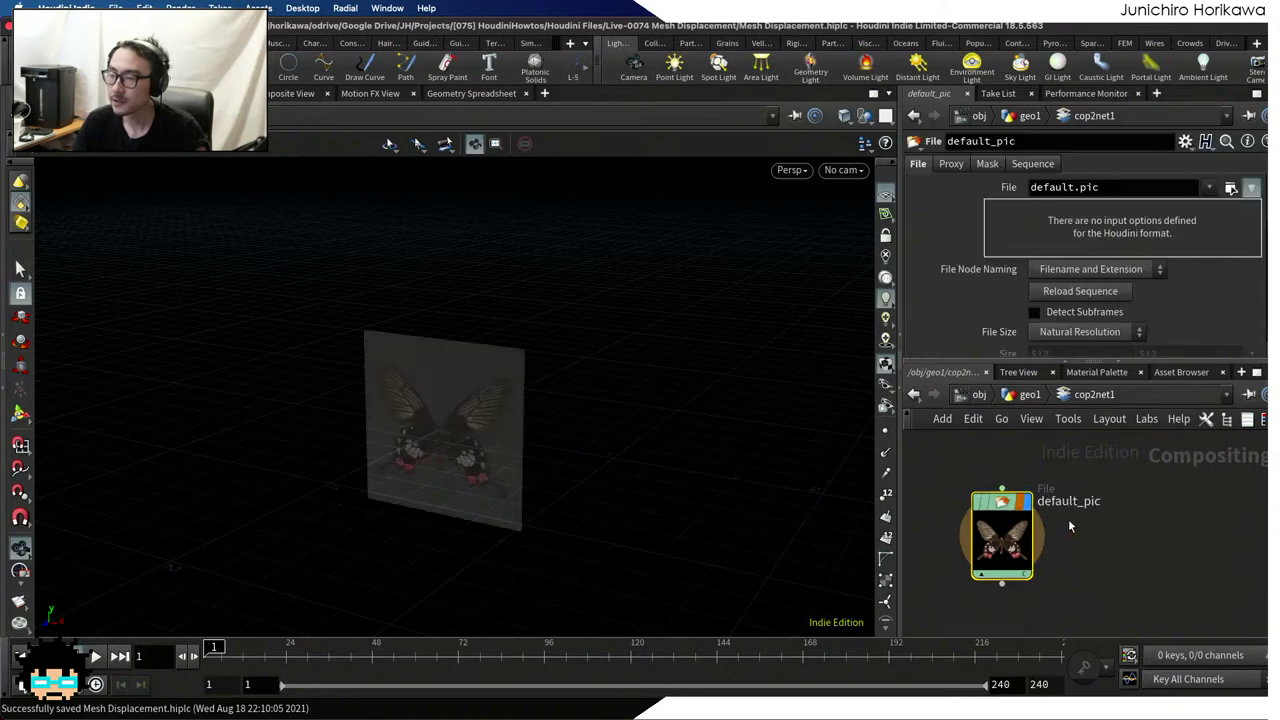
drag(994, 510, 1022, 456)
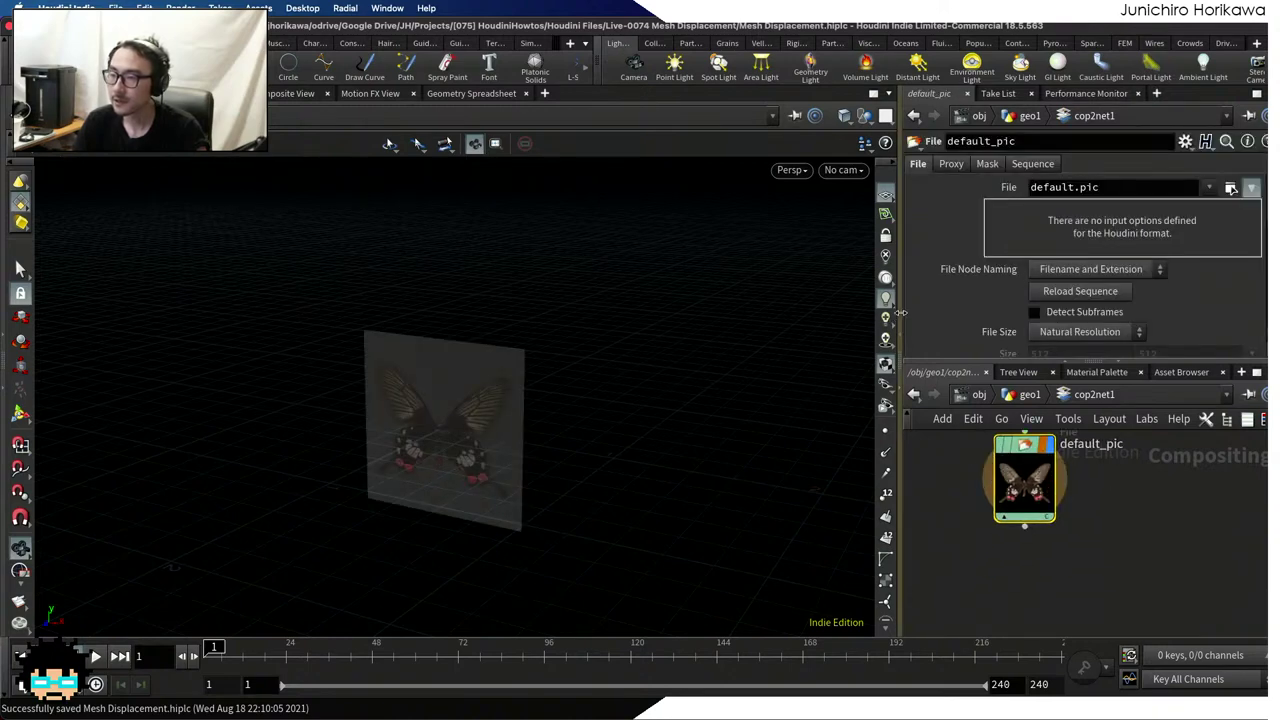
drag(897, 330, 812, 330)
Load the abstract-red-metallic-fluid-background JPG into the File node and save the scene
click(1231, 188)
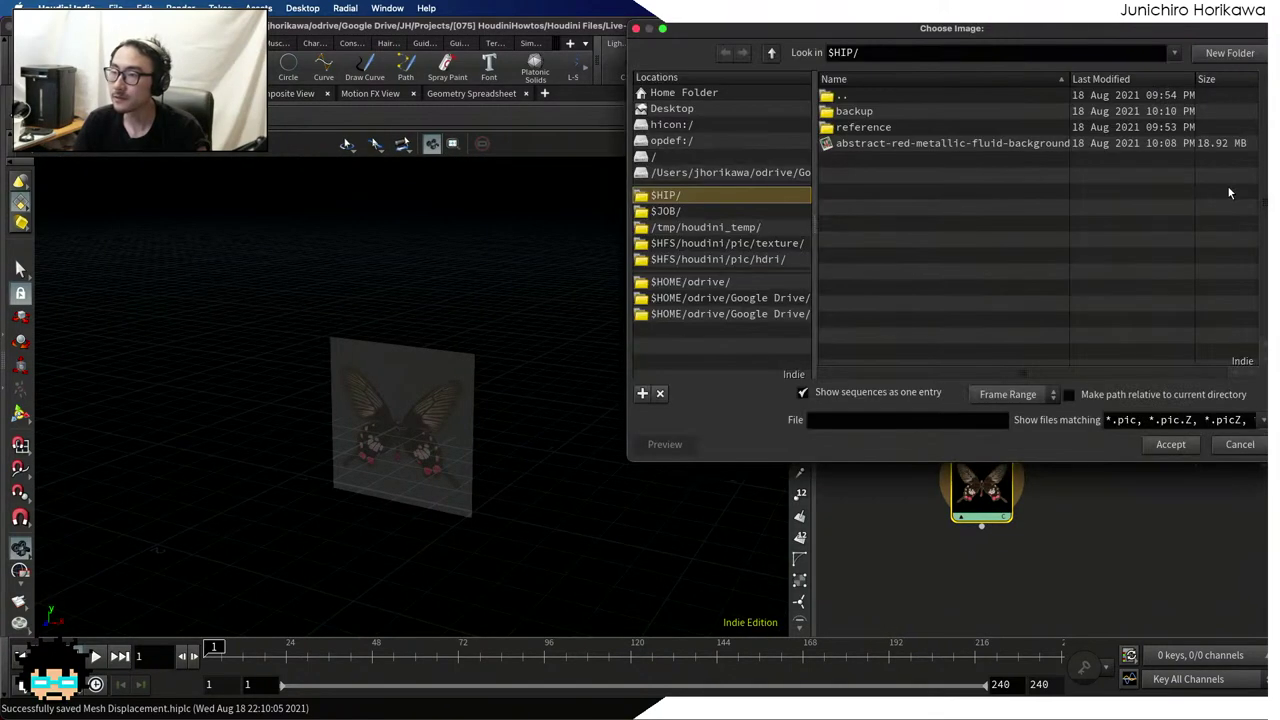
double_click(932, 144)
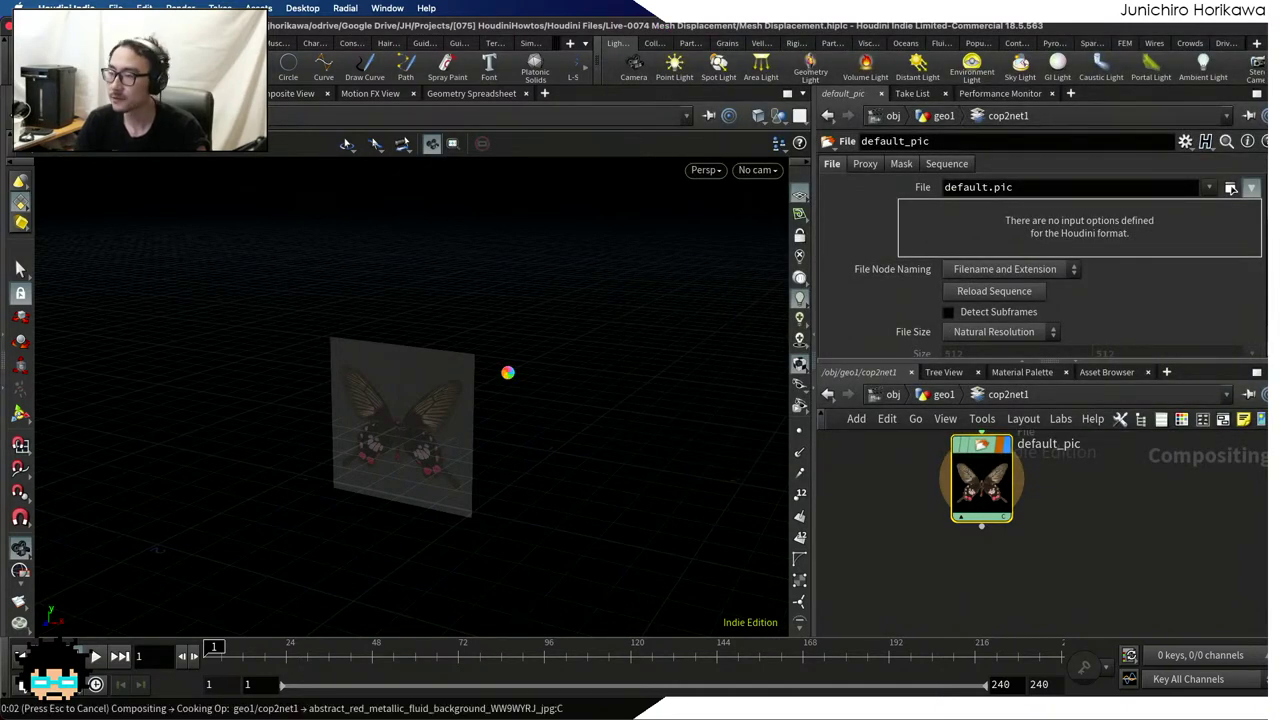
key(ctrl+s)
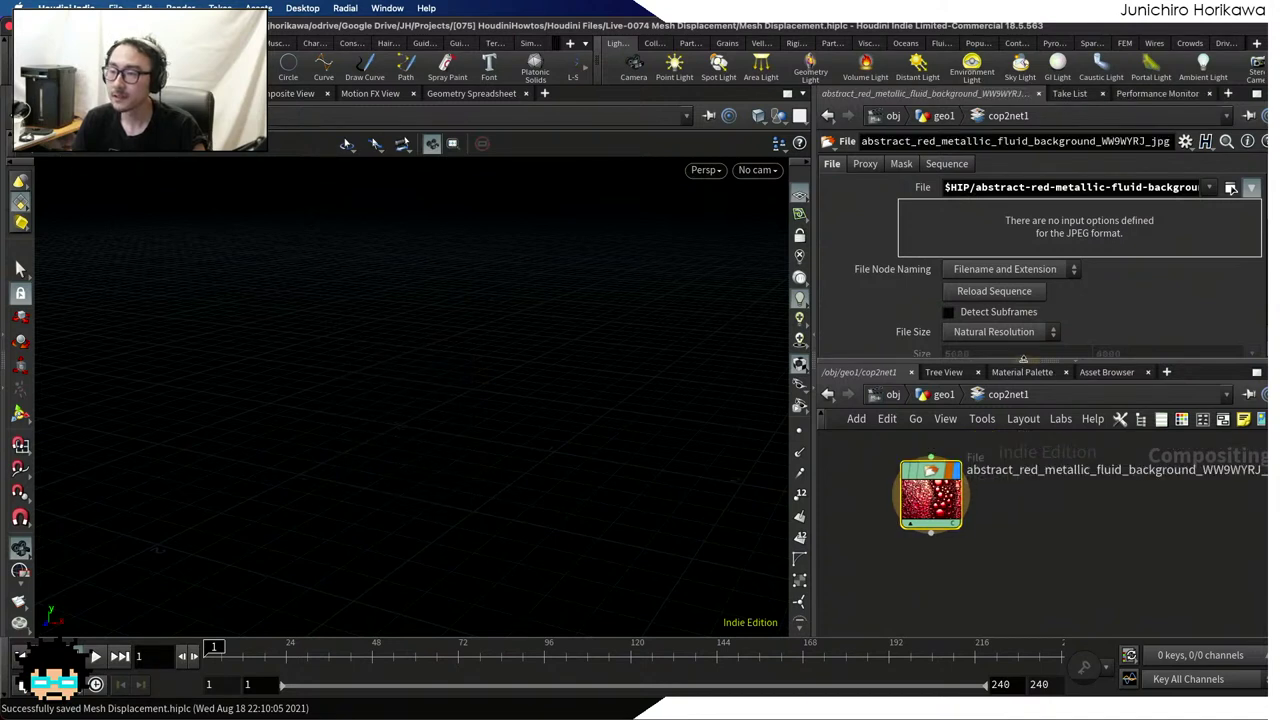
Enlarge the File node's parameter area and decline the crash report
drag(1023, 365, 1023, 399)
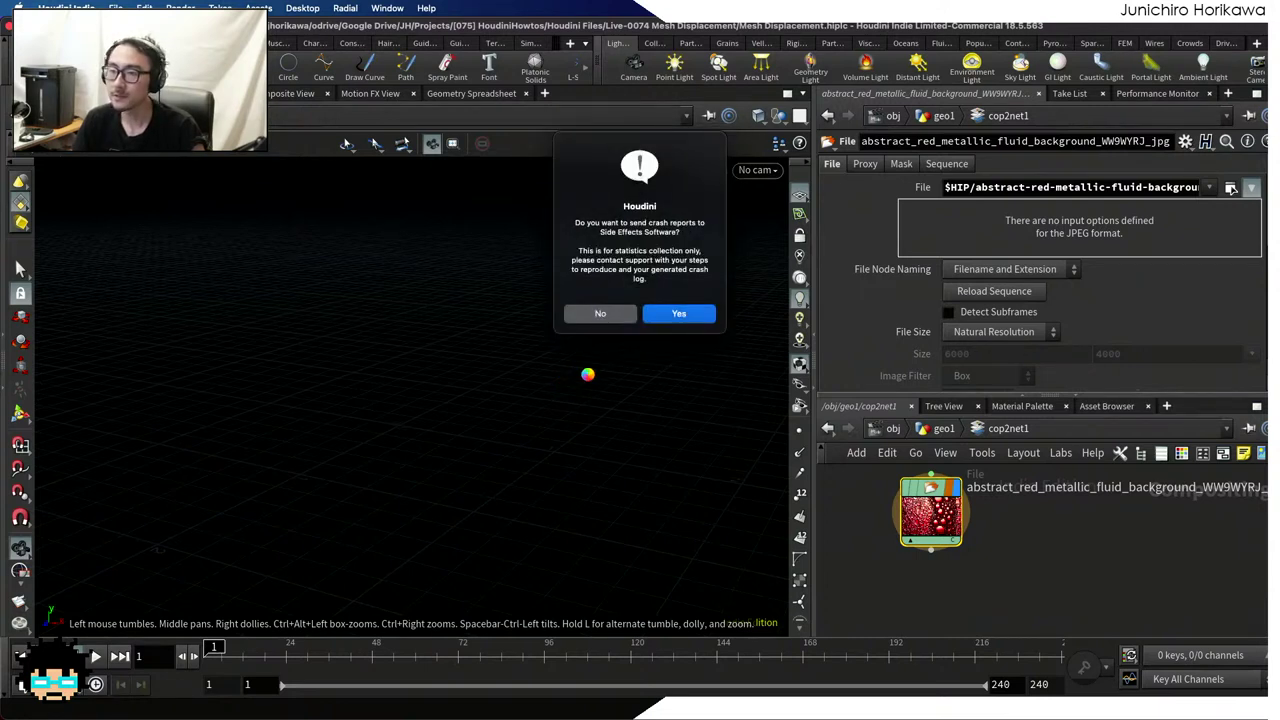
click(614, 316)
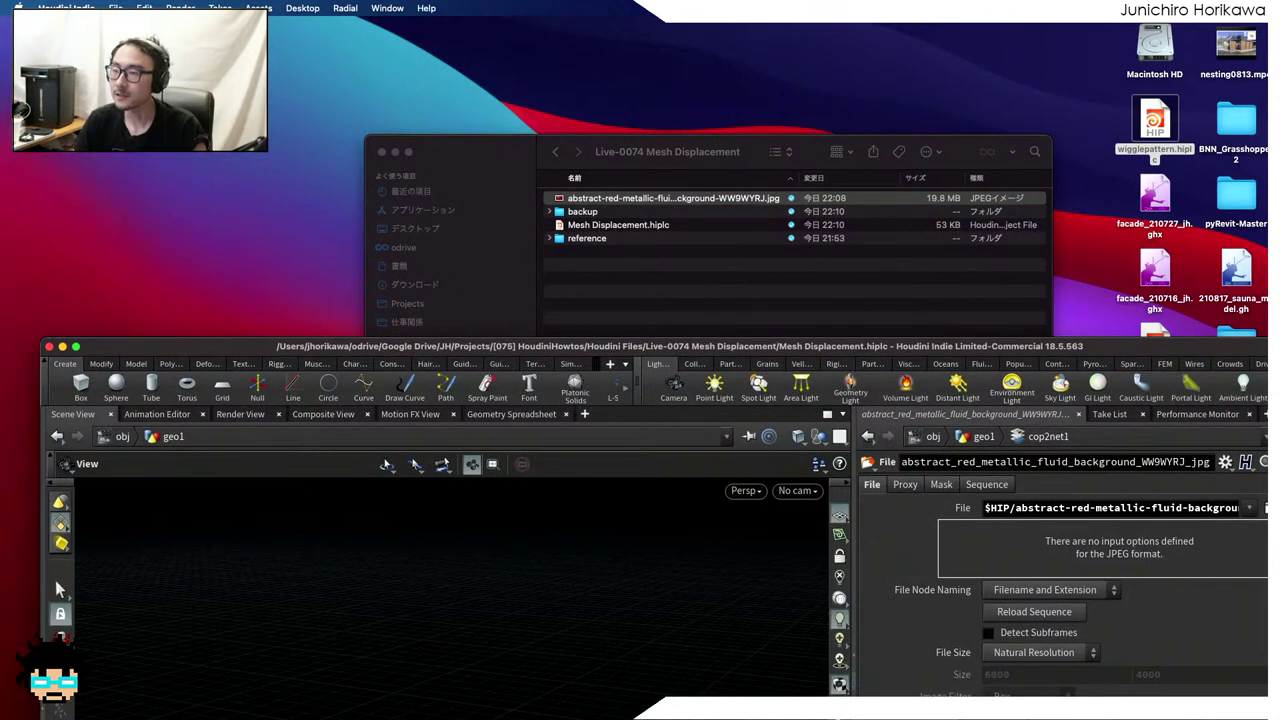
Rearrange the Finder project folder window and the Houdini window
click(598, 282)
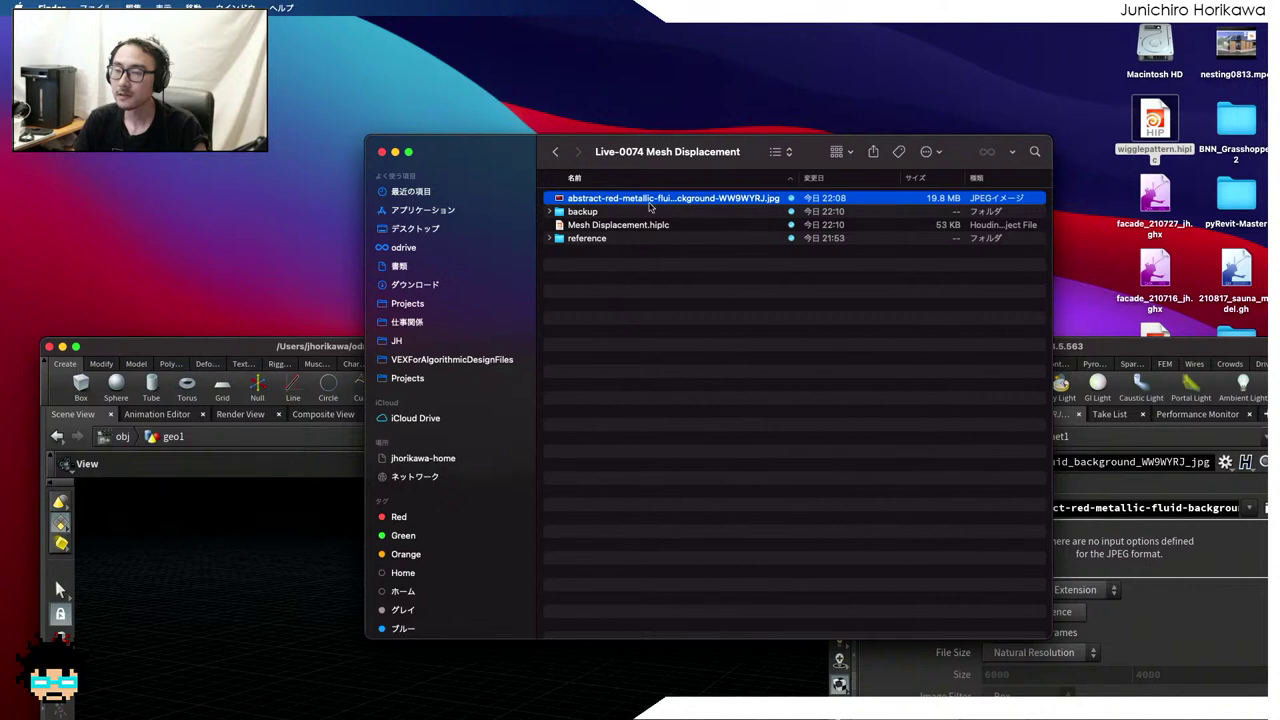
drag(669, 162, 651, 125)
click(1068, 340)
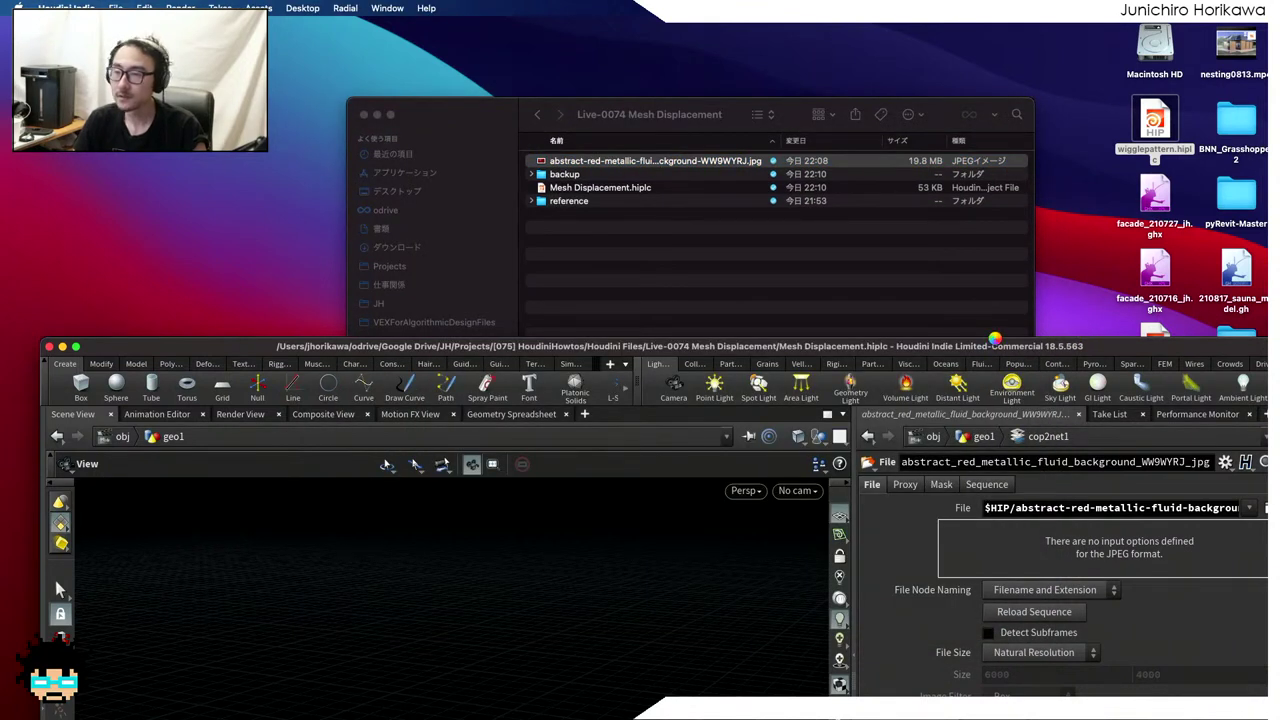
drag(596, 346, 534, 142)
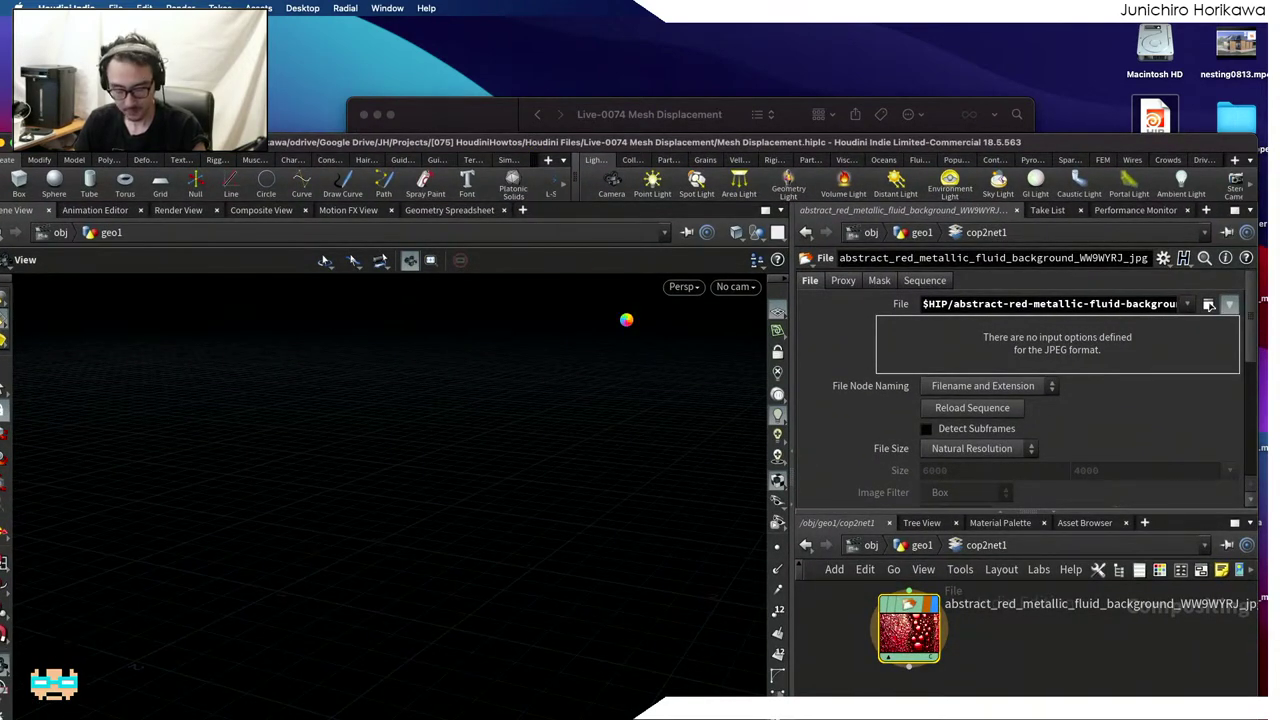
Force-quit the unresponsive Houdini and reopen Houdini Indie from the crash alert
key(super+alt+Escape)
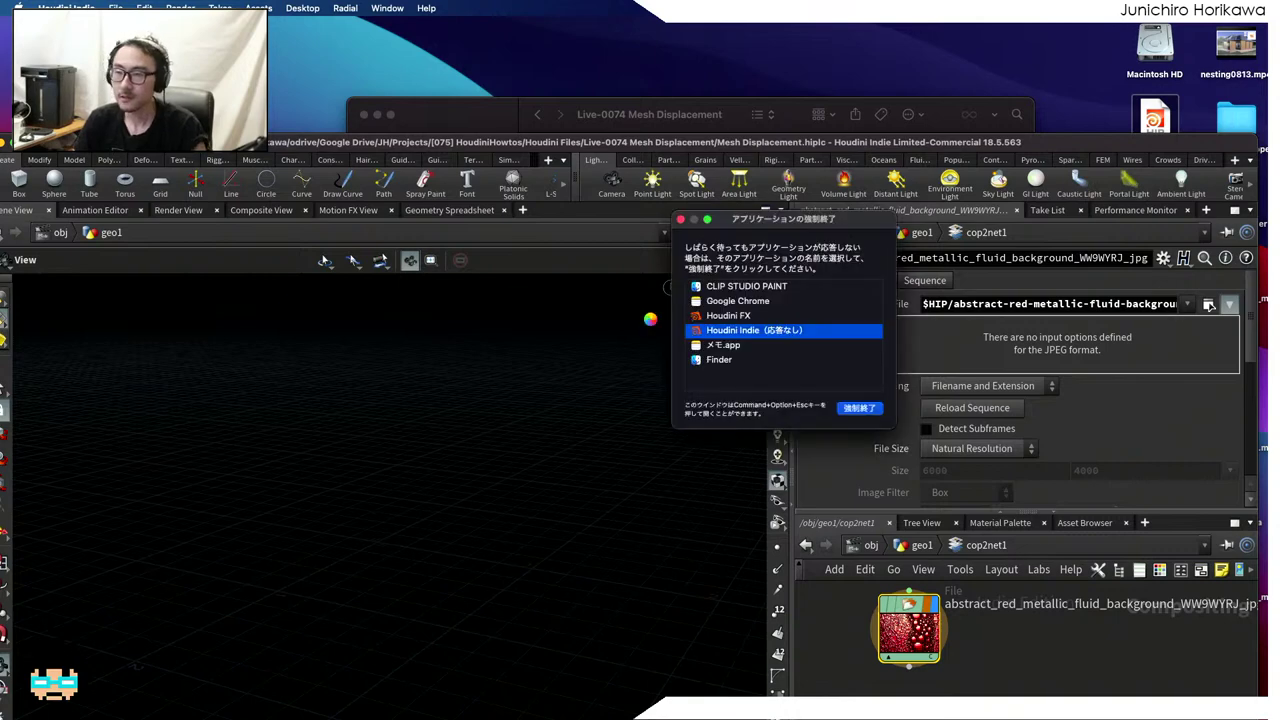
click(859, 409)
click(880, 337)
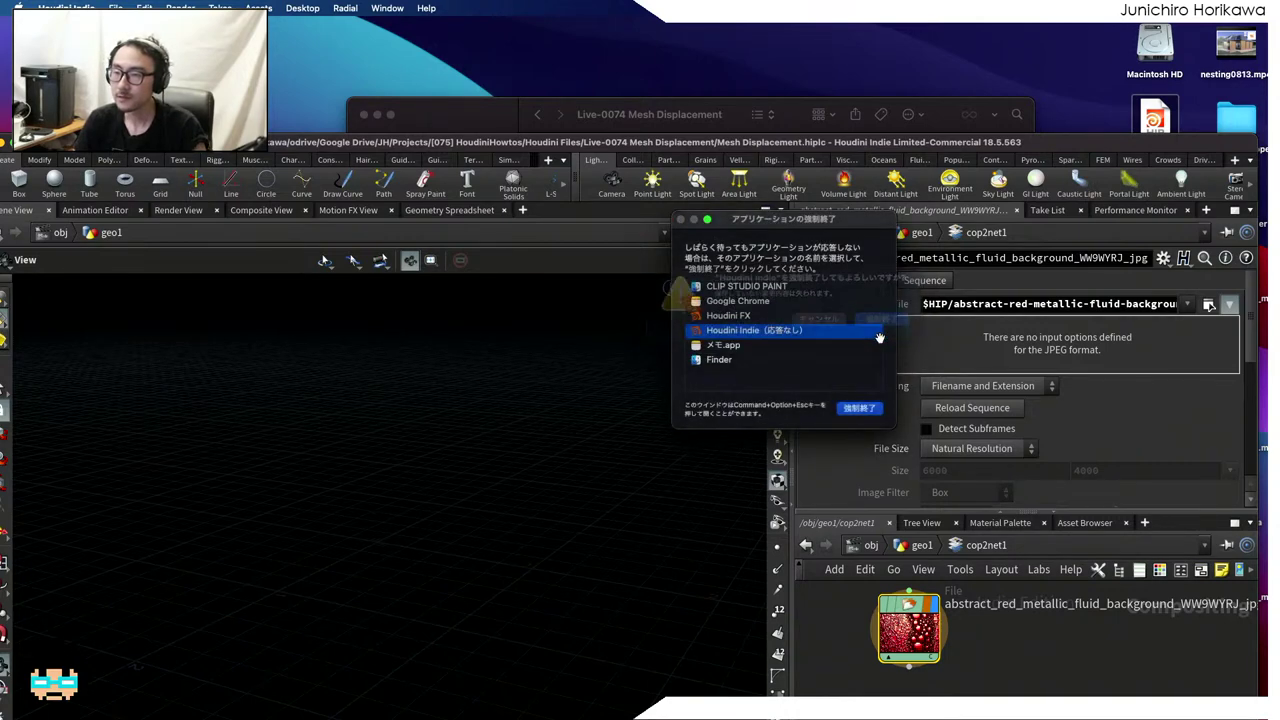
key(alt+space)
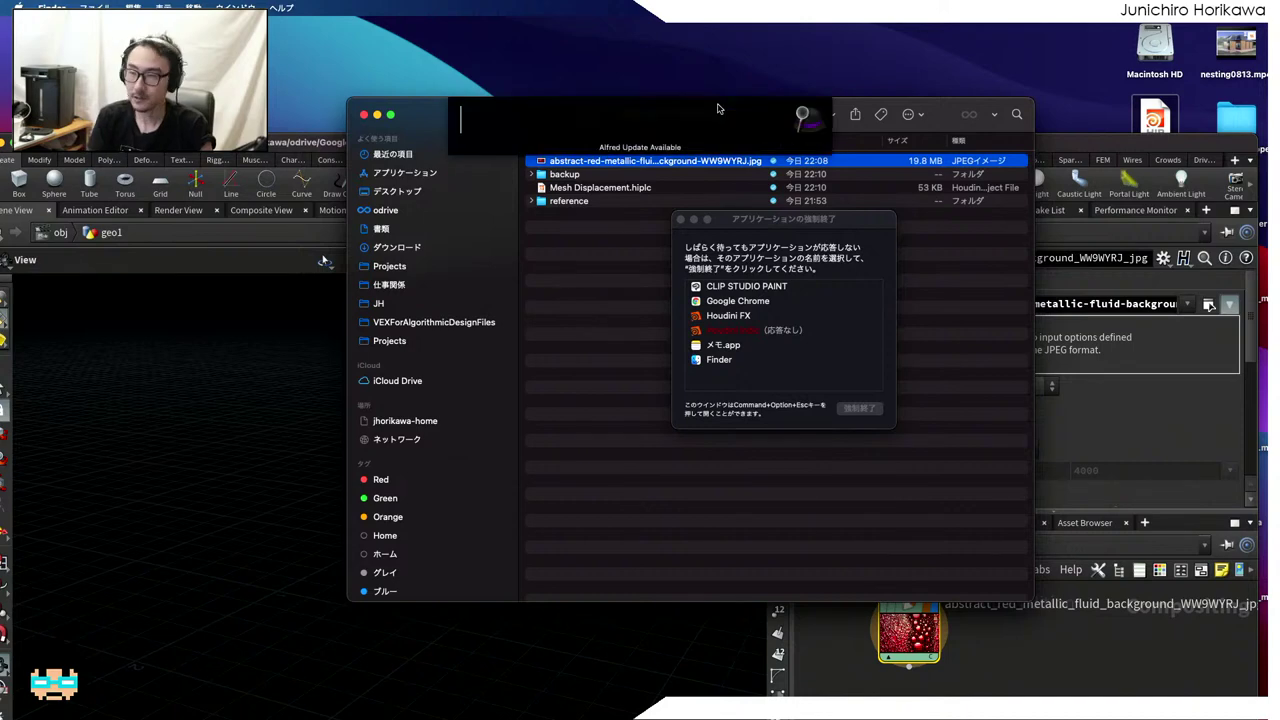
text(houd)
key(Escape)
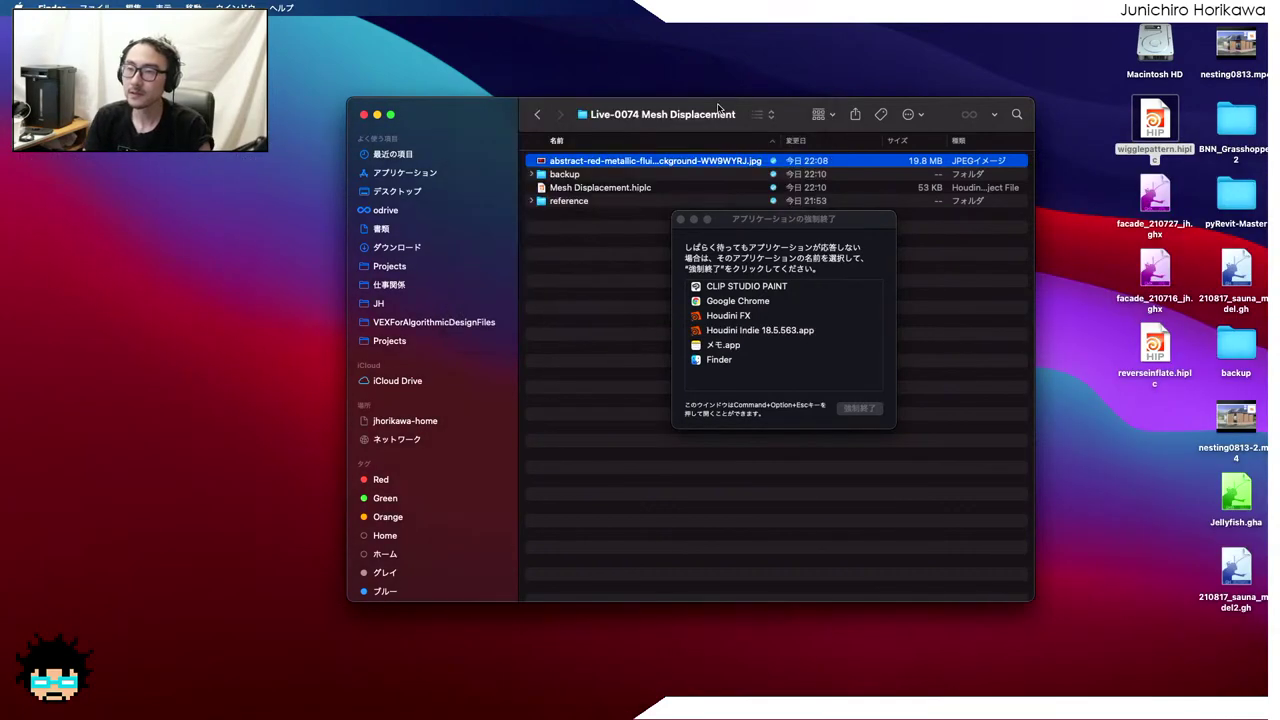
click(680, 219)
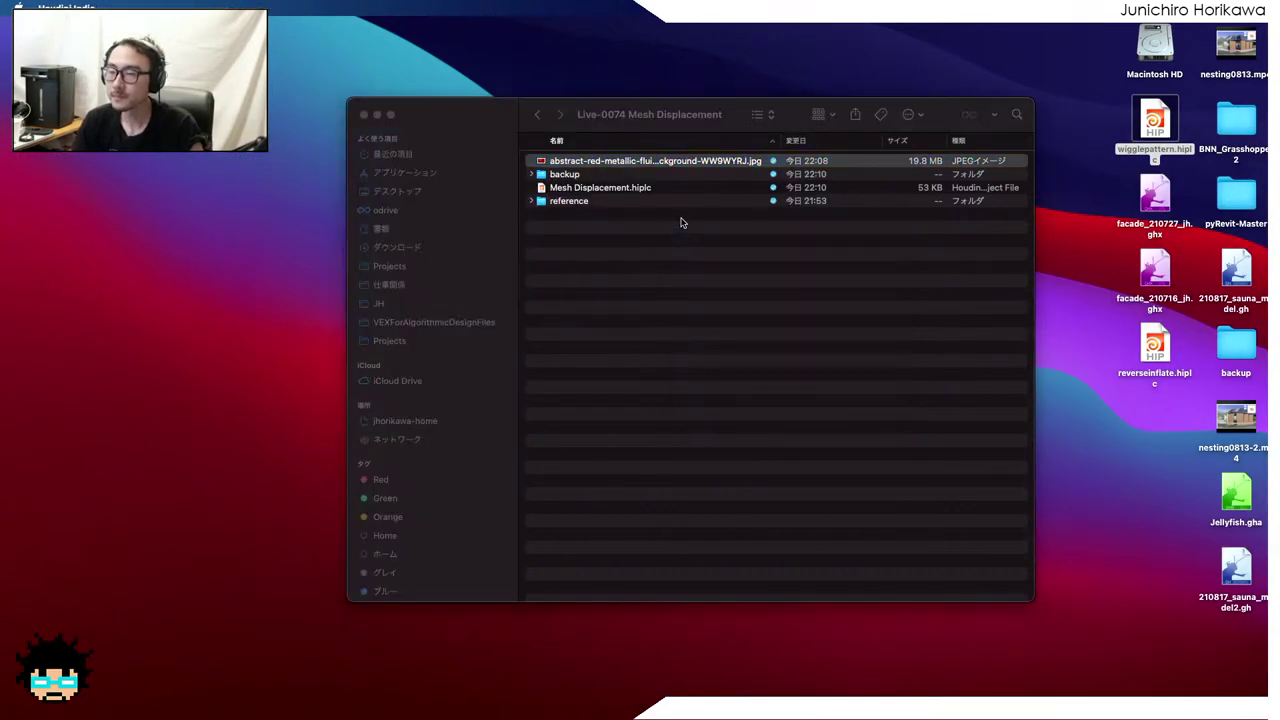
click(603, 267)
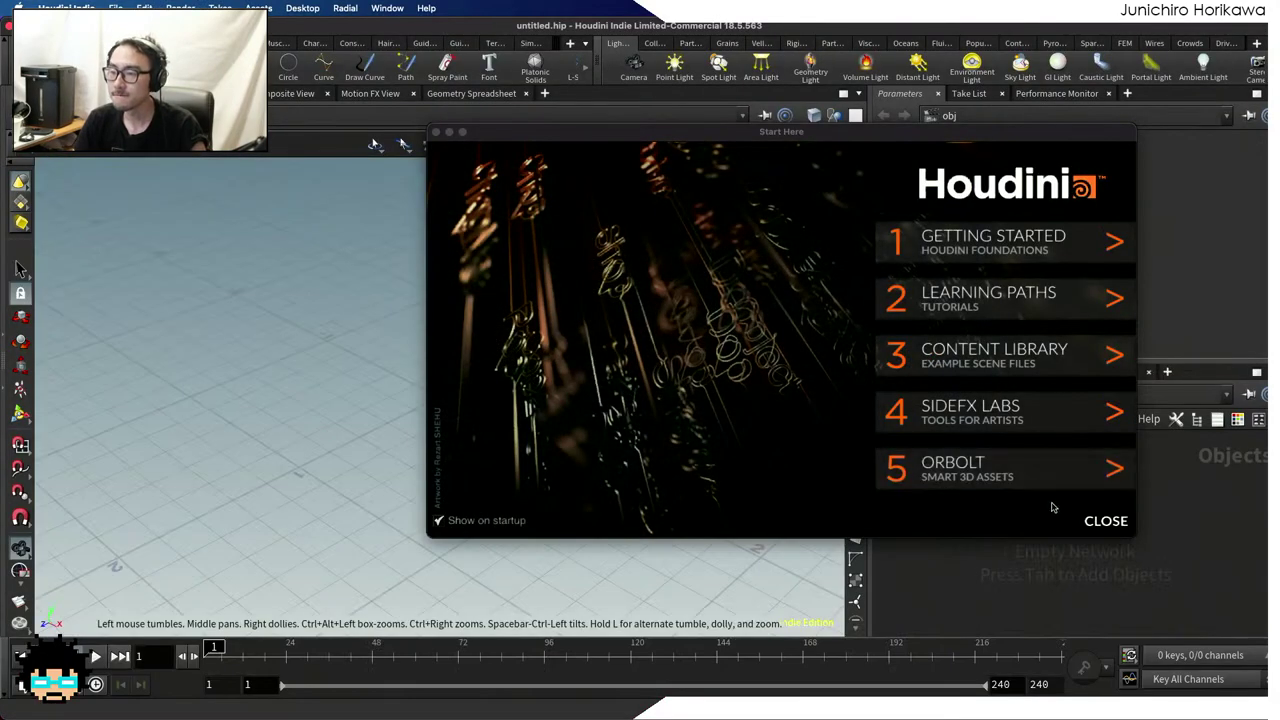
Dismiss the Start Here window, create a Geometry node geo1 and go inside it
click(1100, 521)
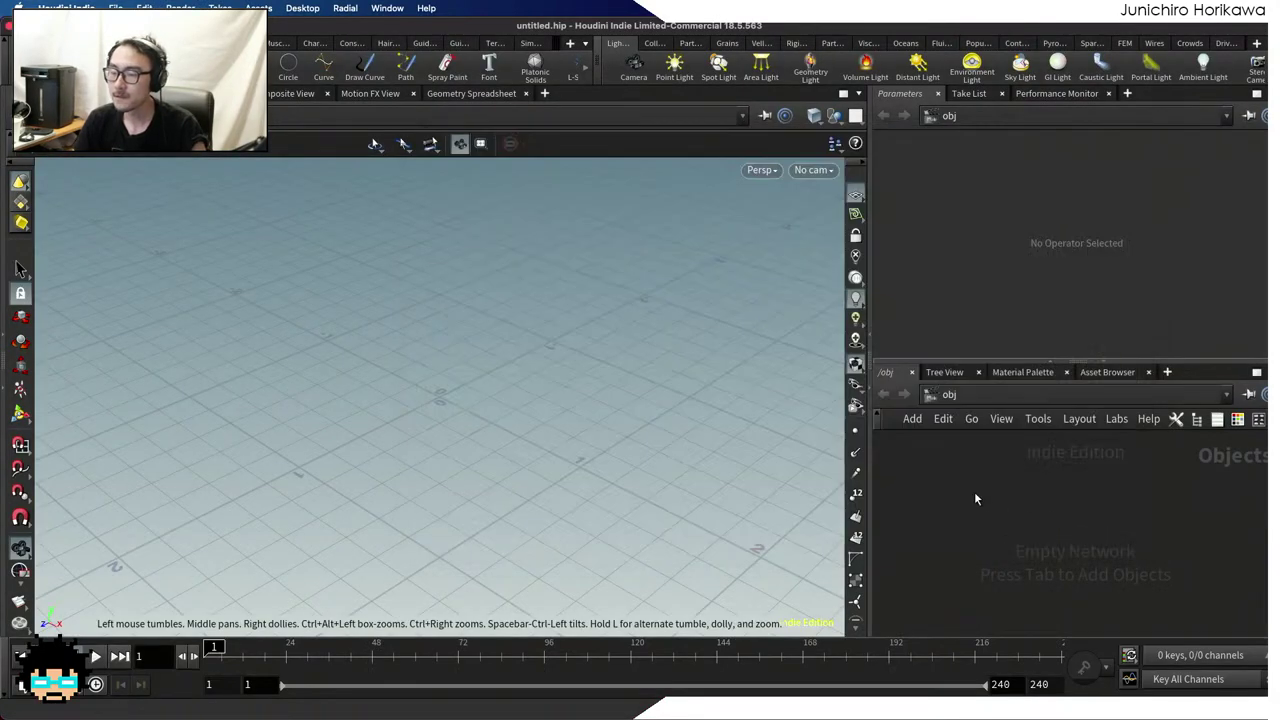
key(Tab)
text(geo)
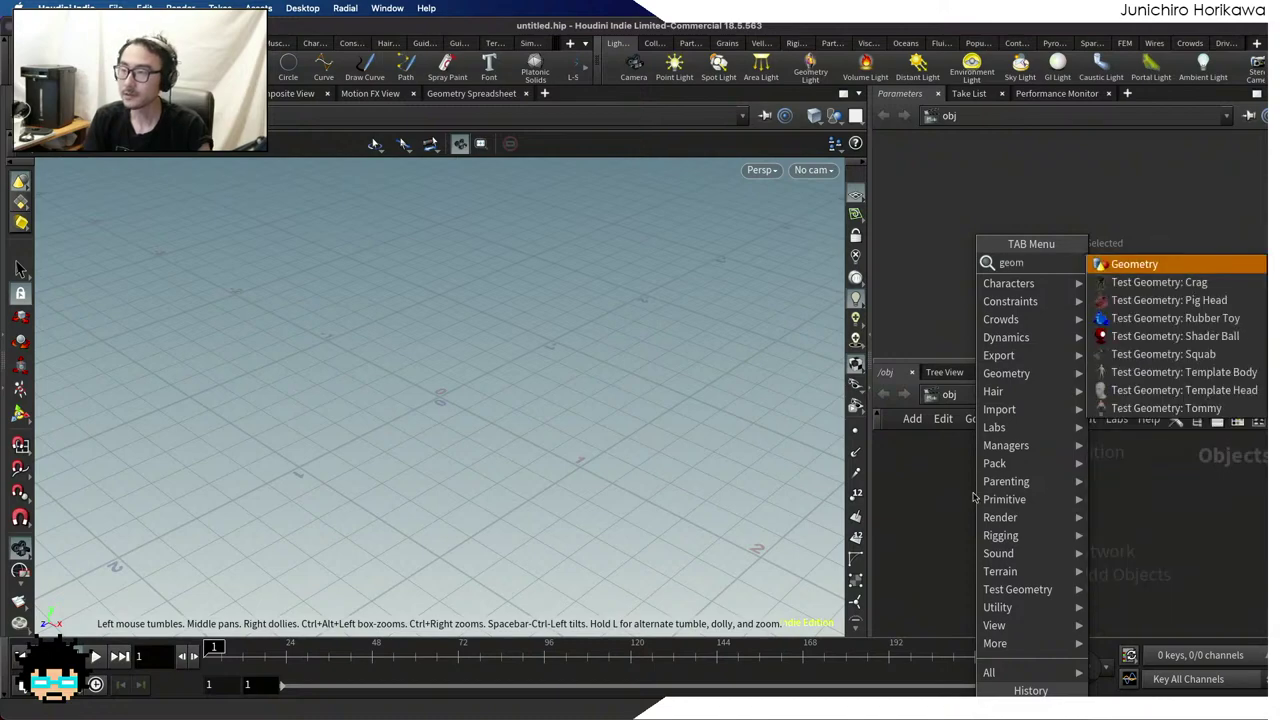
key(Return)
click(973, 492)
double_click(973, 492)
Create cop2net1 inside geo1, enter it, and choose a File image node
key(Tab)
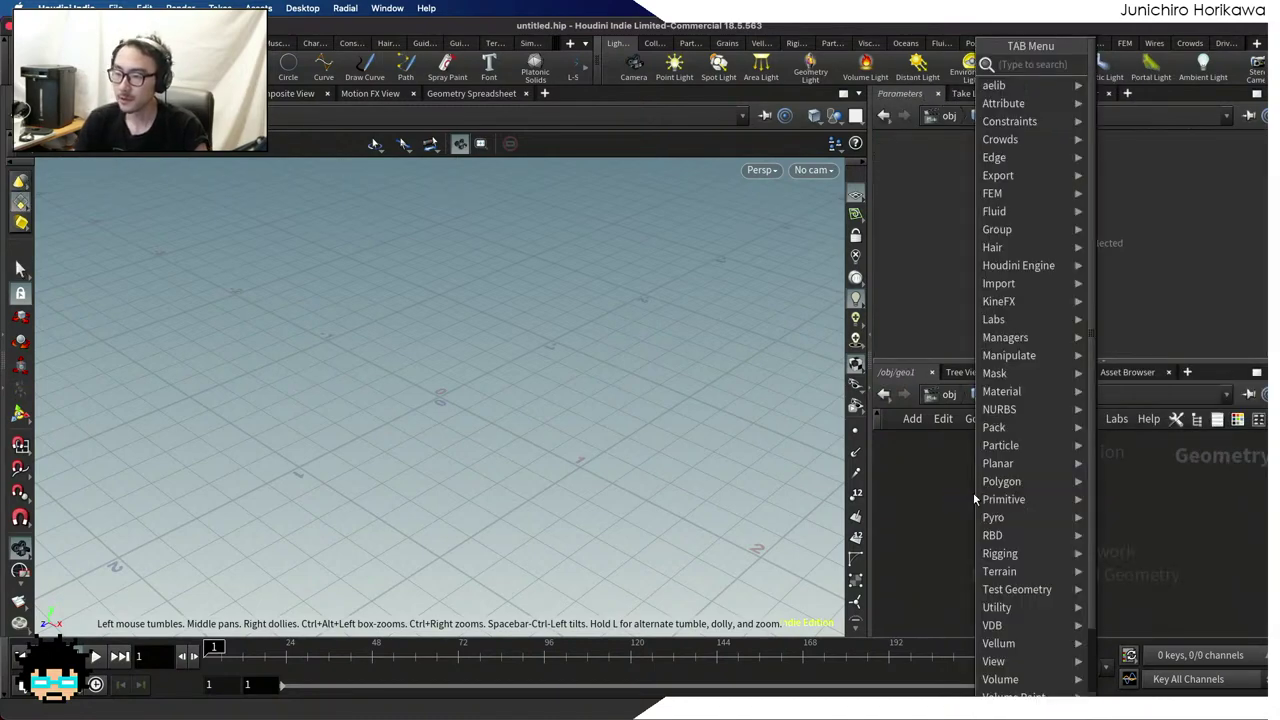
text(cop)
key(Return)
click(973, 495)
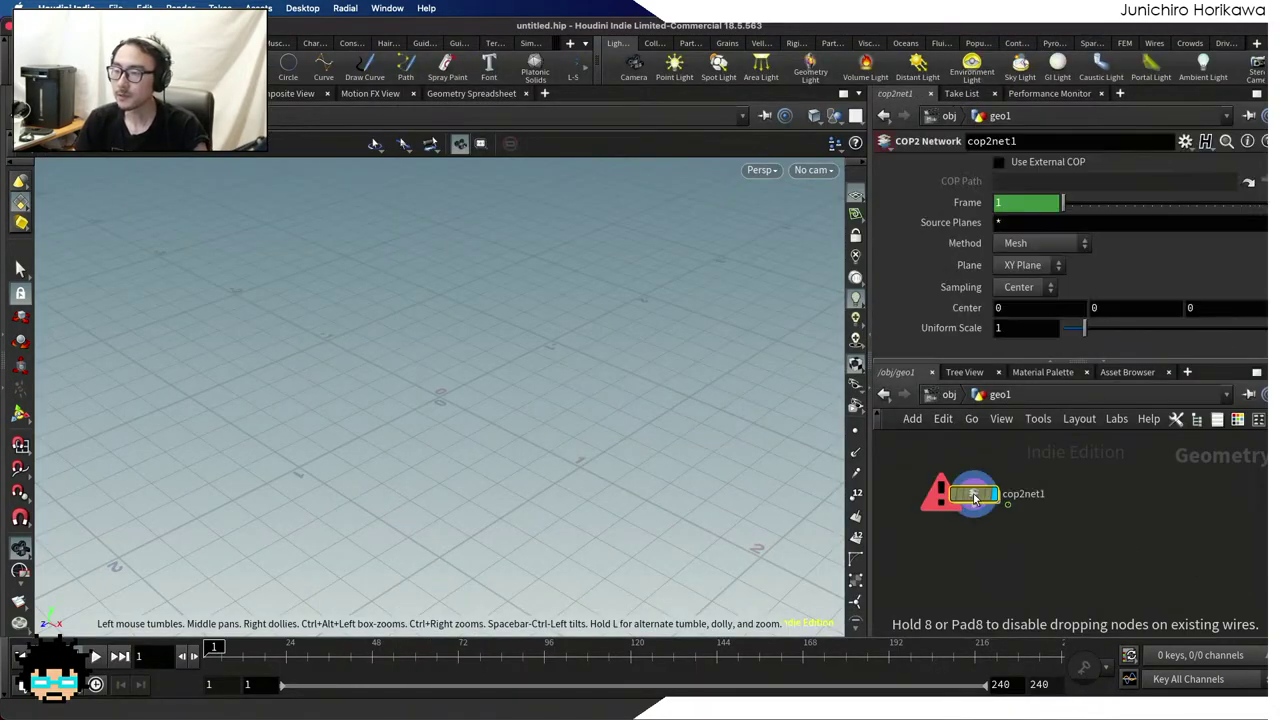
double_click(973, 495)
key(Tab)
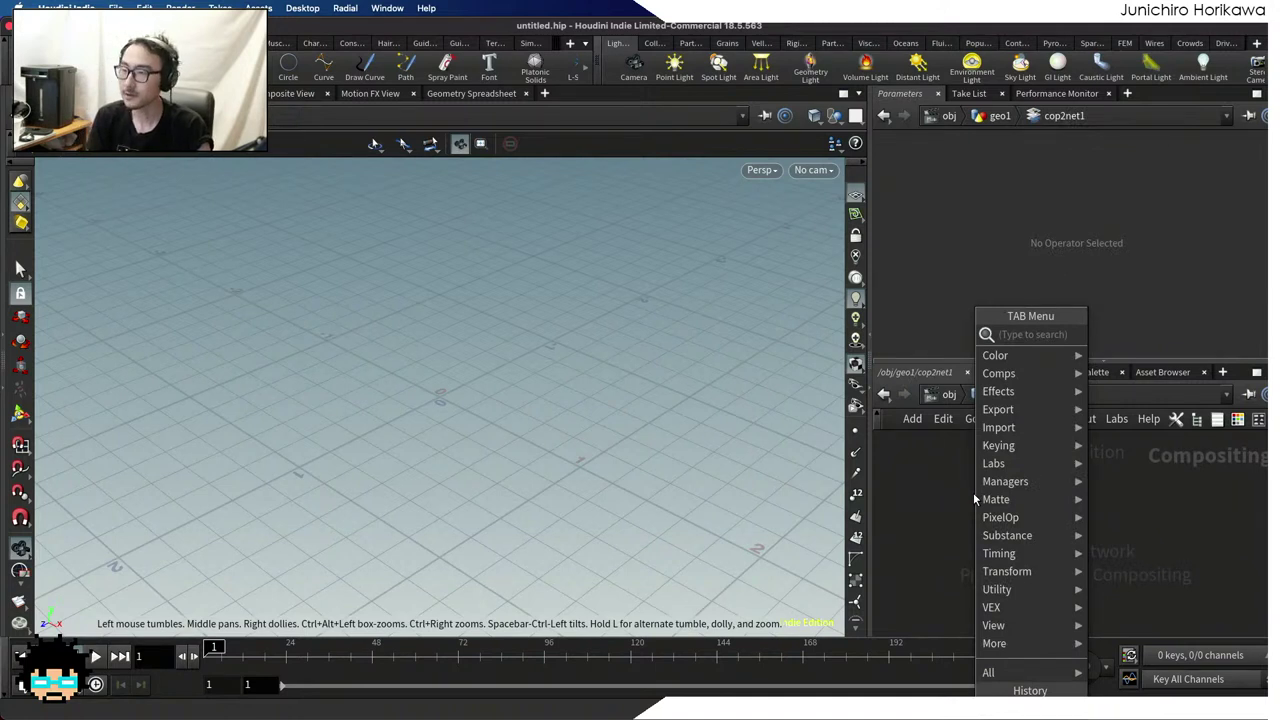
text(l)
key(Return)
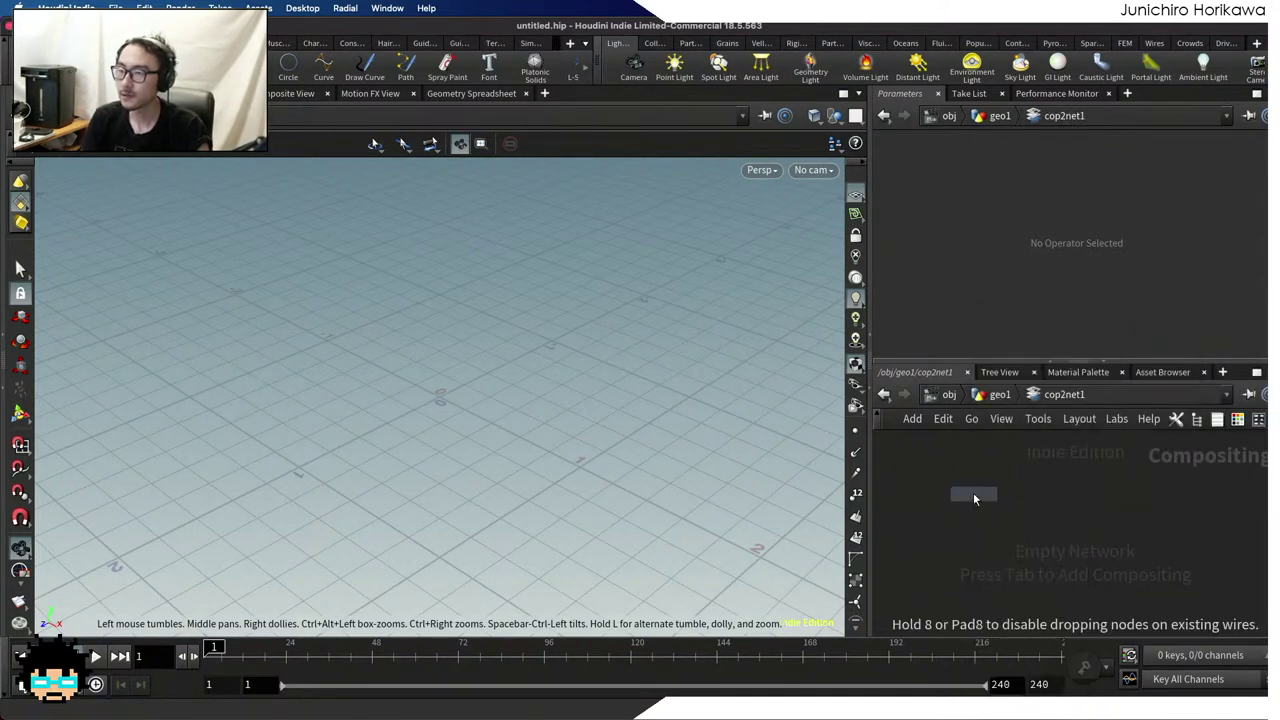
Place the default_pic File node and set its File Size to Specific Resolution 1024 × 1024
click(975, 498)
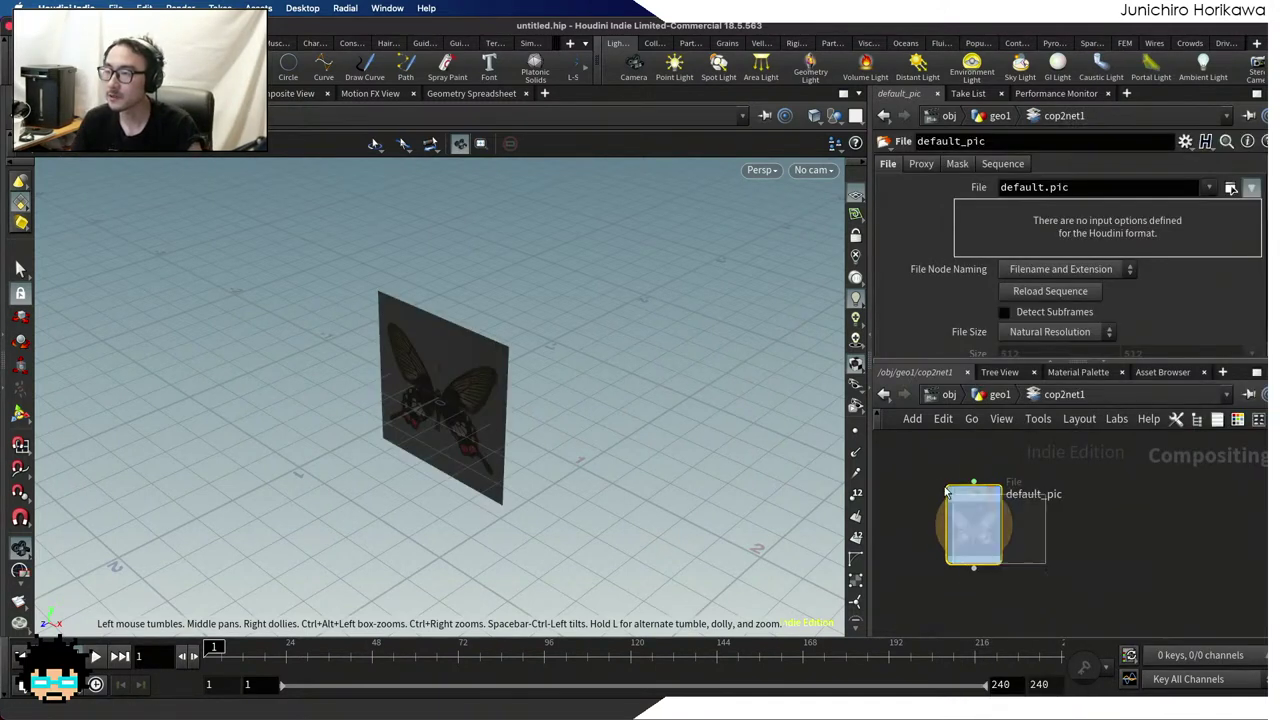
scroll(965, 262, down, 3)
scroll(965, 262, up, 1)
click(1023, 224)
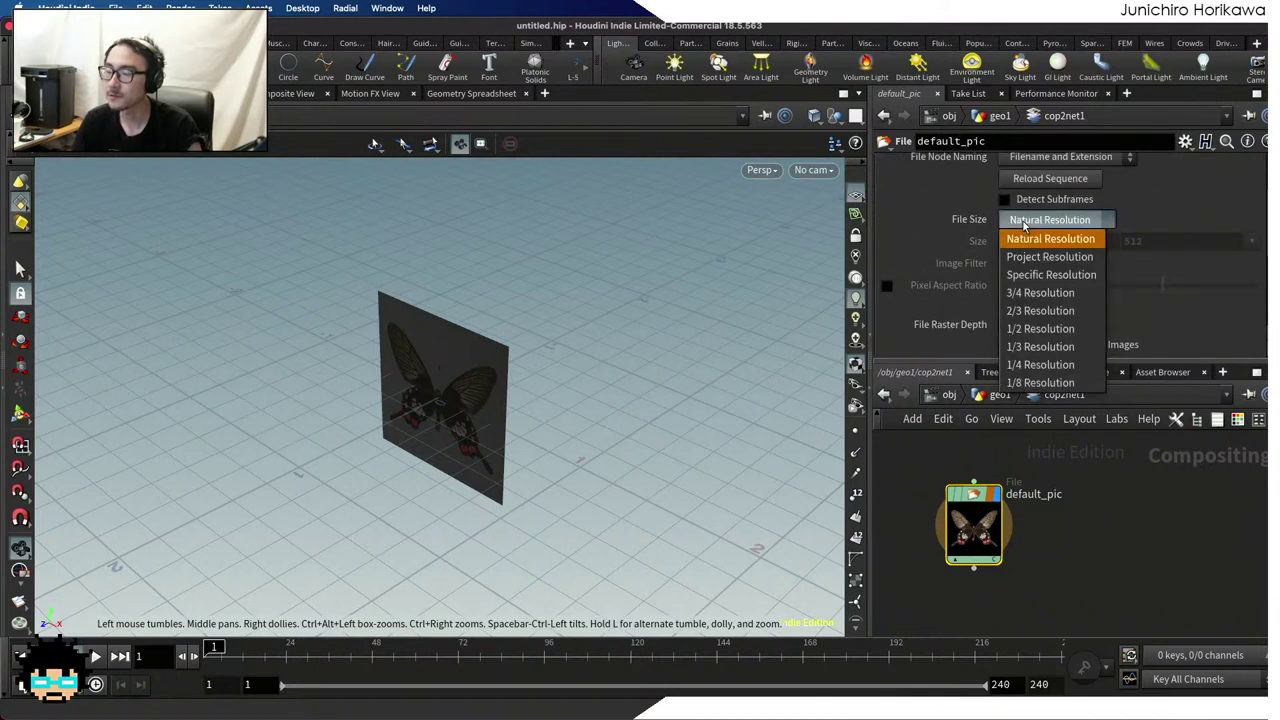
click(1028, 222)
click(1028, 222)
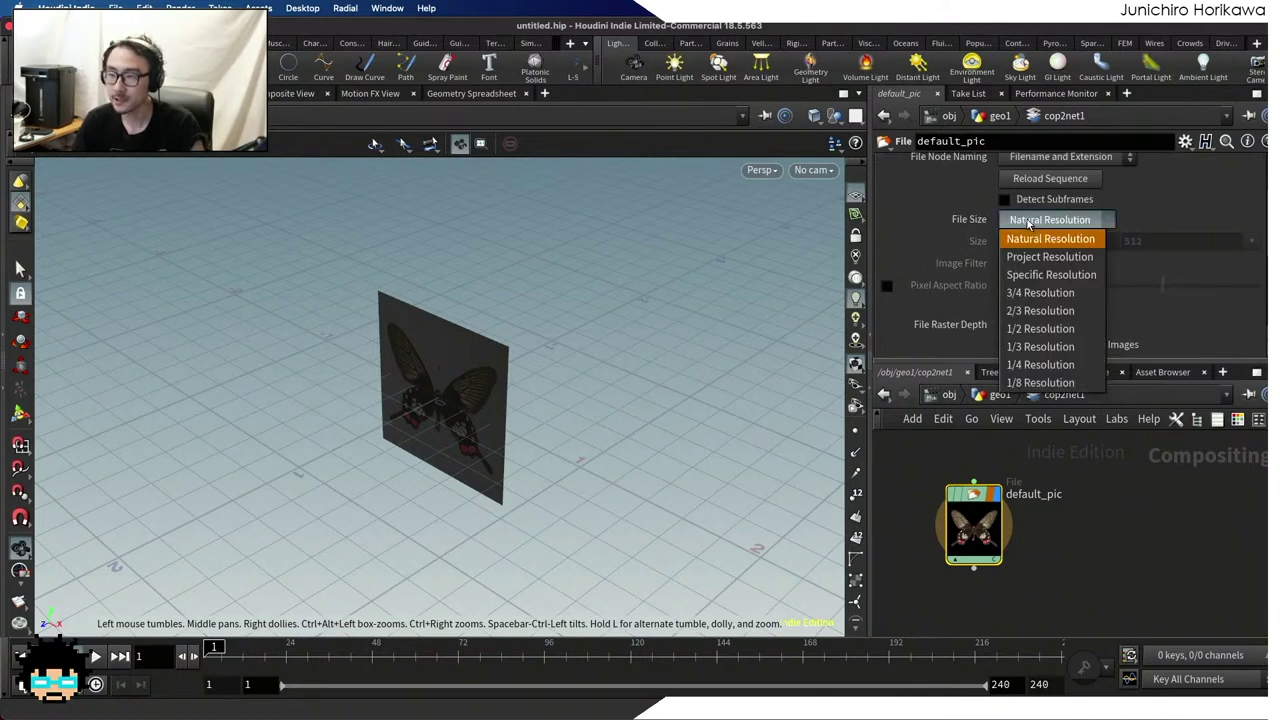
click(1030, 274)
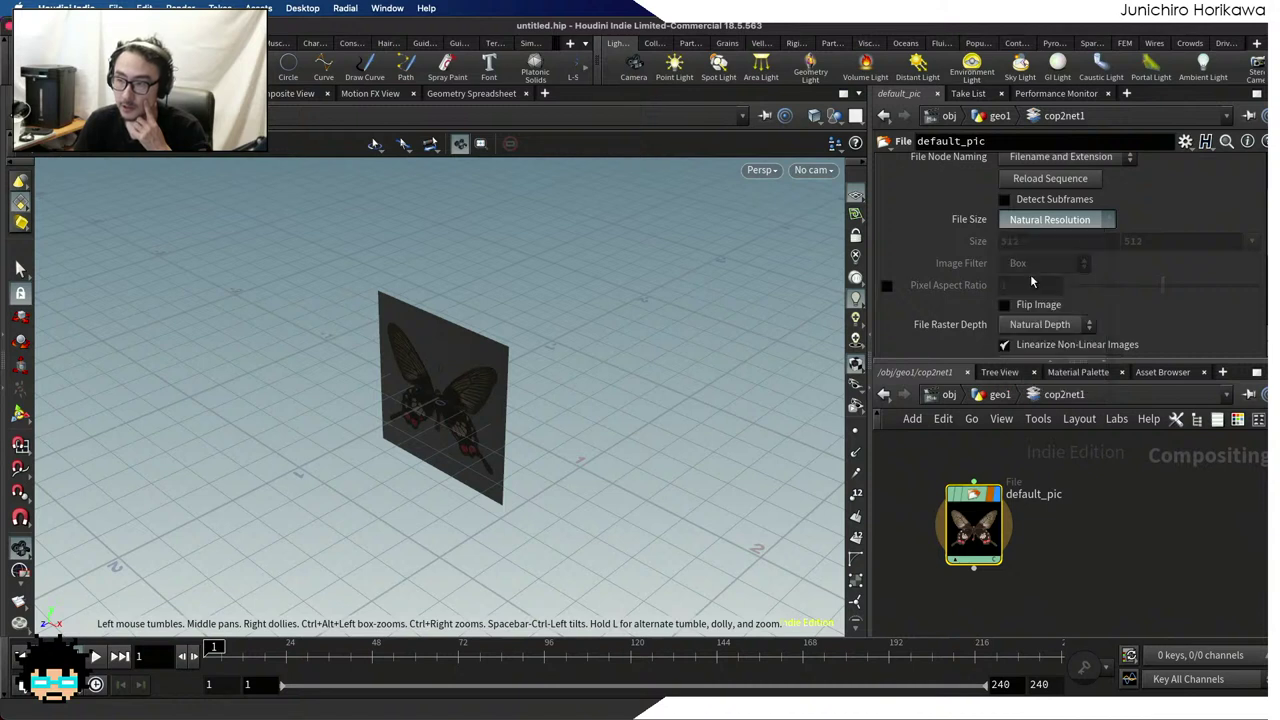
click(1015, 241)
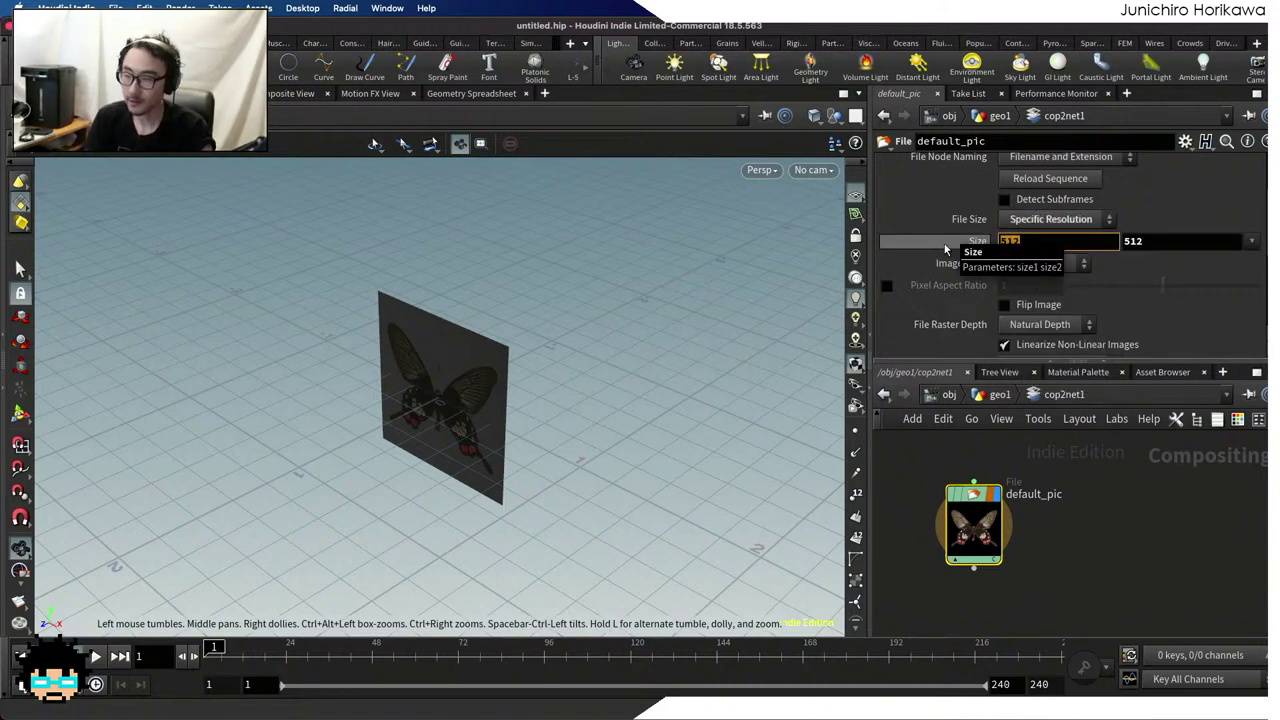
text(1024)
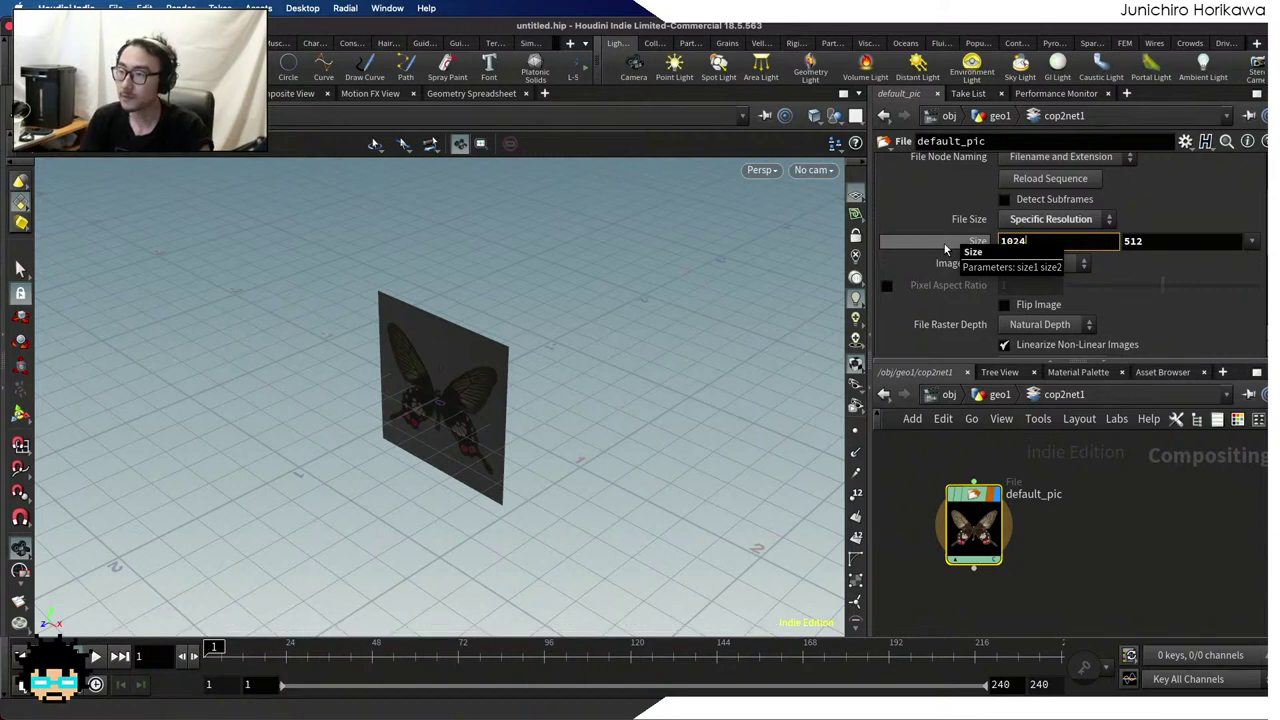
key(Tab)
text(10)
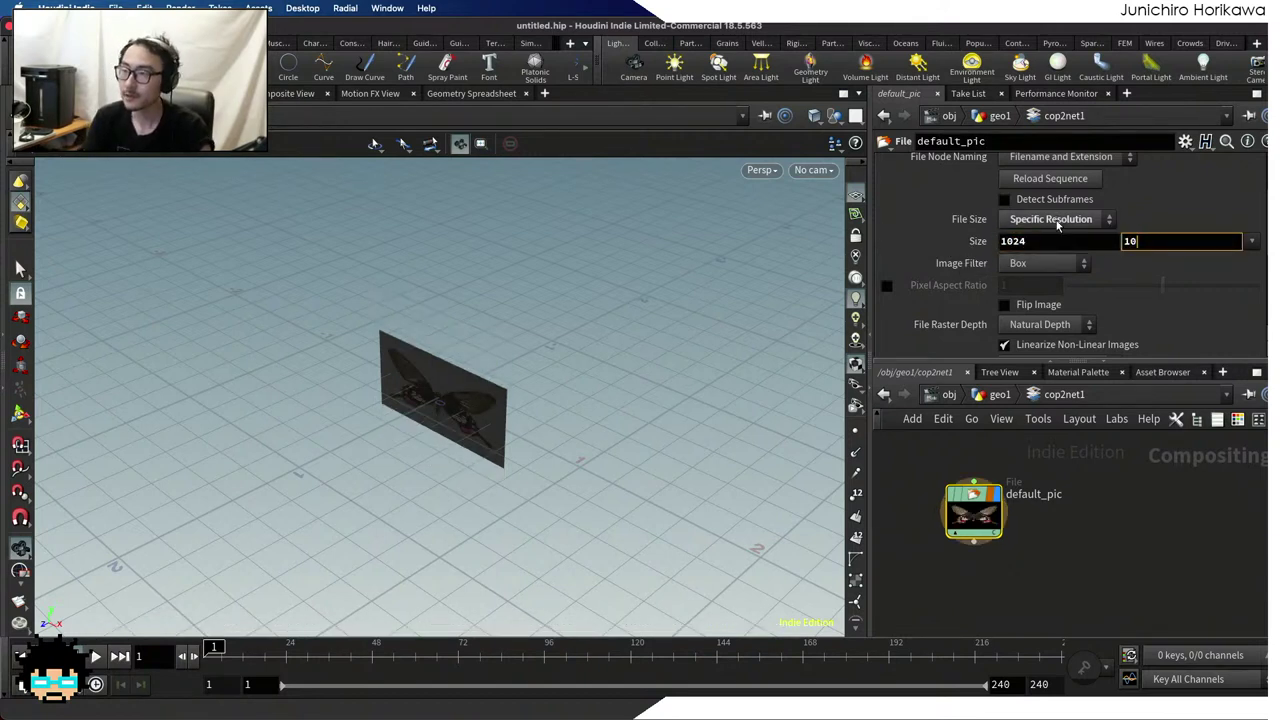
text(24)
key(Return)
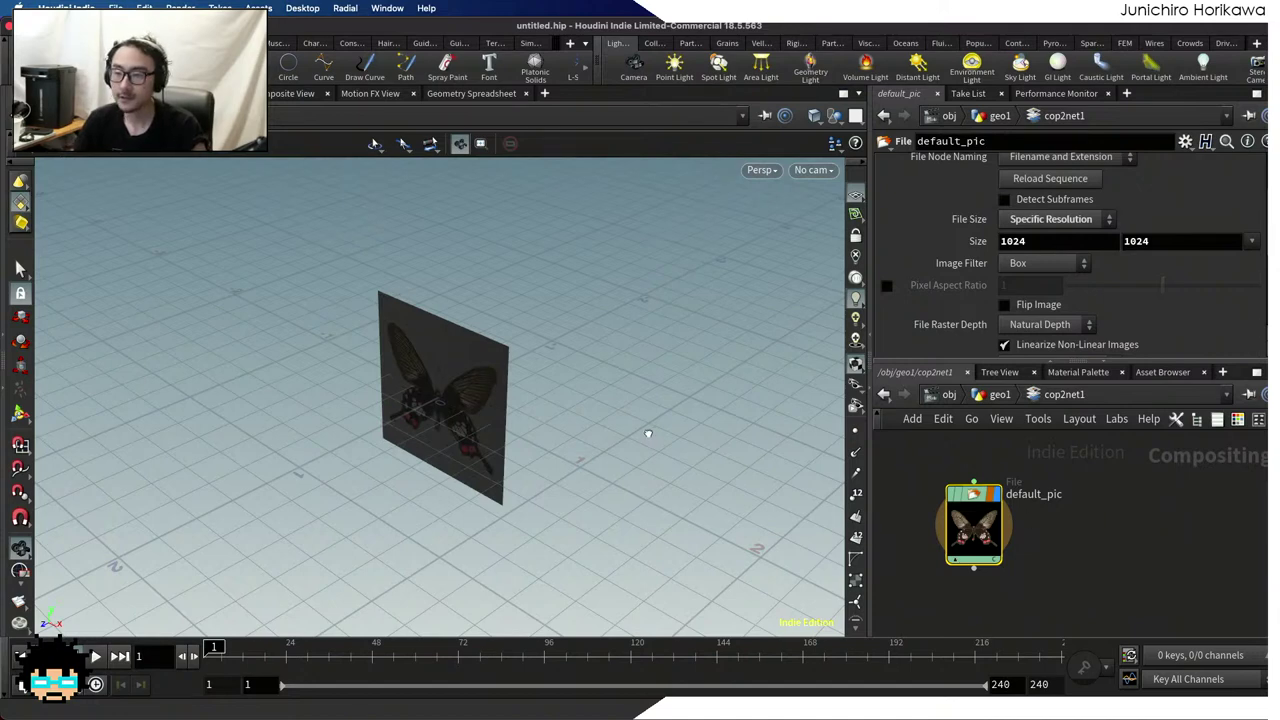
drag(651, 434, 838, 495)
Browse the Save As dialog to the Google Drive [075] HoudiniHowtos folder, then close it
key(super+shift+s)
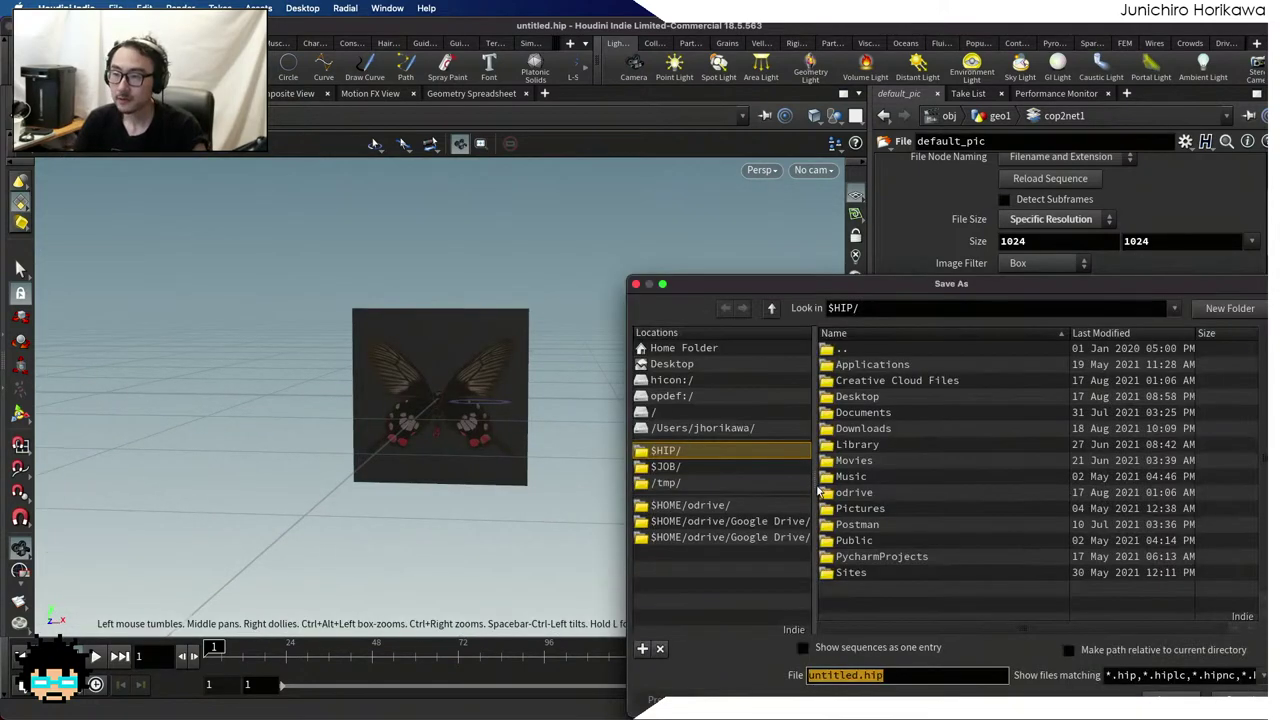
click(779, 524)
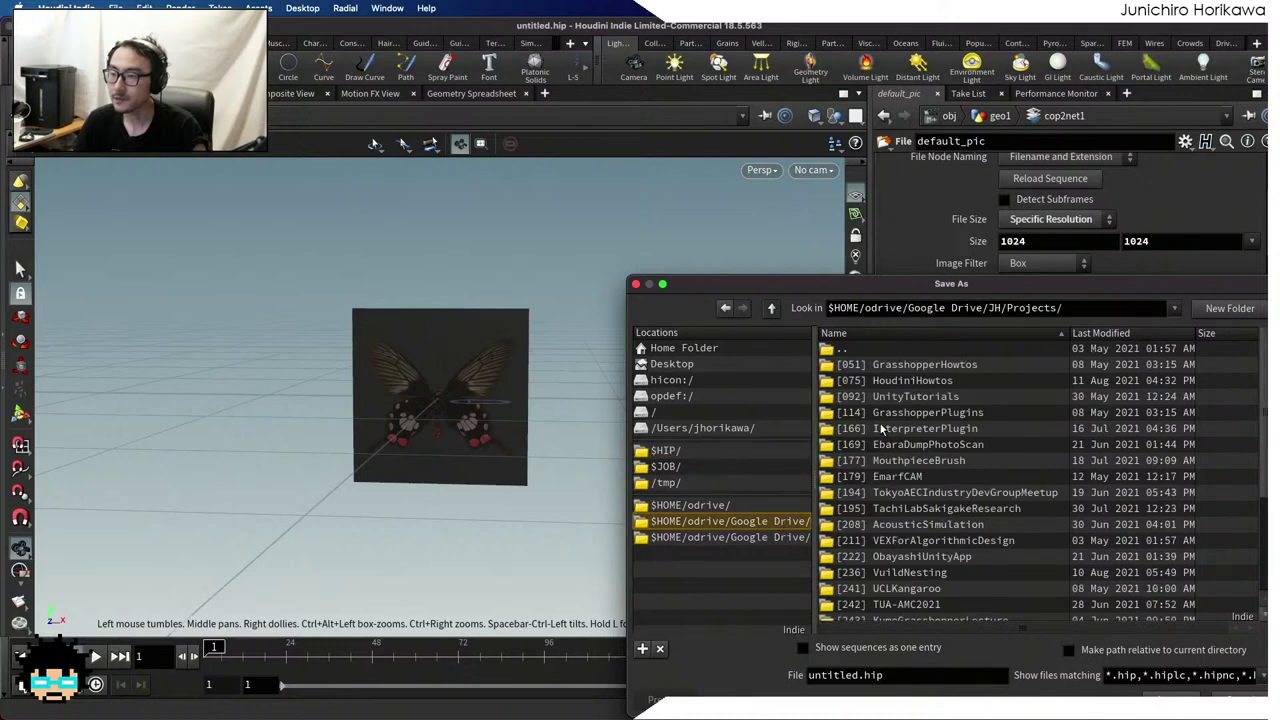
double_click(912, 381)
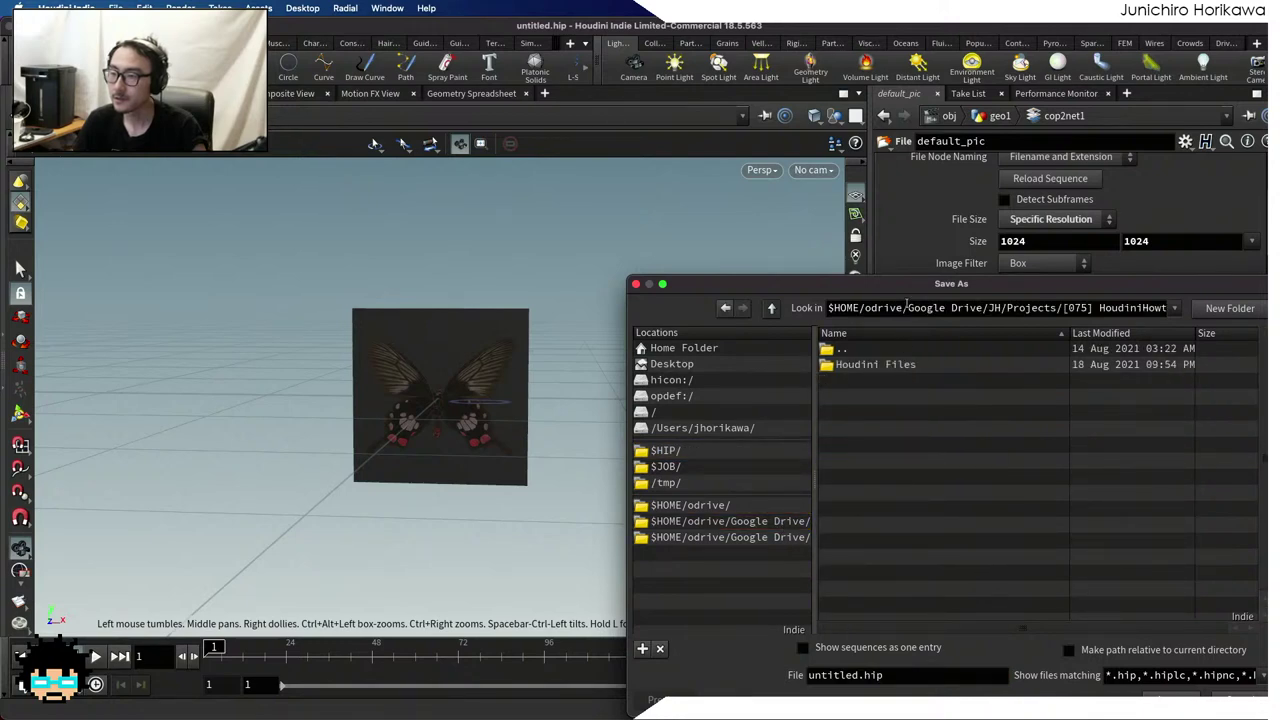
key(Escape)
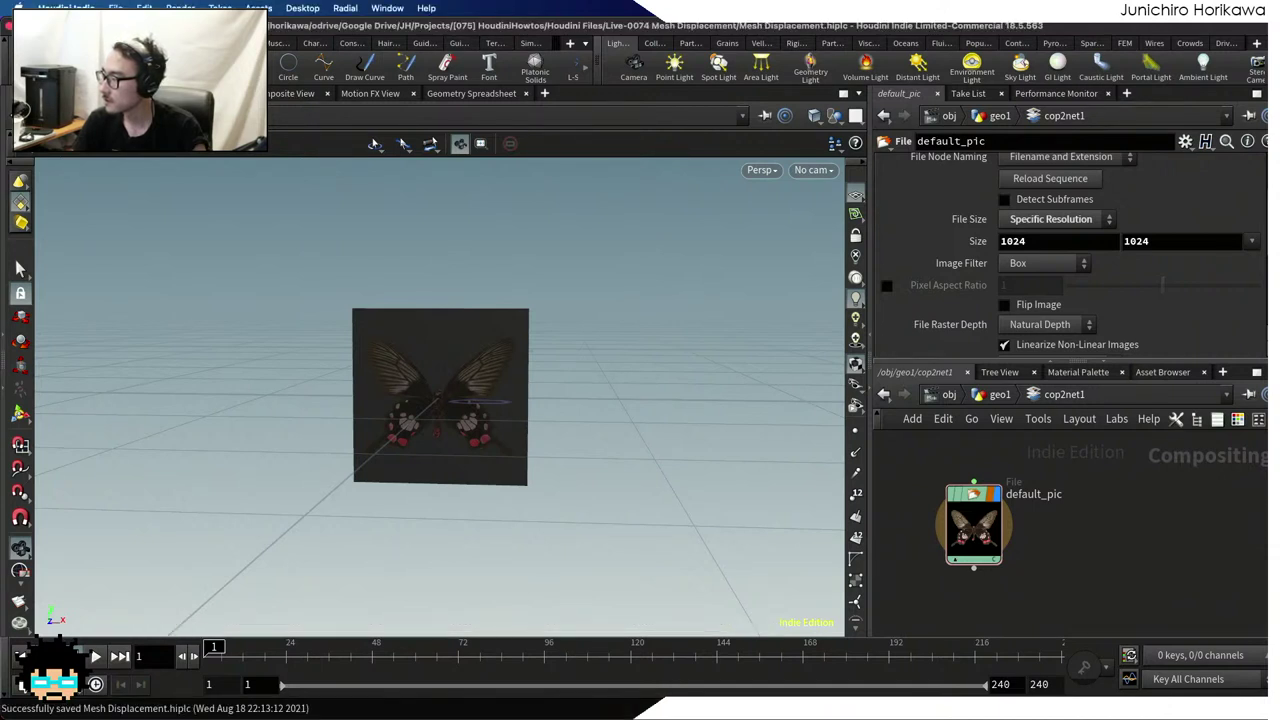
Rename the File node to default_pic0
double_click(1034, 494)
text(0)
key(Return)
scroll(1039, 526, down, 2)
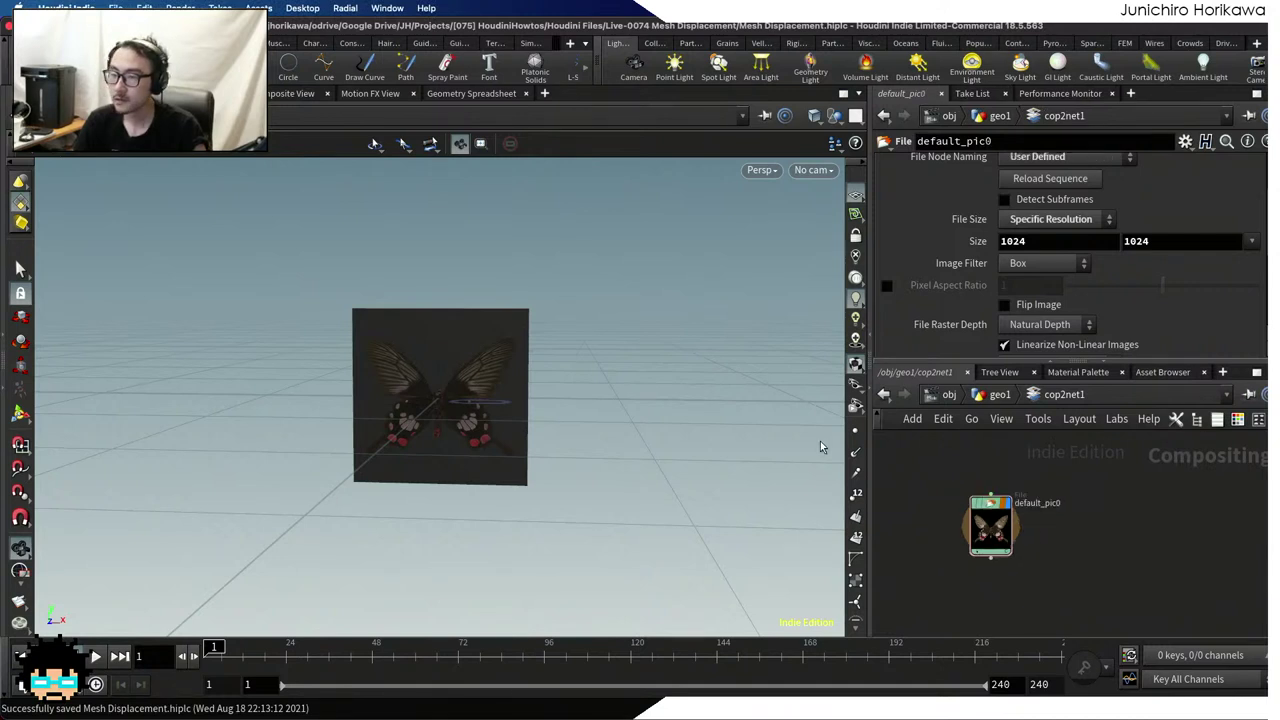
drag(680, 420, 540, 440)
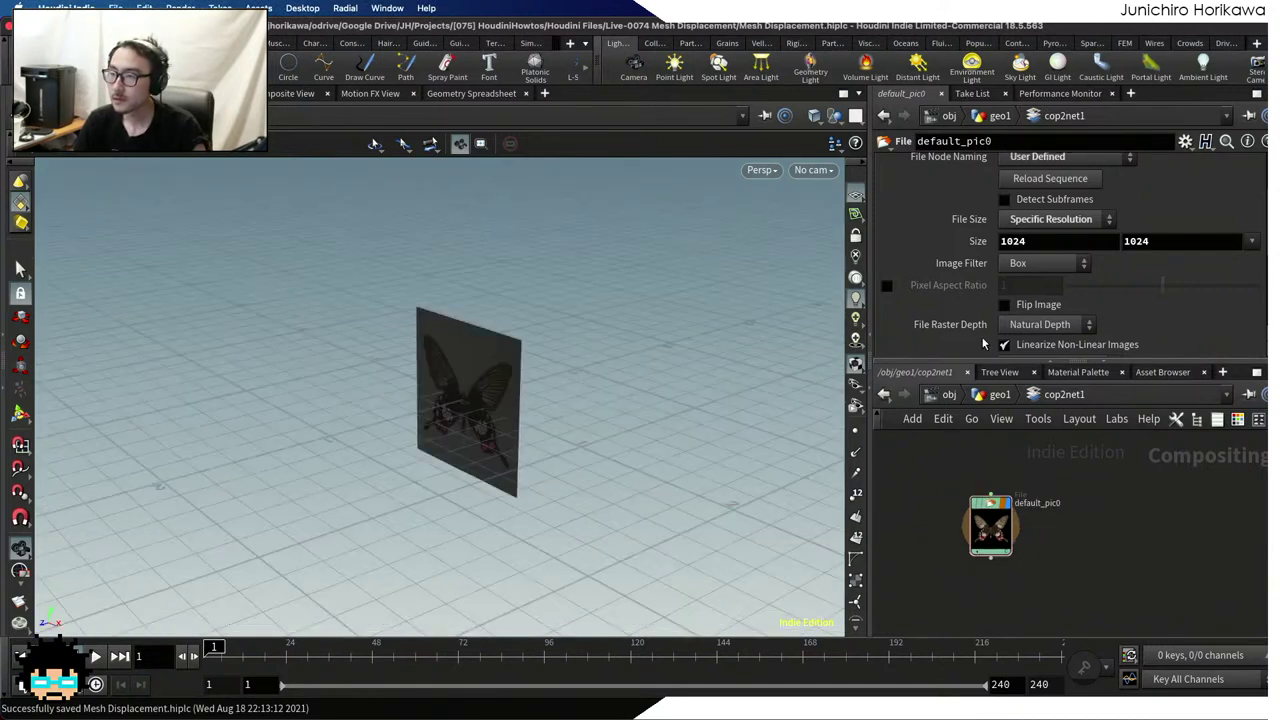
Load the abstract red metallic fluid JPEG into the File node and return to geo1
scroll(1010, 338, up, 4)
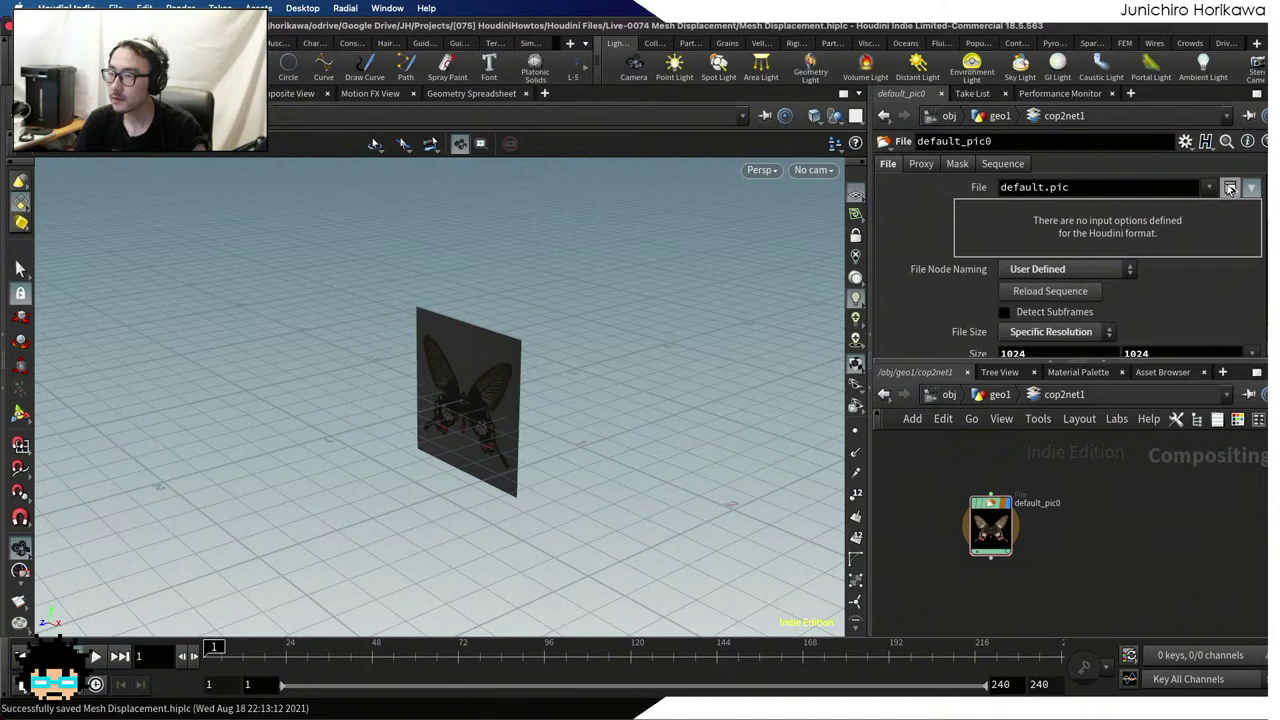
click(1230, 188)
double_click(905, 144)
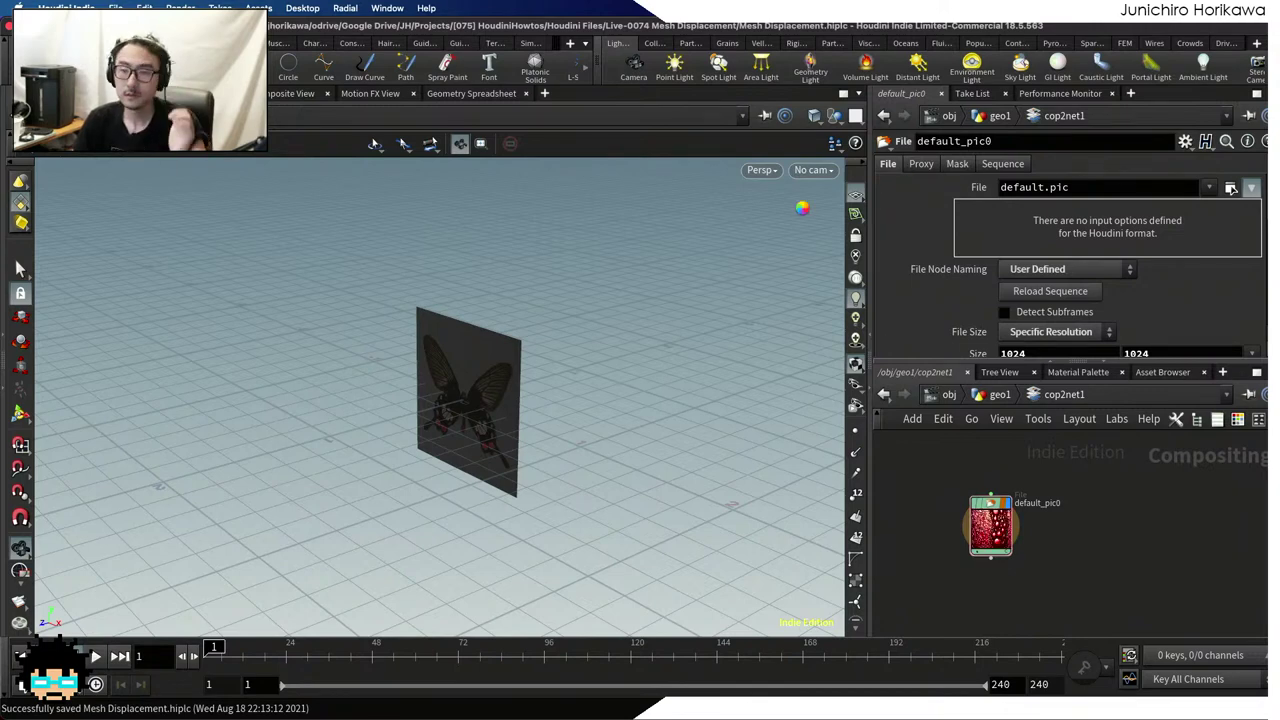
drag(603, 357, 584, 388)
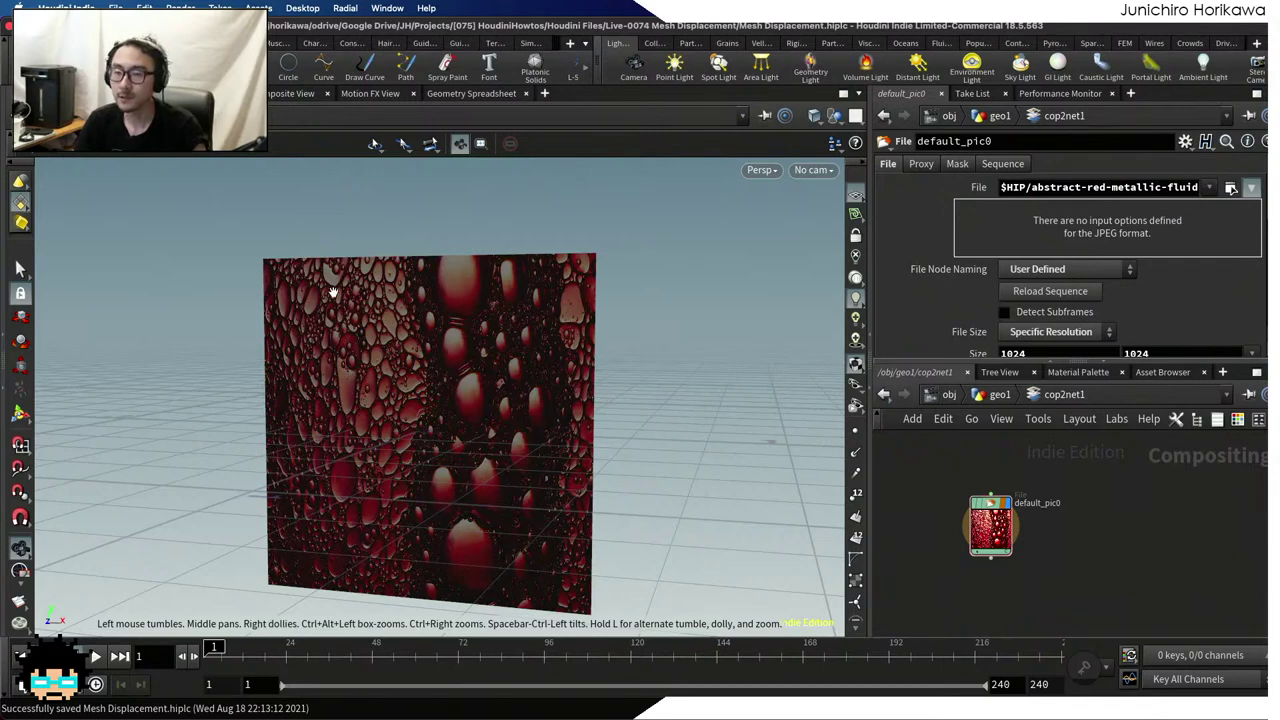
click(984, 394)
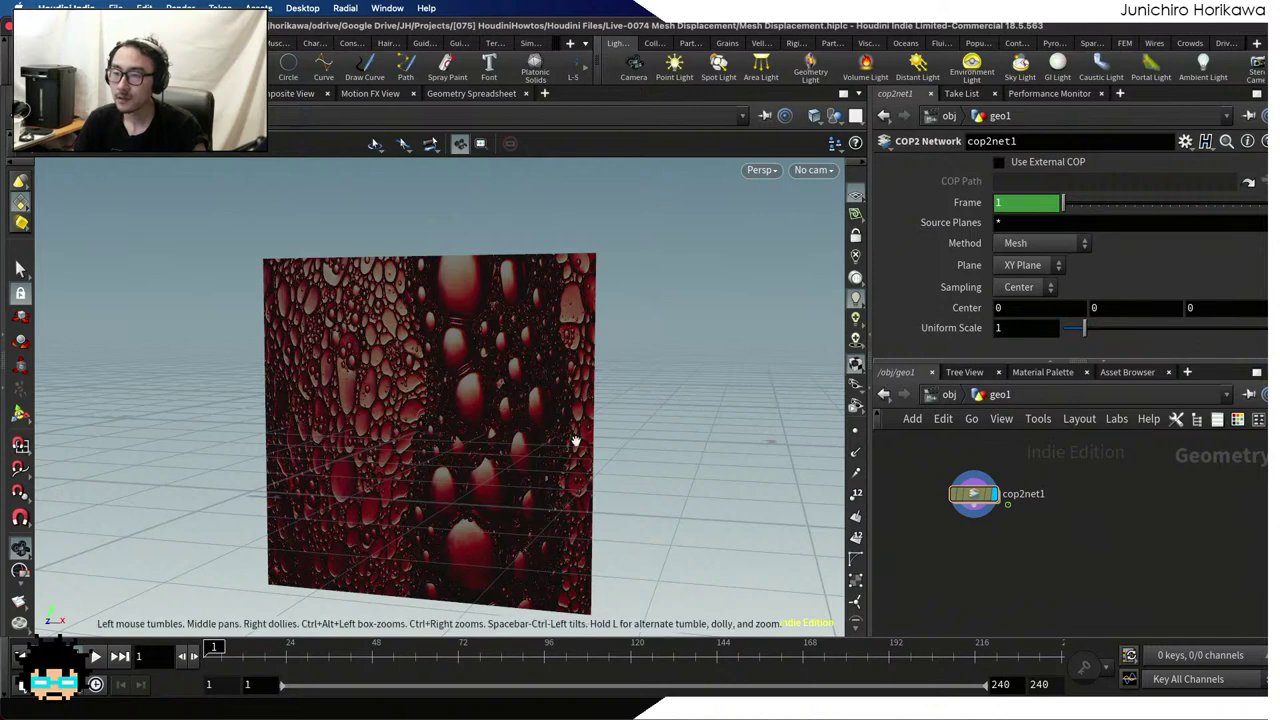
Move cop2net1 aside in the geo1 network and save Mesh Displacement.hiplc
drag(563, 423, 547, 468)
drag(565, 510, 554, 494)
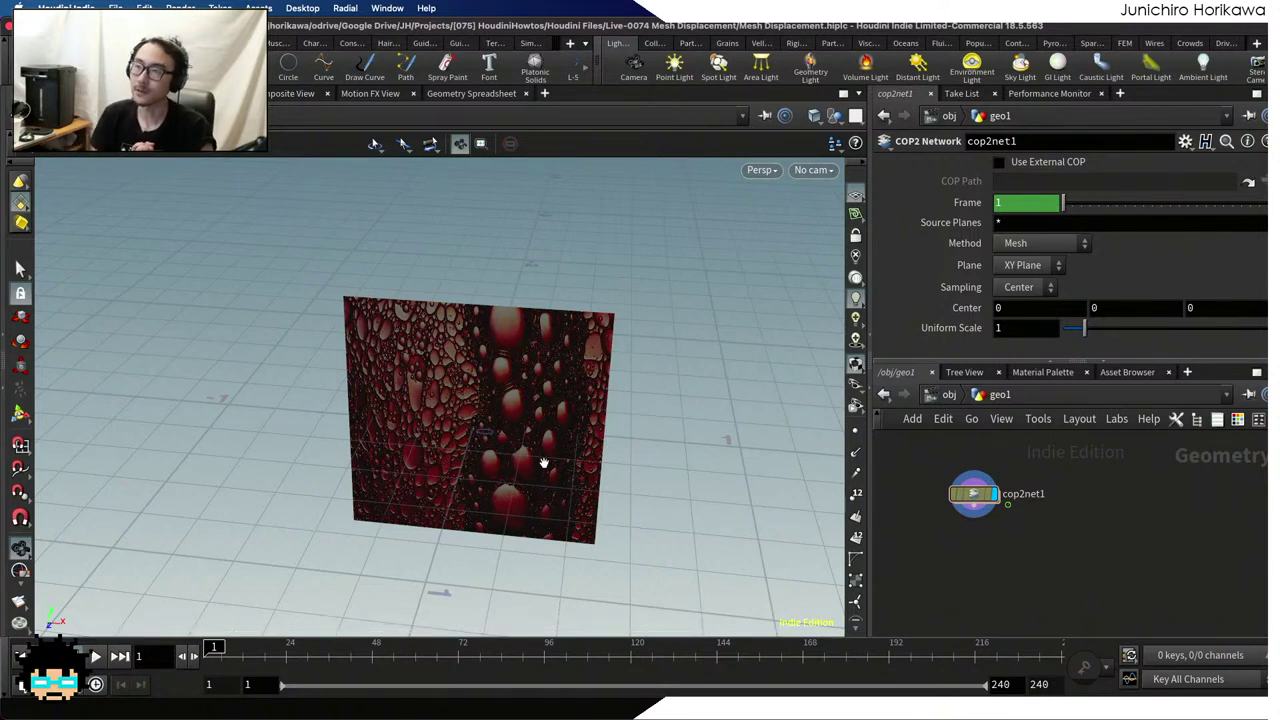
drag(975, 494, 975, 527)
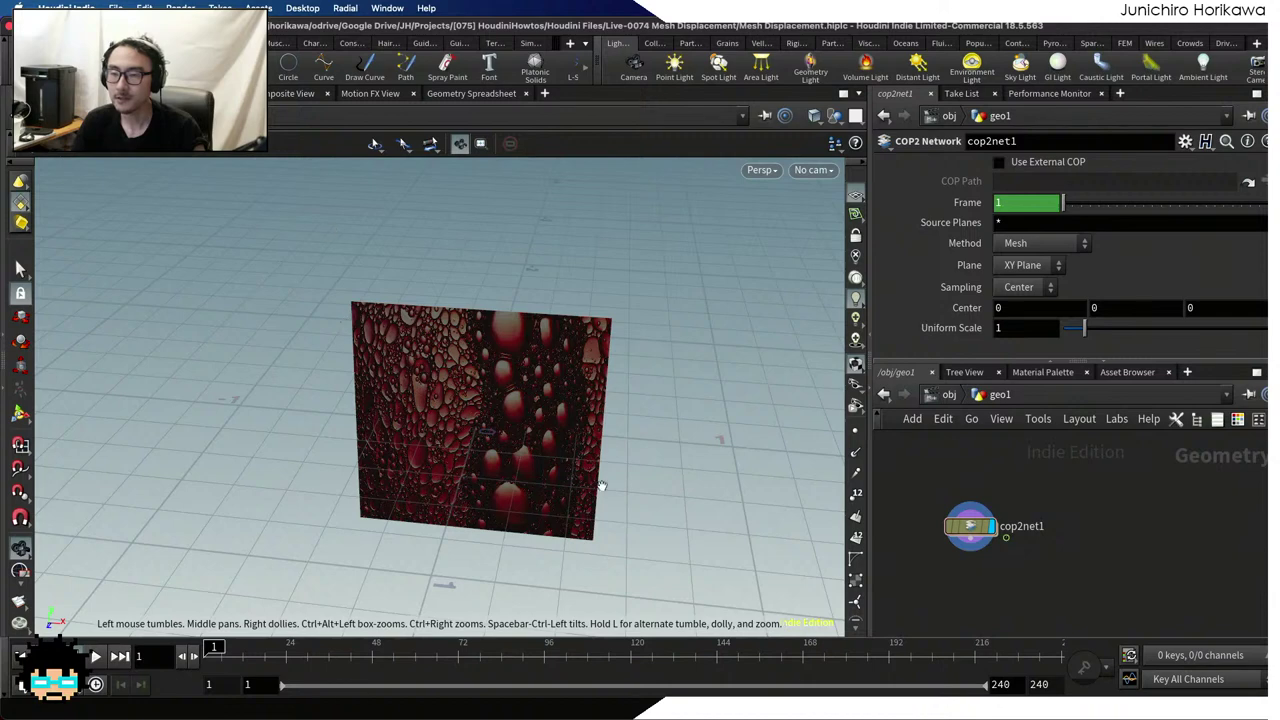
drag(443, 457, 585, 437)
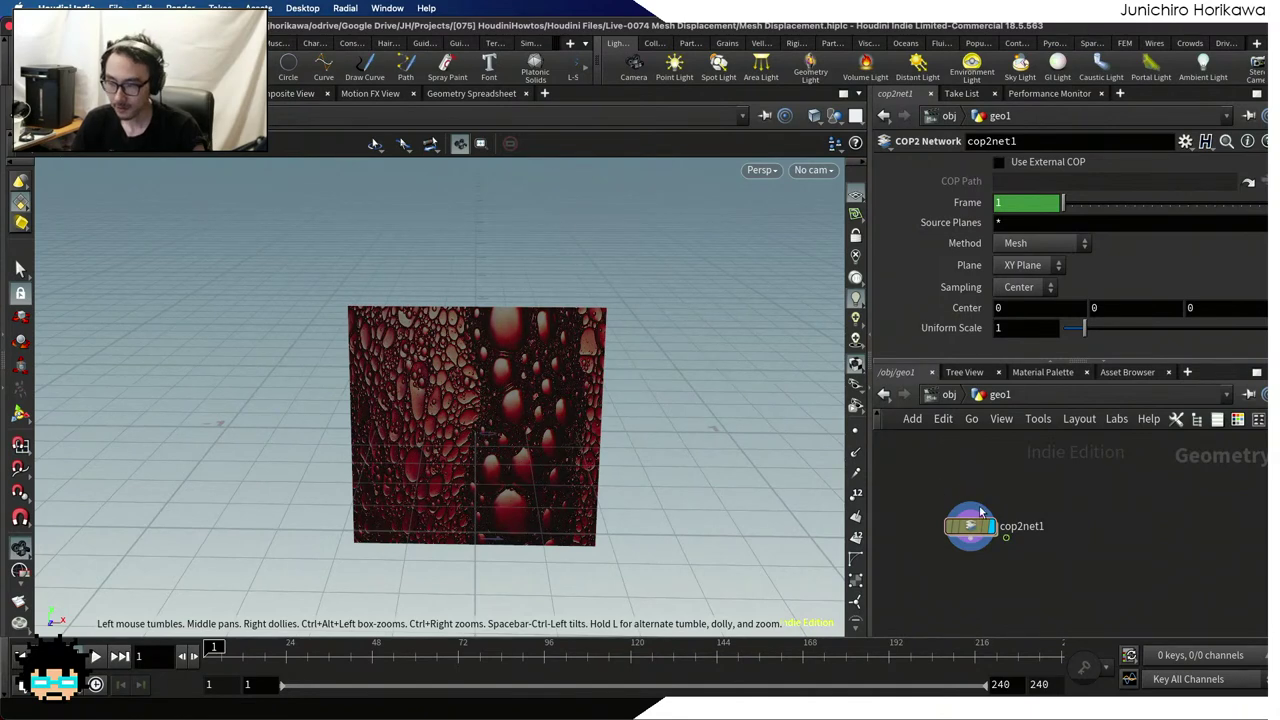
drag(980, 512, 956, 496)
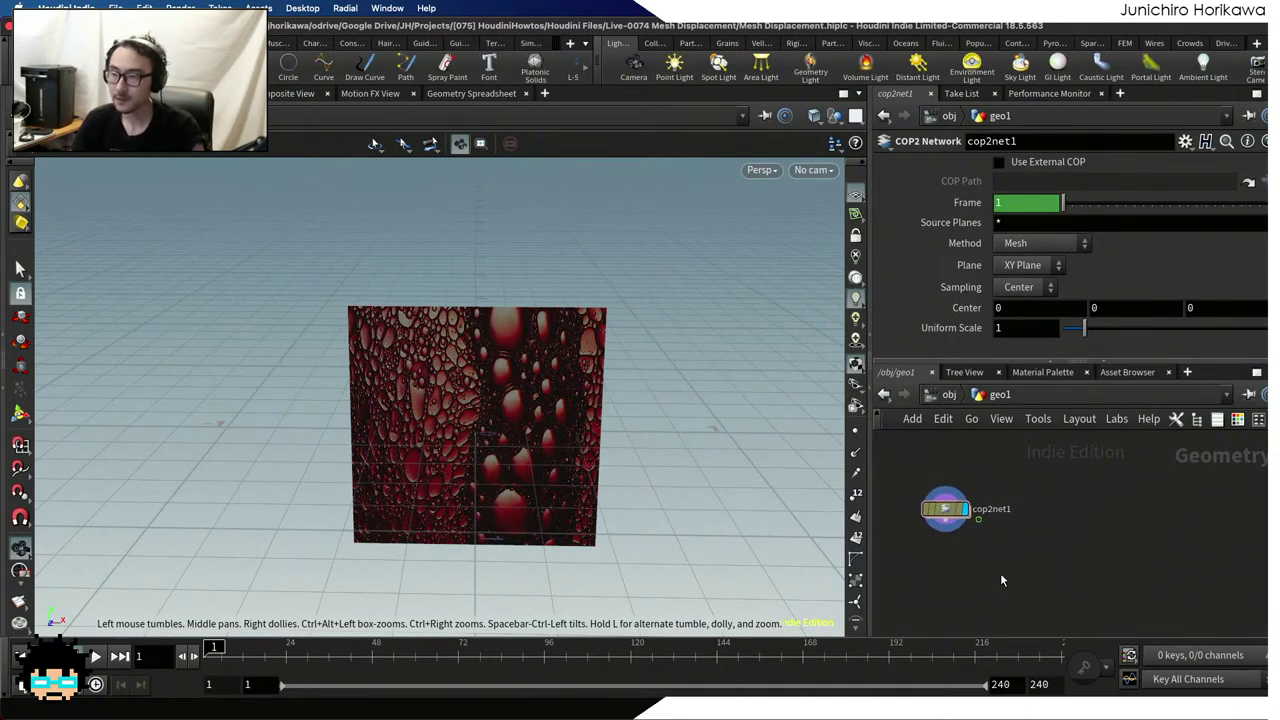
drag(1001, 578, 946, 535)
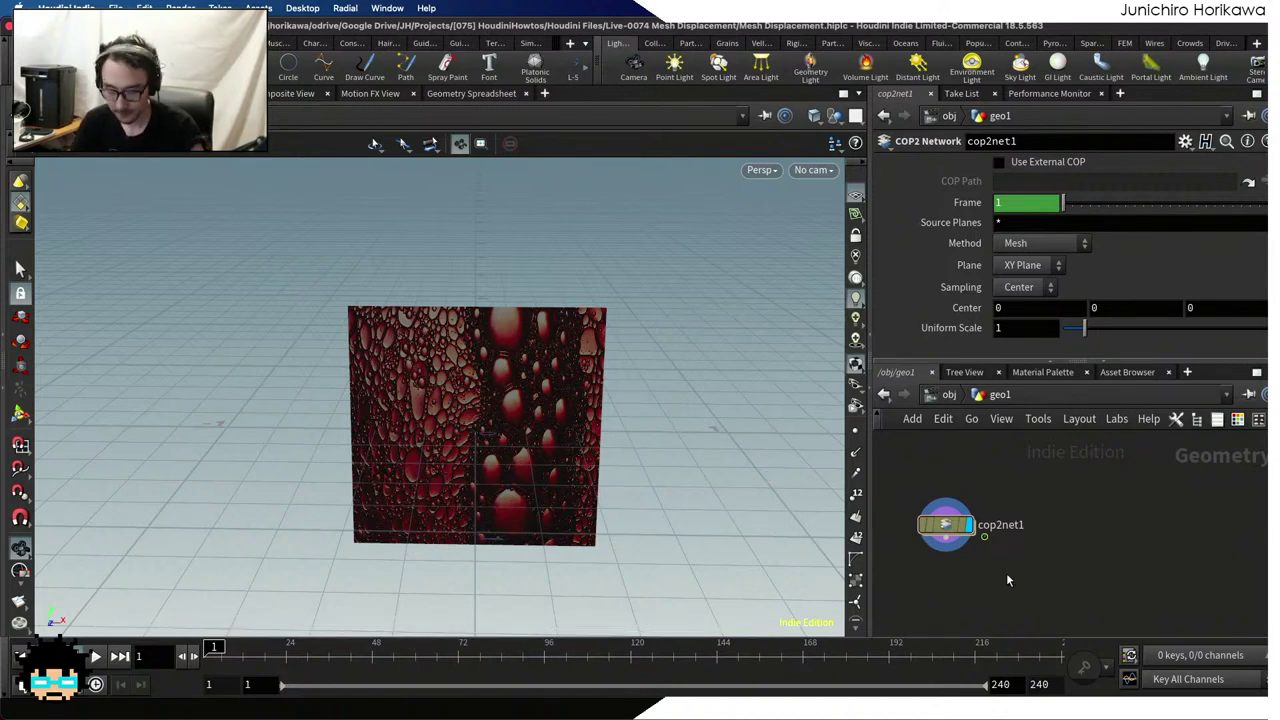
key(ctrl+s)
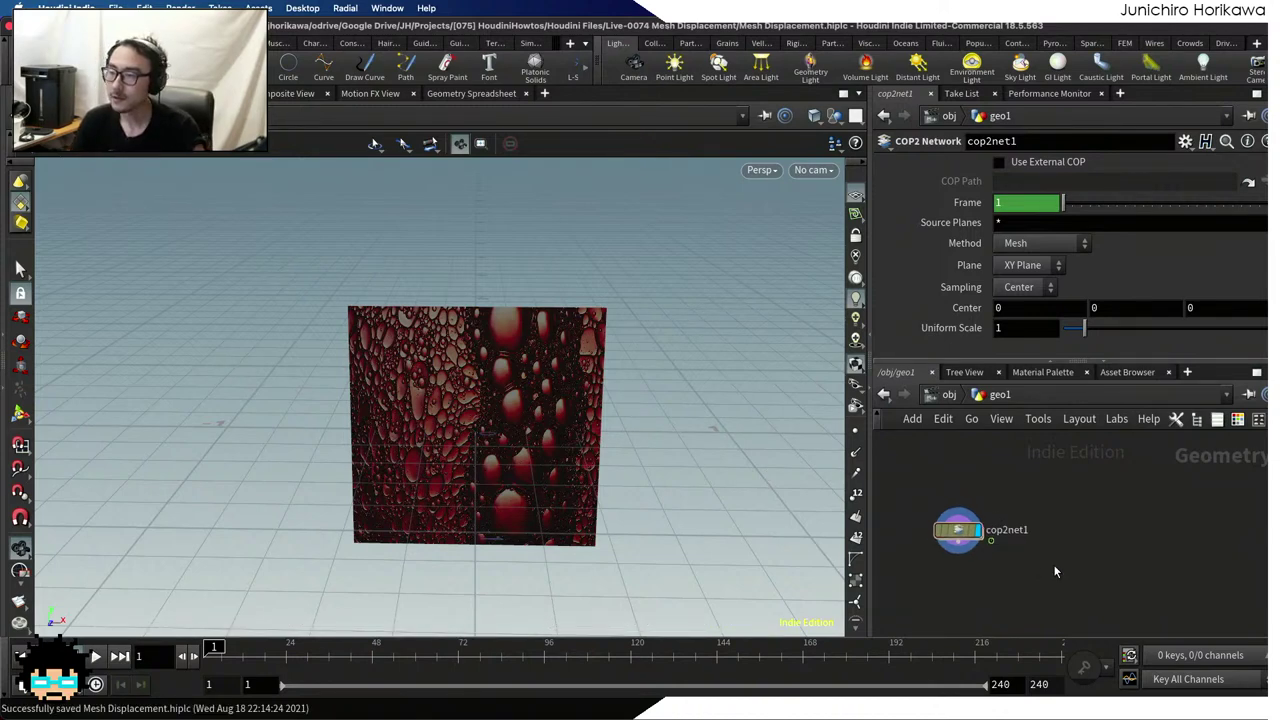
middle_drag(1042, 517, 1019, 562)
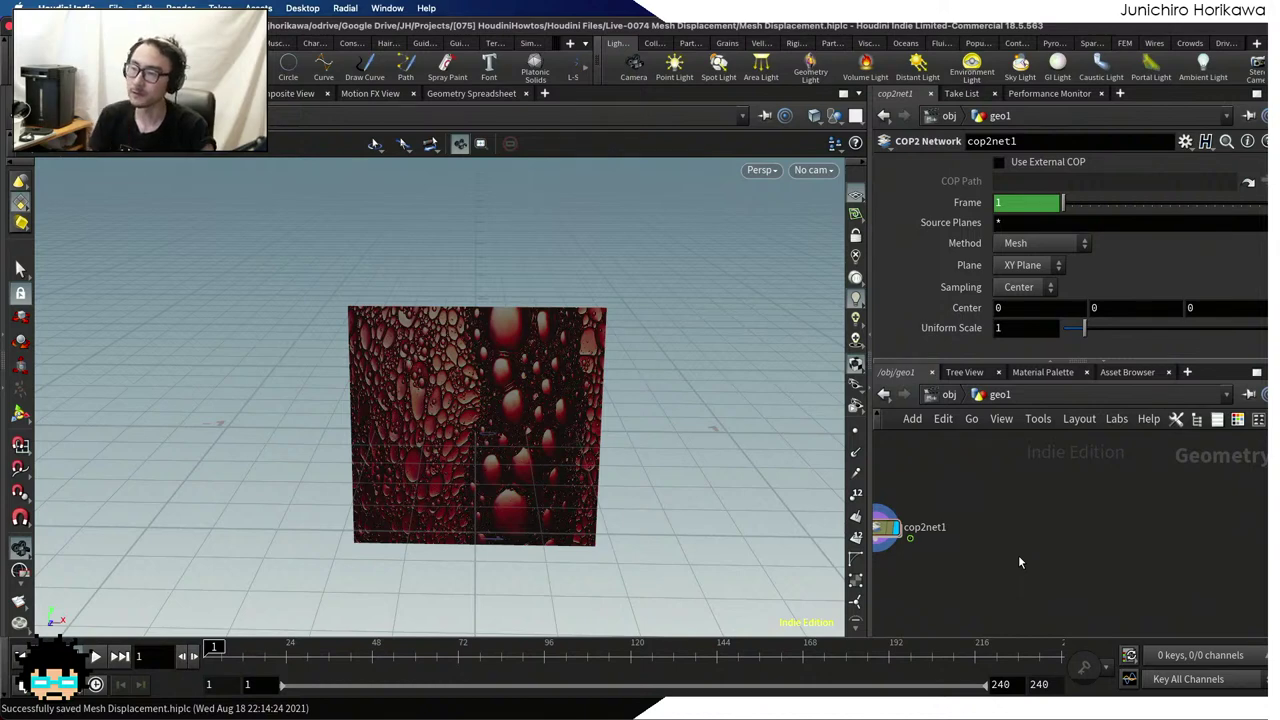
Add a Test Geometry: Pig Head node in geo1 and display it in the viewport
key(Tab)
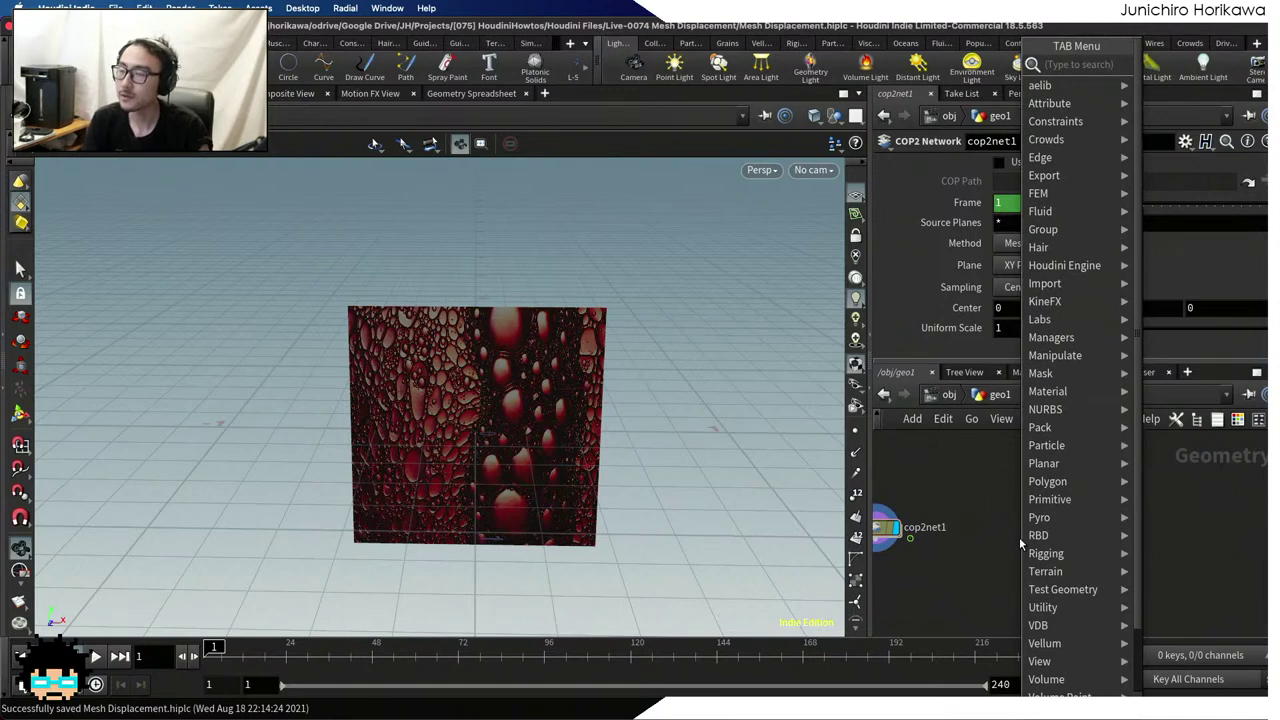
text(pige)
key(Return)
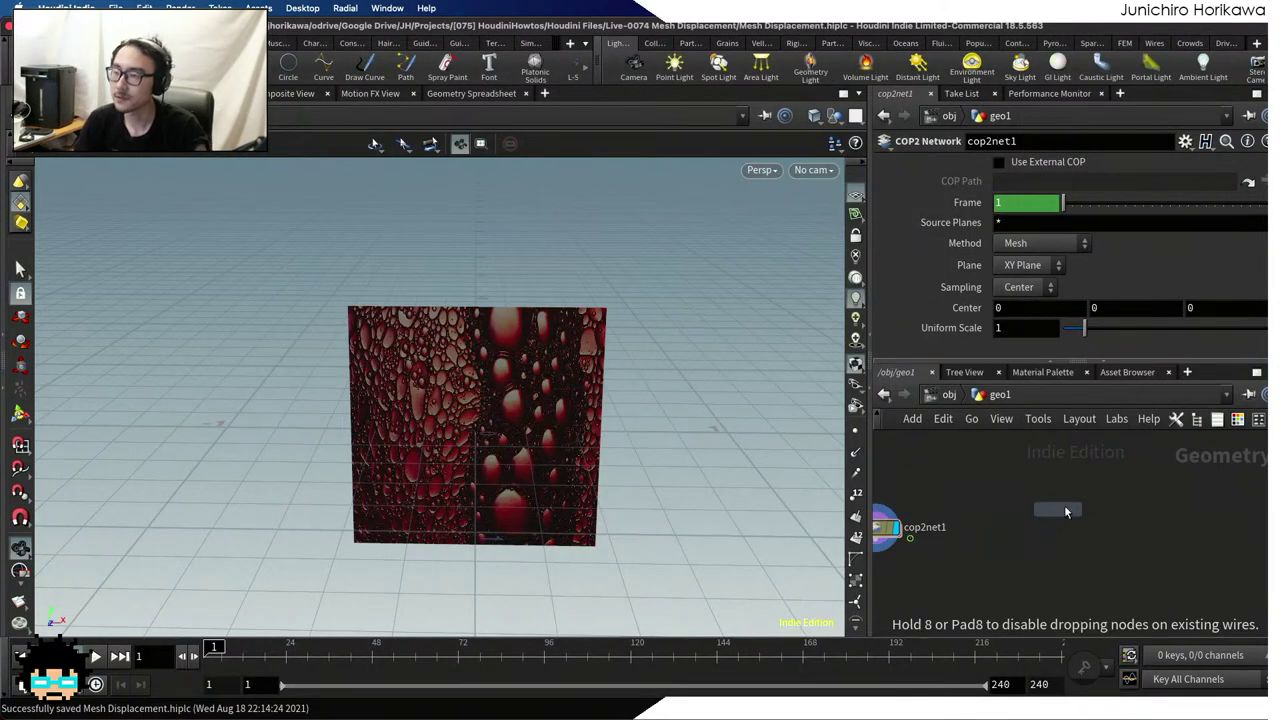
click(1075, 501)
click(1101, 502)
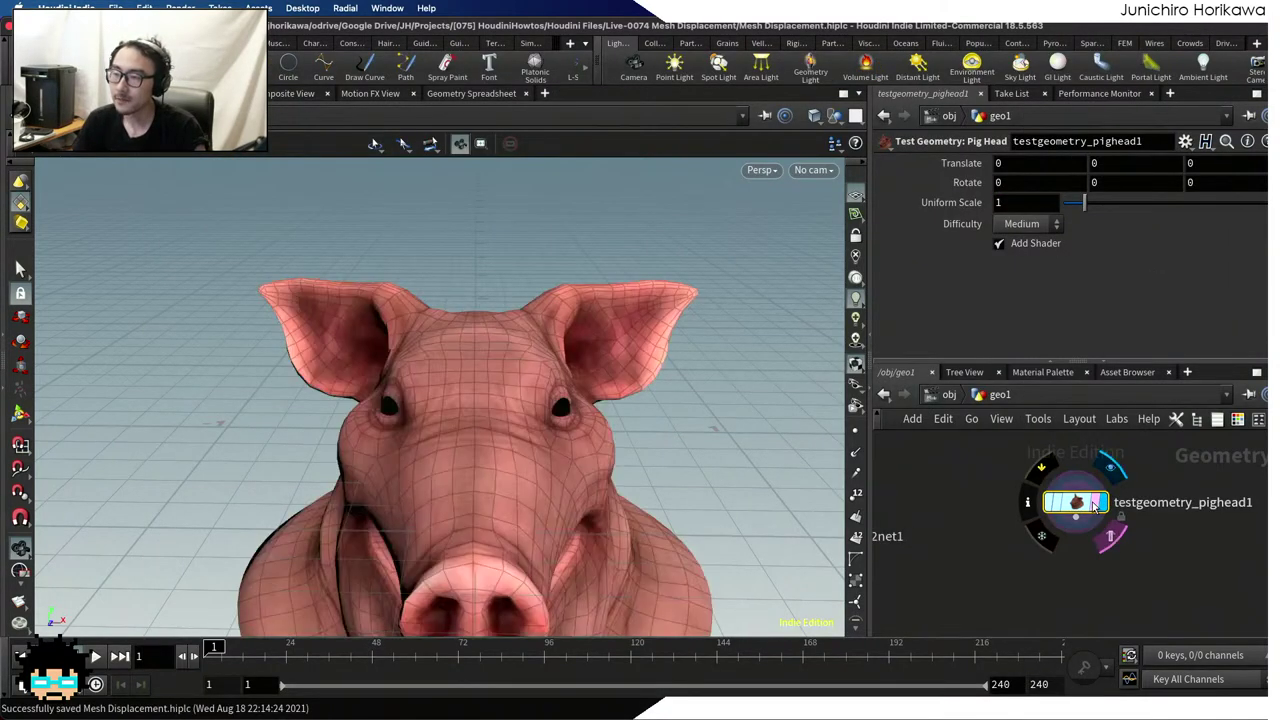
drag(727, 395, 391, 306)
scroll(713, 300, up, 5)
scroll(713, 300, down, 5)
drag(371, 357, 737, 294)
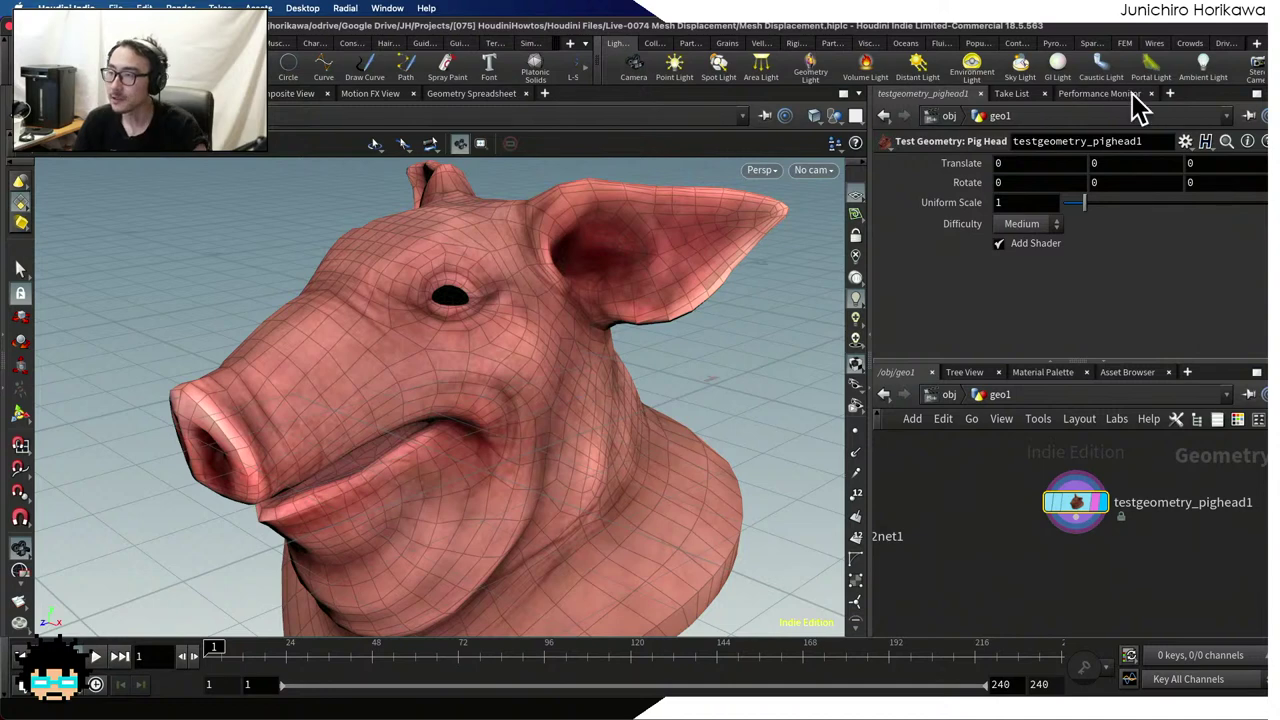
click(1170, 93)
Add a Geometry Spreadsheet tab showing the pig head's vertex uv values
mouse_move(1149, 135)
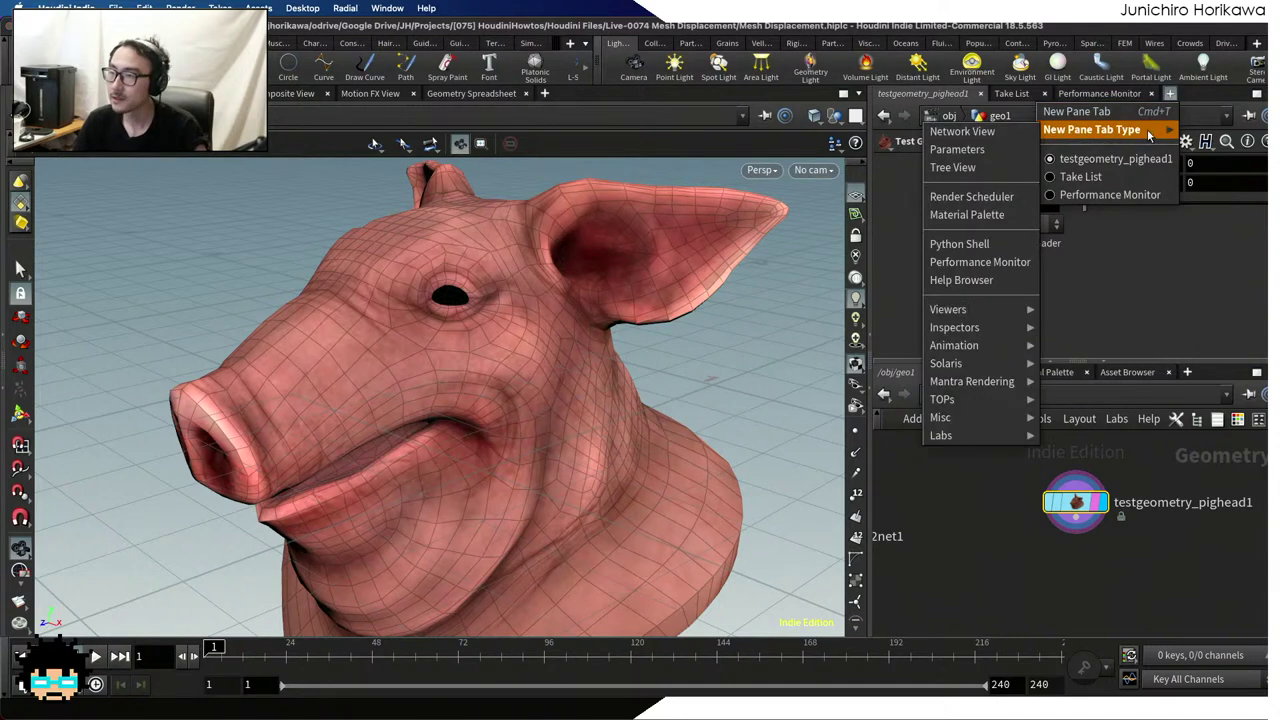
mouse_move(1028, 345)
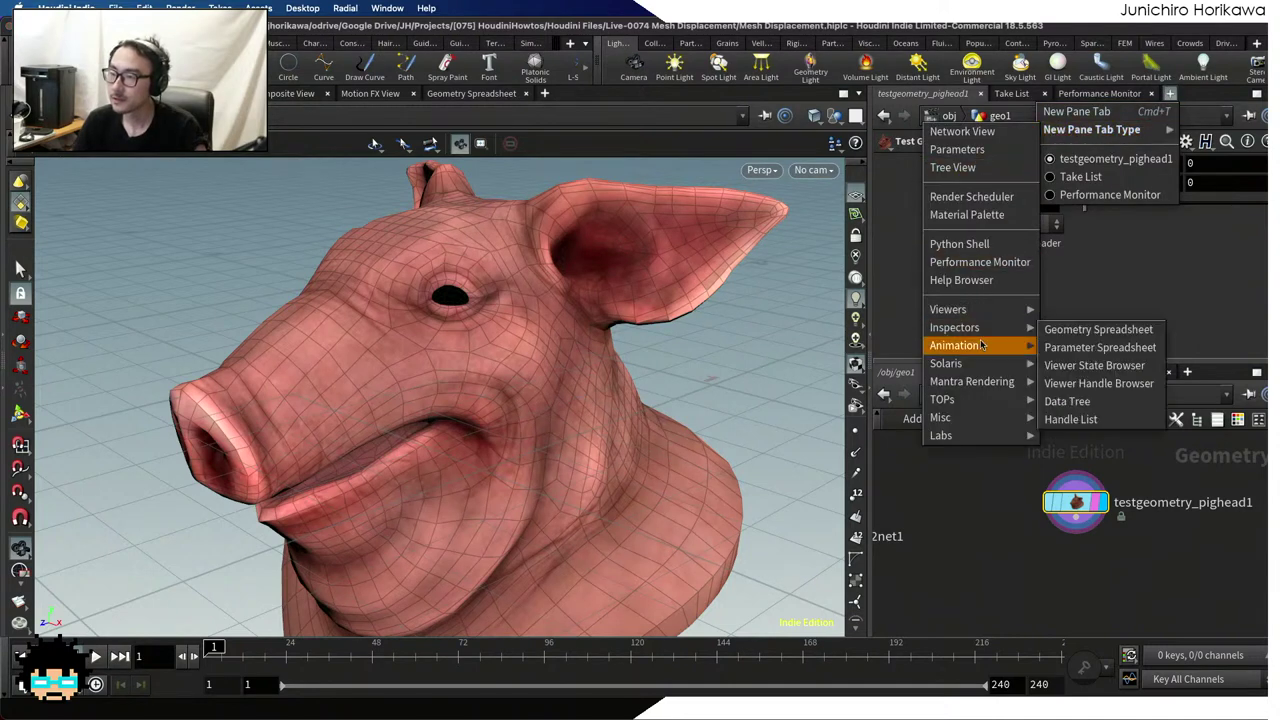
click(1075, 329)
click(1049, 143)
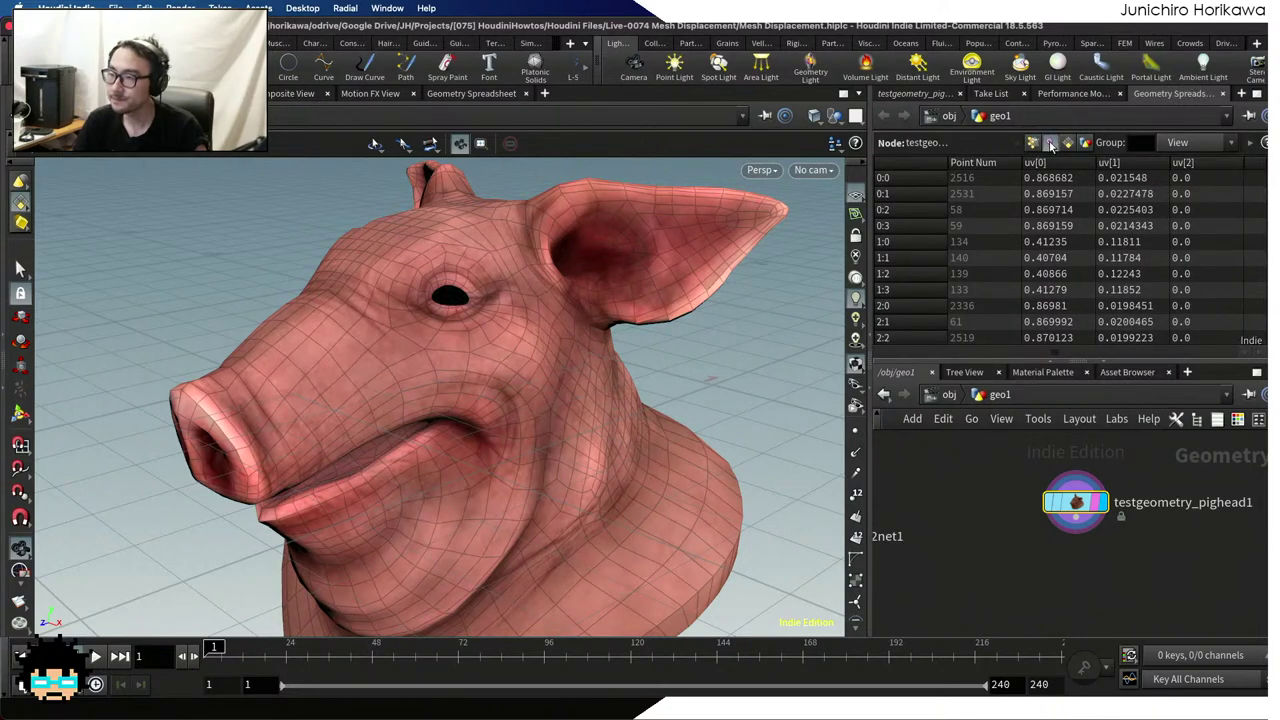
Scroll the uv list and orbit the pig head to a slightly raised side view
scroll(1266, 170, down, 5)
scroll(1262, 166, up, 5)
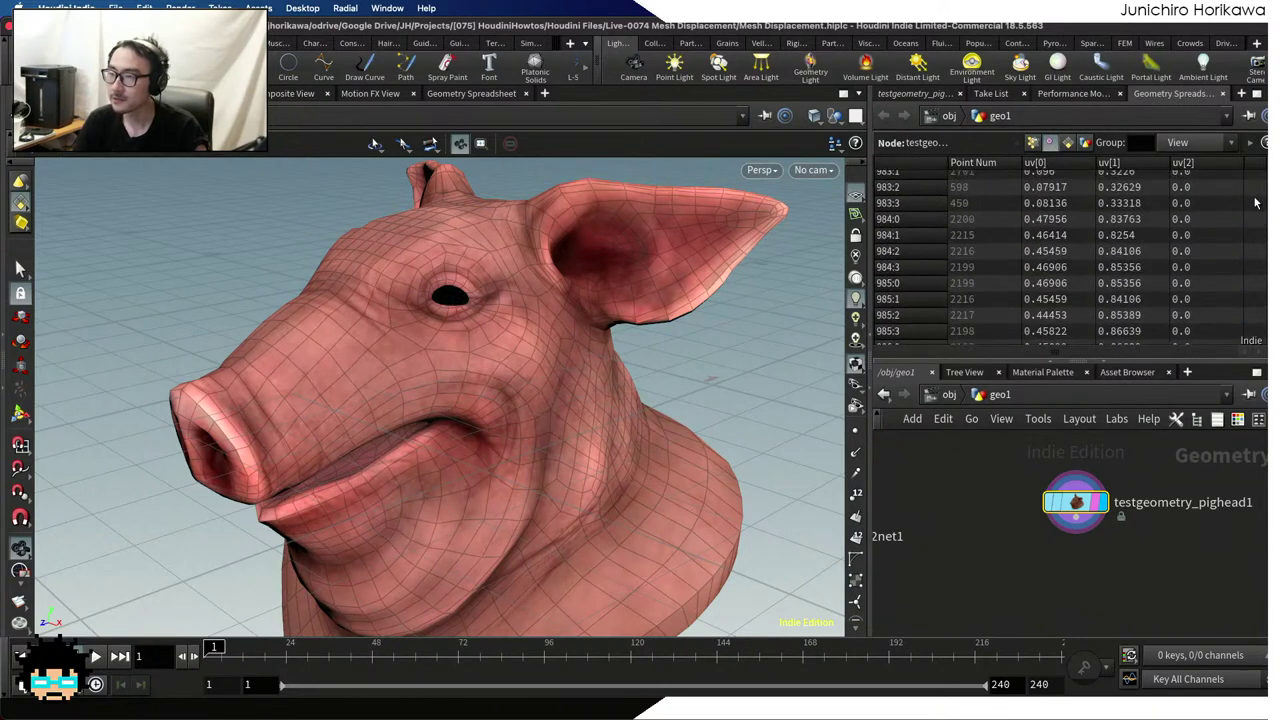
scroll(1256, 168, down, 5)
scroll(1256, 168, up, 5)
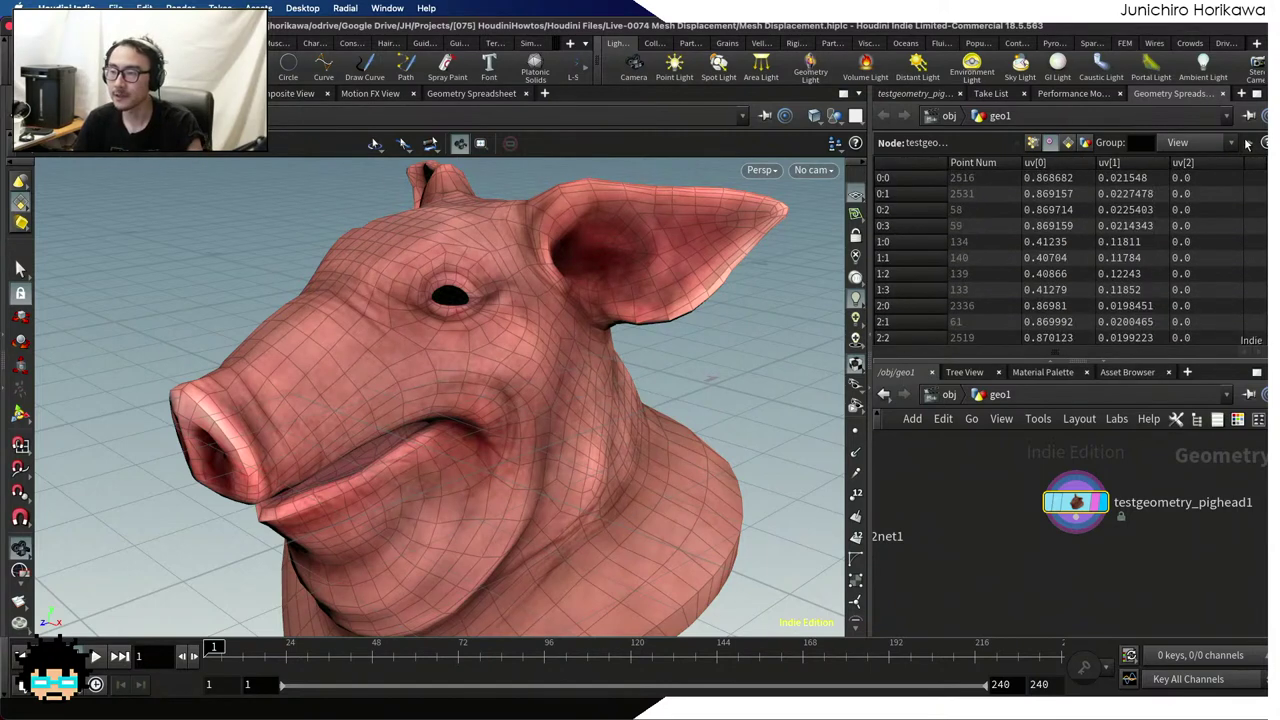
scroll(1094, 194, down, 8)
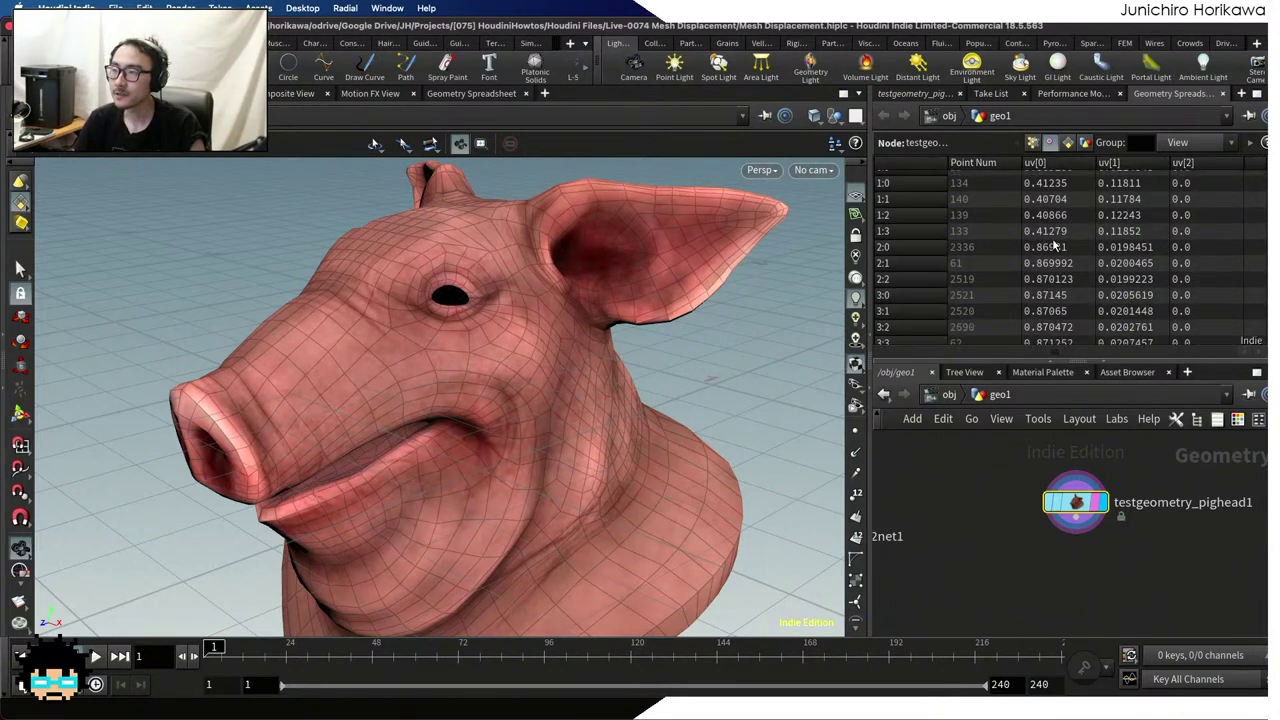
scroll(818, 396, down, 5)
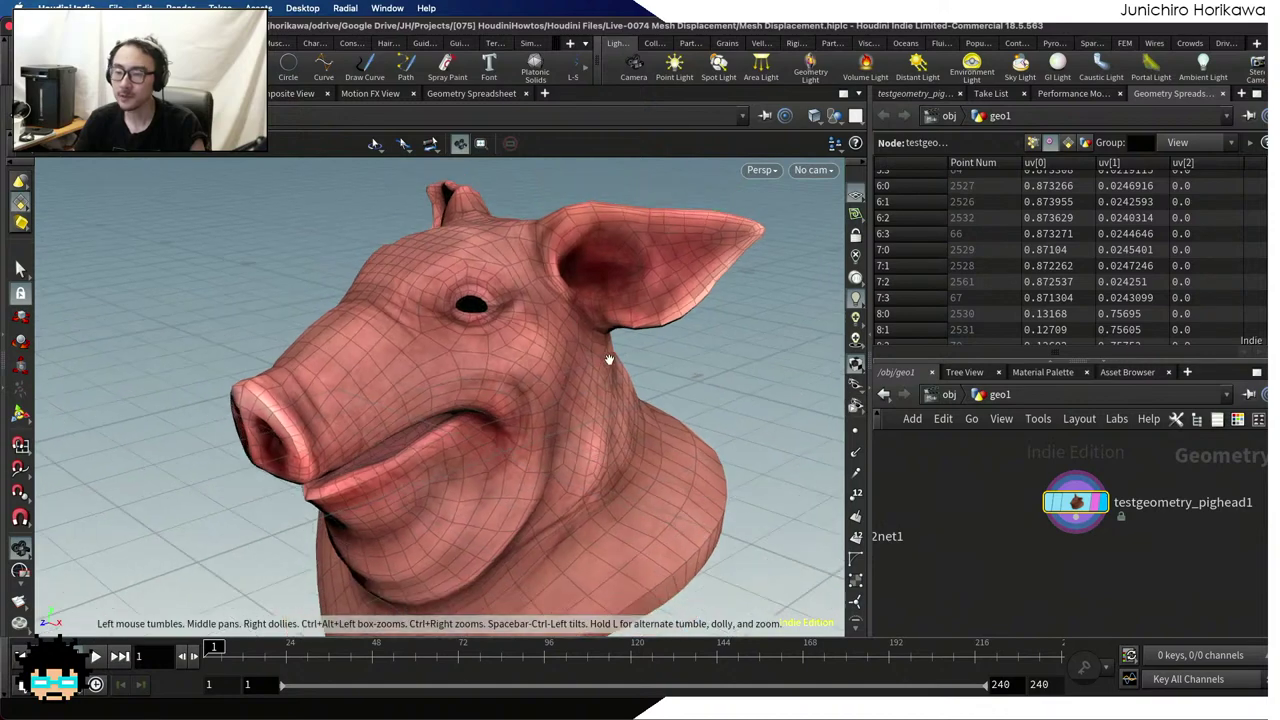
drag(606, 357, 528, 360)
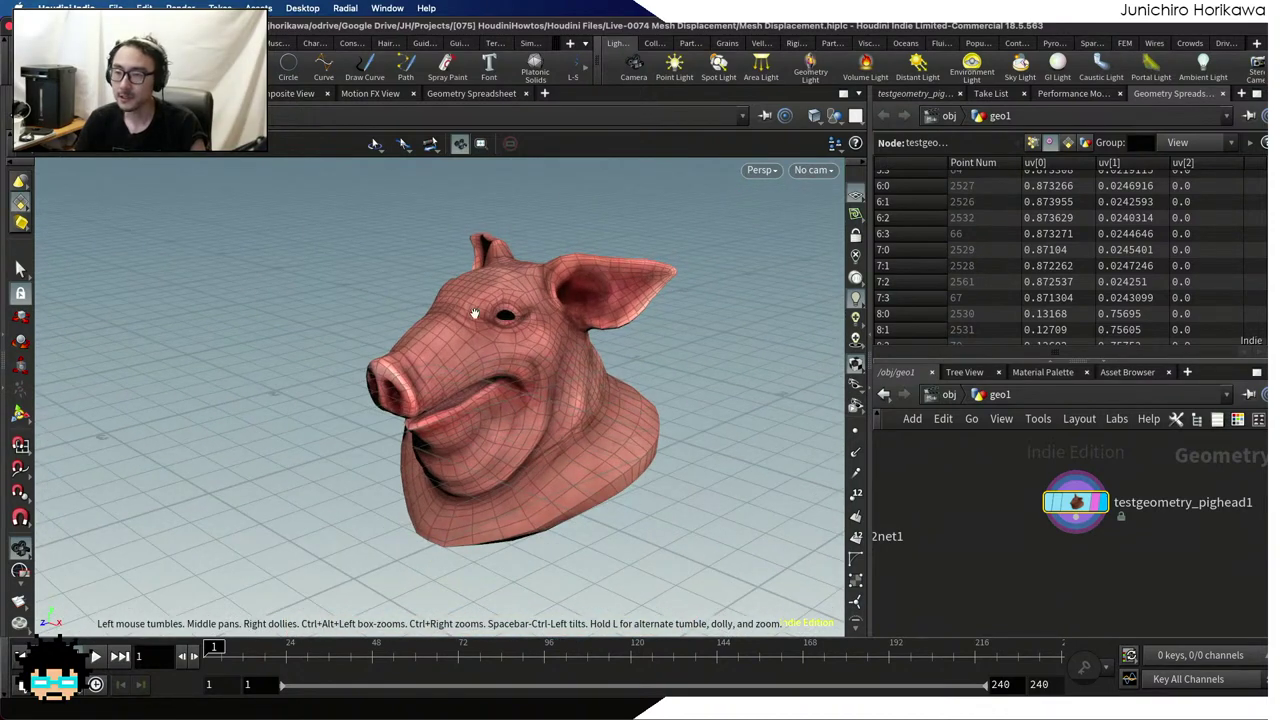
drag(436, 361, 527, 313)
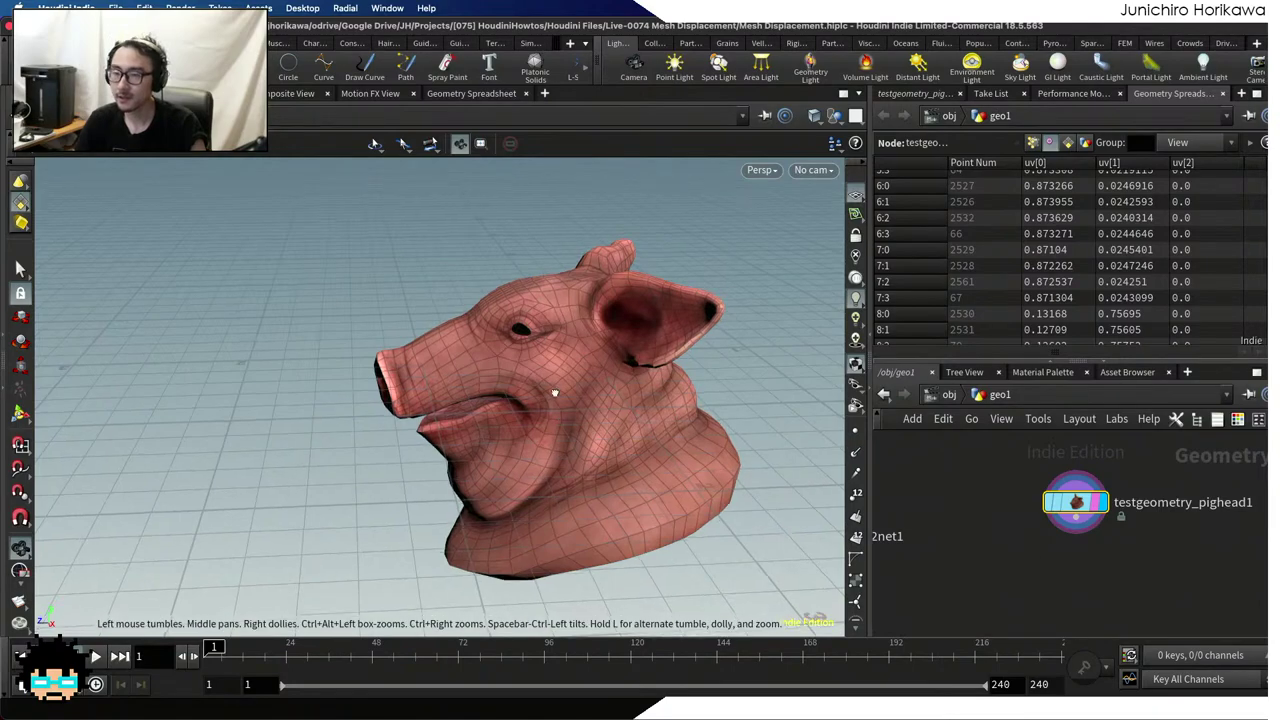
scroll(571, 366, up, 6)
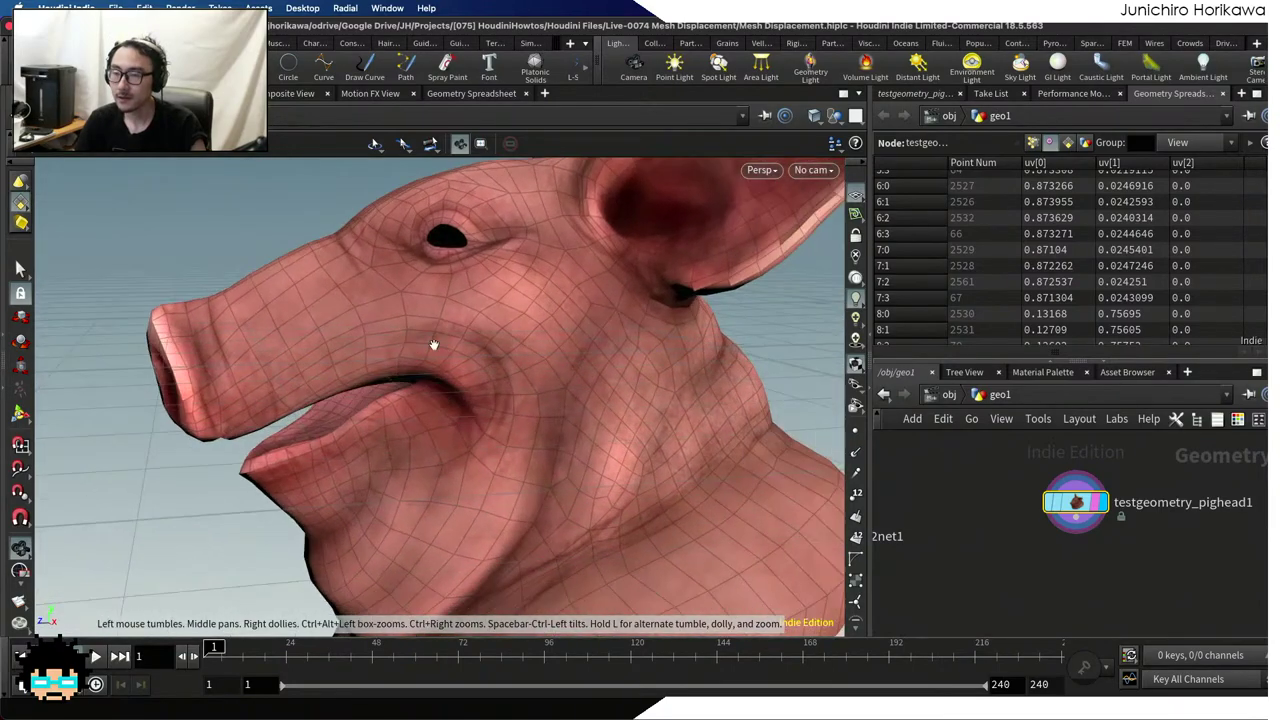
scroll(611, 306, up, 3)
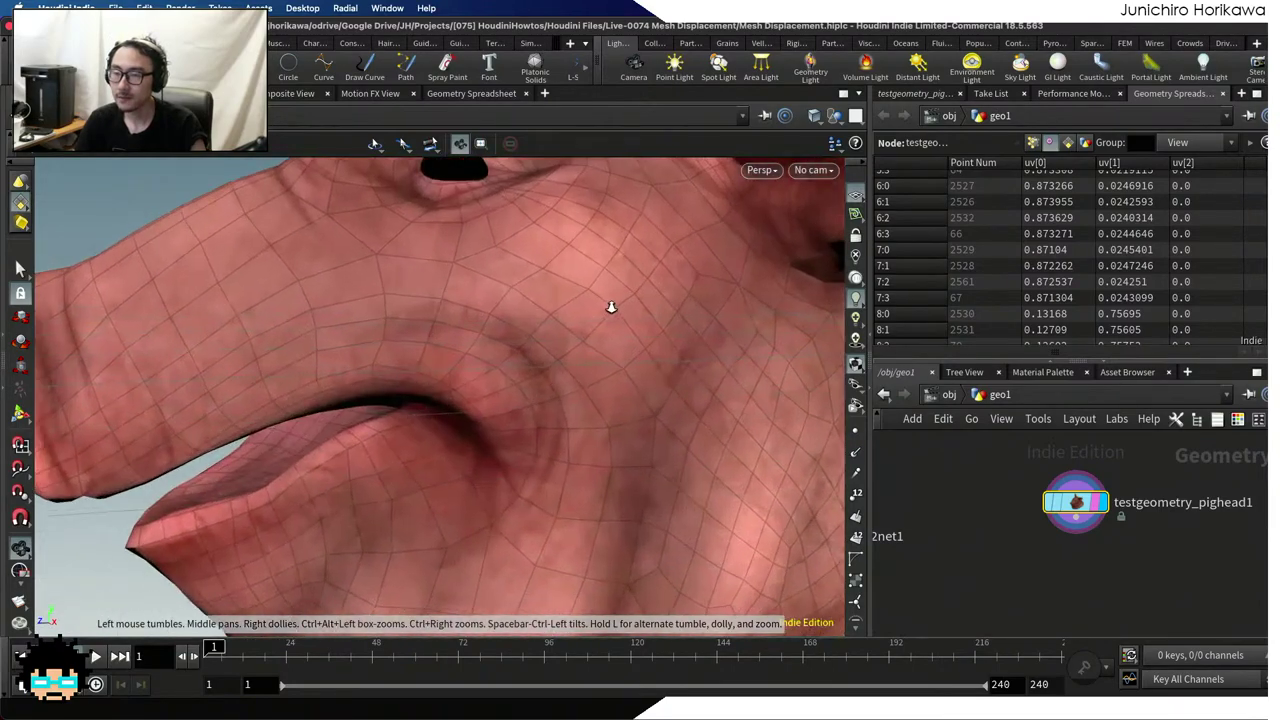
scroll(457, 363, down, 5)
scroll(409, 337, up, 2)
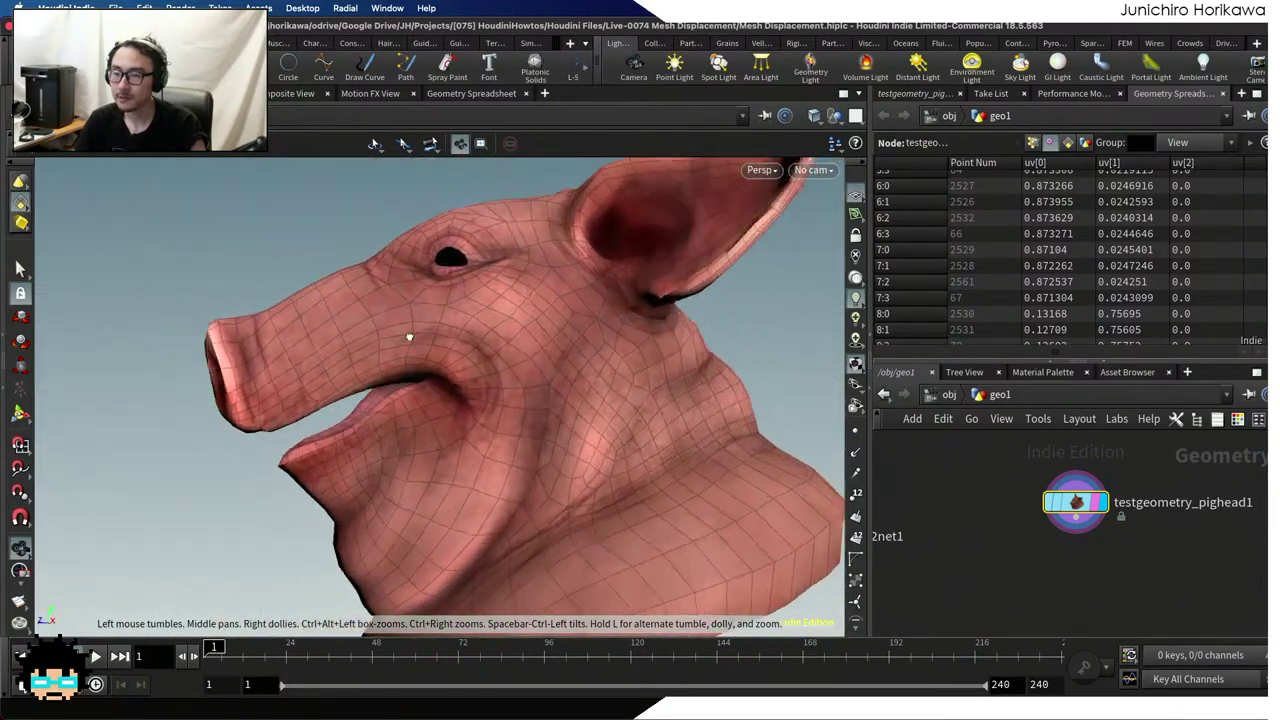
drag(409, 337, 504, 363)
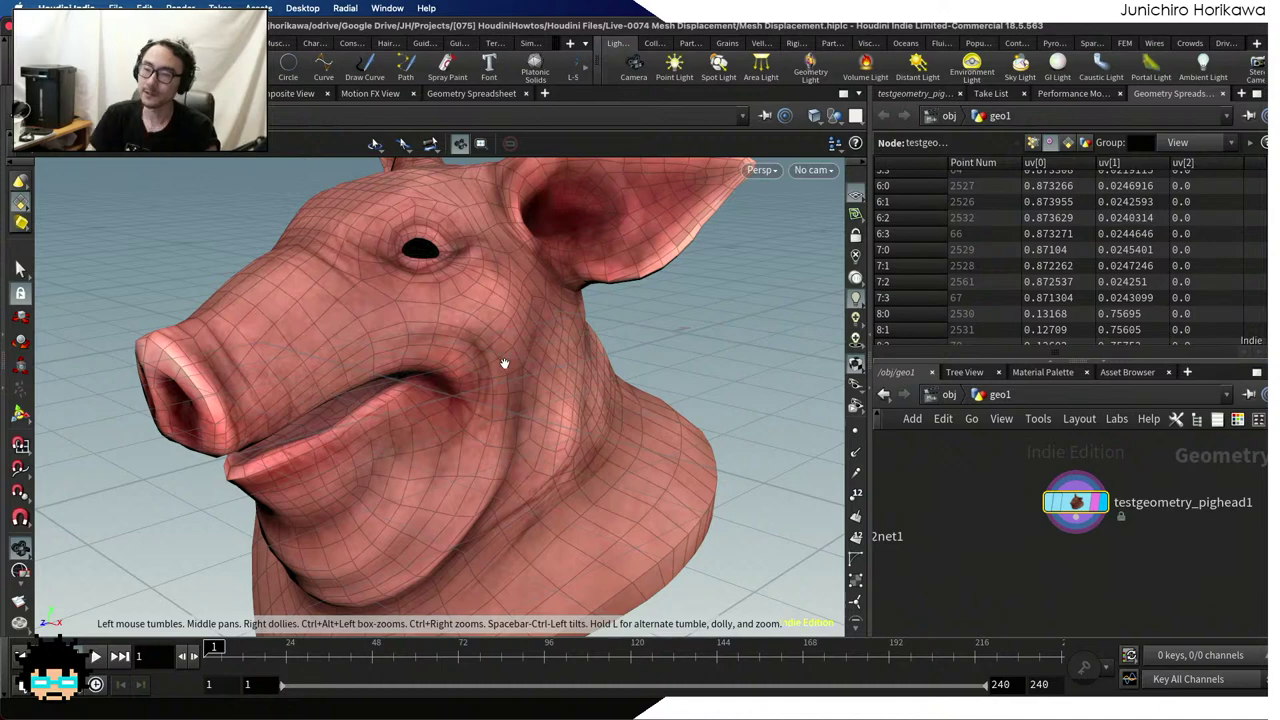
key(Tab)
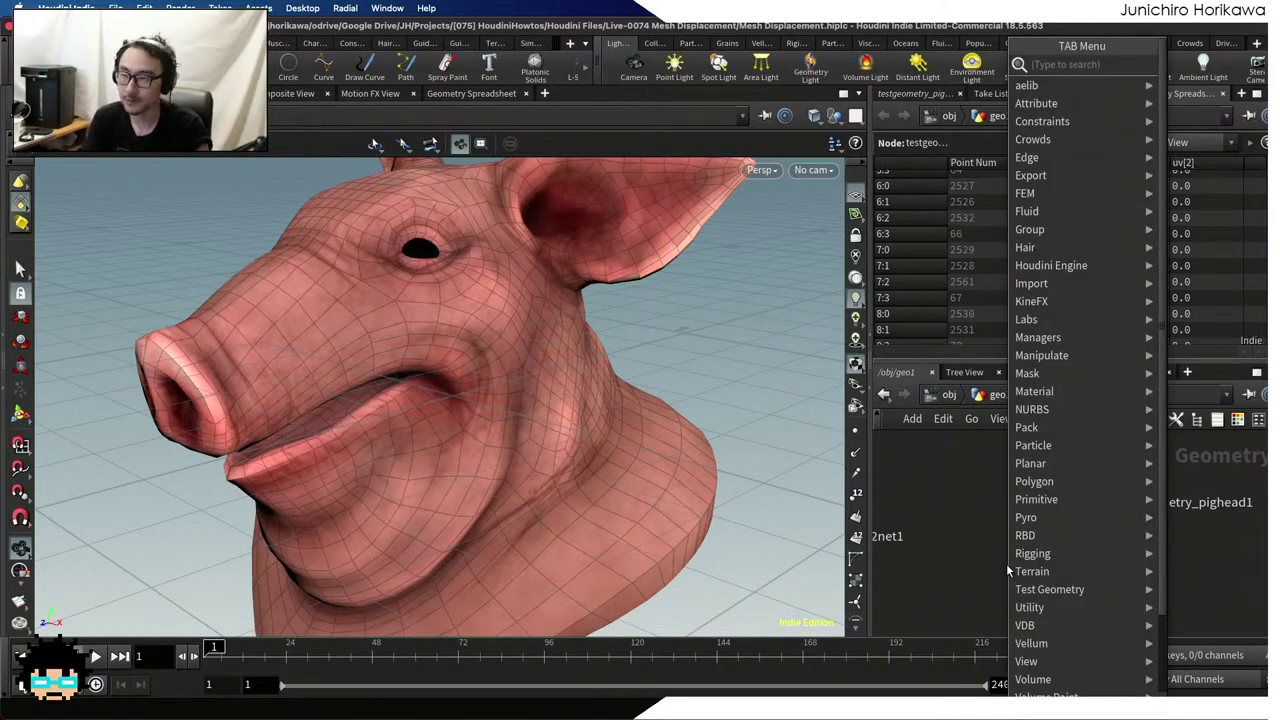
Add a Subdivide node (subdivide1) below the pig head node
text(sub)
key(Return)
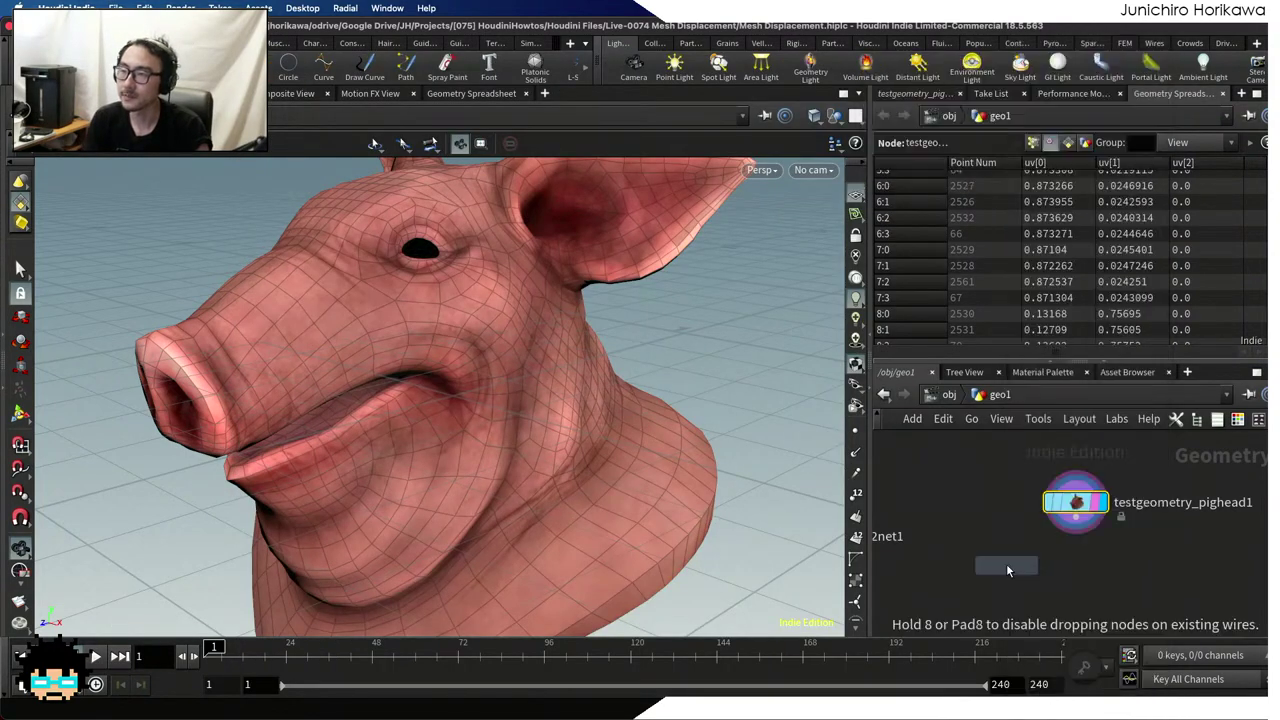
click(1070, 580)
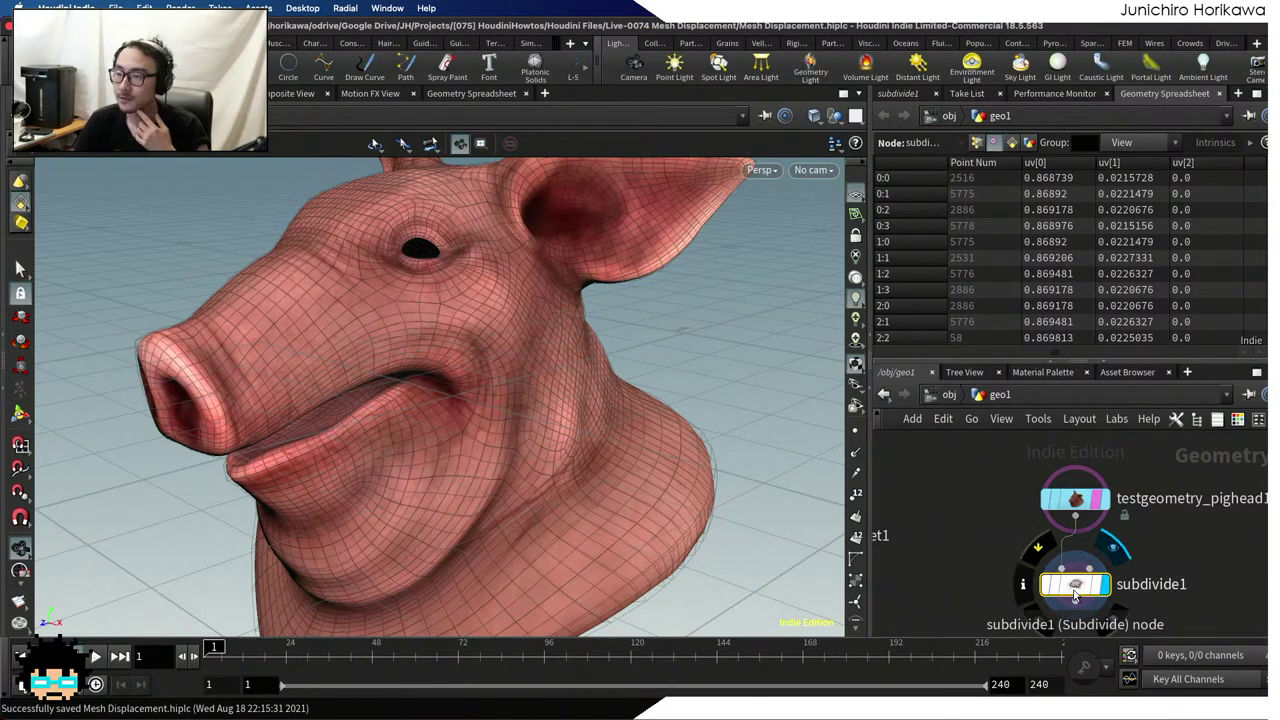
drag(1070, 596, 1080, 568)
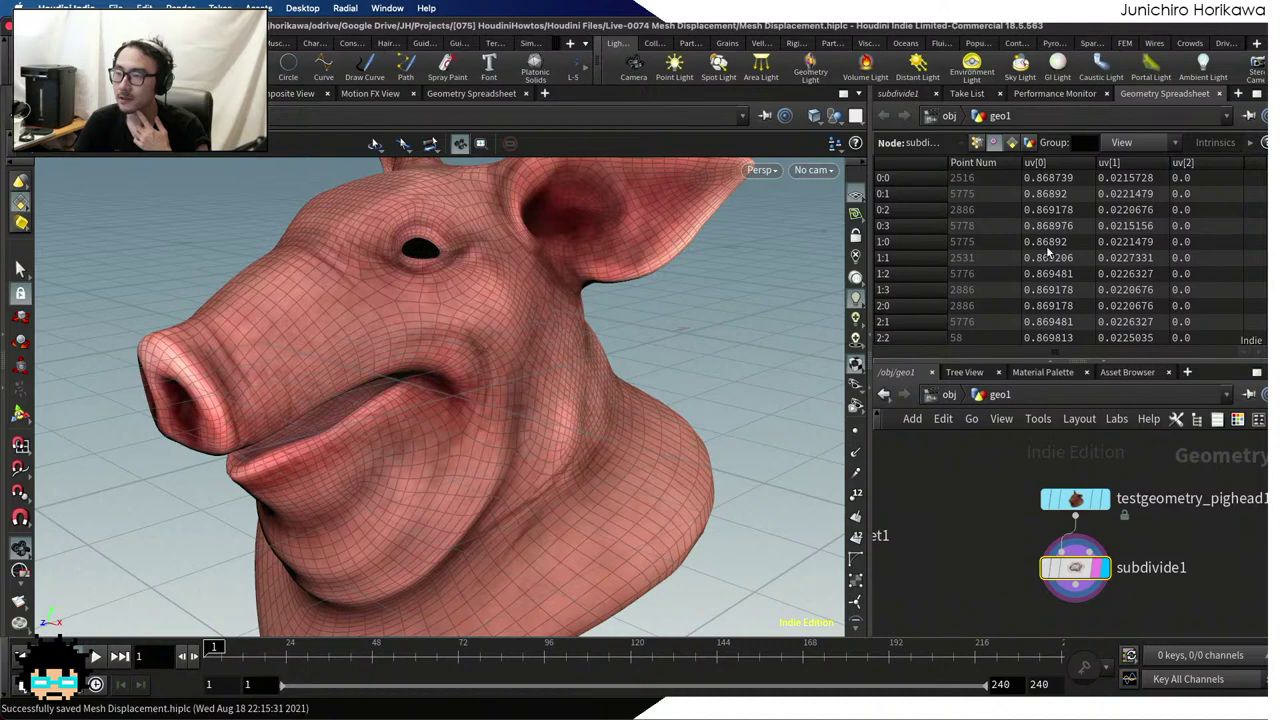
mouse_move(1265, 174)
mouse_down()
mouse_move(1265, 285)
mouse_move(1262, 153)
mouse_move(1265, 307)
mouse_move(1255, 166)
mouse_up()
Orbit the denser subdivided pig head to view it from below and face the snout
drag(590, 323, 200, 363)
scroll(433, 343, up, 3)
drag(433, 343, 510, 338)
scroll(1065, 447, down, 3)
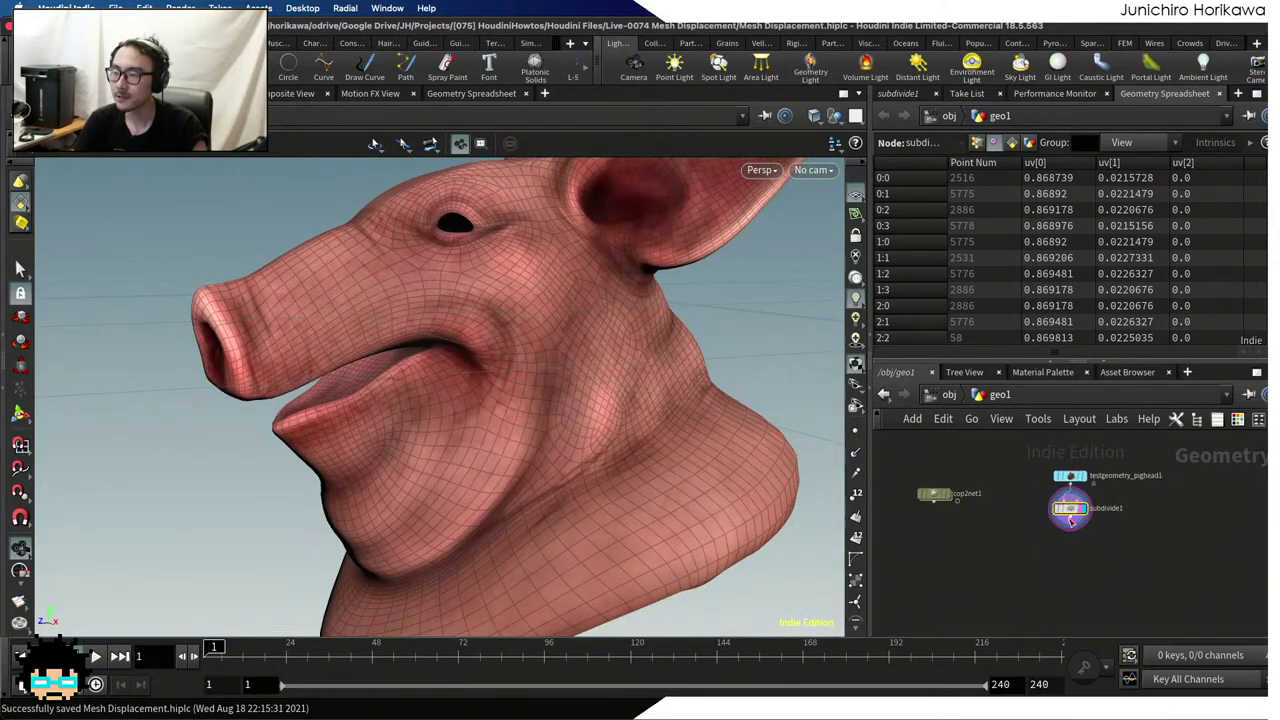
key(Tab)
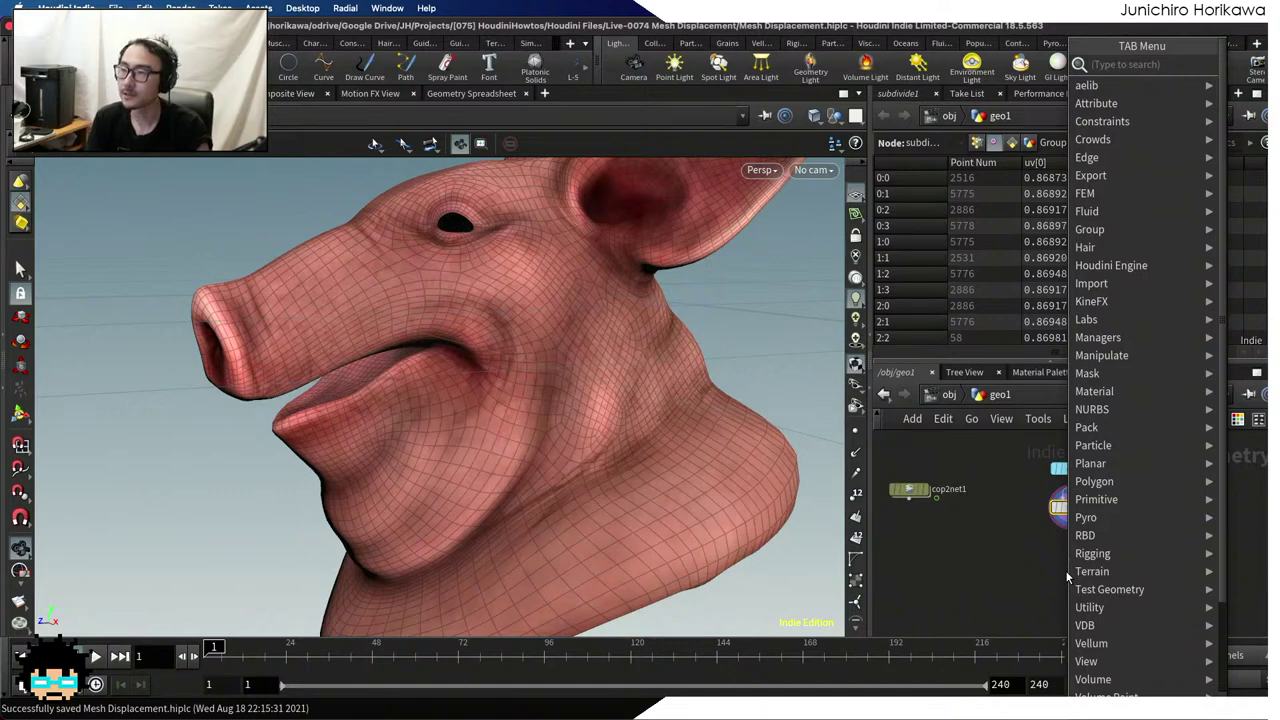
Add an Attribute Delete node and insert it between the pig head and subdivide1
text(attribute dele)
key(Return)
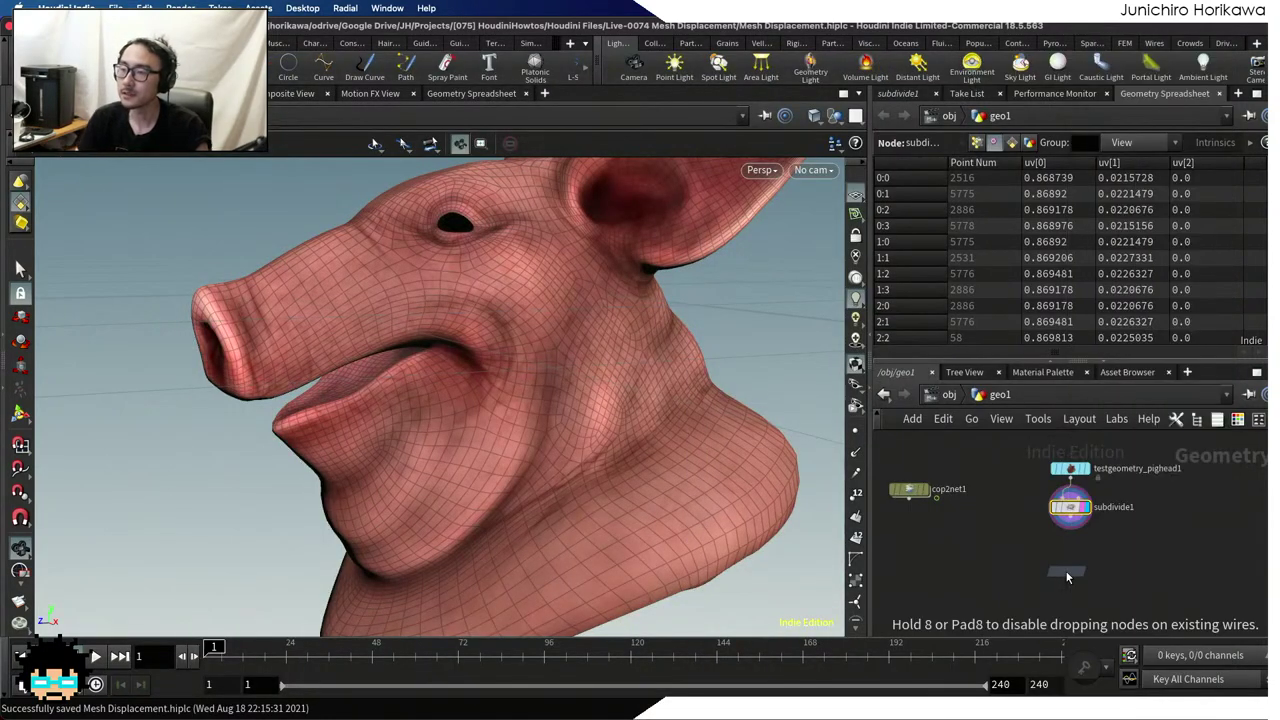
click(1040, 572)
scroll(1040, 560, up, 3)
click(1046, 503)
click(1006, 594)
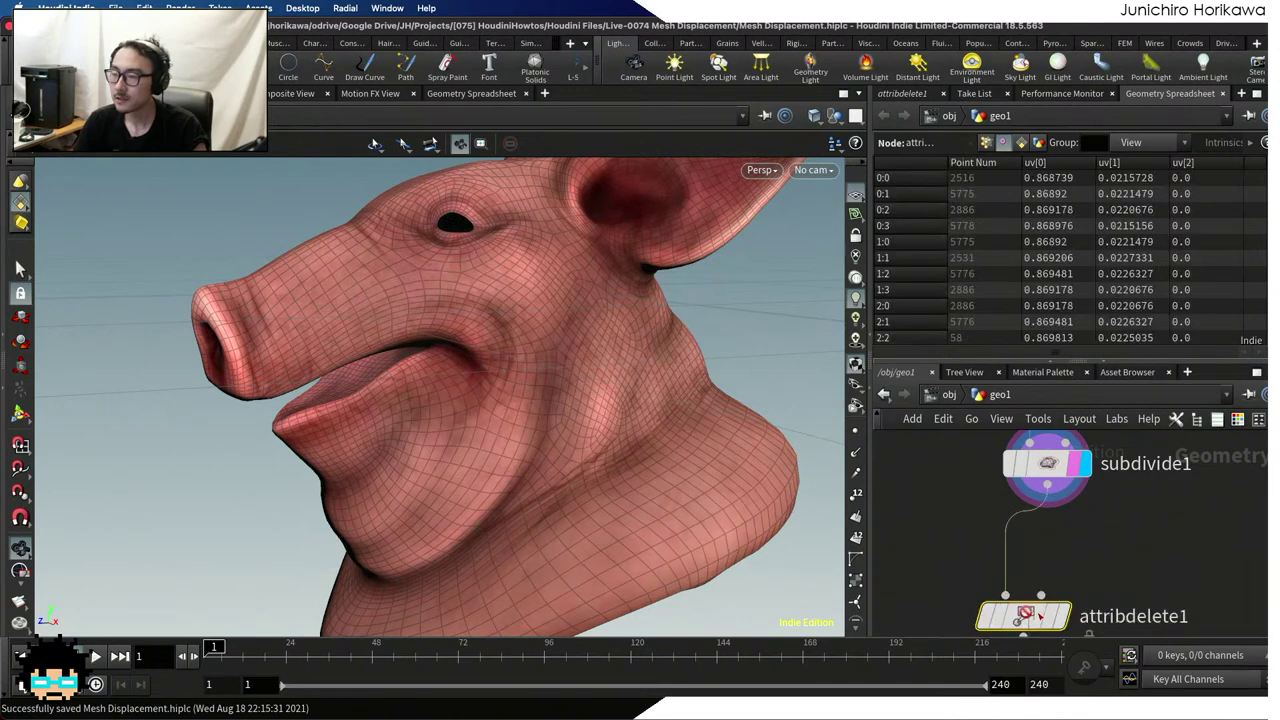
double_click(1025, 609)
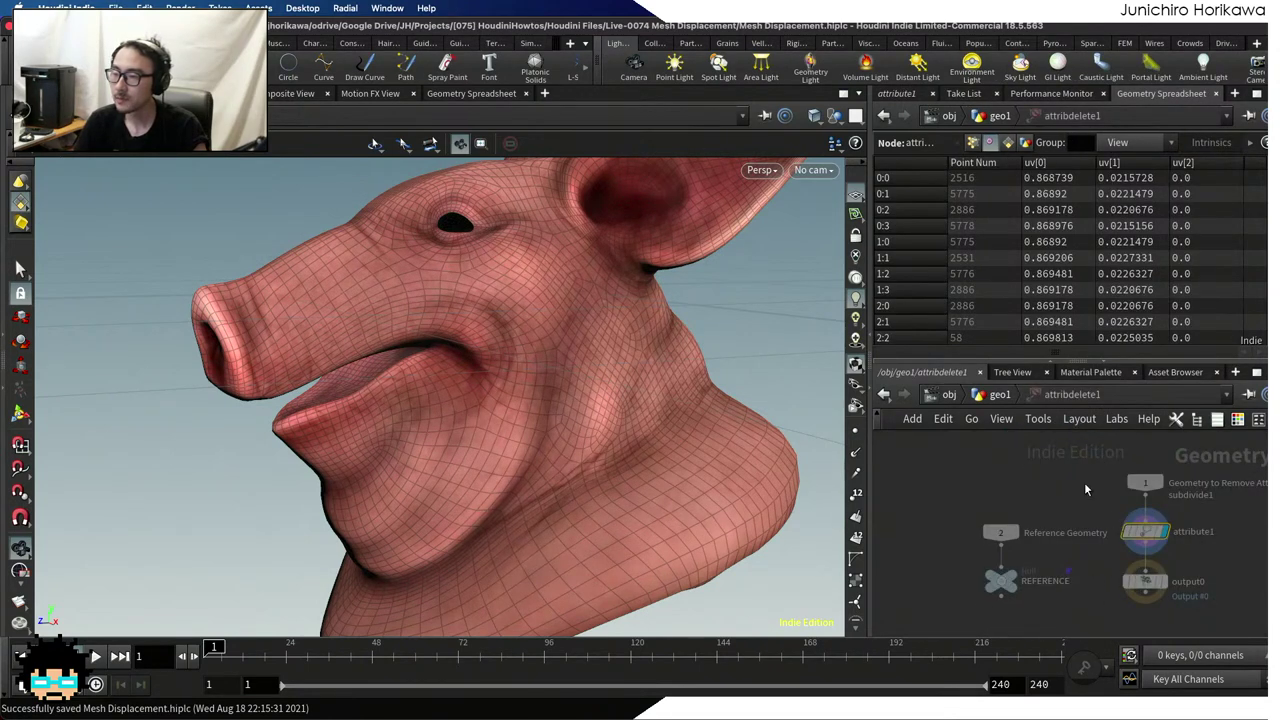
click(1000, 394)
drag(1032, 572, 1150, 526)
drag(1060, 535, 1062, 595)
drag(1162, 527, 1060, 522)
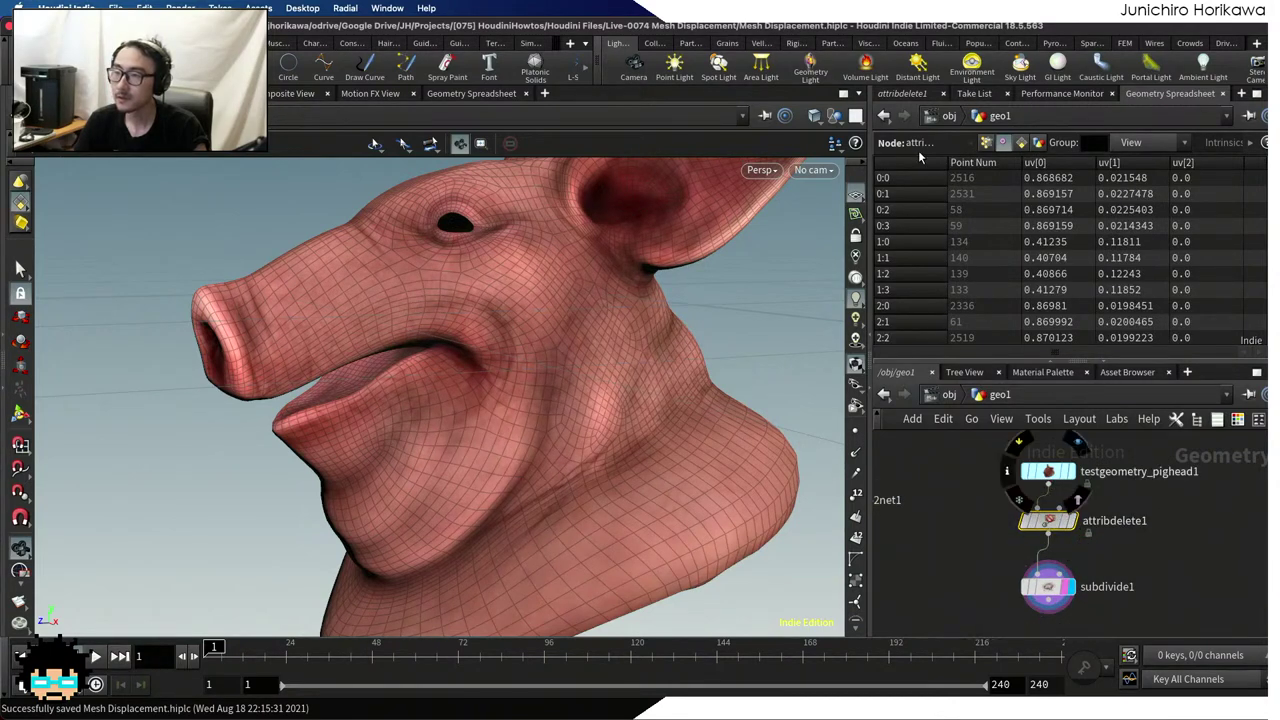
Set attribdelete1 to delete the shop_materialpath primitive attribute
click(903, 94)
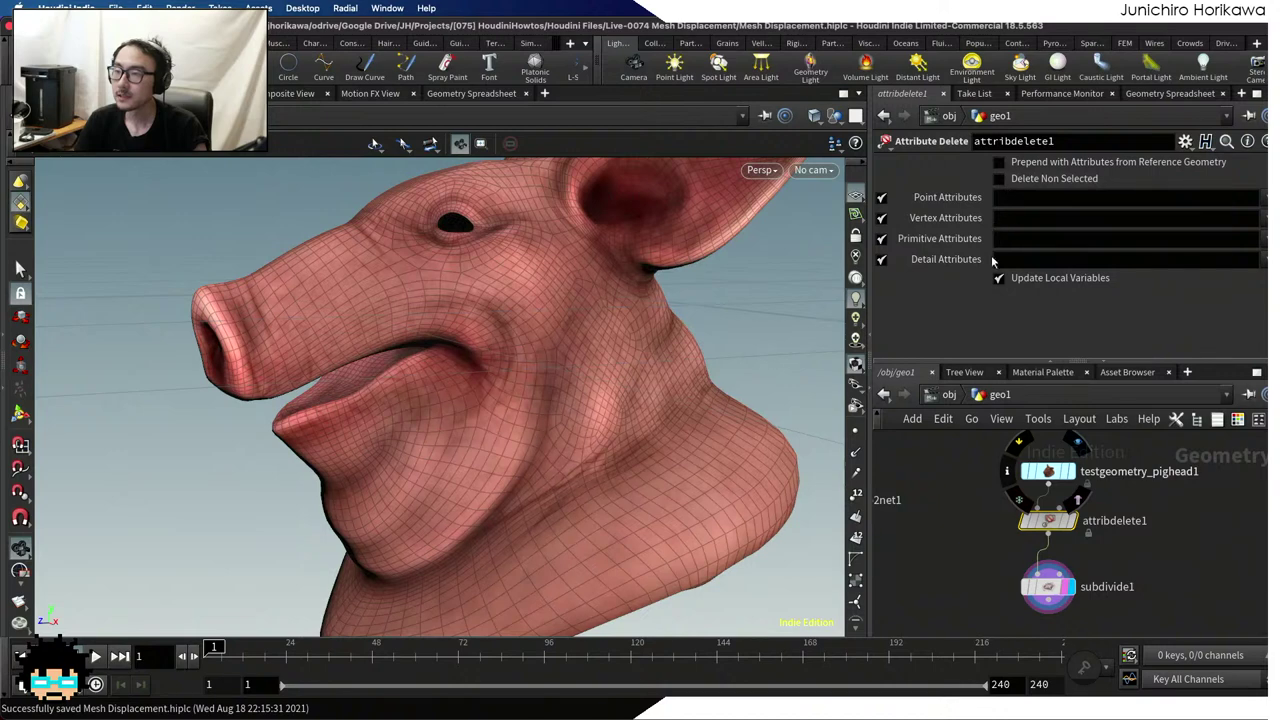
click(1265, 241)
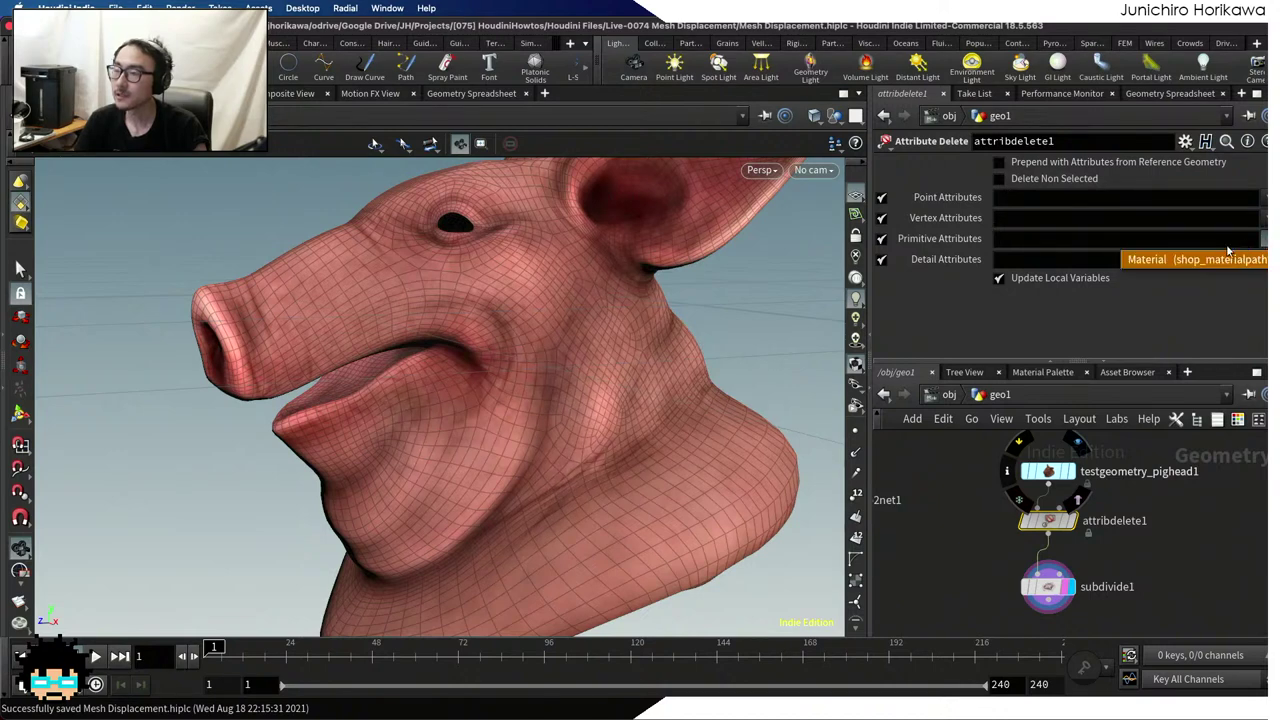
click(1229, 258)
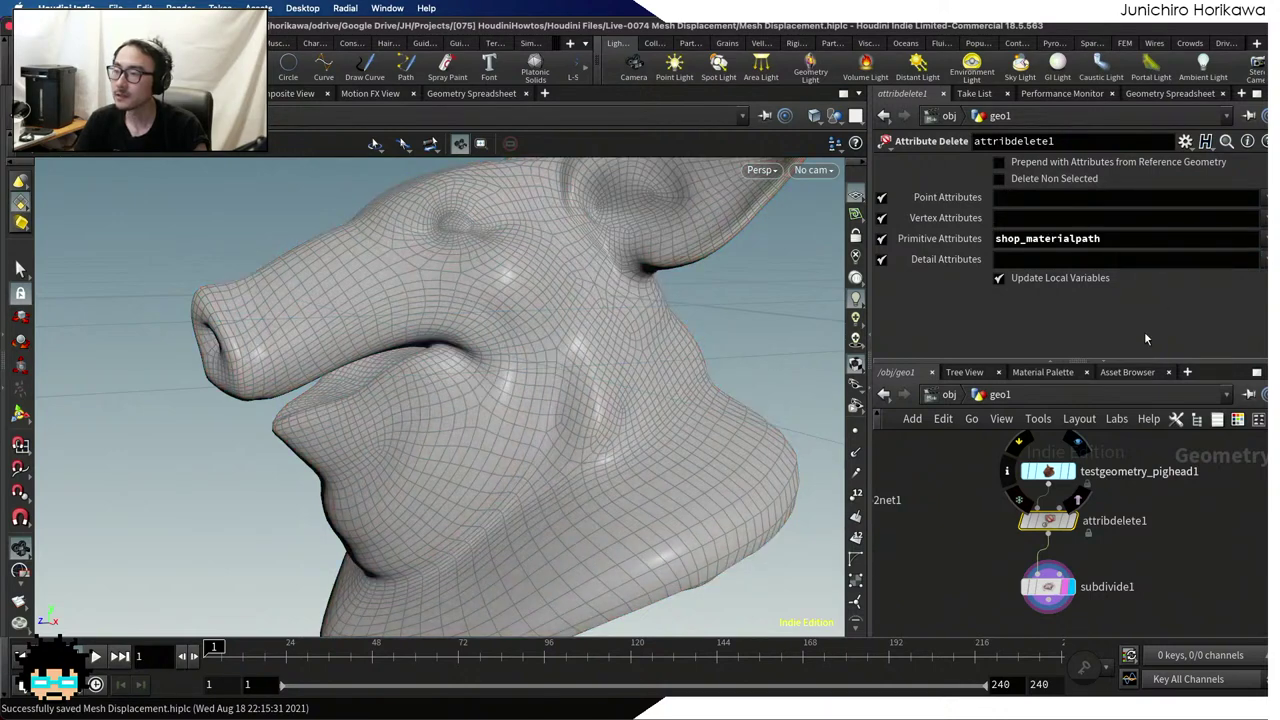
click(1058, 586)
Display cop2net1 to preview the bubble texture on its plane
key(h)
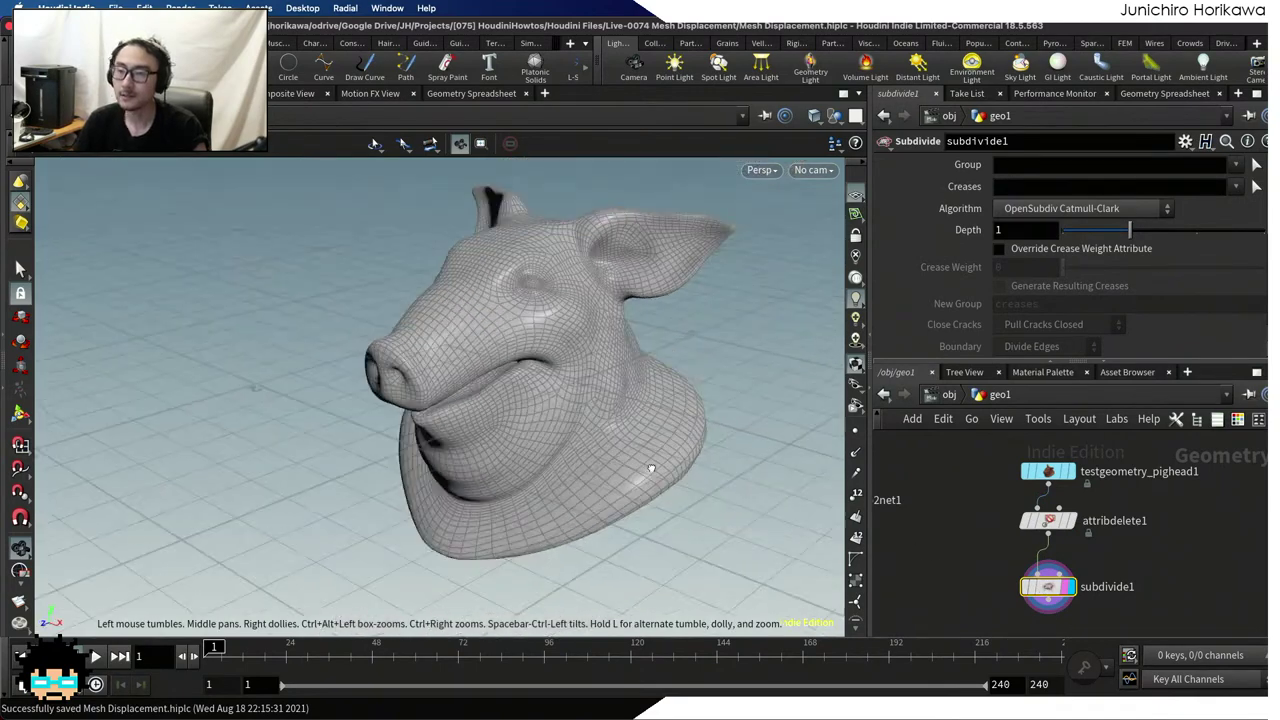
drag(651, 468, 545, 465)
scroll(967, 544, down, 3)
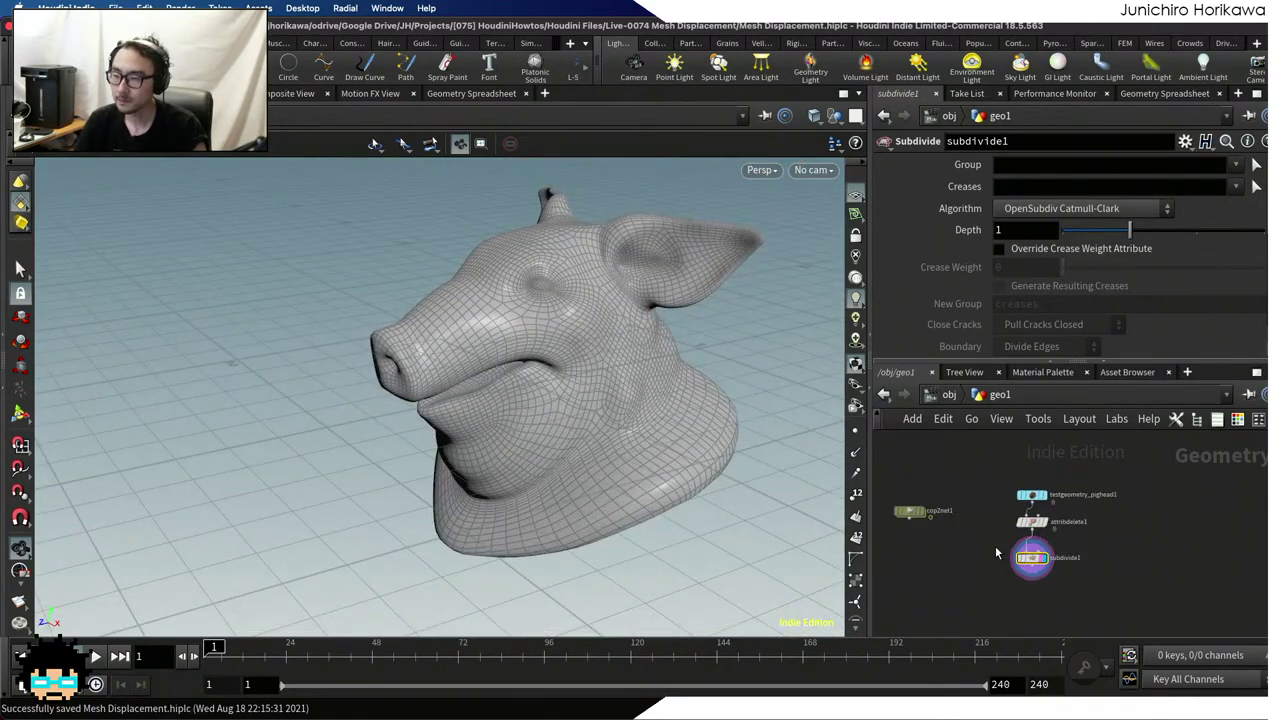
key(h)
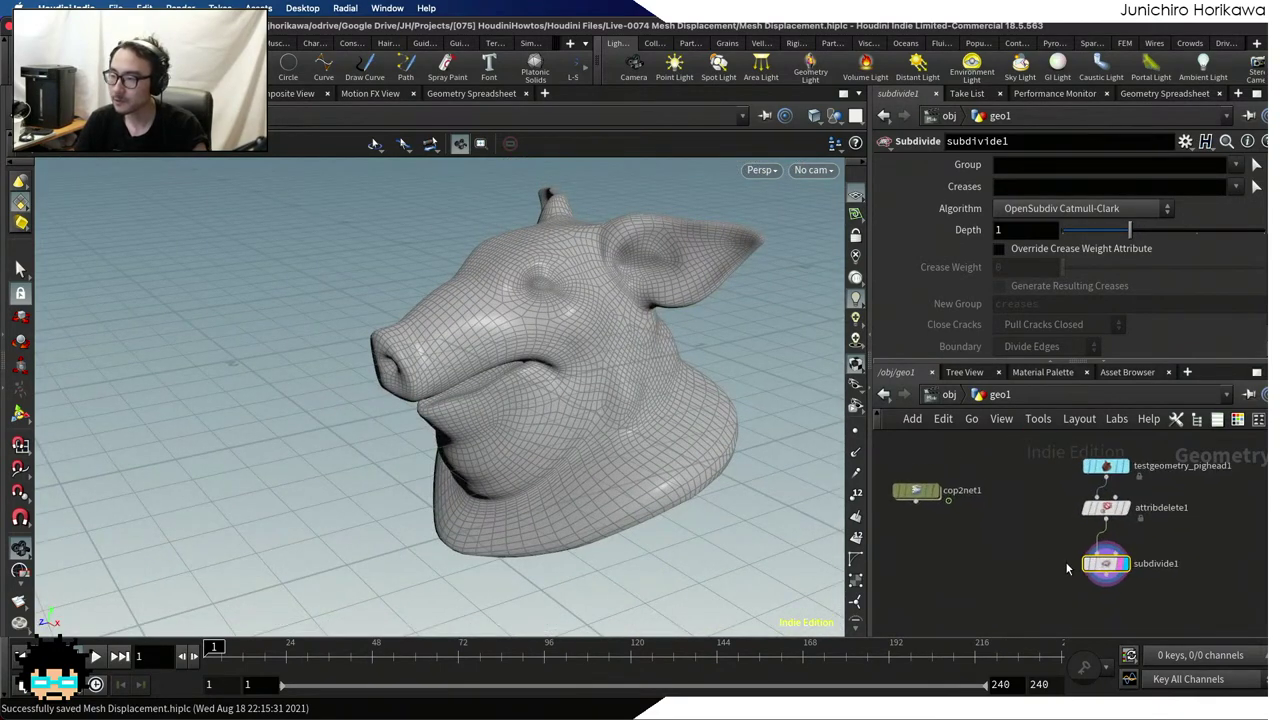
click(924, 491)
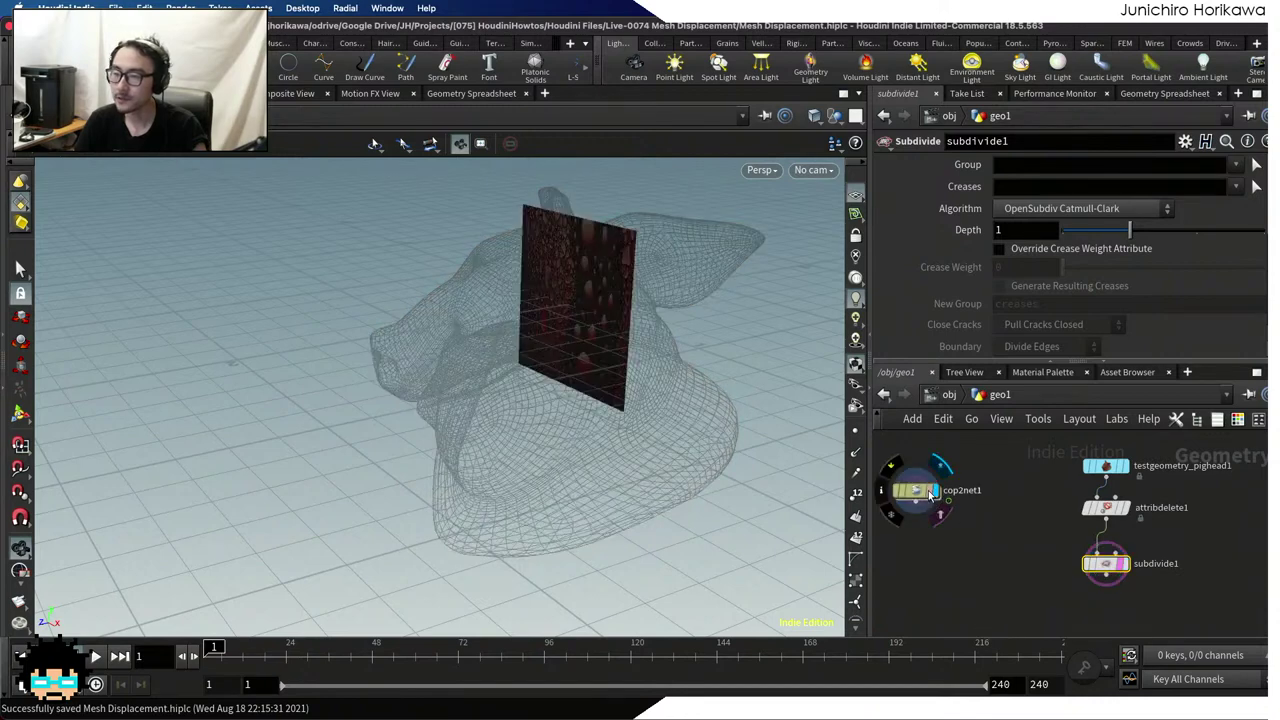
click(920, 491)
drag(709, 320, 492, 284)
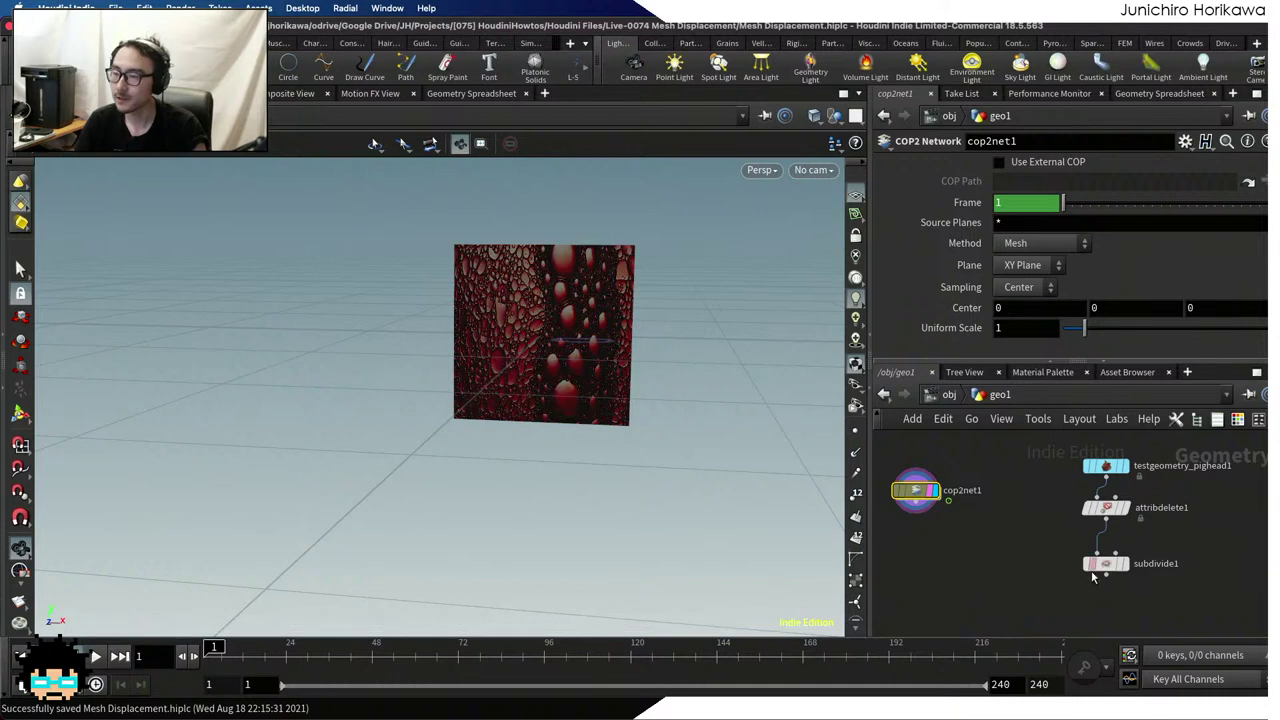
scroll(1122, 570, up, 1)
Display subdivide1 again and bring up the Geometry Spreadsheet with cop2net1's data
click(1136, 590)
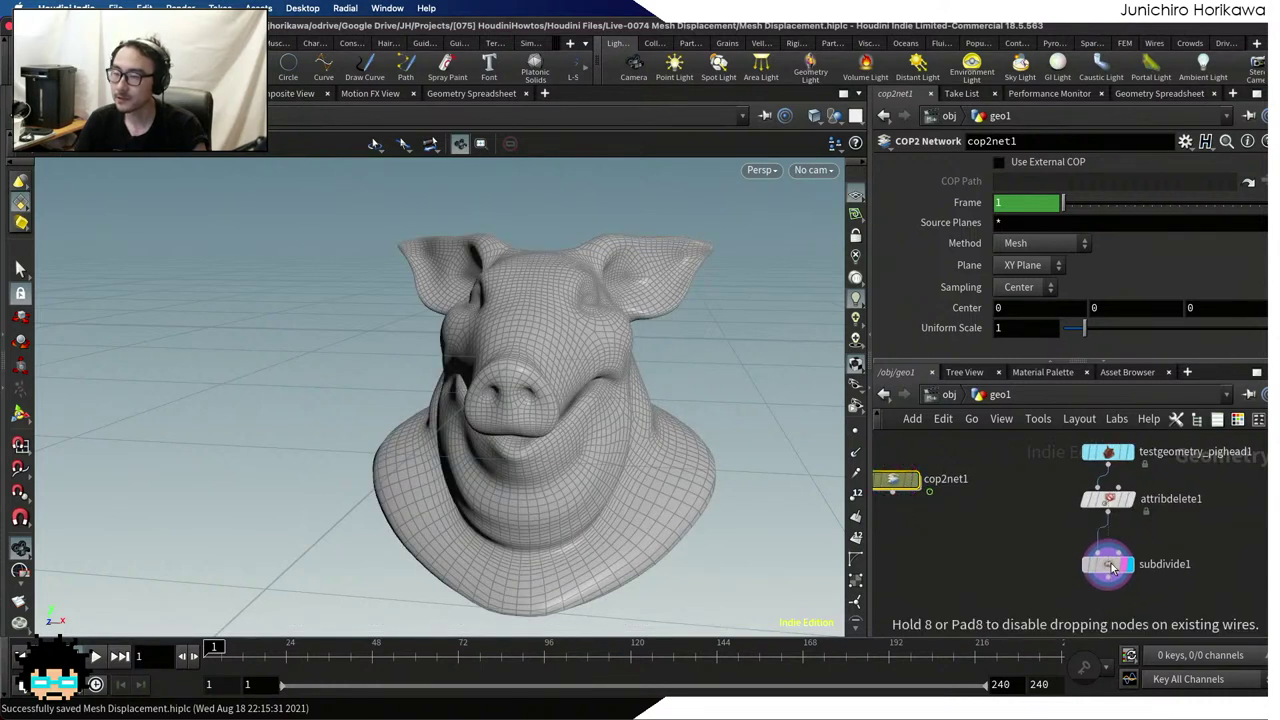
click(1146, 94)
scroll(1017, 515, down, 3)
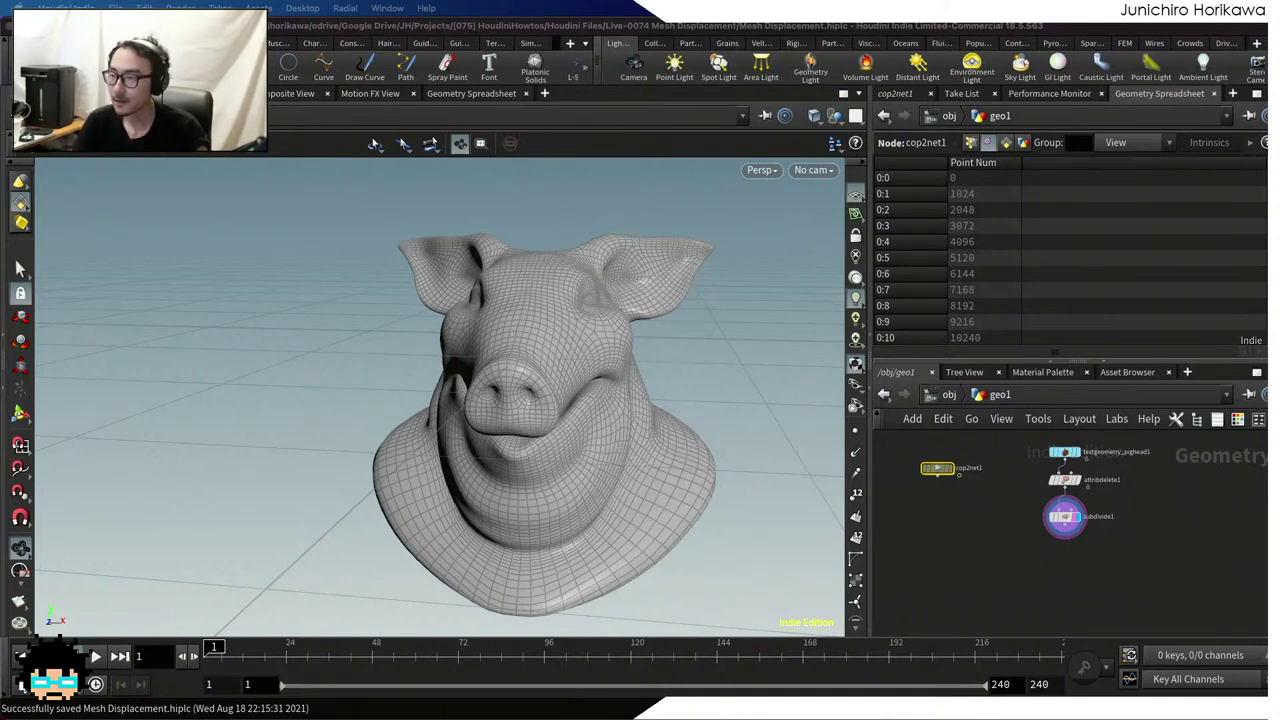
Compare cop2net1's points with subdivide1's vertex uv values, then bring up the VEX Functions docs
click(976, 145)
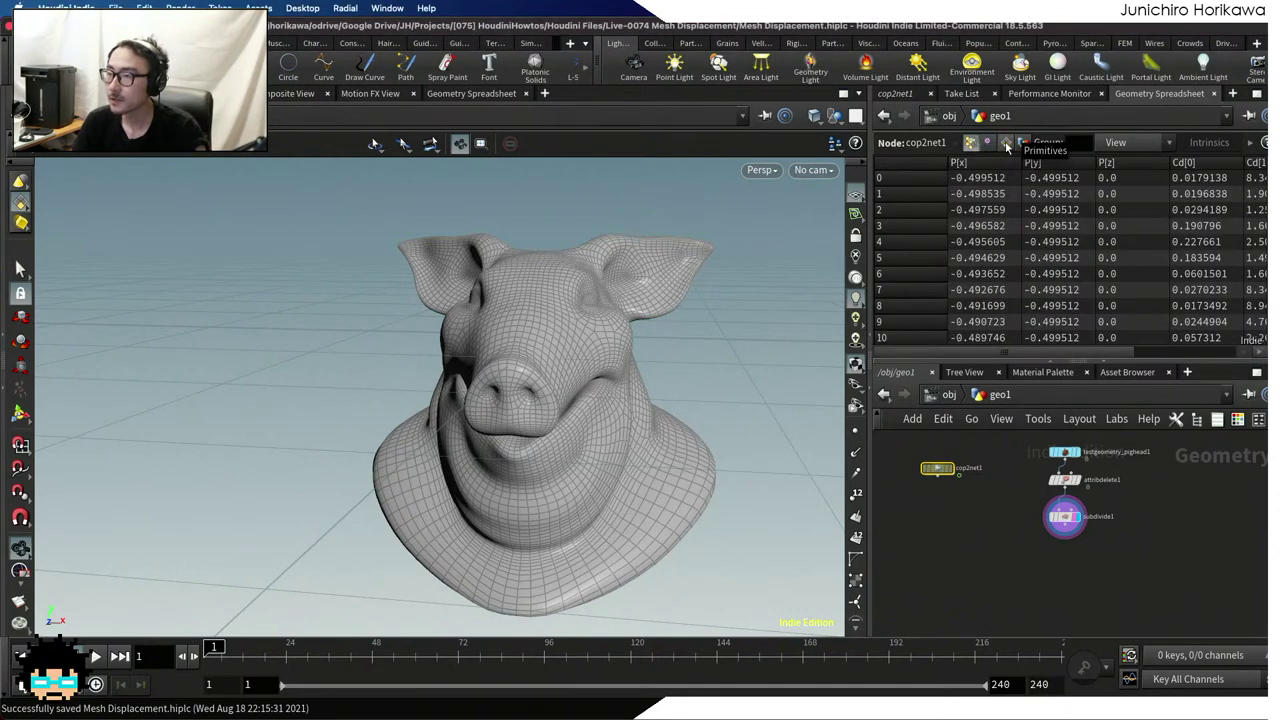
click(987, 143)
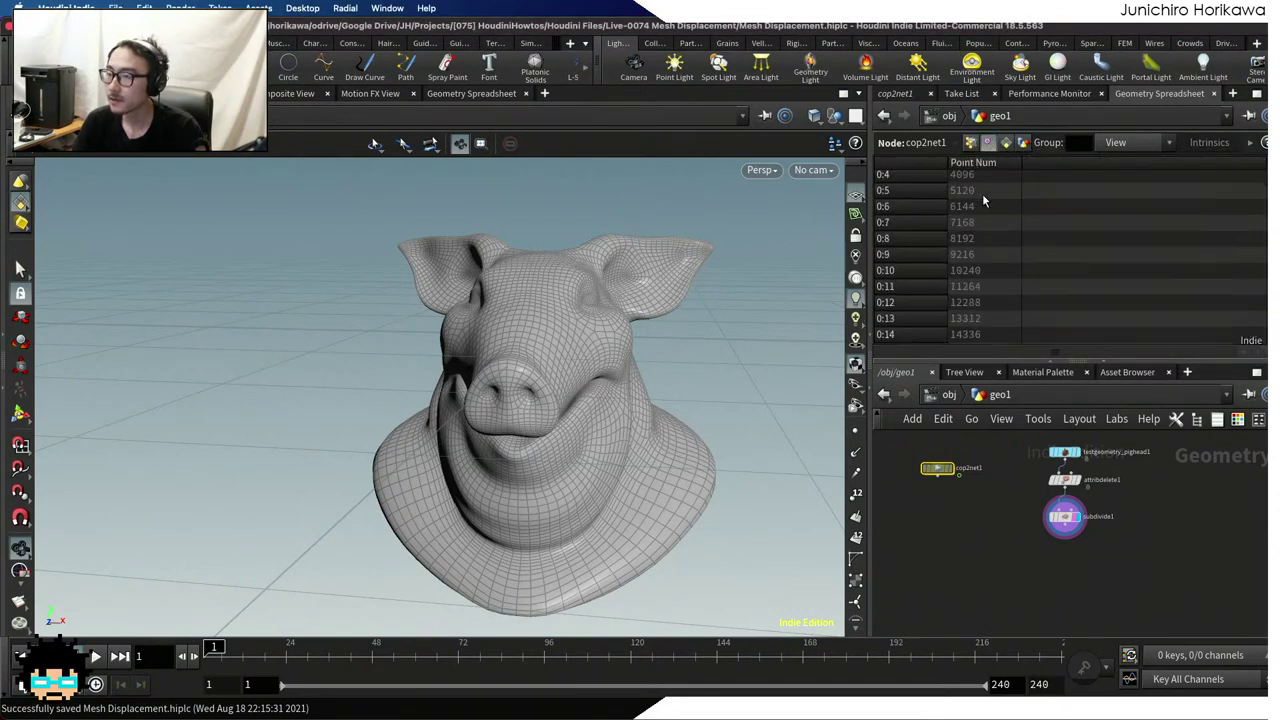
click(1064, 516)
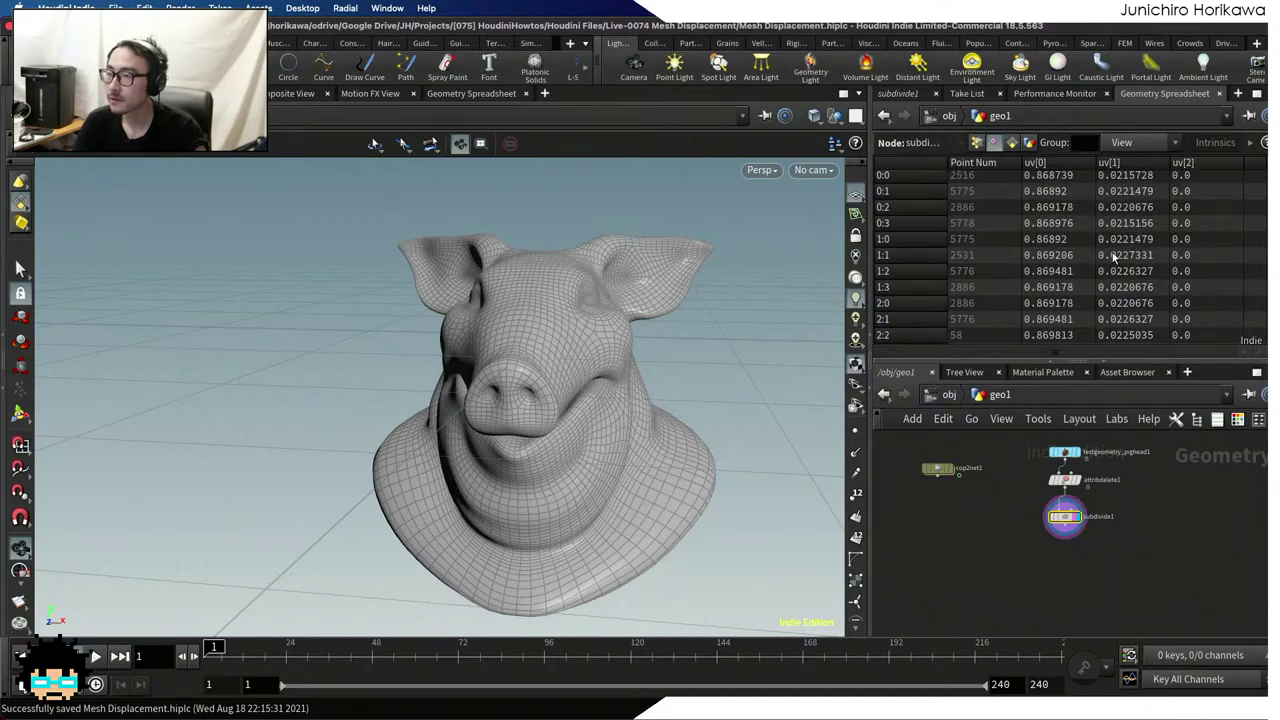
scroll(1093, 250, down, 8)
scroll(1093, 200, down, 5)
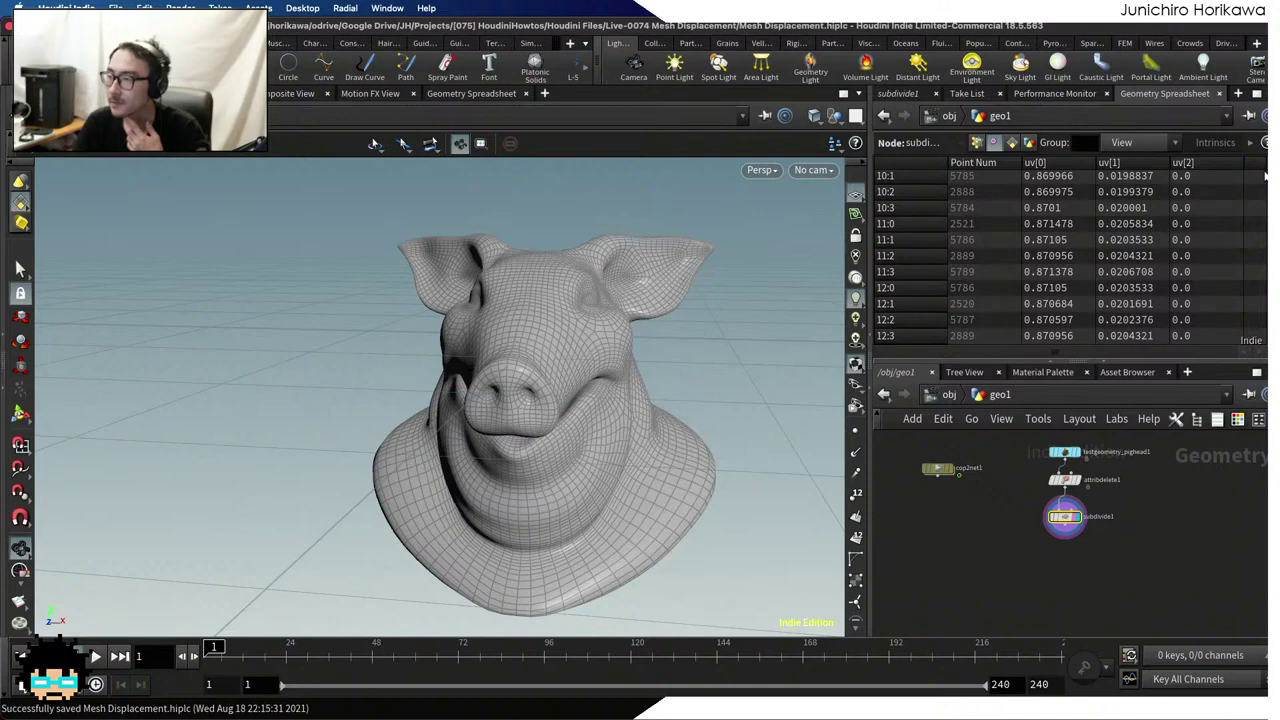
drag(1260, 198, 1260, 240)
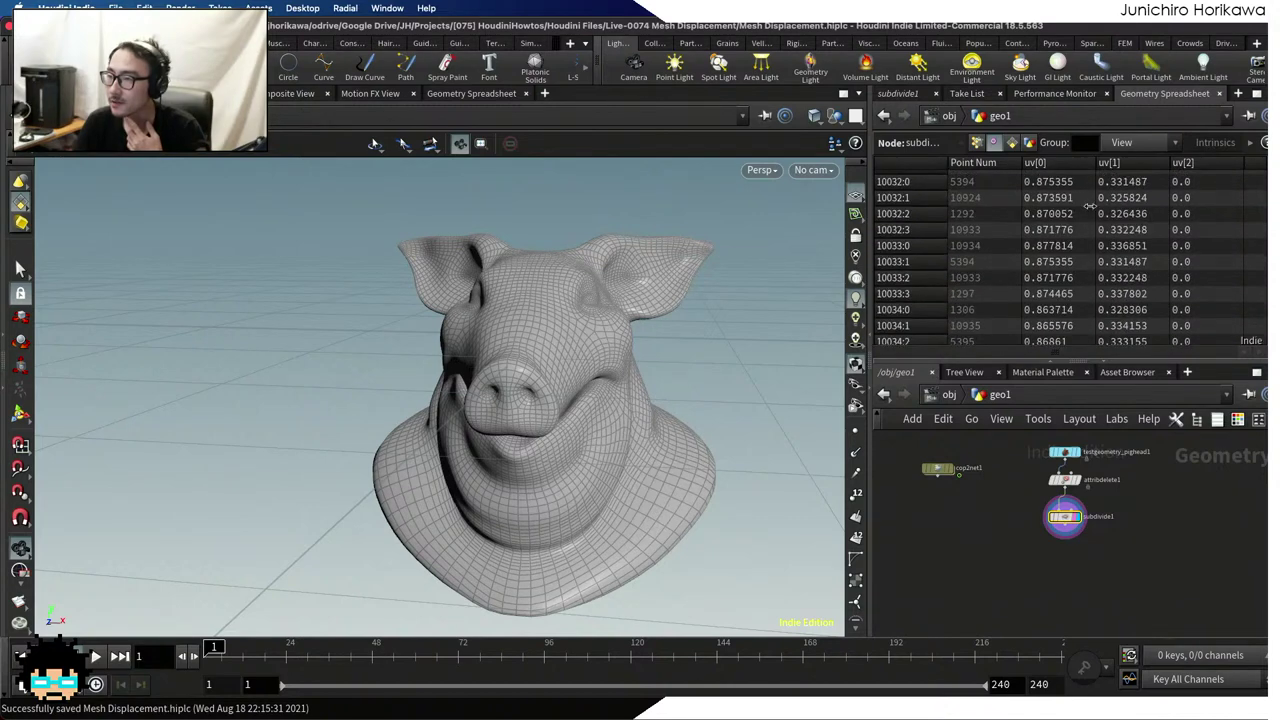
scroll(1117, 265, down, 15)
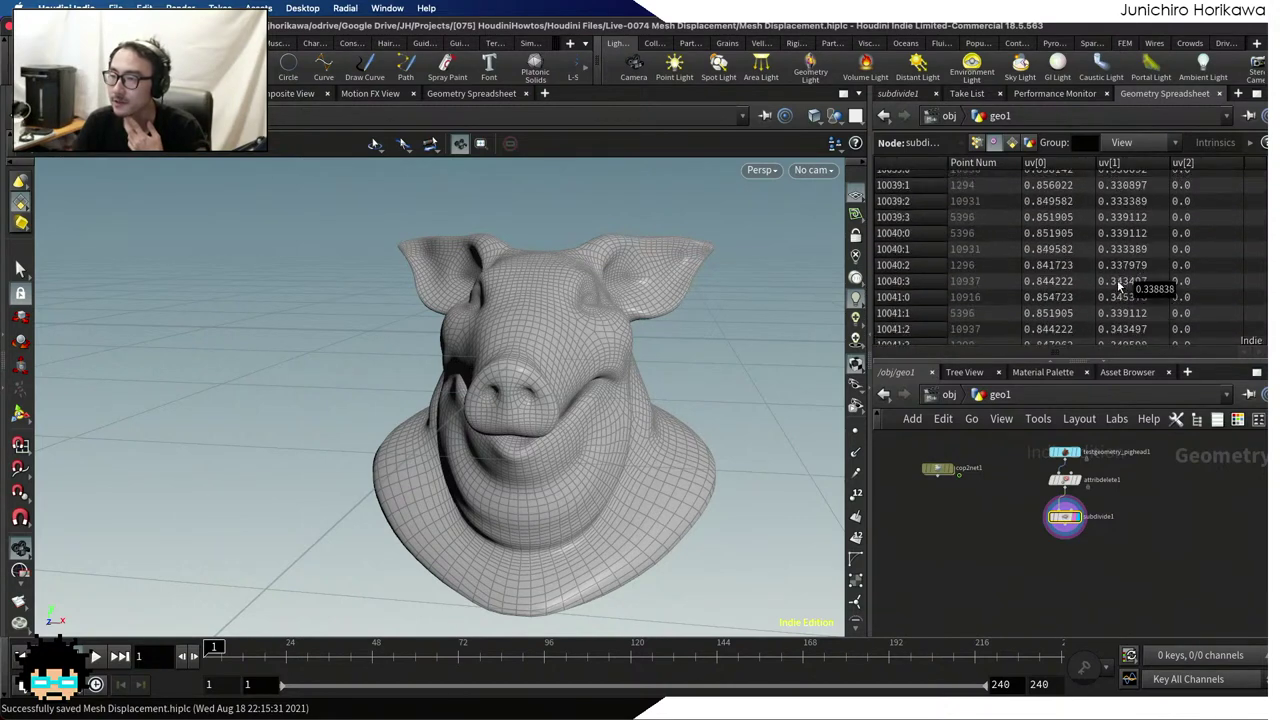
scroll(1117, 283, down, 2)
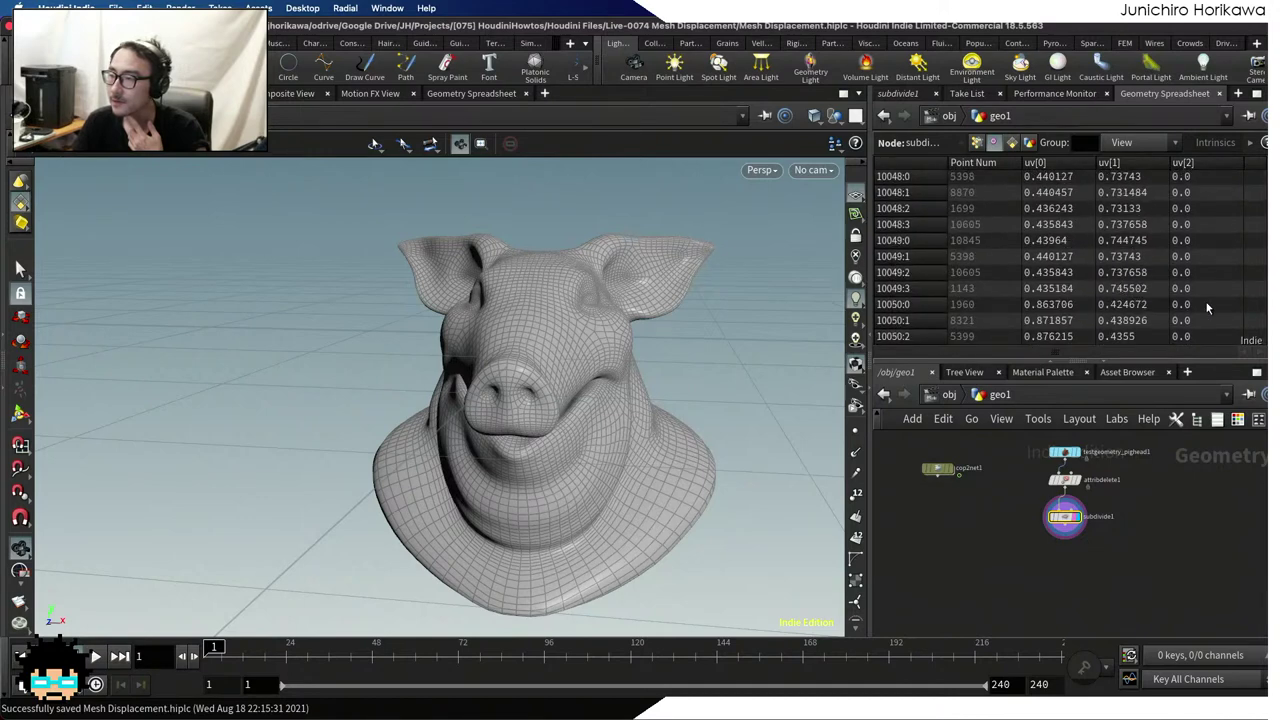
drag(1260, 240, 1260, 178)
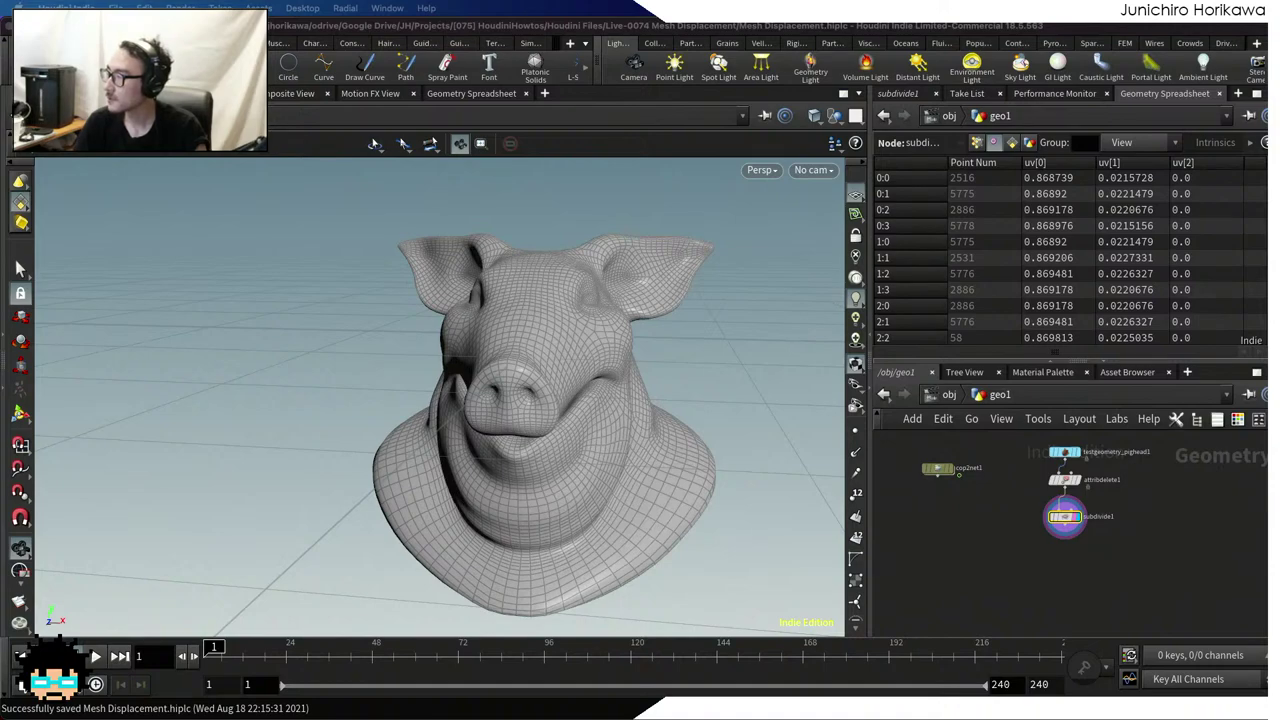
key(super+Tab)
scroll(697, 329, down, 10)
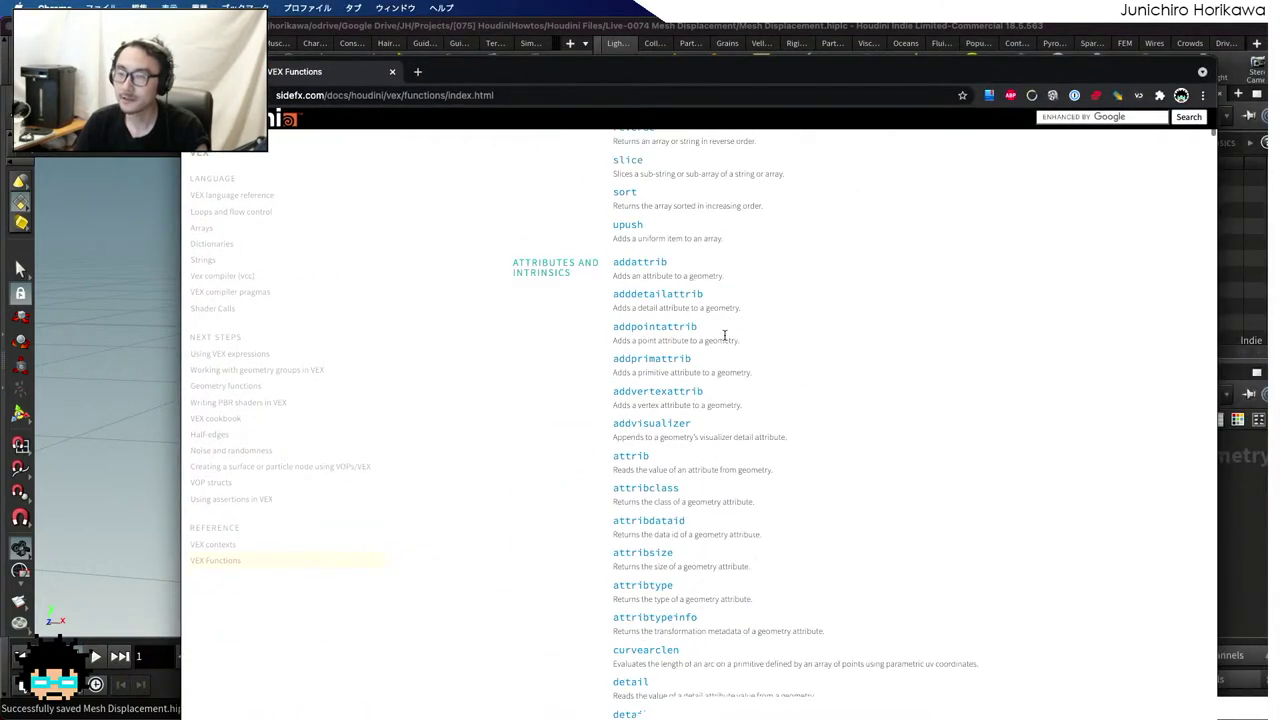
Find primuv on the VEX Functions page and open its documentation
key(super+f)
text(primuv)
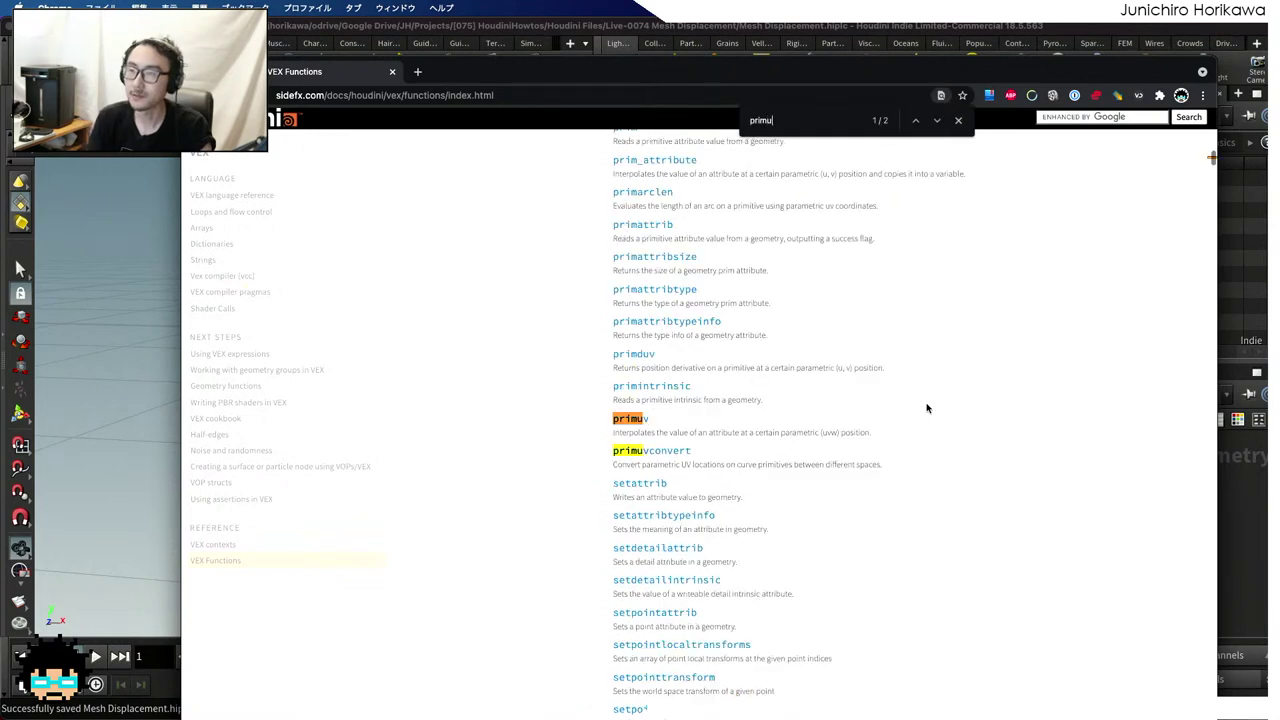
click(641, 421)
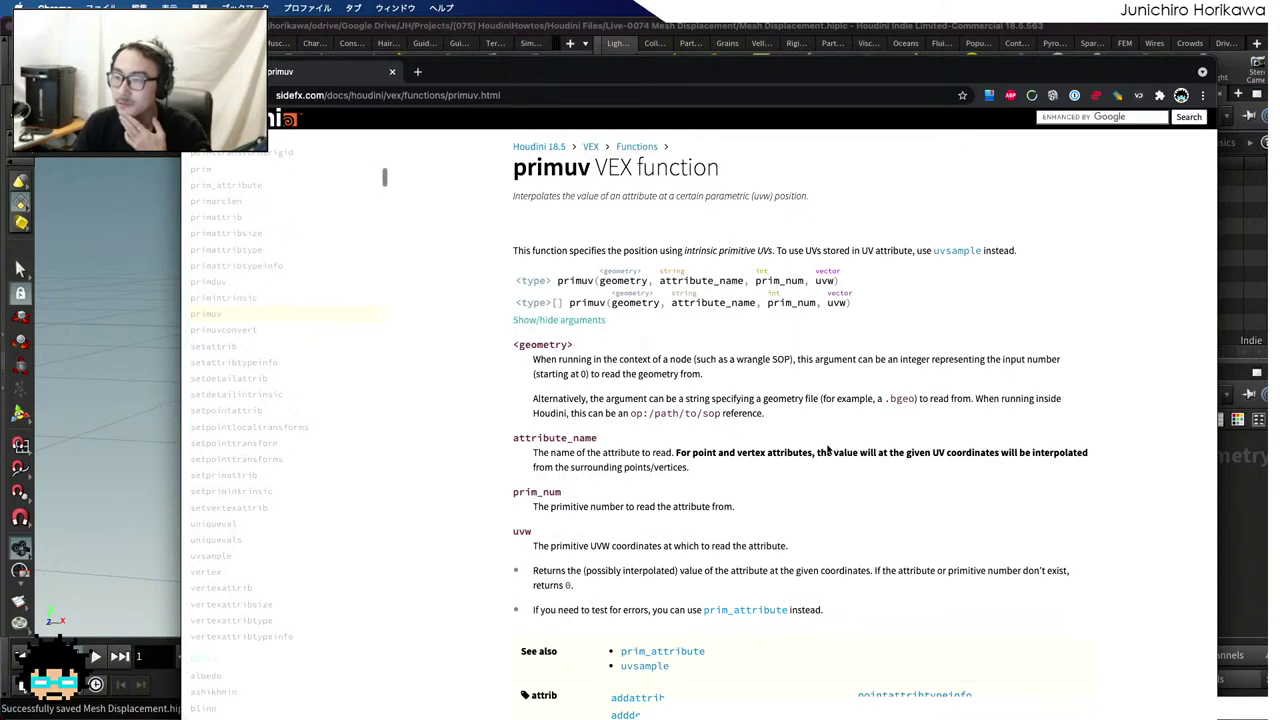
scroll(744, 464, down, 1)
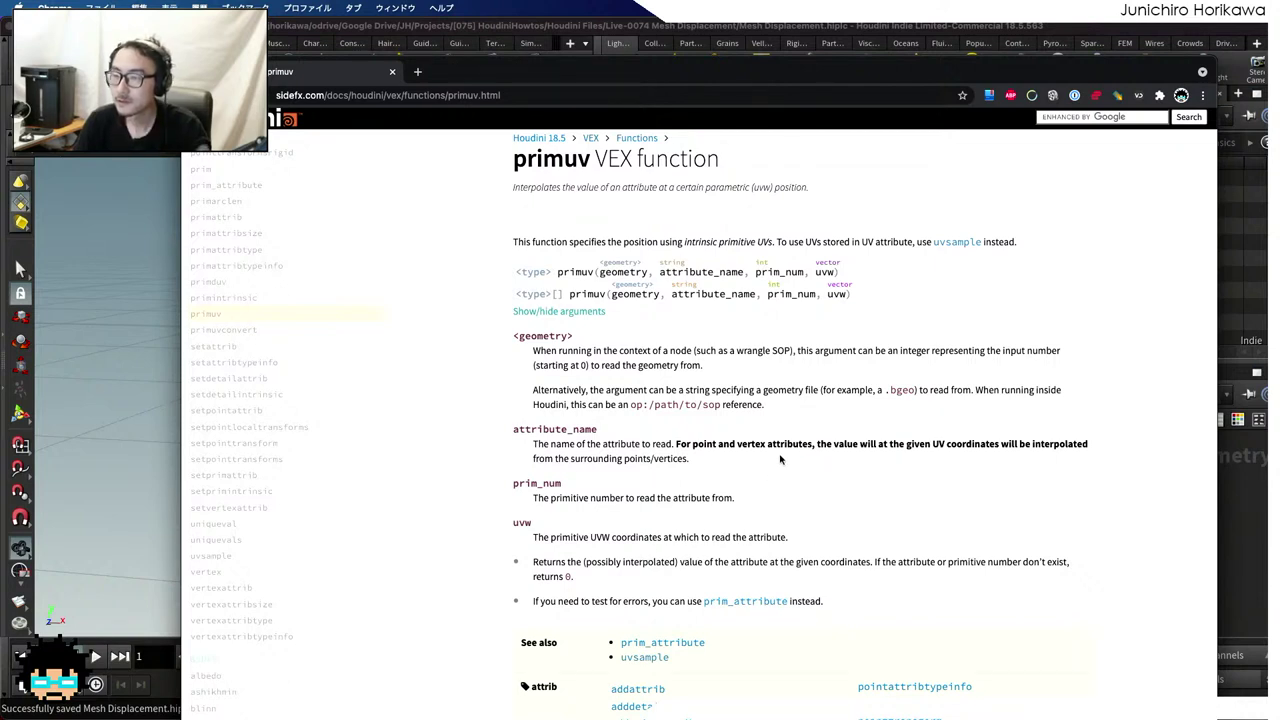
Search the primuv page for 'linear' and open the uvsample documentation
key(super+f)
text(linear)
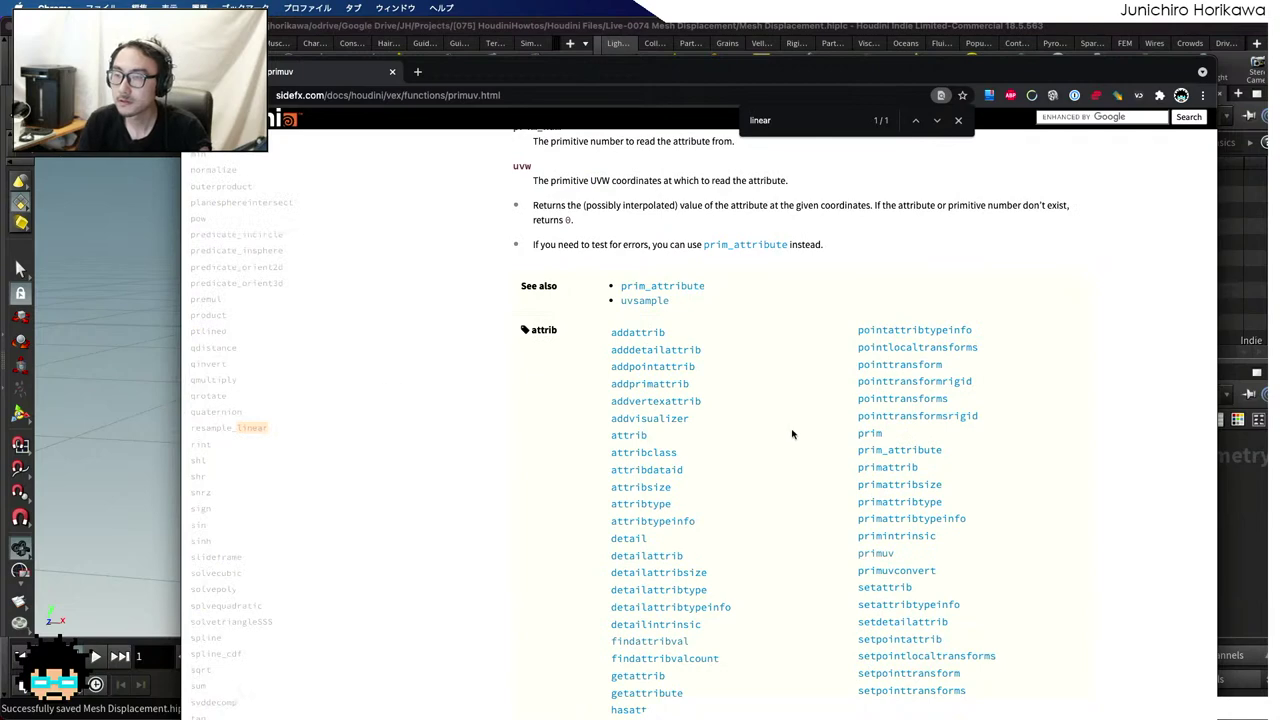
scroll(785, 432, up, 5)
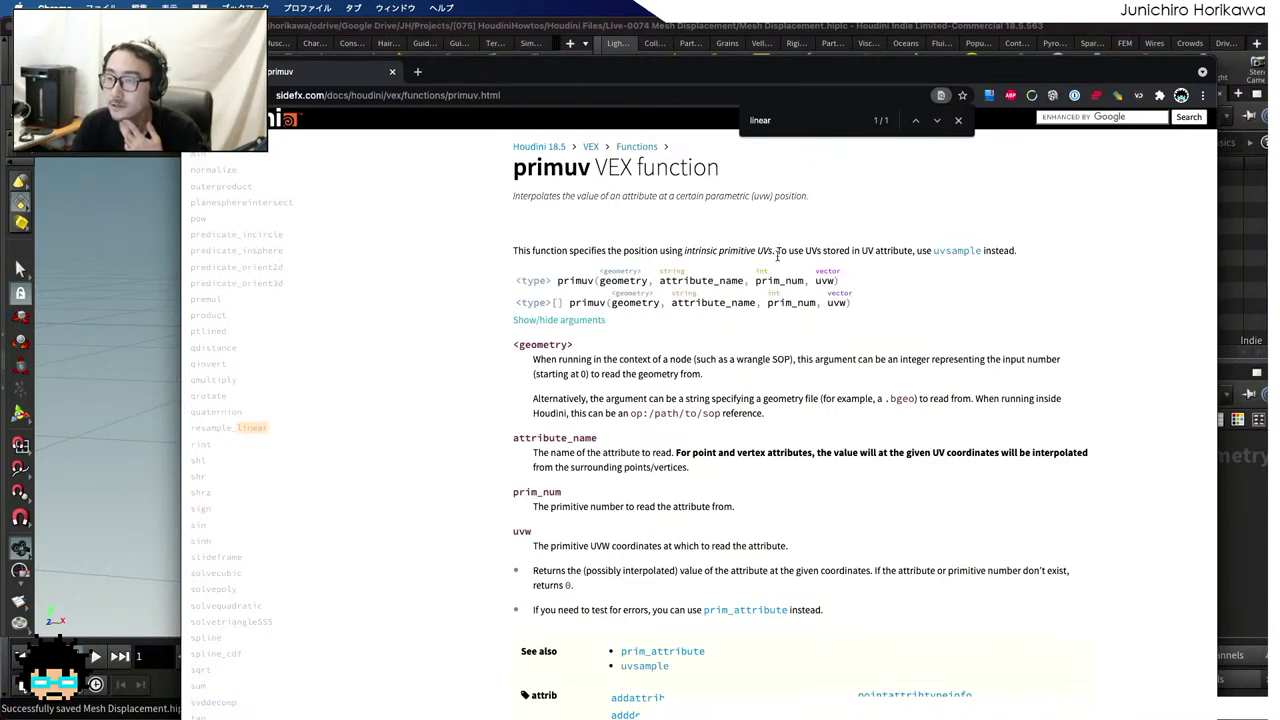
click(958, 251)
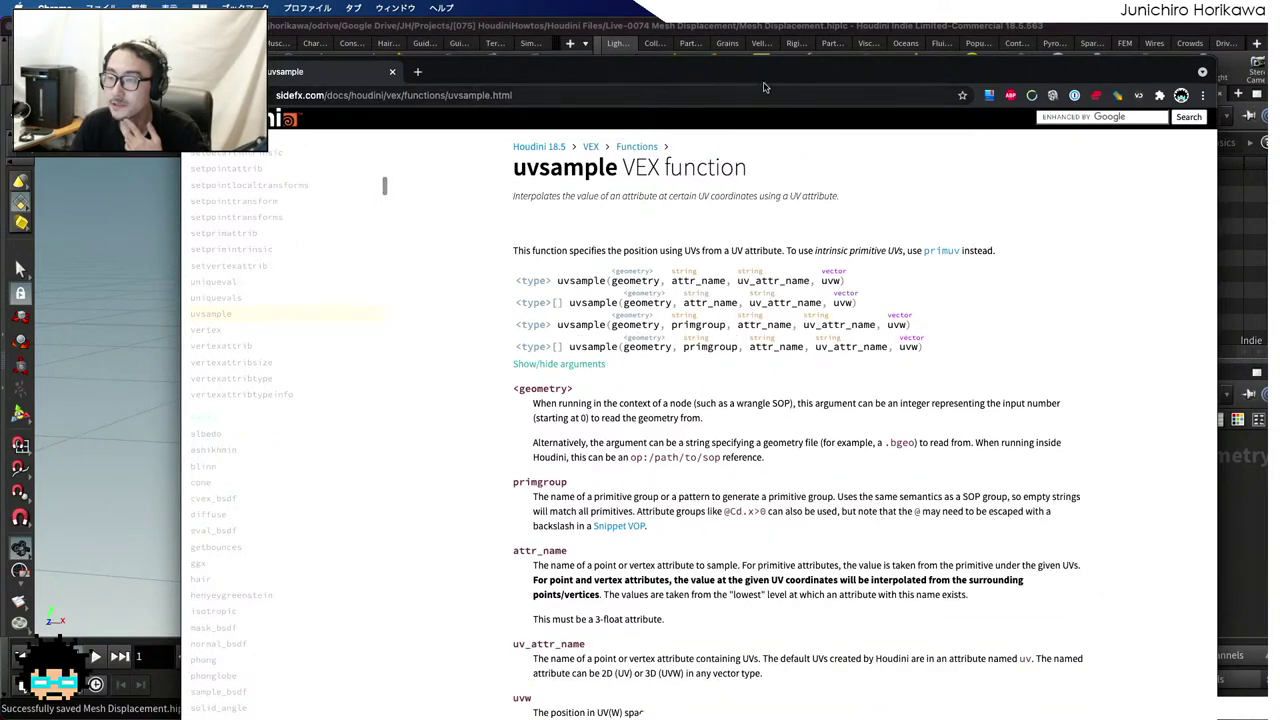
drag(845, 77, 1279, 116)
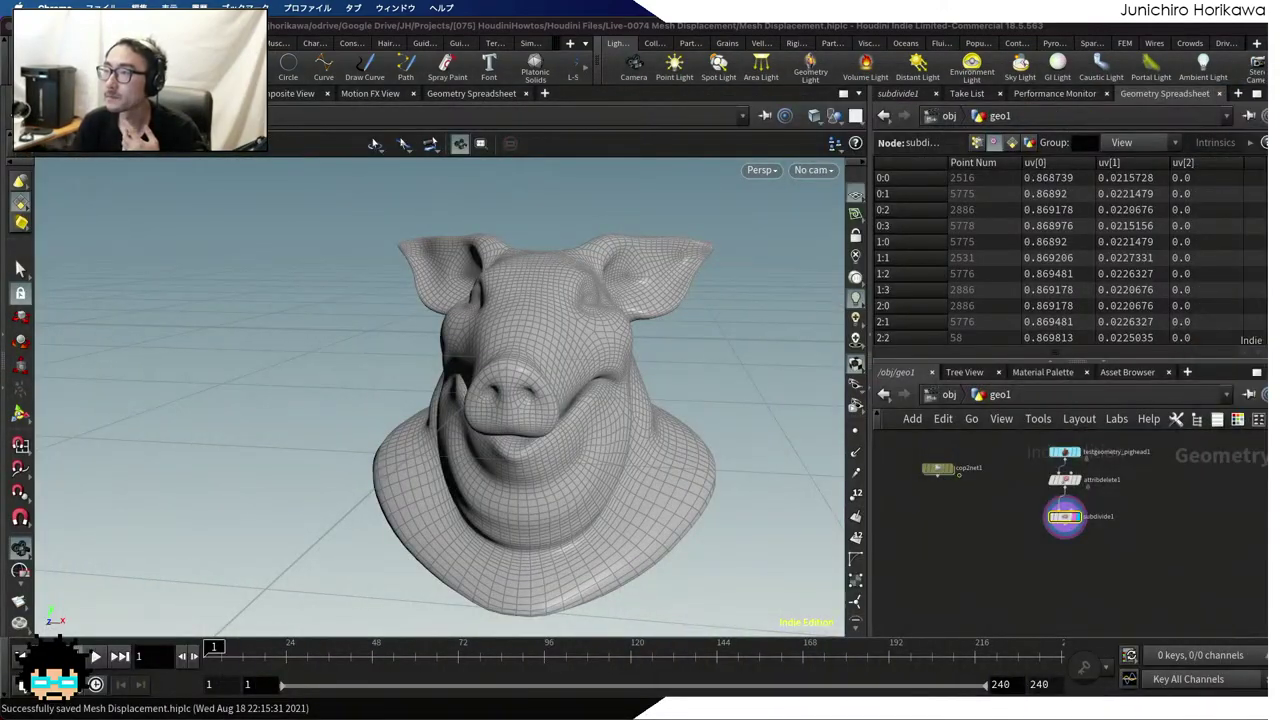
Back in Houdini, go inside cop2net1 and center the default_pic0 node
click(984, 537)
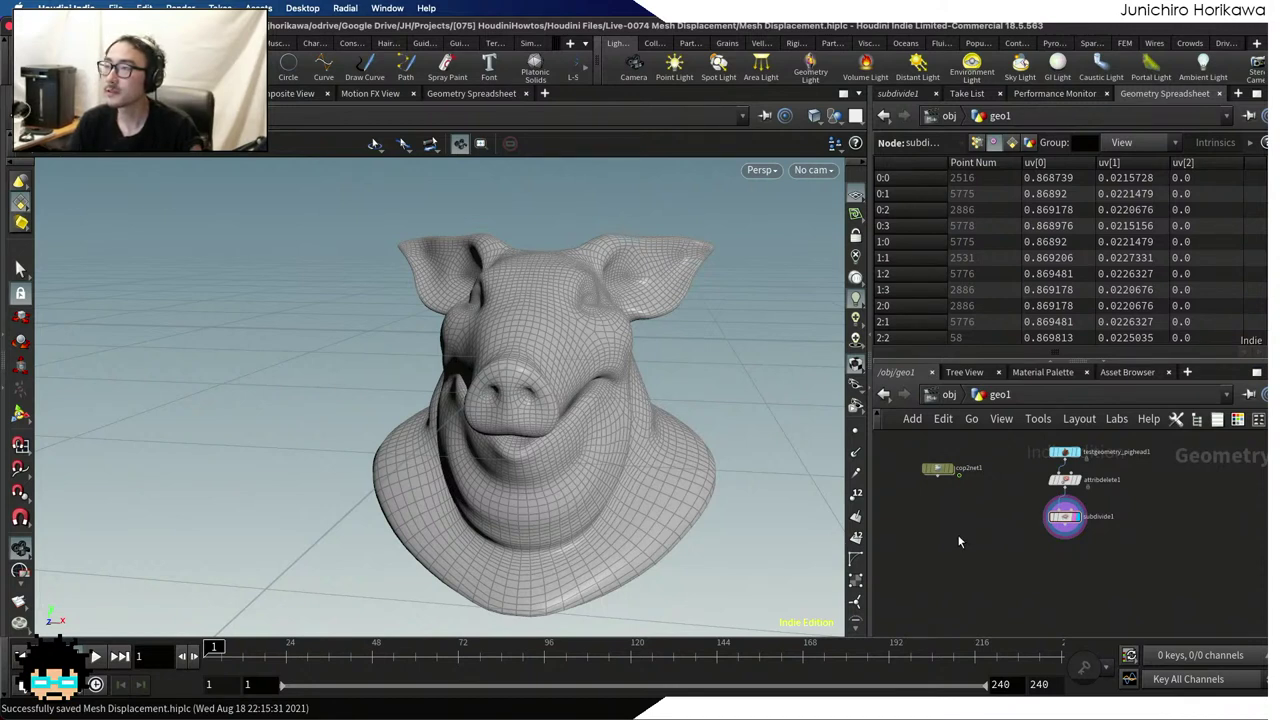
scroll(955, 485, up, 3)
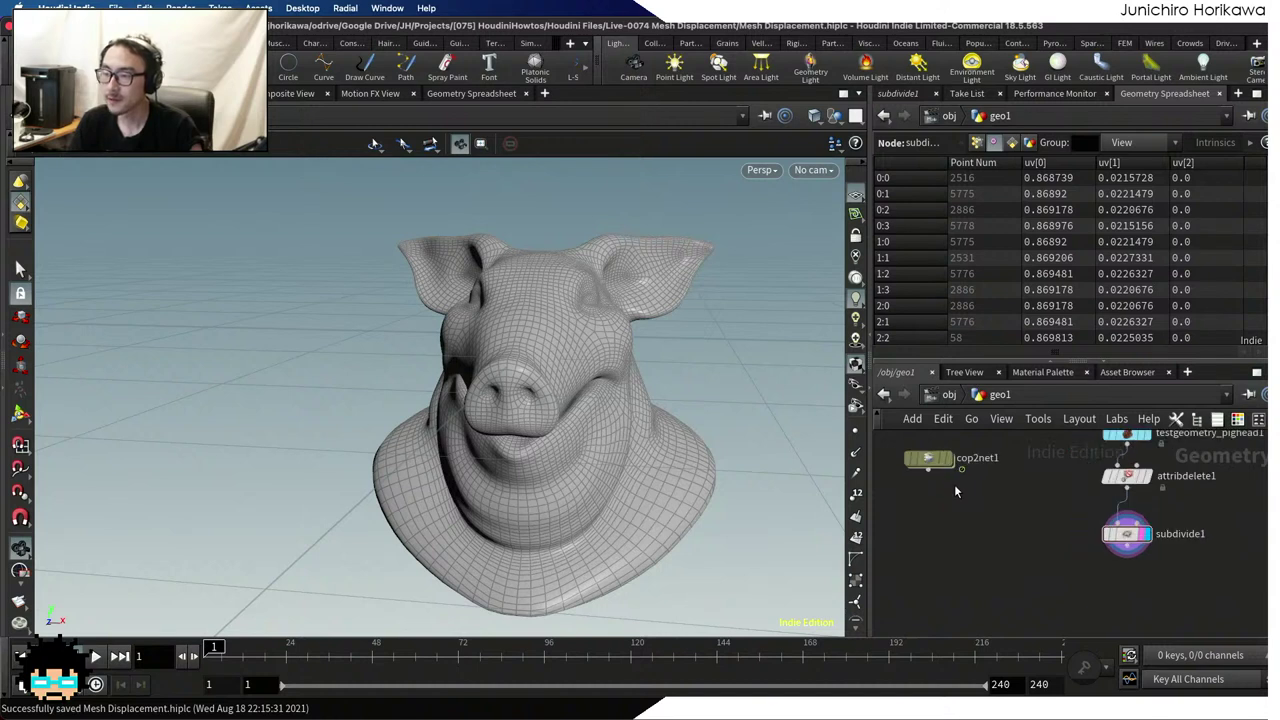
scroll(957, 495, up, 2)
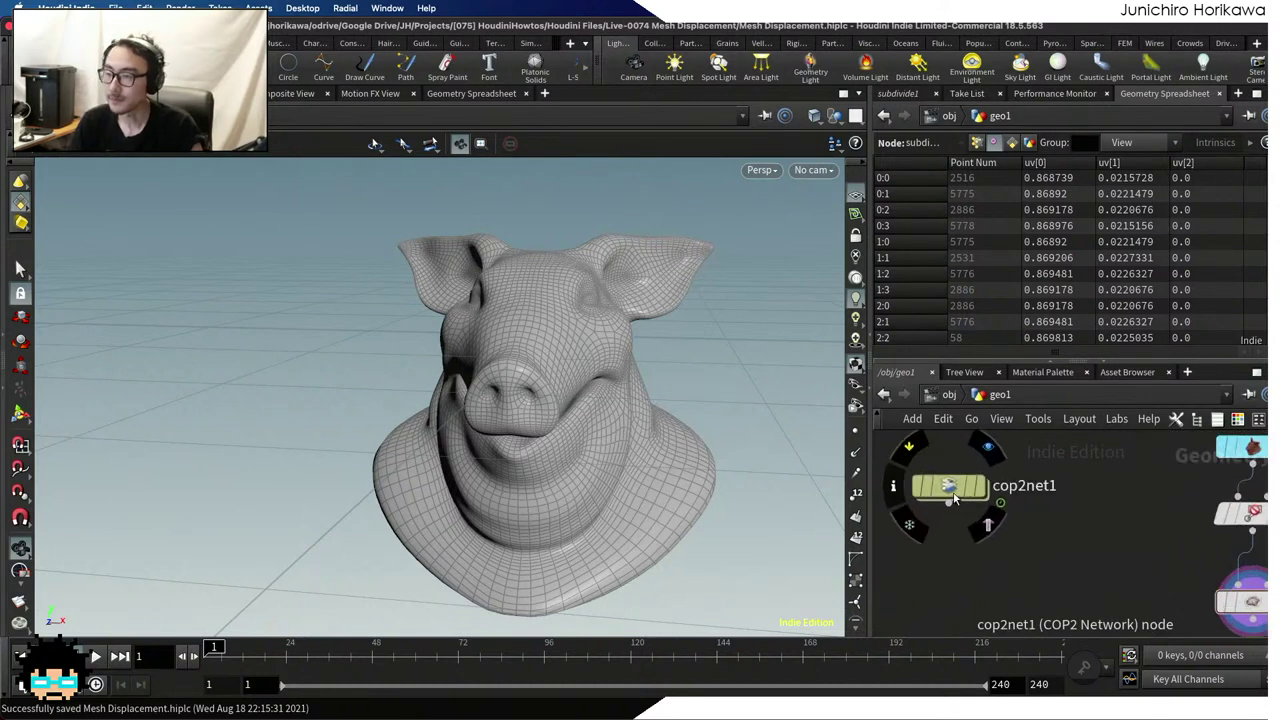
double_click(954, 494)
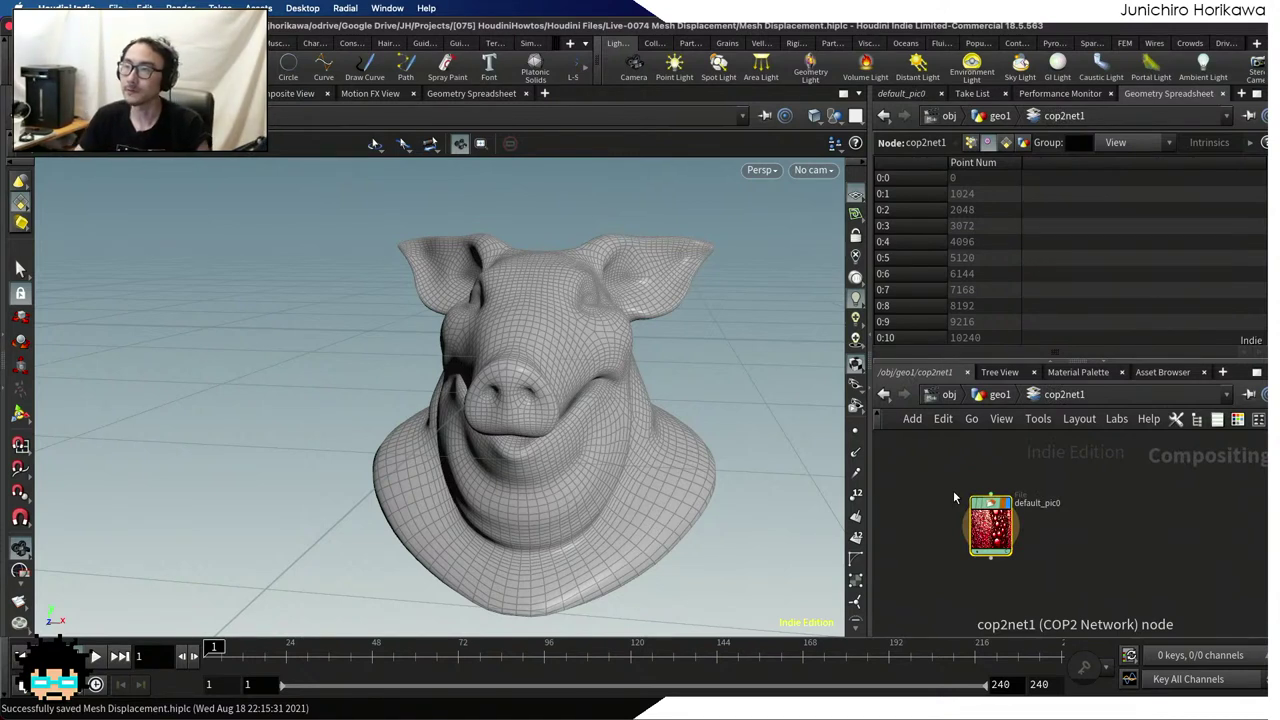
mouse_move(990, 508)
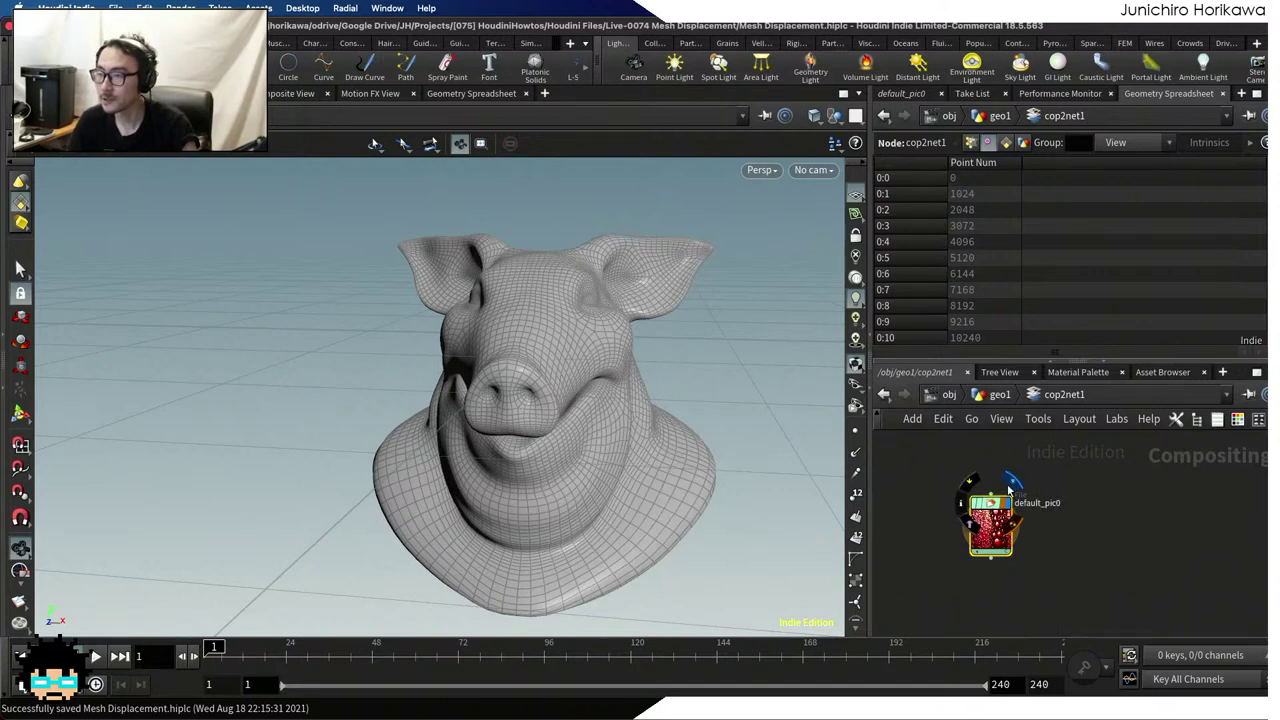
middle_drag(1050, 530, 1011, 525)
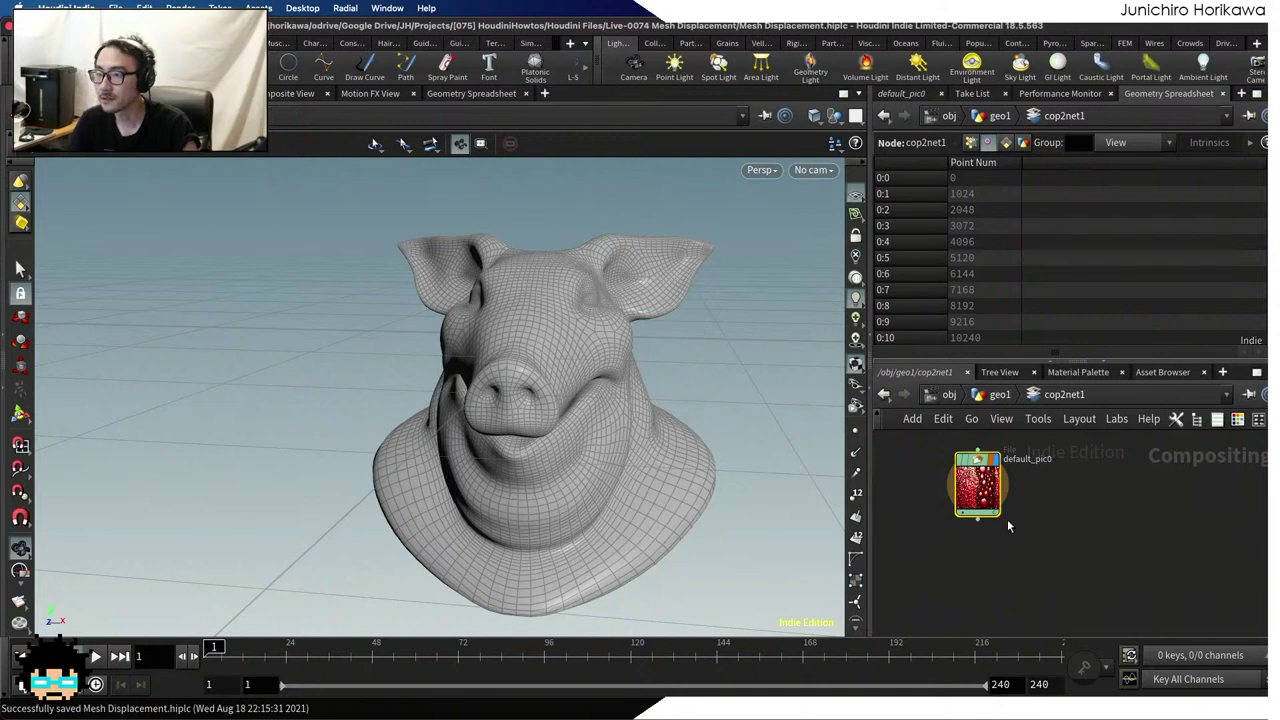
scroll(1007, 519, up, 2)
Leave cop2net1 and return to the geo1 network level
key(Tab)
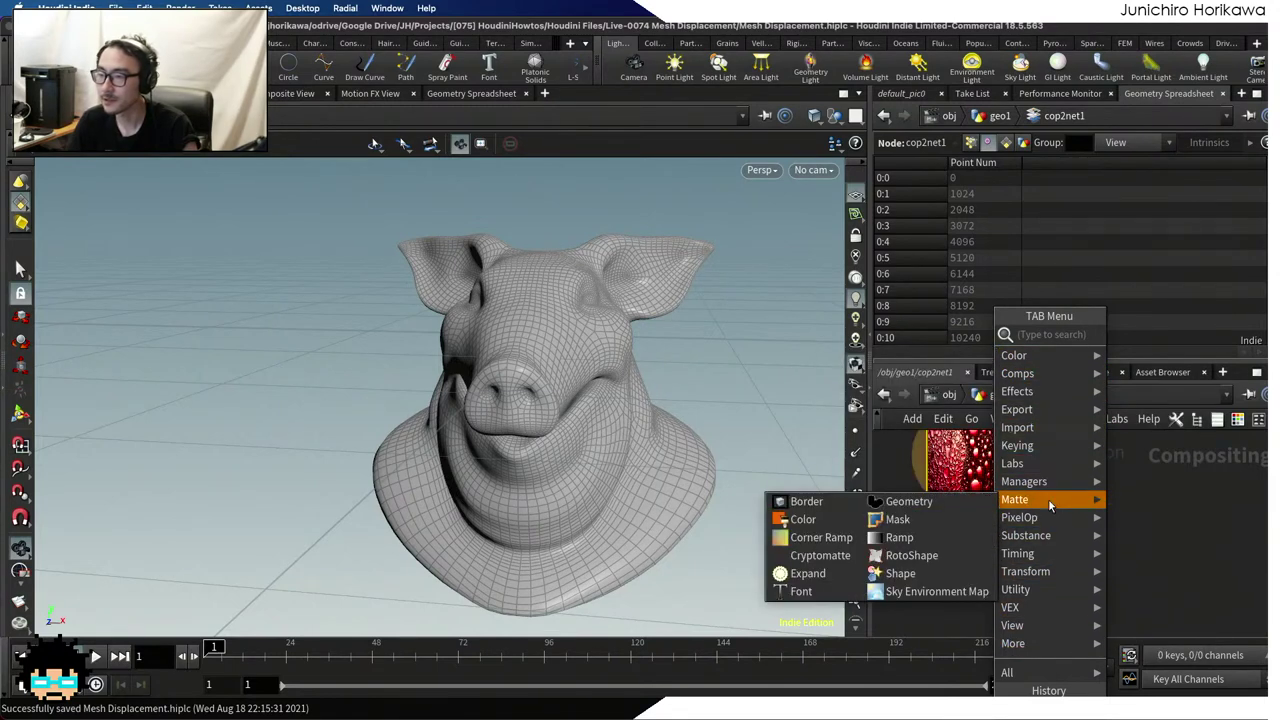
mouse_move(1049, 522)
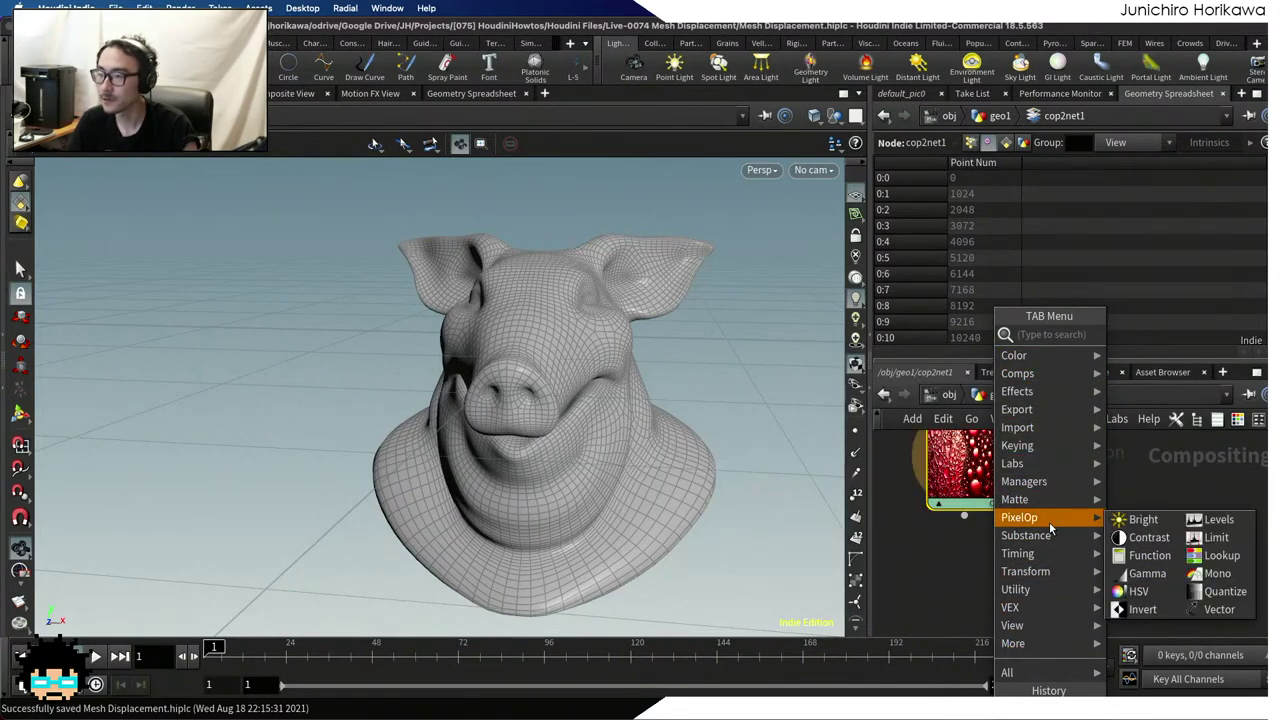
click(998, 395)
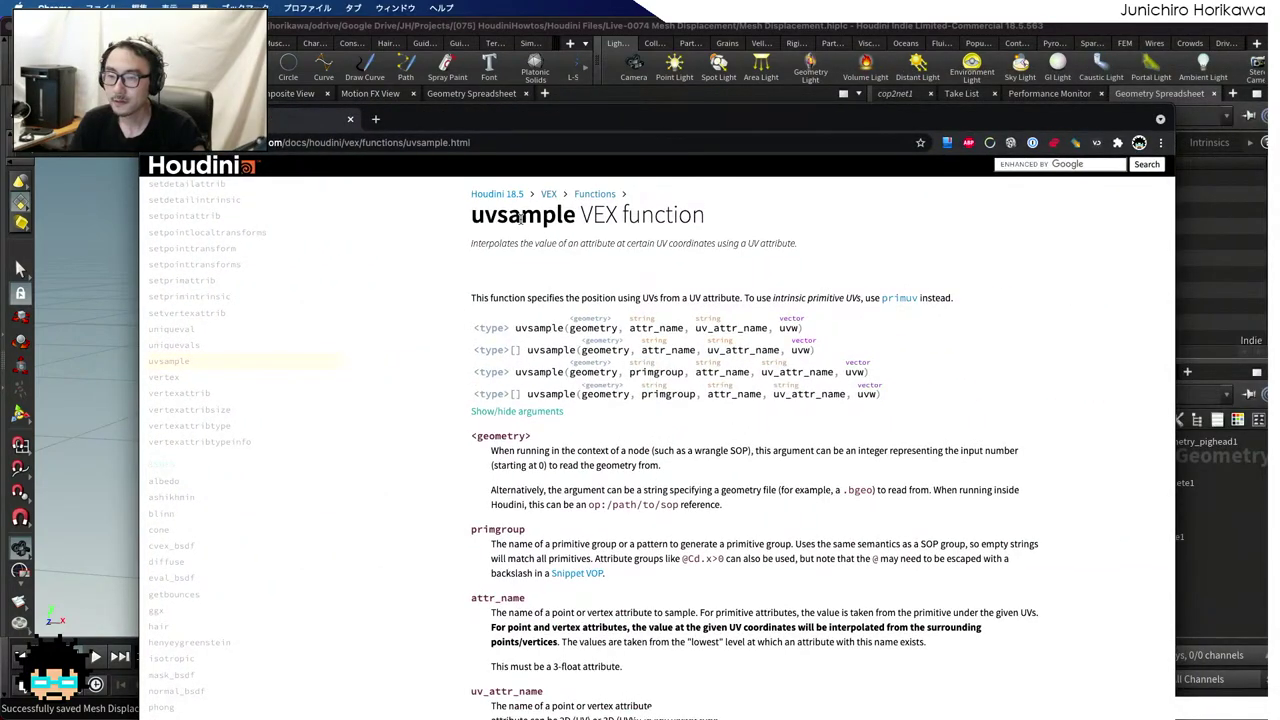
scroll(496, 327, down, 1)
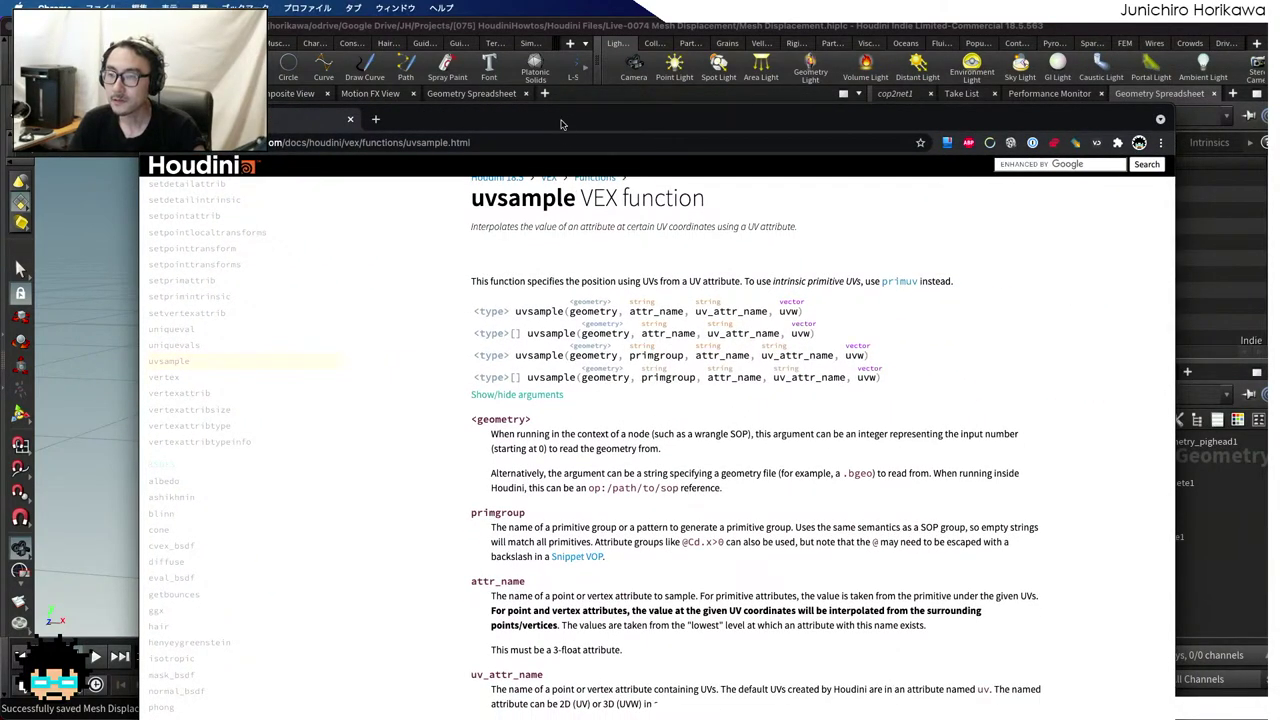
Add a Point Wrangle node (pointwrangle1) fed by subdivide1's output
key(Tab)
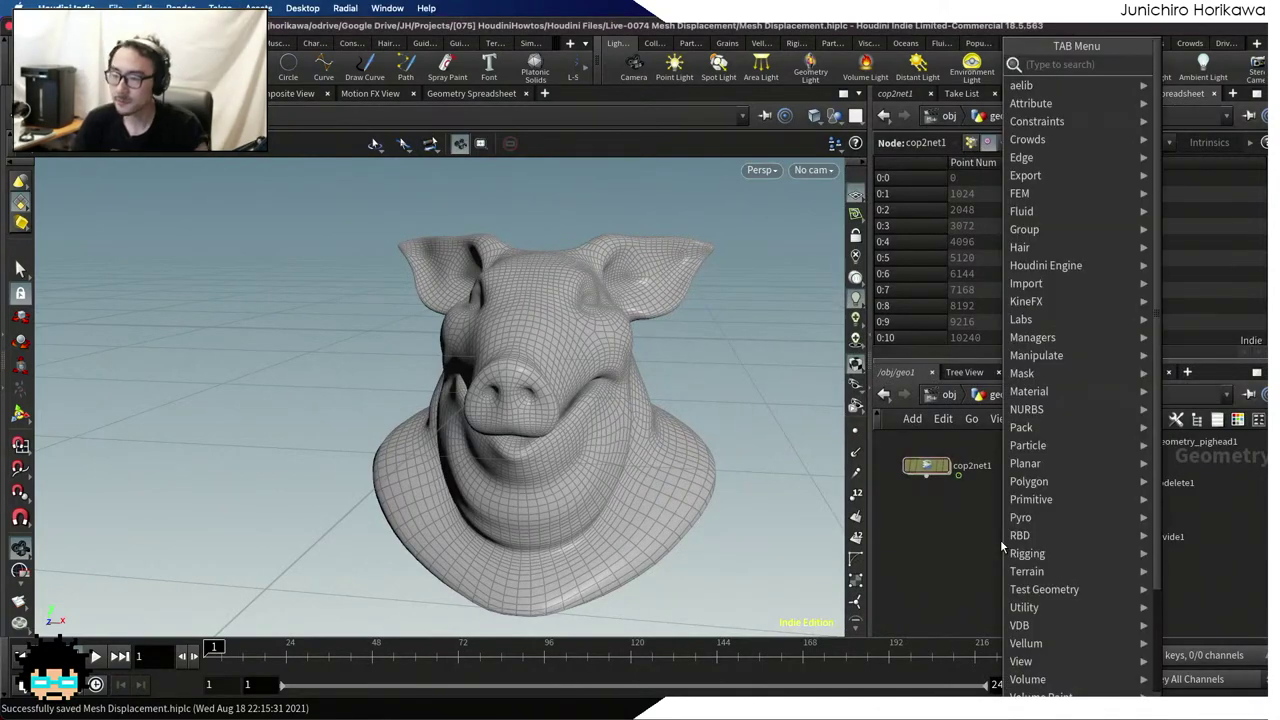
text(point wr)
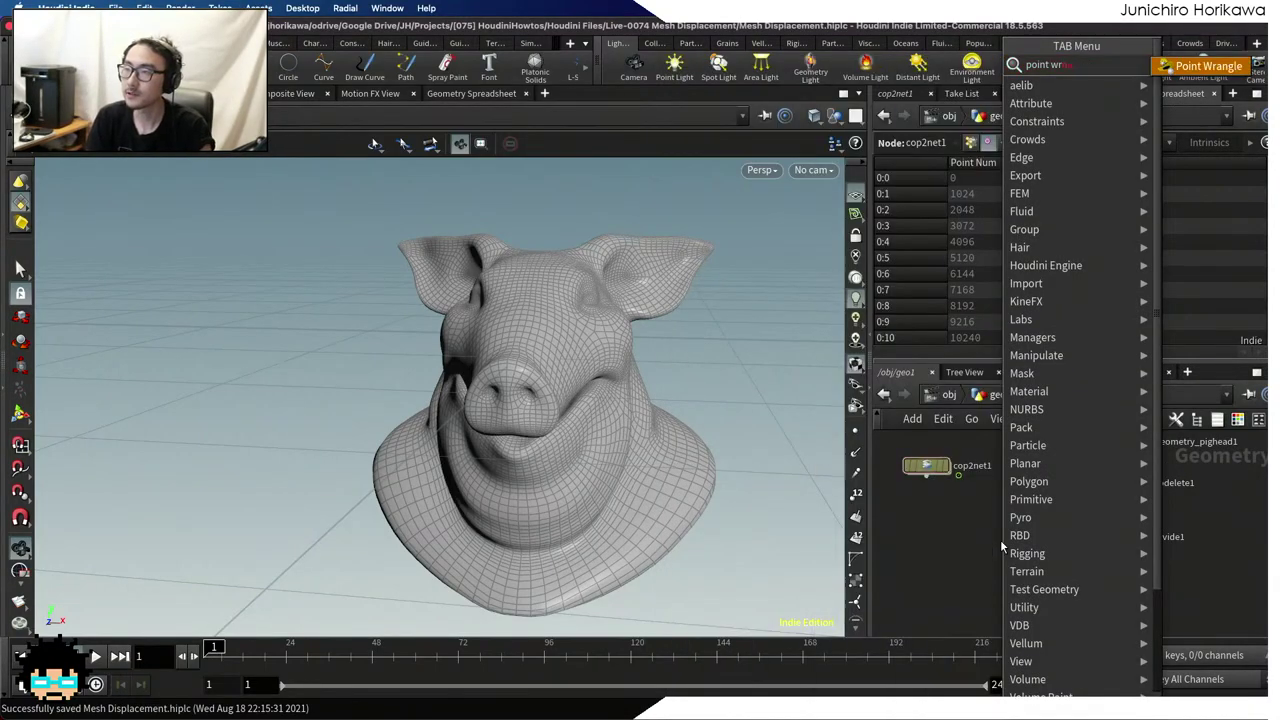
key(Return)
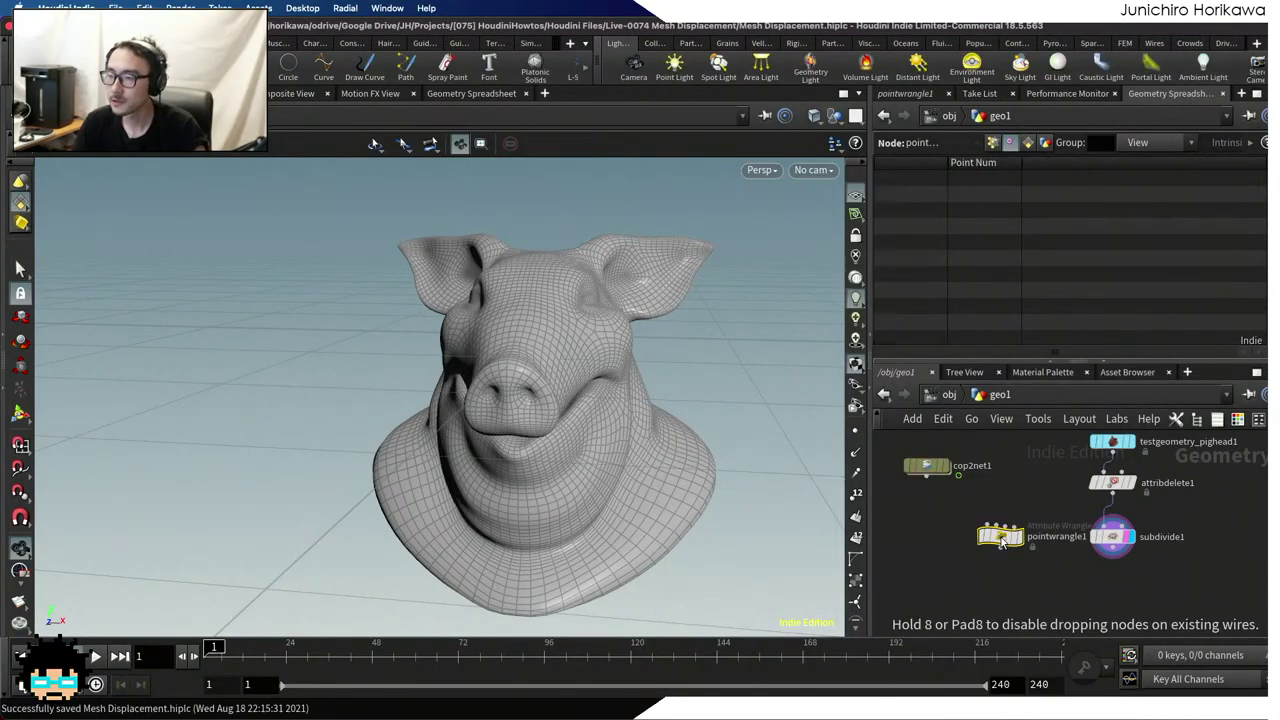
click(1094, 608)
drag(1113, 556, 1094, 598)
scroll(1145, 516, up, 2)
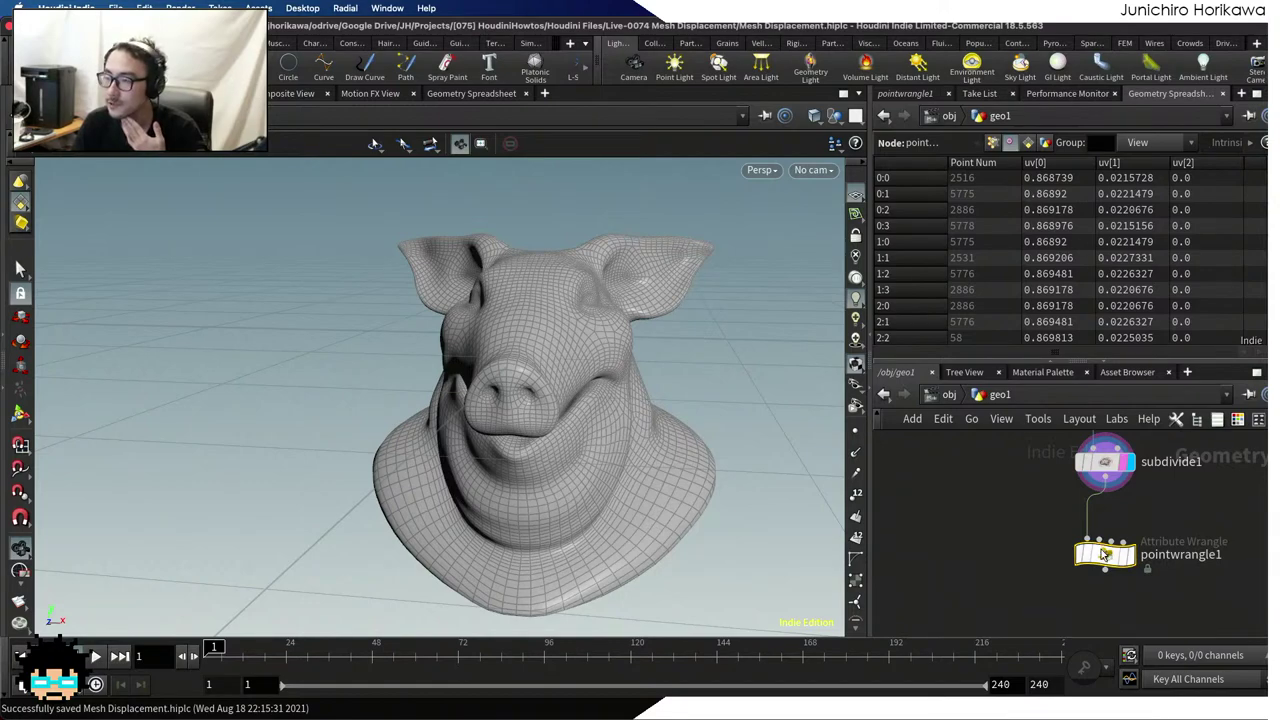
Insert an Attribute Promote before pointwrangle1 promoting uv from the Vertex class
drag(1100, 548, 1104, 567)
key(Tab)
text(attrib)
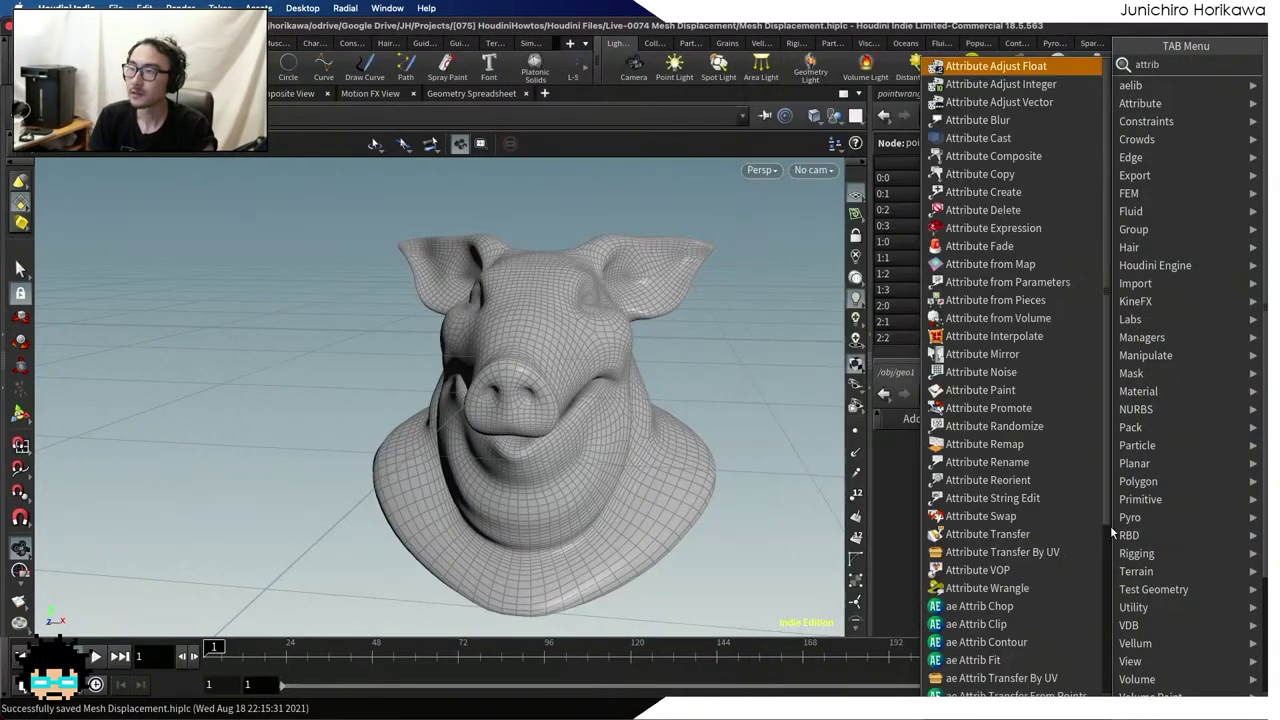
text(ute promo)
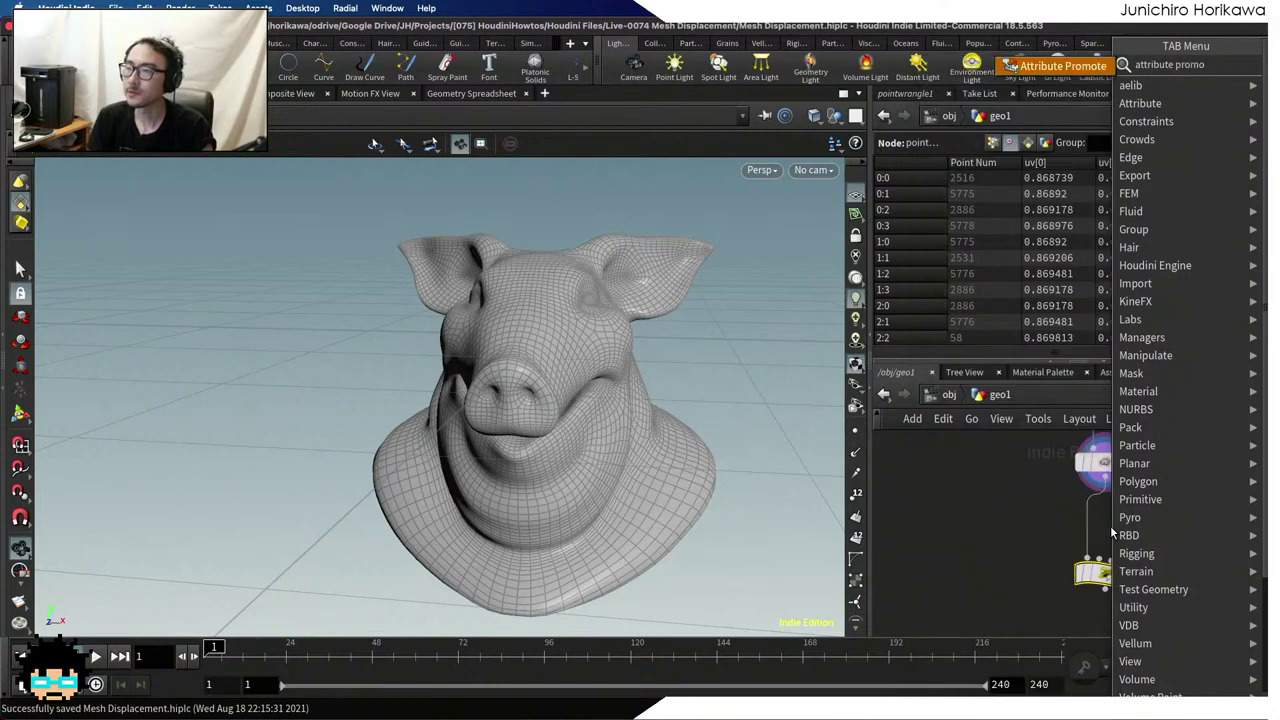
key(Return)
click(1106, 528)
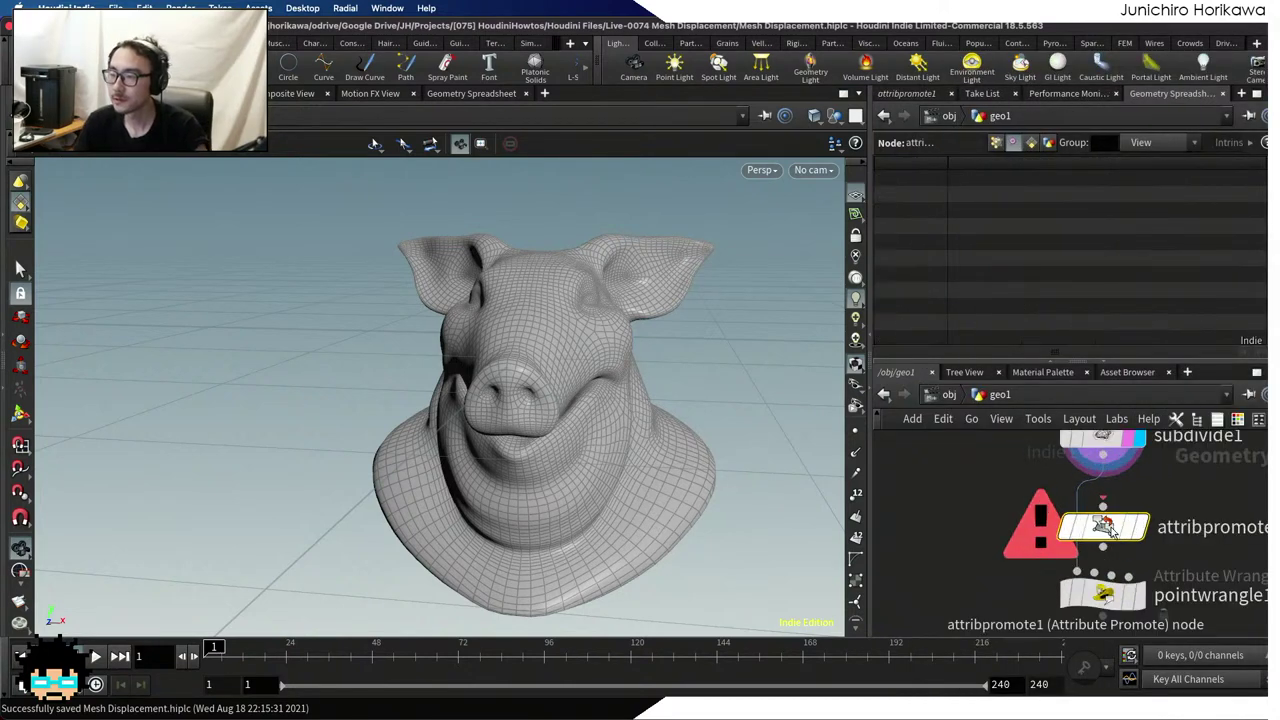
mouse_move(1126, 538)
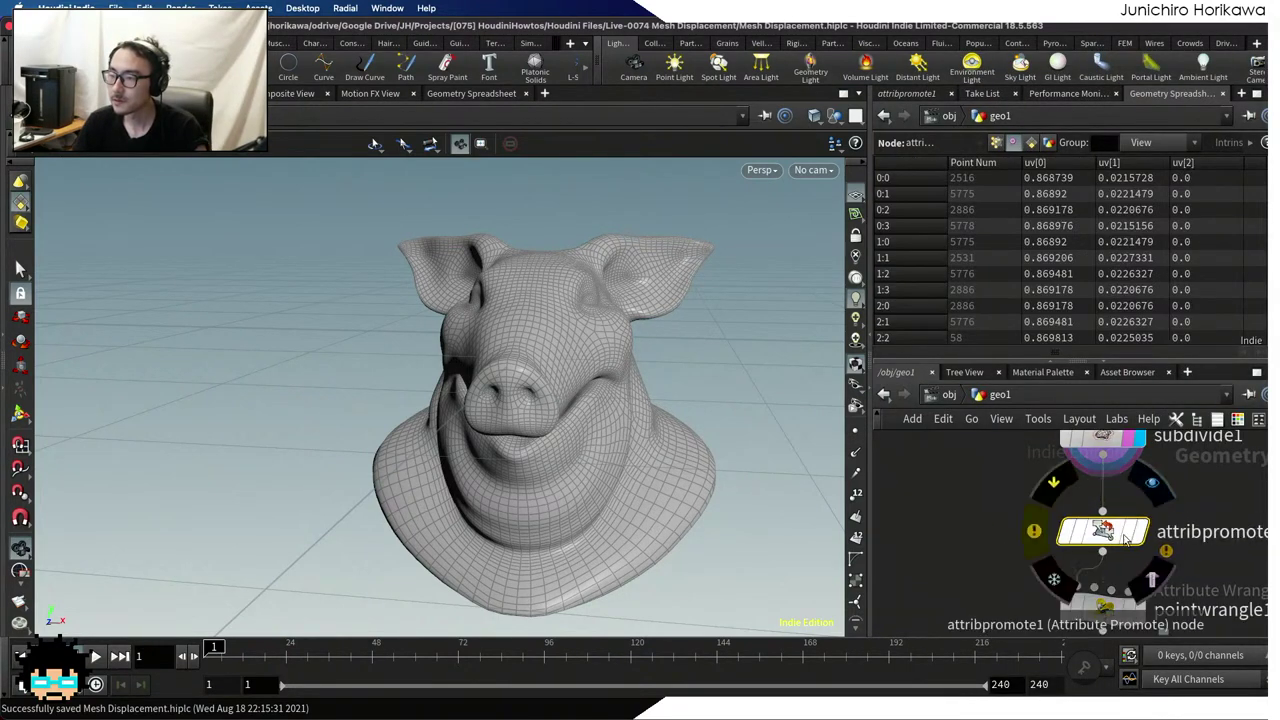
click(908, 95)
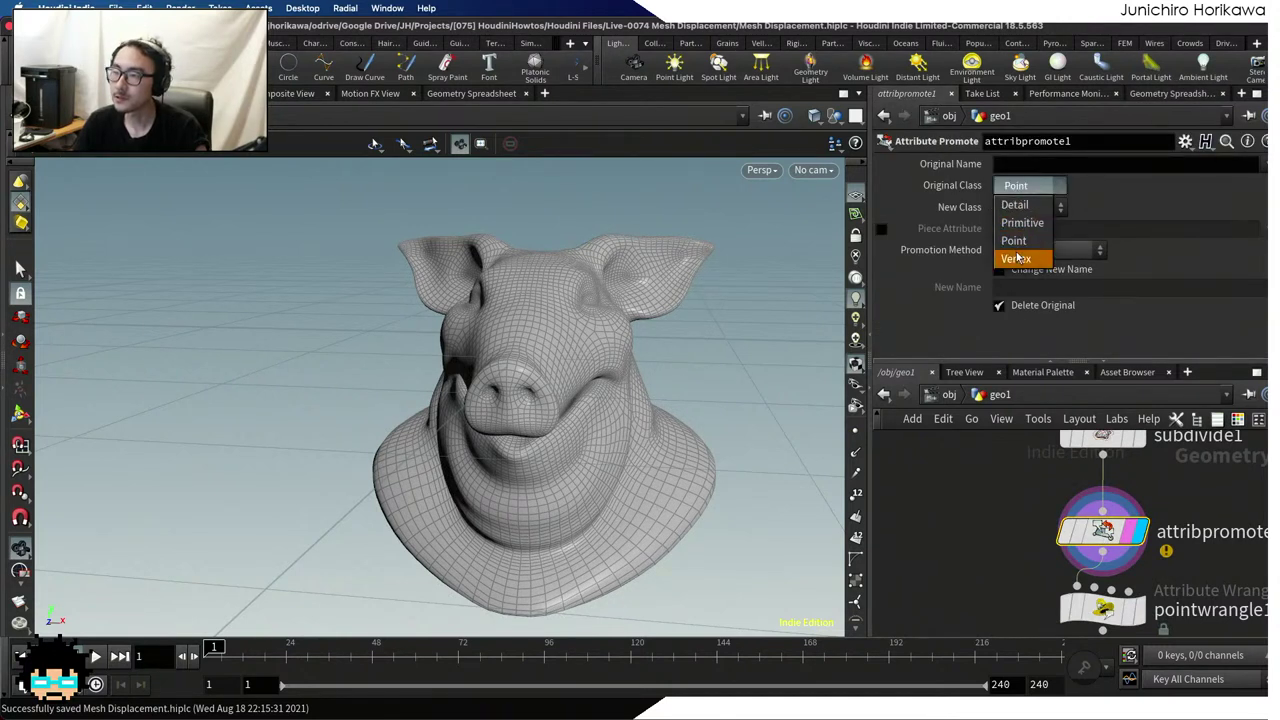
click(1015, 258)
click(1020, 164)
text(uv)
key(Return)
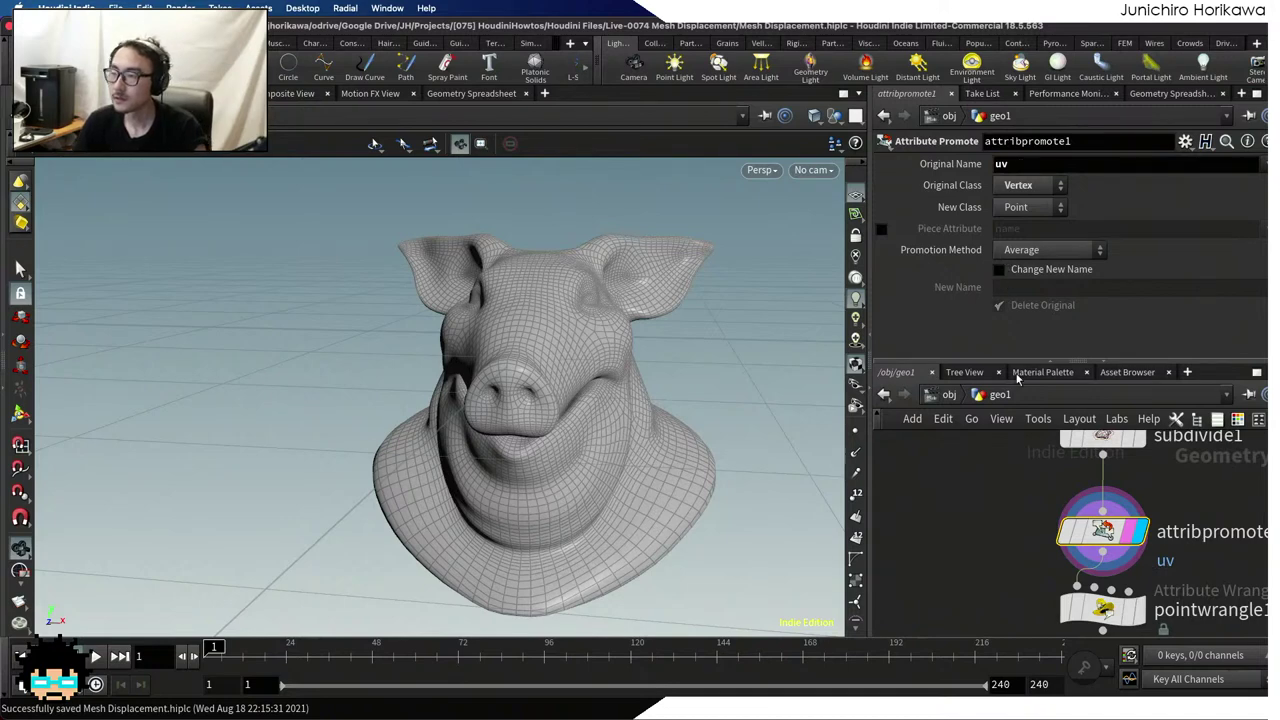
Check the promoted uv point attribute in the Geometry Spreadsheet
click(1155, 94)
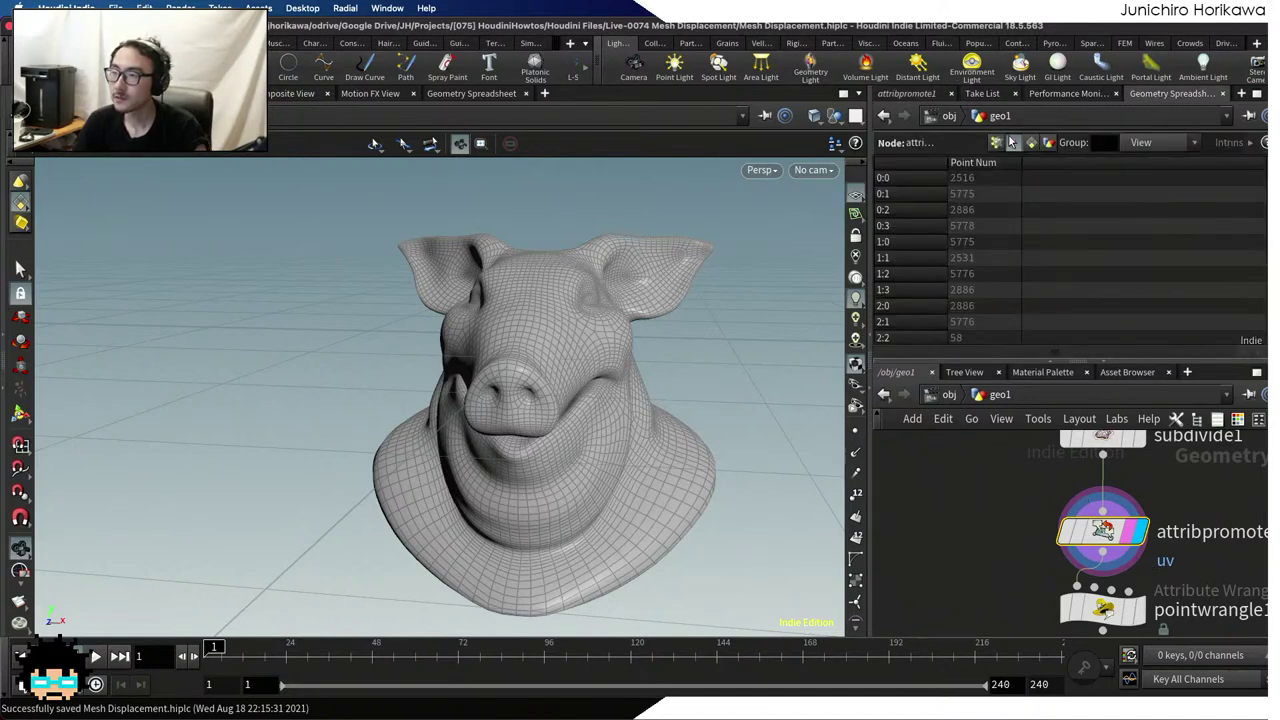
scroll(1121, 352, right, 3)
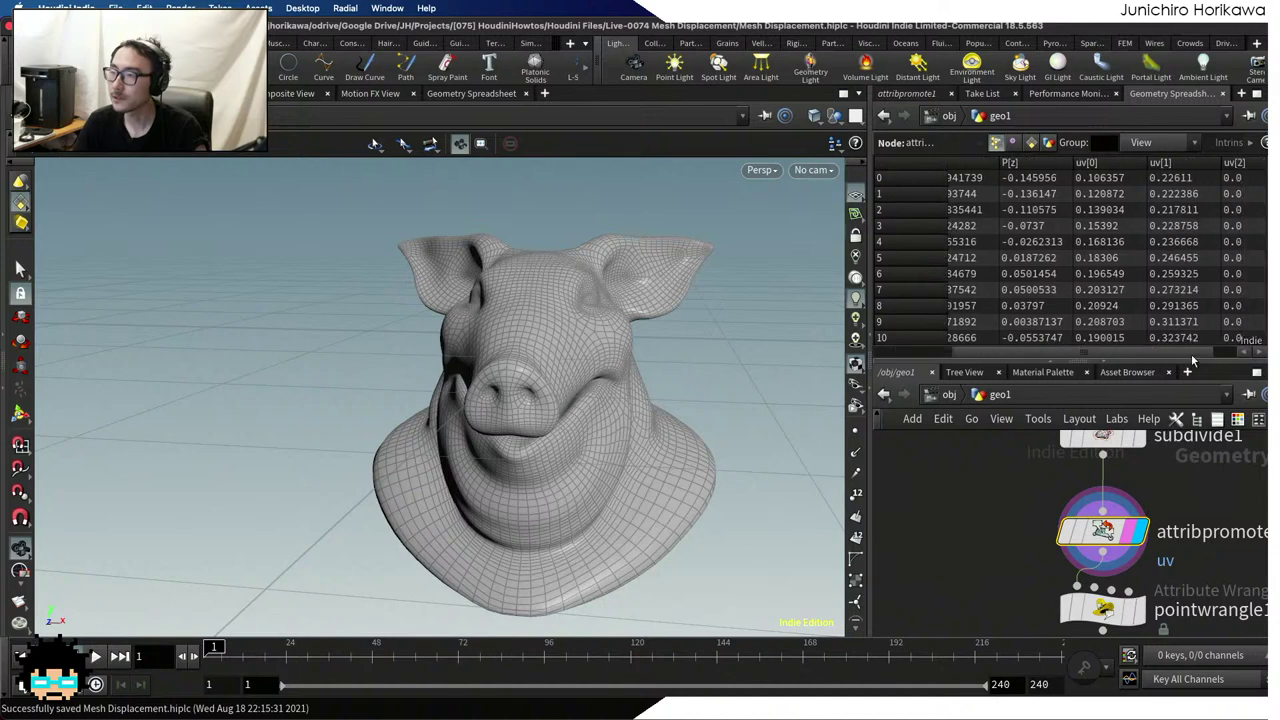
scroll(1174, 495, down, 1)
scroll(1191, 493, down, 1)
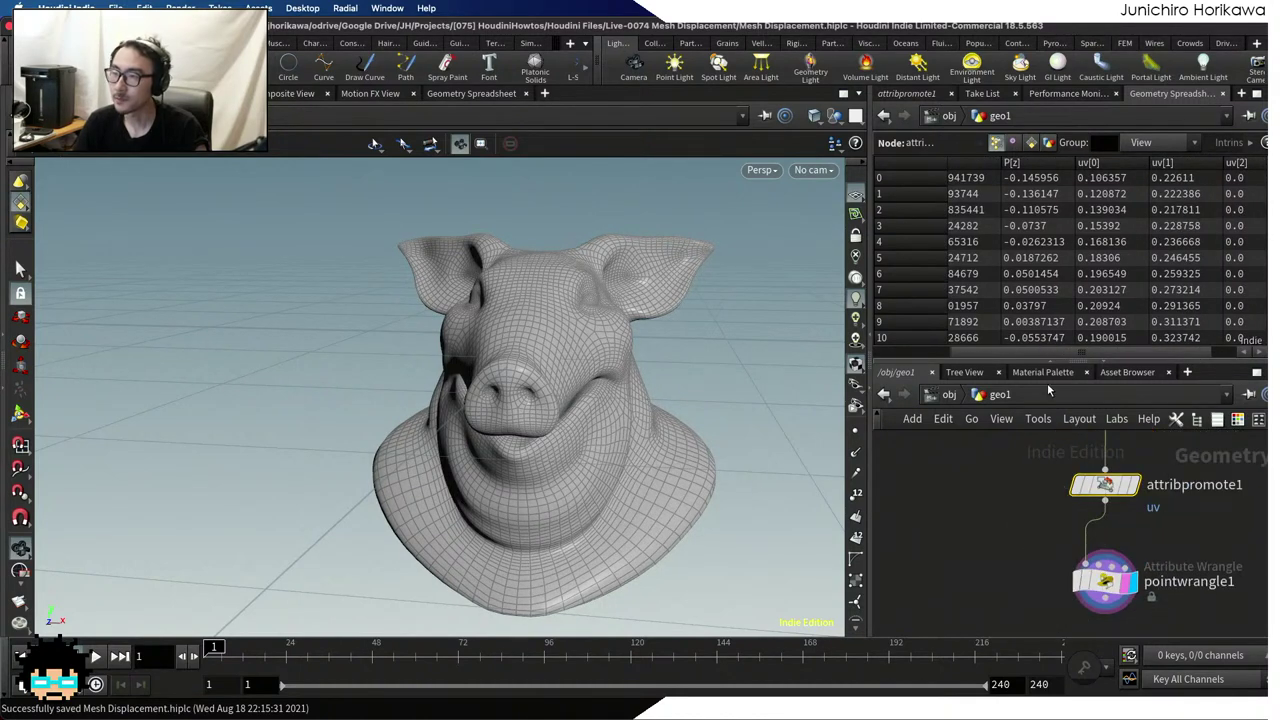
Wire cop2net1's output into pointwrangle1's second input
click(907, 93)
scroll(1060, 520, down, 3)
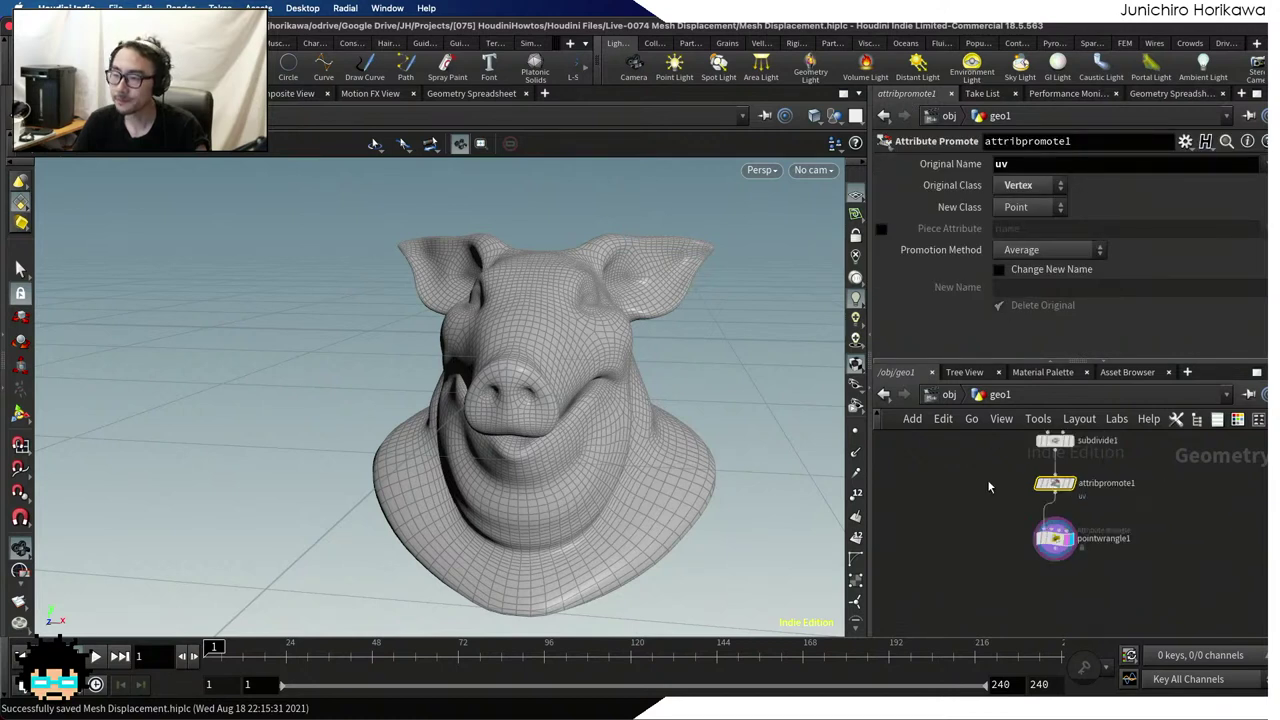
drag(1000, 470, 1036, 588)
scroll(1036, 588, up, 1)
middle_drag(1036, 588, 948, 480)
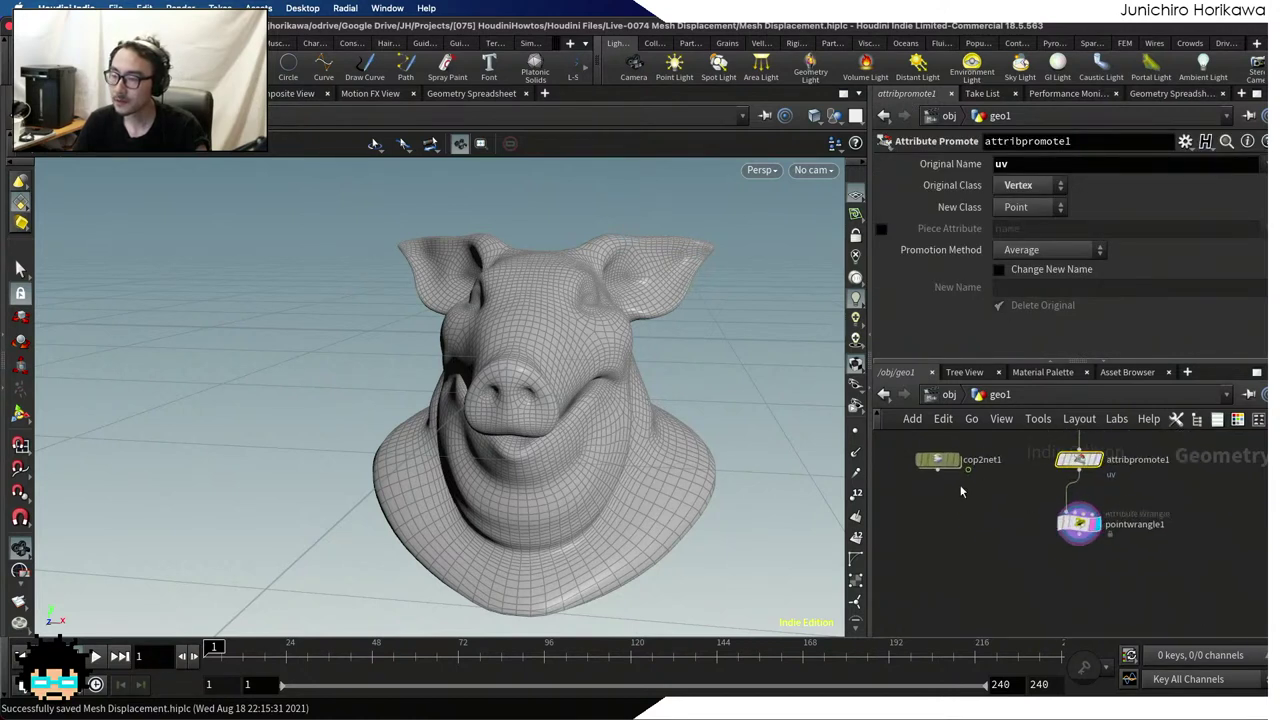
drag(968, 470, 1077, 508)
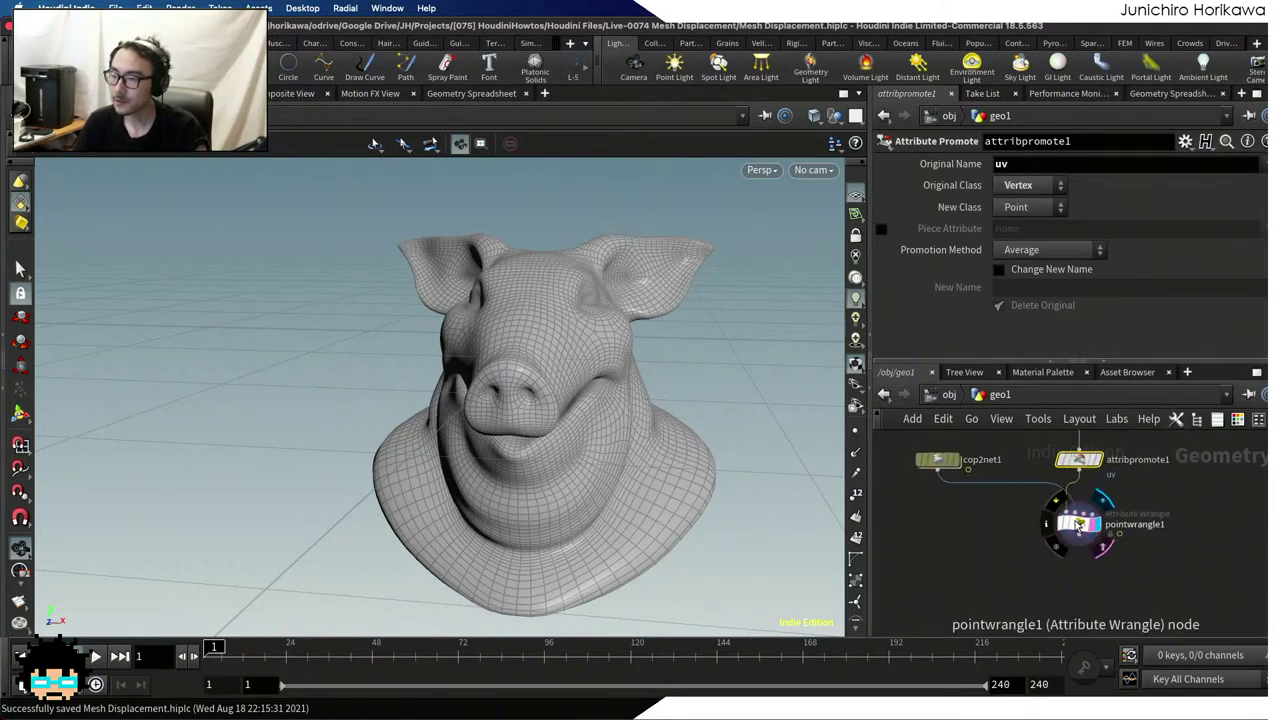
scroll(1035, 490, up, 2)
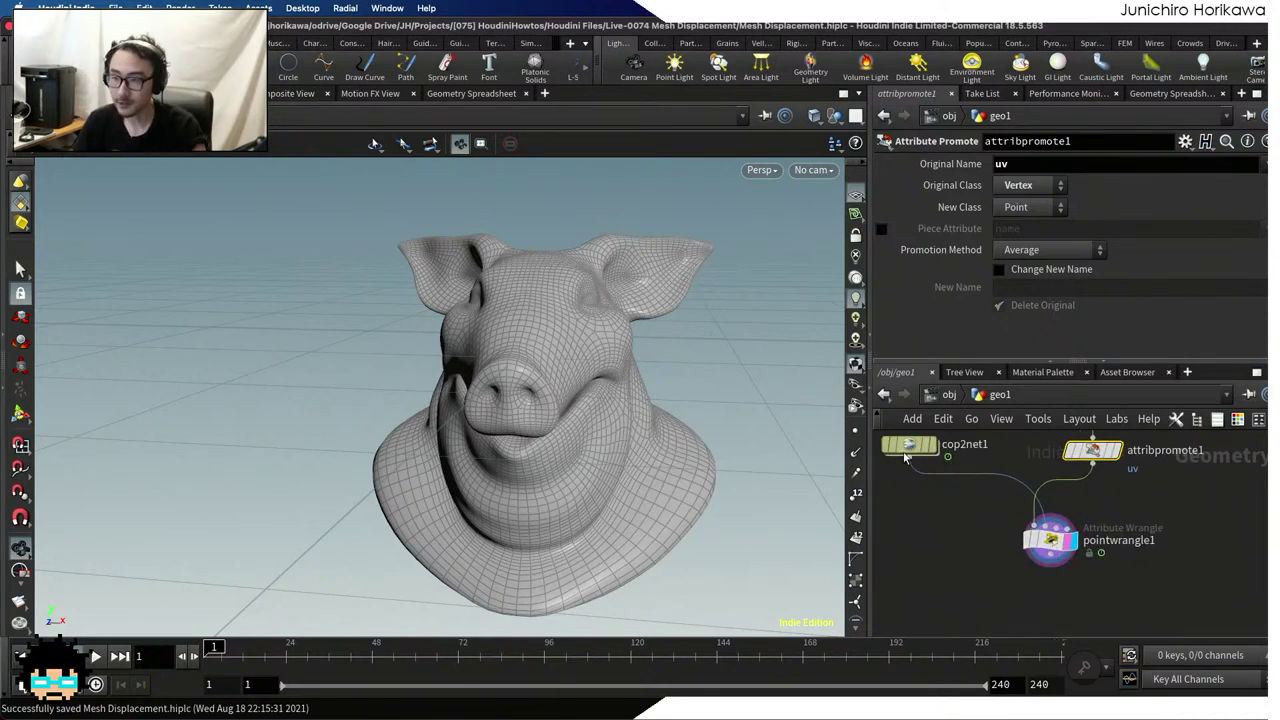
Type uvsample(1, "Cd", "uv", v@uv into pointwrangle1's VEXpression field
click(1058, 545)
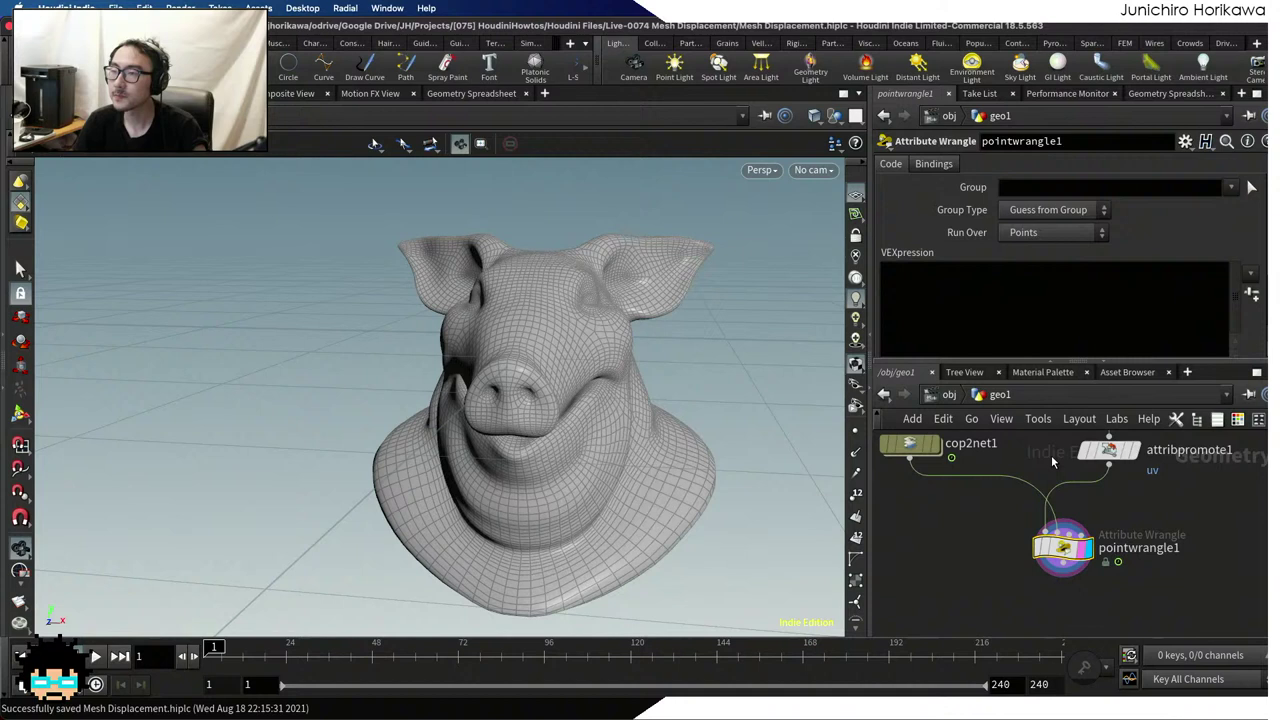
click(972, 308)
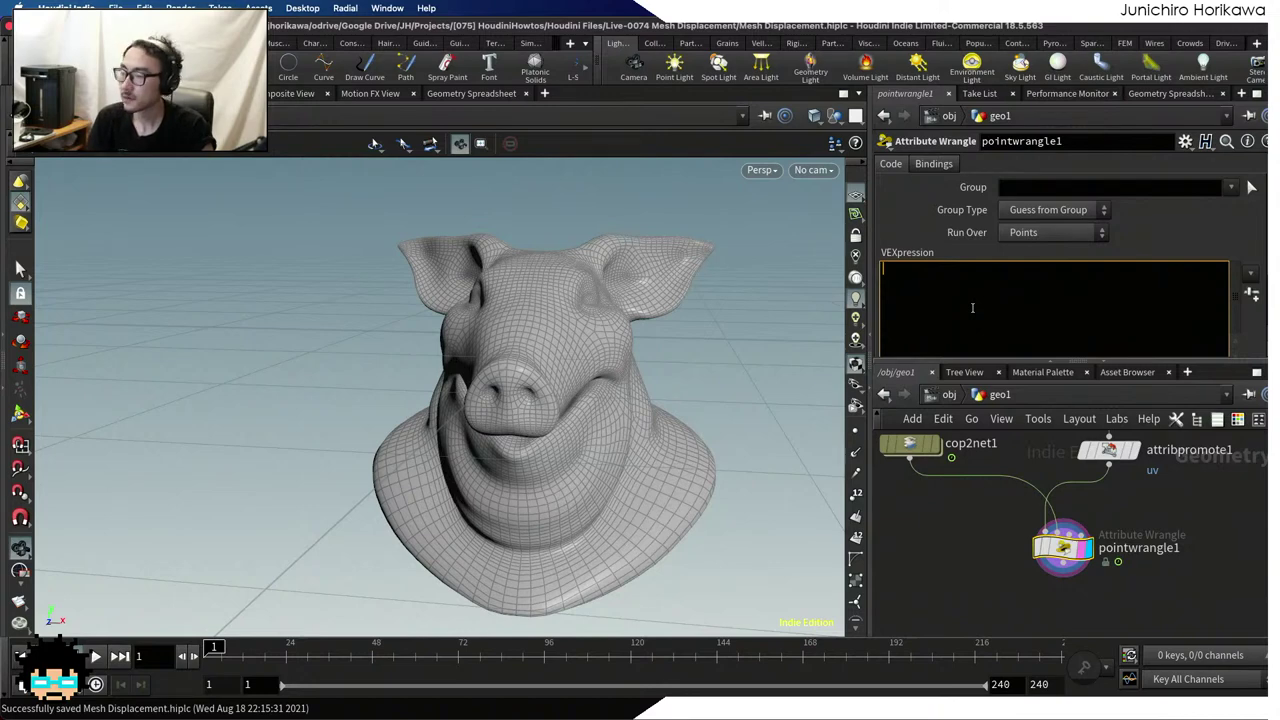
text(uvsample(1,)
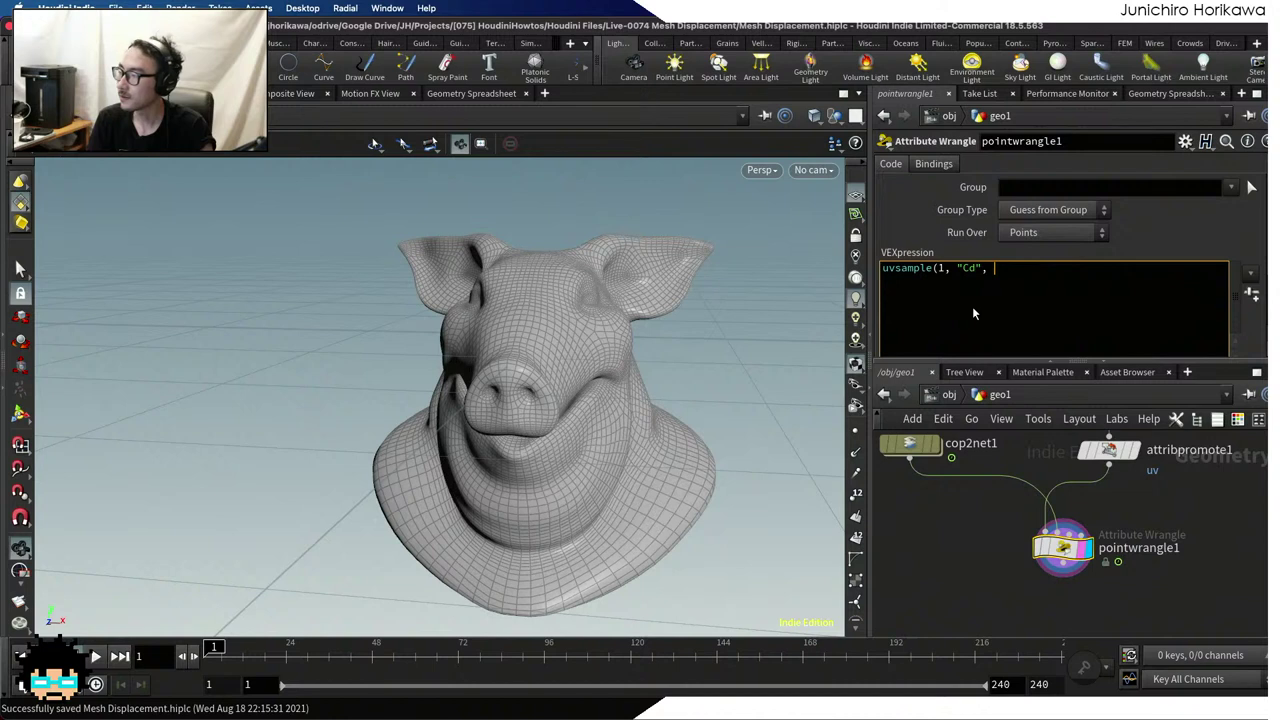
text("Cd", "uv")
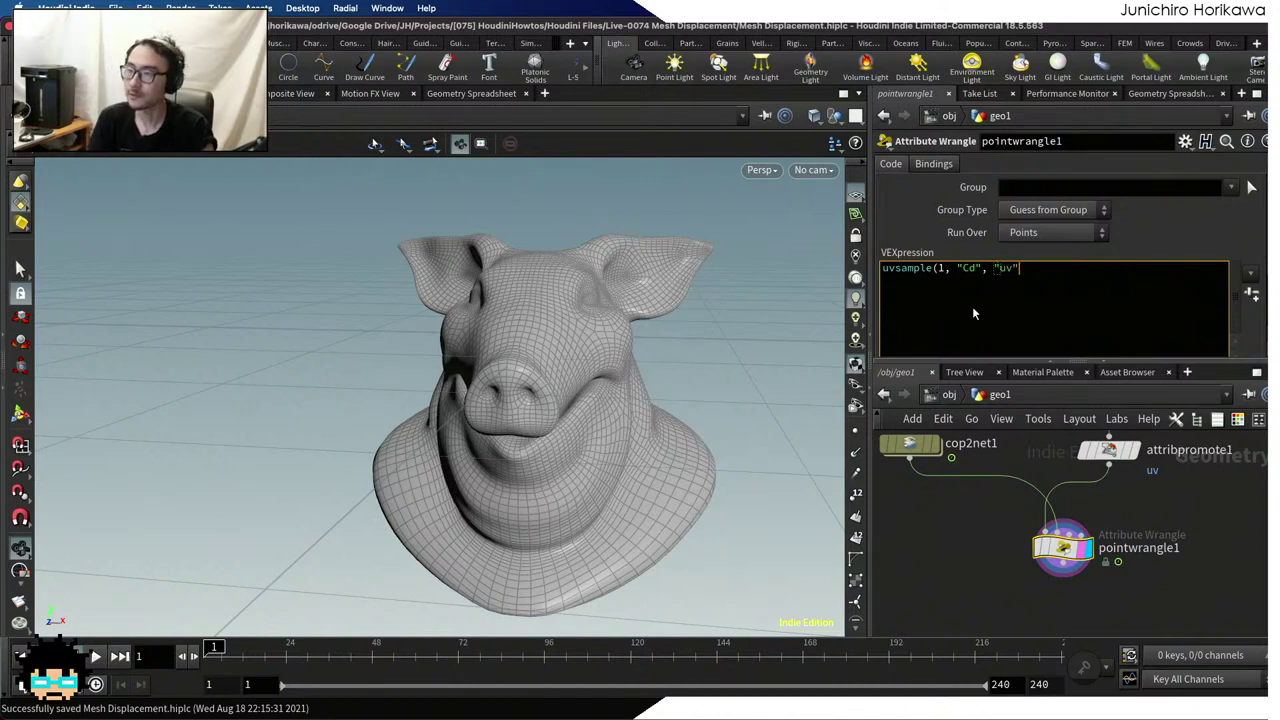
text(, )
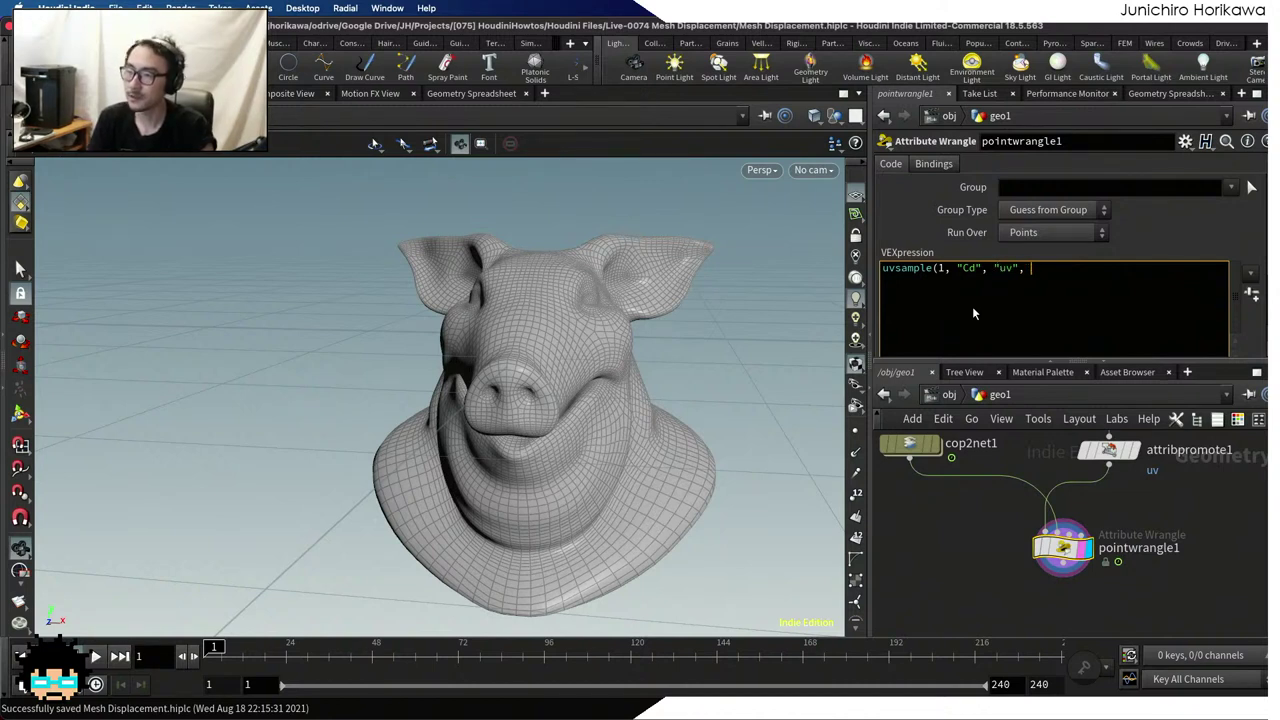
text(v@uv)
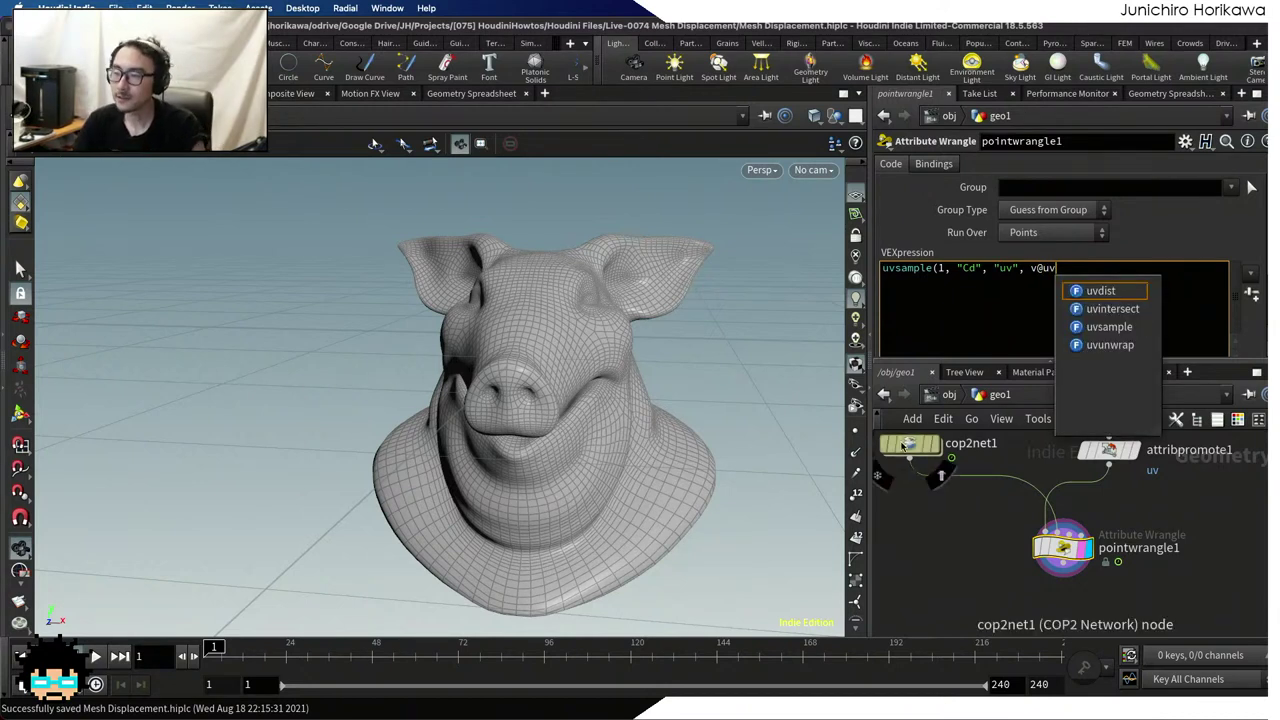
drag(912, 445, 935, 455)
middle_drag(403, 459, 320, 460)
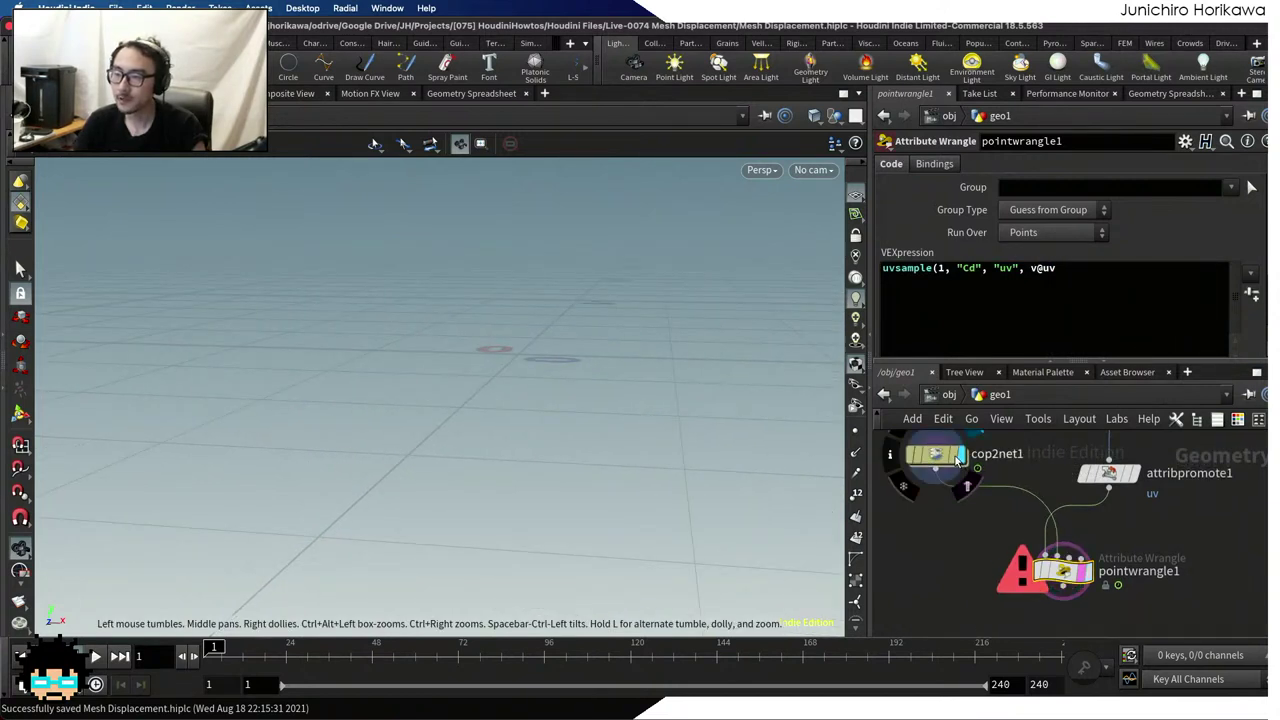
Offset the uvsample coordinates in the wrangle to v@uv - set(0.5, 0.5, 0.0)
drag(447, 410, 449, 423)
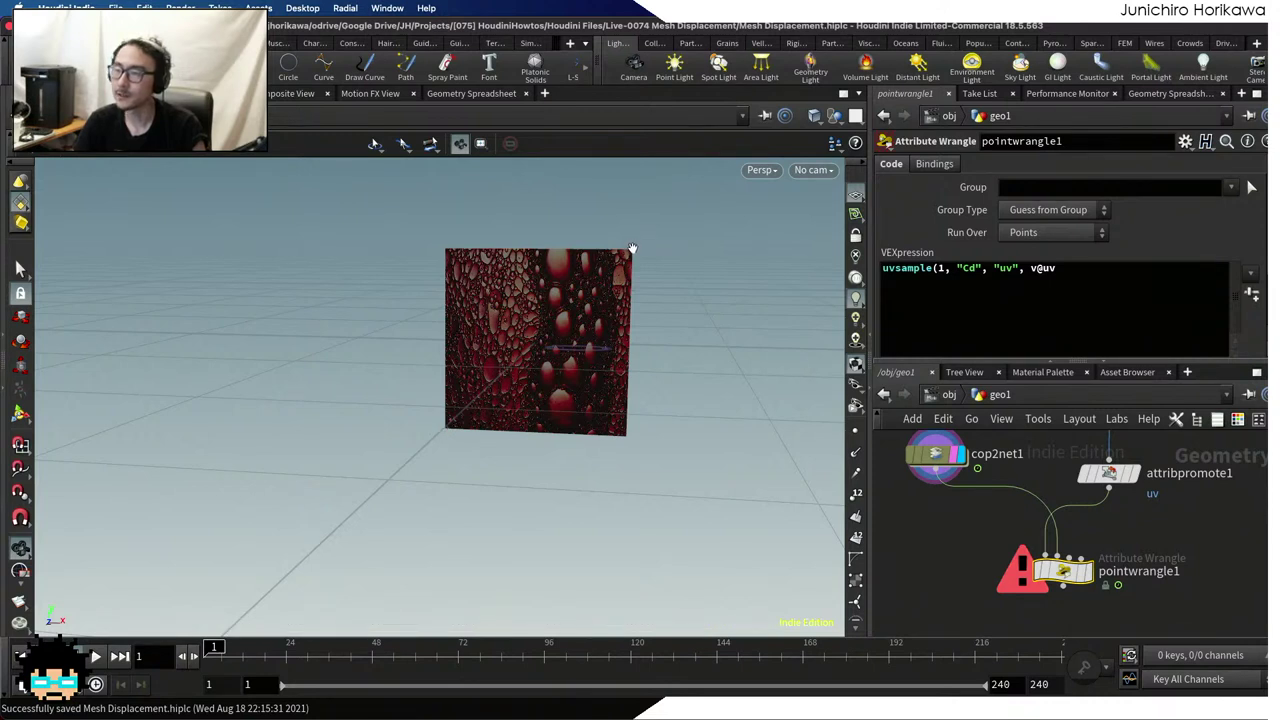
click(1067, 269)
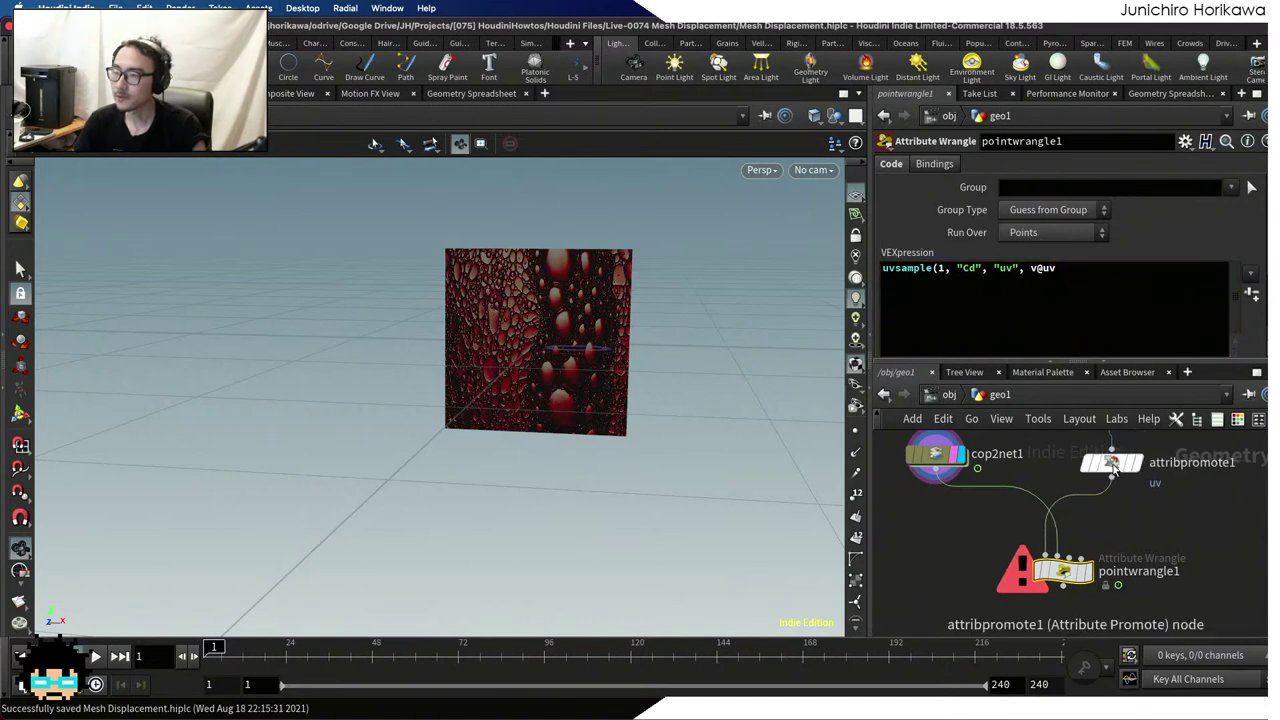
scroll(1108, 462, up, 2)
middle_drag(1110, 462, 1066, 525)
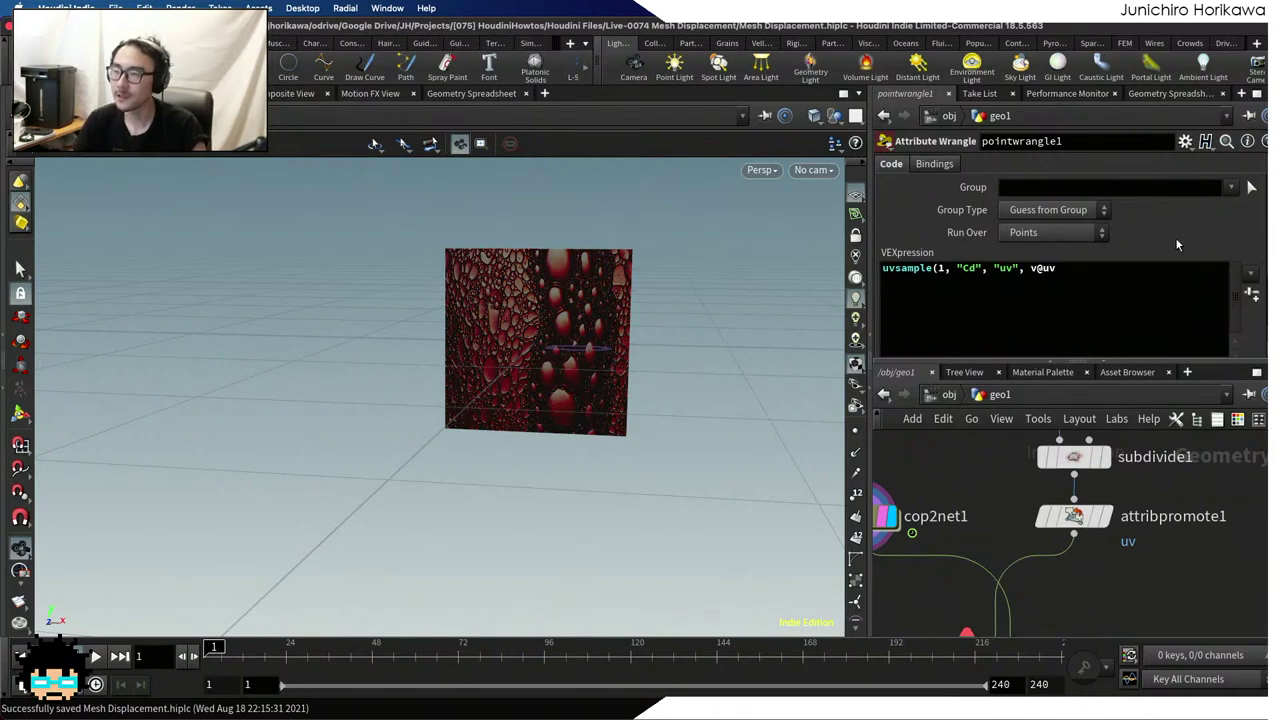
click(1099, 267)
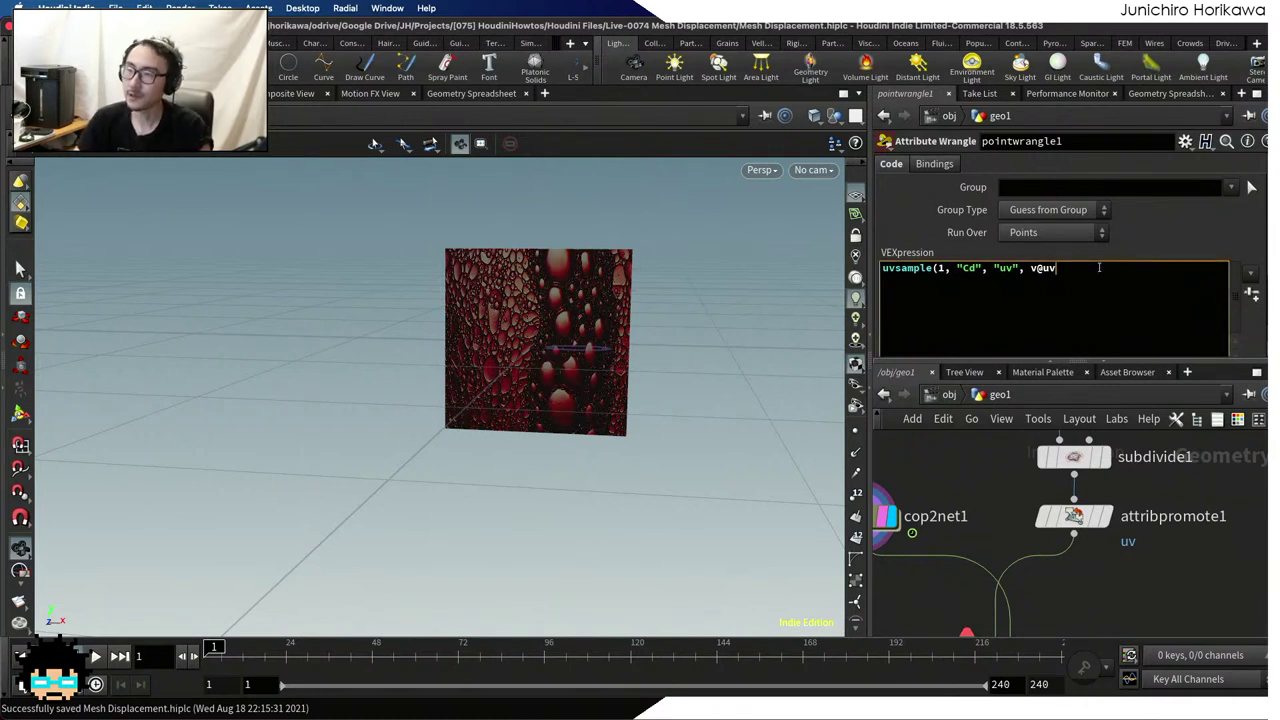
drag(1099, 267, 1026, 270)
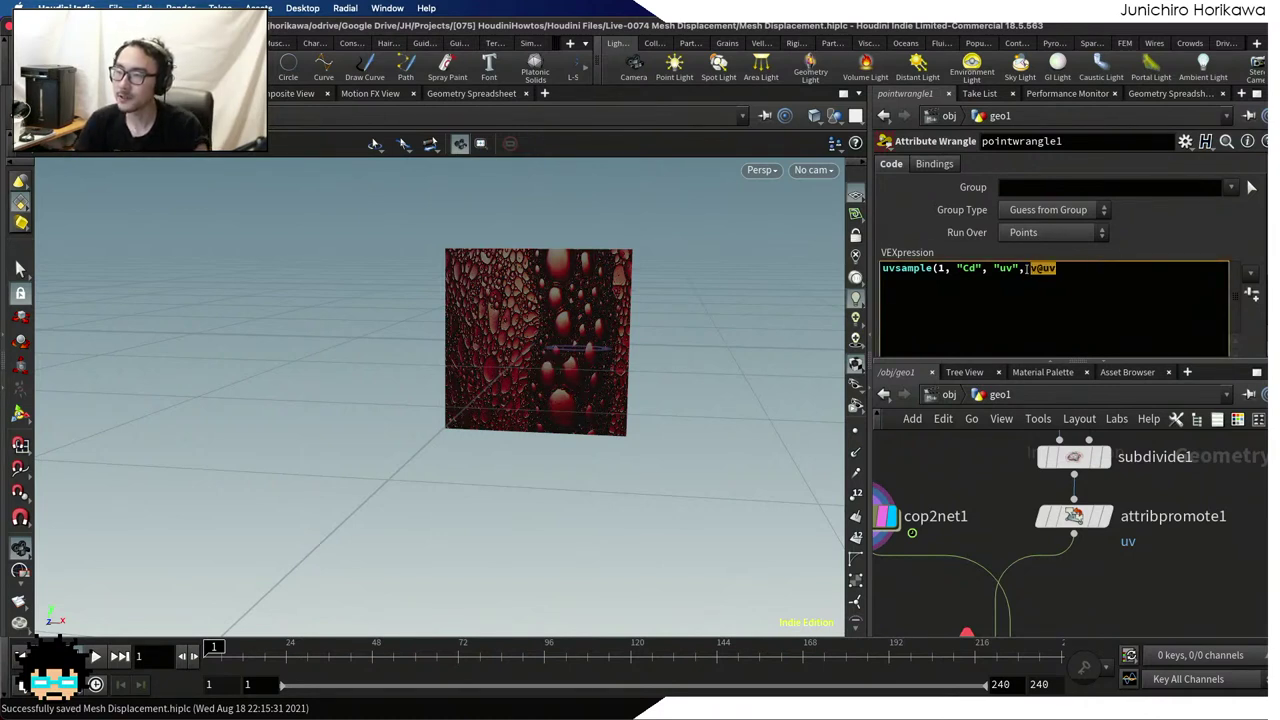
click(1073, 268)
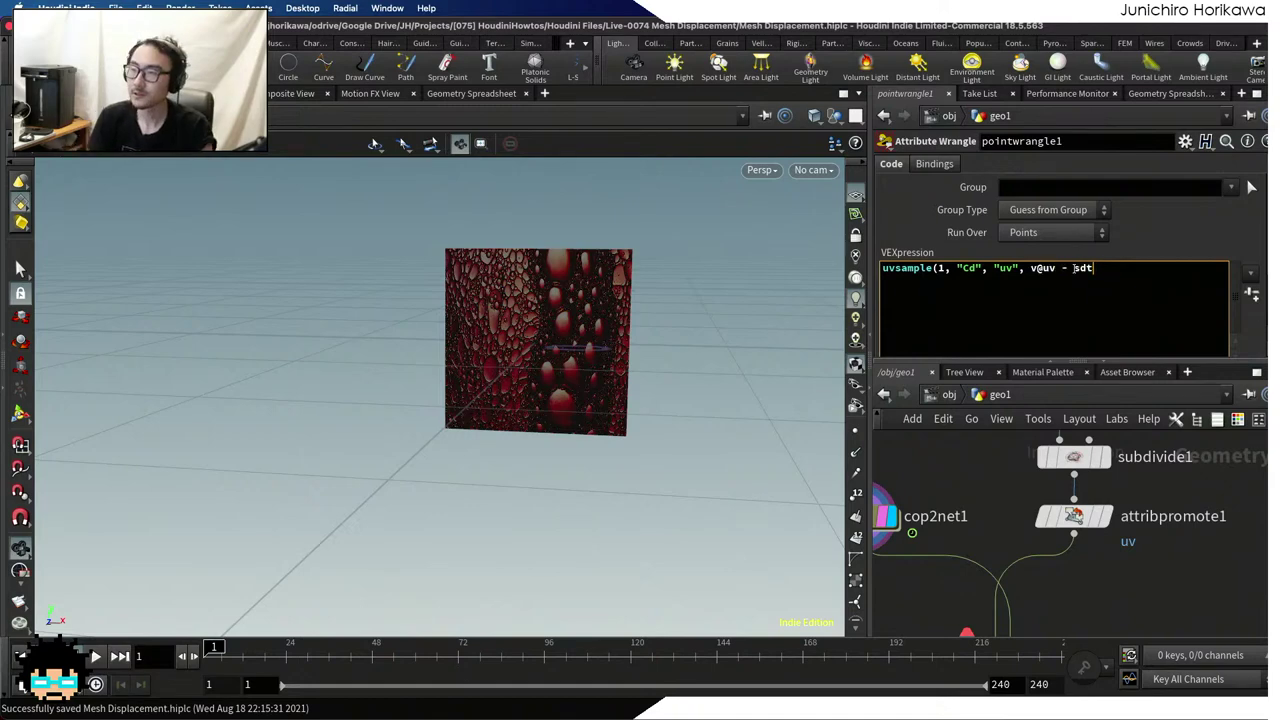
text(- sd)
key(BackSpace)
text(et(0.5, 0.5, 0)
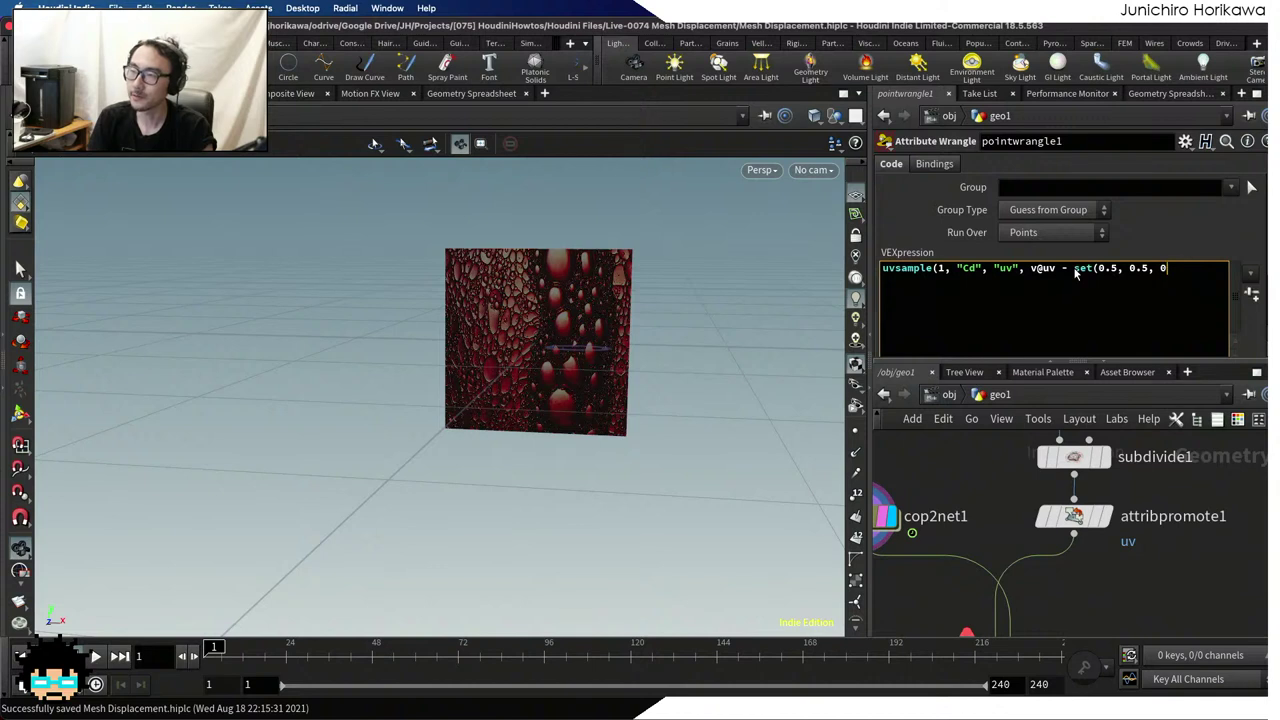
text(.0));)
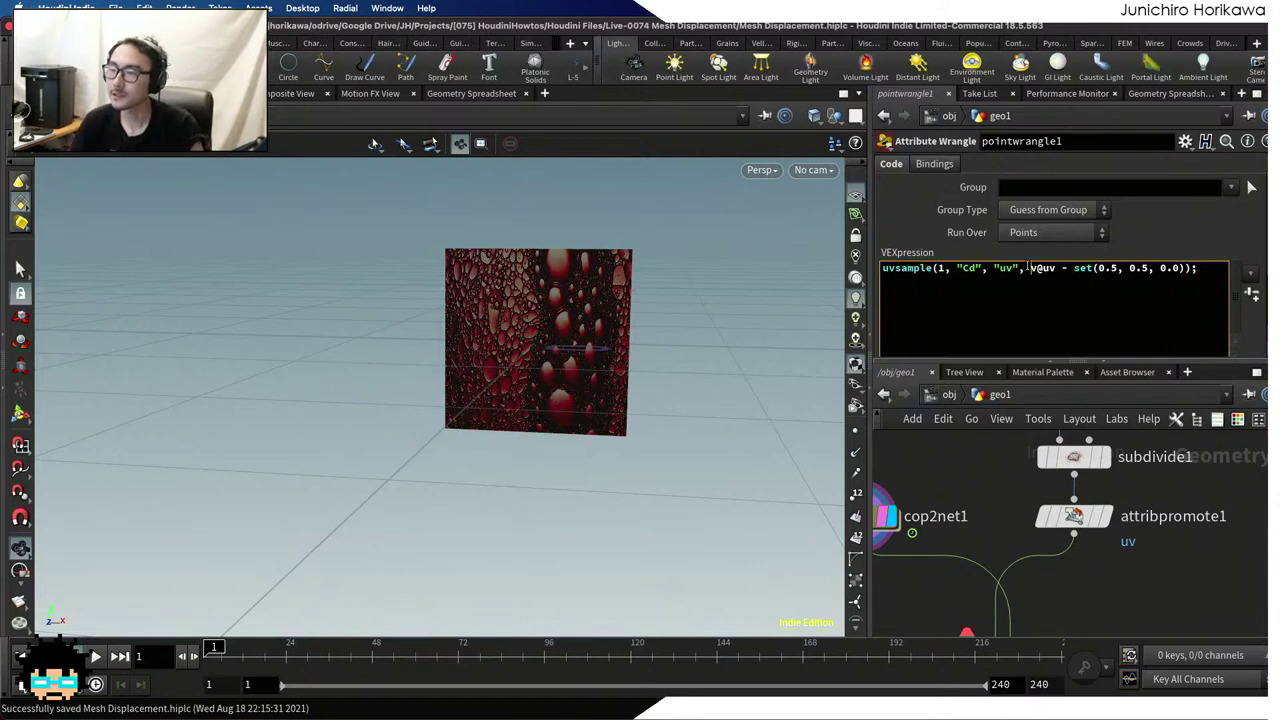
Store the sample in 'vector cd' and assign it with 'v@Cd = cd'
drag(1030, 268, 1208, 269)
click(1208, 269)
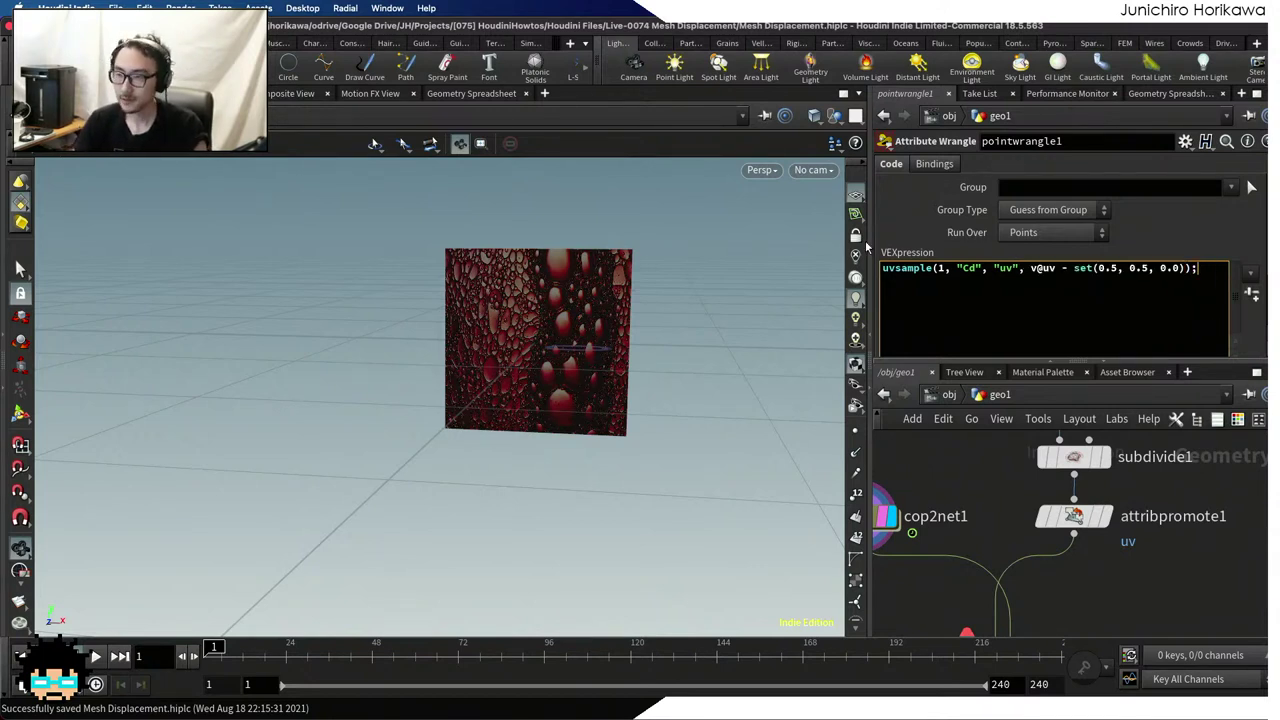
text(vectore c)
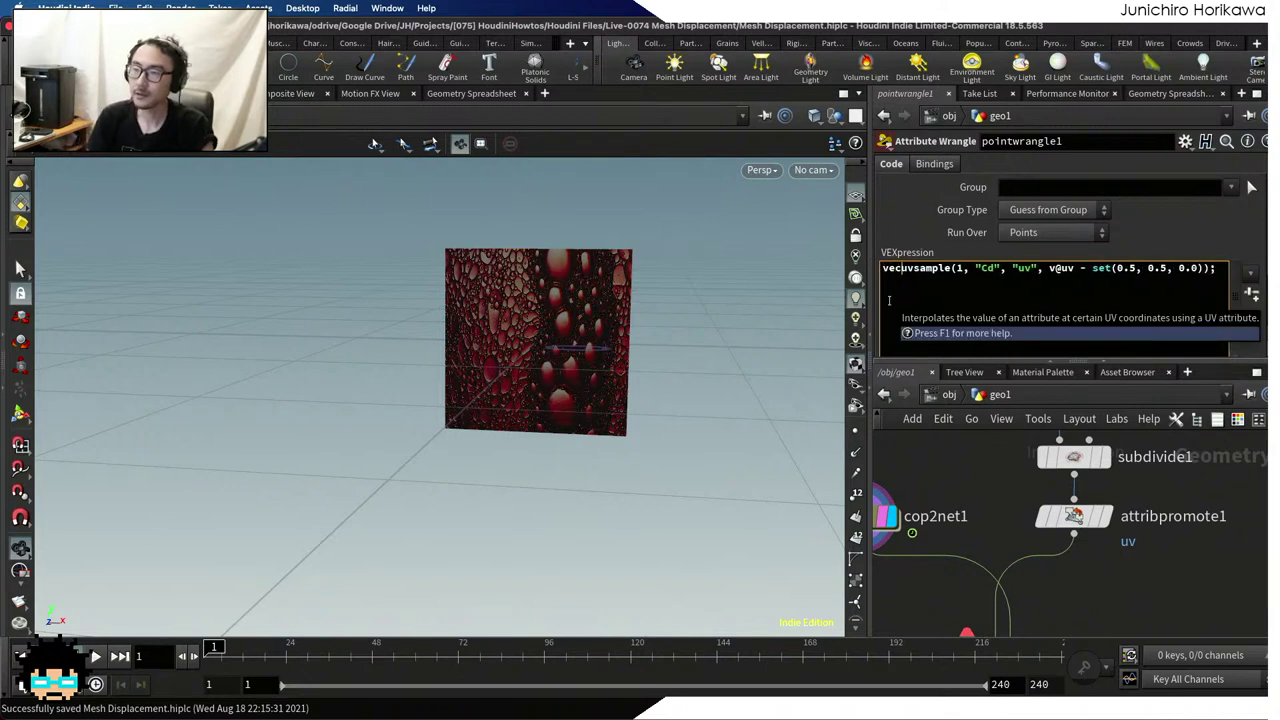
key(BackSpace)
key(BackSpace)
key(BackSpace)
key(BackSpace)
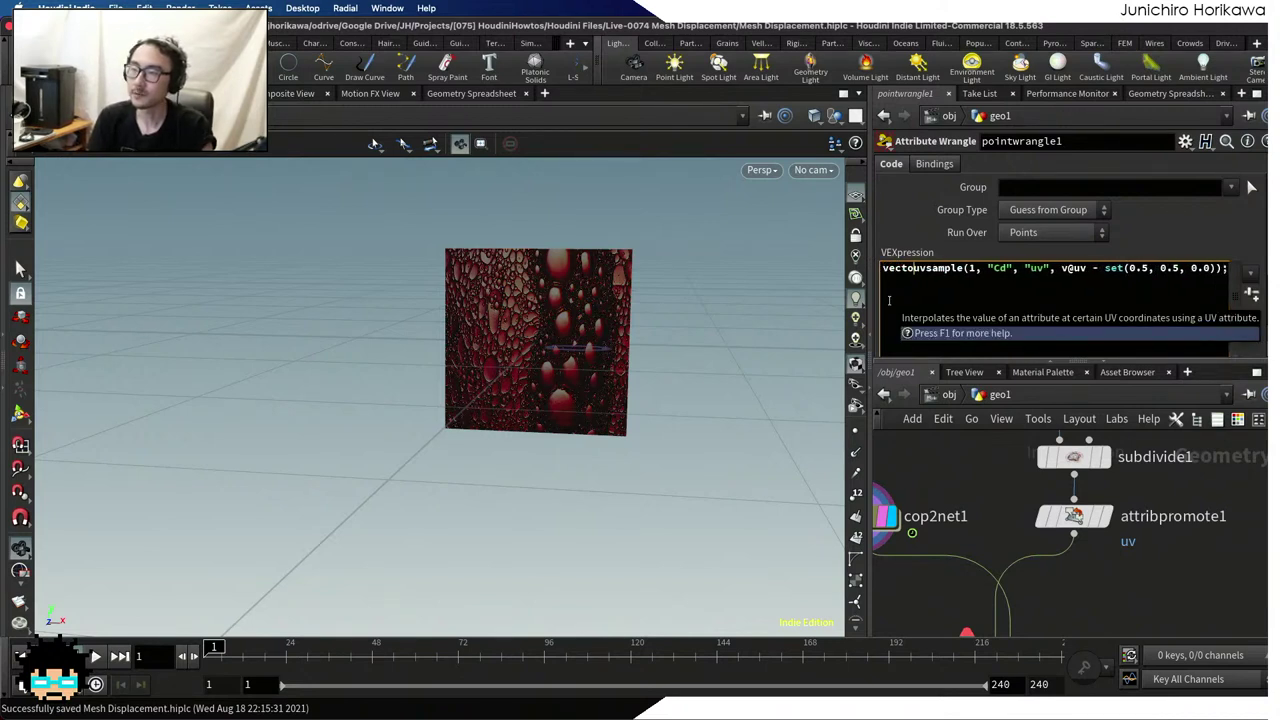
text(r cd =)
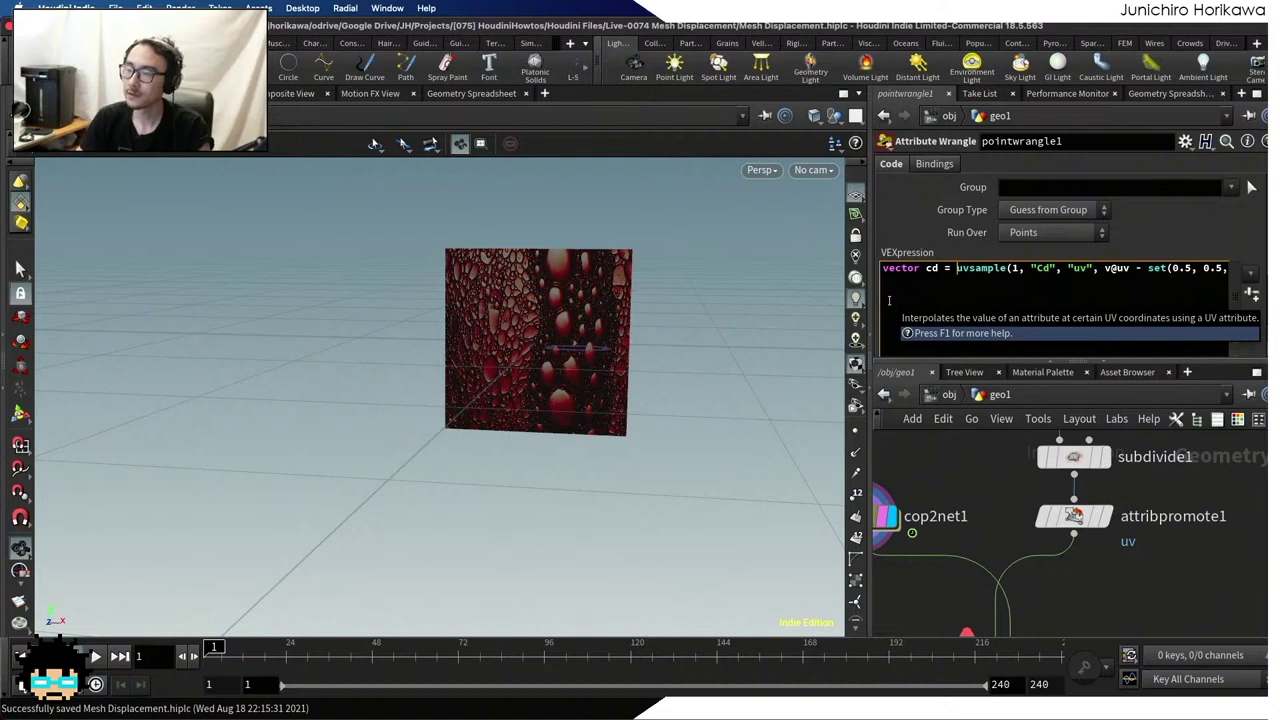
drag(868, 306, 785, 305)
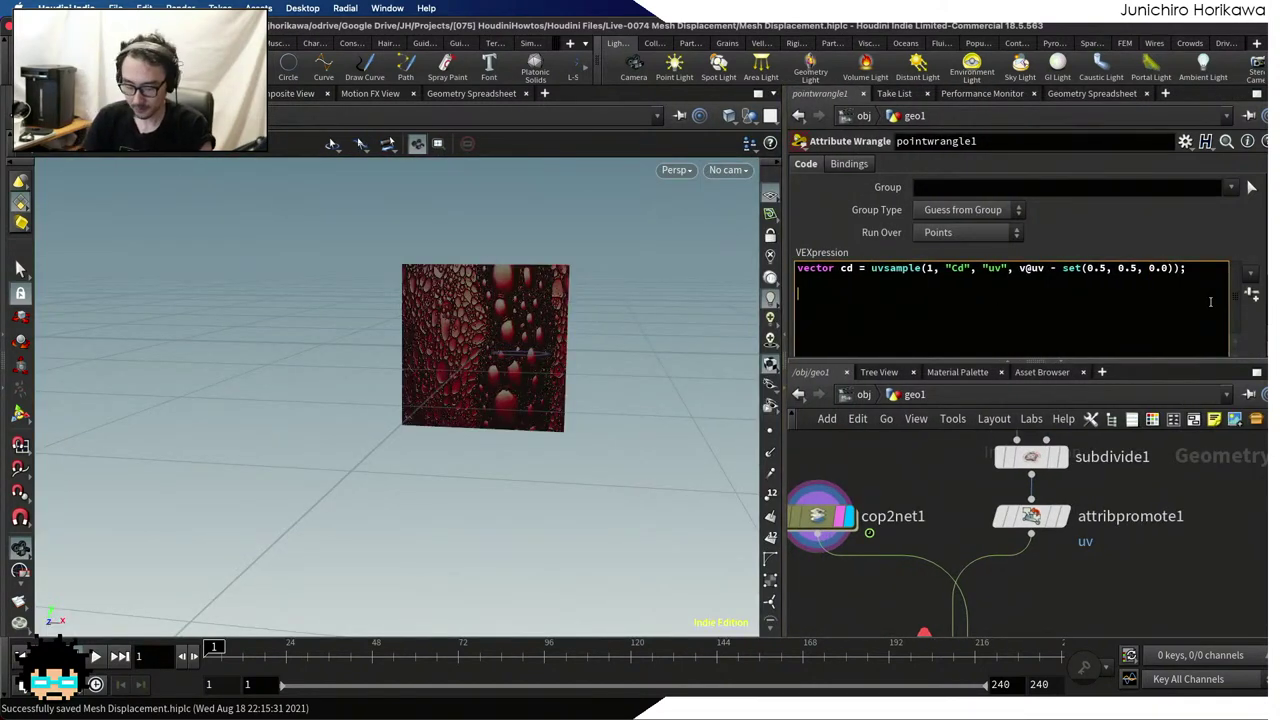
text(v@C)
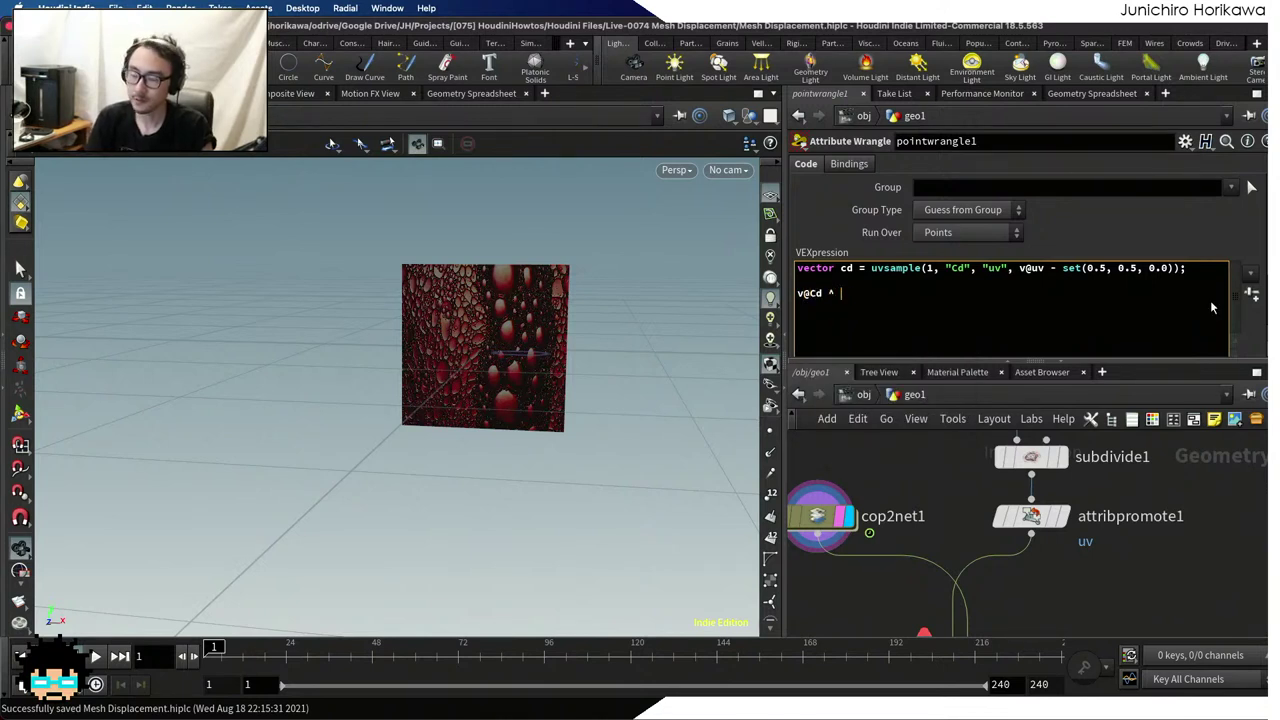
text(d = cd)
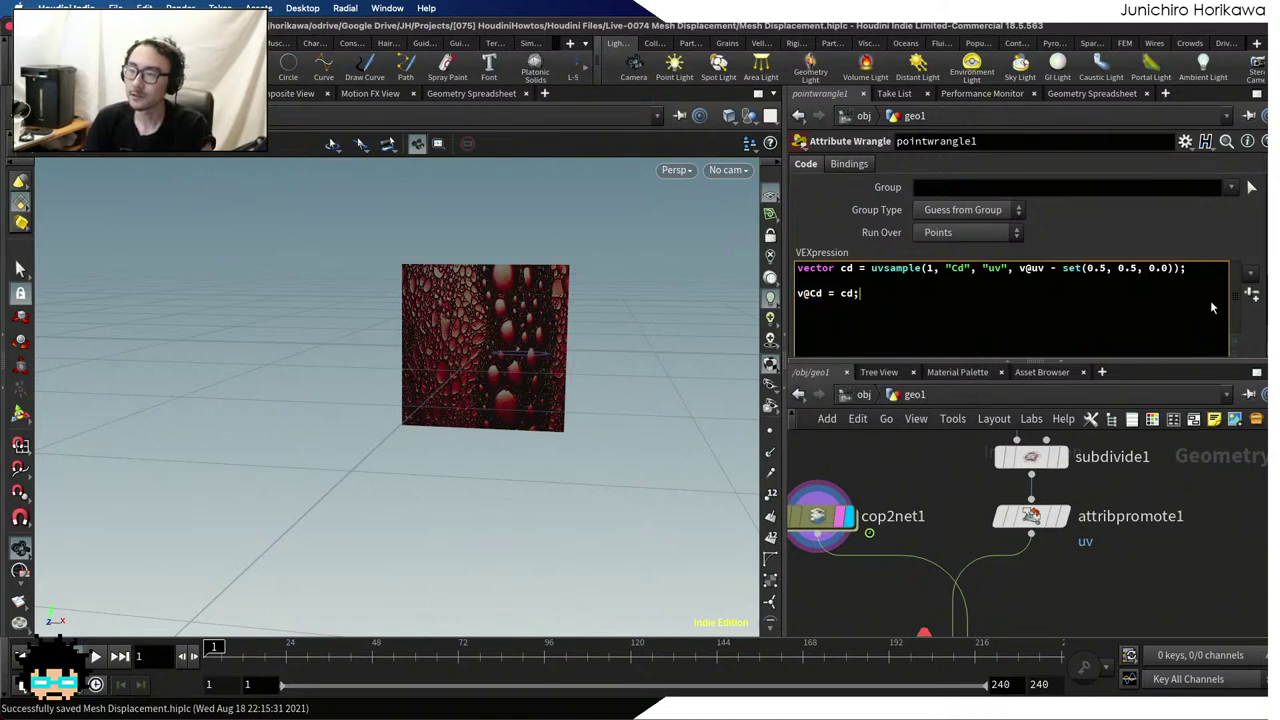
text(f)
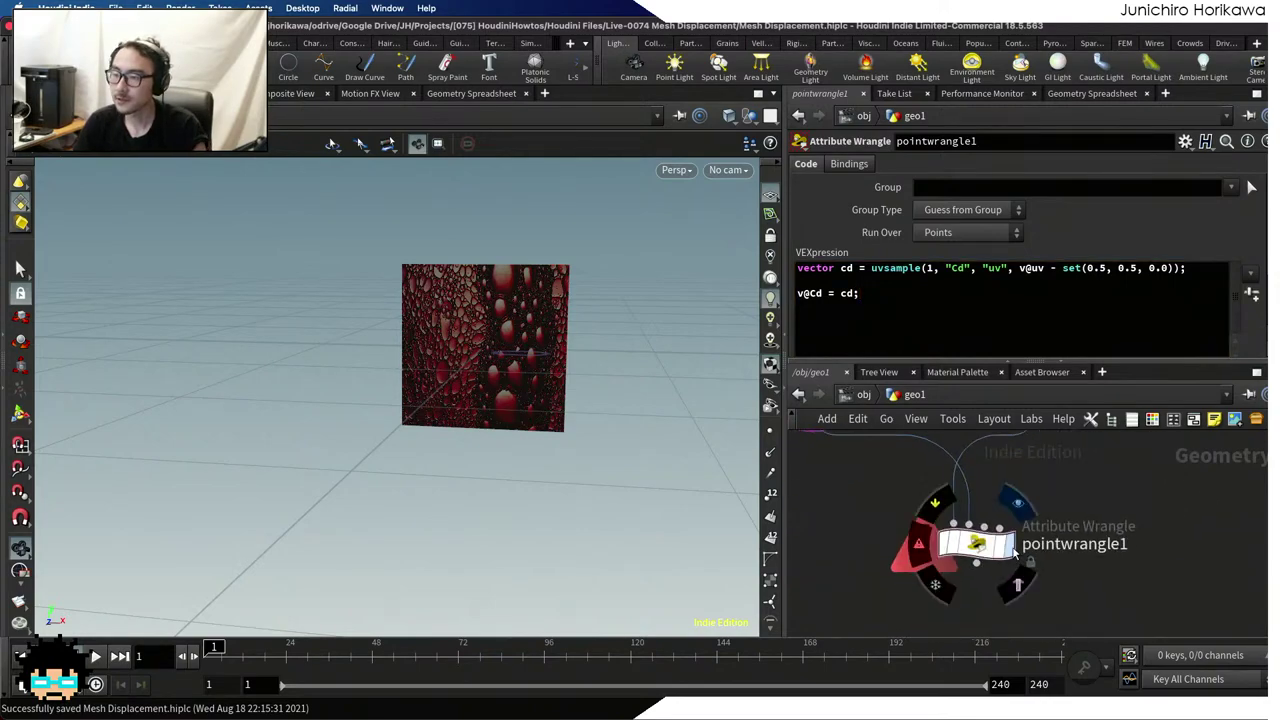
Display pointwrangle1 to show the red bubble texture on the pig head
click(1012, 552)
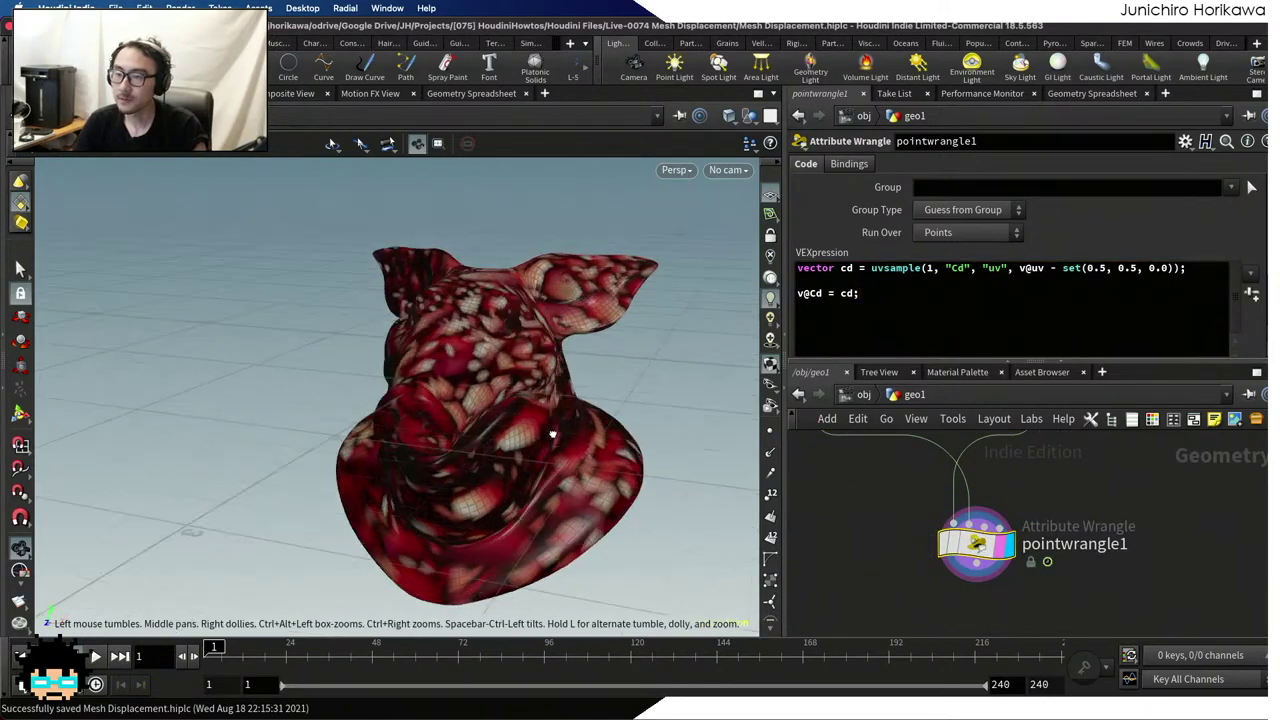
drag(552, 434, 423, 423)
scroll(560, 370, up, 5)
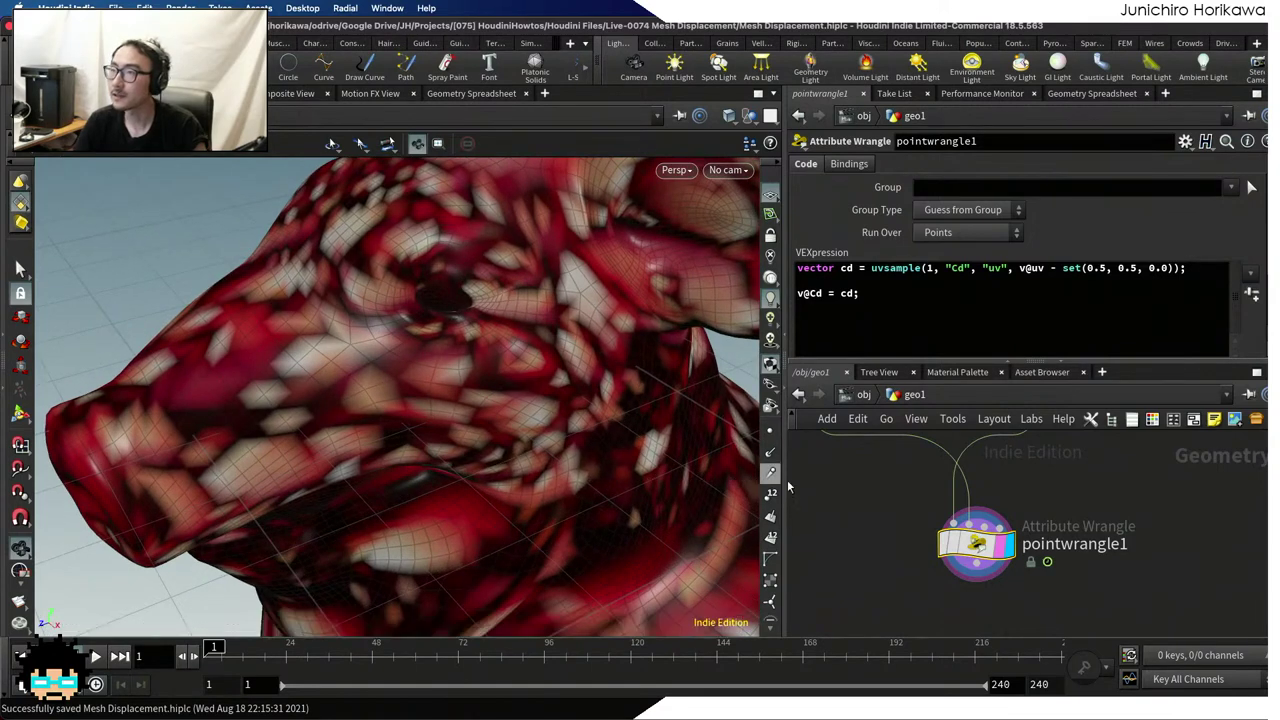
scroll(886, 494, down, 3)
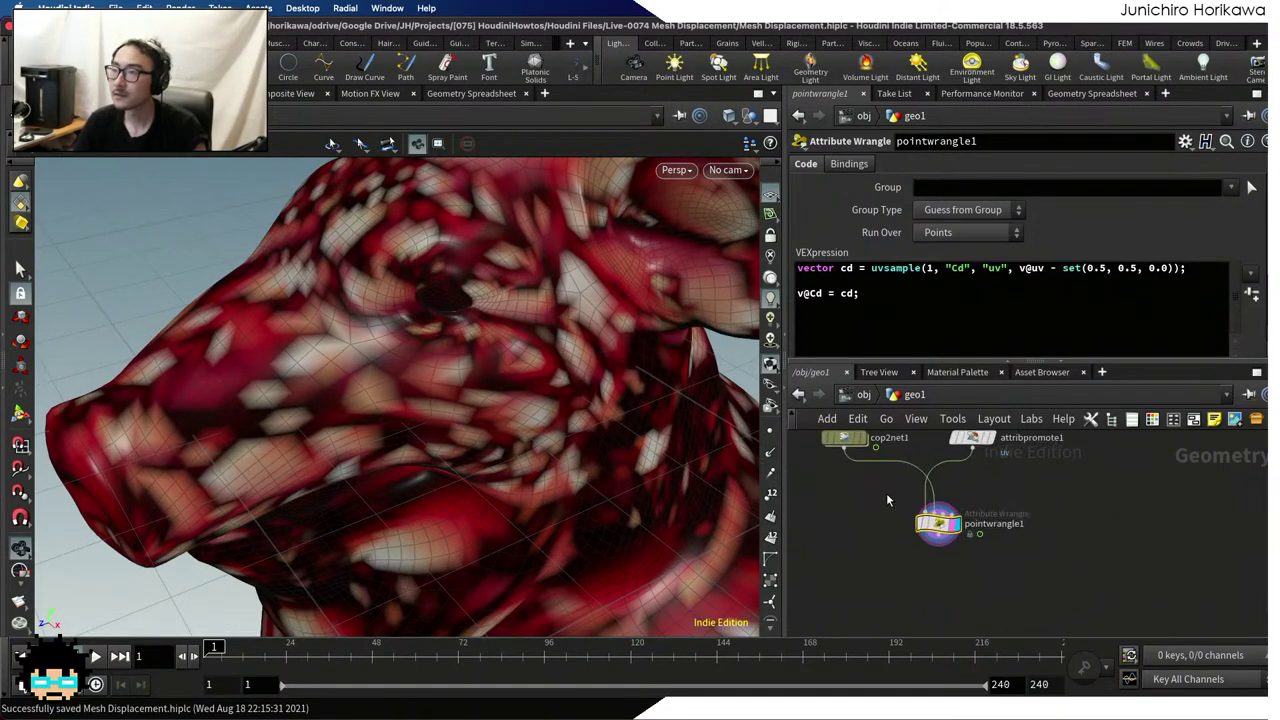
scroll(886, 493, up, 2)
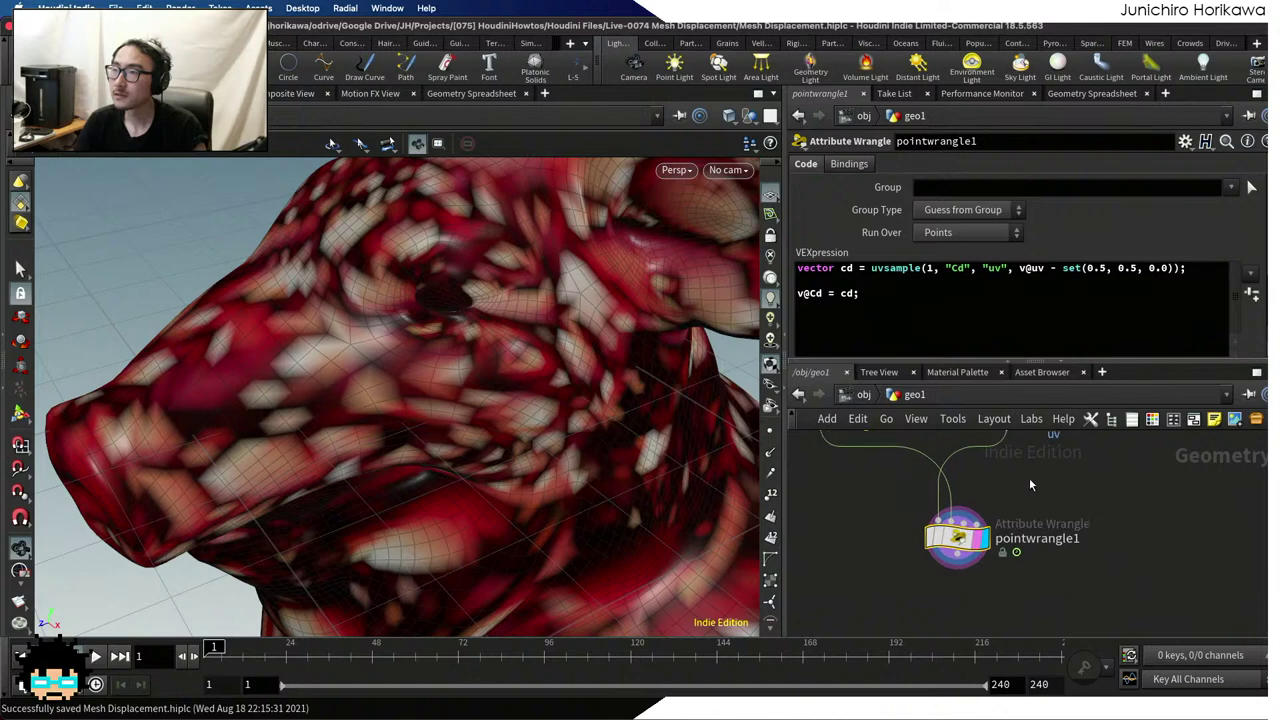
middle_drag(1029, 478, 1060, 572)
scroll(1048, 547, up, 2)
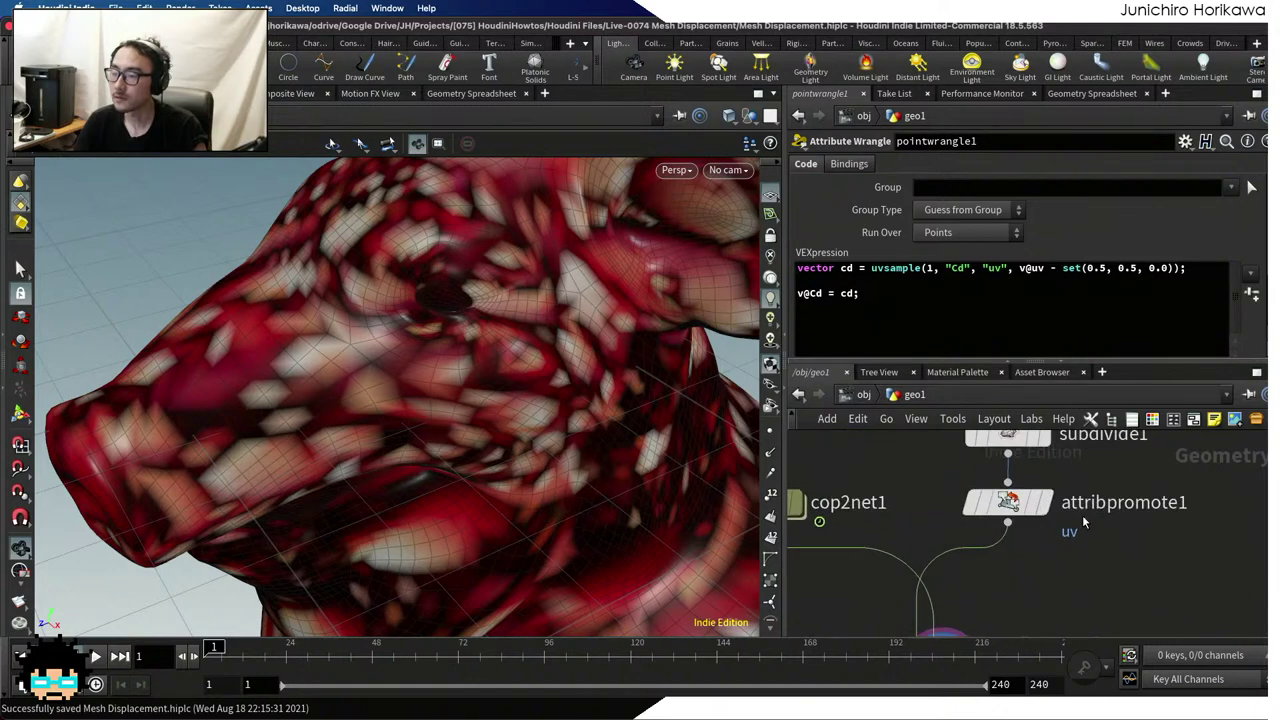
middle_drag(1083, 521, 1083, 626)
Raise subdivide1's Depth to 3 and save the scene
click(1007, 538)
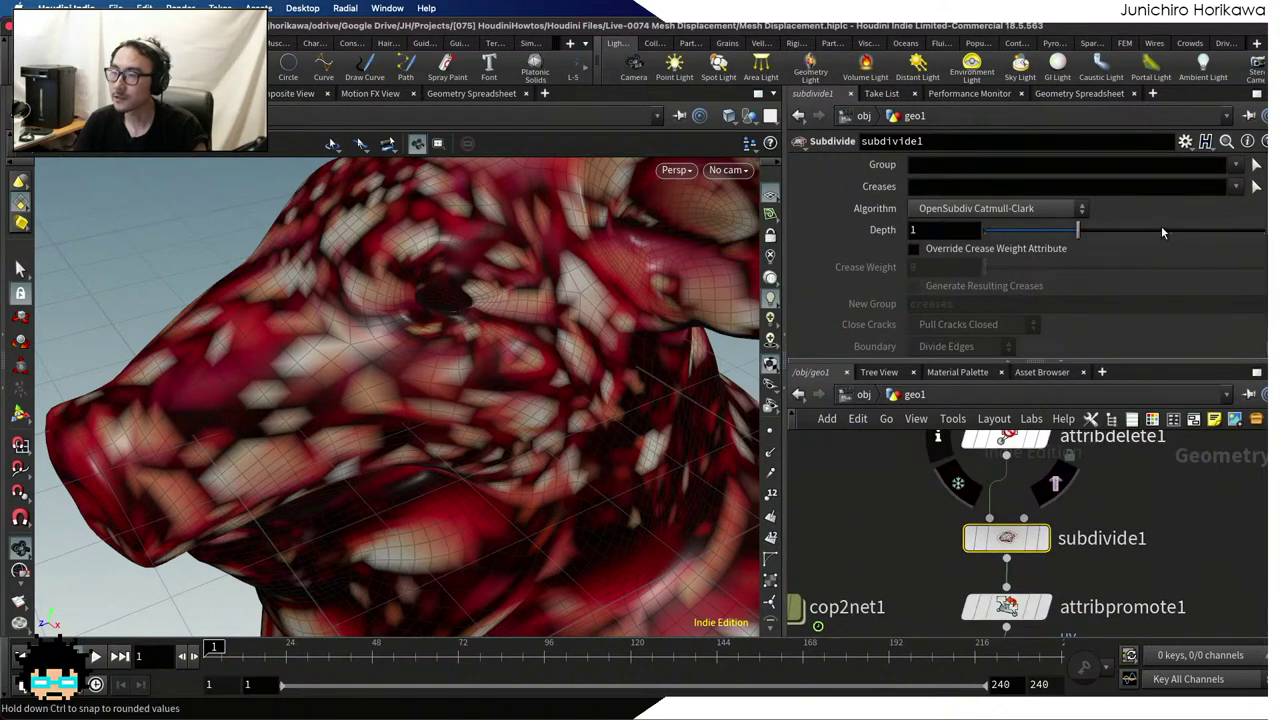
drag(1163, 232, 1170, 232)
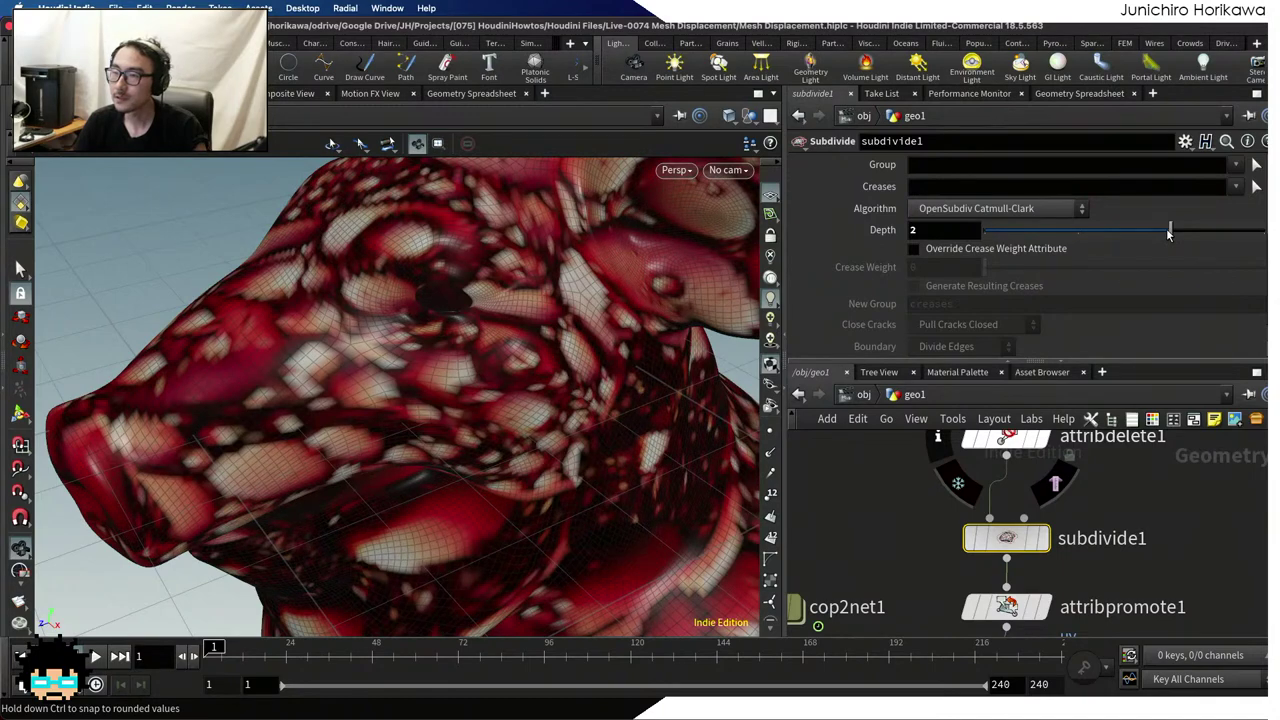
click(1247, 232)
drag(590, 318, 474, 337)
right_drag(474, 337, 362, 360)
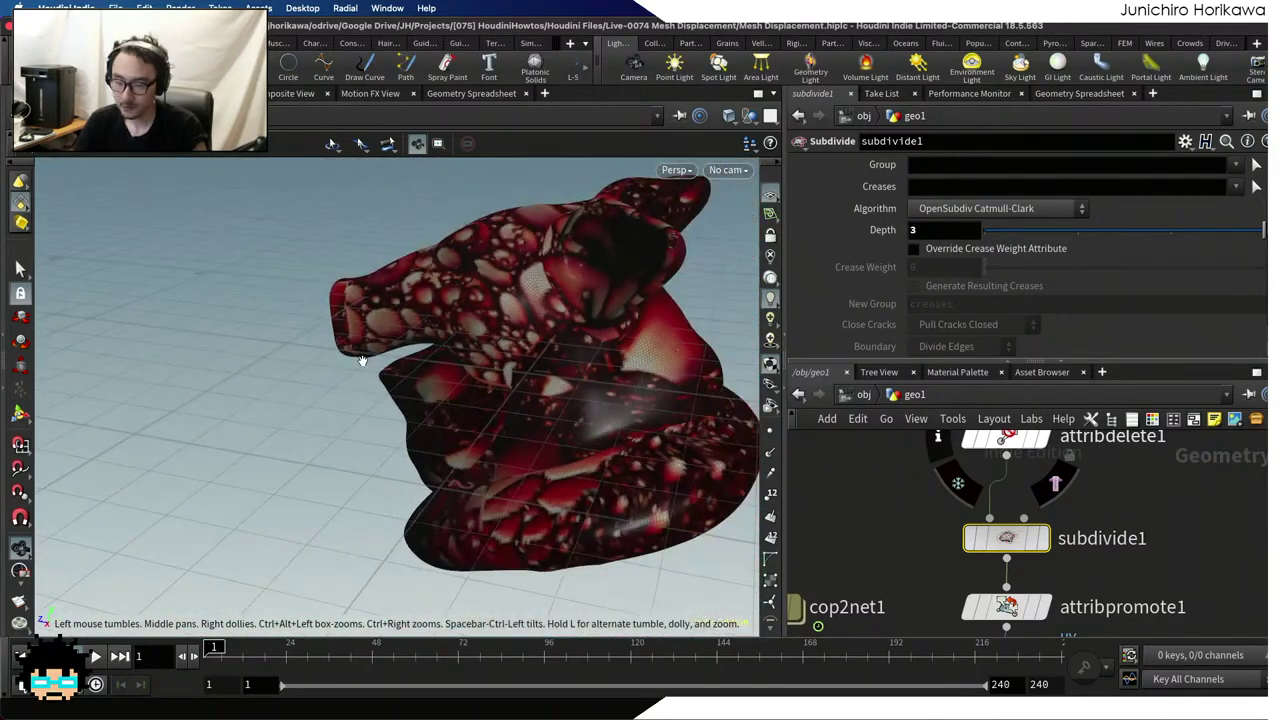
key(ctrl+s)
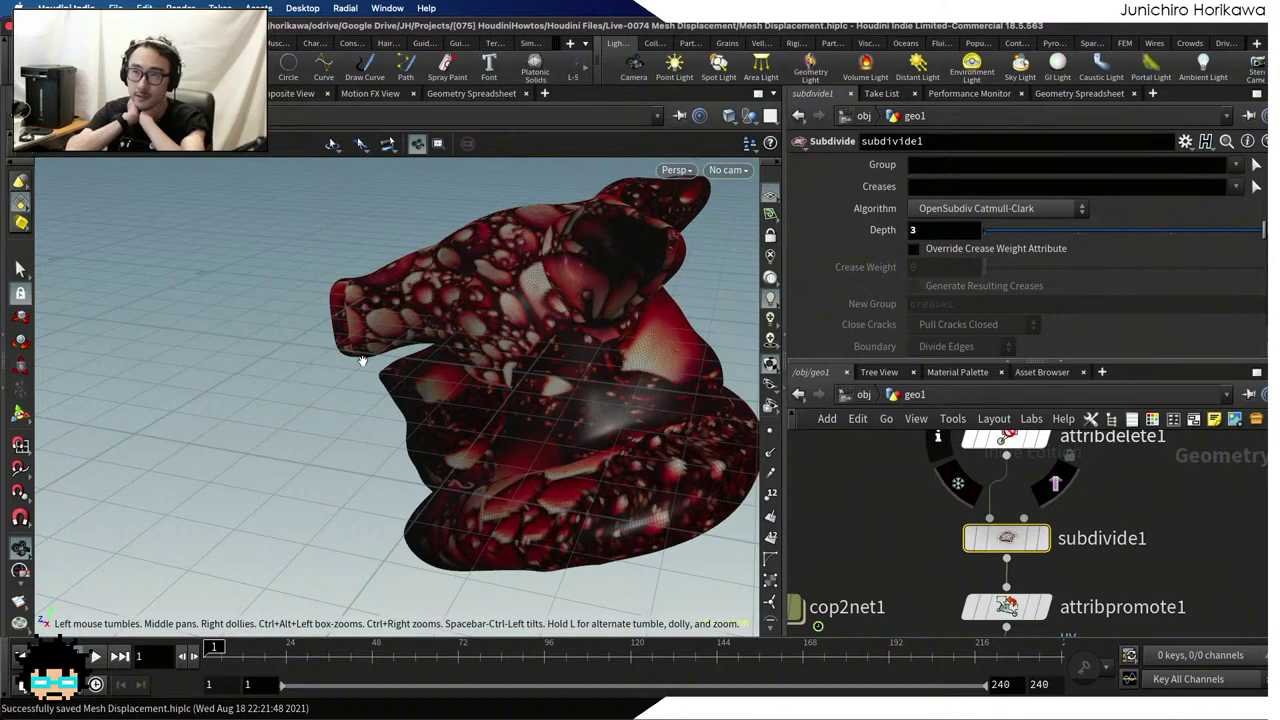
Move cop2net1 in the network and zoom in on the dense, textured head
drag(452, 440, 428, 343)
scroll(908, 560, down, 3)
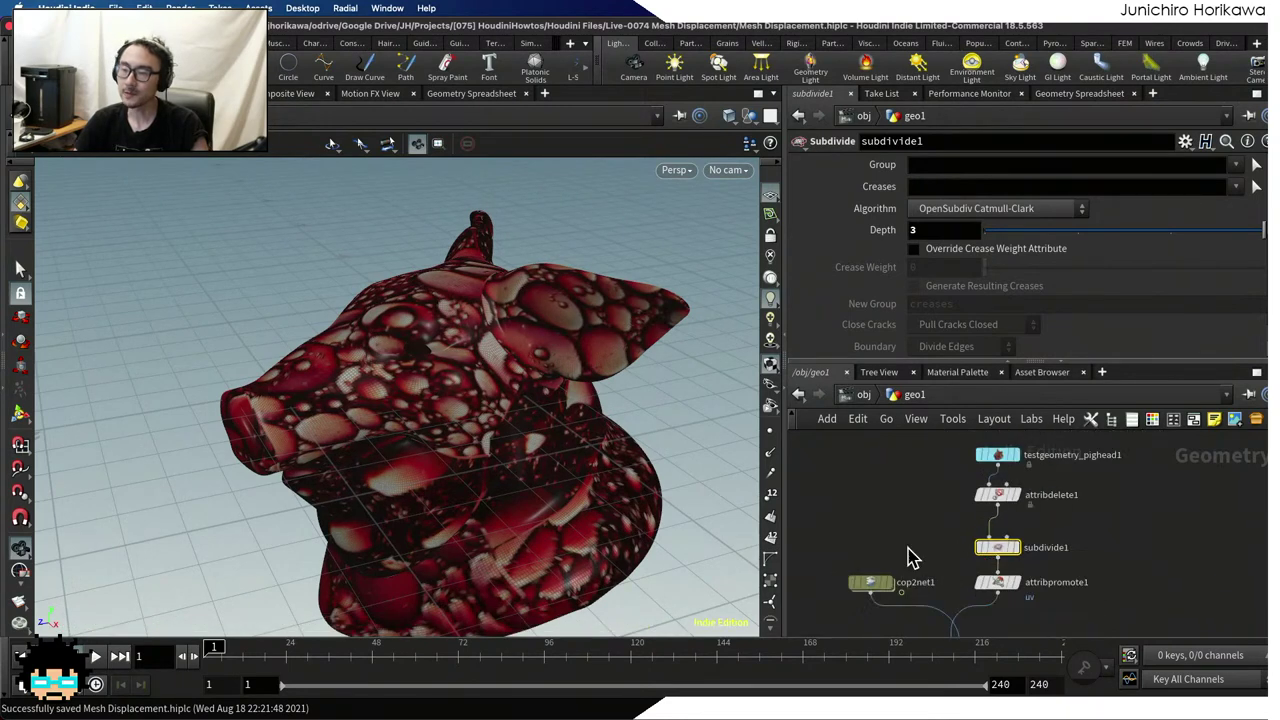
middle_drag(908, 560, 898, 510)
scroll(898, 510, up, 3)
drag(875, 502, 869, 501)
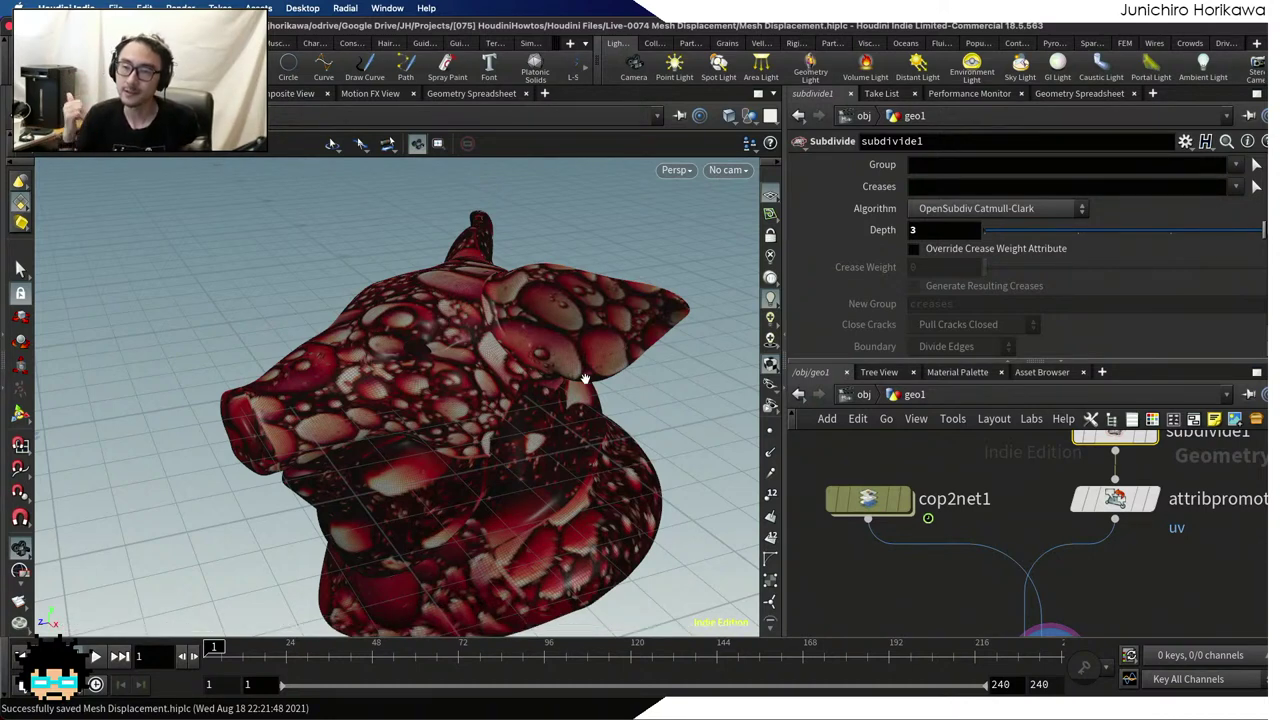
drag(586, 368, 500, 370)
scroll(480, 370, up, 5)
scroll(471, 371, up, 5)
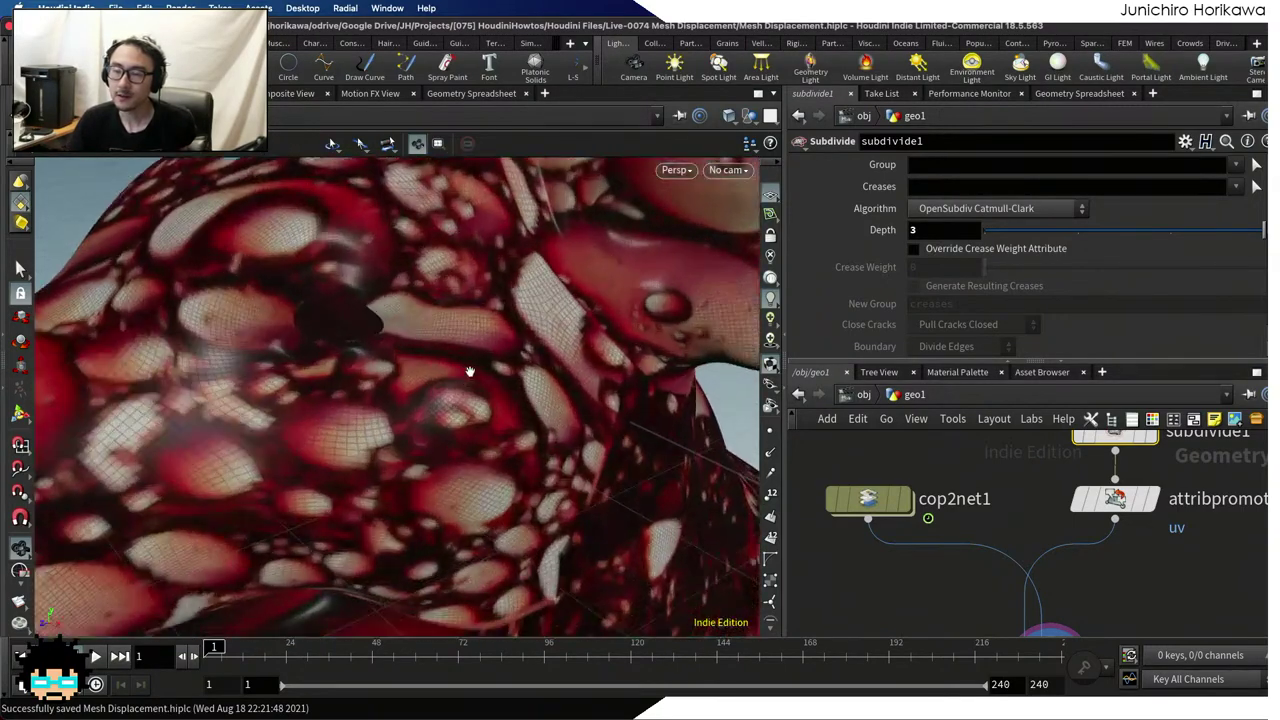
scroll(478, 352, down, 3)
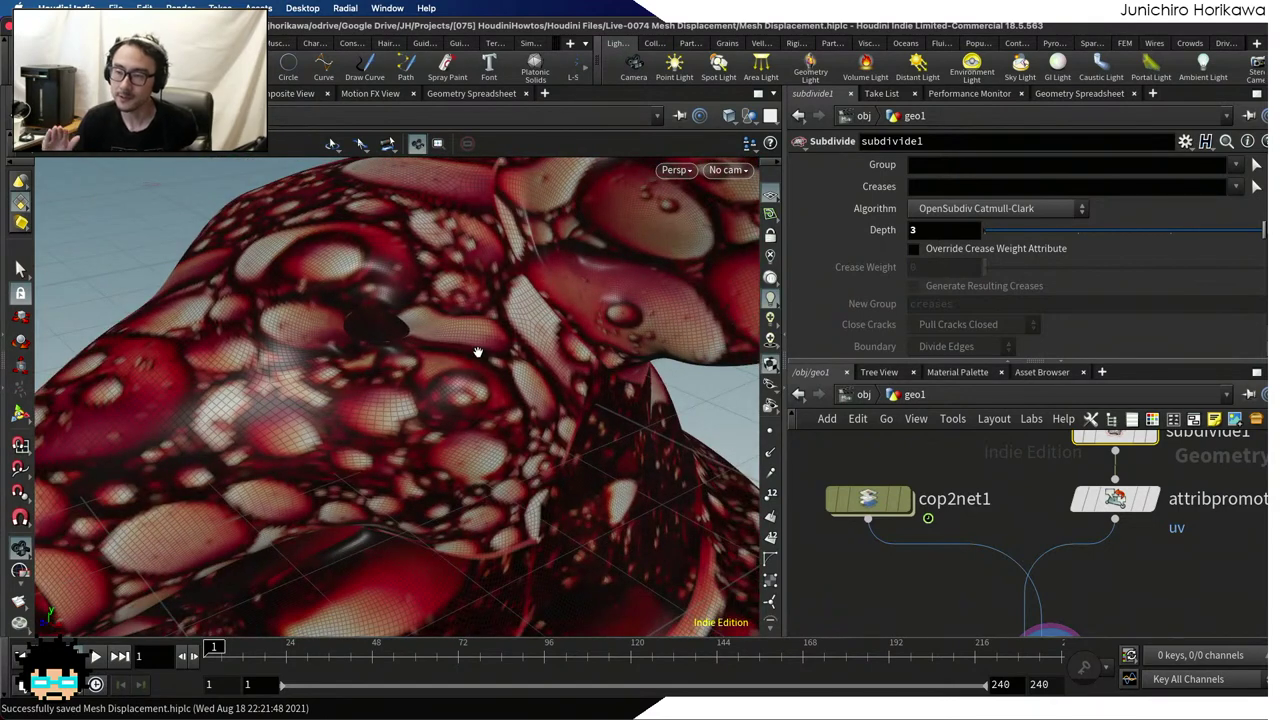
Inside cop2net1, add a Mono node fed by default_pic0 and set it as the display node
double_click(877, 495)
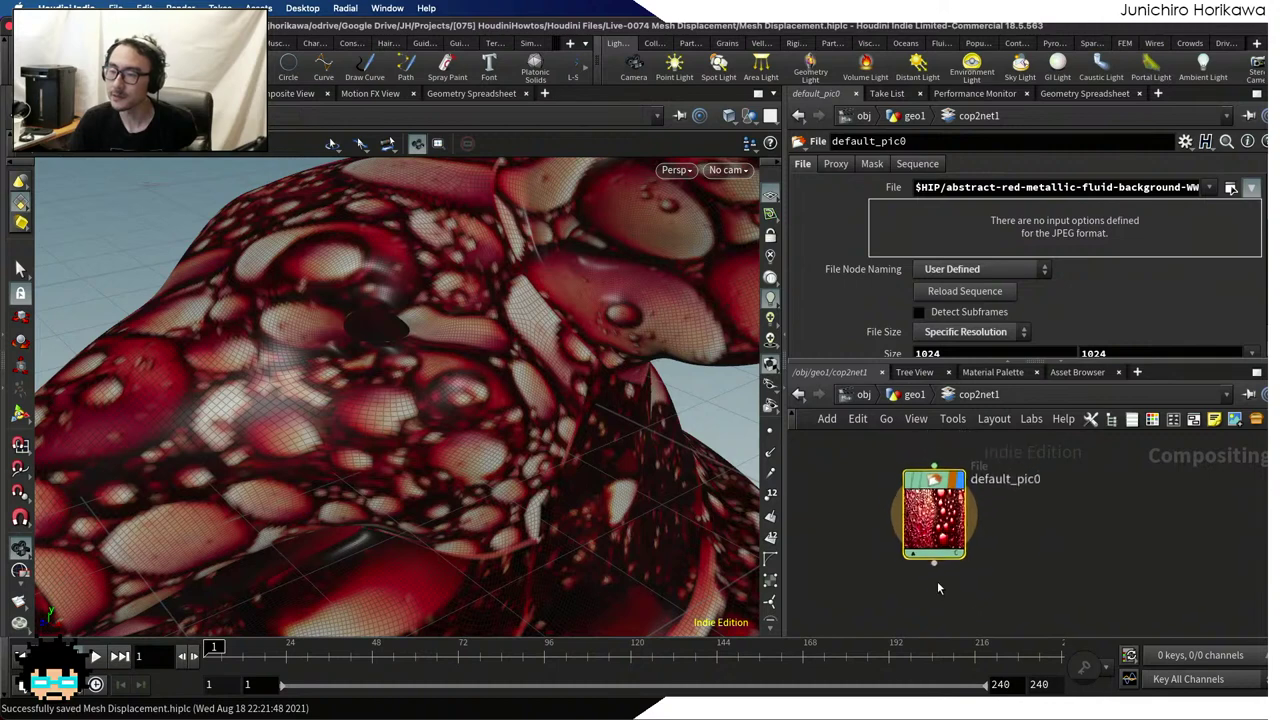
key(Tab)
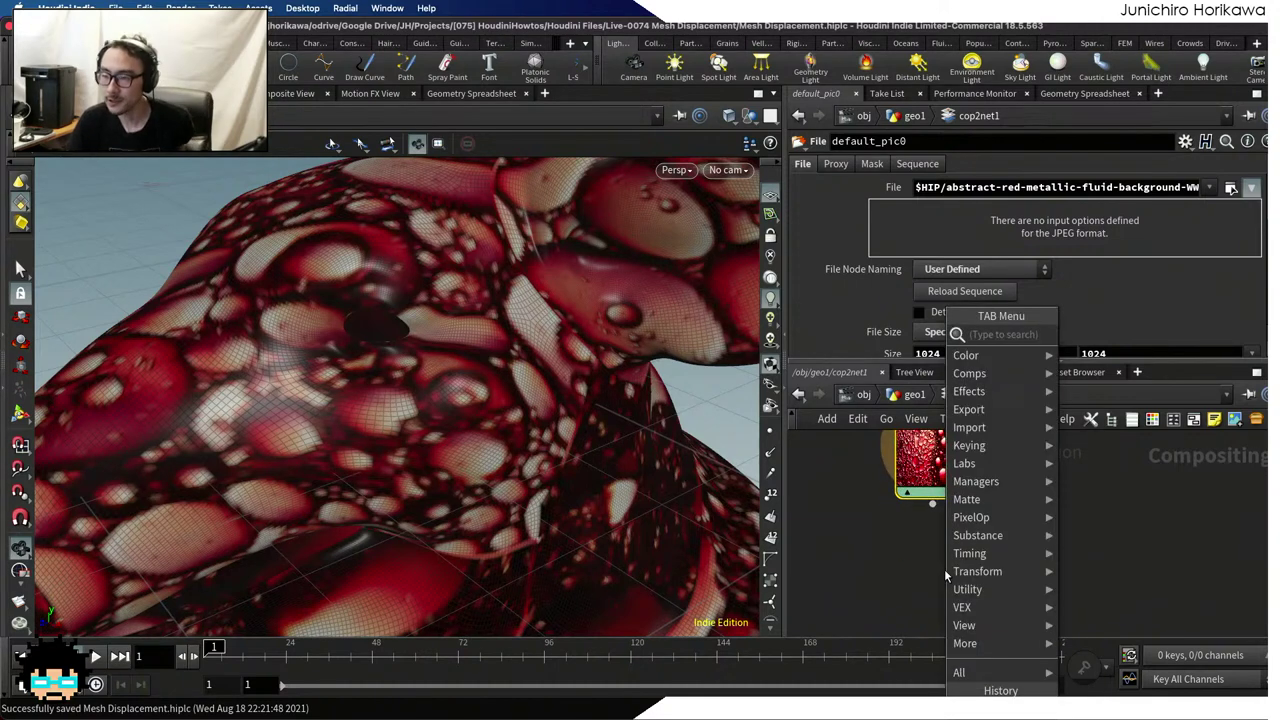
text(mono)
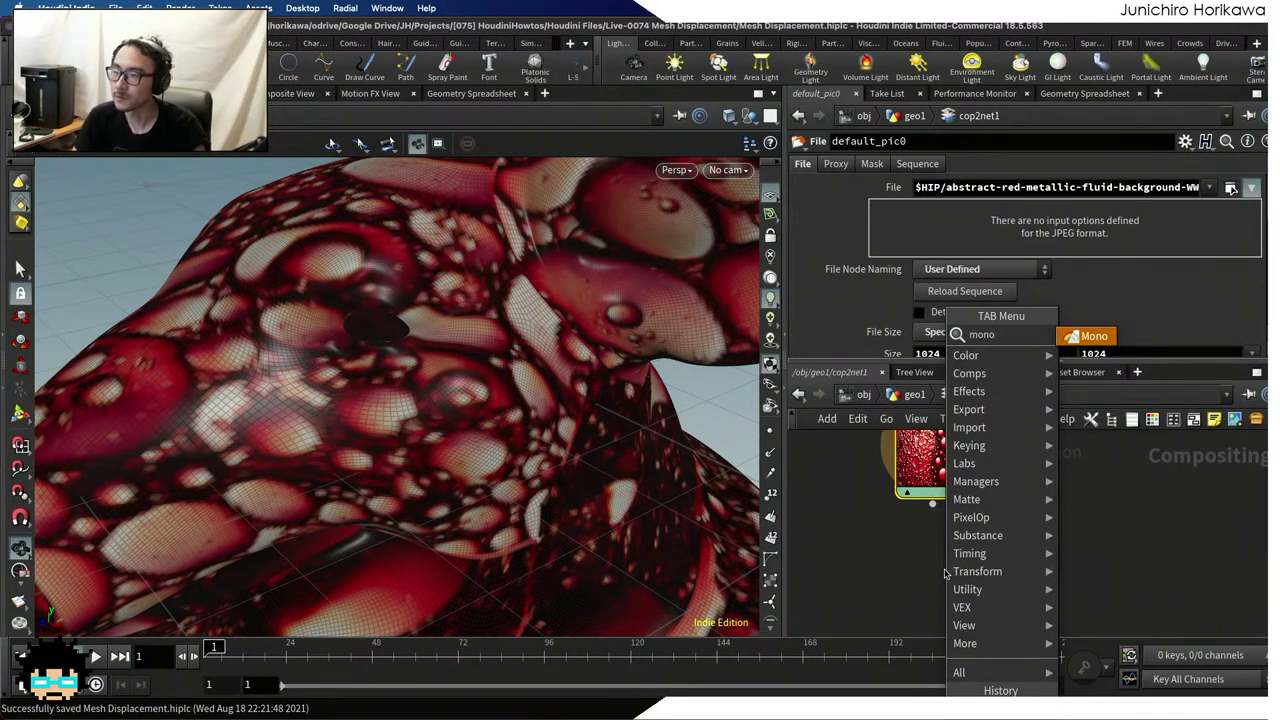
key(Return)
click(944, 569)
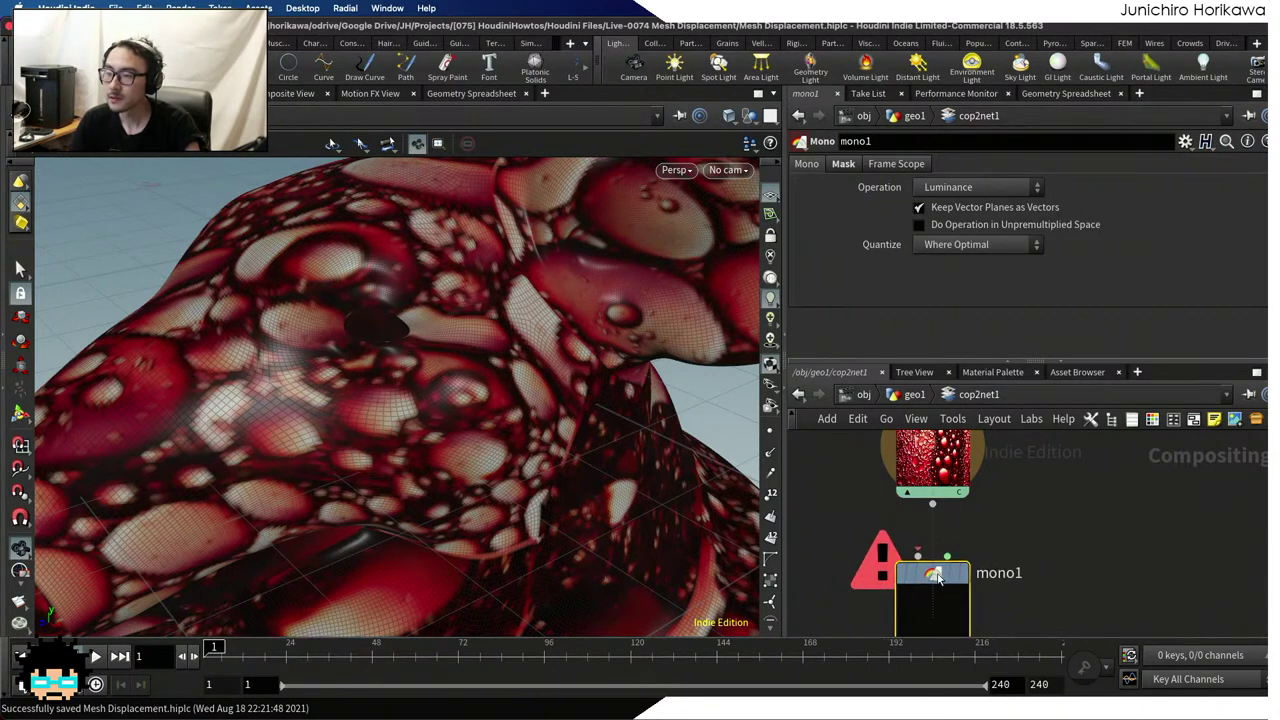
drag(939, 514, 917, 552)
middle_drag(999, 534, 1009, 486)
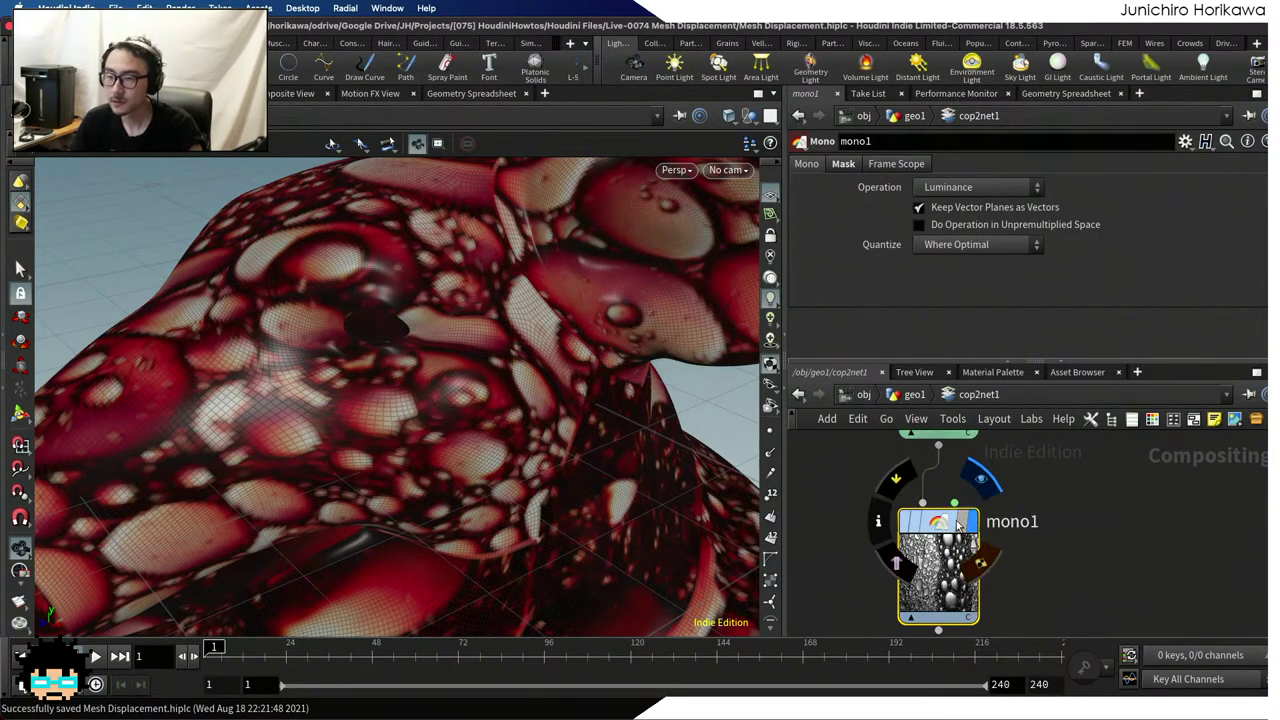
click(941, 524)
drag(527, 398, 500, 455)
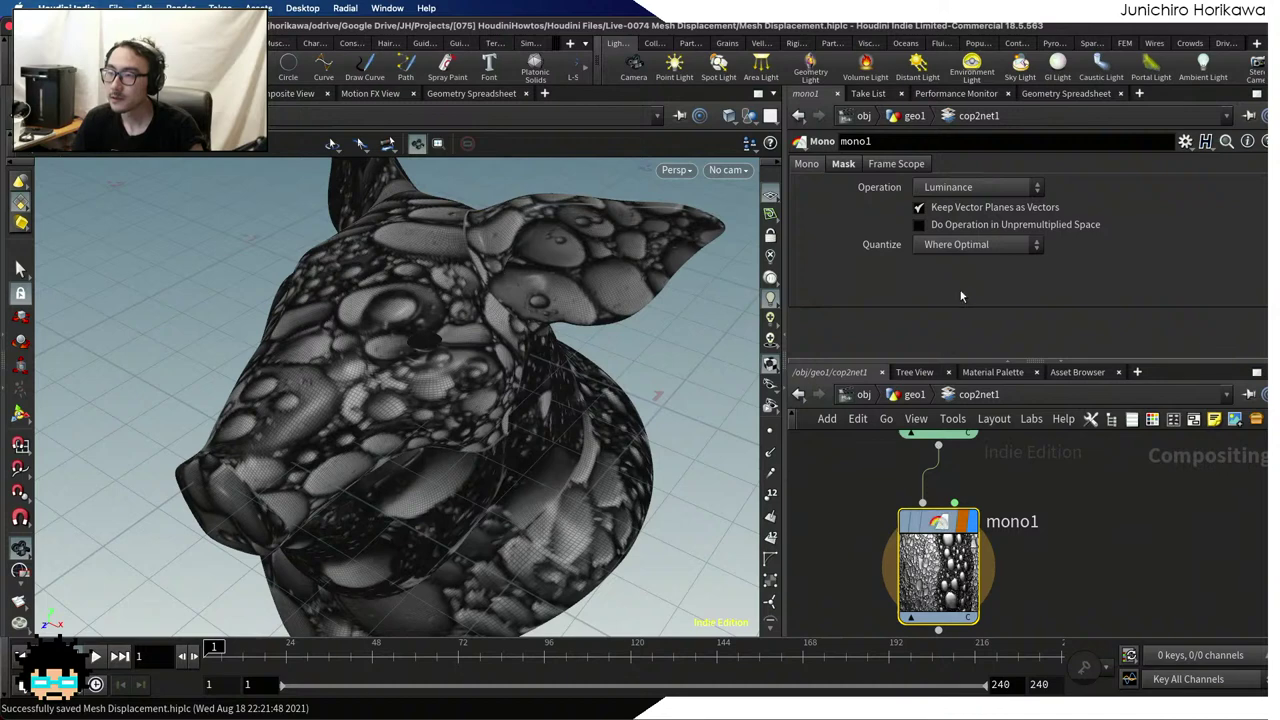
Try mono1's NTSC Luminance, Hue, Maximum Component and Minimum Component operations
click(964, 190)
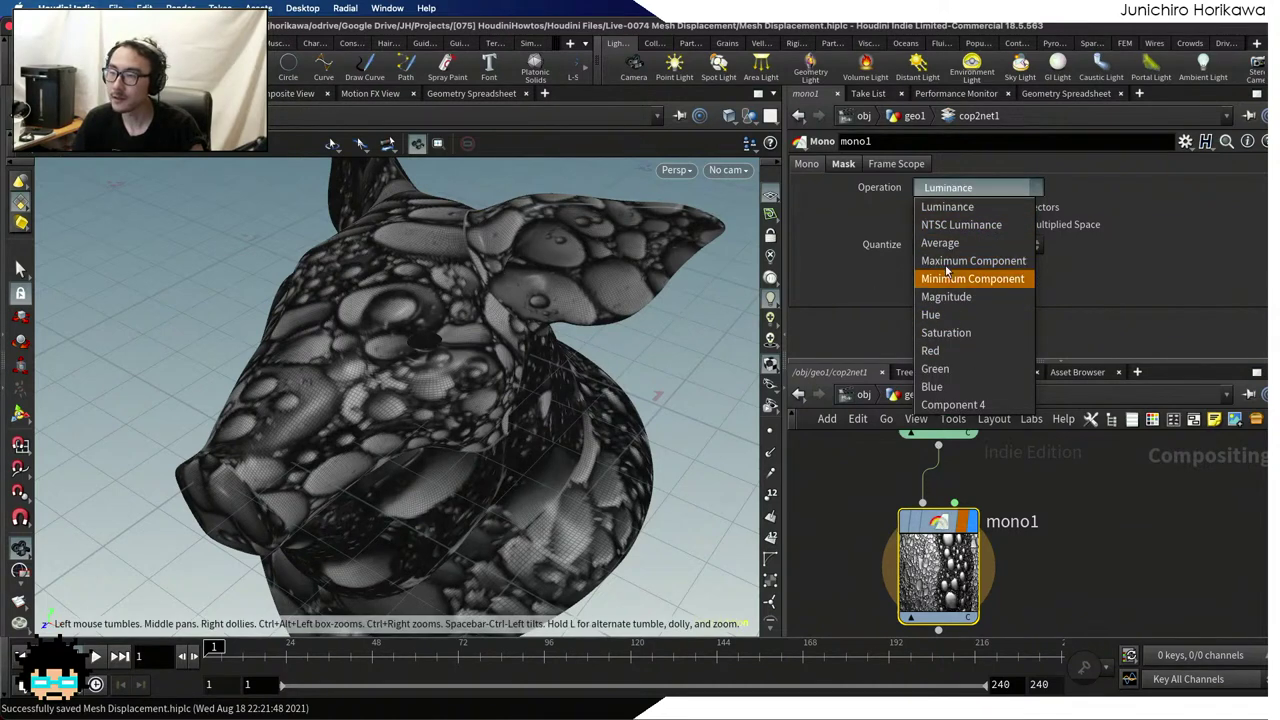
click(955, 224)
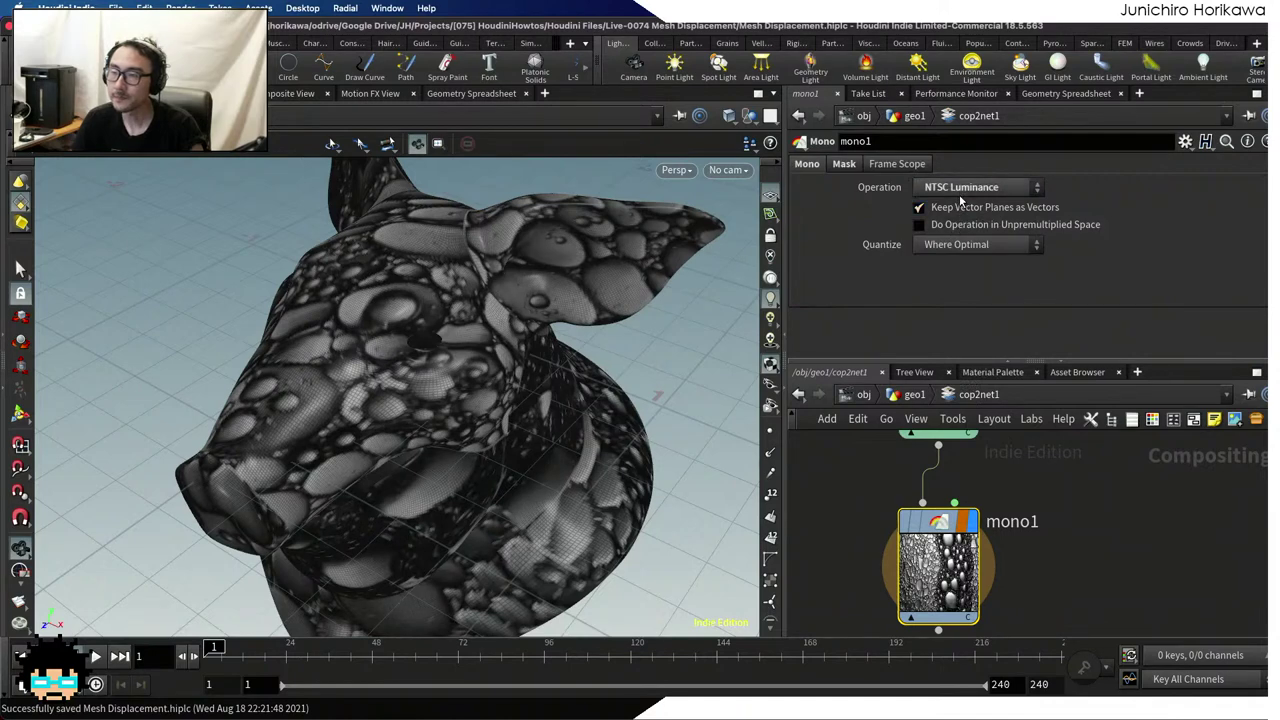
click(962, 189)
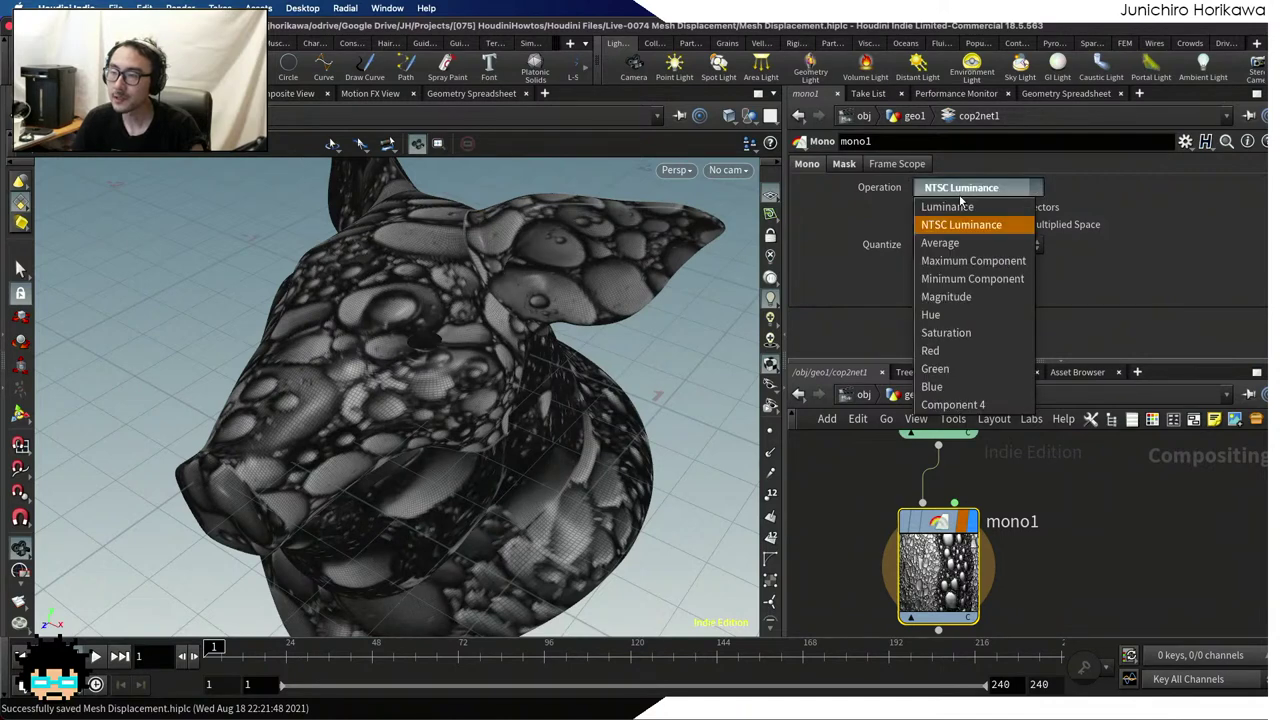
click(956, 316)
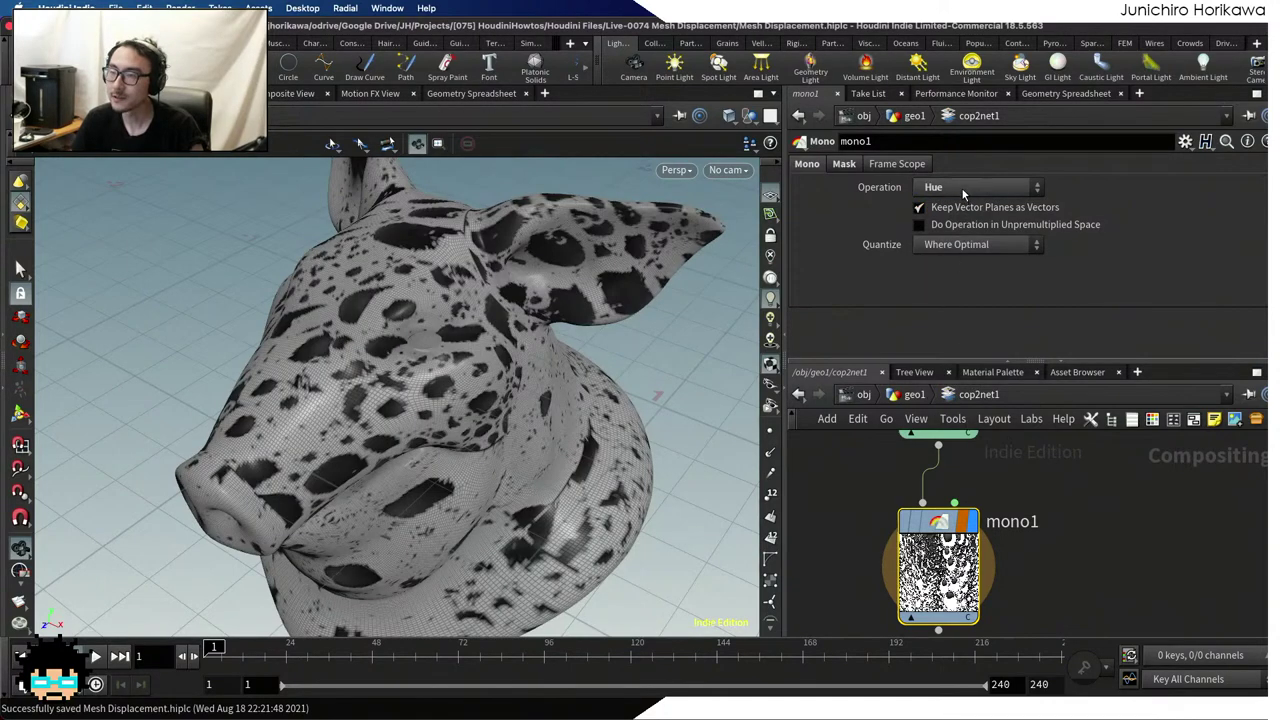
click(961, 187)
click(972, 260)
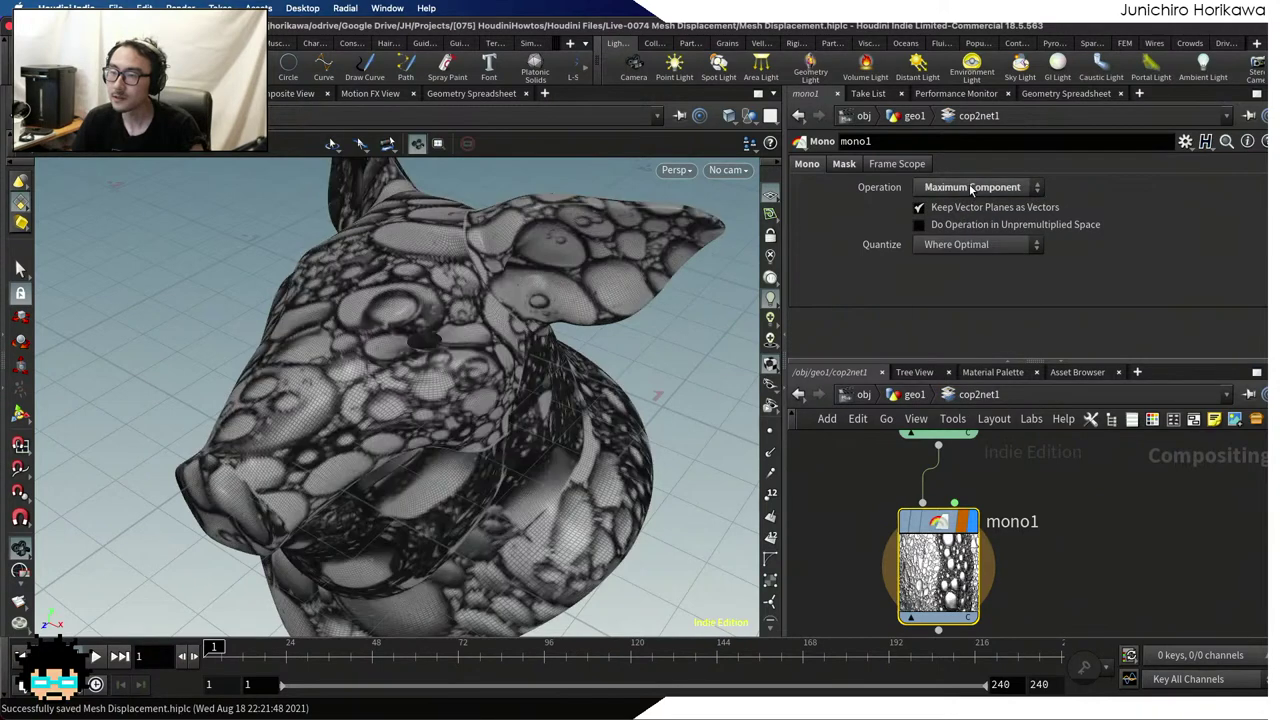
click(970, 188)
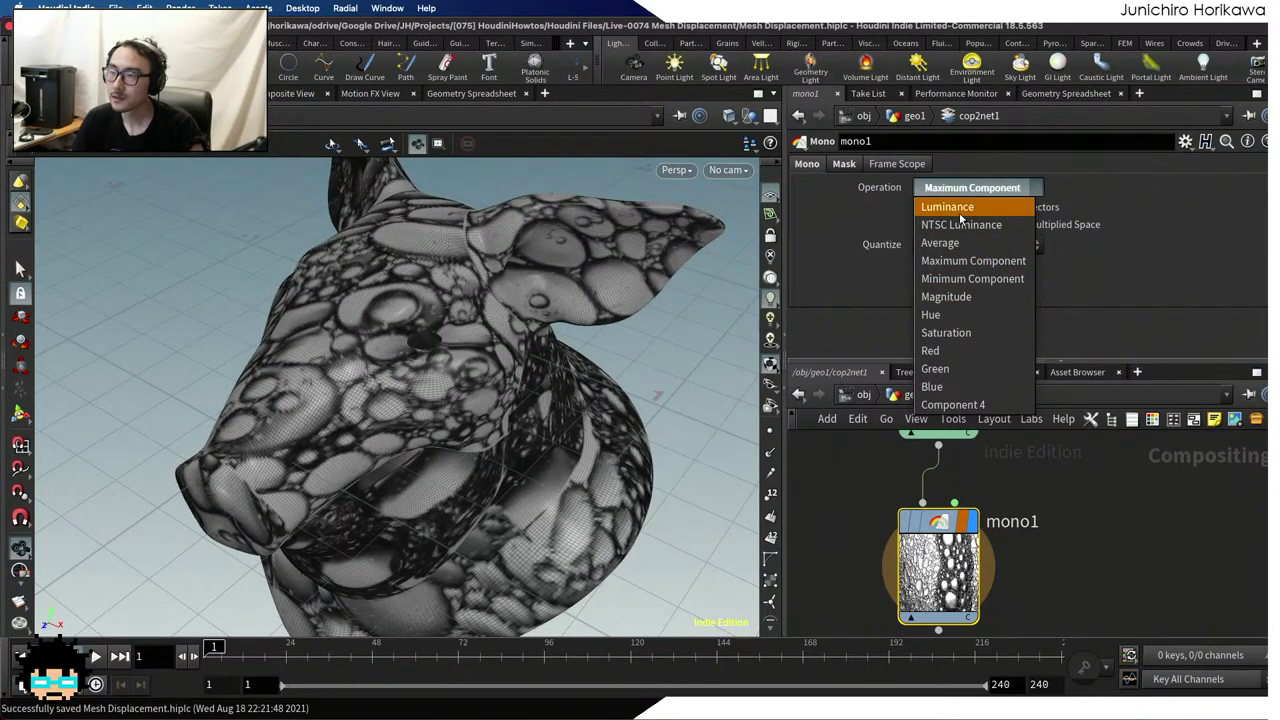
click(961, 277)
Try Average and Luminance, then settle mono1 on the Magnitude operation
click(986, 185)
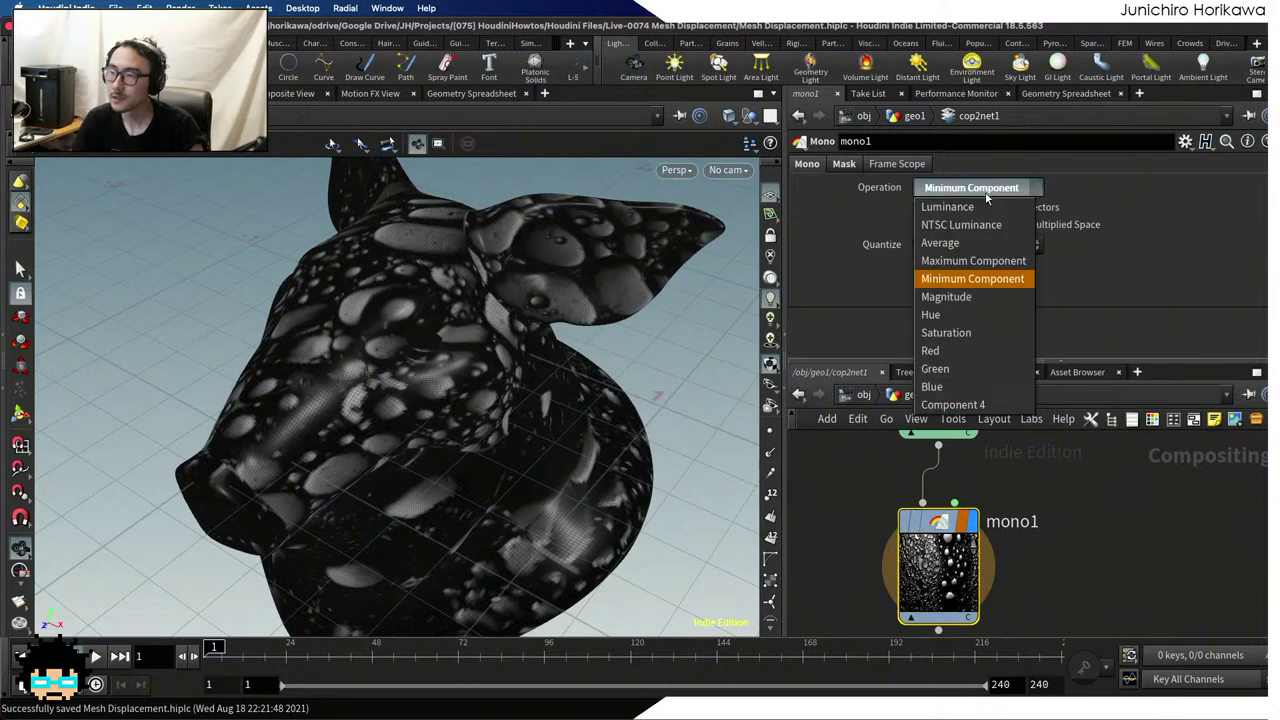
click(940, 242)
click(988, 187)
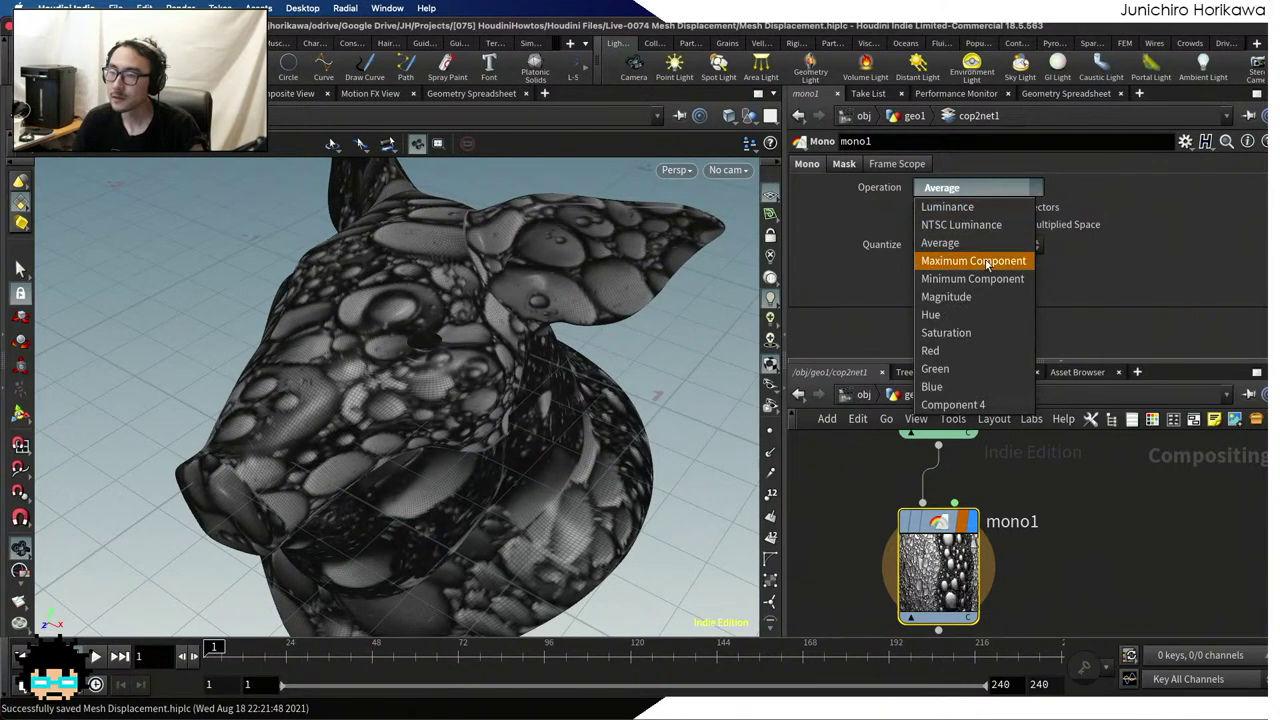
click(983, 206)
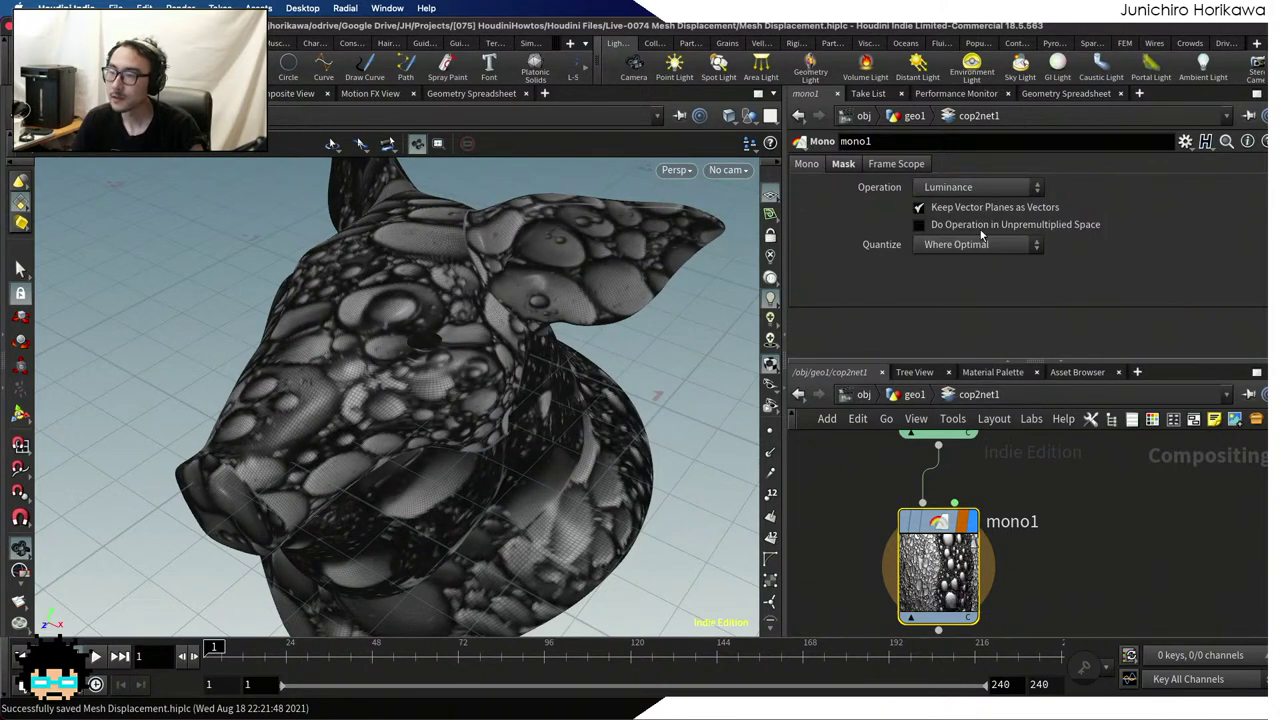
click(986, 187)
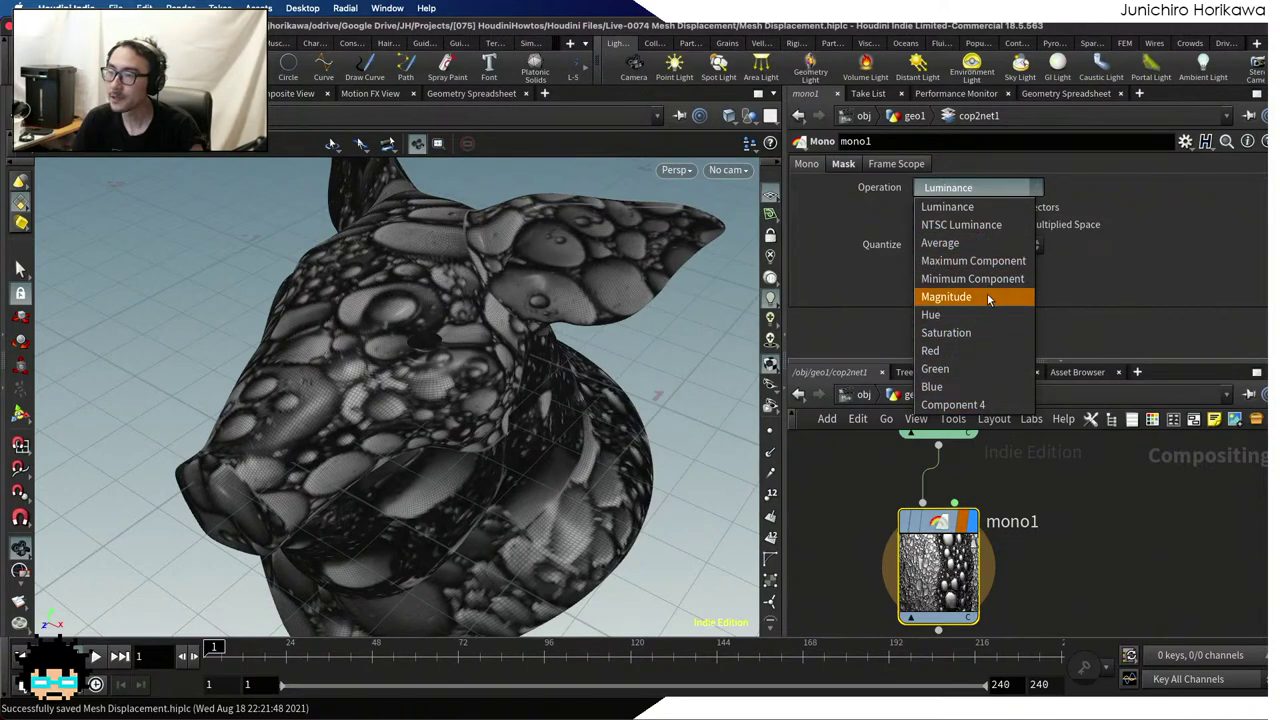
click(946, 296)
drag(555, 369, 510, 342)
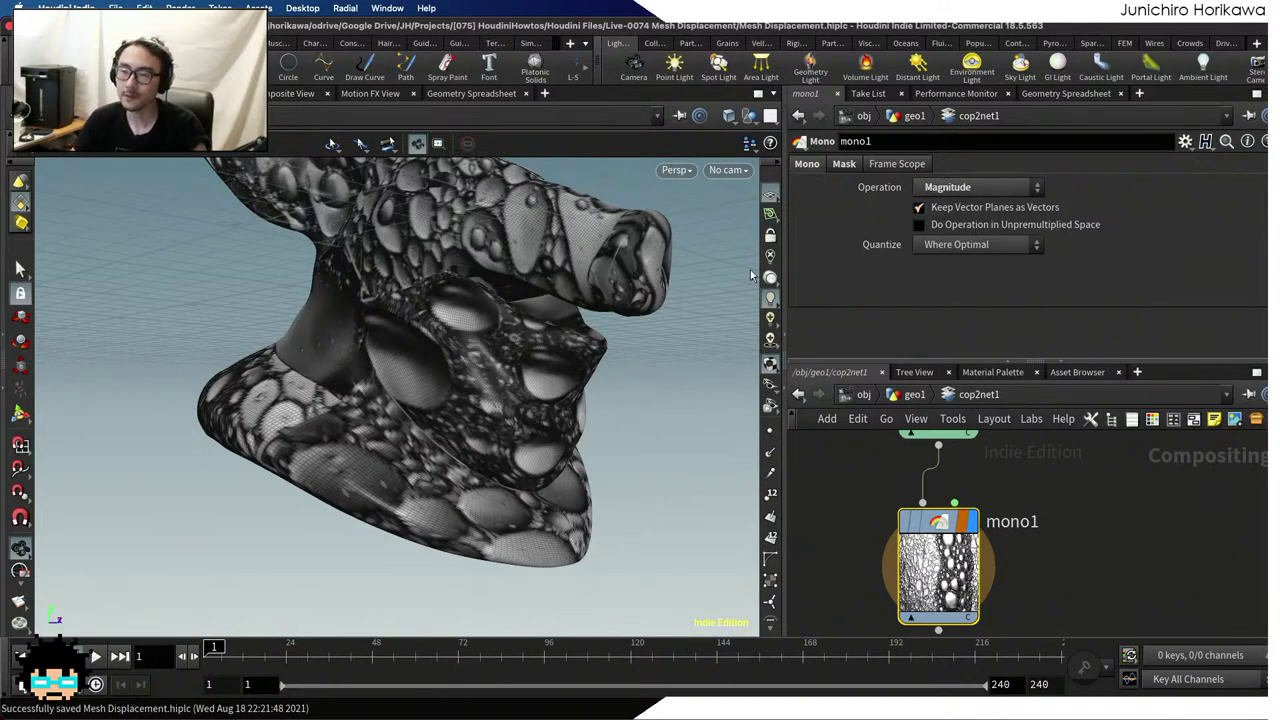
drag(700, 320, 522, 394)
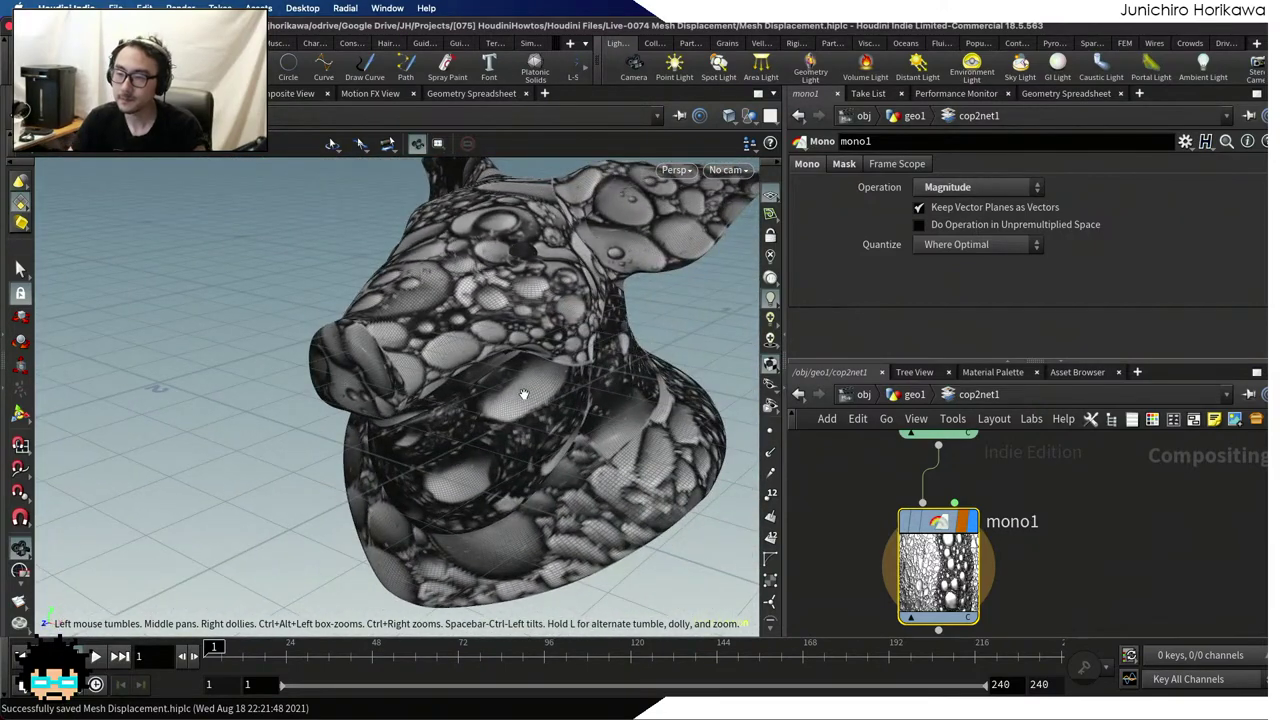
In geo1, list the points in the Geometry Spreadsheet sorted by Cd[0]
click(915, 395)
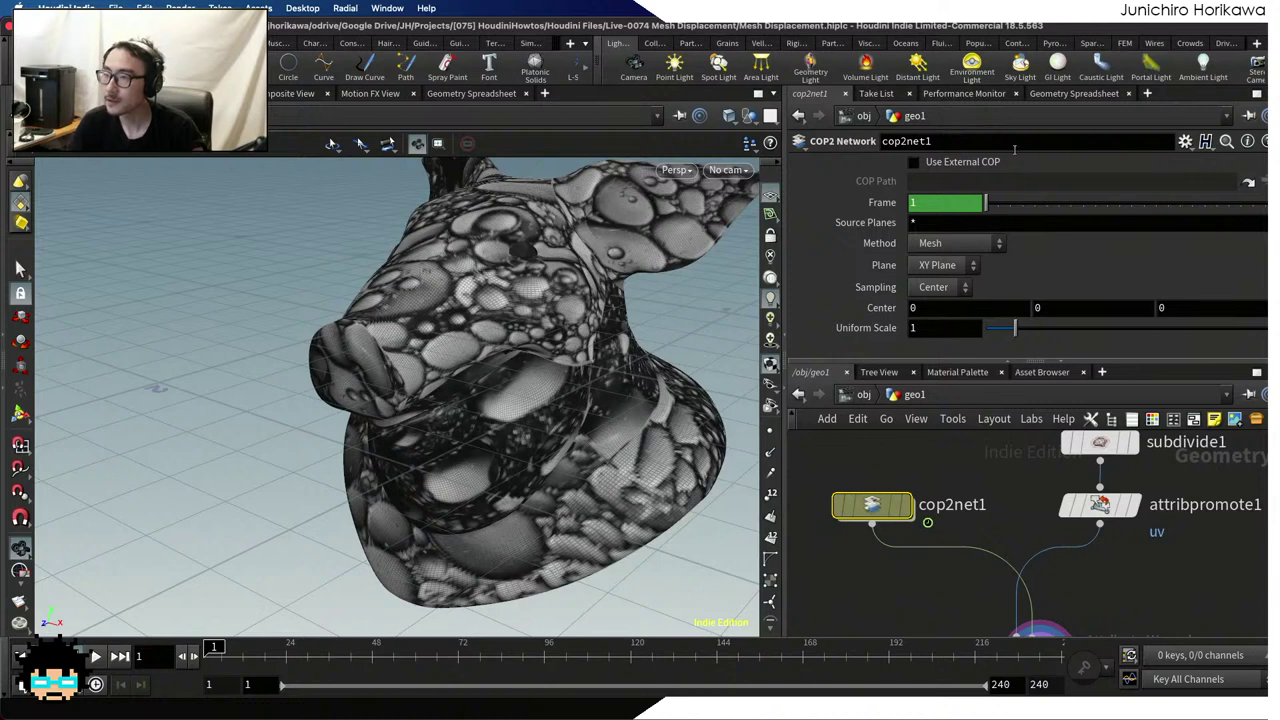
click(1064, 95)
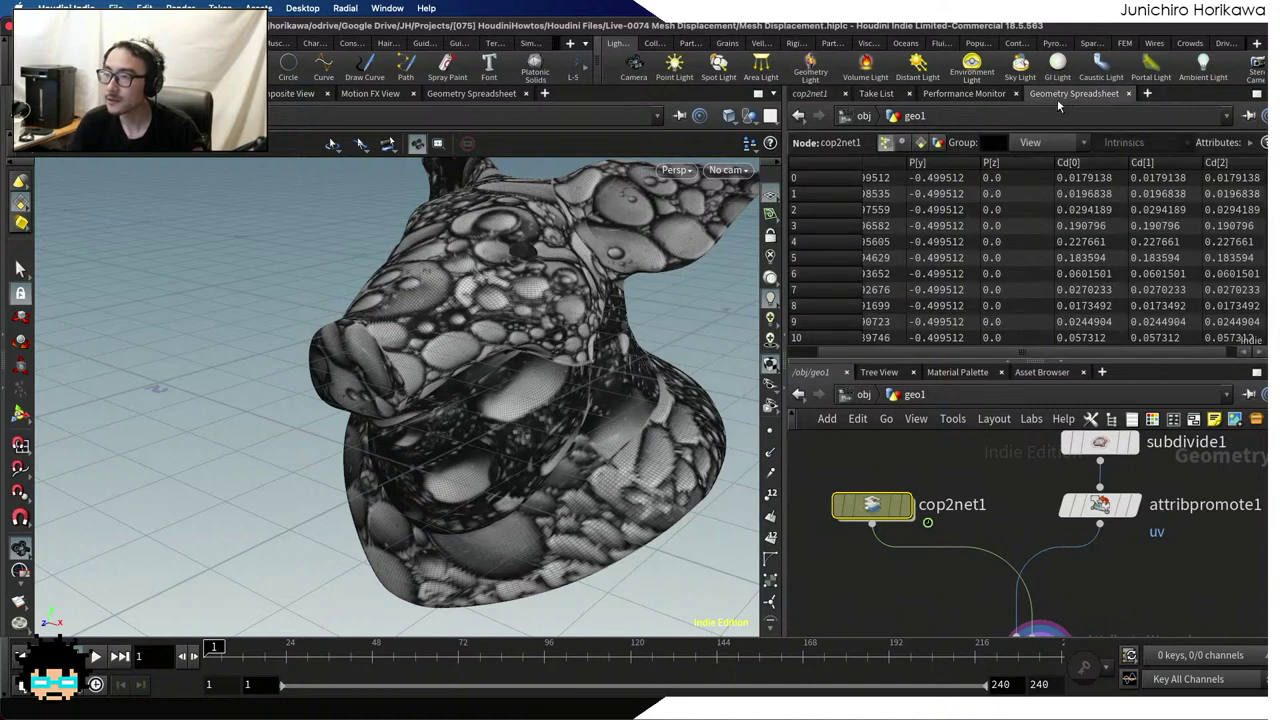
click(1072, 164)
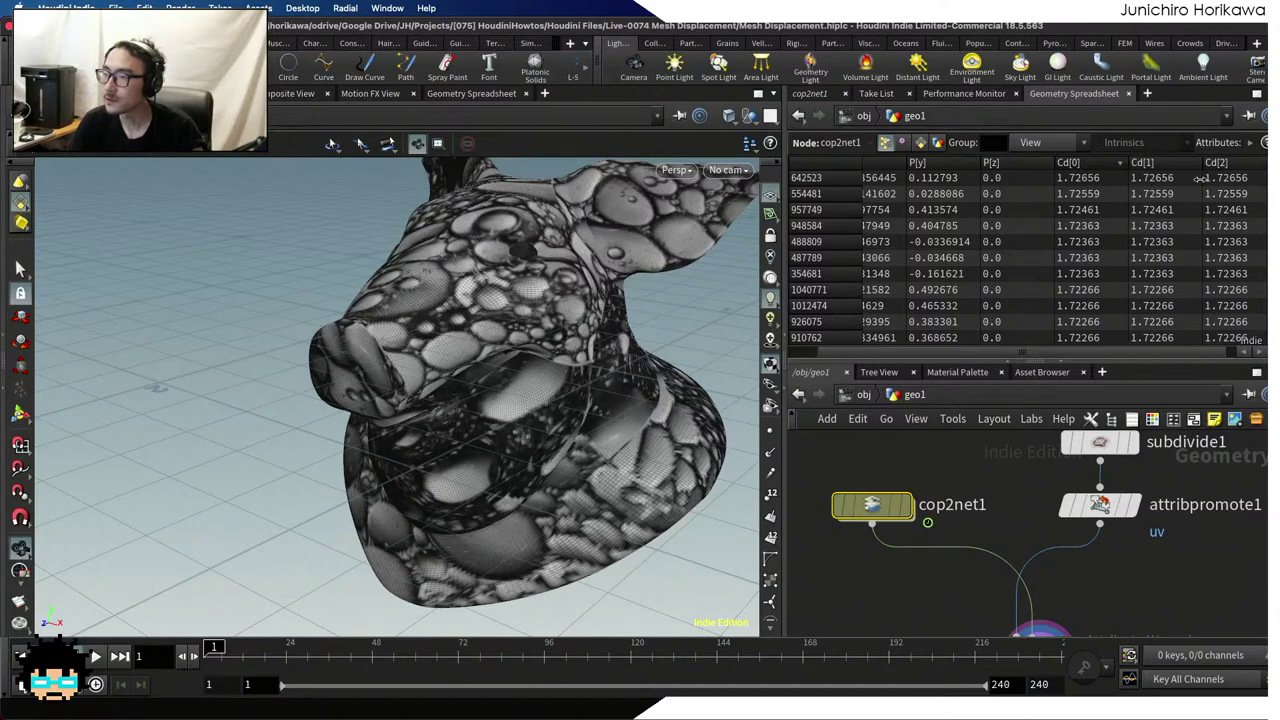
Set mono1 back to Luminance, then re-sort the spreadsheet by Cd[0] descending
double_click(872, 505)
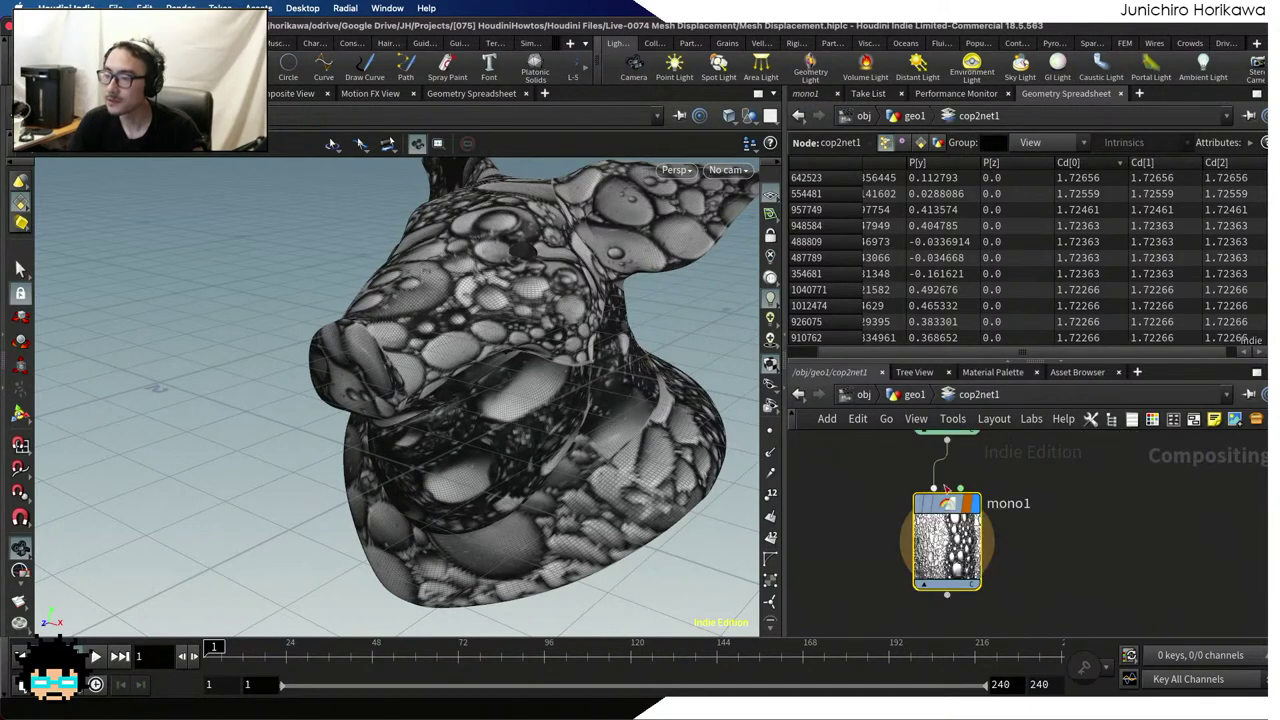
click(806, 94)
click(968, 187)
click(972, 206)
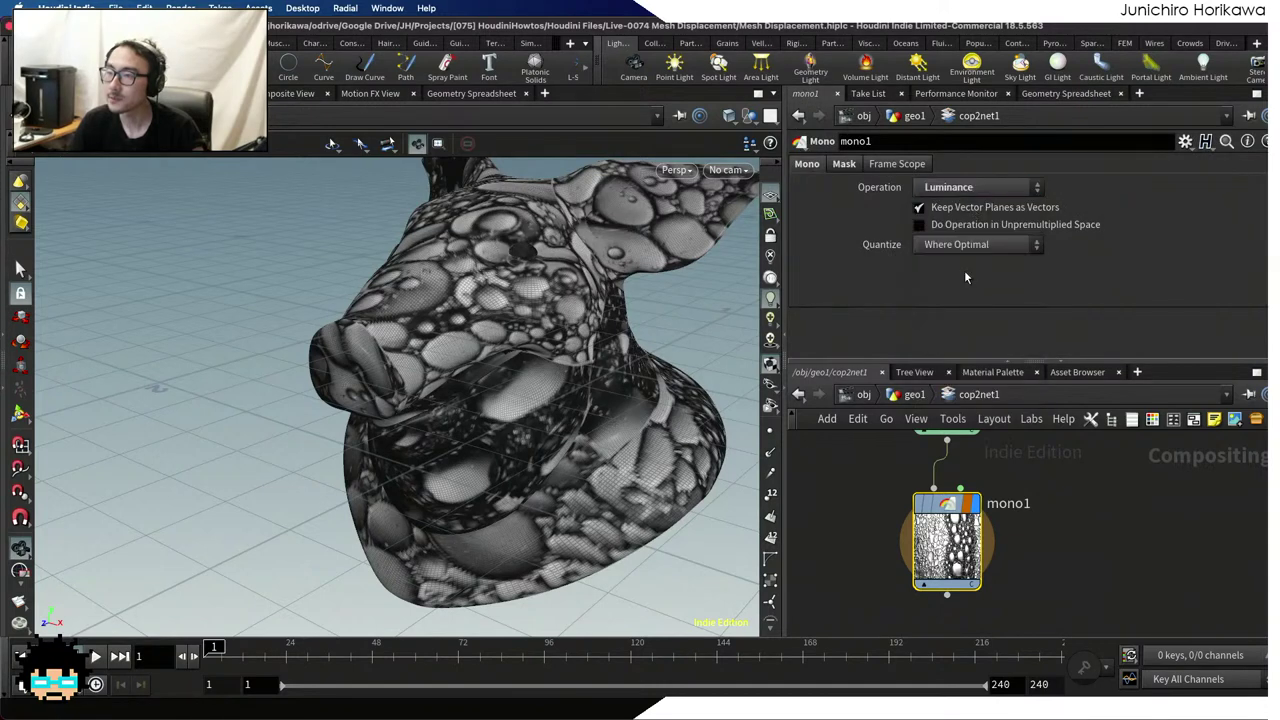
click(912, 394)
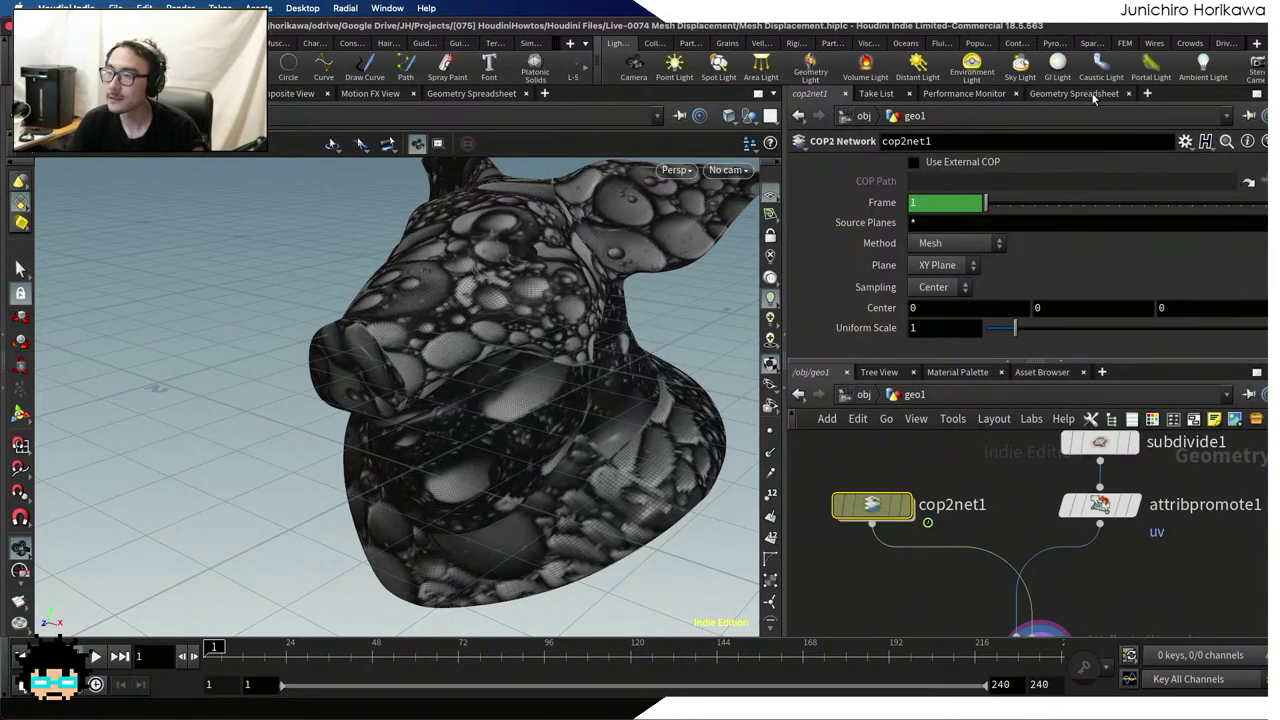
click(1074, 94)
click(1069, 163)
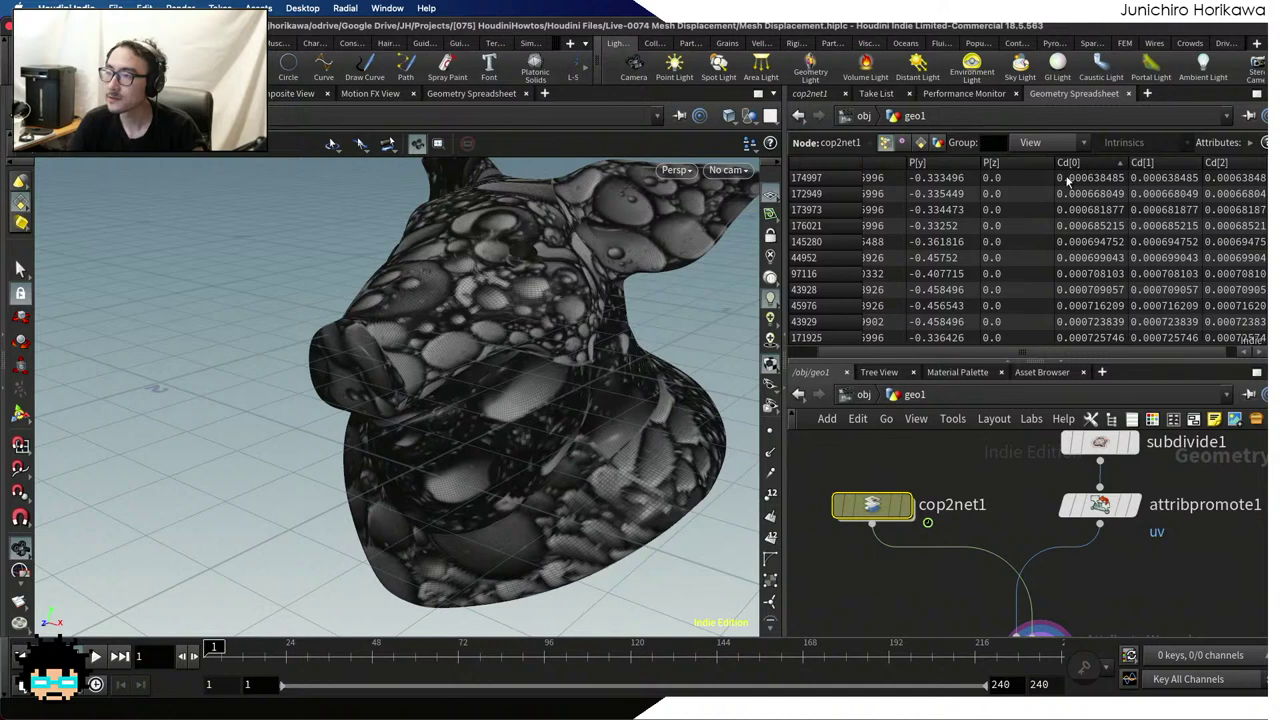
click(1087, 165)
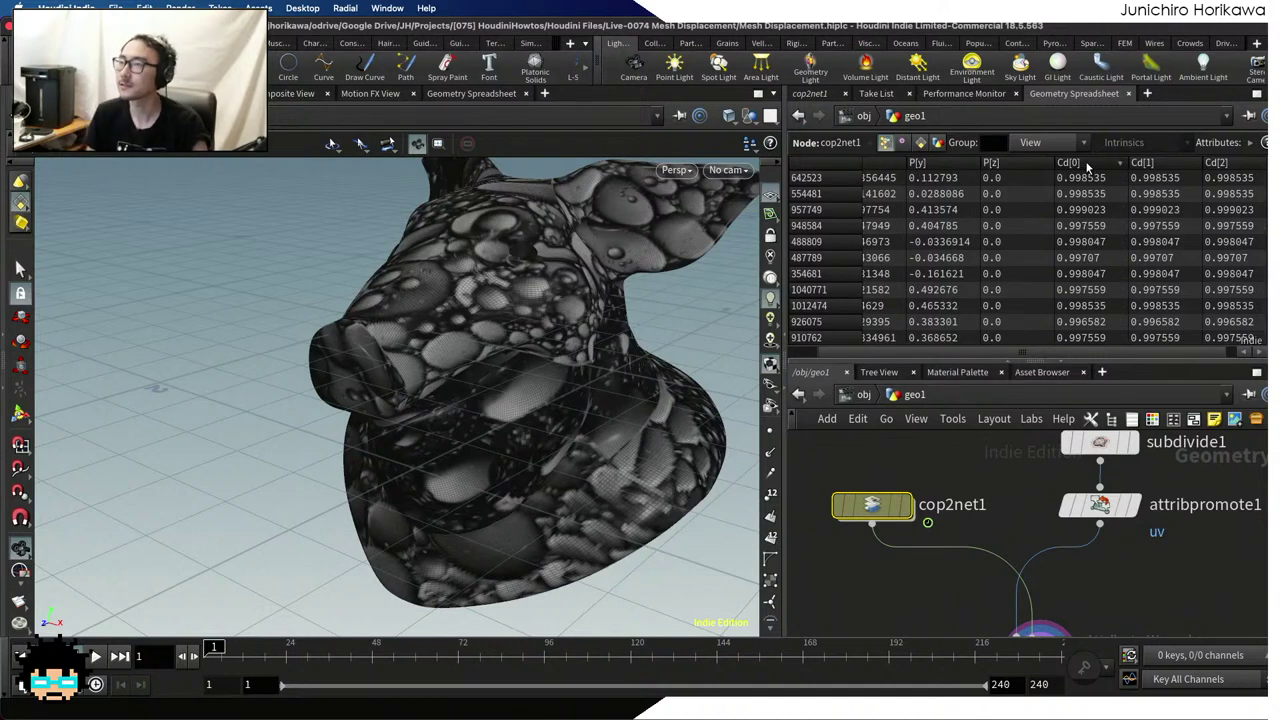
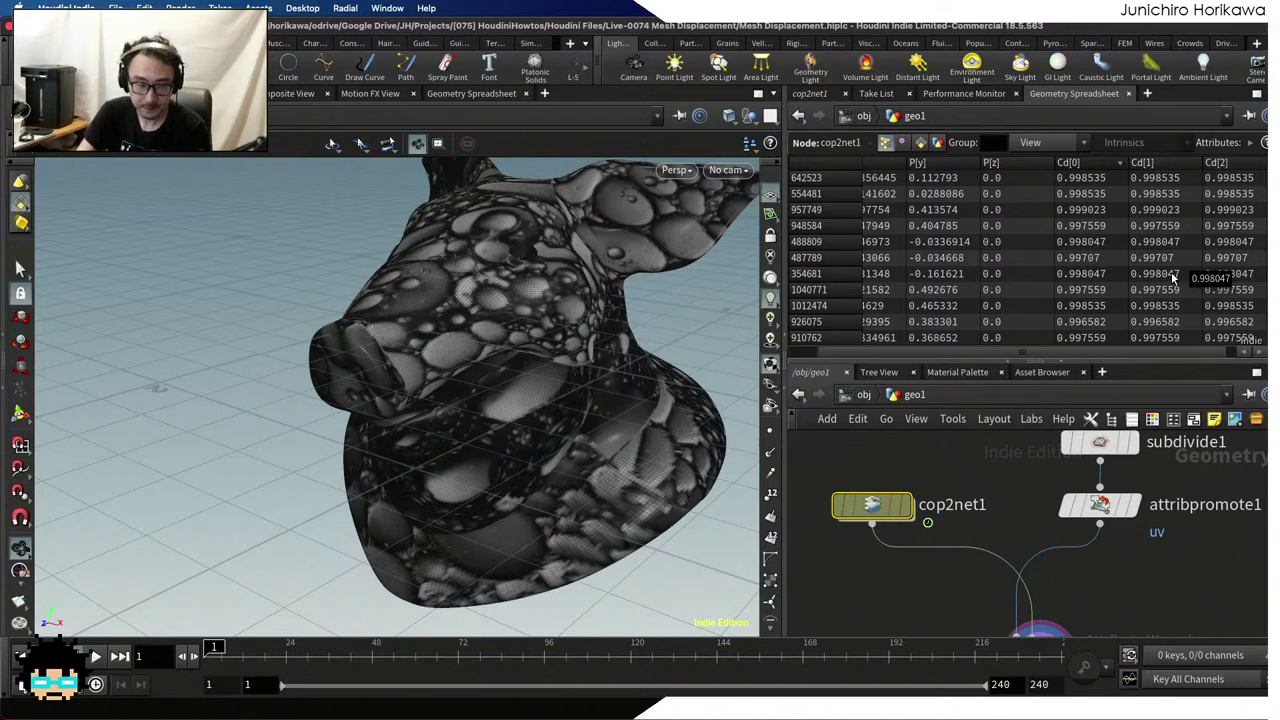
Search the node list for 'uv', then dismiss it without adding a node
scroll(985, 590, down, 5)
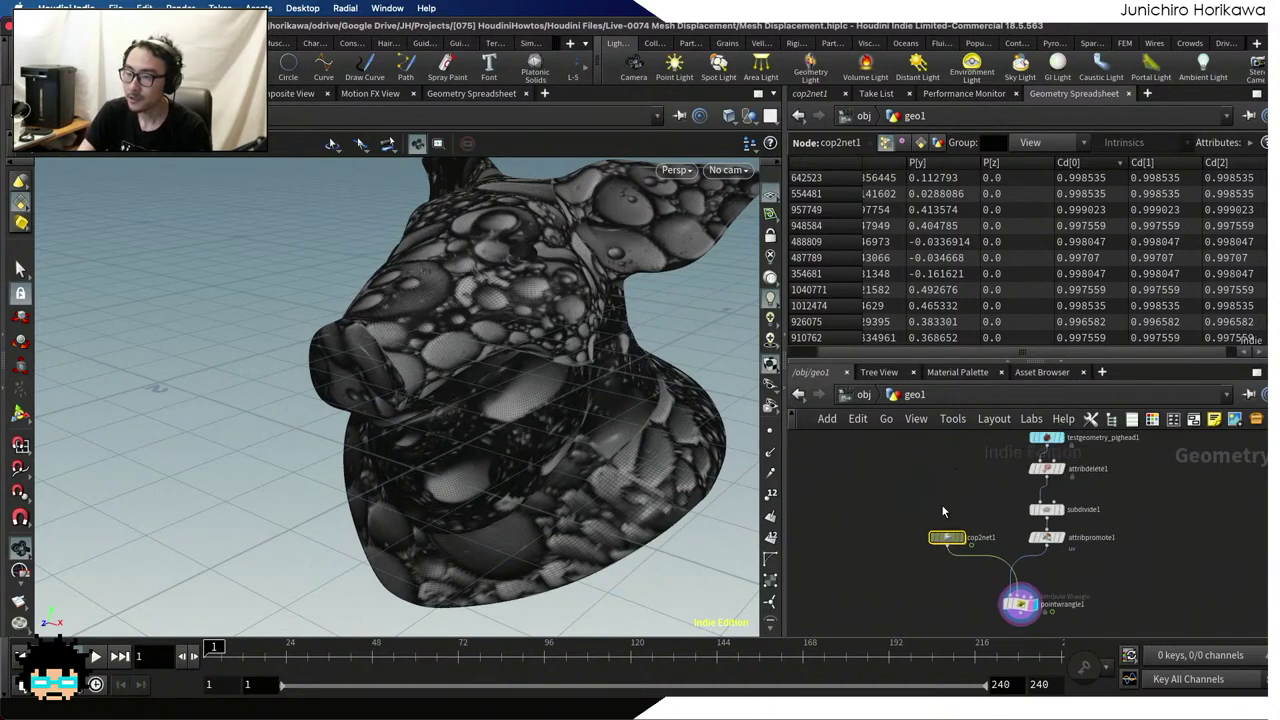
key(Tab)
text(uv)
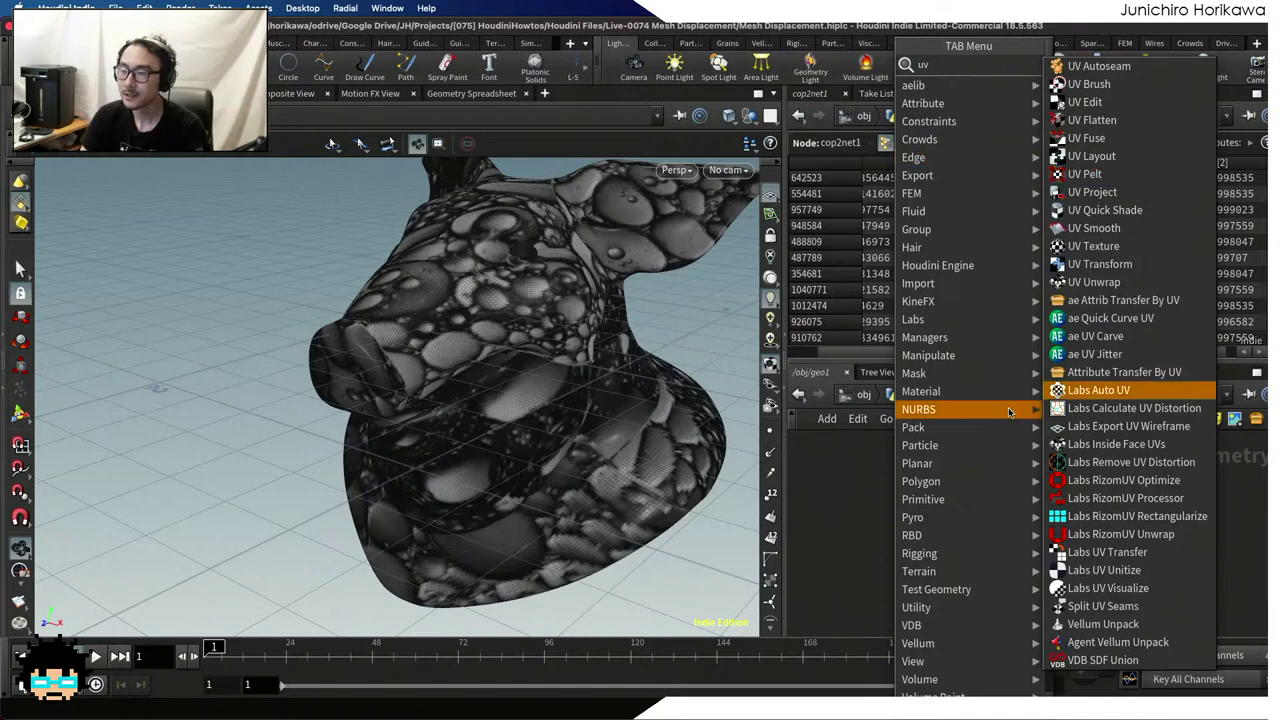
click(851, 476)
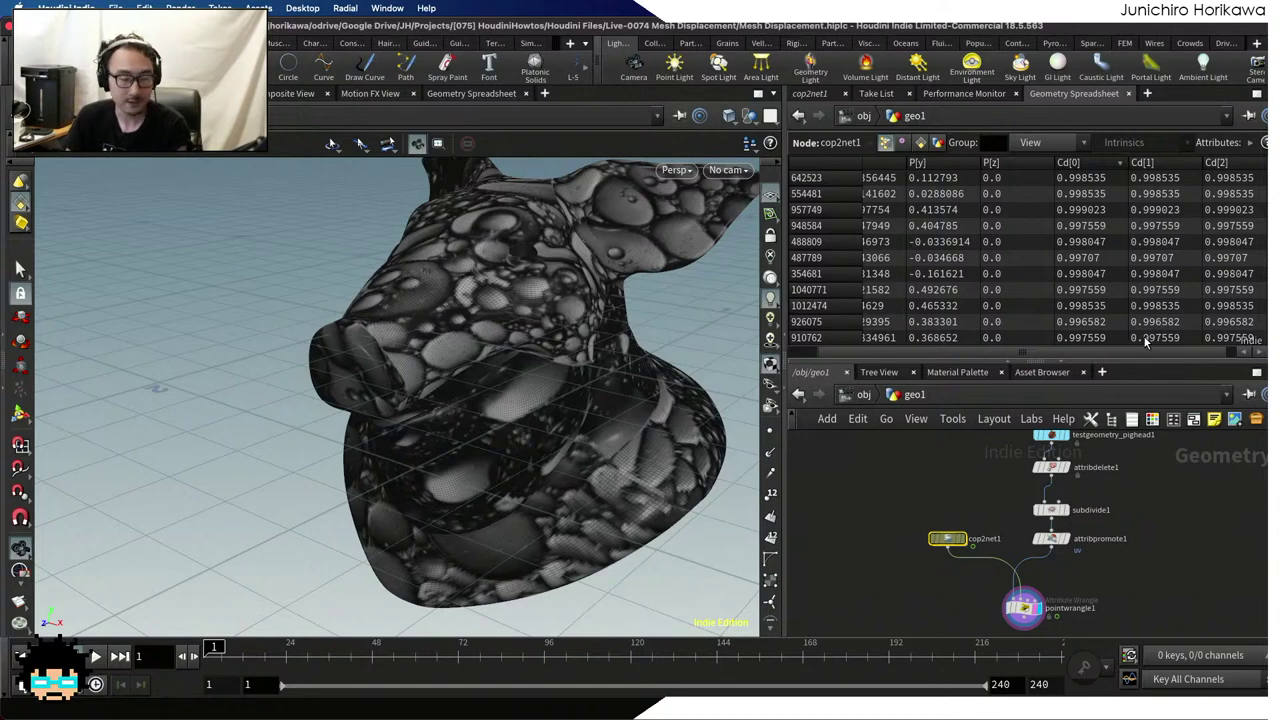
Move pointwrangle1 up near its inputs and review its Bindings VEX Precision options
scroll(1009, 518, up, 5)
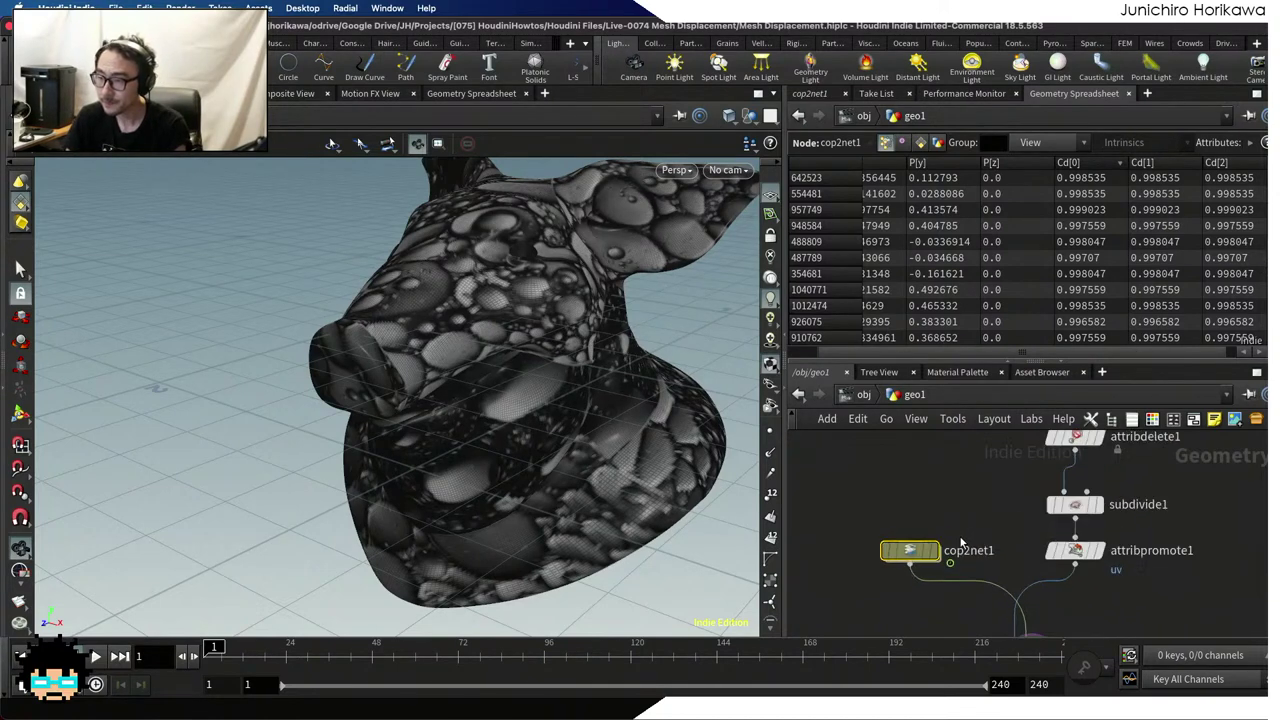
mouse_move(907, 560)
middle_drag(907, 560, 889, 485)
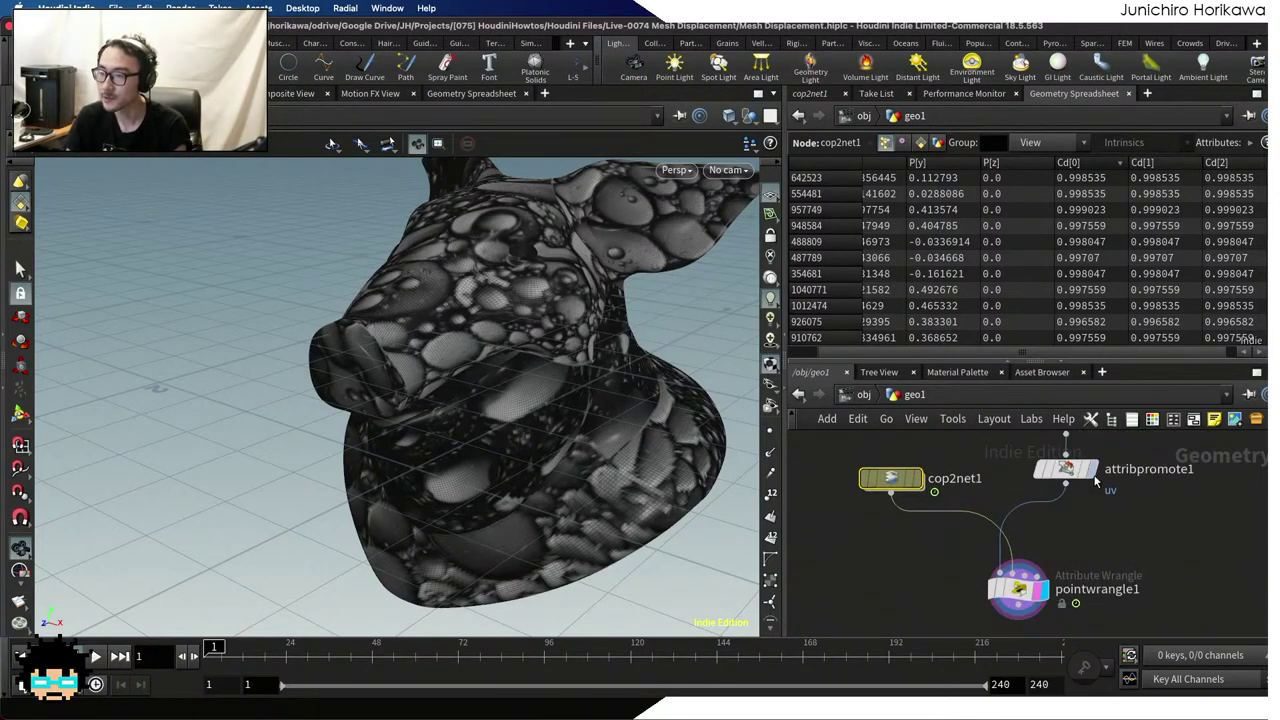
drag(1018, 589, 1021, 570)
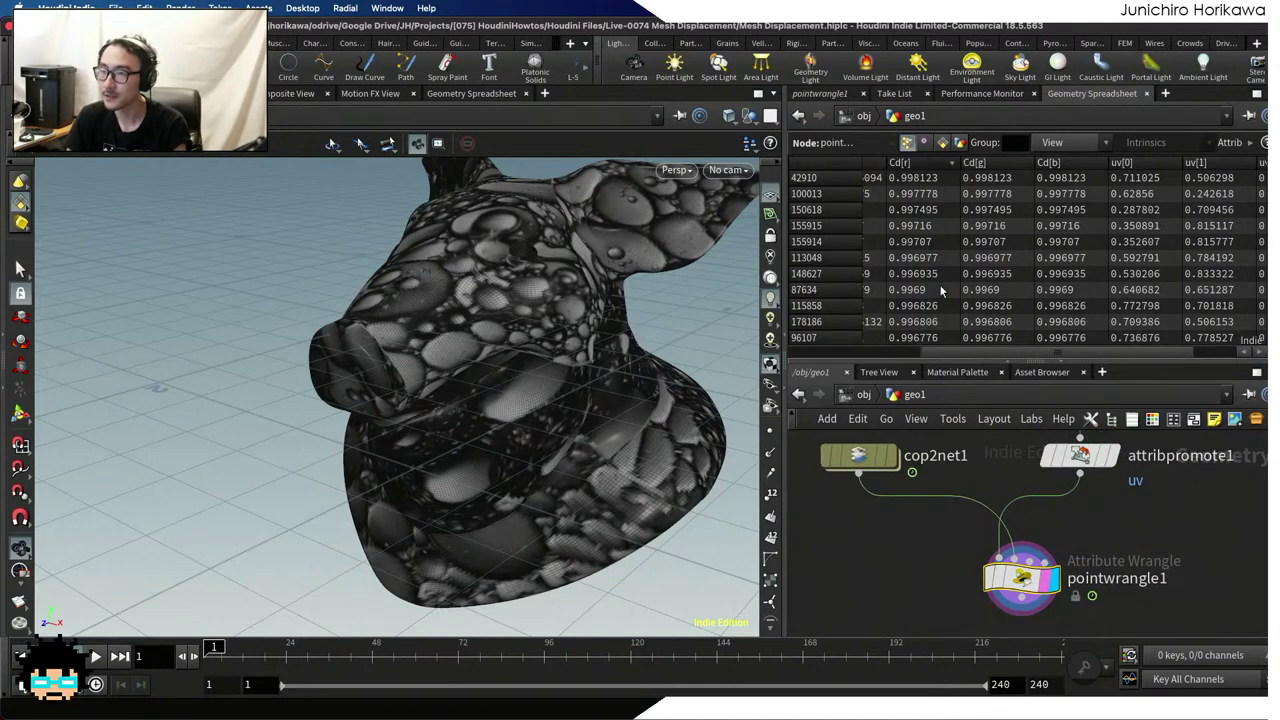
click(818, 93)
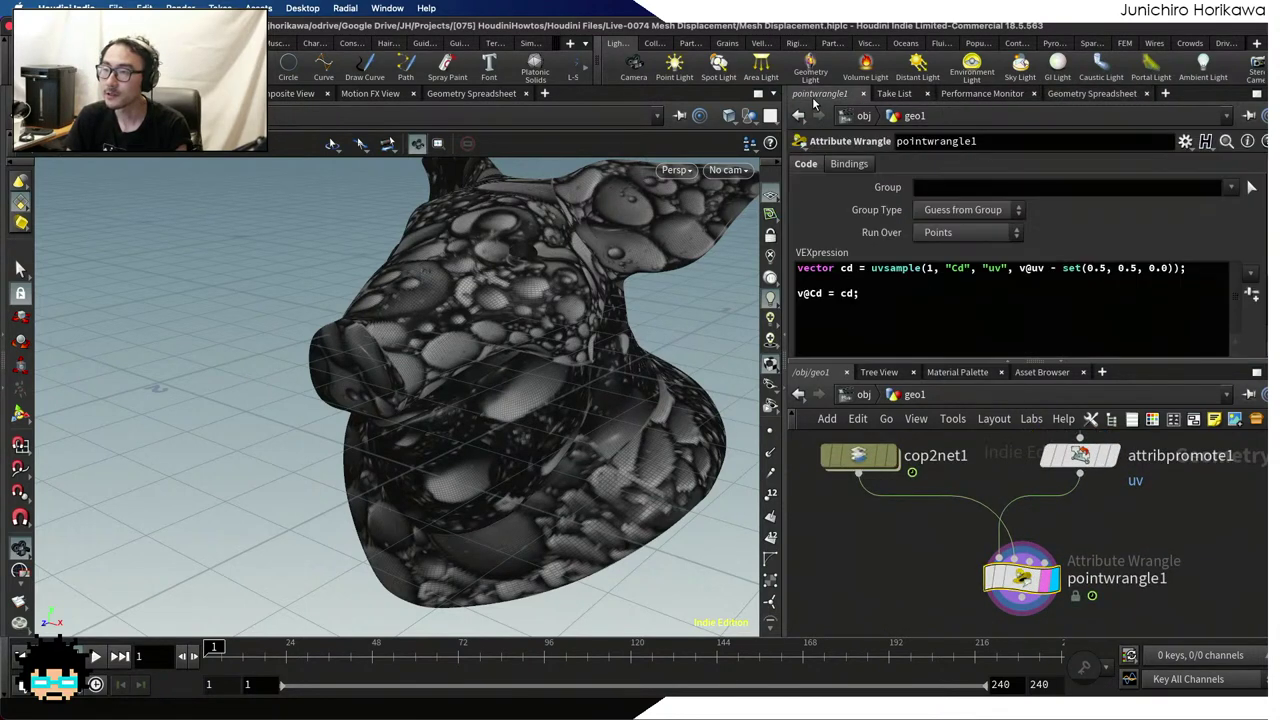
click(852, 167)
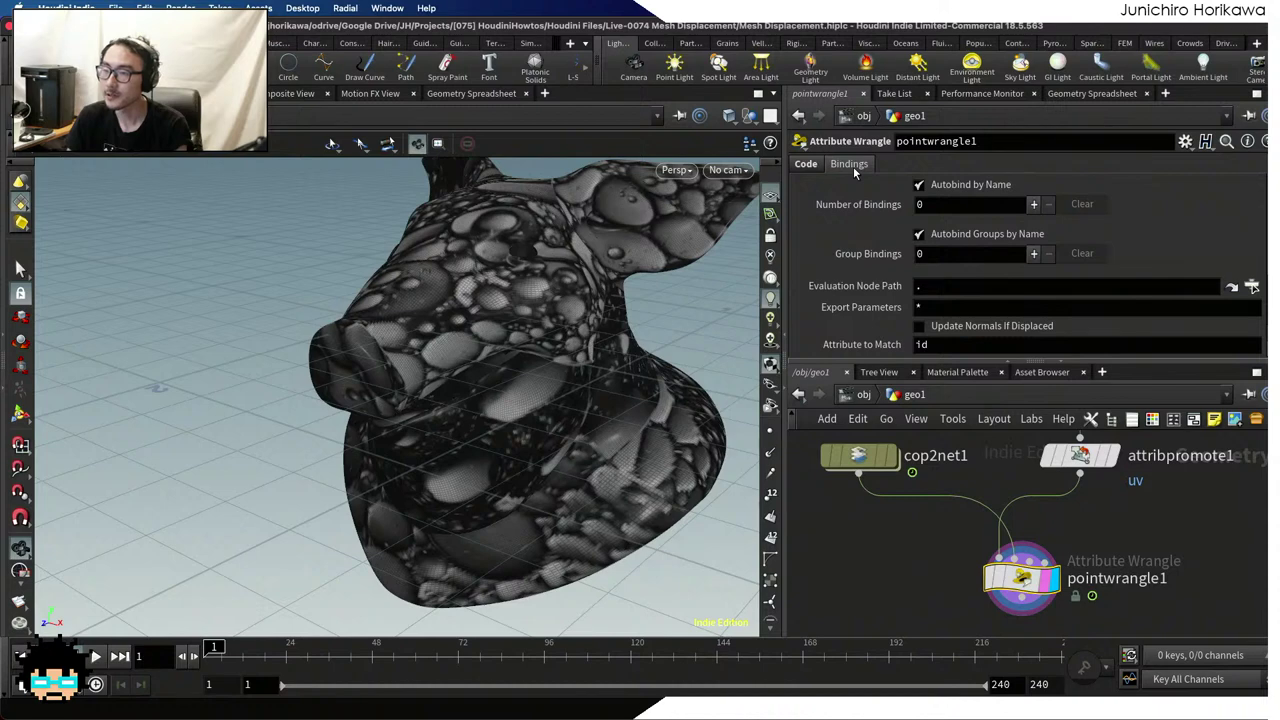
scroll(855, 172, down, 3)
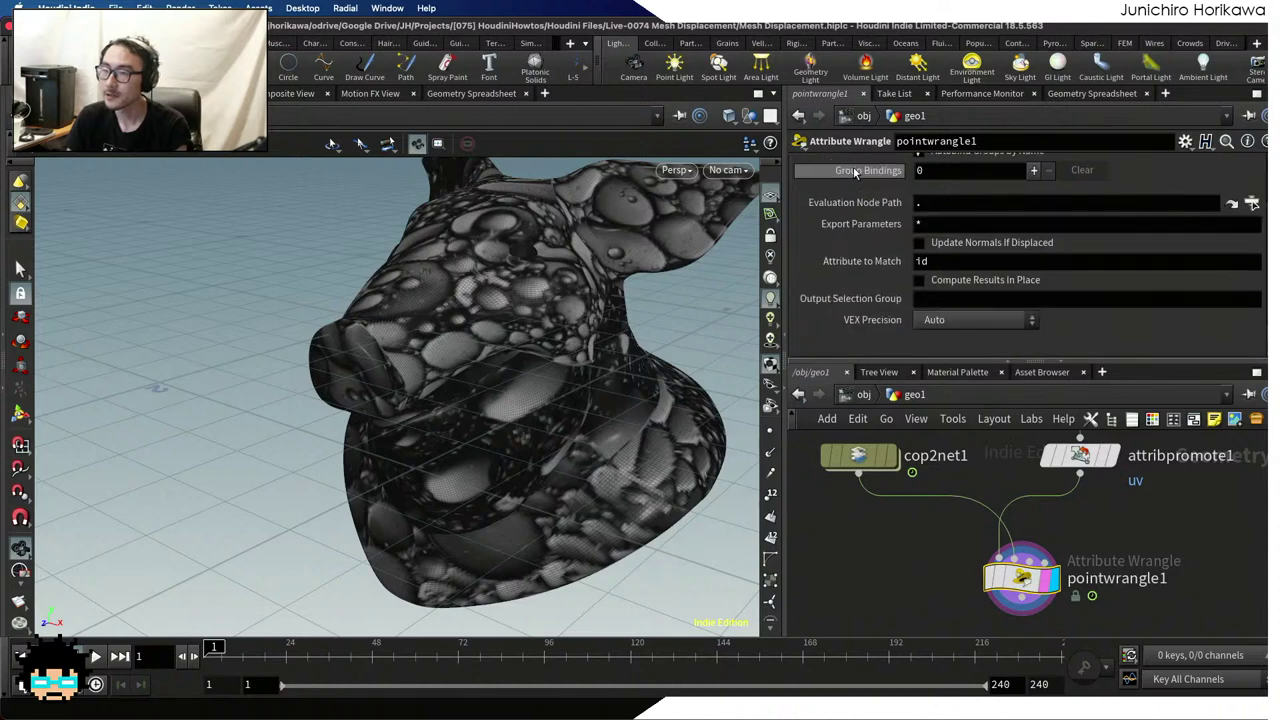
click(928, 320)
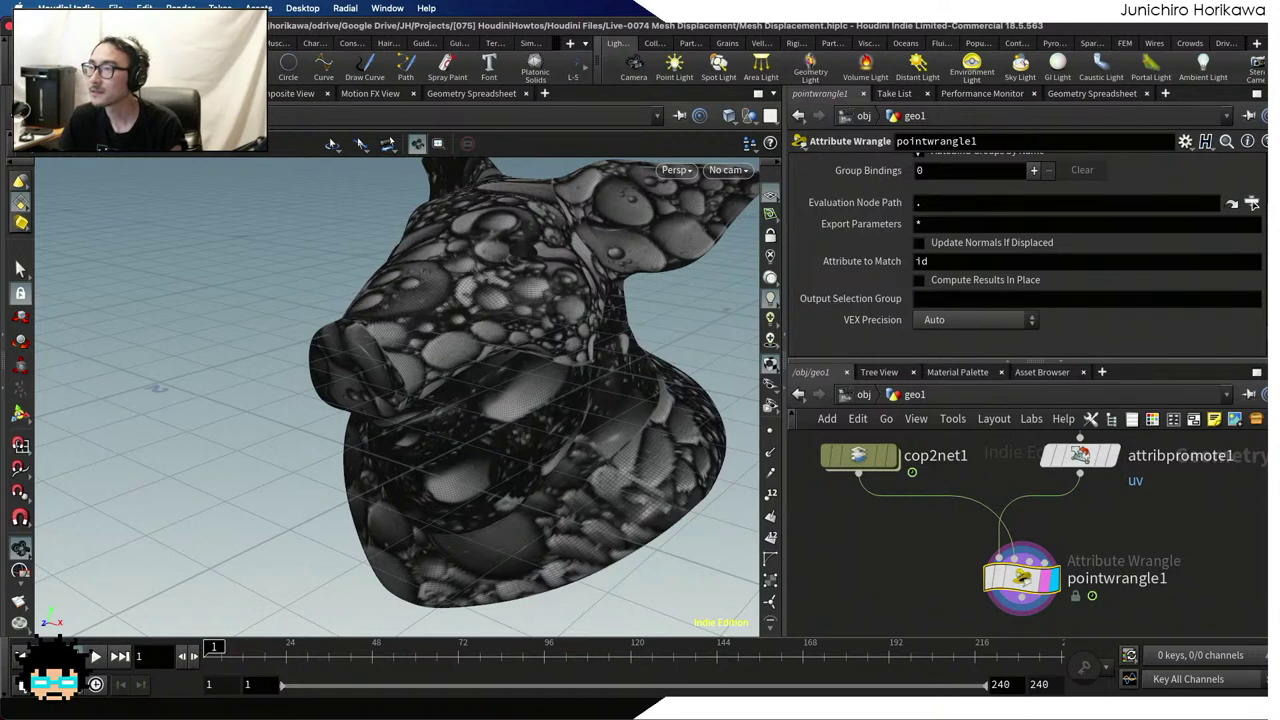
Orbit and zoom around the bubble-textured pig head to inspect the mesh
scroll(903, 543, down, 4)
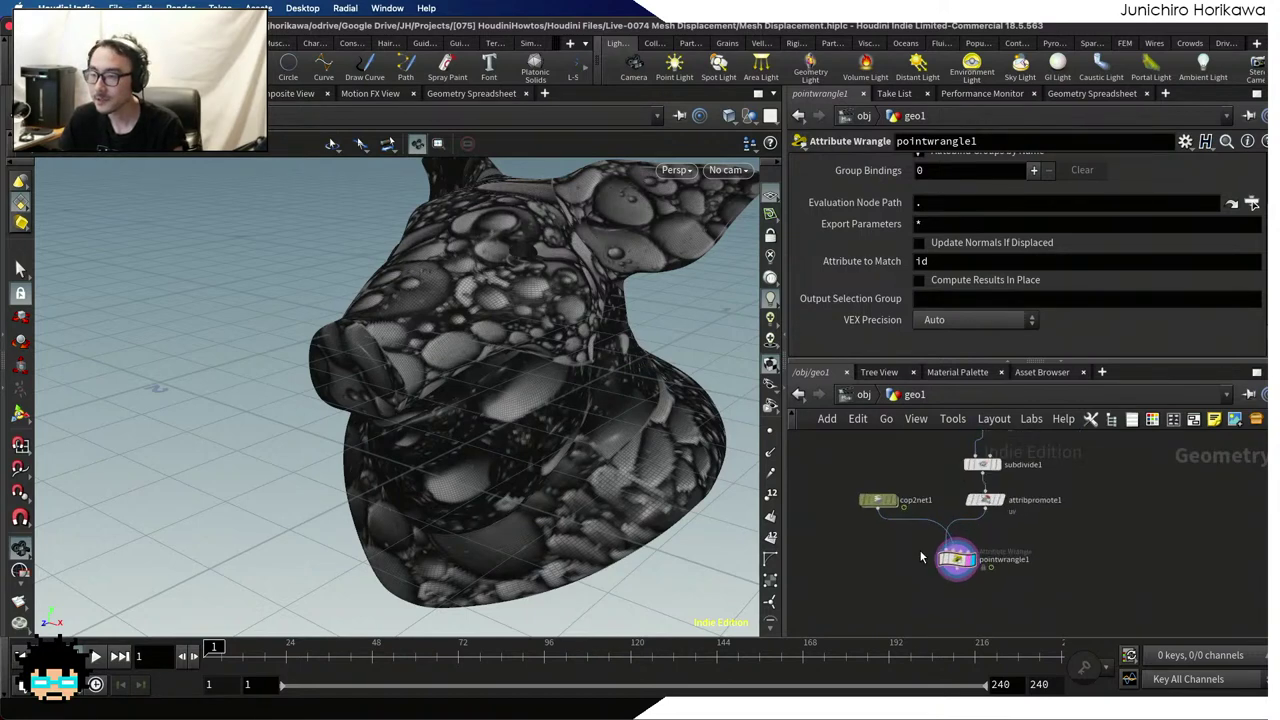
scroll(919, 549, up, 3)
drag(430, 390, 463, 329)
scroll(479, 360, up, 10)
scroll(462, 368, down, 4)
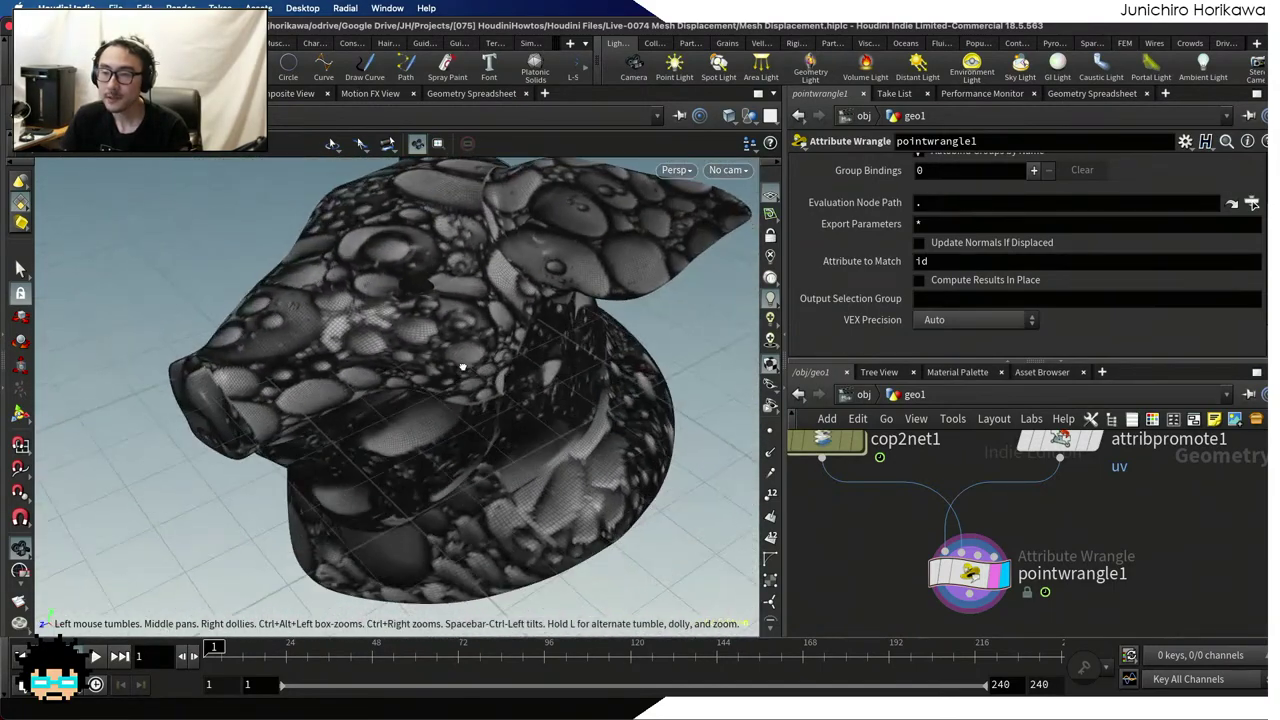
scroll(462, 368, up, 6)
middle_drag(462, 368, 527, 246)
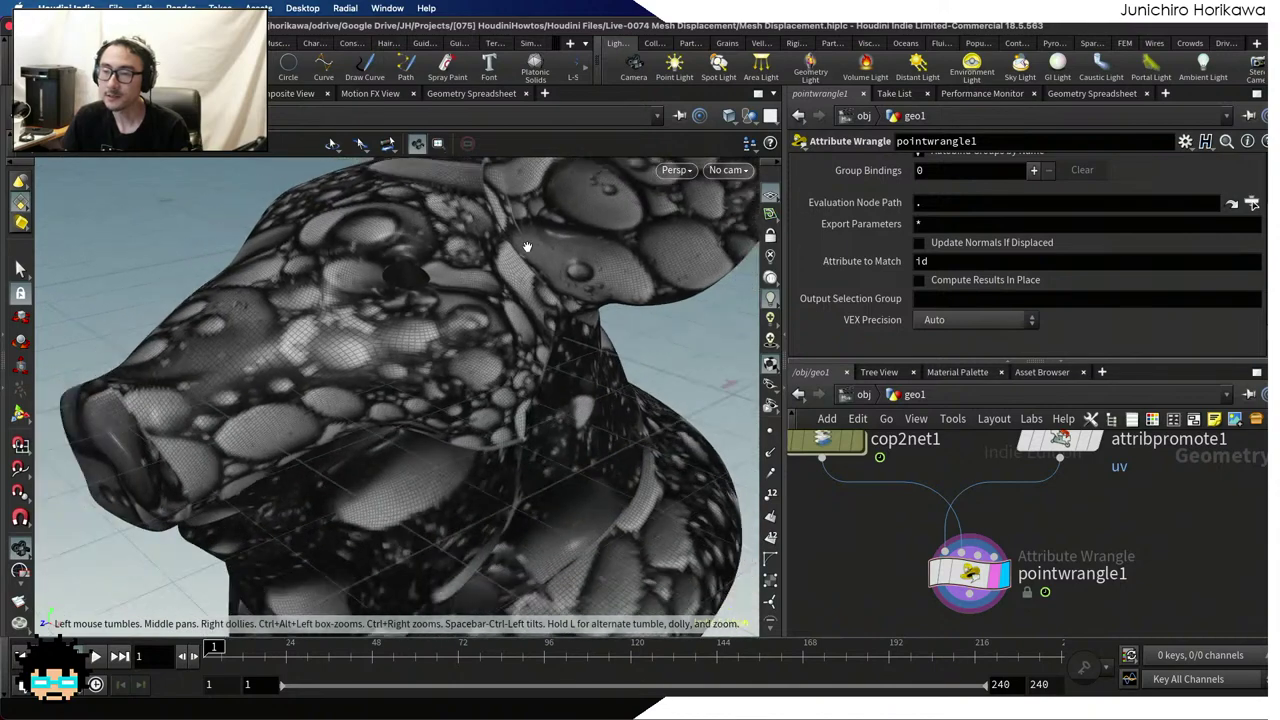
scroll(527, 246, down, 5)
scroll(500, 275, up, 5)
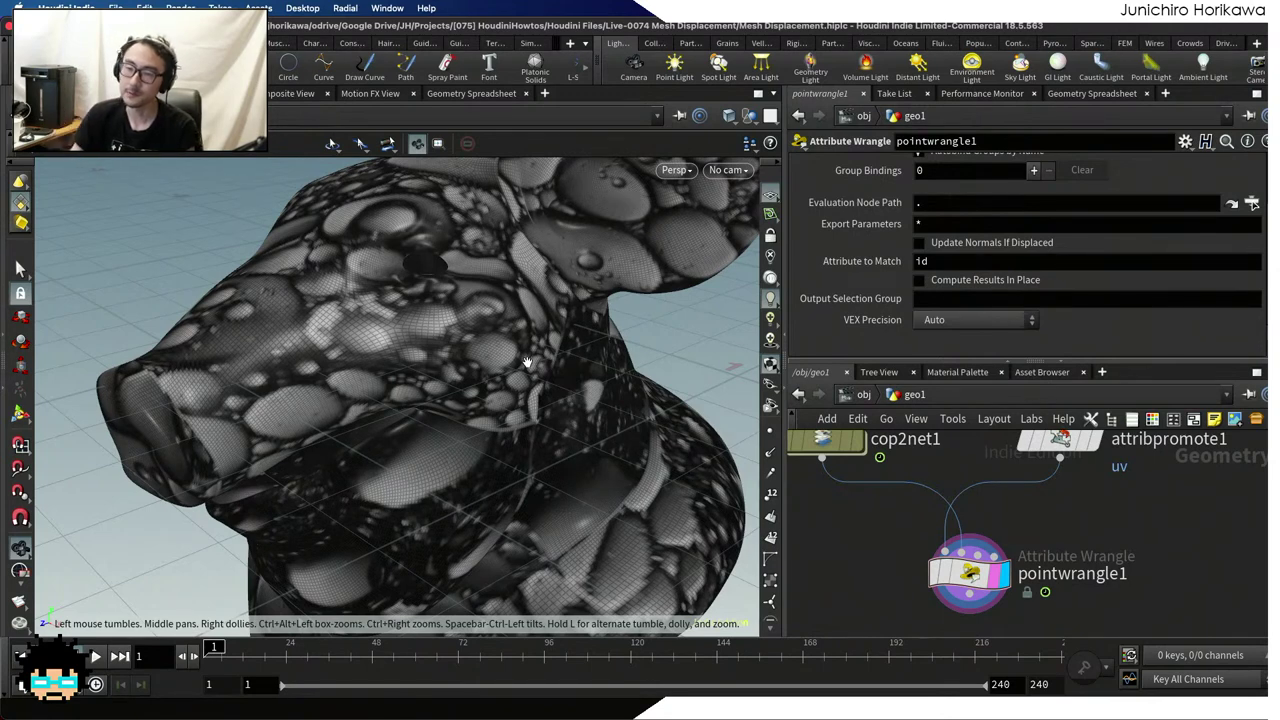
scroll(880, 560, down, 3)
scroll(928, 516, up, 3)
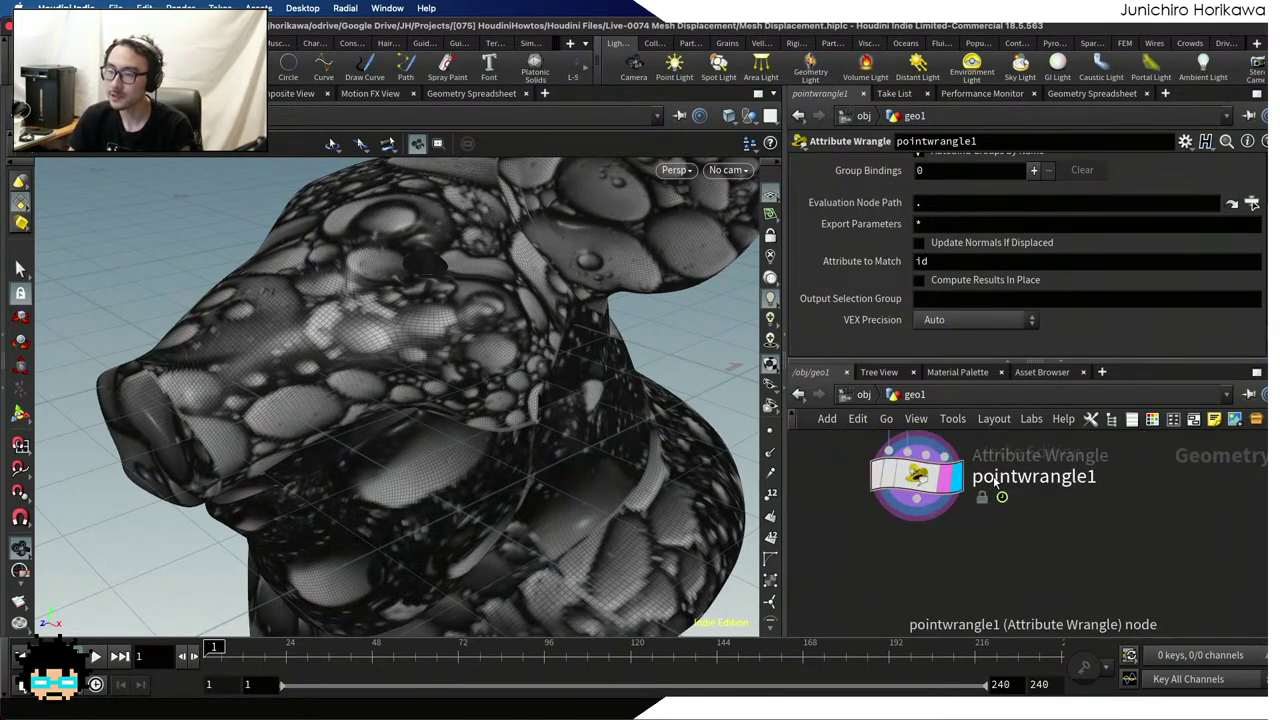
Rename the pointwrangle1 node to color_map
double_click(993, 477)
text(Color_map)
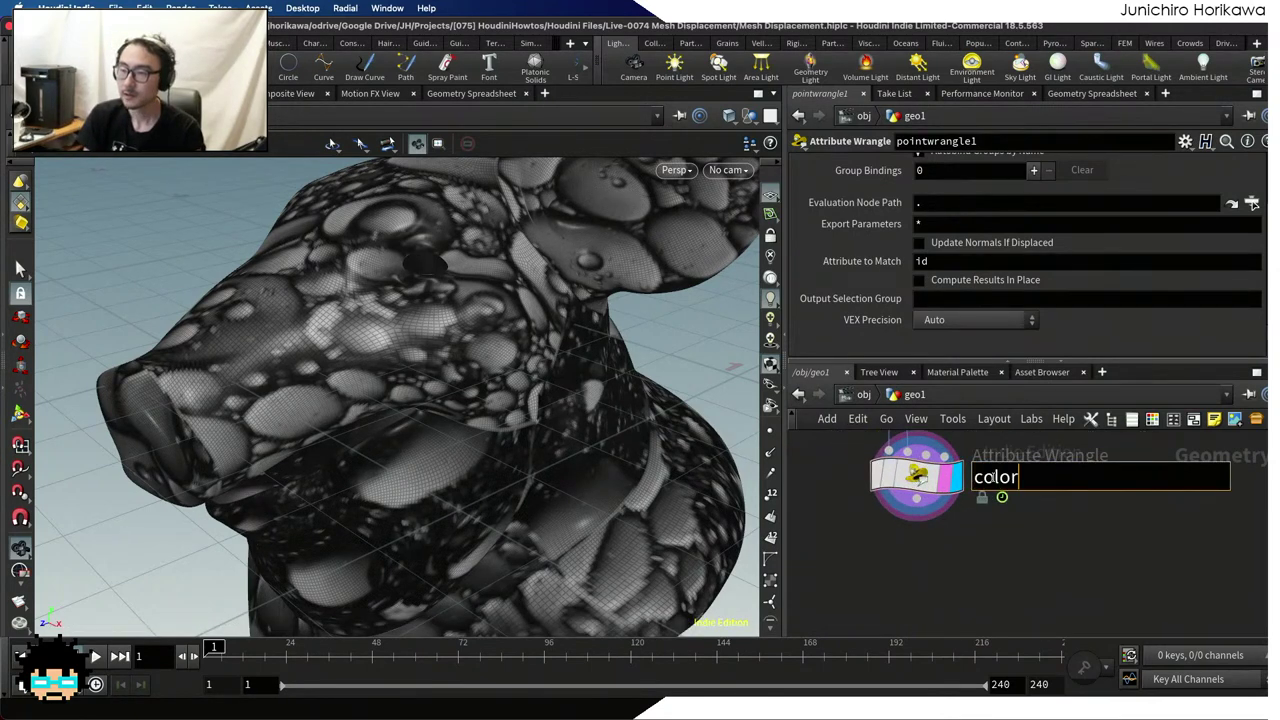
key(Return)
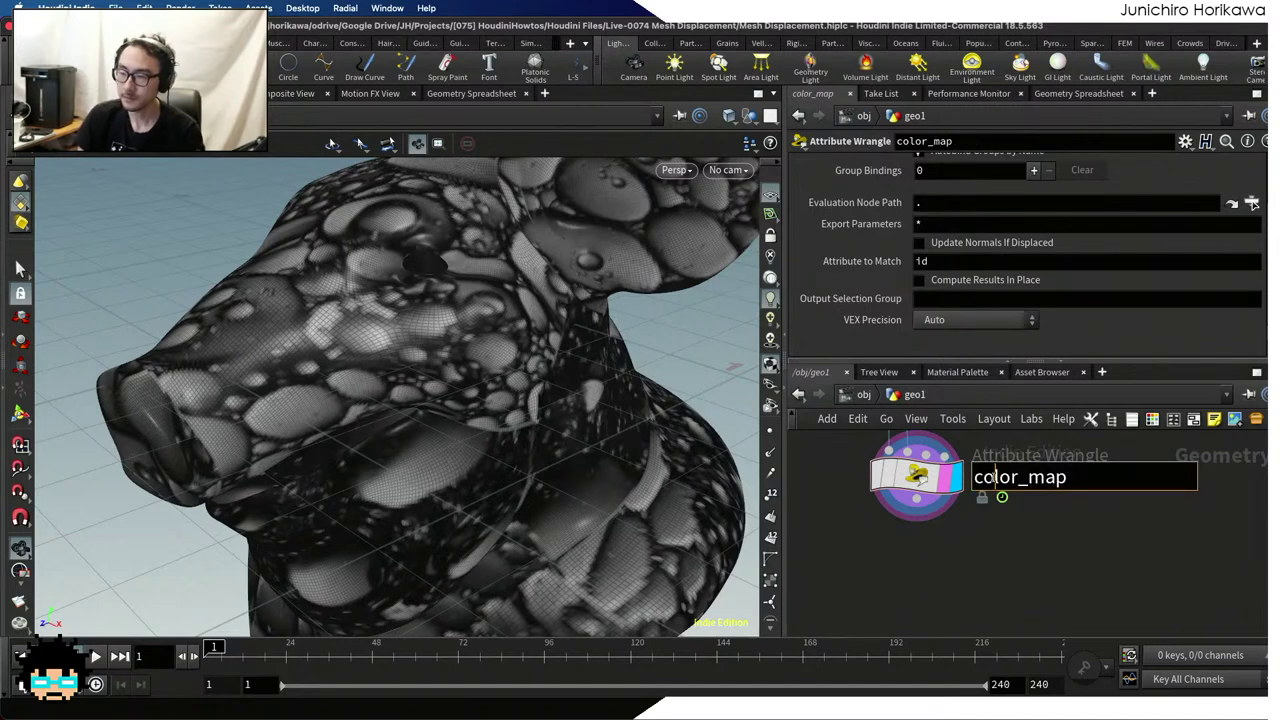
double_click(983, 477)
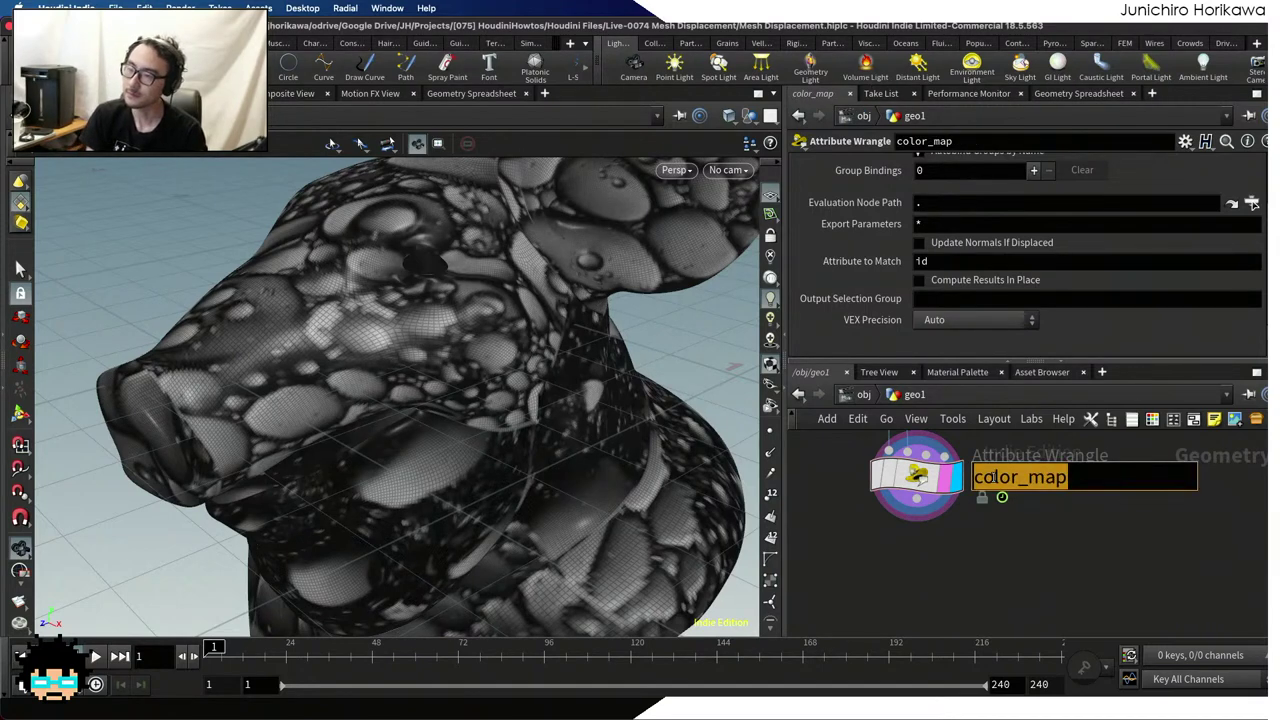
click(985, 538)
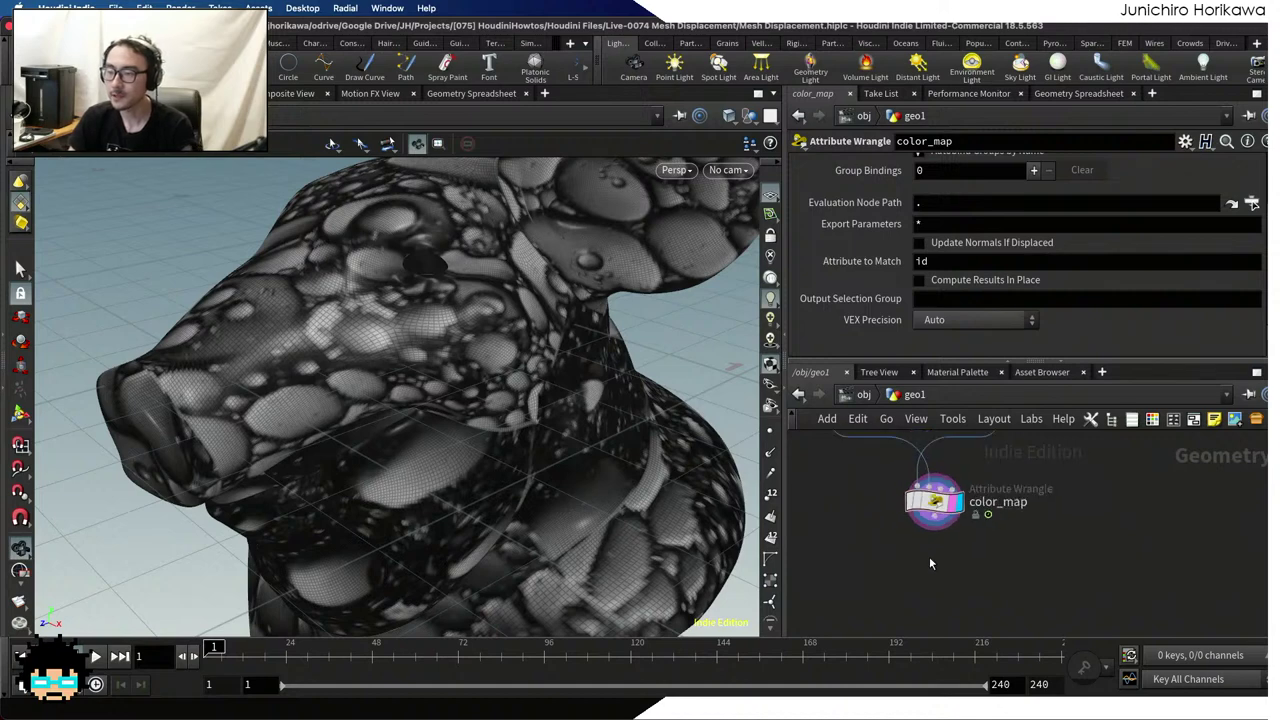
scroll(946, 537, down, 3)
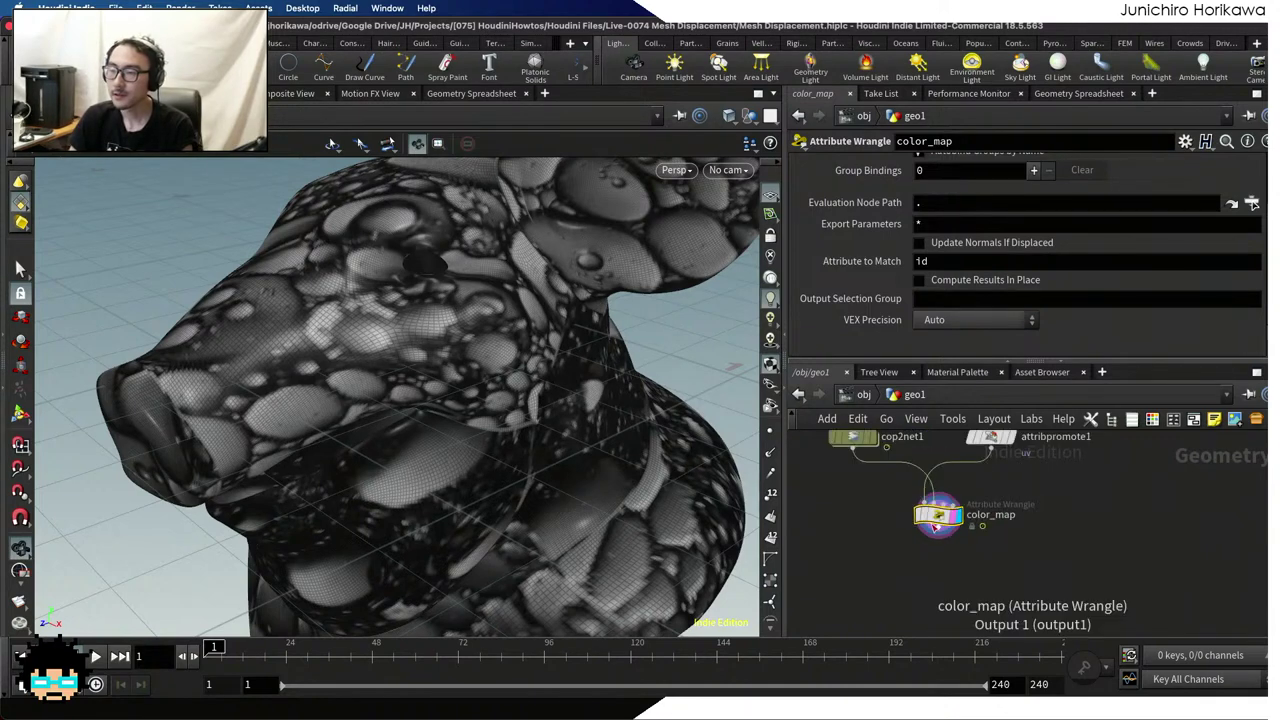
scroll(940, 530, up, 3)
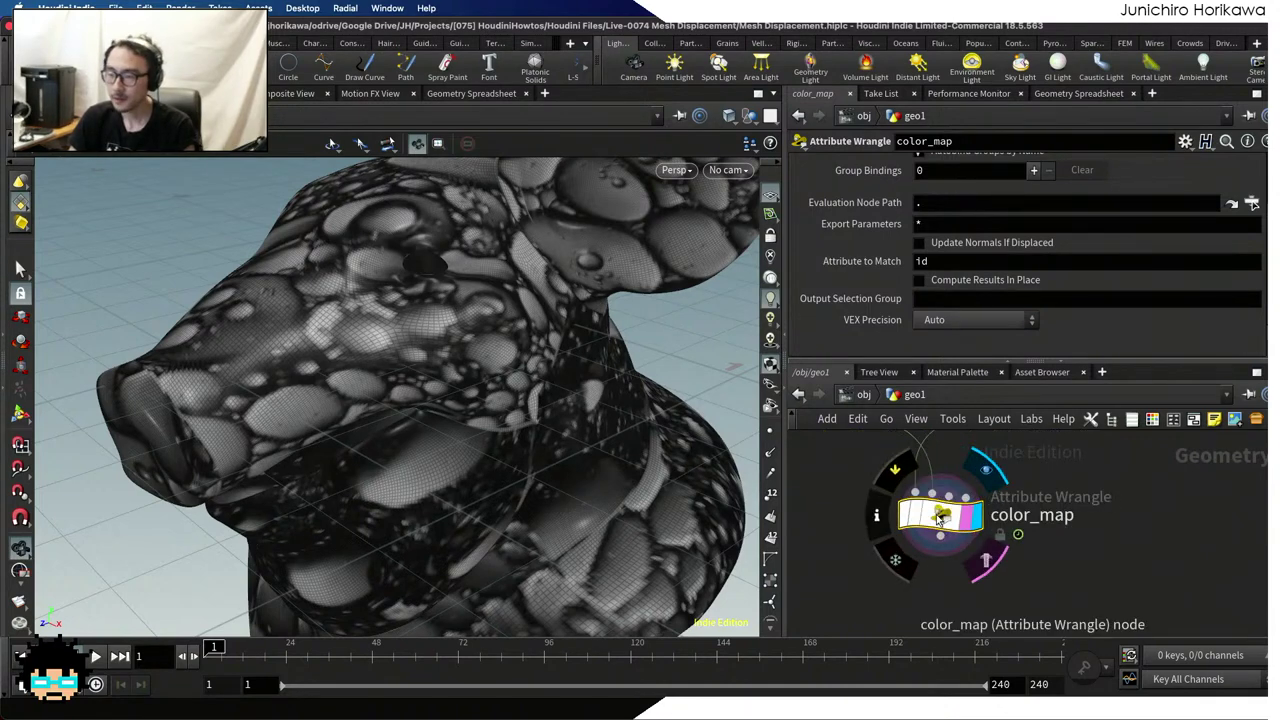
click(1082, 94)
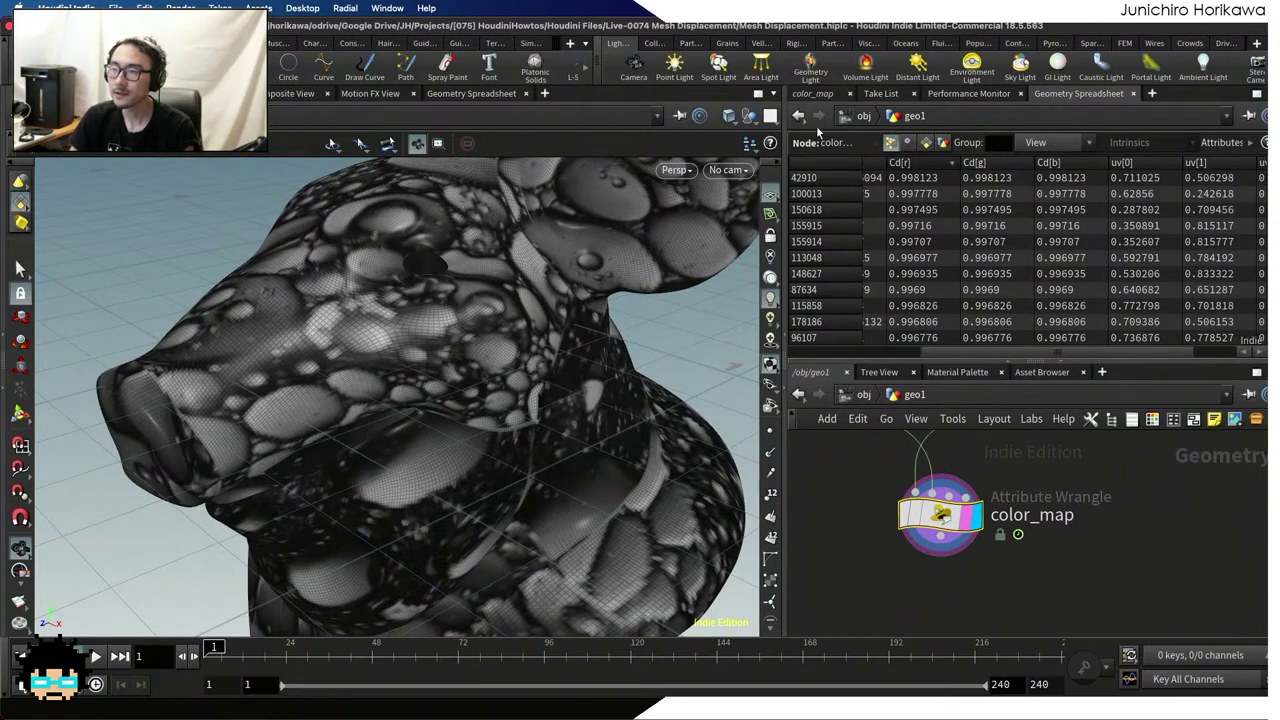
click(813, 94)
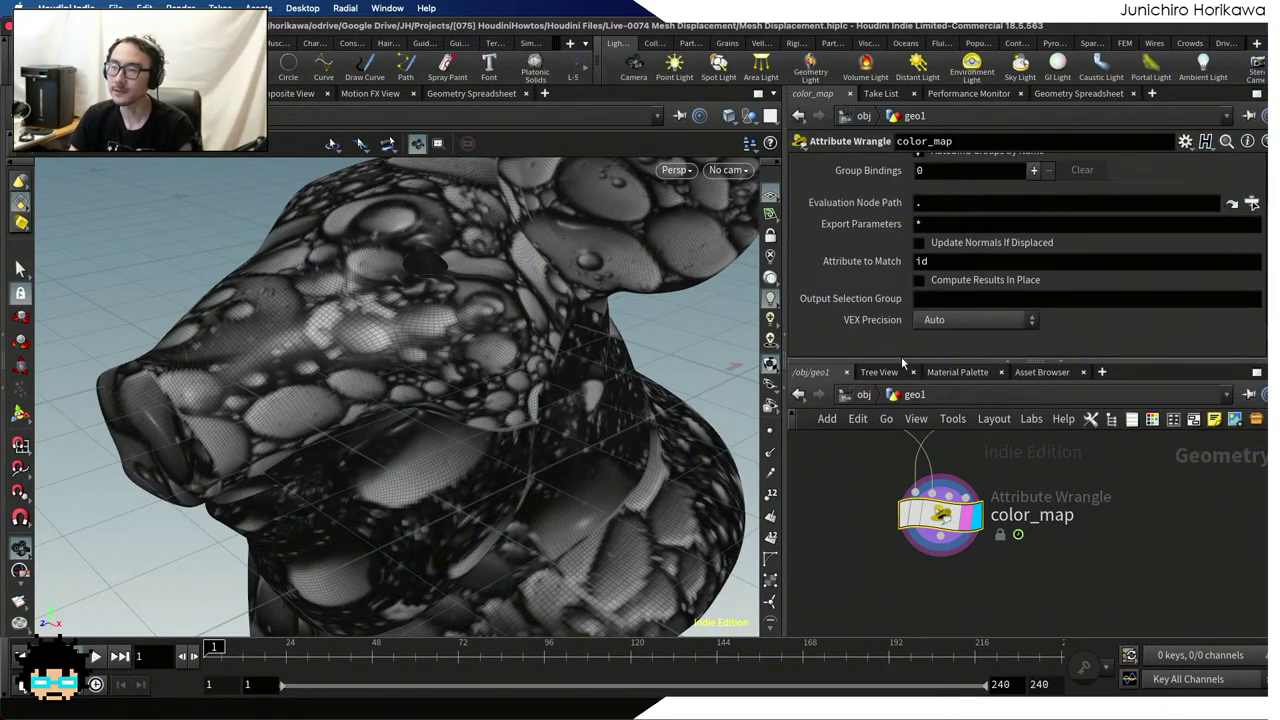
scroll(855, 270, up, 5)
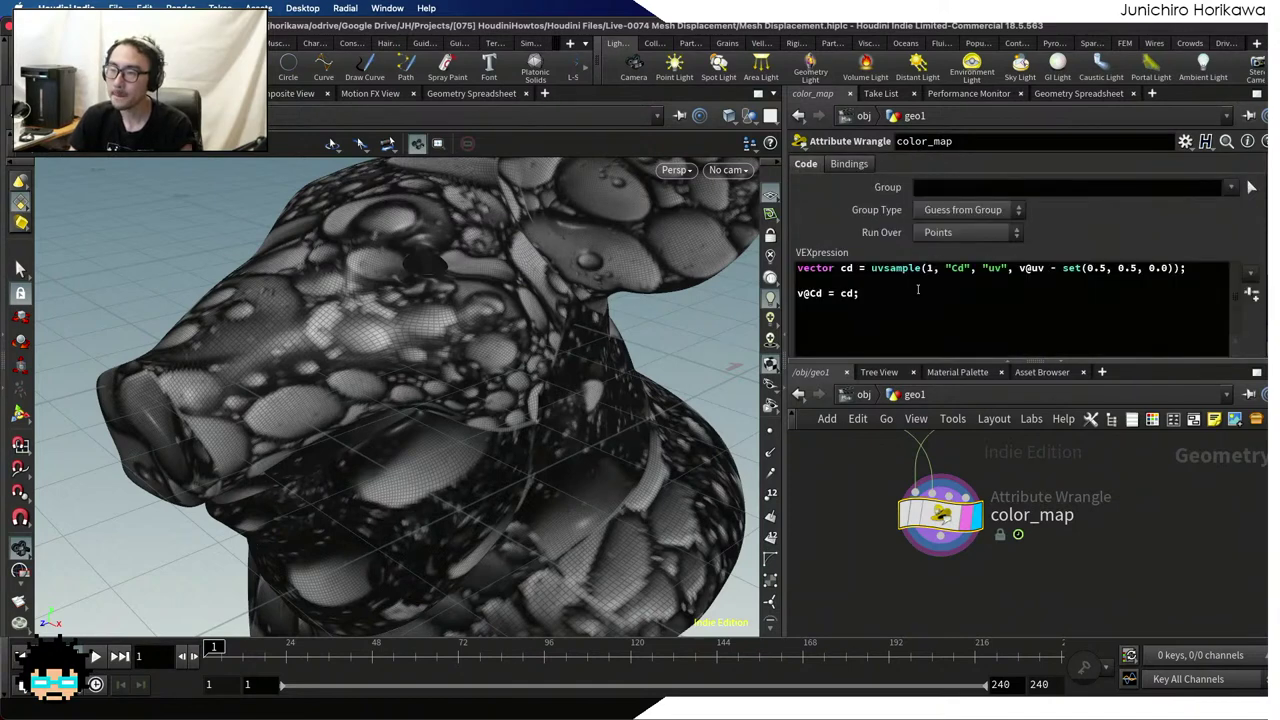
click(995, 293)
key(Return)
key(Return)
text(f)
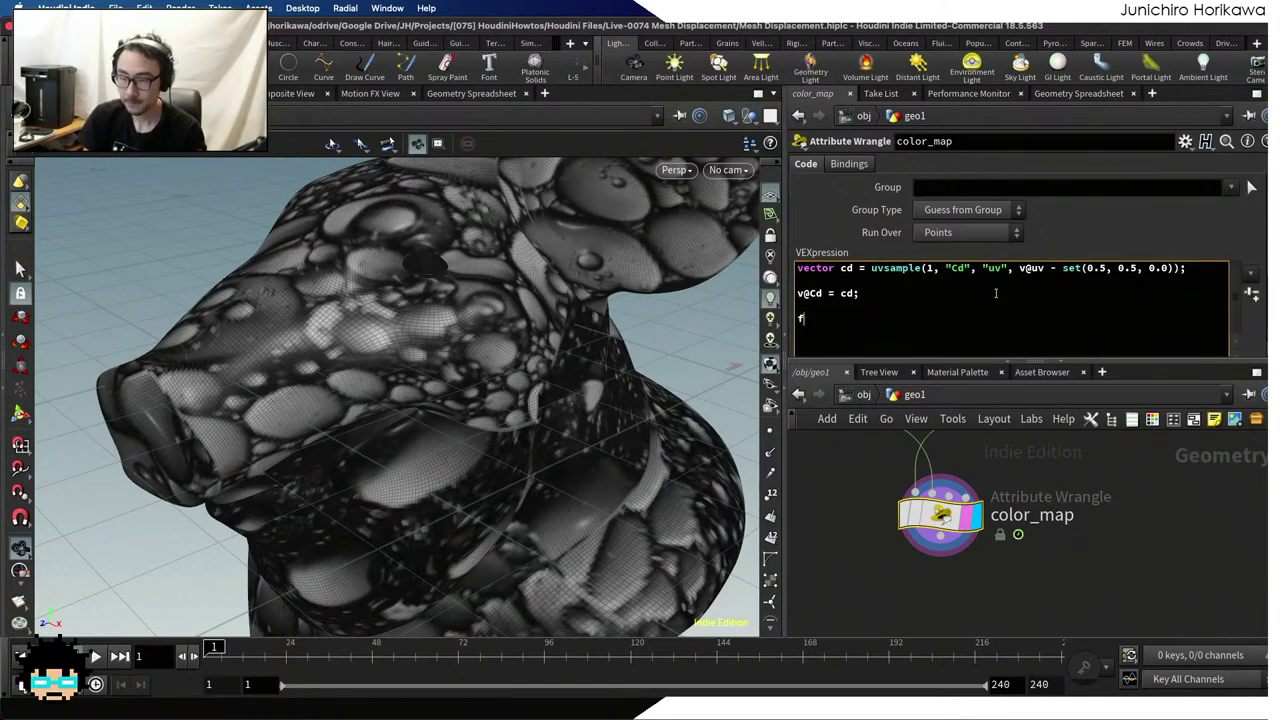
text(@val =)
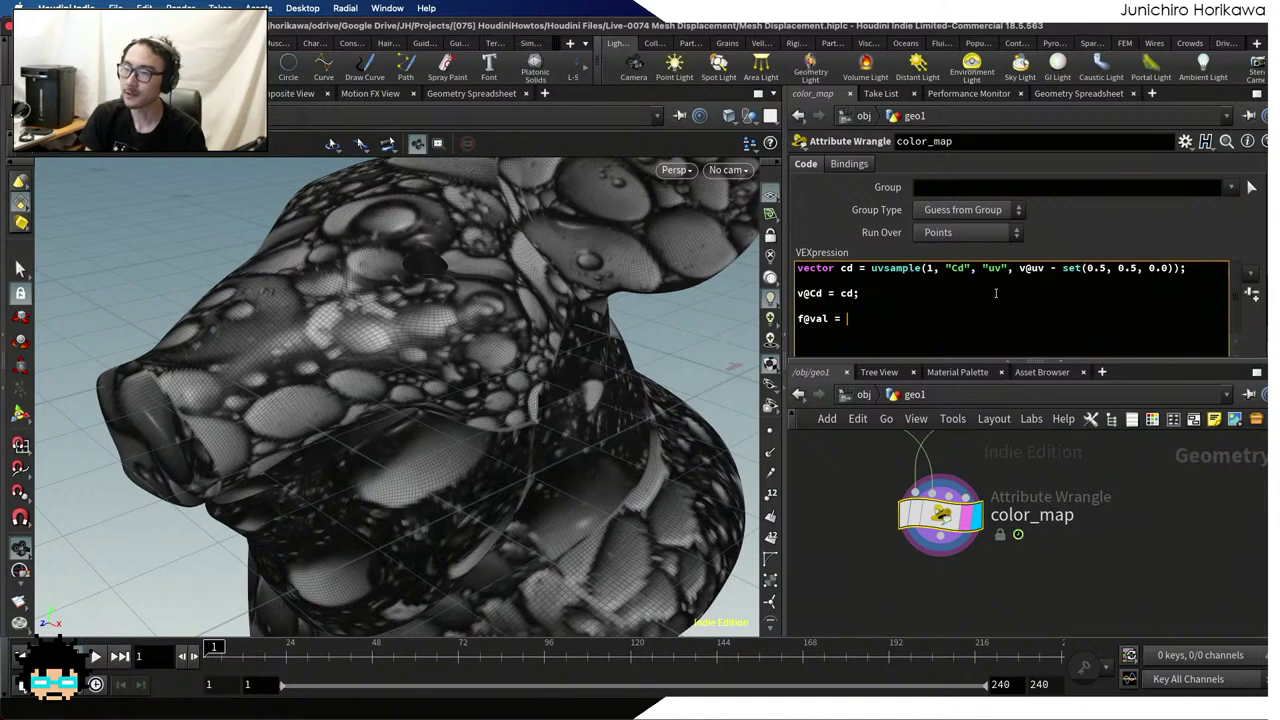
text( cd.x;)
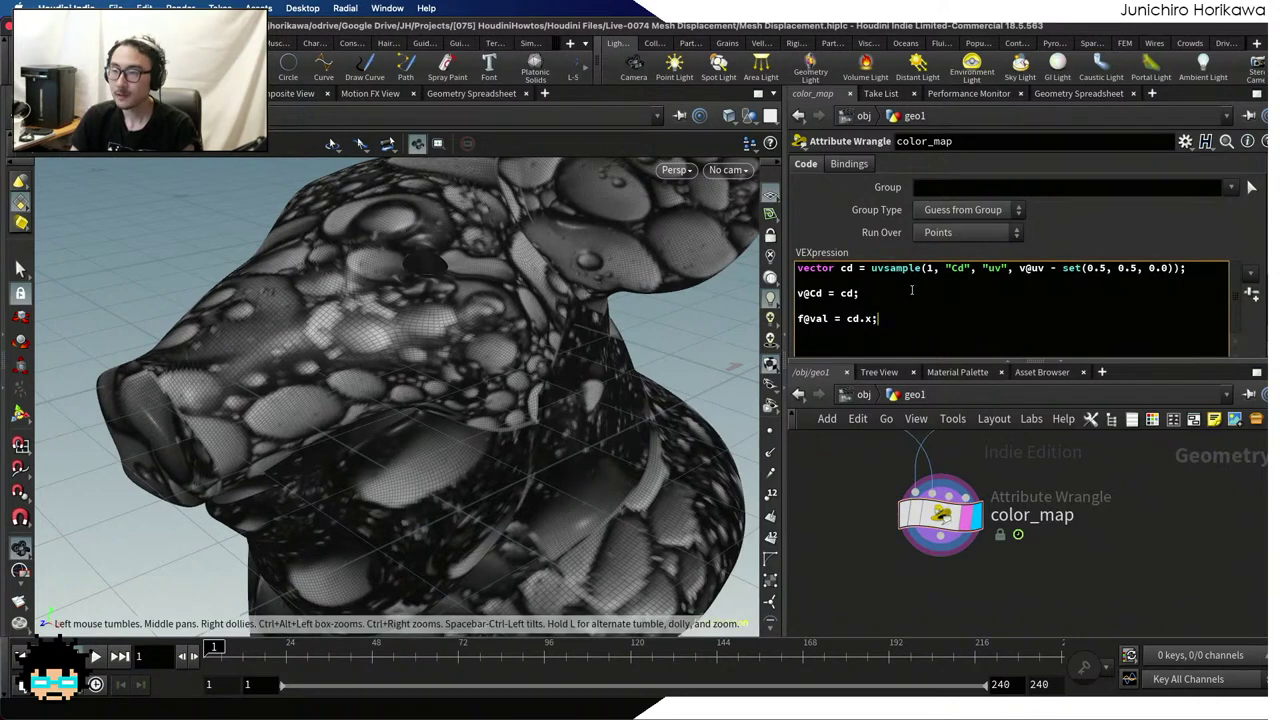
click(1078, 93)
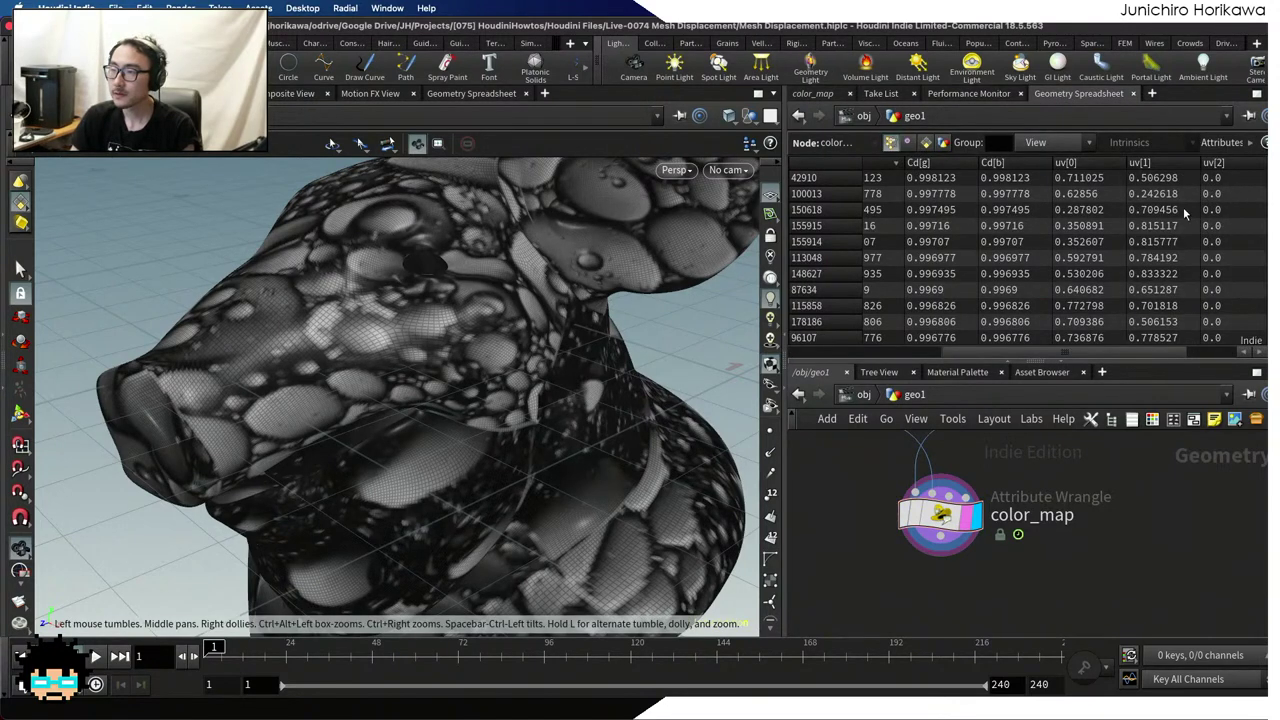
drag(986, 351, 1054, 351)
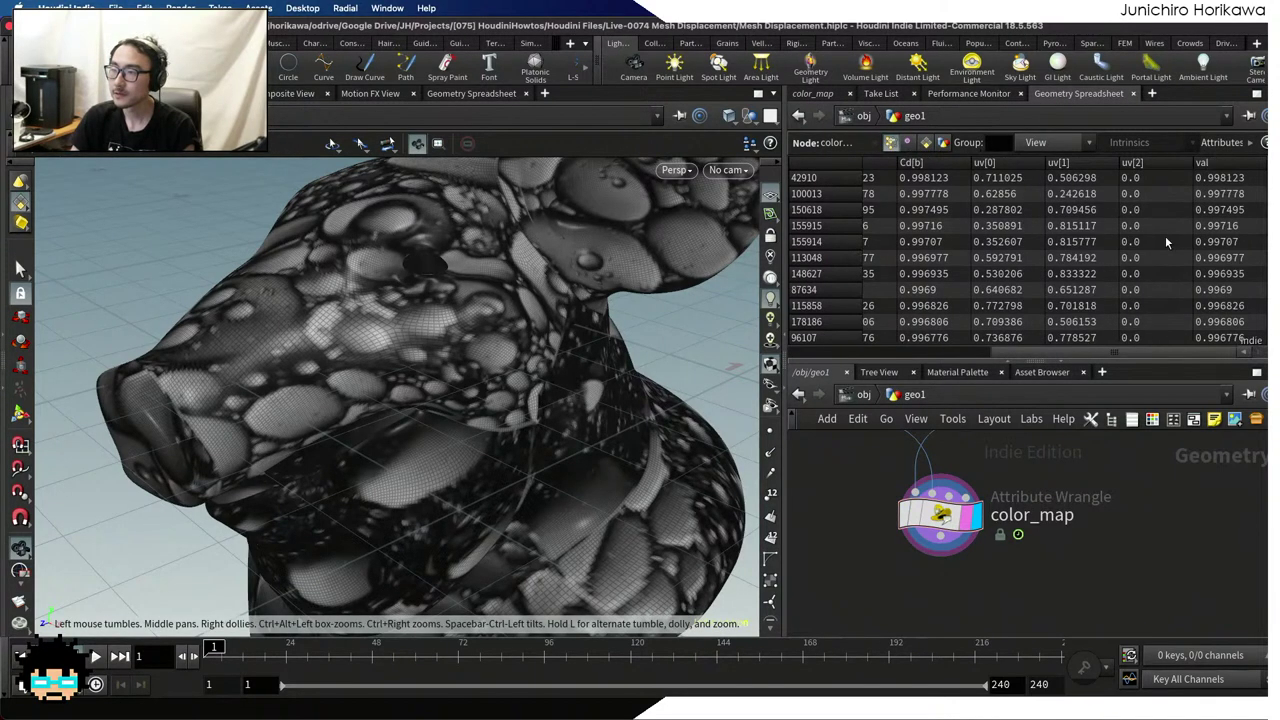
scroll(1214, 241, down, 5)
scroll(1028, 258, down, 15)
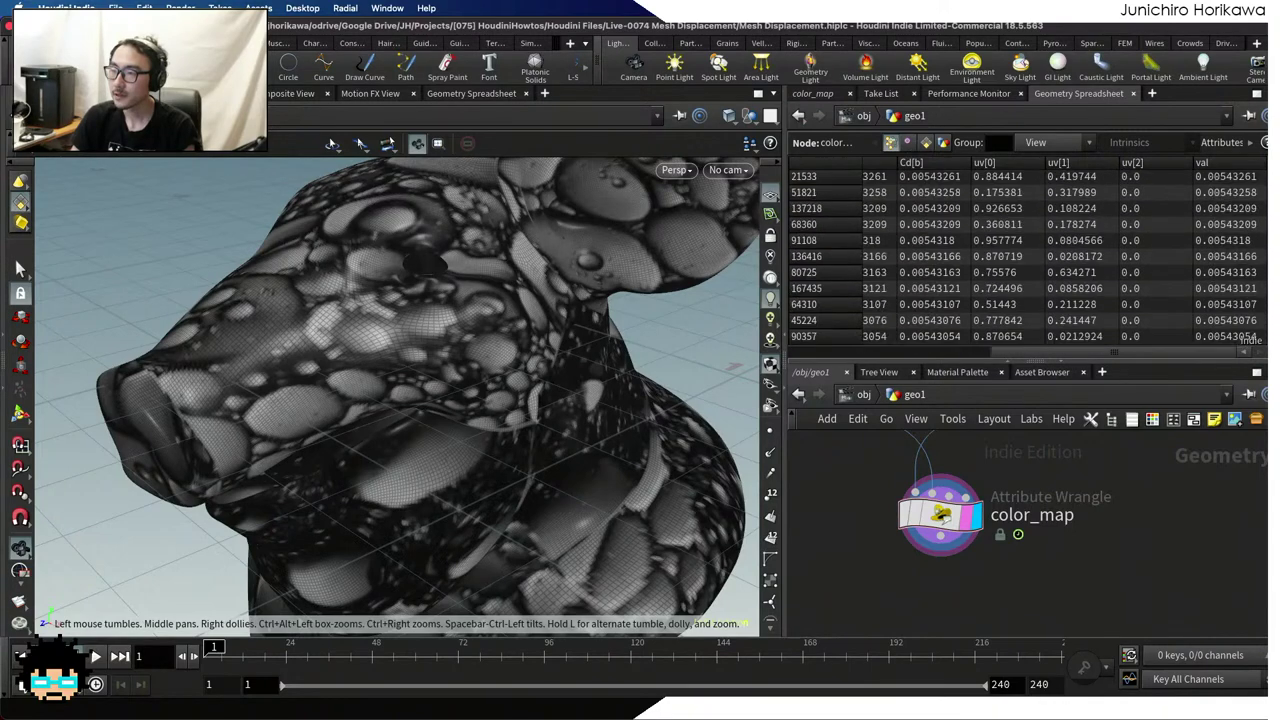
scroll(1028, 258, down, 15)
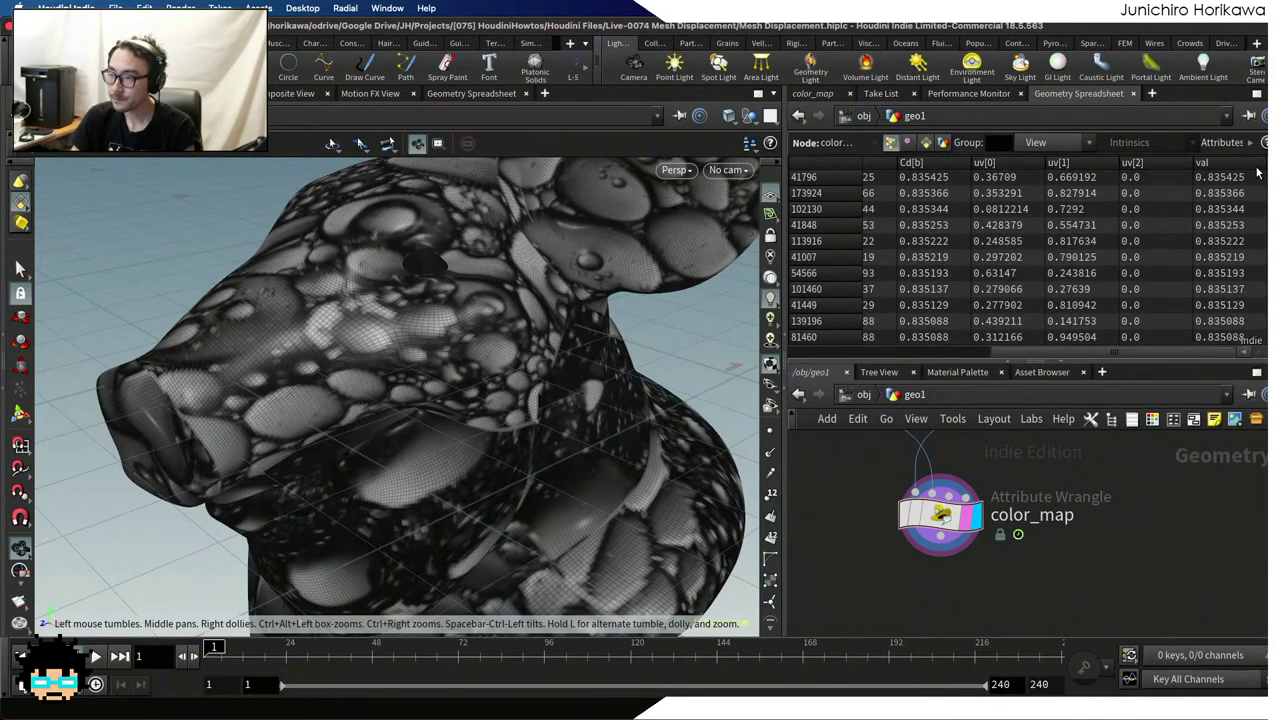
scroll(1262, 146, up, 20)
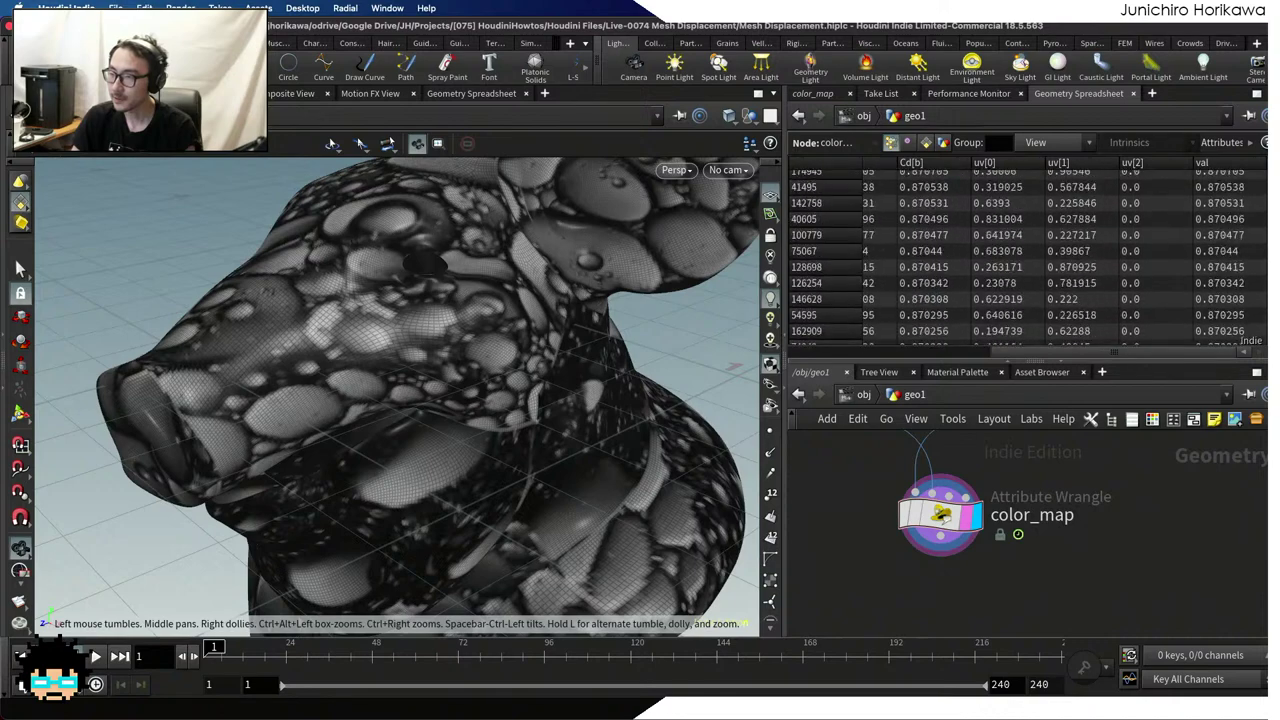
scroll(1058, 527, down, 3)
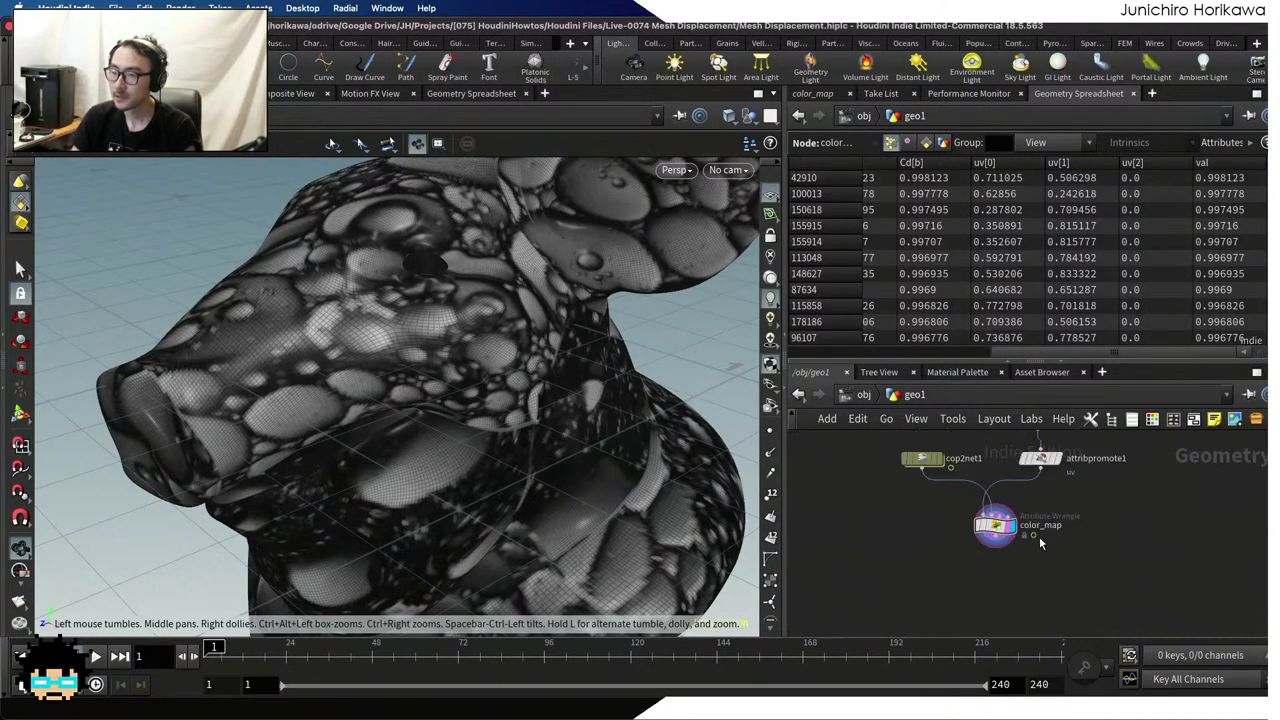
scroll(990, 525, up, 2)
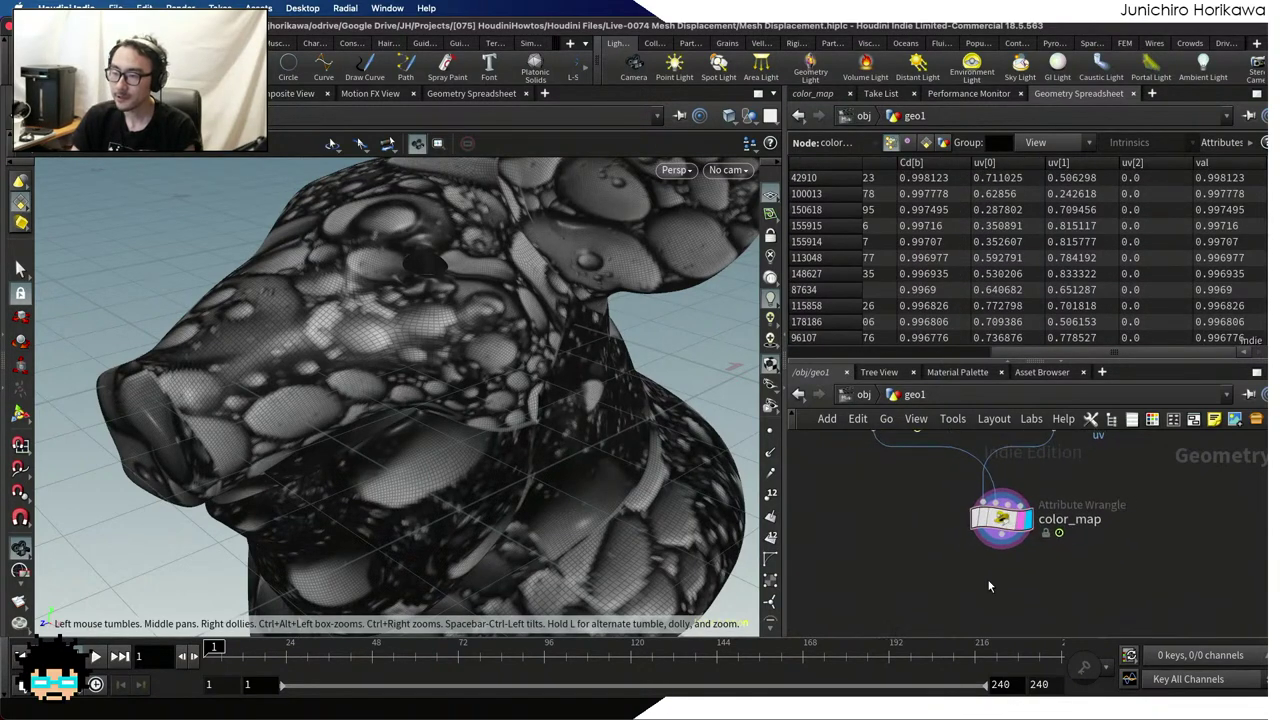
Add a Point Wrangle below color_map, name it displacement and set its display flag
key(Tab)
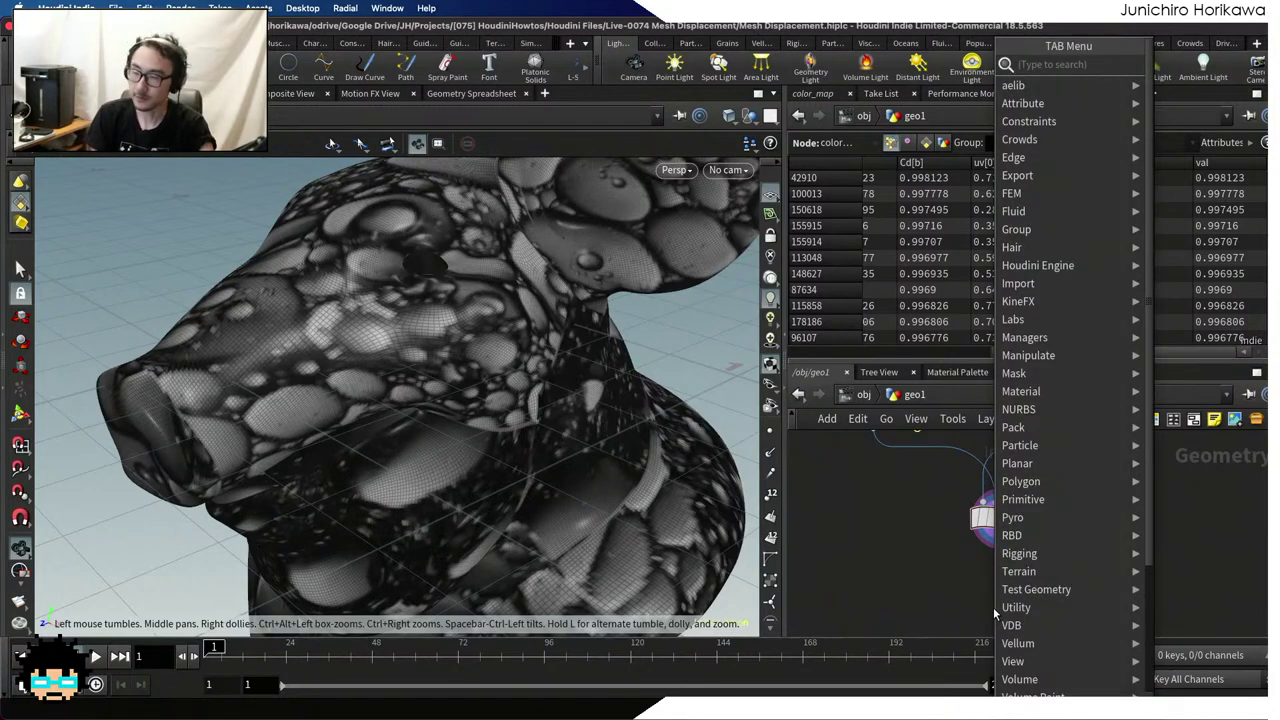
text(point vop)
key(Return)
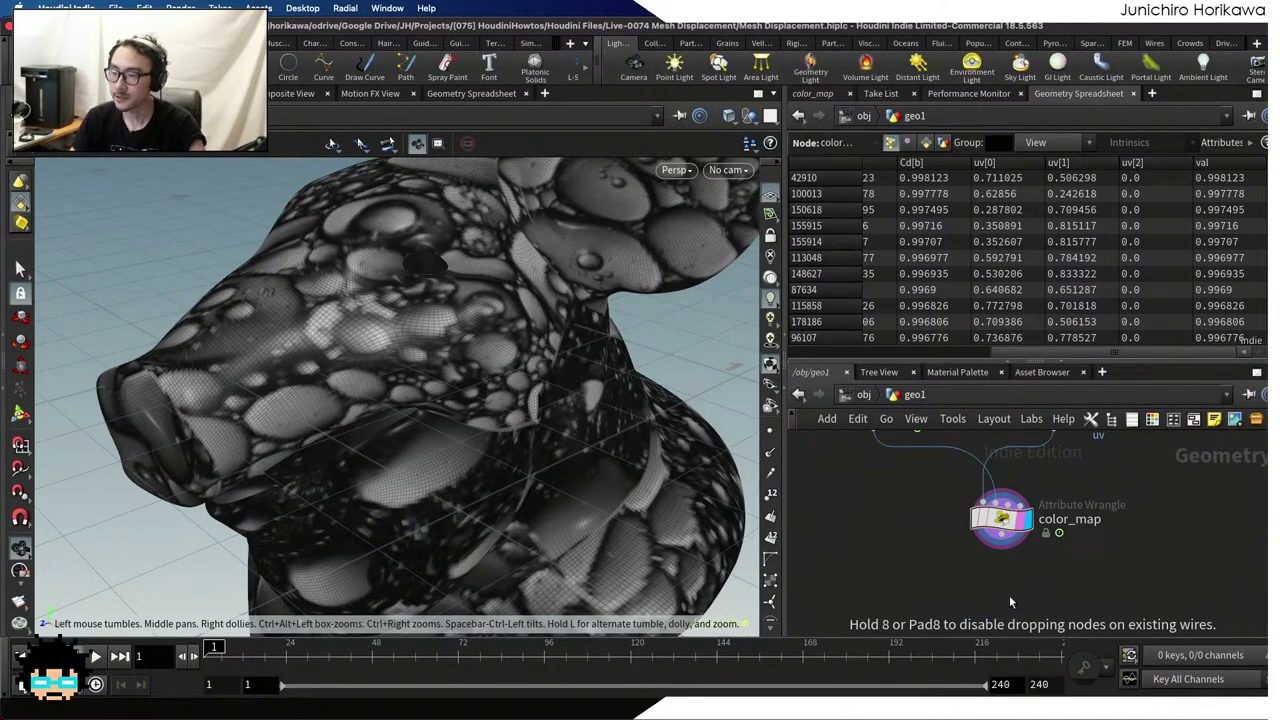
click(1009, 595)
scroll(1005, 590, up, 3)
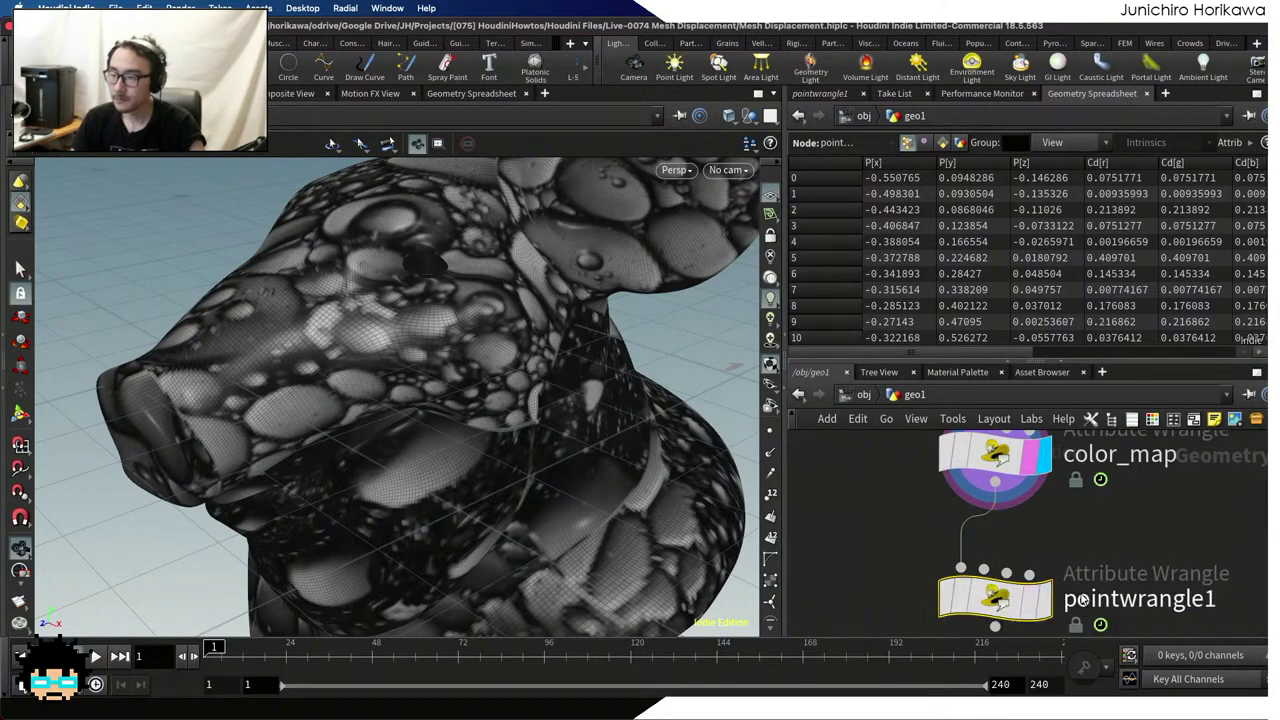
double_click(1130, 598)
text(displacement)
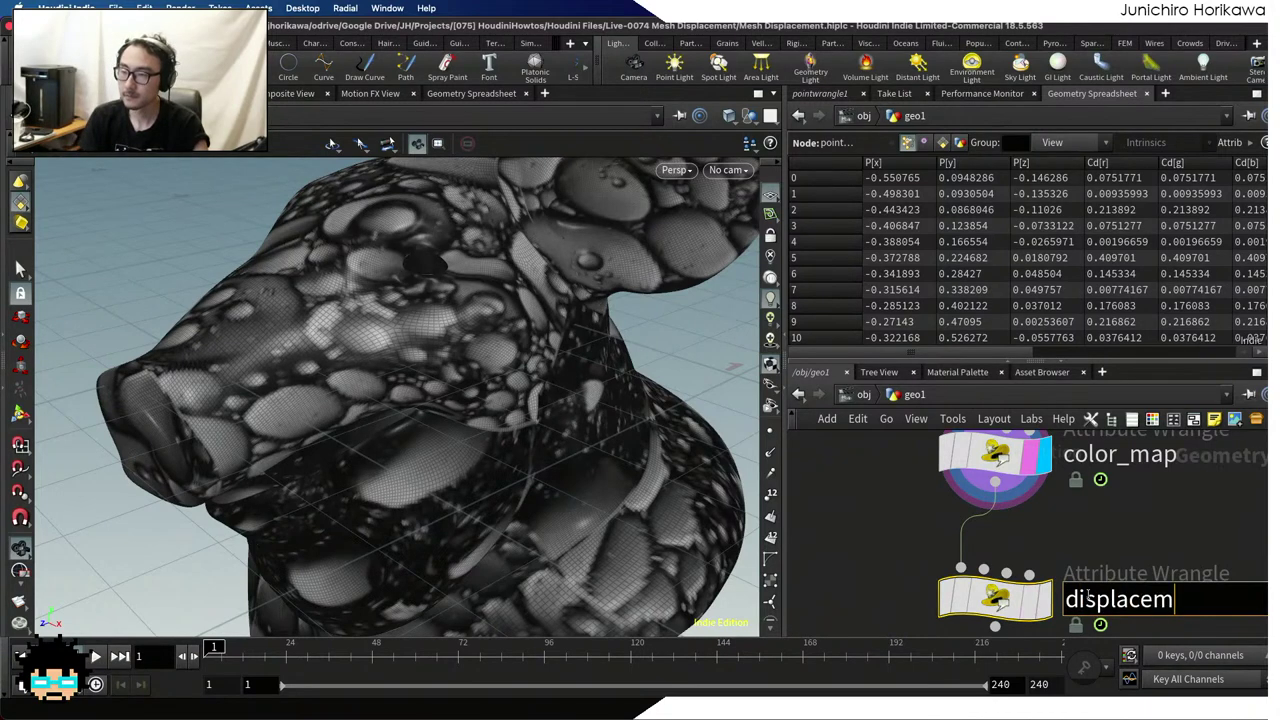
key(Return)
click(1050, 603)
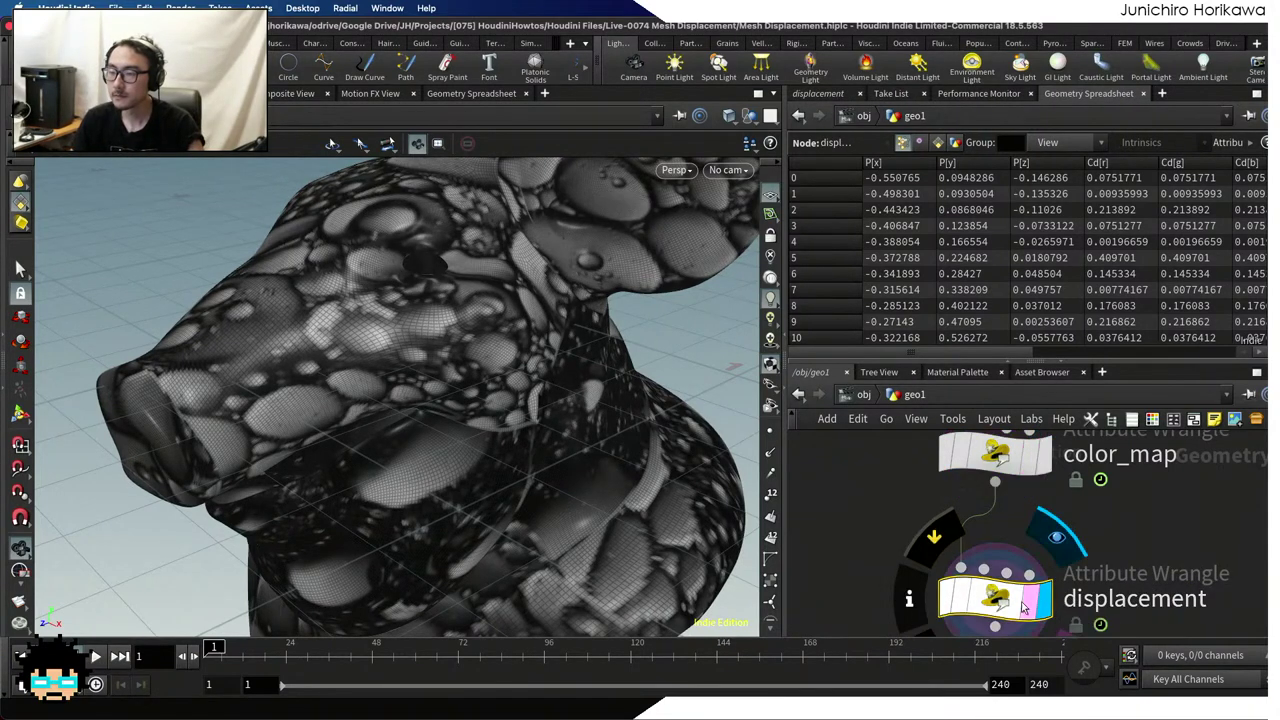
Write the first VEX line: float val = chramp("dispramp", val);
click(812, 95)
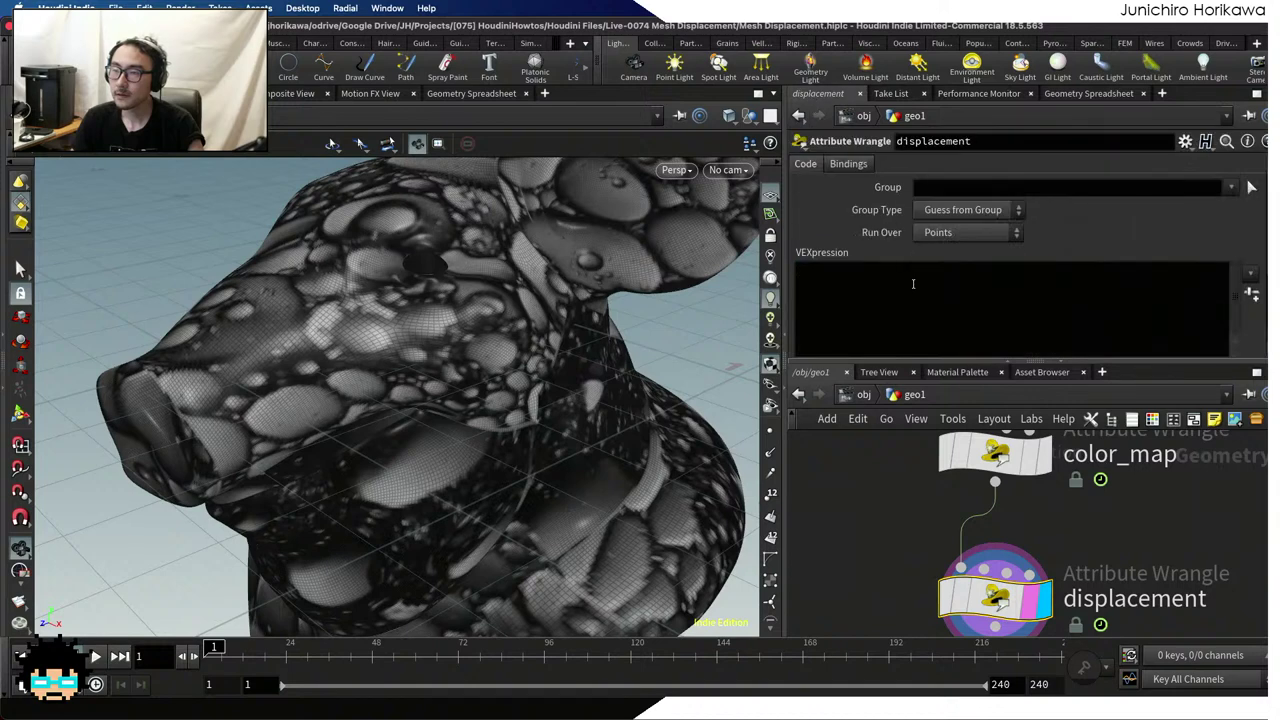
click(913, 284)
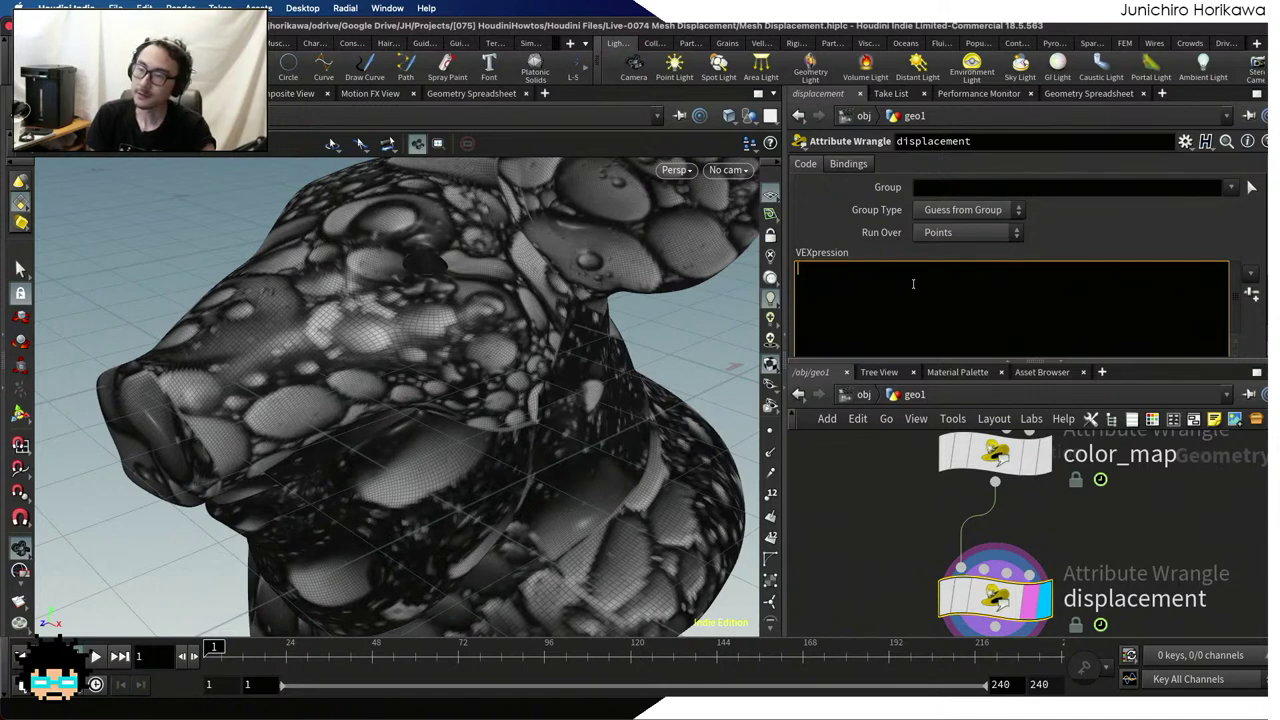
text(f@)
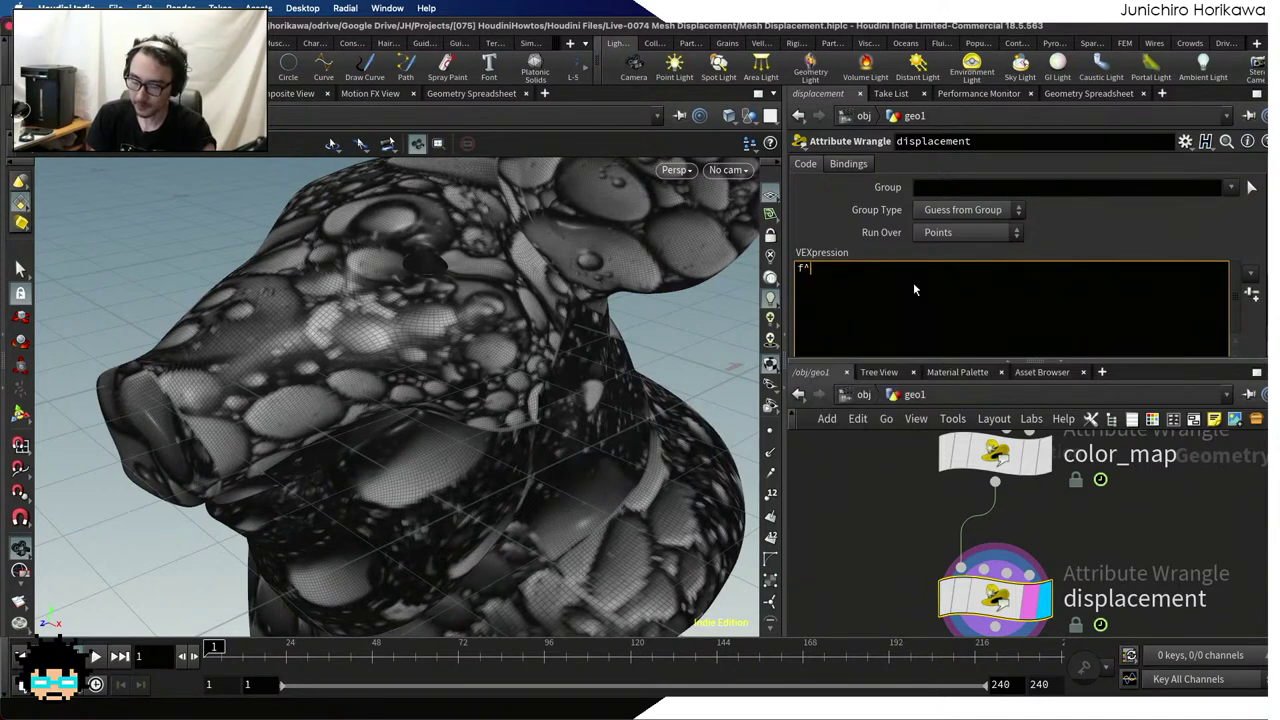
key(BackSpace)
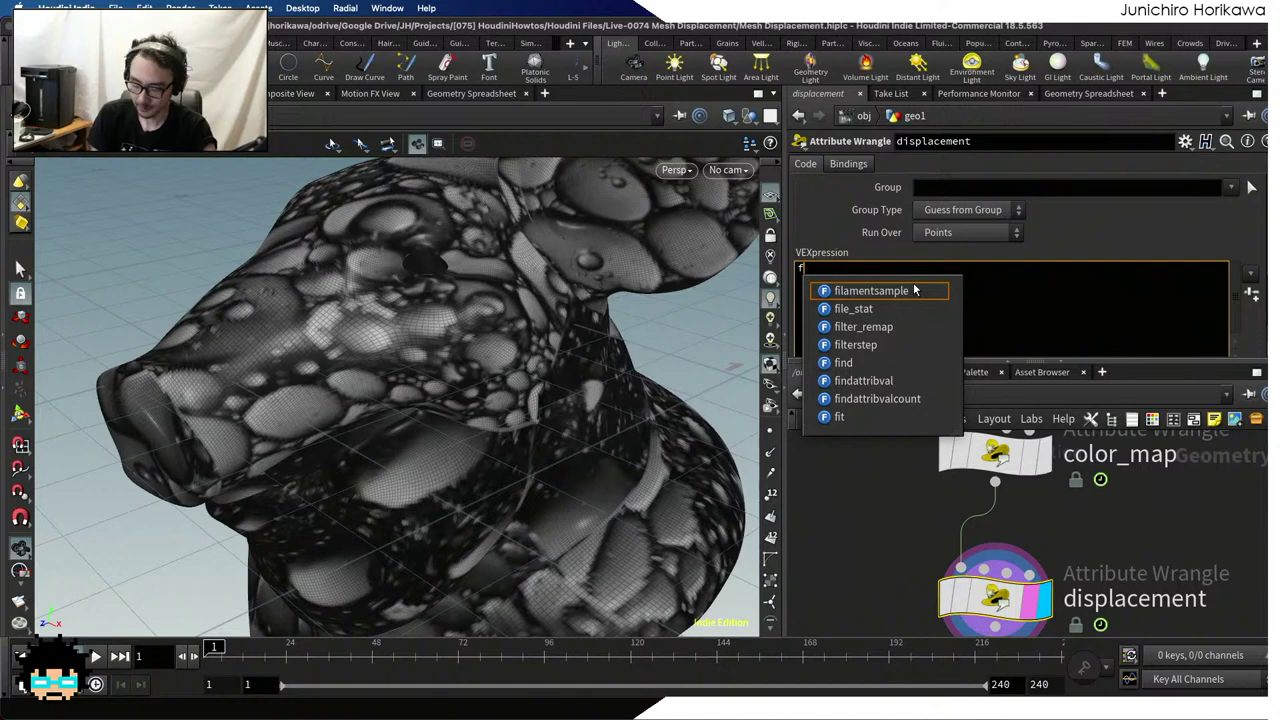
text(@)
key(BackSpace)
text(l)
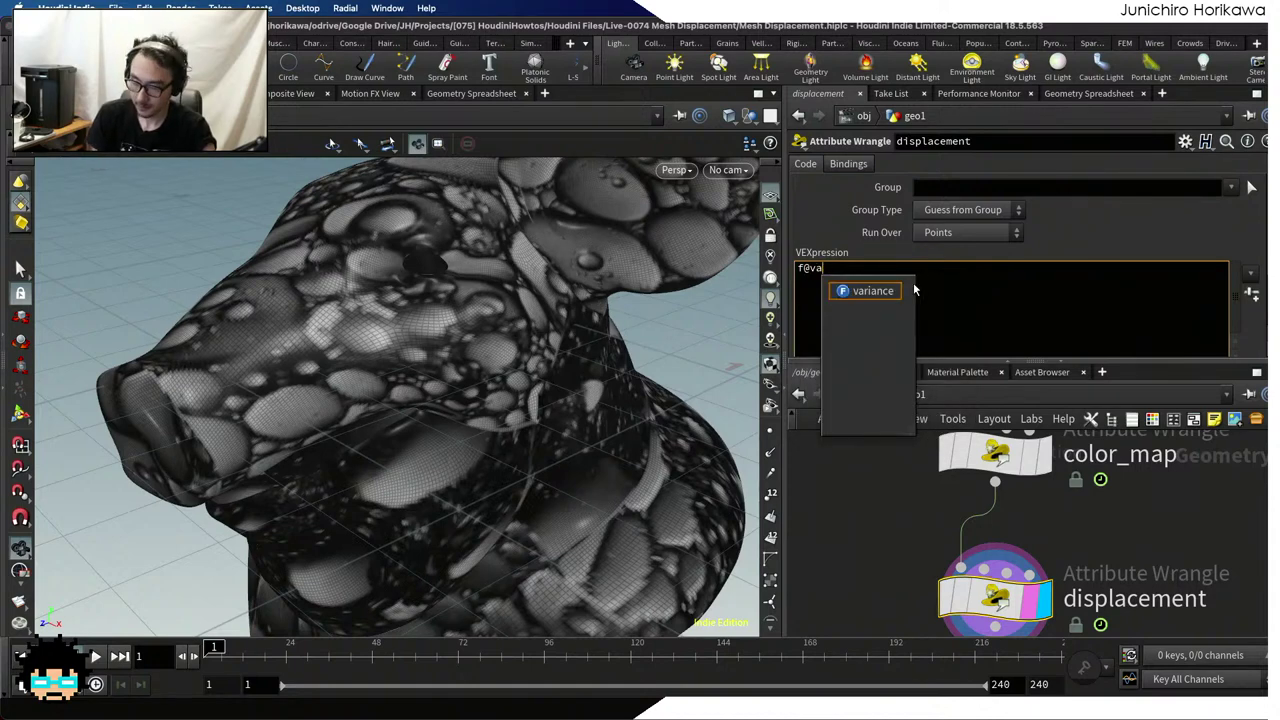
text(oat )
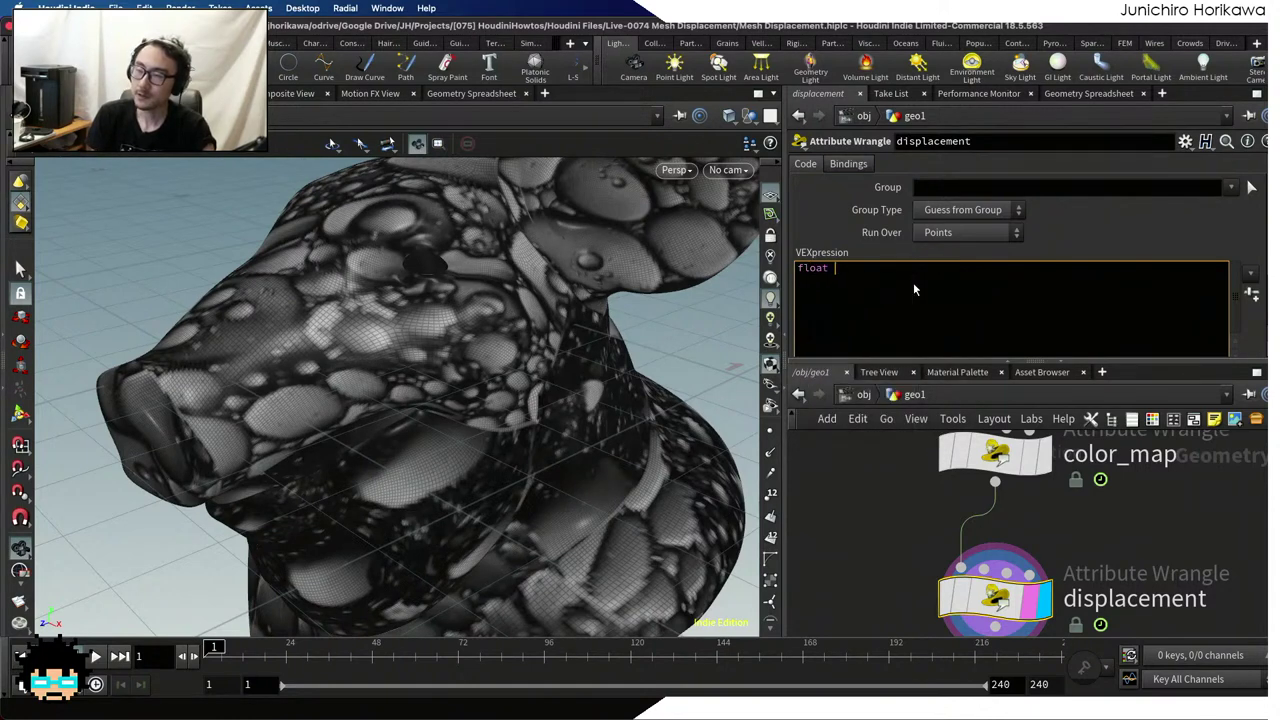
text(val -)
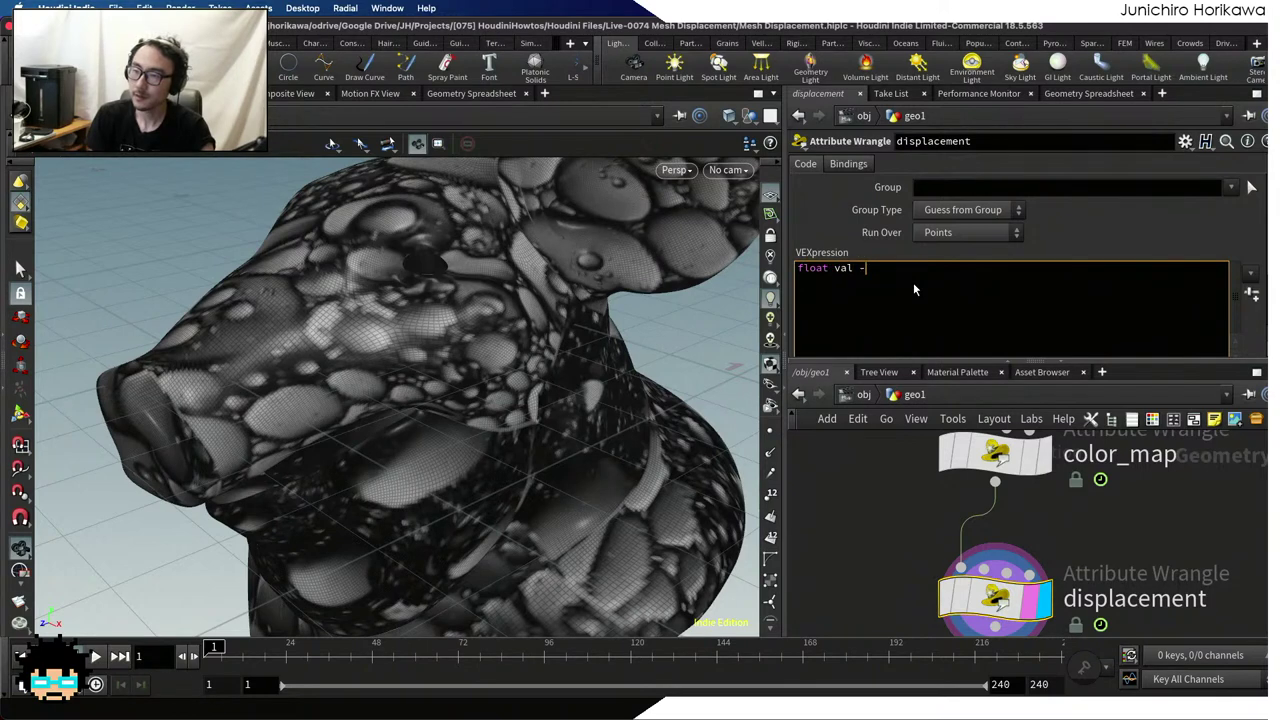
key(BackSpace)
text(= chramP)
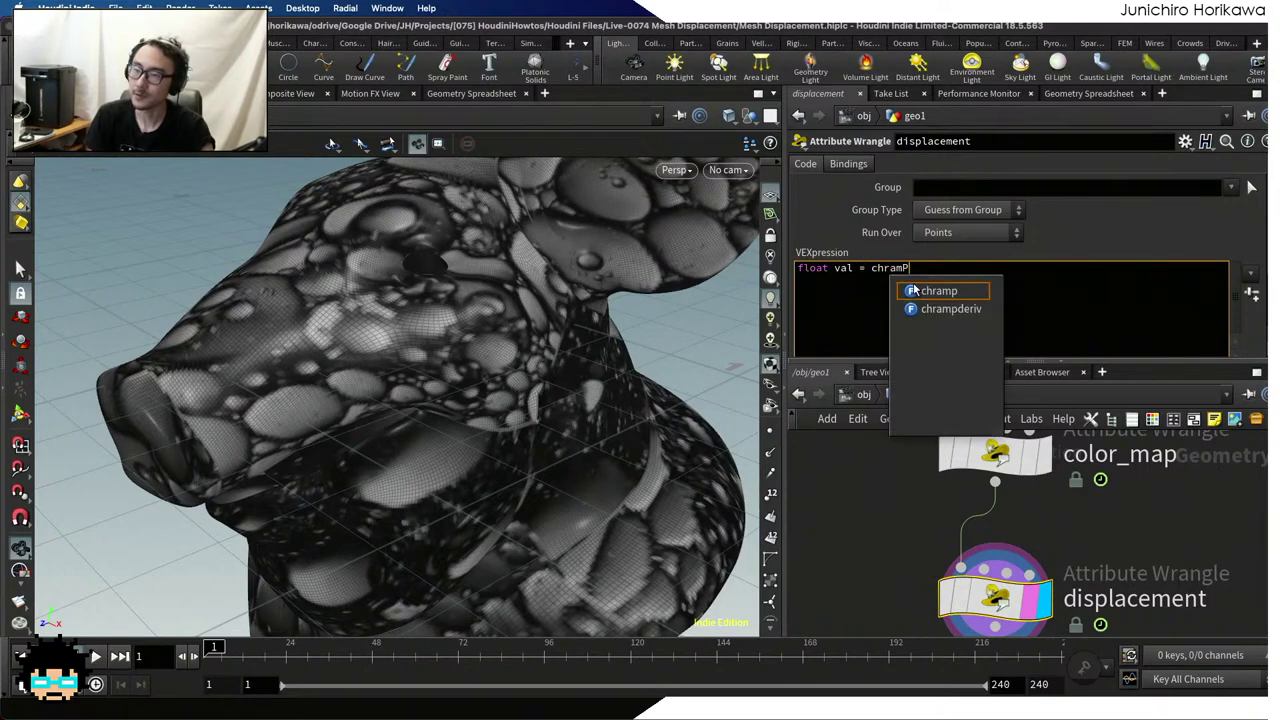
key(BackSpace)
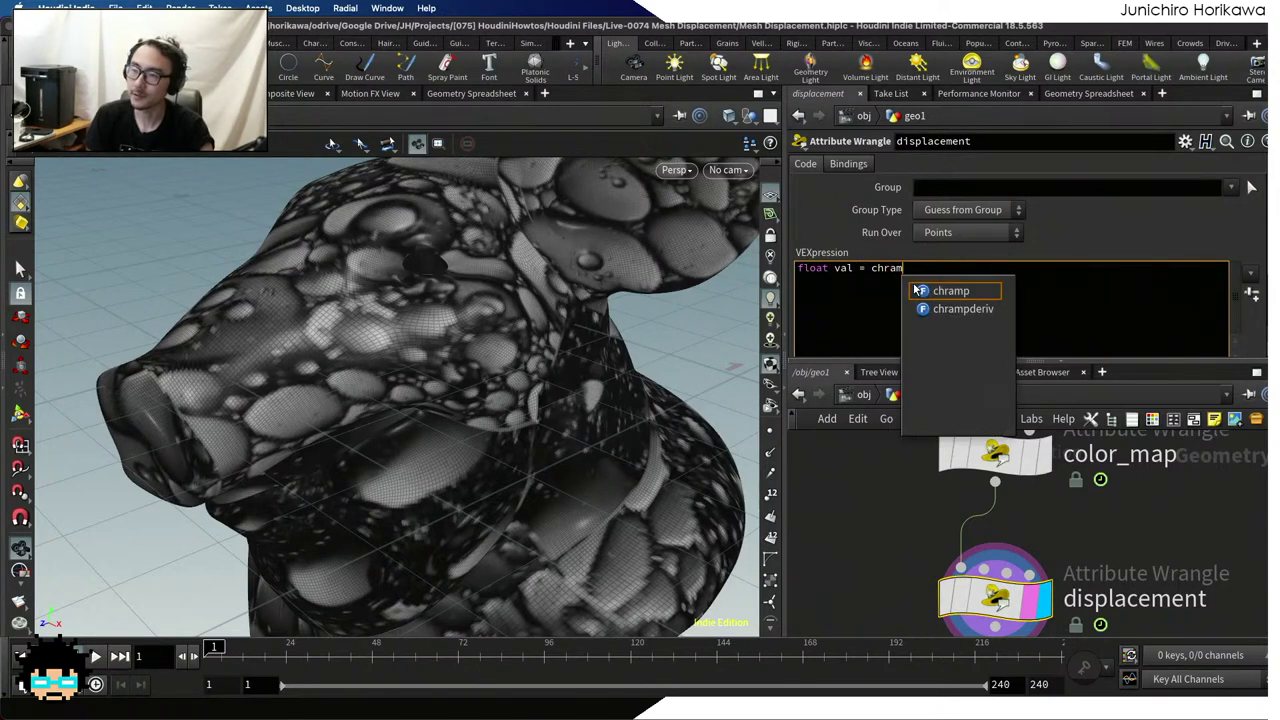
text(p()
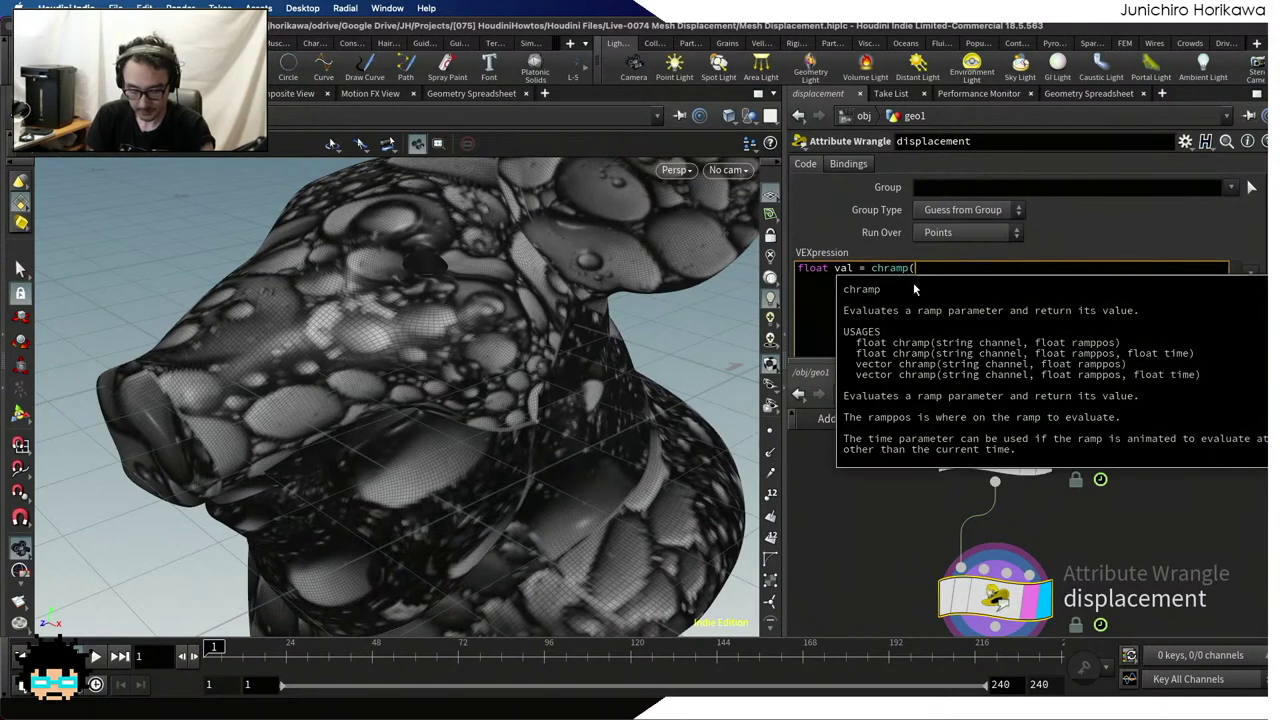
text("c)
key(BackSpace)
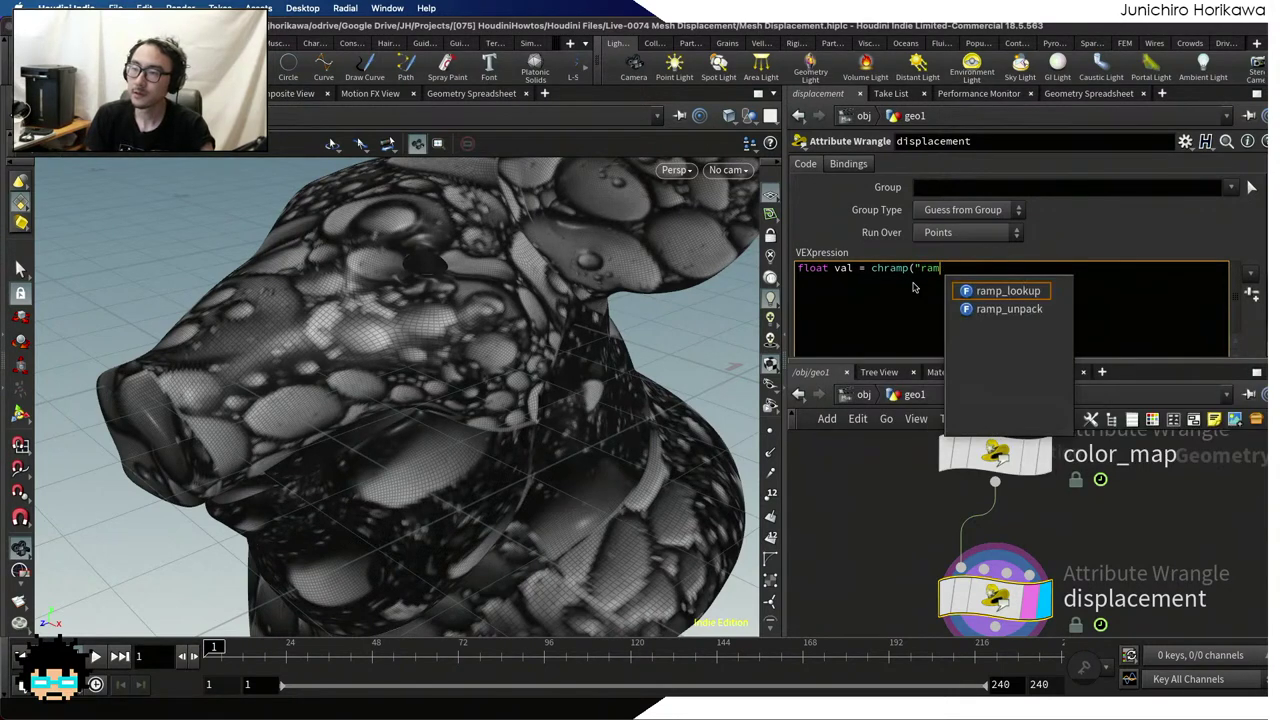
text(val)
key(BackSpace)
key(BackSpace)
key(BackSpace)
text(displam)
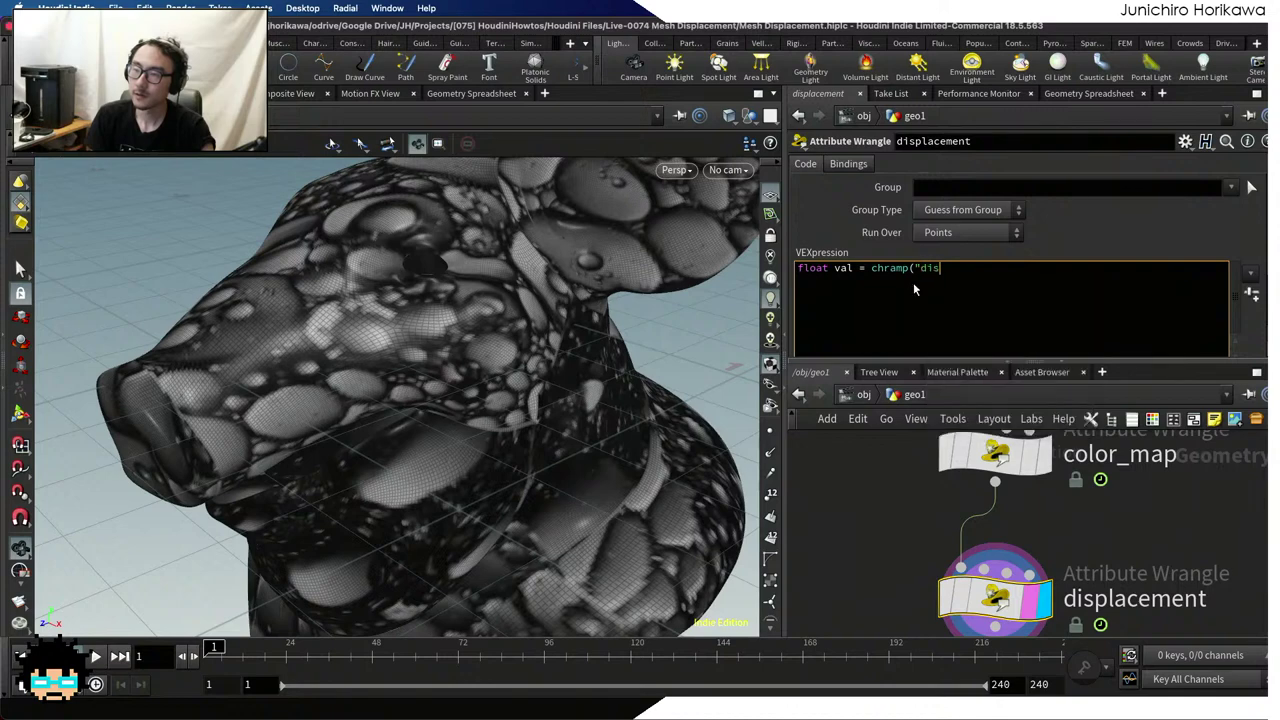
key(BackSpace)
key(BackSpace)
key(BackSpace)
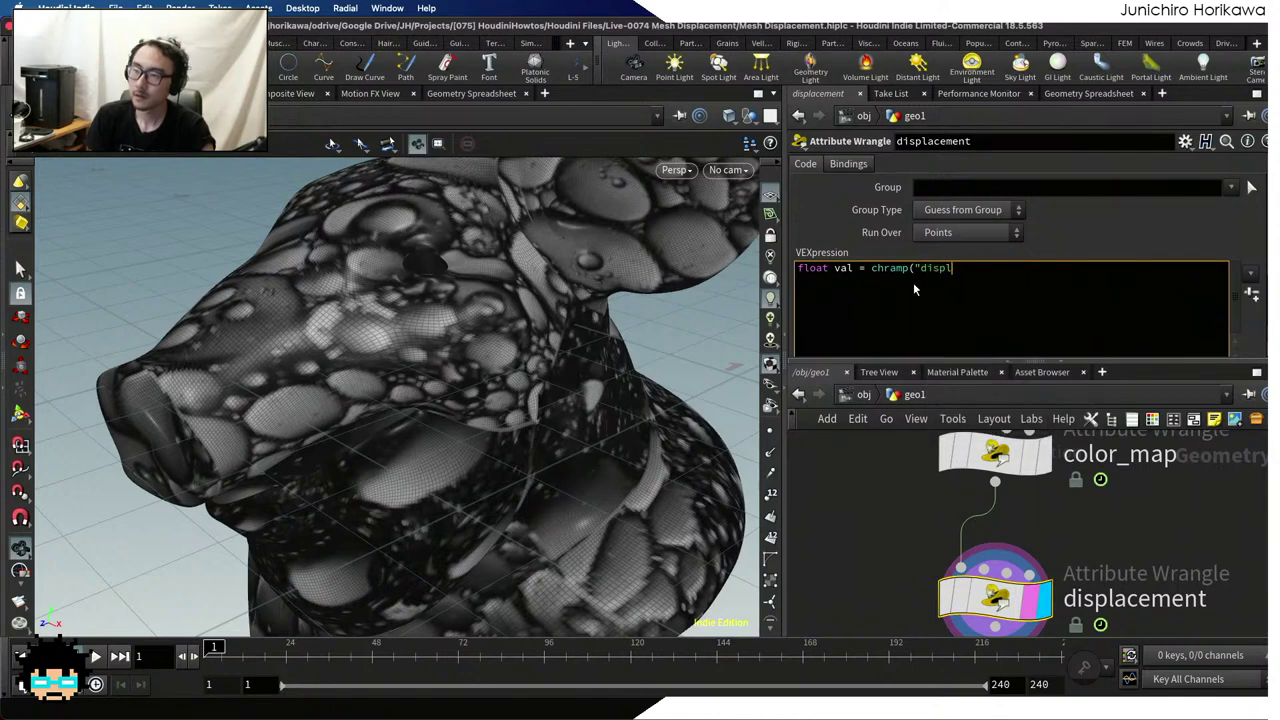
text(ramp", )
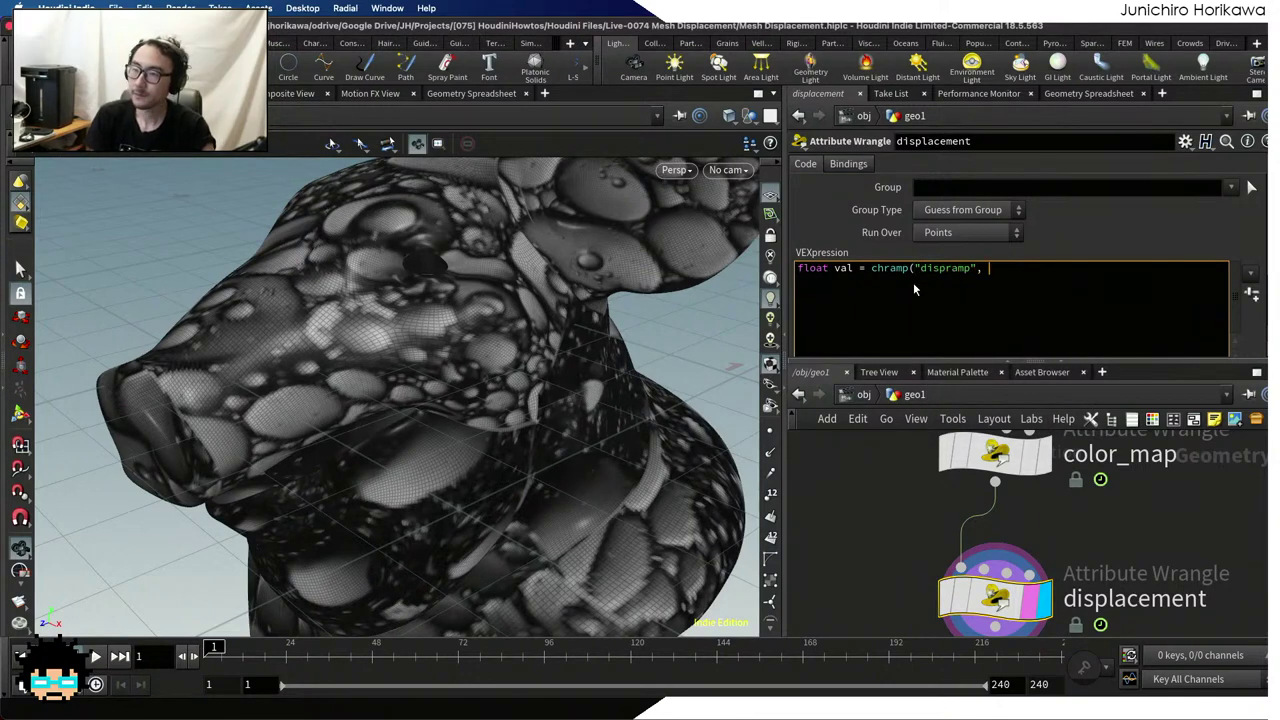
text(val);)
Add the line @P += @N * val; to push points along their normals
key(Return)
key(Return)
key(Return)
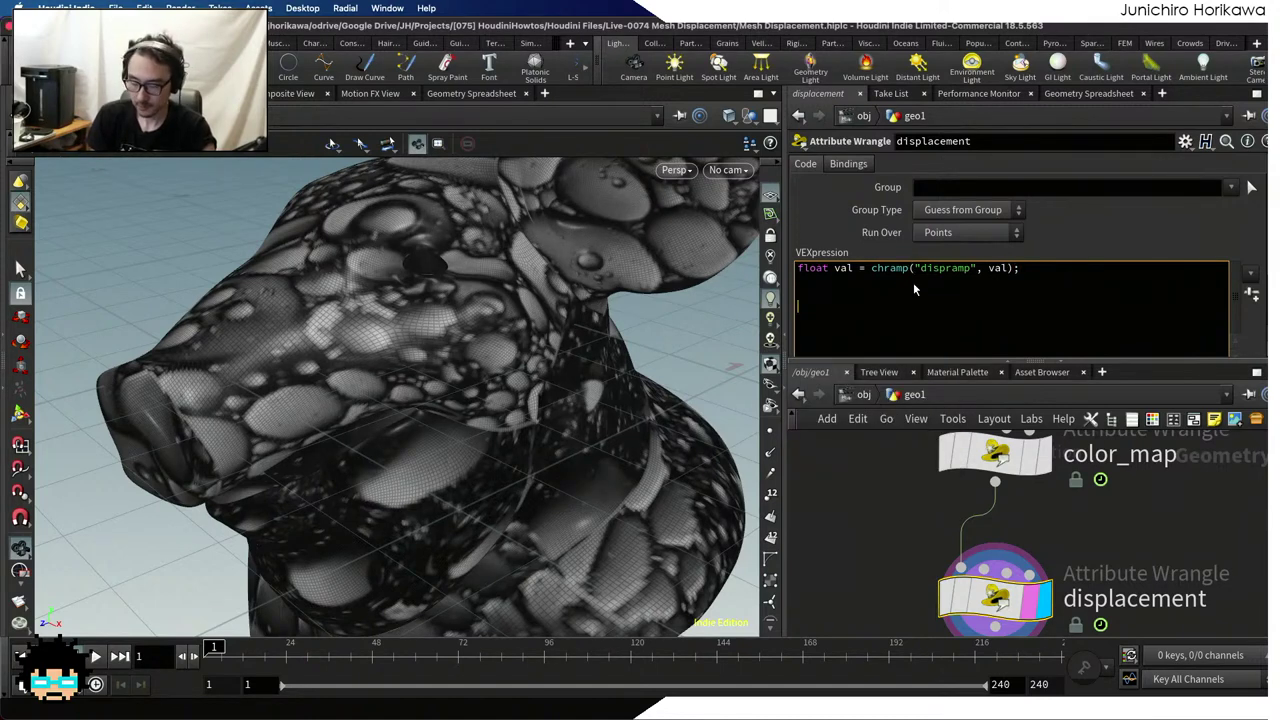
text(@P +=)
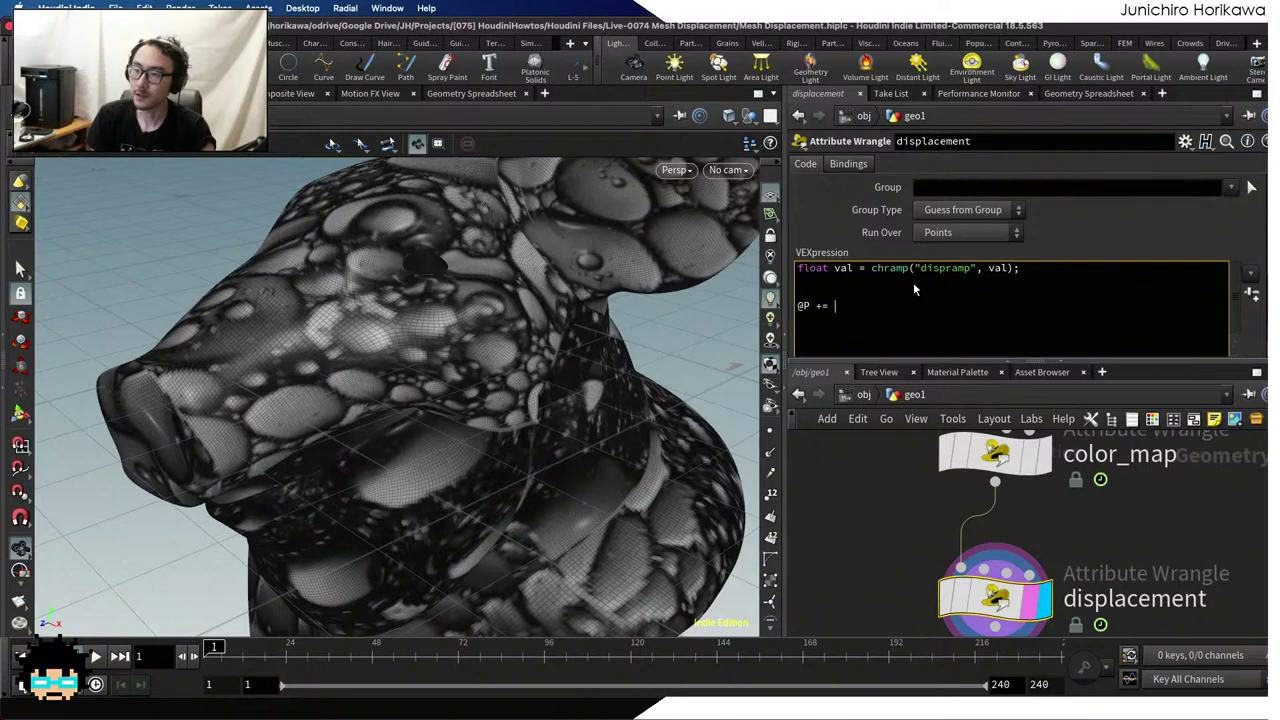
text(@p)
key(BackSpace)
text(N * )
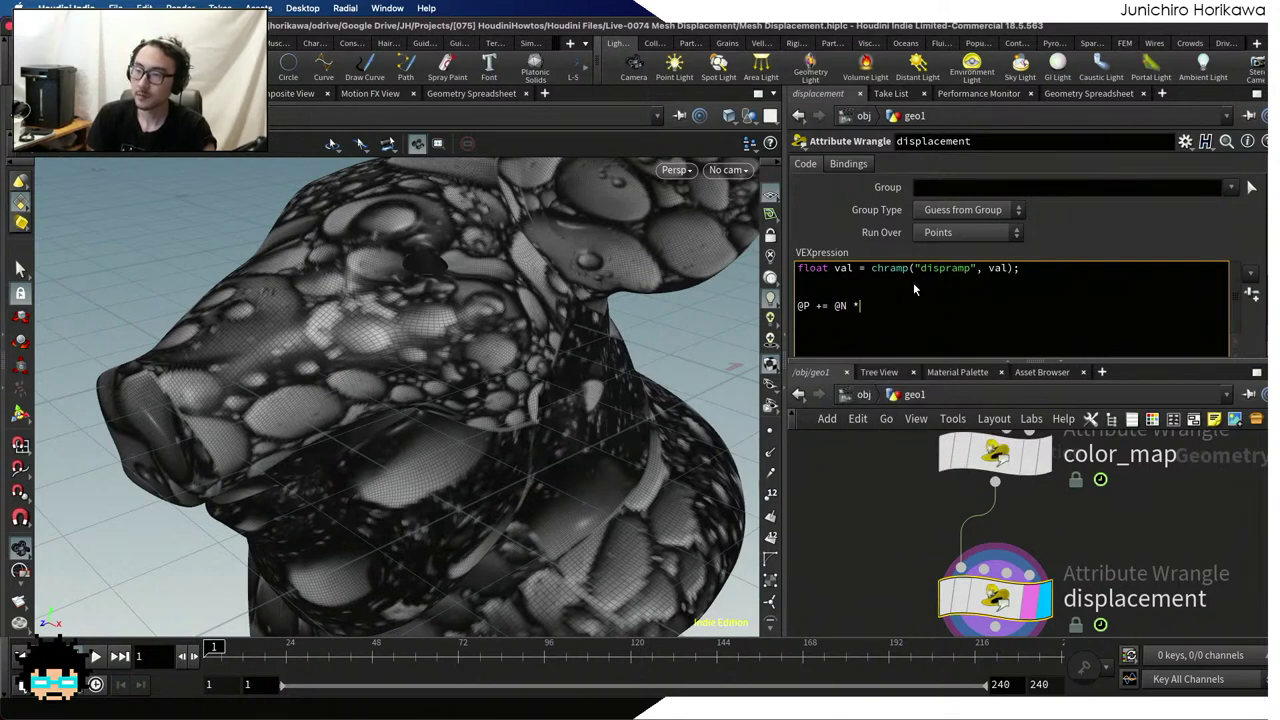
text(va;)
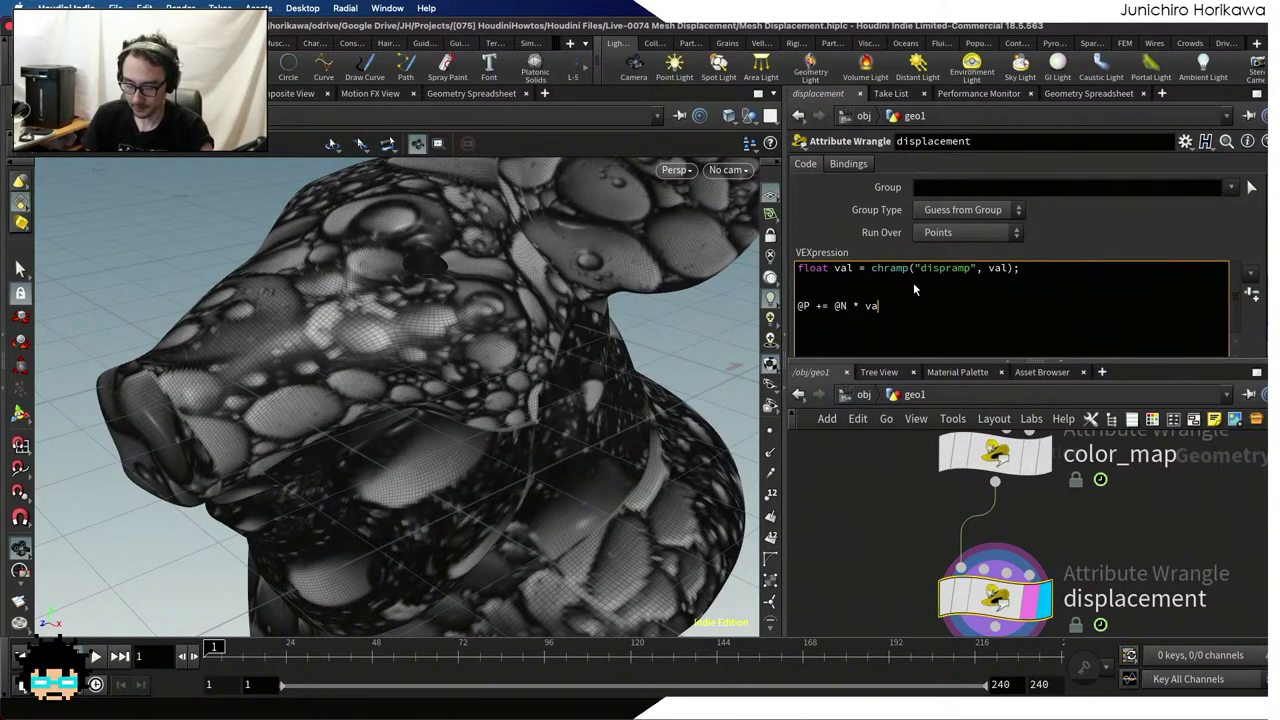
key(BackSpace)
text(l;)
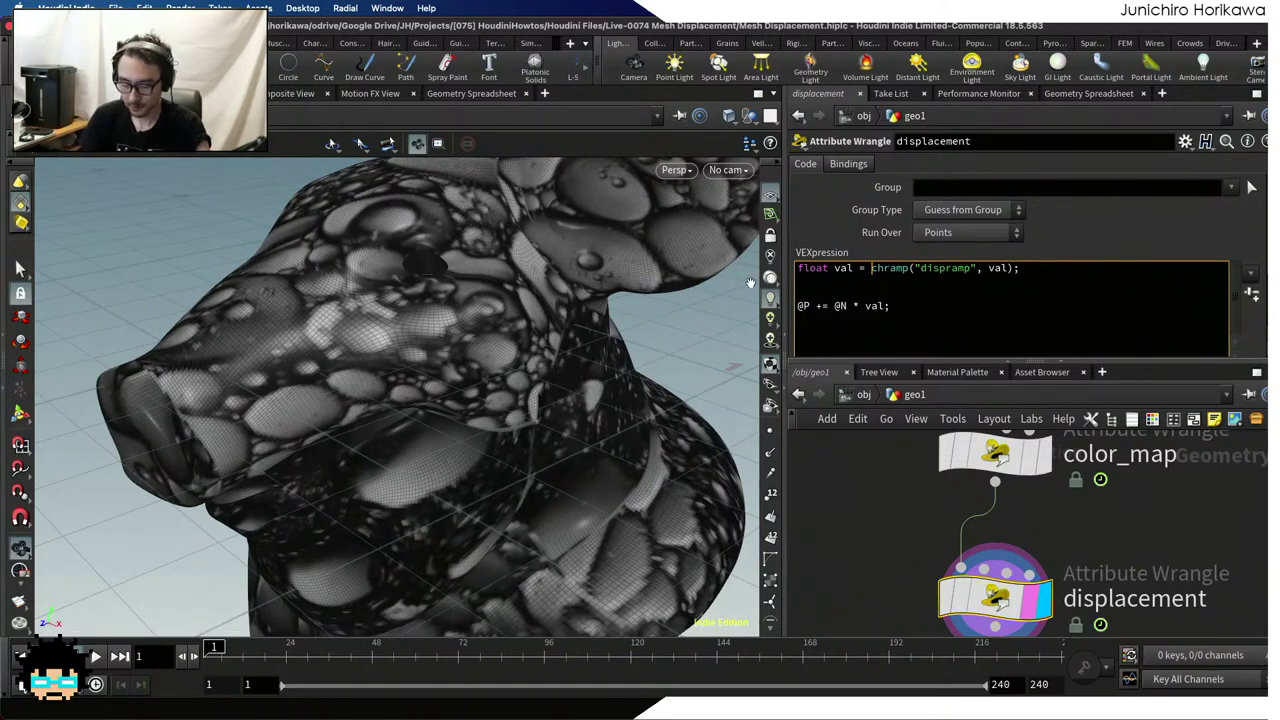
Wrap val in fit01(val, -chf("negdisp"), chf("posdisp")) in the ramp line
text(fit01)
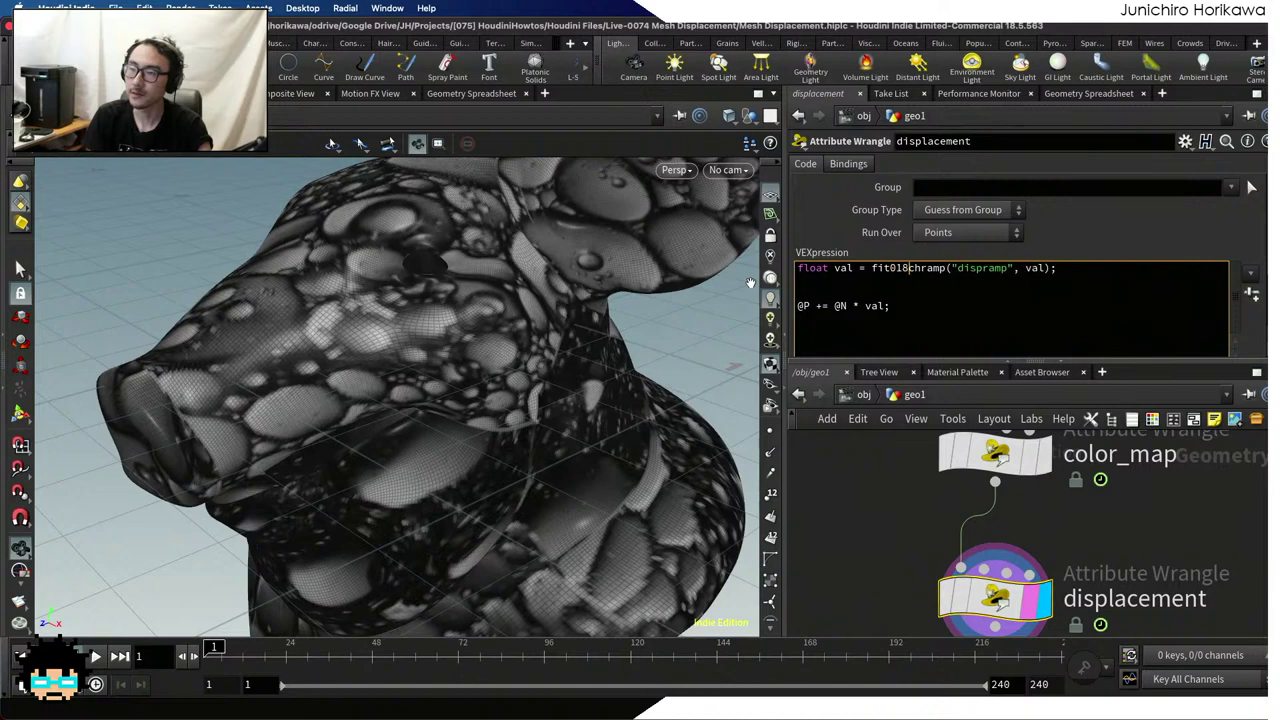
text(()
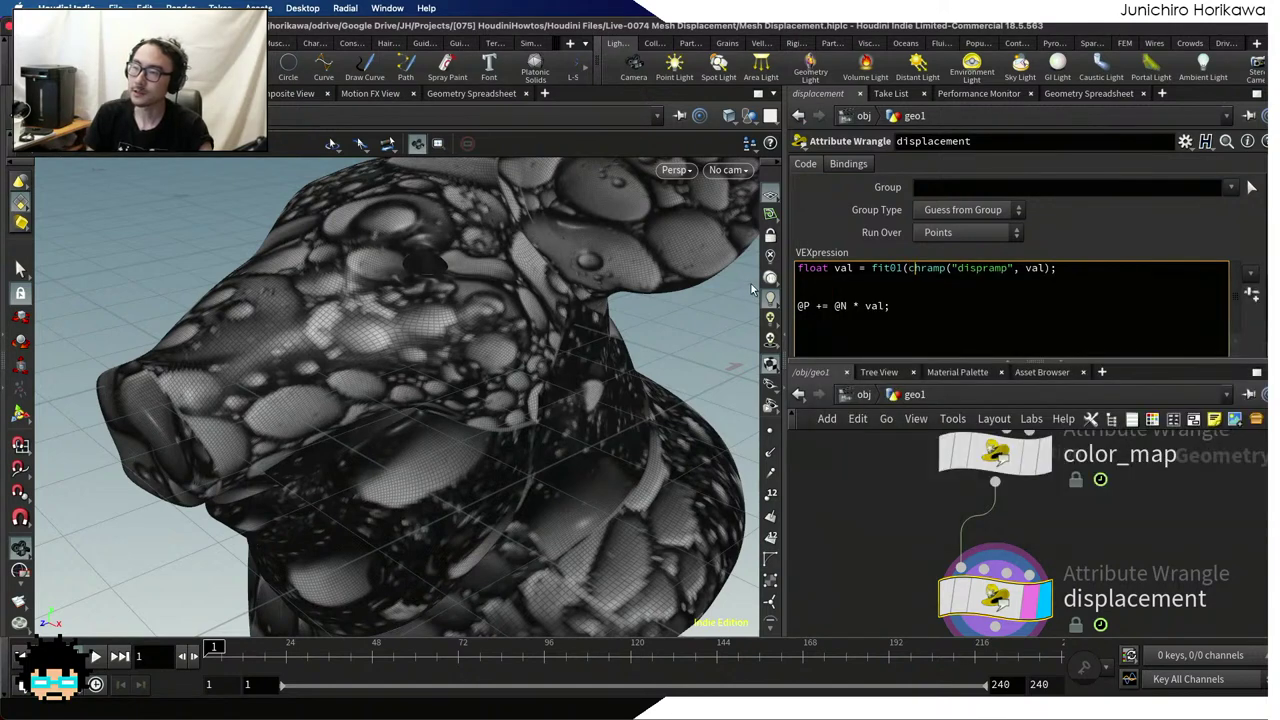
key(Right)
key(Right)
key(Right)
text())
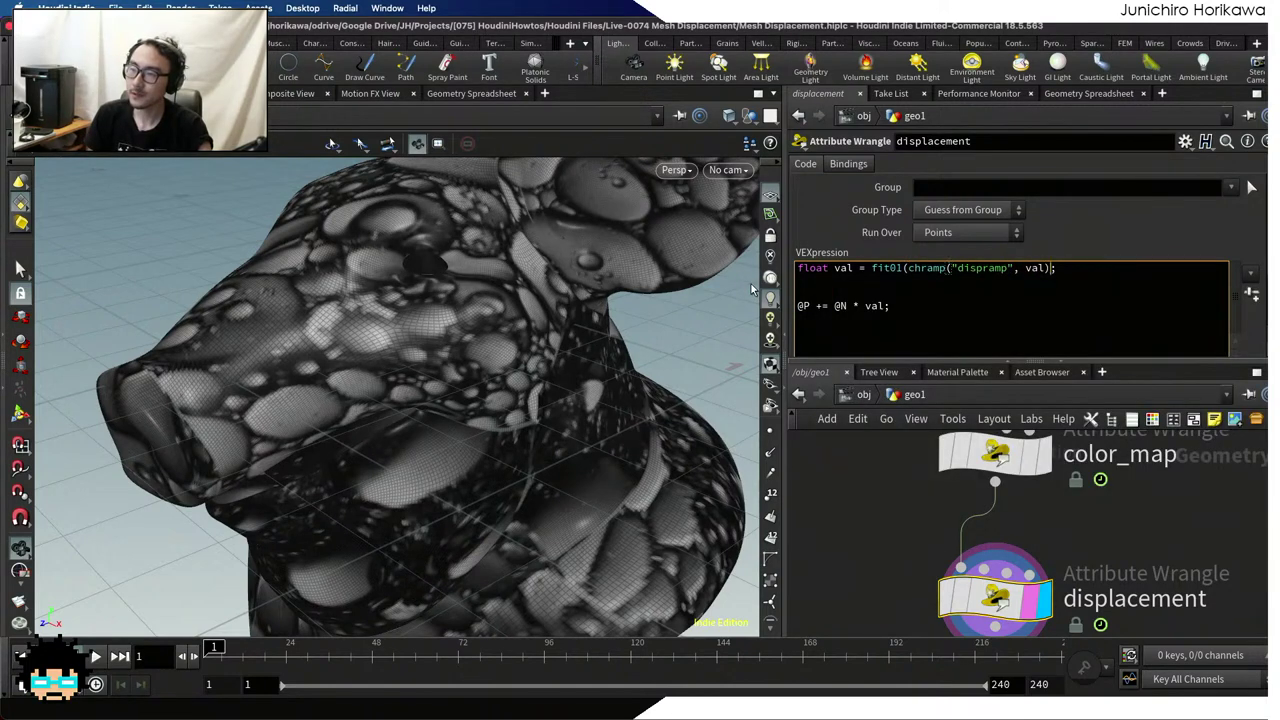
text(, -)
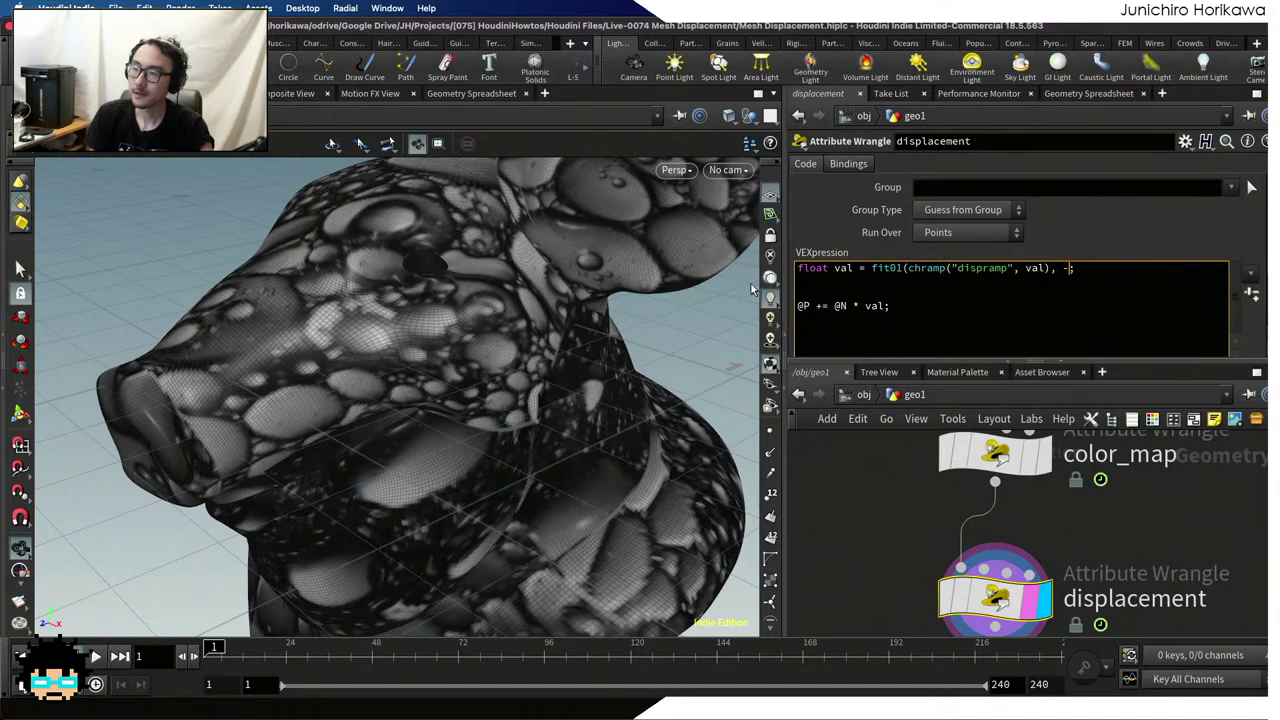
text(chf)
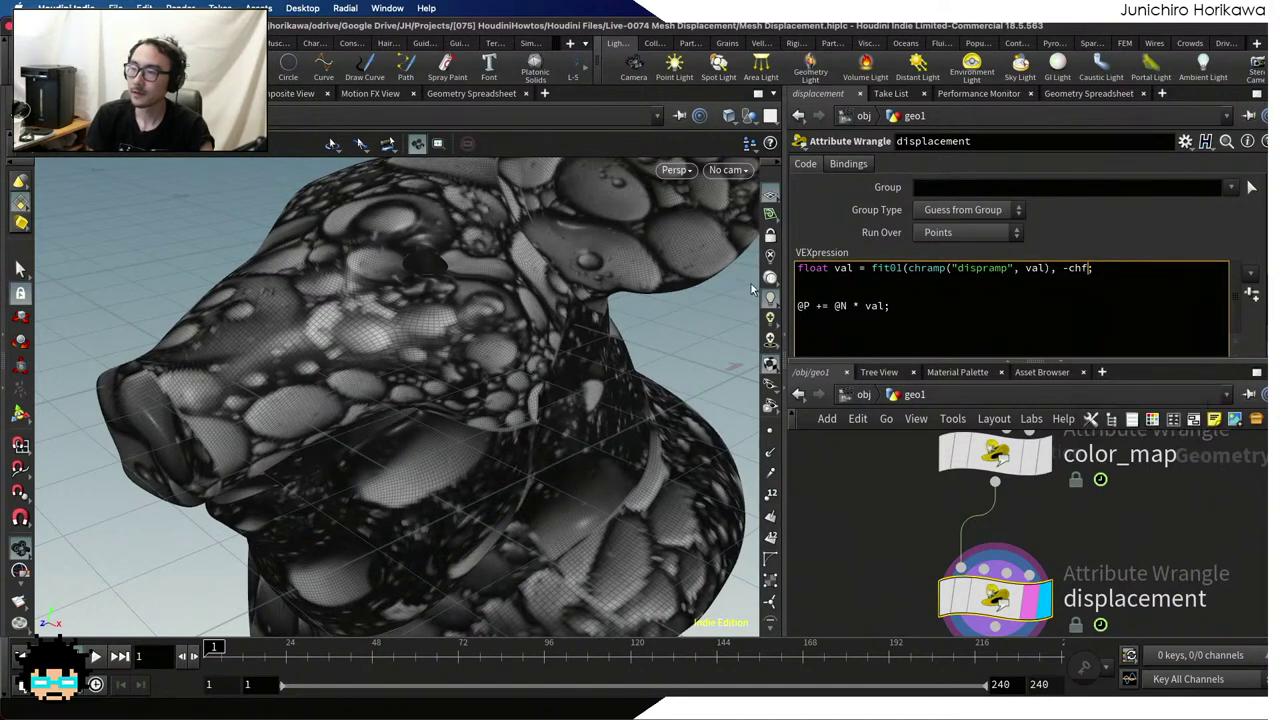
text(("m)
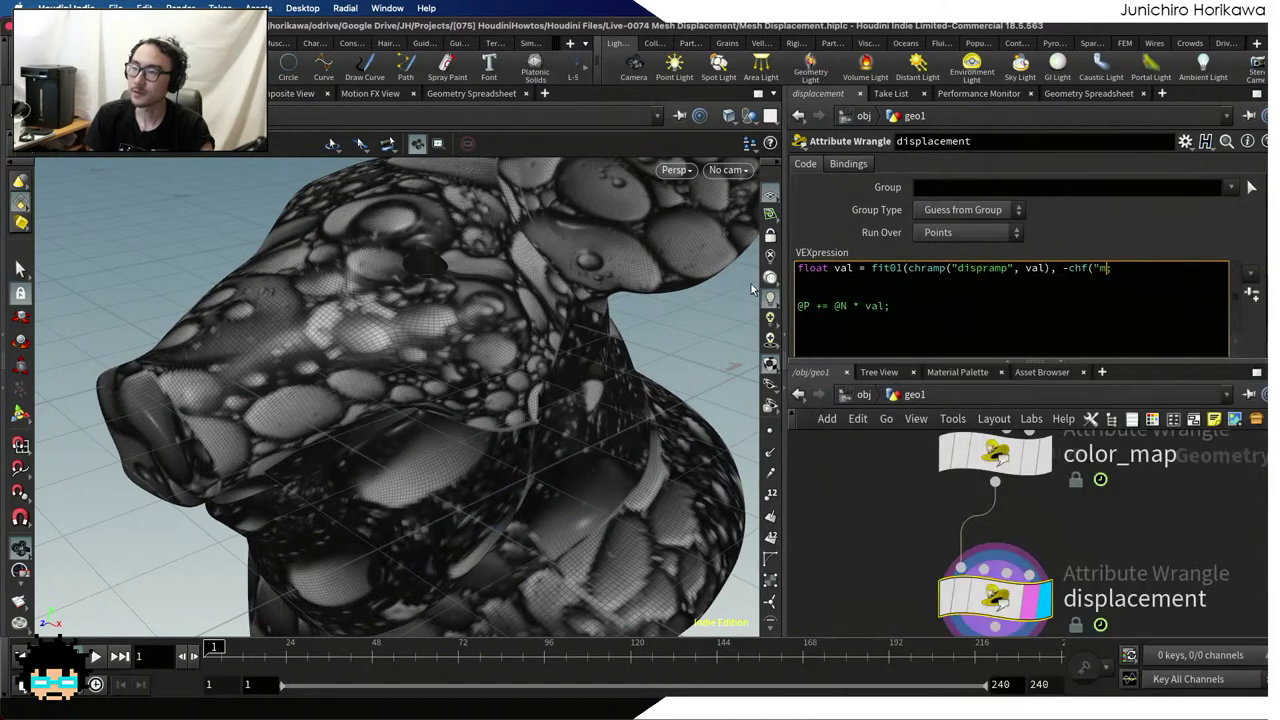
text(in)
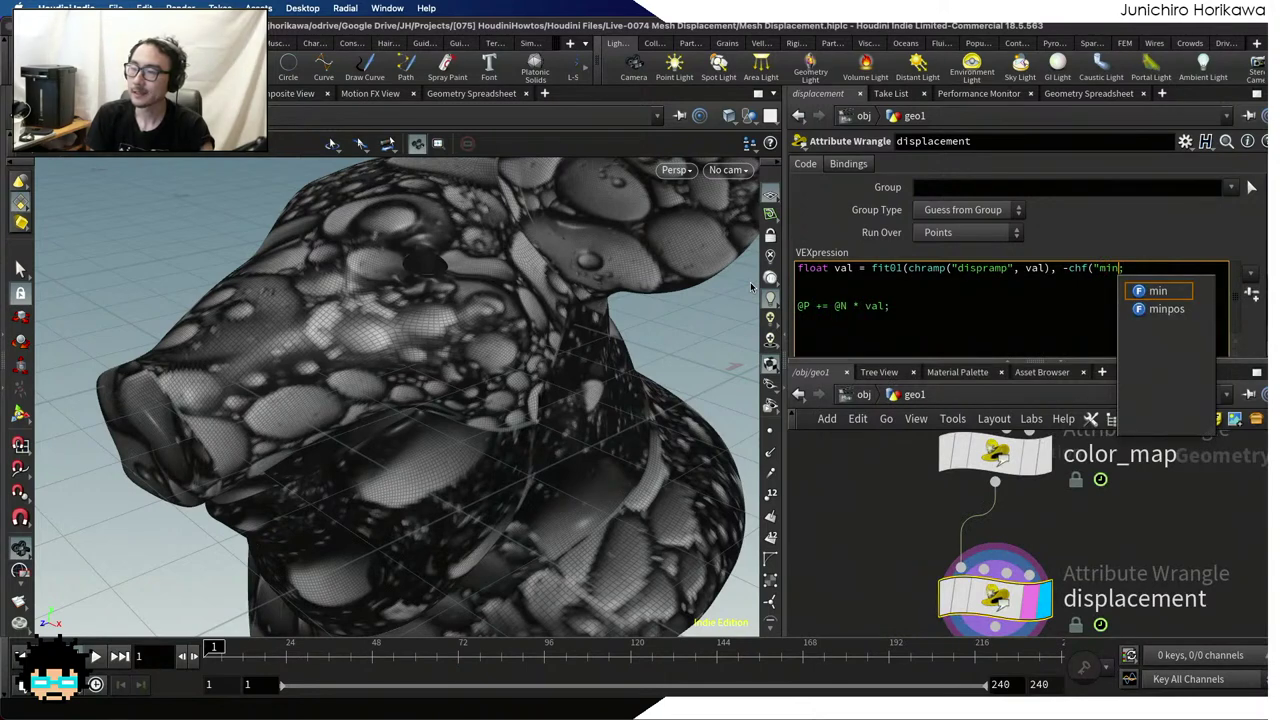
text(disp")
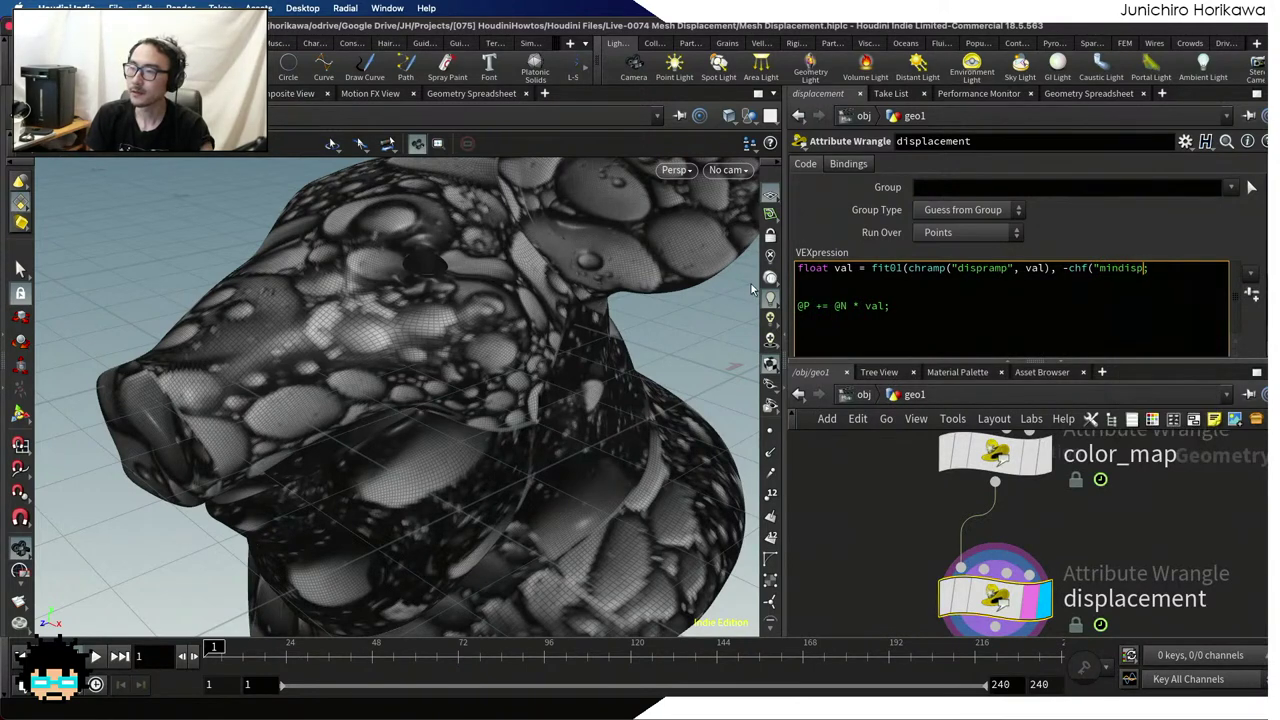
text(), )
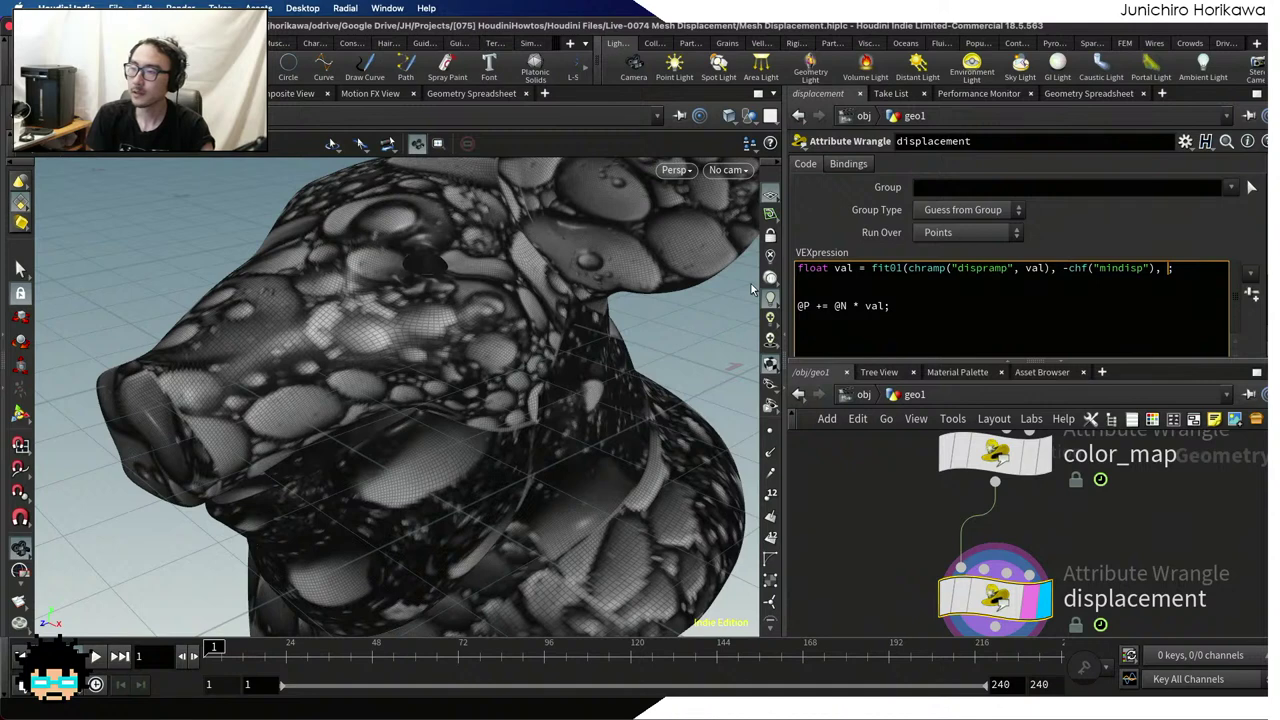
text(chf(")
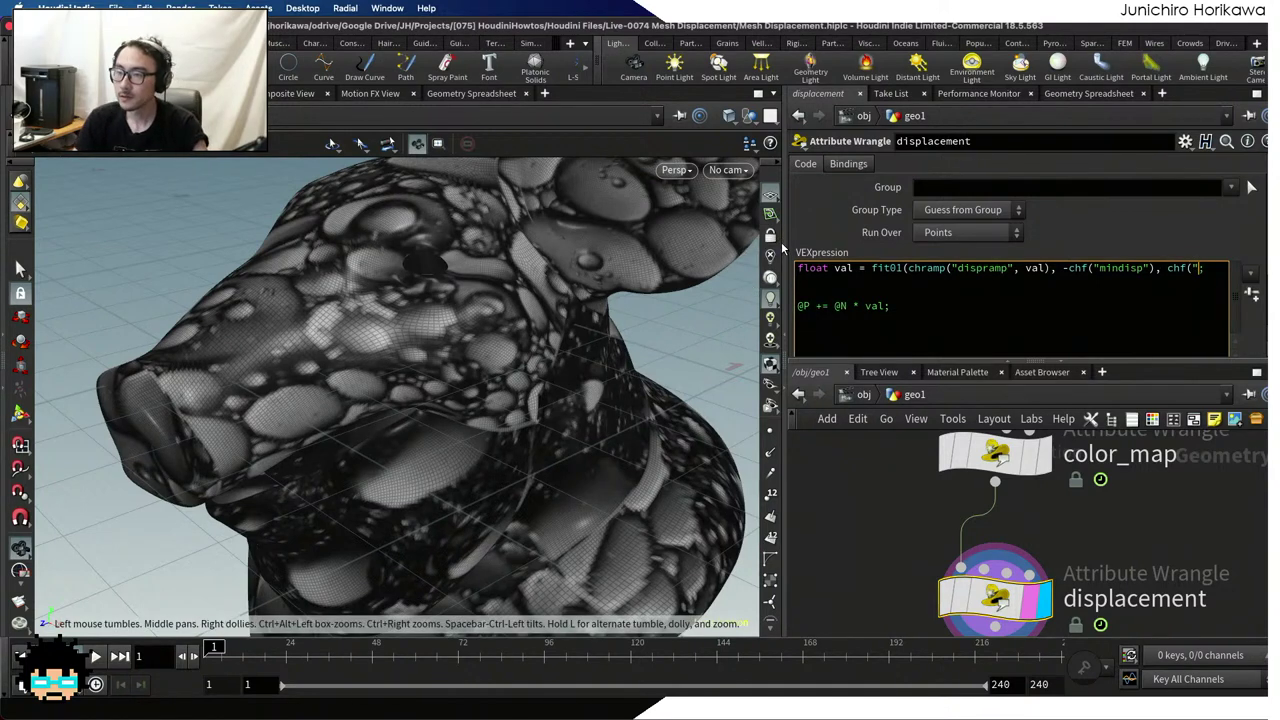
drag(785, 245, 682, 250)
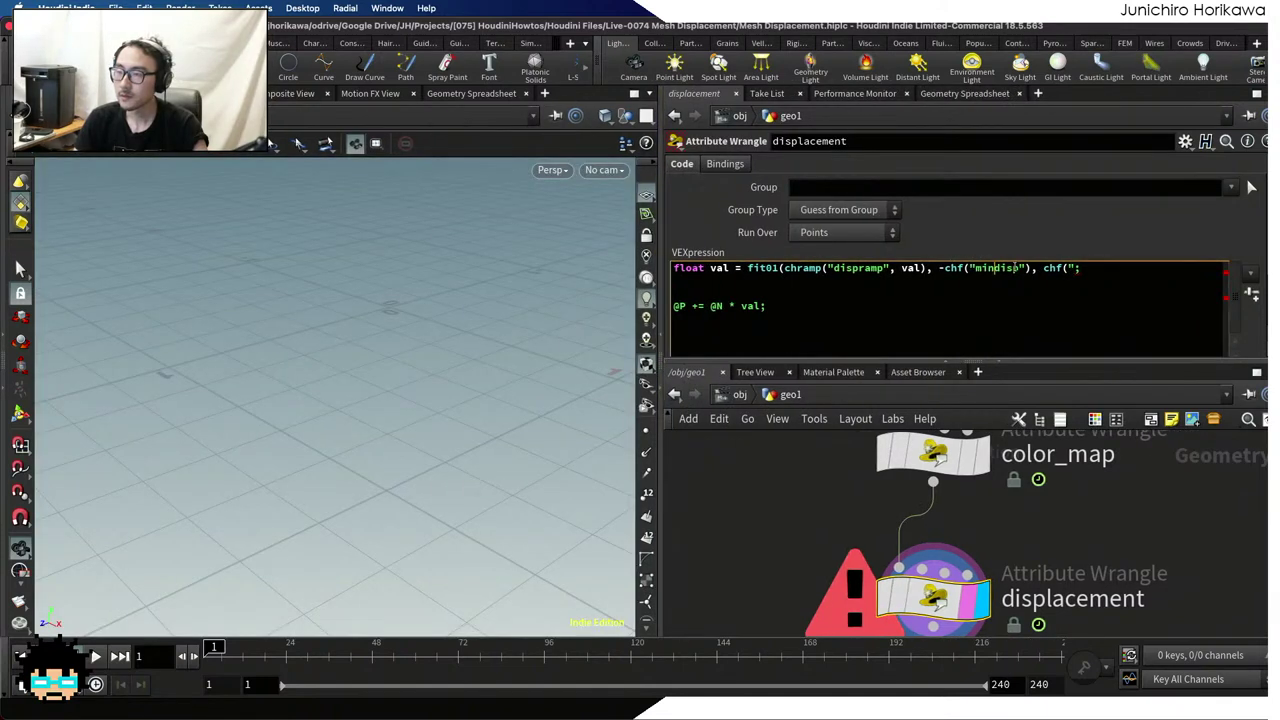
double_click(1014, 268)
text(neg)
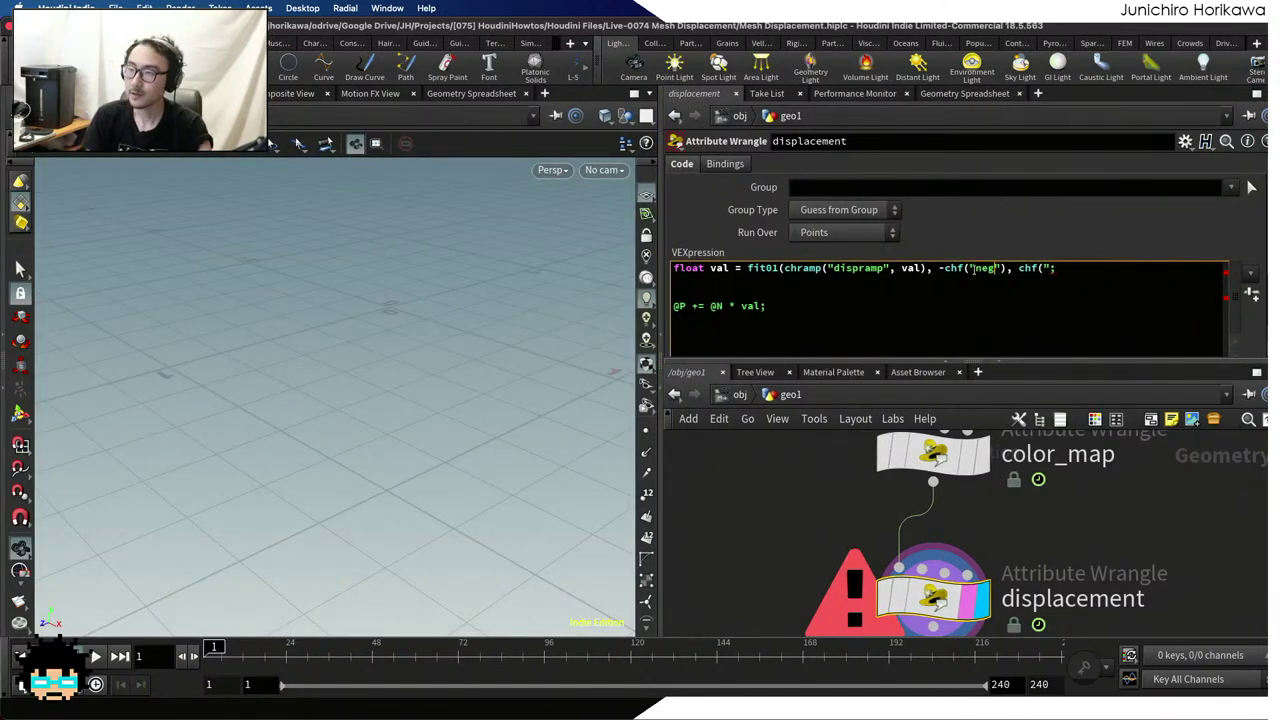
text(disp"), chf(")
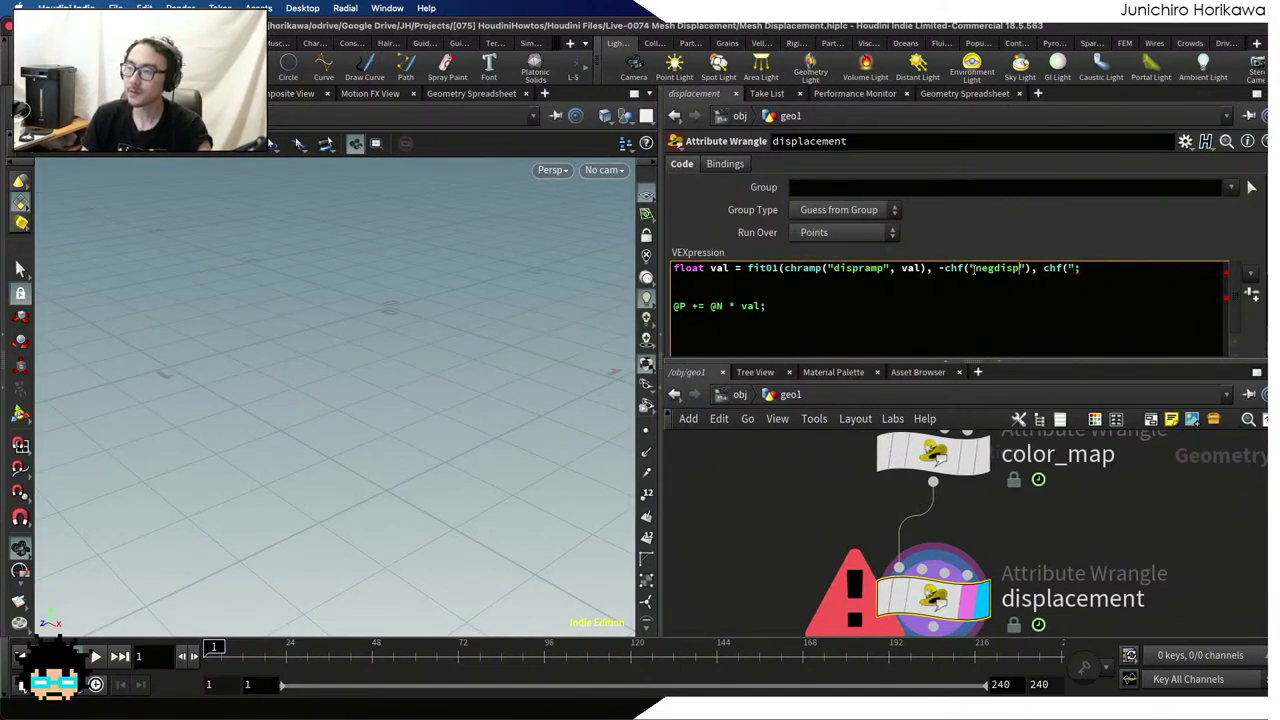
text(pos)
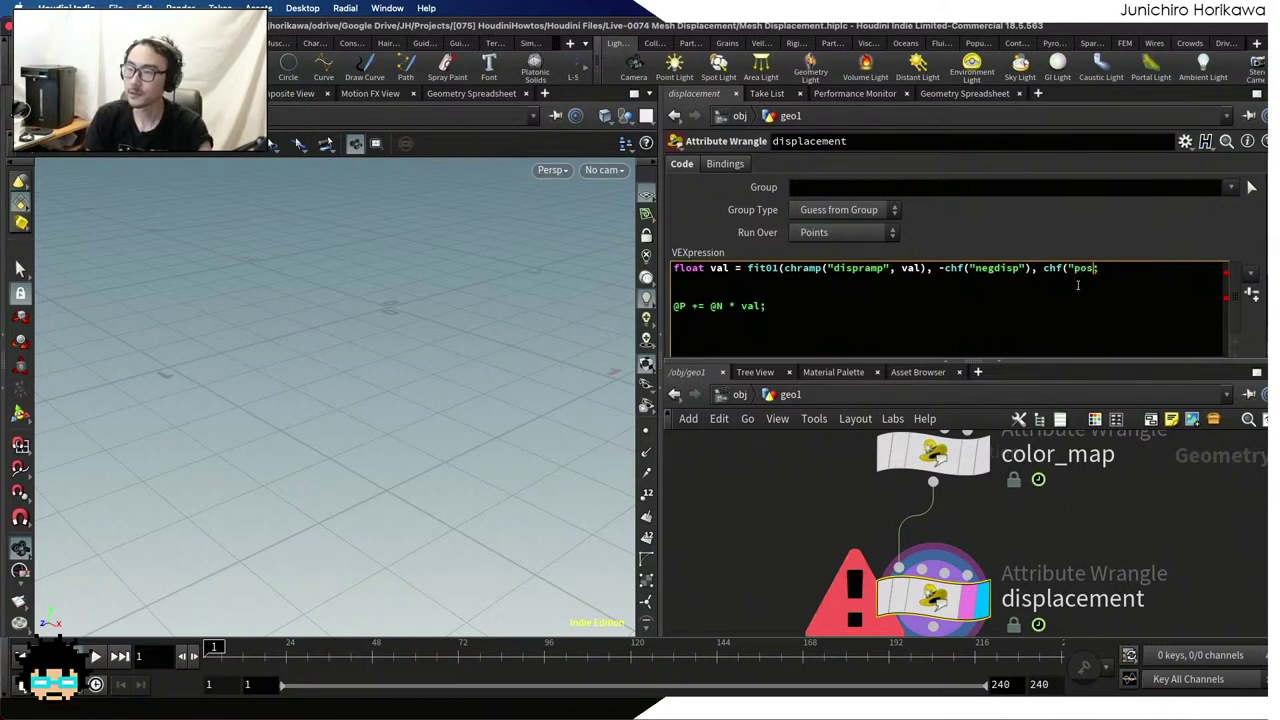
text(disp)
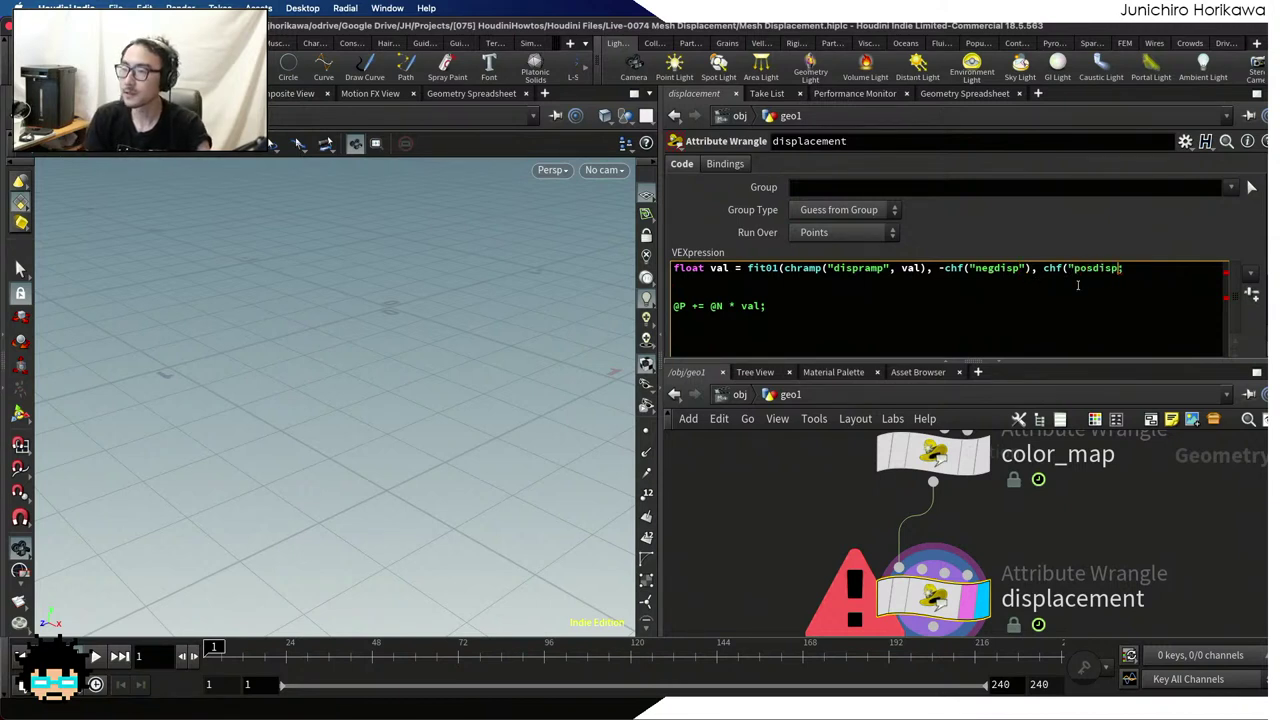
text("));)
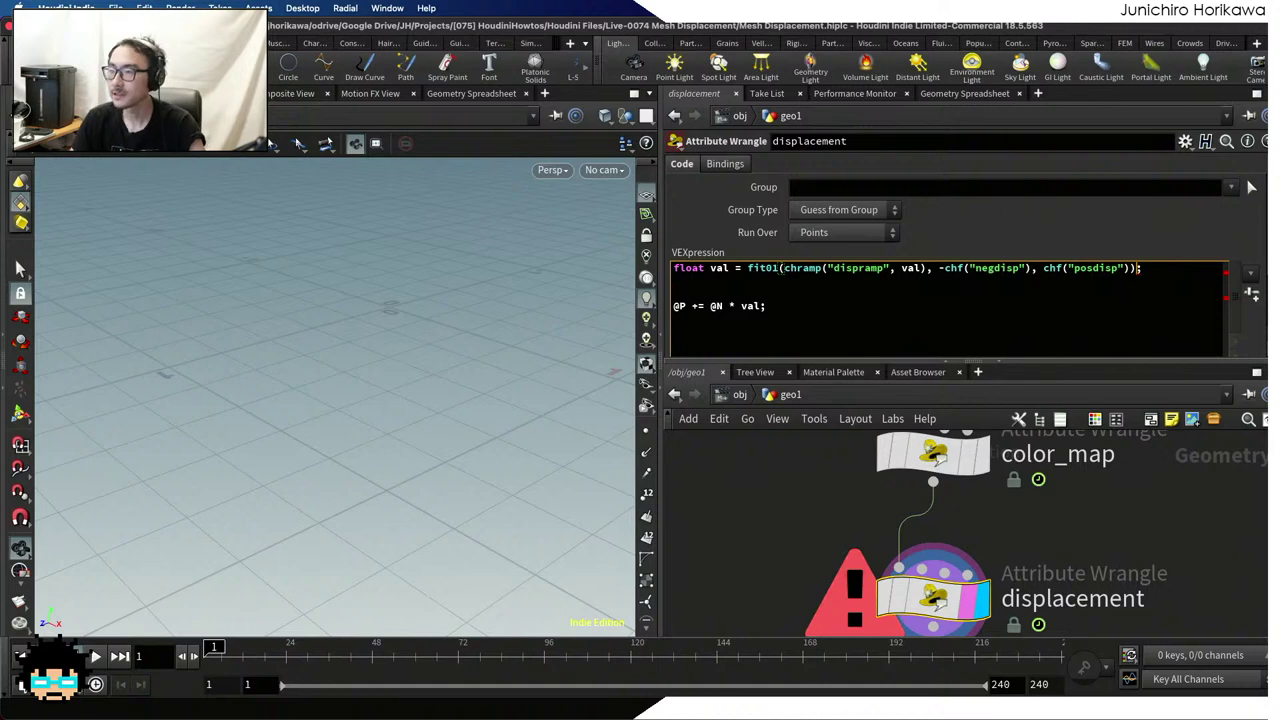
Undo the accidental subnet collapse and create the Negdisp, Posdisp and Dispramp spare parameters
key(shift+c)
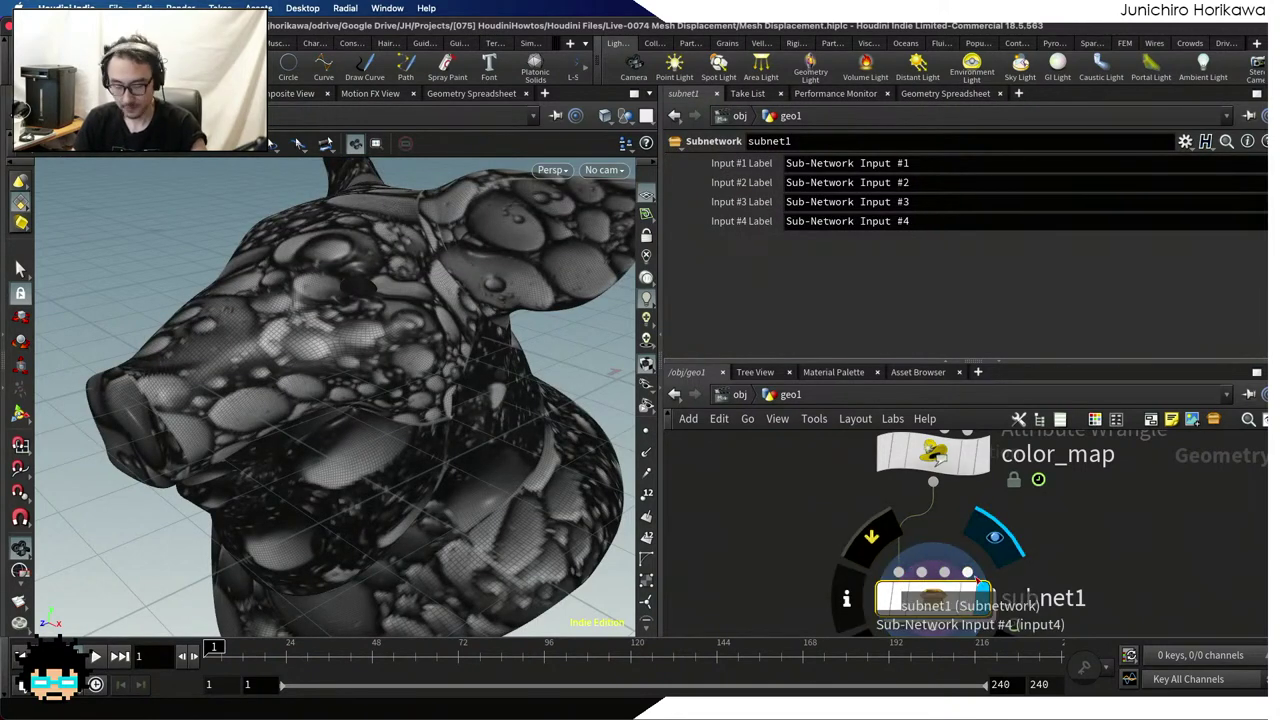
key(ctrl+z)
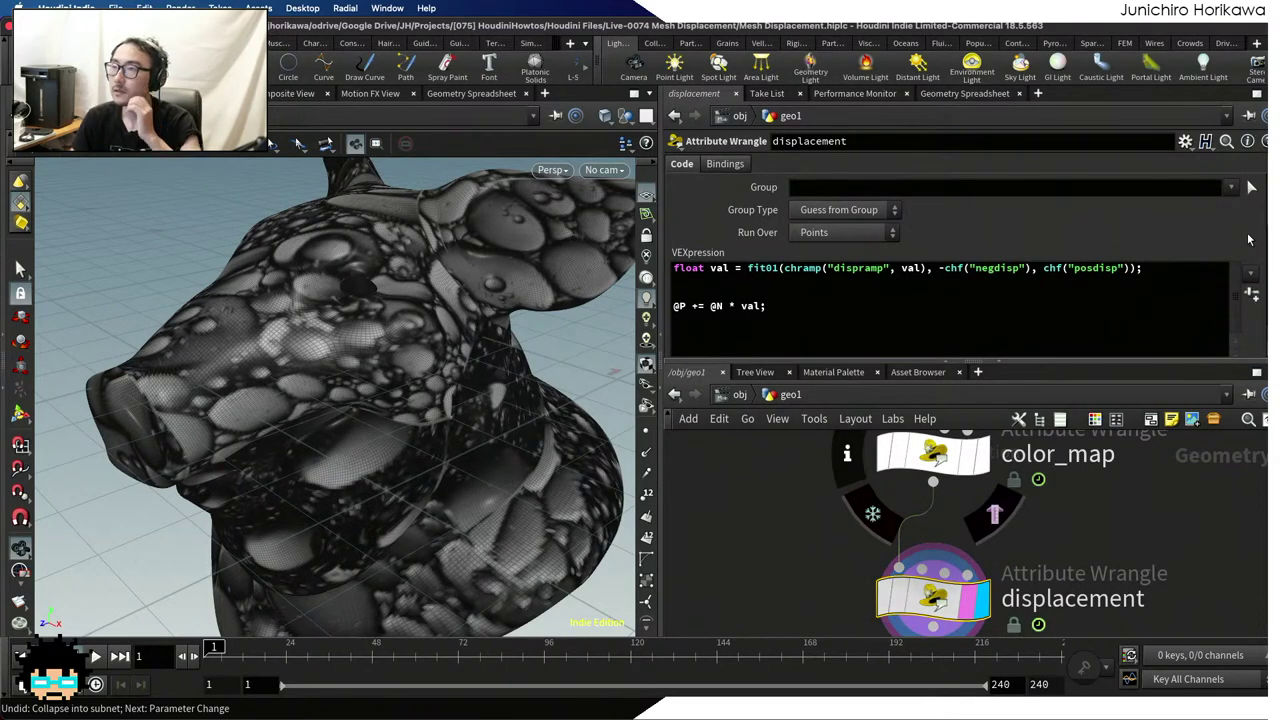
click(1251, 292)
scroll(1240, 290, down, 5)
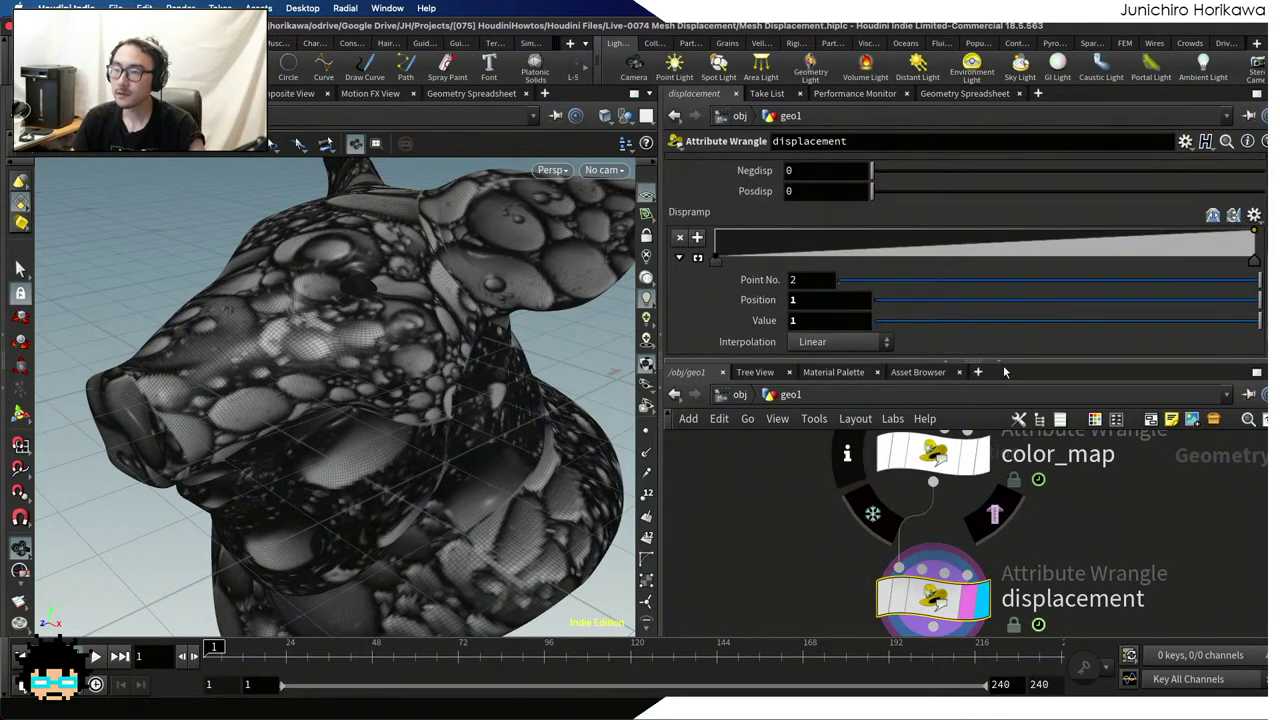
Try various Negdisp and Posdisp values, ending with Negdisp 0 and Posdisp 0.355
drag(1005, 364, 1005, 492)
scroll(866, 350, up, 2)
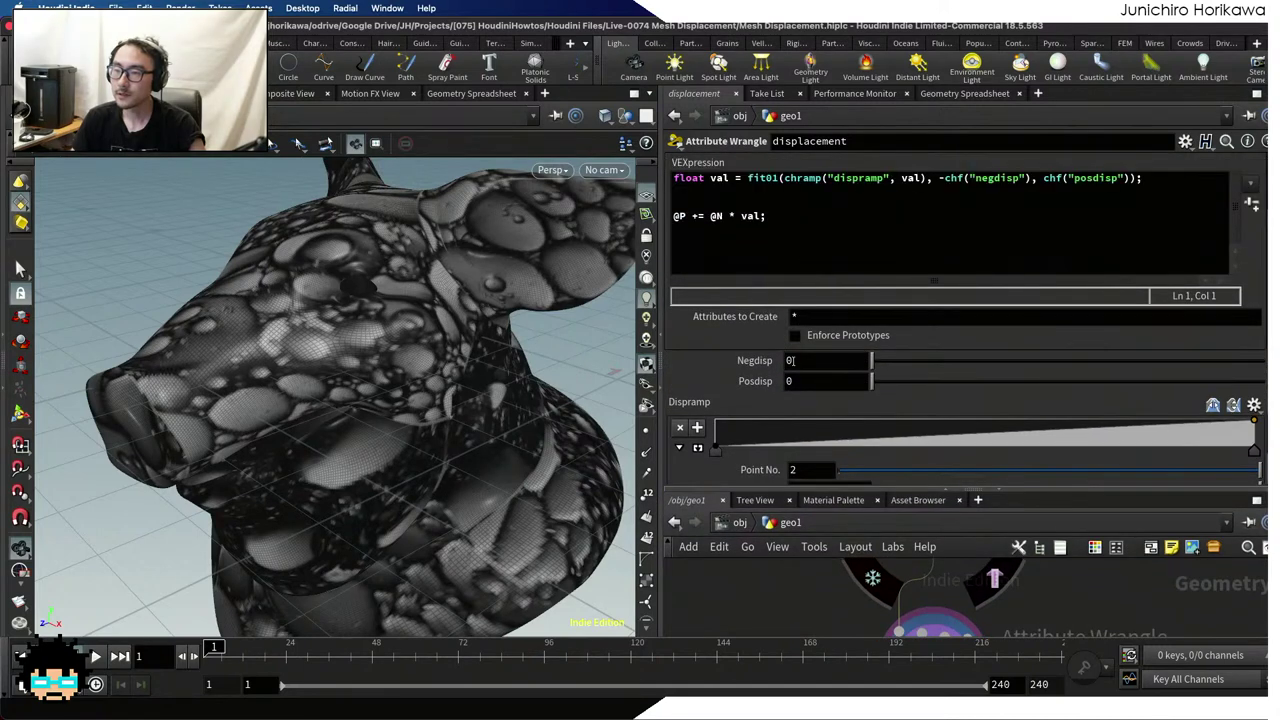
drag(879, 364, 1016, 381)
mouse_move(905, 362)
mouse_down()
mouse_move(886, 358)
mouse_move(931, 389)
mouse_move(1048, 386)
mouse_move(966, 386)
mouse_move(886, 362)
mouse_up()
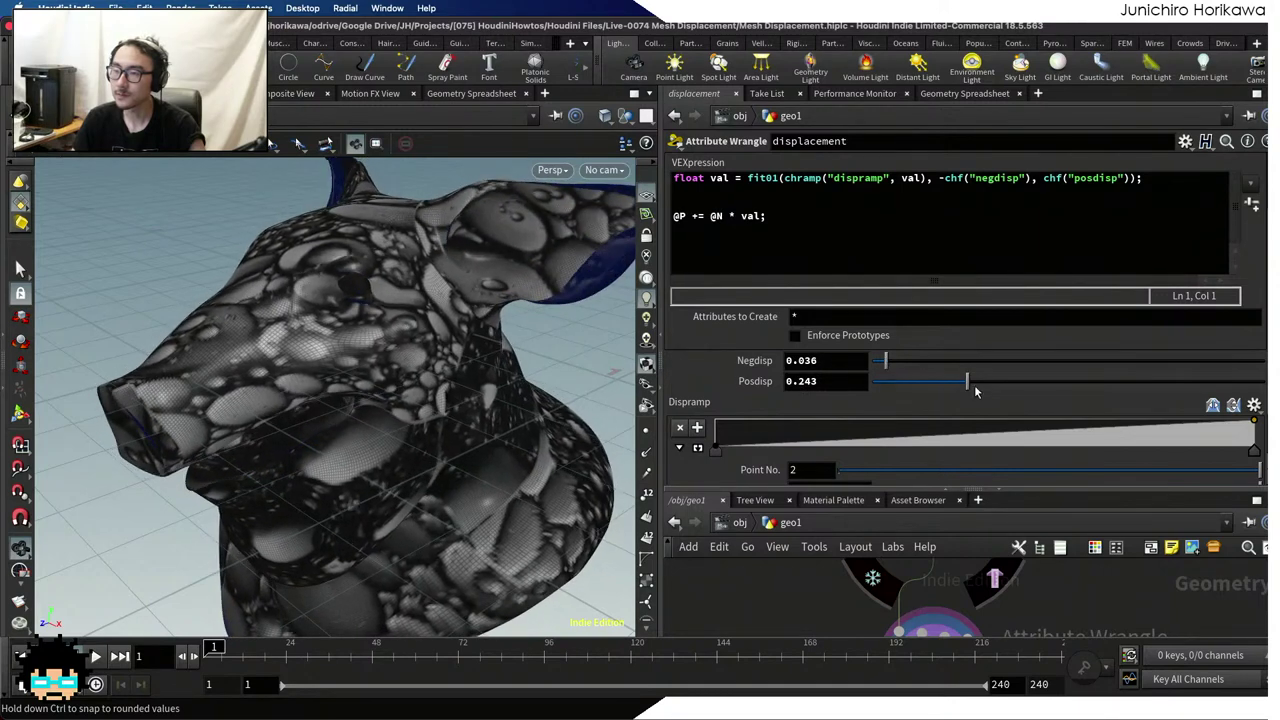
drag(1070, 390, 1028, 391)
drag(886, 362, 862, 366)
drag(1025, 381, 942, 390)
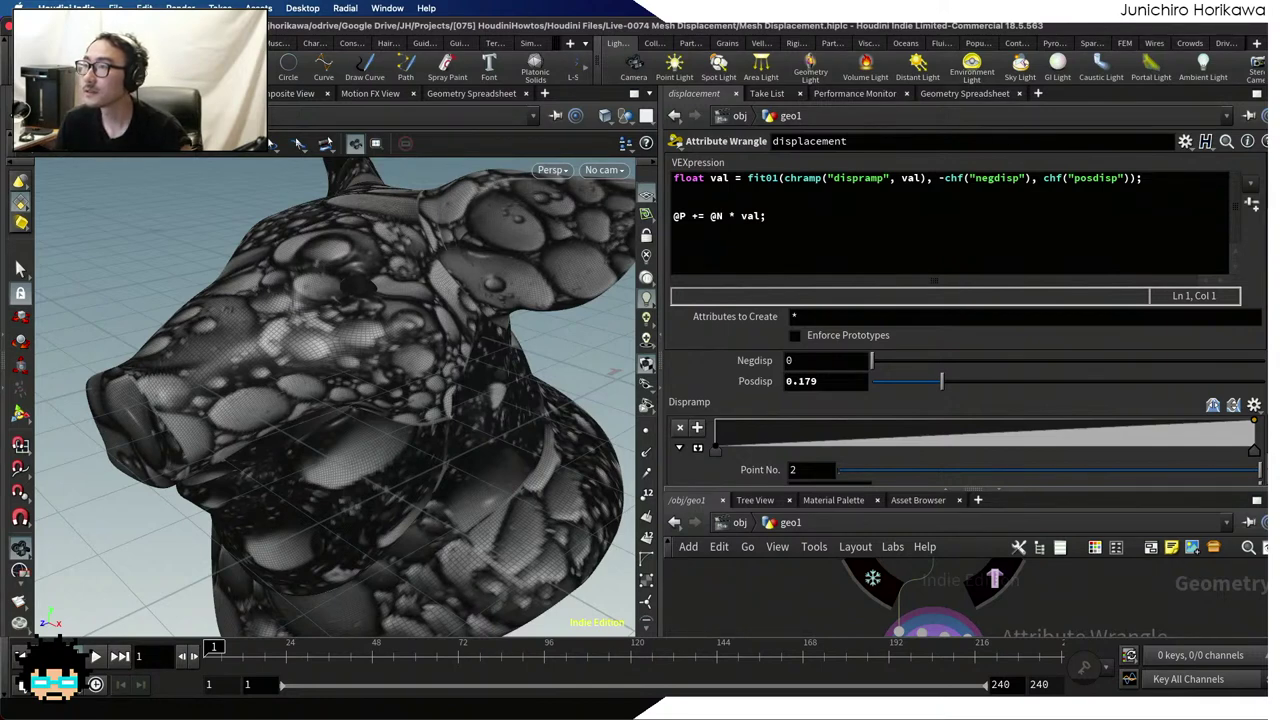
drag(872, 361, 871, 361)
drag(941, 381, 1016, 385)
click(1058, 208)
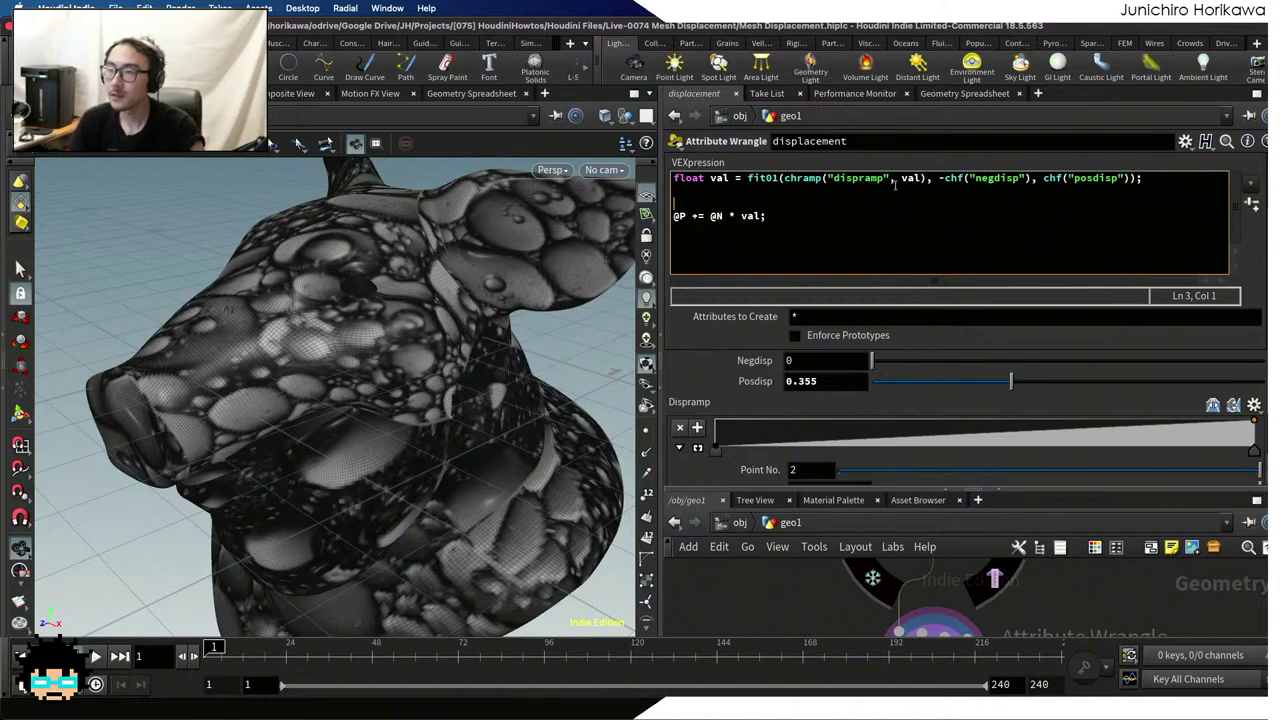
Start a third VEX line and check the point attributes in the Geometry Spreadsheet
drag(782, 178, 873, 178)
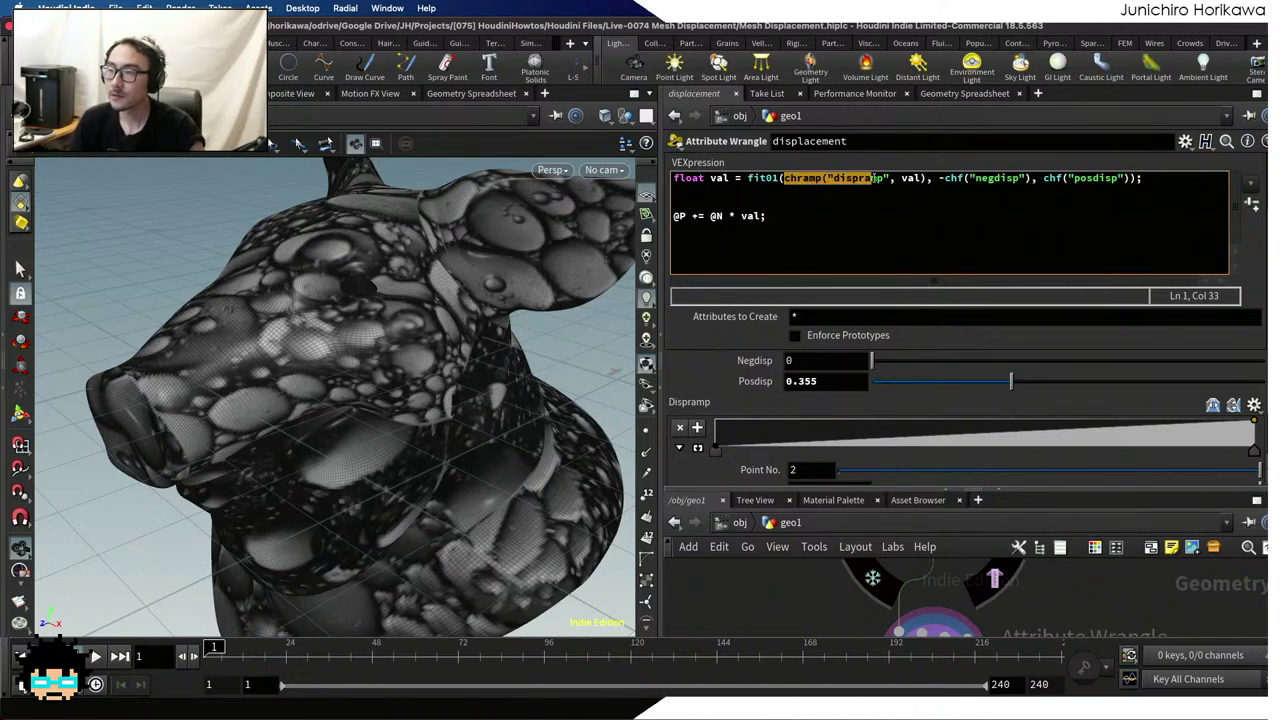
click(925, 178)
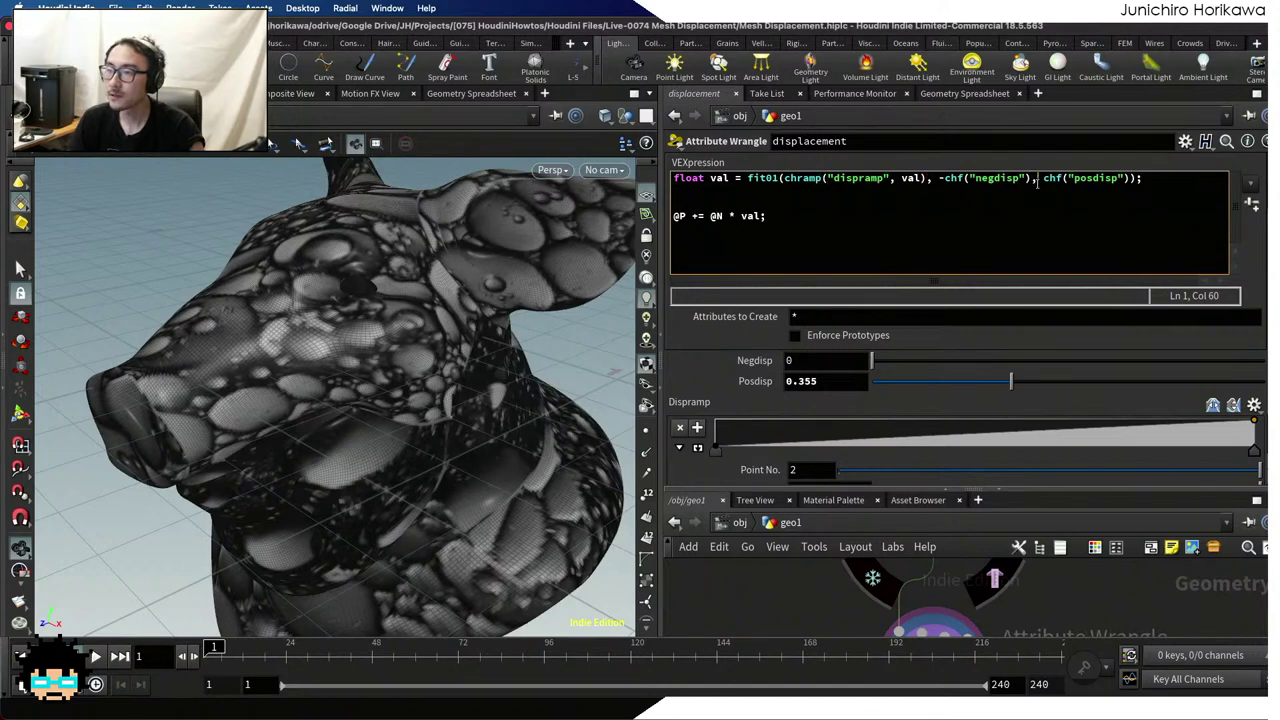
drag(1043, 178, 1108, 178)
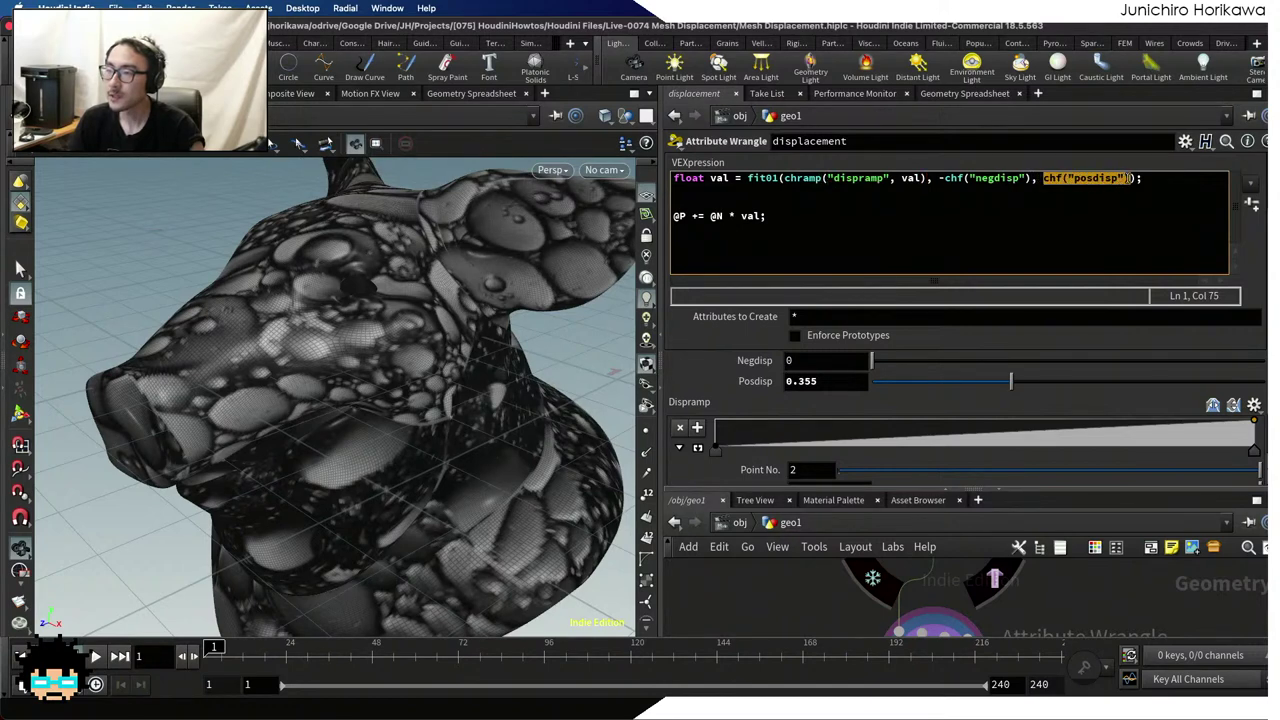
click(859, 203)
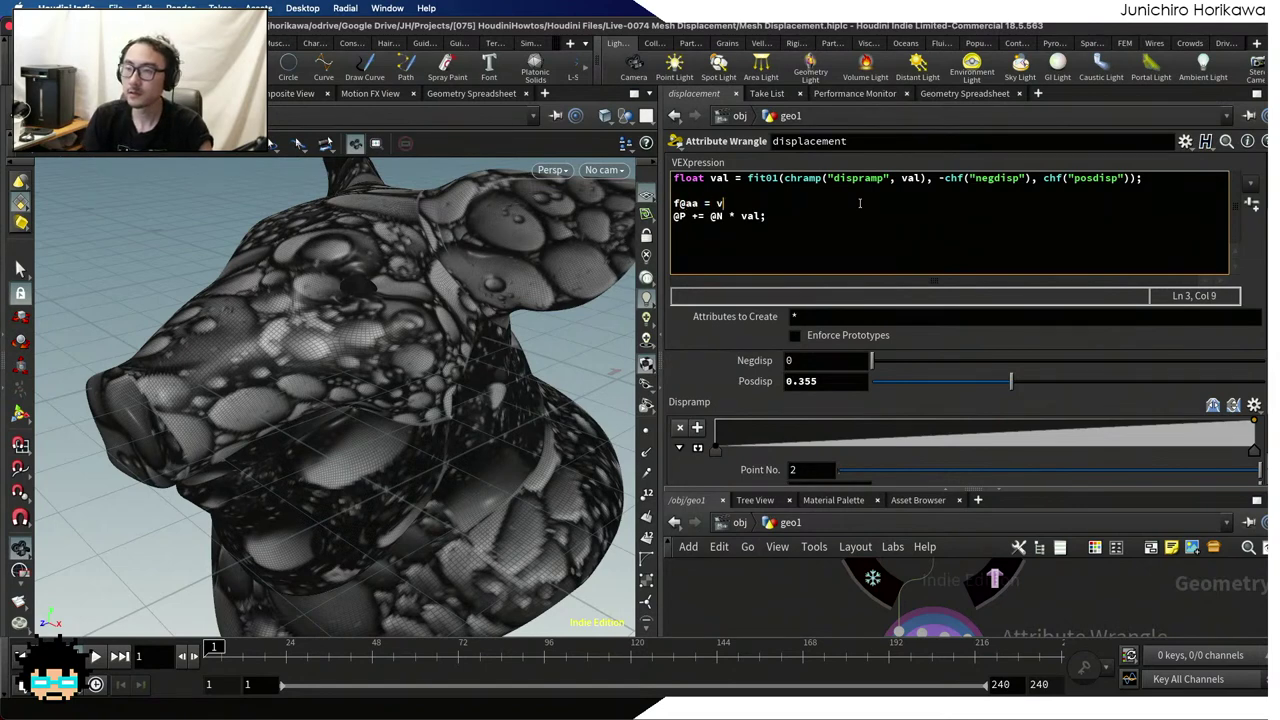
key(BackSpace)
text(chf("posdisp"))
text(;)
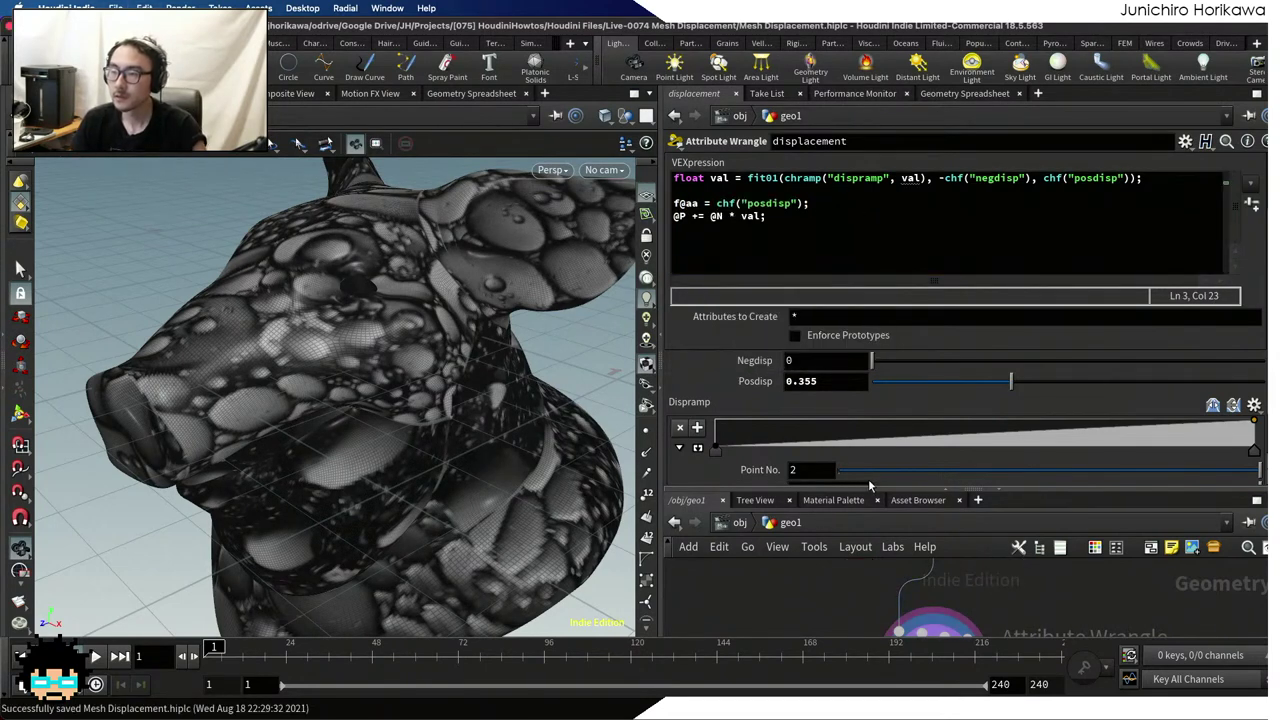
click(984, 94)
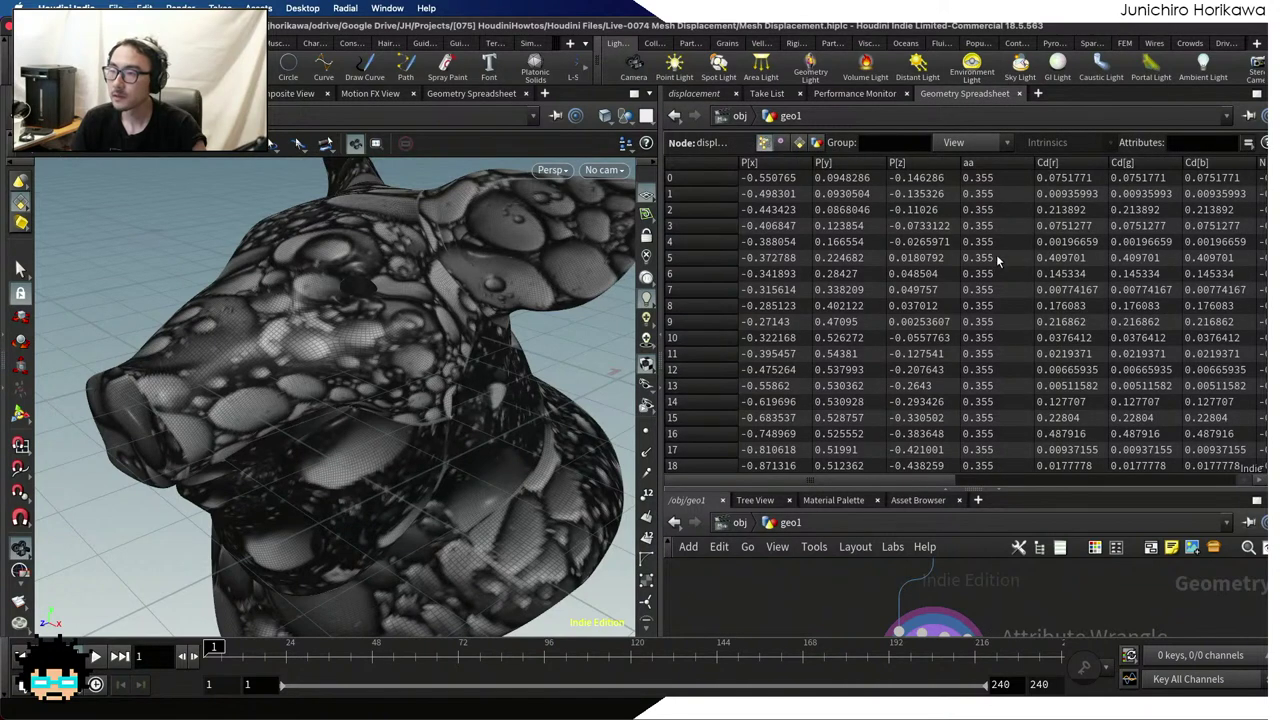
click(697, 94)
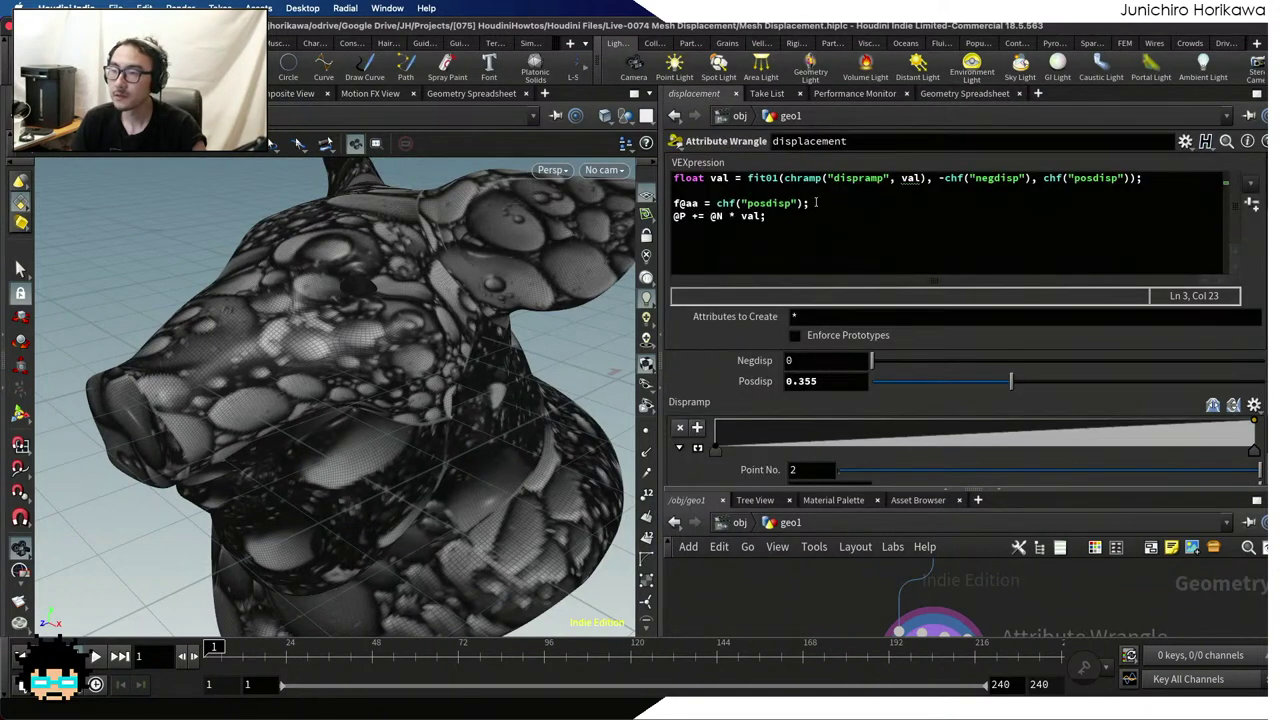
Rewrite the third line as f@aa = val; and check the aa values per point
drag(816, 203, 649, 207)
text(val =)
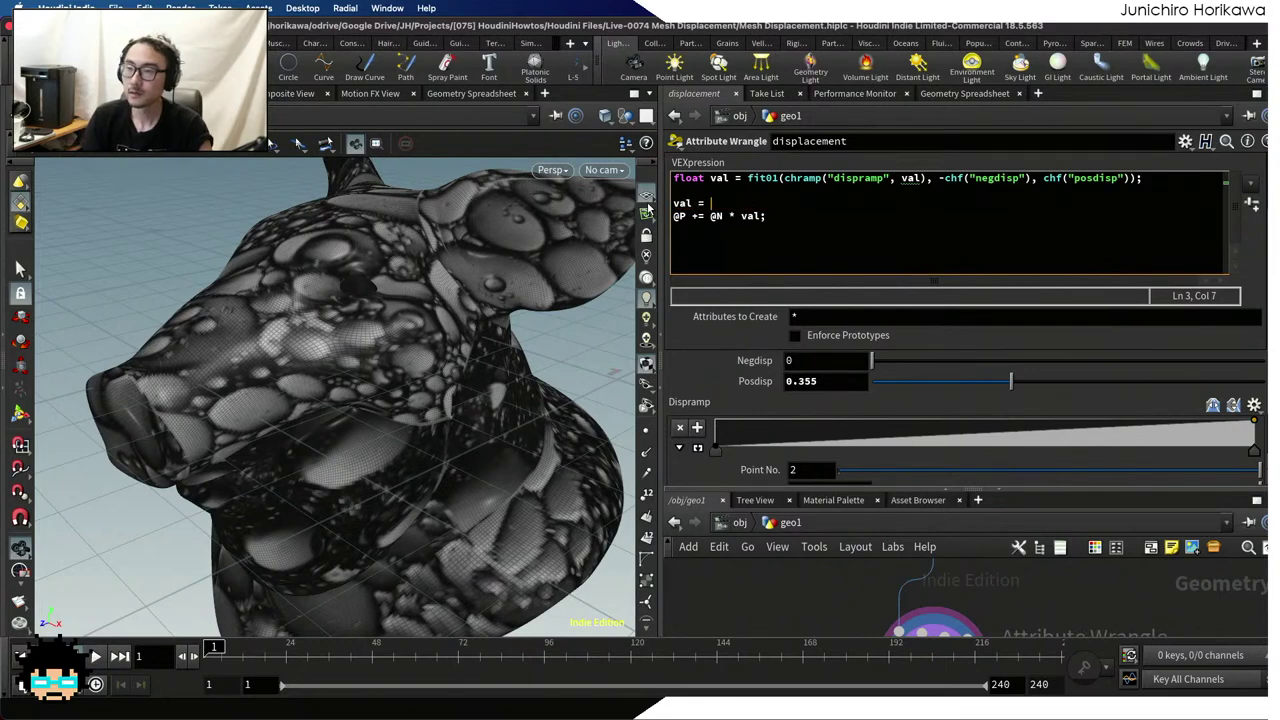
key(BackSpace)
key(BackSpace)
key(BackSpace)
text(f@aa)
key(BackSpace)
key(BackSpace)
text(@aa)
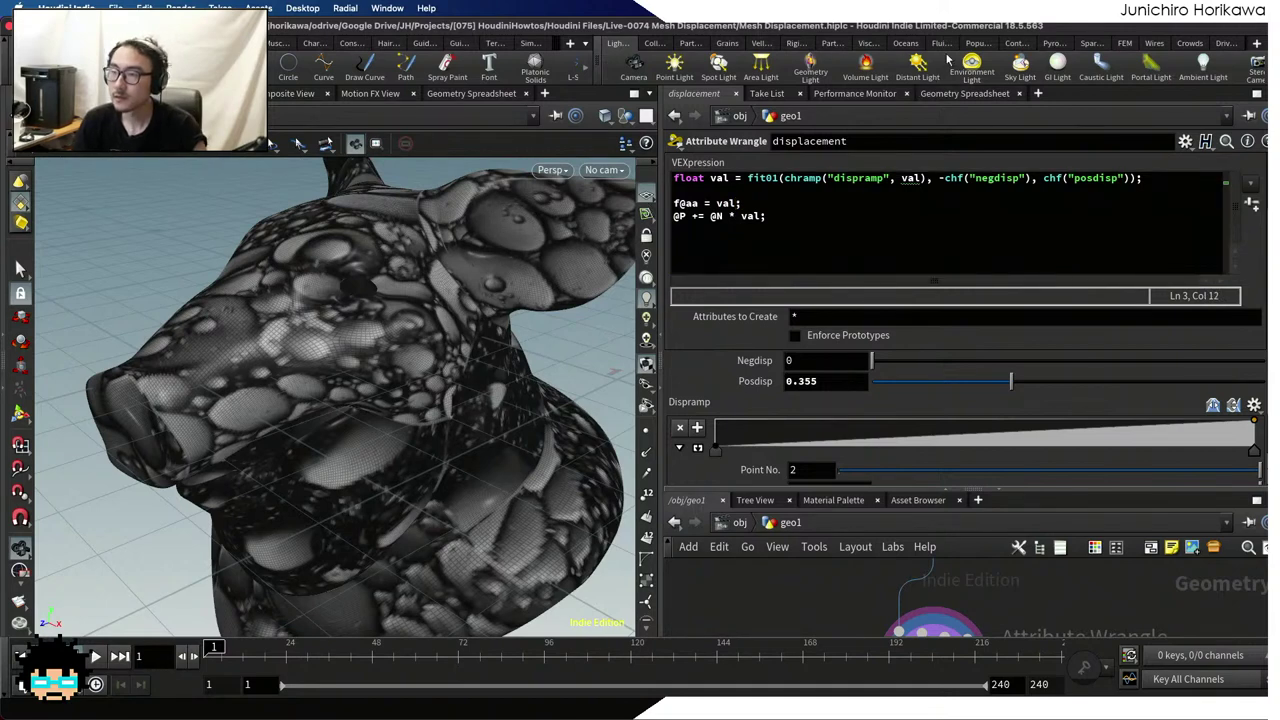
click(963, 93)
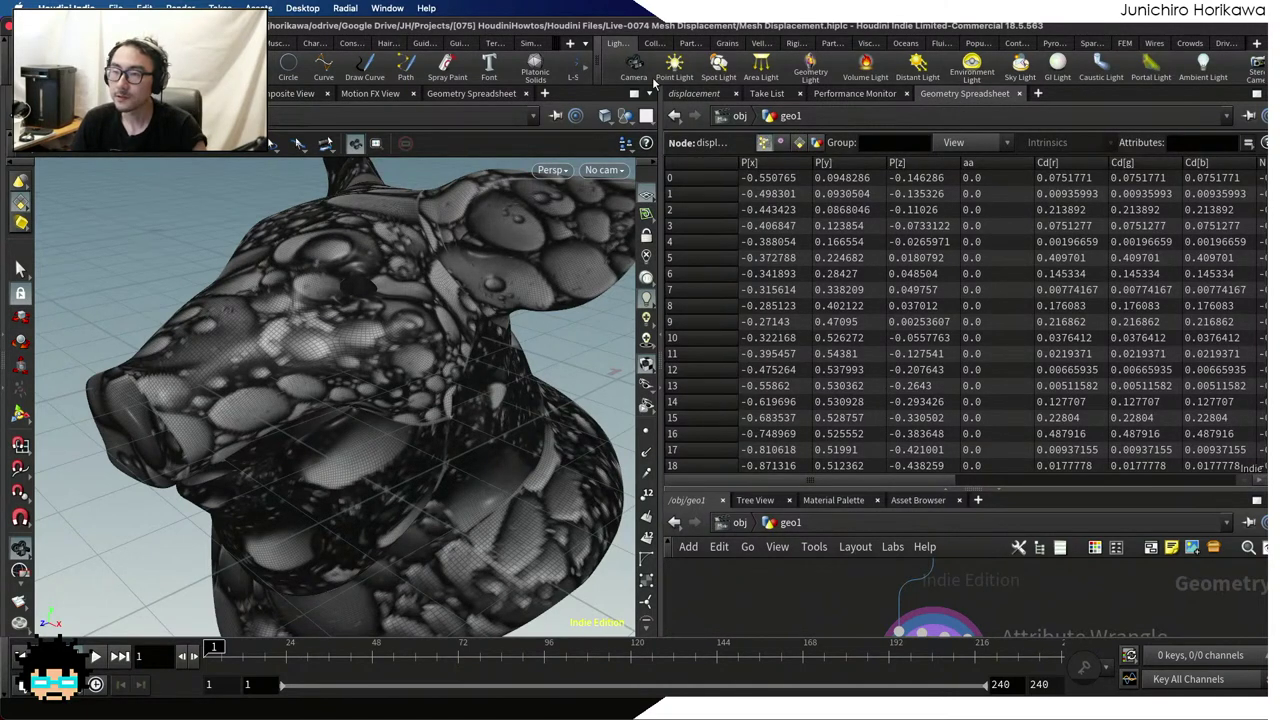
click(682, 94)
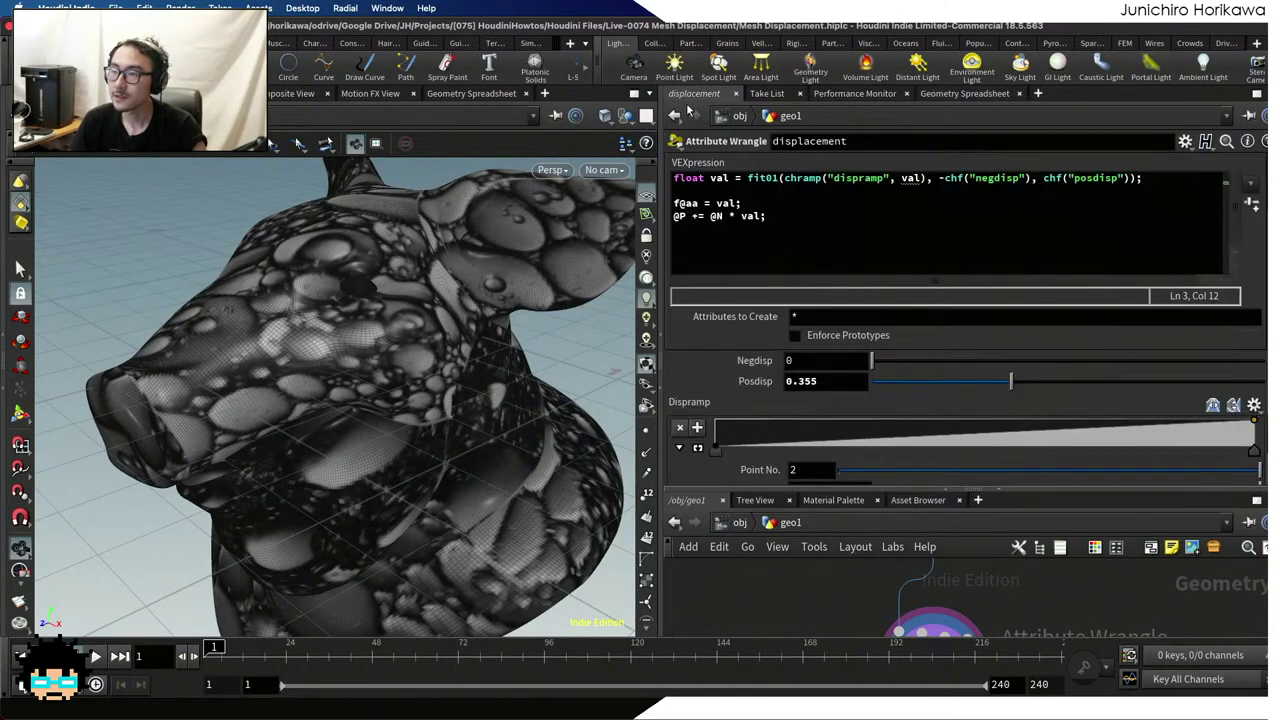
Change val to f@val in the VEX code and apply it to the mesh
click(902, 178)
text(f)
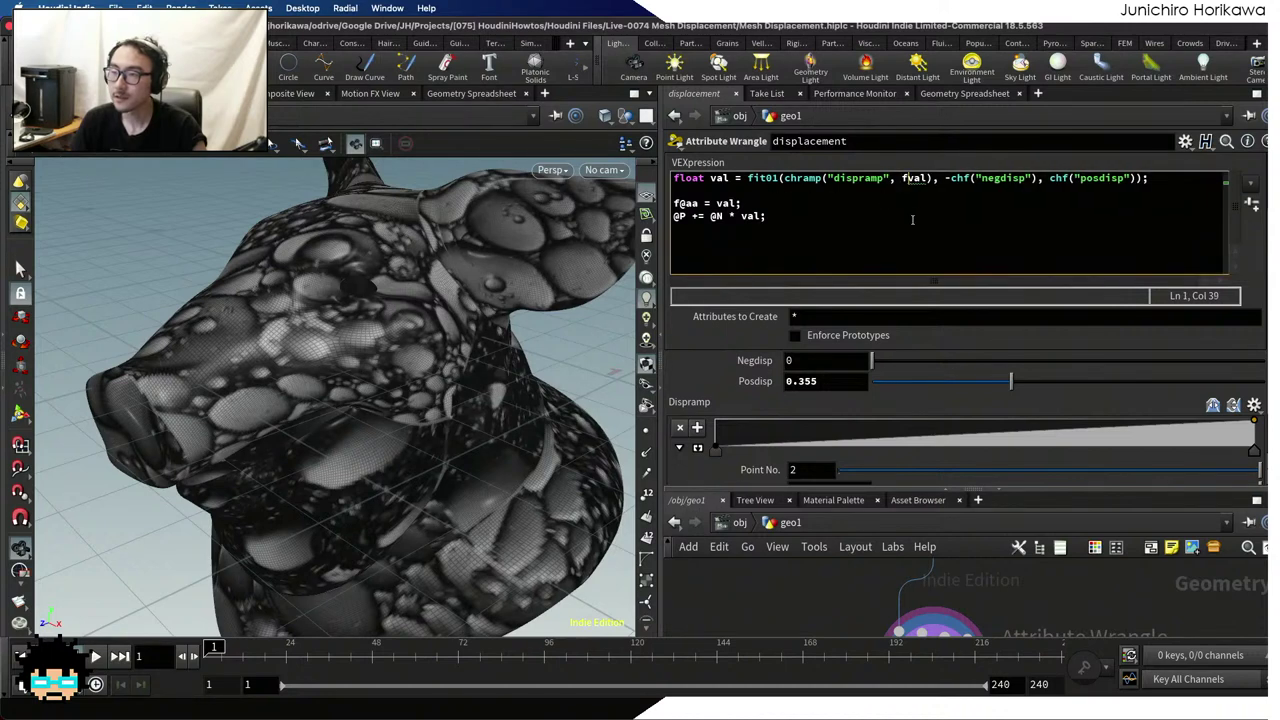
text(@)
click(859, 576)
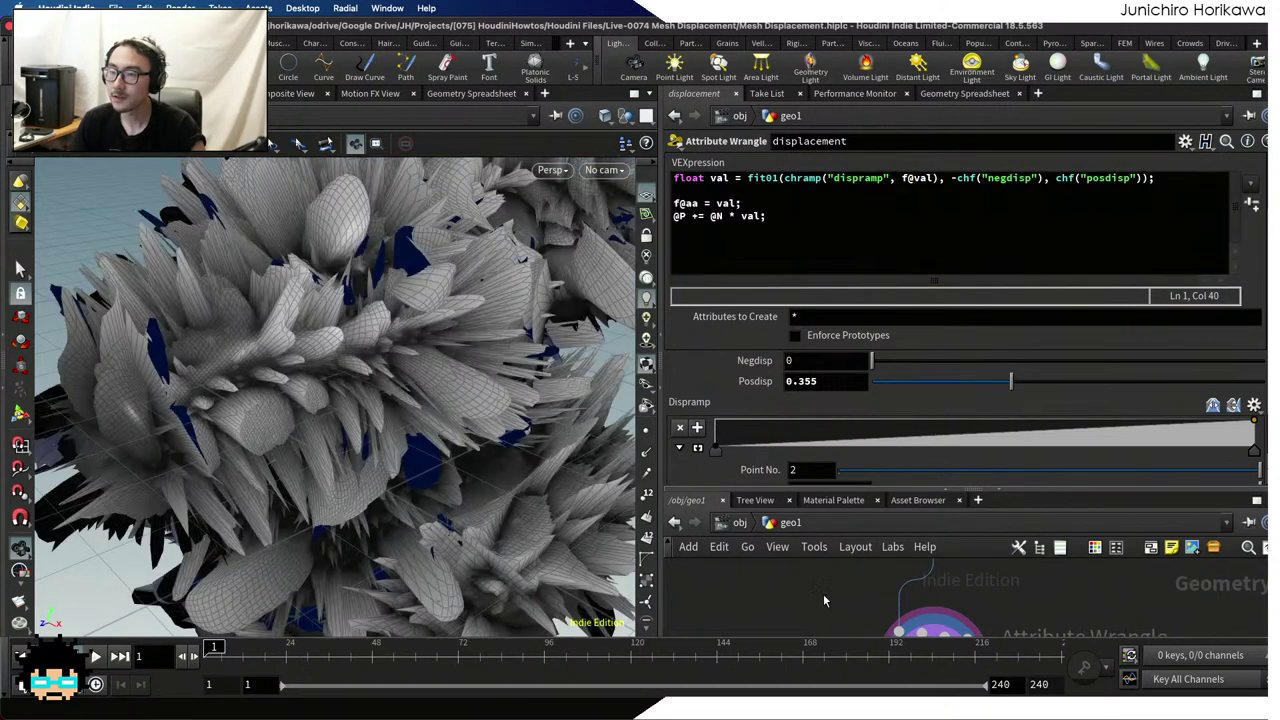
Lower Posdisp to about 0.065 and Negdisp to about 0.027
drag(970, 390, 882, 381)
drag(348, 325, 450, 455)
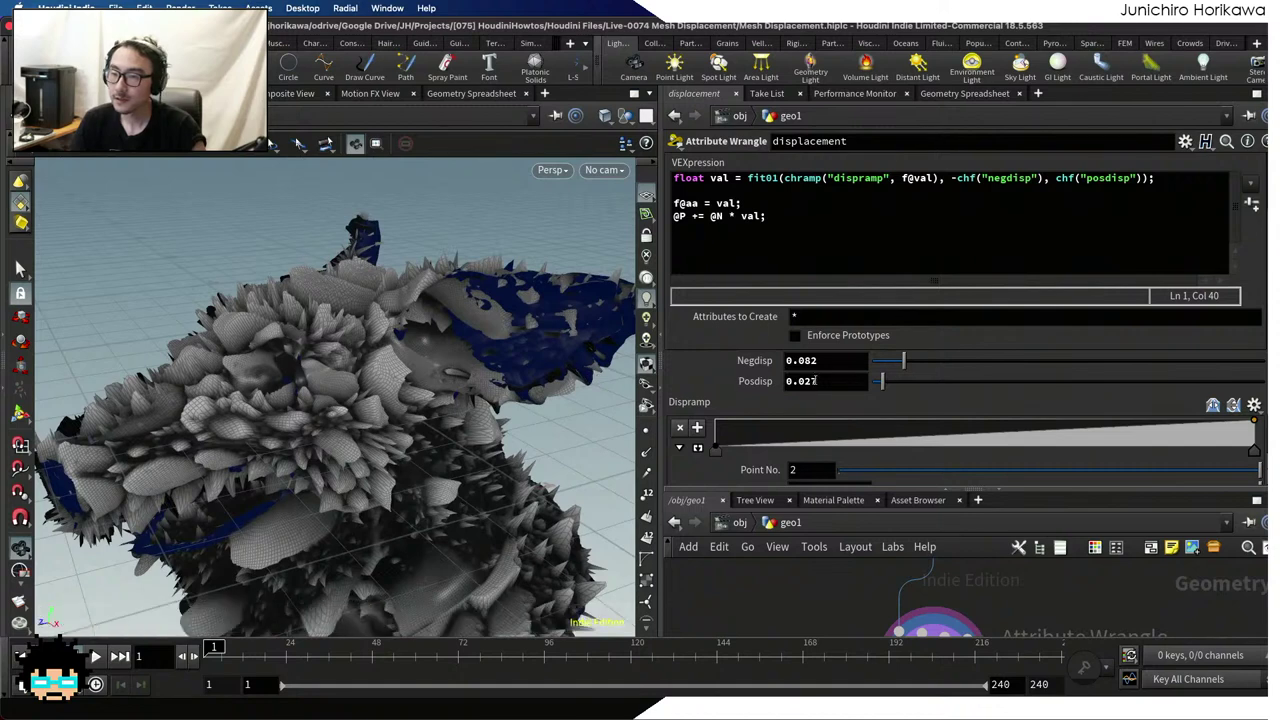
mouse_move(903, 361)
mouse_down()
mouse_move(882, 366)
mouse_move(911, 385)
mouse_move(883, 388)
mouse_move(902, 385)
mouse_move(884, 386)
mouse_move(896, 385)
mouse_move(884, 366)
mouse_up()
scroll(887, 362, down, 2)
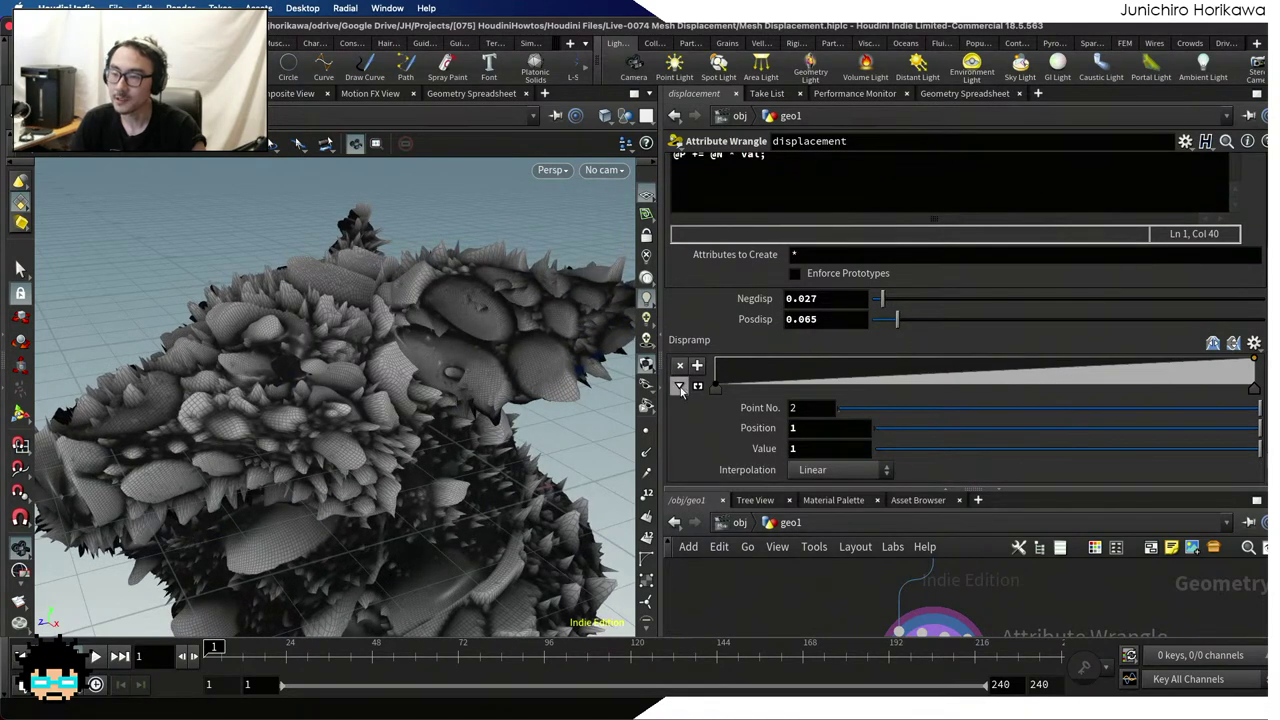
Invert the Dispramp graph, raising its first key to 1 and lowering its last to 0
click(679, 387)
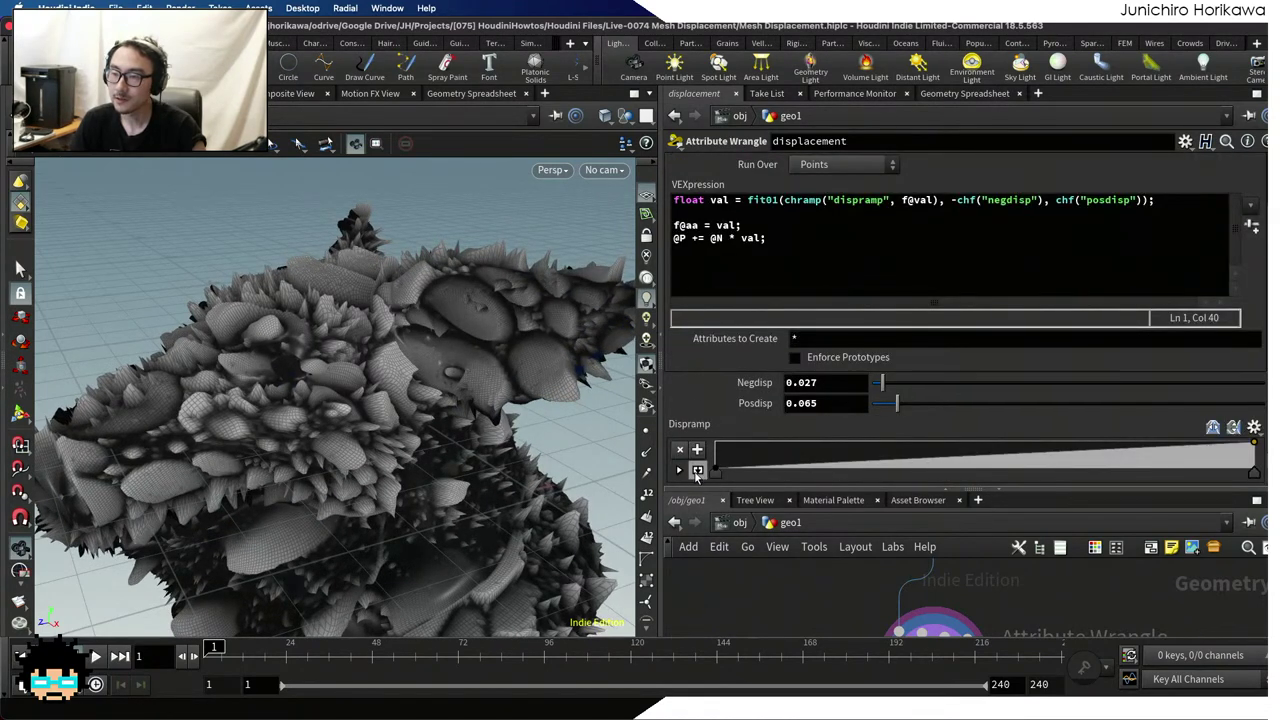
click(697, 471)
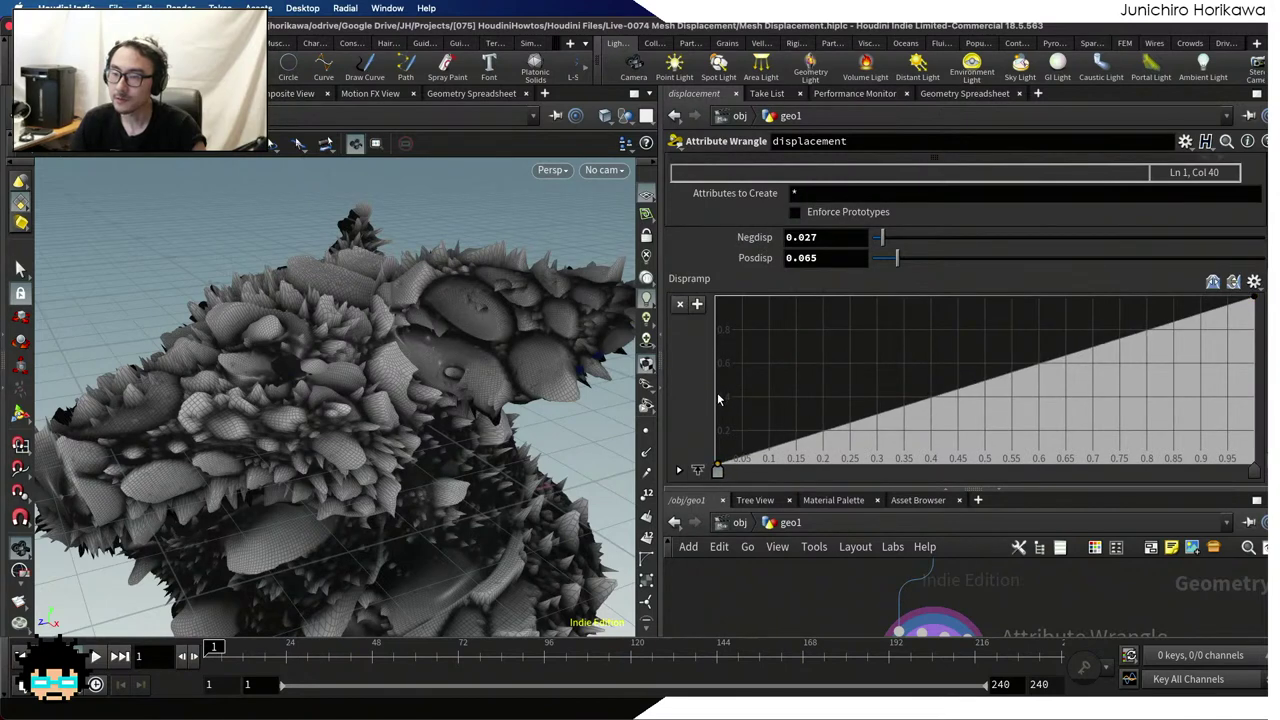
drag(718, 466, 697, 297)
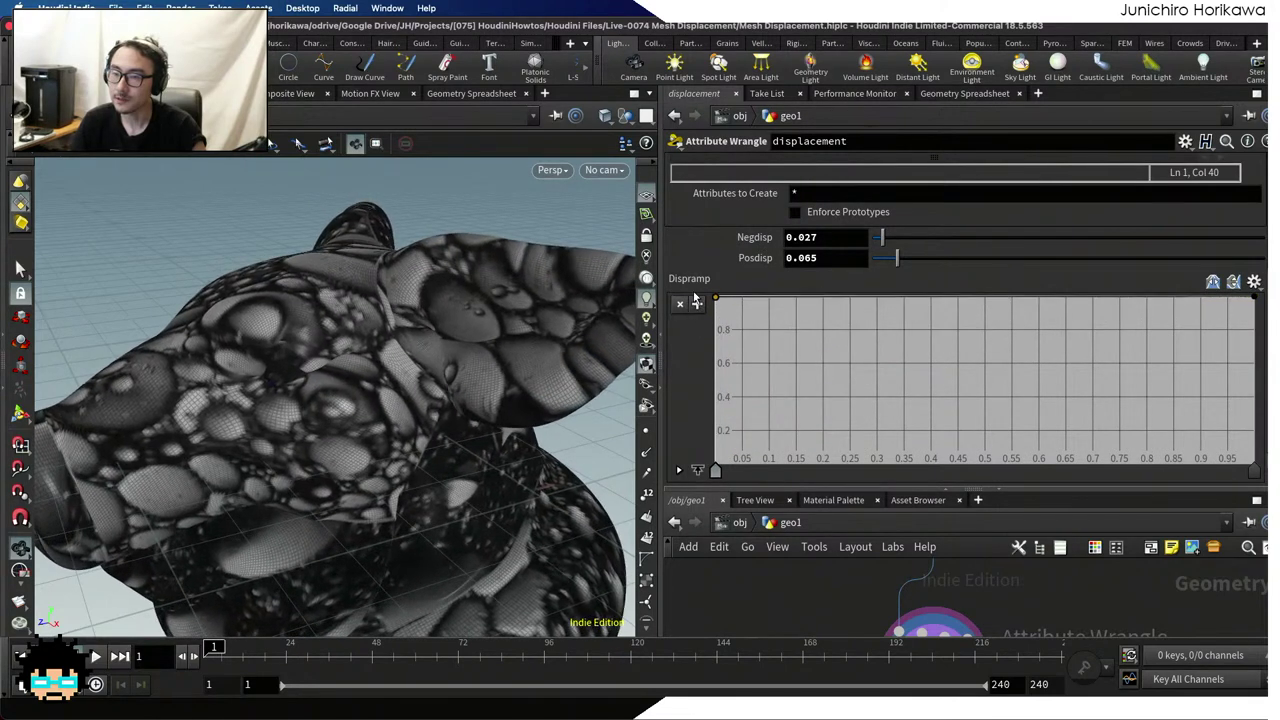
drag(1255, 305, 1252, 481)
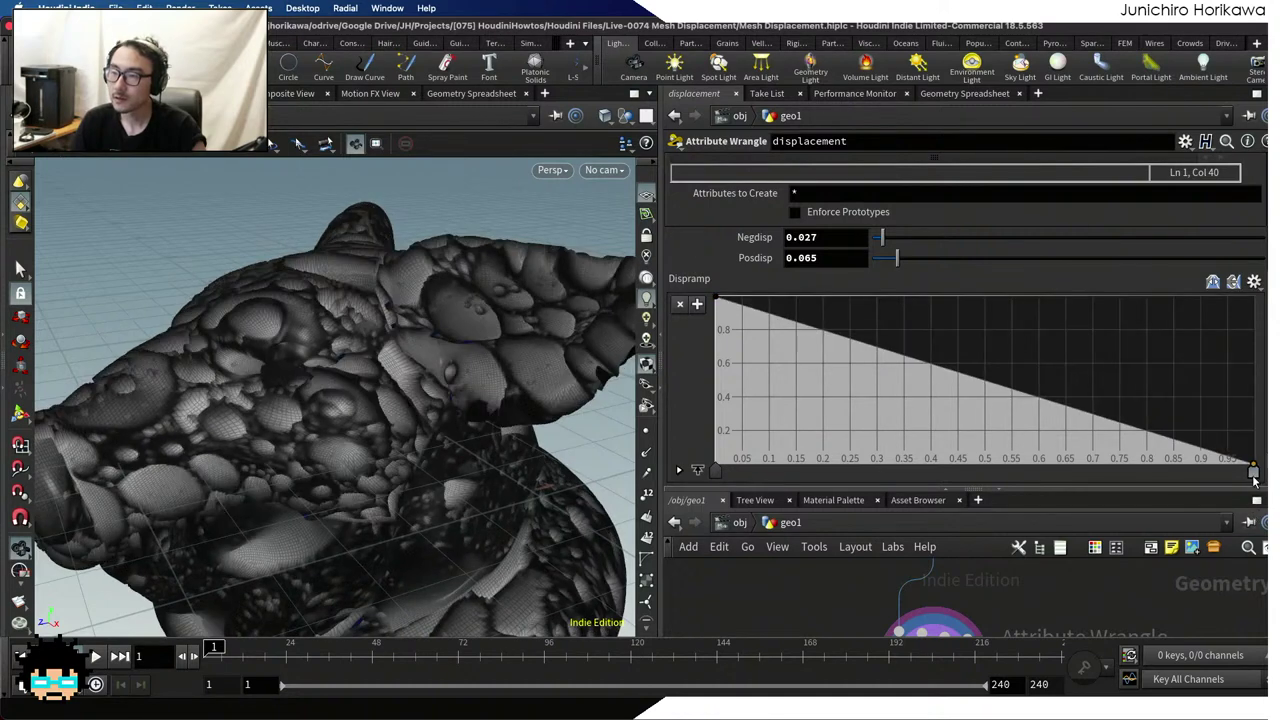
scroll(866, 311, up, 5)
click(866, 311)
key(Return)
key(Return)
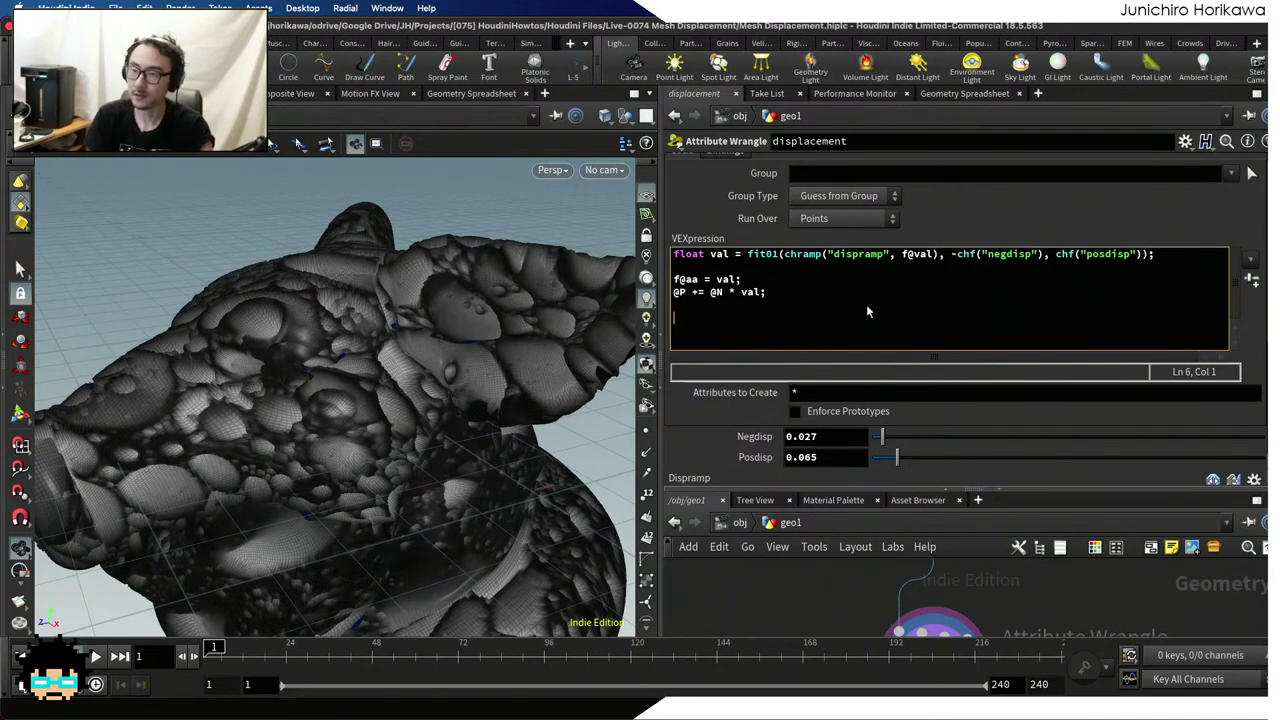
Add v@Cd = set(1,1,1); to the VEX code so the pig head turns plain white
text(v@Cd = )
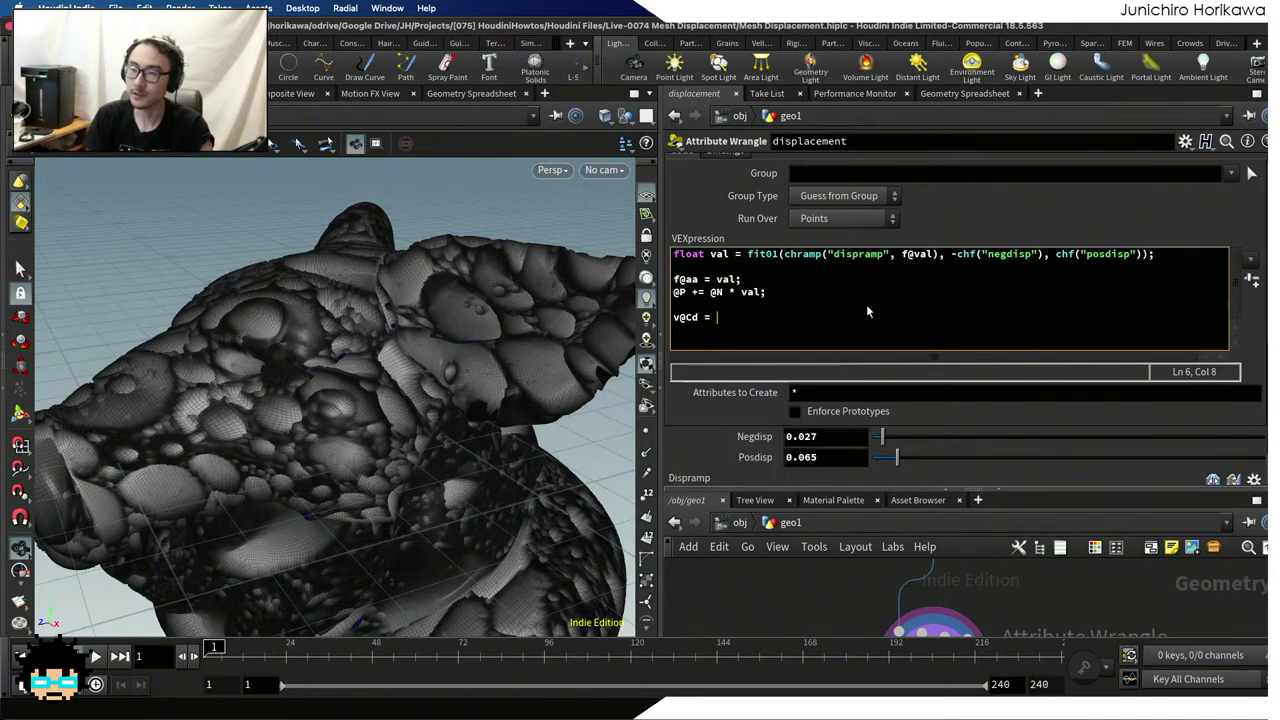
text(set(1,1,1);)
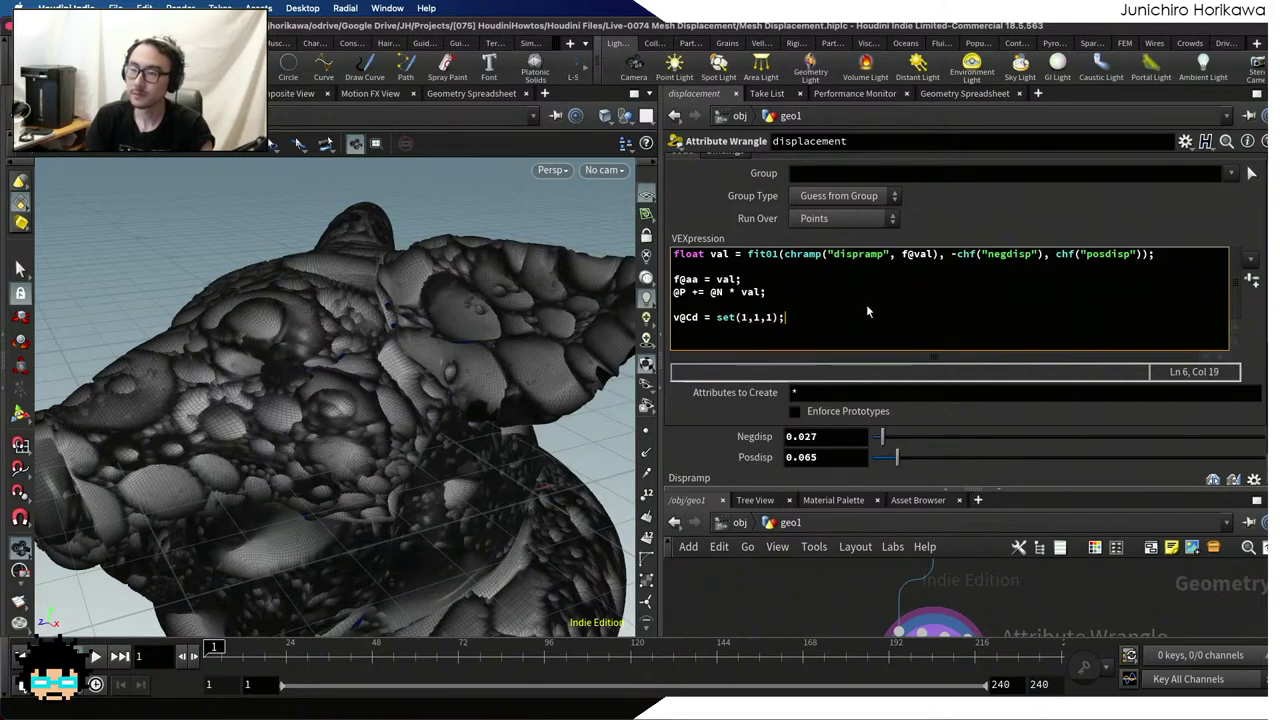
click(847, 576)
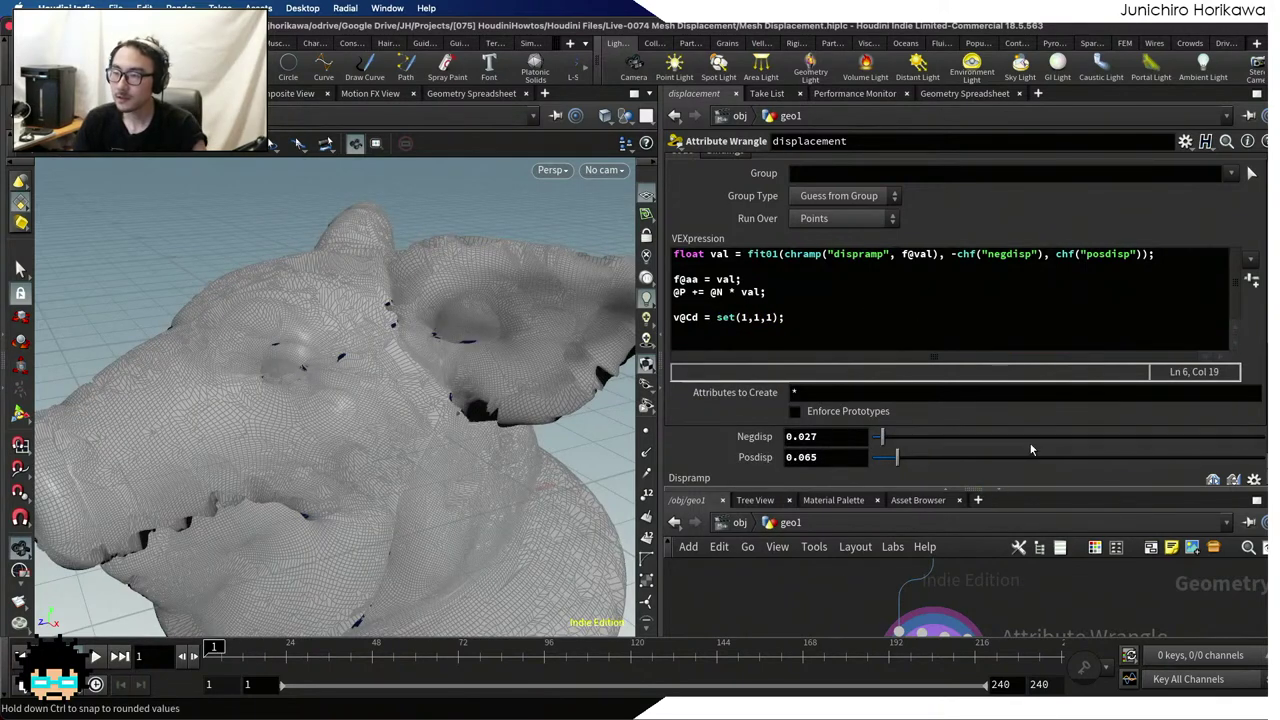
scroll(968, 590, down, 3)
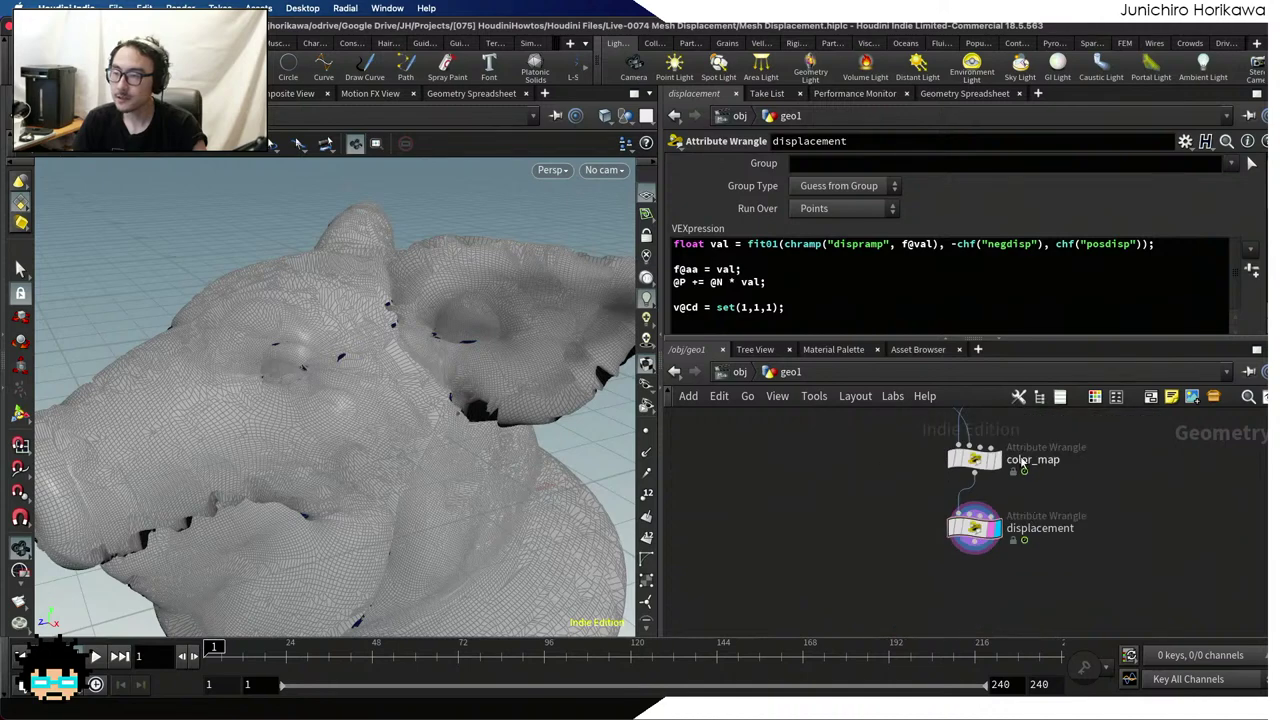
scroll(968, 590, up, 2)
key(Tab)
Add a Normal node below displacement and set its display flag
text(nro)
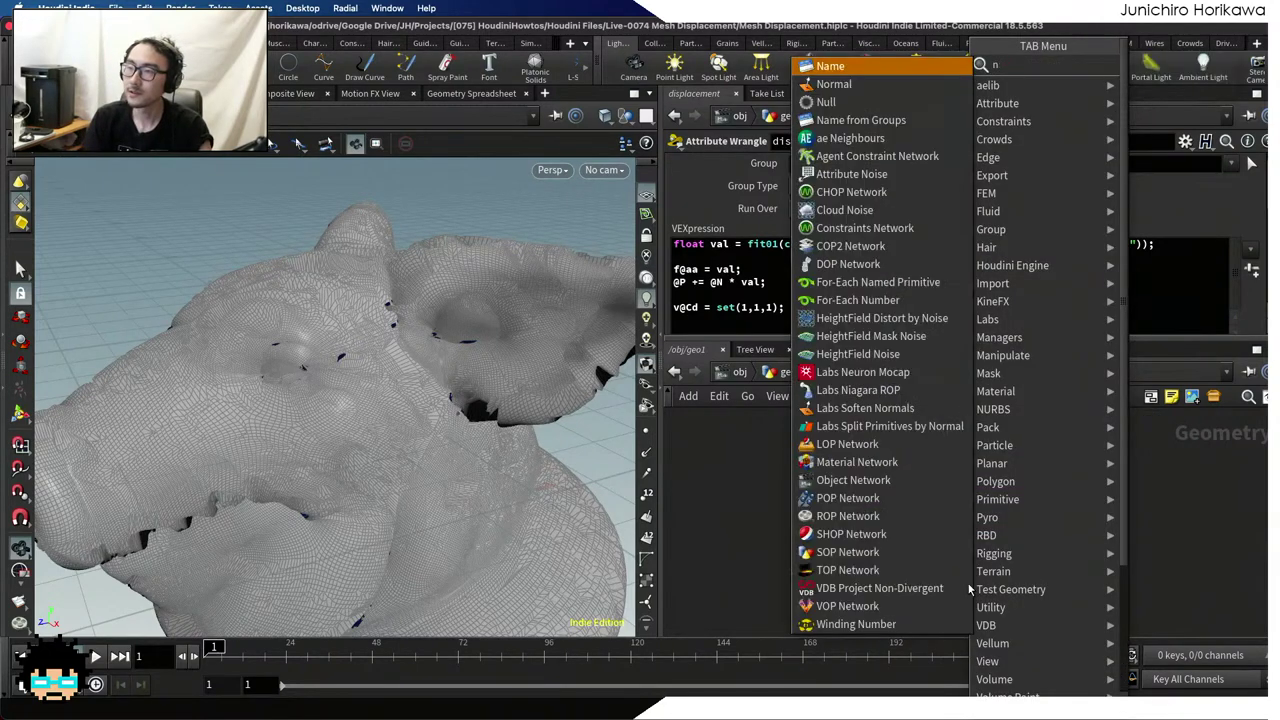
key(BackSpace)
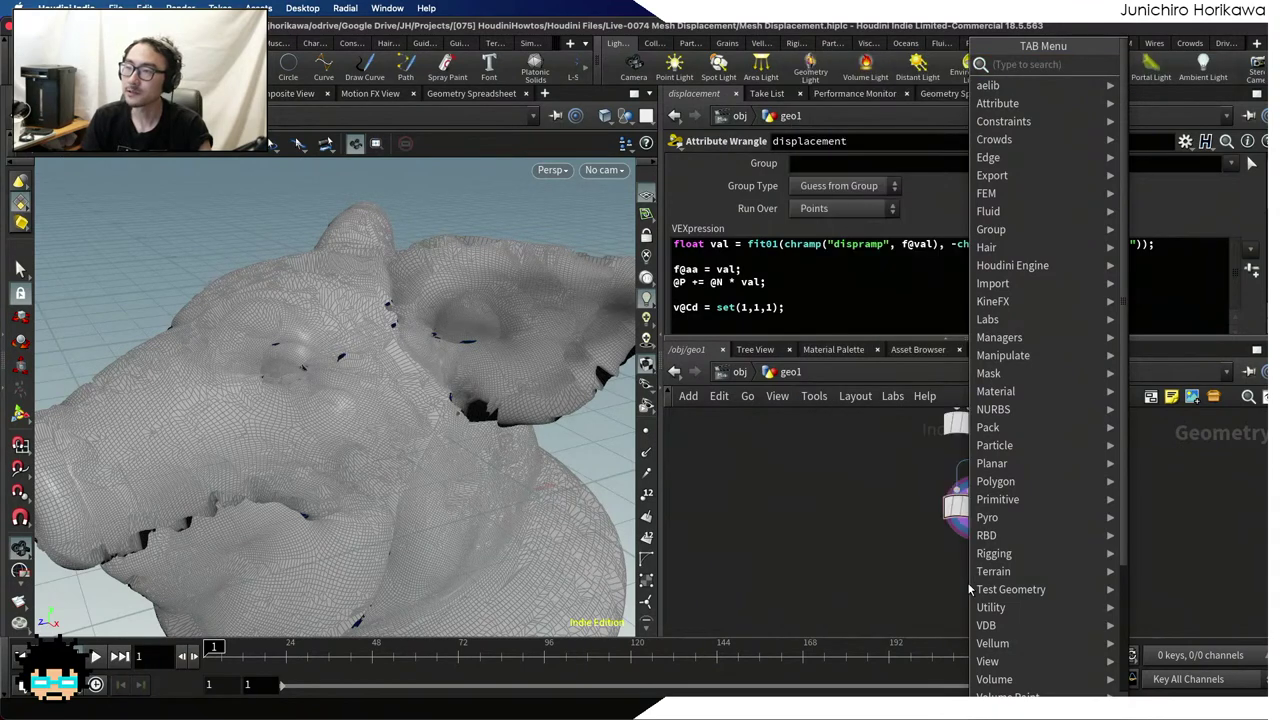
text(o)
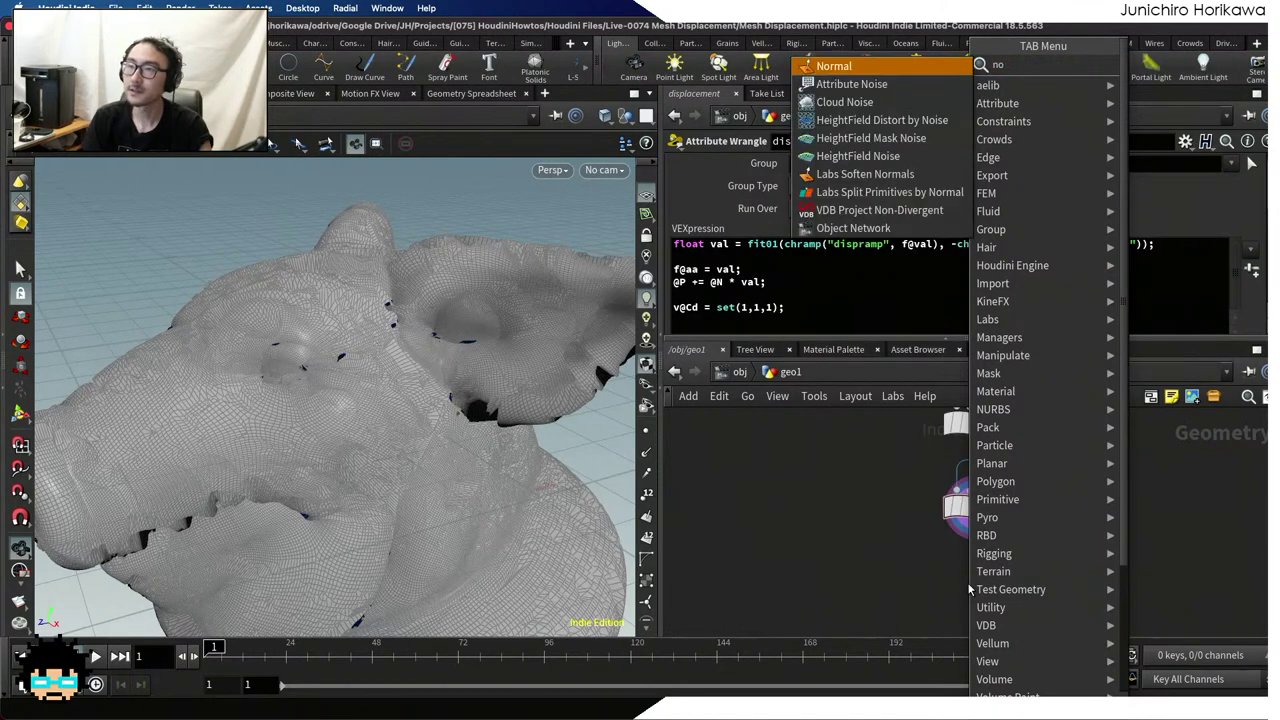
text(rmal)
key(Return)
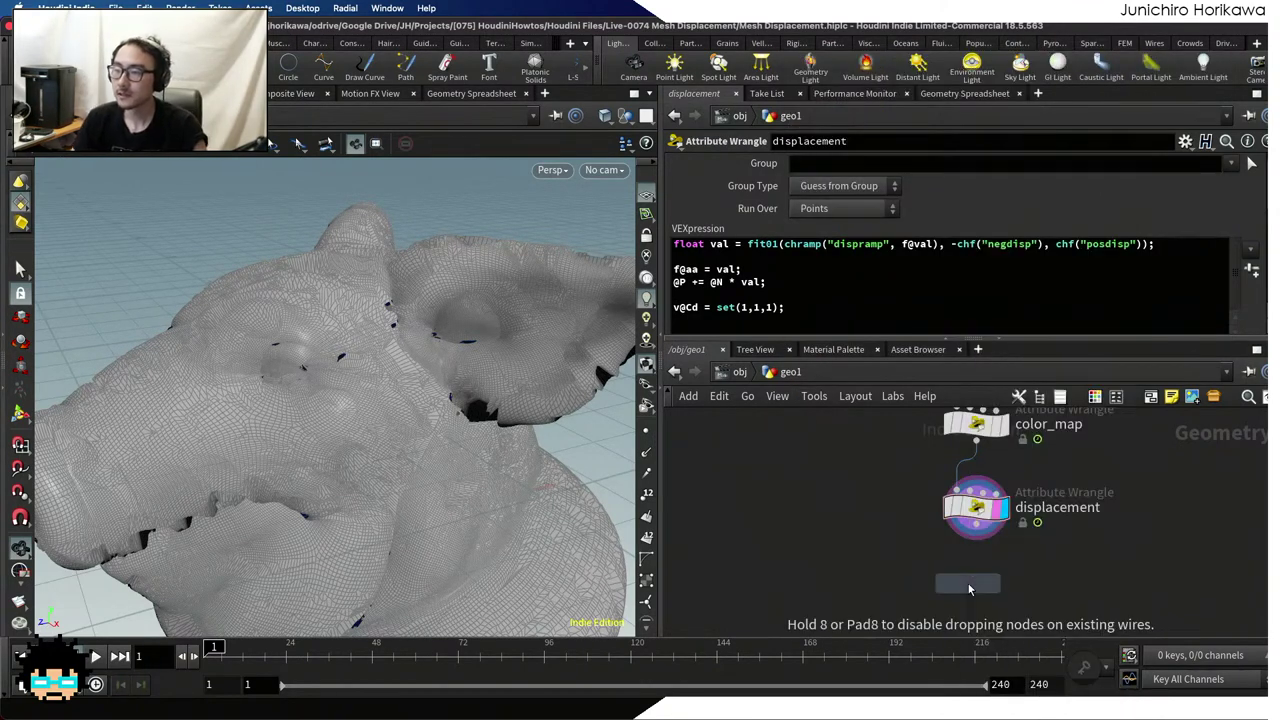
click(968, 588)
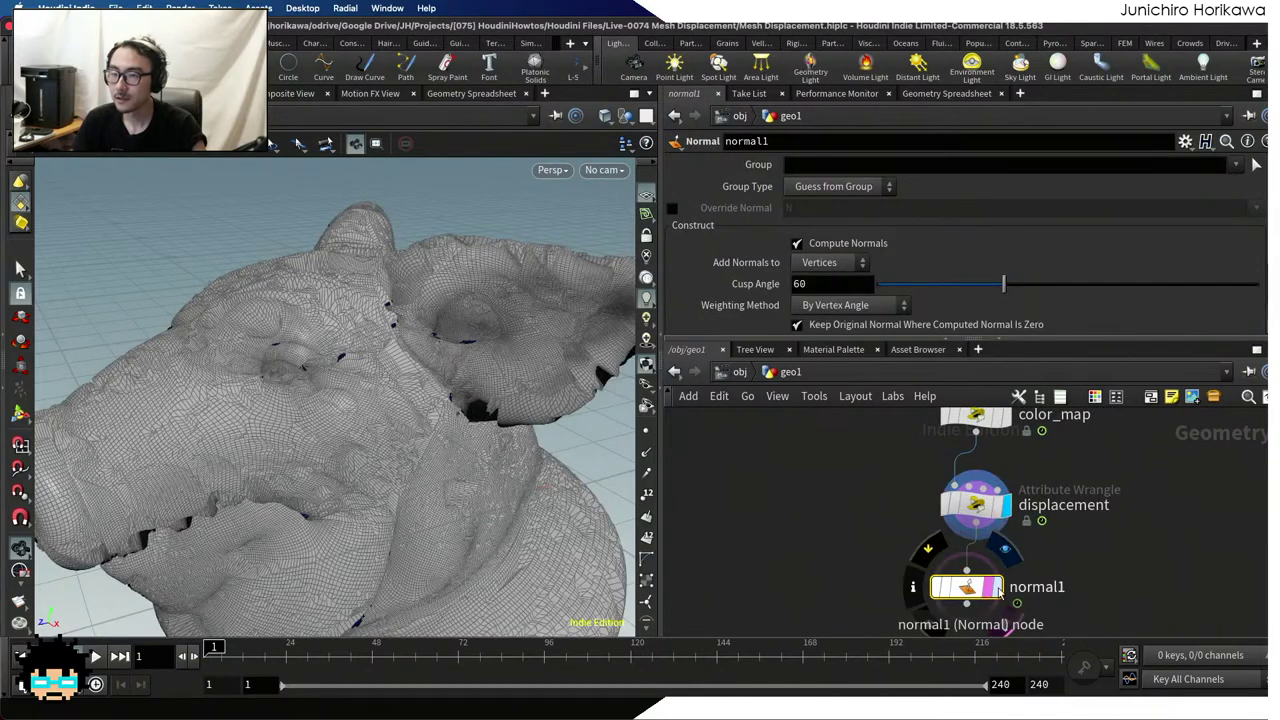
click(997, 588)
mouse_move(530, 492)
mouse_down()
mouse_move(520, 470)
mouse_move(457, 443)
mouse_move(476, 407)
mouse_move(484, 430)
mouse_move(495, 227)
mouse_move(525, 195)
mouse_up()
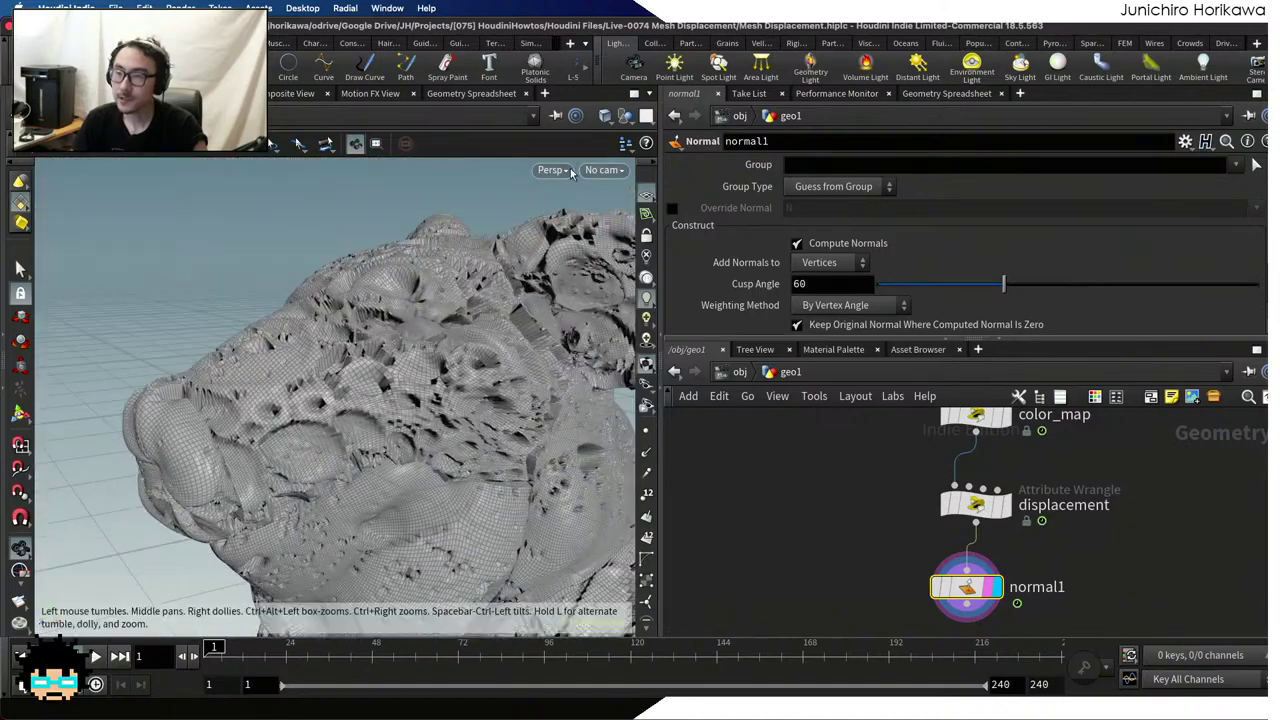
Switch the viewport to Smooth Shaded without wireframe and view the pig head
click(552, 170)
mouse_move(585, 236)
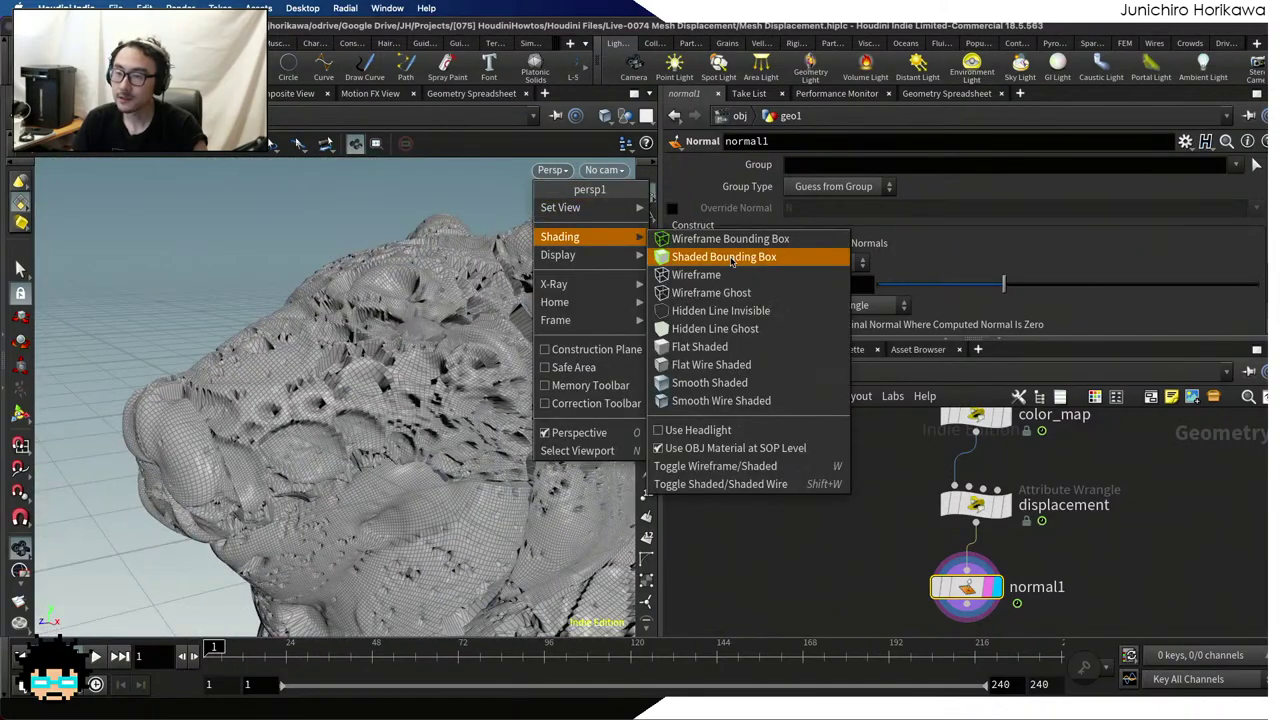
click(710, 382)
mouse_move(478, 390)
mouse_down()
mouse_move(327, 358)
mouse_move(370, 435)
mouse_move(342, 398)
mouse_up()
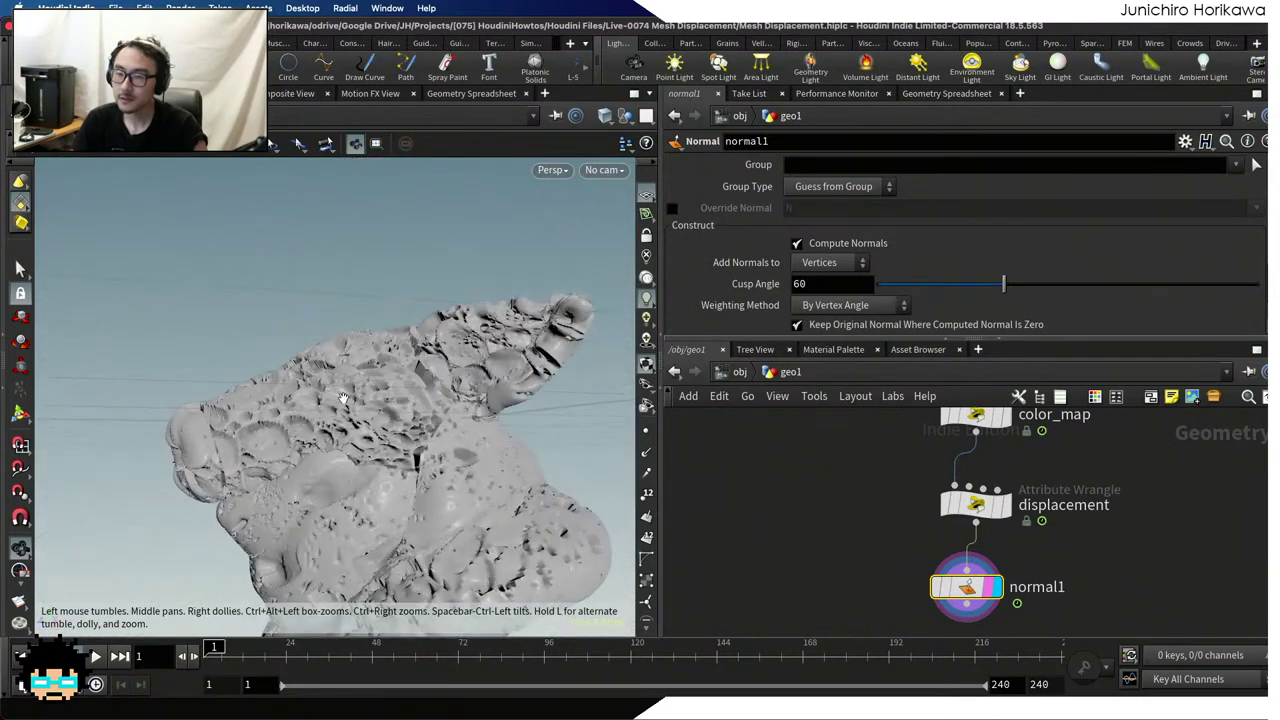
middle_drag(1000, 560, 976, 586)
Set the displacement wrangle's Posdisp to 0, leaving Negdisp at 0.07
click(950, 530)
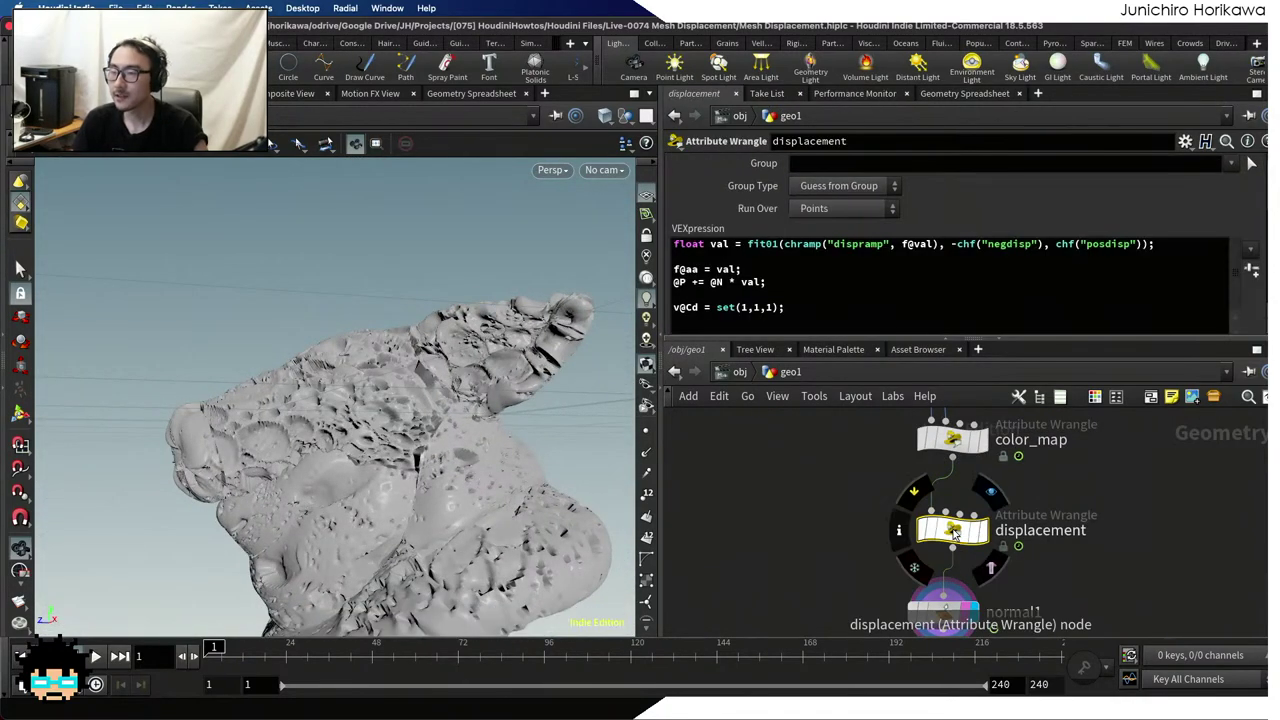
scroll(1247, 305, down, 5)
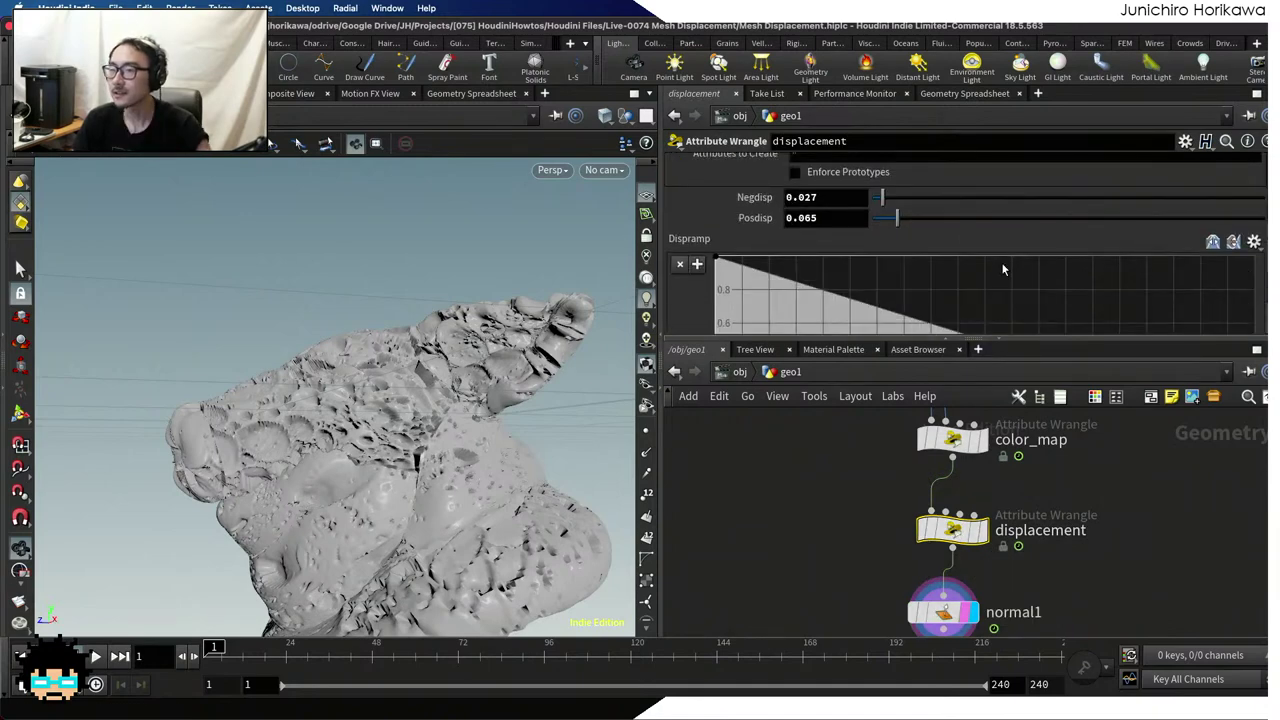
scroll(1004, 268, up, 1)
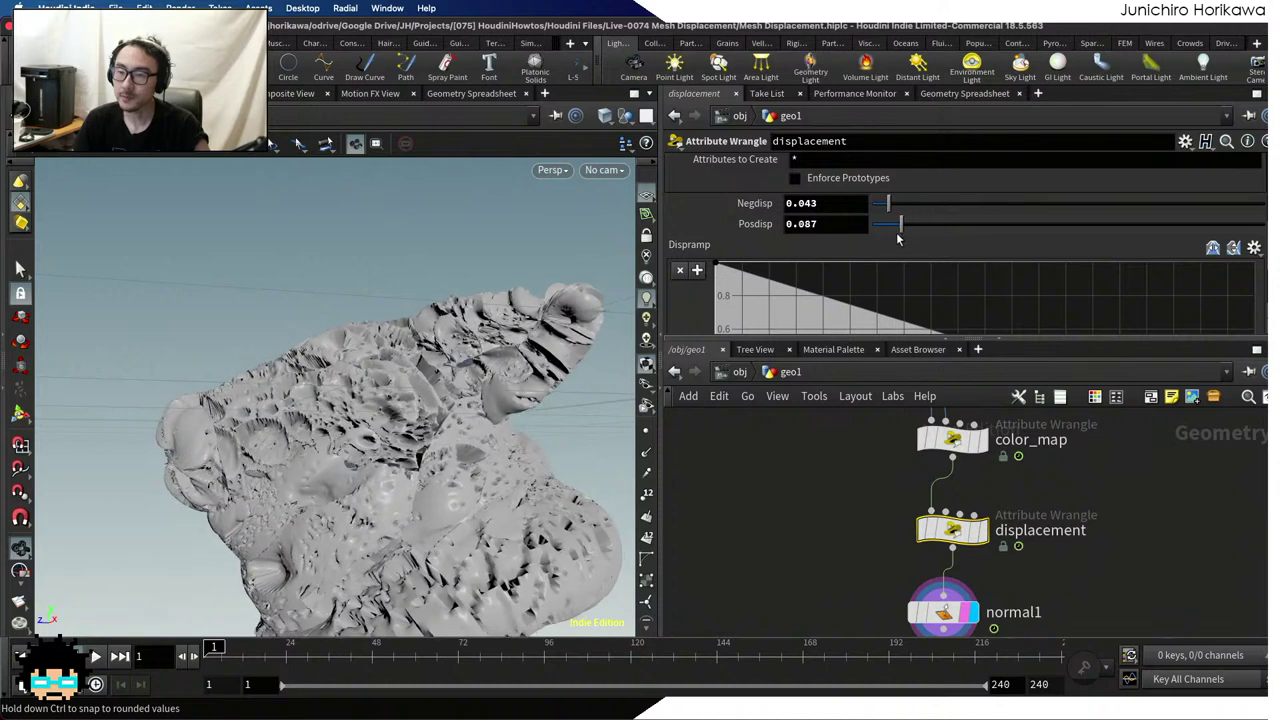
drag(889, 237, 916, 206)
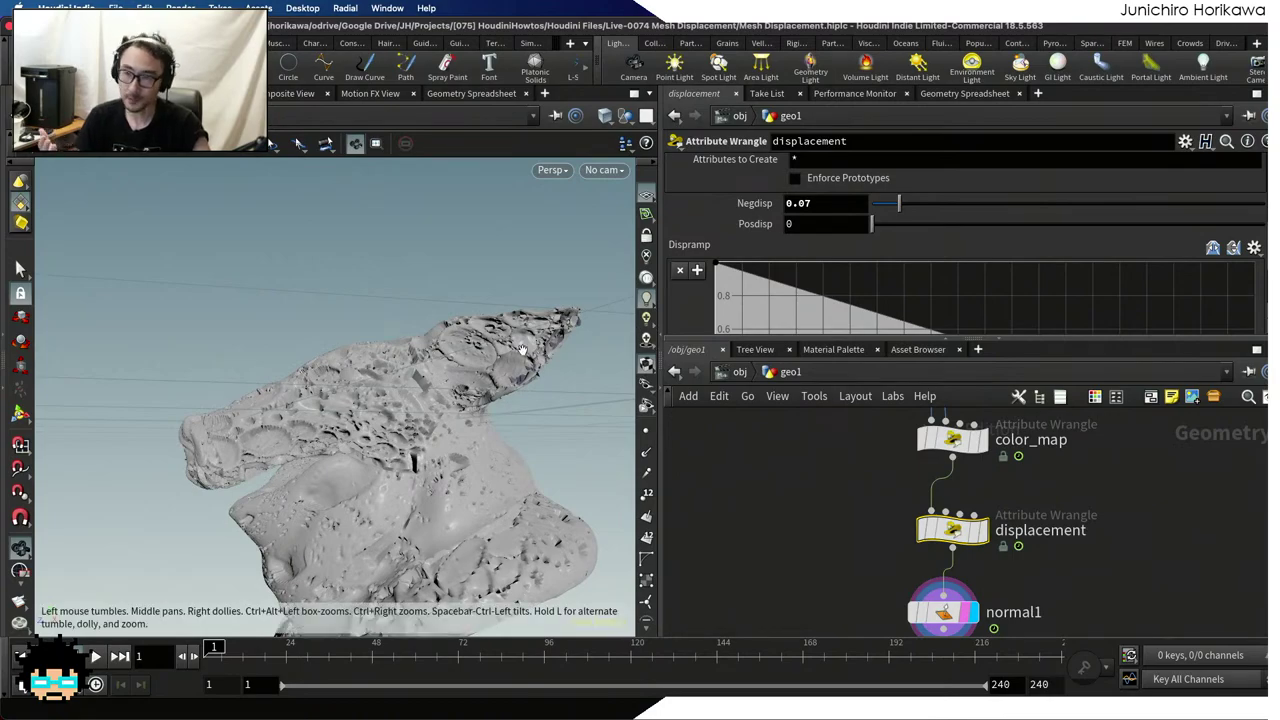
Orbit around the pig head to inspect the inward bubble craters from several sides
drag(492, 380, 262, 373)
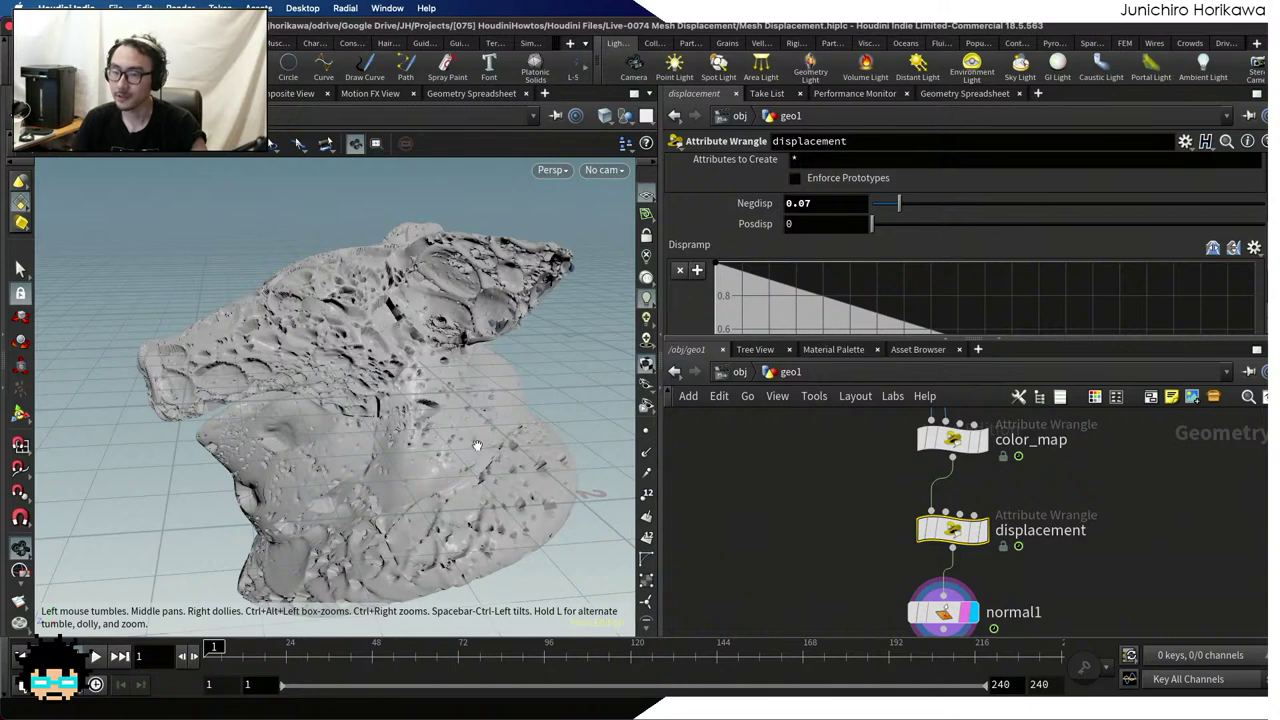
drag(393, 436, 348, 435)
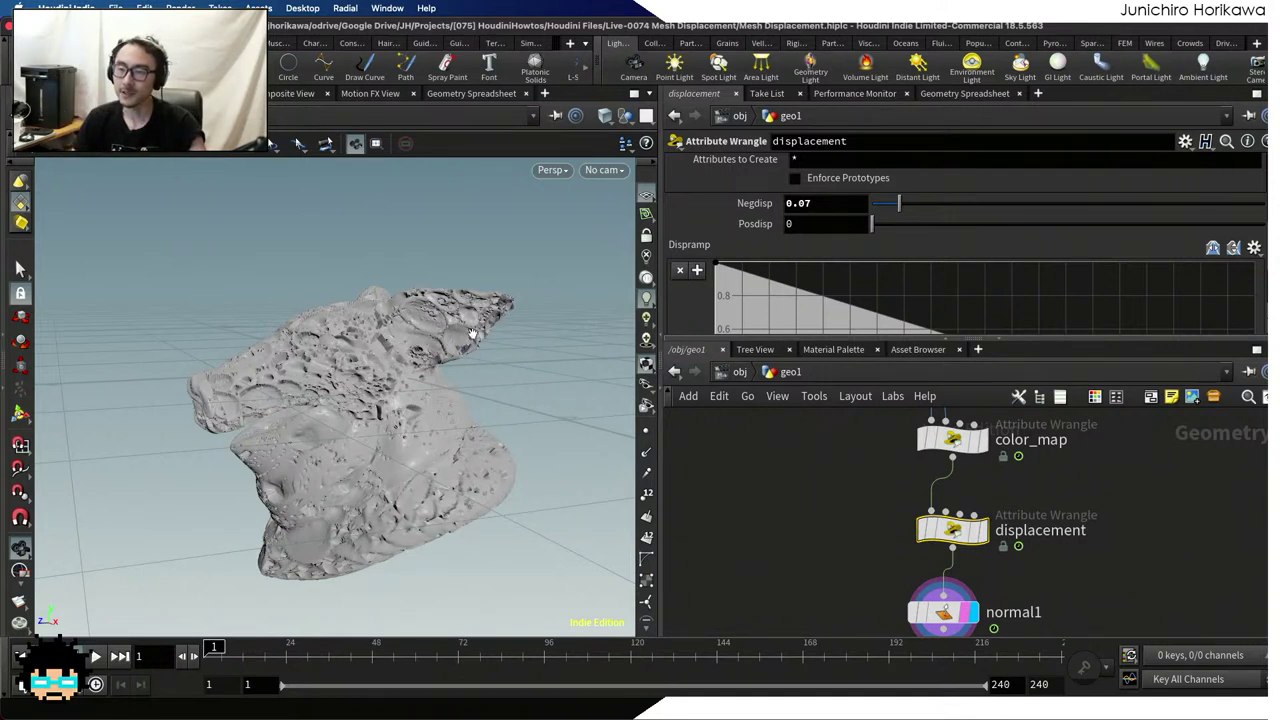
alt+drag(392, 397, 387, 537)
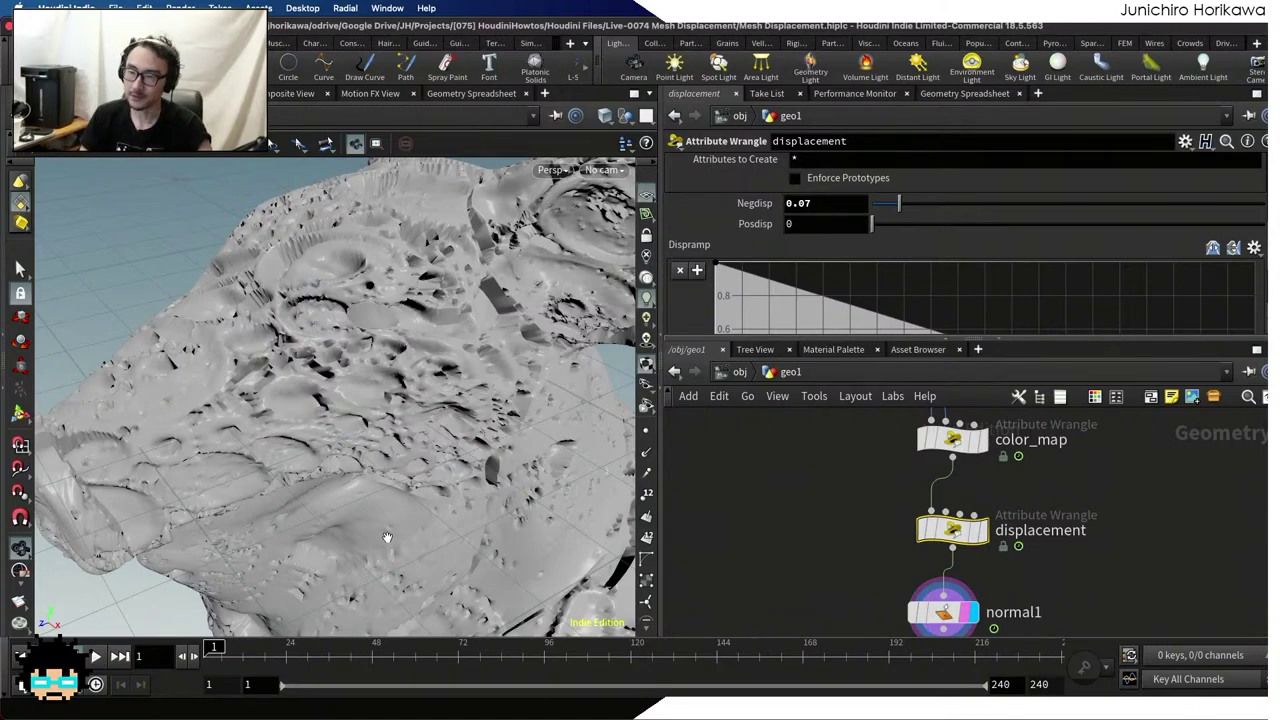
alt+drag(425, 411, 260, 385)
Set the Dispramp's first and last keys to B-Spline interpolation
scroll(976, 235, down, 2)
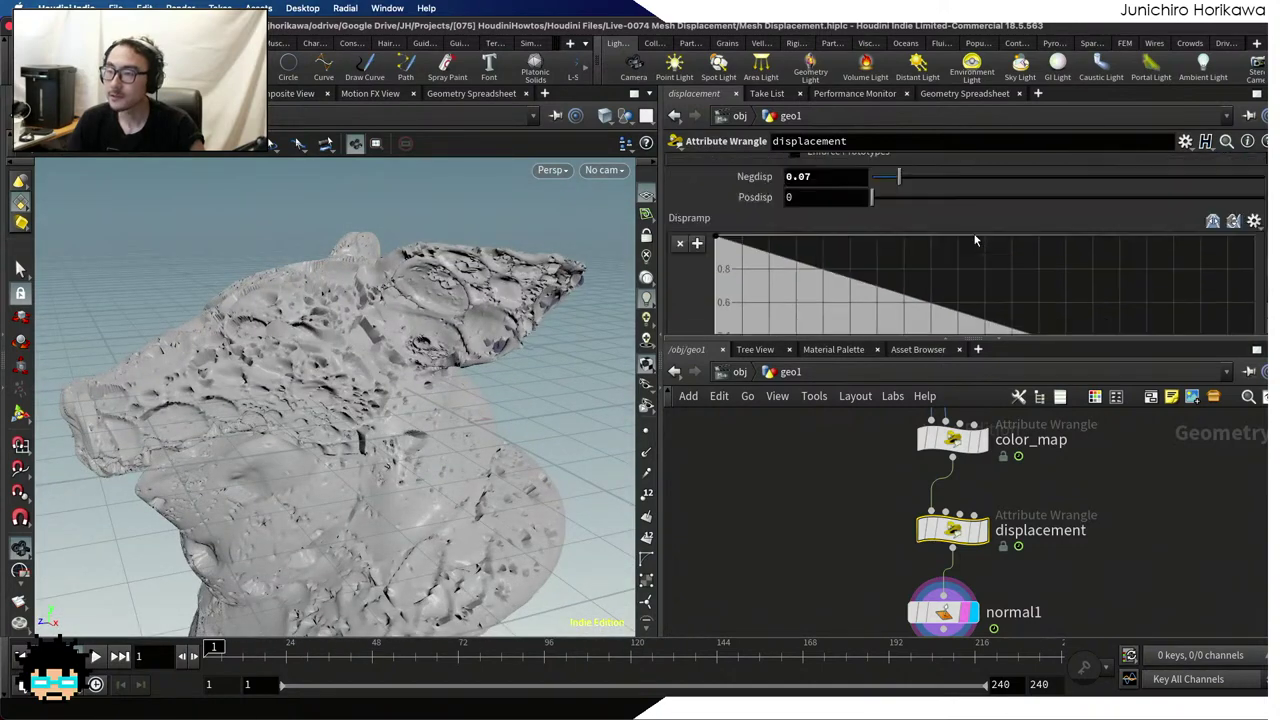
scroll(976, 235, up, 2)
scroll(916, 236, down, 3)
scroll(759, 280, down, 1)
right_click(716, 319)
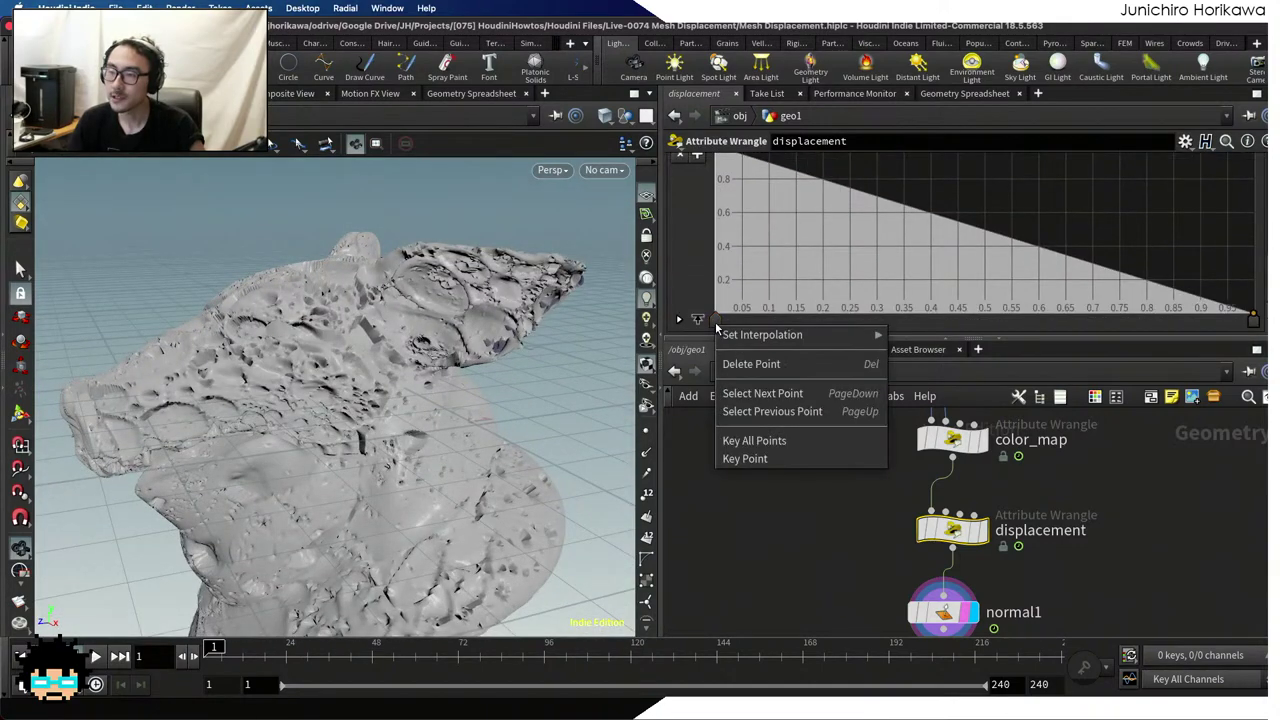
mouse_move(790, 335)
click(935, 426)
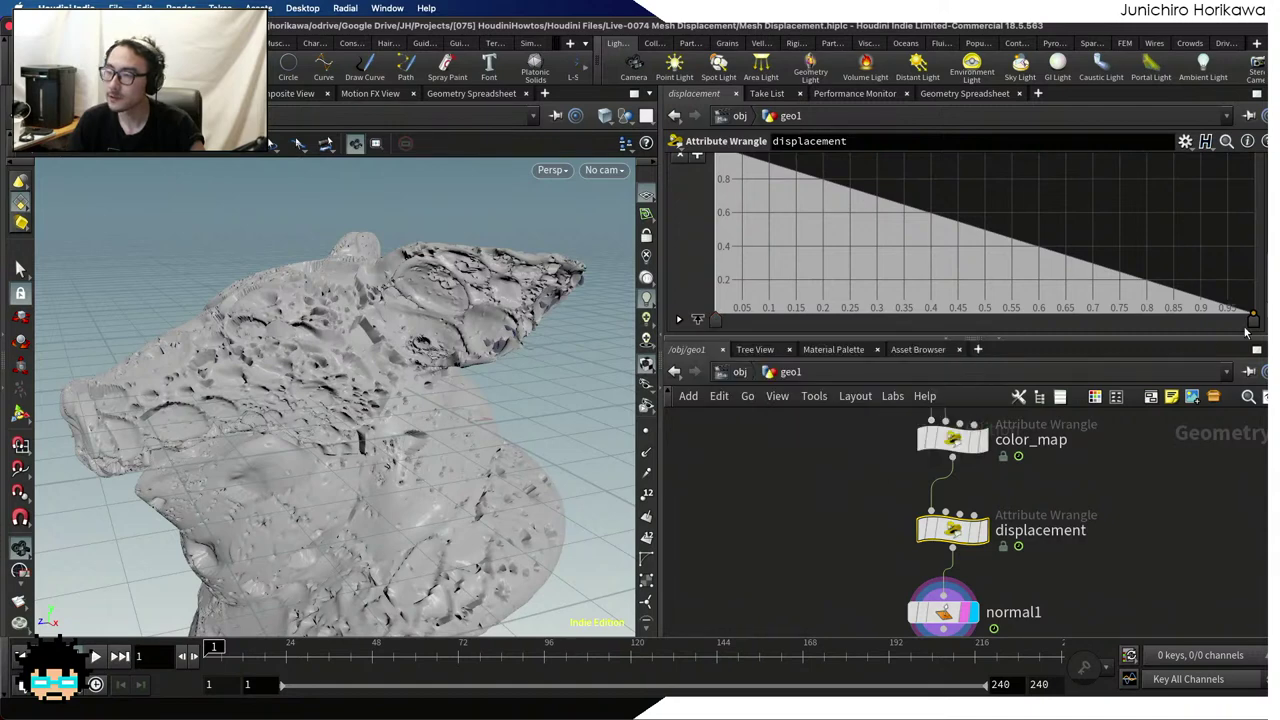
right_click(1252, 318)
mouse_move(1247, 336)
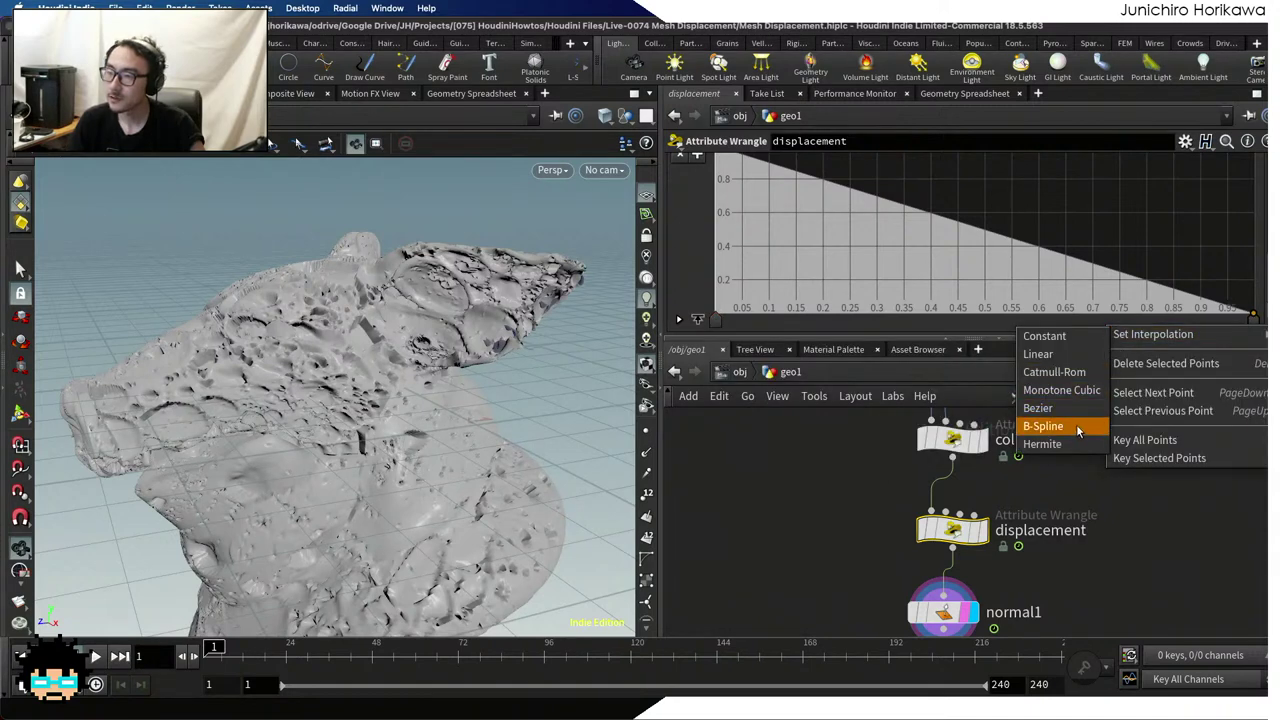
click(1043, 426)
Add a middle ramp key and position it at about 0.45
click(887, 254)
drag(887, 256, 960, 268)
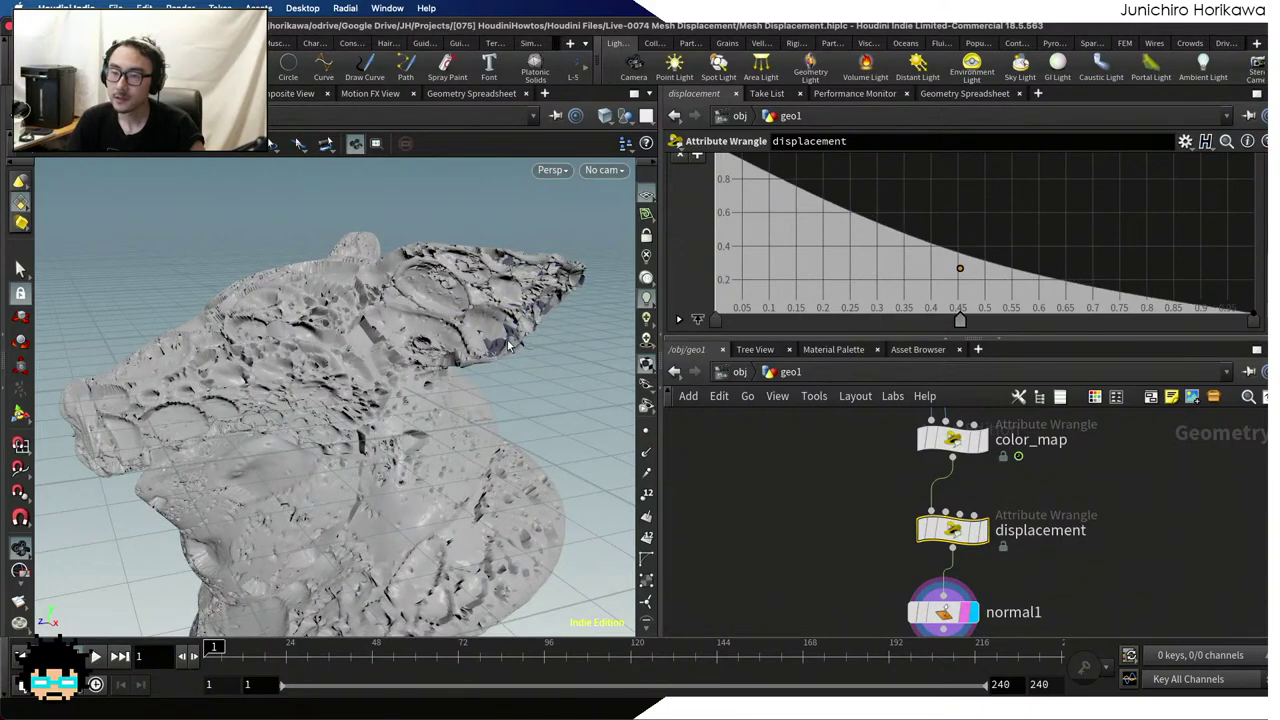
drag(390, 400, 288, 370)
Lower the displacement wrangle's Posdisp to 0.054
scroll(933, 273, up, 6)
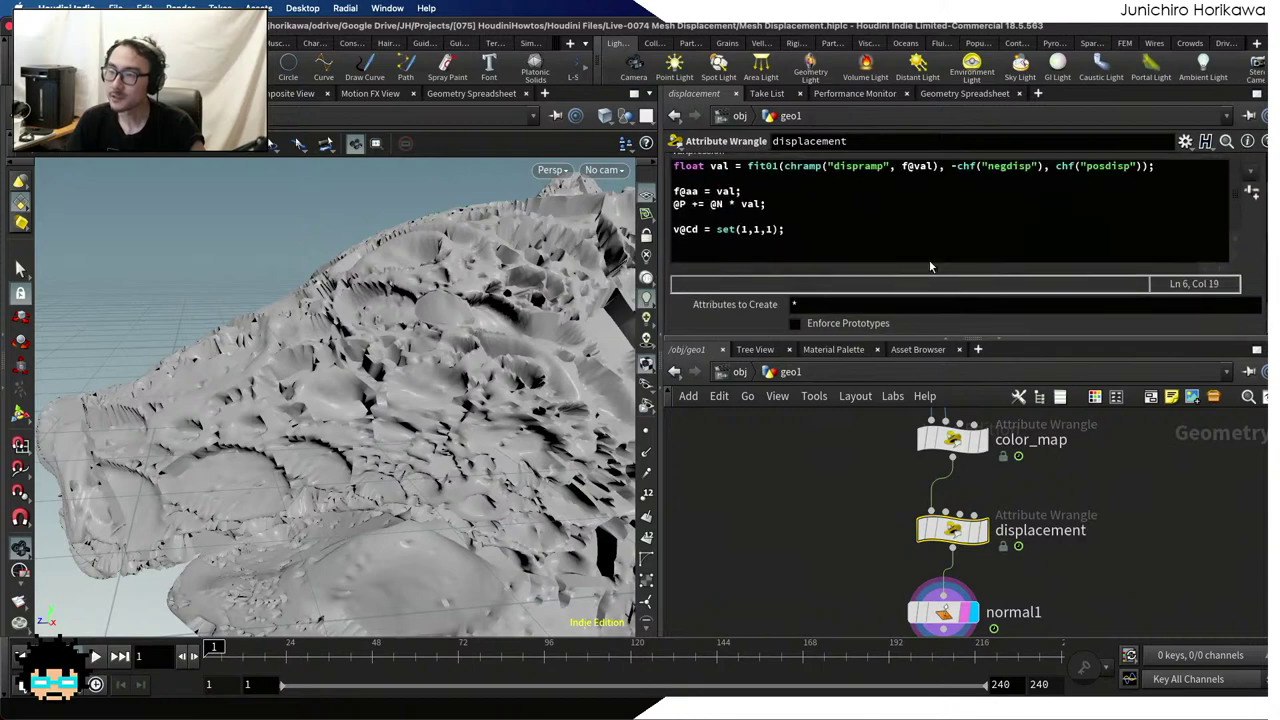
scroll(935, 299, down, 3)
drag(906, 296, 892, 296)
scroll(415, 375, down, 5)
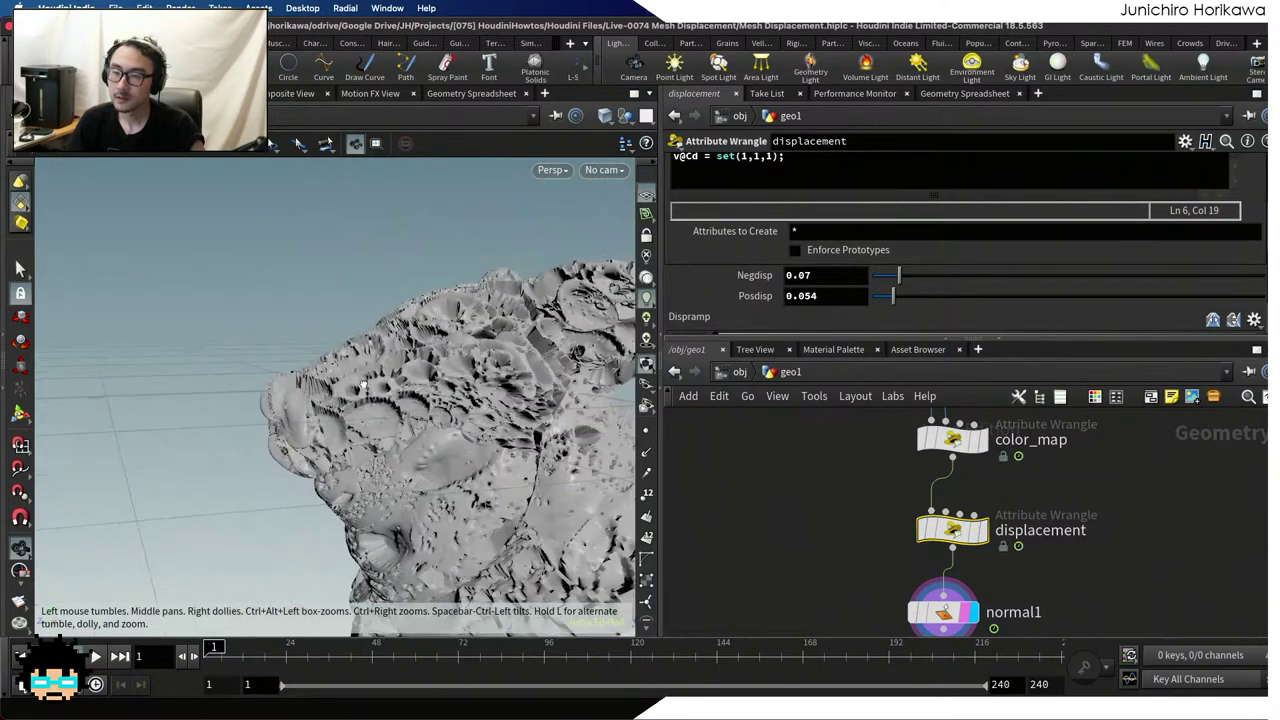
drag(423, 366, 238, 421)
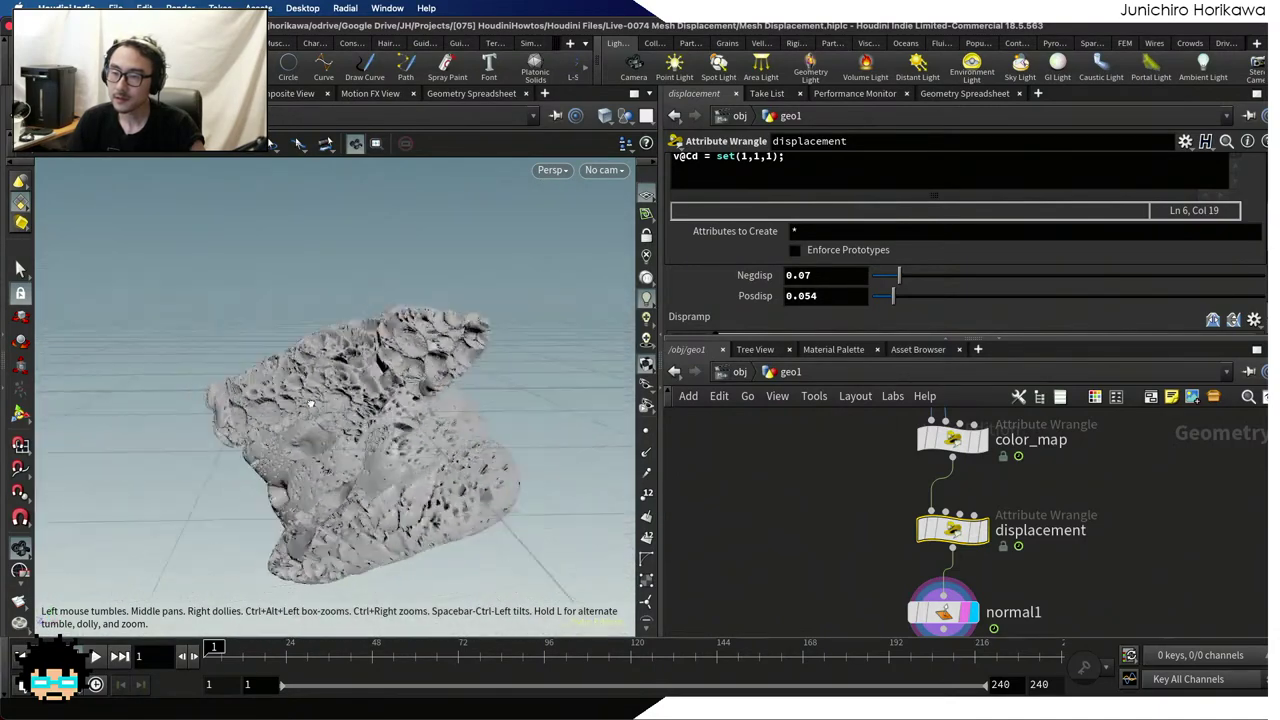
Reduce Posdisp further to 0.026 and save the scene
scroll(857, 531, down, 3)
middle_drag(845, 505, 857, 594)
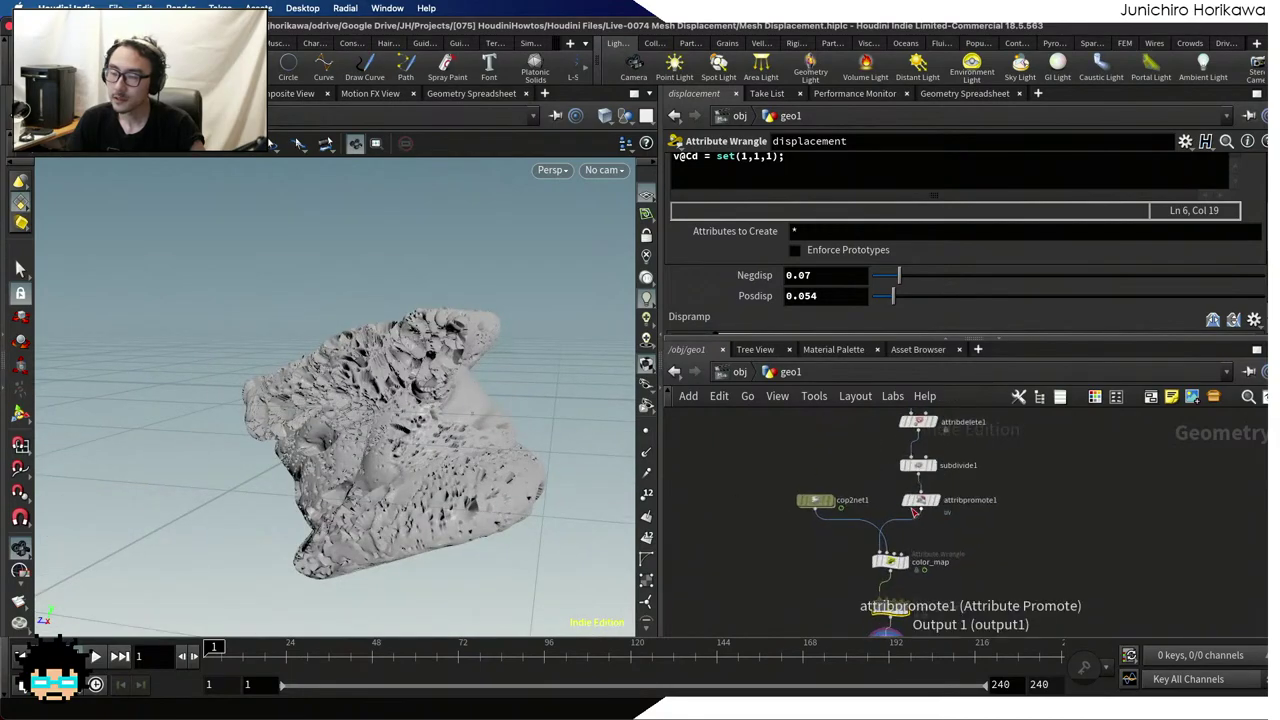
scroll(389, 399, up, 8)
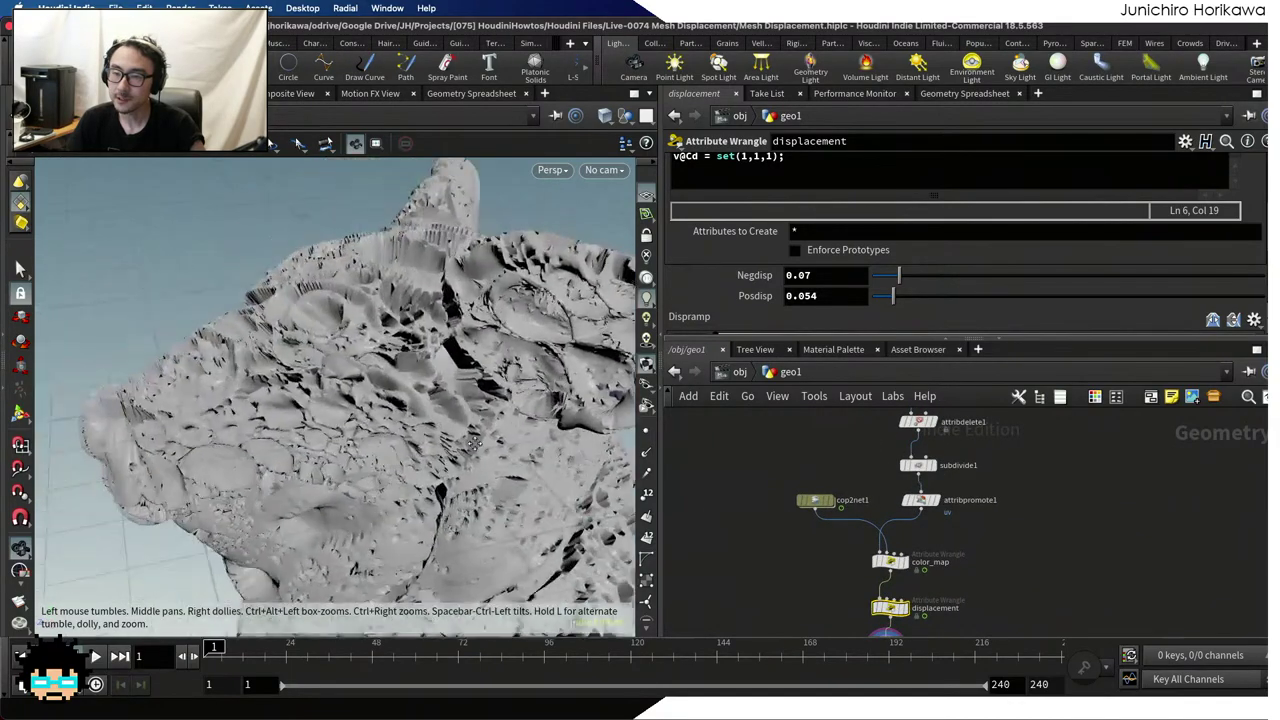
drag(370, 413, 351, 395)
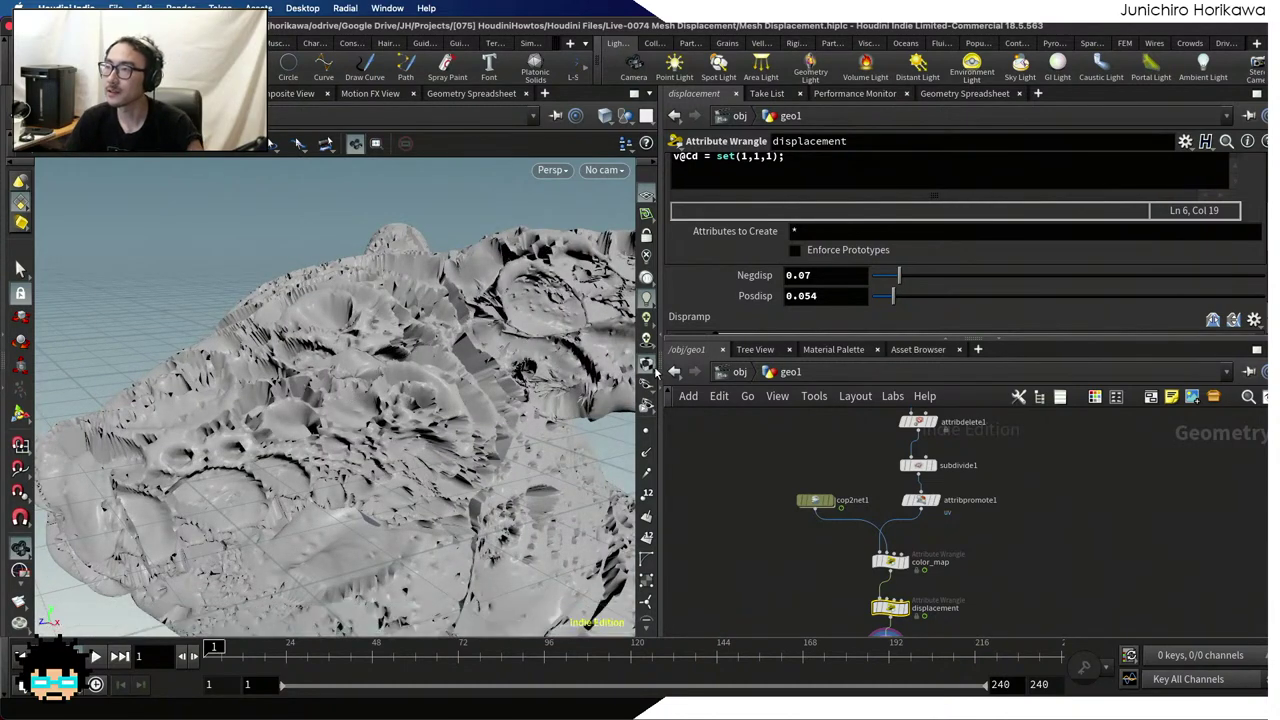
drag(893, 296, 880, 296)
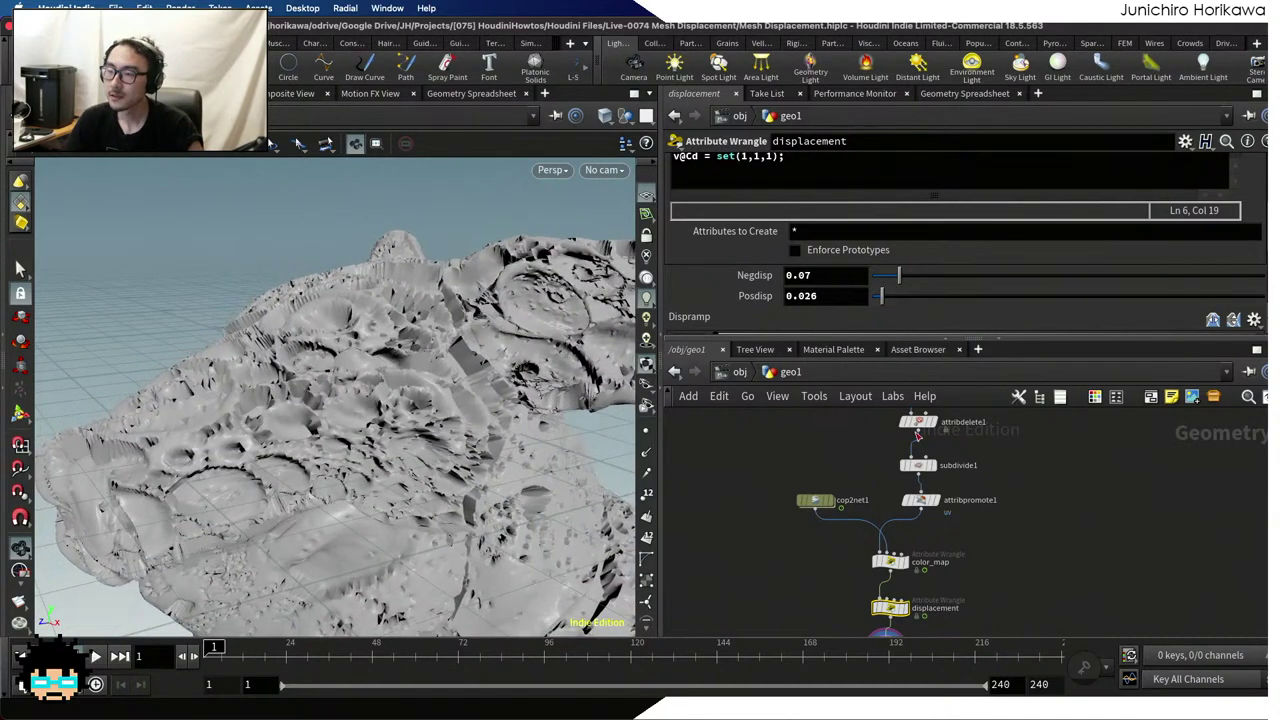
key(ctrl+s)
Set subdivide1's Depth to 4 and inspect the finer mesh up close
click(960, 467)
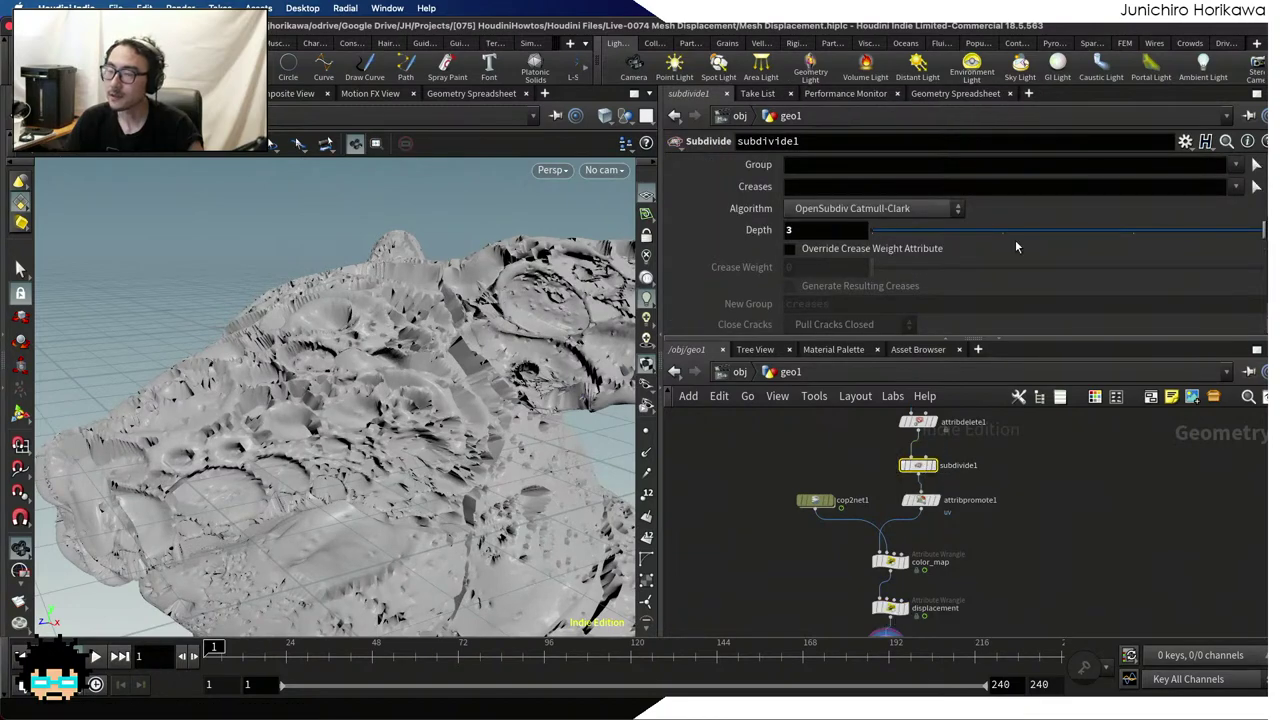
drag(399, 352, 470, 310)
double_click(792, 230)
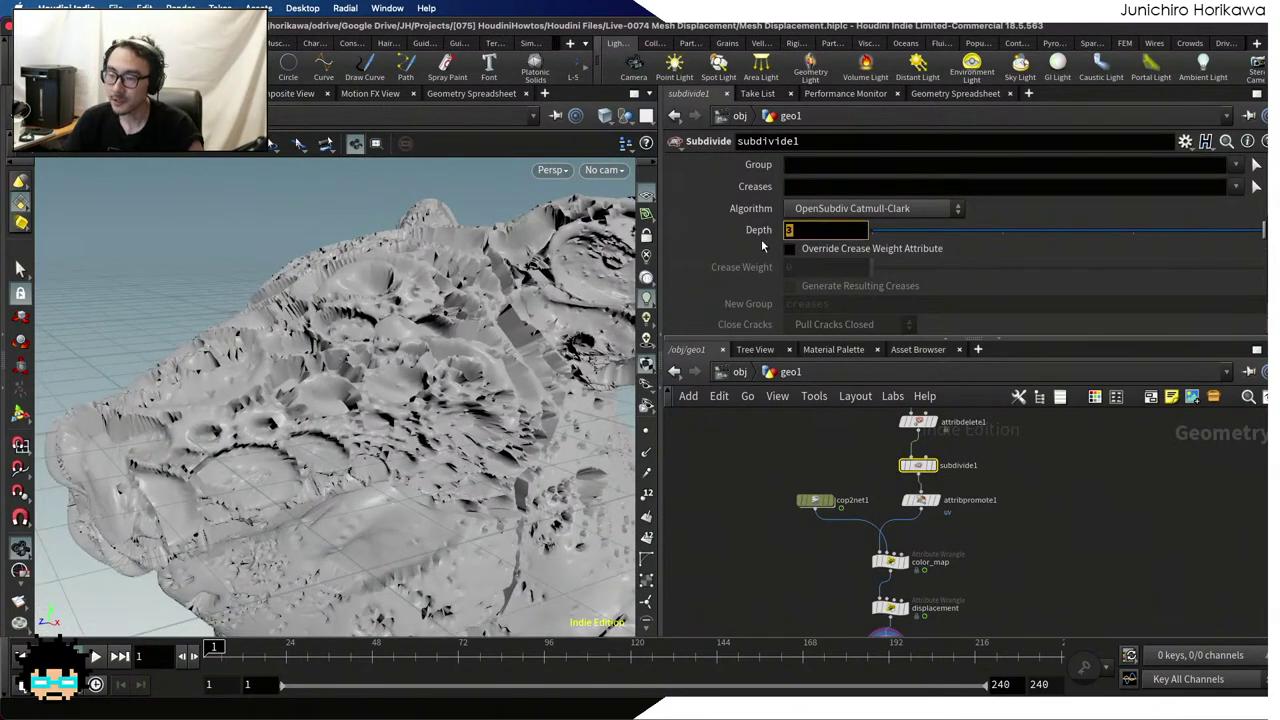
text(4)
key(Return)
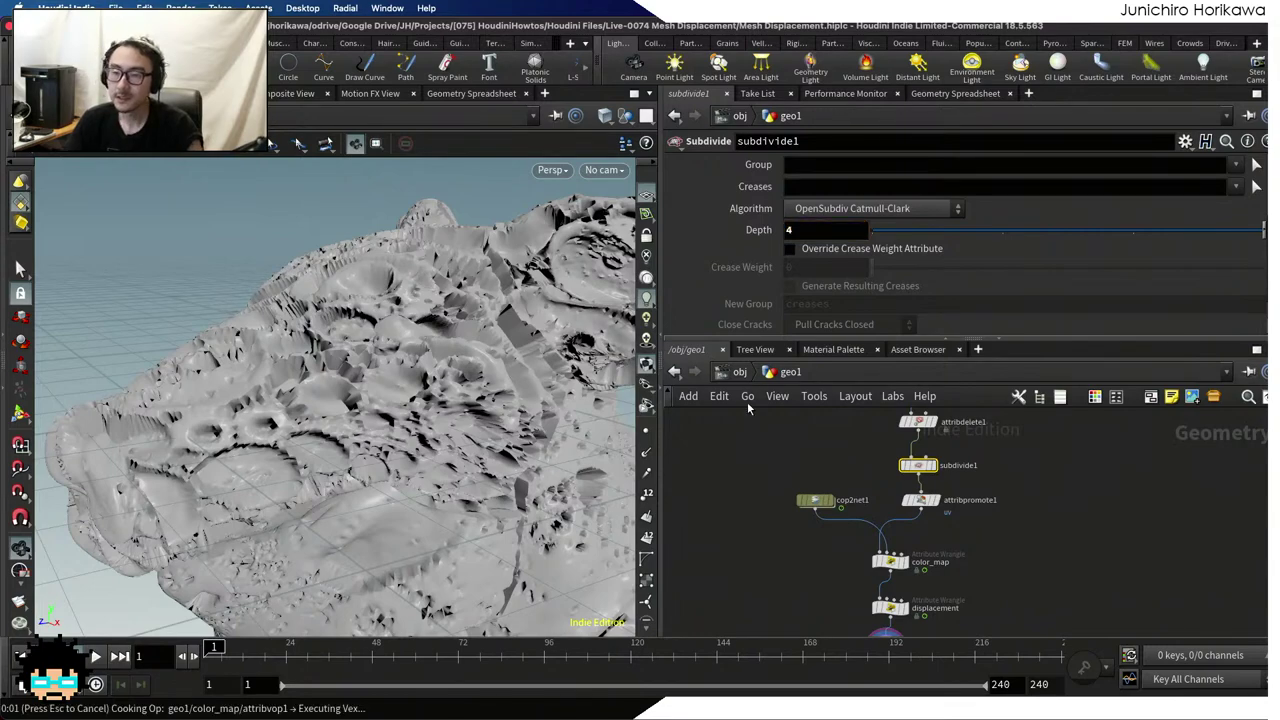
drag(456, 404, 632, 302)
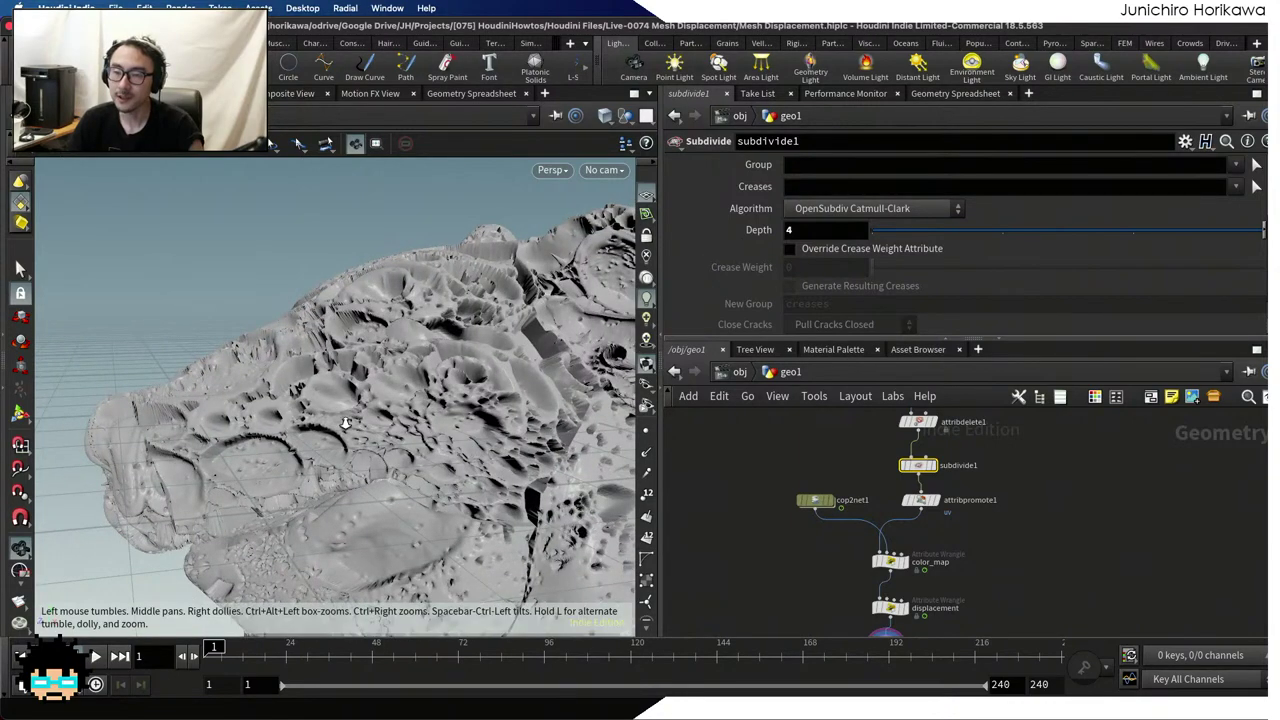
right_drag(345, 424, 571, 381)
Return subdivide1's Depth to 3
scroll(571, 381, down, 5)
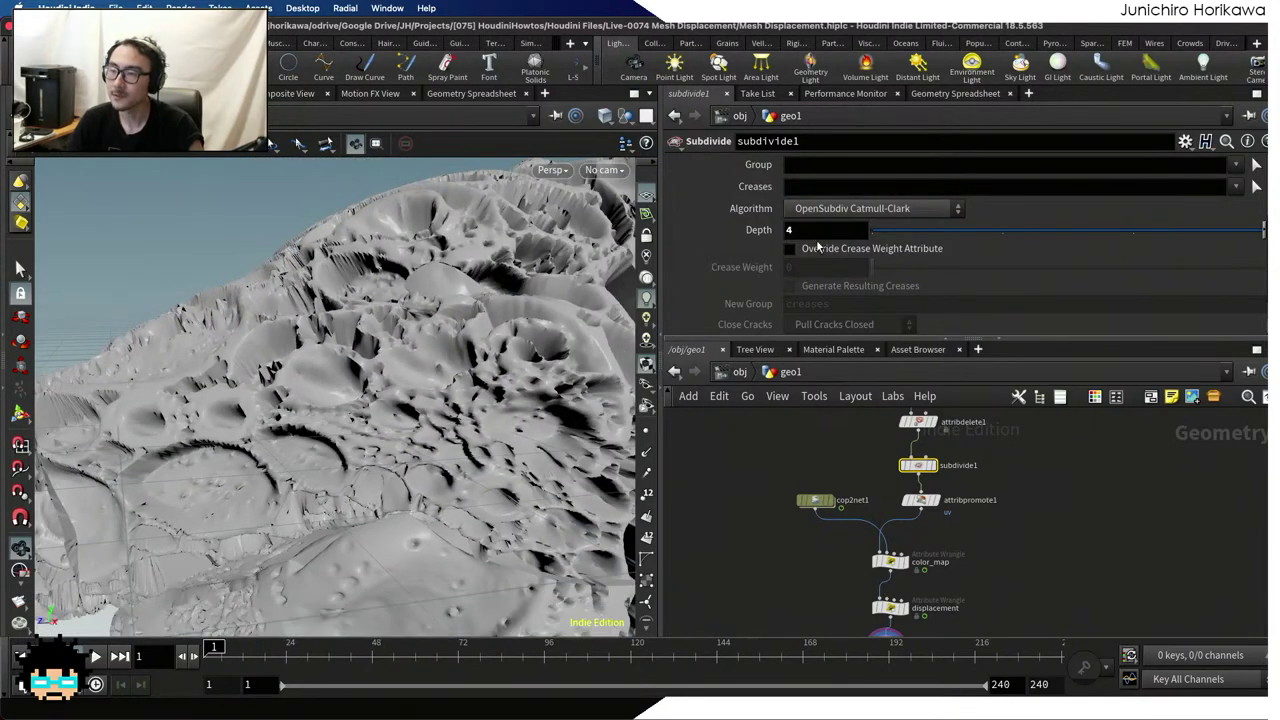
click(788, 230)
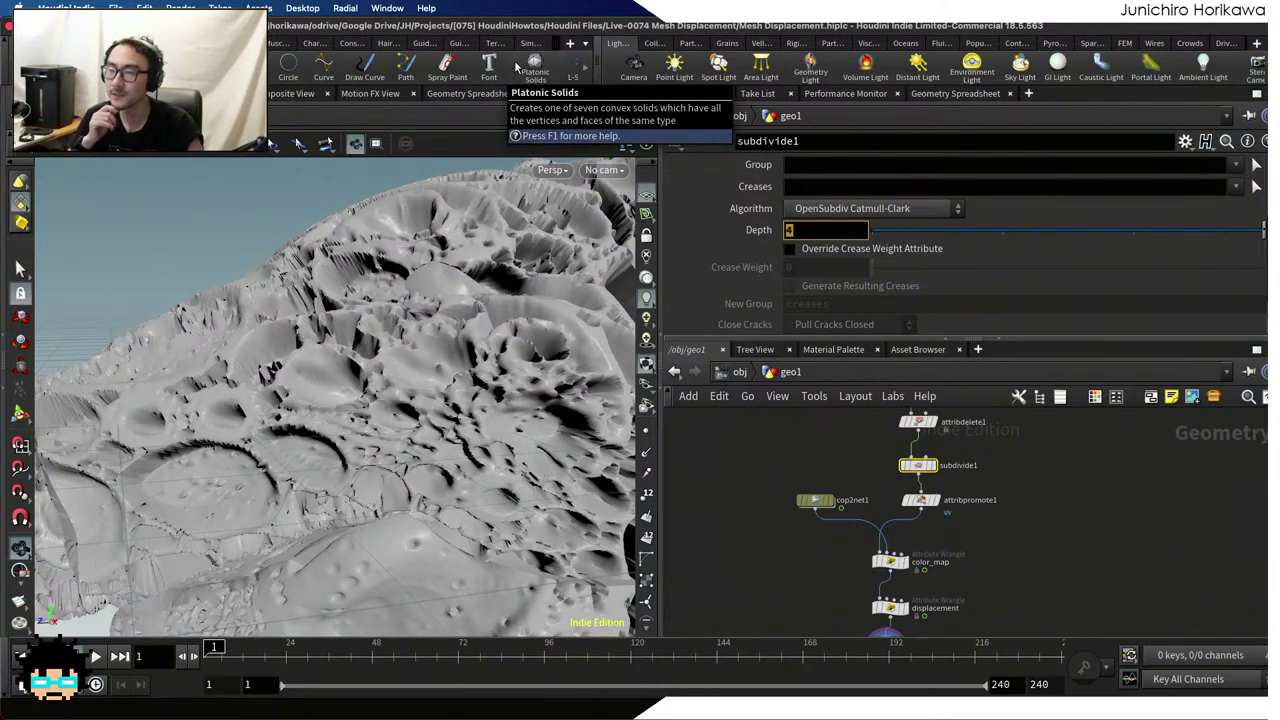
text(3)
key(Return)
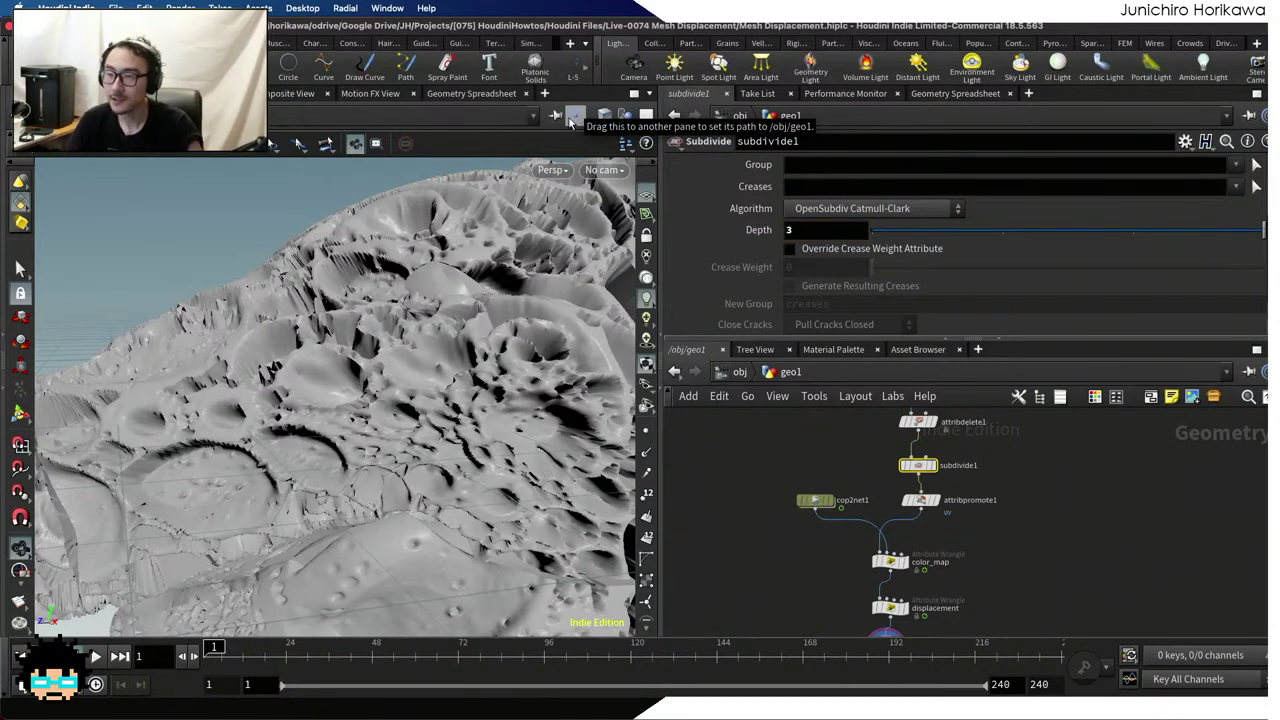
scroll(760, 493, down, 2)
scroll(755, 470, up, 5)
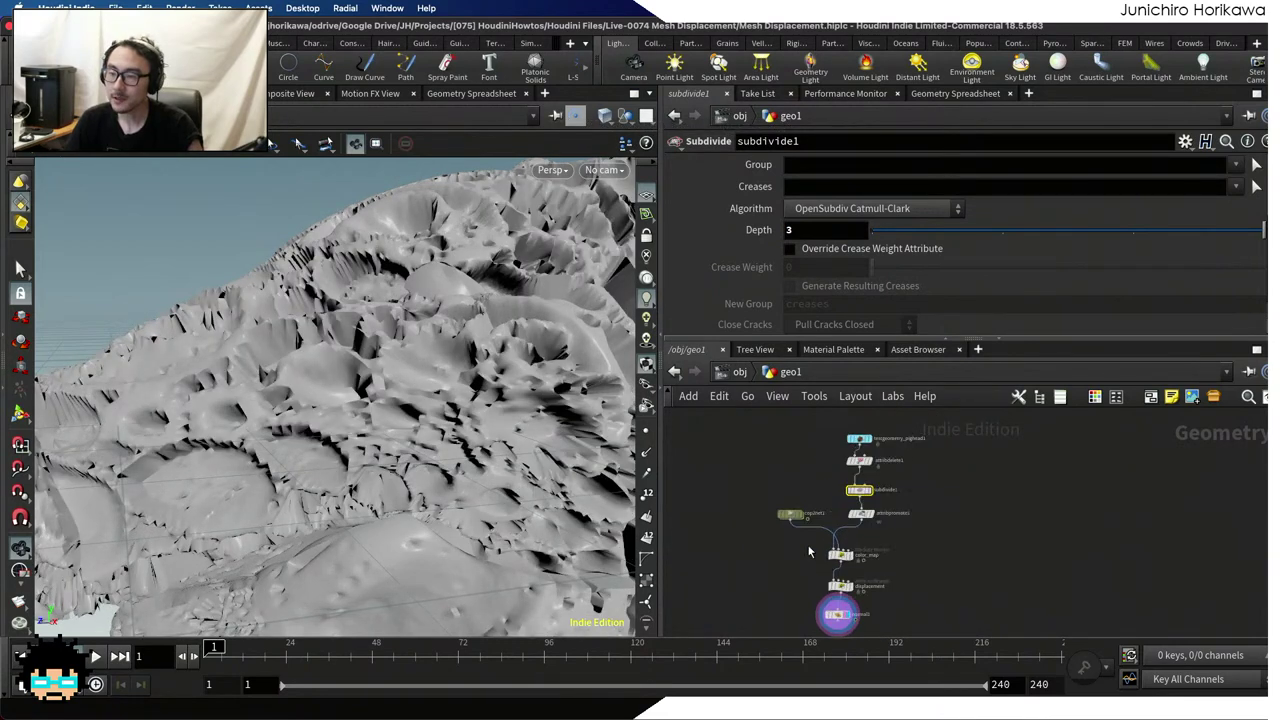
Dive into cop2net1, return to geo1, and save the scene
double_click(771, 501)
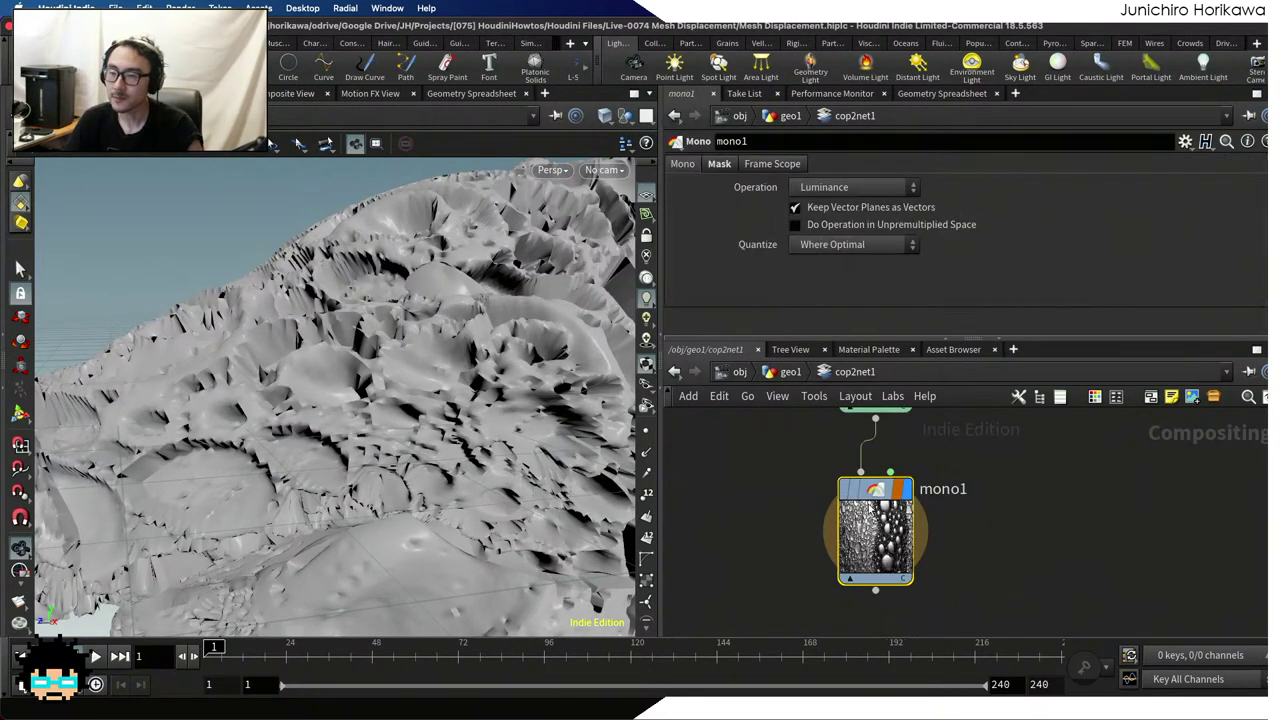
click(781, 373)
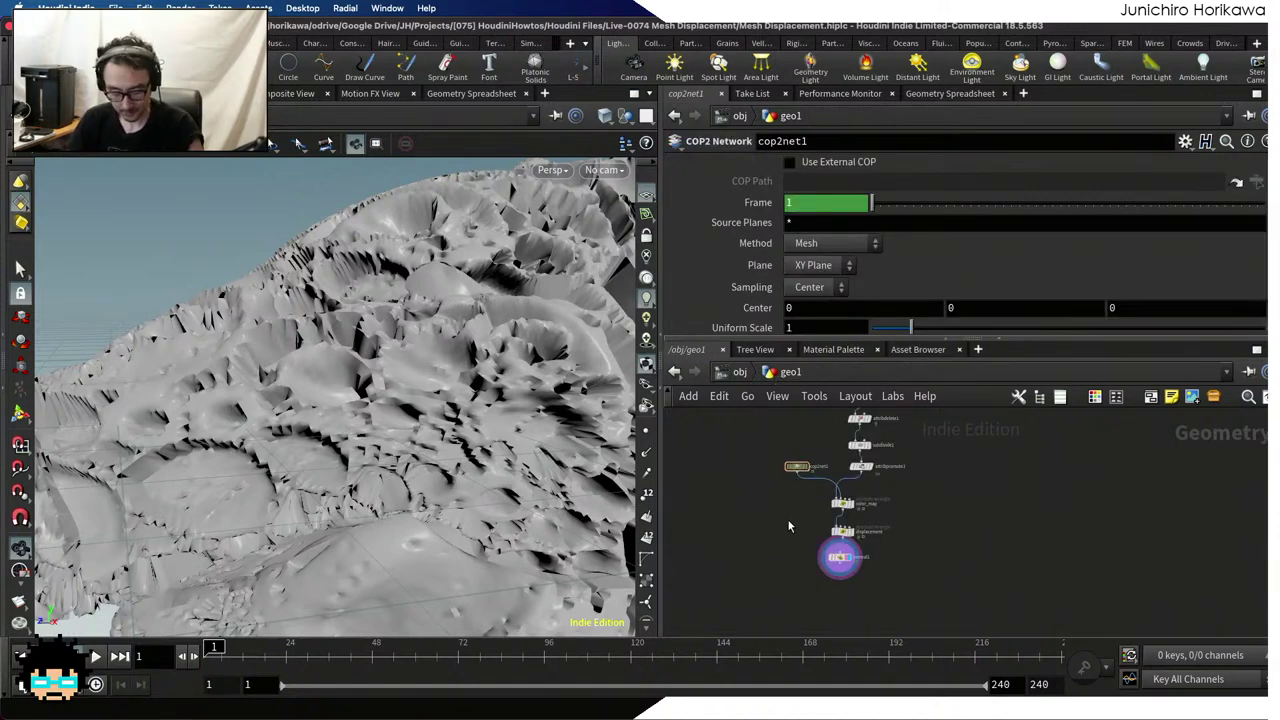
key(ctrl+s)
Pan the network to the node chain and move cop2net1 to a new spot
scroll(797, 516, up, 3)
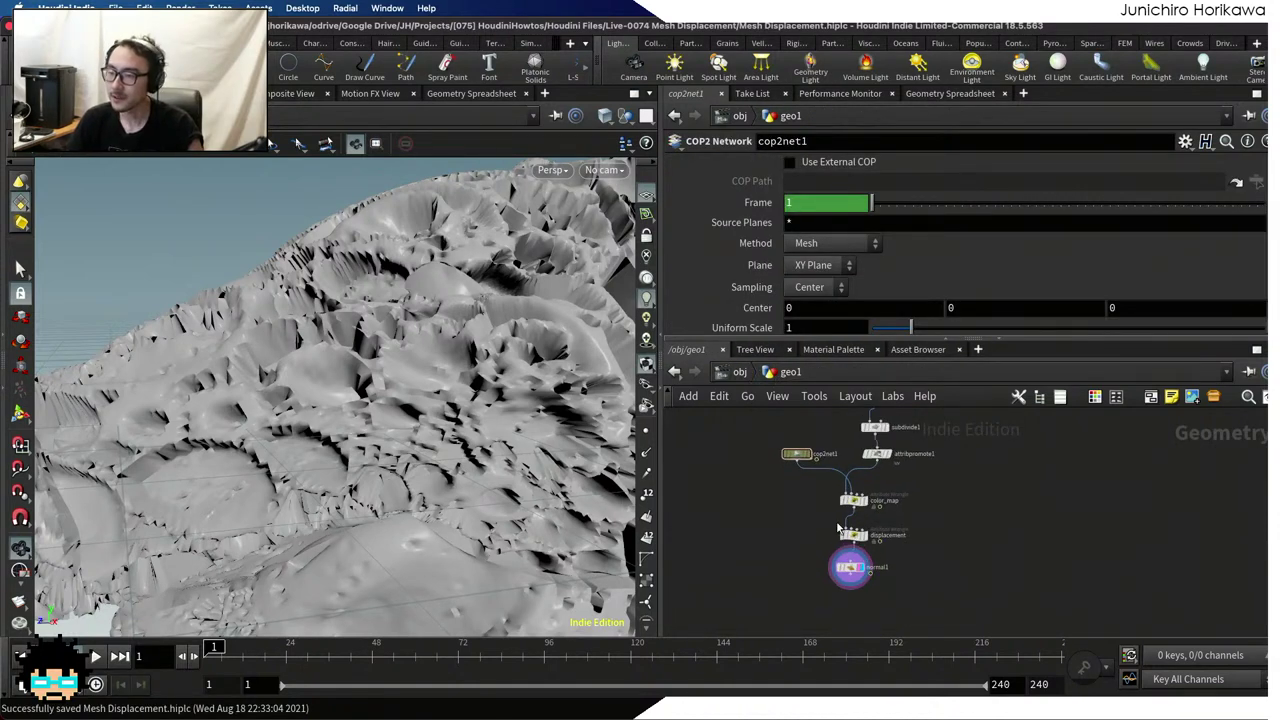
middle_drag(839, 527, 827, 569)
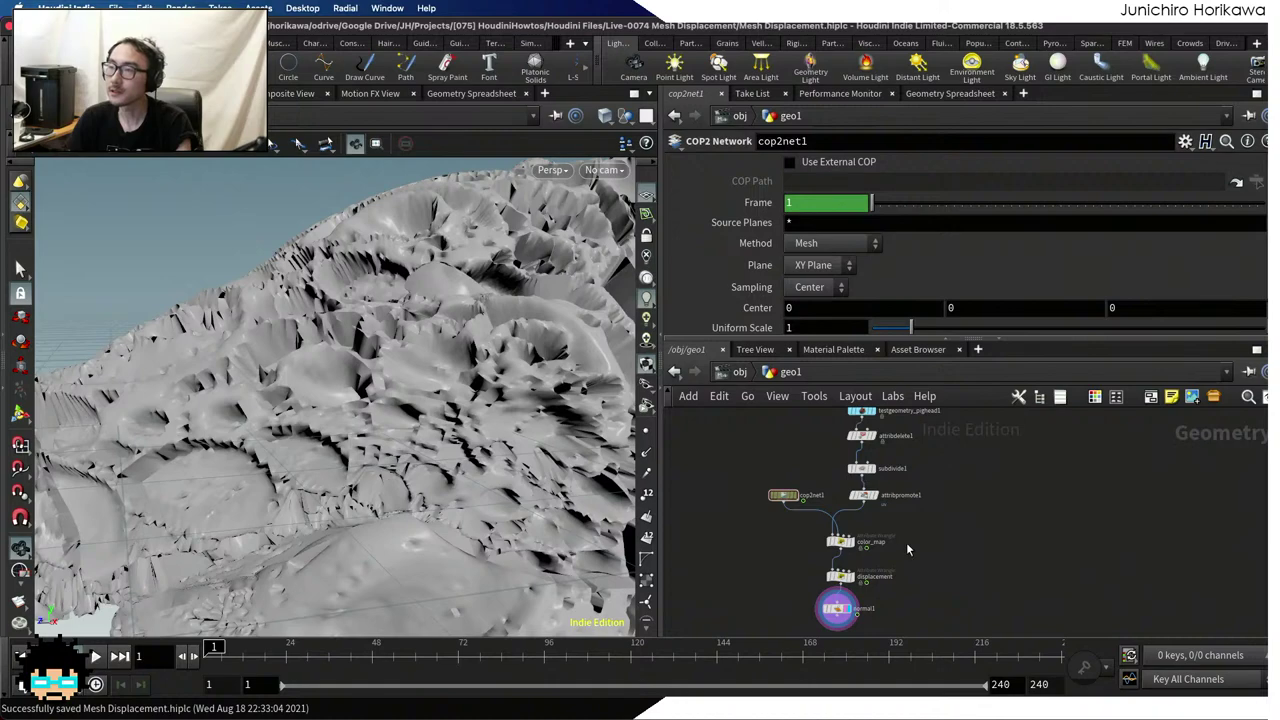
middle_drag(918, 539, 998, 545)
scroll(833, 550, up, 2)
key(Tab)
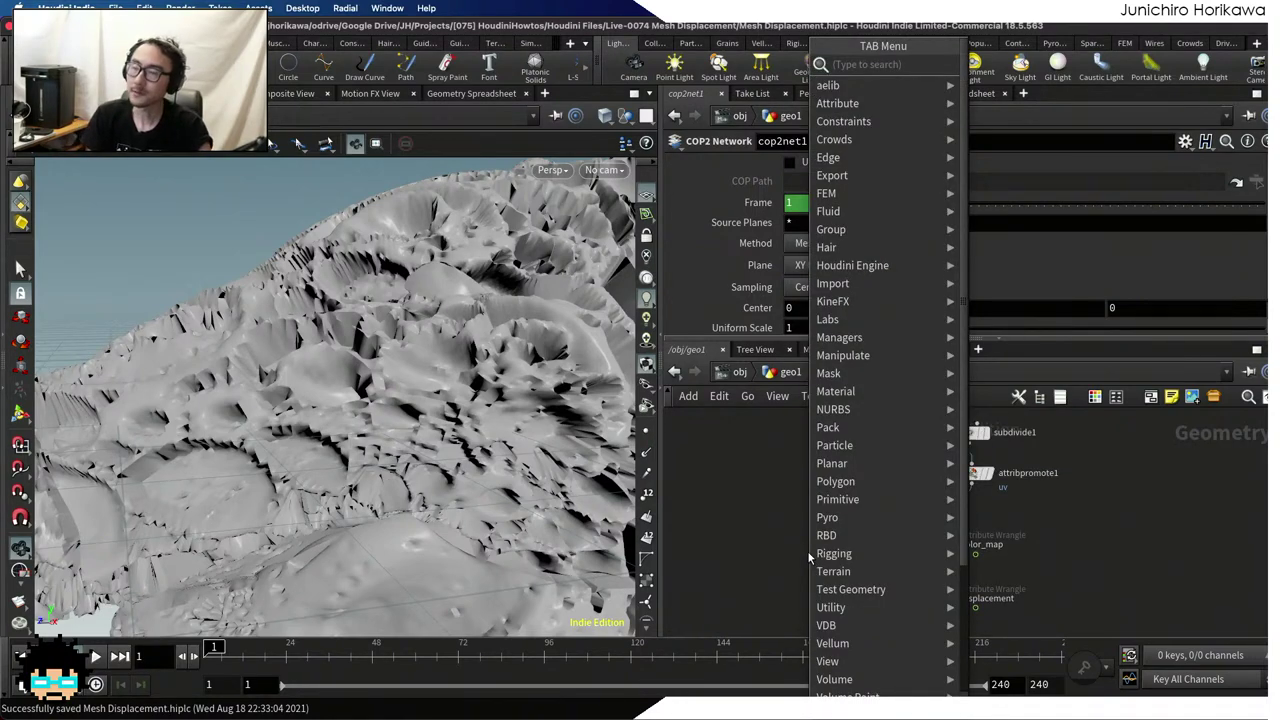
text(attri)
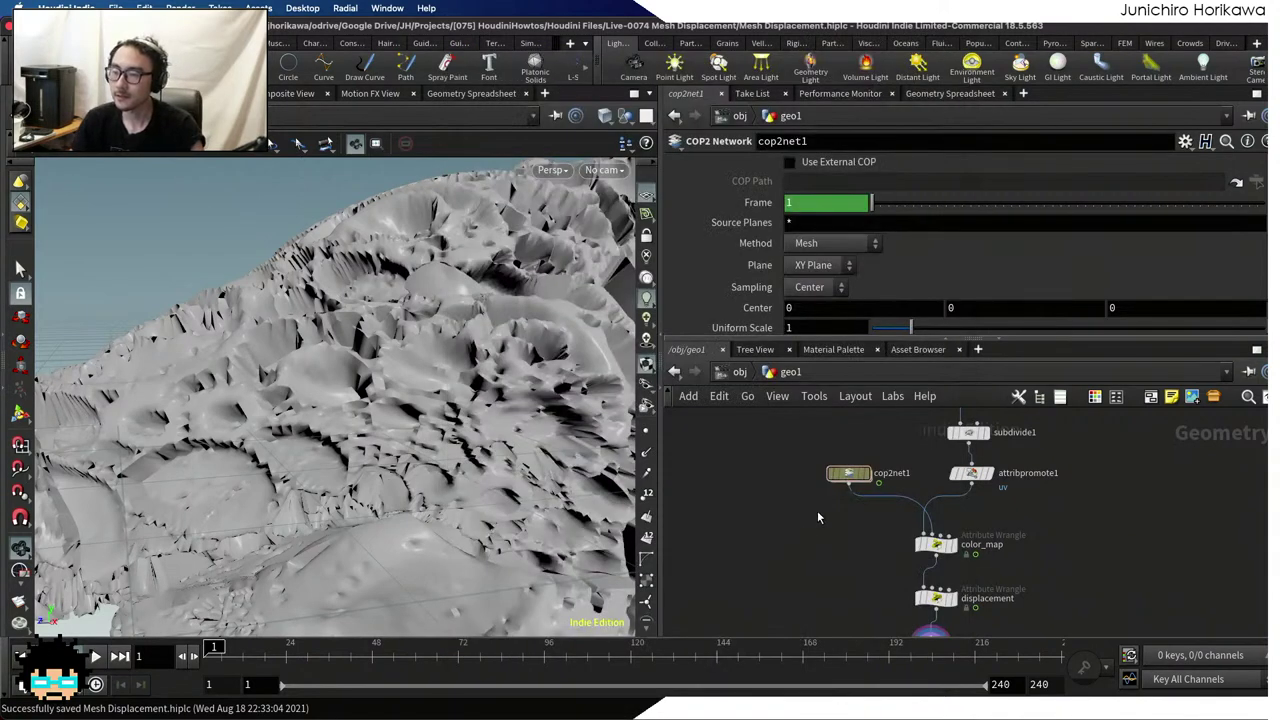
scroll(860, 468, up, 3)
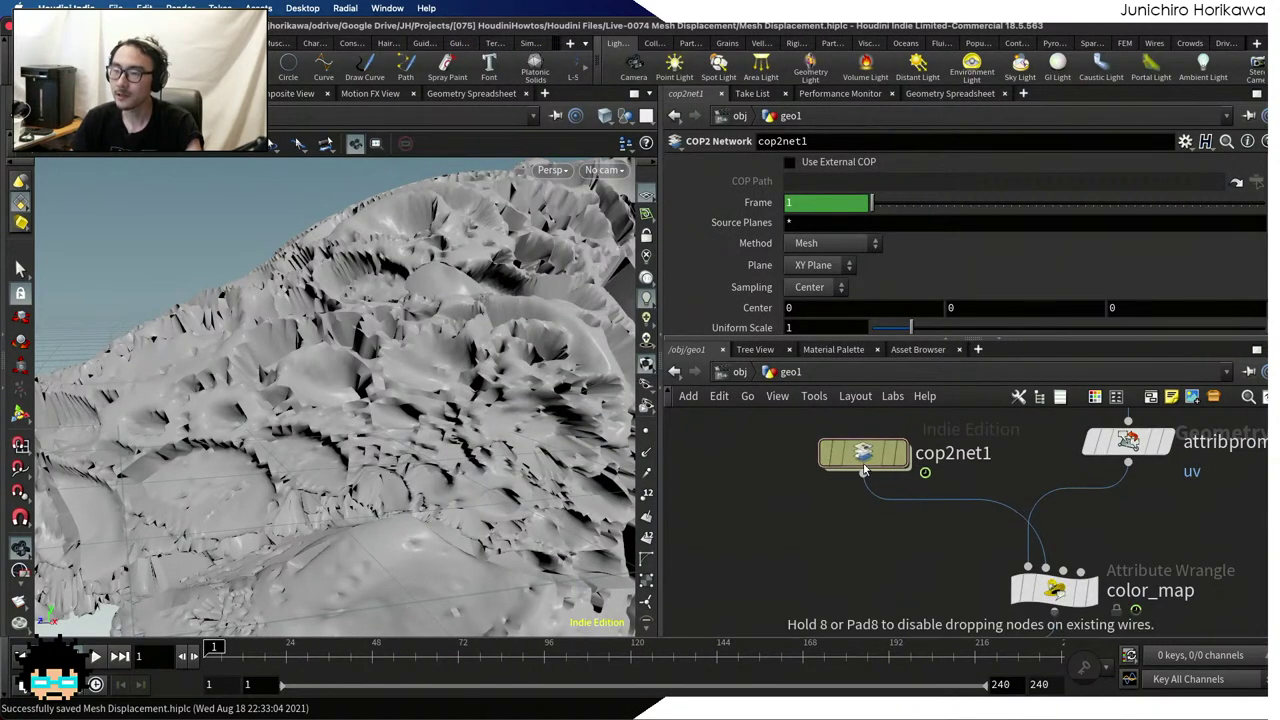
click(867, 466)
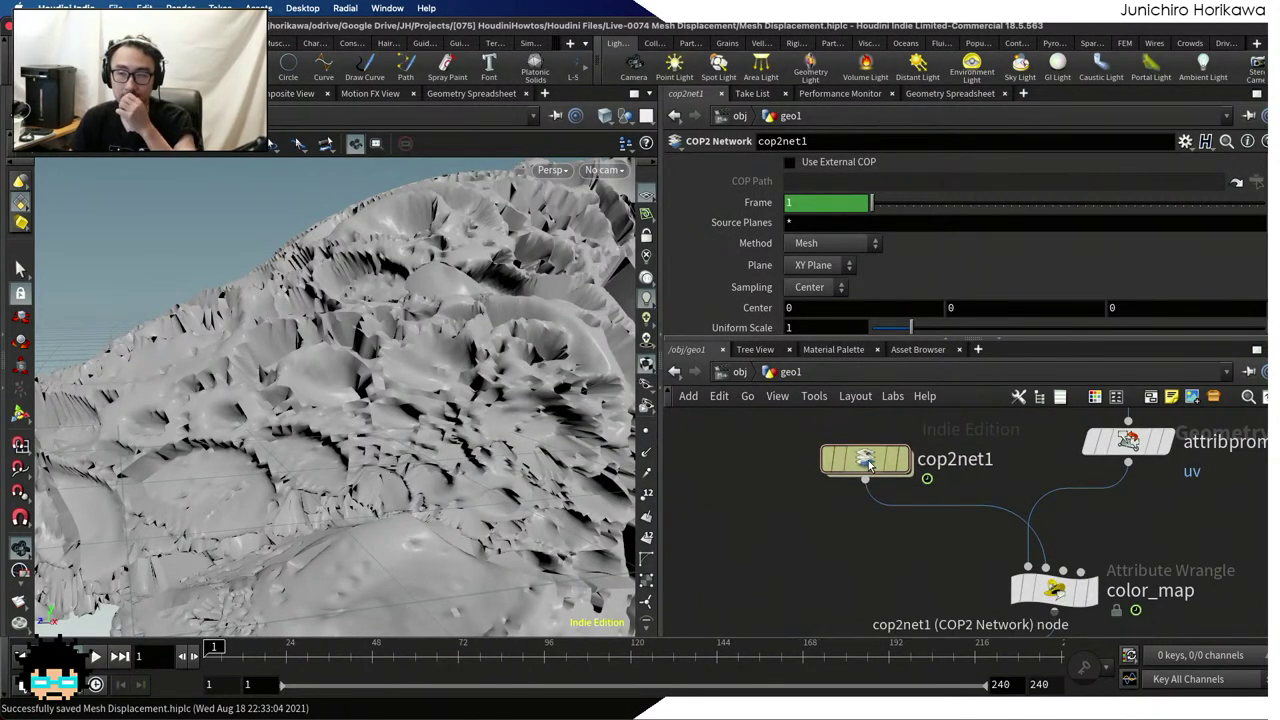
drag(630, 472, 655, 438)
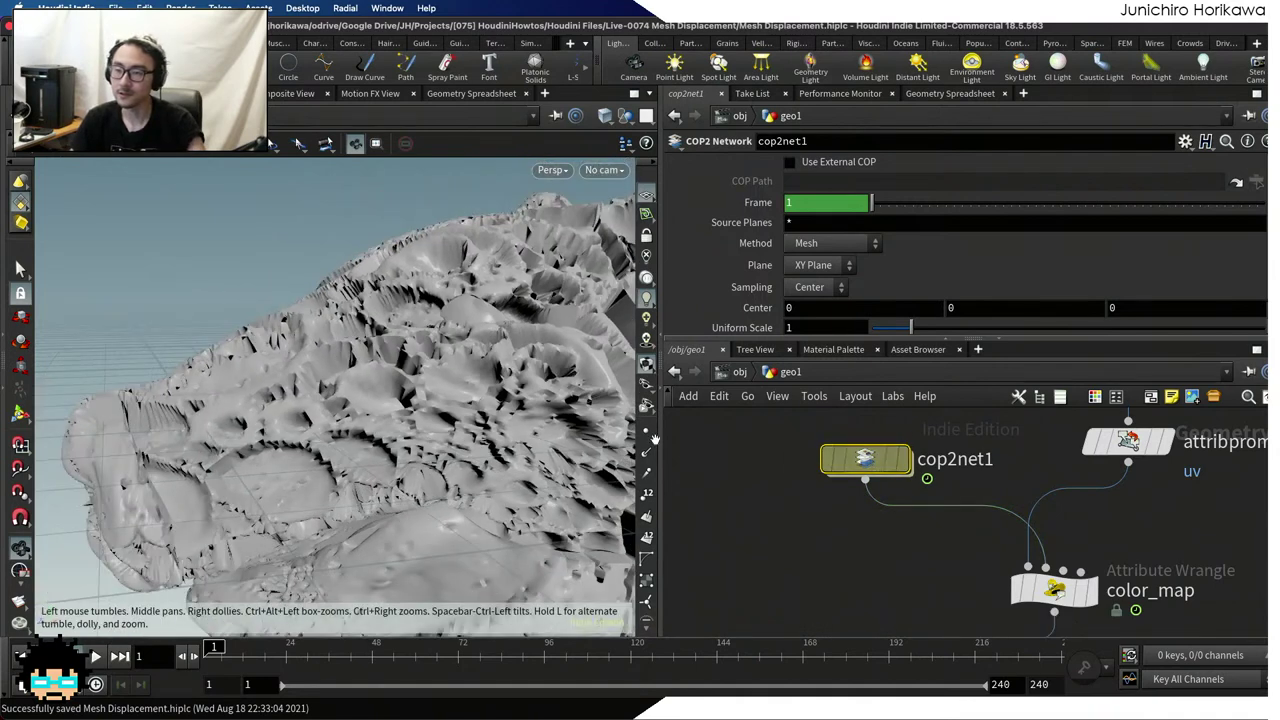
Display cop2net1's textured plane in the viewport and go inside cop2net1
click(902, 459)
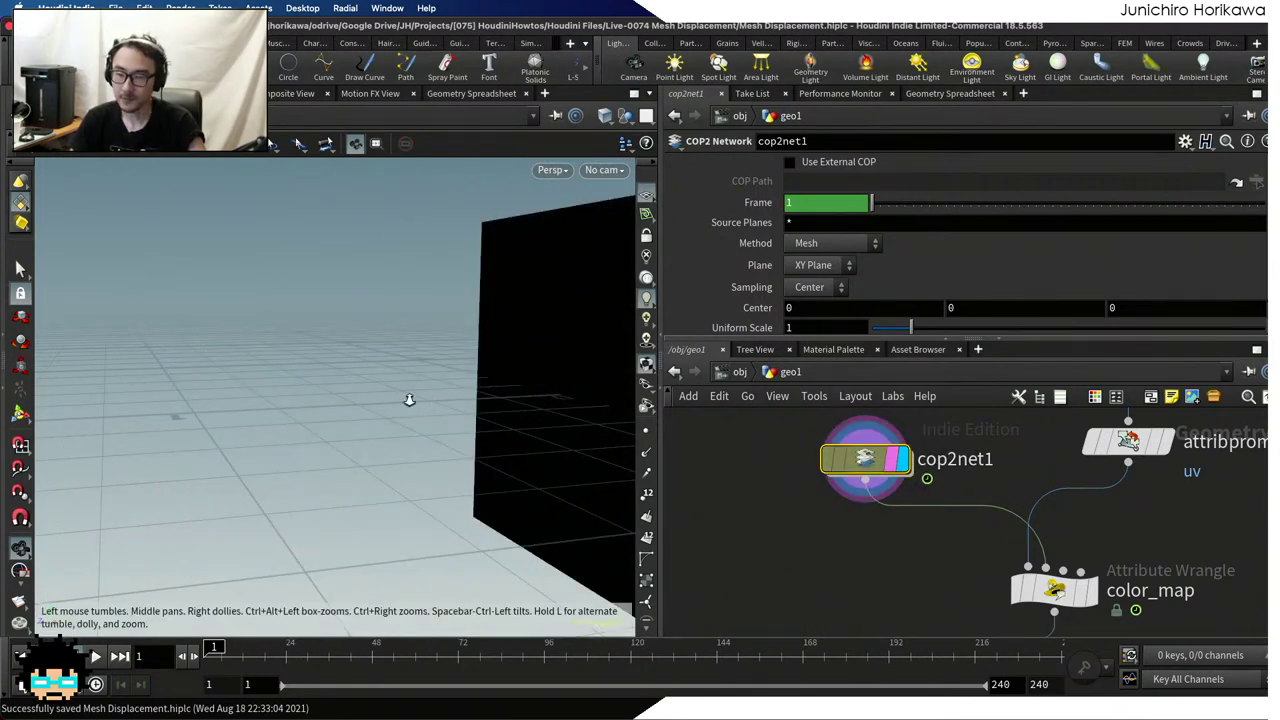
drag(409, 397, 428, 440)
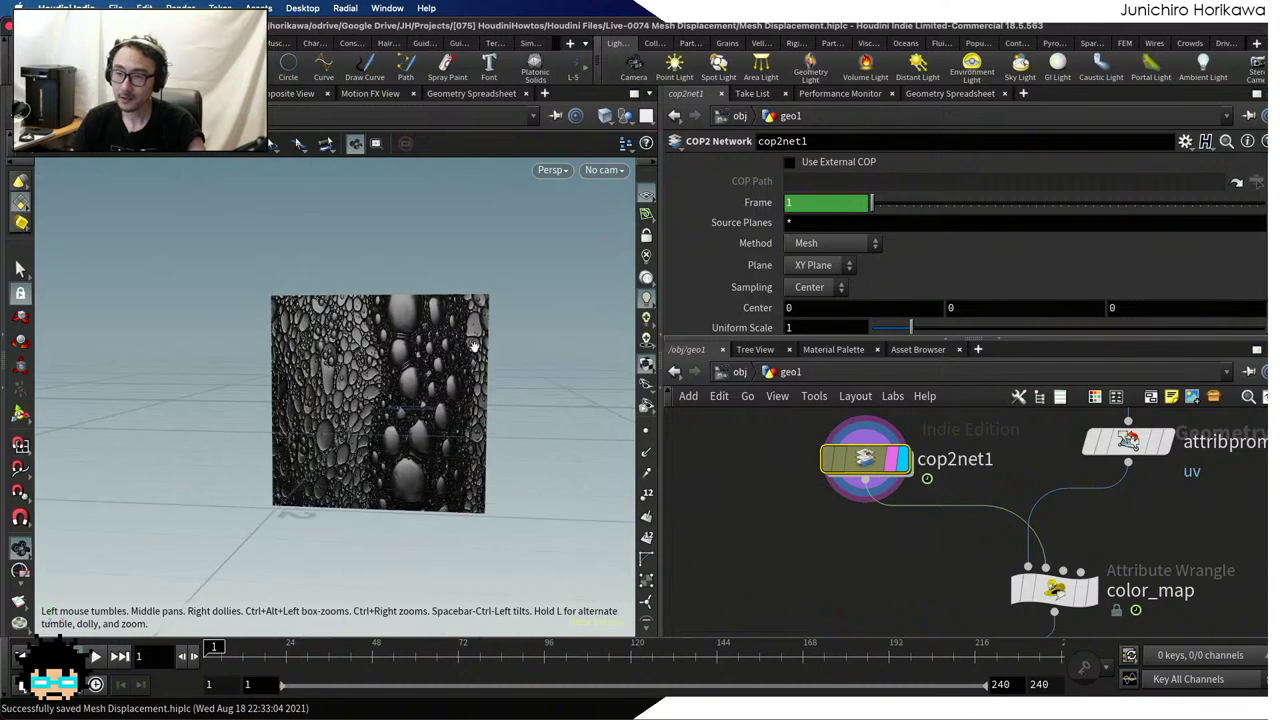
double_click(864, 460)
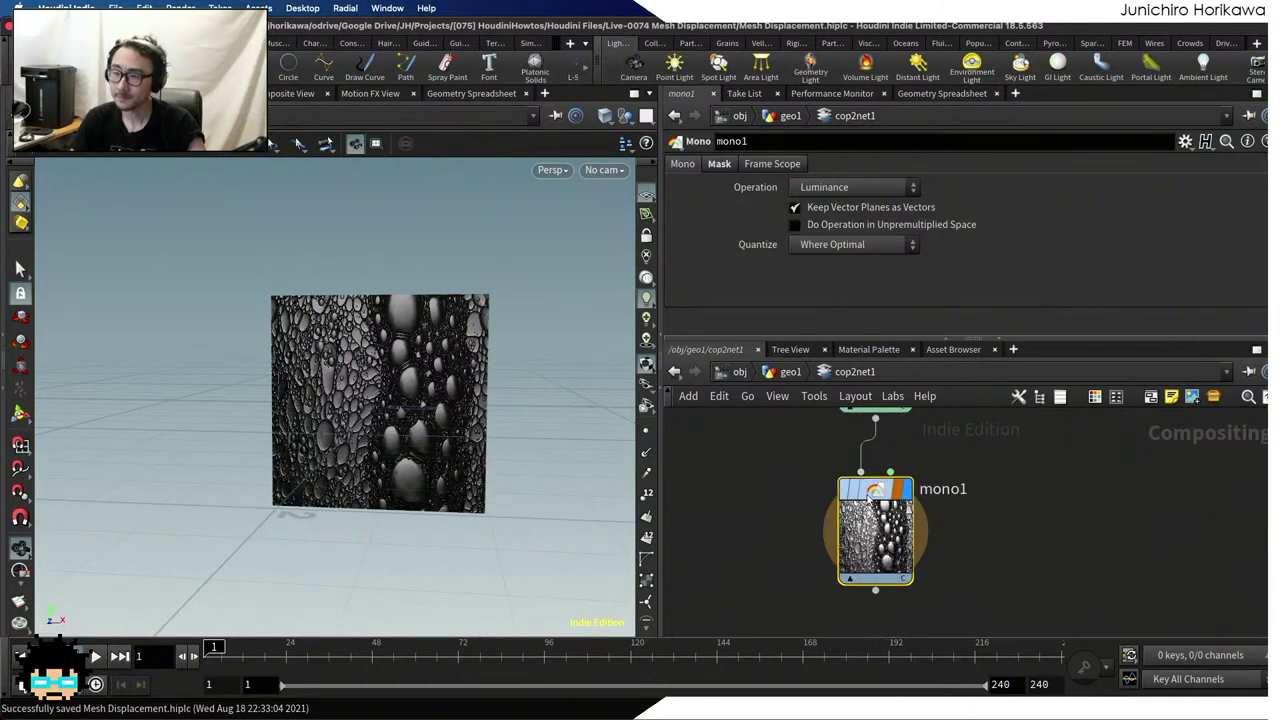
scroll(866, 468, down, 3)
scroll(927, 443, up, 3)
Review the default_pic0 image file settings, then return to the geo1 network
click(840, 490)
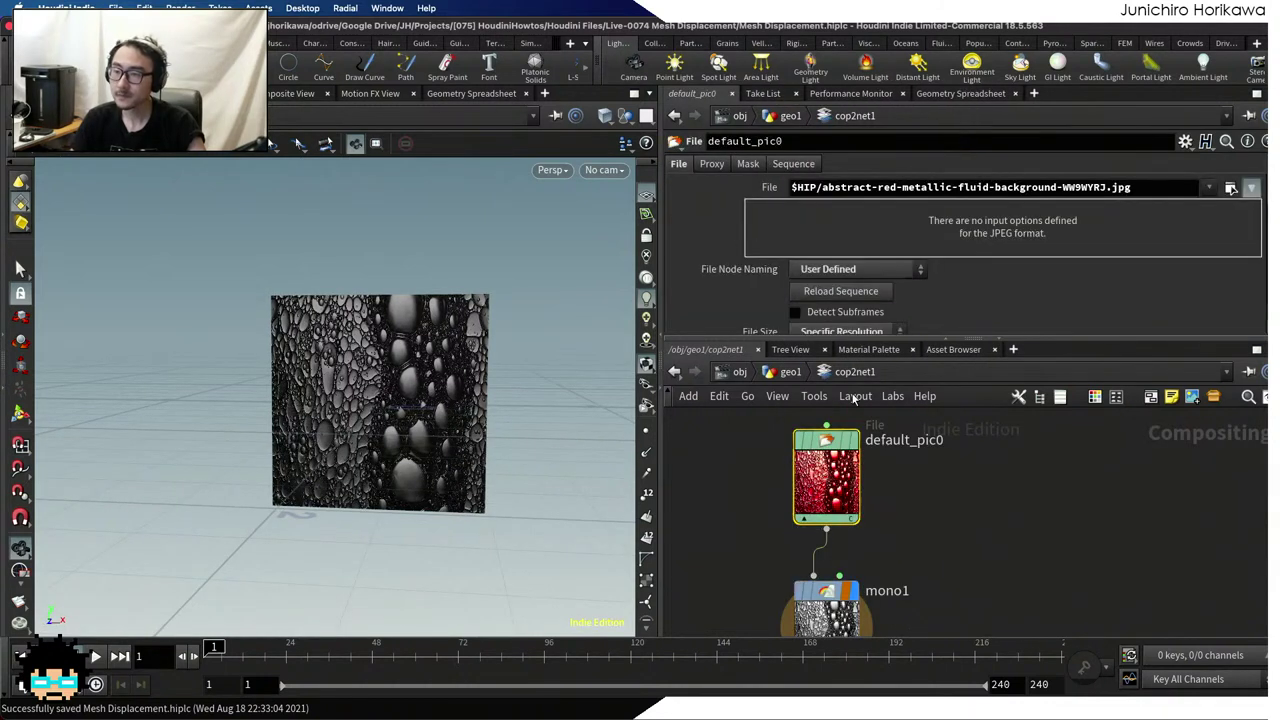
scroll(885, 215, down, 3)
scroll(897, 255, down, 5)
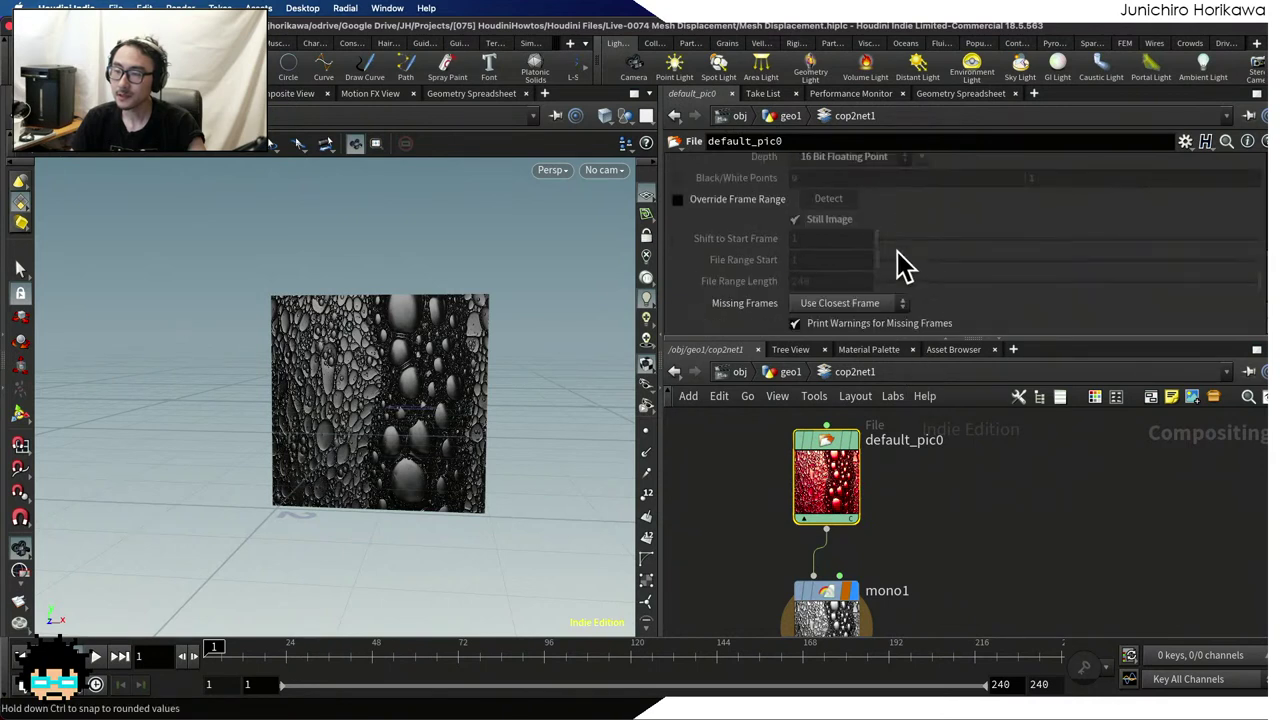
scroll(849, 528, up, 3)
scroll(815, 530, down, 2)
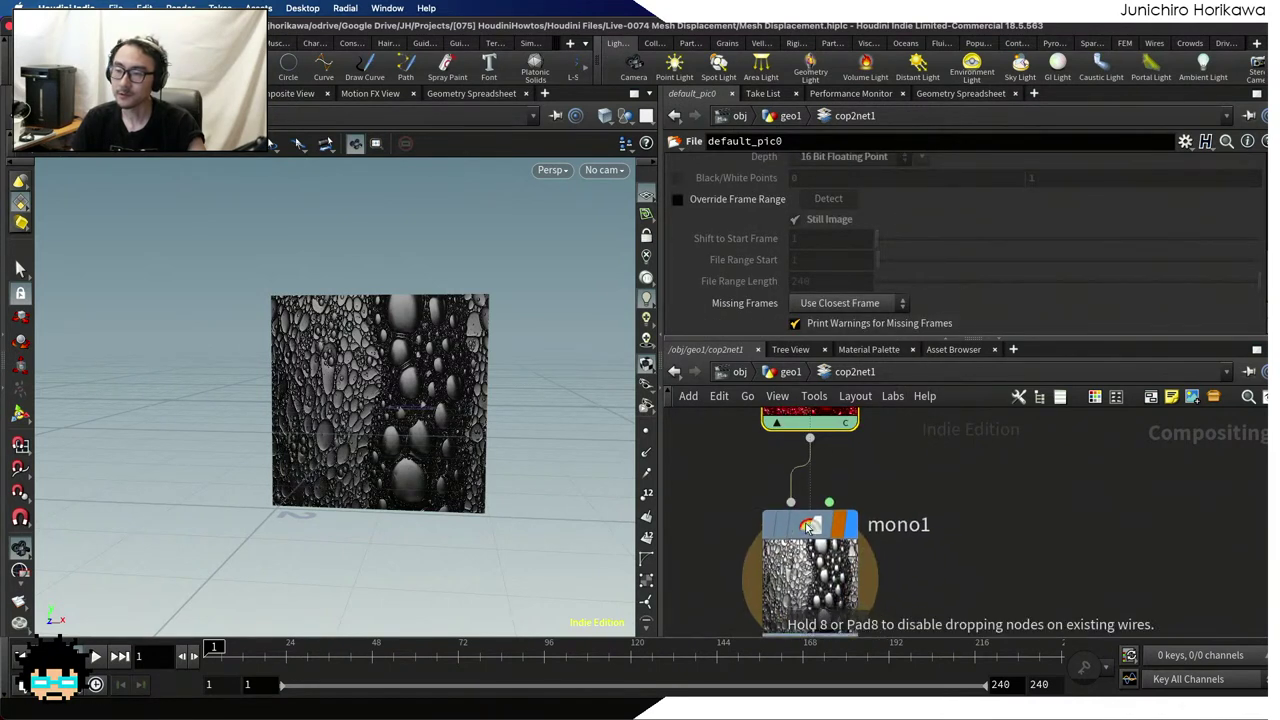
mouse_move(818, 526)
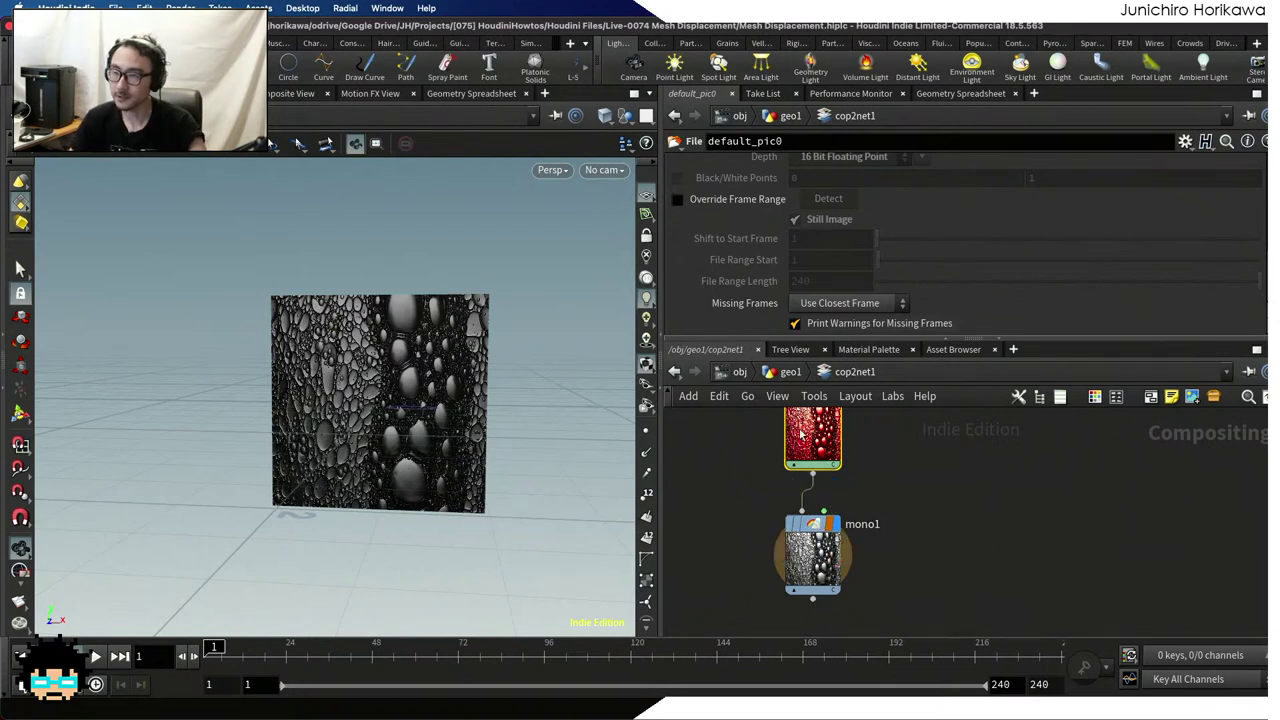
scroll(814, 493, down, 1)
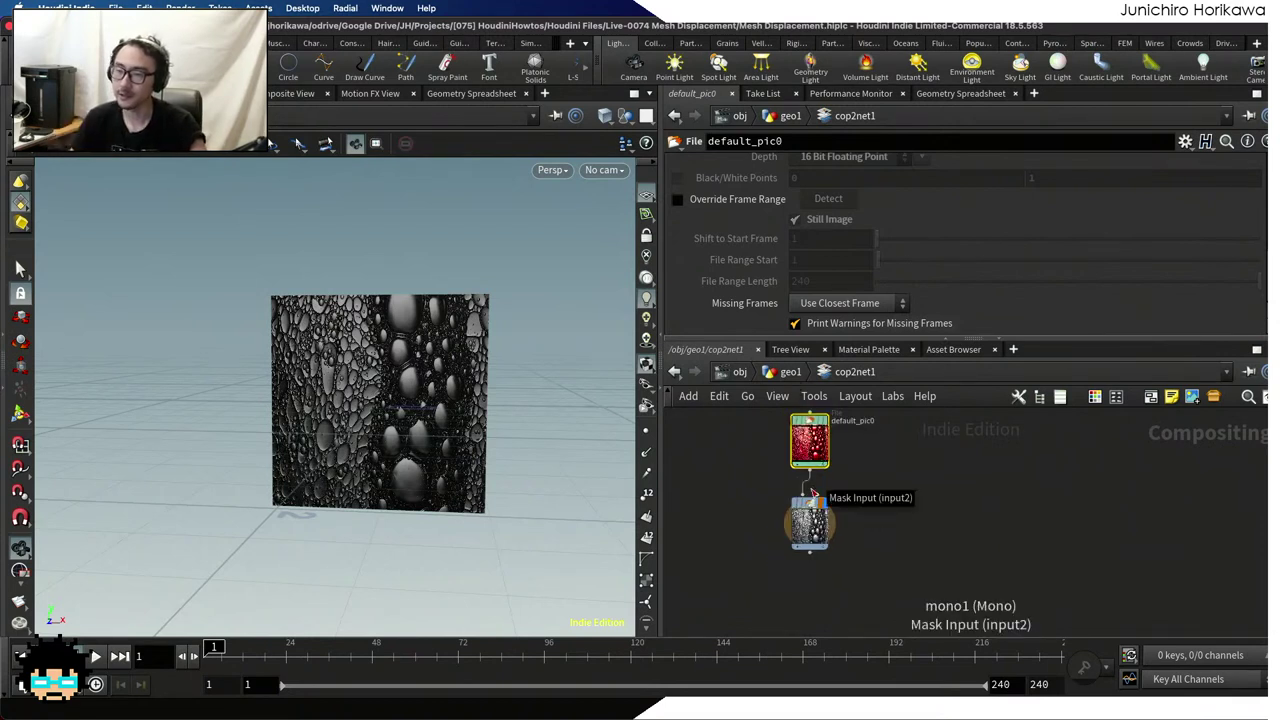
click(790, 372)
scroll(833, 500, down, 2)
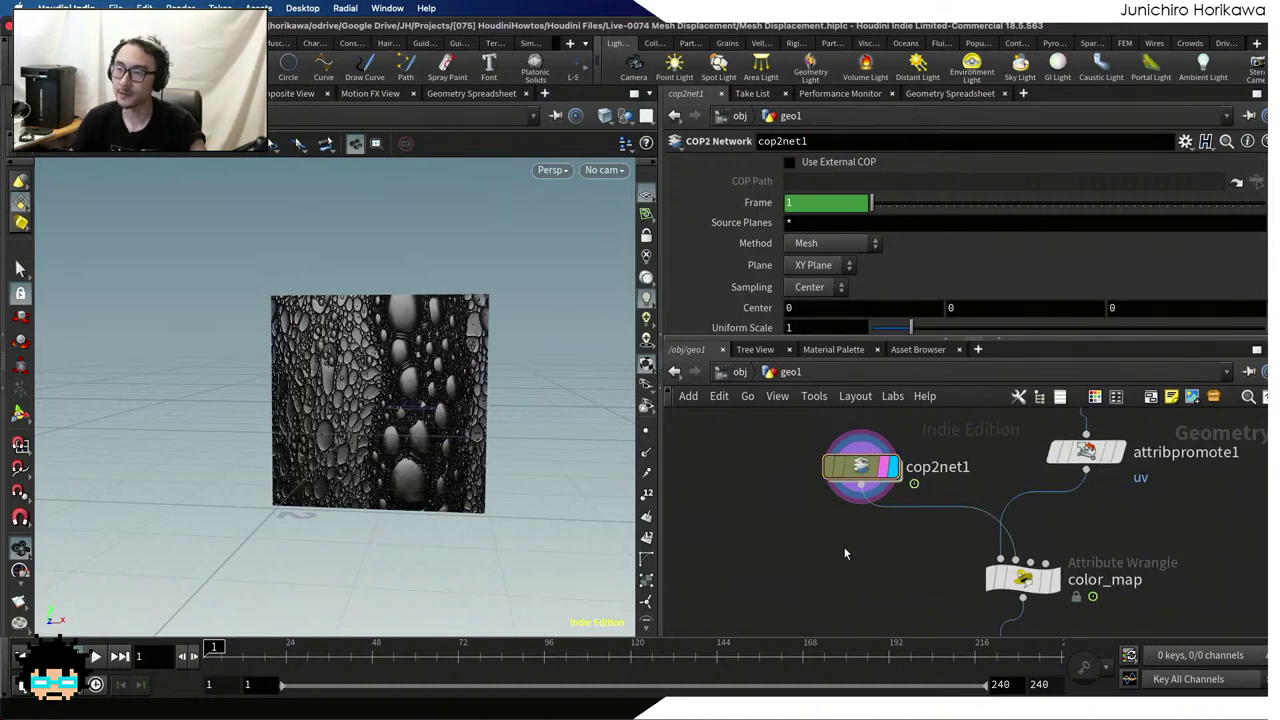
Frame cop2net1 and add an Attribute from Map node to geo1
key(f)
key(Tab)
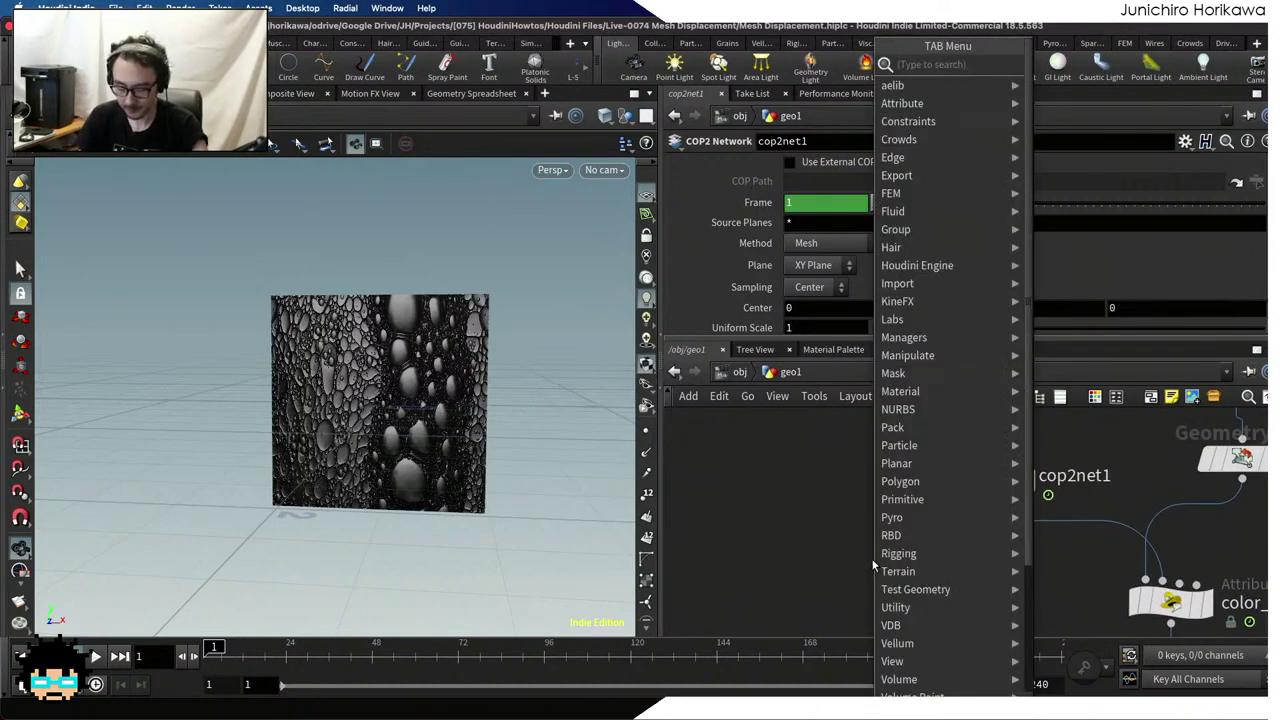
text(attribut)
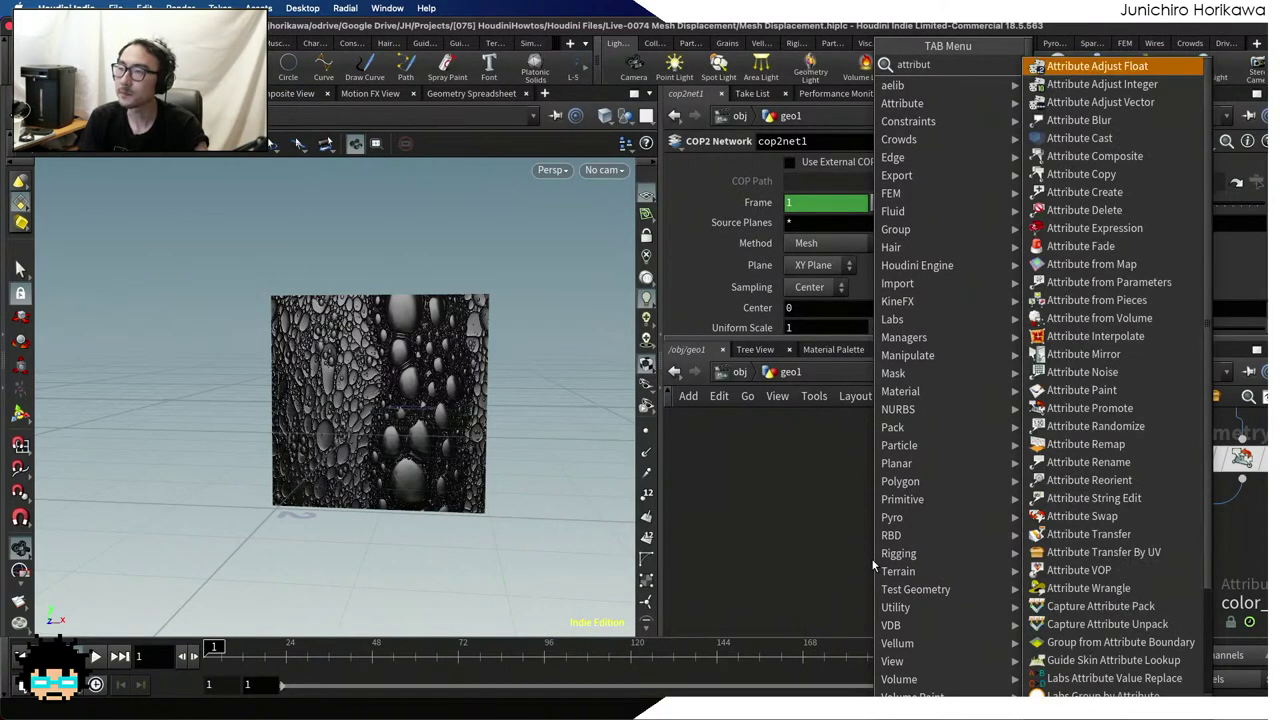
text( map)
key(Return)
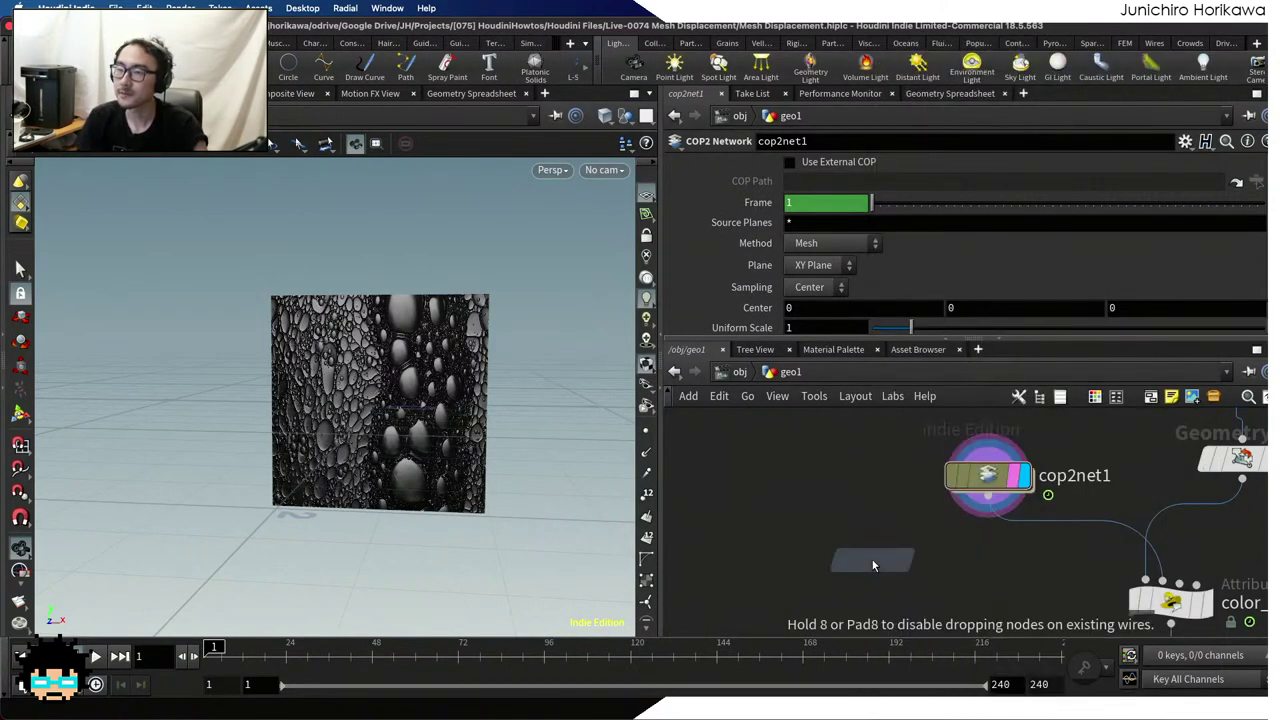
click(872, 566)
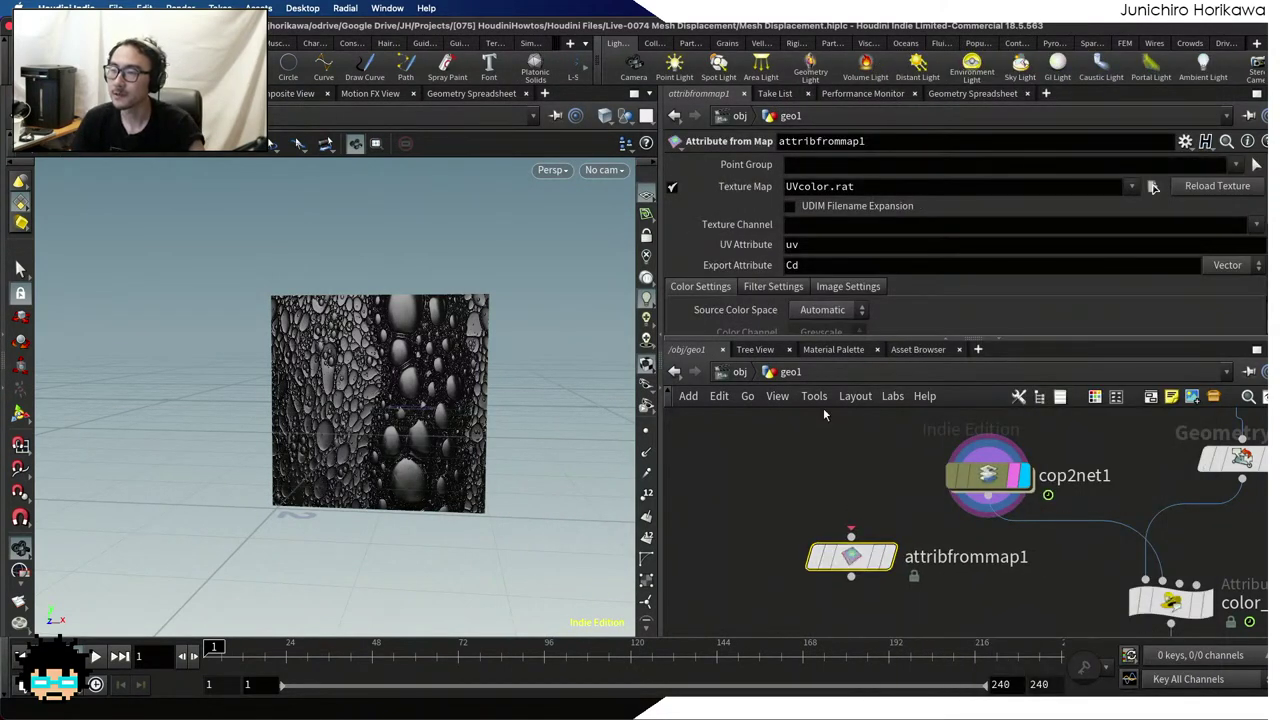
Review attribfrommap1's Image Settings, Filter and Color parameter tabs
scroll(816, 332, down, 3)
scroll(816, 307, up, 3)
scroll(820, 290, down, 3)
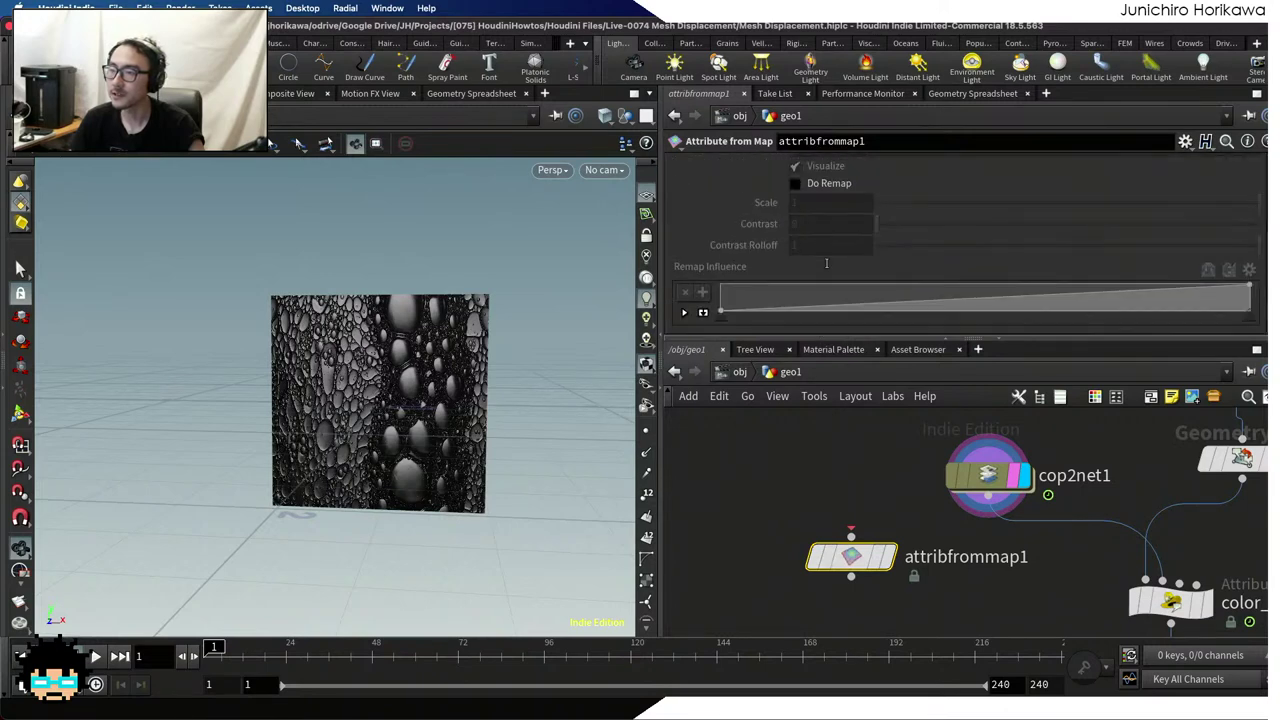
scroll(827, 262, up, 2)
scroll(826, 262, down, 3)
scroll(826, 262, up, 4)
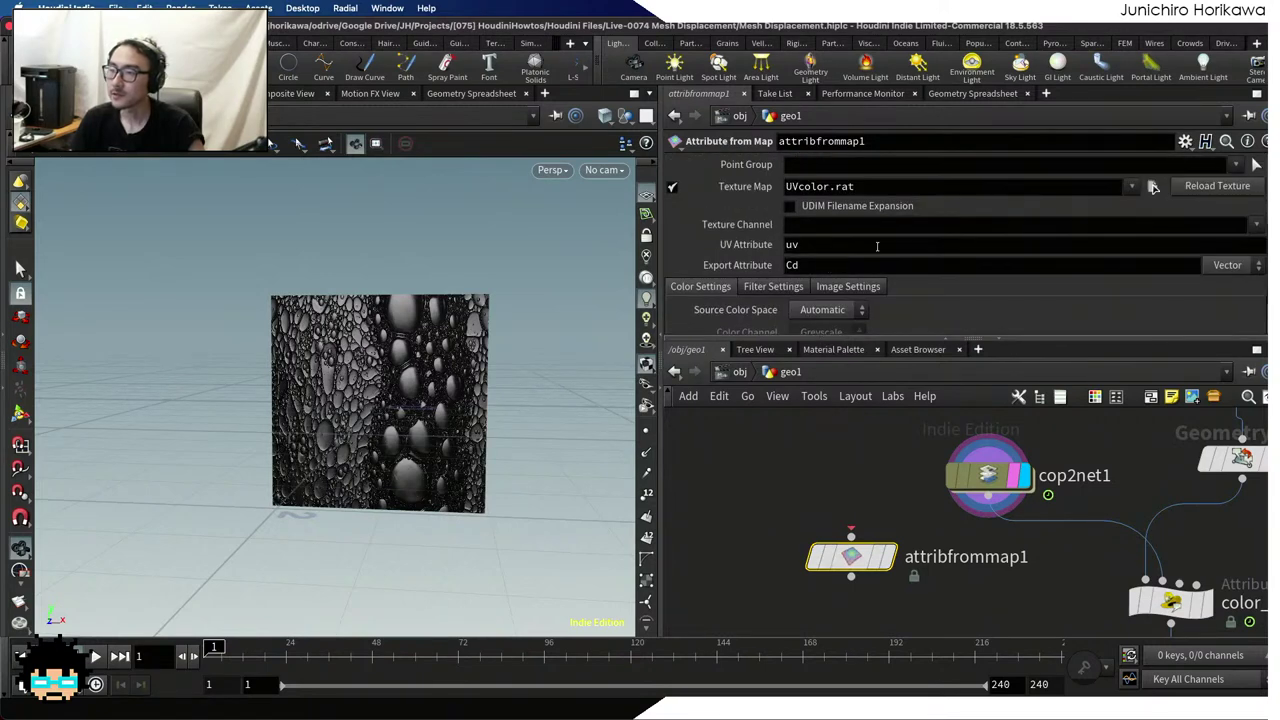
scroll(1050, 272, down, 3)
scroll(1049, 264, up, 3)
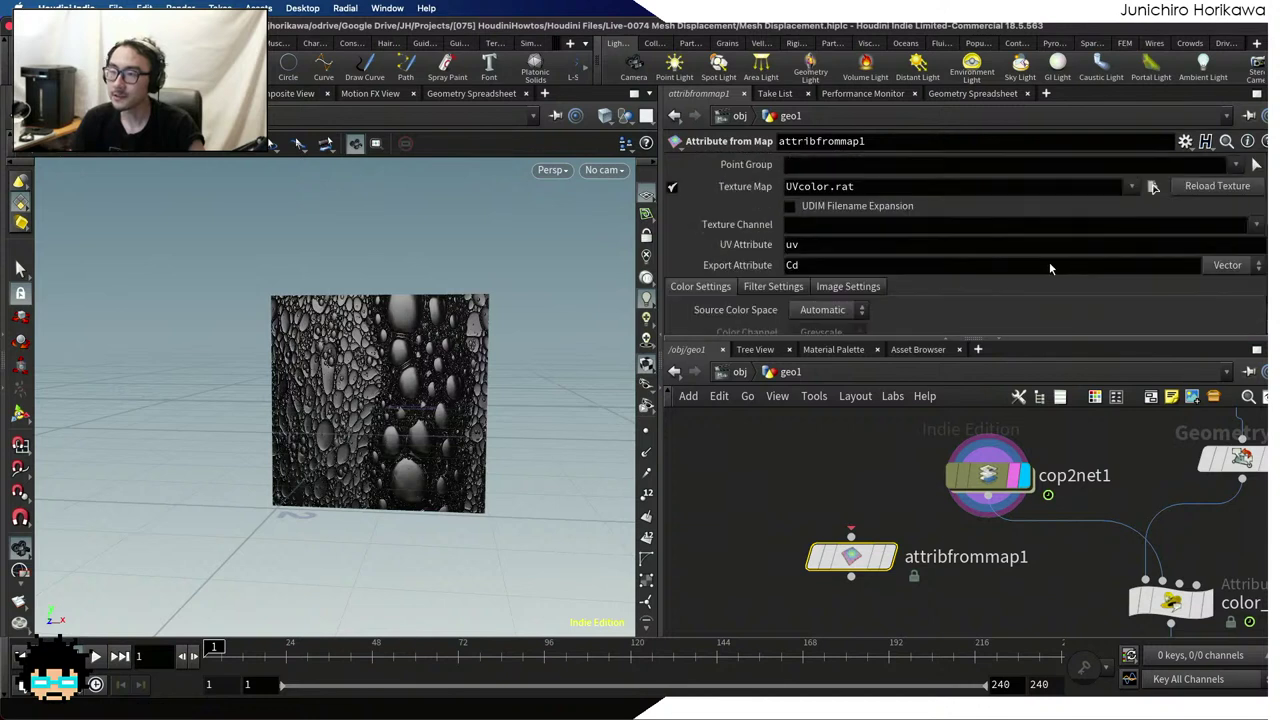
click(848, 286)
scroll(857, 282, down, 3)
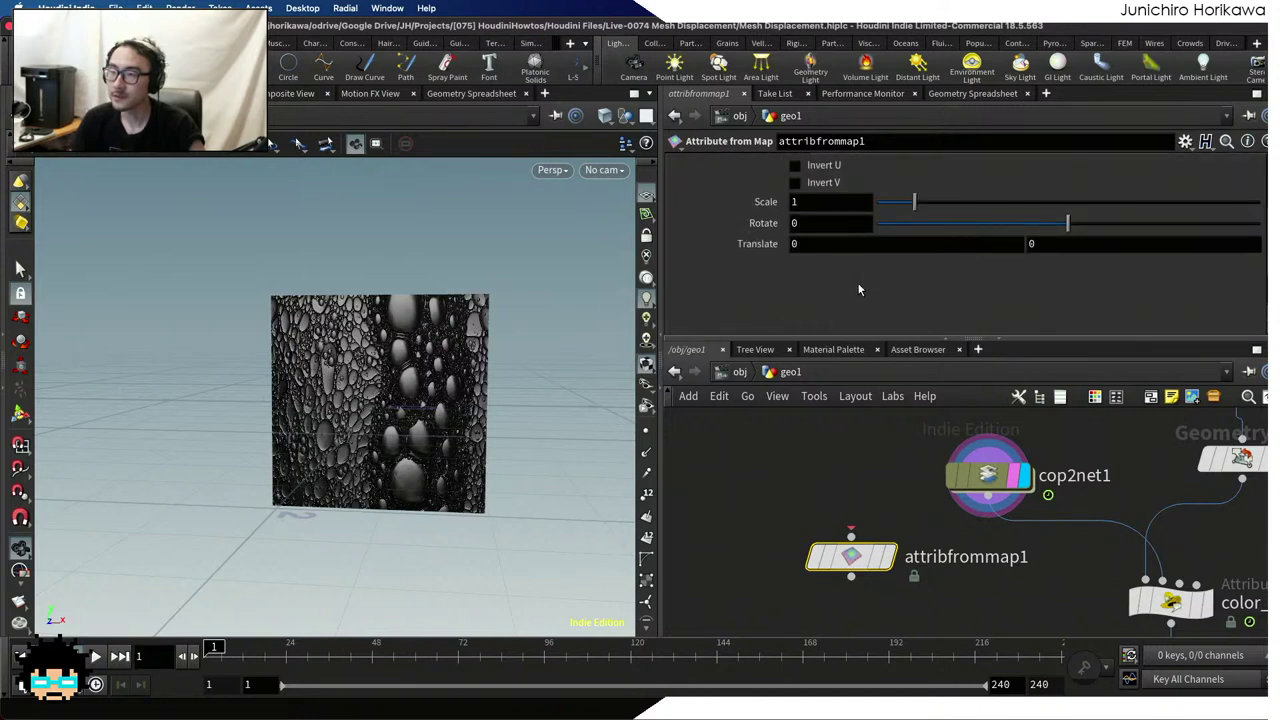
scroll(857, 289, up, 3)
click(766, 238)
click(703, 240)
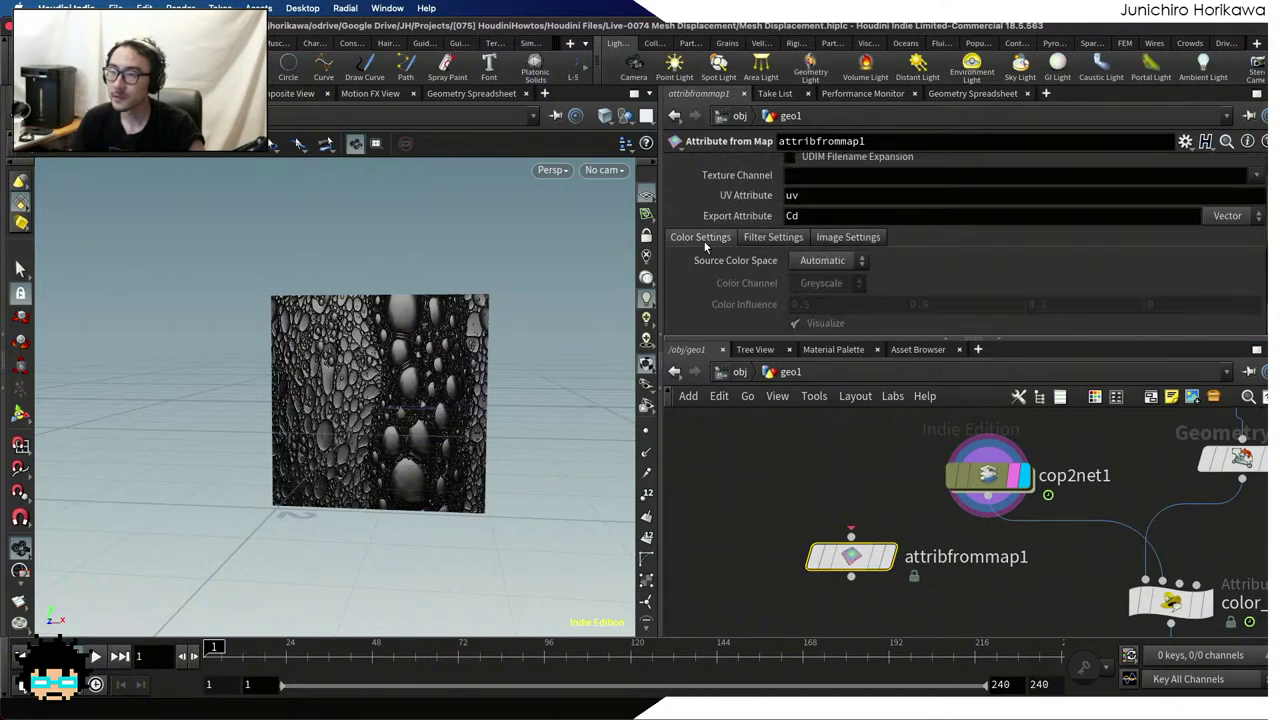
Save the scene as Mesh Displacement.hiplc and nudge attribfrommap1 slightly down-left
key(ctrl+s)
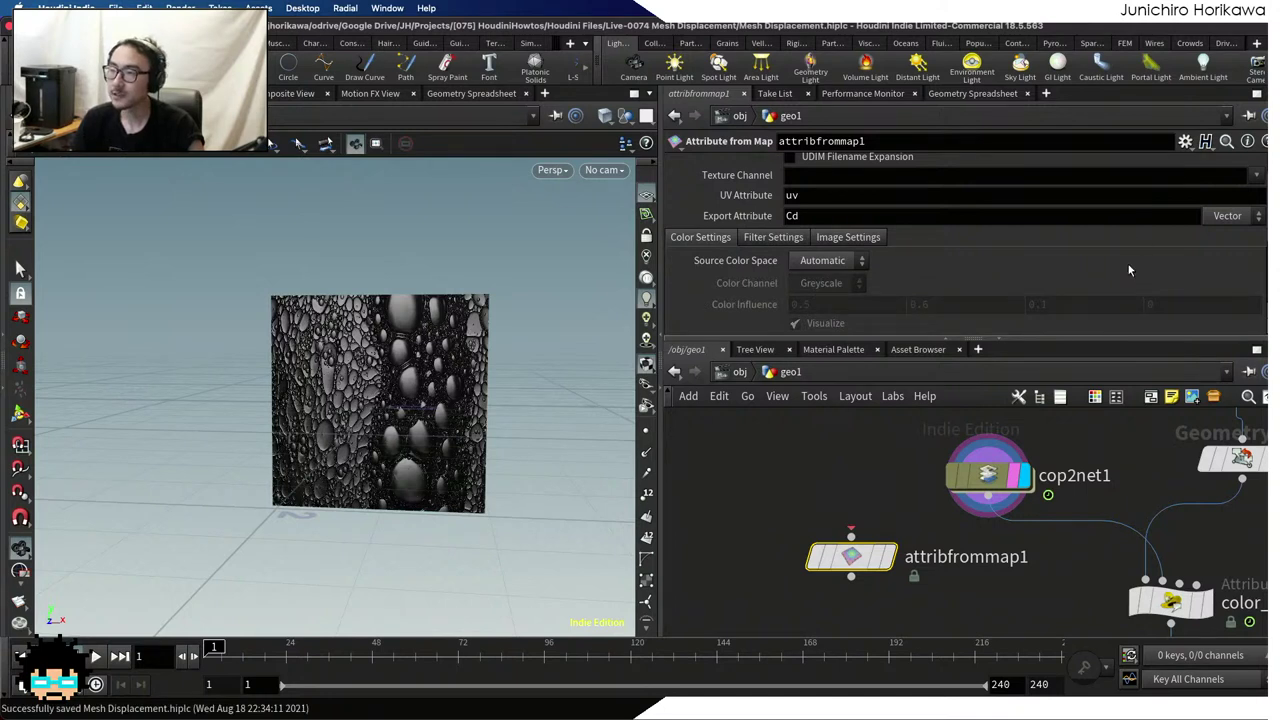
scroll(1080, 300, down, 2)
click(914, 467)
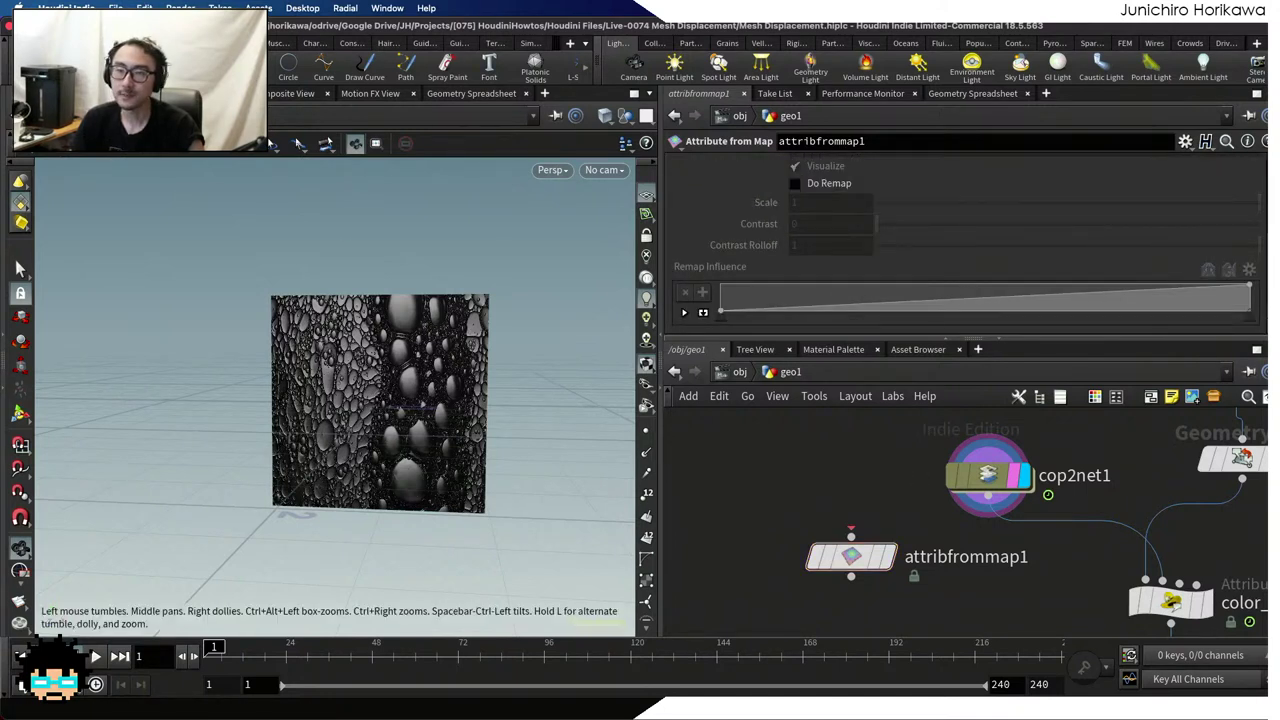
click(115, 8)
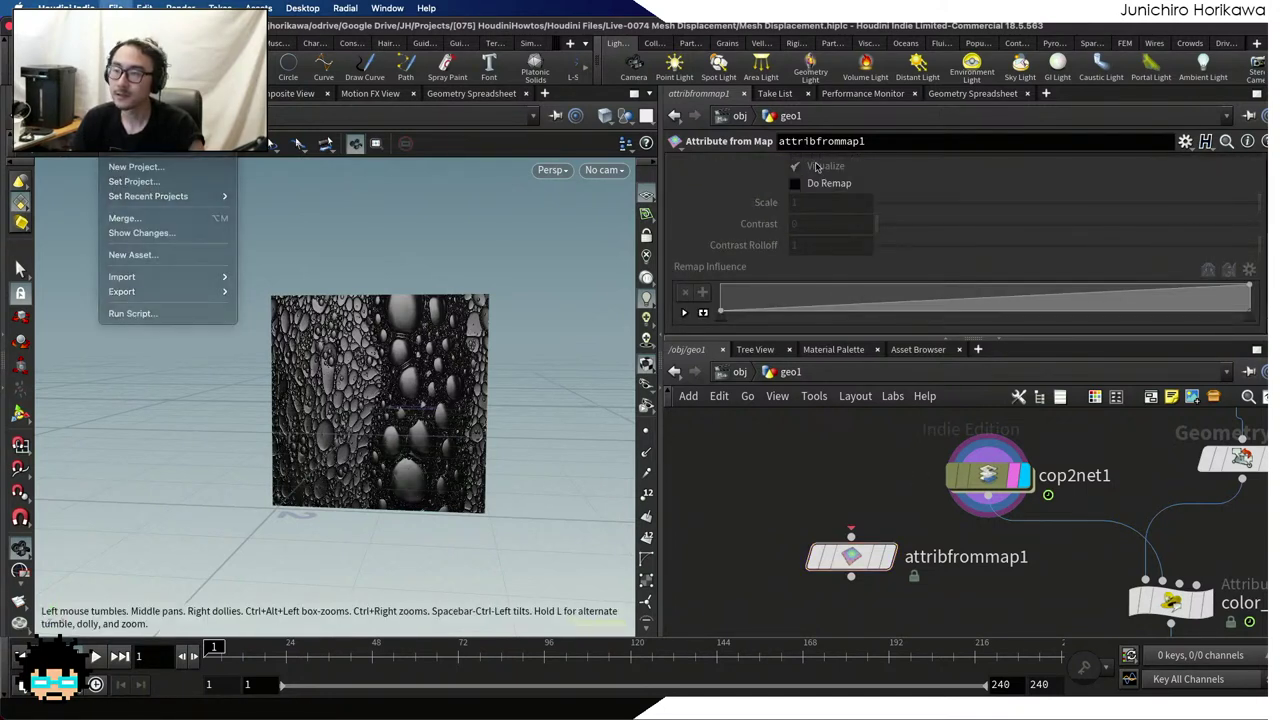
key(super+s)
drag(850, 566, 821, 577)
scroll(821, 570, down, 3)
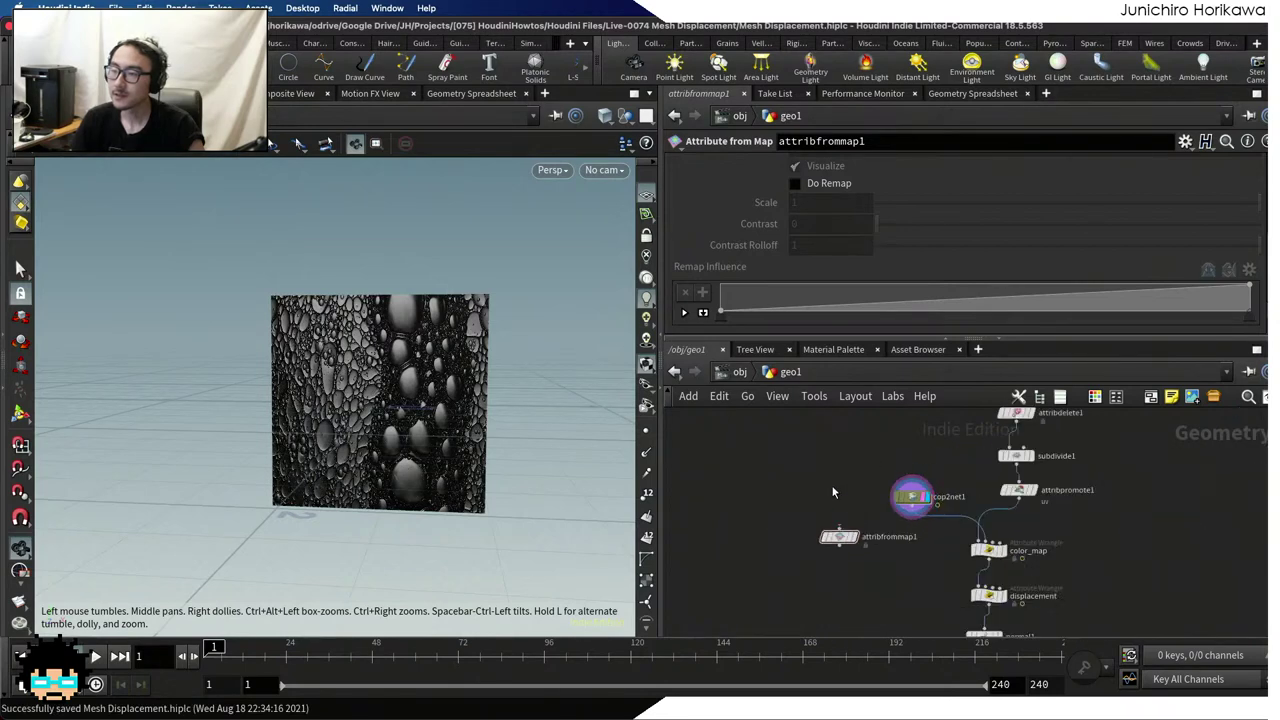
Add a Grid node, grid1, and set it as the displayed node
key(Tab)
text(grid)
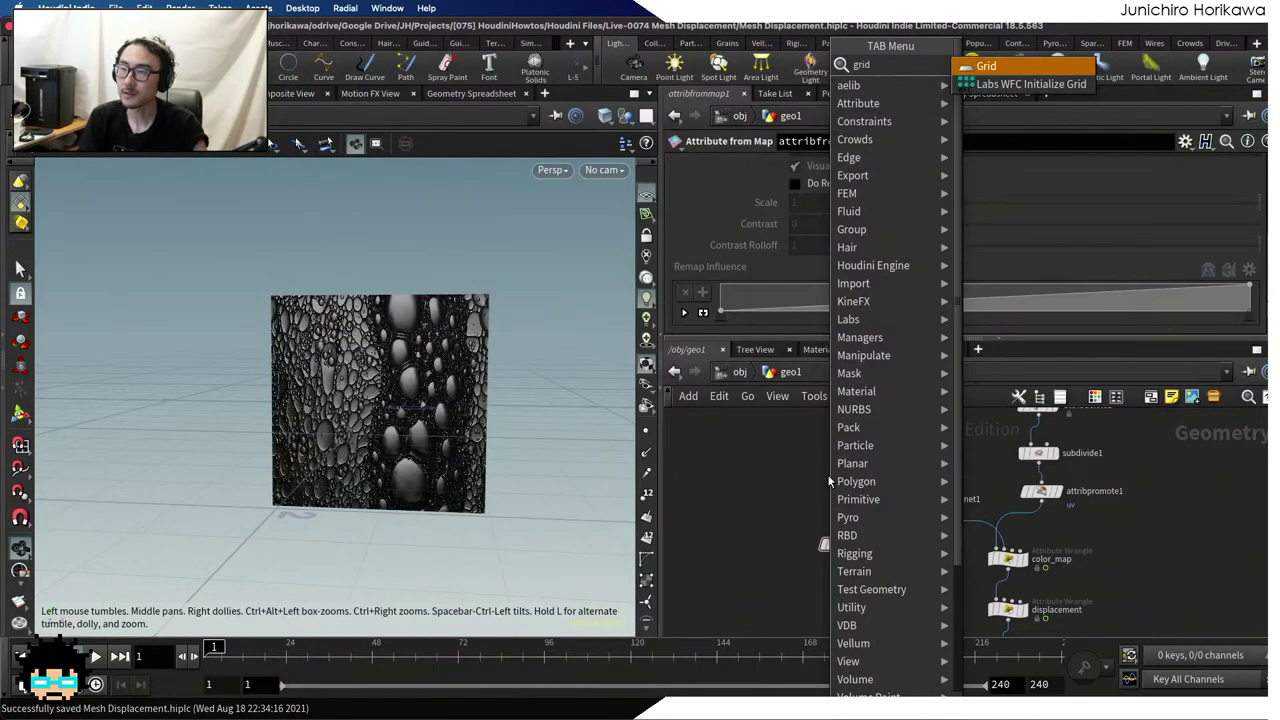
key(Return)
click(828, 477)
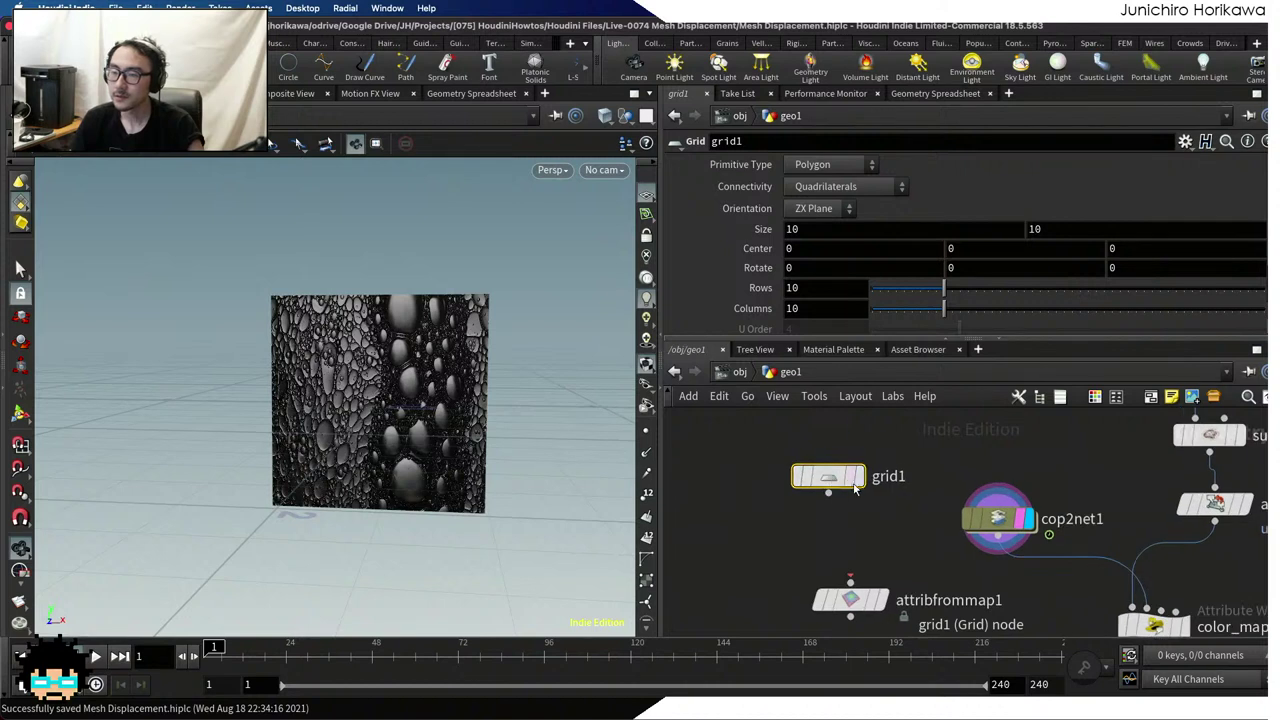
click(857, 477)
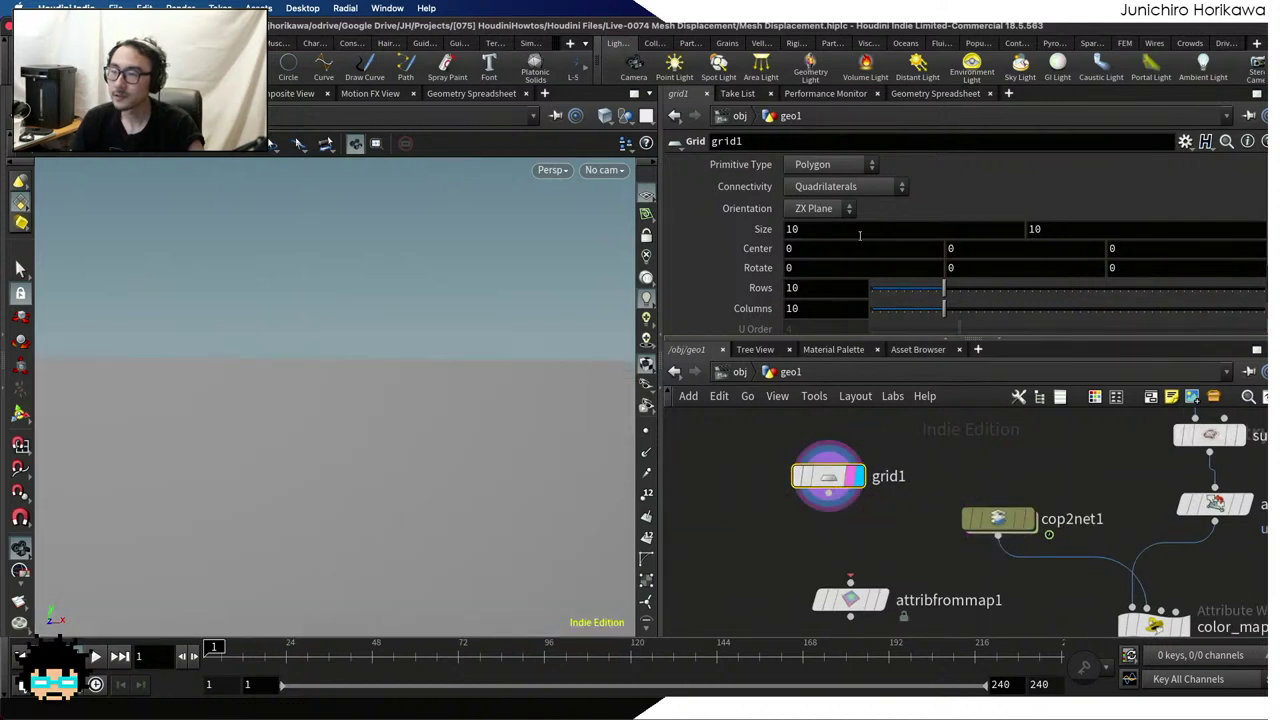
Keep Polygon primitives, set orientation to XY Plane and grid size to 1
click(832, 166)
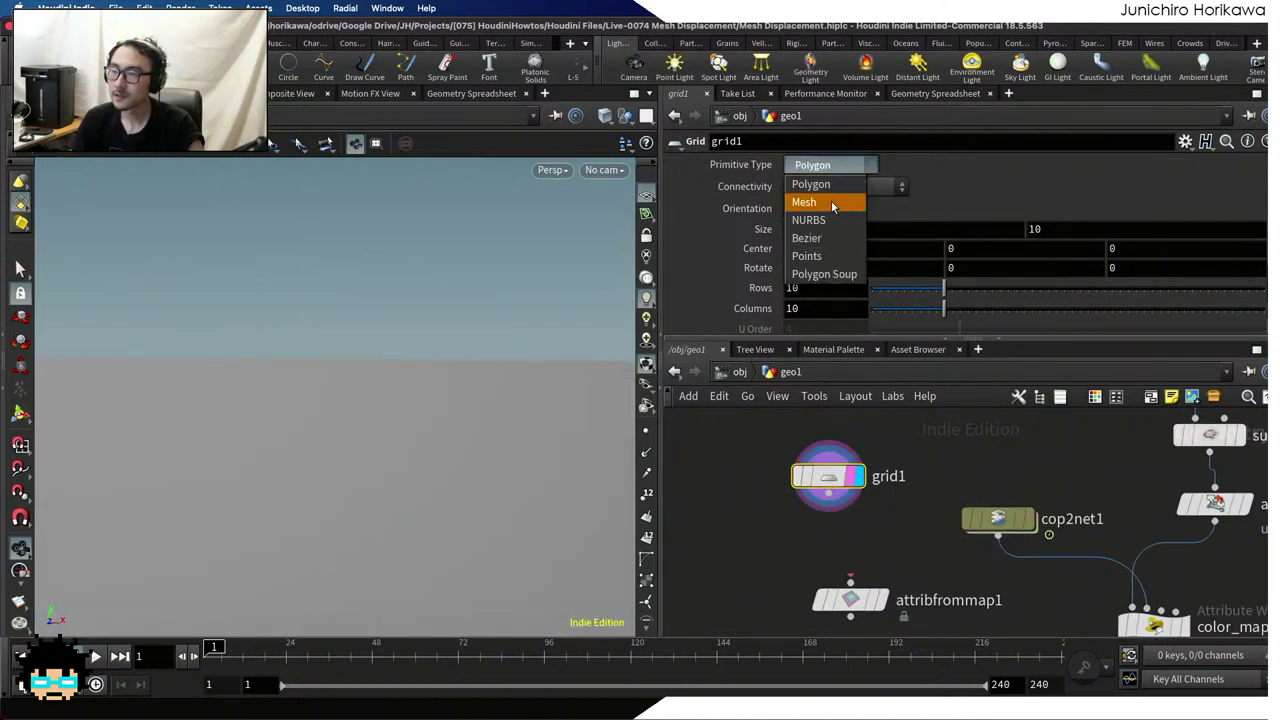
click(832, 166)
click(830, 208)
click(822, 262)
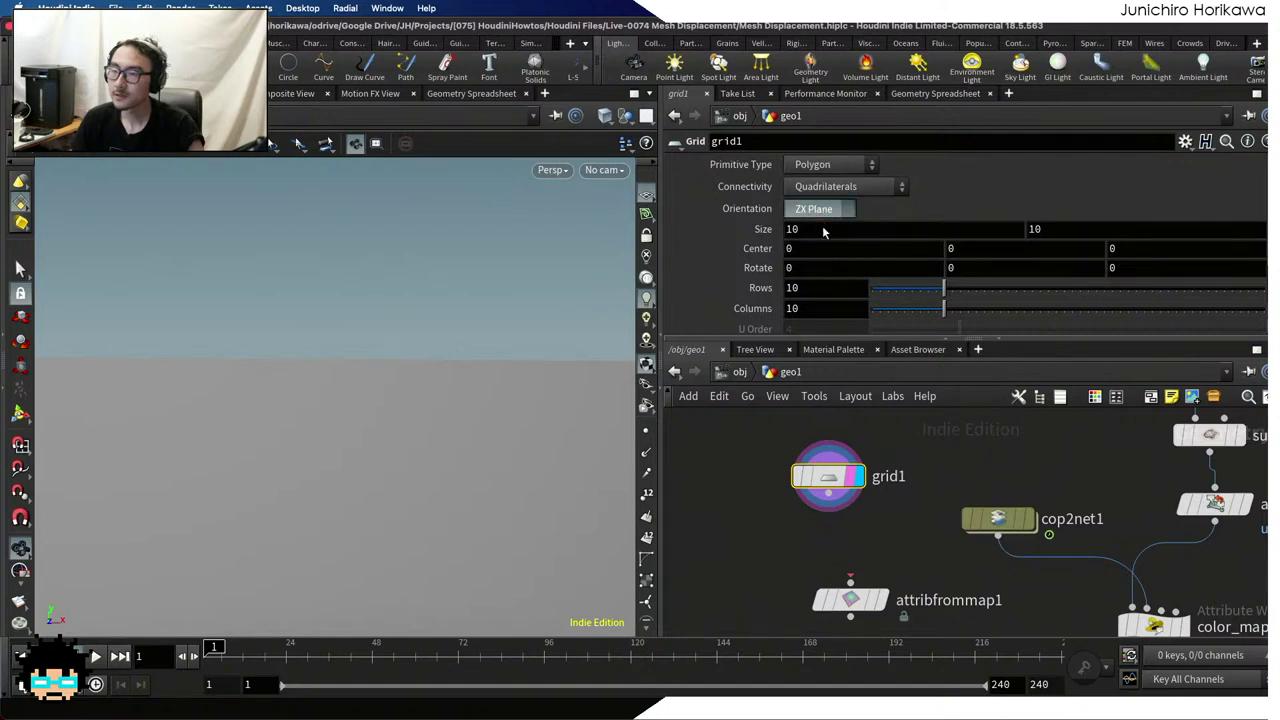
drag(843, 232, 1062, 222)
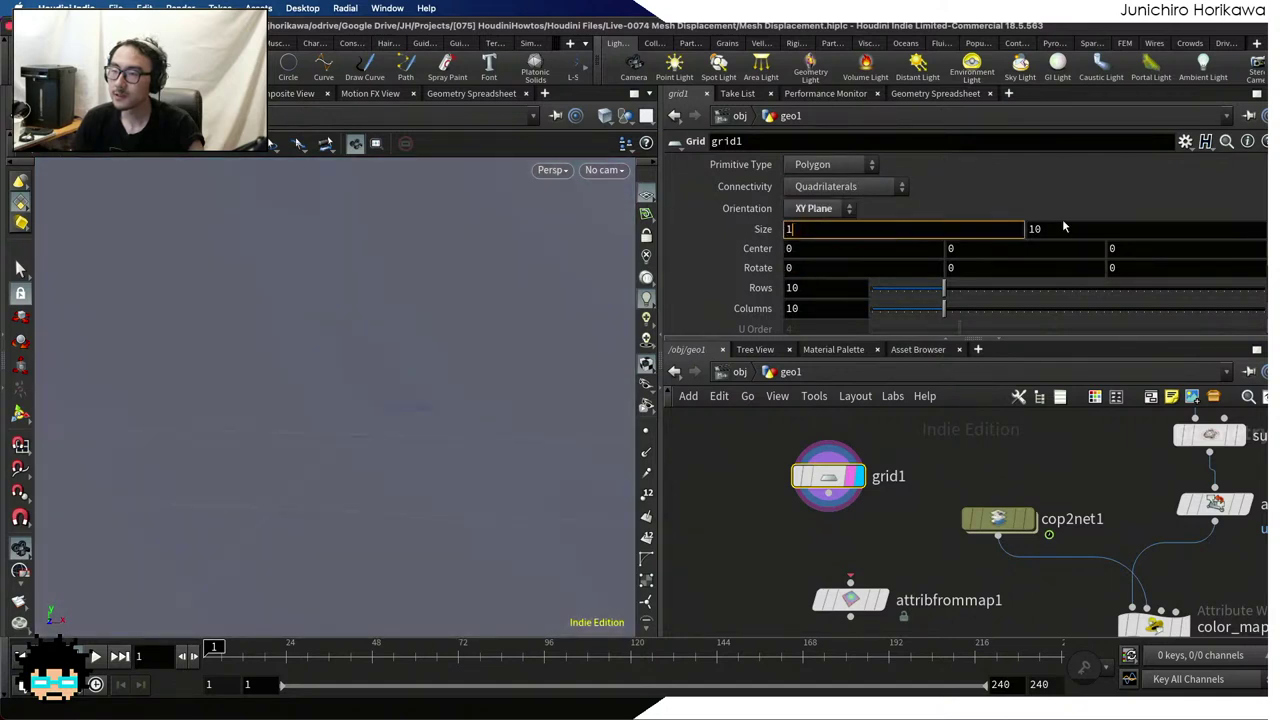
text(1)
key(Return)
Set grid1's Rows and Columns to 500 each
click(846, 288)
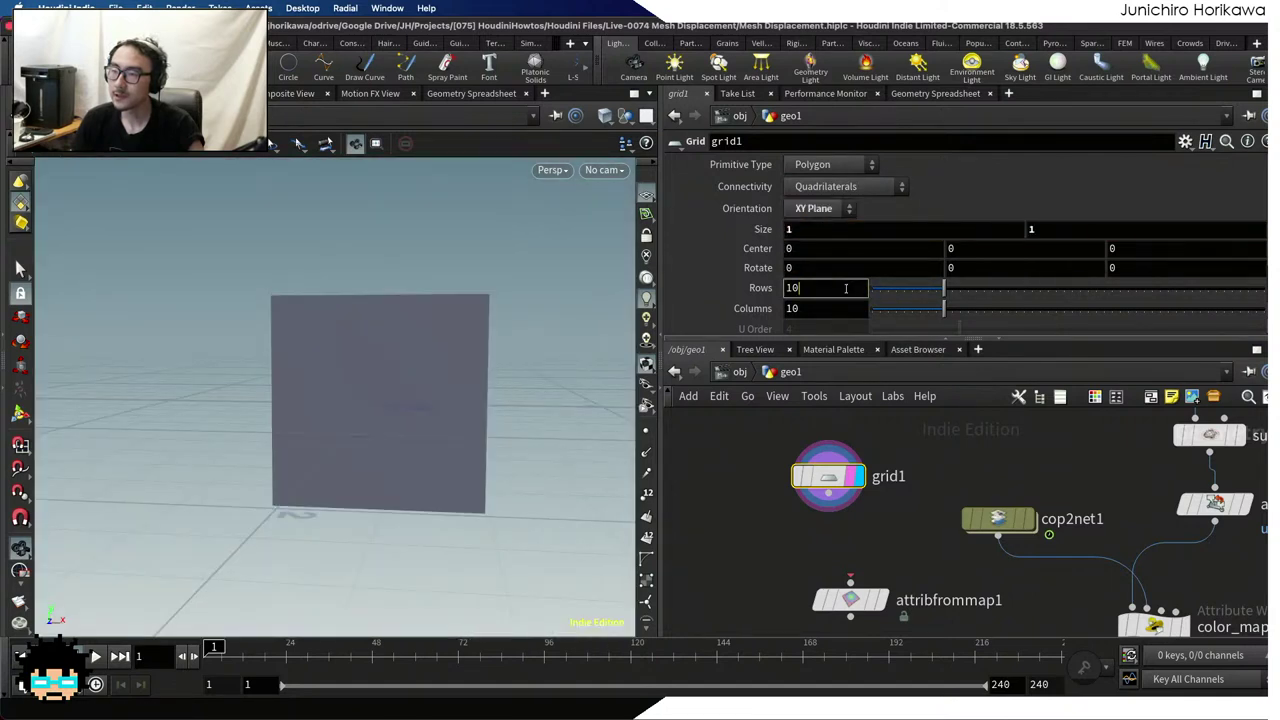
middle_click(729, 289)
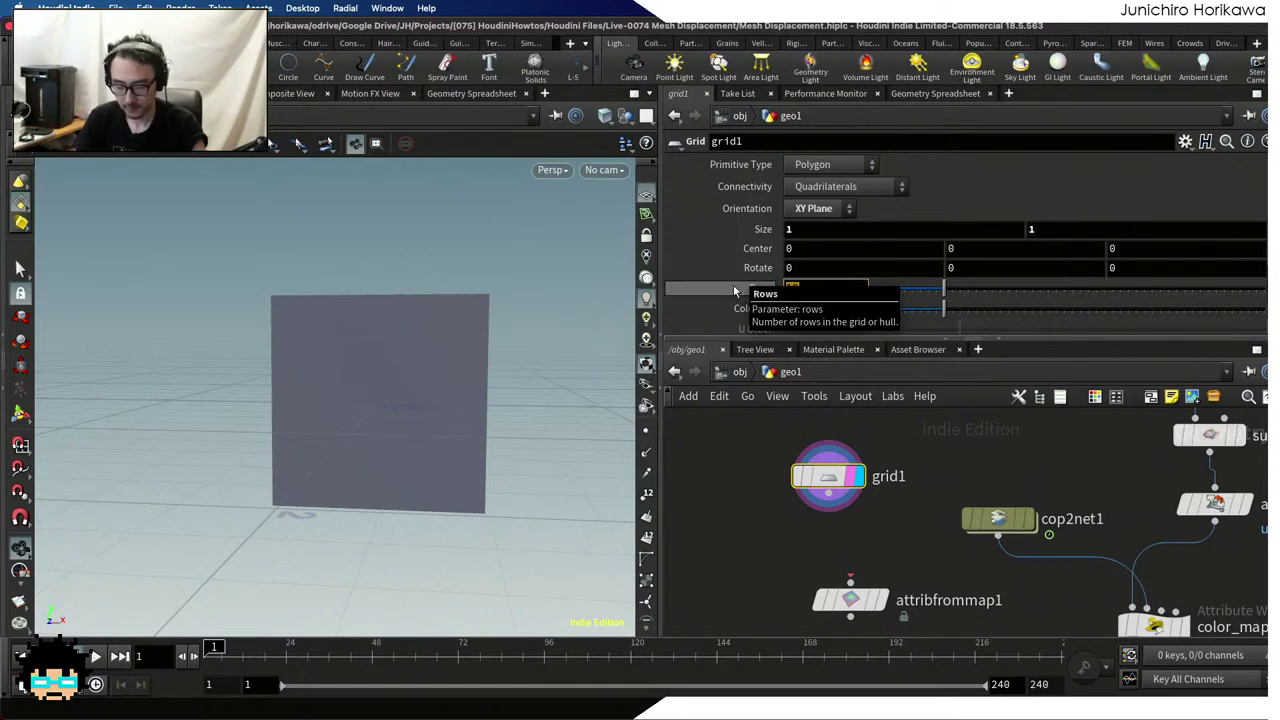
text(500)
key(Tab)
text(500)
key(Return)
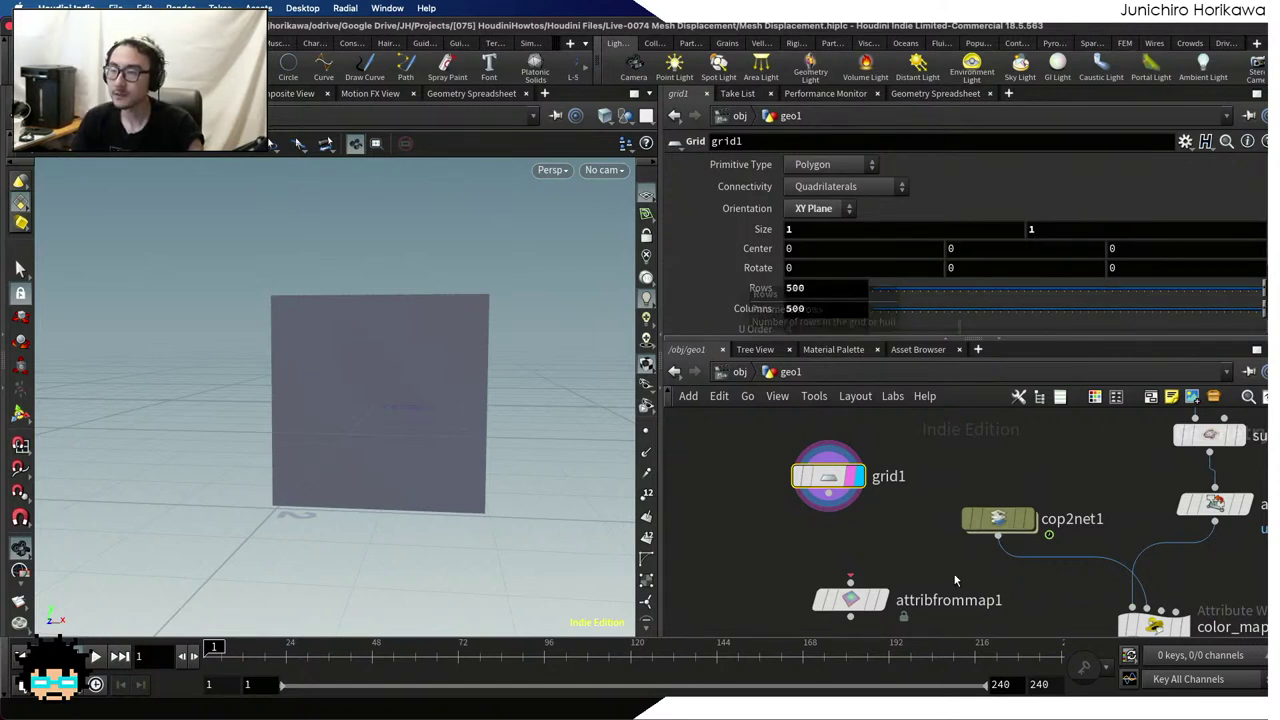
Wire grid1 into attribfrommap1 and display attribfrommap1's result
drag(828, 493, 861, 573)
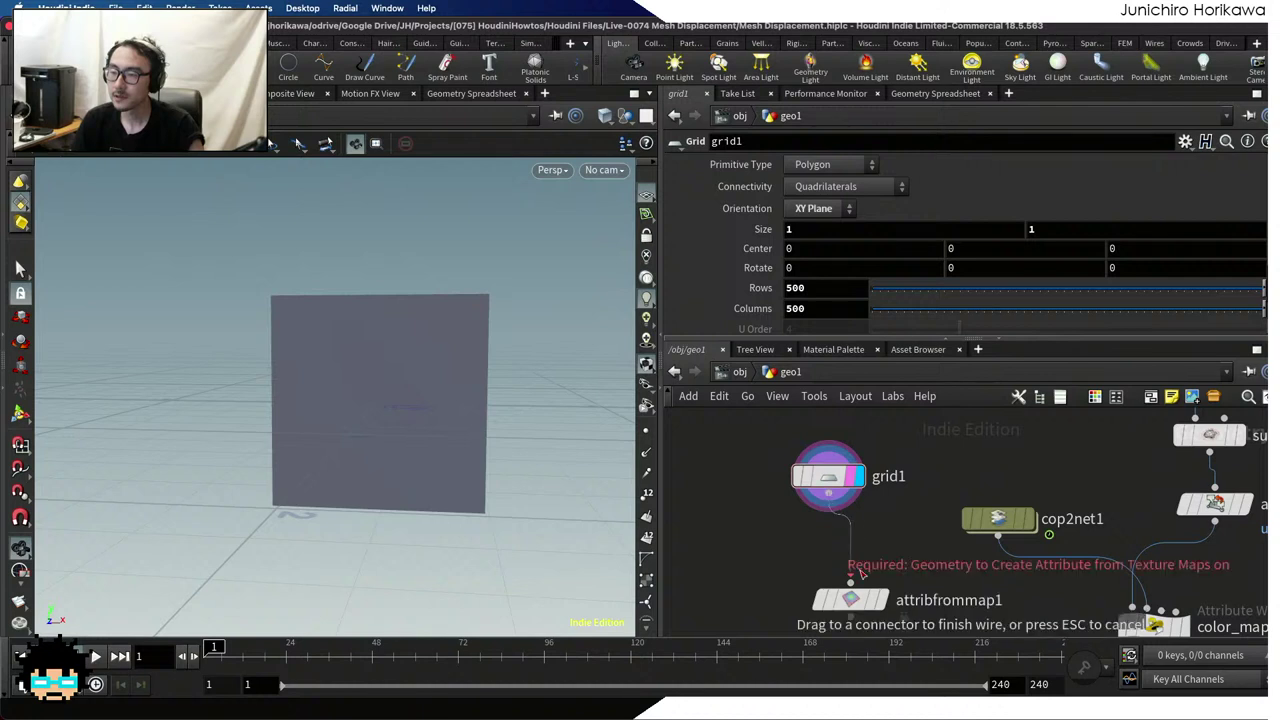
click(850, 587)
click(880, 600)
click(845, 600)
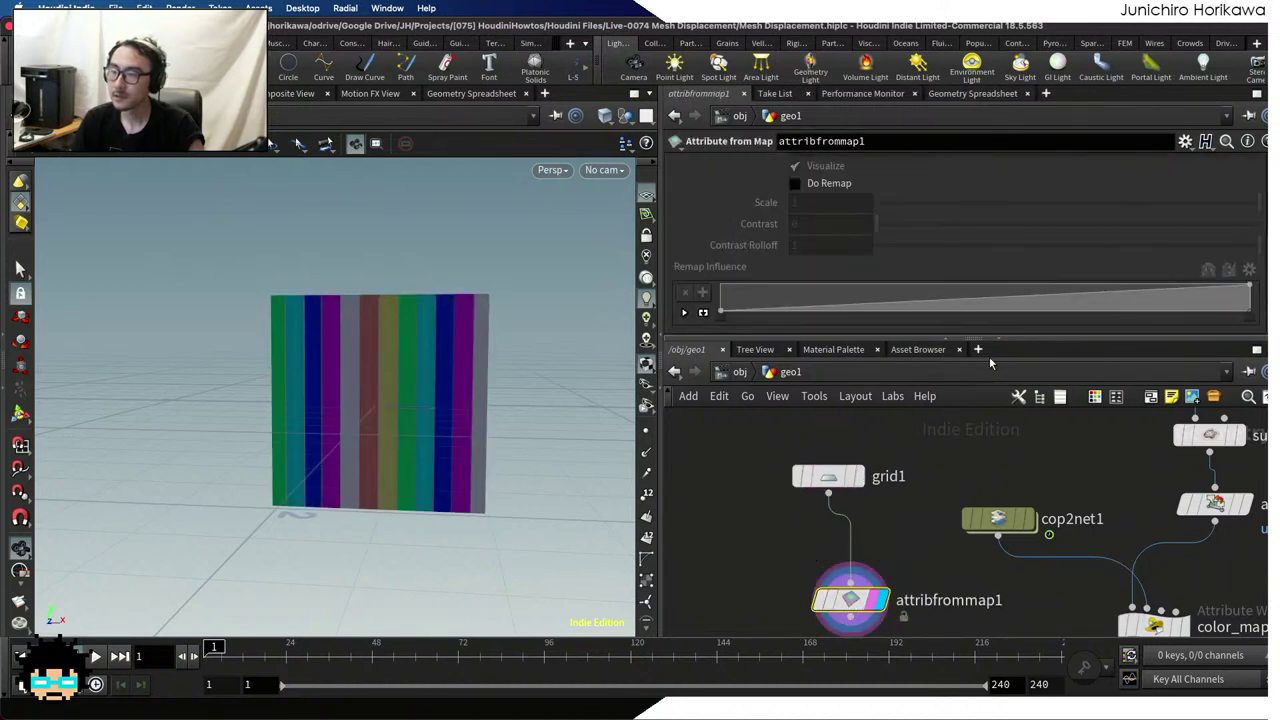
Set the Texture Map to abstract-red-metallic-fluid-background-WW9WYRJ.jpg
scroll(1140, 214, up, 5)
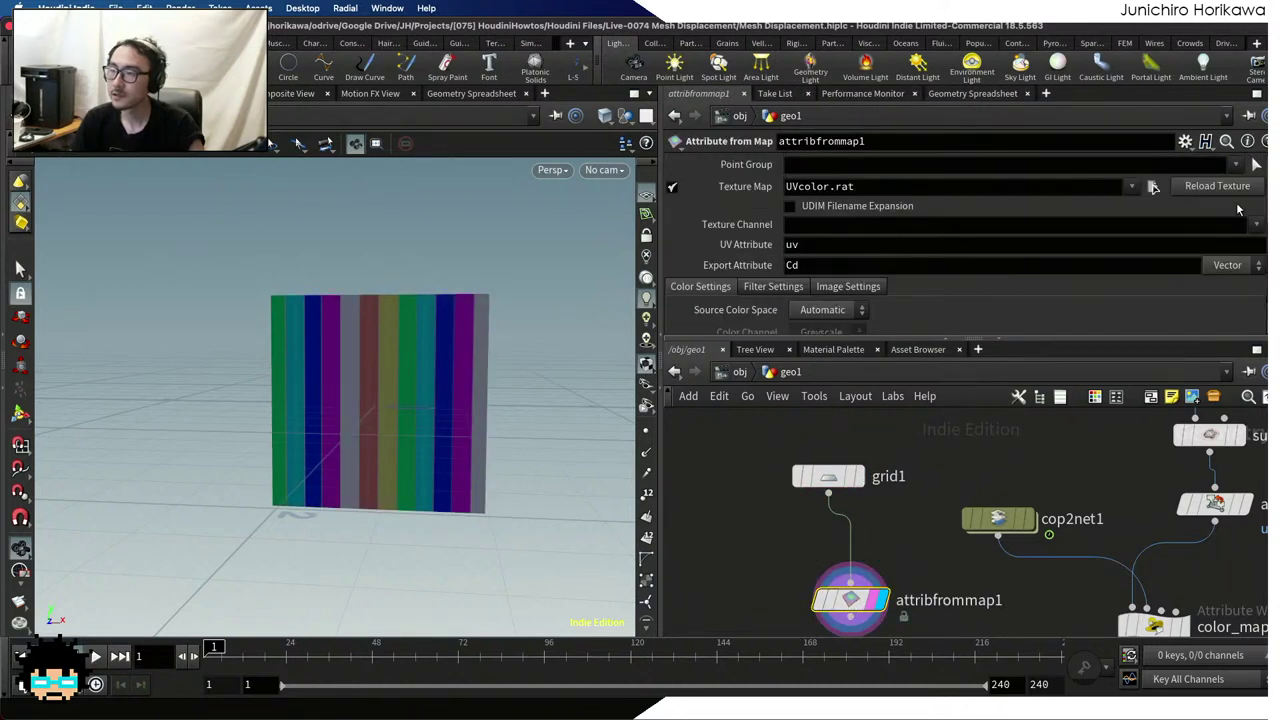
click(1153, 187)
double_click(925, 143)
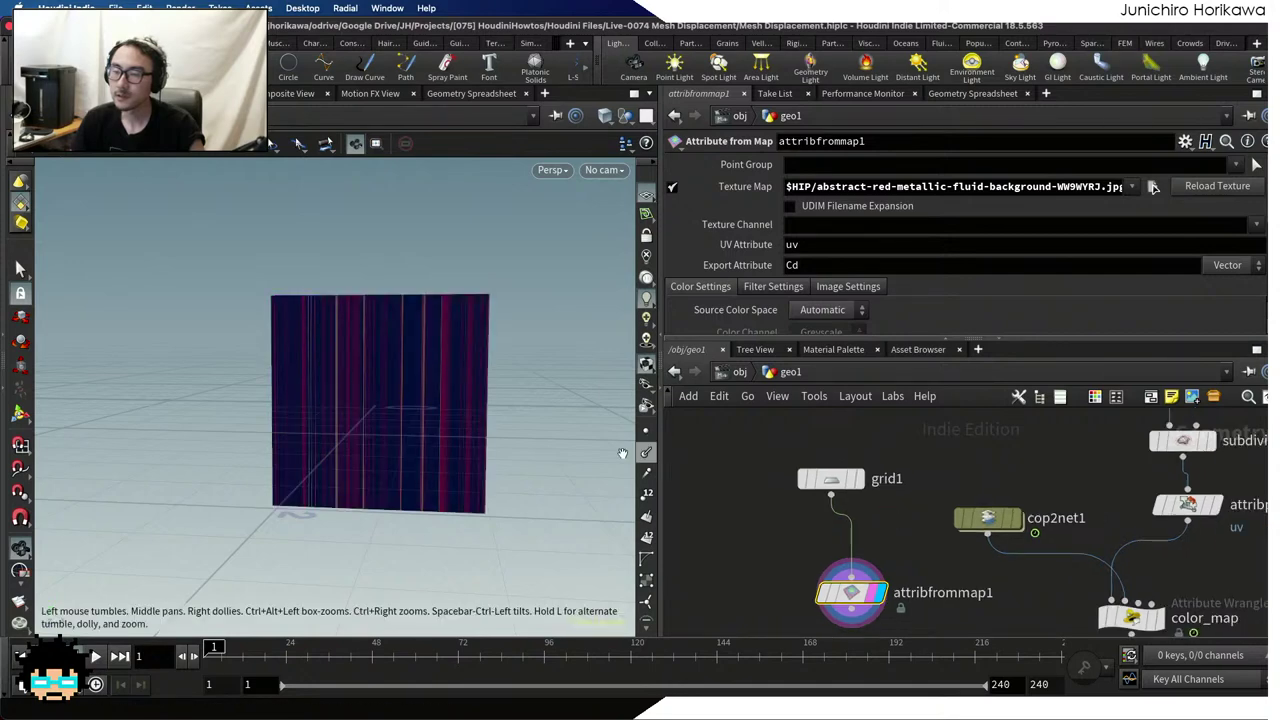
scroll(466, 396, up, 2)
Face the grid head-on and review grid1's parameters
drag(466, 396, 606, 323)
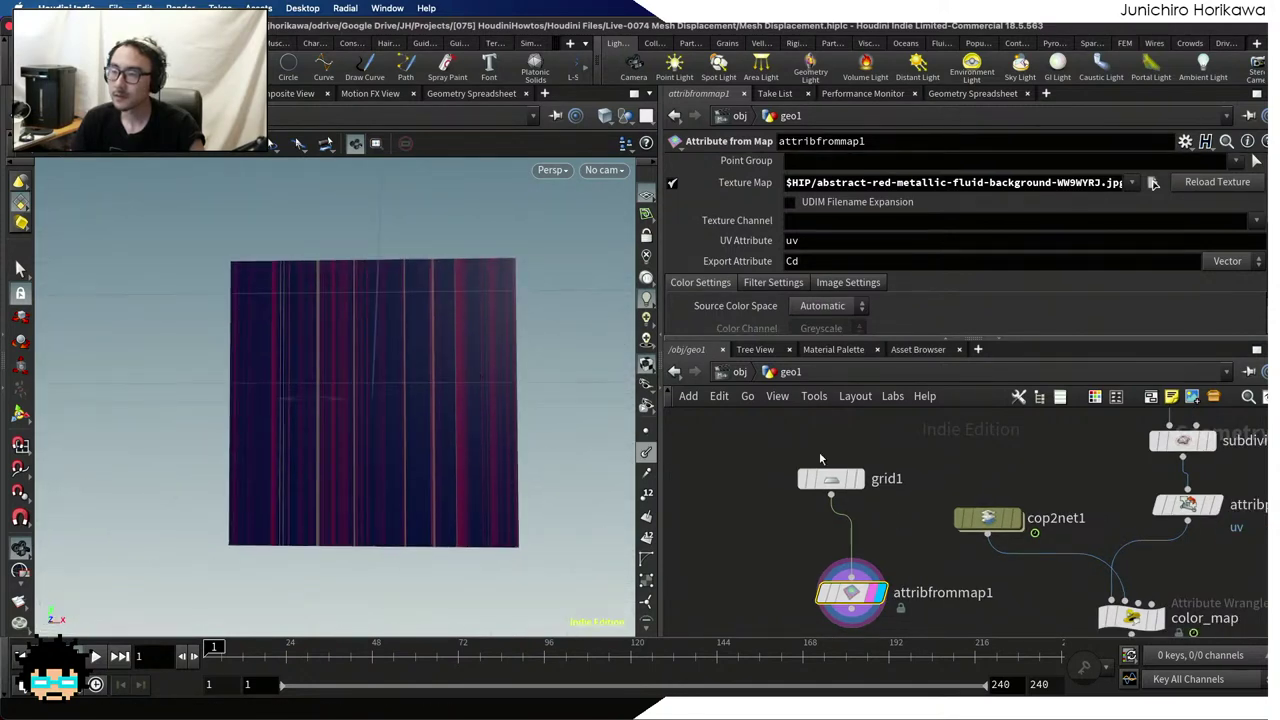
click(842, 481)
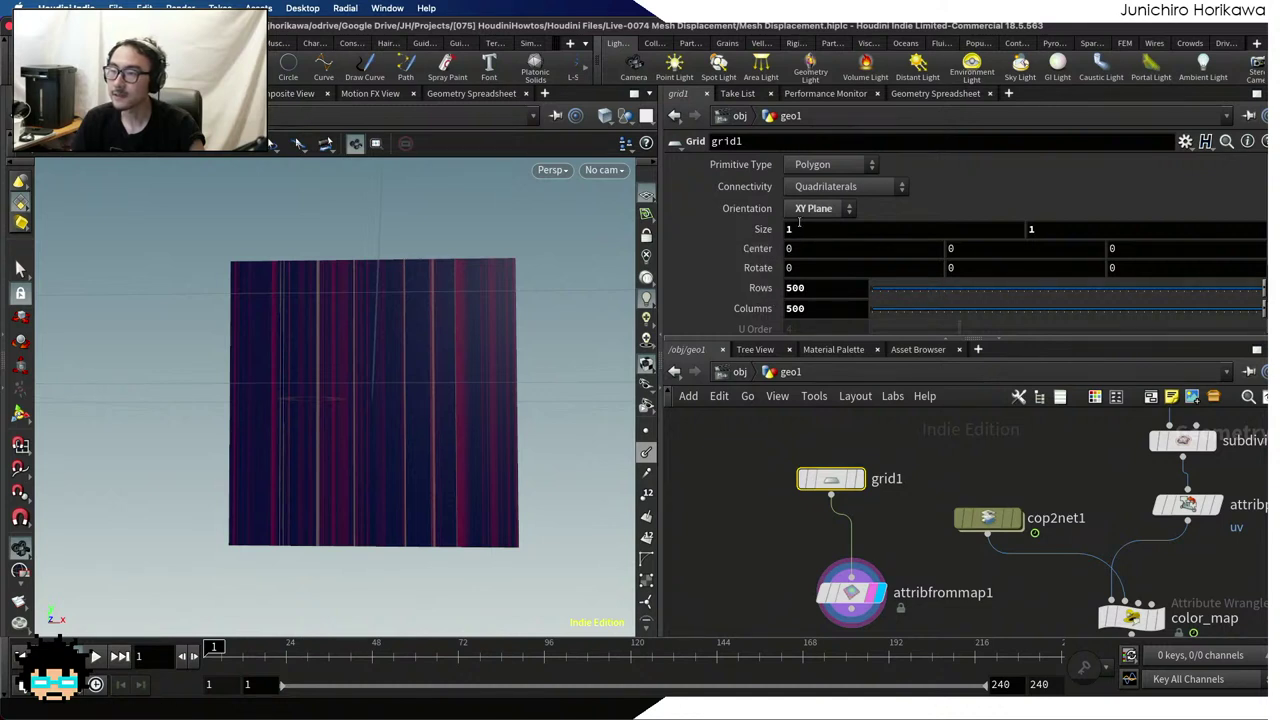
scroll(812, 213, down, 2)
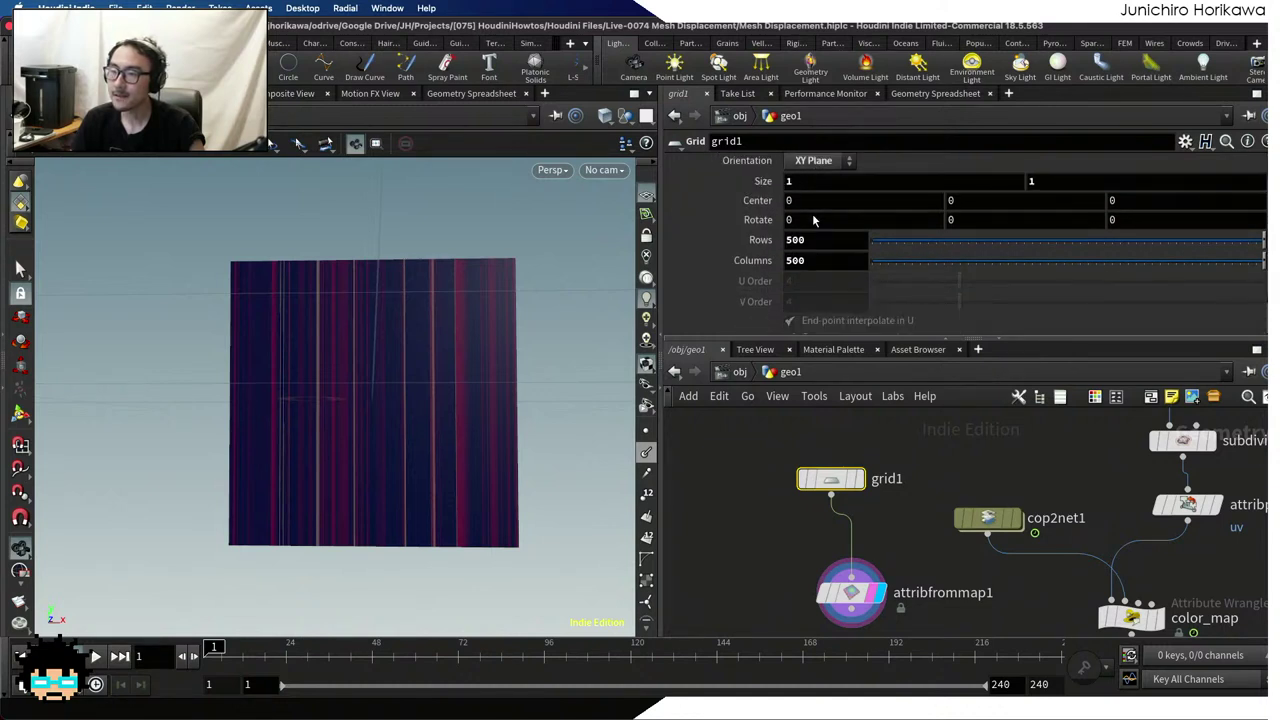
scroll(824, 260, up, 2)
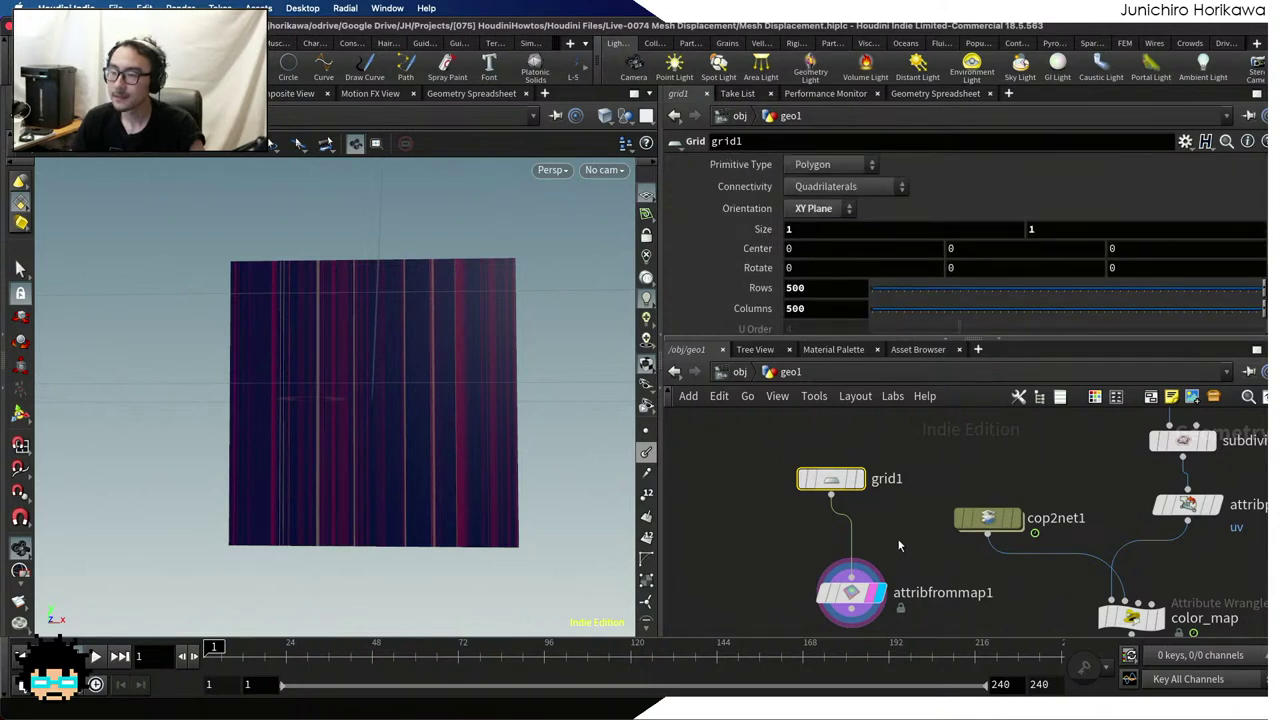
Review attribfrommap1's Filter and Image Settings tabs
click(851, 592)
scroll(841, 288, down, 2)
scroll(841, 288, up, 2)
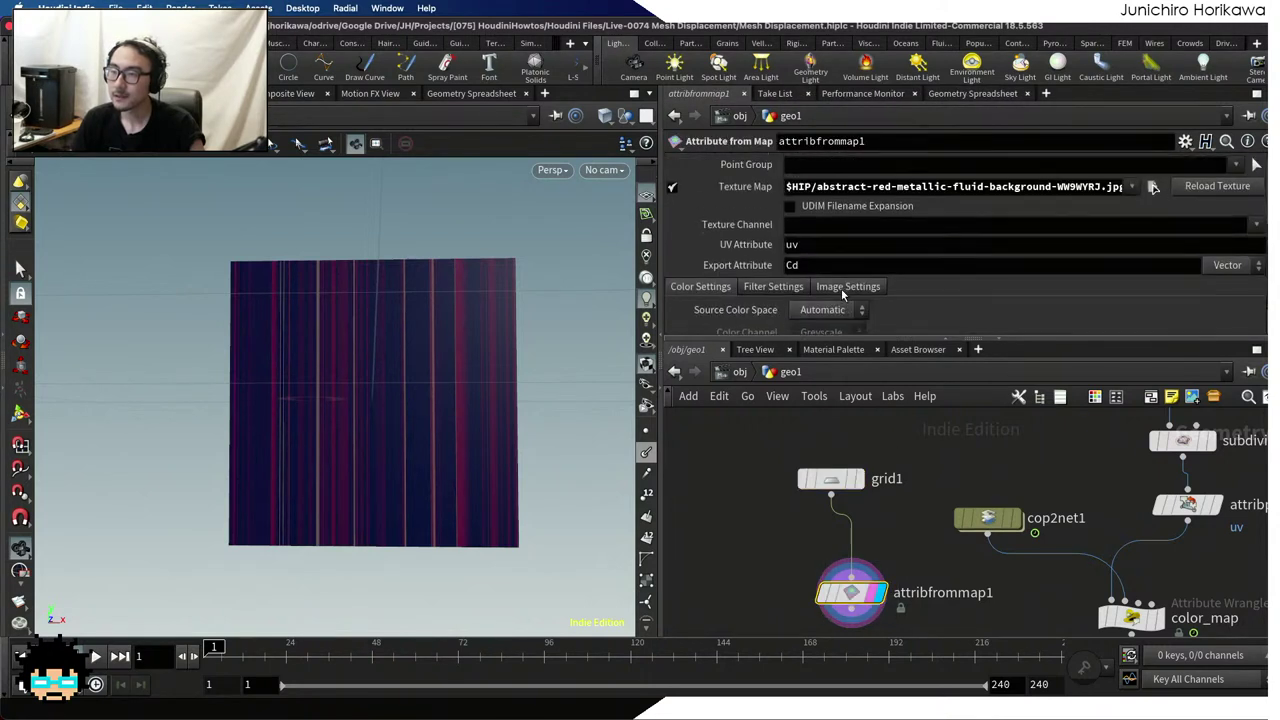
click(786, 290)
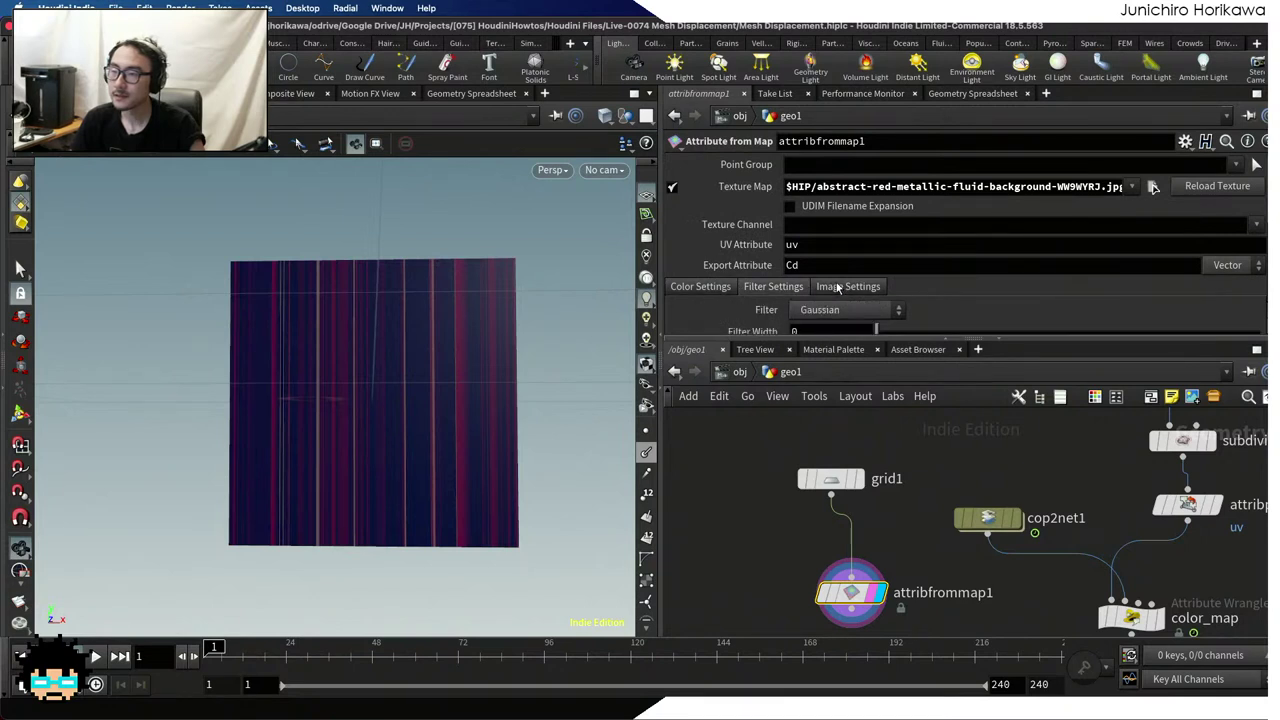
click(838, 287)
scroll(855, 255, down, 4)
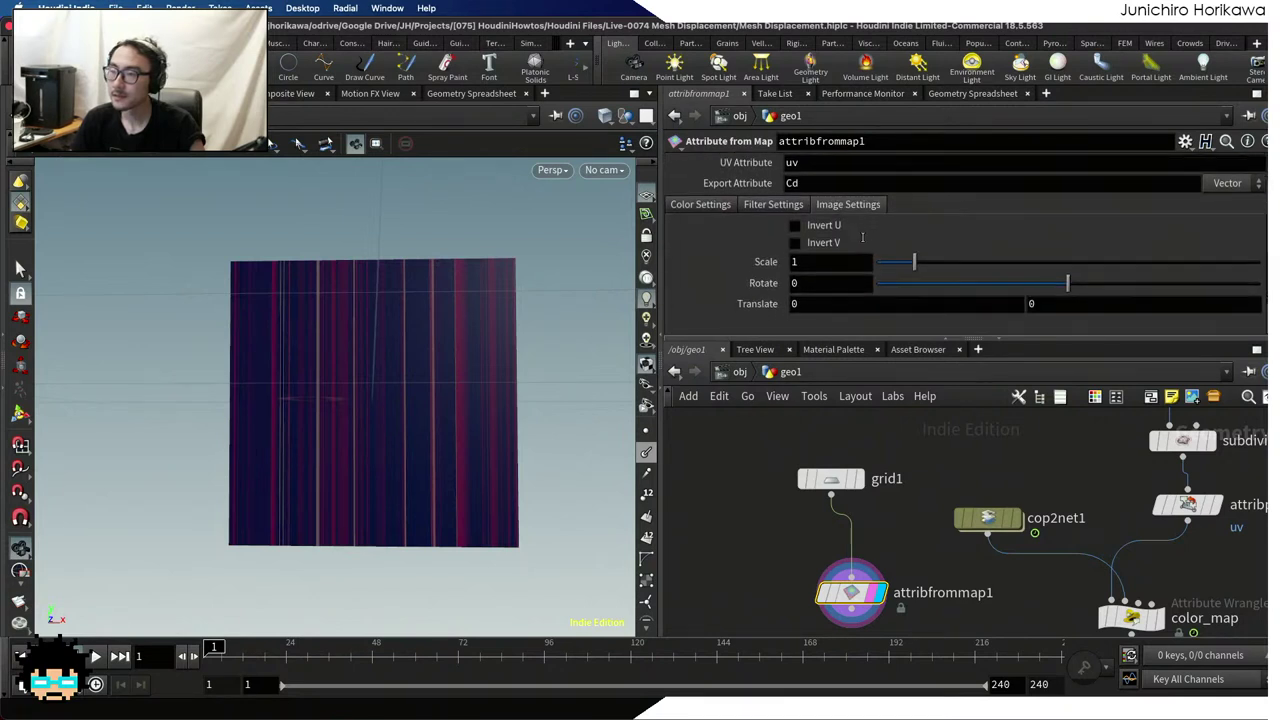
scroll(840, 240, up, 2)
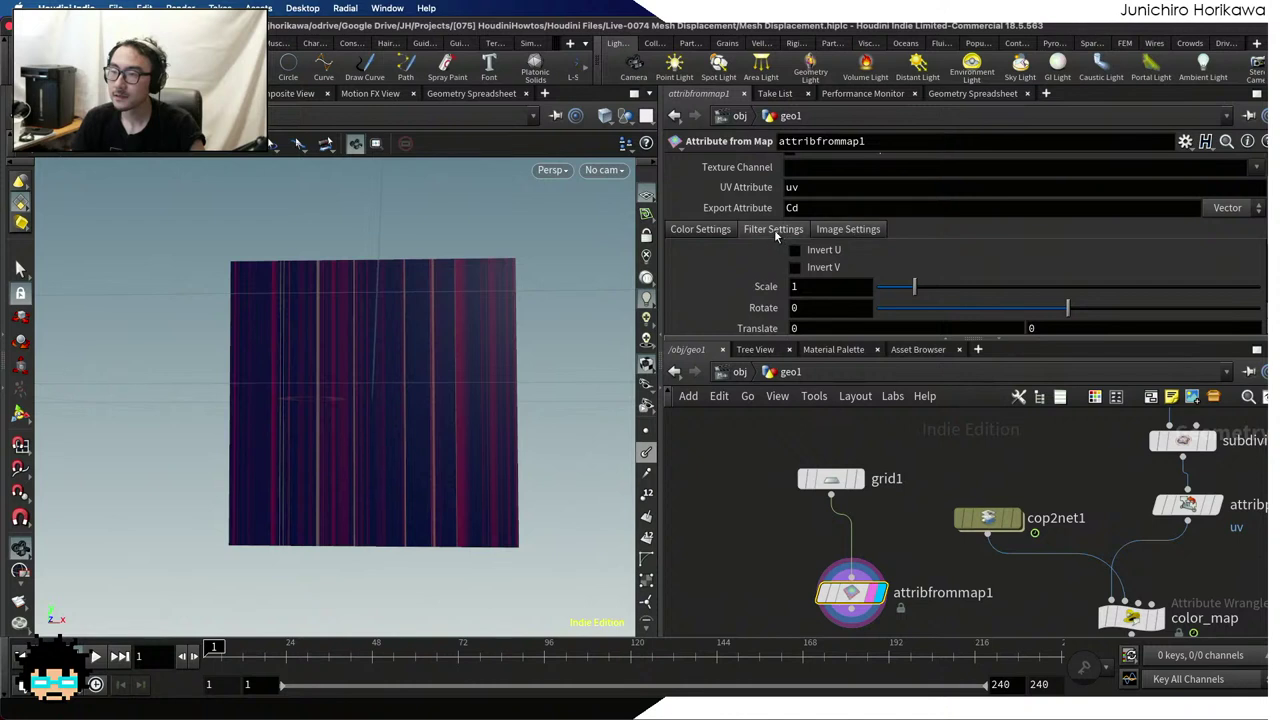
Return to attribfrommap1's Color tab, then list grid1's XY, YZ and ZX Plane orientations
click(714, 230)
scroll(807, 243, down, 3)
scroll(809, 247, up, 5)
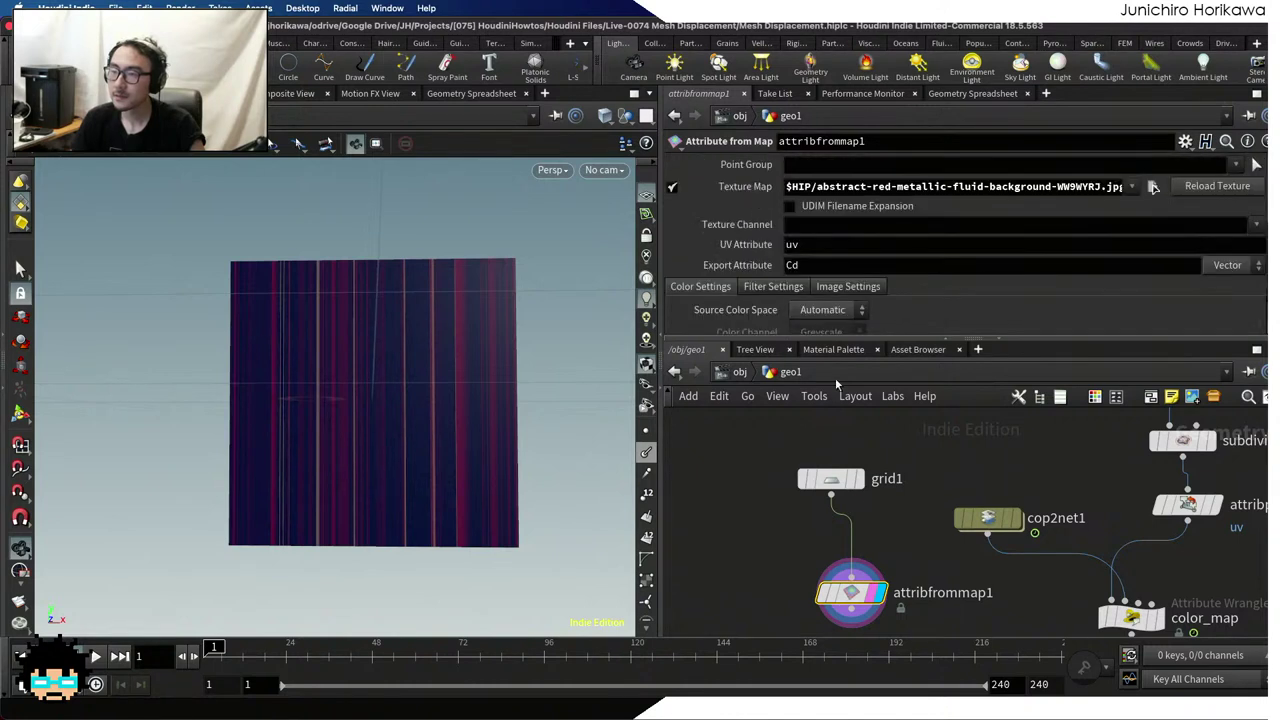
click(830, 479)
click(813, 208)
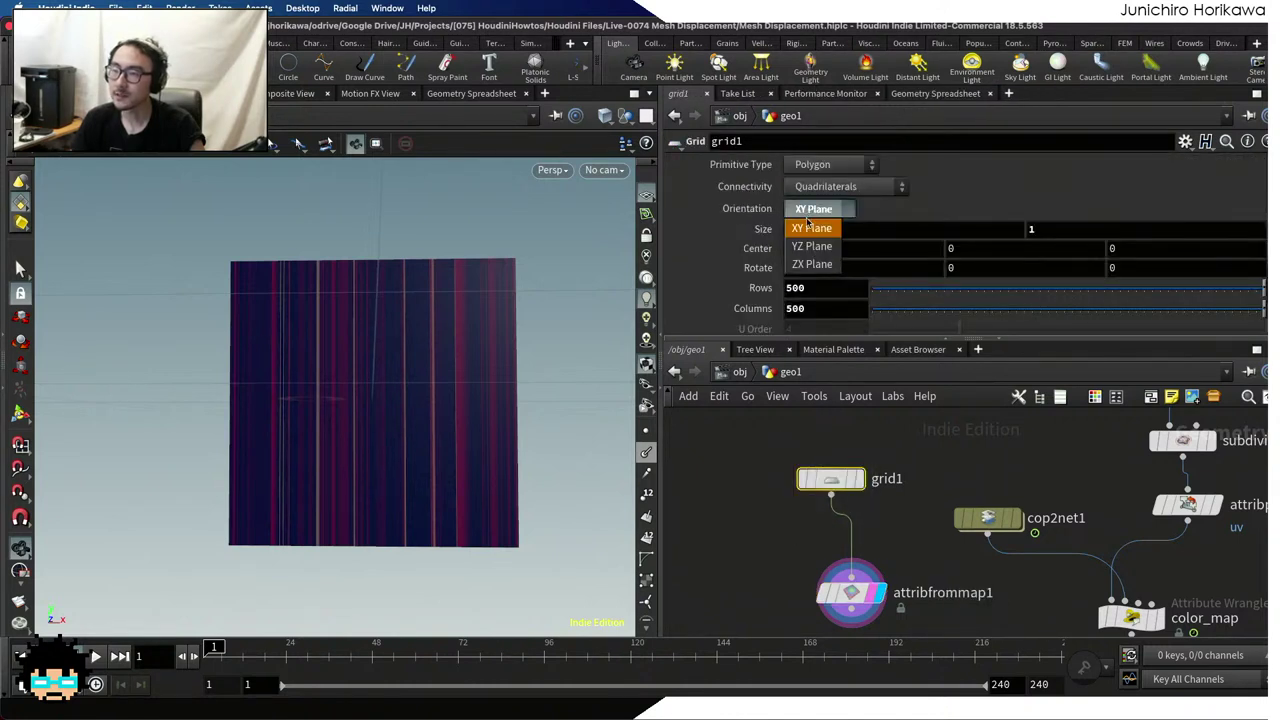
Lay grid1 in the ZX Plane and view the red-bubble-textured plane from above
click(808, 265)
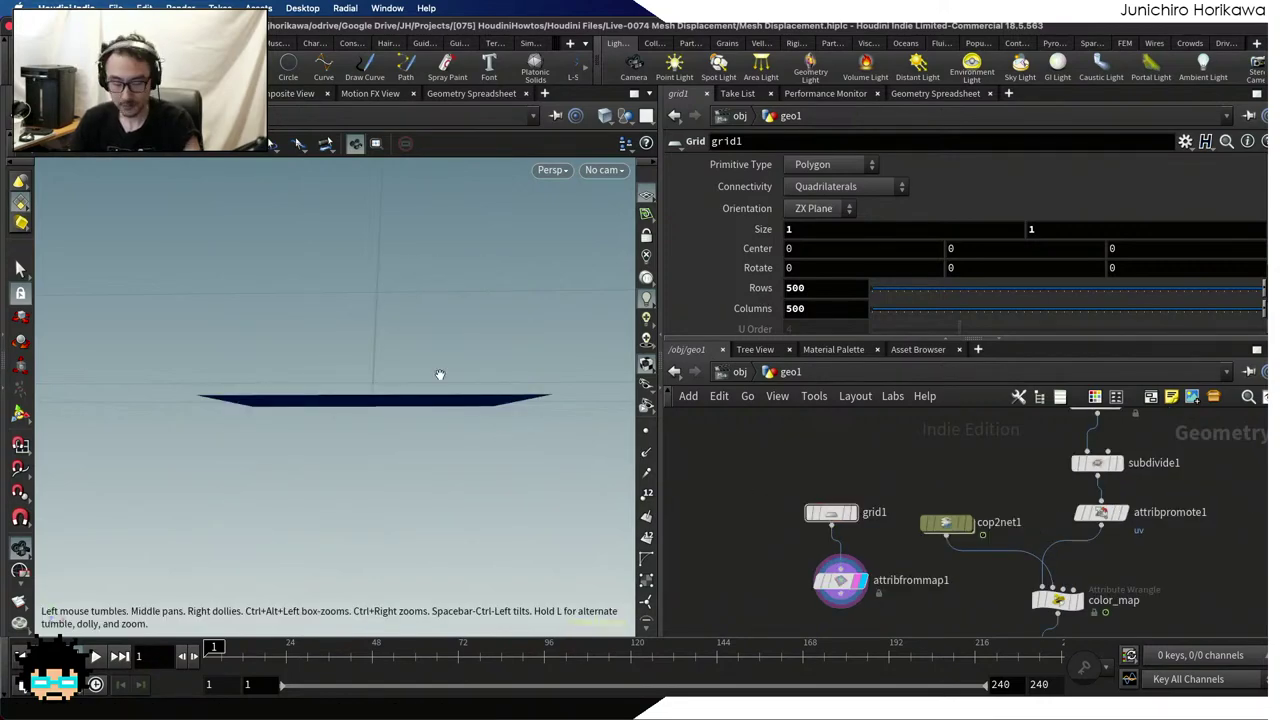
drag(440, 374, 446, 436)
scroll(428, 483, up, 5)
scroll(475, 355, down, 4)
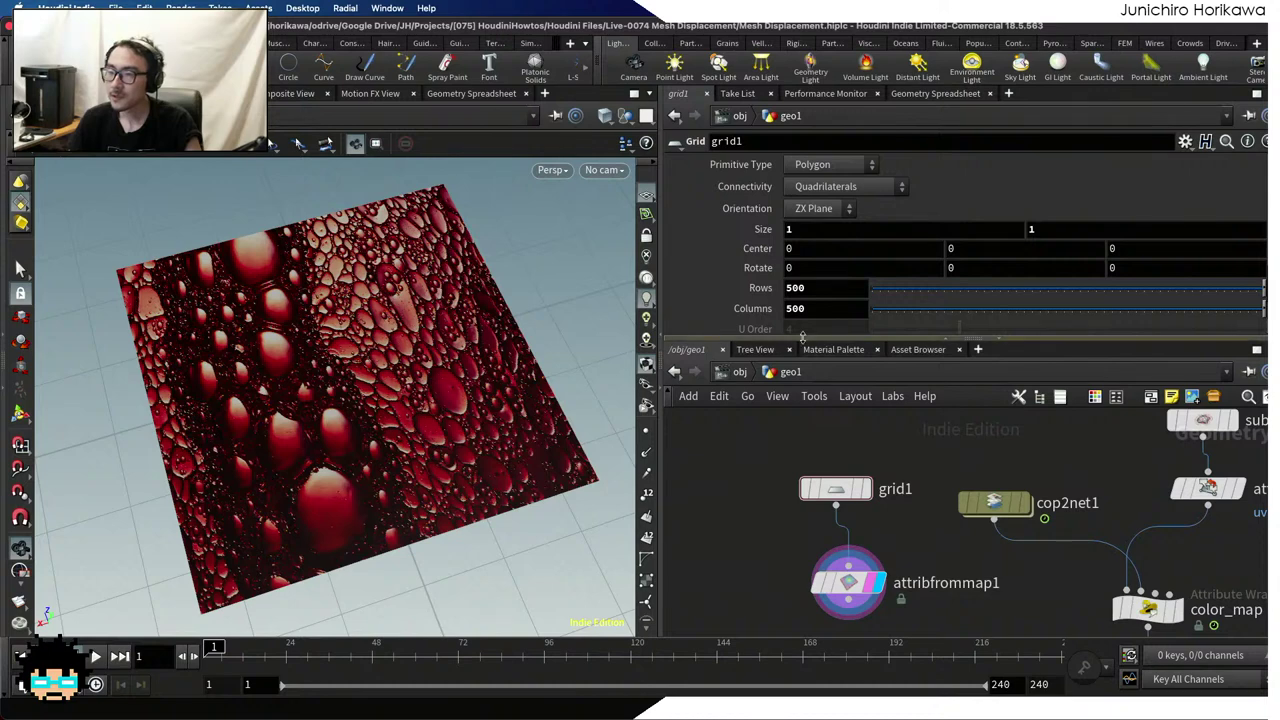
Select attribfrommap1 and keep its Gaussian filter, Streak wrap and First Match UV promotion
scroll(796, 300, down, 2)
drag(848, 582, 836, 566)
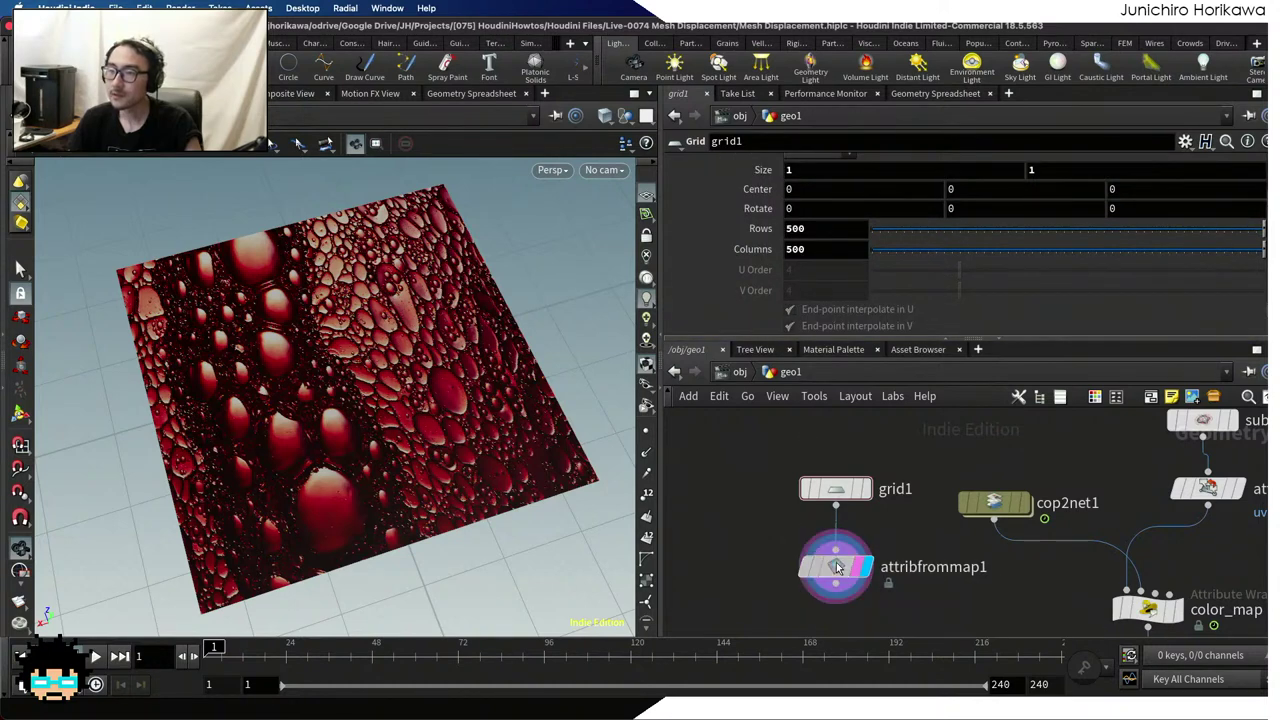
scroll(800, 255, down, 3)
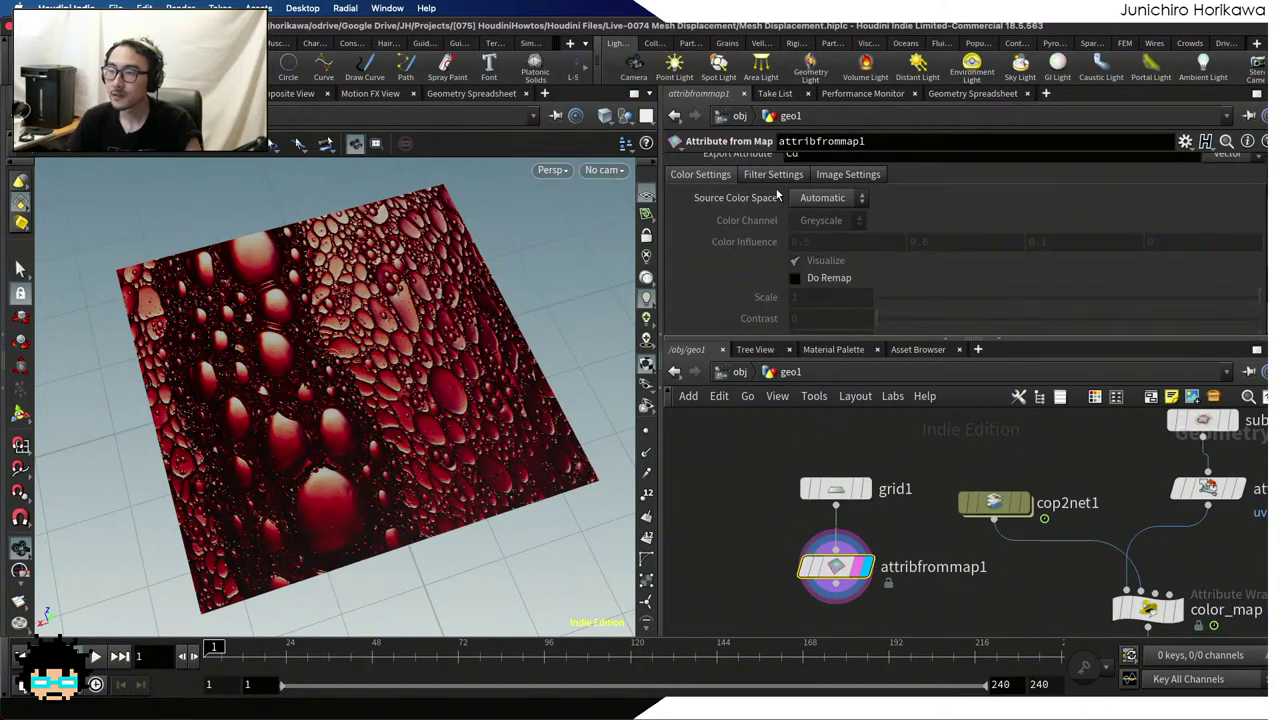
click(774, 176)
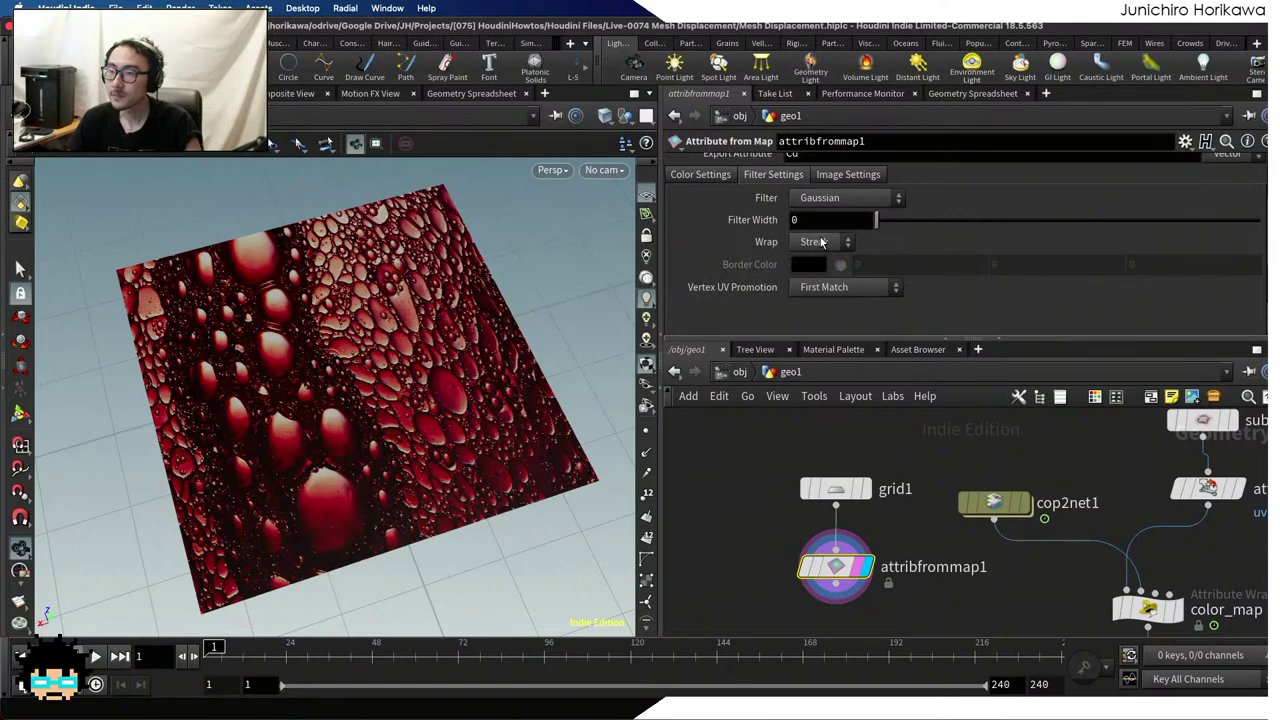
click(822, 199)
click(941, 186)
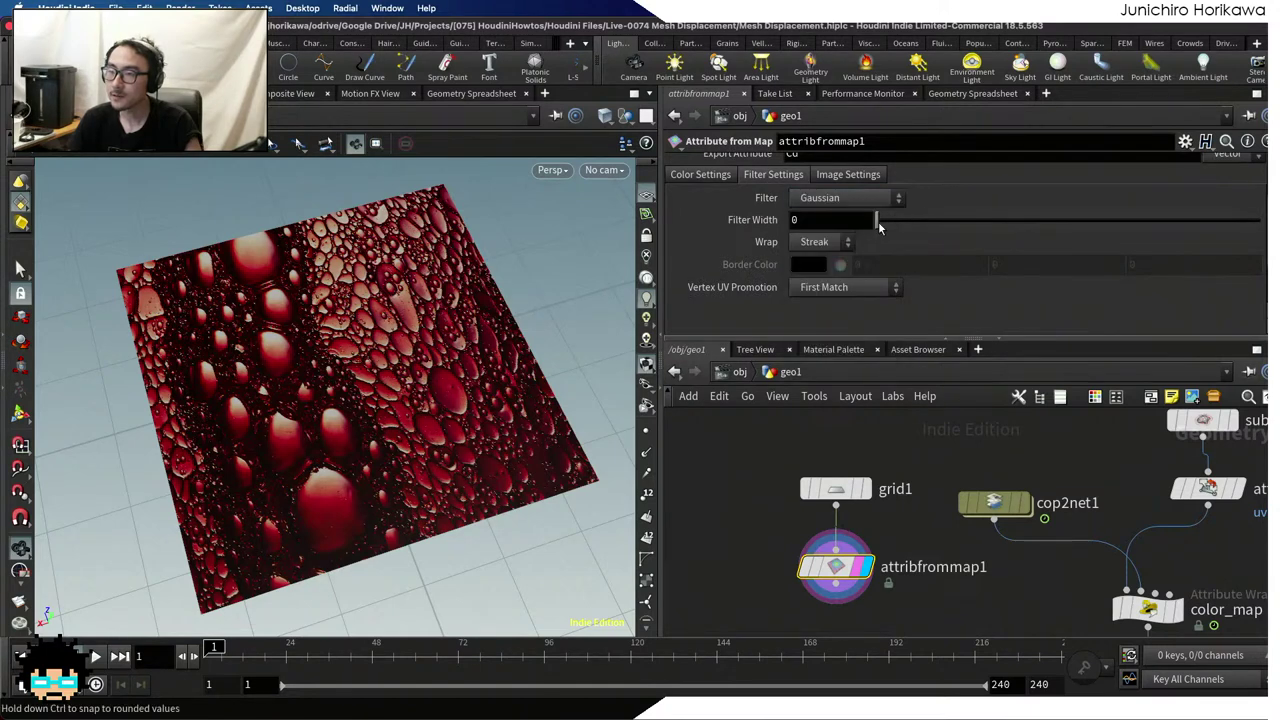
click(818, 243)
click(898, 242)
click(864, 288)
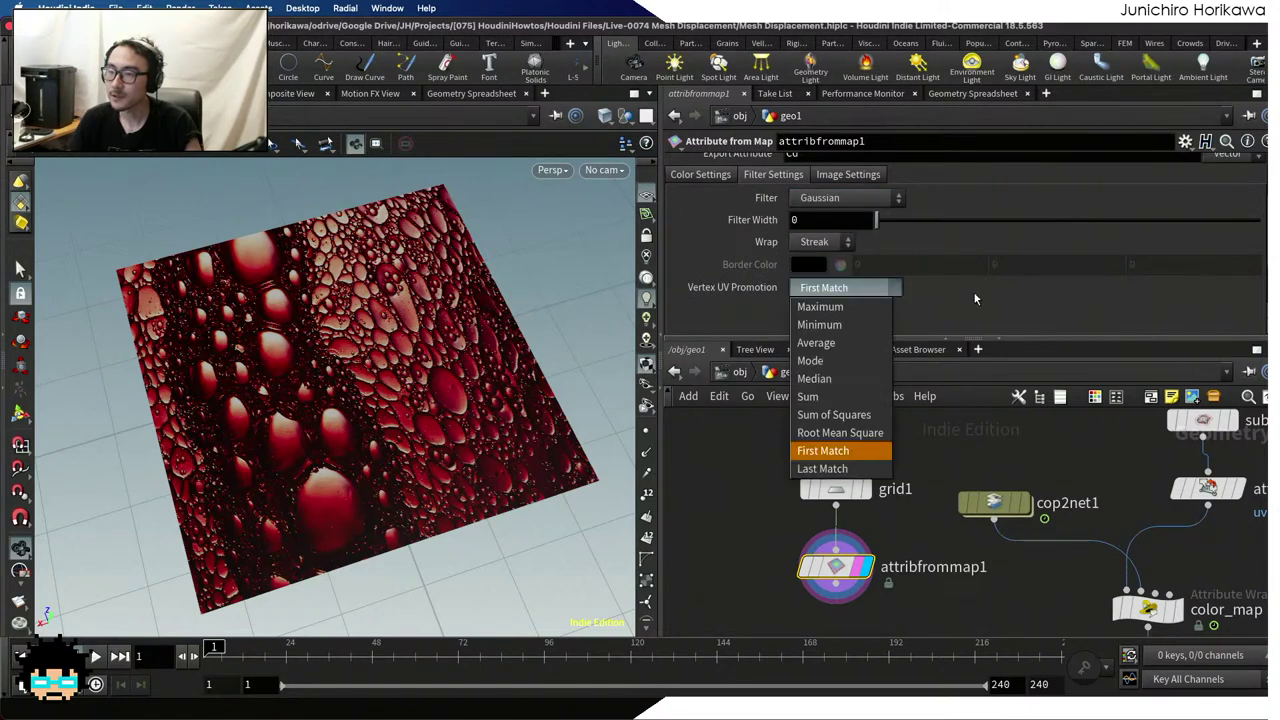
click(994, 297)
scroll(950, 275, up, 2)
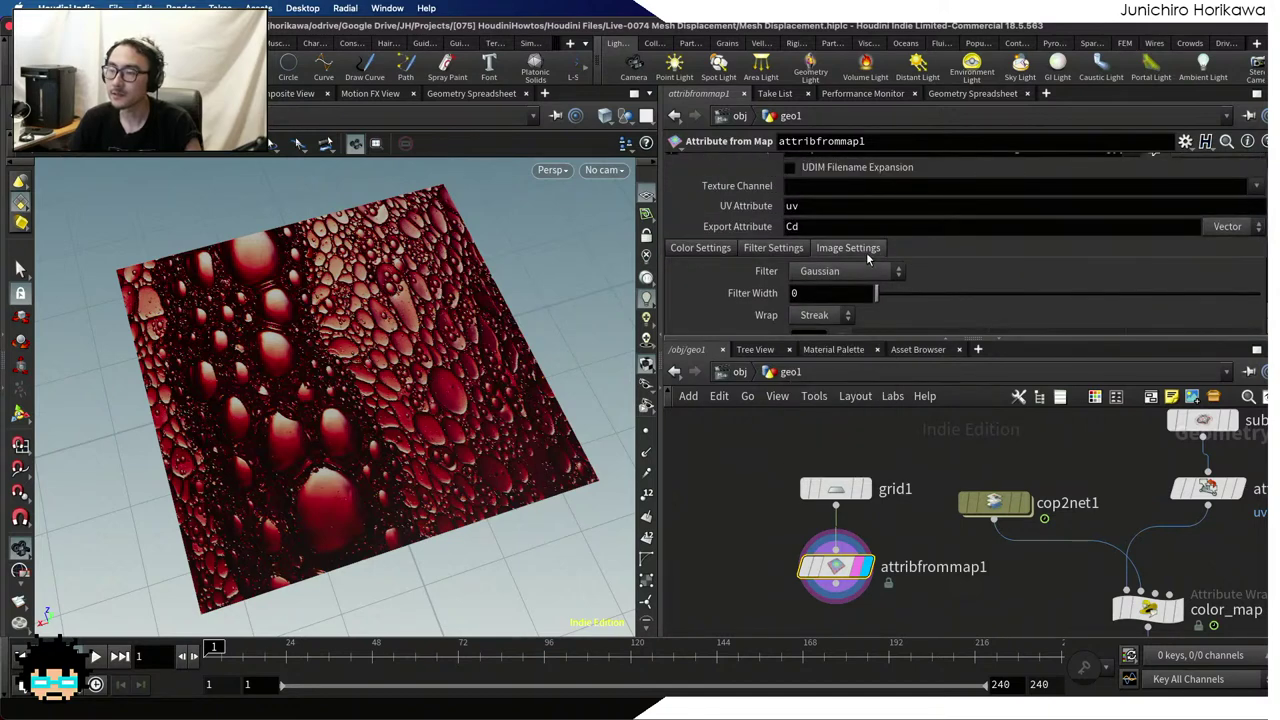
Review attribfrommap1's texture Image and Color Settings, leaving Source Color Space on Automatic
click(848, 248)
scroll(907, 269, down, 3)
scroll(790, 250, up, 2)
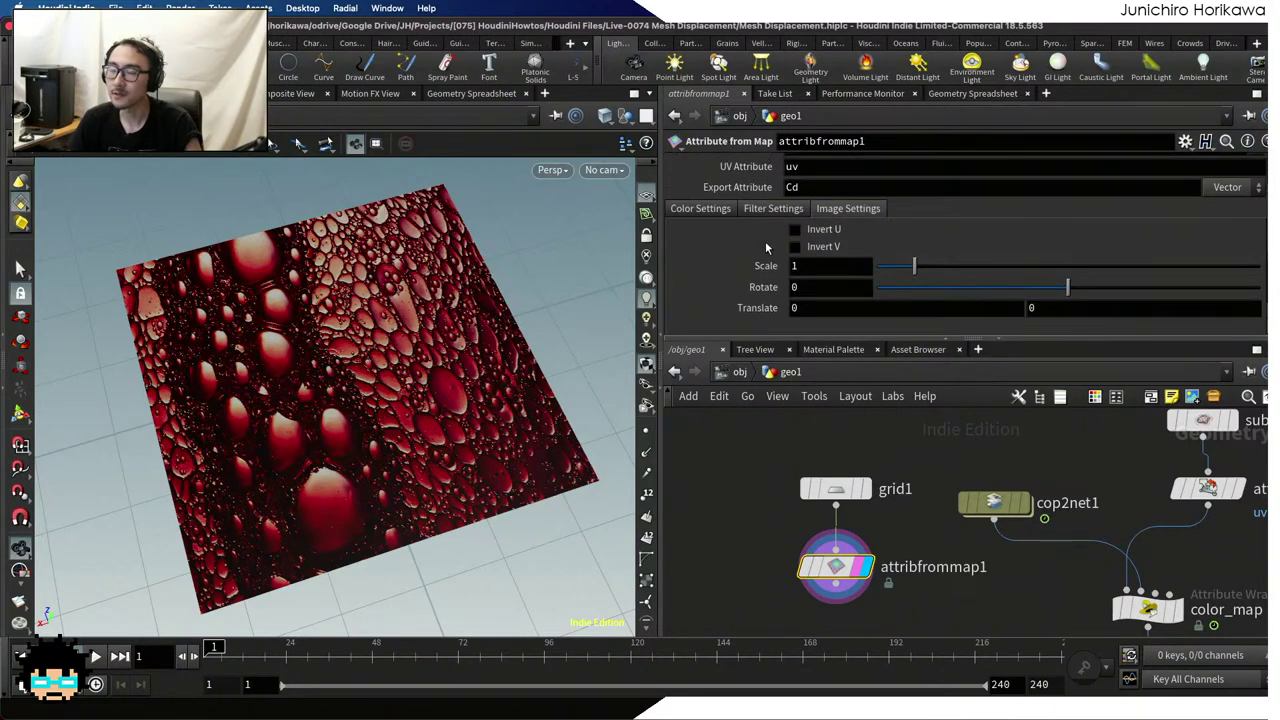
click(701, 208)
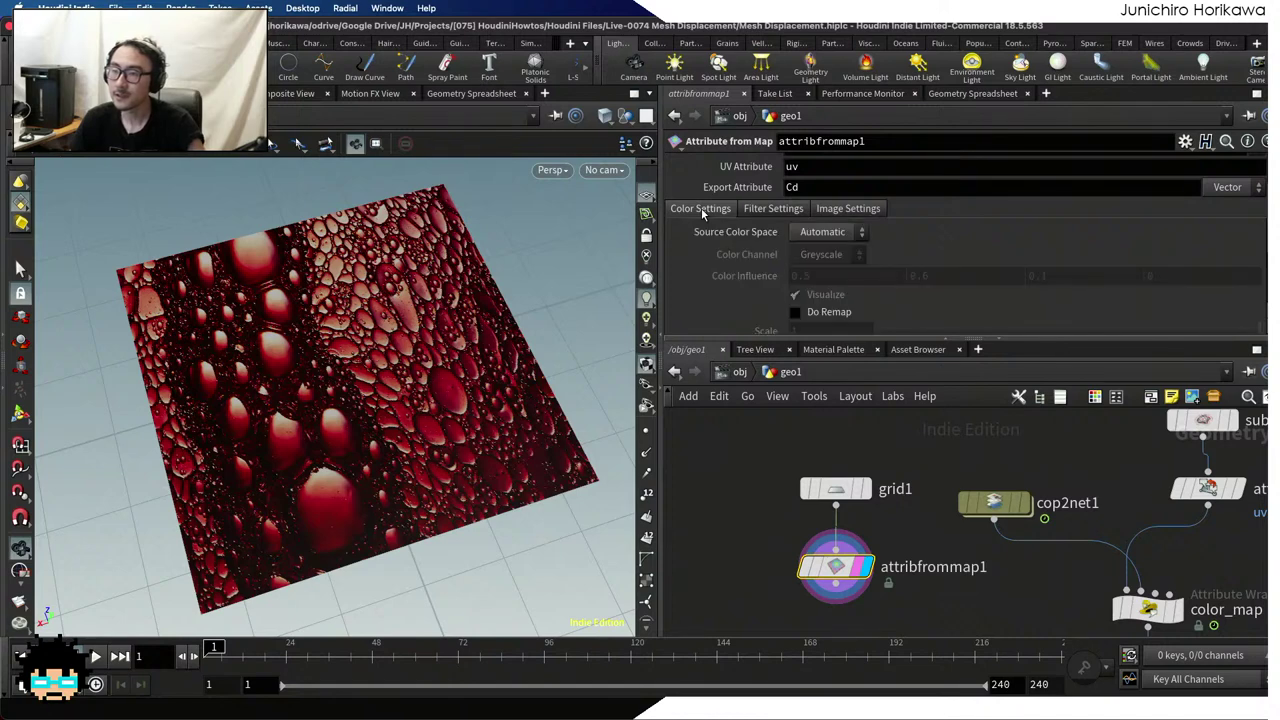
scroll(743, 228, down, 4)
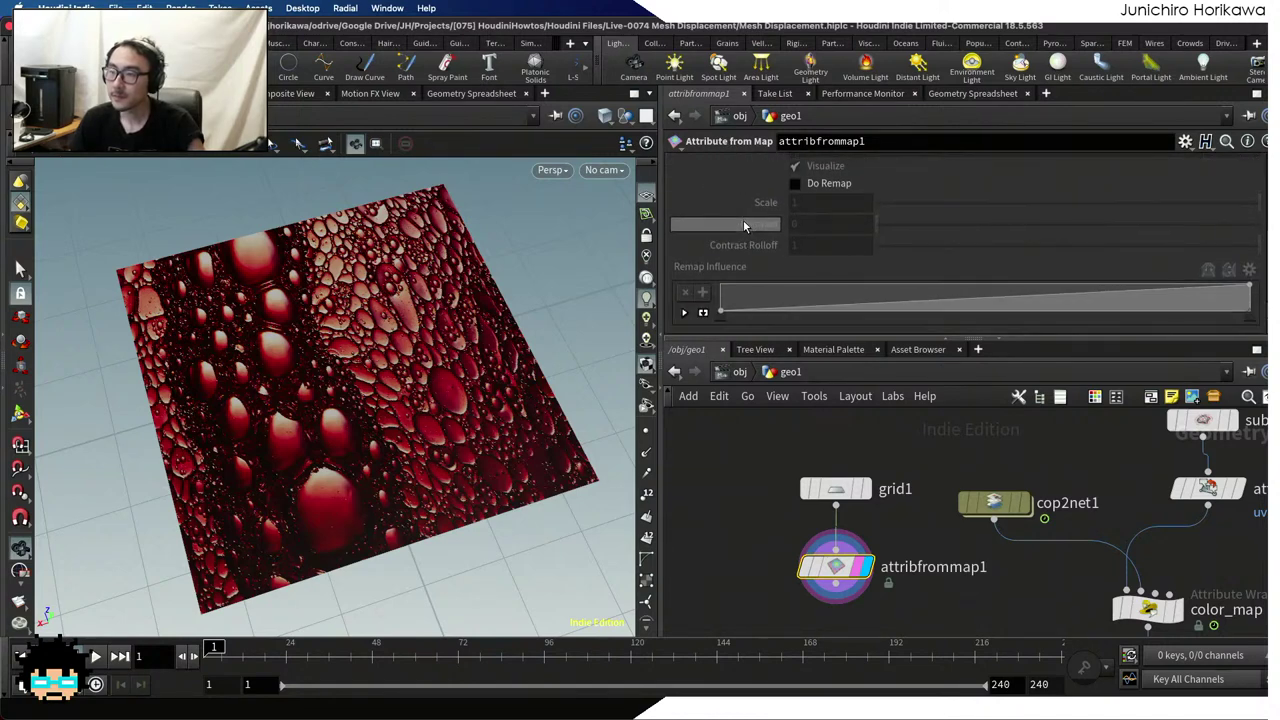
scroll(743, 228, up, 2)
click(822, 187)
click(822, 198)
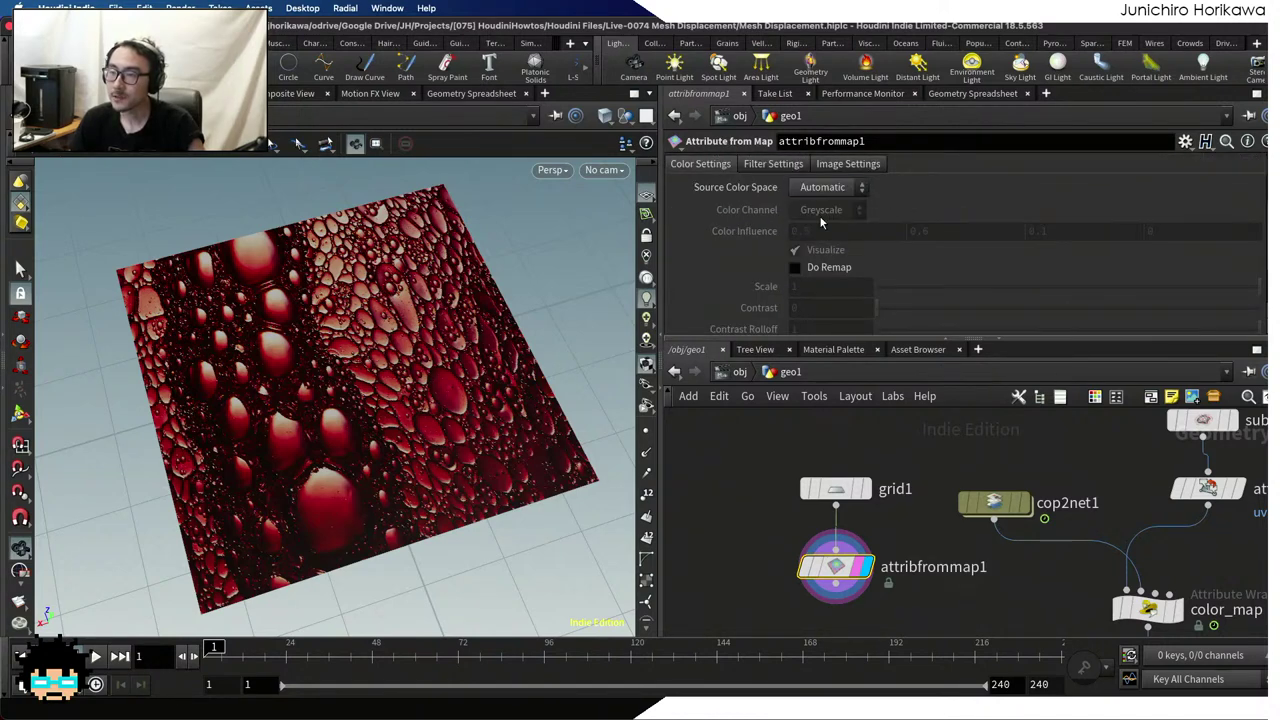
scroll(830, 214, up, 2)
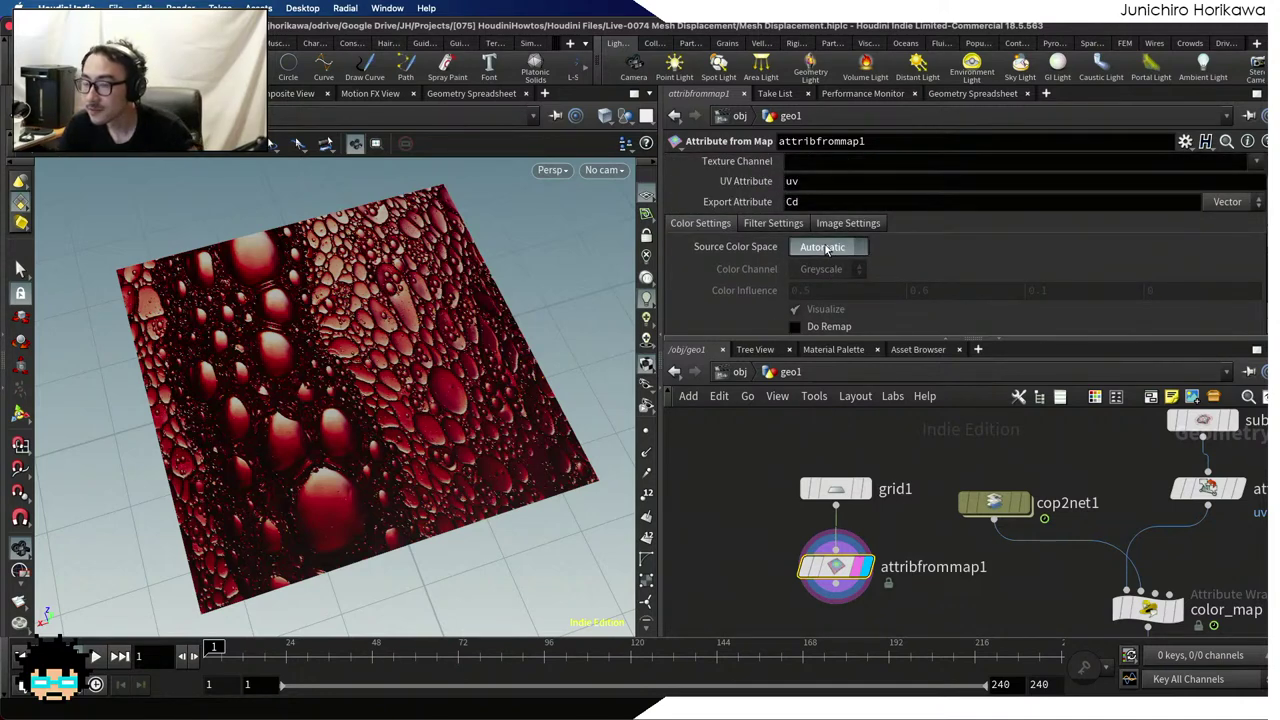
Try Linear as the source colour space, then revert it to Automatic
click(826, 250)
click(829, 279)
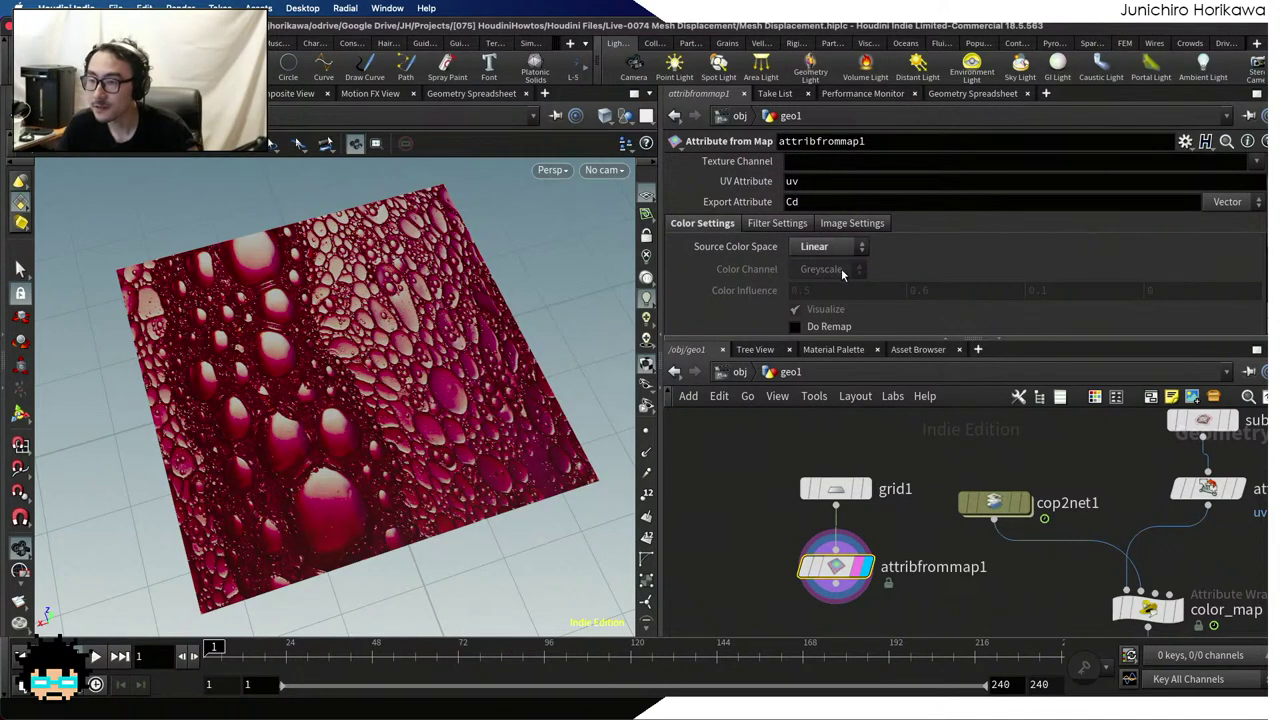
click(826, 248)
click(829, 283)
click(826, 248)
click(826, 267)
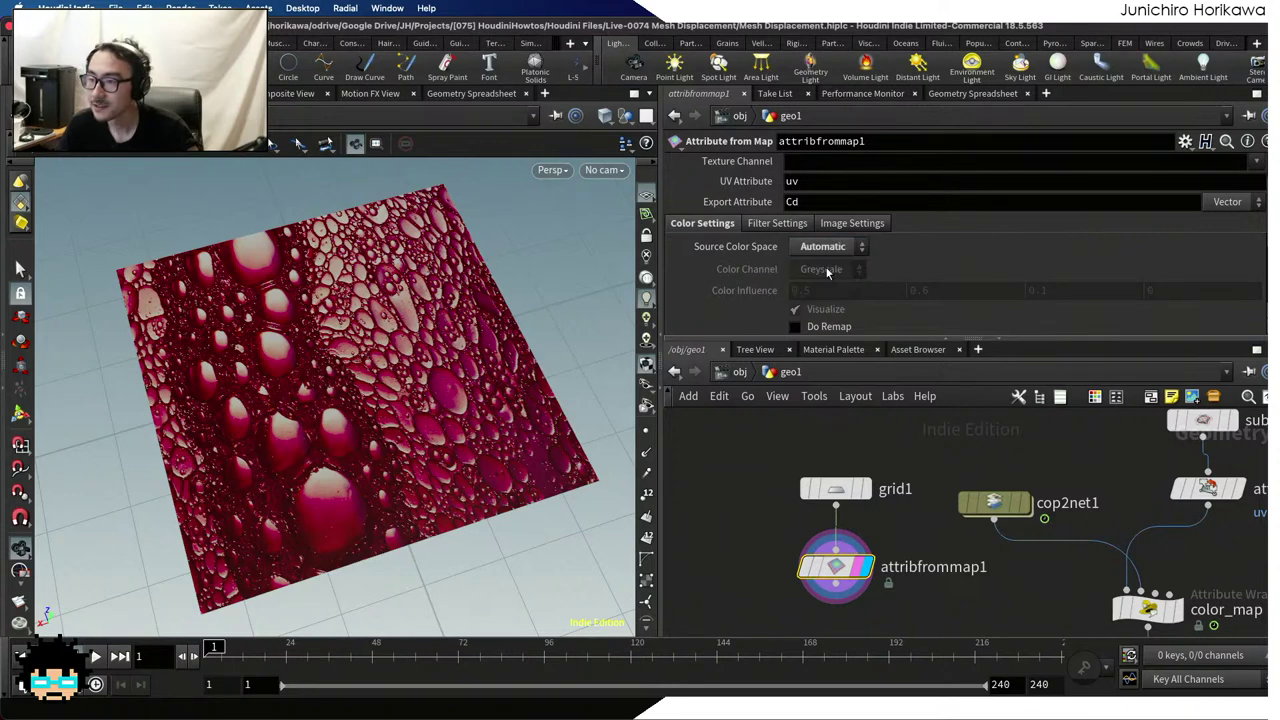
scroll(846, 326, down, 3)
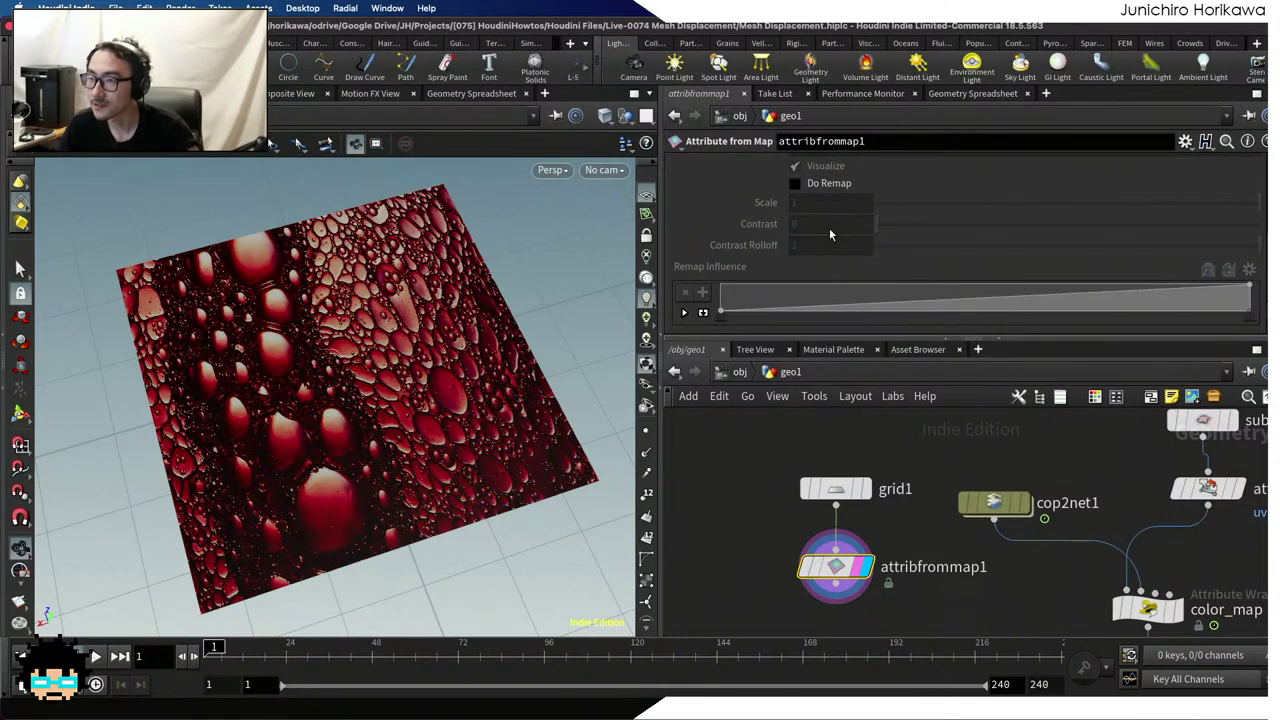
scroll(823, 229, up, 3)
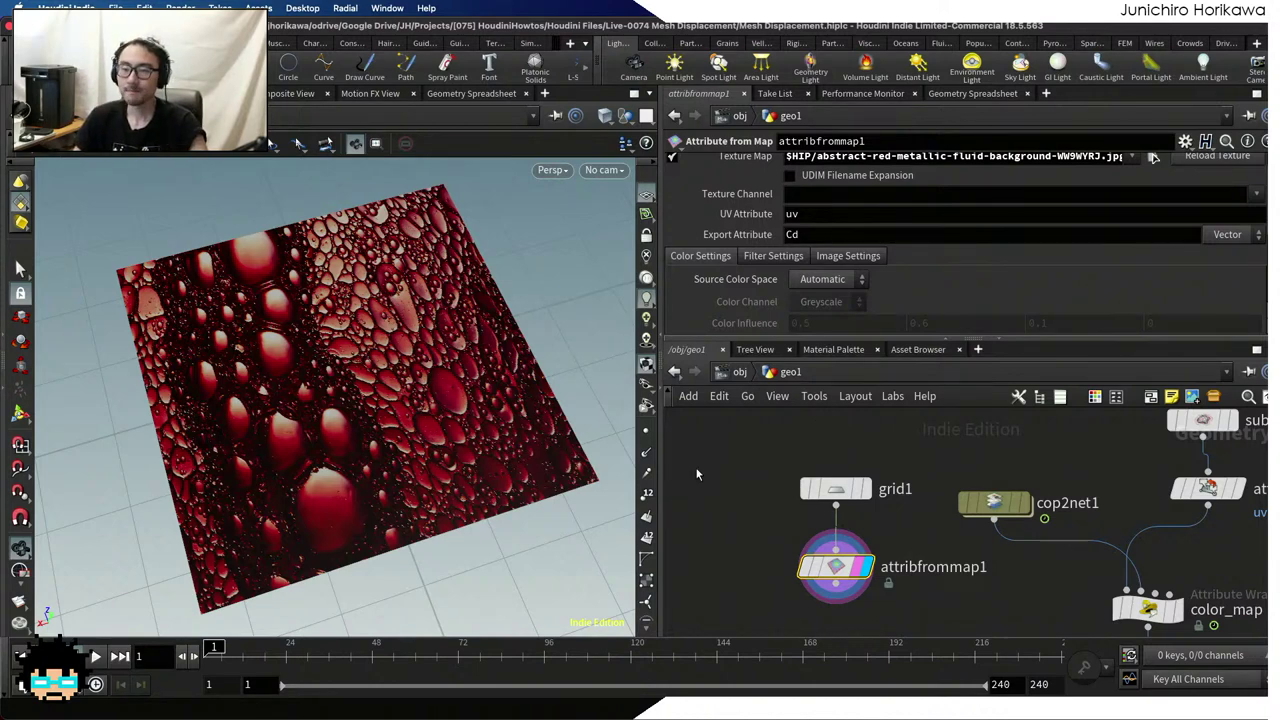
scroll(835, 489, down, 2)
scroll(951, 506, up, 2)
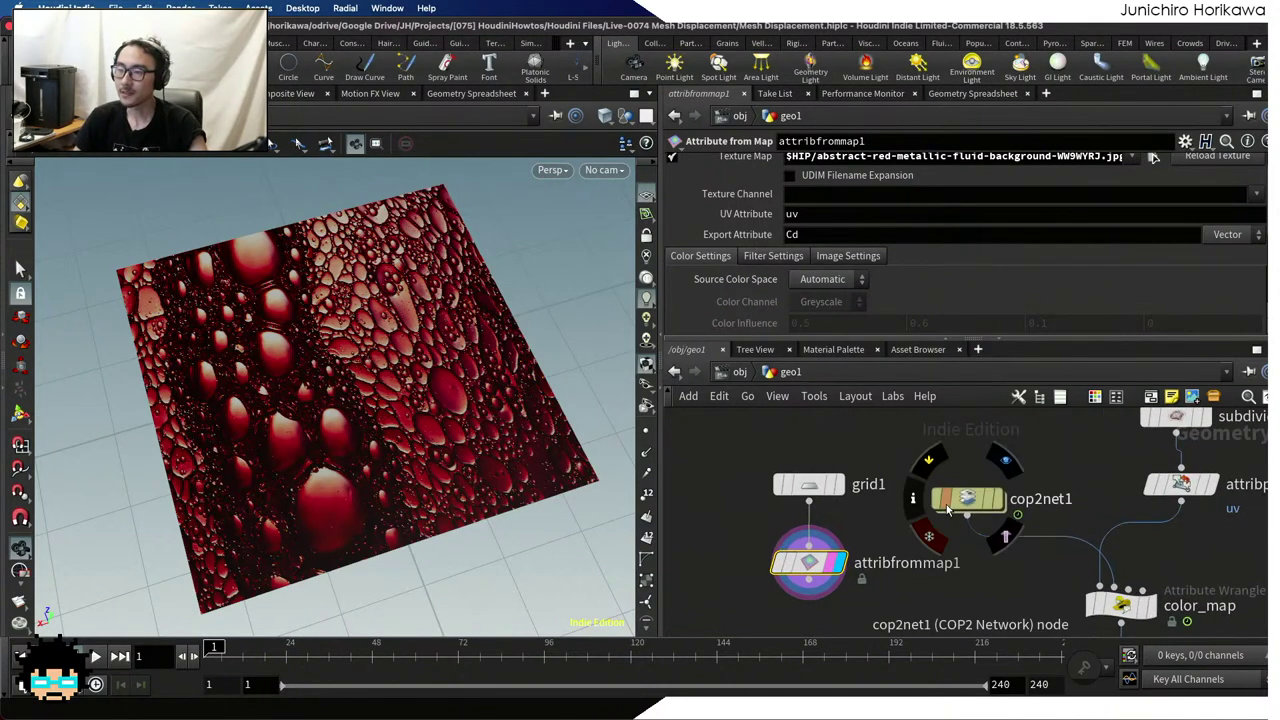
Move cop2net1 up so it sits level with grid1 in the network
drag(951, 506, 966, 497)
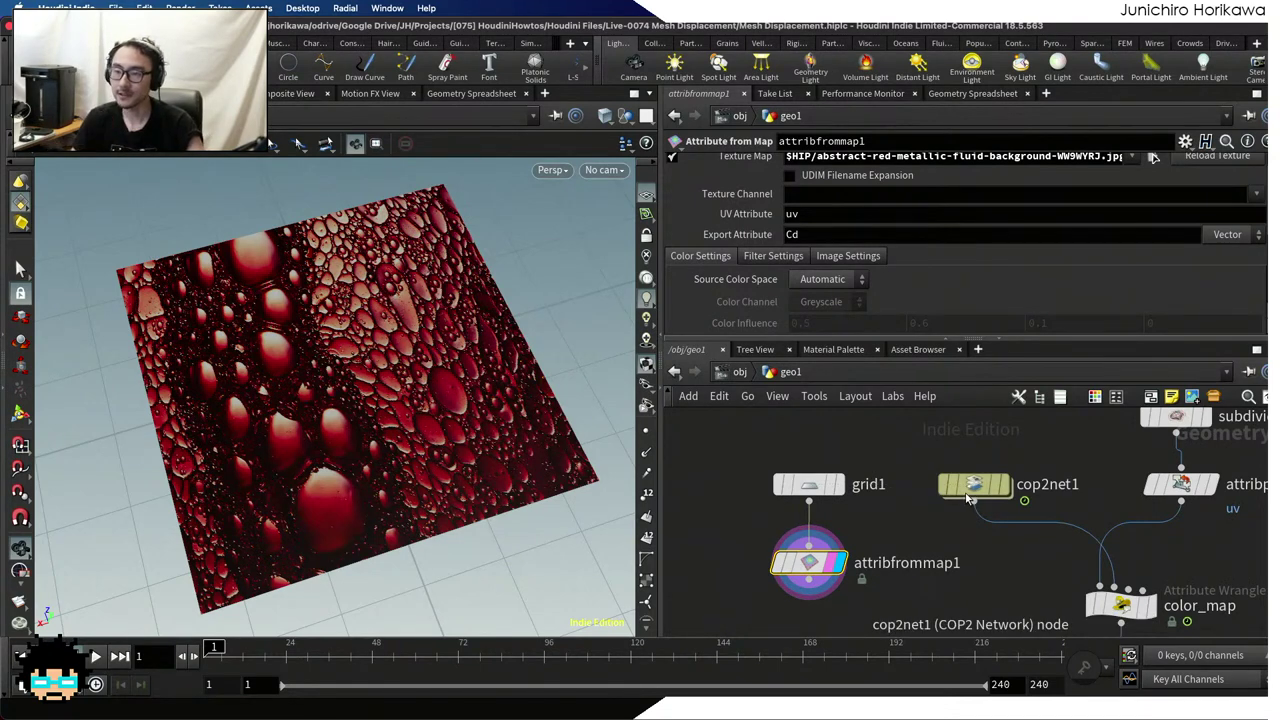
scroll(860, 520, down, 1)
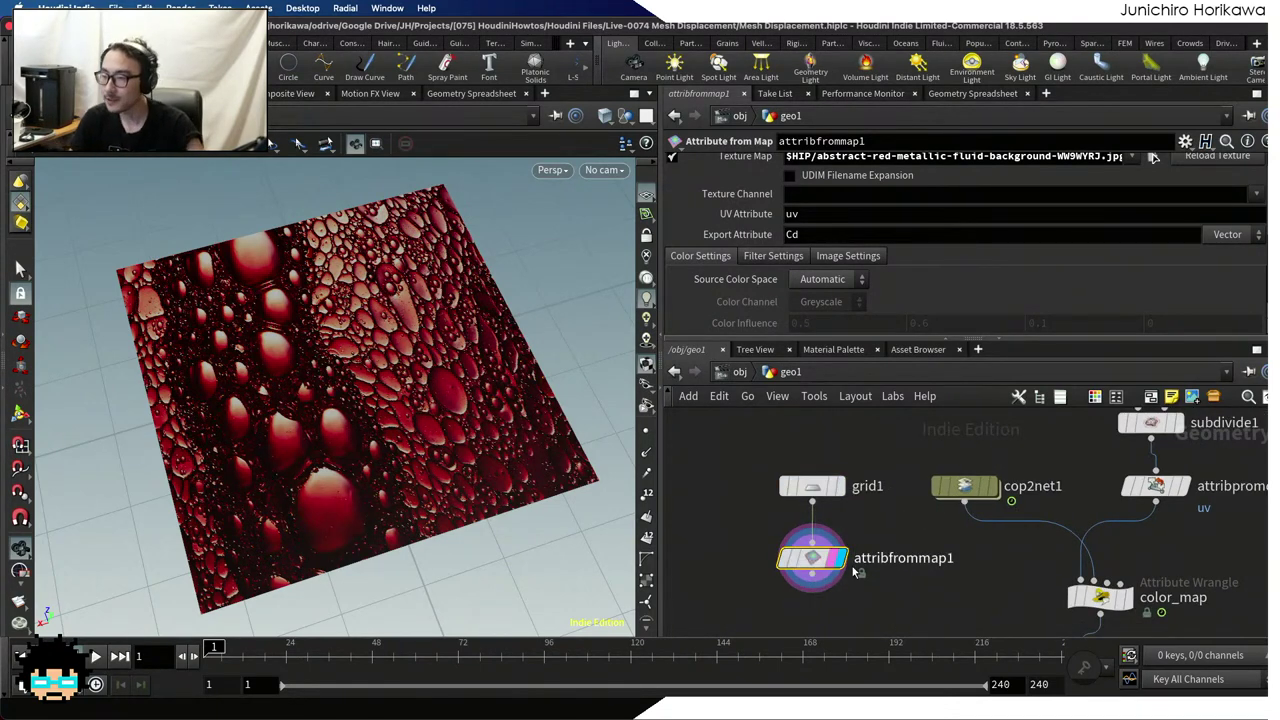
scroll(855, 572, up, 1)
scroll(866, 594, up, 1)
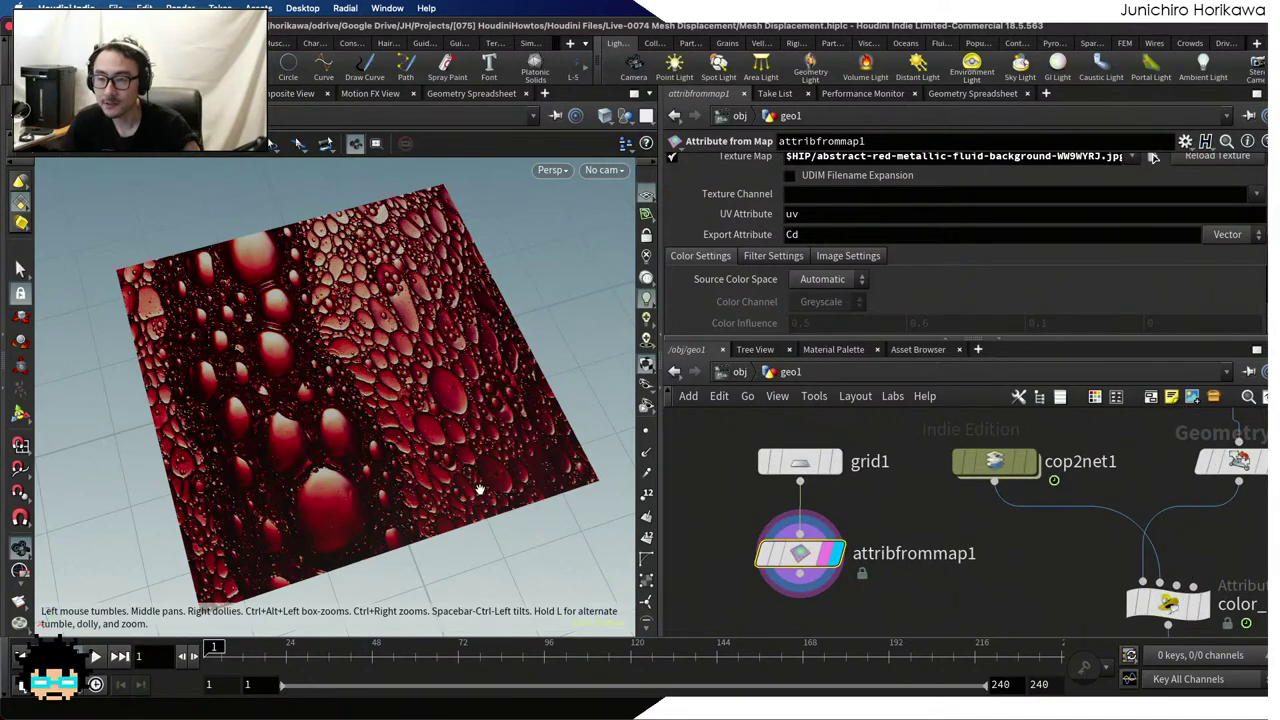
Select grid1 and attribfrommap1, shift them left of the network, and box-select both
drag(488, 470, 486, 429)
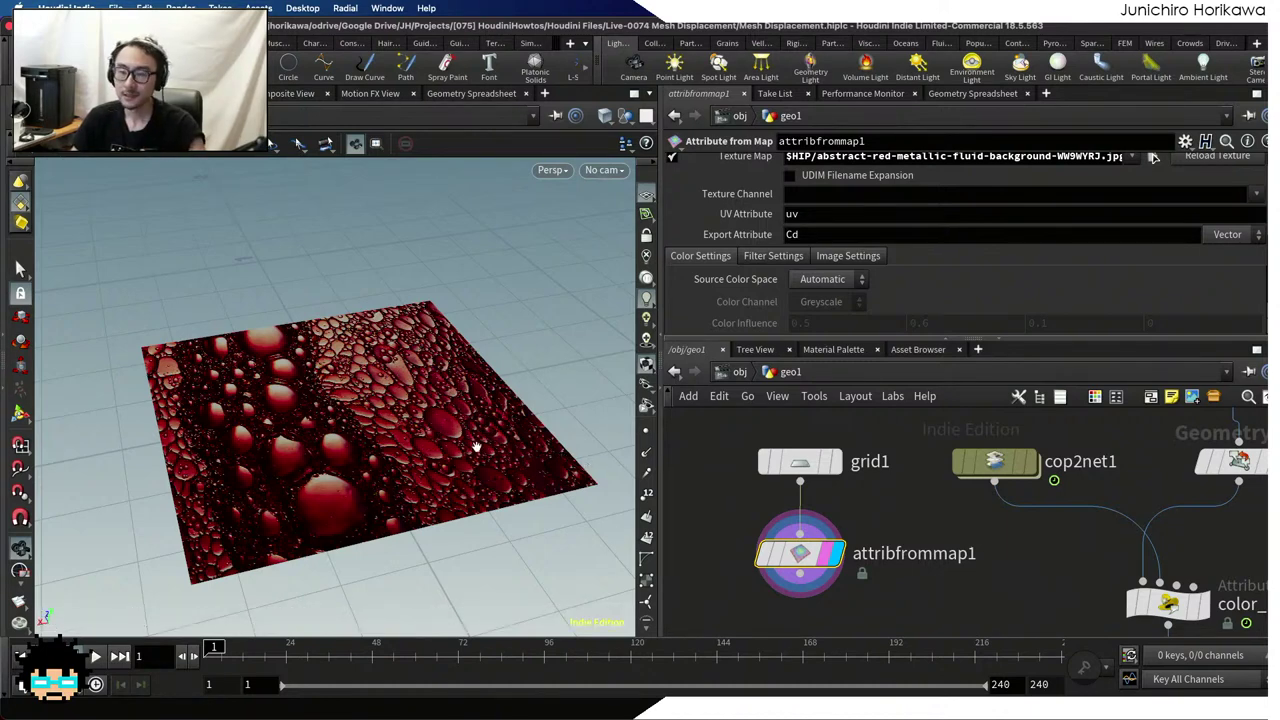
drag(400, 400, 360, 455)
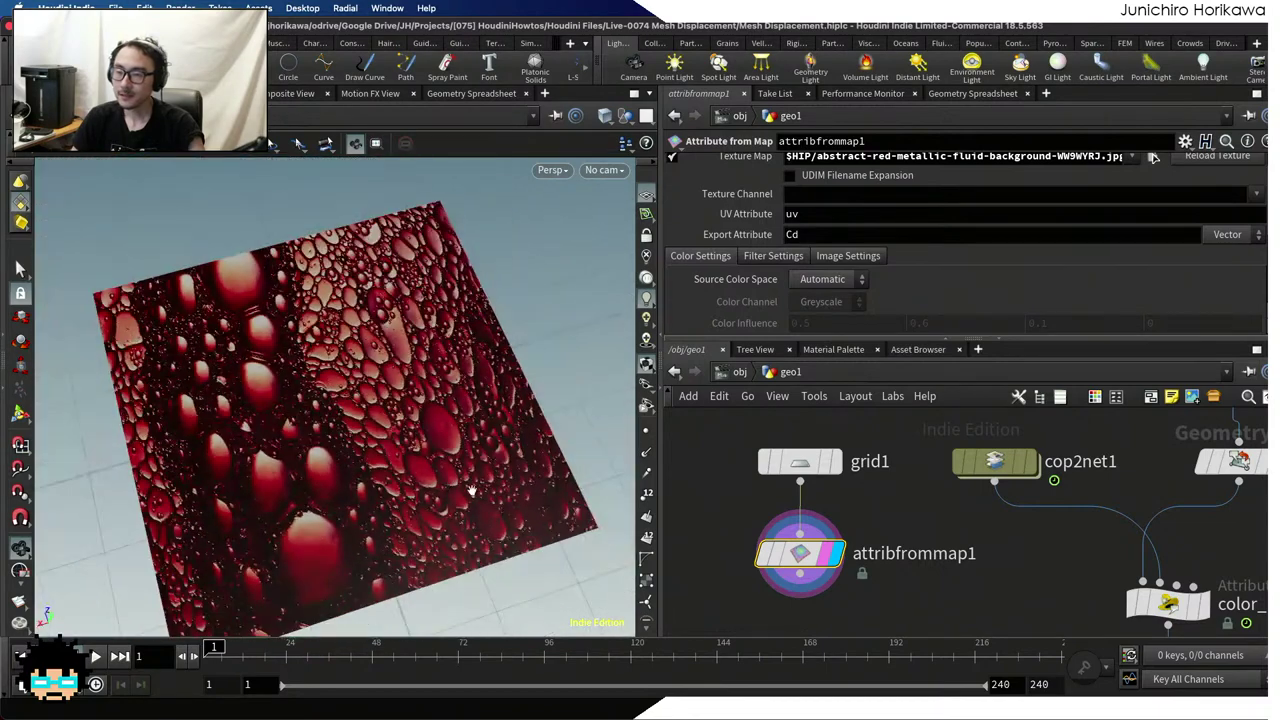
shift+click(770, 473)
scroll(770, 473, up, 1)
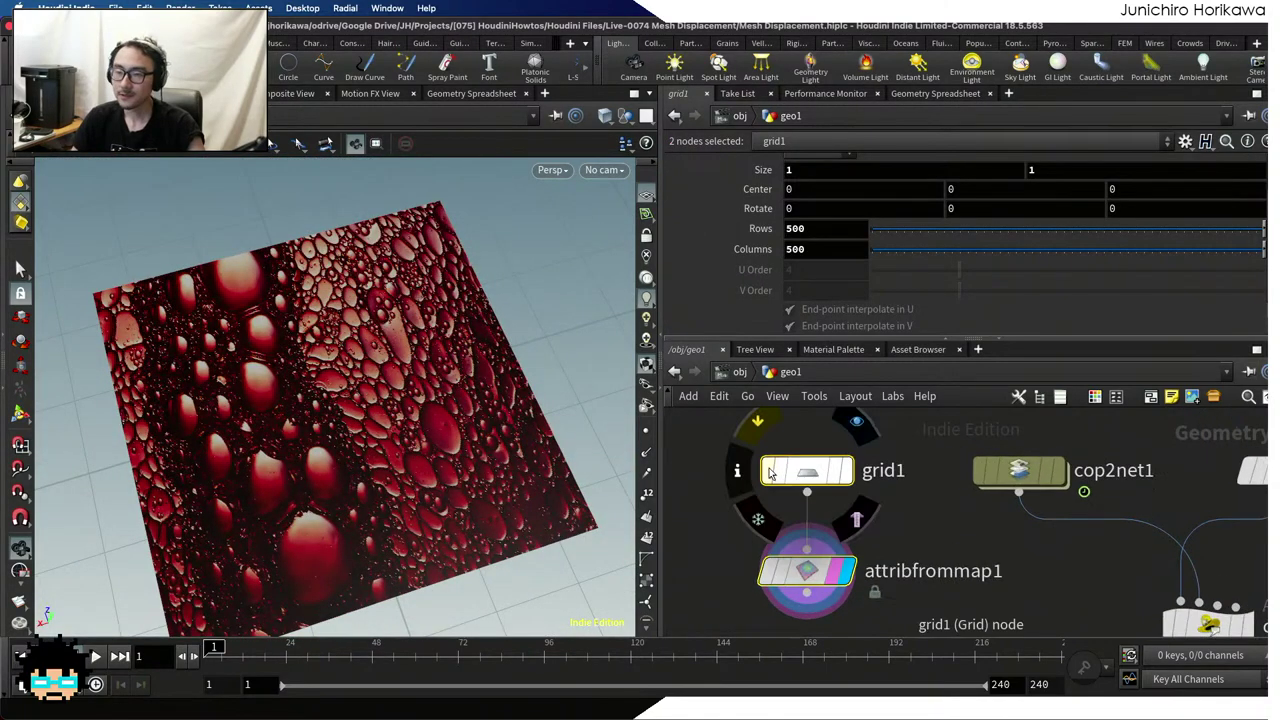
drag(826, 472, 761, 471)
scroll(847, 467, down, 3)
scroll(847, 467, down, 2)
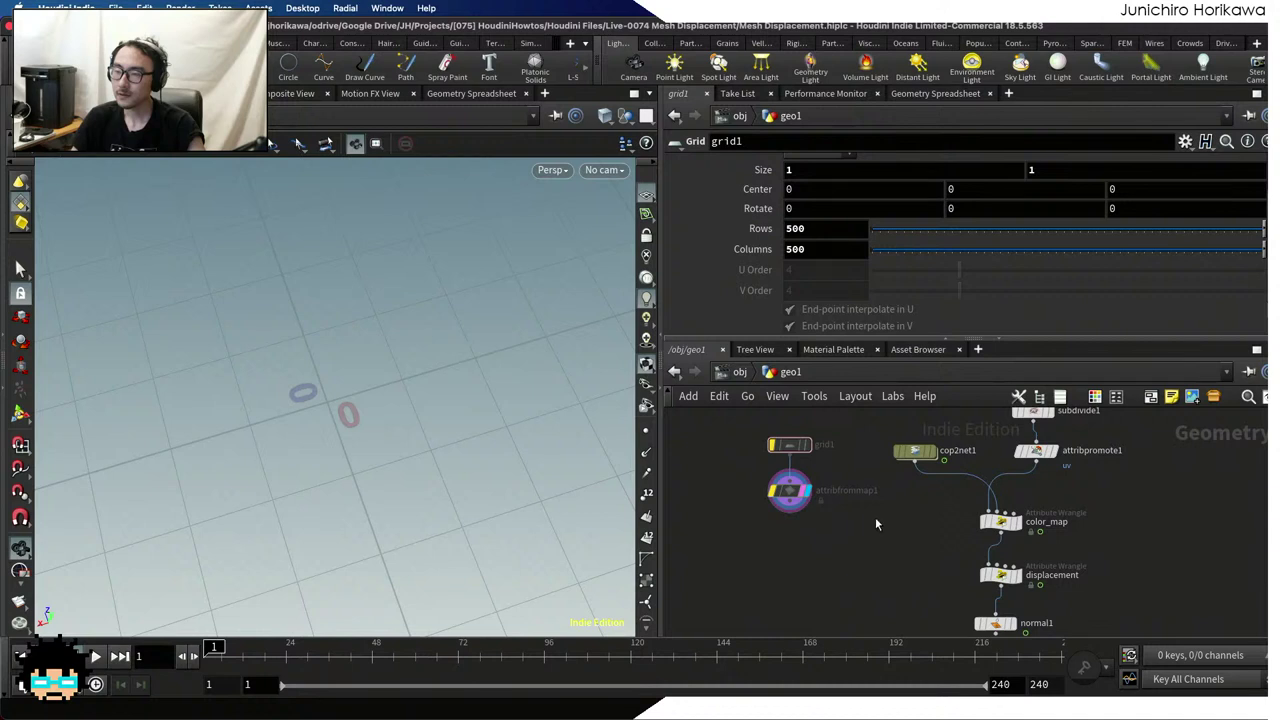
drag(791, 519, 767, 442)
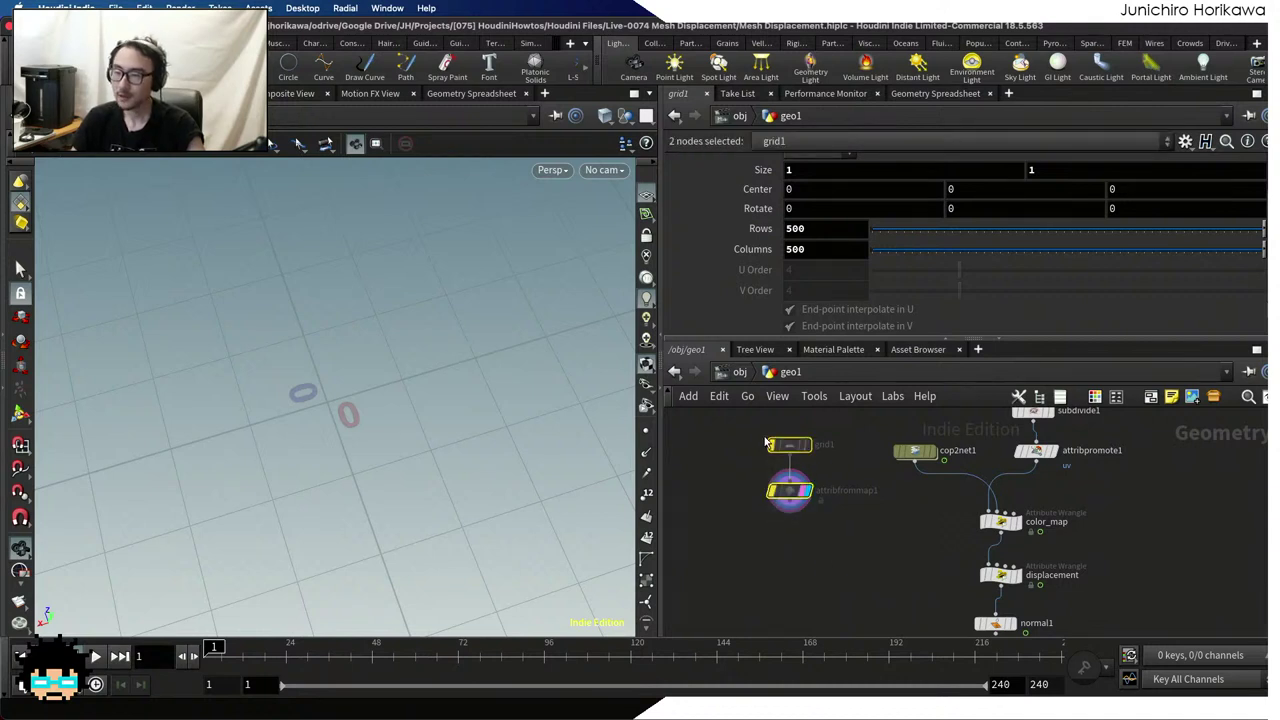
Delete grid1 and attribfrommap1 and orbit around the bubble-pitted pig head
key(Delete)
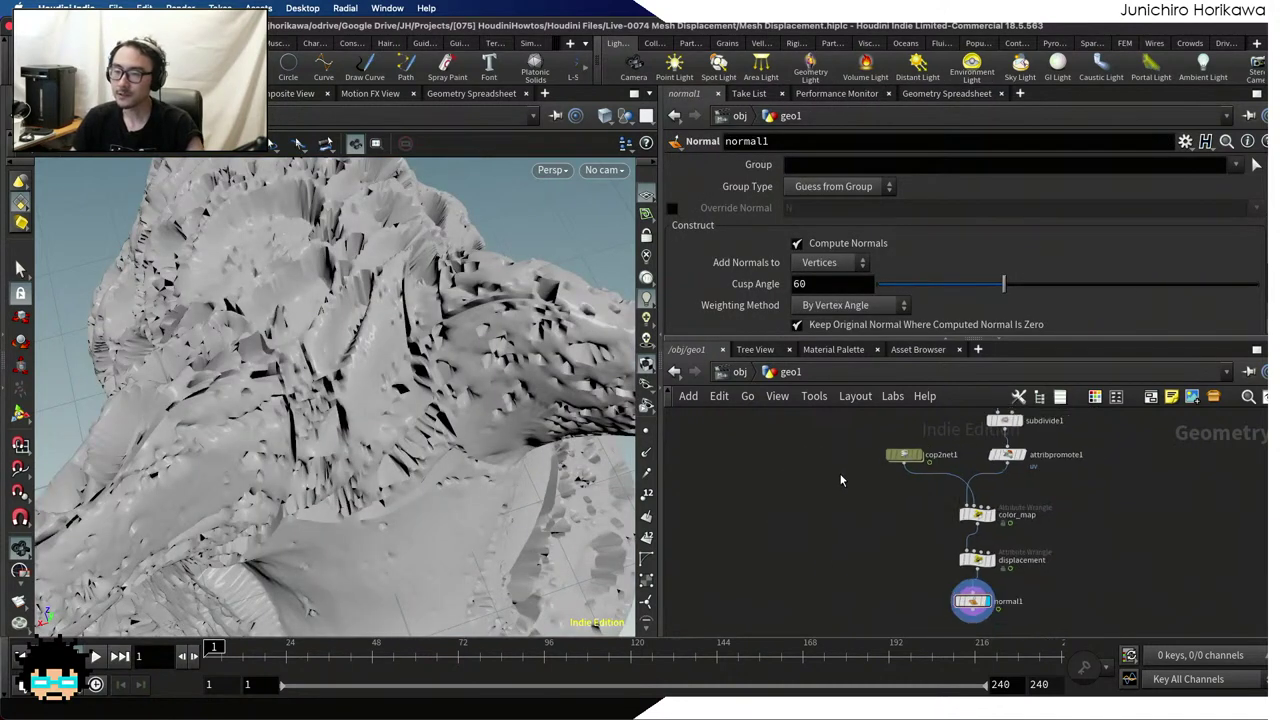
drag(340, 420, 262, 404)
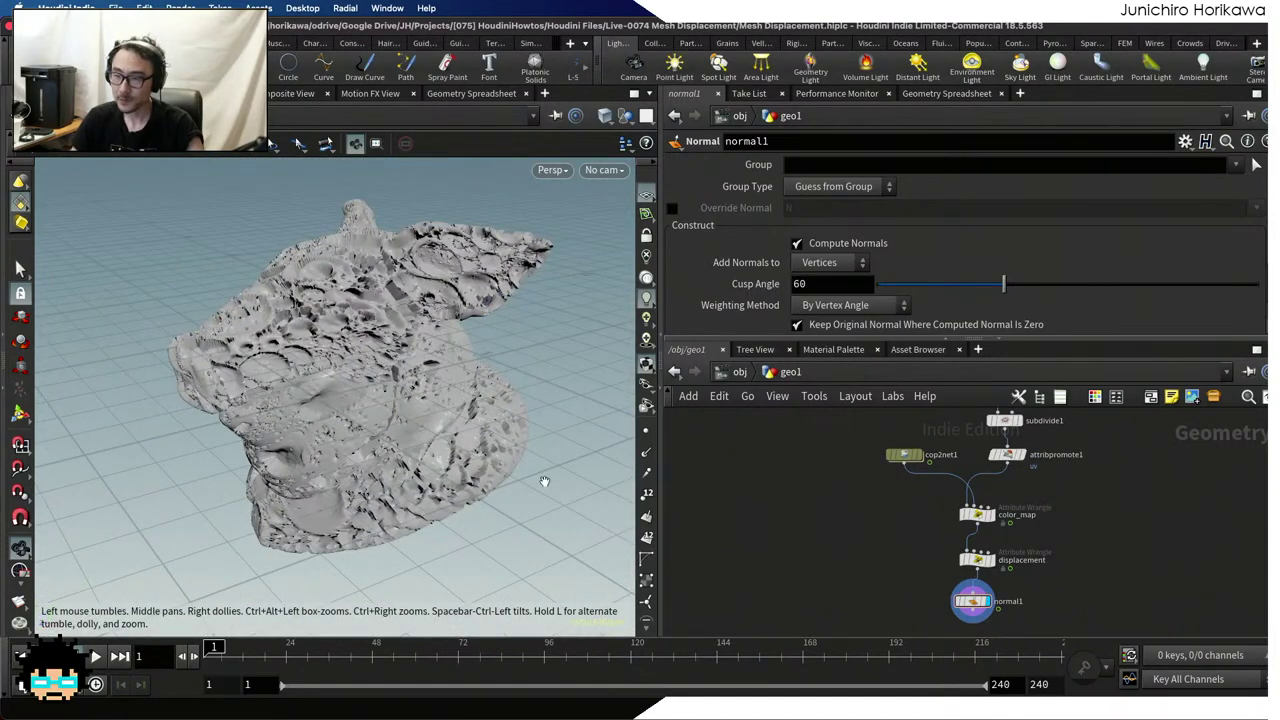
scroll(910, 519, up, 2)
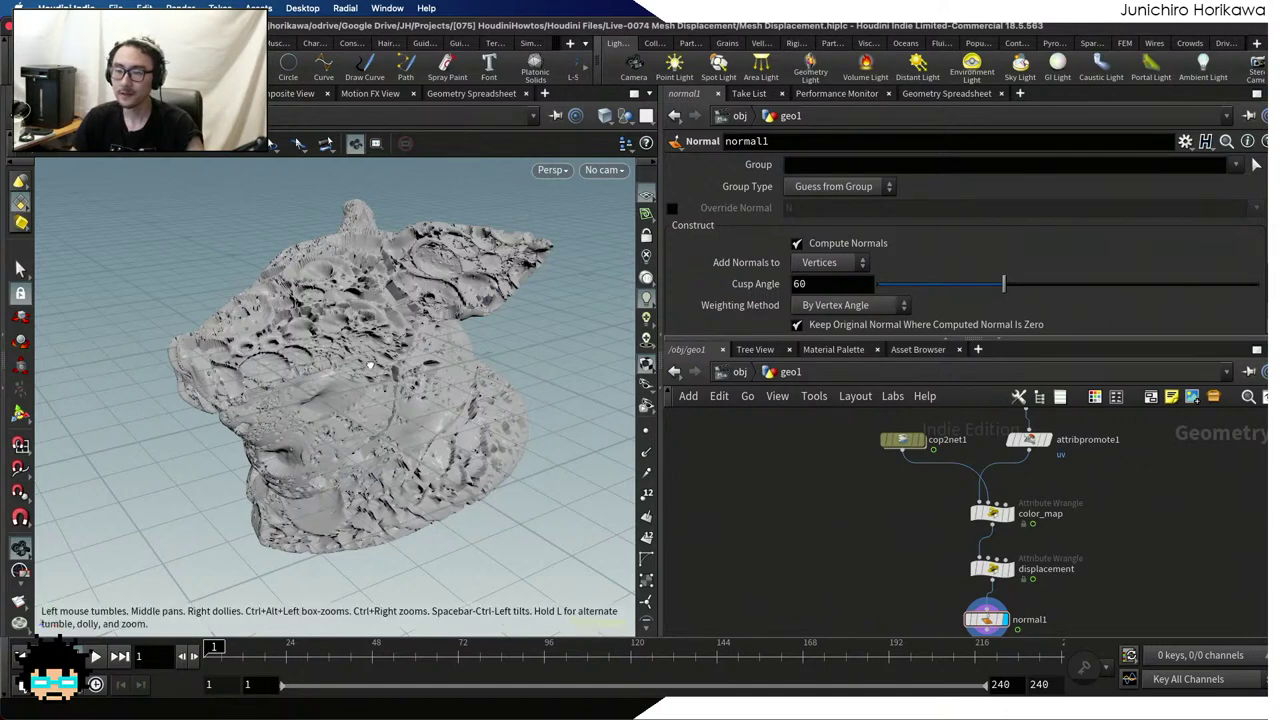
drag(368, 364, 392, 344)
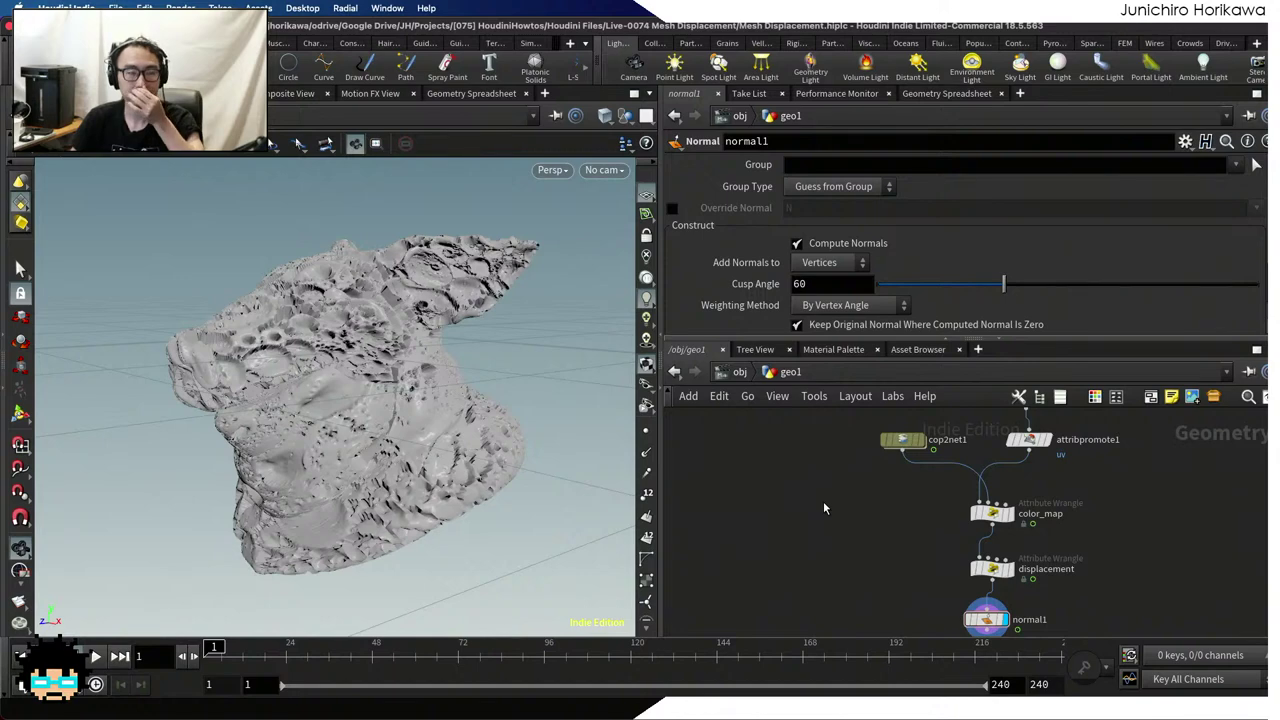
mouse_move(360, 362)
mouse_down()
mouse_move(460, 365)
mouse_move(370, 355)
mouse_up()
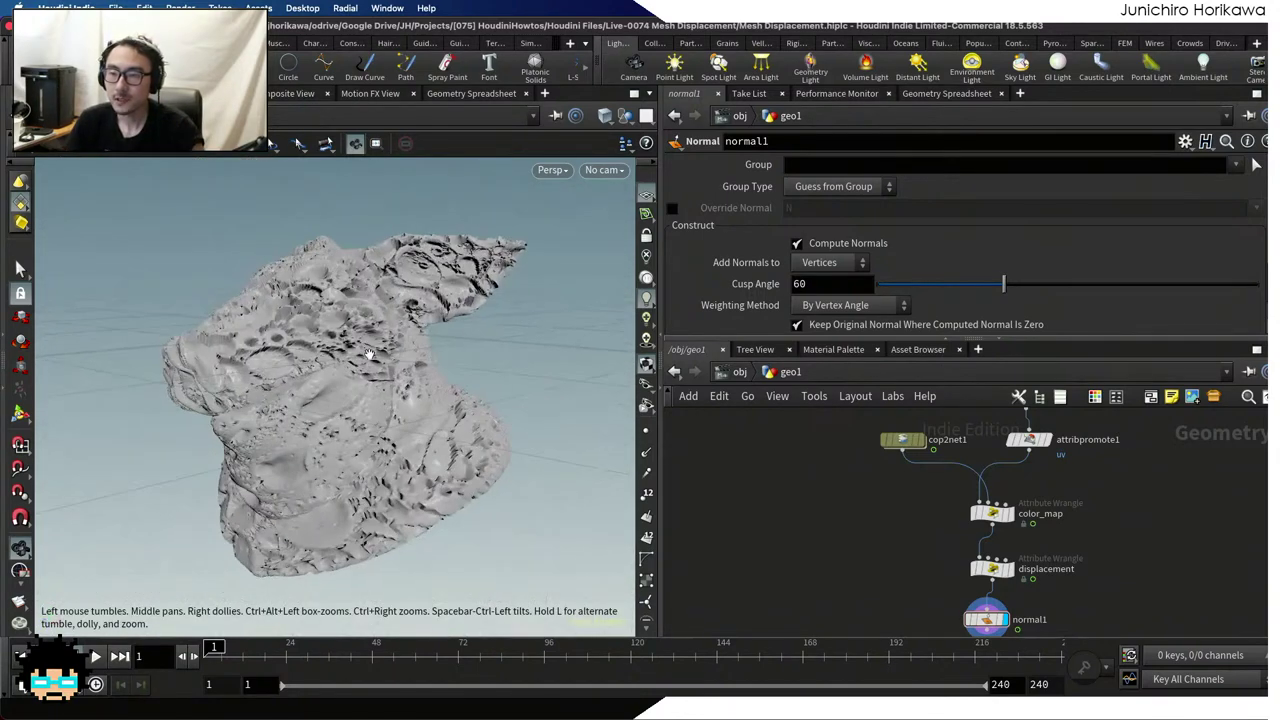
scroll(850, 540, down, 4)
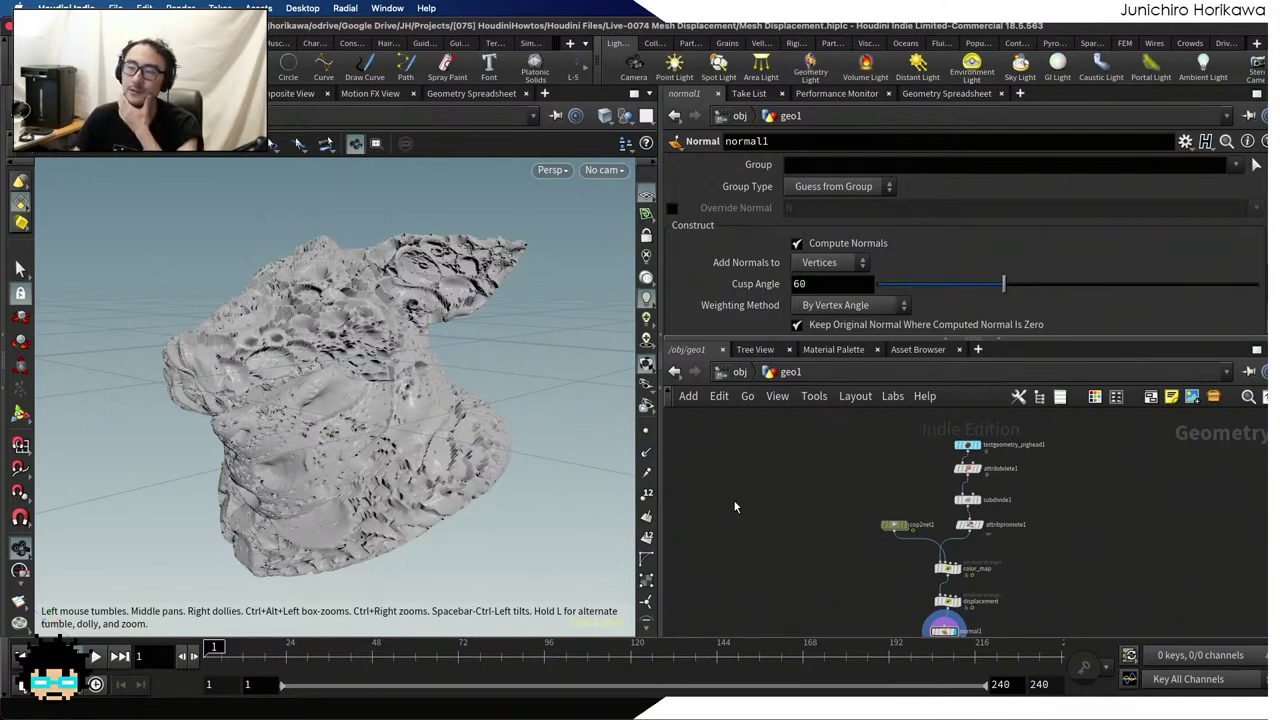
scroll(934, 495, up, 4)
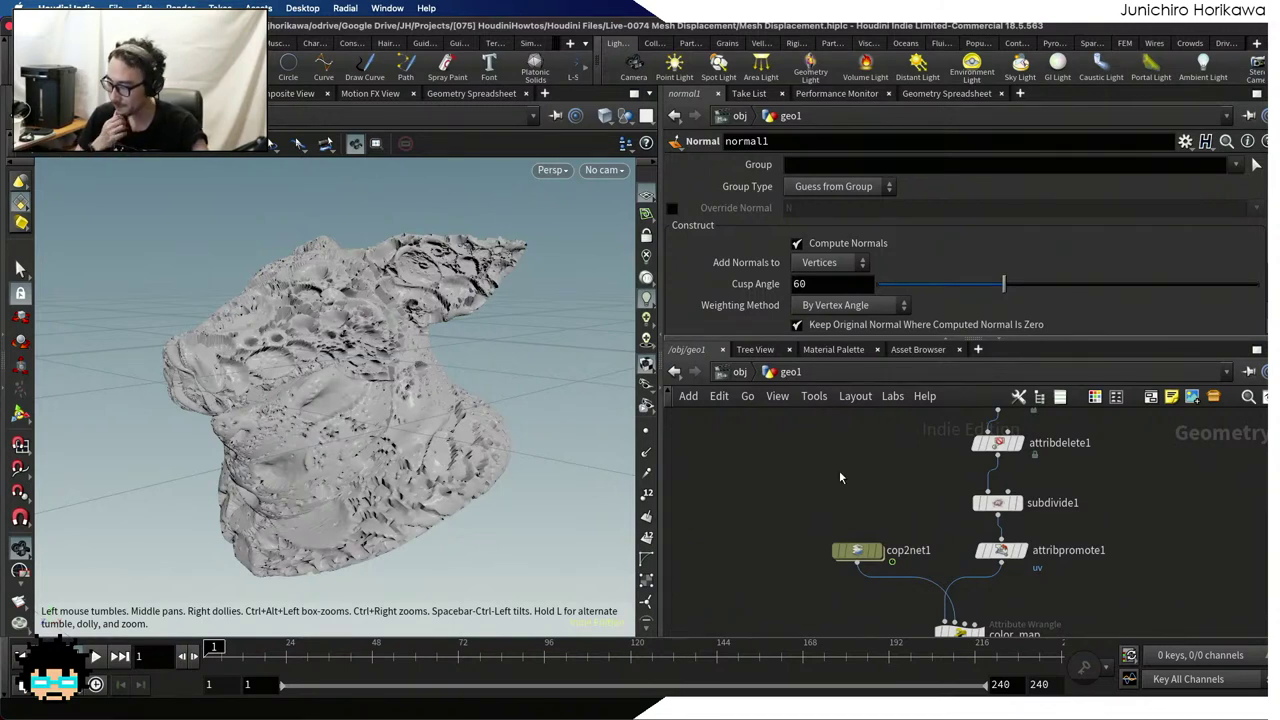
scroll(940, 500, up, 1)
Zoom the network and box-select the lower nodes of the displacement chain
mouse_move(984, 538)
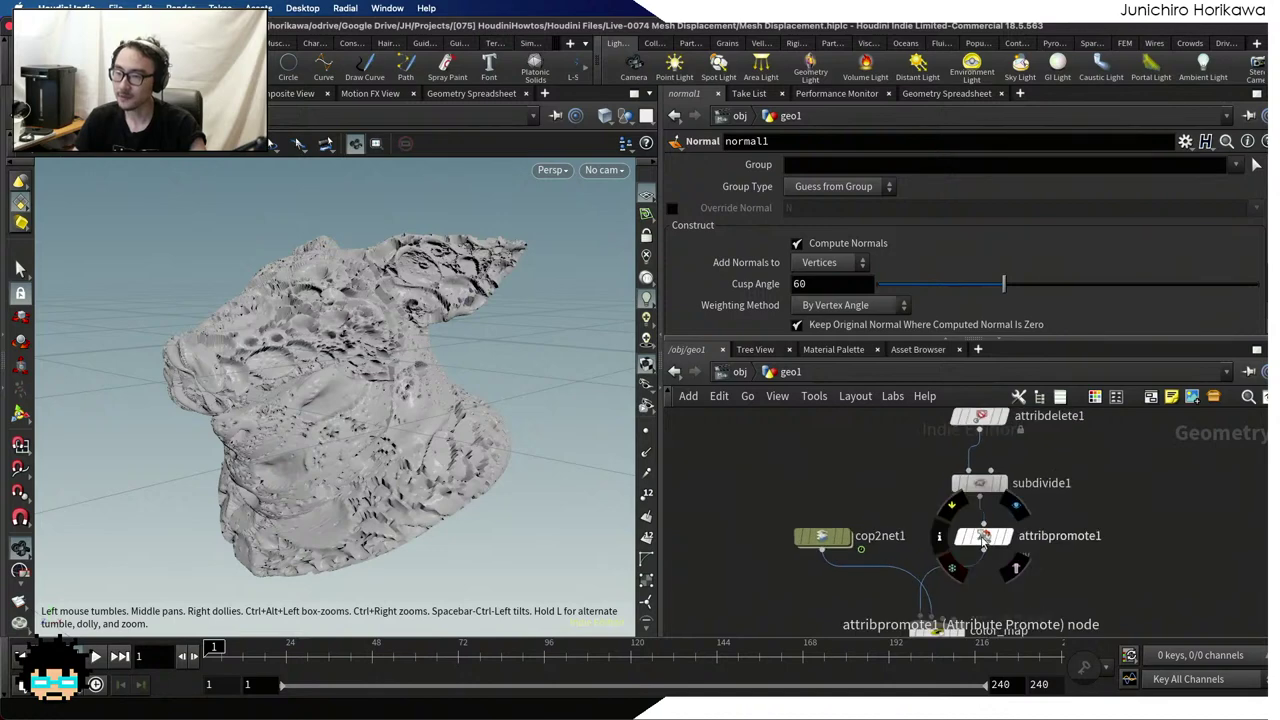
scroll(990, 500, down, 4)
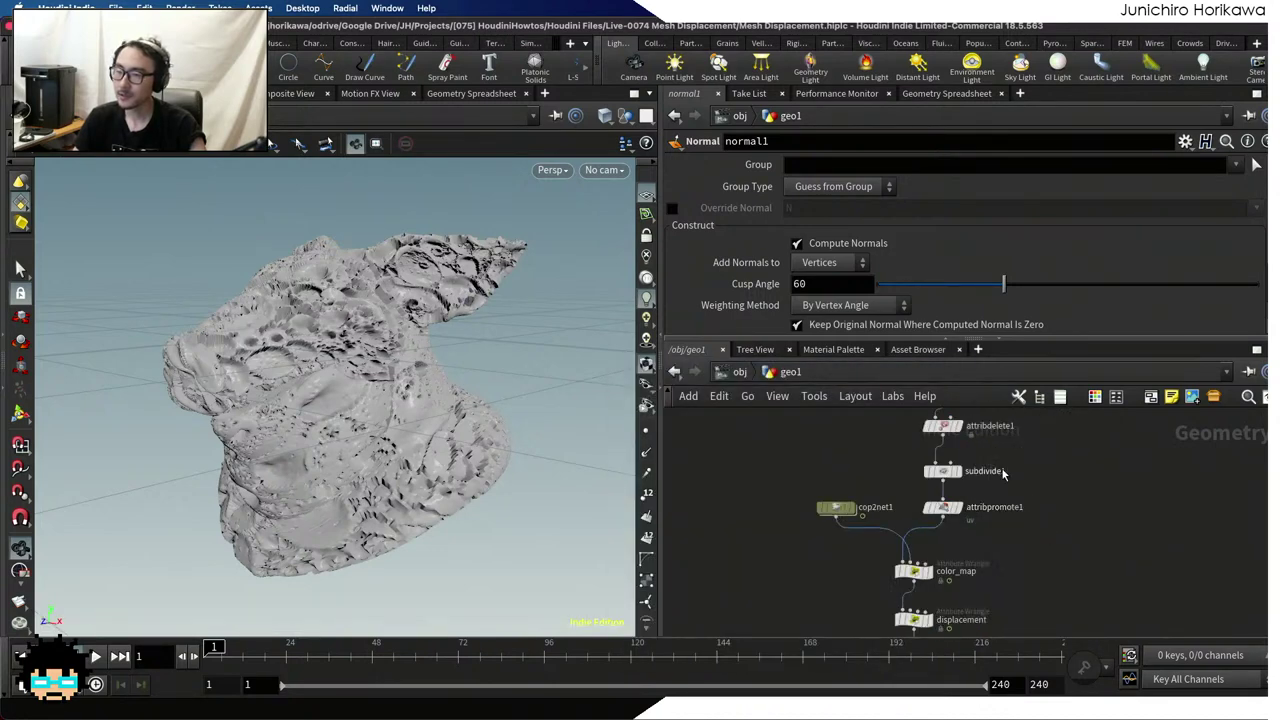
scroll(1000, 480, down, 3)
drag(996, 586, 875, 482)
scroll(1059, 520, up, 3)
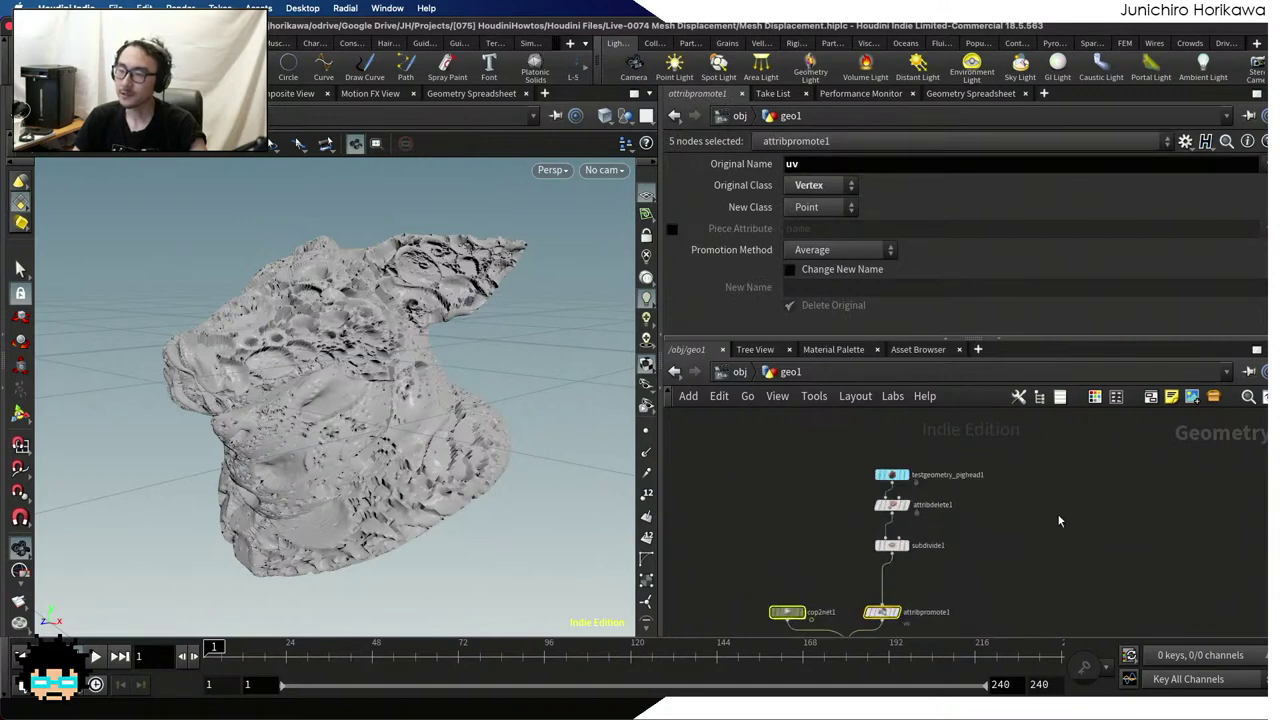
Add a Sphere node, sphere1, to the network and display it in the viewport
key(Tab)
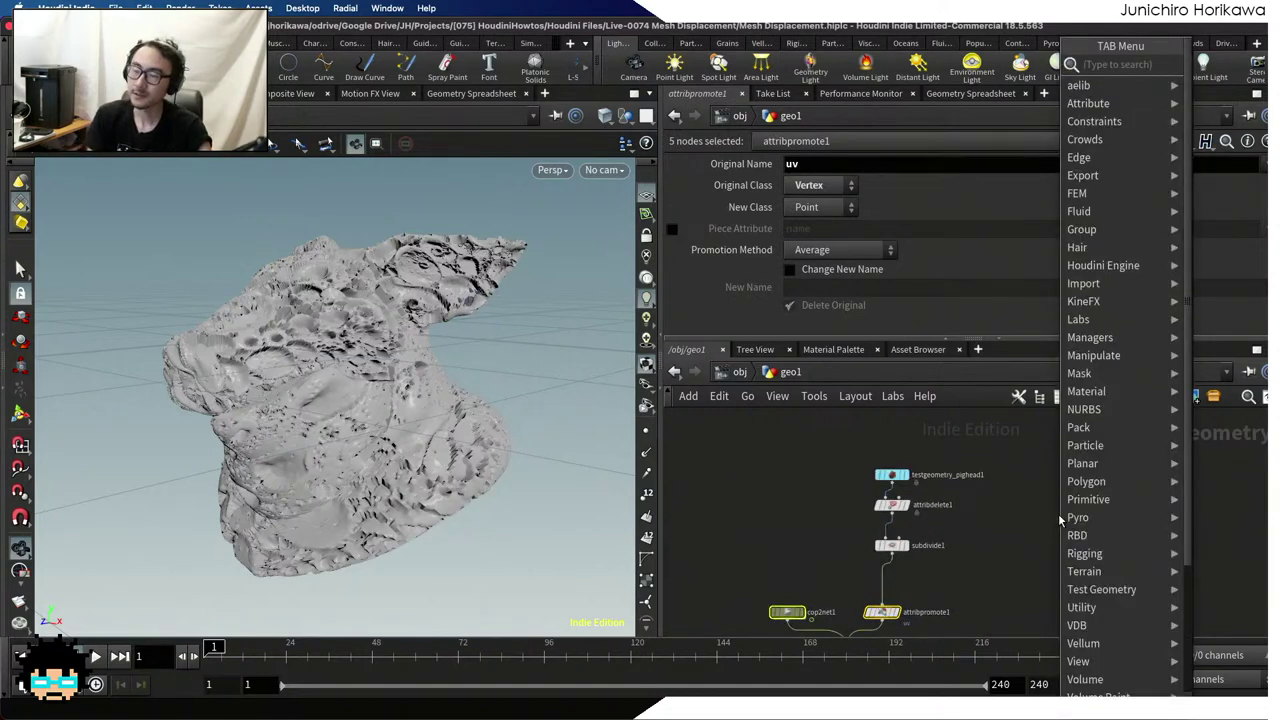
text(sphere)
key(Return)
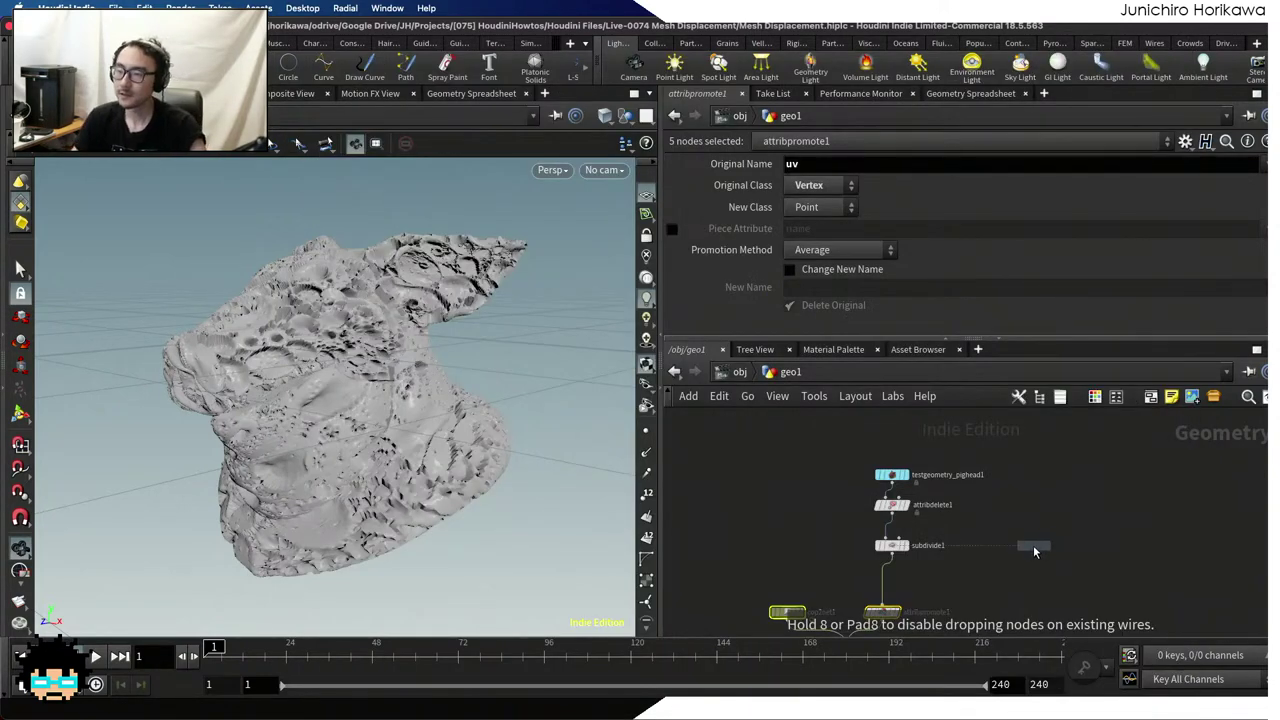
click(1034, 547)
scroll(1034, 547, up, 3)
click(1030, 519)
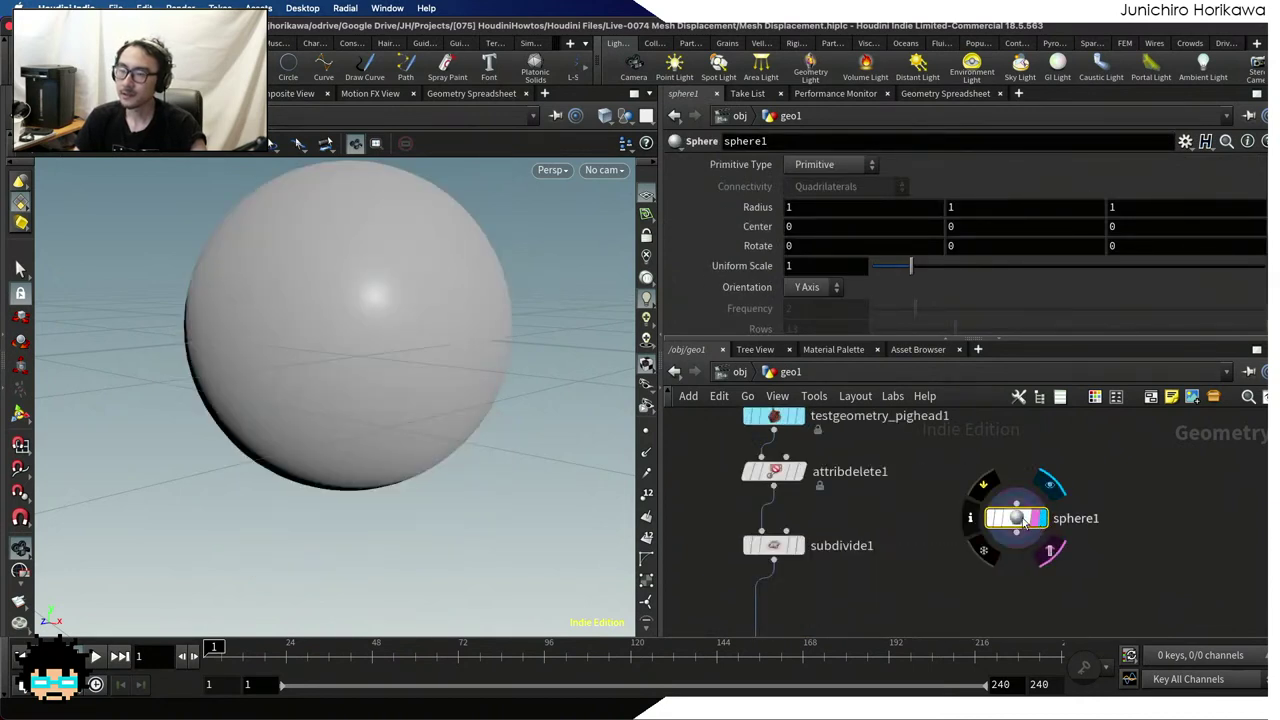
Make sphere1 a Polygon sphere at Frequency 10, shown Smooth Wire Shaded
click(830, 165)
click(829, 198)
drag(914, 308, 1265, 312)
click(565, 171)
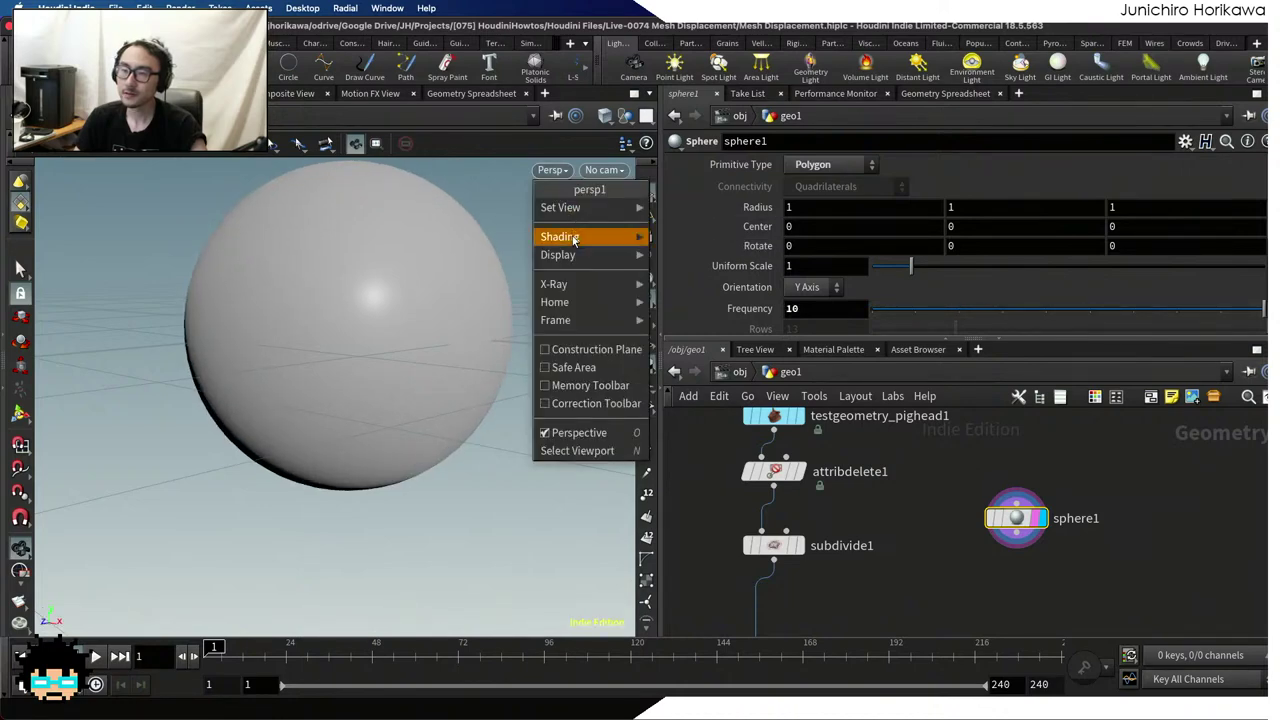
mouse_move(573, 240)
click(712, 398)
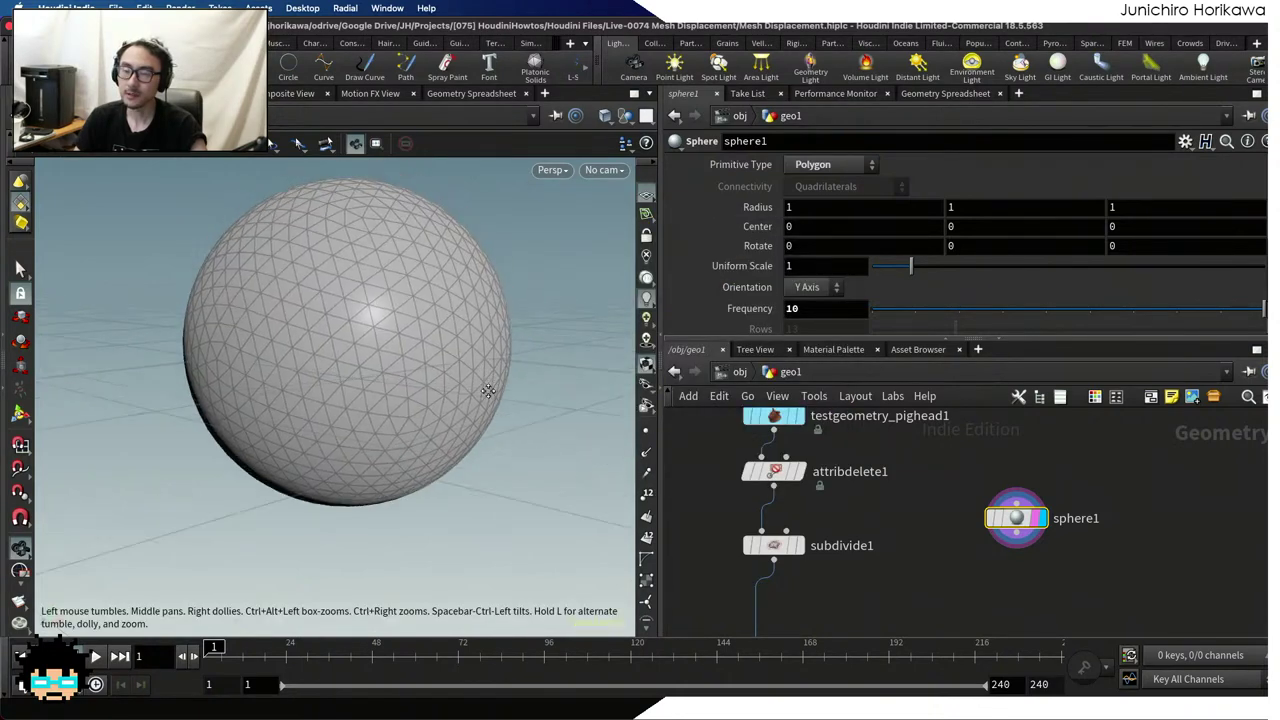
Frame the sphere and list sphere1's point positions in the Geometry Spreadsheet
key(h)
click(943, 94)
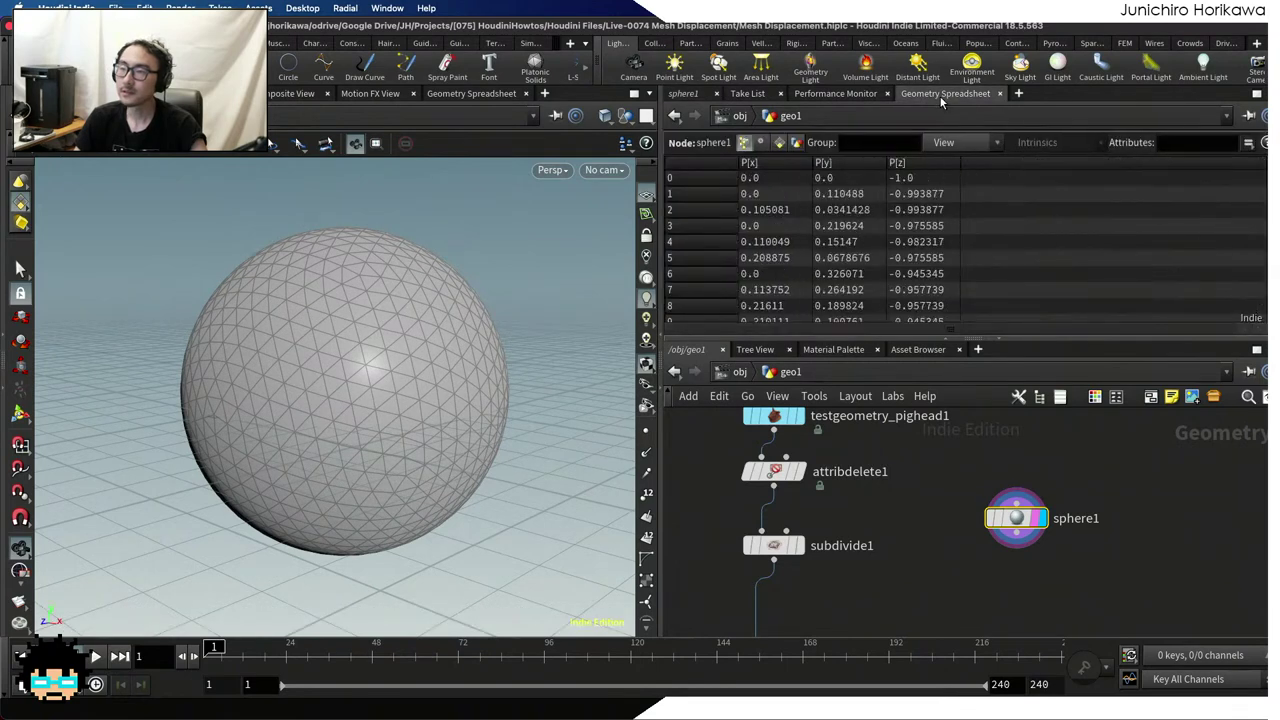
click(761, 143)
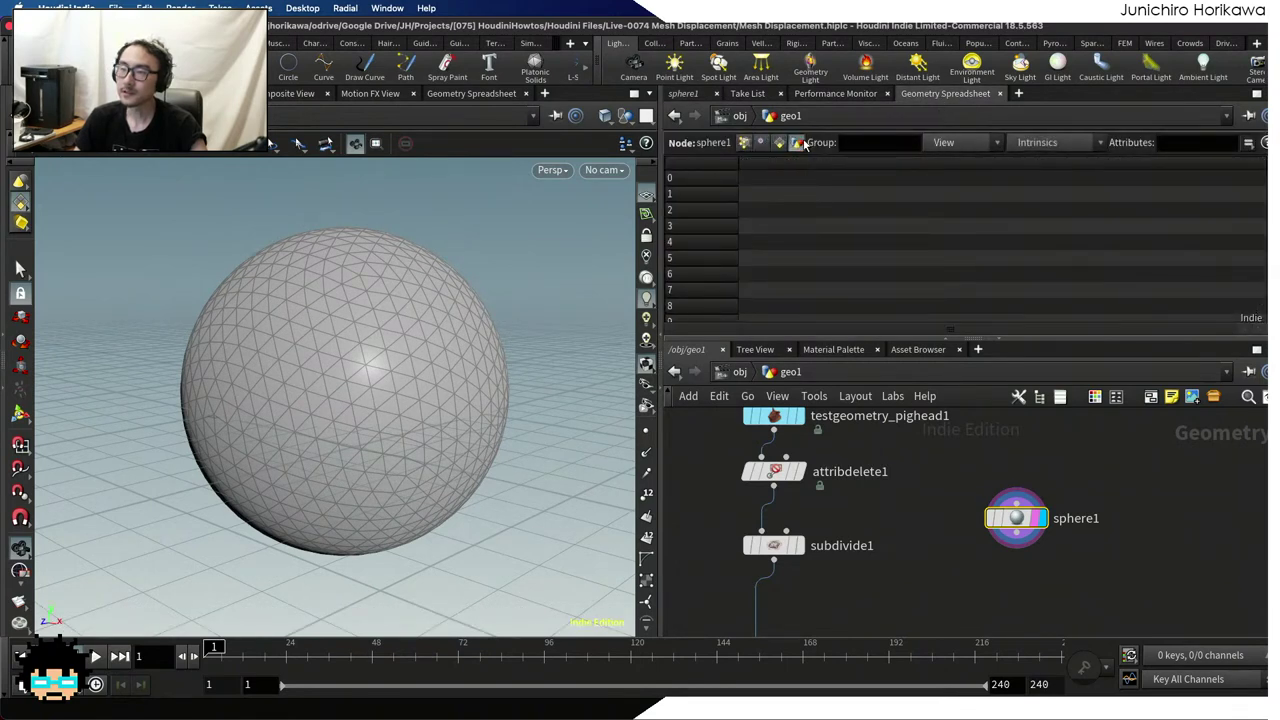
click(743, 143)
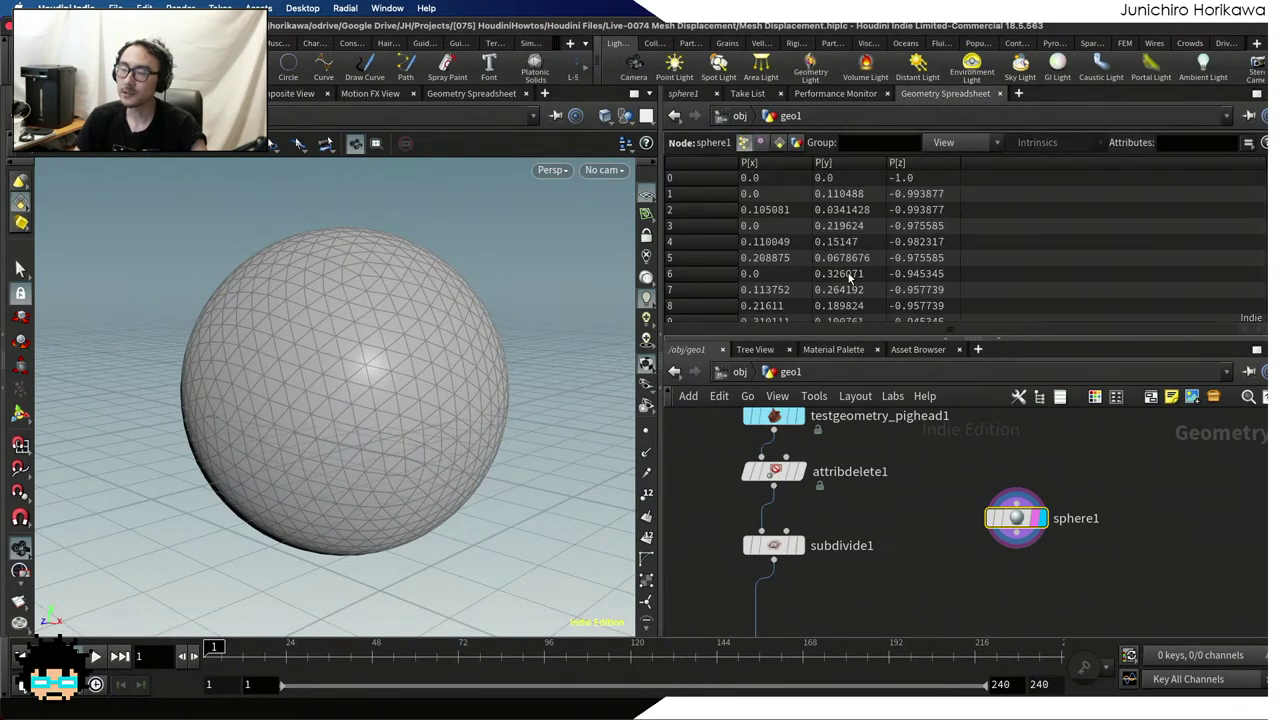
Cancel a 'uvf' node search and move sphere1 lower in the network
mouse_move(1022, 518)
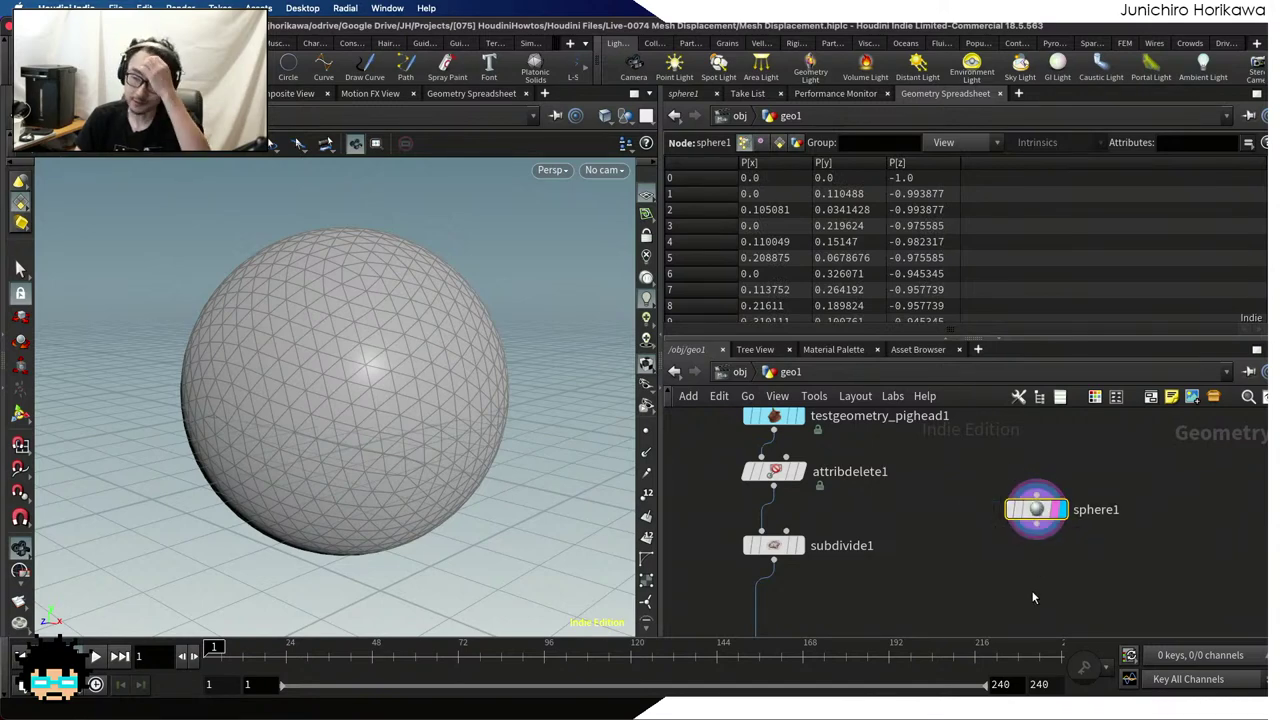
key(Tab)
text(uvf)
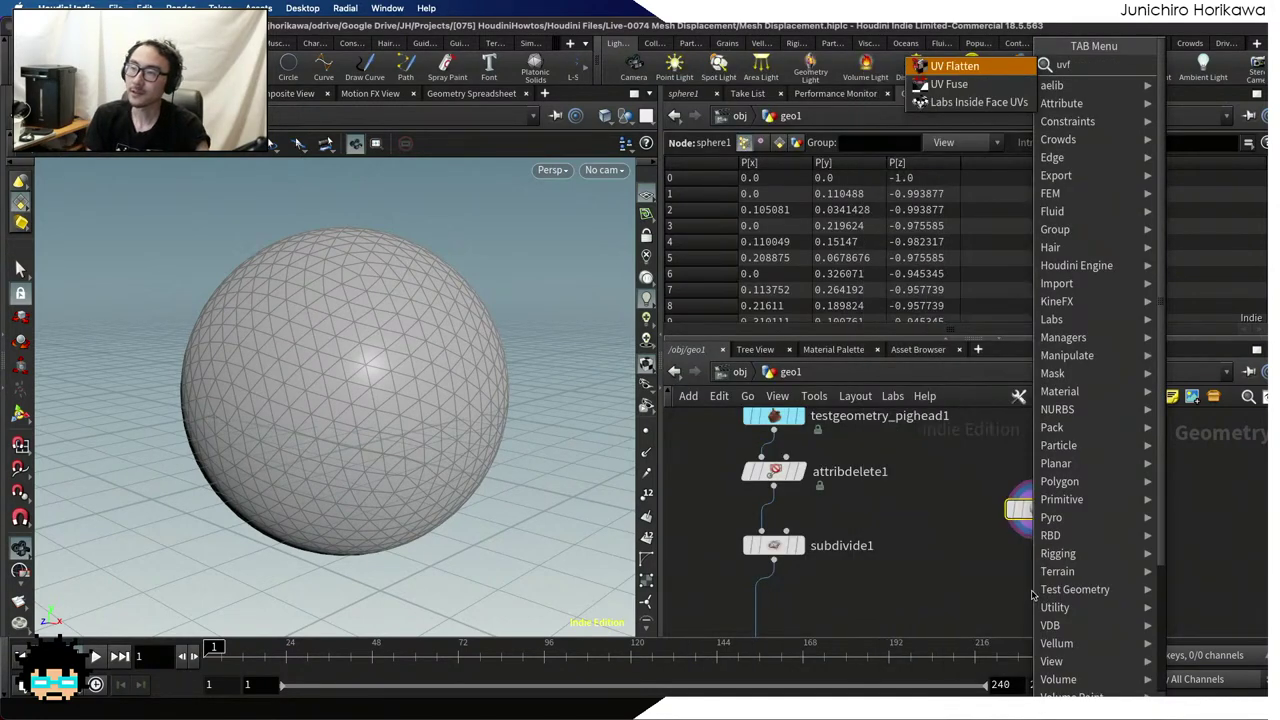
key(Escape)
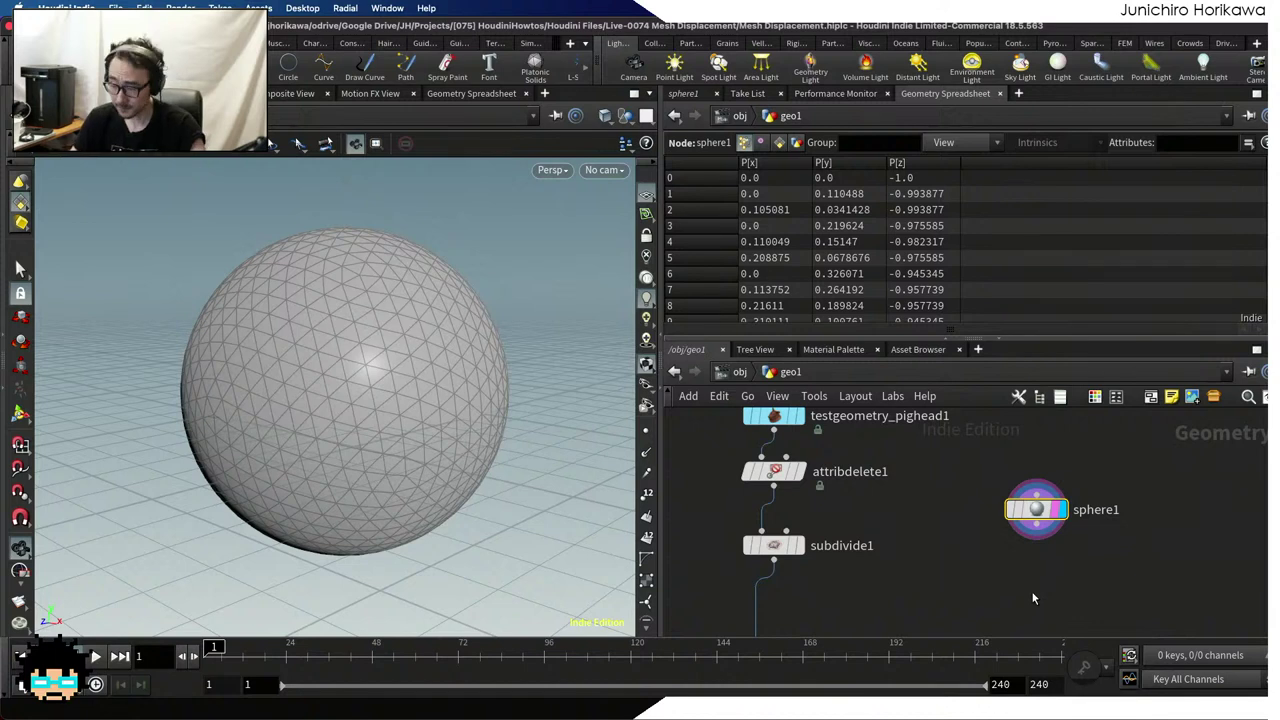
drag(1025, 537, 1018, 559)
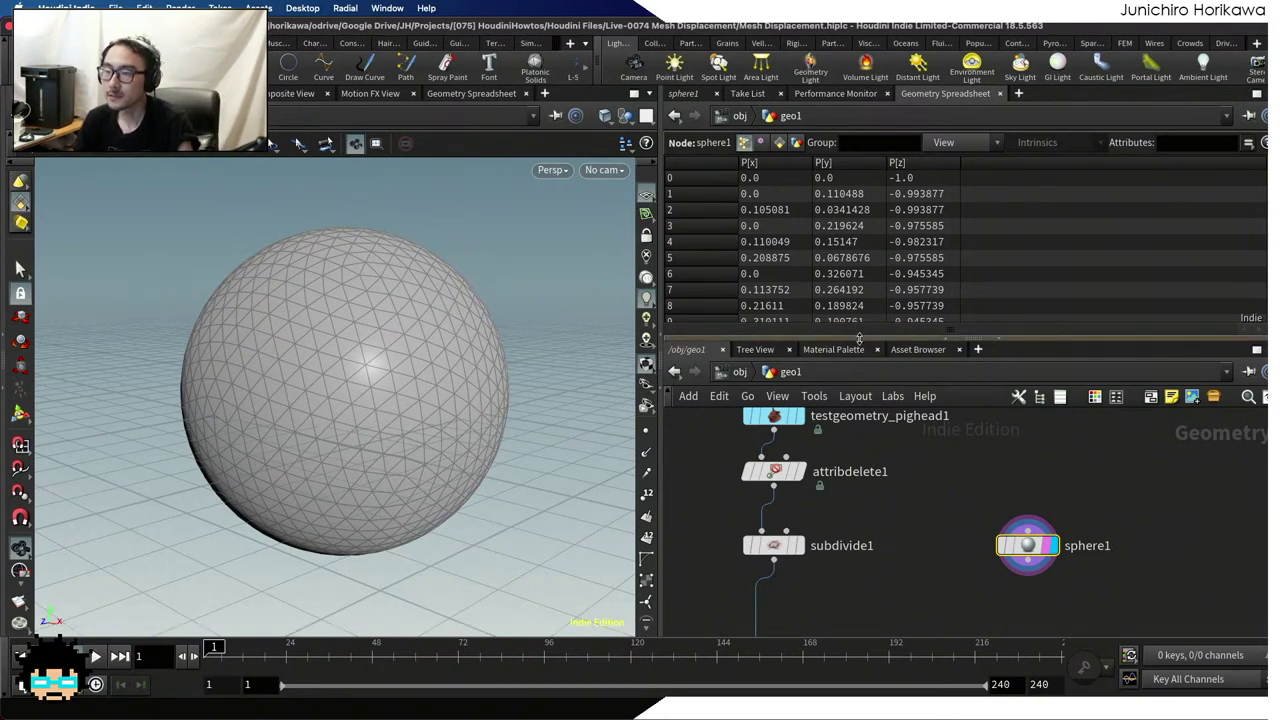
Make the network pane taller, save Mesh Displacement.hiplc, and orbit around the sphere
drag(856, 338, 860, 255)
key(ctrl+s)
scroll(961, 435, down, 3)
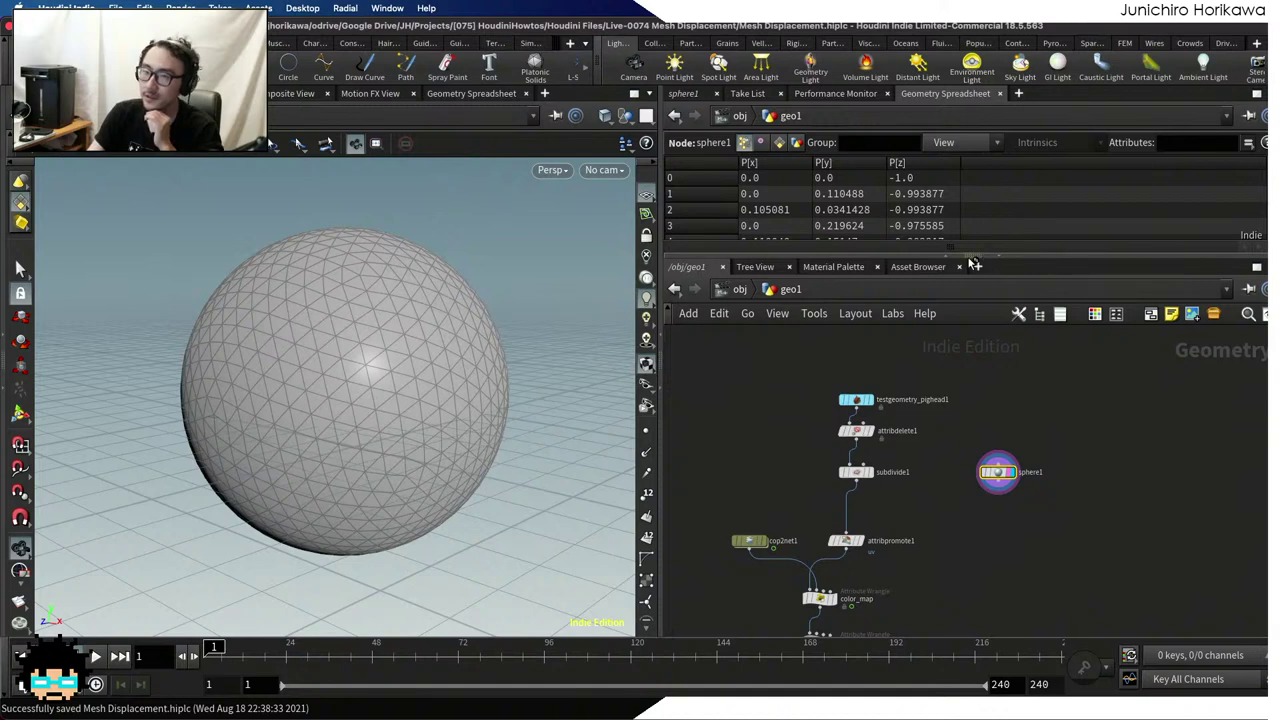
scroll(334, 364, down, 4)
scroll(290, 340, down, 2)
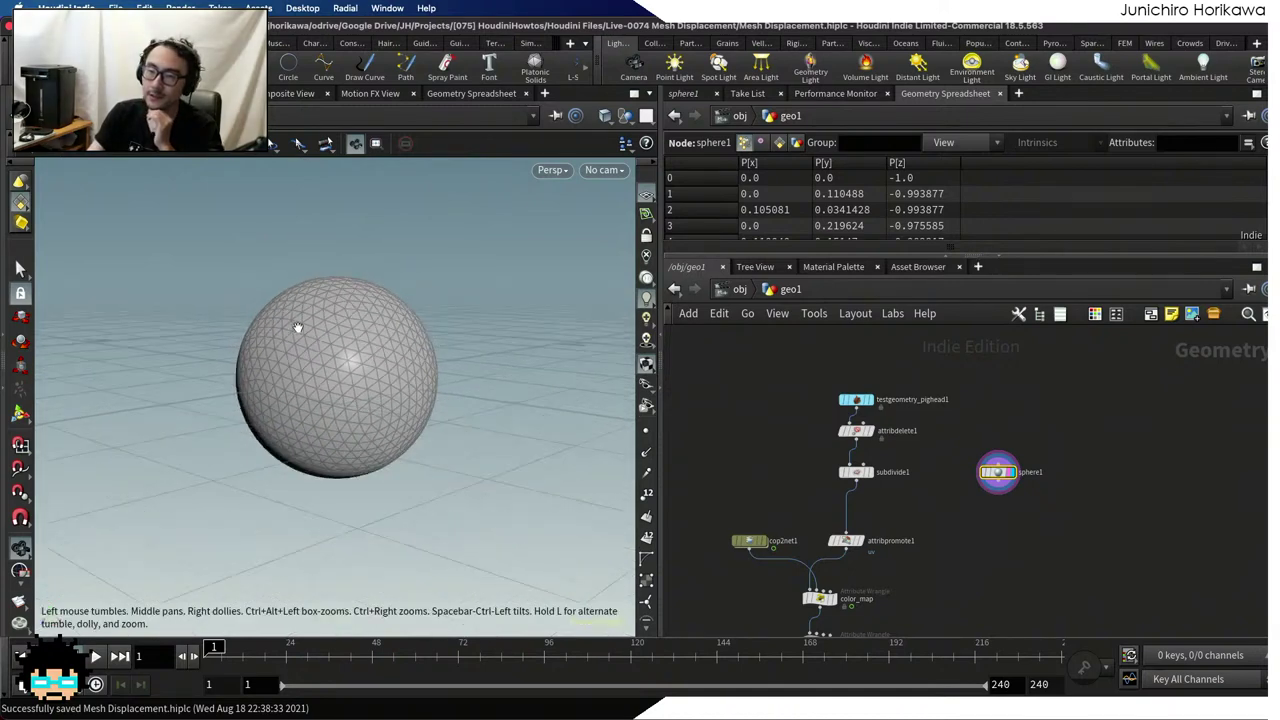
drag(377, 344, 300, 420)
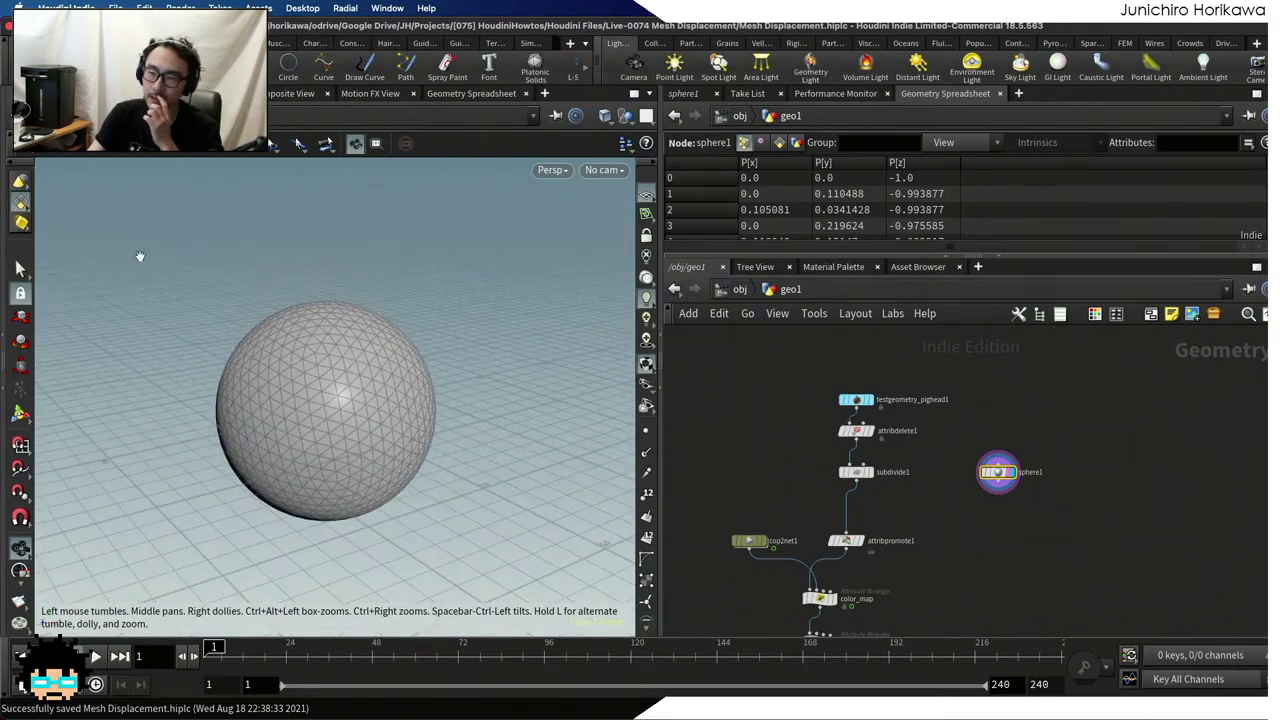
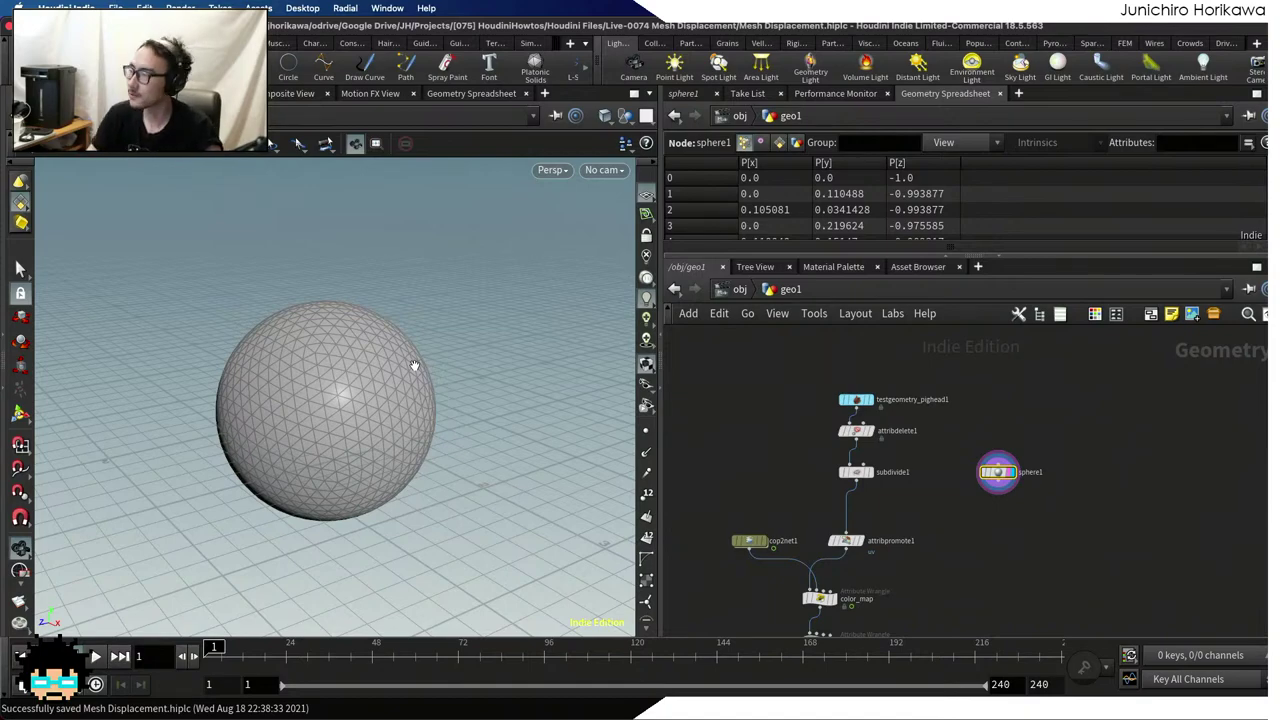
Search Google for 'stereographic mapping' in a new tab and open the Wikipedia Stereographic projection article
double_click(950, 78)
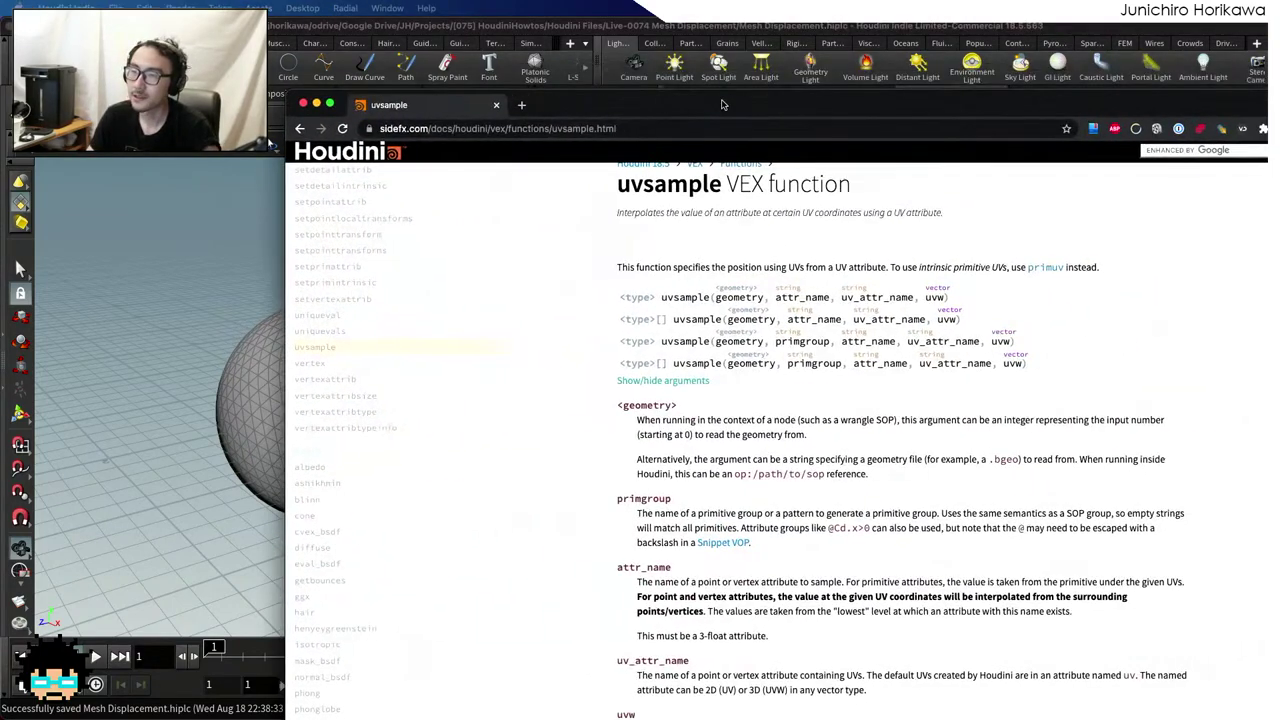
key(super+t)
text(s)
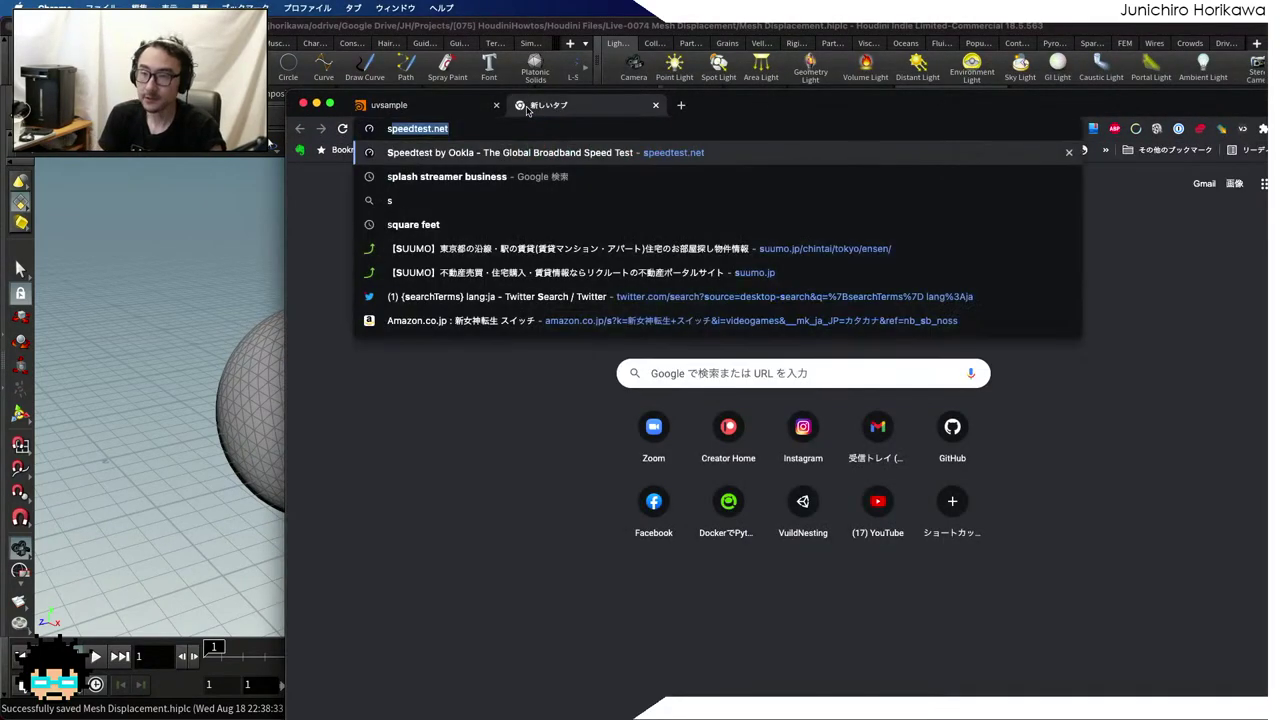
text(tereographic)
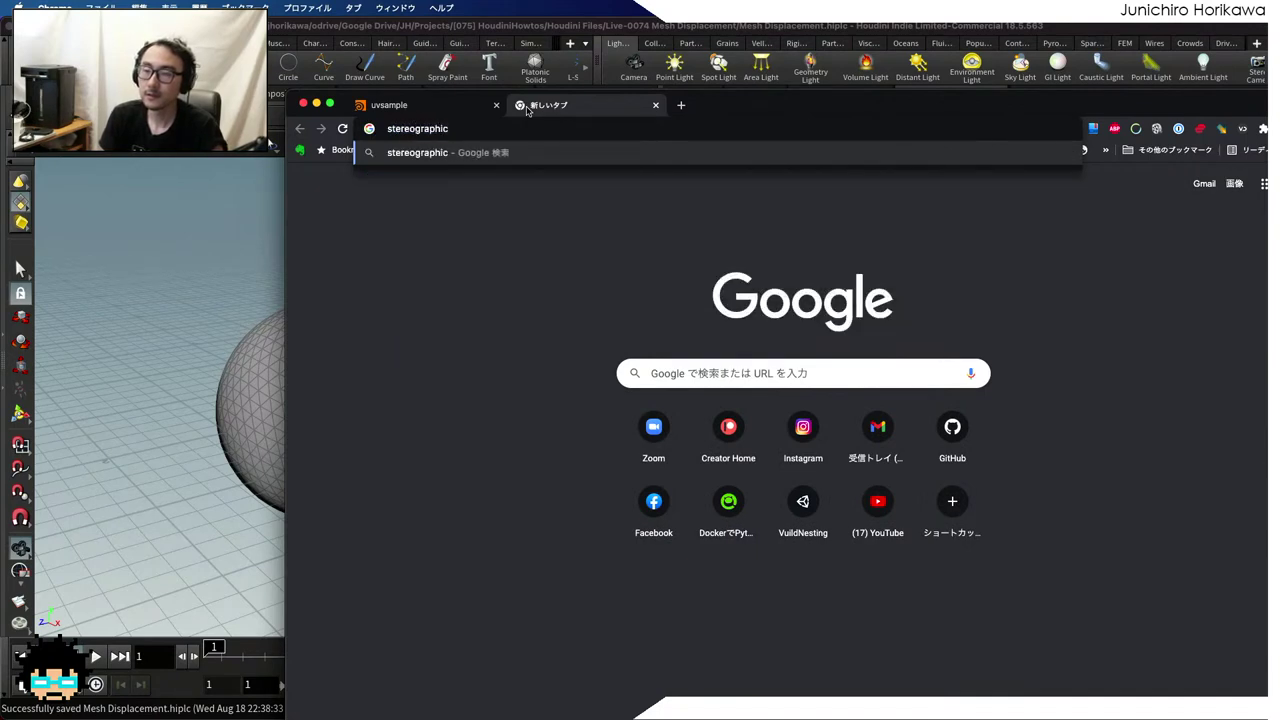
text( mapping)
key(Return)
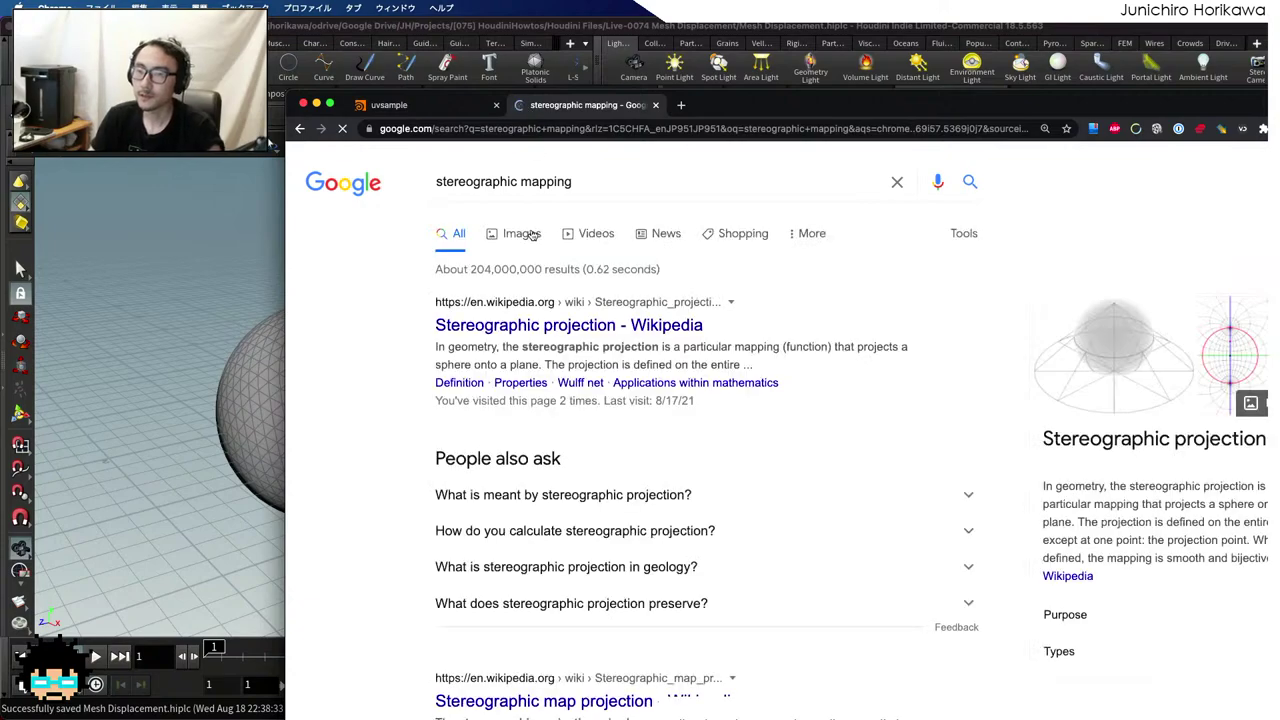
click(545, 325)
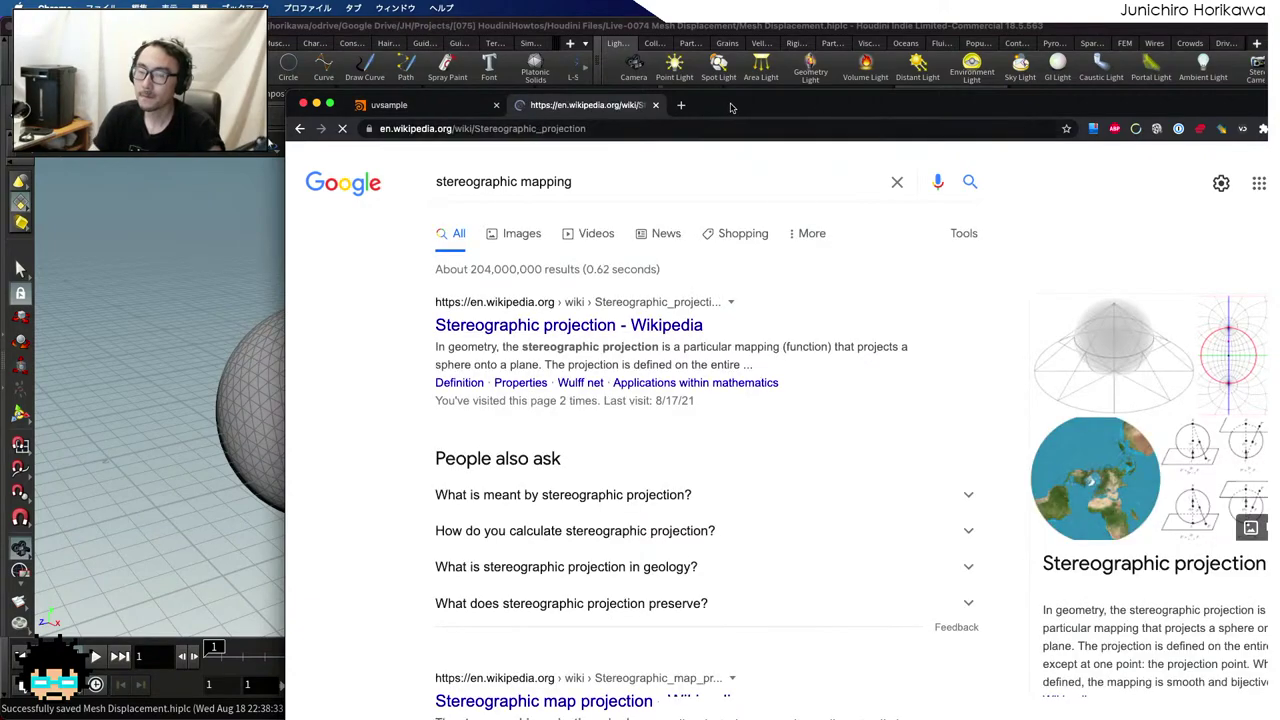
drag(731, 107, 620, 57)
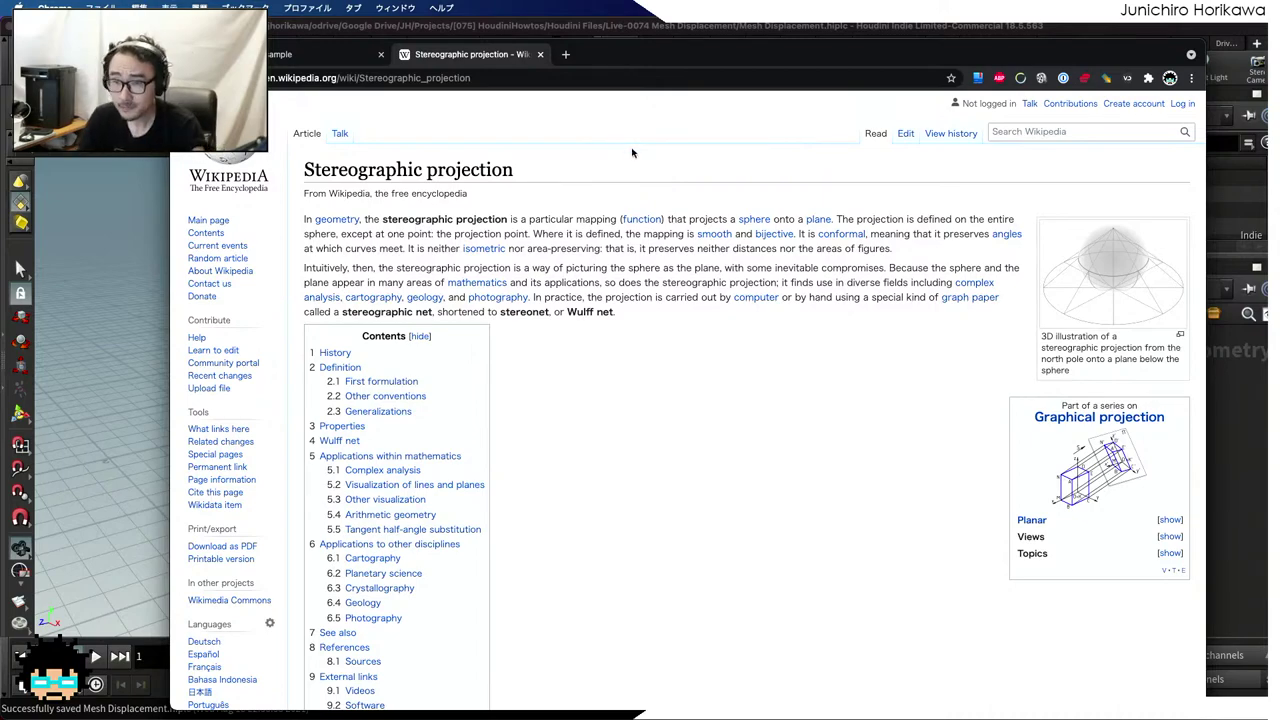
Return to First formulation and highlight the Cartesian formulas (X, Y) = (x/(1−z), y/(1−z))
scroll(632, 152, down, 8)
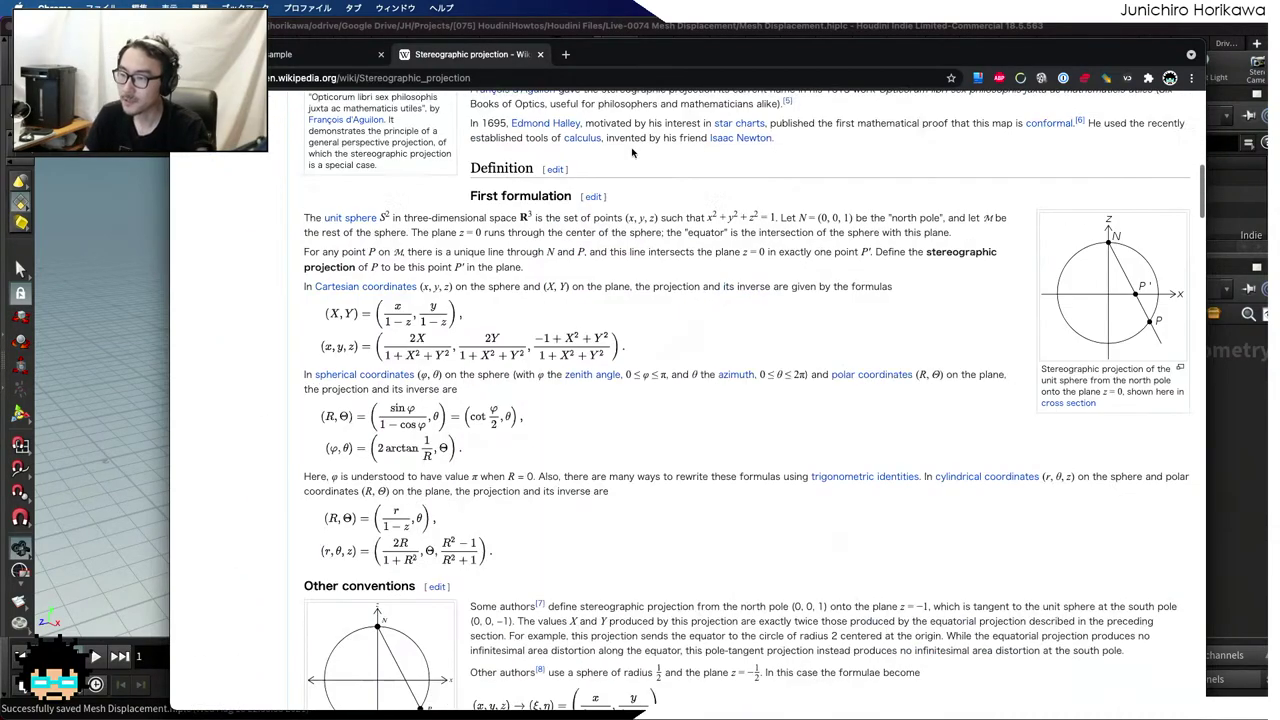
scroll(632, 152, down, 5)
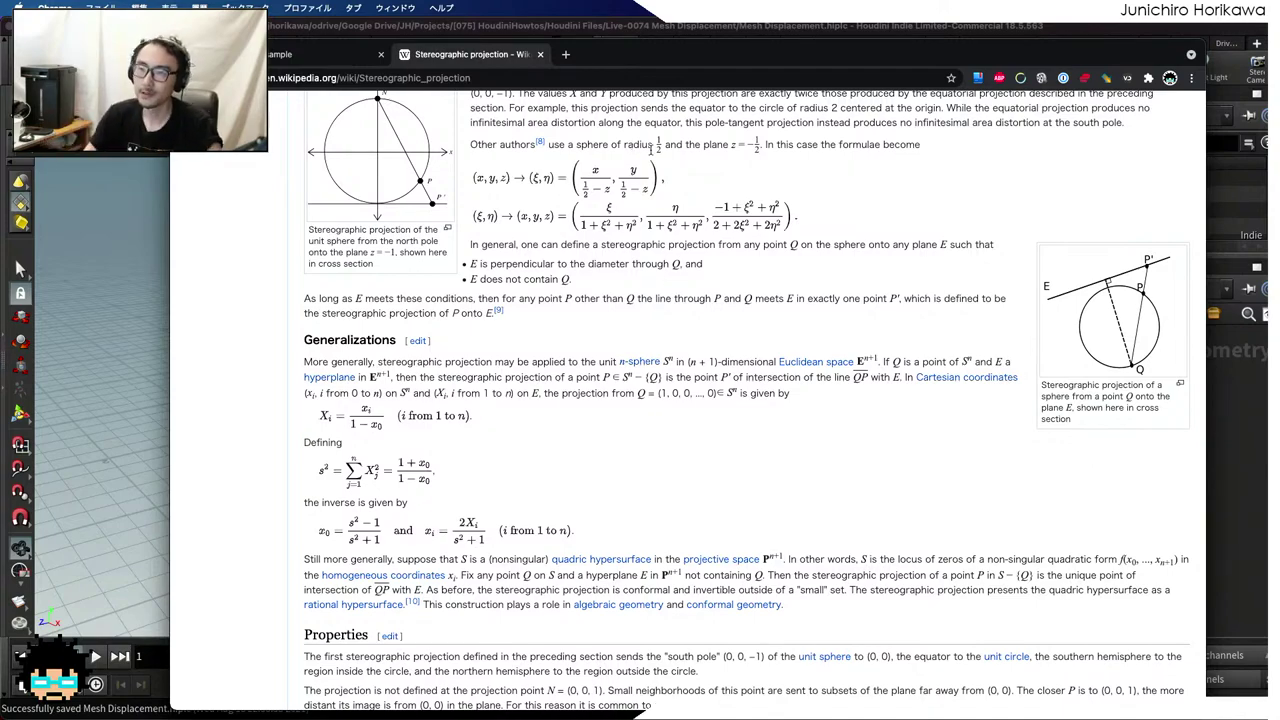
scroll(776, 422, up, 12)
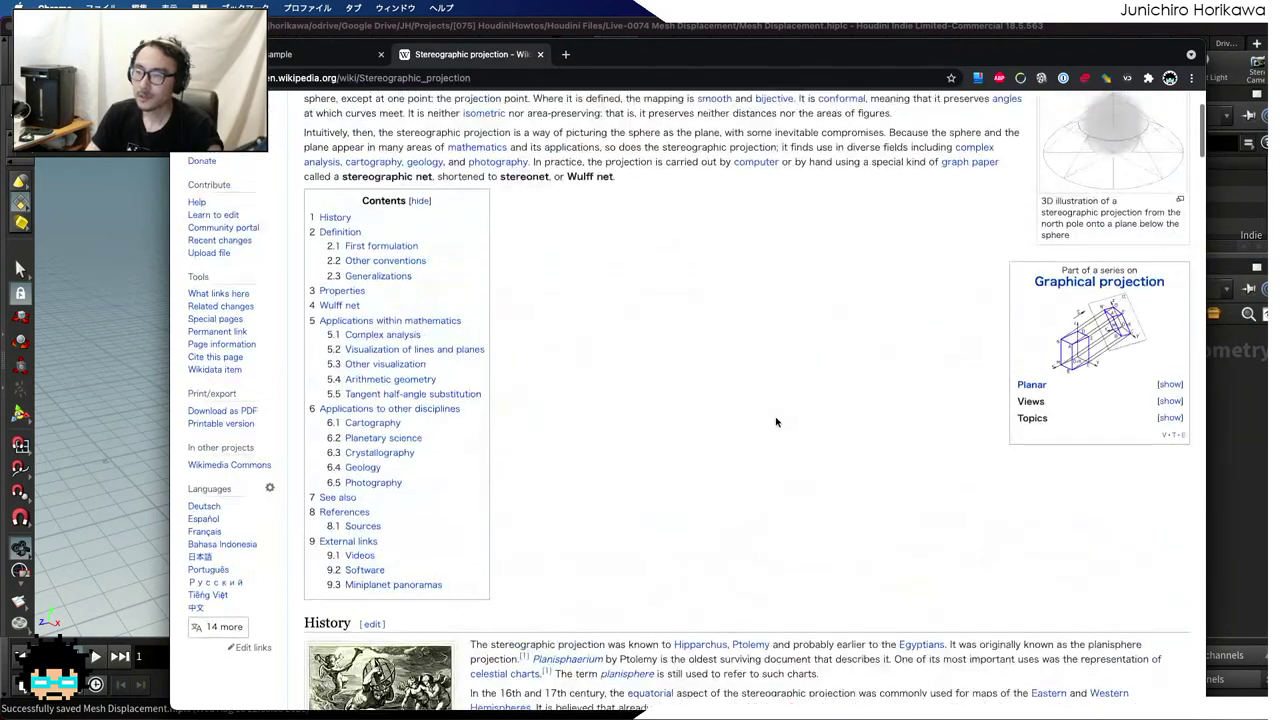
scroll(776, 422, up, 3)
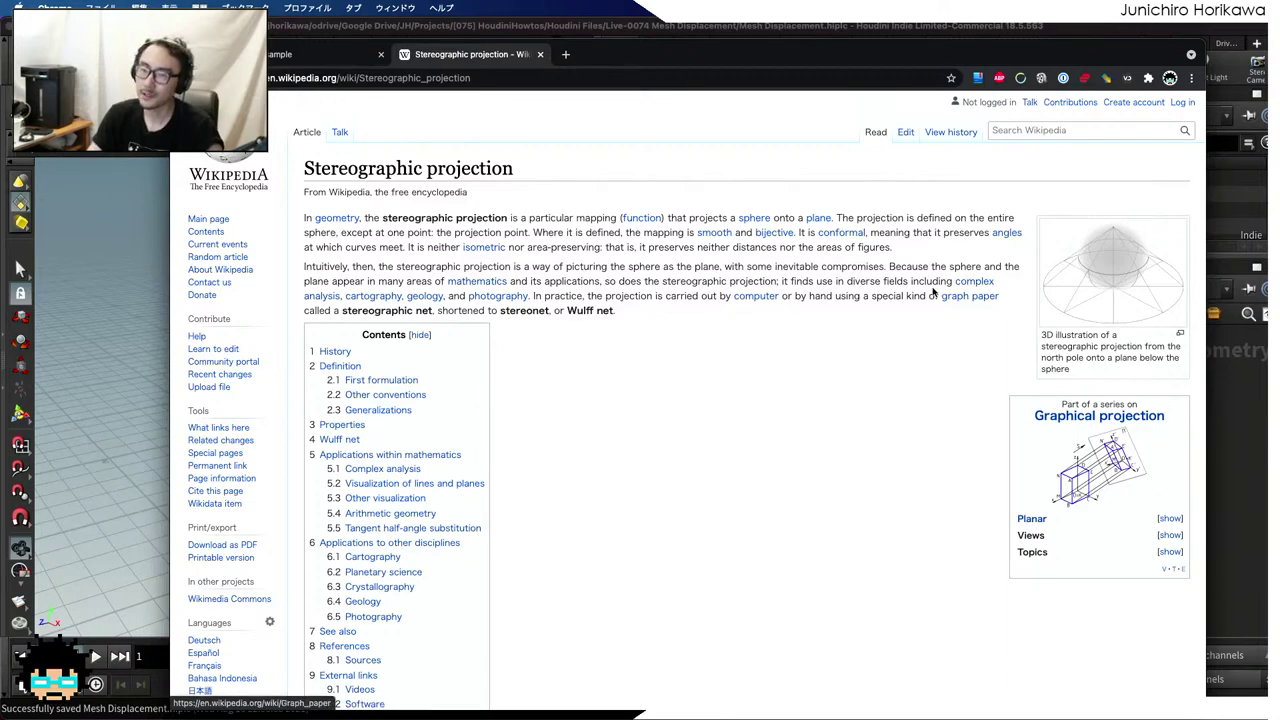
scroll(860, 298, down, 15)
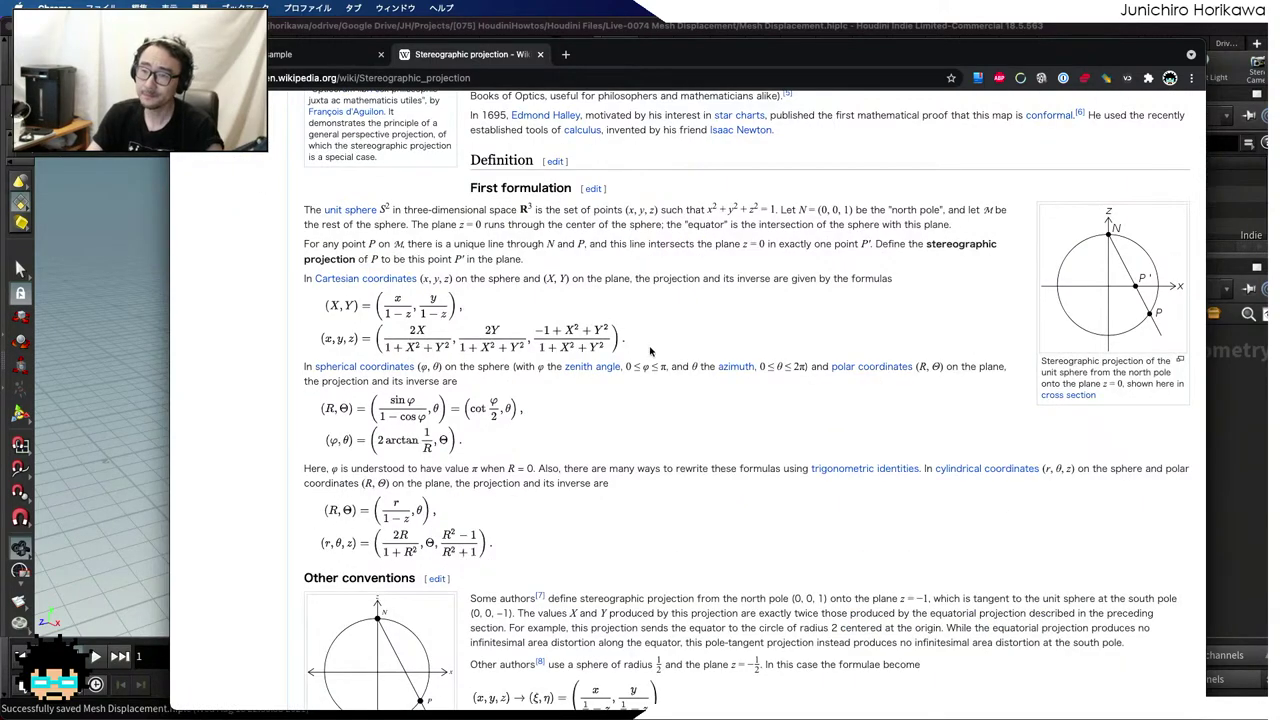
drag(650, 351, 328, 306)
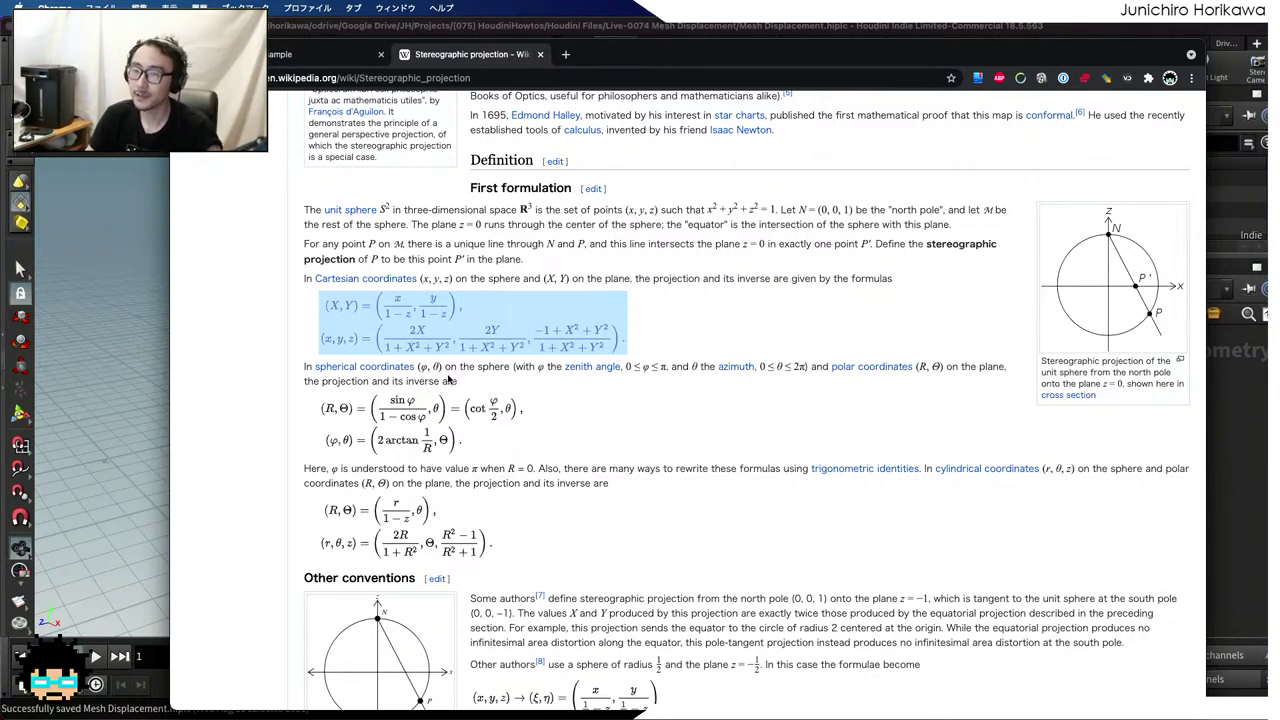
Slide the Chrome window down and left so the Houdini sphere scene and spreadsheet show
drag(600, 56, 593, 205)
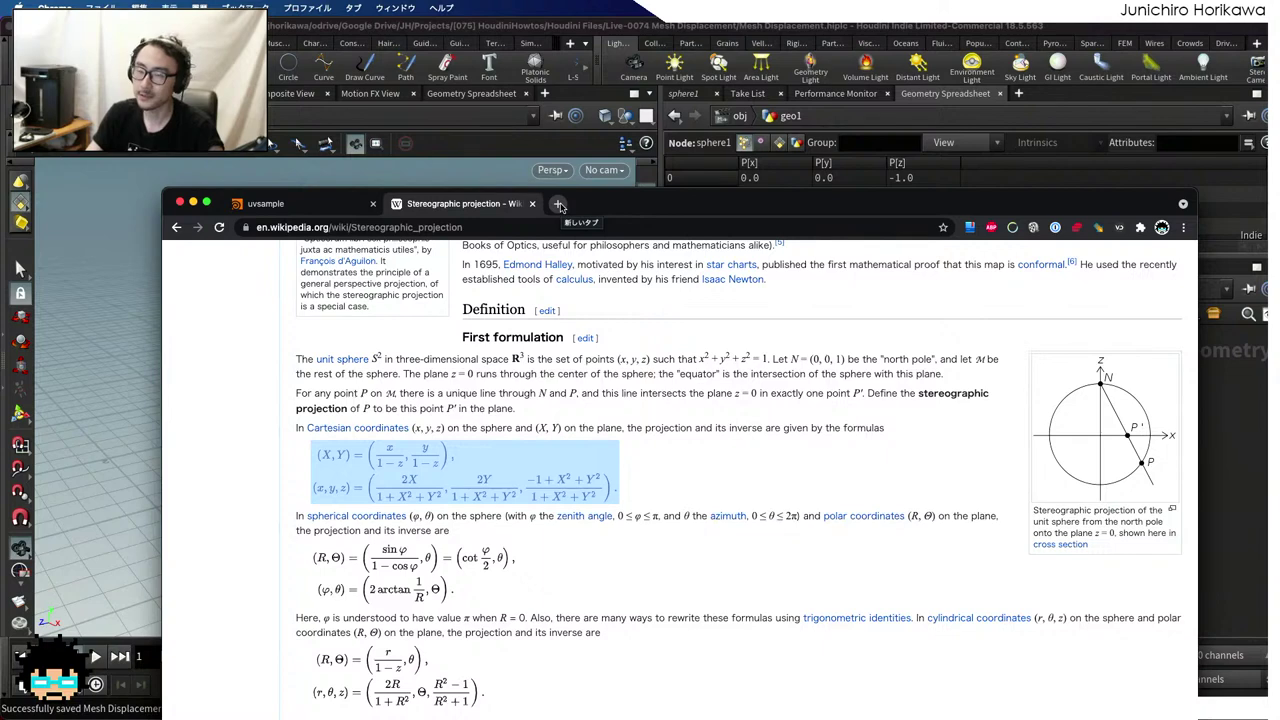
drag(560, 205, 548, 137)
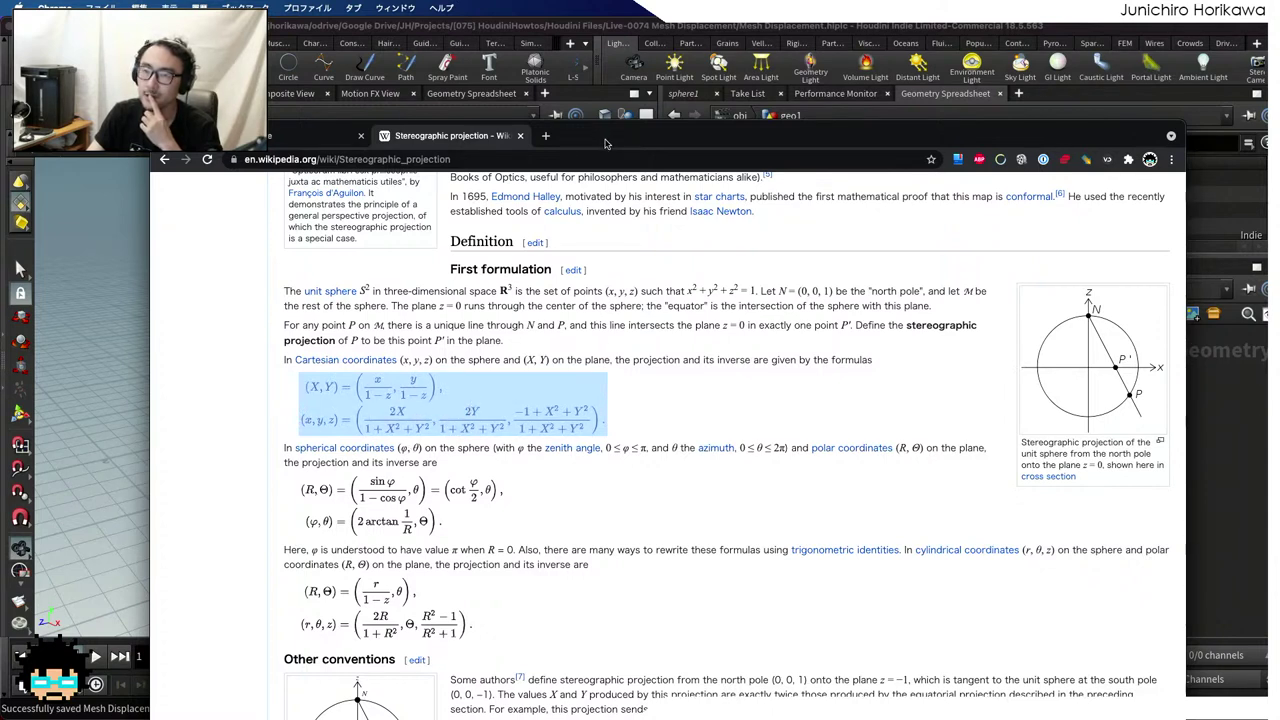
drag(606, 143, 403, 423)
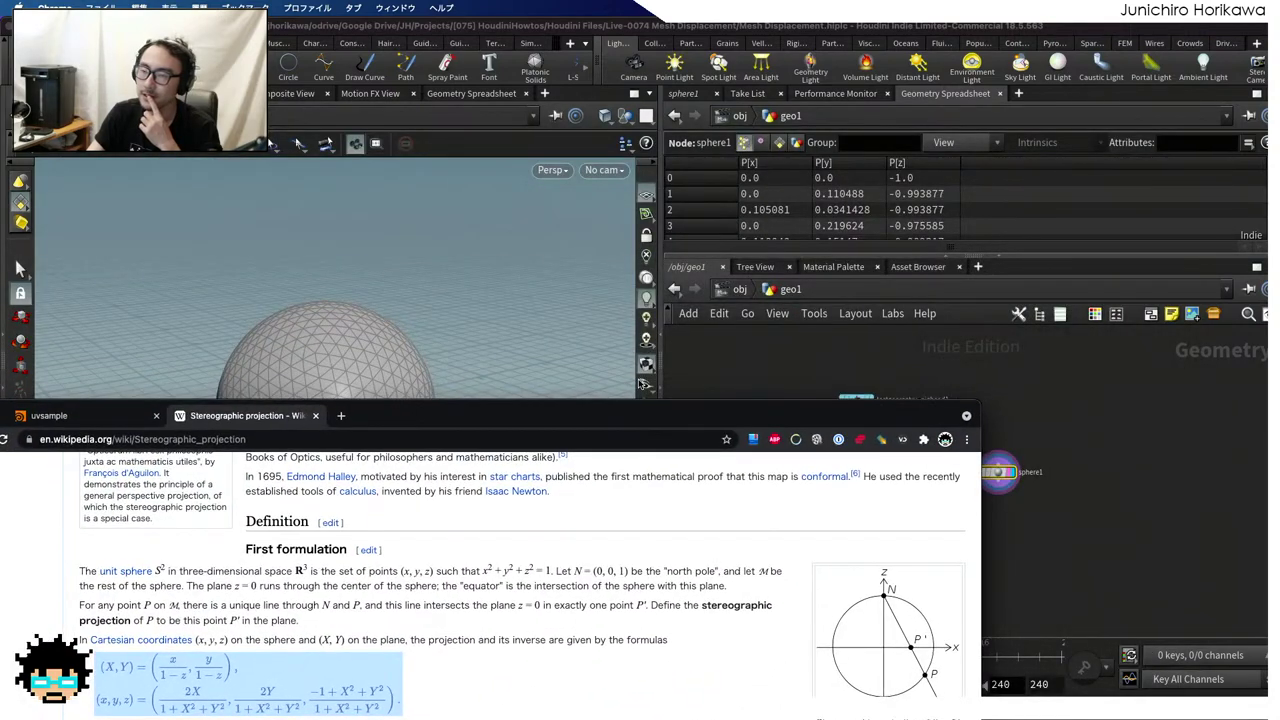
Bring Houdini forward, shorten its window above the formulas, and frame the geo1 node chain
click(880, 345)
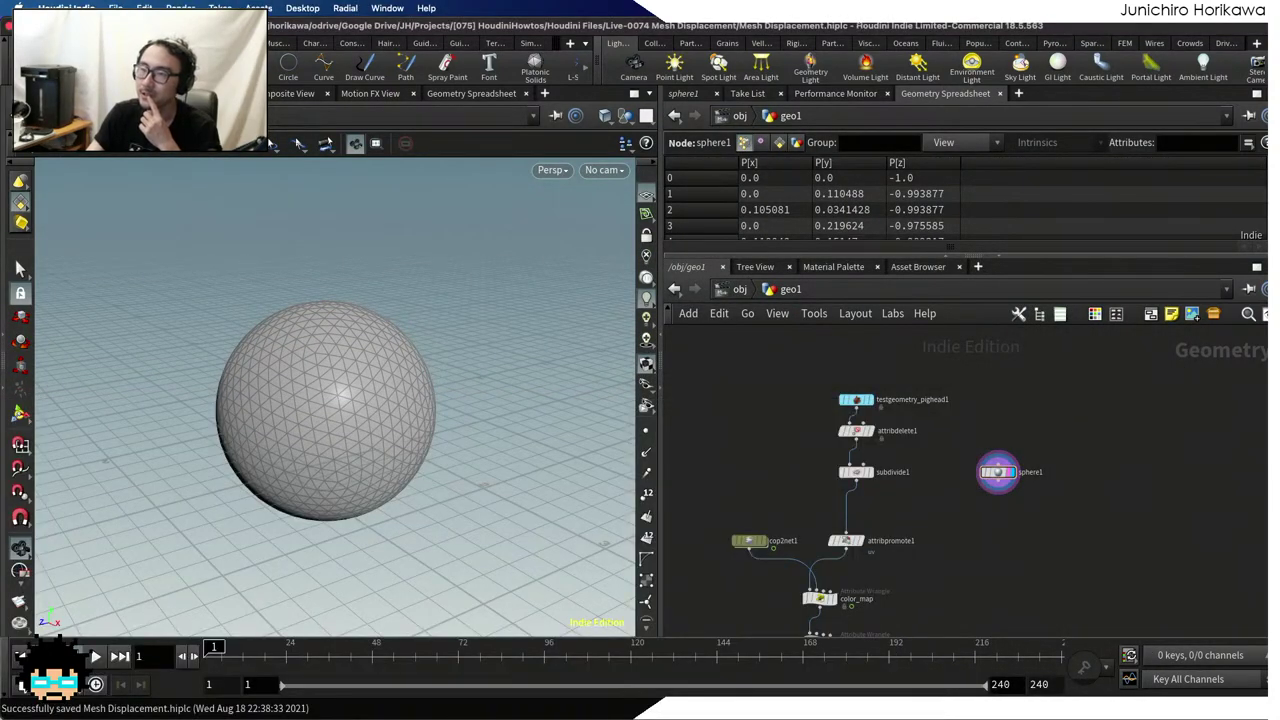
mouse_move(873, 25)
mouse_down()
mouse_move(873, 120)
mouse_move(873, 25)
mouse_up()
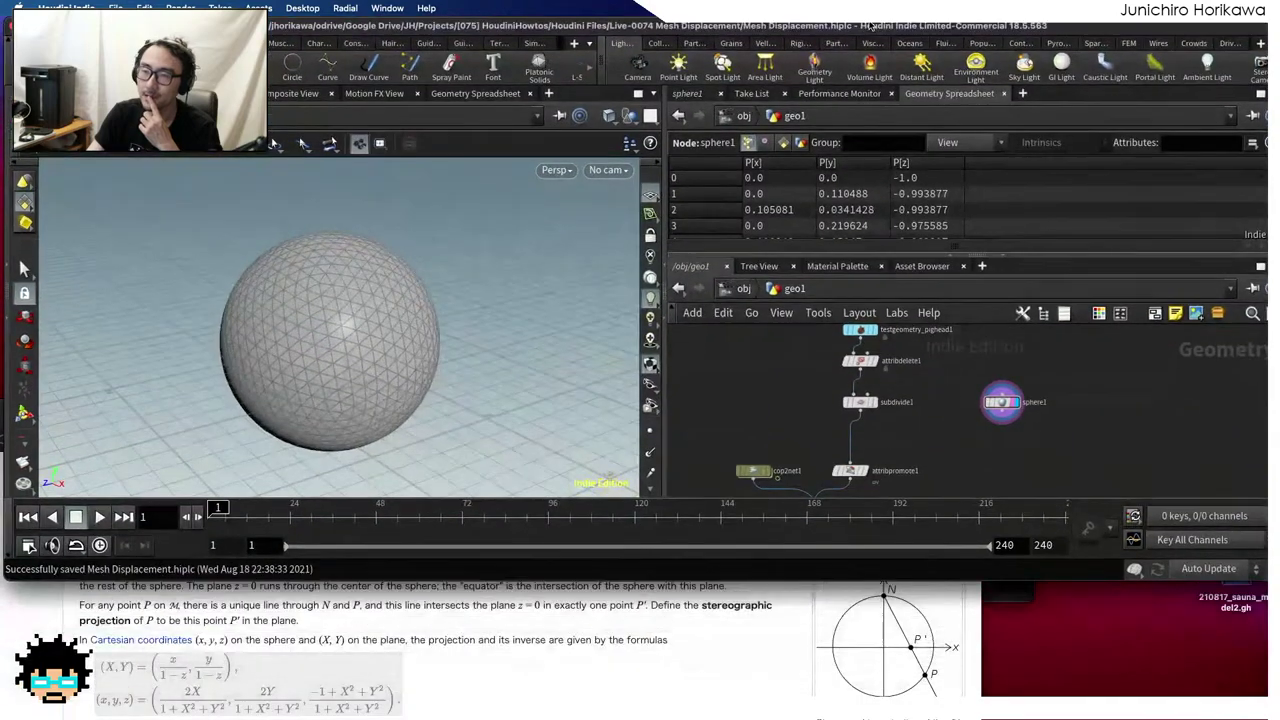
scroll(555, 645, down, 1)
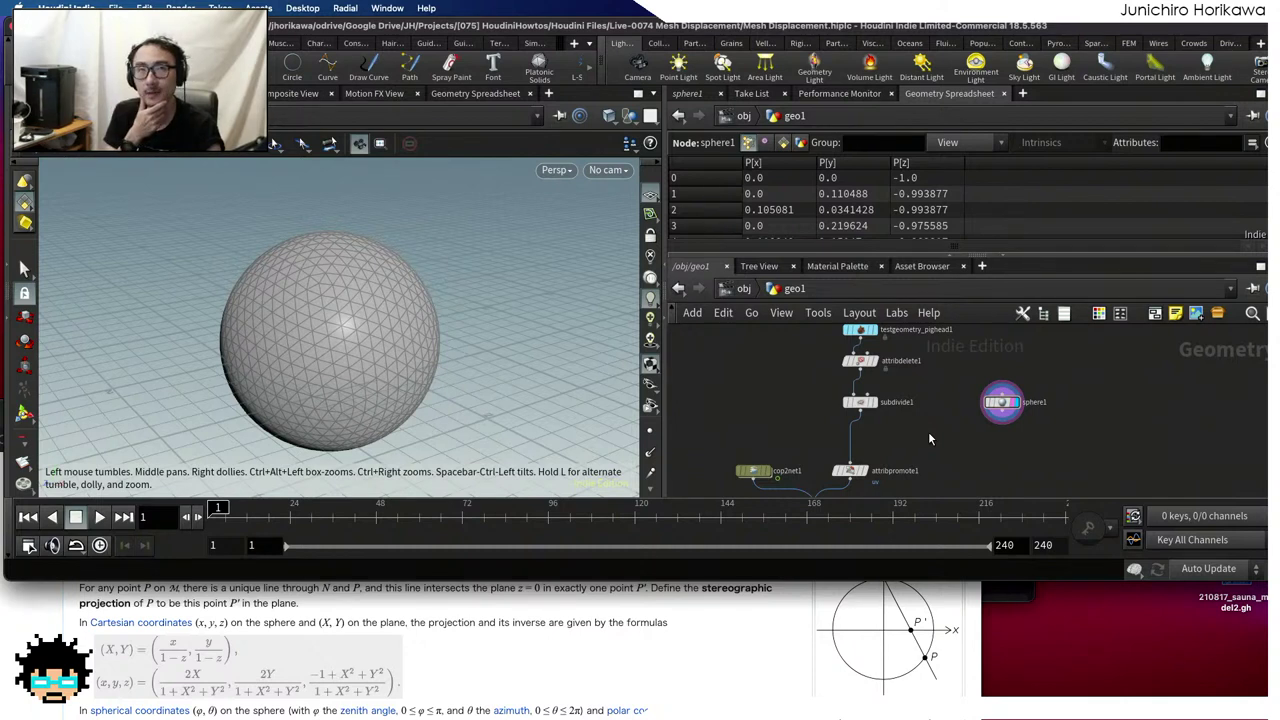
middle_drag(928, 431, 879, 410)
scroll(881, 411, up, 2)
scroll(881, 411, down, 2)
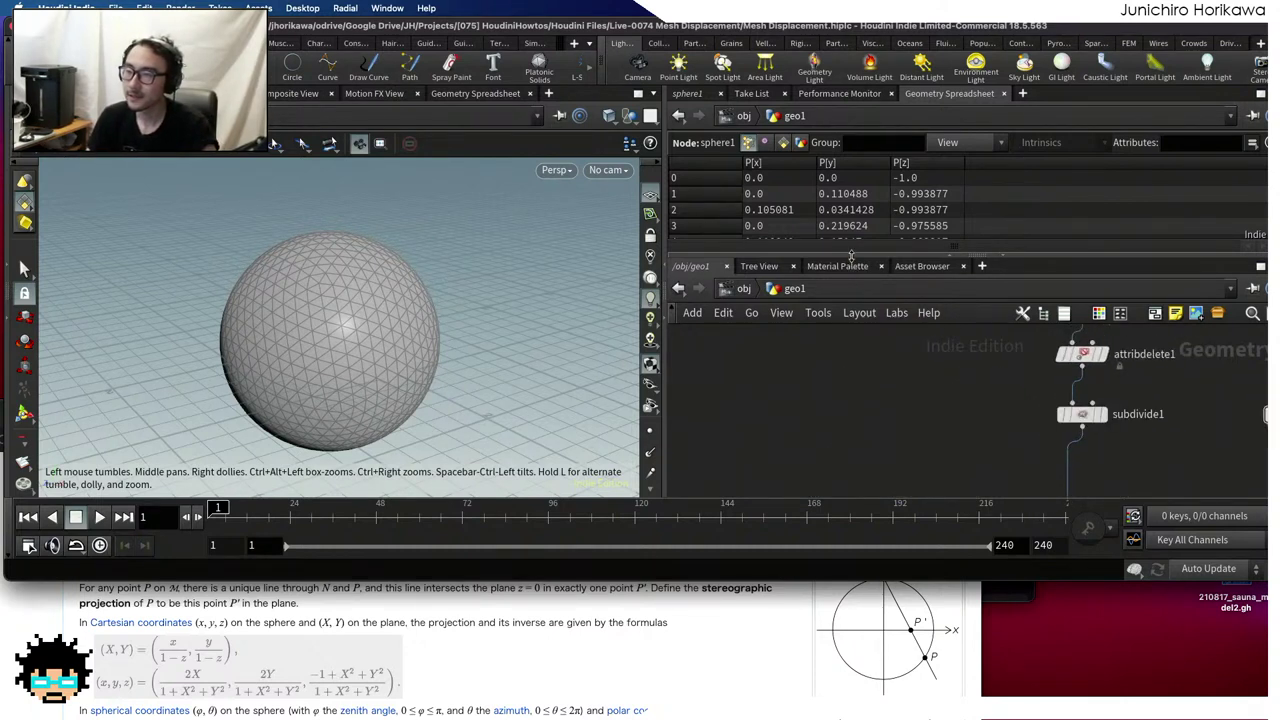
middle_drag(977, 350, 859, 348)
scroll(859, 348, up, 1)
key(Tab)
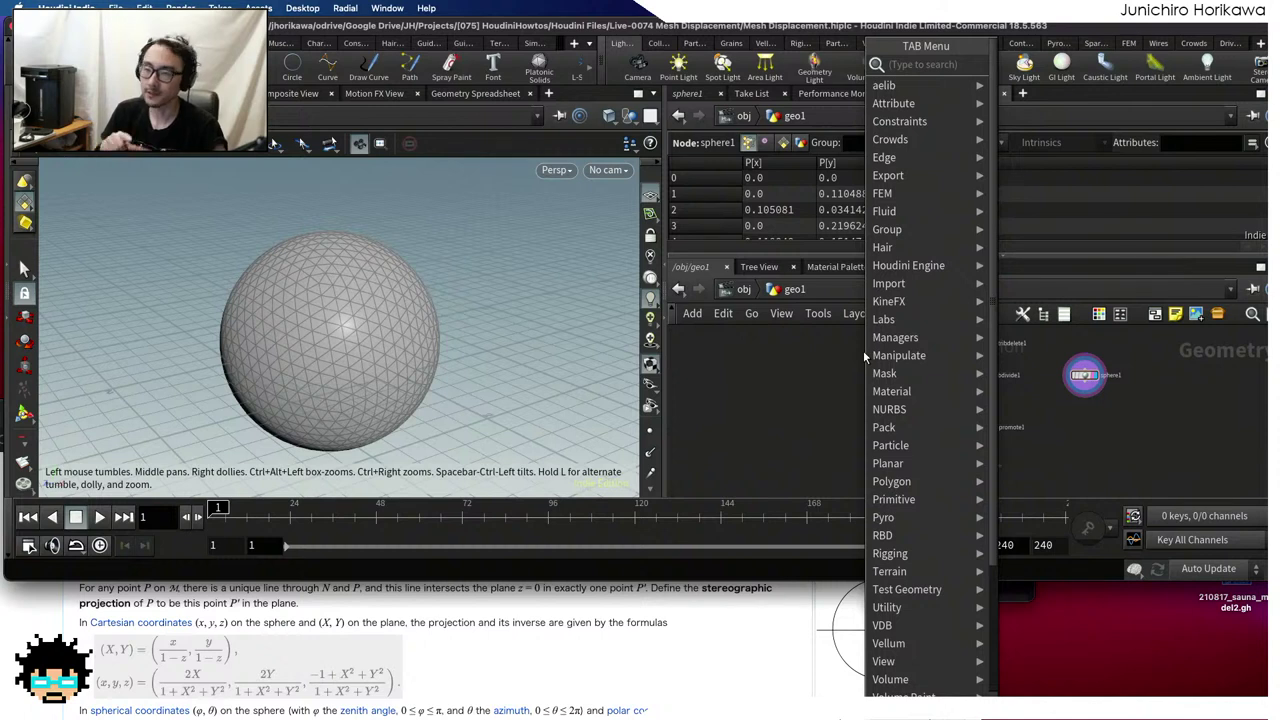
key(Escape)
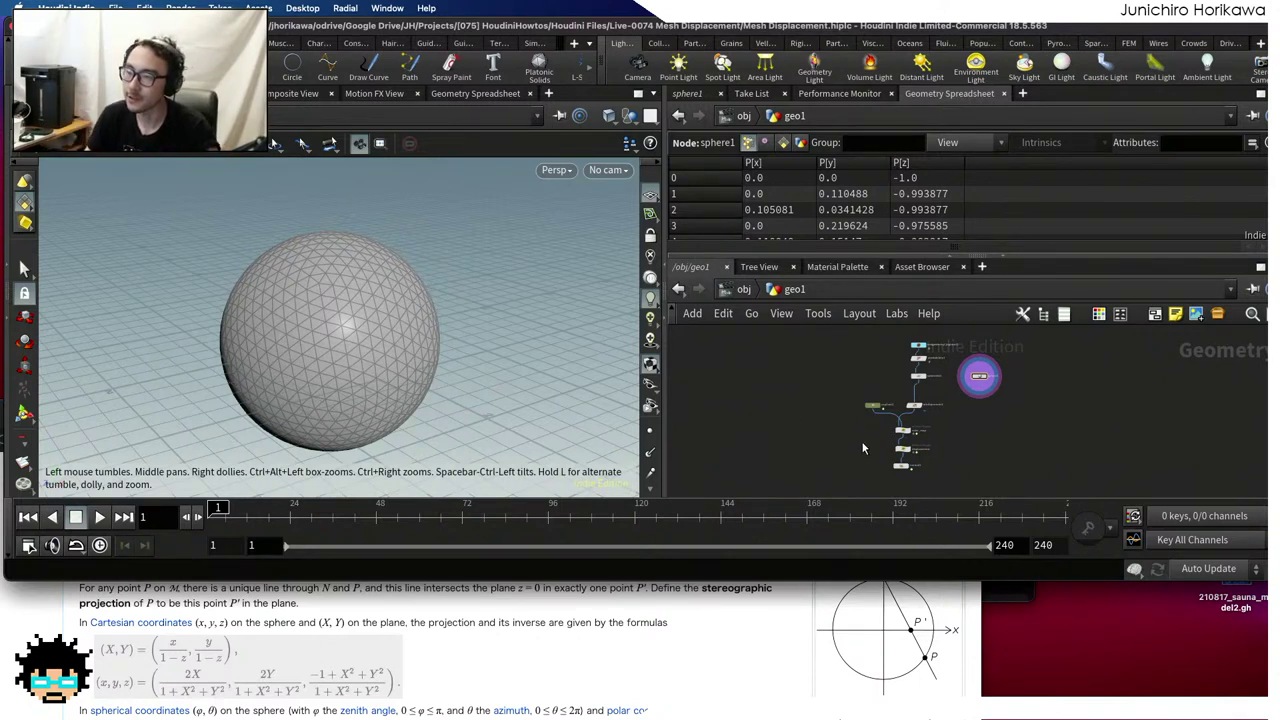
scroll(878, 408, up, 5)
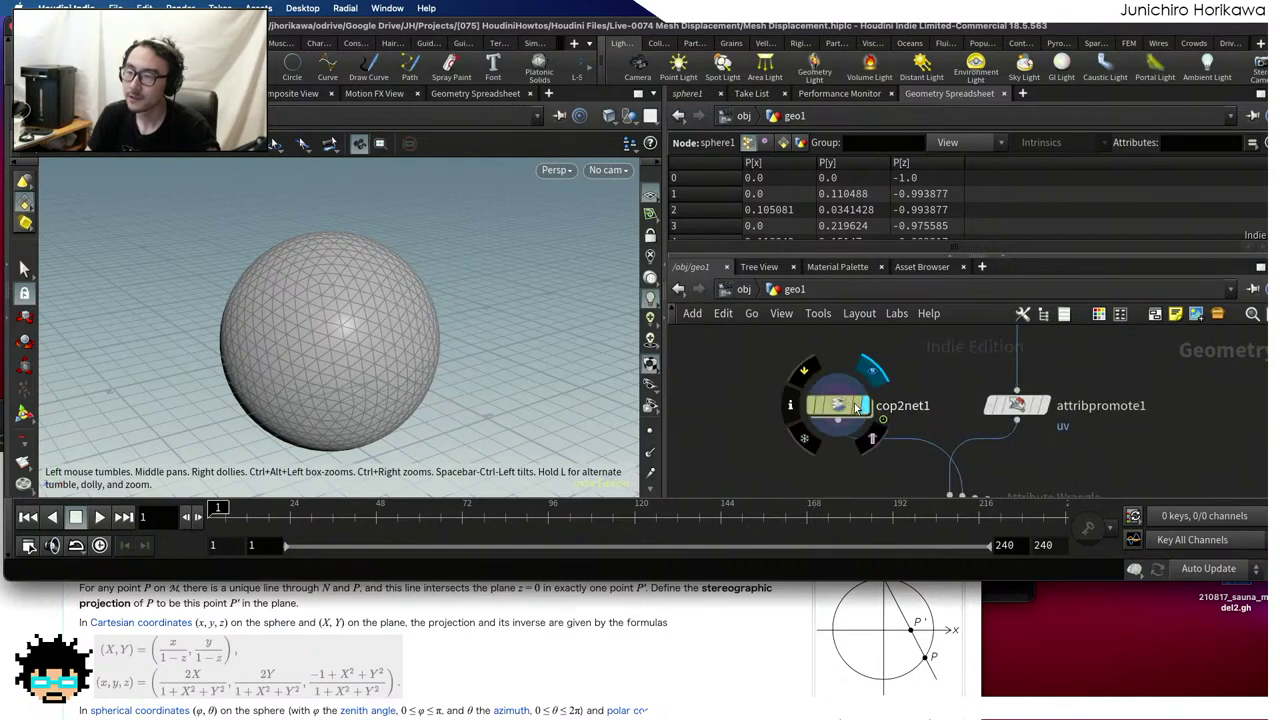
Display cop2net1's dark textured plane in the viewport and move the node up-left
click(860, 406)
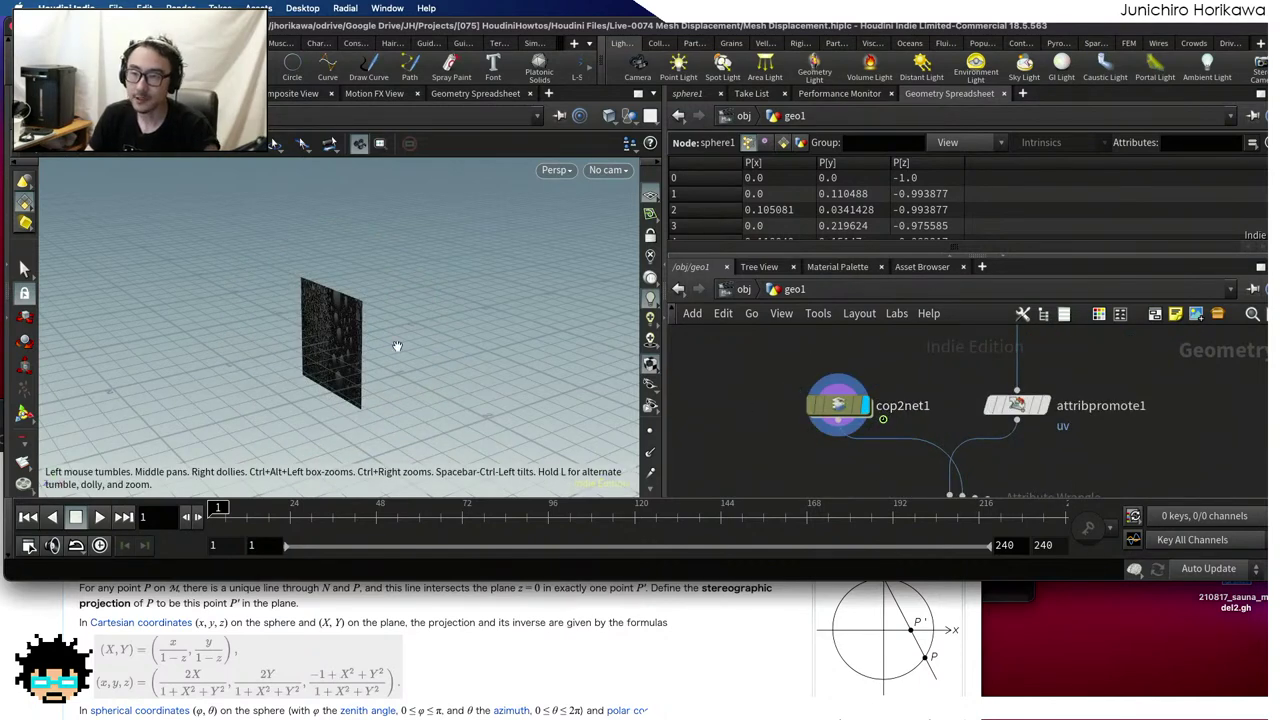
drag(397, 346, 410, 322)
scroll(489, 306, up, 5)
mouse_move(838, 406)
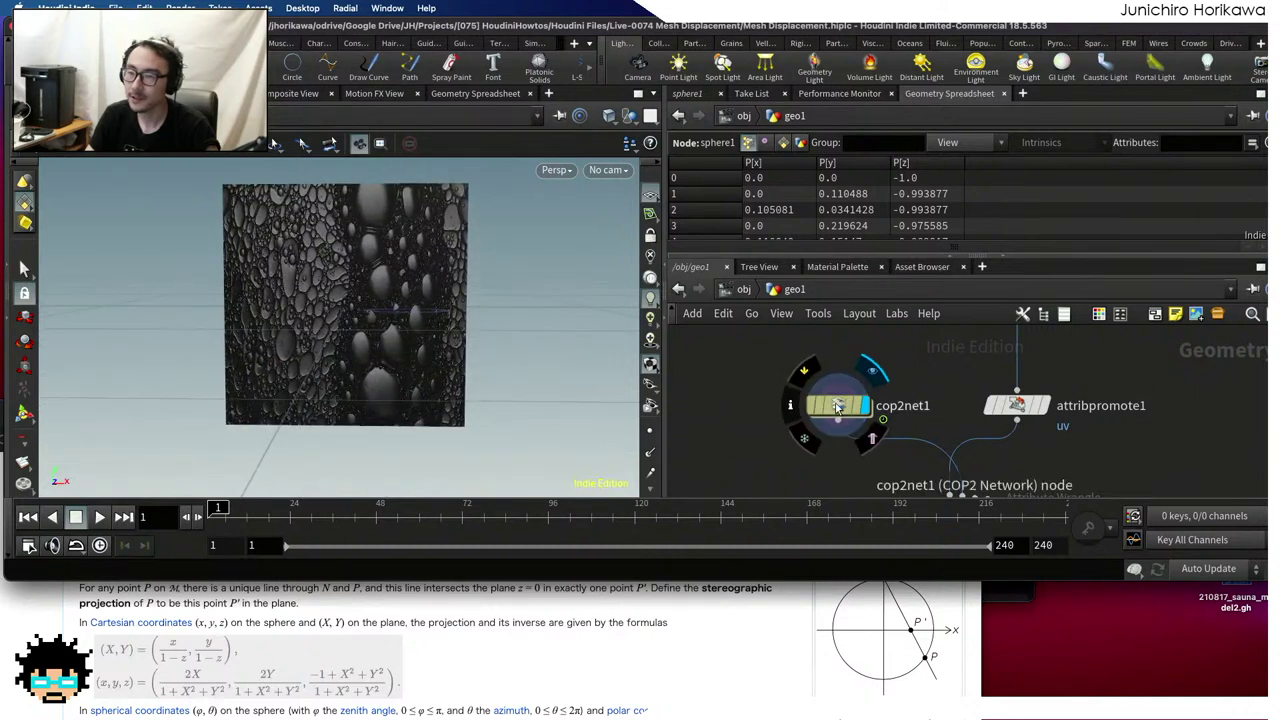
drag(838, 406, 825, 361)
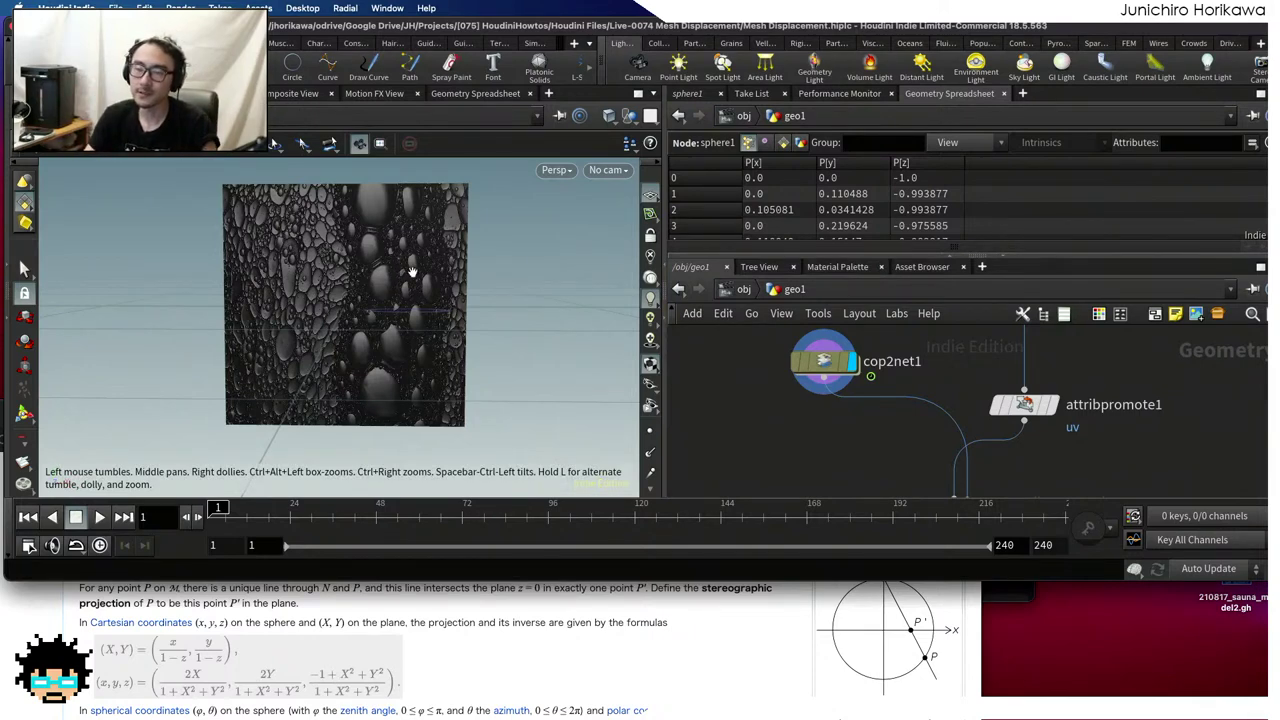
drag(341, 282, 334, 279)
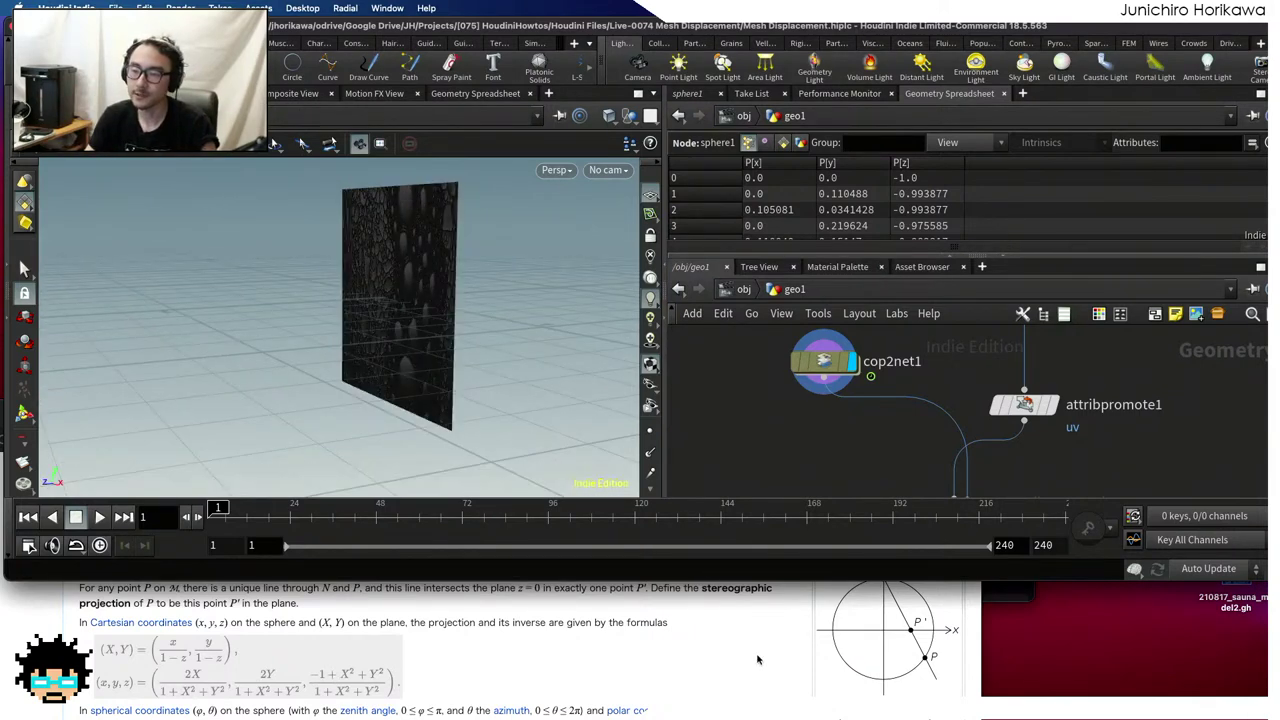
Check the Wikipedia formula, then face the plane in Houdini and save Mesh Displacement.hiplc
click(760, 655)
scroll(760, 655, down, 4)
scroll(760, 655, up, 1)
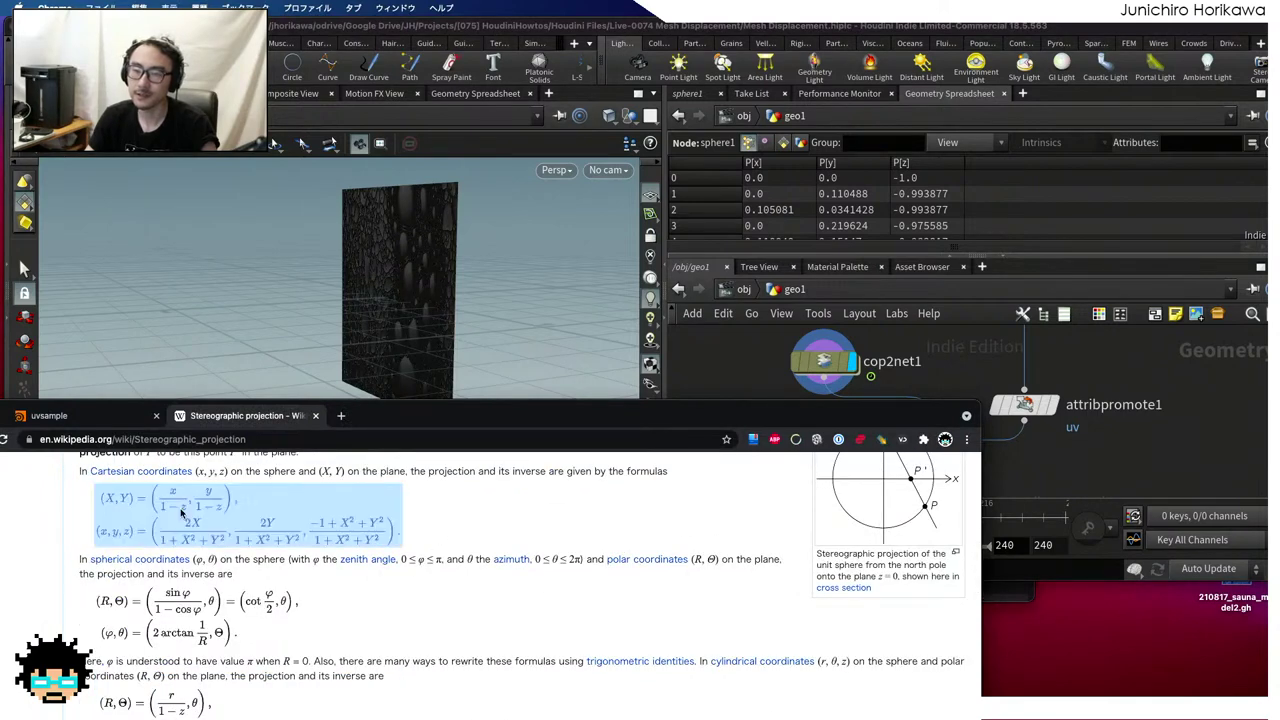
click(731, 368)
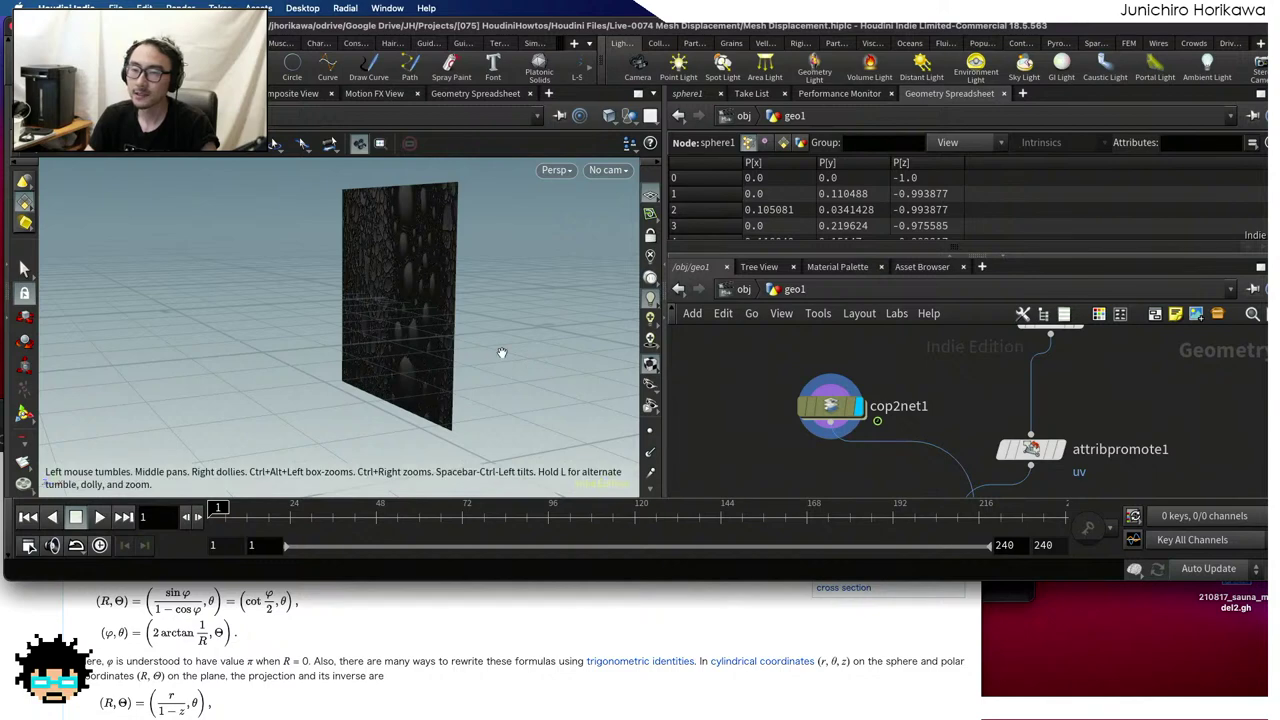
drag(497, 352, 727, 447)
key(ctrl+s)
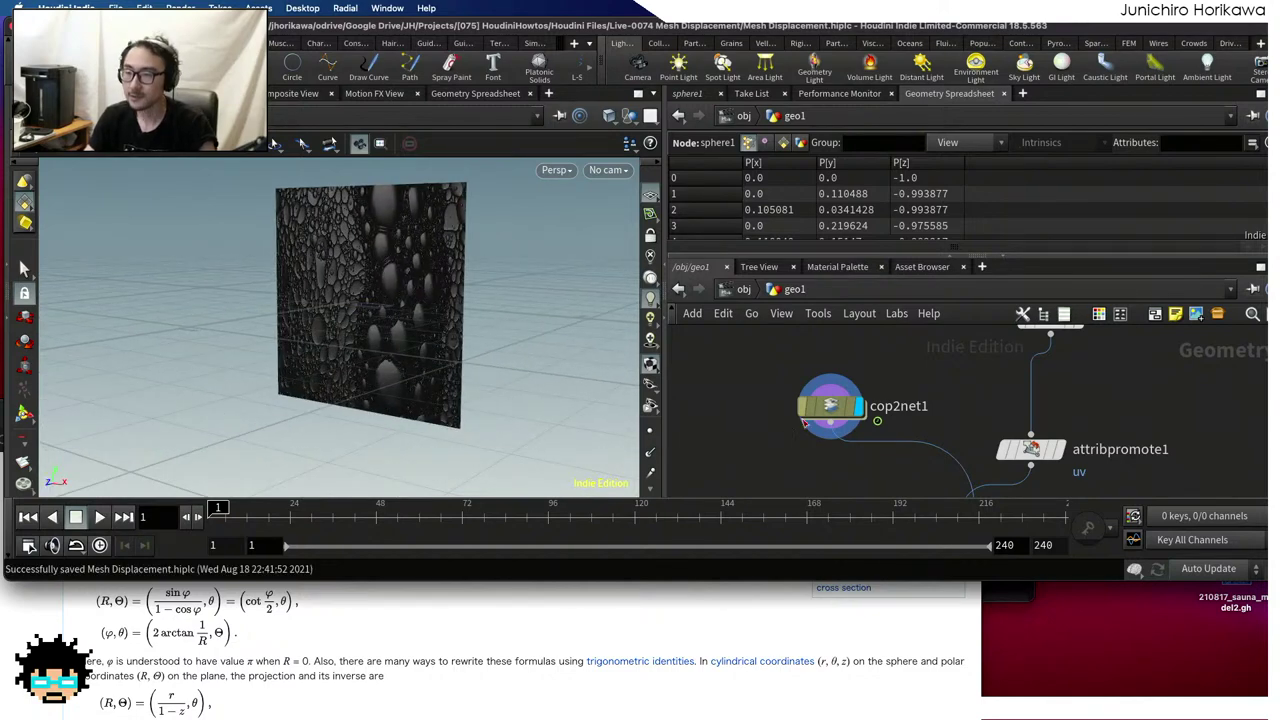
Add a Null node to geo1 and rename it CONTROLLER
mouse_move(776, 420)
key(Tab)
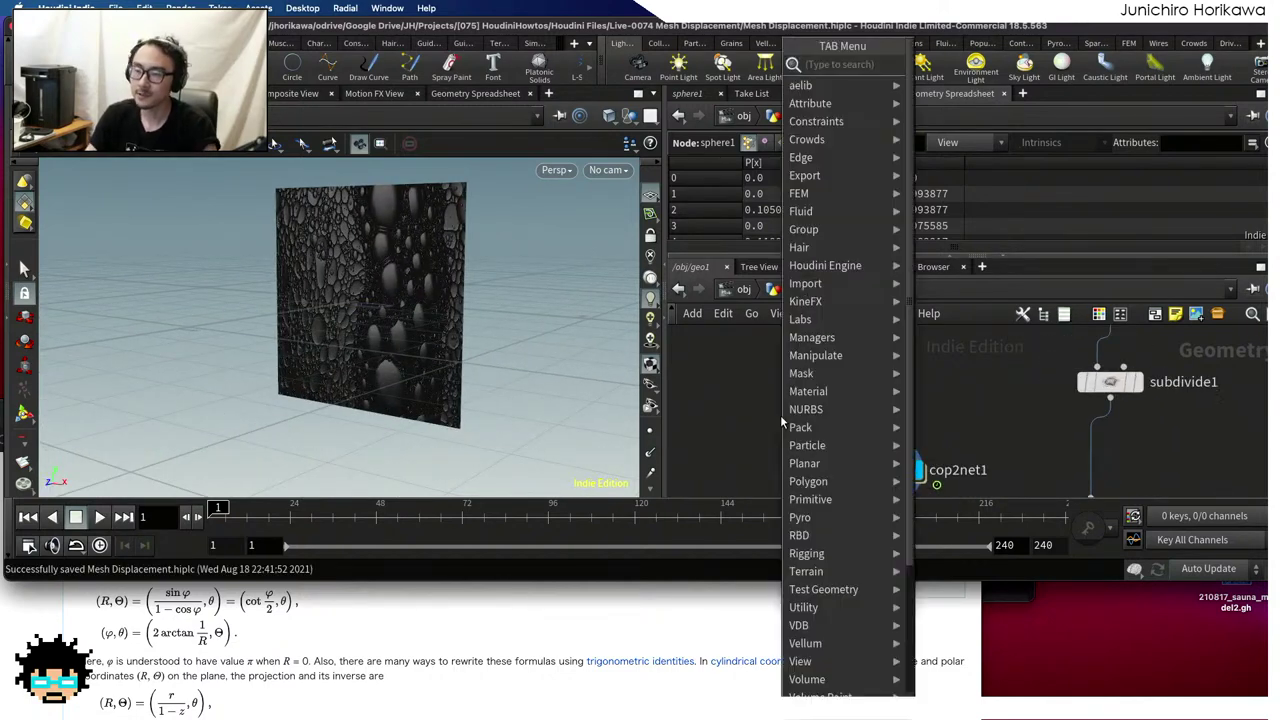
text(null)
key(Return)
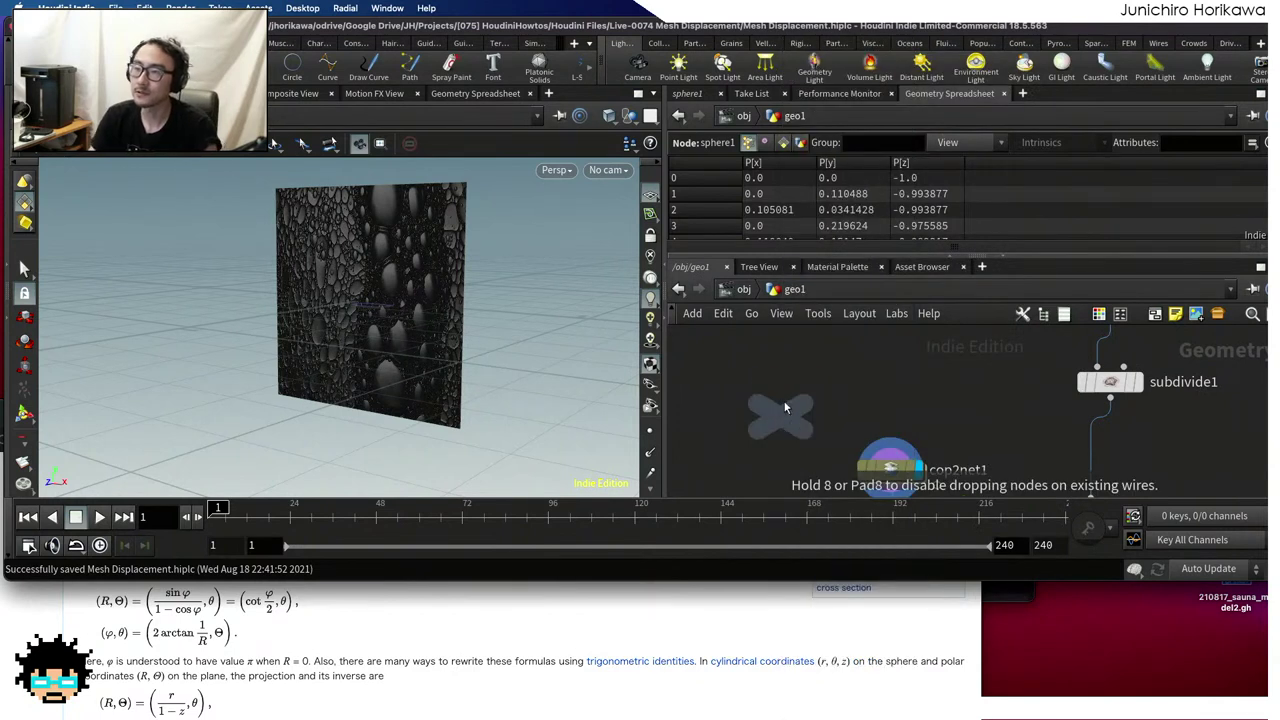
click(792, 372)
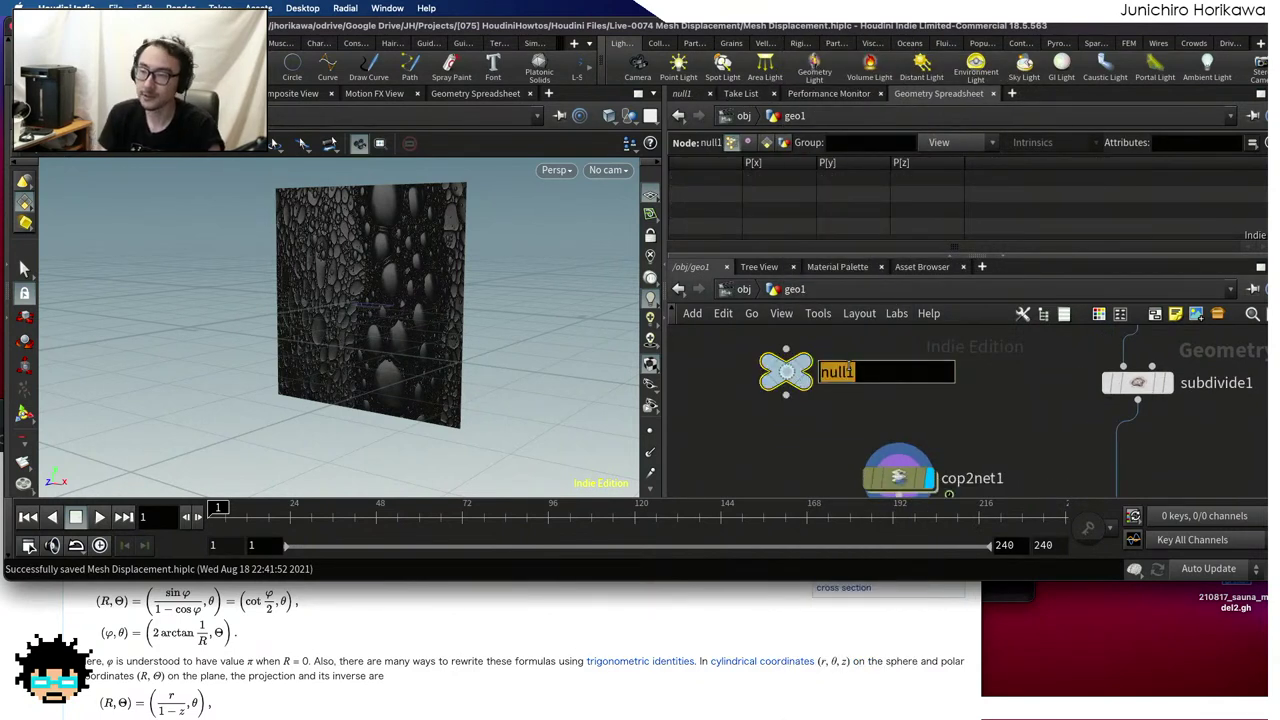
text(CONTROLLER)
key(Return)
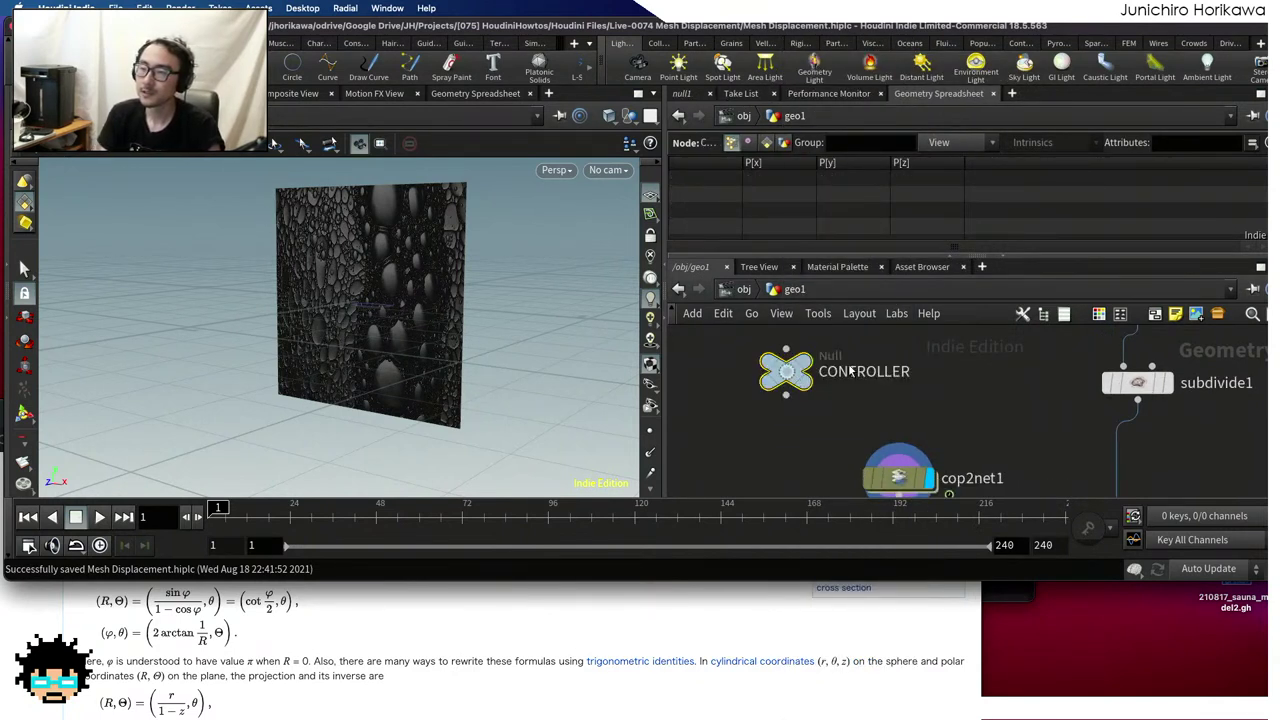
Colour CONTROLLER blue and open its Edit Parameter Interface
key(c)
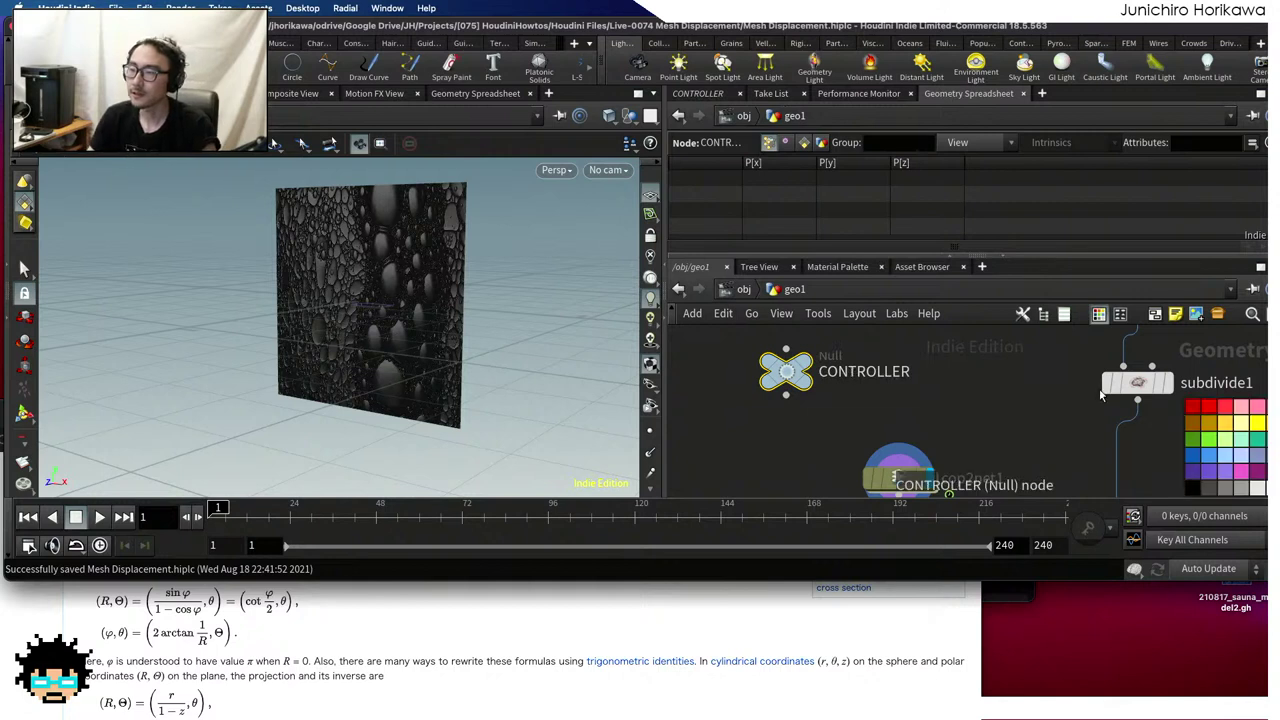
click(1193, 456)
key(c)
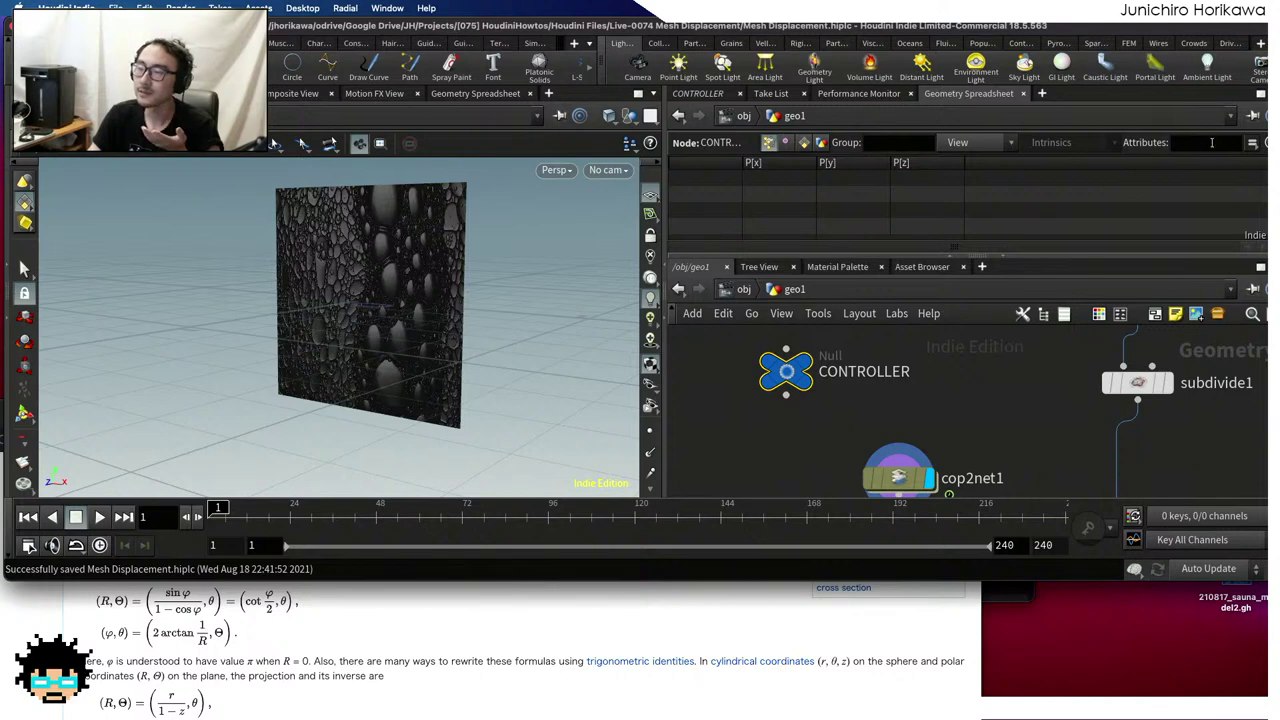
click(708, 94)
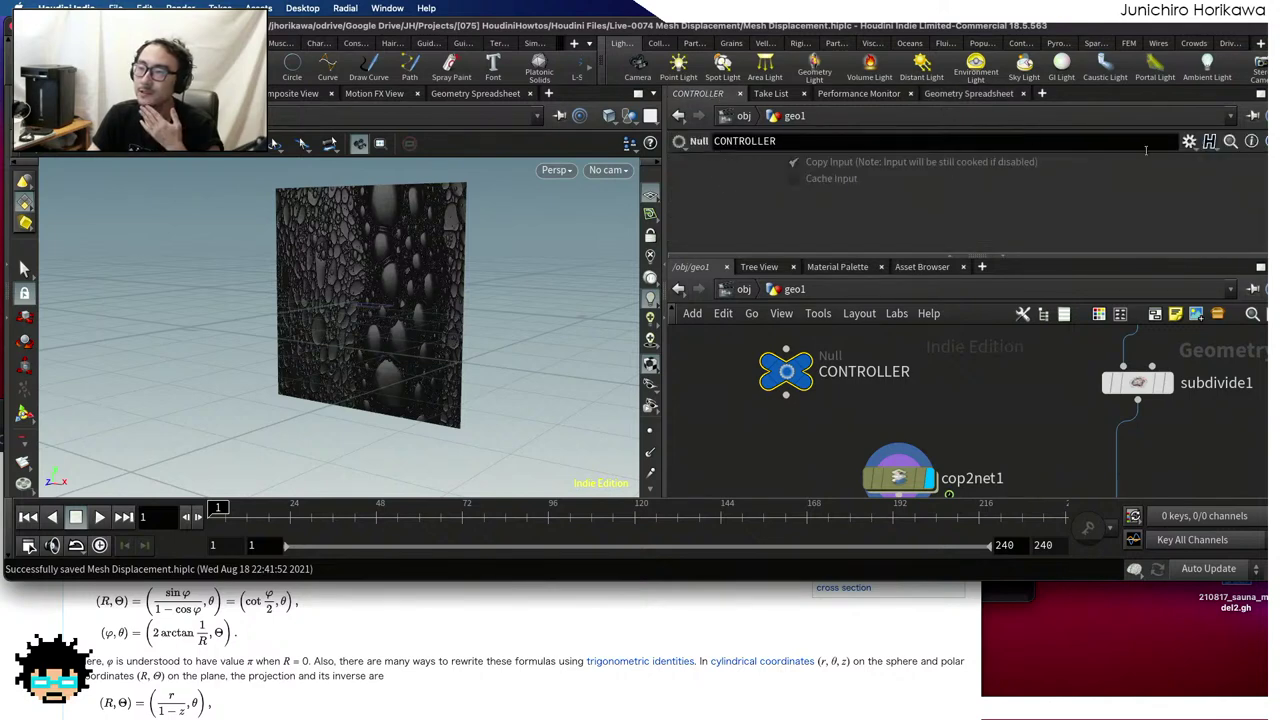
click(1189, 141)
key(Escape)
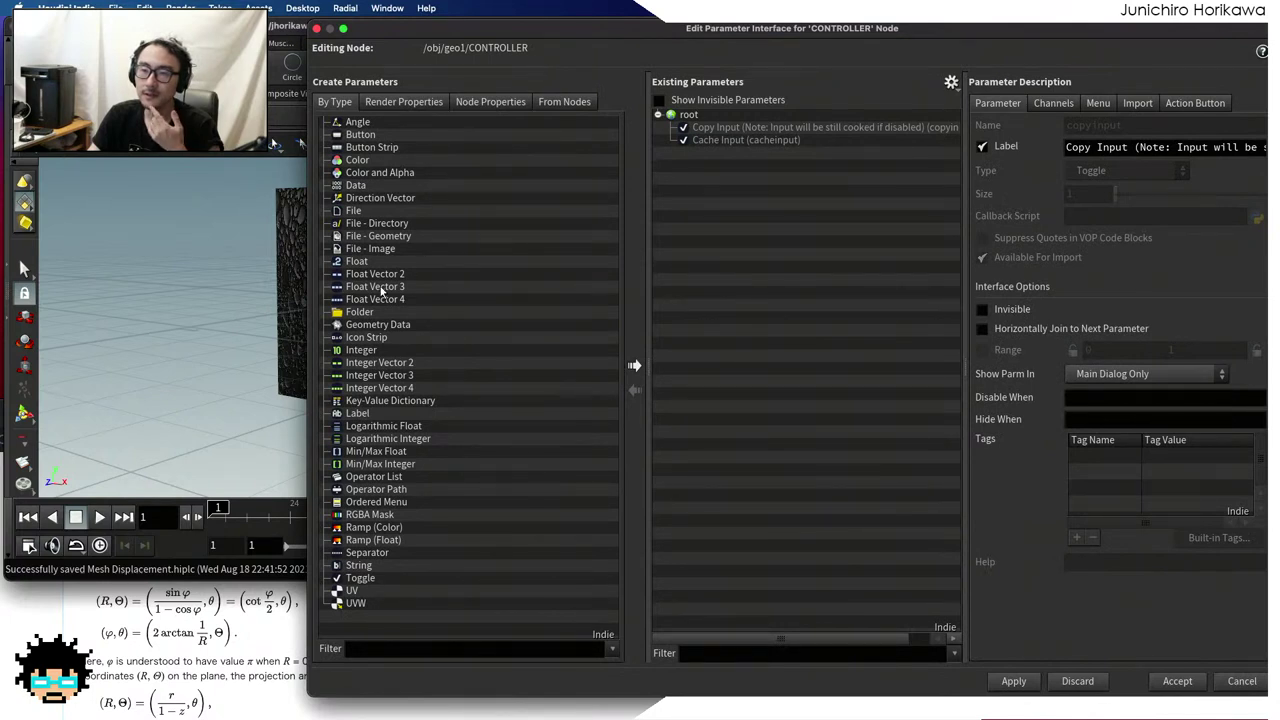
Add an Integer parameter named tex_res with the label 'tex res'
drag(362, 350, 725, 258)
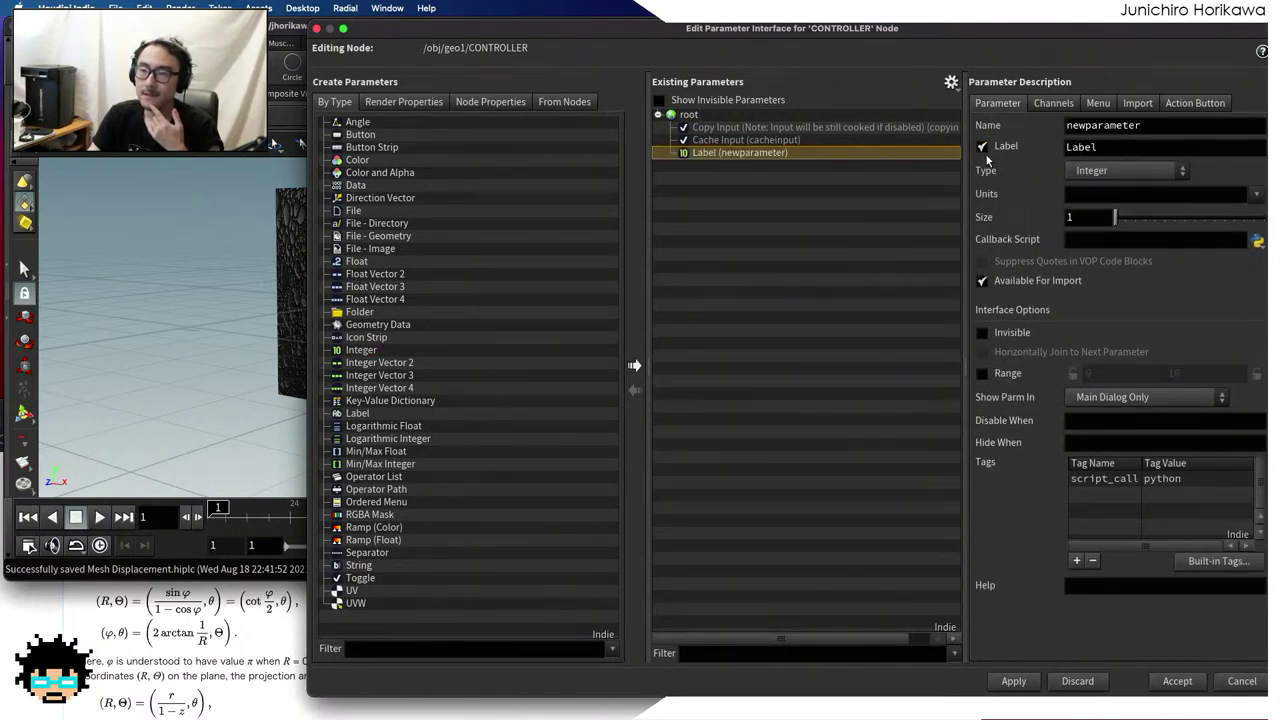
double_click(1151, 124)
text(text_)
key(BackSpace)
key(BackSpace)
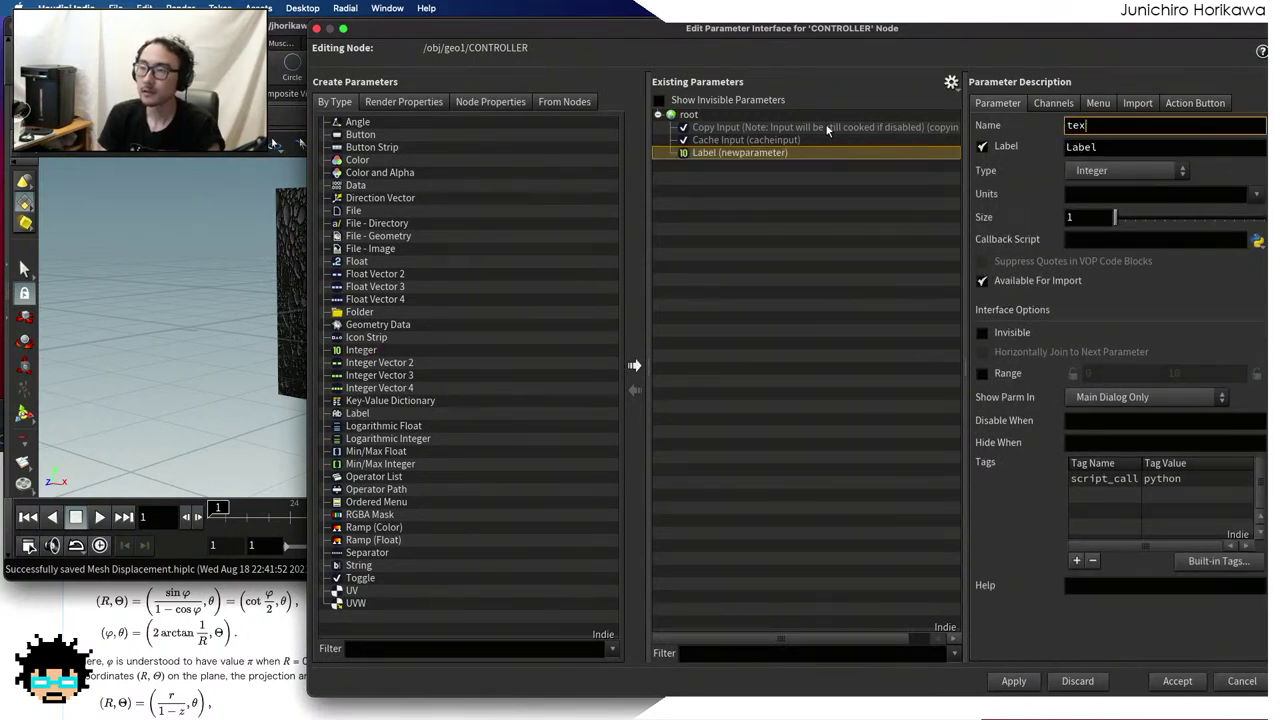
text(_res)
key(Tab)
text(r)
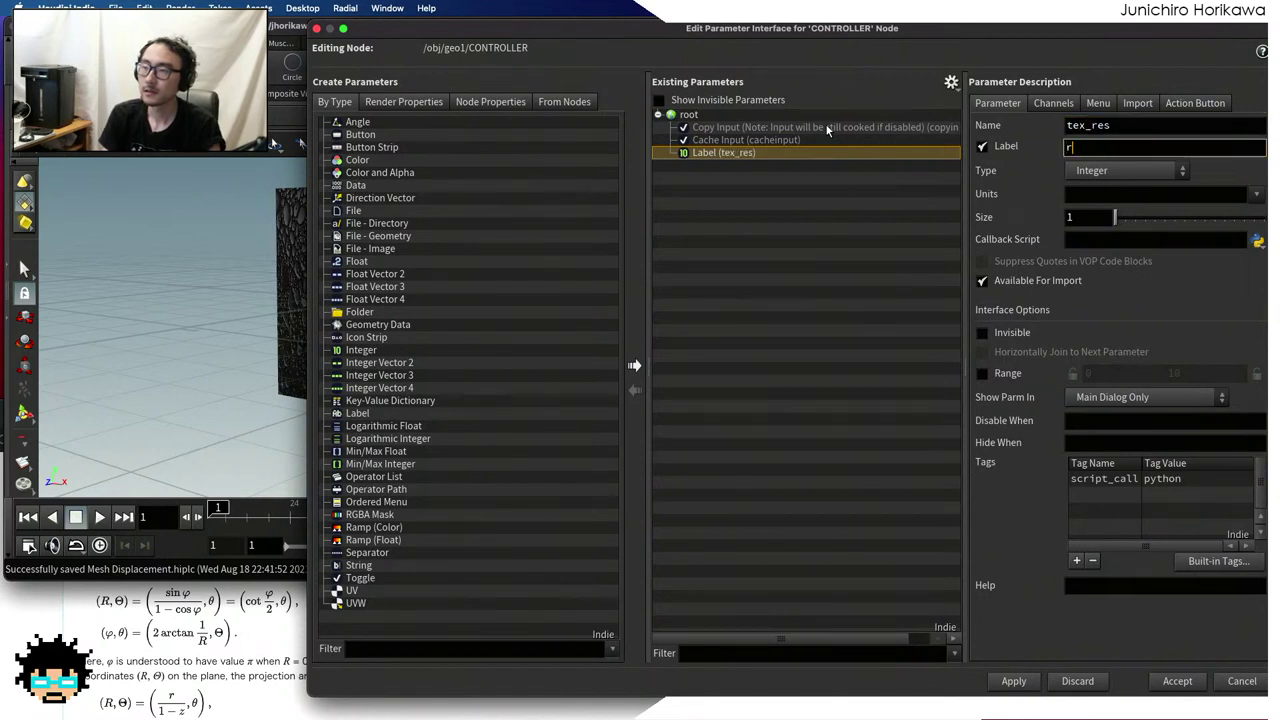
text(res)
key(Return)
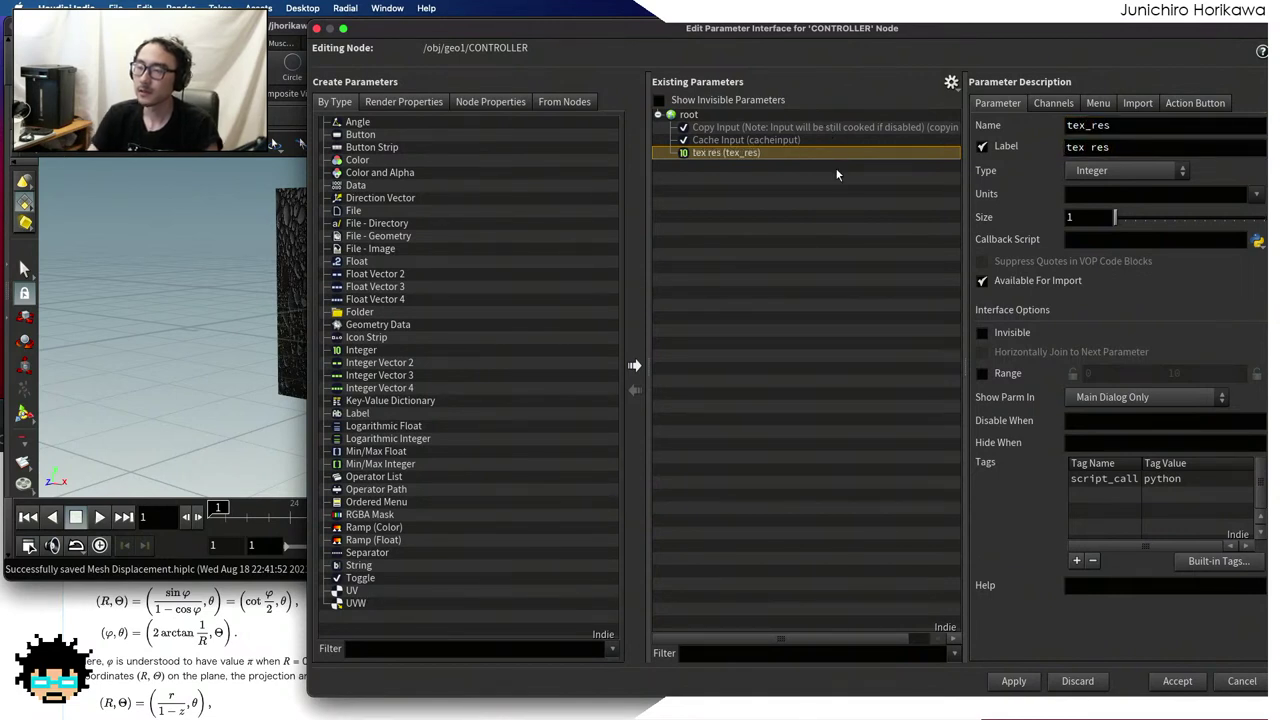
Give tex_res a range of 1 to 4000 and apply it
click(983, 374)
double_click(1078, 373)
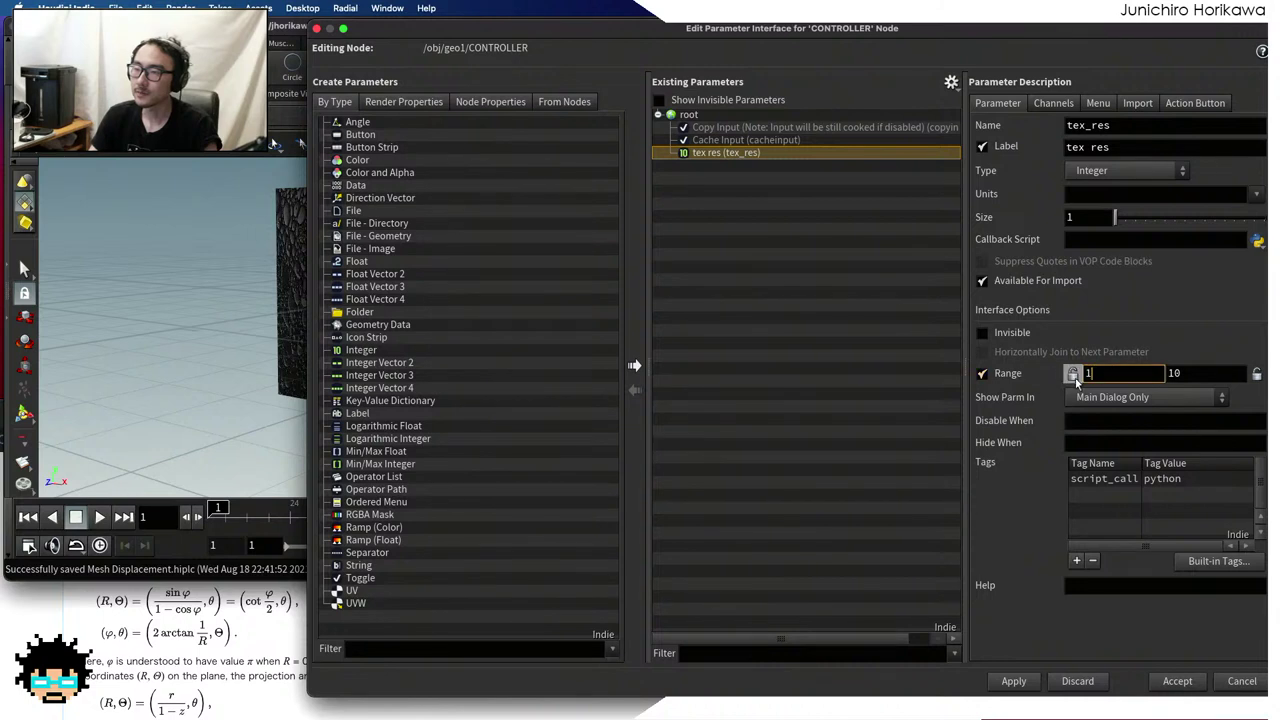
text(1)
key(Tab)
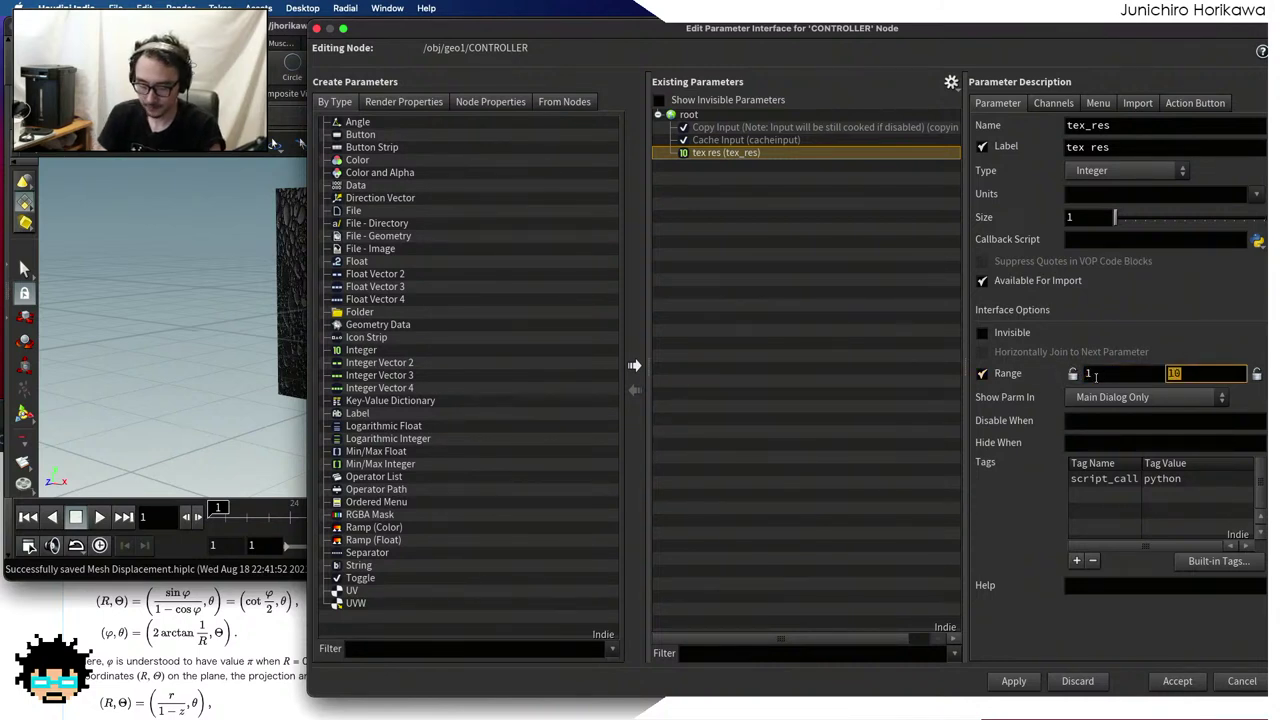
text(40)
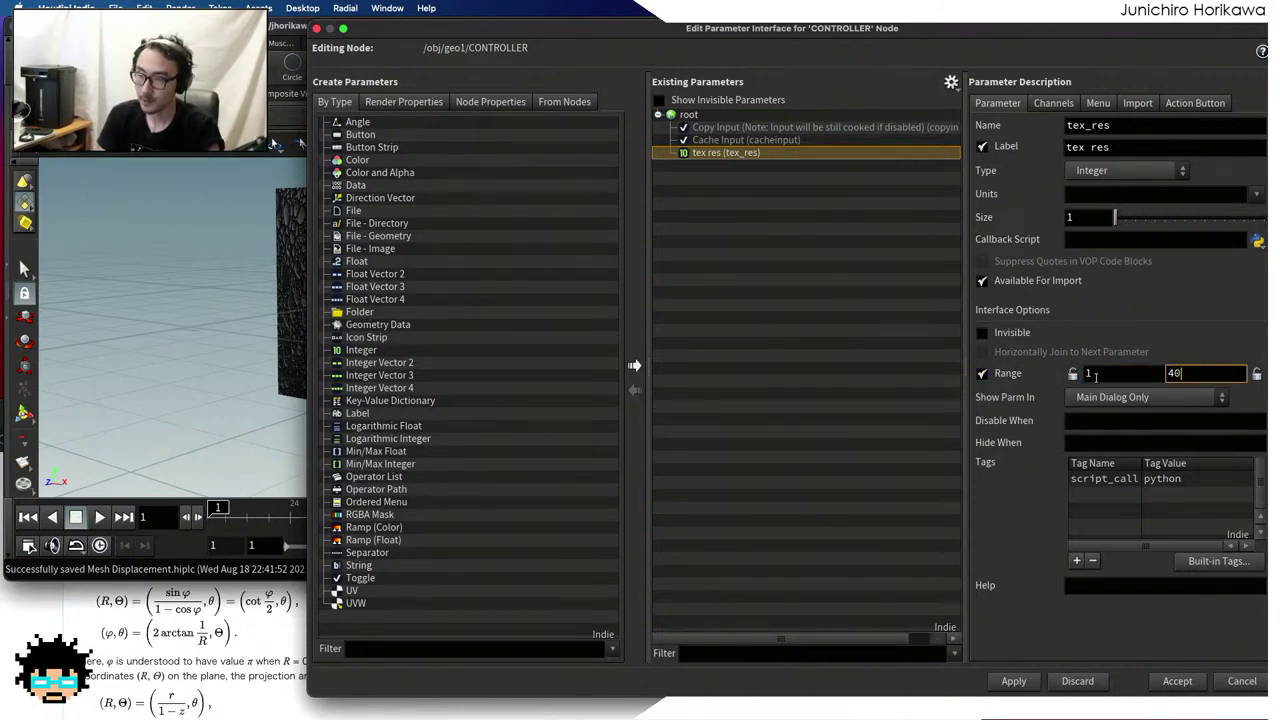
text(00)
key(Return)
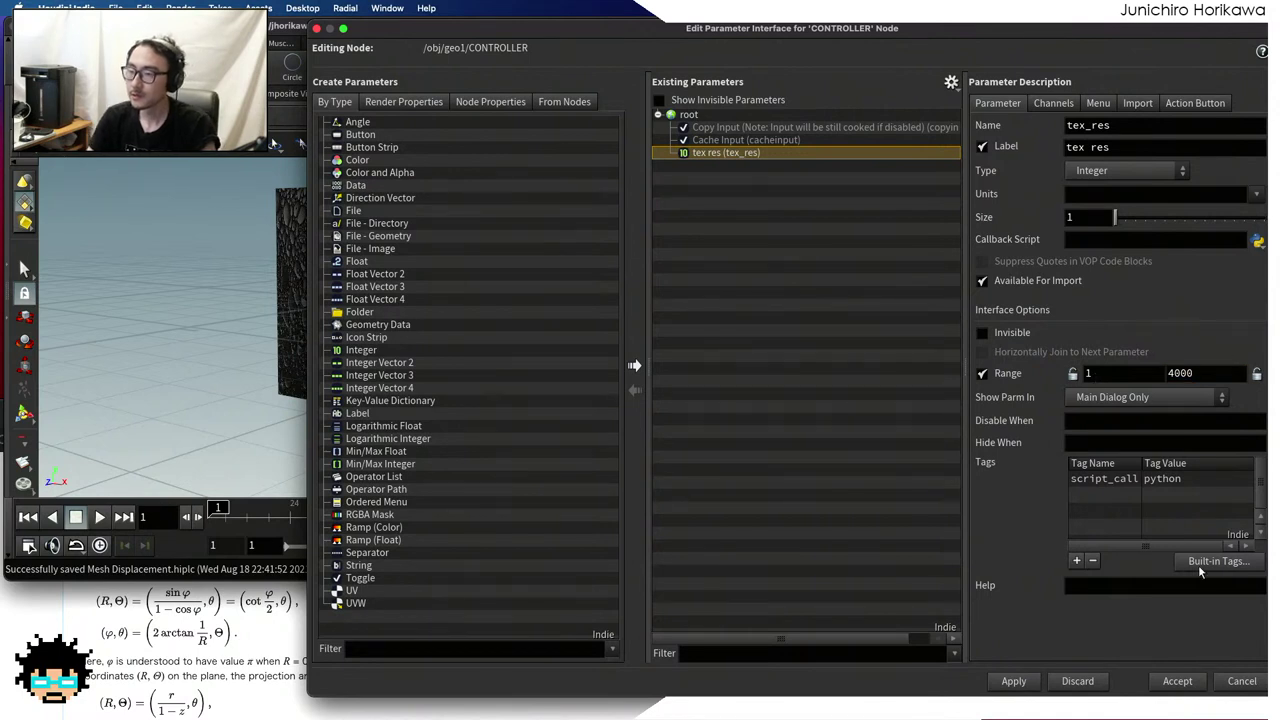
click(1014, 683)
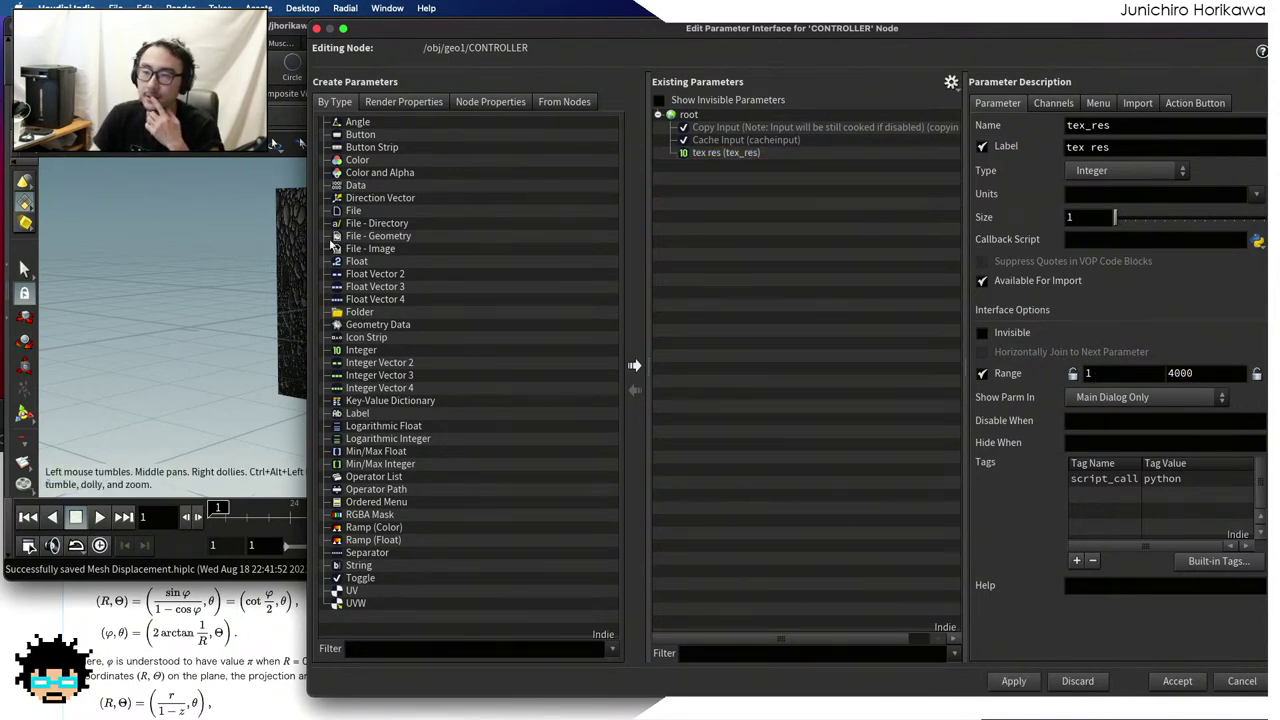
mouse_move(550, 38)
mouse_down()
mouse_move(523, 125)
mouse_move(528, 27)
mouse_up()
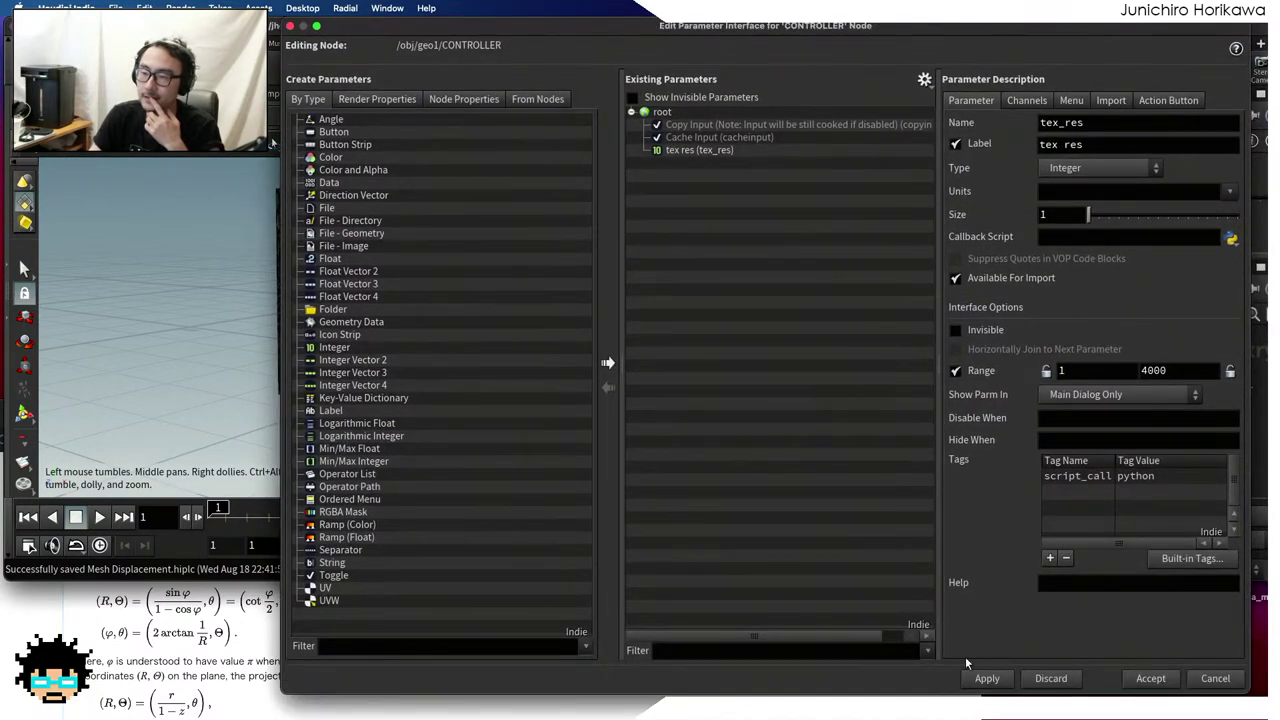
Close the editor, set tex res to 512, and copy the tex res parameter
click(1141, 679)
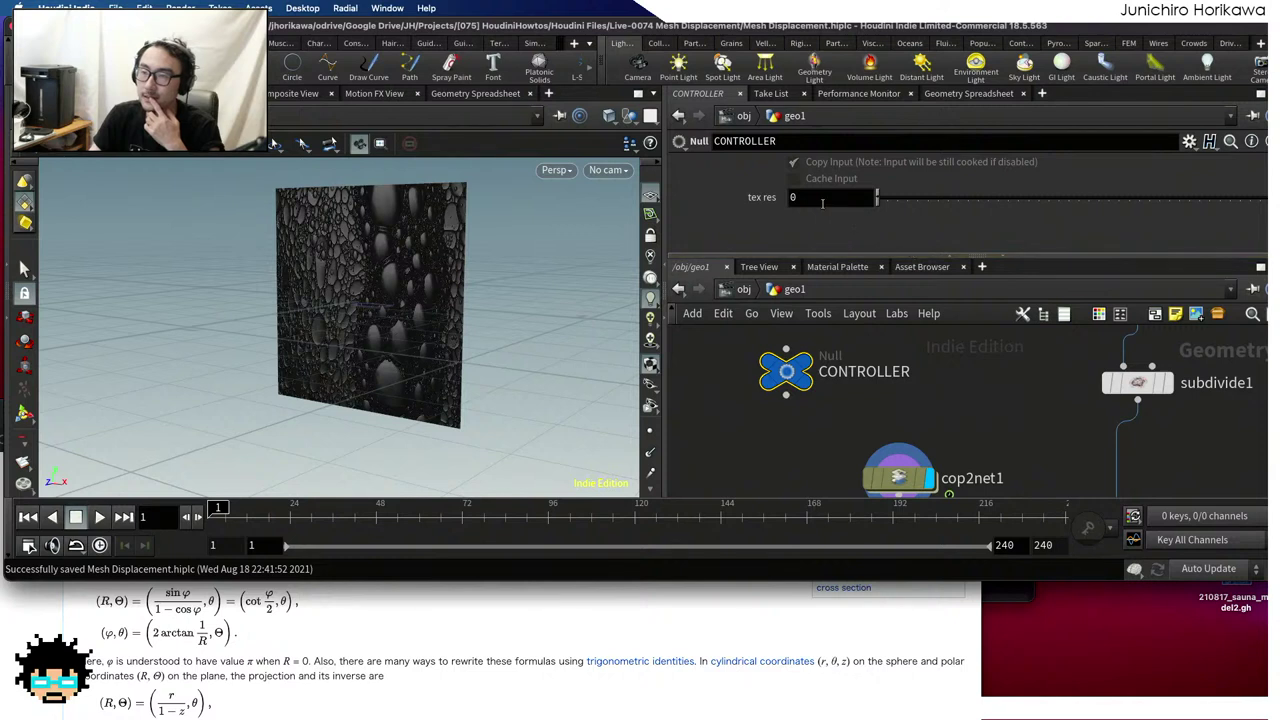
ctrl+middle_click(752, 198)
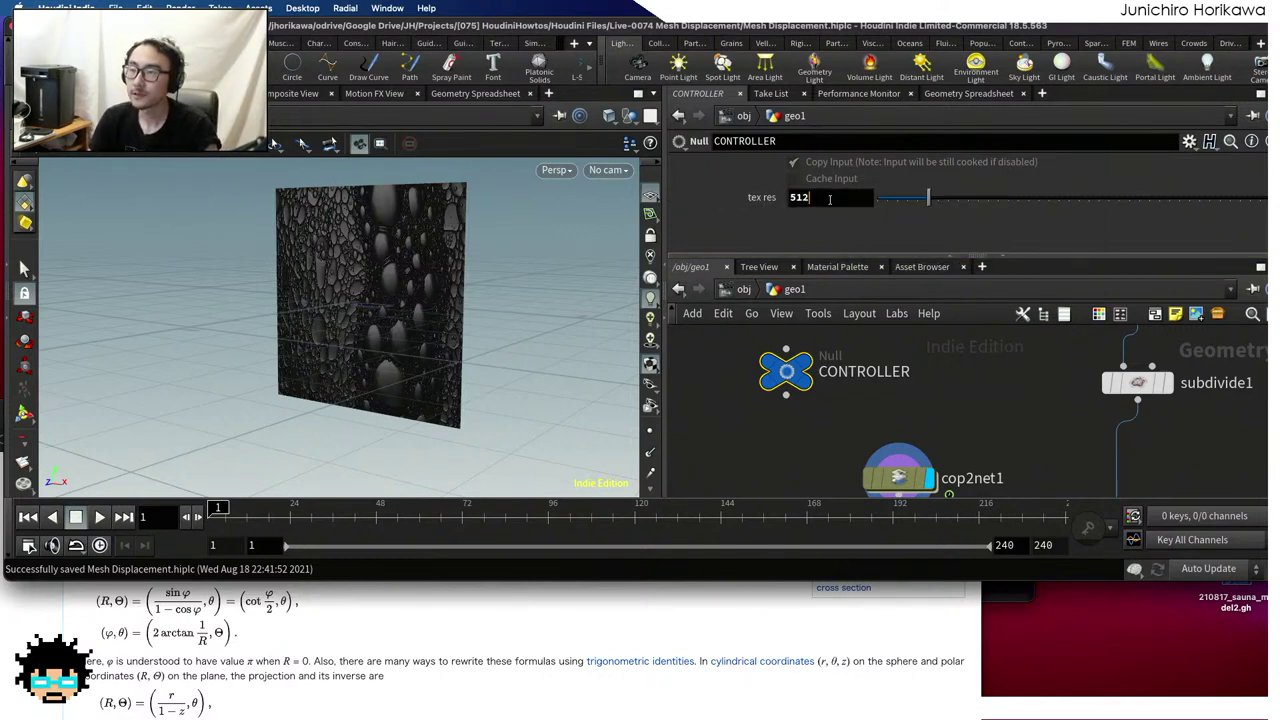
right_click(831, 199)
click(876, 319)
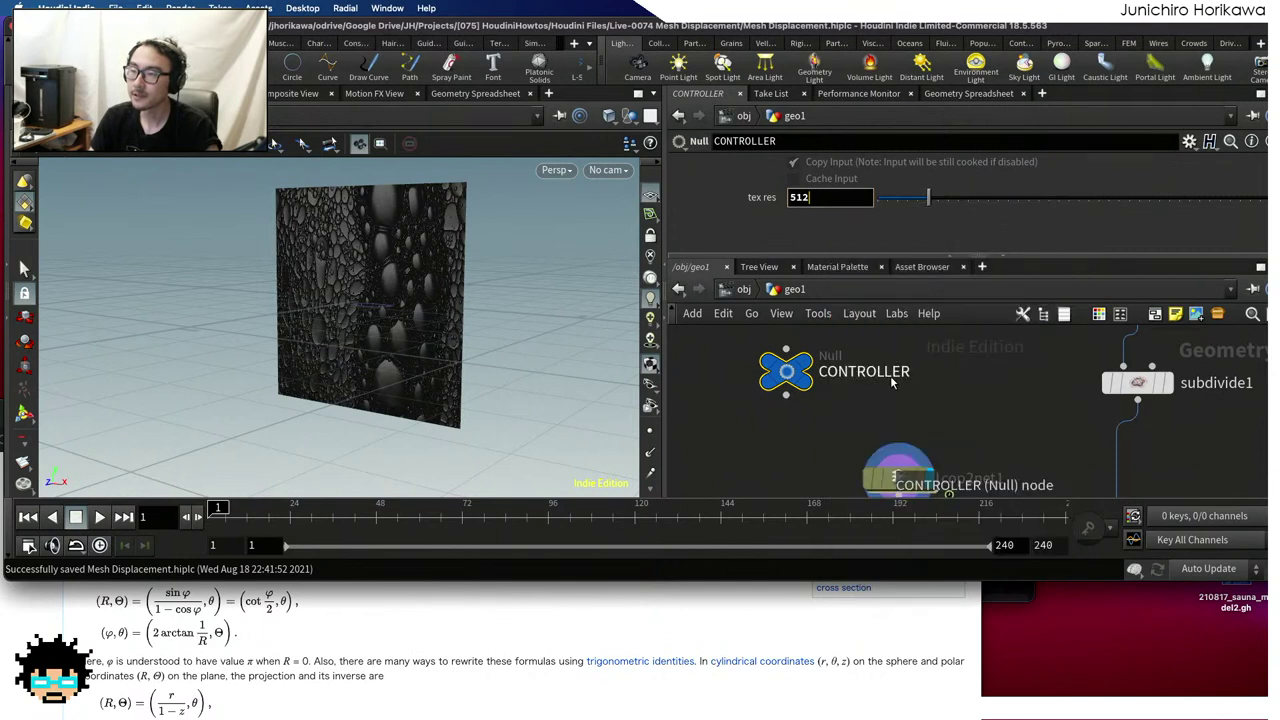
Link both default_pic0 Size values to ch("../../CONTROLLER/tex_res") via Paste Relative References
double_click(898, 477)
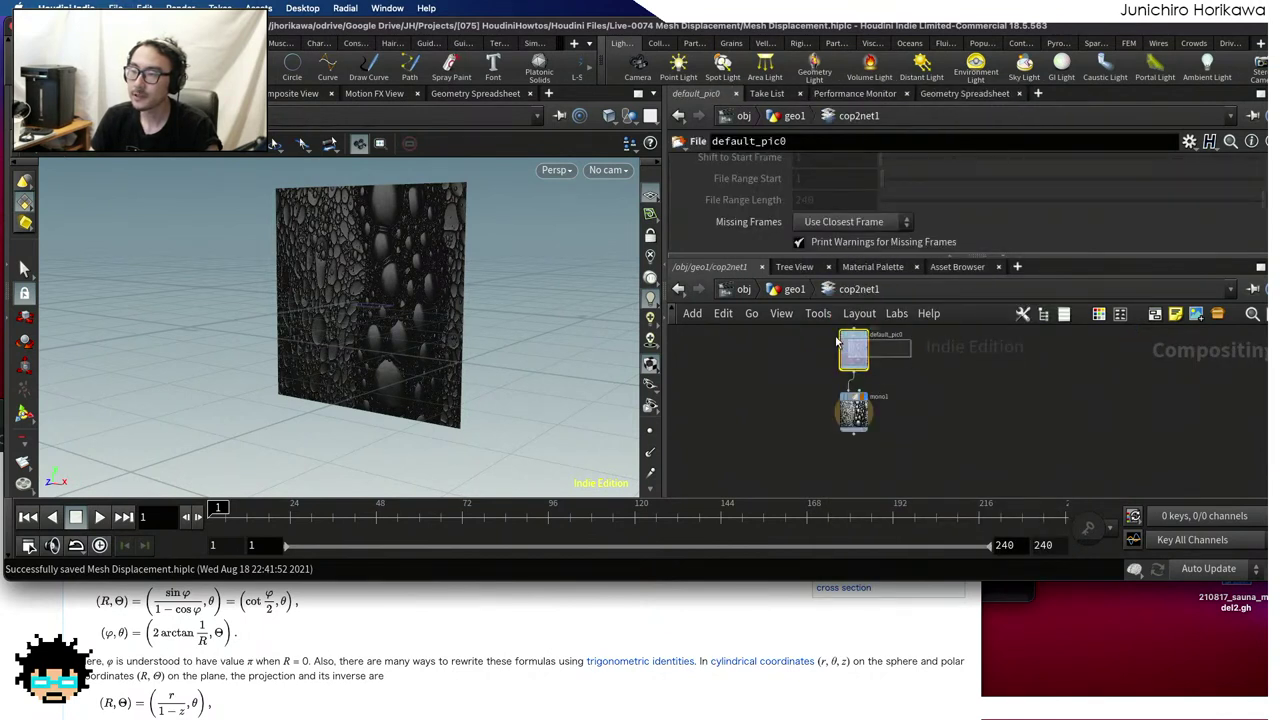
scroll(857, 221, down, 5)
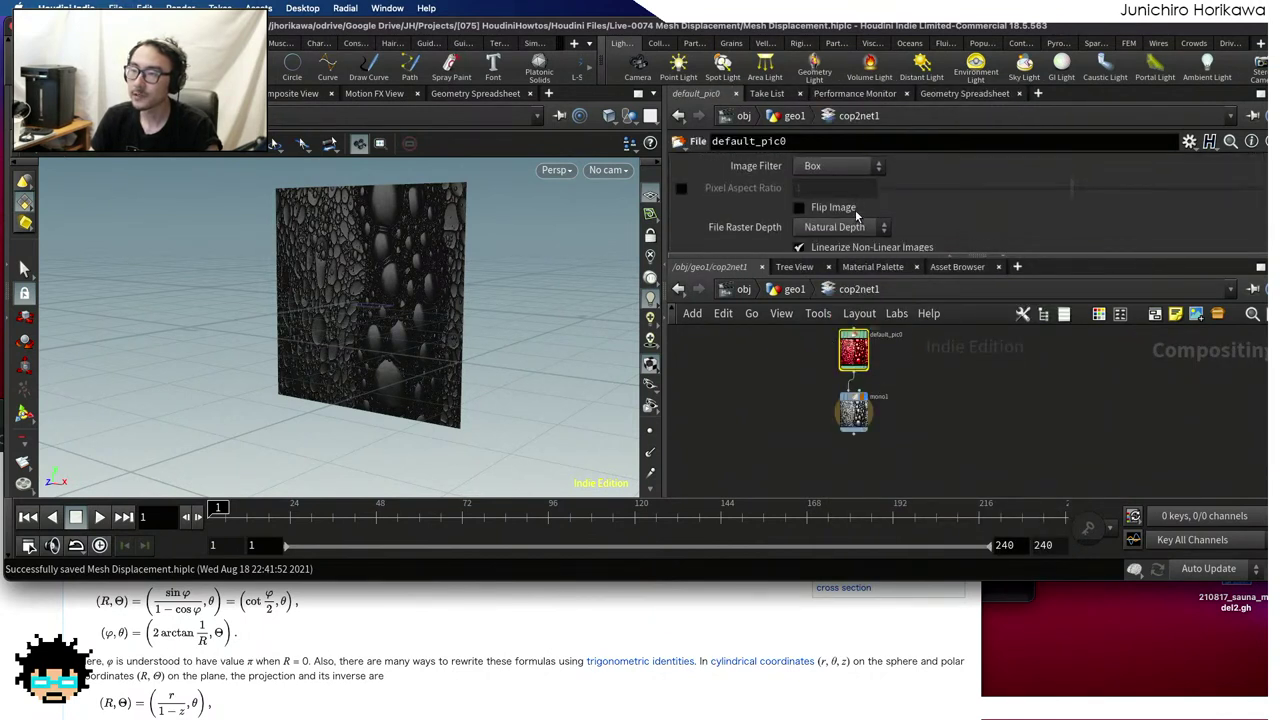
scroll(843, 253, down, 2)
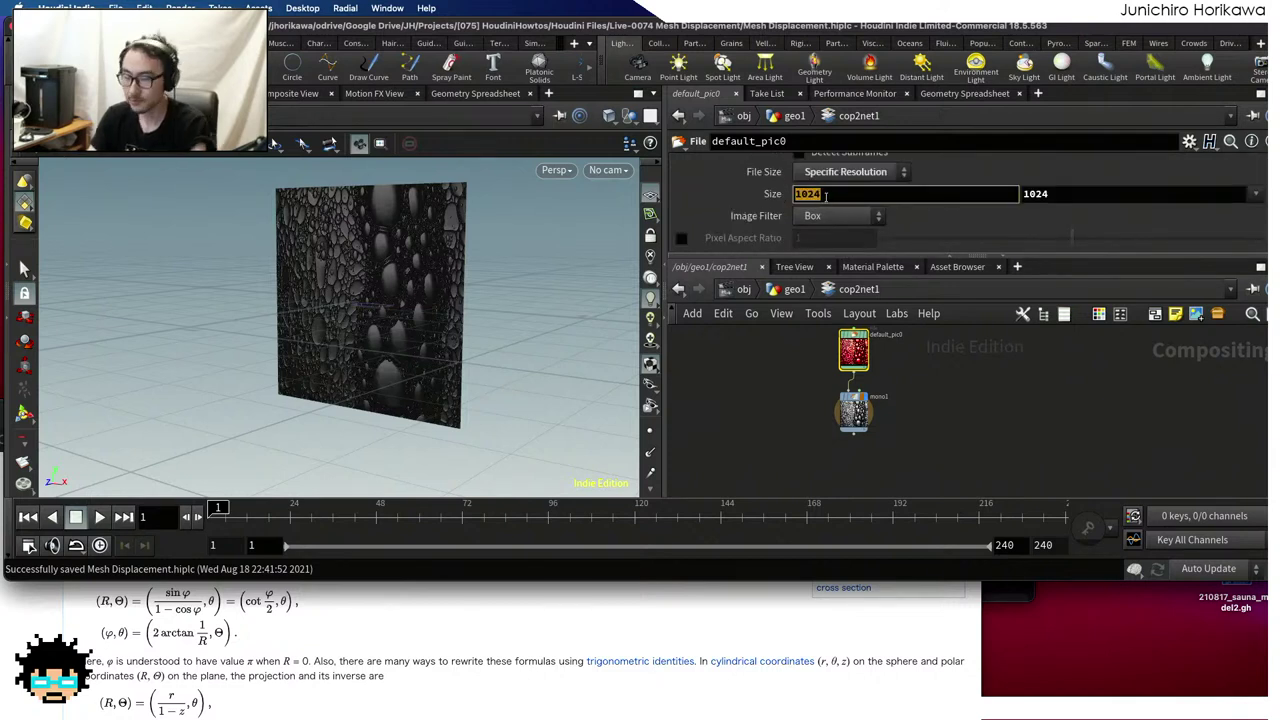
right_click(830, 195)
click(896, 368)
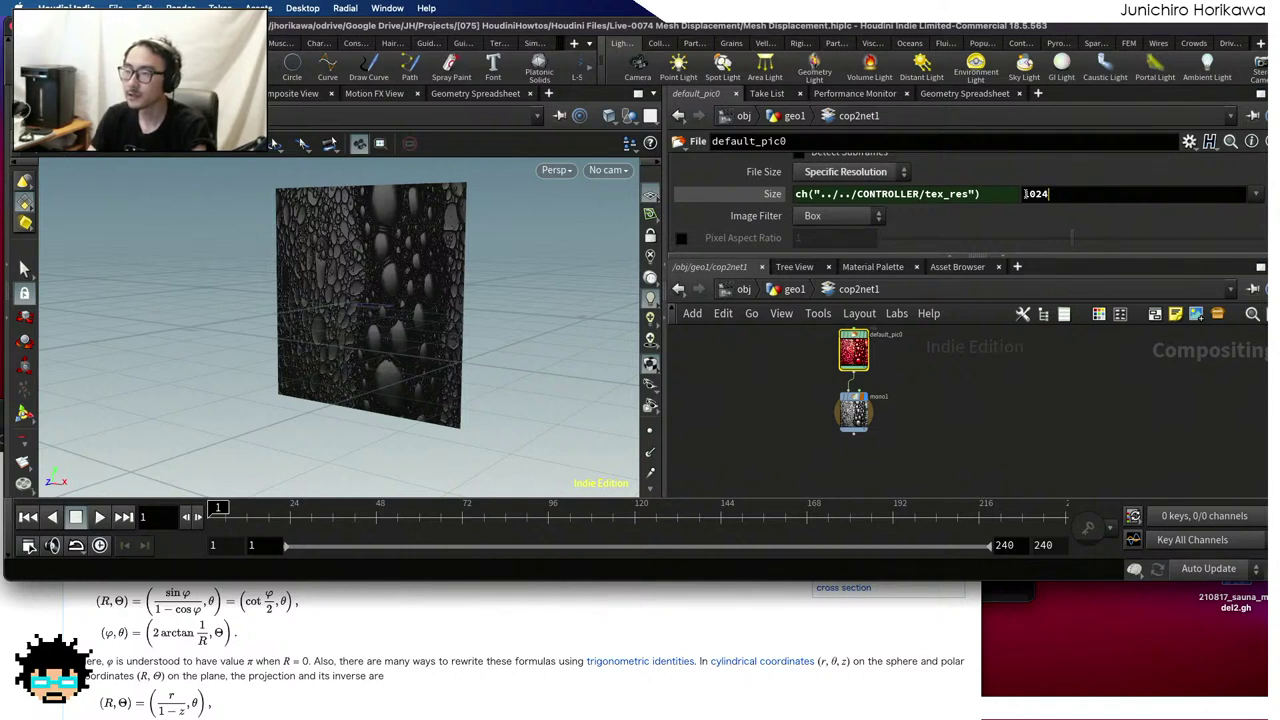
double_click(1035, 193)
drag(1038, 193, 1051, 192)
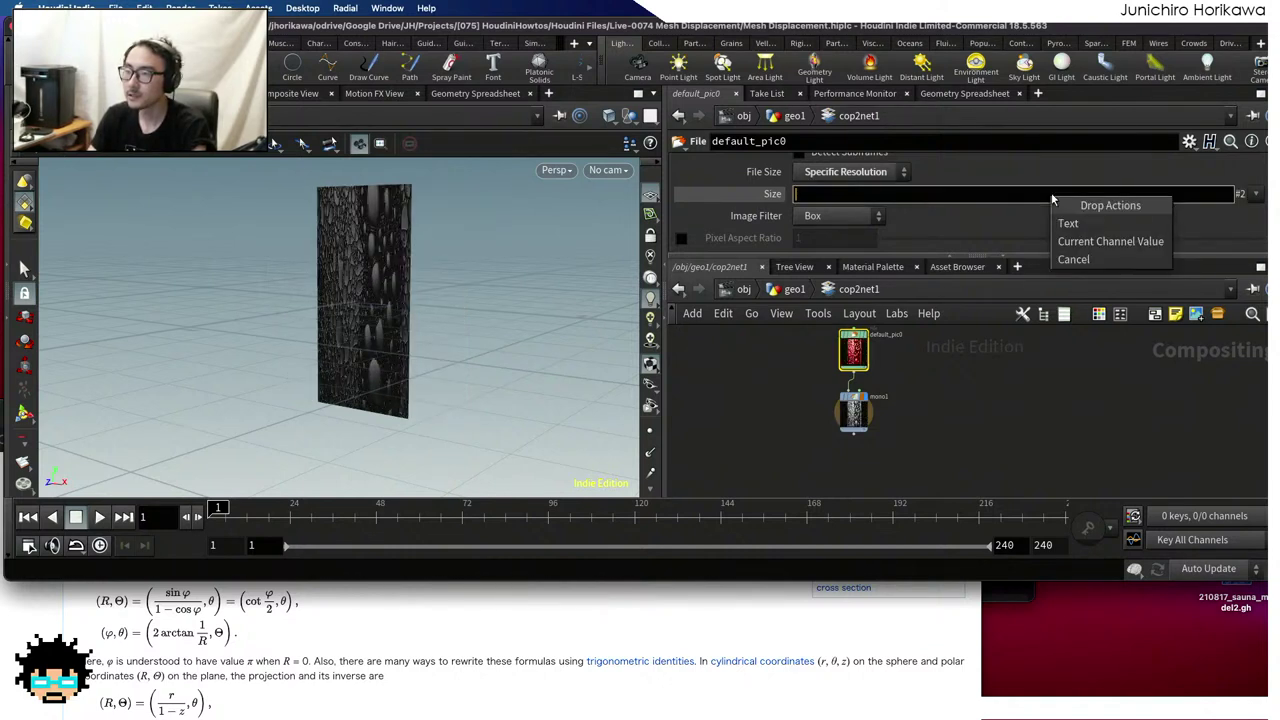
click(930, 199)
right_click(930, 196)
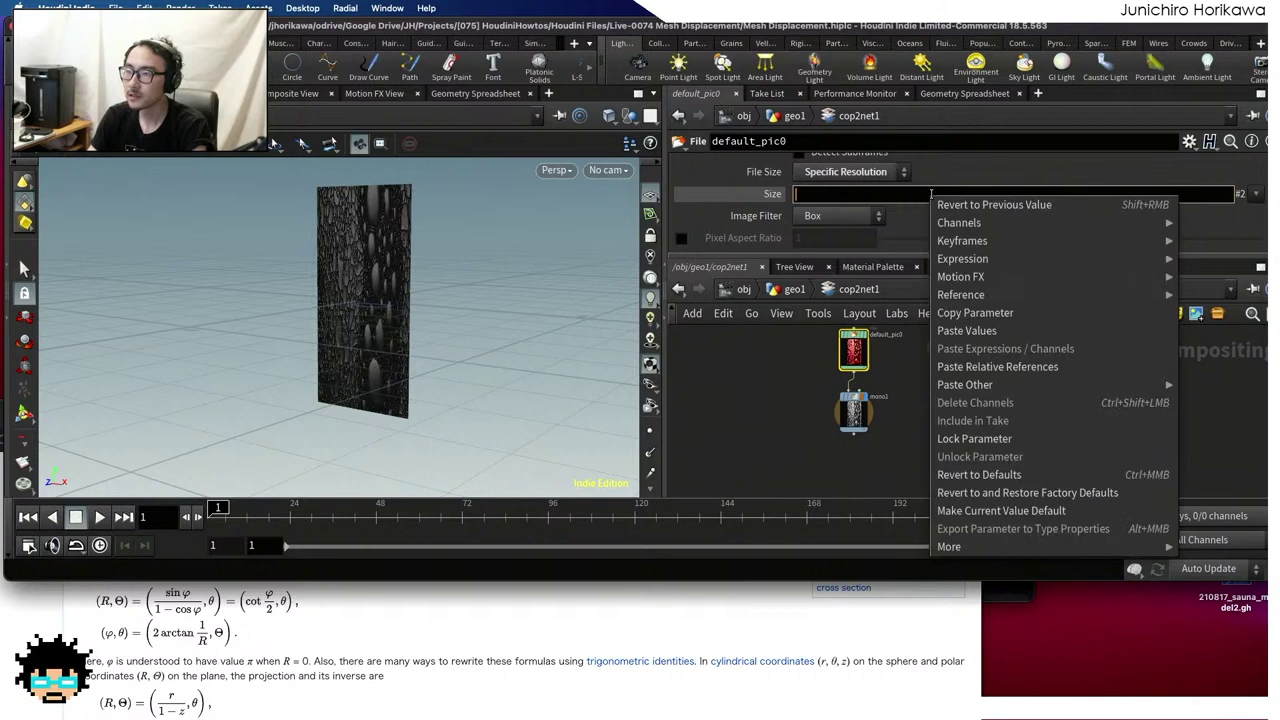
click(974, 367)
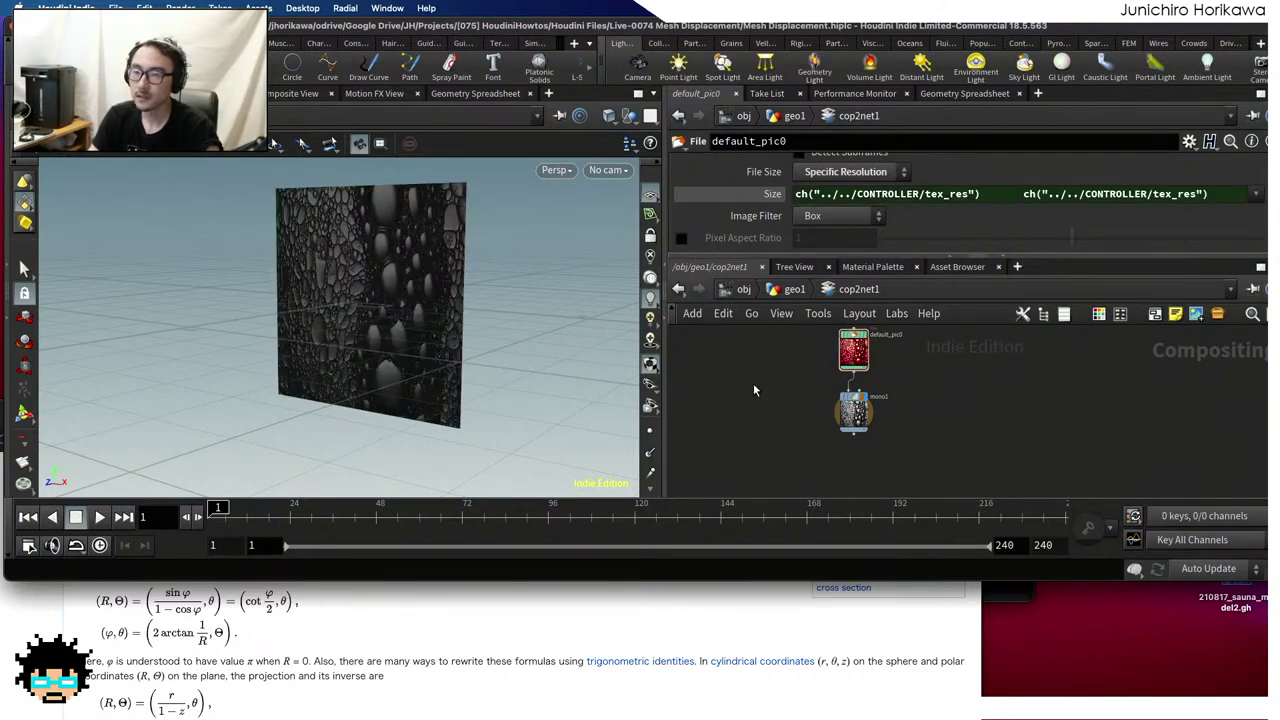
click(796, 292)
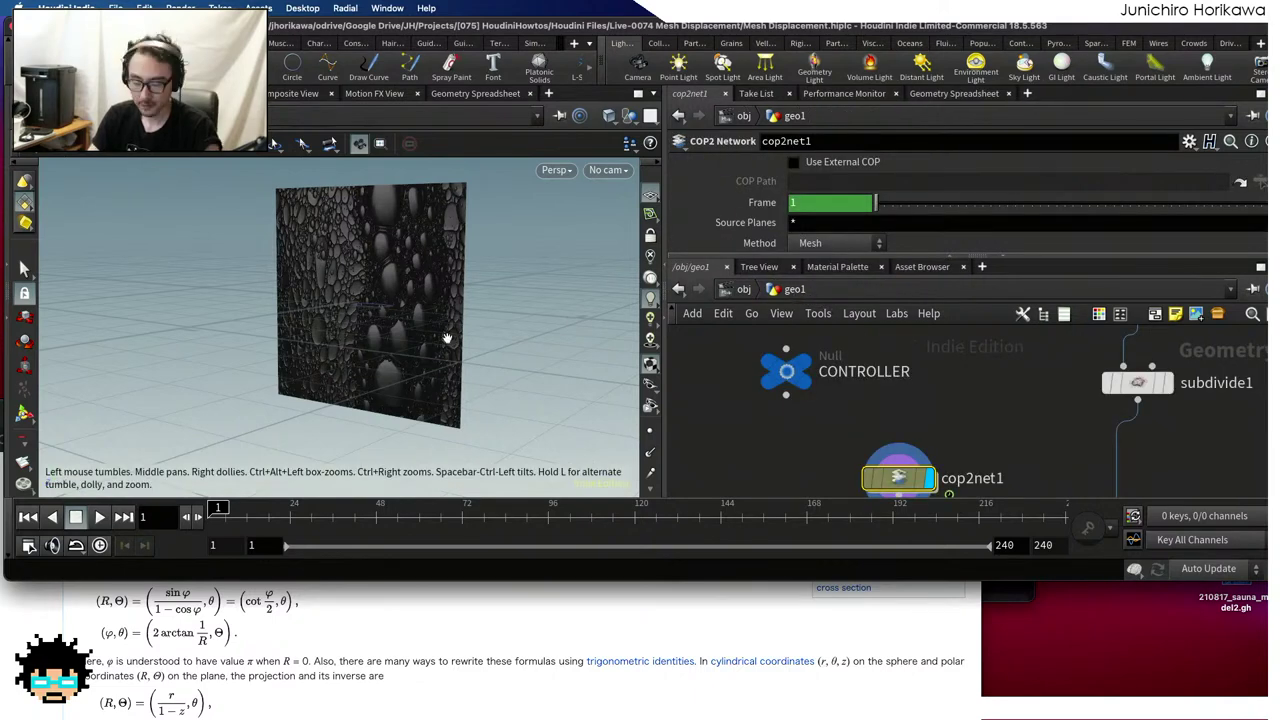
drag(404, 311, 426, 335)
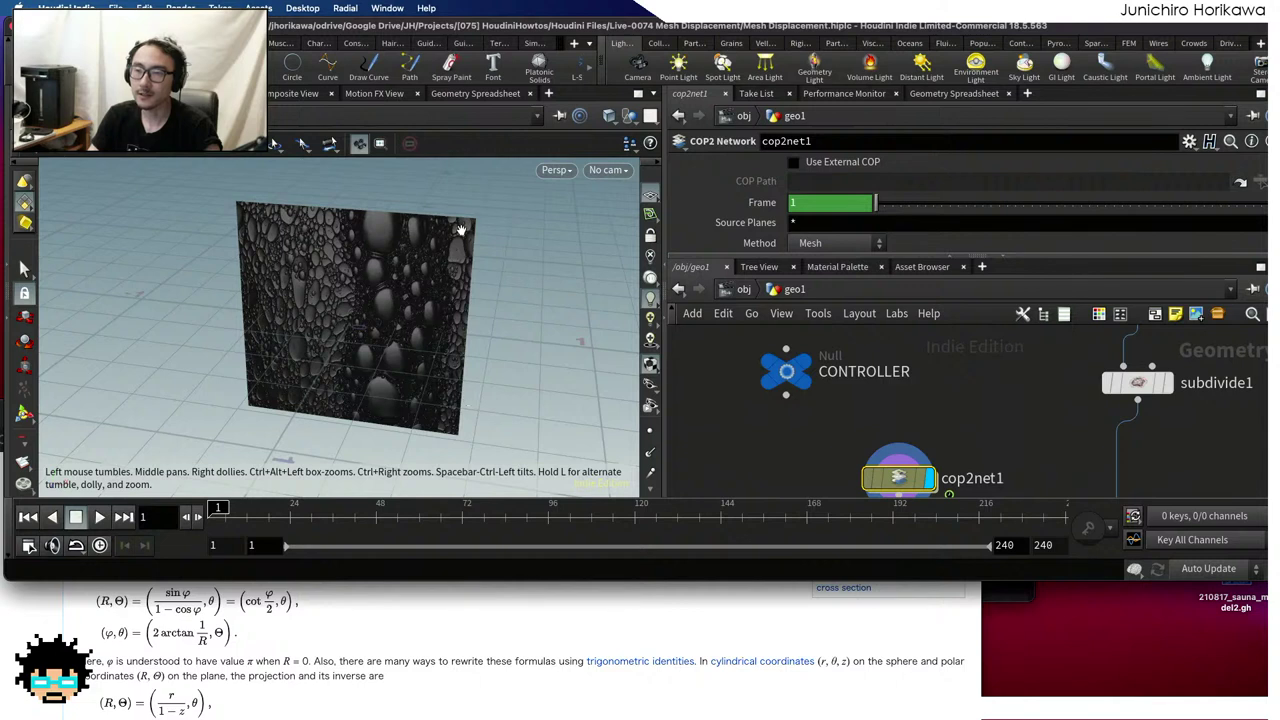
drag(461, 230, 470, 230)
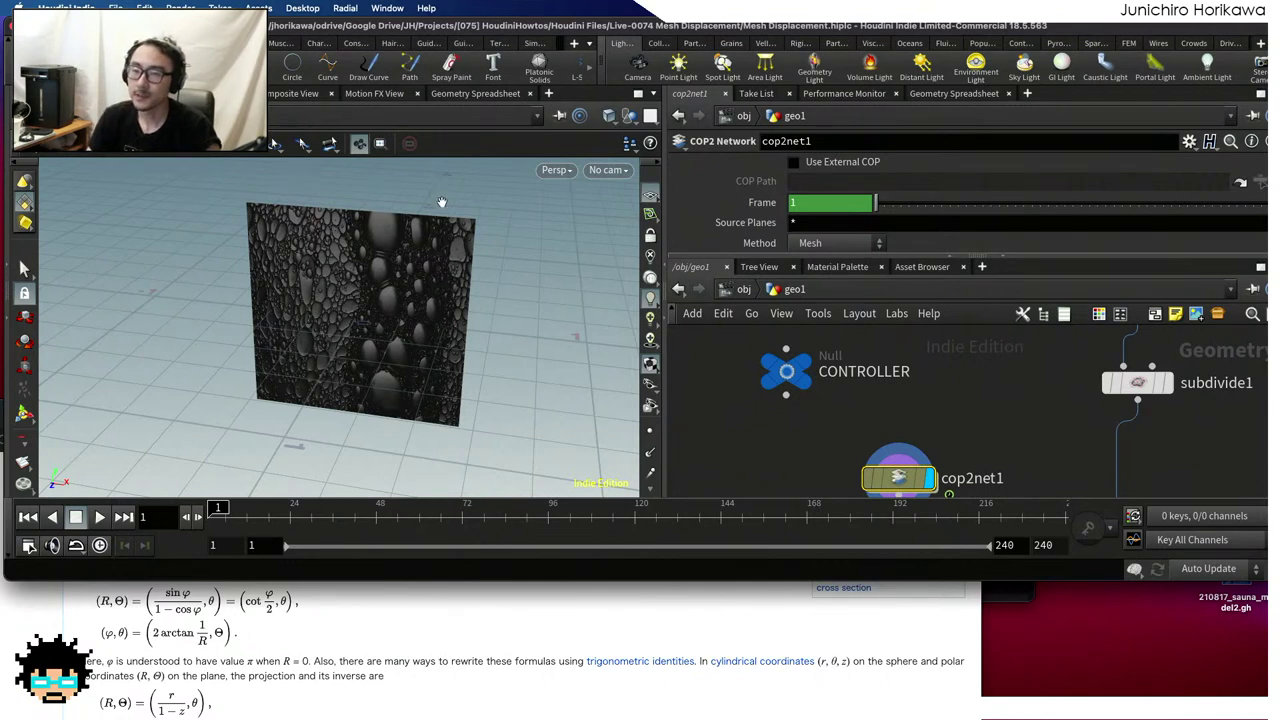
scroll(462, 358, down, 2)
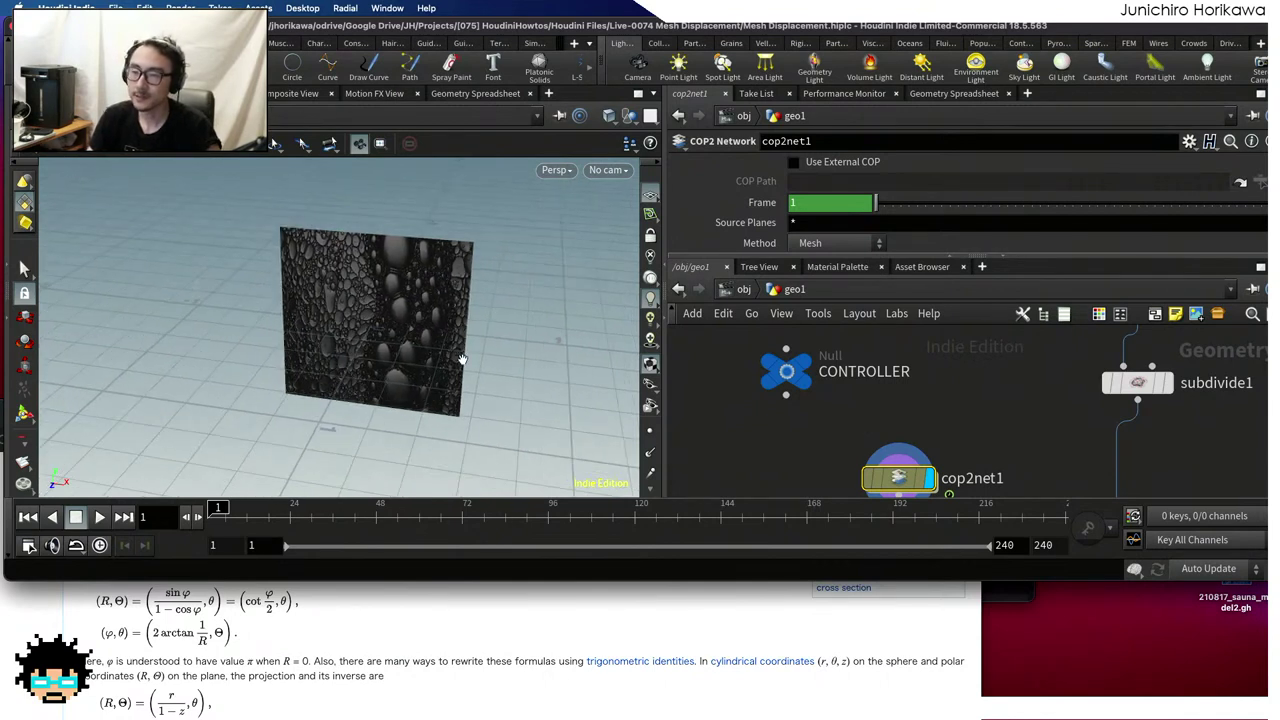
scroll(861, 413, down, 2)
middle_drag(862, 415, 795, 432)
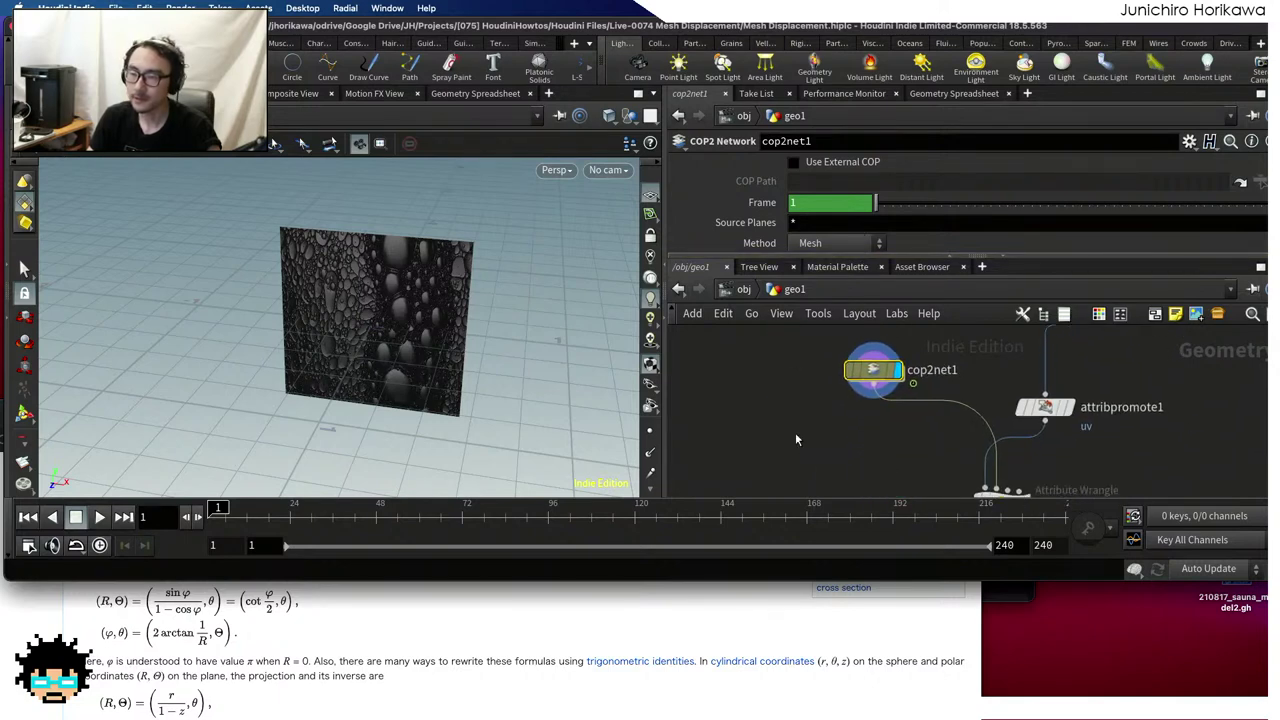
Add a point wrangle to geo1 and wire cop2net1 into it
key(Tab)
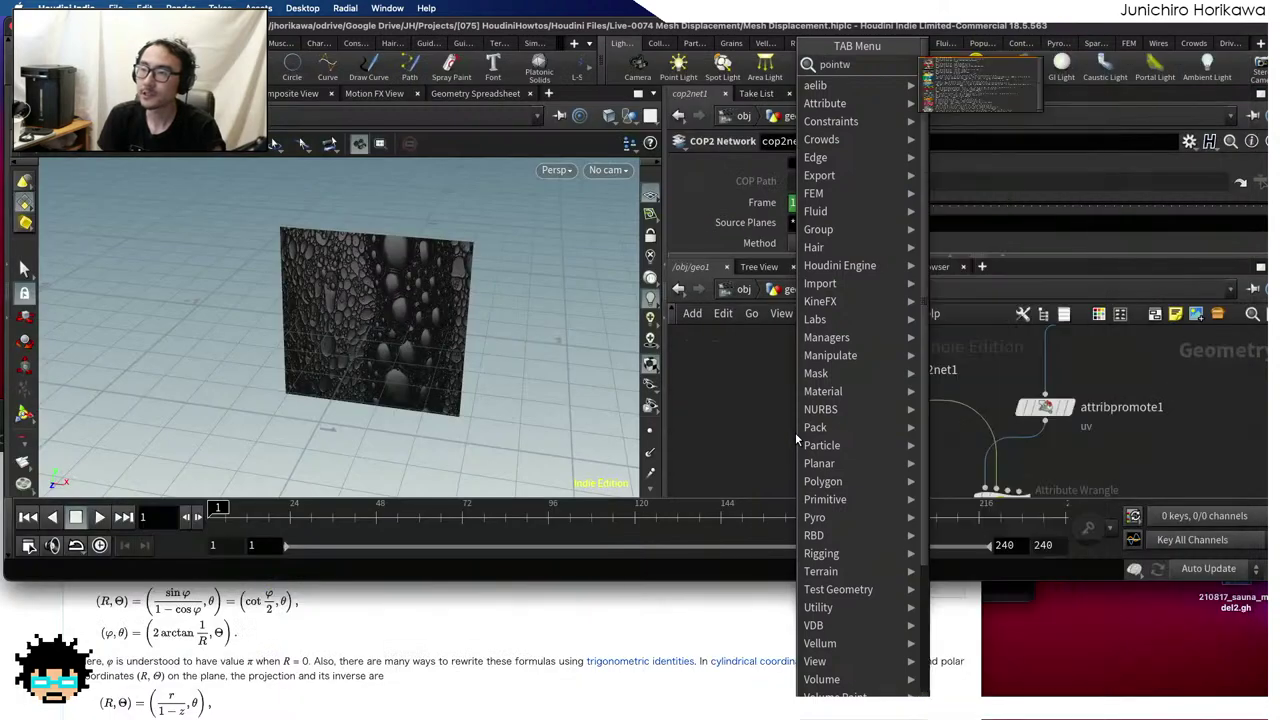
text(null)
key(Return)
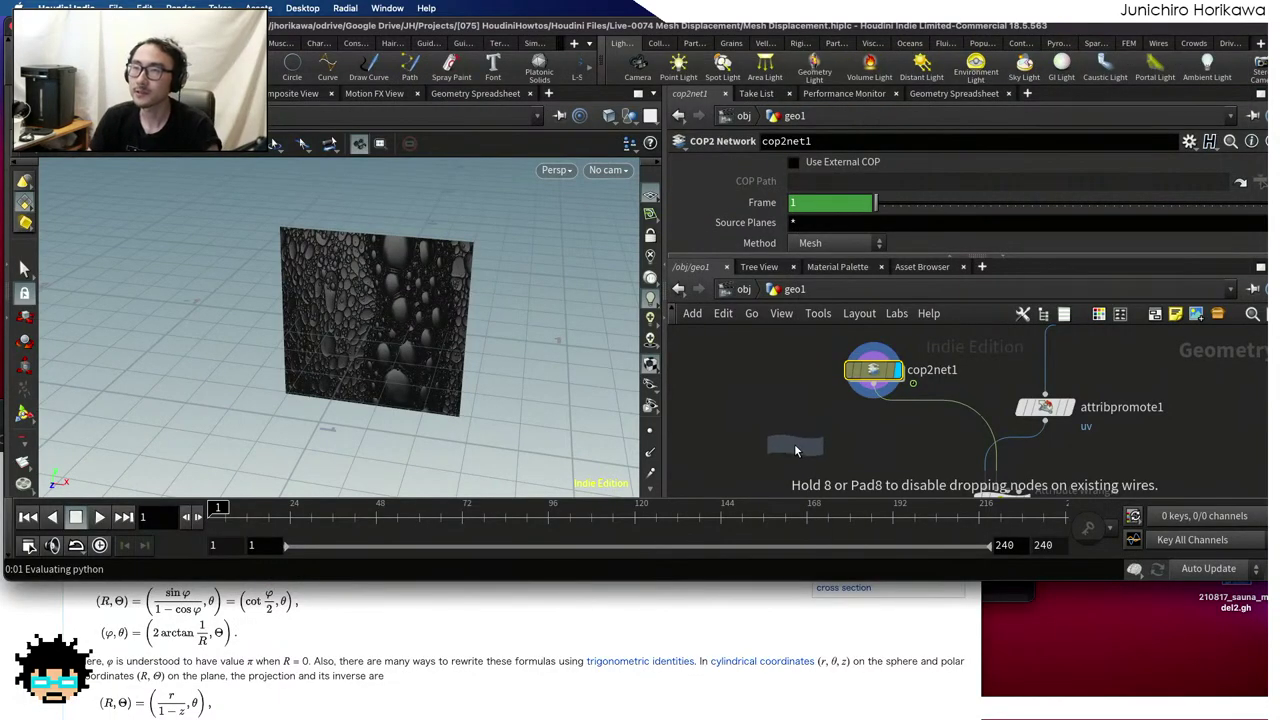
click(795, 437)
scroll(808, 435, up, 2)
drag(874, 381, 790, 430)
Rename the wrangle stereographic_mapping, reposition it, and bring the Wikipedia formulas forward
double_click(881, 448)
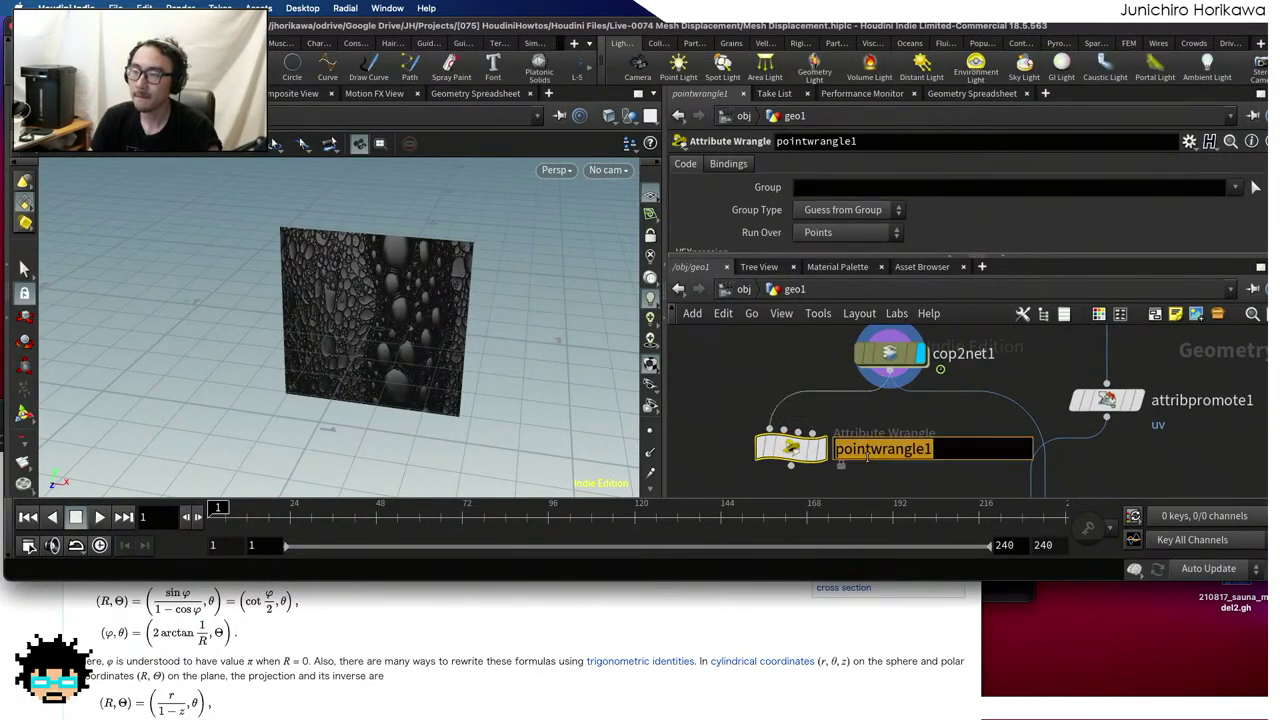
text(stereographi_c)
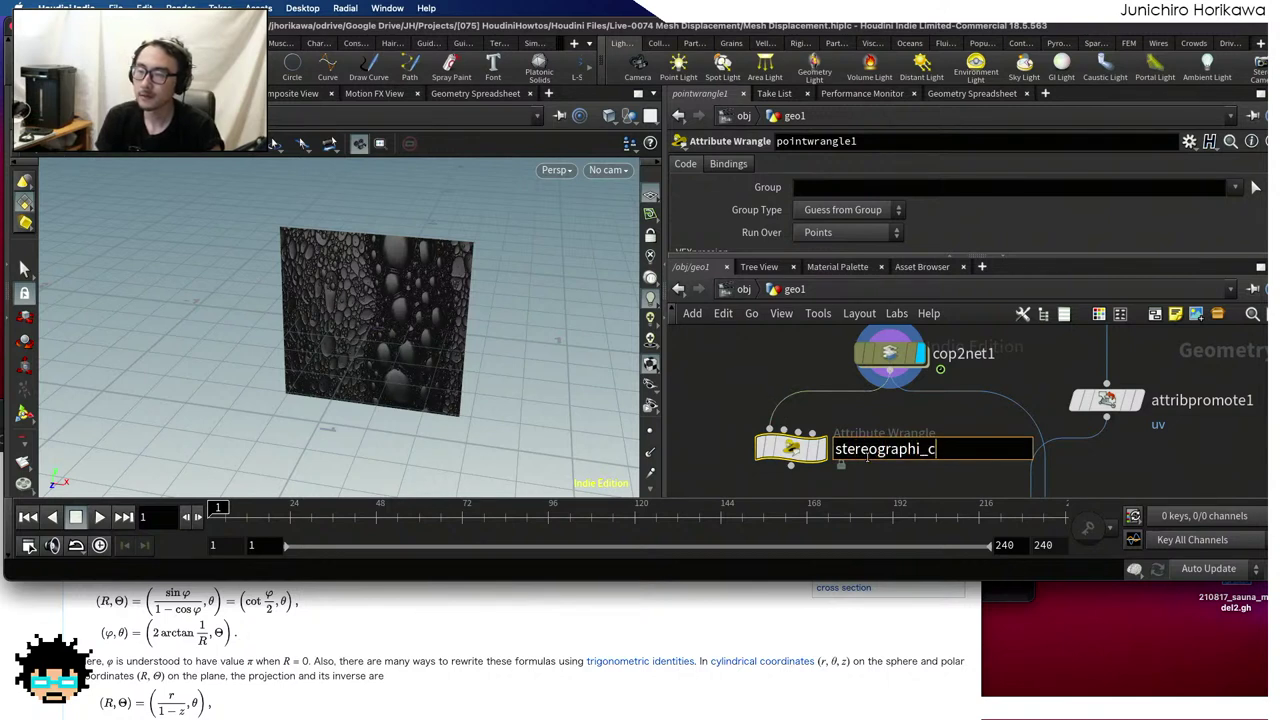
key(BackSpace)
text(c_mapping)
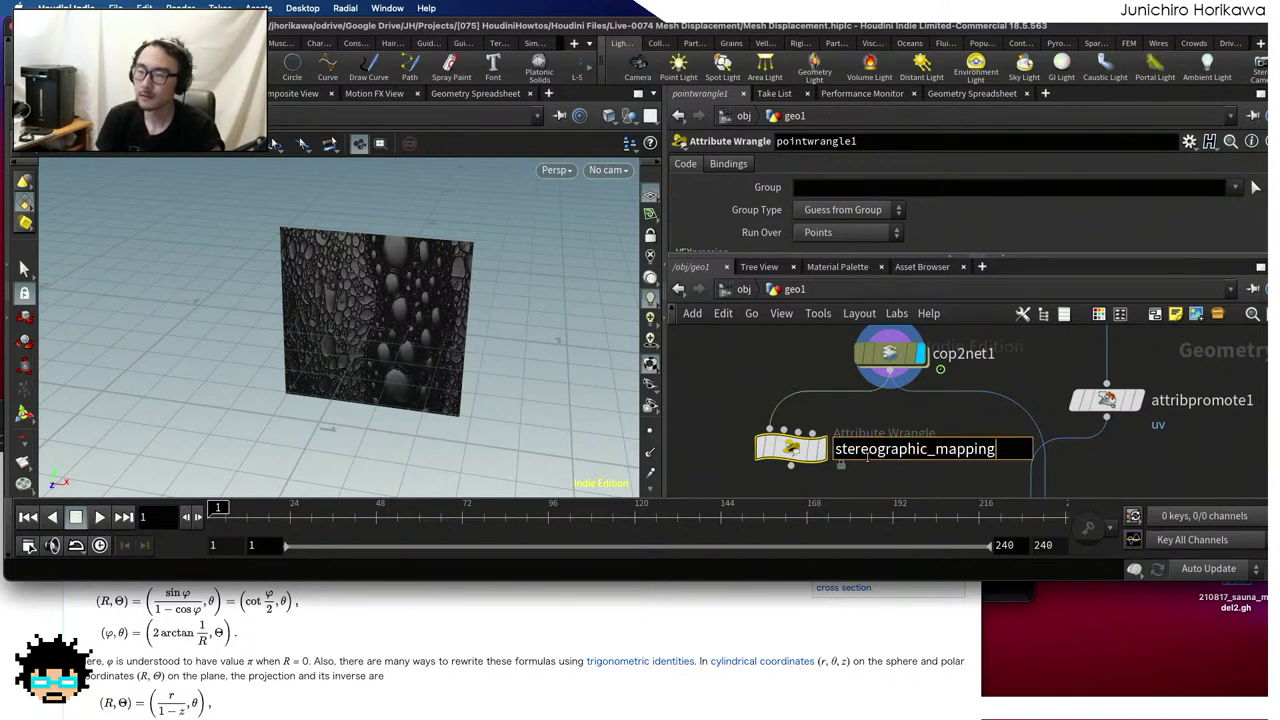
key(Return)
drag(826, 452, 793, 475)
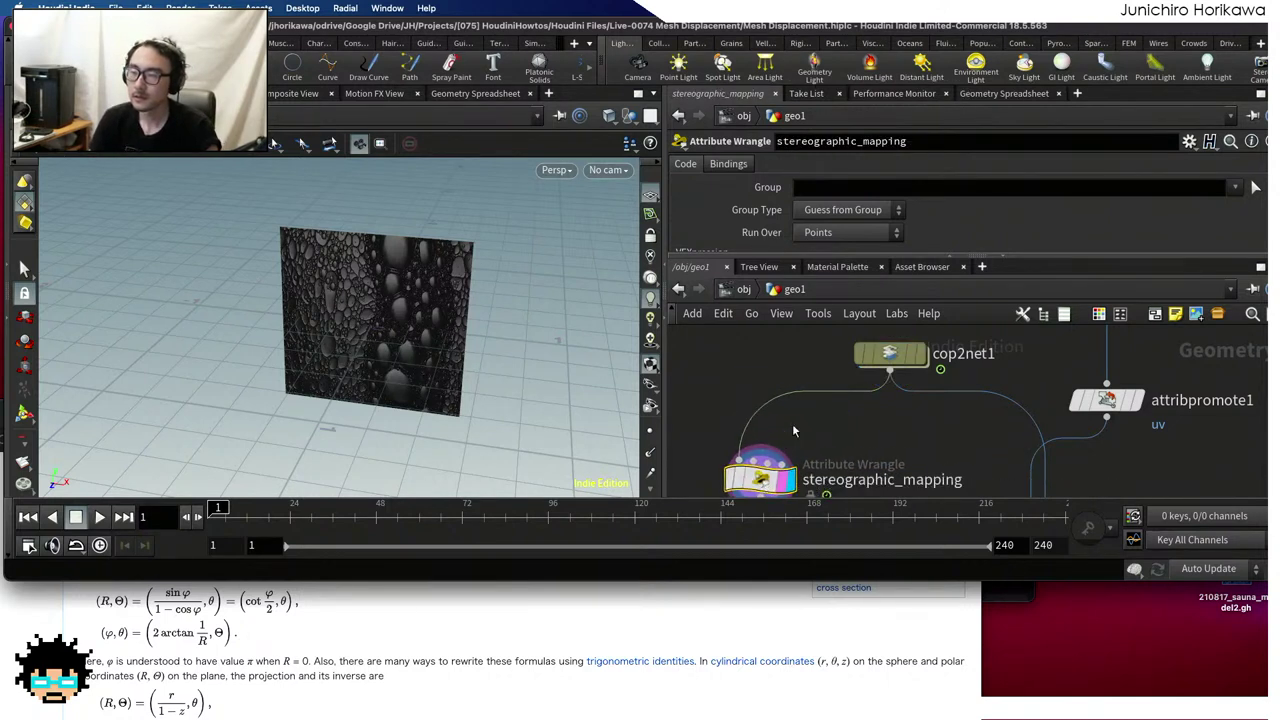
key(l)
scroll(778, 383, up, 3)
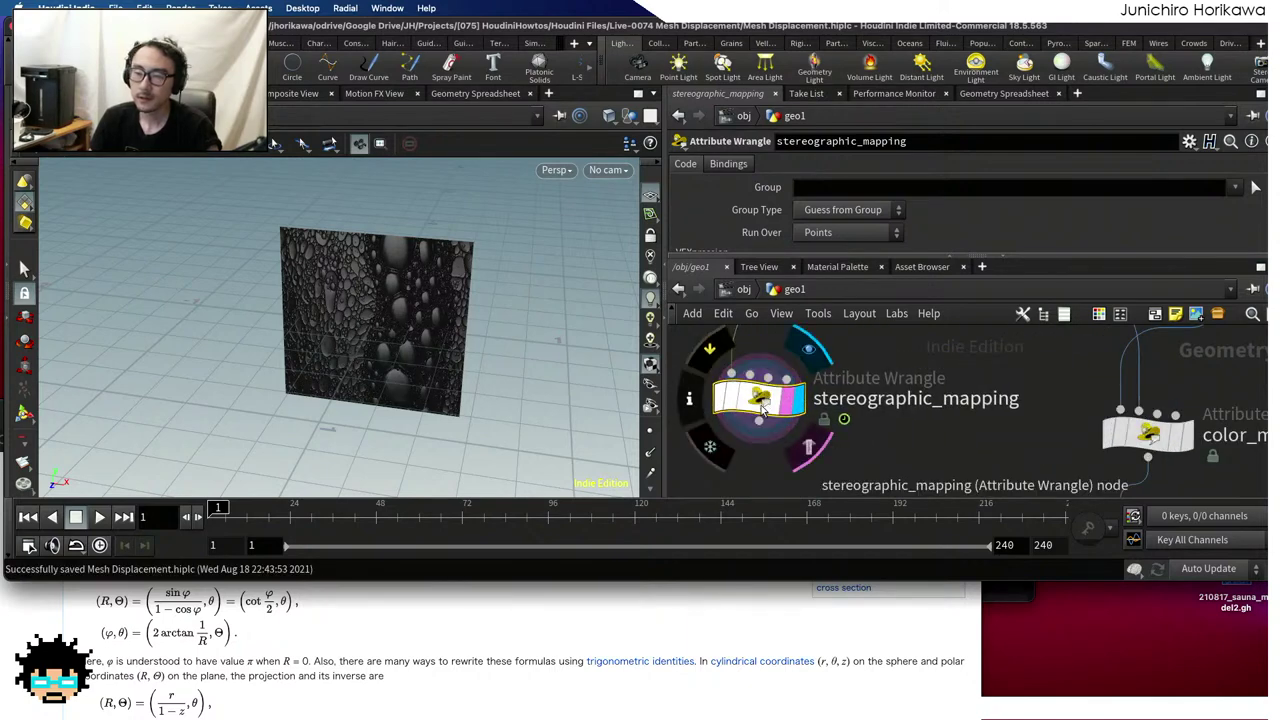
click(552, 630)
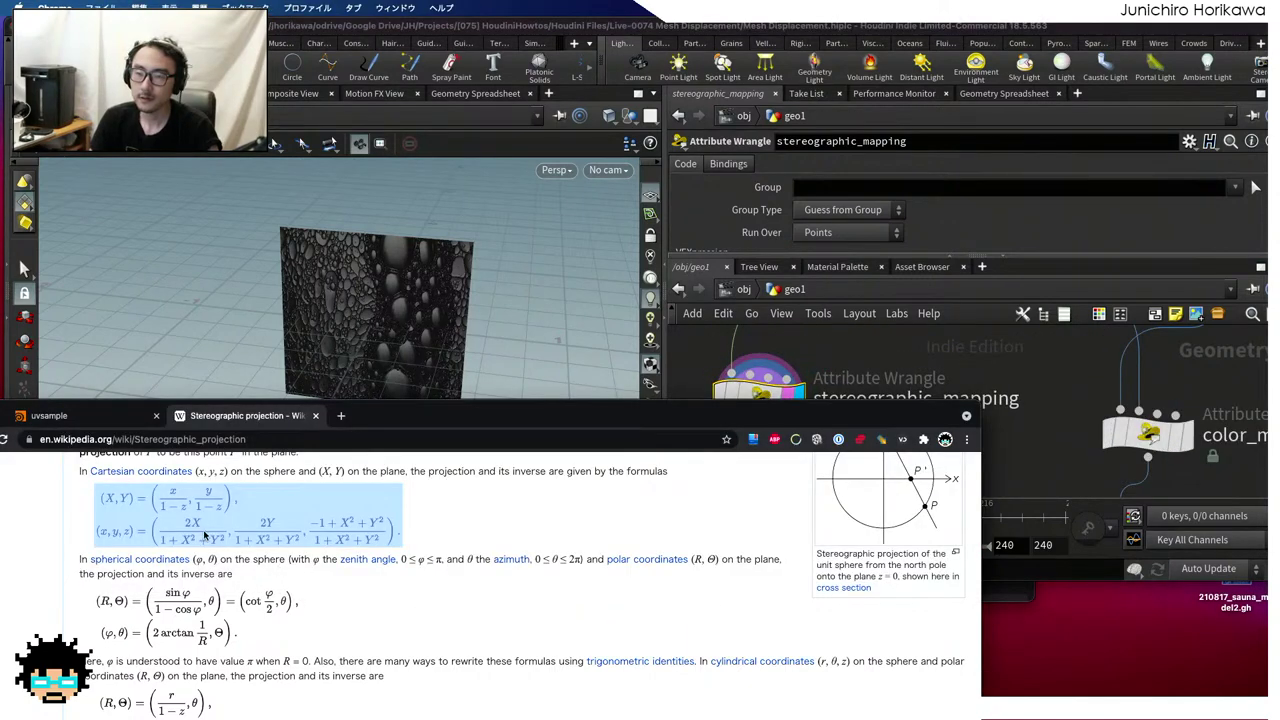
Move the browser down and review the Cartesian projection formulas
drag(366, 415, 362, 521)
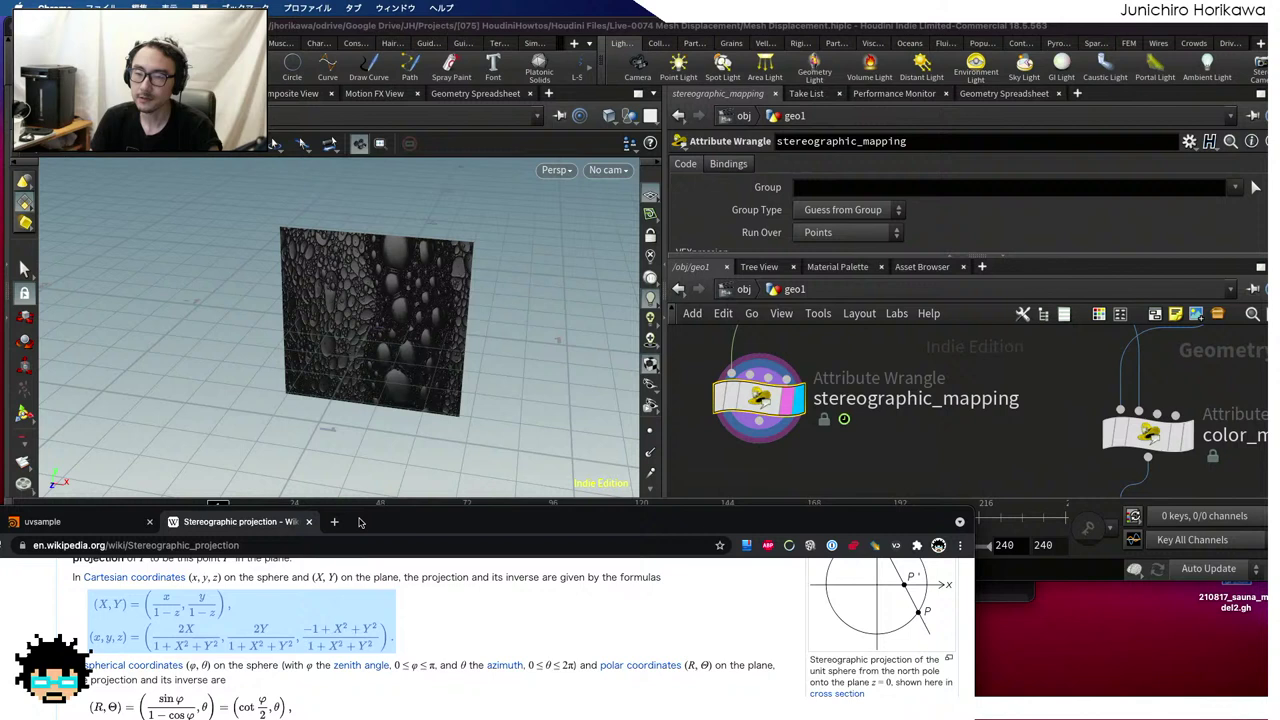
click(430, 480)
click(392, 646)
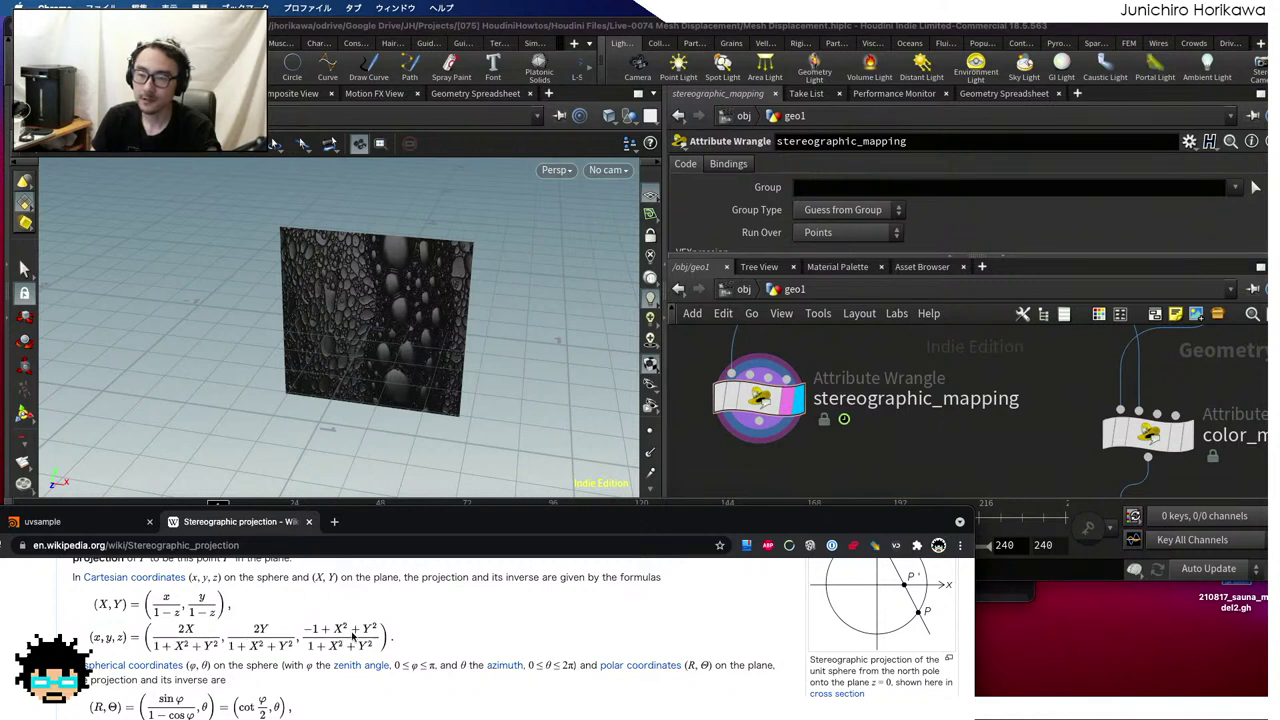
triple_click(208, 652)
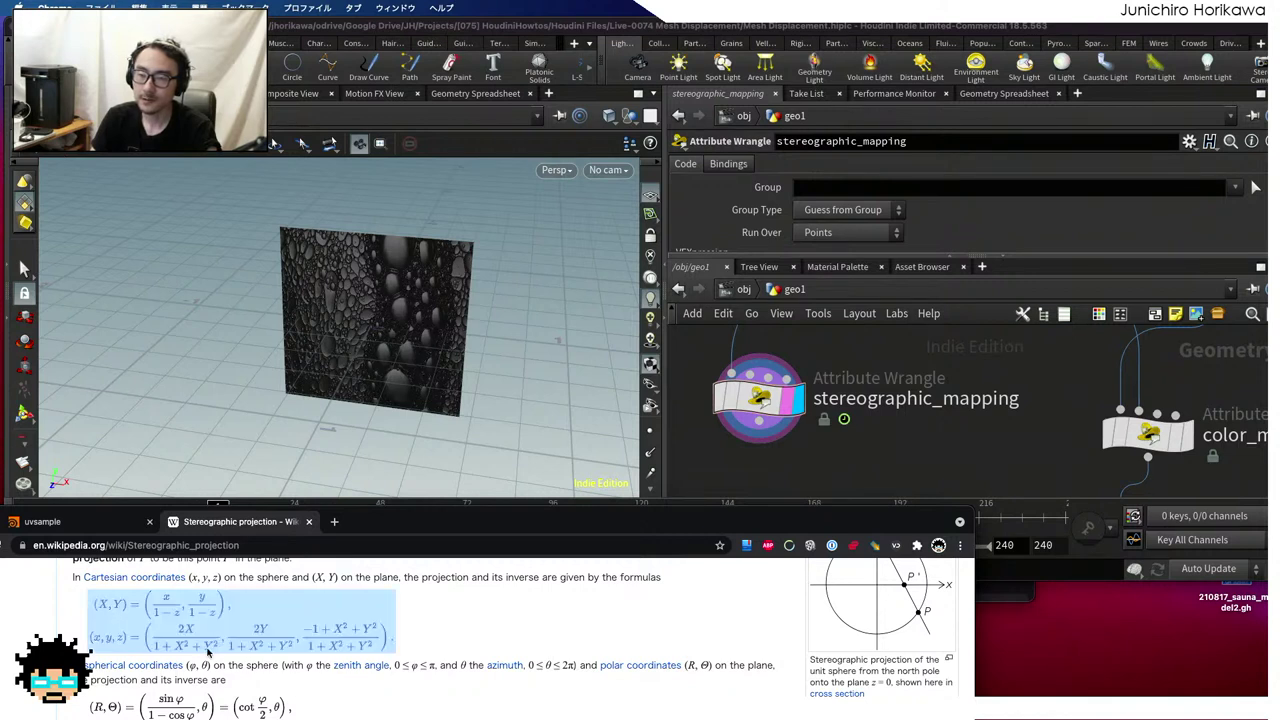
click(400, 636)
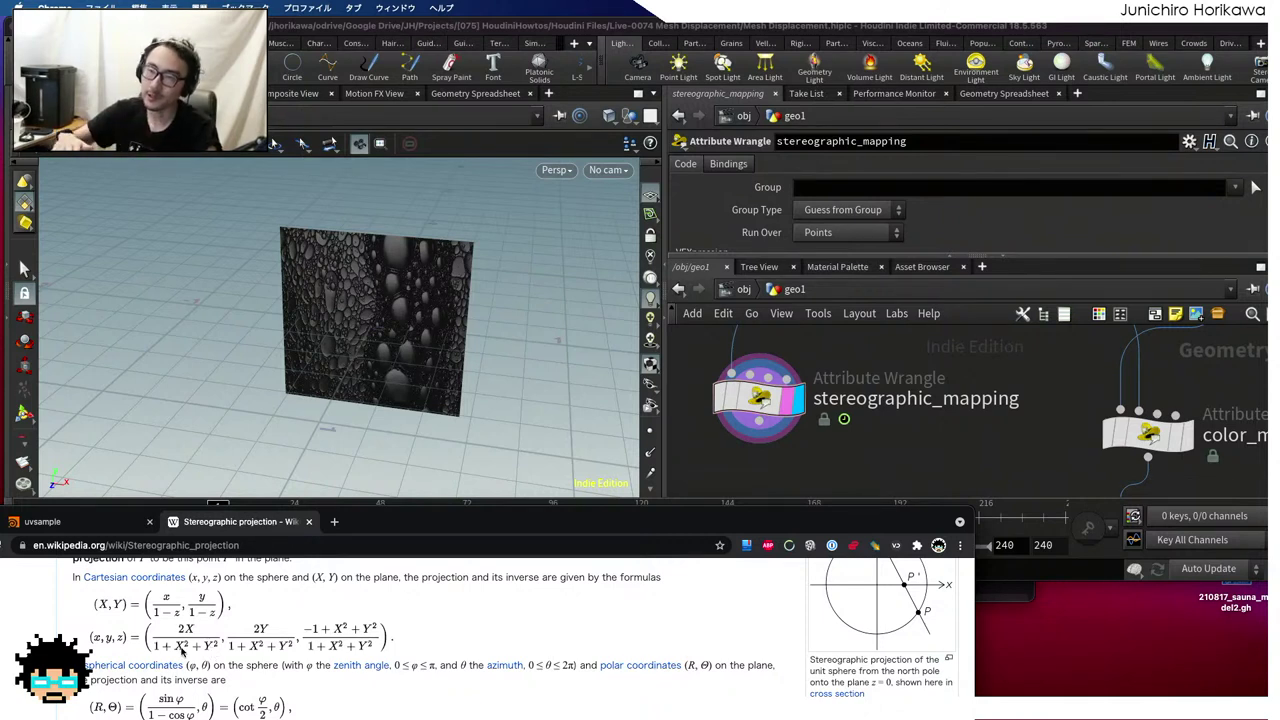
Back in Houdini, enlarge the parameter pane to reveal the empty VEXpression box
click(762, 410)
drag(801, 262, 800, 337)
drag(379, 278, 393, 282)
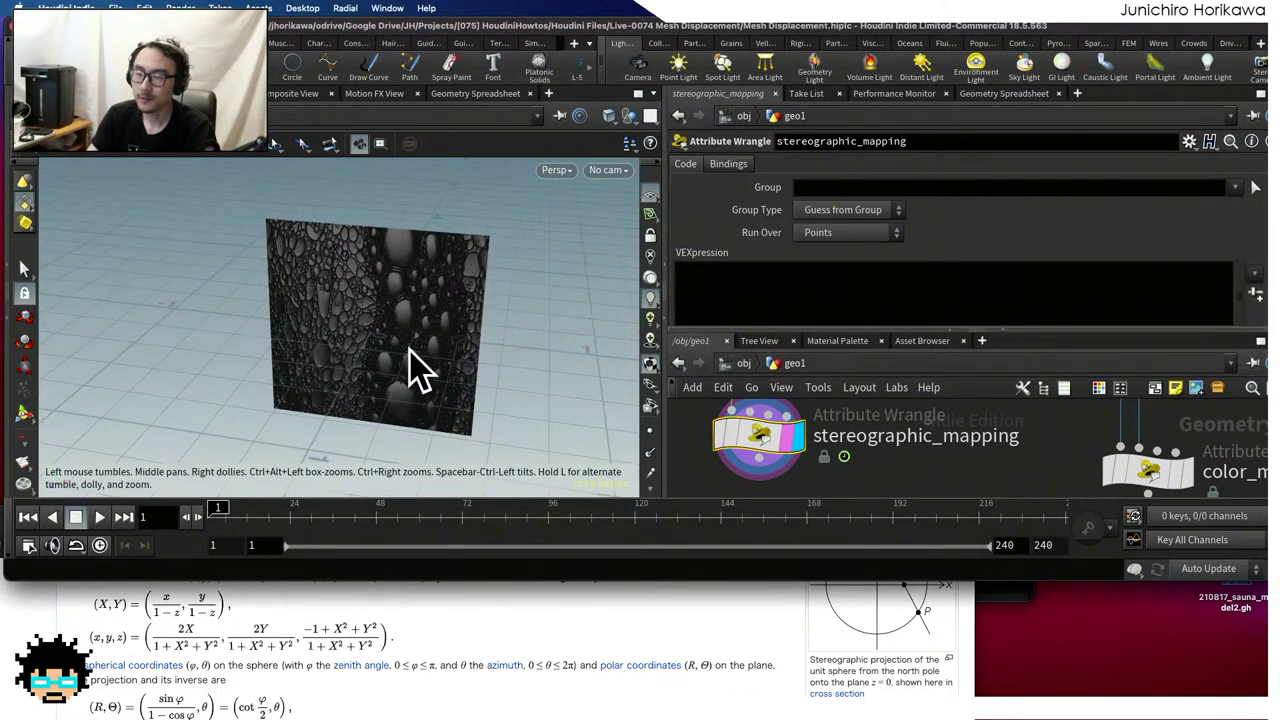
Write 'vector pos = @P', the x formula over (1 + pos.x*pos.x + pos.y*pos.y), and begin float y = 2 * pos.y
click(743, 288)
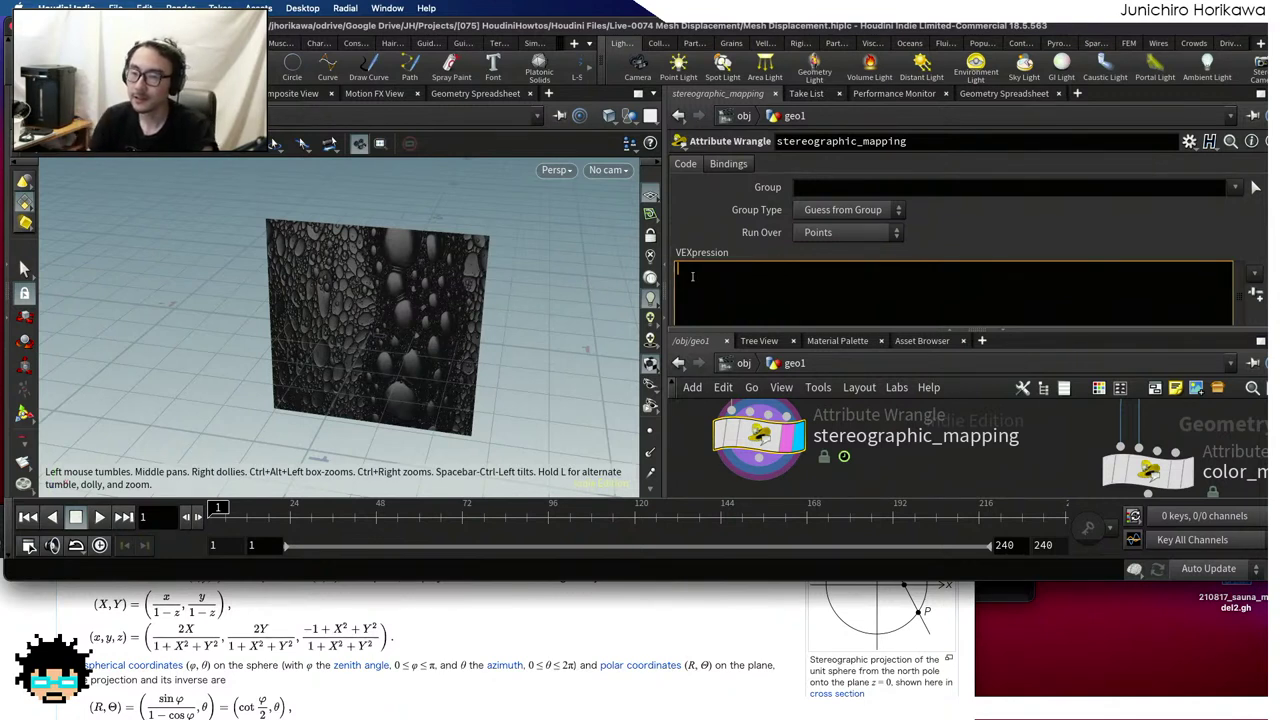
text(float x)
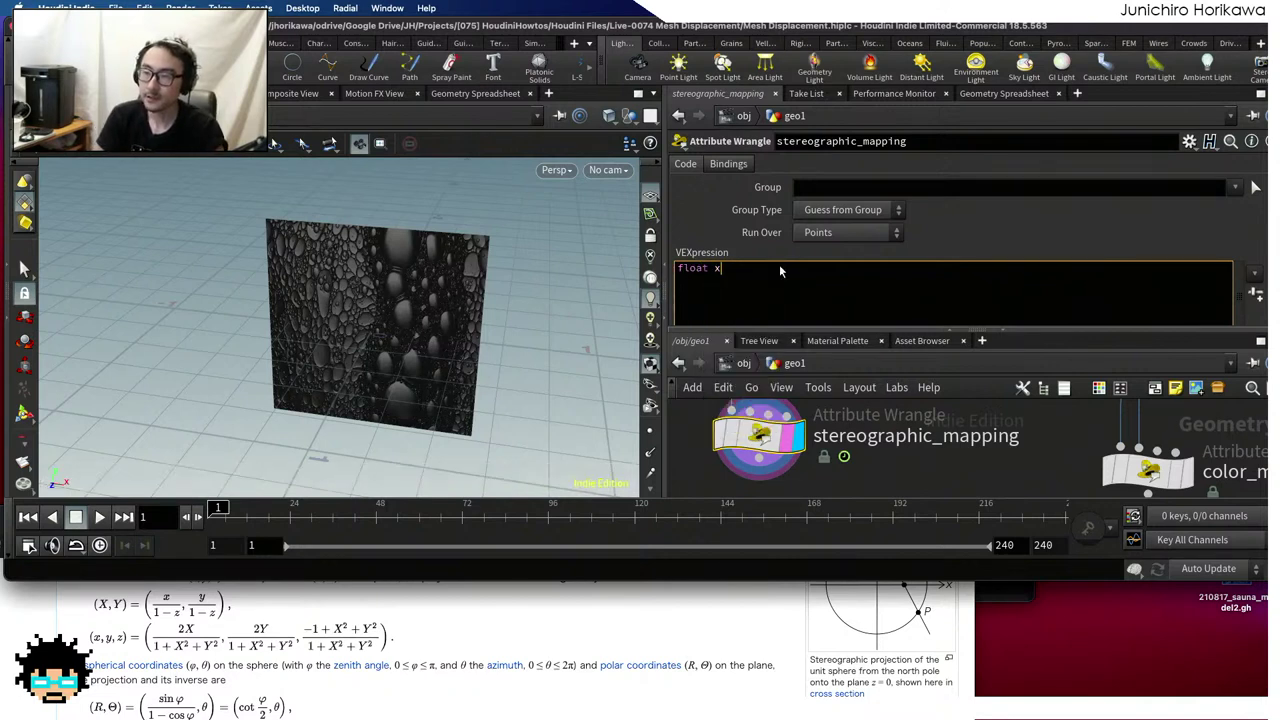
text( -)
key(BackSpace)
key(BackSpace)
text(=)
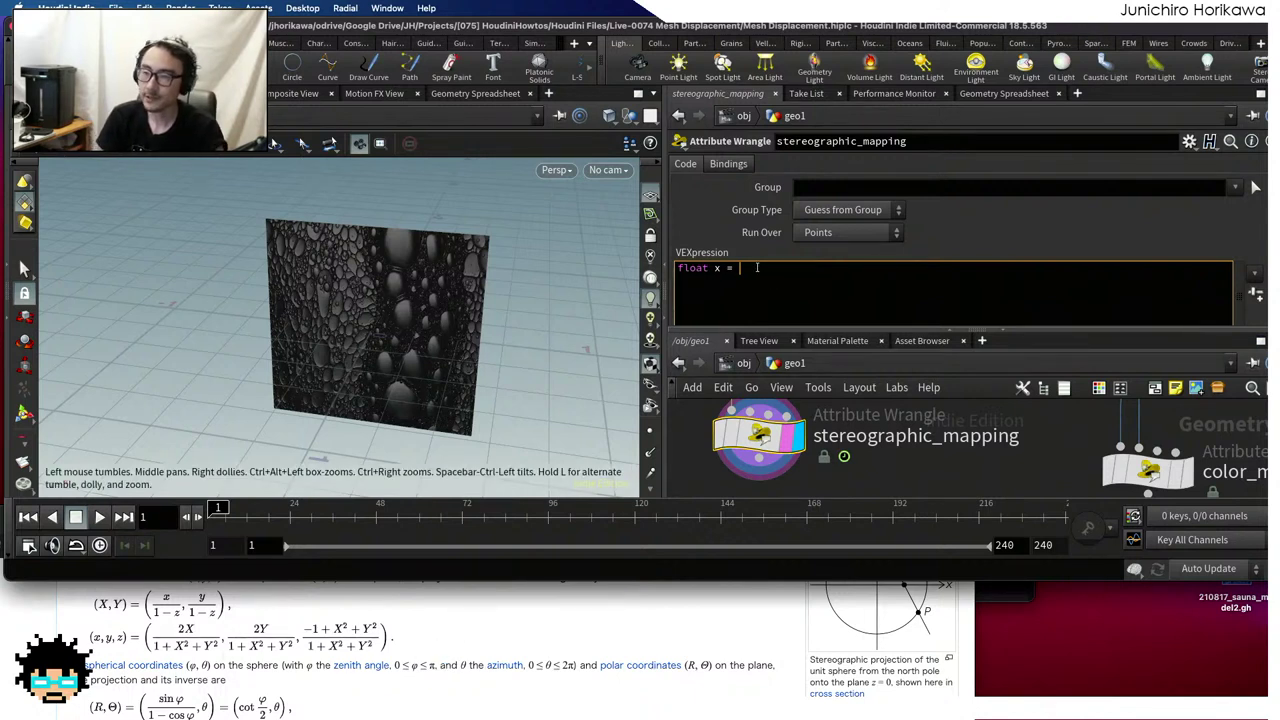
text(2 *)
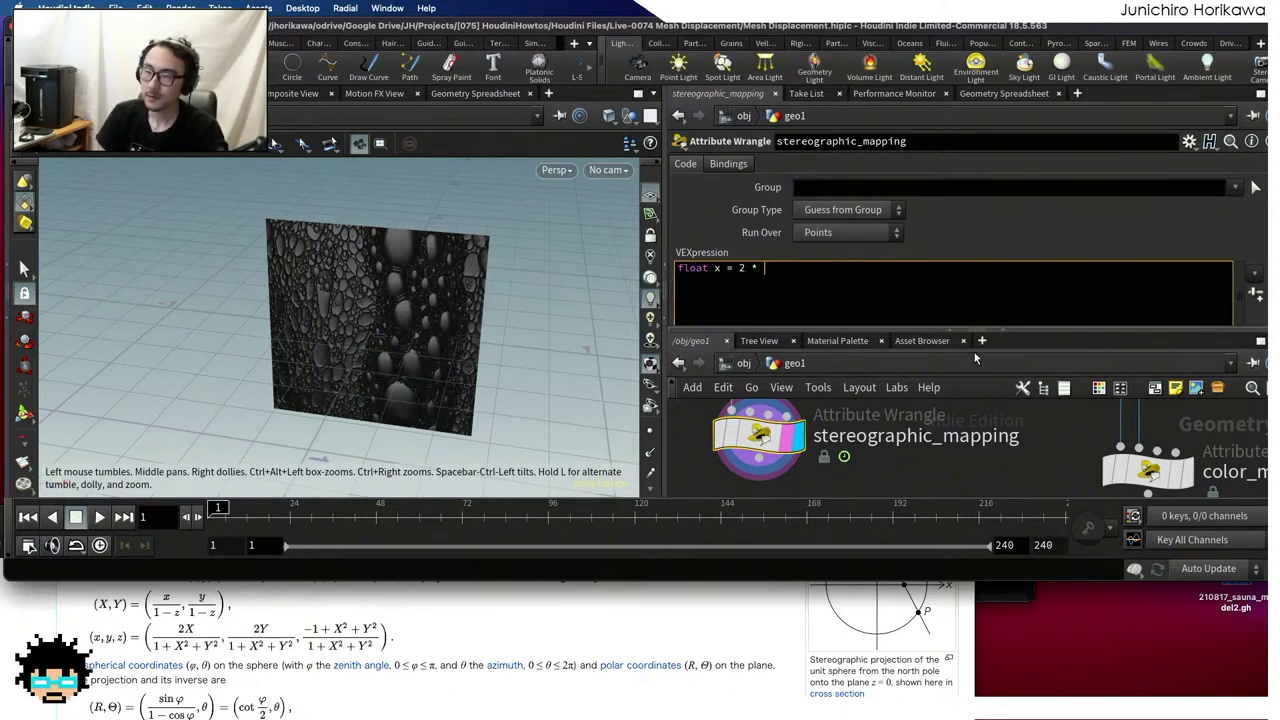
key(Home)
key(Return)
key(Up)
text(vector)
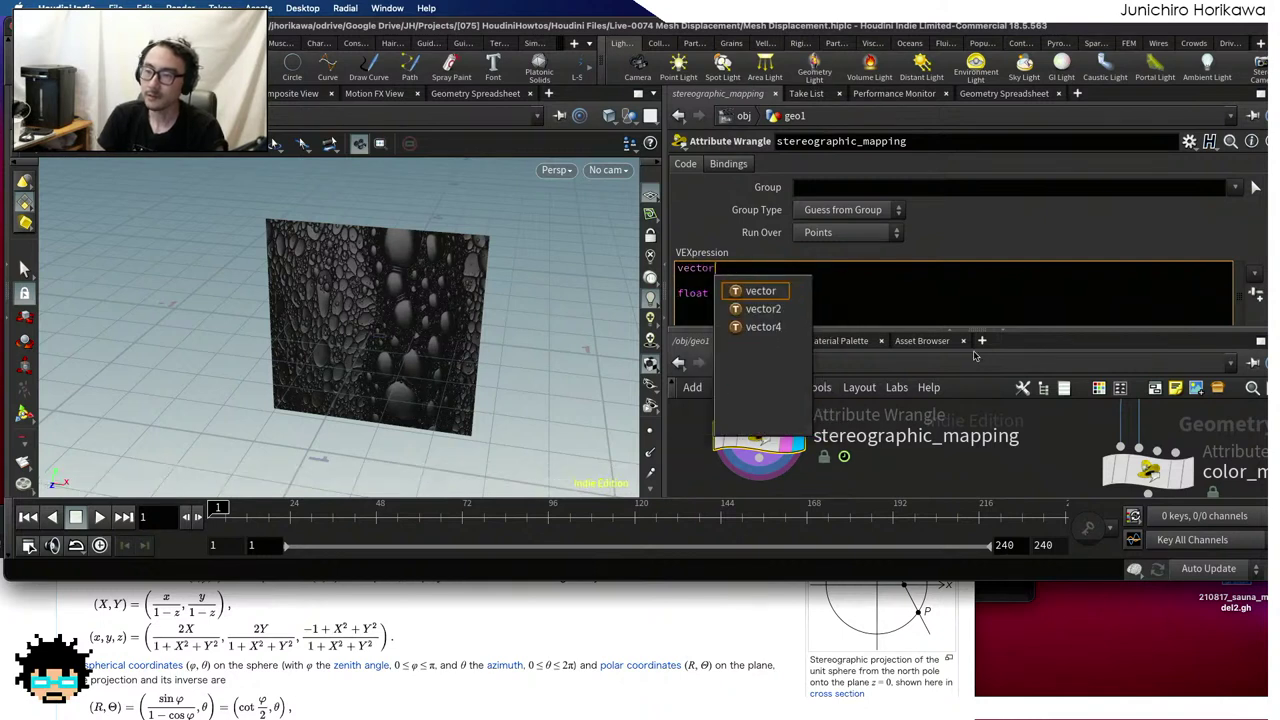
text( pos ~=)
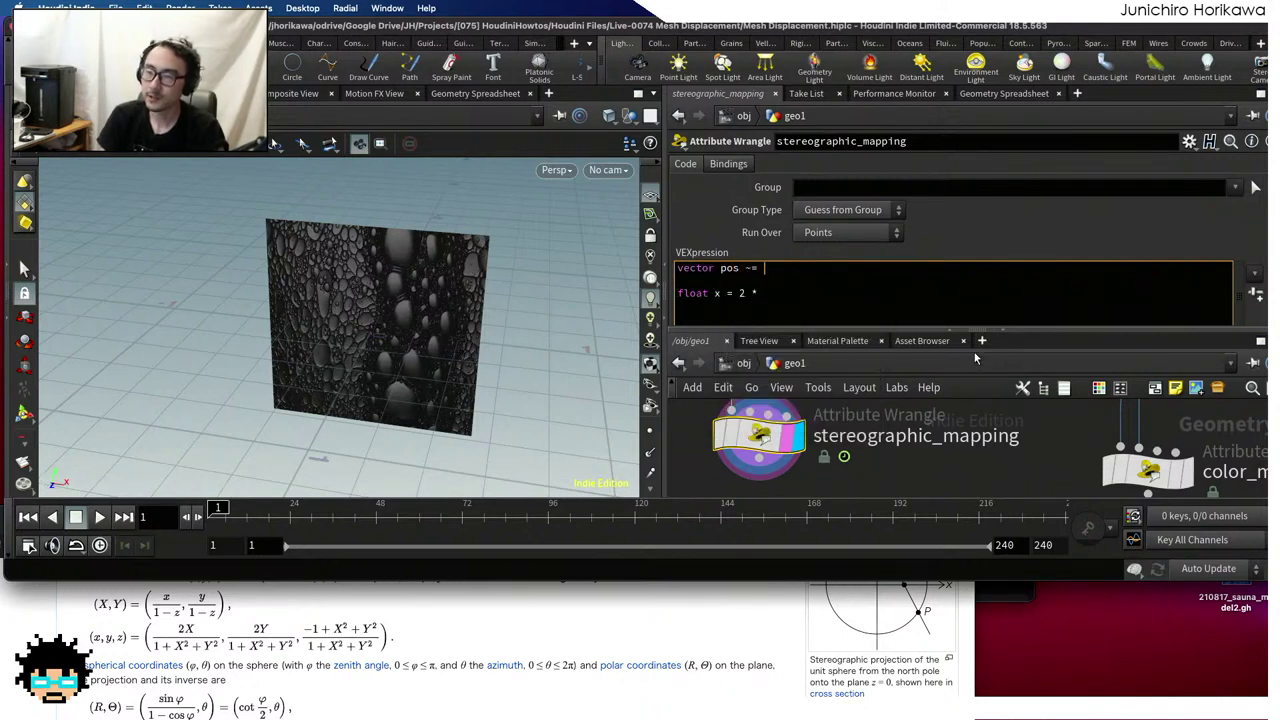
key(BackSpace)
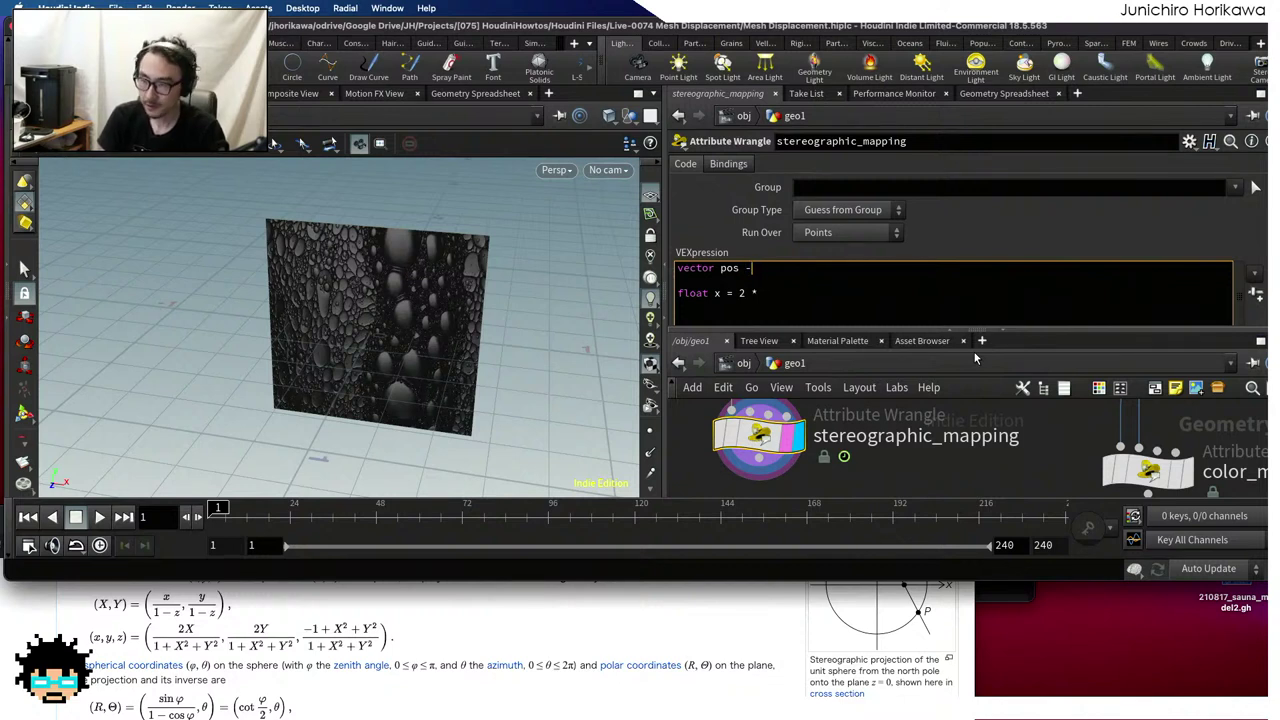
text(= @)
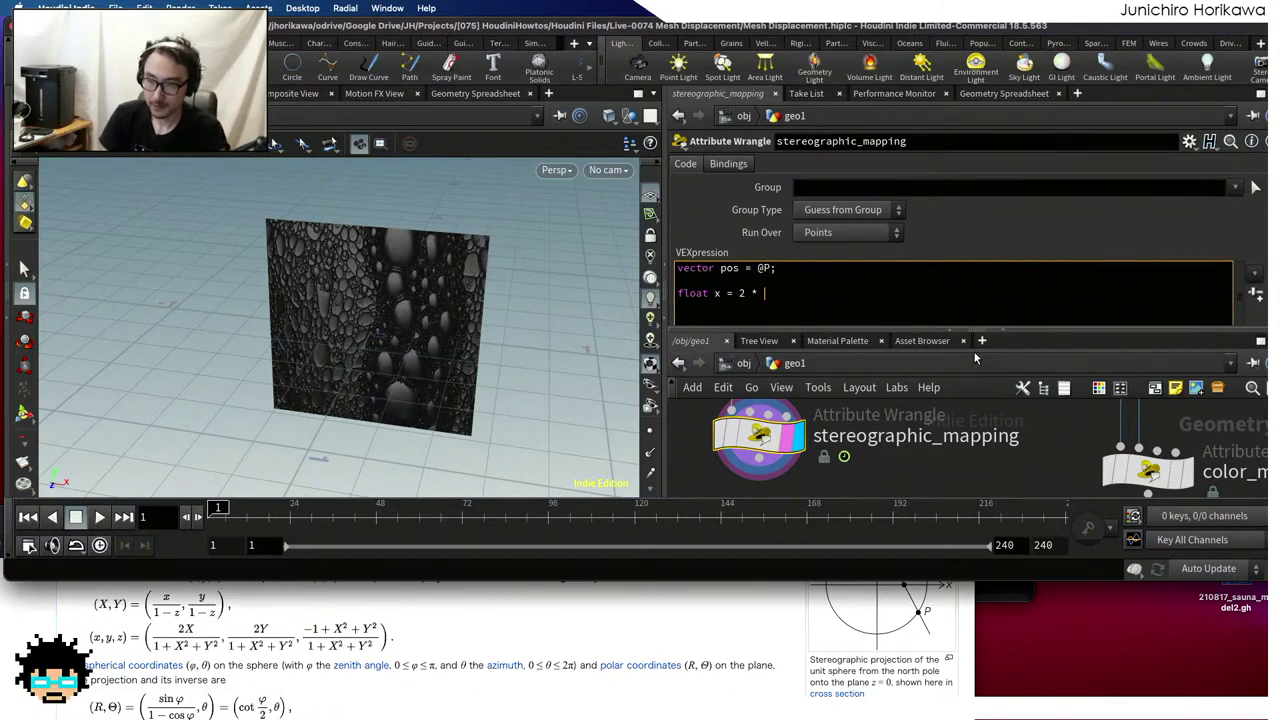
text(pos)
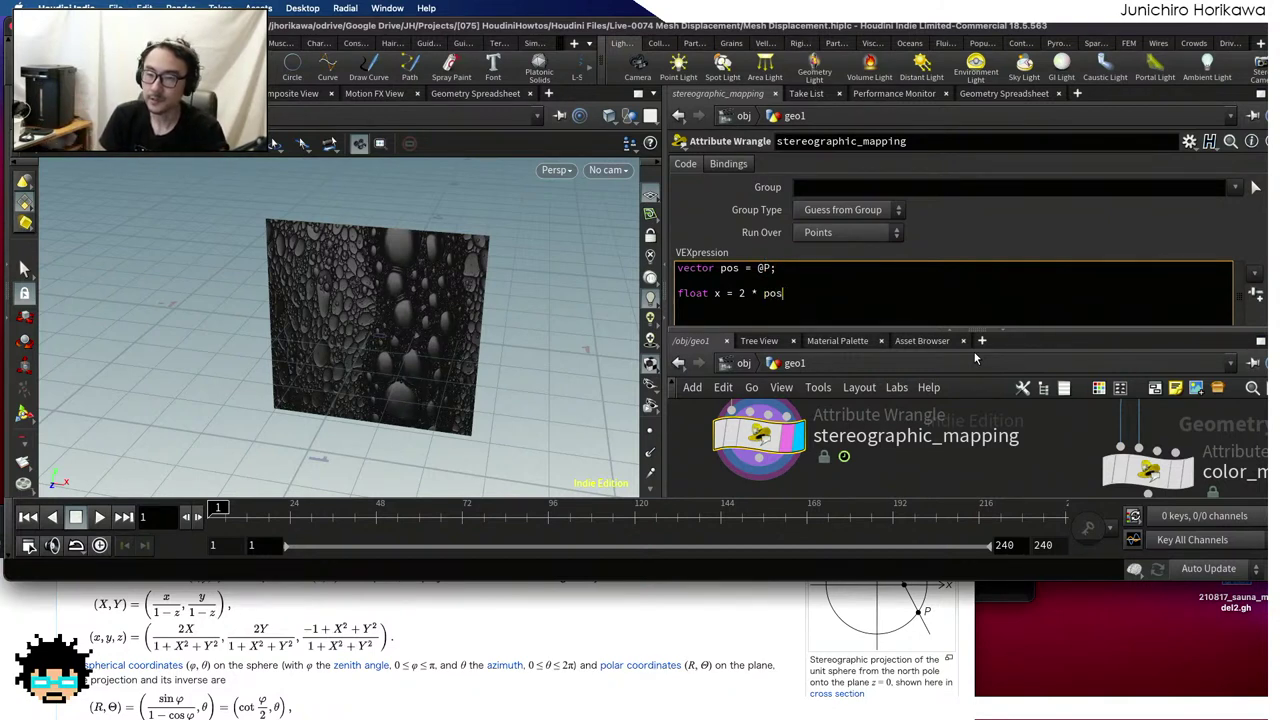
text( / ())
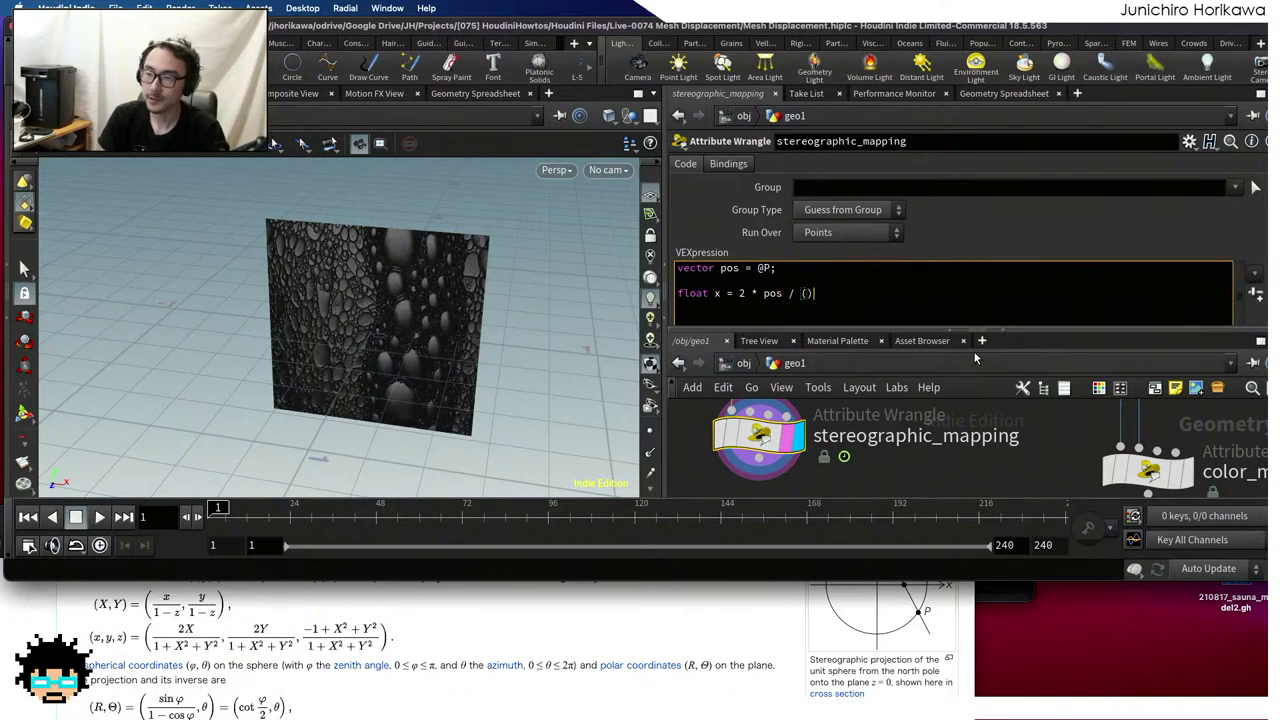
text(;)
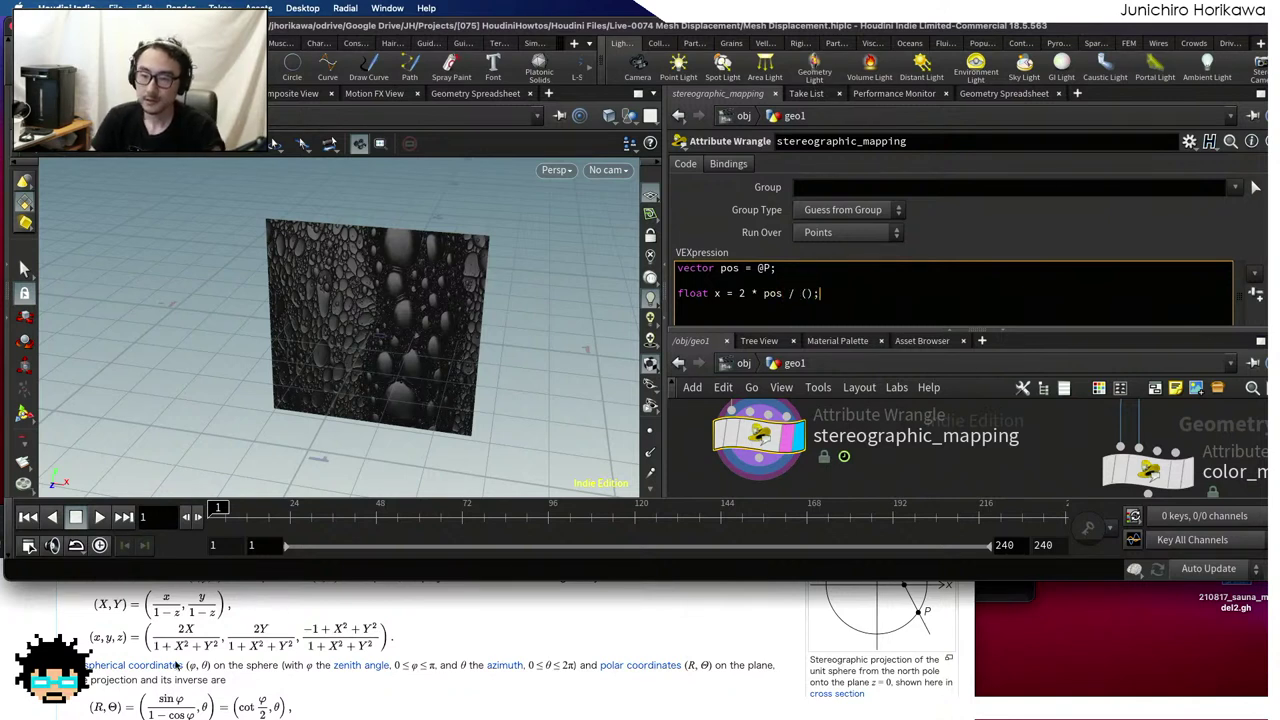
click(807, 293)
text(1)
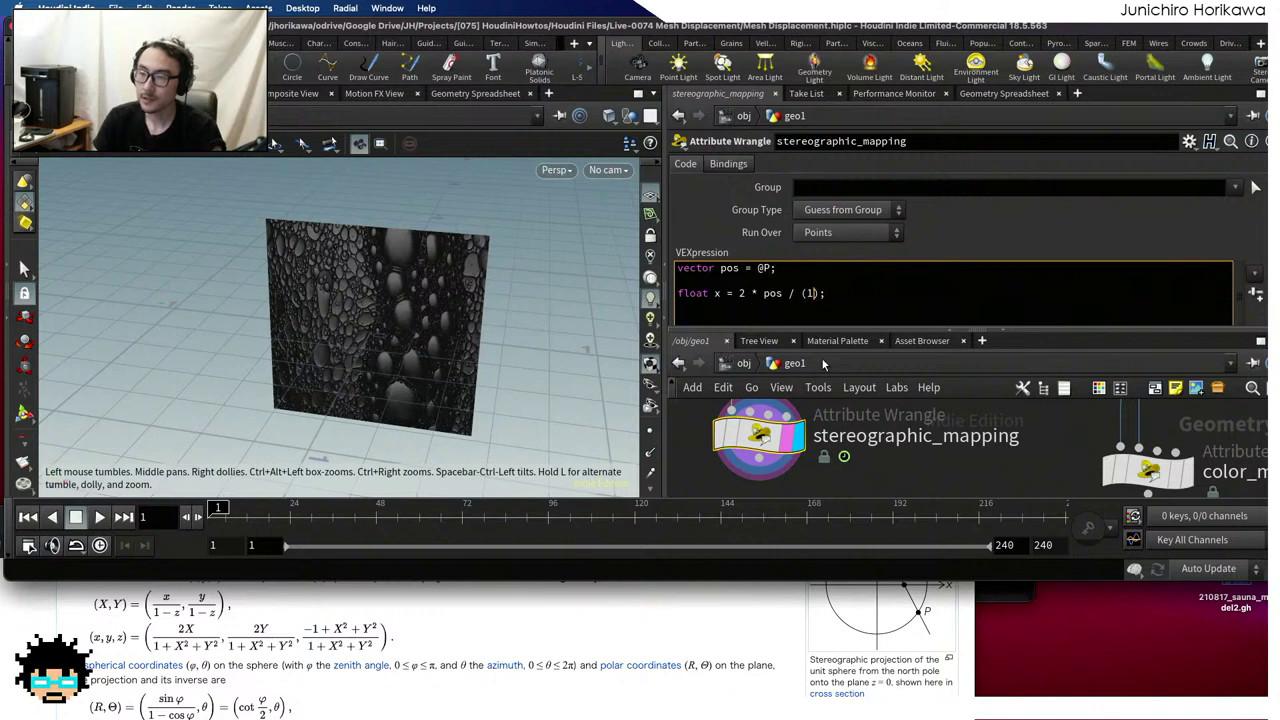
text( + )
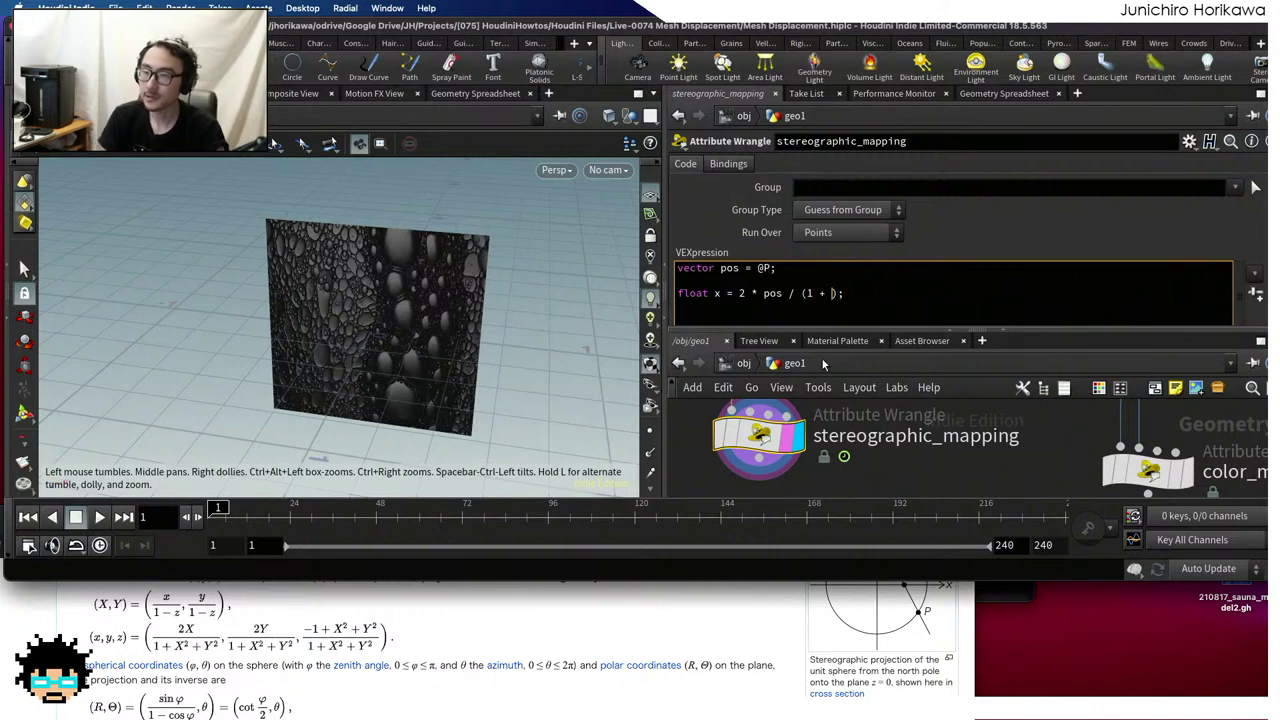
text(pos.x )
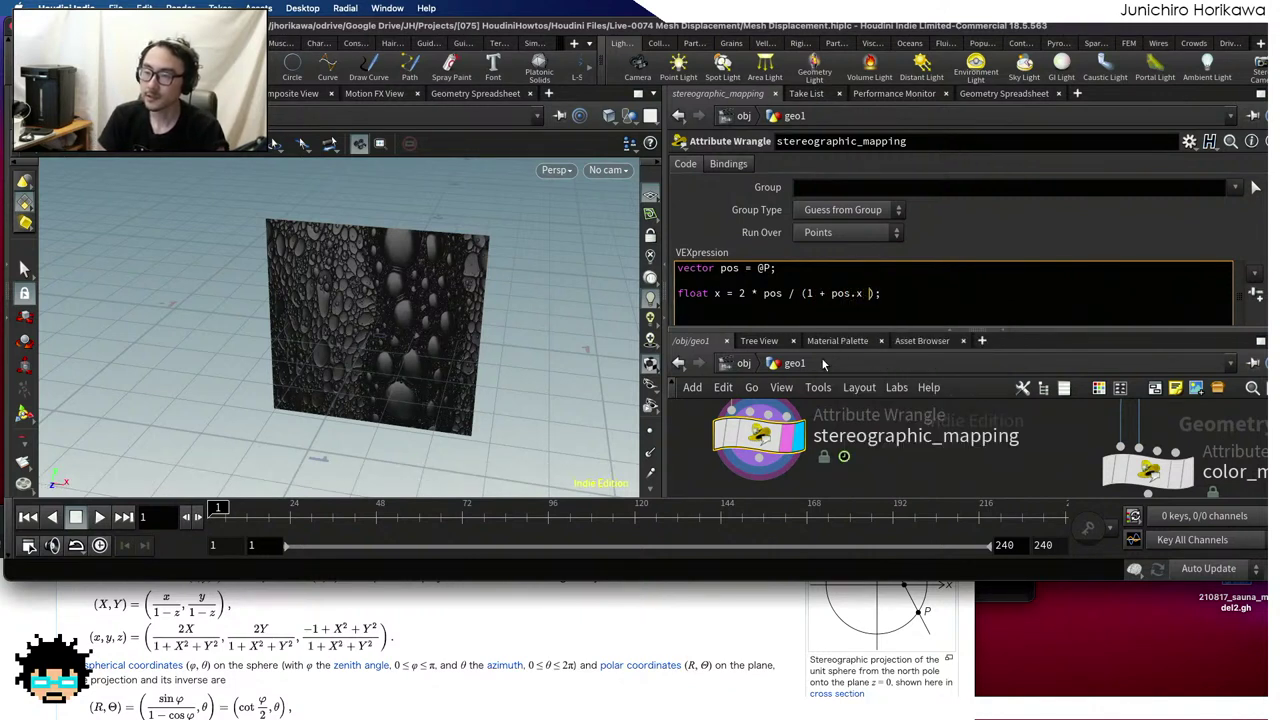
text(* )
text(pos.x)
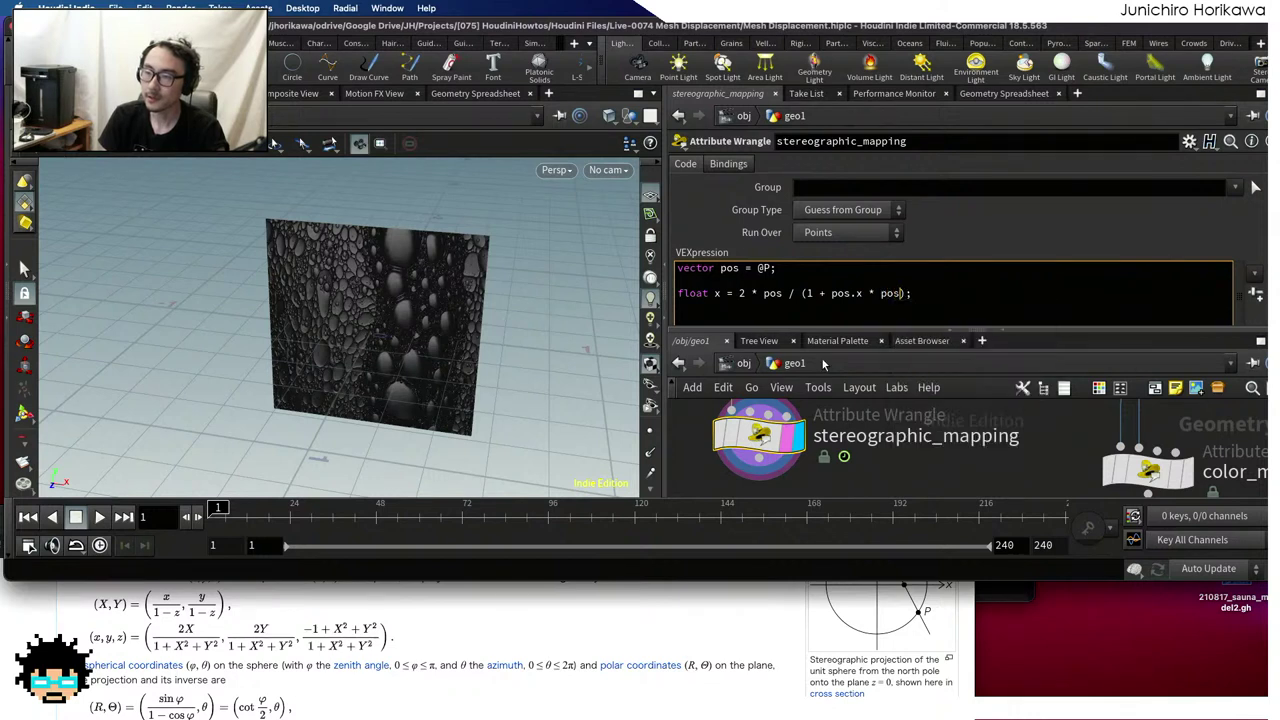
text( + pos.y )
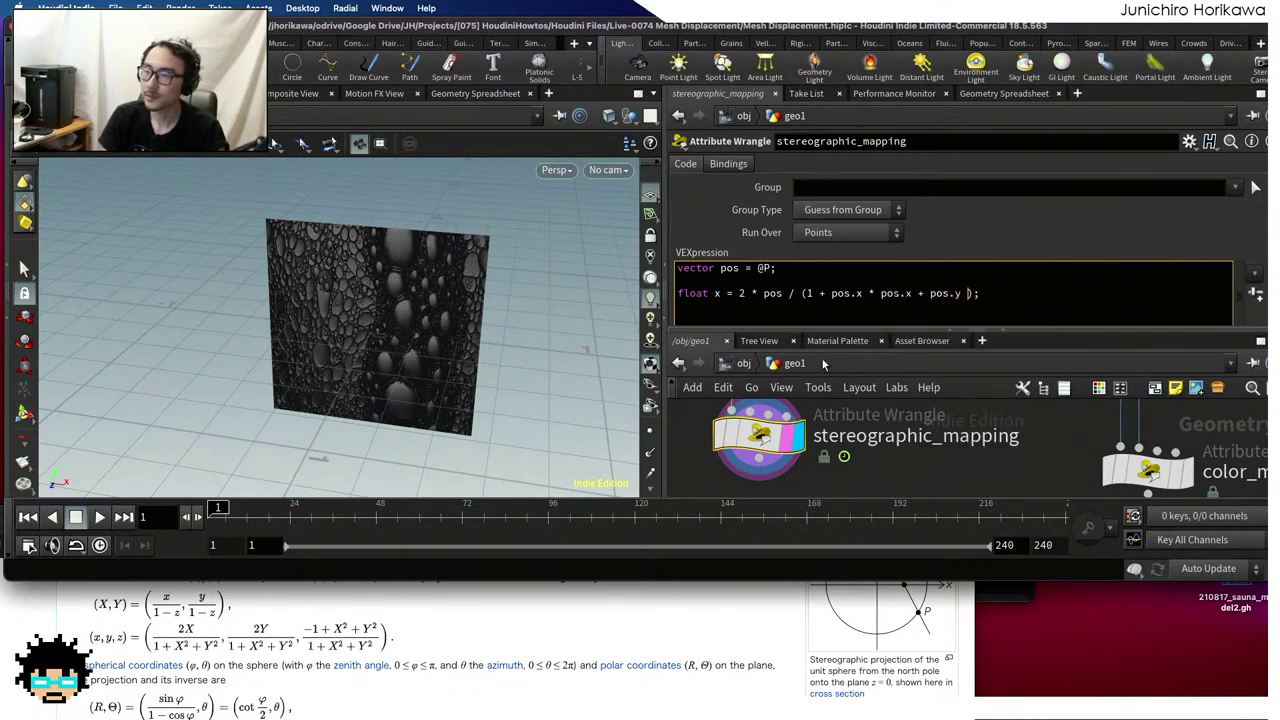
text(* pos.y); )
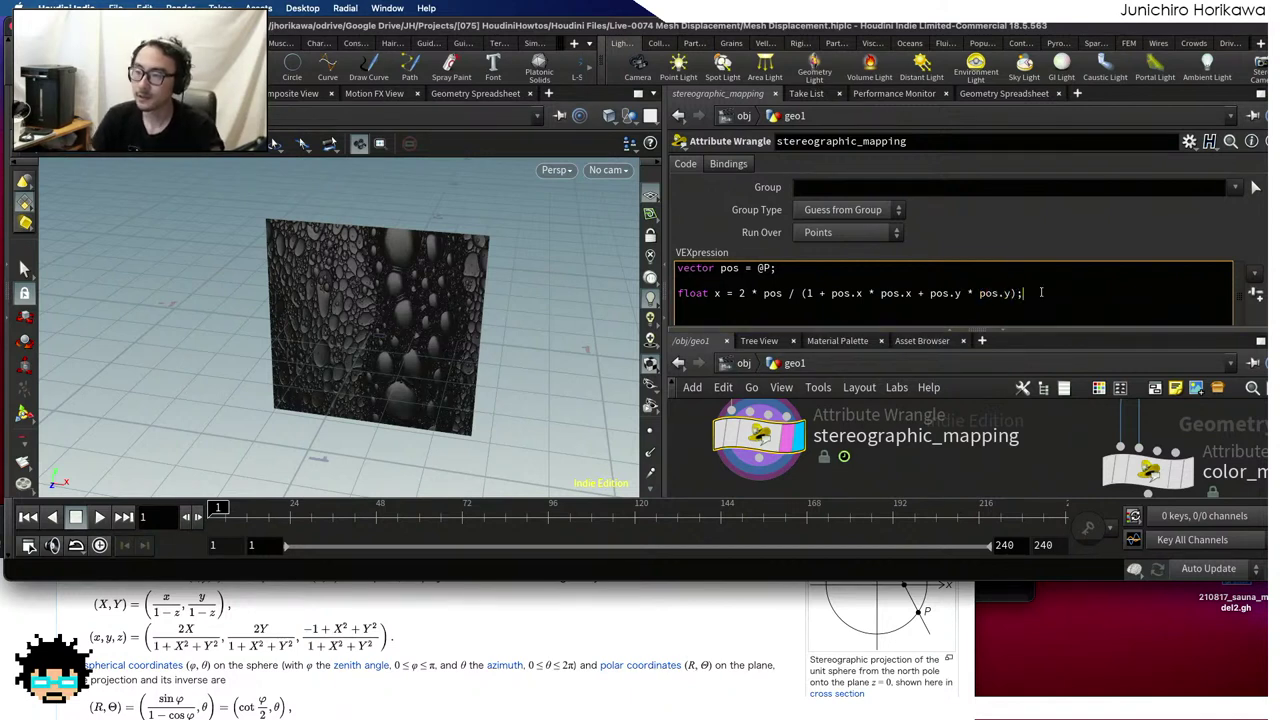
text(float y)
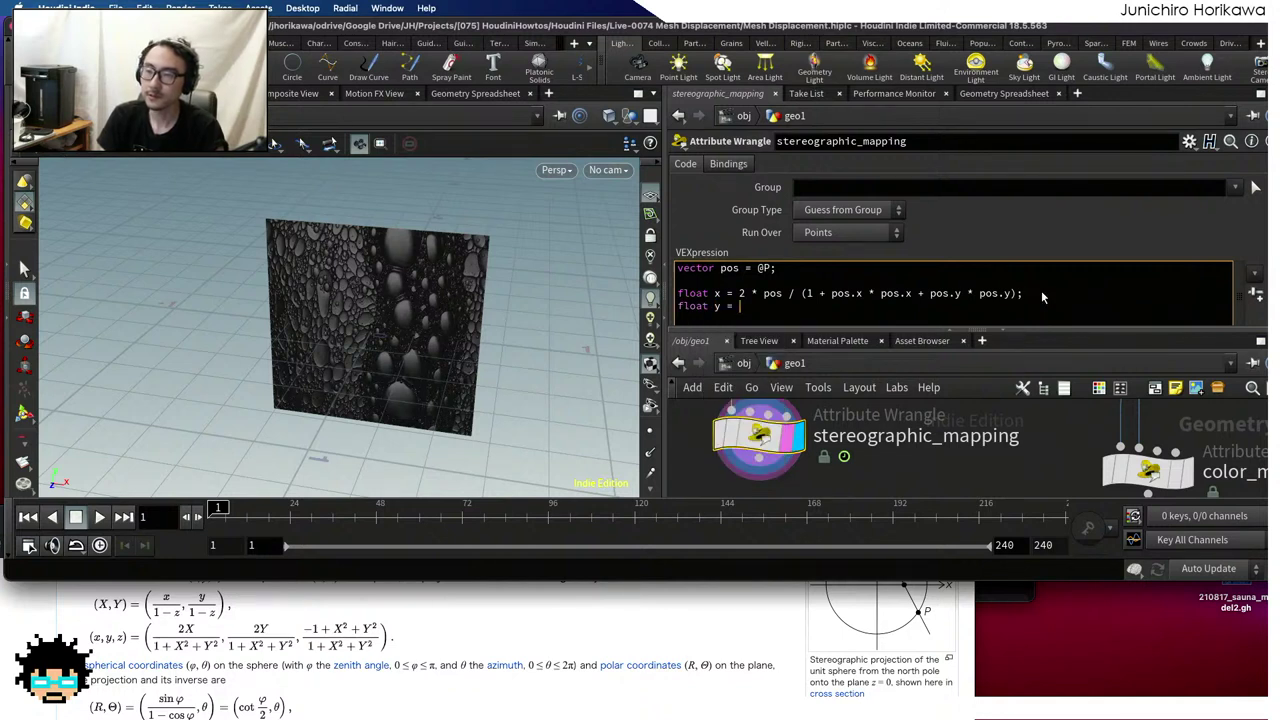
text( = 2 * )
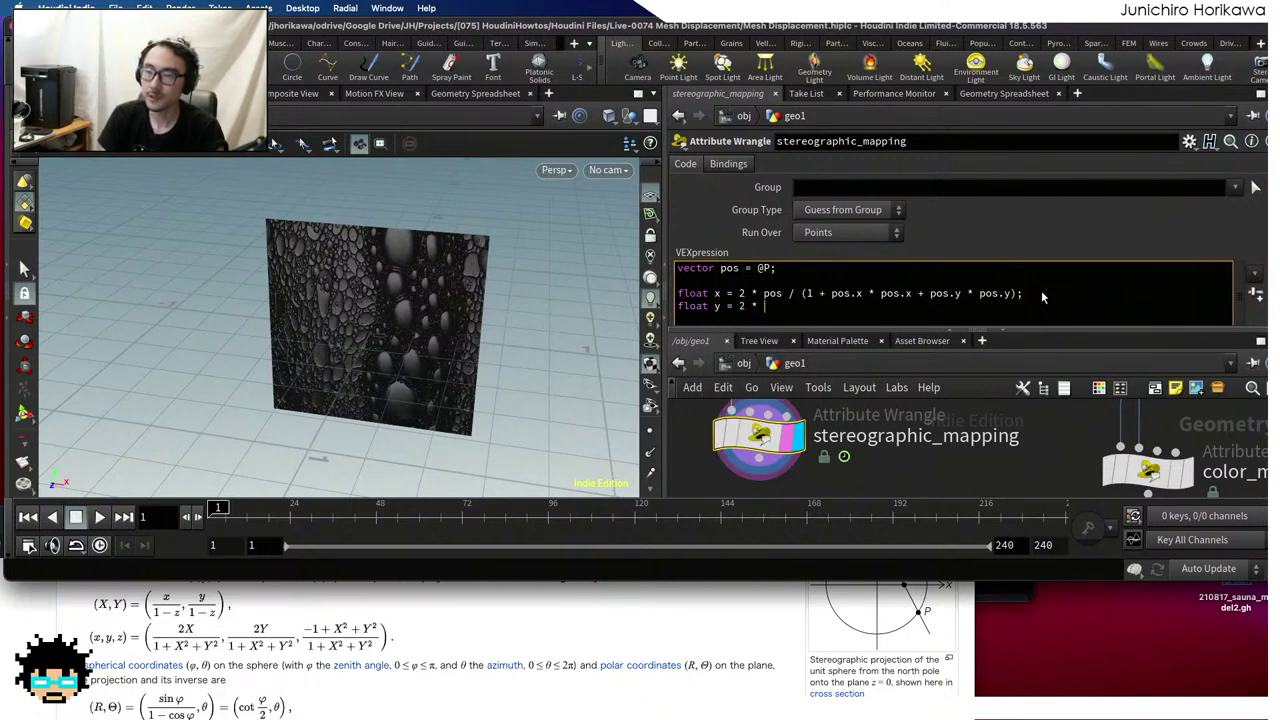
text(pos.y)
Fix the x line to use pos.x, then copy its denominator onto the y line
key(Up)
key(Left)
key(Left)
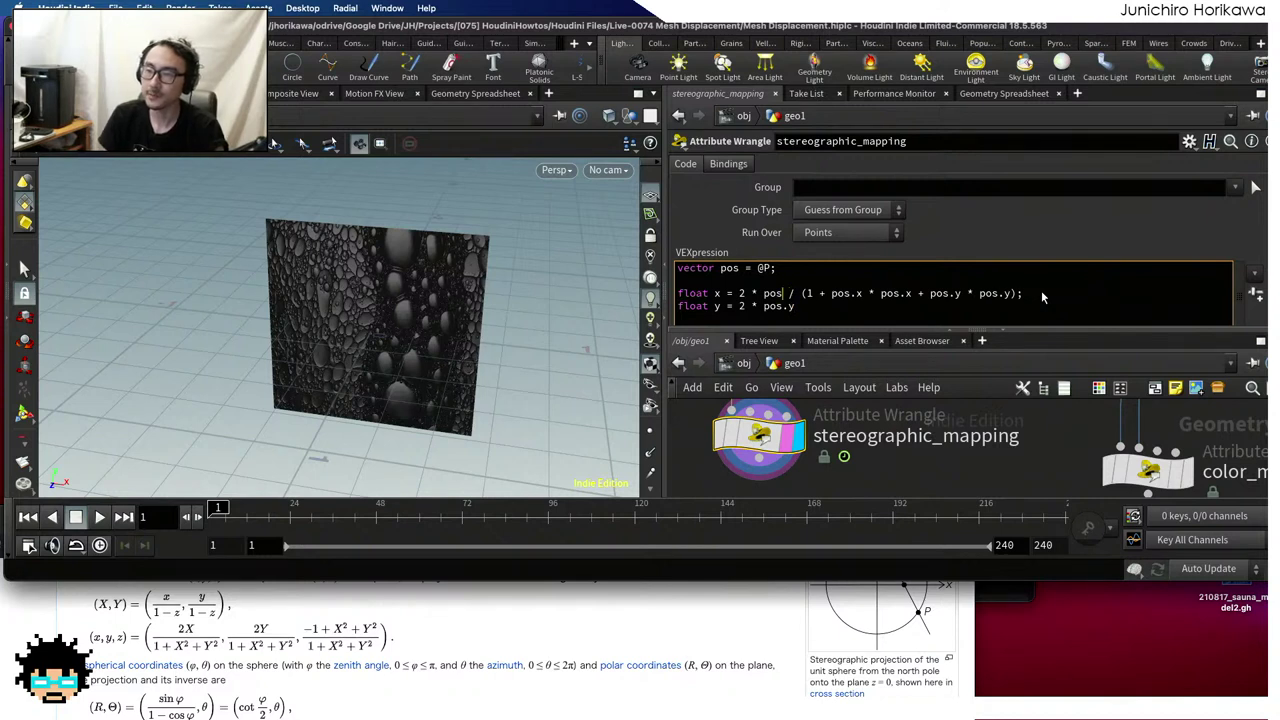
text(.x)
key(BackSpace)
key(BackSpace)
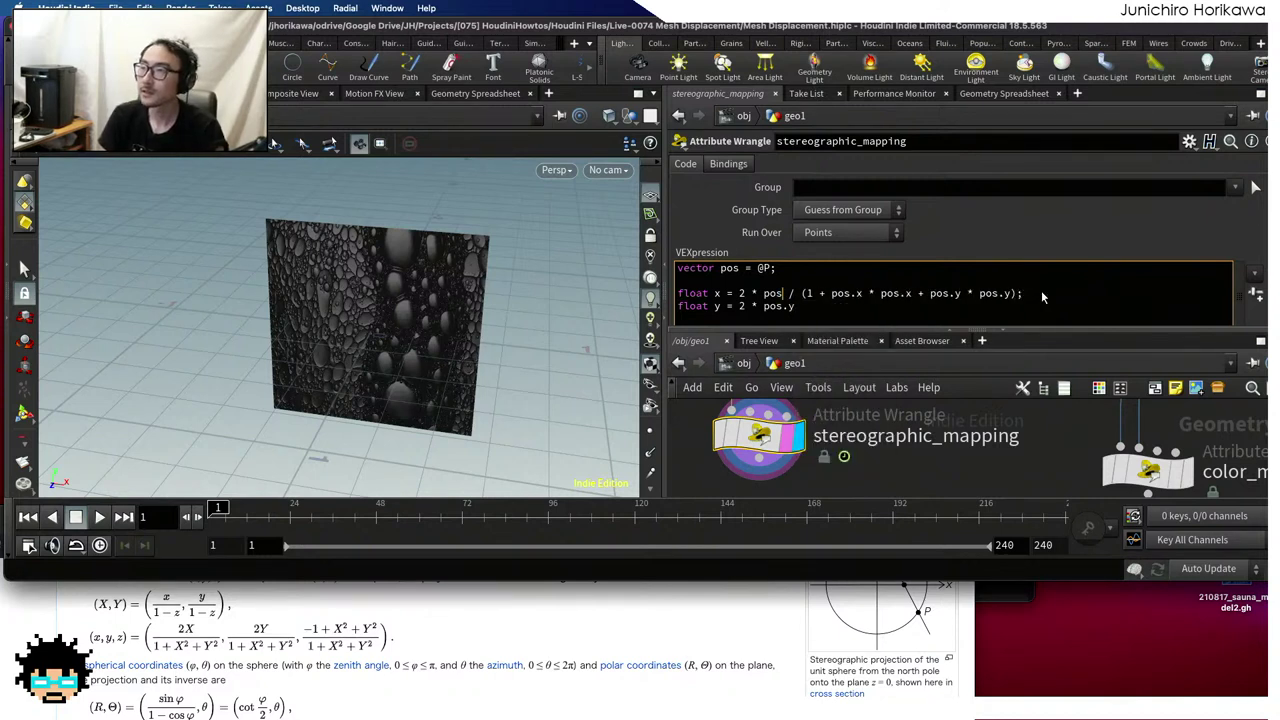
text(.x)
key(Right)
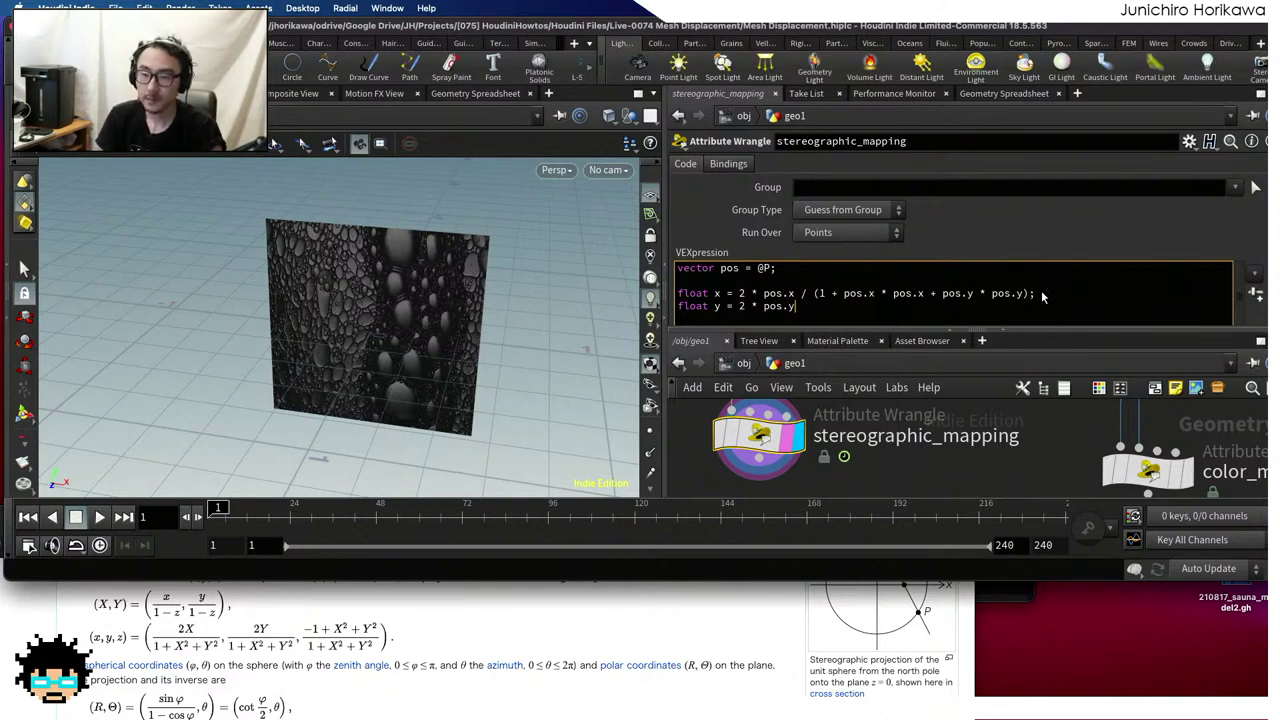
text(/)
drag(1041, 291, 810, 292)
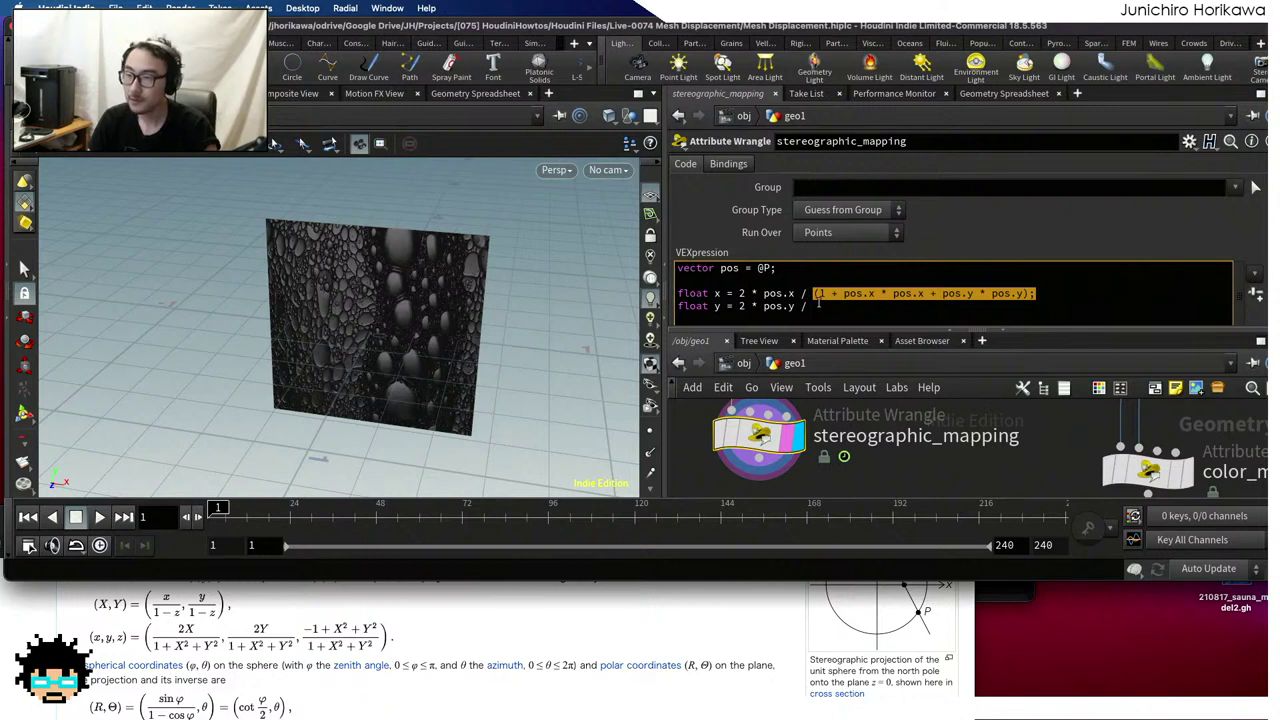
key(ctrl+c)
click(818, 305)
key(ctrl+v)
Add a float z line built from 1 + pos.x * pos.x and the pasted denominator
key(Return)
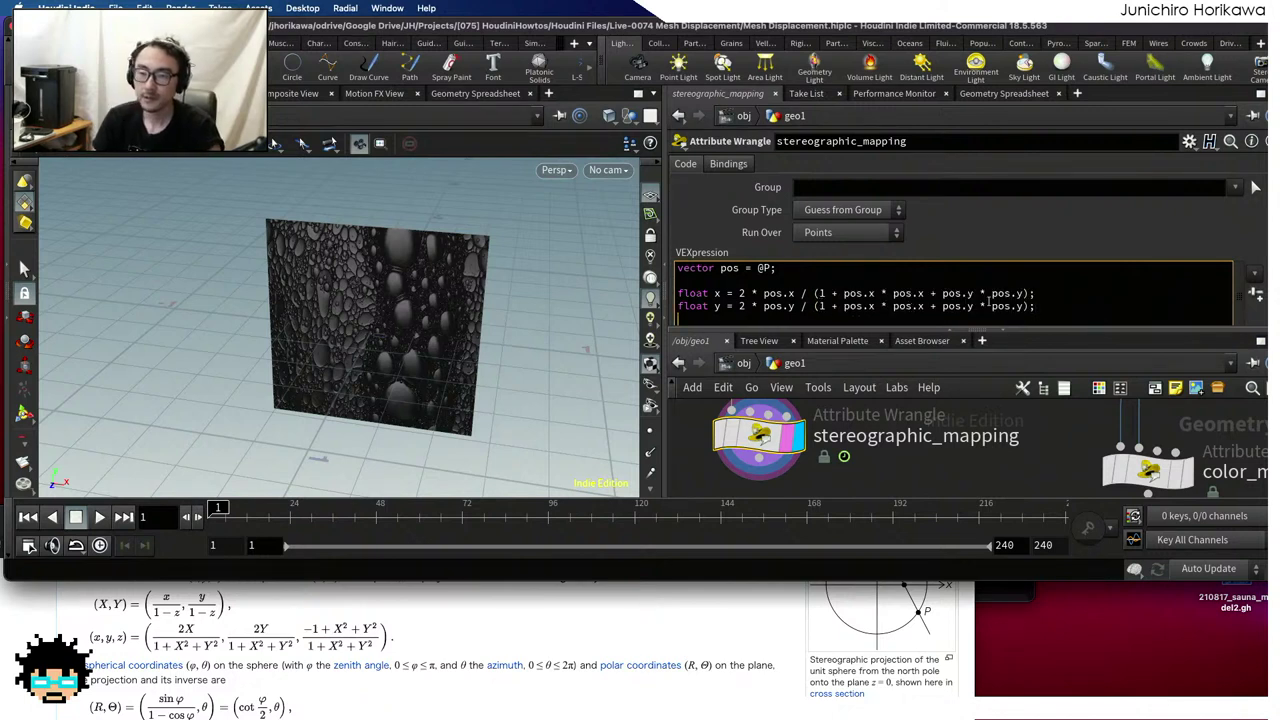
text(f)
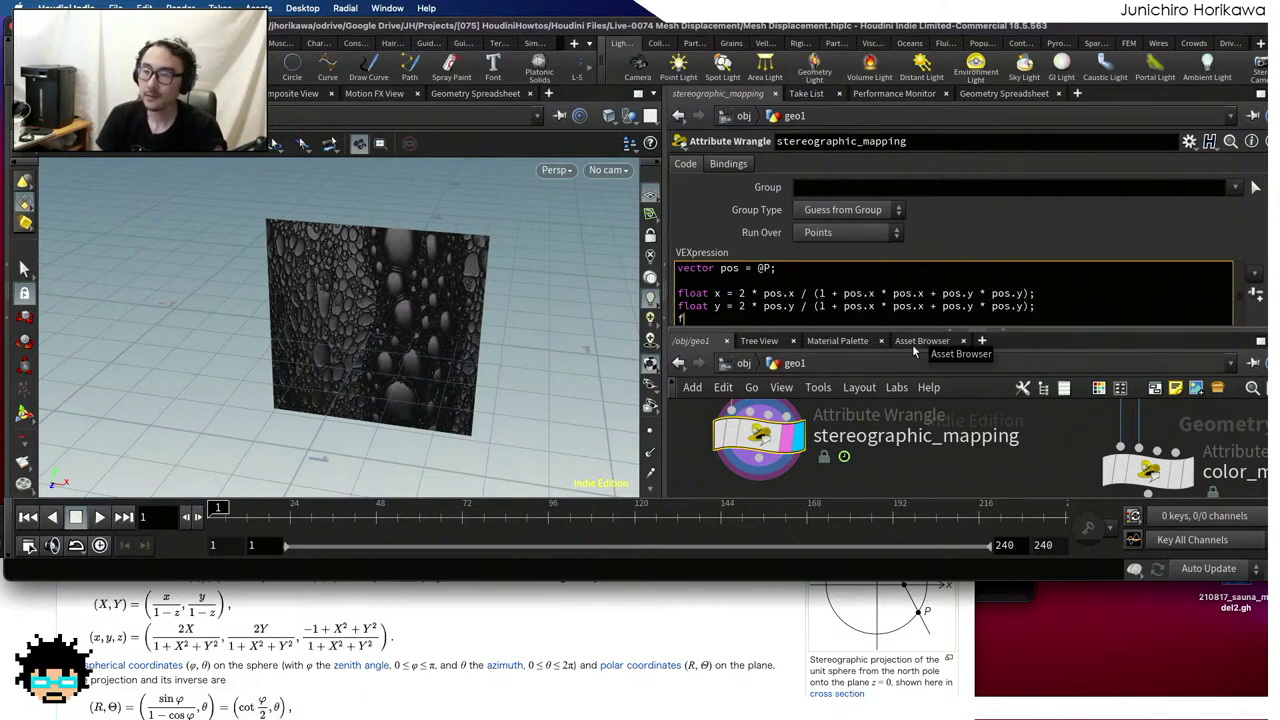
text(lotat z )
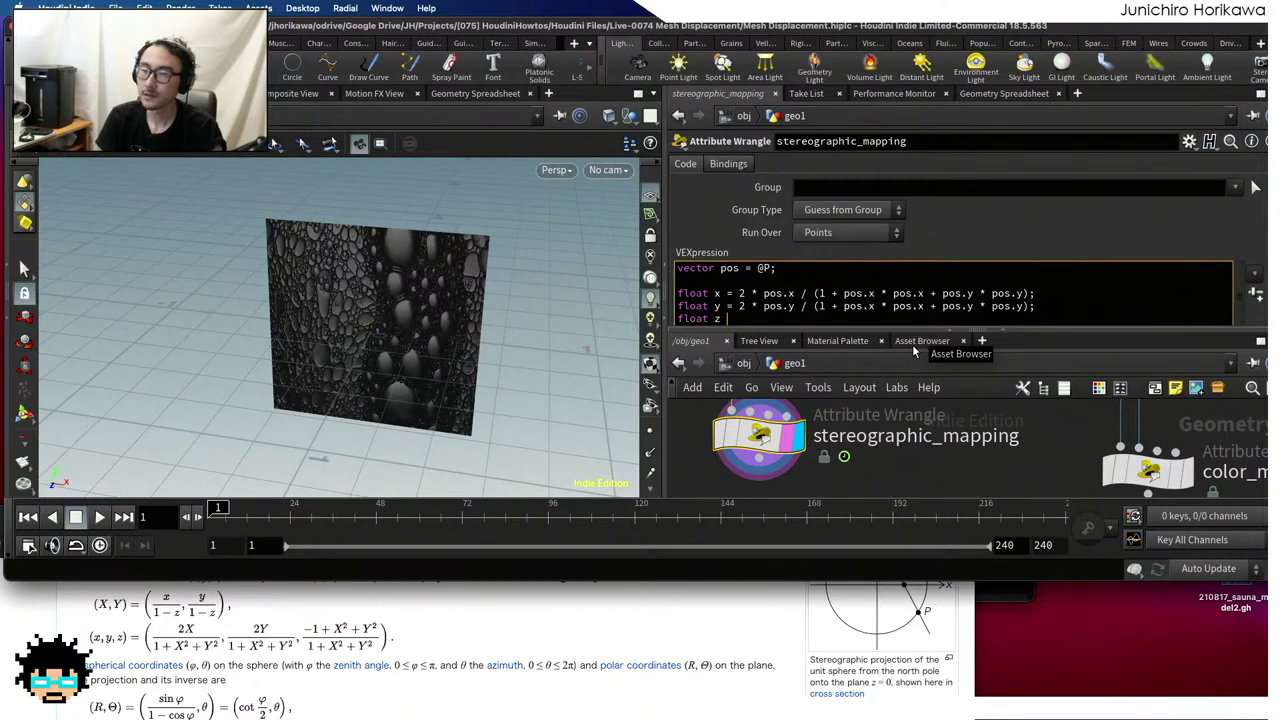
text(=)
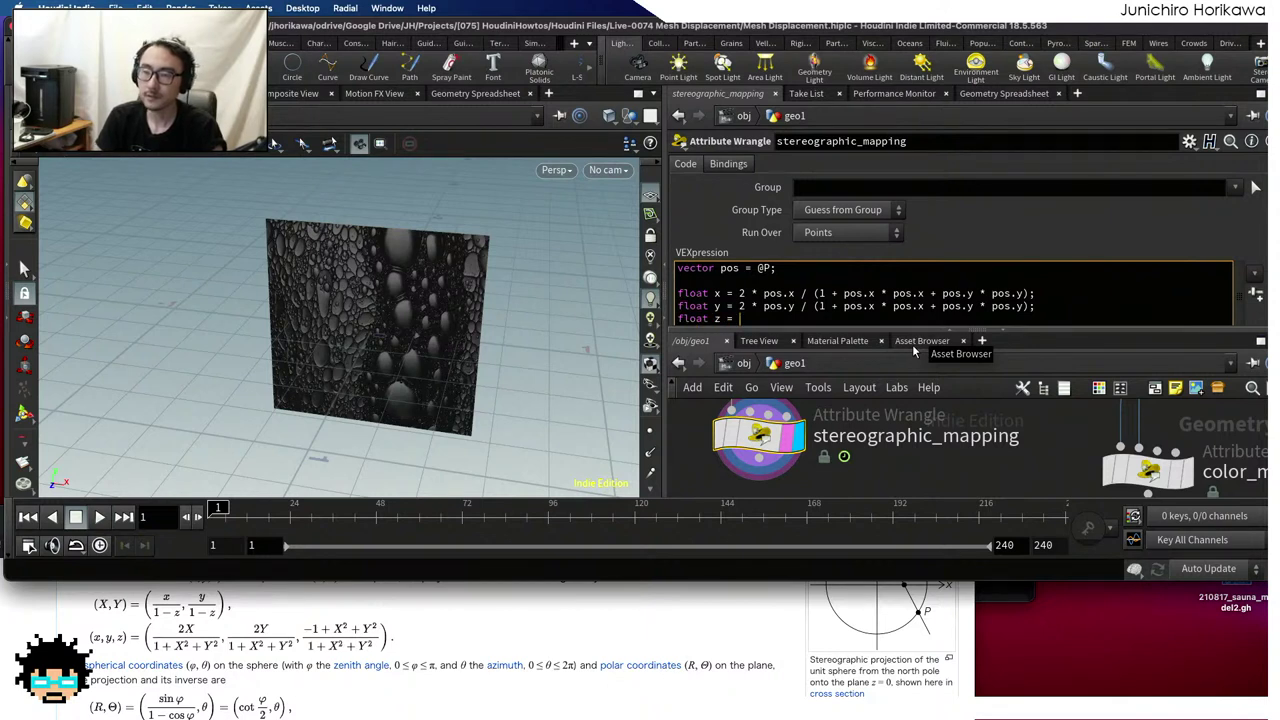
text((-1 + pos.x *)
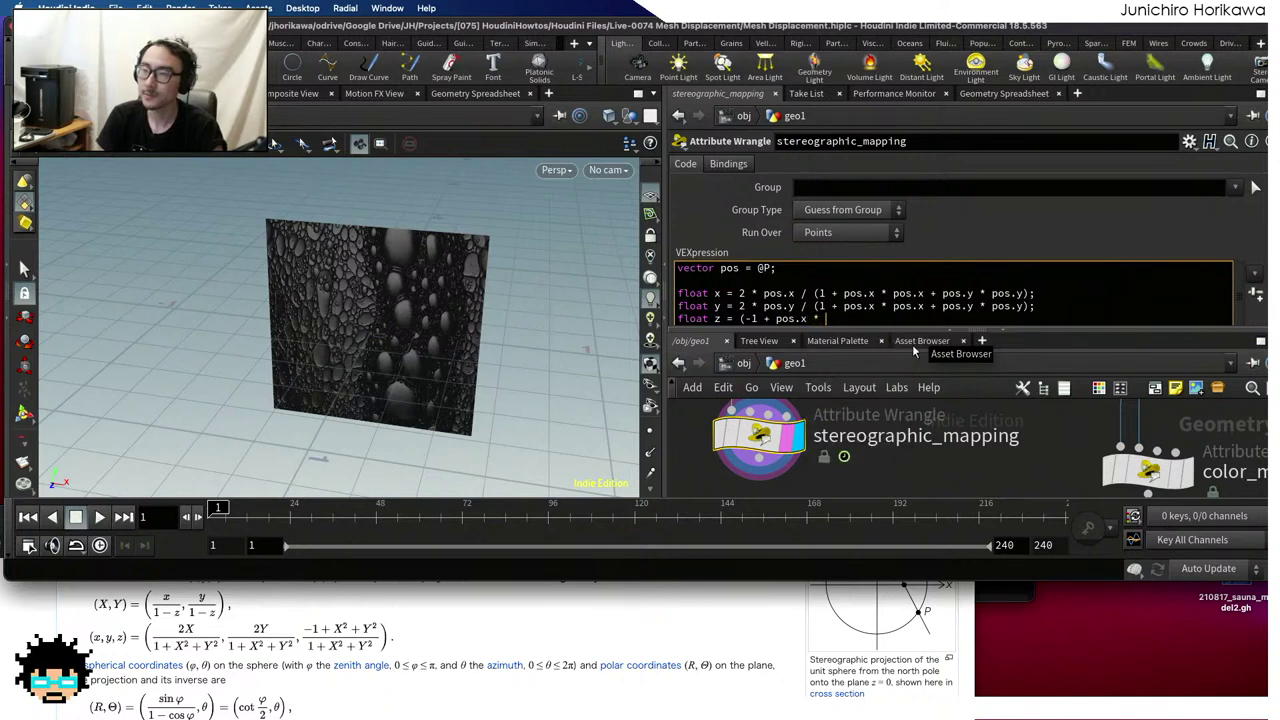
text( pos.x + pos.y * pos.y) /)
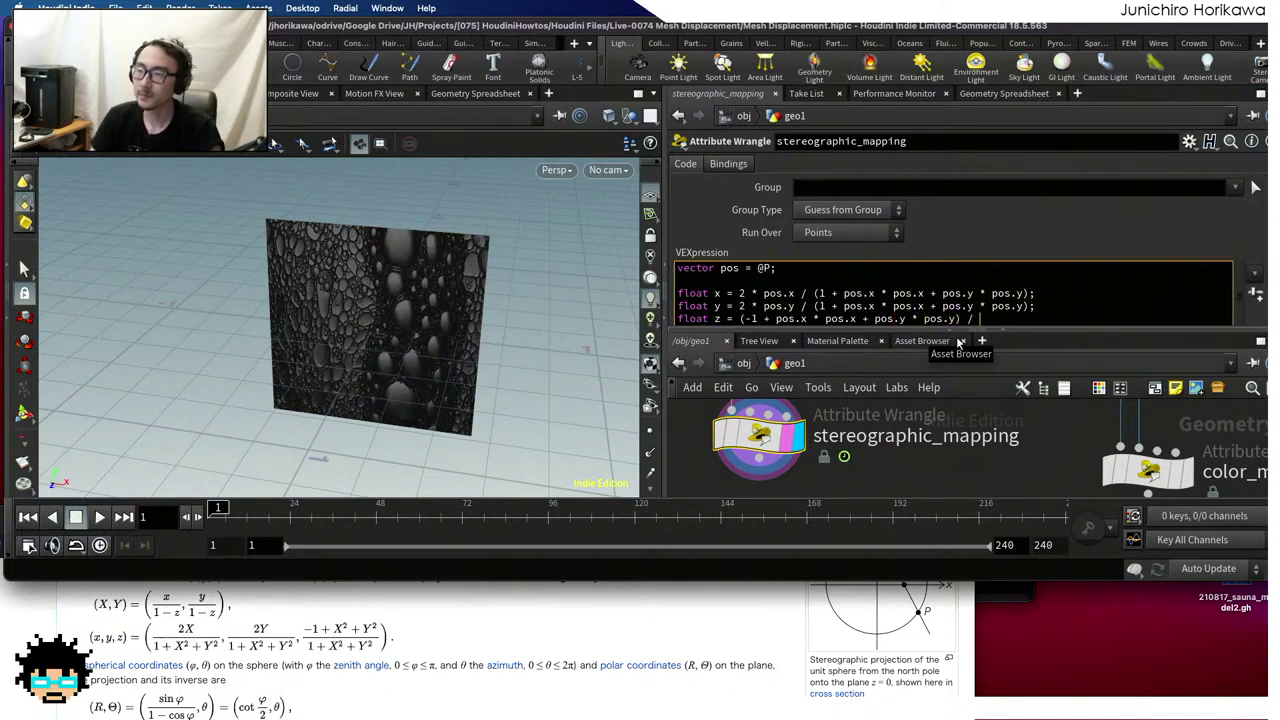
key(super+v)
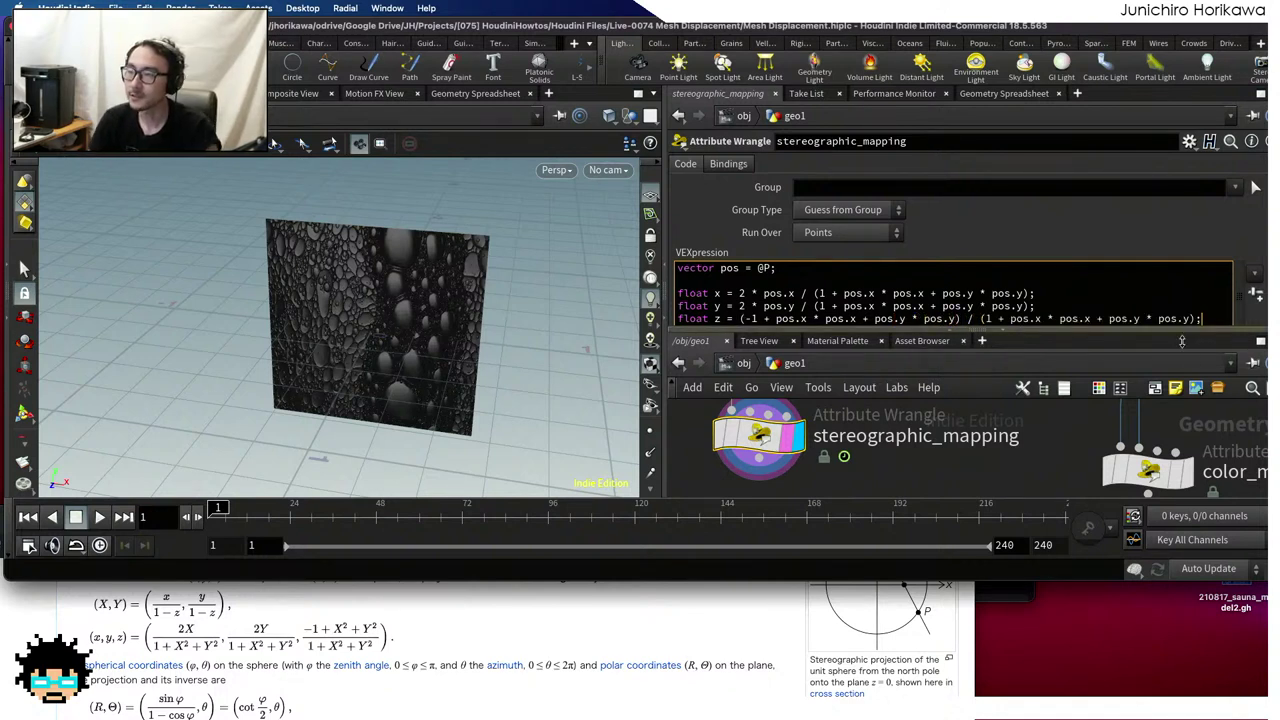
drag(1036, 306, 816, 306)
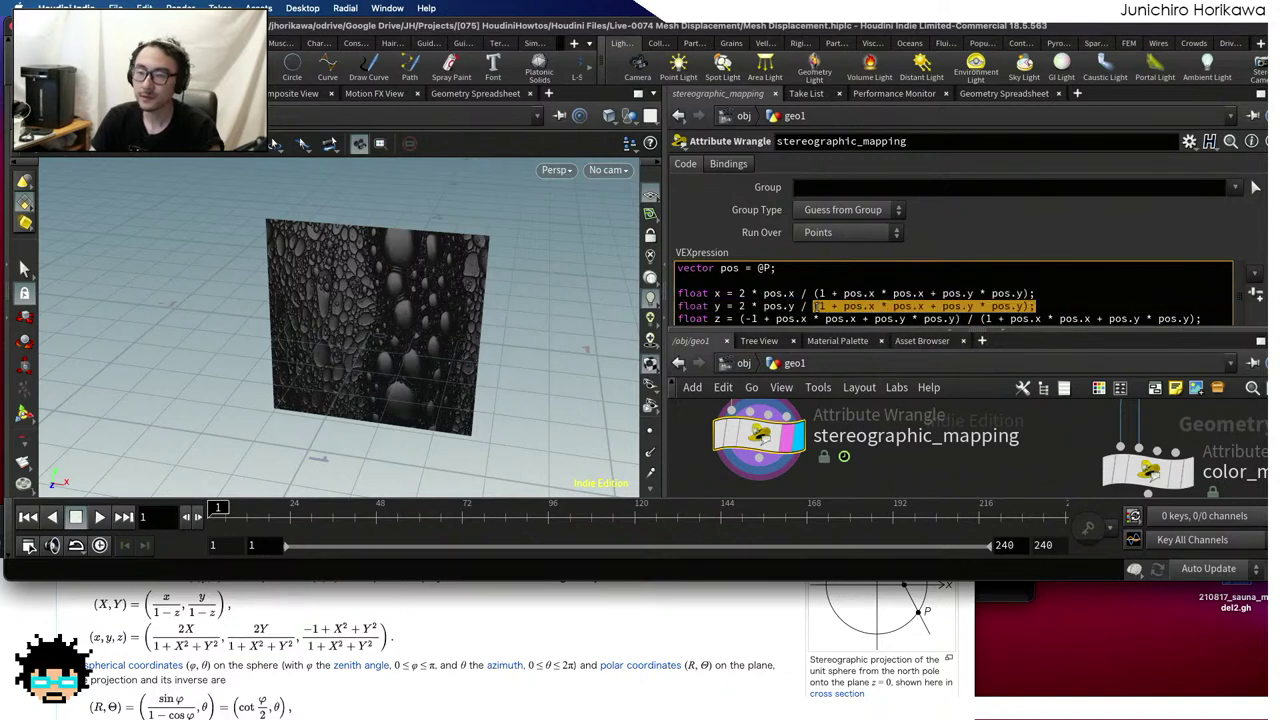
click(1208, 318)
drag(1205, 330, 1207, 355)
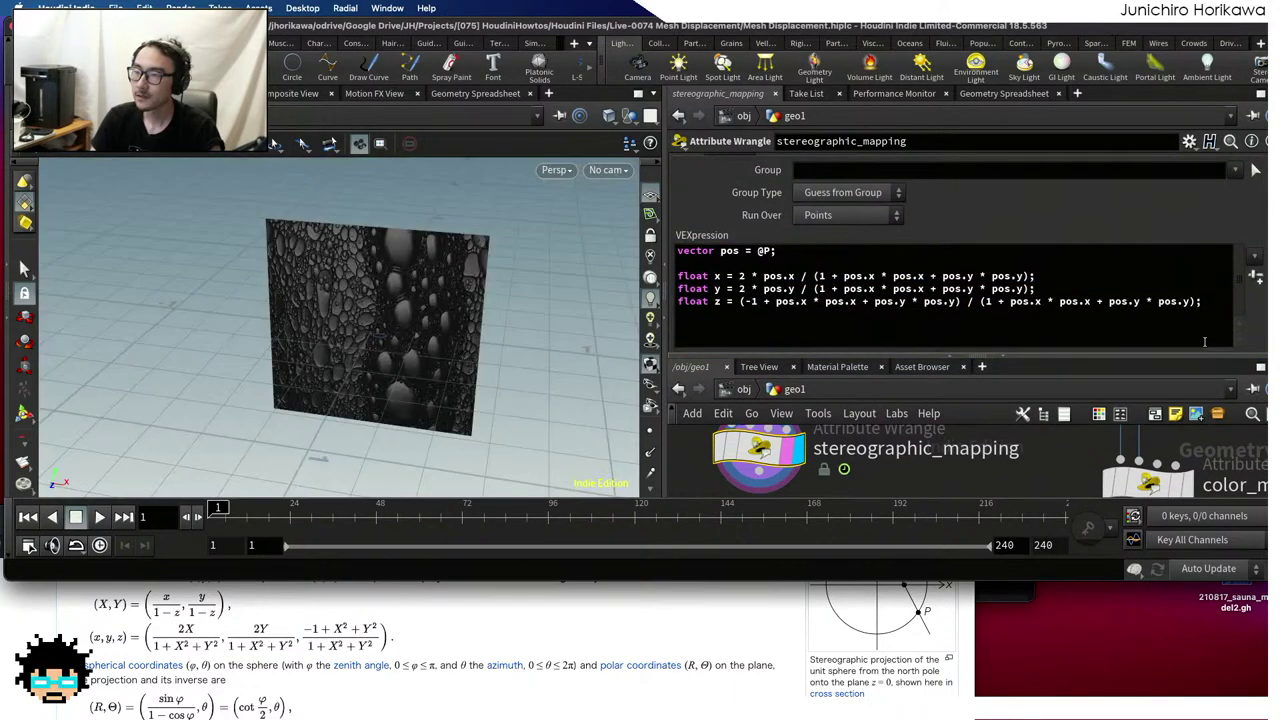
key(Return)
key(Return)
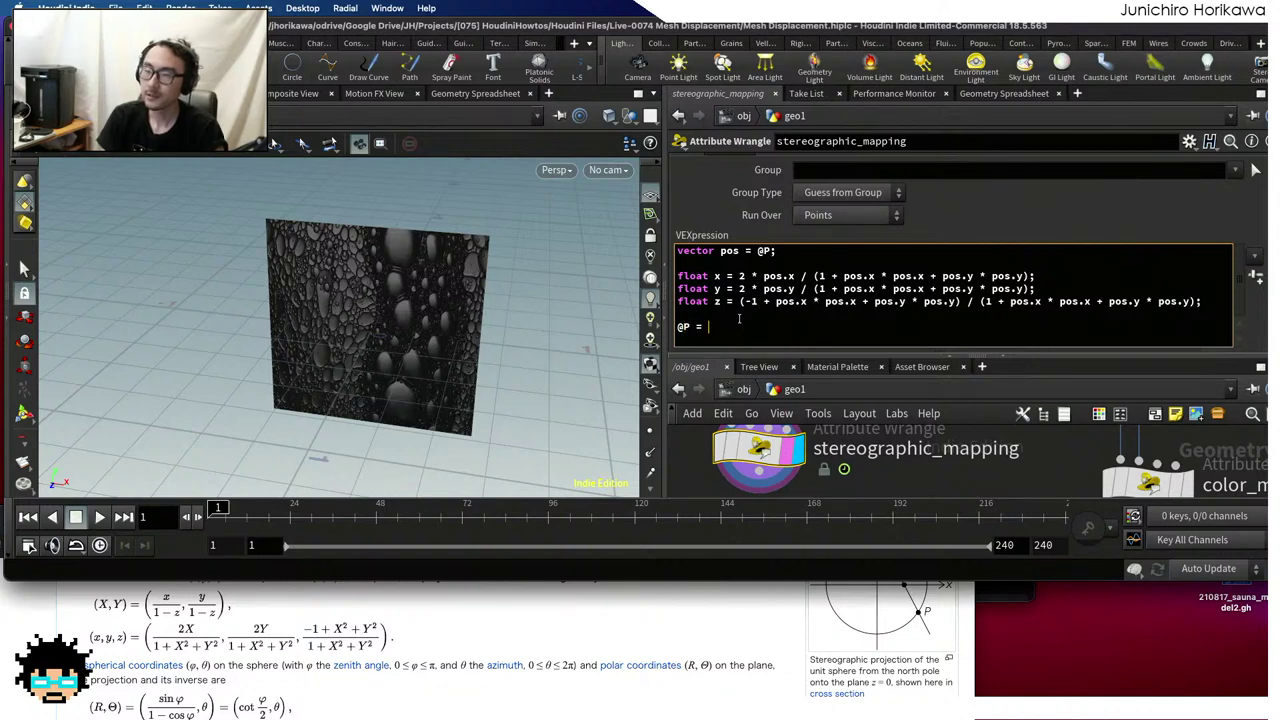
Finish '@P = set(x, y, z);' and orbit to inspect the grid bent into a curved patch
text(@P = set(x)
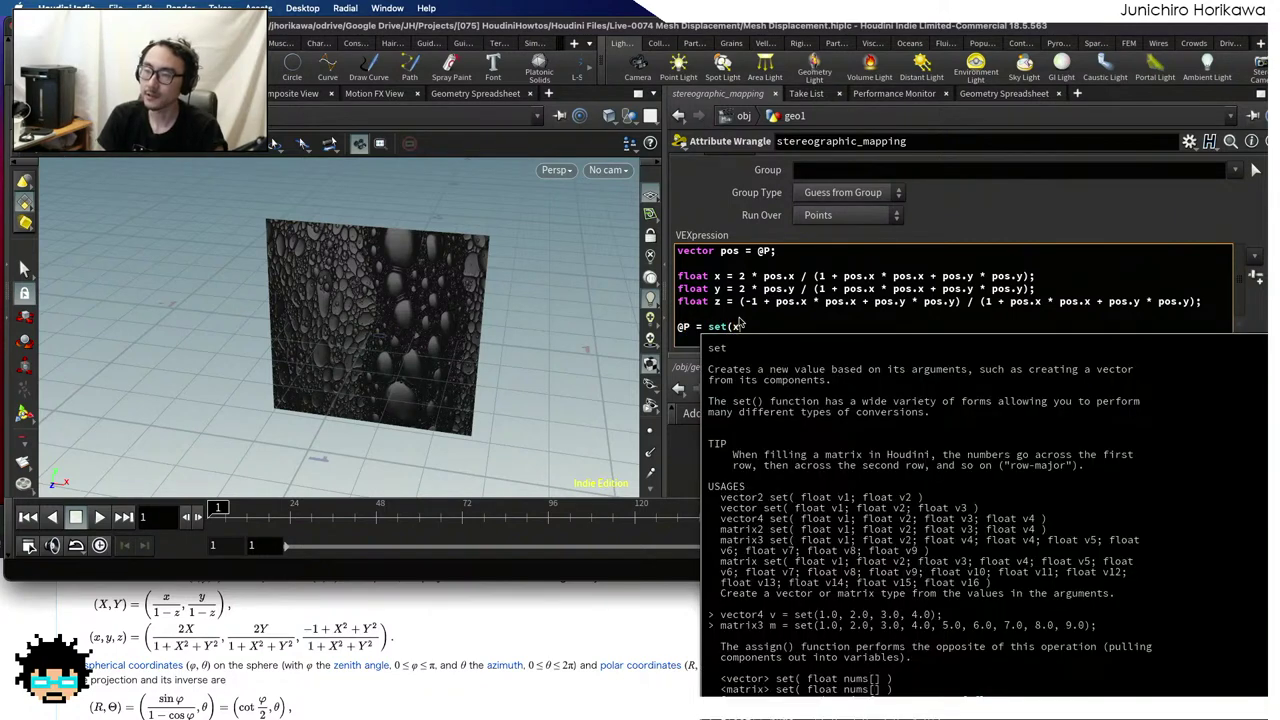
text(, y, z);)
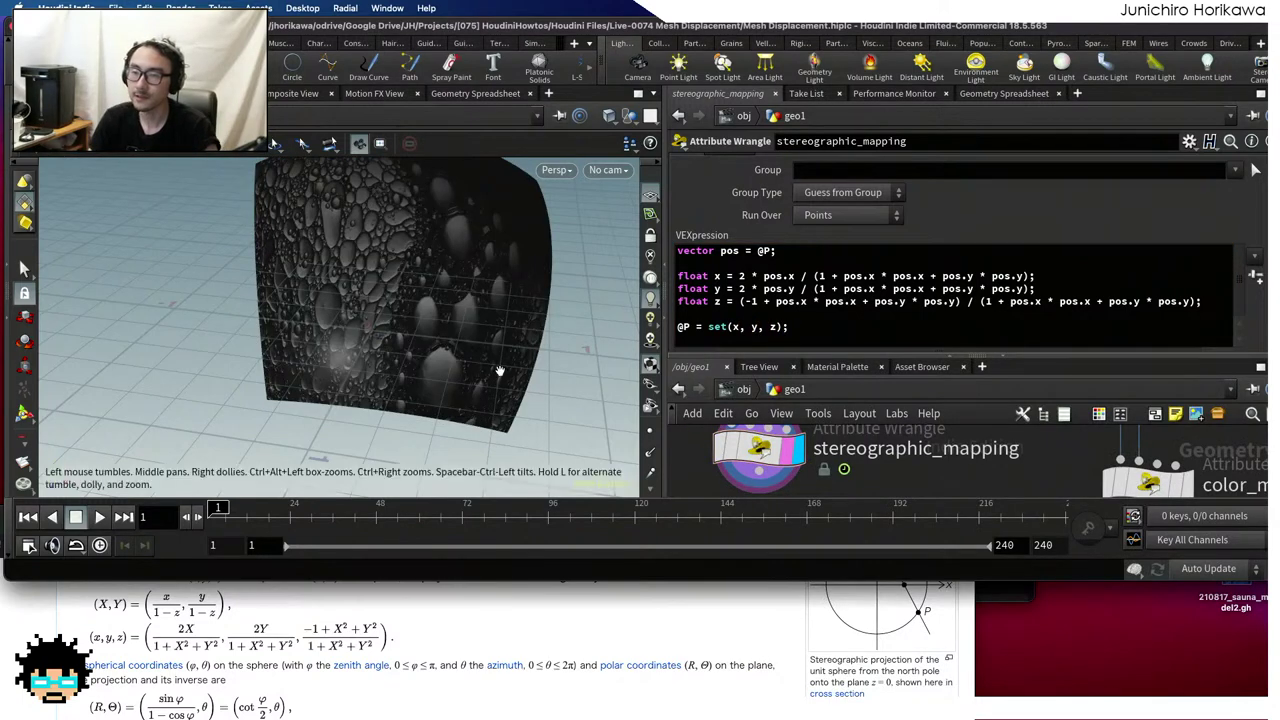
drag(480, 365, 338, 388)
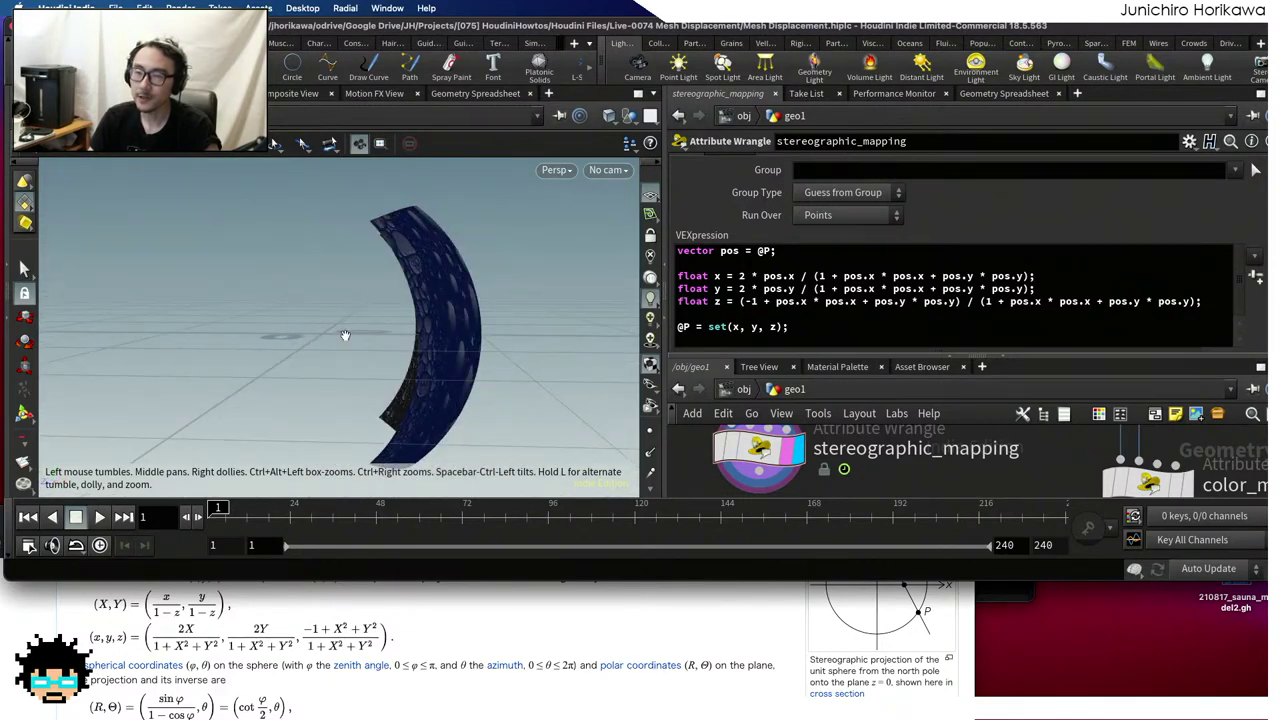
mouse_move(465, 311)
mouse_down()
mouse_move(323, 323)
mouse_move(466, 323)
mouse_up()
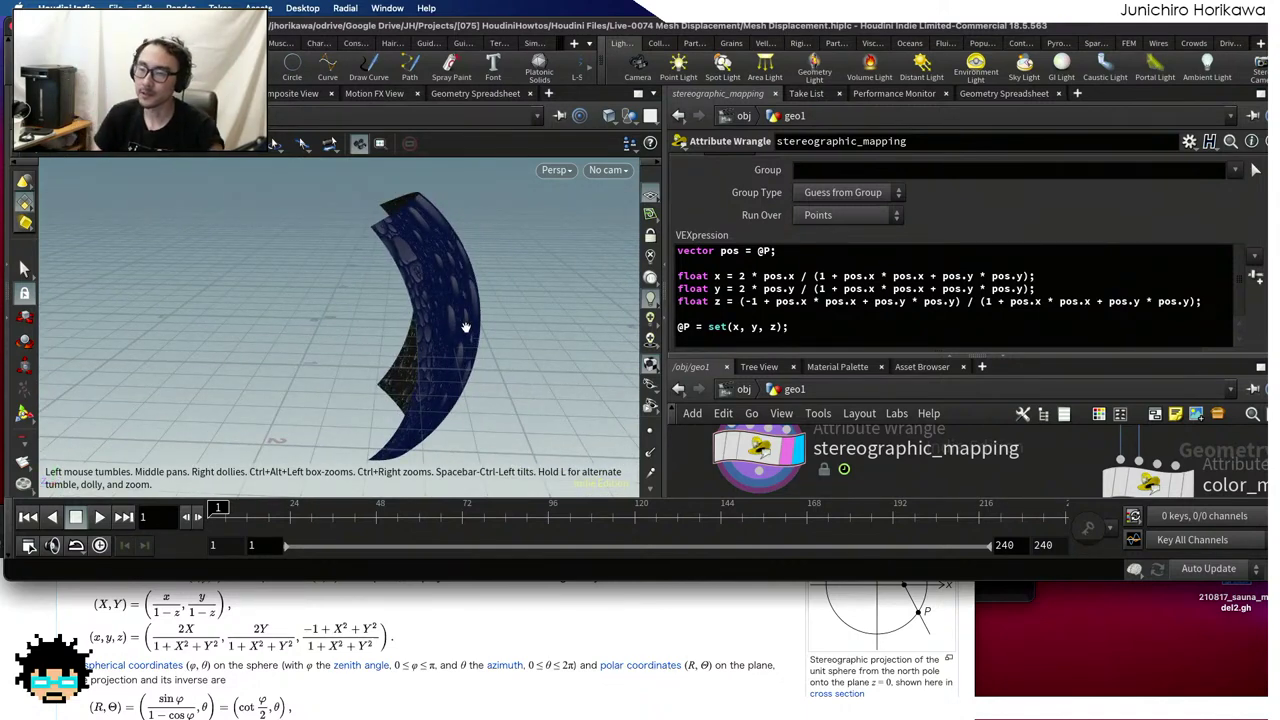
double_click(765, 251)
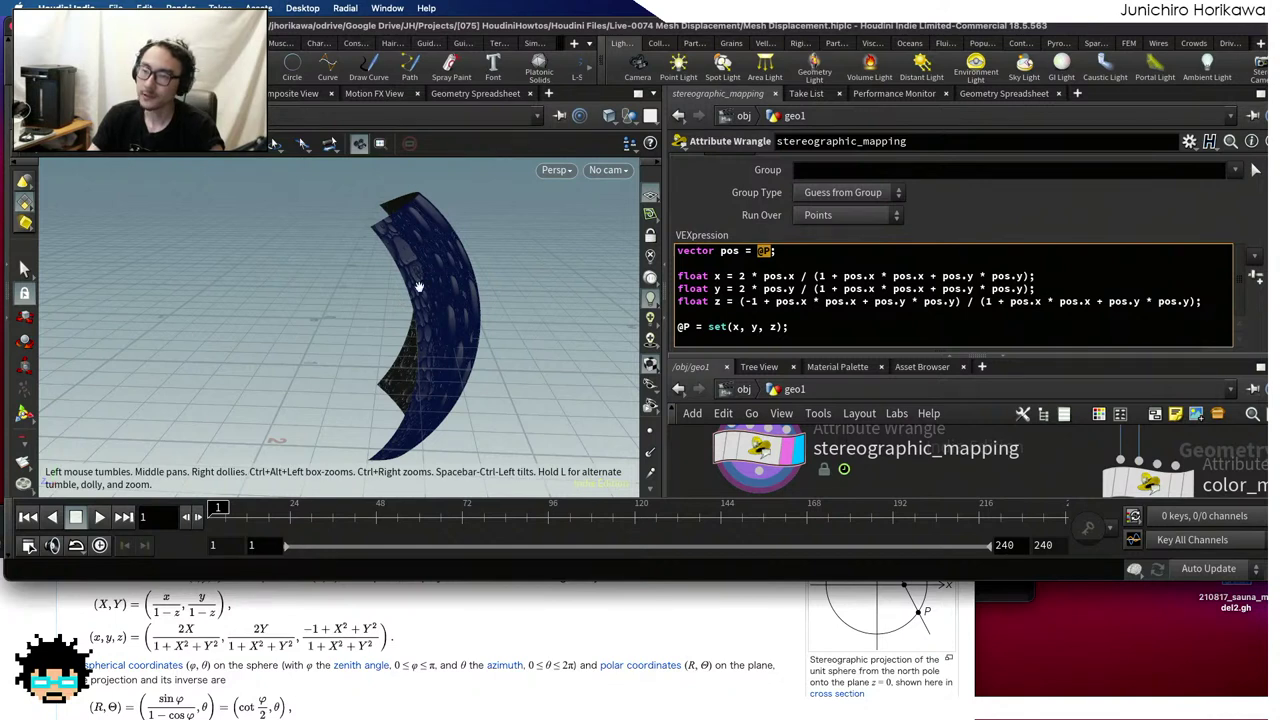
Change line 1 to '@P * chf("mult")' and create its Mult spare parameter
click(777, 285)
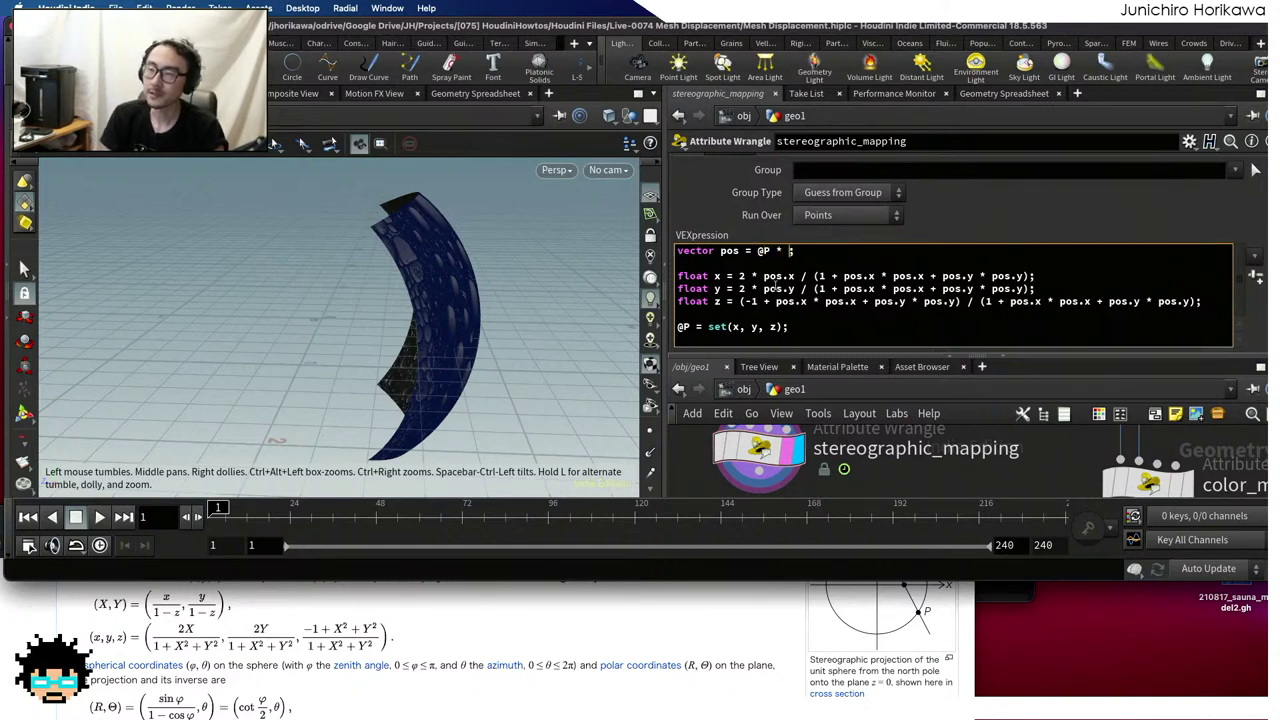
text(hf("mult")
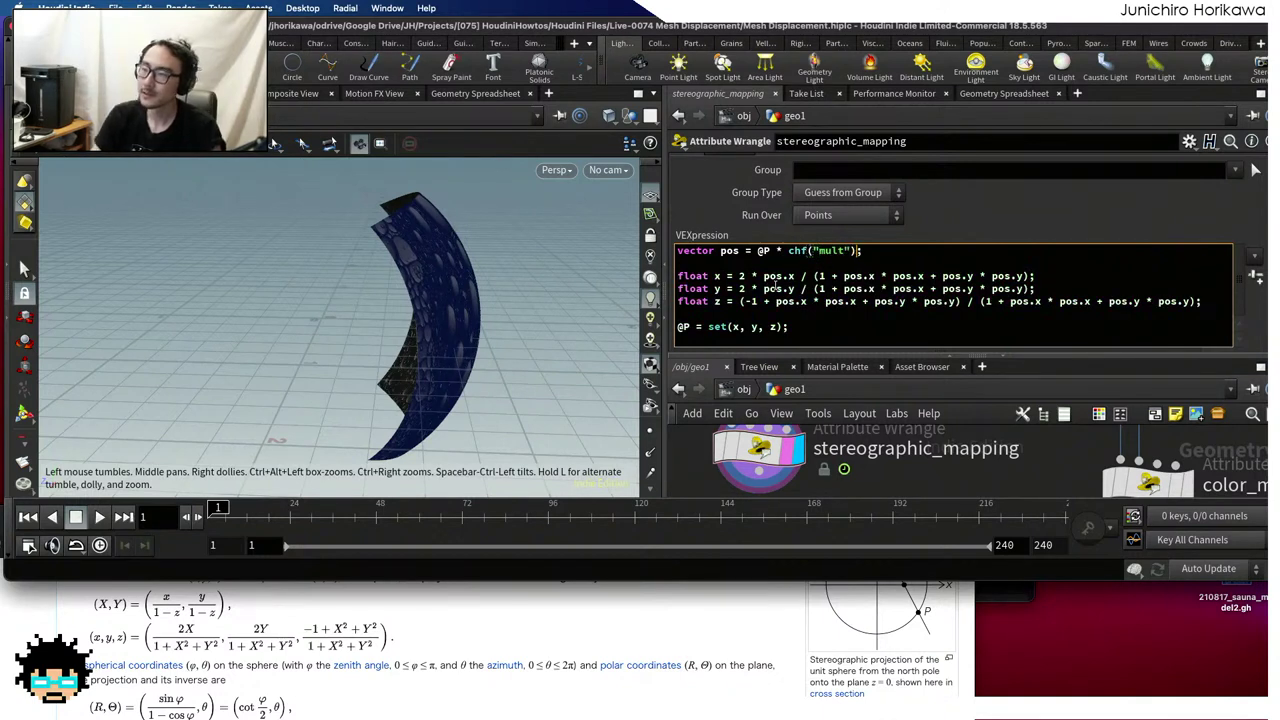
click(1256, 275)
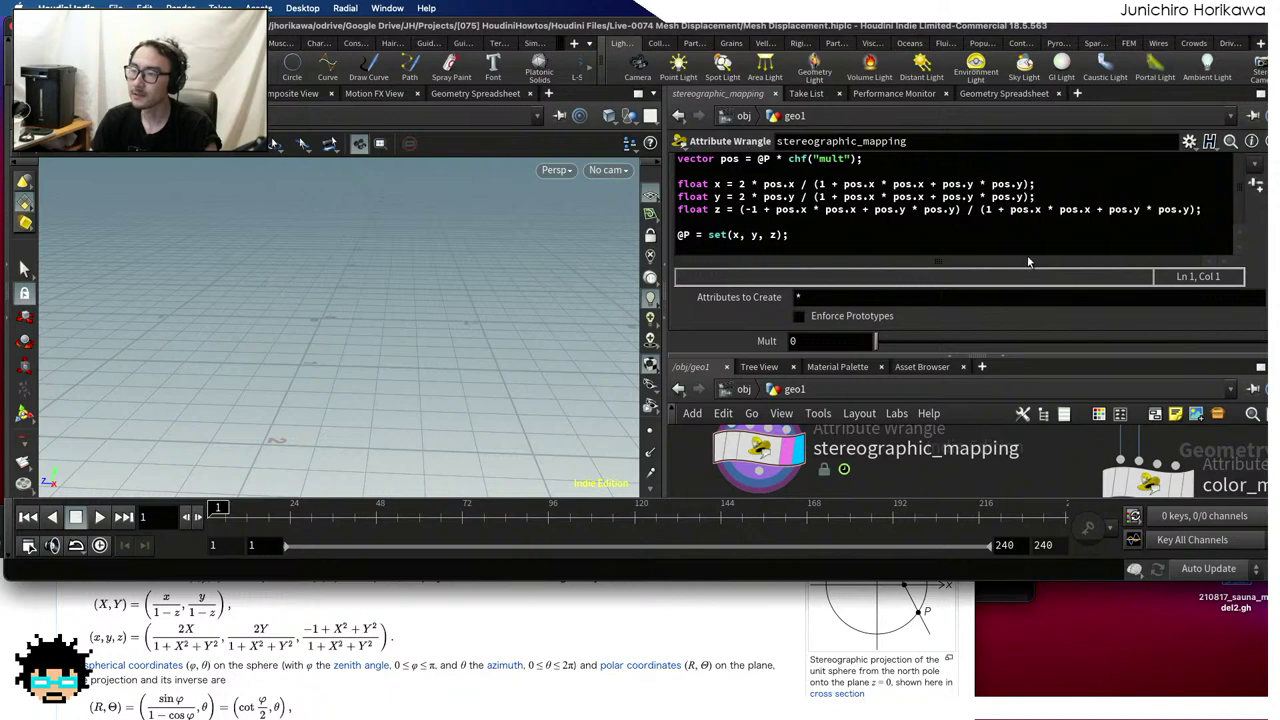
In Edit Parameter Interface, give Mult a 0 to 10 slider range and accept
click(1189, 141)
click(1060, 157)
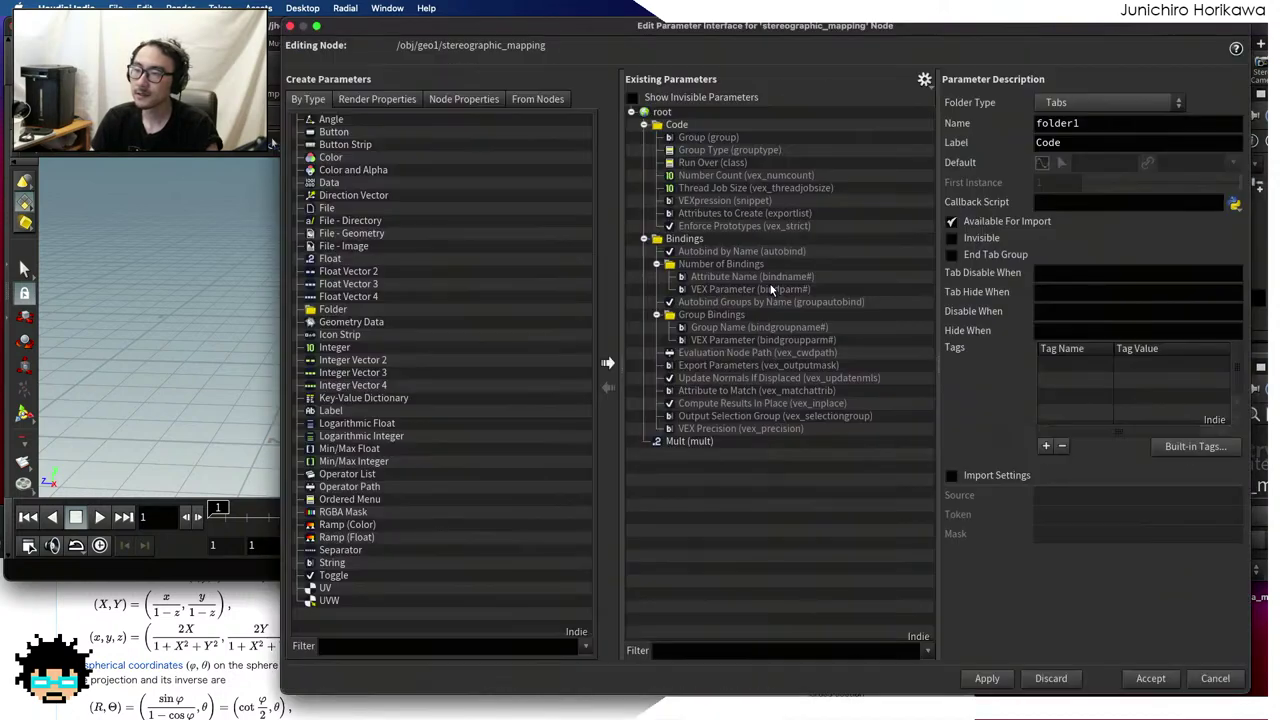
click(689, 441)
click(977, 375)
click(1145, 371)
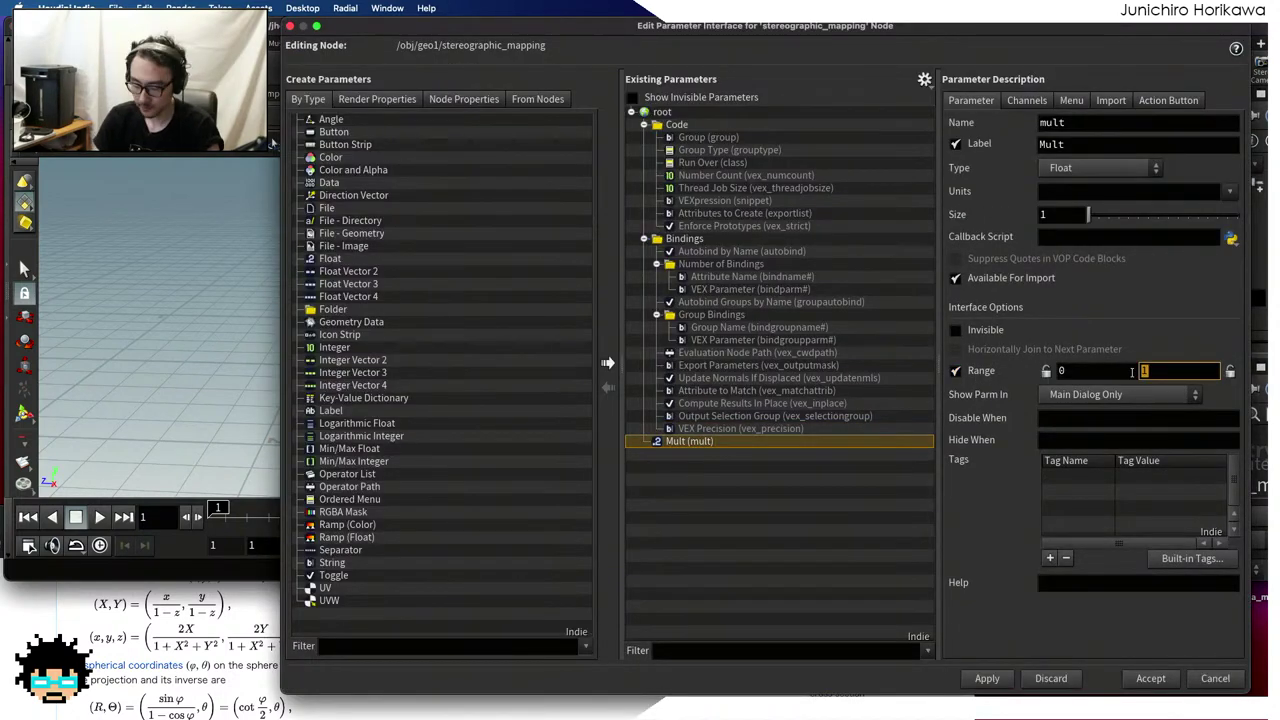
text(10)
key(Return)
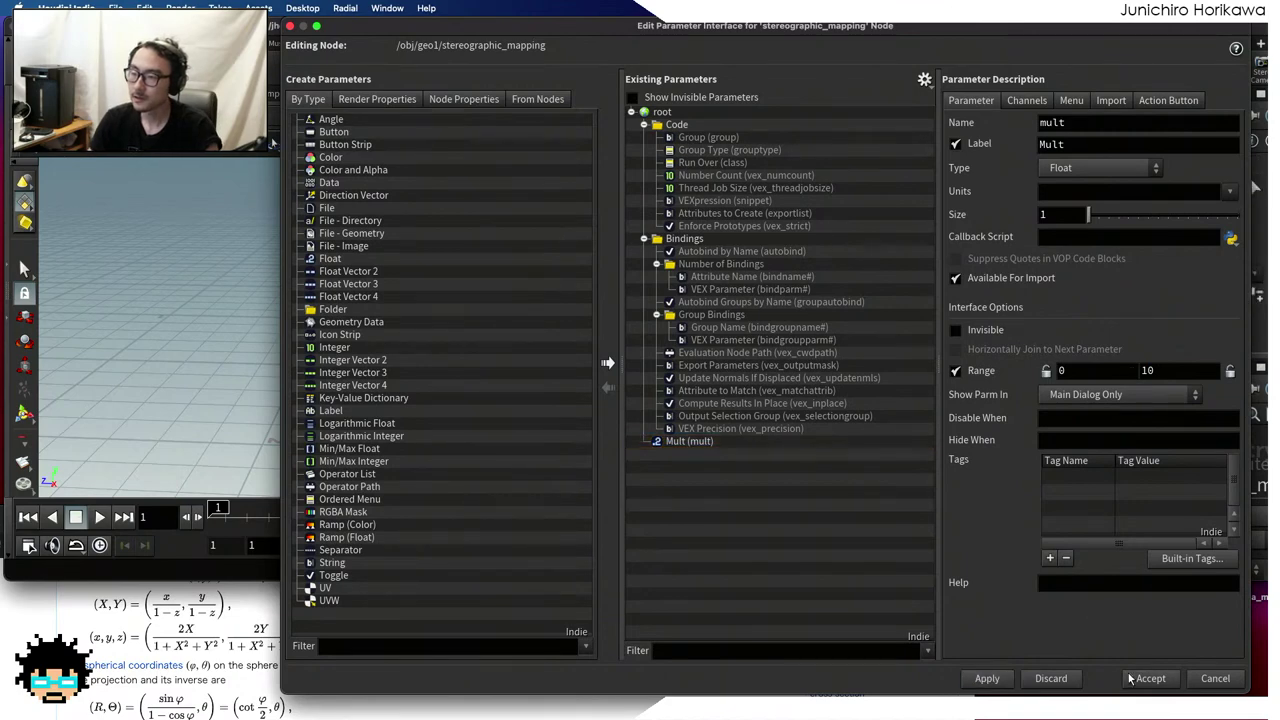
click(1150, 678)
scroll(1075, 332, down, 3)
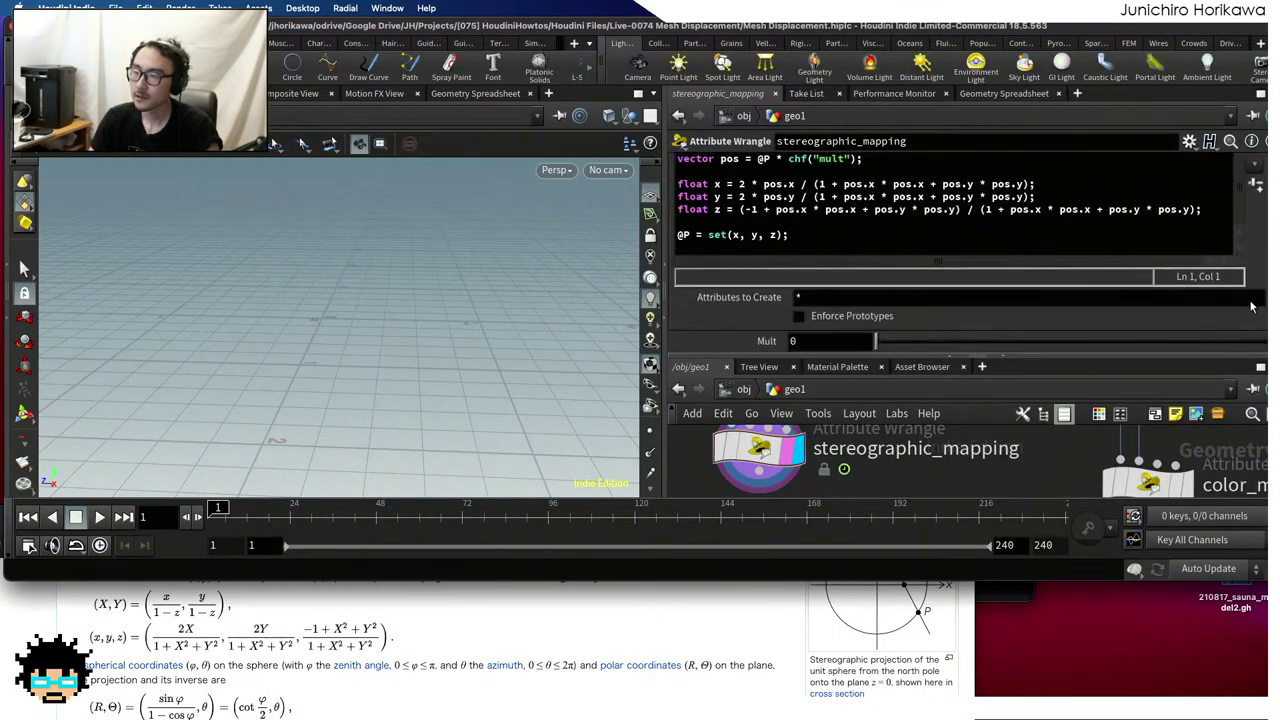
Drag Mult to 10 and orbit around the resulting full sphere
drag(878, 342, 1265, 295)
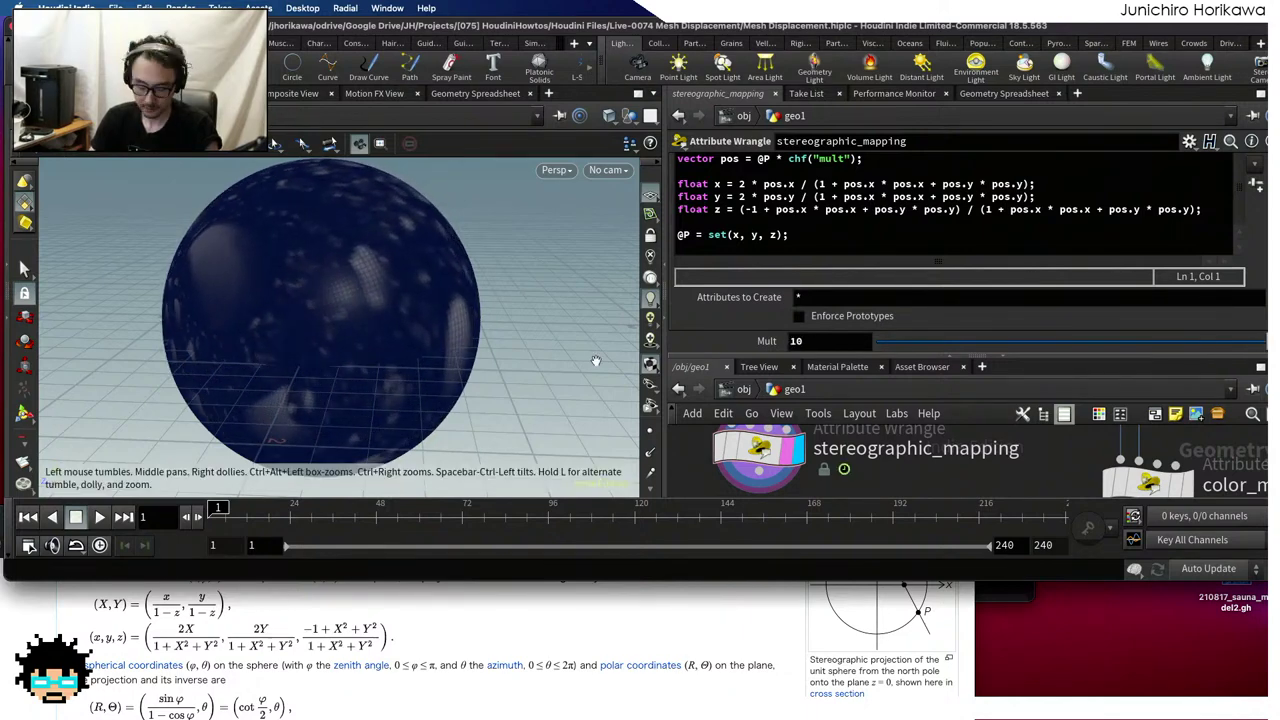
drag(516, 353, 258, 326)
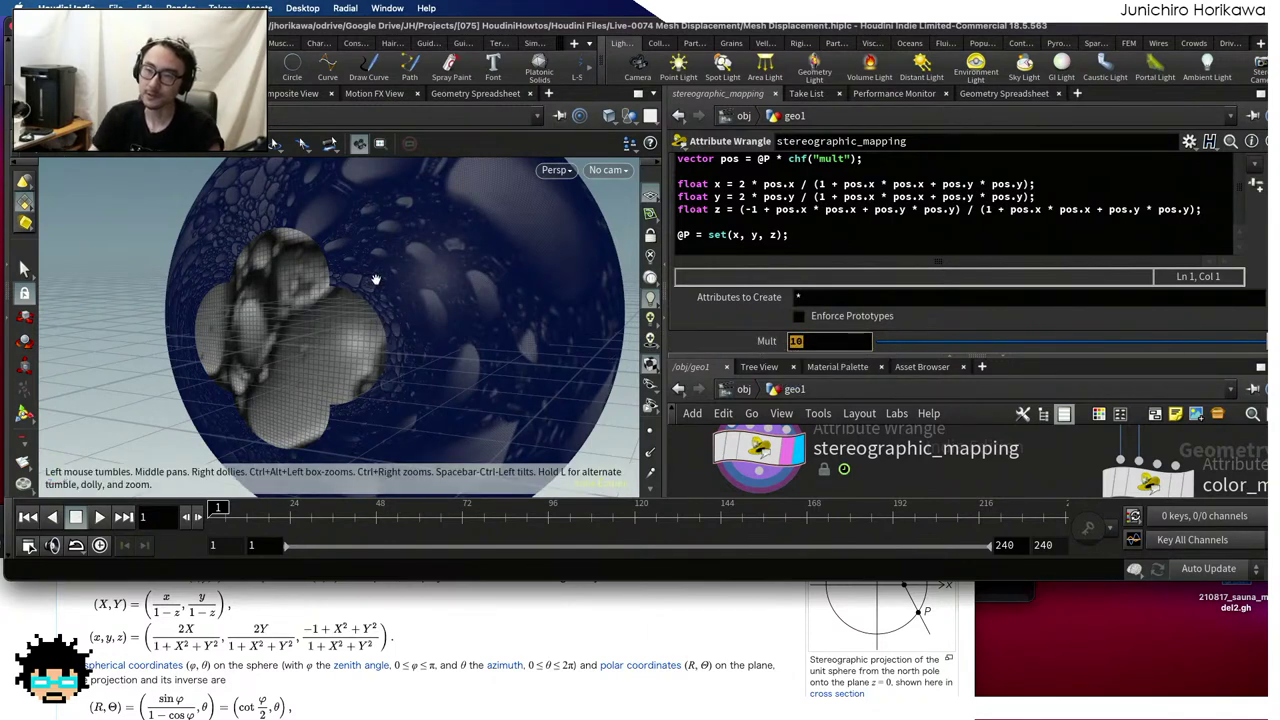
drag(396, 349, 265, 341)
right_drag(265, 341, 311, 303)
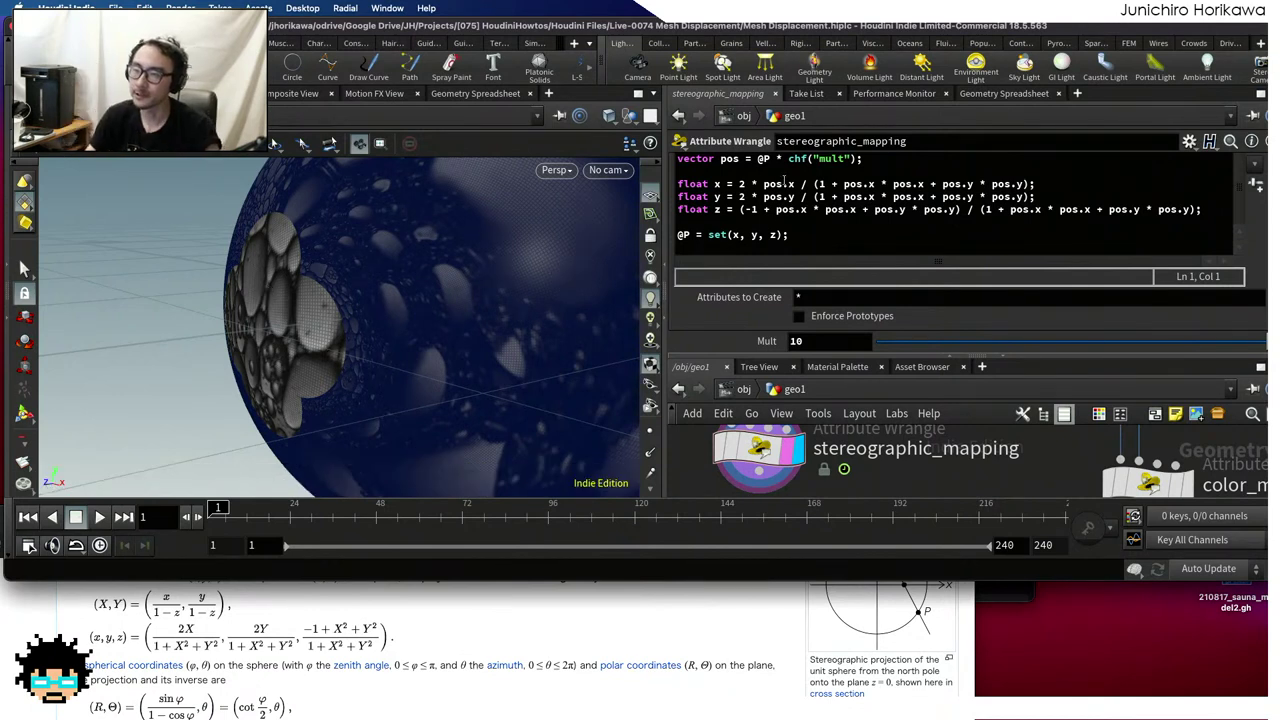
Enter a Mult value of 1000000
click(826, 210)
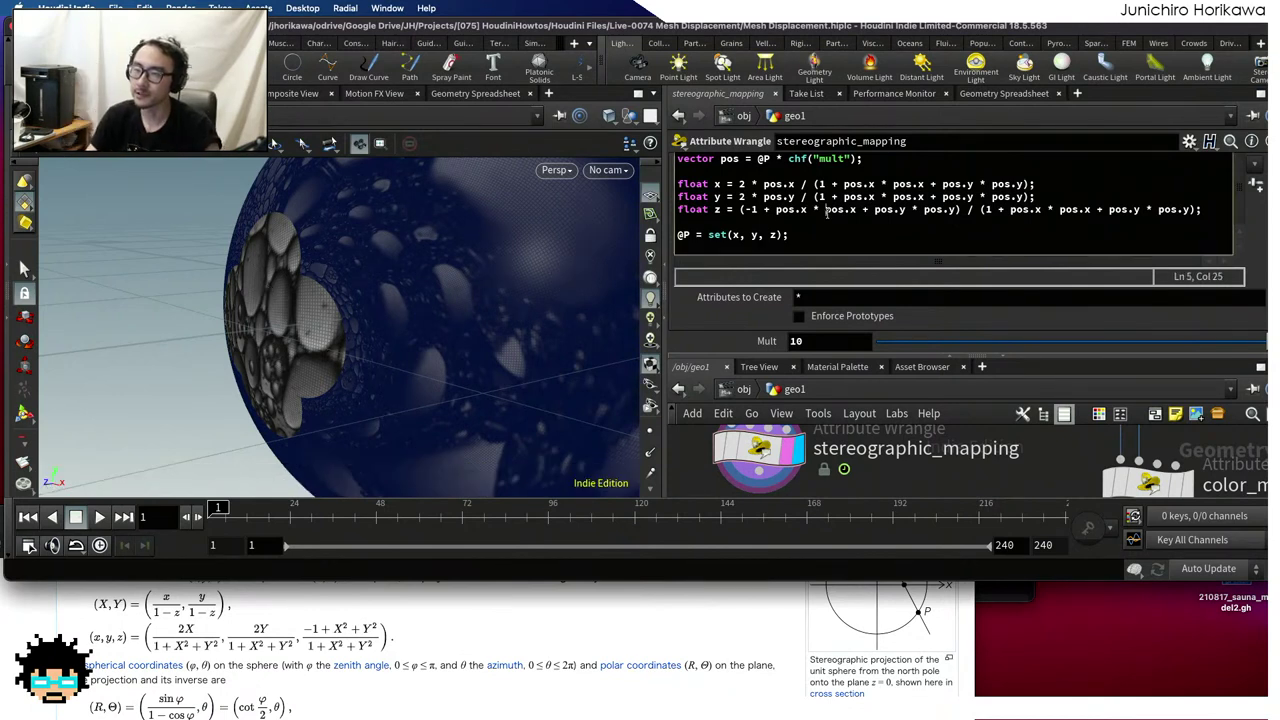
click(818, 343)
text(1000000)
key(Return)
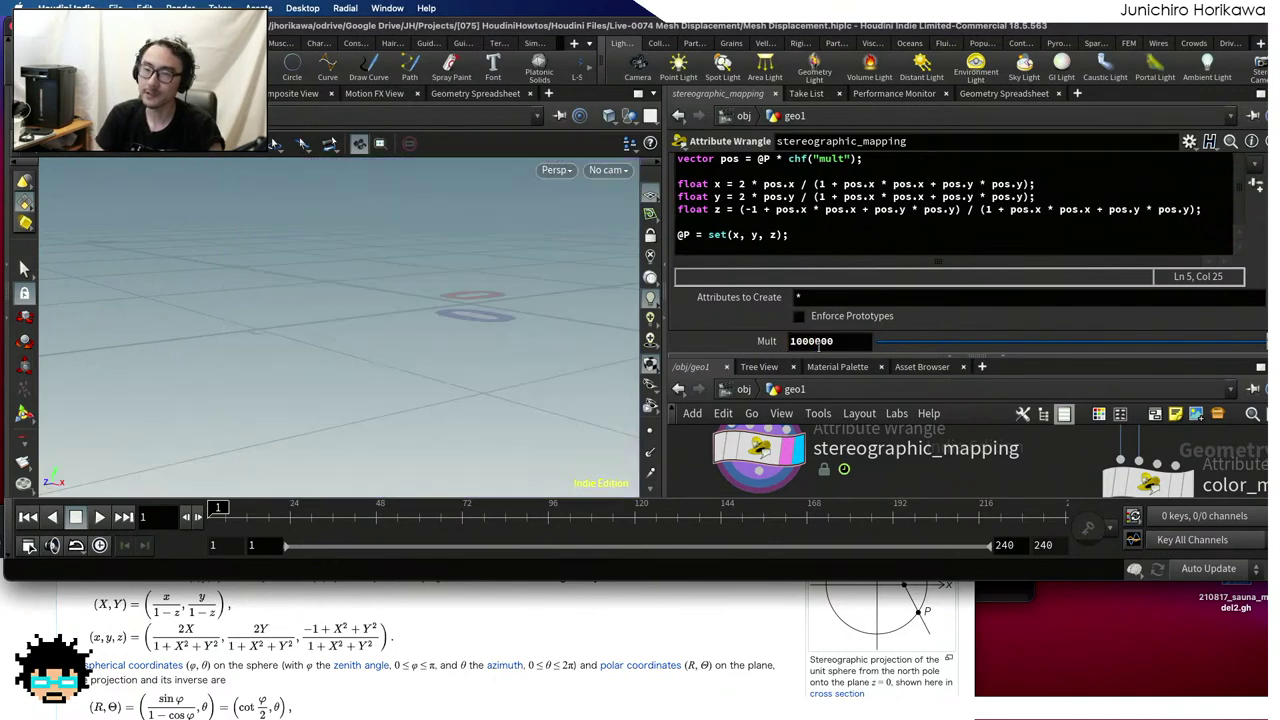
Reduce Mult to 1000 and orbit to find the mapped blue patch
key(BackSpace)
key(BackSpace)
key(BackSpace)
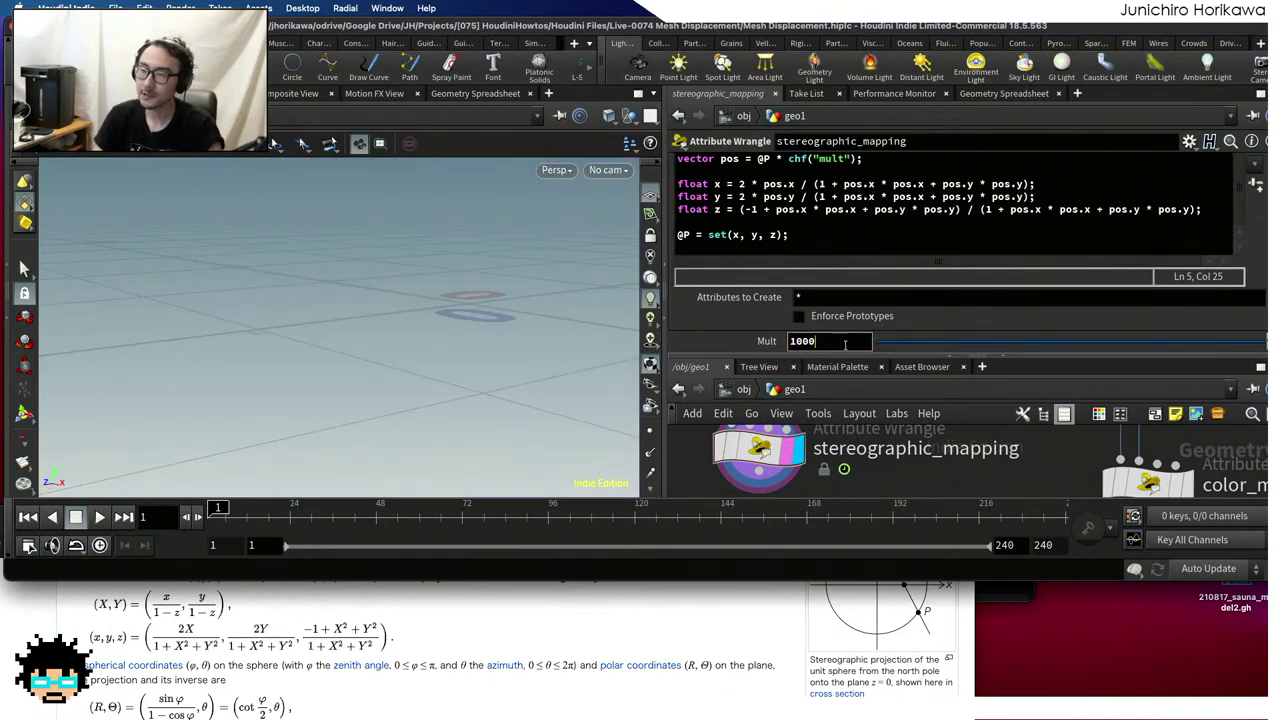
key(Return)
drag(304, 394, 276, 382)
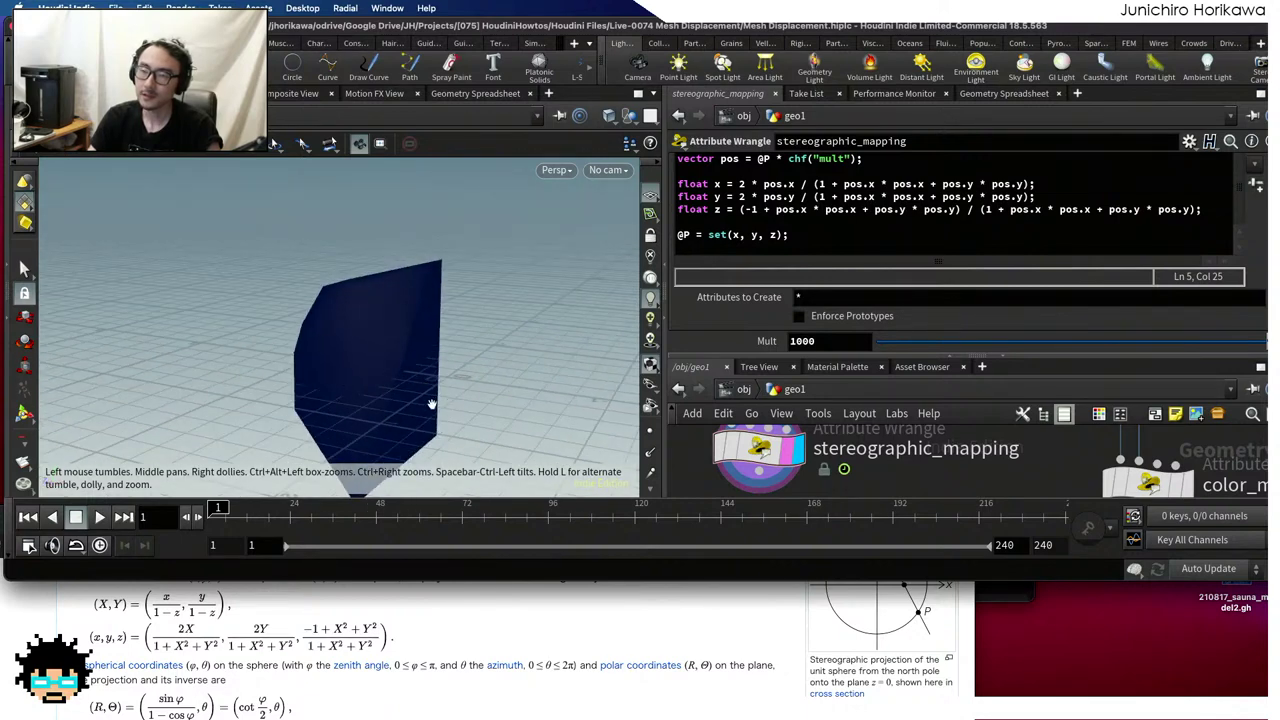
drag(494, 371, 537, 357)
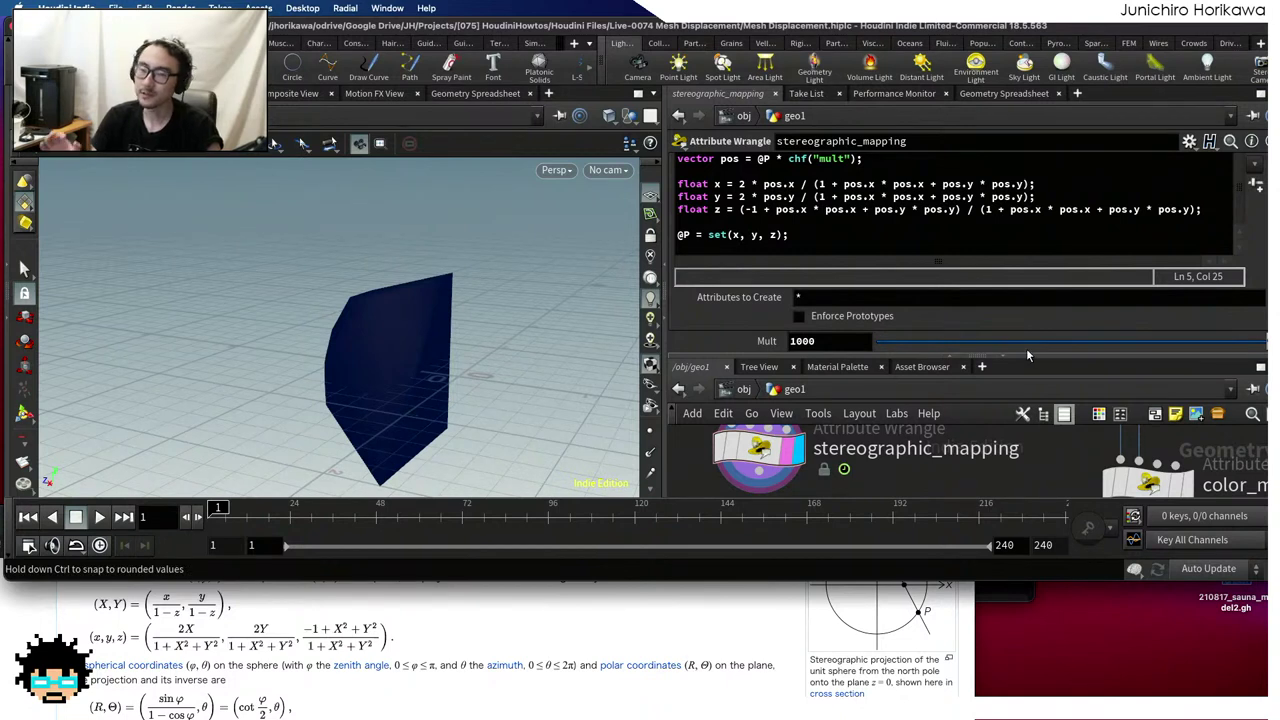
Lower Mult to 100 and move in close to the resulting full sphere
click(866, 341)
key(BackSpace)
key(Return)
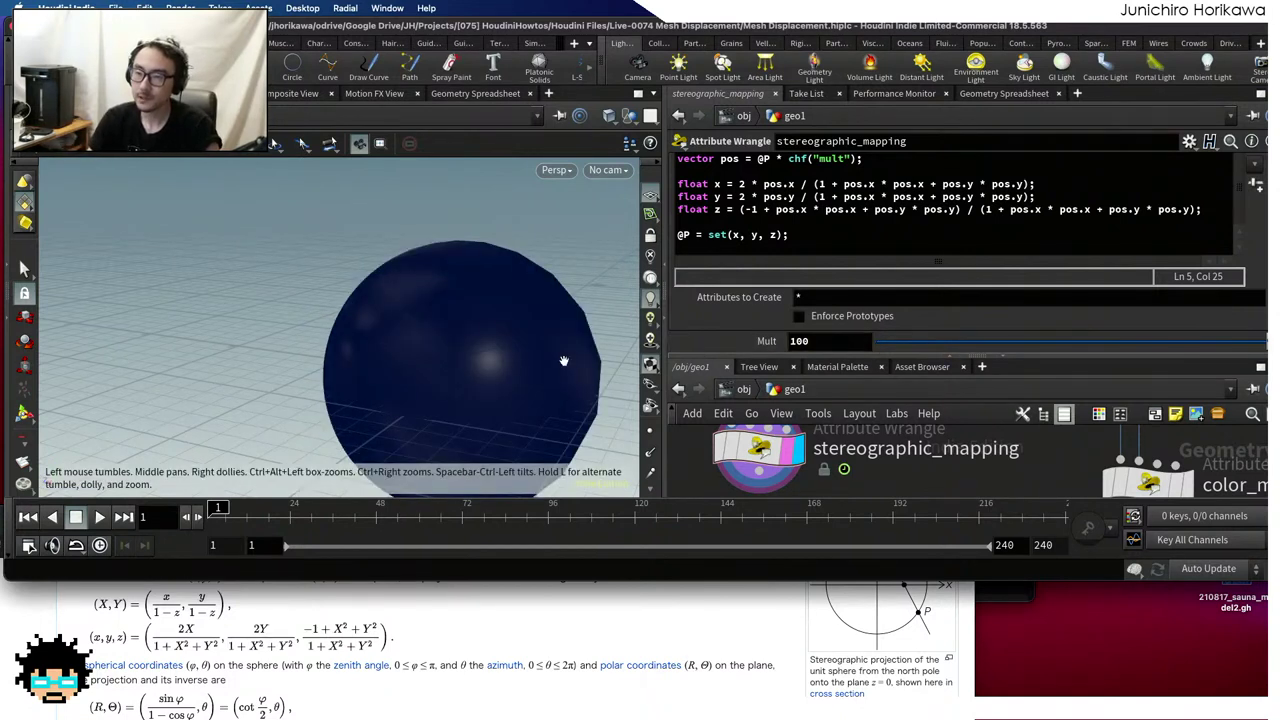
drag(563, 360, 377, 317)
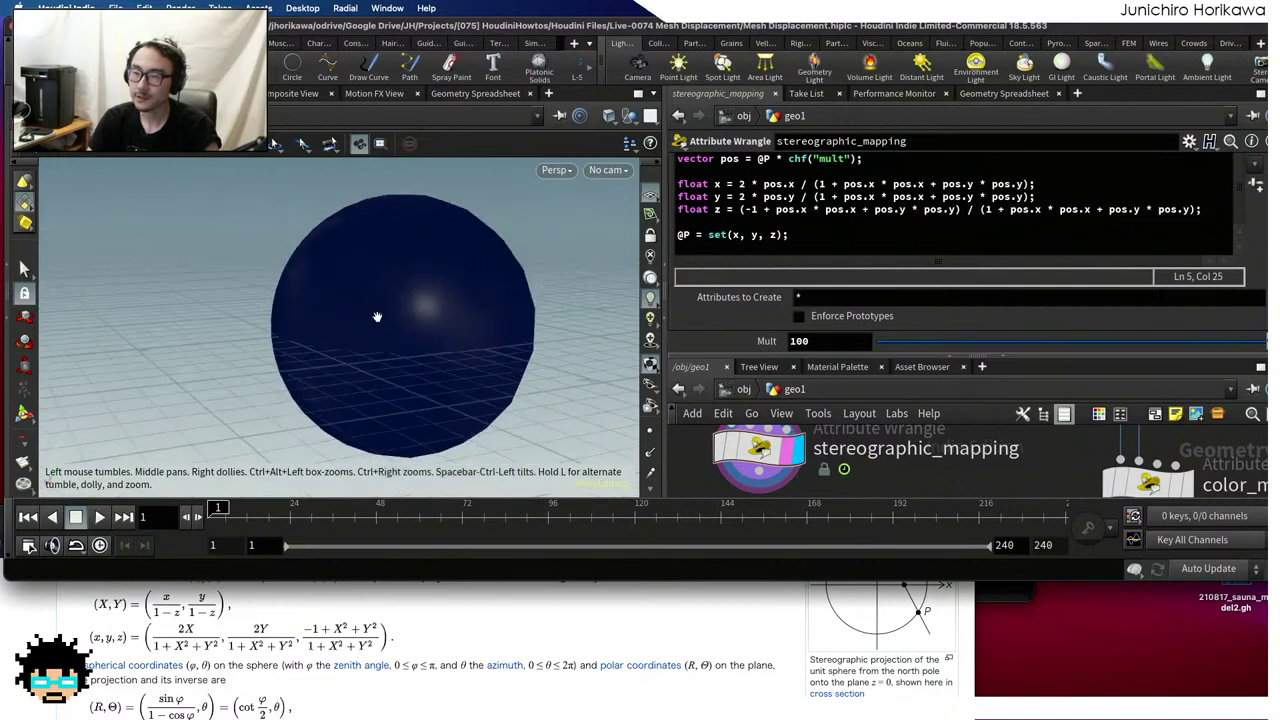
click(556, 170)
click(483, 198)
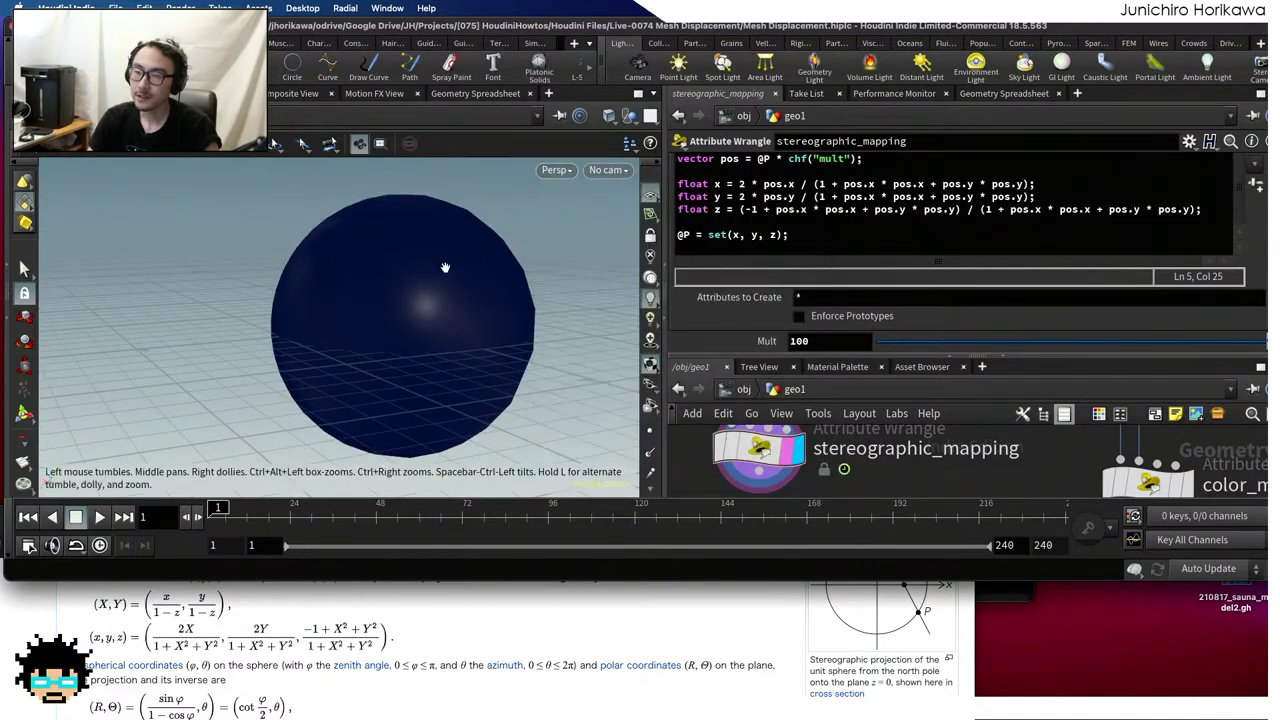
right_drag(445, 267, 147, 162)
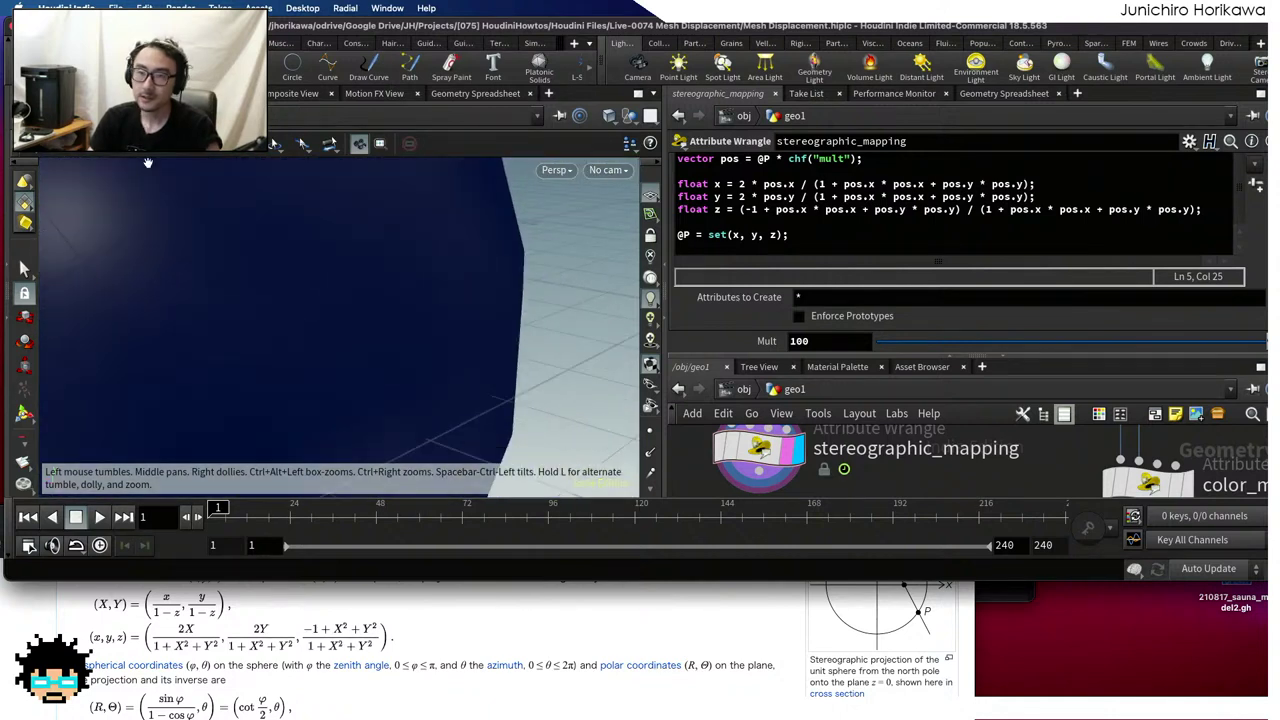
click(557, 172)
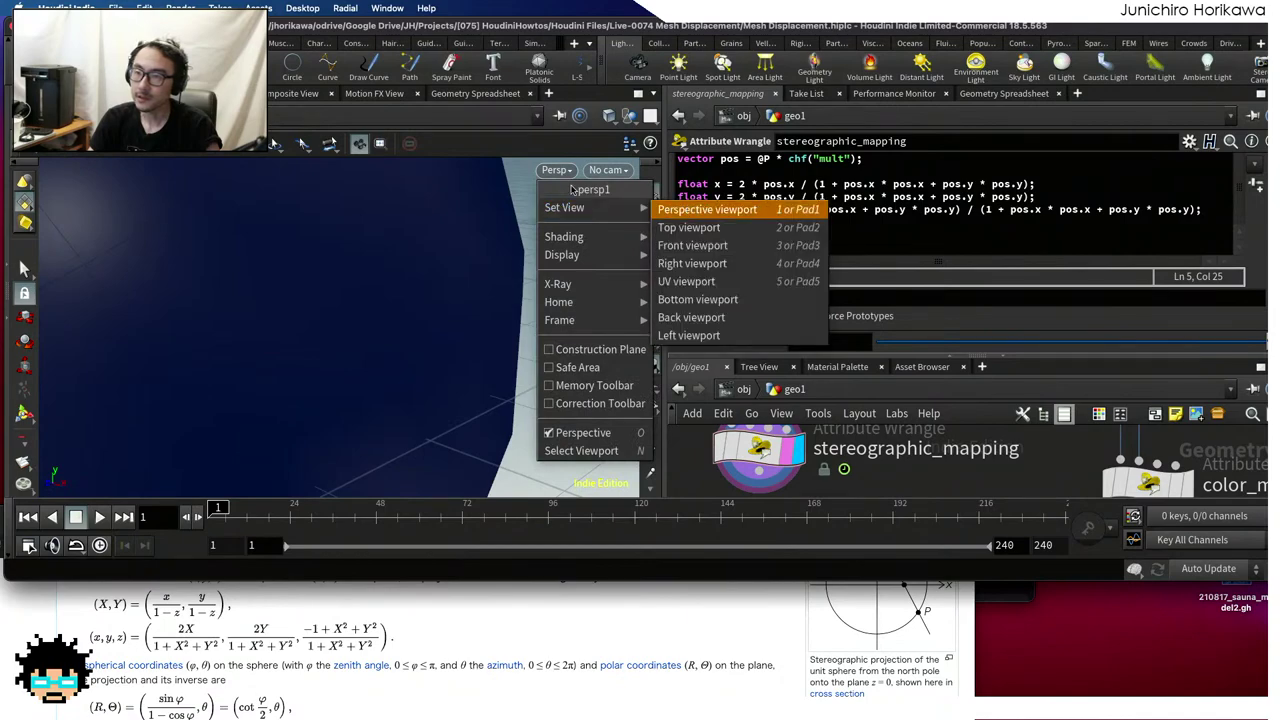
Show the sphere in wireframe, fly into its dense pole, and hide the code editor
mouse_move(568, 237)
click(658, 274)
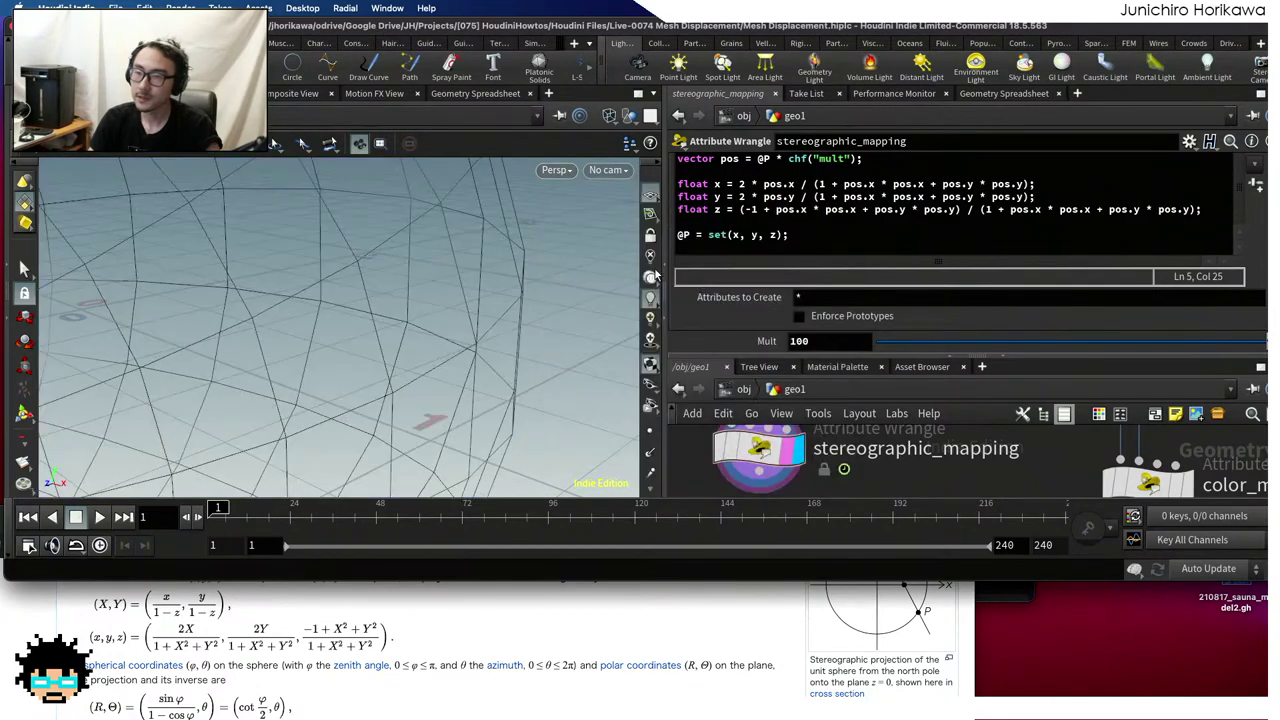
right_drag(560, 288, 344, 330)
drag(365, 323, 232, 345)
right_drag(230, 342, 390, 265)
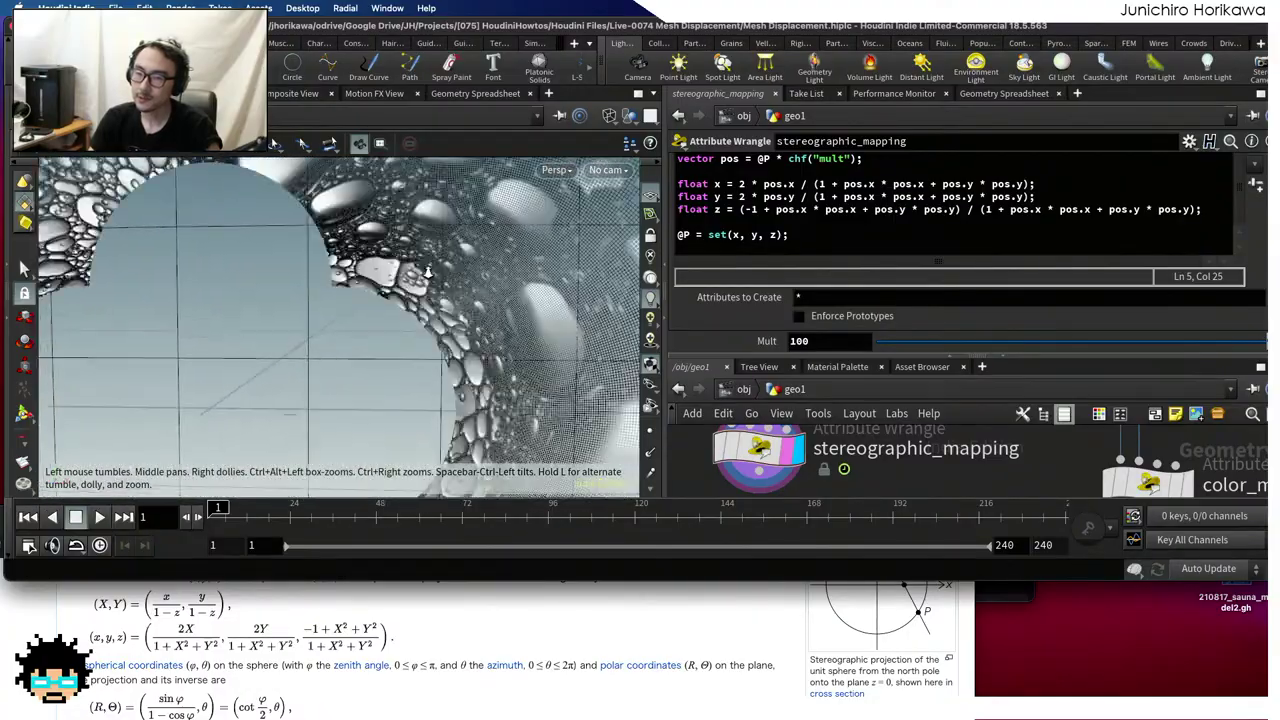
drag(390, 265, 417, 345)
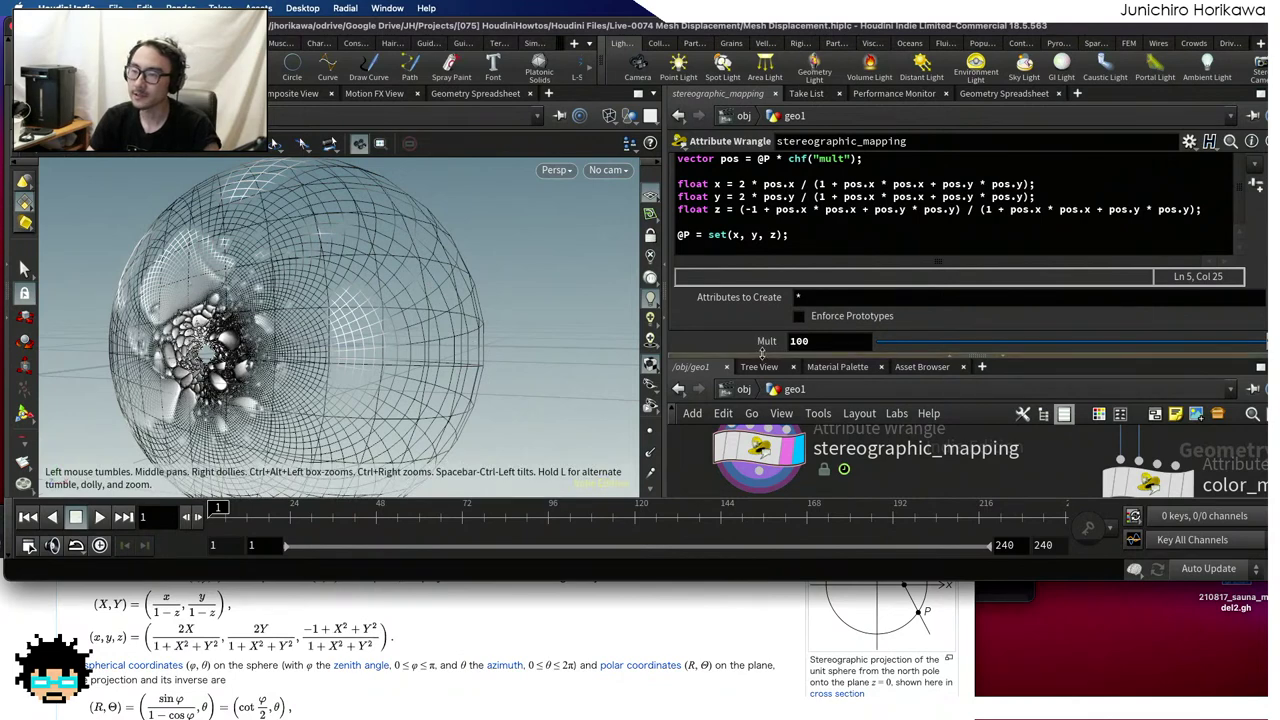
drag(762, 352, 764, 252)
scroll(833, 338, down, 3)
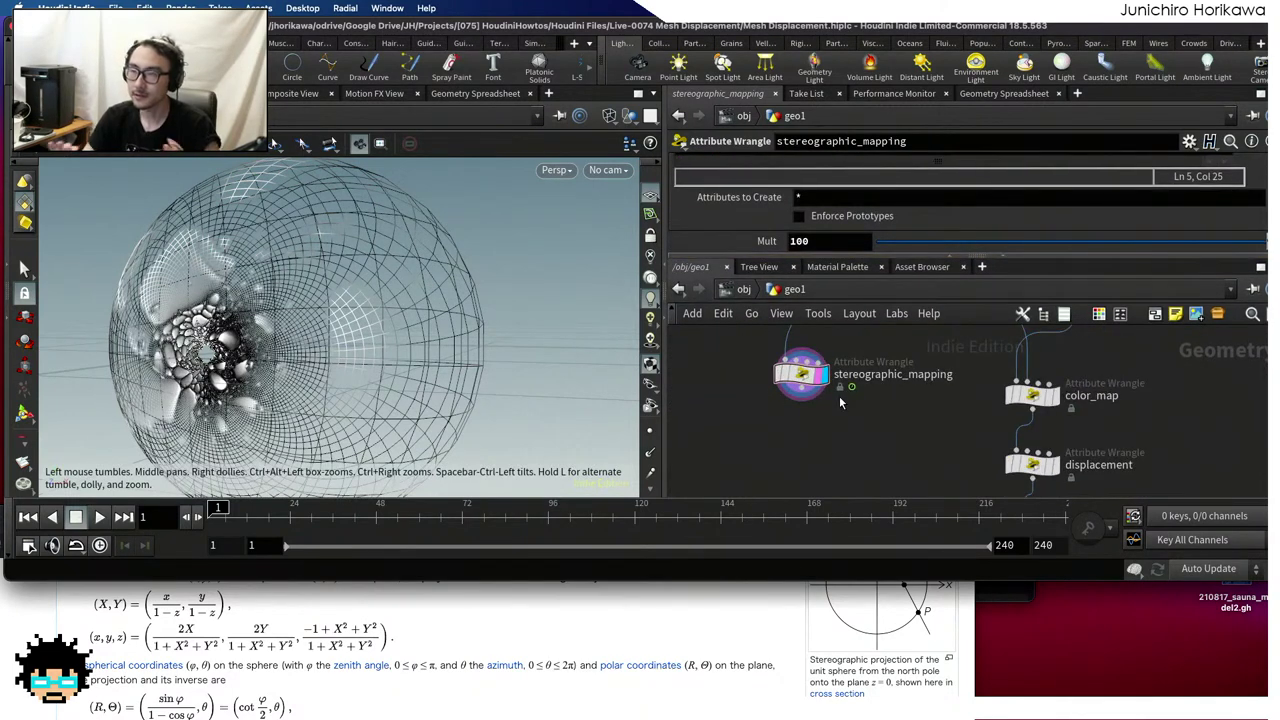
key(Tab)
text(re)
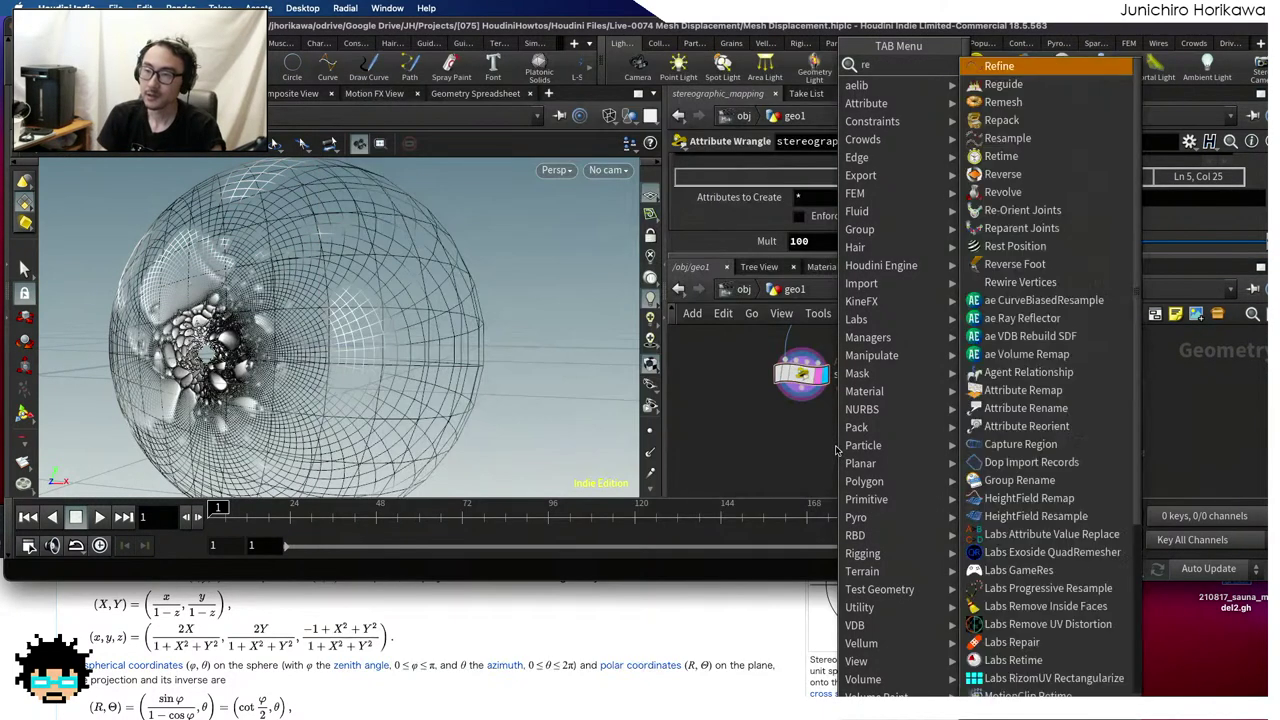
key(Escape)
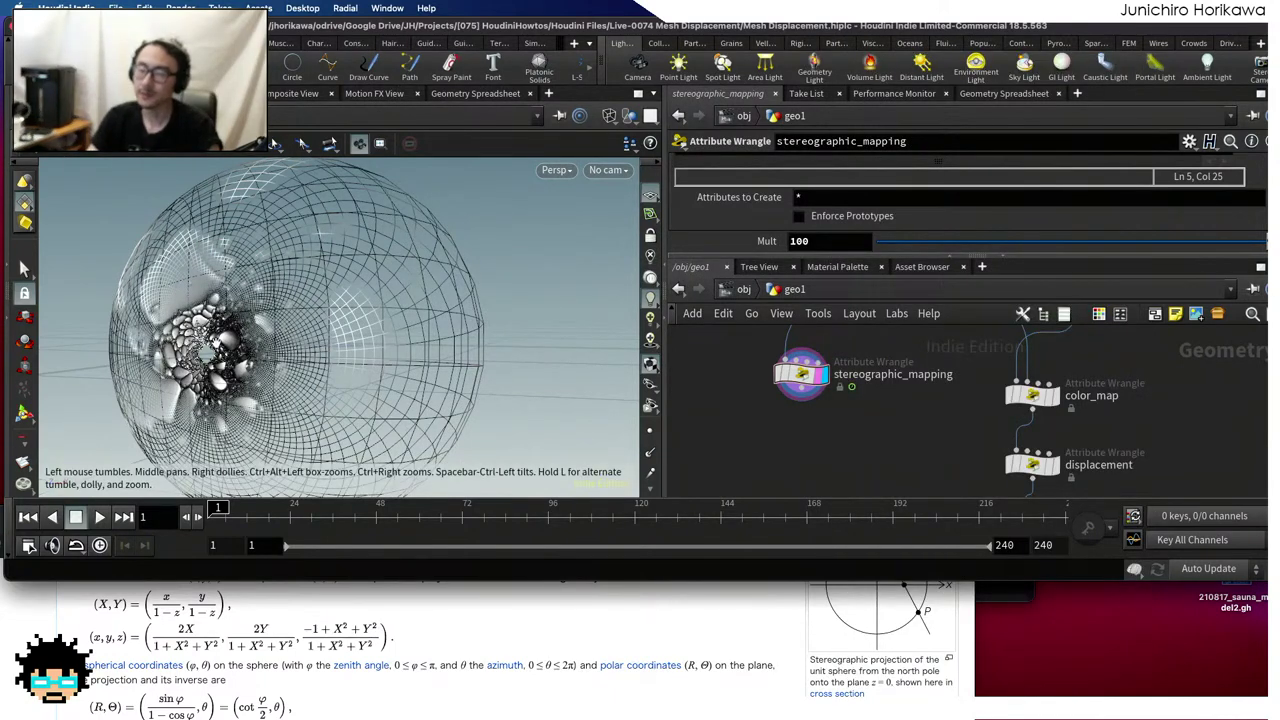
scroll(366, 306, up, 5)
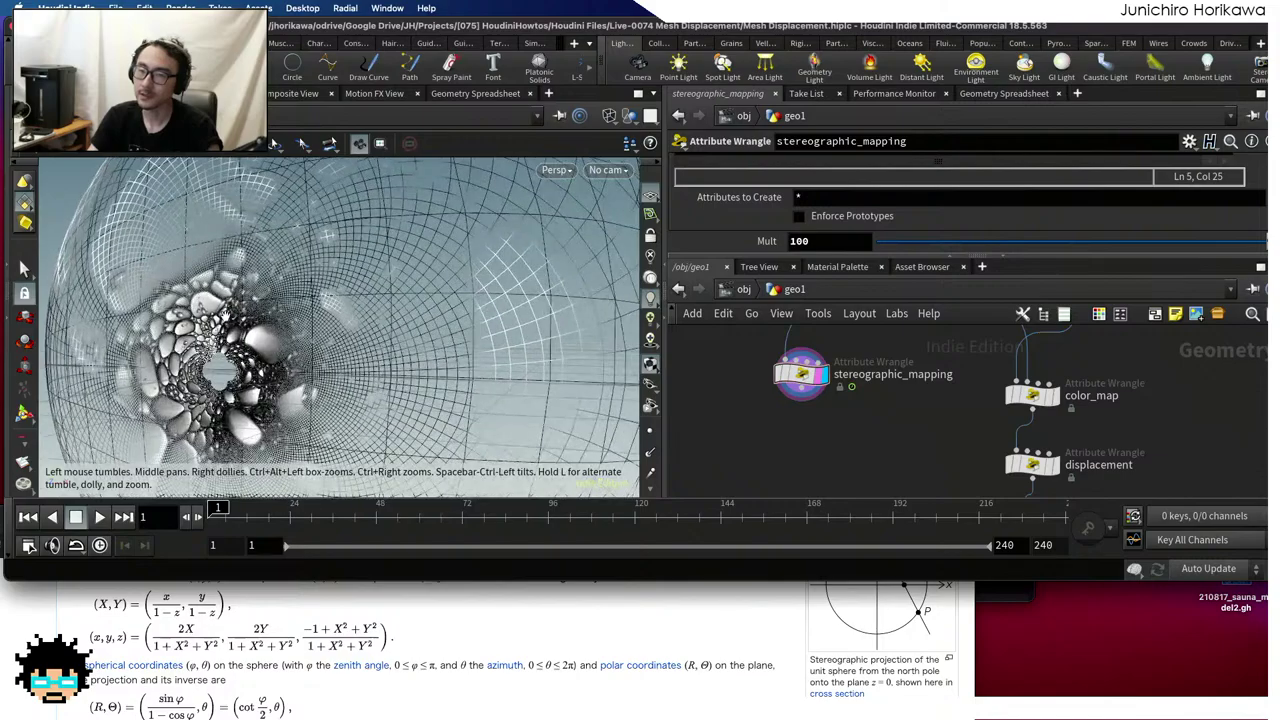
scroll(381, 291, up, 3)
drag(381, 291, 340, 342)
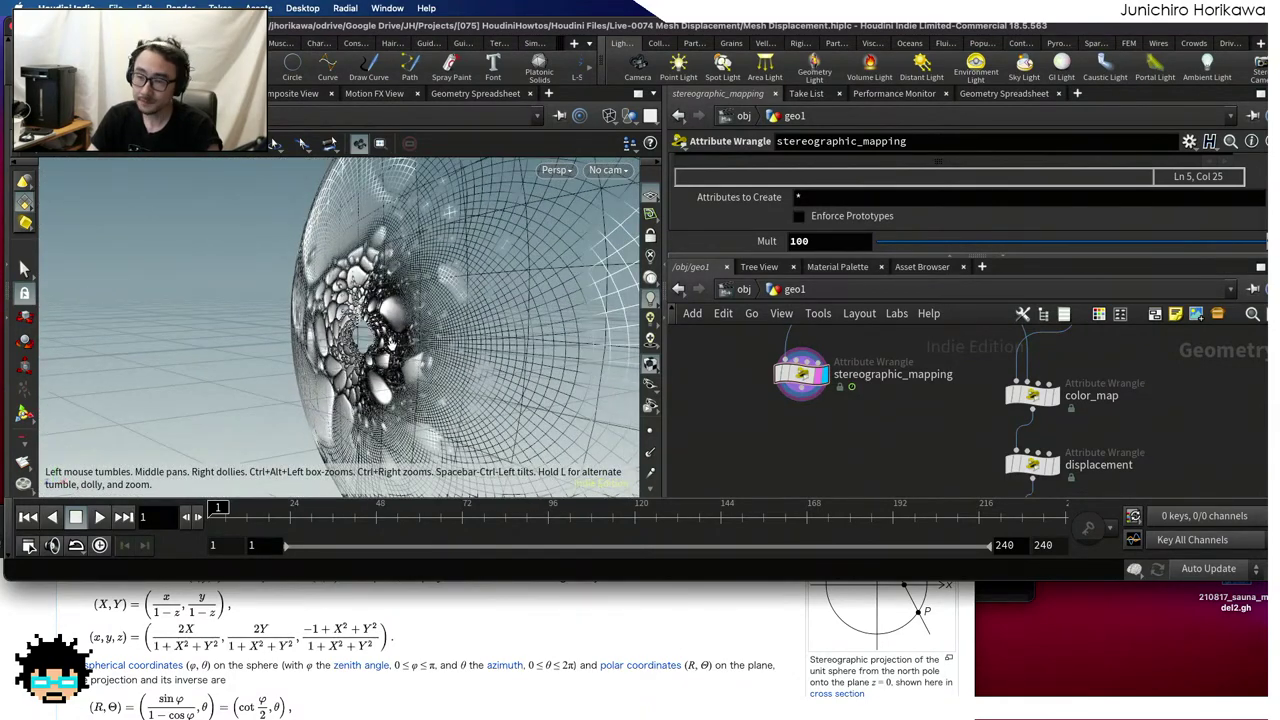
drag(425, 318, 321, 318)
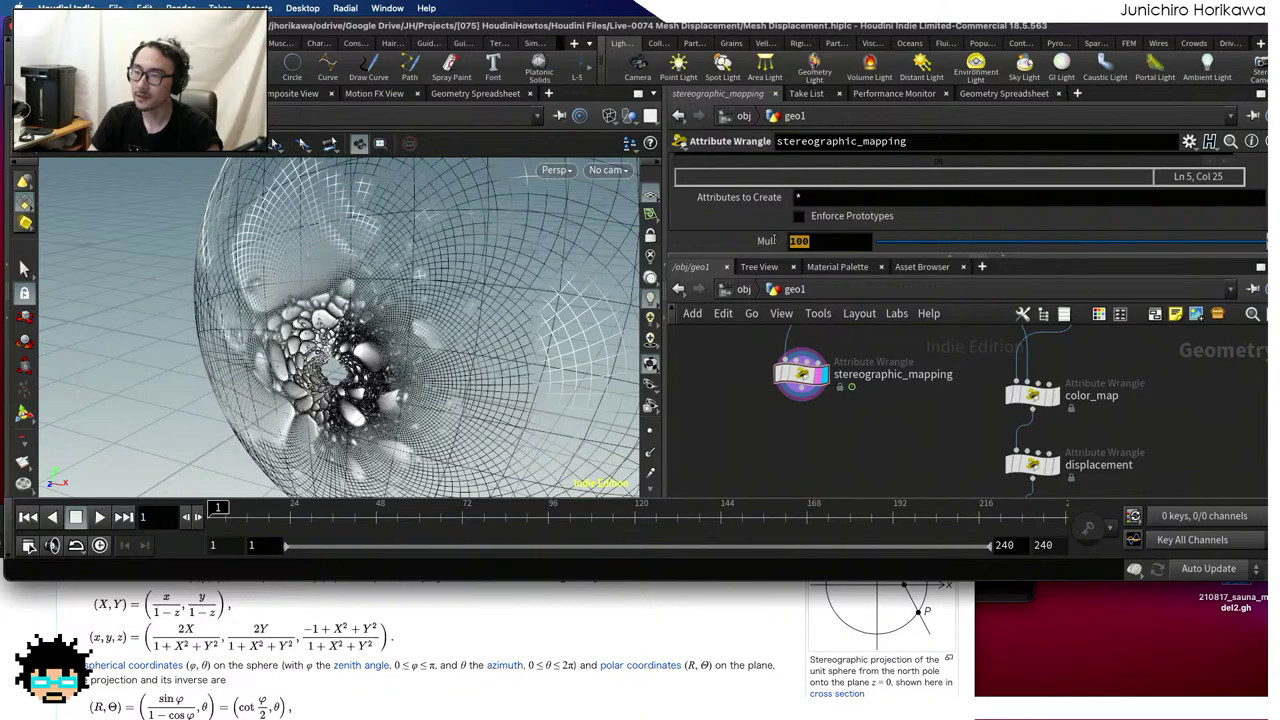
Scrub Mult from 100 to 2.69, up toward 7.16, settling on 5 while orbiting the sphere
drag(998, 245, 980, 243)
drag(363, 347, 270, 352)
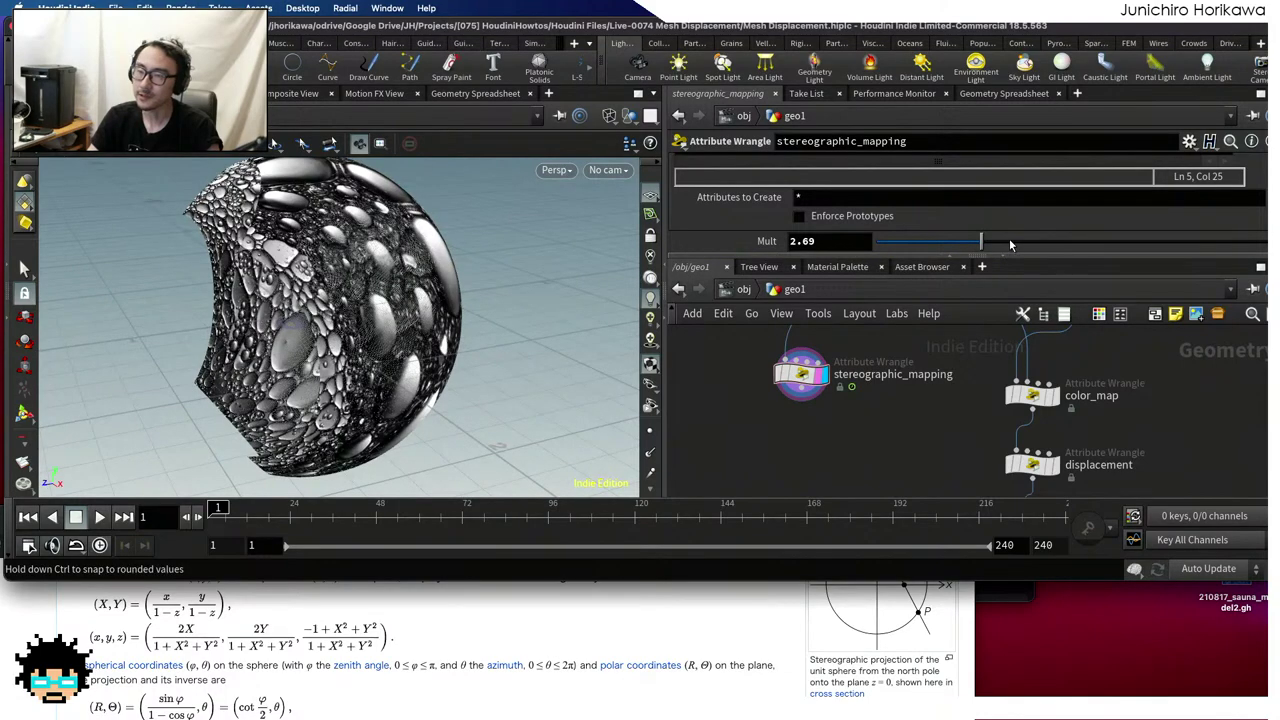
drag(1010, 244, 1071, 238)
scroll(480, 296, up, 5)
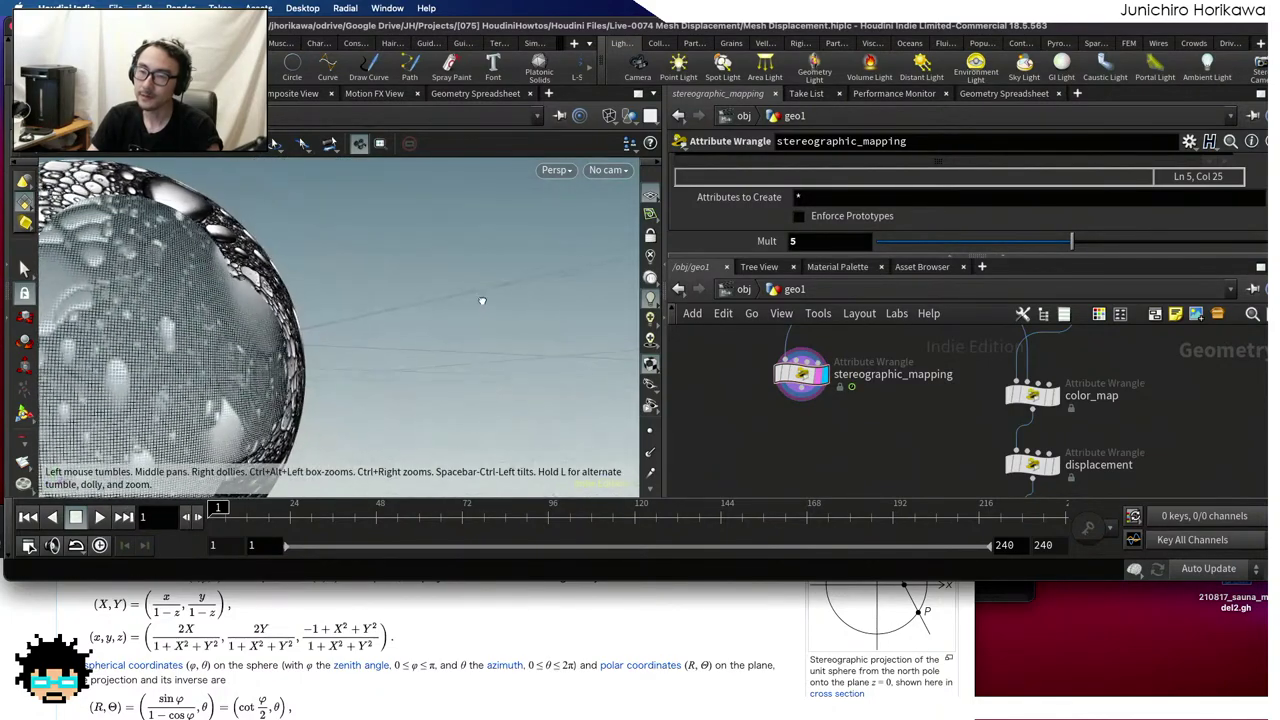
drag(461, 301, 6, 328)
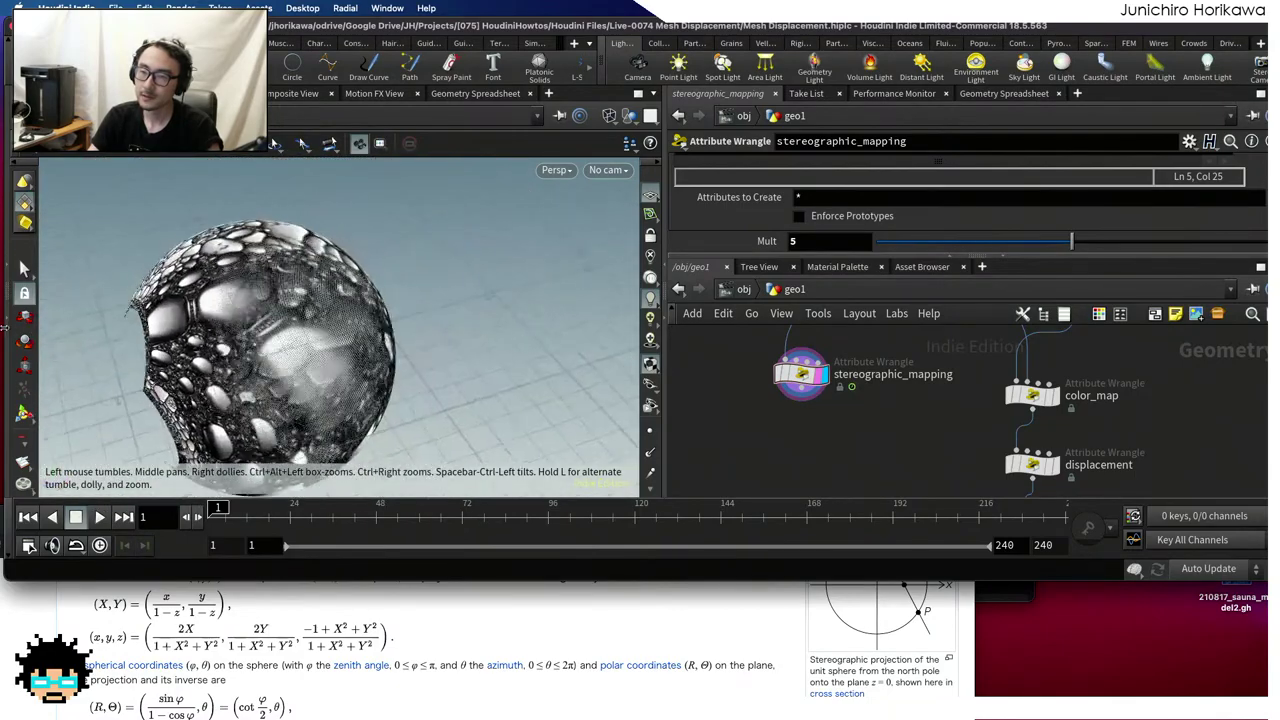
drag(205, 285, 311, 268)
key(h)
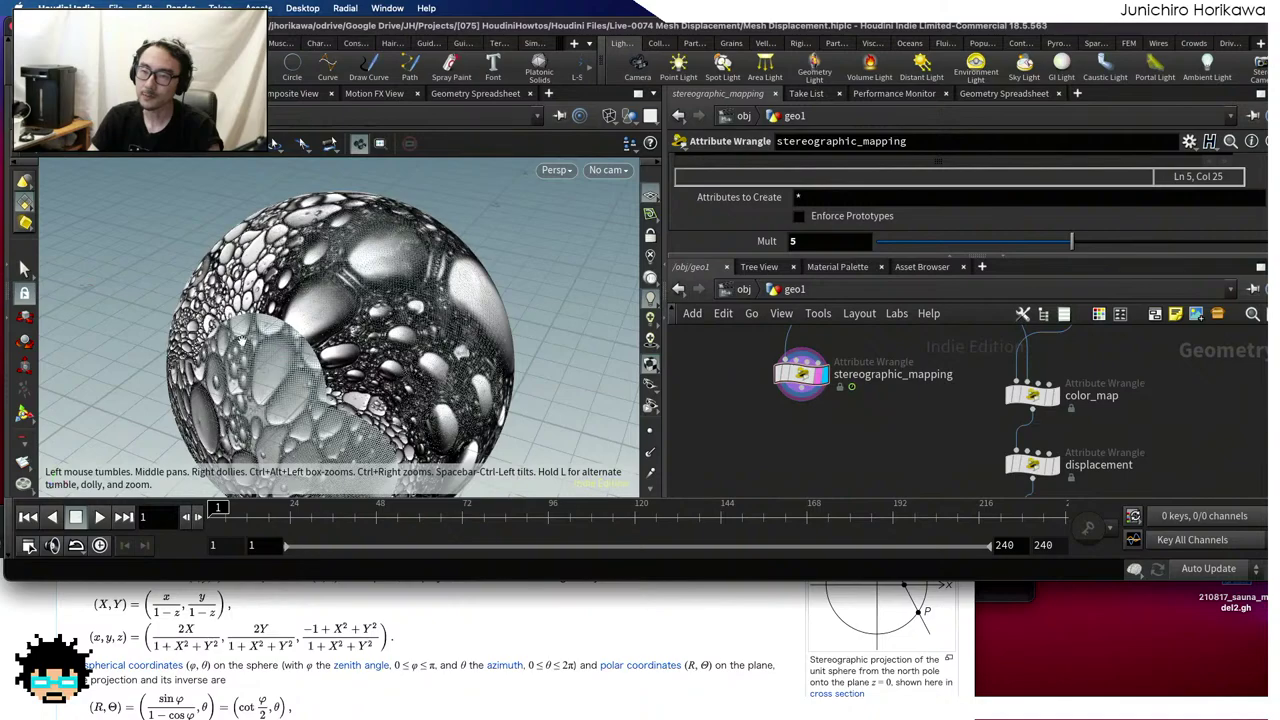
drag(332, 400, 331, 340)
mouse_move(331, 340)
right_down()
mouse_move(581, 336)
mouse_move(440, 357)
mouse_move(389, 314)
mouse_move(310, 335)
right_up()
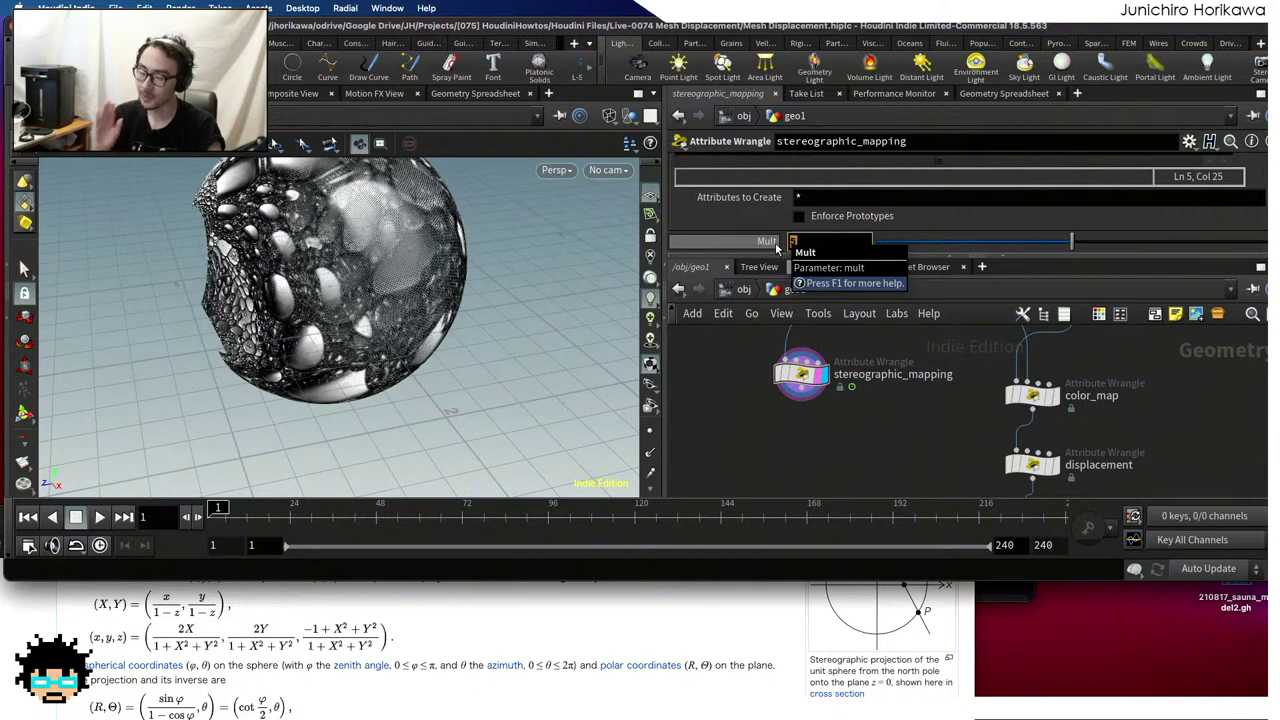
Save Mesh Displacement.hiplc and orbit the sphere
key(ctrl+s)
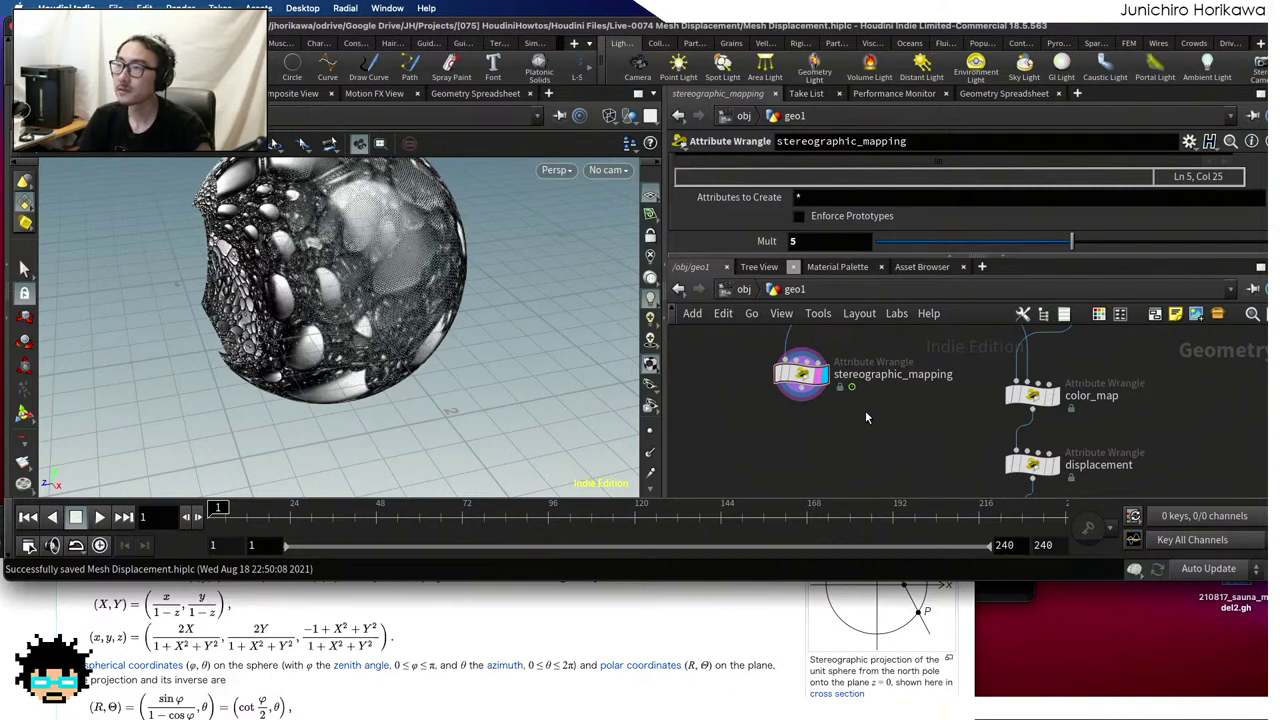
mouse_move(832, 378)
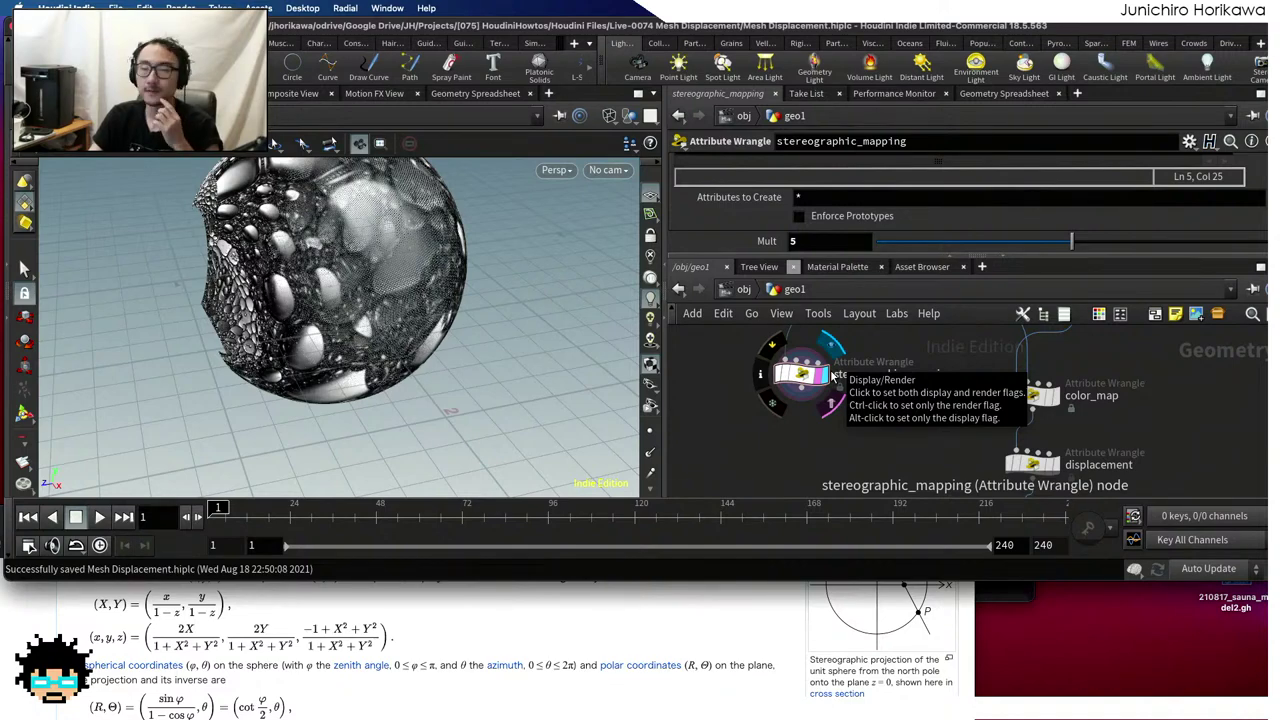
drag(505, 292, 470, 300)
scroll(470, 300, up, 3)
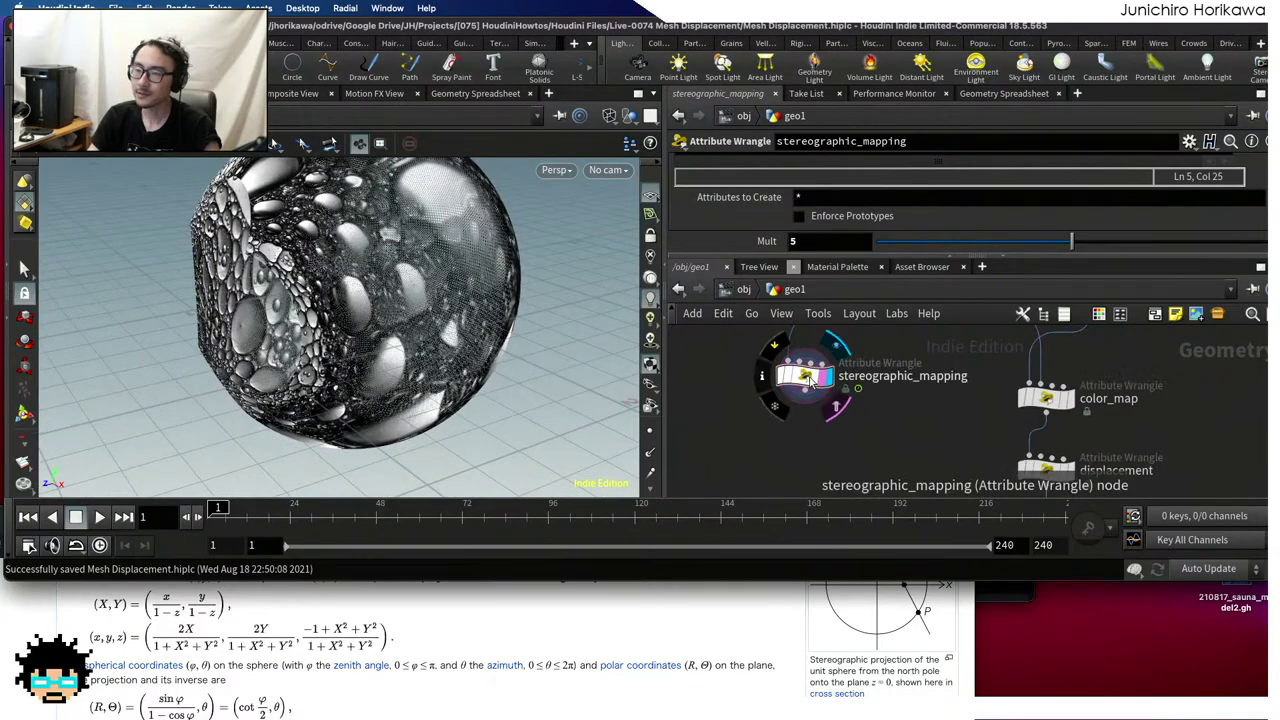
Nudge stereographic_mapping left, orbit, and set the display flag on normal1
drag(810, 380, 803, 380)
drag(400, 262, 500, 230)
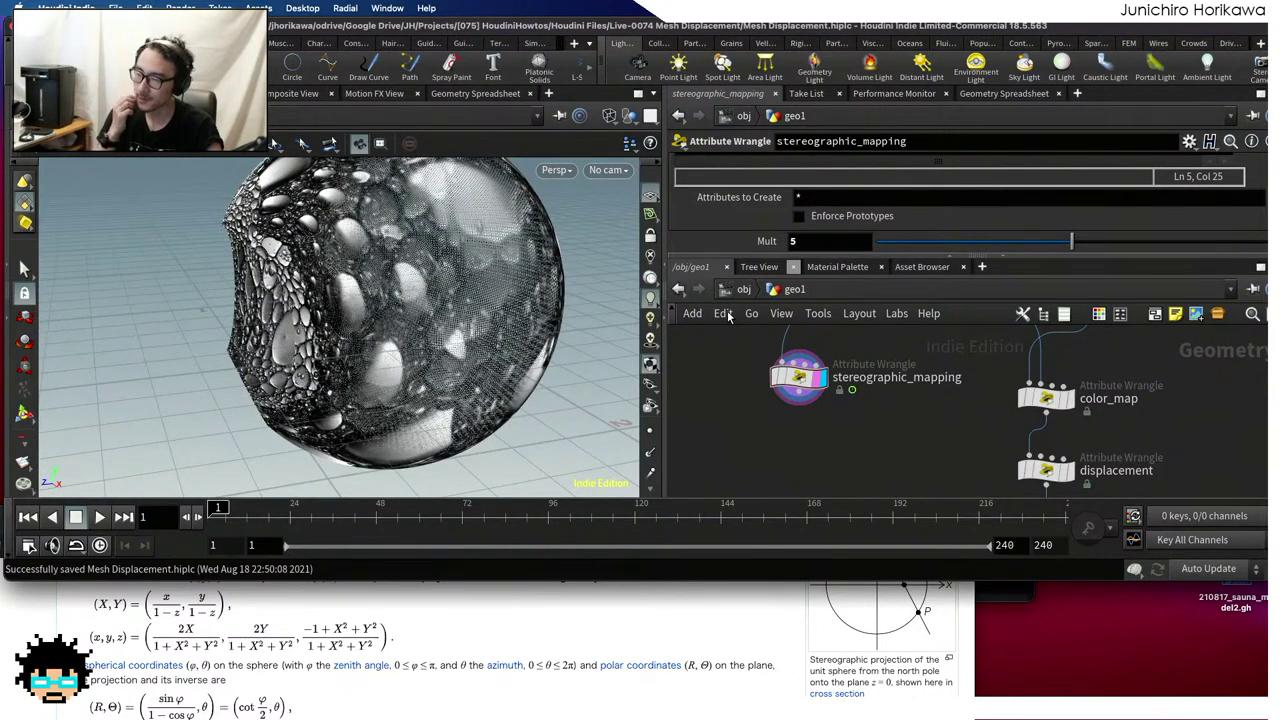
drag(437, 346, 540, 350)
scroll(874, 405, down, 5)
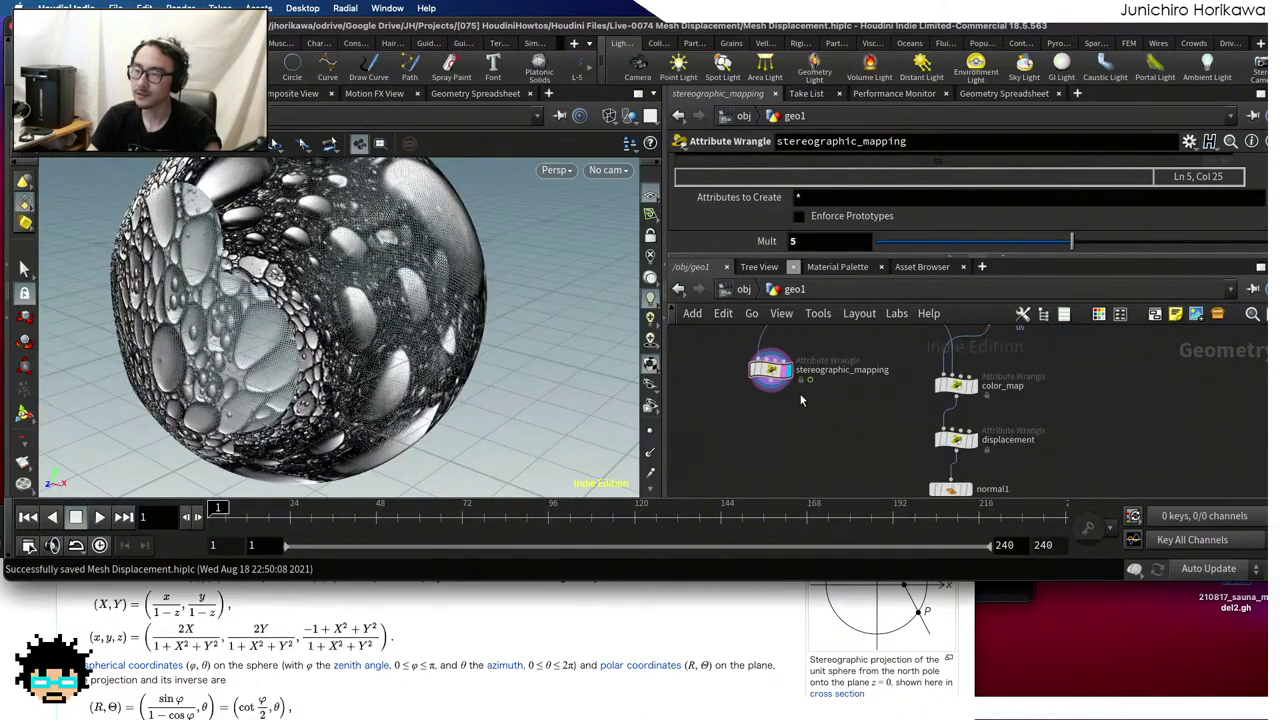
scroll(948, 425, up, 3)
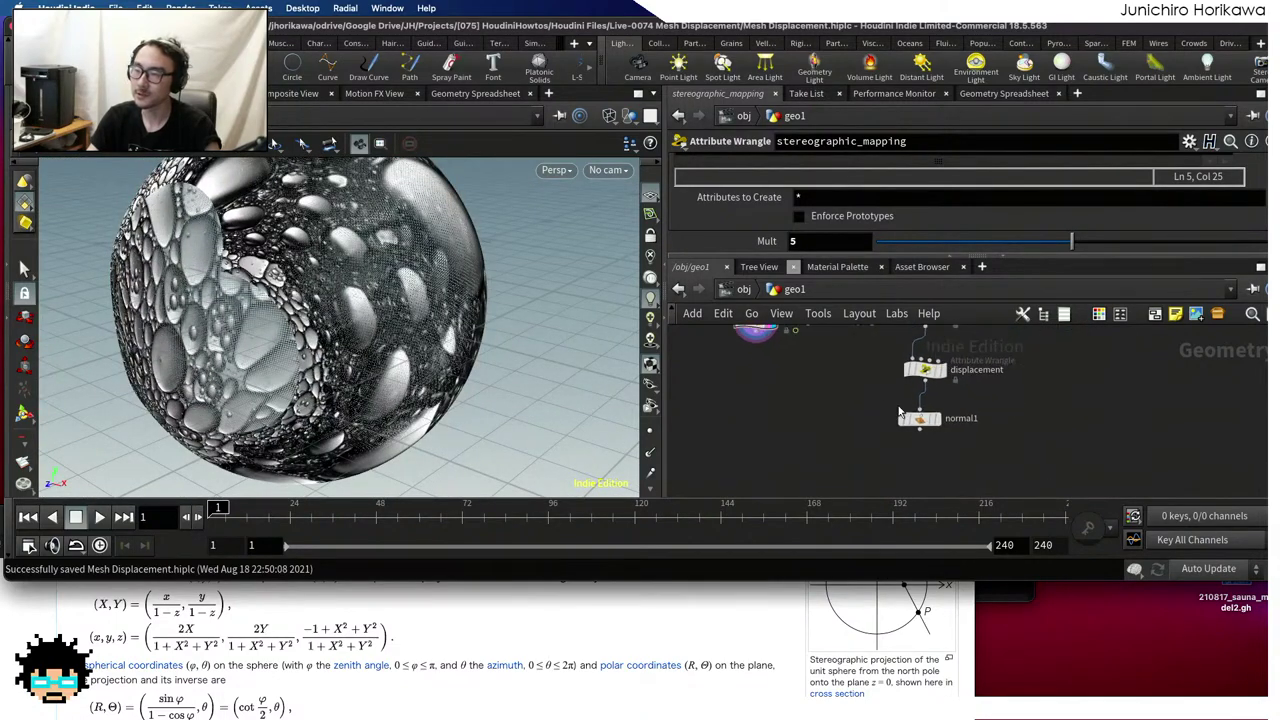
click(945, 422)
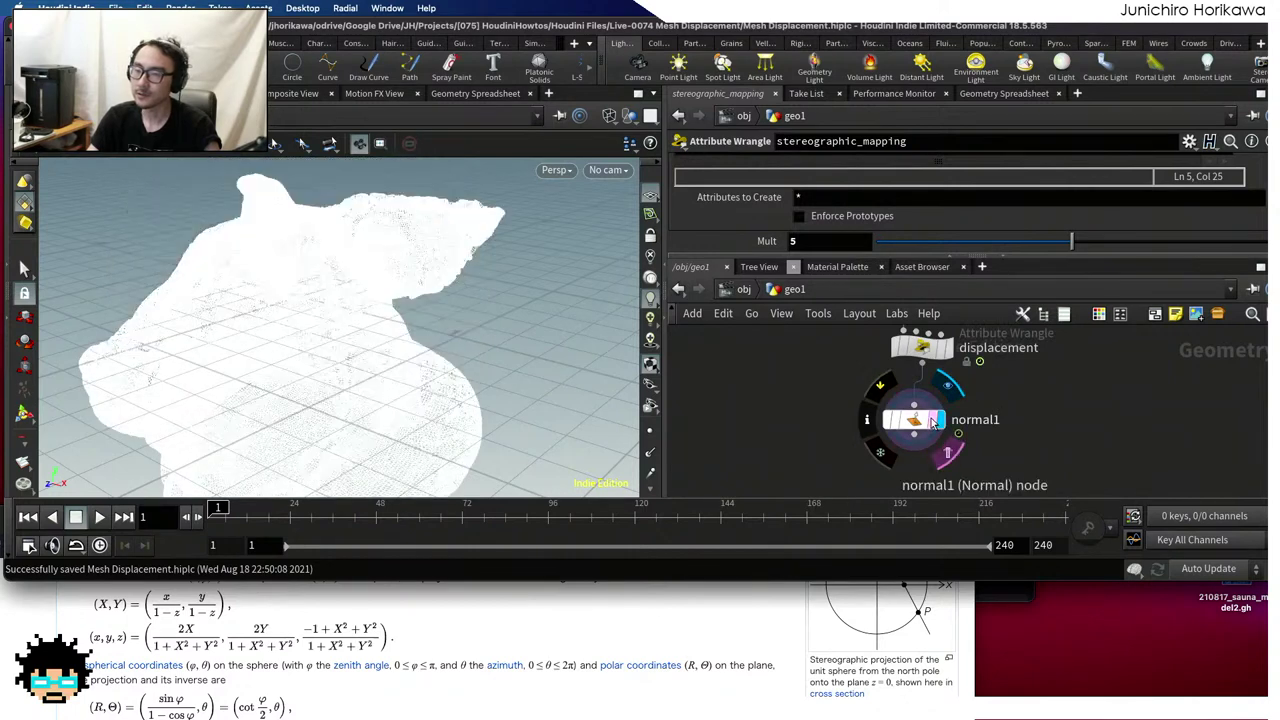
Scroll the network to subdivide1 and display its result
middle_drag(996, 390, 1011, 494)
scroll(1011, 494, down, 3)
scroll(1042, 374, up, 3)
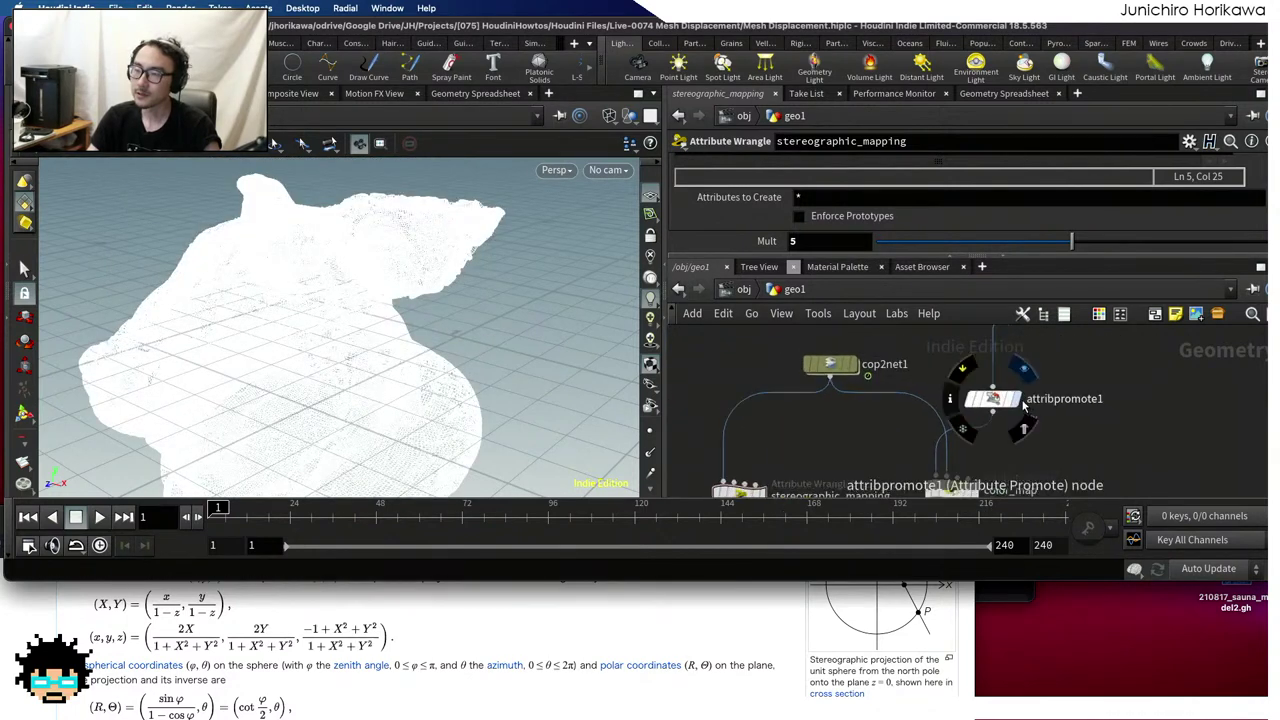
middle_drag(1000, 394, 1029, 499)
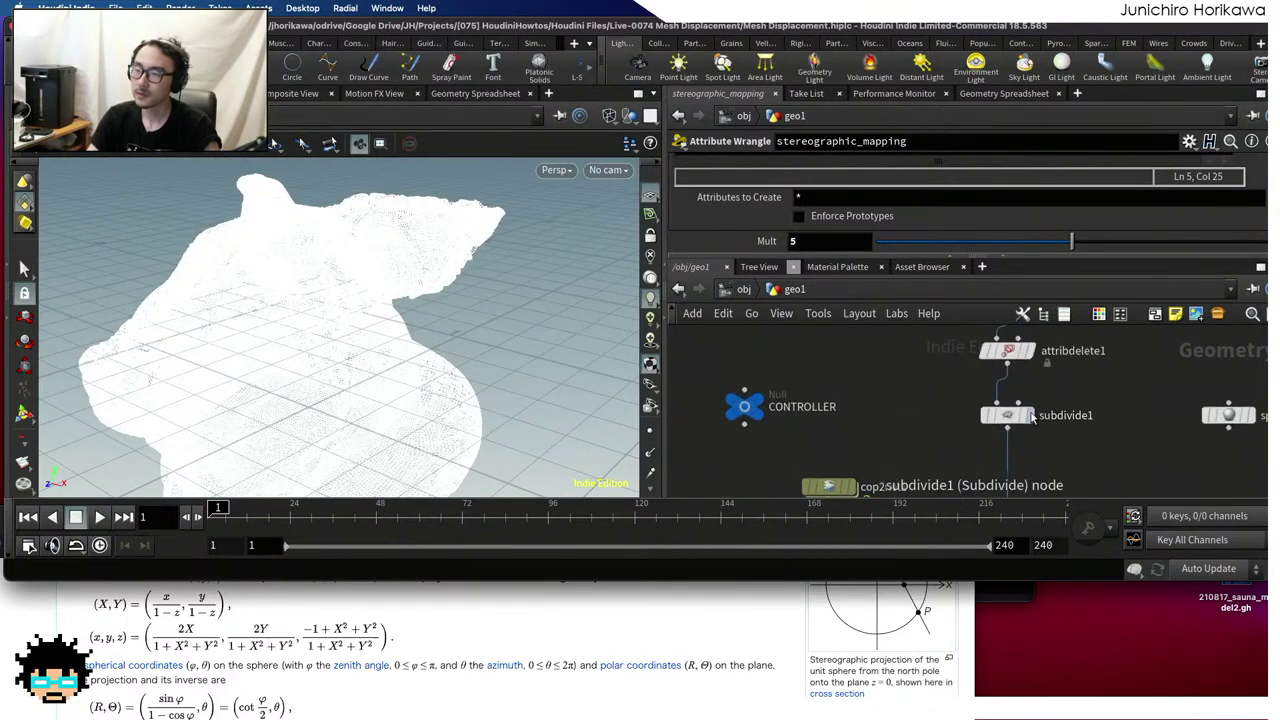
click(1027, 415)
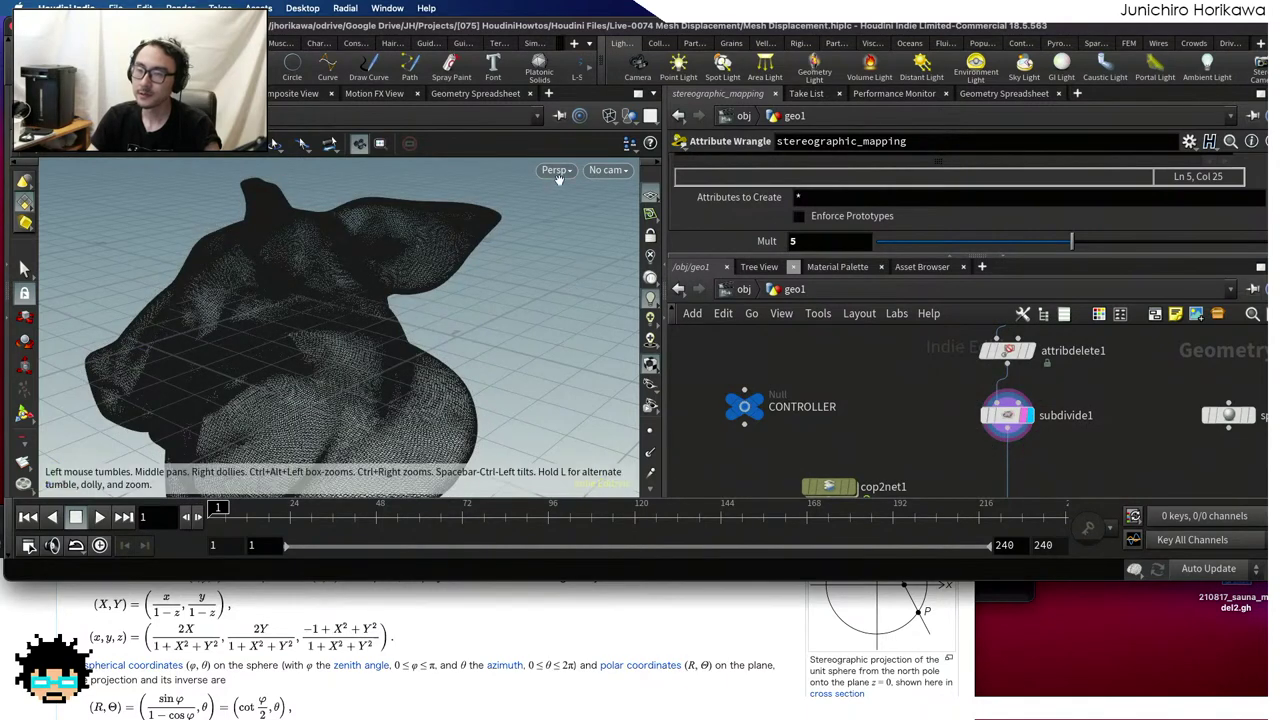
Set the viewport shading to Smooth Wire Shaded
click(556, 172)
mouse_move(580, 236)
click(740, 383)
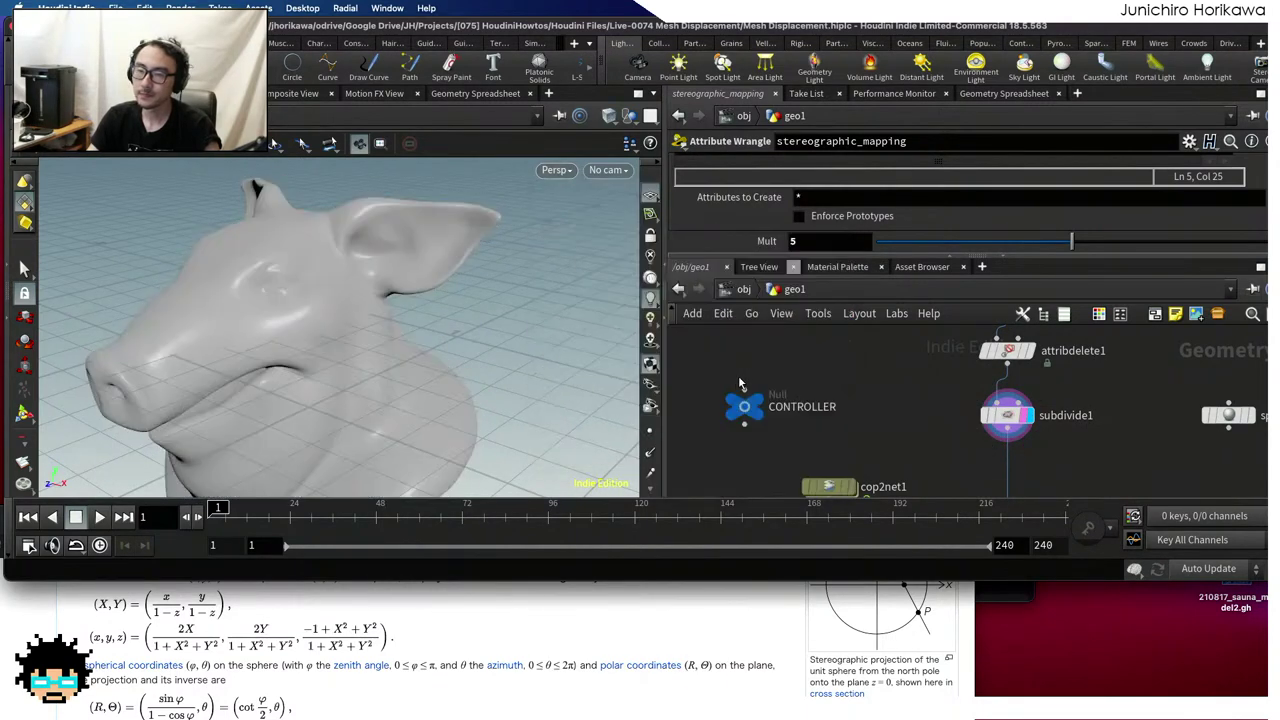
click(565, 175)
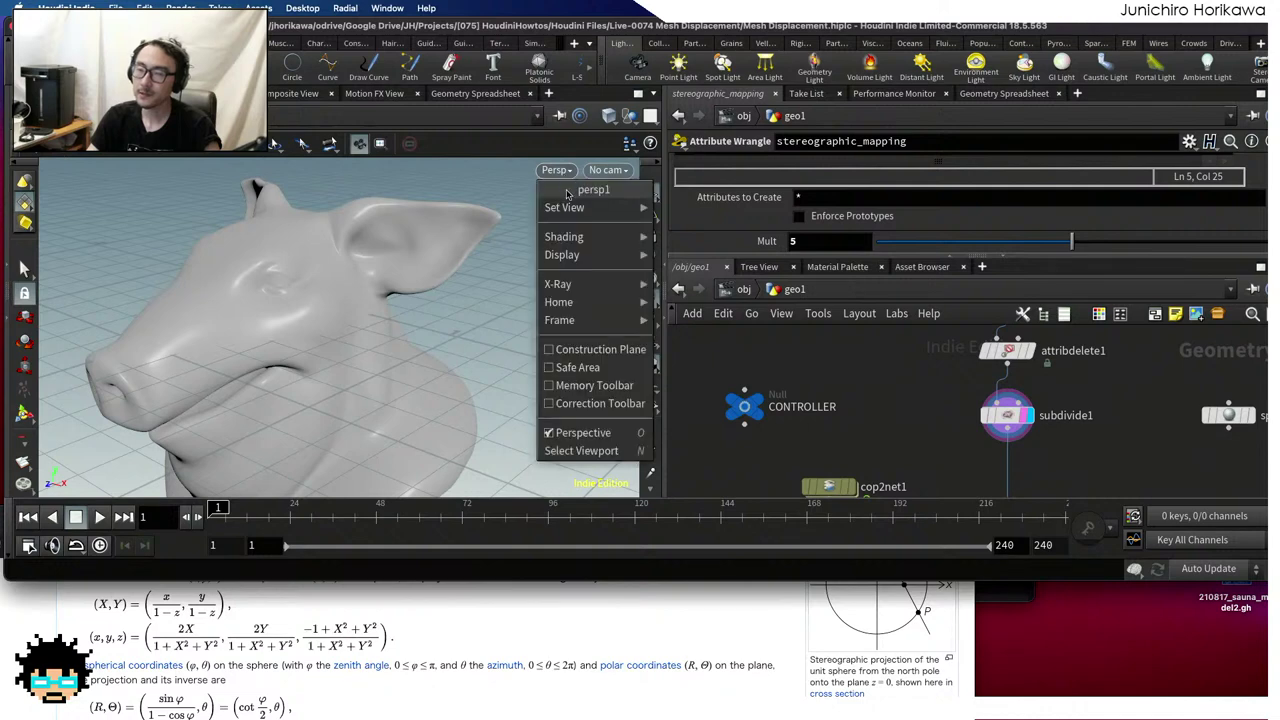
mouse_move(580, 236)
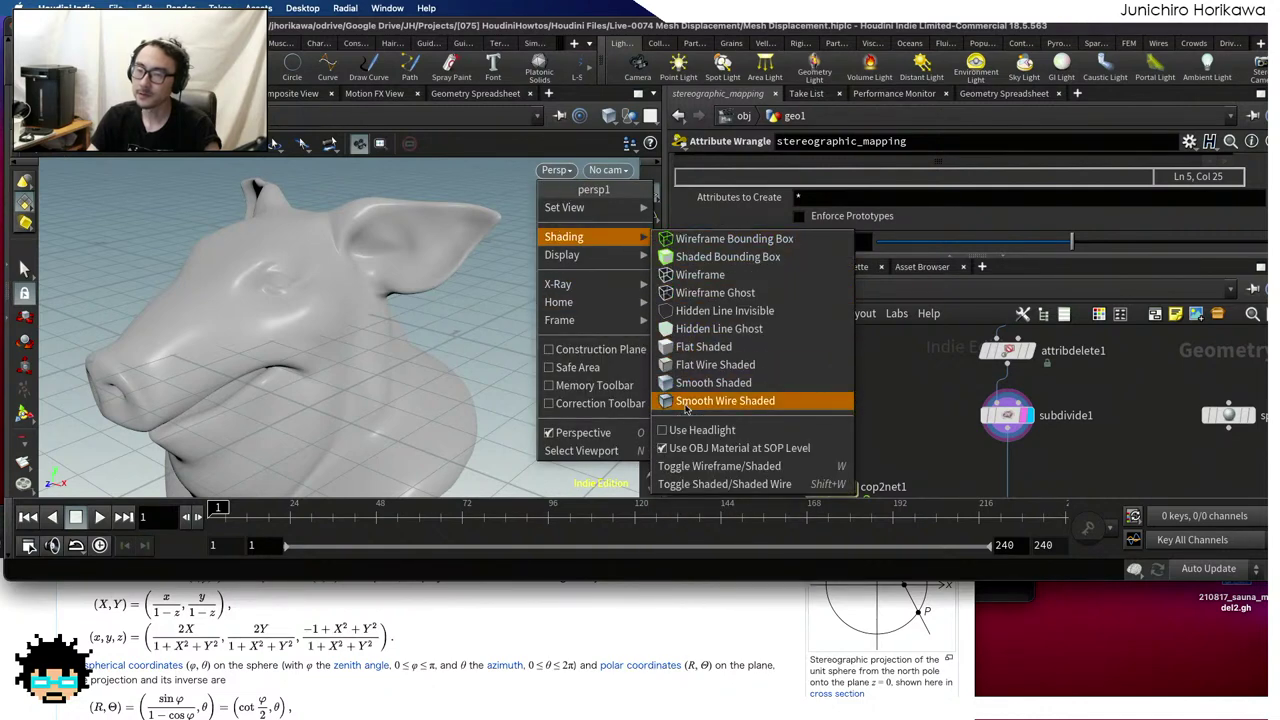
click(685, 402)
Move the stereographic_mapping node higher in the network and orbit the pig head
drag(729, 400, 749, 349)
scroll(825, 390, down, 2)
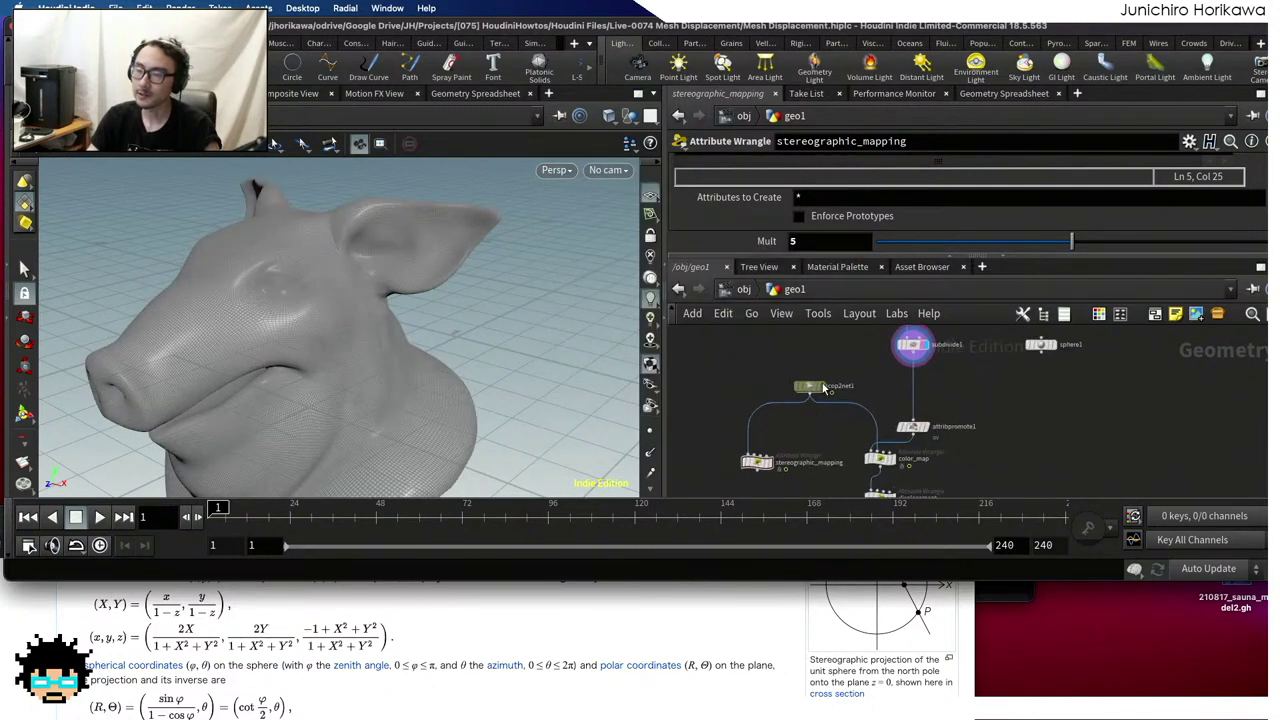
scroll(790, 410, up, 2)
drag(763, 405, 770, 356)
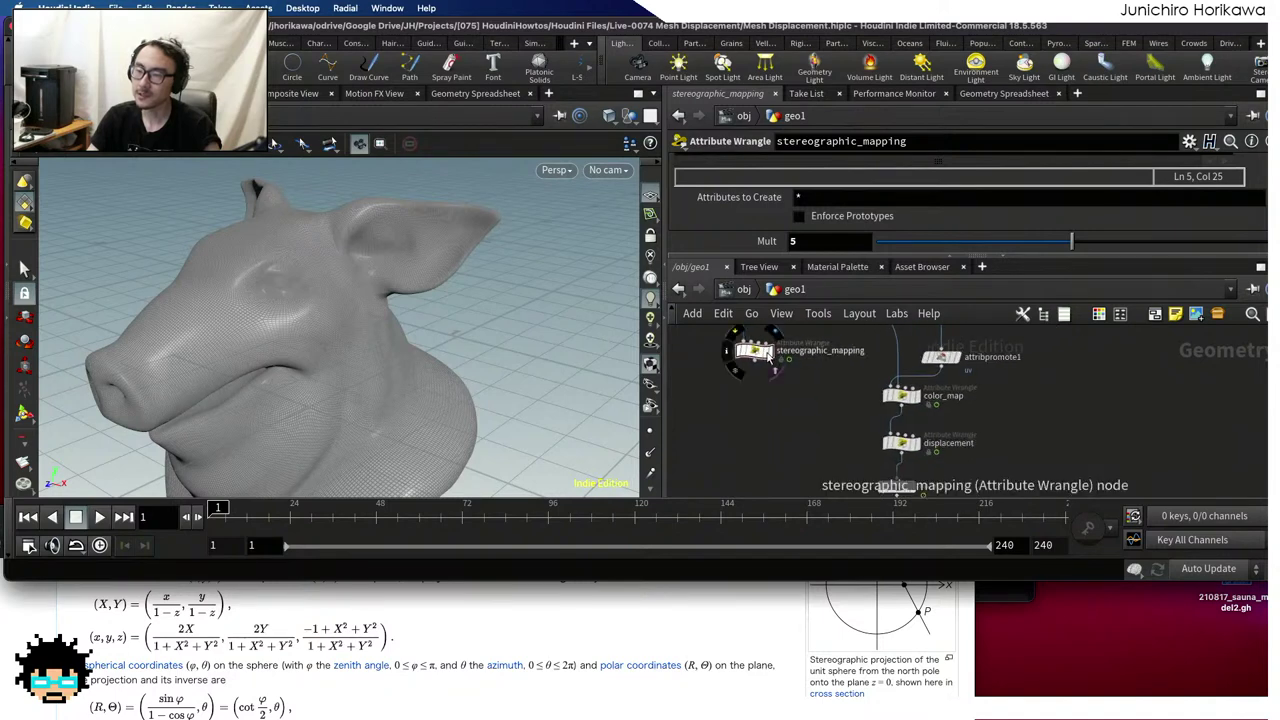
drag(431, 324, 324, 341)
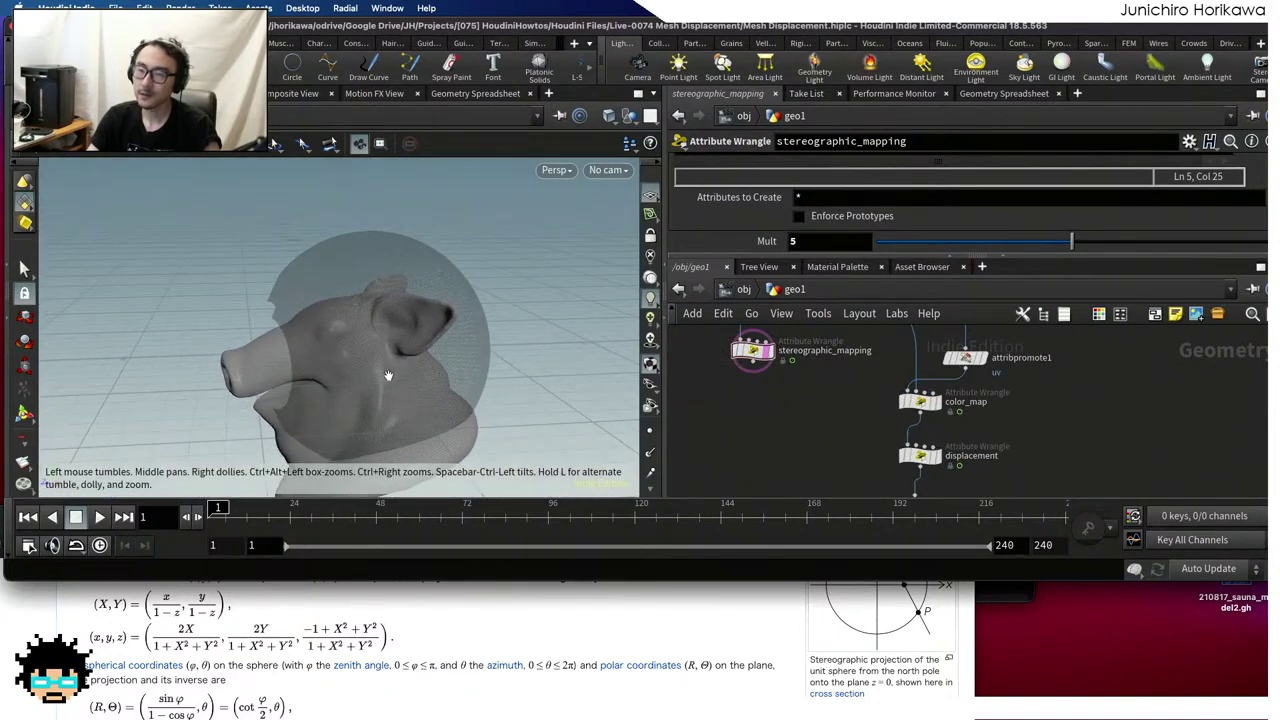
Orbit around the pig head inside the sphere, viewing it from the side and below
drag(388, 375, 372, 363)
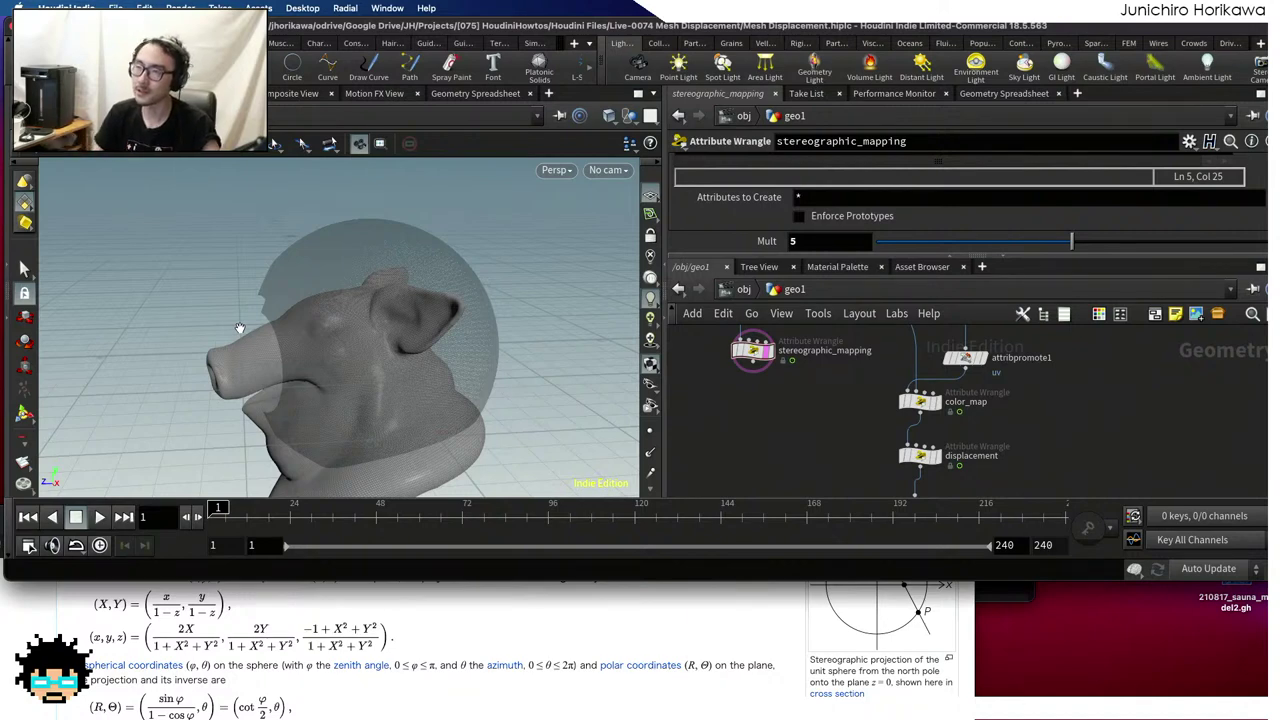
mouse_move(246, 314)
mouse_down()
mouse_move(460, 297)
mouse_move(234, 332)
mouse_move(363, 294)
mouse_move(391, 314)
mouse_move(268, 294)
mouse_move(380, 303)
mouse_move(104, 342)
mouse_move(227, 326)
mouse_up()
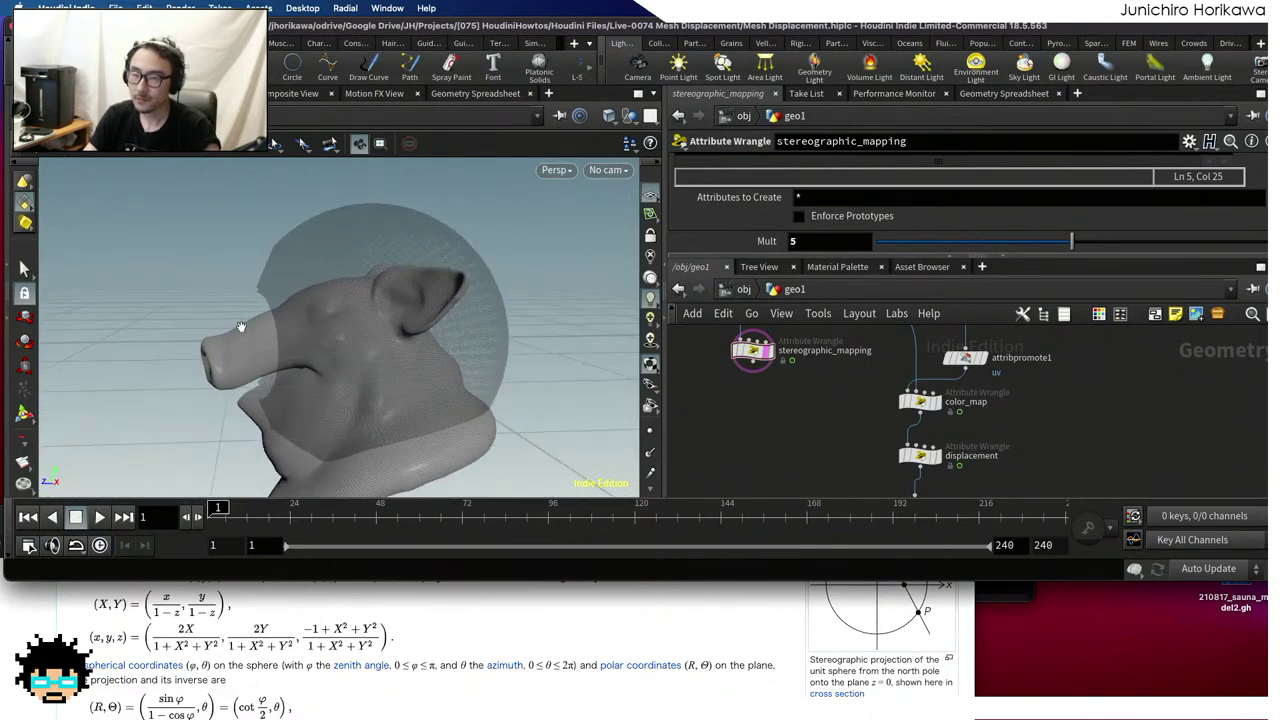
scroll(812, 407, down, 2)
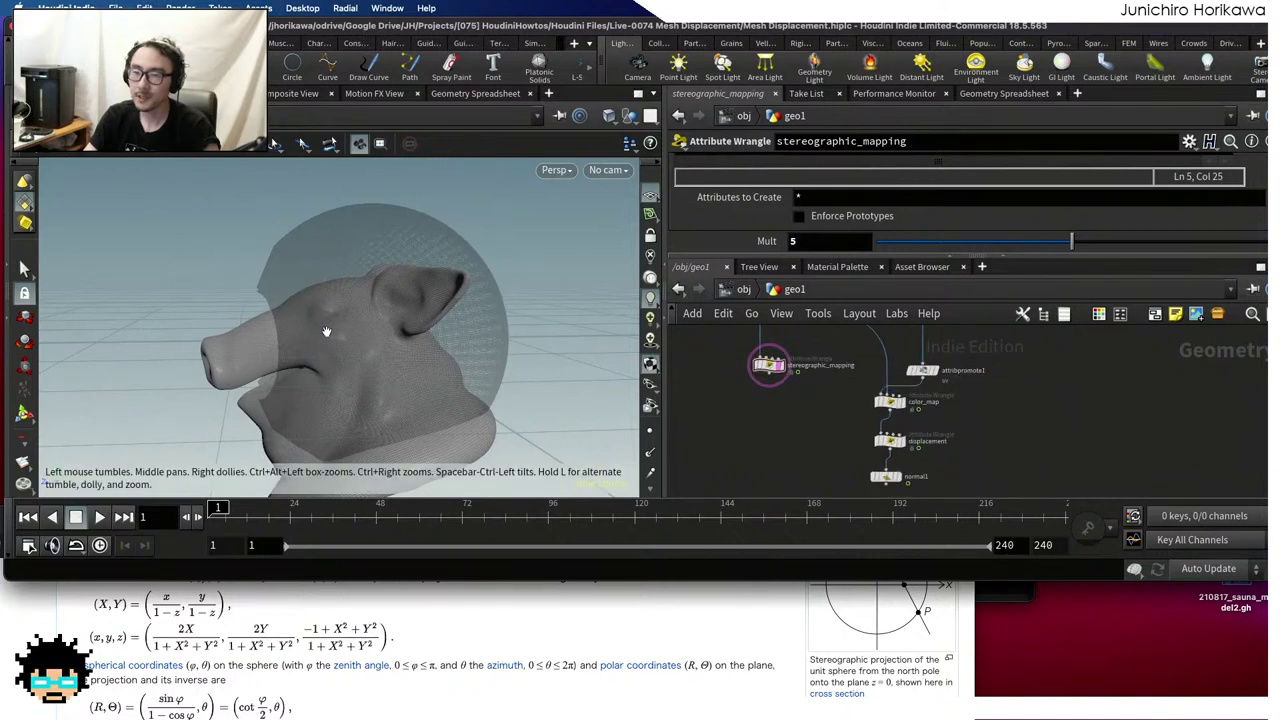
drag(326, 331, 322, 336)
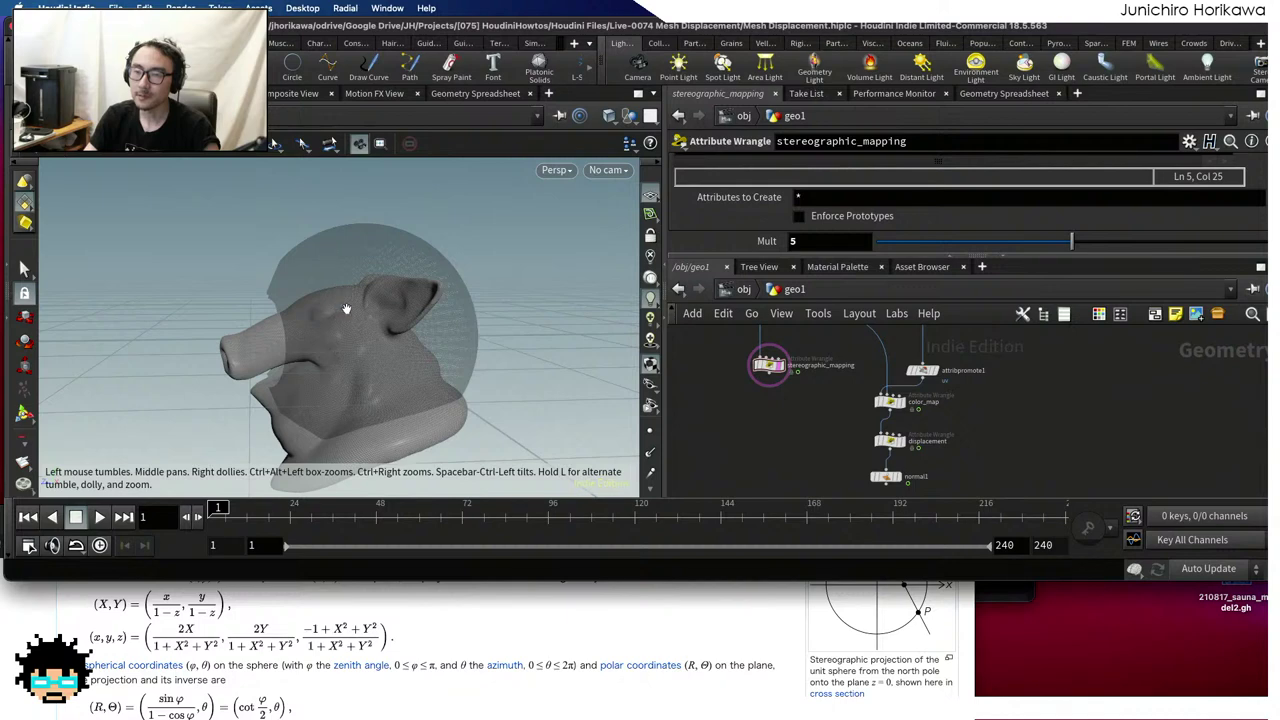
drag(345, 309, 294, 334)
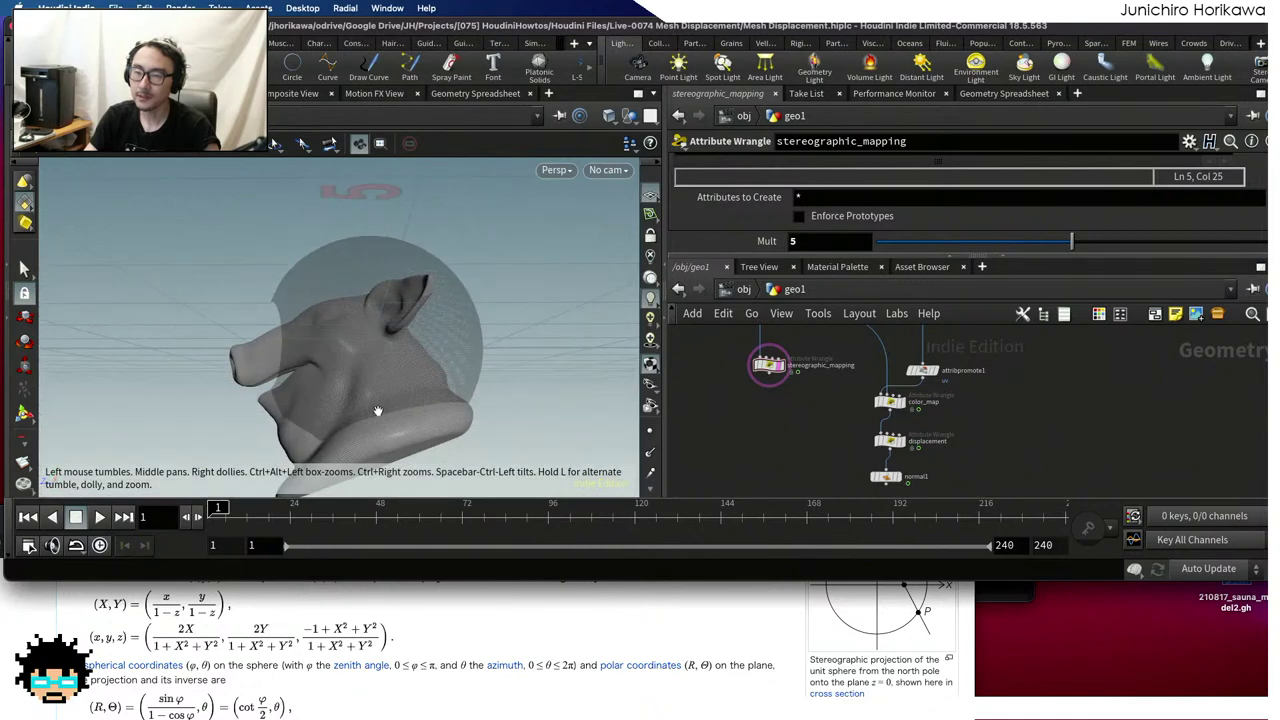
drag(378, 411, 341, 334)
drag(235, 360, 340, 368)
scroll(800, 440, down, 3)
scroll(850, 415, up, 3)
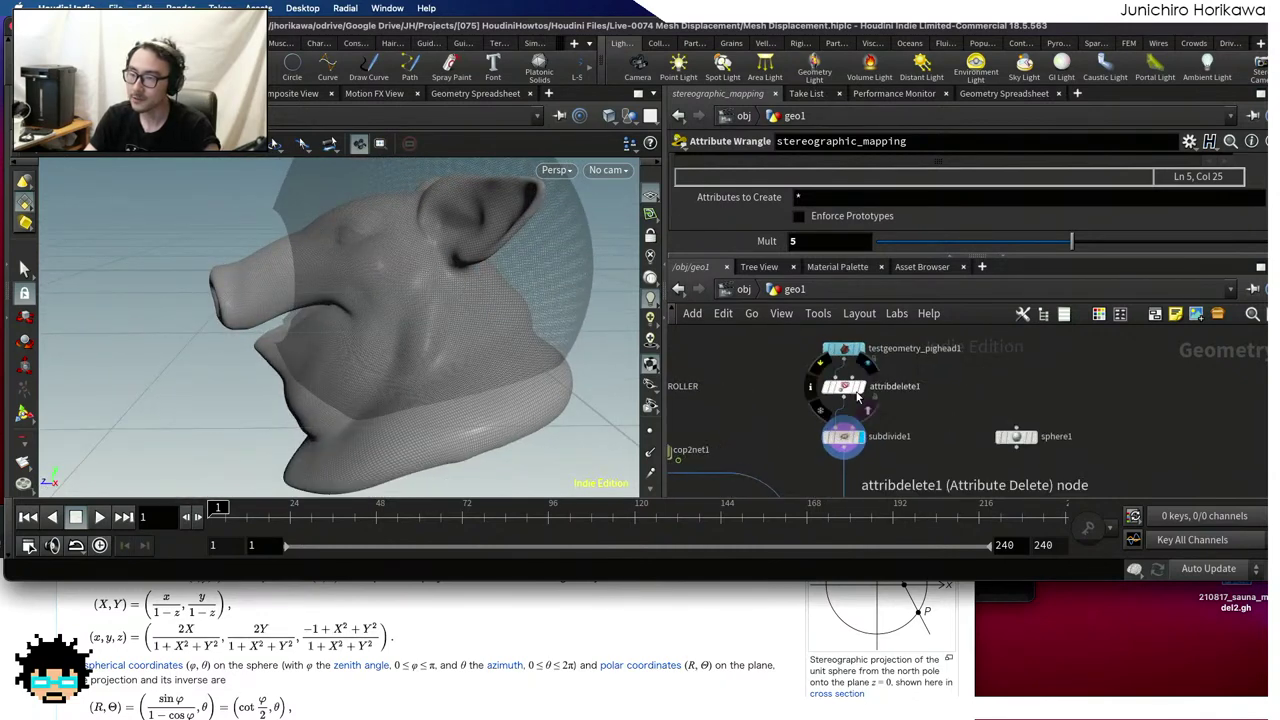
drag(414, 314, 403, 243)
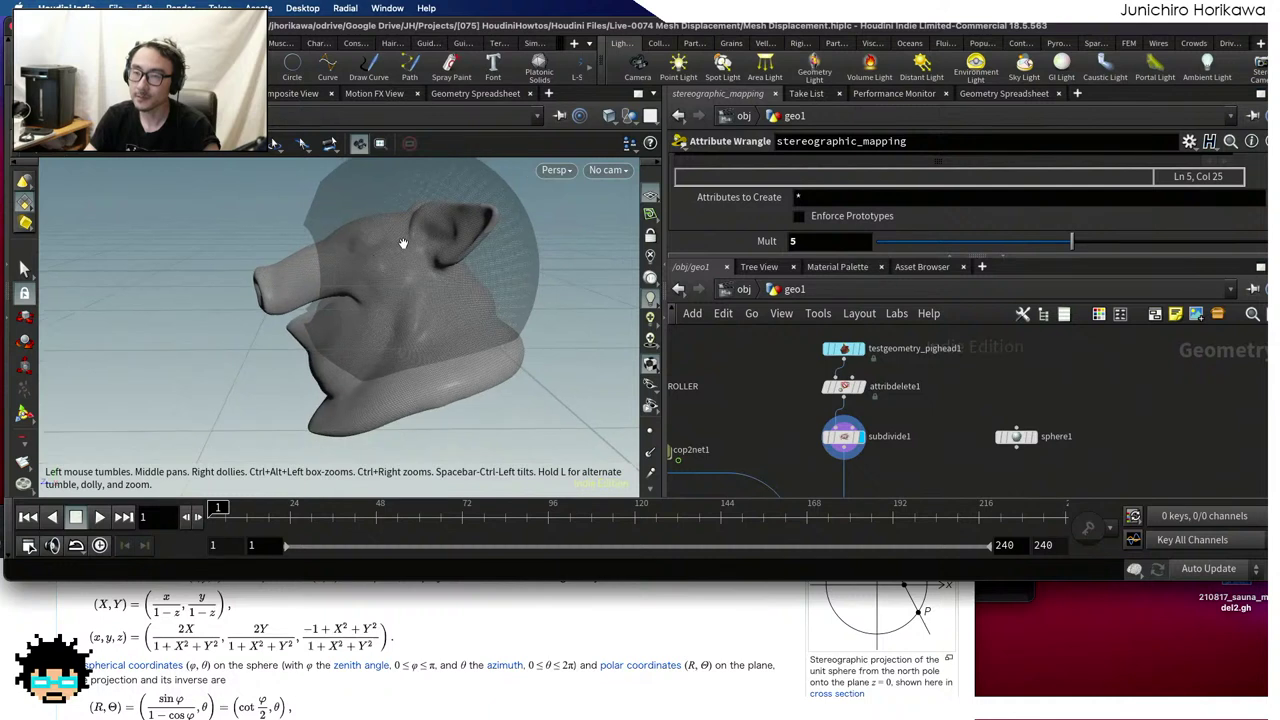
drag(434, 330, 491, 385)
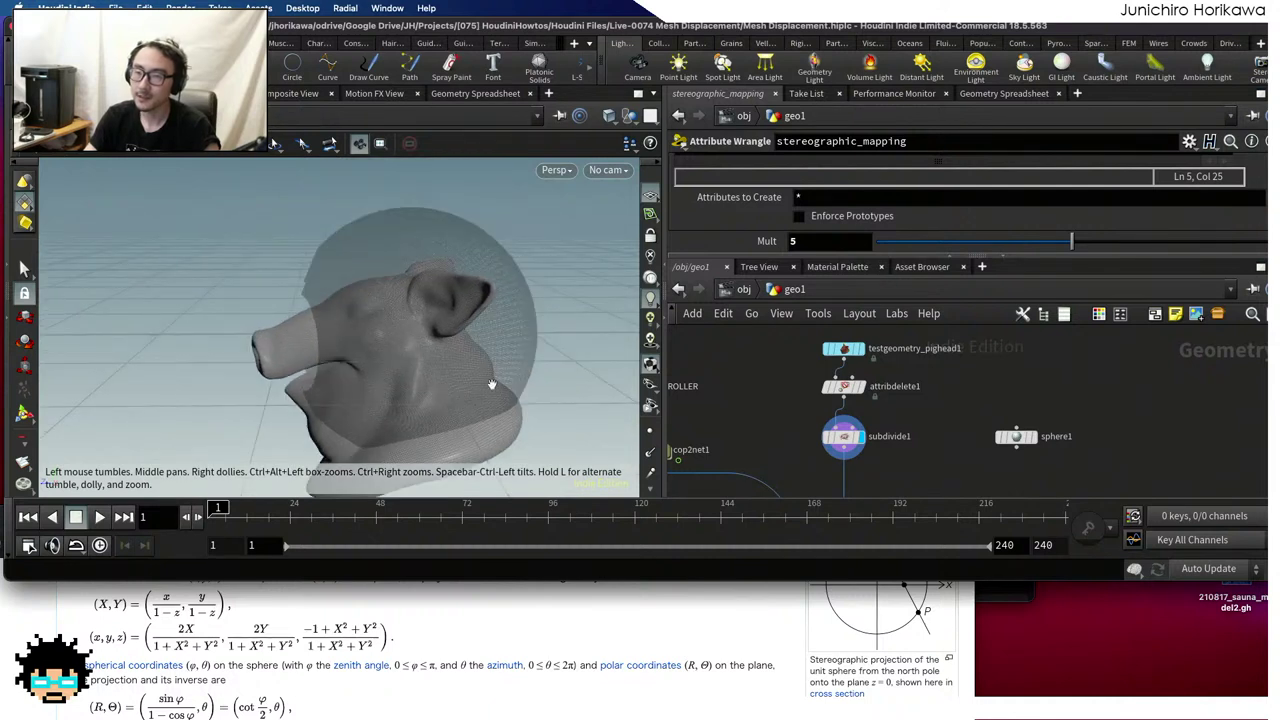
scroll(845, 440, up, 1)
Raise testgeometry_pighead1 to Translate Y 0.4 and orbit around to check its fit in the sphere
click(838, 340)
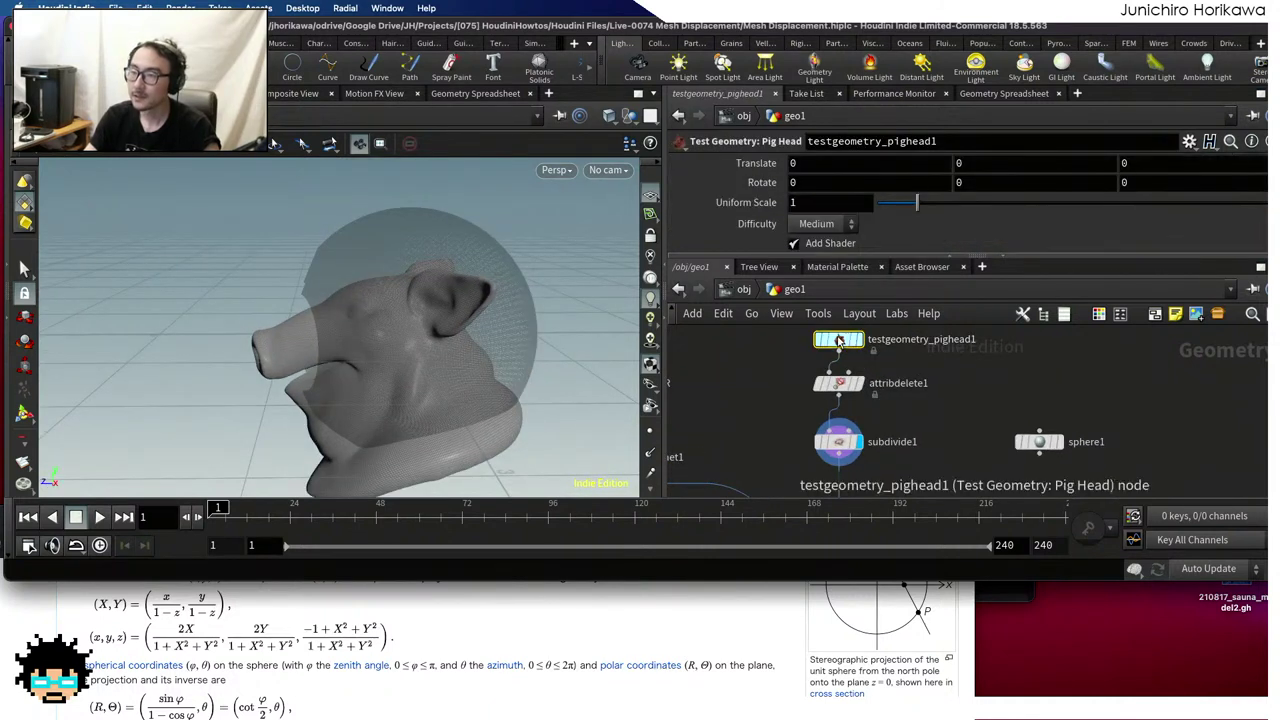
middle_drag(994, 166, 1043, 160)
drag(405, 373, 359, 339)
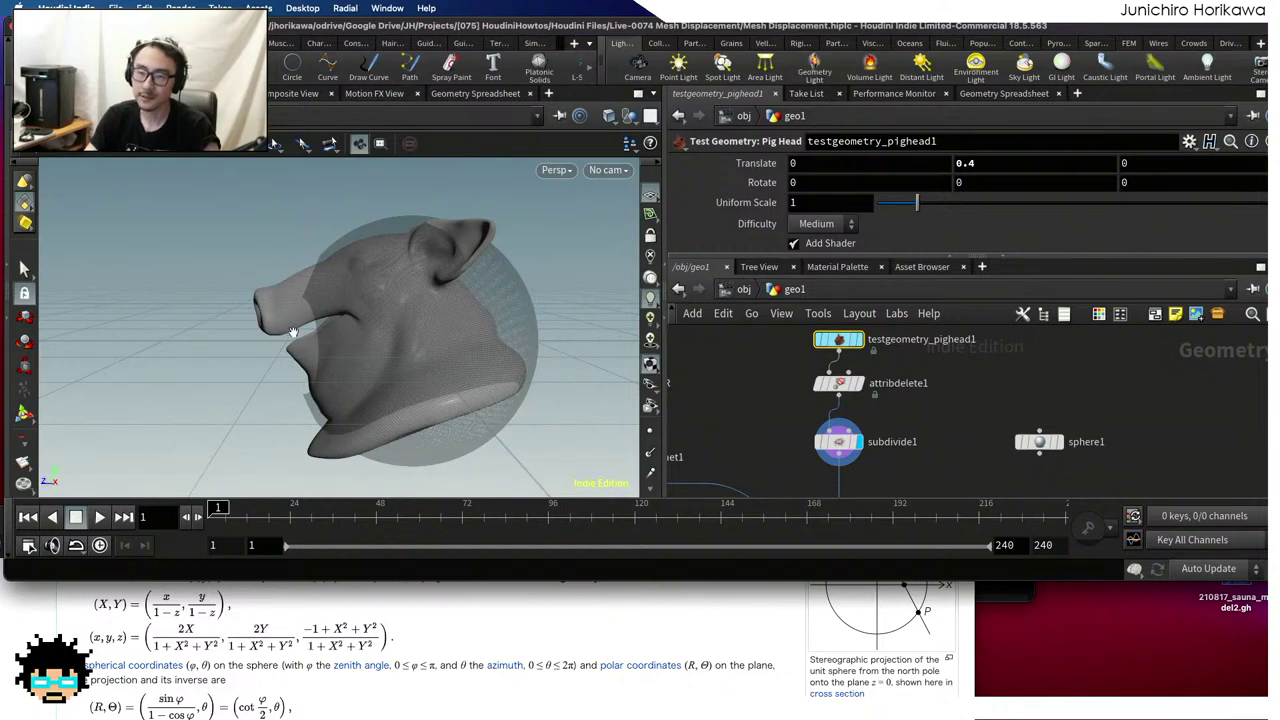
scroll(280, 303, up, 5)
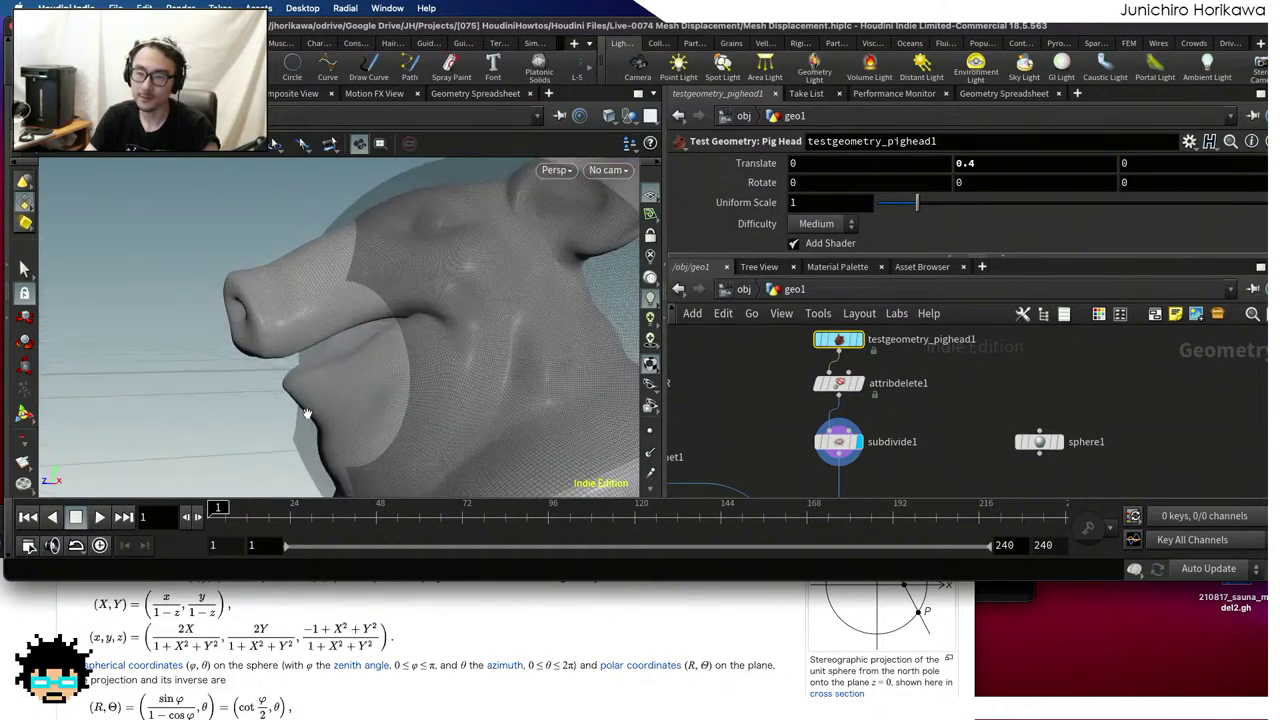
drag(267, 289, 238, 306)
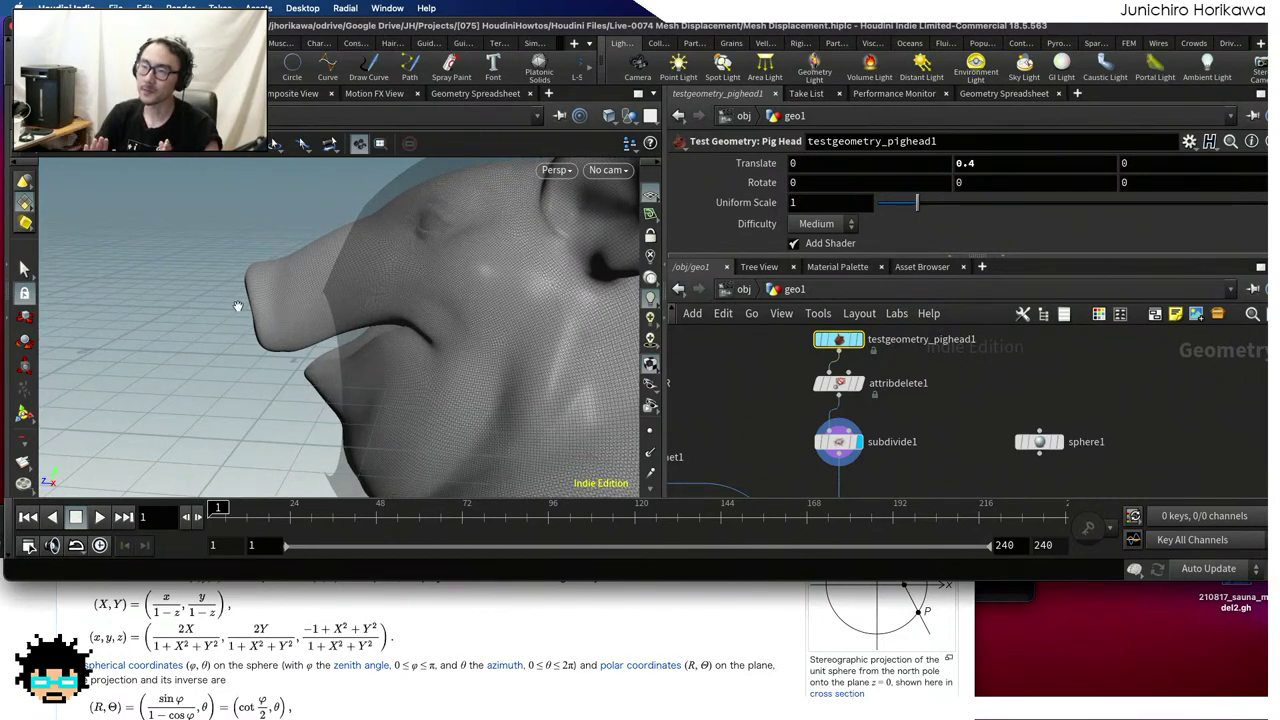
scroll(363, 290, down, 4)
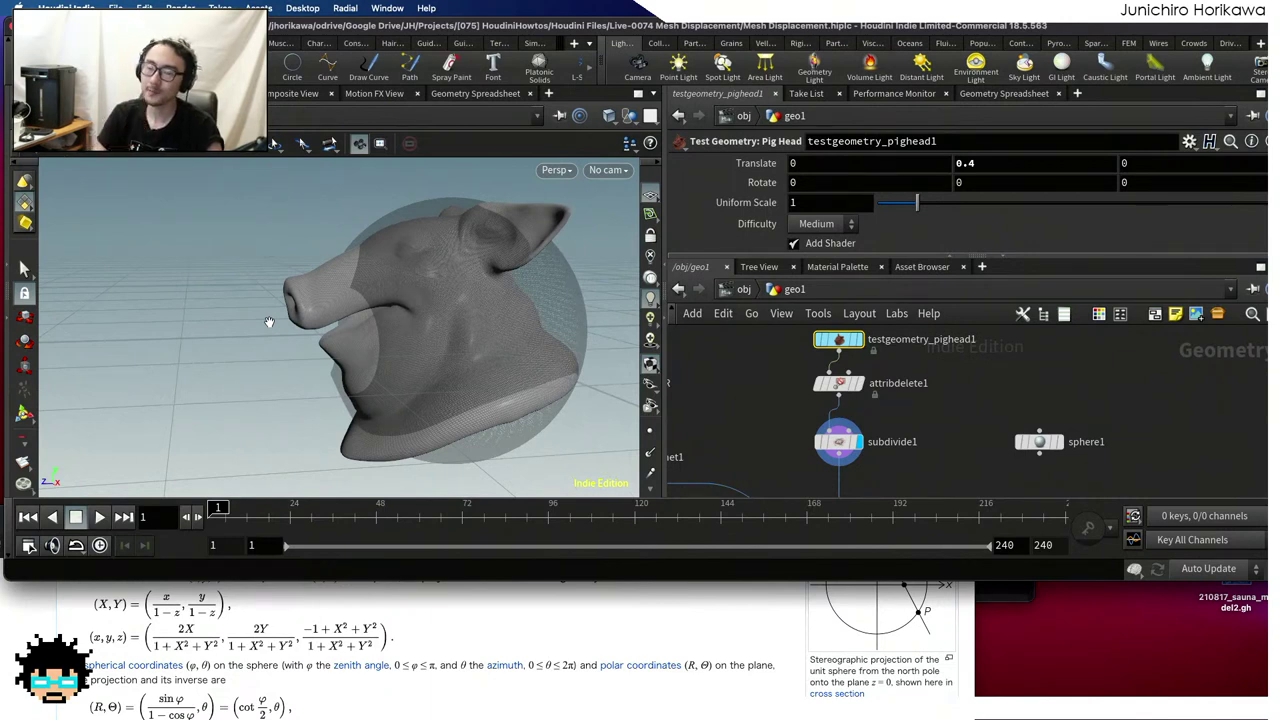
drag(310, 318, 183, 302)
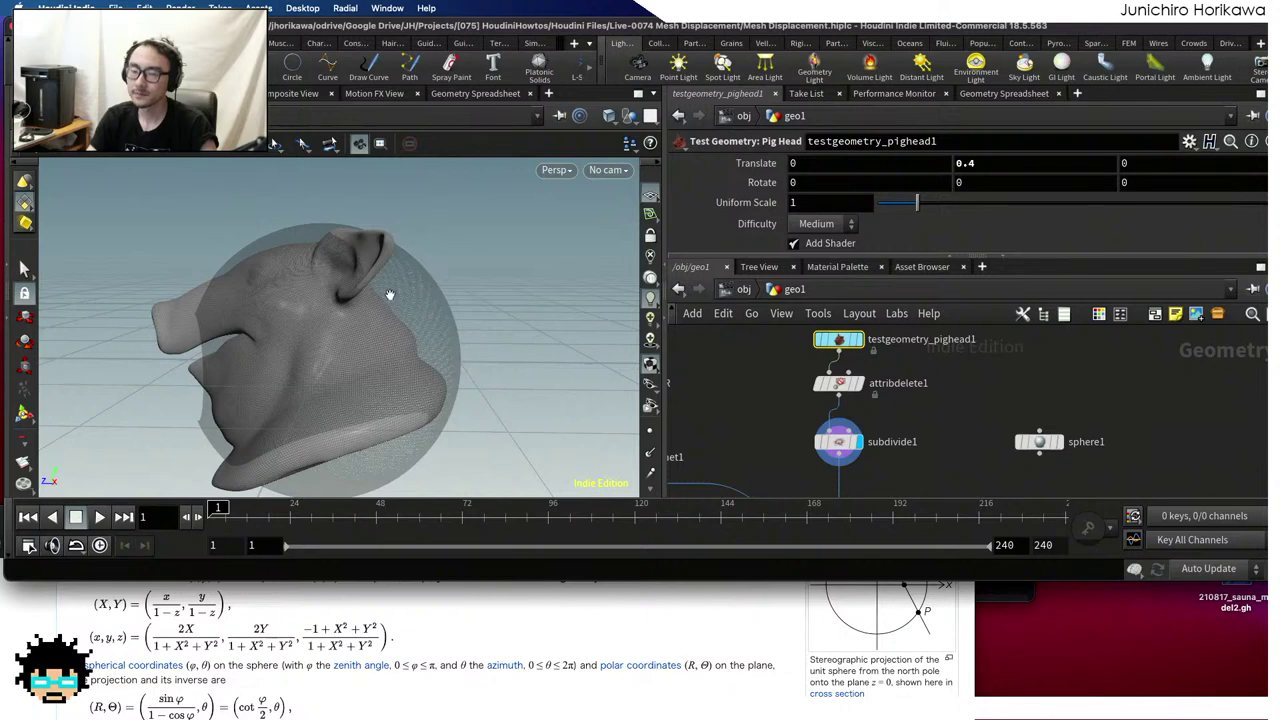
mouse_move(390, 295)
mouse_down()
mouse_move(534, 289)
mouse_move(386, 314)
mouse_up()
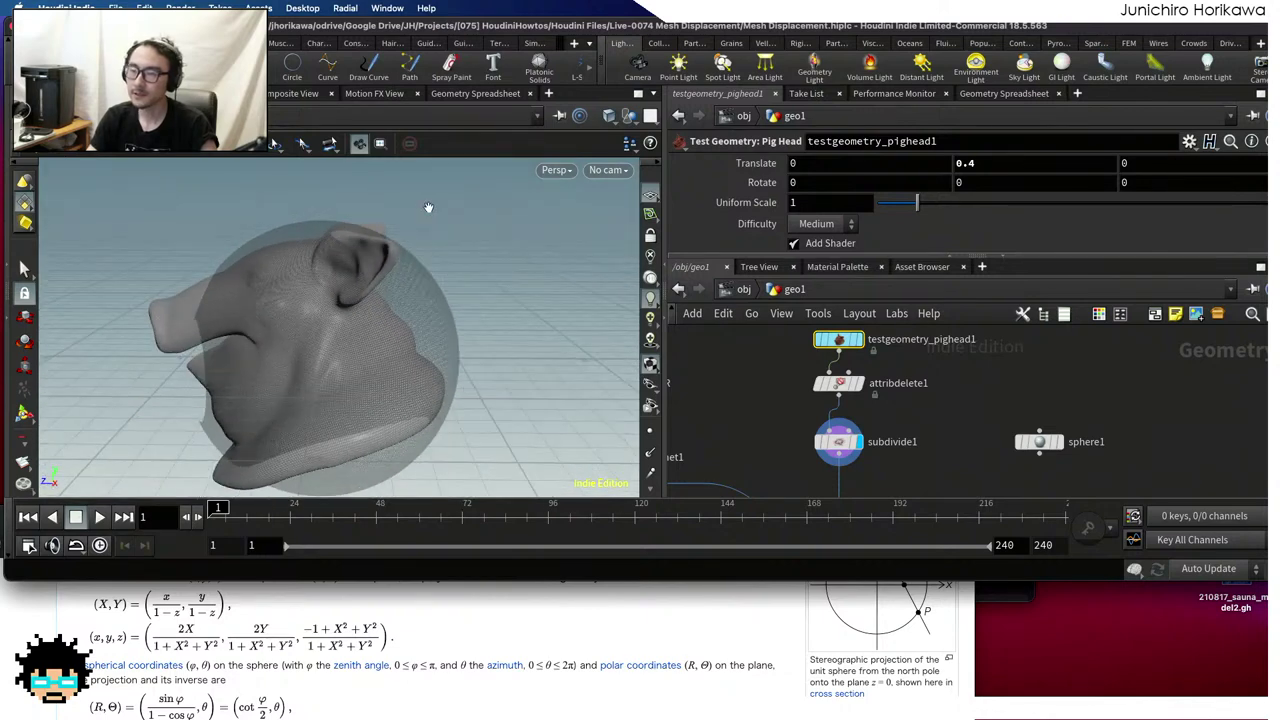
Move cop2net1 and stereographic_mapping up-left to make room in the geo1 network
scroll(787, 357, down, 3)
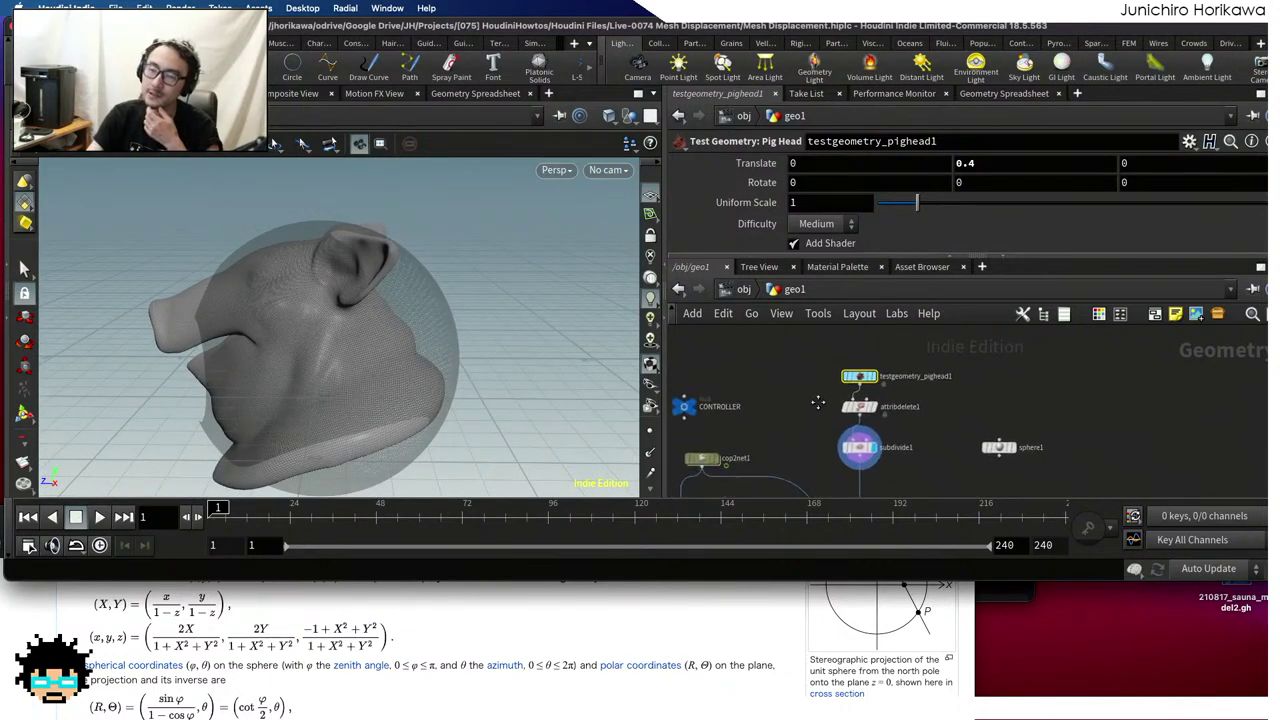
scroll(940, 420, down, 4)
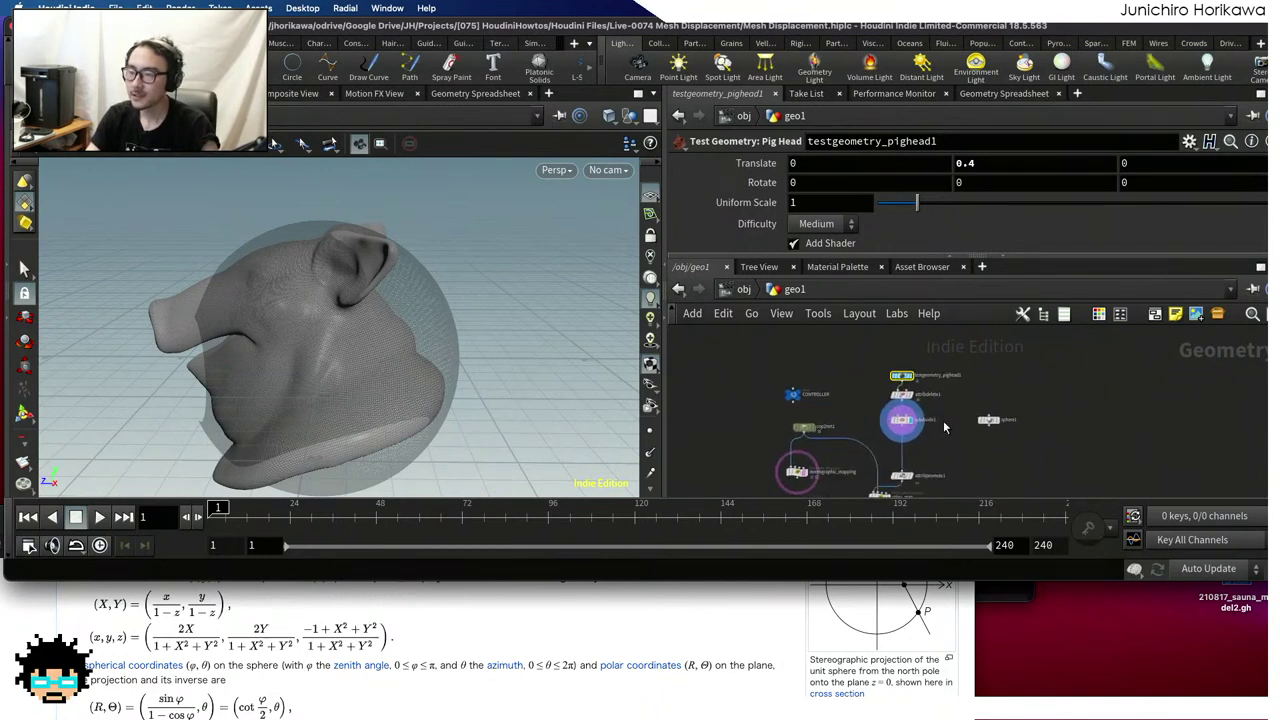
middle_drag(940, 422, 973, 392)
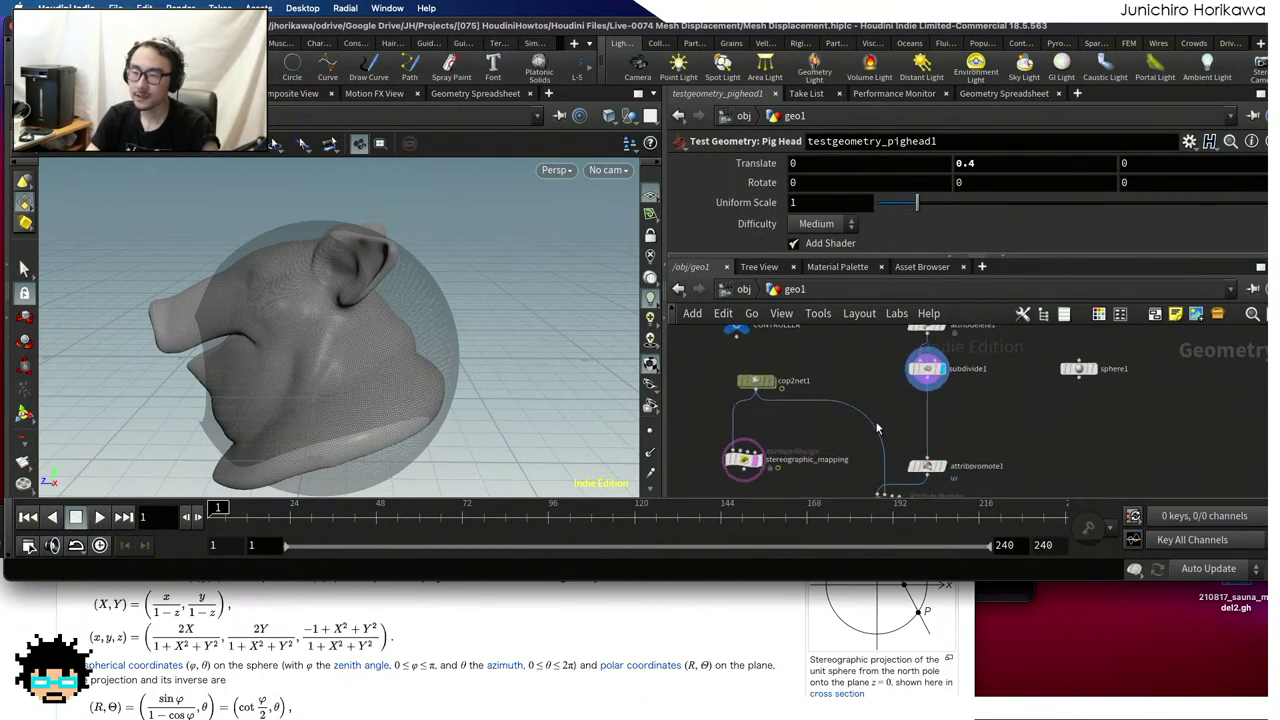
scroll(858, 455, up, 3)
mouse_move(858, 457)
middle_down()
mouse_move(860, 497)
mouse_move(867, 434)
middle_up()
scroll(869, 421, down, 3)
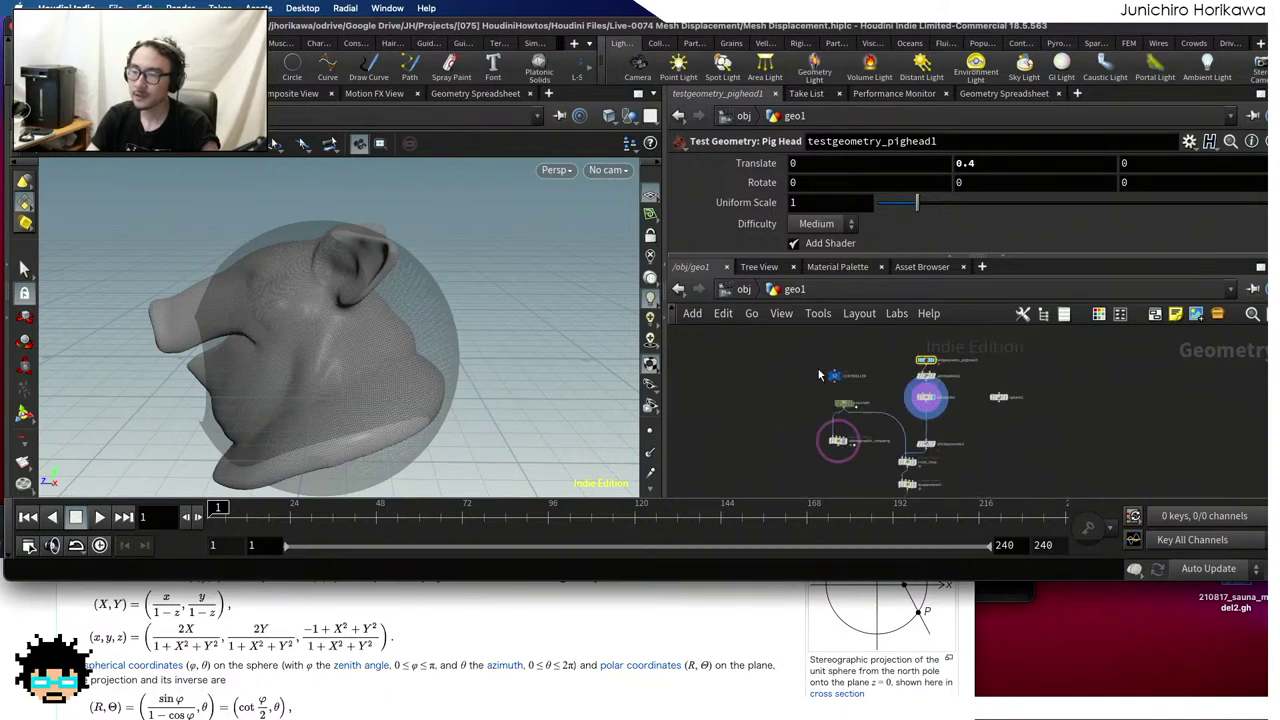
drag(790, 350, 789, 418)
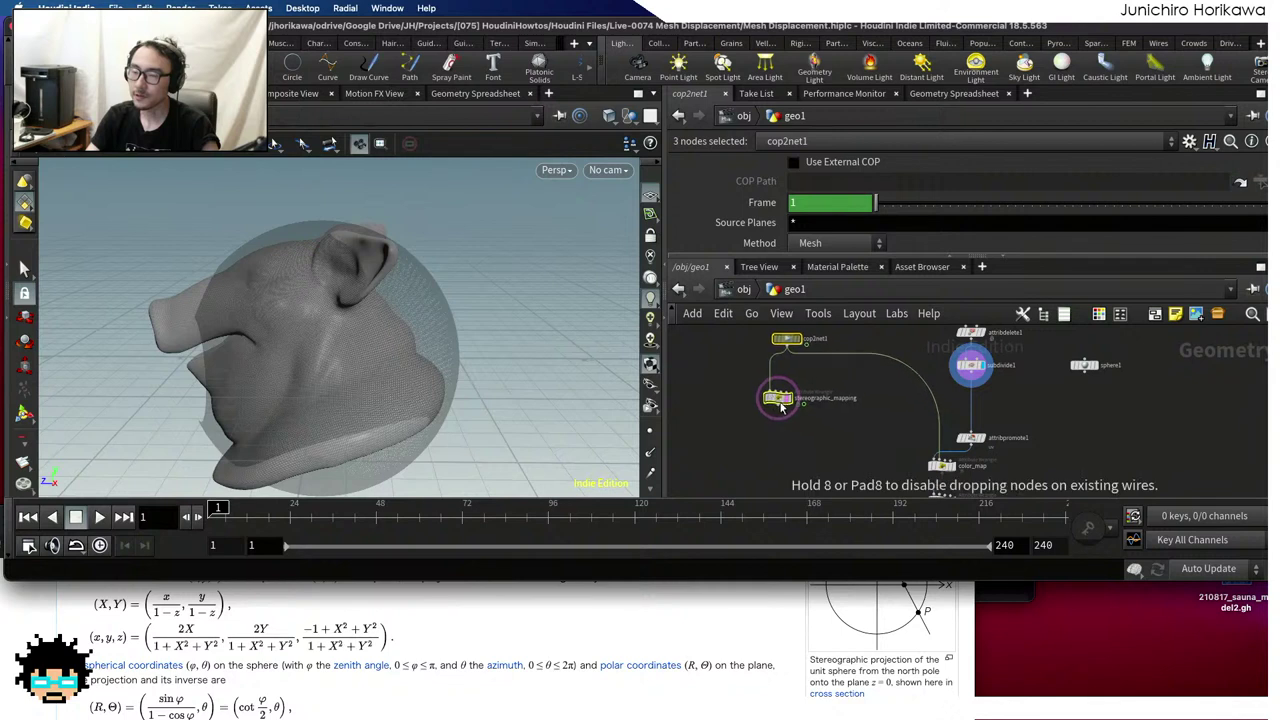
click(797, 431)
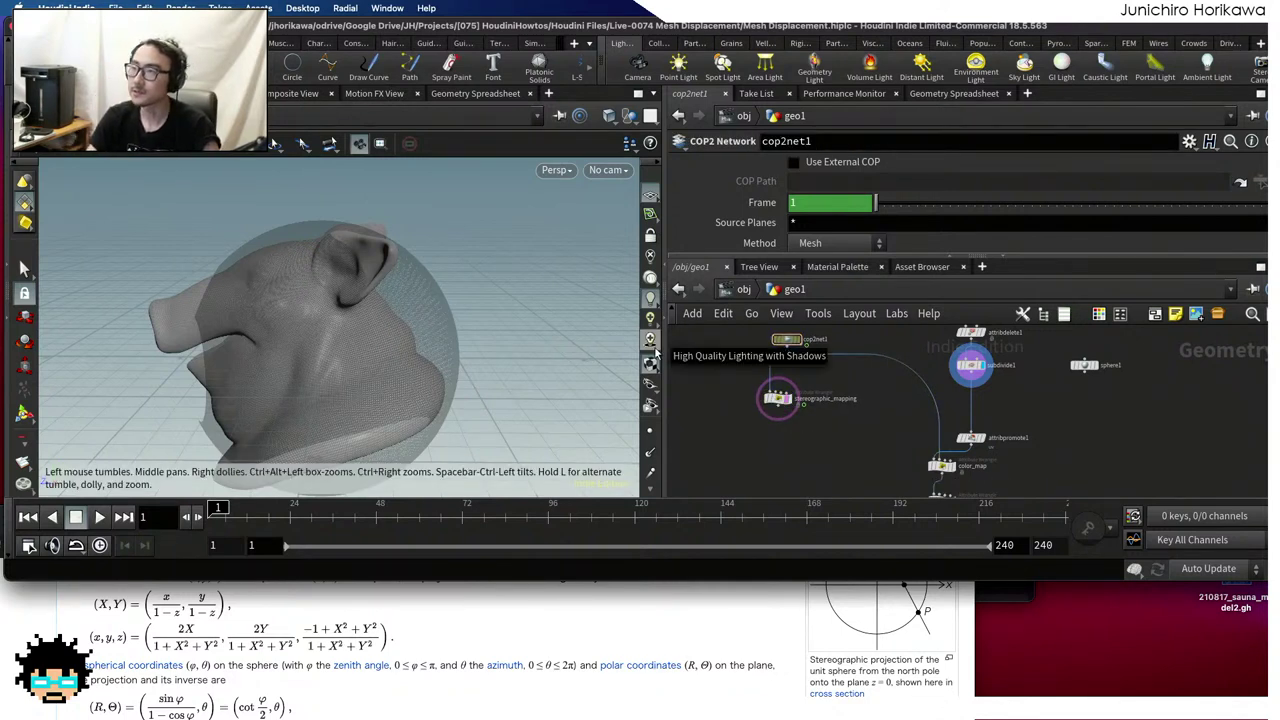
scroll(816, 433, up, 2)
Add a Point Wrangle node, pointwrangle1, to the network
key(Tab)
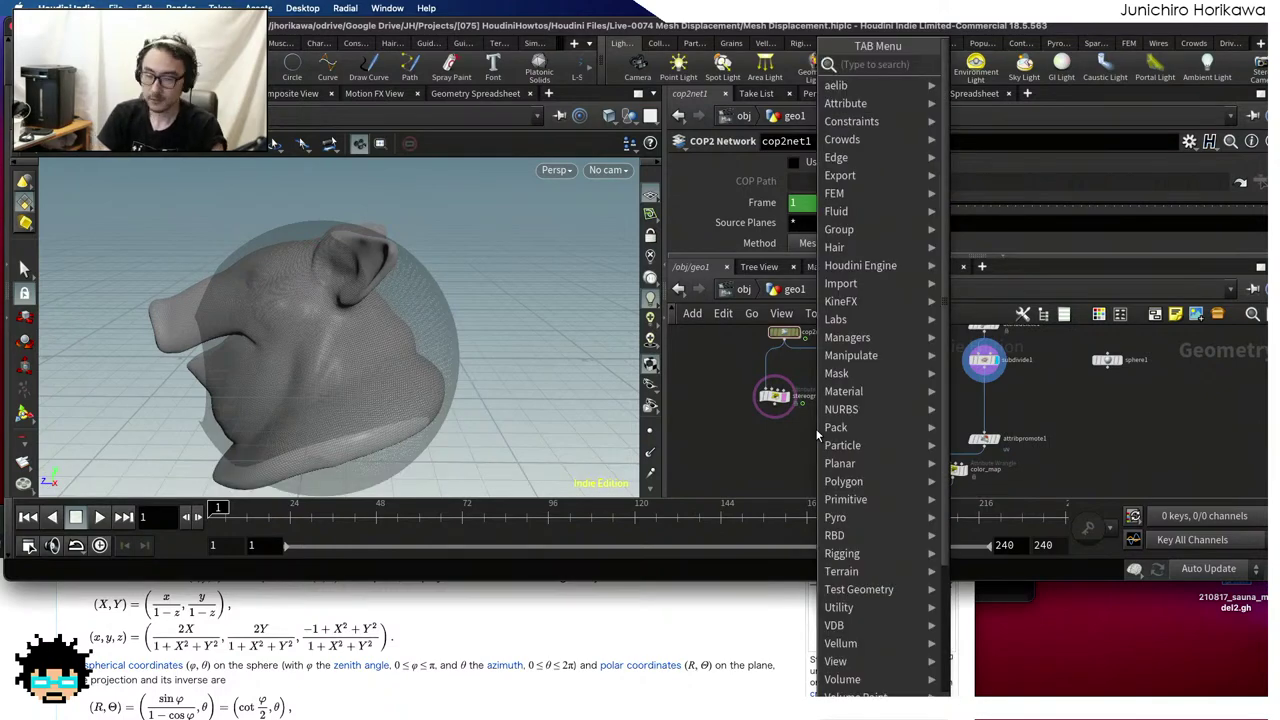
text(poit)
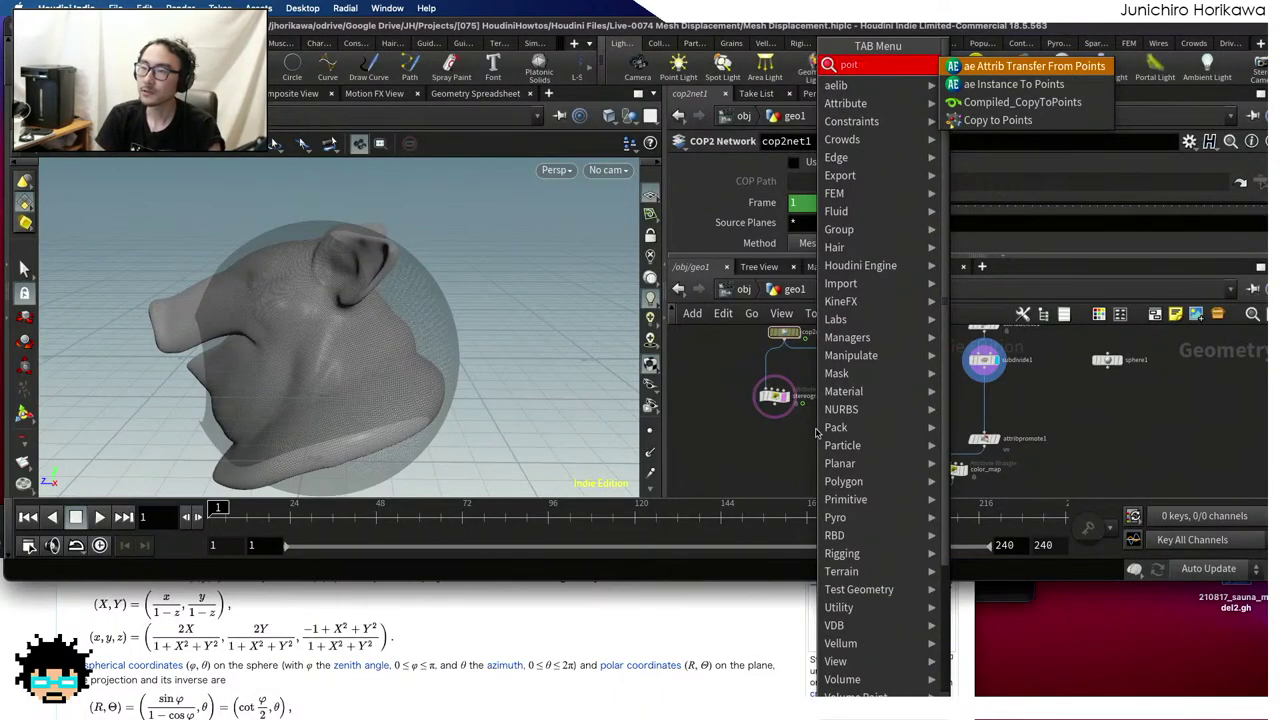
key(BackSpace)
key(BackSpace)
key(BackSpace)
key(BackSpace)
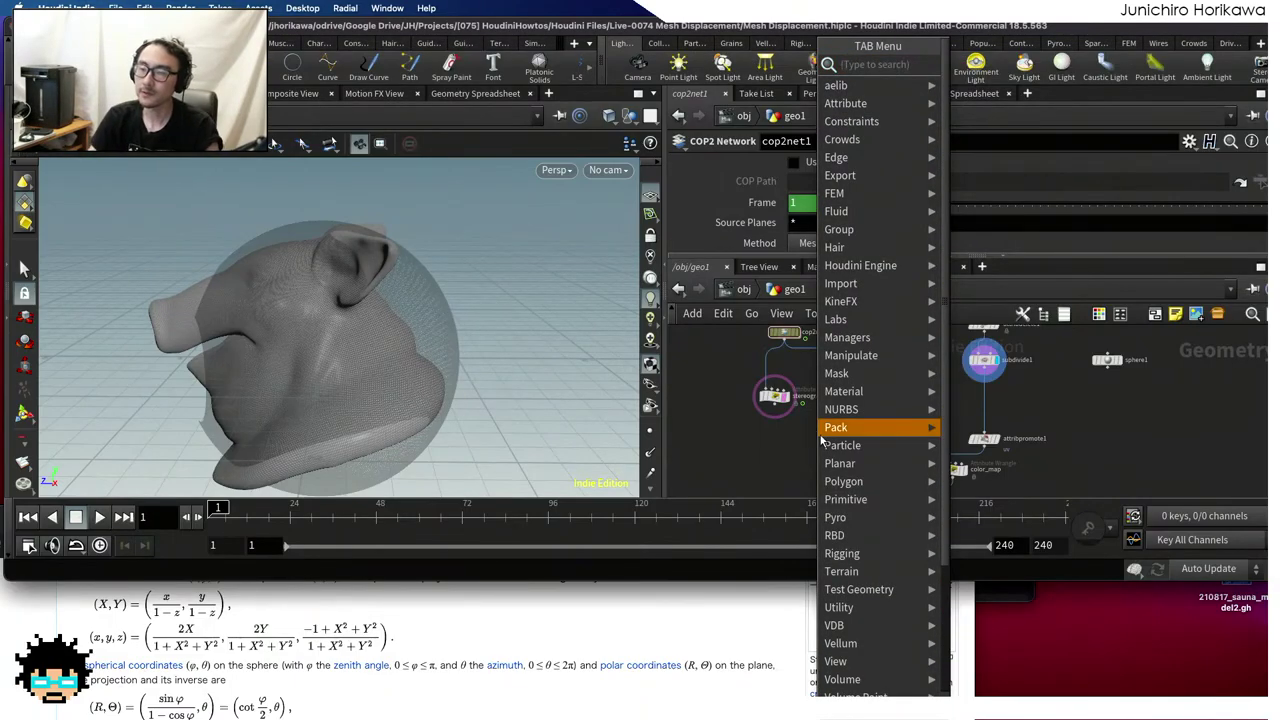
click(745, 441)
scroll(988, 359, up, 3)
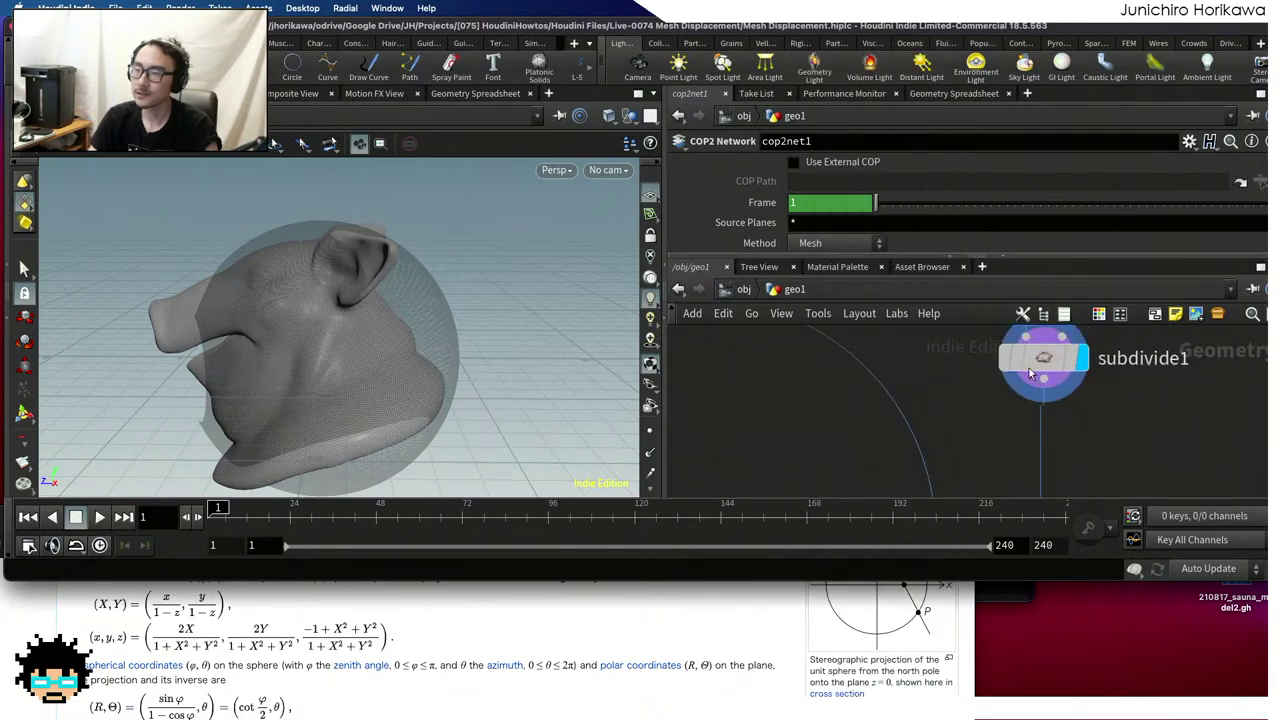
scroll(1030, 368, down, 2)
key(Tab)
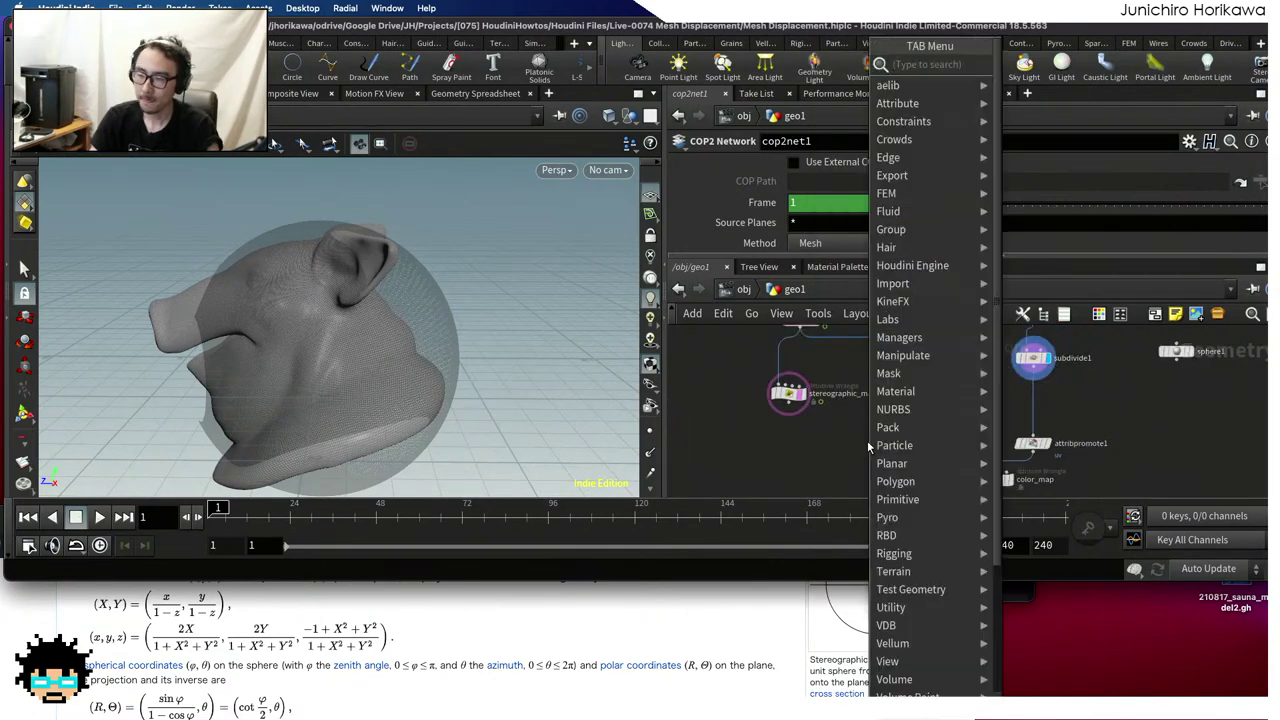
text(point wran)
key(Return)
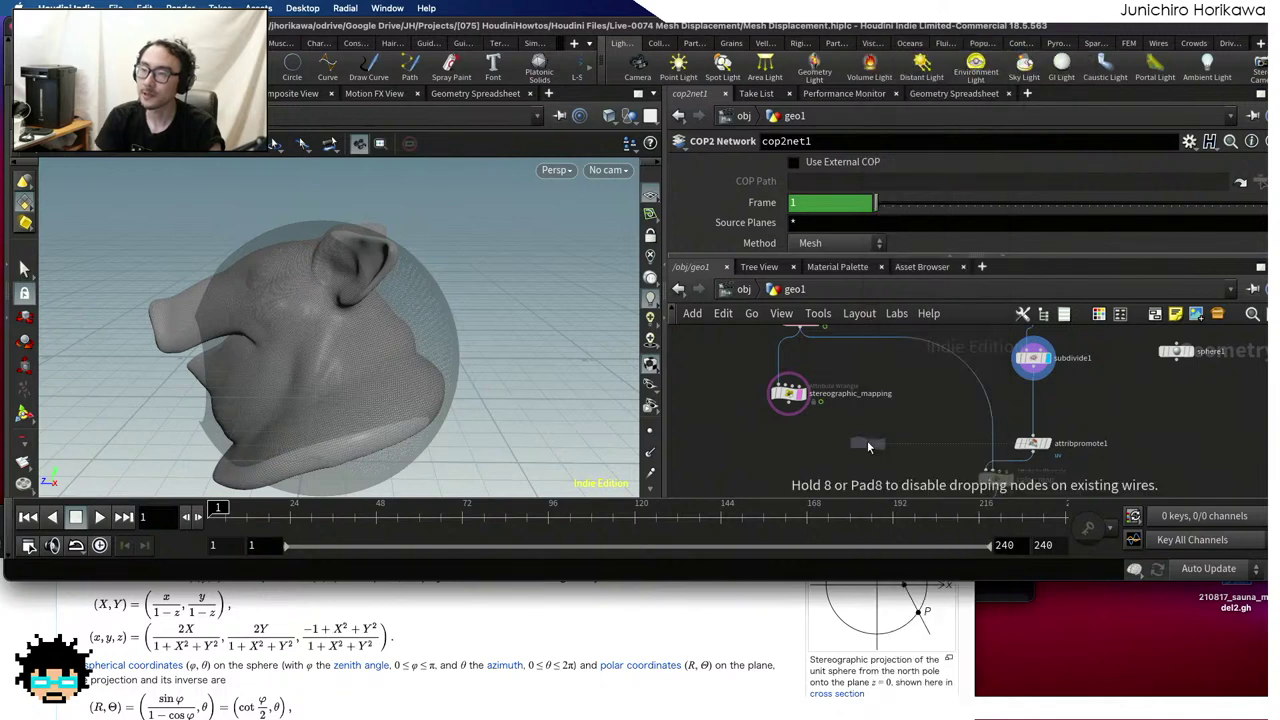
click(867, 442)
scroll(1022, 381, up, 1)
Wire subdivide1 and stereographic_mapping into pointwrangle1's first and second inputs, and display it
click(1033, 376)
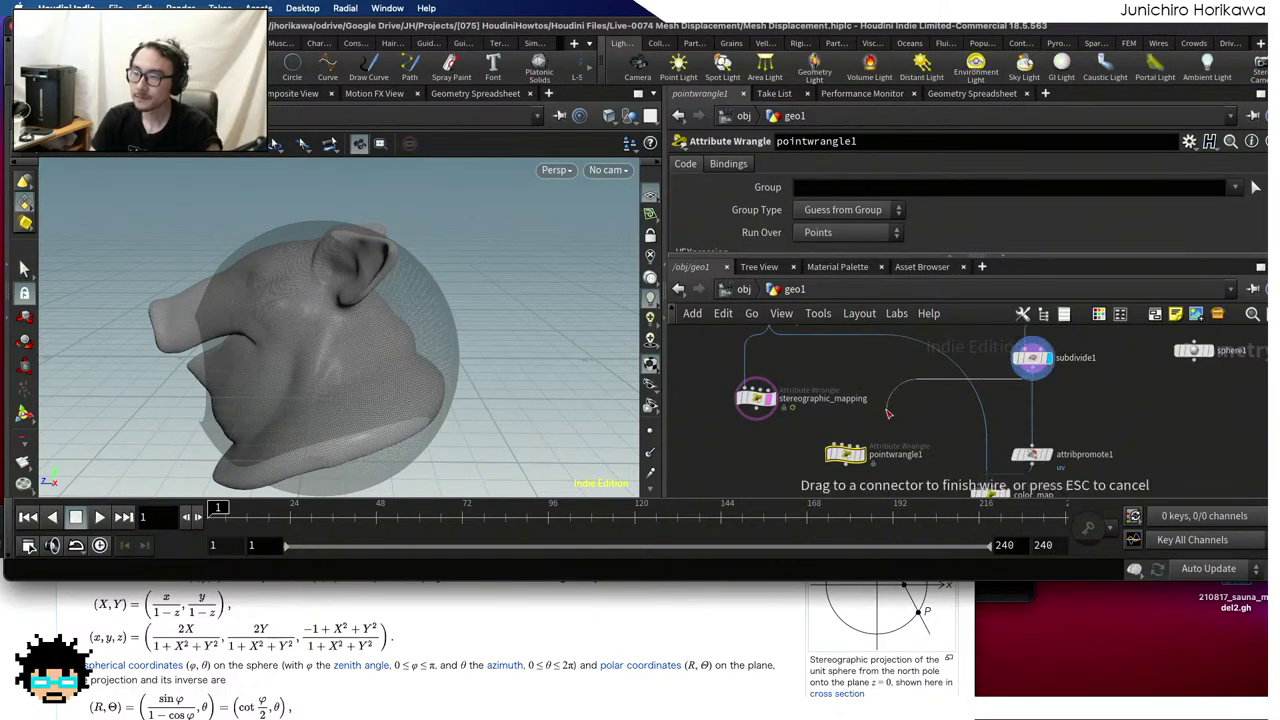
click(840, 442)
scroll(775, 435, up, 3)
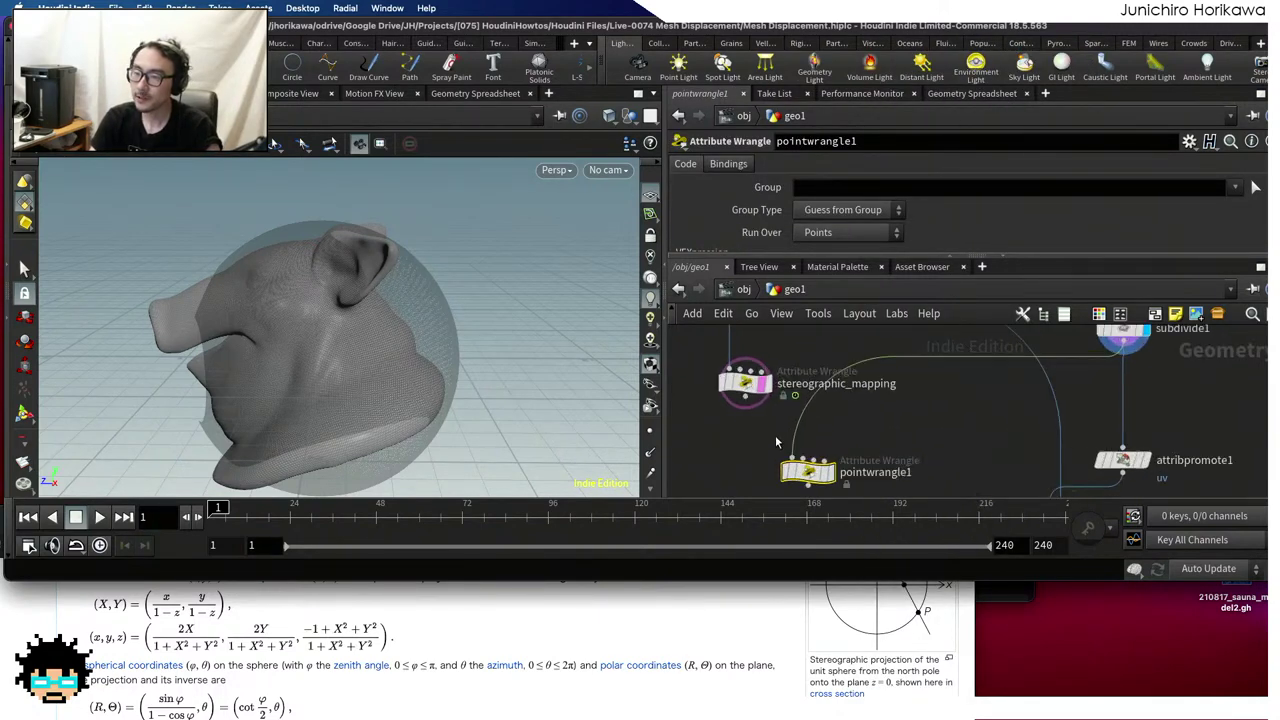
click(729, 396)
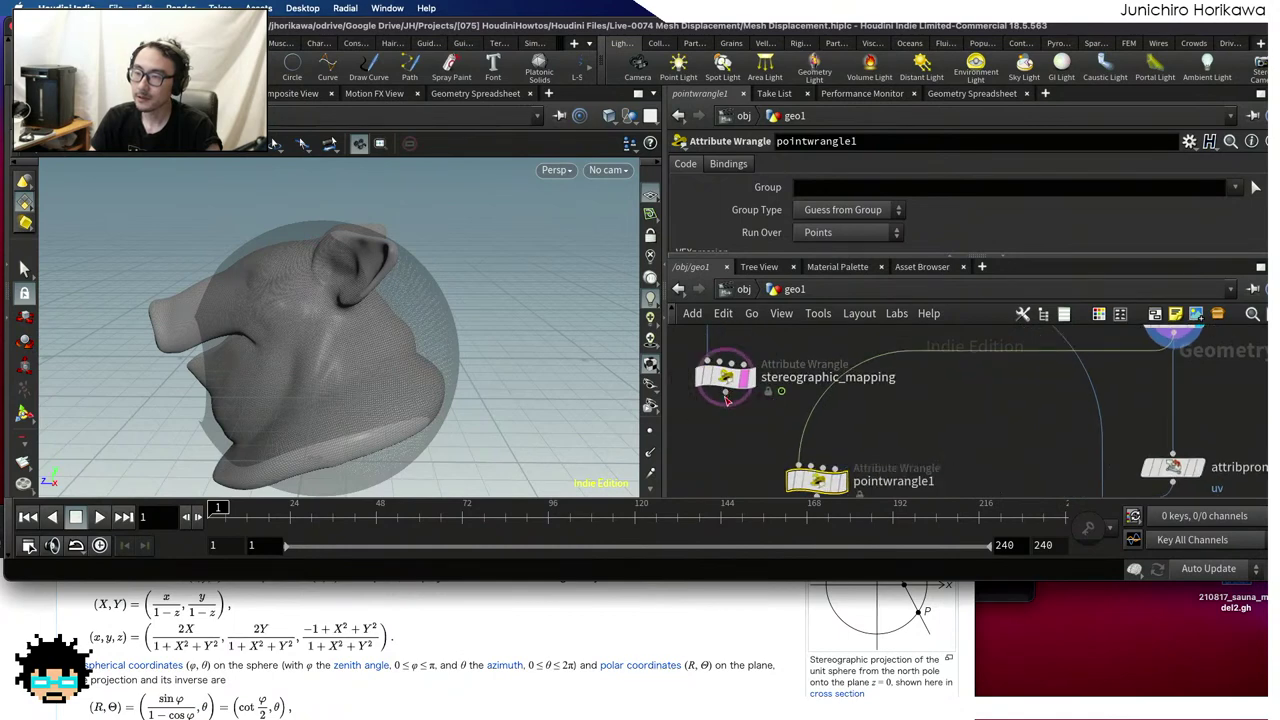
click(818, 460)
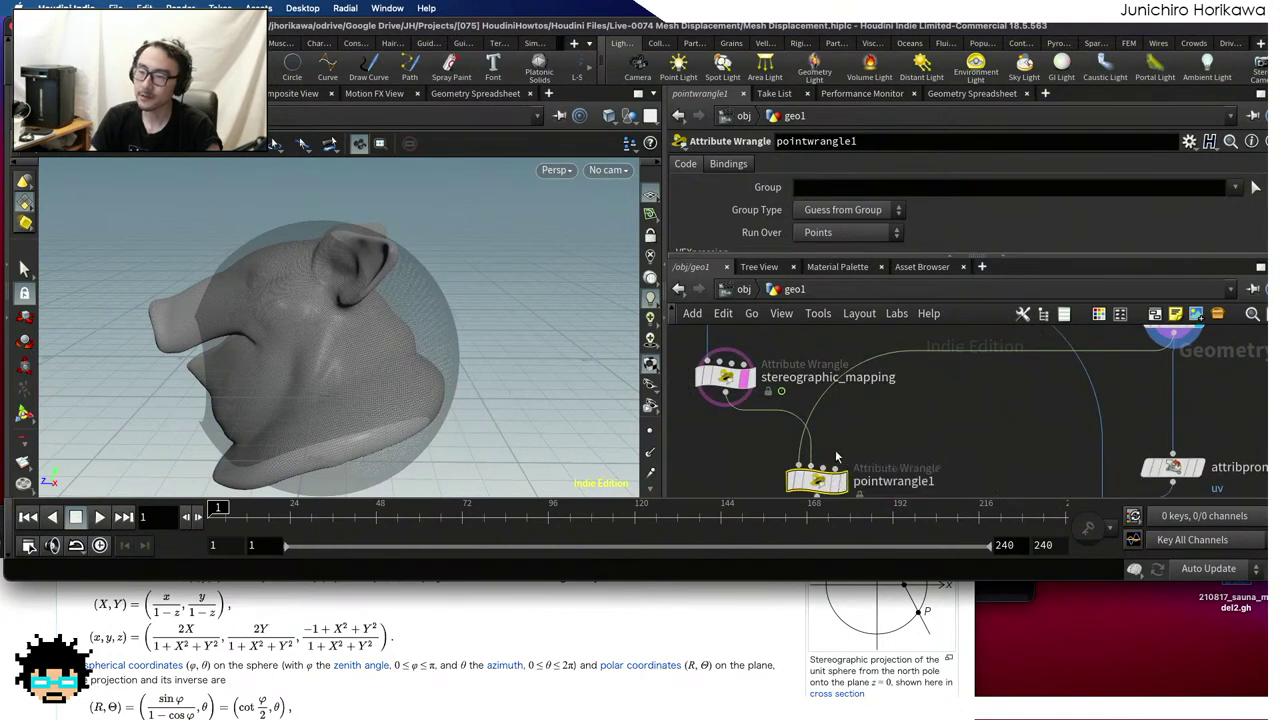
click(845, 482)
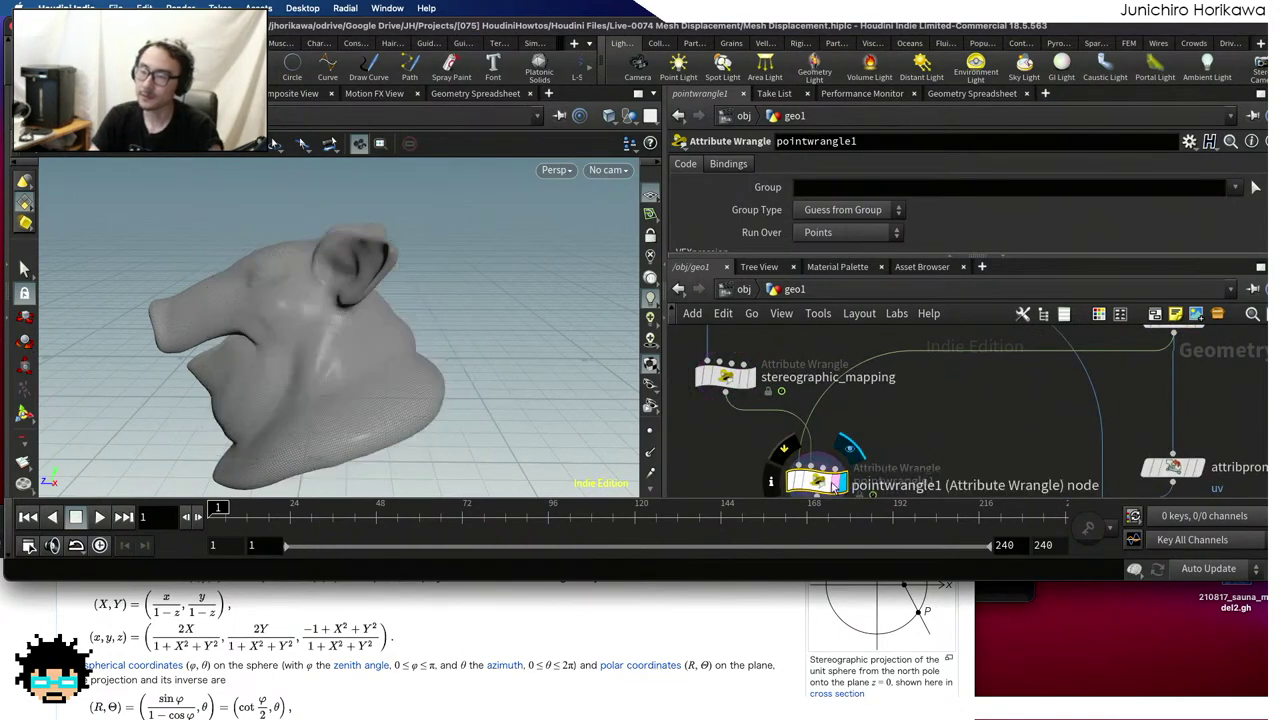
Rename pointwrangle1 to value_mapping
scroll(930, 420, down, 4)
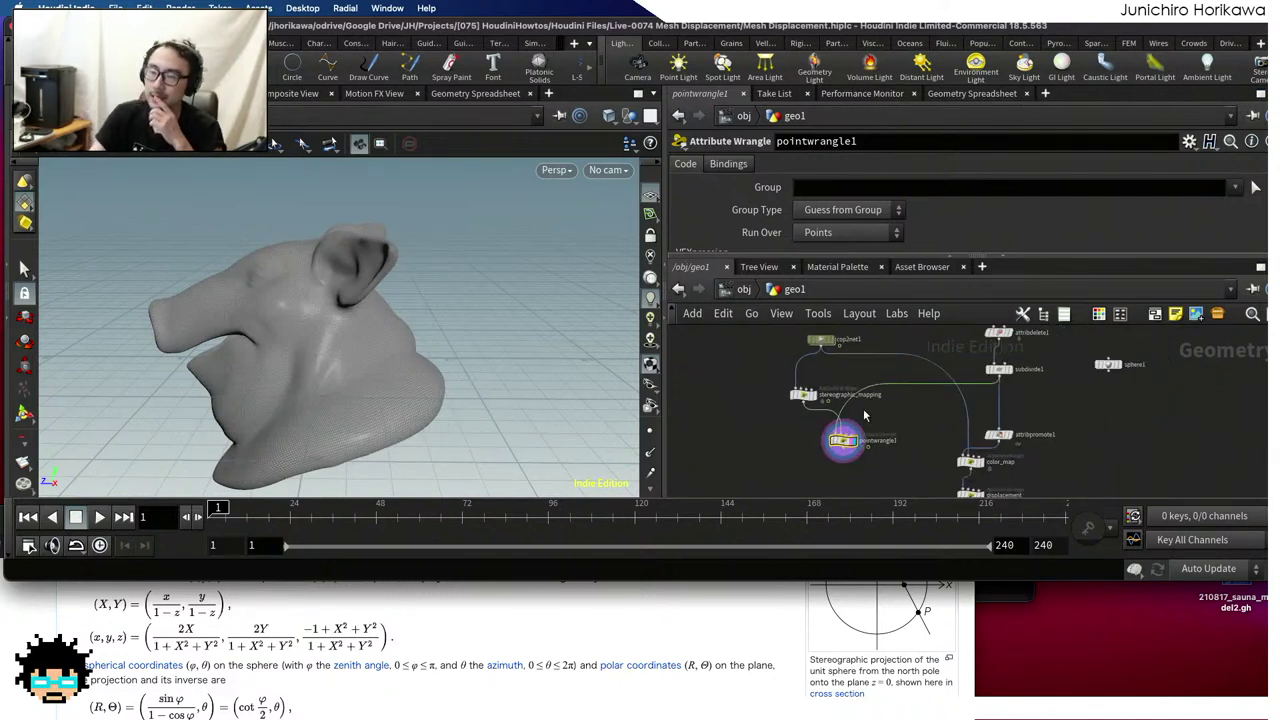
scroll(914, 424, up, 3)
double_click(913, 420)
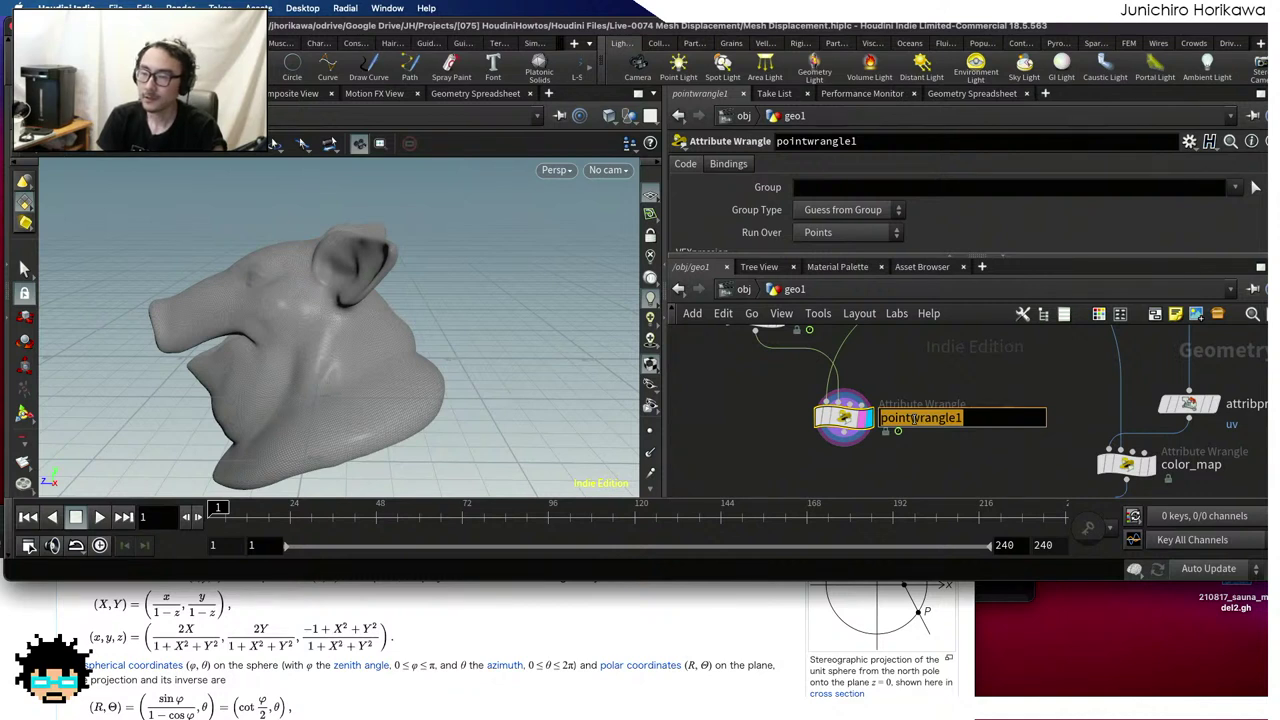
text(ma)
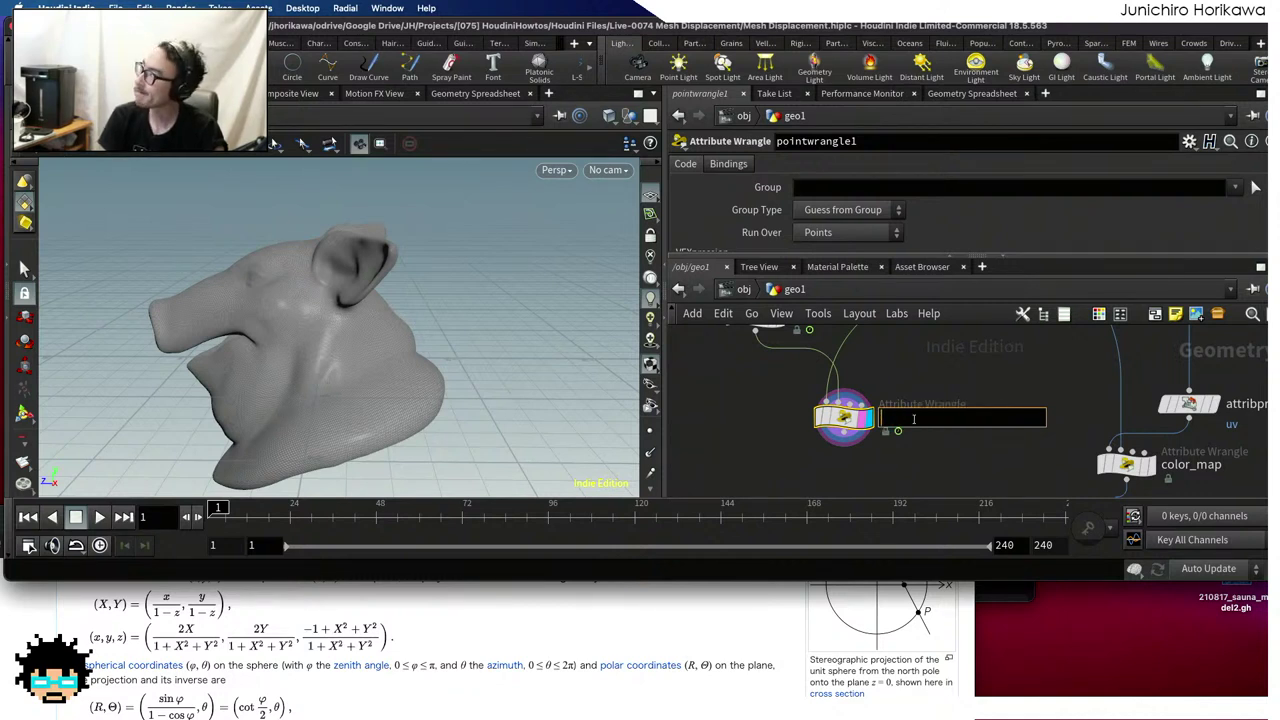
text(value_mapping)
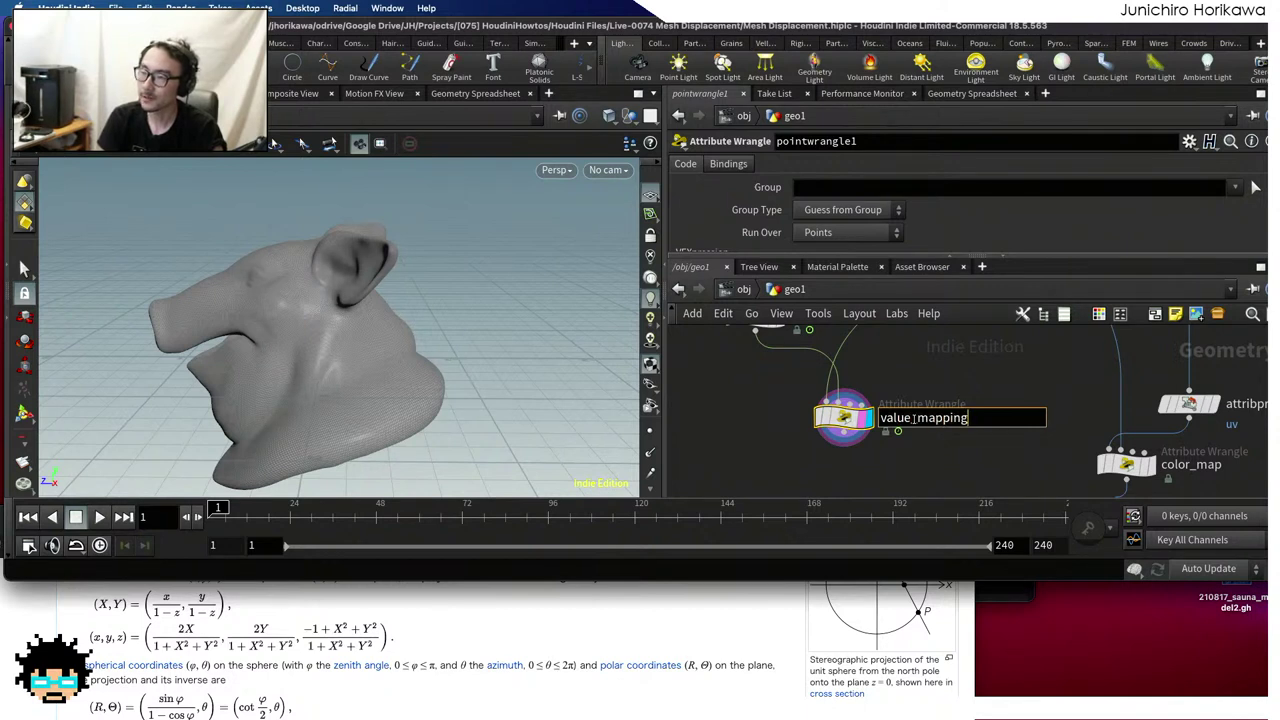
key(Return)
Rearrange value_mapping, color_map and attribpromote1 to tidy the network layout
scroll(914, 425, down, 3)
mouse_move(871, 437)
mouse_down()
mouse_move(857, 414)
mouse_move(876, 447)
mouse_up()
scroll(980, 456, up, 2)
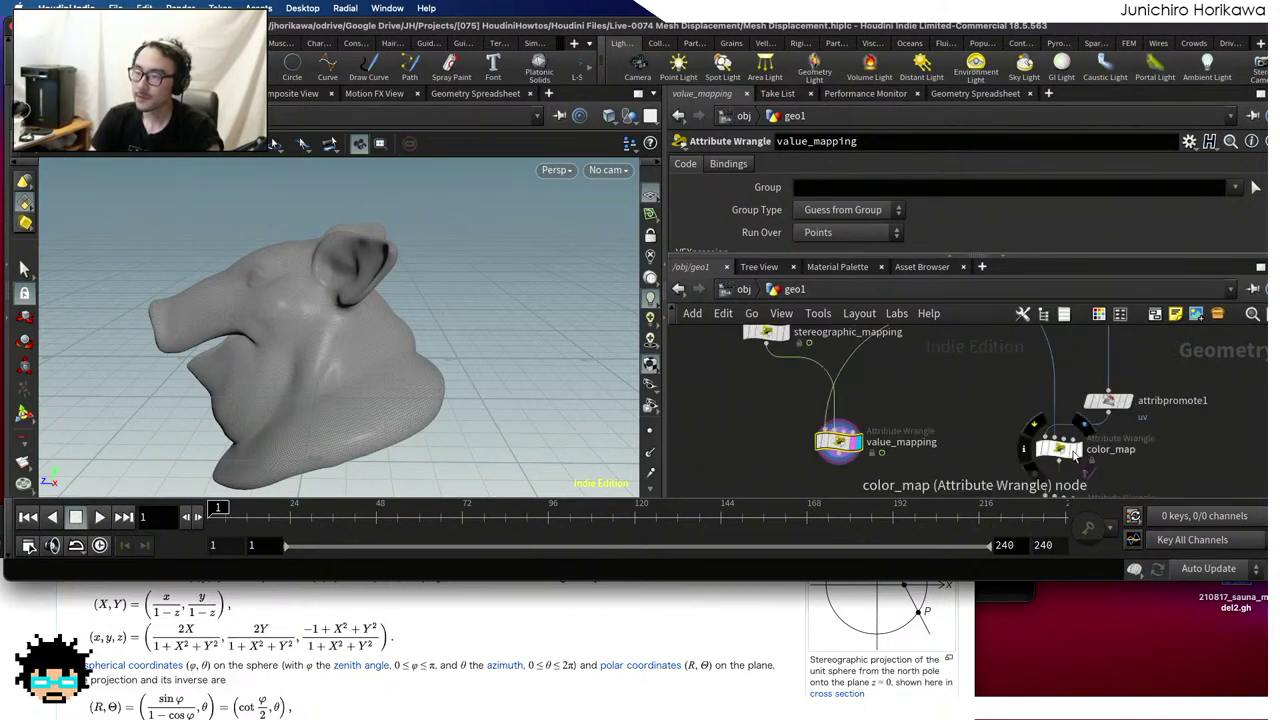
drag(1070, 452, 1062, 449)
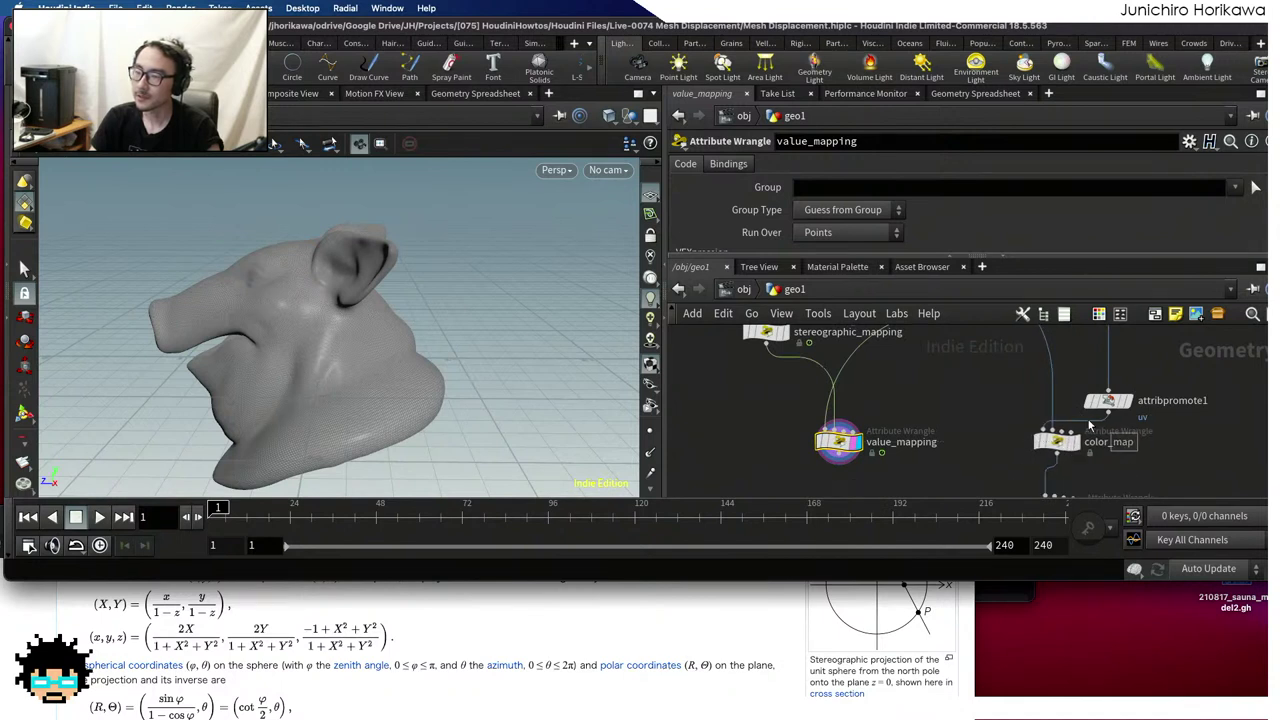
shift+click(1108, 400)
scroll(1110, 390, up, 2)
scroll(1110, 390, down, 3)
scroll(1120, 400, up, 2)
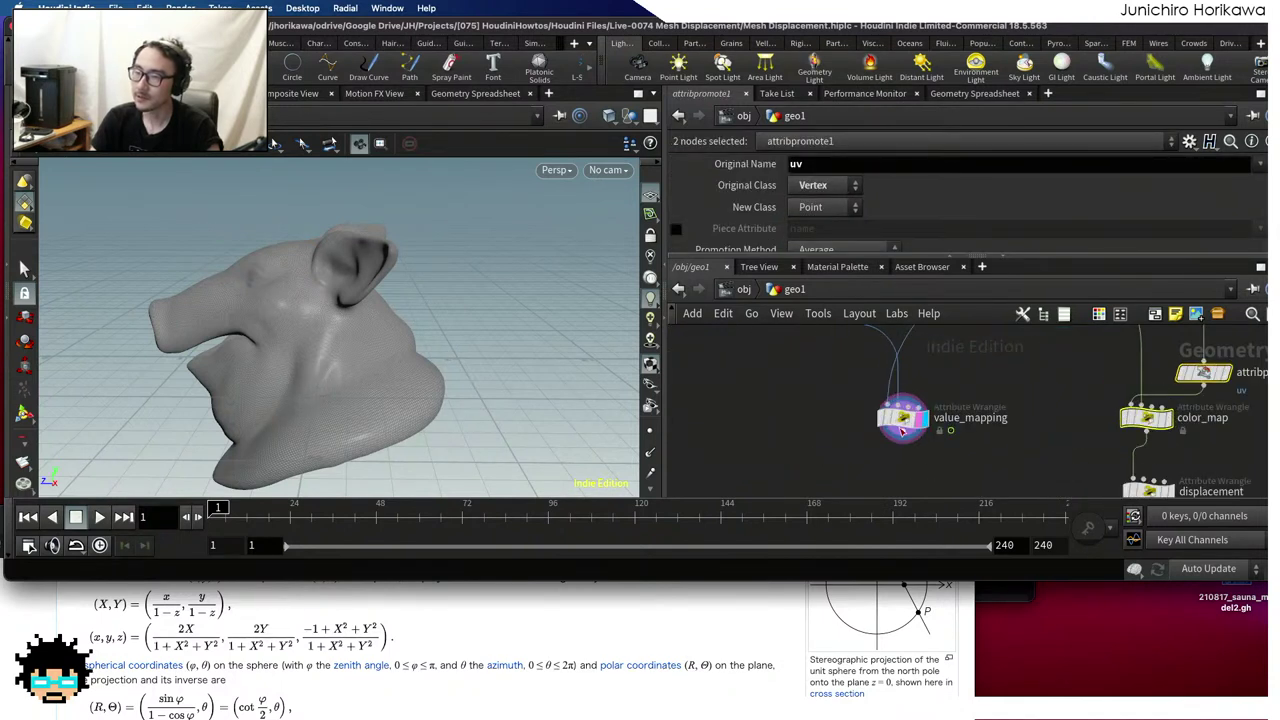
scroll(1148, 430, up, 1)
drag(1046, 441, 1048, 443)
mouse_move(806, 450)
mouse_down()
mouse_move(829, 444)
mouse_move(792, 447)
mouse_up()
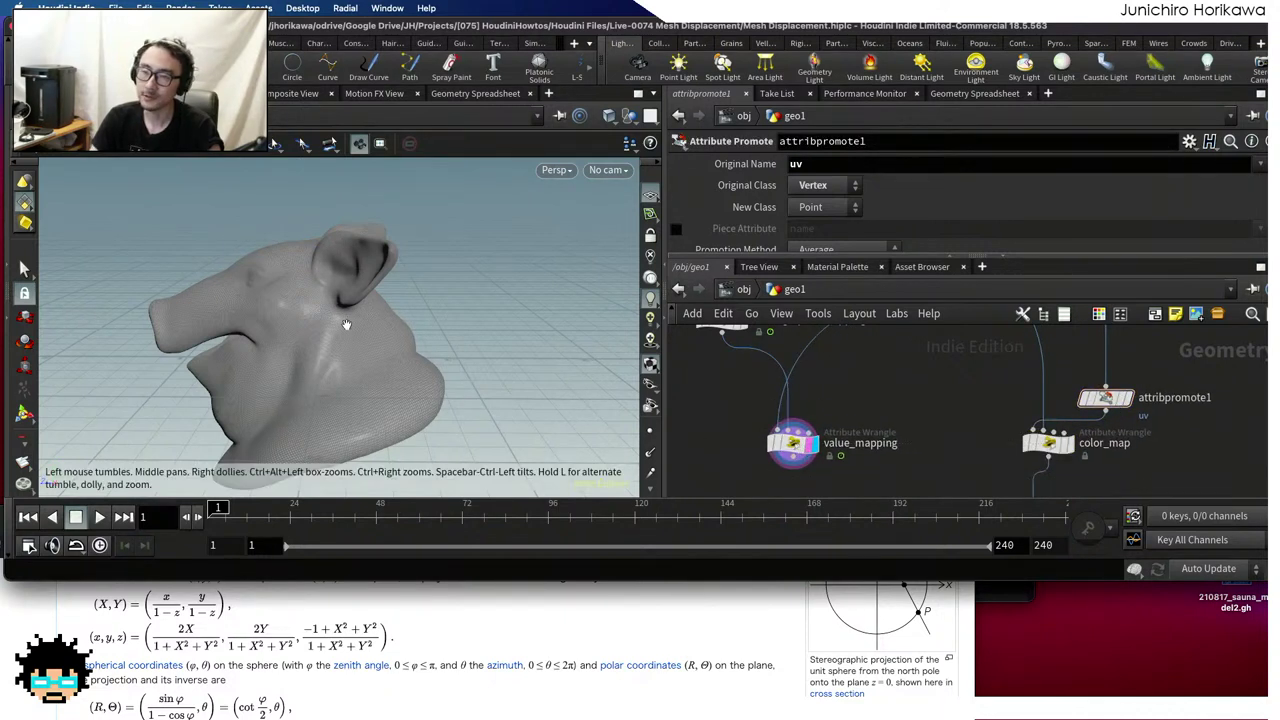
drag(343, 323, 345, 318)
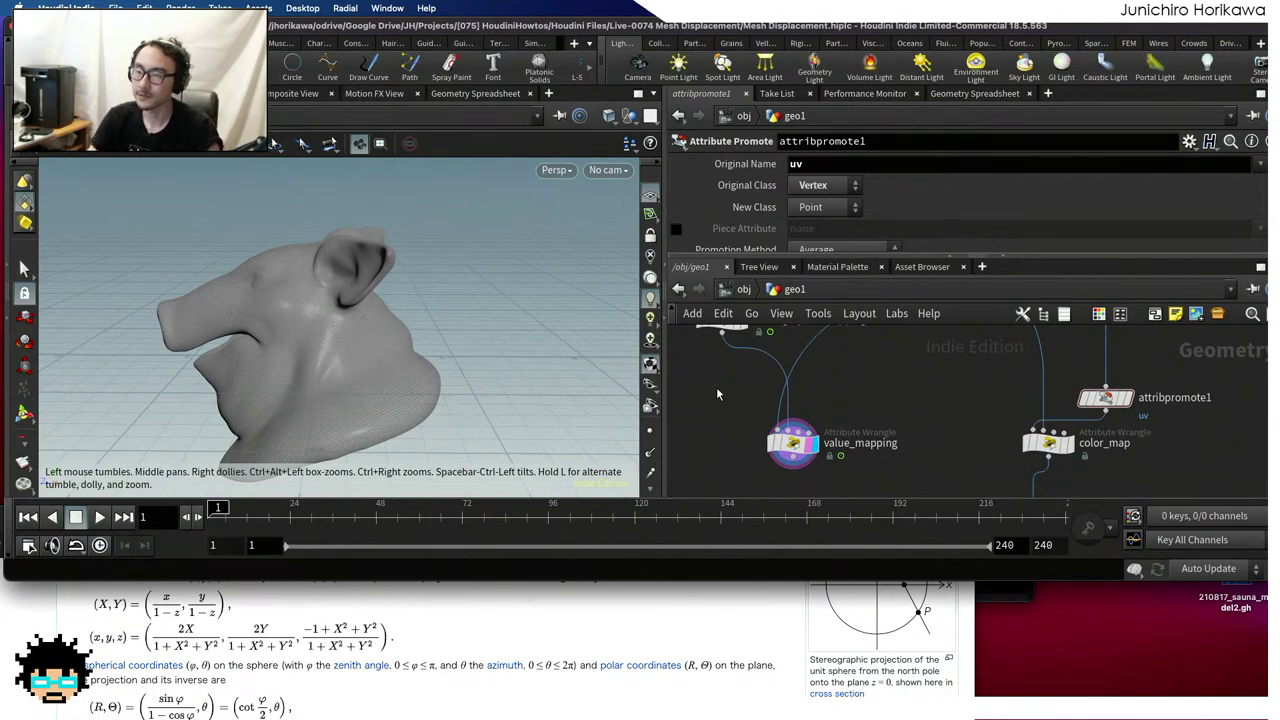
scroll(740, 407, down, 4)
scroll(747, 410, up, 3)
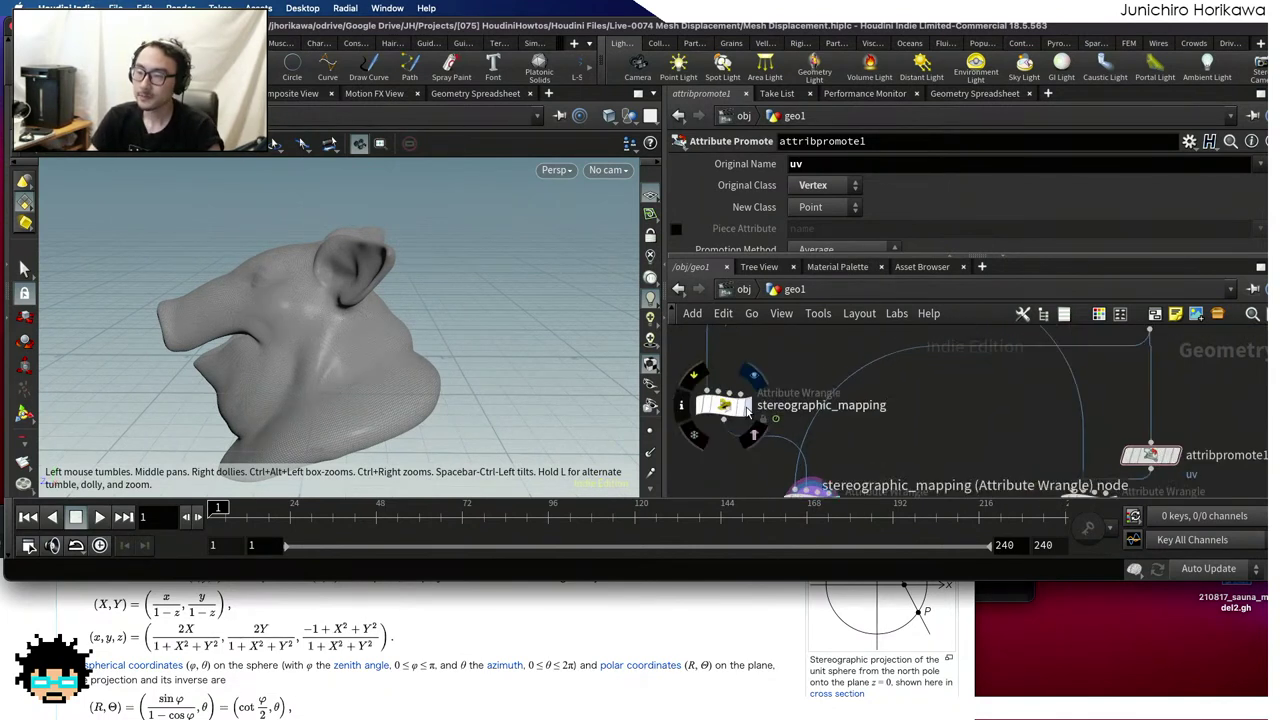
Show stereographic_mapping's sphere as a translucent reference, select value_mapping, and save Mesh Displacement.hiplc
click(742, 405)
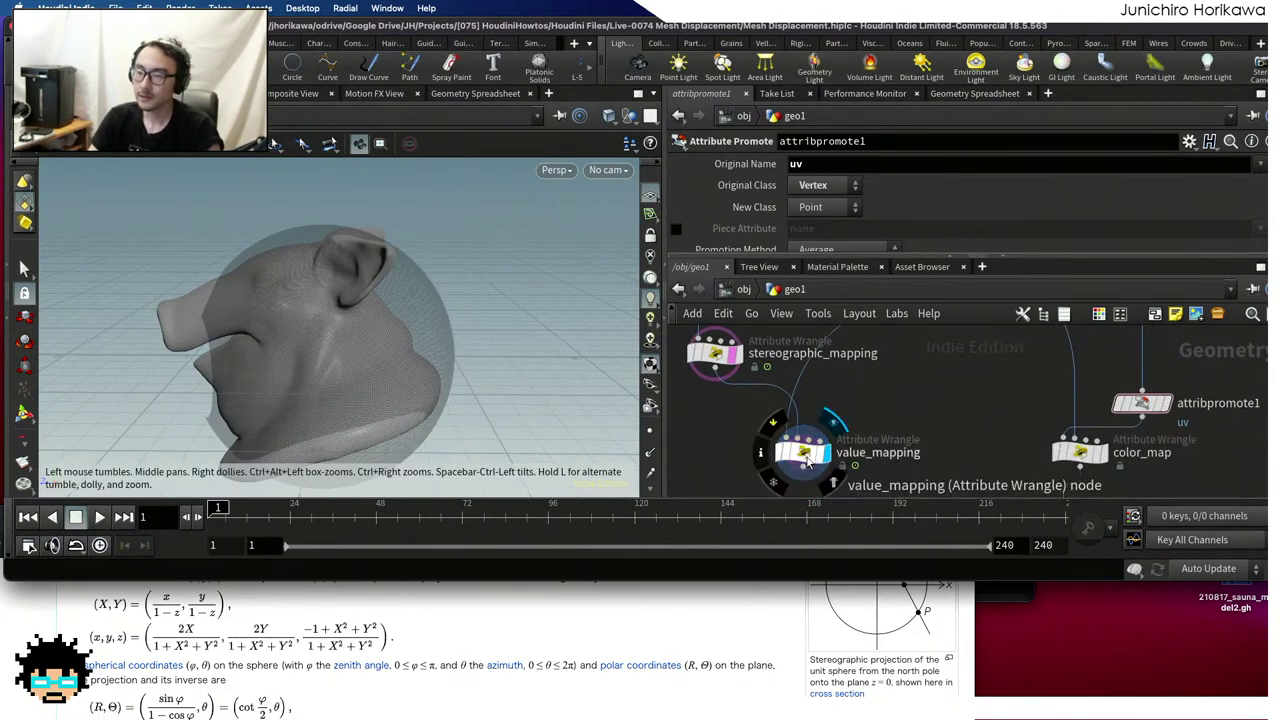
click(776, 442)
scroll(780, 438, down, 3)
key(ctrl+s)
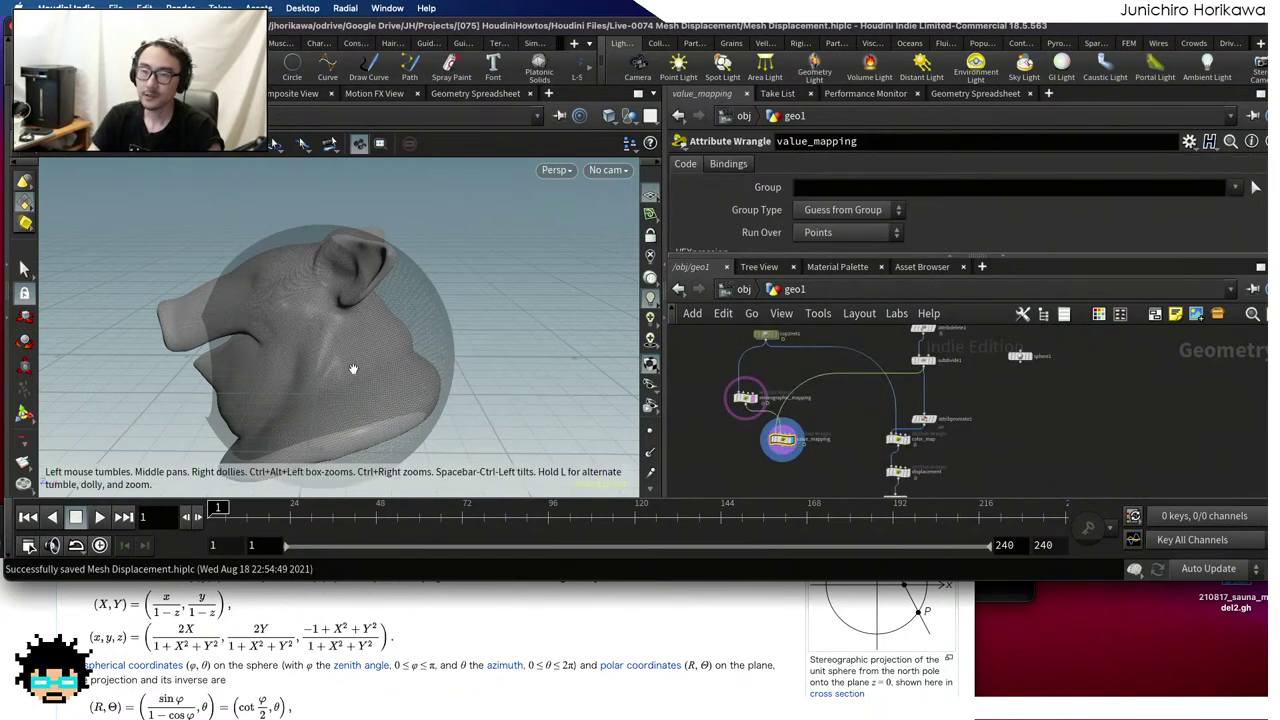
Hide the reference sphere and enlarge the parameter pane to expose the VEXpression field
mouse_move(325, 367)
mouse_down()
mouse_move(380, 362)
mouse_move(277, 357)
mouse_move(340, 363)
mouse_up()
scroll(705, 437, up, 4)
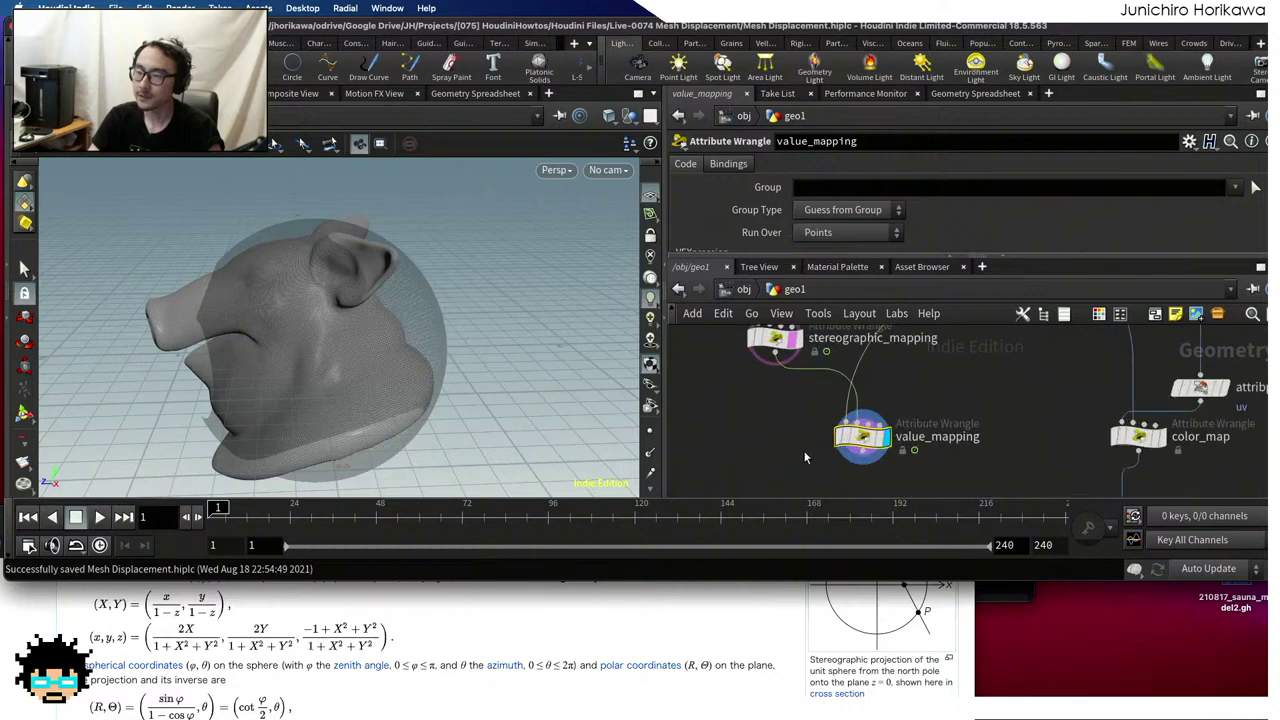
key(t)
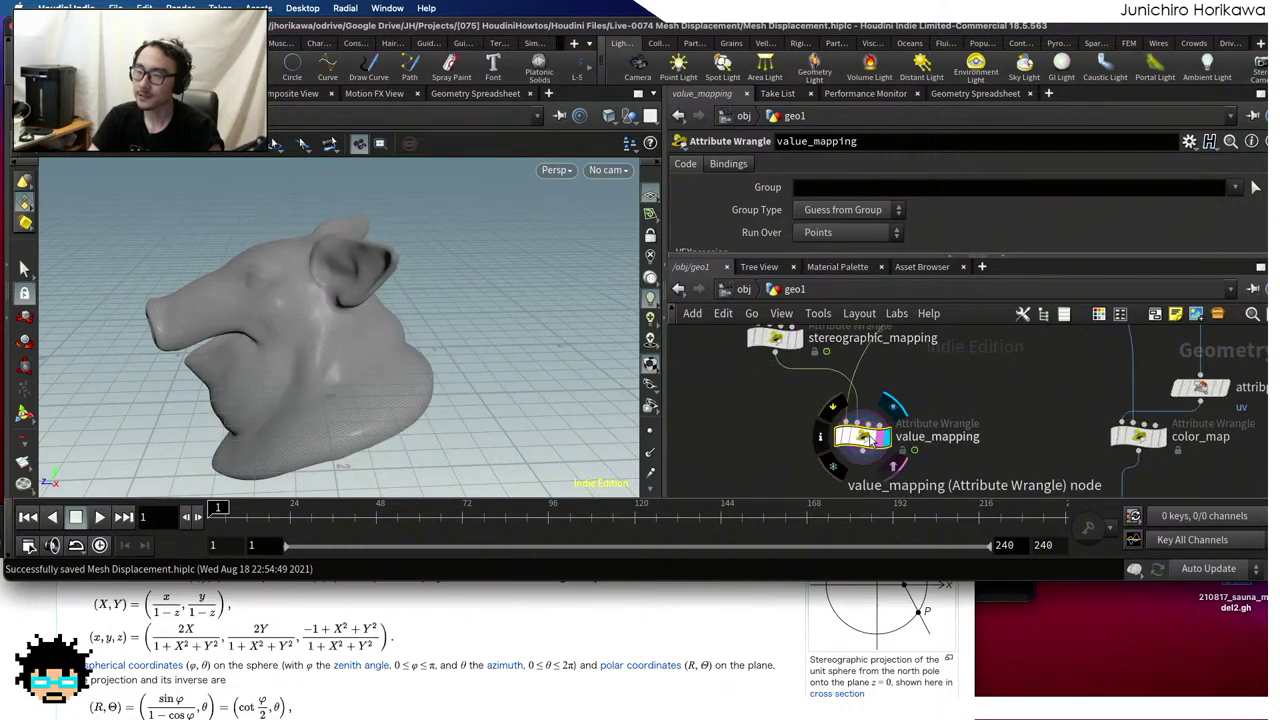
drag(899, 260, 895, 362)
click(880, 315)
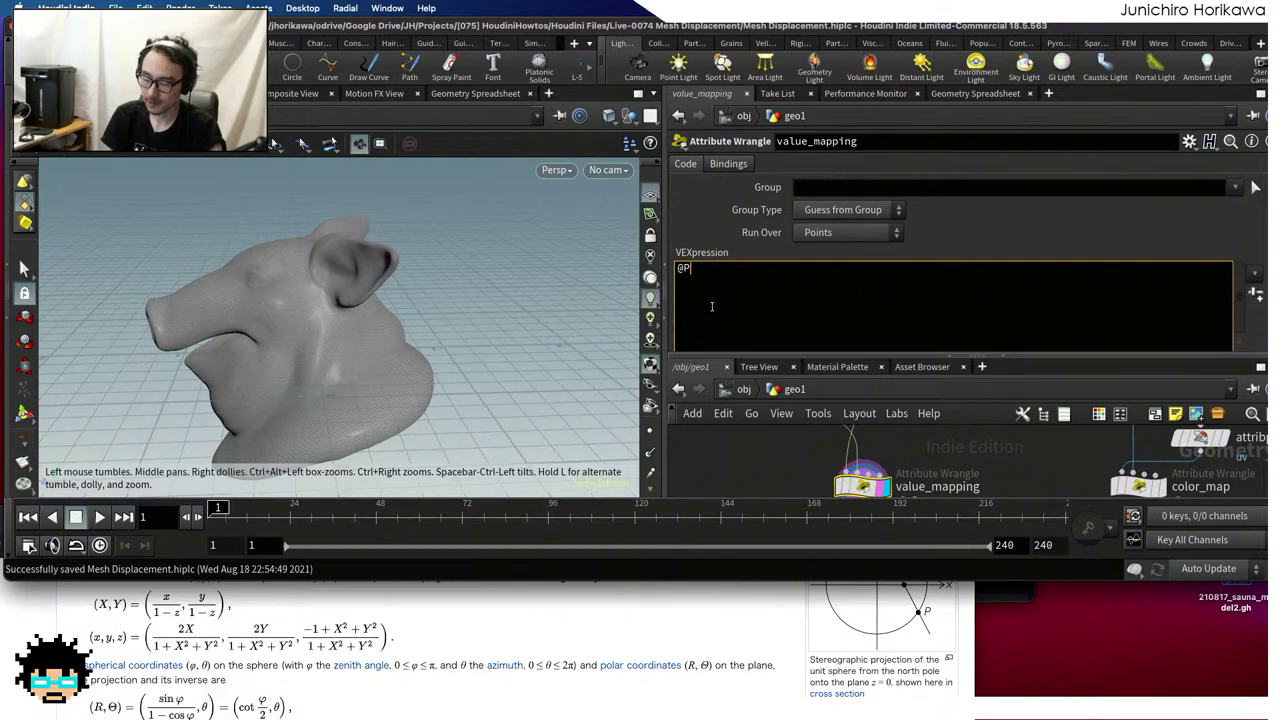
Write a normalize(@P) expression in the VEXpression field, removing the origin subtraction
text(set(0,0,0)
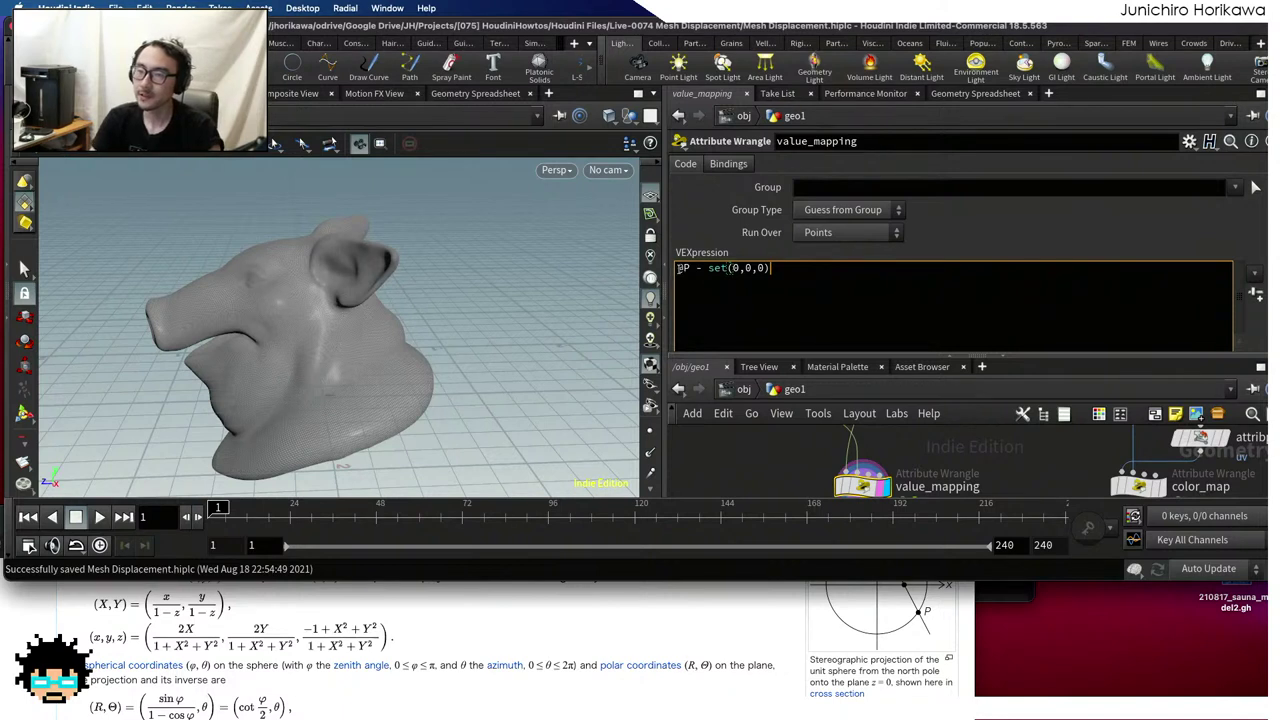
text(normali)
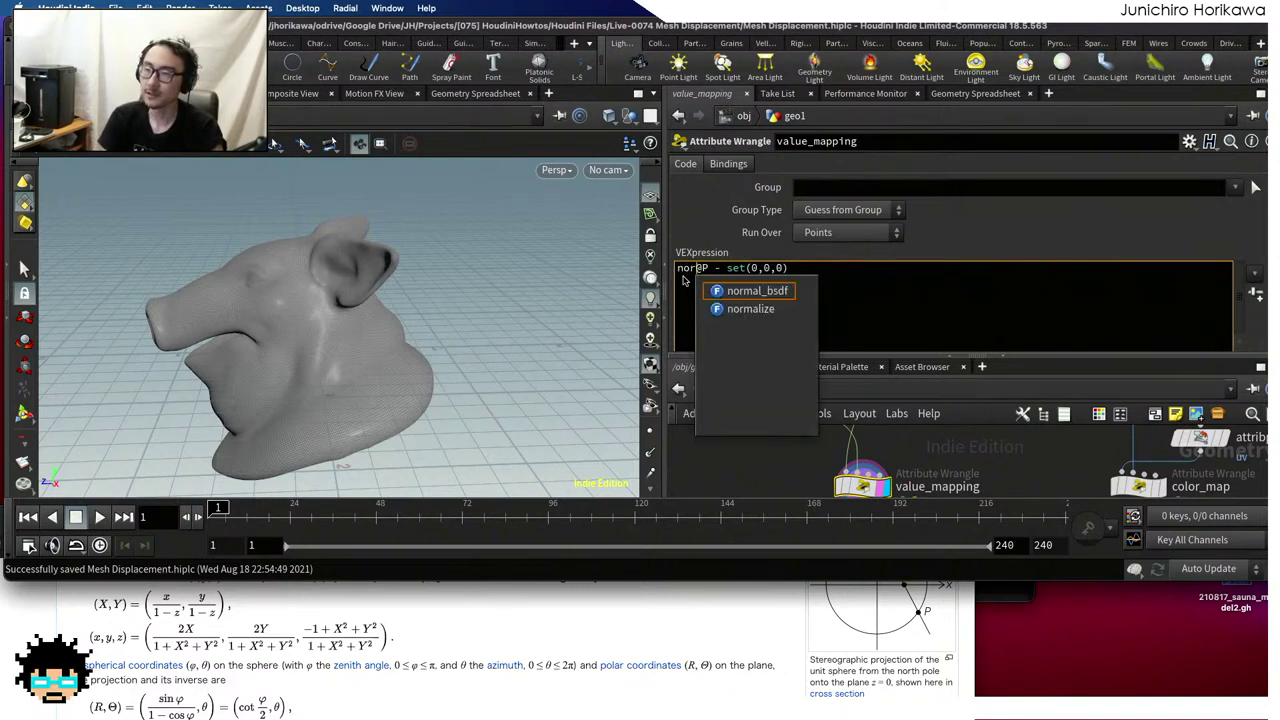
text(ze)
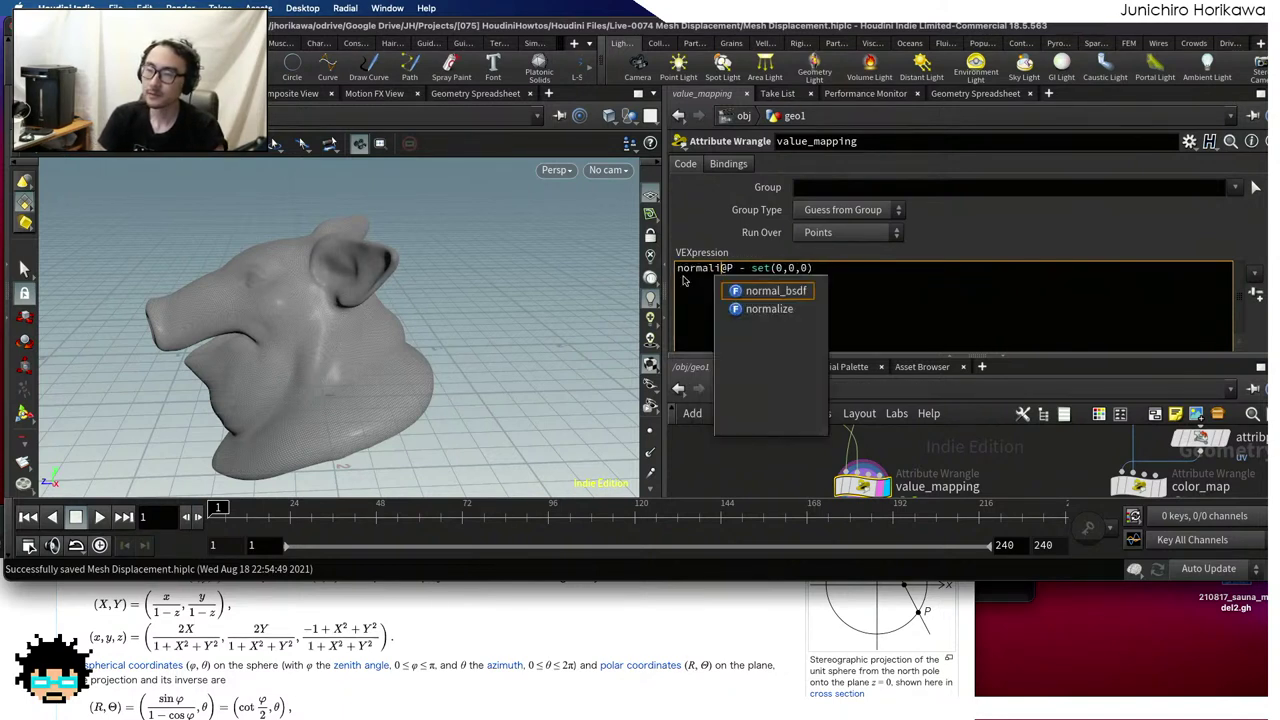
key(Escape)
text(()
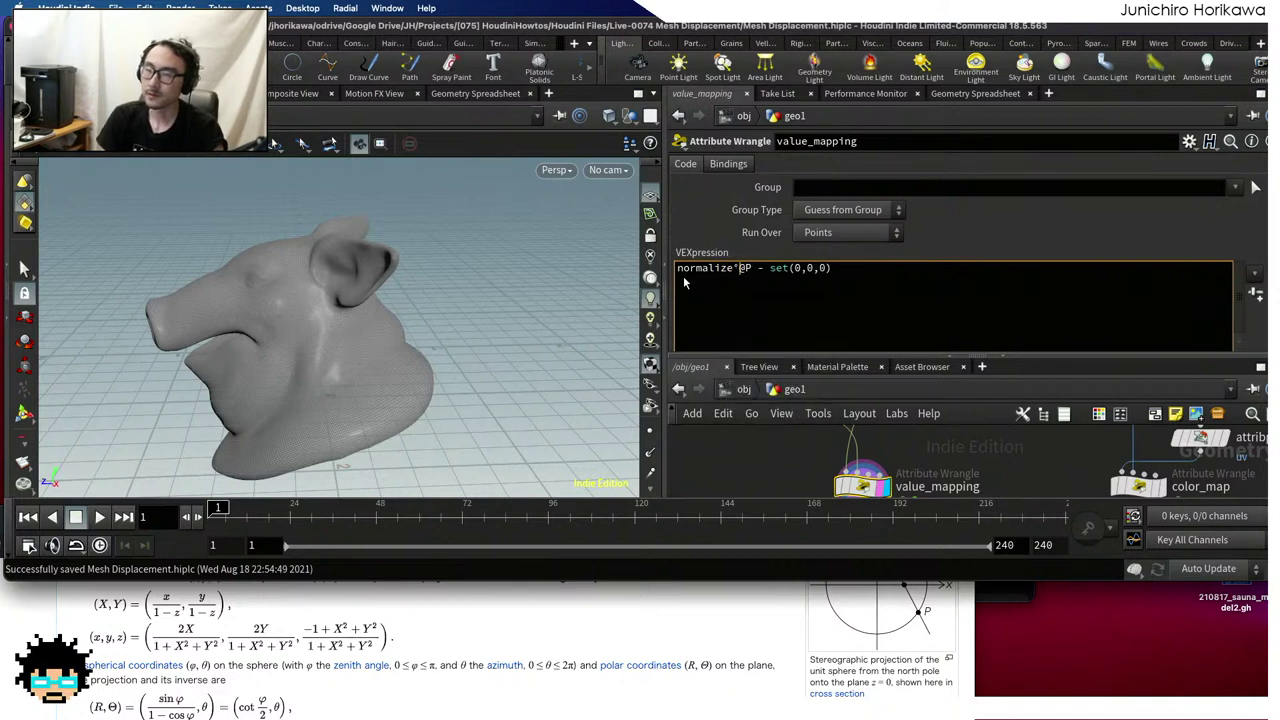
key(BackSpace)
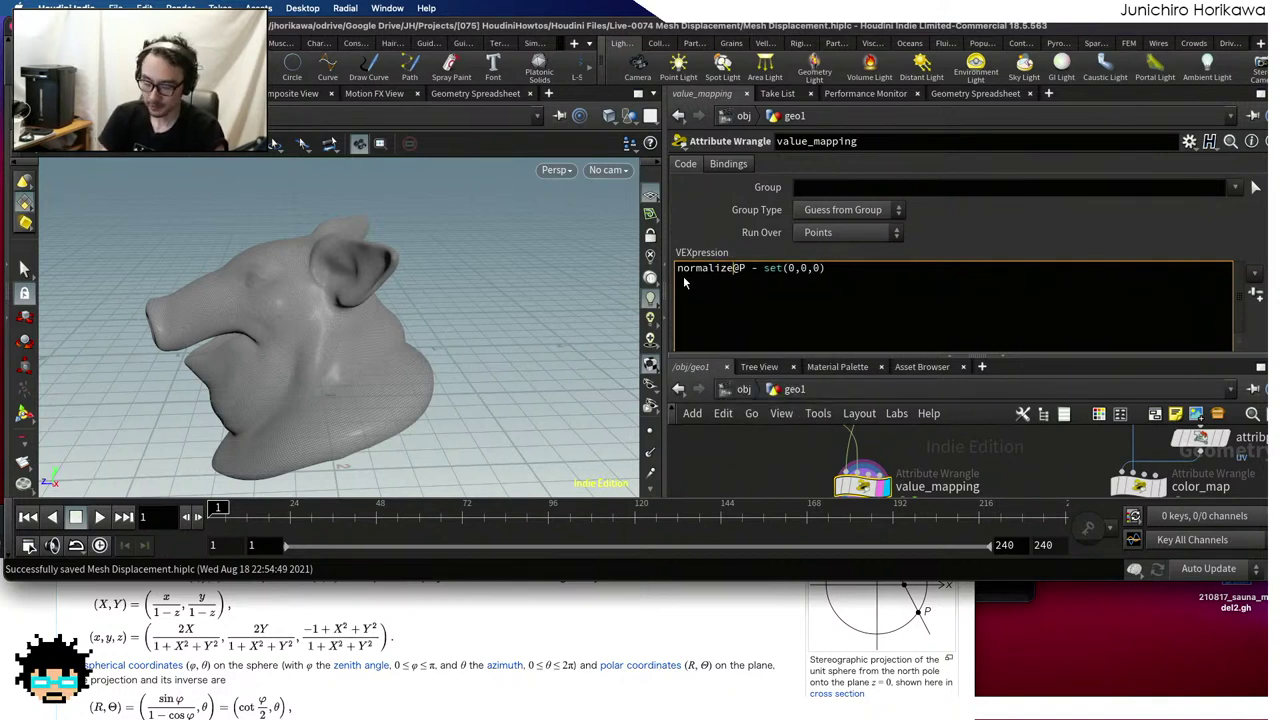
text(()
click(852, 267)
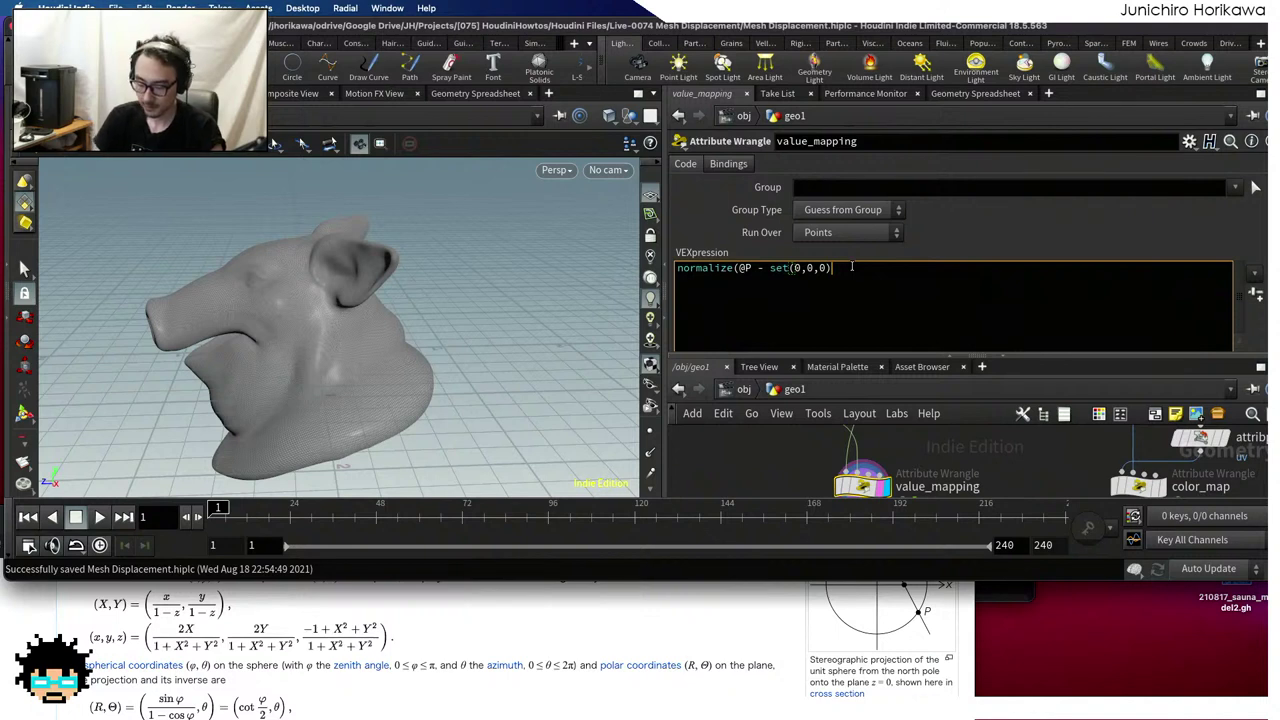
drag(830, 268, 754, 272)
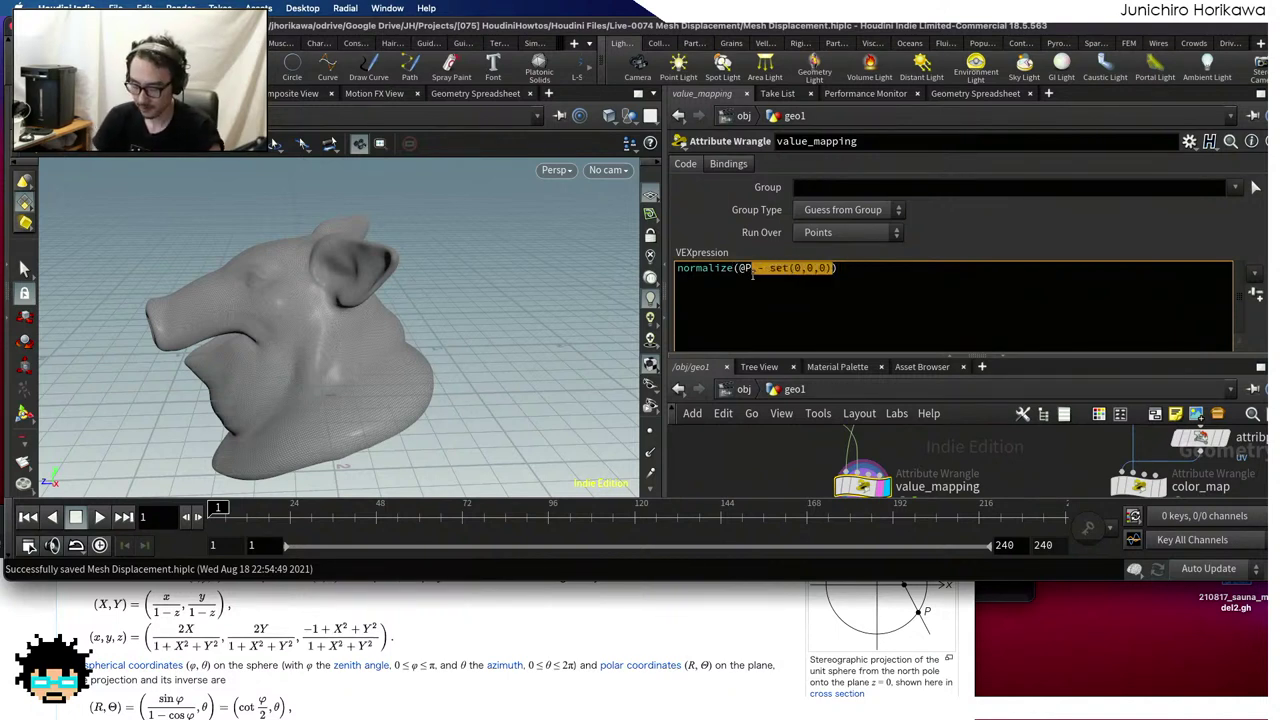
key(BackSpace)
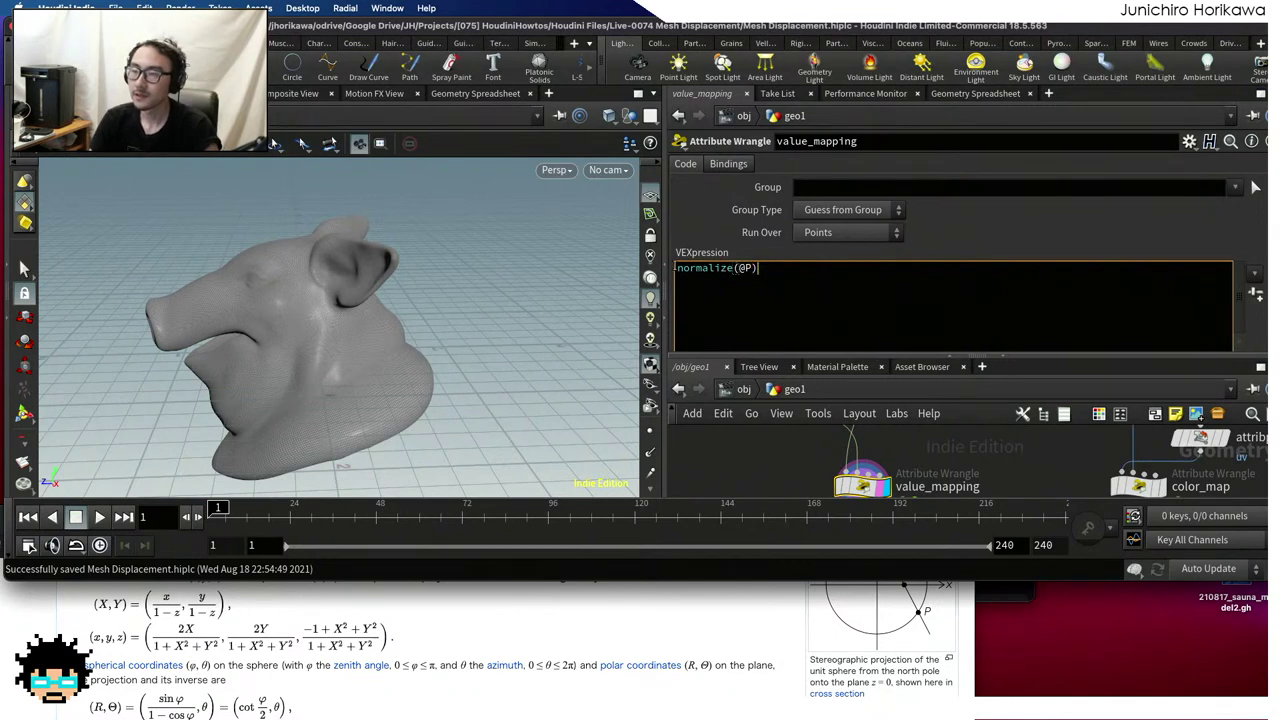
Complete the line as vector dir = normalize(@P); and bring the stereographic projection article forward
click(677, 268)
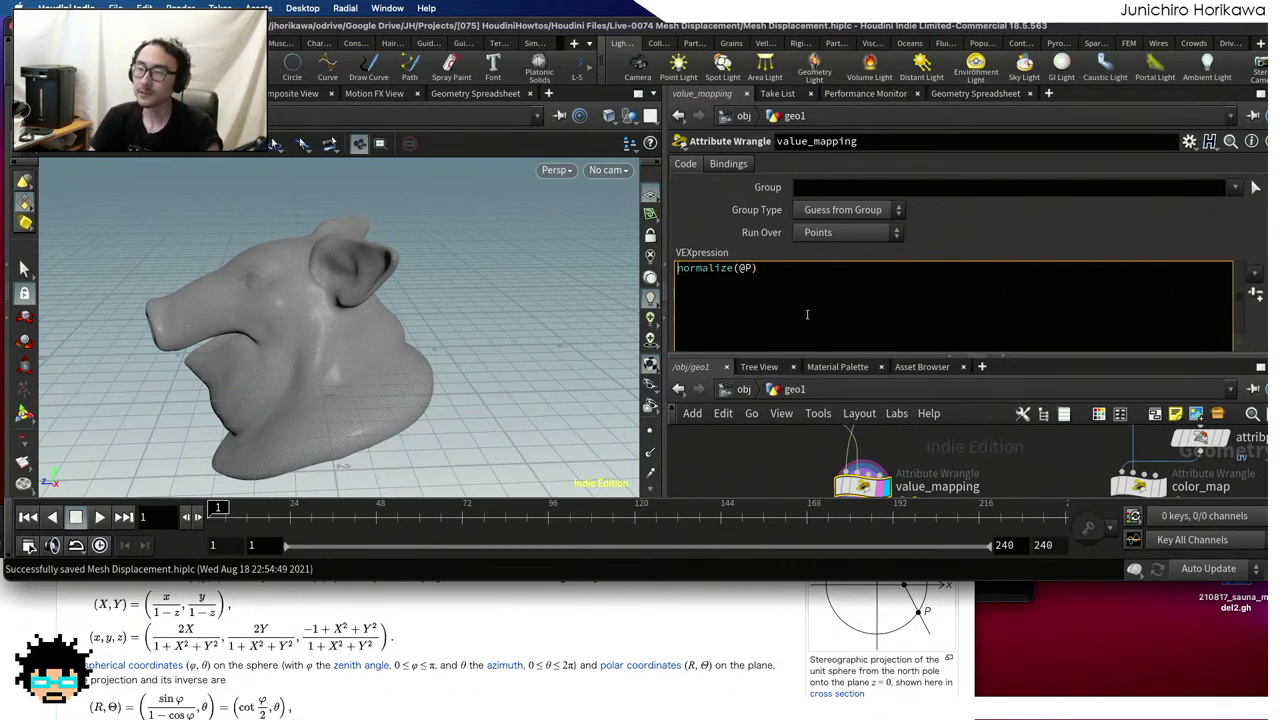
drag(784, 268, 661, 272)
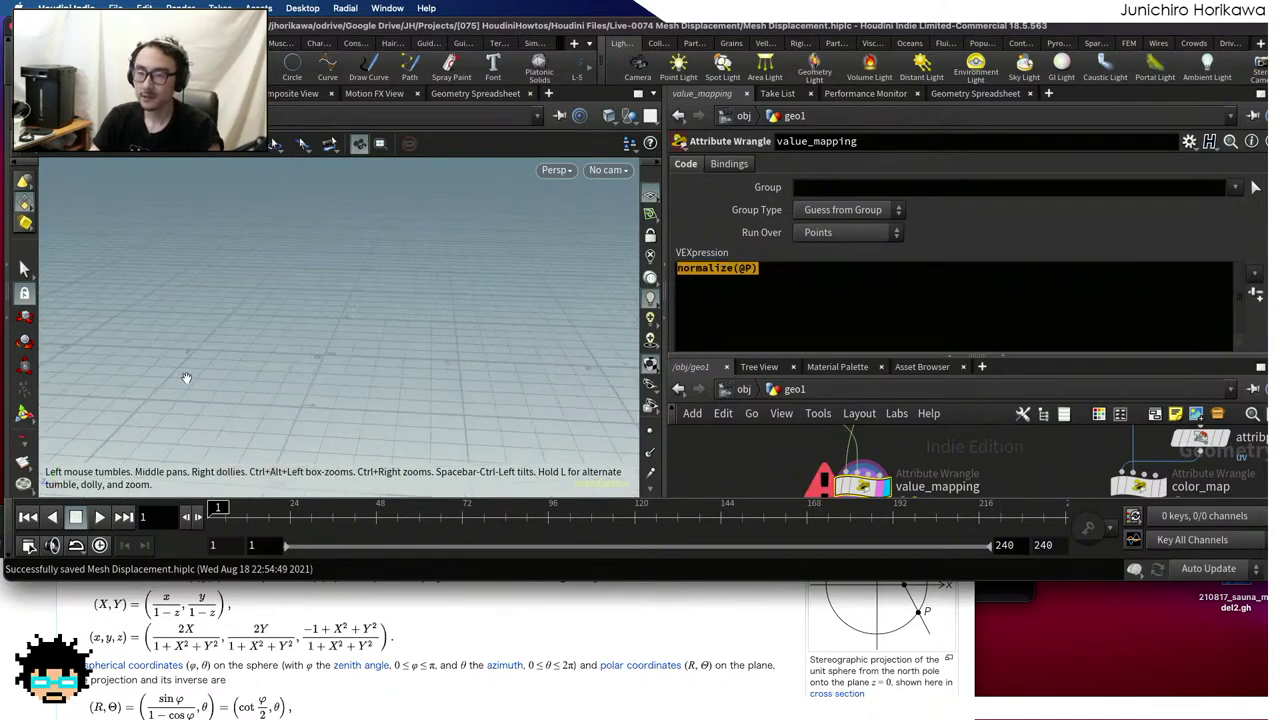
click(678, 268)
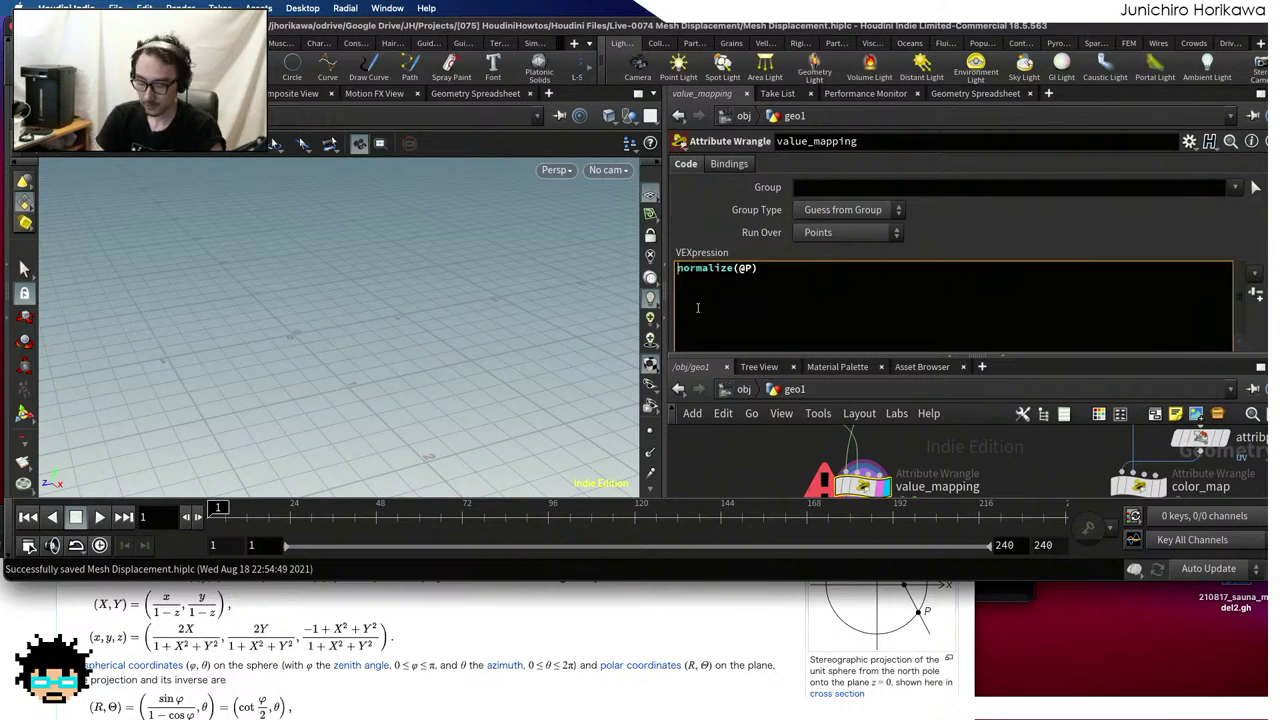
text(vectro dir)
key(BackSpace)
key(BackSpace)
key(BackSpace)
key(BackSpace)
key(BackSpace)
key(BackSpace)
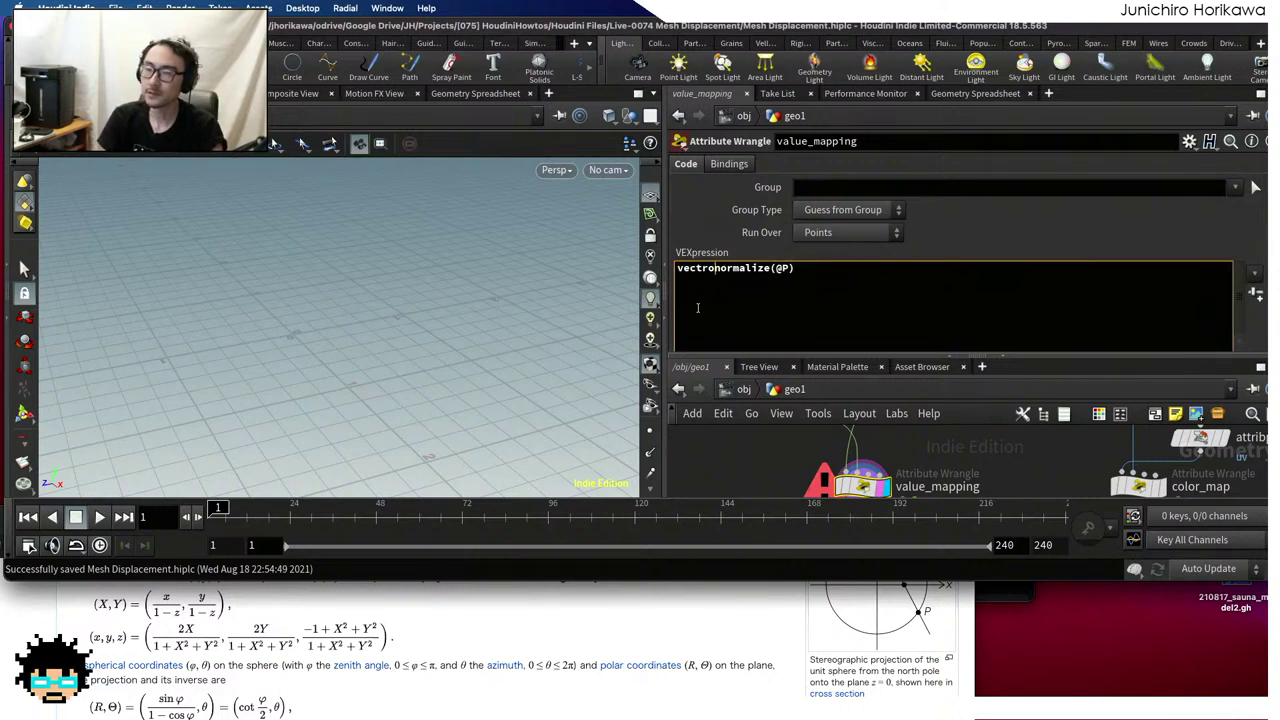
text(or dir )
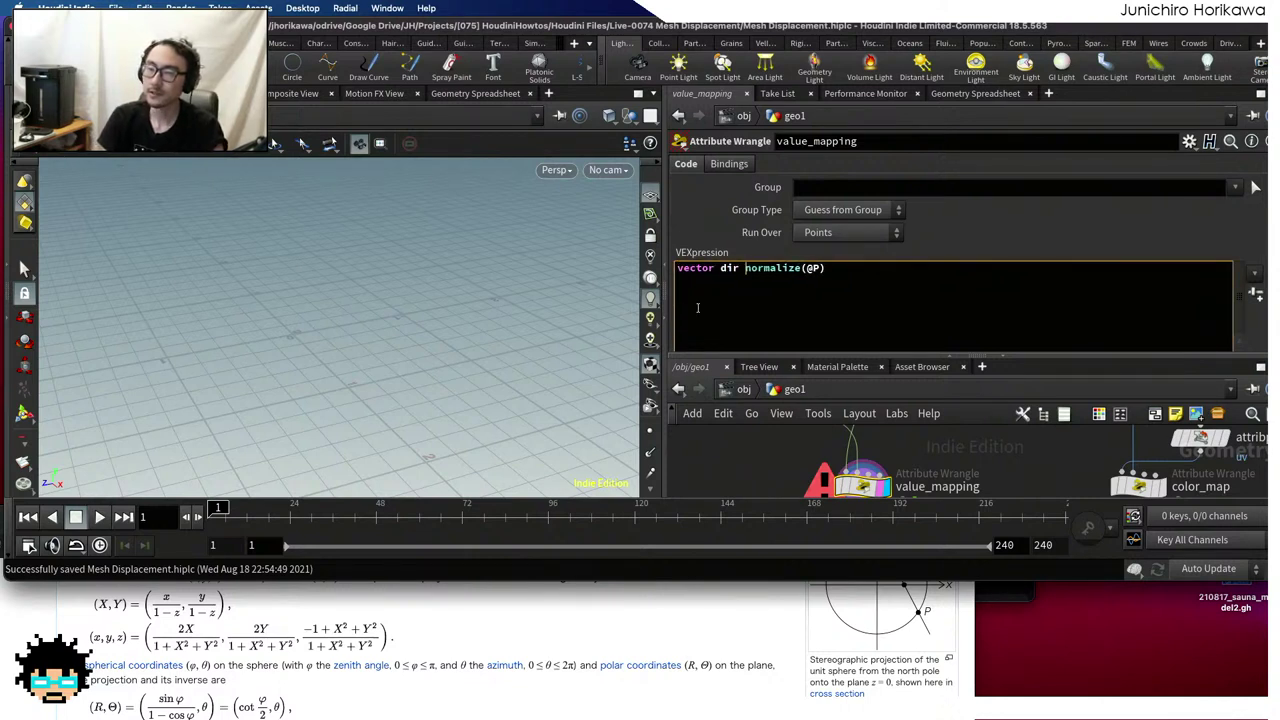
text(=)
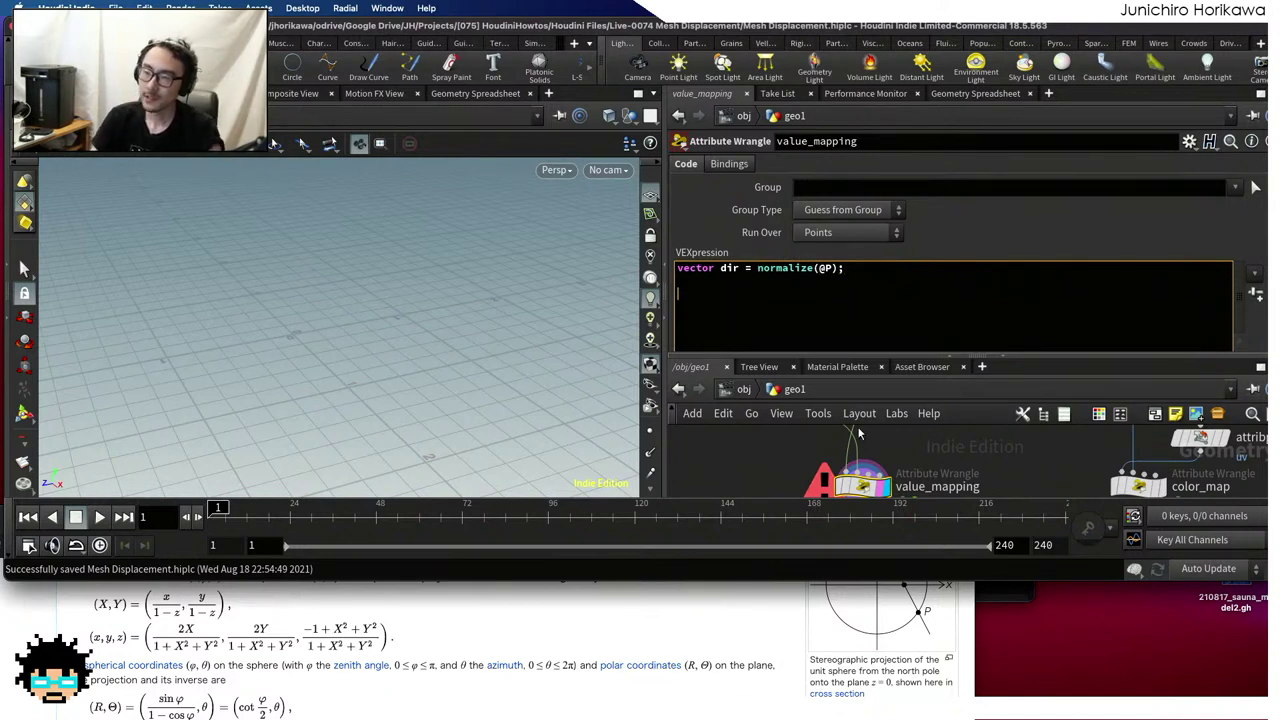
click(869, 269)
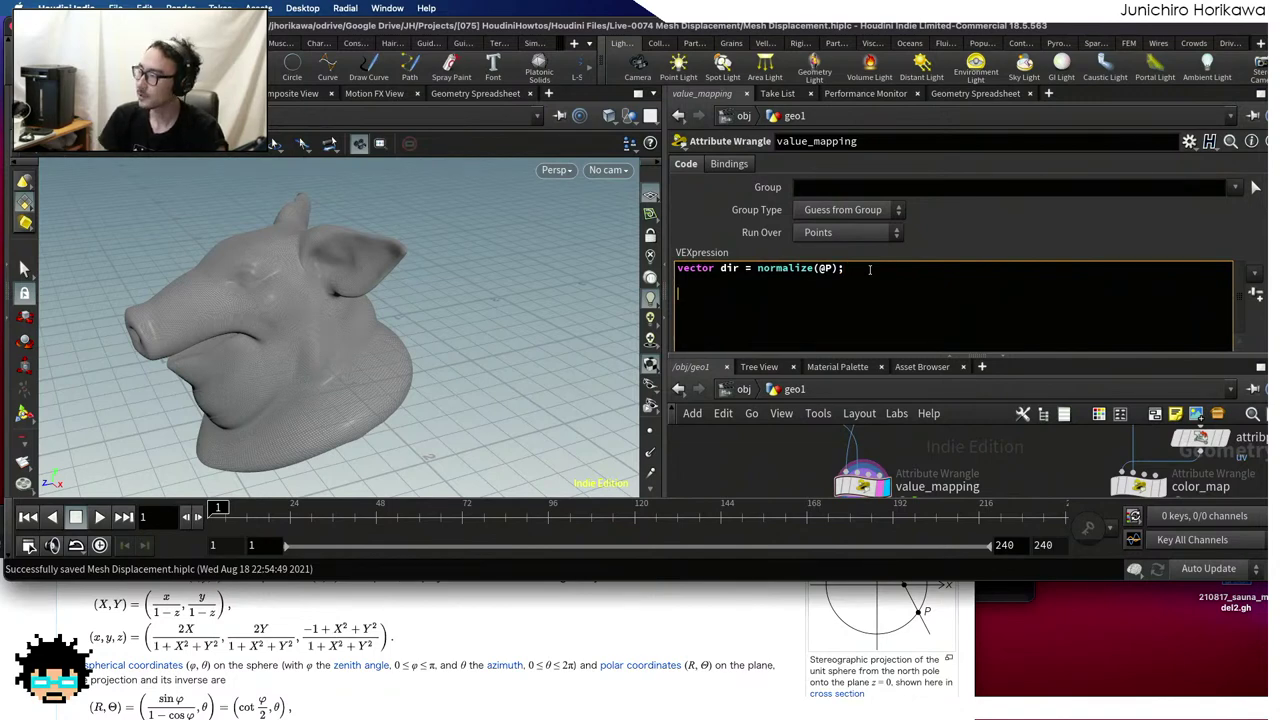
click(683, 662)
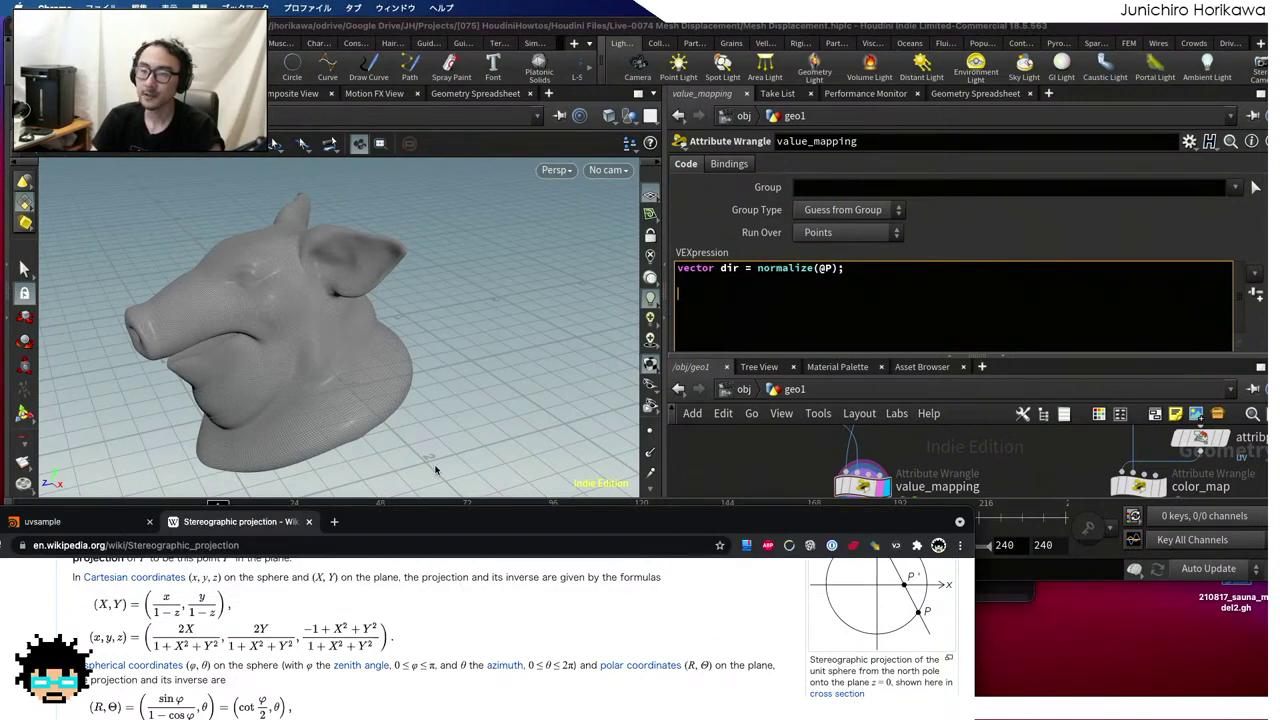
Return to the primuv docs, find 'intersect', and open the intersect function page
drag(447, 515, 613, 202)
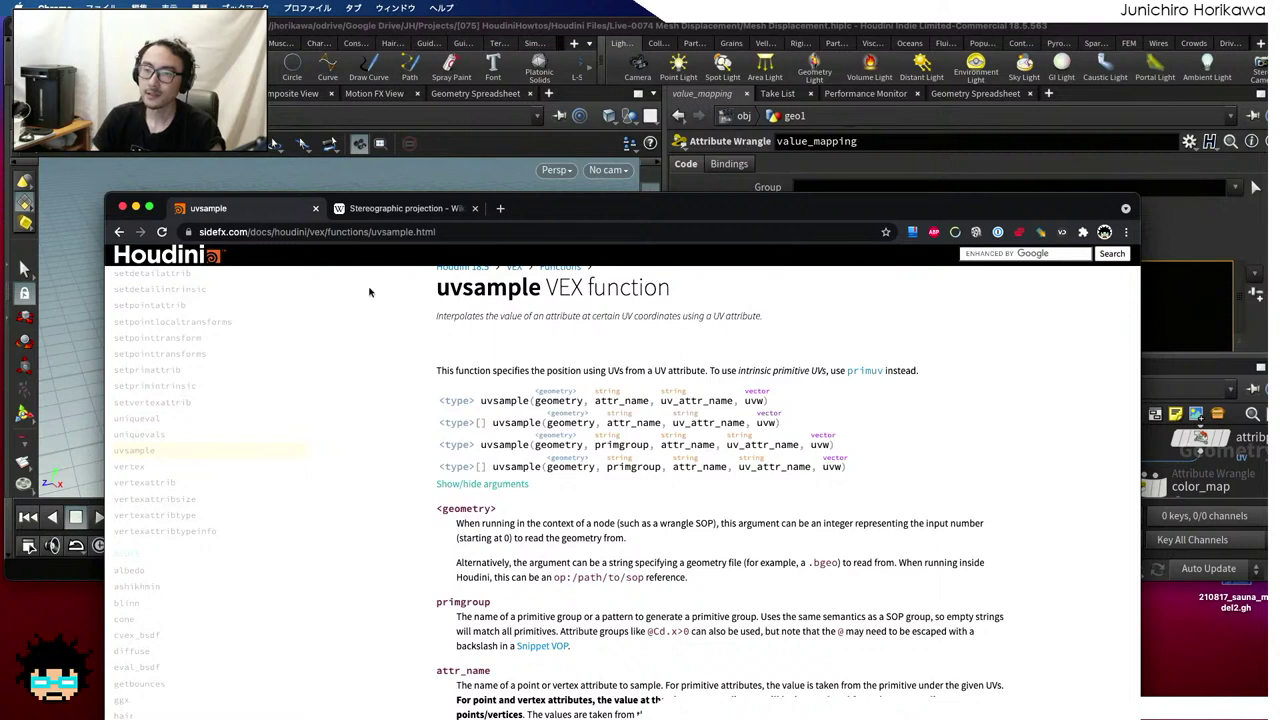
click(119, 231)
key(super+f)
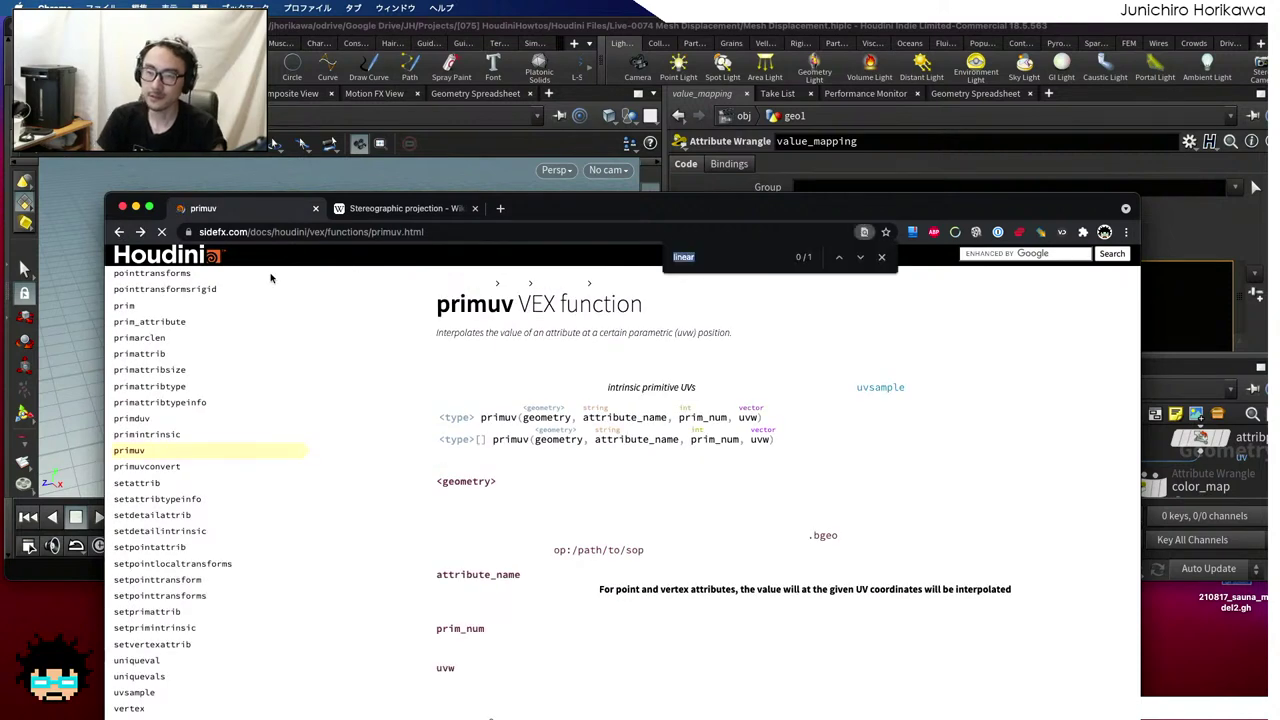
text(hou)
key(BackSpace)
key(BackSpace)
key(BackSpace)
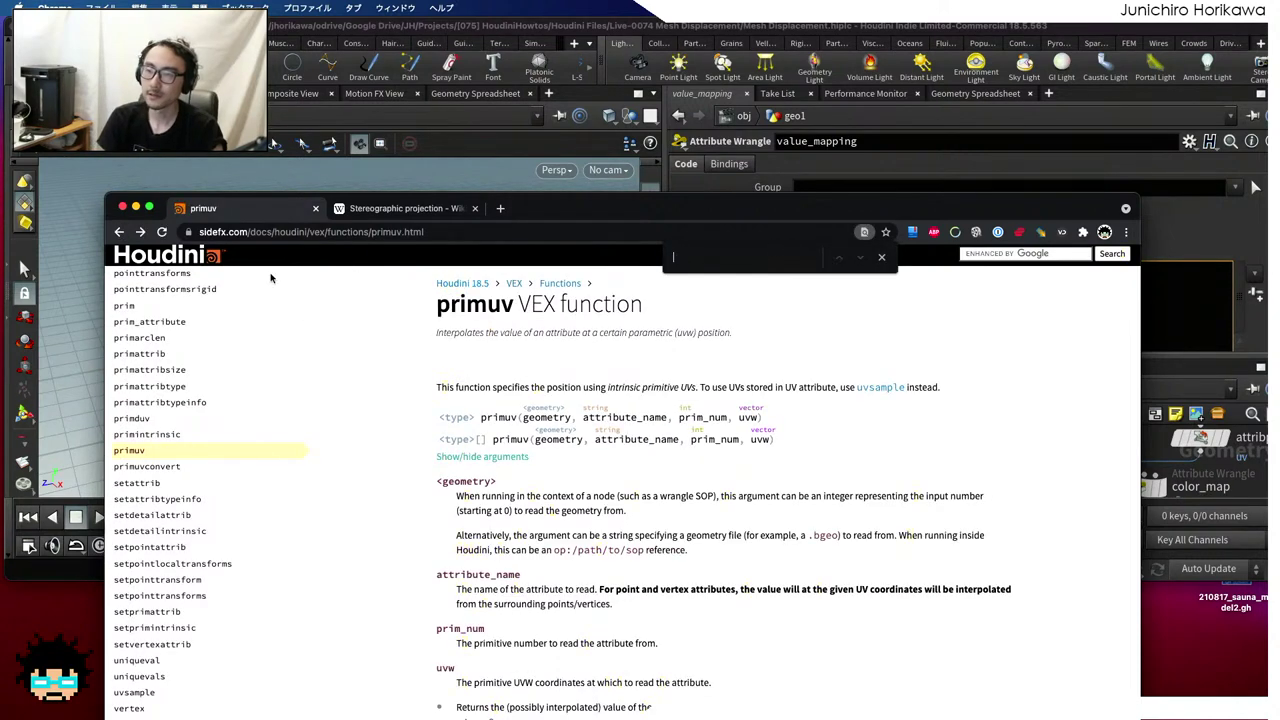
text(intersect)
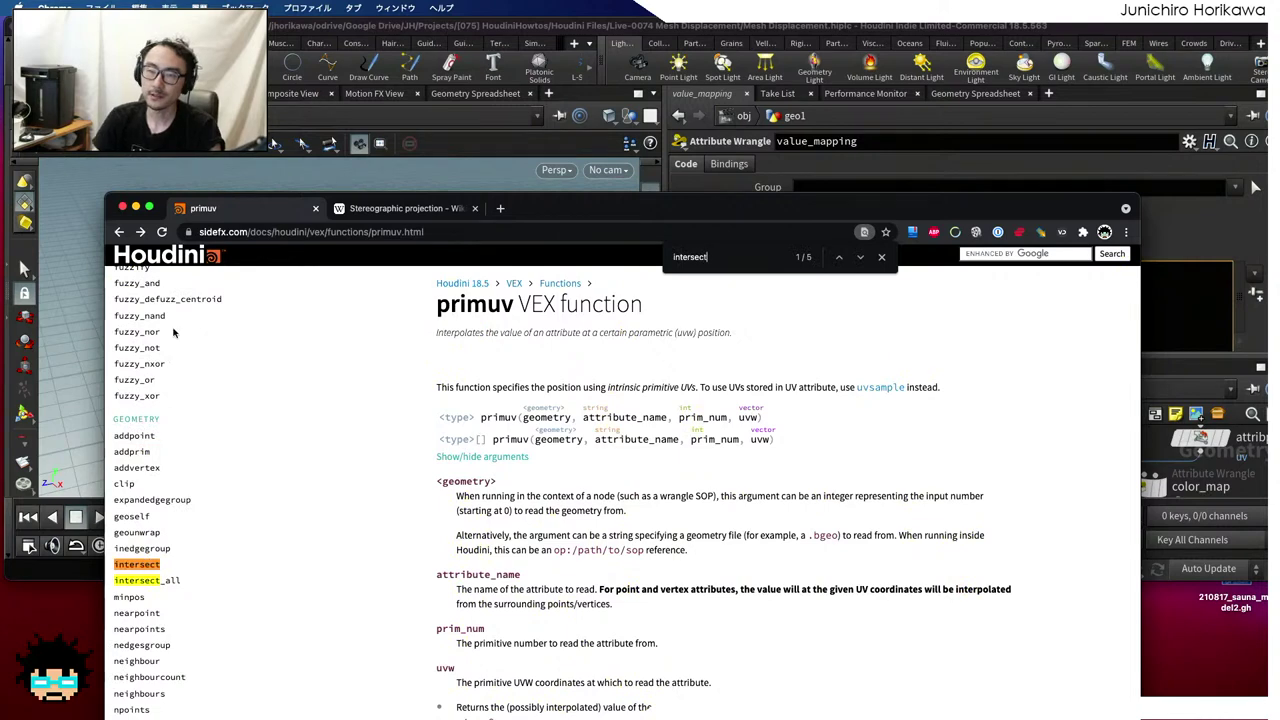
click(148, 567)
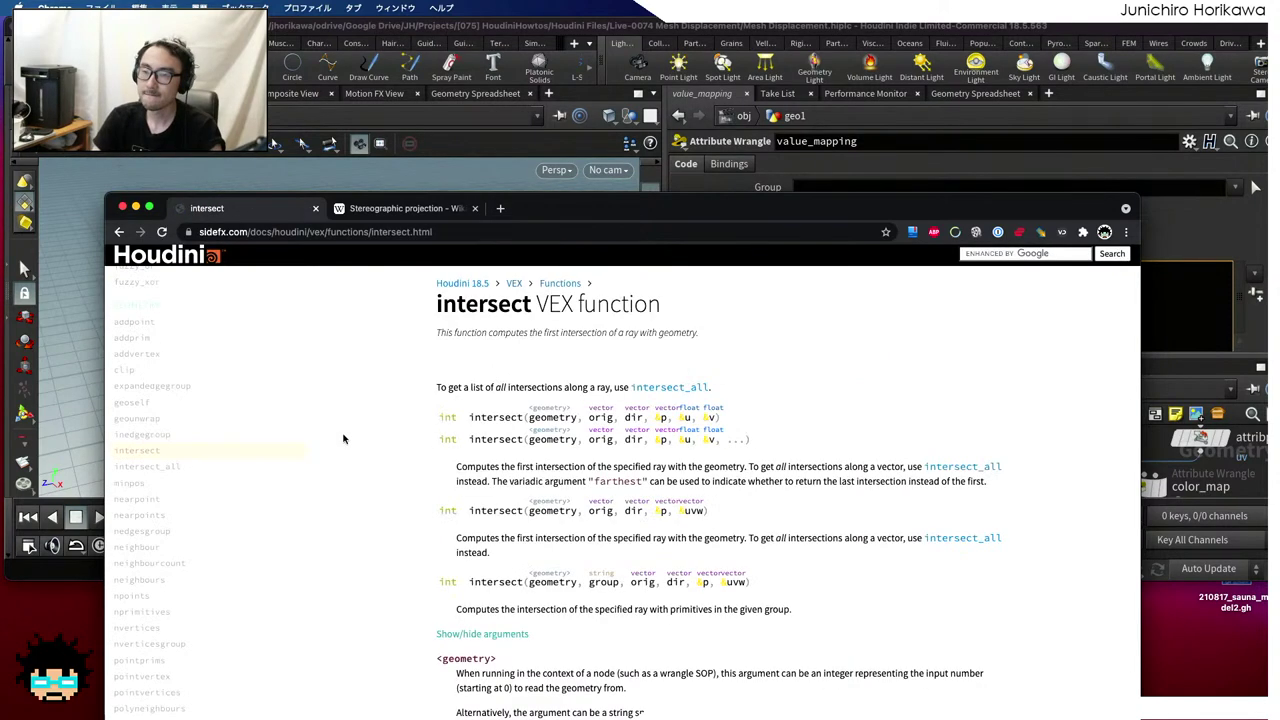
Inspect the intersect signatures, including the uvw version and &p argument, then minimize the browser
scroll(530, 430, down, 1)
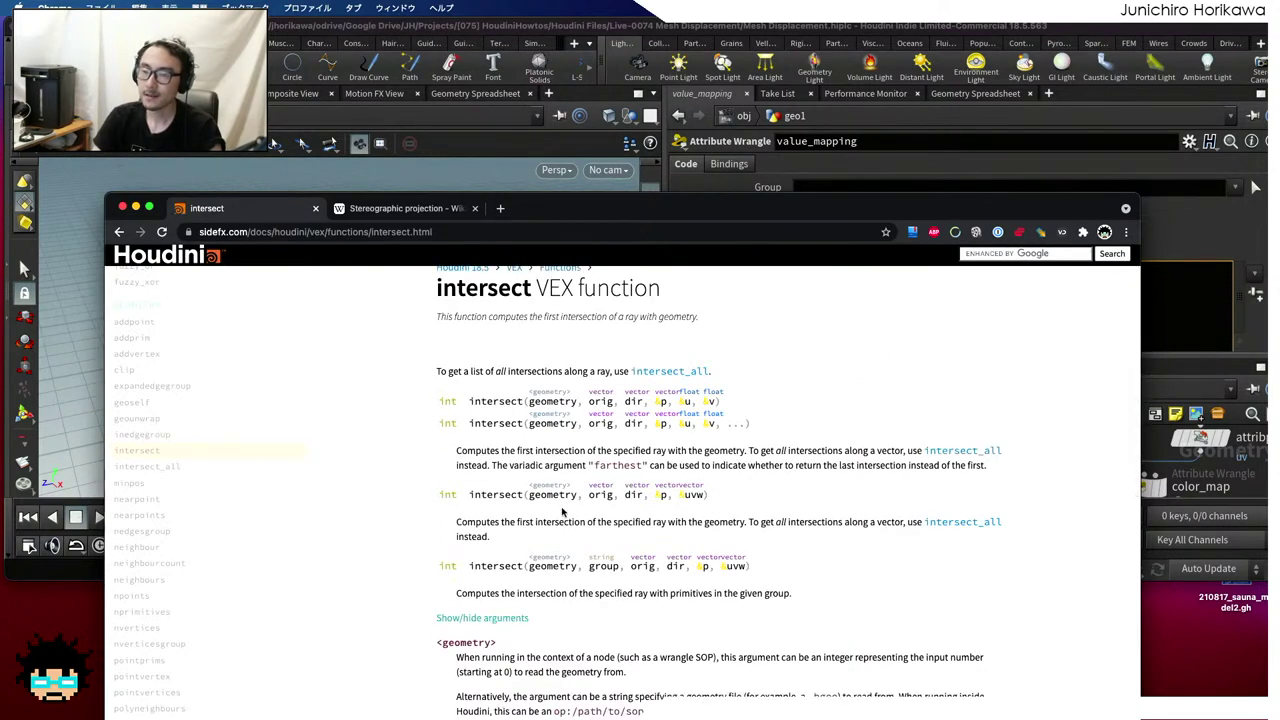
triple_click(492, 505)
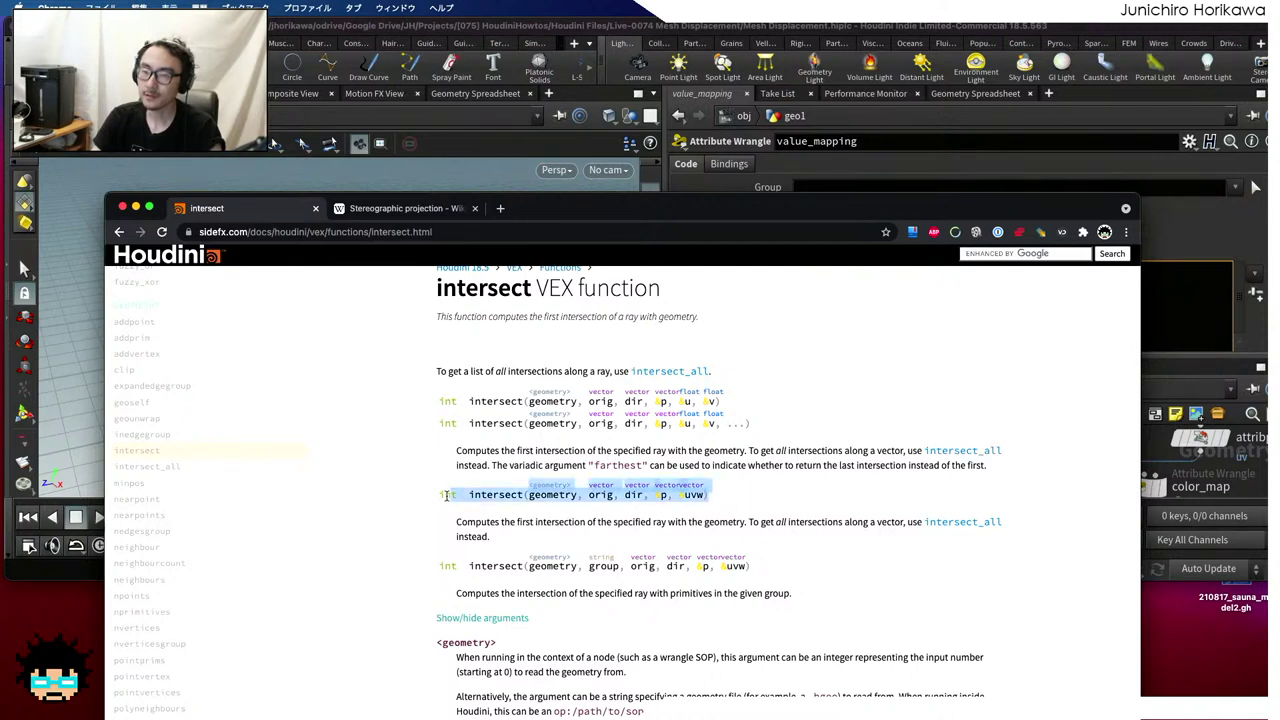
drag(468, 494, 535, 495)
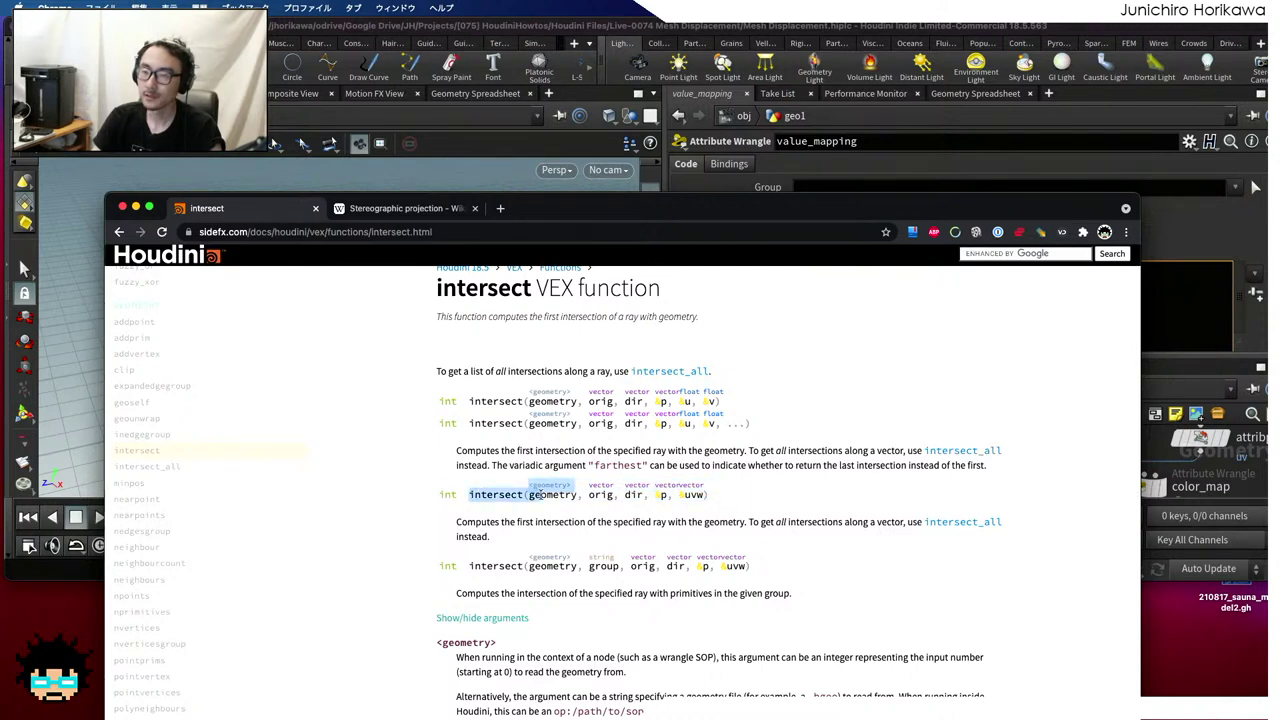
click(537, 494)
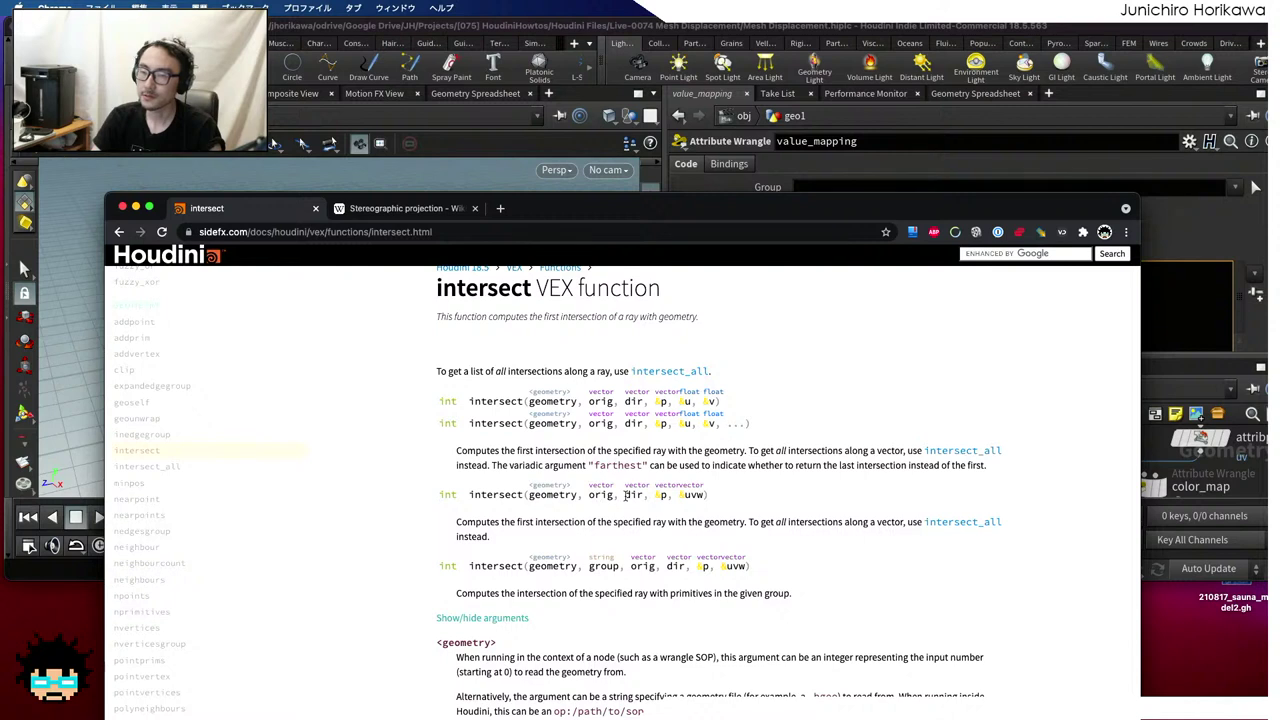
drag(626, 497, 680, 497)
key(super+m)
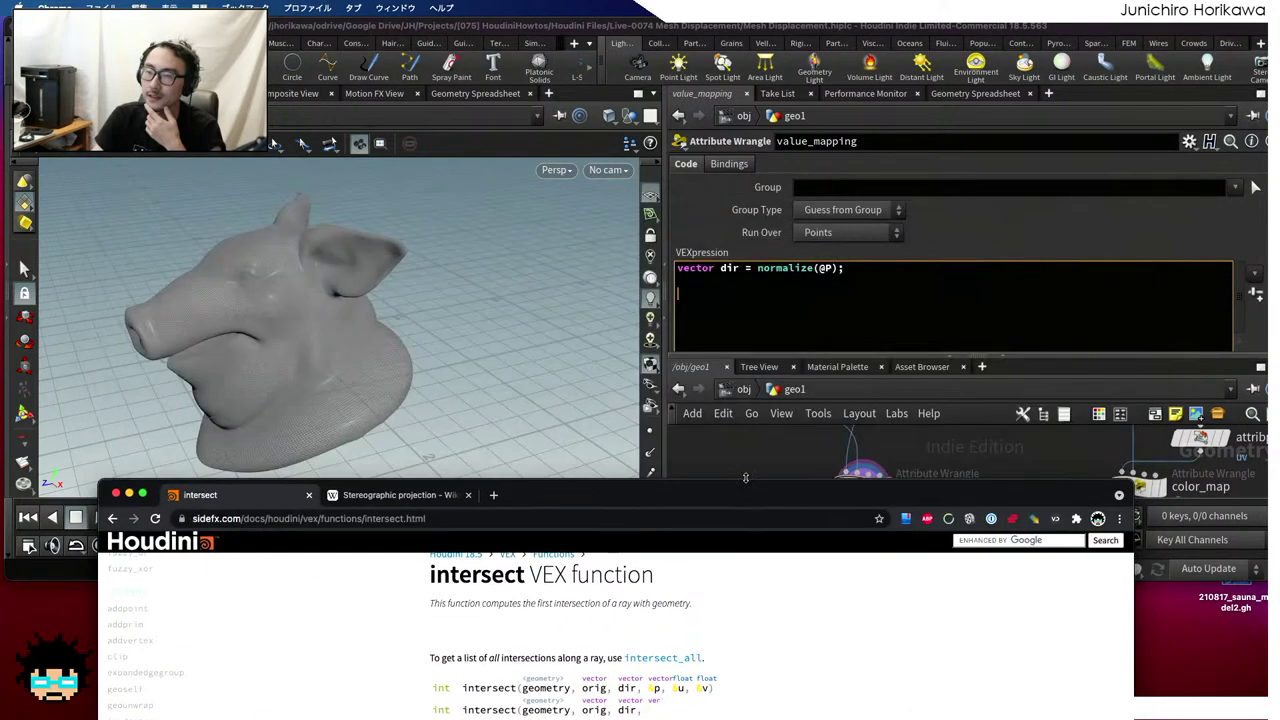
Declare vector interpos, uv; and begin int inter = intersect(1, in the wrangle code
text(vectror)
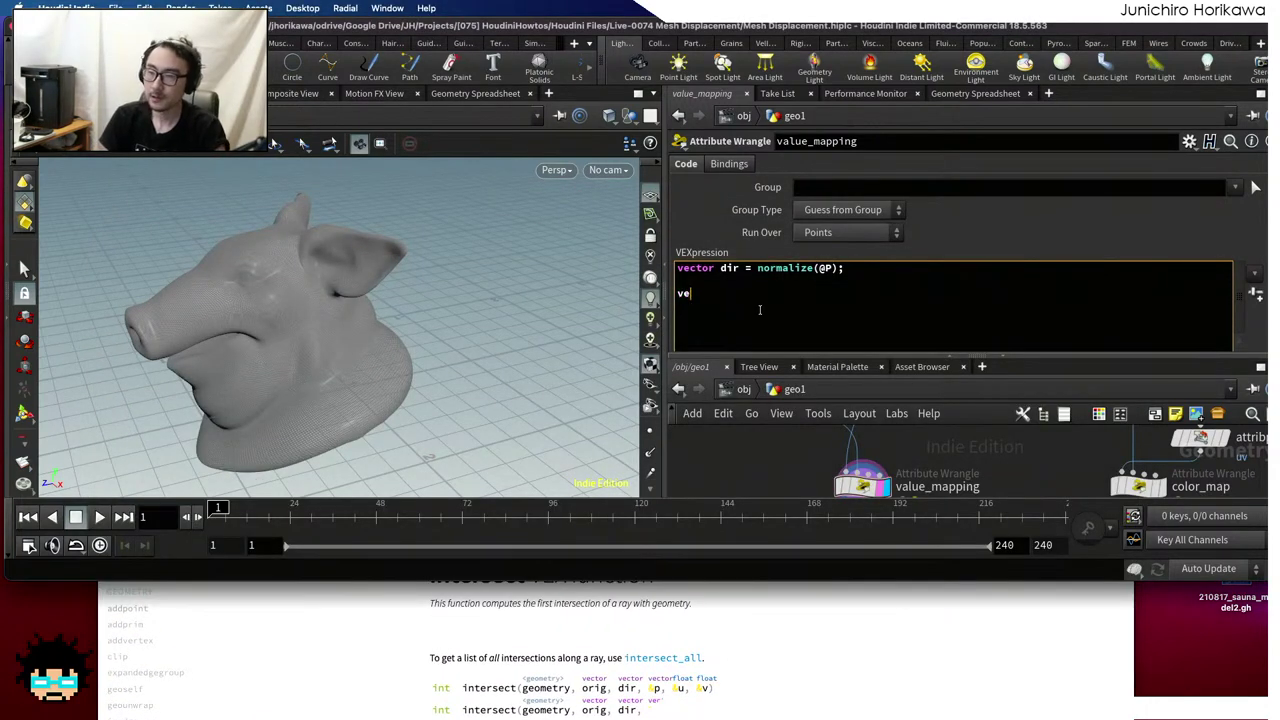
key(BackSpace)
key(BackSpace)
key(BackSpace)
text(or )
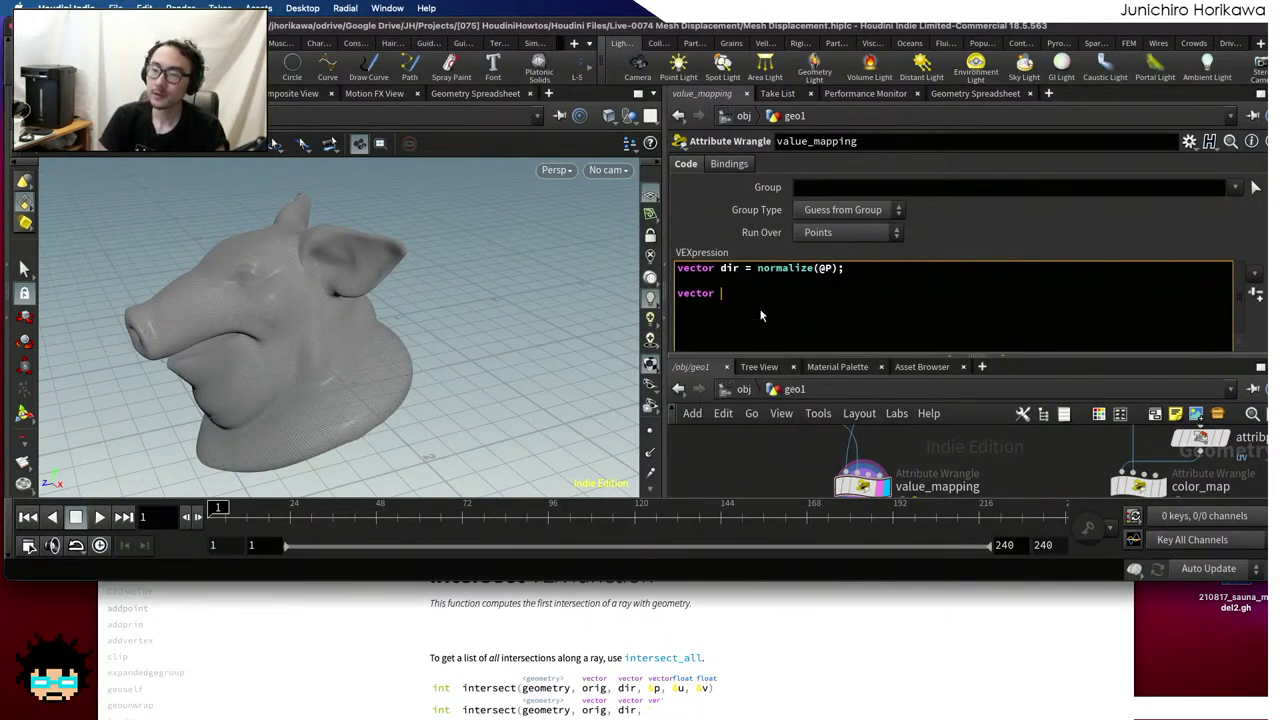
text(interp, )
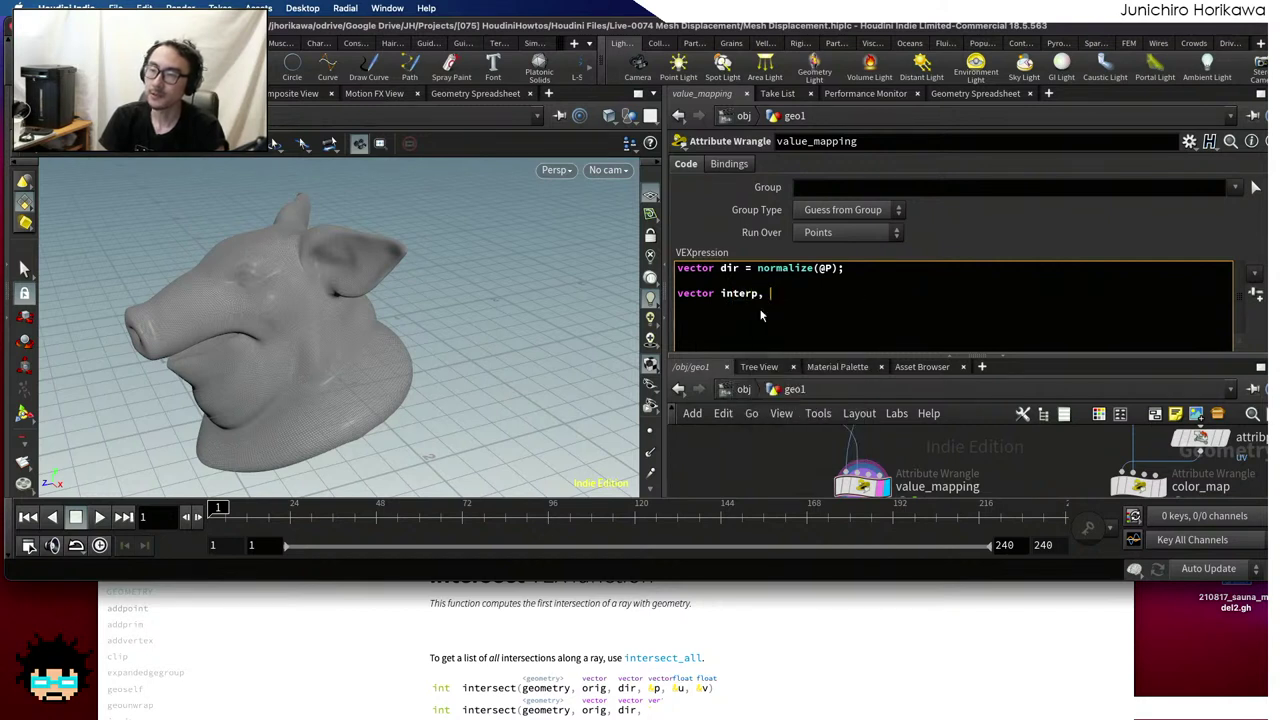
text(u)
key(BackSpace)
key(BackSpace)
key(BackSpace)
text(os, )
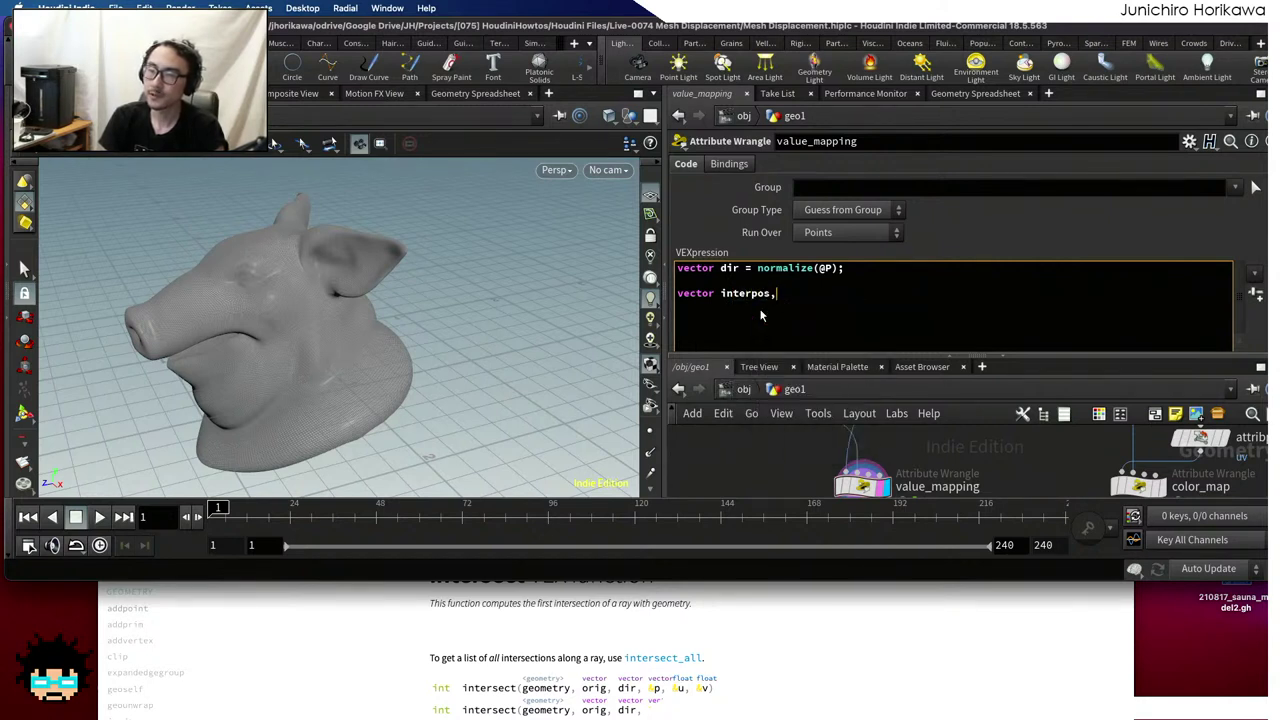
text(uv;)
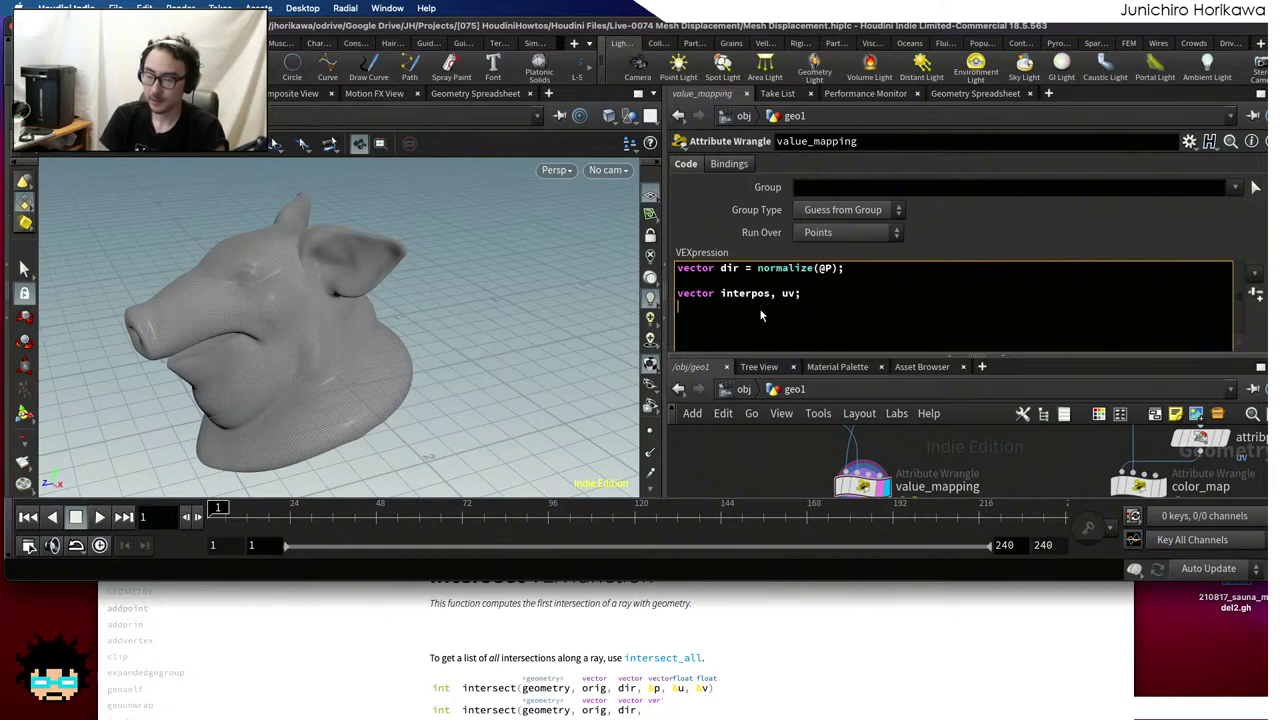
text(int inter )
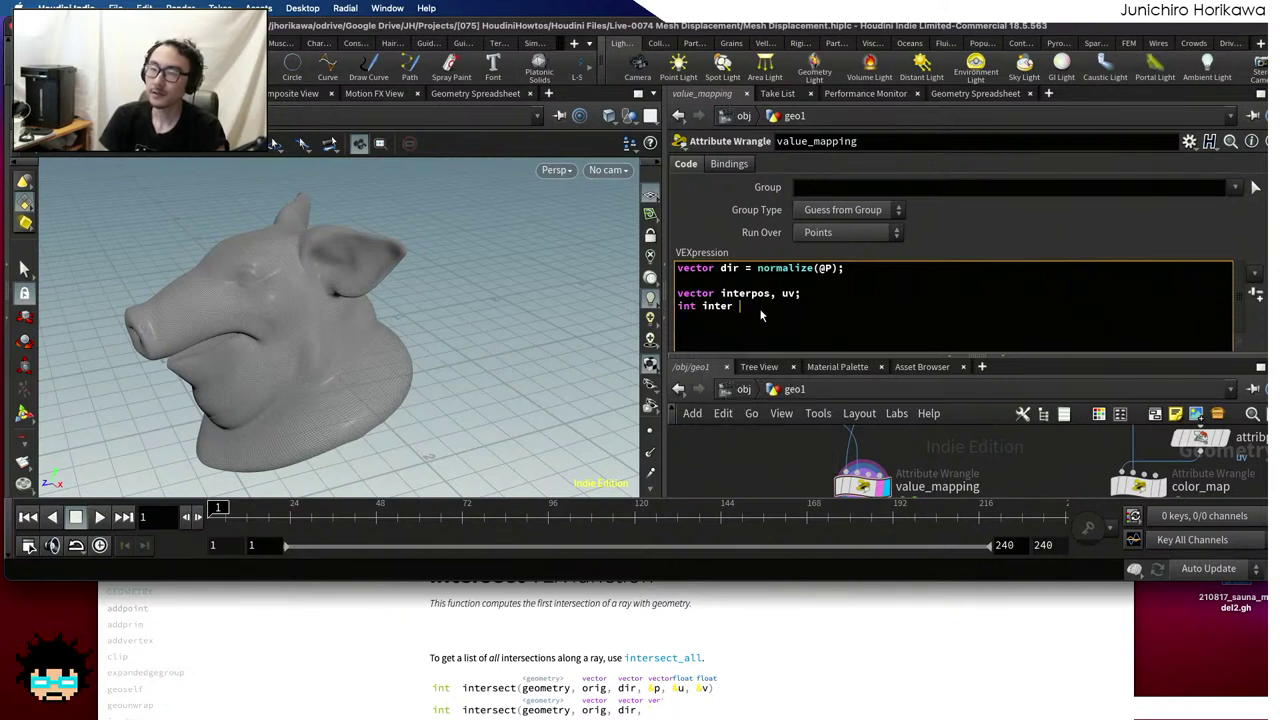
text(- = intersec)
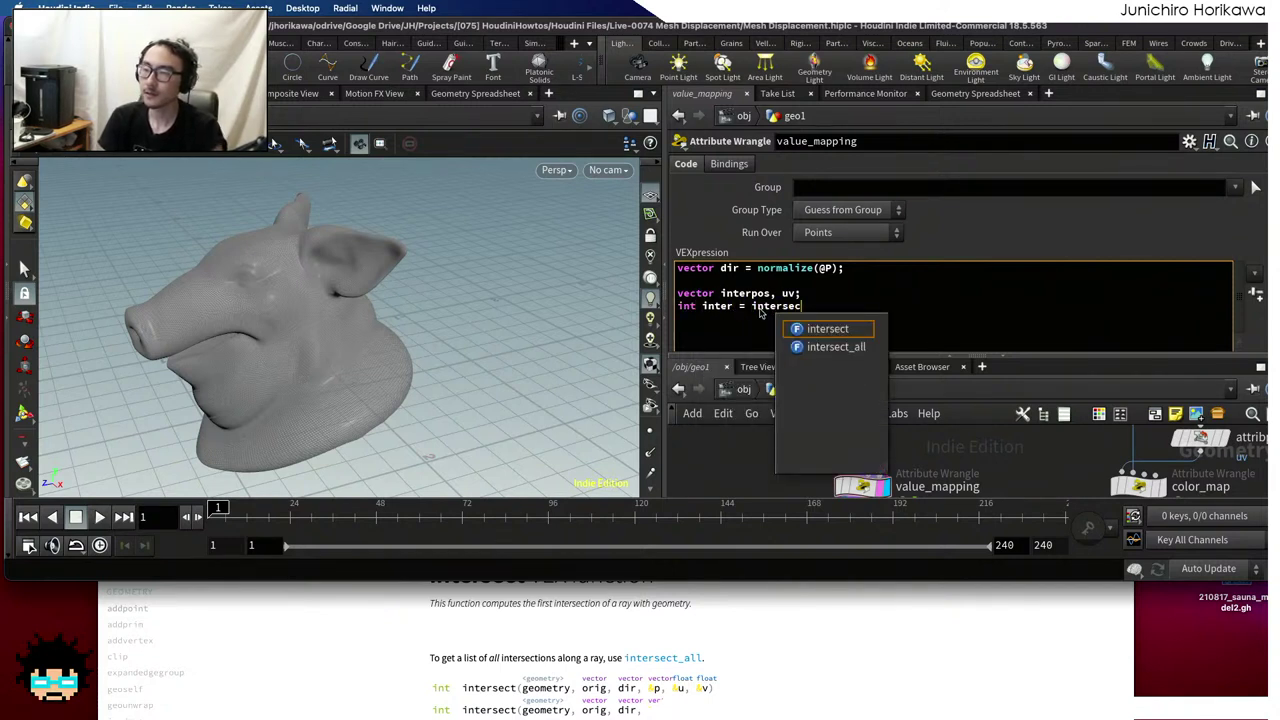
text(t()
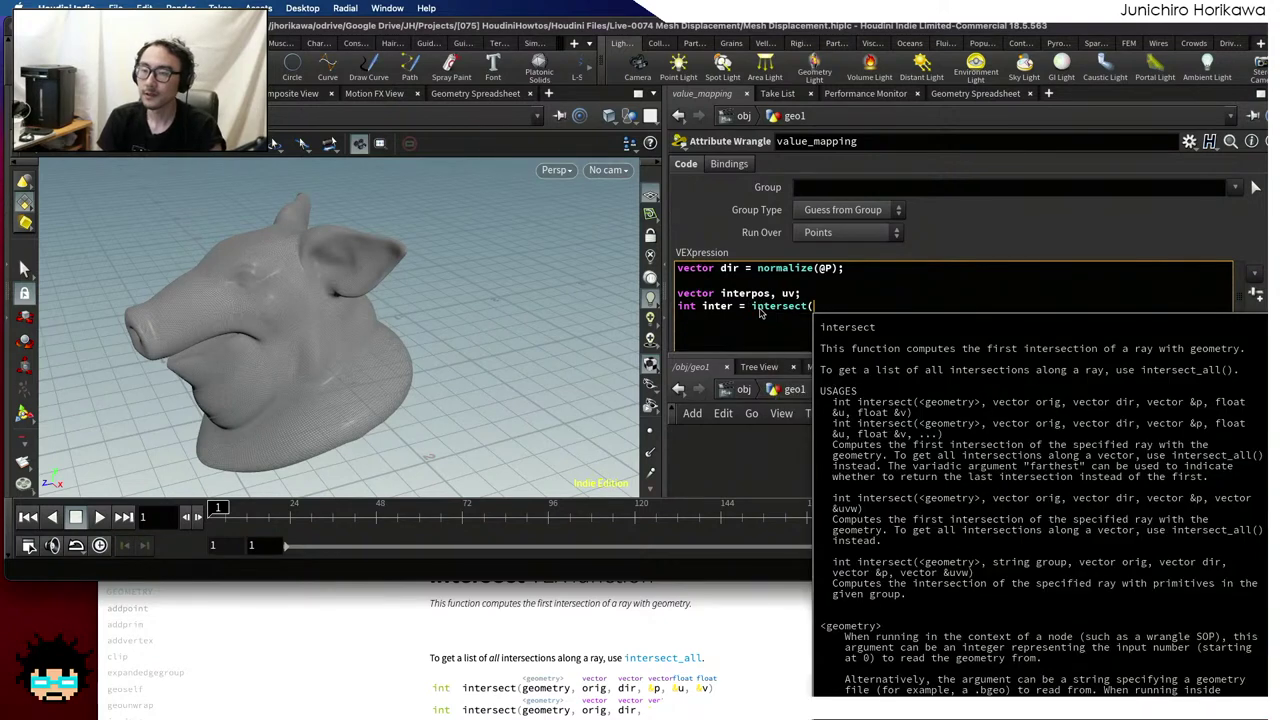
text(1,)
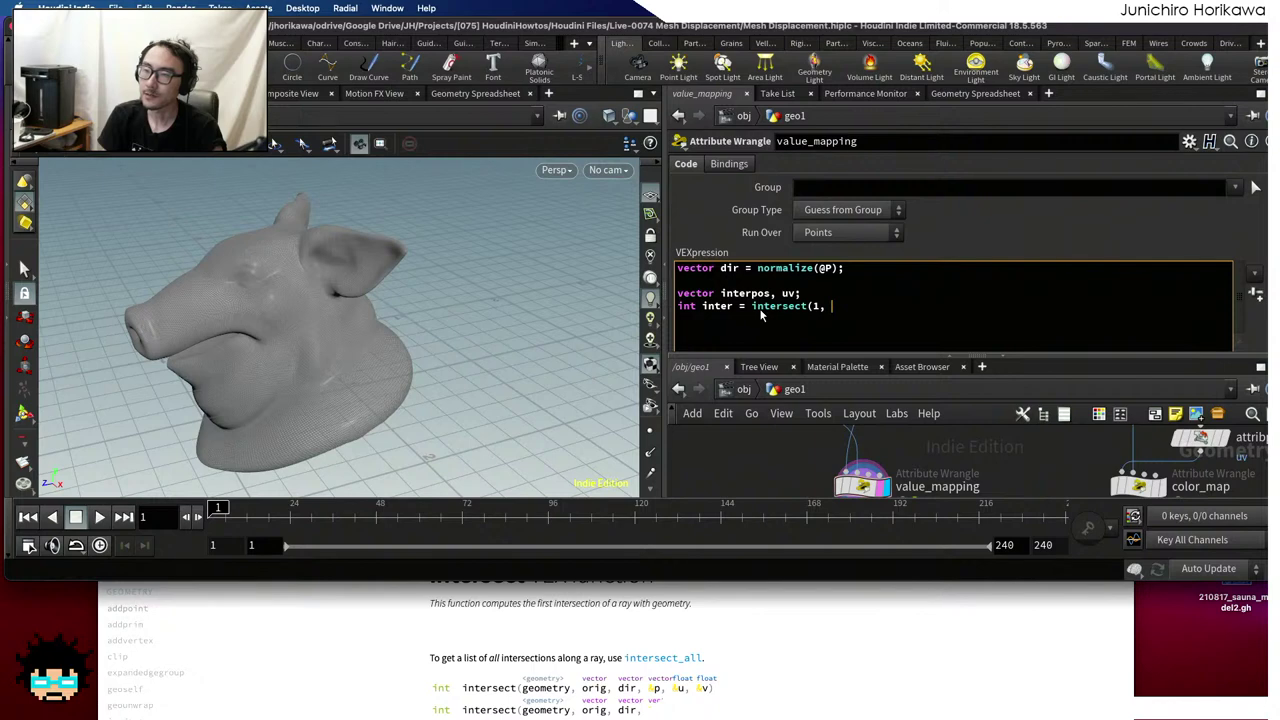
Add set(0,0,0) as the ray origin argument of the intersect call
text(set()
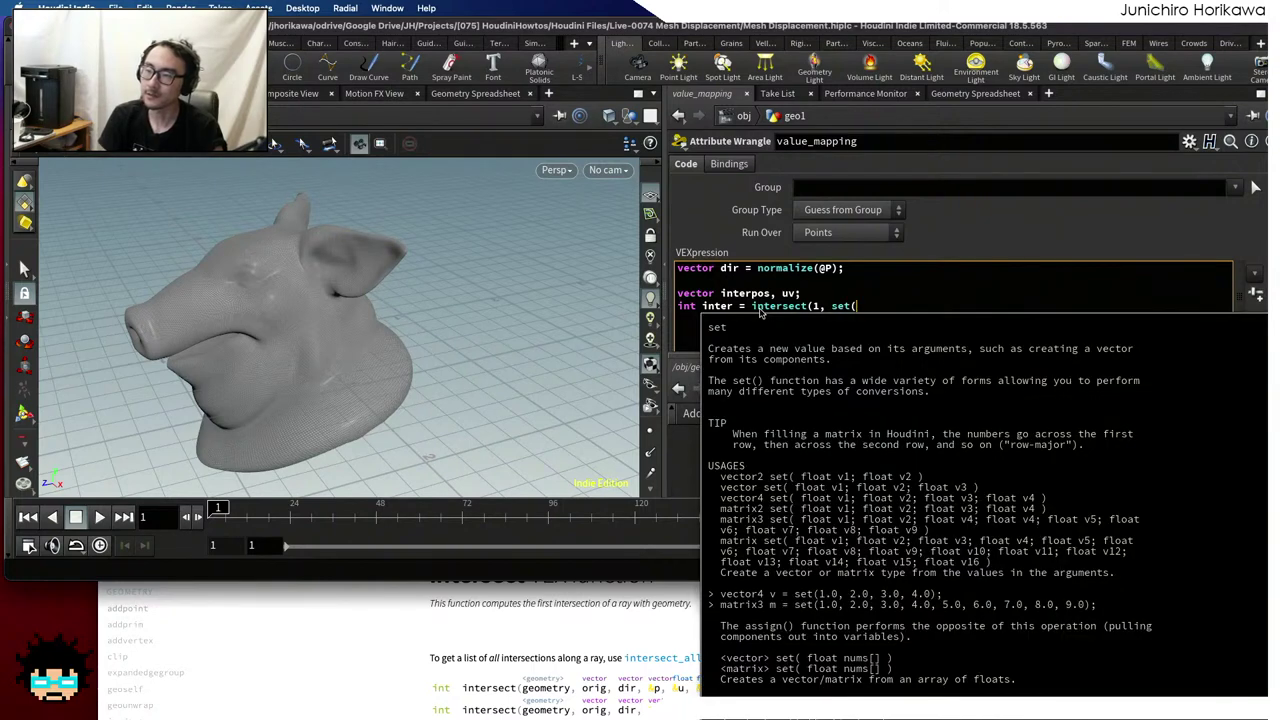
text(0,0,0)
key(BackSpace)
key(BackSpace)
key(BackSpace)
key(BackSpace)
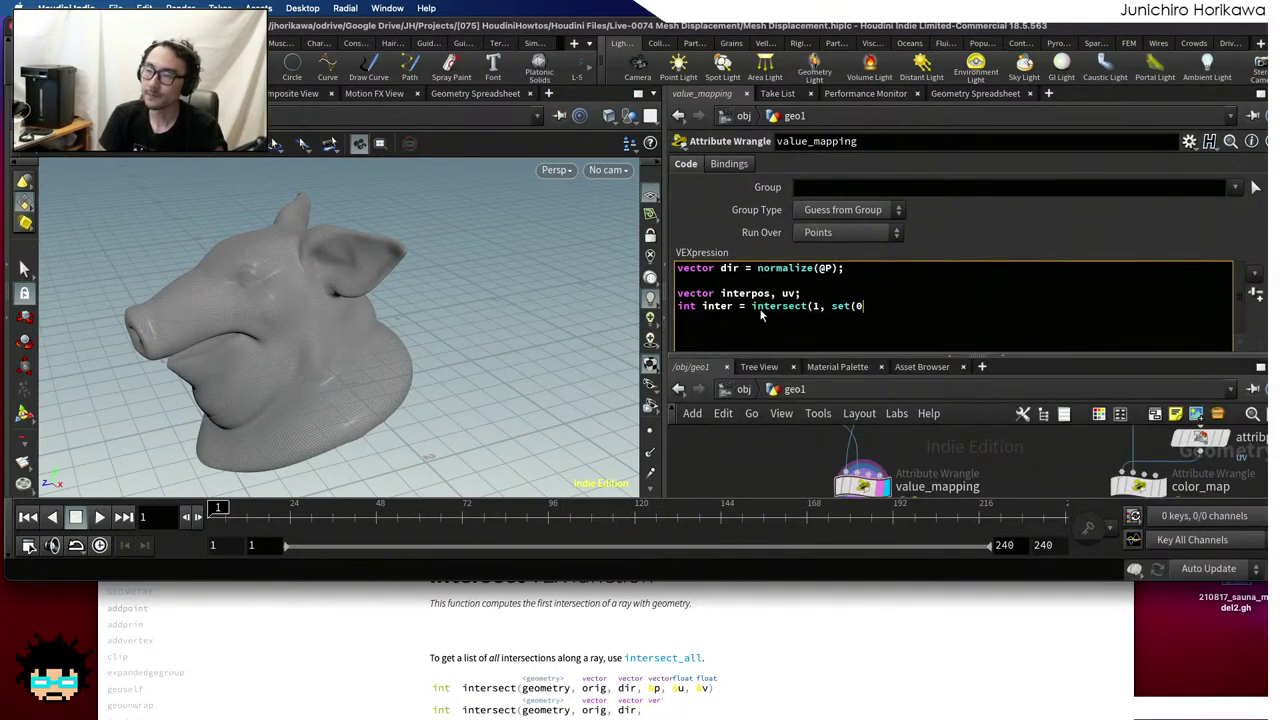
key(BackSpace)
key(BackSpace)
key(BackSpace)
key(BackSpace)
text(et)
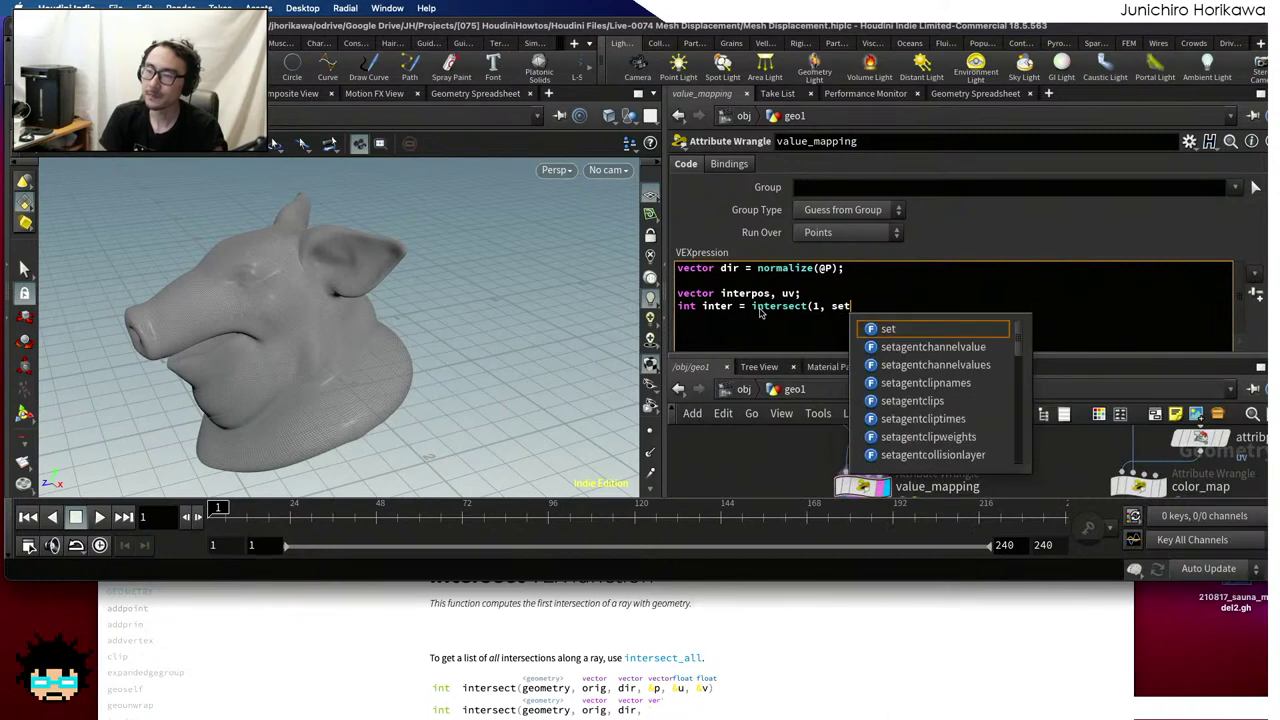
text((0,0,0), dir * 1000.0, interpos, uv)
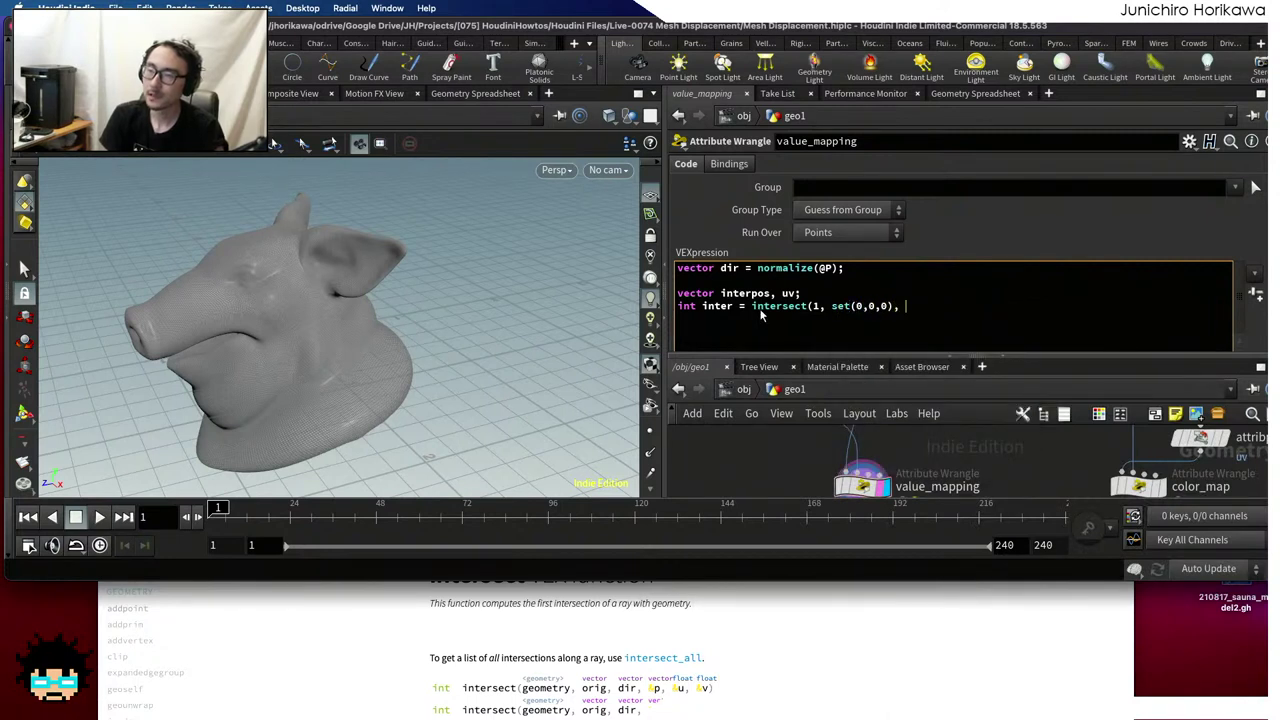
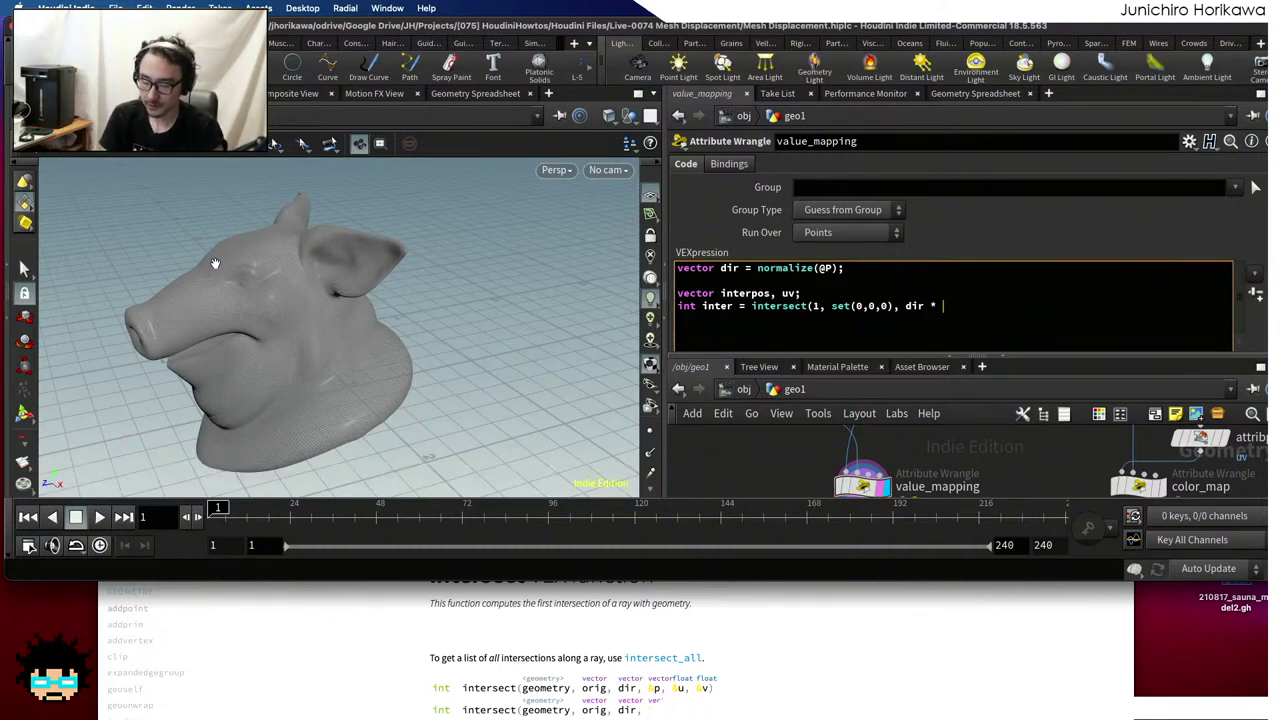
Finish the intersect() call with dir * 1000.0, interpos, uv); and start a new line
text(1000.0)
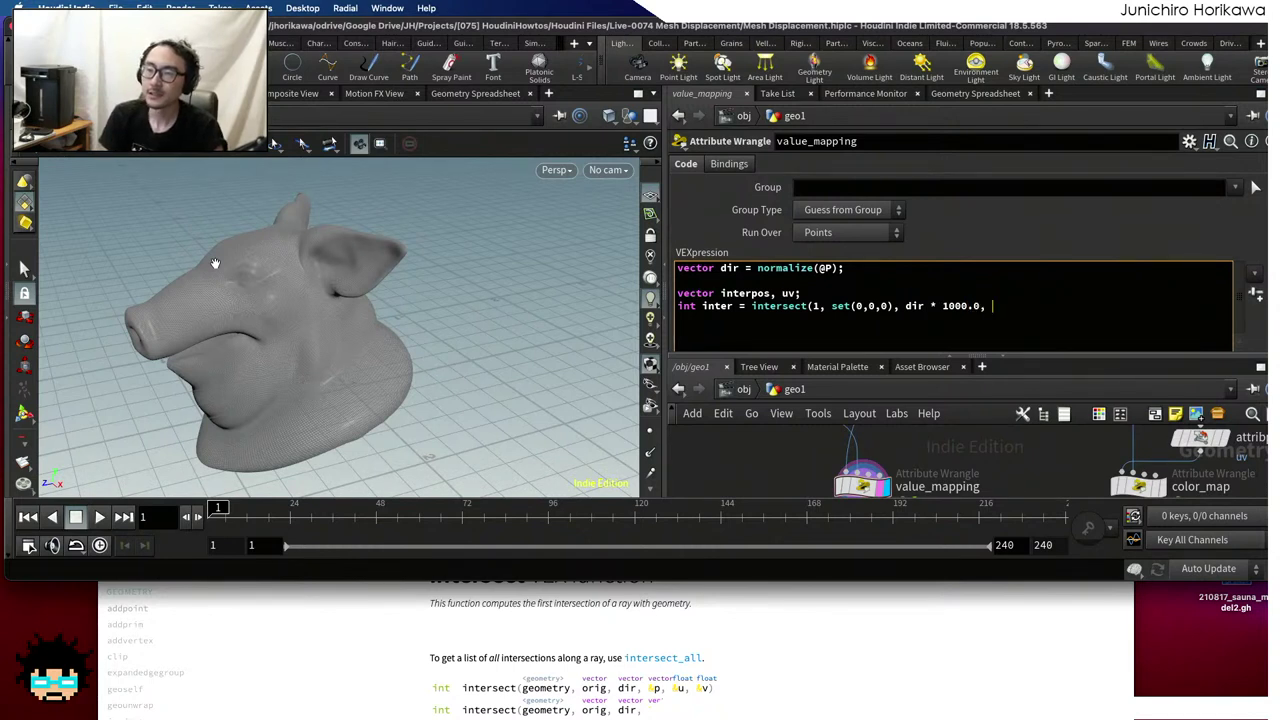
text(, interp)
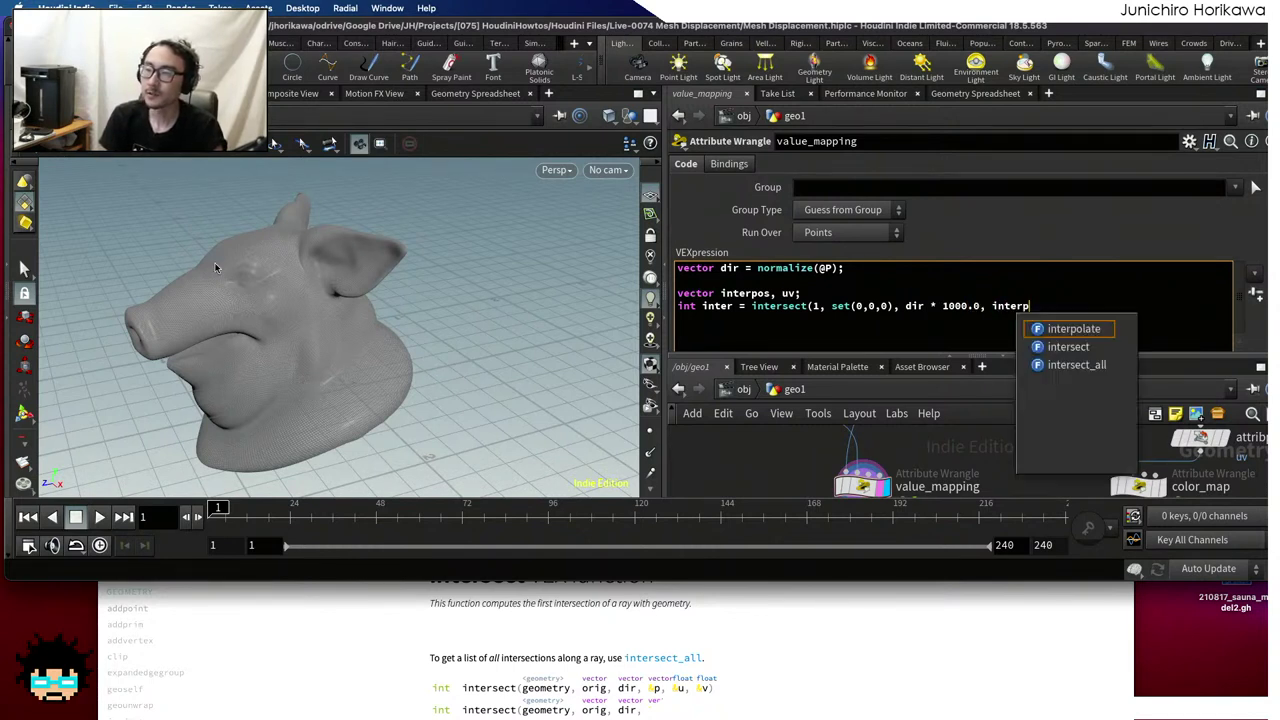
text(os, )
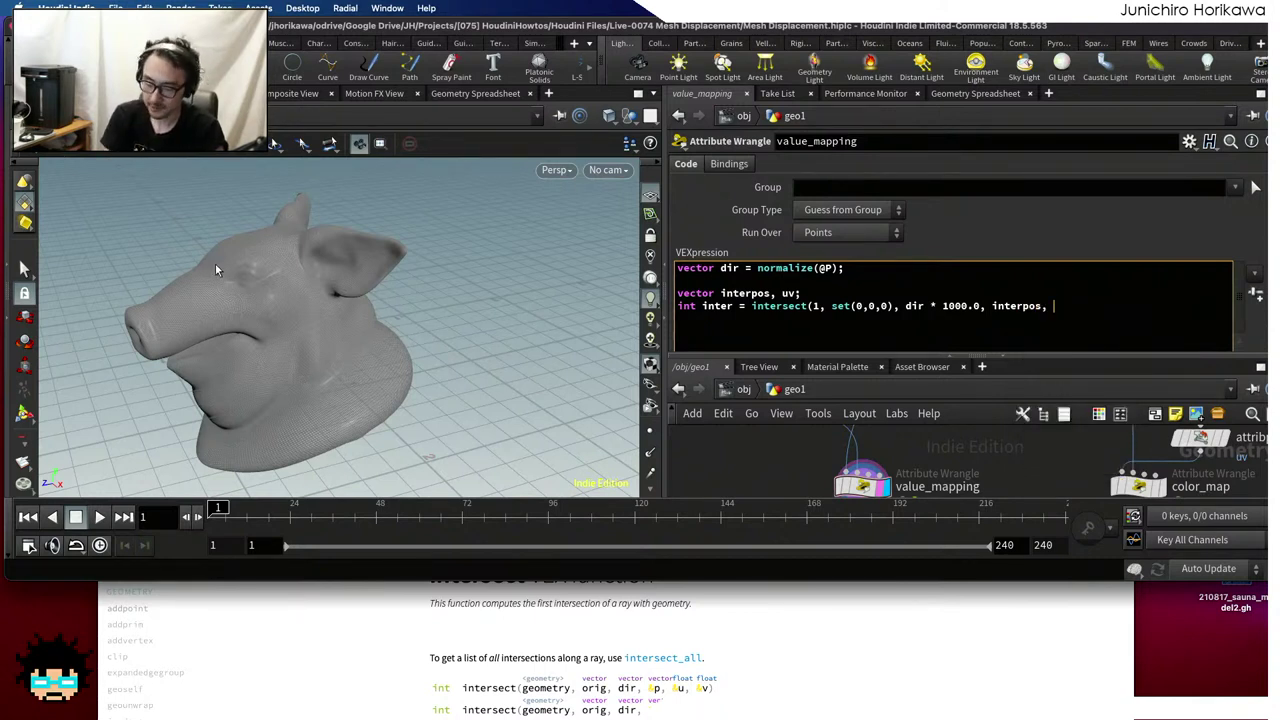
text(uv);)
key(Return)
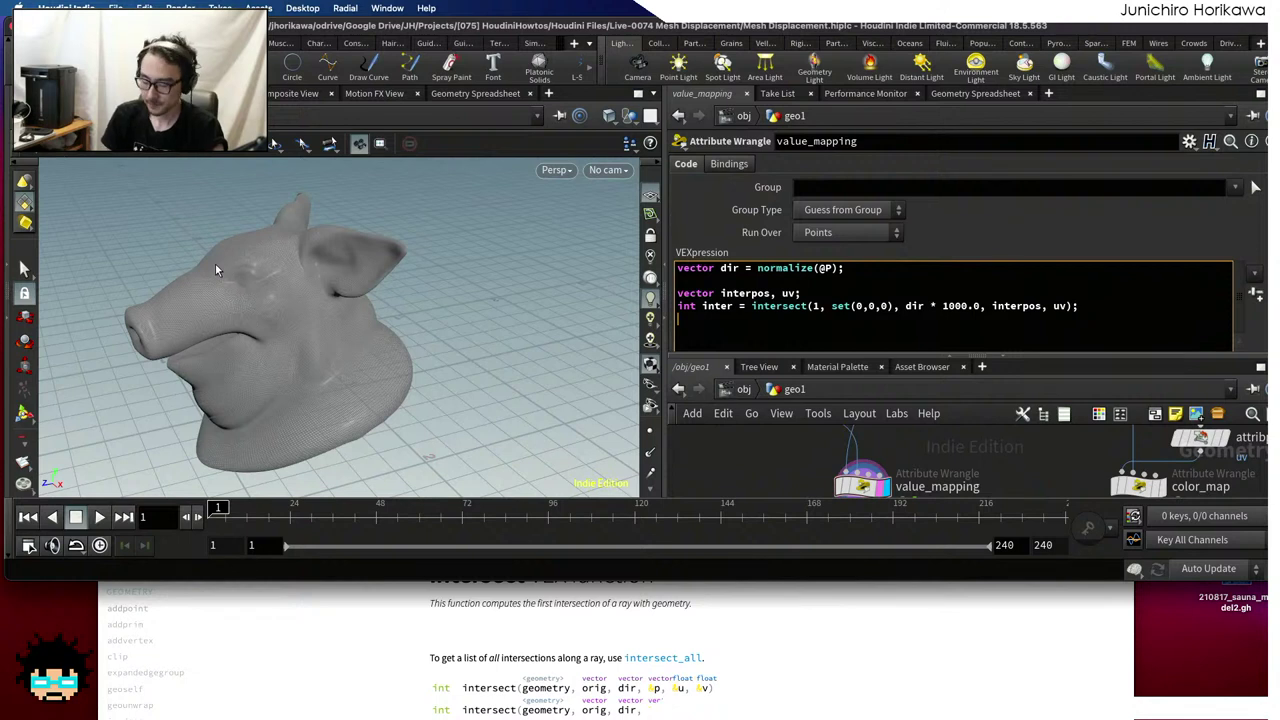
key(Escape)
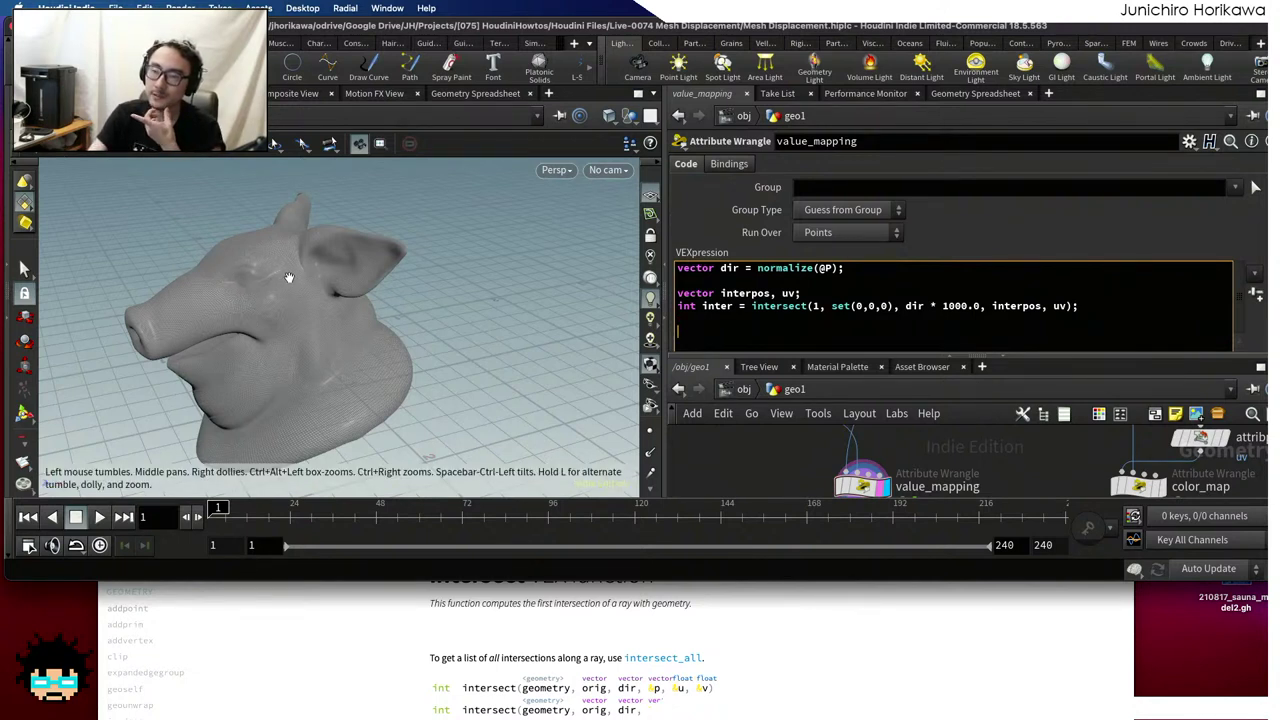
Select the inter variable name and start a primuv line below the intersect call, then erase it
drag(740, 307, 698, 308)
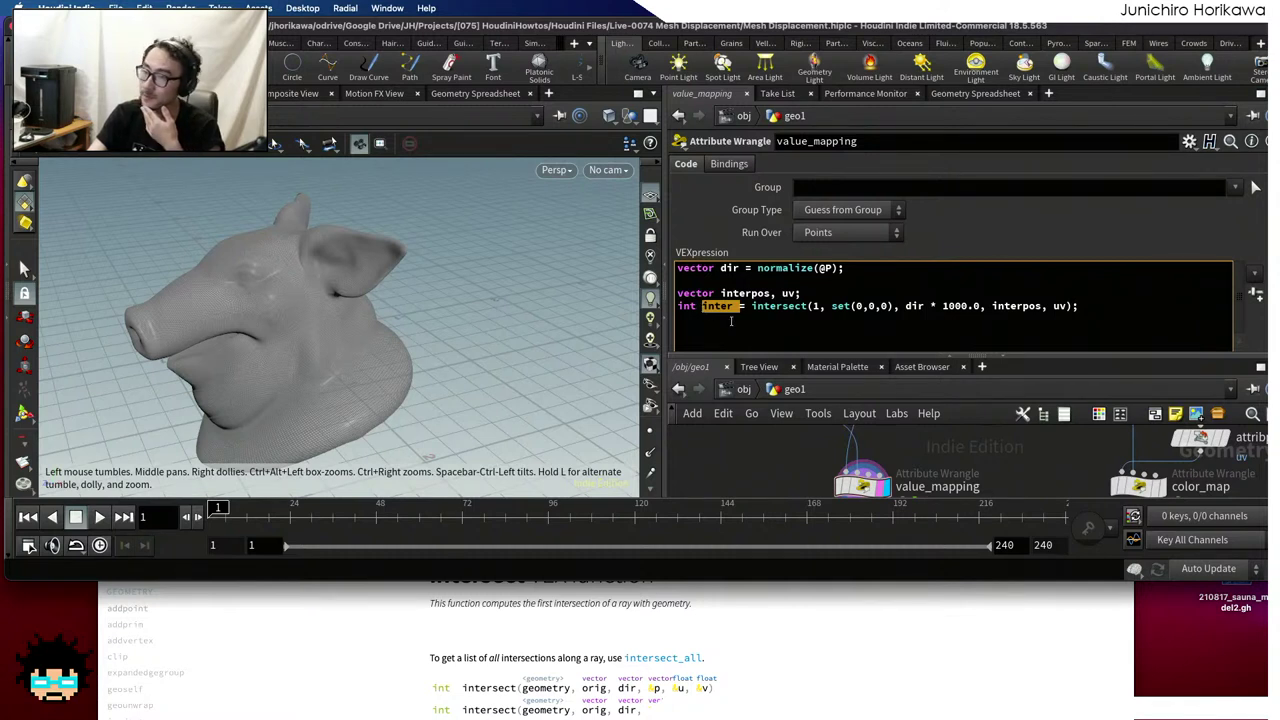
click(731, 321)
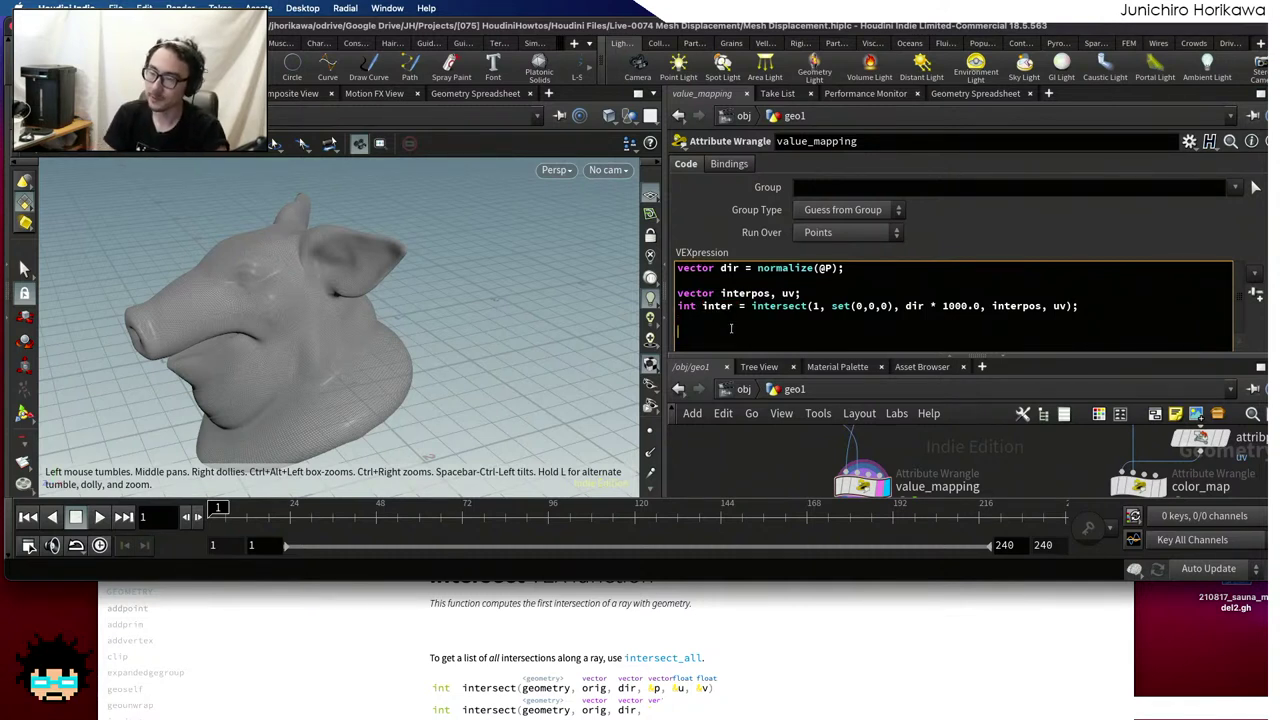
text(primuv)
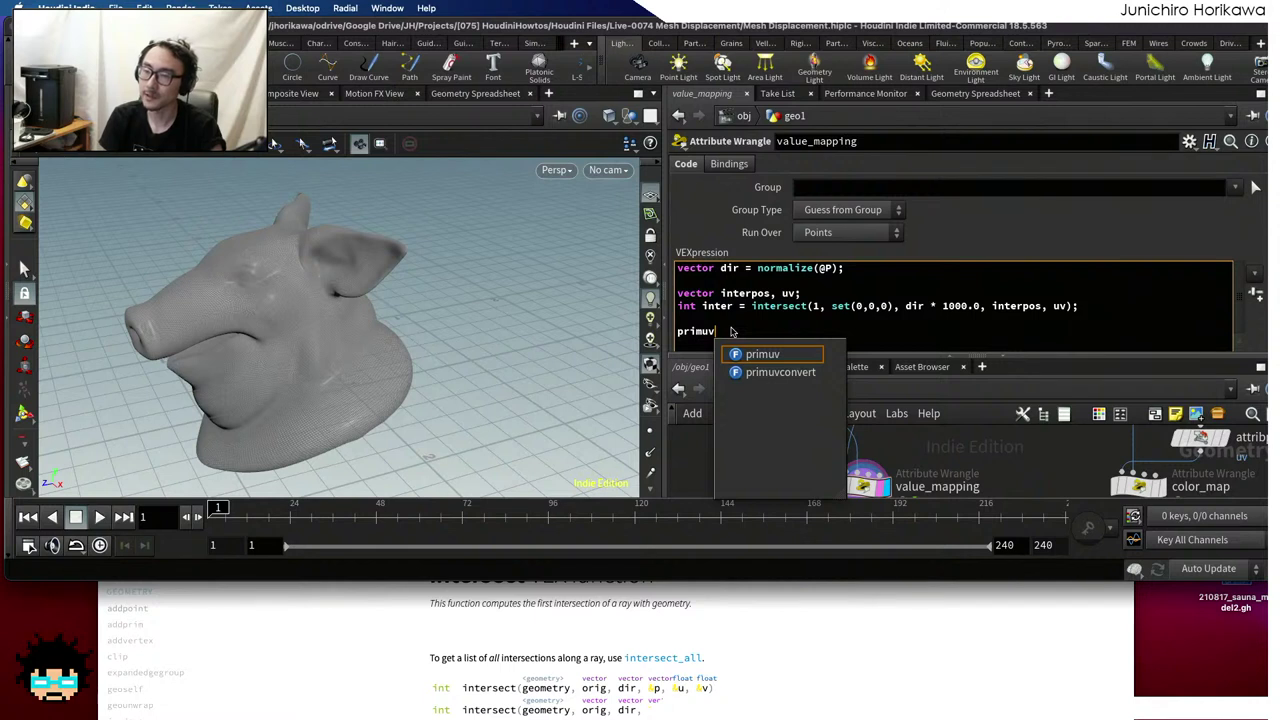
key(BackSpace)
key(BackSpace)
key(BackSpace)
key(BackSpace)
key(BackSpace)
key(BackSpace)
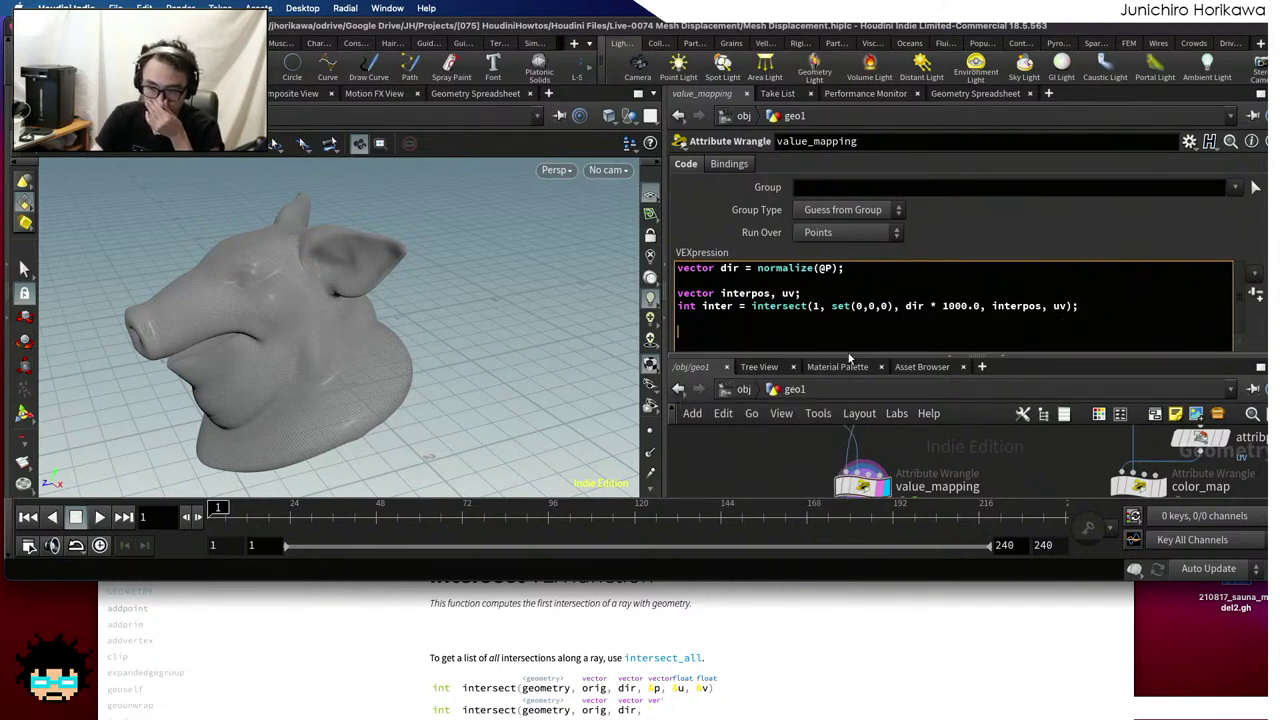
drag(850, 357, 850, 323)
scroll(816, 393, down, 3)
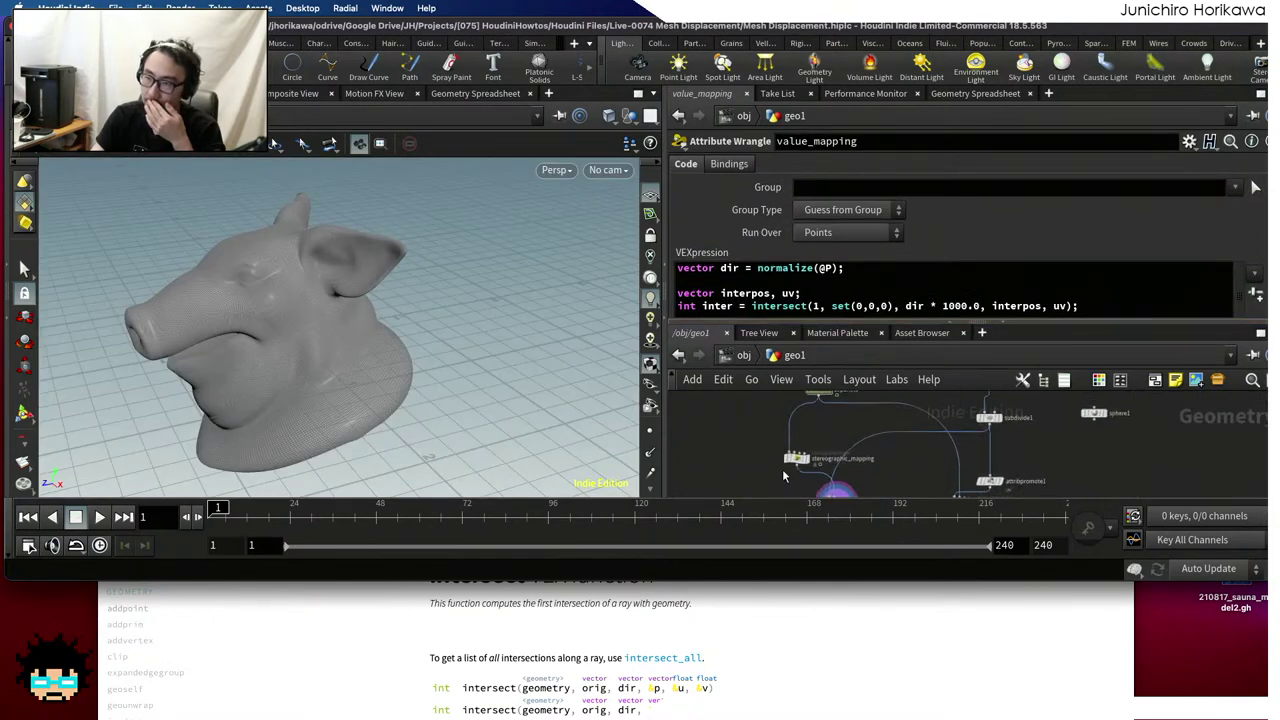
key(r)
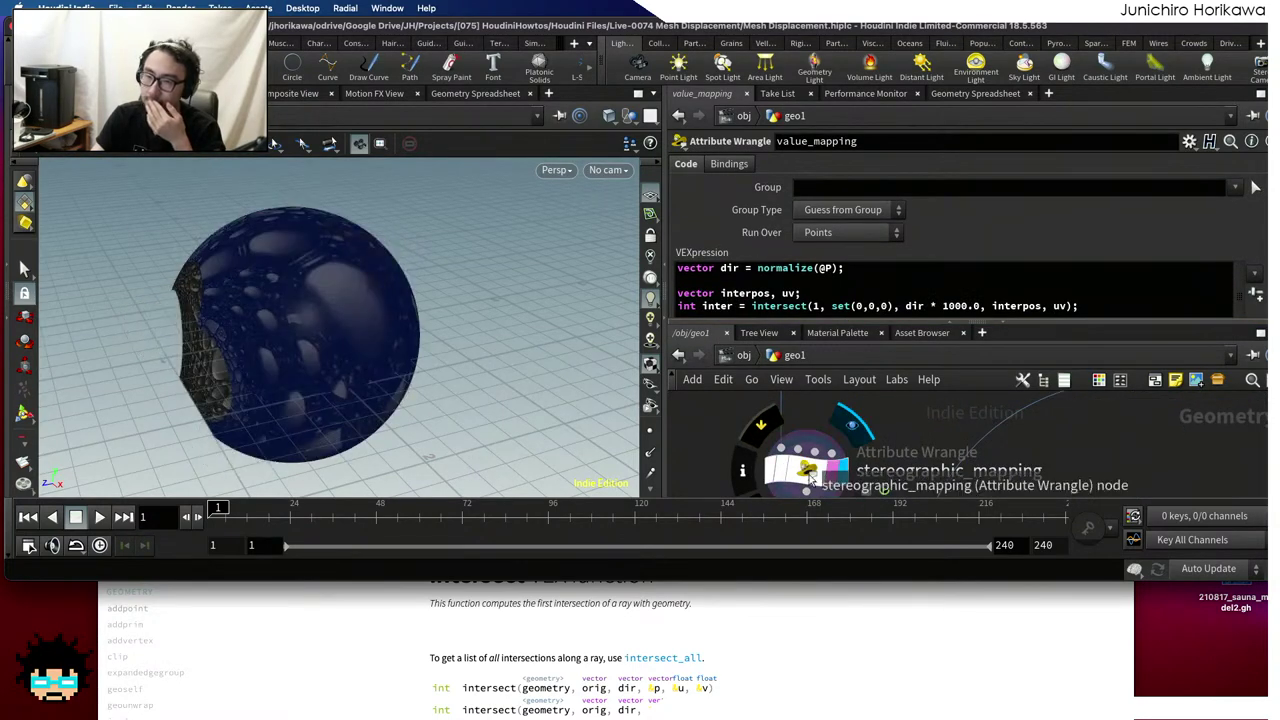
click(810, 480)
drag(428, 380, 330, 345)
middle_drag(935, 495, 892, 438)
scroll(893, 455, down, 3)
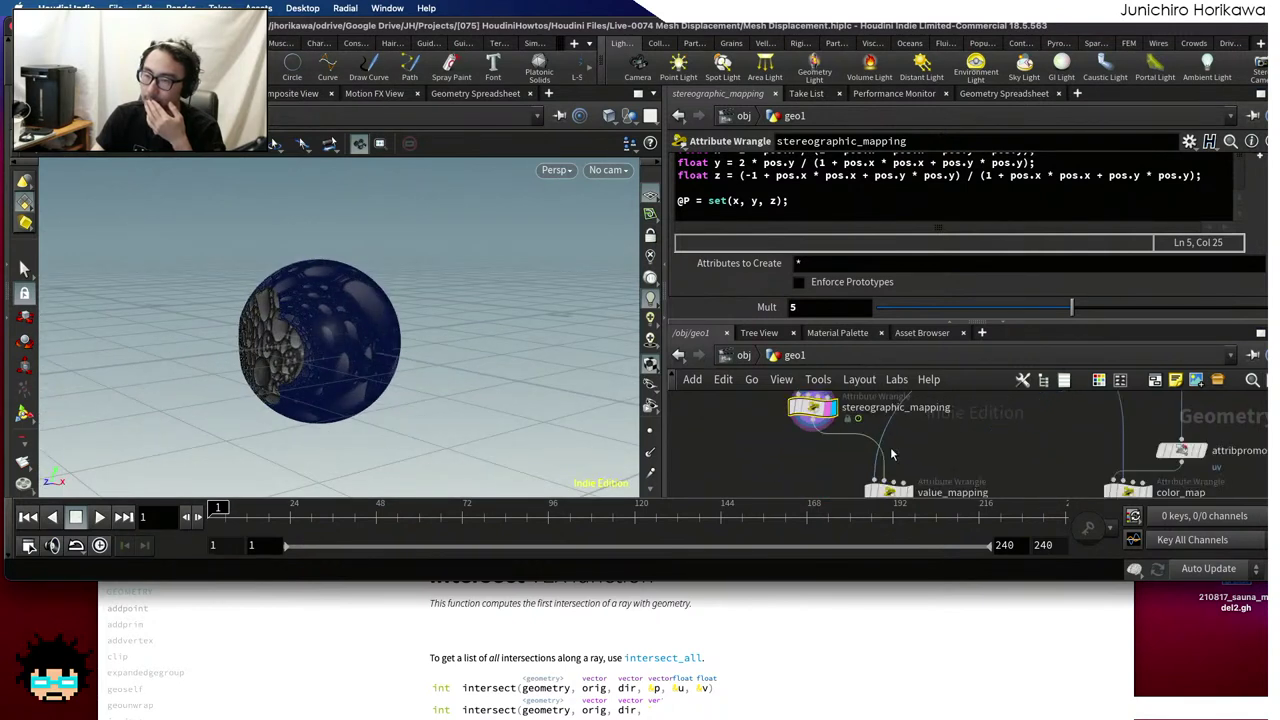
key(r)
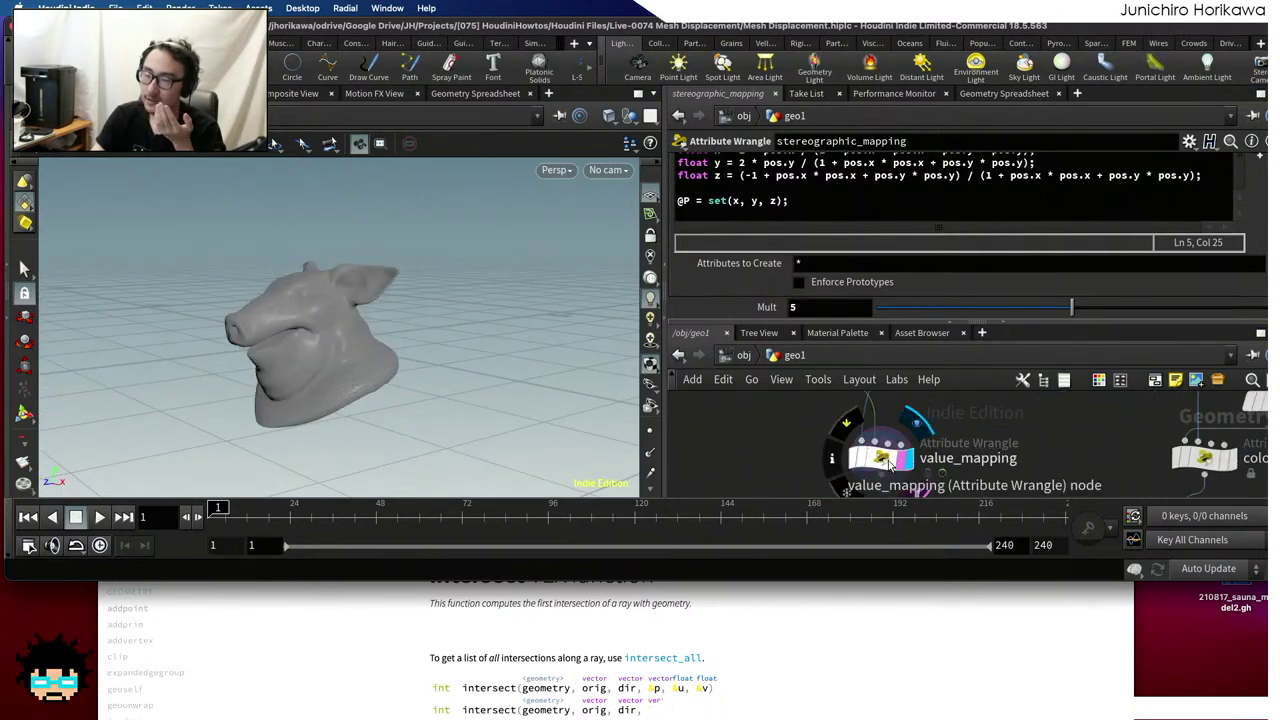
click(885, 462)
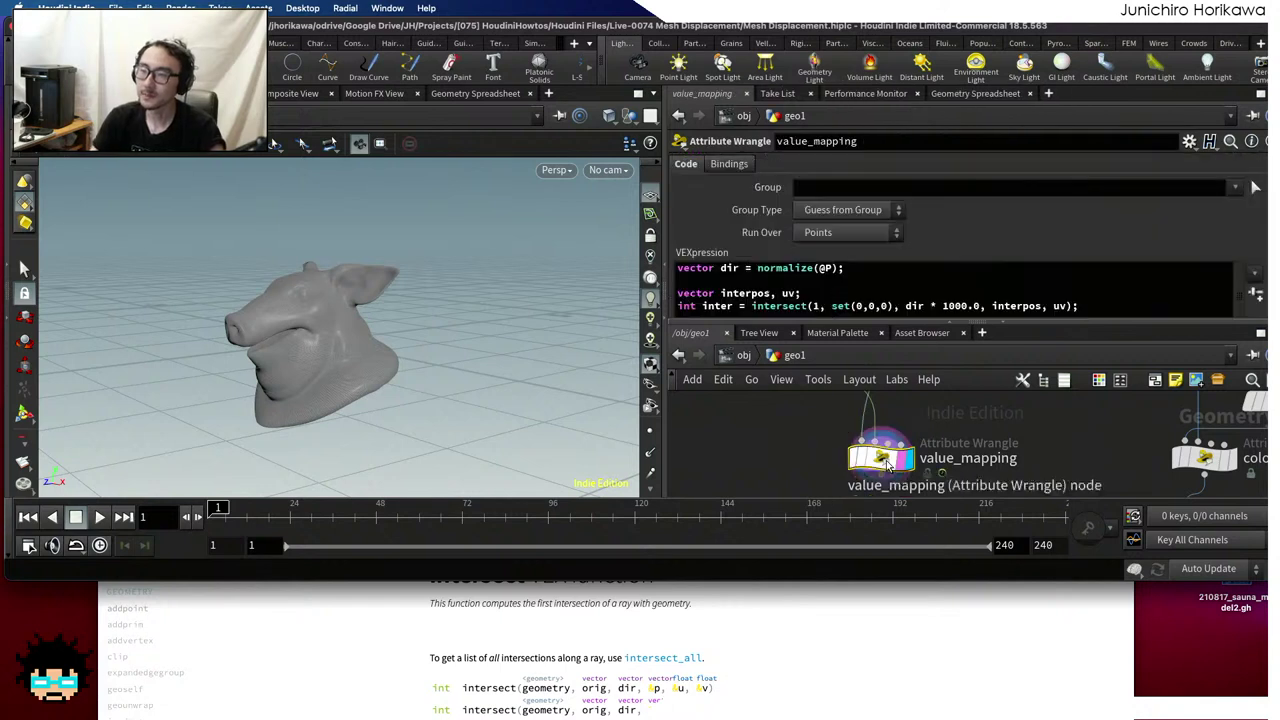
scroll(788, 335, down, 1)
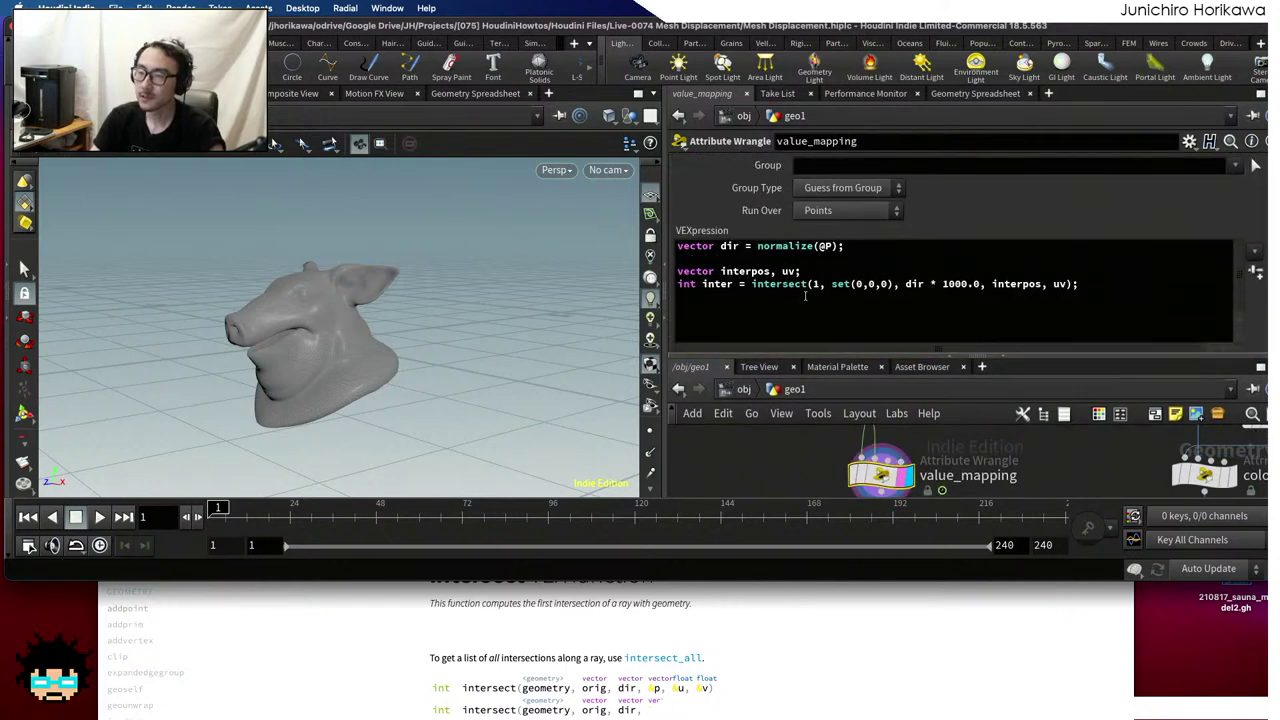
click(1092, 298)
Add an empty if(inter >= 0){ } block below the intersect line
key(Return)
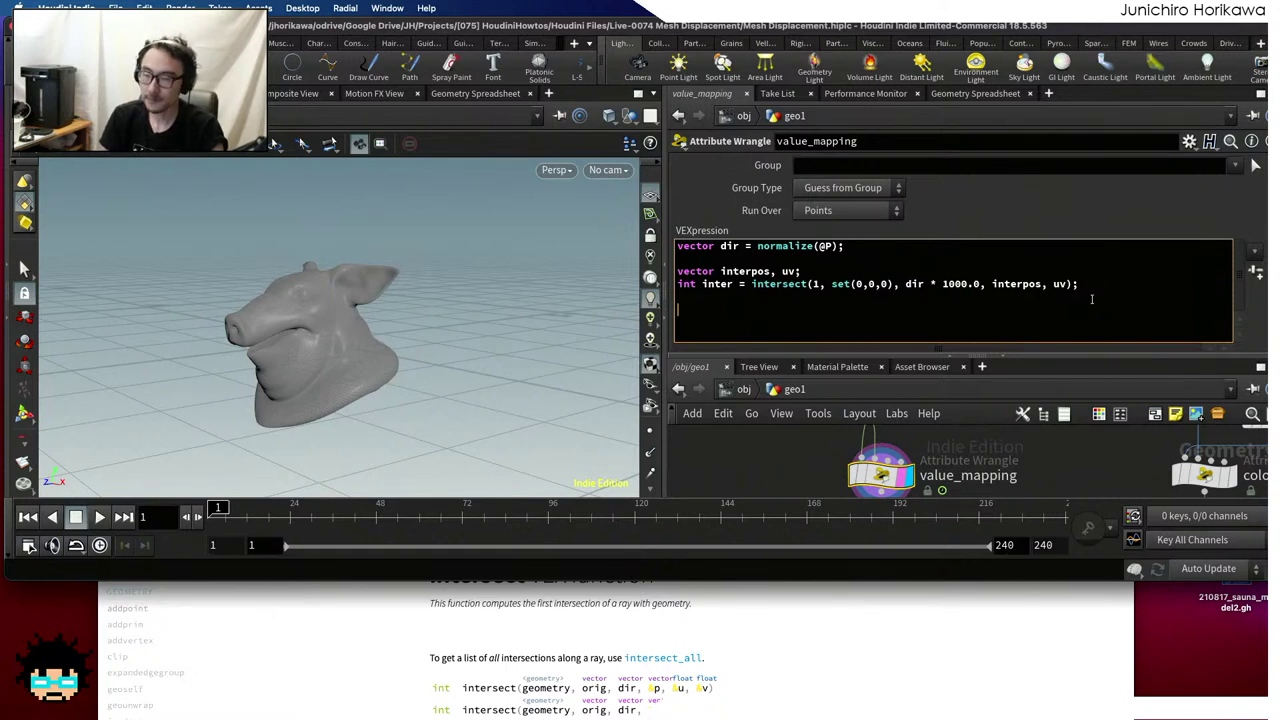
text(if()
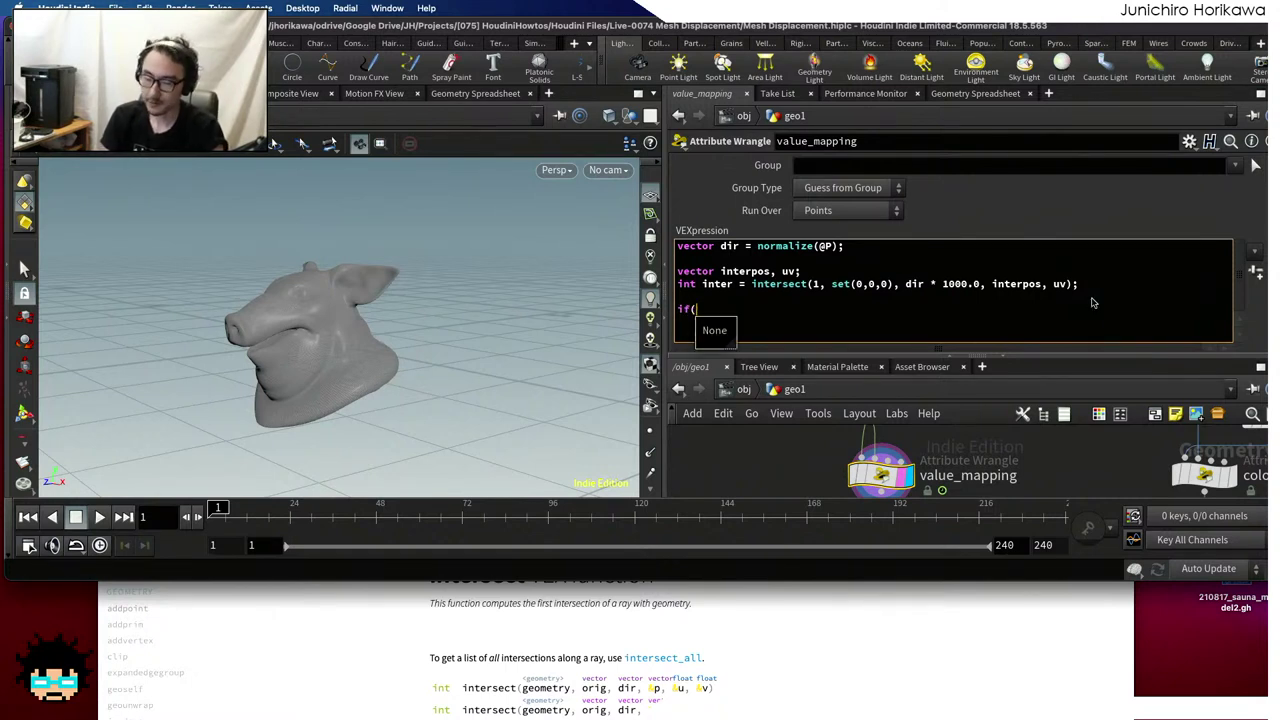
text(inter)
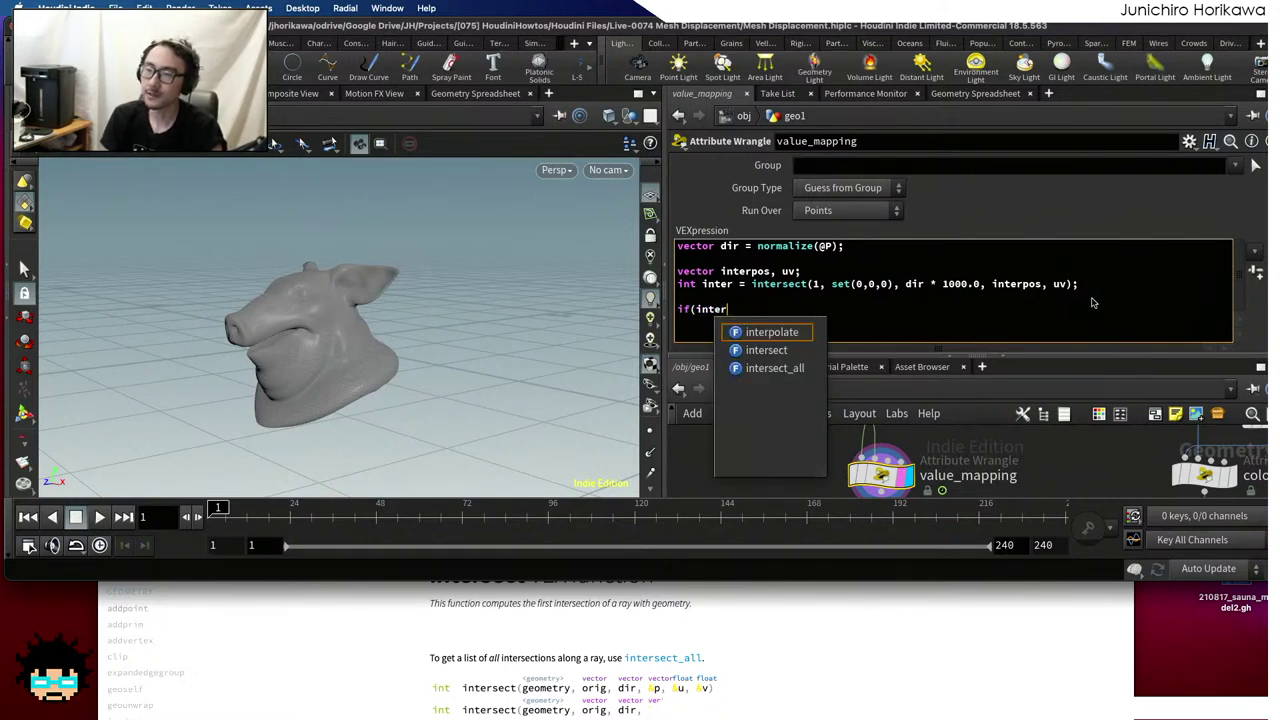
text( >=)
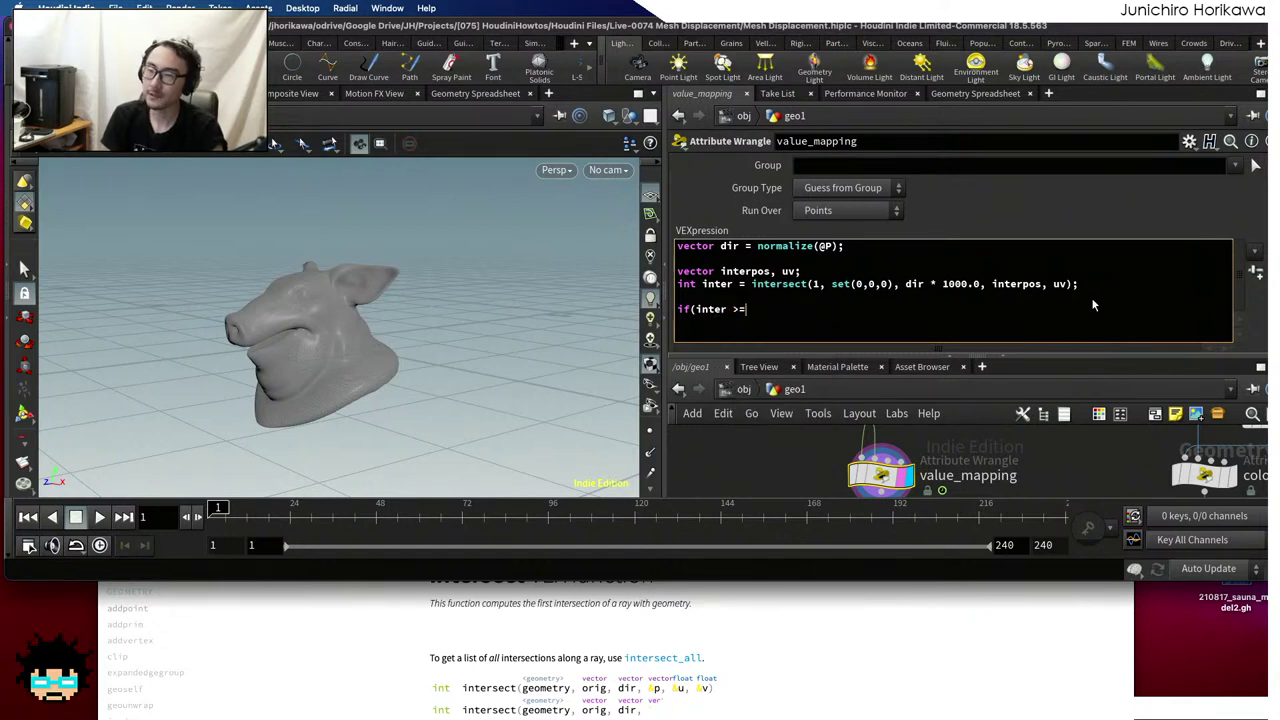
text( 0){)
key(Return)
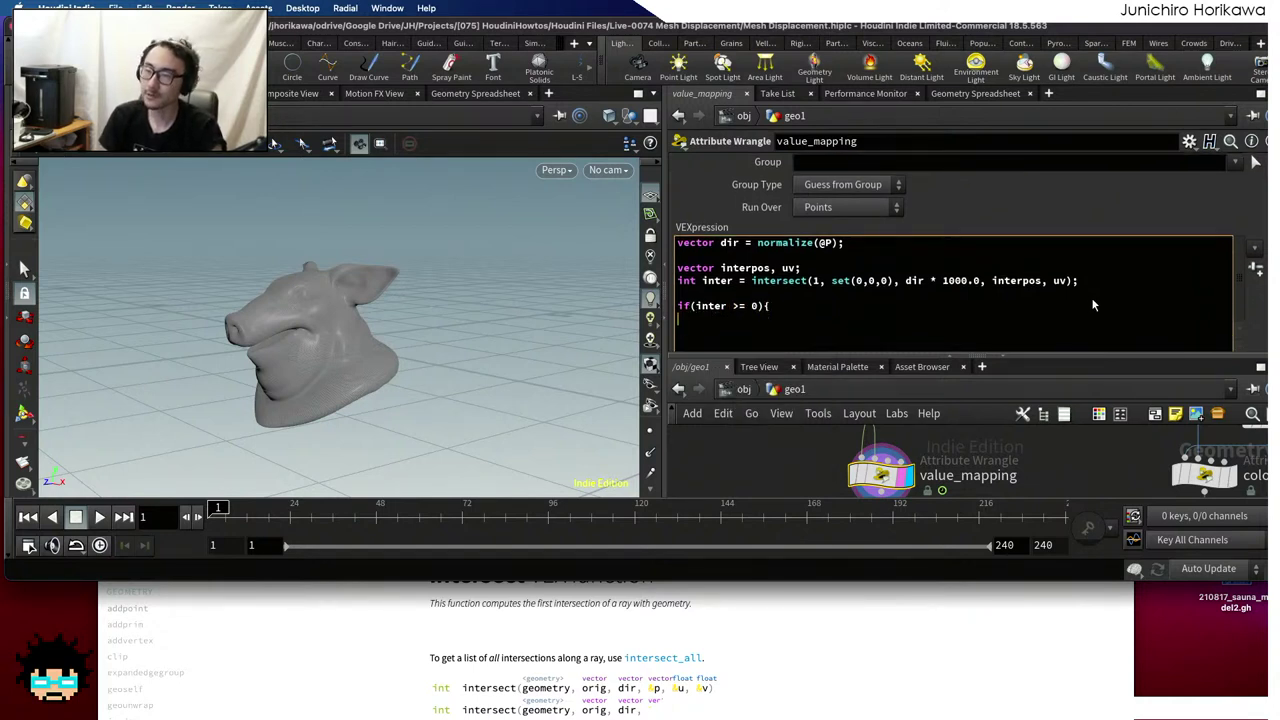
text(})
key(Left)
key(Return)
key(Up)
key(Tab)
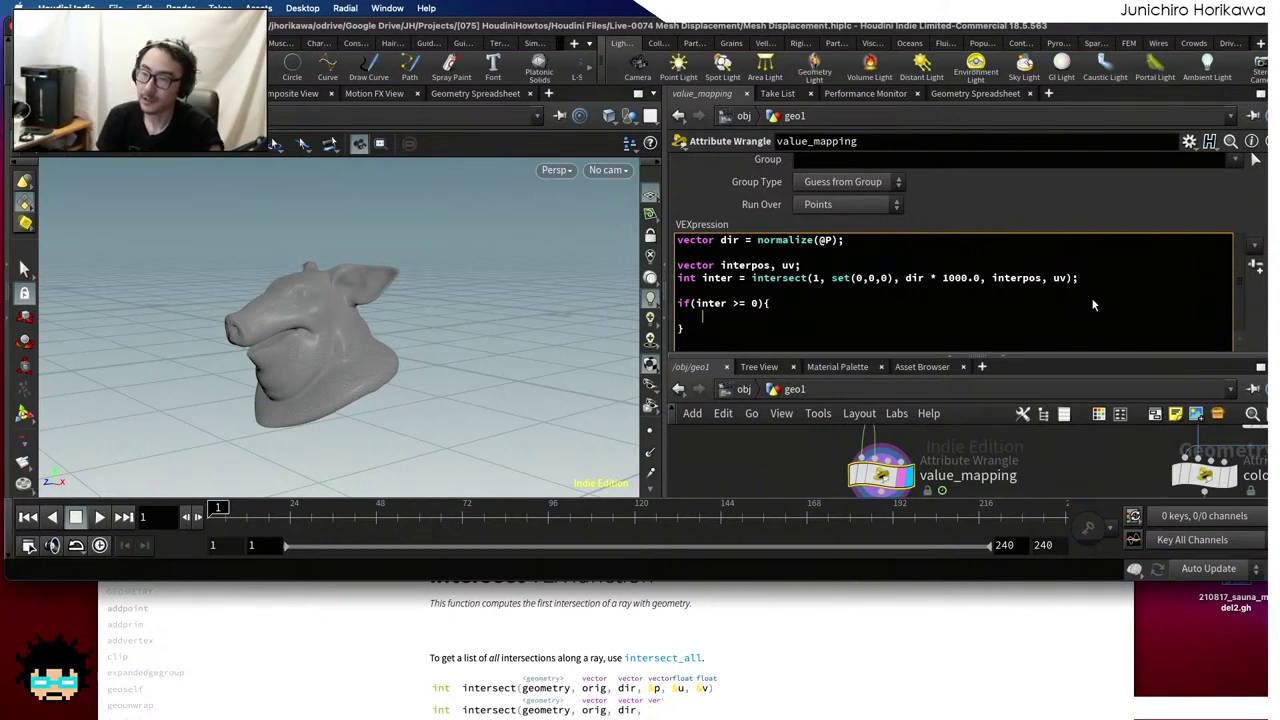
Inside the block, sample colour with vector cd = primuv(1, "Cd", inter, uv);
text(vector)
key(BackSpace)
key(BackSpace)
key(BackSpace)
key(BackSpace)
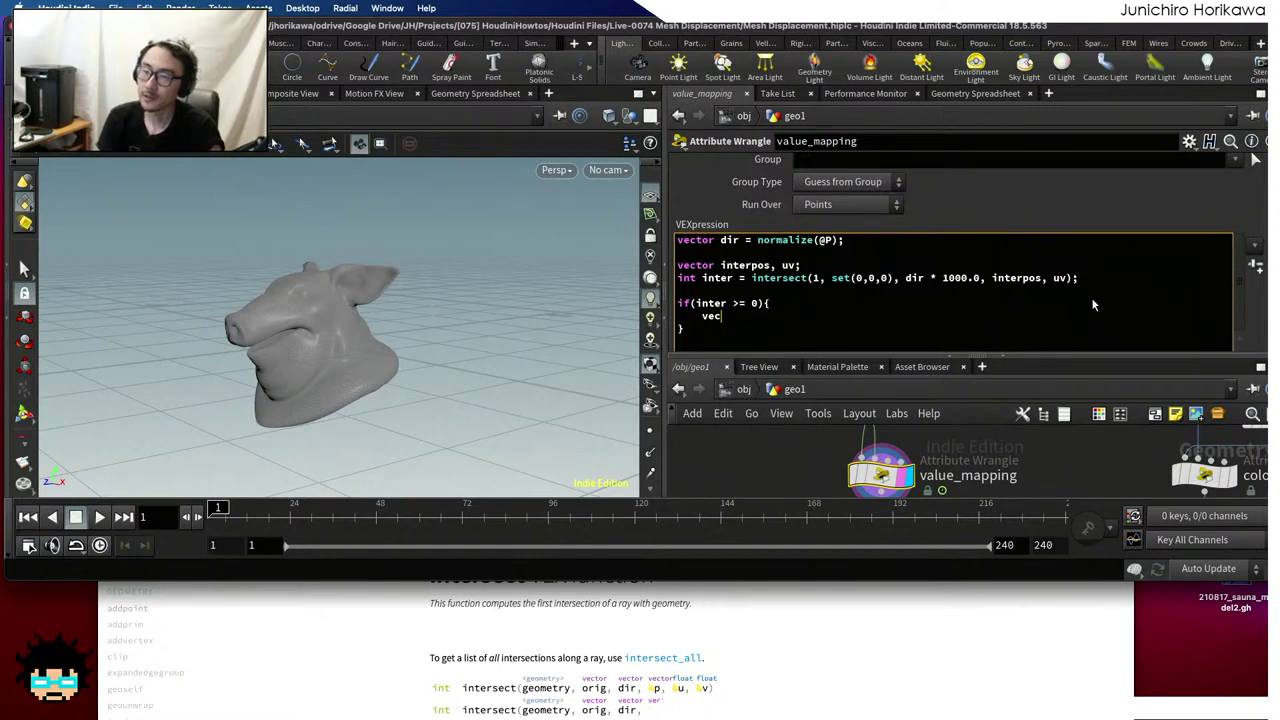
text(tor cd )
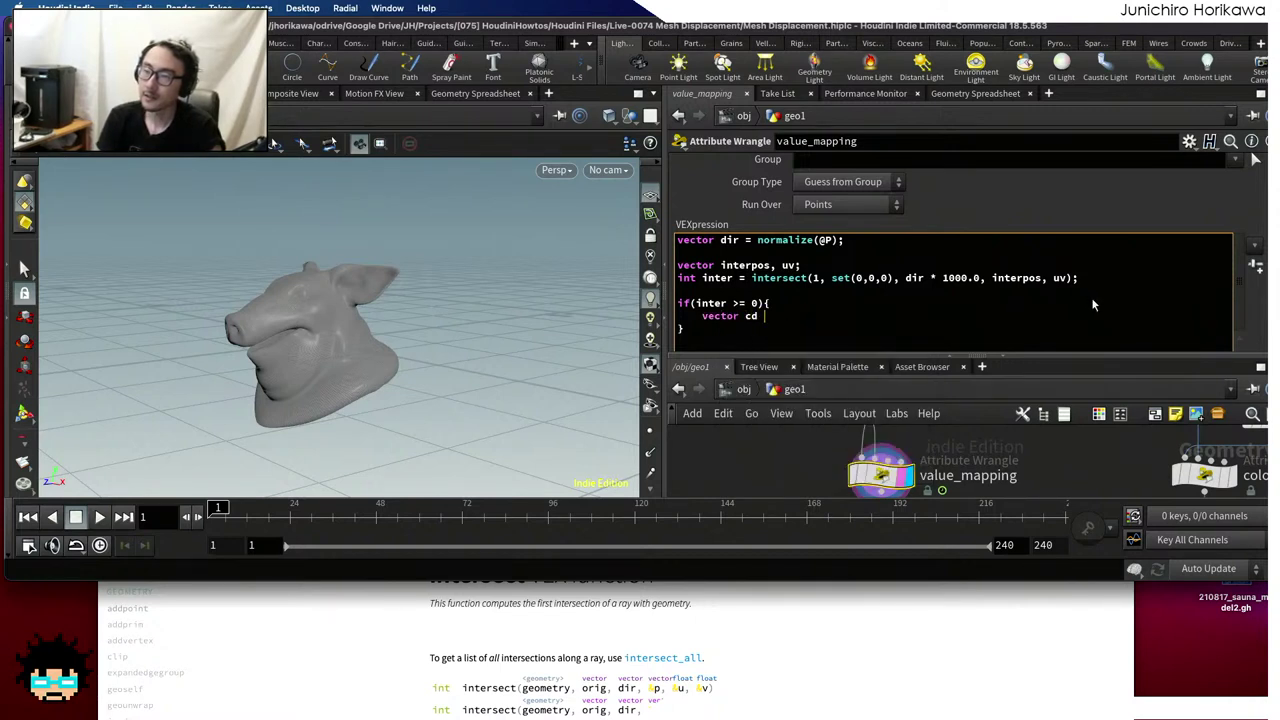
text(= primuv)
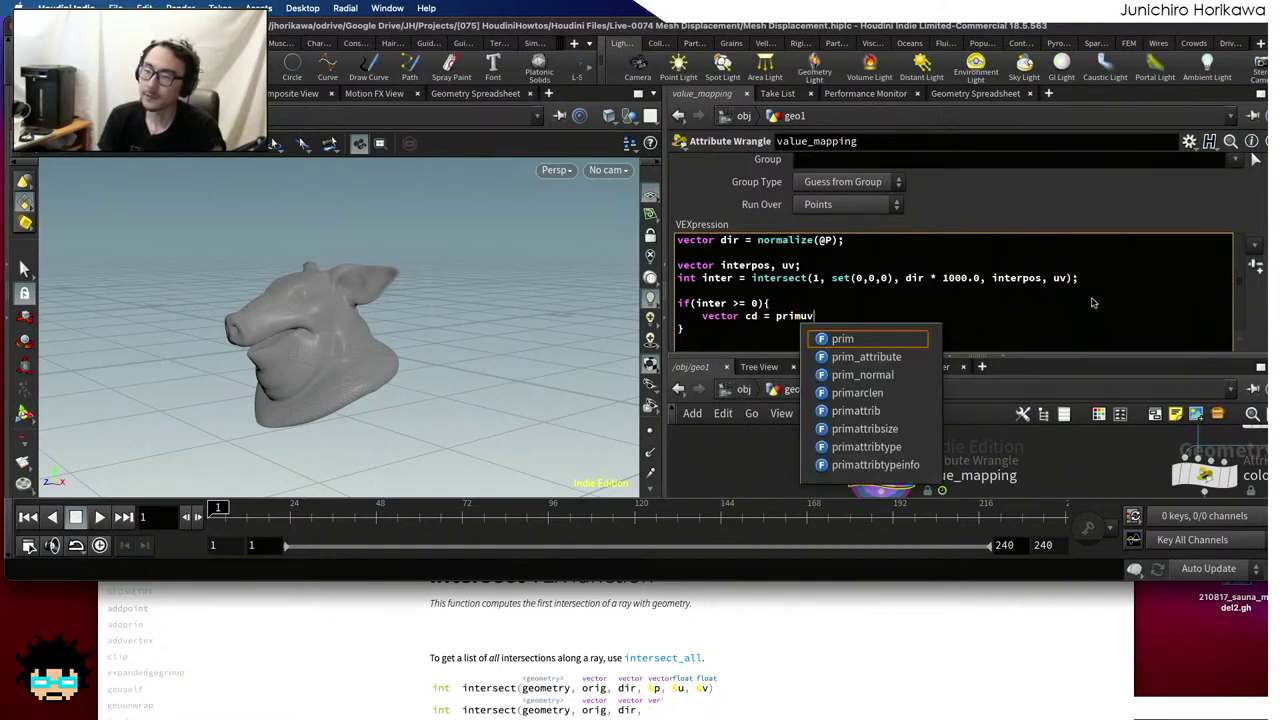
text((1,)
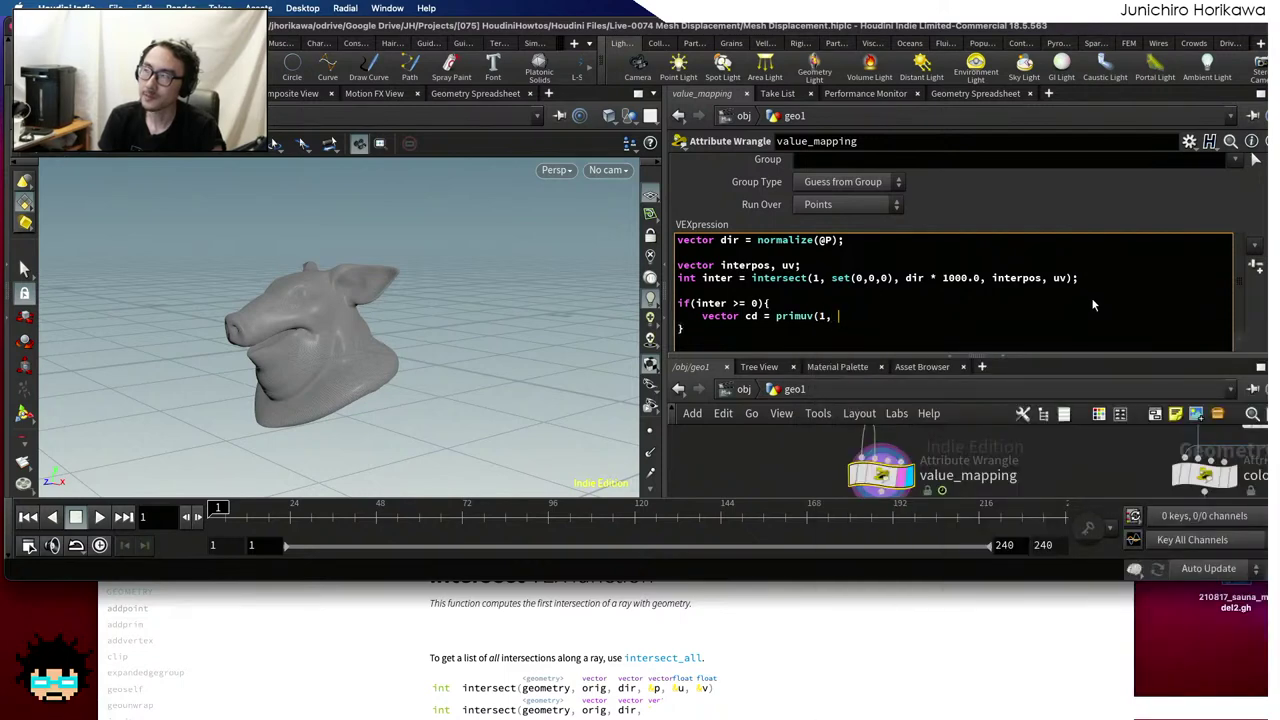
key(BackSpace)
key(BackSpace)
key(BackSpace)
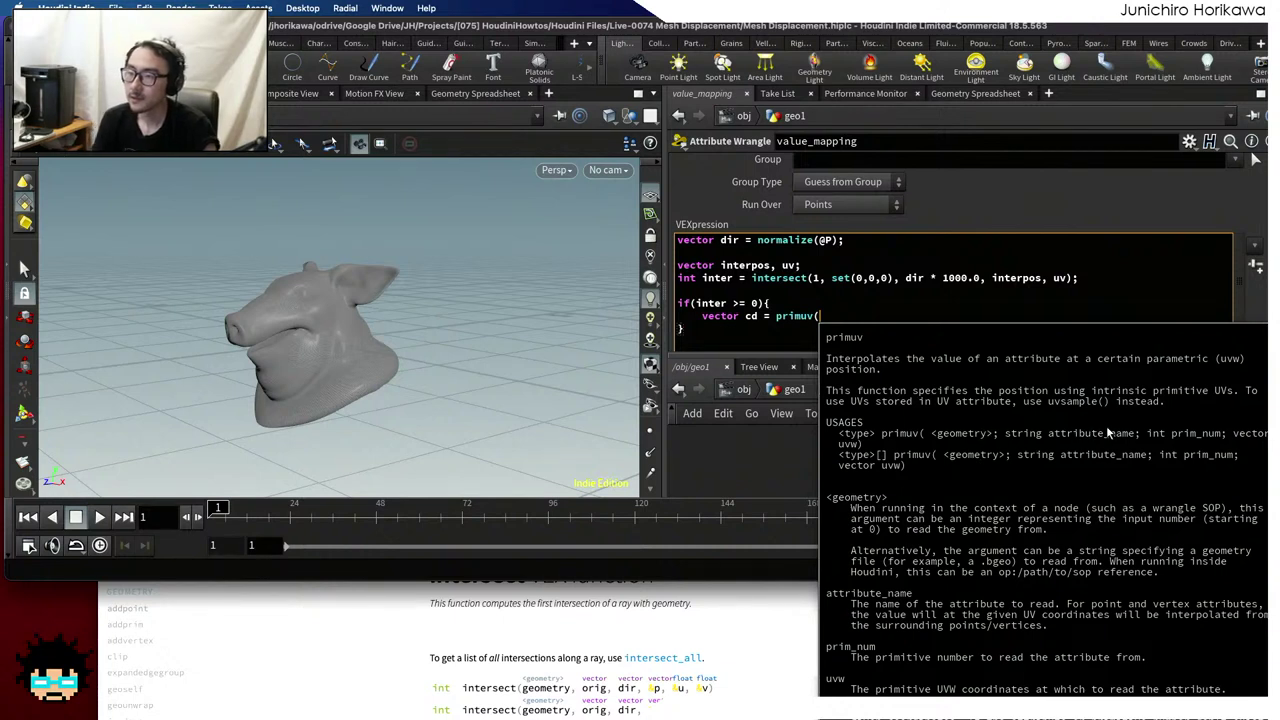
text(1, "Cd", )
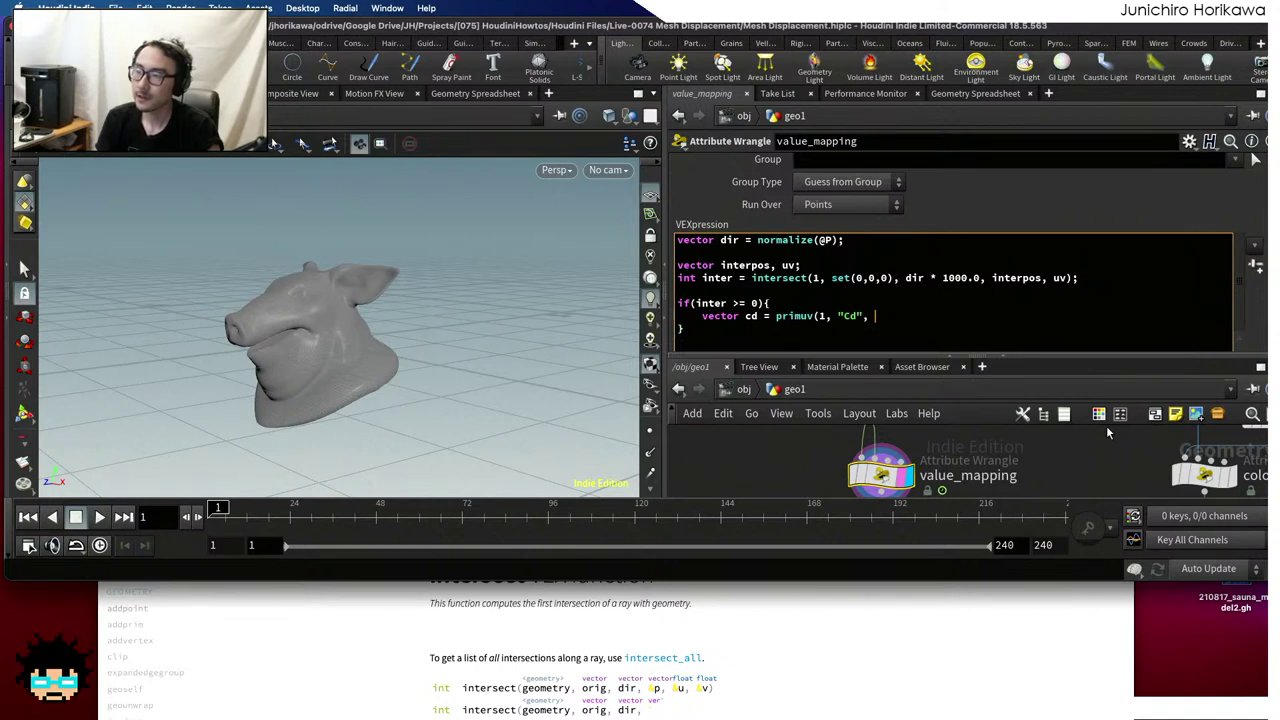
text(inter, )
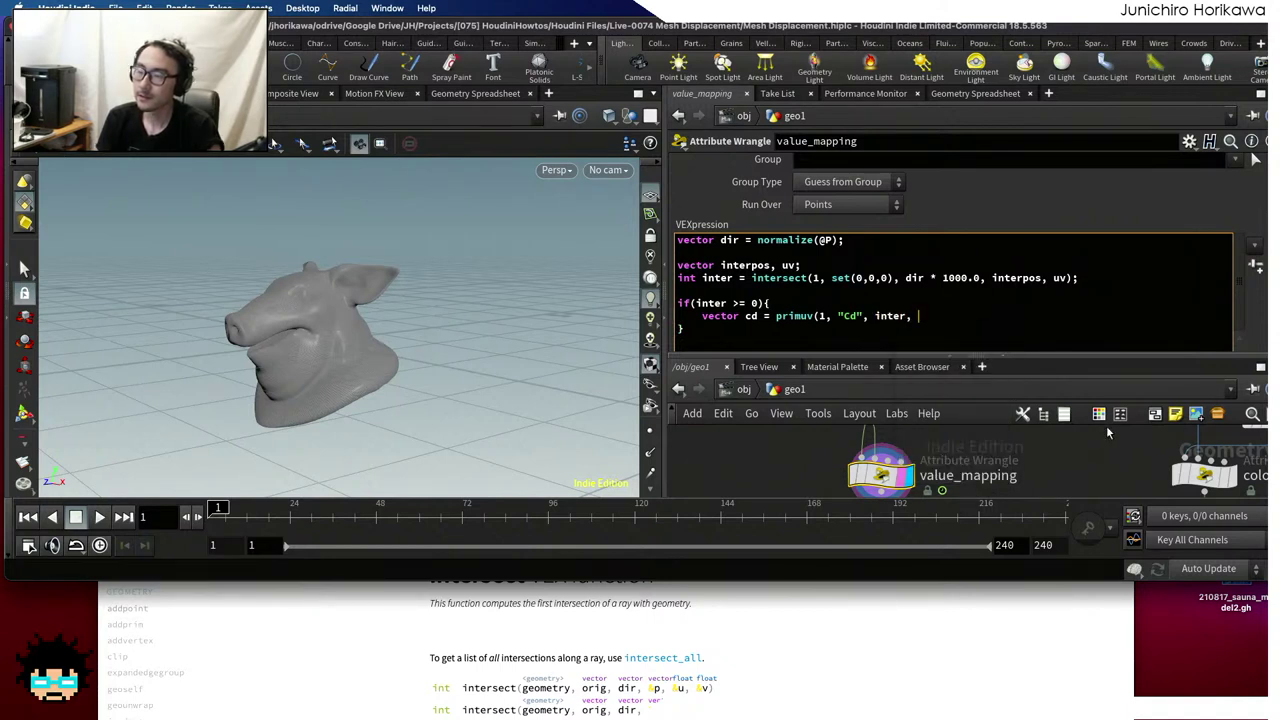
text(uv);)
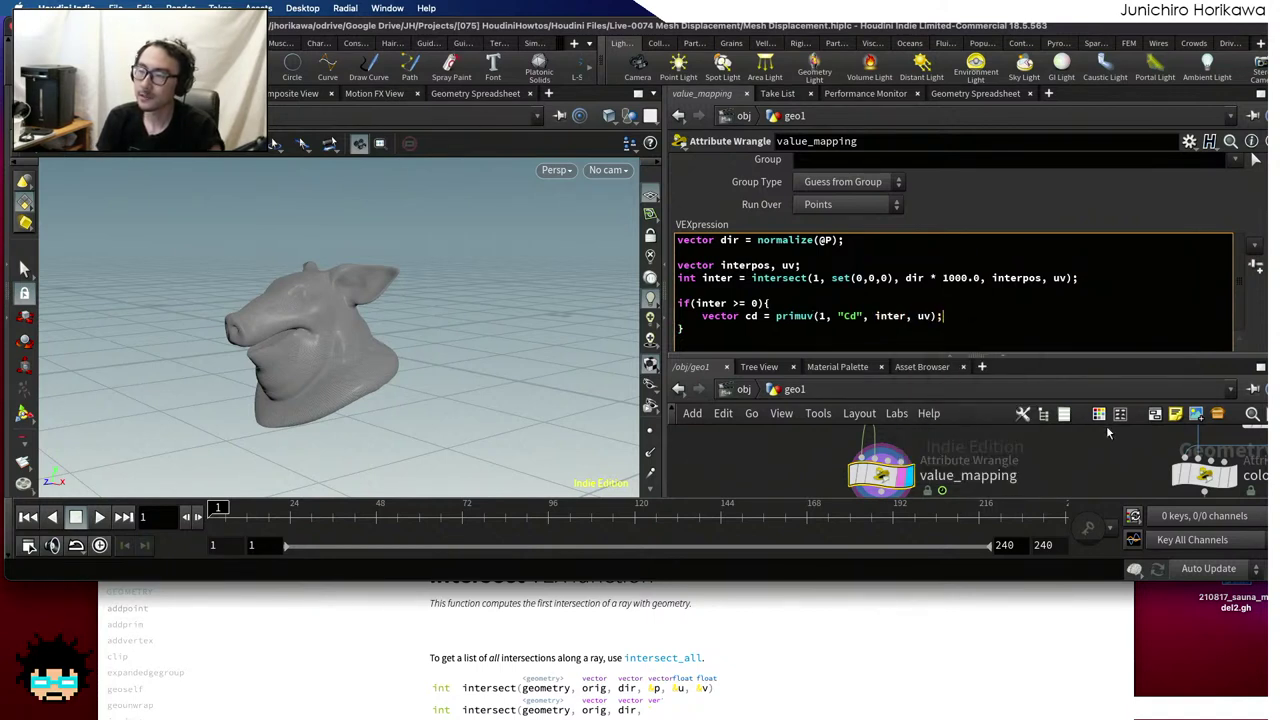
Write the sampled colour to the points with v@Cd = cd;
key(Return)
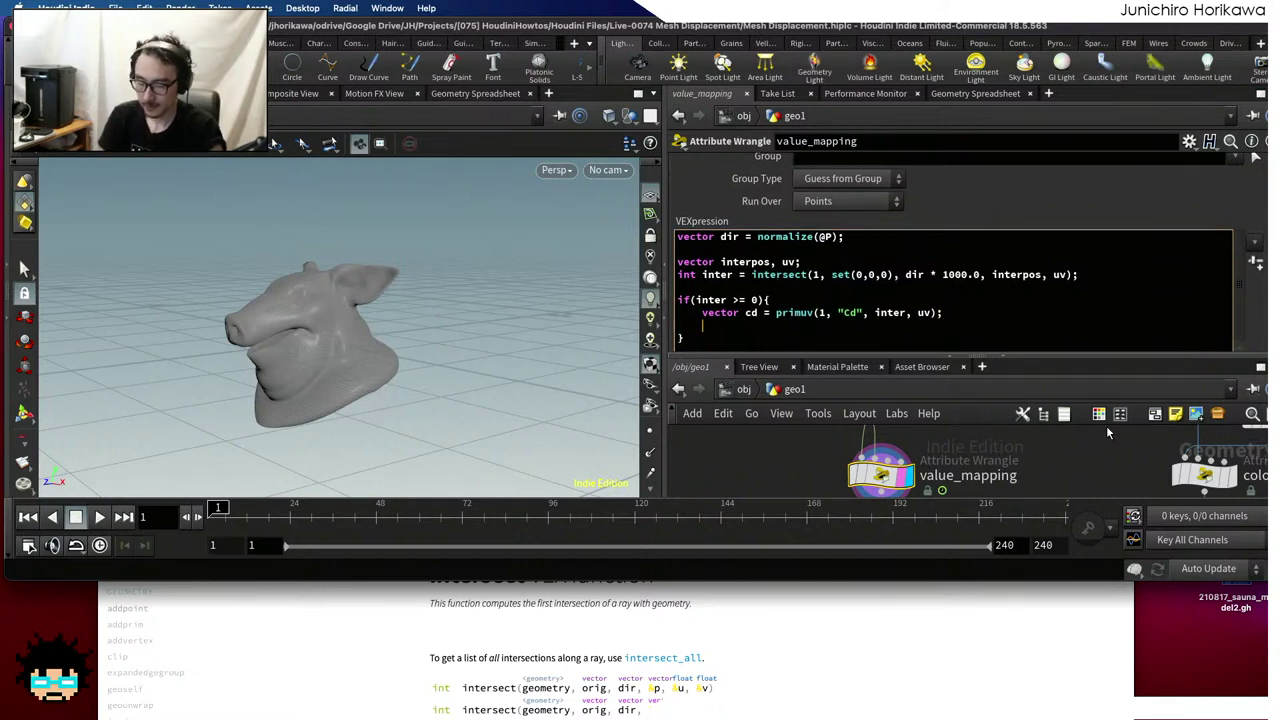
text(v")
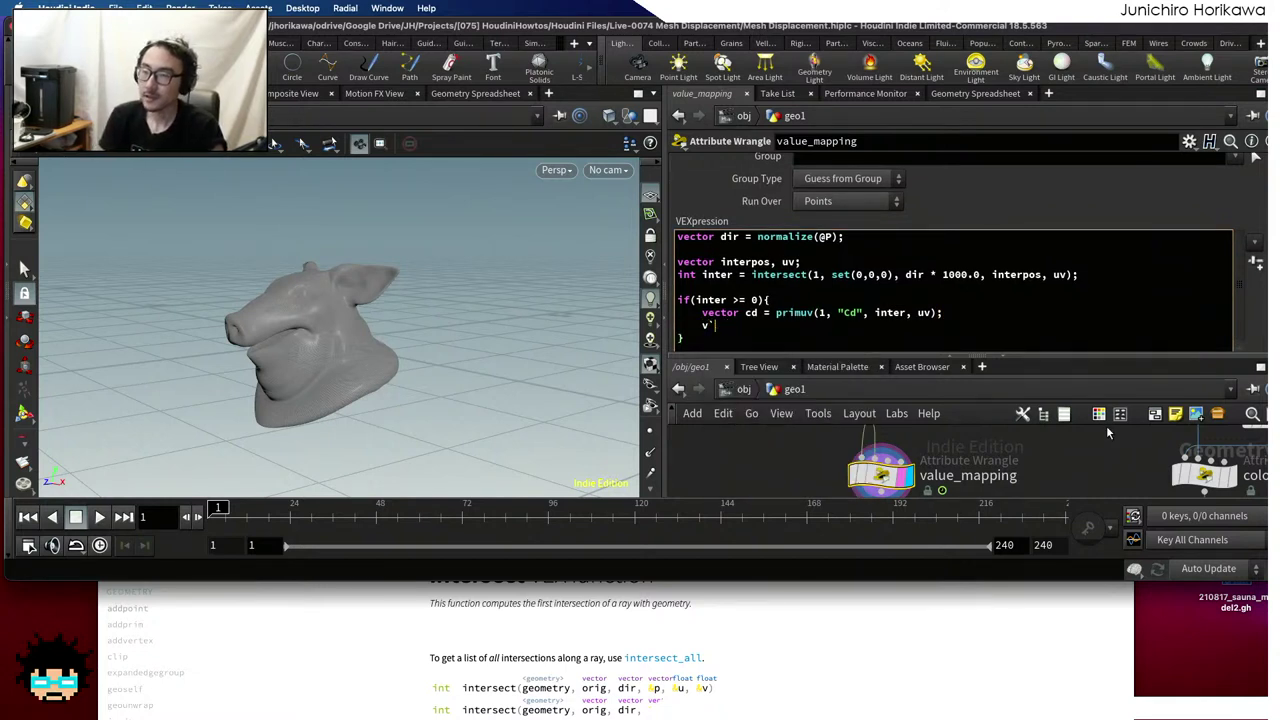
key(BackSpace)
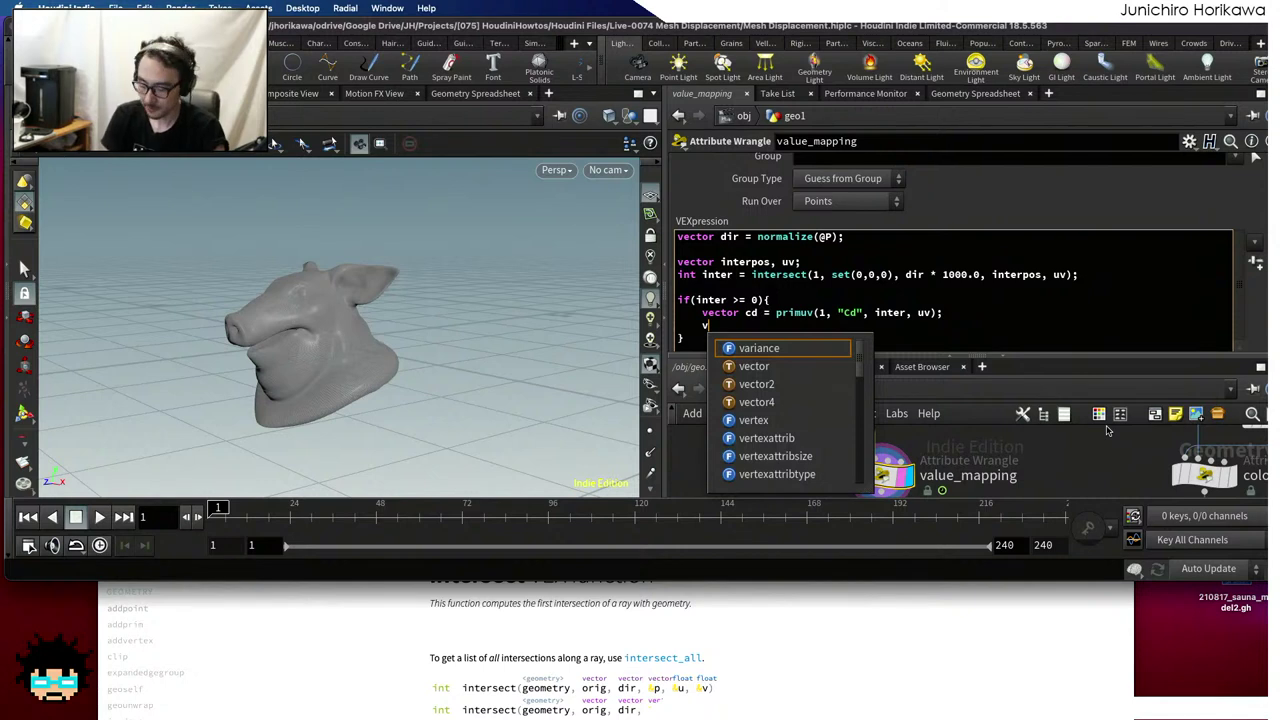
text(@)
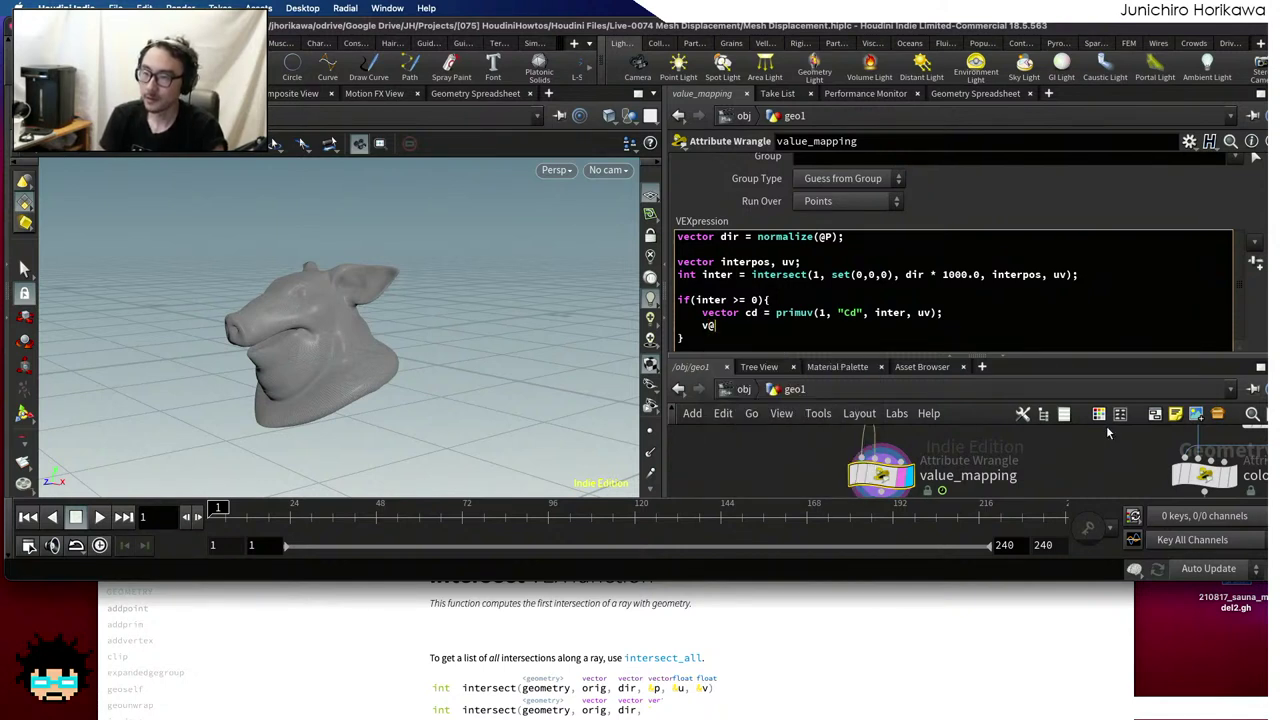
text(Cd = cd;)
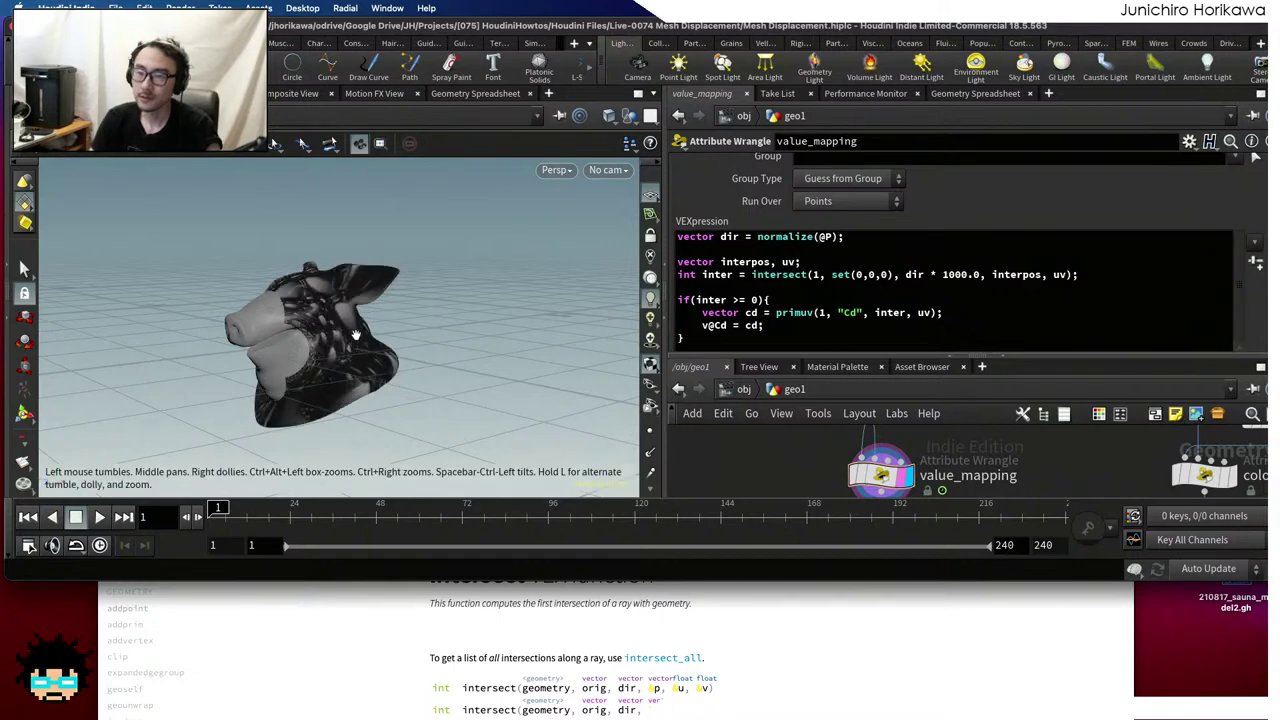
Inspect the dark-patterned pig head from several angles, then select the testgeometry_pighead1 node
drag(280, 330, 320, 350)
scroll(830, 443, down, 2)
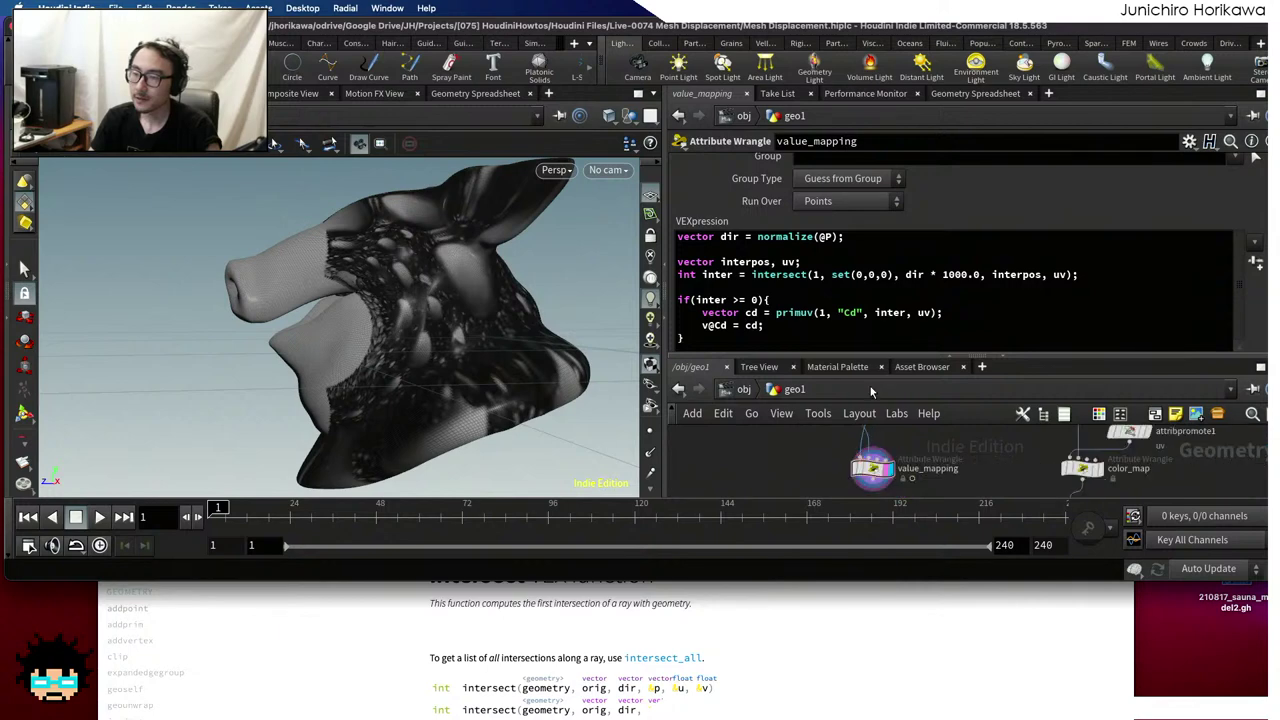
drag(868, 357, 866, 277)
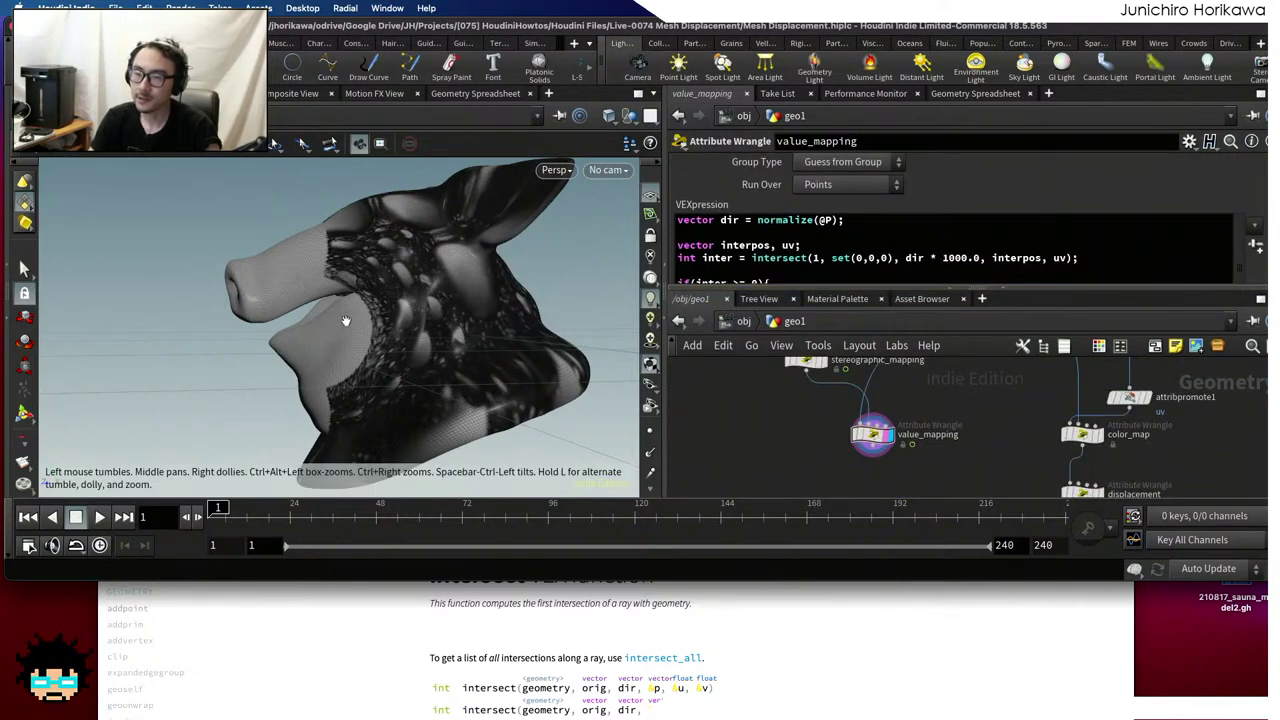
drag(345, 320, 325, 270)
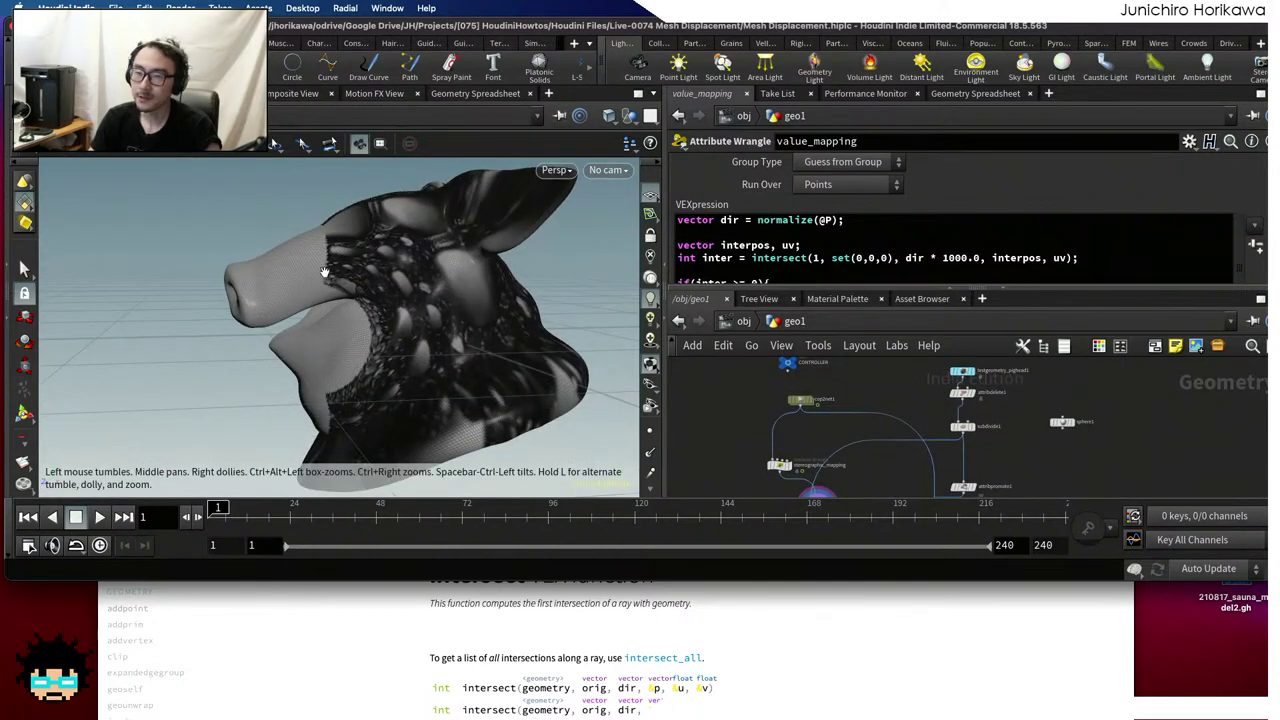
scroll(310, 240, up, 5)
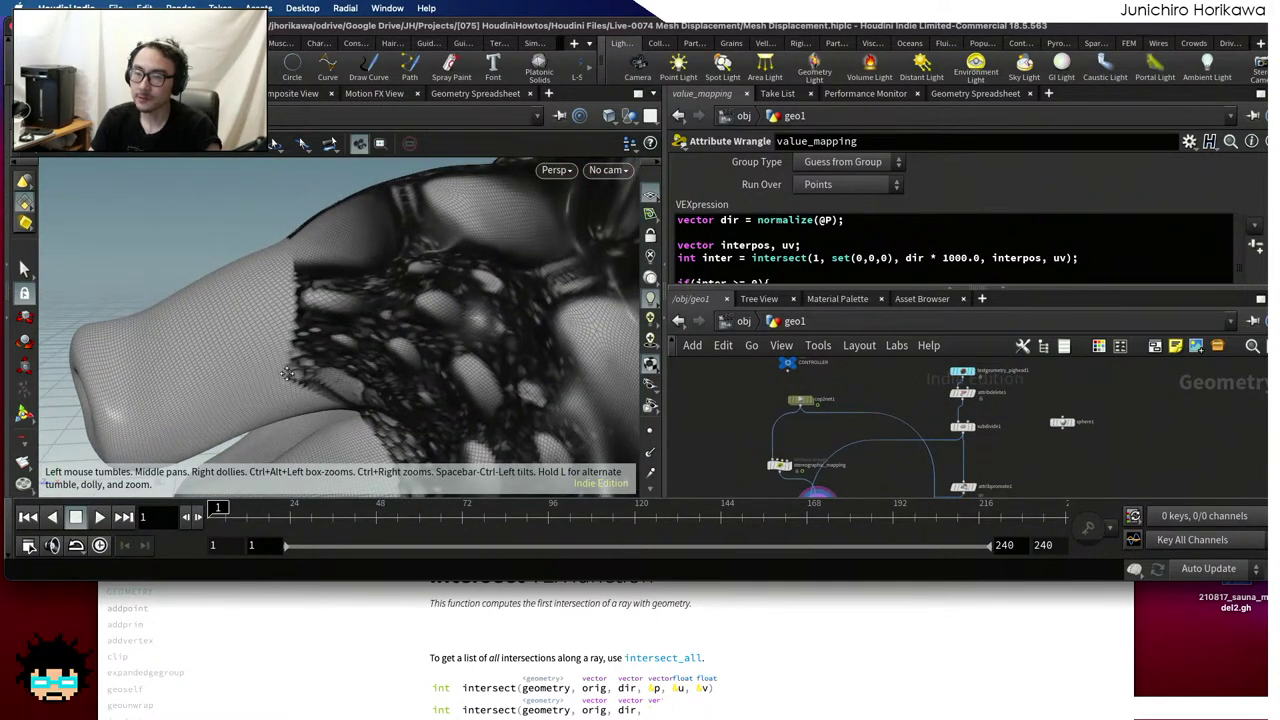
drag(287, 374, 294, 302)
drag(360, 362, 366, 294)
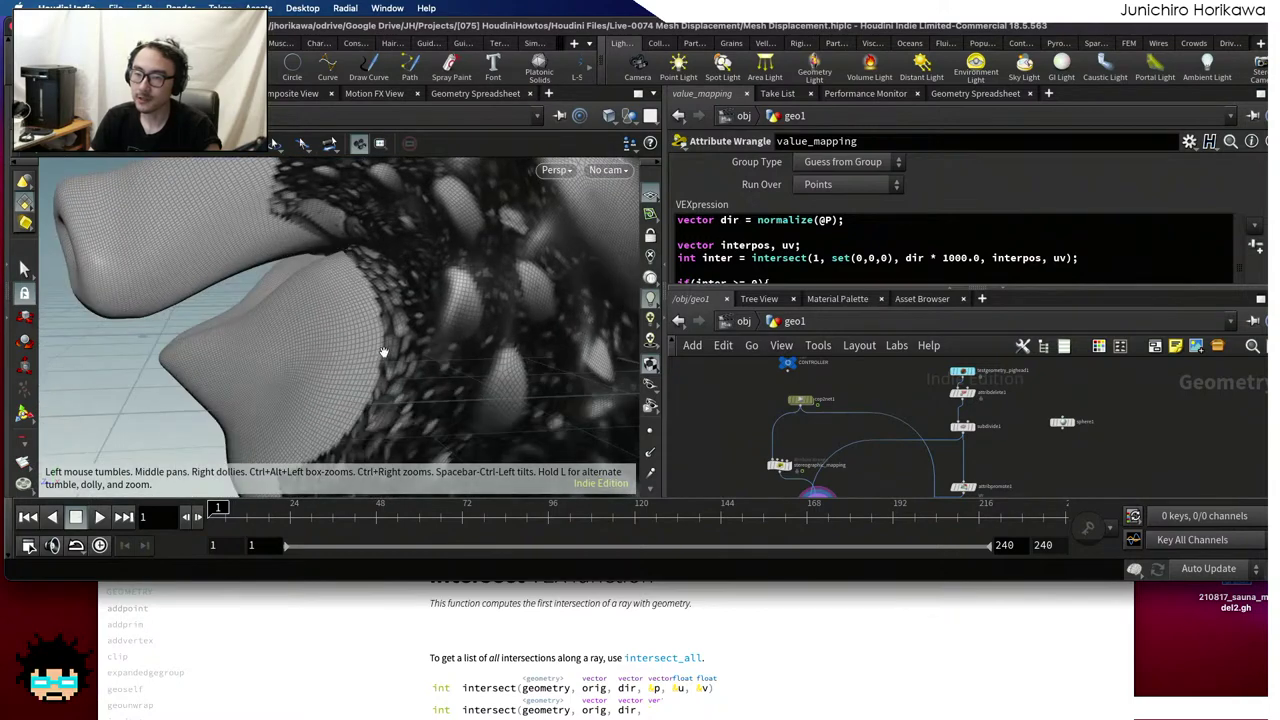
drag(356, 410, 355, 330)
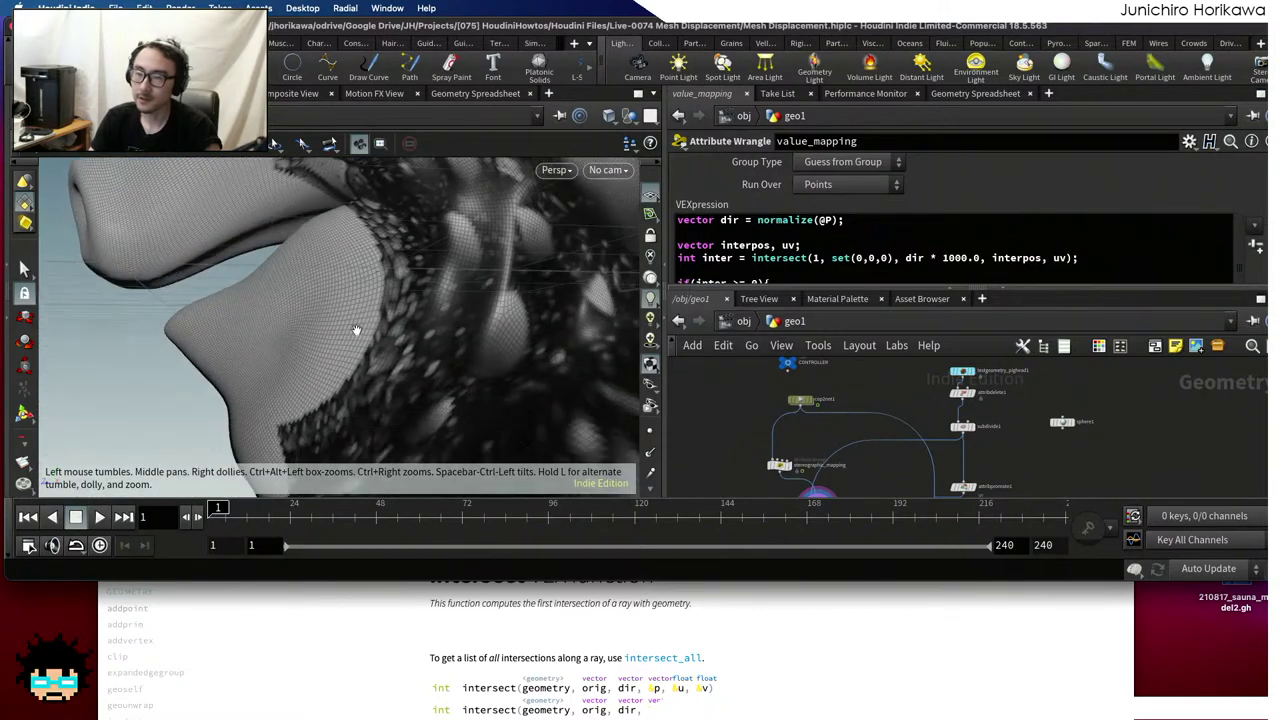
drag(304, 406, 365, 330)
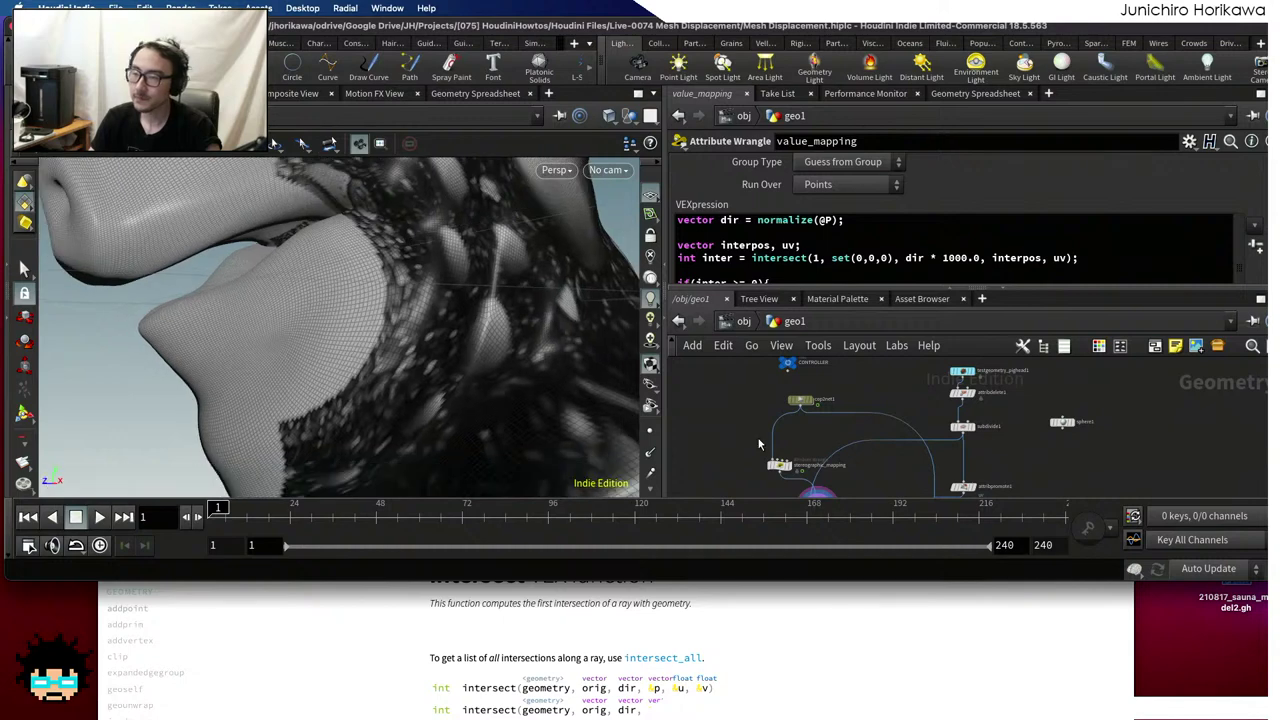
middle_drag(759, 444, 643, 489)
click(846, 416)
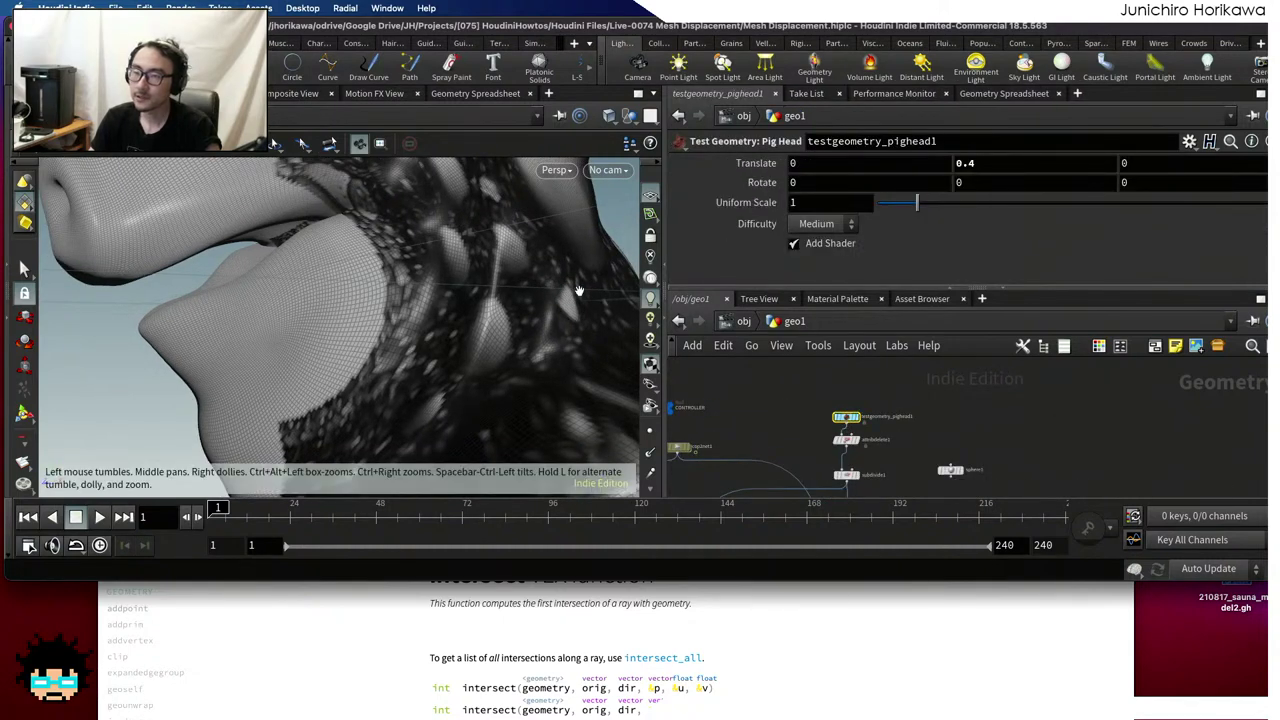
Set the pig head's Translate Z to -0.2
drag(578, 290, 455, 389)
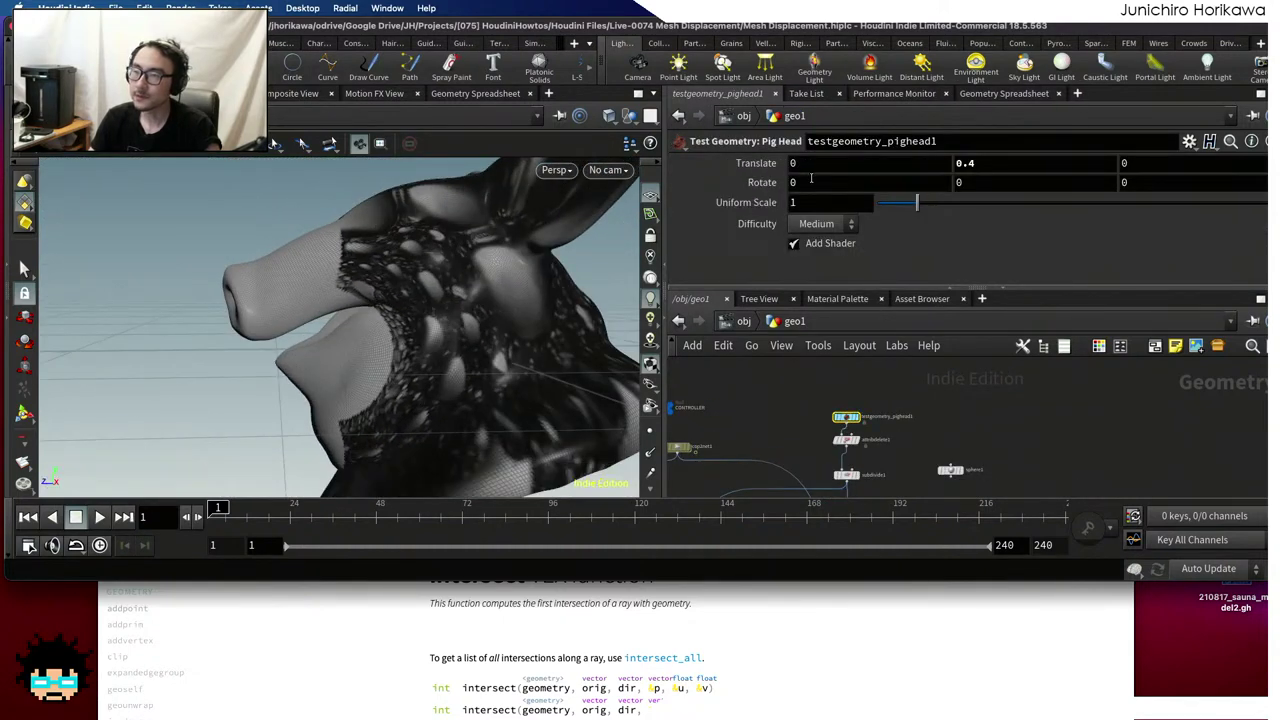
middle_drag(1123, 162, 1179, 166)
middle_drag(1163, 166, 1060, 168)
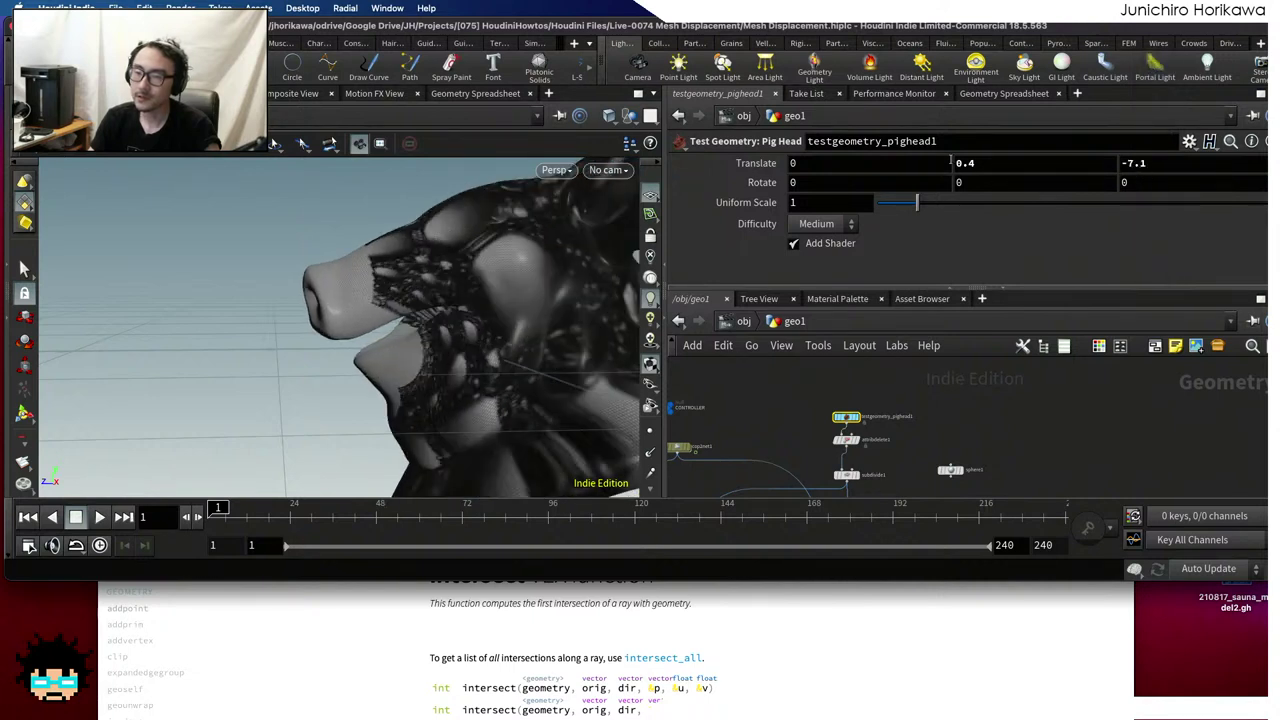
mouse_move(1140, 164)
middle_down()
mouse_move(1244, 162)
mouse_move(1146, 162)
mouse_move(1162, 167)
middle_up()
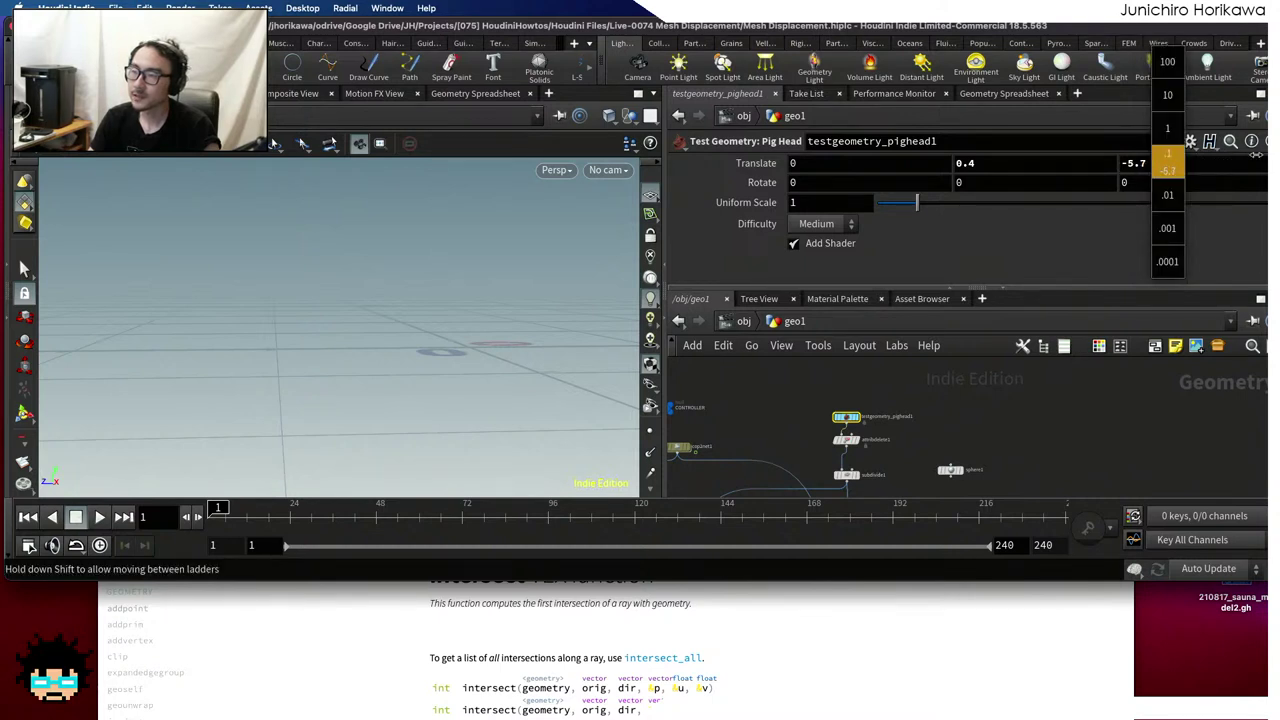
middle_drag(1256, 155, 1108, 170)
drag(494, 286, 166, 309)
Check the moved head in the viewport and select the value_mapping wrangle
scroll(241, 331, up, 5)
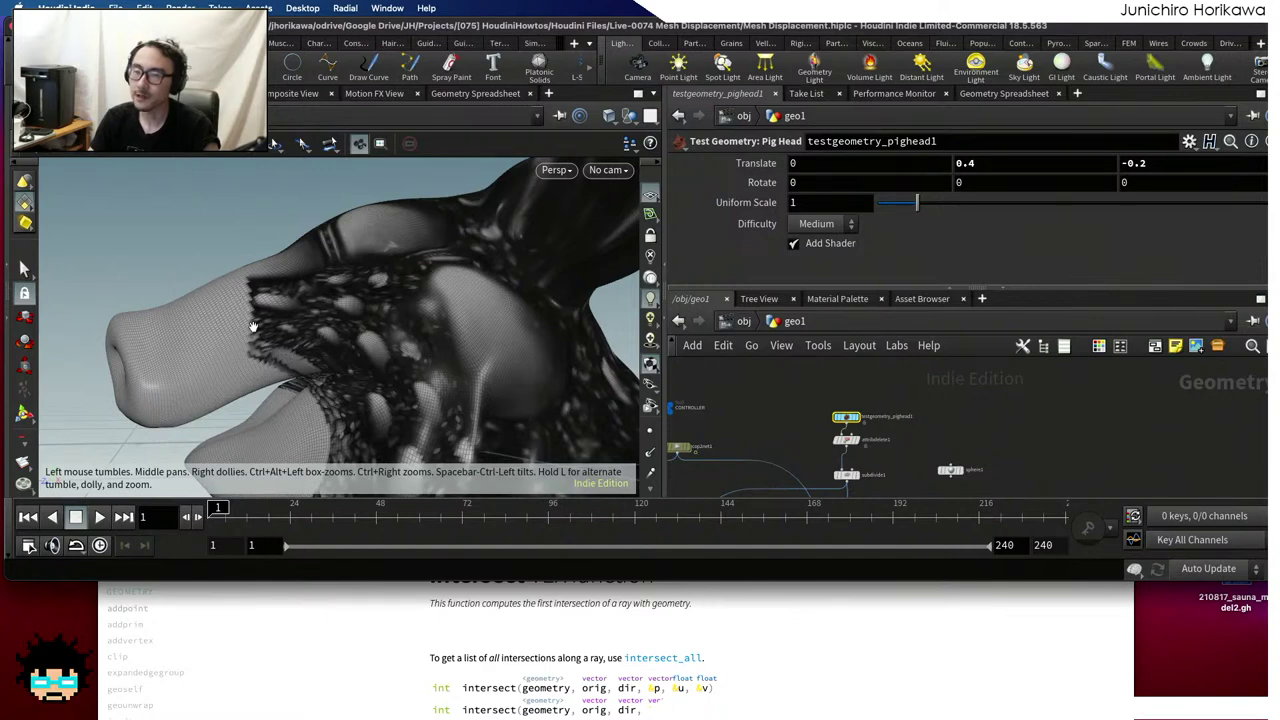
drag(417, 294, 430, 270)
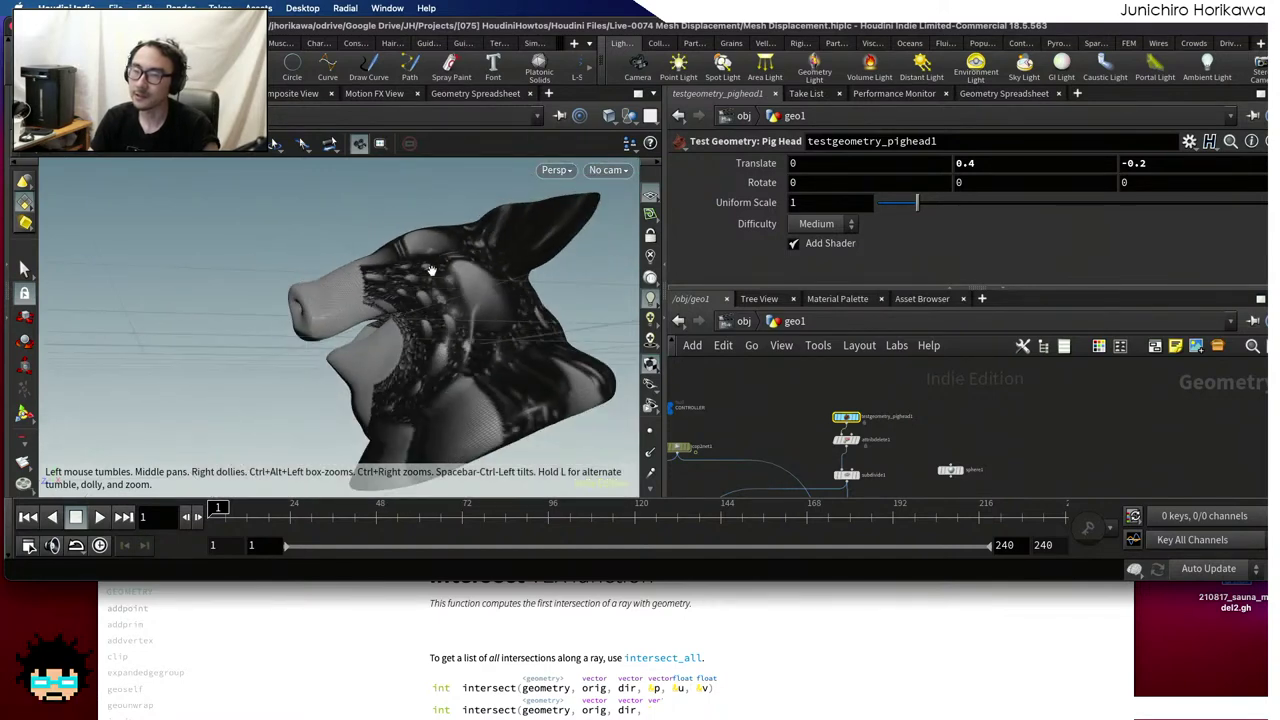
drag(424, 328, 340, 250)
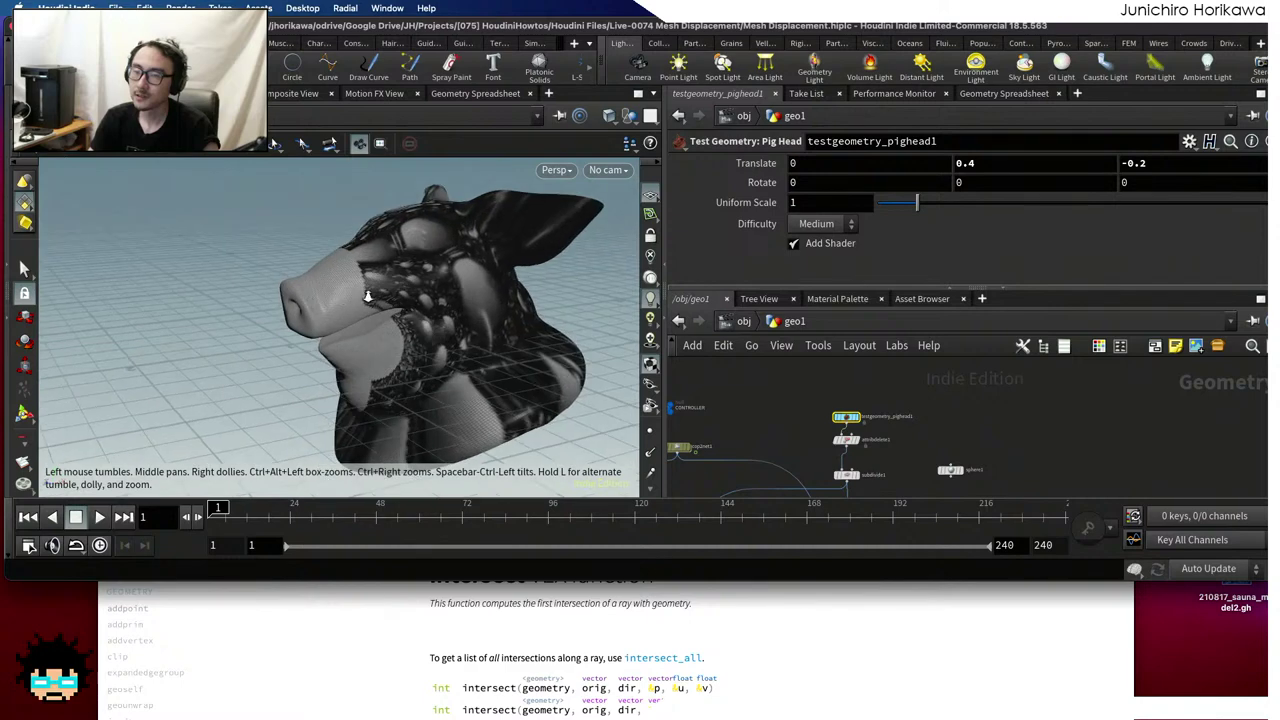
scroll(333, 243, up, 5)
scroll(845, 420, up, 10)
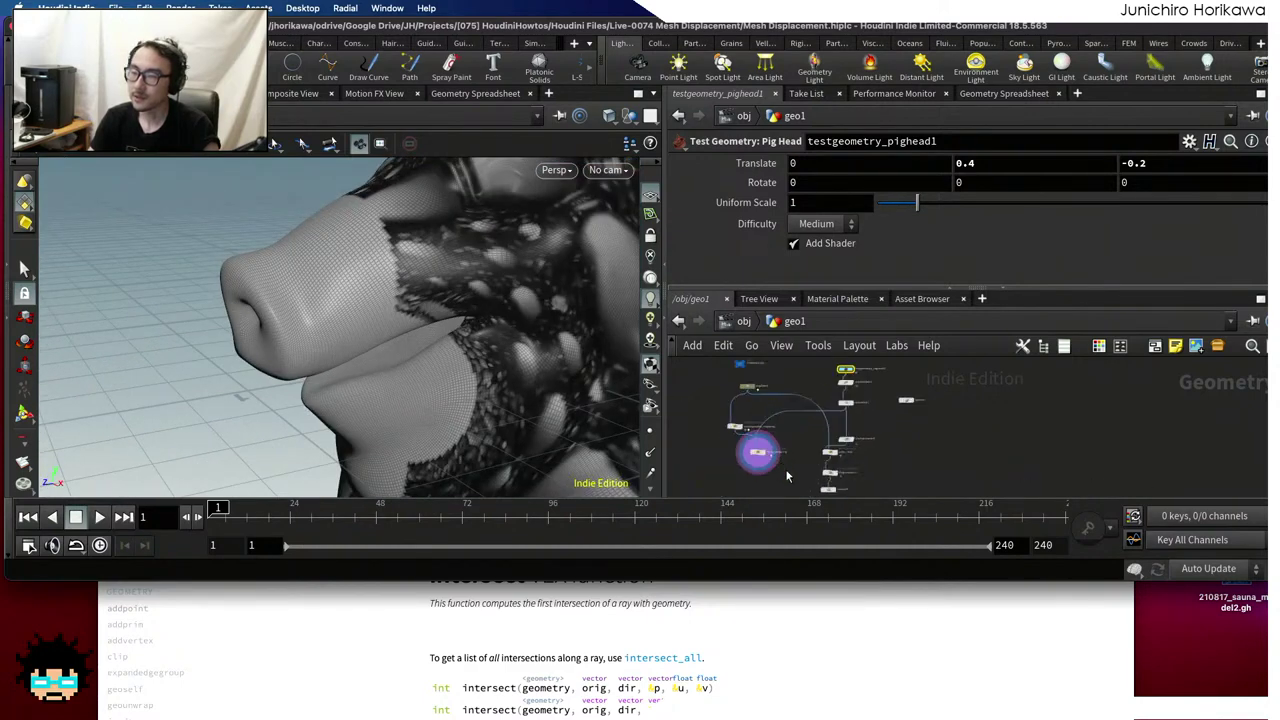
click(804, 428)
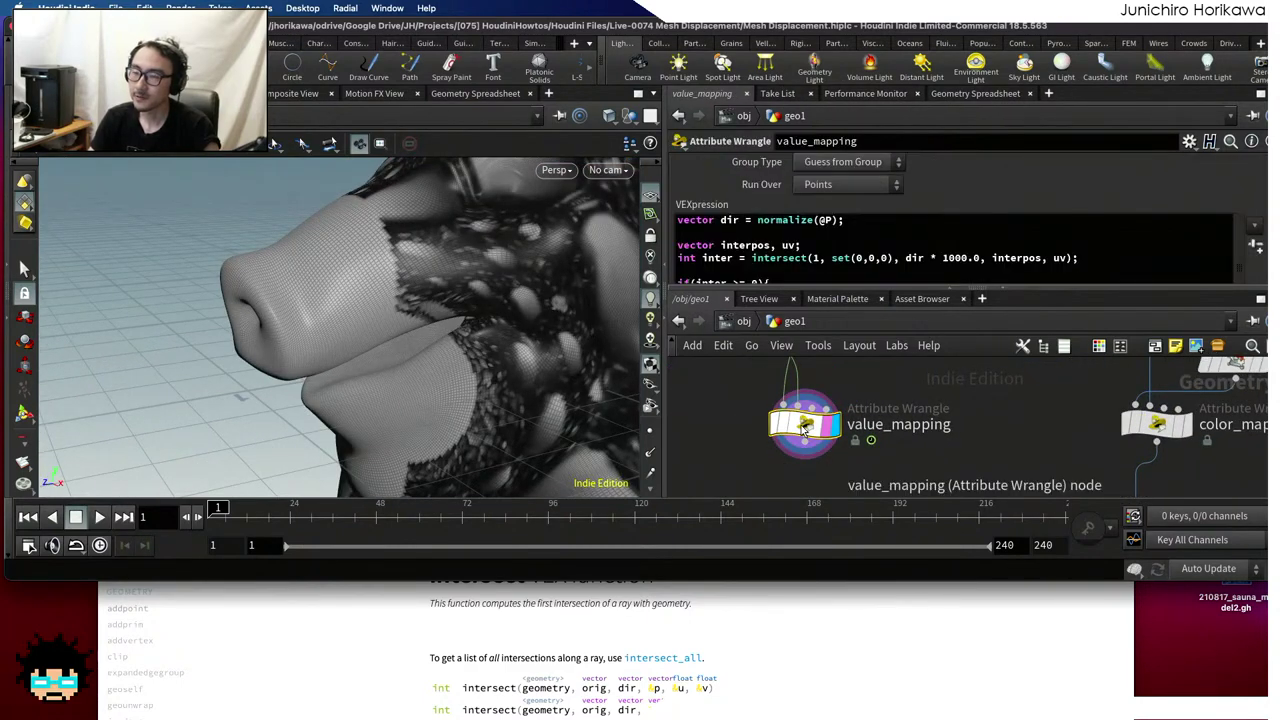
Replace the Cd line with val = cd.x; and declare float val above the if block
drag(767, 289, 770, 357)
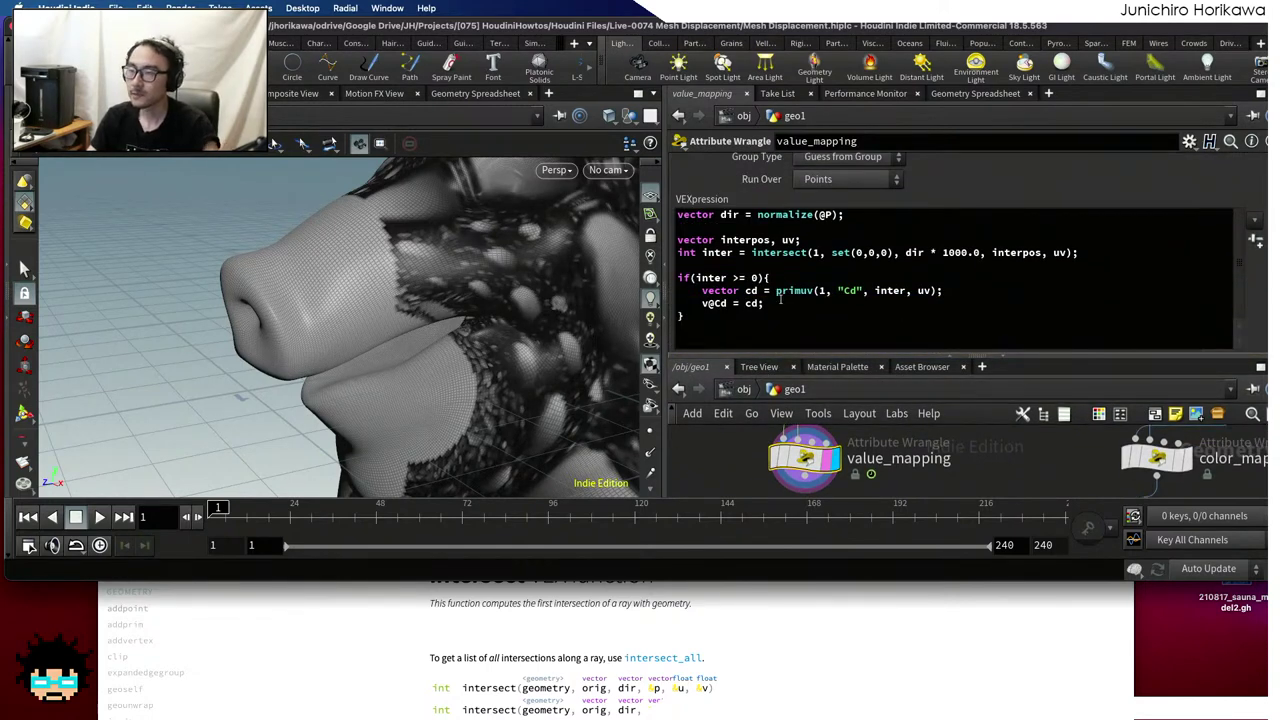
drag(802, 301, 697, 303)
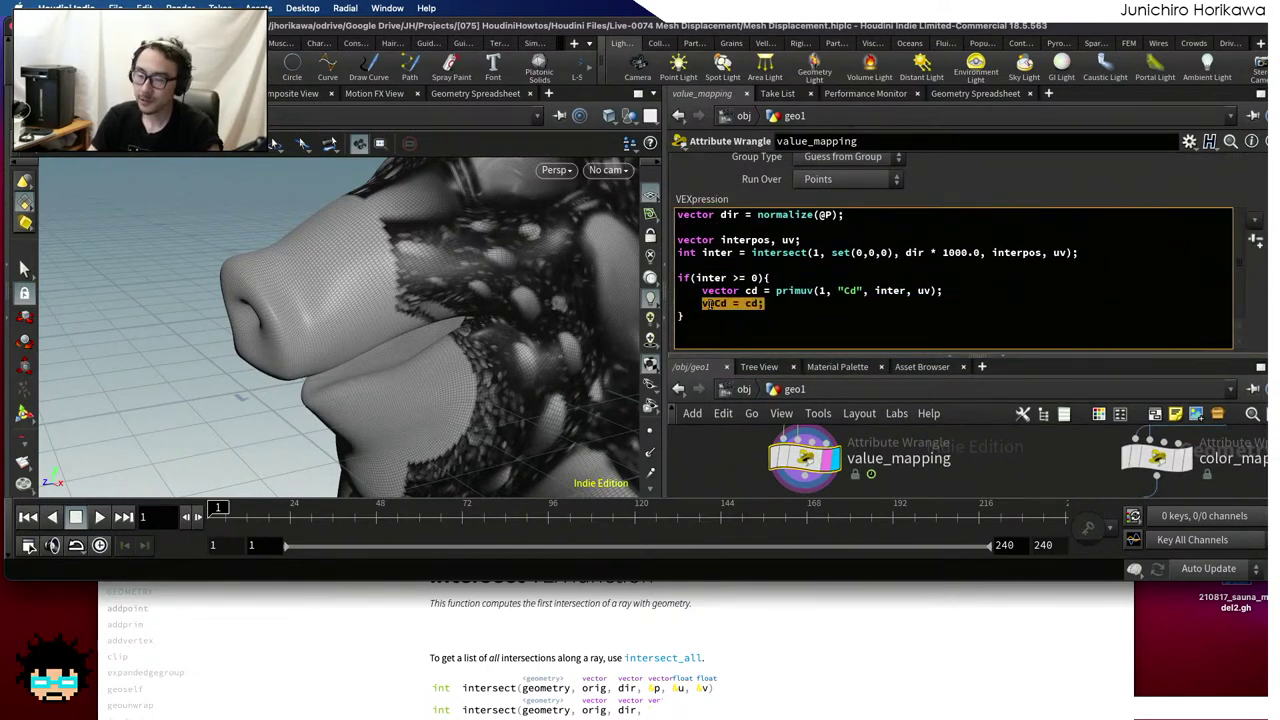
text(f)
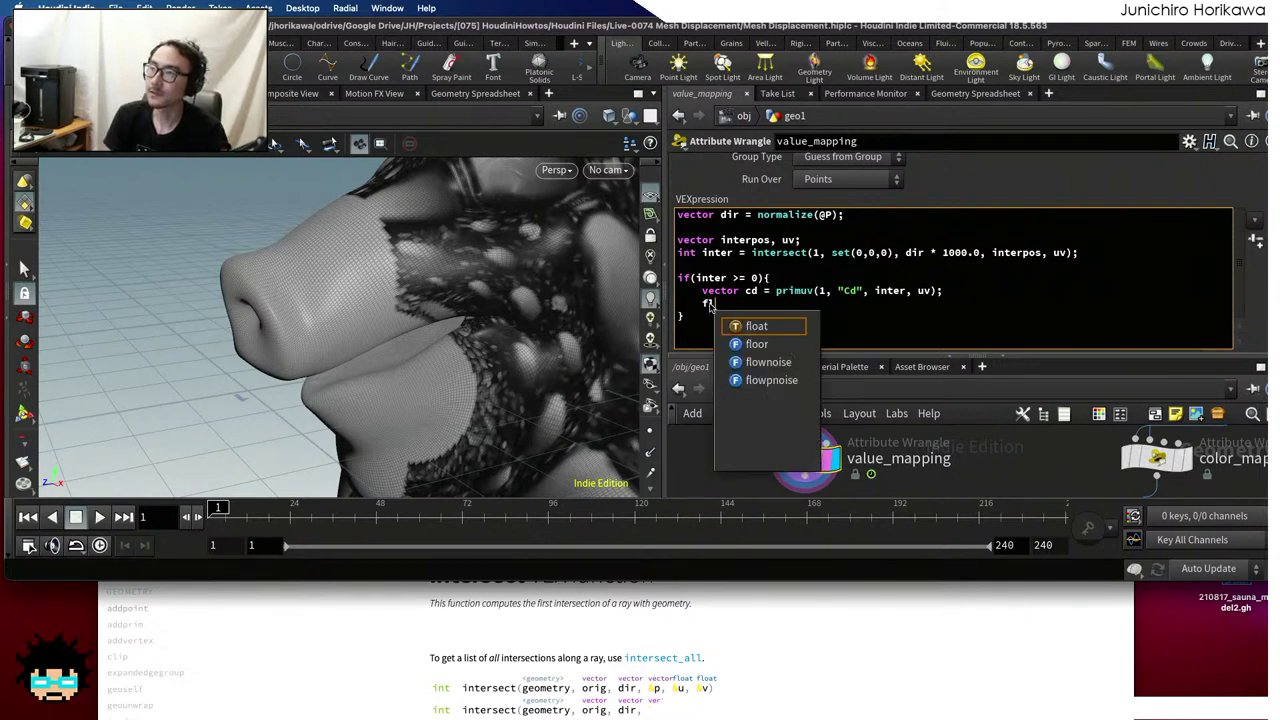
text(loat val)
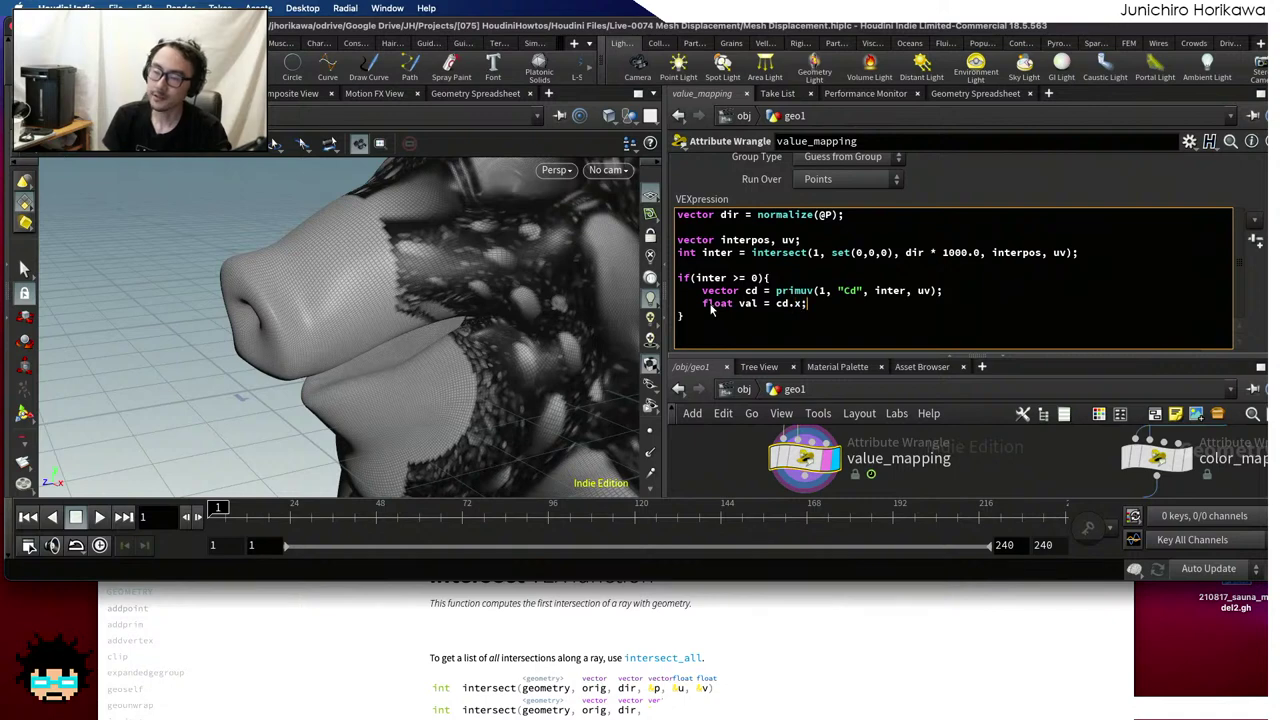
text( = cd.x;)
key(Return)
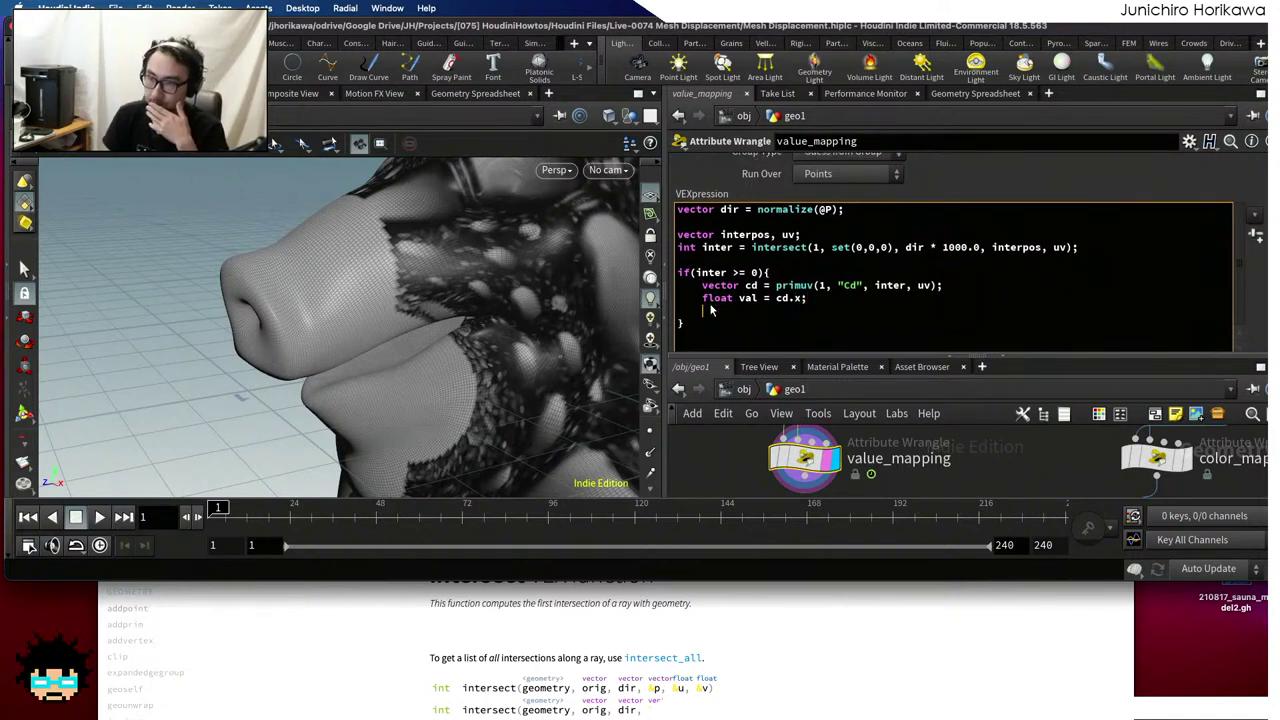
key(Return)
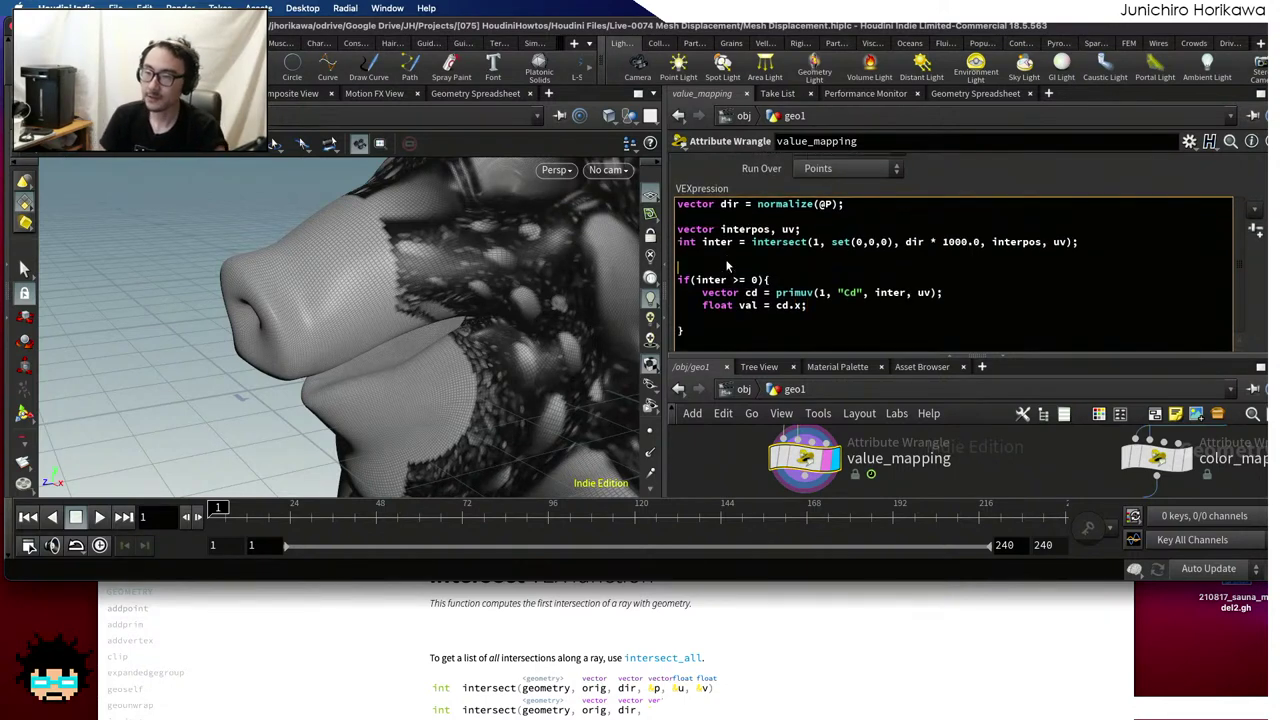
text(float val = 0.0;)
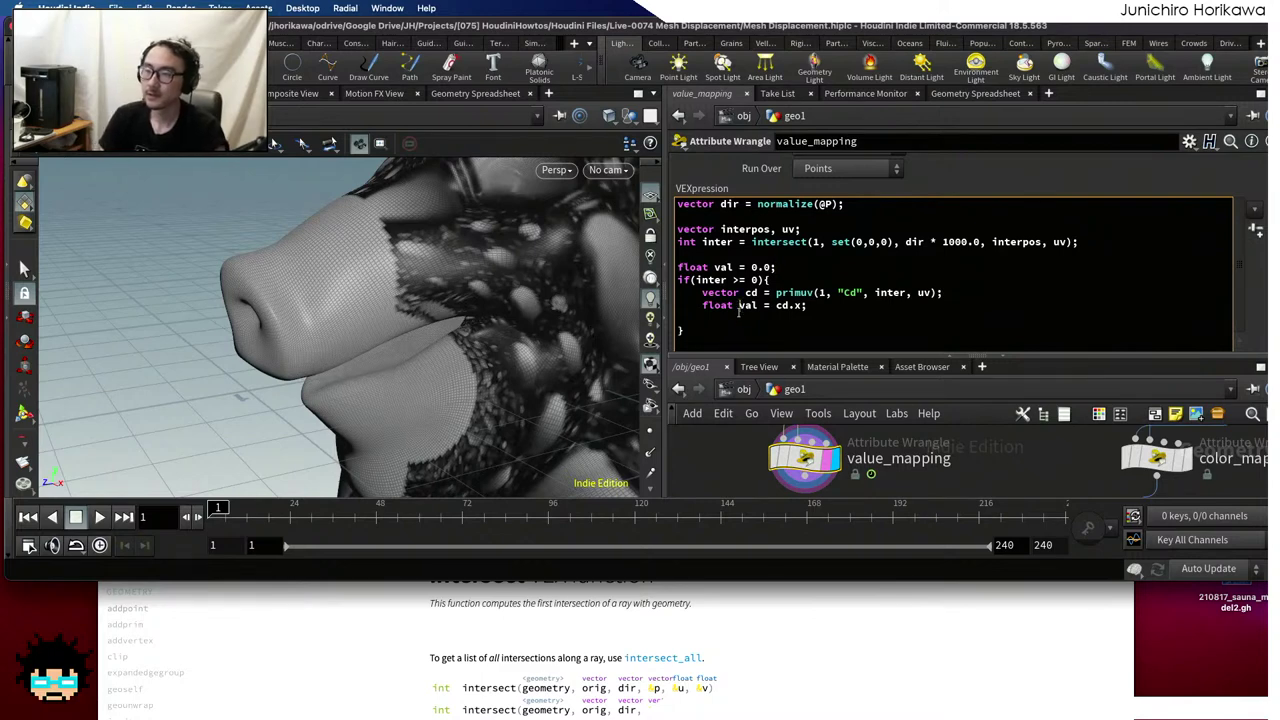
key(BackSpace)
key(BackSpace)
key(BackSpace)
key(BackSpace)
key(BackSpace)
key(BackSpace)
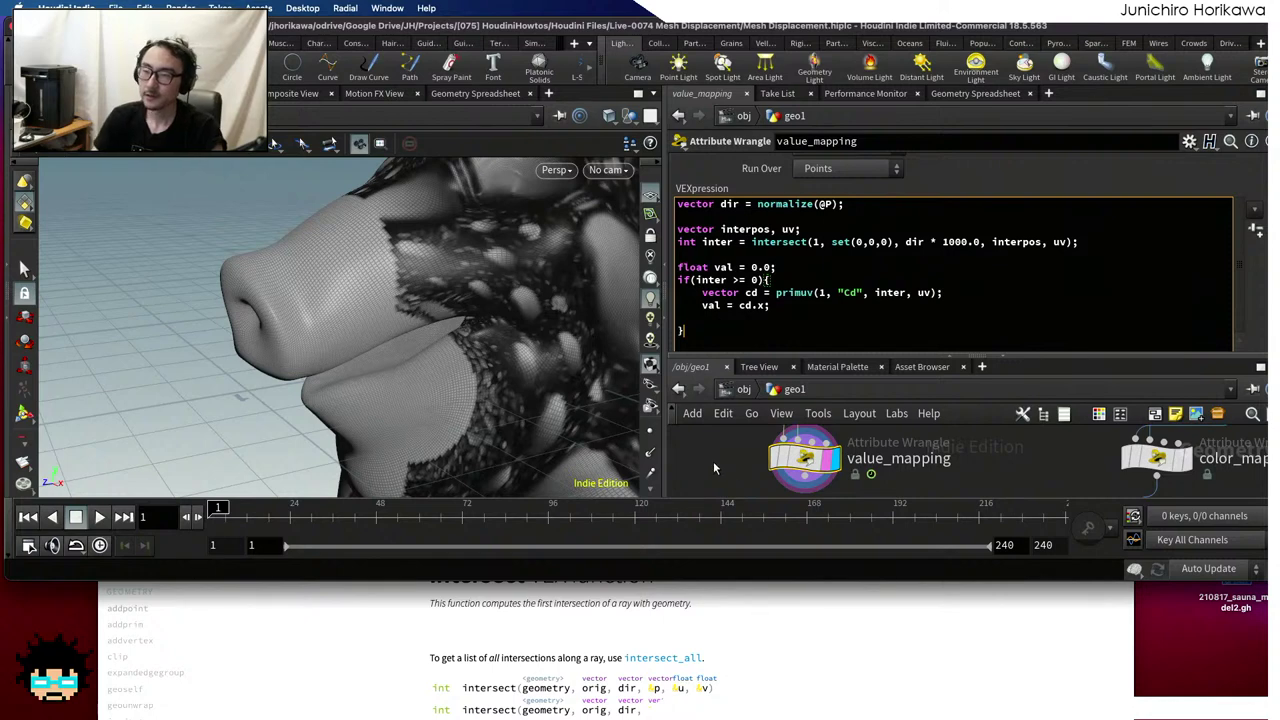
Begin a v@Cd = assignment on a new line after the if block
key(Return)
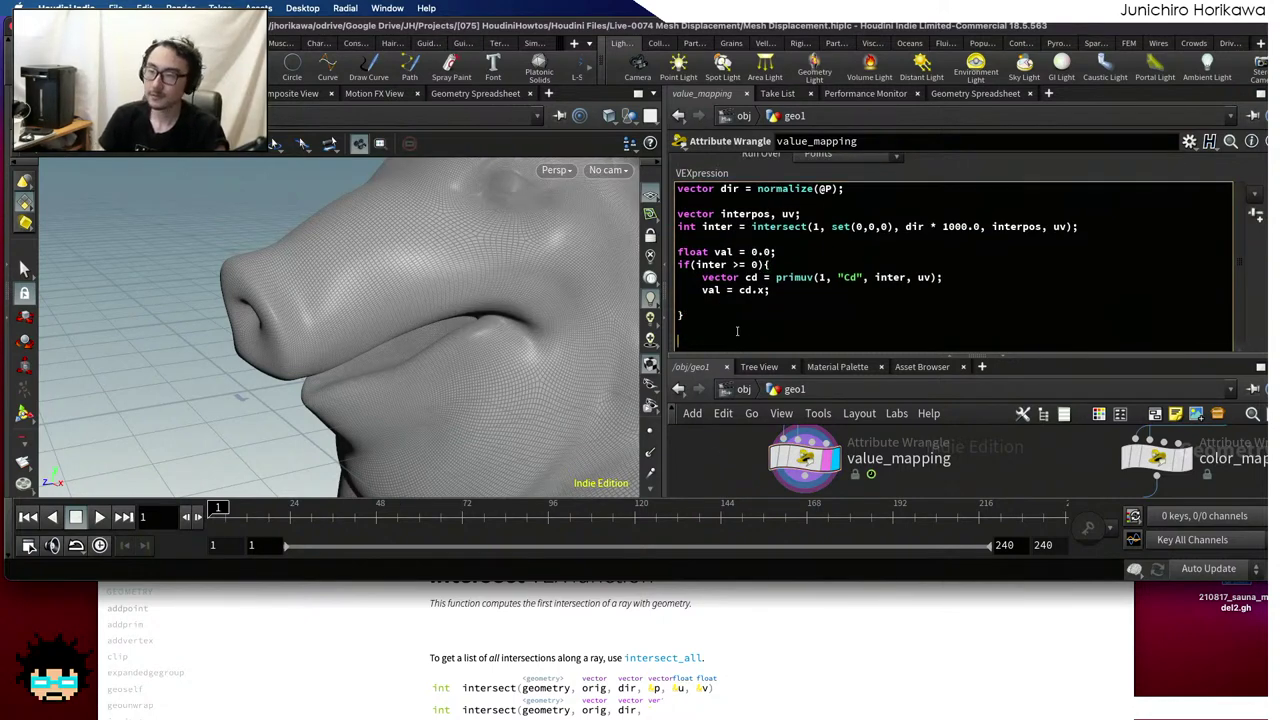
text(v@Cd)
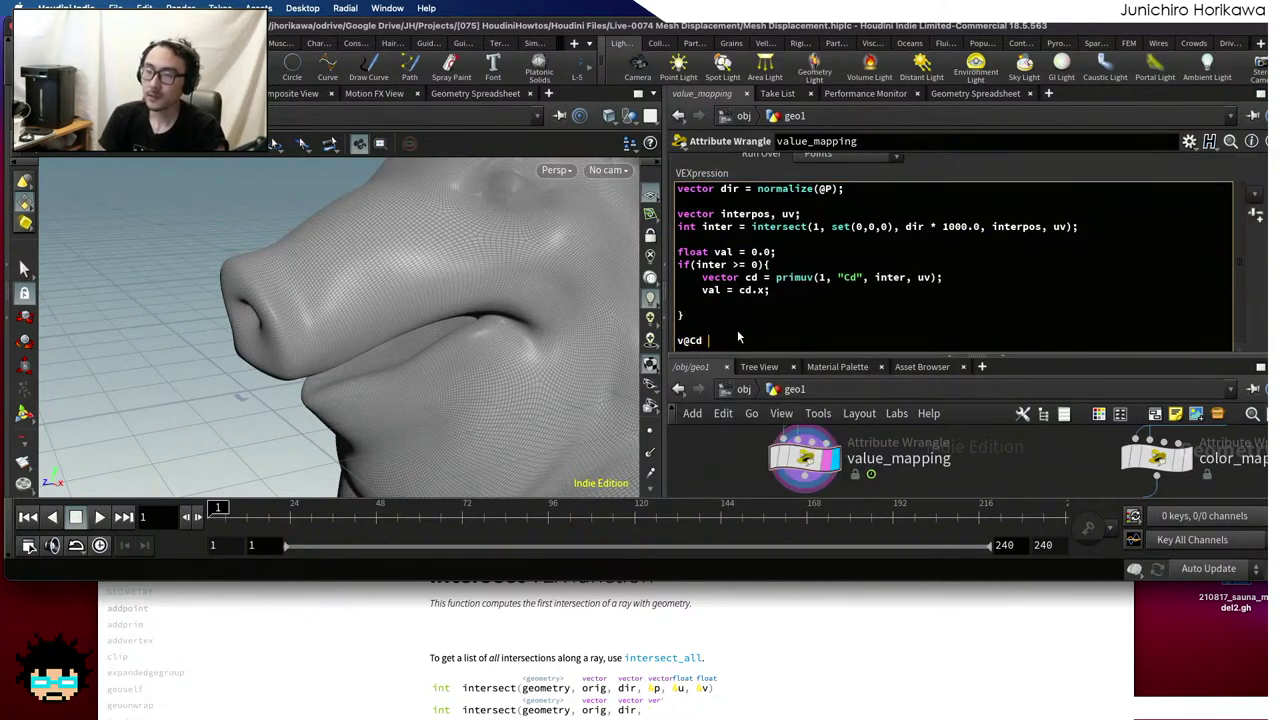
text( = set)
key(BackSpace)
key(BackSpace)
key(BackSpace)
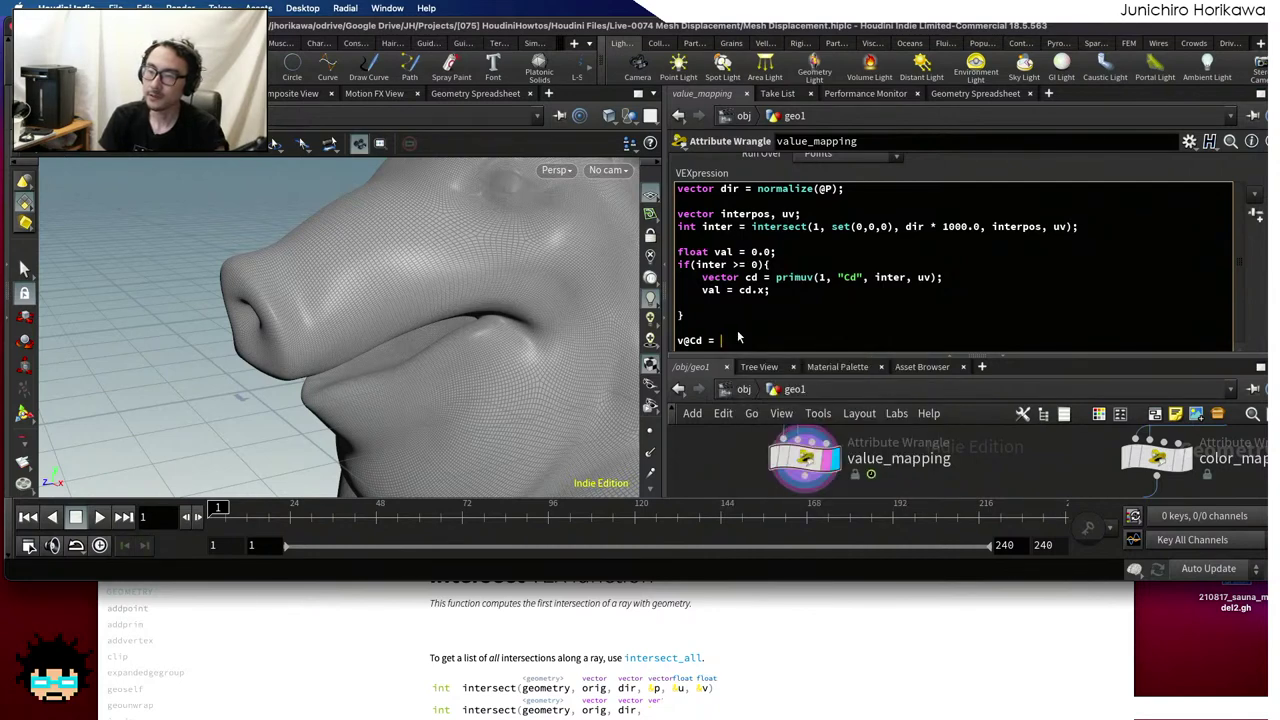
Commit the val-based VEX and inspect the greyscale-patterned pig head mesh
click(722, 457)
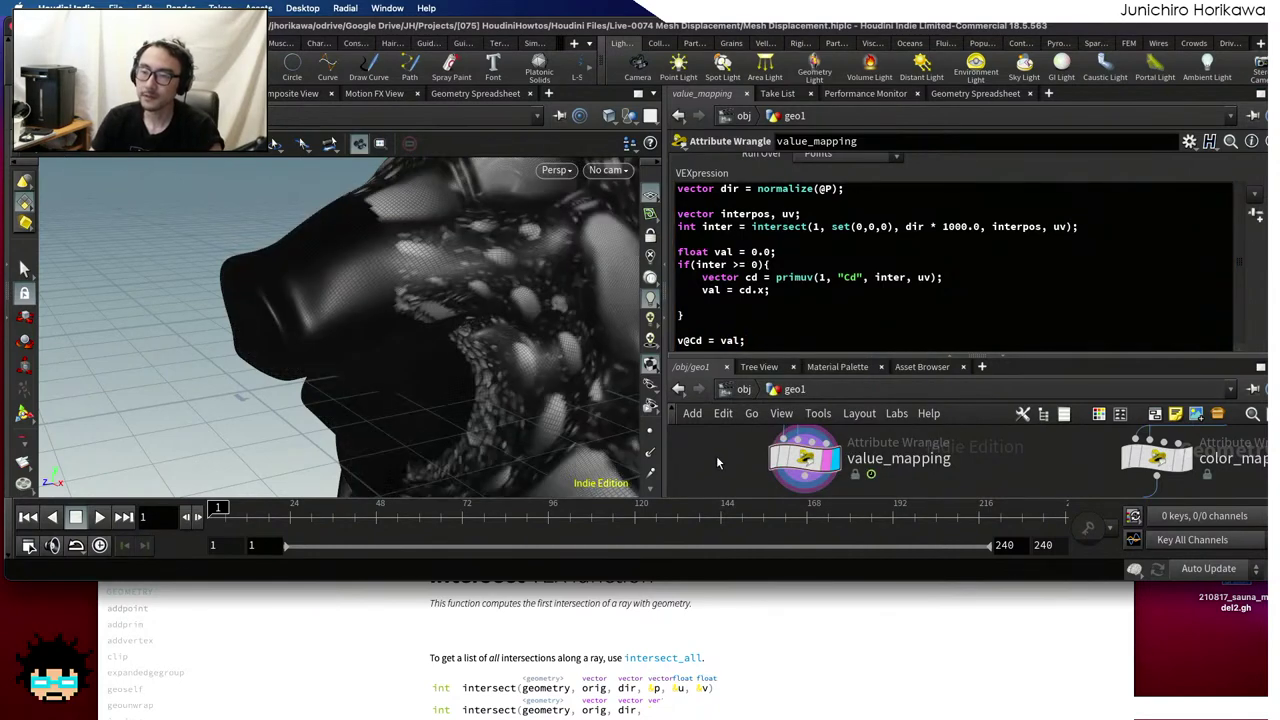
drag(330, 330, 268, 232)
drag(279, 277, 277, 266)
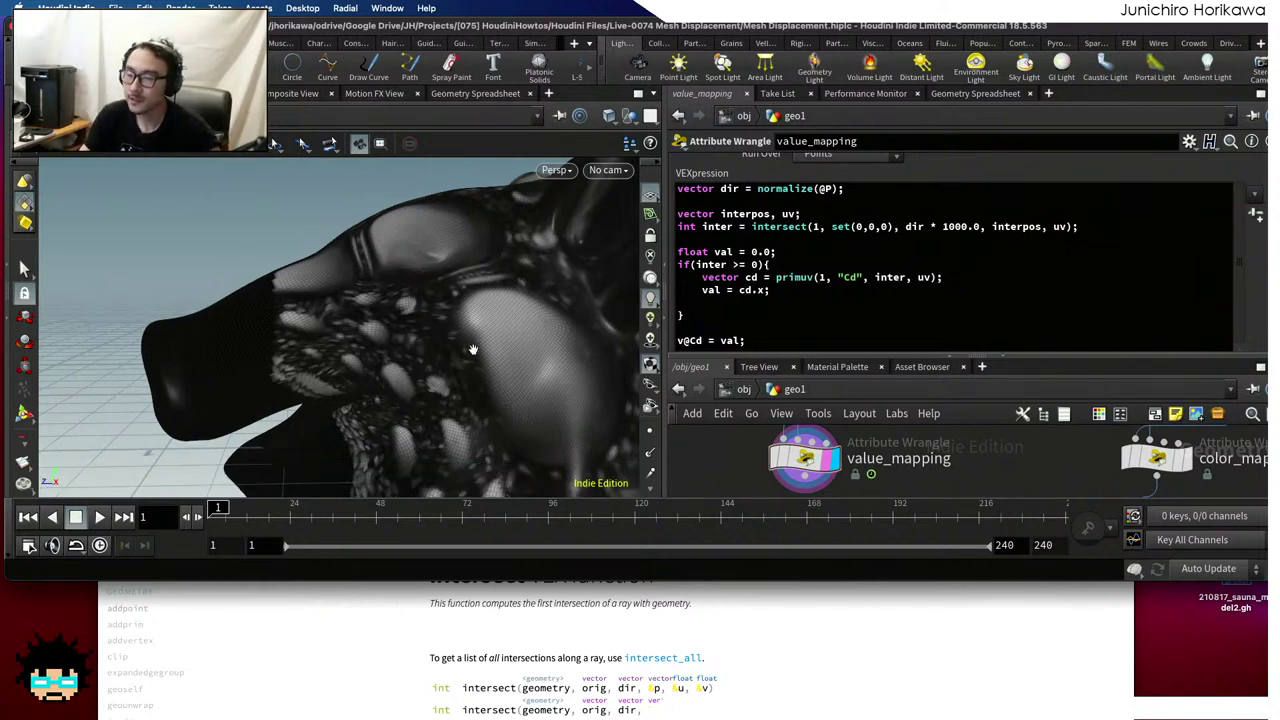
drag(326, 332, 310, 325)
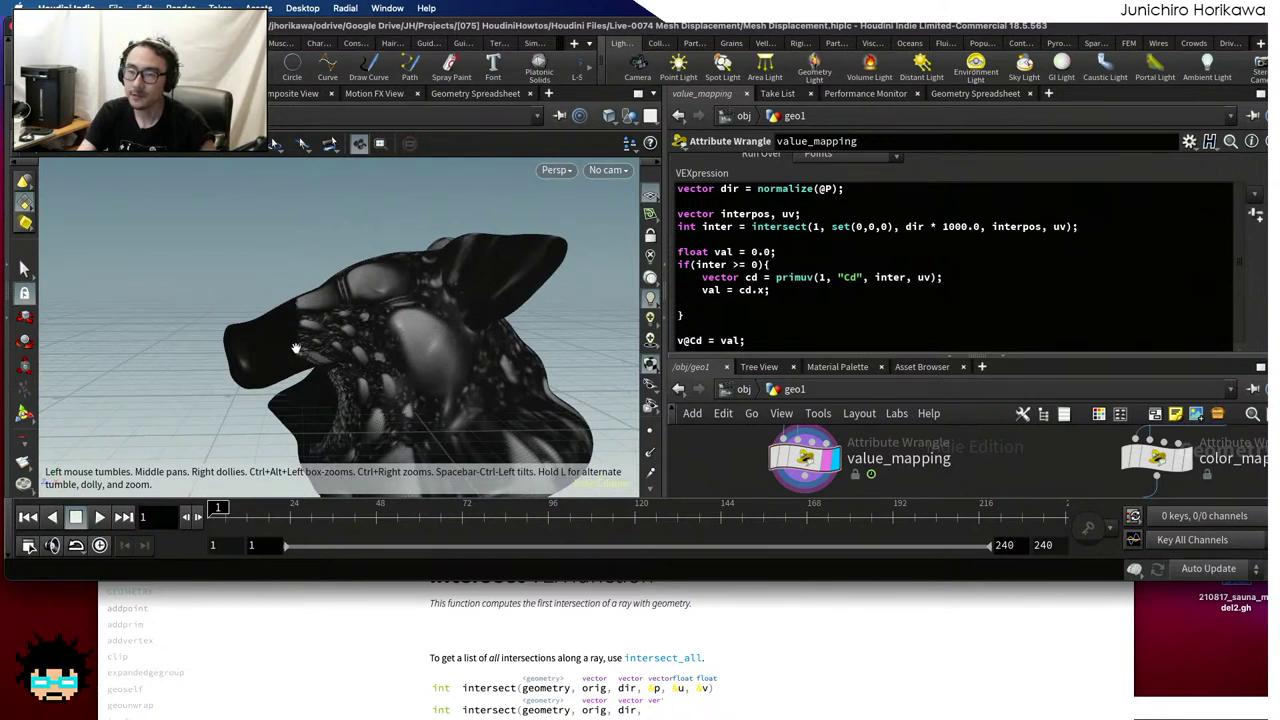
drag(332, 454, 343, 397)
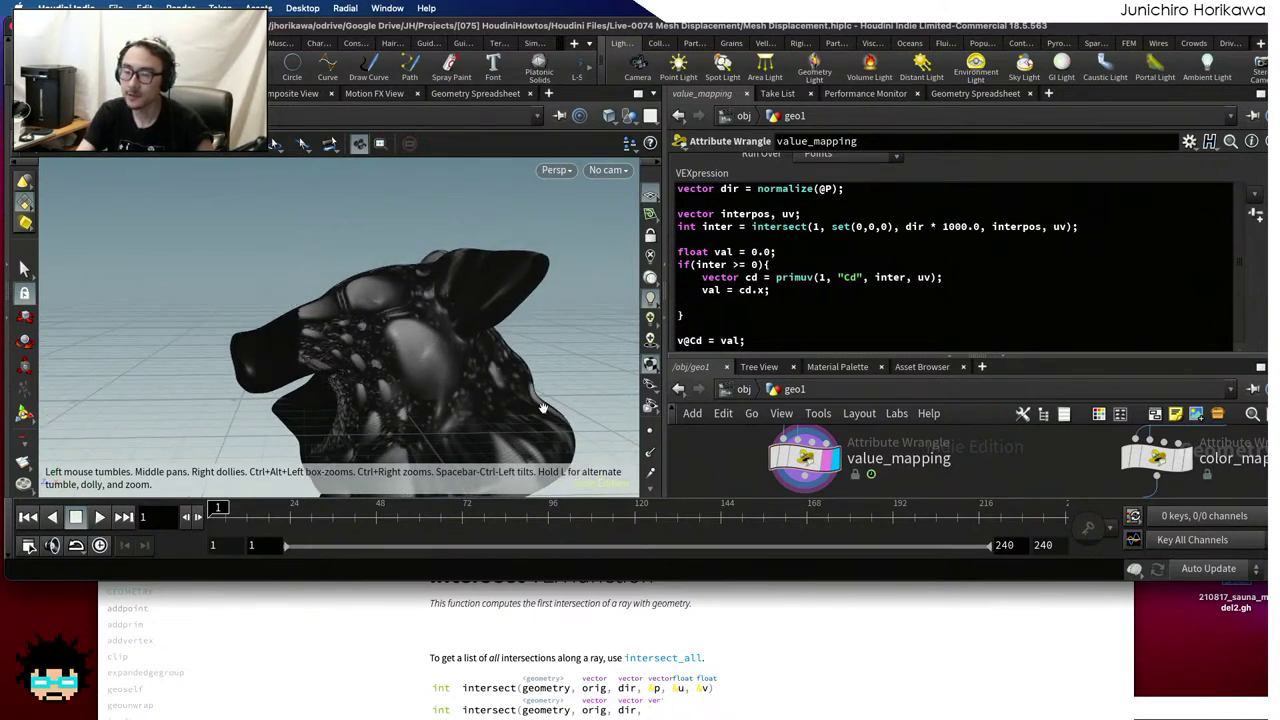
drag(760, 357, 775, 263)
scroll(765, 360, down, 3)
Save the scene as Mesh Displacement.hiplc
key(ctrl+s)
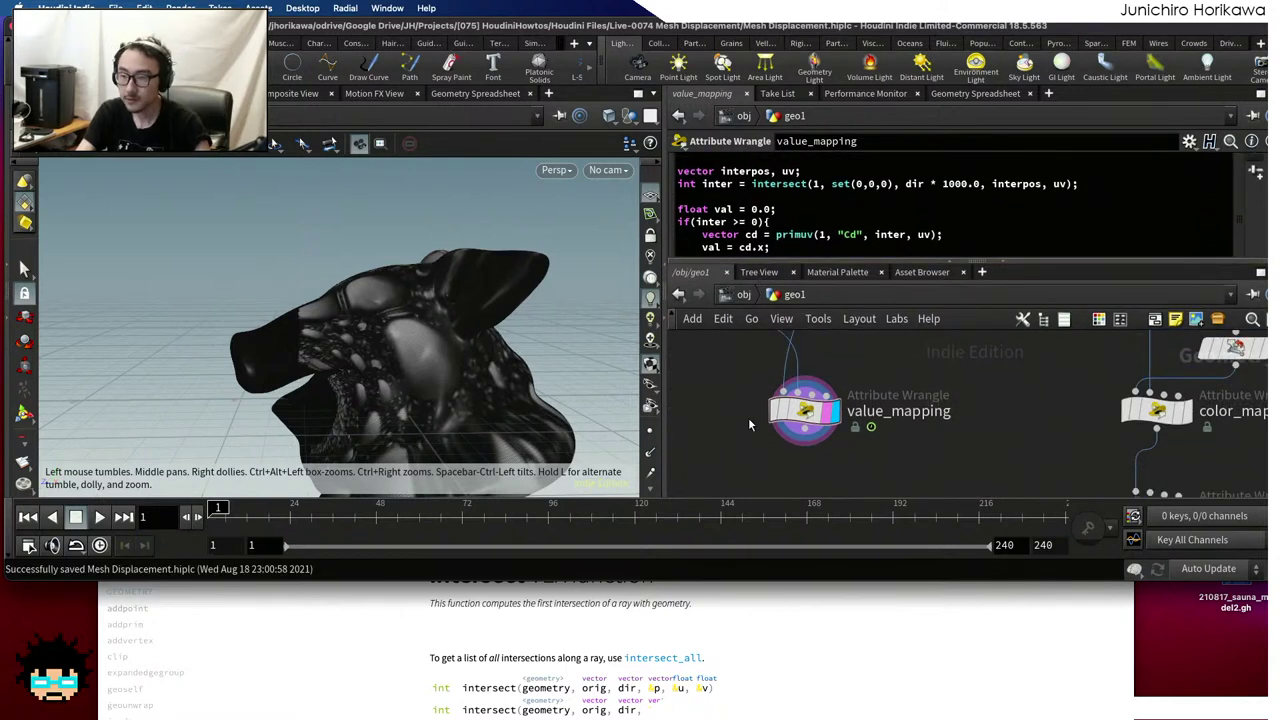
scroll(745, 418, down, 2)
scroll(727, 418, up, 8)
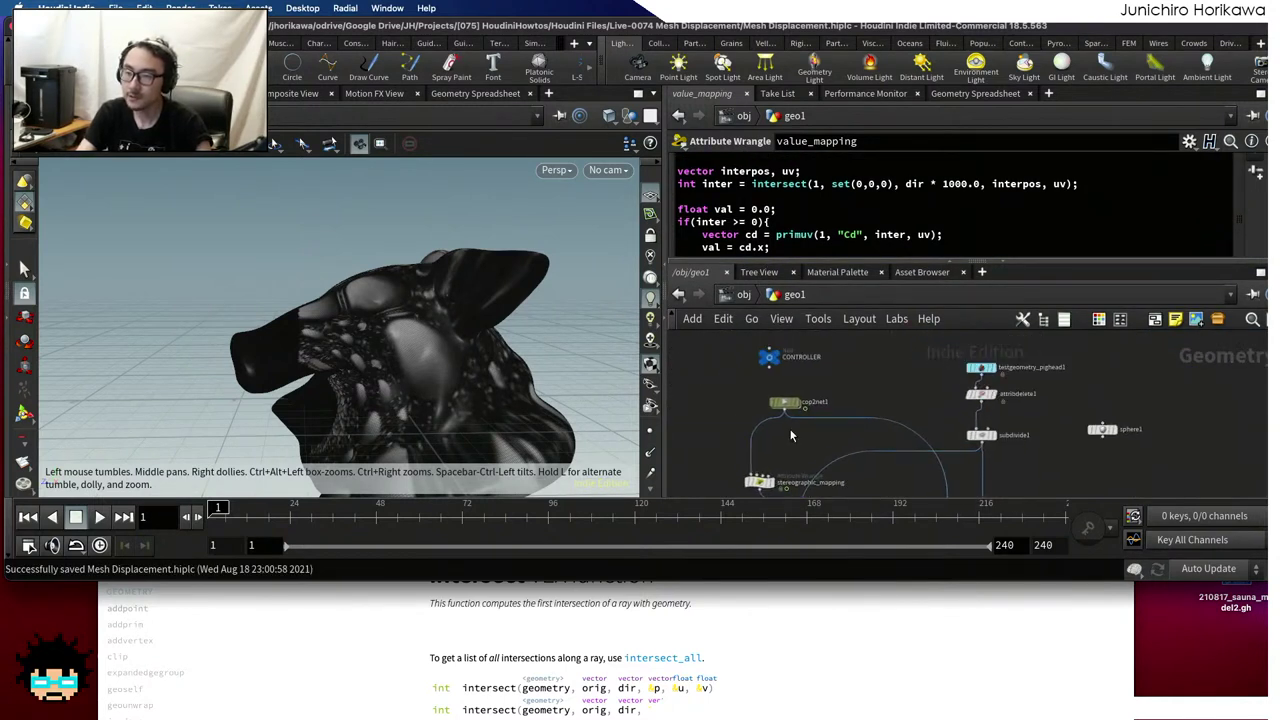
Display cop2net1's output and look at the bubbly grayscale texture on its flat card
click(825, 403)
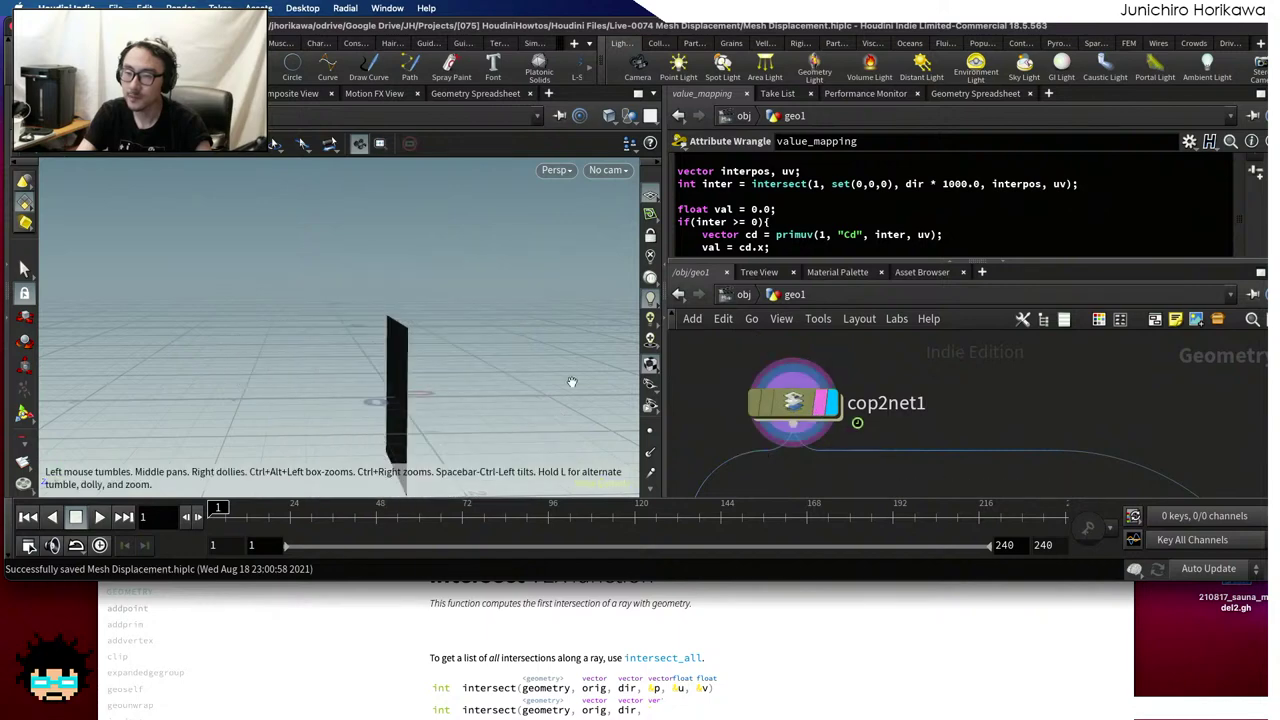
drag(451, 372, 424, 350)
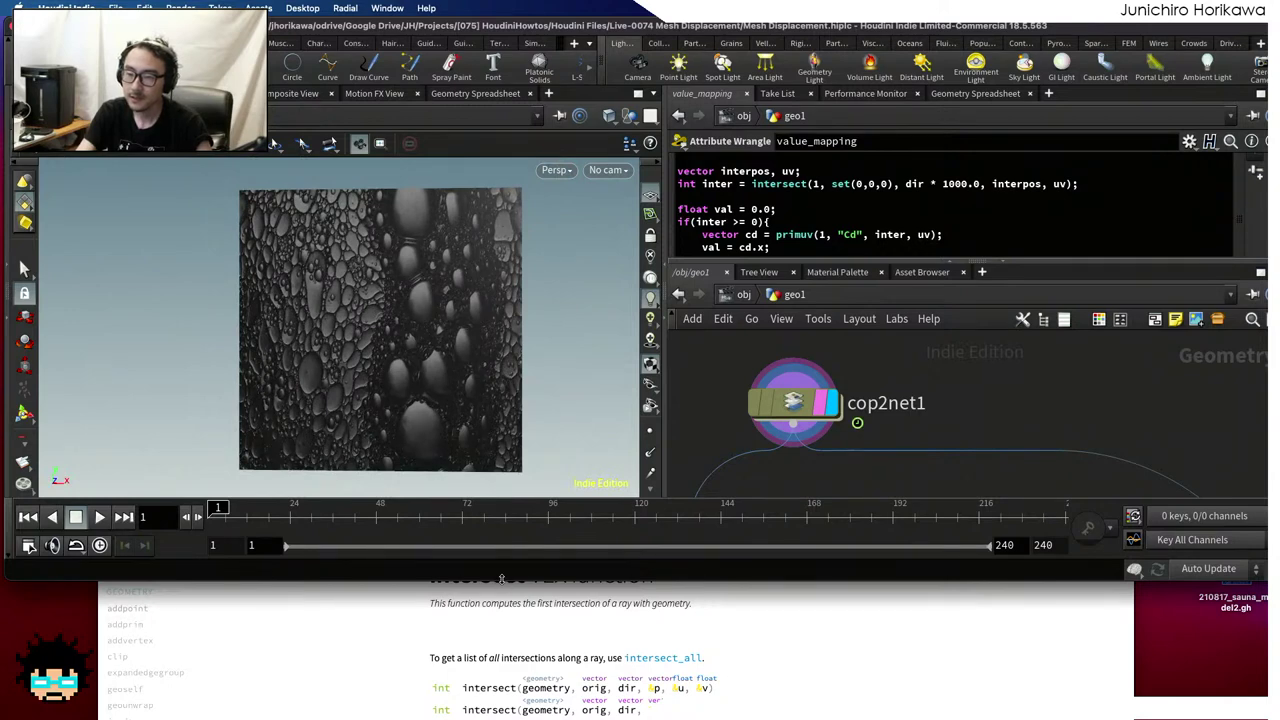
drag(493, 578, 493, 695)
drag(455, 330, 361, 478)
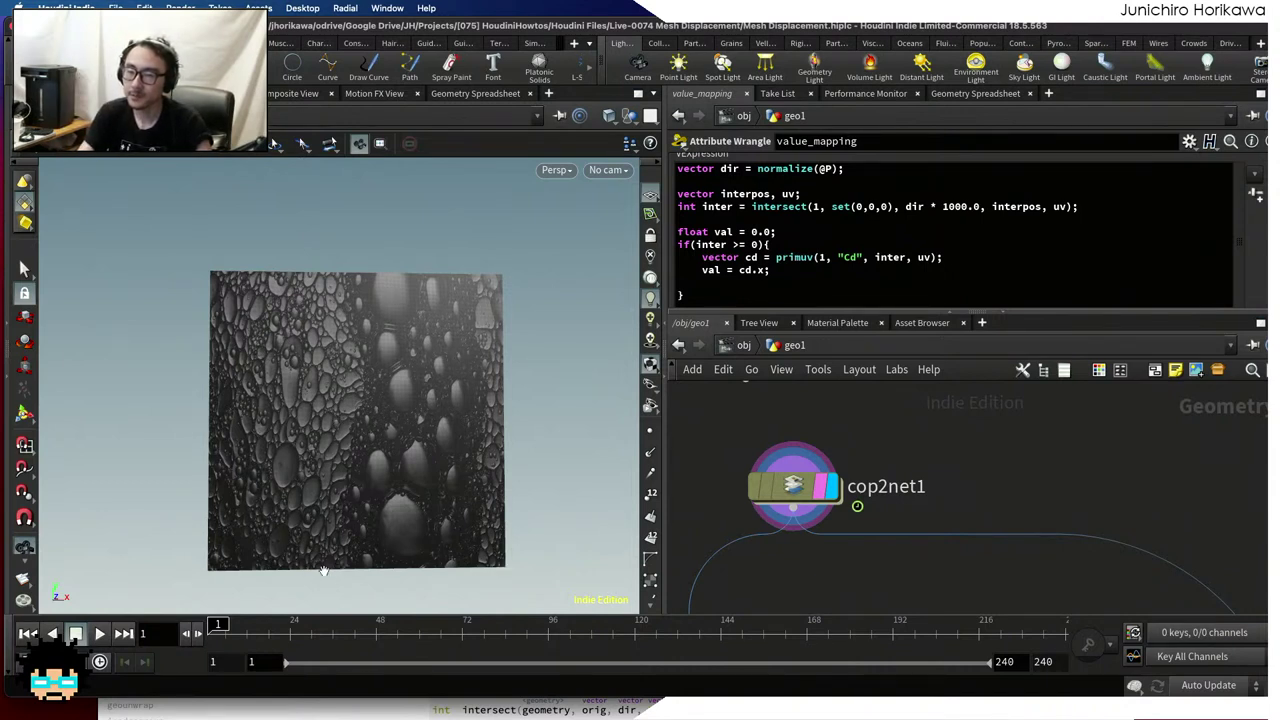
scroll(825, 471, down, 6)
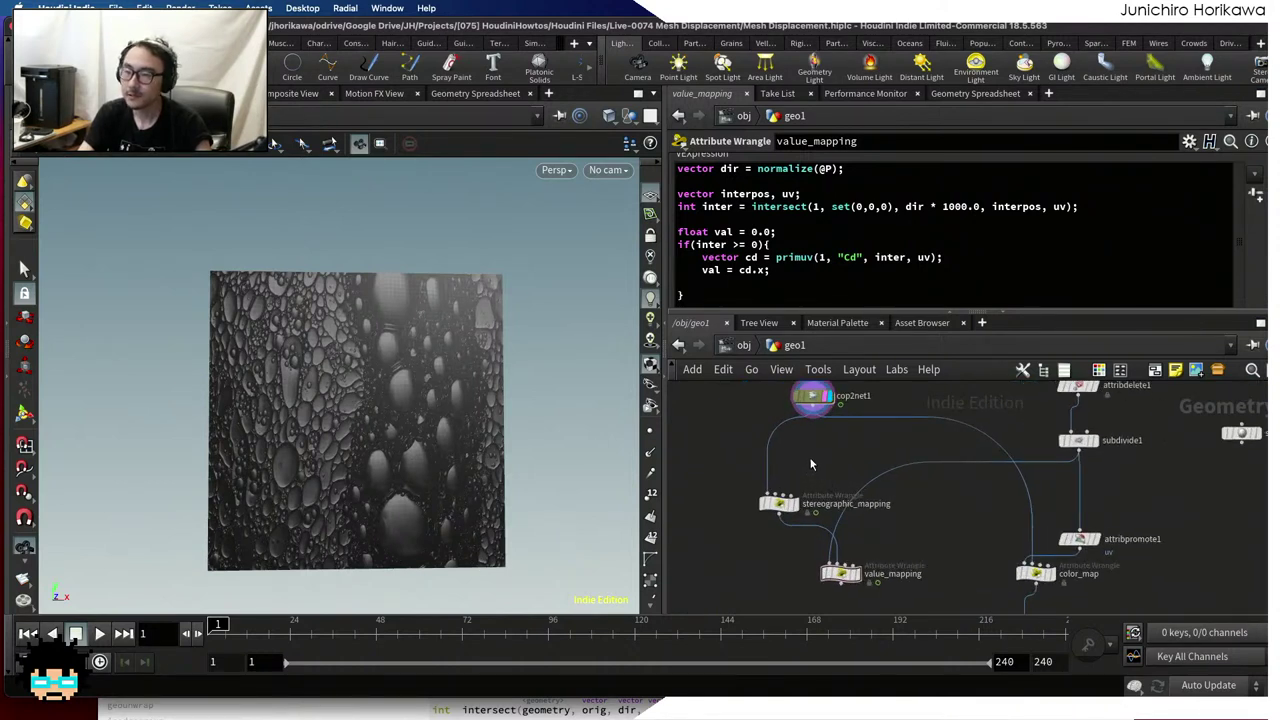
scroll(848, 479, up, 3)
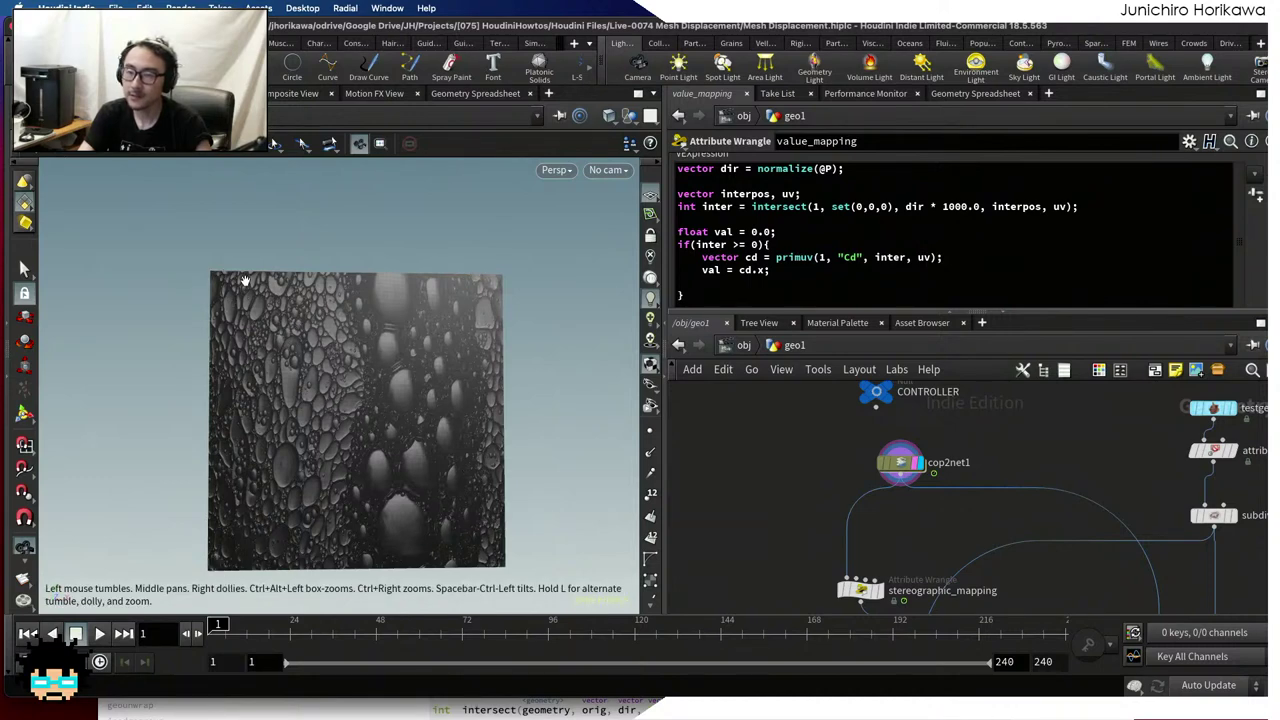
drag(244, 280, 440, 228)
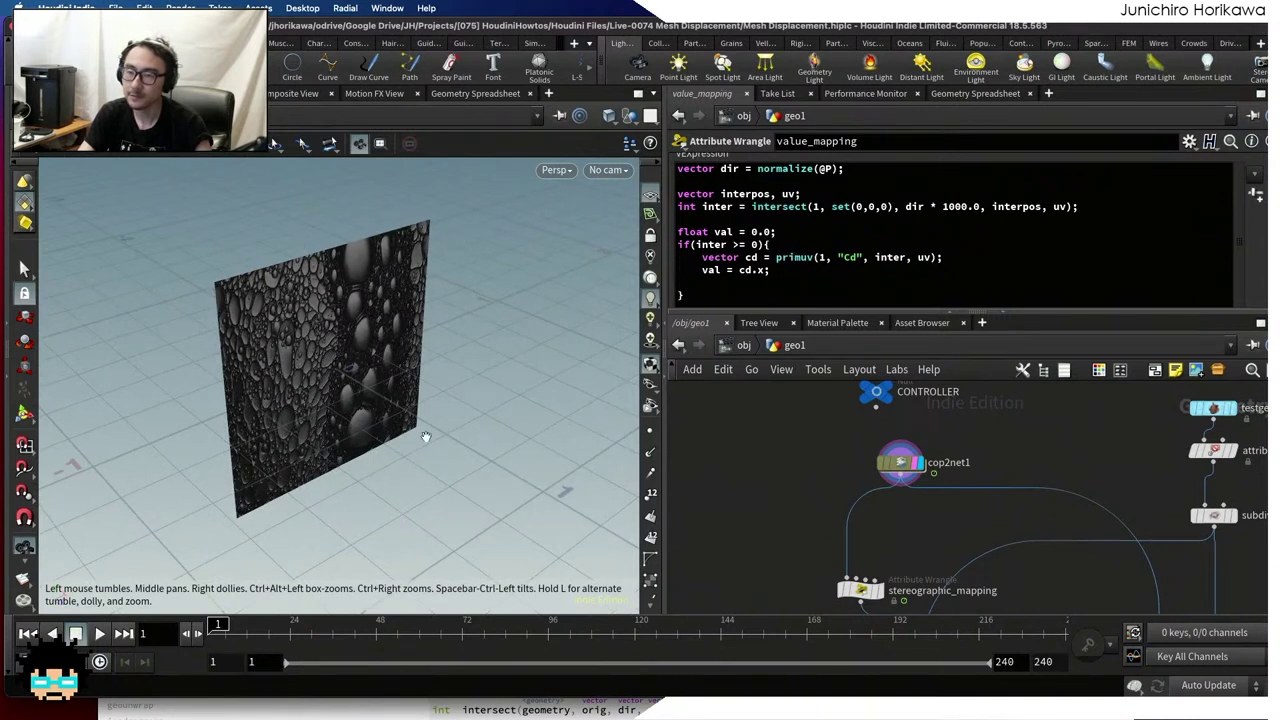
Add a grid1 node oriented to the XY Plane
key(Tab)
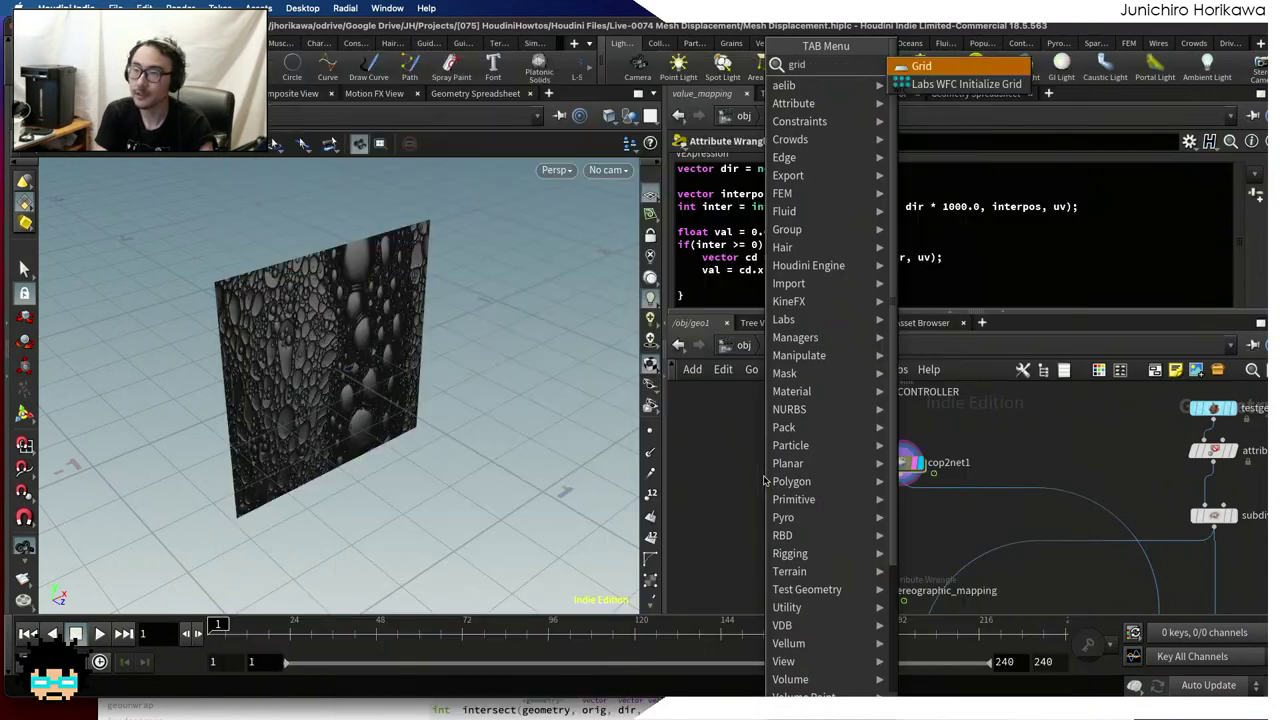
click(765, 481)
click(765, 481)
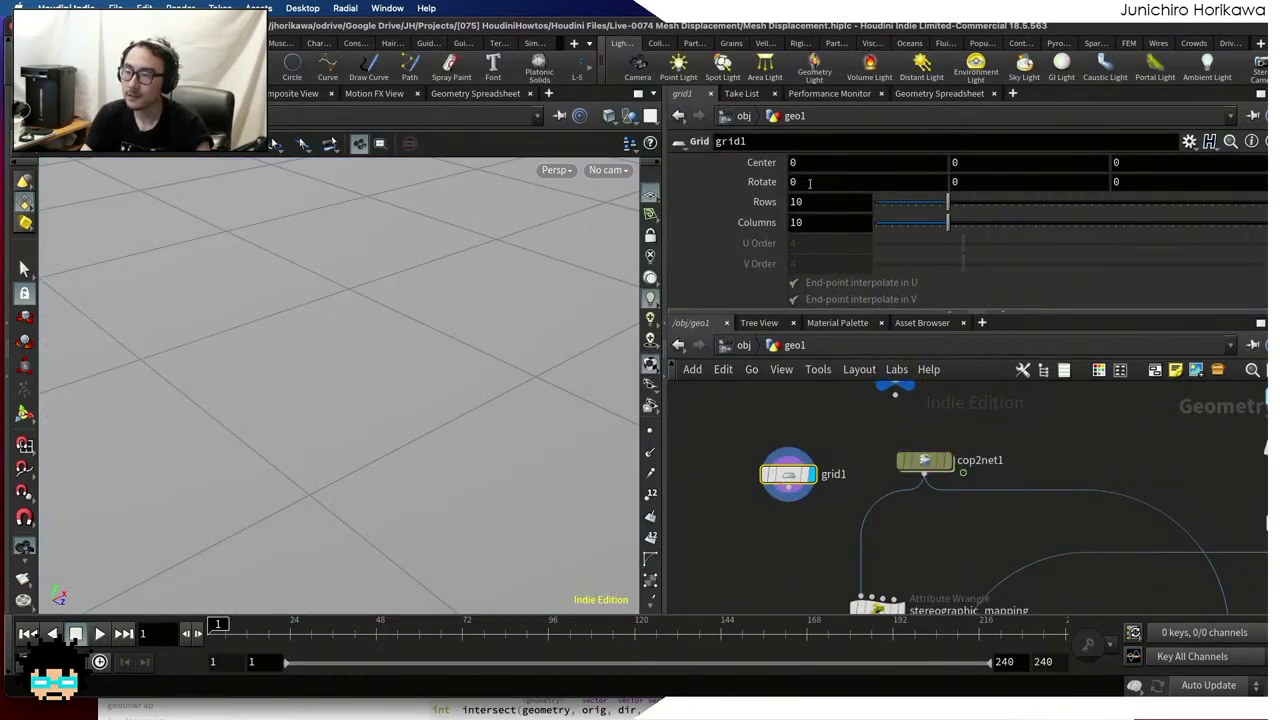
scroll(812, 210, up, 3)
click(818, 208)
click(828, 229)
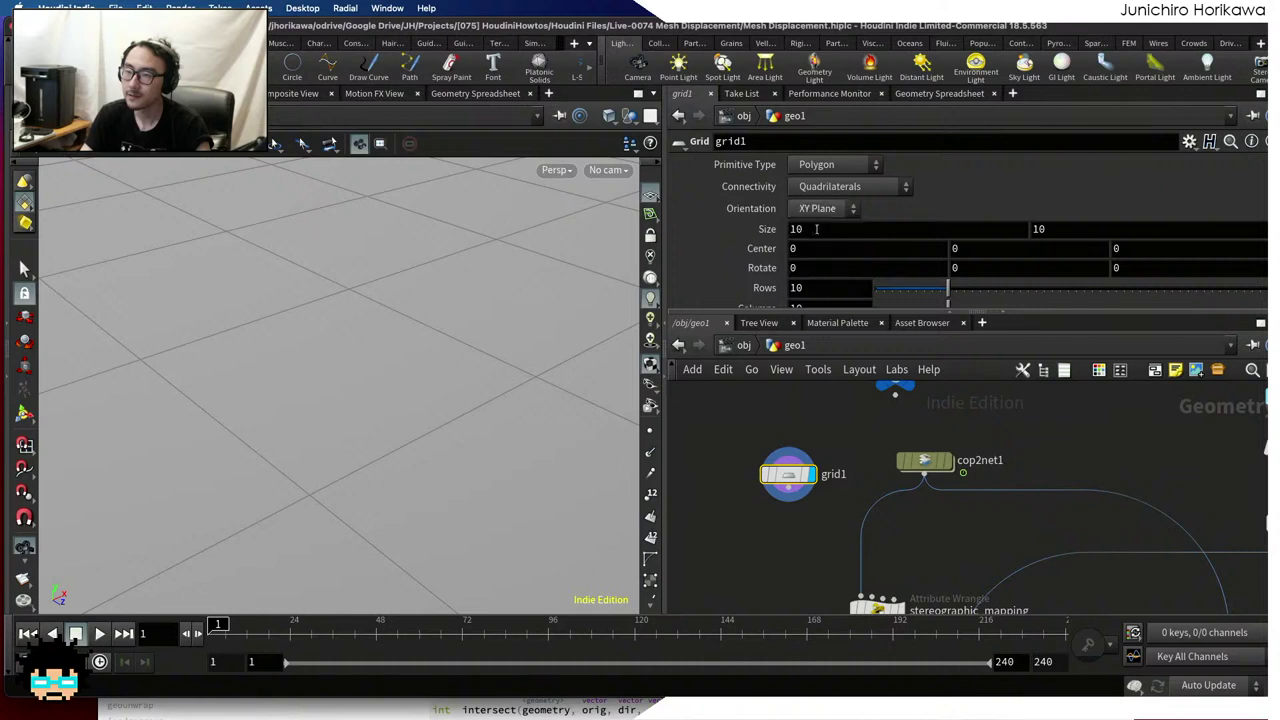
Set grid1's size to 1 × 1 with 2 rows and 2 columns
double_click(831, 229)
text(1)
key(Tab)
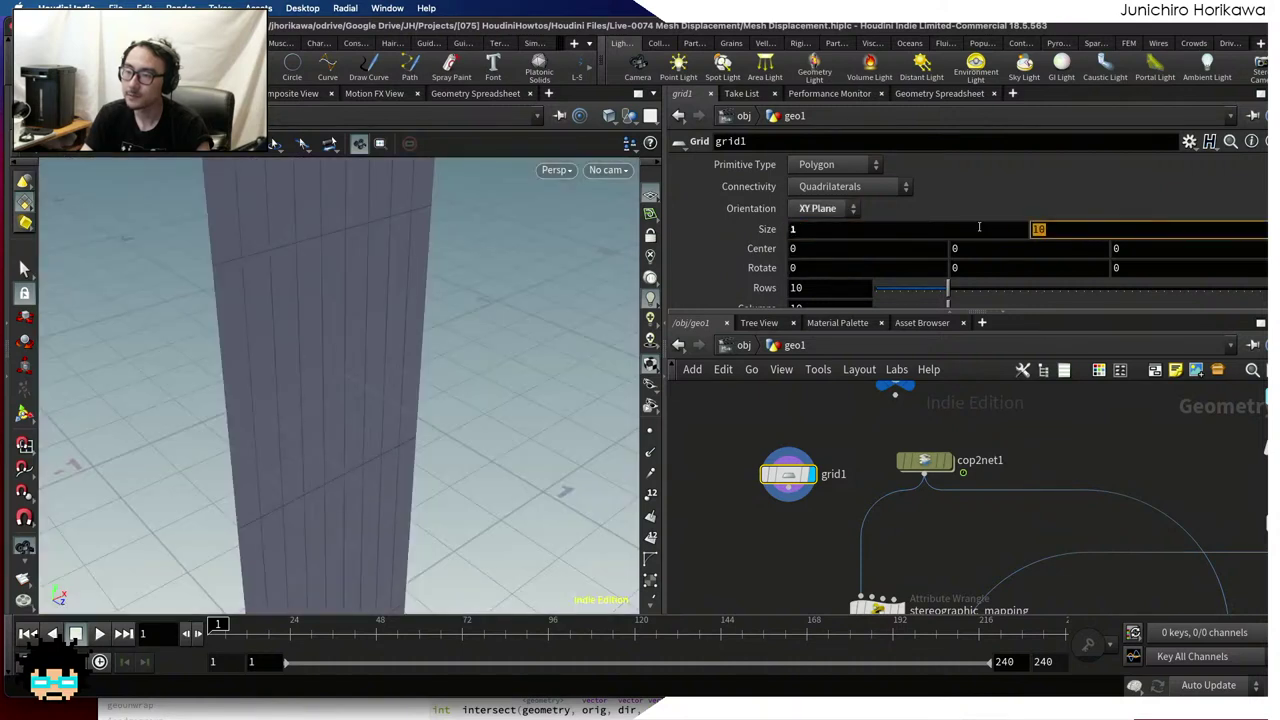
text(1)
key(Tab)
scroll(760, 291, down, 2)
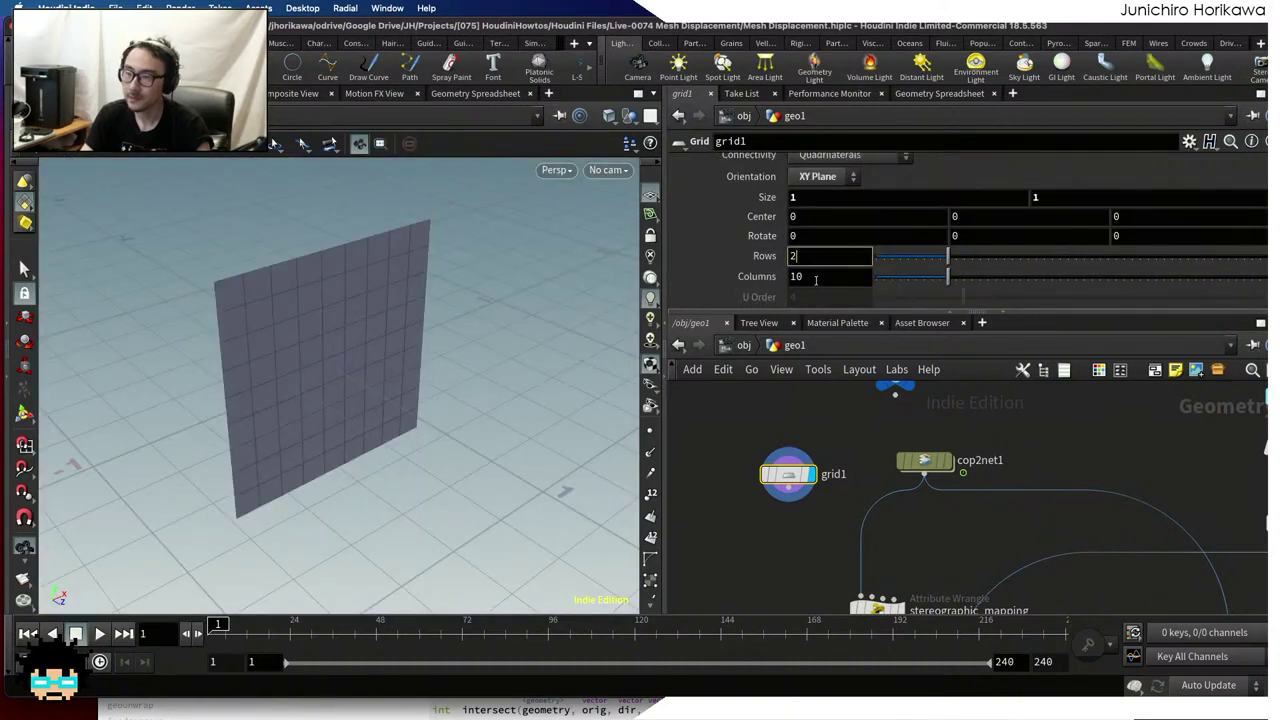
text(2)
key(Tab)
text(2)
key(Tab)
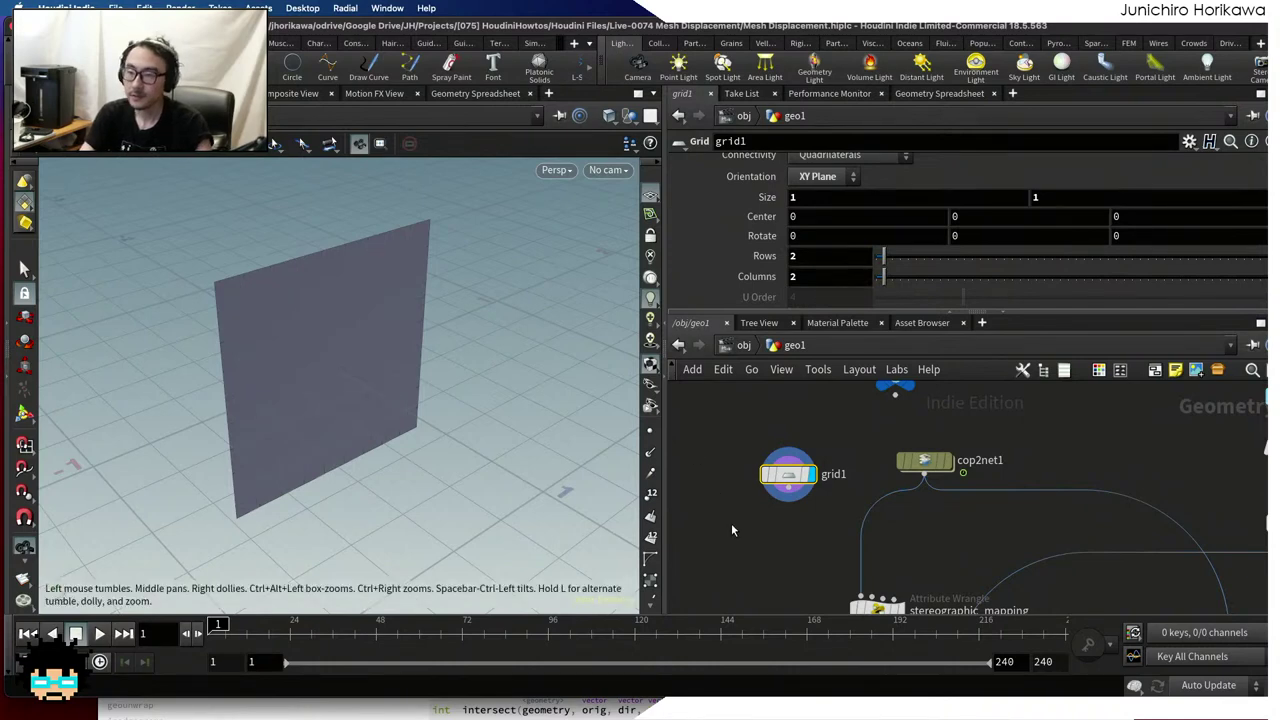
Search 'prim' and pick the Primitive node
key(Tab)
text(prim)
key(Return)
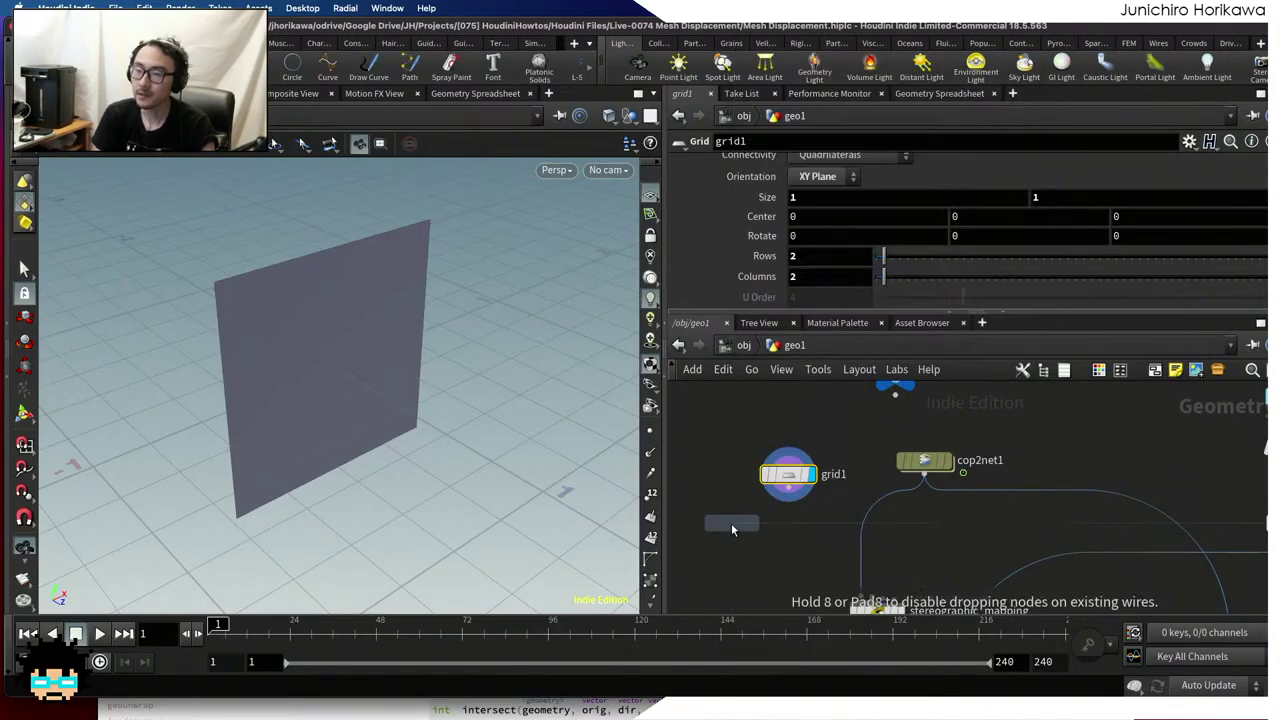
Place primitive1 under grid1 and set its Close U to Unroll with Shared Points
click(751, 549)
drag(789, 495, 741, 537)
drag(773, 552, 801, 529)
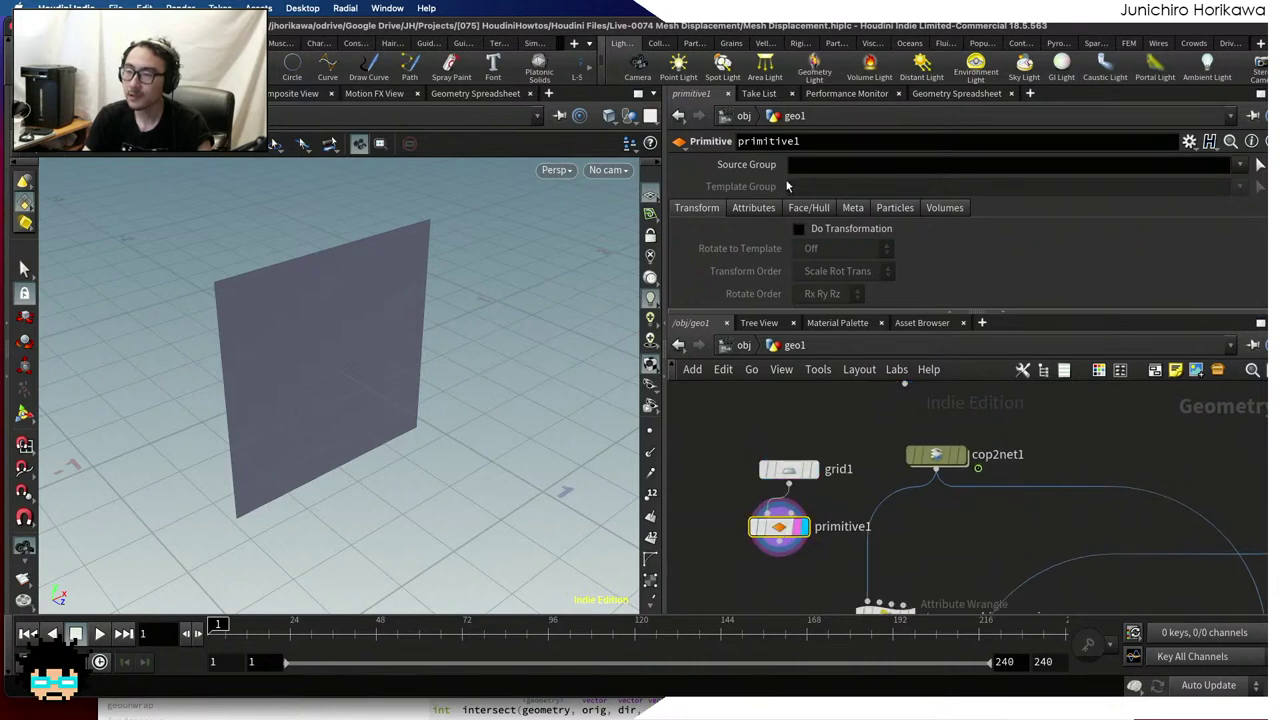
click(800, 208)
click(810, 266)
click(840, 355)
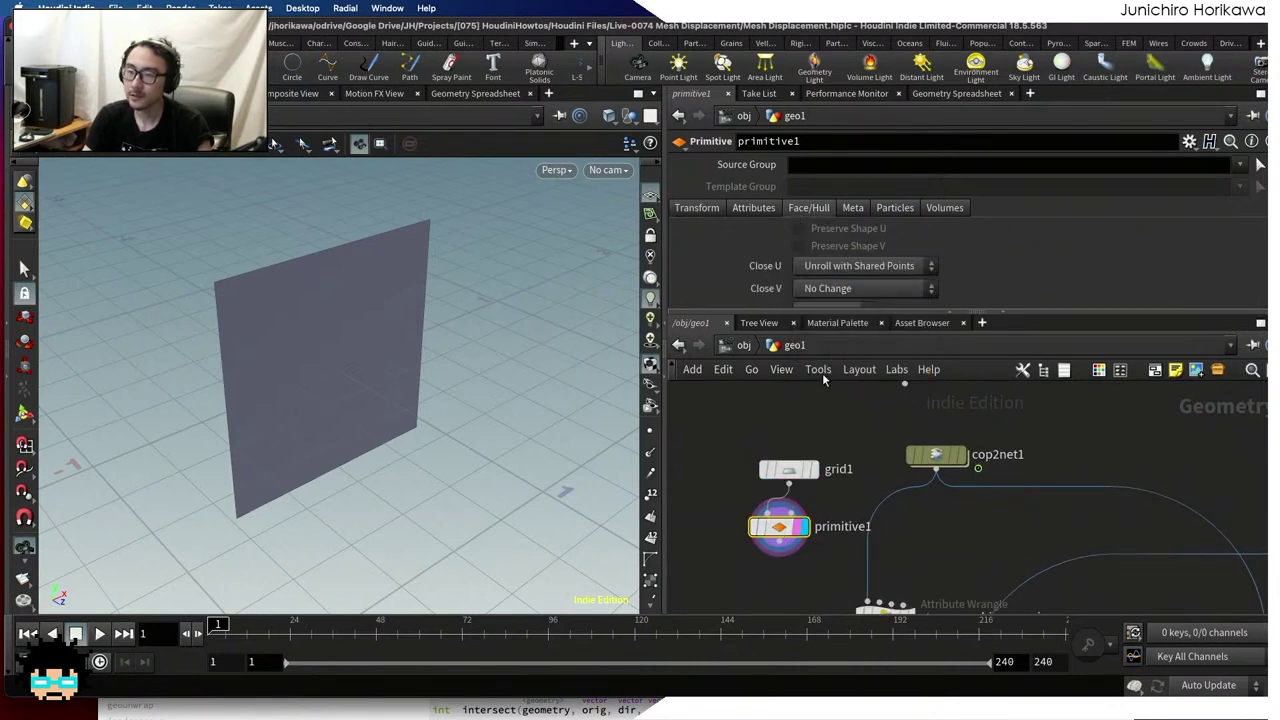
Display the cop2net1 texture in the viewport again
drag(383, 383, 349, 354)
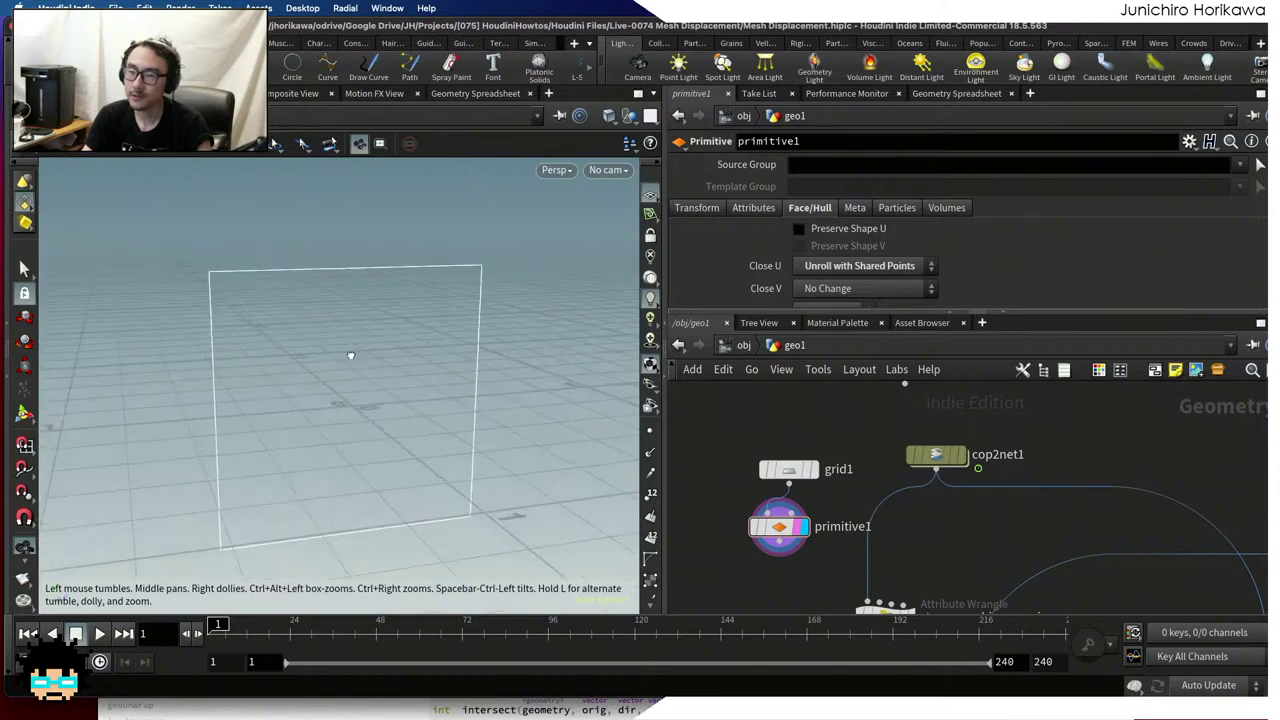
mouse_move(770, 537)
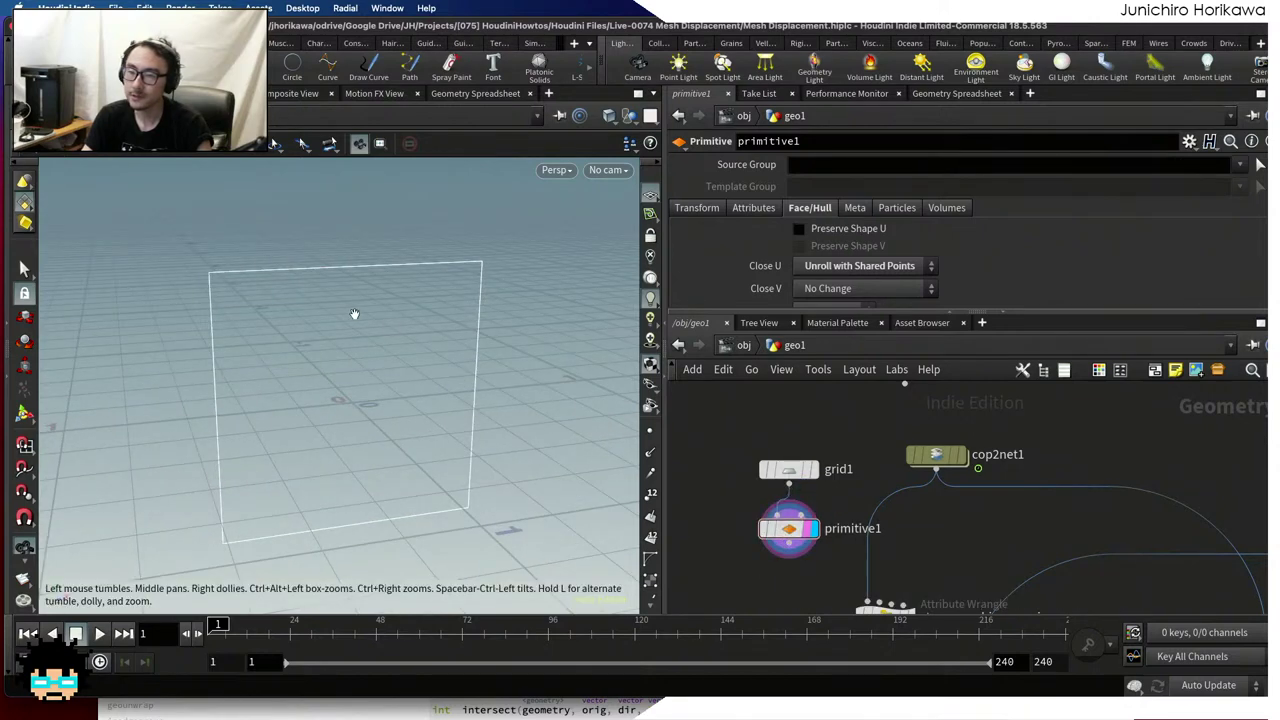
drag(482, 450, 560, 487)
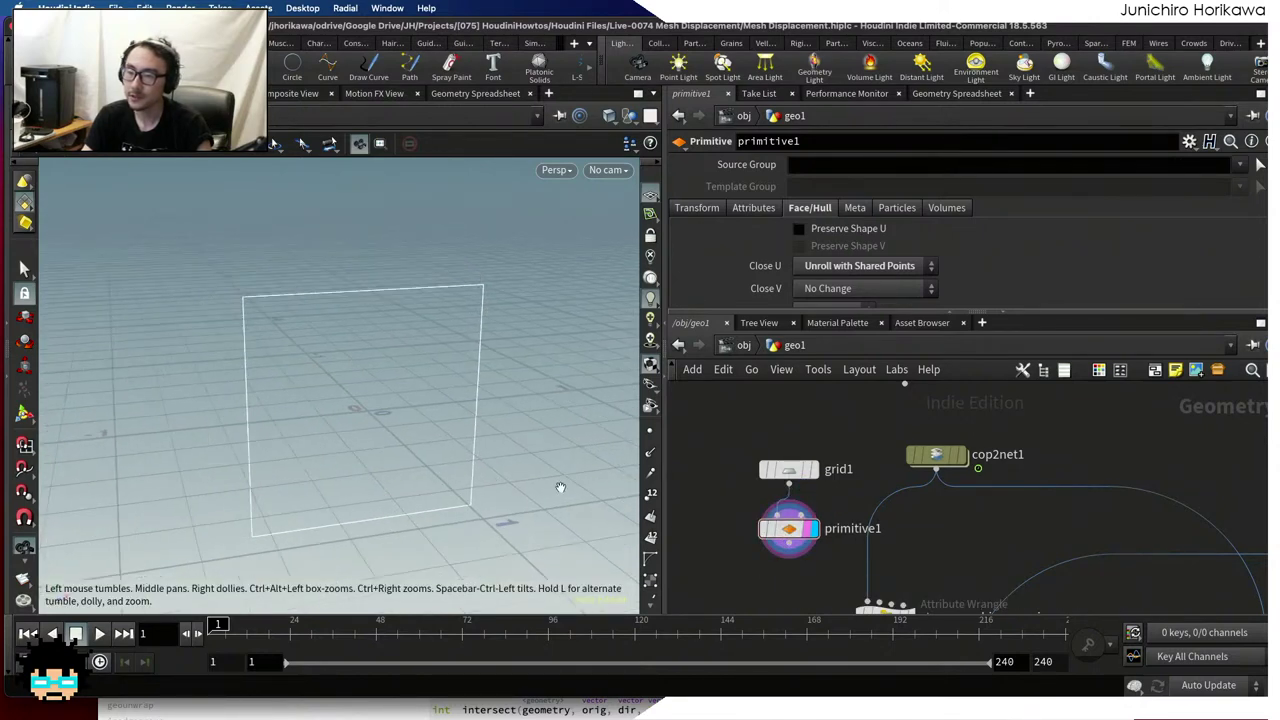
middle_drag(754, 571, 693, 591)
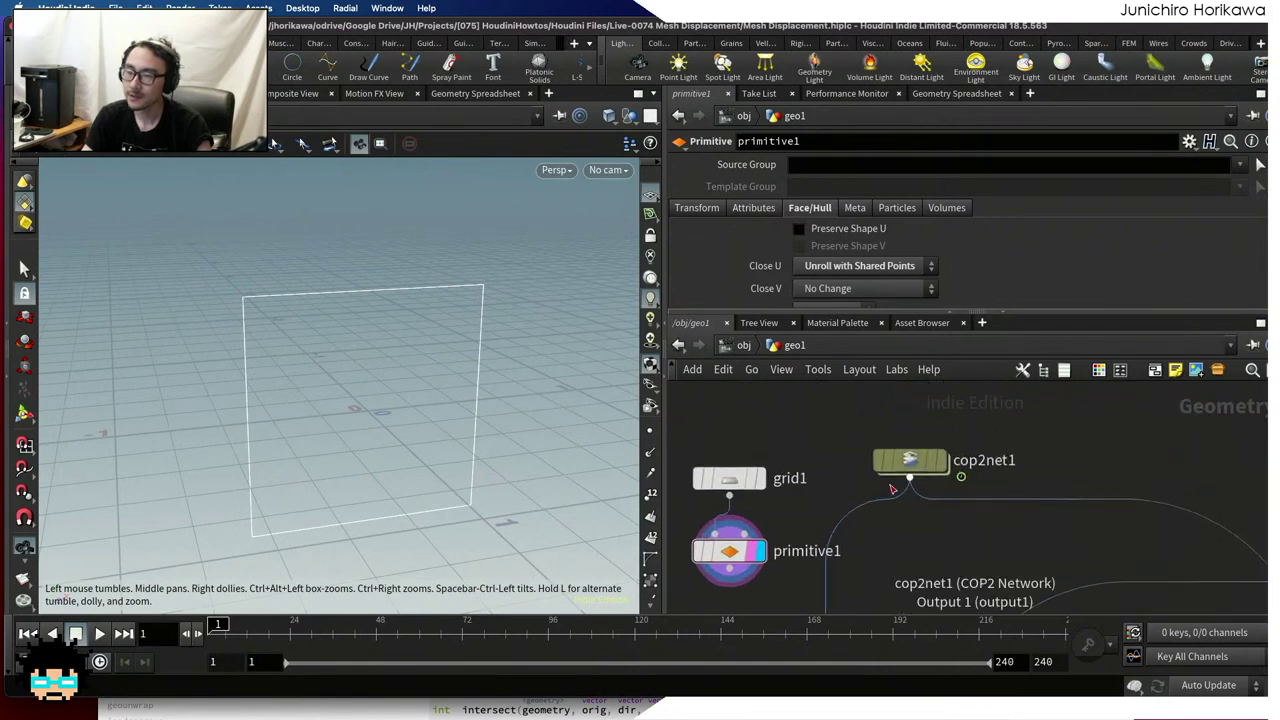
scroll(946, 467, up, 2)
click(946, 467)
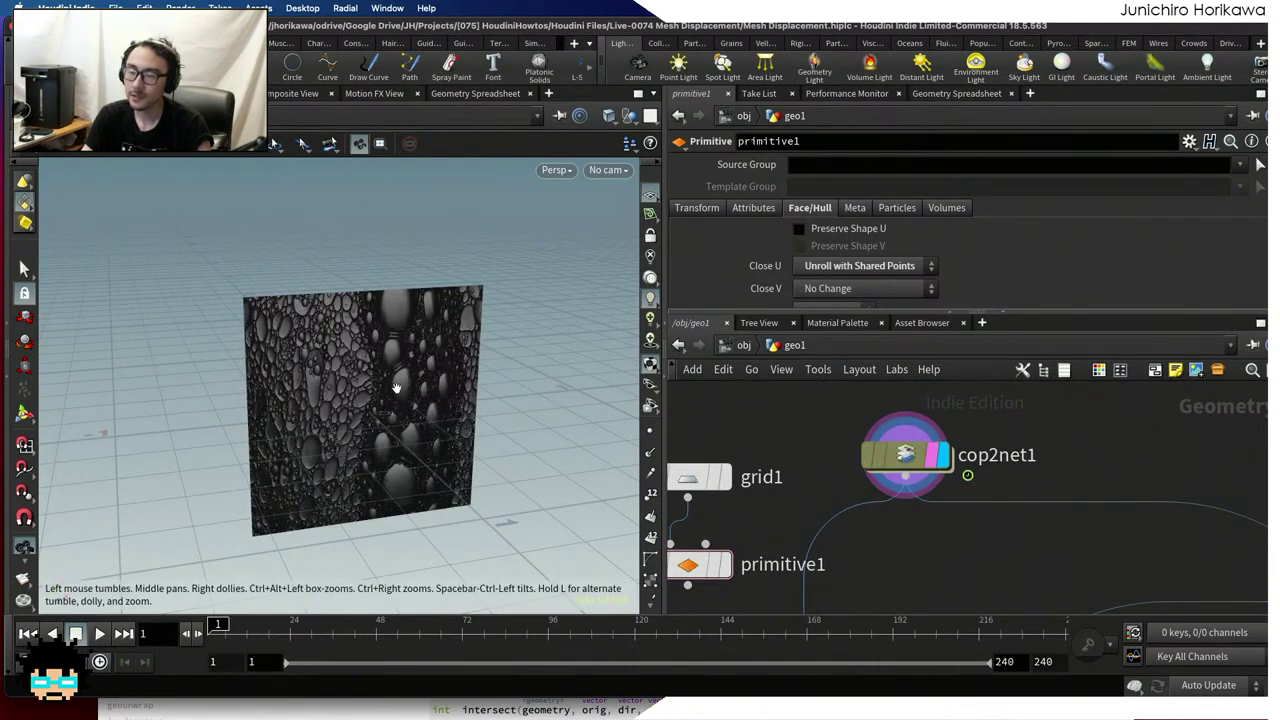
scroll(740, 510, up, 2)
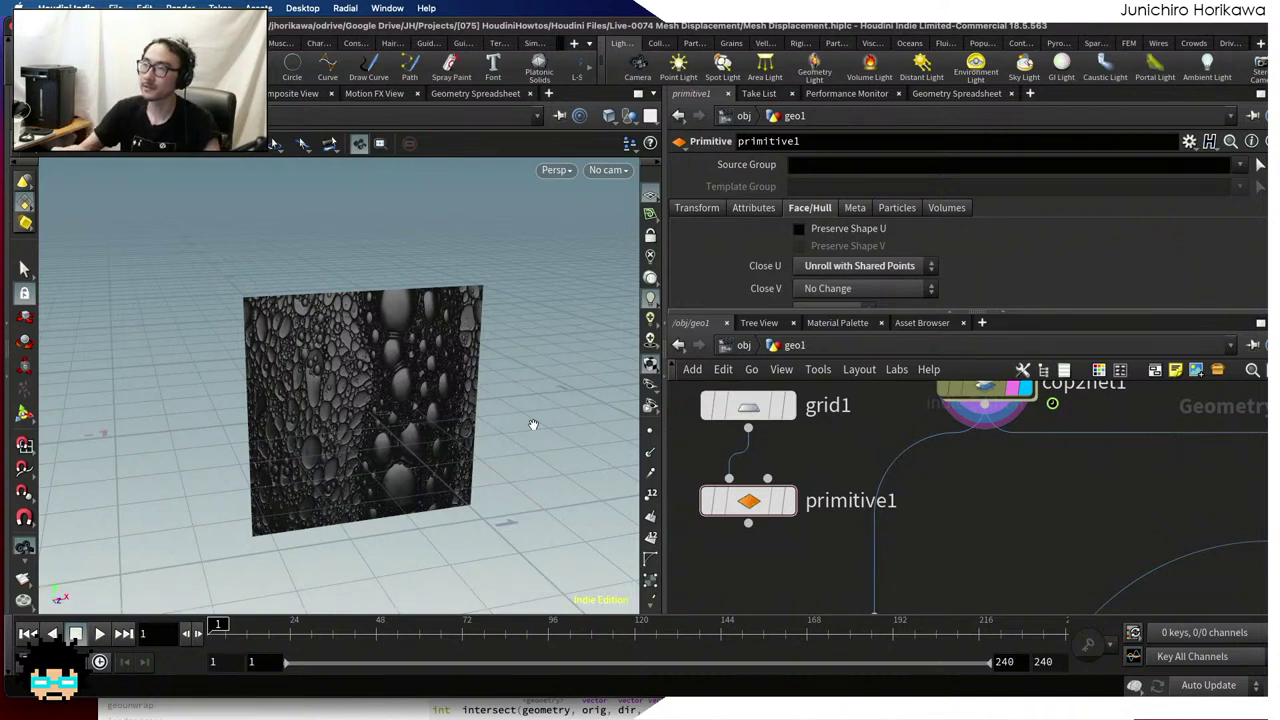
scroll(900, 595, down, 4)
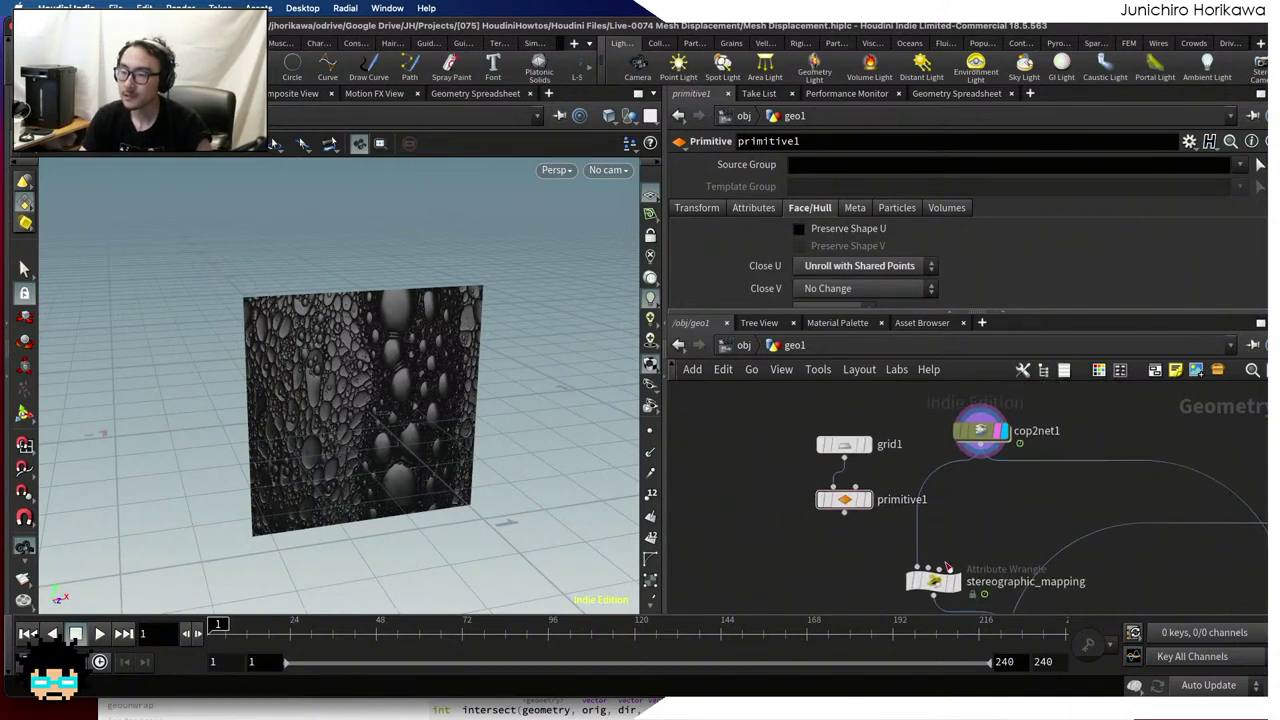
Move grid1 and primitive1 up-left and add an Attribute Wrangle below primitive1
drag(892, 549, 805, 428)
click(933, 568)
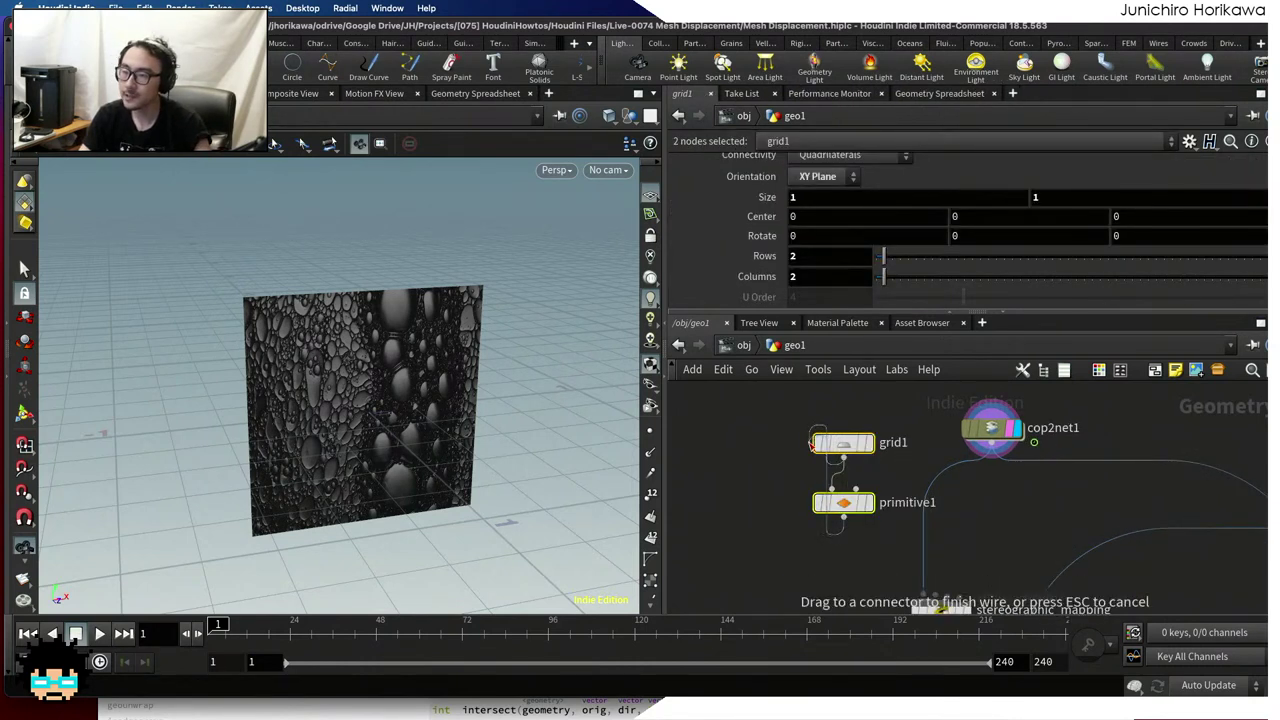
drag(837, 470, 808, 456)
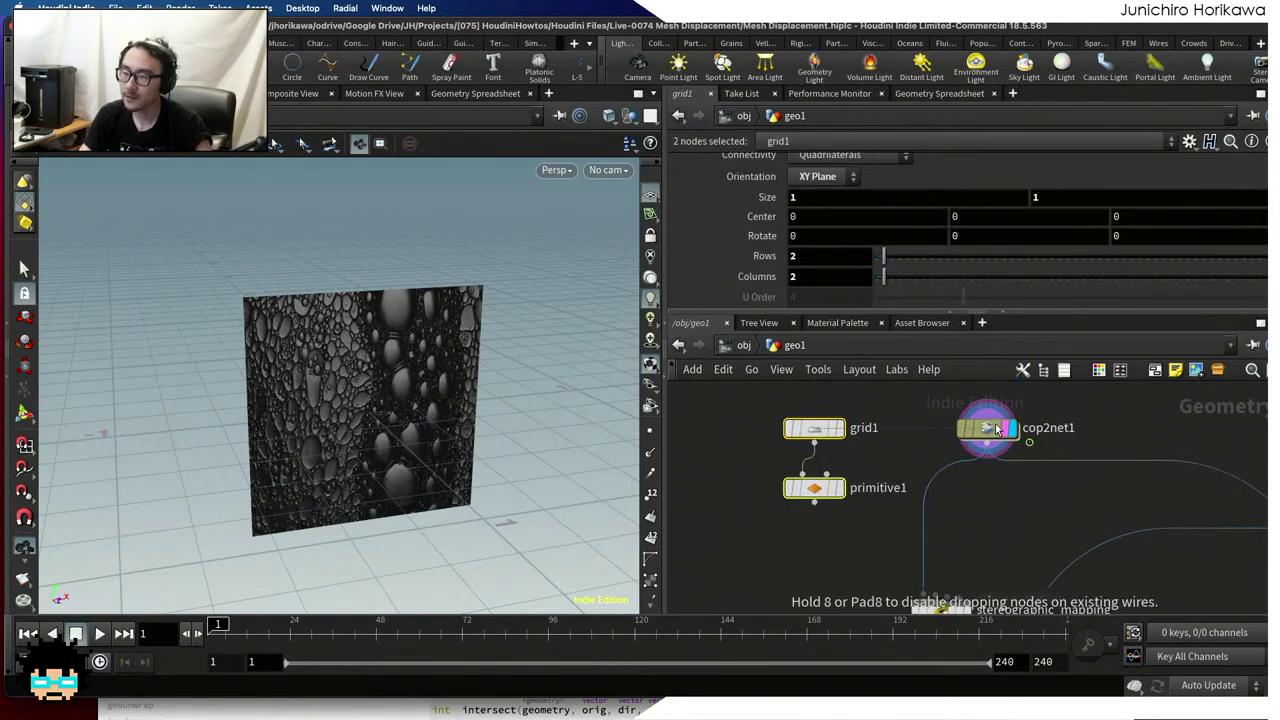
key(Tab)
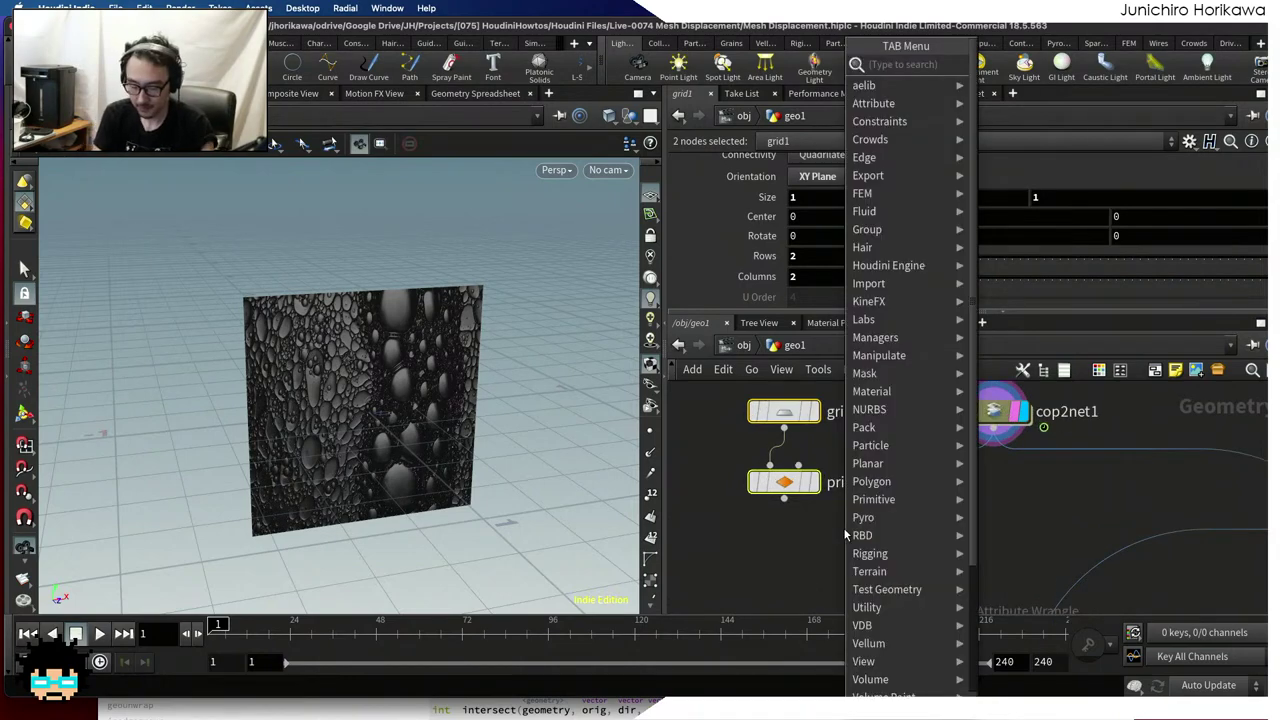
text(point wr)
key(Return)
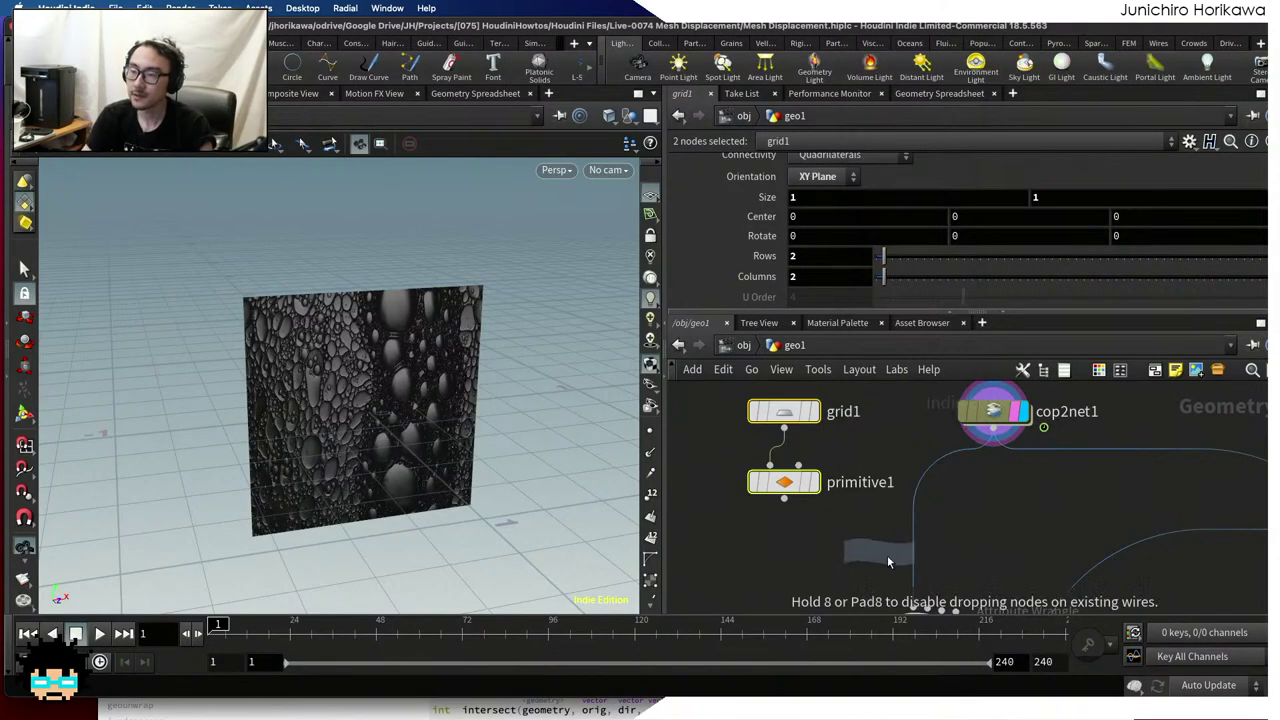
click(853, 563)
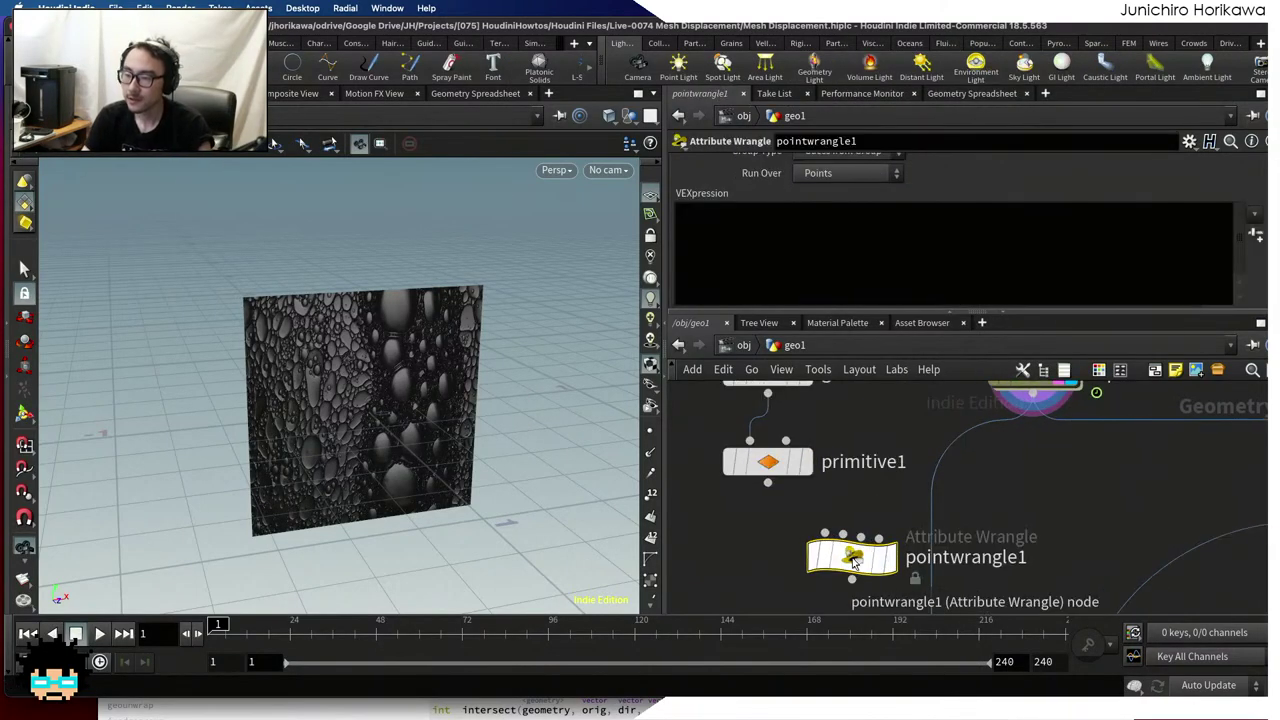
Wire primitive1 into pointwrangle1's first input and cop2net1 into its second
click(1021, 412)
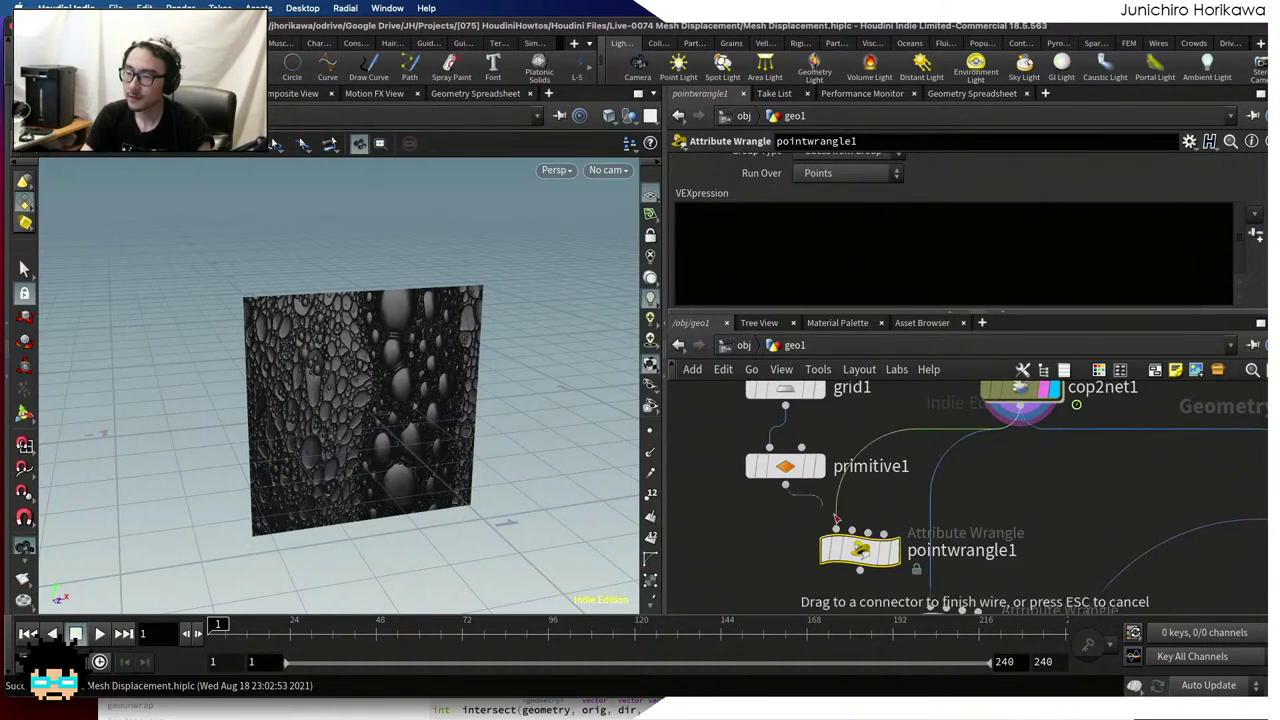
click(867, 533)
key(ctrl+z)
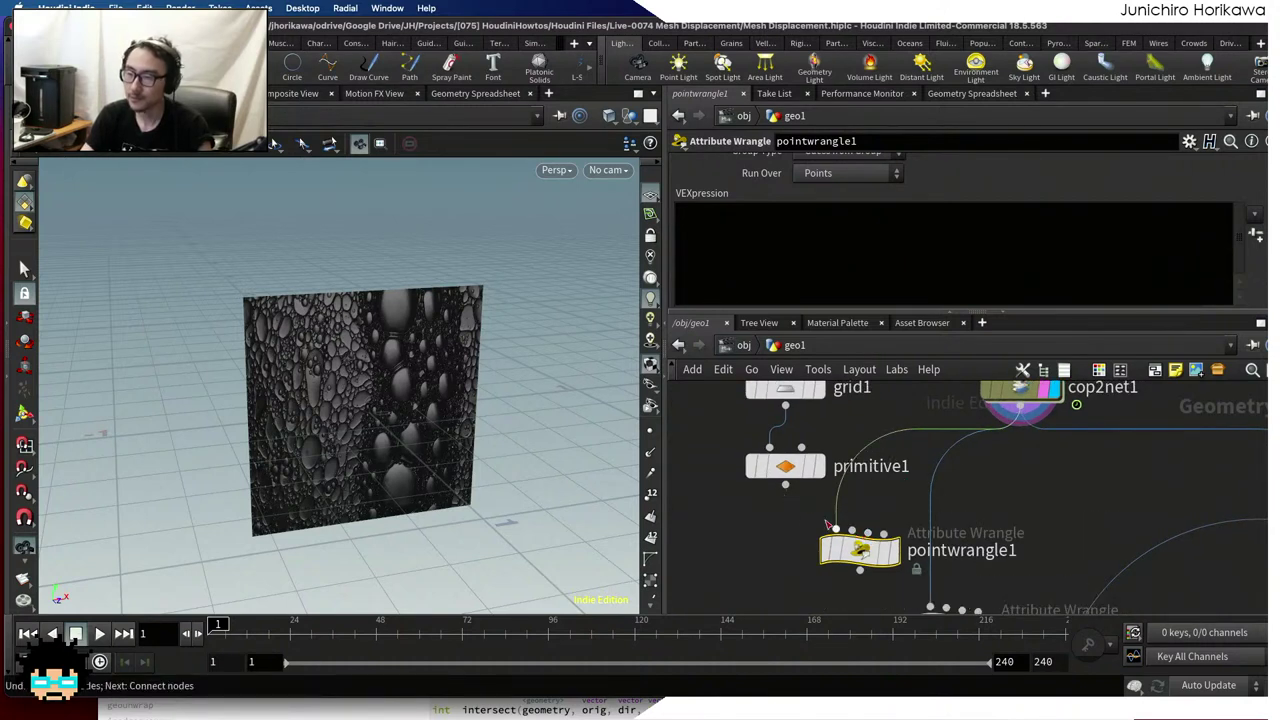
click(785, 486)
click(838, 530)
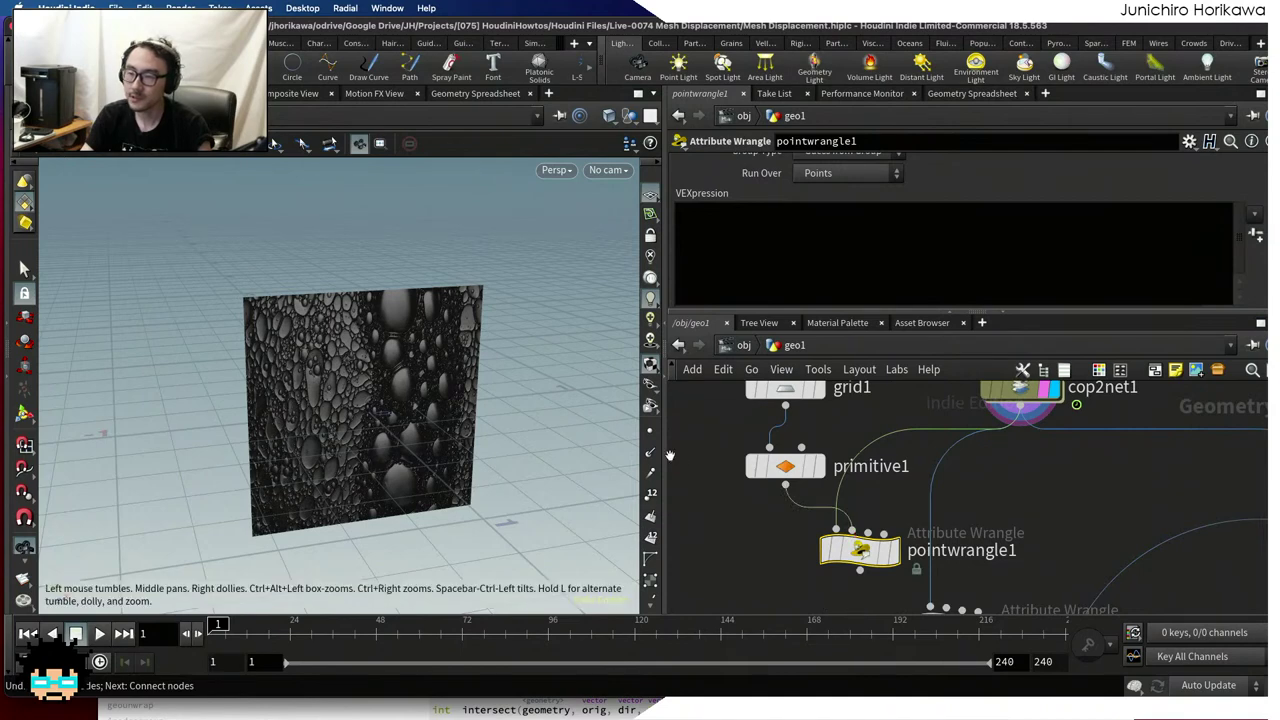
Set the display flag on pointwrangle1 to view its bubble-displaced grid
scroll(860, 560, up, 1)
click(892, 578)
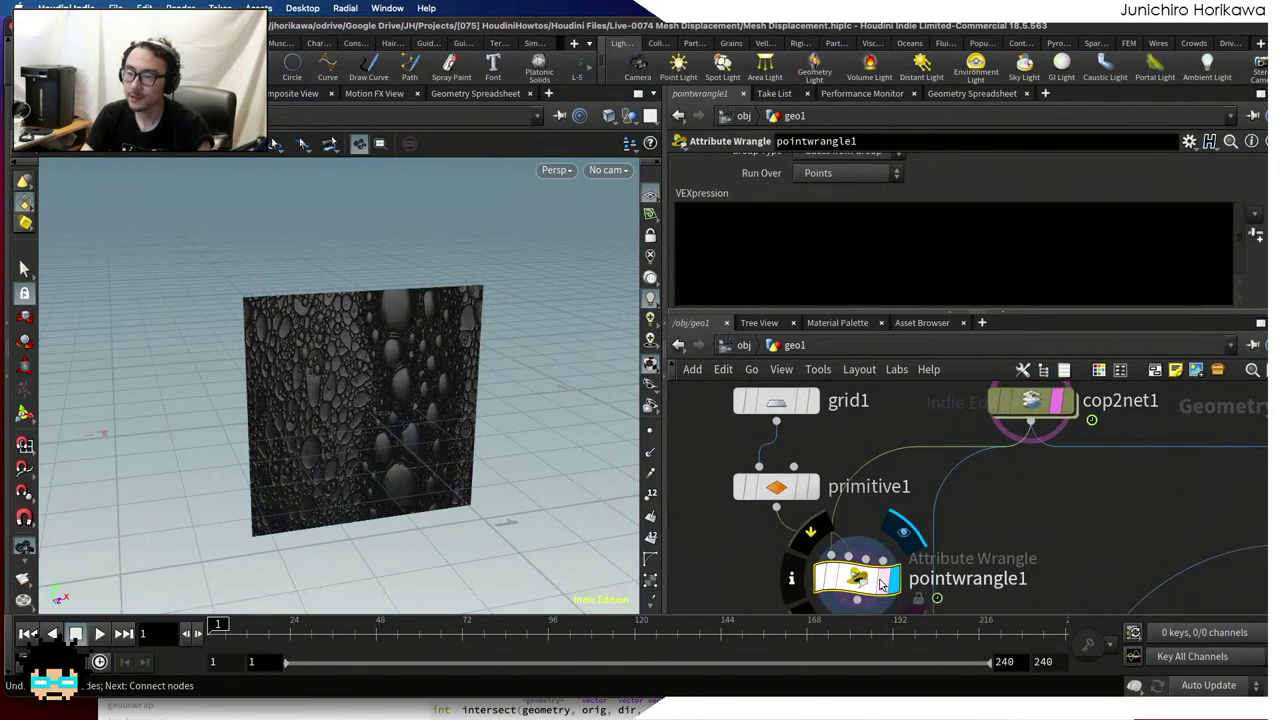
scroll(560, 406, up, 6)
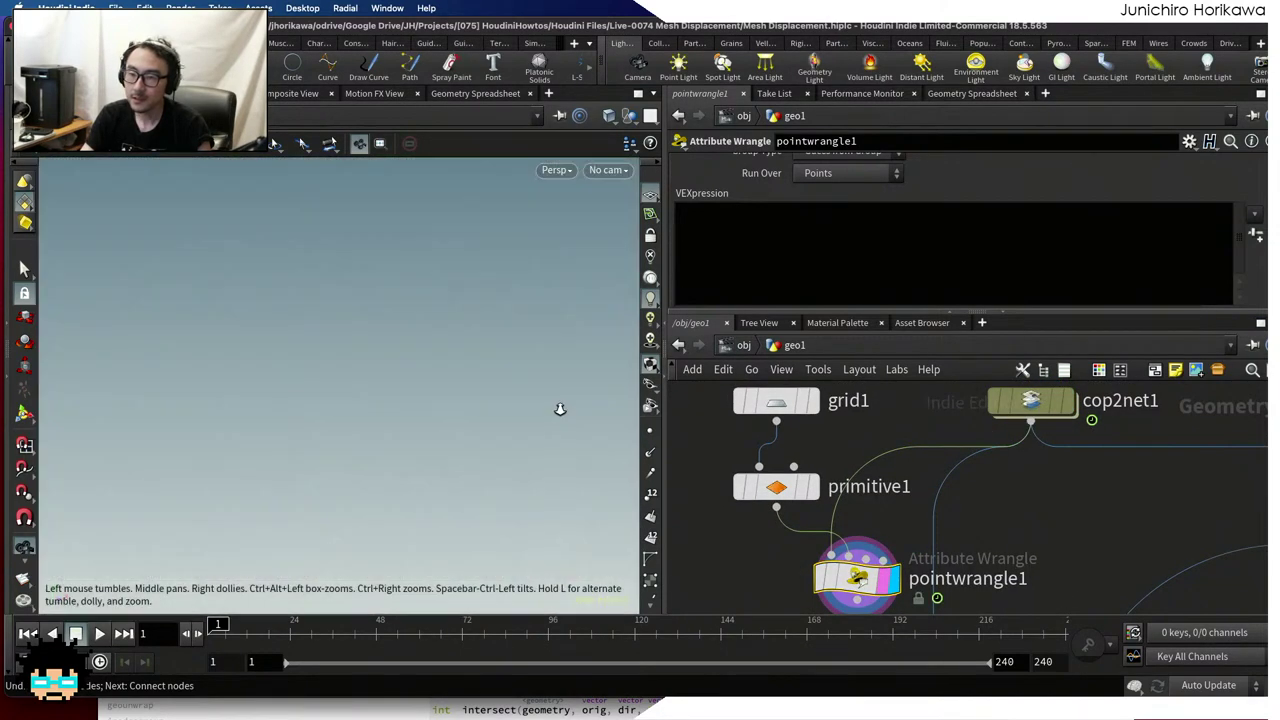
scroll(423, 442, down, 2)
scroll(423, 442, down, 3)
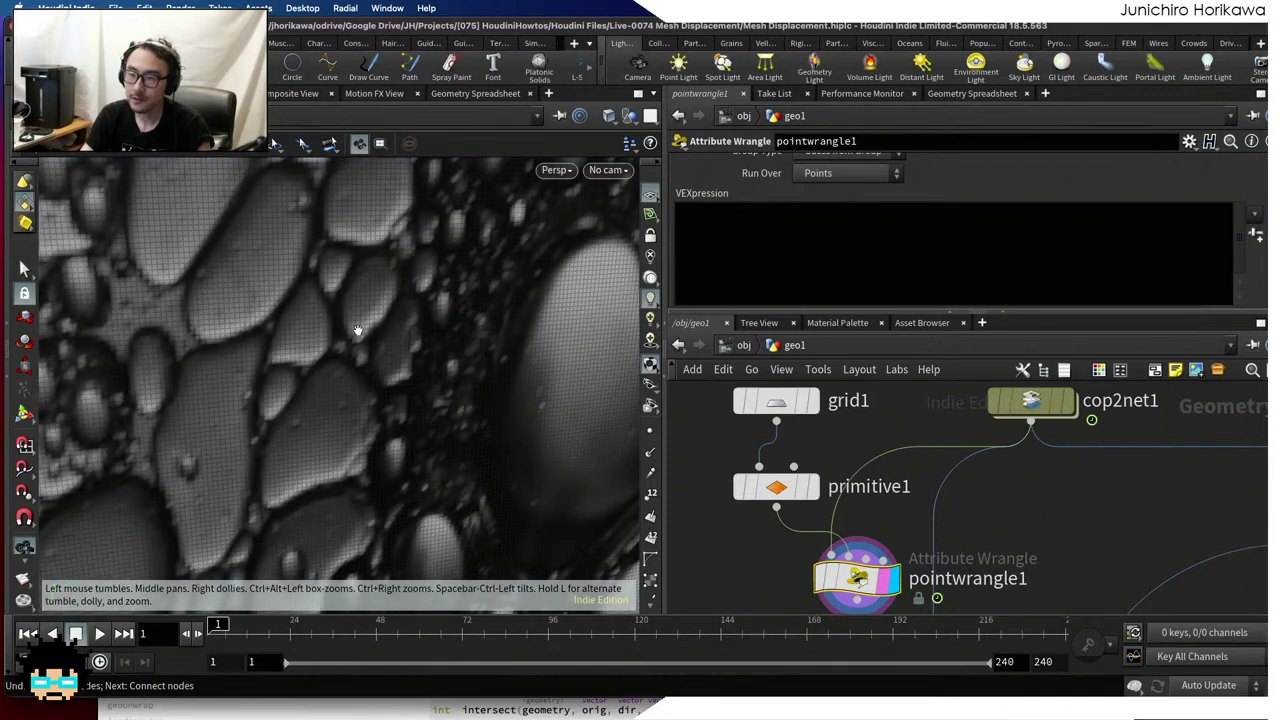
scroll(242, 386, down, 2)
scroll(242, 386, down, 2)
Compare with primitive1's flat grid, redisplay pointwrangle1, and select grid1, primitive1 and pointwrangle1
click(812, 487)
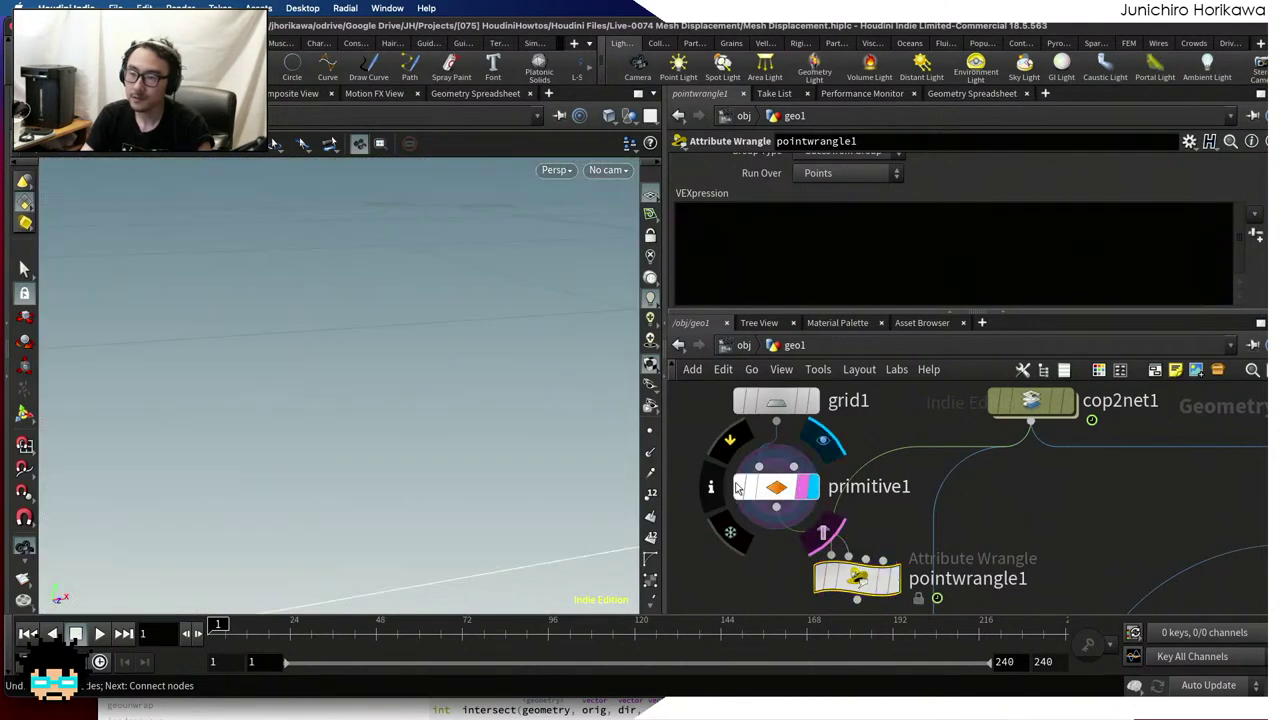
scroll(338, 487, down, 3)
drag(294, 334, 231, 320)
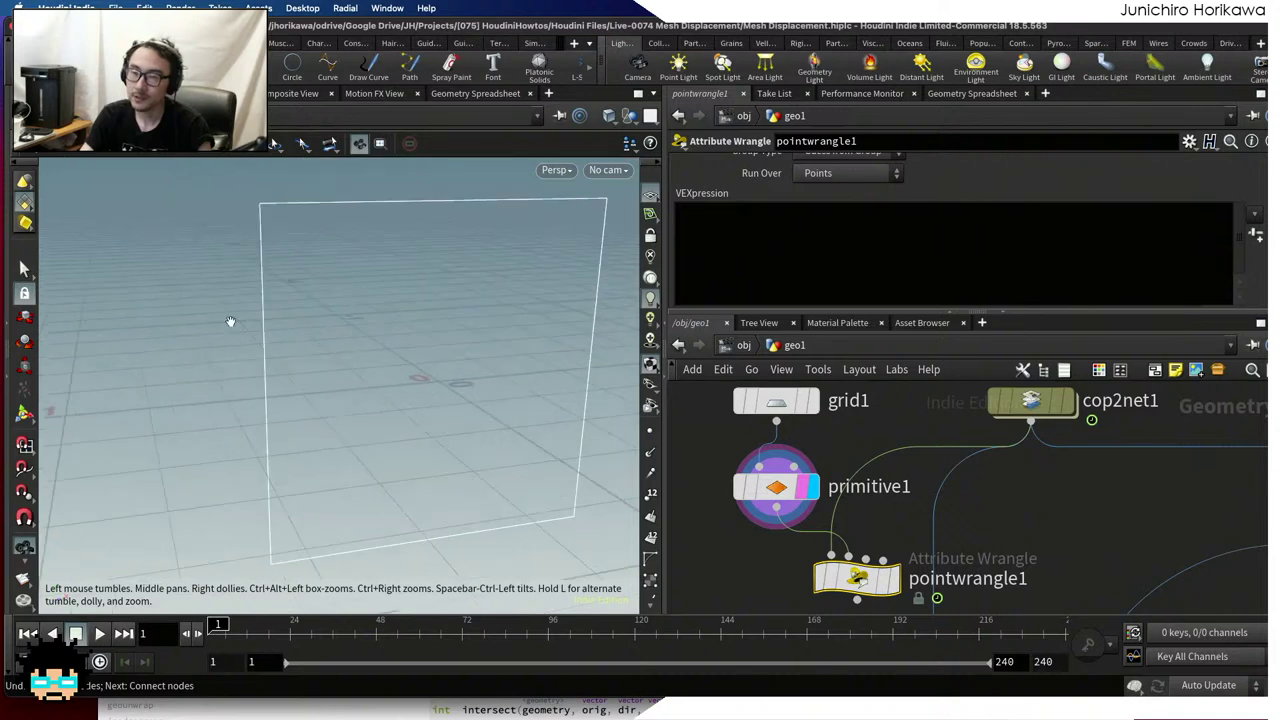
click(890, 578)
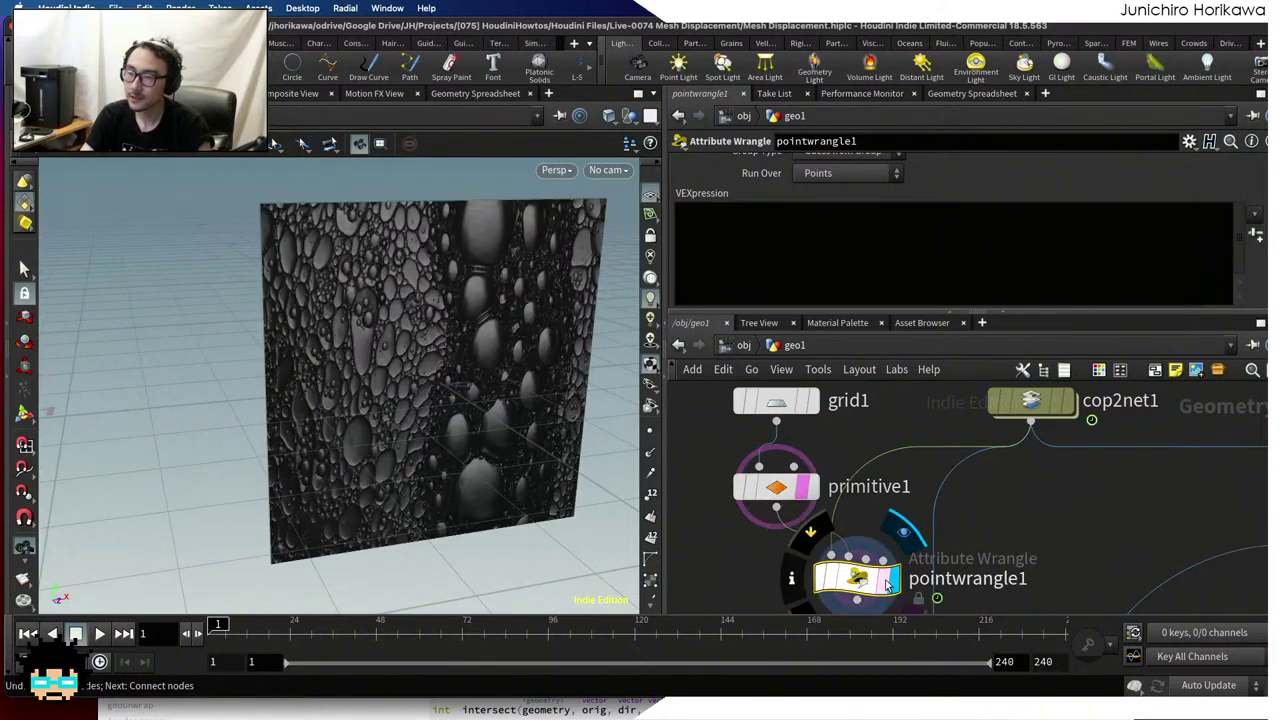
scroll(905, 565, down, 4)
drag(862, 455, 813, 566)
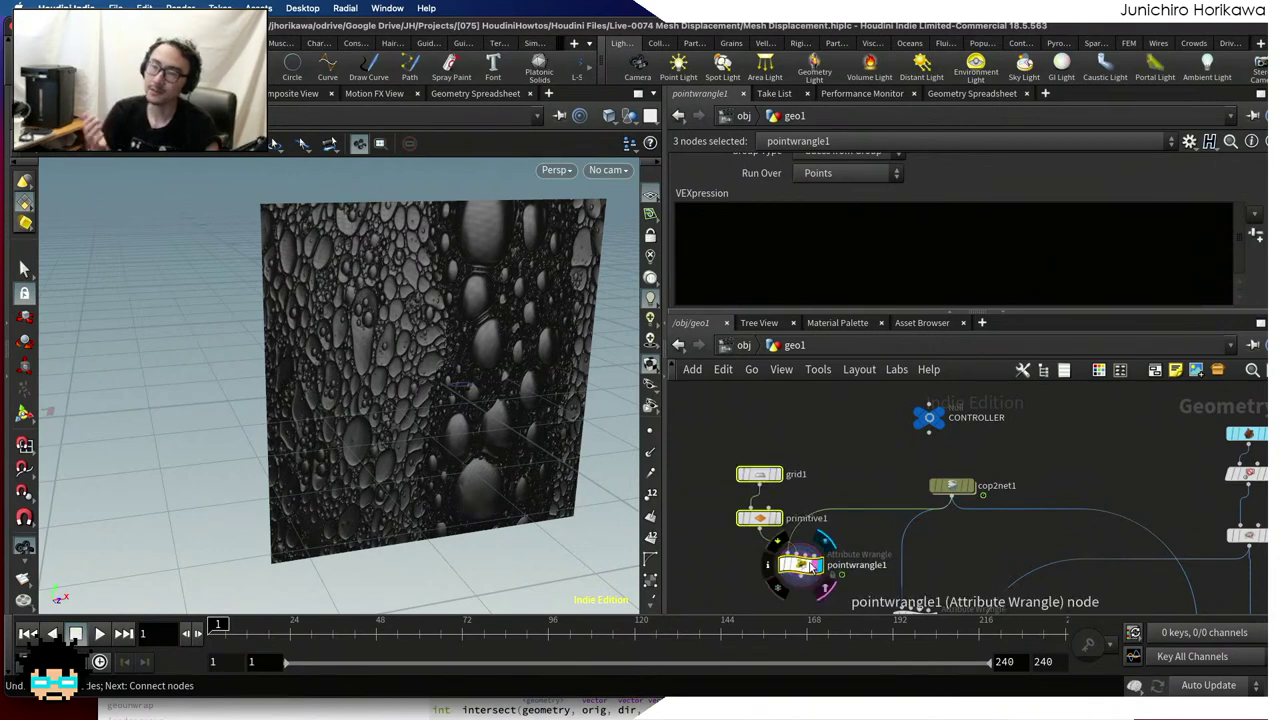
Rename pointwrangle1 to 'edge_gradation' and save the scene
double_click(858, 566)
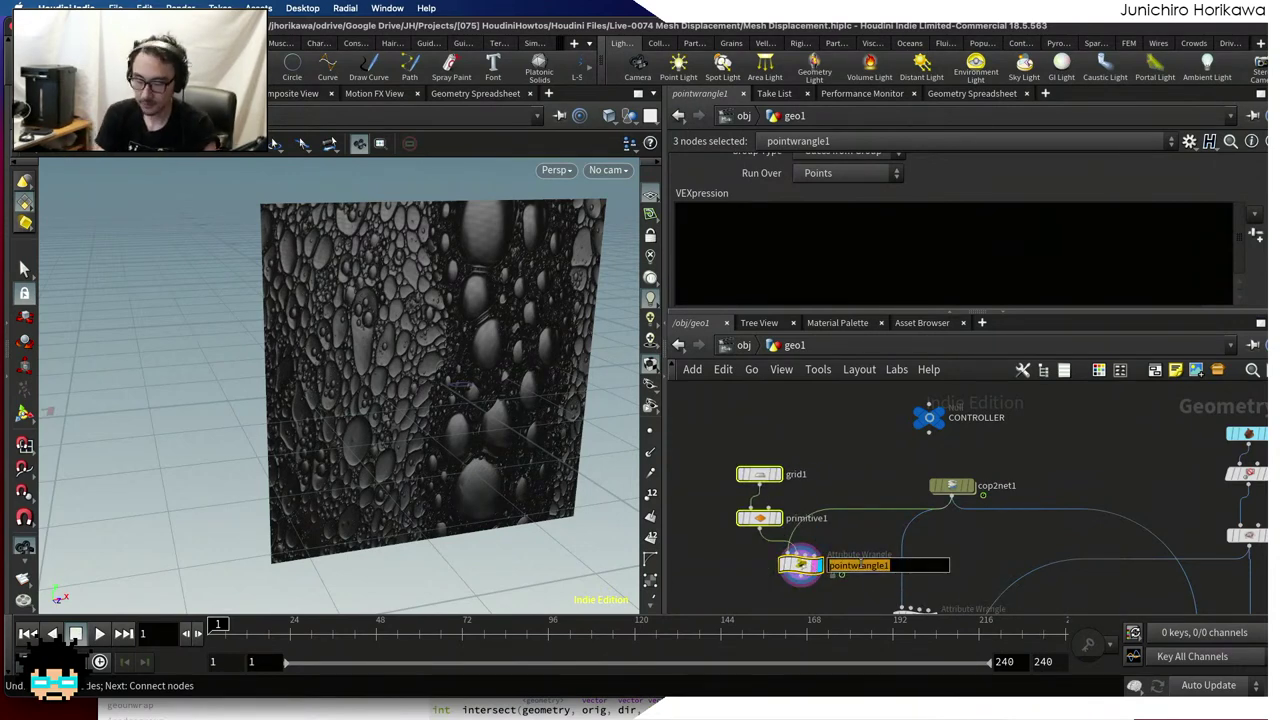
text(edge_grad)
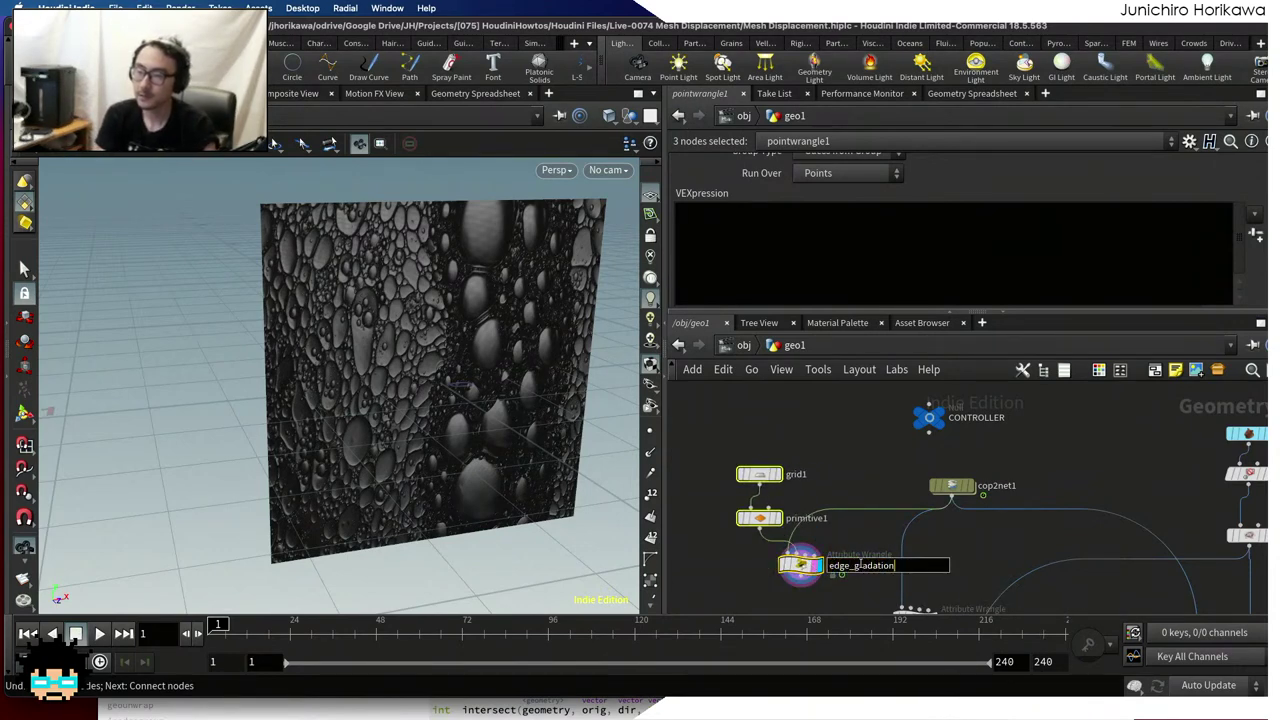
text(ation)
key(Return)
key(ctrl+s)
scroll(858, 565, up, 1)
Rename the wrangle again, this time to 'edge_dist'
double_click(857, 565)
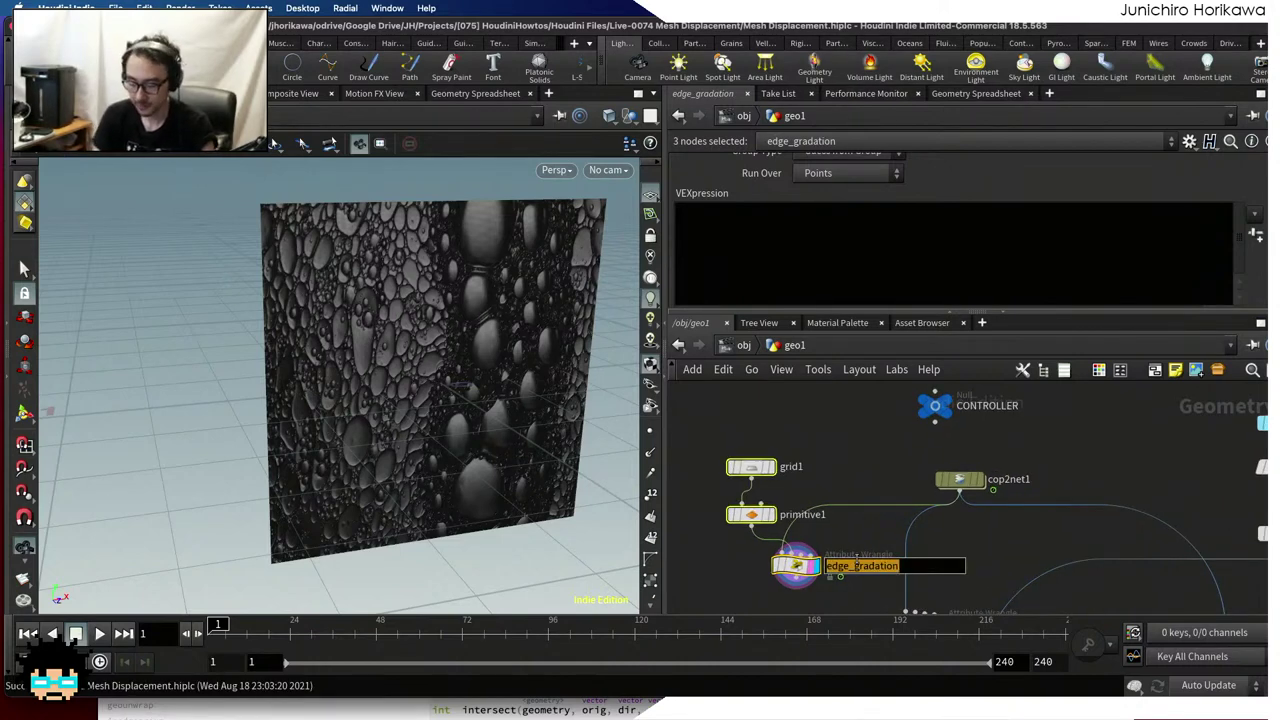
text(edge_dist)
key(Return)
click(797, 235)
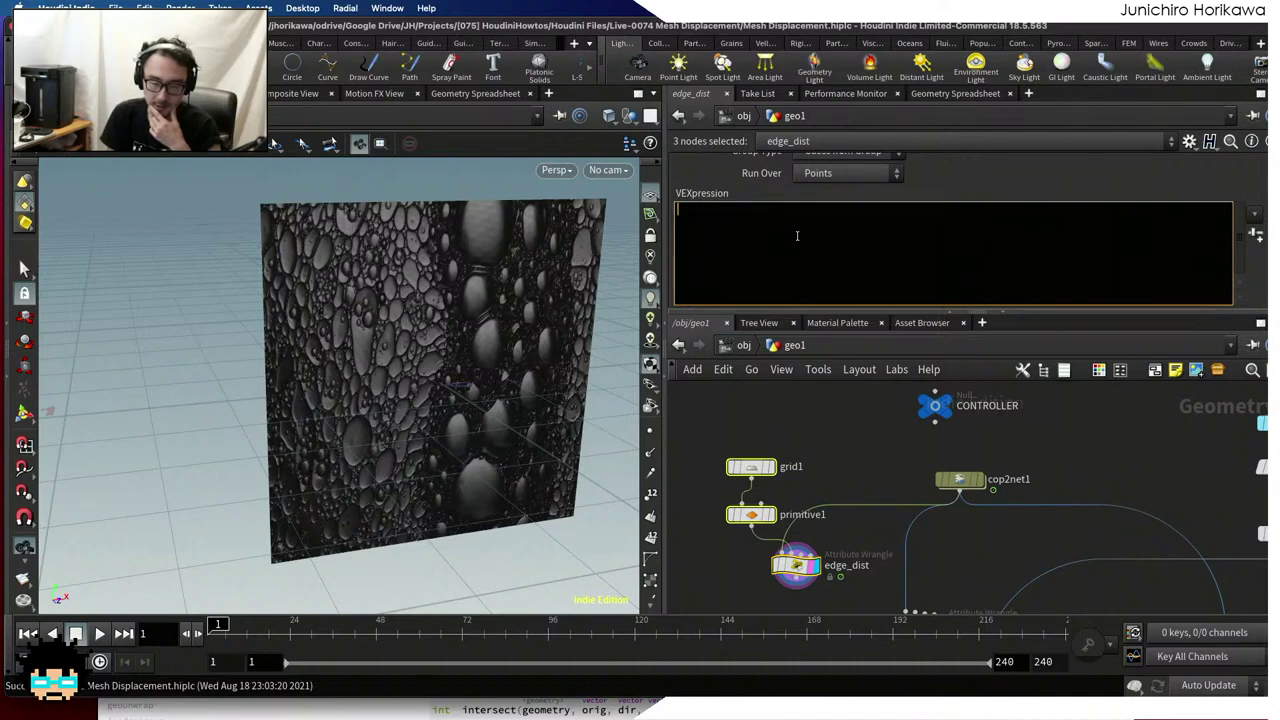
Enter 'float dist = xyzdist(1, @P);' and 'f@edgedist = dist;' as edge_dist's VEX code
text(float di)
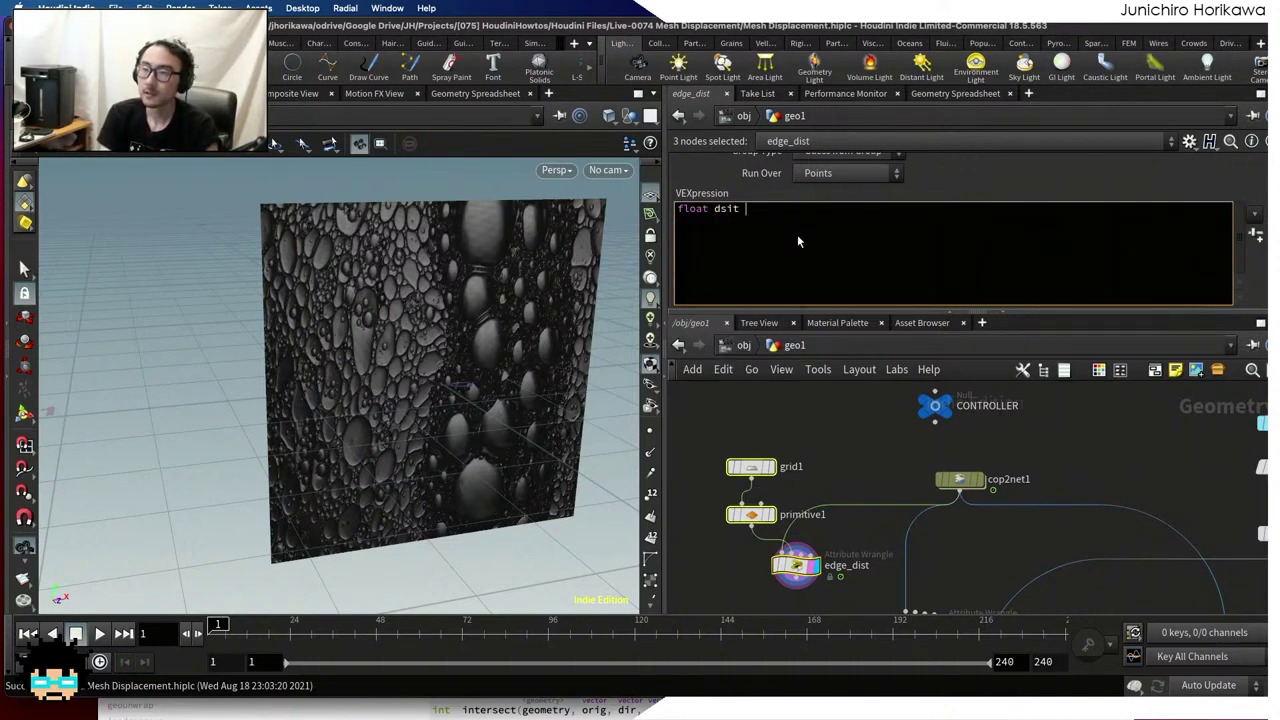
text(st = x)
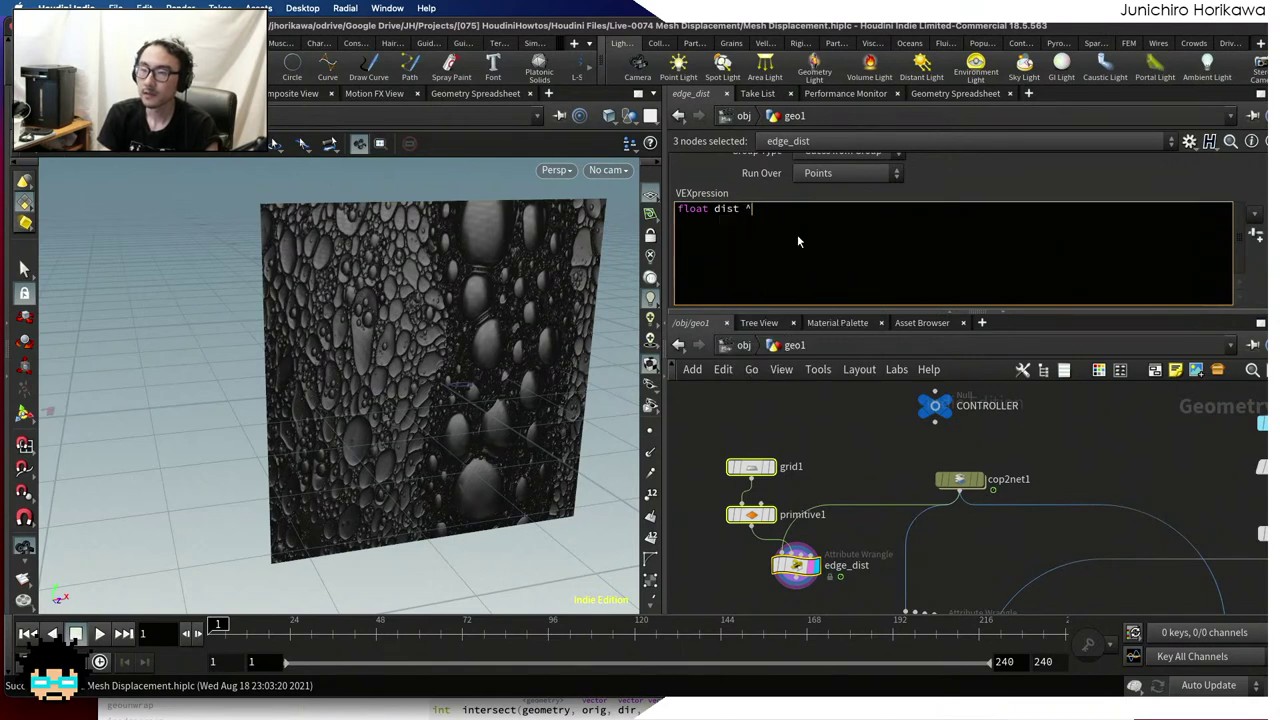
text(yz)
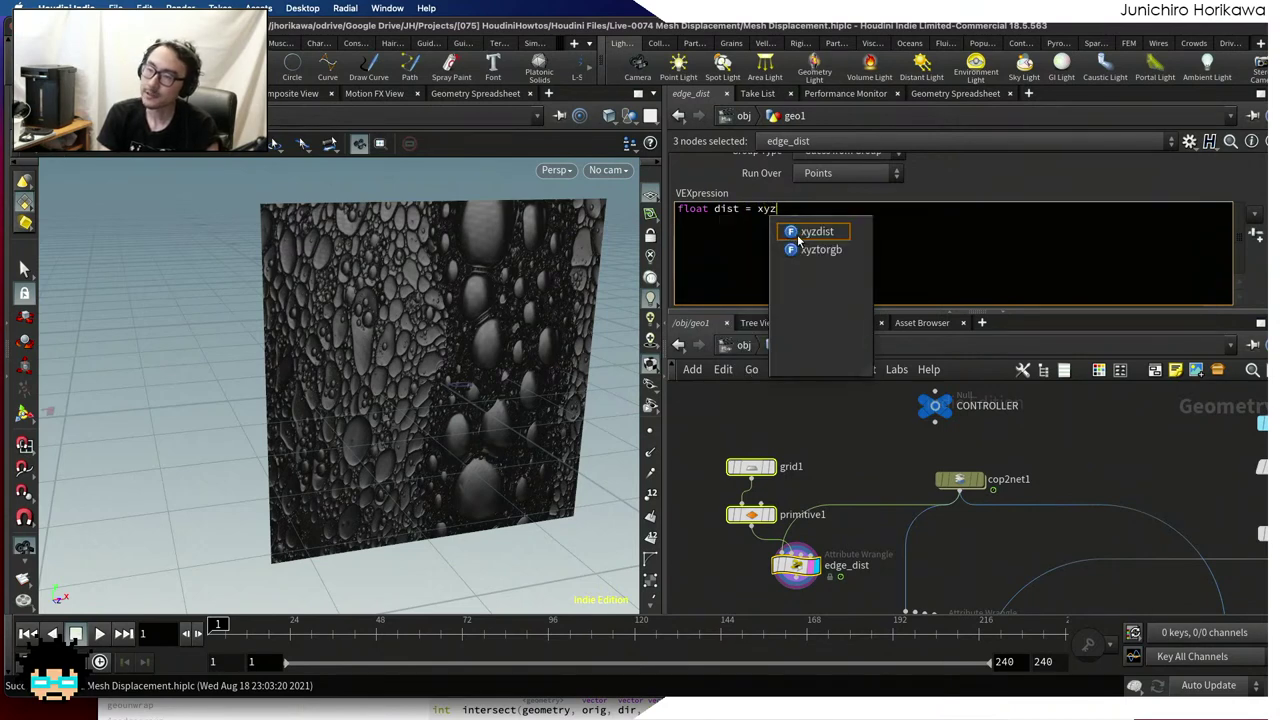
text(dist(1, @P)
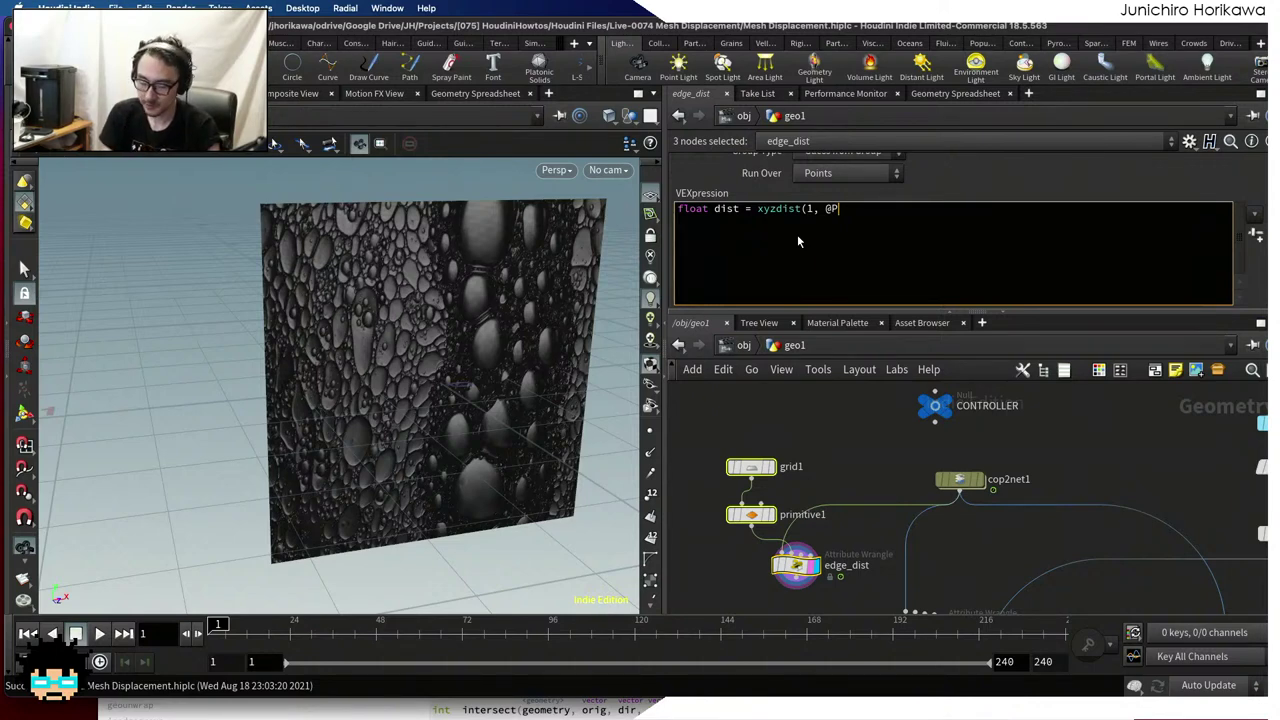
text();)
key(Return)
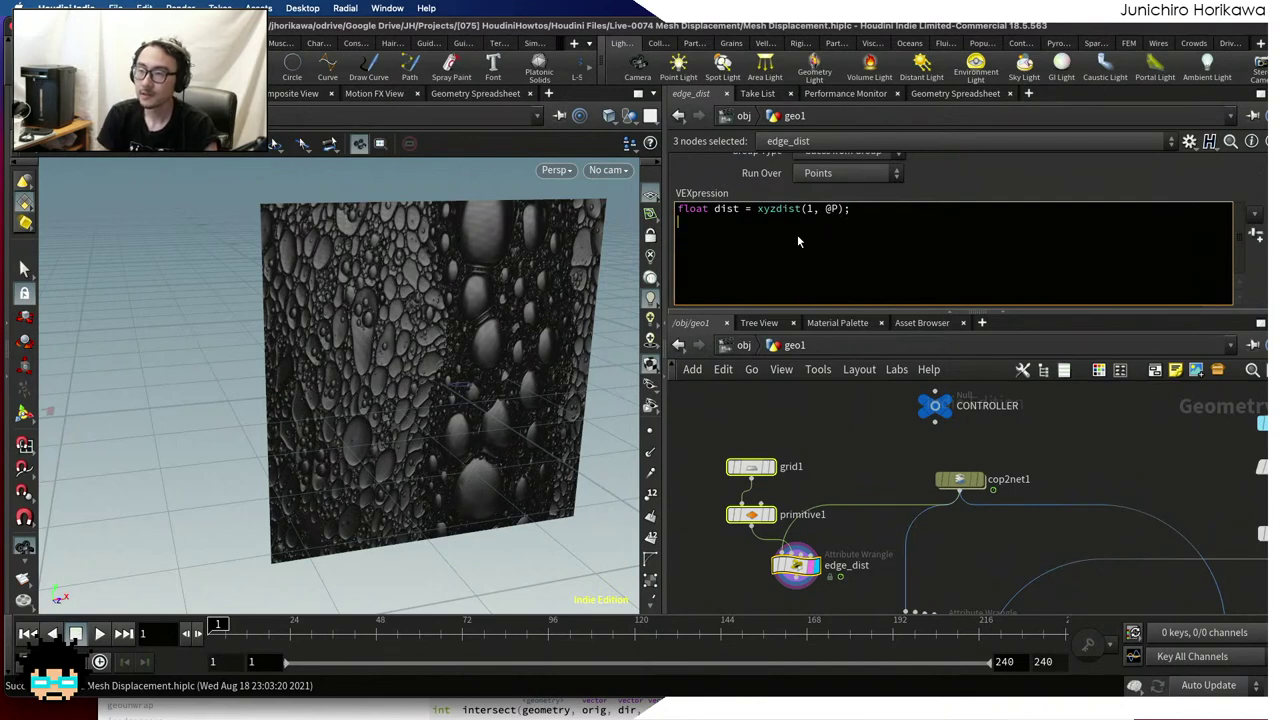
text(f@)
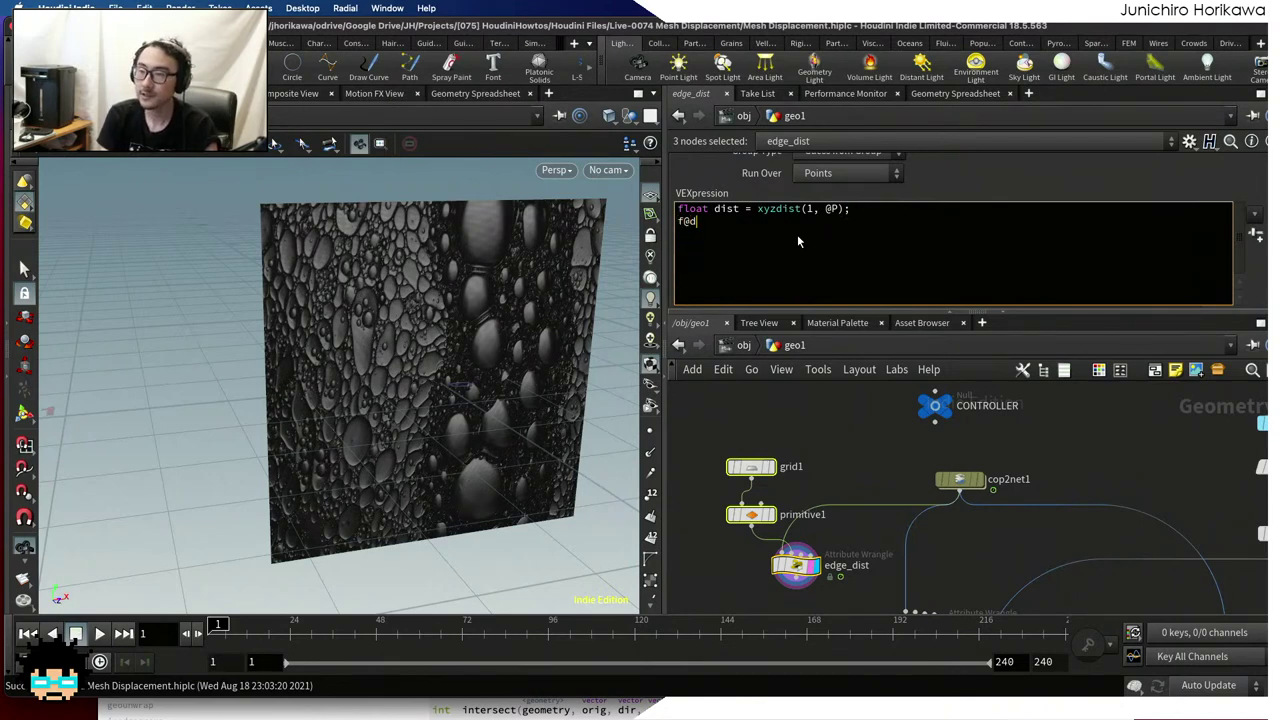
text(edgedis)
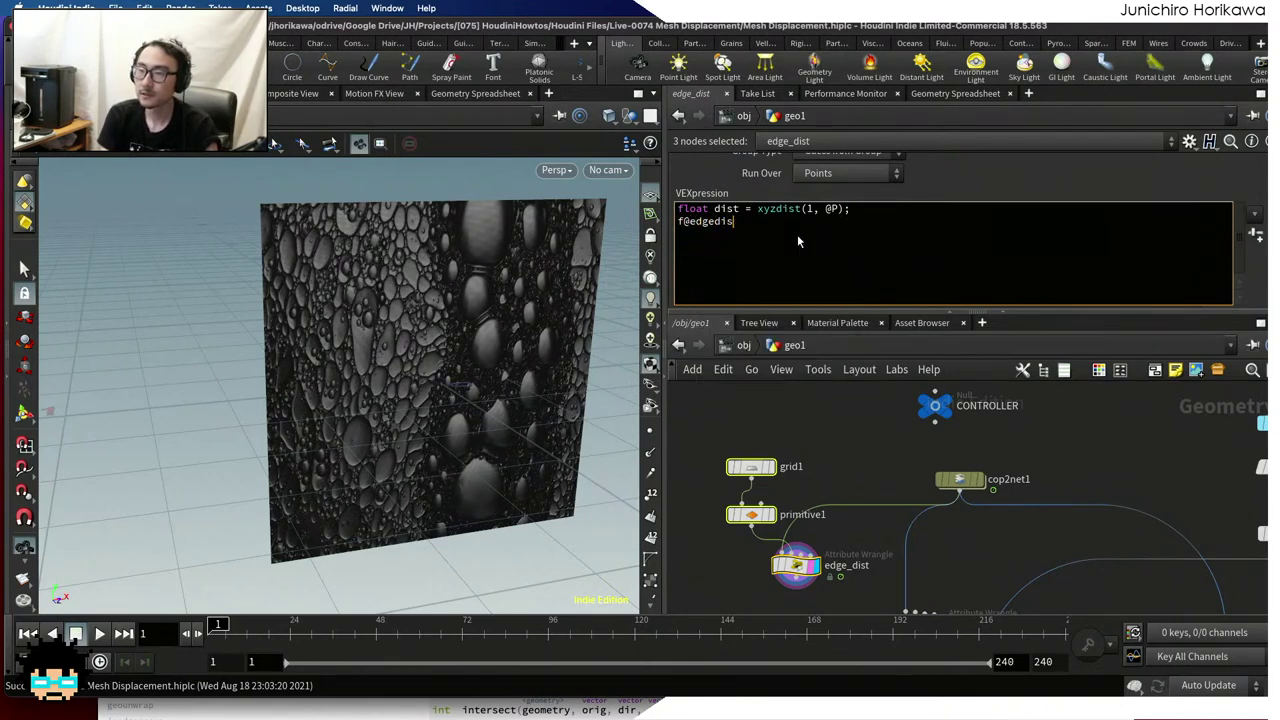
text(t = dist;)
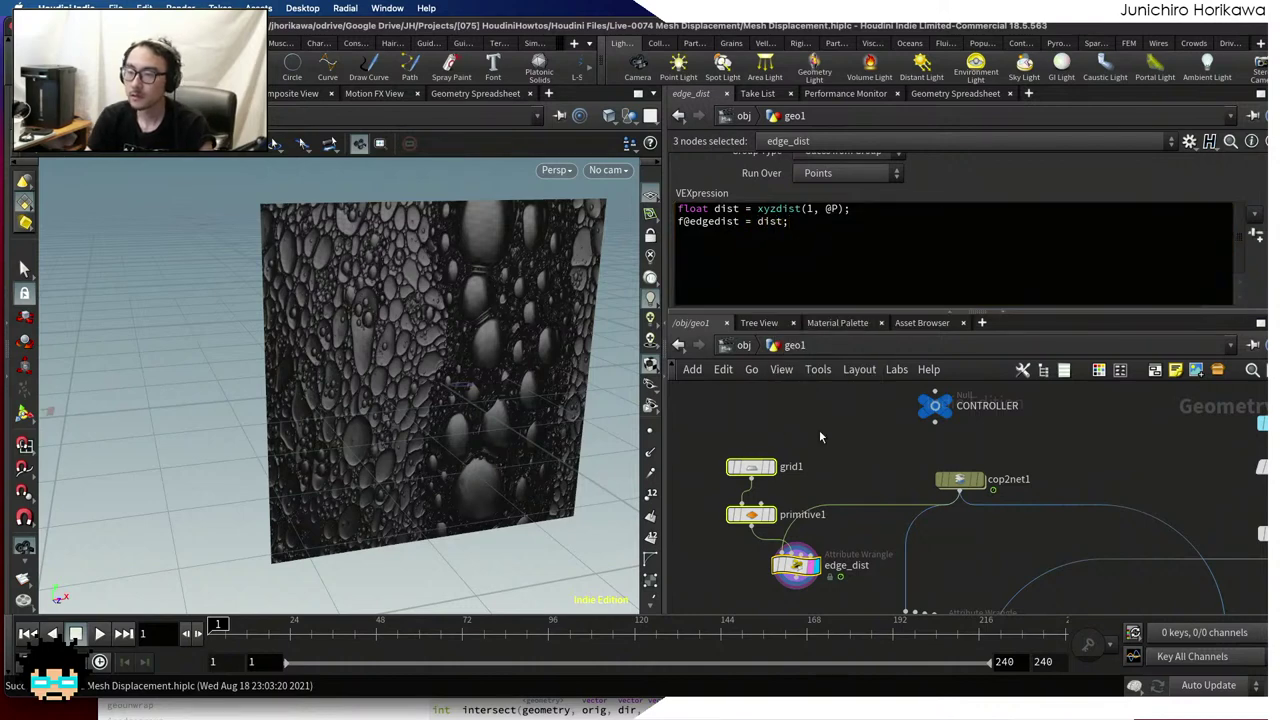
click(717, 428)
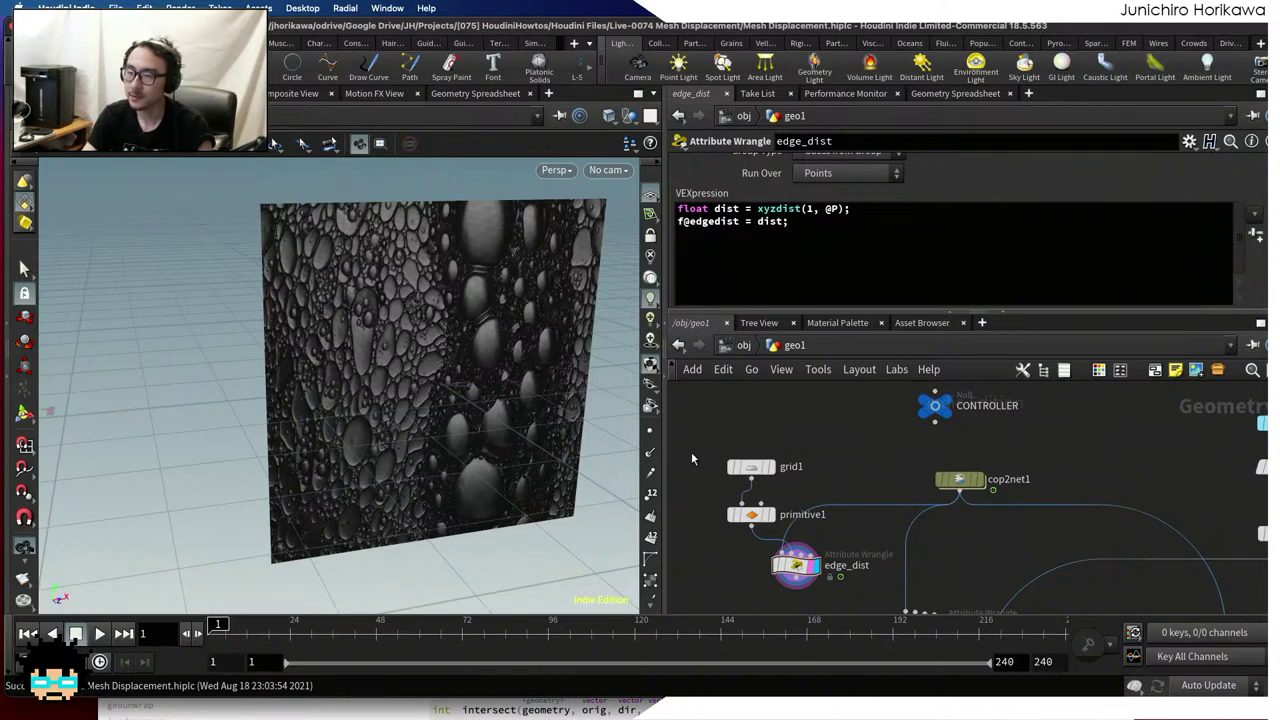
Inspect the edgedist values in the Geometry Spreadsheet, sorting them both ways
click(952, 94)
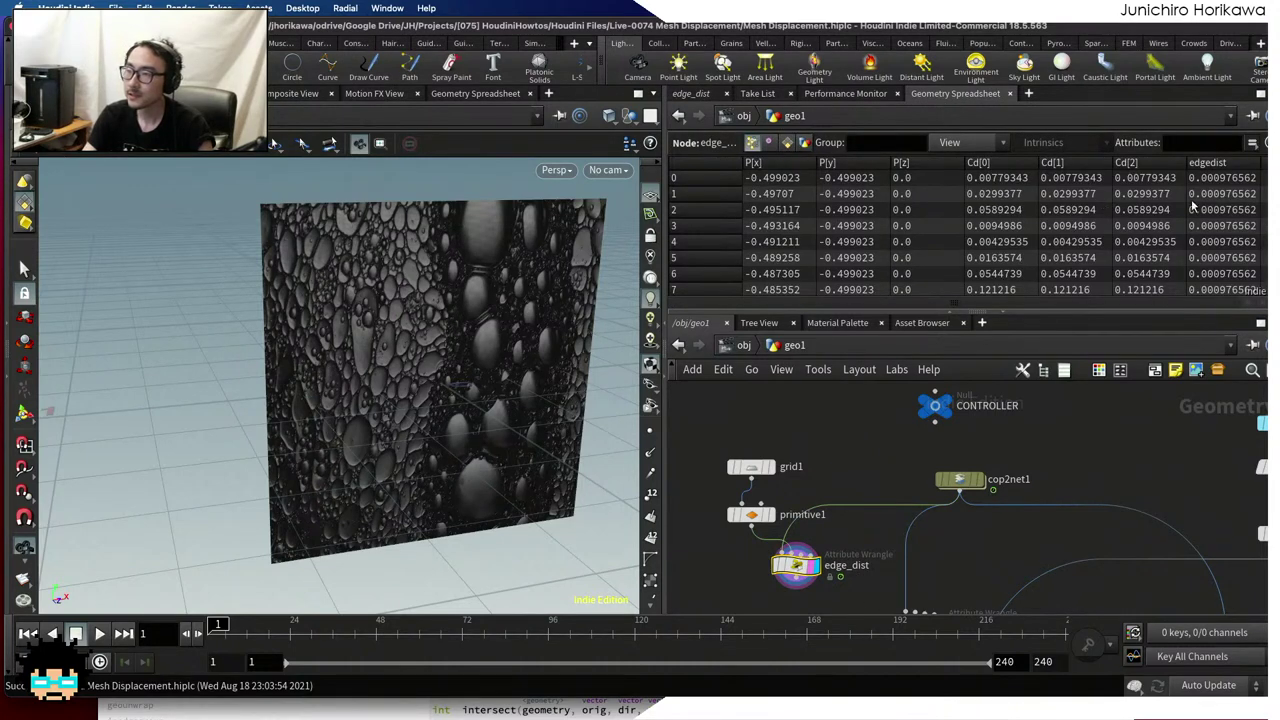
click(1212, 163)
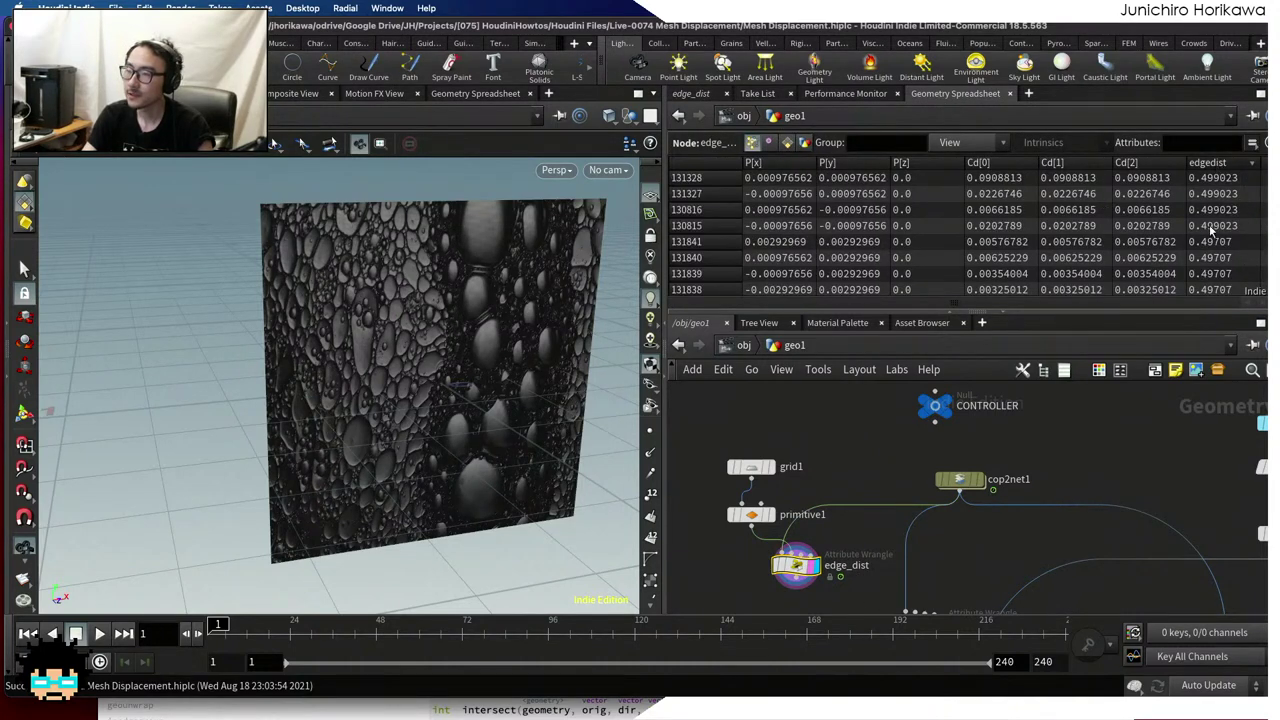
click(1212, 163)
click(1246, 160)
click(1246, 160)
click(1206, 163)
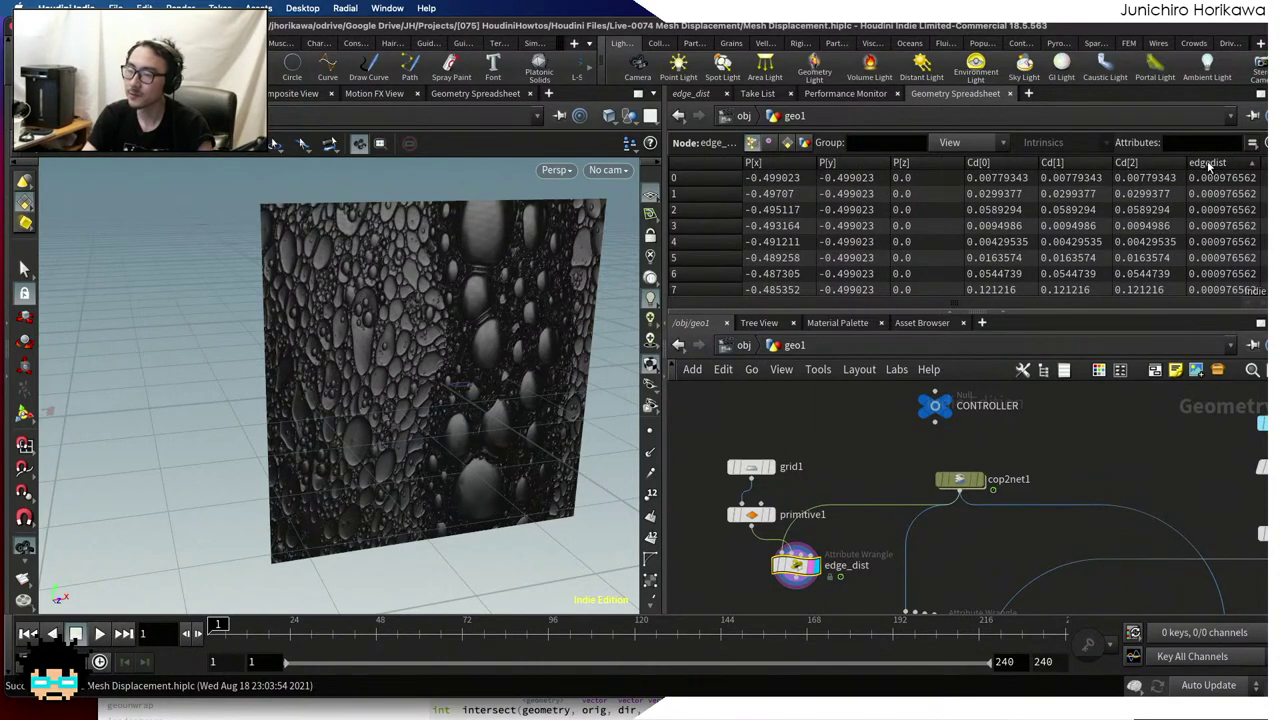
click(1210, 163)
click(1208, 163)
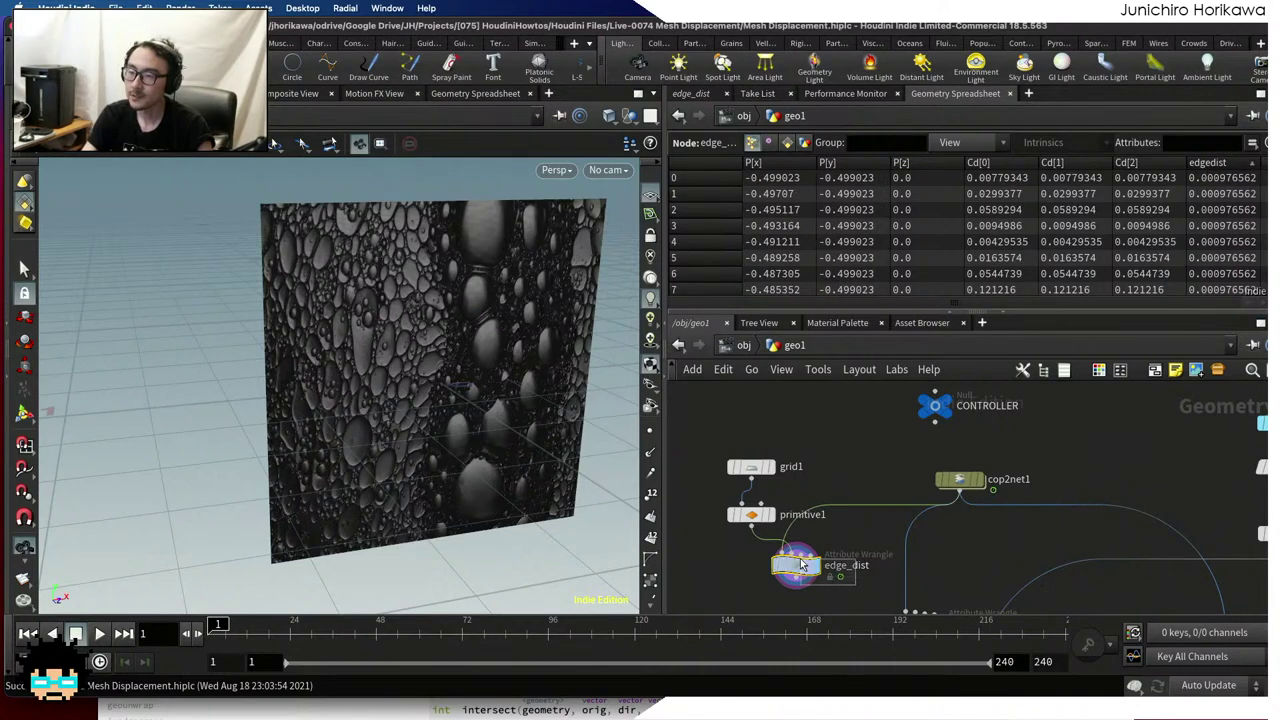
click(690, 95)
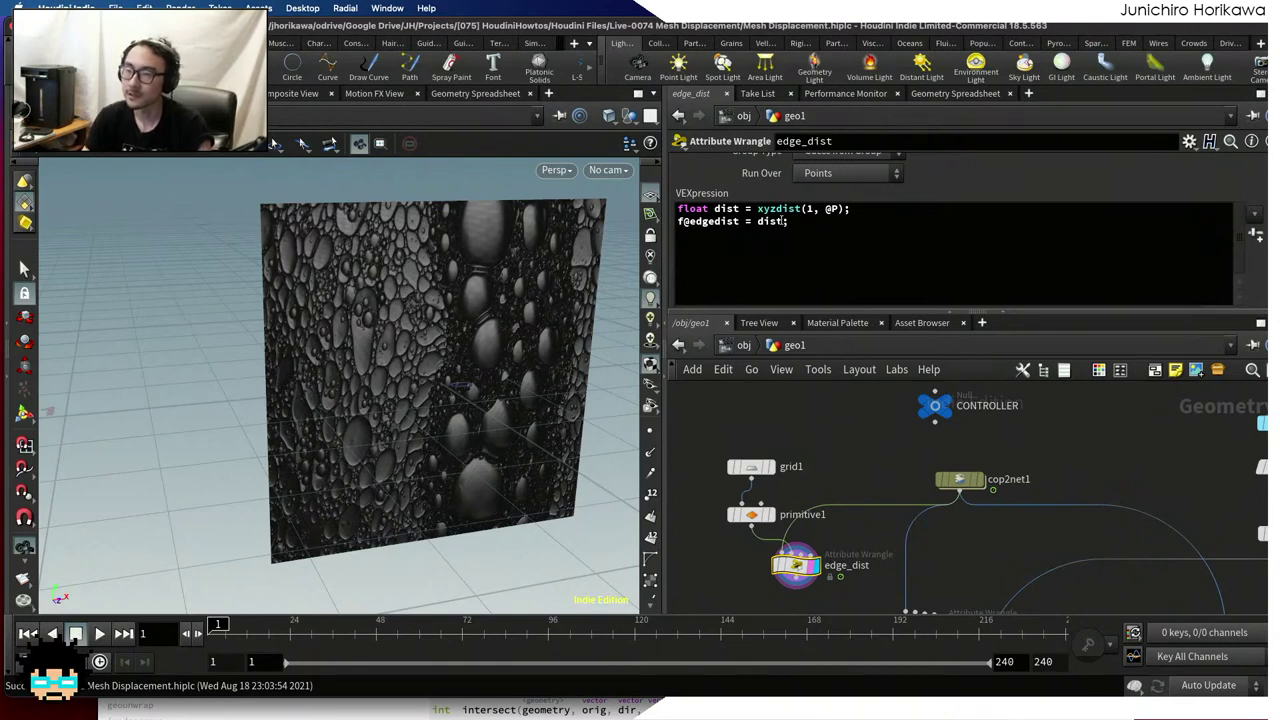
Multiply the edgedist line by 2.0 and recheck the sorted values (about 0.002 to 0.998)
click(785, 222)
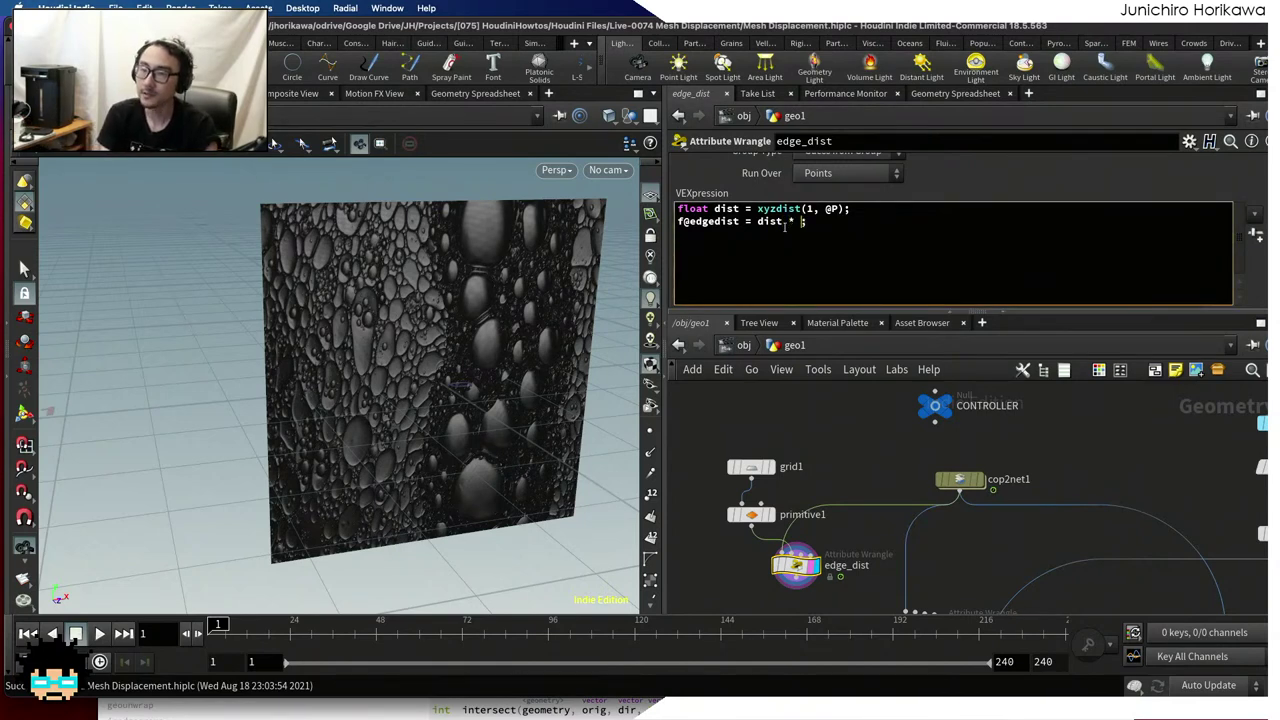
text(* 2)
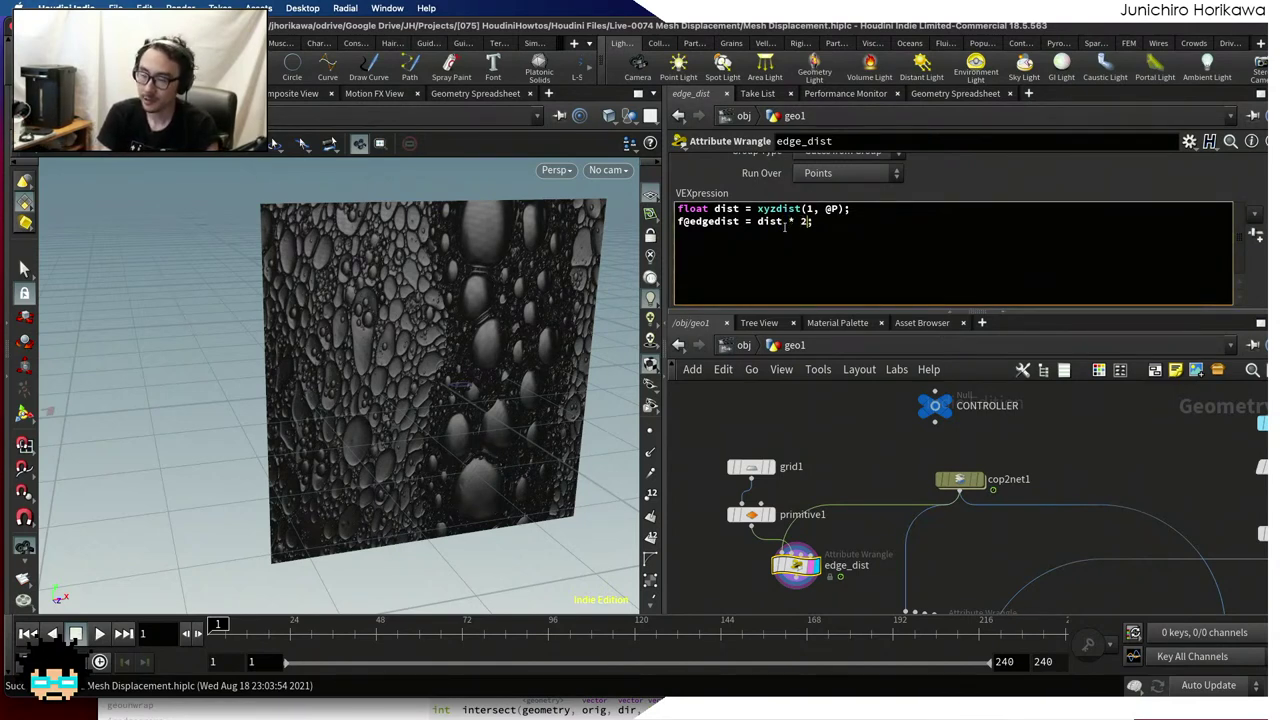
text(.0;)
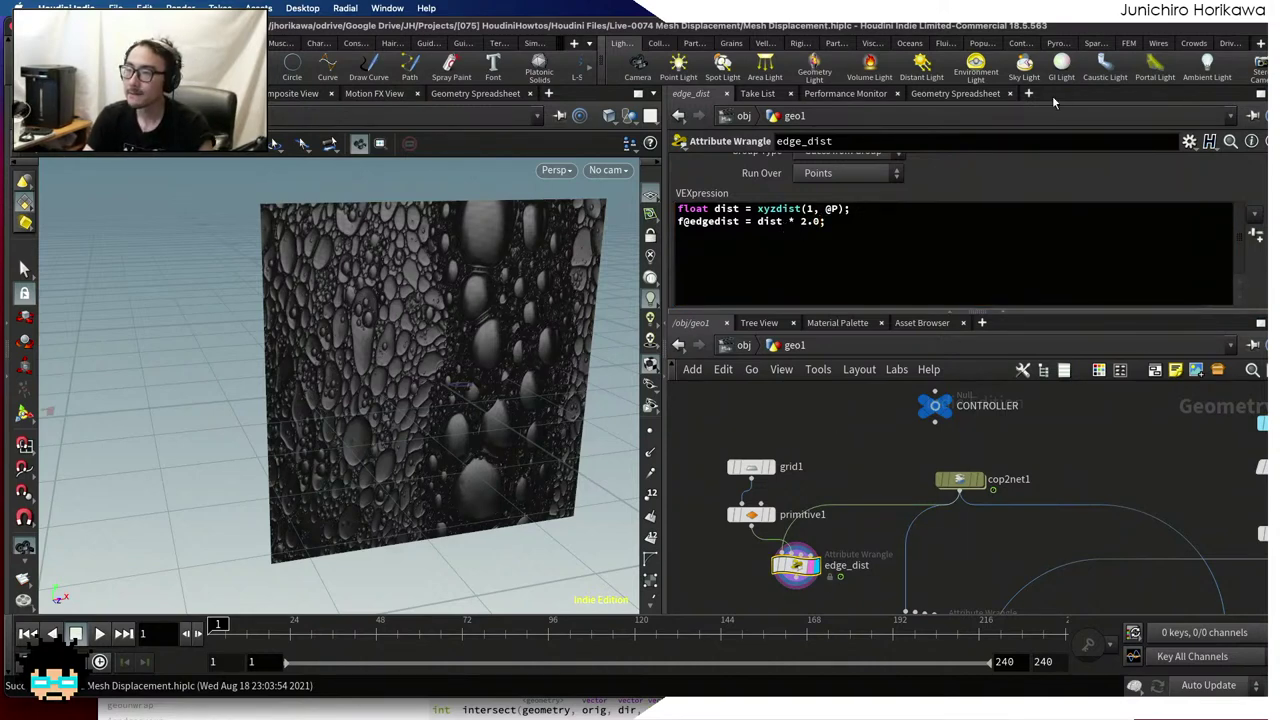
click(975, 93)
click(1226, 164)
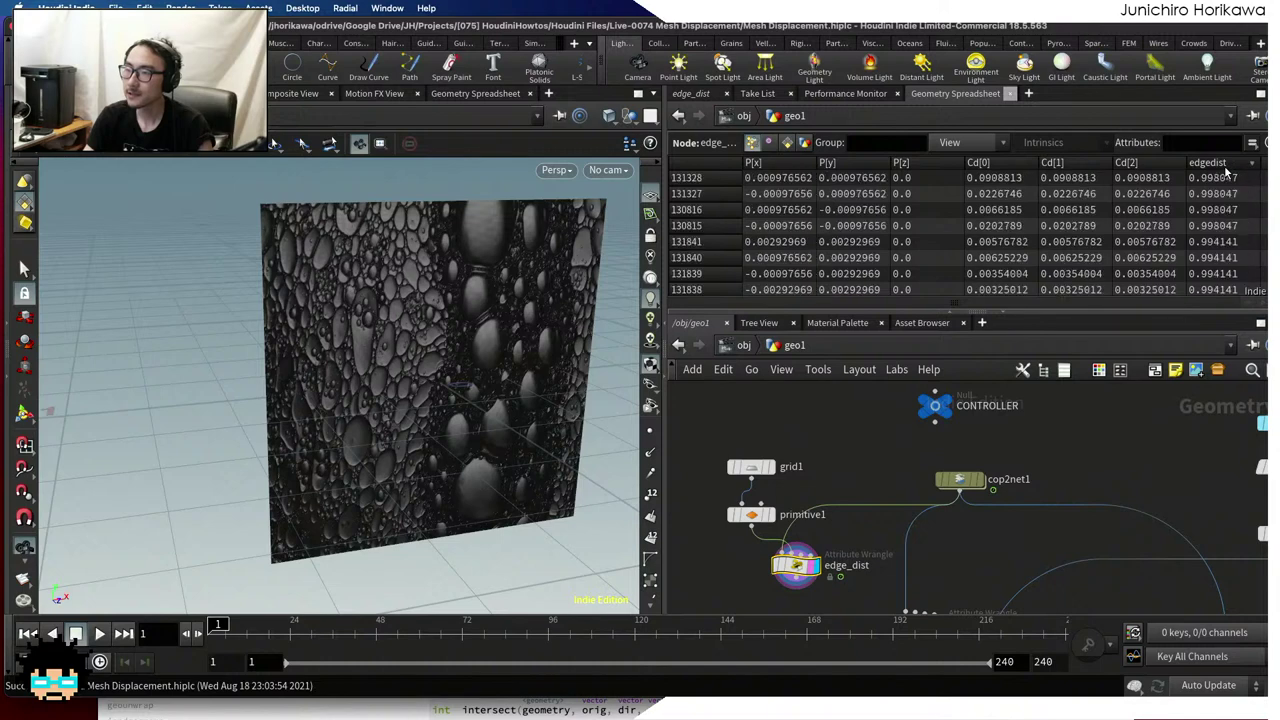
click(1226, 164)
click(1214, 164)
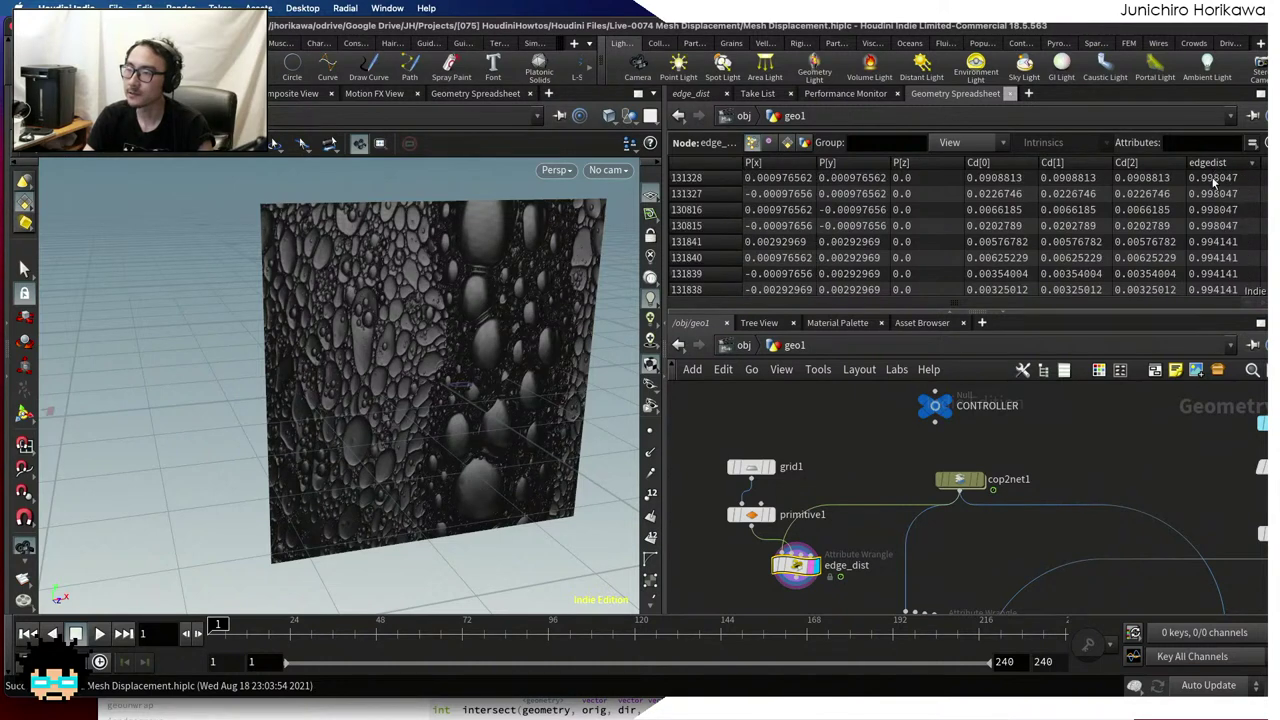
click(1216, 164)
scroll(799, 474, down, 3)
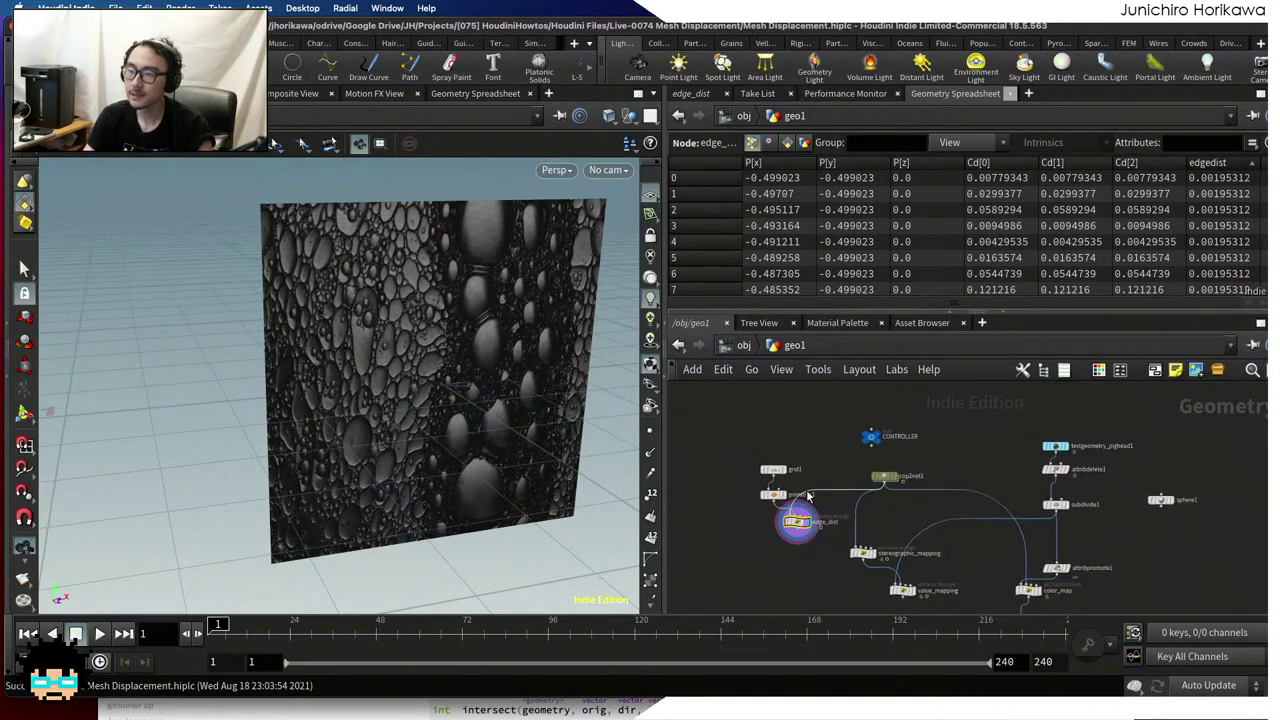
click(690, 93)
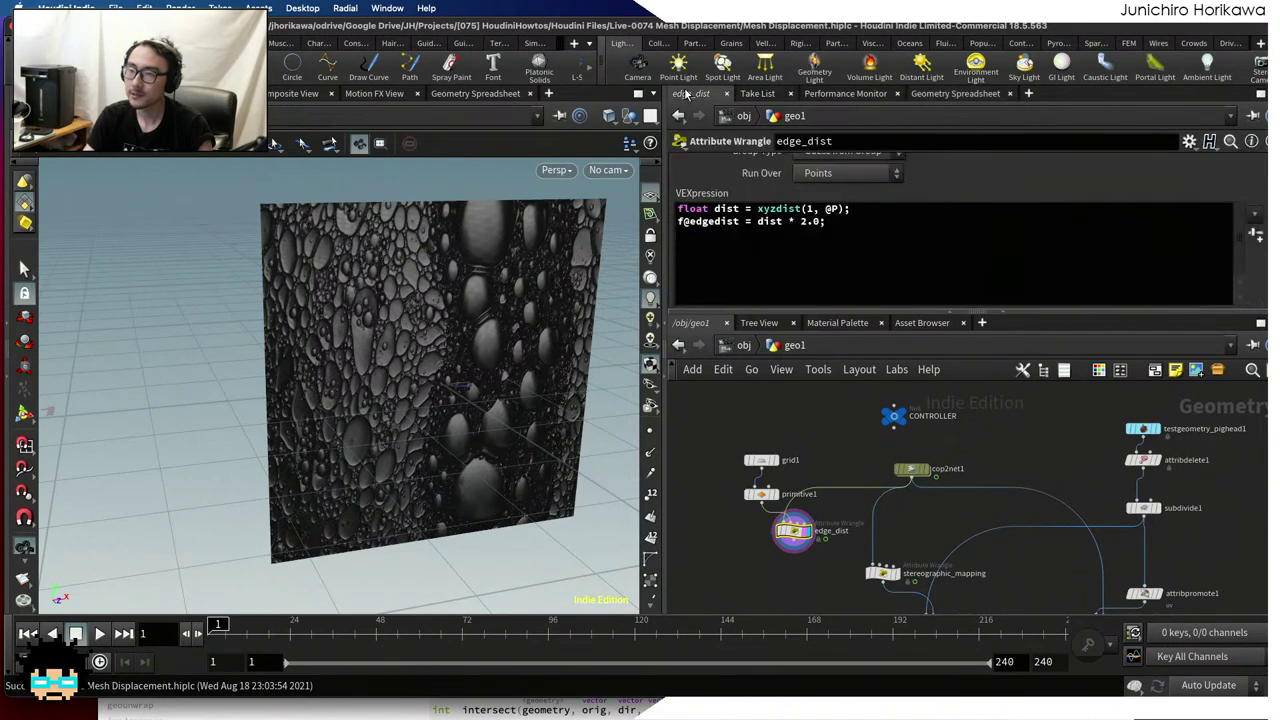
click(840, 243)
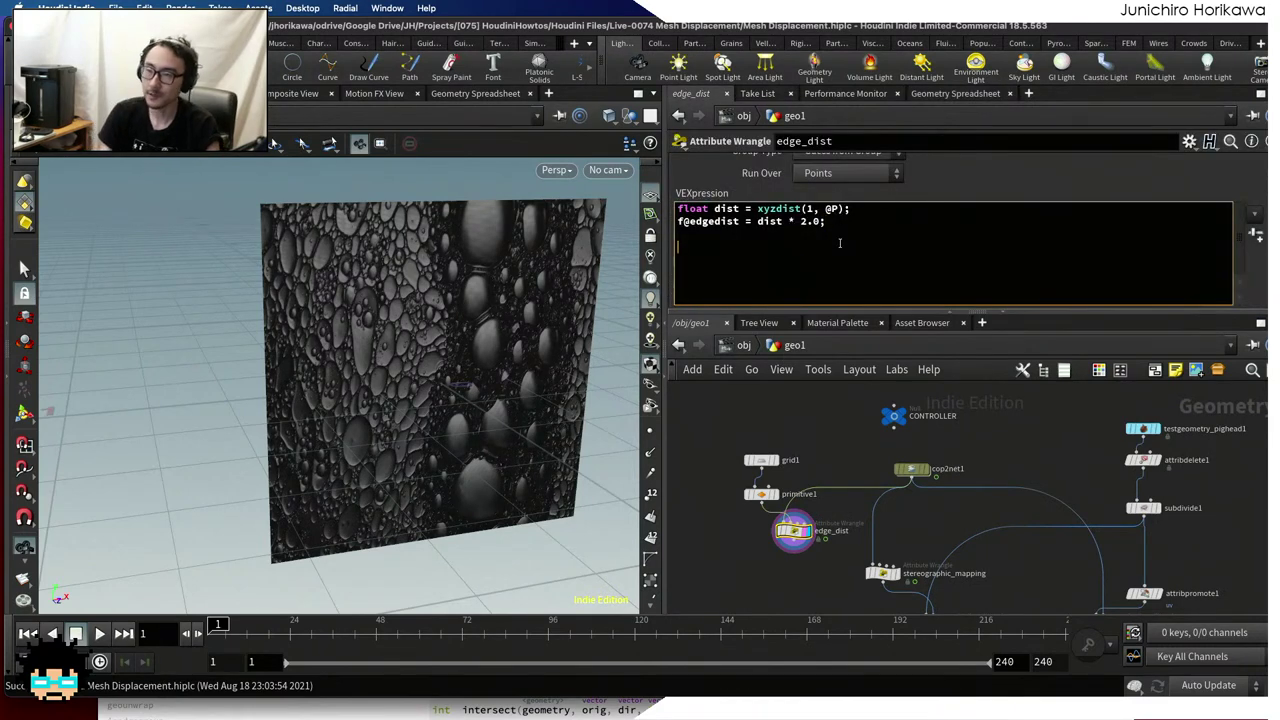
text(v)
key(Escape)
text(@)
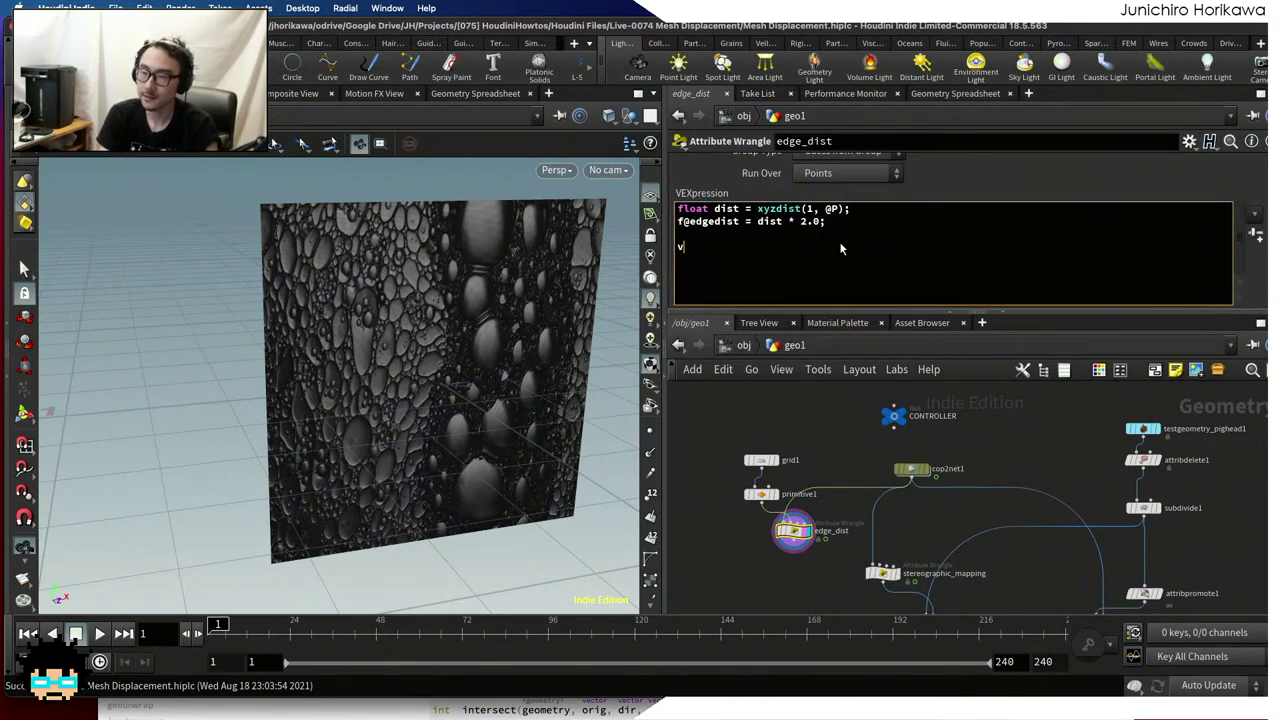
text(Cd)
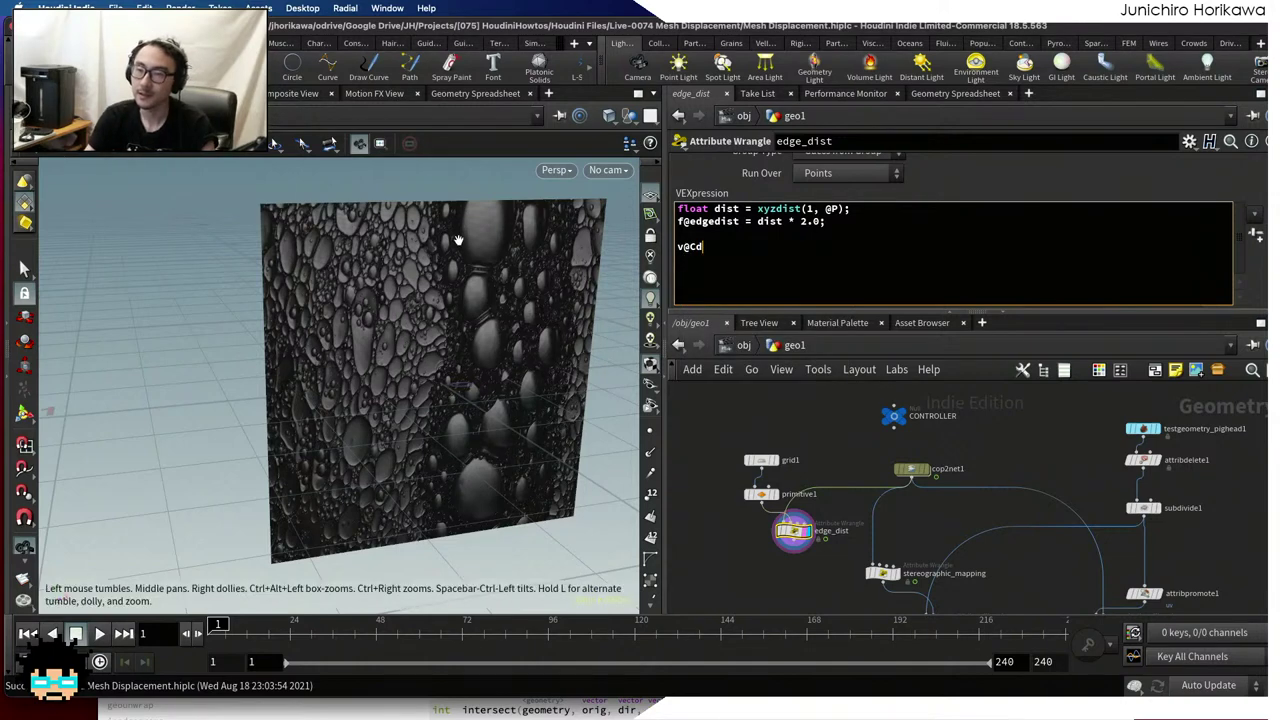
drag(592, 212, 388, 510)
drag(355, 318, 340, 272)
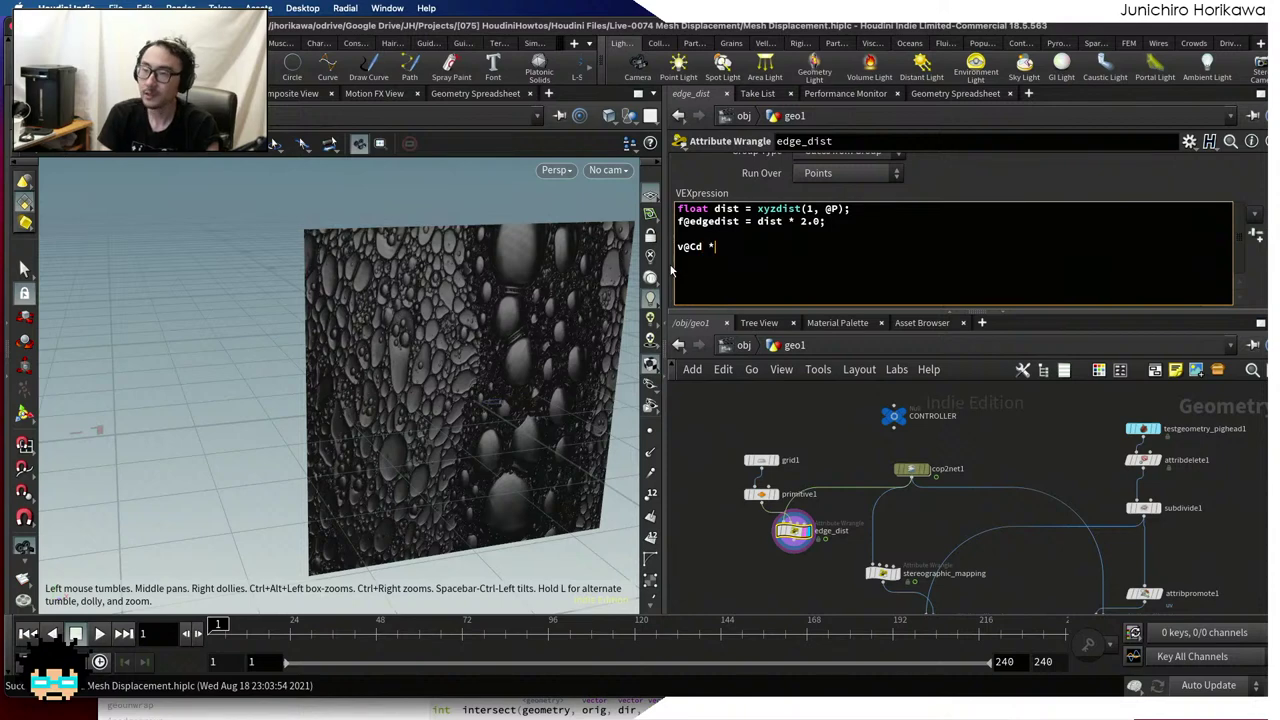
text(*= )
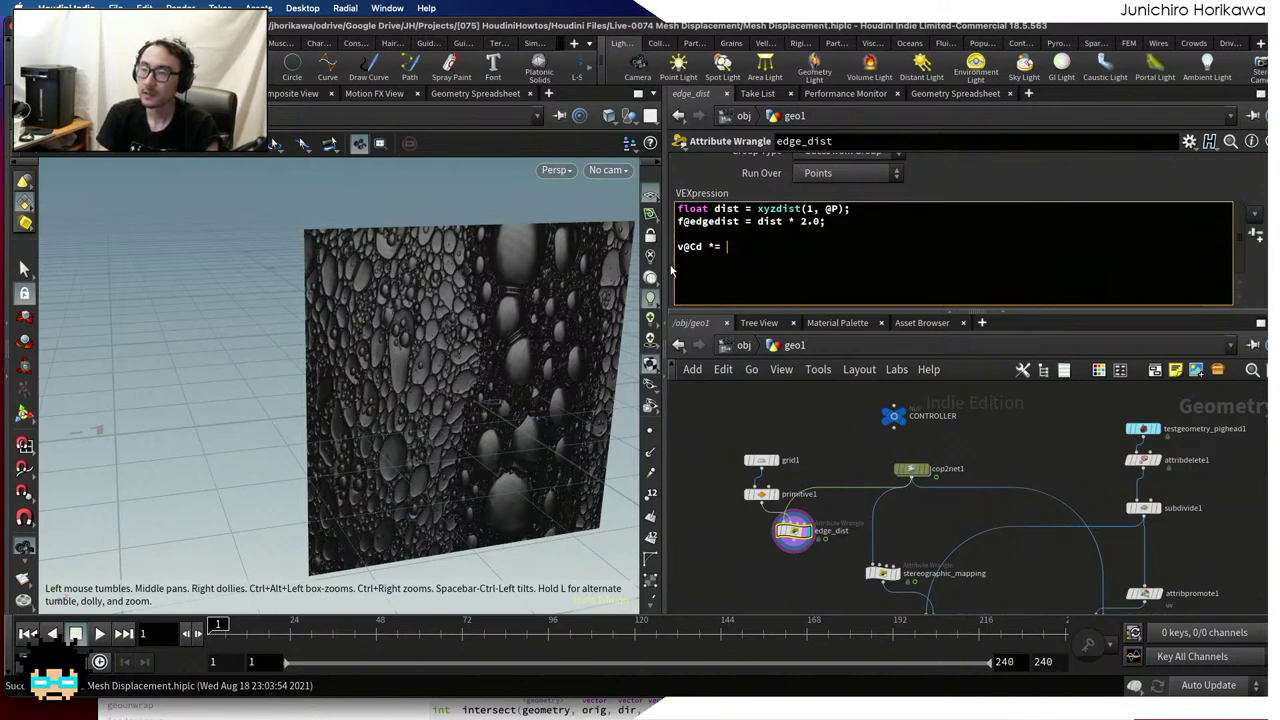
text(f`)
text(@edgedist;)
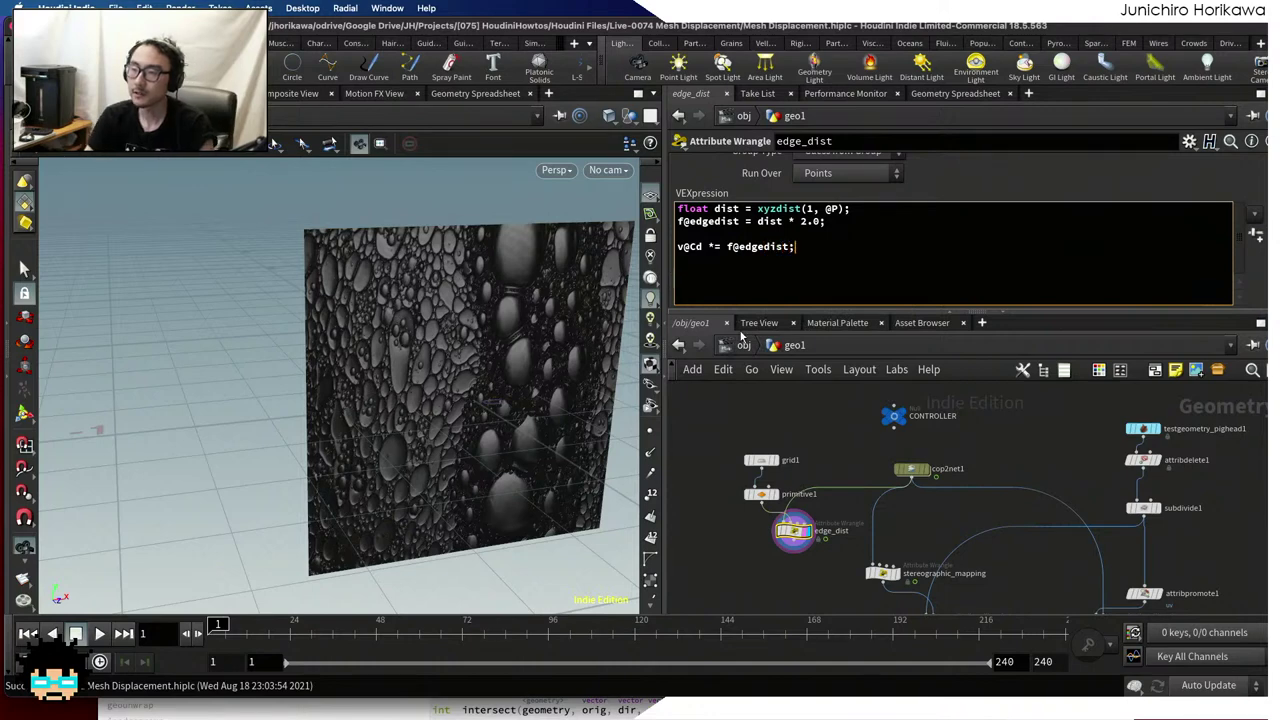
mouse_move(471, 437)
mouse_down()
mouse_move(349, 444)
mouse_move(305, 415)
mouse_move(326, 422)
mouse_up()
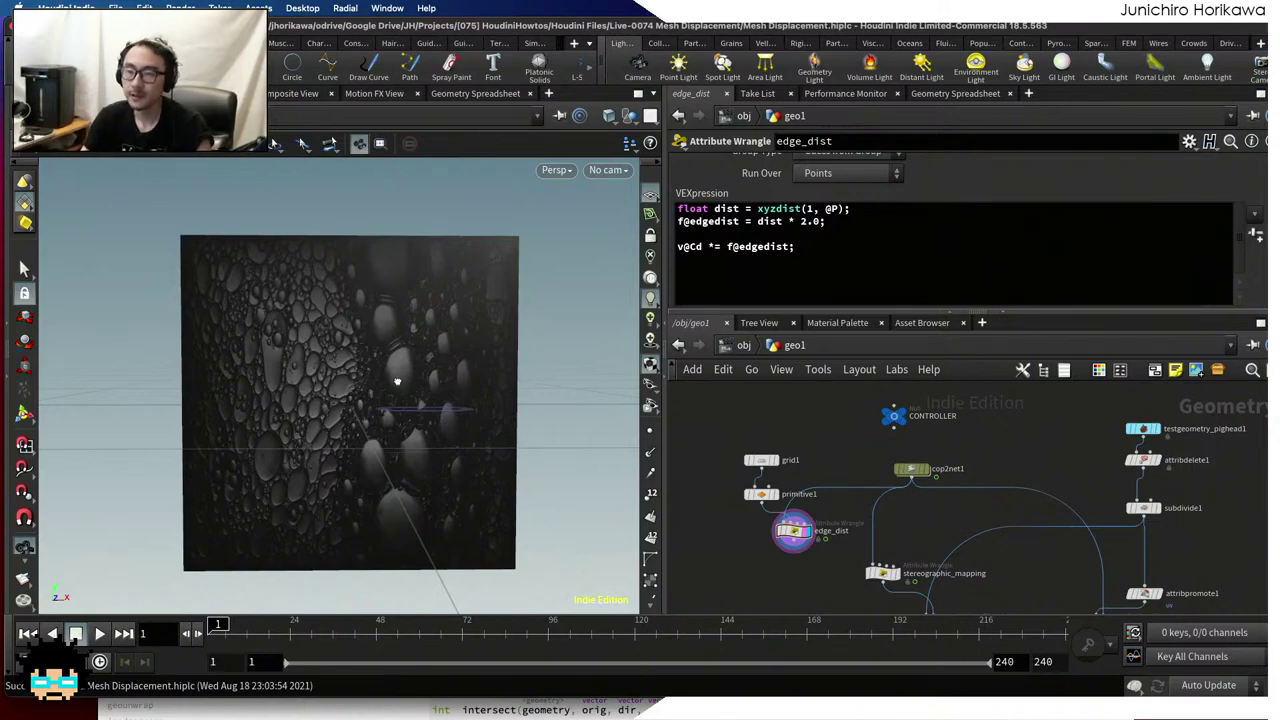
drag(382, 371, 318, 356)
drag(815, 242, 628, 248)
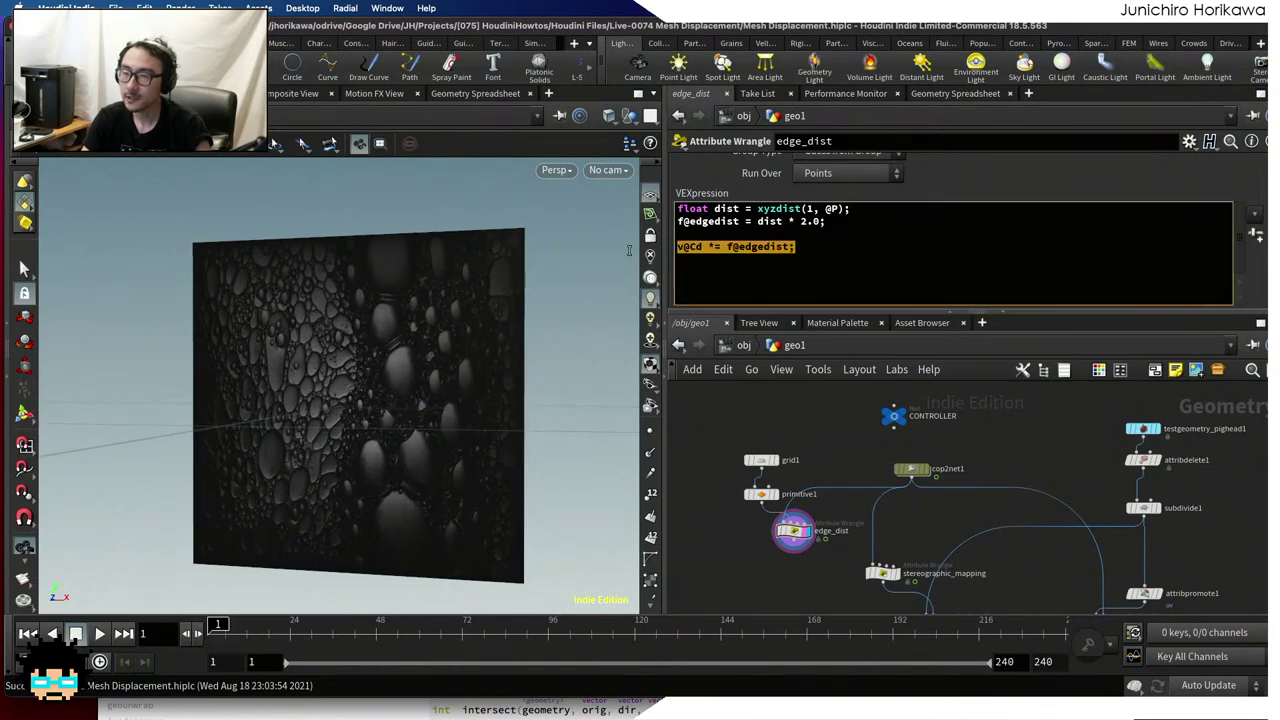
key(BackSpace)
key(BackSpace)
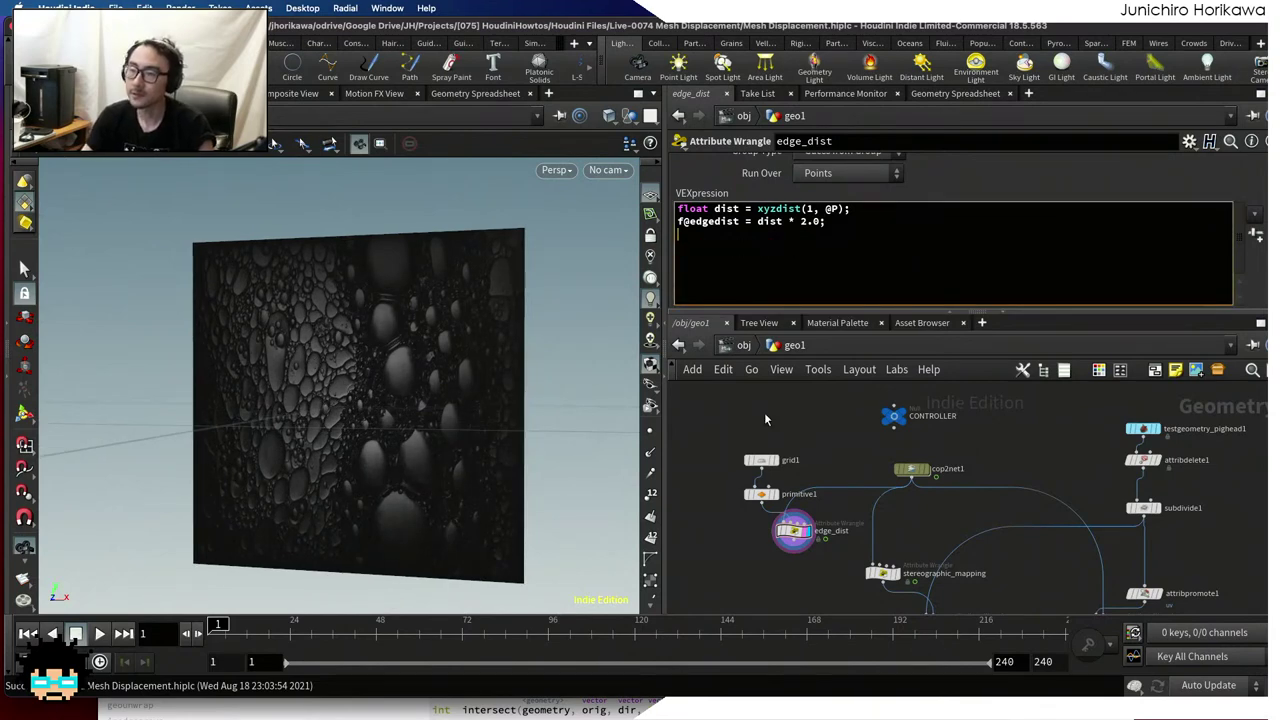
scroll(816, 554, up, 5)
scroll(805, 526, down, 4)
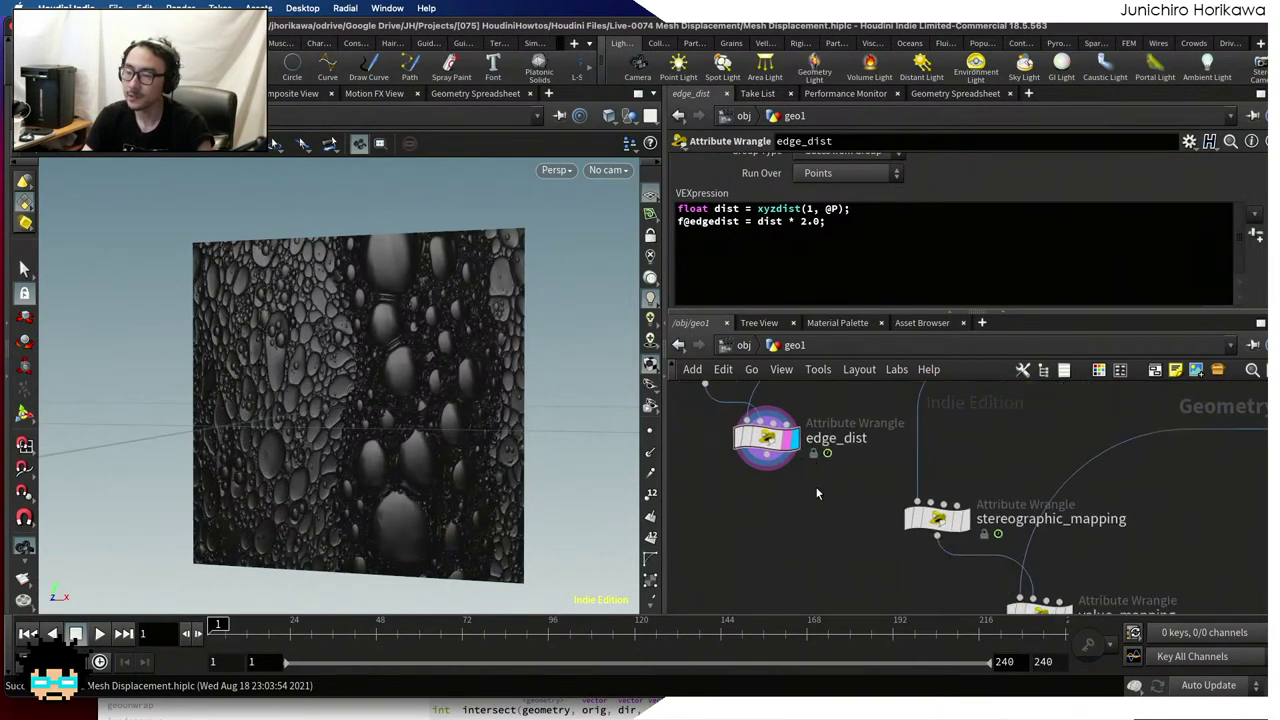
scroll(930, 515, up, 3)
scroll(975, 565, up, 1)
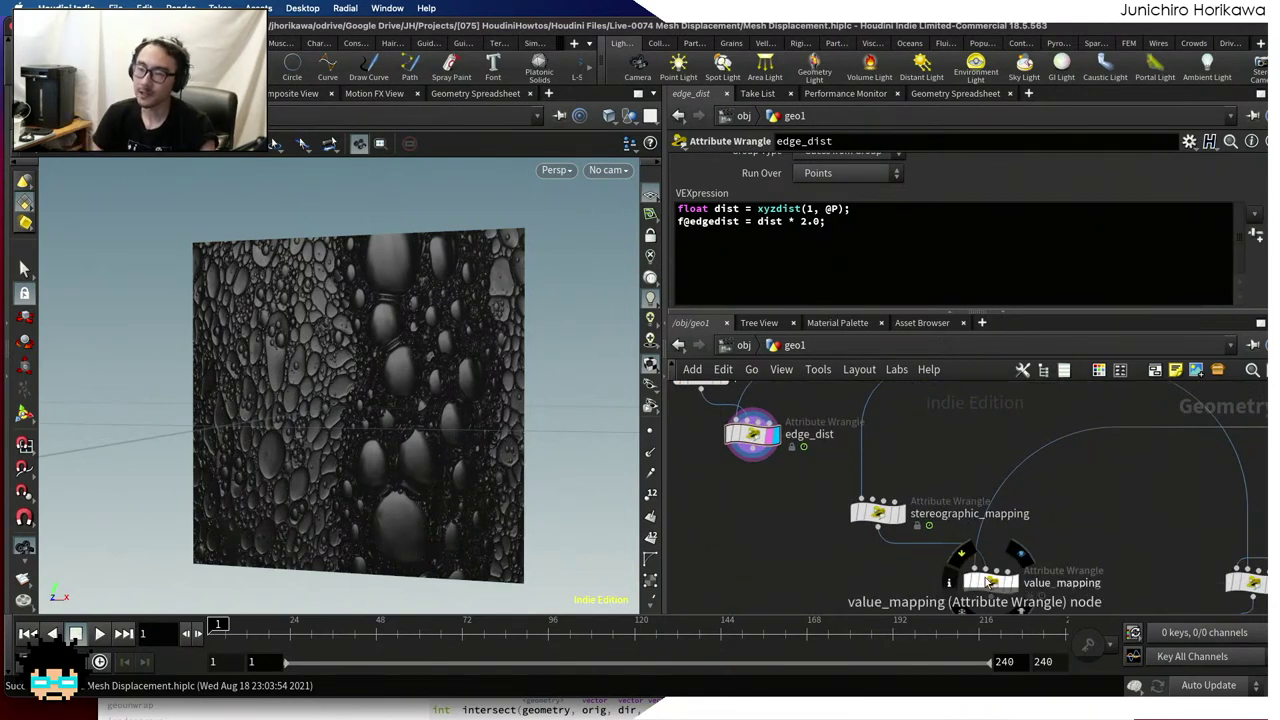
scroll(818, 515, down, 3)
scroll(791, 514, up, 2)
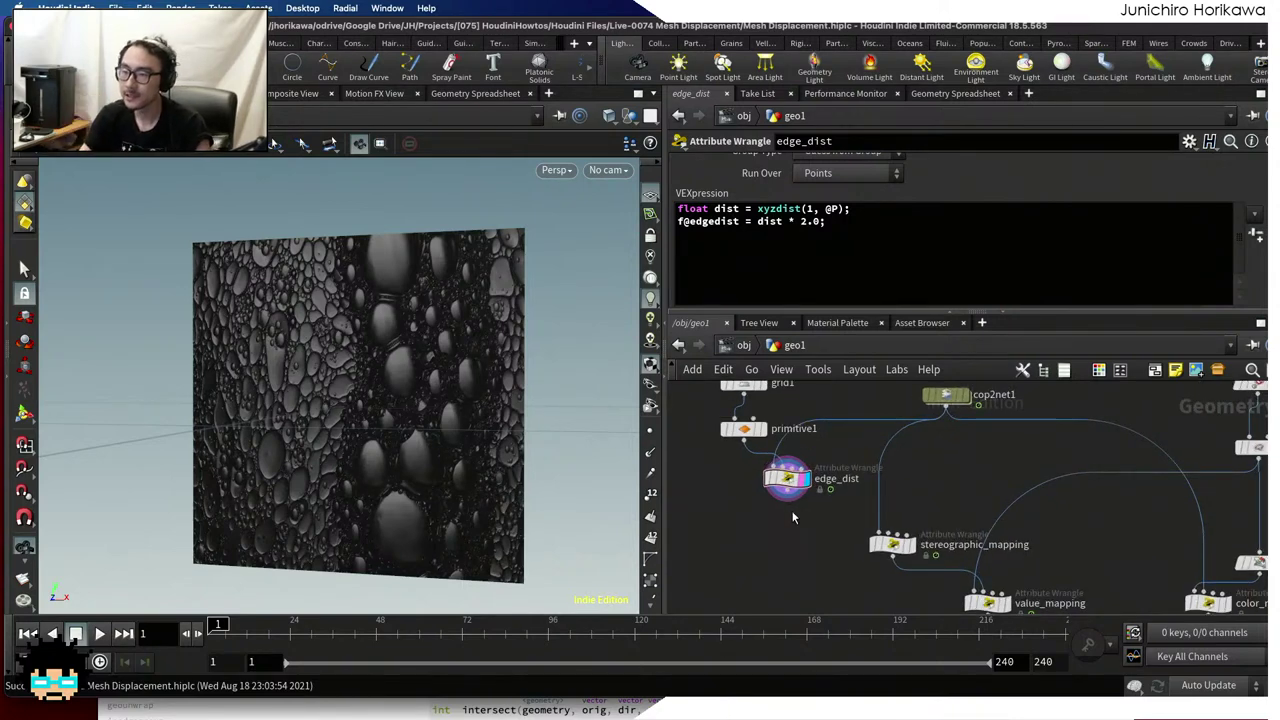
Wire edge_dist into stereographic_mapping and move grid1, primitive1 and edge_dist down-right
drag(780, 499, 886, 530)
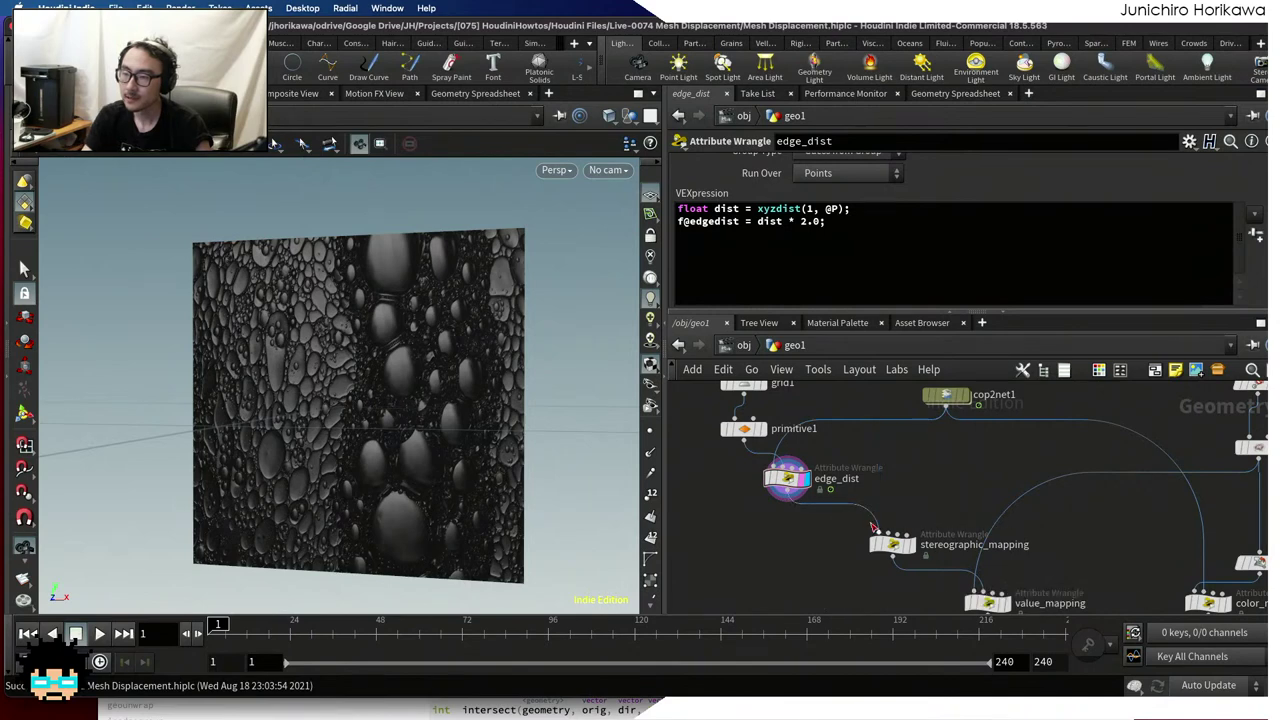
middle_drag(806, 543, 812, 569)
drag(812, 569, 727, 402)
drag(790, 497, 845, 512)
scroll(845, 560, up, 1)
middle_drag(845, 560, 807, 522)
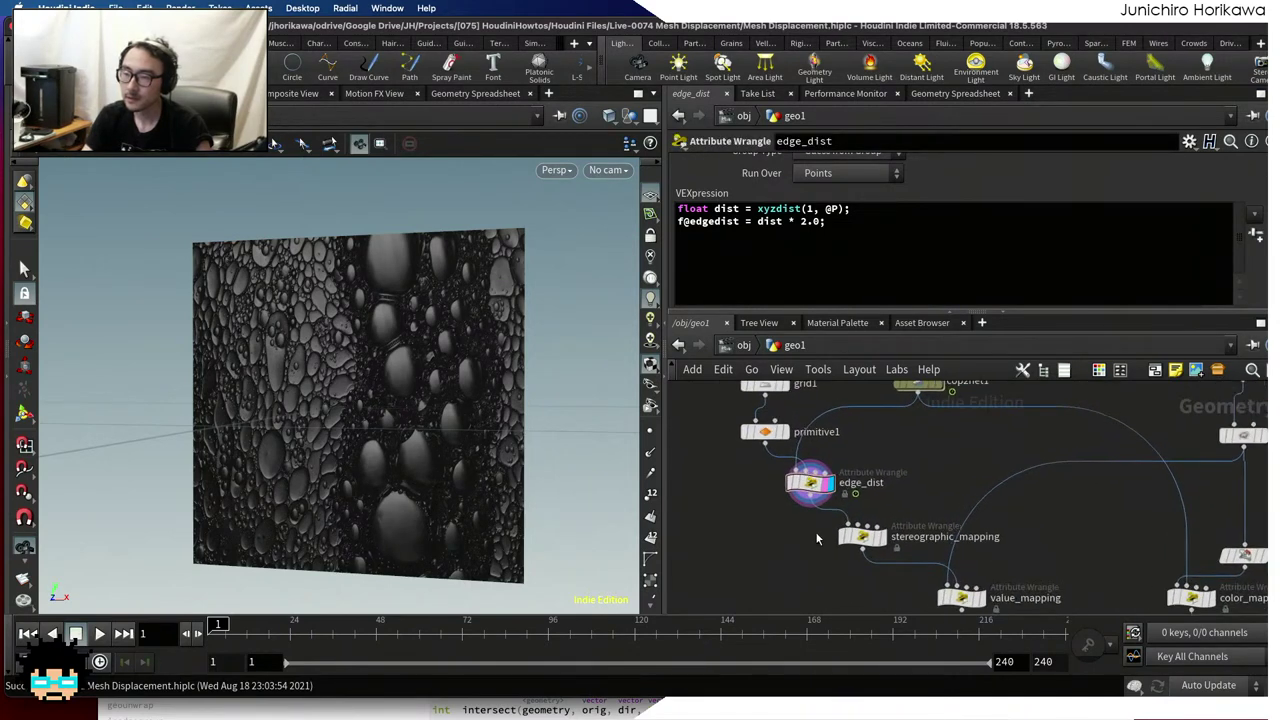
Display stereographic_mapping in the viewport and move it up and left
mouse_move(862, 532)
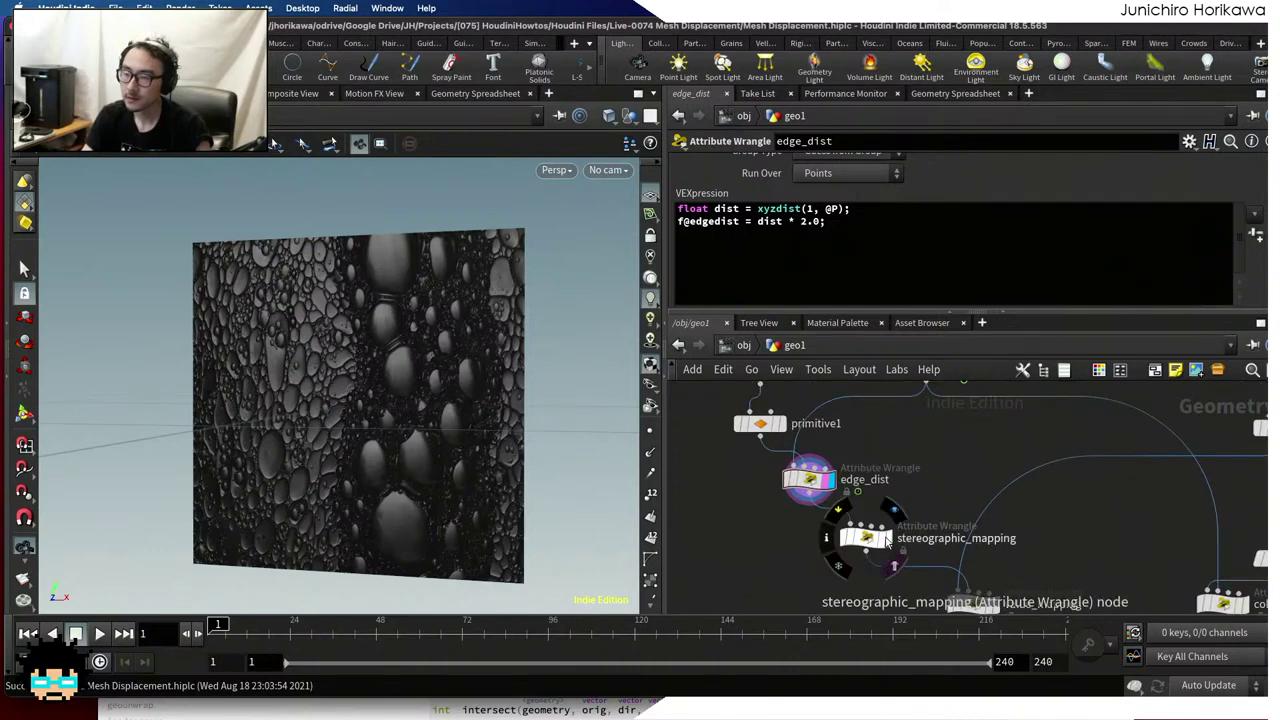
click(893, 512)
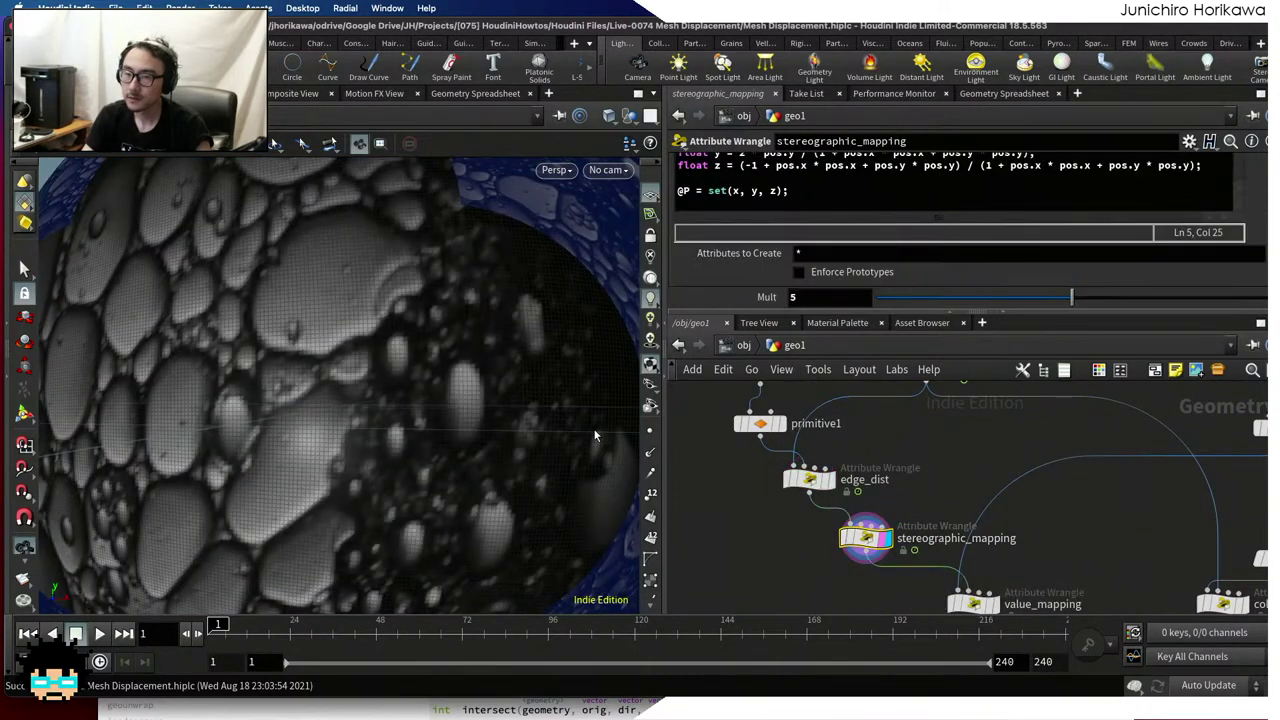
scroll(594, 435, down, 5)
scroll(941, 545, up, 1)
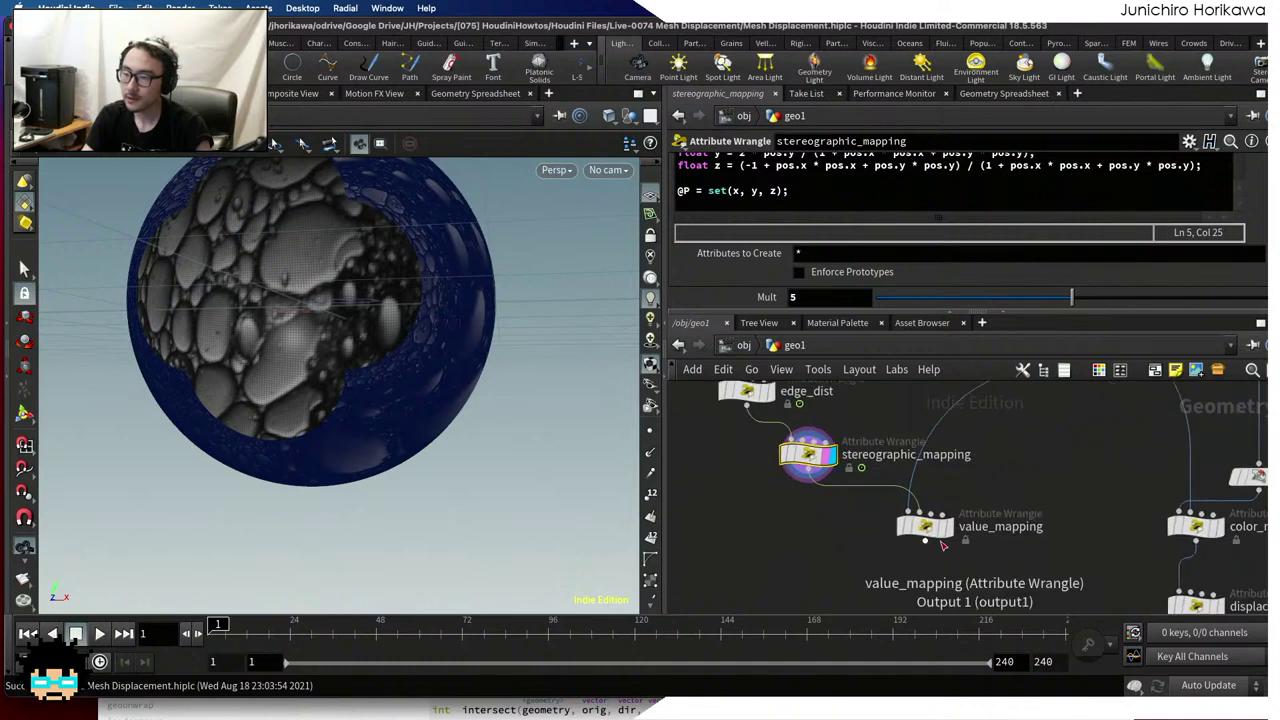
drag(790, 455, 727, 441)
scroll(935, 540, up, 1)
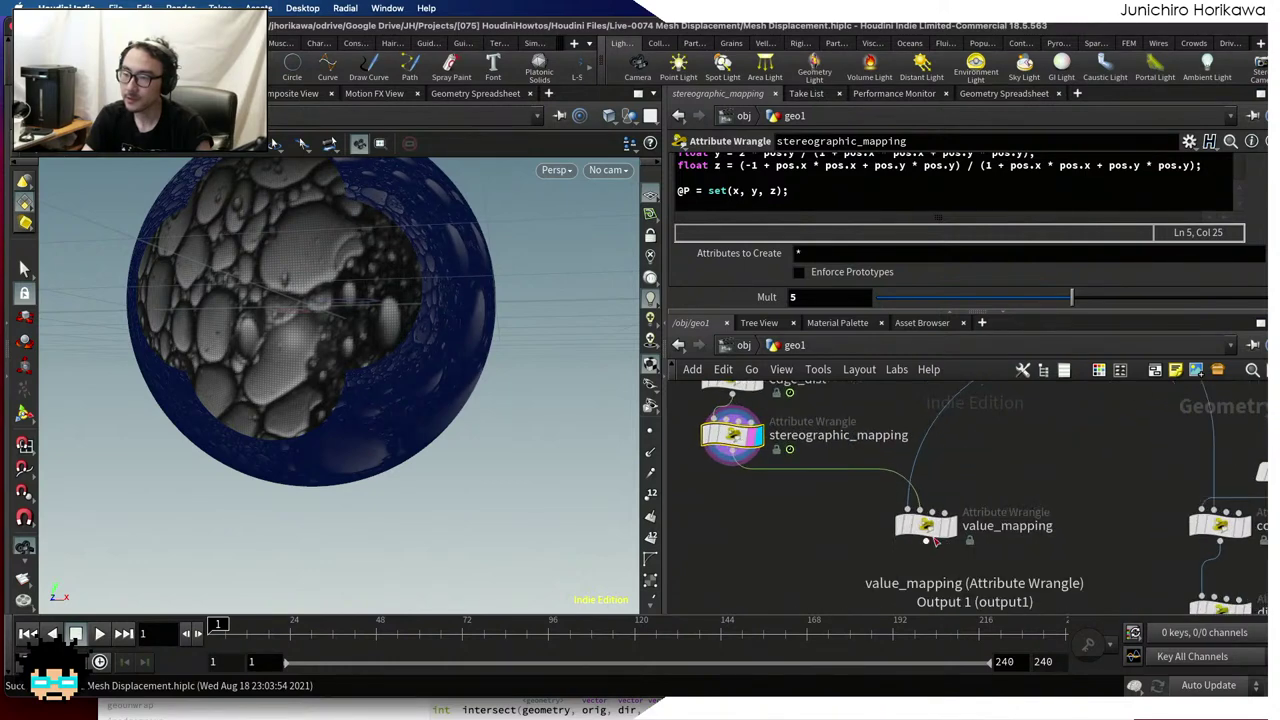
Display value_mapping and open its VEX code in an enlarged editor
click(950, 525)
click(925, 525)
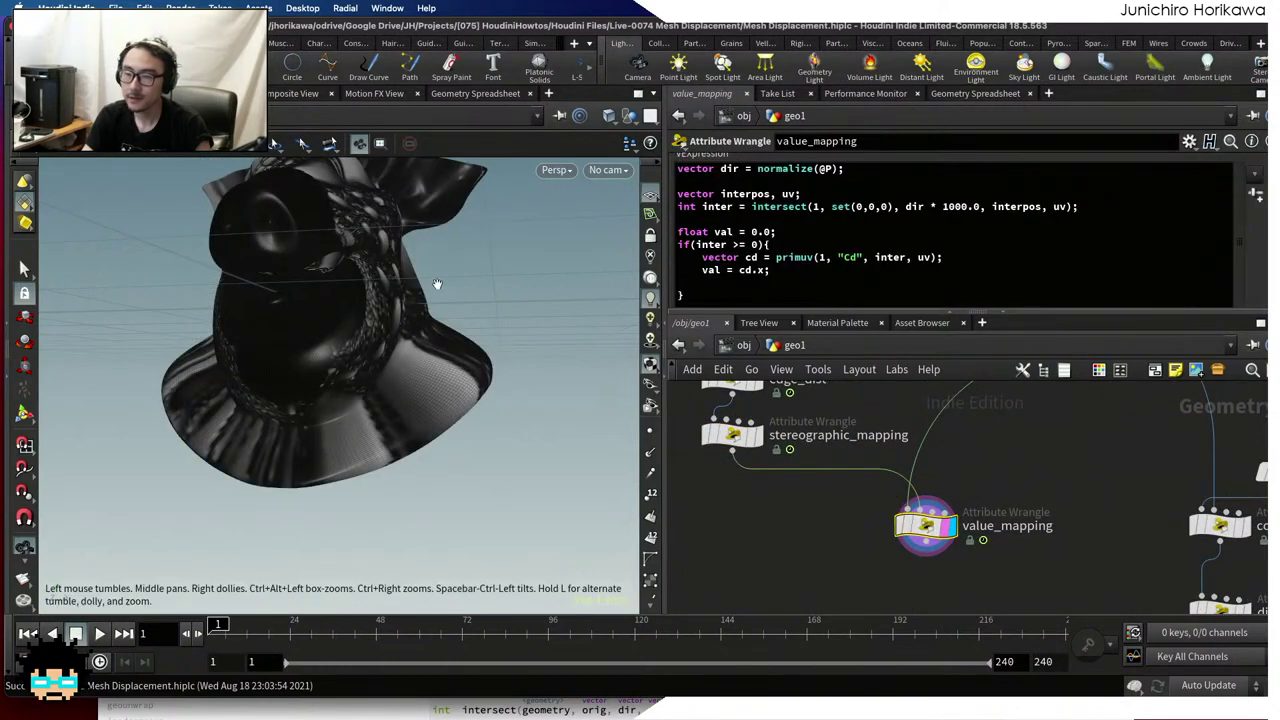
drag(437, 284, 395, 330)
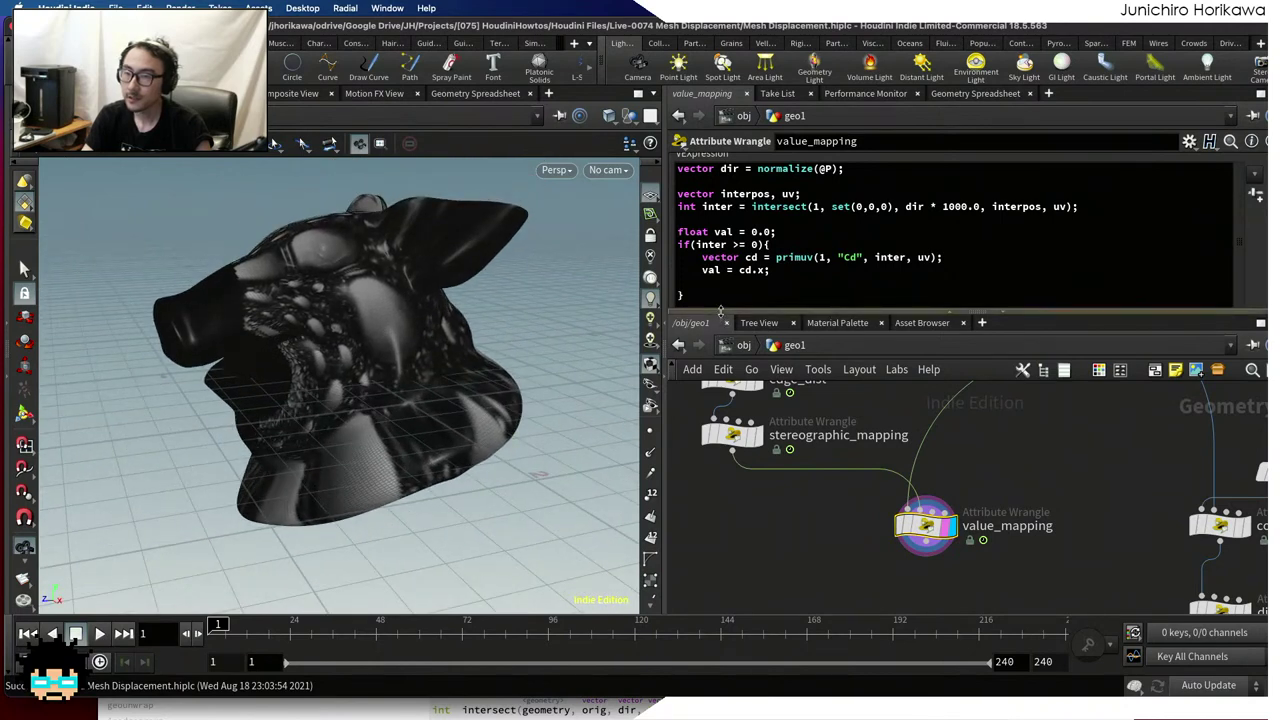
drag(720, 312, 720, 415)
click(717, 330)
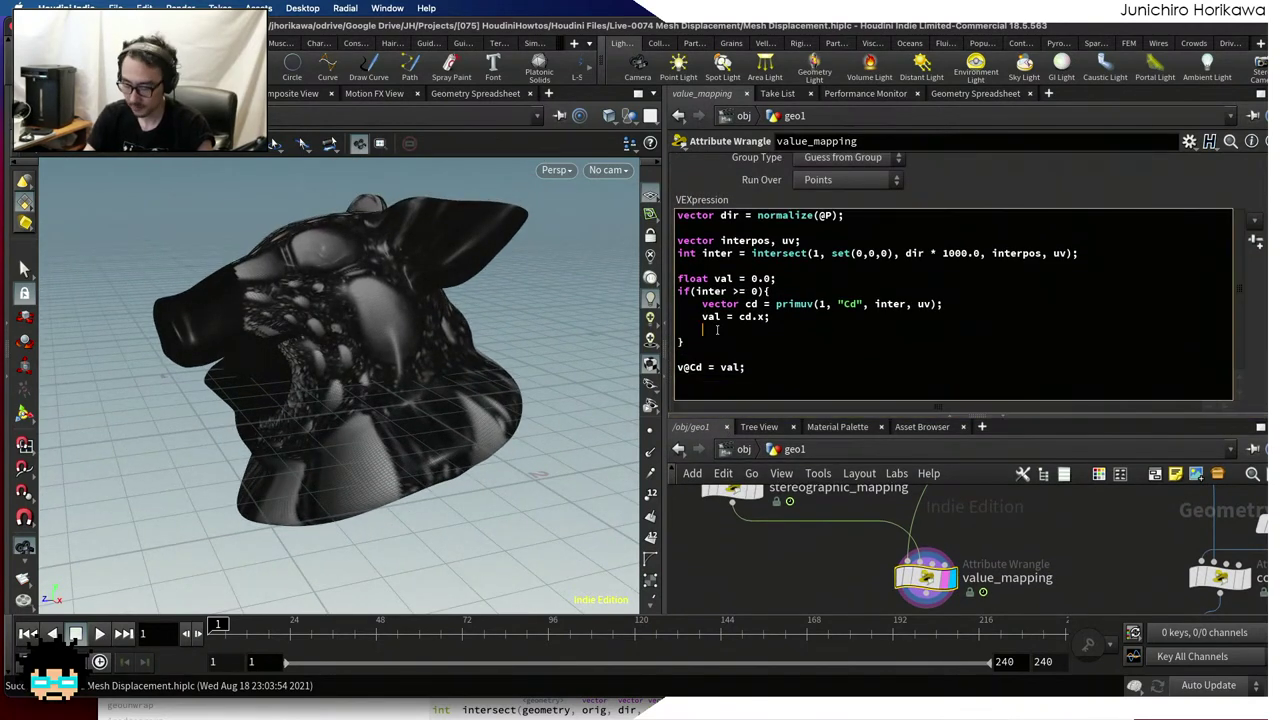
Declare 'float edgedist = 0.0' below the val declaration
key(BackSpace)
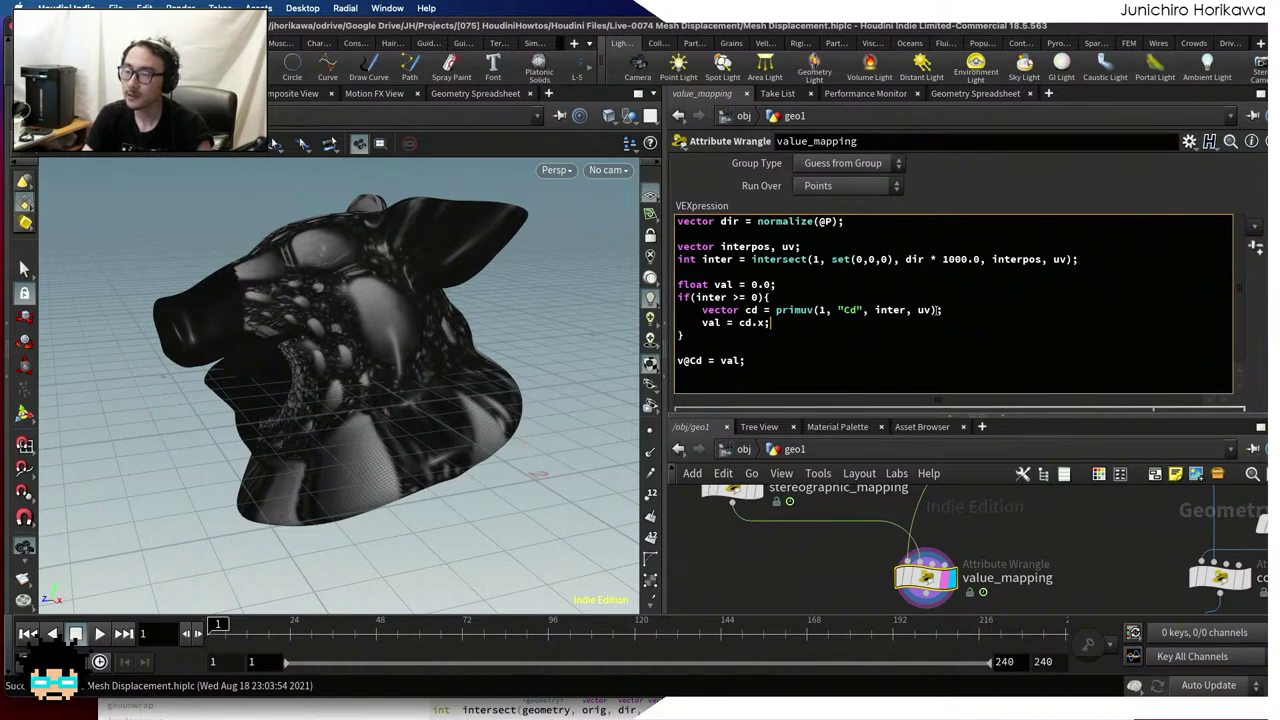
scroll(776, 560, down, 3)
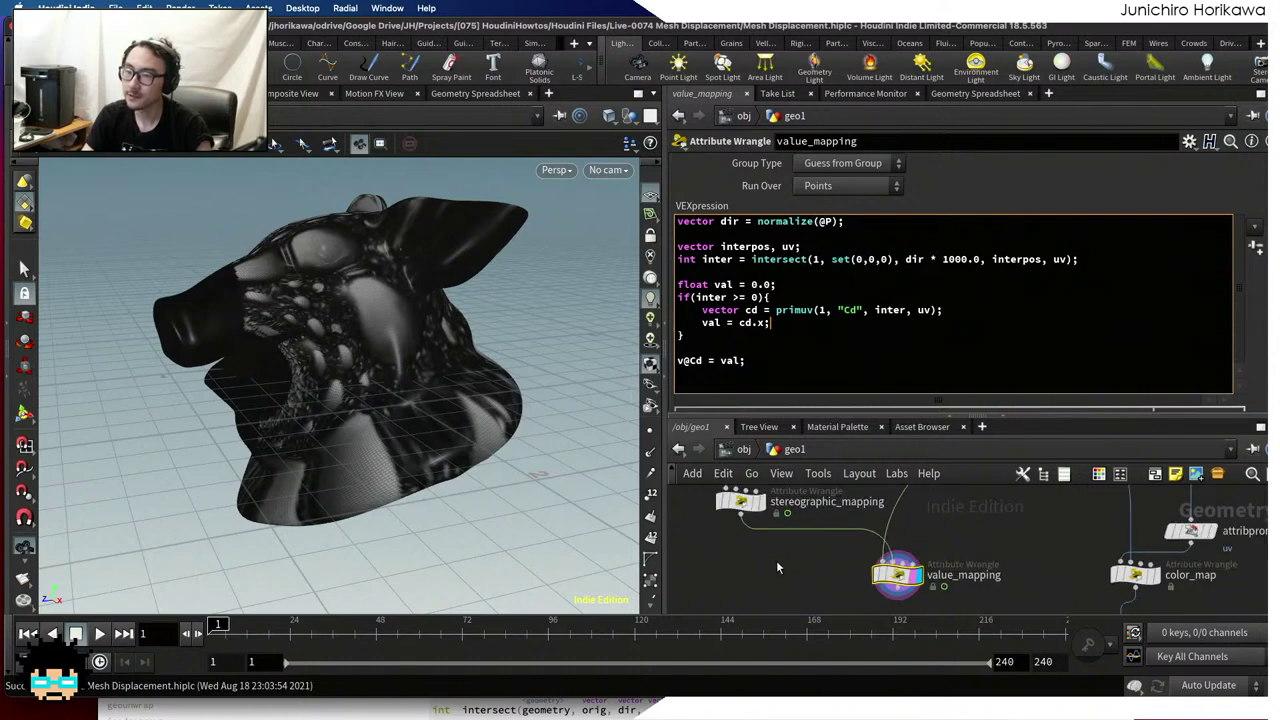
scroll(763, 544, up, 2)
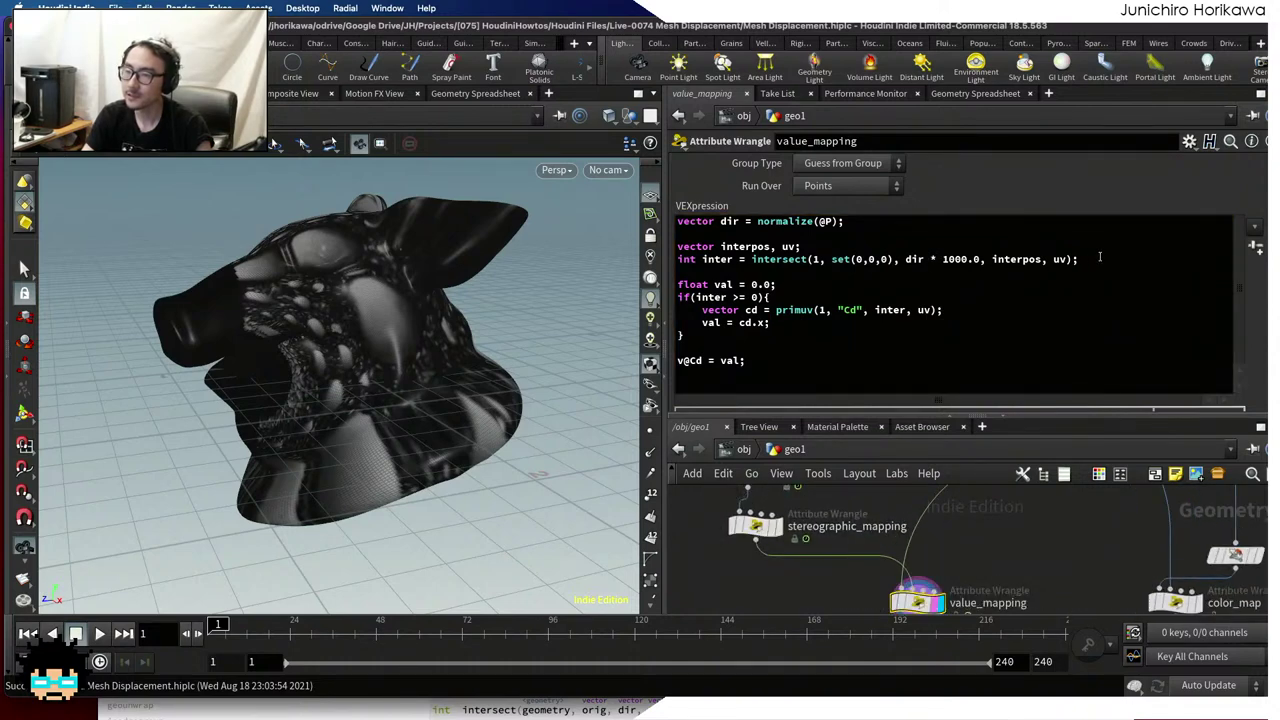
drag(943, 310, 705, 311)
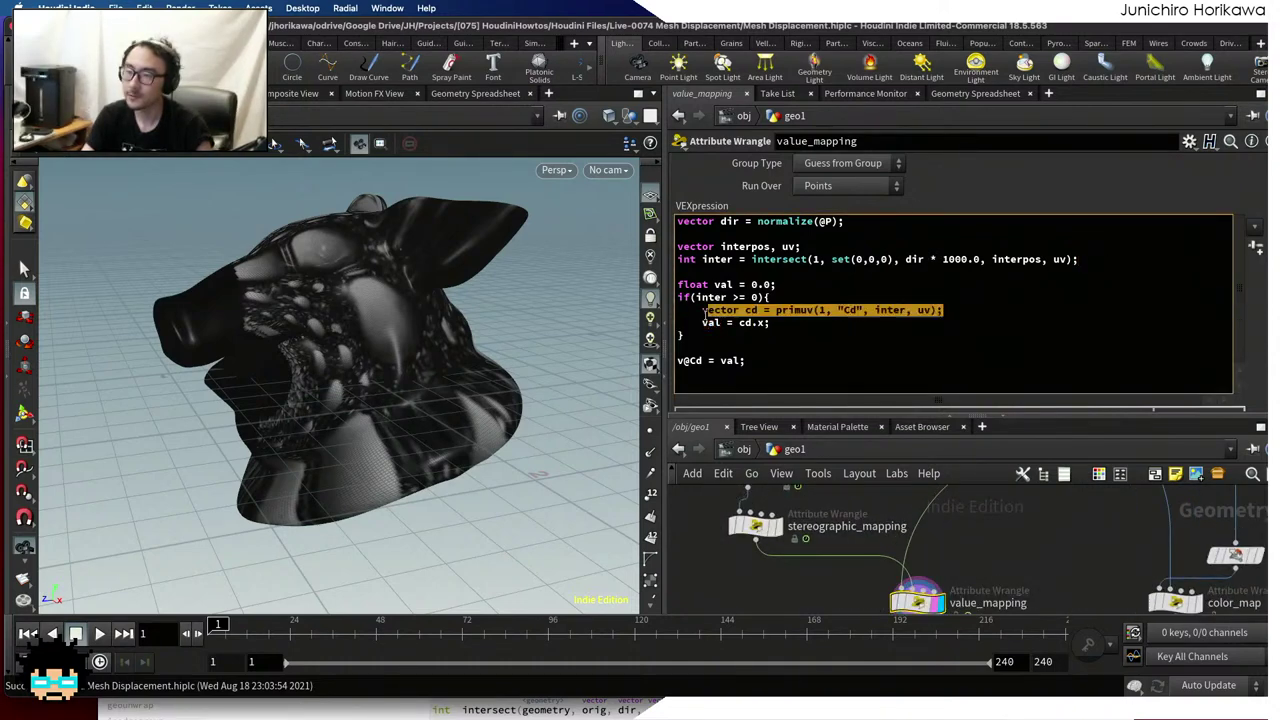
key(Down)
key(Down)
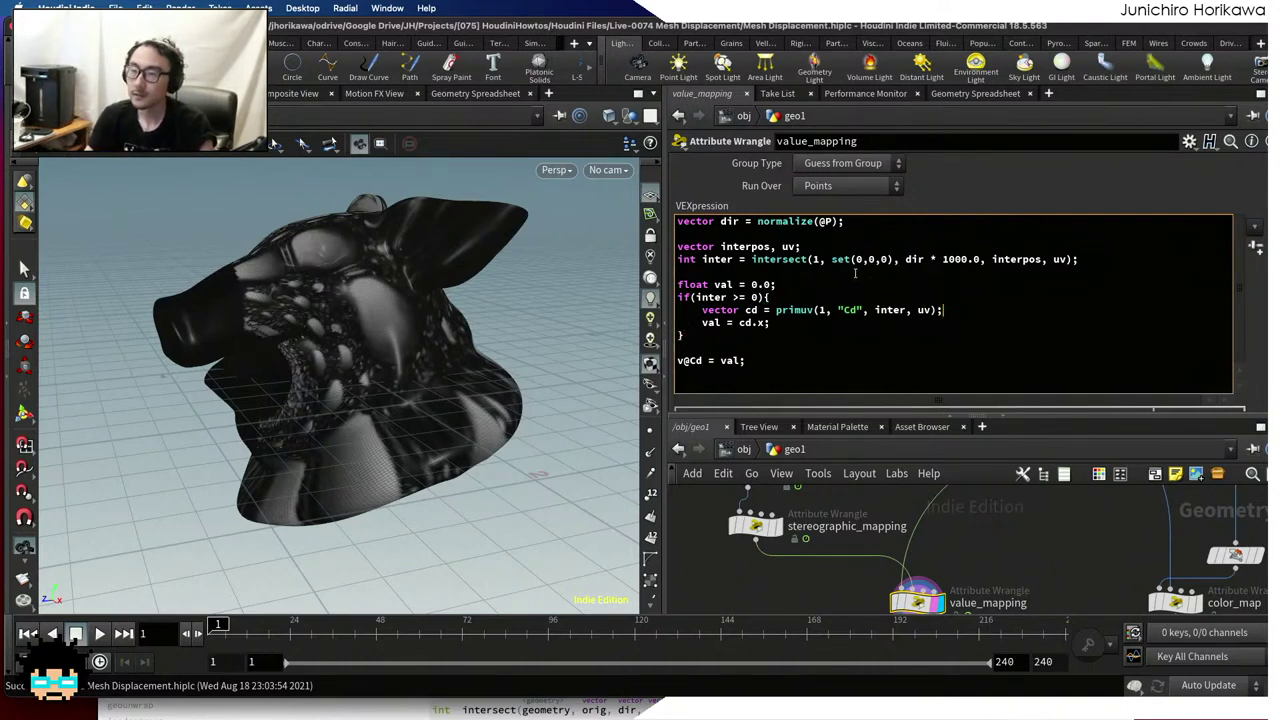
key(Return)
text(floa)
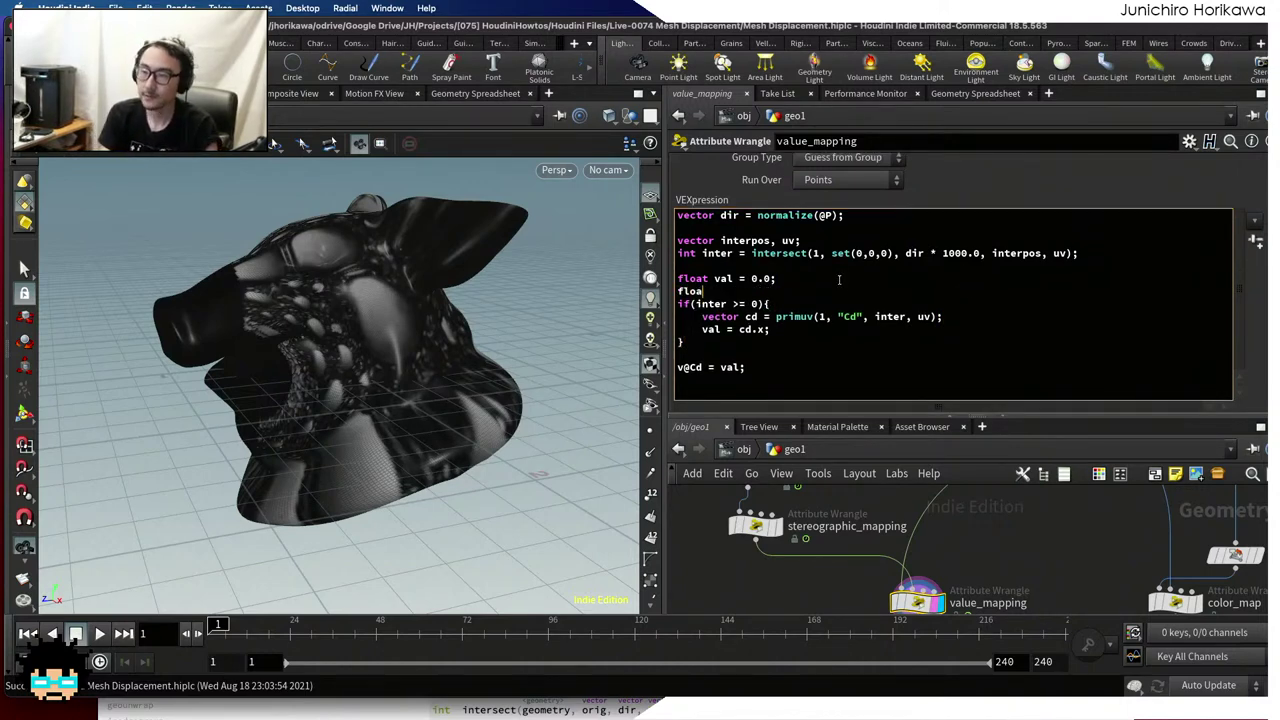
text(t edgedi)
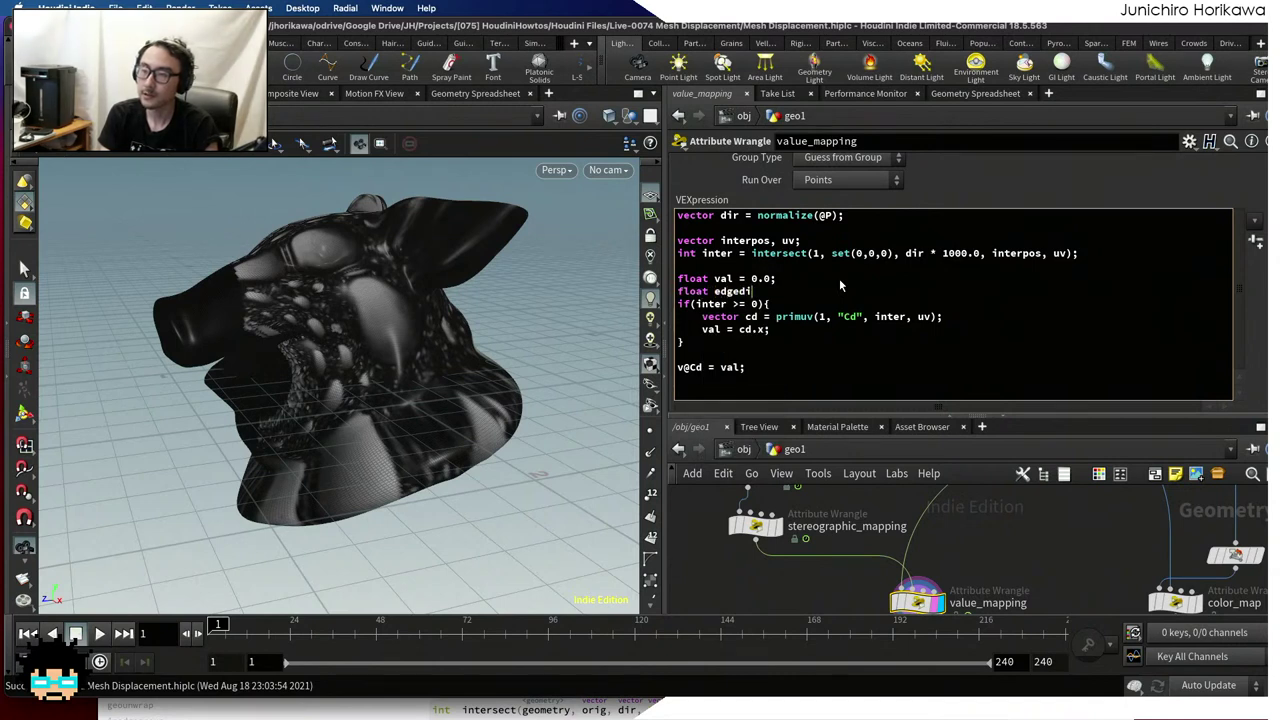
text(st = 0.0;)
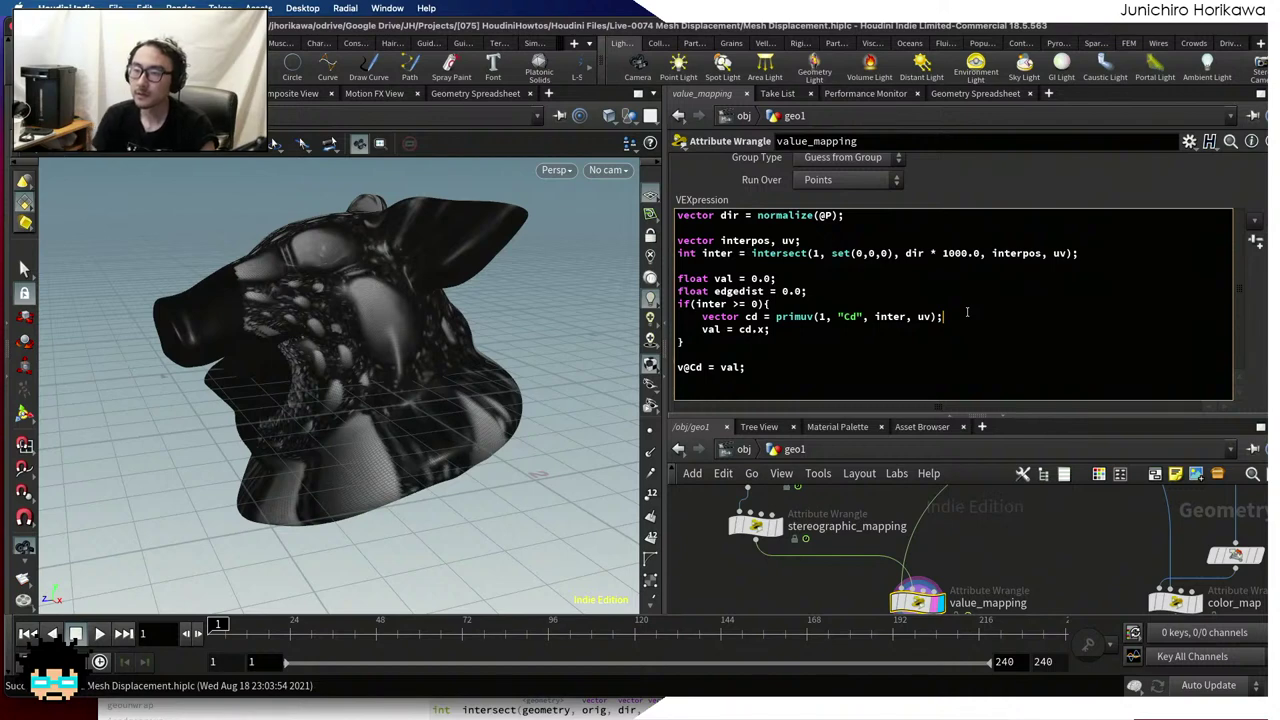
Sample edgedist with primuv(1, "edgedist", inter, uv) after val = cd.x
key(Return)
key(BackSpace)
key(BackSpace)
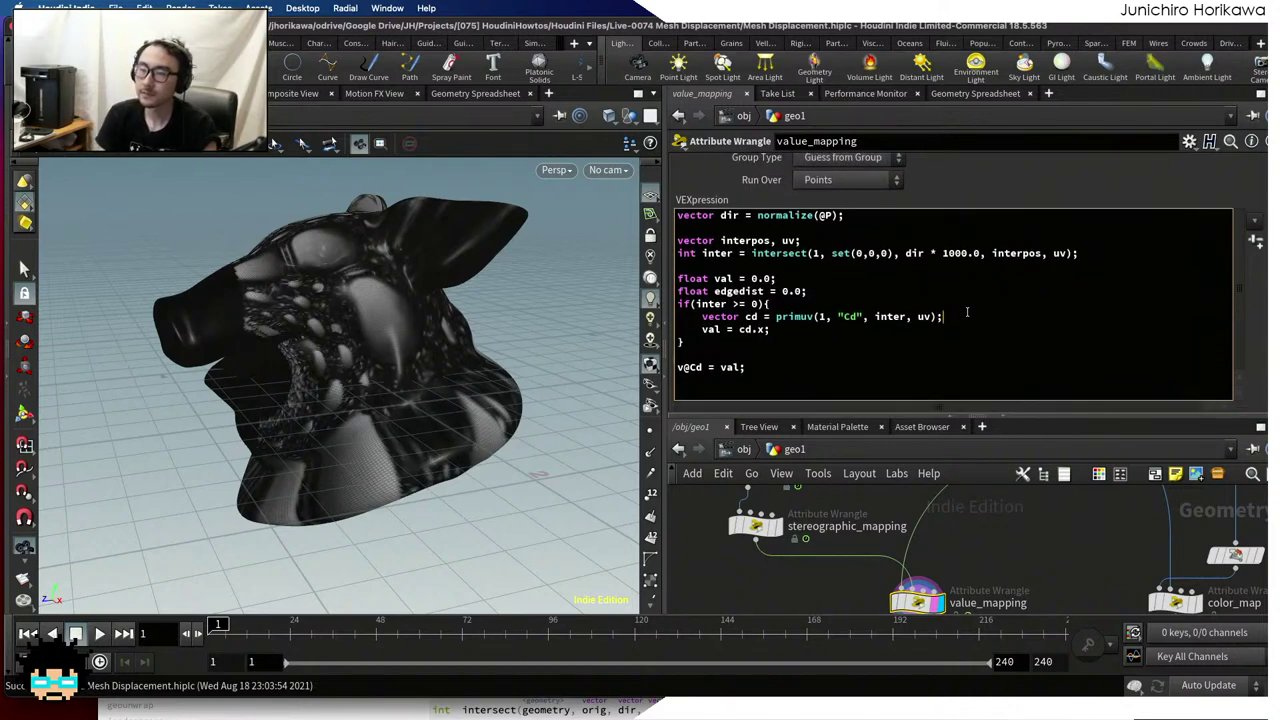
key(Return)
key(Return)
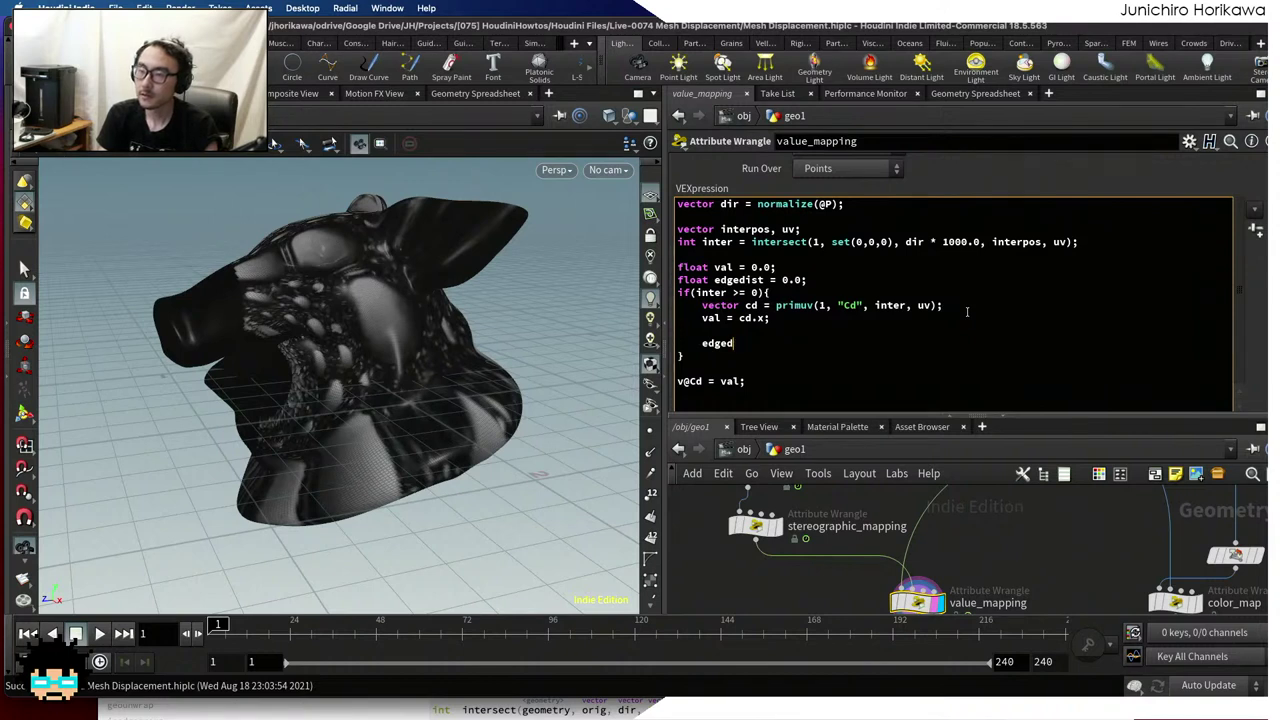
text(edge)
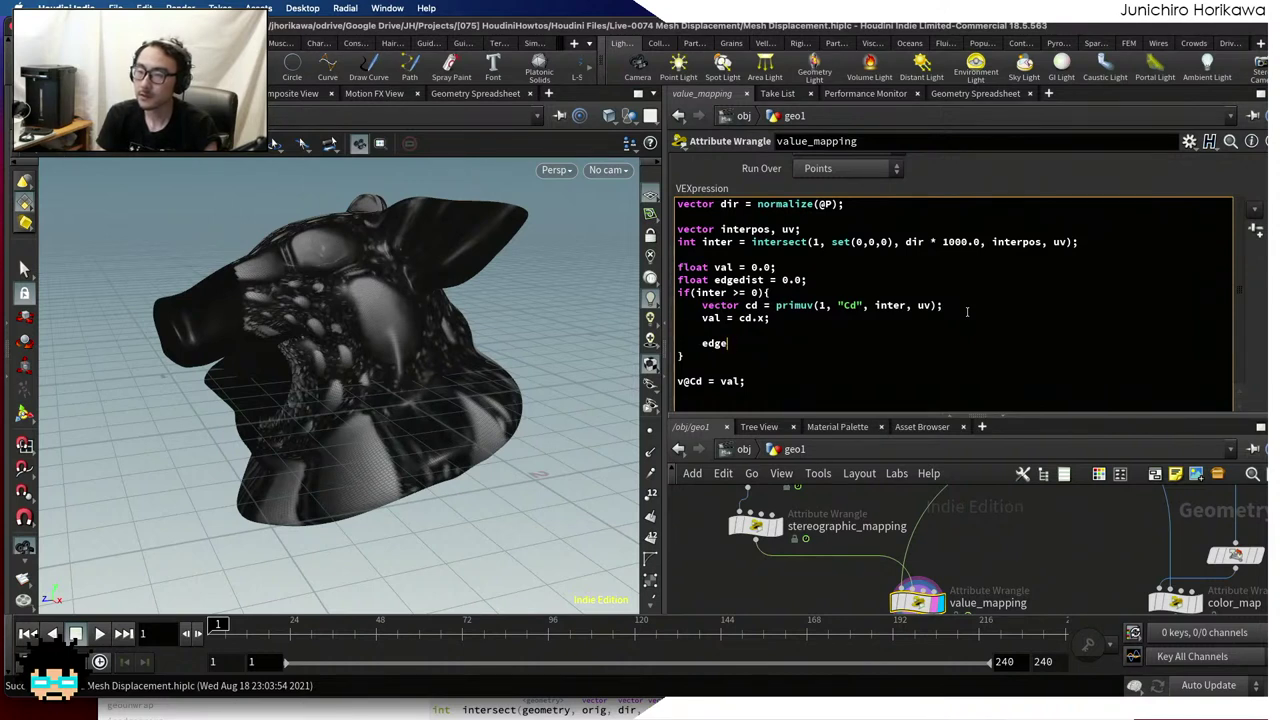
text(dist = p)
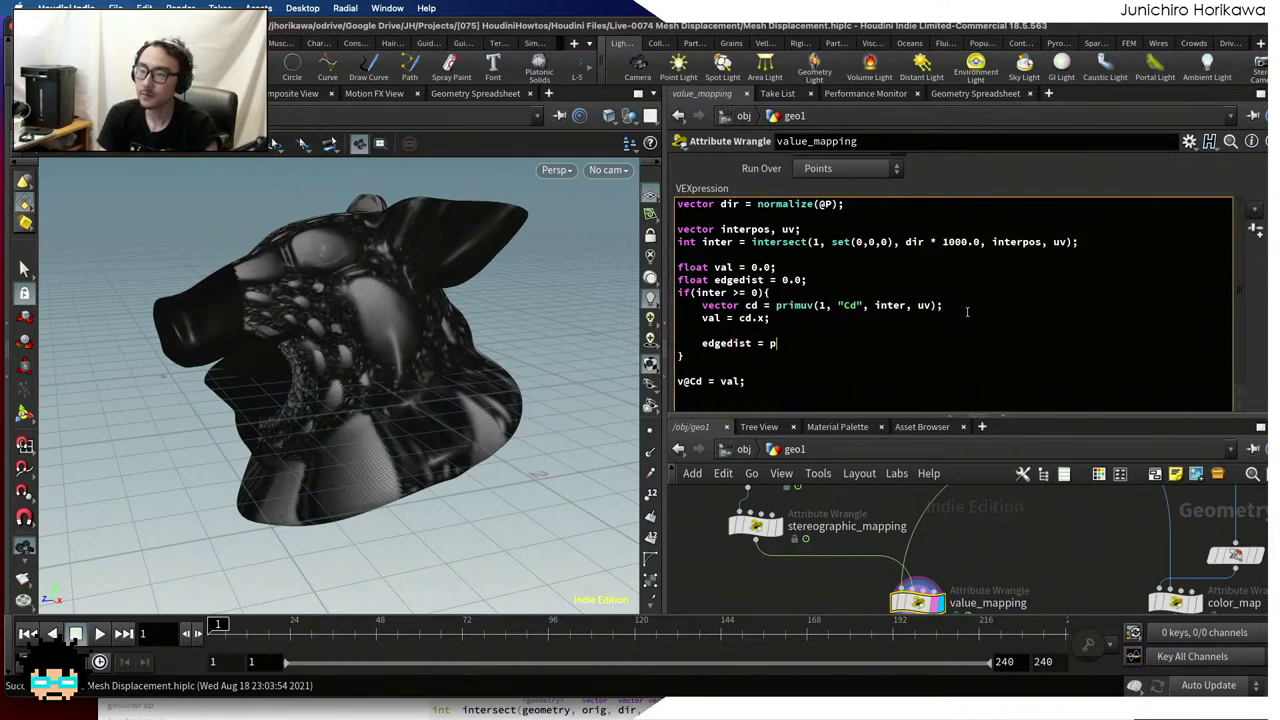
text(rimuv(1, )
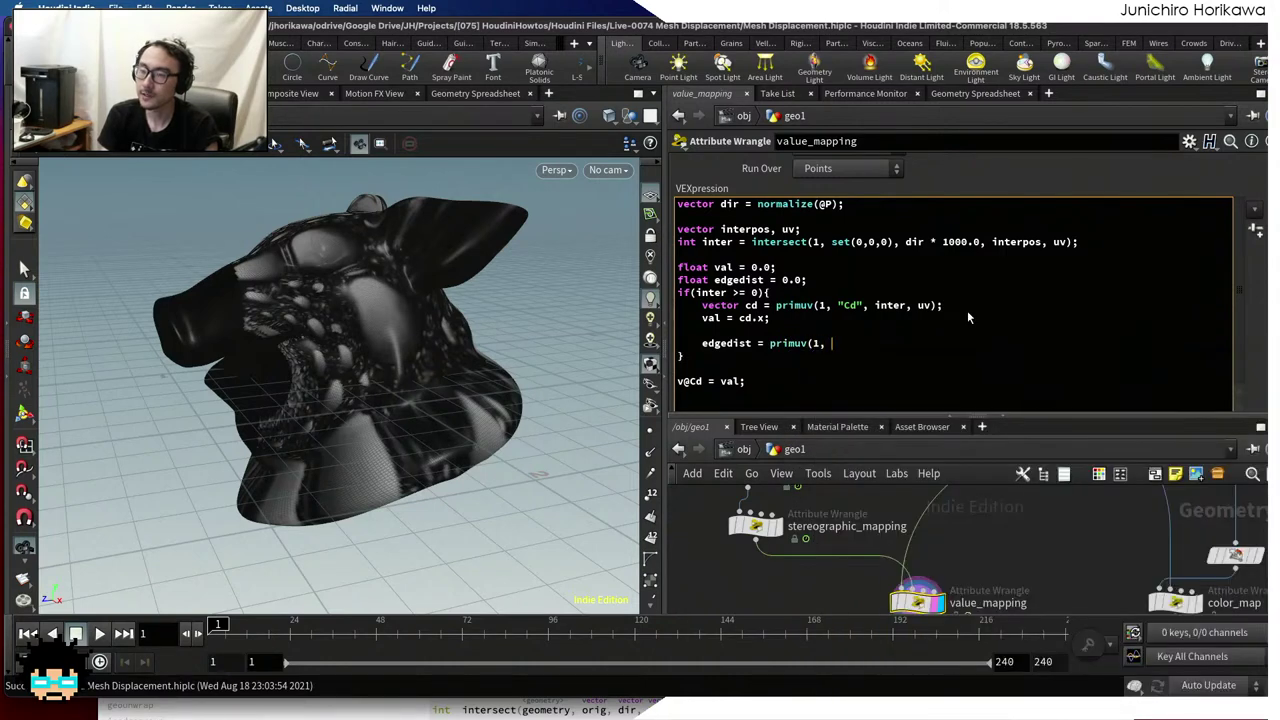
text("edge)
key(BackSpace)
key(BackSpace)
key(BackSpace)
key(BackSpace)
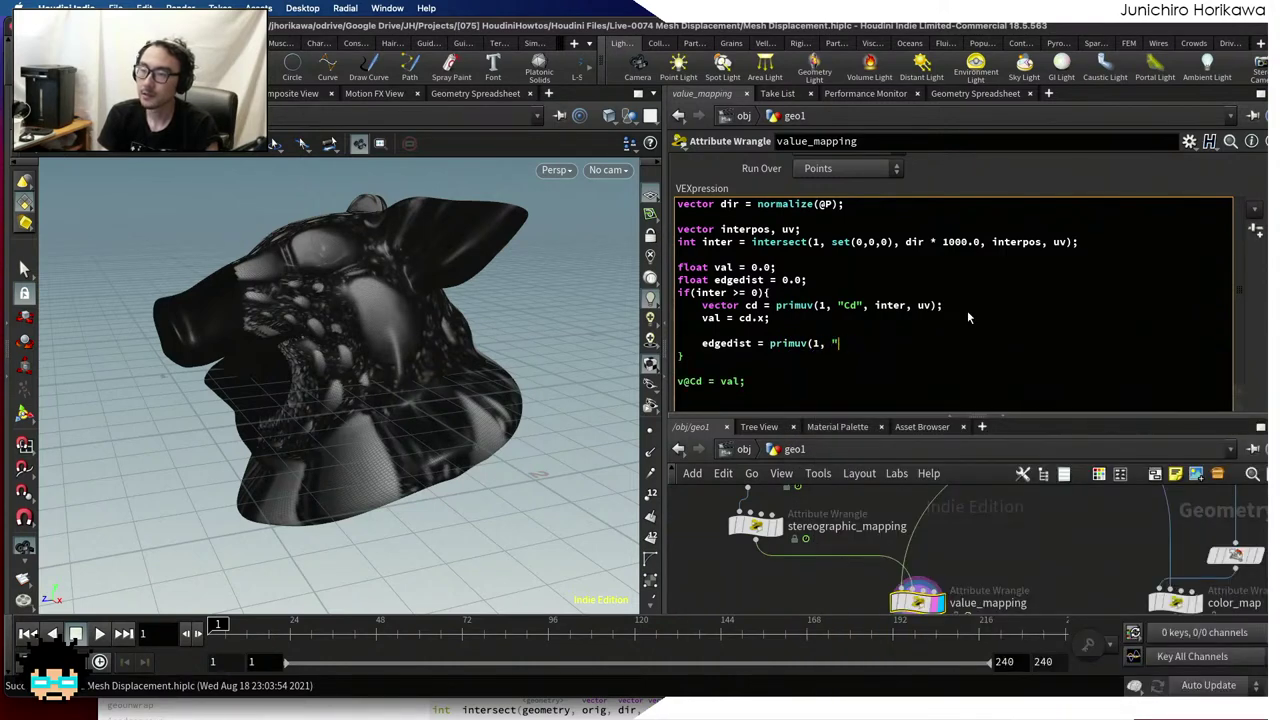
text(edgedist", in)
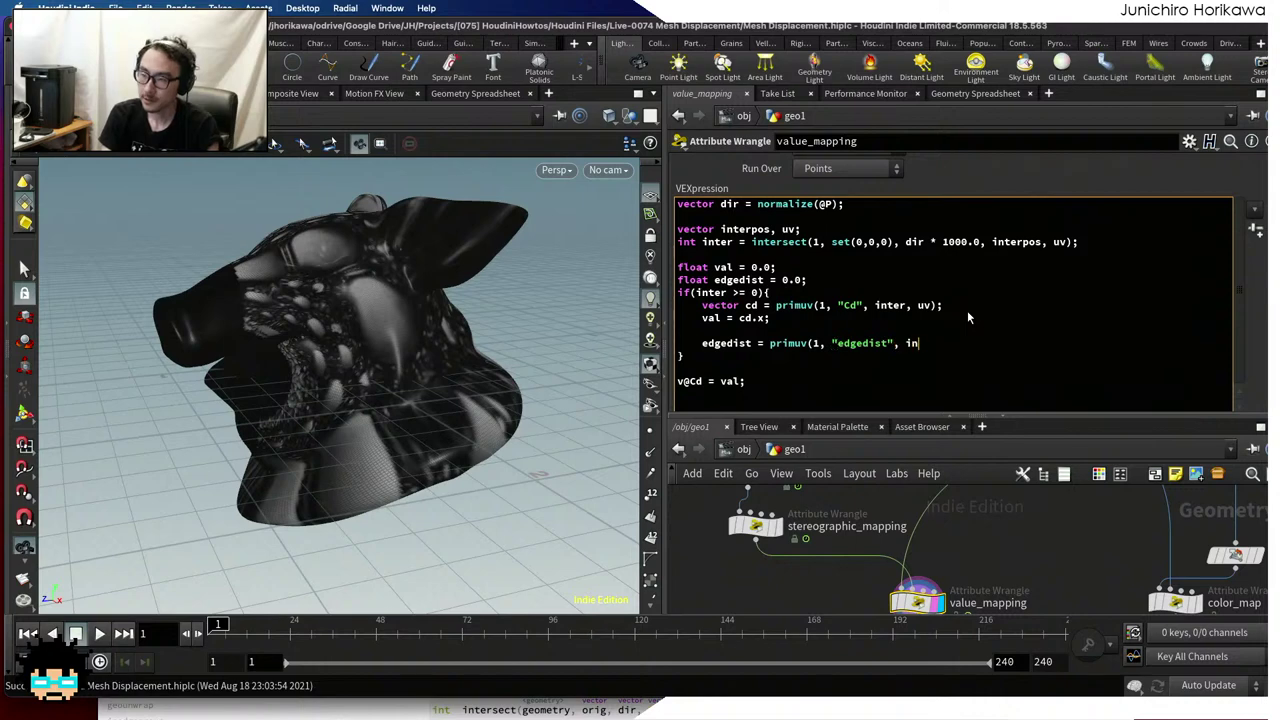
text(ter, uv);)
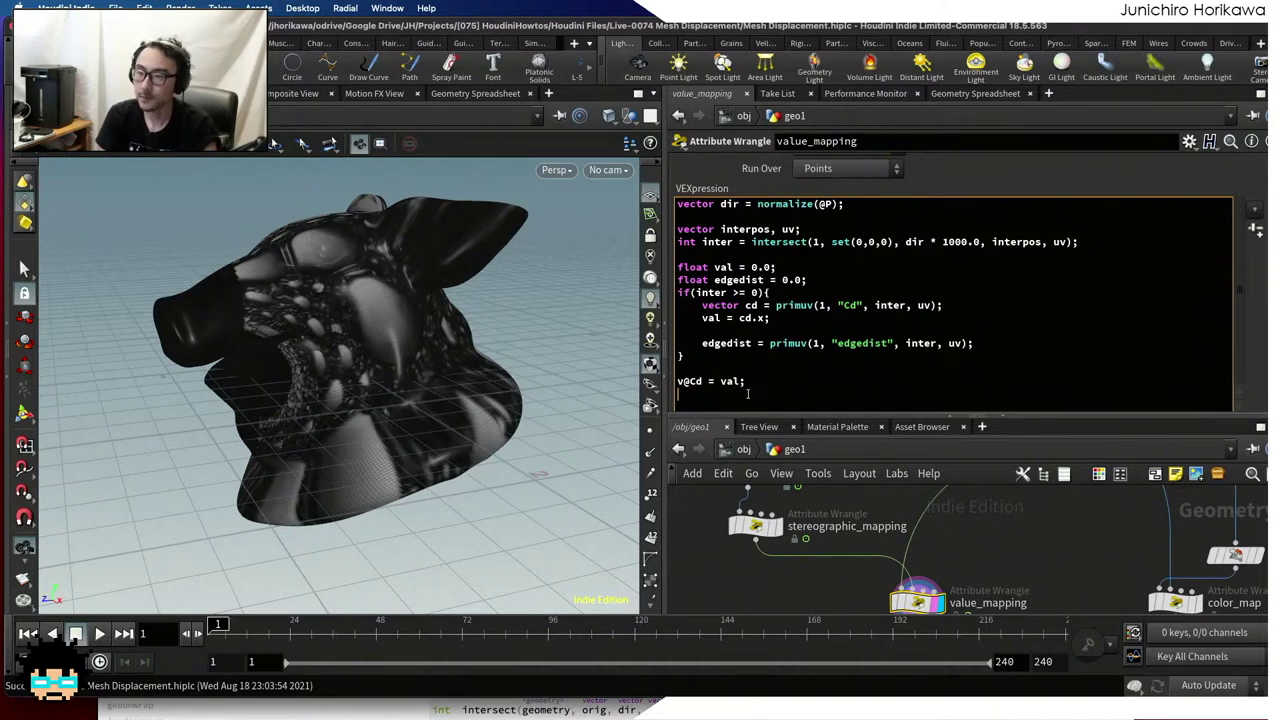
Write the sampled value out as f@edgedist at the end of the code
key(BackSpace)
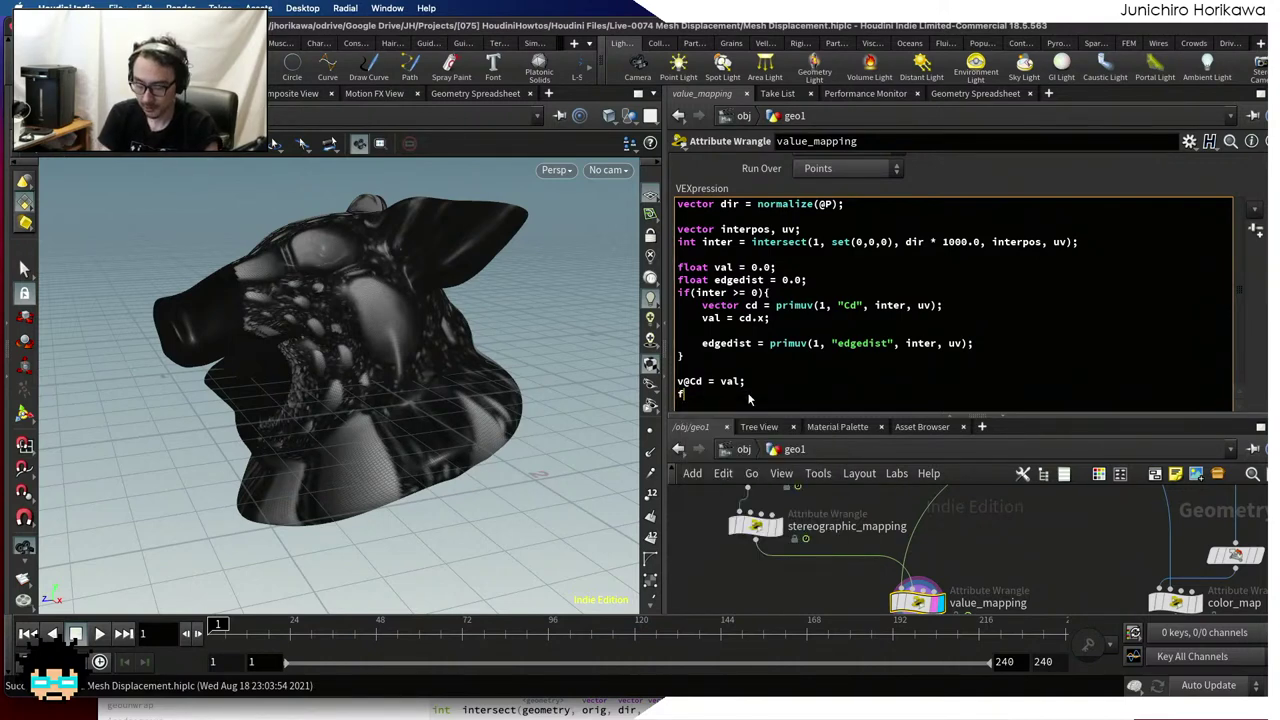
text(f@edgedist =)
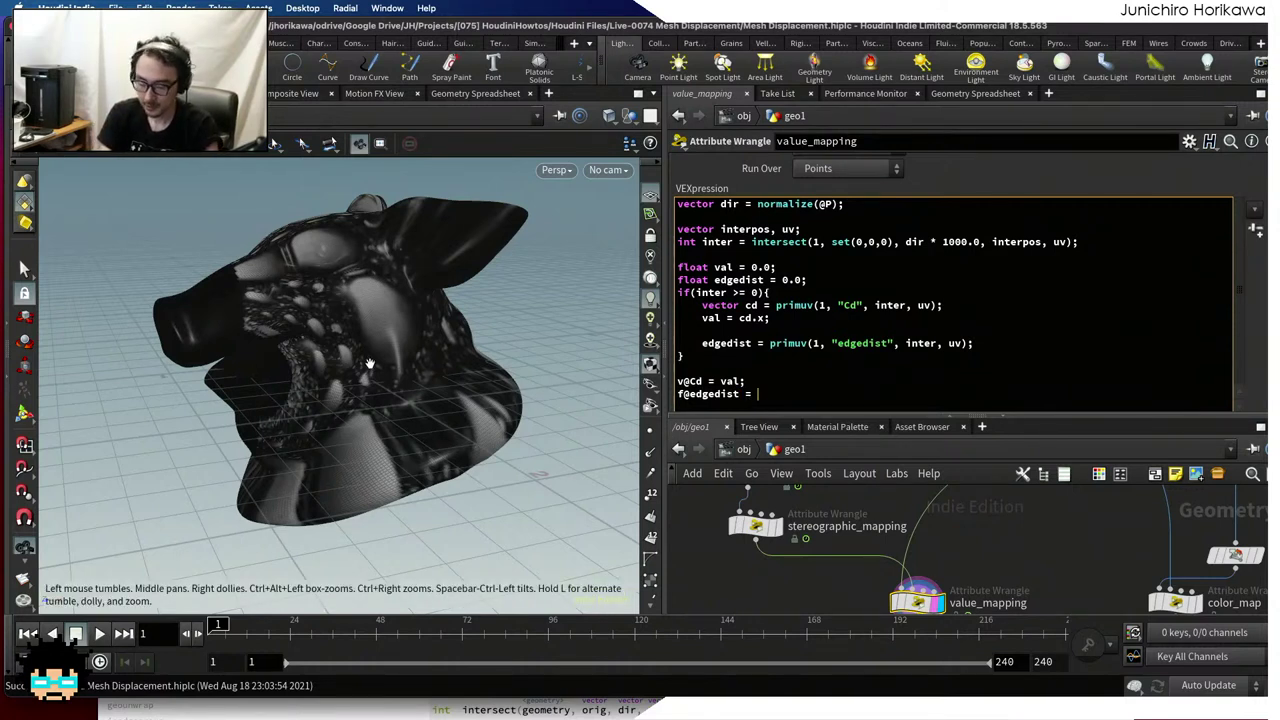
text(edgesi)
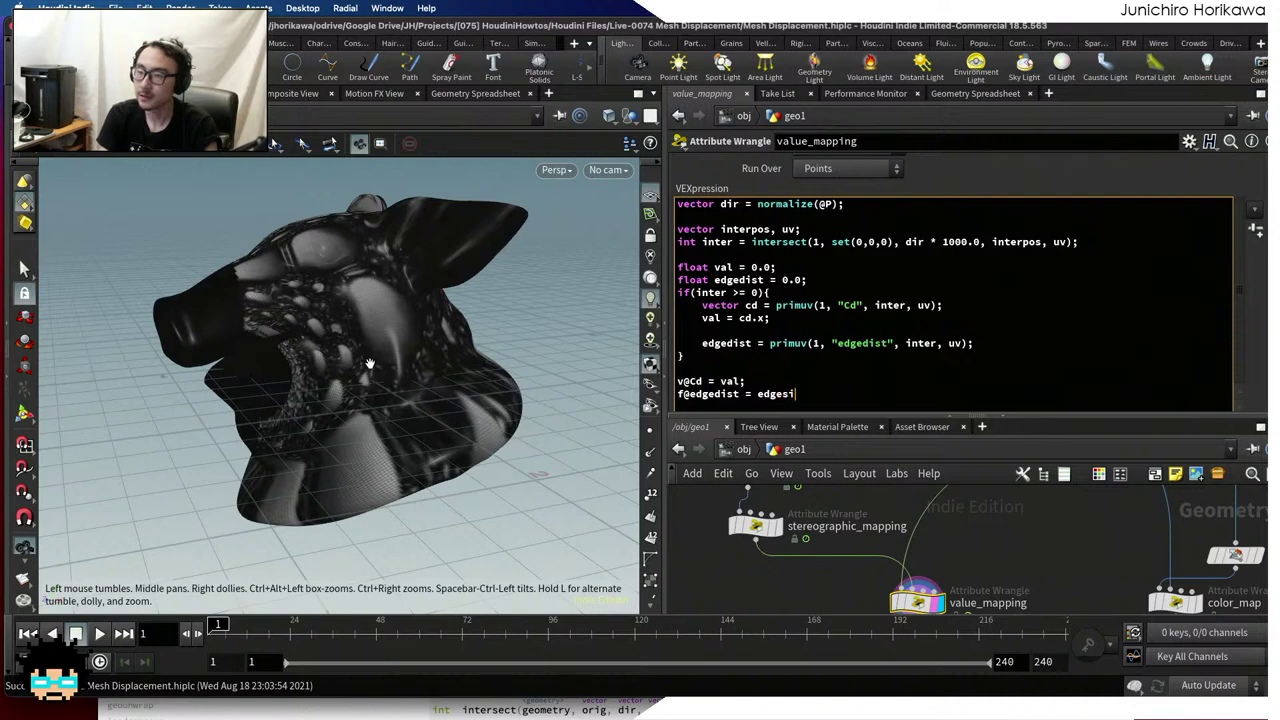
key(BackSpace)
key(BackSpace)
text(dist;)
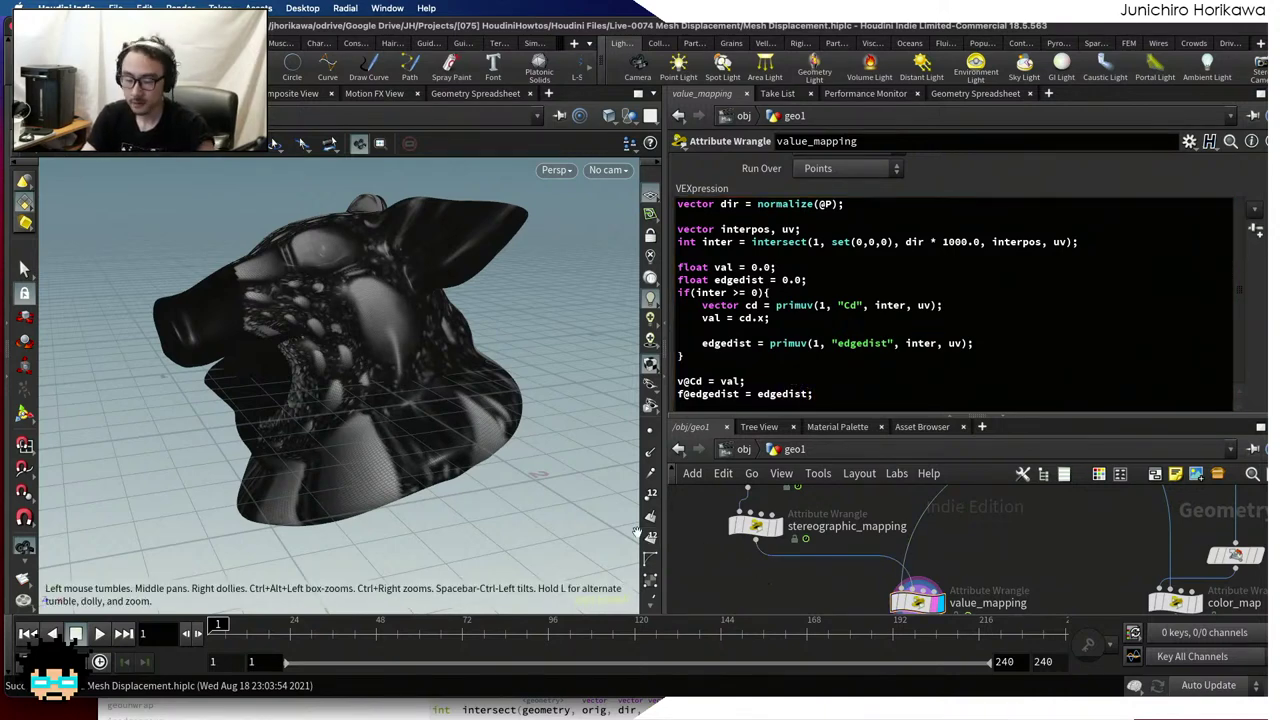
mouse_move(395, 419)
mouse_down()
mouse_move(318, 440)
mouse_move(432, 407)
mouse_move(393, 430)
mouse_up()
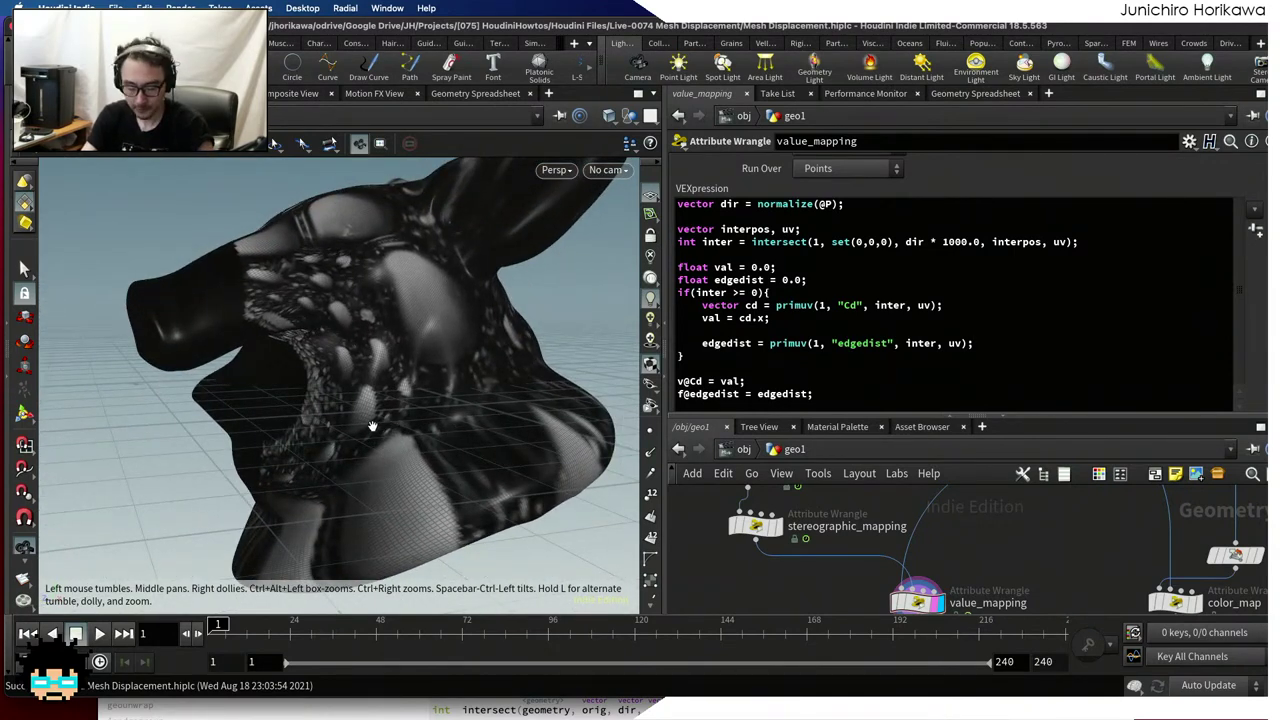
Move the 'v@Cd = val;' line to the bottom of the code
double_click(736, 381)
drag(815, 394, 634, 383)
click(826, 392)
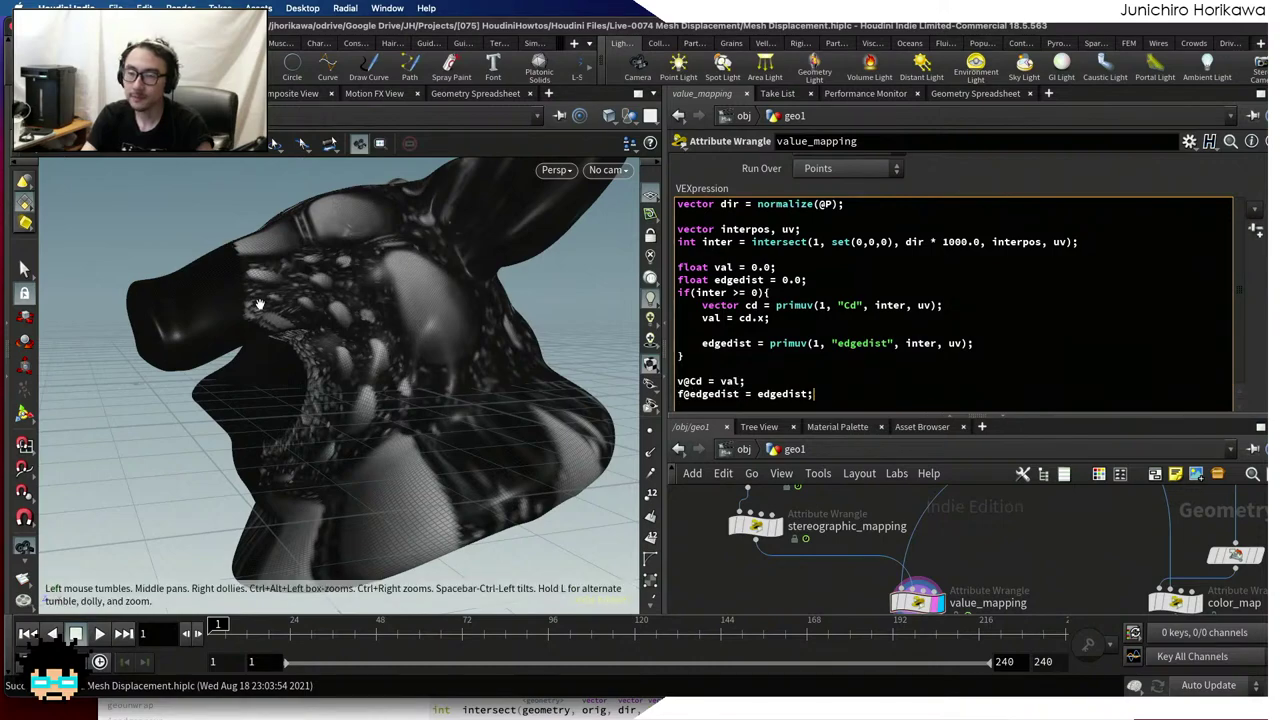
drag(264, 310, 315, 344)
scroll(315, 344, up, 5)
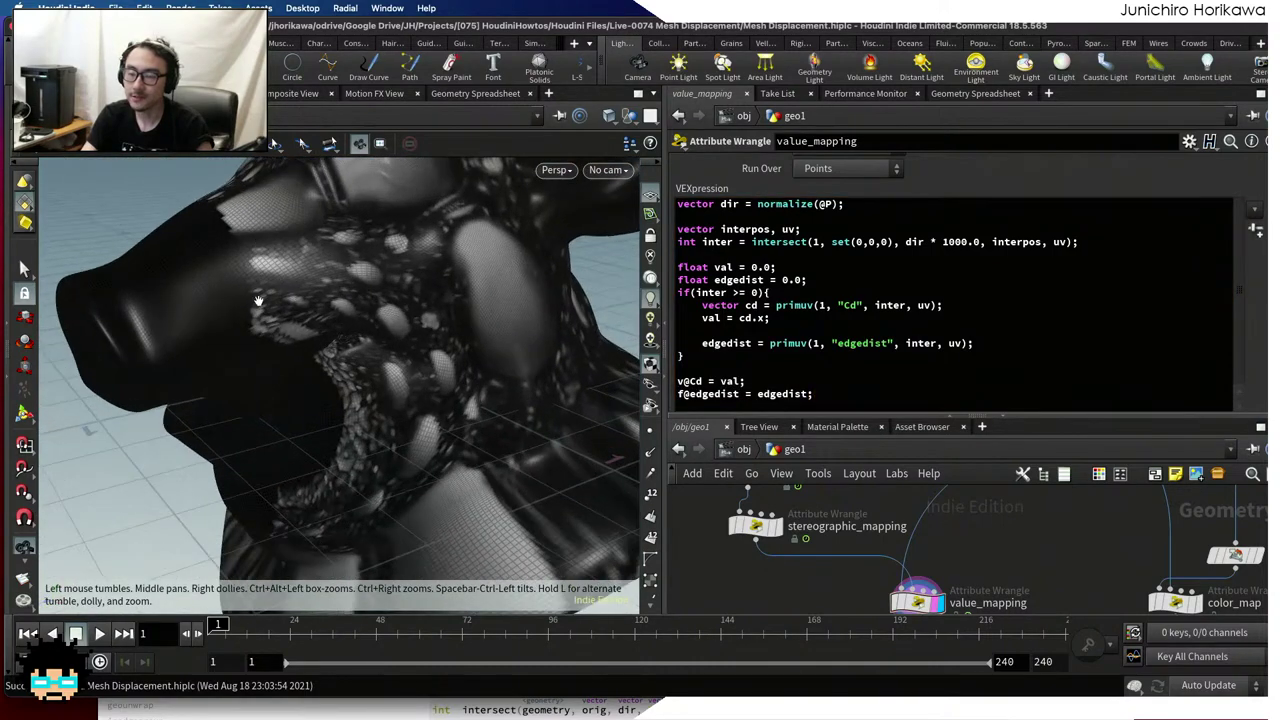
triple_click(730, 381)
key(ctrl+c)
key(BackSpace)
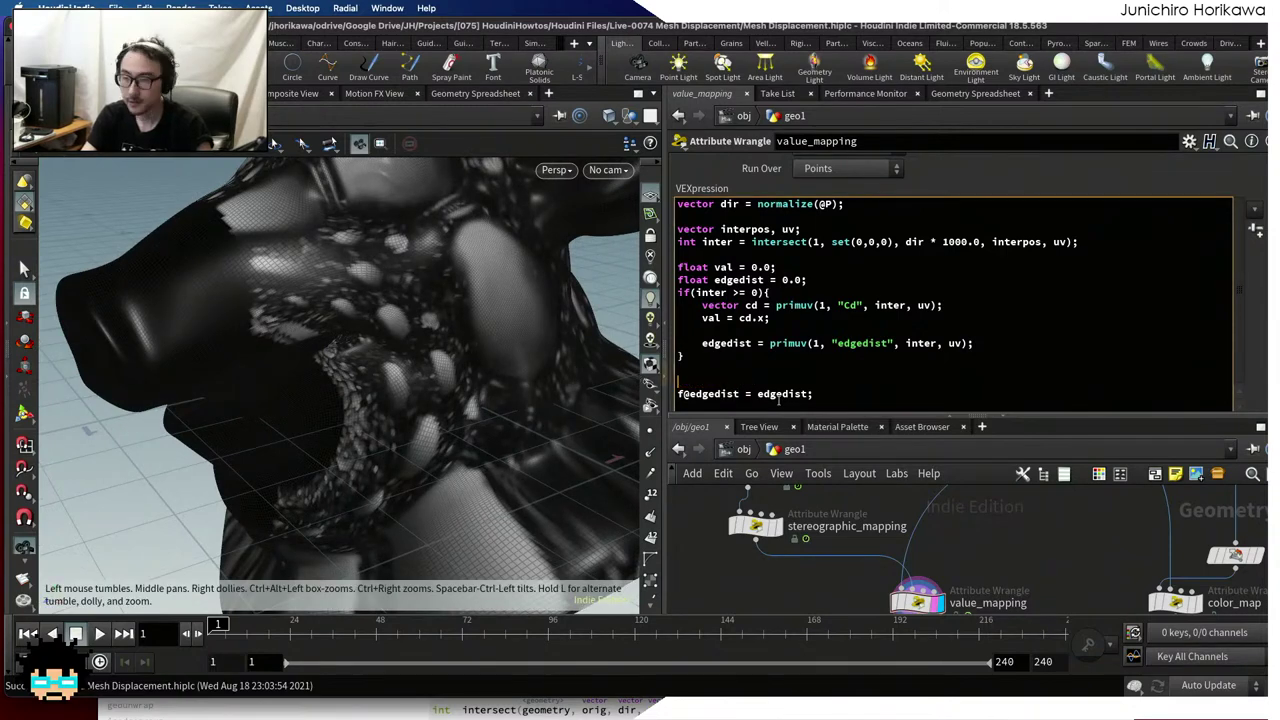
key(Return)
key(Return)
key(Return)
key(ctrl+v)
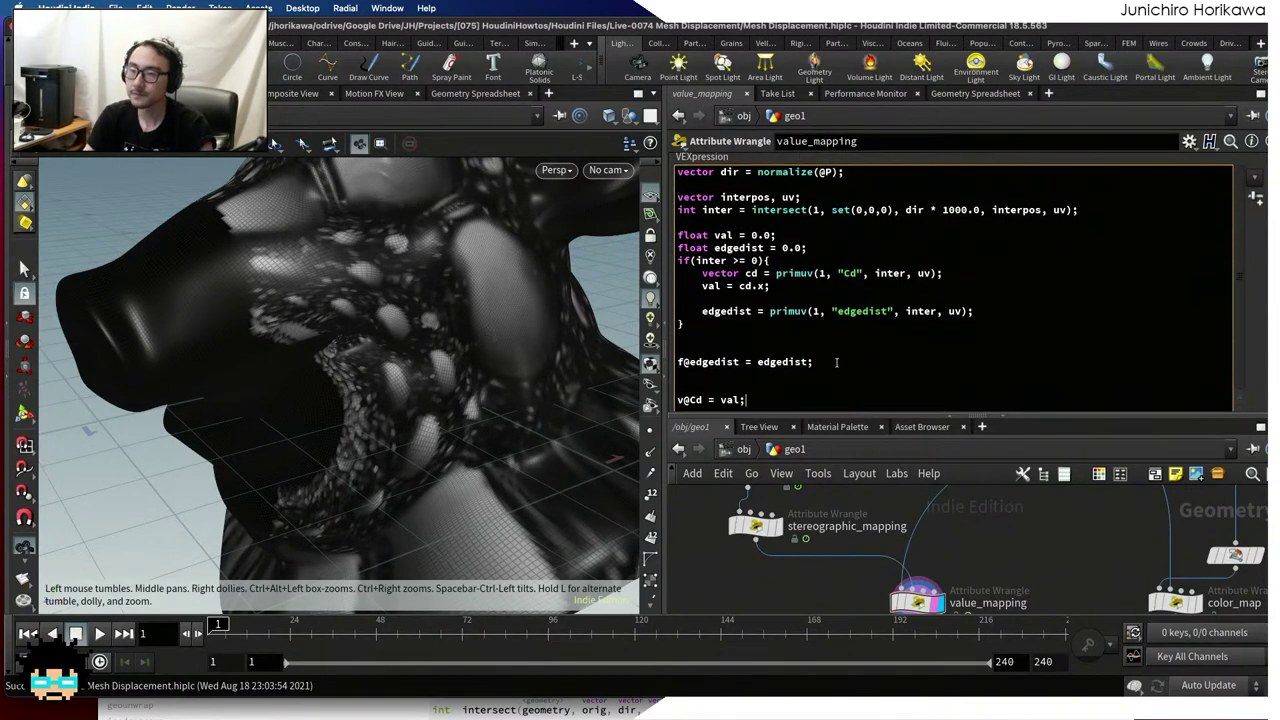
Insert 'val *= edgedist;' just before the Cd assignment
click(837, 362)
key(Return)
key(Return)
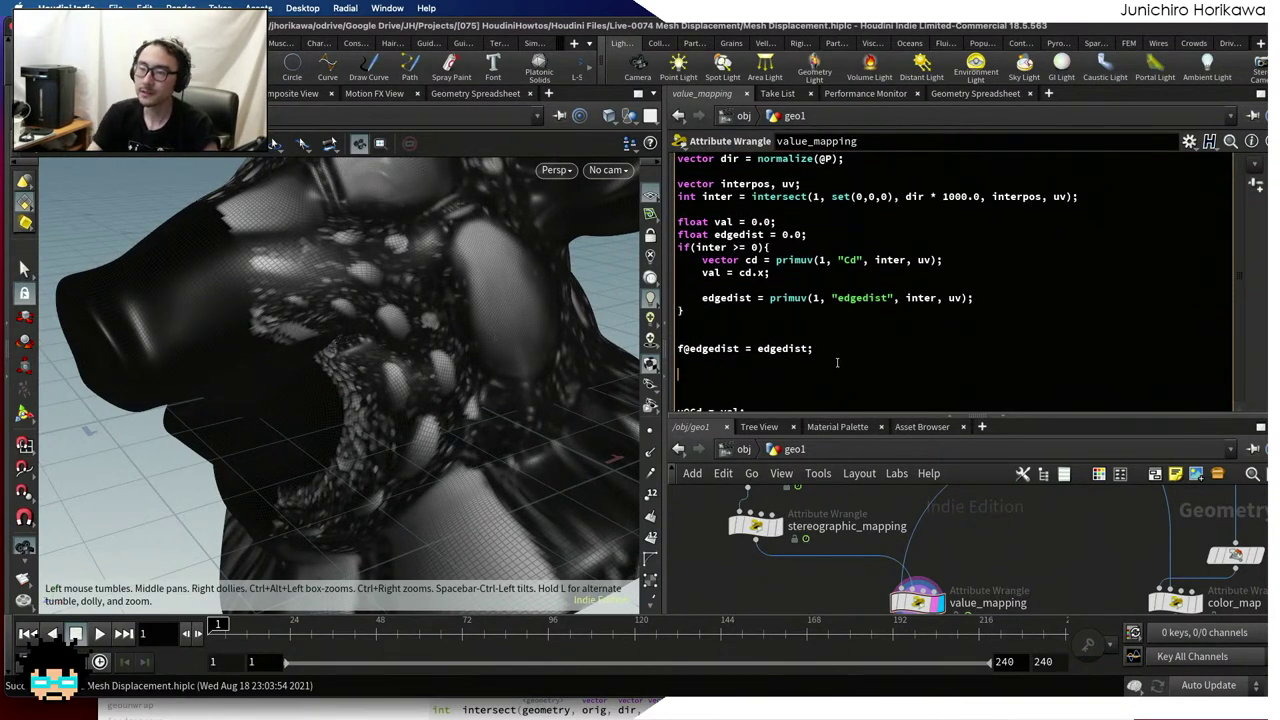
scroll(841, 355, down, 2)
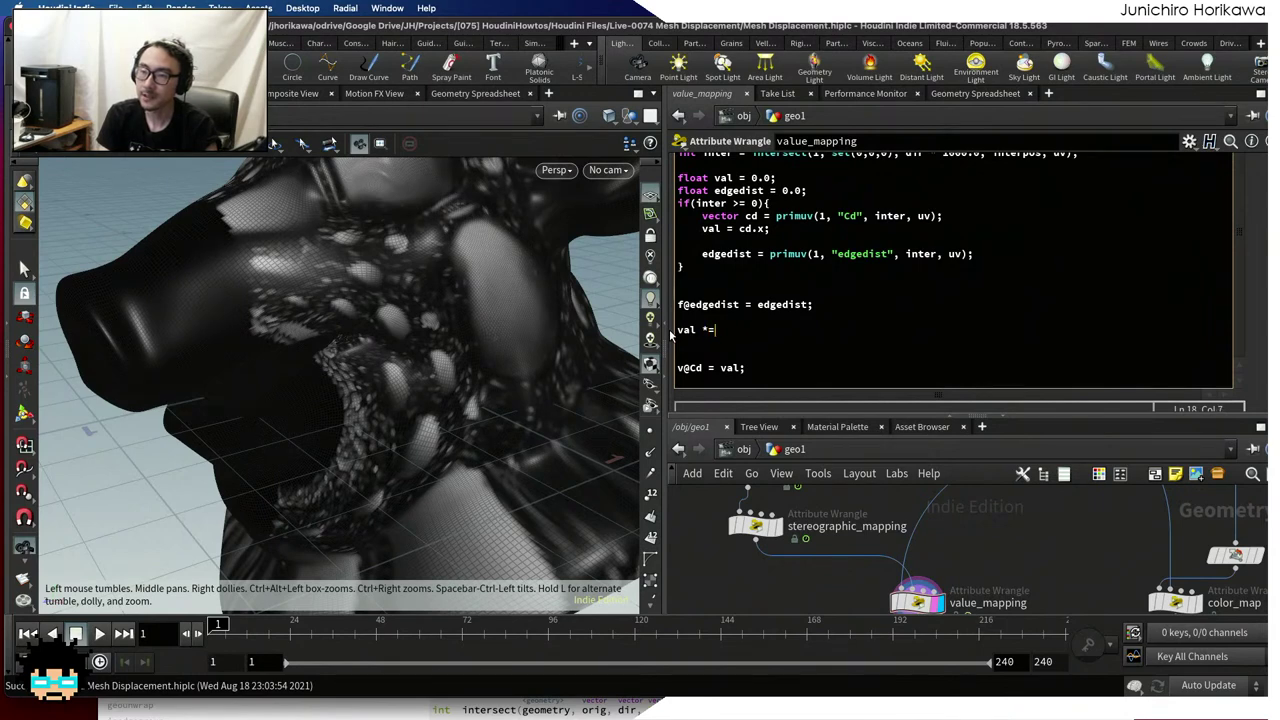
text(dgedist;)
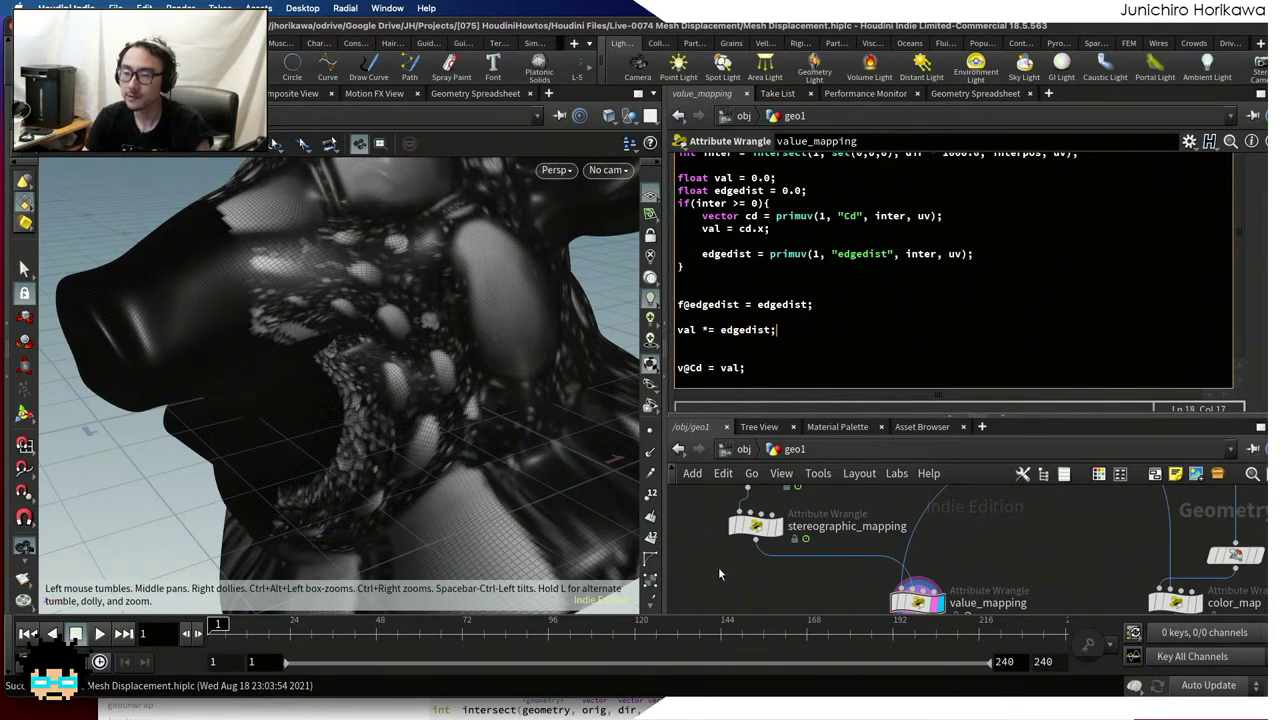
drag(560, 500, 306, 343)
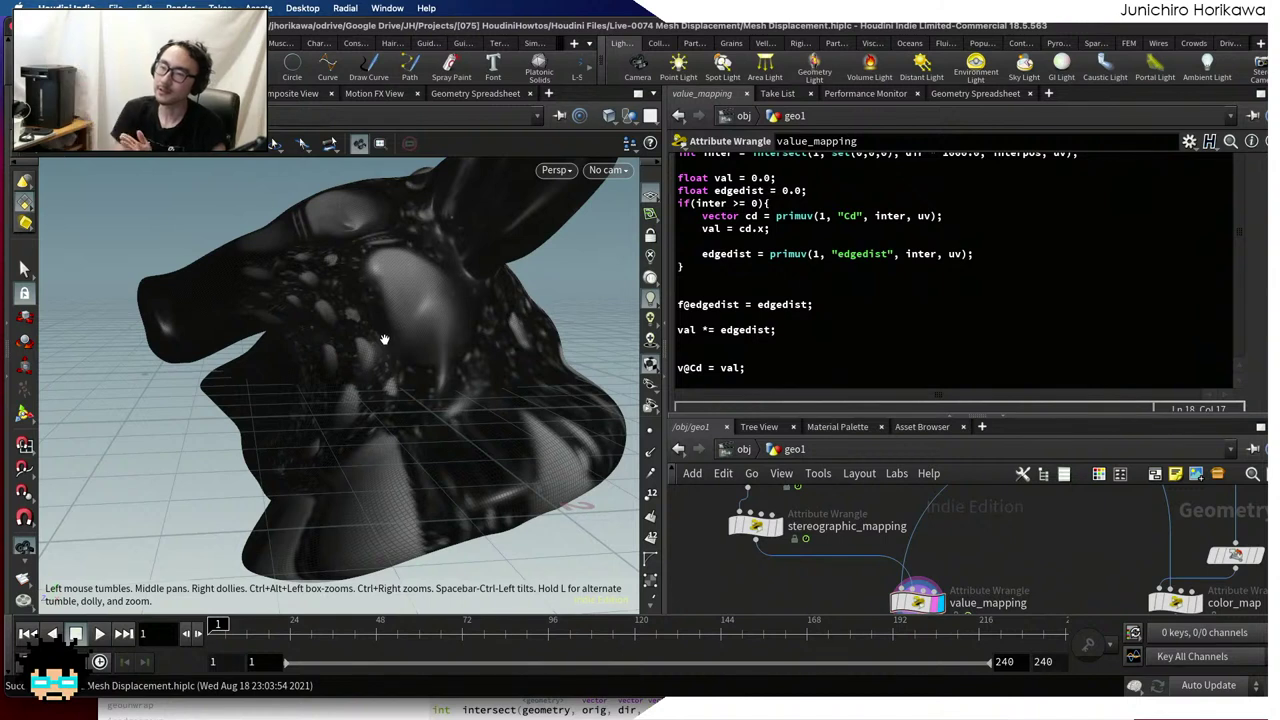
Drop the f@ prefix so the line assigns the local edgedist variable
click(755, 306)
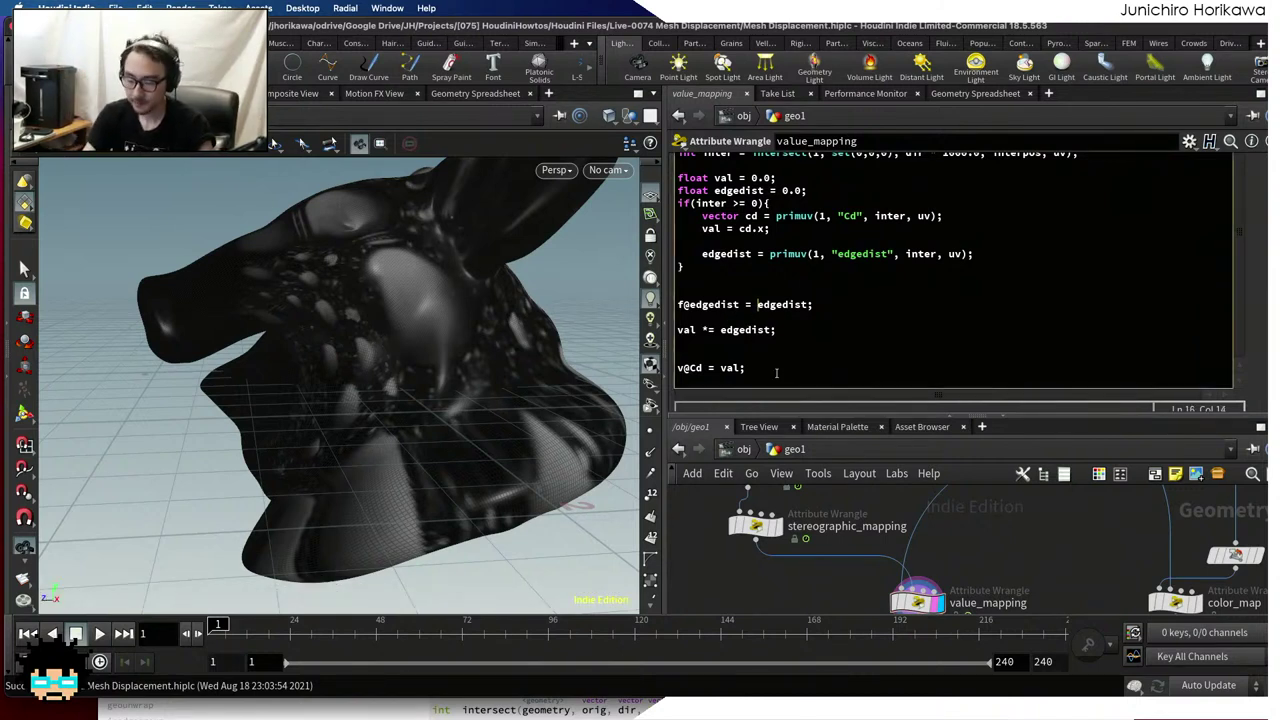
text(1 -)
key(BackSpace)
key(BackSpace)
key(BackSpace)
key(BackSpace)
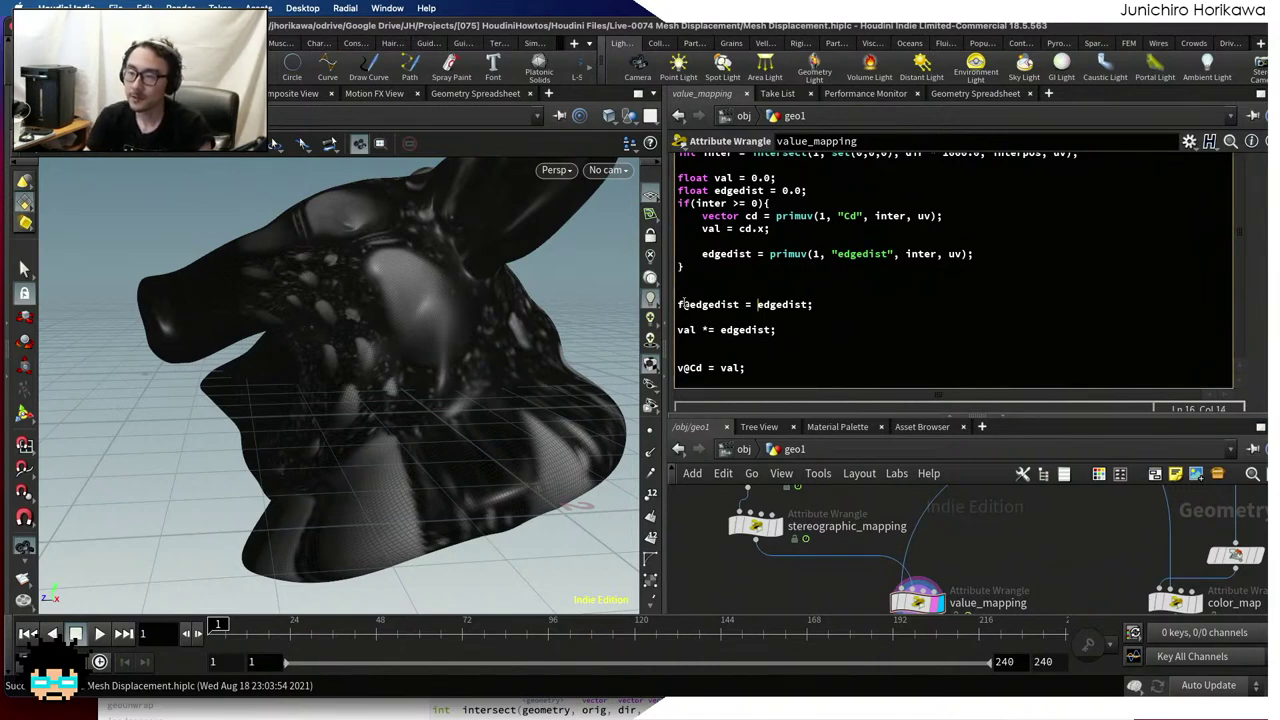
click(692, 304)
key(BackSpace)
key(BackSpace)
Remap the right-hand side as chramp("edgedistramp", edgedist)
click(745, 304)
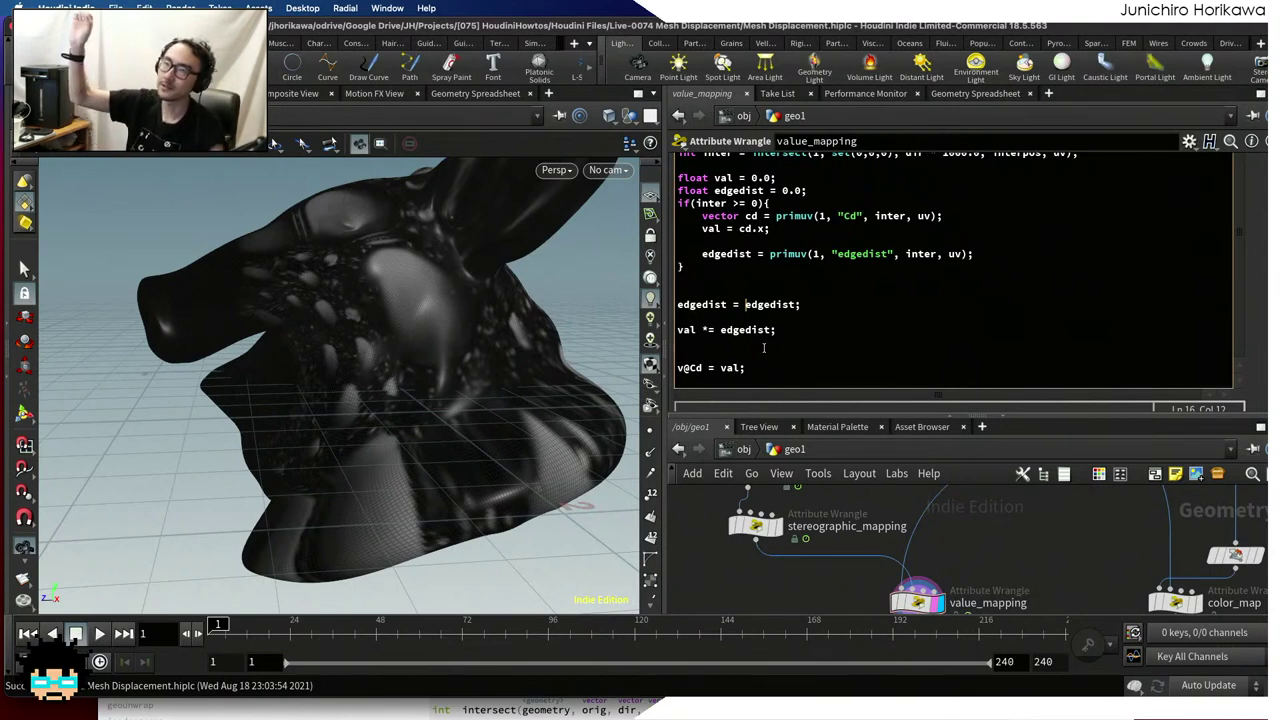
text(cha)
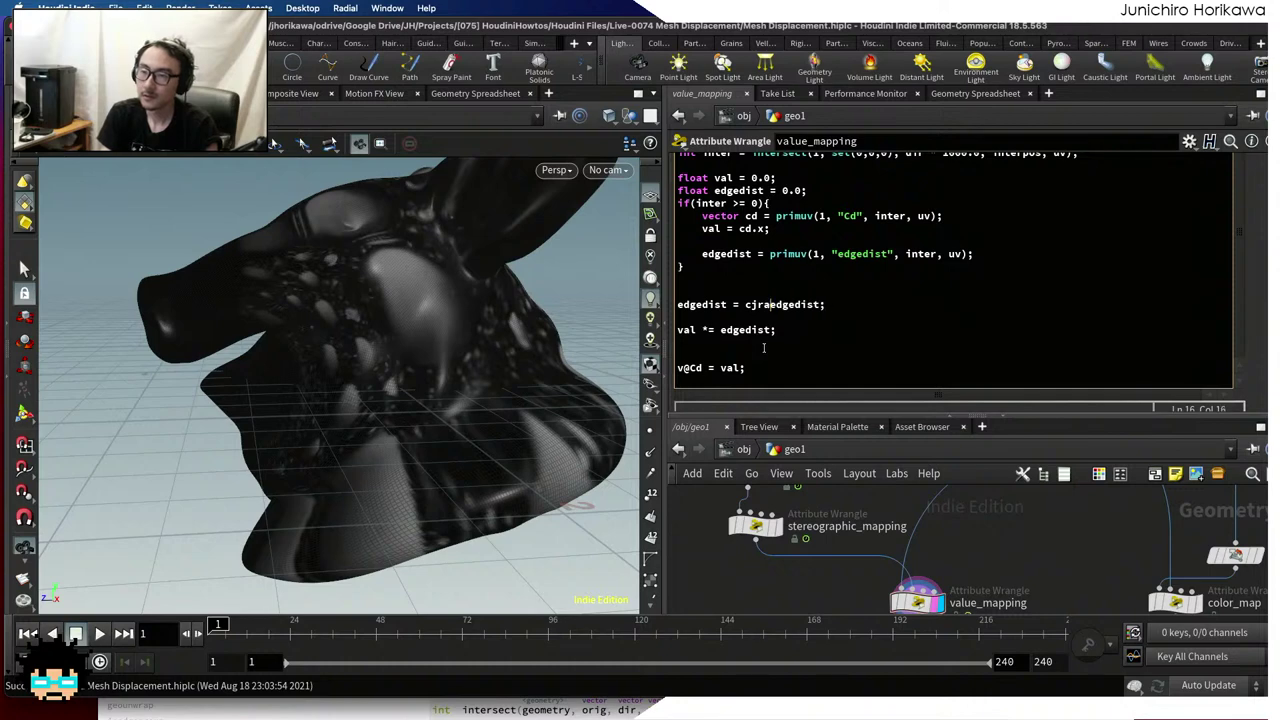
key(BackSpace)
text(ramp()
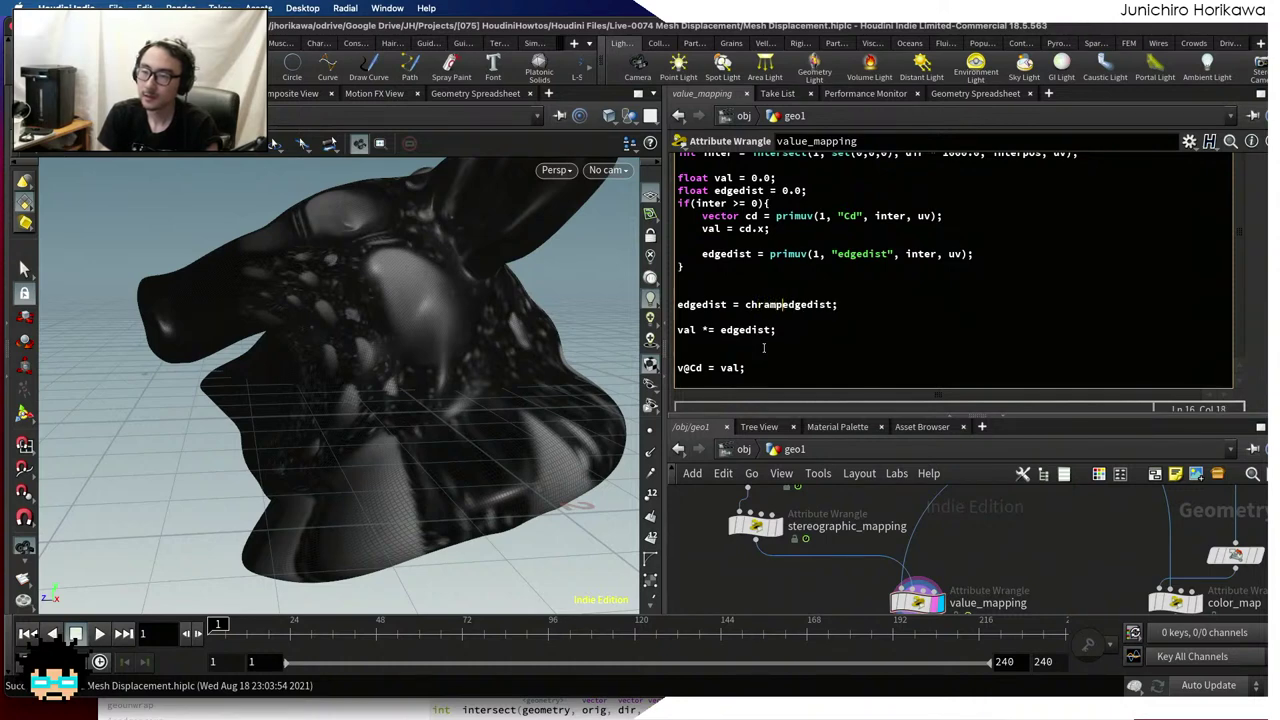
text("raa)
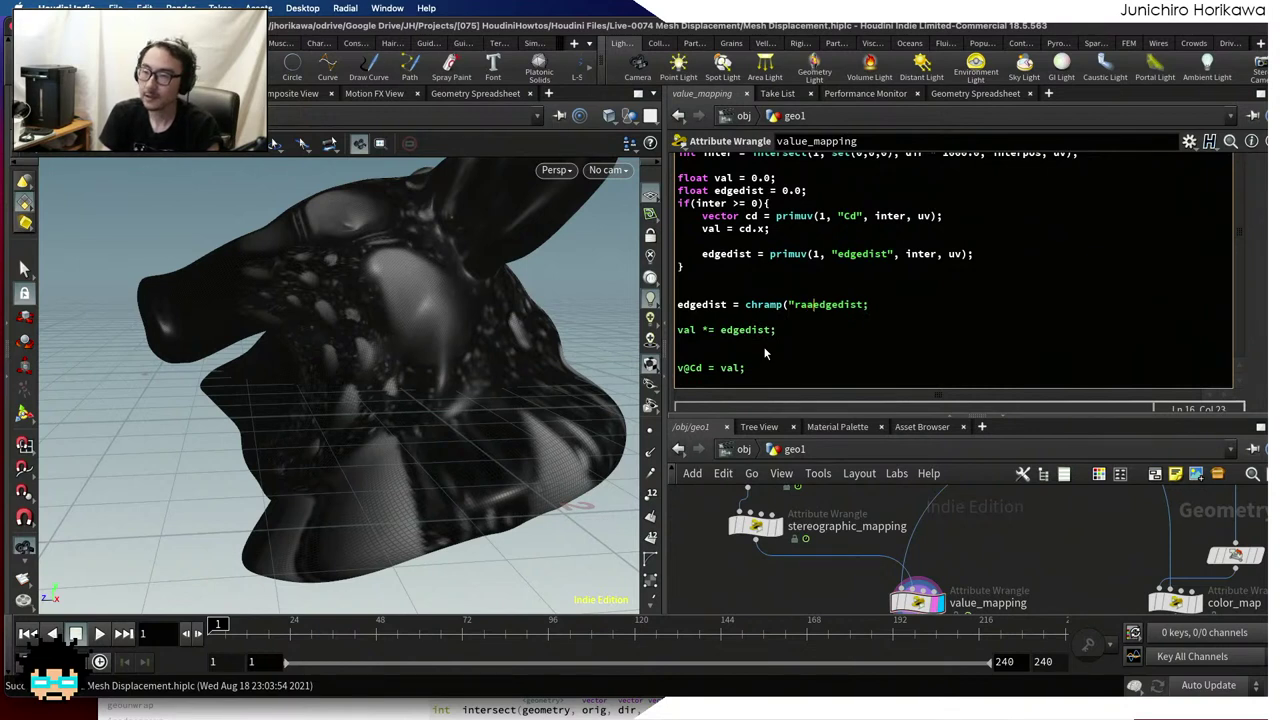
text(m)
key(BackSpace)
key(BackSpace)
key(BackSpace)
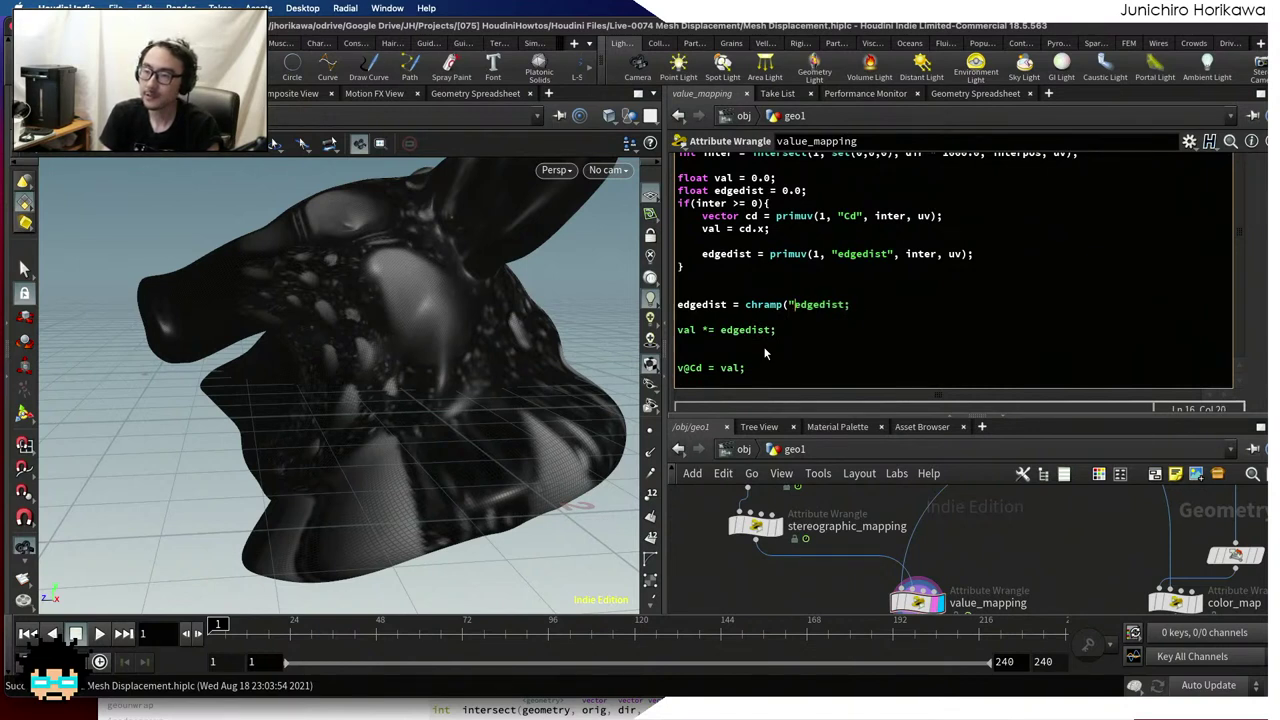
text(edgedistramp", edgedist)
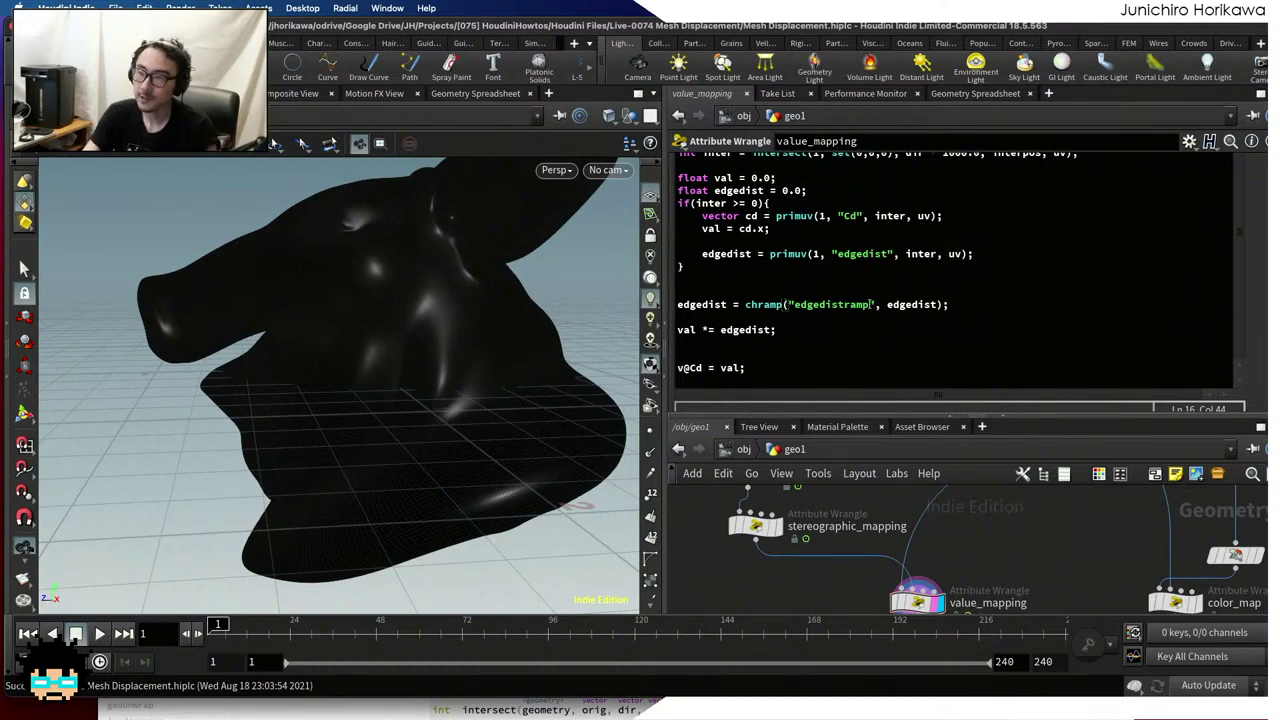
drag(881, 305, 745, 305)
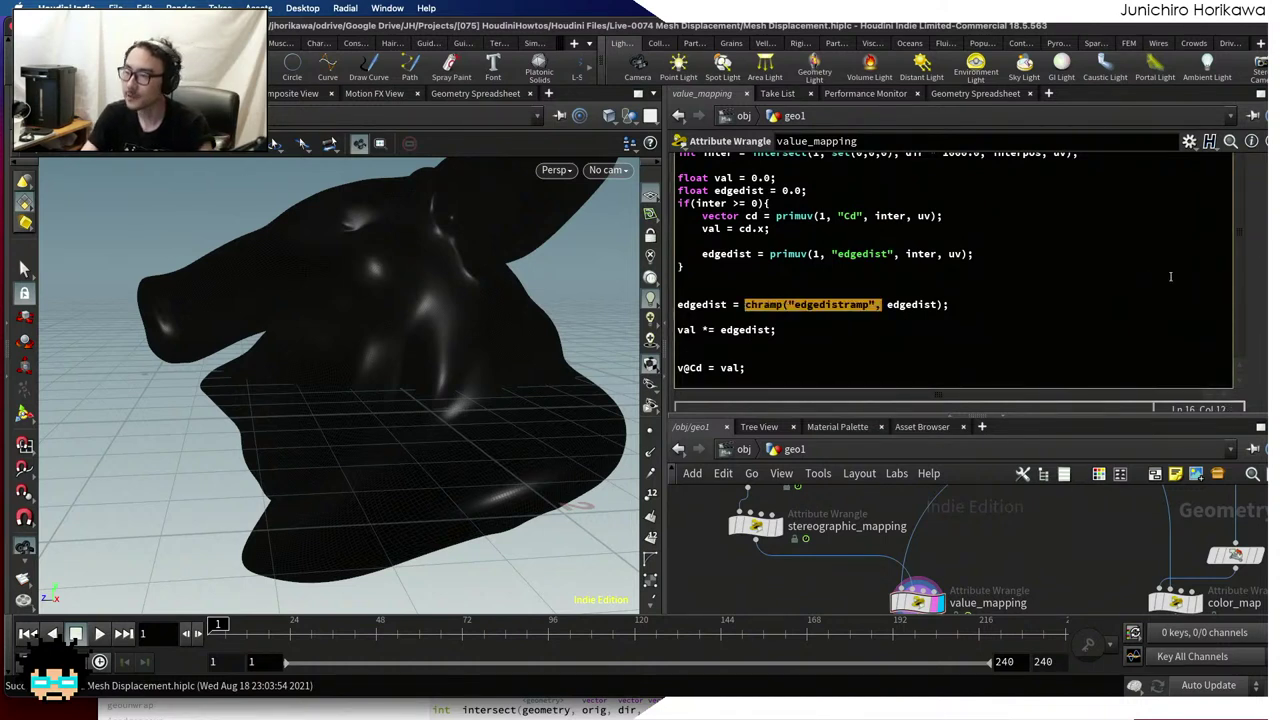
Create the Edgedistramp spare parameter and set both end keys to B-Spline interpolation
scroll(1244, 266, up, 2)
click(1255, 212)
scroll(1262, 270, down, 5)
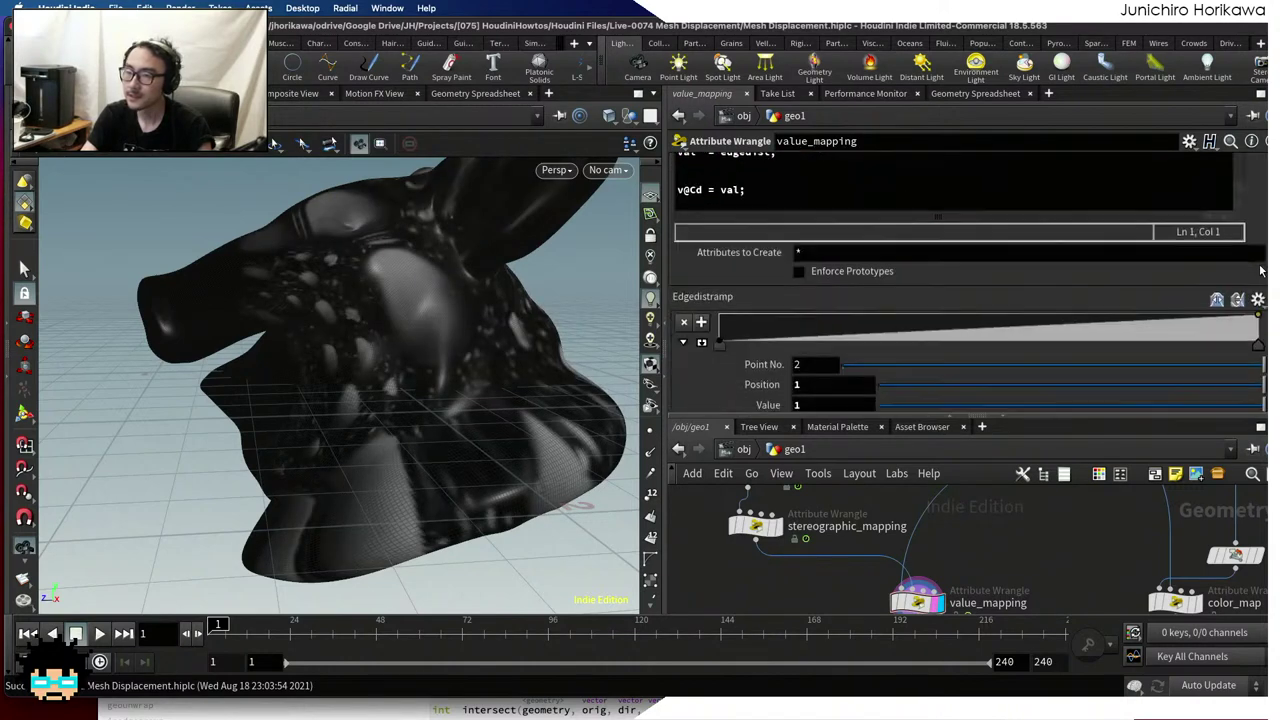
scroll(1262, 270, down, 1)
click(702, 313)
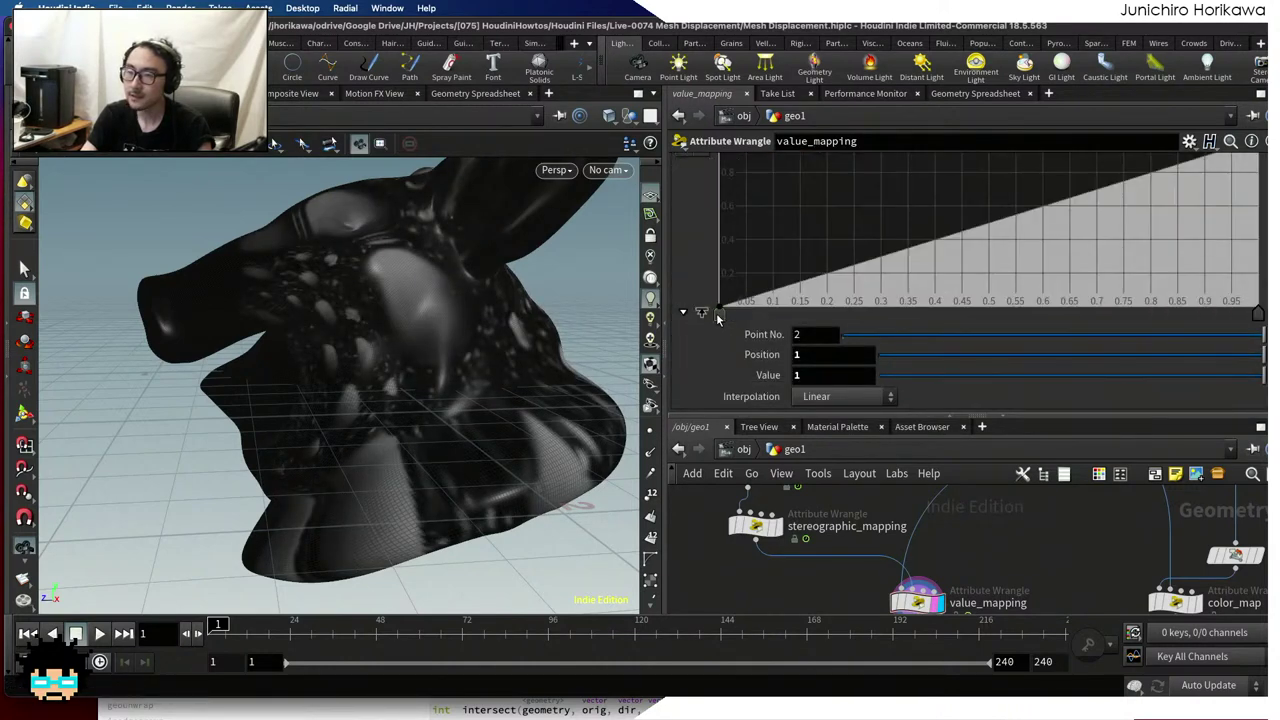
right_click(718, 318)
mouse_move(765, 323)
click(930, 418)
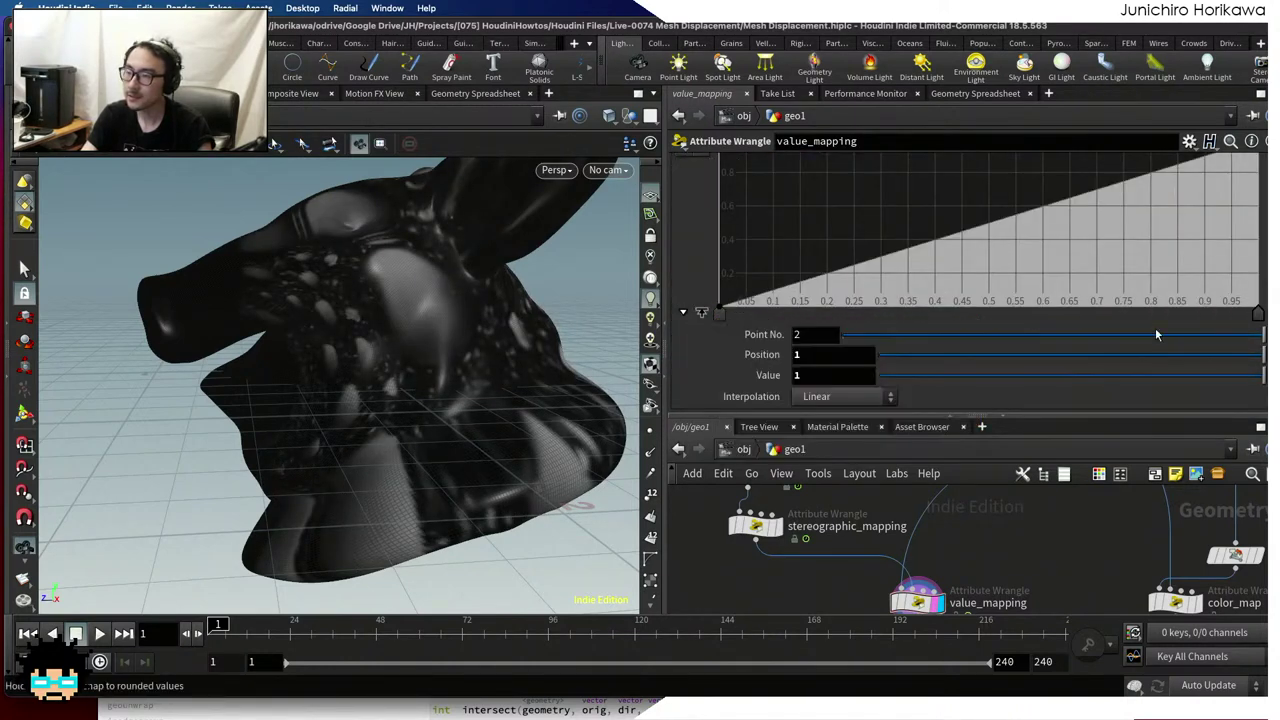
right_click(1254, 315)
mouse_move(1213, 326)
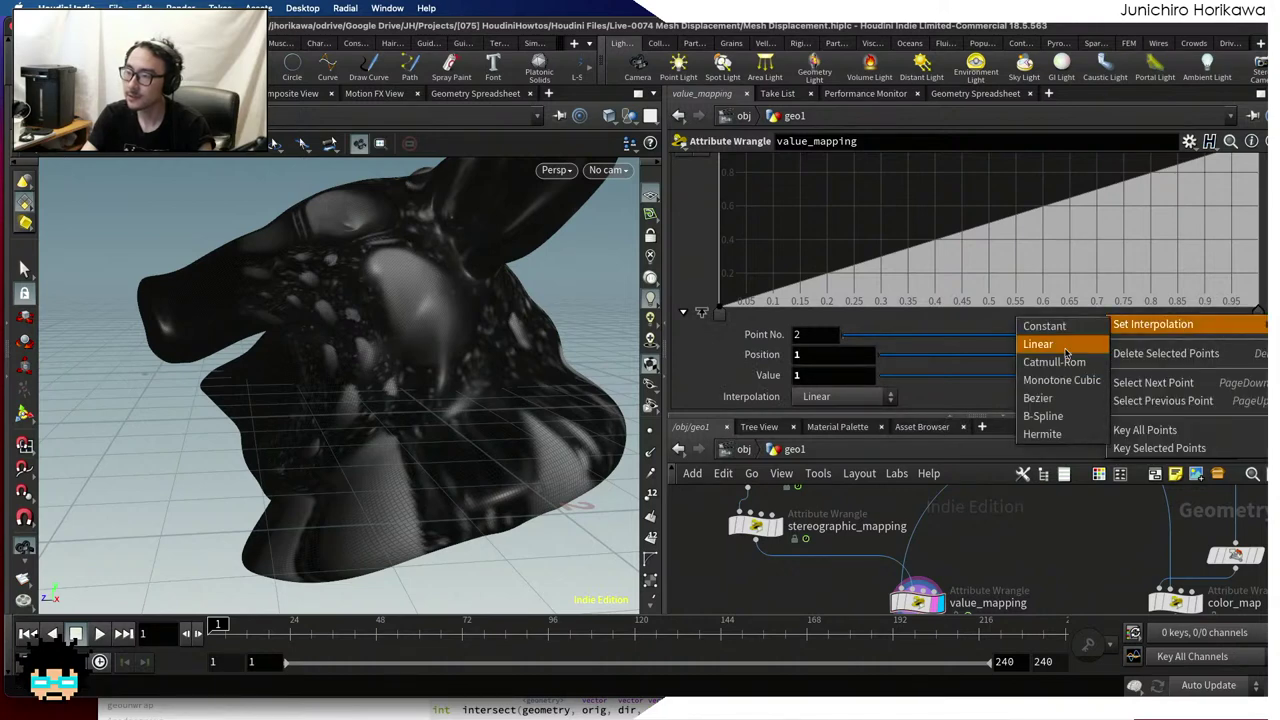
click(1043, 416)
Add keys forming an S-curve from 0 near 0.1 up to 1 near 0.43
drag(889, 330, 785, 290)
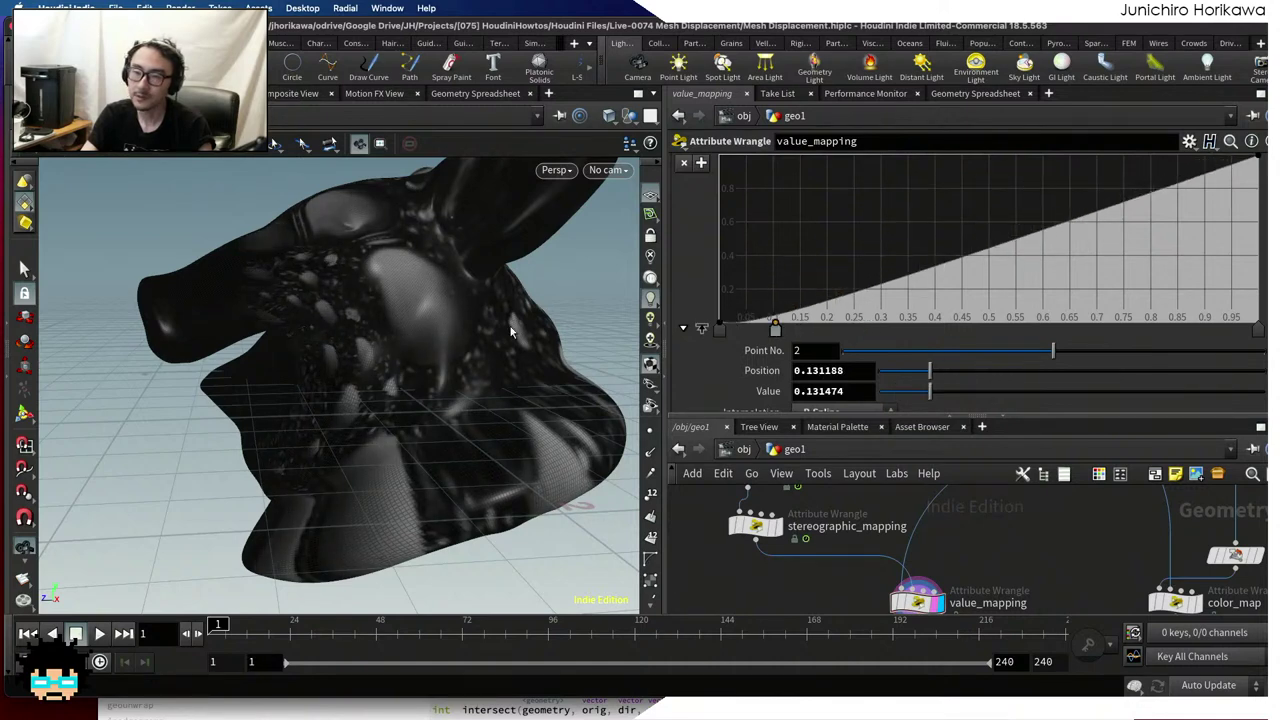
drag(510, 332, 385, 370)
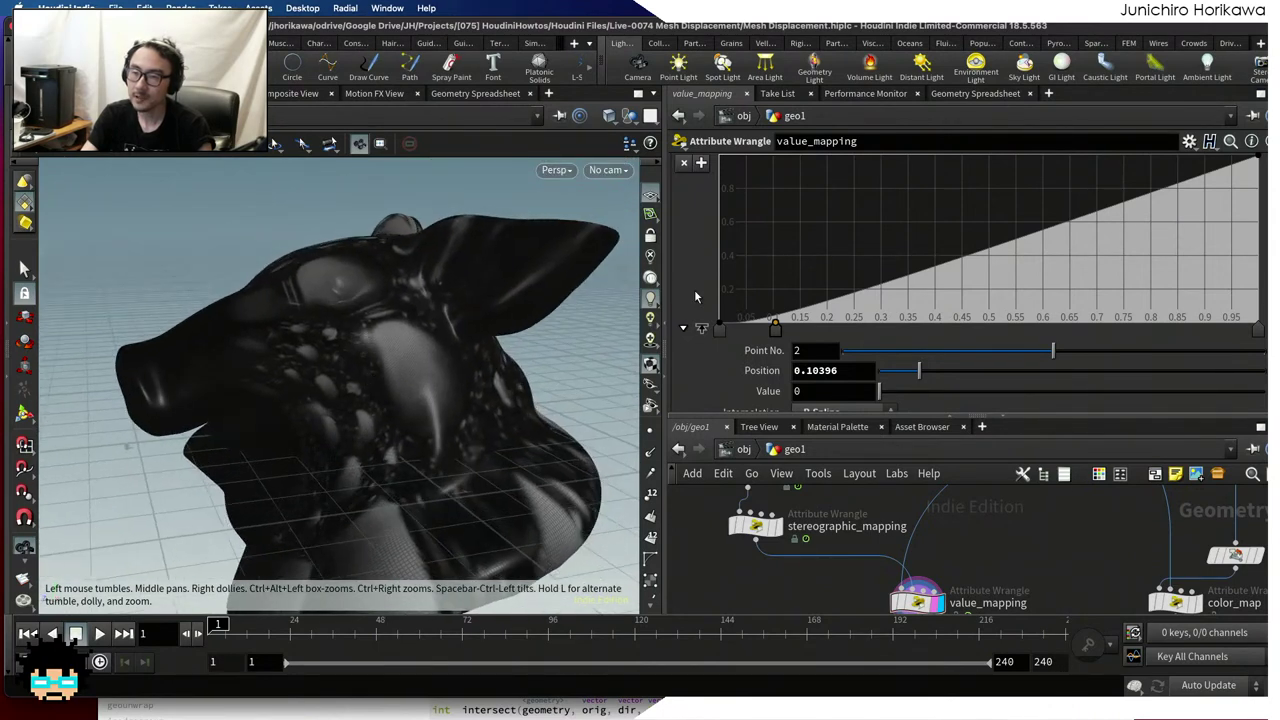
drag(933, 269, 948, 131)
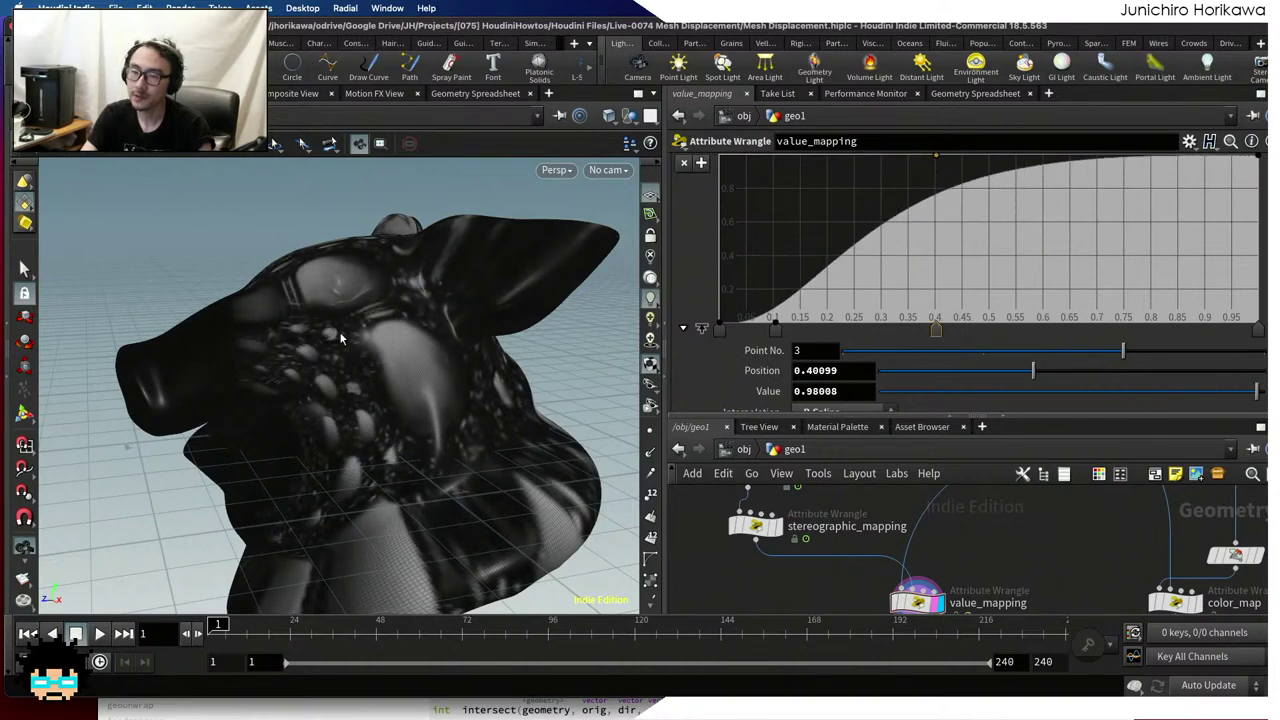
drag(476, 356, 560, 300)
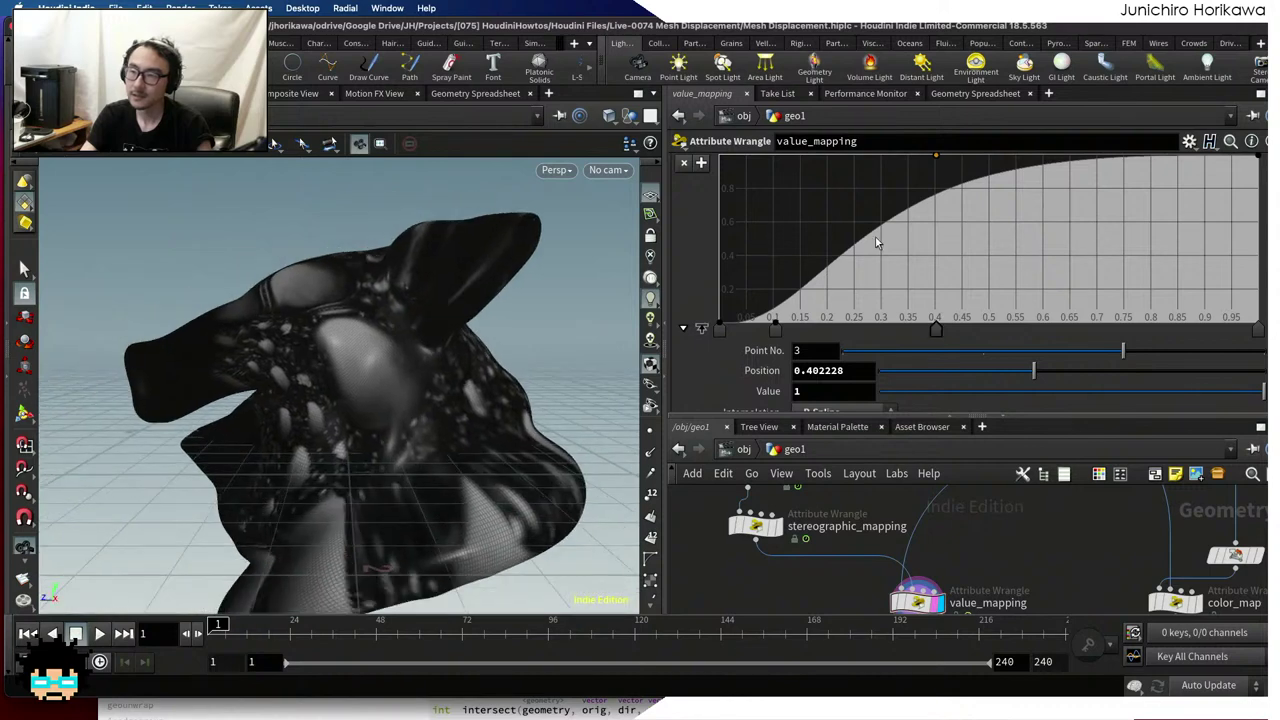
mouse_move(943, 330)
mouse_down()
mouse_move(1032, 325)
mouse_move(947, 330)
mouse_up()
drag(552, 357, 574, 386)
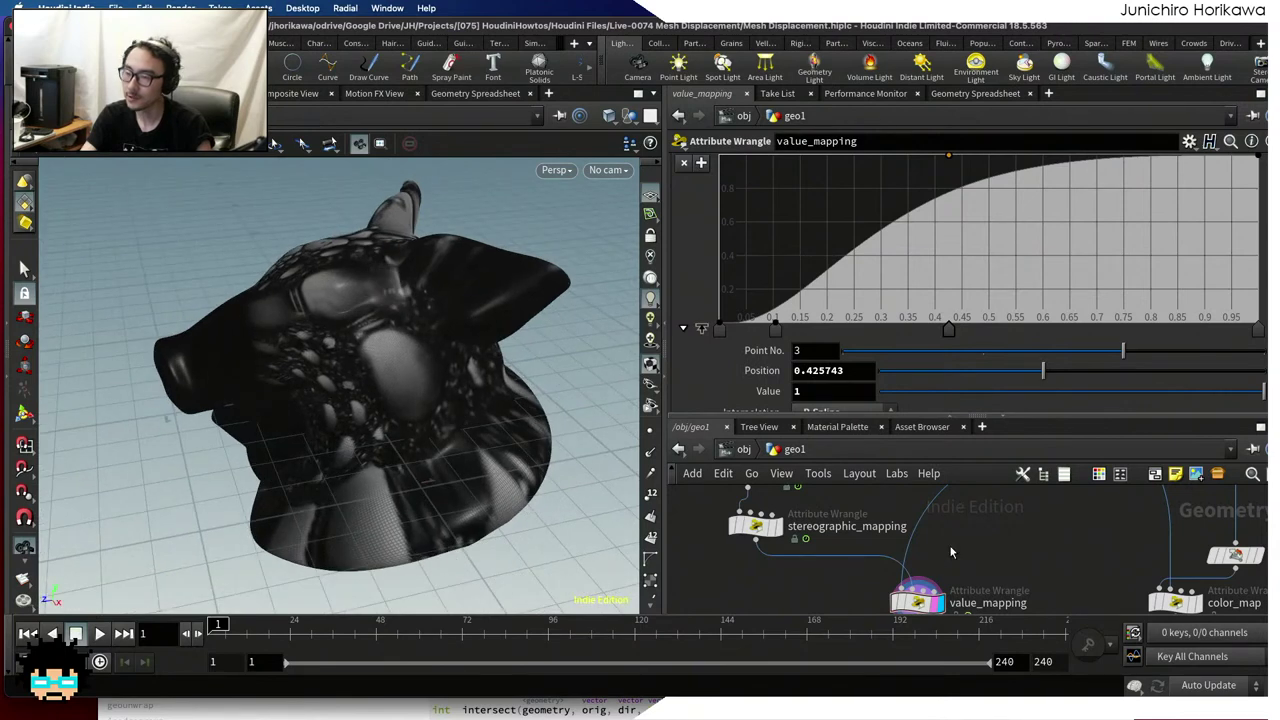
scroll(951, 551, down, 5)
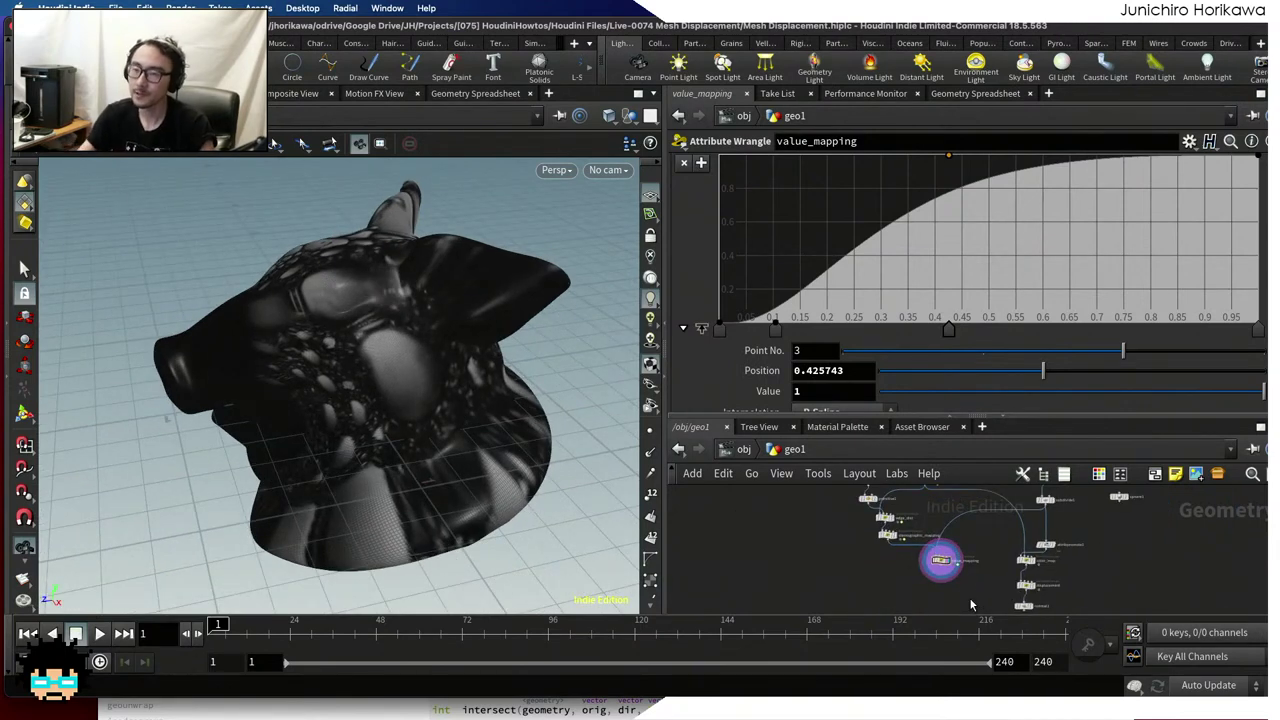
drag(560, 380, 515, 375)
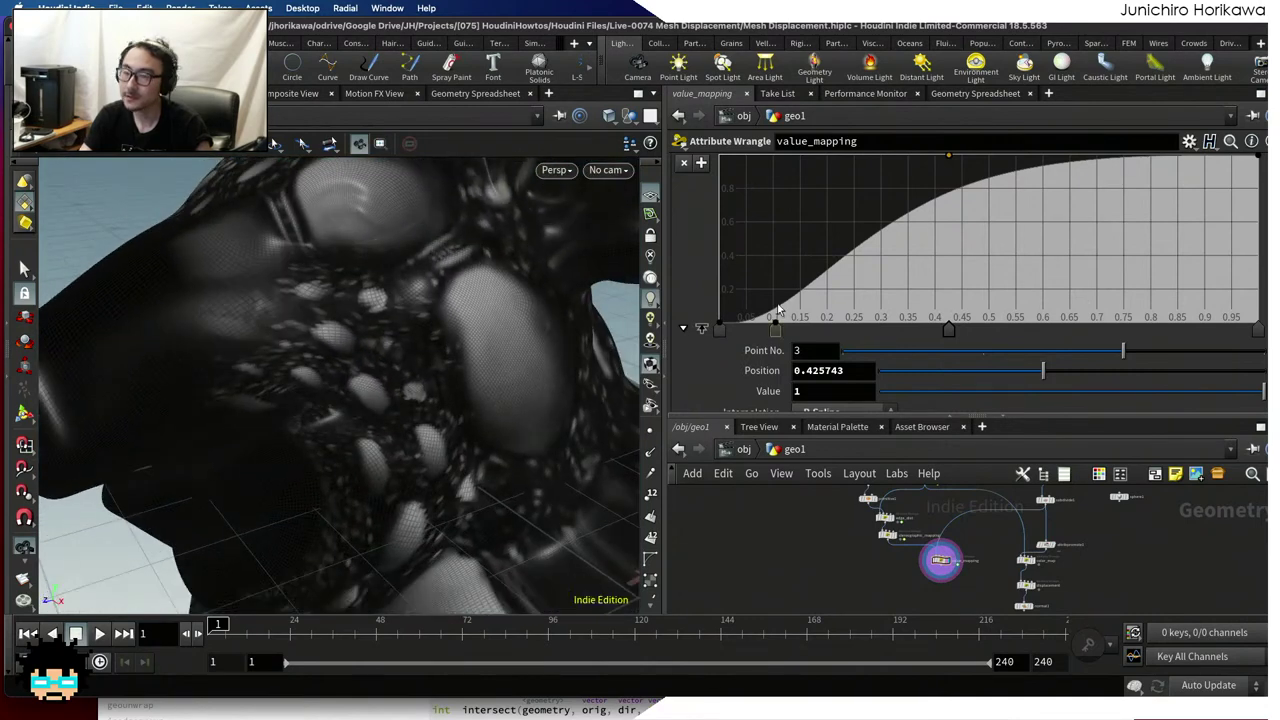
scroll(780, 312, up, 5)
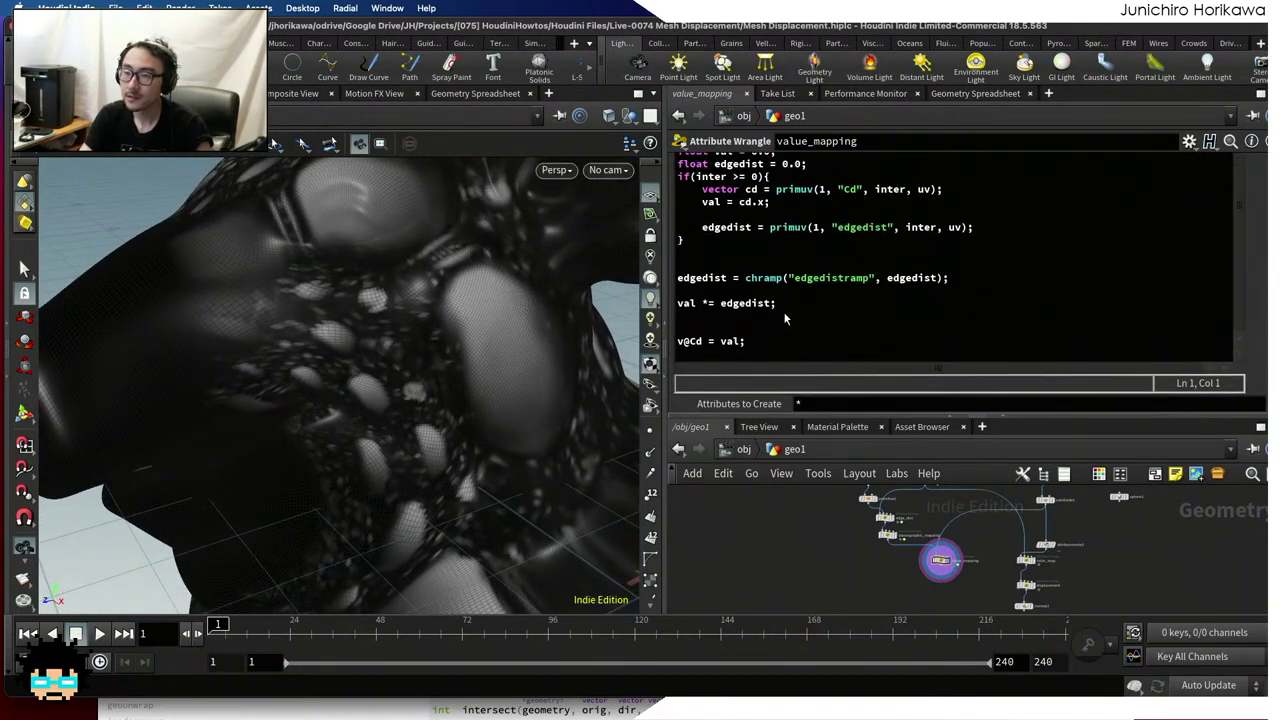
click(785, 318)
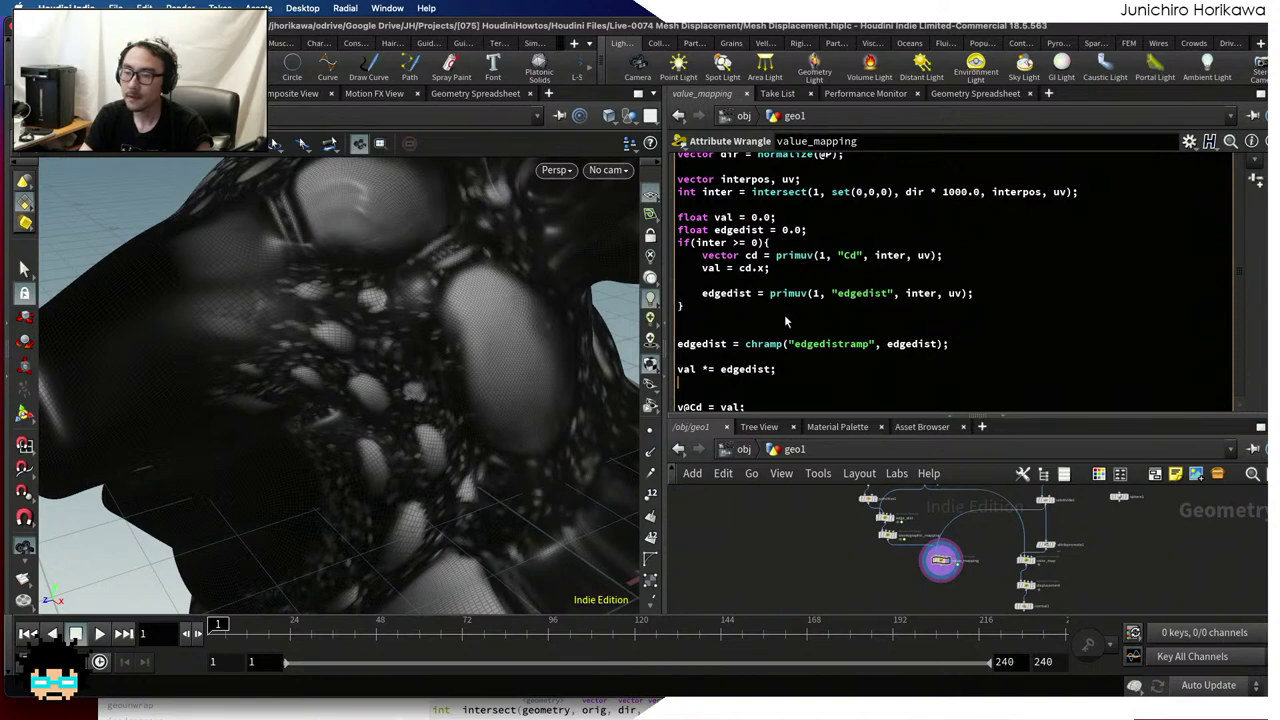
scroll(1056, 544, up, 8)
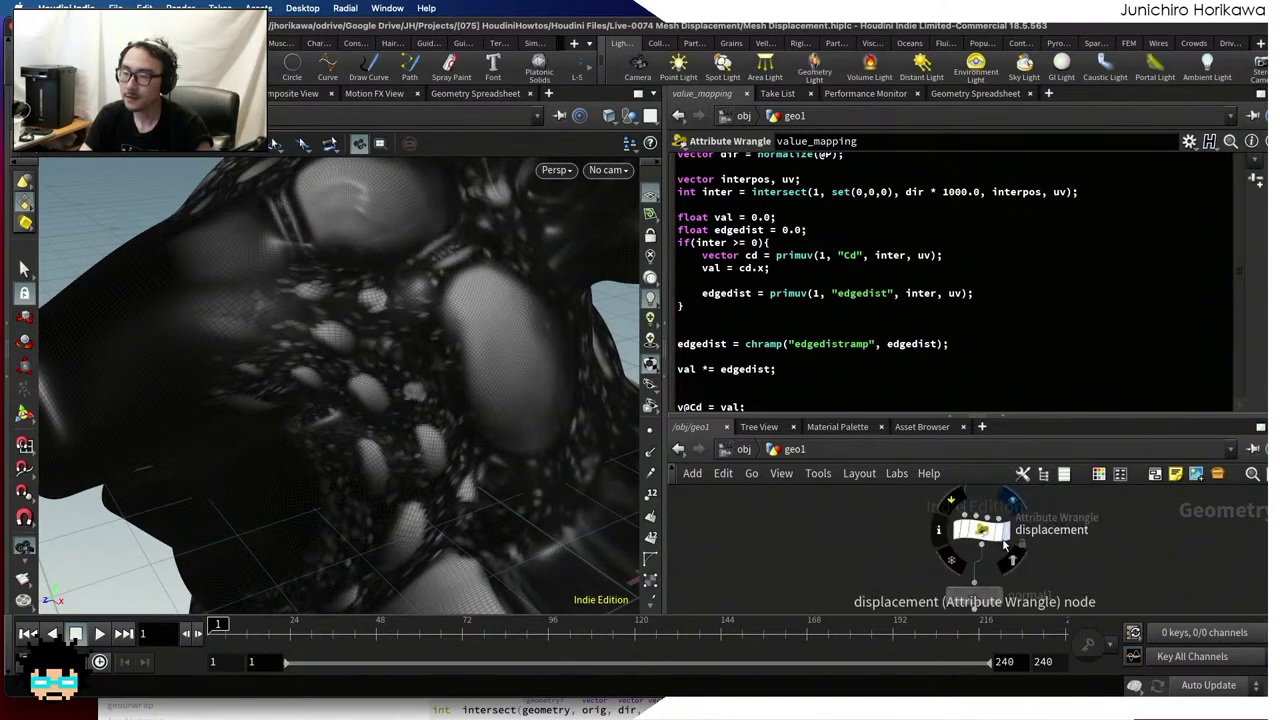
scroll(1013, 518, up, 3)
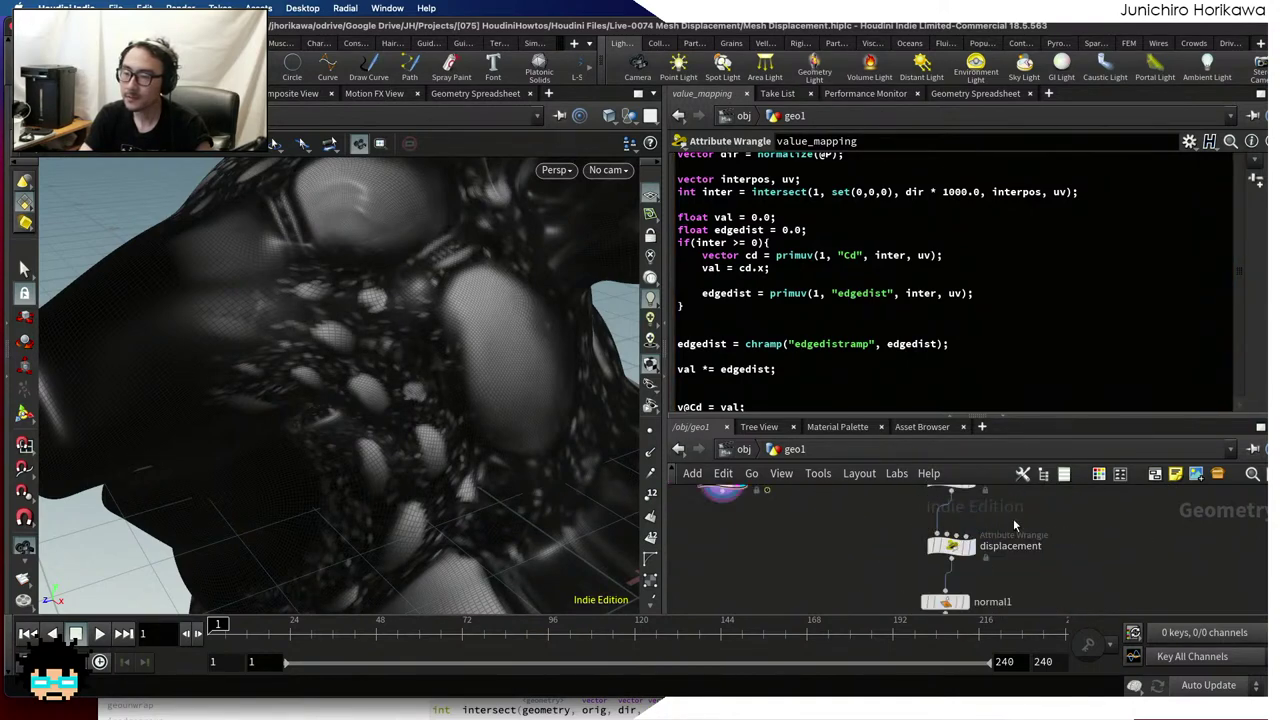
drag(942, 542, 938, 553)
scroll(942, 552, down, 3)
mouse_move(430, 470)
mouse_down()
mouse_move(470, 520)
mouse_move(430, 490)
mouse_move(433, 477)
mouse_up()
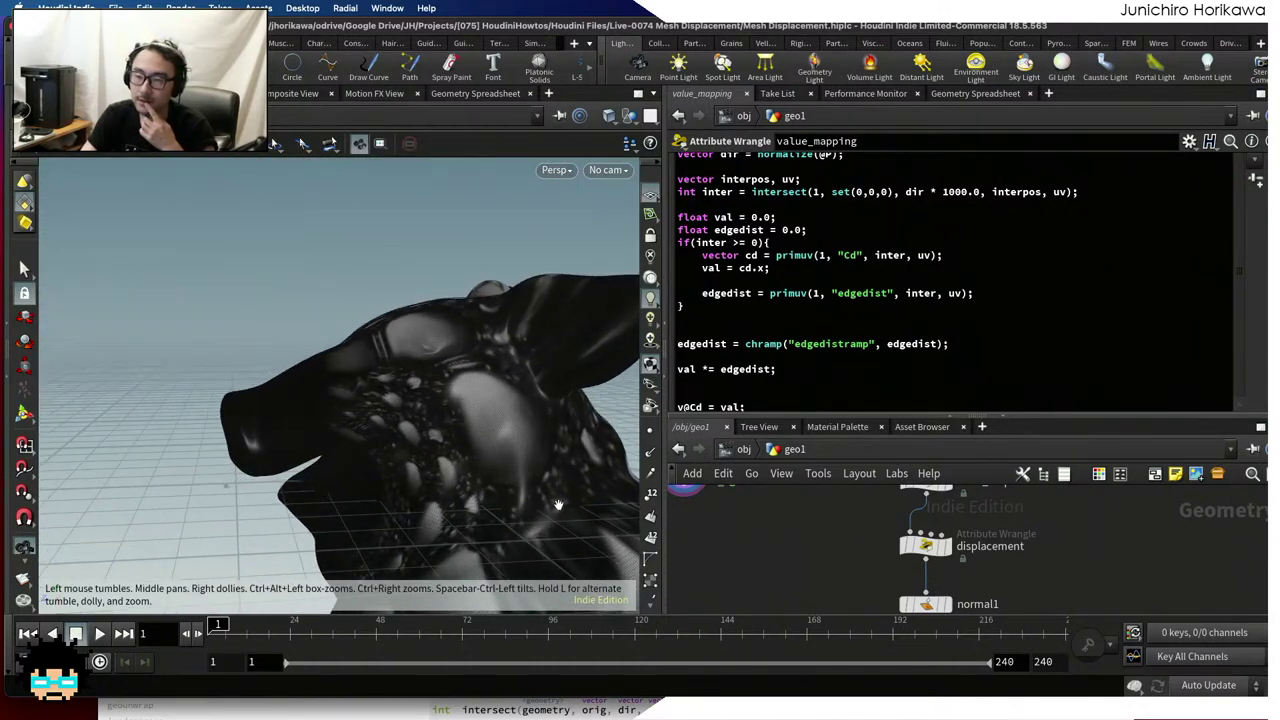
click(926, 545)
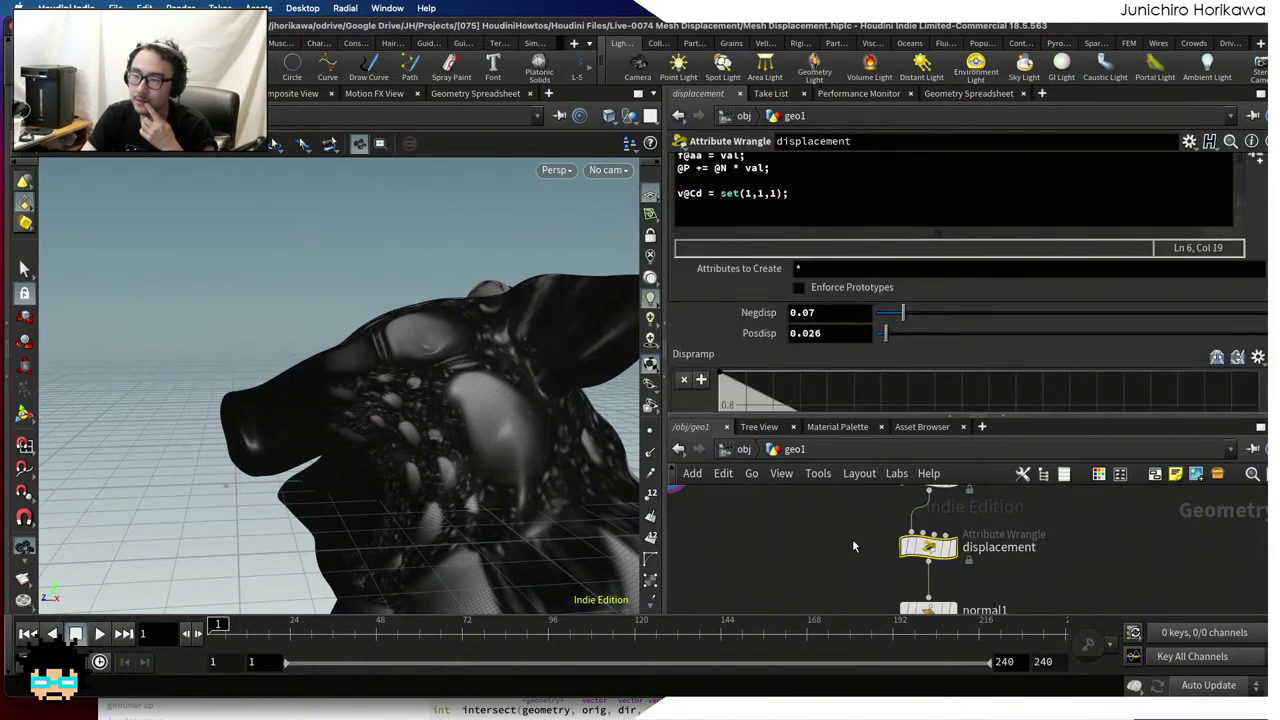
key(h)
scroll(815, 205, up, 2)
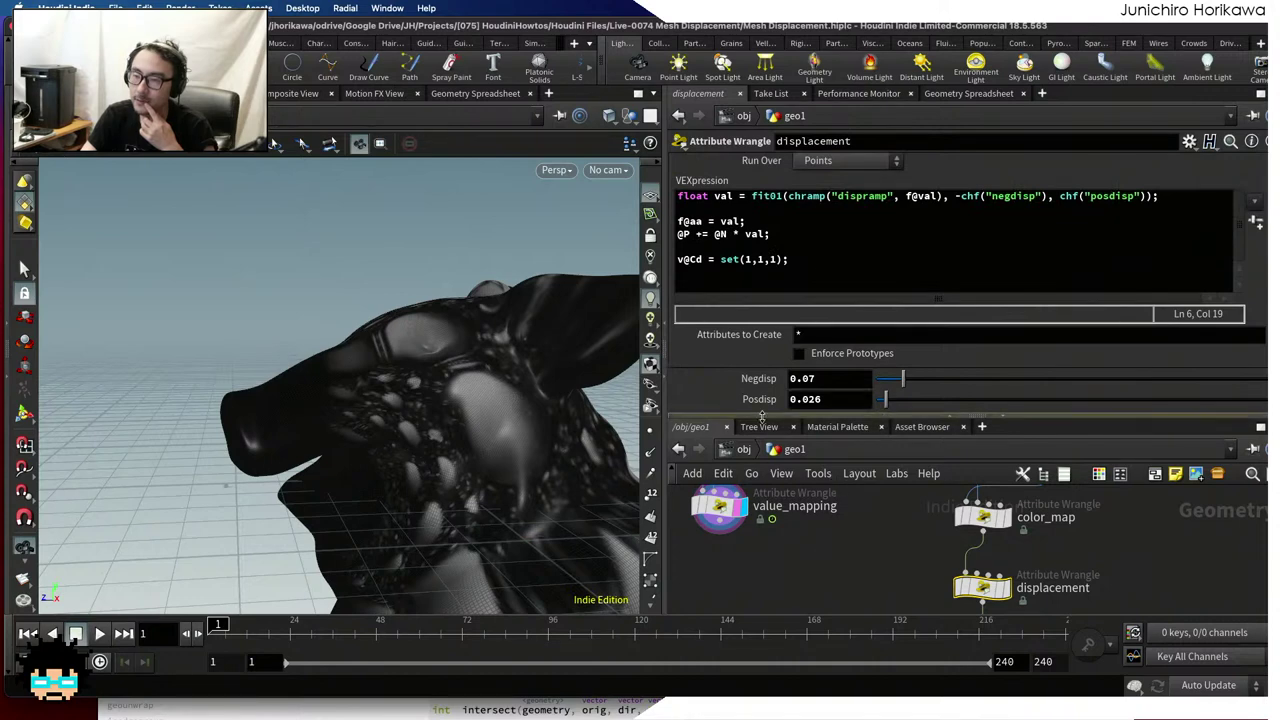
drag(775, 416, 775, 364)
key(h)
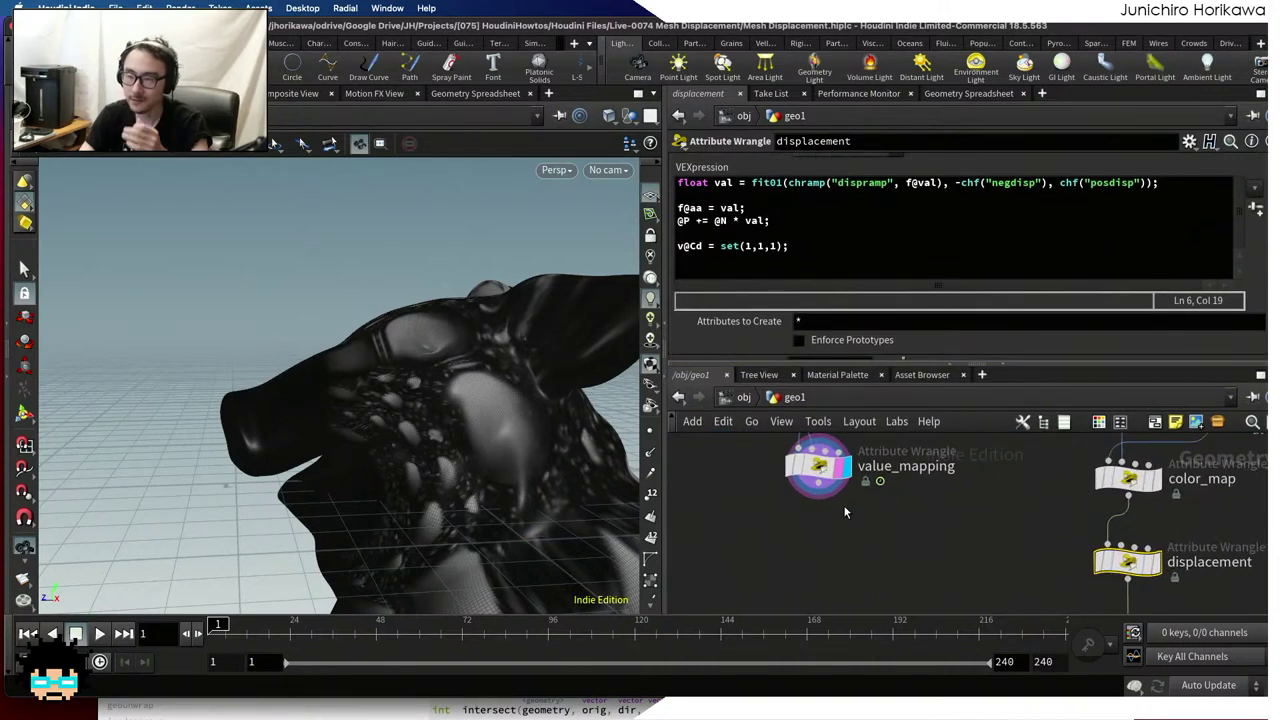
mouse_move(818, 470)
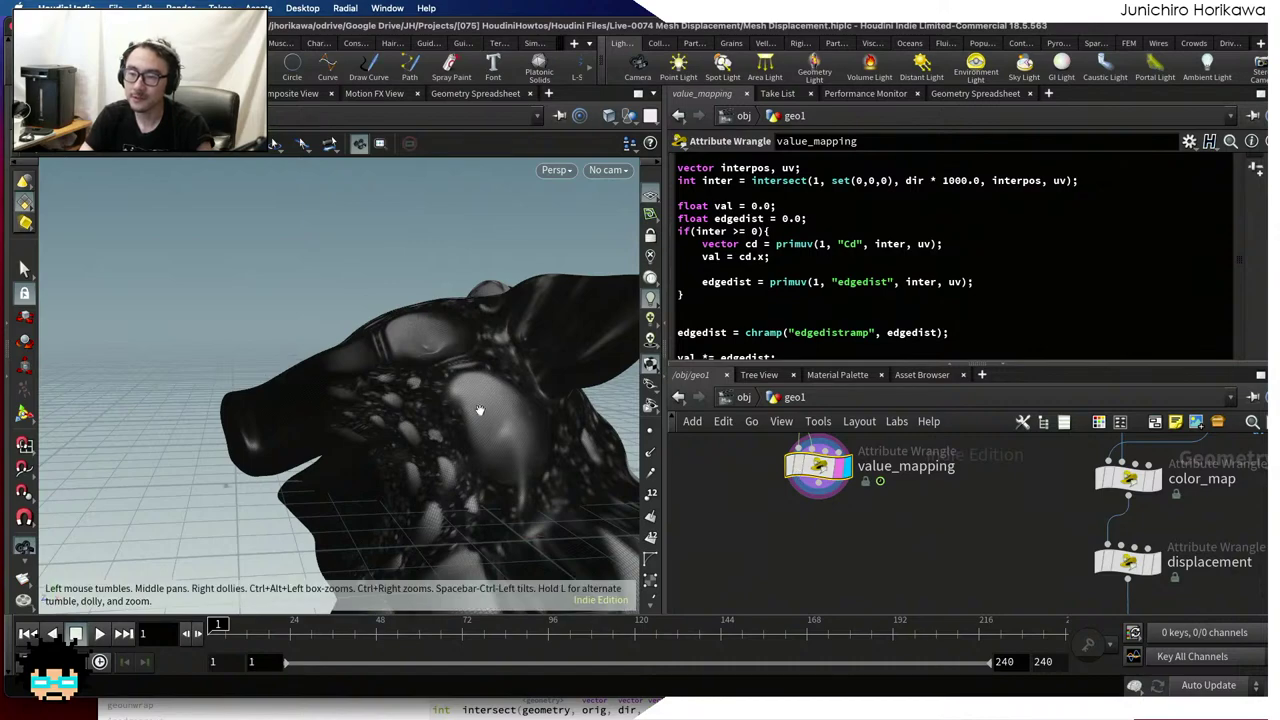
drag(480, 409, 313, 369)
drag(452, 392, 400, 365)
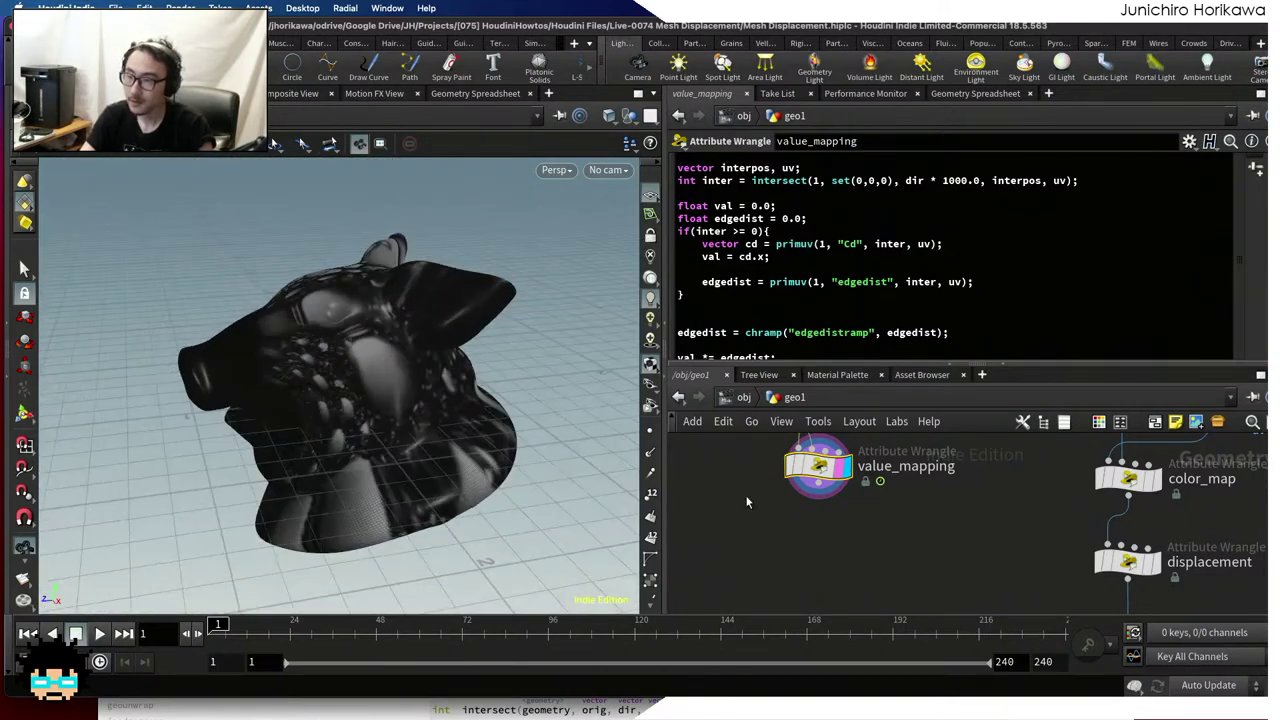
Add 'f@val = val;' above 'v@Cd = val;', tidy blank lines, and save the scene
scroll(810, 505, up, 1)
scroll(796, 300, down, 2)
click(796, 318)
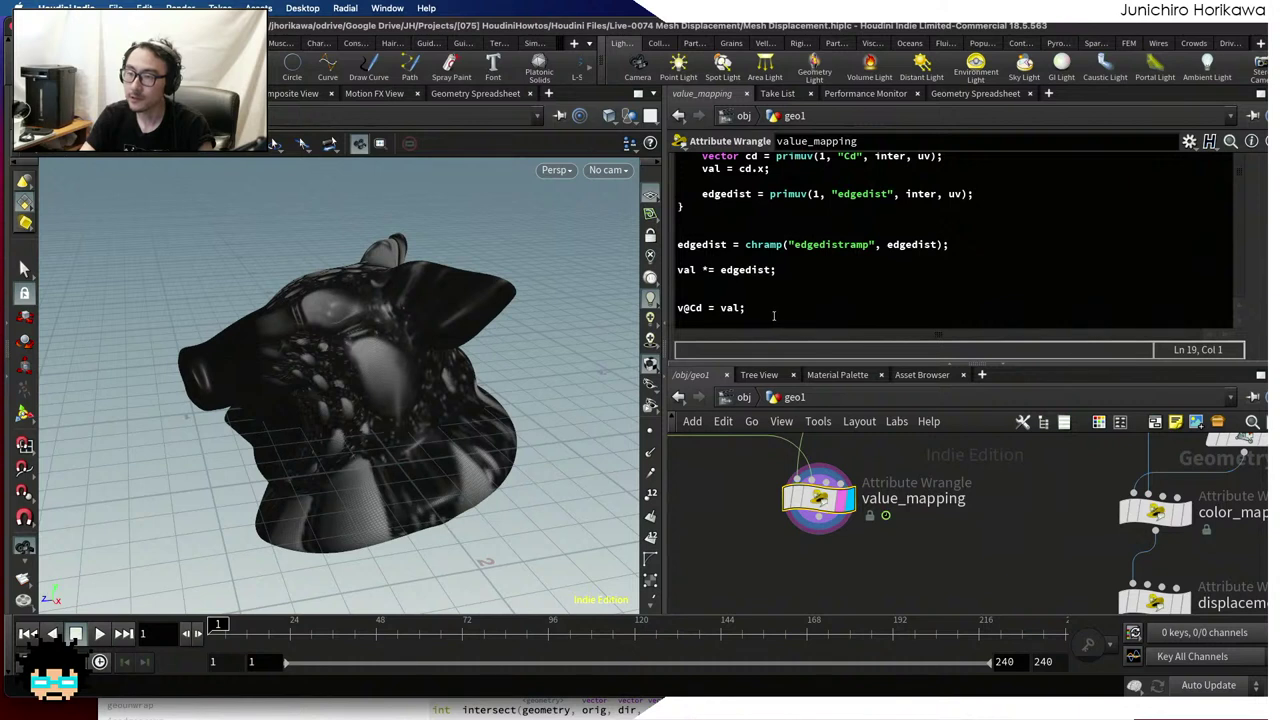
click(748, 309)
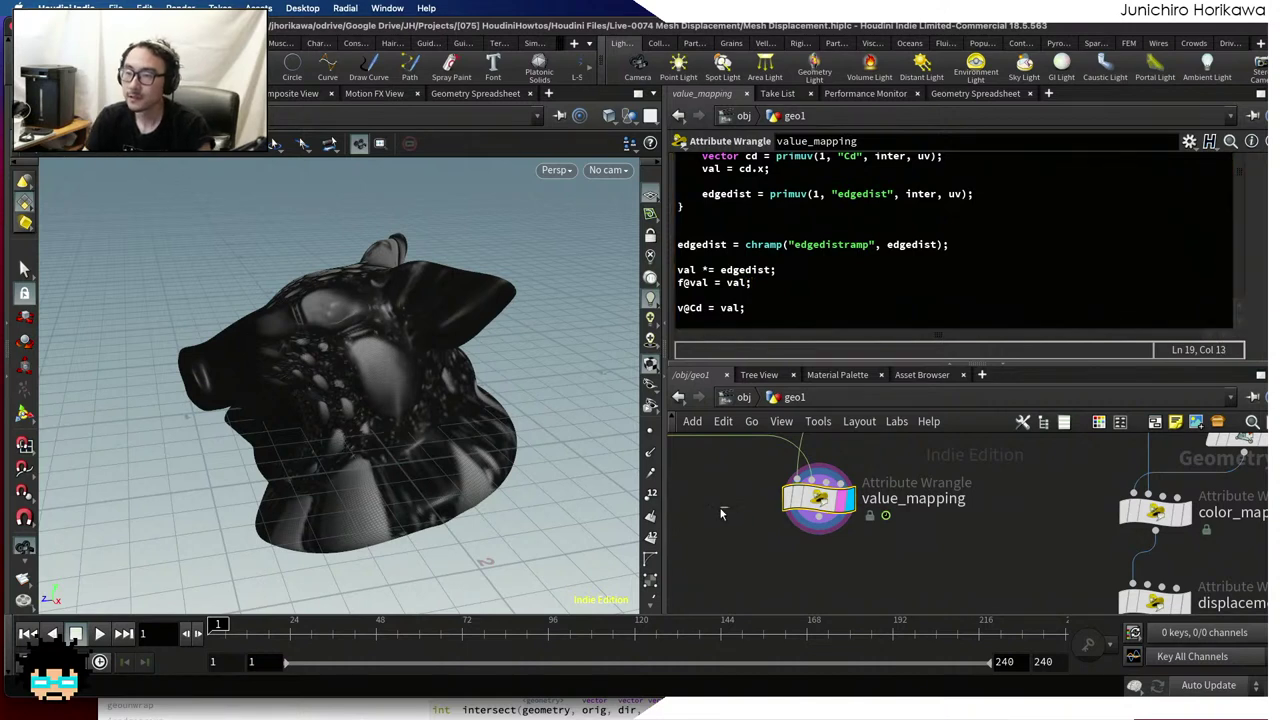
key(super+s)
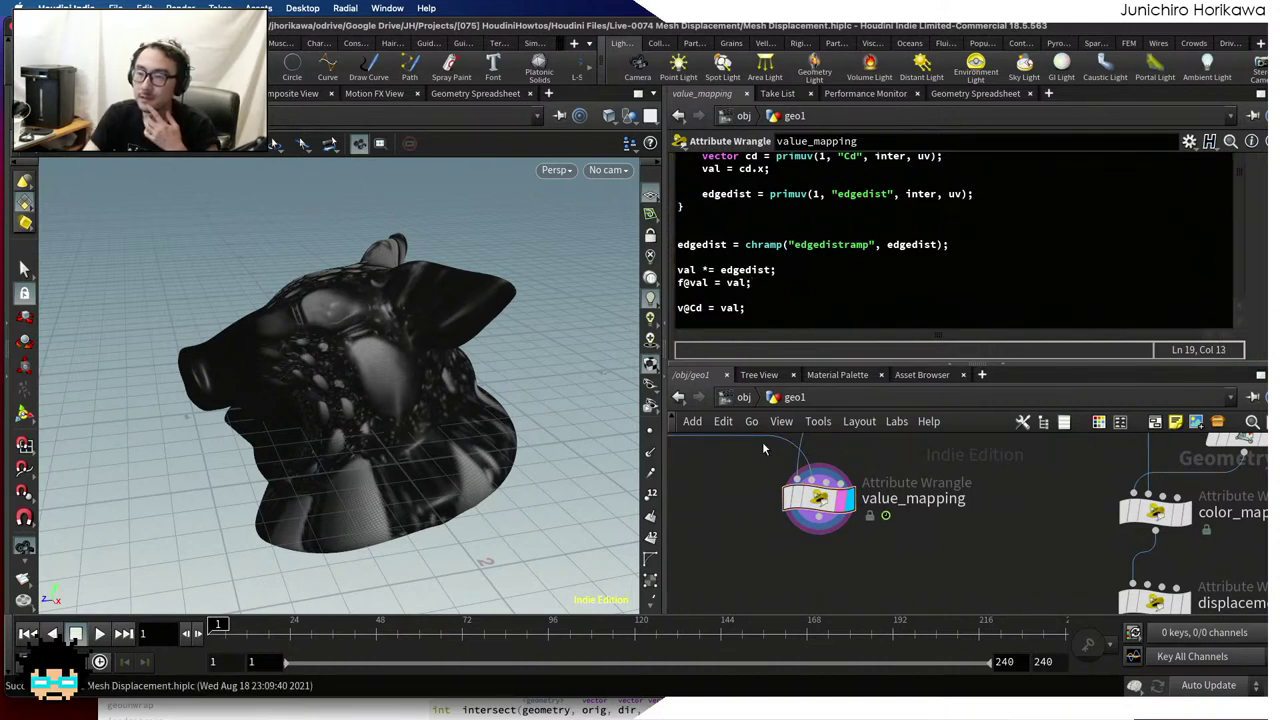
click(768, 282)
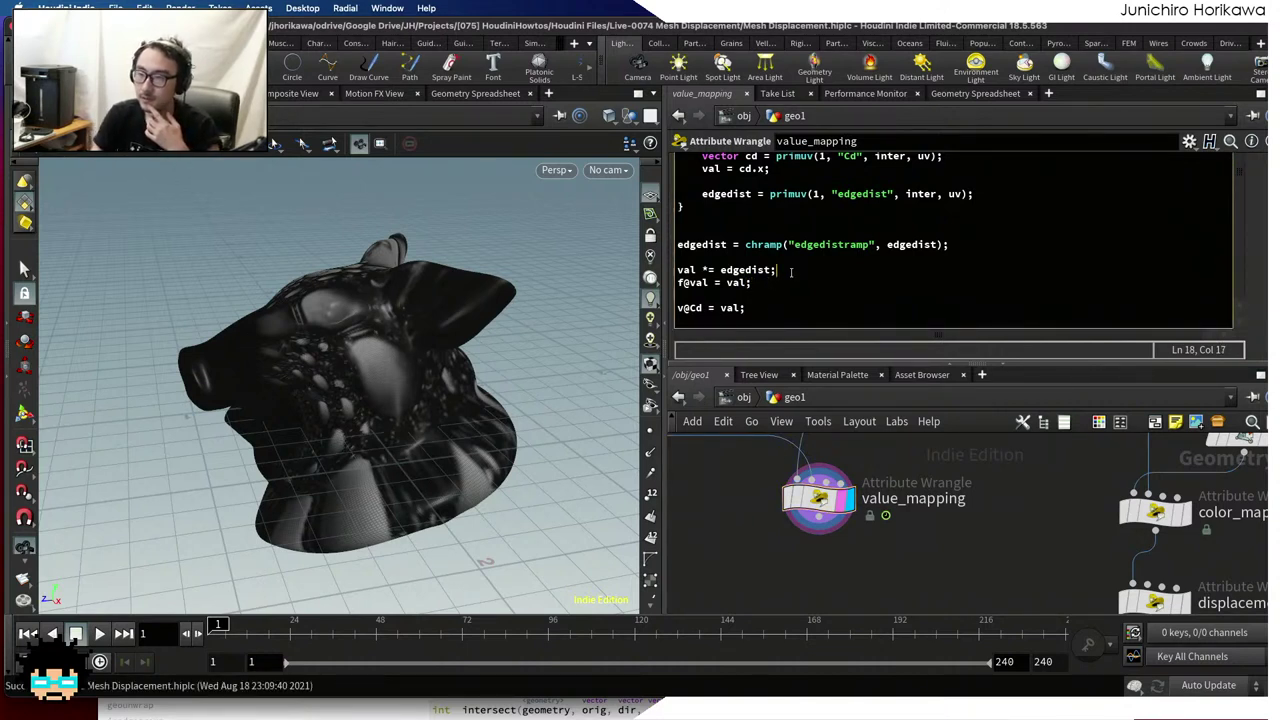
key(Return)
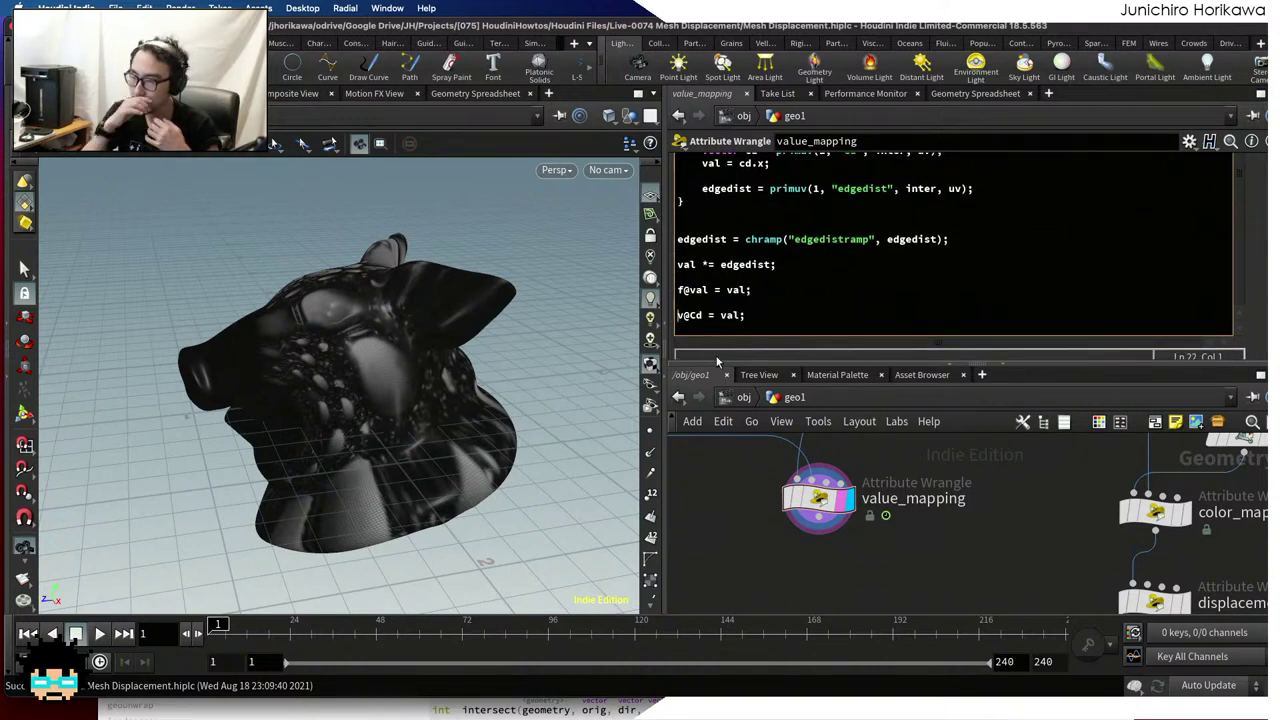
key(BackSpace)
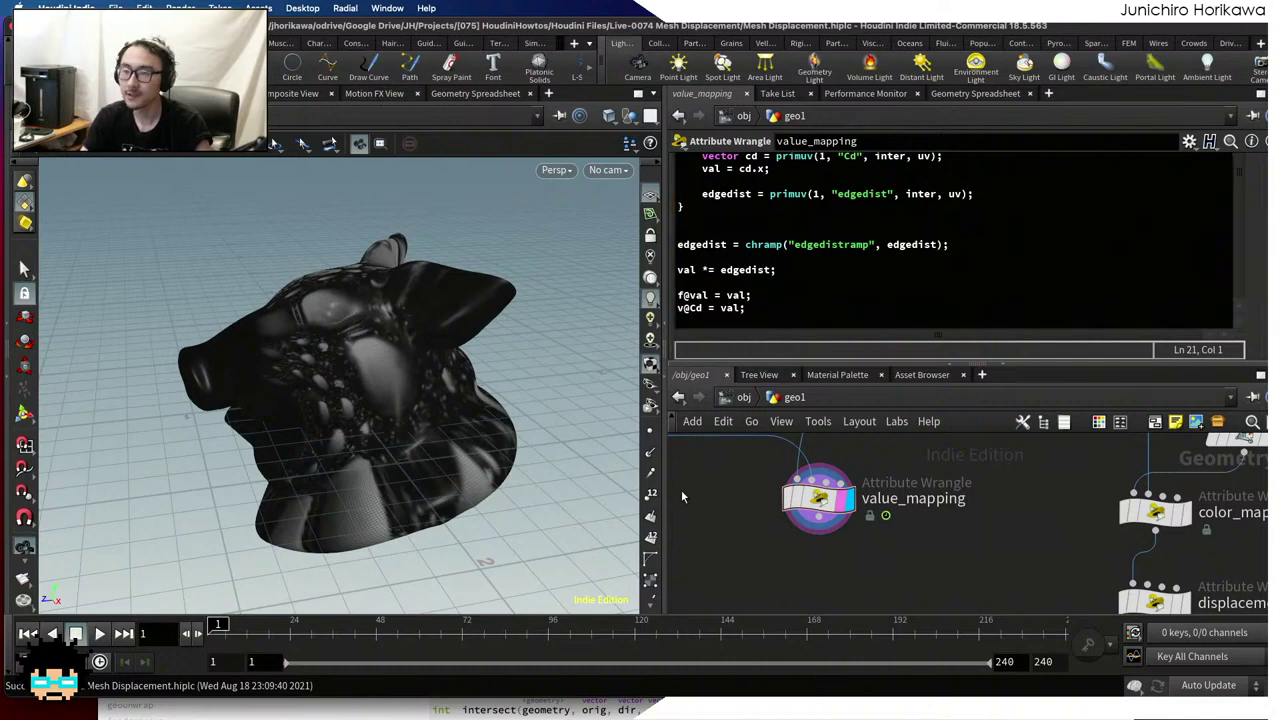
Add a Point Wrangle below value_mapping and rename it displacement1
drag(407, 394, 405, 387)
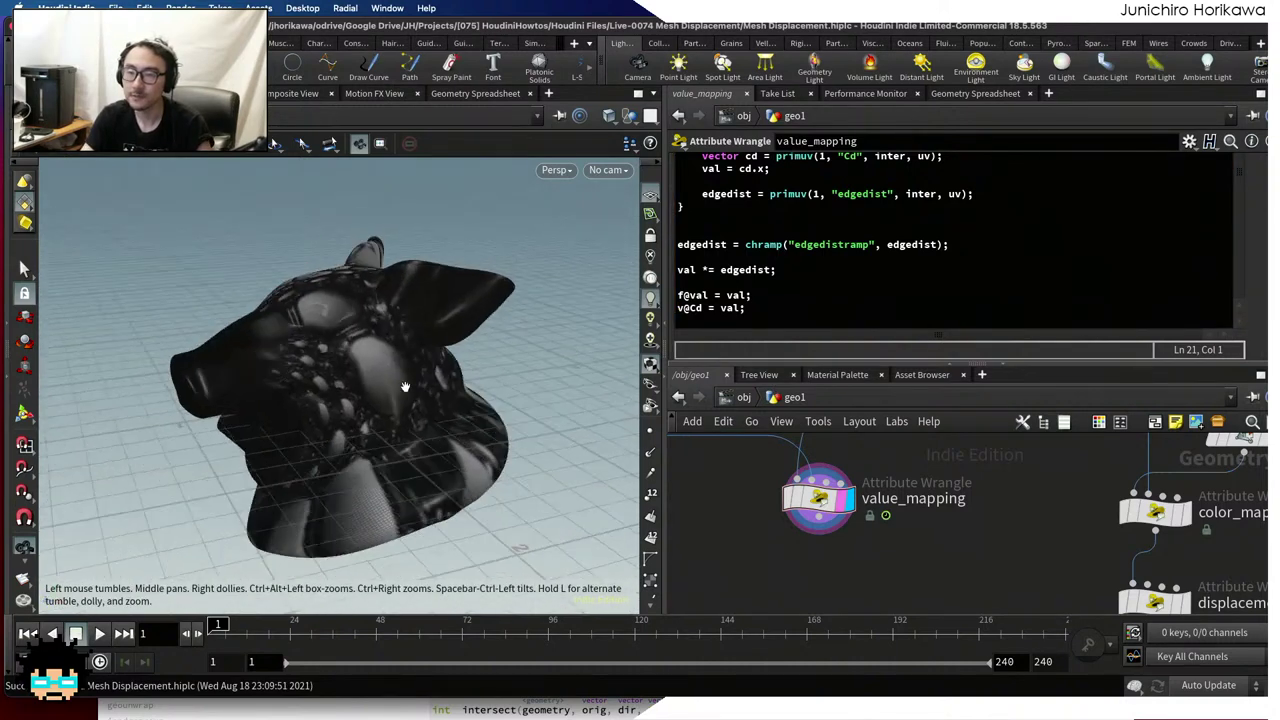
scroll(716, 515, up, 2)
key(Tab)
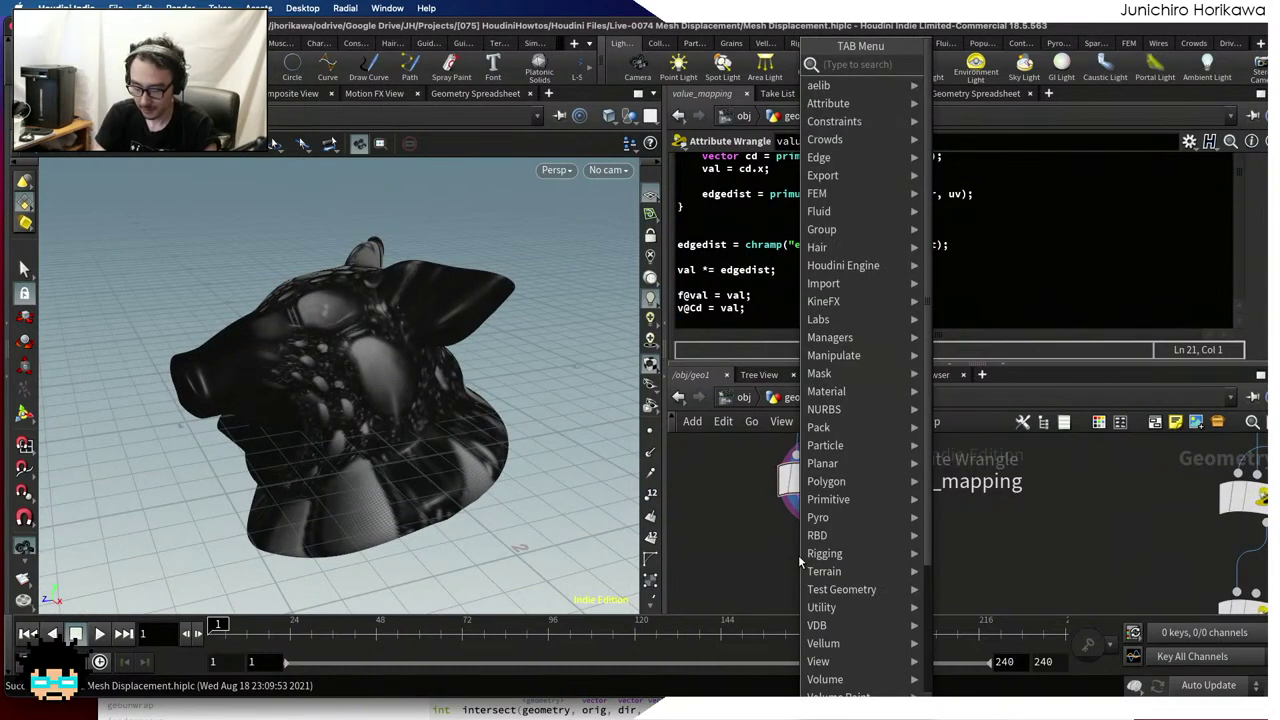
text(wrangle)
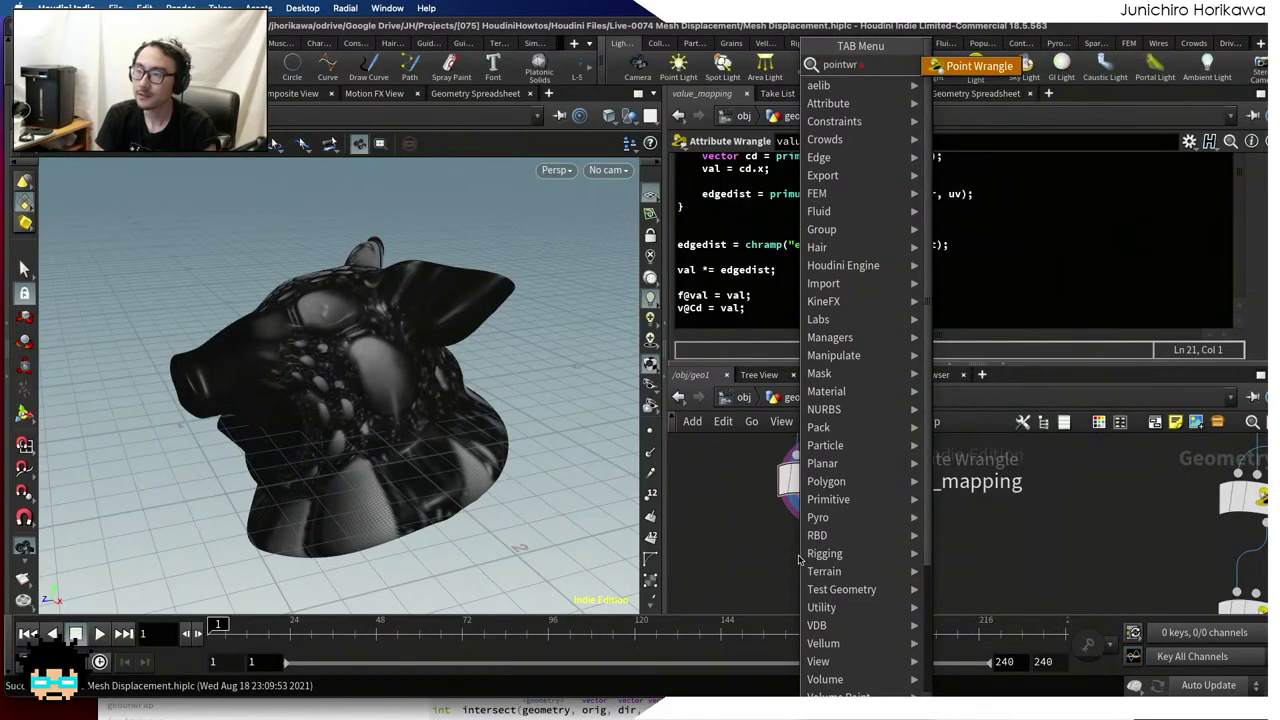
key(Return)
click(812, 576)
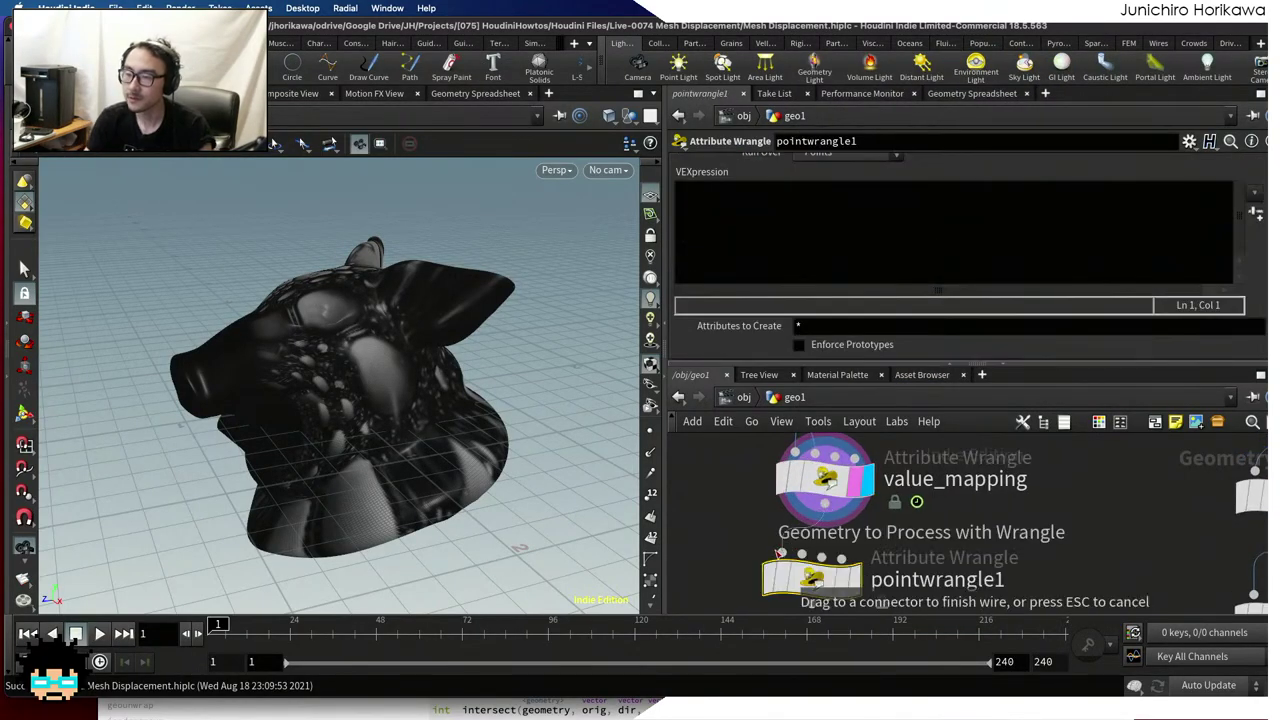
double_click(918, 578)
text(disp)
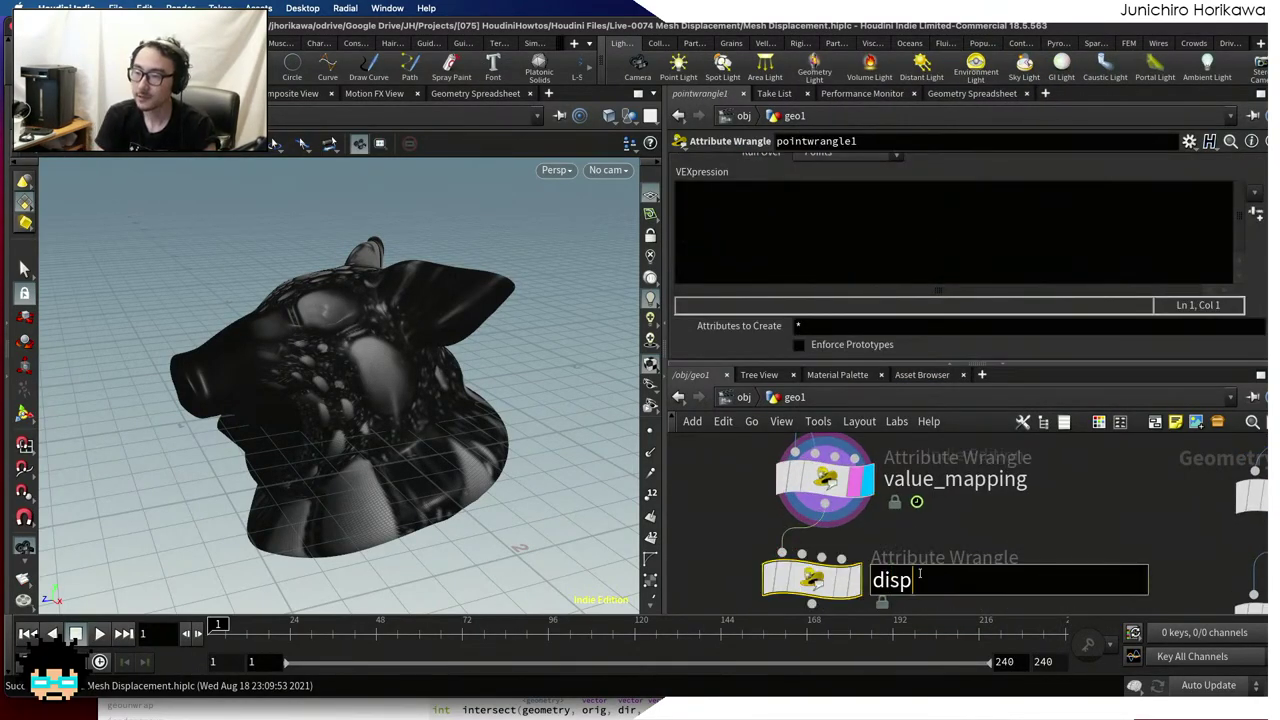
text(lac)
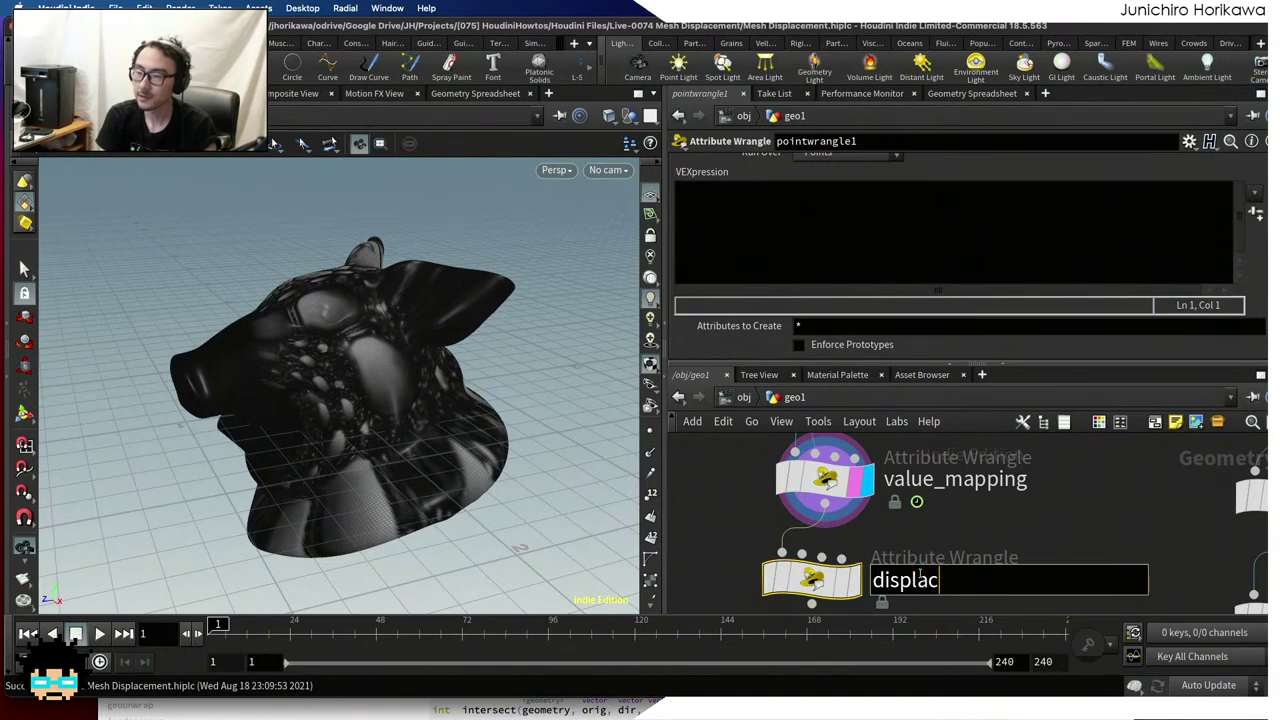
text(ement1)
key(Return)
Replace it with a copy of displacement beneath value_mapping and remove a blank code line
scroll(935, 554, down, 3)
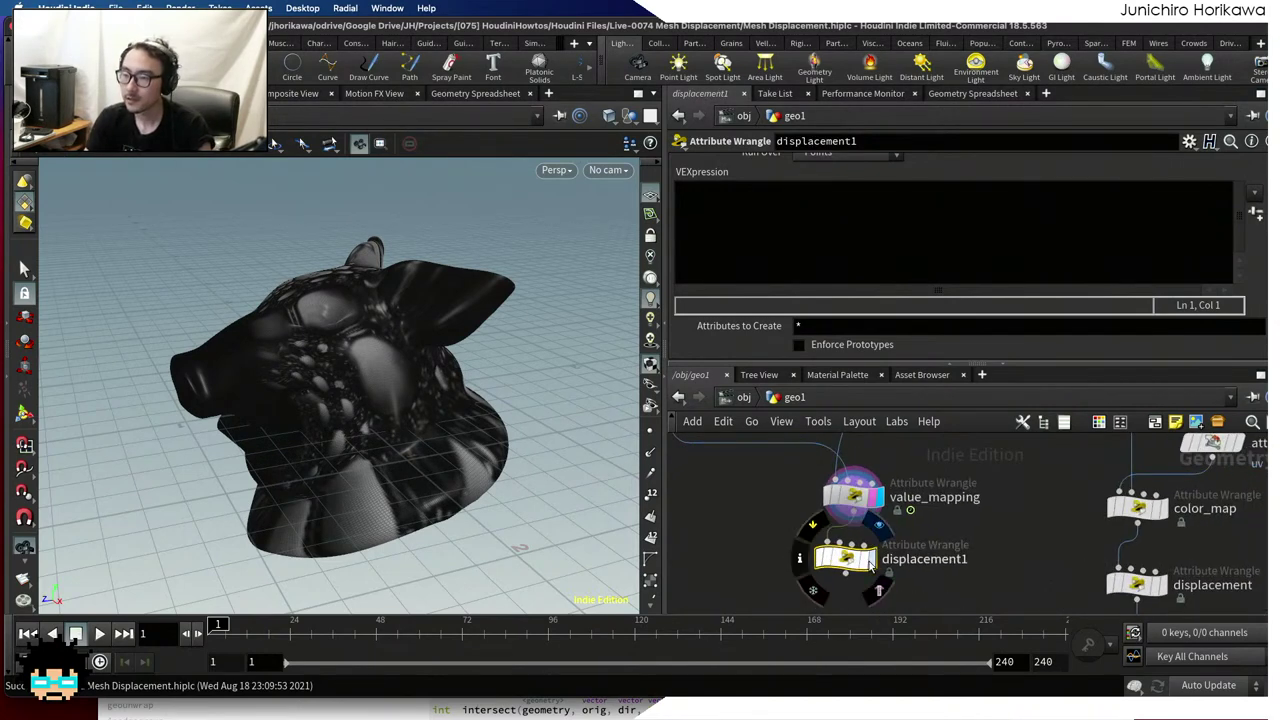
scroll(862, 577, up, 2)
click(1063, 513)
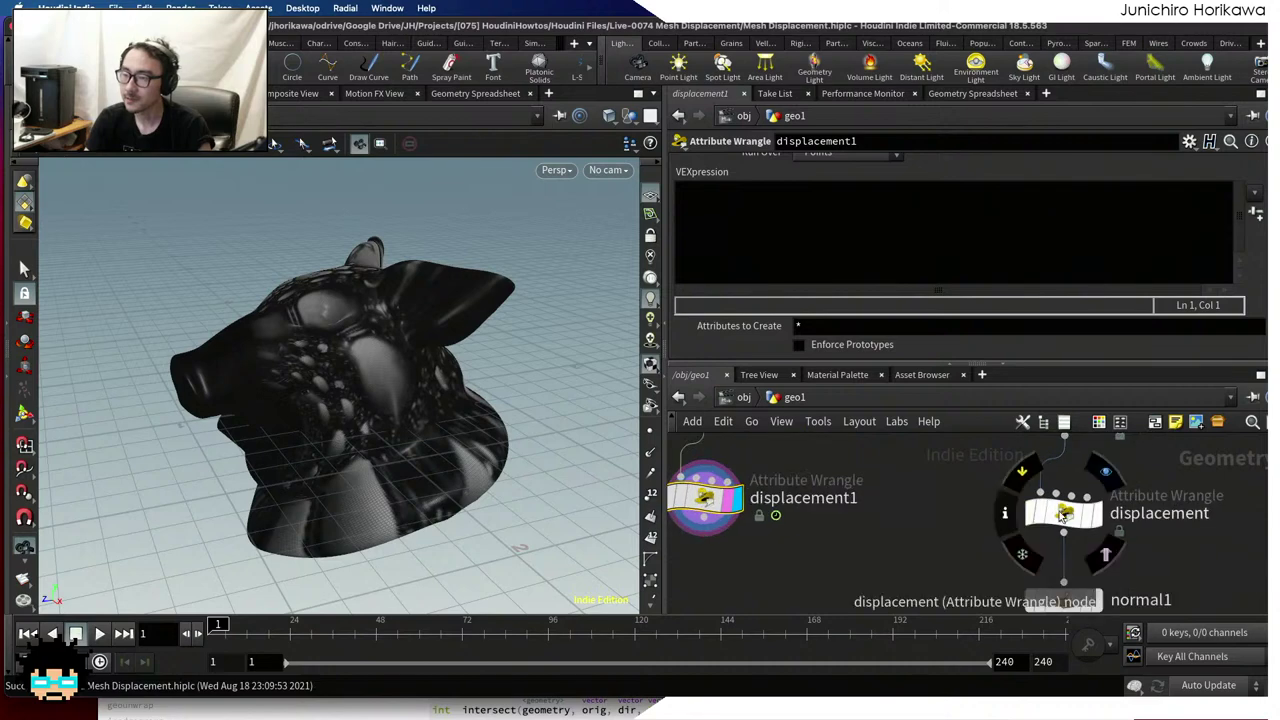
scroll(768, 244, up, 1)
key(ctrl+a)
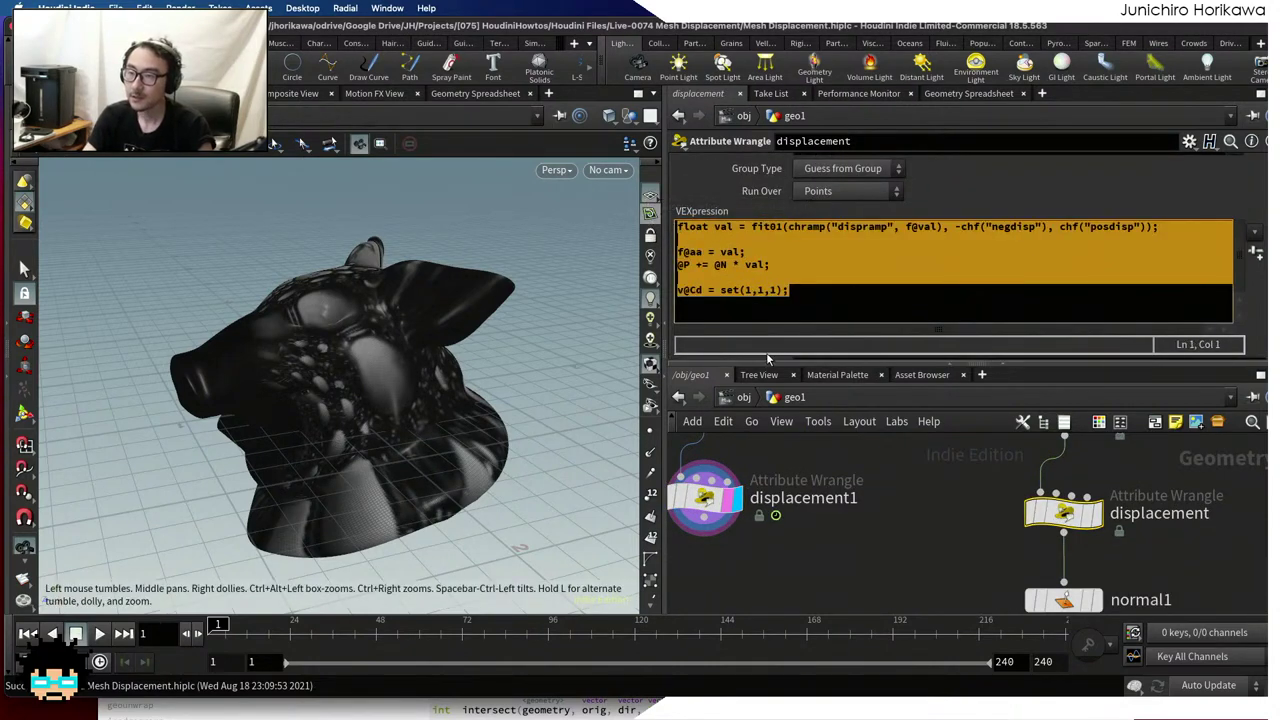
click(716, 503)
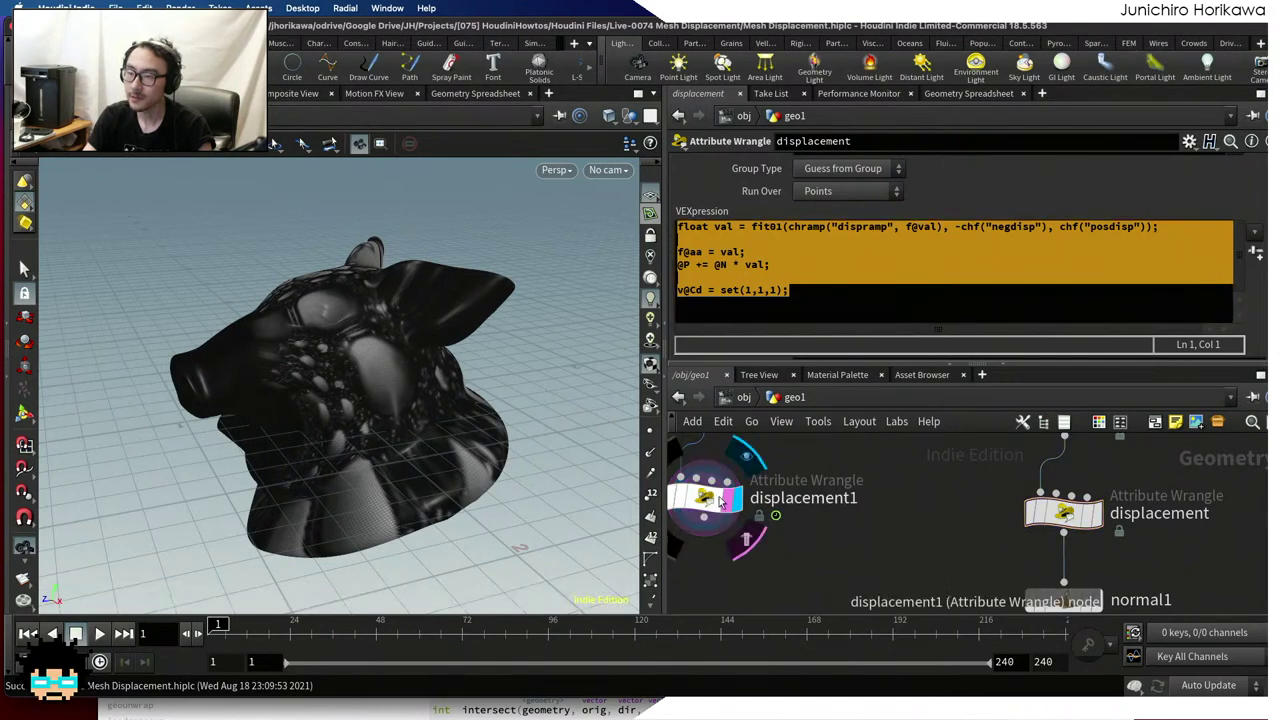
key(Delete)
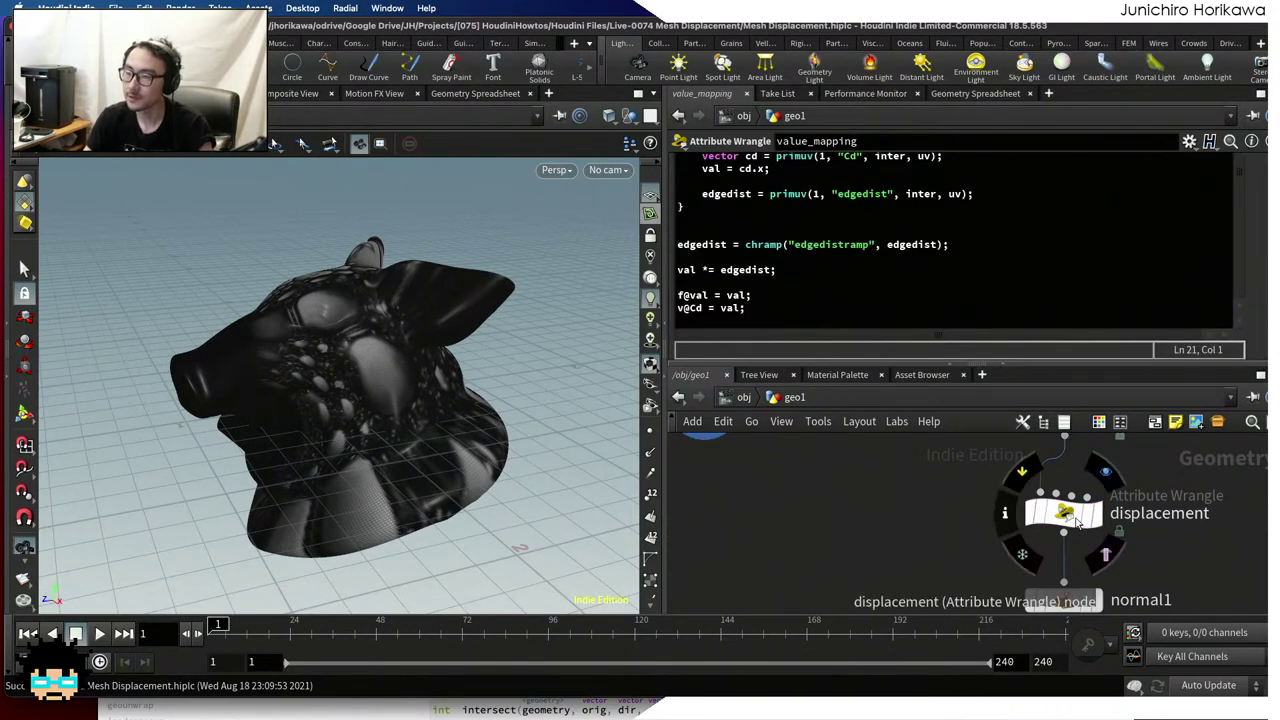
alt+drag(1064, 512, 886, 499)
middle_drag(886, 499, 991, 536)
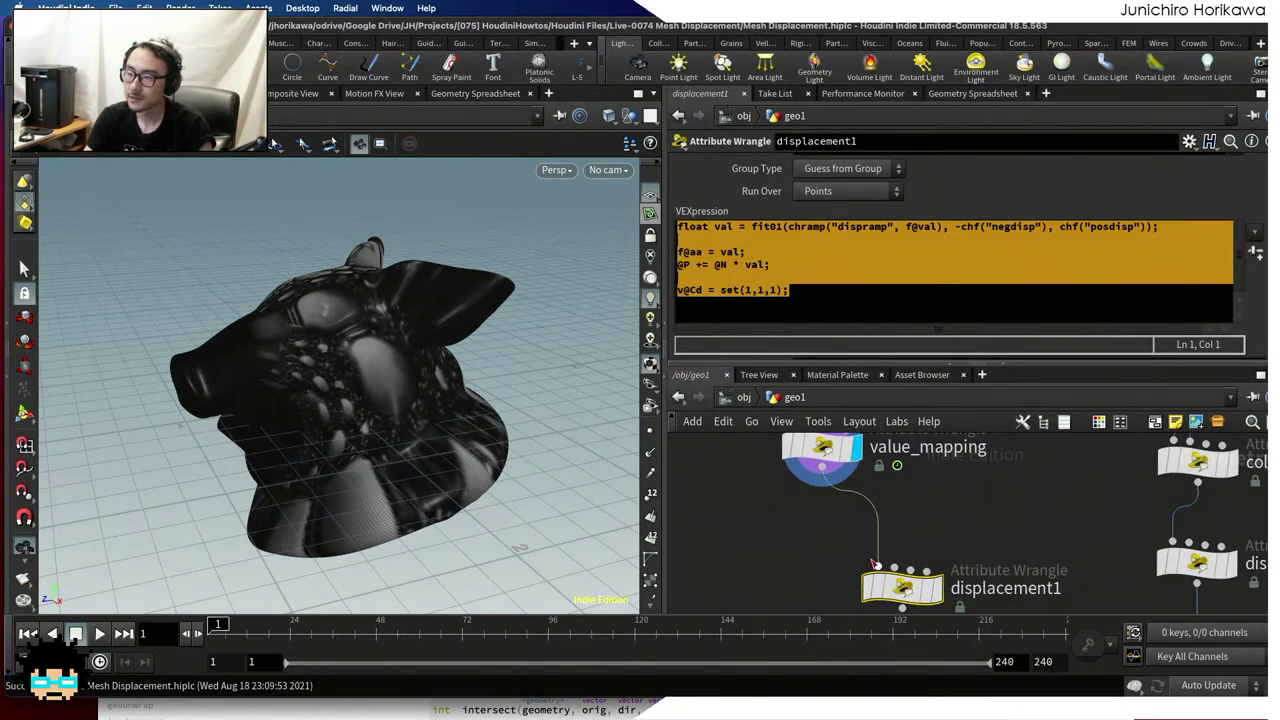
drag(948, 595, 862, 566)
click(810, 277)
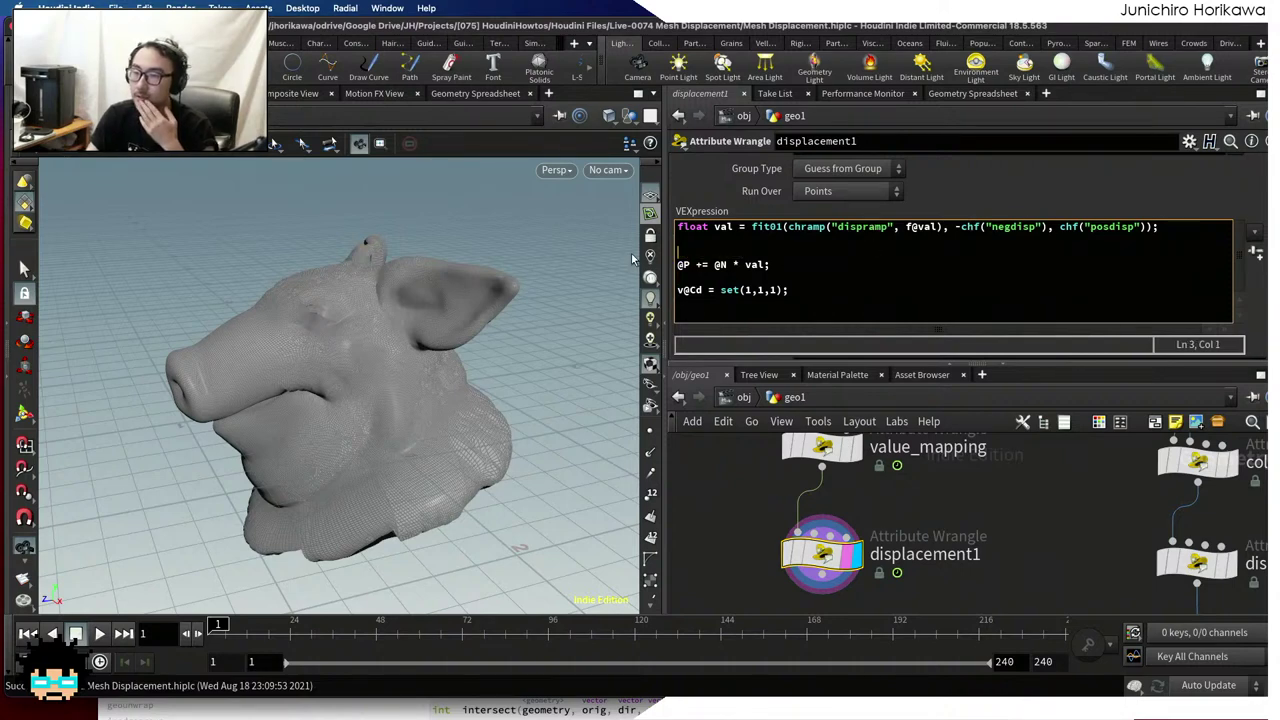
key(BackSpace)
Duplicate normal1 to create a new normal2 node
scroll(877, 480, down, 2)
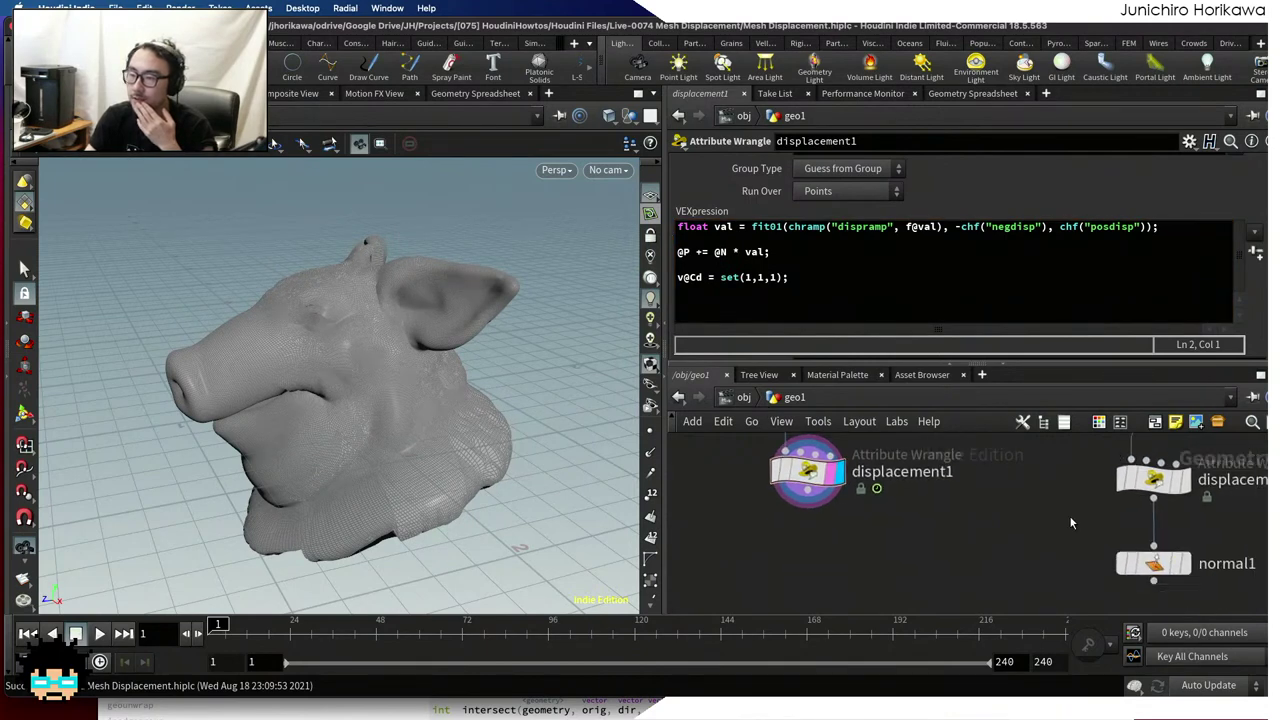
click(1155, 565)
alt+drag(1155, 565, 807, 547)
Wire normal2 beneath displacement1 and display its result in the viewport
scroll(815, 513, up, 2)
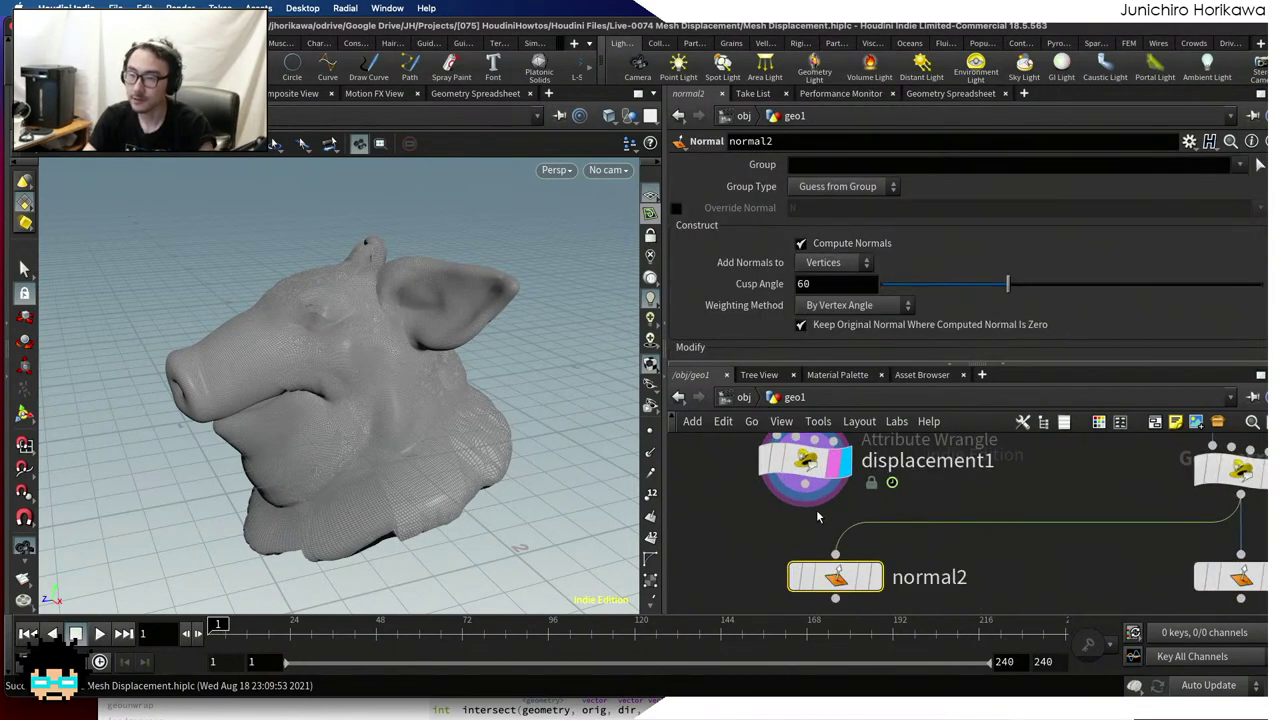
drag(807, 490, 810, 551)
click(842, 556)
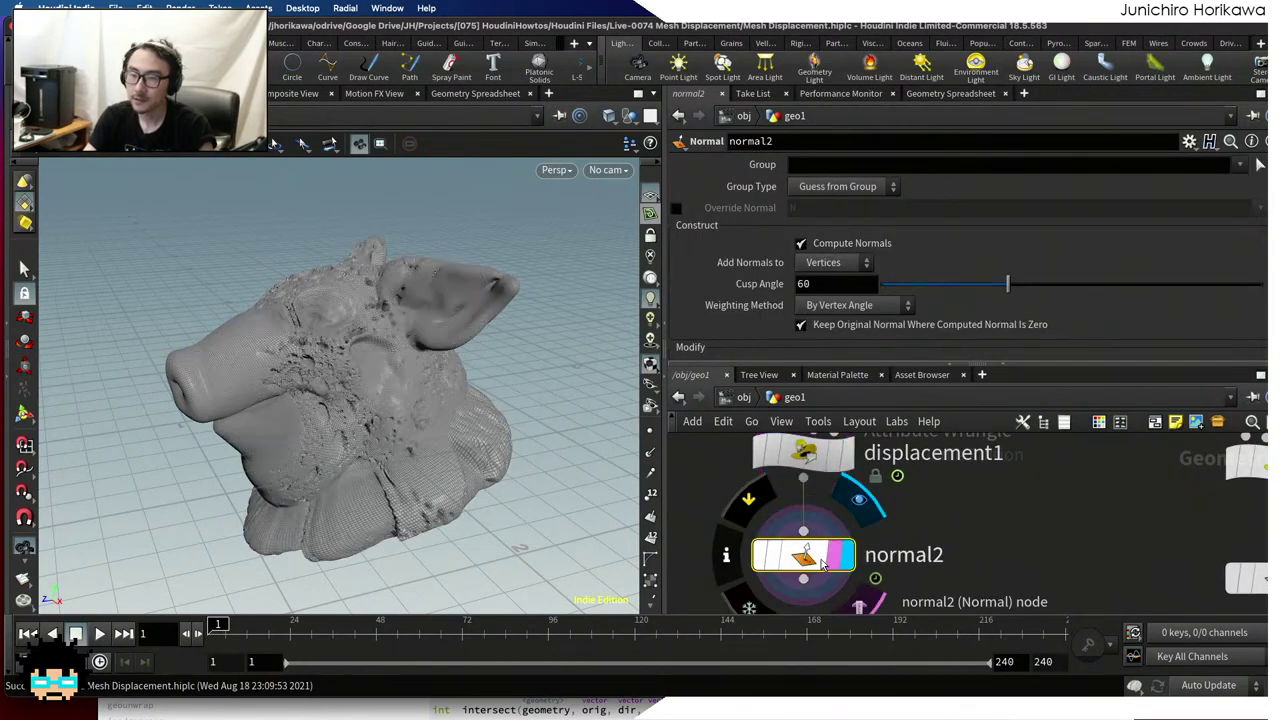
Orbit and zoom around the head to inspect the rough displacement on cheeks and snout
scroll(448, 405, up, 3)
drag(448, 405, 301, 343)
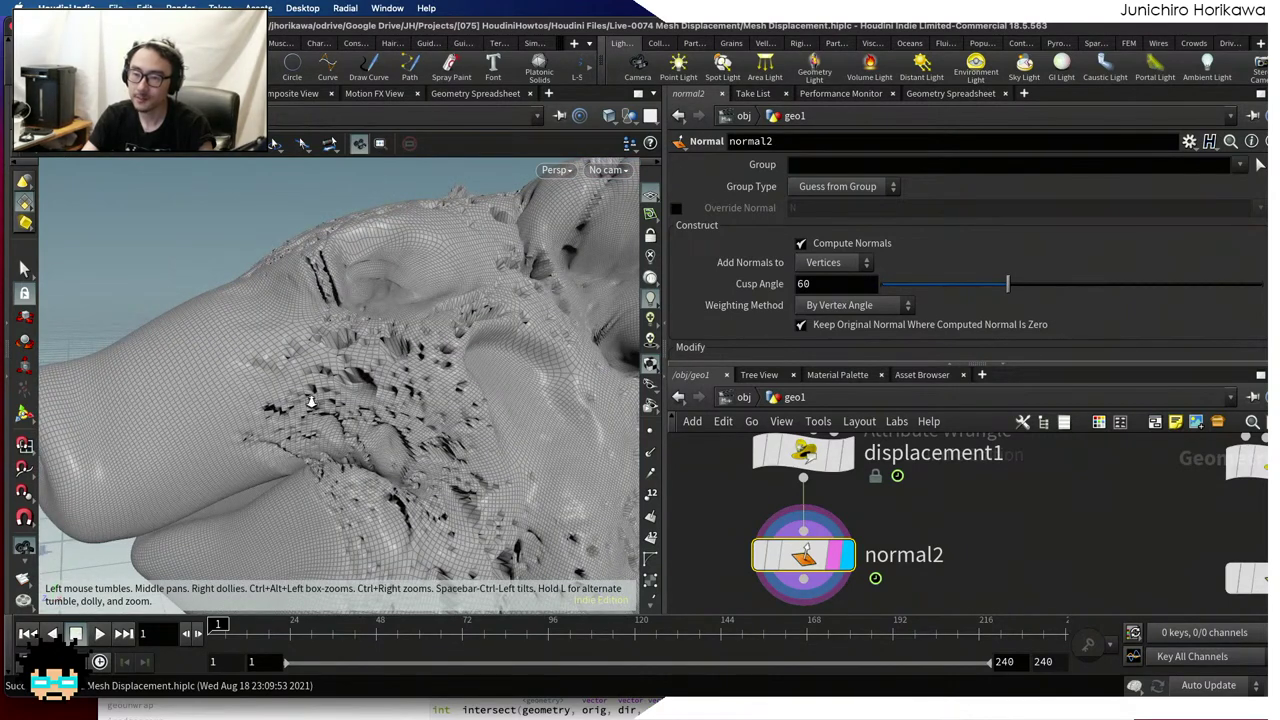
drag(311, 400, 183, 420)
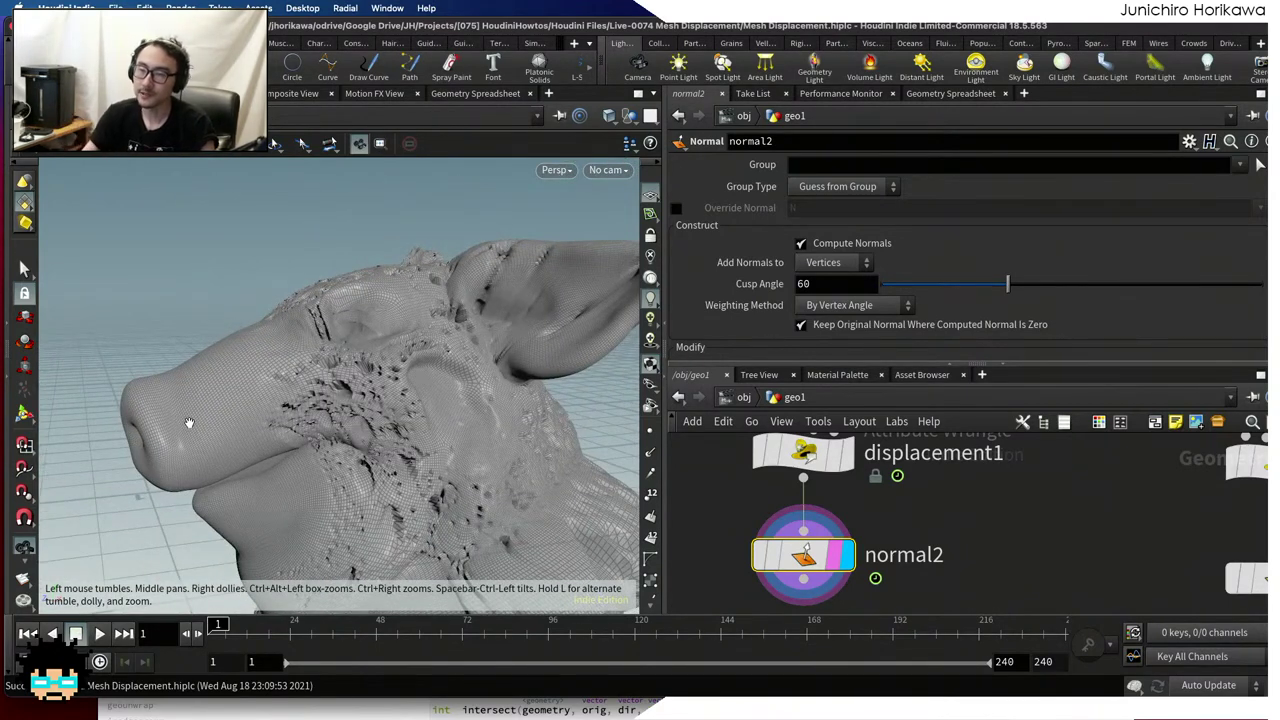
right_drag(189, 422, 316, 408)
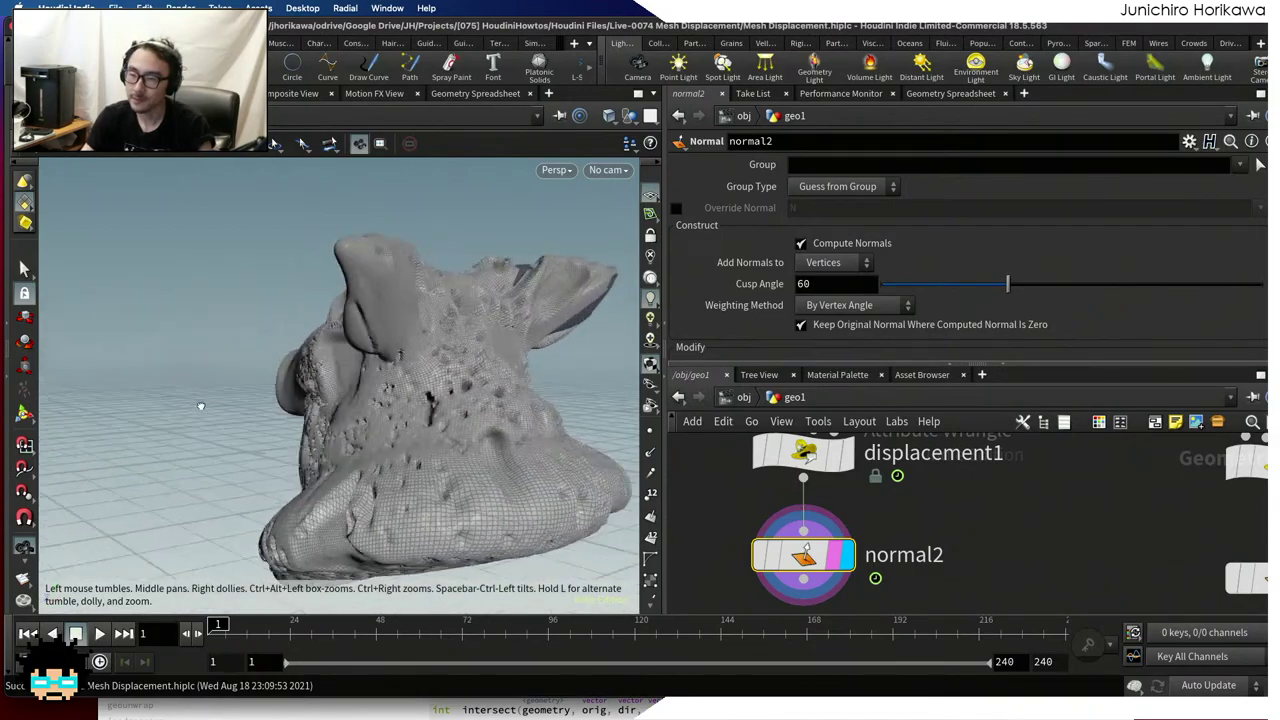
drag(200, 406, 306, 411)
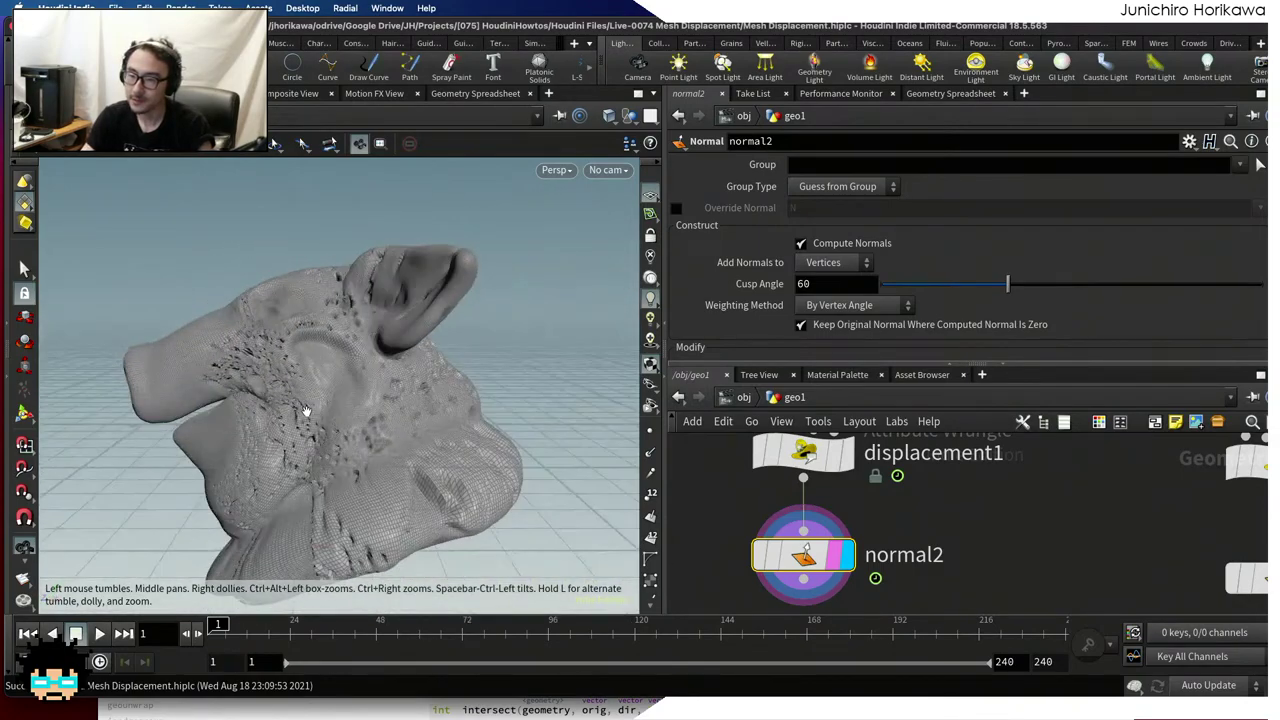
drag(574, 443, 345, 462)
Reshape displacement1's Dispramp into a linear rise from 0 at the start to 1 at the end
click(765, 485)
scroll(855, 300, down, 8)
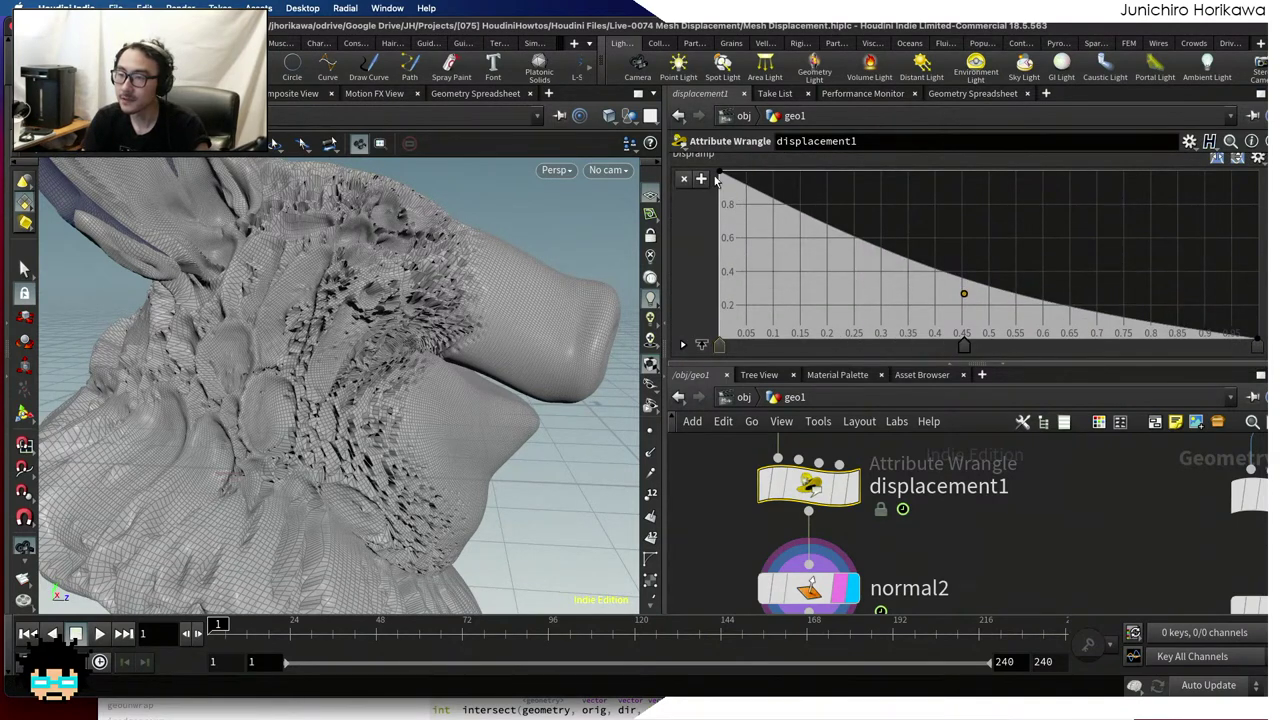
drag(721, 177, 719, 310)
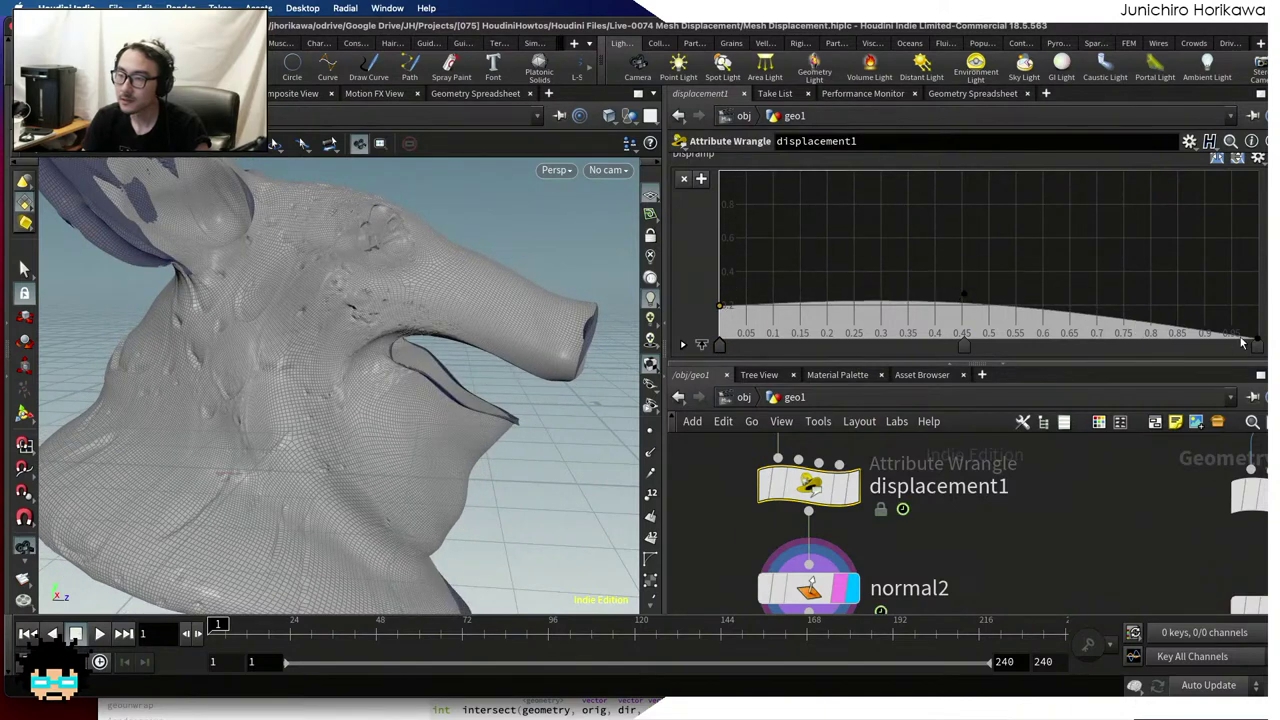
drag(1258, 343, 1254, 143)
scroll(1181, 229, up, 3)
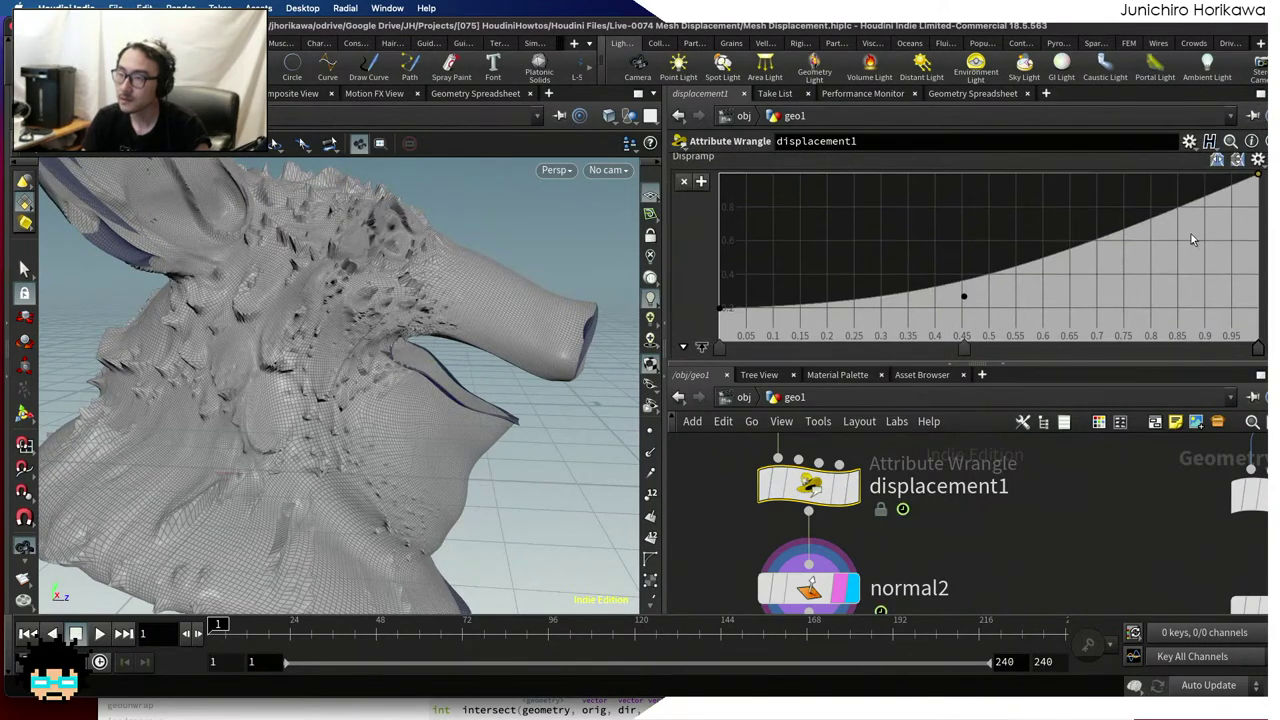
drag(720, 310, 716, 364)
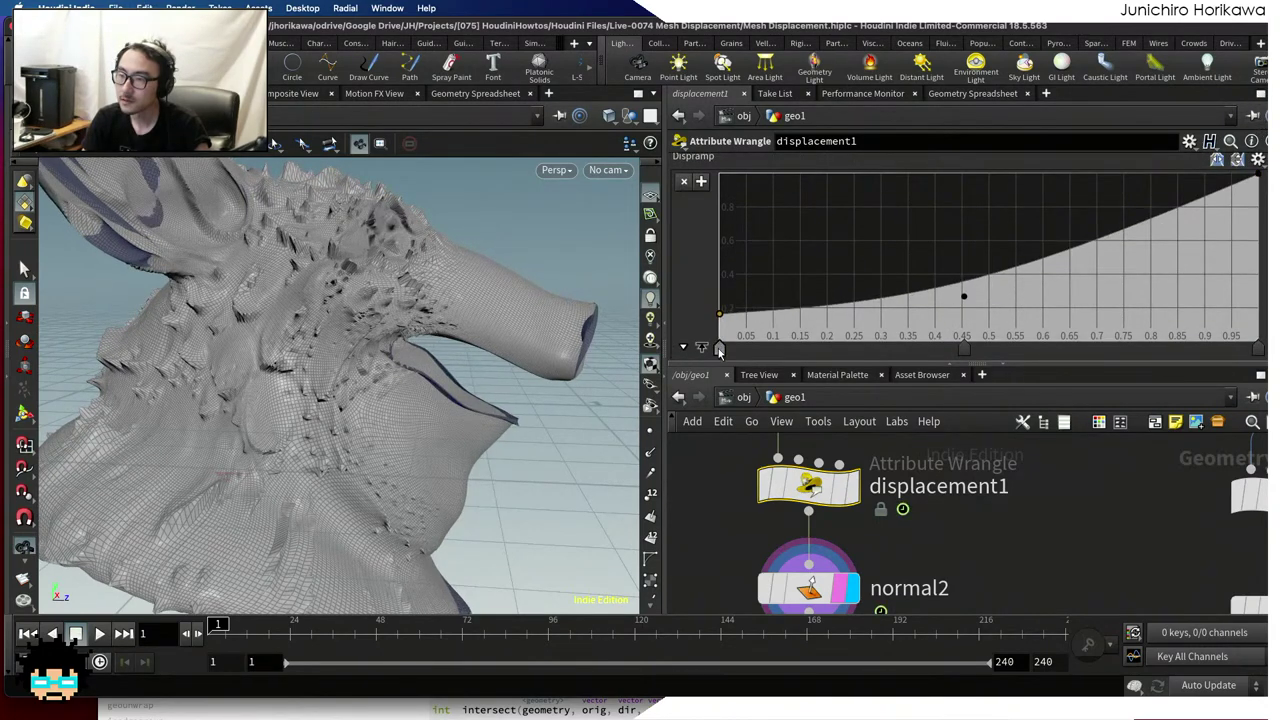
scroll(895, 260, down, 1)
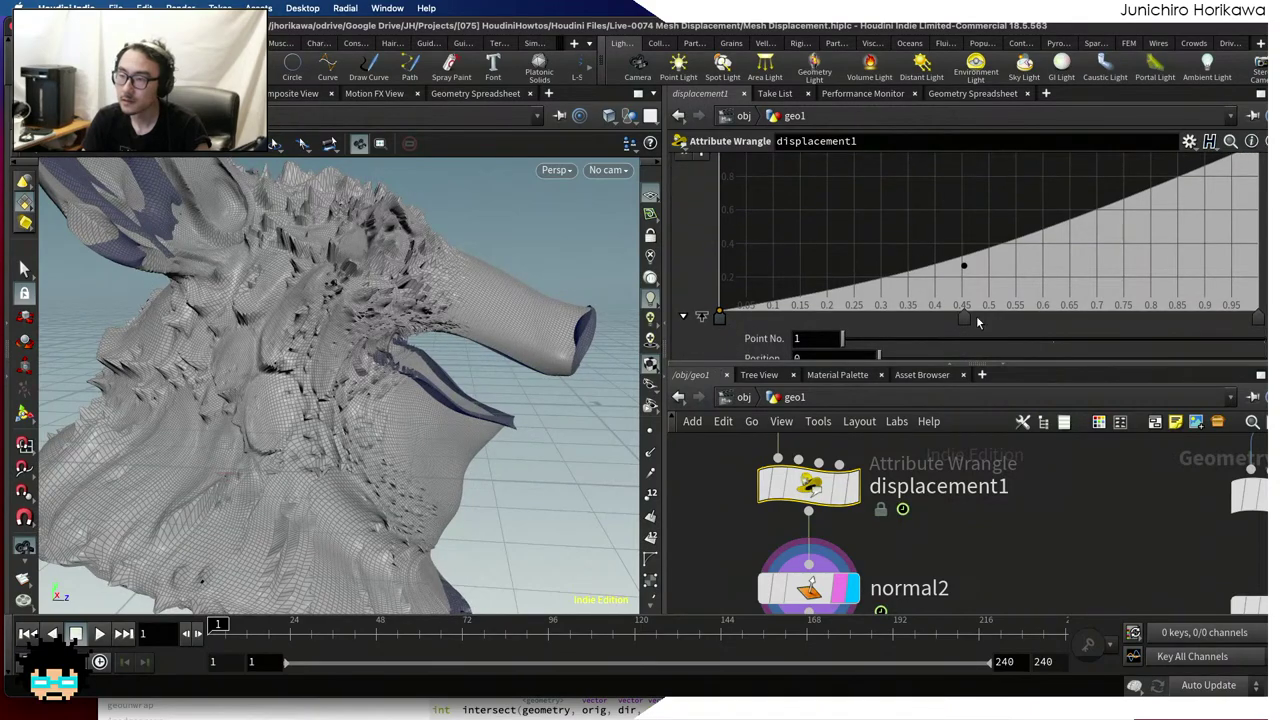
drag(963, 320, 1258, 318)
drag(453, 367, 384, 352)
scroll(917, 300, up, 5)
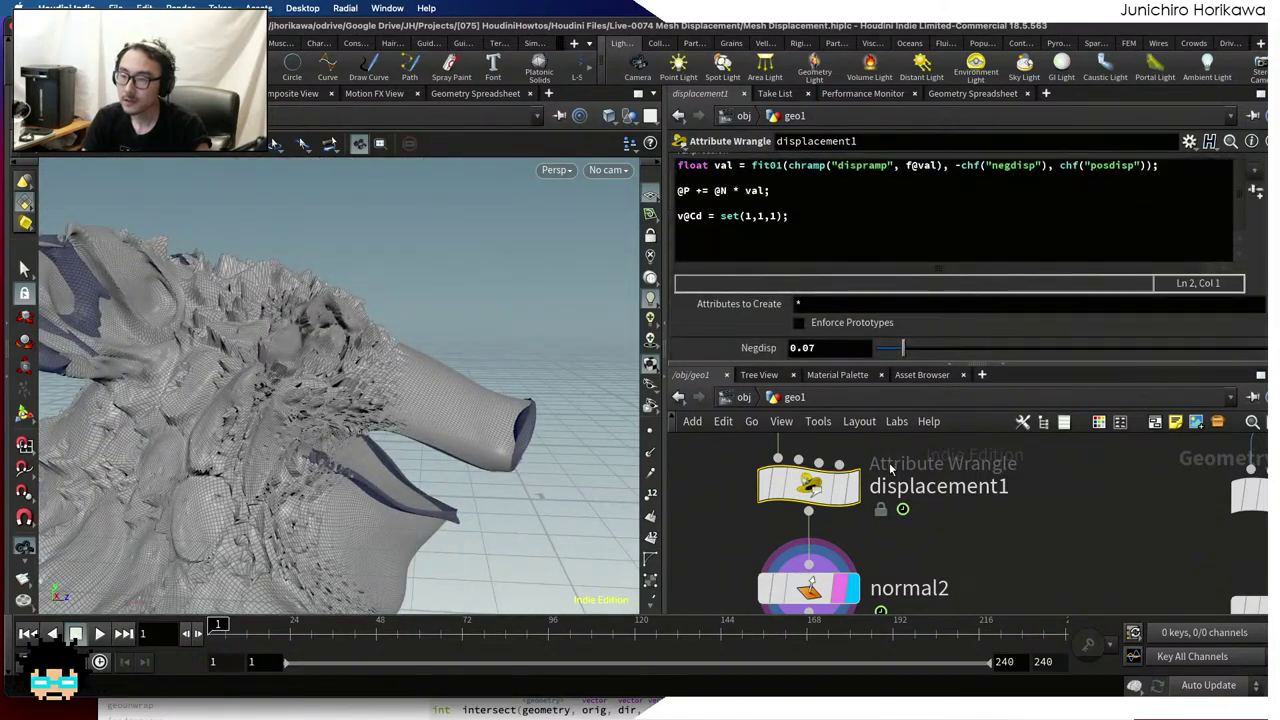
scroll(952, 506, down, 2)
scroll(952, 506, down, 2)
Reshape value_mapping's Edgedistramp with keys near 0.45 and 0.73, lowering the 0.45 point
click(860, 465)
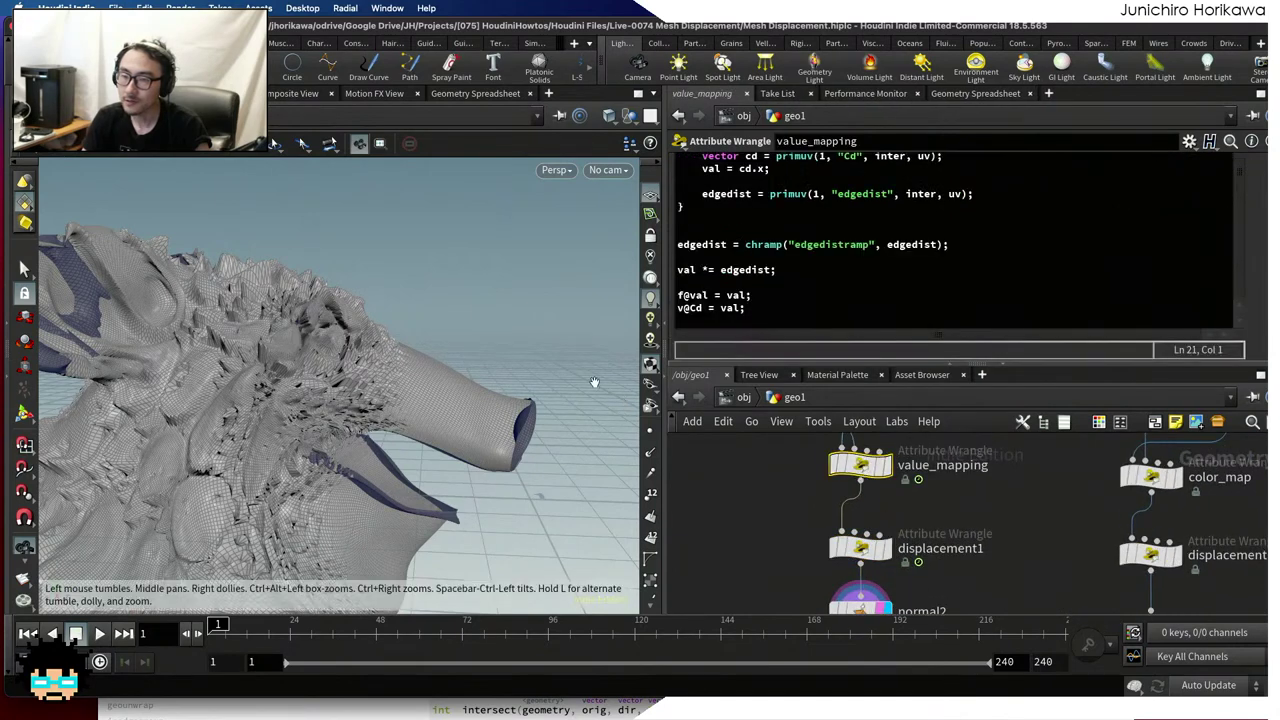
drag(596, 378, 434, 300)
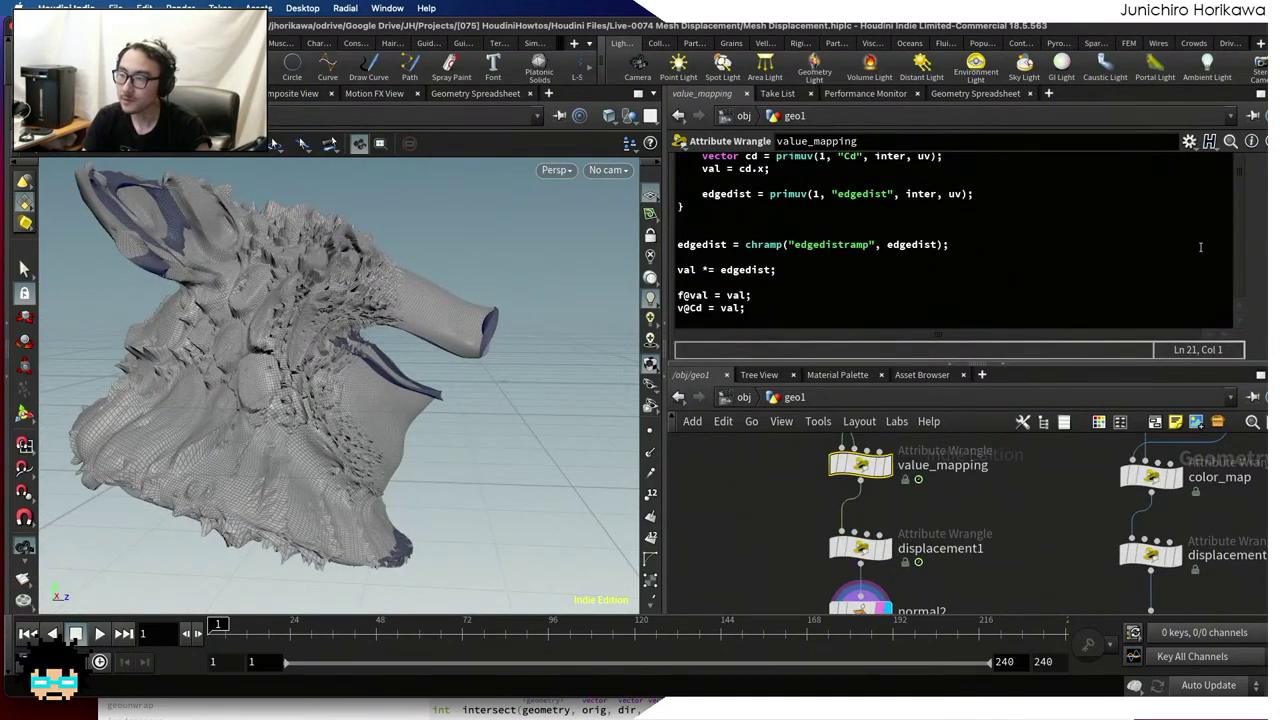
scroll(1200, 247, down, 5)
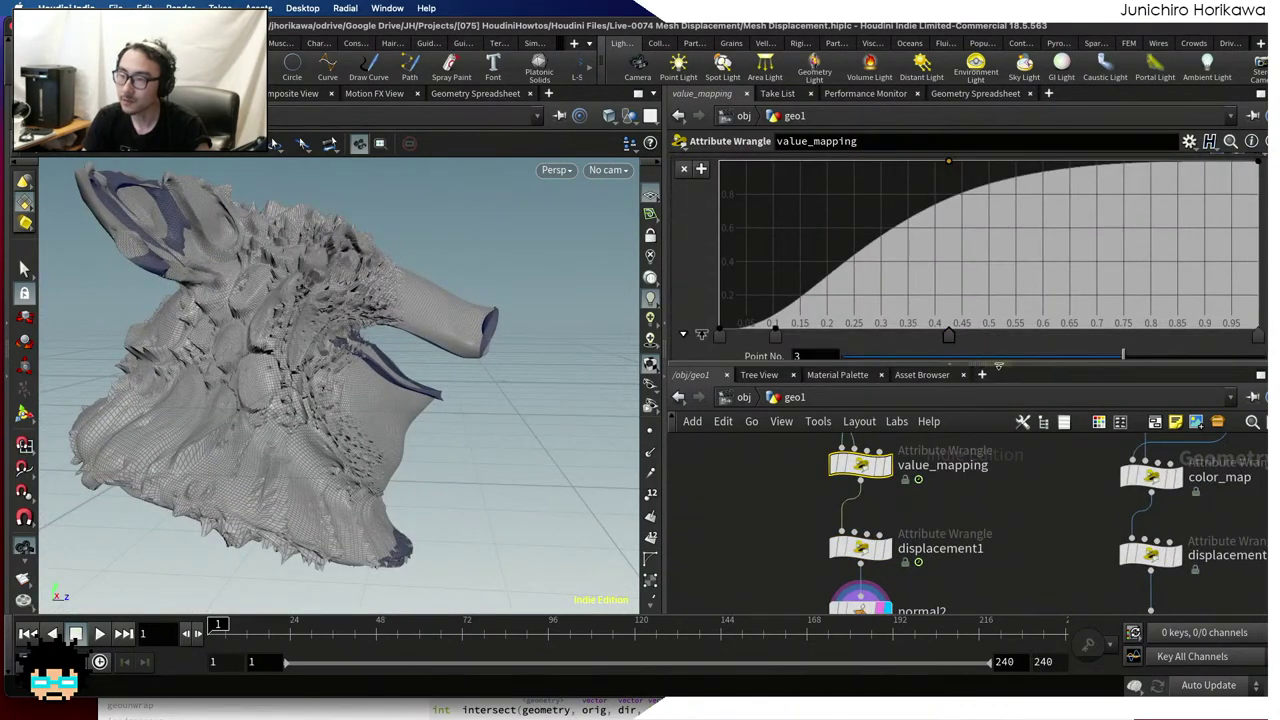
drag(998, 366, 998, 440)
drag(948, 229, 1005, 331)
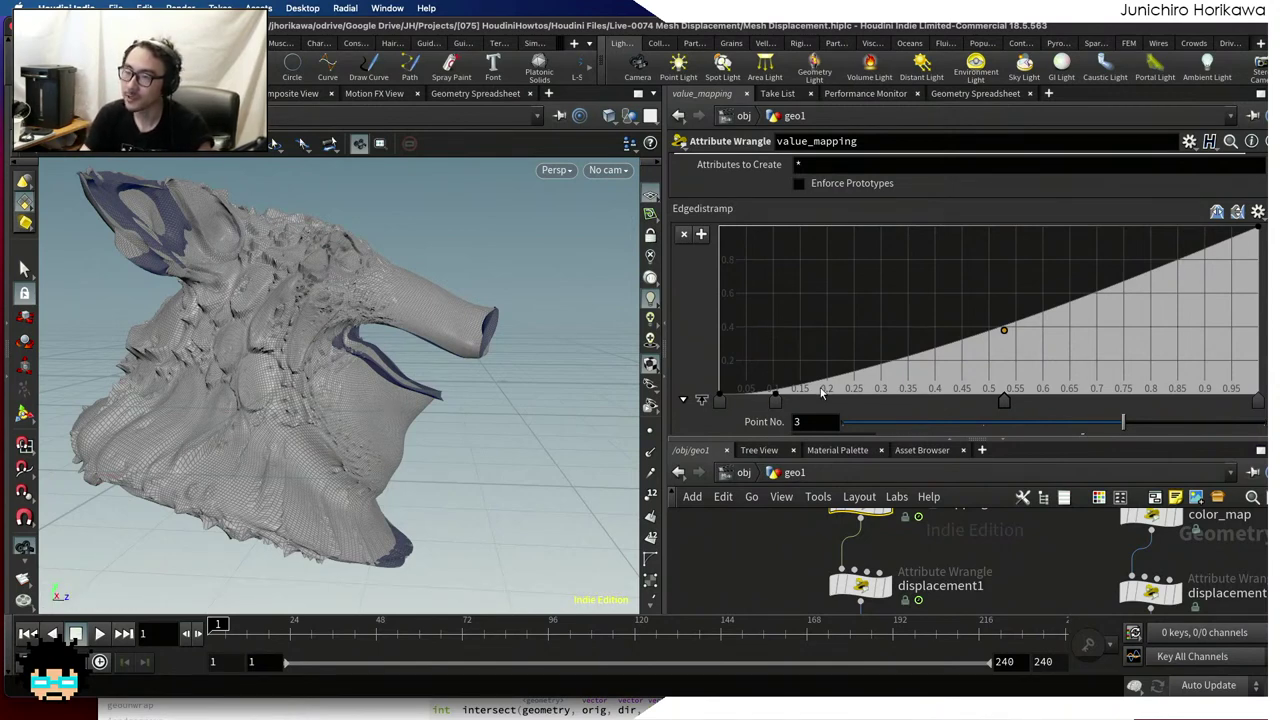
drag(1018, 338, 957, 351)
drag(1150, 257, 1152, 243)
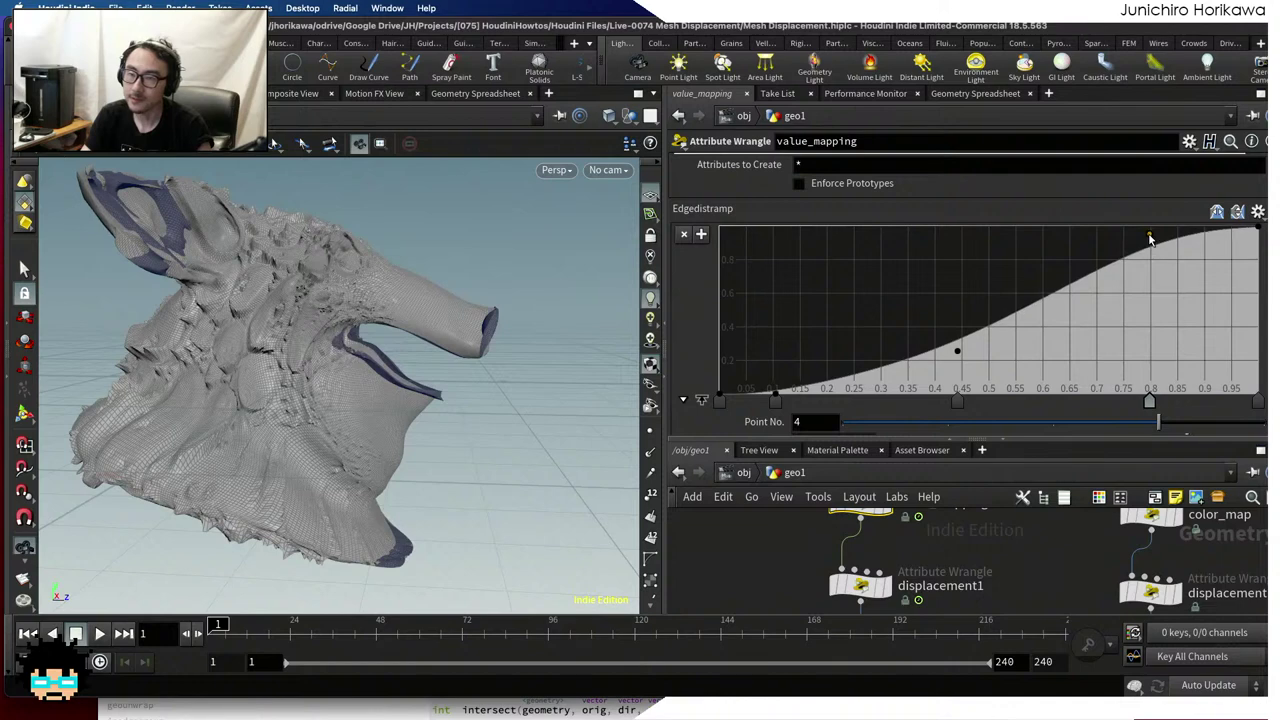
drag(1120, 236, 1112, 232)
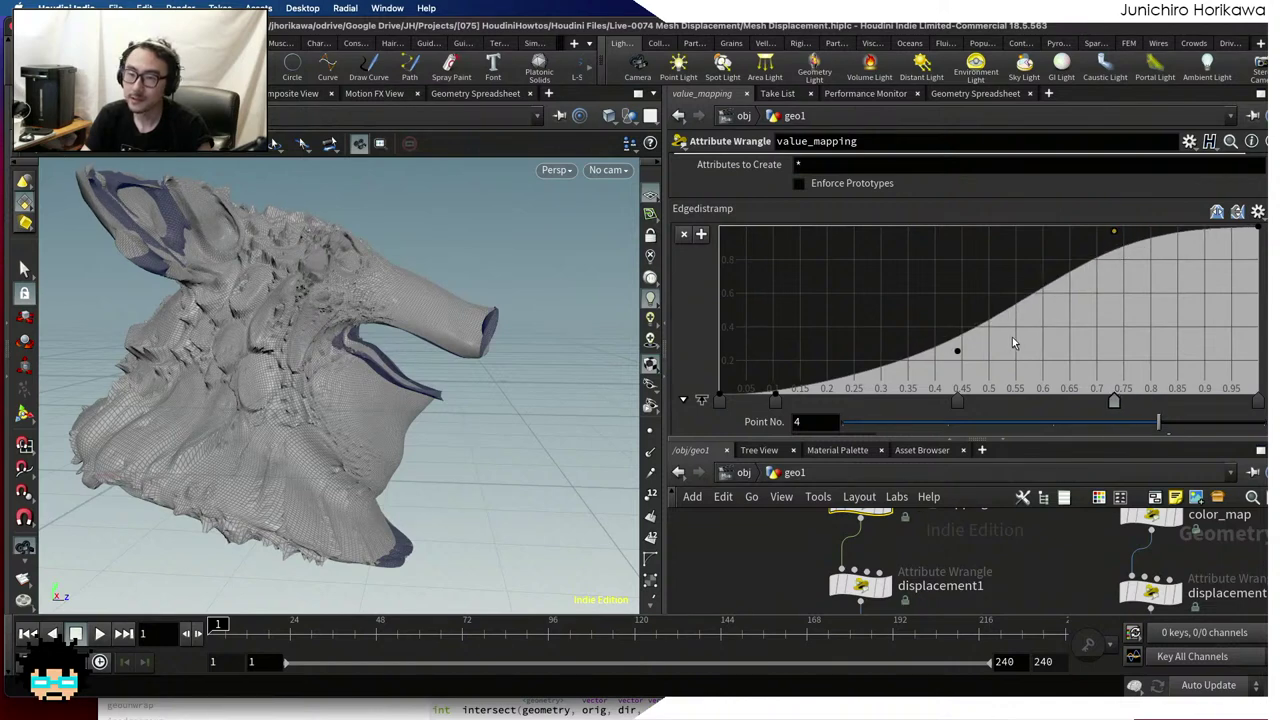
drag(958, 360, 959, 376)
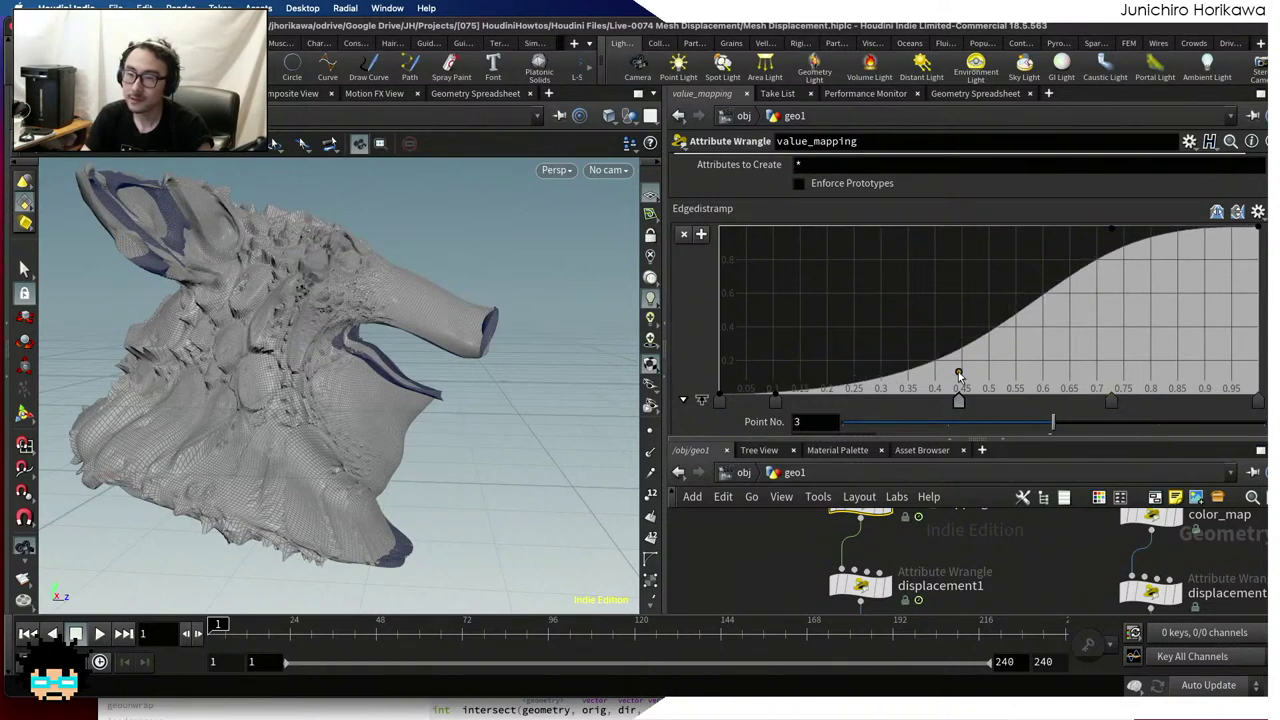
drag(429, 398, 320, 350)
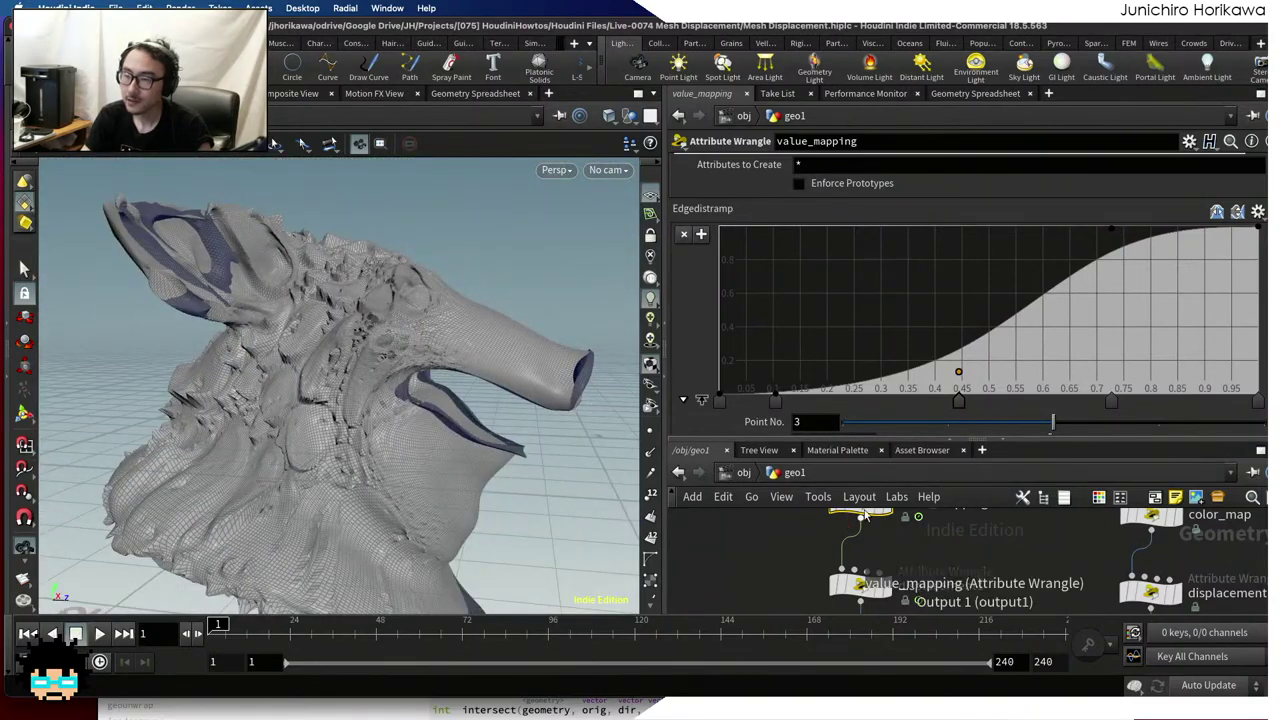
Set displacement1's Negdisp to about 0.051 and Posdisp to about 0.105
click(872, 578)
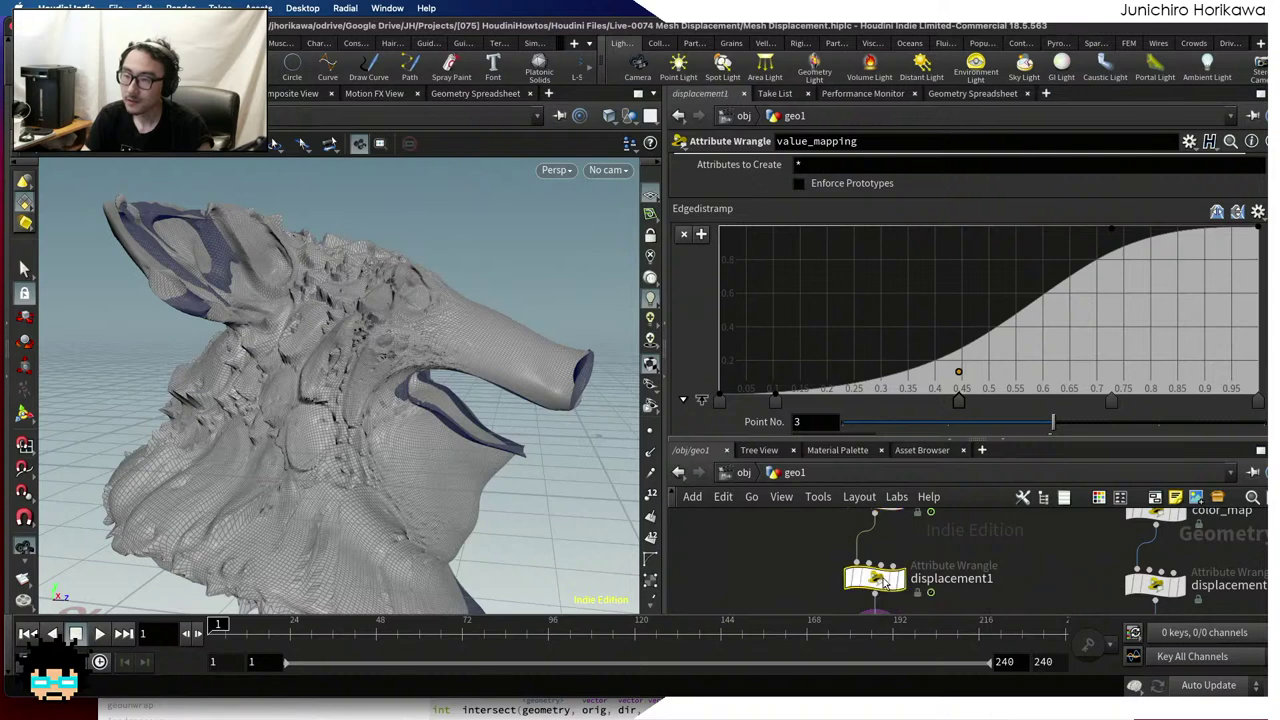
drag(890, 377, 860, 378)
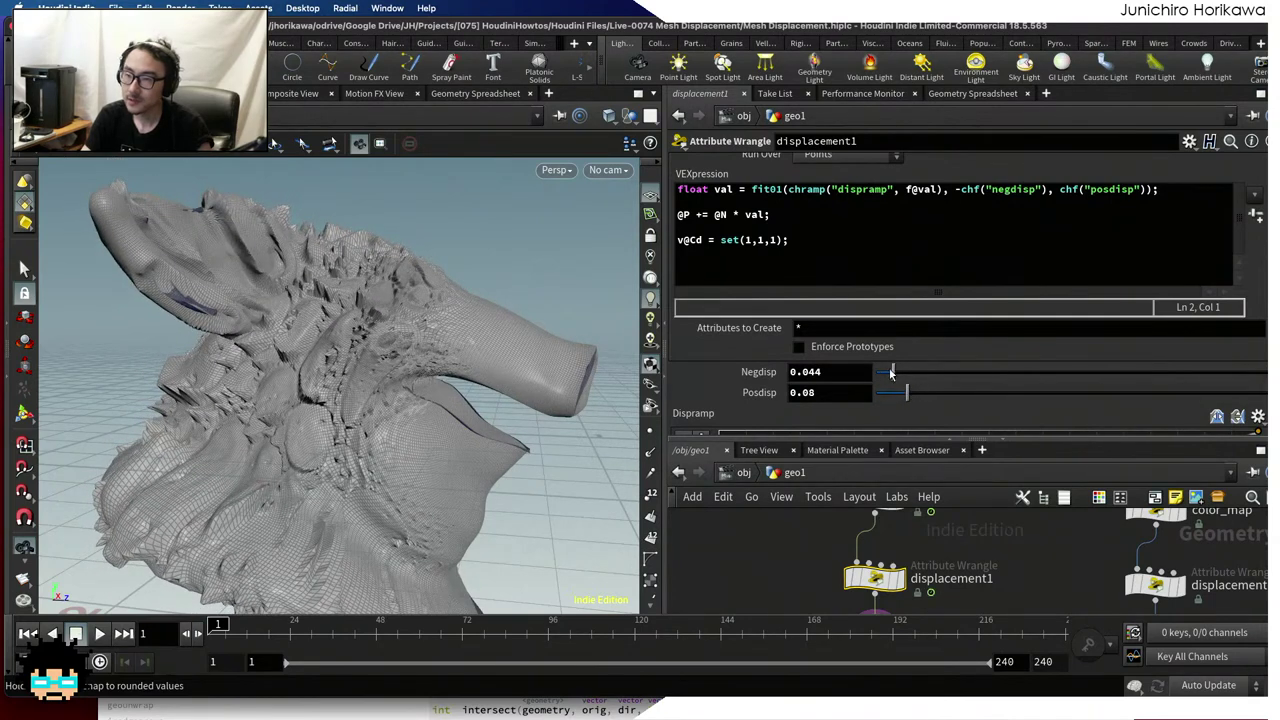
mouse_move(891, 372)
mouse_down()
mouse_move(880, 372)
mouse_move(919, 372)
mouse_move(895, 372)
mouse_up()
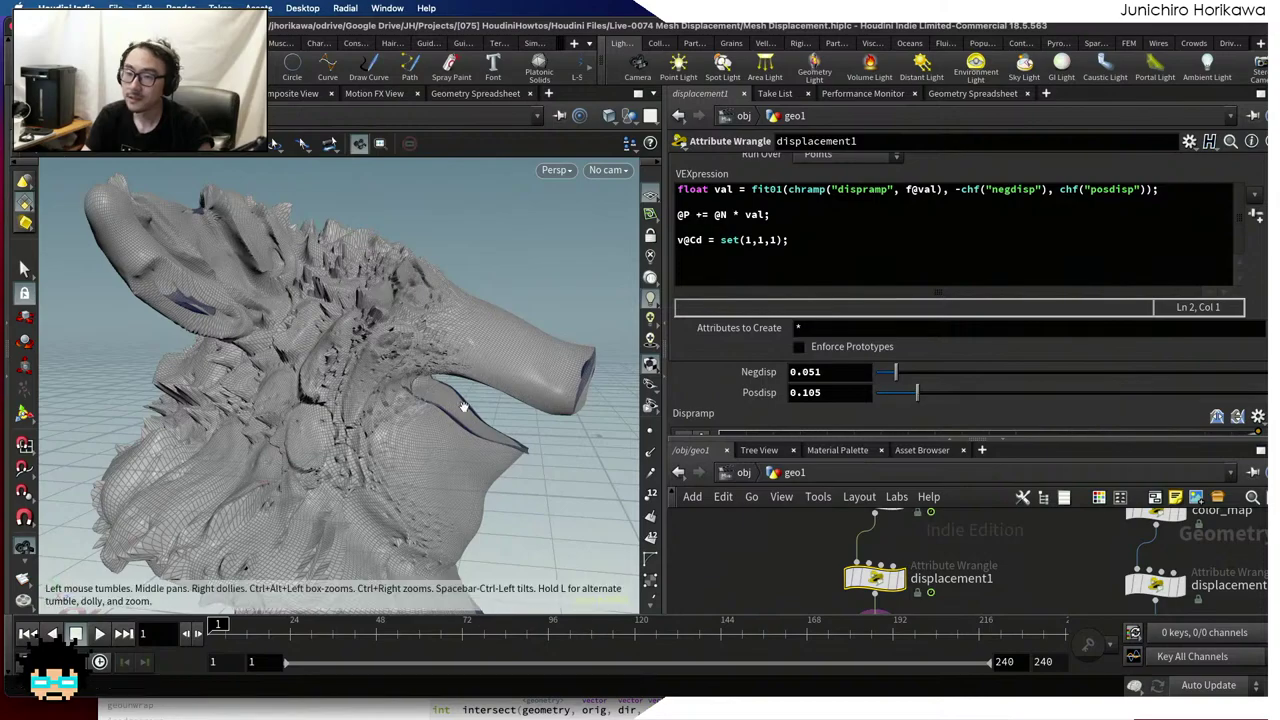
drag(463, 406, 392, 392)
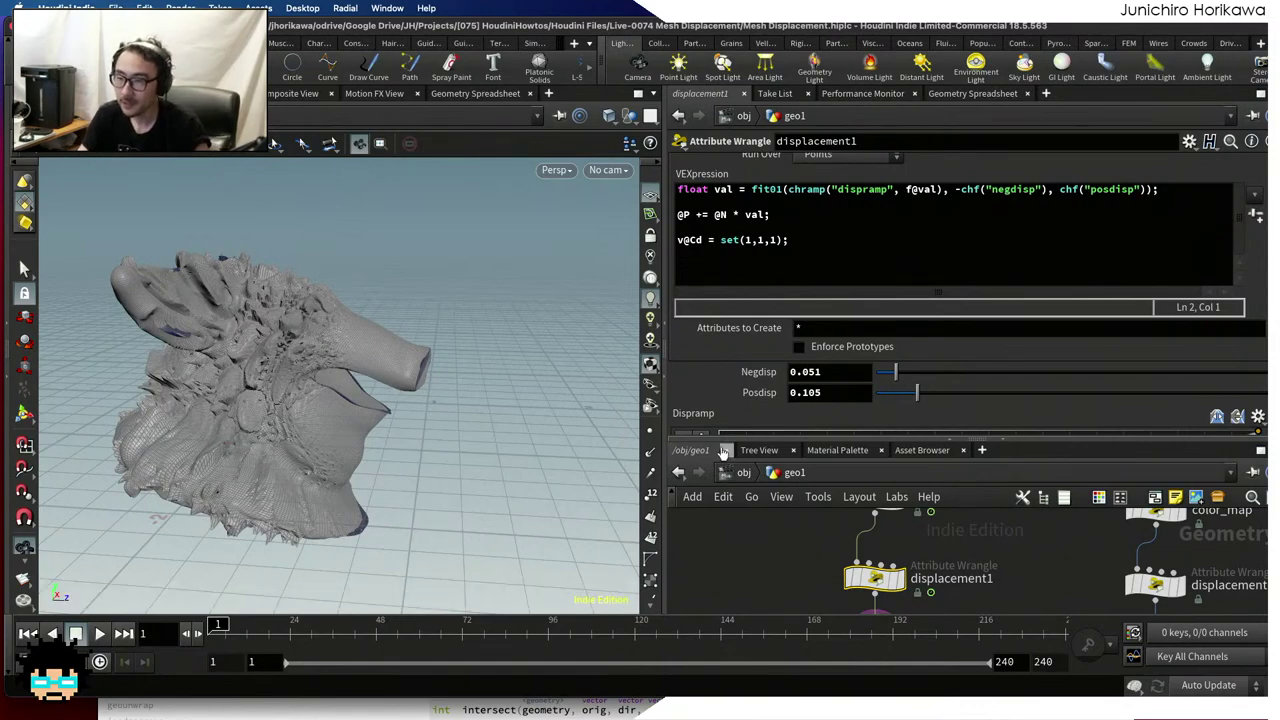
drag(720, 438, 720, 331)
drag(403, 400, 571, 420)
Save the scene file Mesh Displacement.hiplc
click(789, 494)
key(ctrl+s)
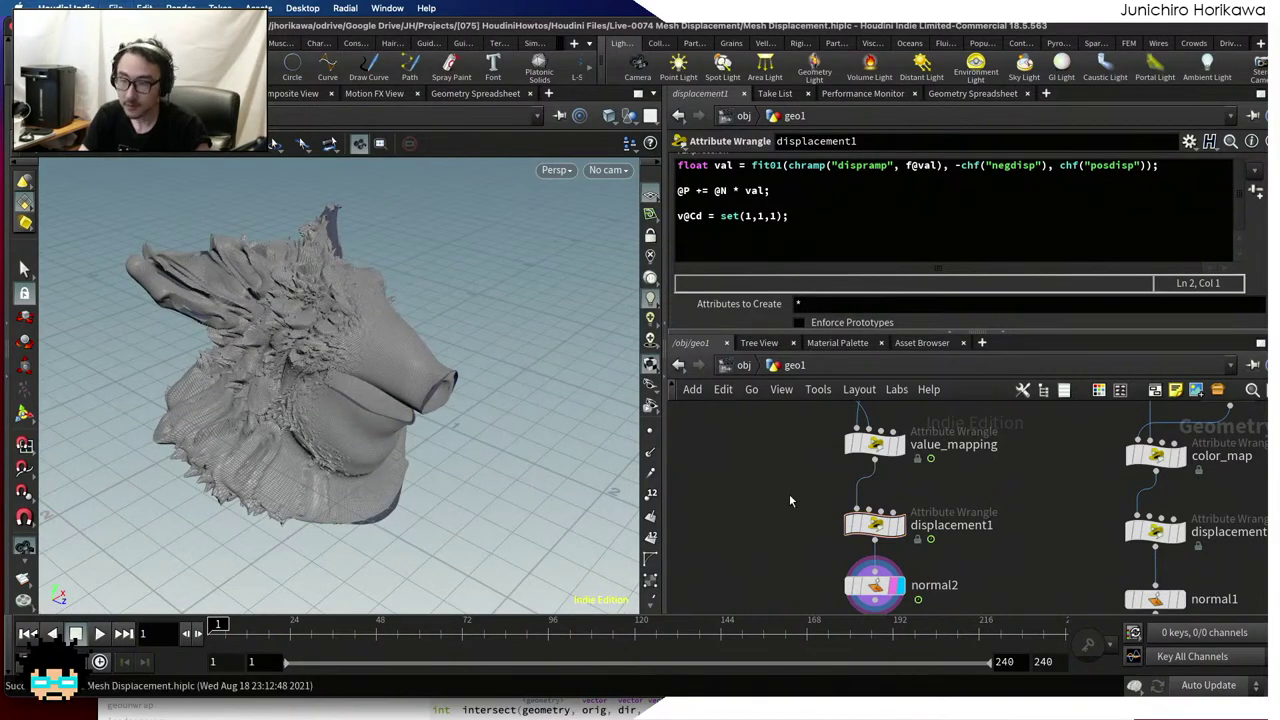
scroll(789, 494, down, 5)
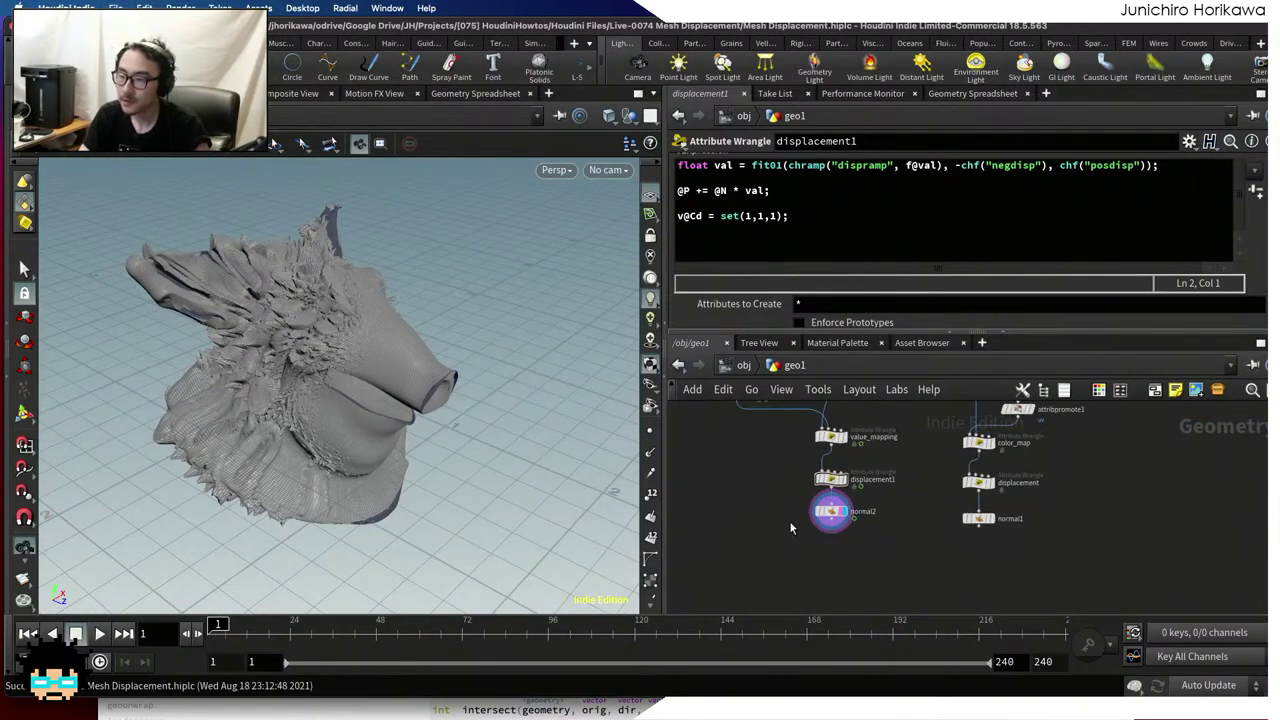
scroll(790, 527, up, 3)
scroll(789, 526, up, 5)
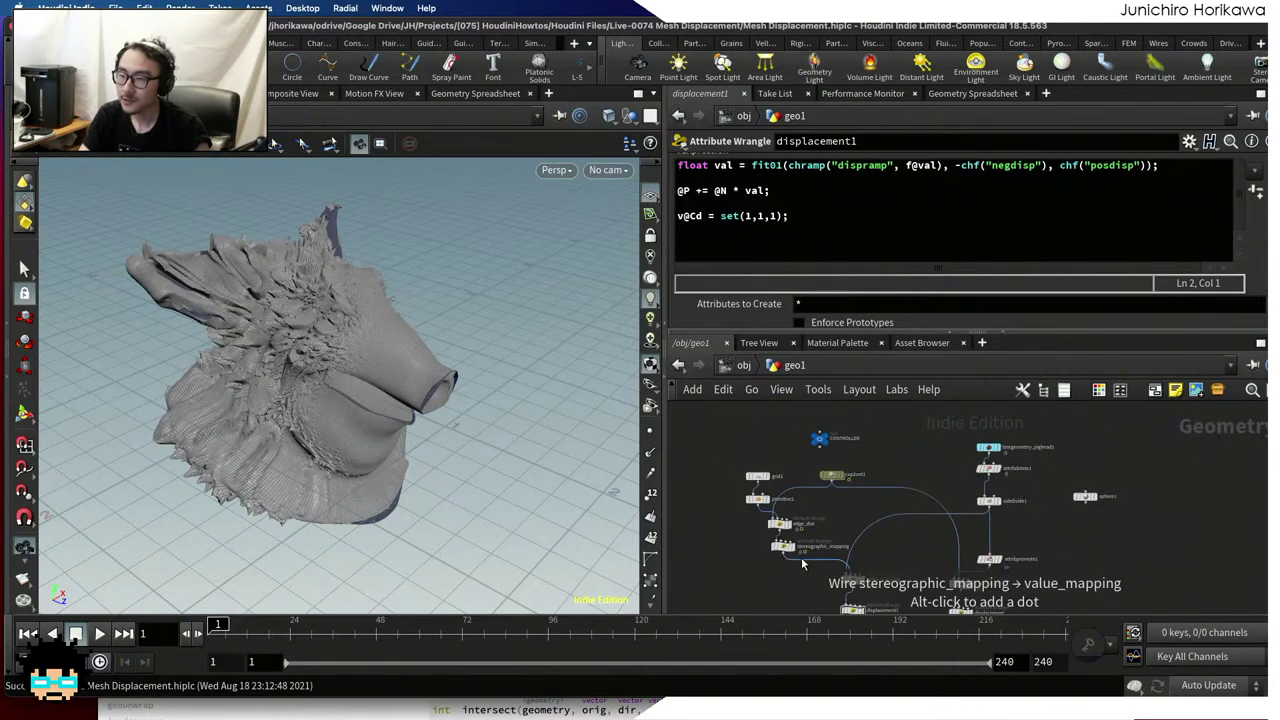
scroll(802, 565, down, 2)
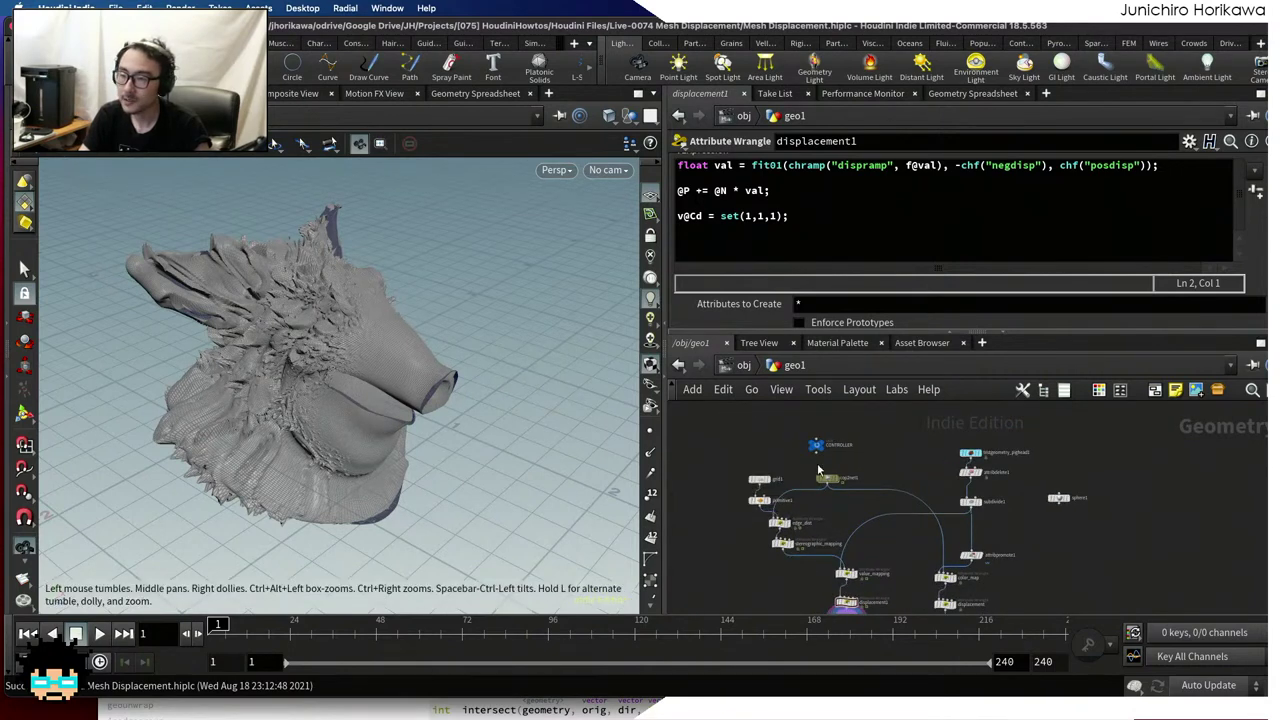
scroll(817, 463, up, 5)
Add an integer parameter subd_res, labelled 'subd res', to CONTROLLER with range 0–5
click(738, 435)
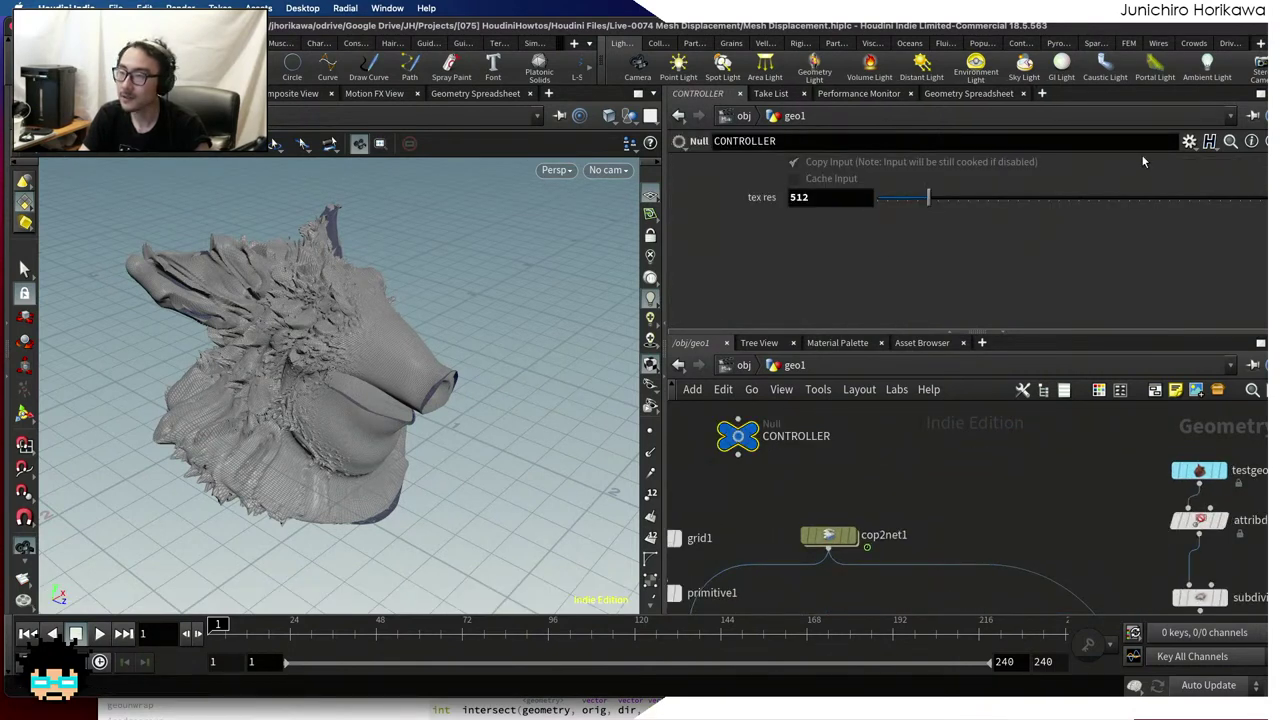
click(1189, 141)
click(1181, 163)
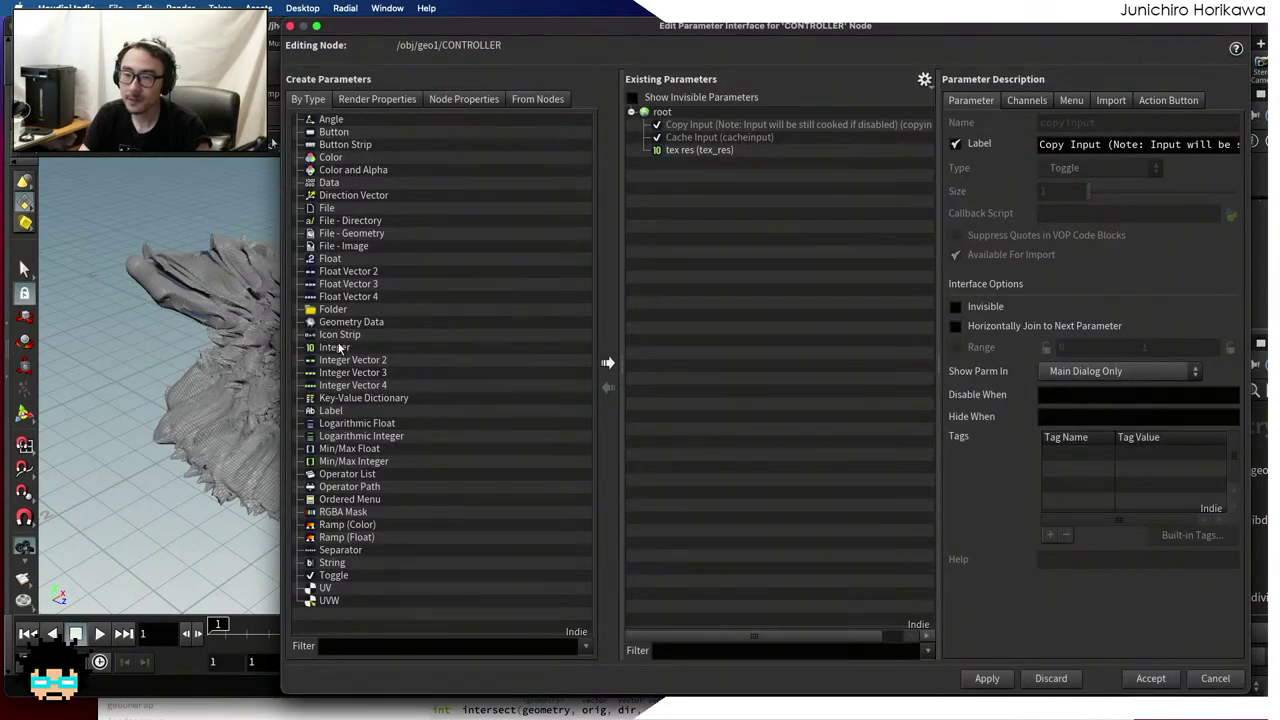
drag(333, 347, 700, 164)
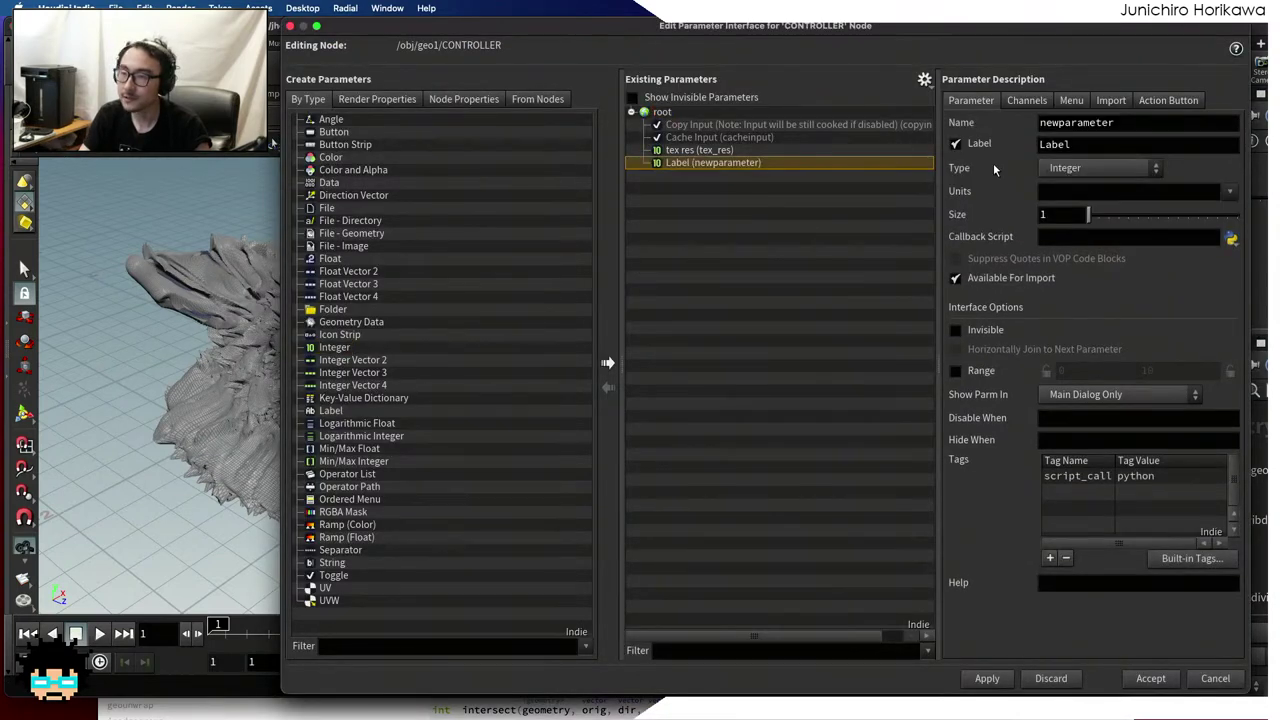
double_click(1121, 122)
text(subd_re)
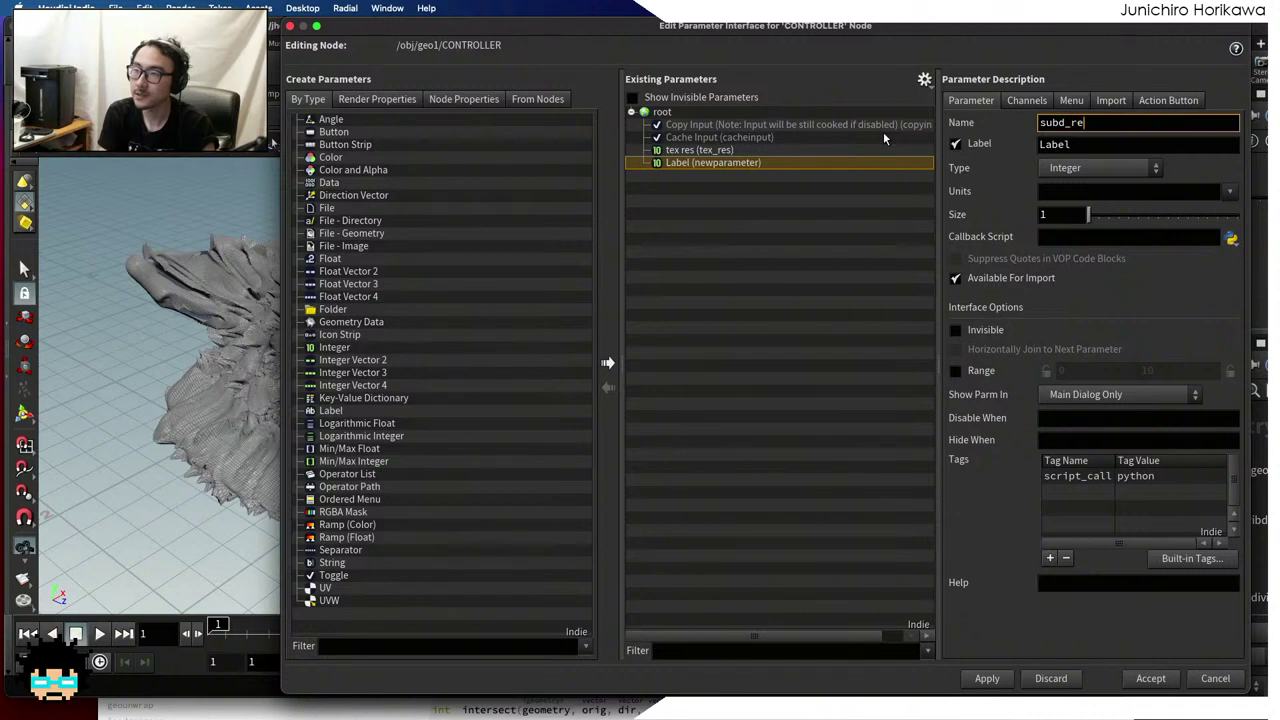
text(s)
key(Tab)
key(BackSpace)
text(subd )
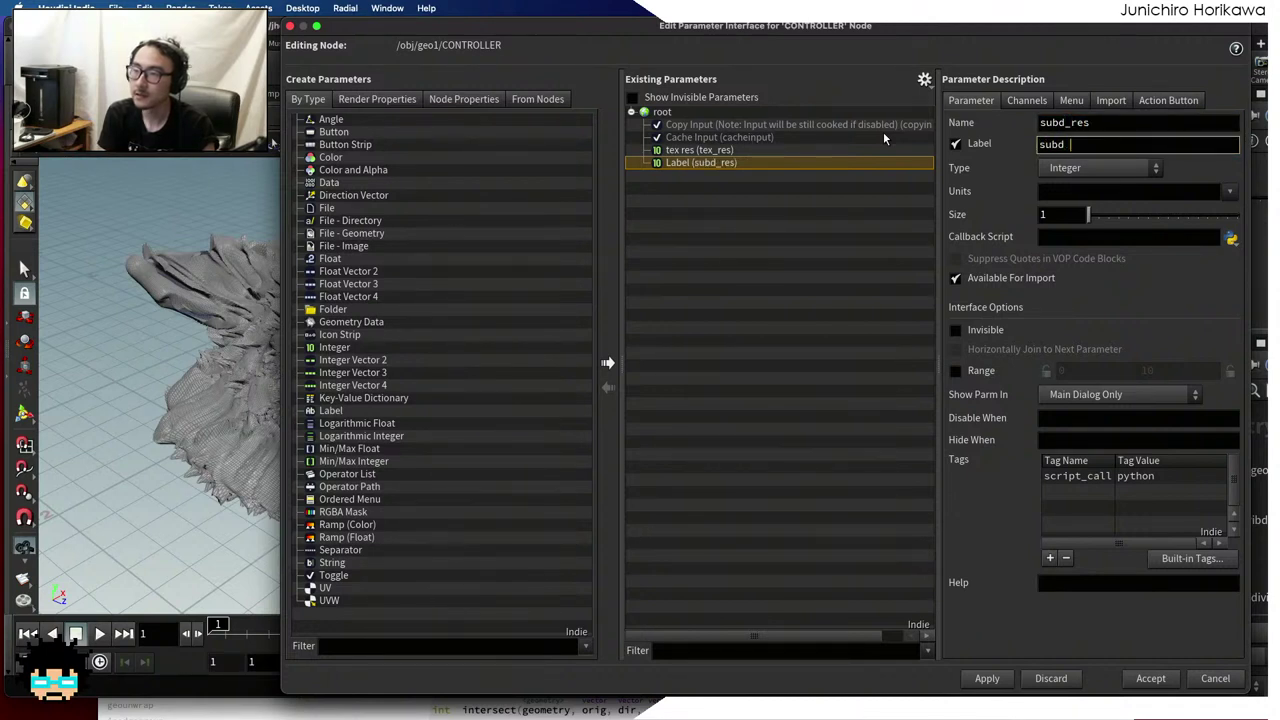
text(res)
key(Return)
click(955, 370)
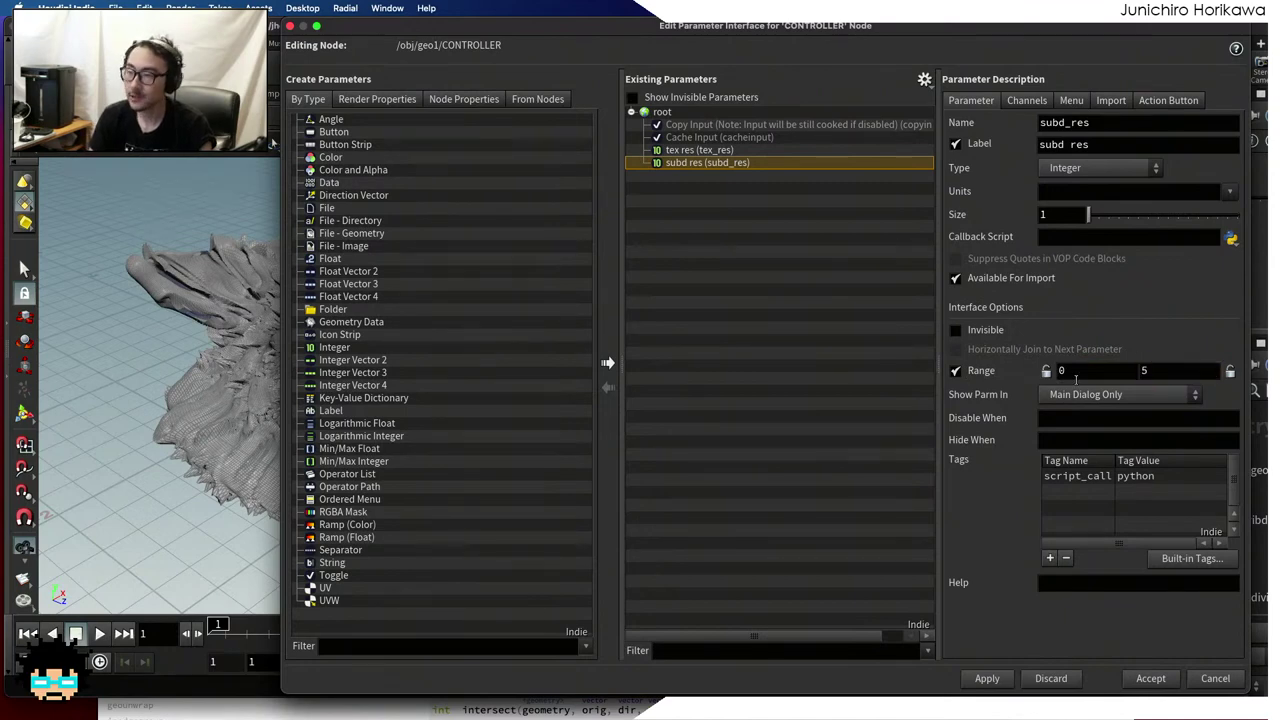
click(987, 678)
click(1150, 679)
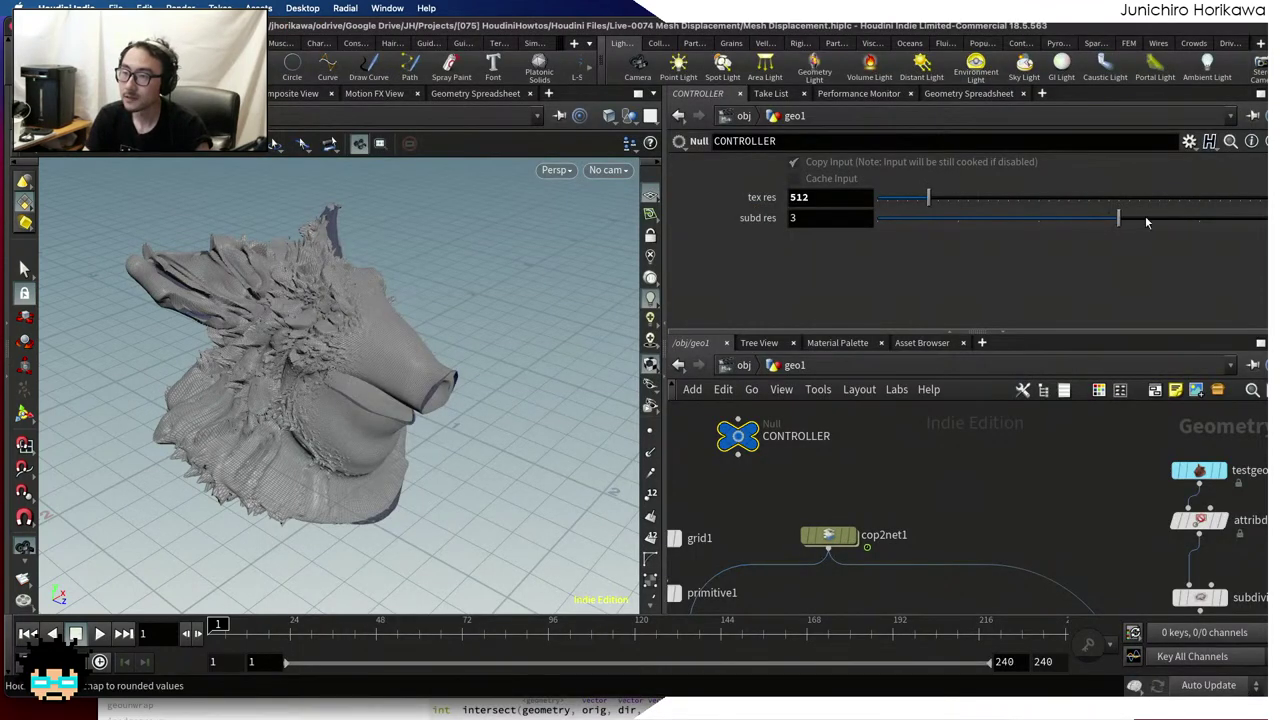
Copy CONTROLLER's subd res parameter
right_click(827, 219)
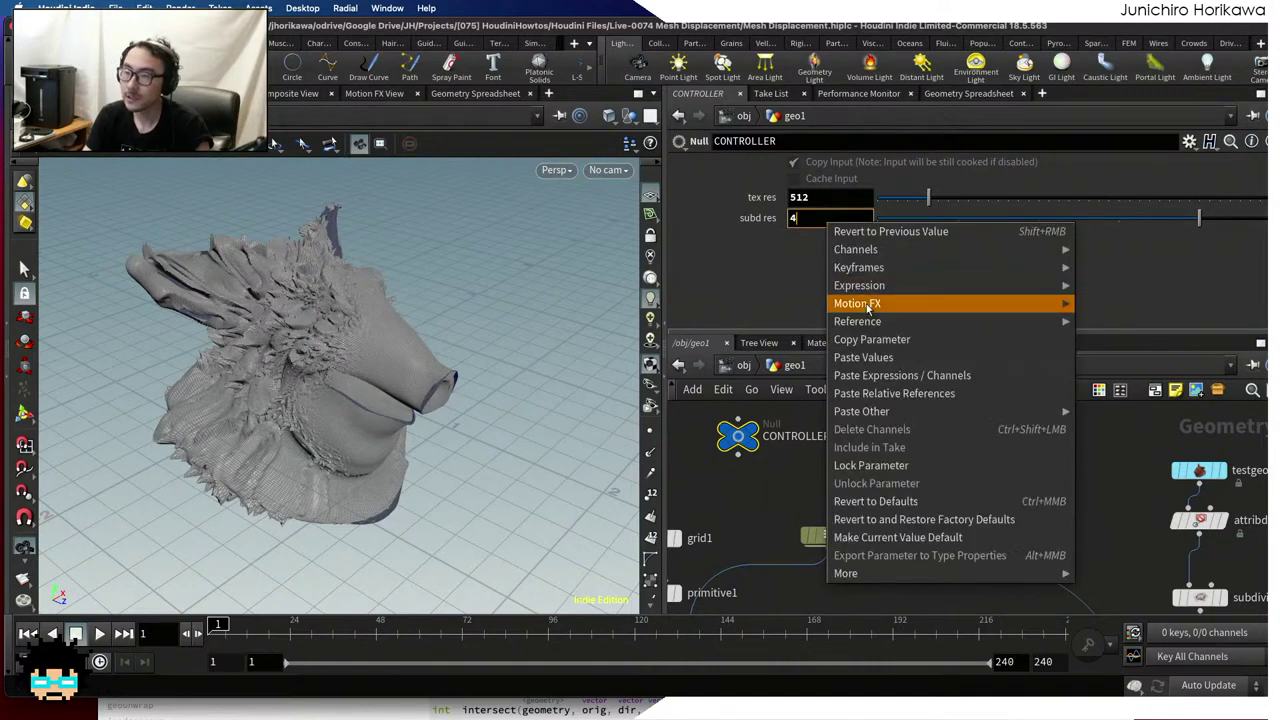
mouse_move(900, 334)
click(1110, 342)
scroll(966, 528, down, 5)
scroll(990, 530, up, 5)
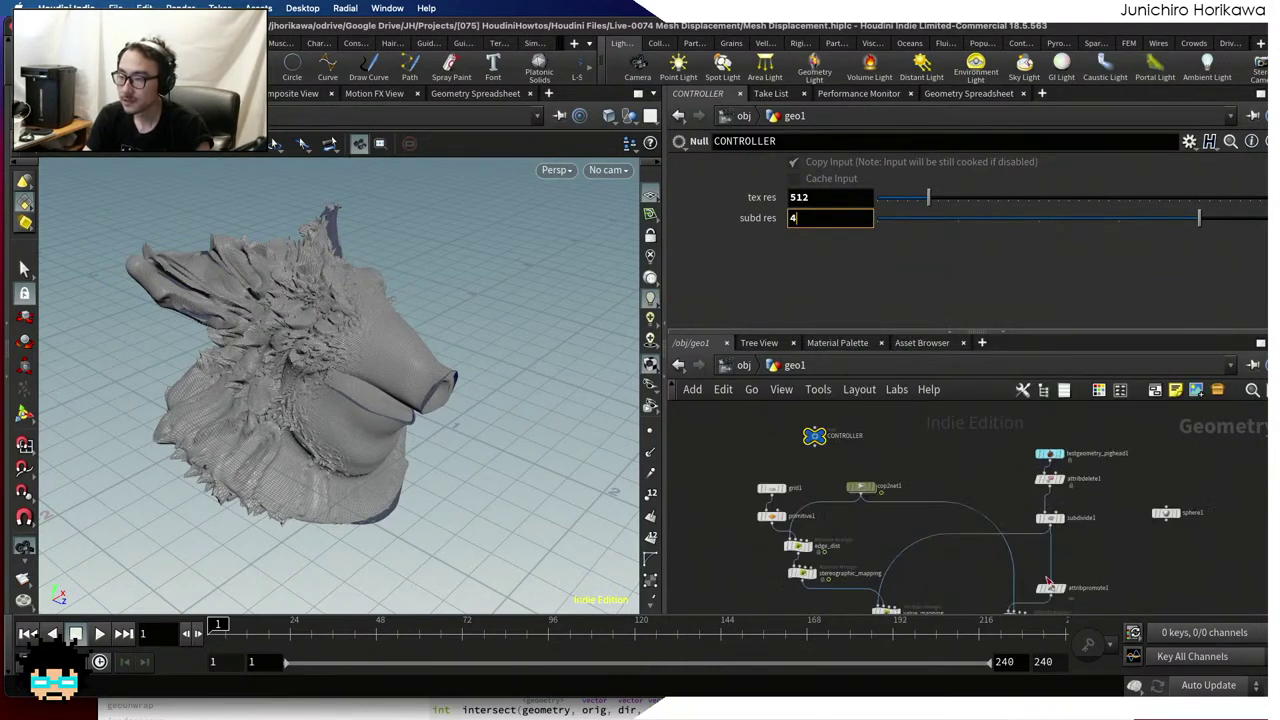
Paste it as a relative reference into subdivide1's Depth, giving ch("../CONTROLLER/subd_res")
click(1033, 497)
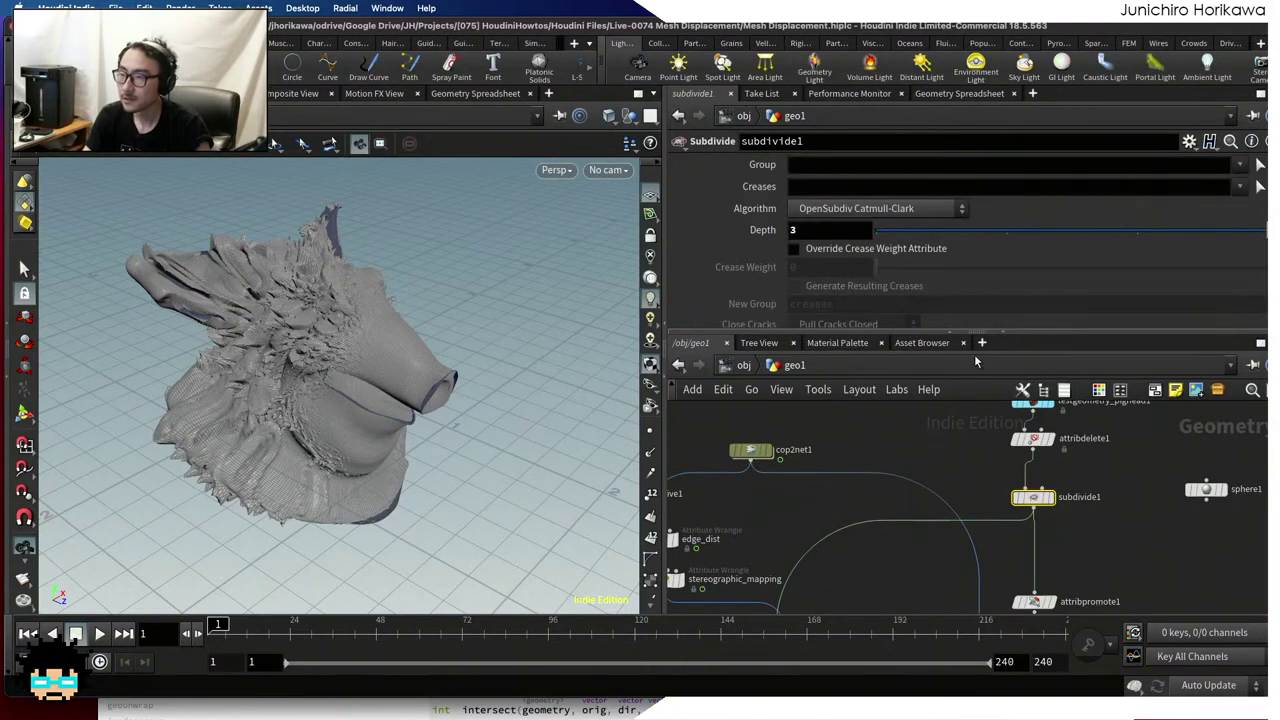
right_click(822, 228)
click(882, 395)
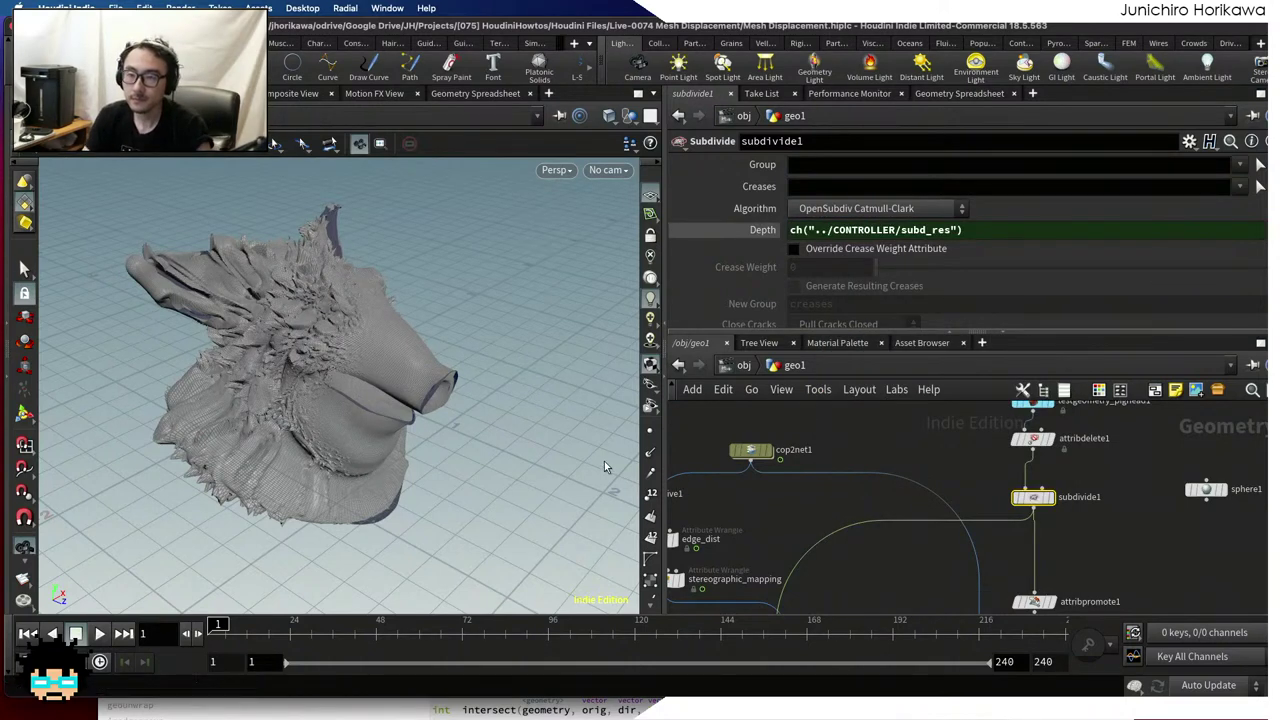
scroll(465, 341, up, 5)
mouse_move(380, 366)
mouse_down()
mouse_move(449, 317)
mouse_move(343, 349)
mouse_move(393, 268)
mouse_move(309, 286)
mouse_move(315, 305)
mouse_move(249, 340)
mouse_move(150, 370)
mouse_move(470, 450)
mouse_move(525, 423)
mouse_up()
scroll(820, 590, down, 3)
scroll(857, 557, up, 3)
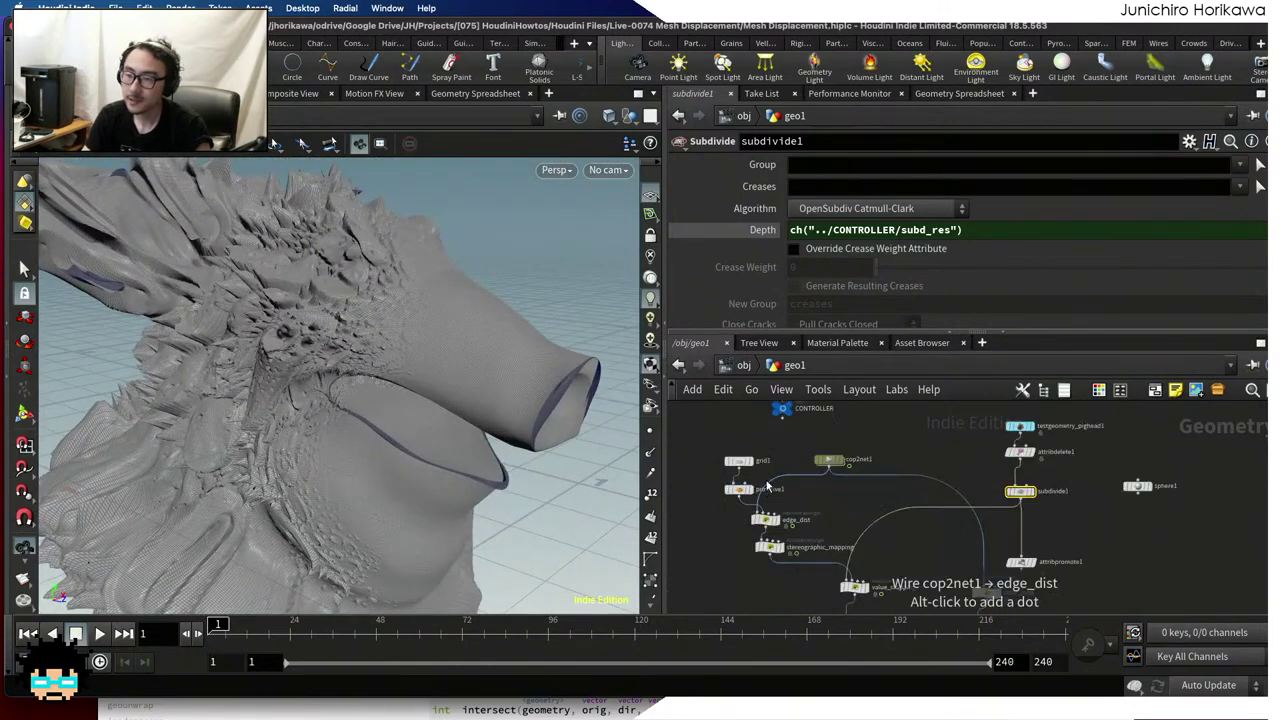
click(860, 426)
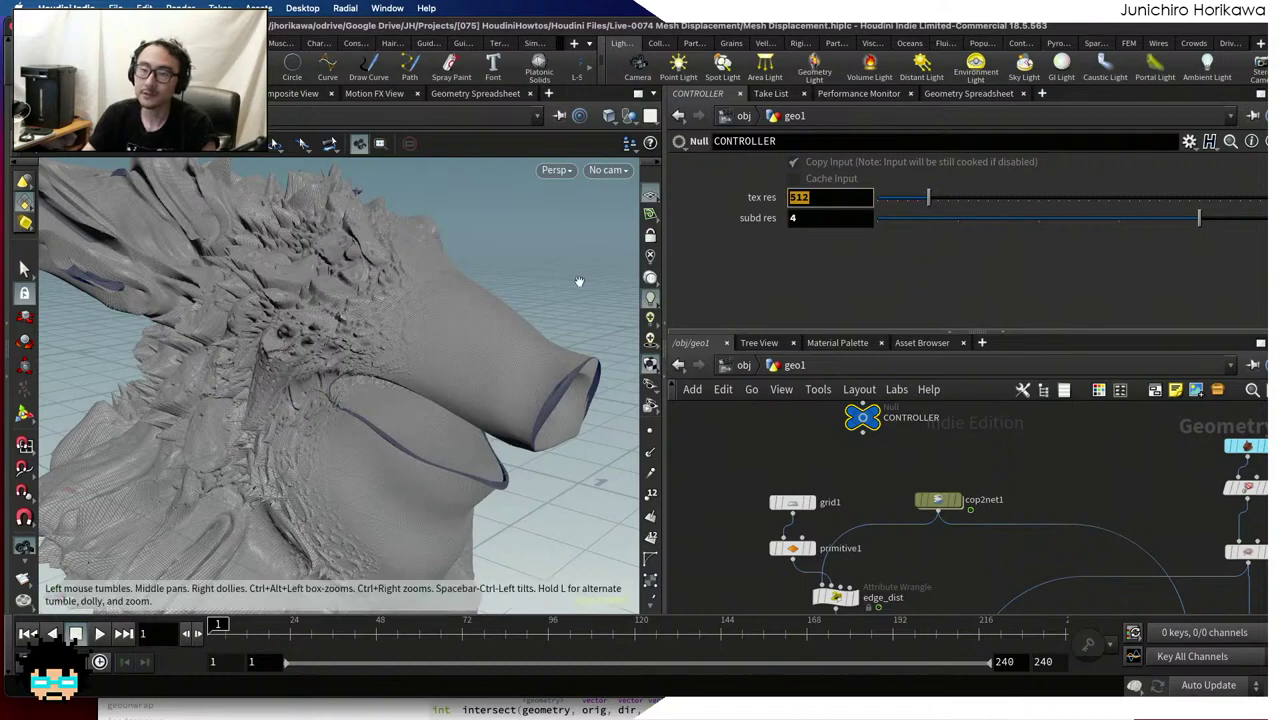
Orbit to inspect the spiky surface detail on the denser mesh
scroll(336, 385, up, 10)
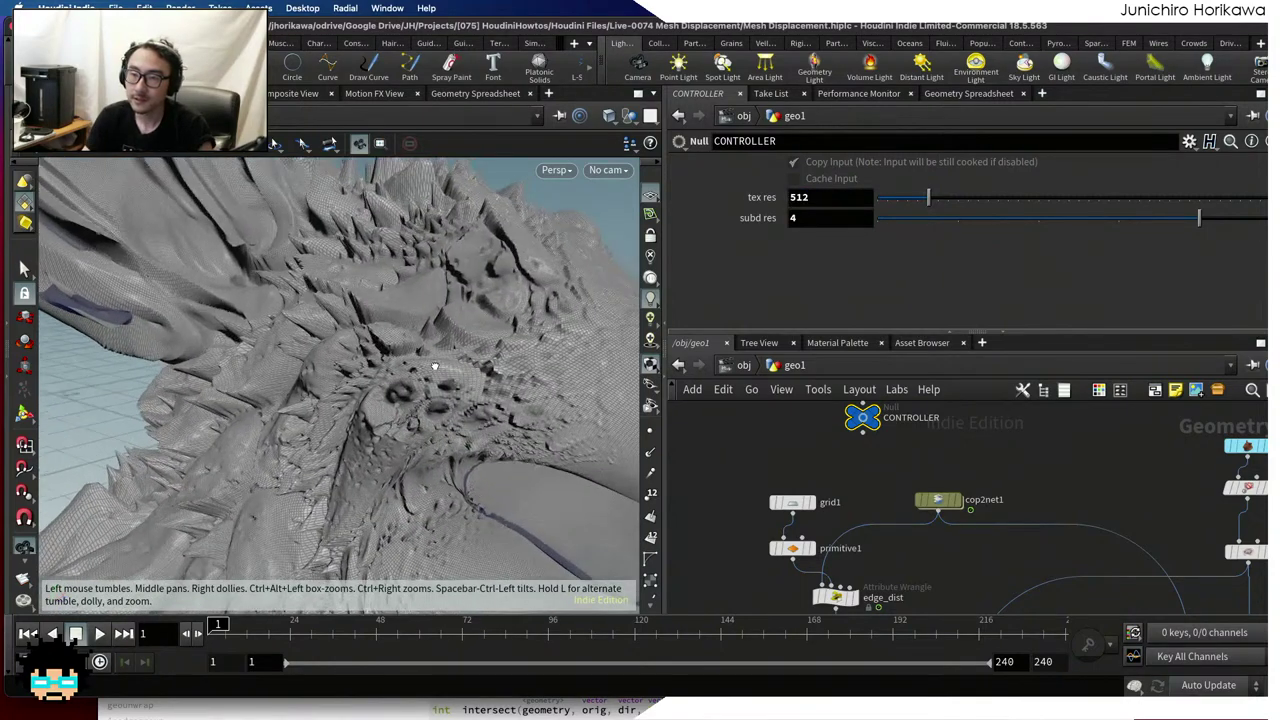
drag(442, 368, 580, 296)
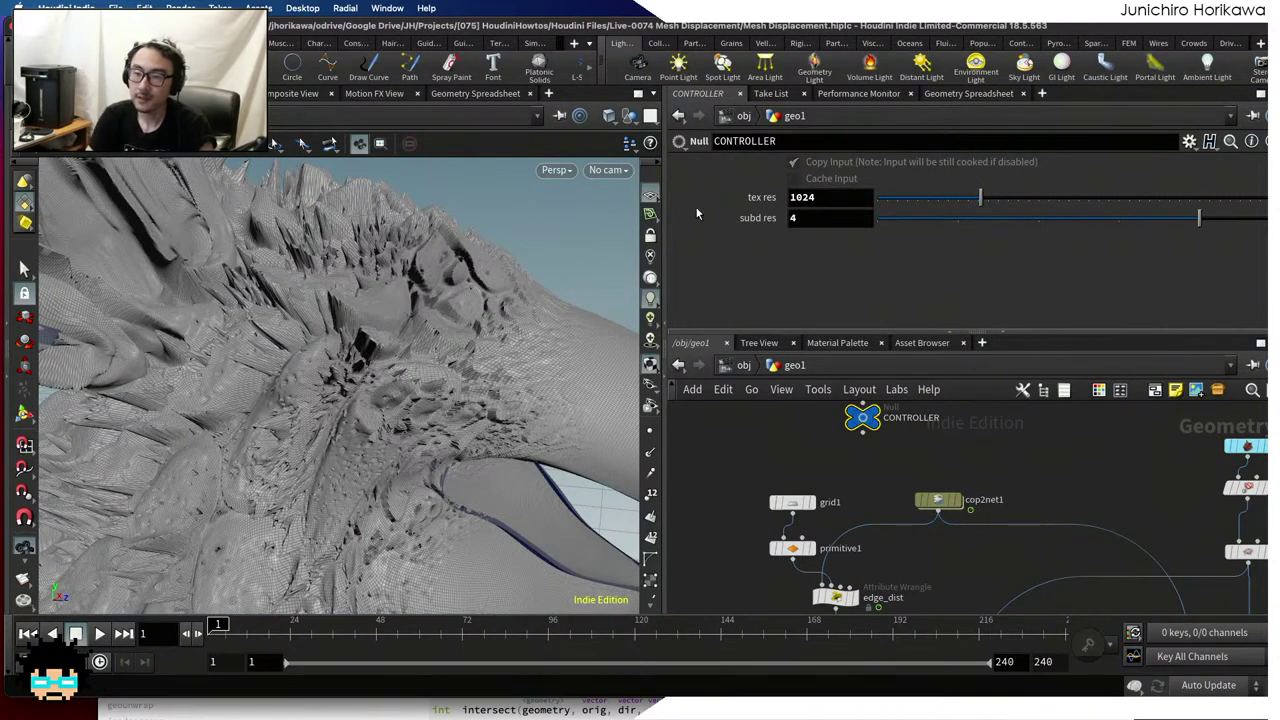
drag(370, 370, 440, 370)
scroll(875, 484, down, 3)
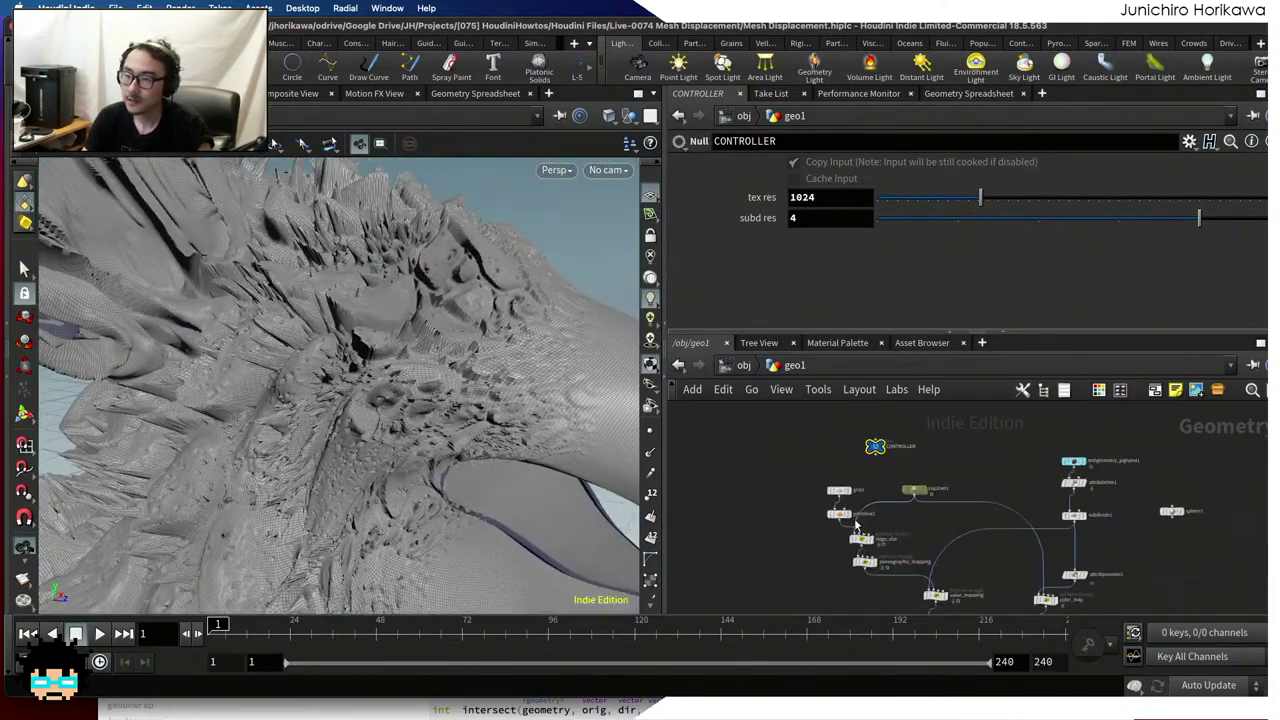
scroll(855, 525, up, 3)
scroll(855, 525, down, 2)
Enter cop2net1, select default_pic0 and show its Image Filter options
middle_drag(855, 525, 857, 467)
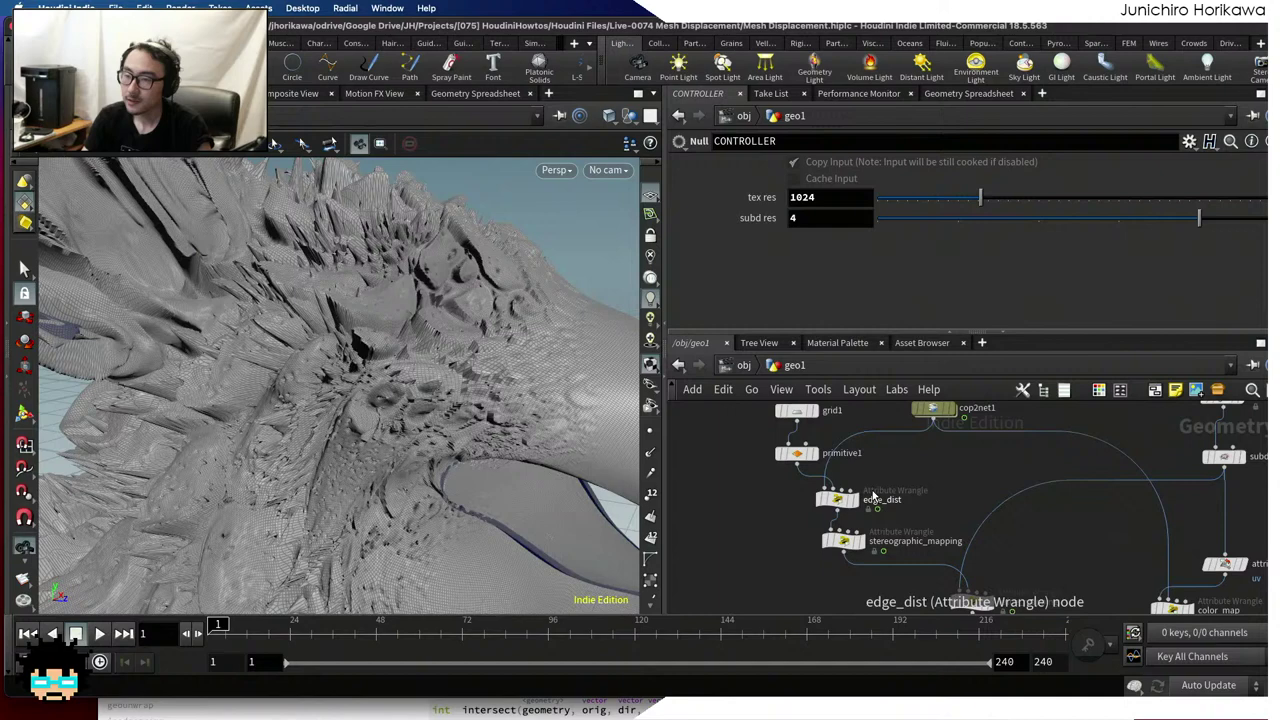
scroll(880, 455, up, 5)
double_click(858, 432)
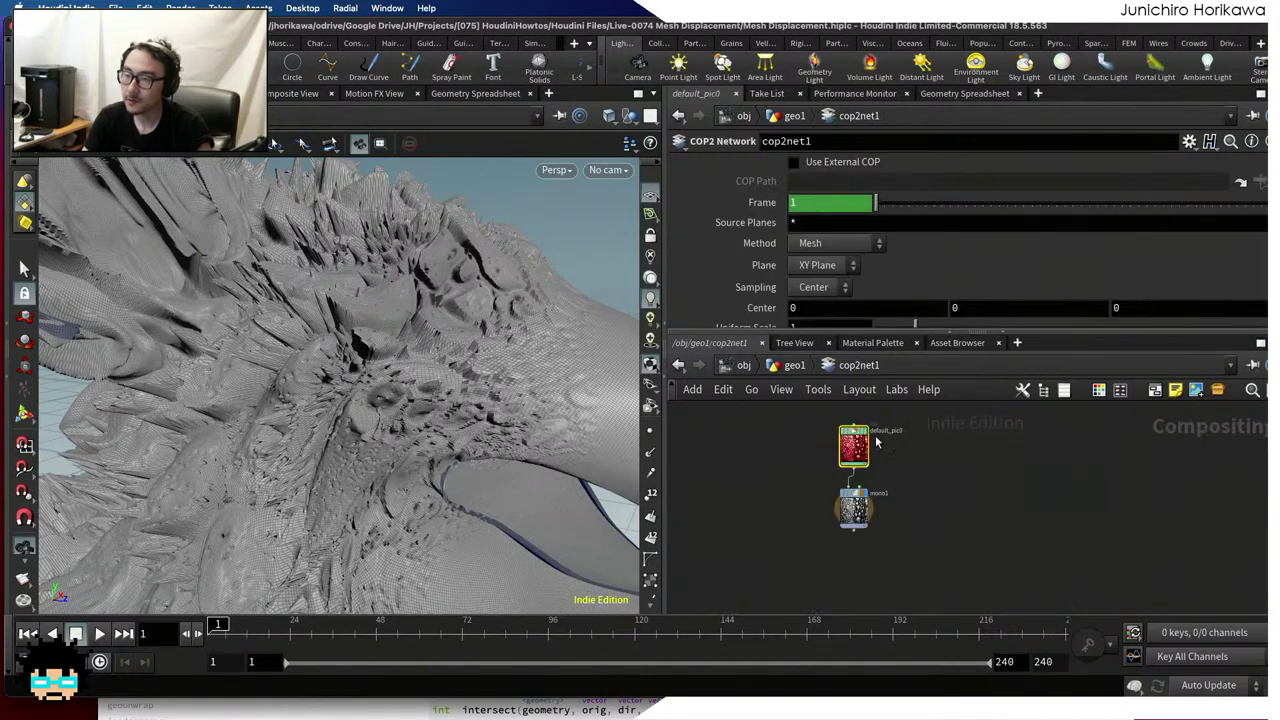
click(874, 441)
scroll(880, 460, up, 3)
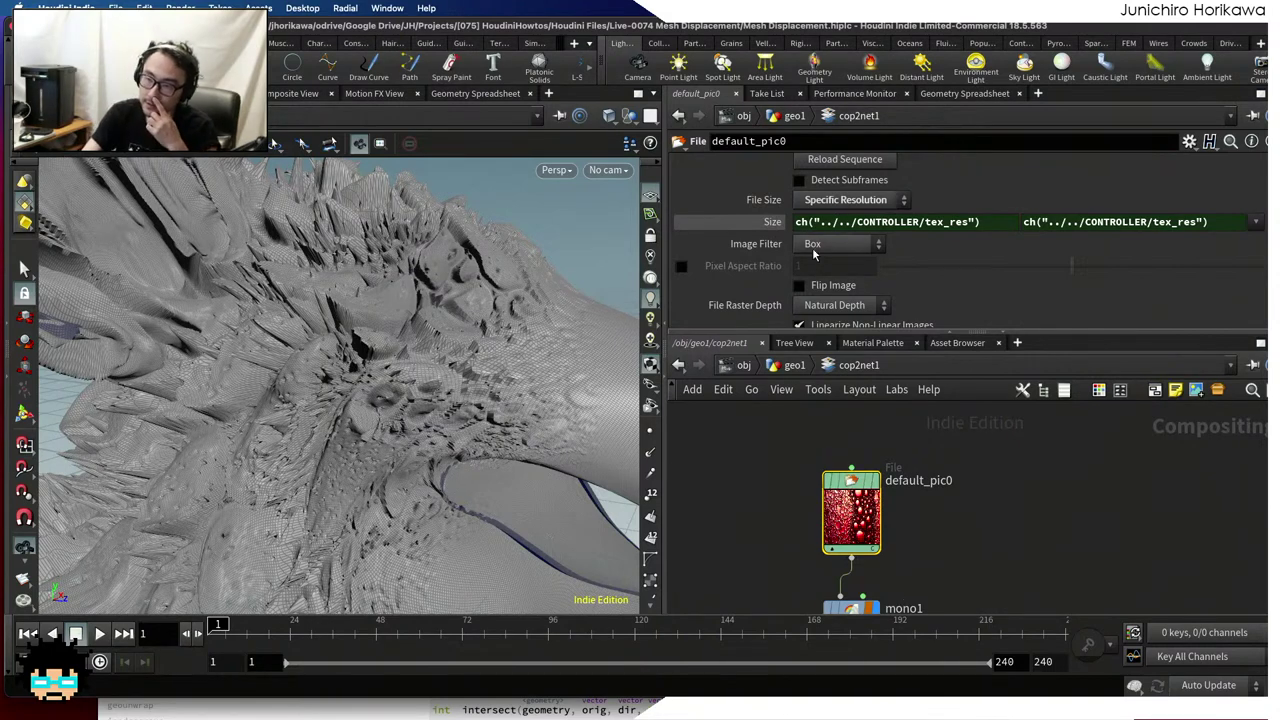
click(814, 246)
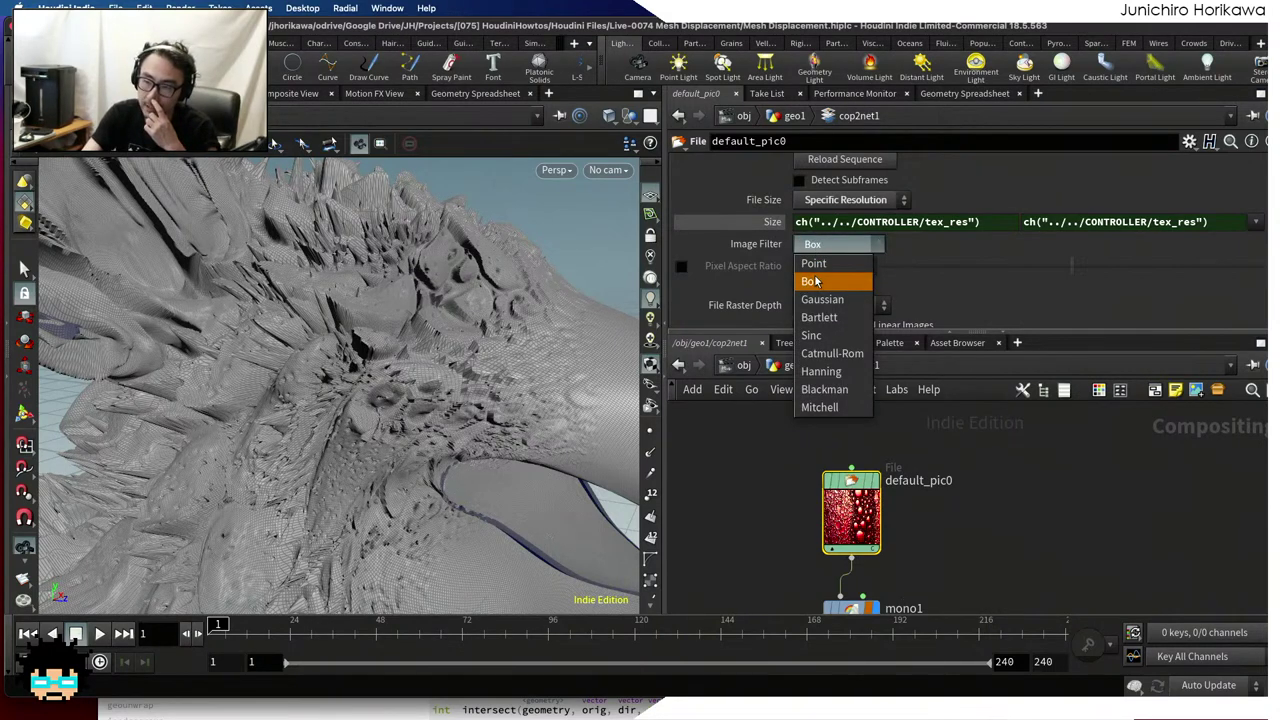
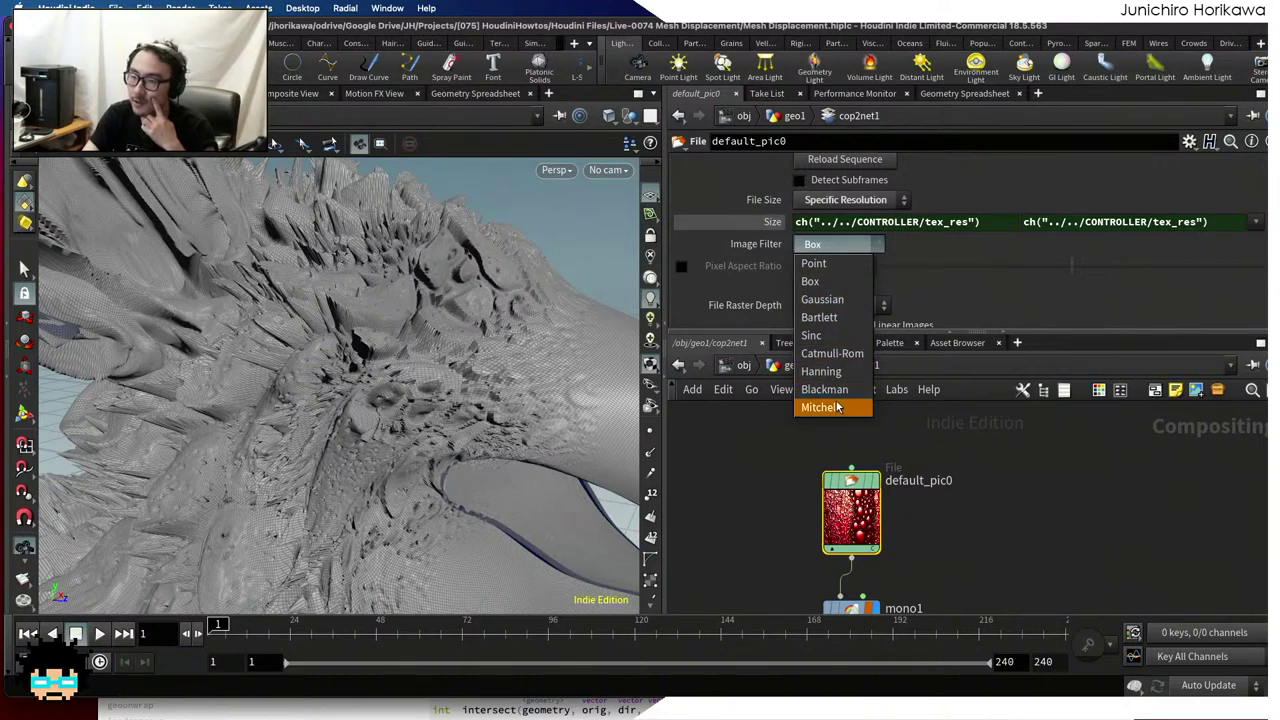
Set the default_pic0 File COP's Image Filter to Gaussian and check the displaced mesh
click(826, 302)
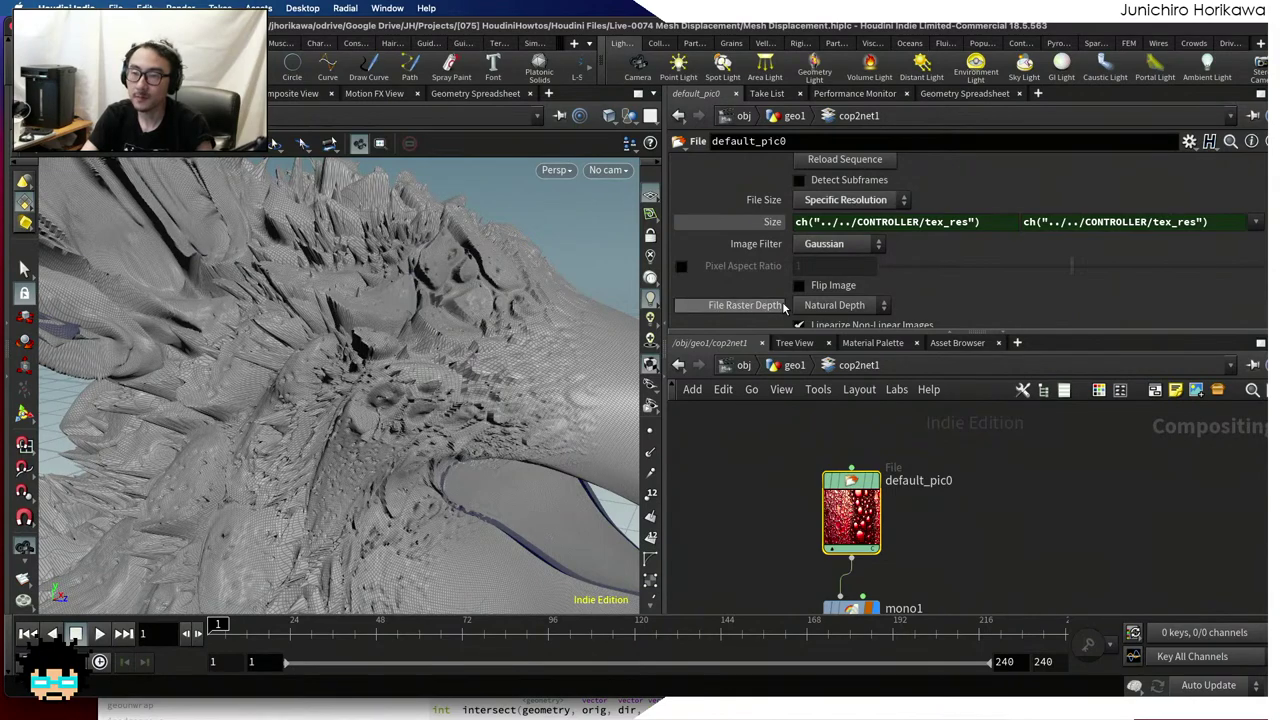
drag(473, 338, 400, 330)
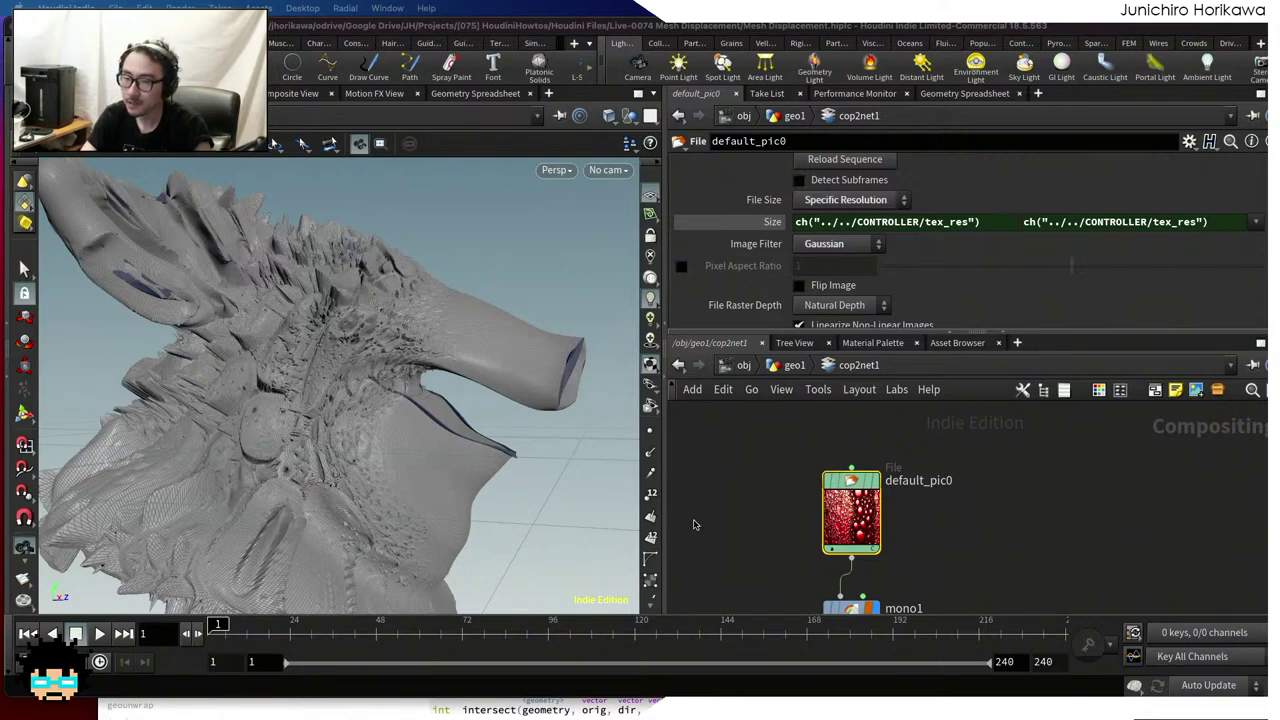
key(space)
Inspect the mesh from top-down to side view, then return to the geo1 network
scroll(312, 330, up, 5)
scroll(396, 302, up, 3)
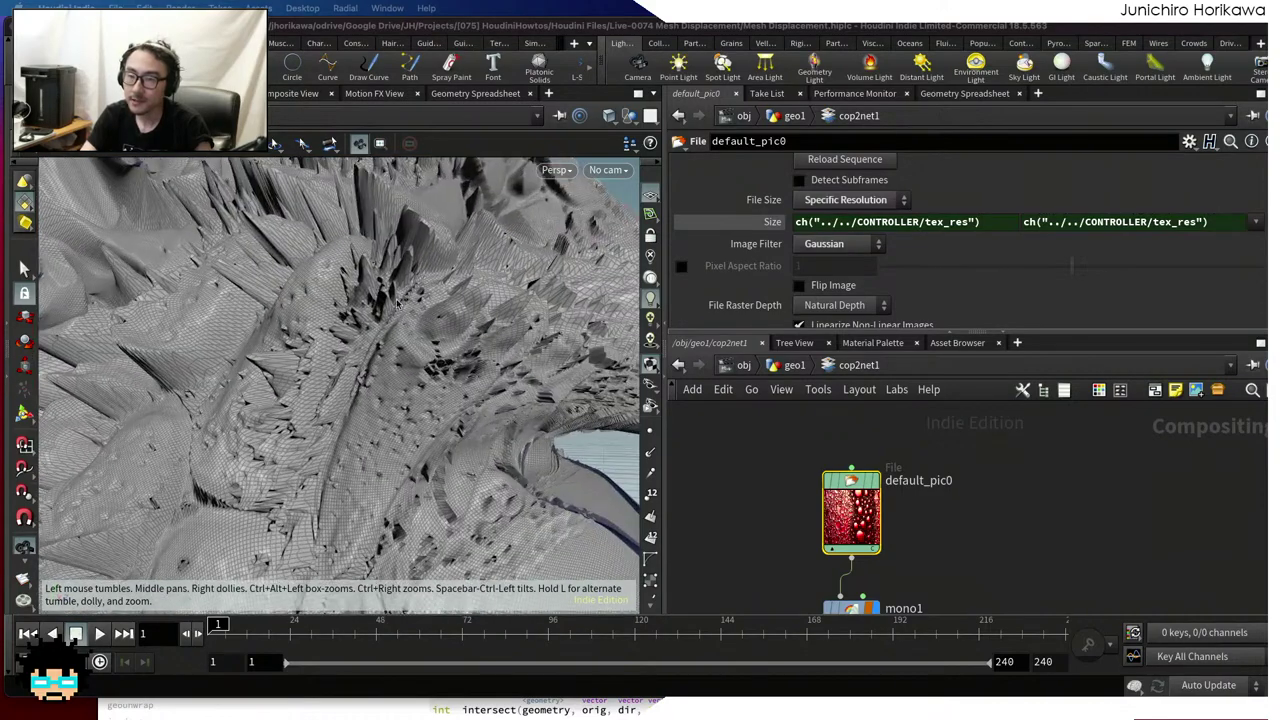
scroll(355, 345, up, 5)
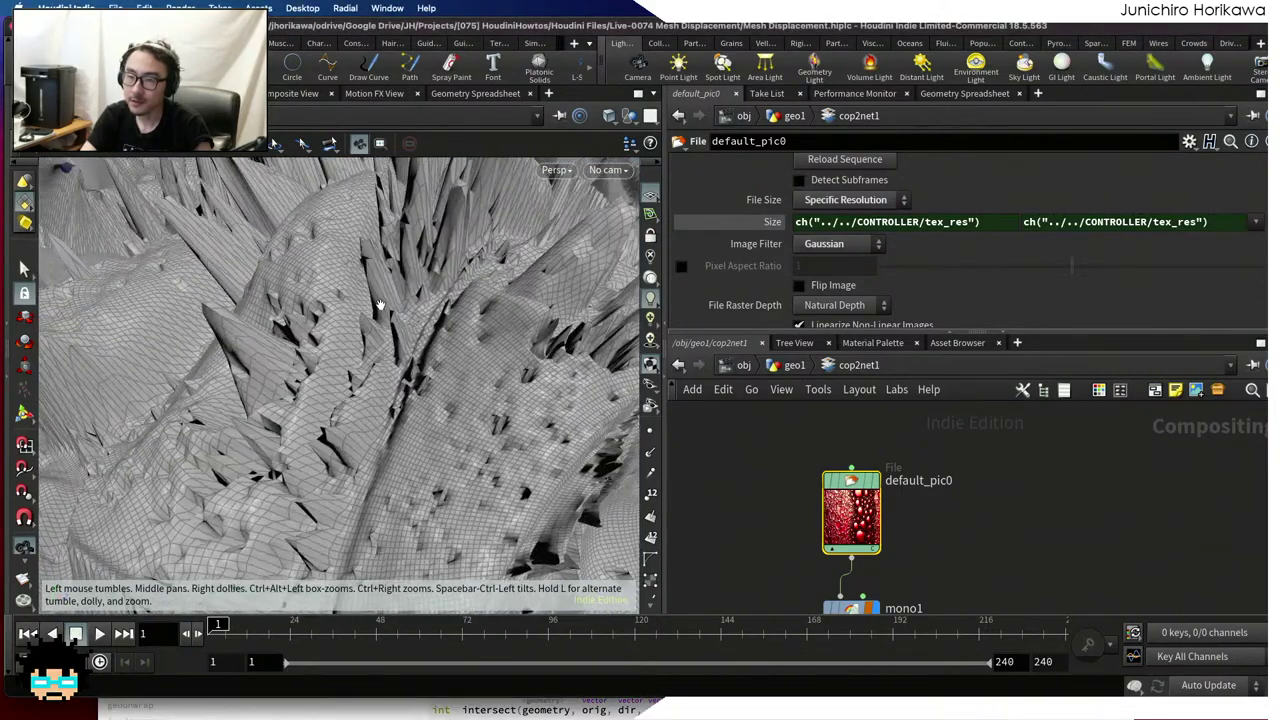
drag(364, 308, 672, 453)
key(u)
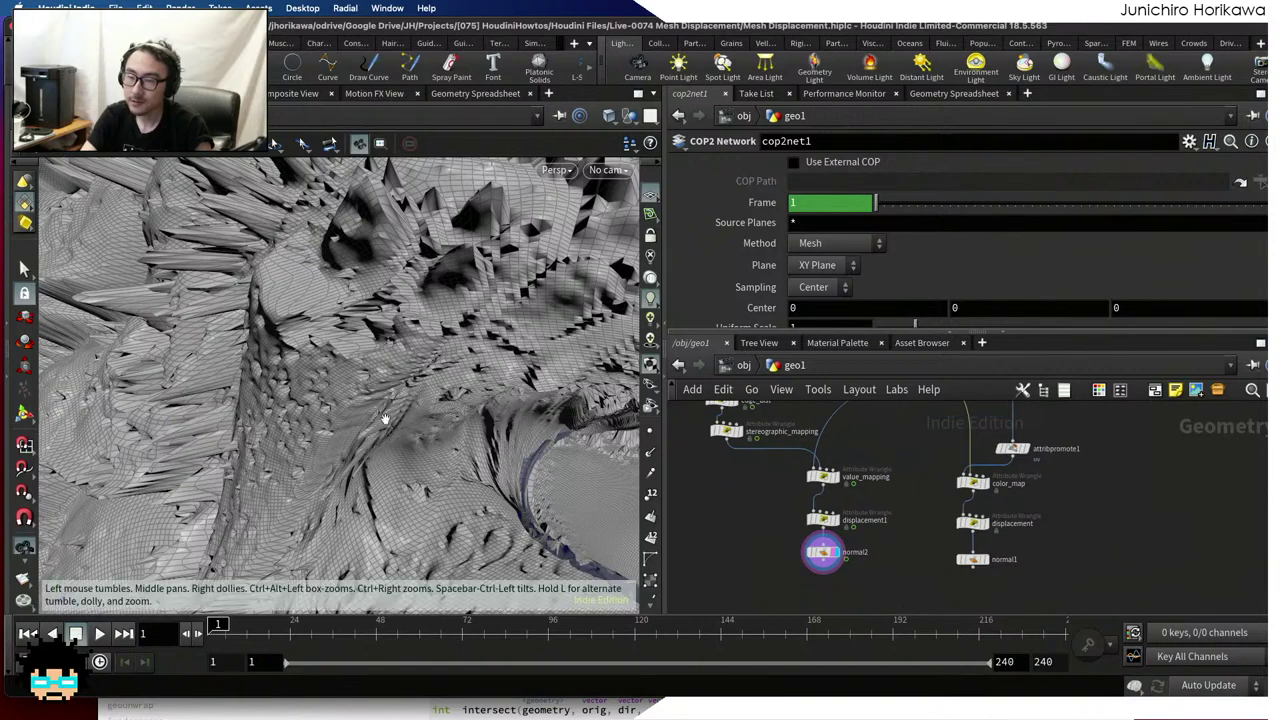
Move displacement1 and normal2 down to open a gap below value_mapping
drag(312, 420, 368, 391)
scroll(802, 537, up, 5)
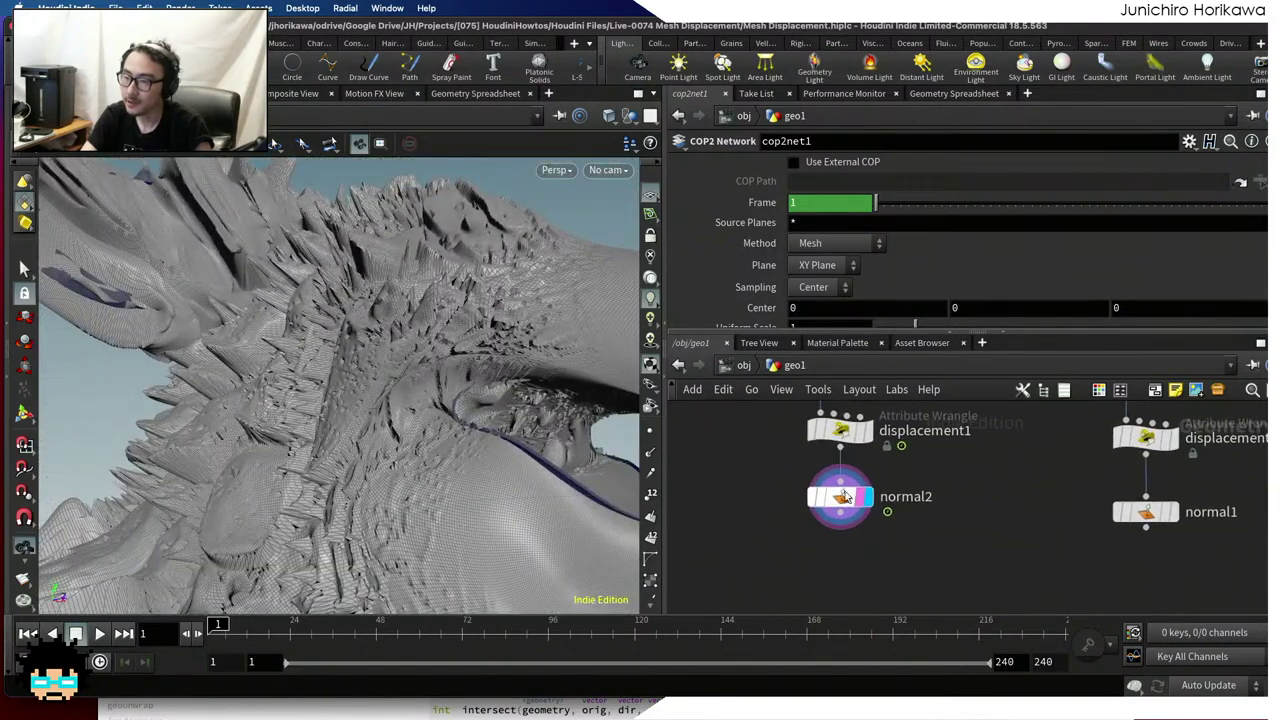
scroll(897, 537, down, 2)
scroll(867, 540, up, 2)
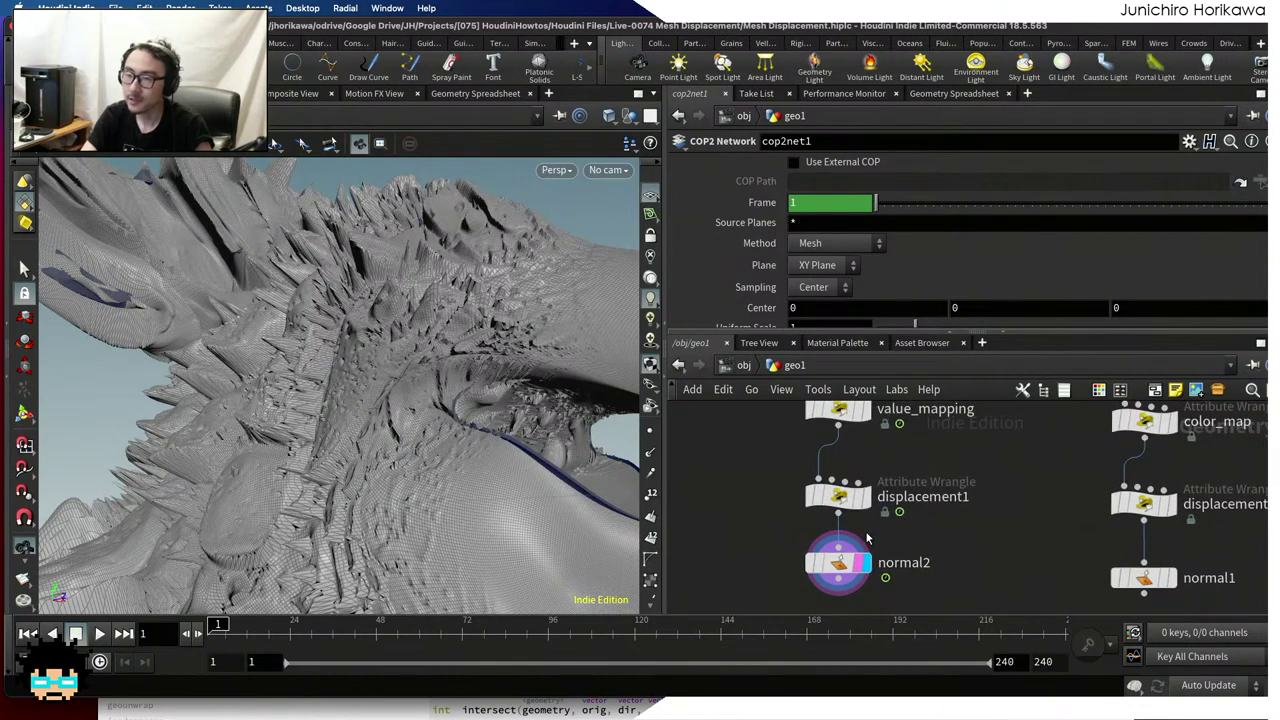
drag(881, 565, 931, 540)
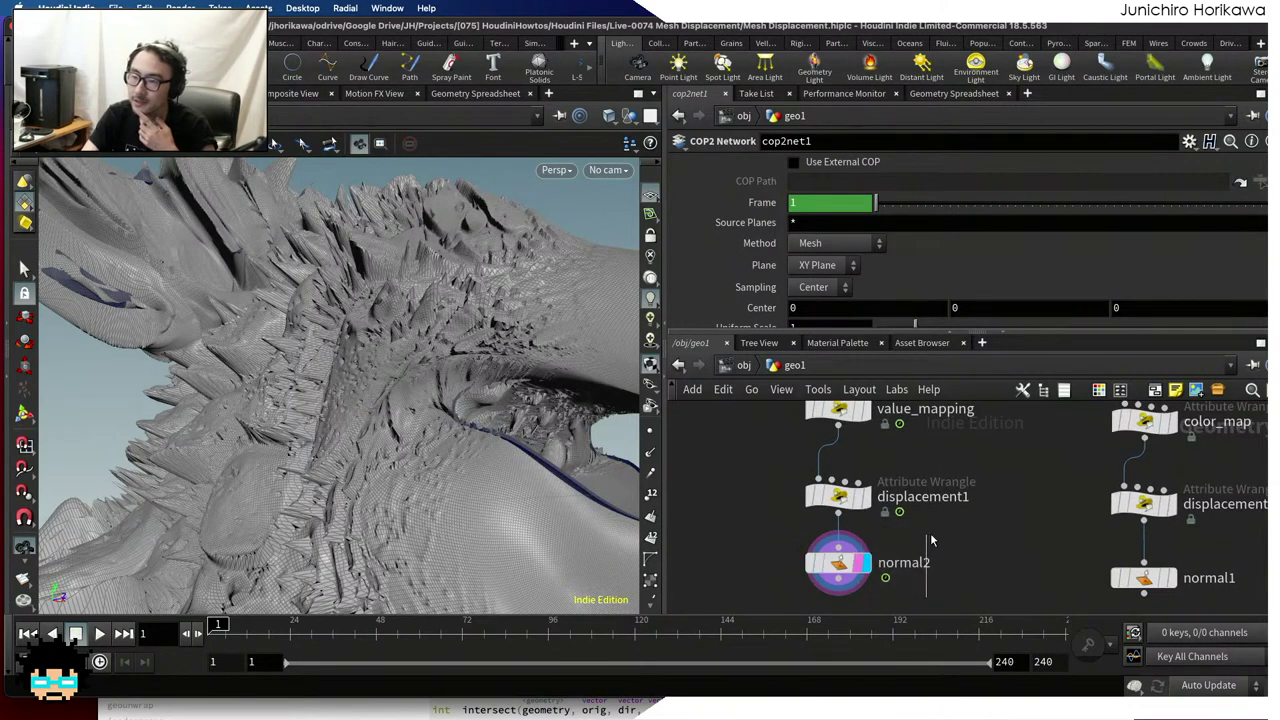
scroll(905, 580, down, 2)
scroll(903, 580, up, 2)
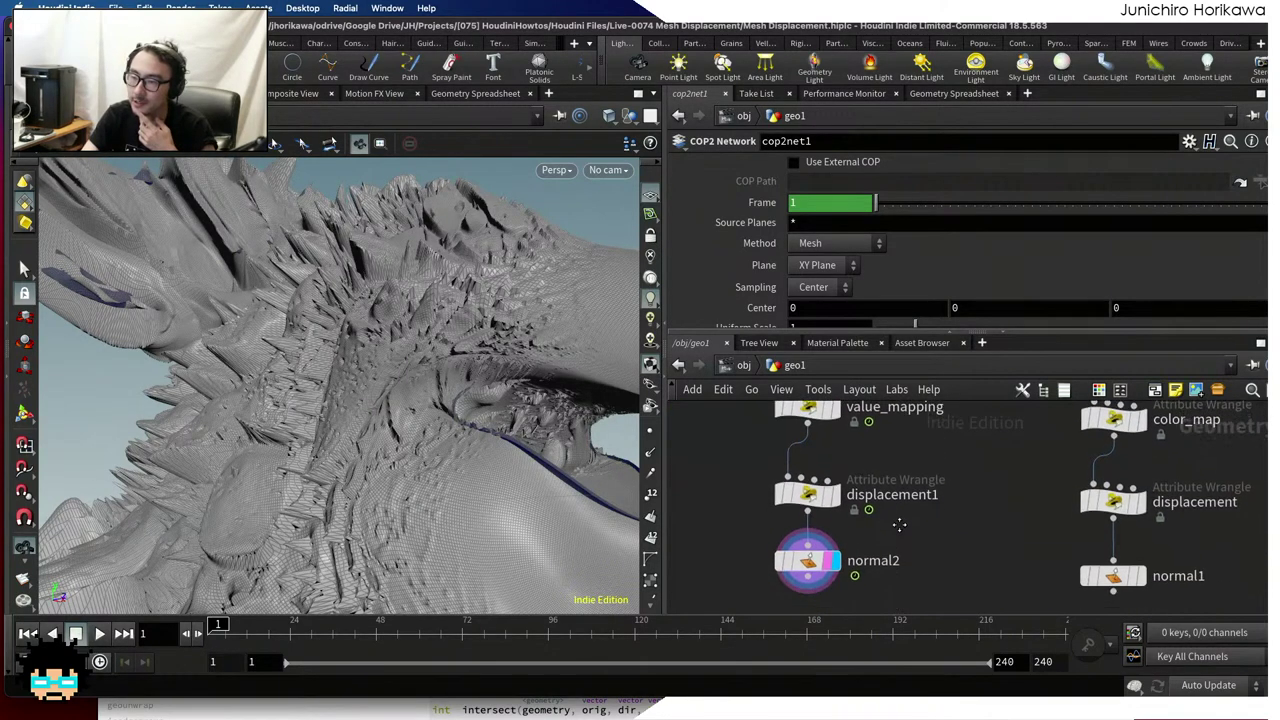
drag(912, 590, 776, 484)
drag(806, 560, 806, 612)
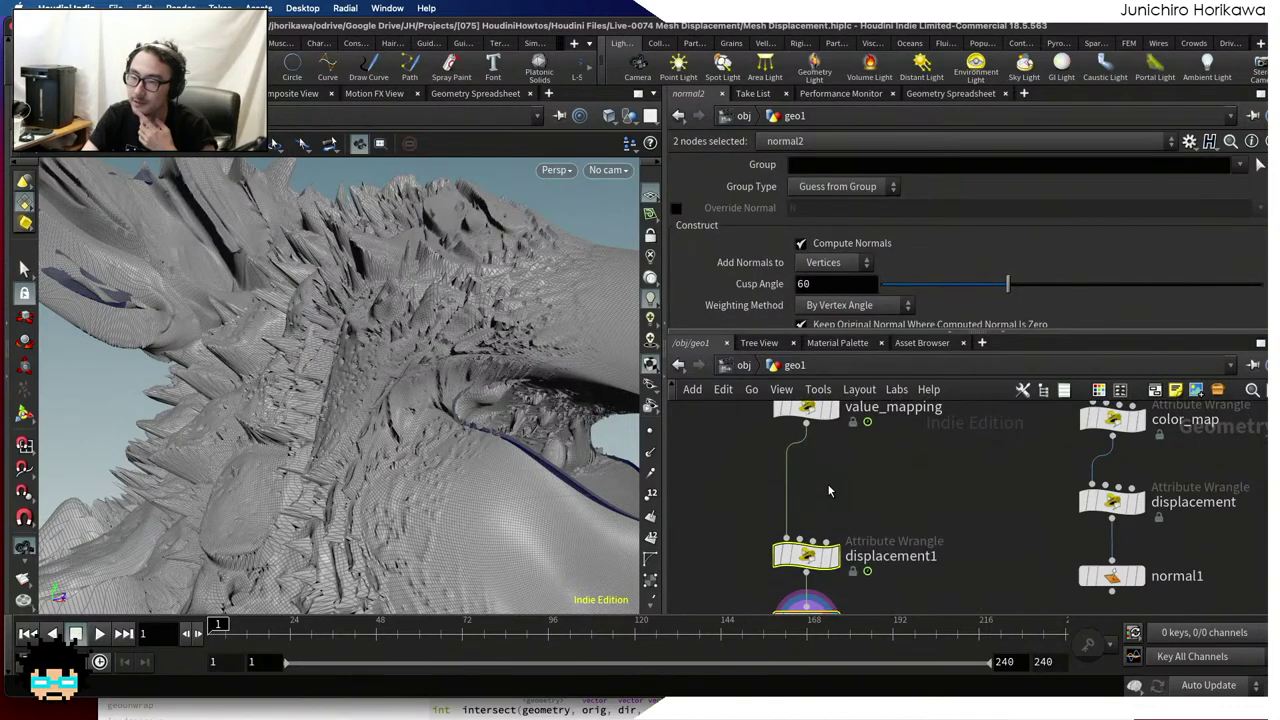
Add an Attribute Blur node between value_mapping and displacement1
key(Tab)
text(attribut)
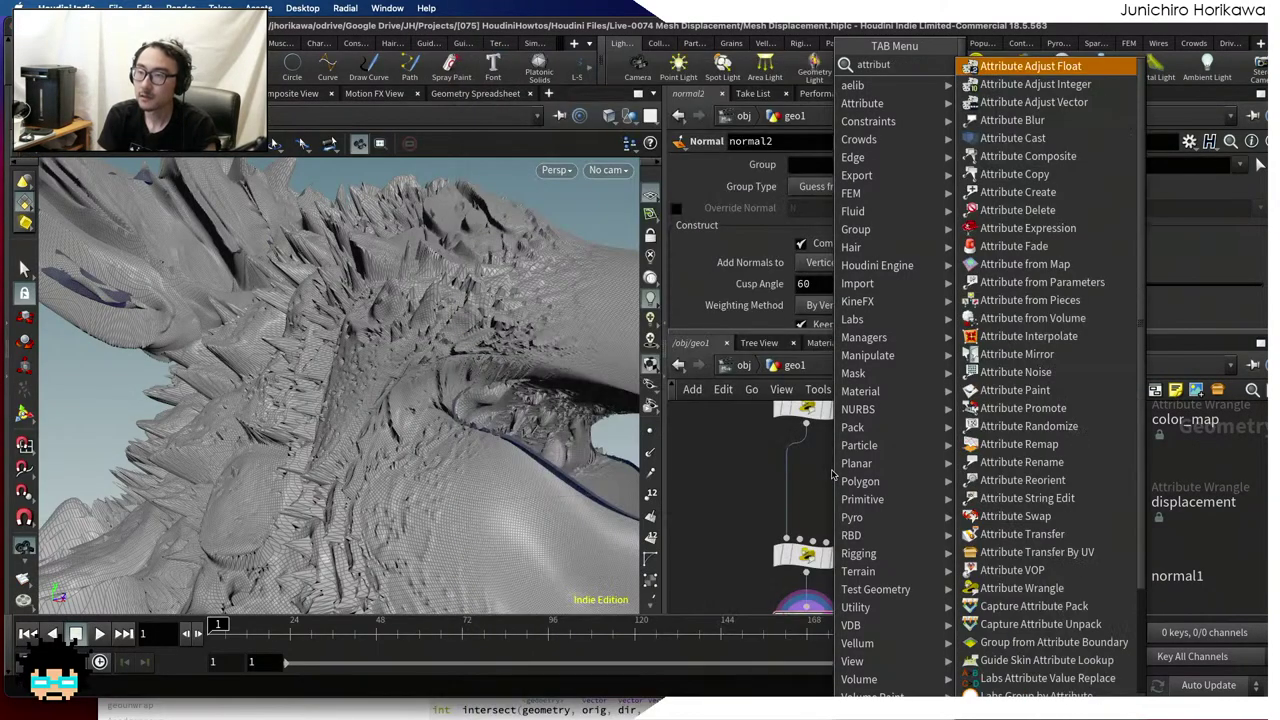
text(e wrangle)
key(Return)
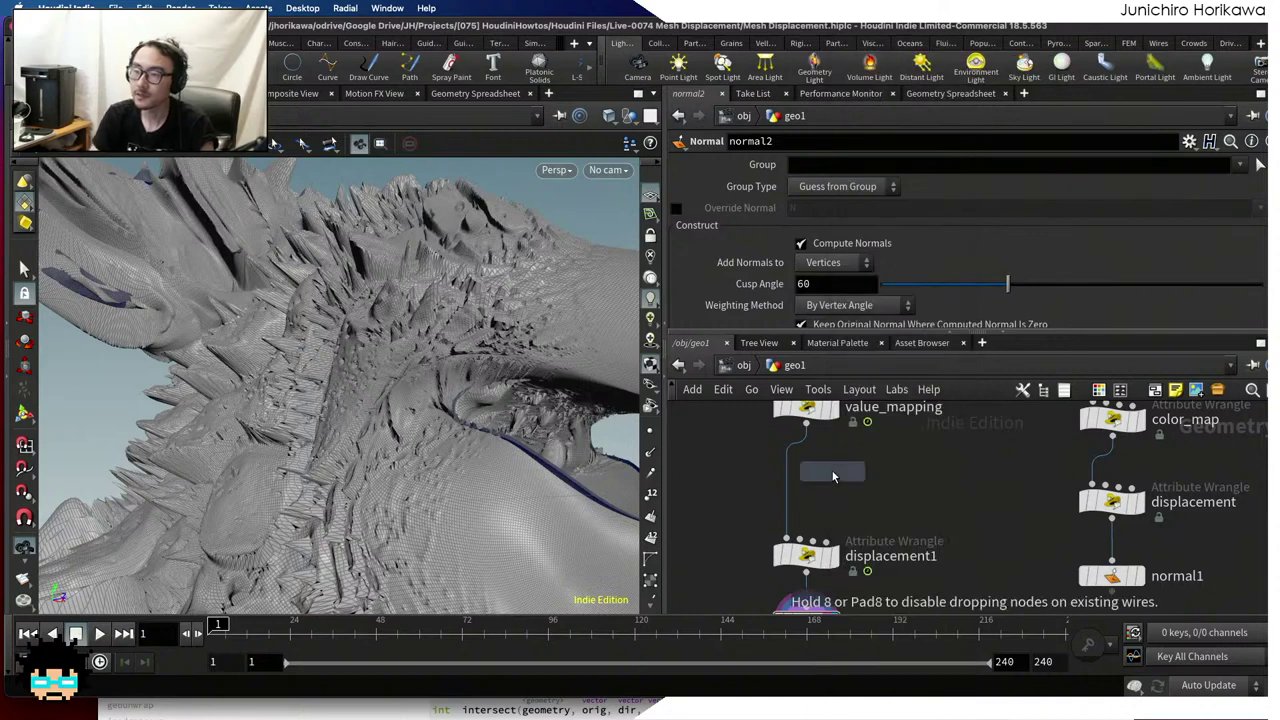
click(788, 482)
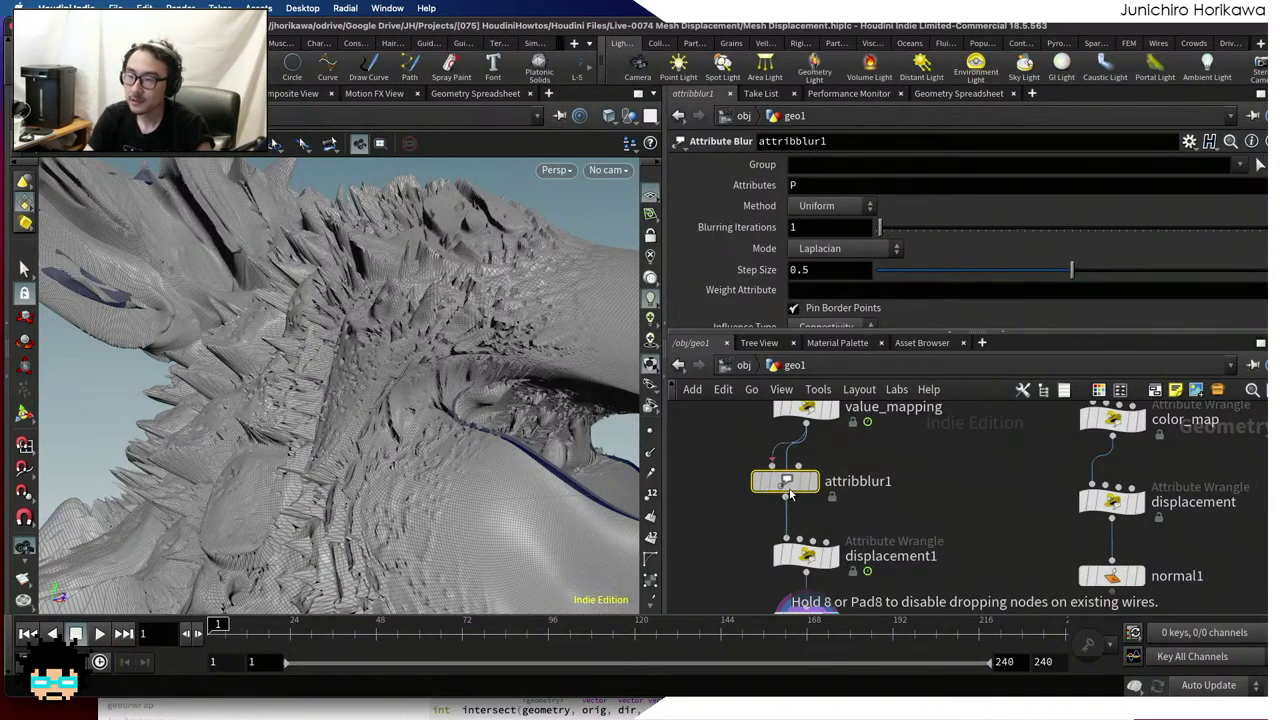
drag(788, 482, 809, 483)
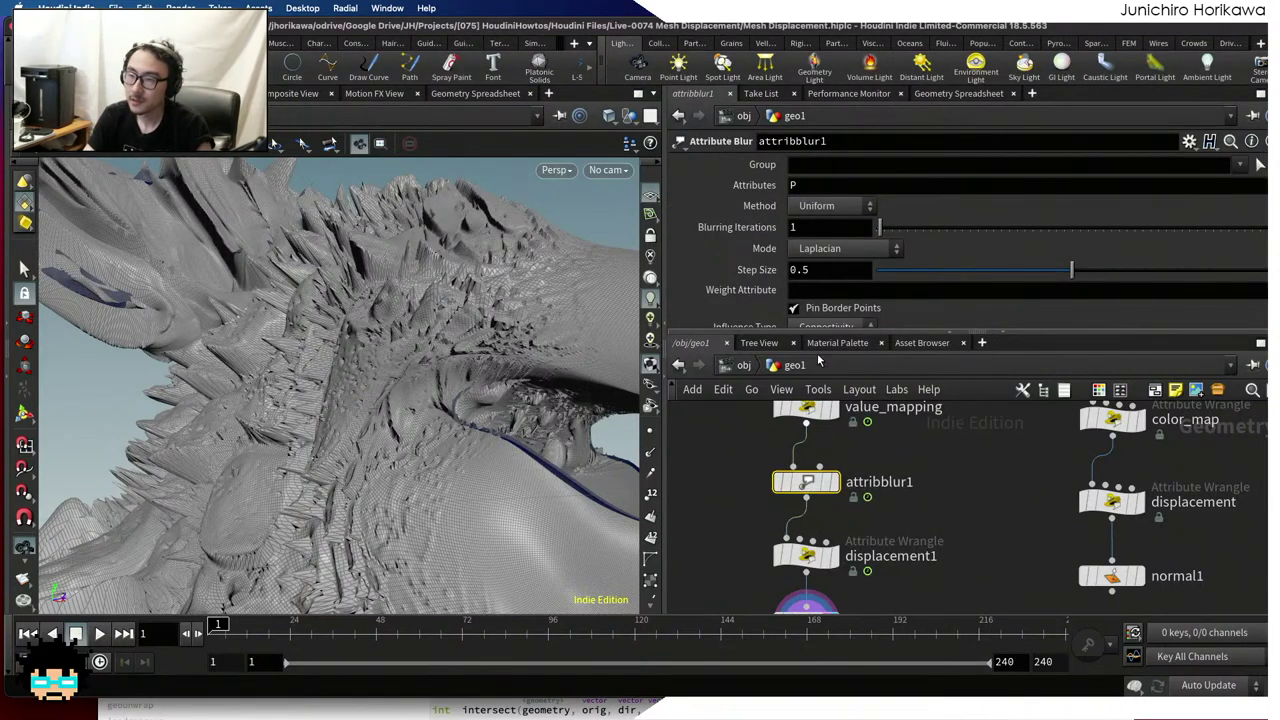
Set attribblur1's Attributes to val and pull it off the node chain
click(812, 183)
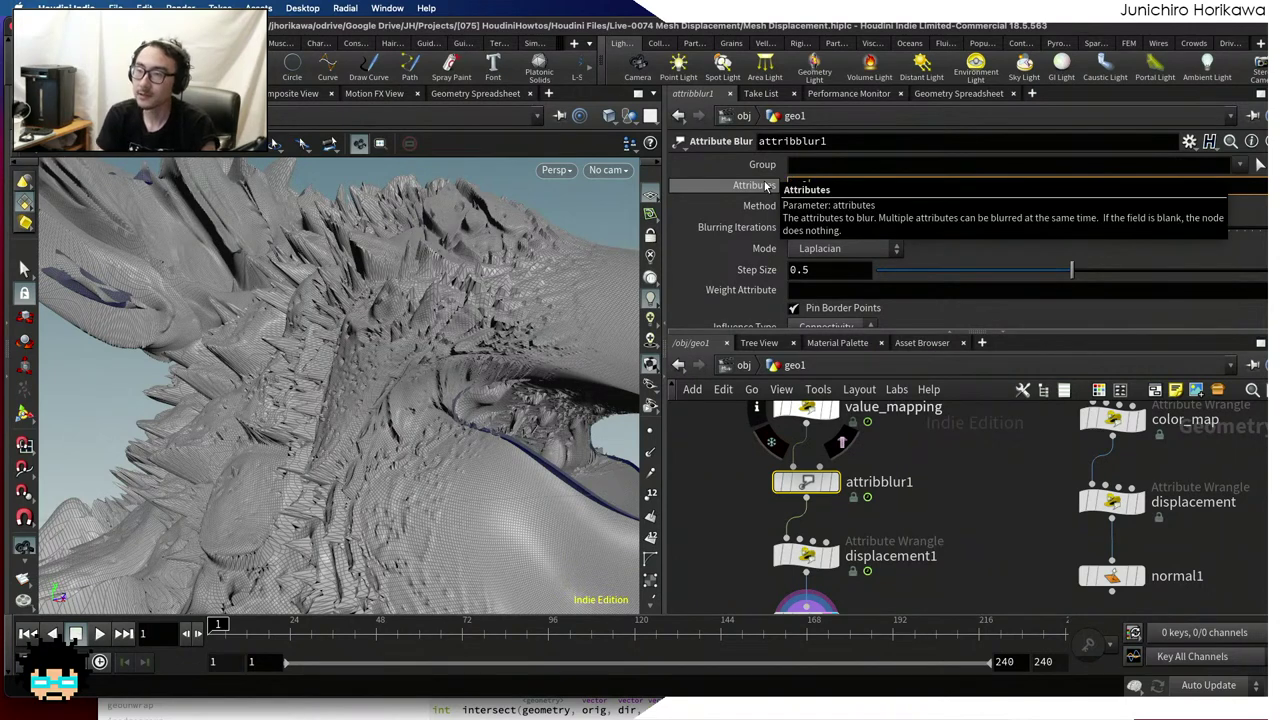
text(val)
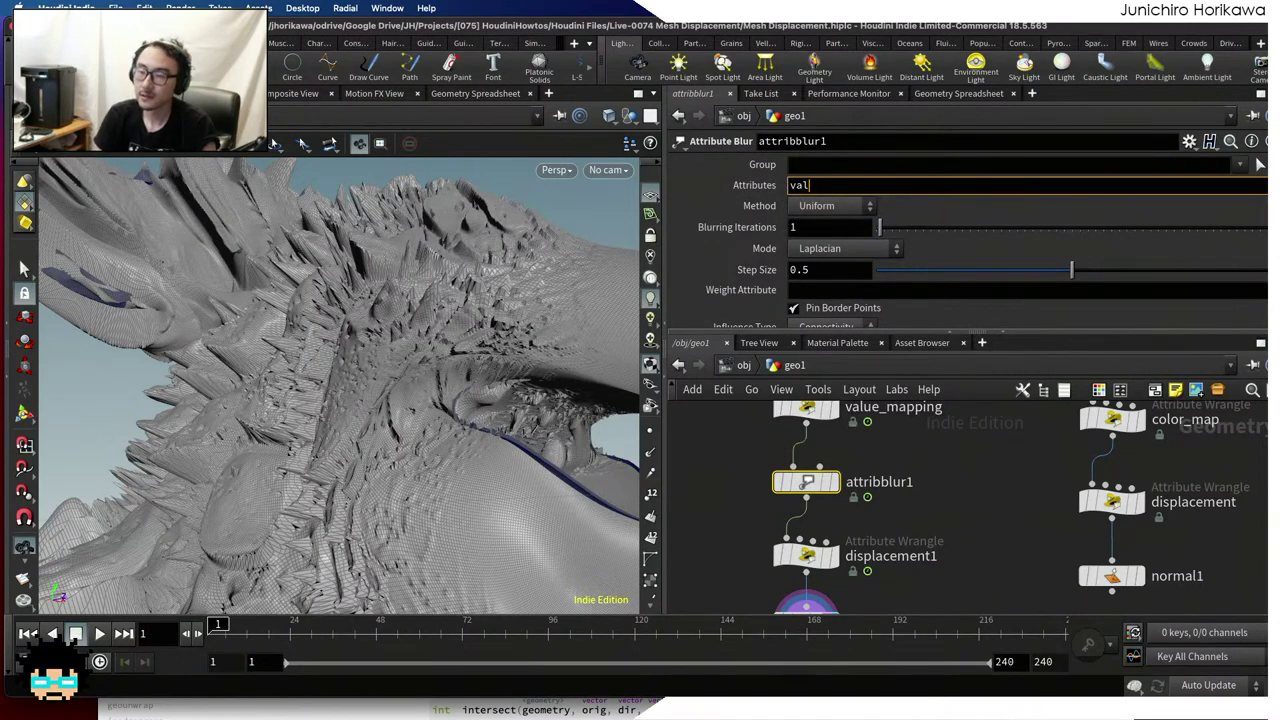
mouse_move(806, 483)
mouse_down()
mouse_move(906, 511)
mouse_move(875, 520)
mouse_move(944, 522)
mouse_move(822, 488)
mouse_up()
scroll(944, 522, down, 5)
scroll(822, 488, up, 3)
Display attribblur1's result and orbit around the bumpy sphere
click(818, 480)
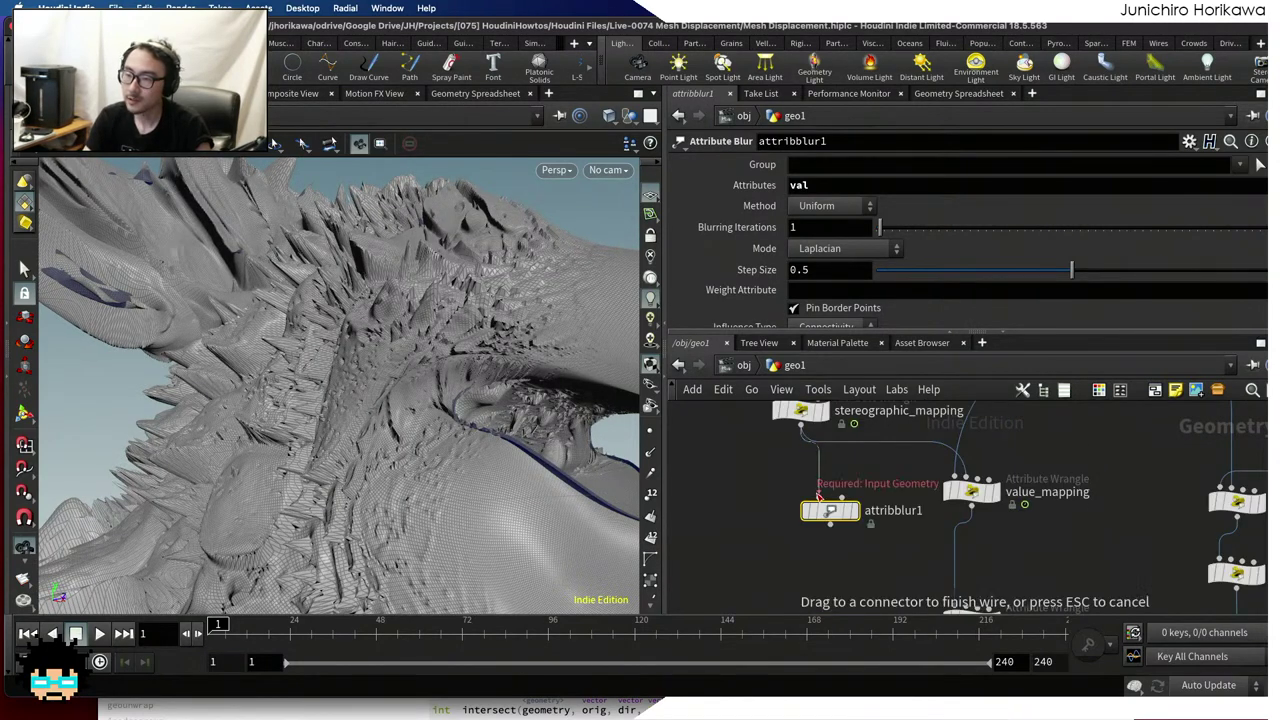
scroll(835, 505, up, 3)
click(848, 515)
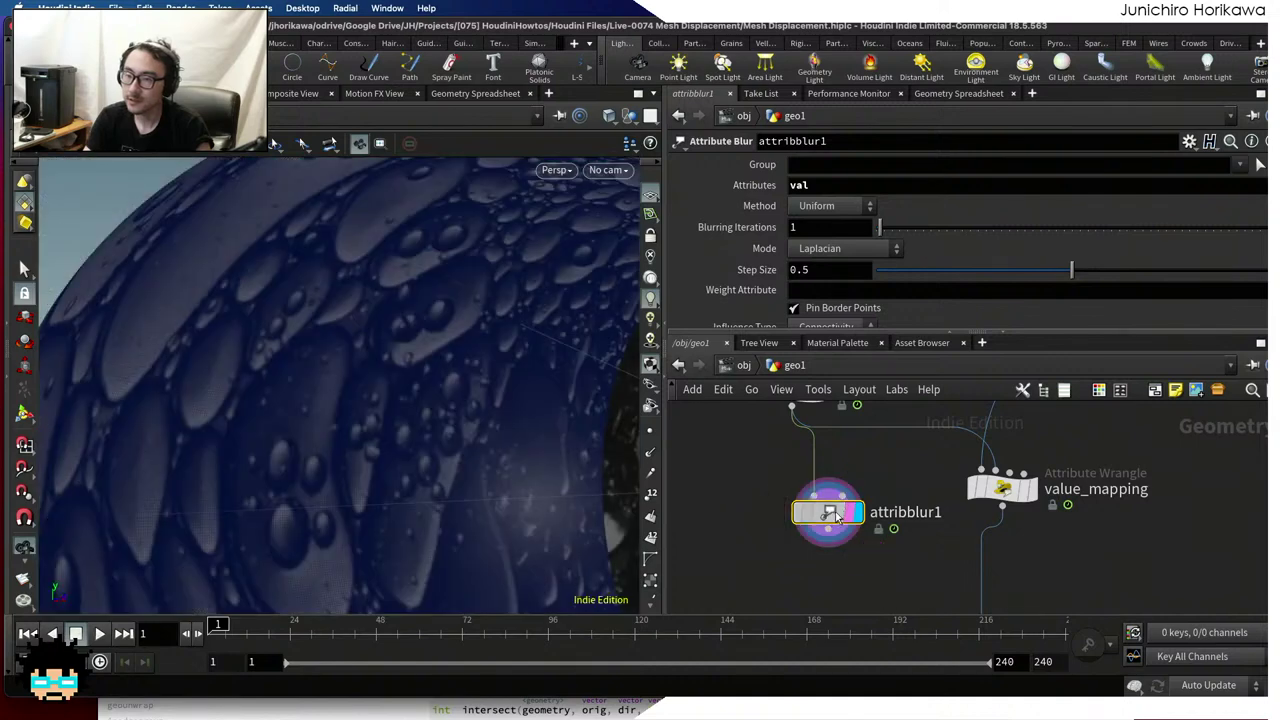
drag(449, 409, 230, 430)
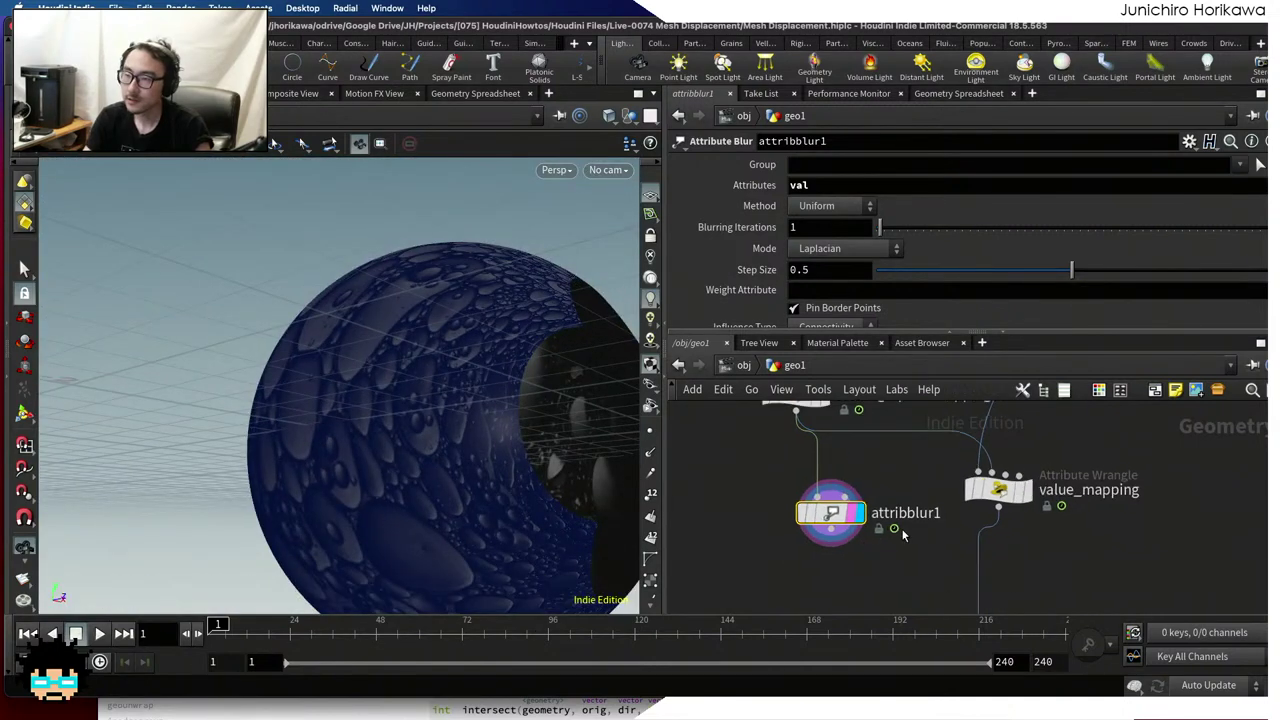
scroll(870, 528, down, 3)
scroll(868, 526, up, 3)
drag(866, 525, 906, 565)
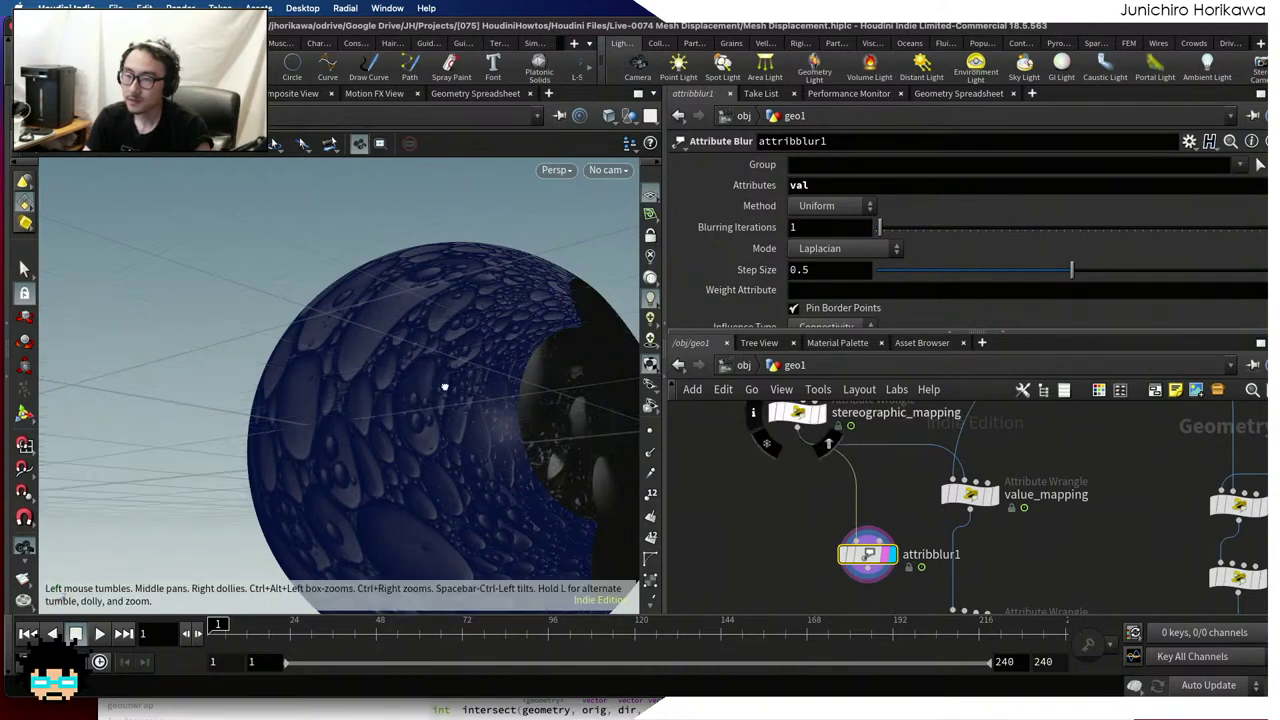
drag(443, 380, 694, 242)
Change attribblur1's blurred attribute to Cd and inspect the surface close up
click(714, 190)
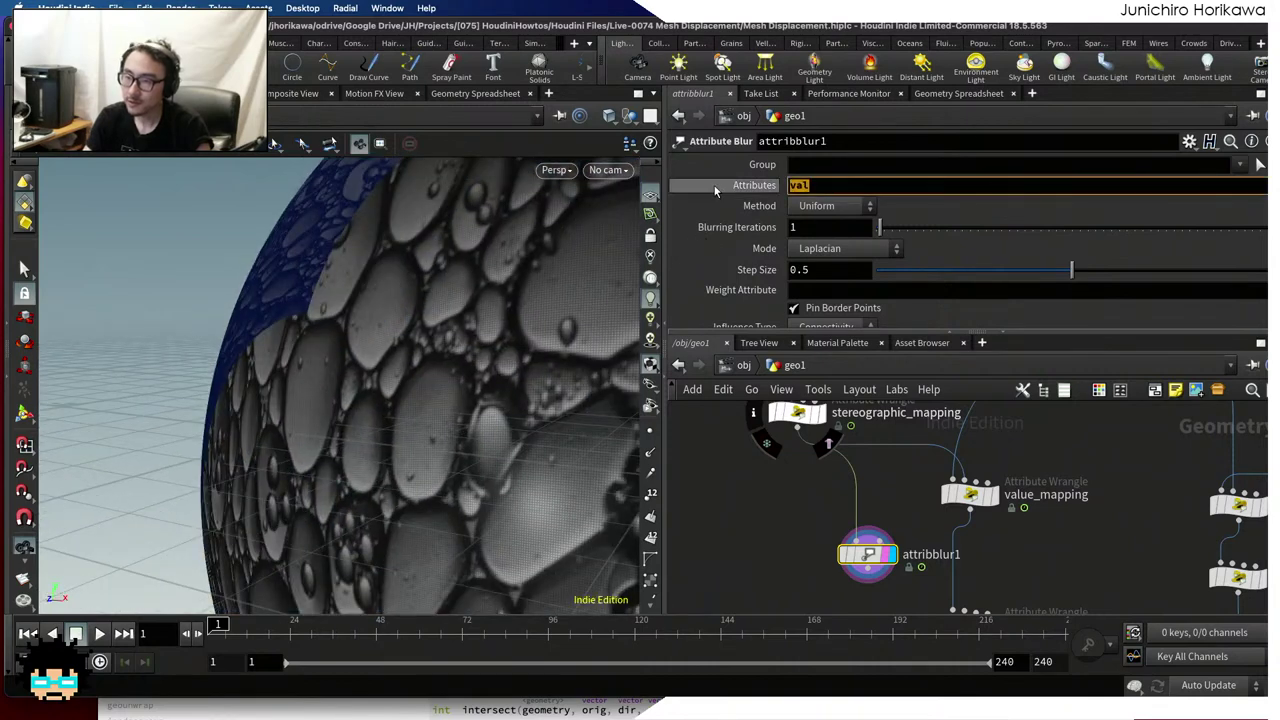
key(Return)
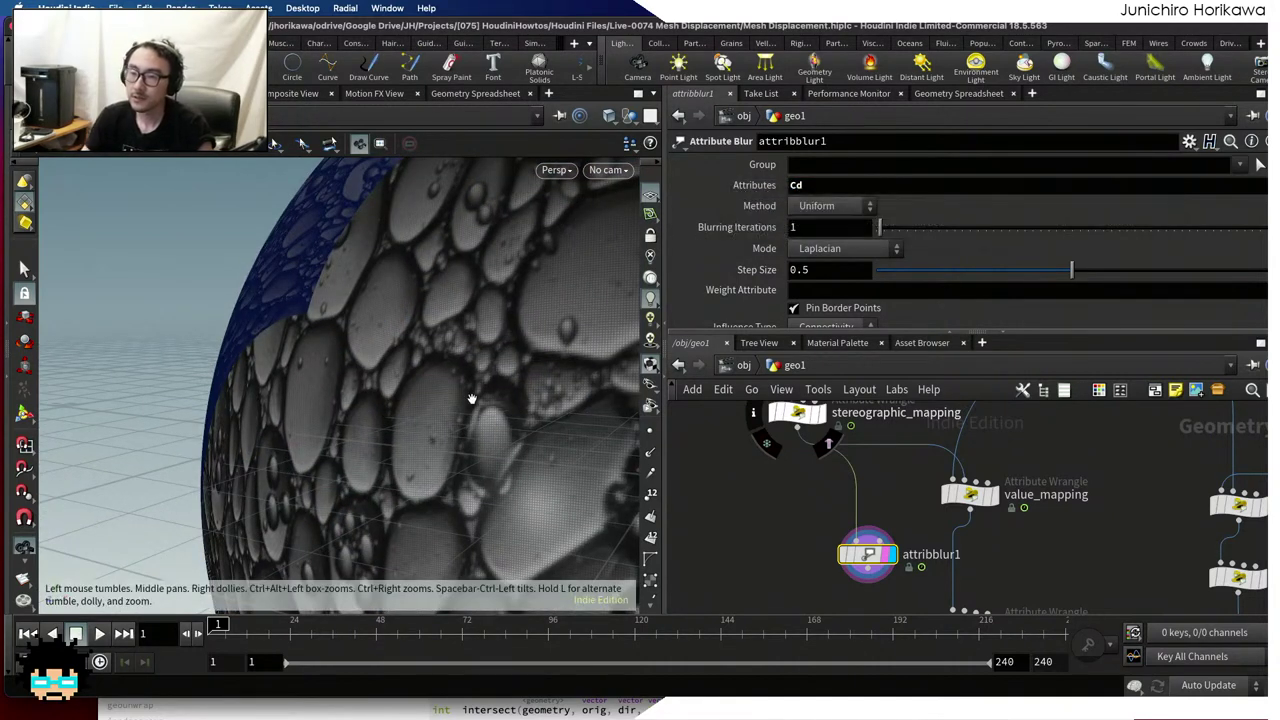
drag(297, 372, 360, 390)
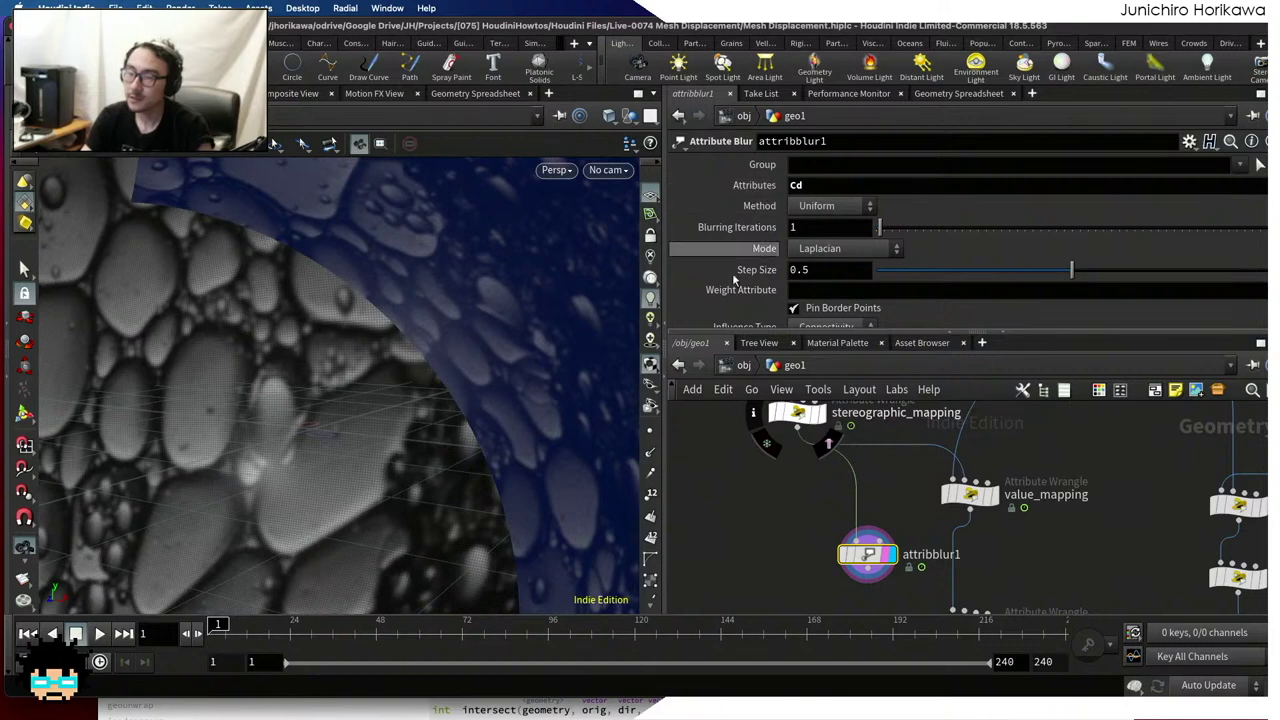
right_drag(322, 392, 414, 363)
middle_drag(414, 363, 367, 291)
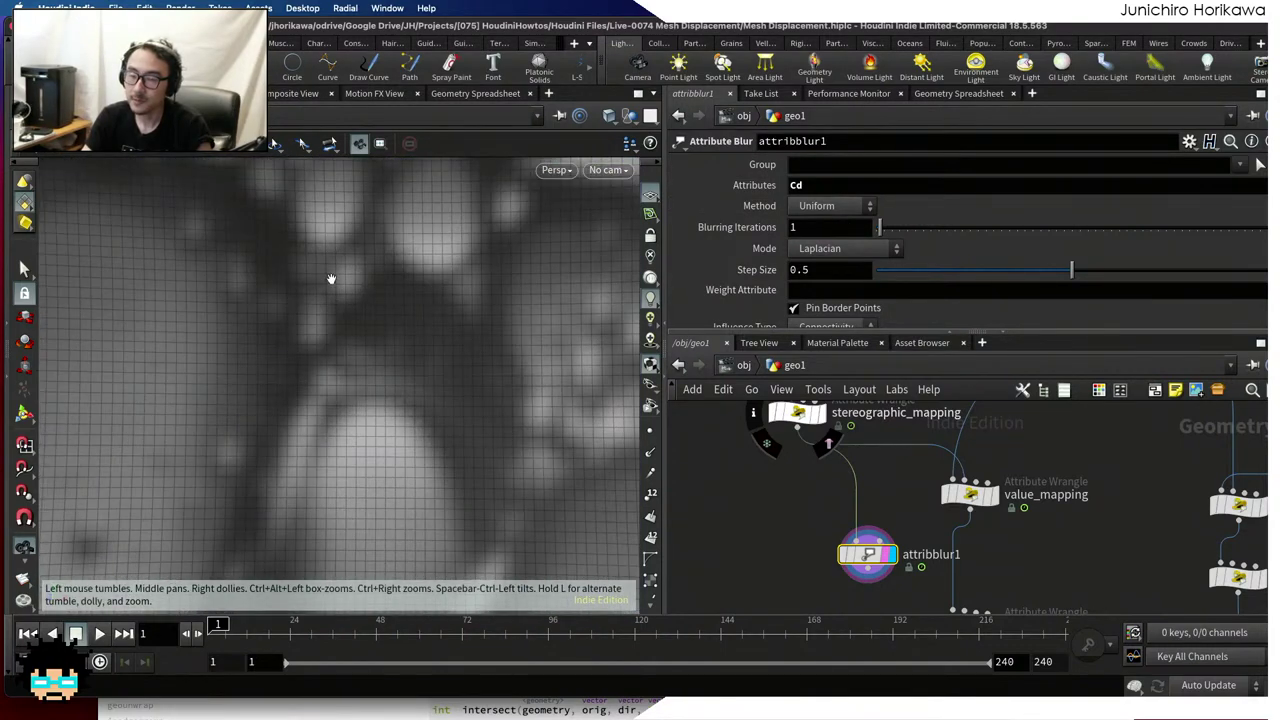
scroll(343, 297, down, 10)
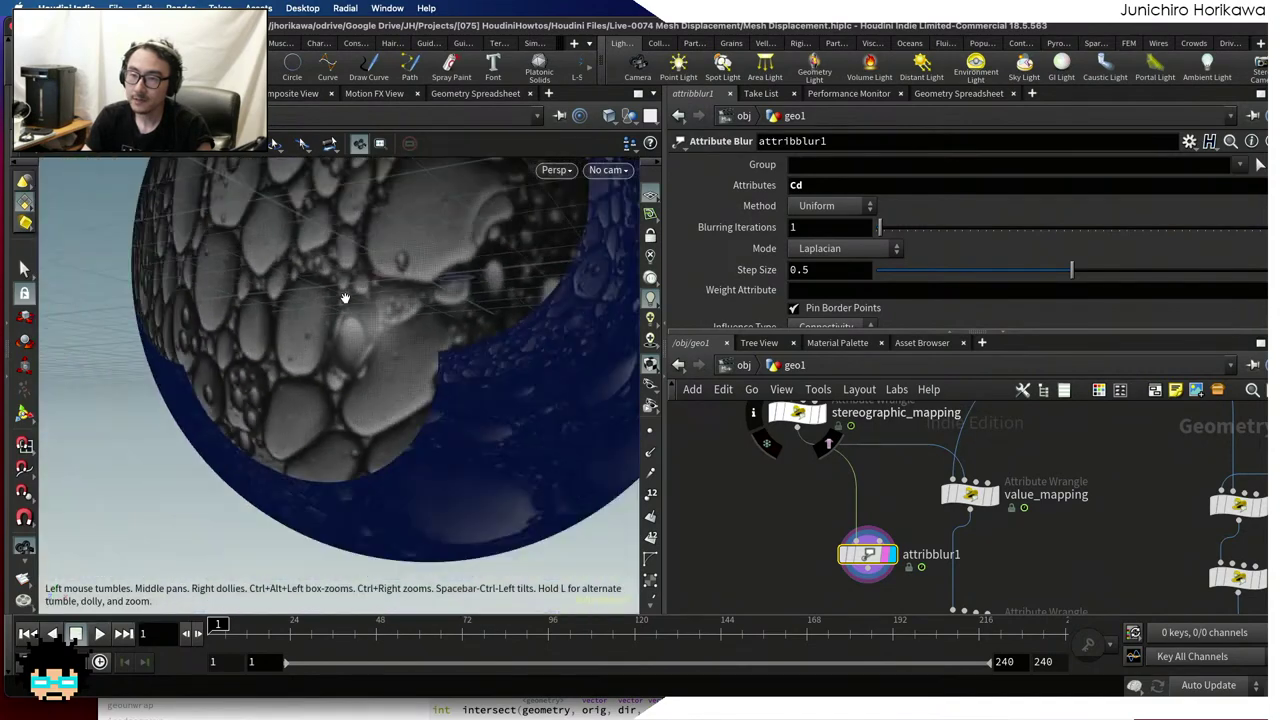
scroll(343, 297, down, 2)
drag(350, 308, 268, 358)
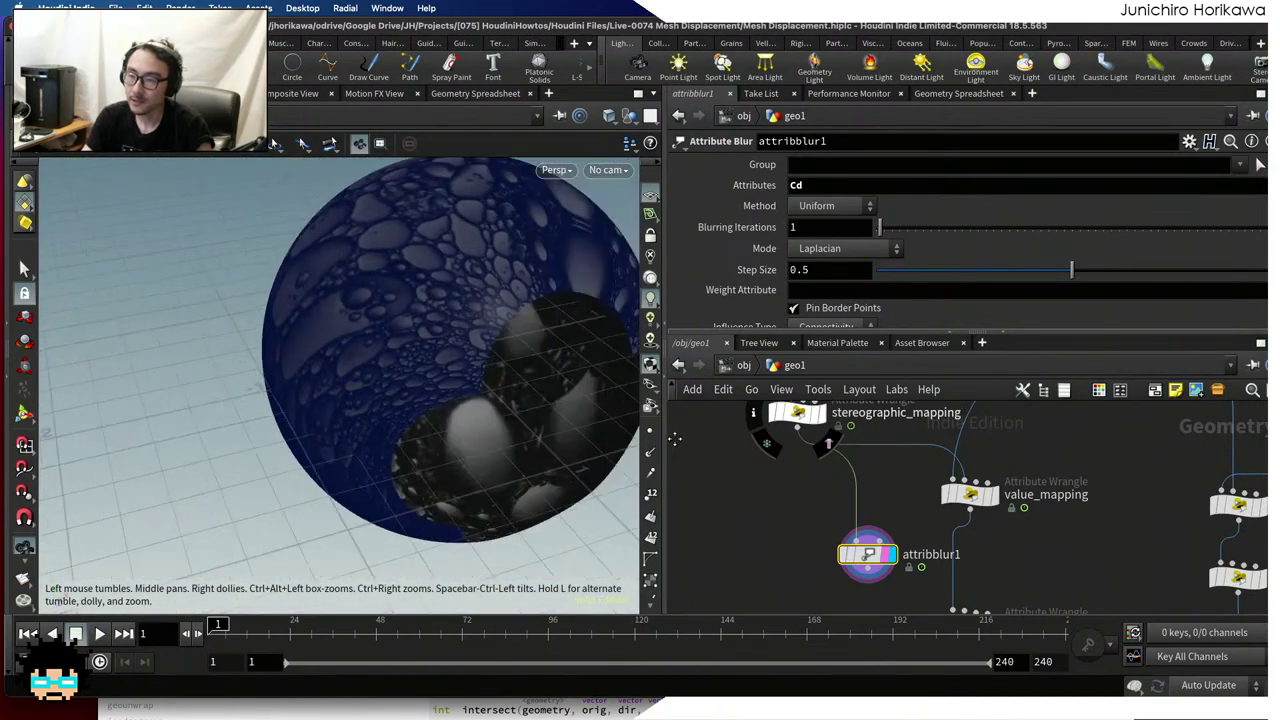
Rearrange value_mapping and attribblur1 so the blur sits above value_mapping
middle_drag(962, 528, 923, 437)
scroll(925, 440, down, 2)
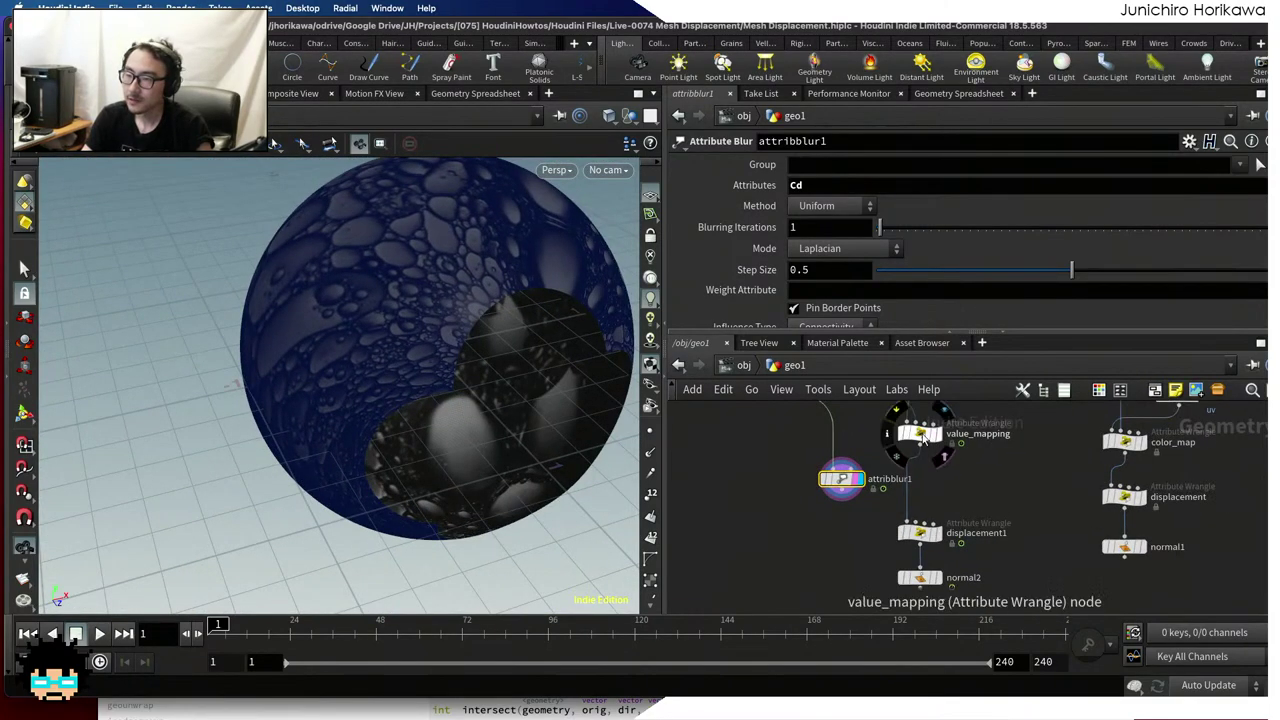
drag(923, 437, 921, 480)
scroll(840, 476, up, 2)
drag(838, 478, 830, 476)
scroll(874, 514, down, 1)
middle_drag(874, 514, 863, 449)
scroll(925, 505, up, 1)
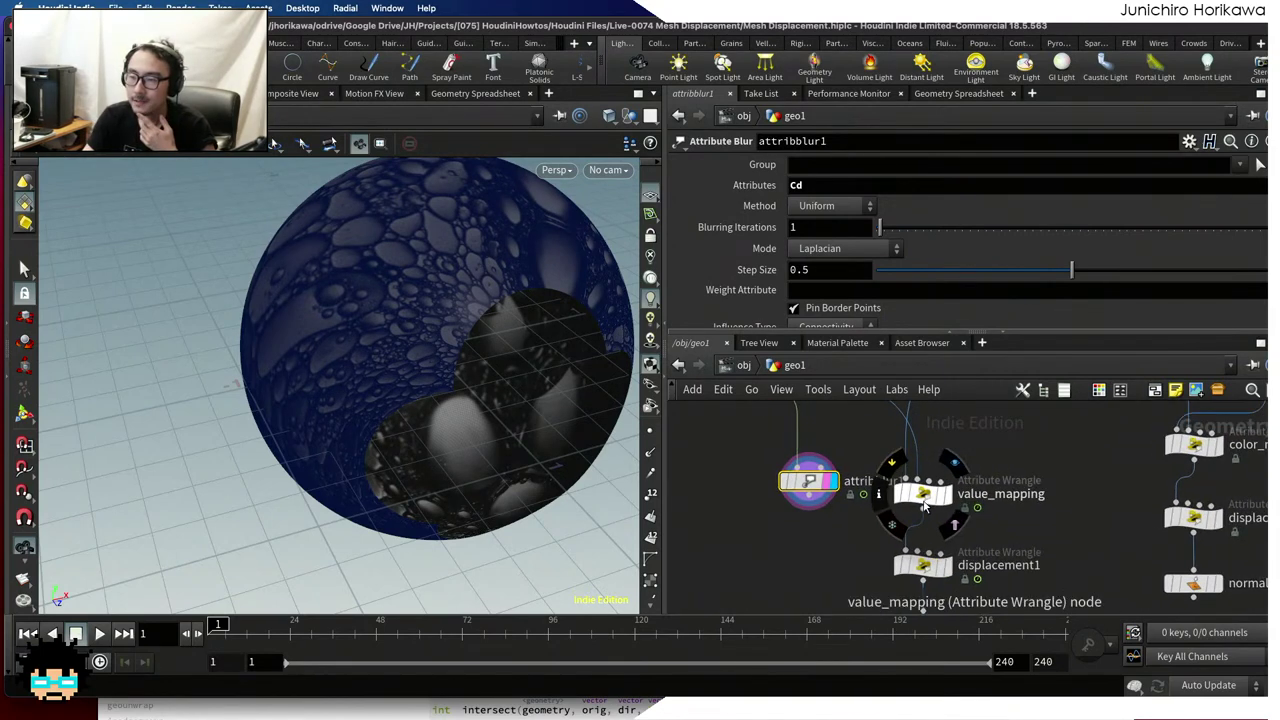
drag(925, 507, 923, 460)
drag(923, 455, 923, 462)
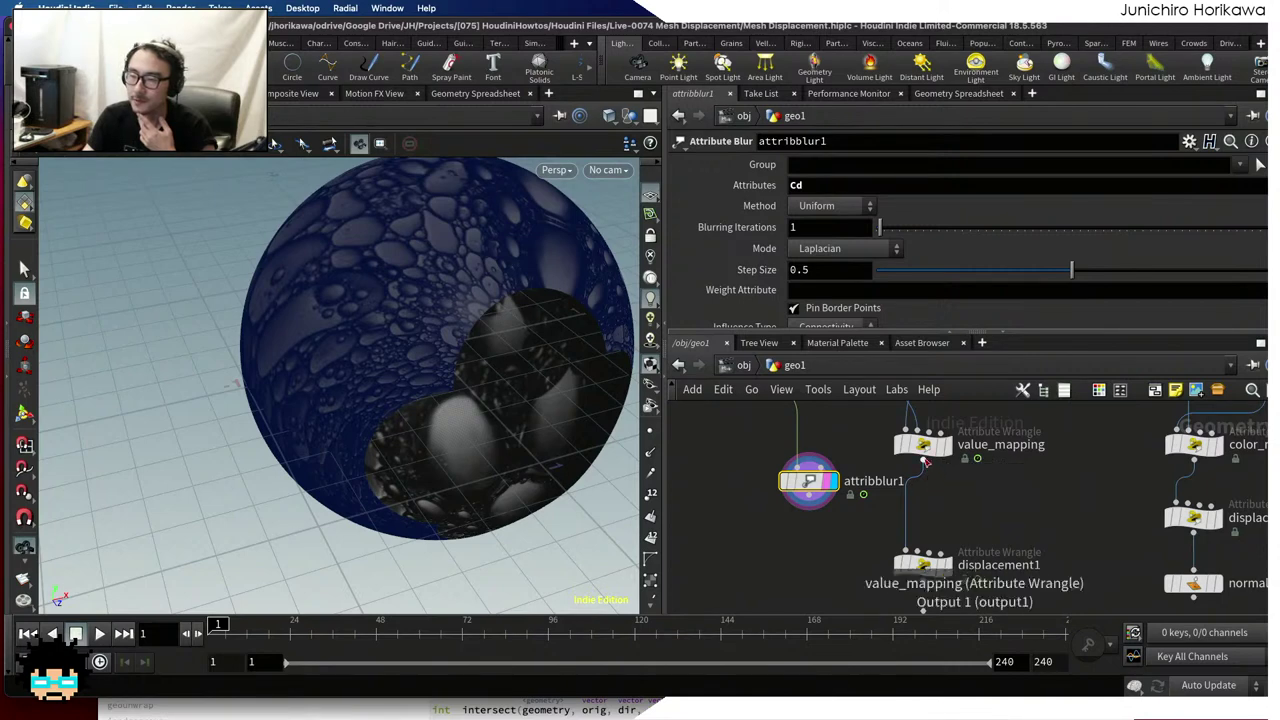
drag(923, 446, 926, 472)
middle_drag(870, 481, 877, 549)
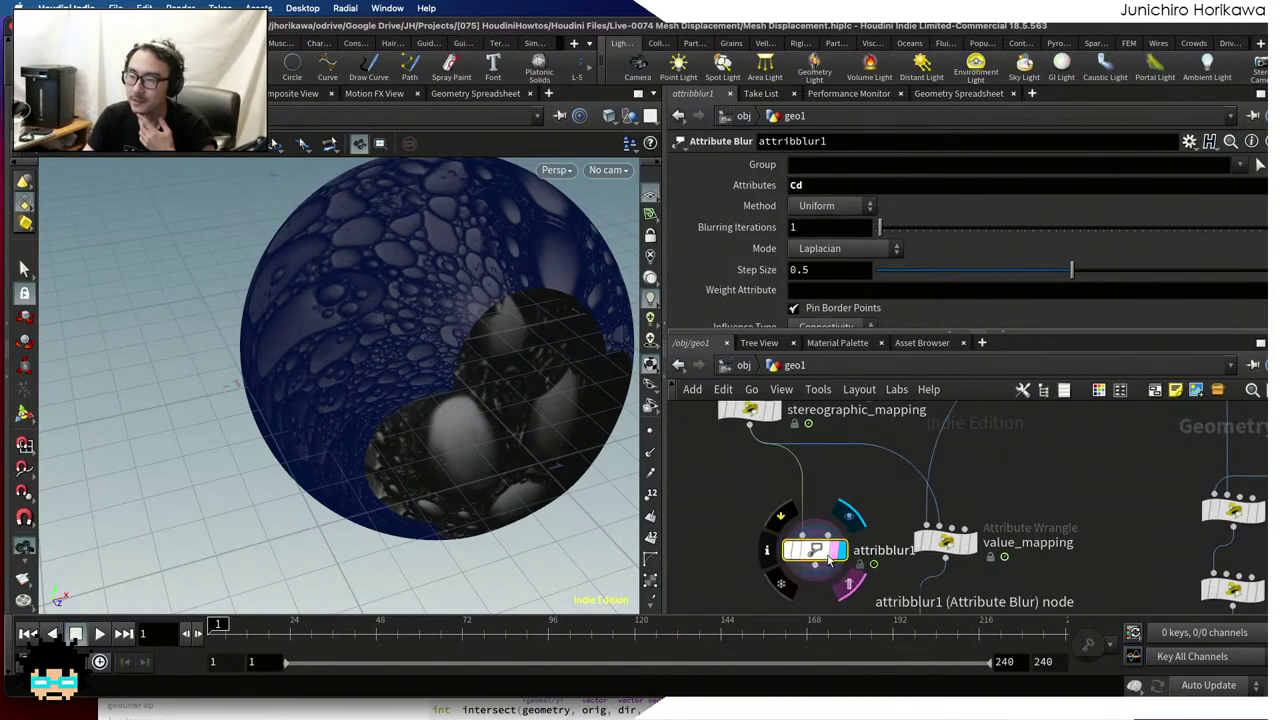
Set attribblur1 to 4 blurring iterations, wire it into value_mapping, and display normal2
click(800, 227)
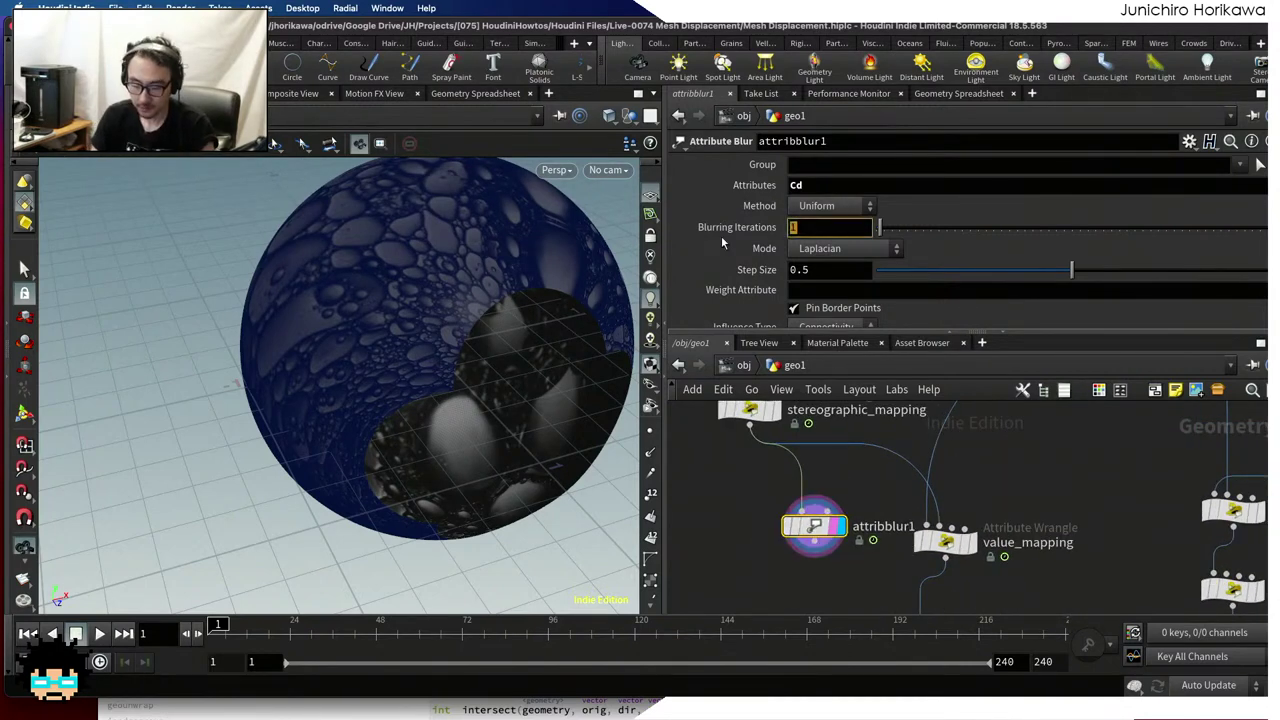
text(4)
key(Return)
drag(814, 542, 938, 524)
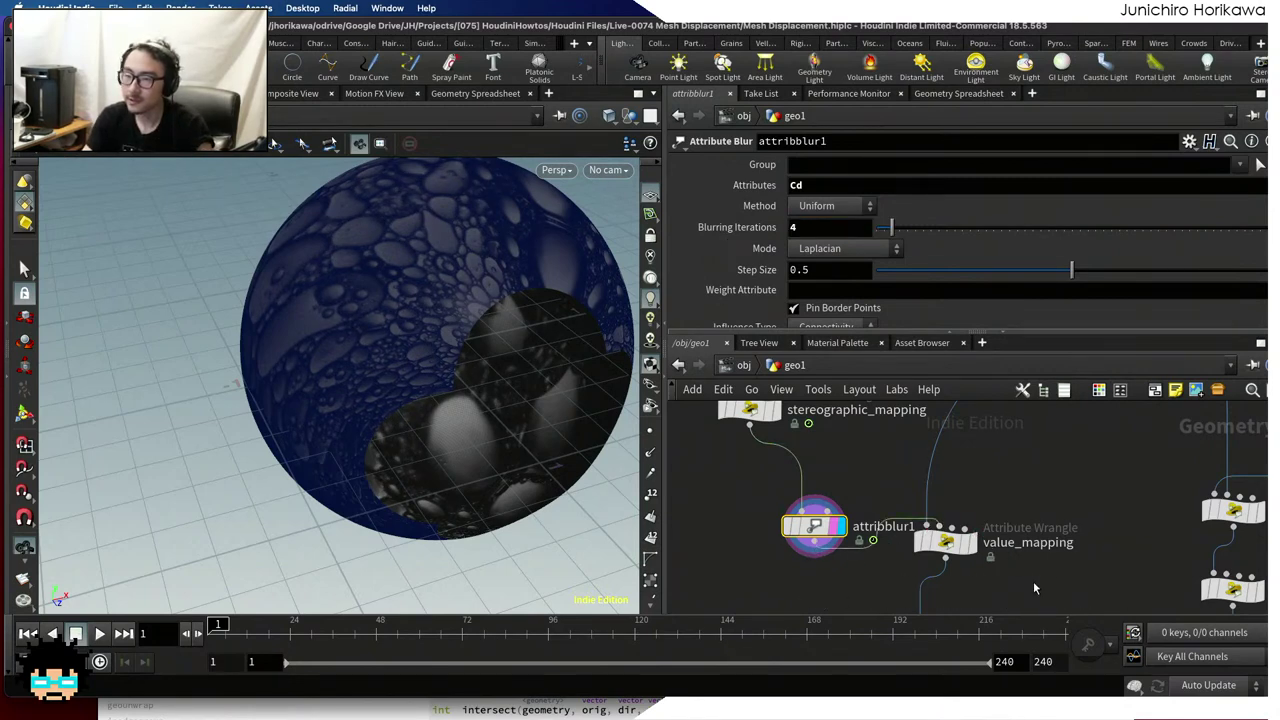
middle_drag(1033, 581, 993, 385)
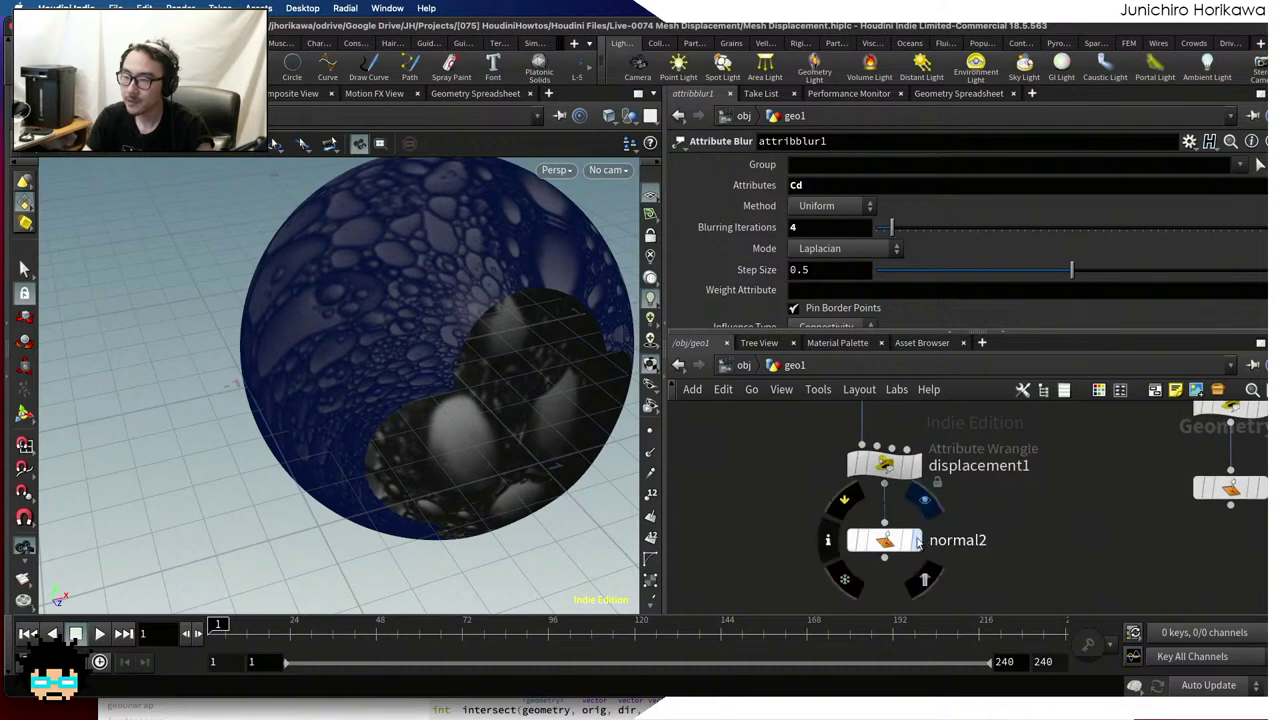
click(911, 541)
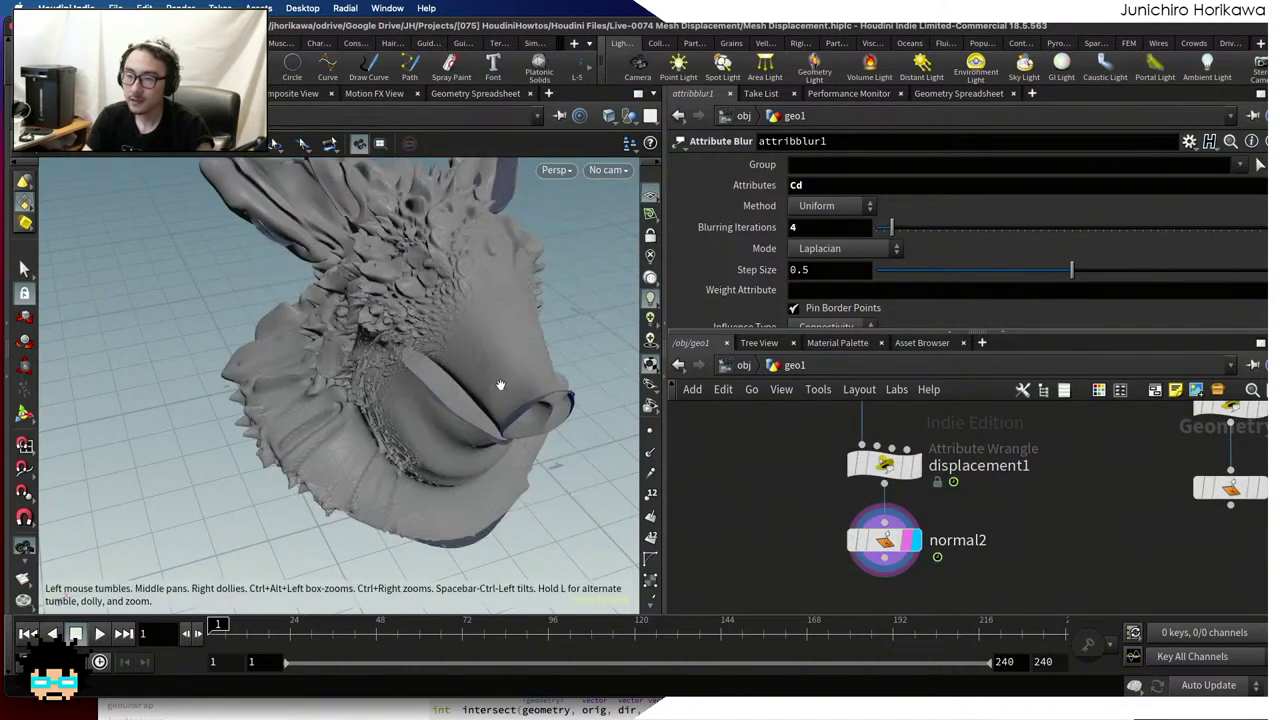
Reduce attribblur1's blurring iterations to 1 and compare the creature head
drag(500, 384, 512, 402)
drag(253, 419, 310, 398)
middle_drag(737, 426, 762, 455)
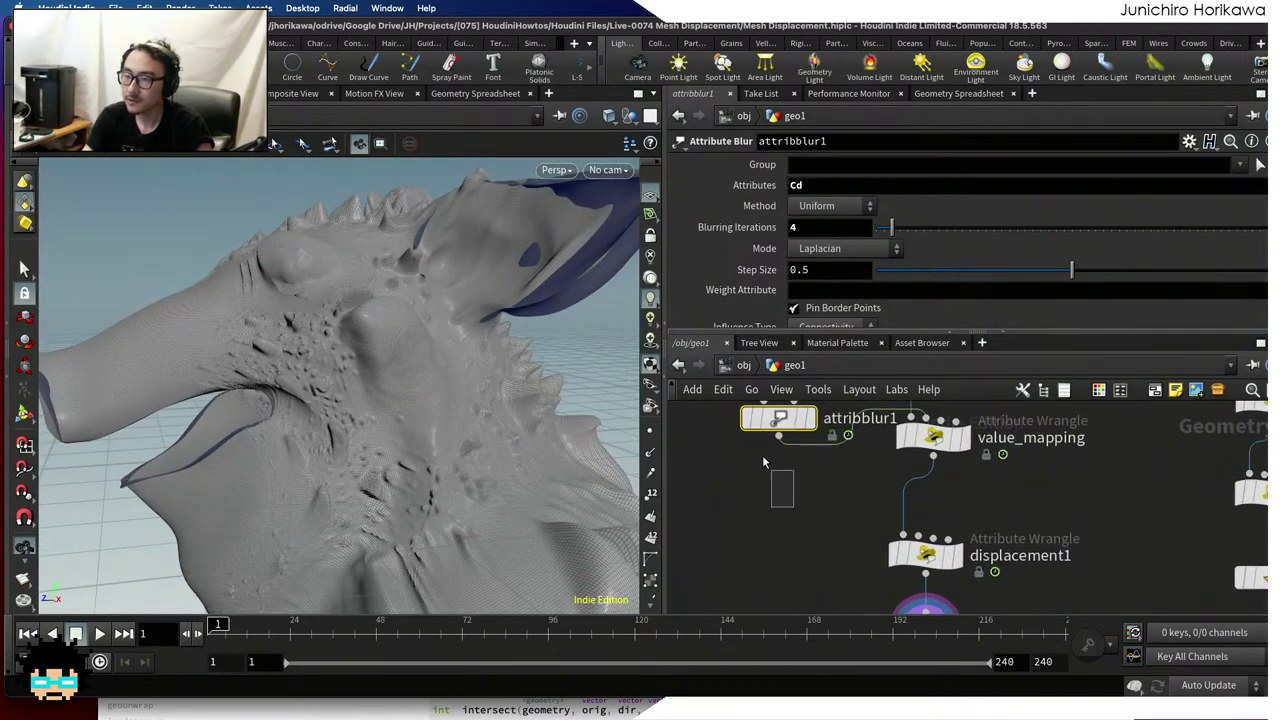
double_click(833, 227)
text(1)
key(Return)
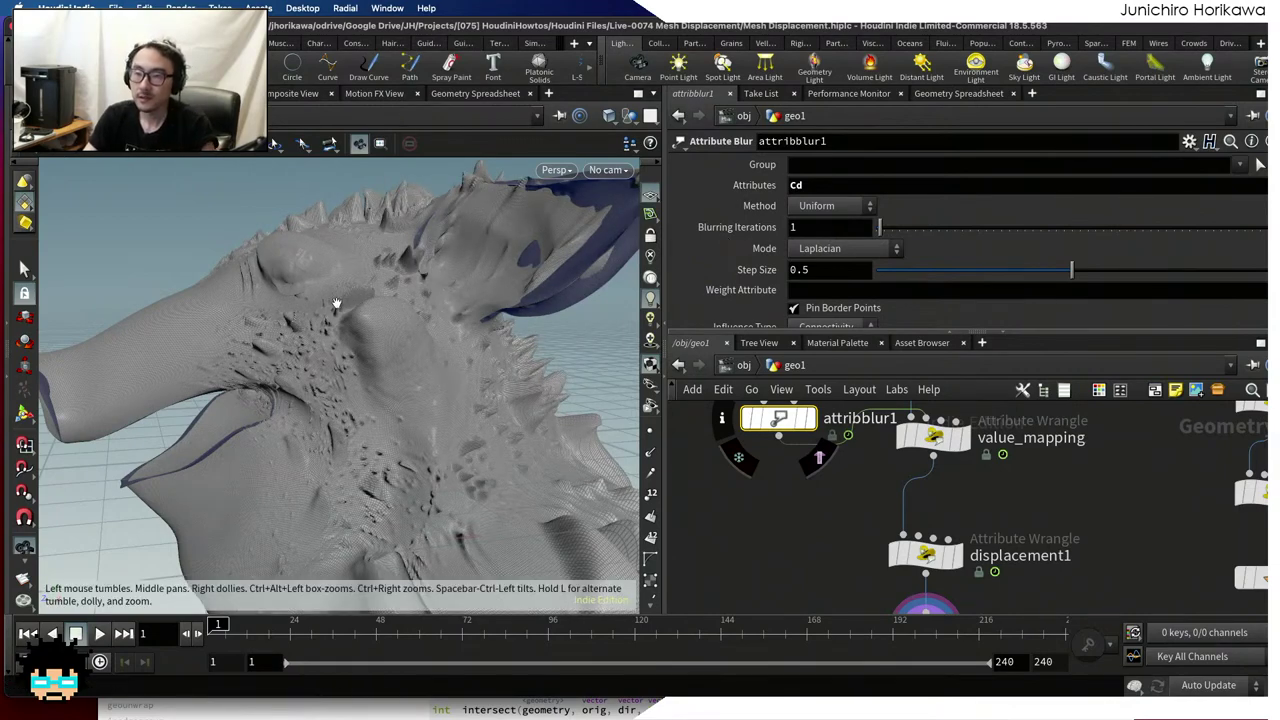
Try 2 blurring iterations, return to 1, and bring stereographic_mapping into view
drag(426, 318, 470, 300)
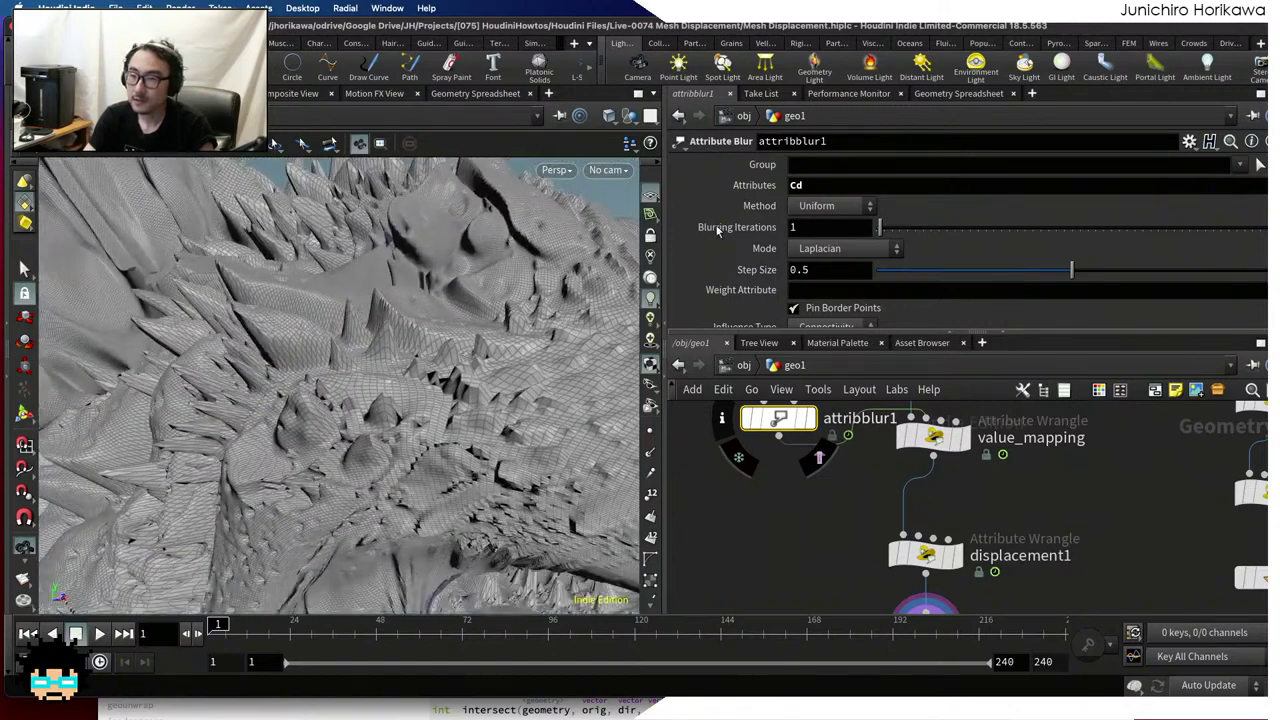
mouse_move(772, 228)
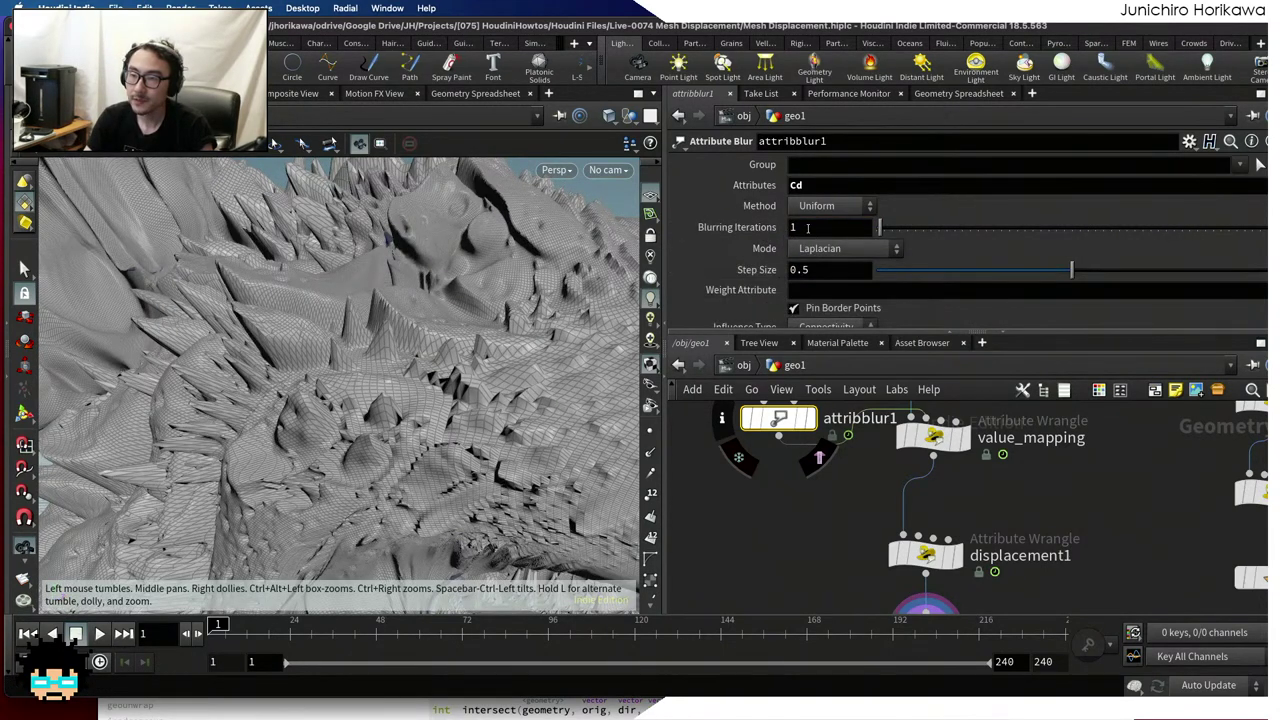
text(2)
key(Return)
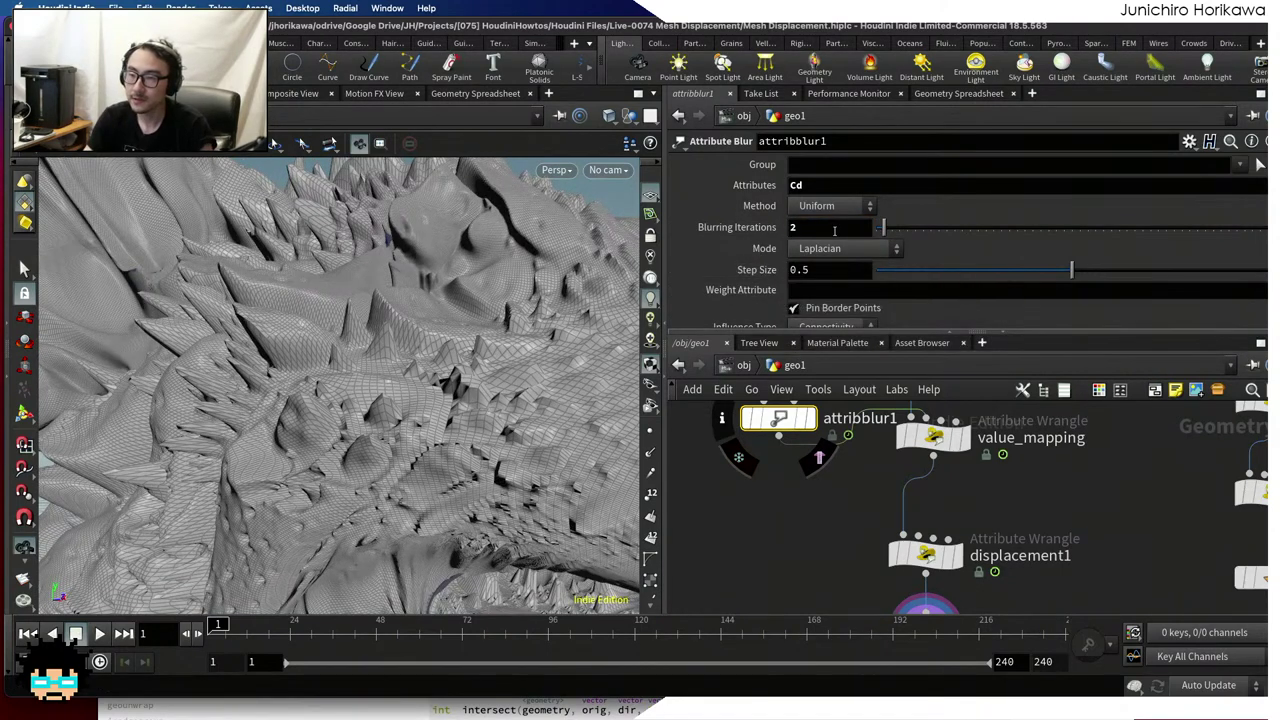
text(1)
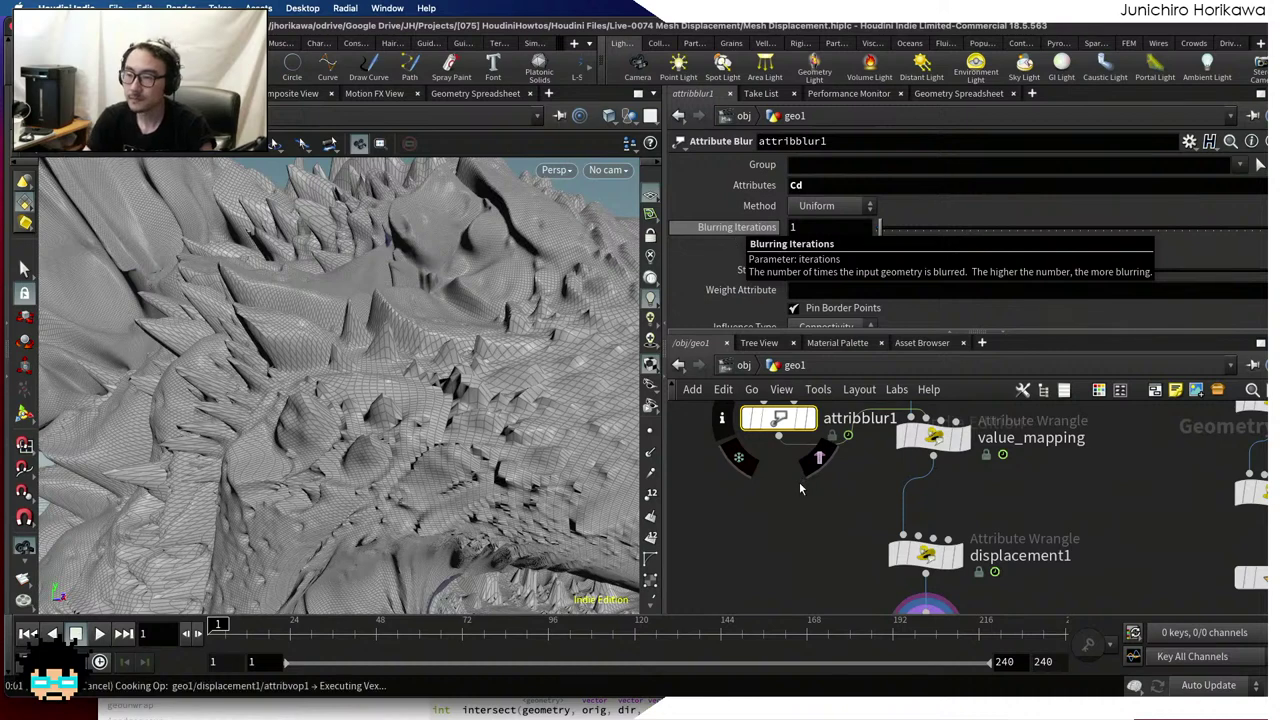
scroll(806, 495, down, 1)
middle_drag(808, 502, 815, 596)
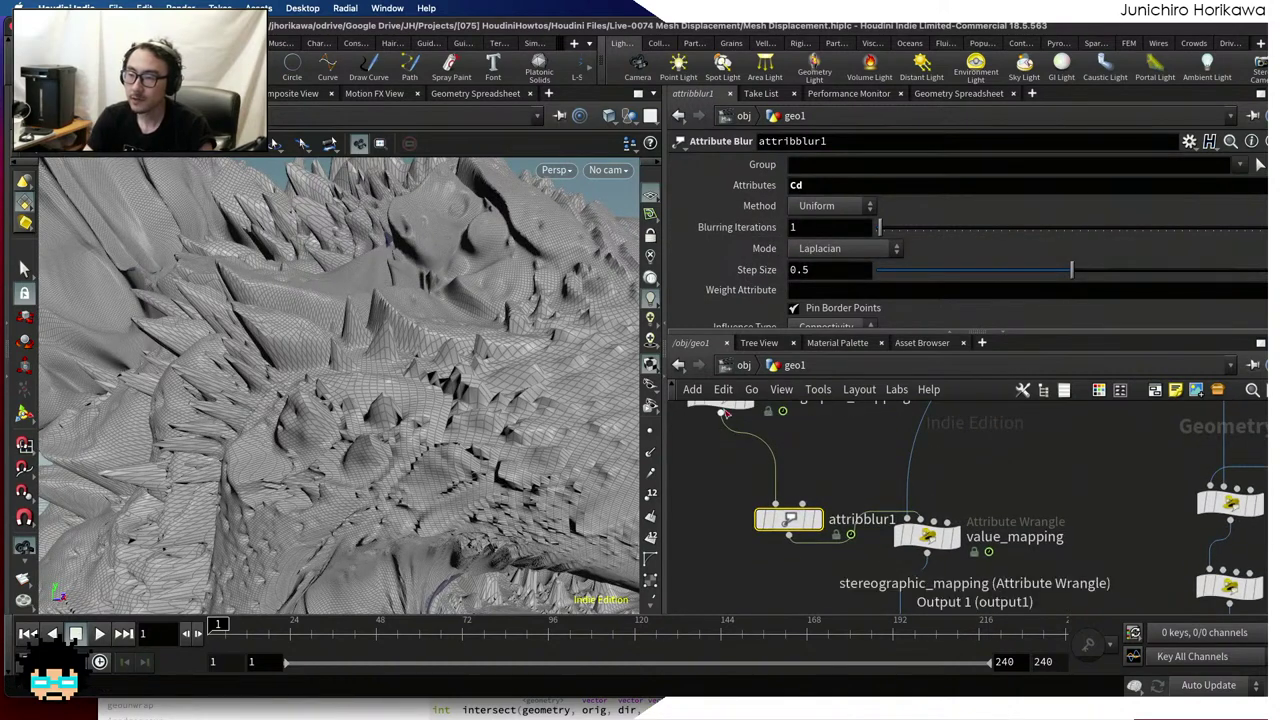
drag(722, 412, 918, 513)
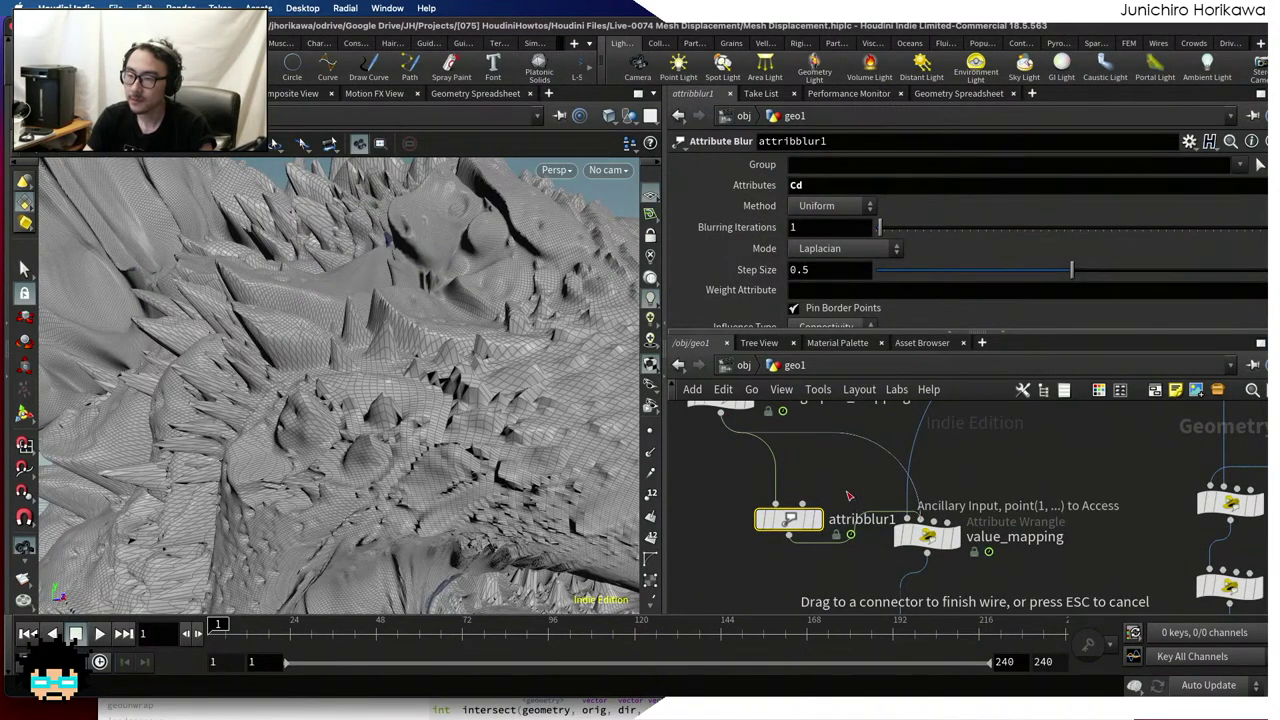
Insert an Attribute Blur on the value_mapping wire, blurring val
middle_drag(820, 610, 820, 545)
key(Tab)
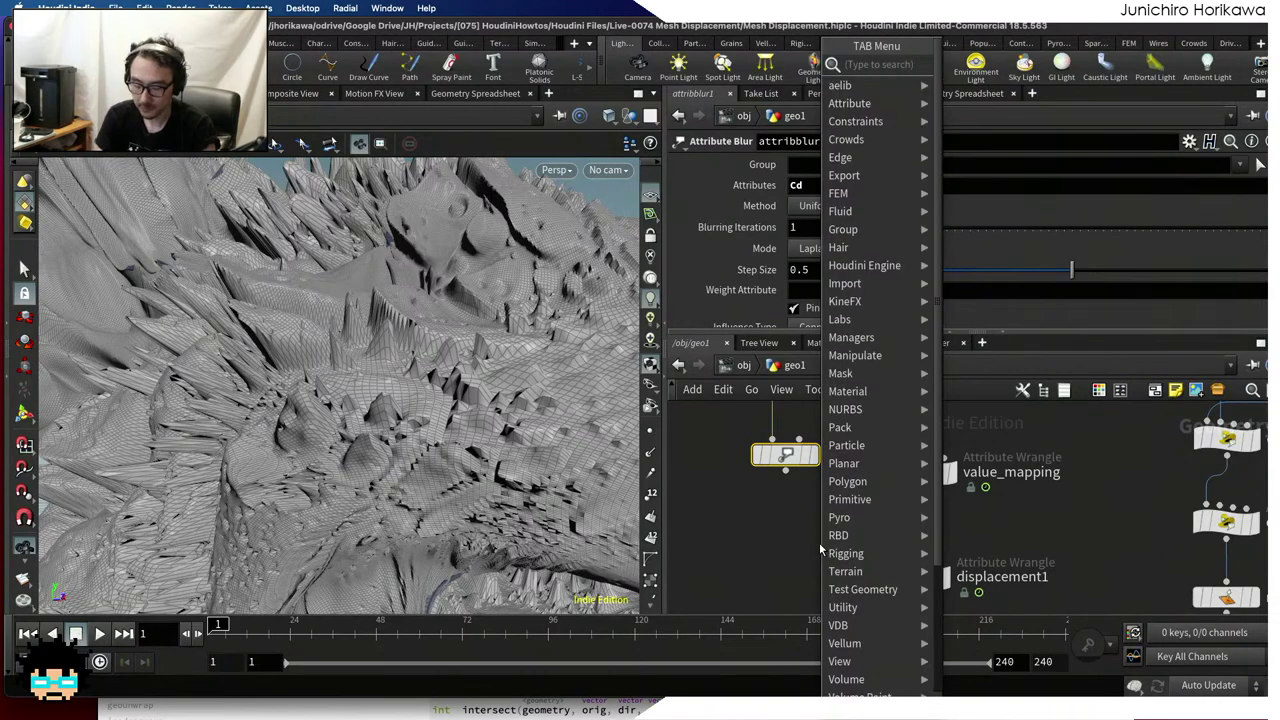
text(attribute bl)
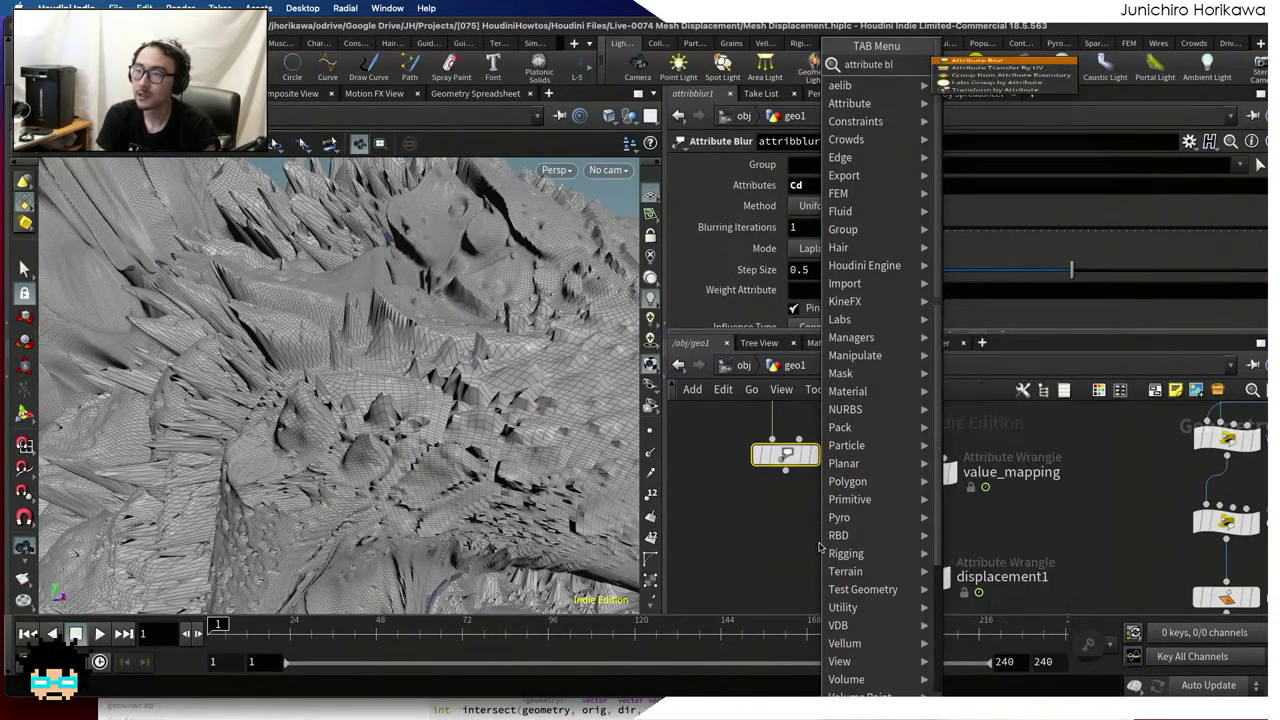
key(Return)
scroll(885, 527, up, 1)
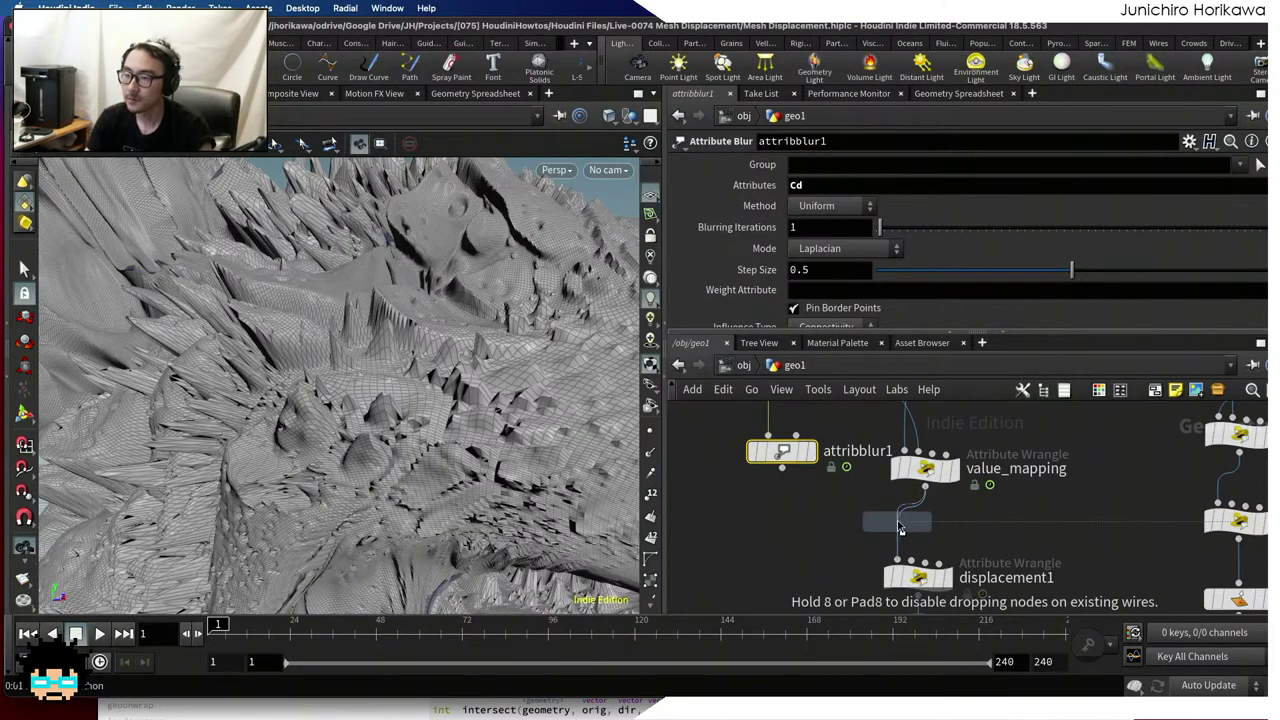
click(899, 530)
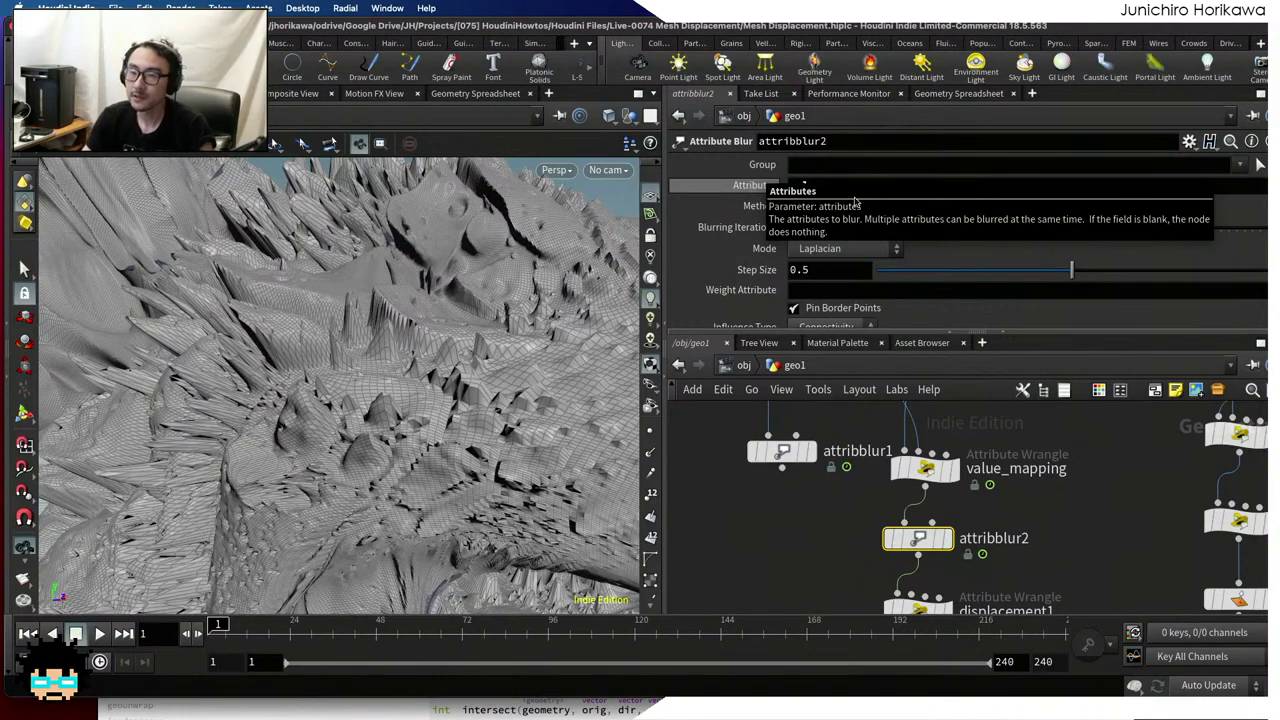
key(Return)
Compare attribblur1 and attribblur2 settings while orbiting the smoother creature snout
drag(376, 327, 591, 260)
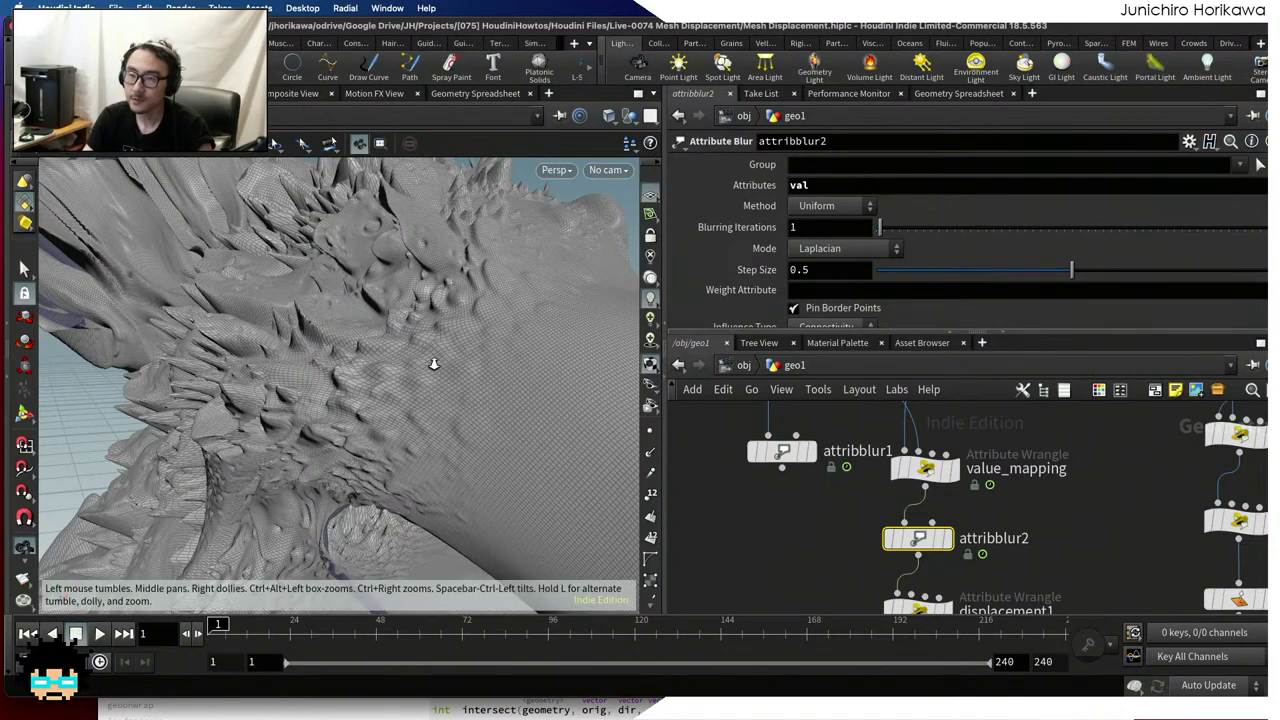
scroll(434, 366, up, 3)
mouse_move(771, 454)
mouse_down()
mouse_move(755, 380)
mouse_move(755, 460)
mouse_up()
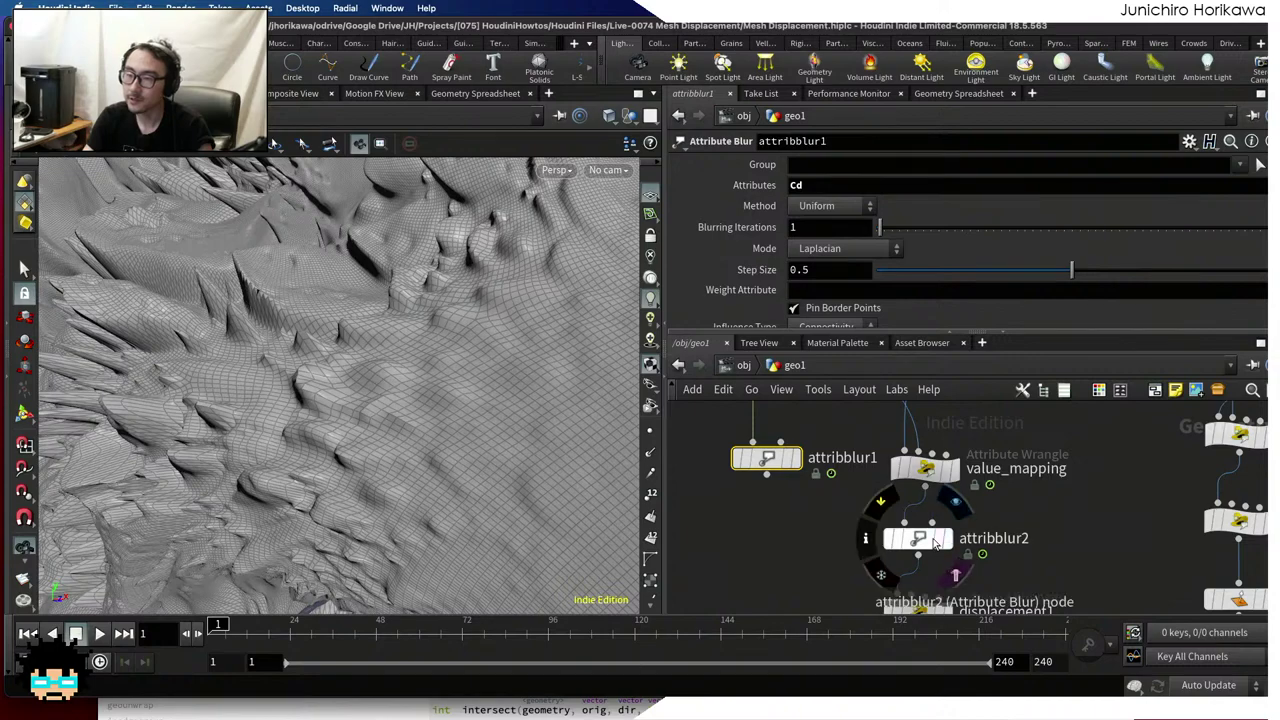
click(928, 536)
drag(250, 320, 363, 326)
drag(545, 364, 597, 466)
scroll(793, 542, down, 5)
scroll(812, 539, up, 5)
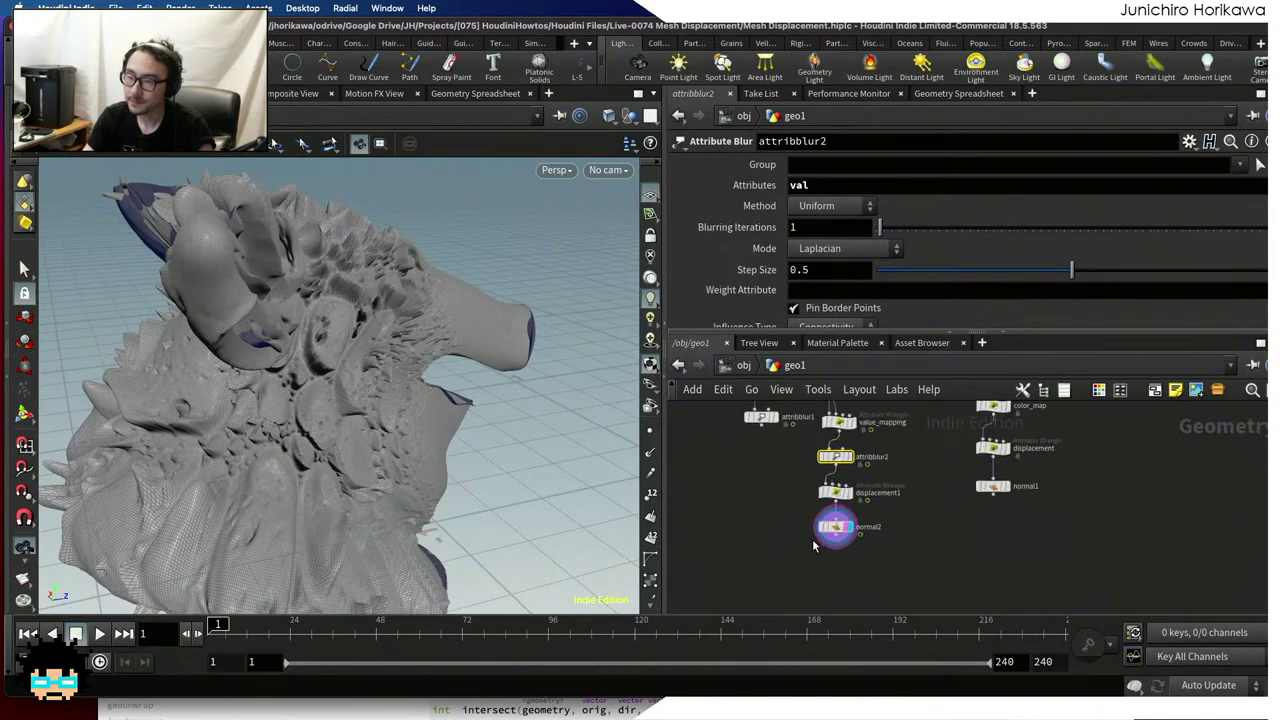
scroll(785, 524, down, 3)
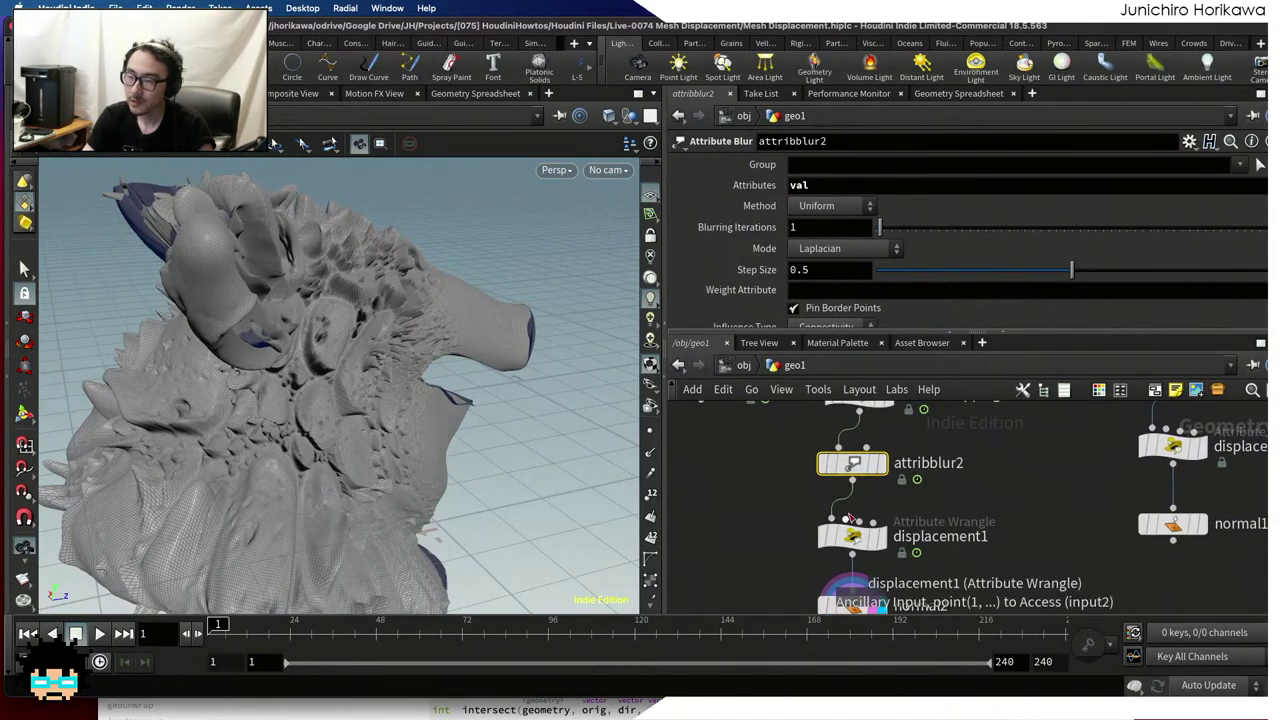
scroll(803, 609, up, 3)
Select displacement1 to view its parameters
key(Tab)
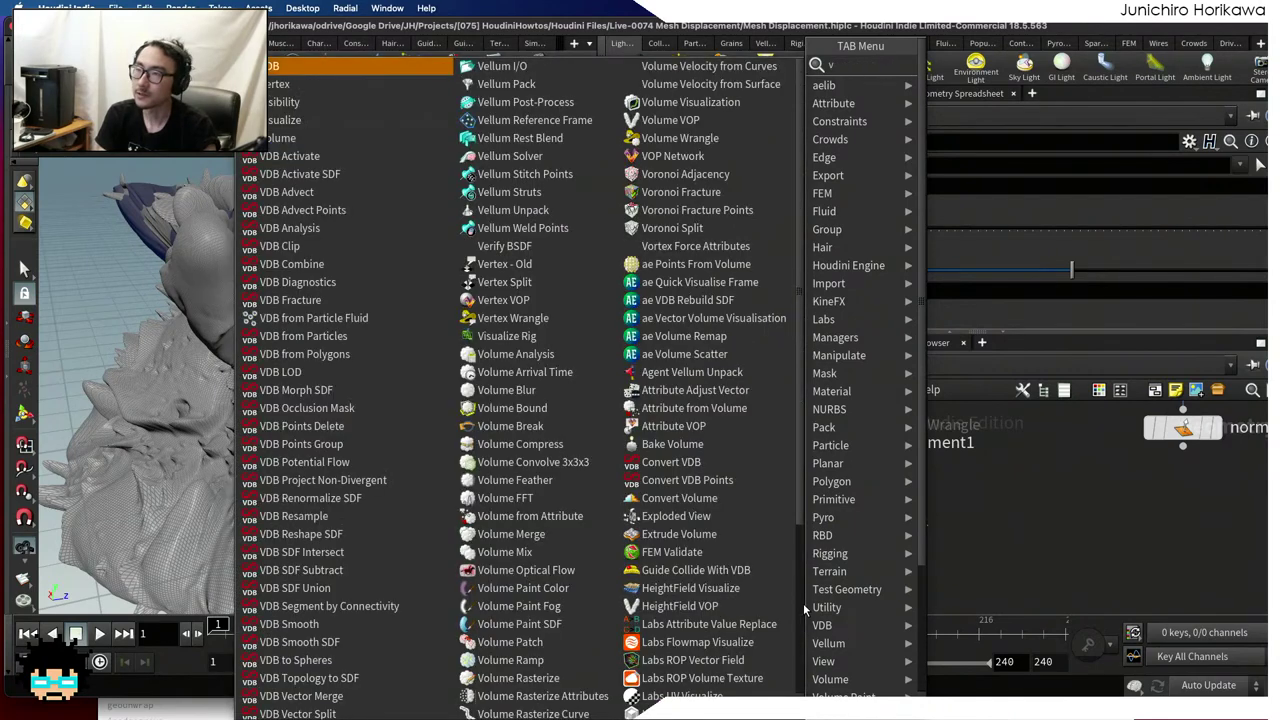
key(Escape)
scroll(792, 587, down, 2)
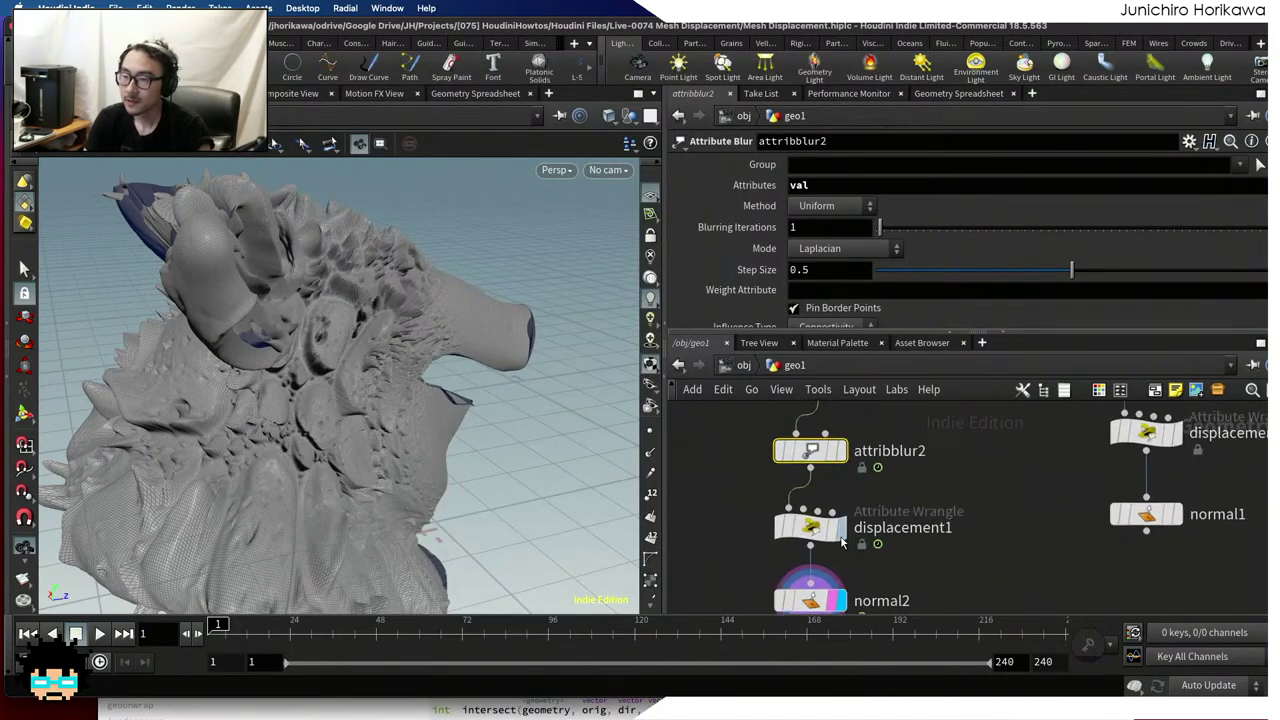
scroll(801, 423, up, 2)
key(Down)
scroll(840, 298, down, 3)
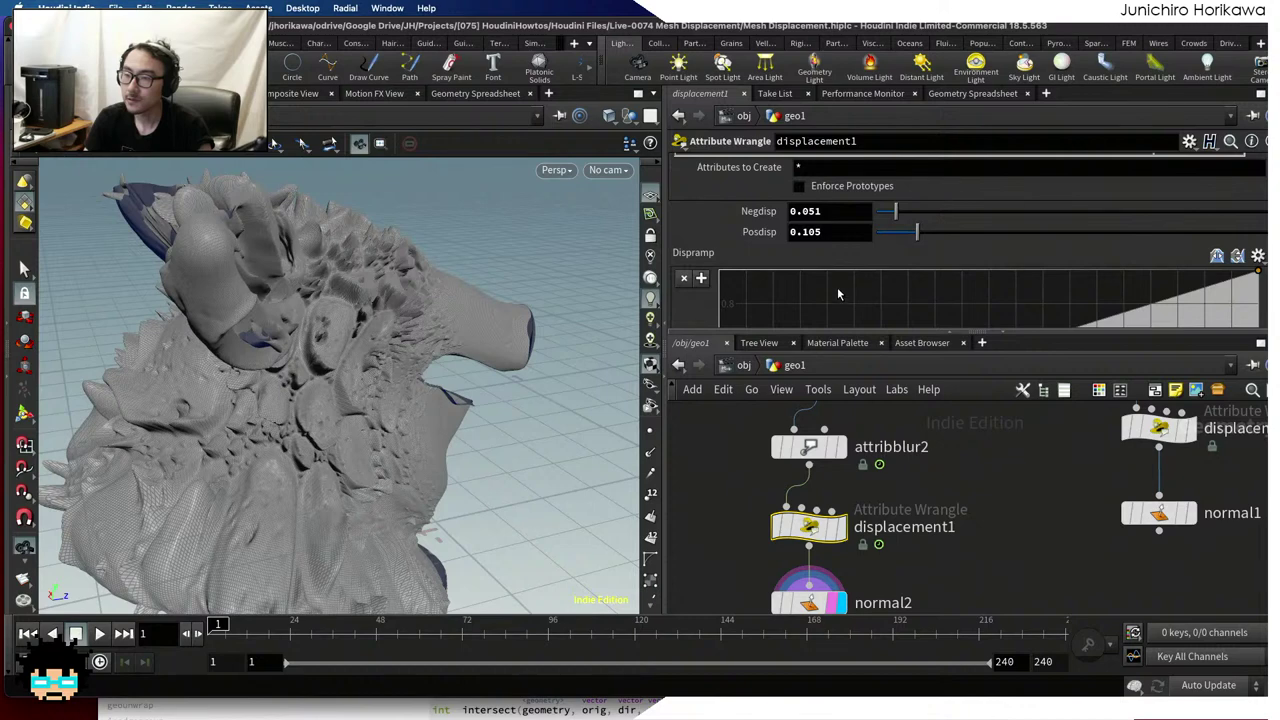
click(805, 211)
text(0)
key(Return)
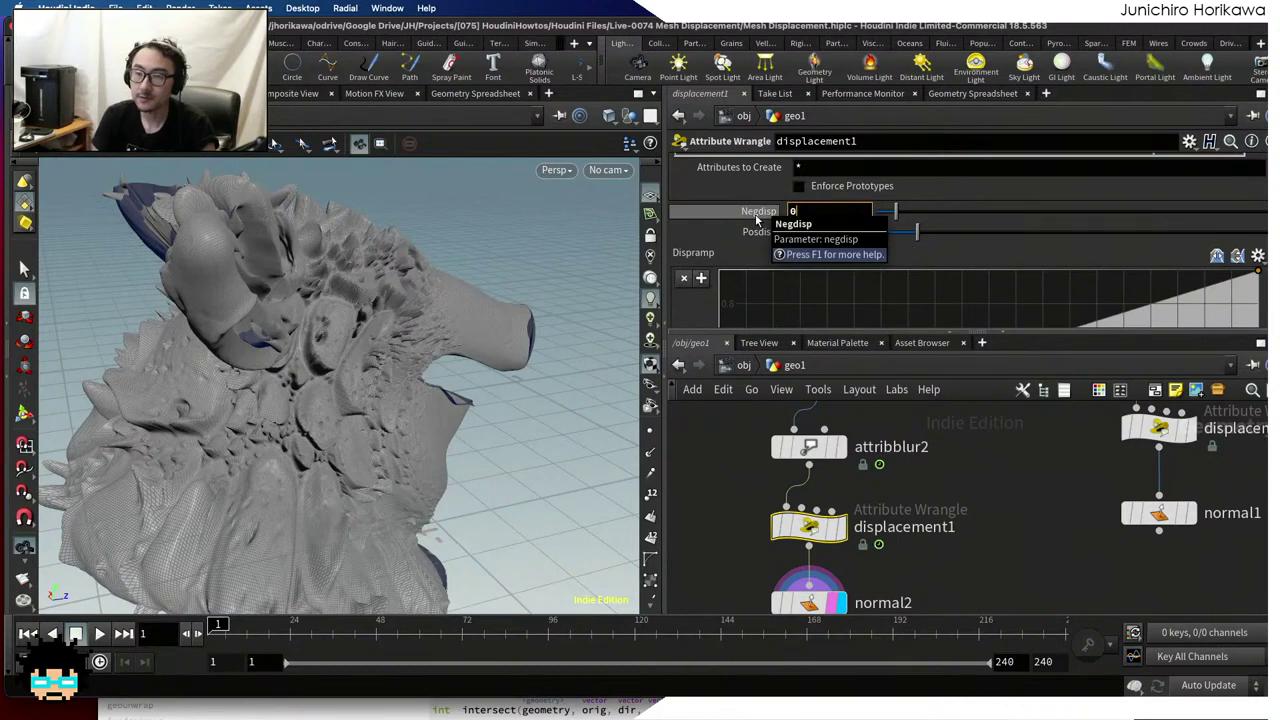
drag(398, 314, 354, 314)
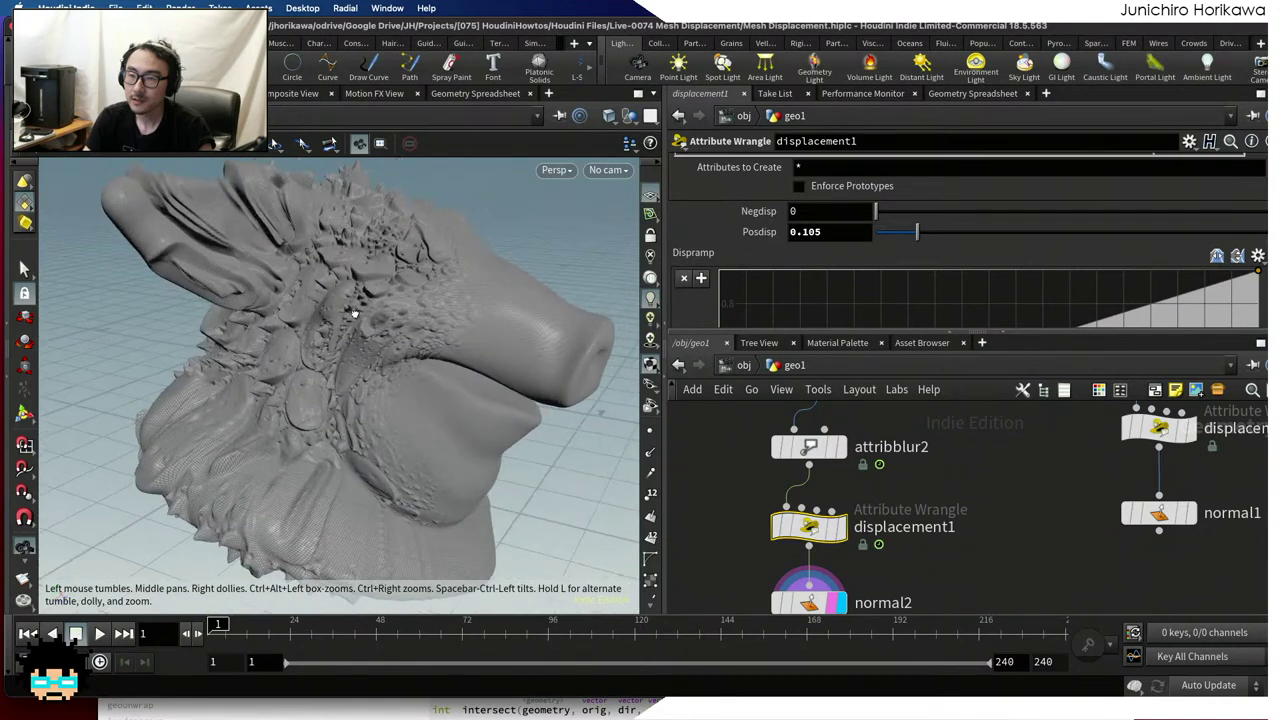
scroll(330, 335, up, 10)
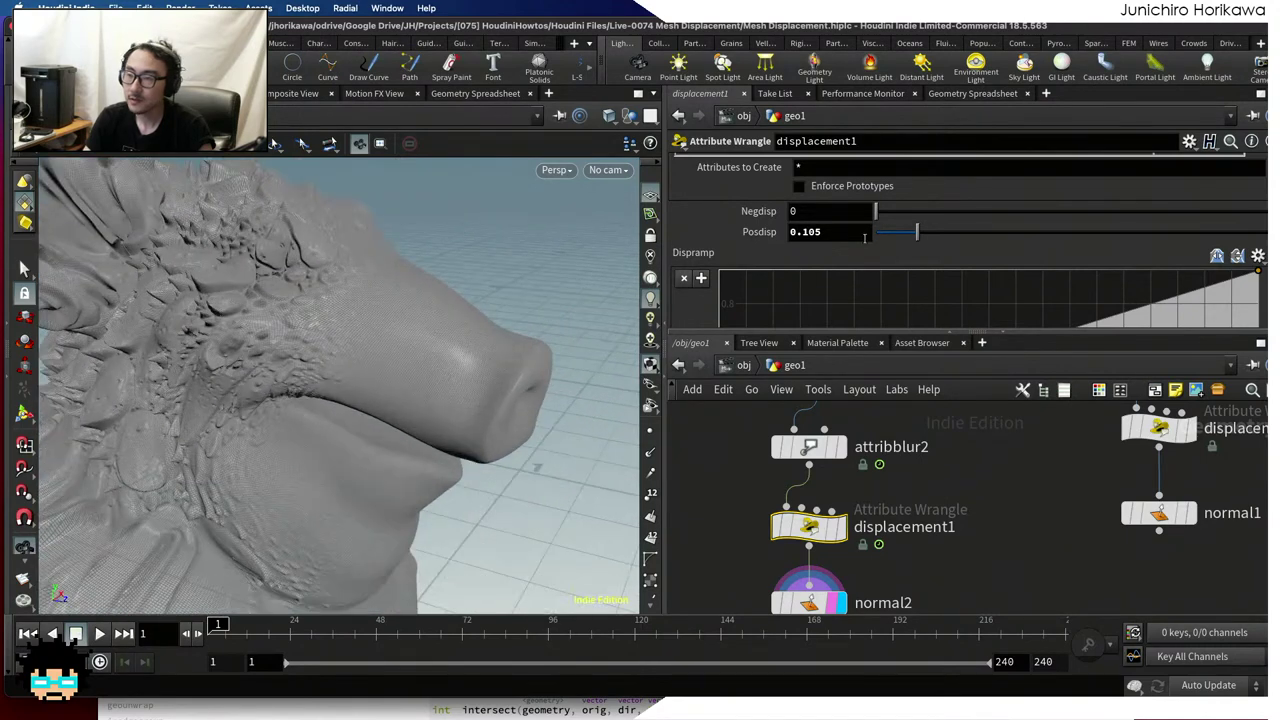
drag(899, 212, 900, 213)
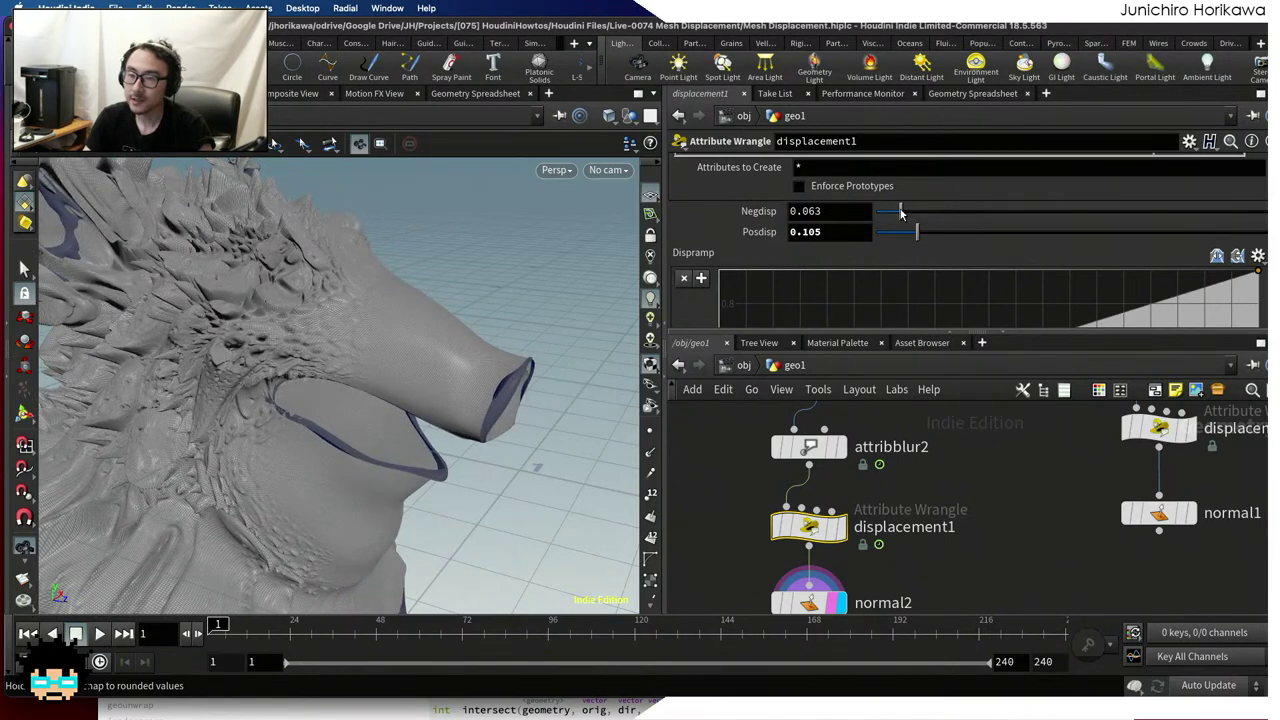
scroll(903, 294, up, 5)
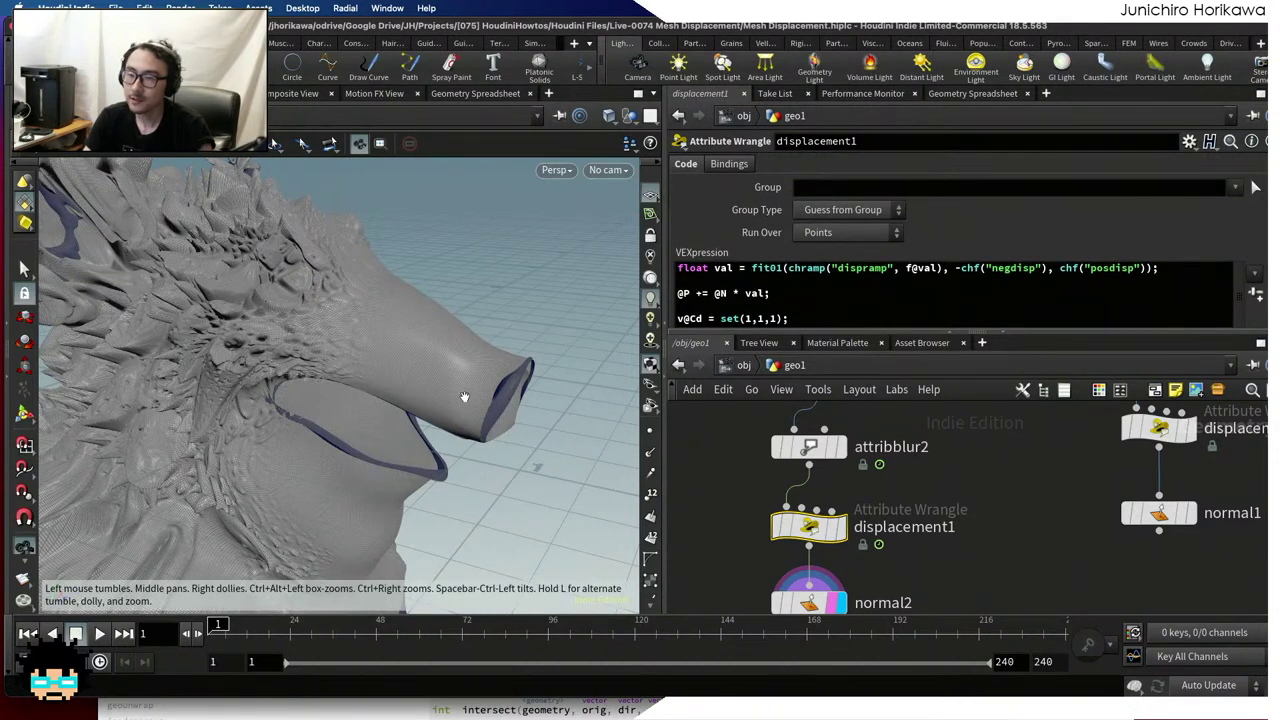
drag(466, 438, 519, 365)
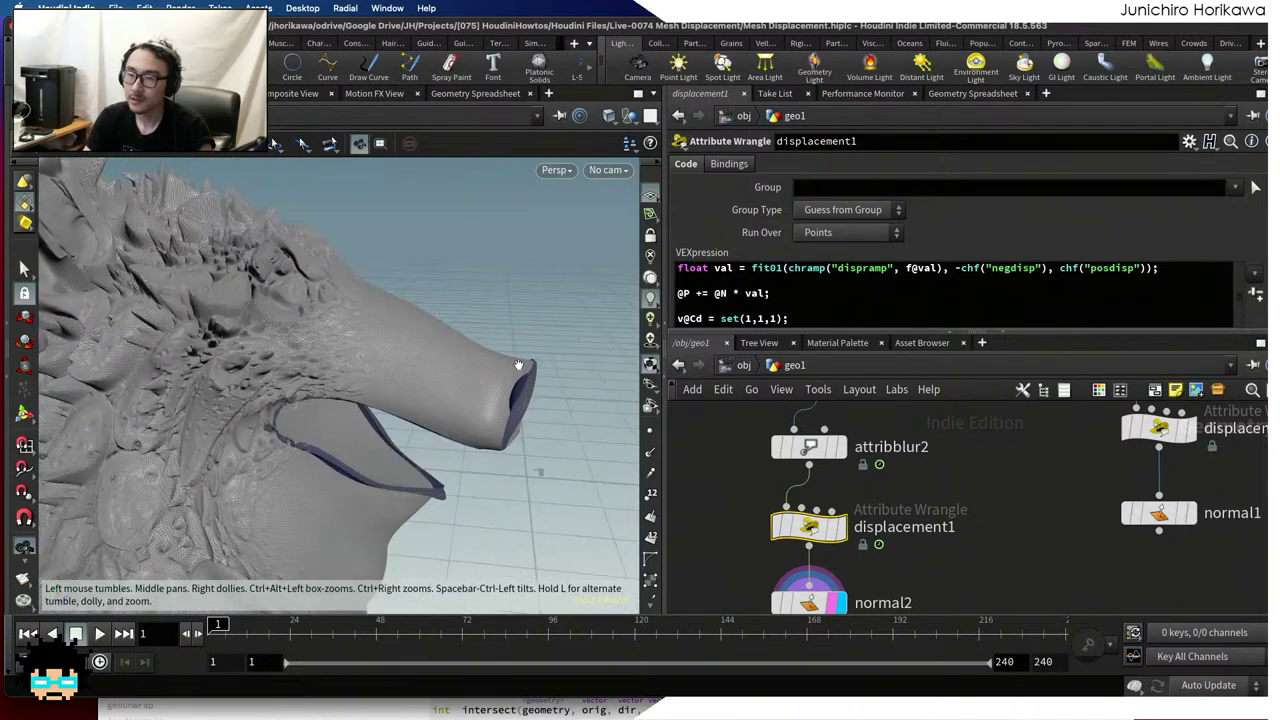
scroll(805, 308, down, 1)
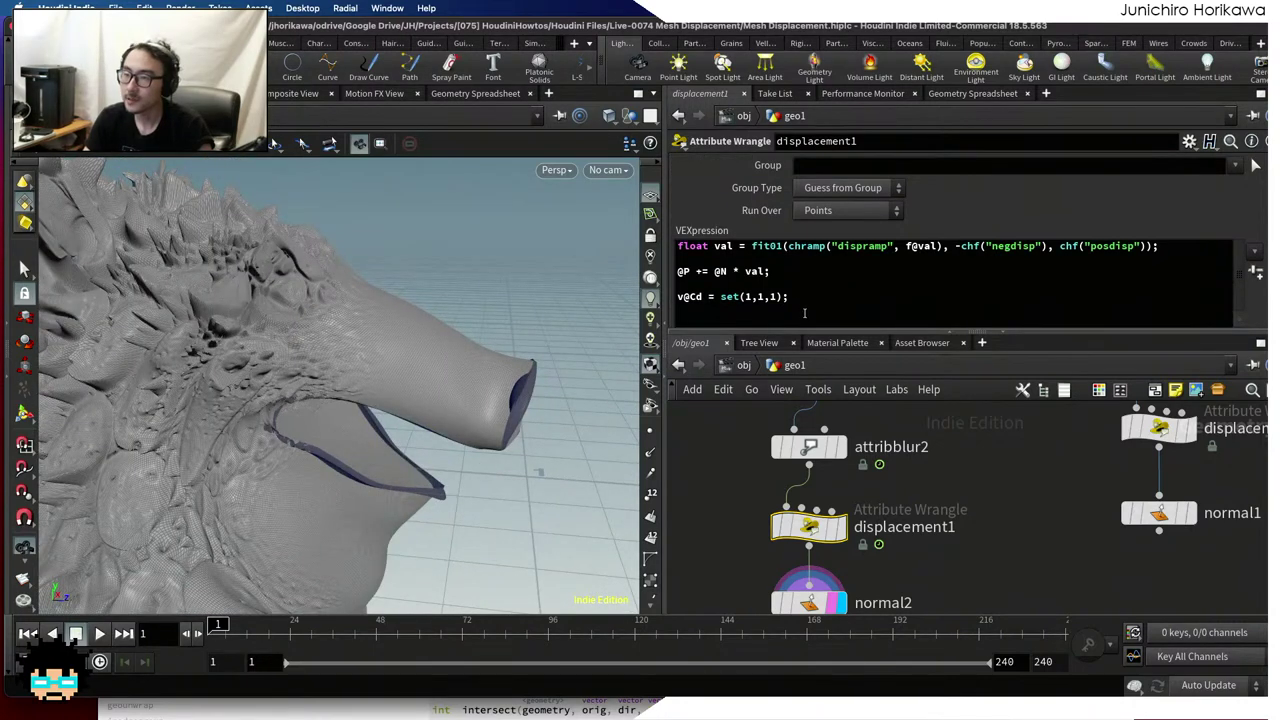
drag(803, 342, 790, 372)
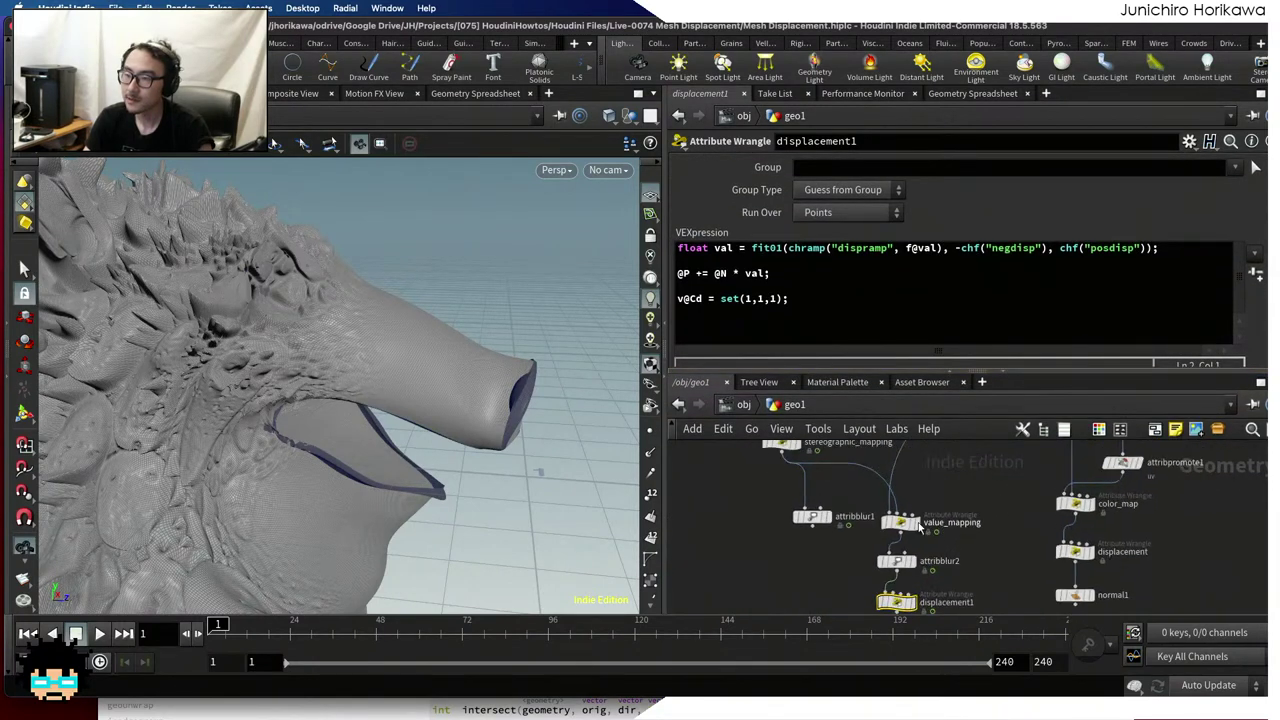
Review value_mapping's and displacement1's VEX code and display value_mapping's result
click(890, 518)
scroll(801, 282, up, 5)
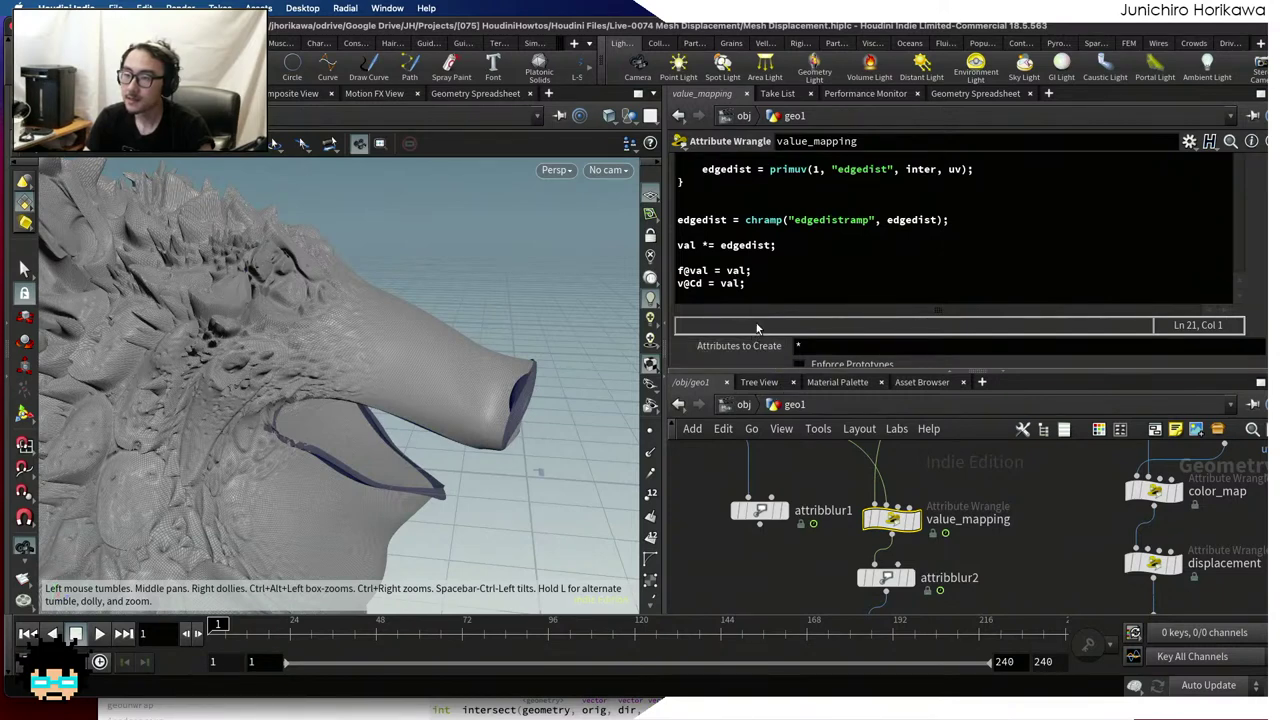
scroll(757, 328, up, 1)
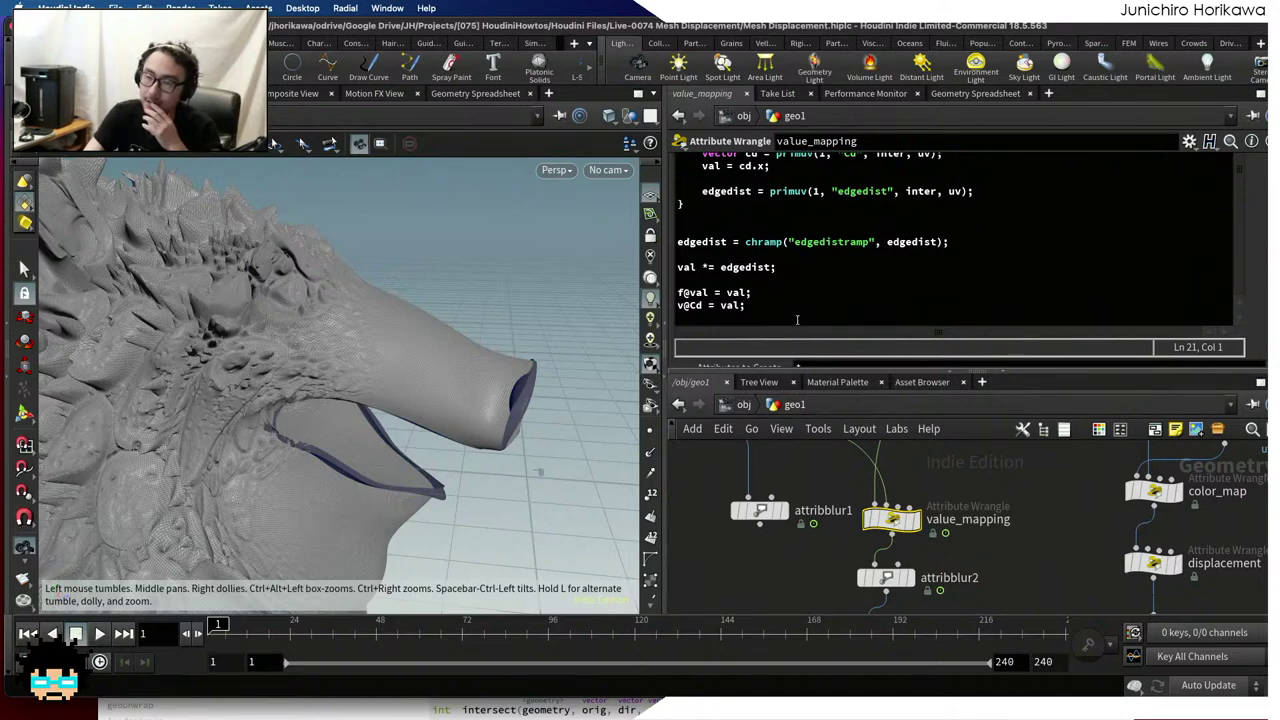
drag(797, 319, 678, 241)
scroll(971, 540, down, 2)
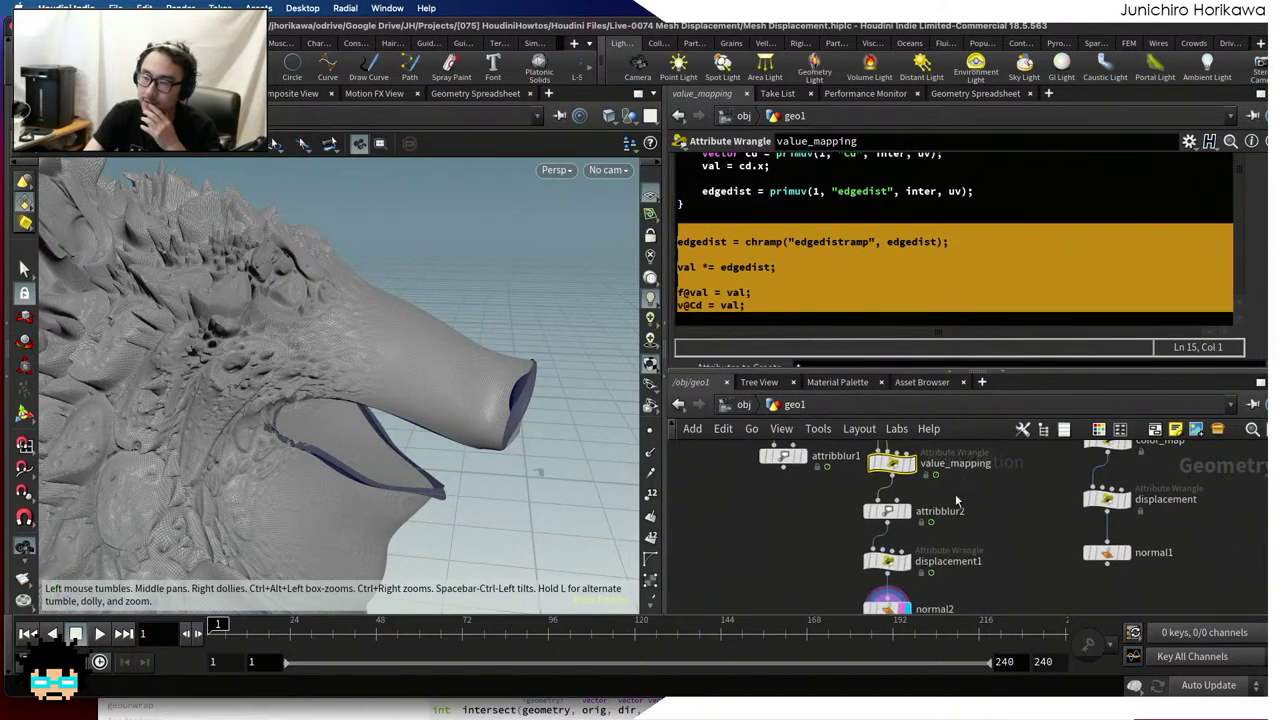
scroll(955, 494, up, 2)
click(882, 560)
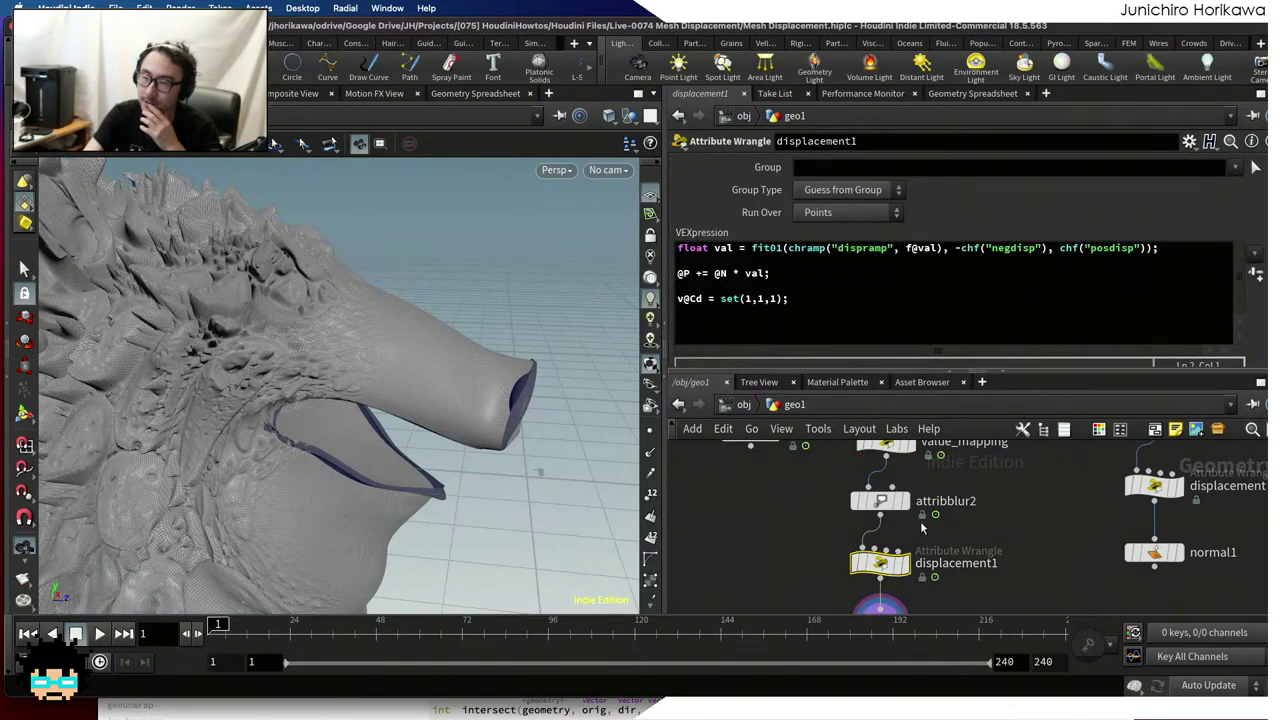
middle_drag(949, 487, 929, 545)
click(868, 492)
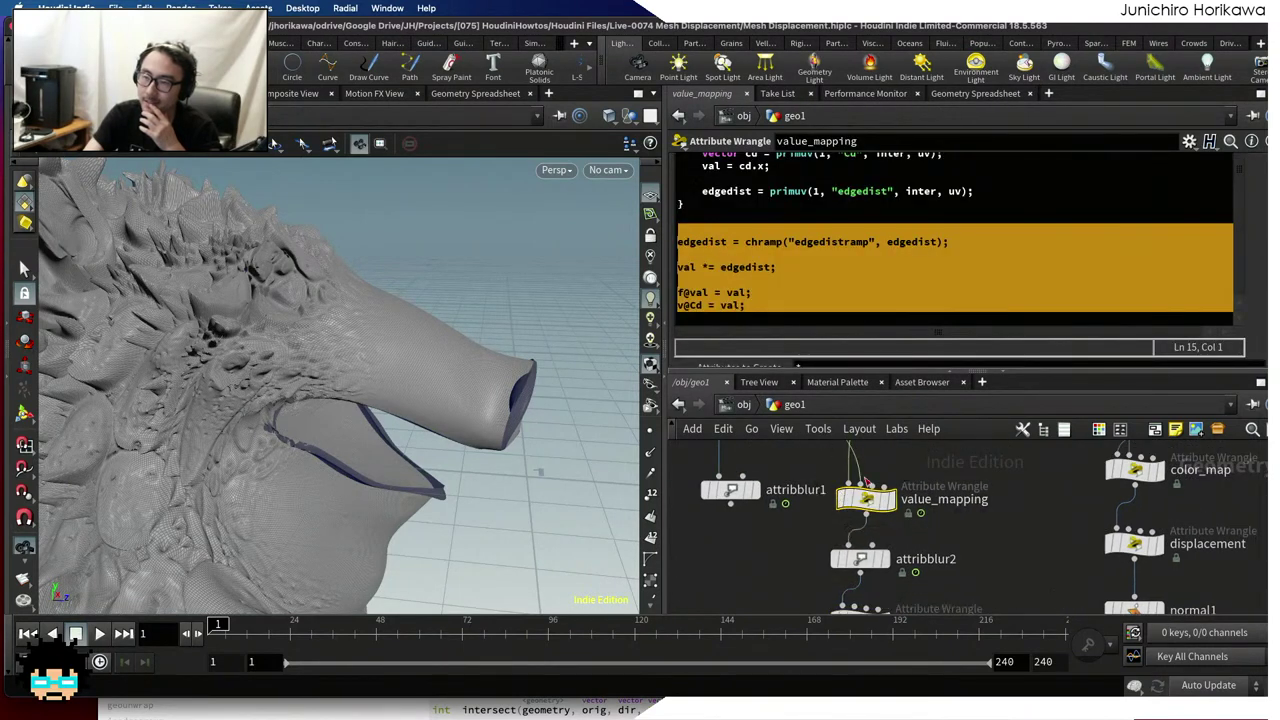
click(797, 279)
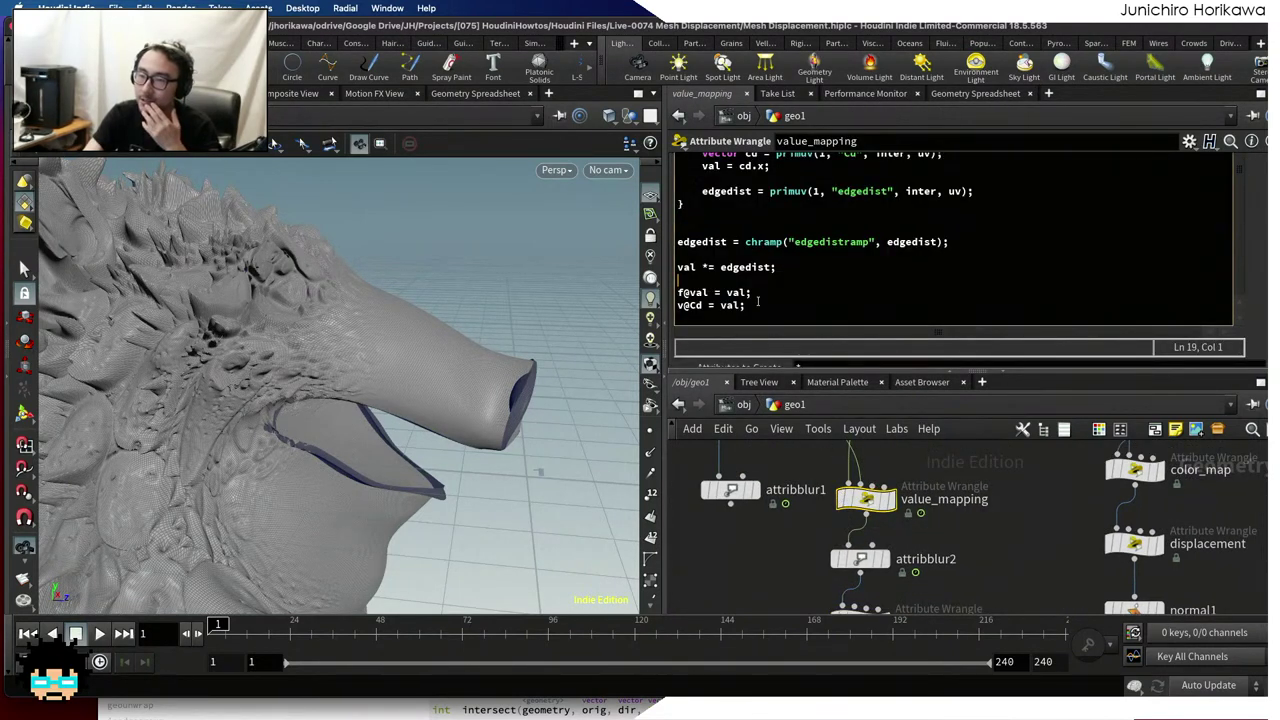
click(886, 503)
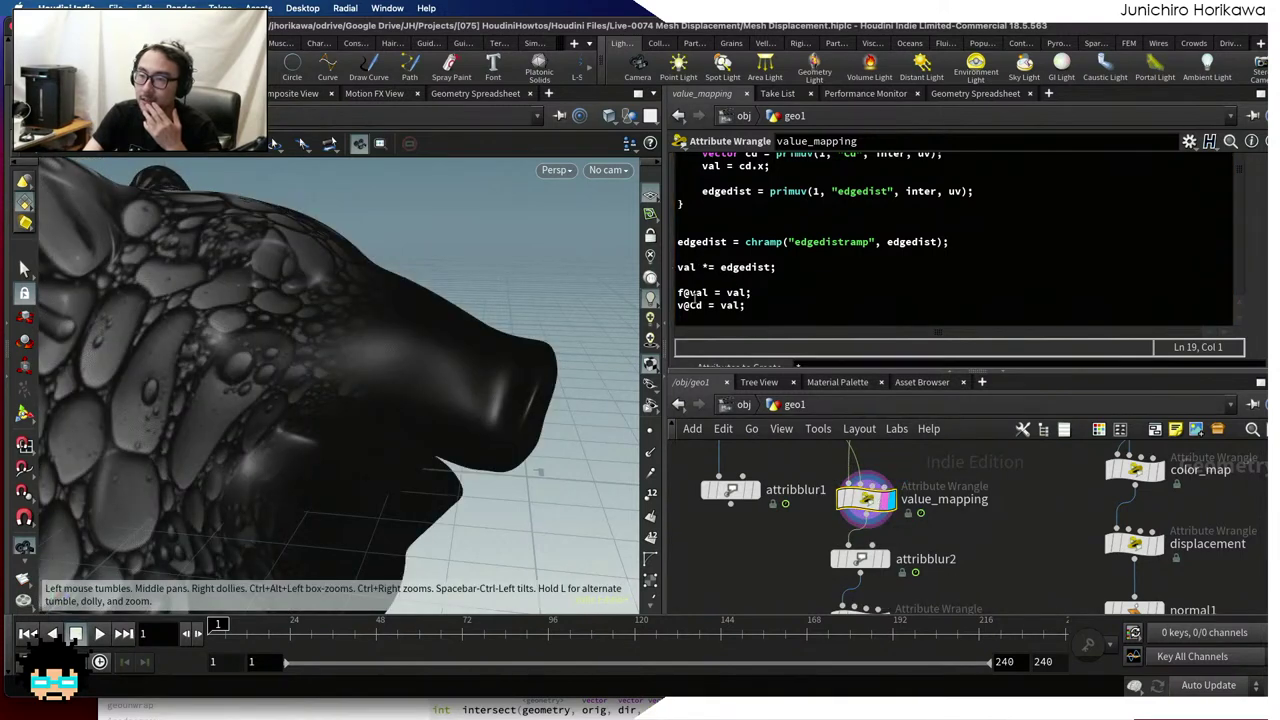
Add the line f@edgedist = edgedist; below the edgedist chramp line
triple_click(975, 241)
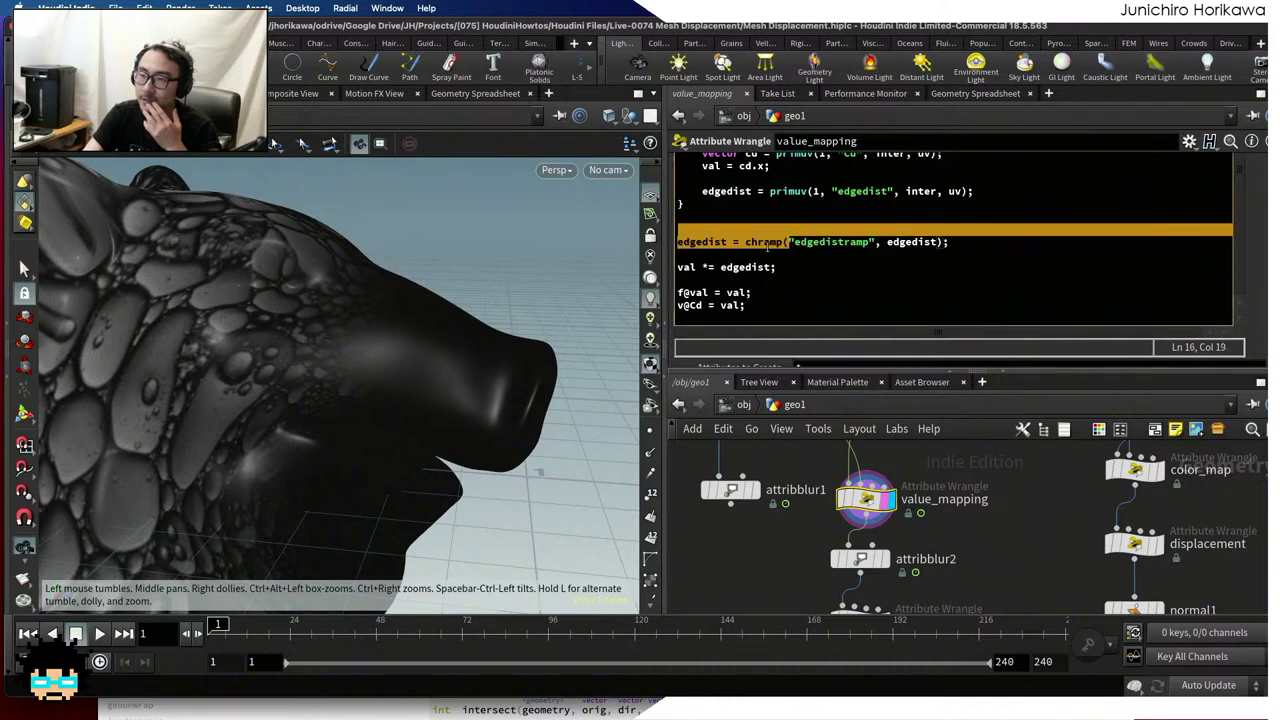
click(736, 242)
drag(960, 241, 680, 242)
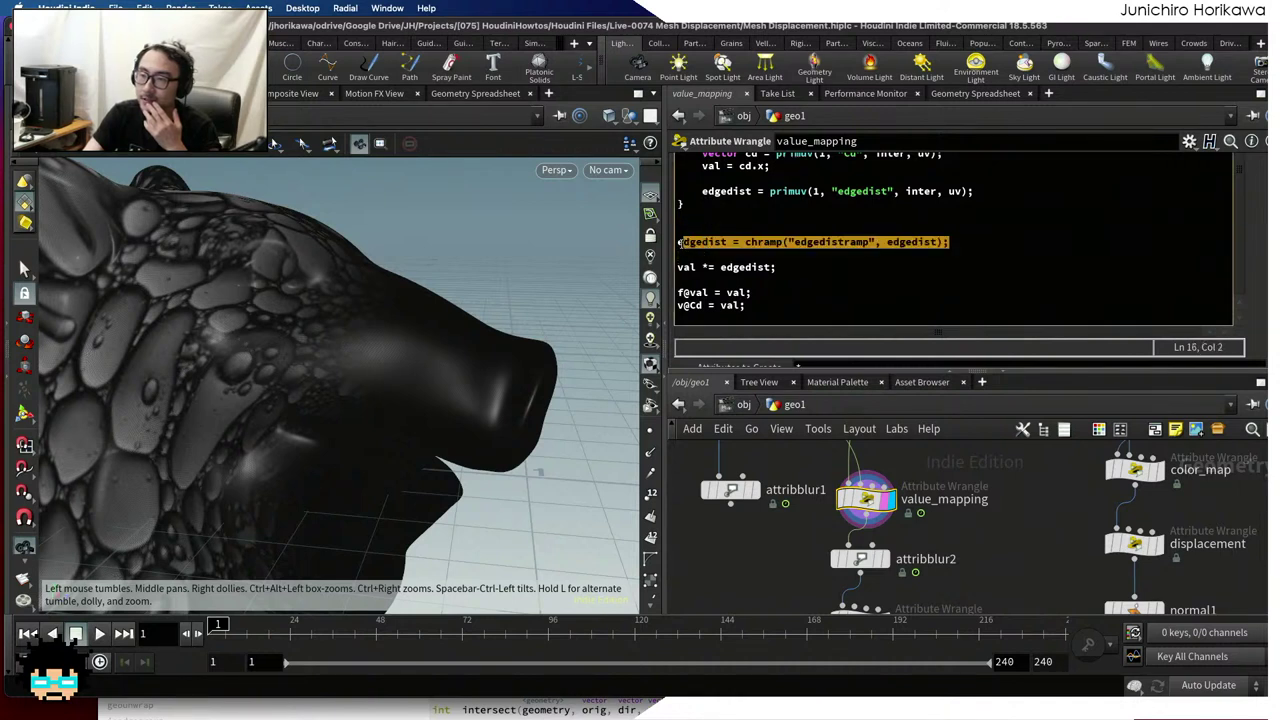
click(951, 241)
key(Return)
text(f@)
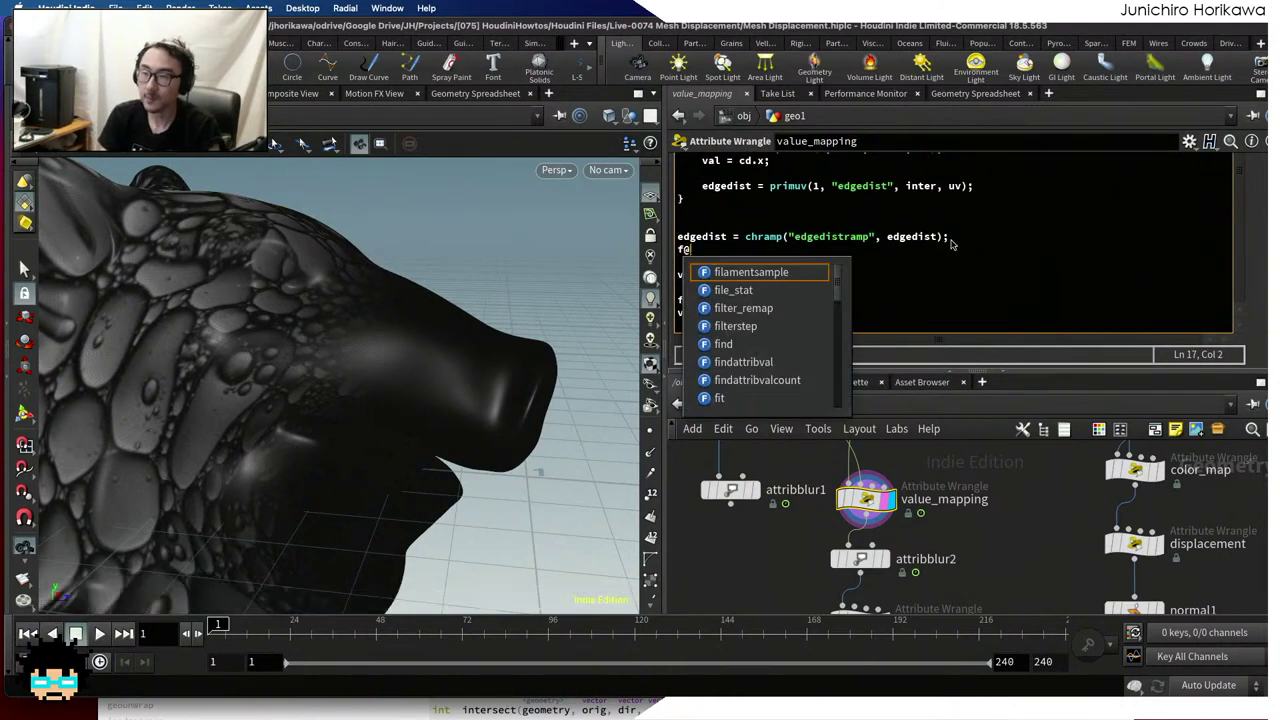
text(edgedist = chramp)
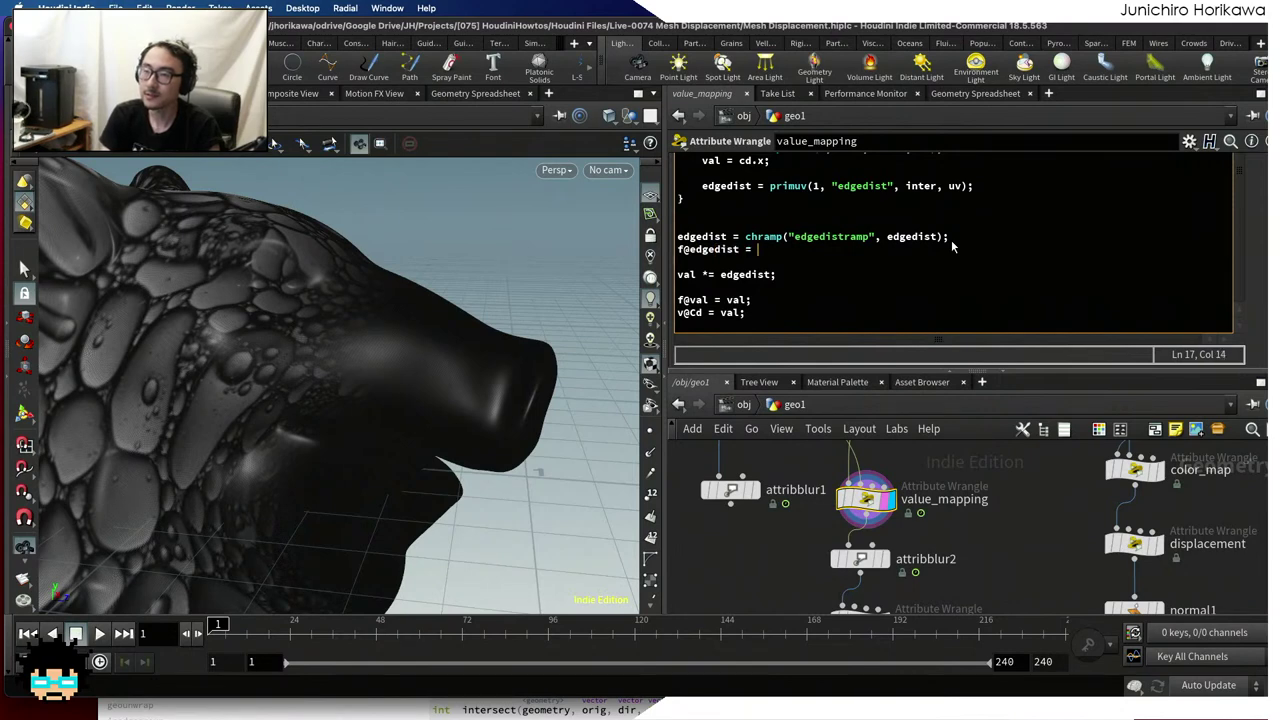
key(BackSpace)
key(BackSpace)
key(BackSpace)
key(BackSpace)
key(BackSpace)
key(BackSpace)
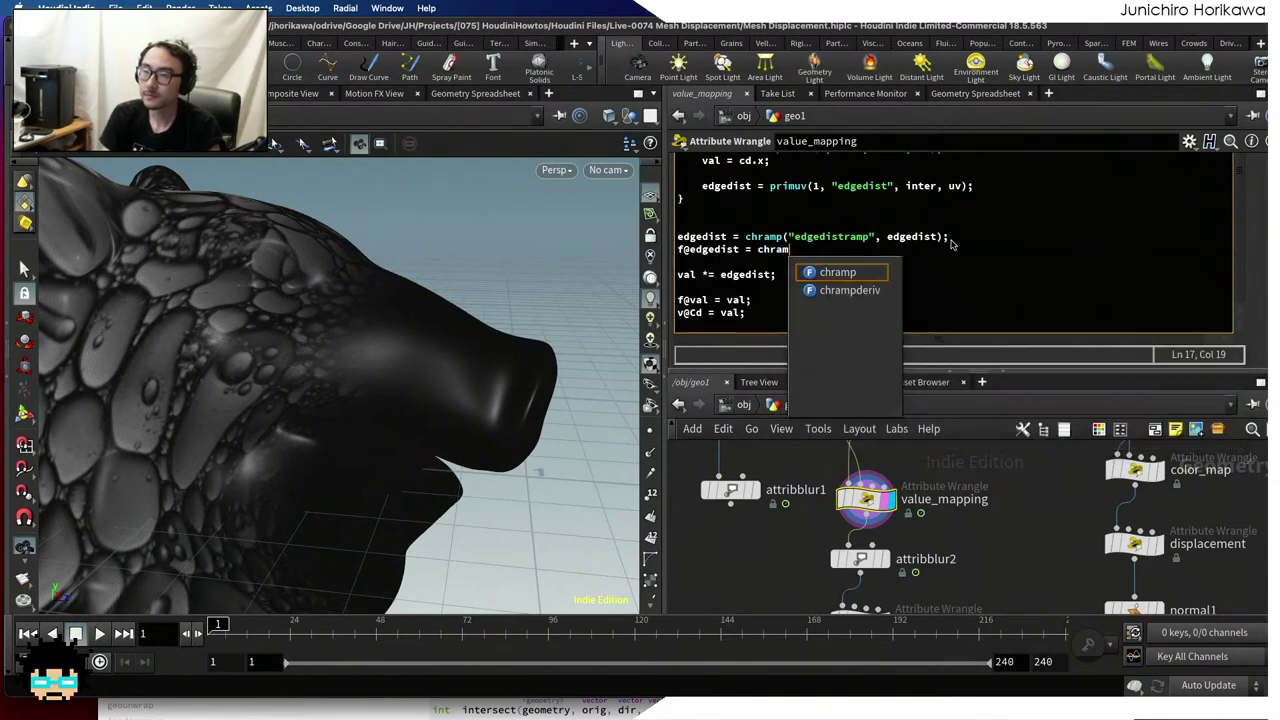
text(edged)
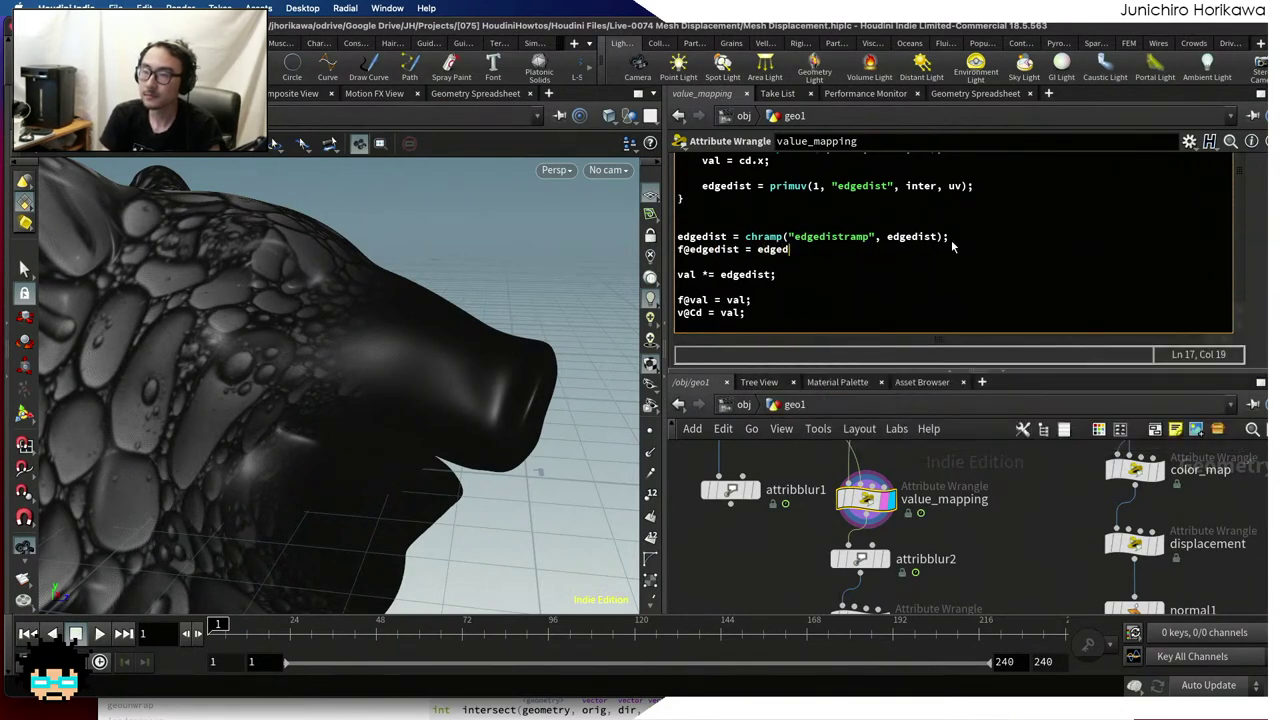
text(ist;)
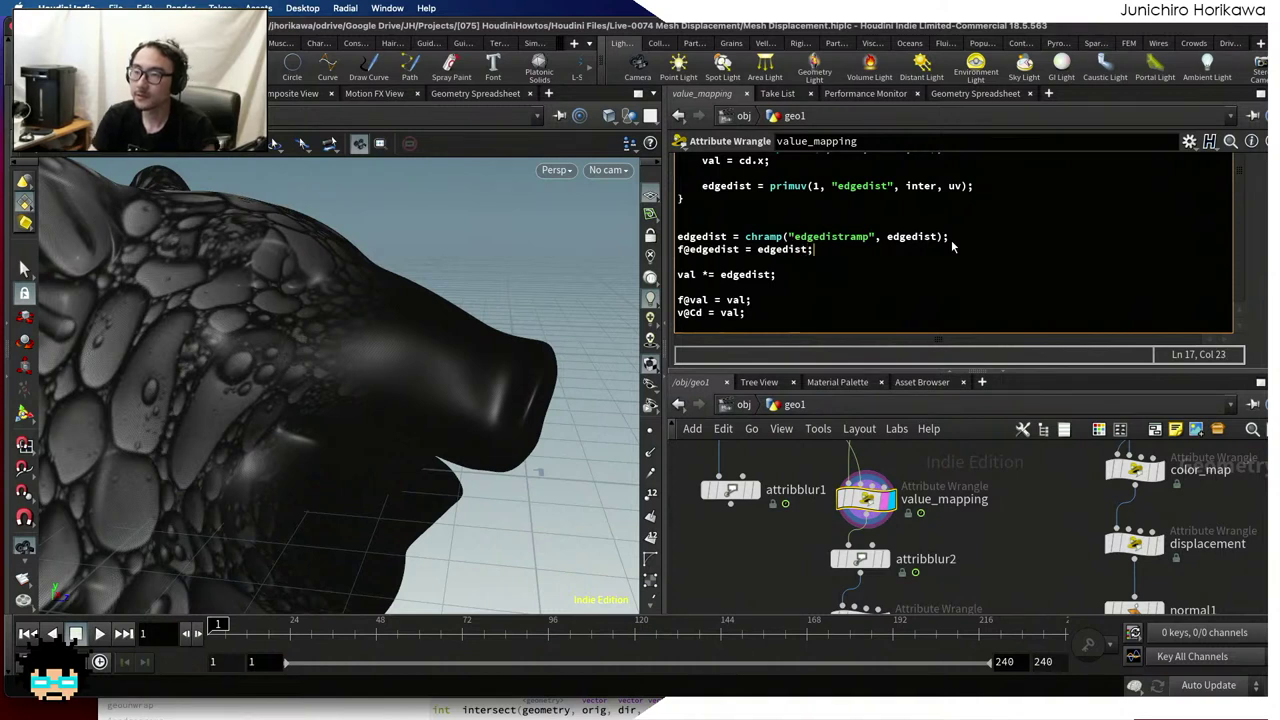
Comment out val *= edgedist; and delete the chramp call, leaving edgedist unmapped
click(774, 274)
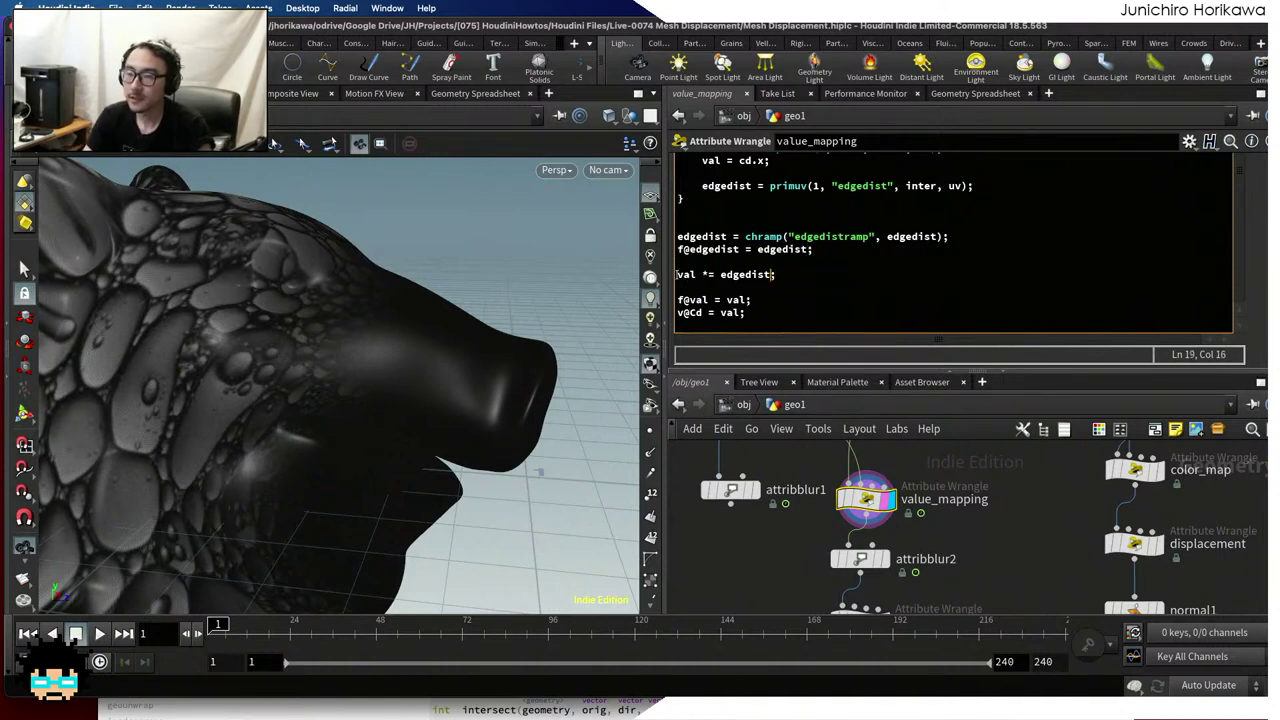
text(//)
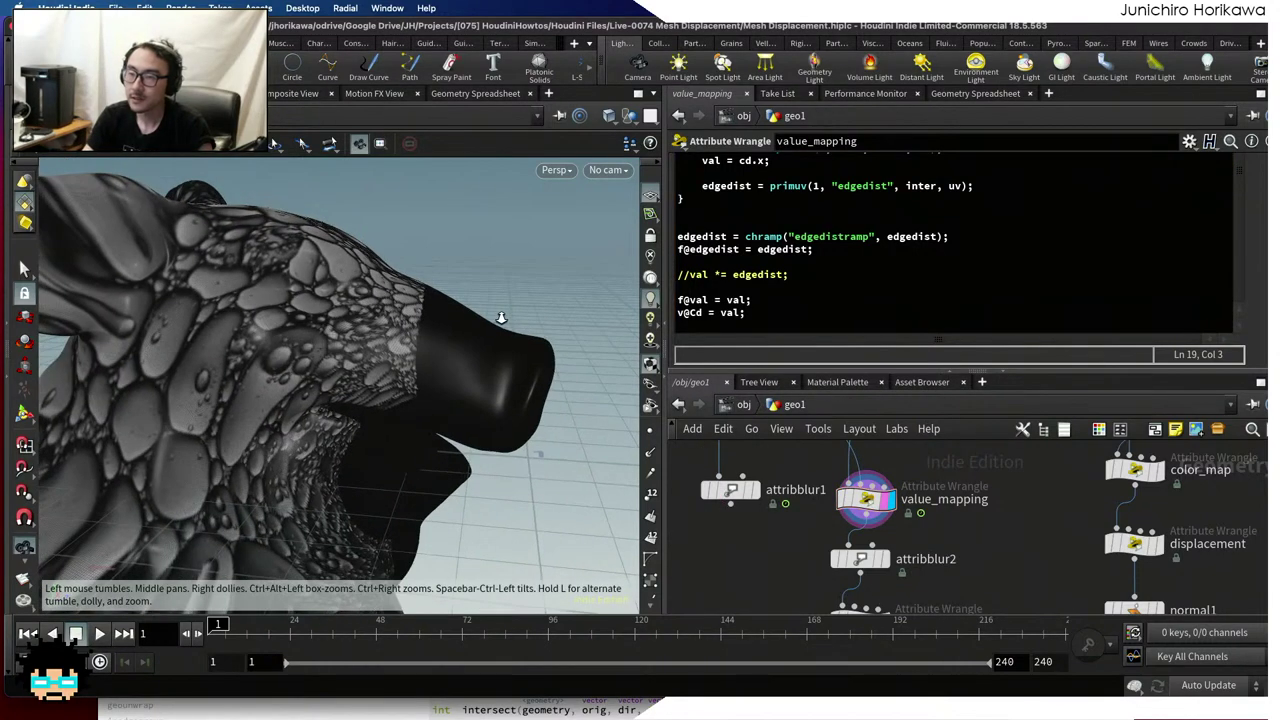
drag(884, 236, 741, 237)
key(BackSpace)
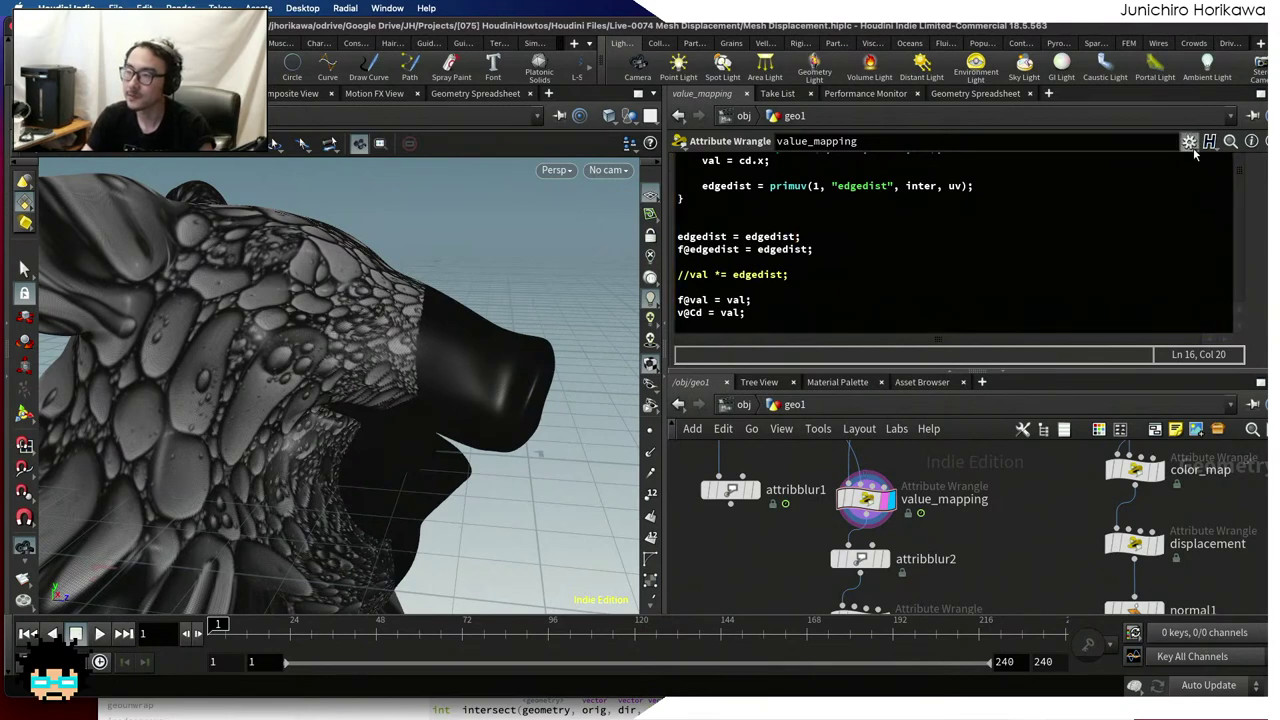
Remove the Edgedistramp parameter from value_mapping's parameter interface
click(1189, 141)
click(1060, 160)
click(751, 440)
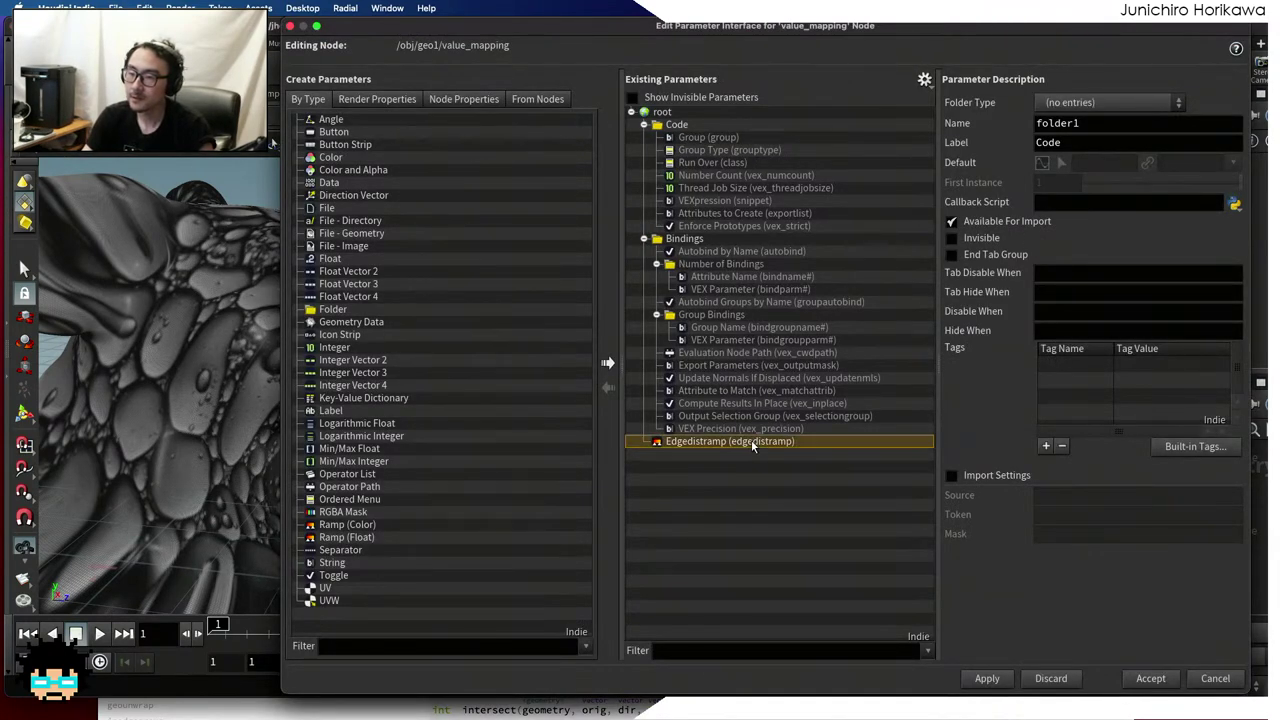
key(Delete)
click(987, 680)
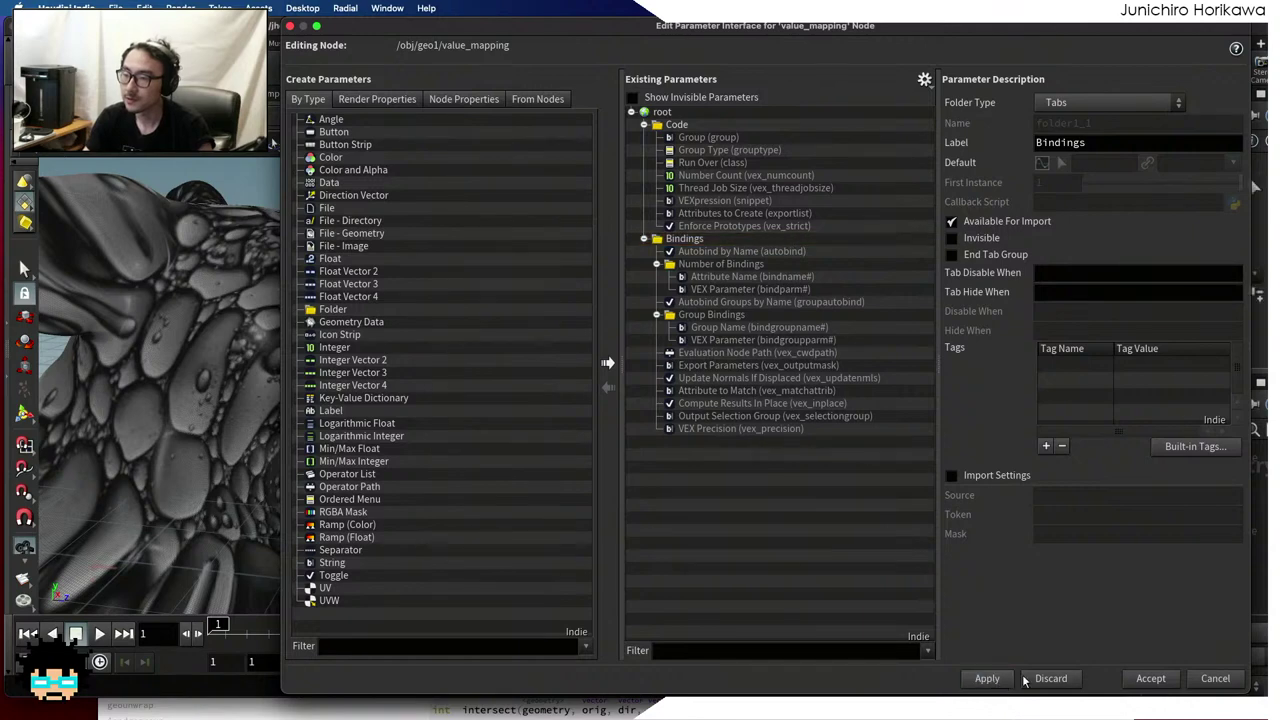
click(1143, 680)
scroll(744, 304, down, 5)
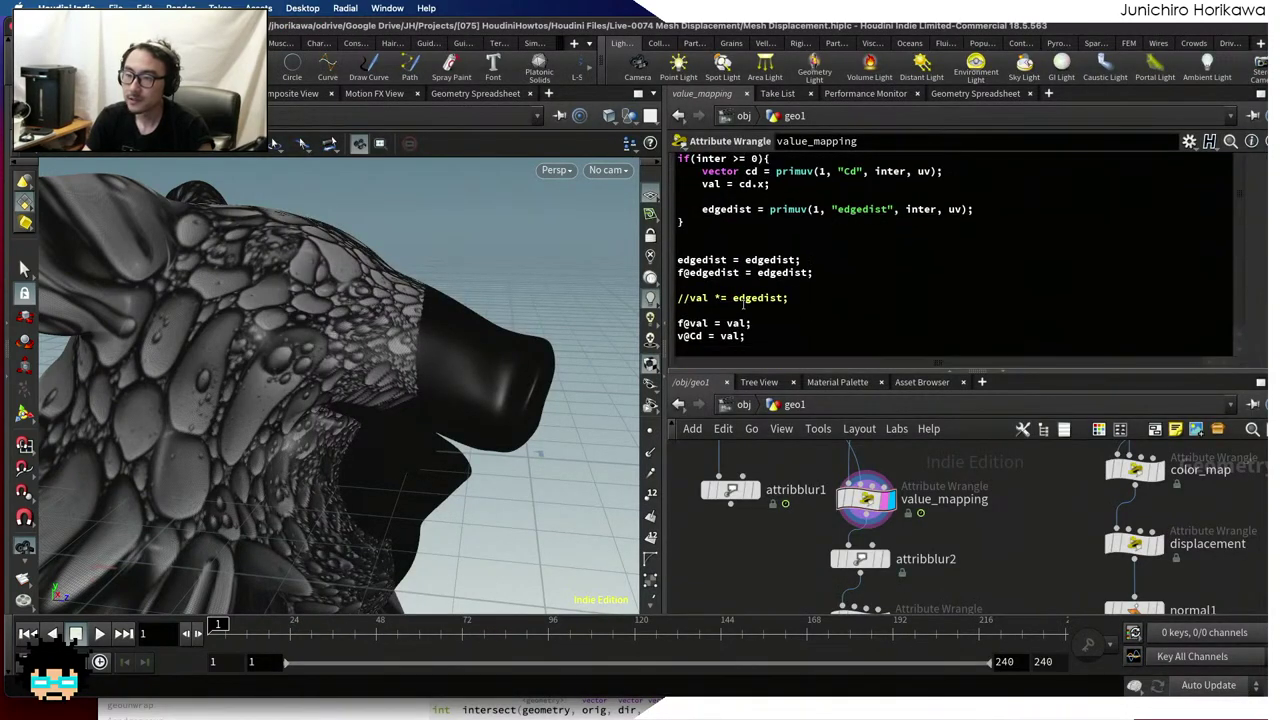
Delete the commented //val line and display attribblur2's result
triple_click(829, 297)
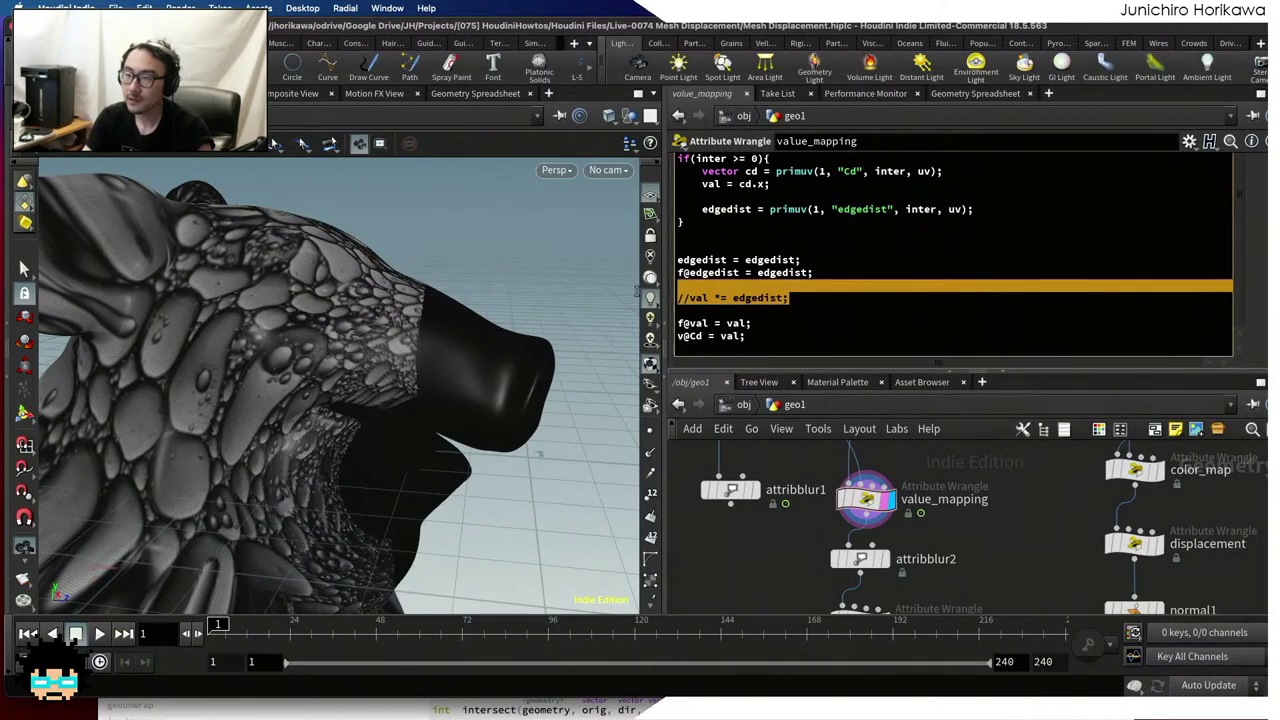
key(BackSpace)
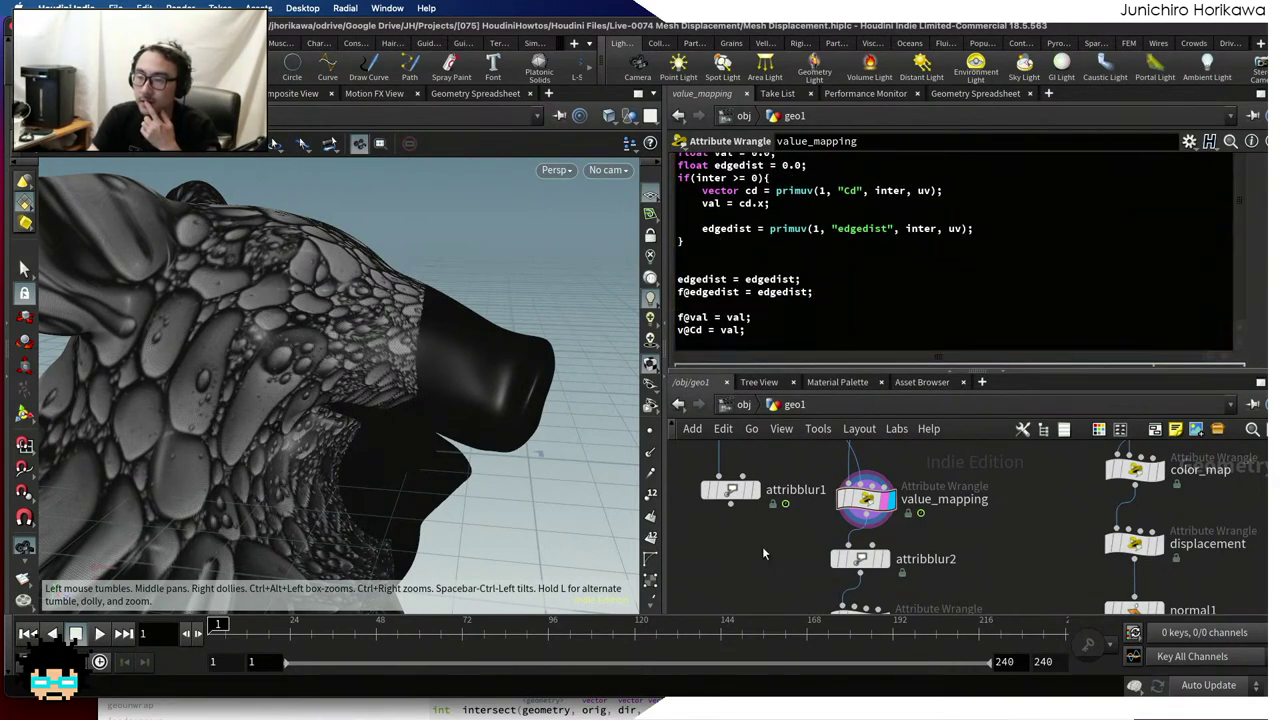
middle_drag(777, 573, 772, 517)
mouse_move(878, 511)
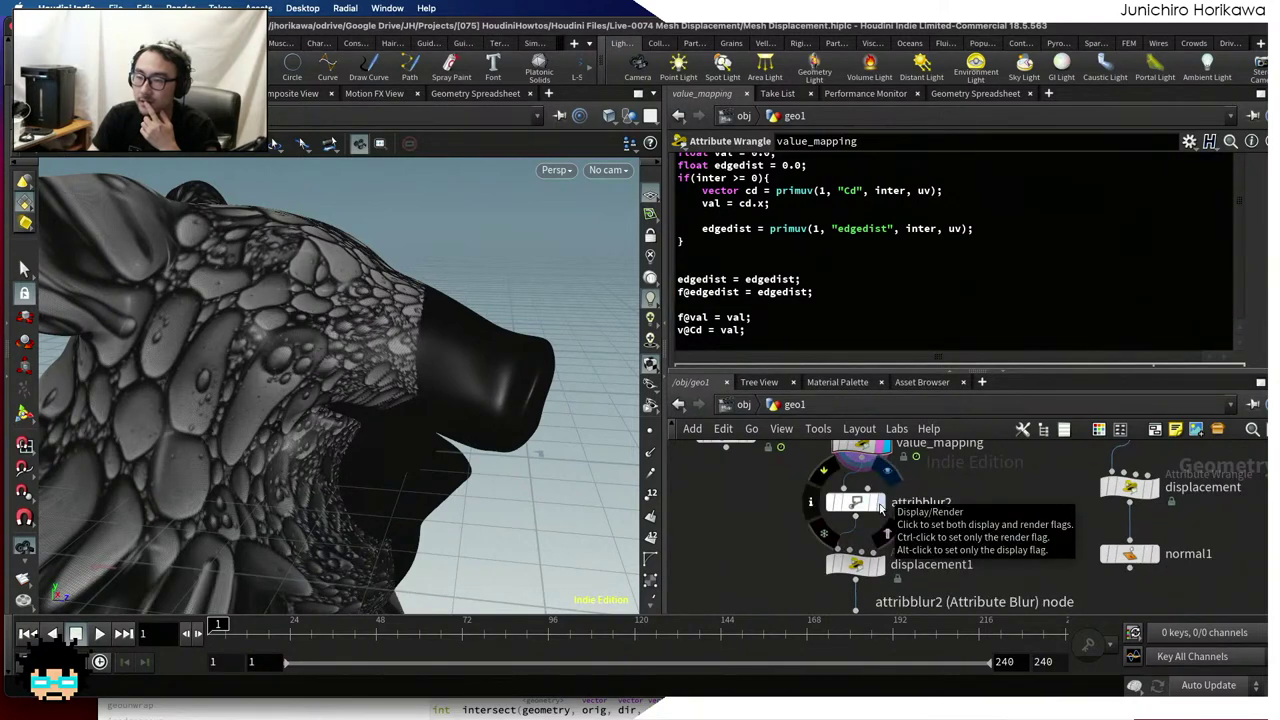
click(880, 507)
middle_drag(913, 562, 860, 478)
scroll(866, 540, up, 1)
scroll(860, 478, up, 1)
Wire displacement1 into normal2 and compare both results in the viewport
click(830, 507)
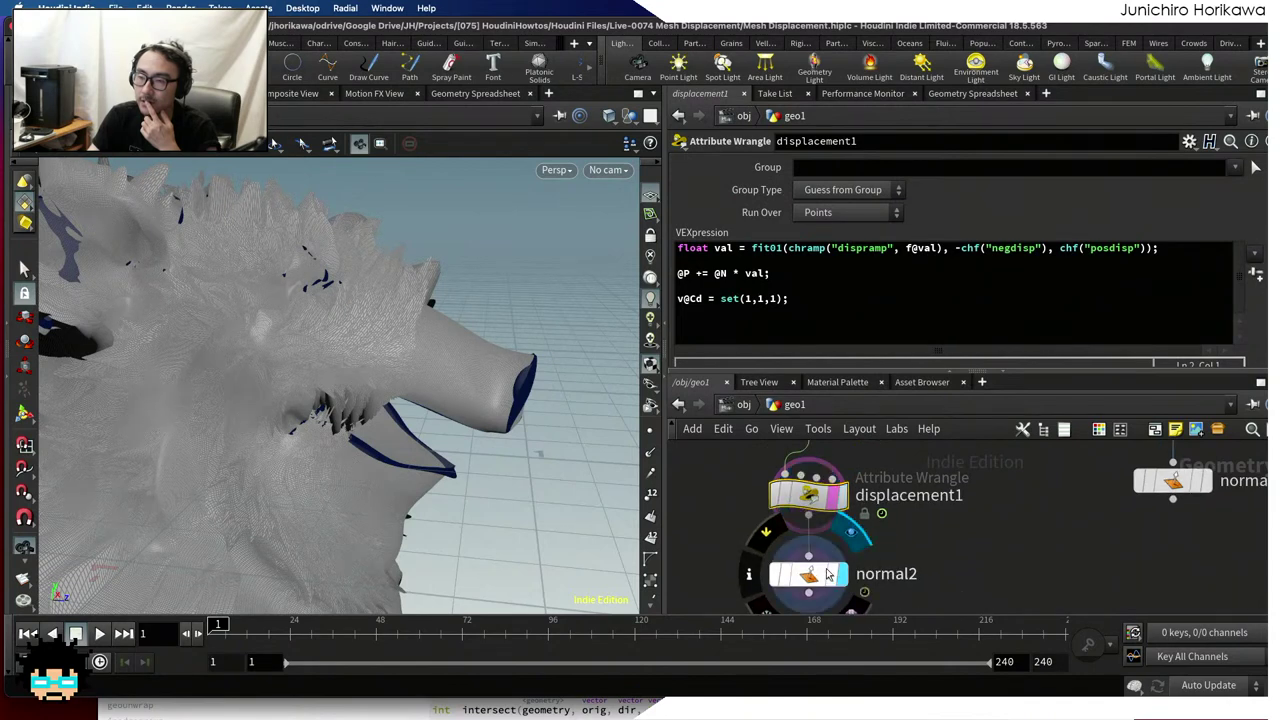
click(843, 584)
click(809, 515)
click(810, 551)
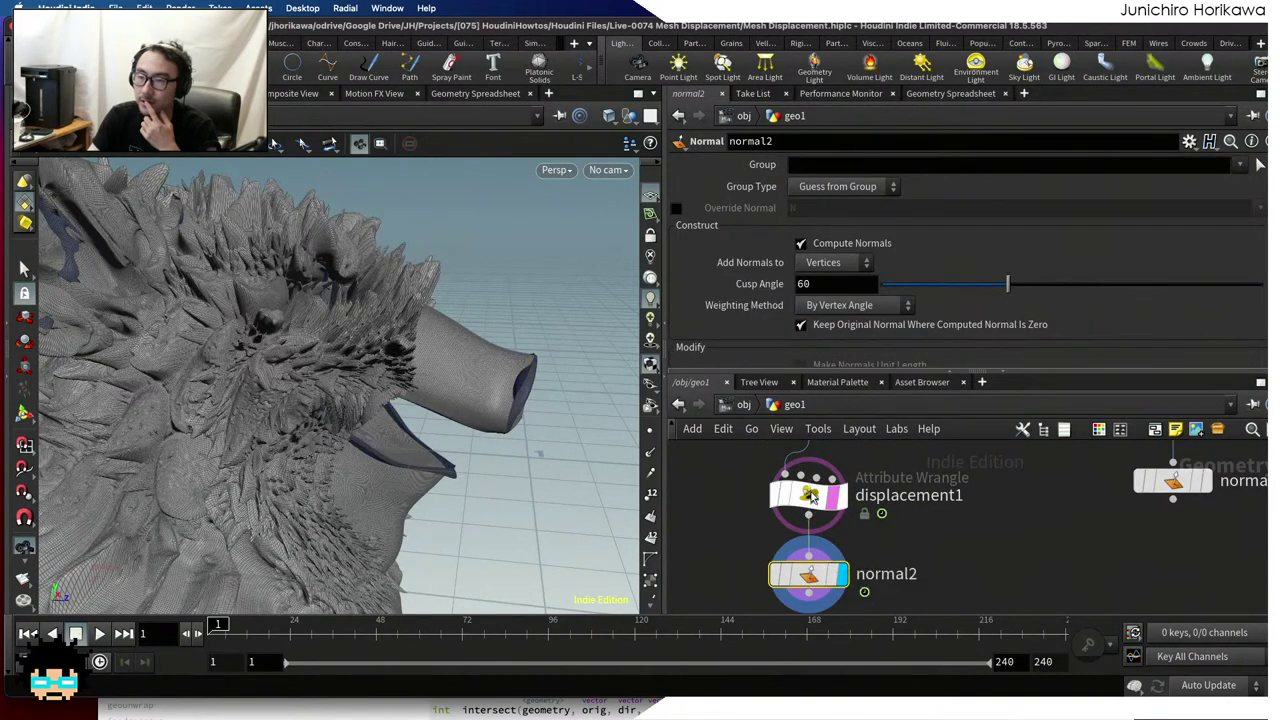
click(806, 494)
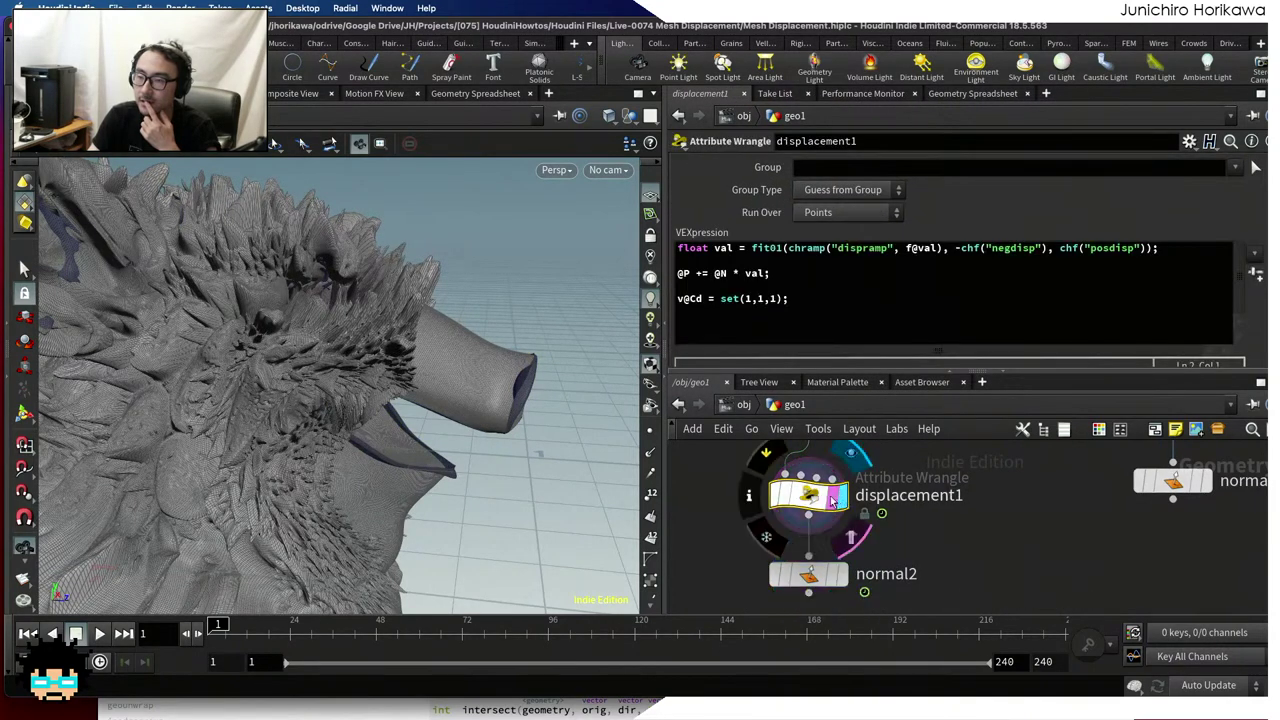
click(841, 494)
click(841, 574)
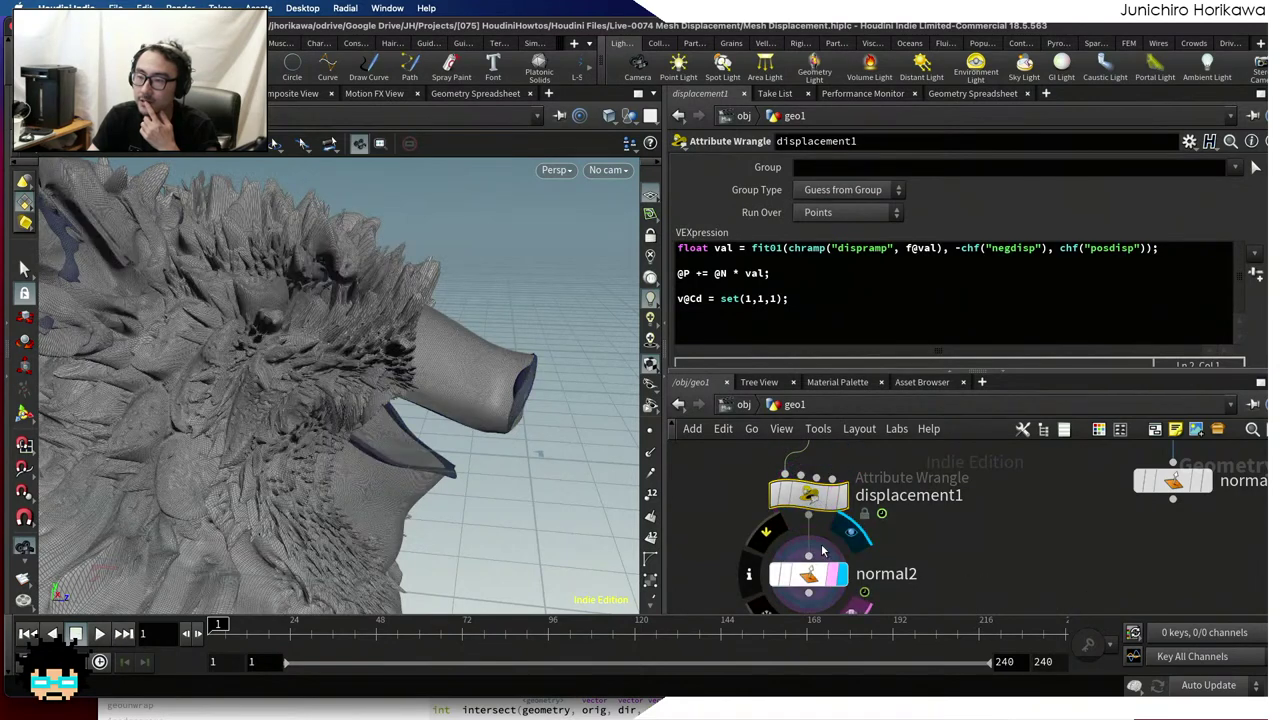
Add a 'float edgedist = f@edgedist' line at the top of the wrangle's VEX code
click(723, 311)
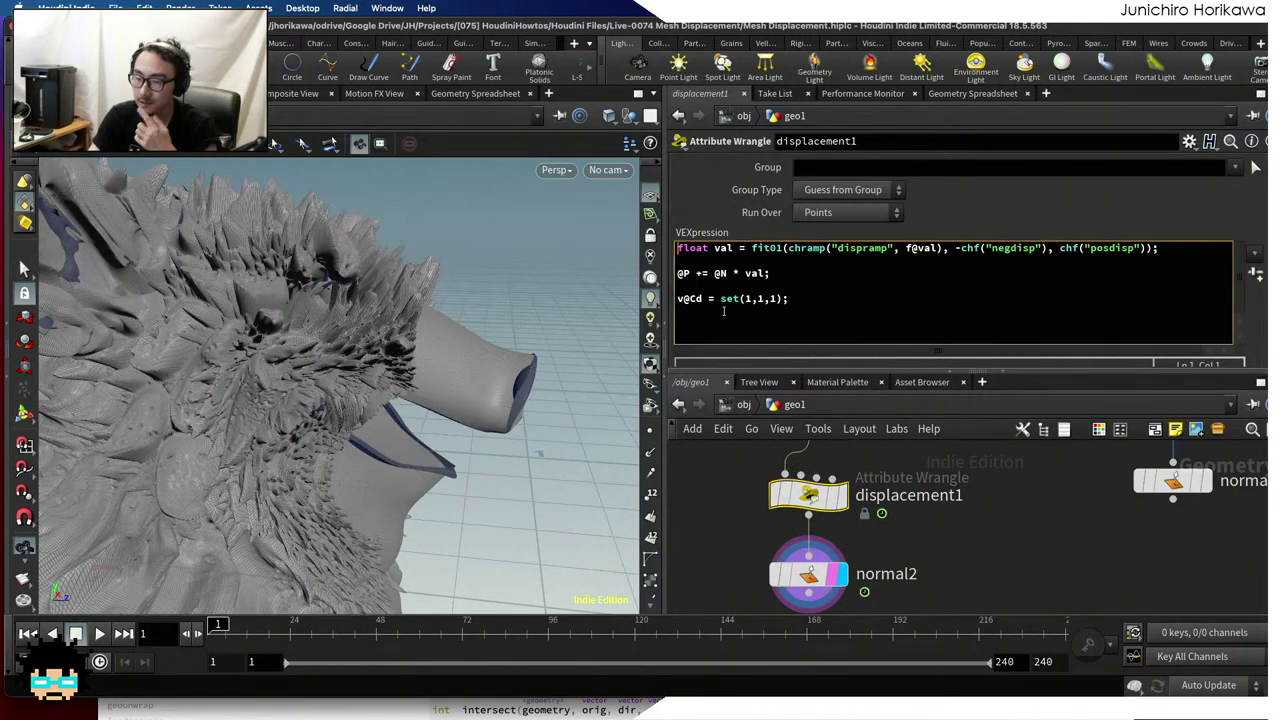
key(ctrl+Home)
key(Return)
key(Up)
text(f;o)
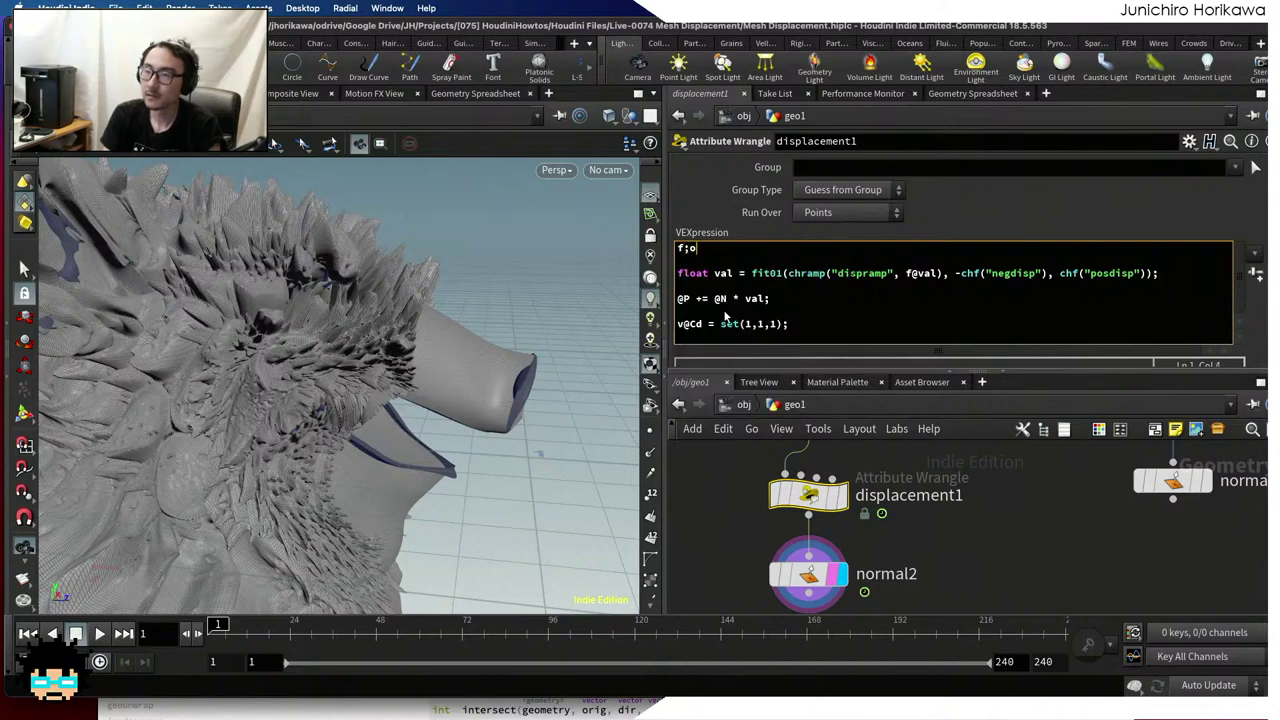
key(BackSpace)
text(loat e)
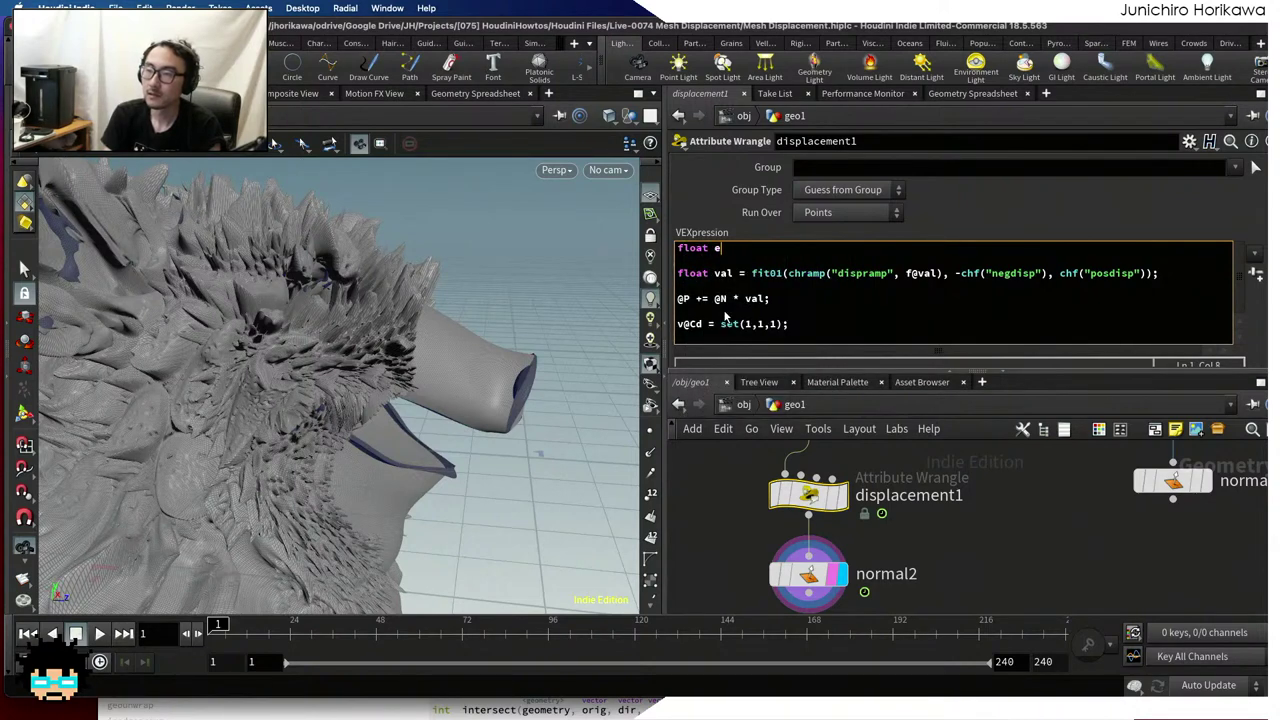
text(dgedist = f@edgedist;)
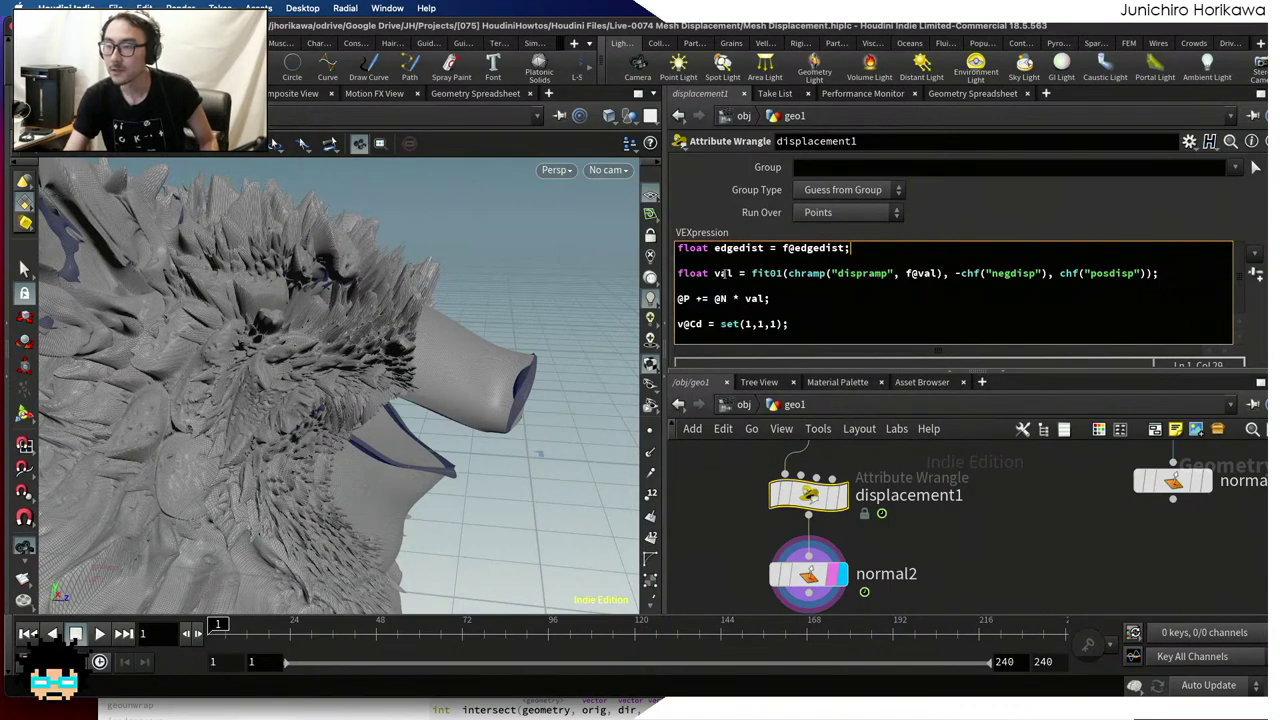
Wrap the edgedist attribute in chramp("edgedistramp", f@edgedist) to remap it through a ramp
drag(679, 273, 1072, 273)
click(1072, 273)
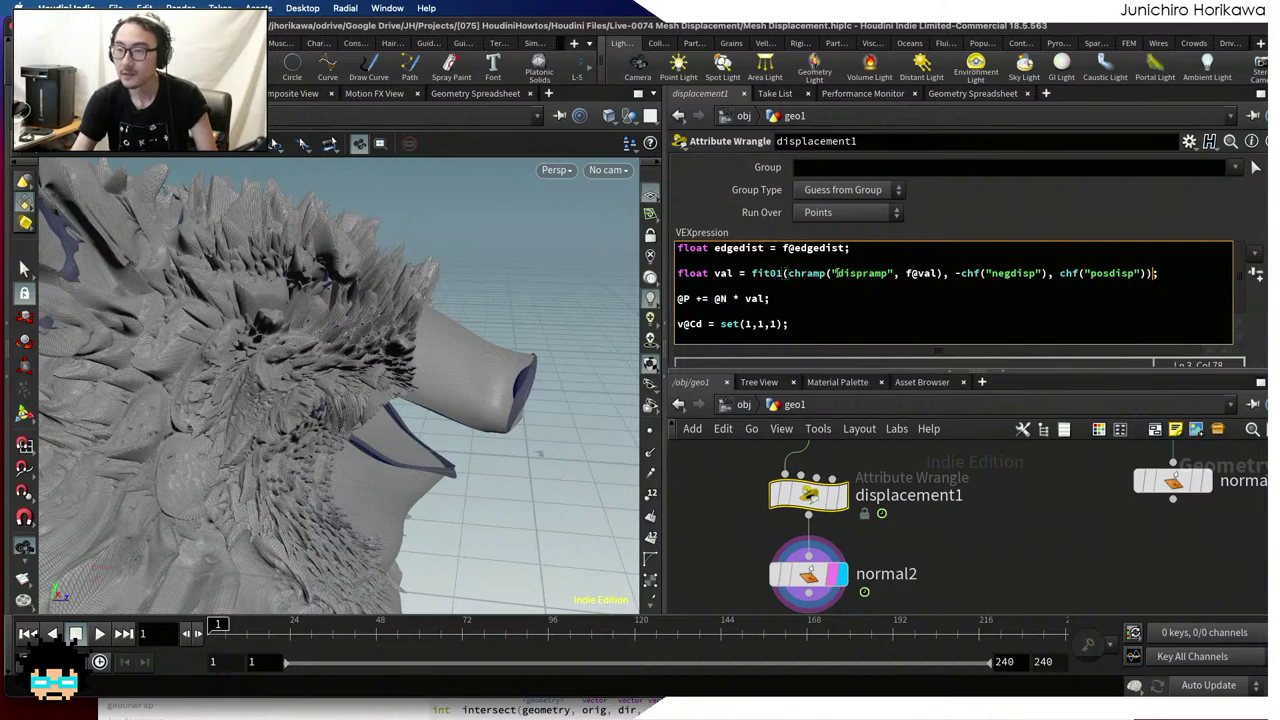
key(BackSpace)
text(chf()
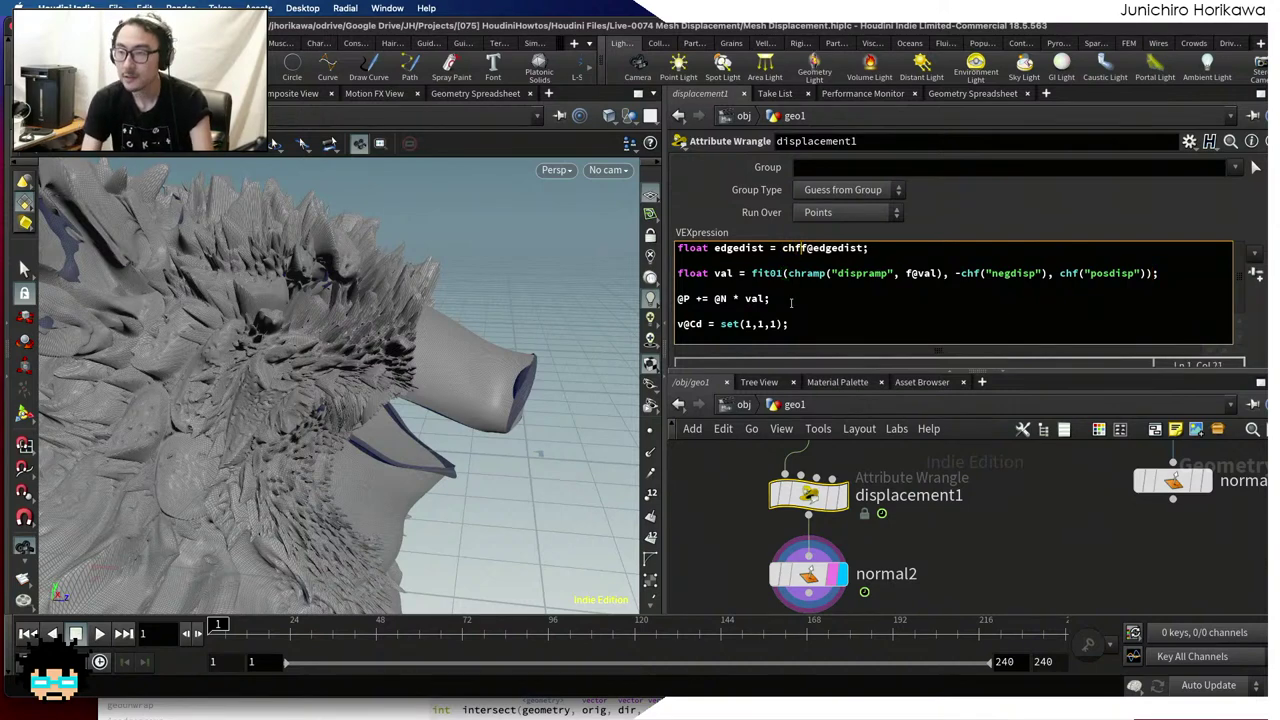
key(Left)
text(ramp("e)
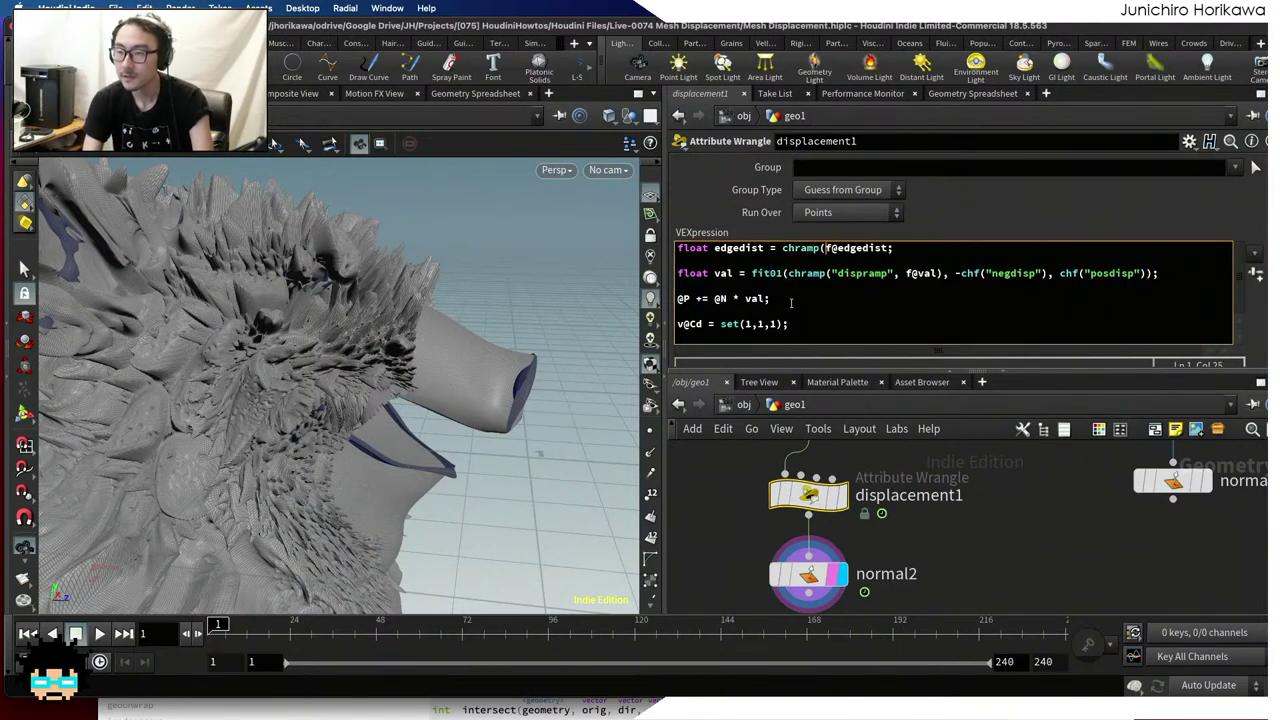
text(dgedistramp",)
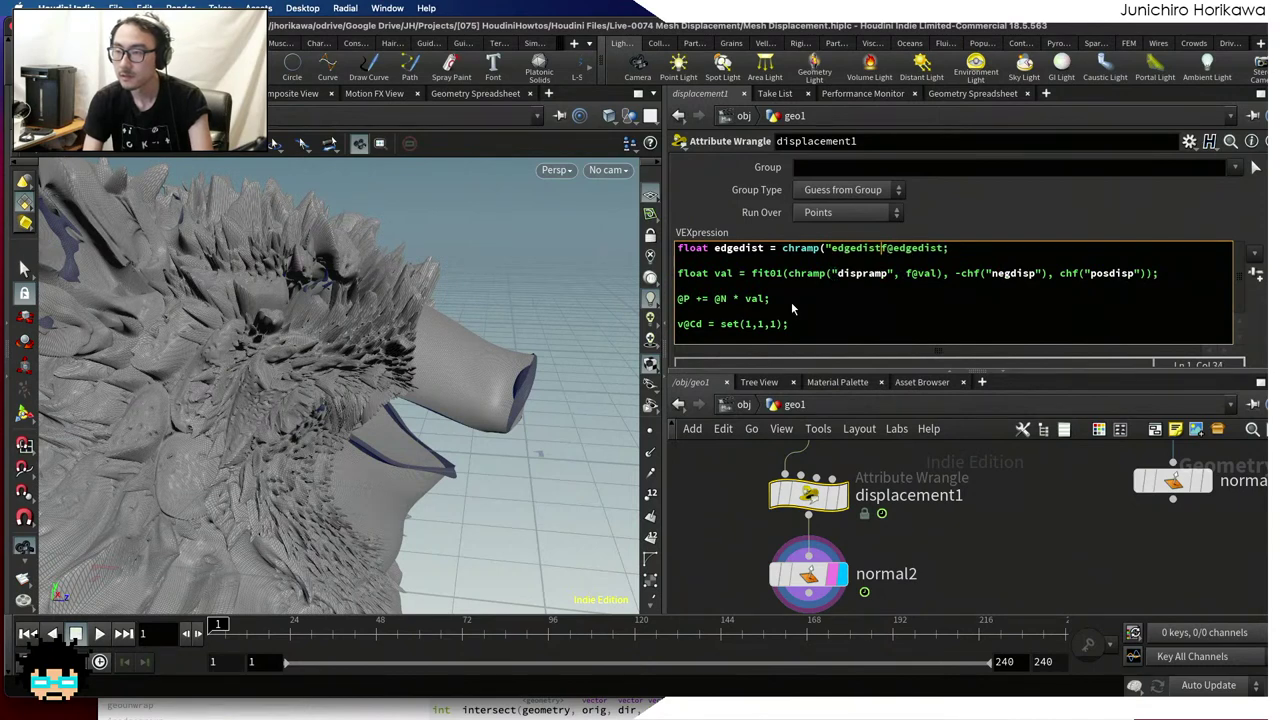
key(BackSpace)
text())
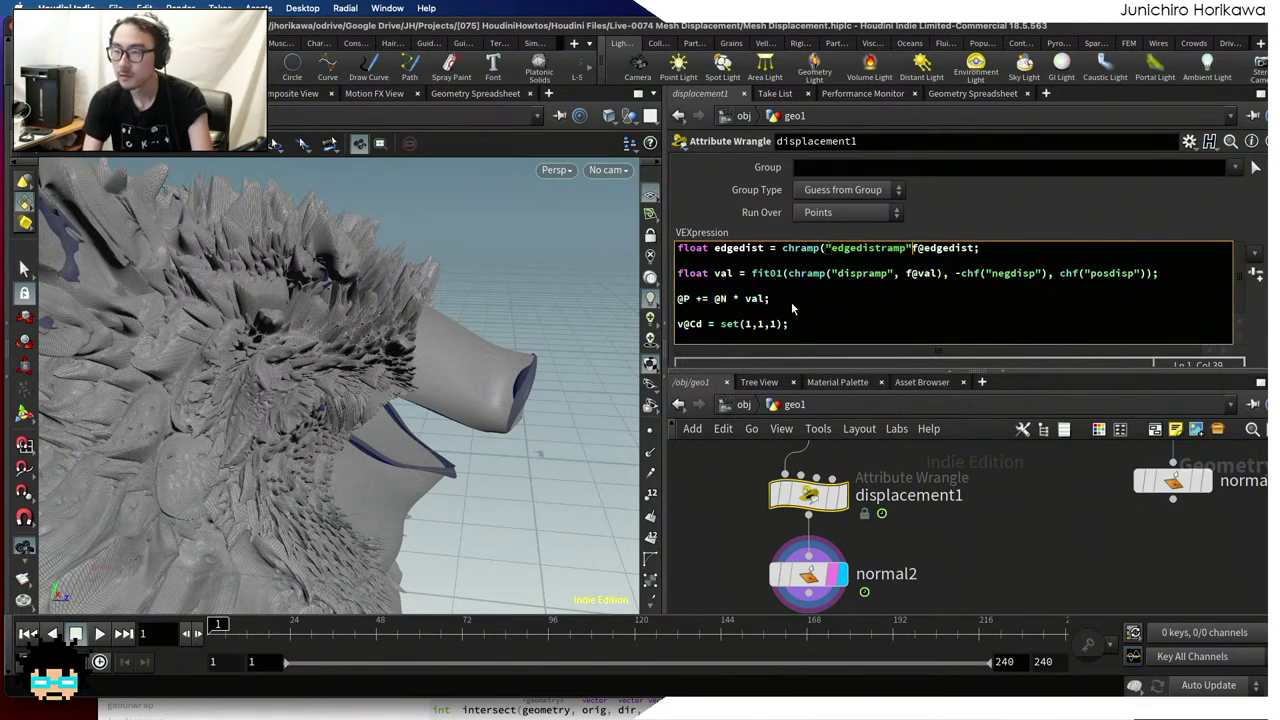
key(BackSpace)
text(,)
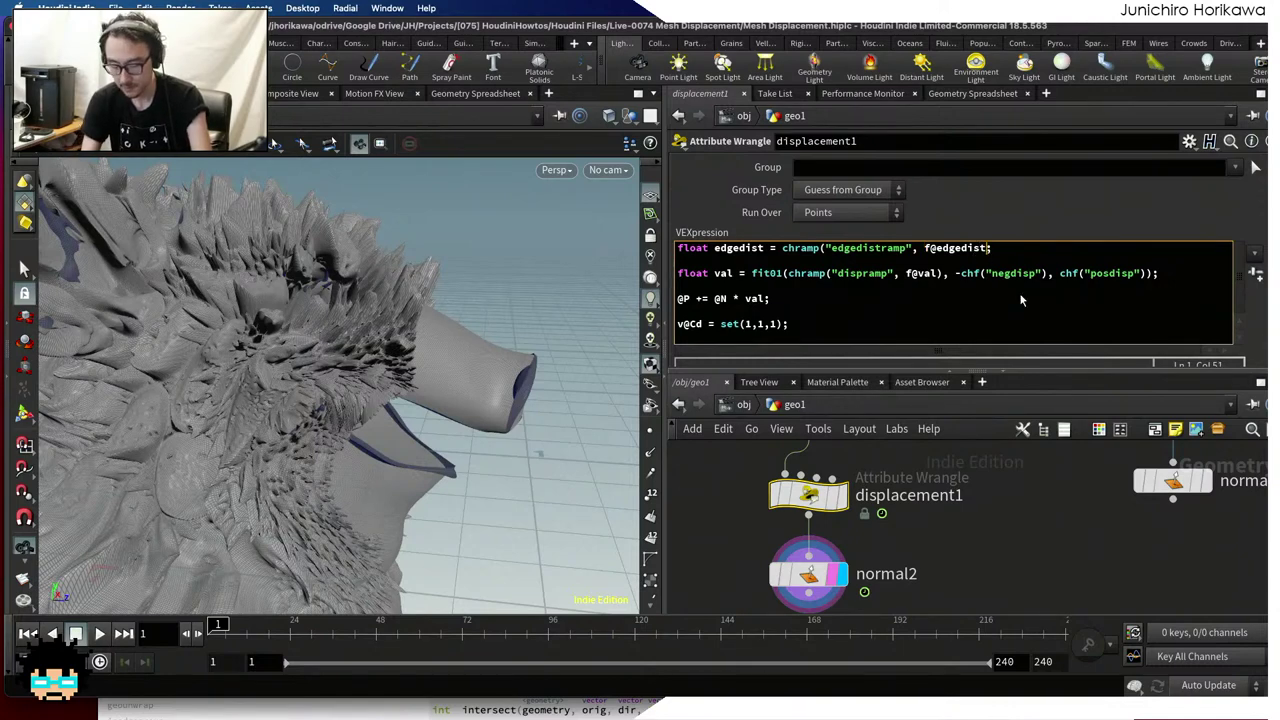
Append '* edgedist' to the val line and create the edgedistramp spare parameter
double_click(755, 250)
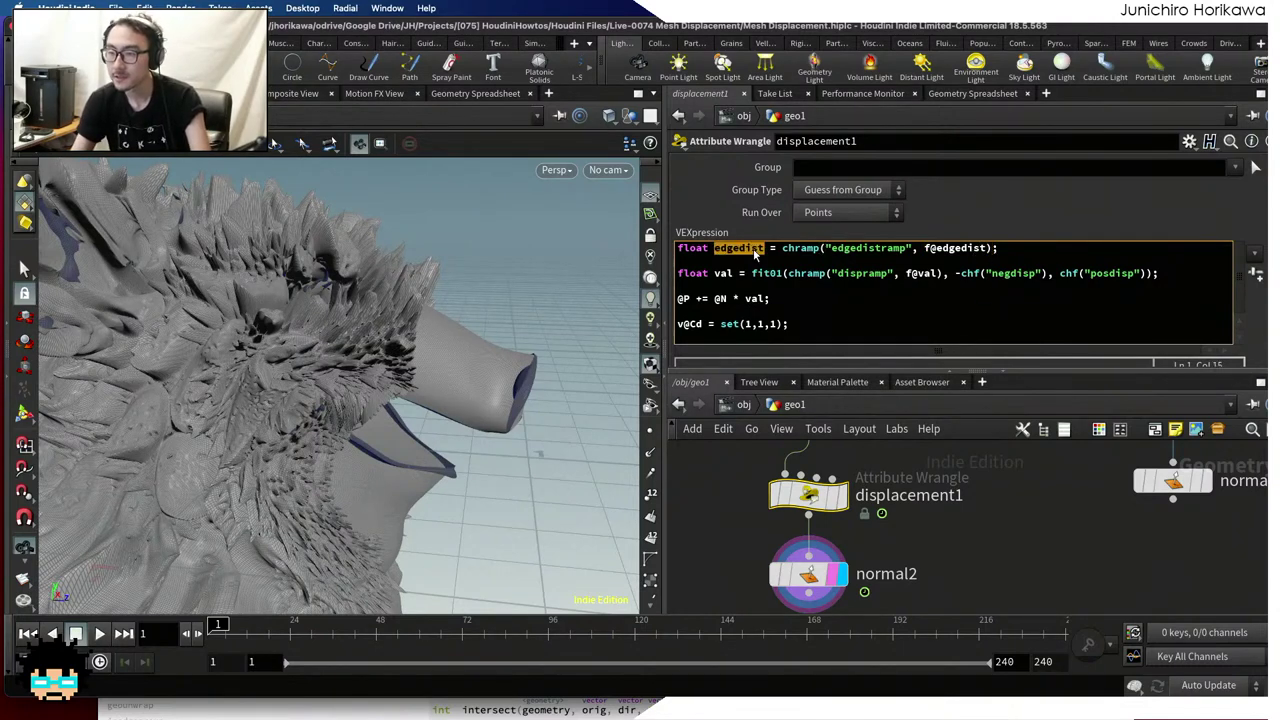
click(1155, 276)
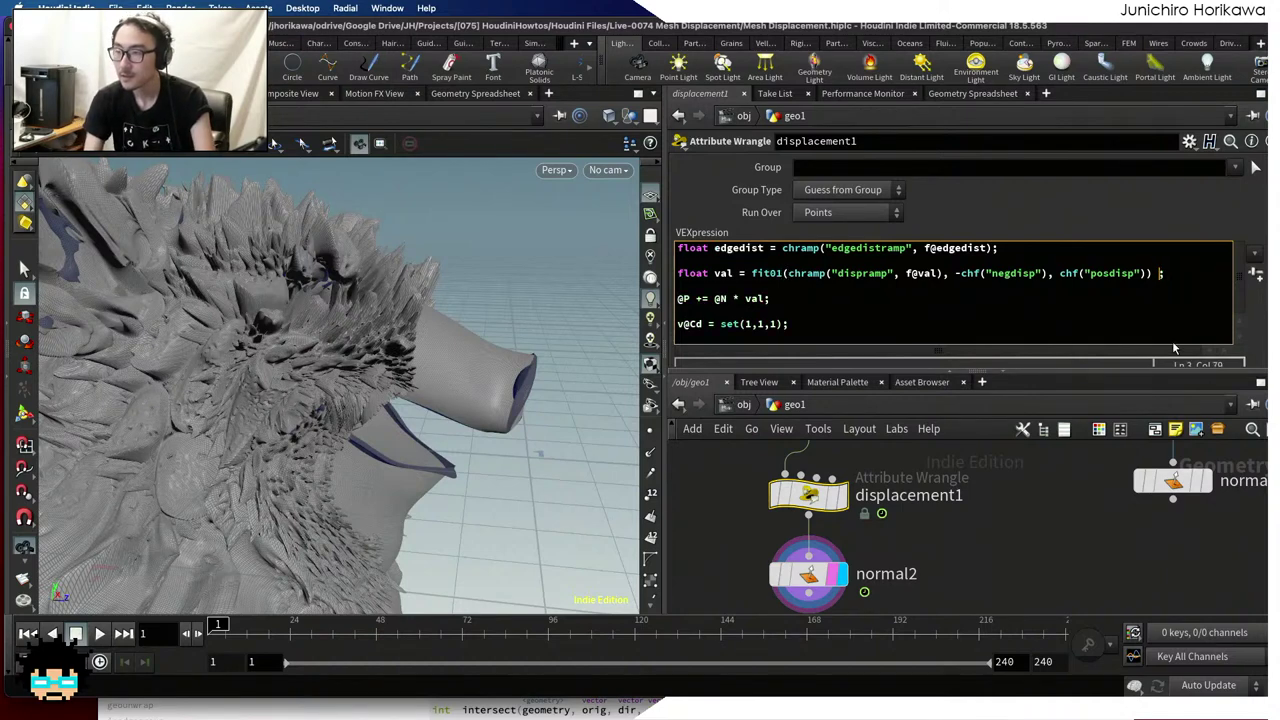
text(* edgedist)
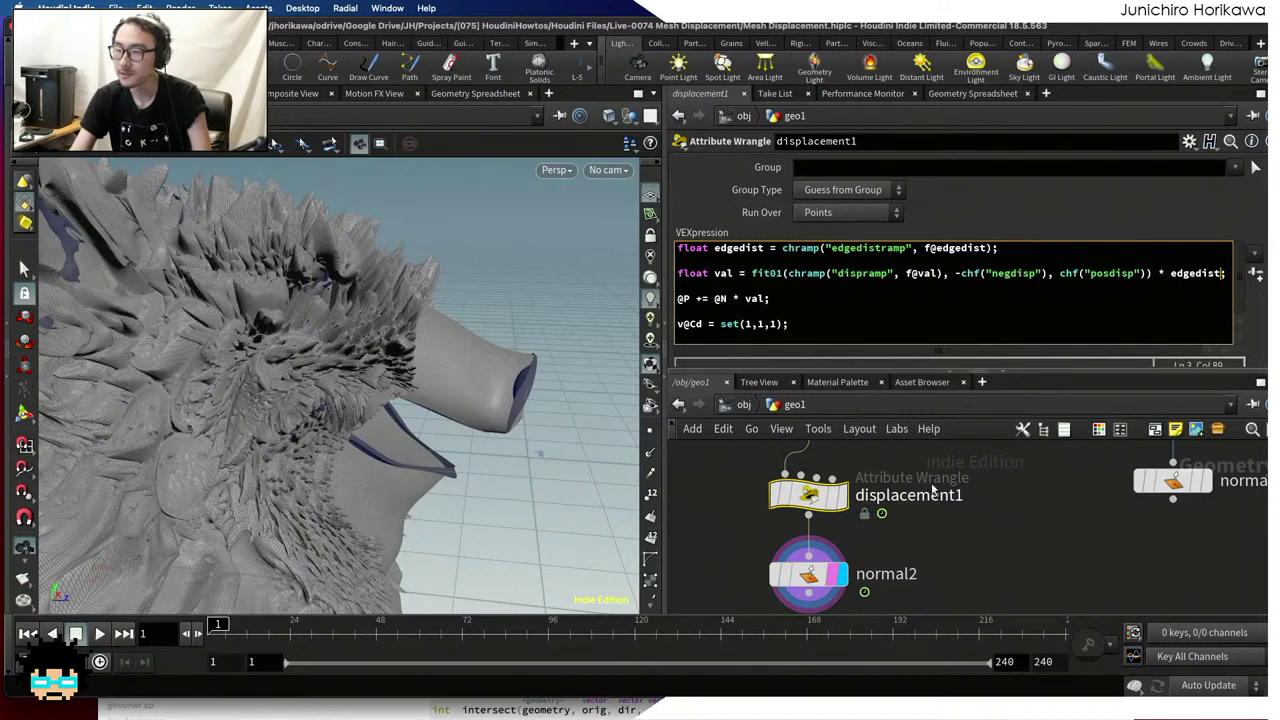
click(776, 494)
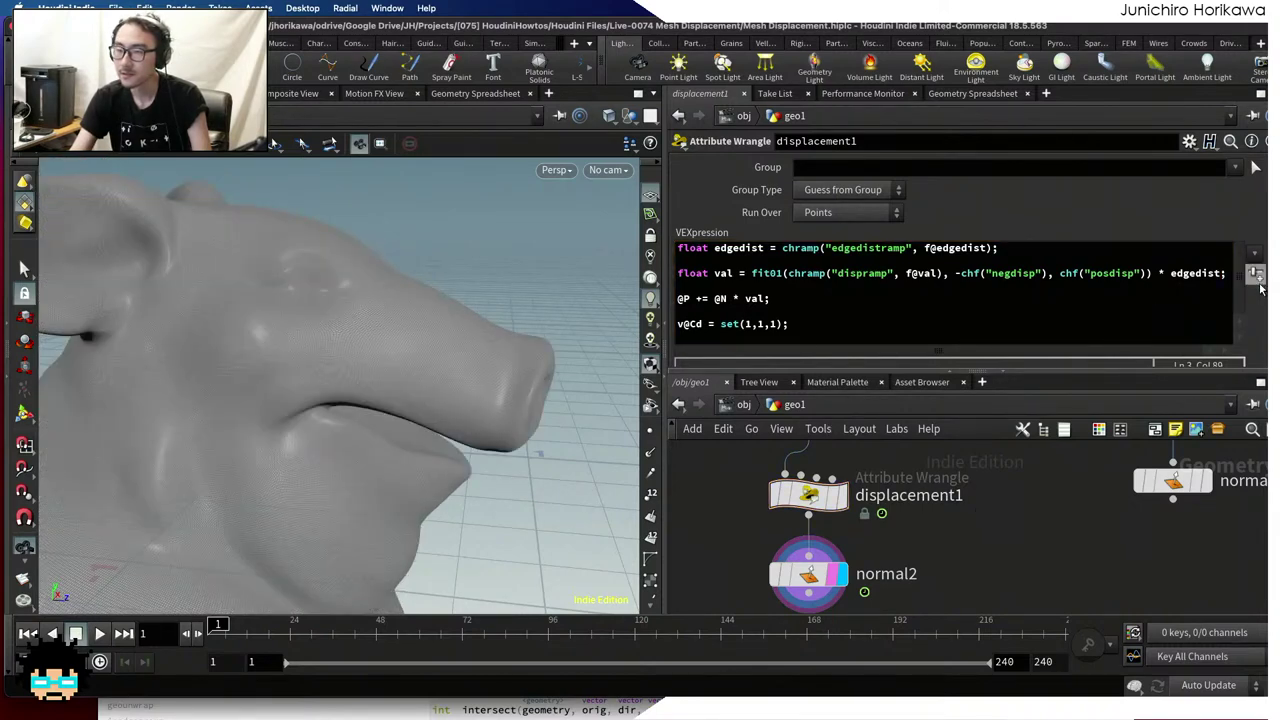
Review Negdisp, Posdisp, the ramps and the fit01 val expression, then orbit the head
scroll(1255, 290, down, 5)
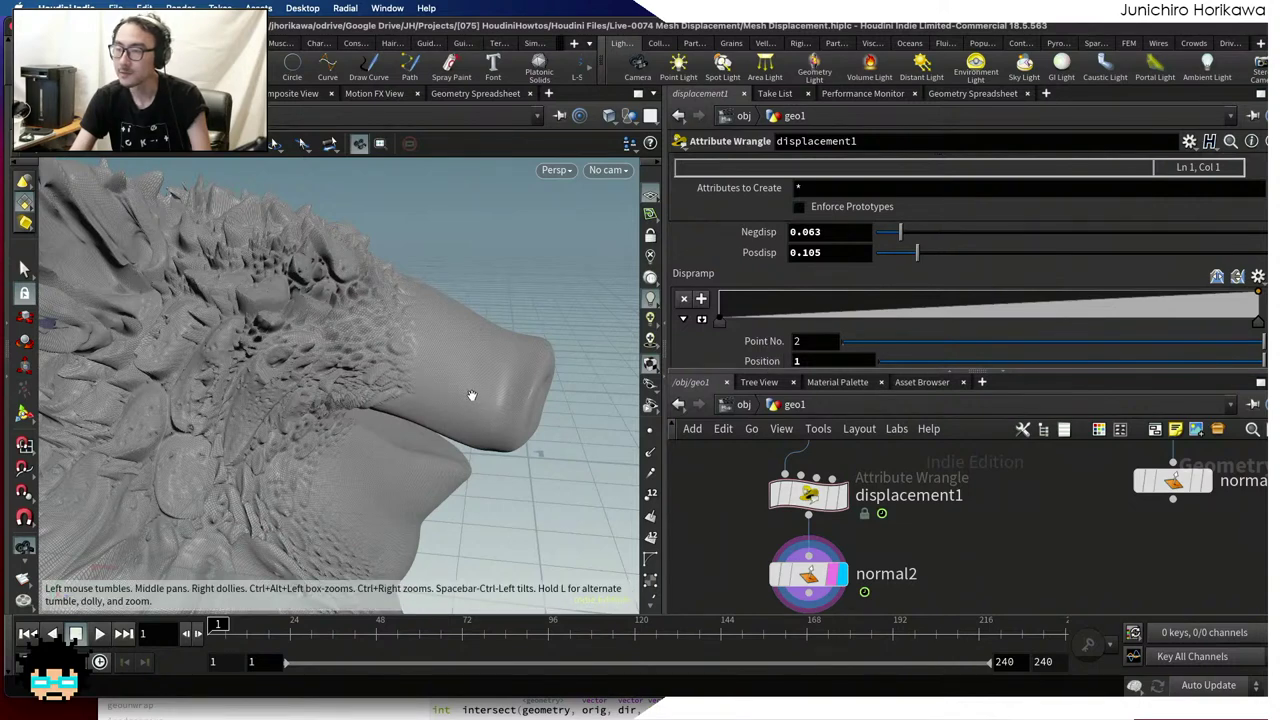
scroll(853, 263, up, 5)
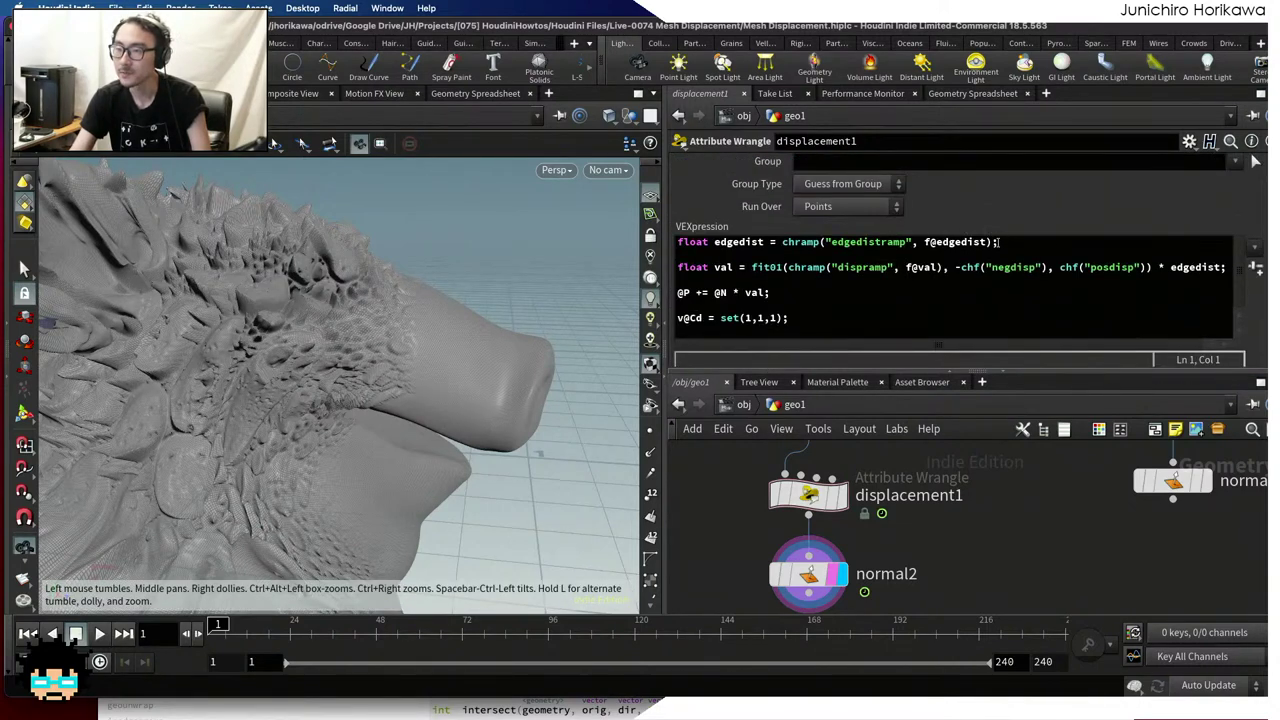
triple_click(997, 242)
click(800, 267)
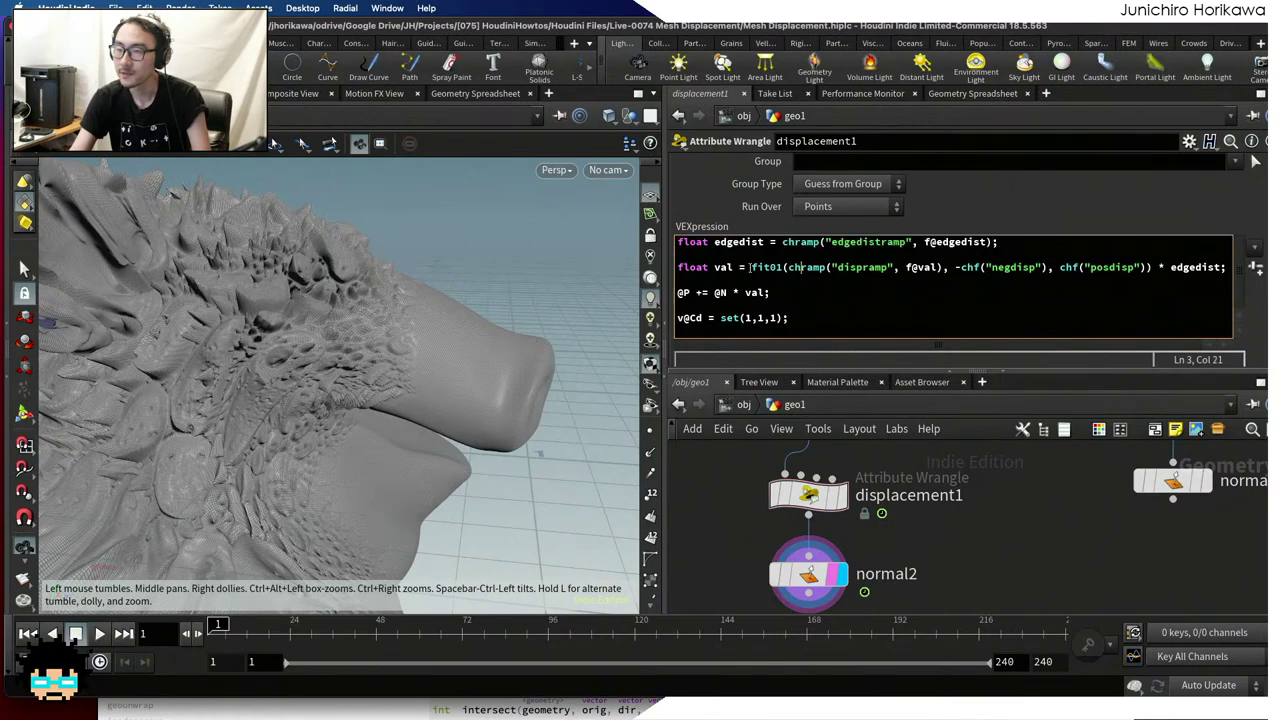
drag(751, 267, 1160, 268)
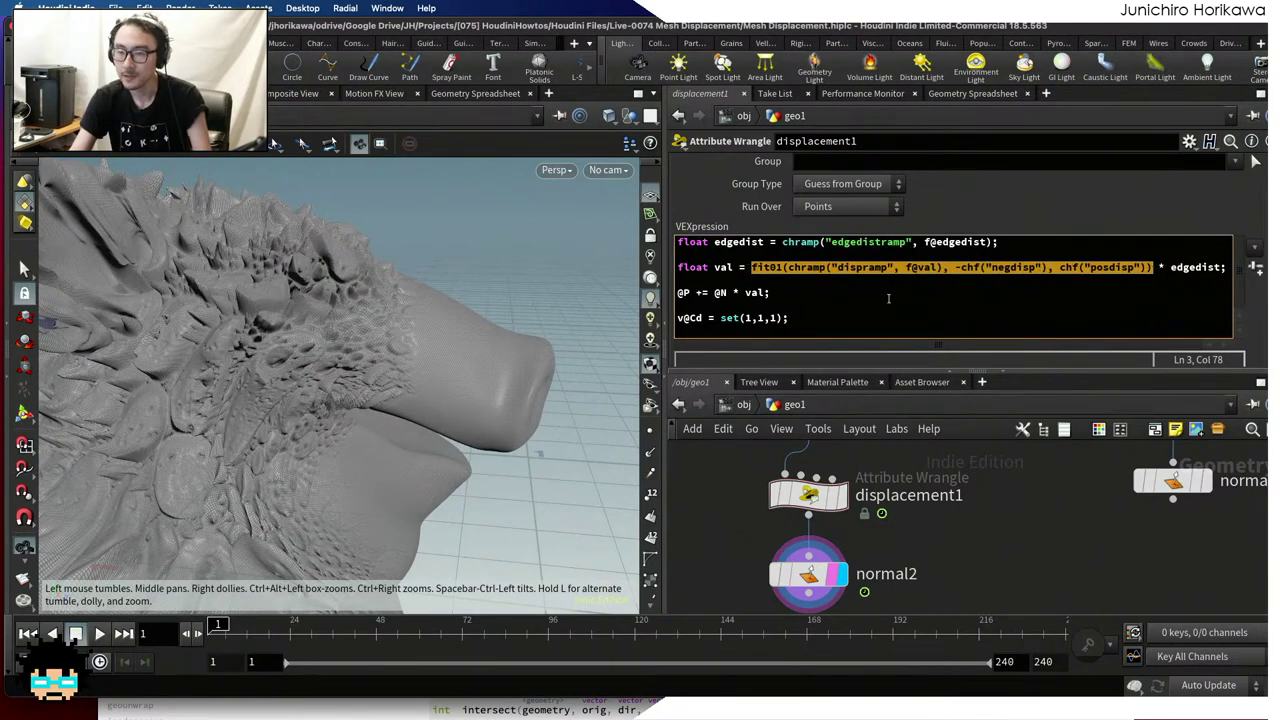
drag(466, 320, 560, 360)
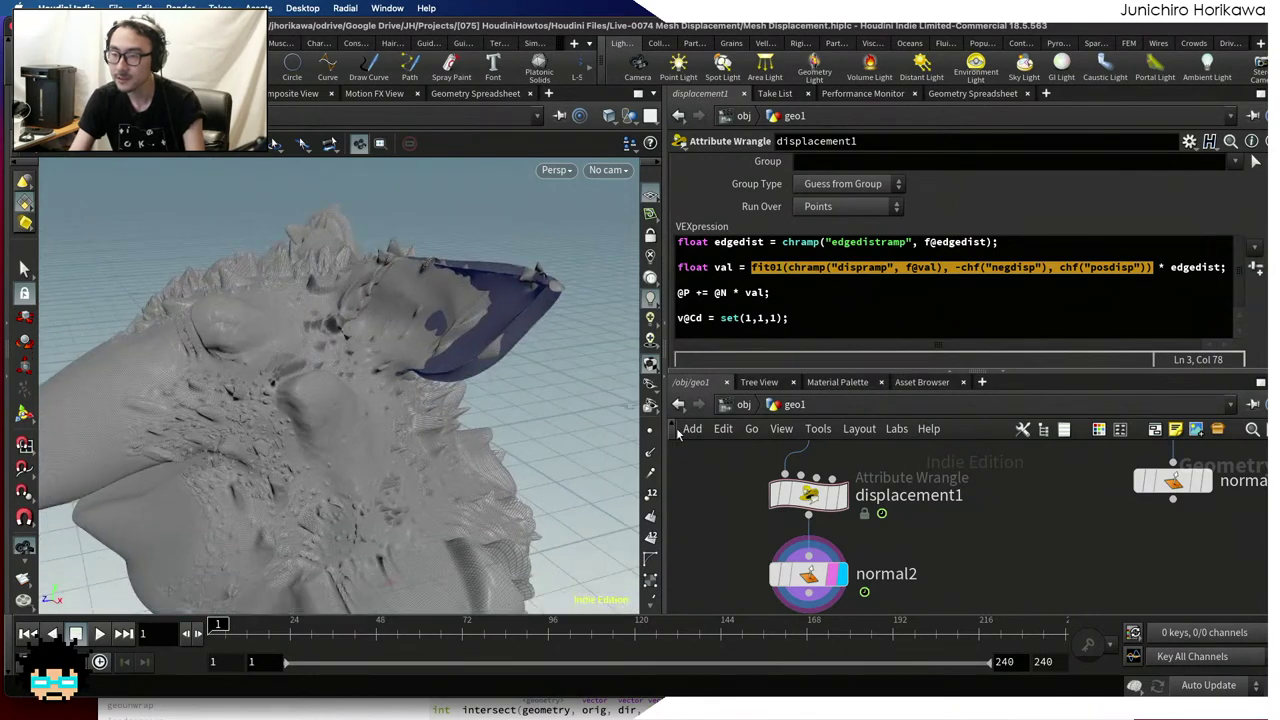
scroll(897, 548, down, 3)
Add a VDB from Polygons node below normal2 and display it
key(Tab)
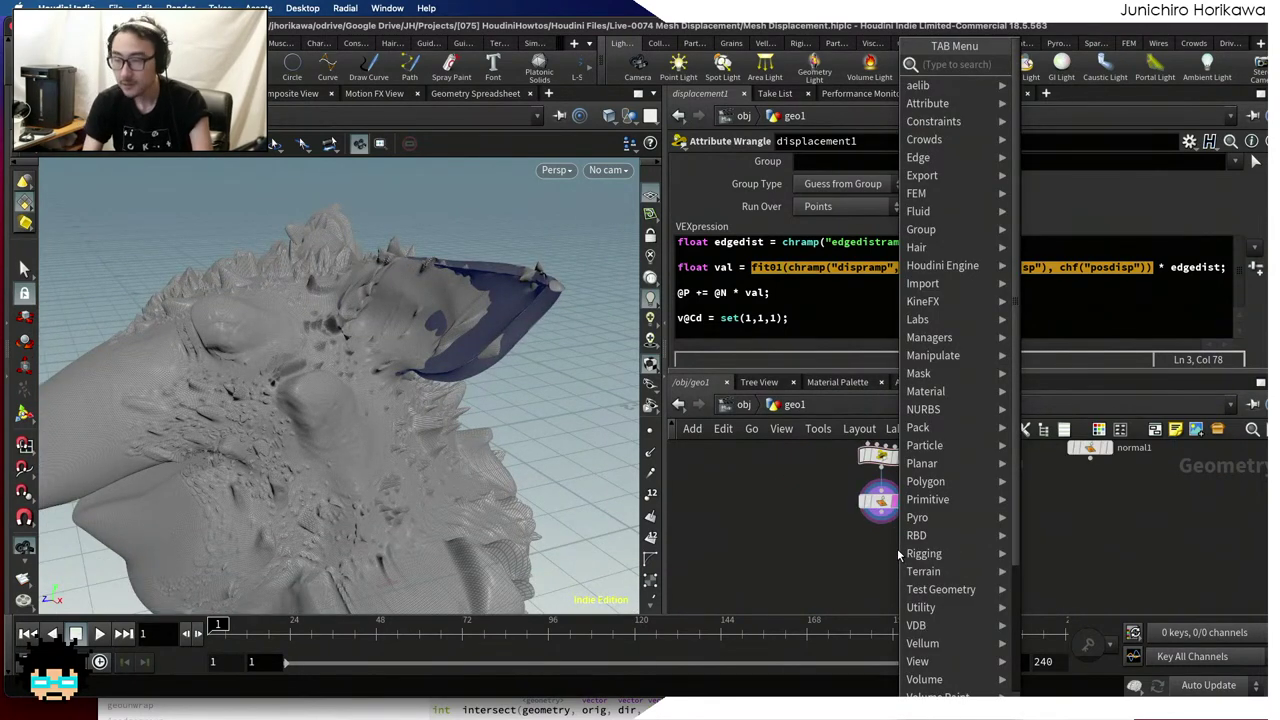
text(vdb)
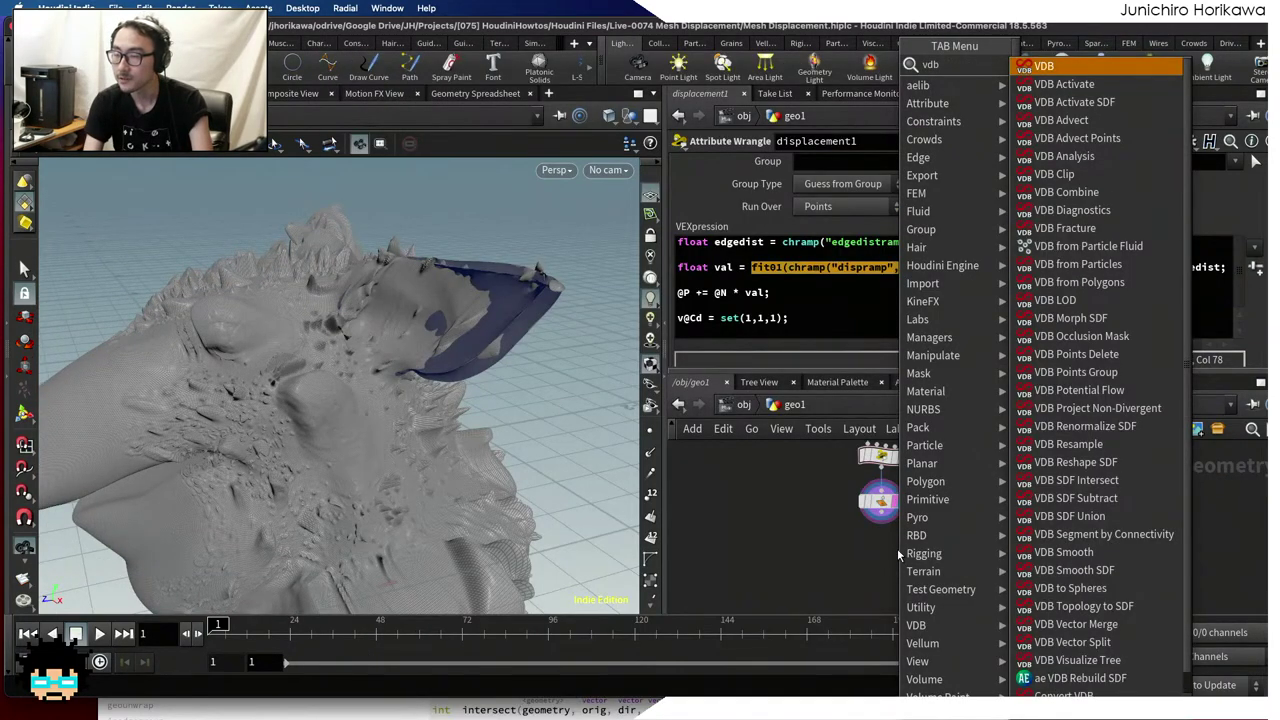
text( from)
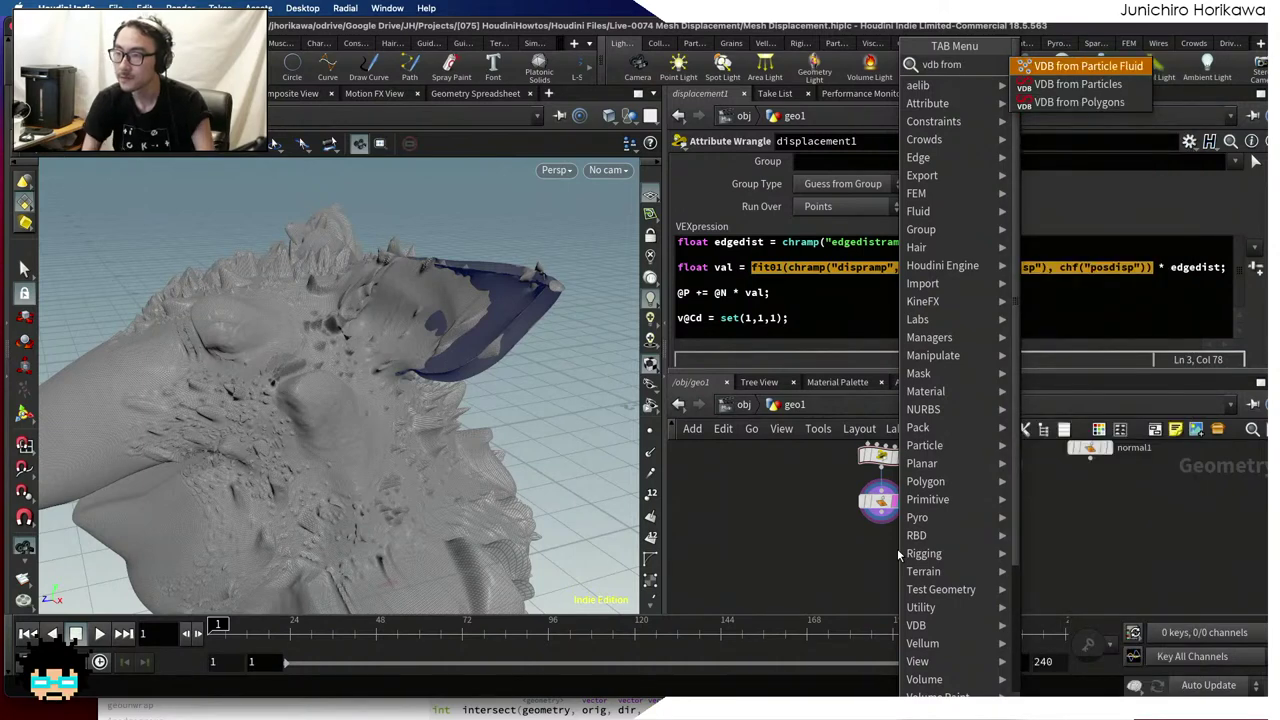
key(Down)
key(Down)
key(Return)
click(897, 548)
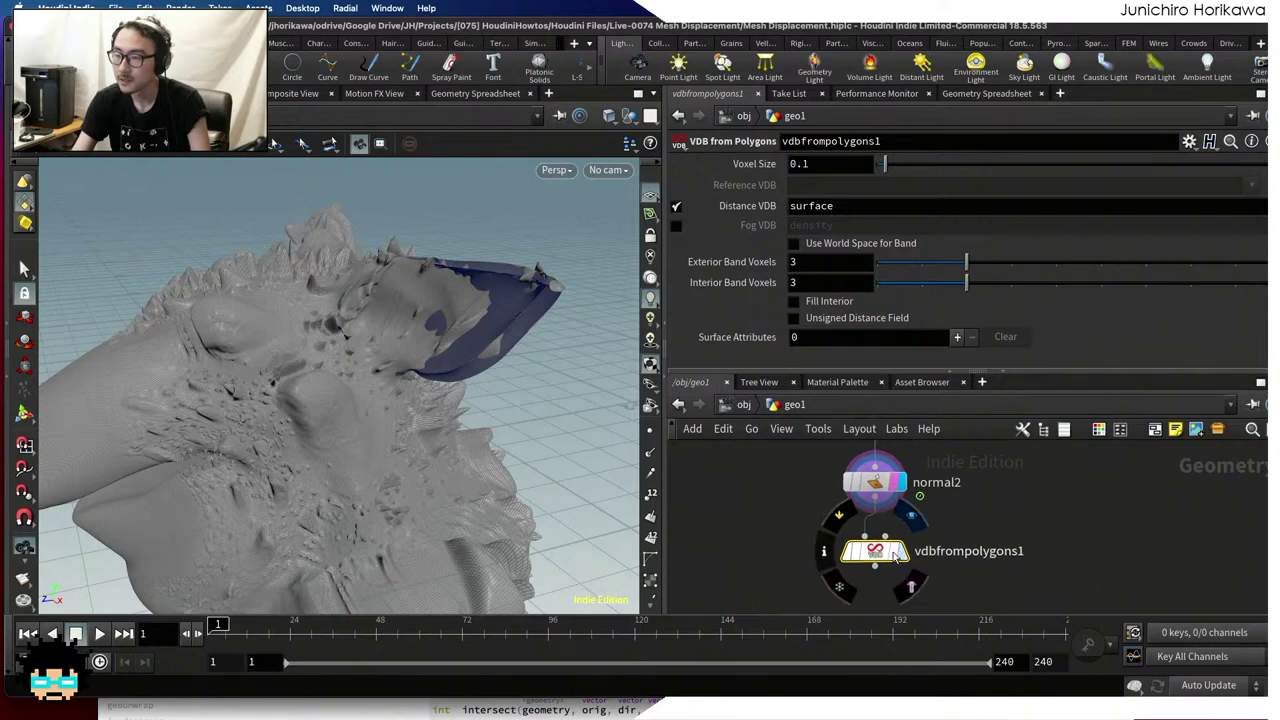
click(903, 551)
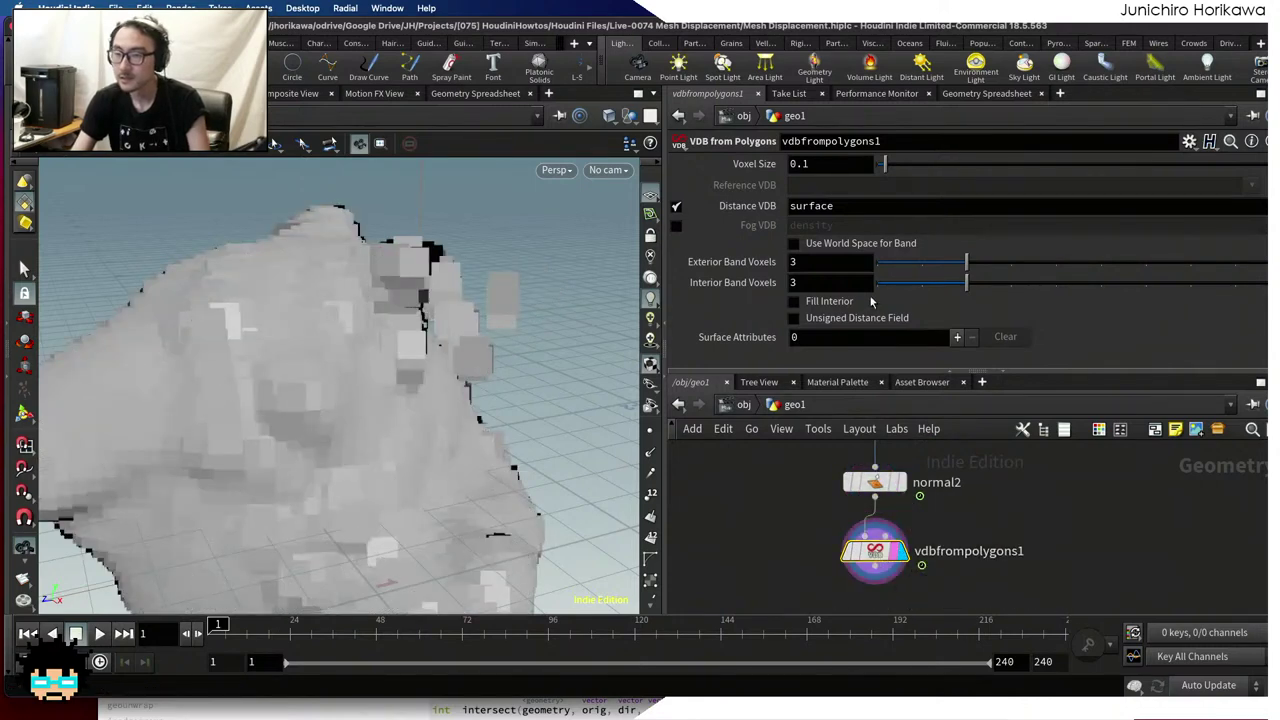
Set the voxel size to 0.01 and save the scene
click(802, 165)
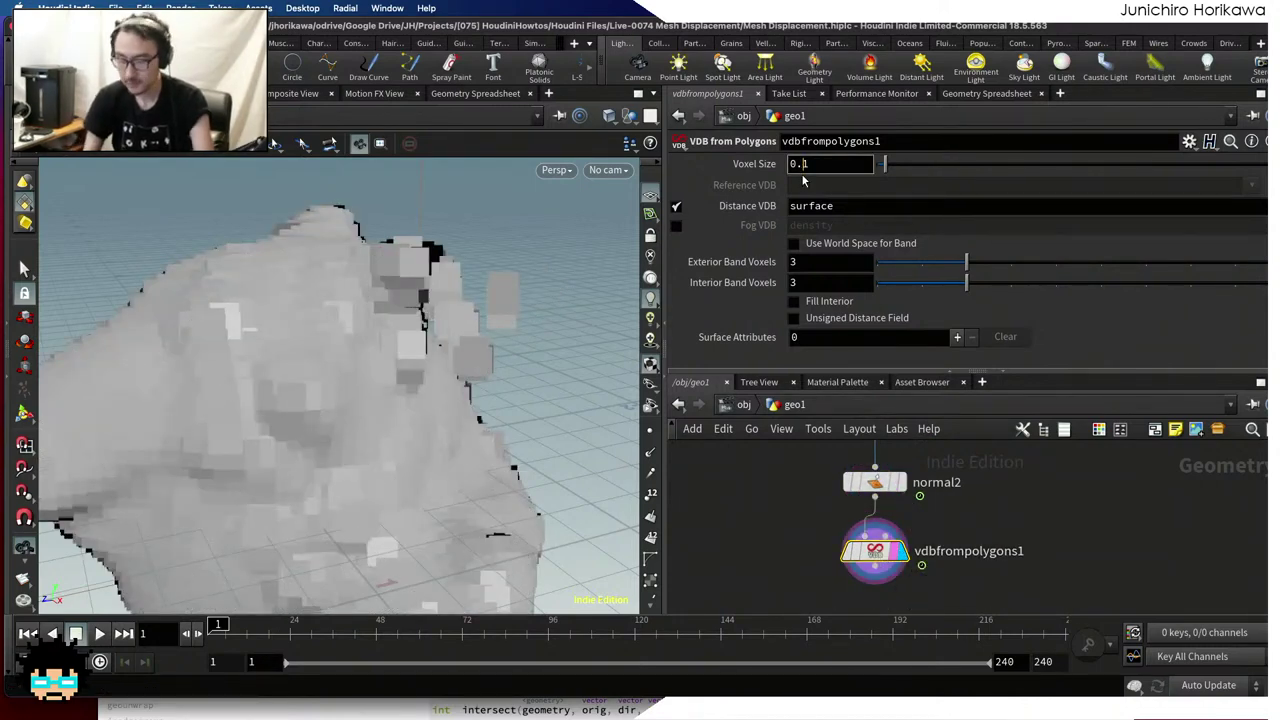
text(0)
key(Return)
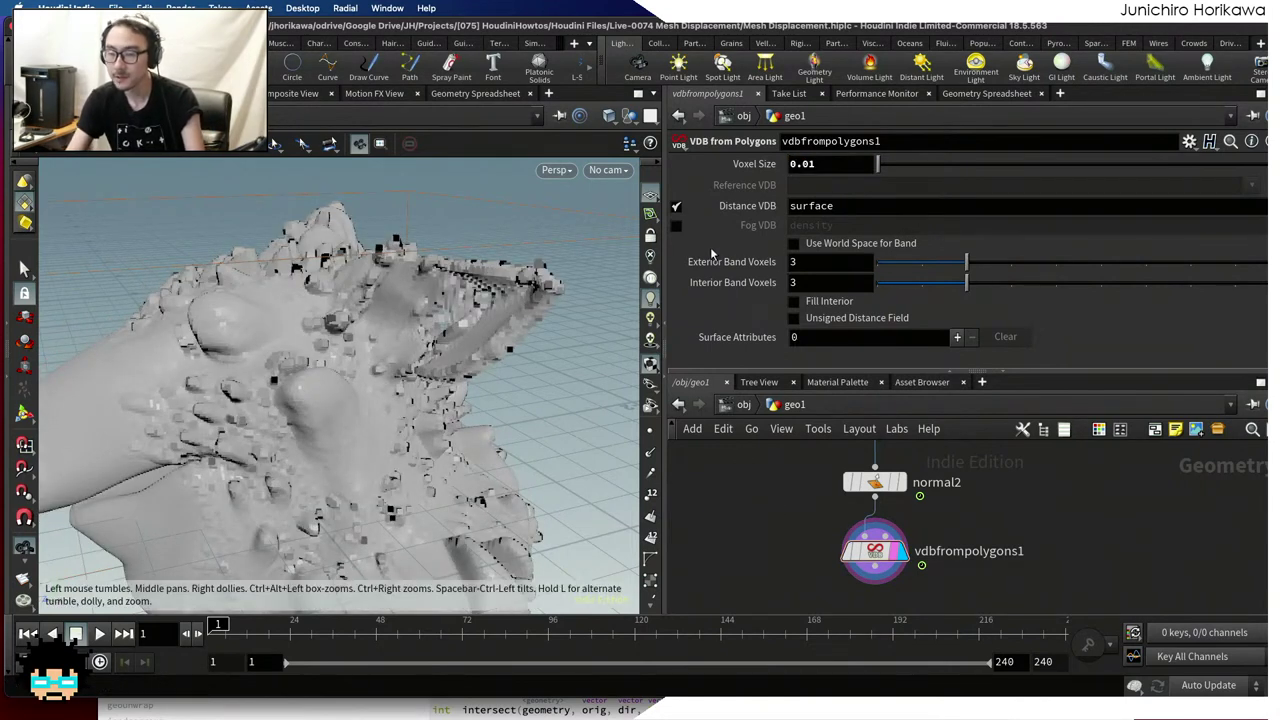
key(ctrl+s)
Set the voxel size to 0.005, then reduce it to 0.002
click(830, 164)
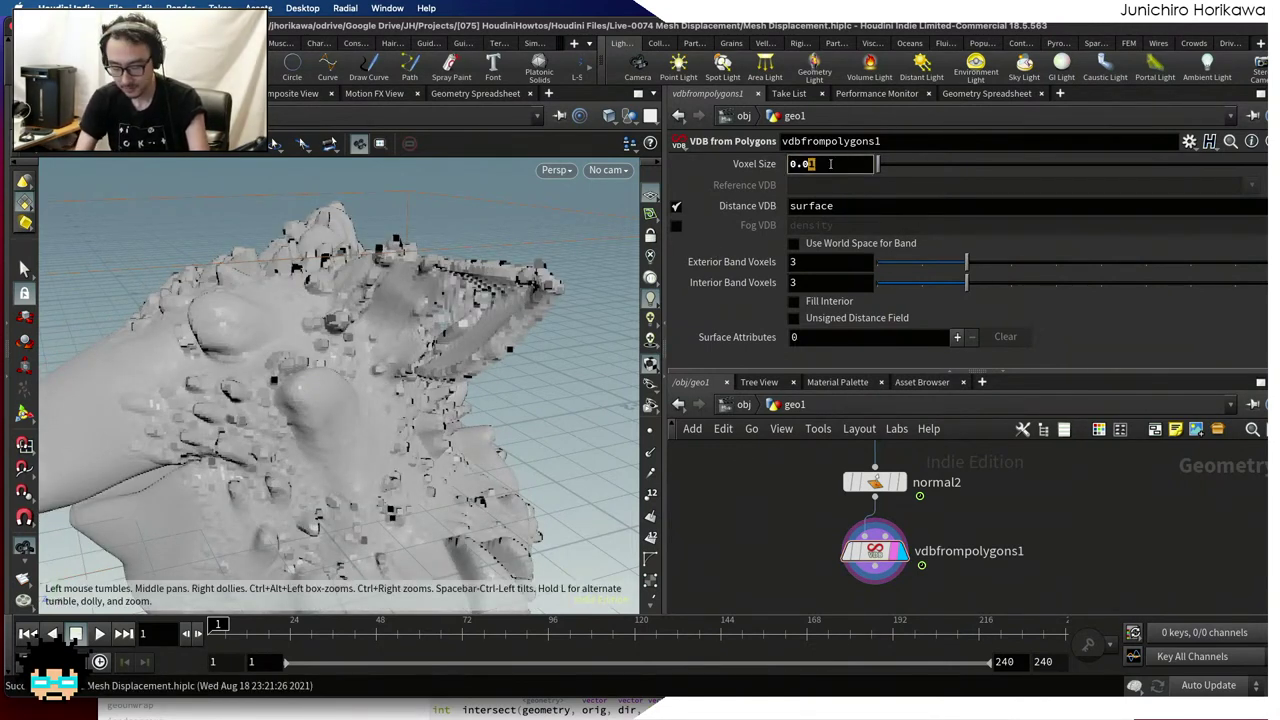
text(0.005)
key(Return)
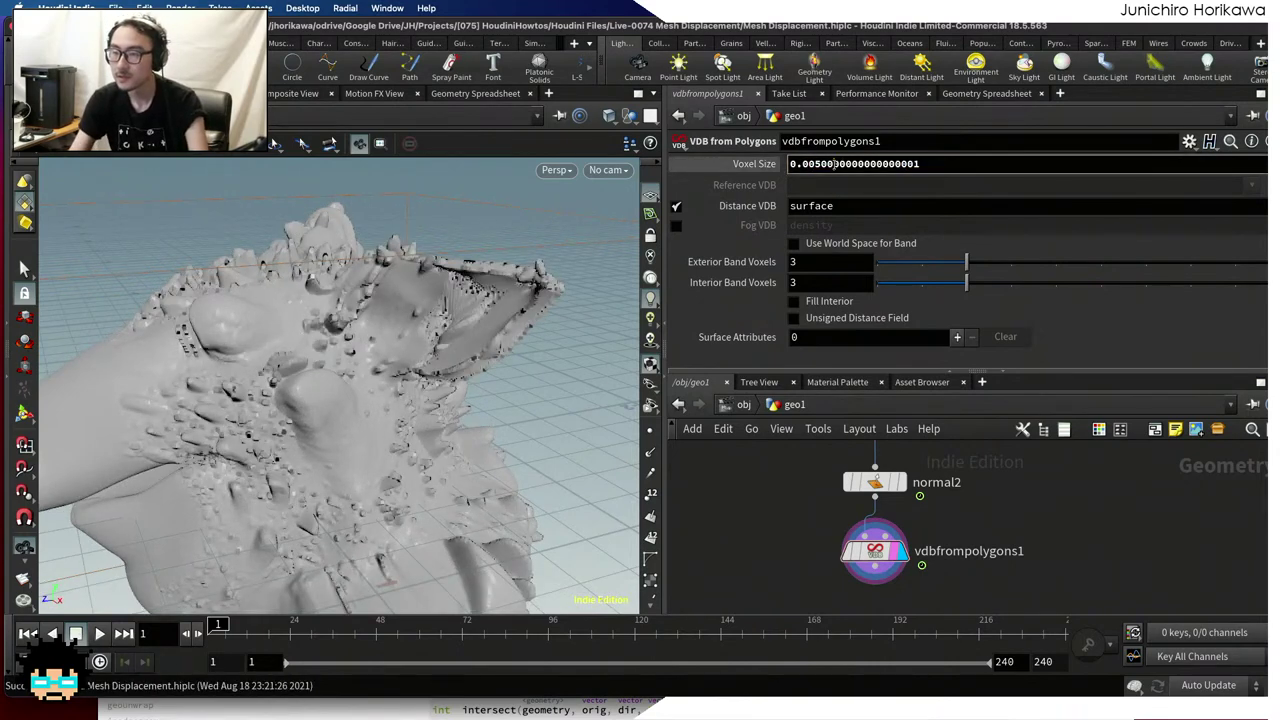
drag(834, 163, 920, 164)
key(BackSpace)
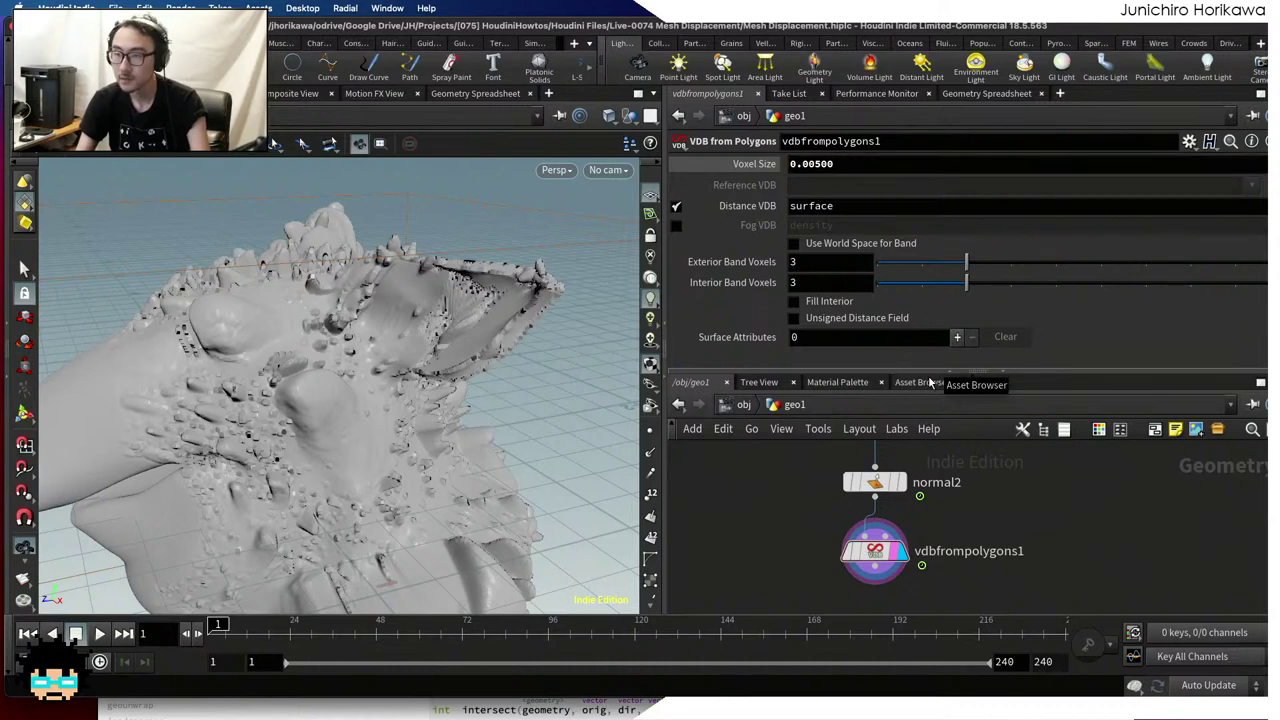
key(Return)
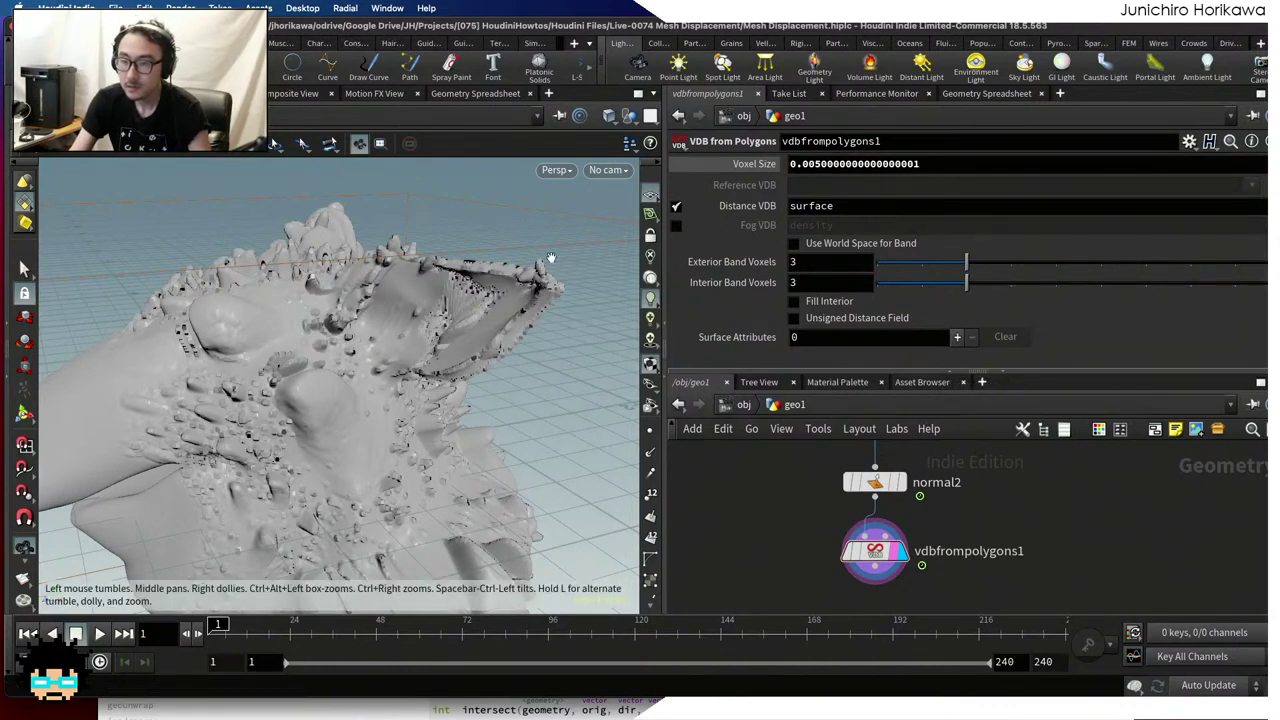
drag(813, 163, 1046, 168)
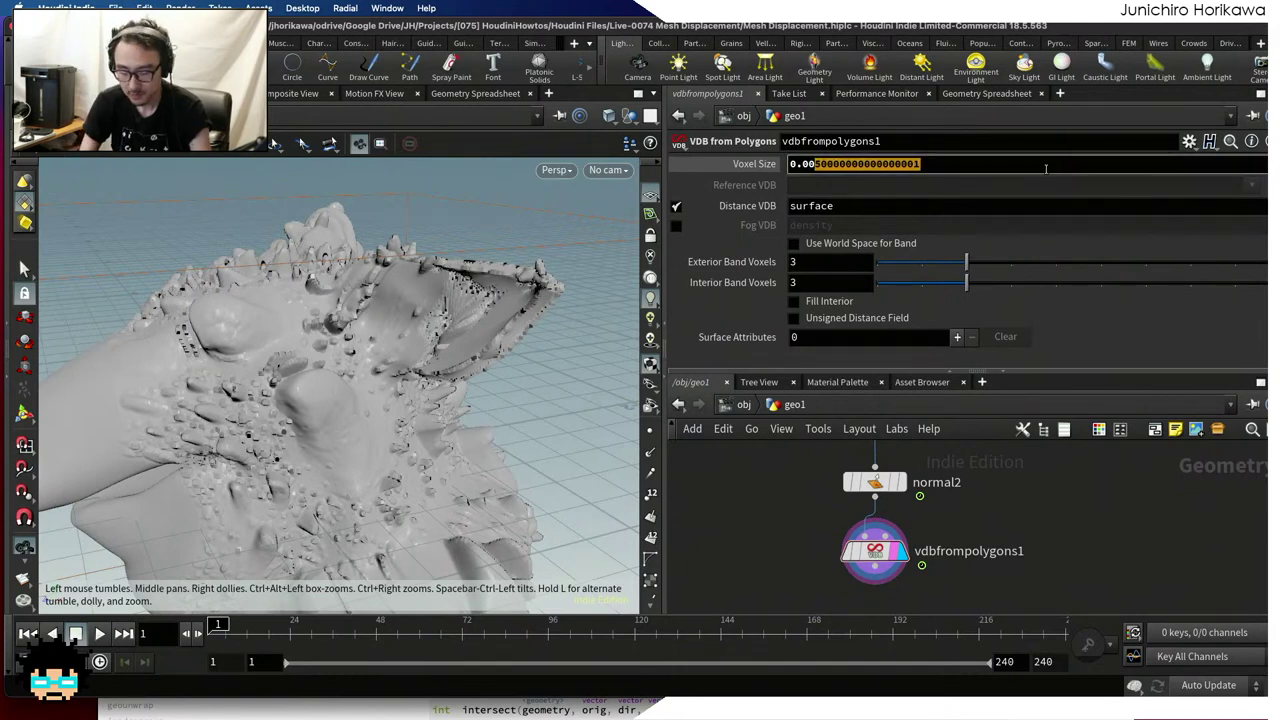
text(2)
key(Return)
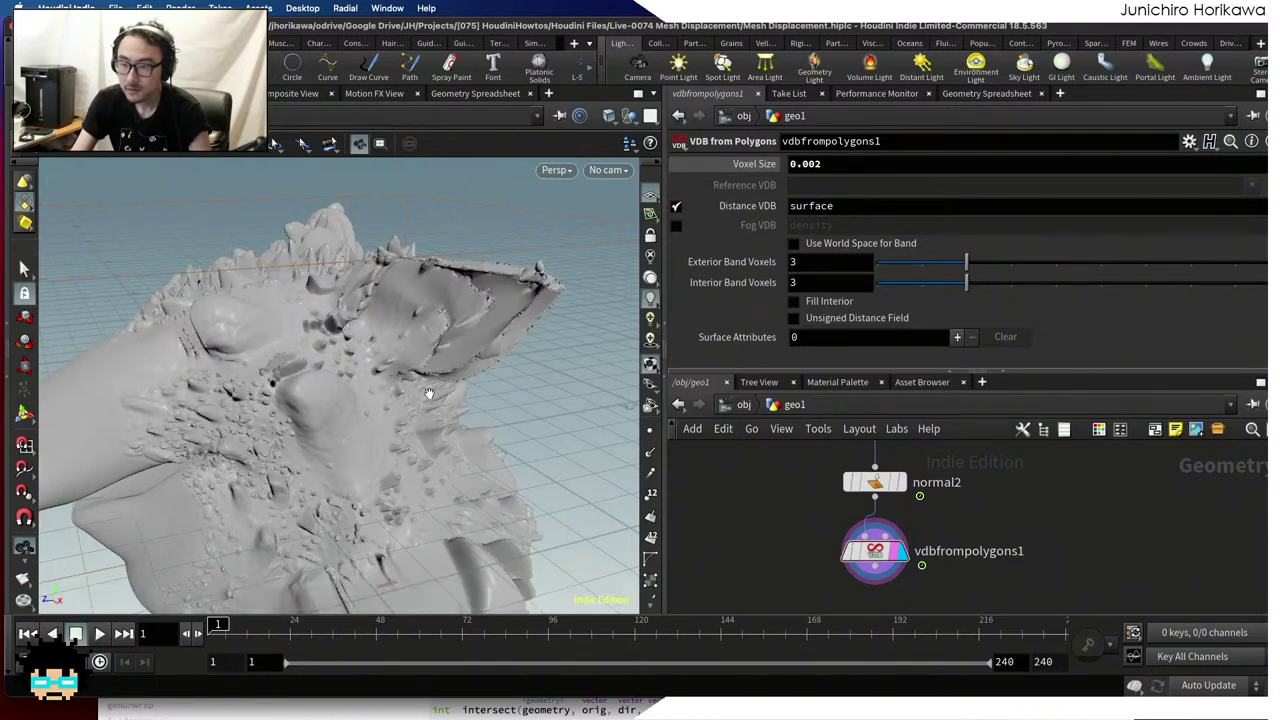
Inspect the remeshed surface, try 0.005, then settle on a 0.003 voxel size
drag(428, 392, 542, 399)
scroll(542, 399, up, 3)
drag(455, 416, 501, 393)
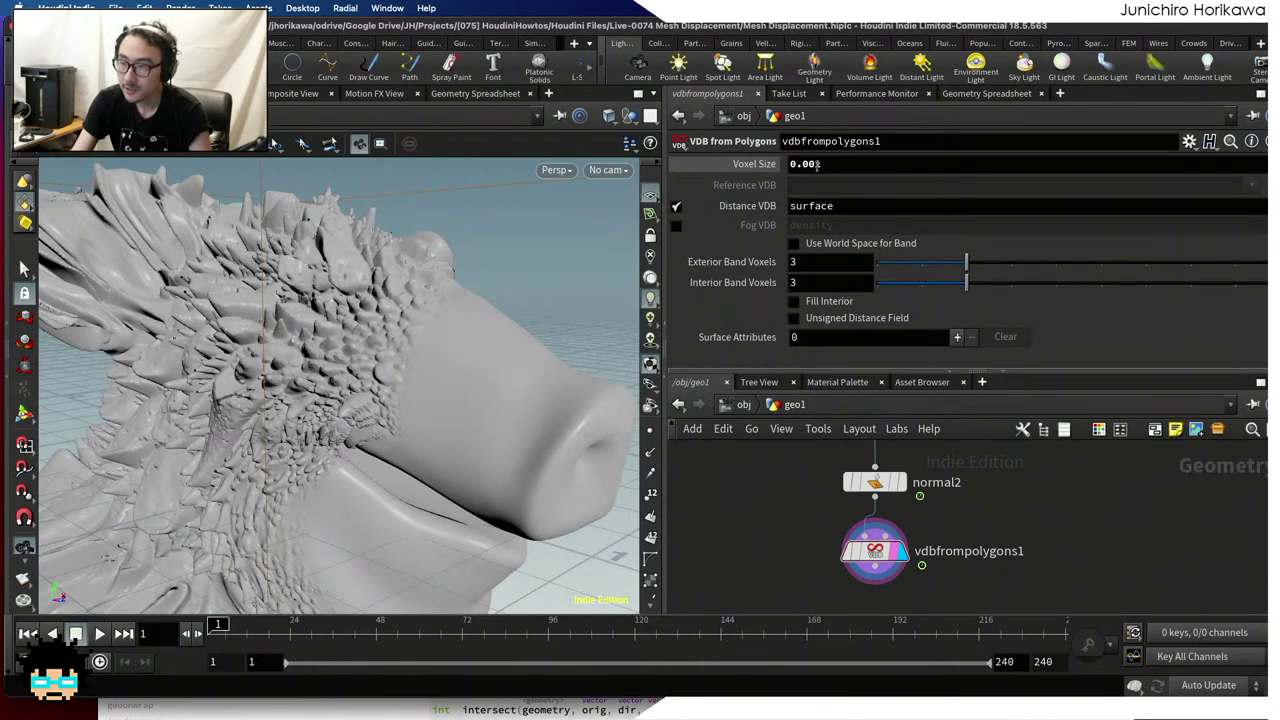
click(818, 165)
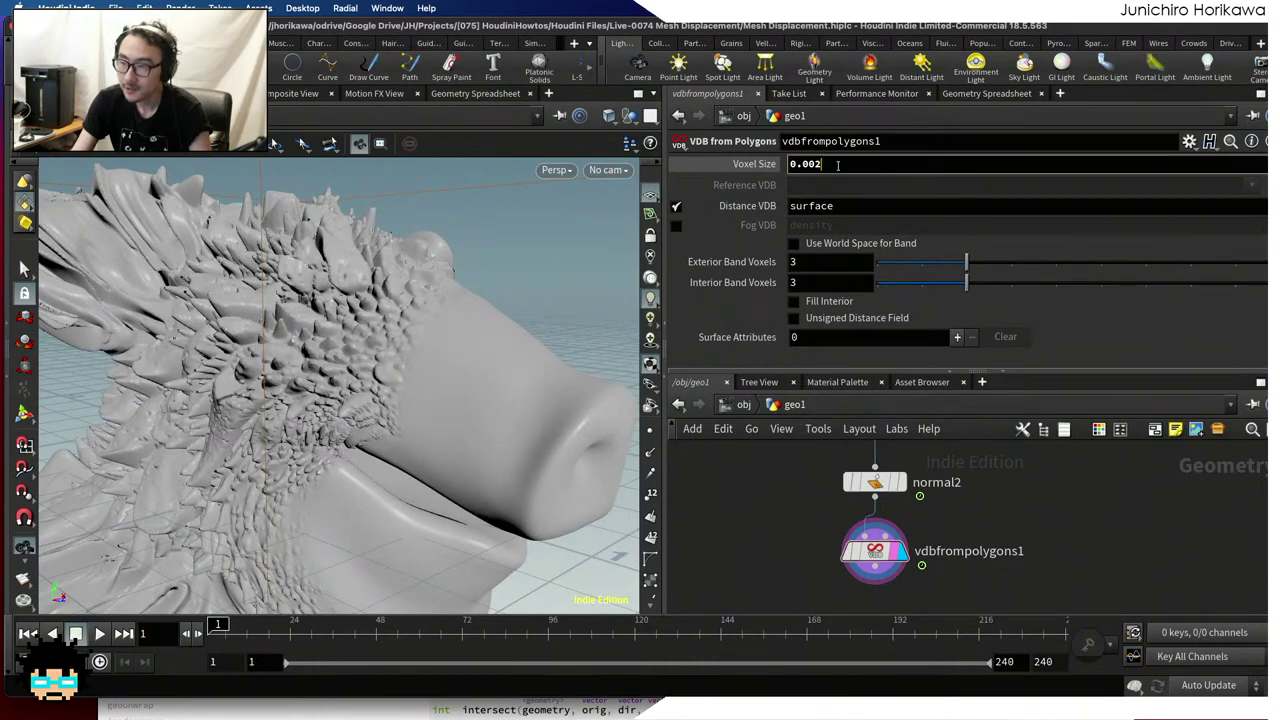
text(5)
key(Return)
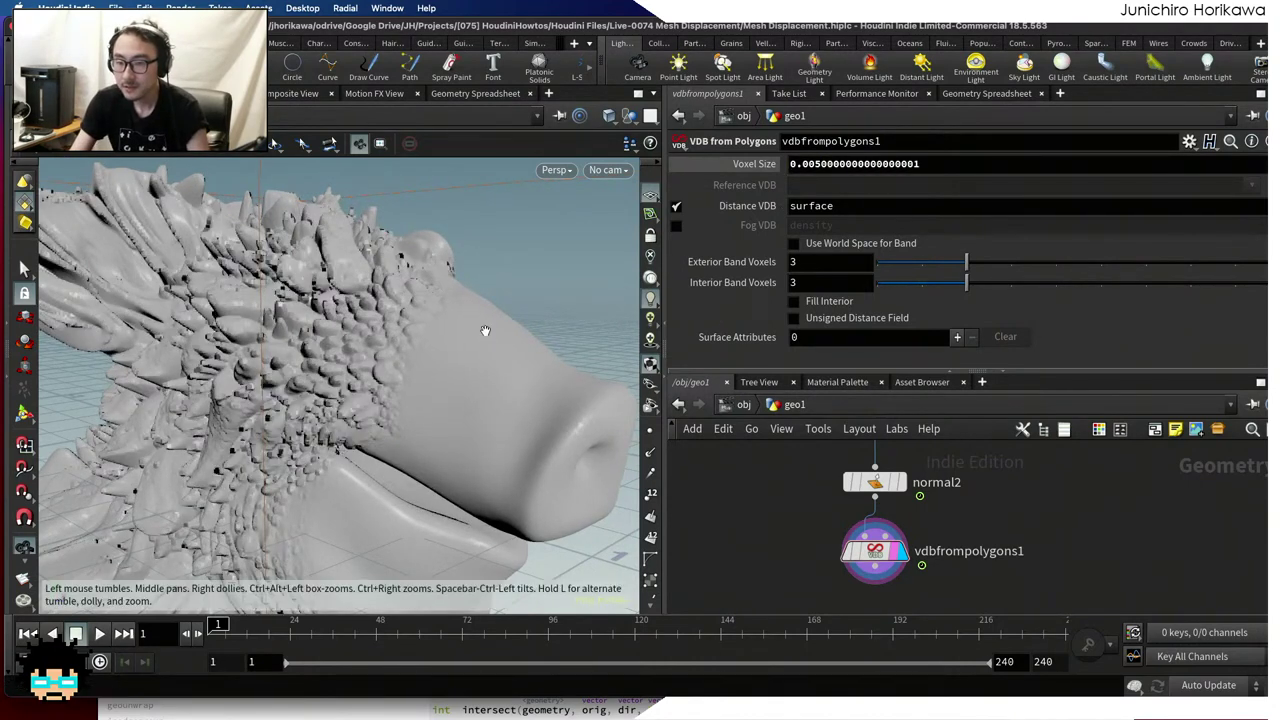
drag(423, 320, 432, 304)
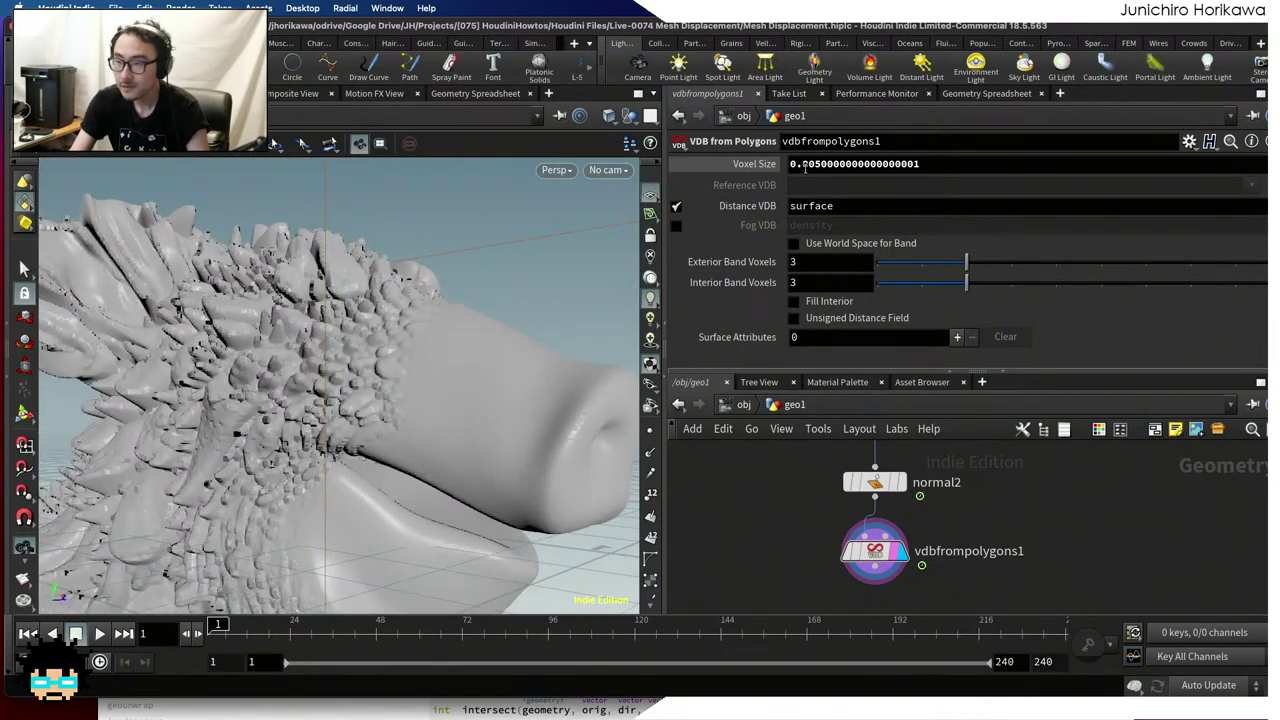
drag(805, 166, 981, 174)
text(0.003)
key(Return)
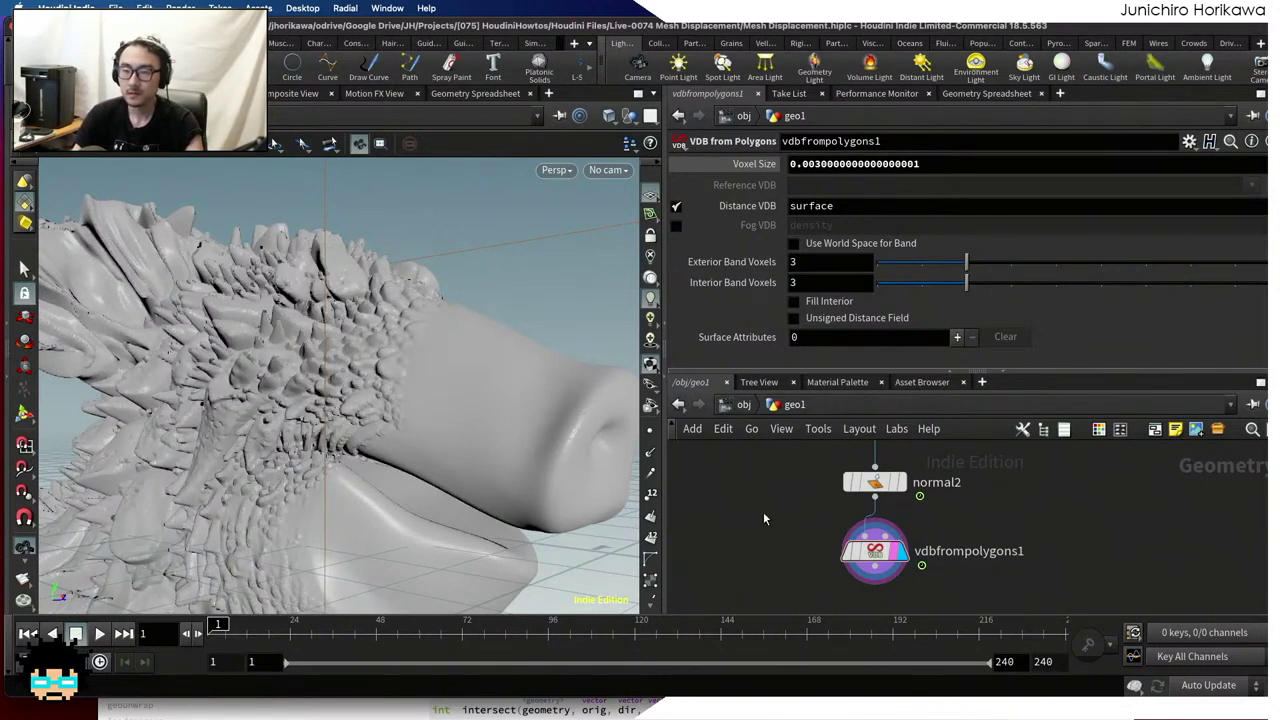
key(Tab)
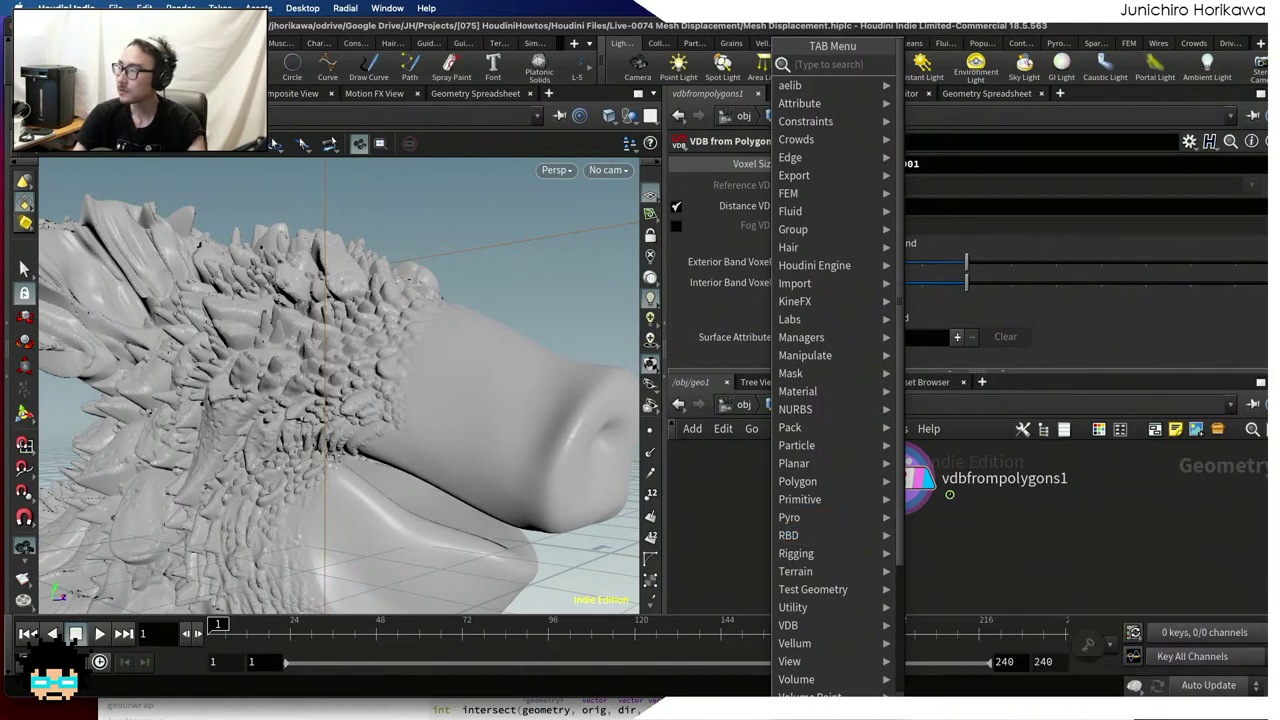
Add a trial vdbcombine1 node and position it in the network
key(Escape)
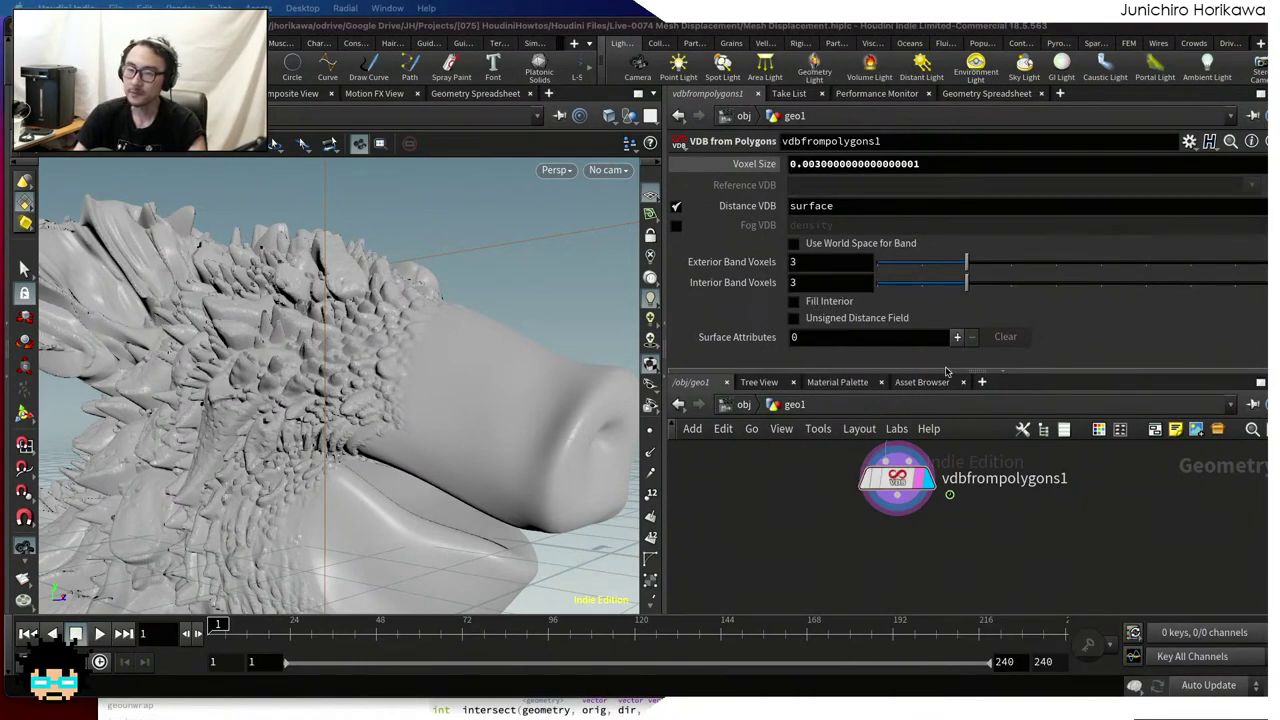
click(761, 539)
key(Tab)
text(vd)
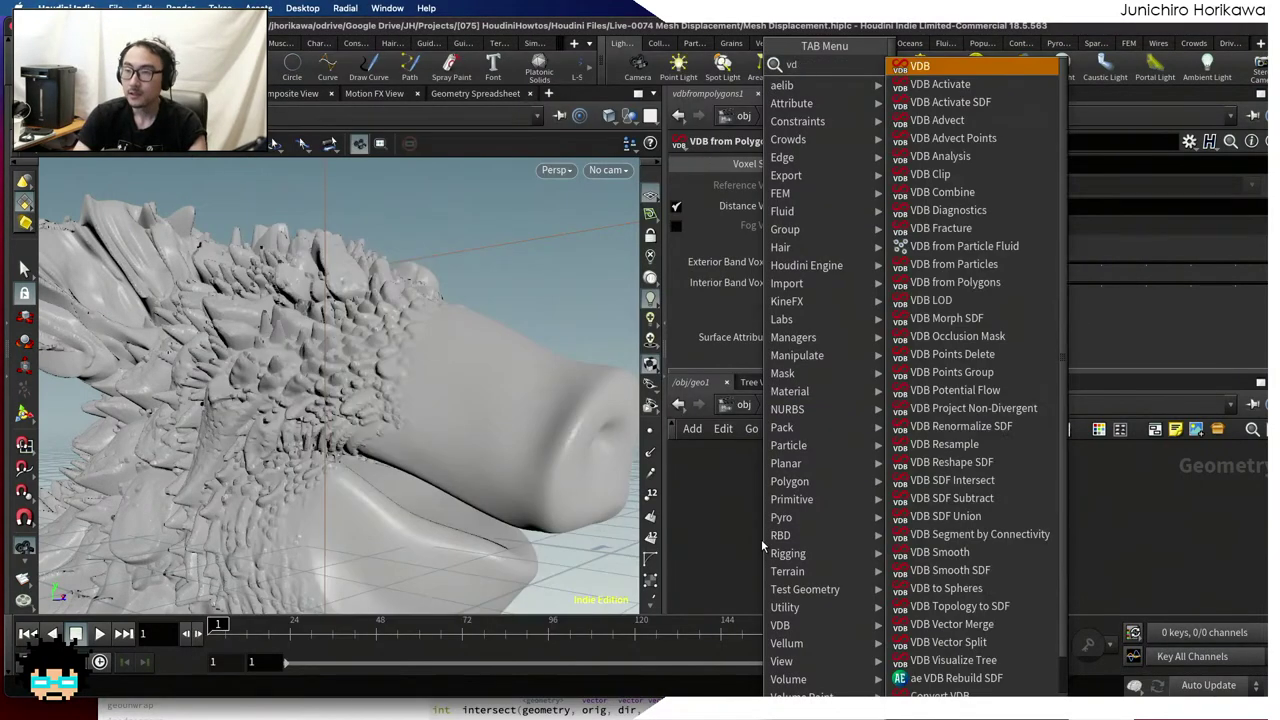
text(bfrompo)
key(Return)
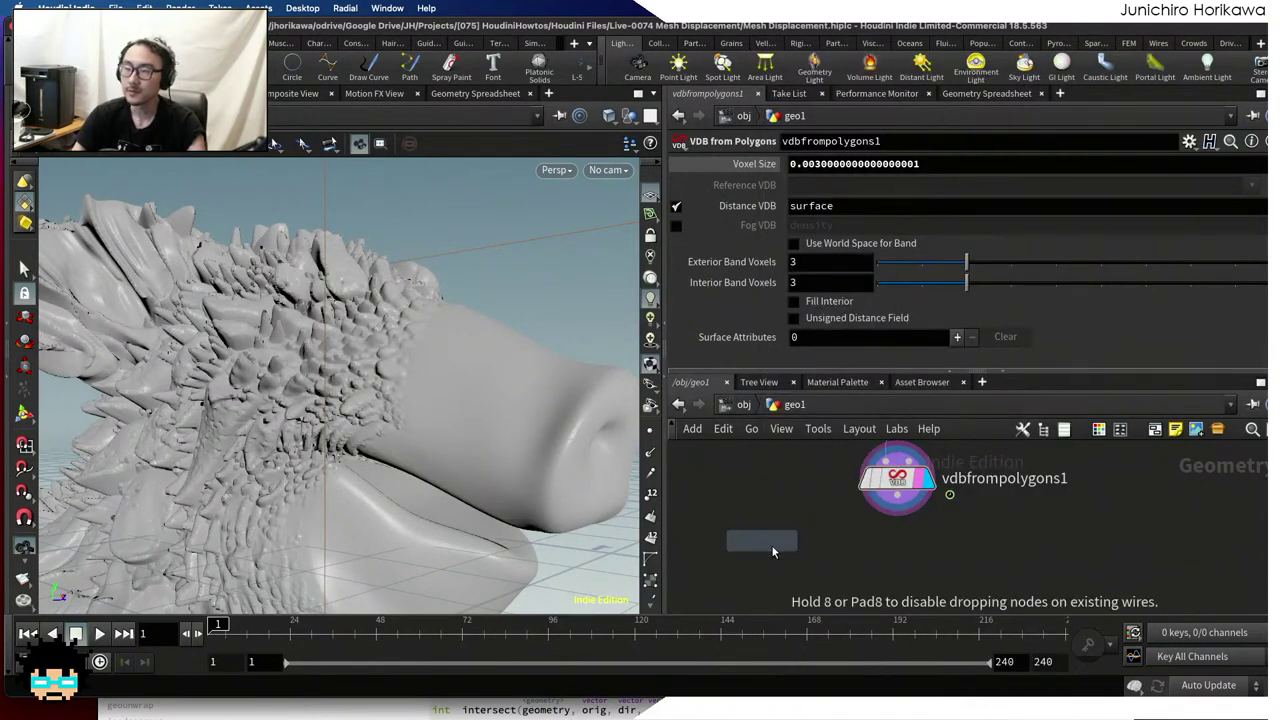
click(773, 551)
scroll(877, 466, up, 2)
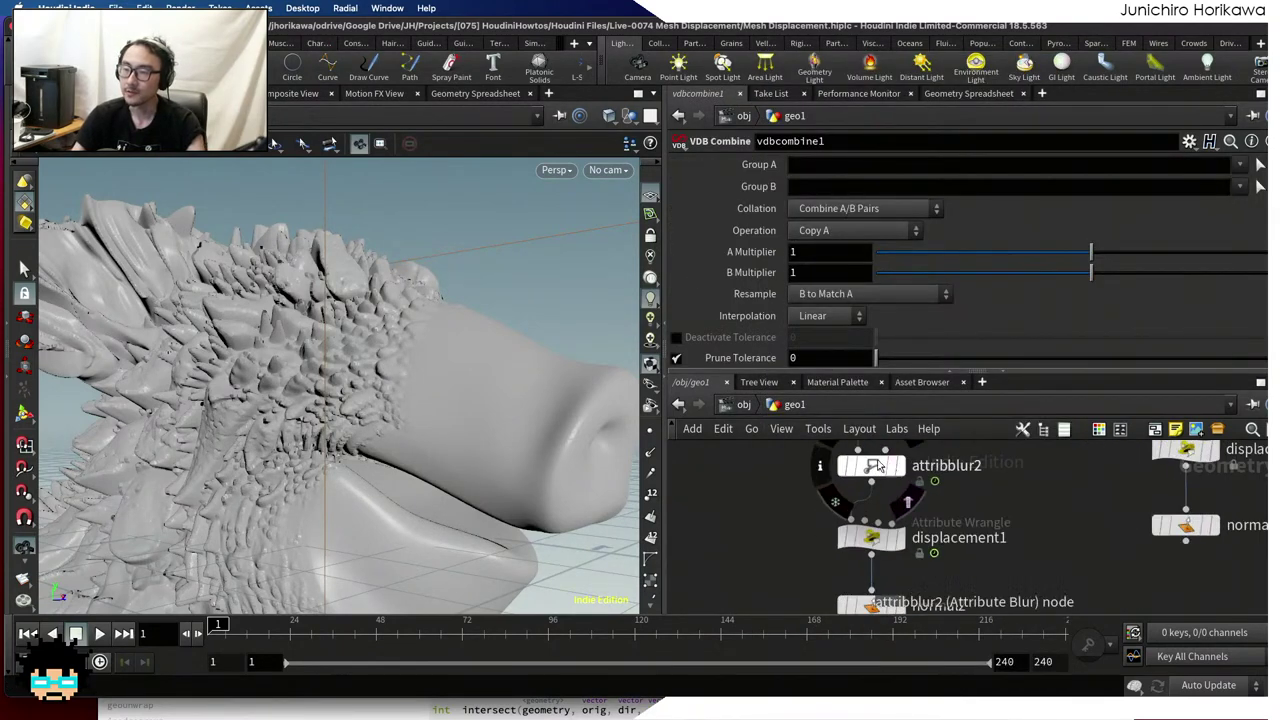
scroll(877, 480, down, 3)
middle_drag(893, 610, 912, 570)
scroll(893, 505, up, 2)
scroll(915, 570, up, 3)
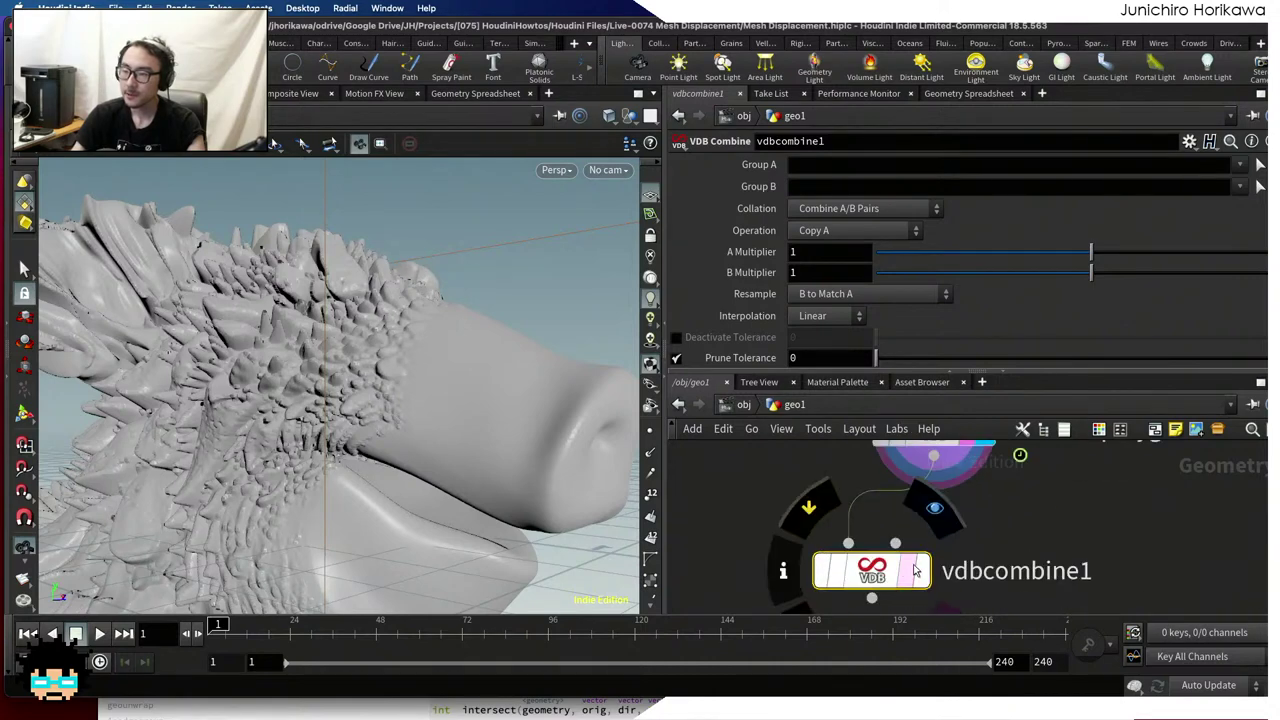
drag(915, 570, 953, 554)
Check vdbcombine1's Combine A/B Pairs and Copy A settings, delete it, and choose Convert VDB
click(852, 210)
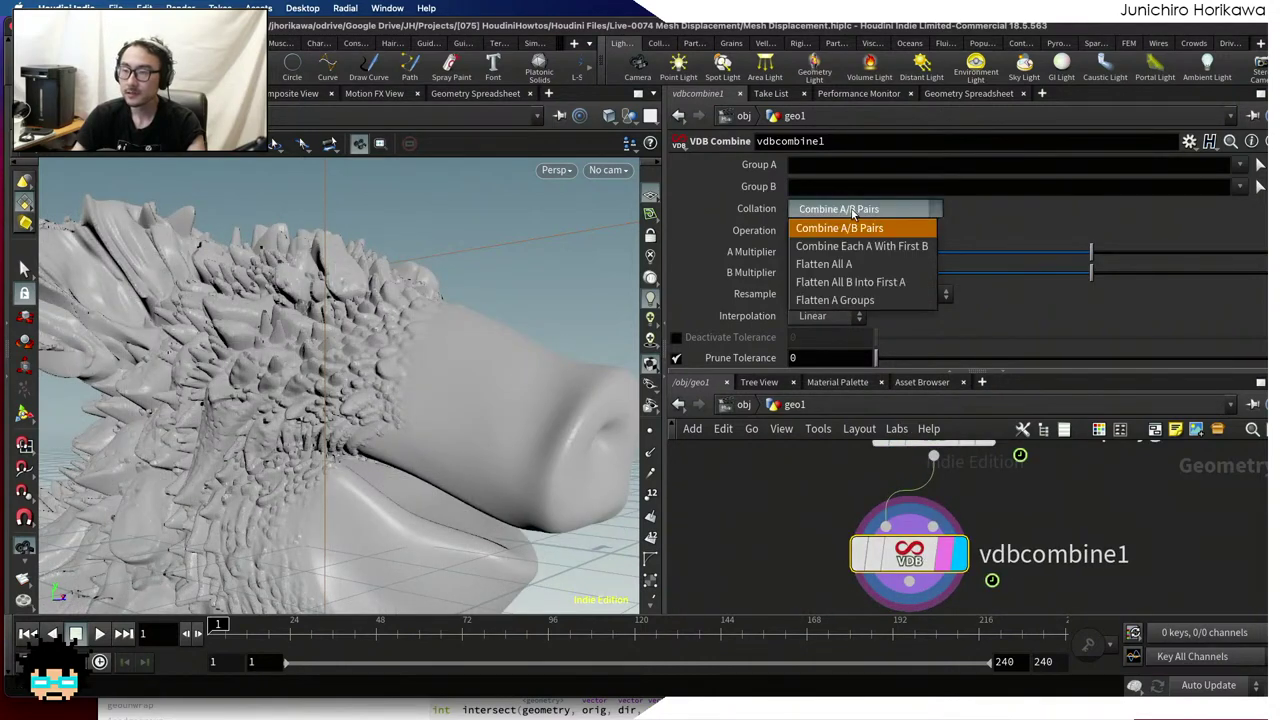
click(737, 272)
click(864, 232)
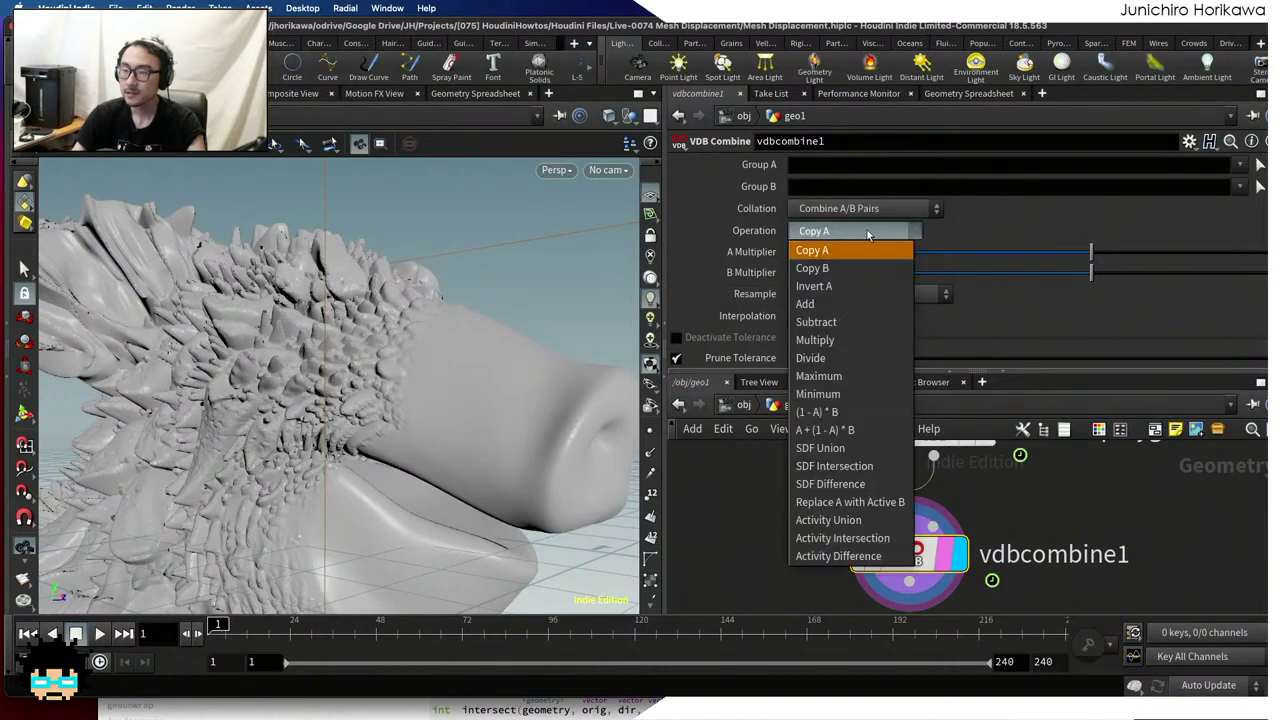
click(868, 235)
key(Delete)
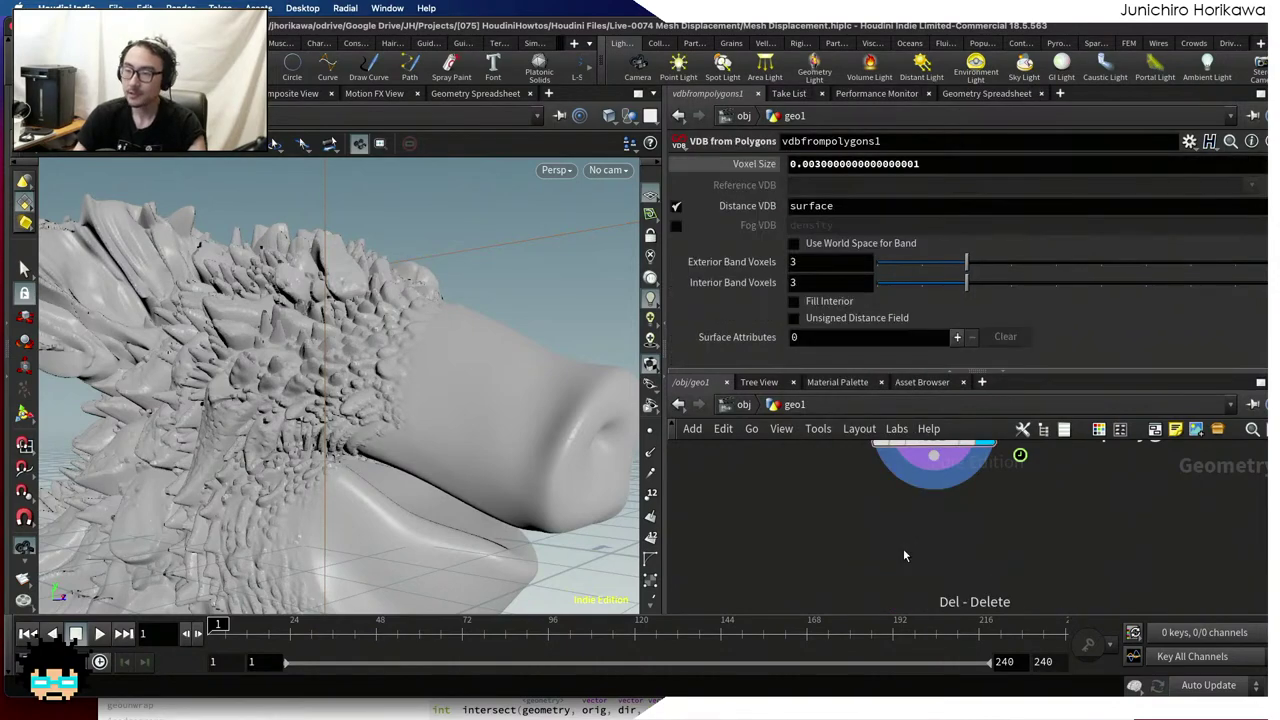
key(Tab)
text(vdb conv)
key(Return)
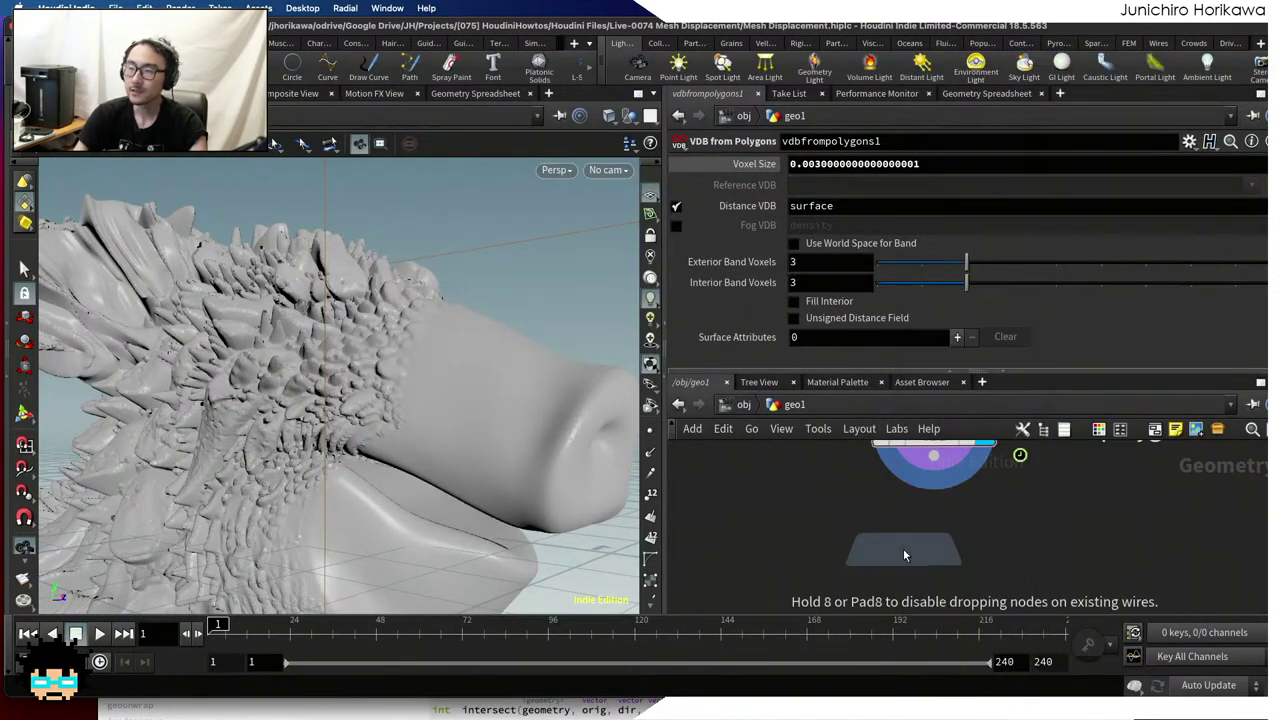
Place convertvdb1, convert the VDB to Polygons, and check its polygon count
click(903, 548)
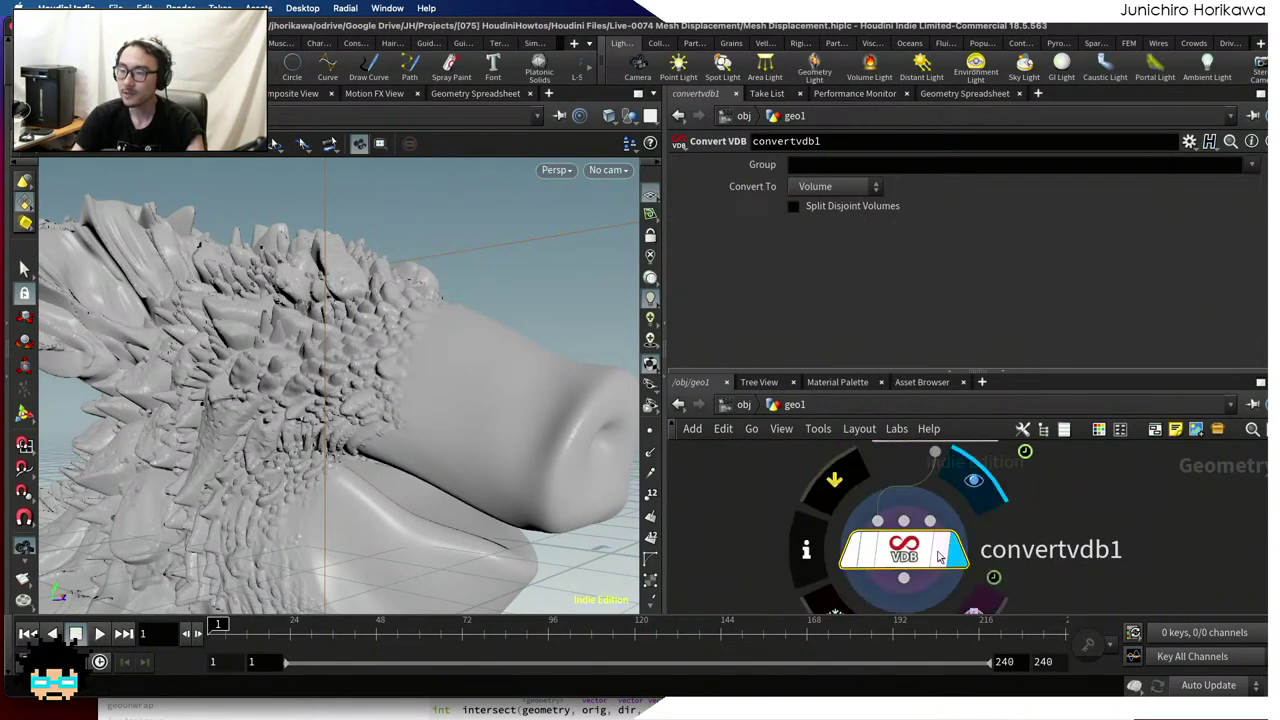
click(838, 187)
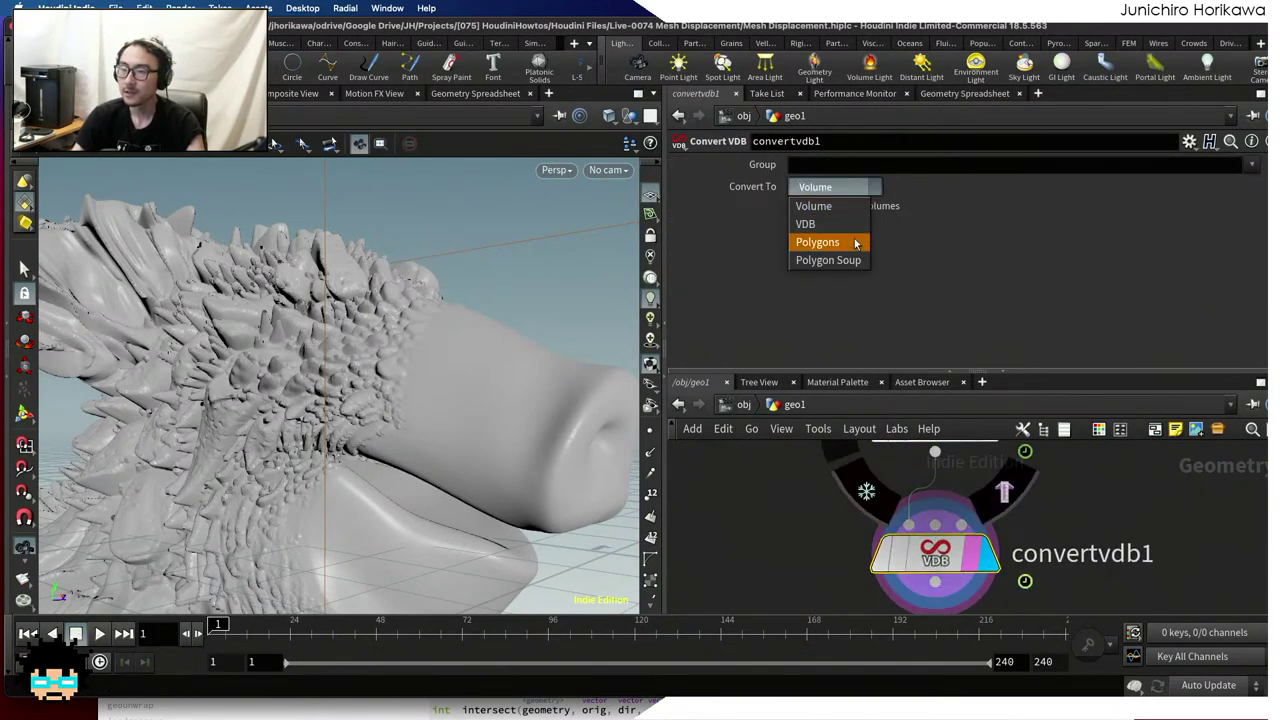
click(856, 244)
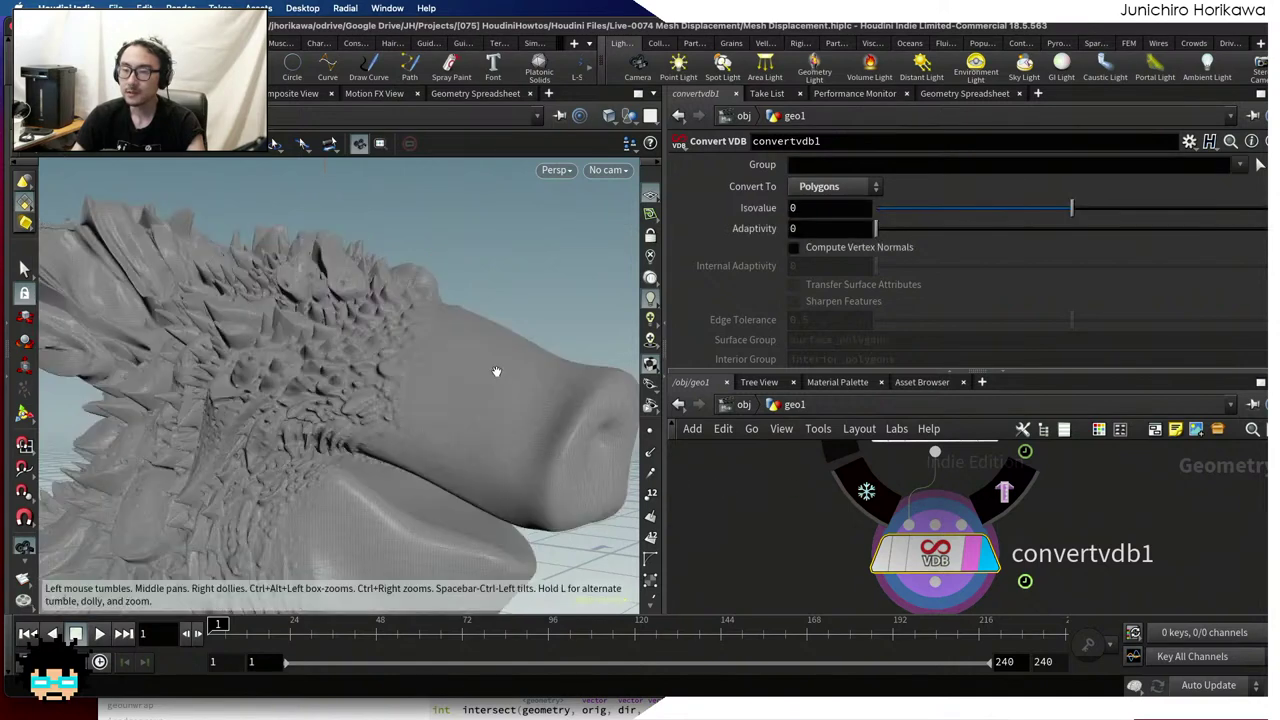
drag(480, 380, 480, 377)
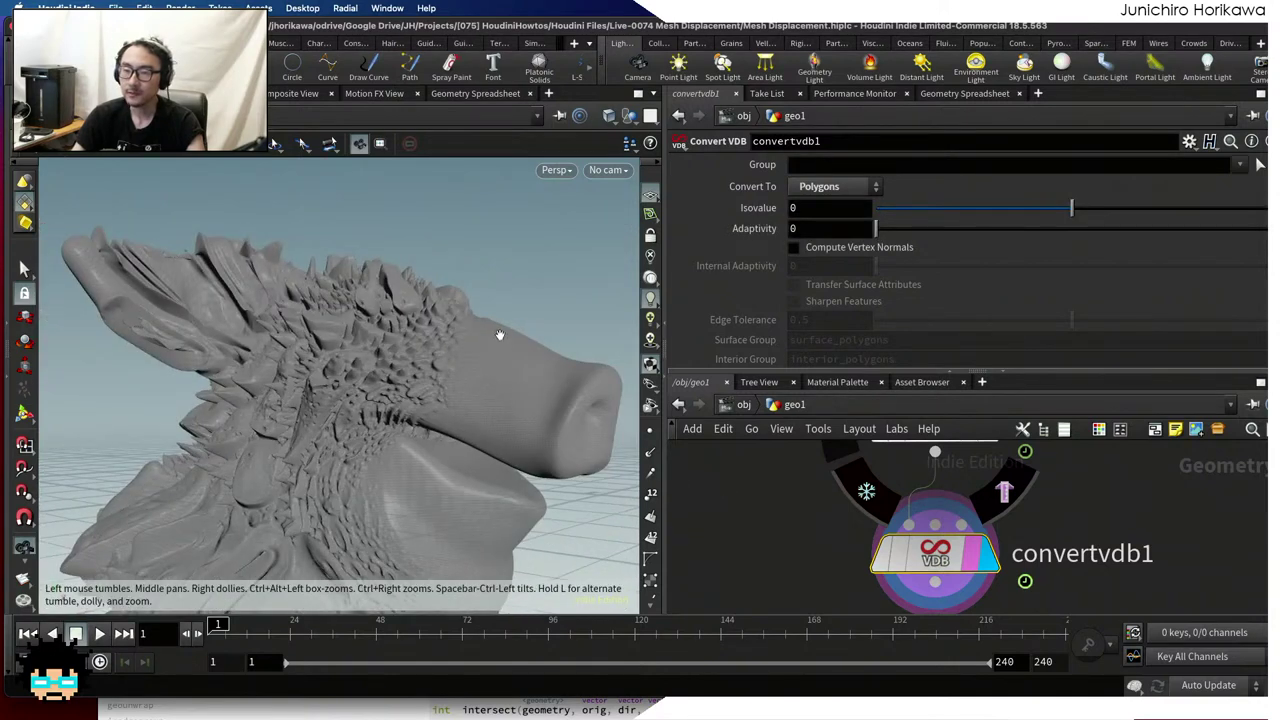
drag(503, 335, 590, 360)
middle_click(935, 553)
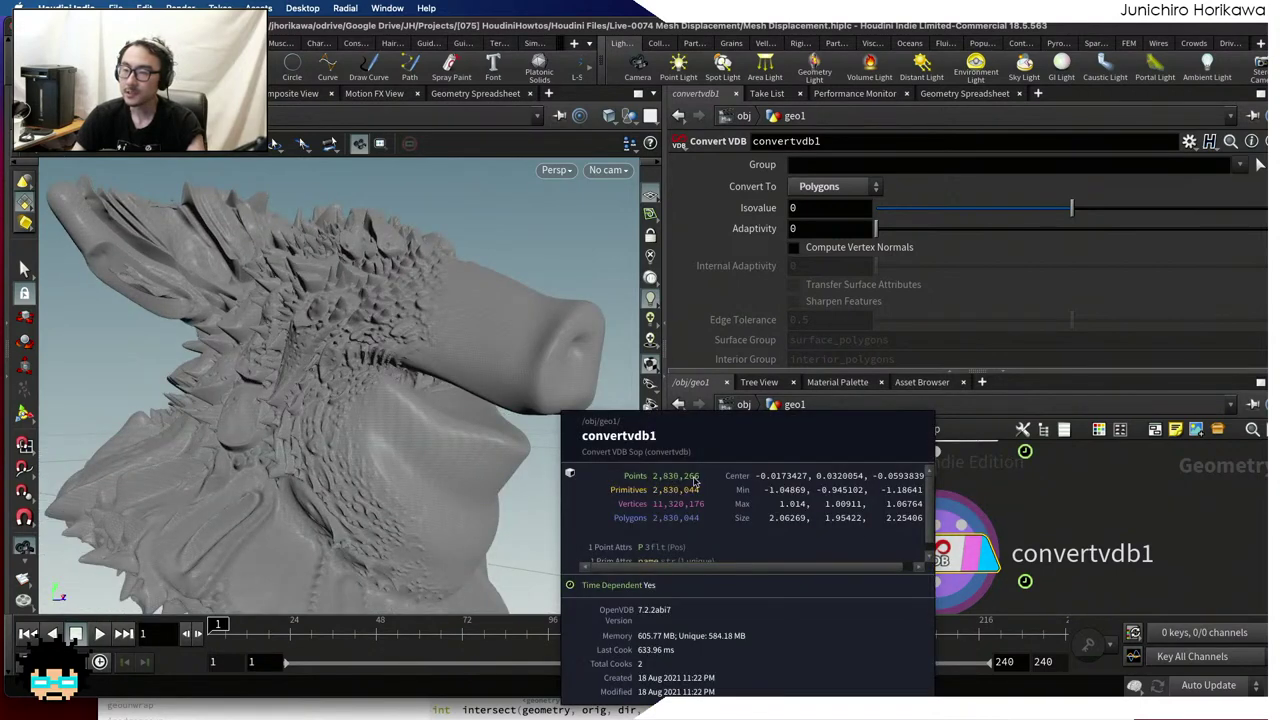
Set Adaptivity to 0.01 and check the reduced point count
click(813, 230)
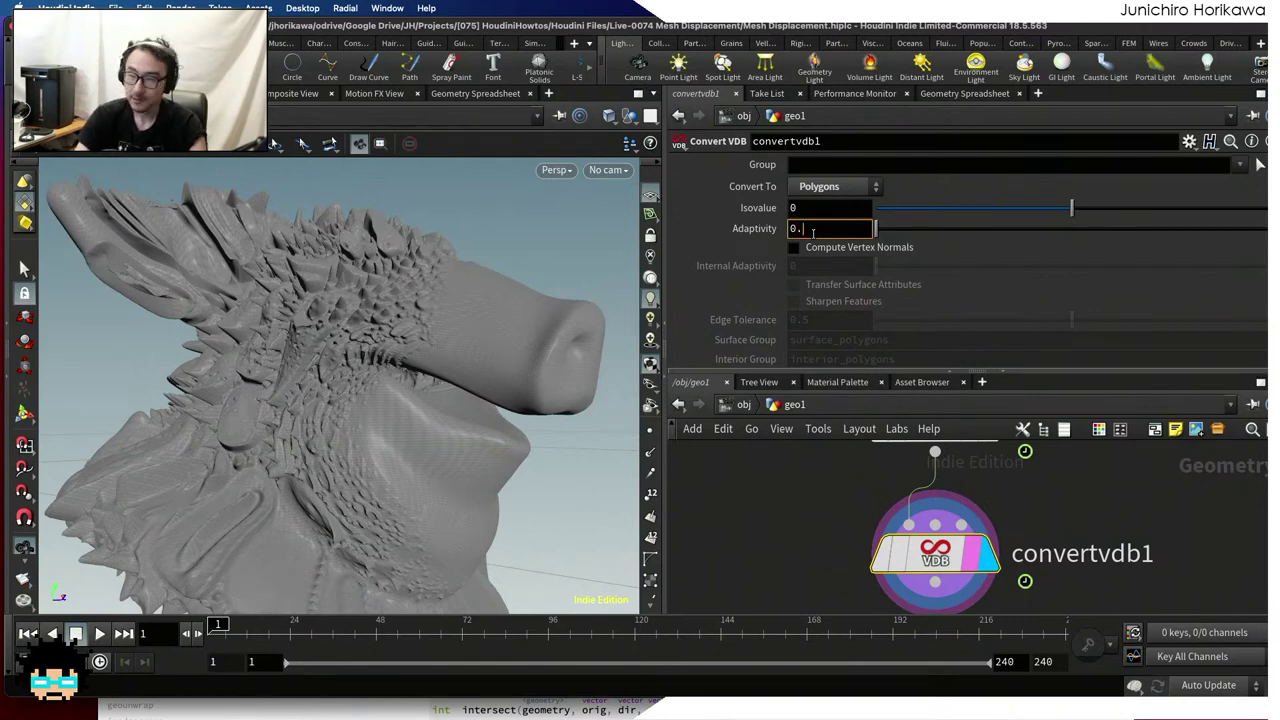
text(.01)
key(Return)
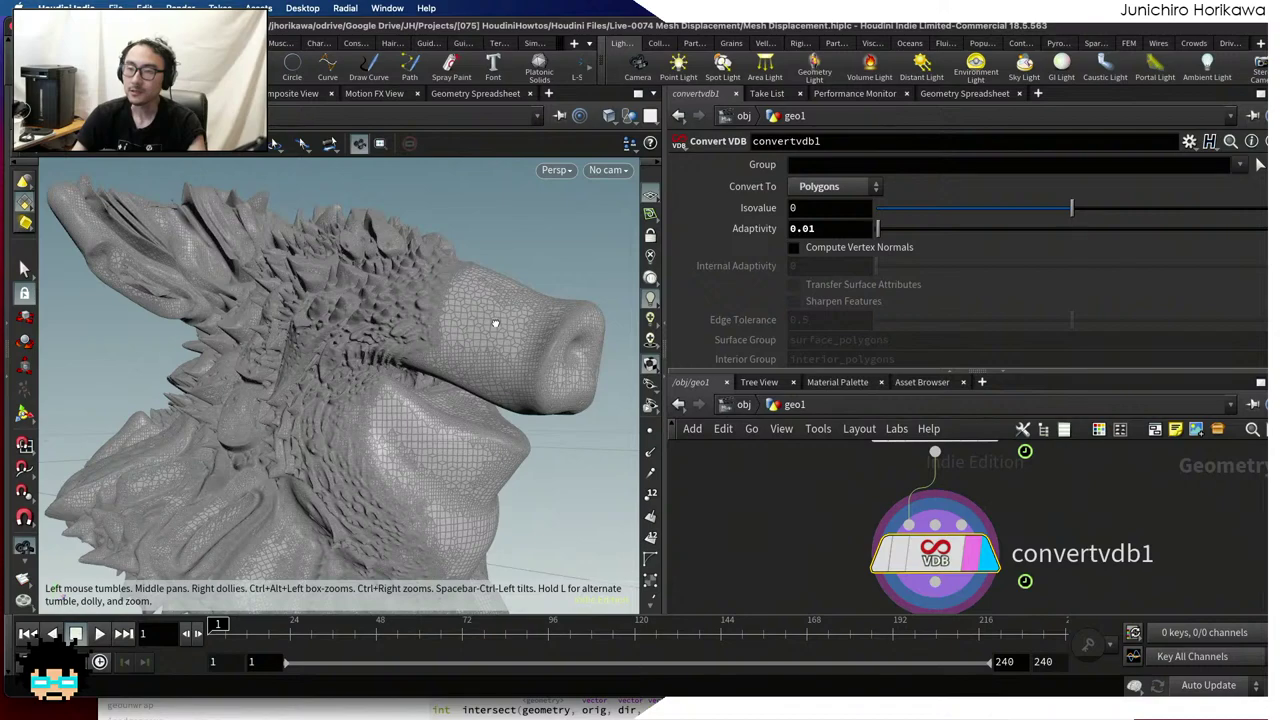
drag(495, 323, 449, 332)
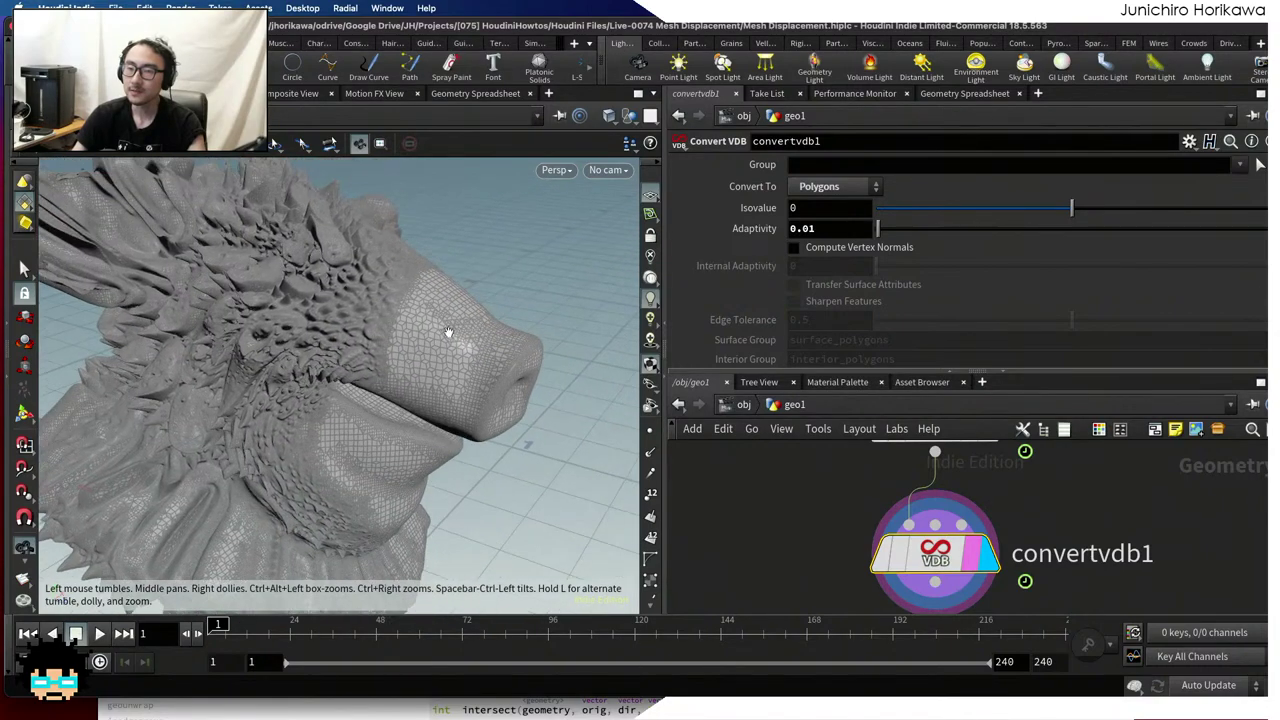
scroll(486, 323, up, 5)
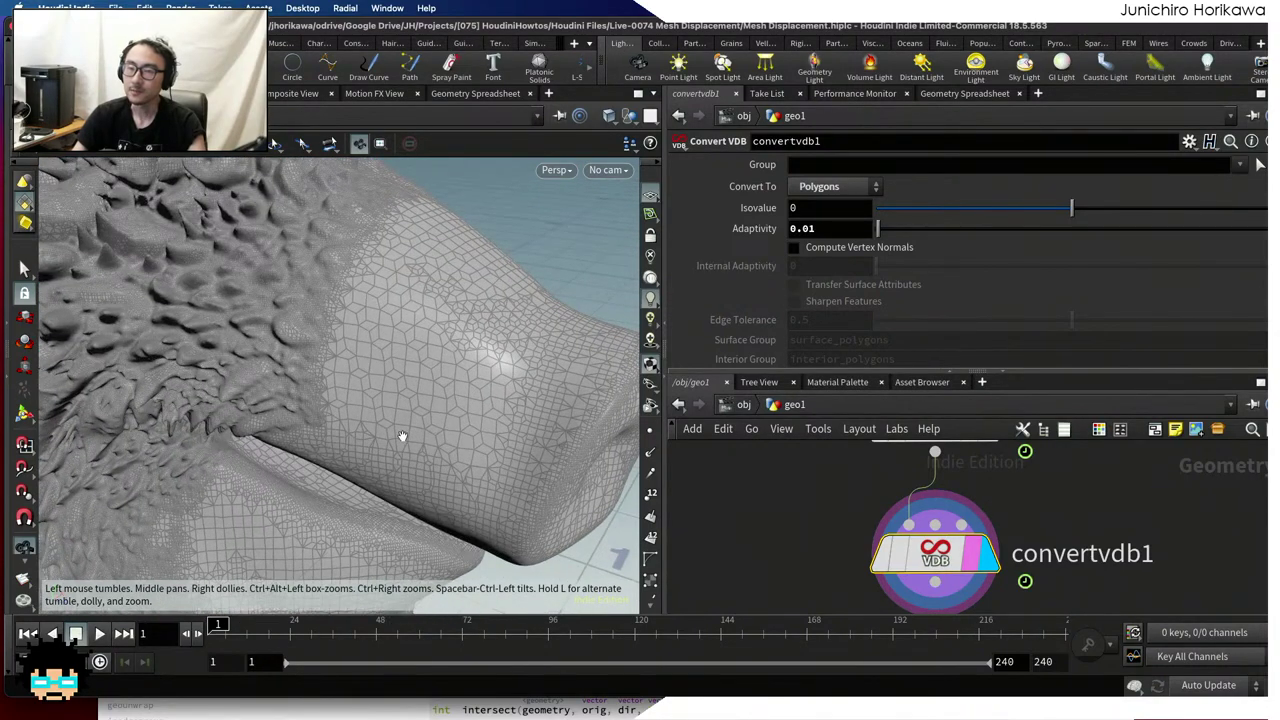
drag(495, 360, 470, 340)
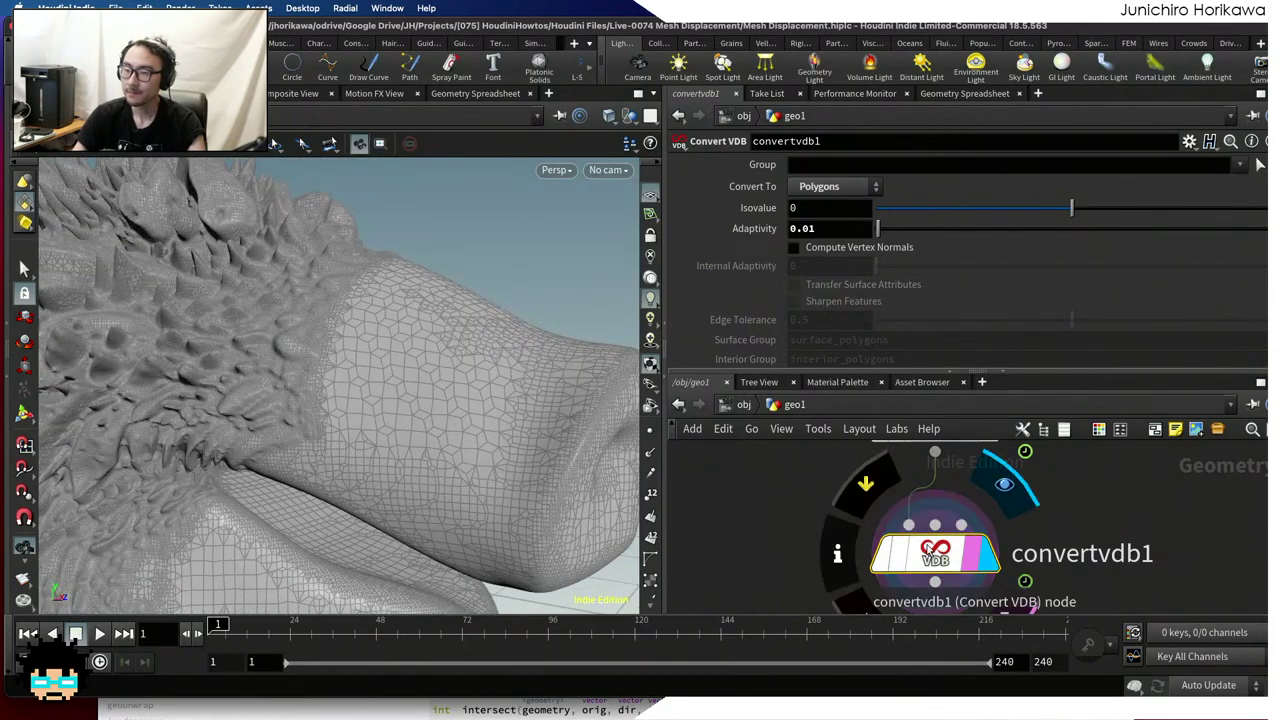
middle_click(935, 553)
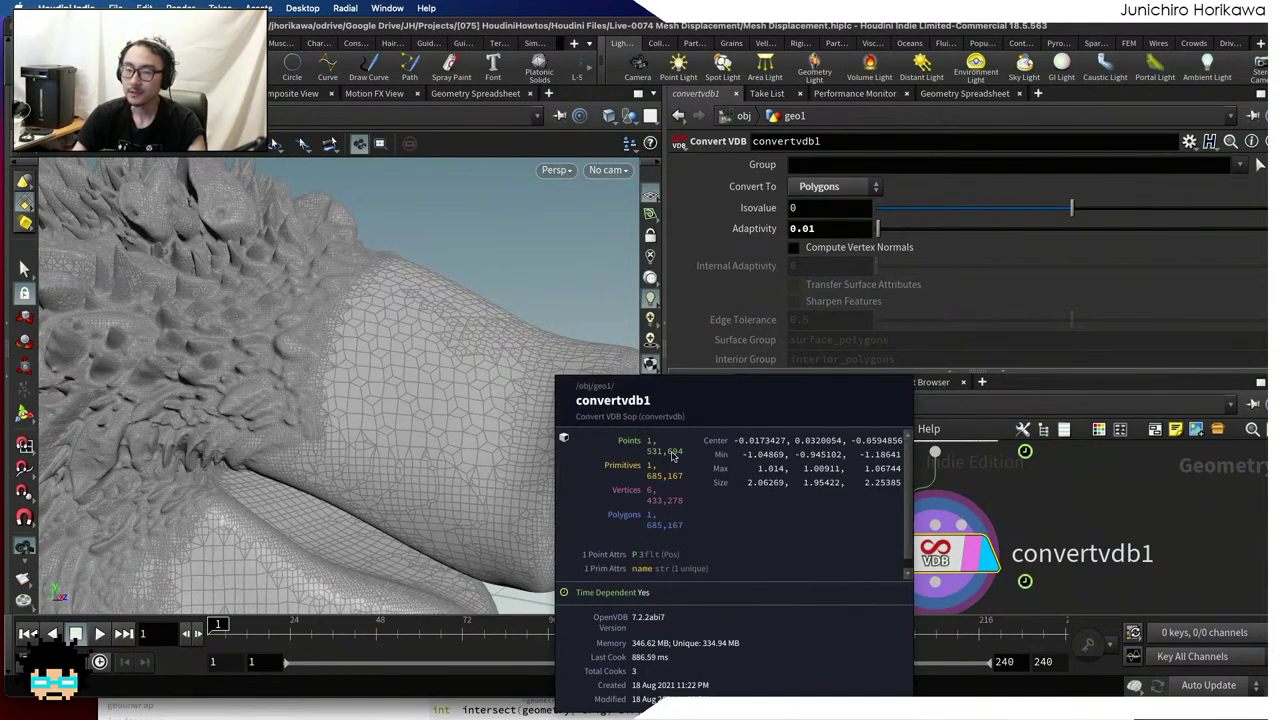
Raise the Adaptivity to 0.05
drag(403, 354, 211, 380)
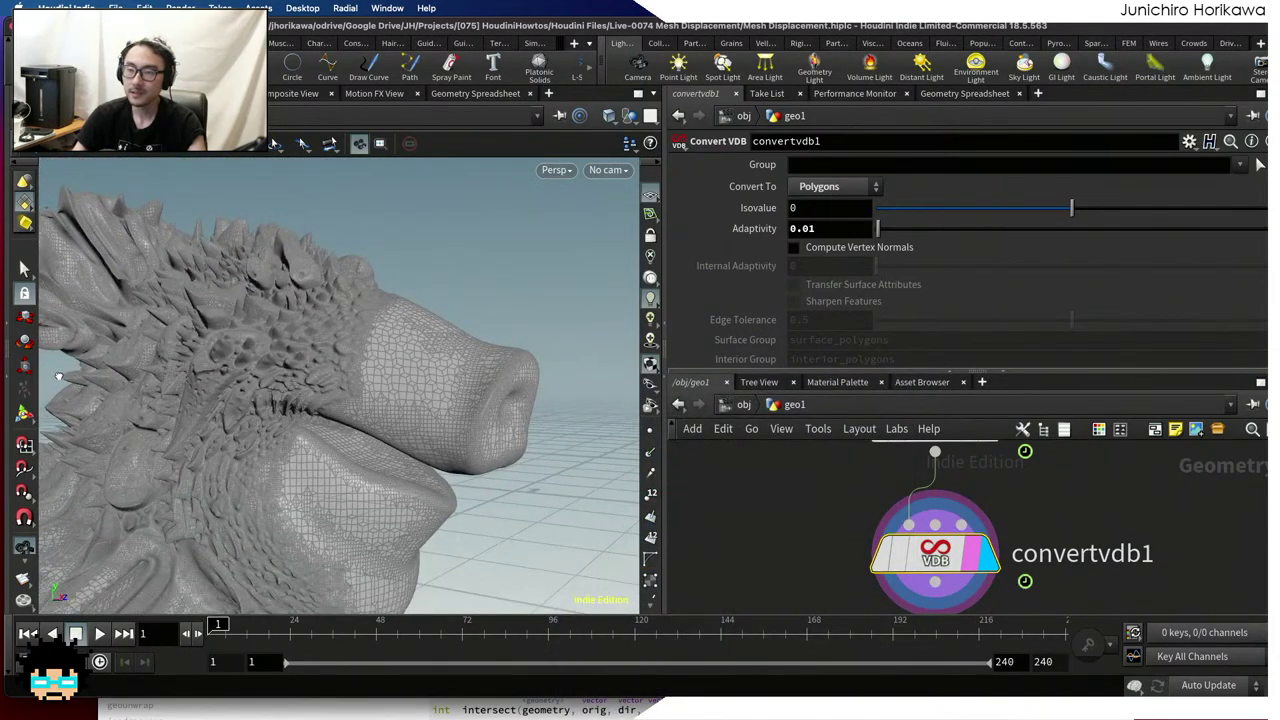
drag(59, 376, 300, 380)
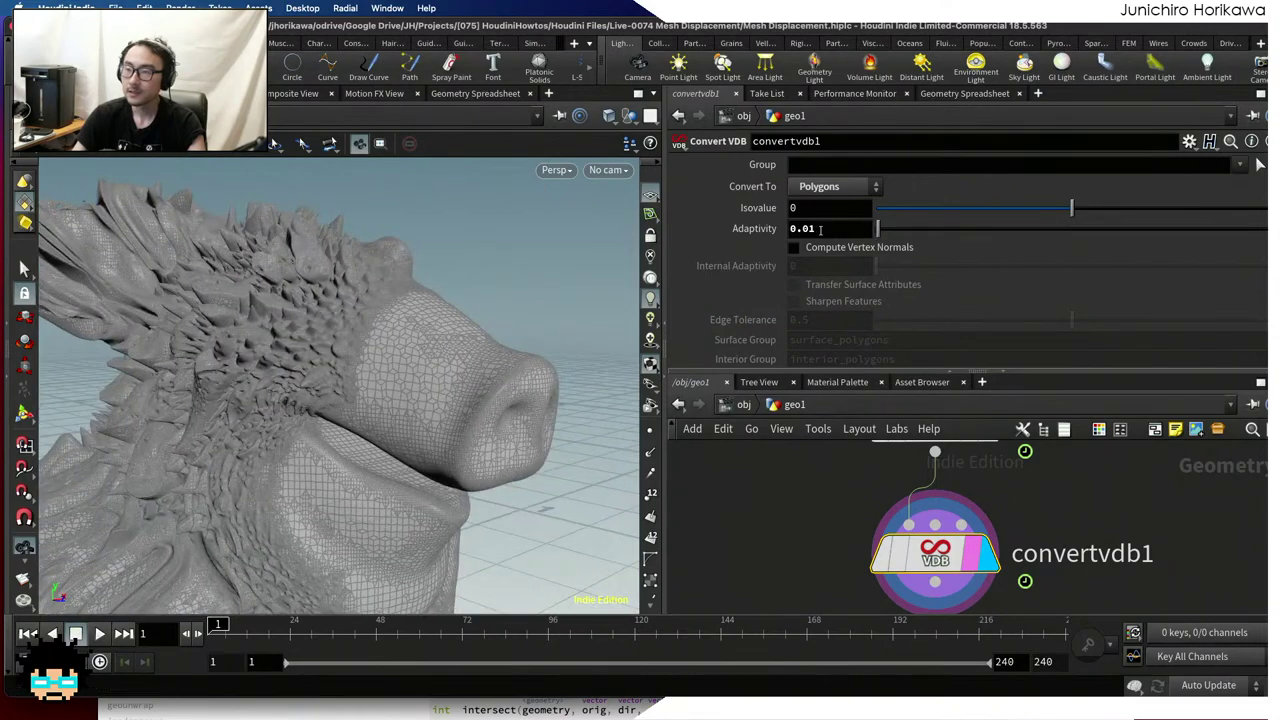
drag(806, 228, 835, 231)
text(5)
key(Return)
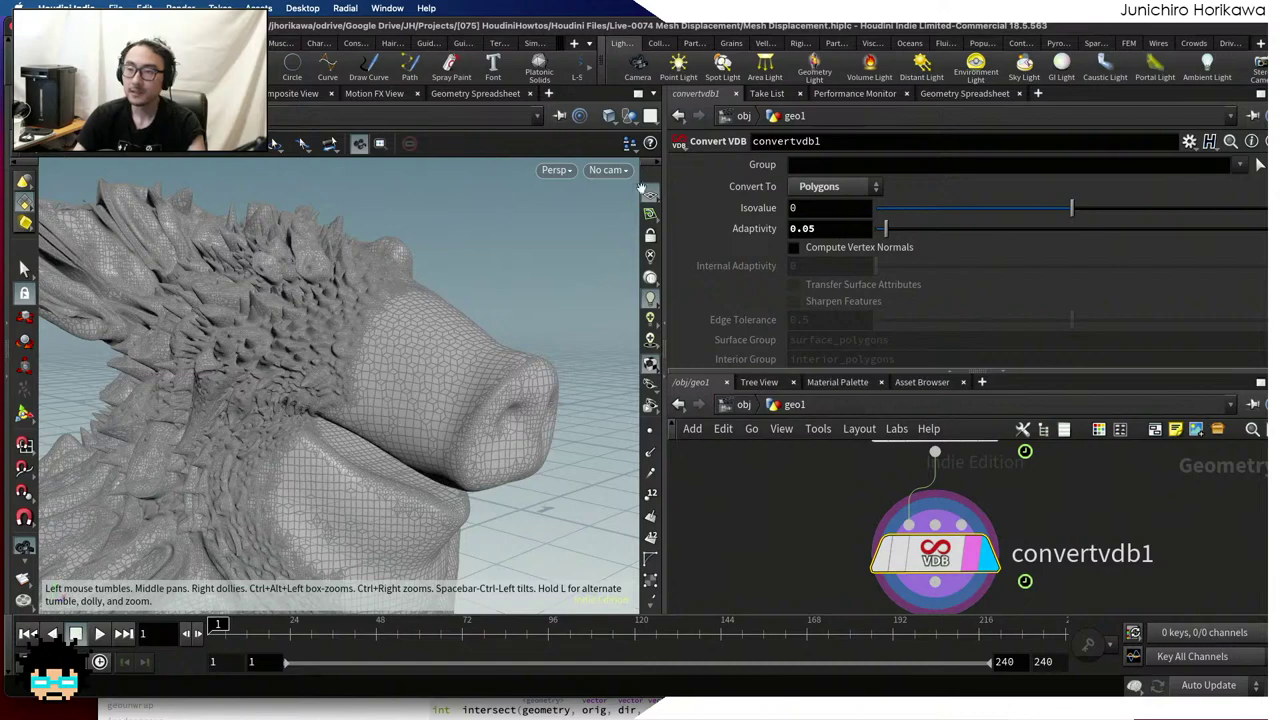
Switch the viewport to smooth shading without wireframe
click(556, 170)
mouse_move(575, 237)
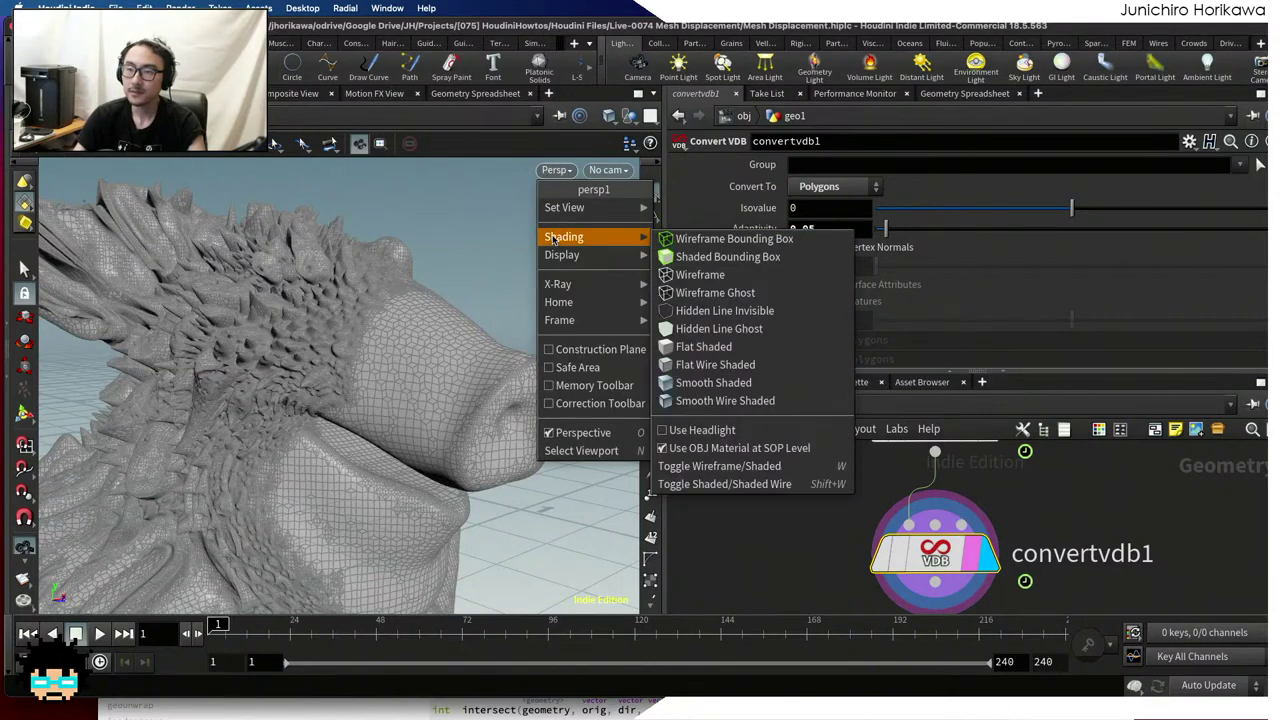
click(714, 383)
mouse_move(417, 357)
mouse_down()
mouse_move(296, 366)
mouse_move(489, 365)
mouse_move(400, 423)
mouse_move(465, 395)
mouse_move(403, 397)
mouse_move(292, 430)
mouse_up()
scroll(410, 405, up, 5)
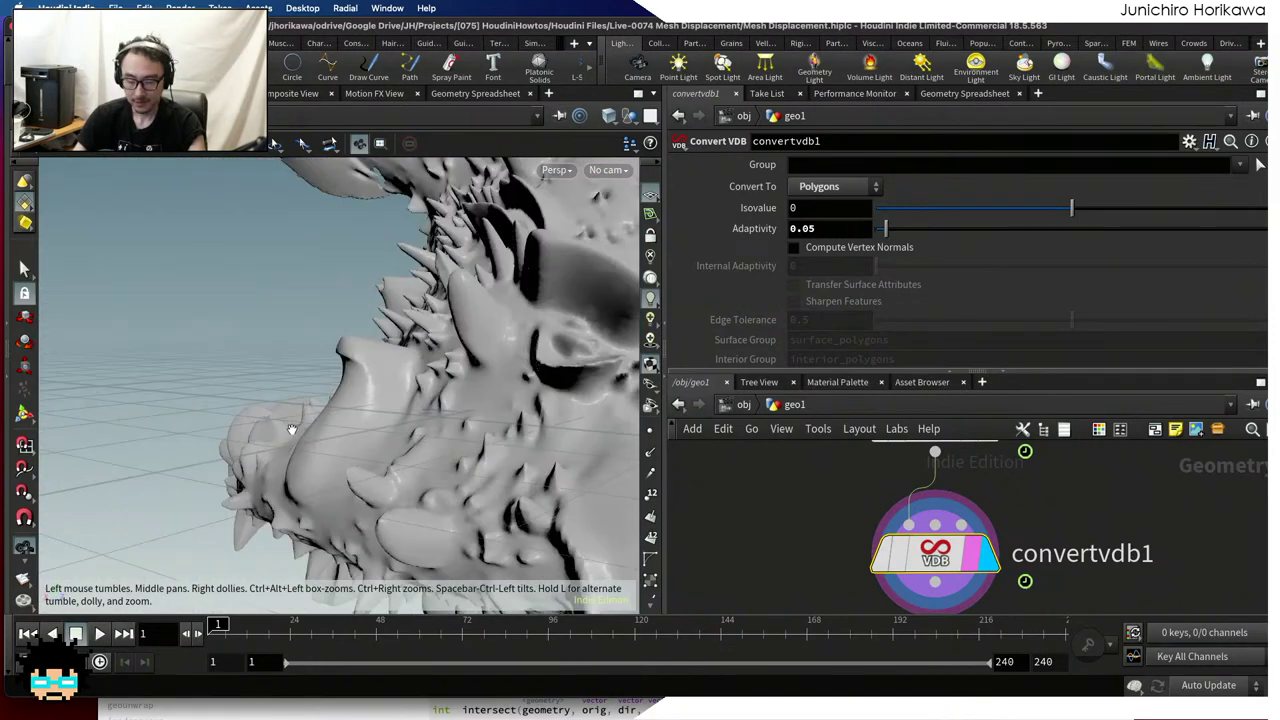
Set the viewport background colour scheme to Dark
key(d)
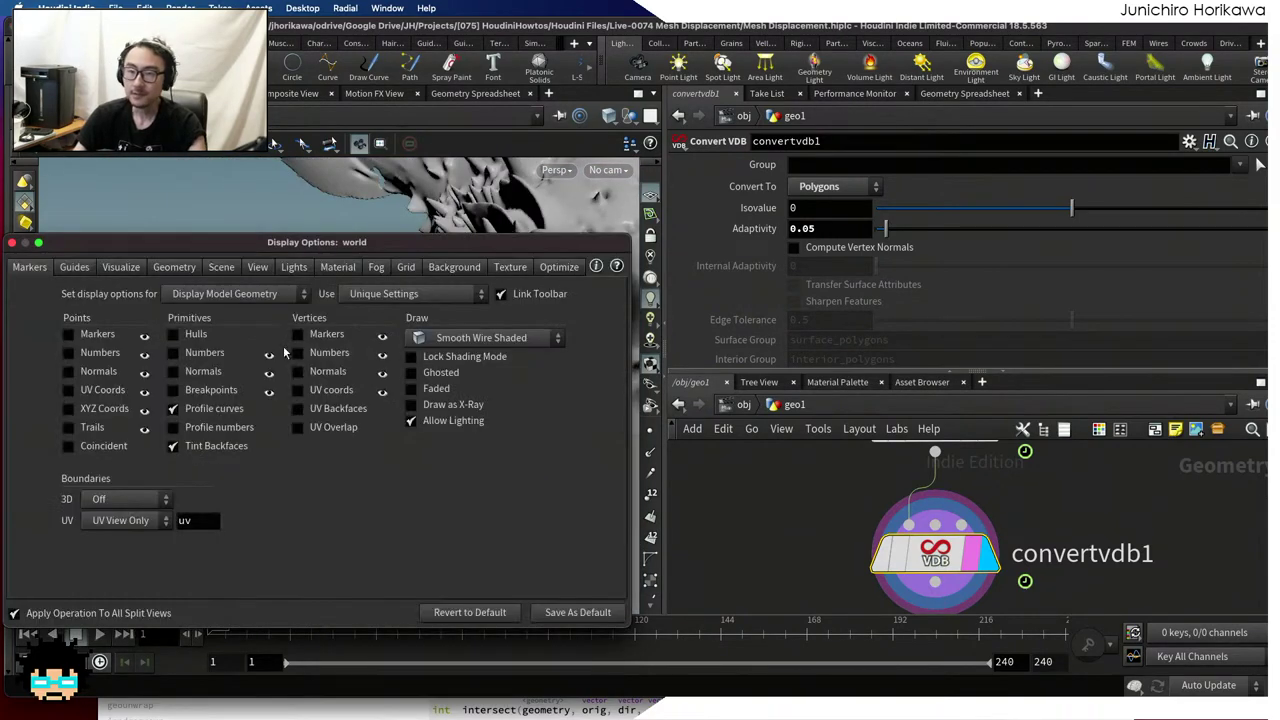
click(454, 267)
click(135, 294)
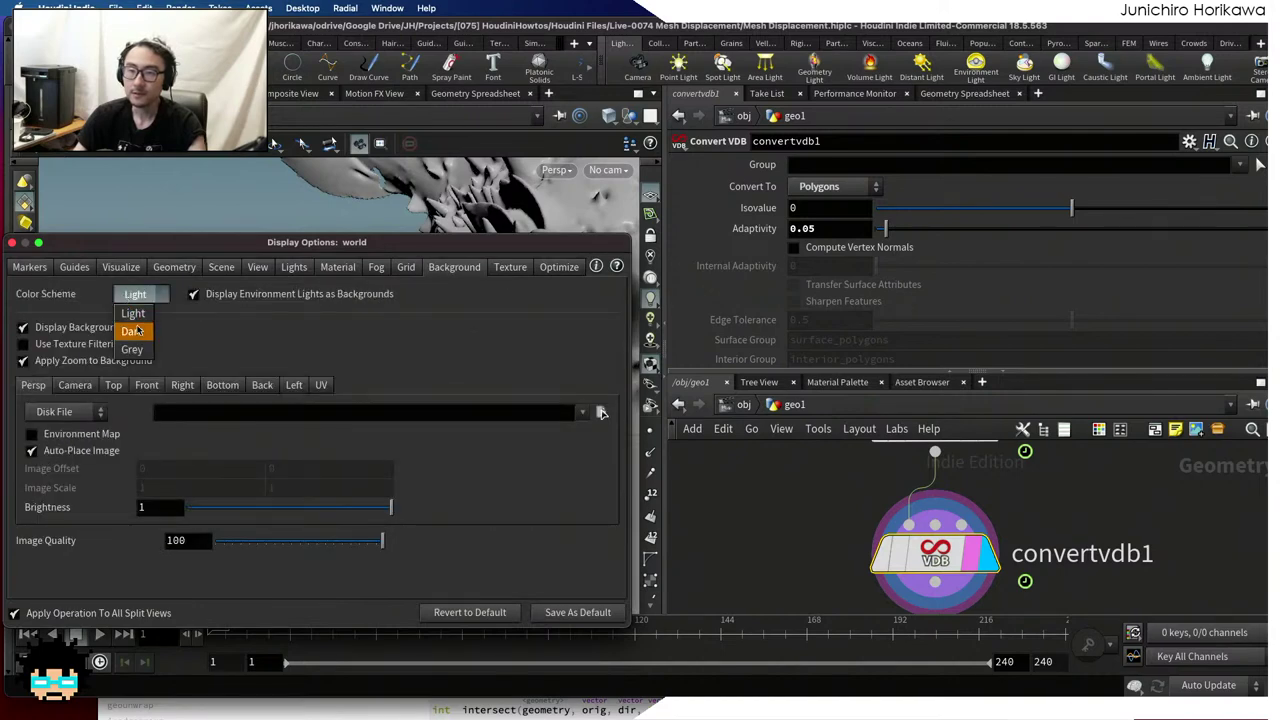
click(140, 330)
click(12, 243)
Frame the whole displaced mesh and save the scene as Mesh Displacement.hiplc
drag(257, 314, 391, 317)
right_drag(391, 317, 443, 298)
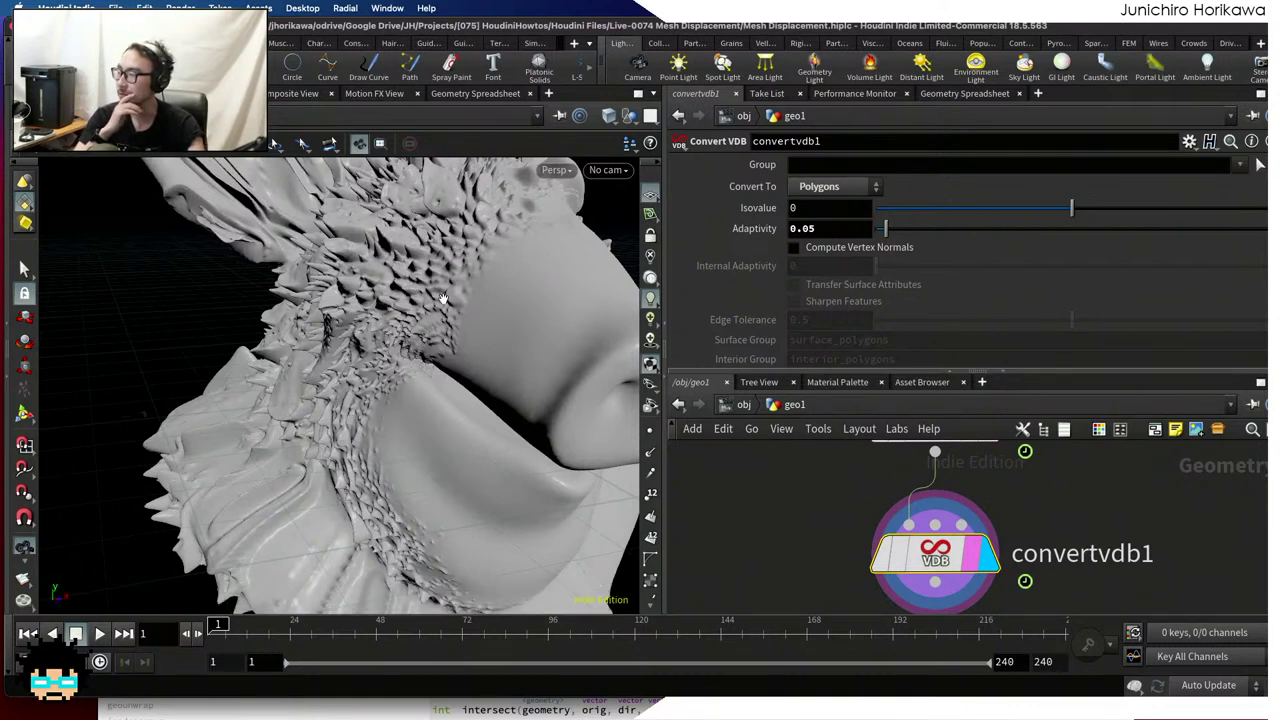
right_drag(443, 298, 453, 410)
key(ctrl+s)
scroll(772, 519, down, 5)
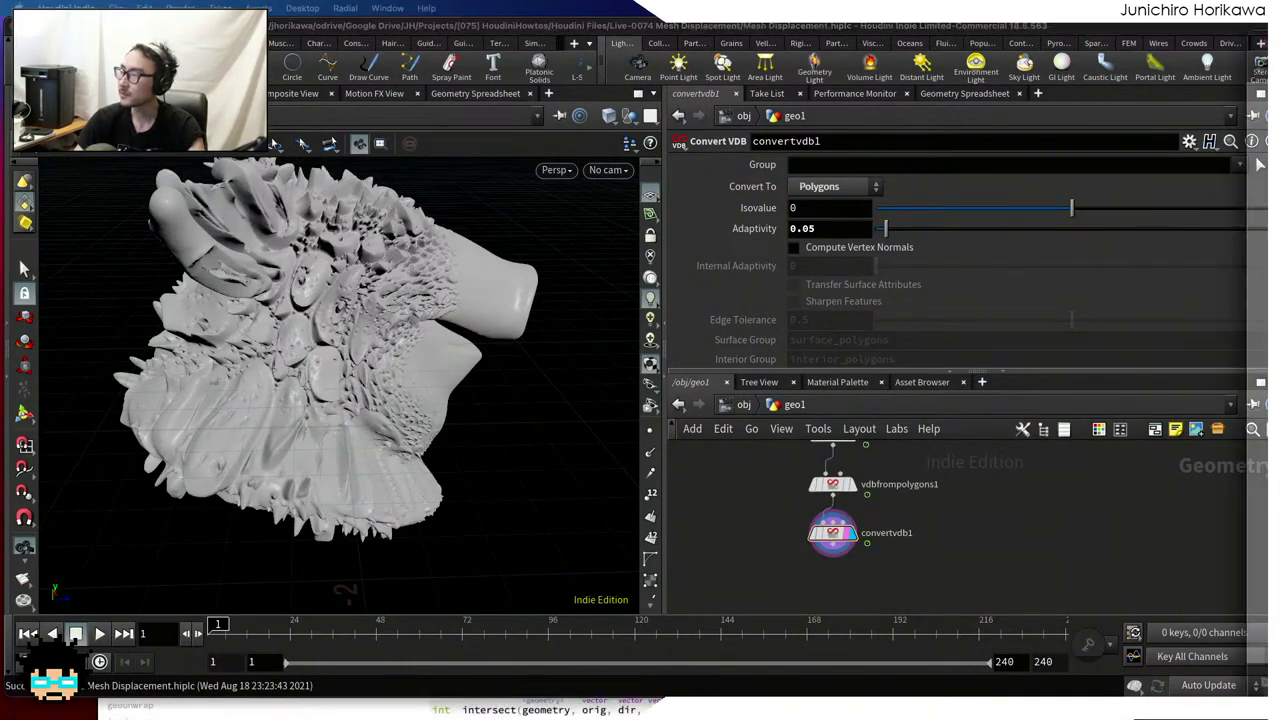
Browse Envato Elements and open the Volcanic eruption concept photo page
drag(1279, 80, 765, 80)
scroll(648, 300, down, 8)
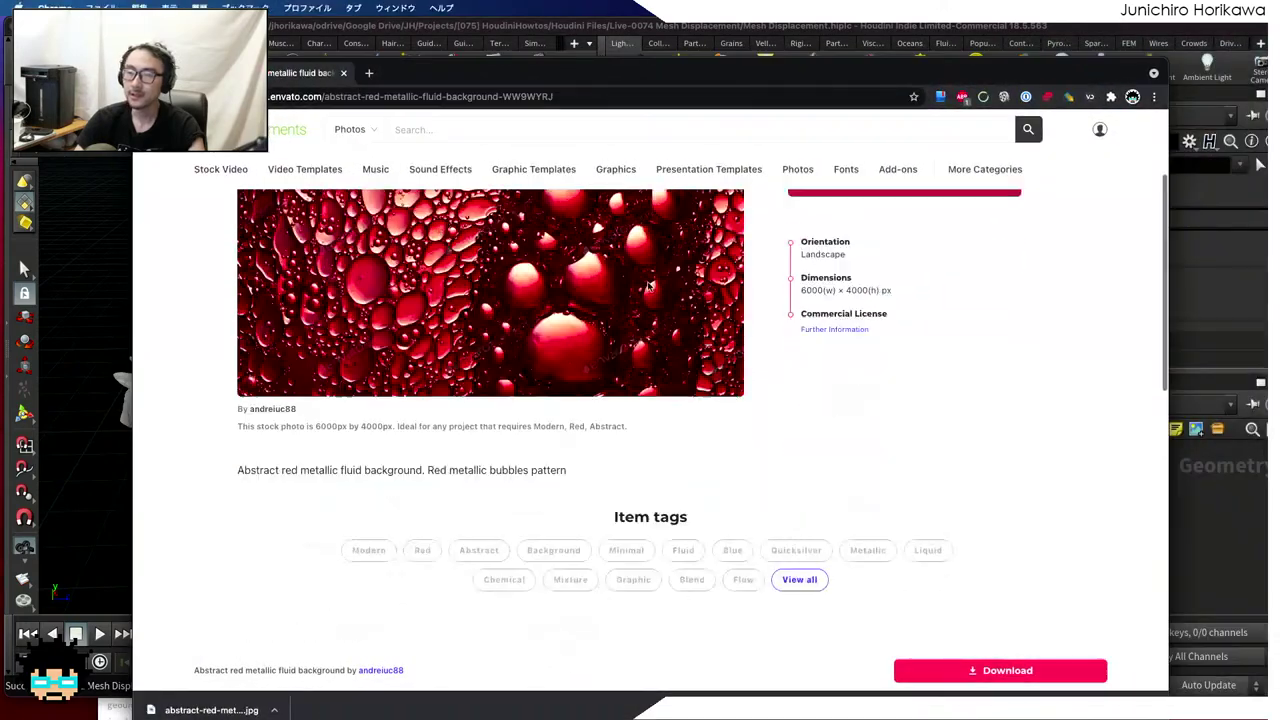
scroll(648, 288, down, 3)
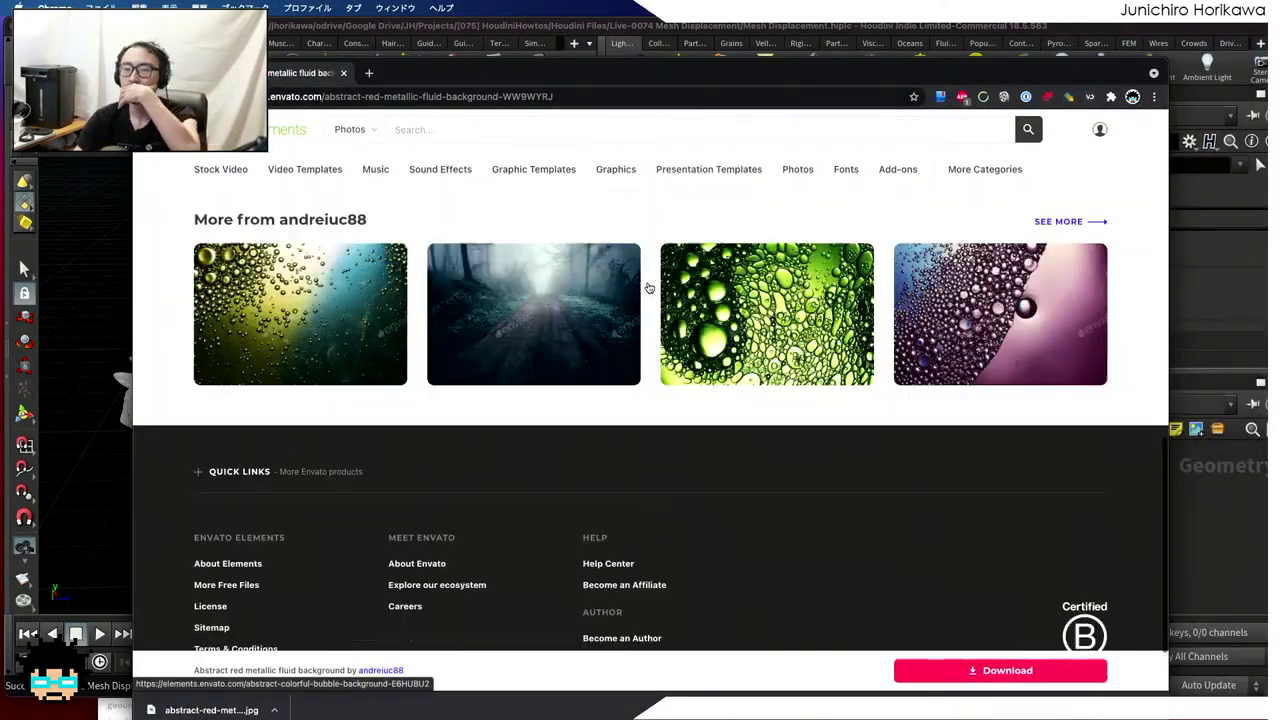
scroll(648, 288, up, 4)
scroll(648, 287, down, 4)
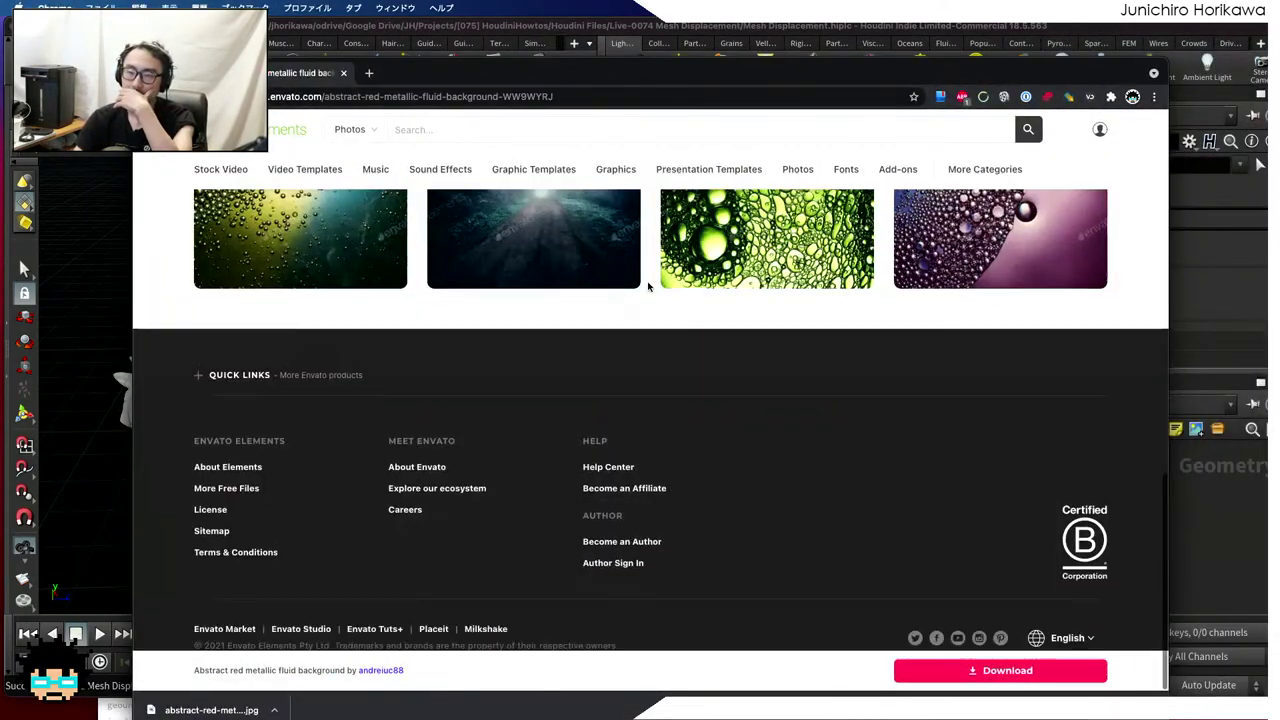
scroll(648, 287, up, 10)
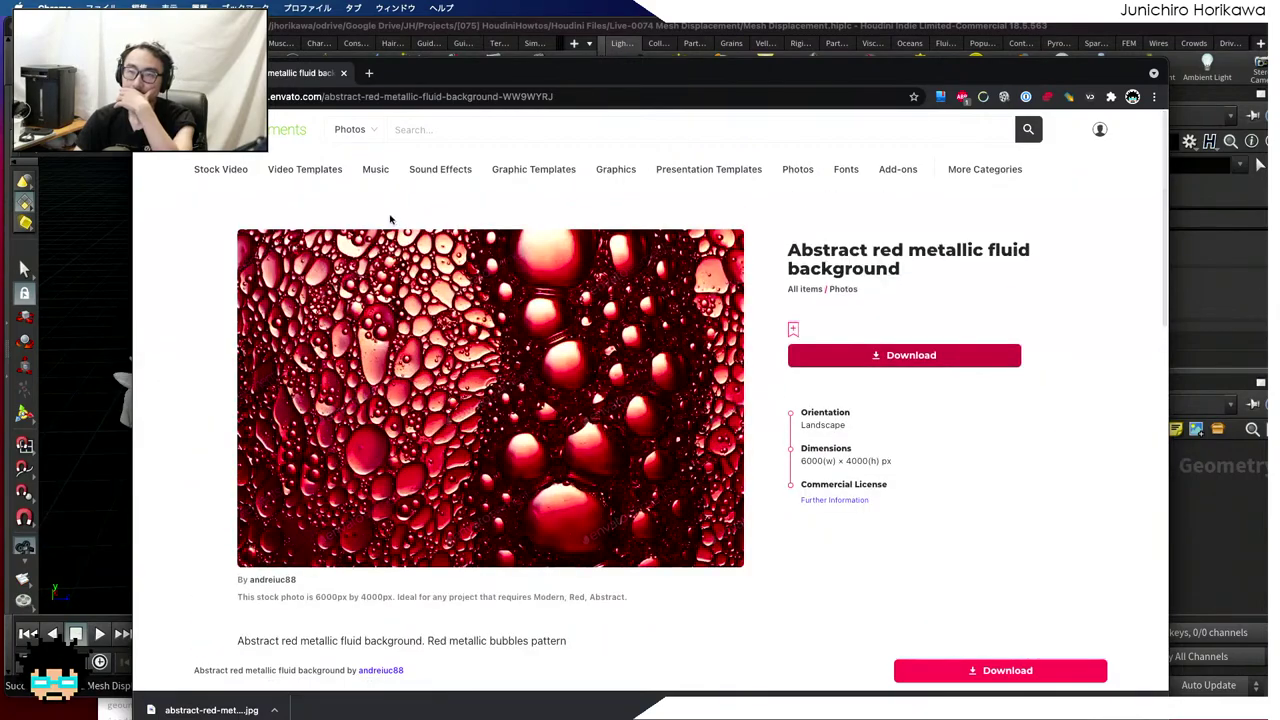
key(super+bracketleft)
scroll(405, 260, down, 8)
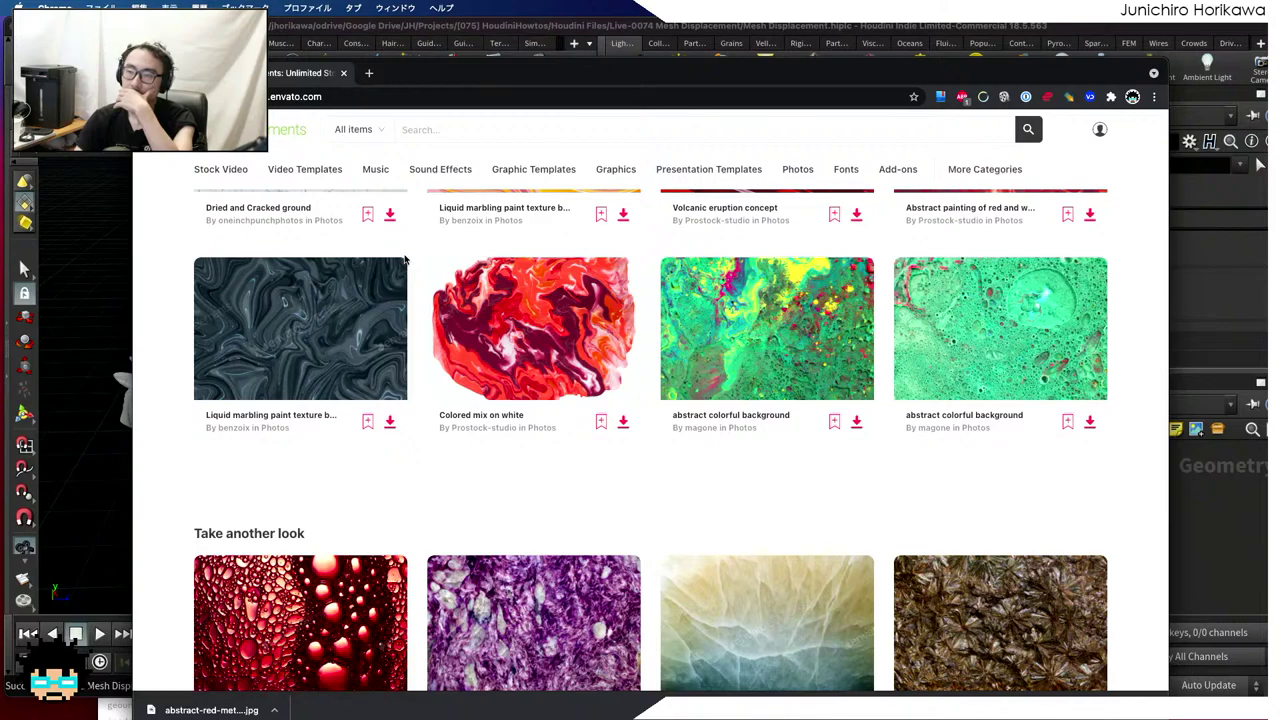
scroll(405, 260, down, 3)
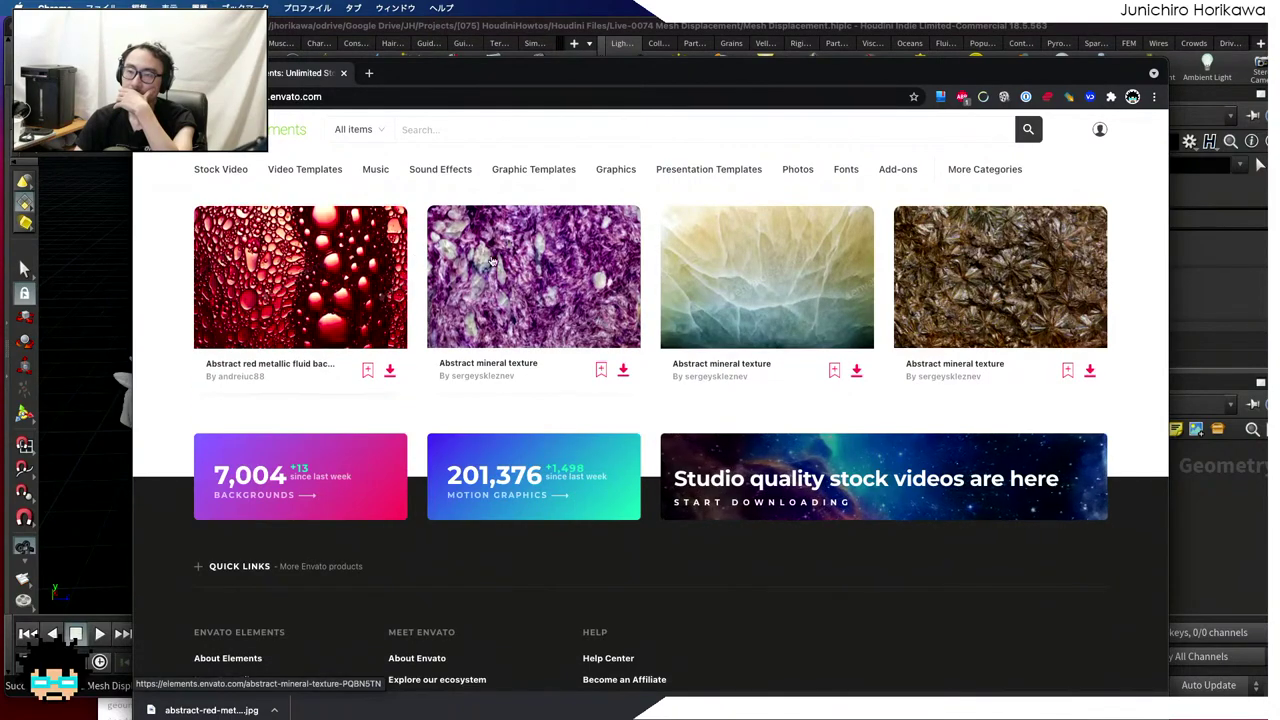
scroll(548, 266, down, 3)
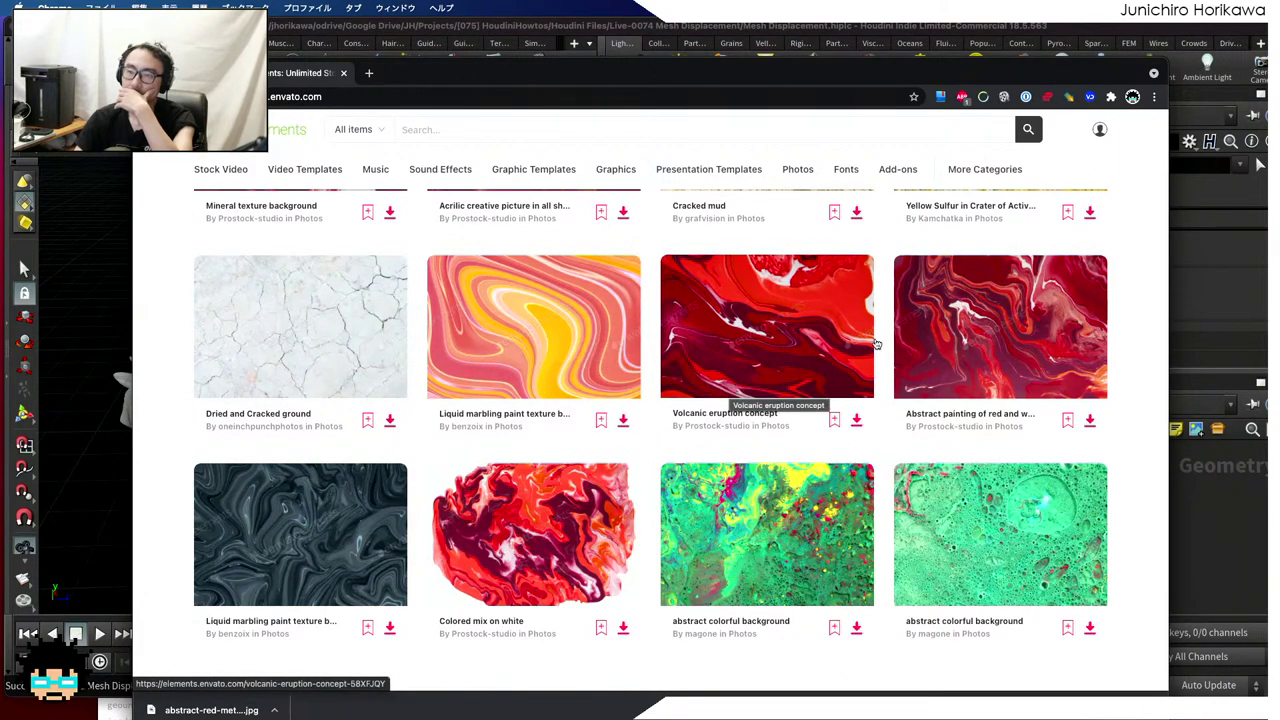
click(812, 332)
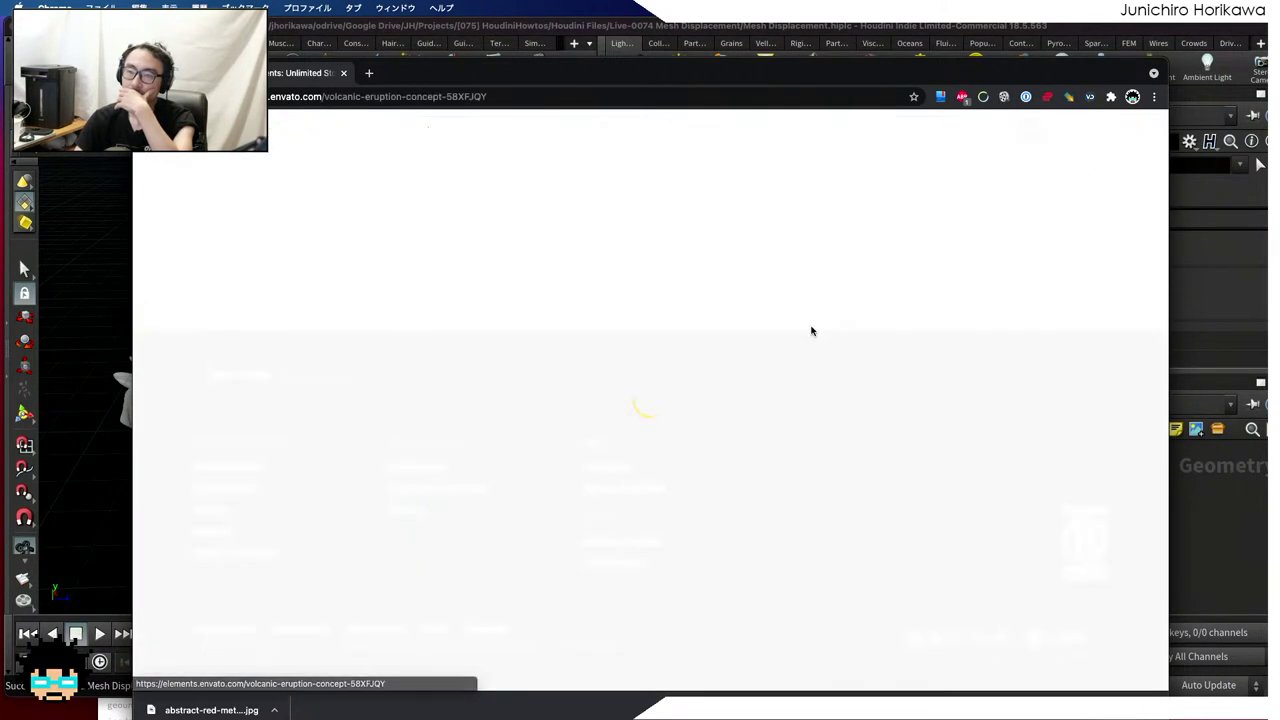
Look over the Volcanic eruption concept photo, compare the Mineral texture background photo, then return to it
scroll(700, 300, down, 2)
scroll(679, 297, down, 5)
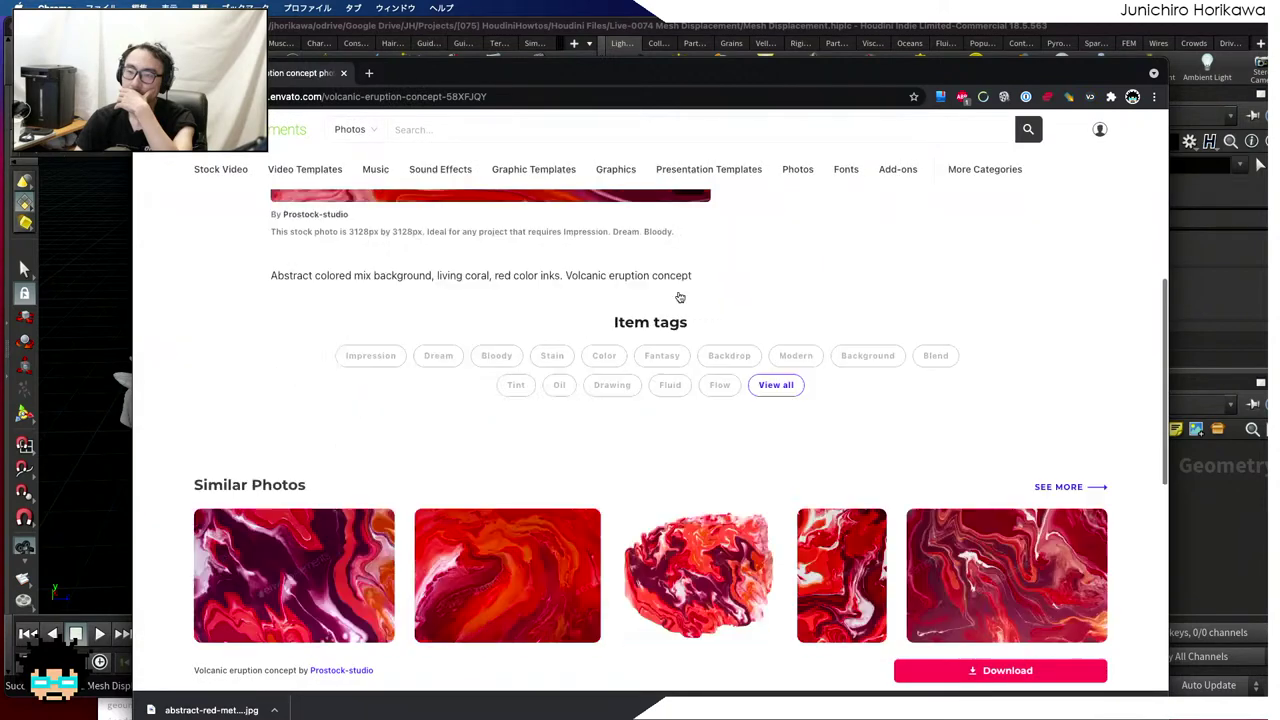
scroll(679, 297, up, 3)
scroll(679, 297, up, 5)
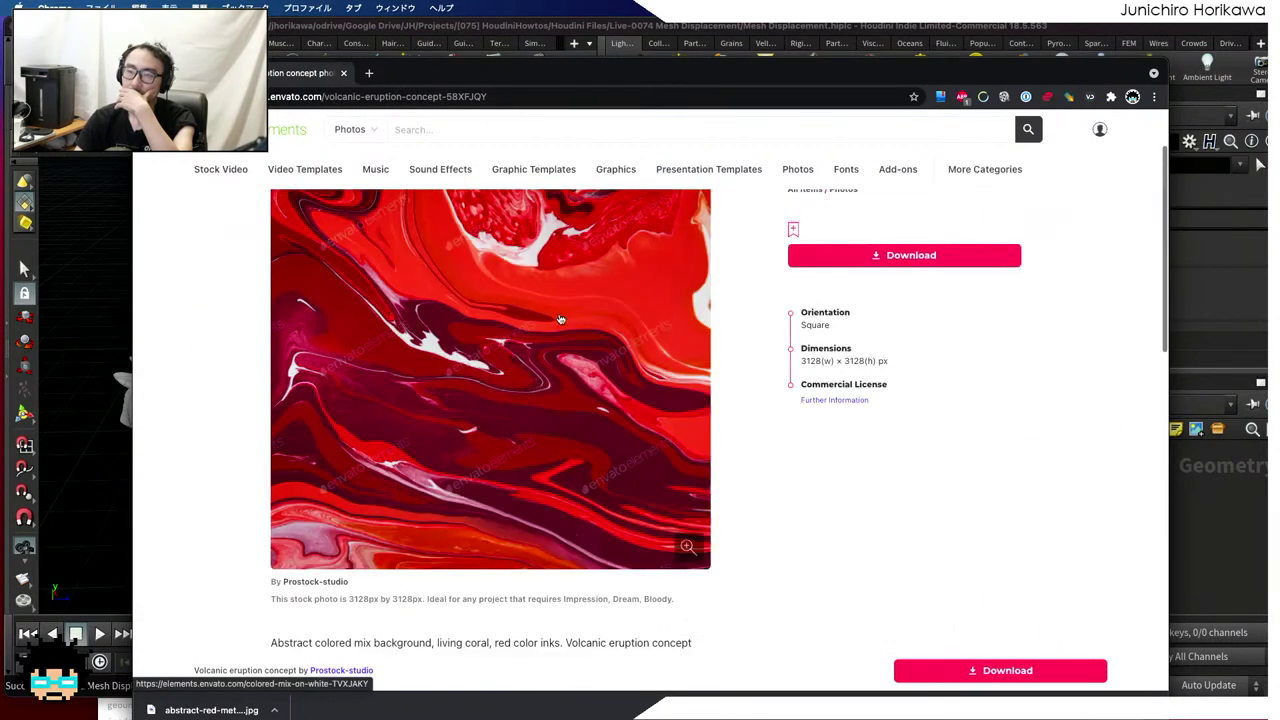
scroll(594, 290, down, 1)
scroll(577, 266, up, 1)
scroll(577, 266, up, 2)
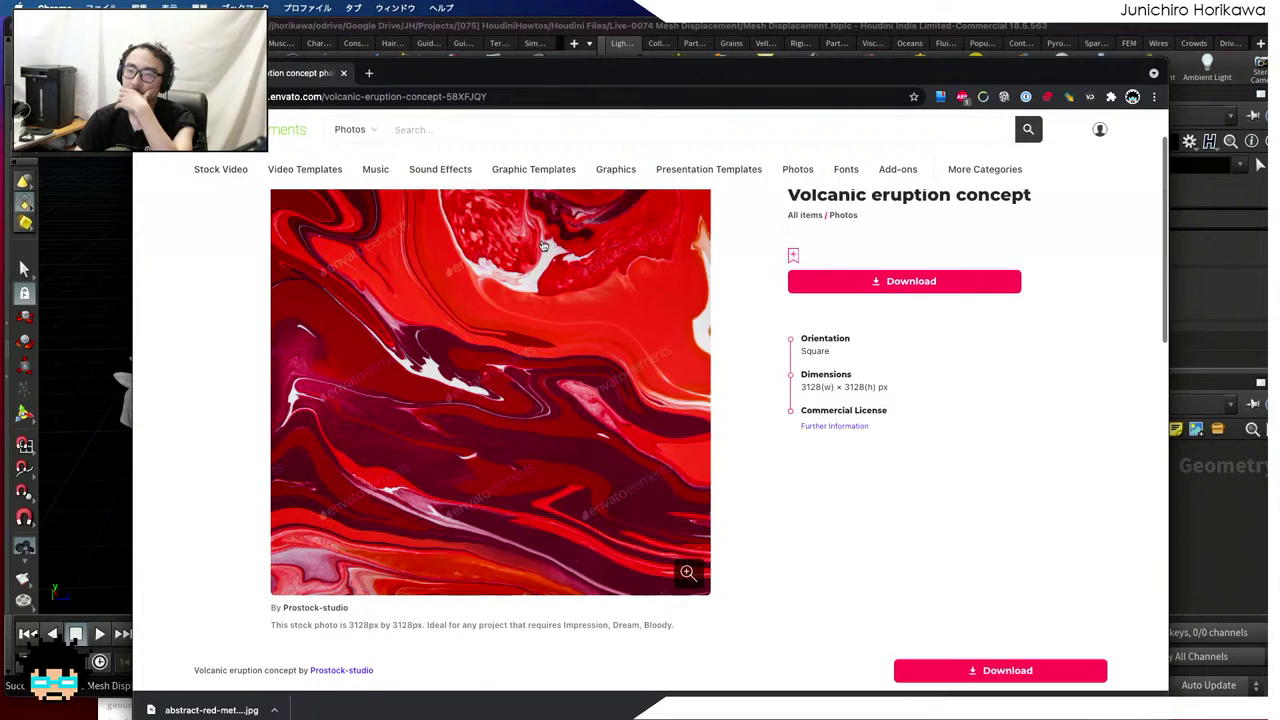
scroll(494, 228, down, 6)
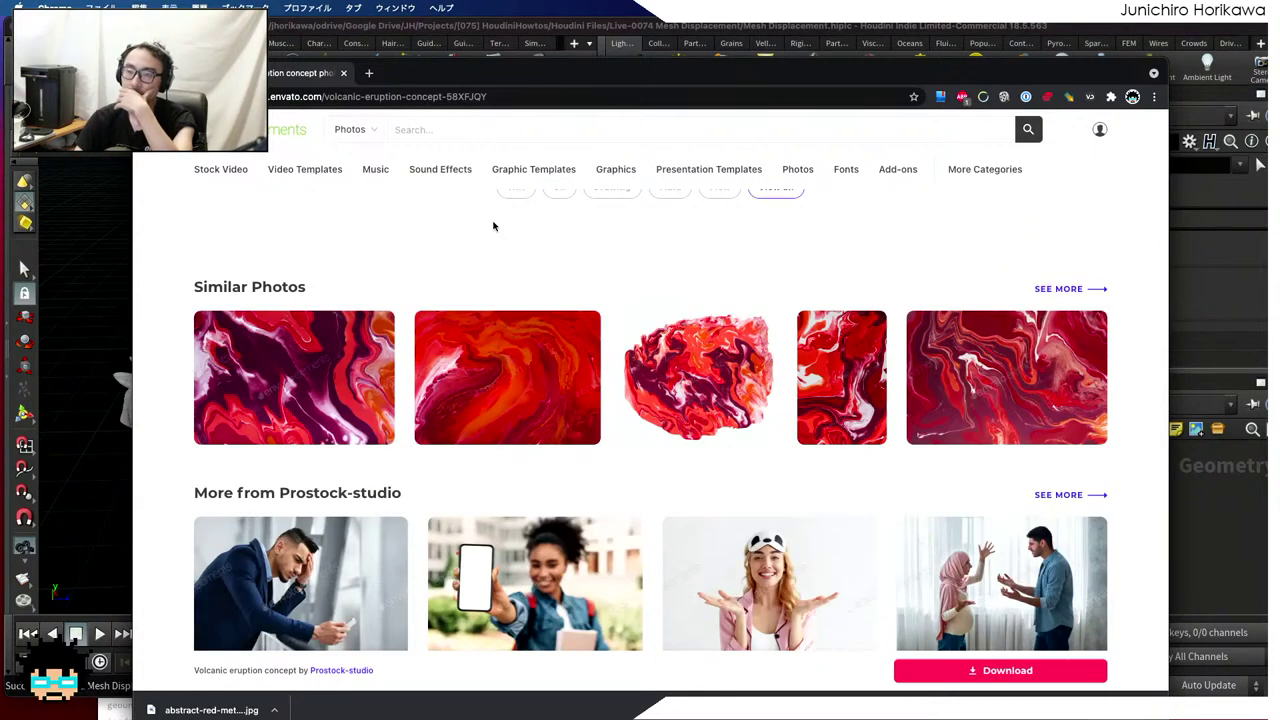
scroll(494, 228, down, 4)
scroll(494, 228, up, 5)
scroll(493, 226, down, 1)
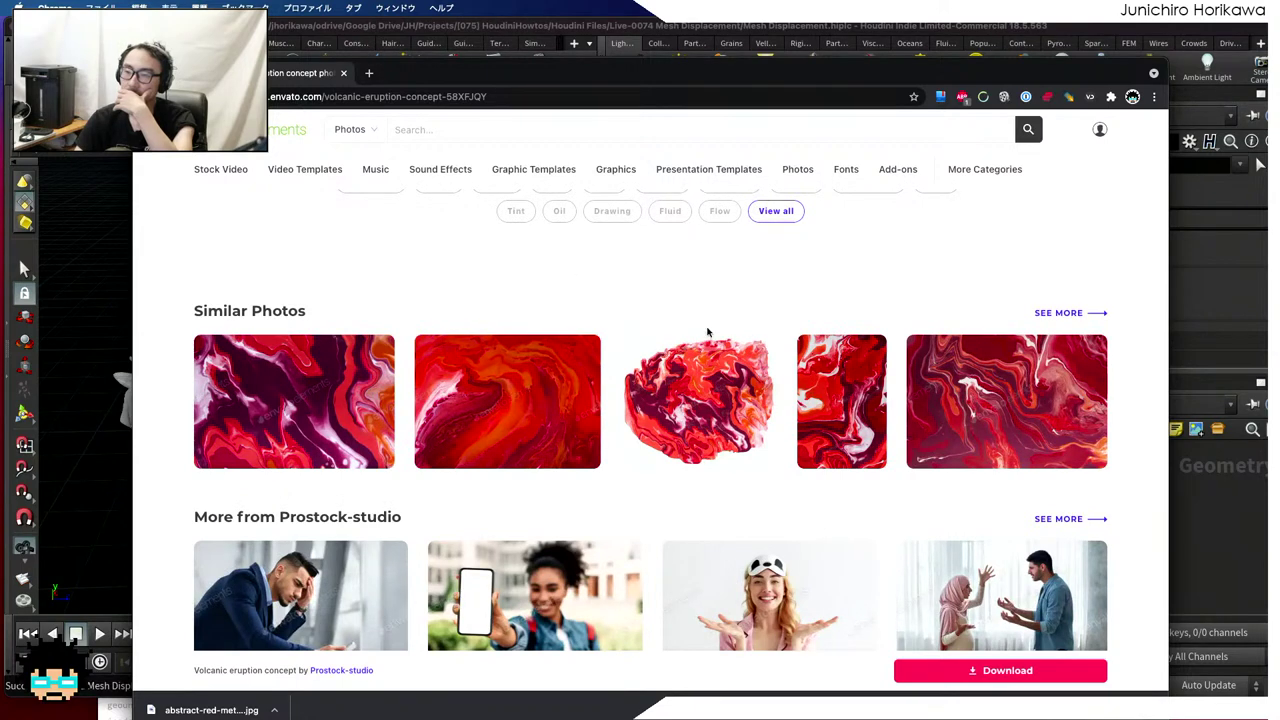
click(838, 405)
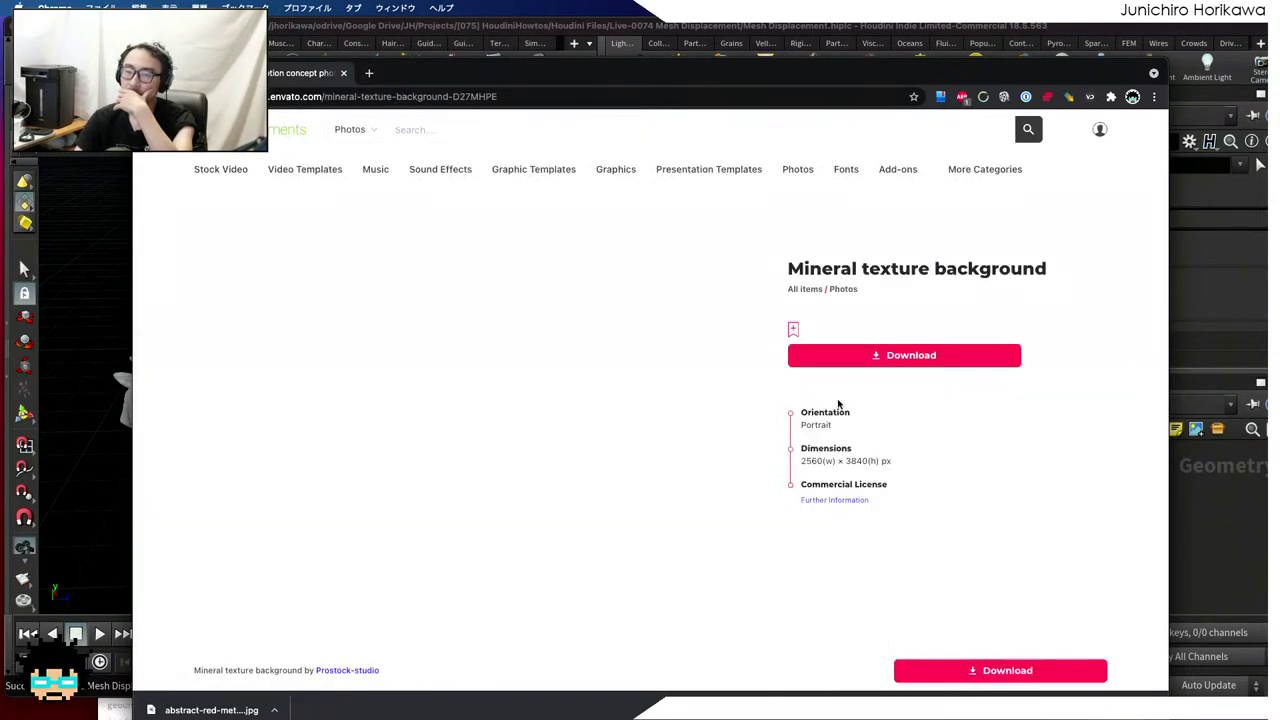
scroll(776, 376, down, 10)
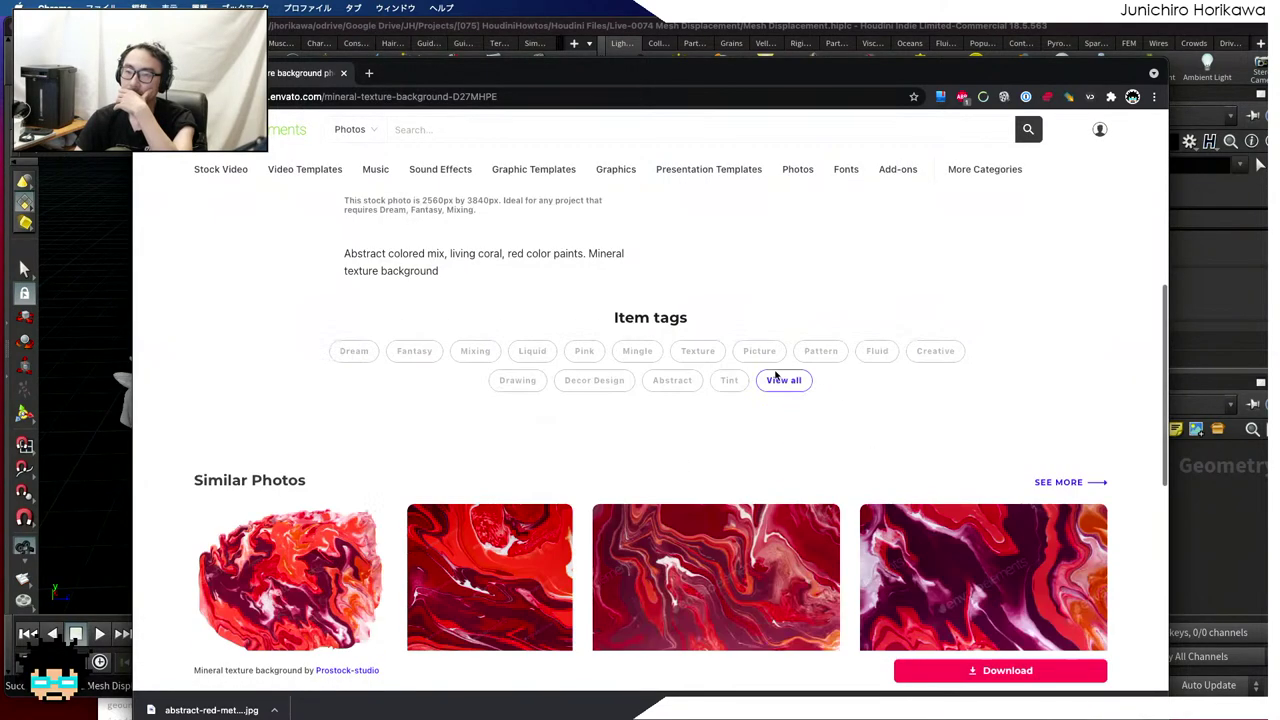
scroll(776, 376, up, 2)
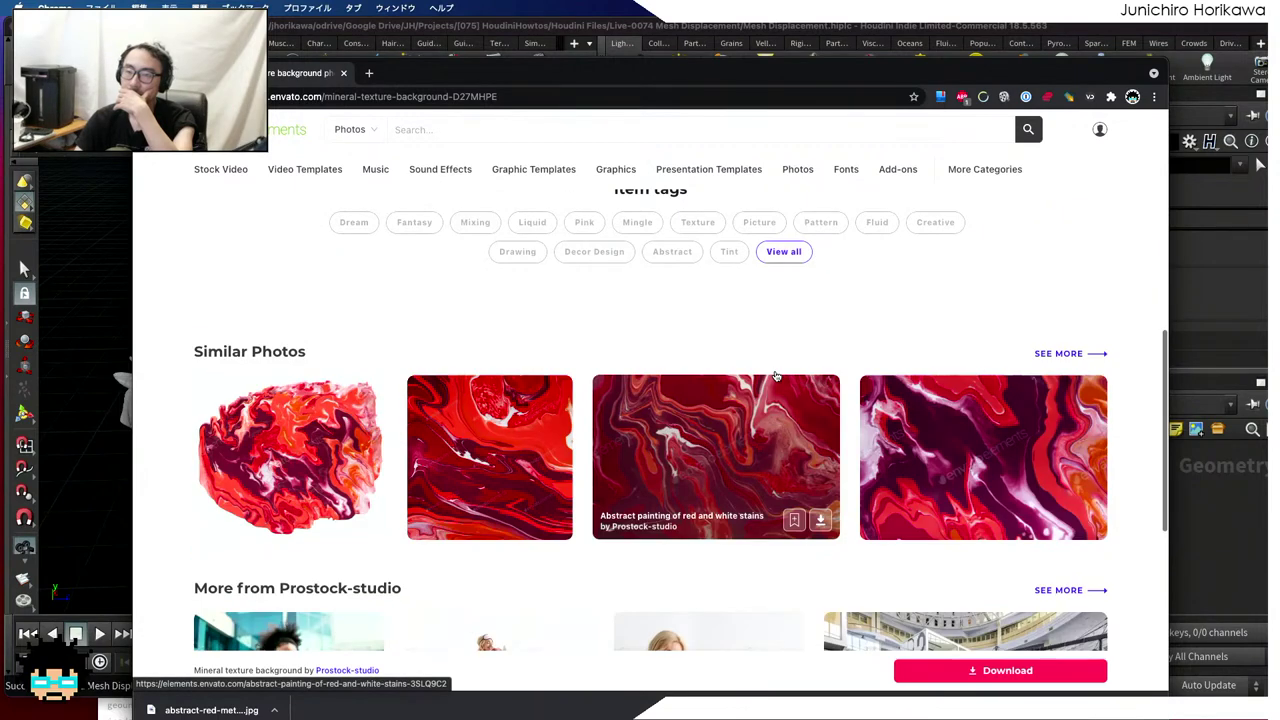
click(528, 443)
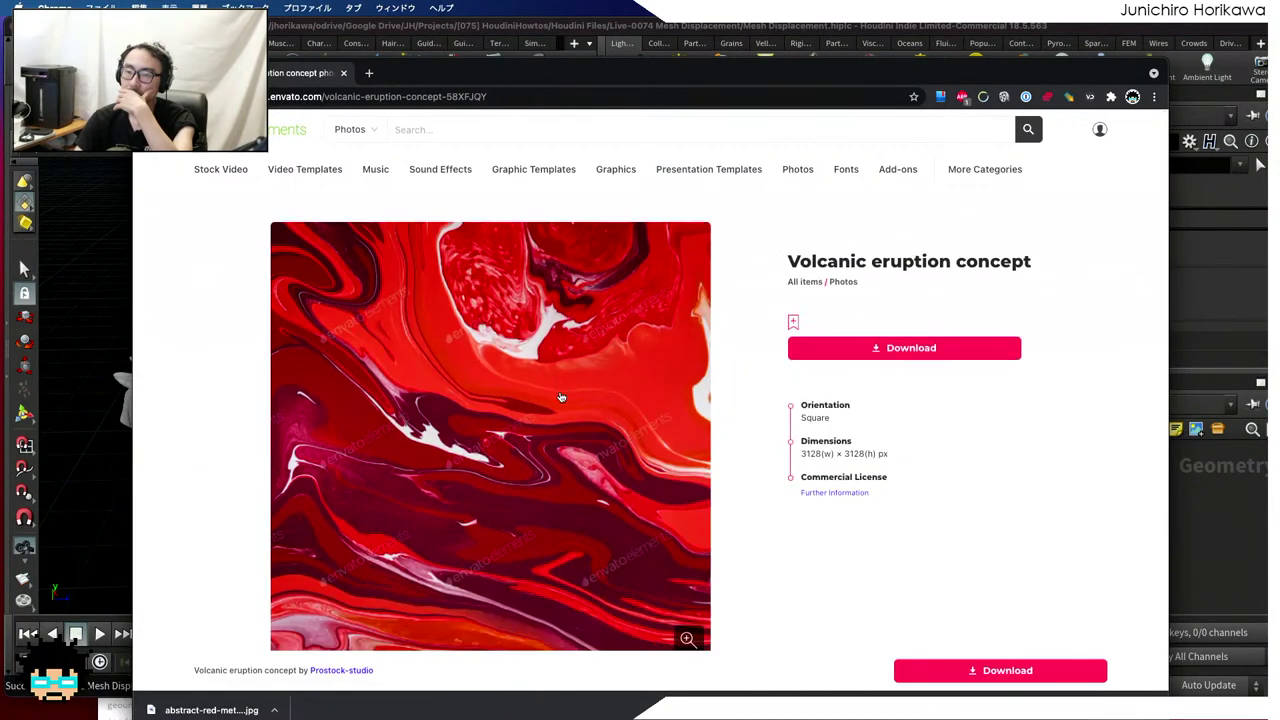
scroll(760, 330, down, 1)
Add the Volcanic eruption concept photo to the Youtube project, download it, and hide the browser
click(924, 277)
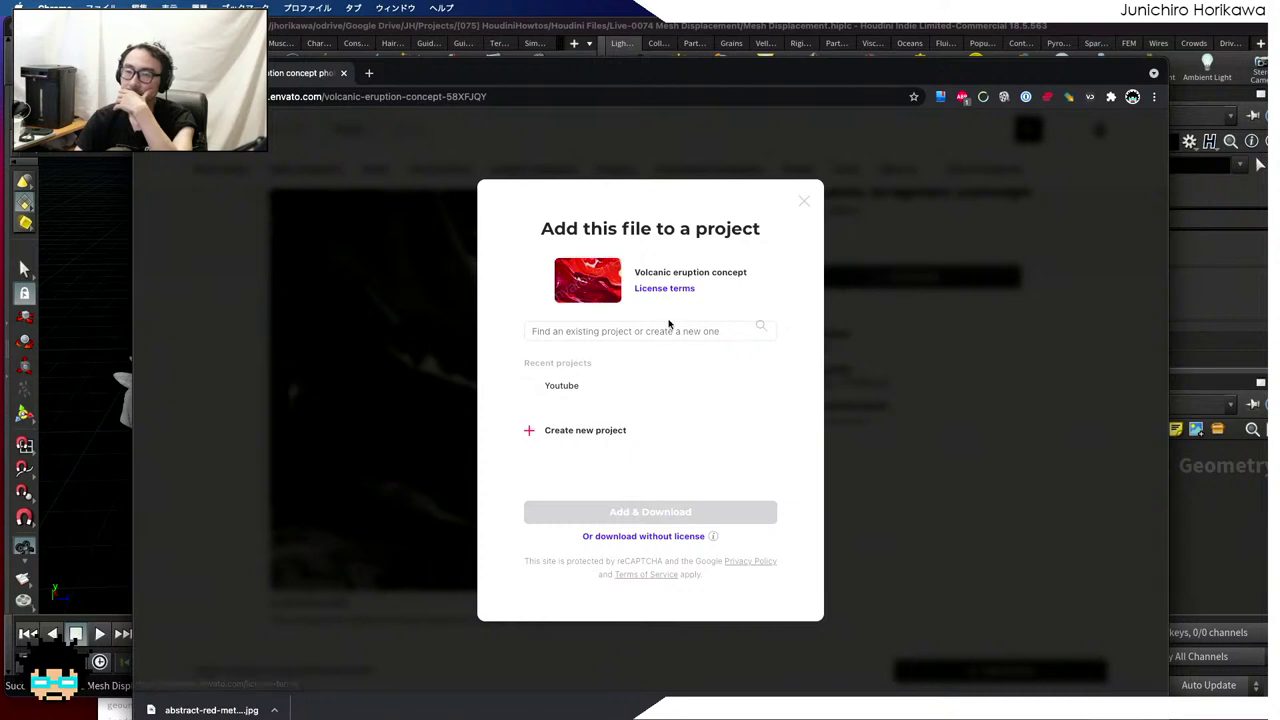
click(562, 386)
click(596, 513)
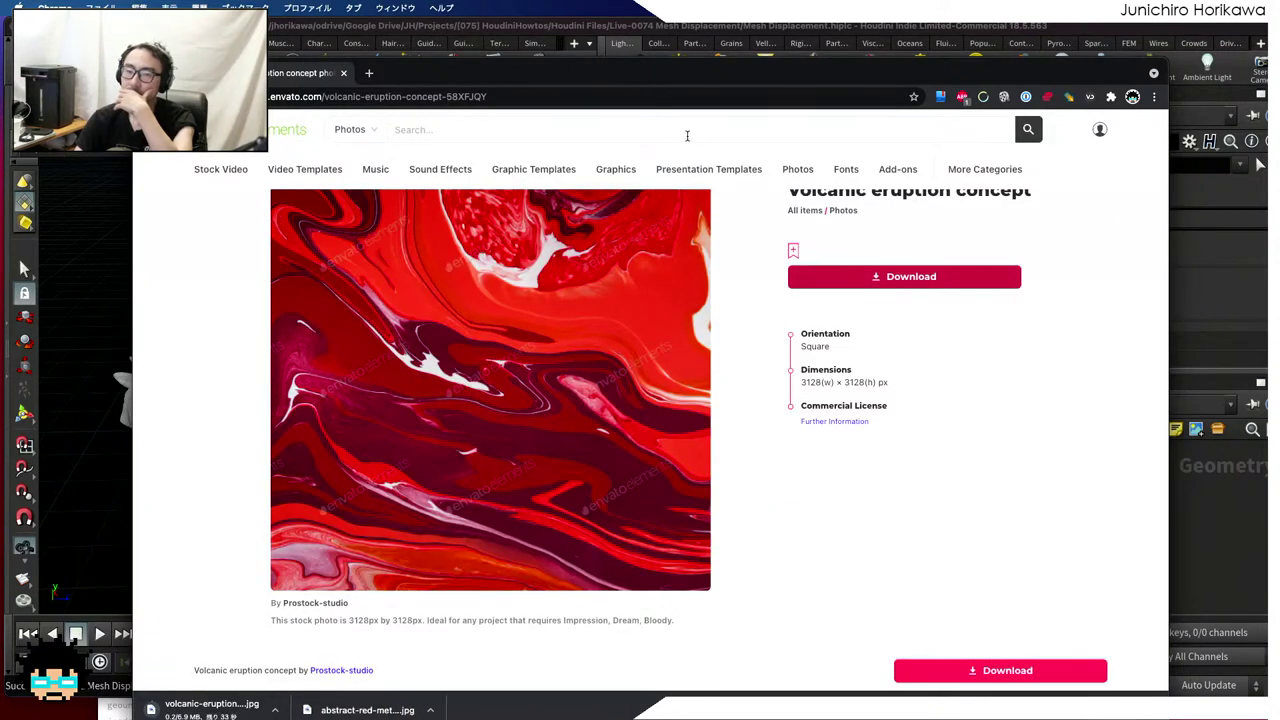
key(super+m)
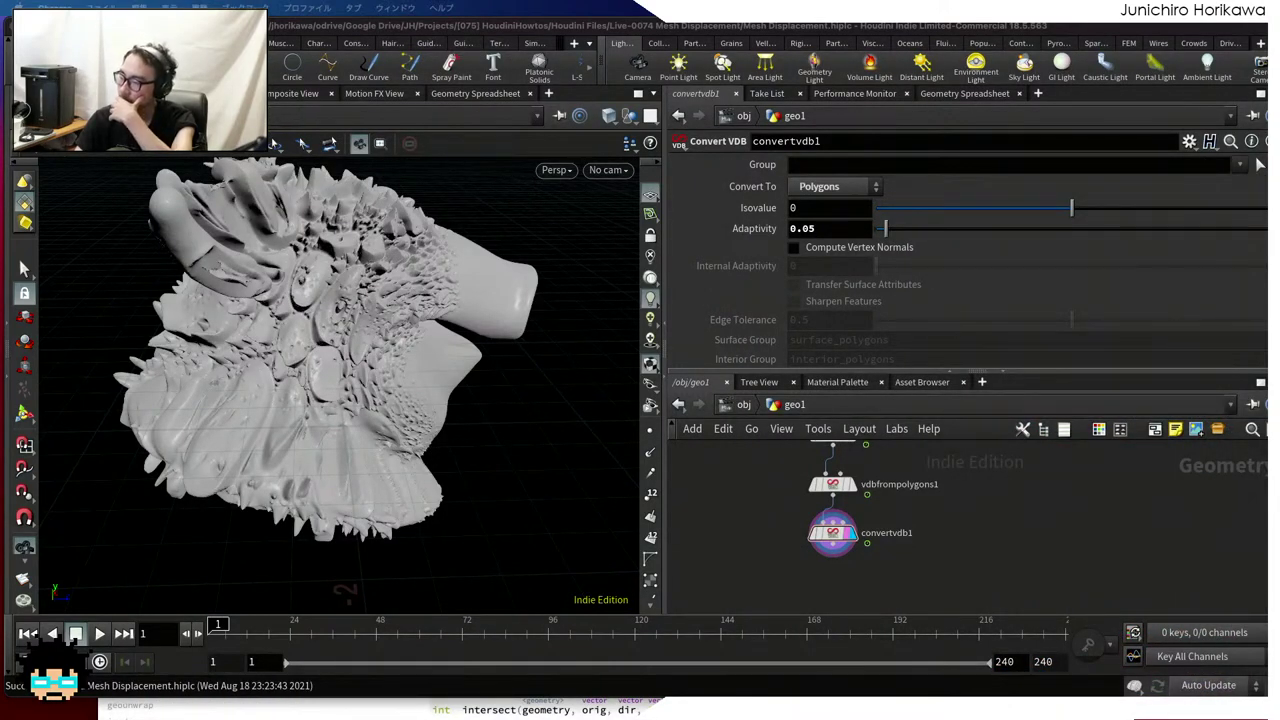
Move volcanic-eruption-concept-58XFJQY.jpg into the Live-0074 Mesh Displacement project folder, then return to Houdini
key(ctrl+Up)
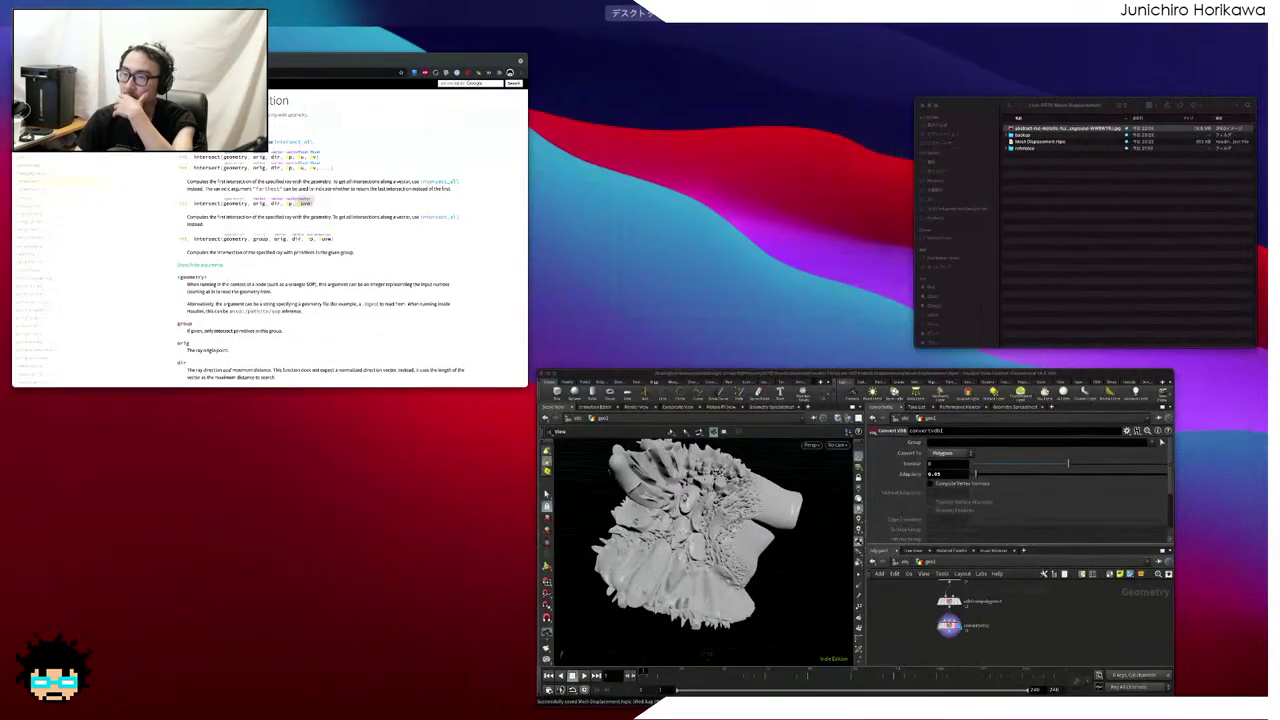
click(1000, 244)
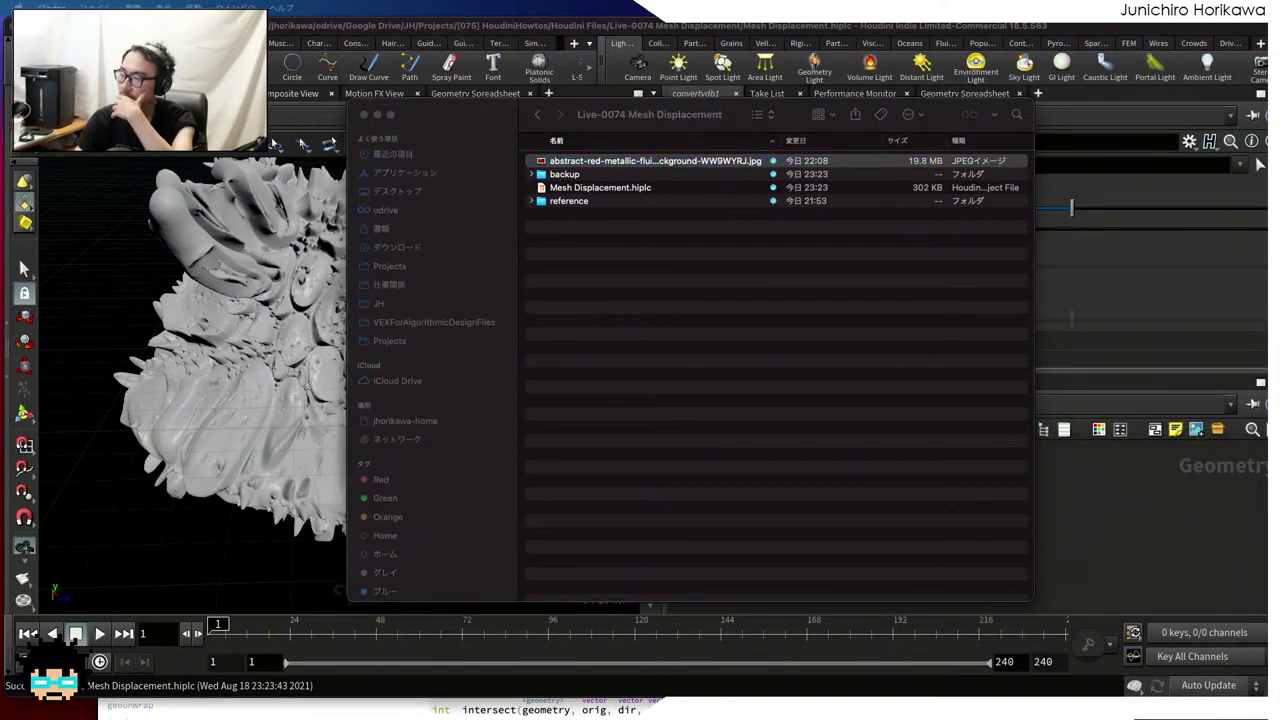
drag(1260, 165, 743, 385)
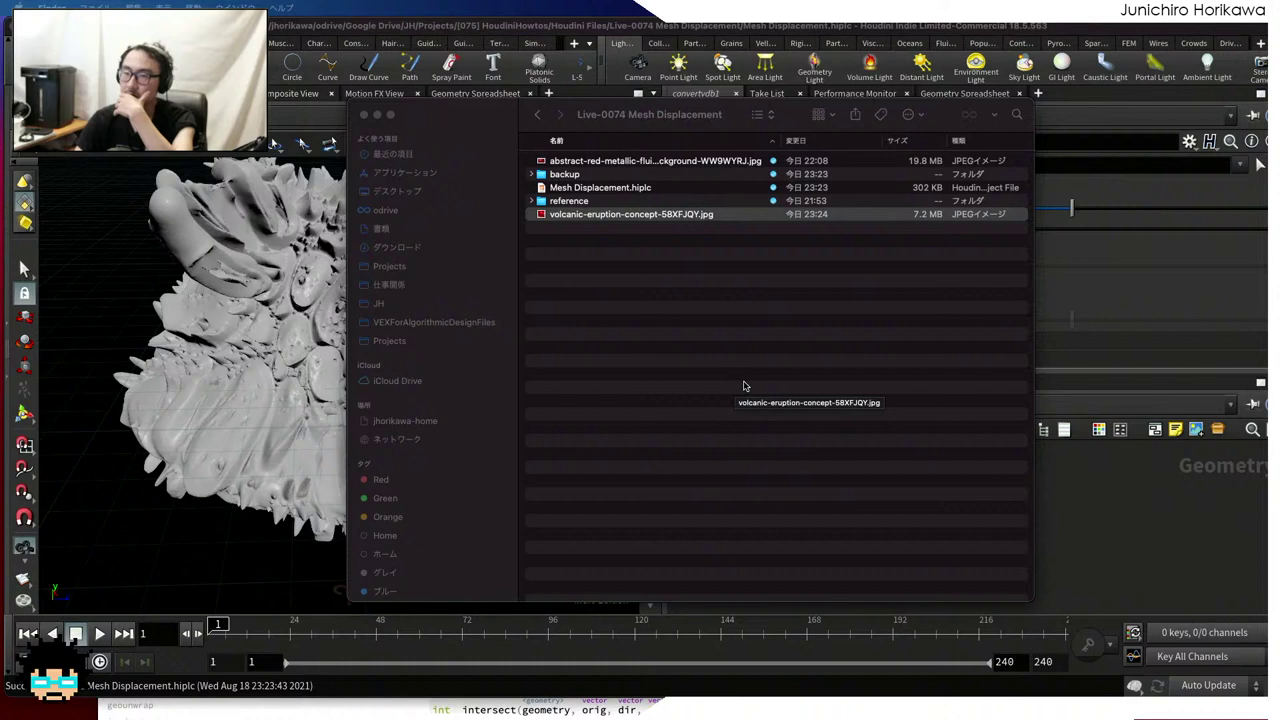
click(1131, 521)
scroll(837, 534, down, 5)
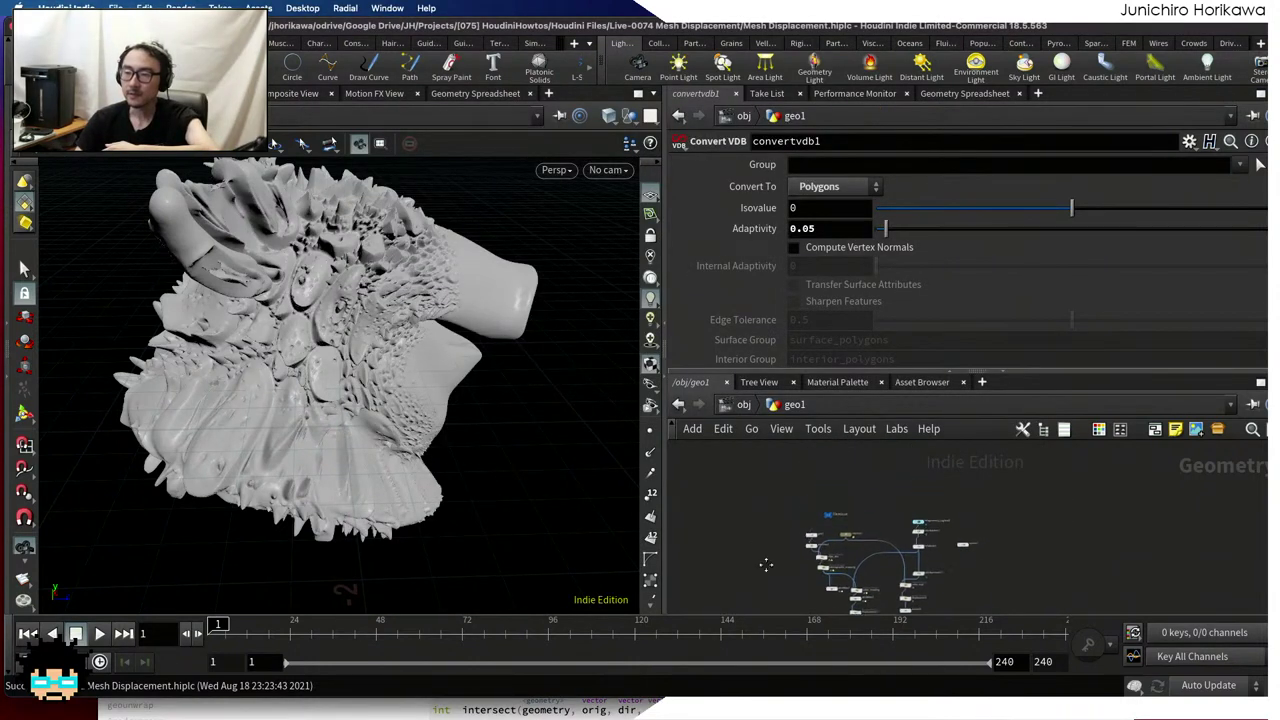
Select the CONTROLLER node and bring up its Edit Parameter Interface window
scroll(734, 527, up, 2)
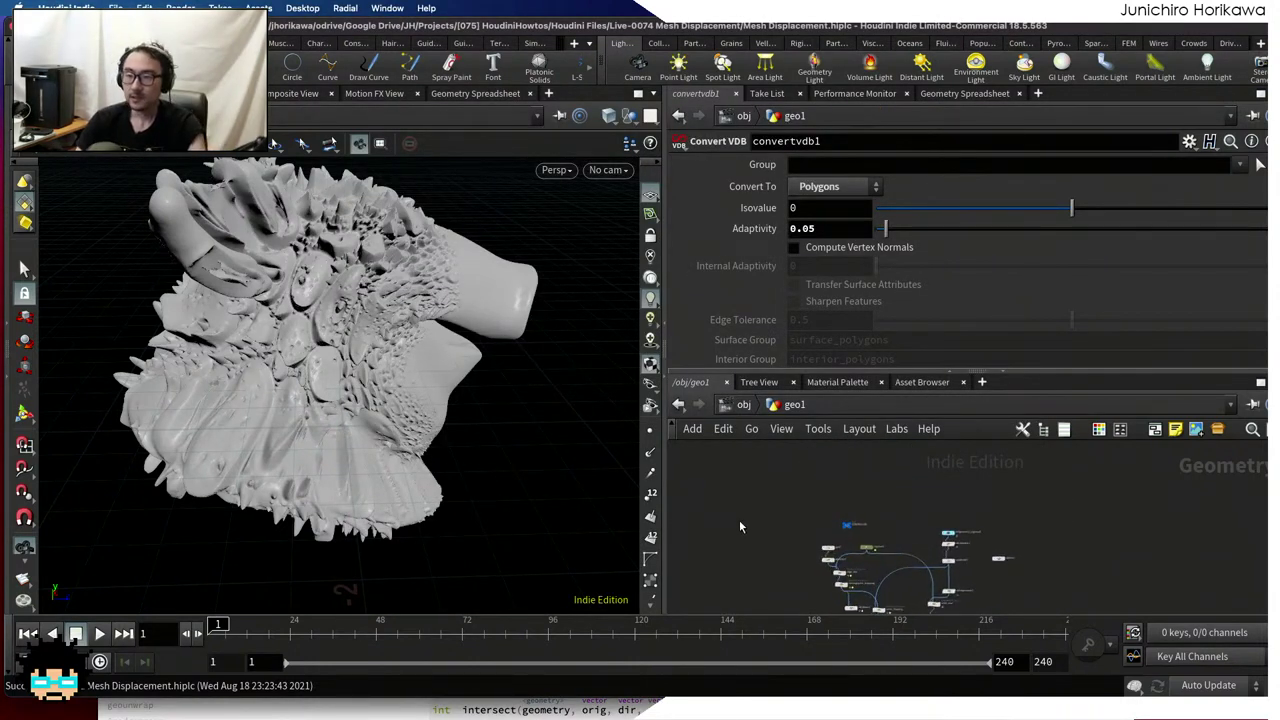
mouse_move(517, 451)
mouse_down()
mouse_move(471, 457)
mouse_move(590, 480)
mouse_up()
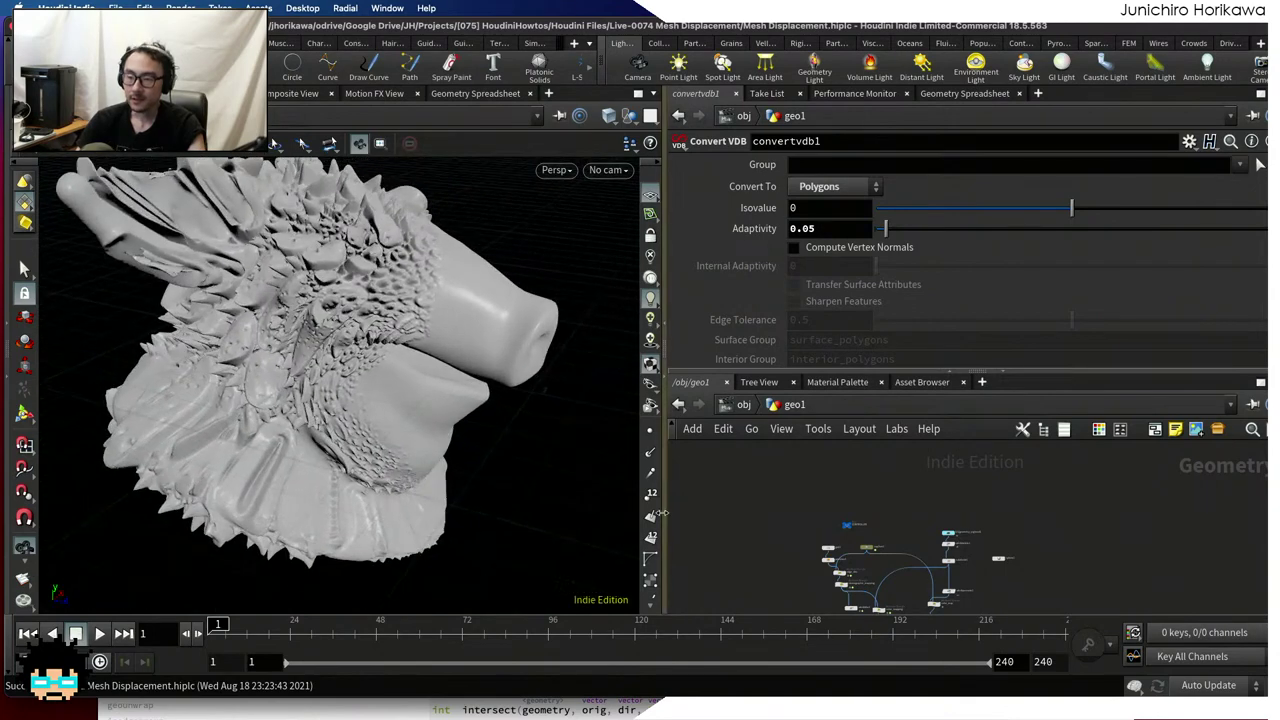
scroll(736, 535, up, 3)
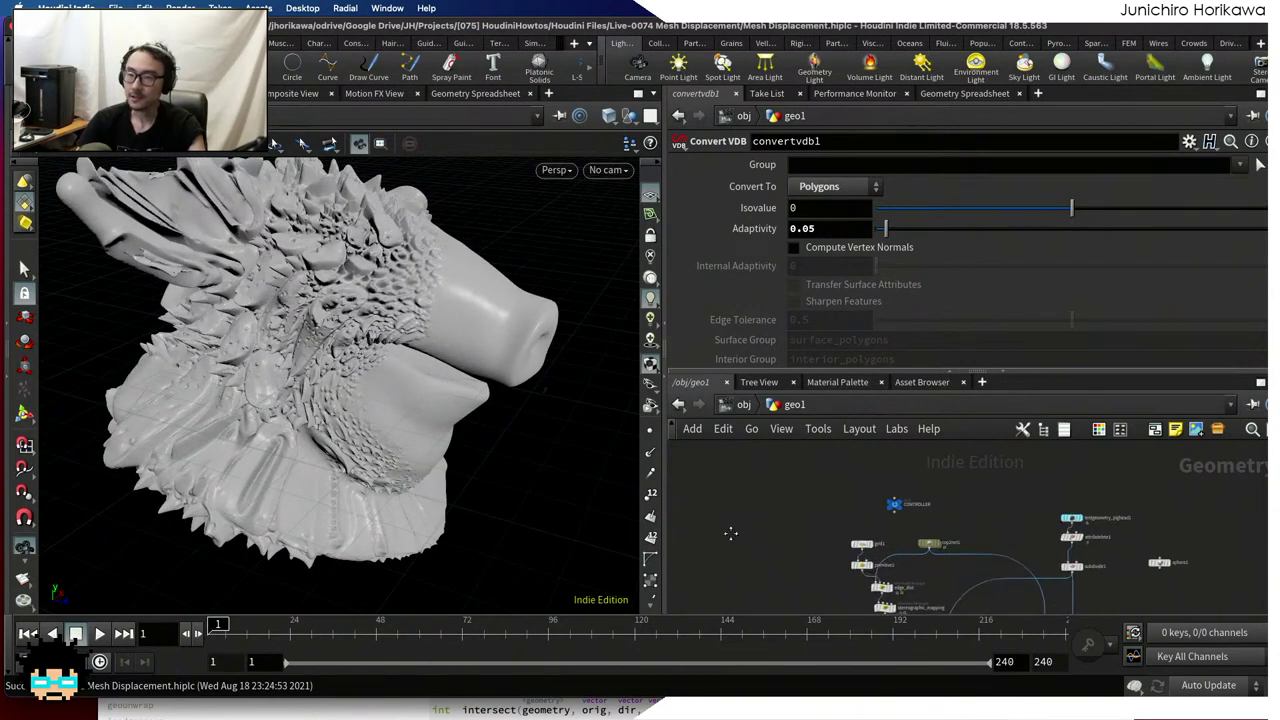
scroll(813, 501, up, 4)
click(810, 484)
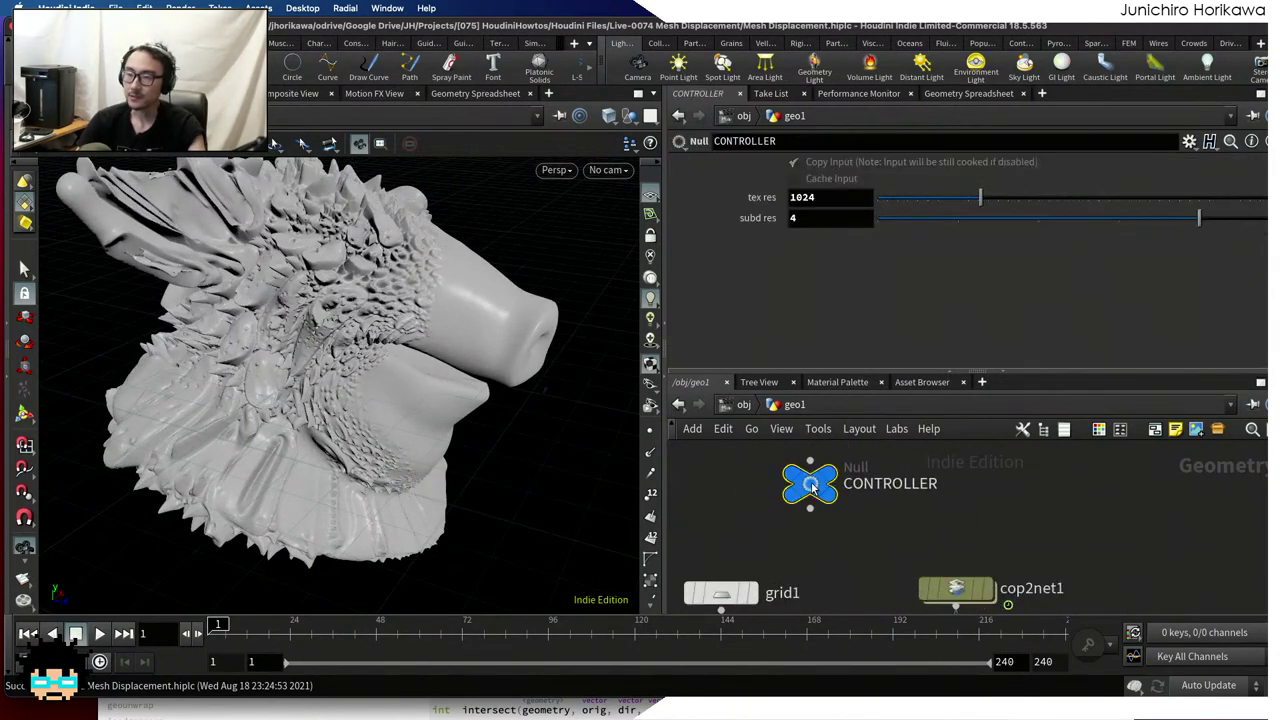
click(1189, 141)
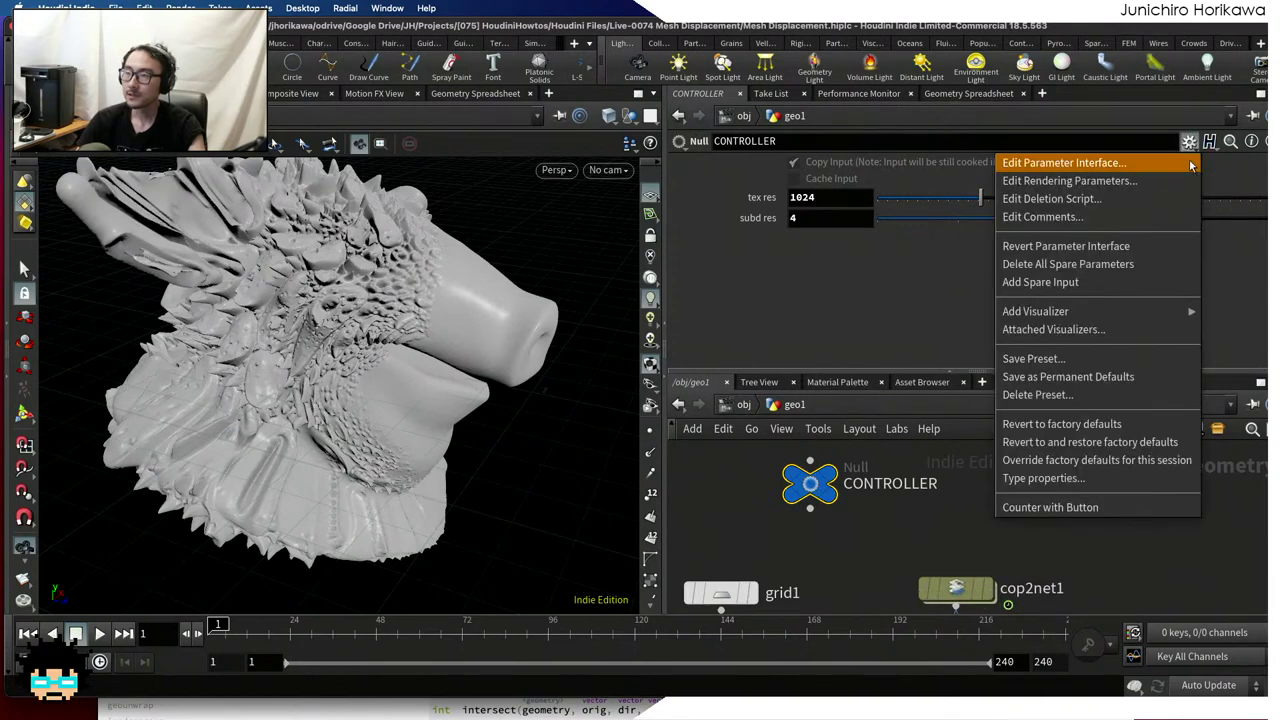
click(1189, 163)
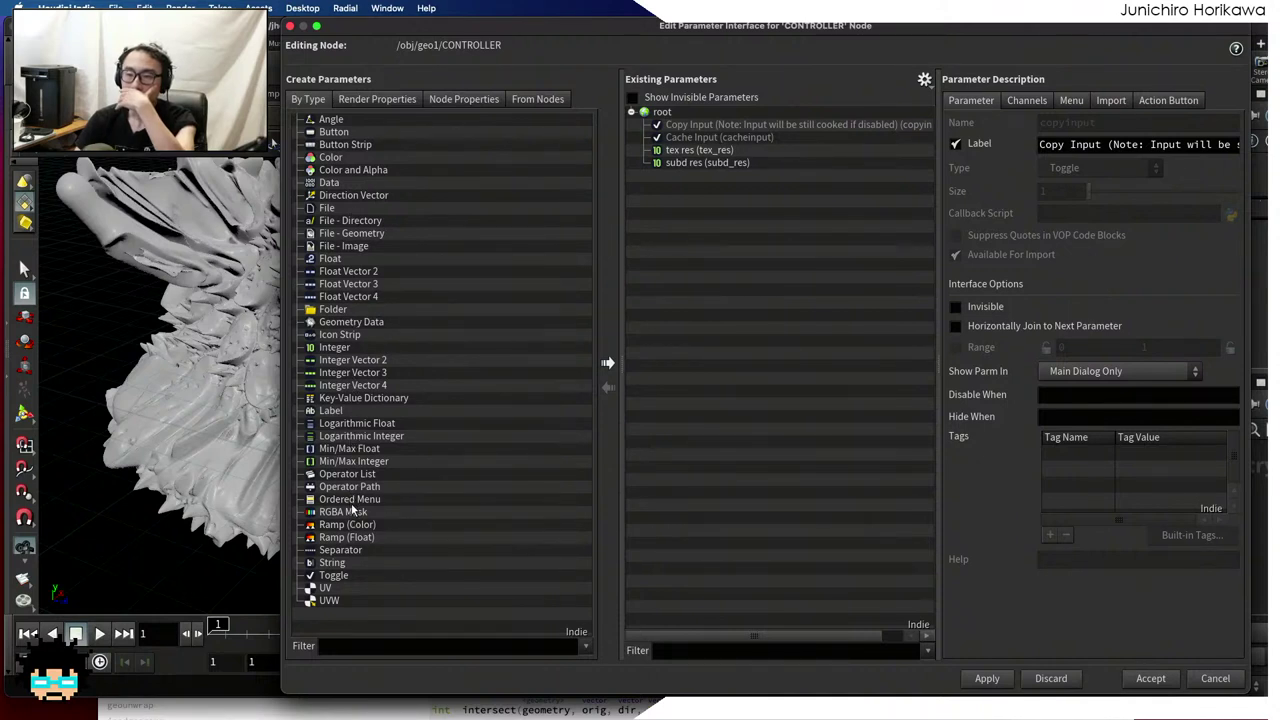
Add a File parameter named and labelled 'image' to CONTROLLER and accept
click(330, 208)
click(330, 221)
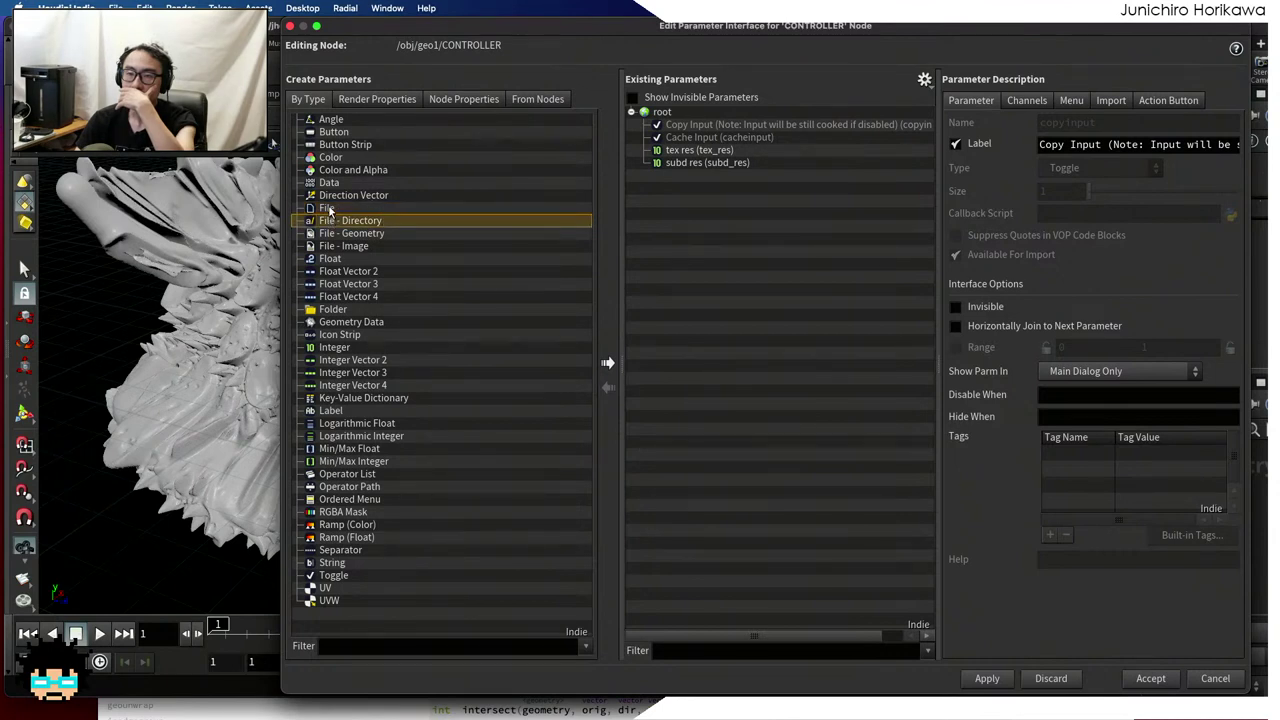
click(330, 208)
drag(326, 211, 709, 148)
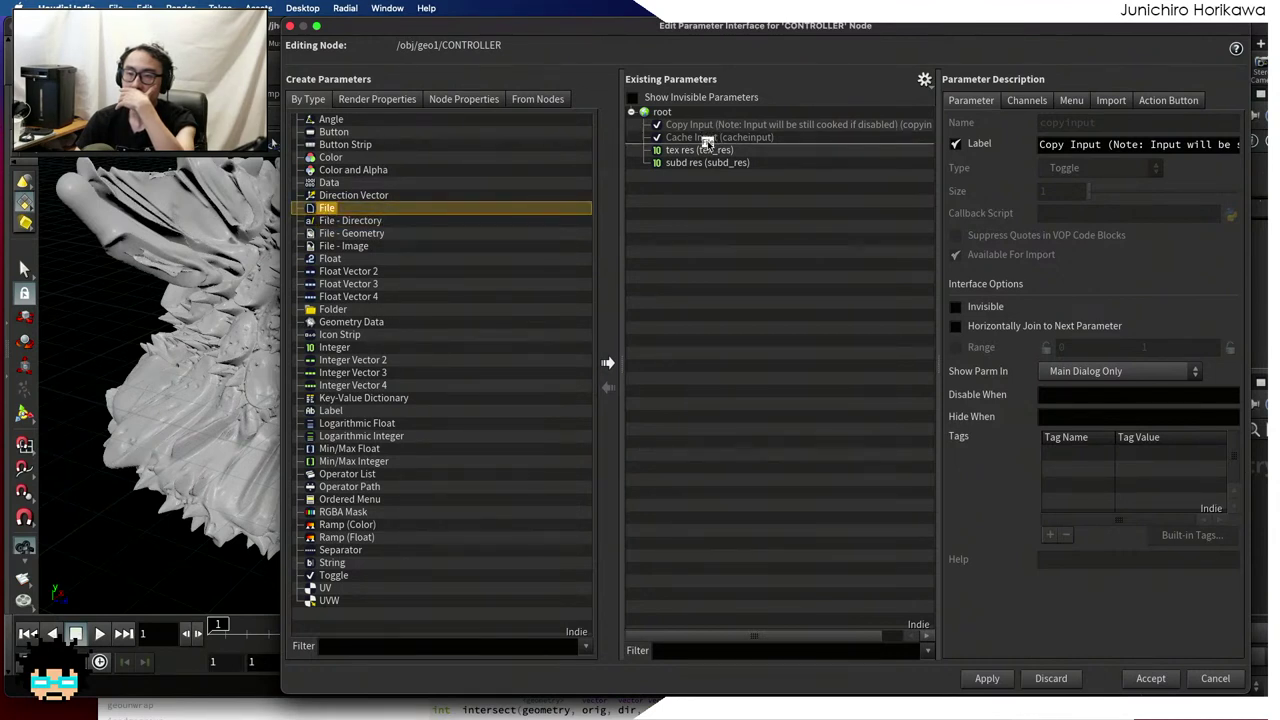
double_click(1075, 122)
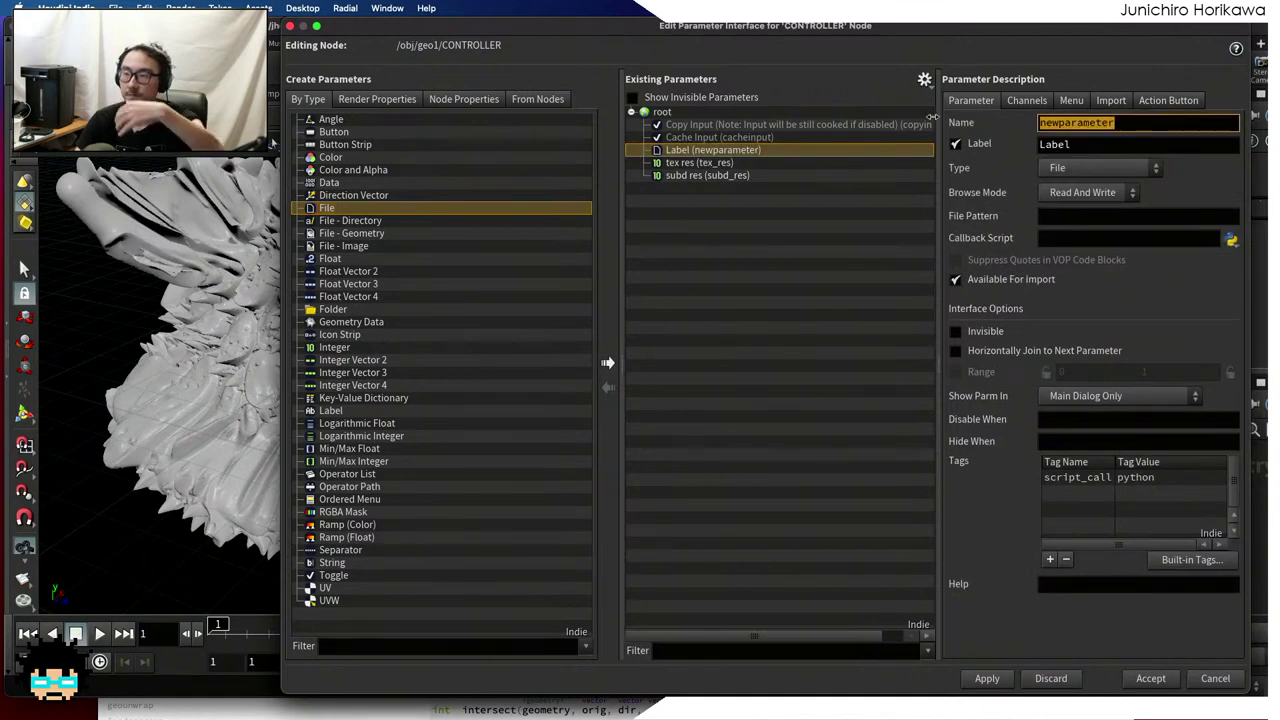
text(image)
key(Tab)
text(ima)
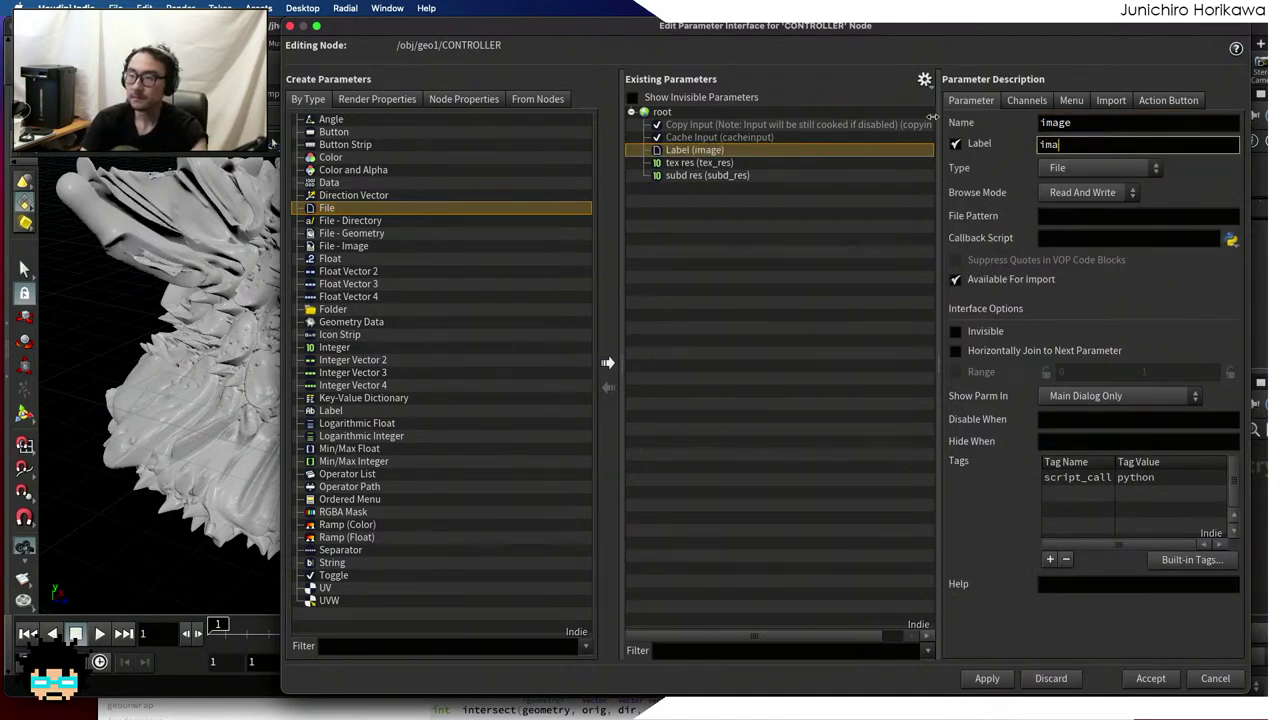
key(Return)
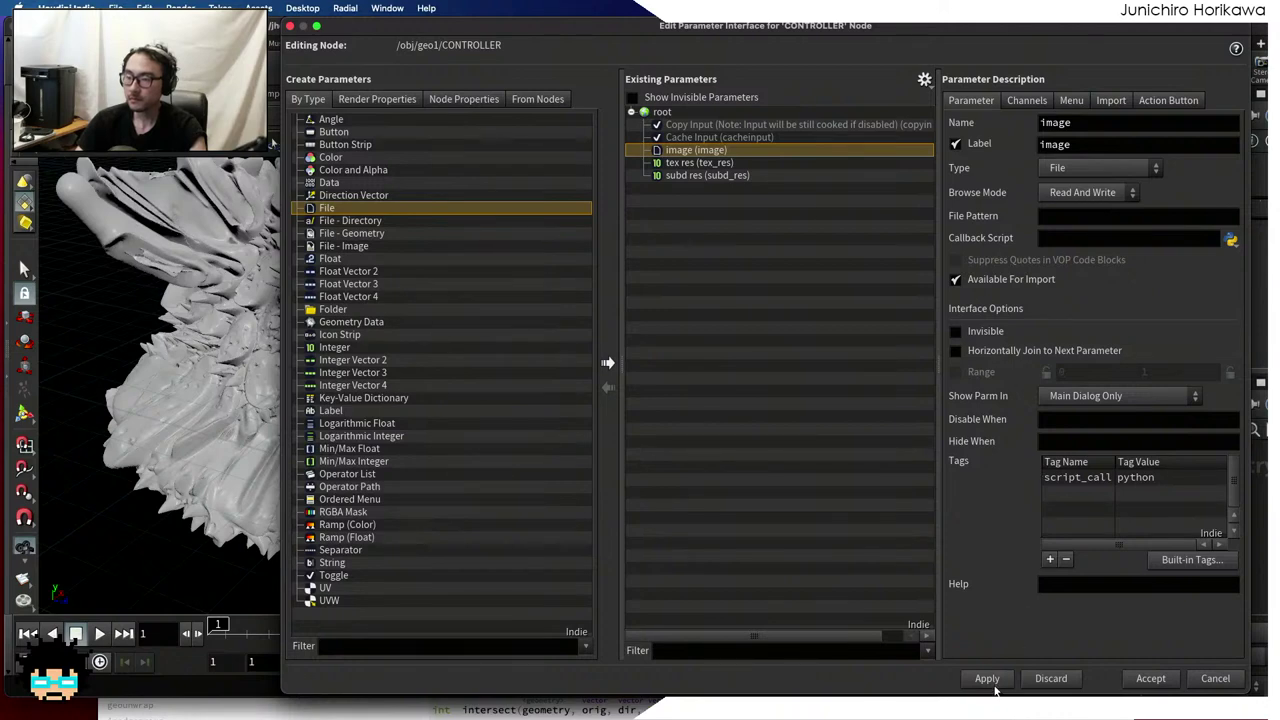
click(1150, 678)
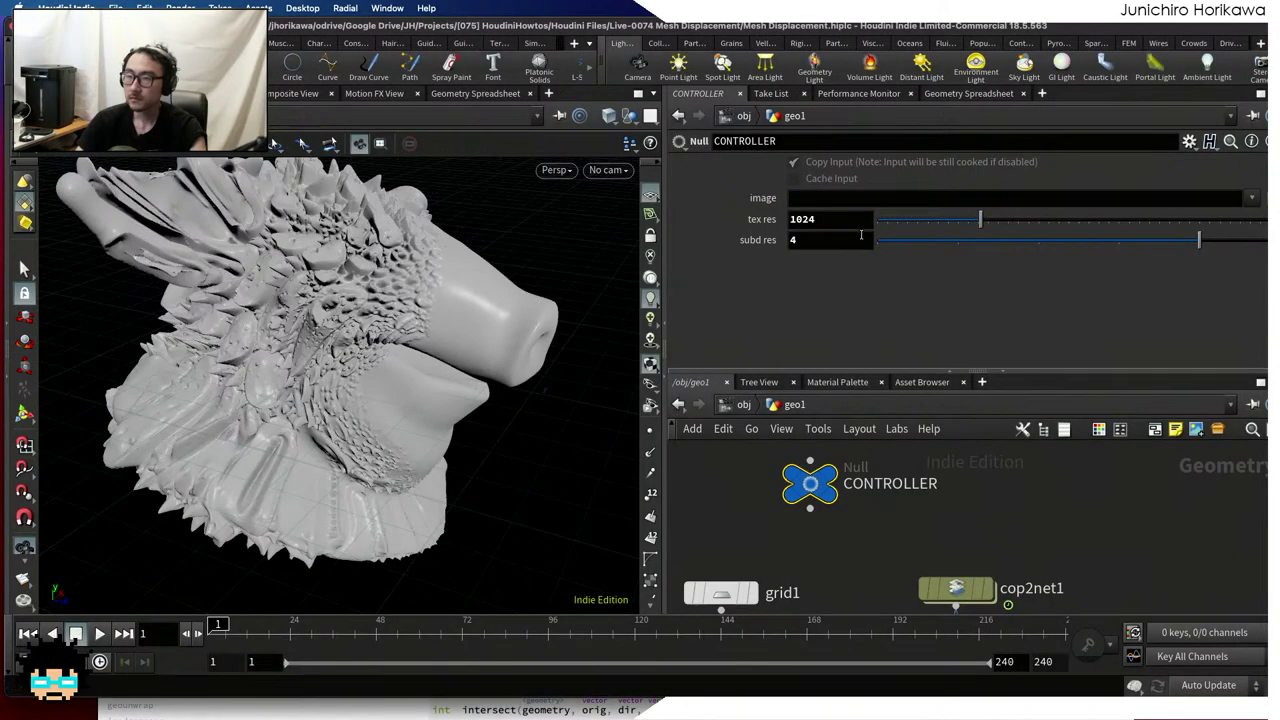
Set image to volcanic-eruption-concept-58XFJQY.jpg and copy the parameter for referencing
click(1264, 198)
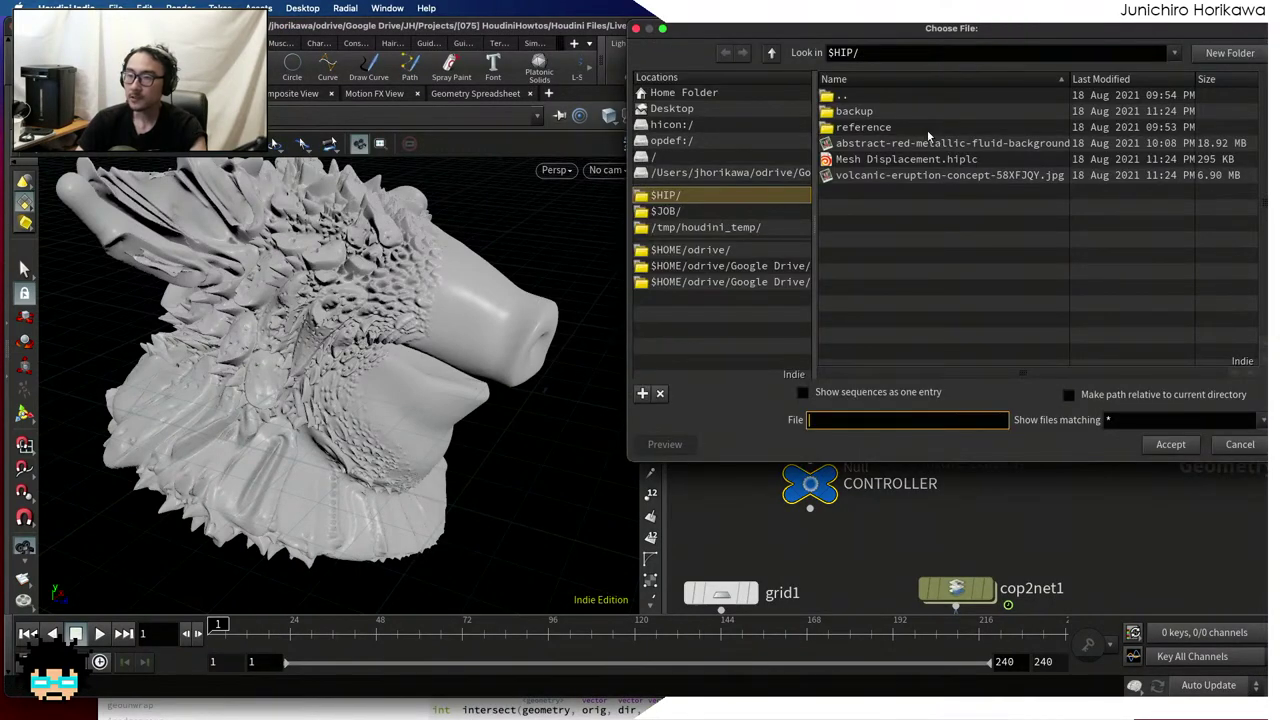
double_click(918, 176)
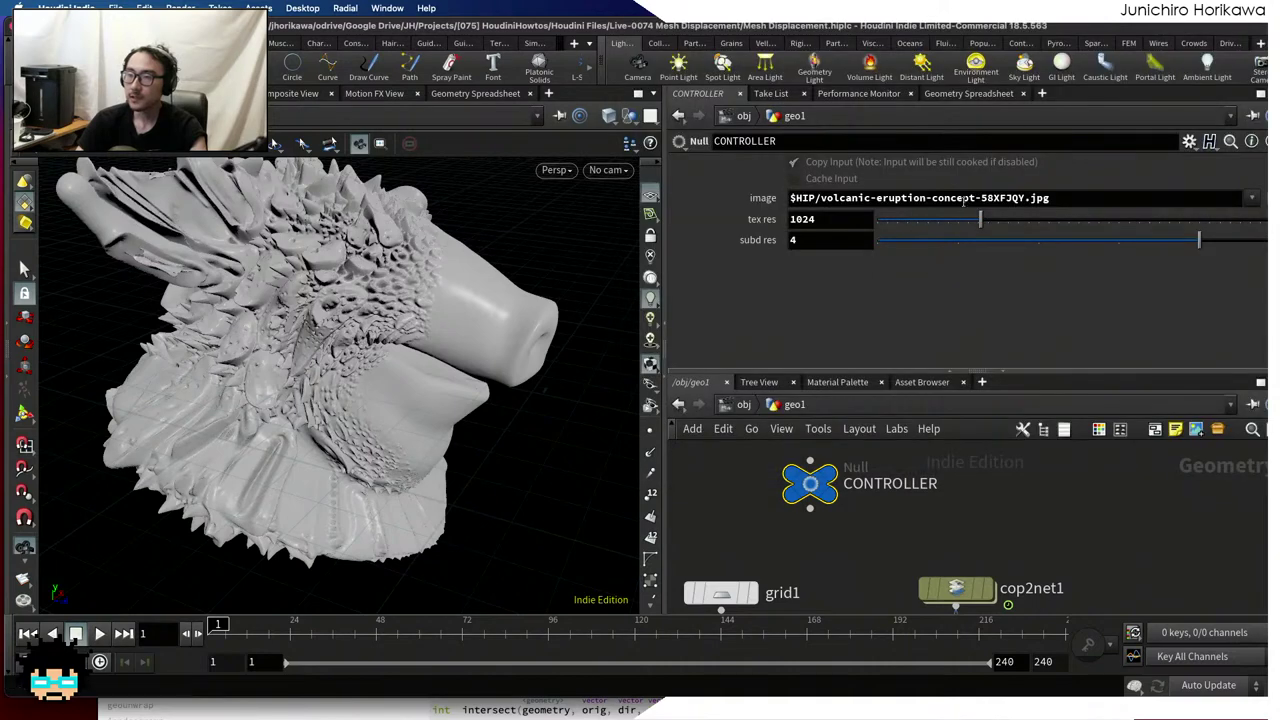
right_click(961, 199)
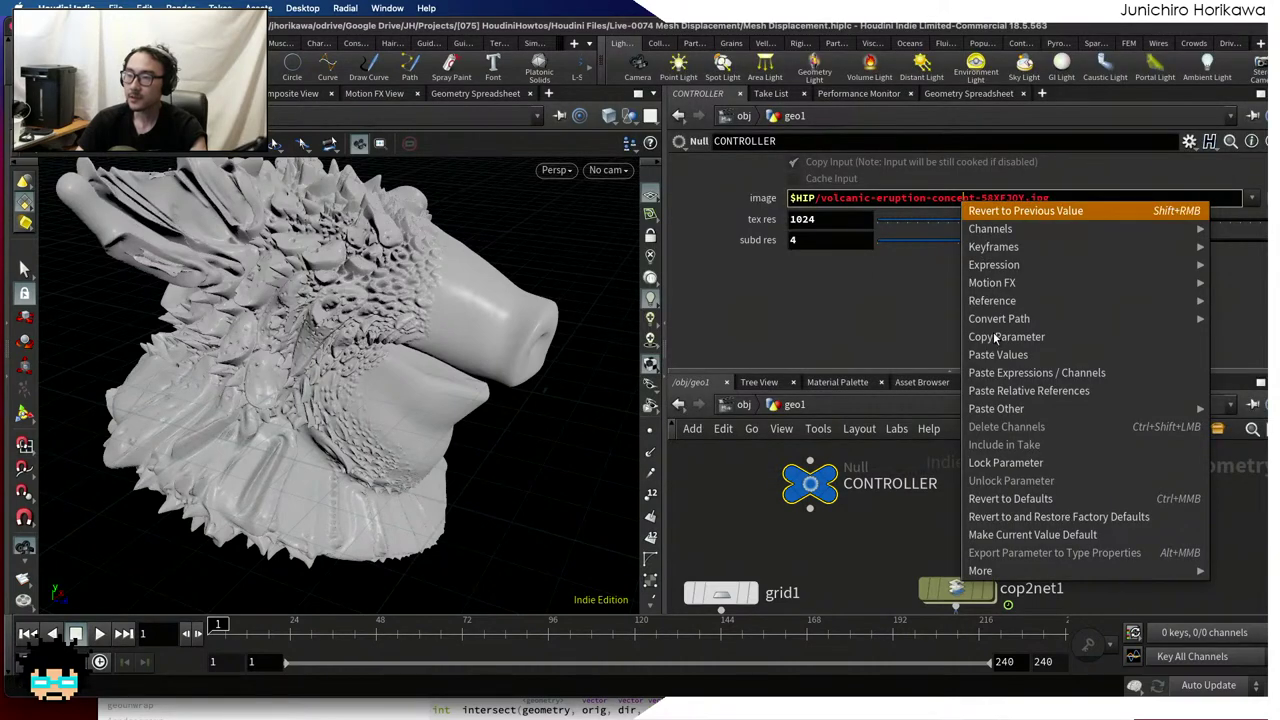
click(995, 338)
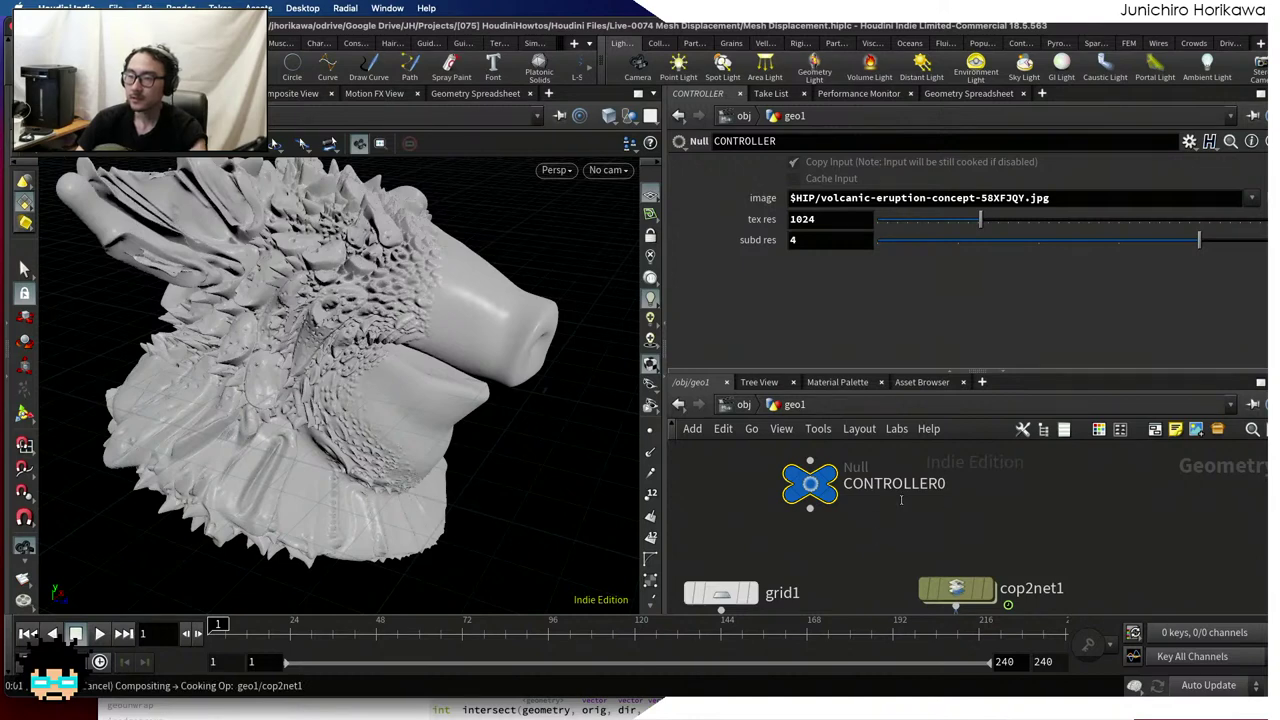
Rename the CONTROLLER0 node back to CONTROLLER, then select cop2net1
scroll(901, 500, down, 2)
double_click(940, 492)
click(991, 492)
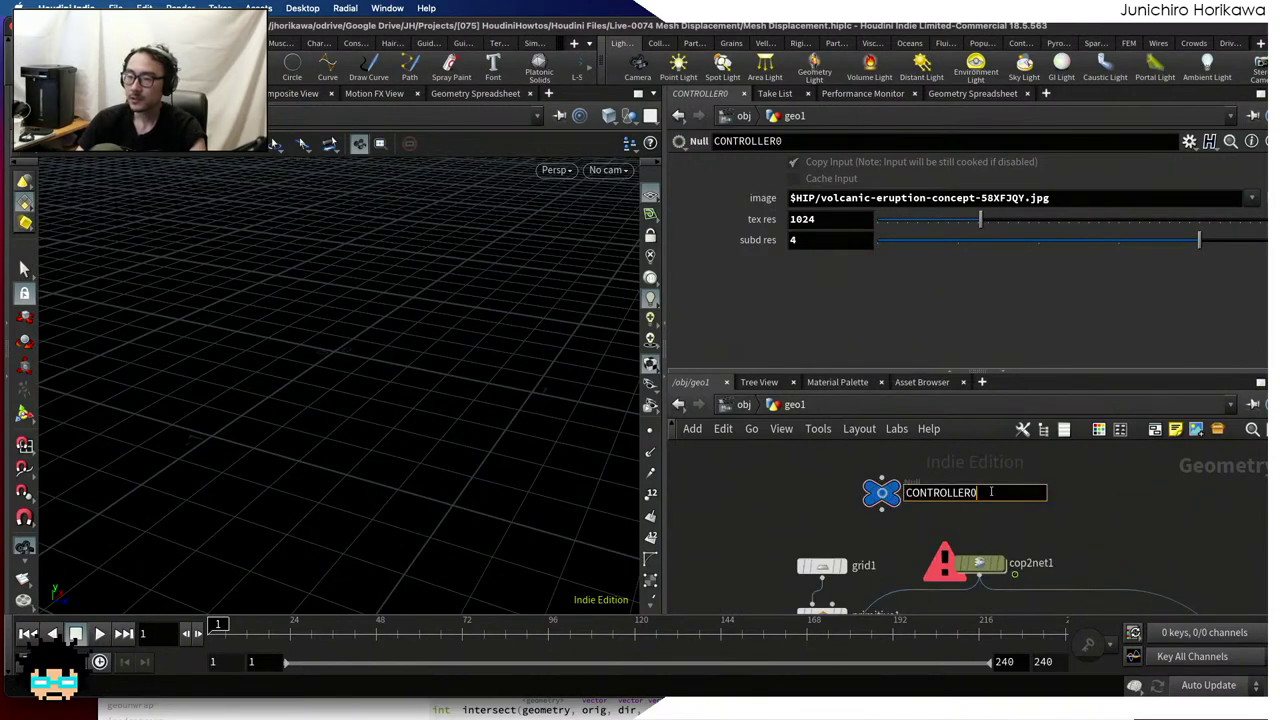
key(BackSpace)
key(Return)
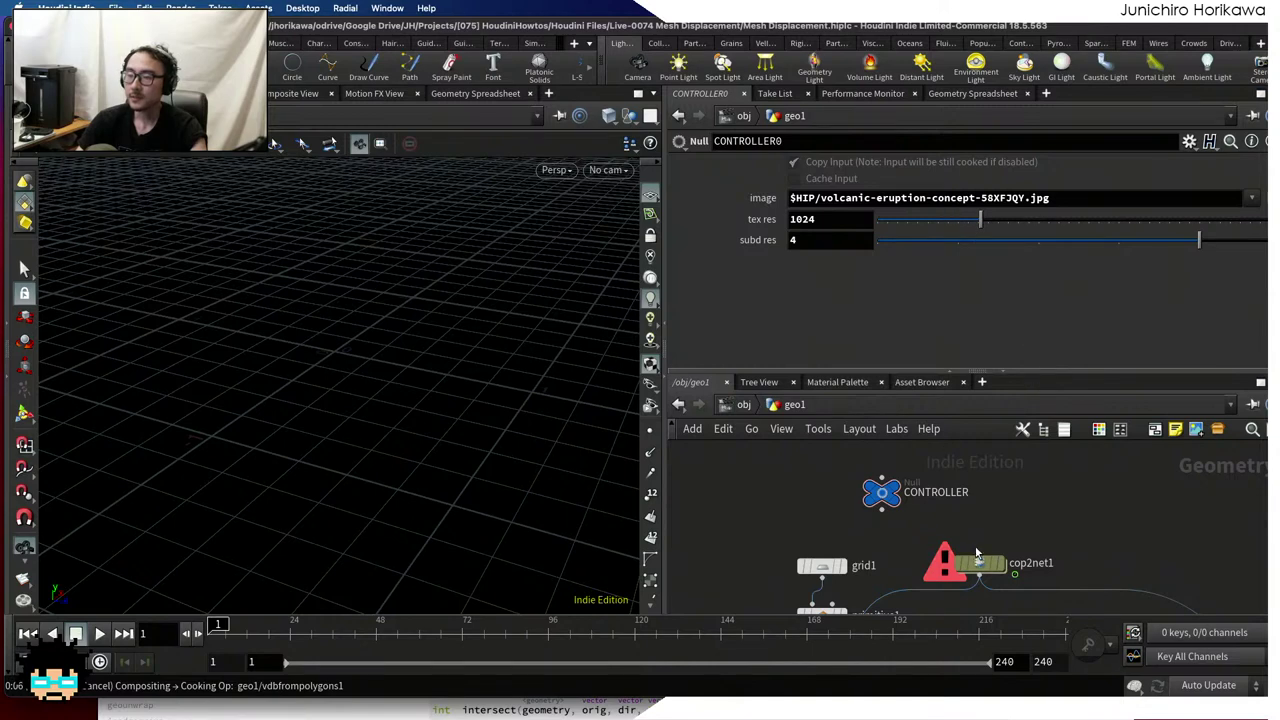
scroll(887, 542, up, 2)
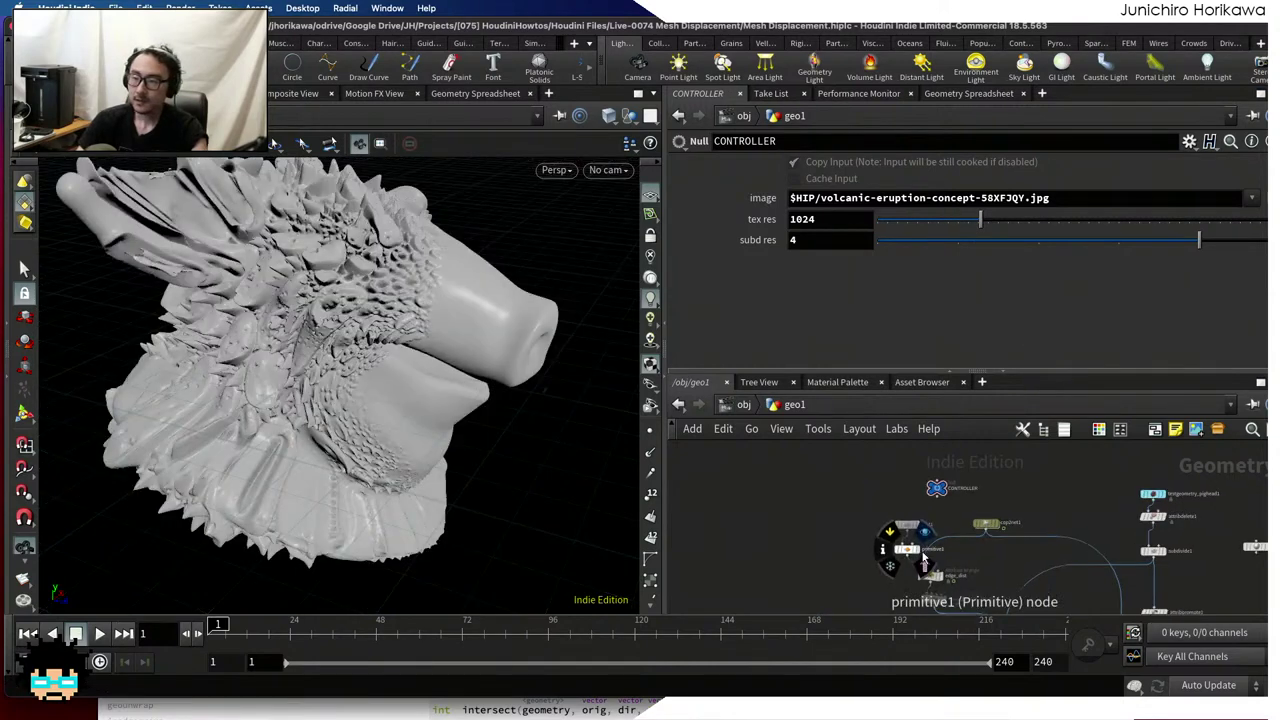
click(1090, 481)
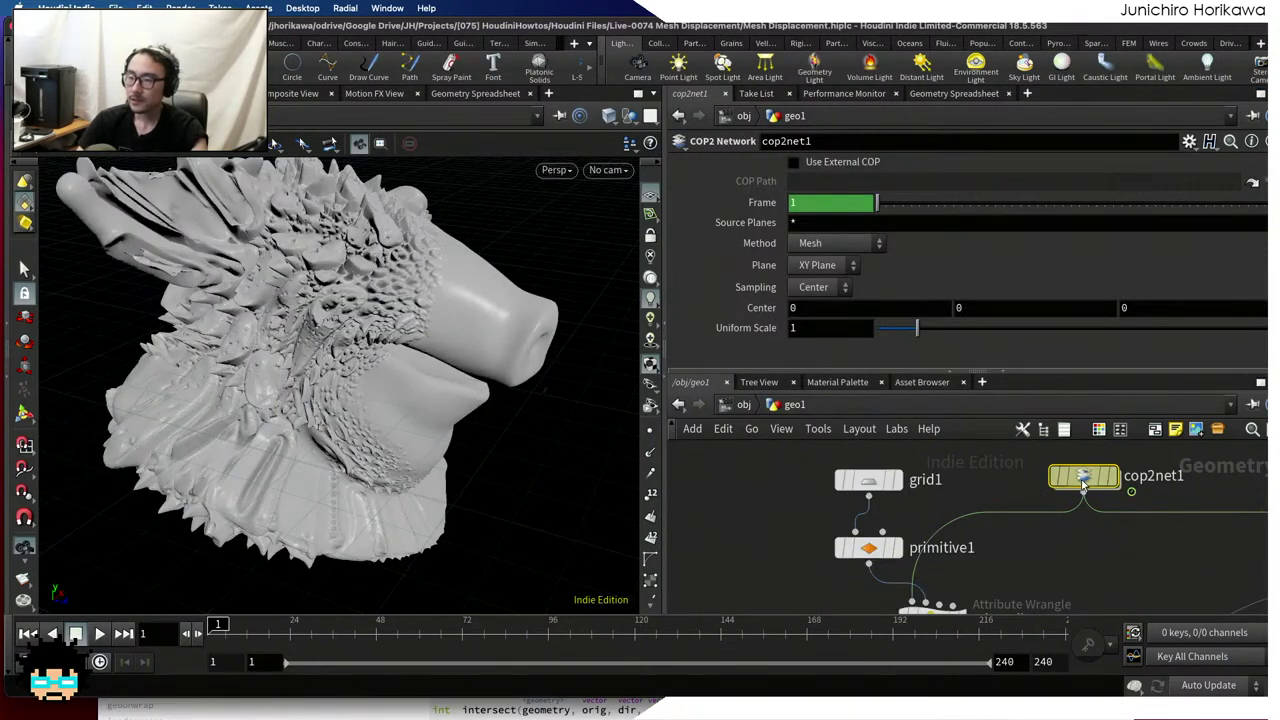
Inside cop2net1, replace default_pic0's File path with a relative reference to CONTROLLER's image
double_click(1086, 478)
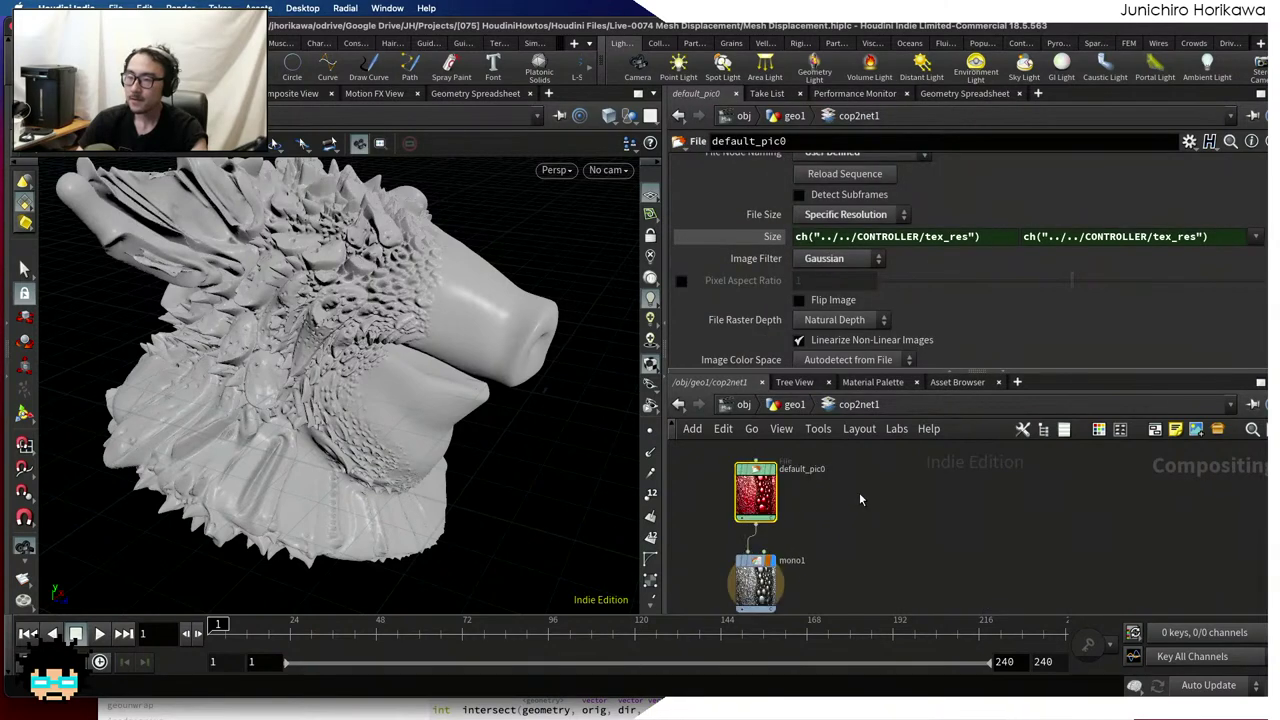
scroll(830, 250, up, 5)
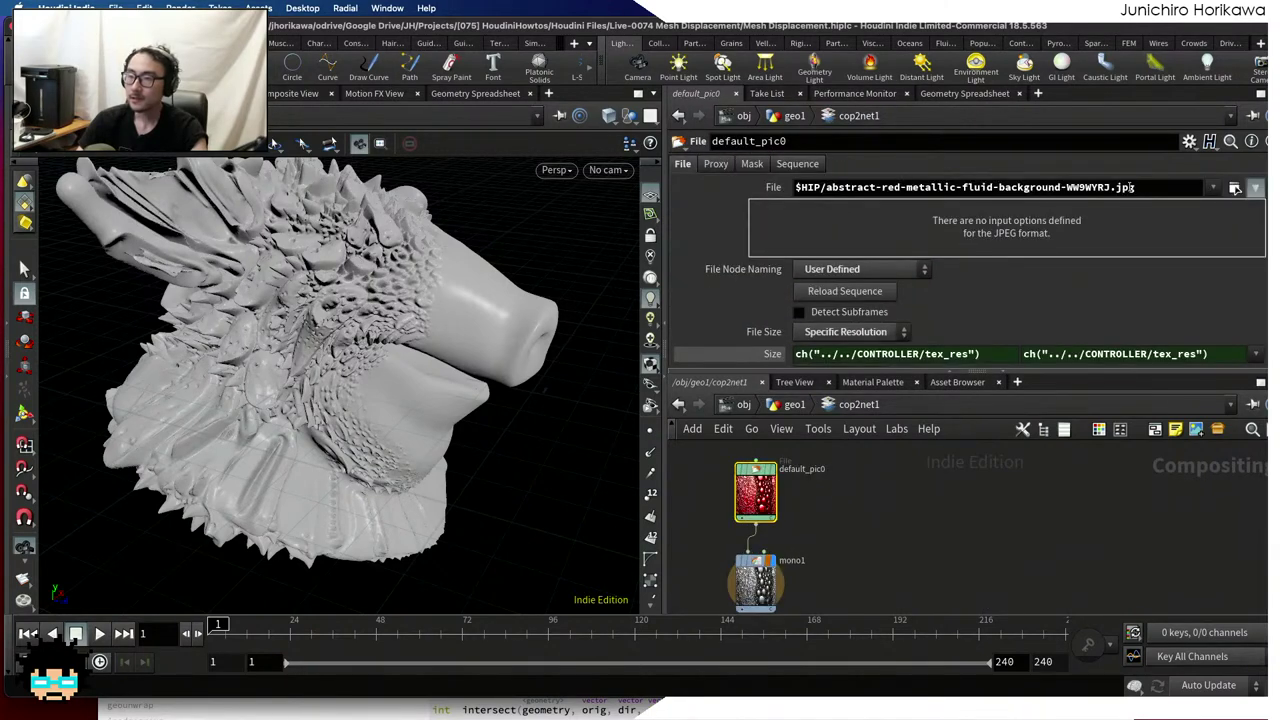
drag(1133, 187, 729, 183)
key(BackSpace)
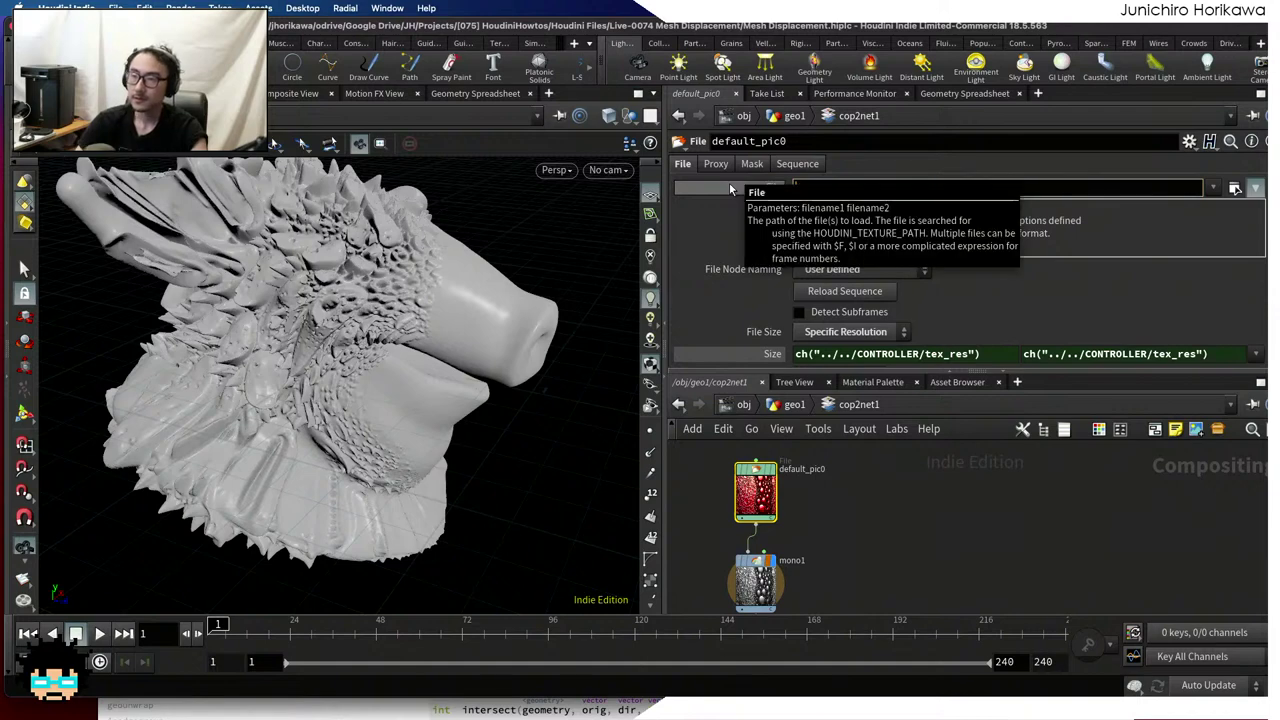
right_click(830, 188)
click(870, 375)
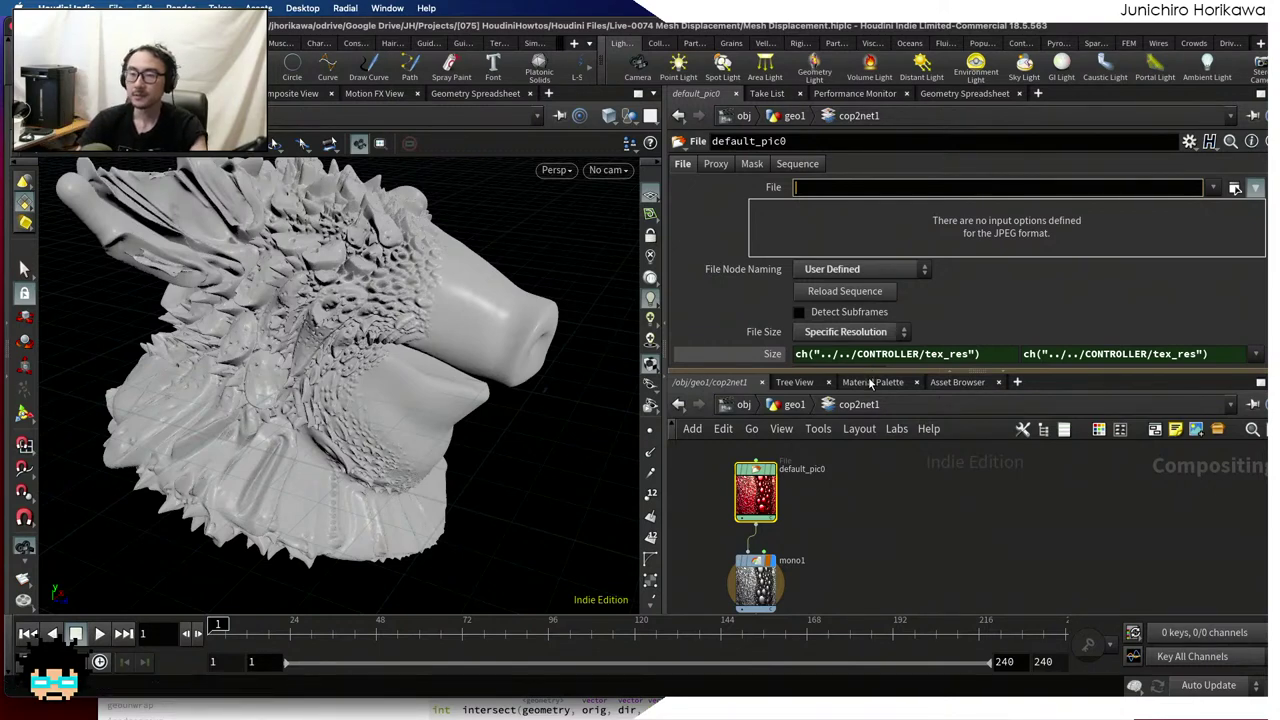
key(ctrl+v)
key(Return)
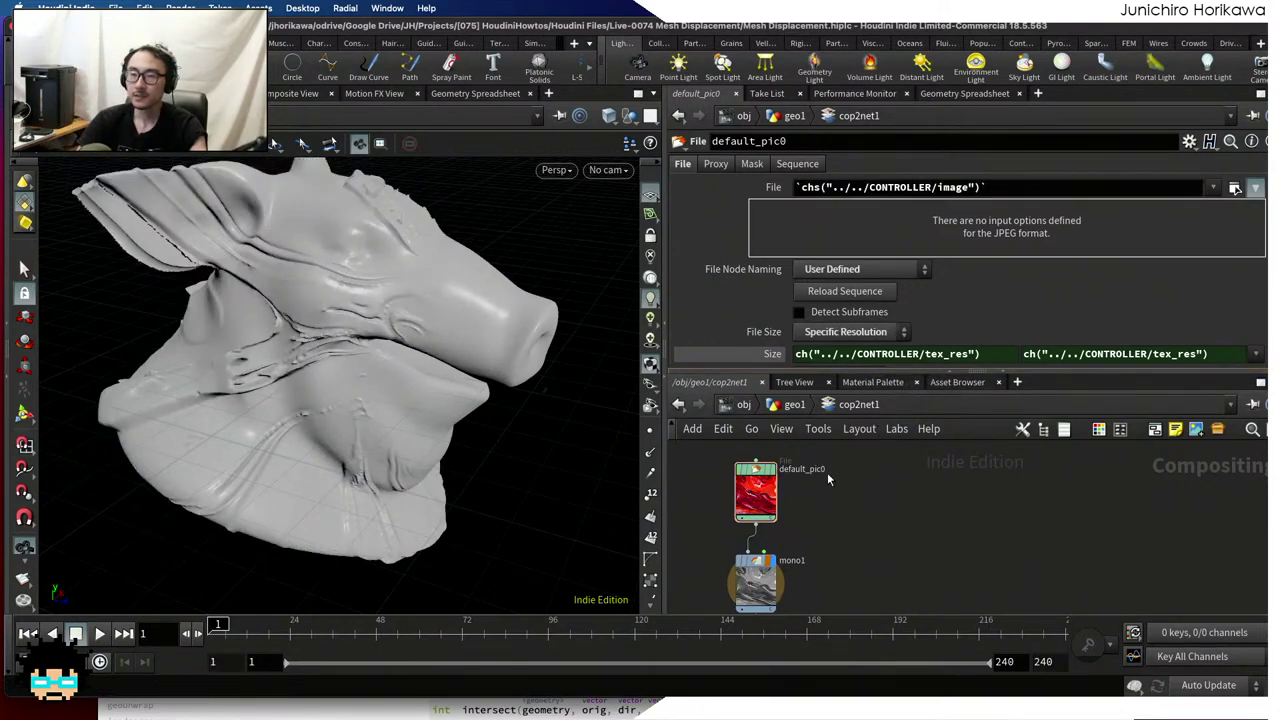
drag(358, 326, 360, 430)
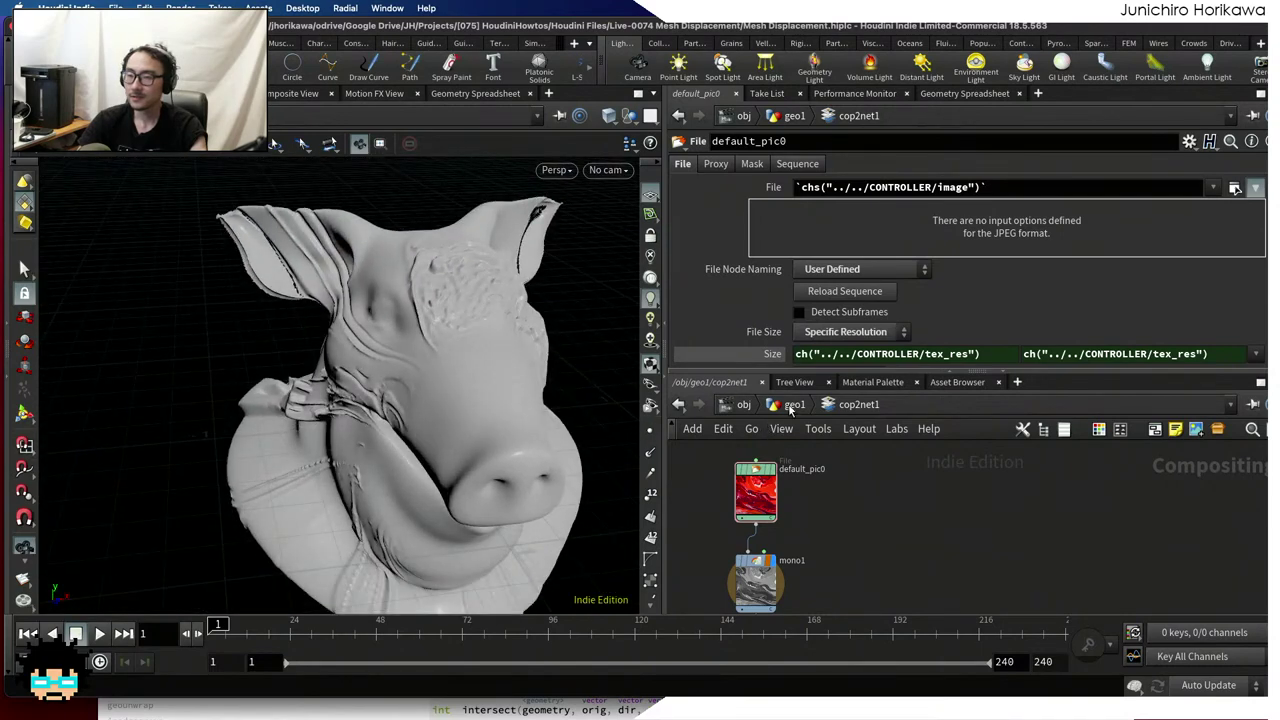
click(792, 405)
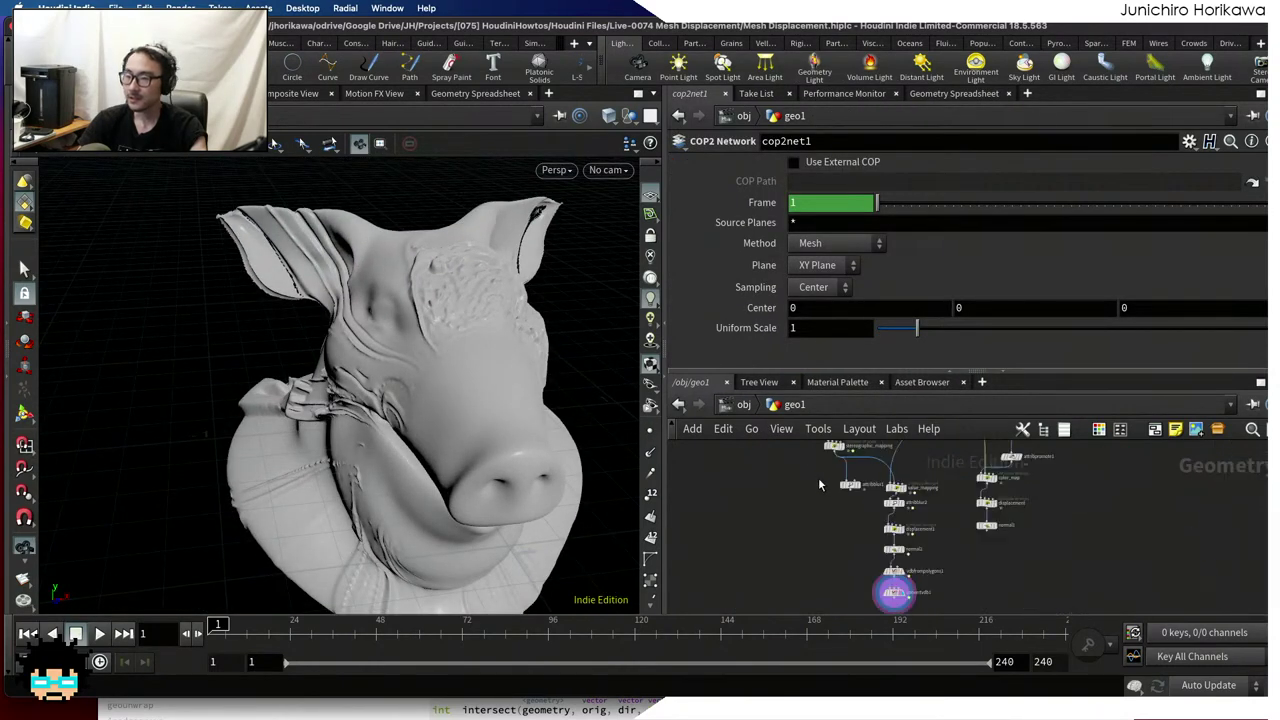
Test stronger Posdisp and Negdisp values on displacement1 with its sliders
scroll(819, 485, up, 5)
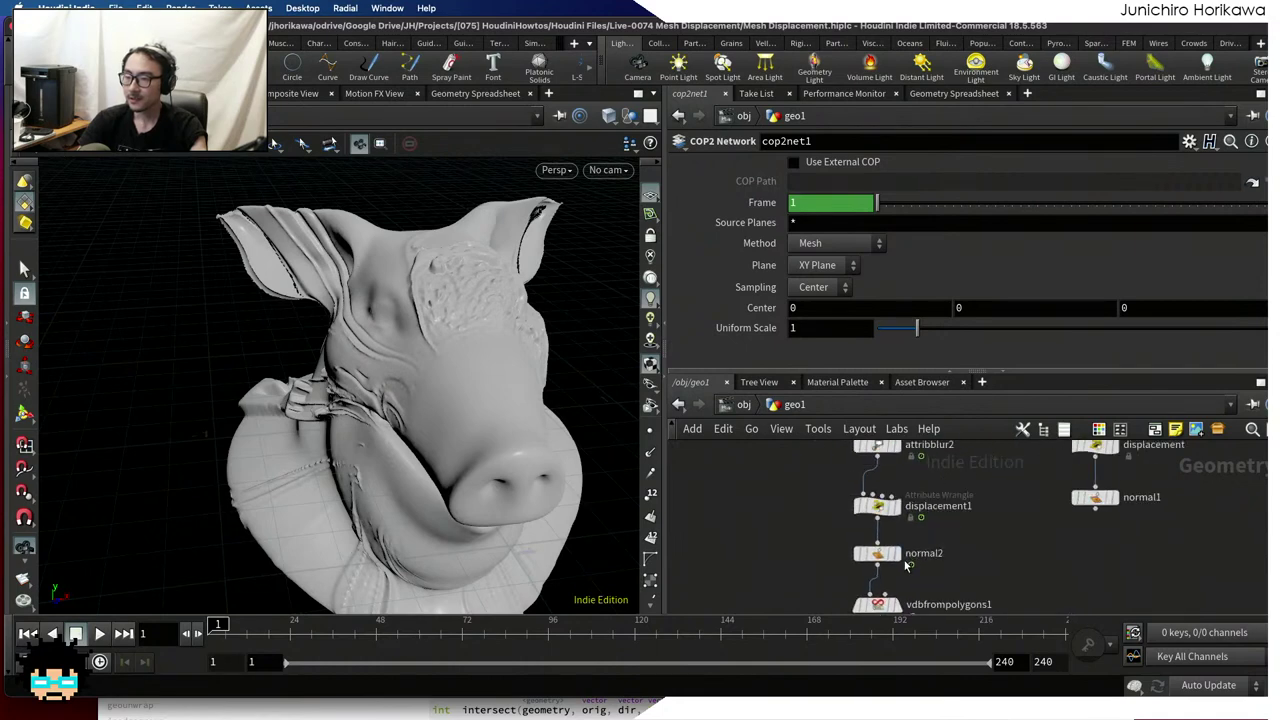
click(878, 553)
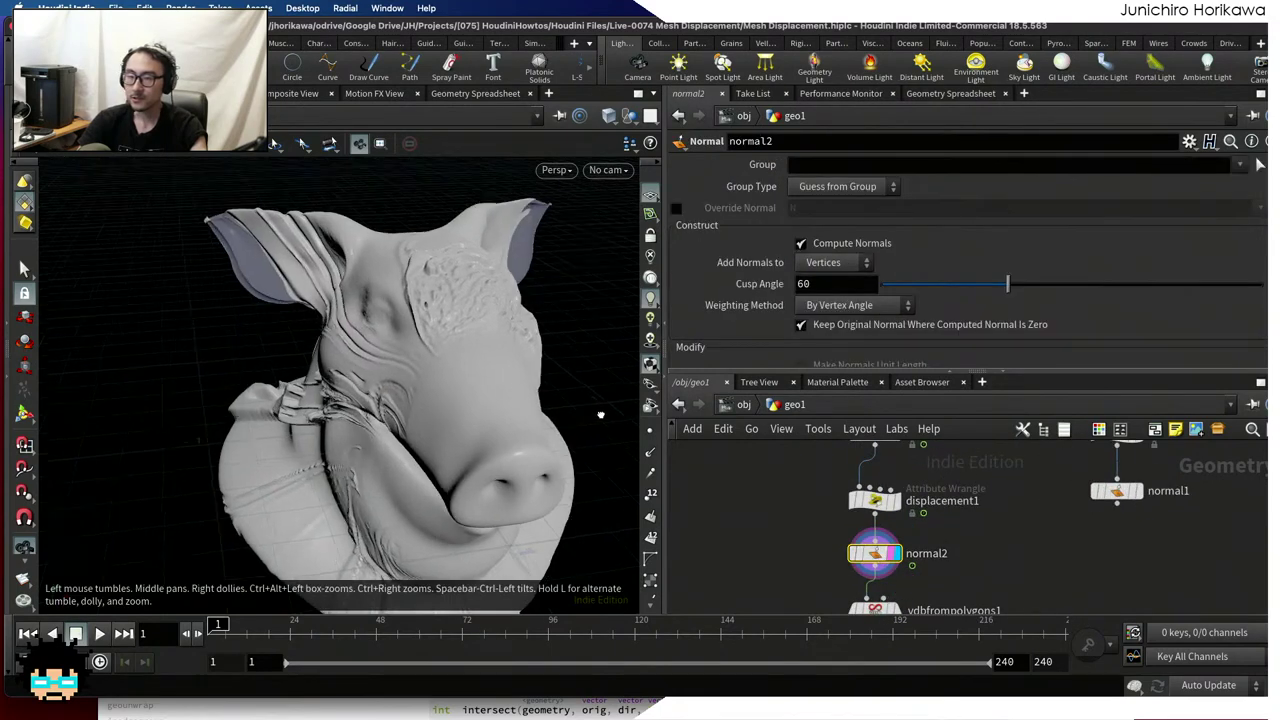
drag(600, 414, 617, 330)
click(876, 500)
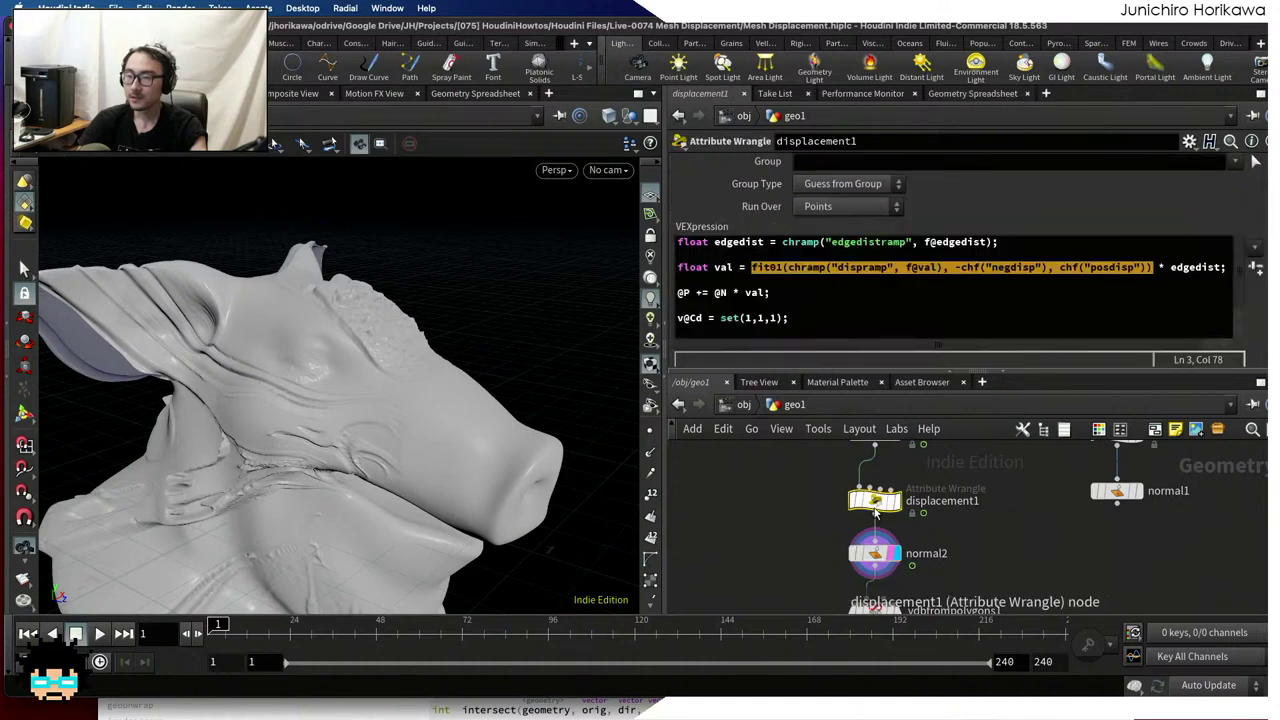
scroll(948, 267, down, 5)
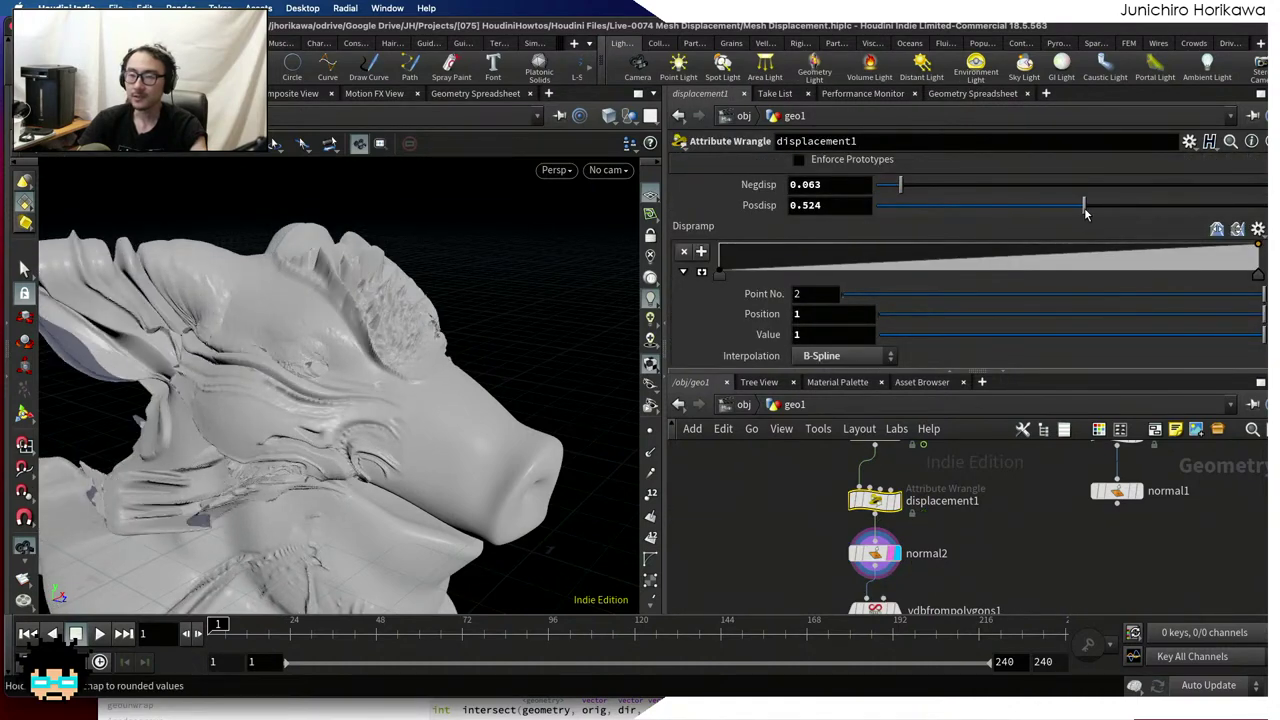
drag(483, 290, 385, 300)
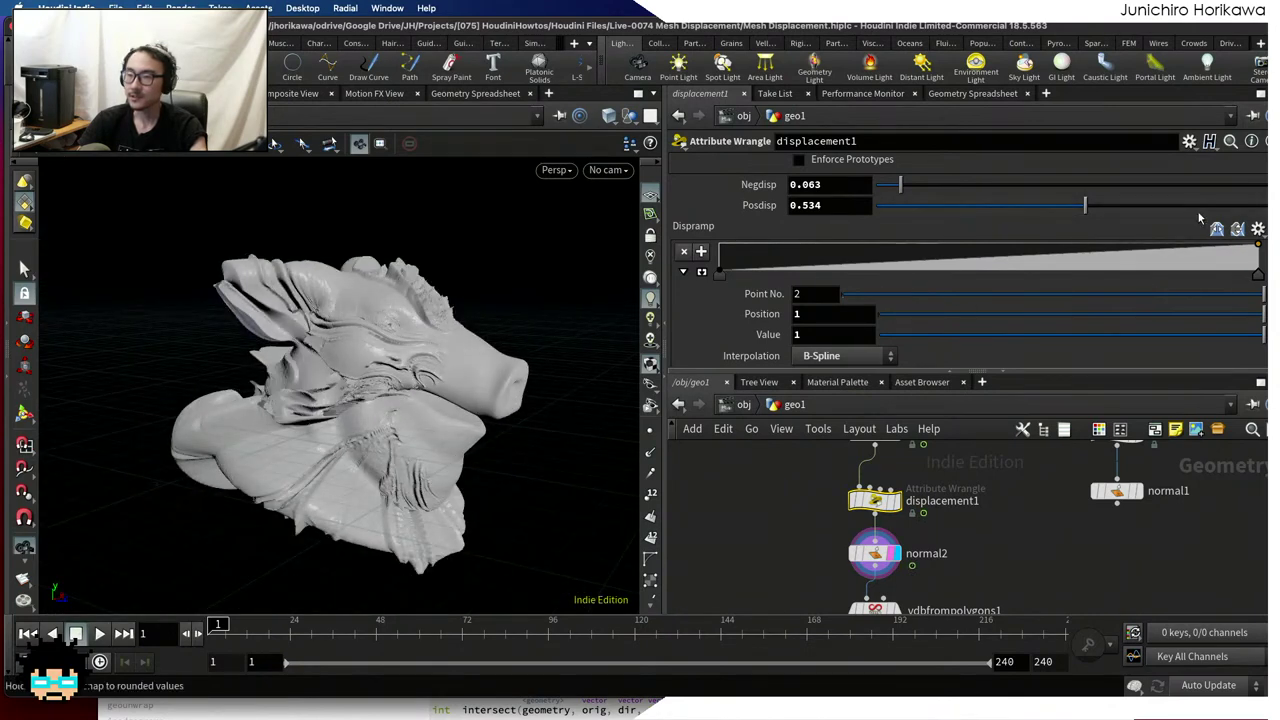
drag(1230, 206, 1231, 207)
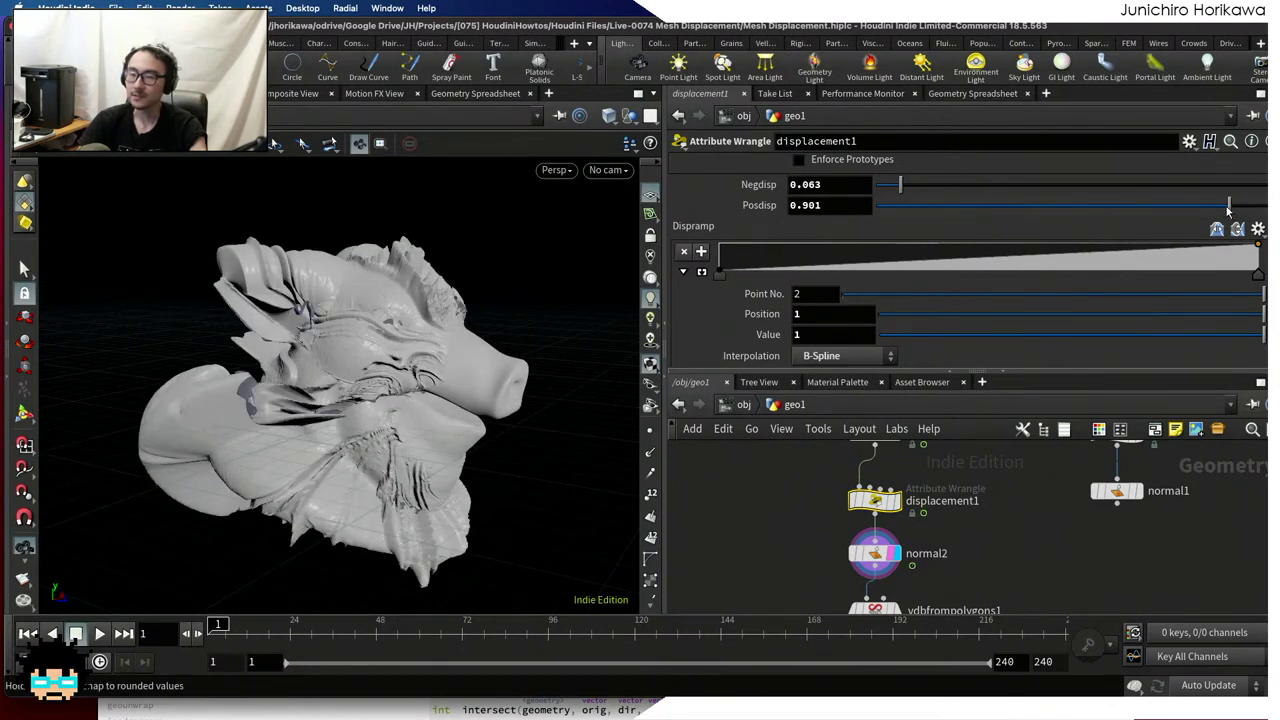
click(1035, 186)
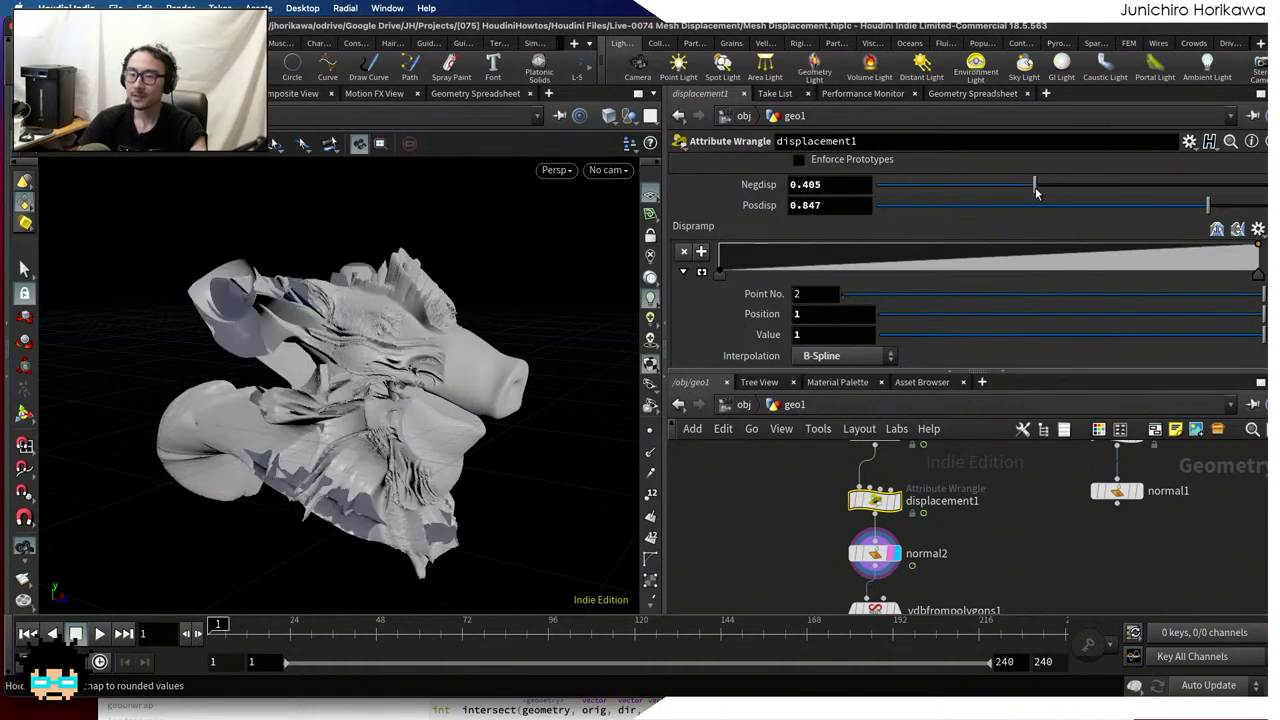
drag(1058, 192, 1012, 191)
key(space)
Show the convertvdb1 rebuilt mesh in the viewport and move that node lower
drag(420, 395, 600, 400)
scroll(770, 478, down, 2)
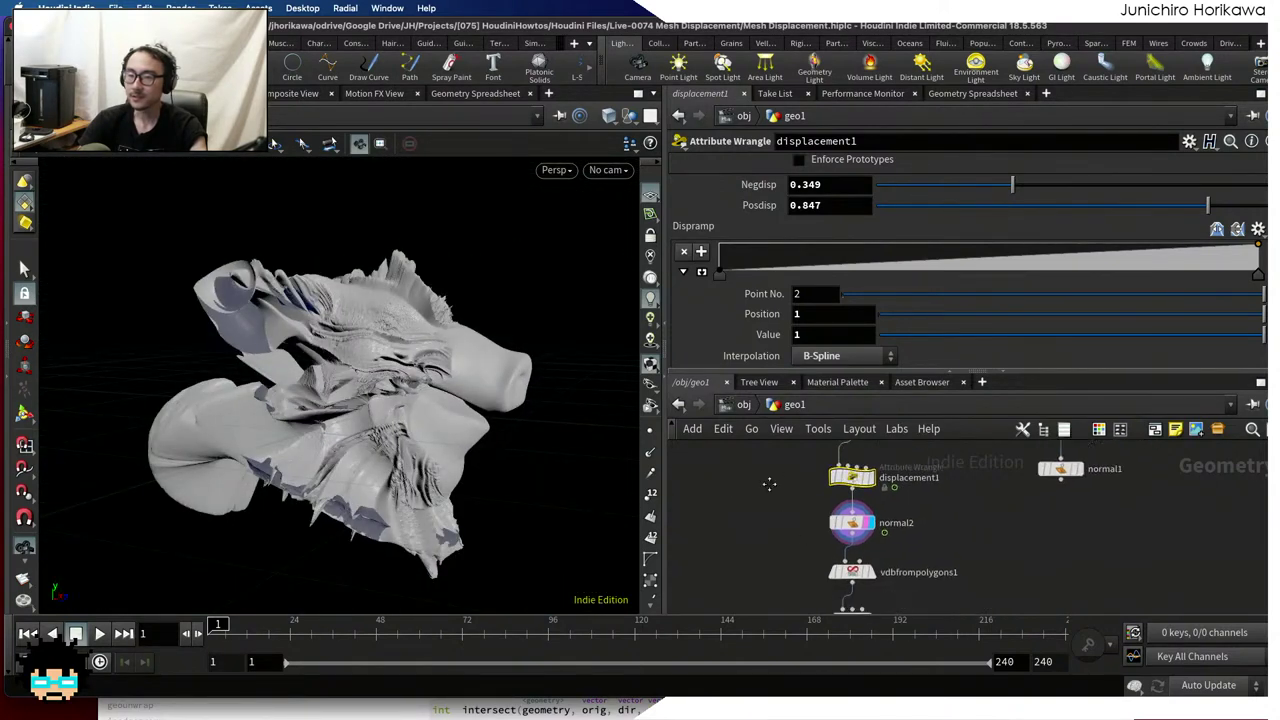
scroll(850, 560, up, 3)
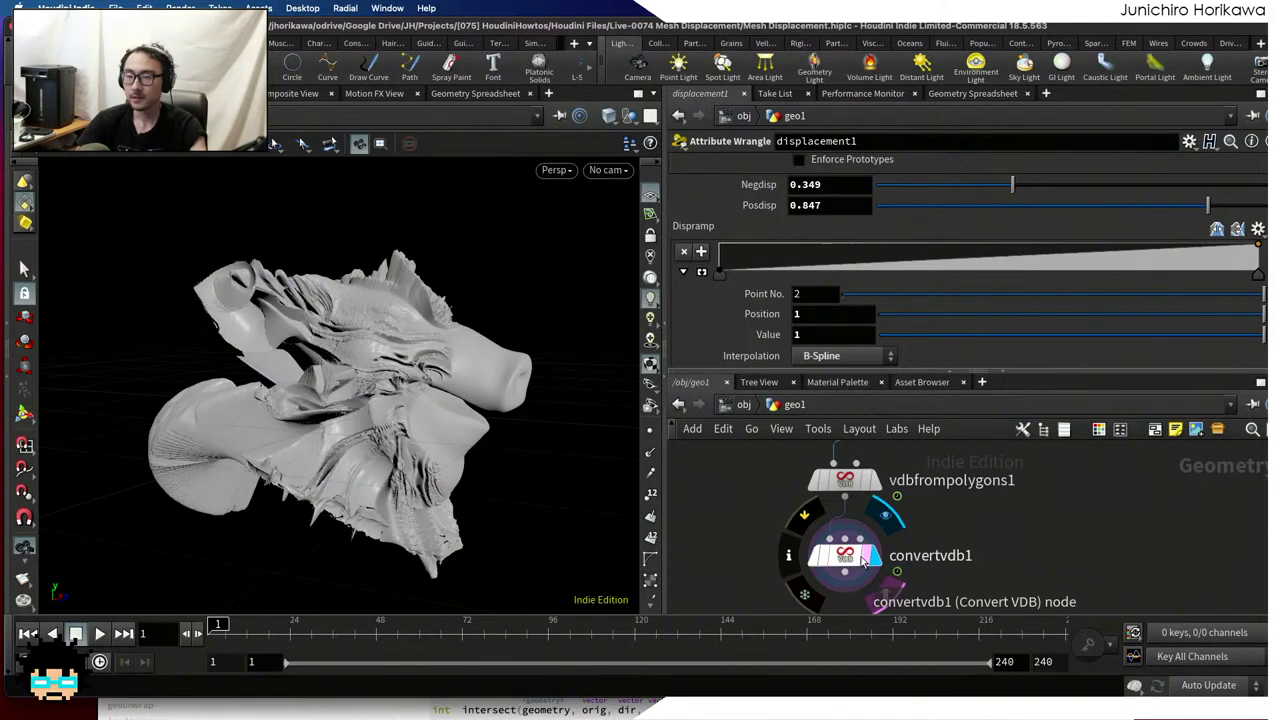
click(865, 560)
drag(494, 400, 613, 535)
scroll(470, 400, up, 5)
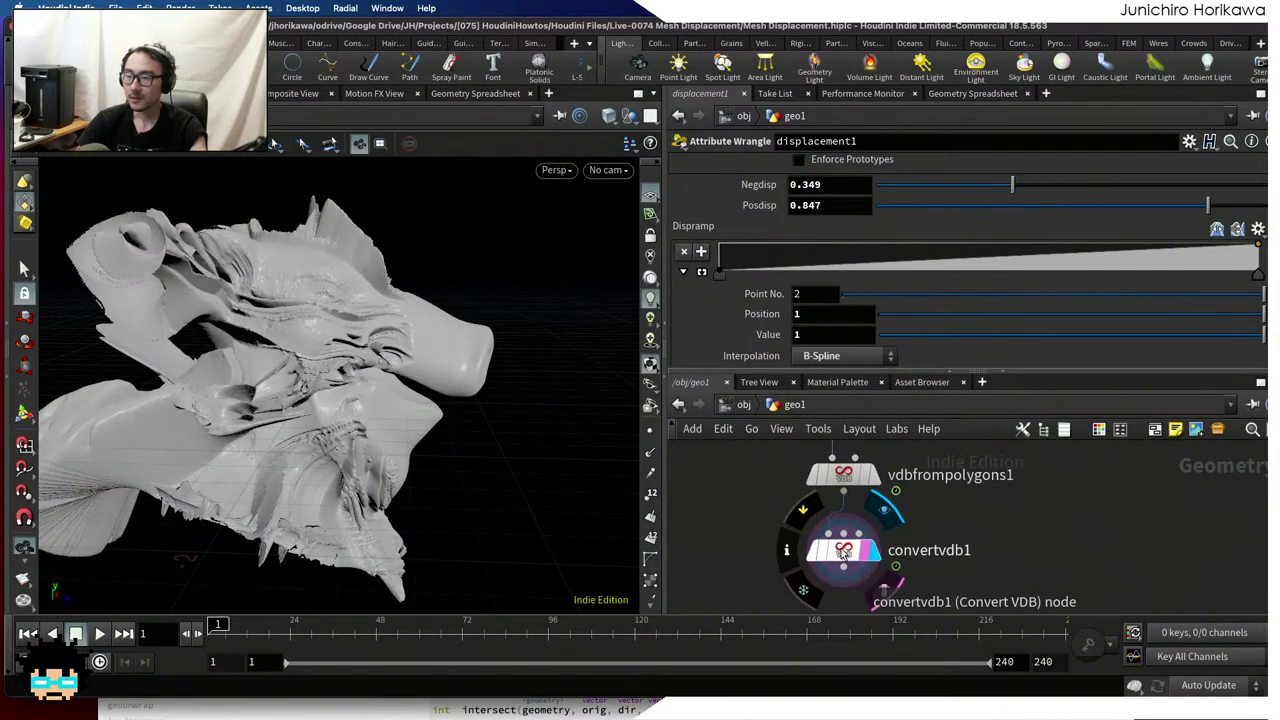
drag(845, 555, 845, 620)
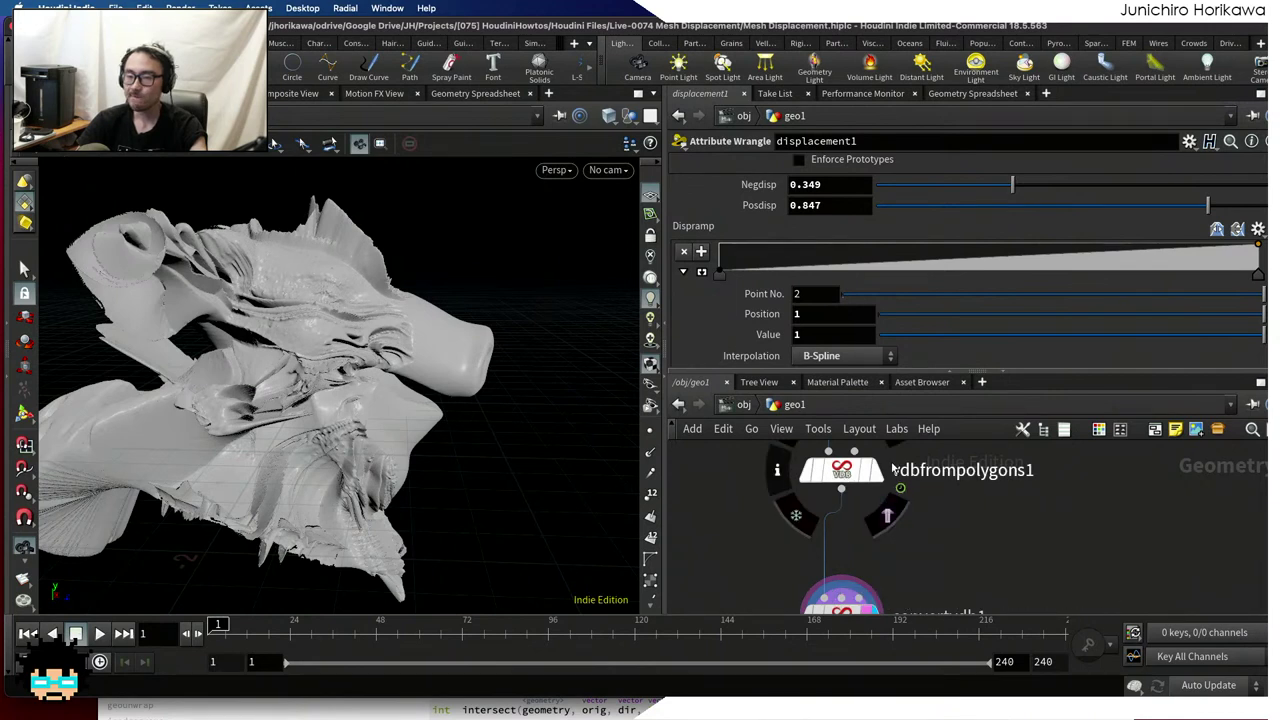
scroll(940, 523, down, 3)
scroll(908, 525, up, 2)
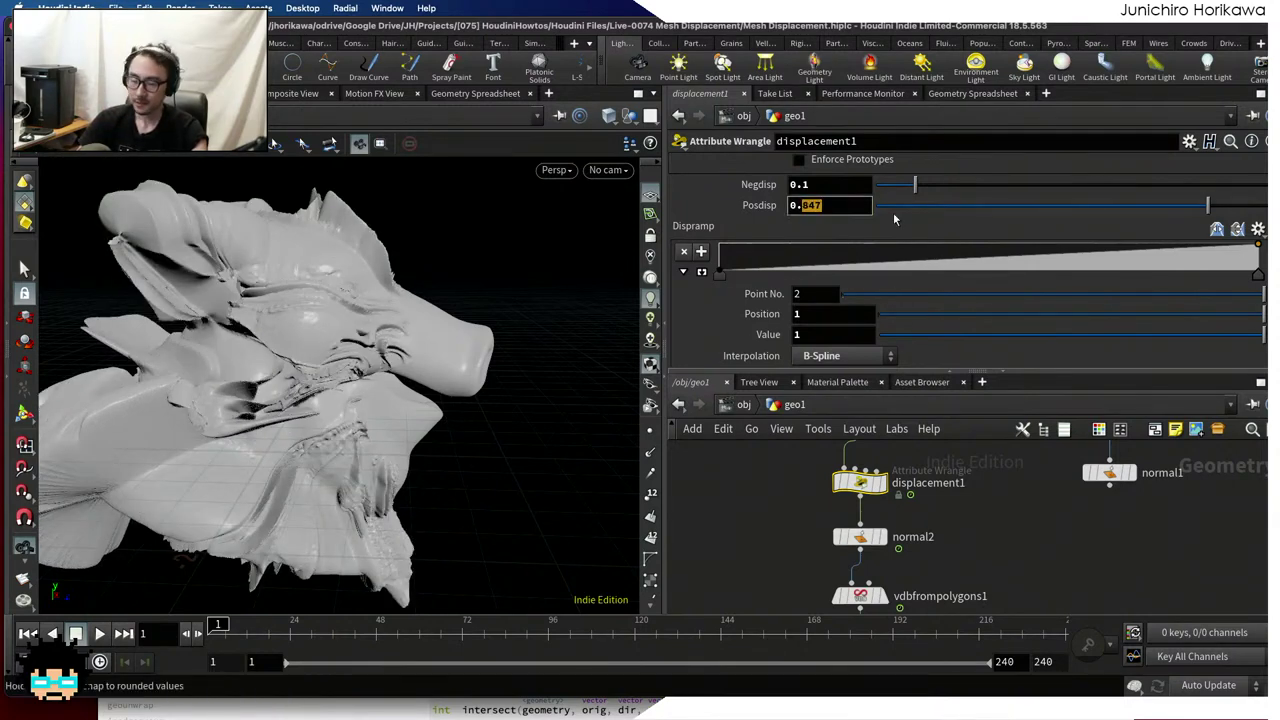
Set Posdisp to 0.5 and inspect the displaced mesh surface
text(5)
key(Return)
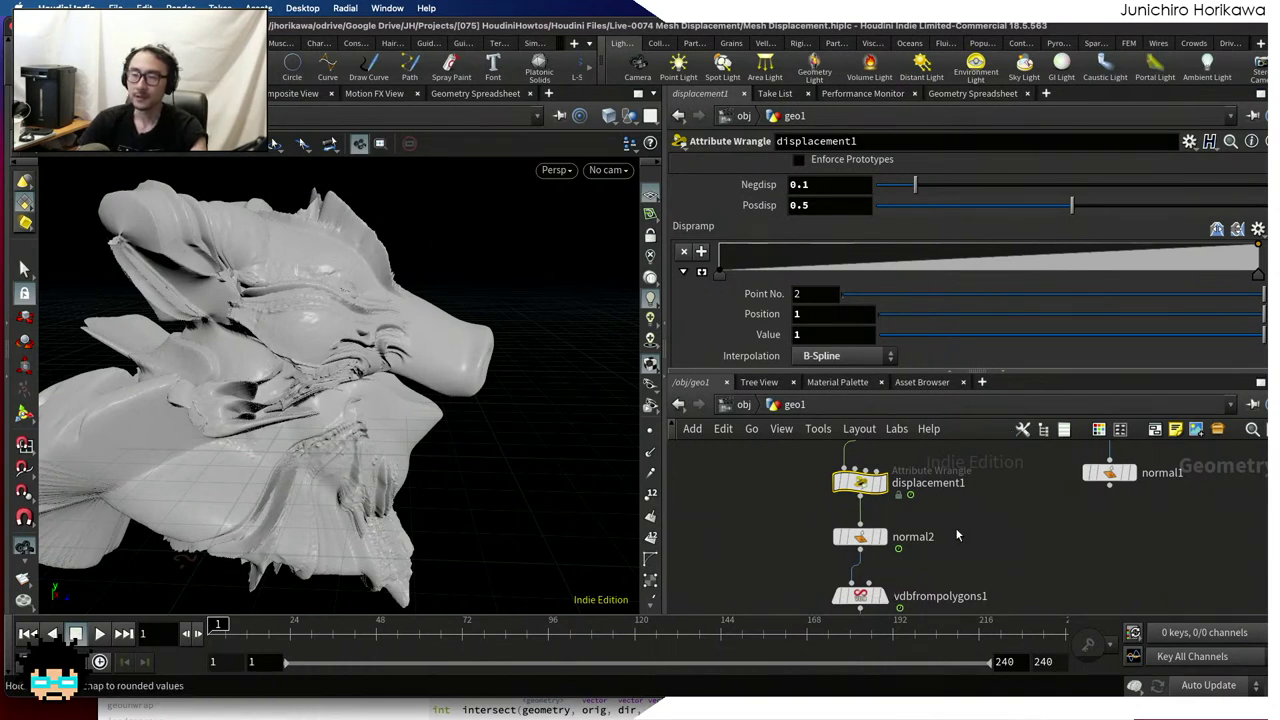
drag(438, 325, 331, 336)
scroll(482, 368, up, 5)
scroll(331, 336, up, 3)
drag(508, 306, 313, 297)
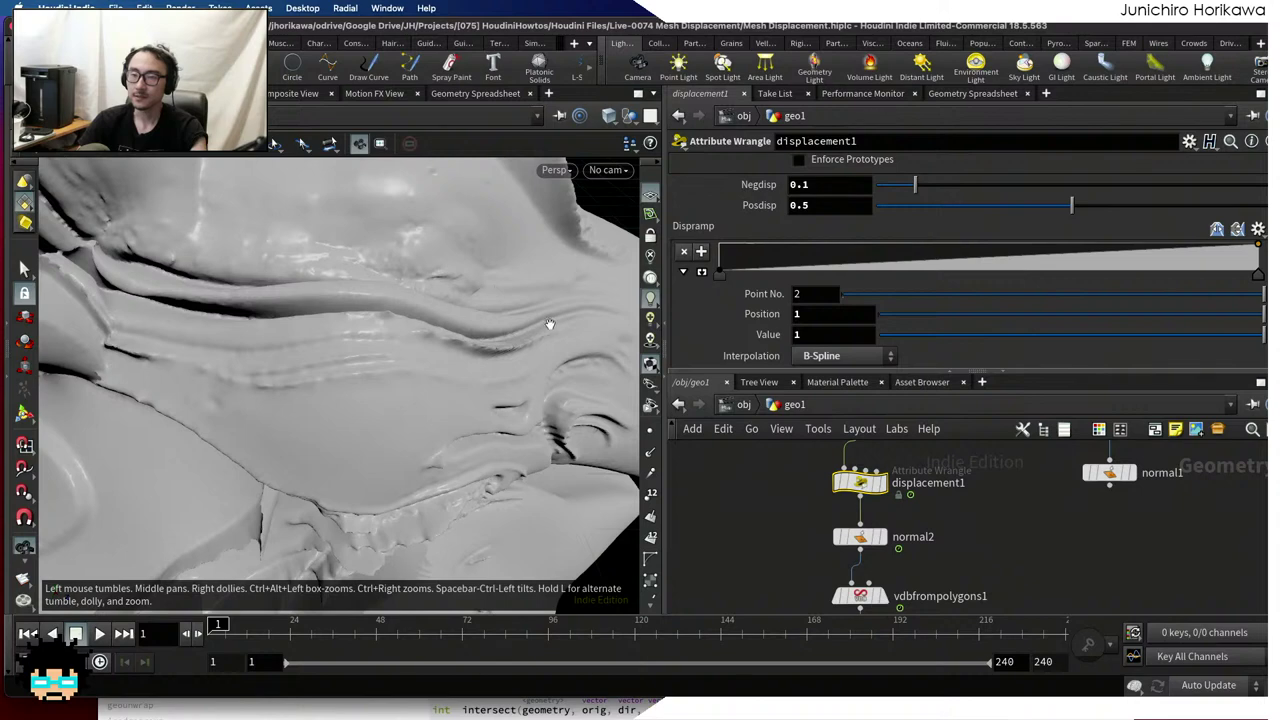
drag(411, 361, 520, 380)
scroll(830, 530, down, 3)
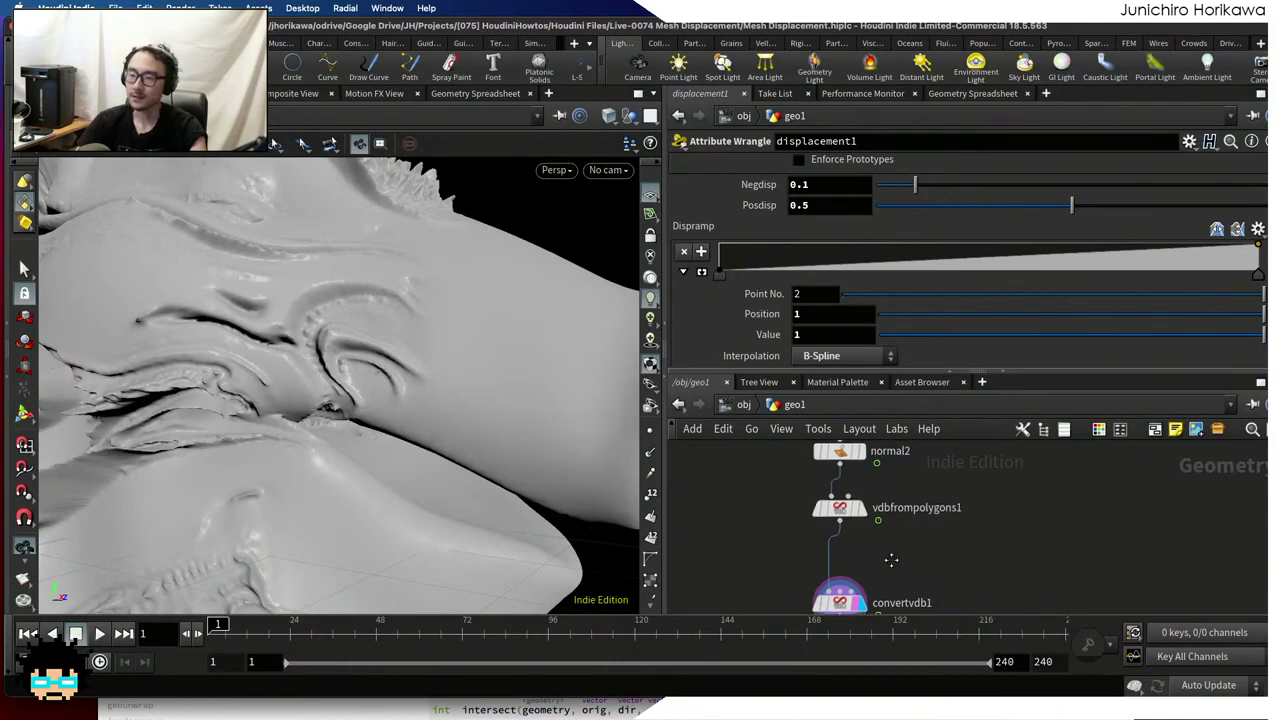
middle_drag(871, 568, 898, 519)
key(Tab)
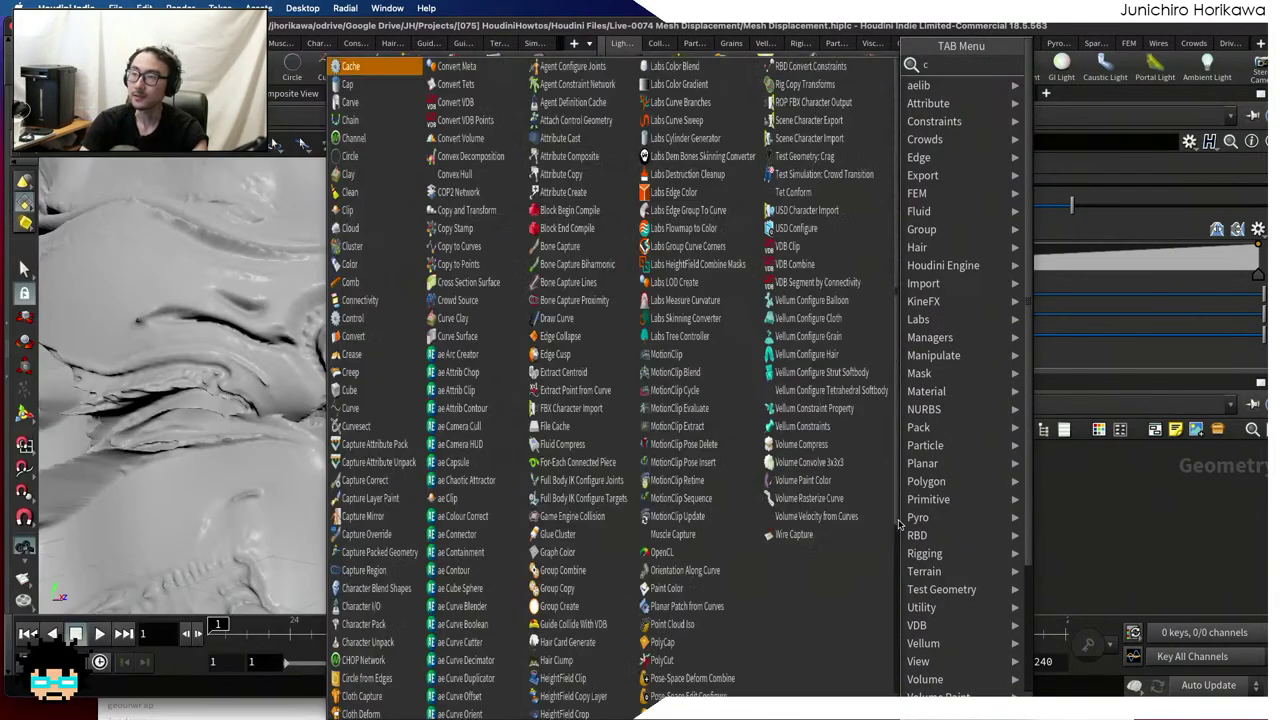
Insert a VDB Reshape SDF node set to Erode between vdbfrompolygons1 and convertvdb1
text(vdb re)
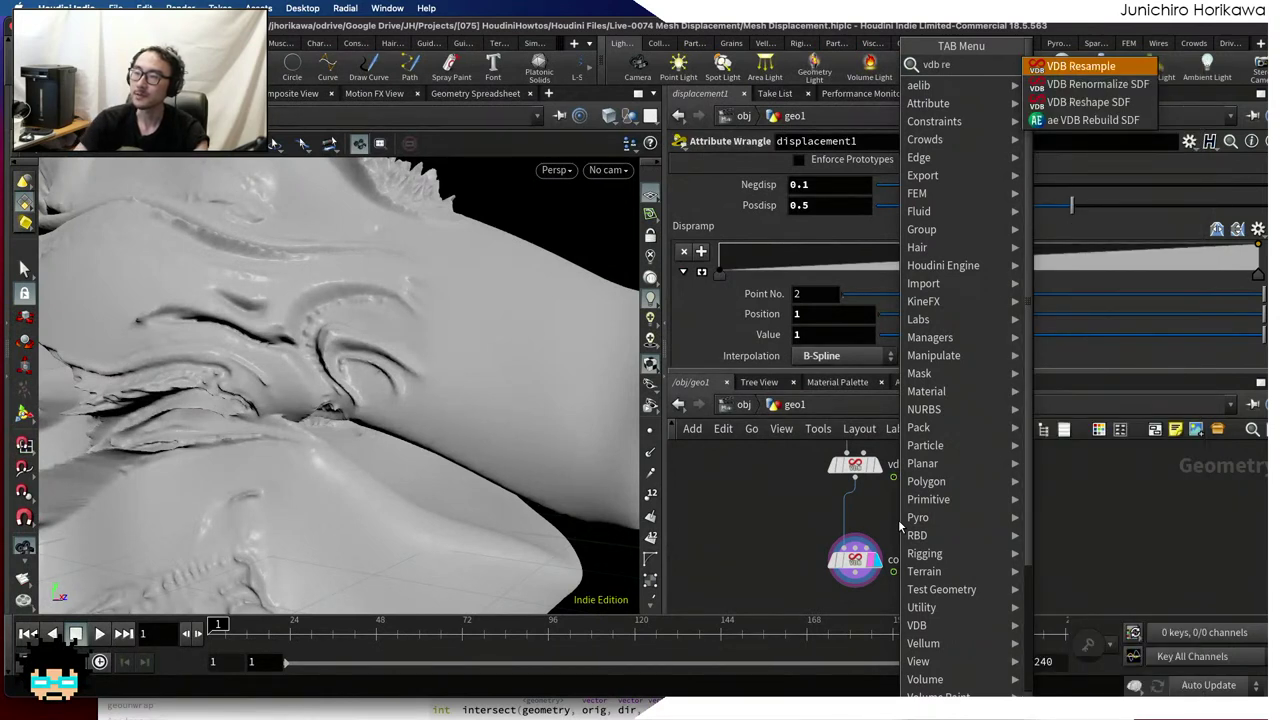
key(Down)
key(Down)
key(Return)
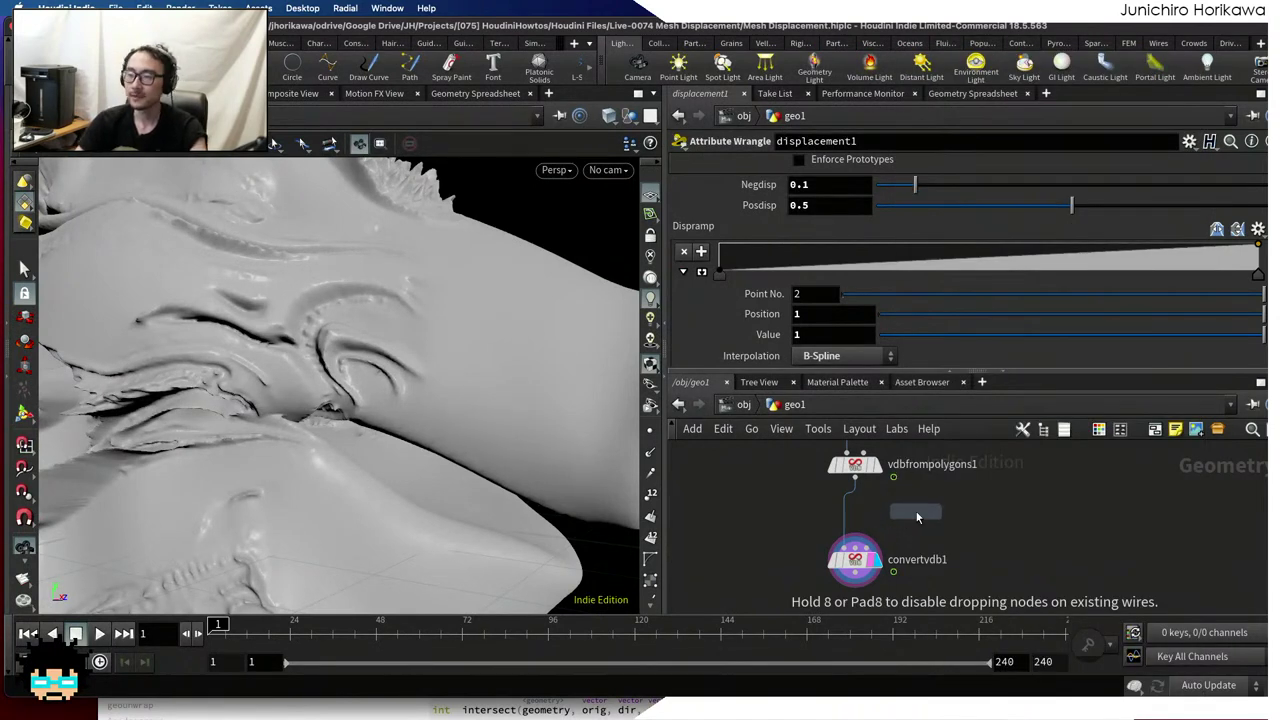
click(918, 517)
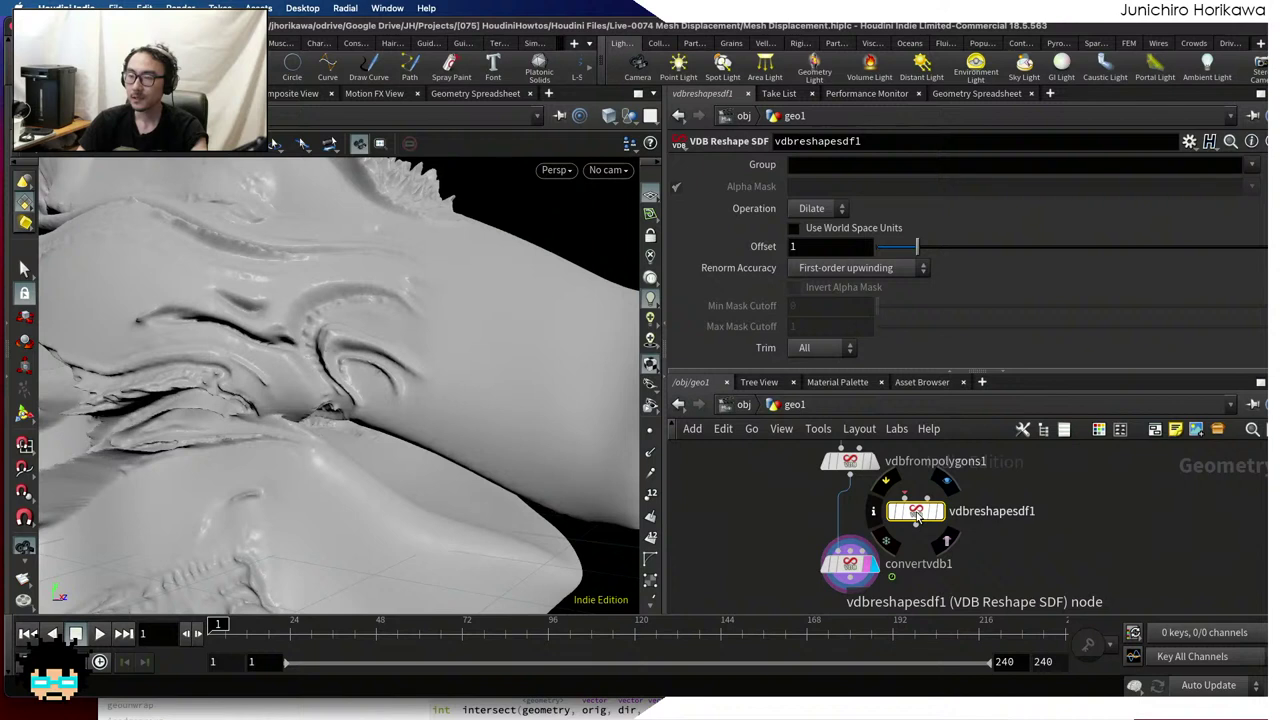
click(830, 212)
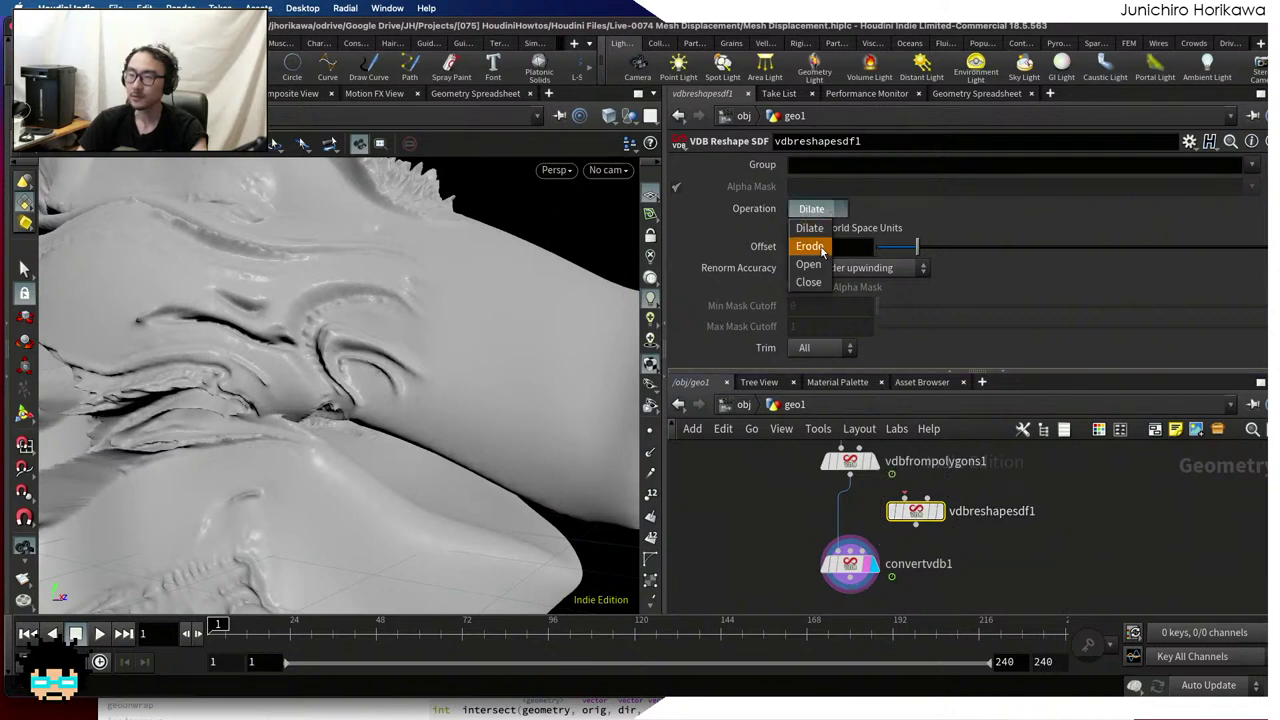
click(815, 246)
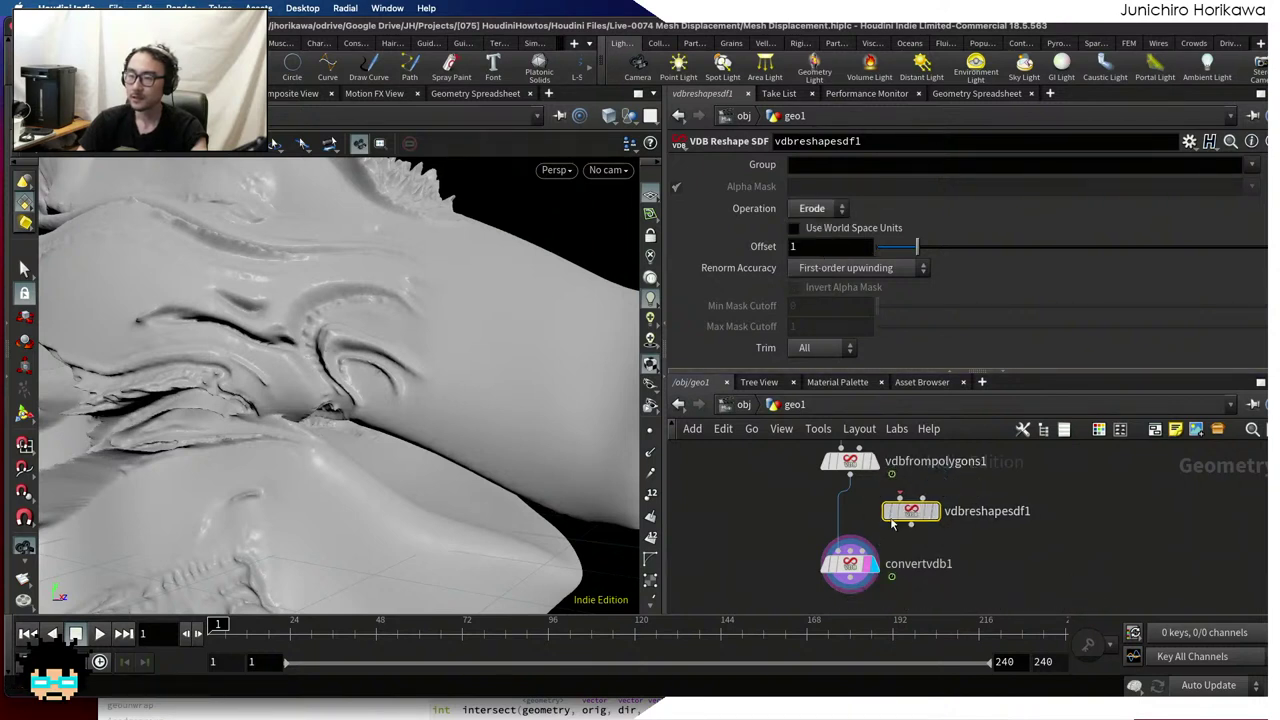
drag(927, 524, 845, 524)
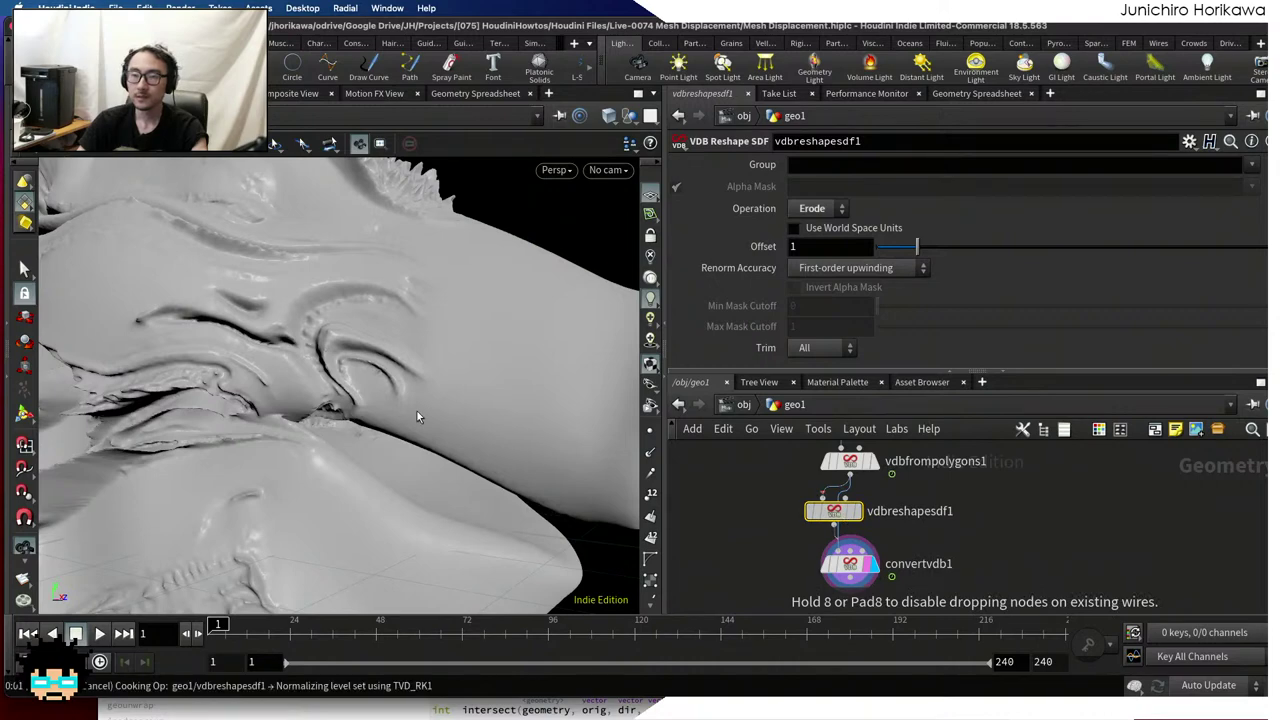
Toggle the erosion node's bypass twice to compare the smoothed head against the original
drag(322, 358, 320, 453)
drag(356, 325, 374, 423)
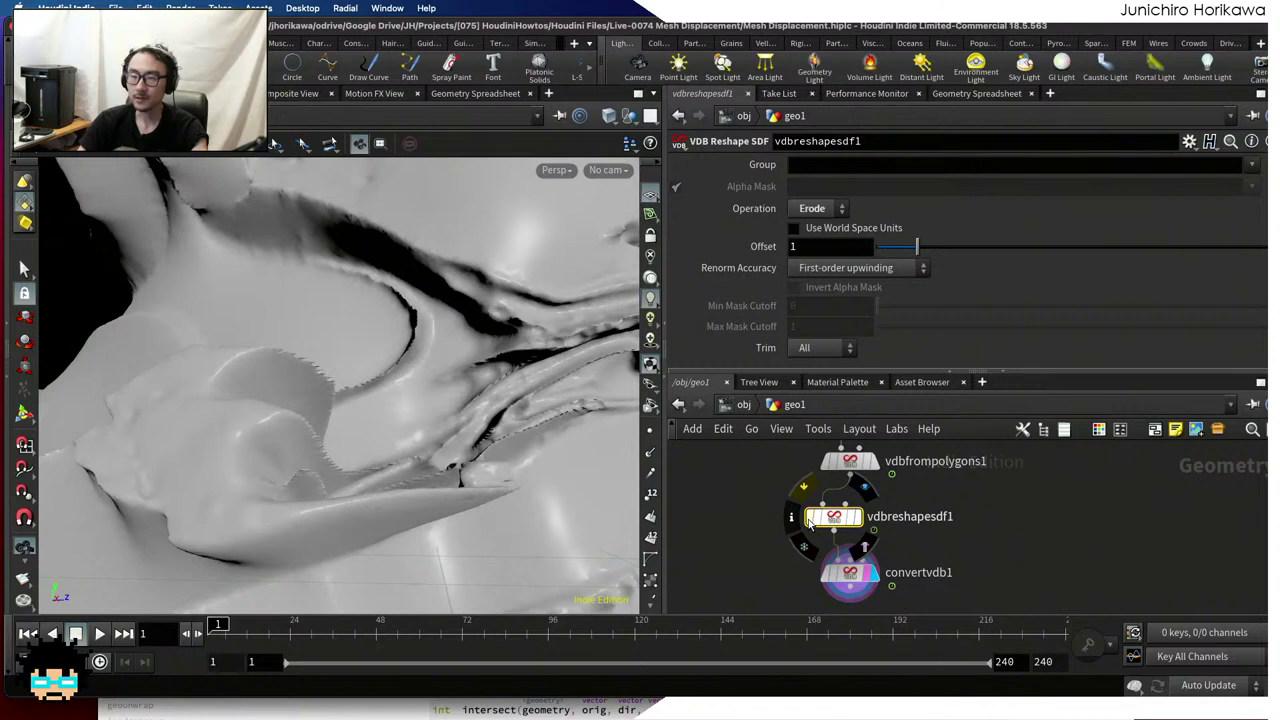
key(q)
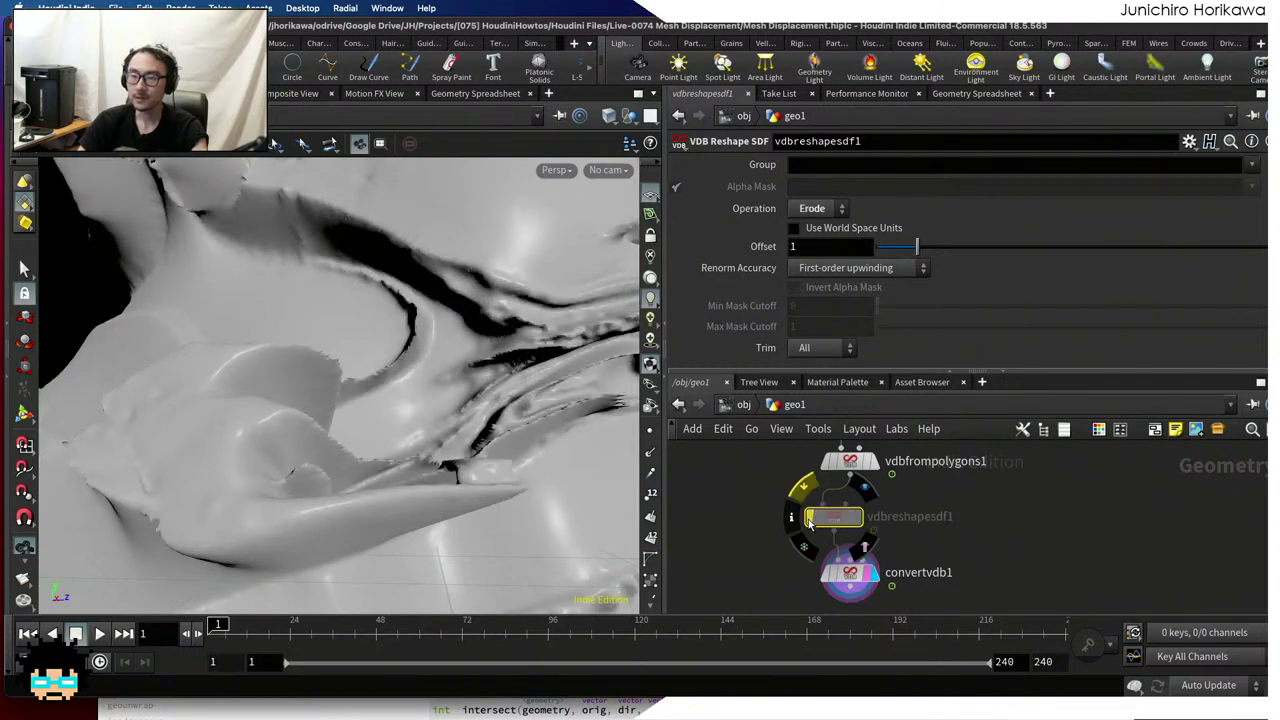
key(q)
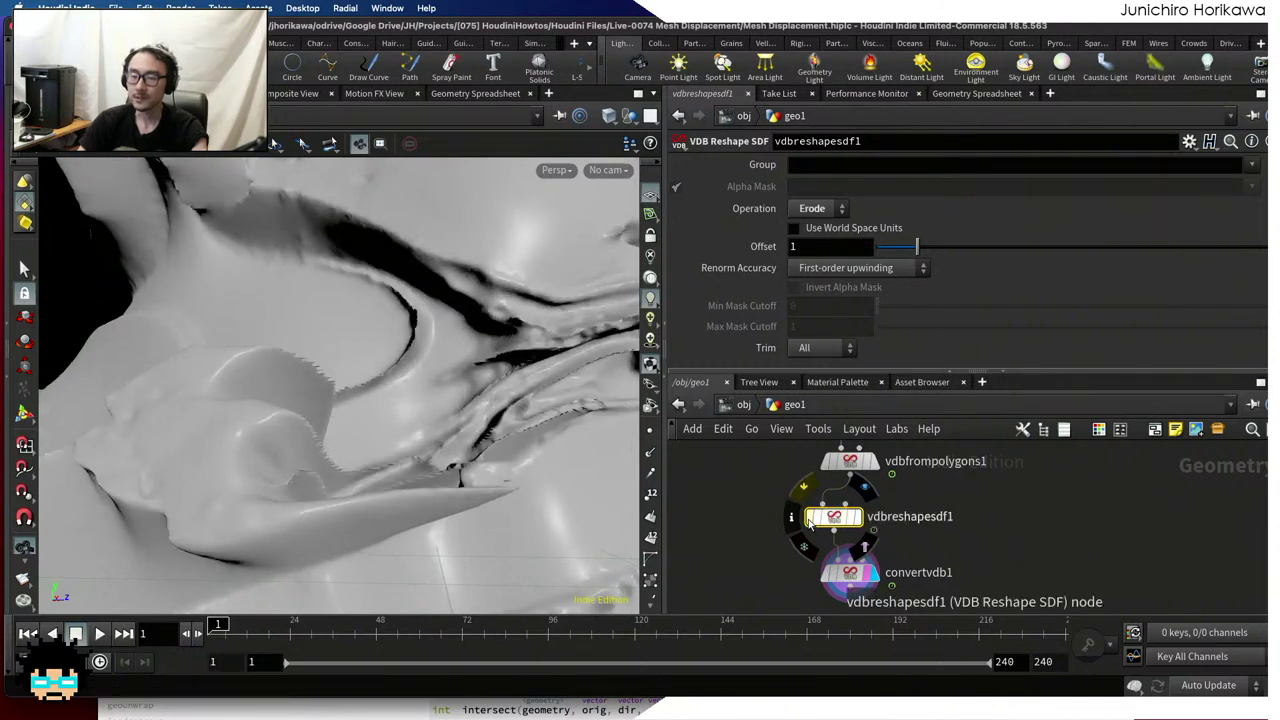
key(q)
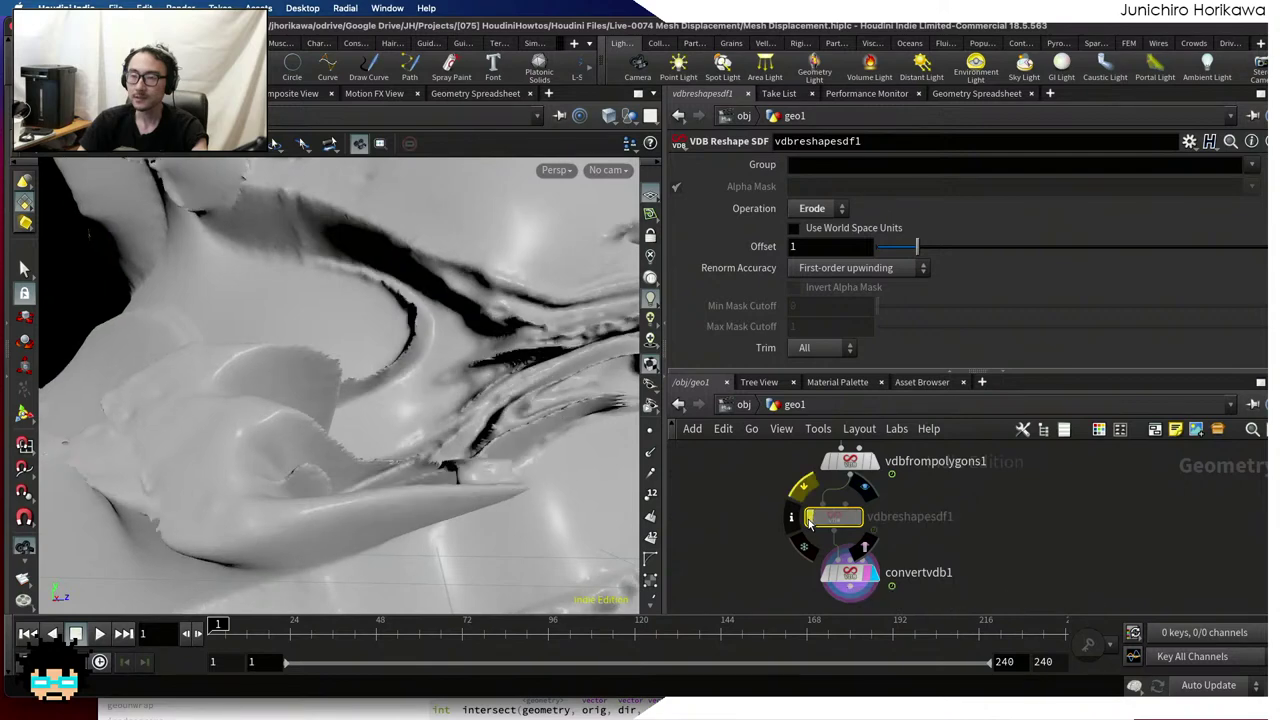
key(q)
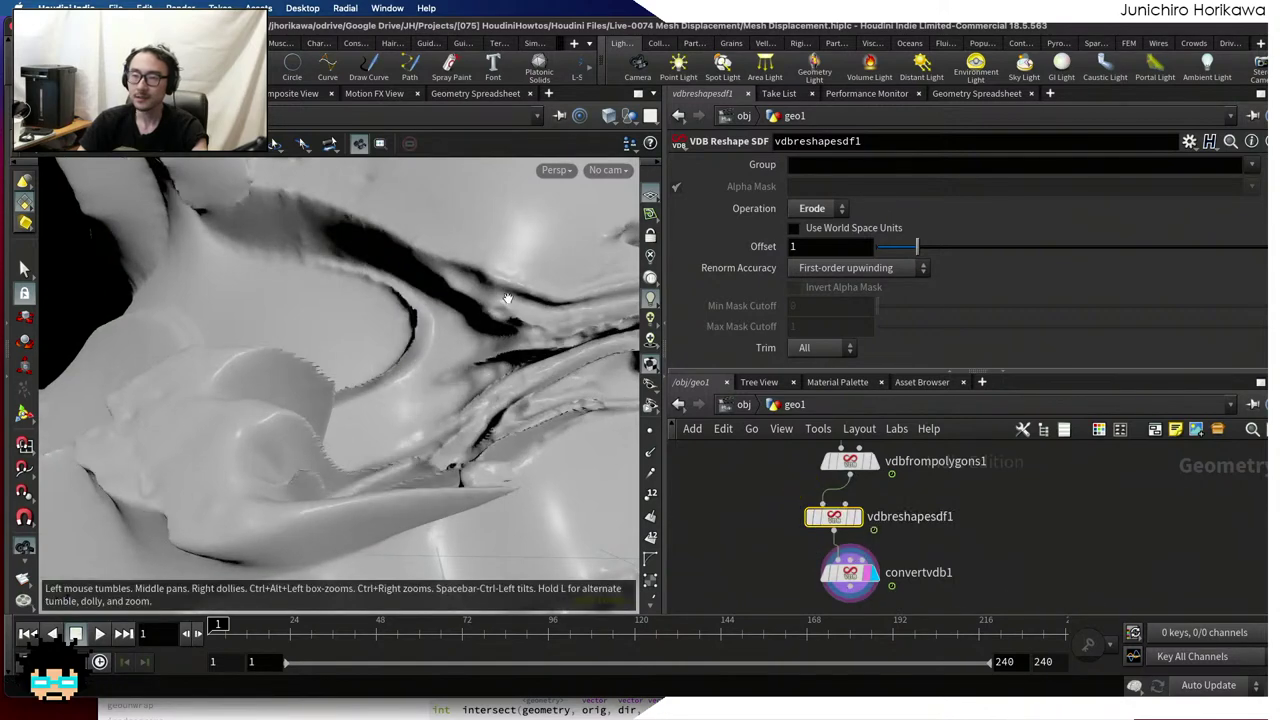
mouse_move(349, 336)
mouse_down()
mouse_move(313, 421)
mouse_move(209, 314)
mouse_move(149, 335)
mouse_move(586, 357)
mouse_move(480, 376)
mouse_move(500, 343)
mouse_move(509, 429)
mouse_move(500, 386)
mouse_move(515, 330)
mouse_move(550, 310)
mouse_move(620, 335)
mouse_up()
drag(430, 330, 287, 396)
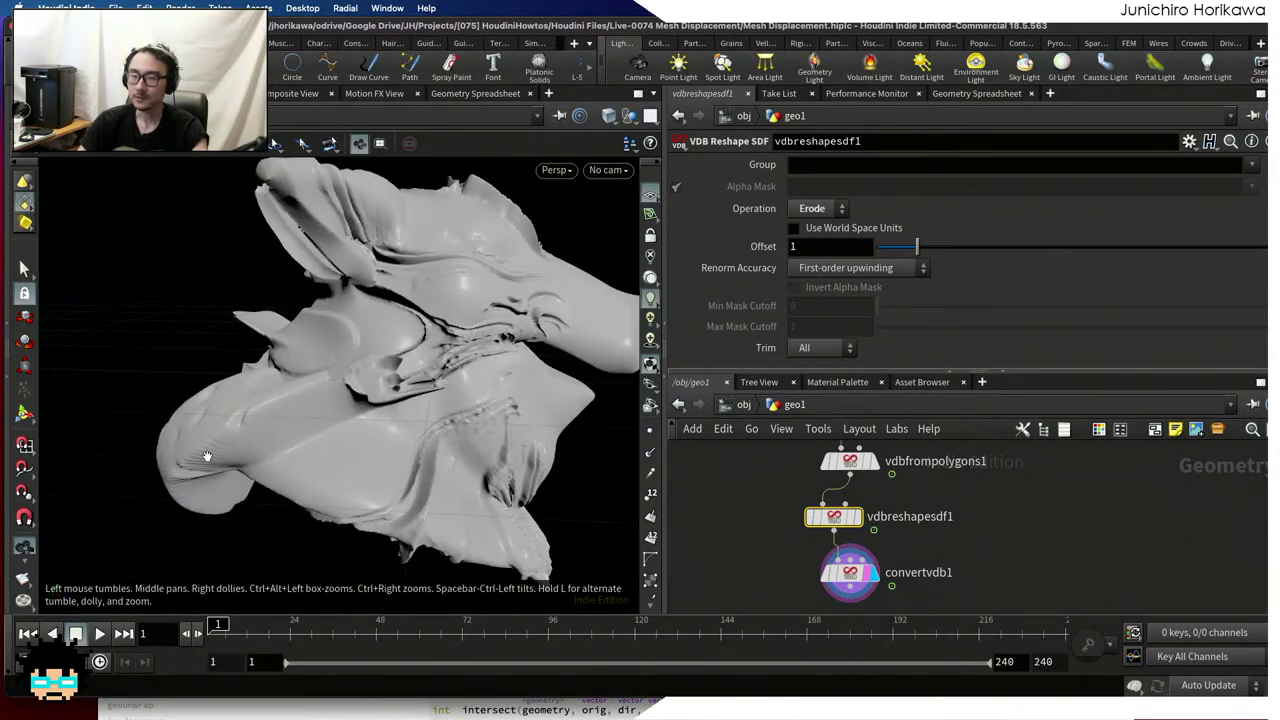
drag(376, 463, 430, 470)
scroll(732, 508, down, 3)
Select displacement1 to review its settings
middle_drag(930, 480, 903, 568)
click(848, 512)
scroll(1000, 282, down, 2)
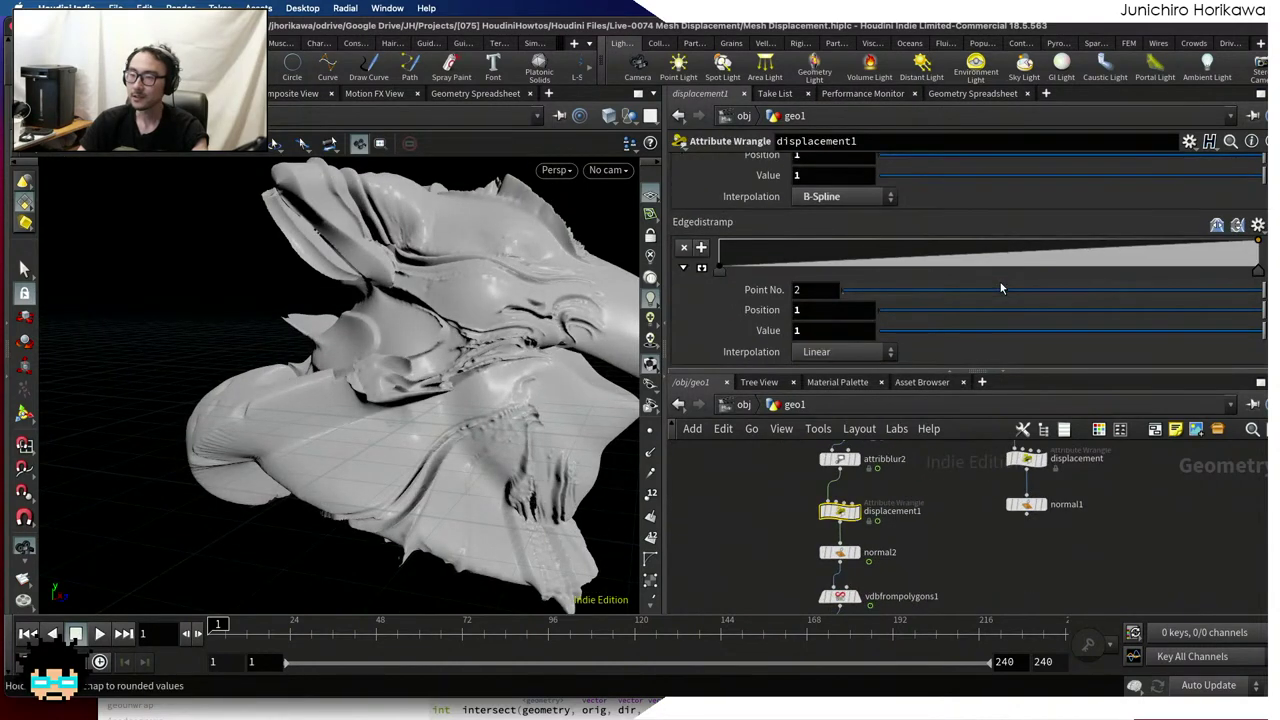
scroll(1000, 282, up, 3)
scroll(990, 280, down, 2)
scroll(988, 285, up, 1)
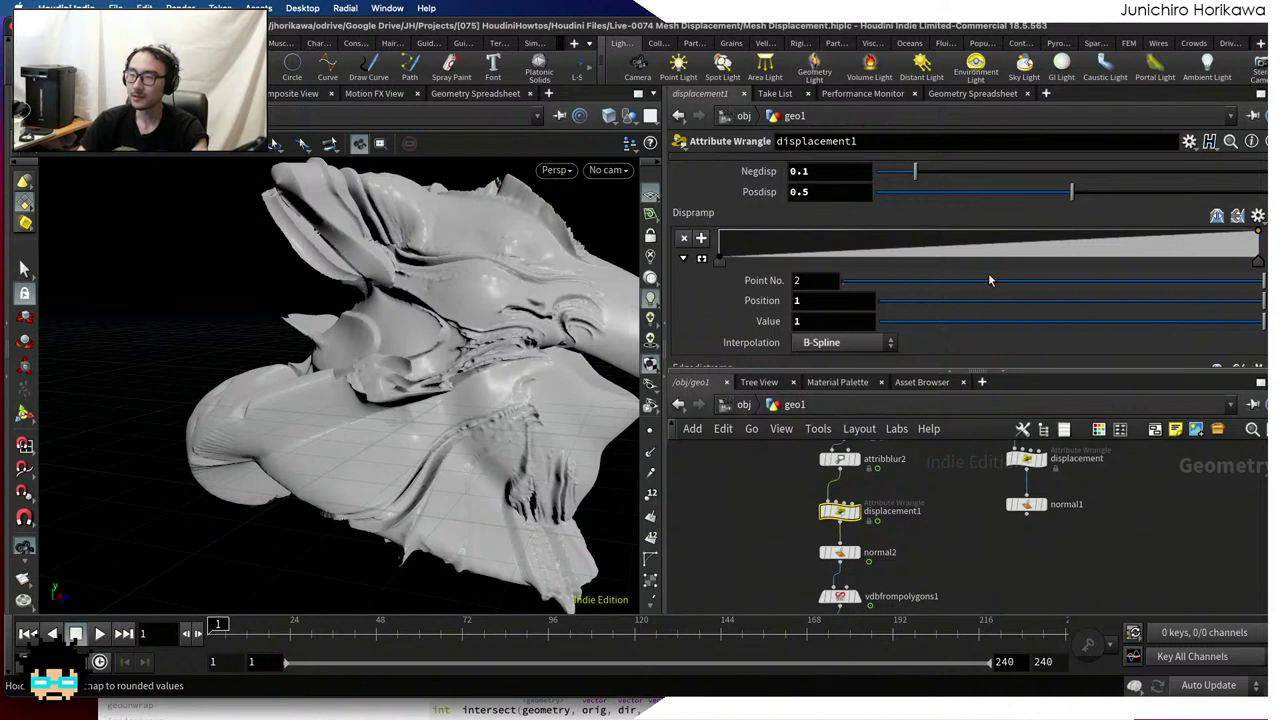
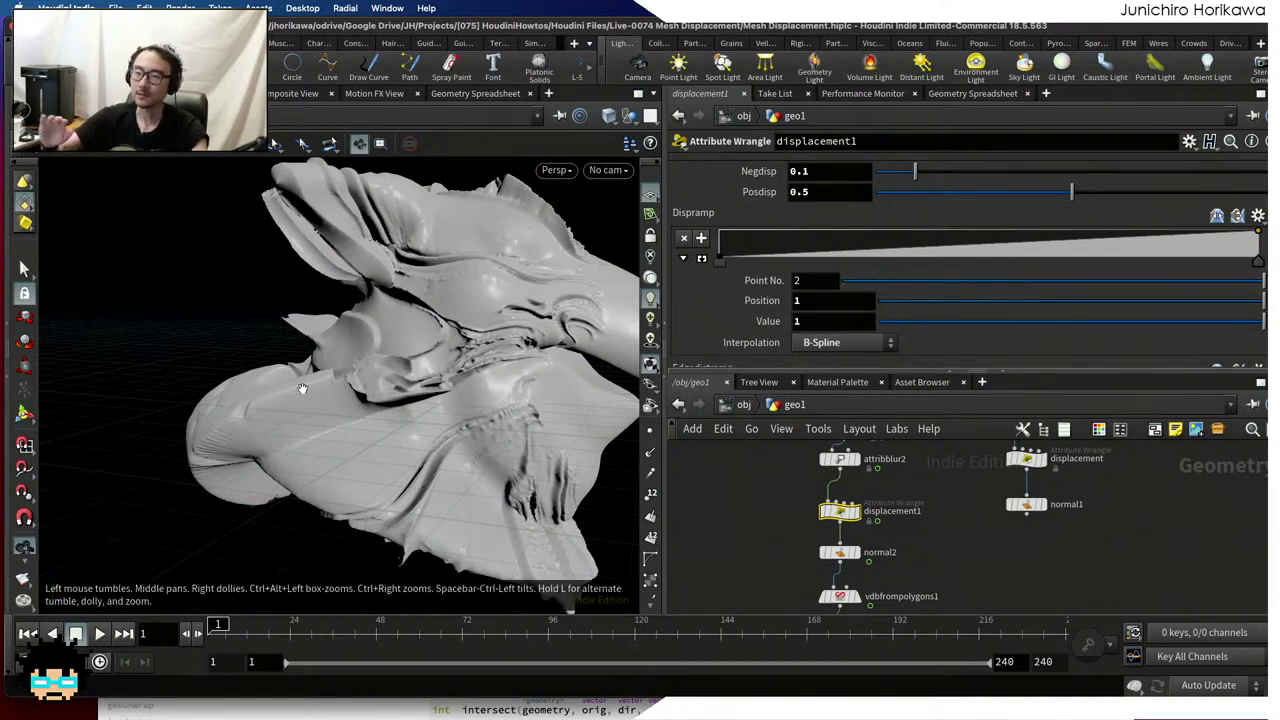
Preview normal2, then return to displacement1 and expand its Dispramp into the full ramp editor
scroll(846, 524, up, 1)
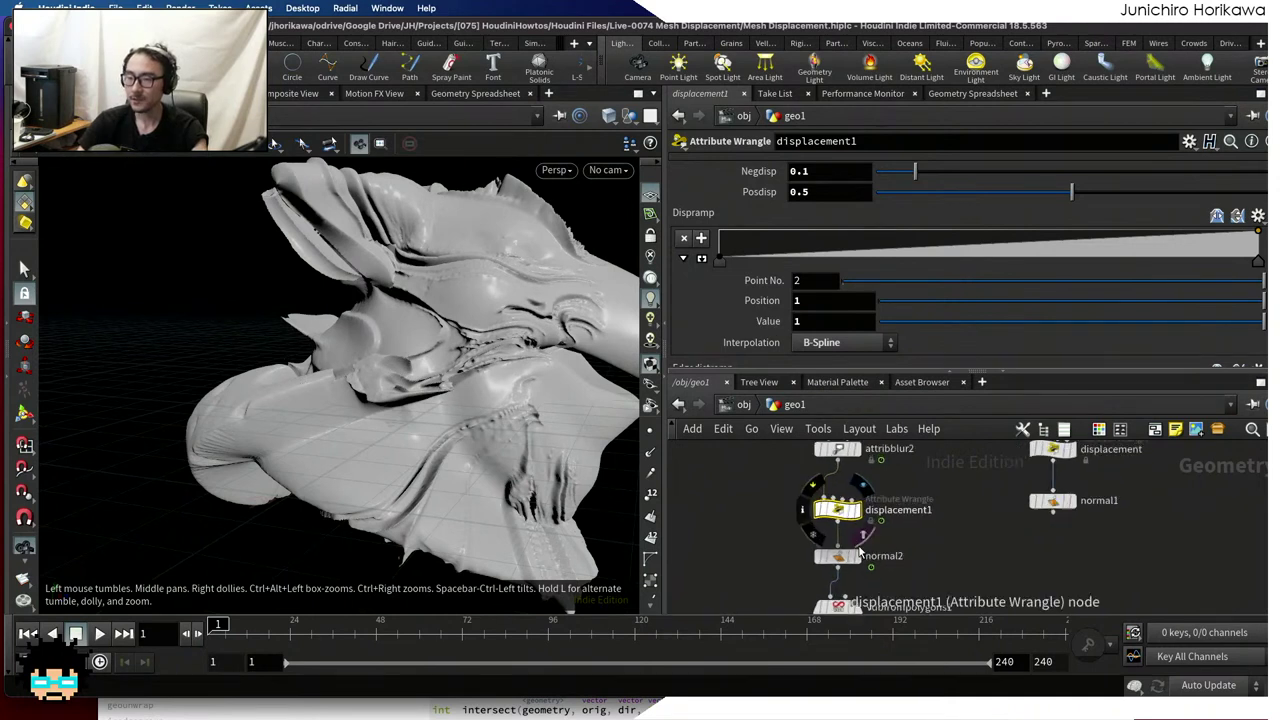
click(853, 556)
click(840, 557)
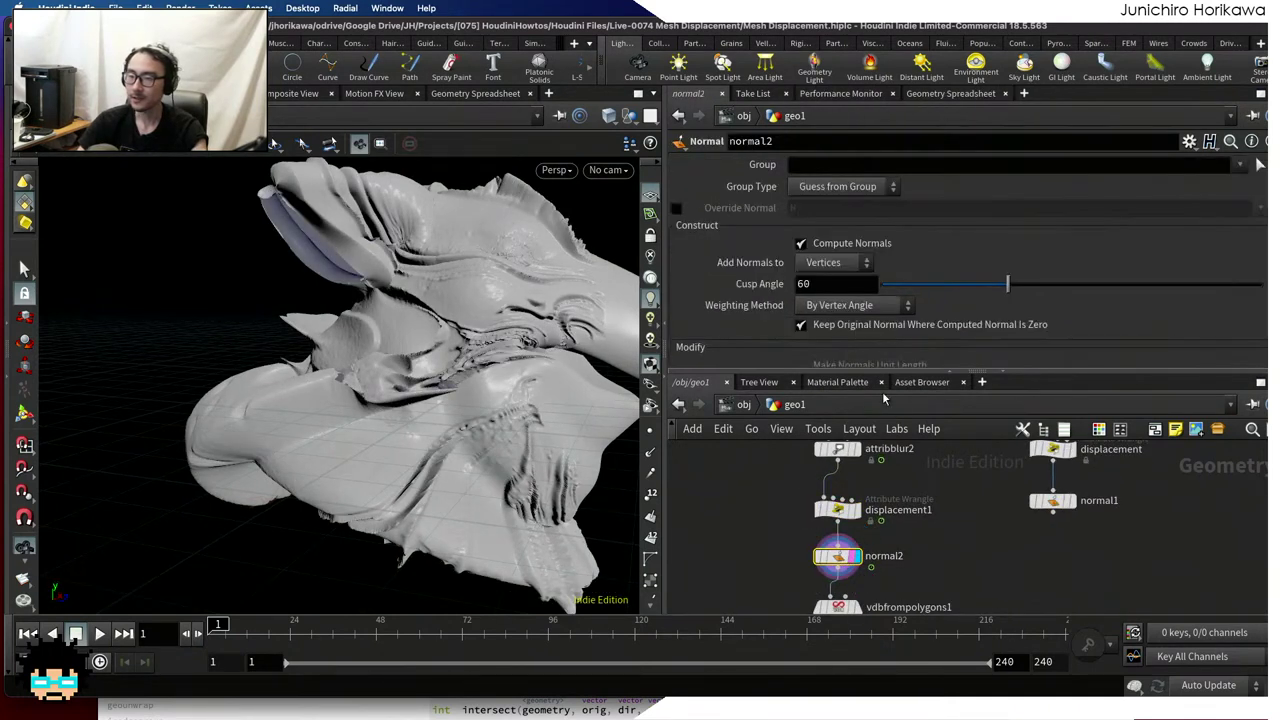
click(838, 509)
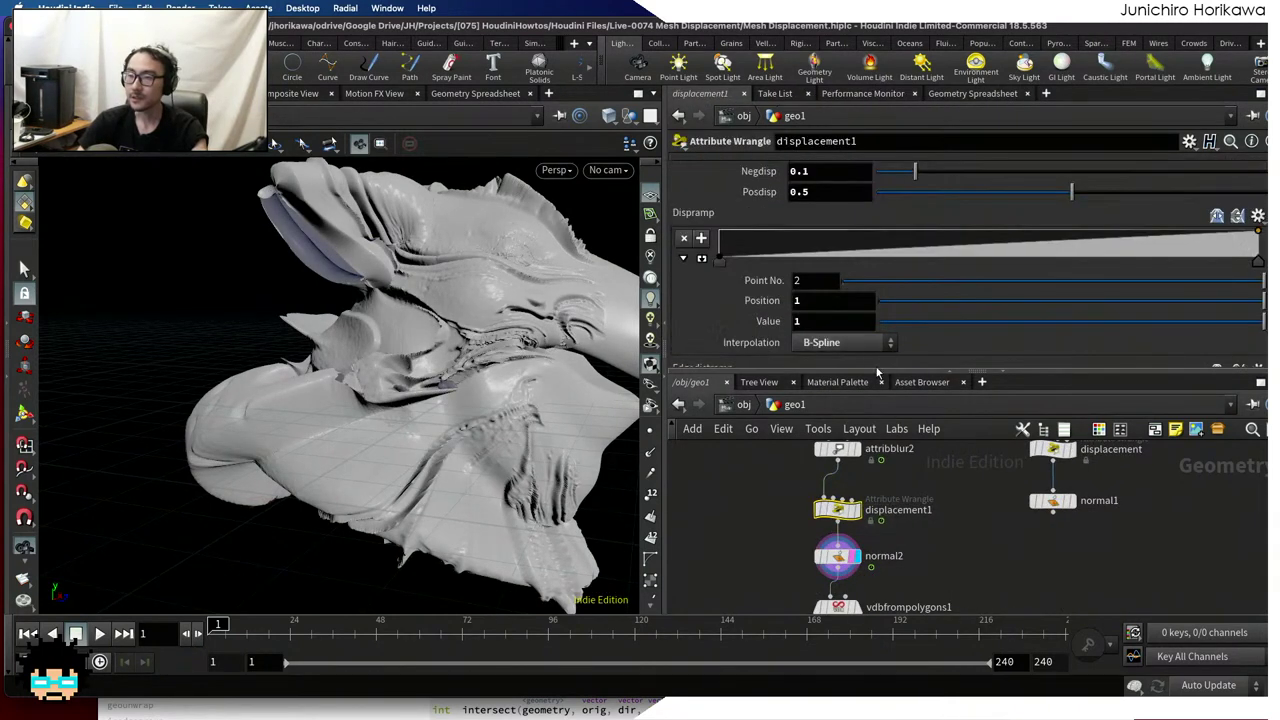
drag(870, 372, 870, 467)
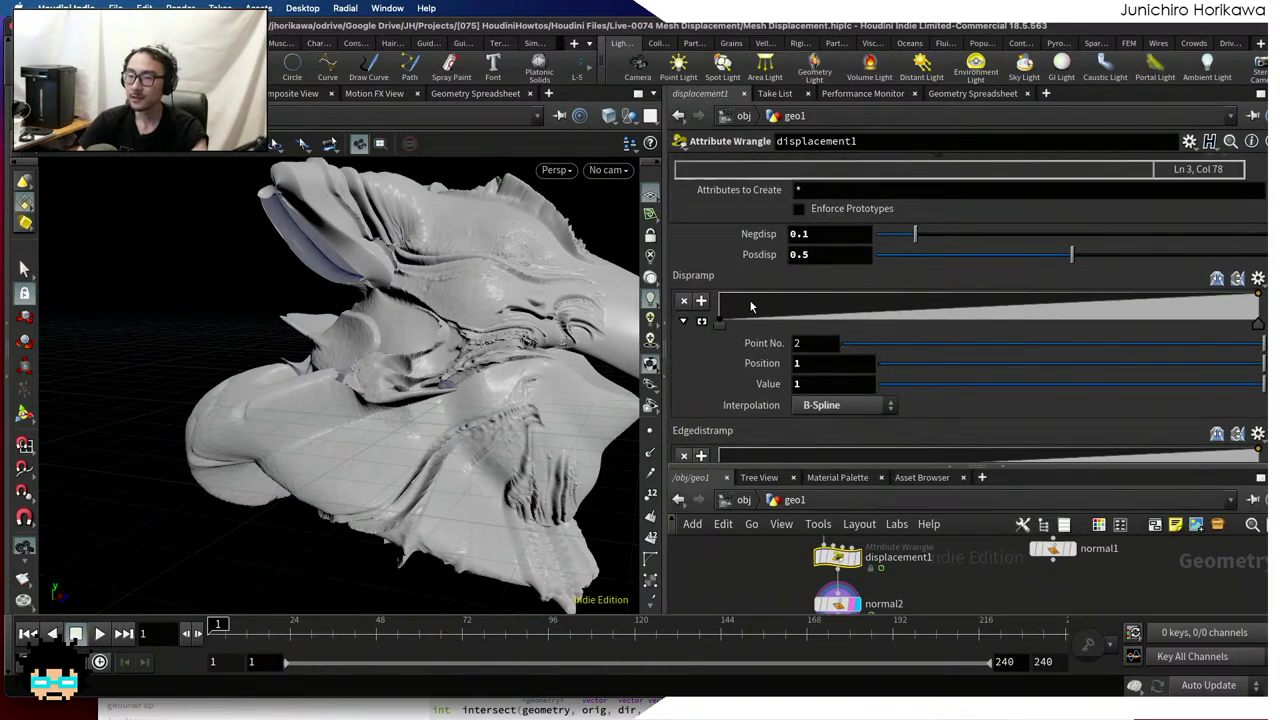
click(701, 322)
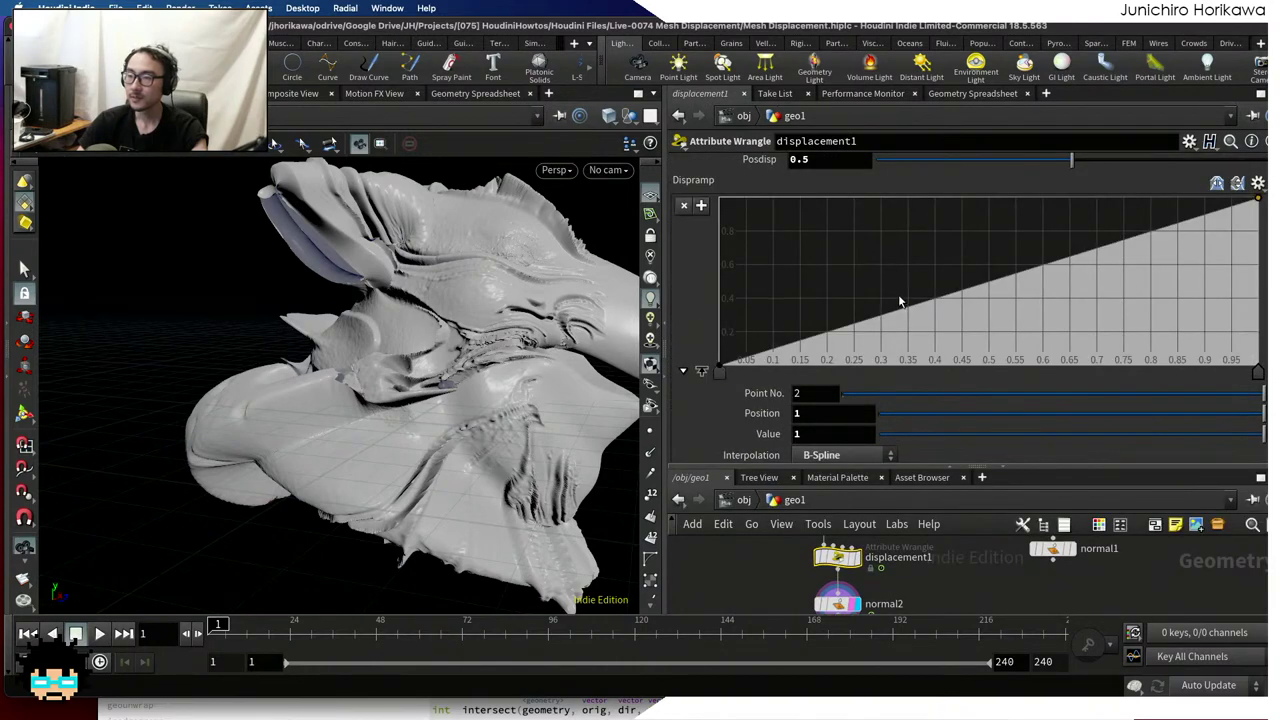
Add a Dispramp key near 0.6 and drag the end key down, then up to 1
click(1038, 265)
click(1258, 203)
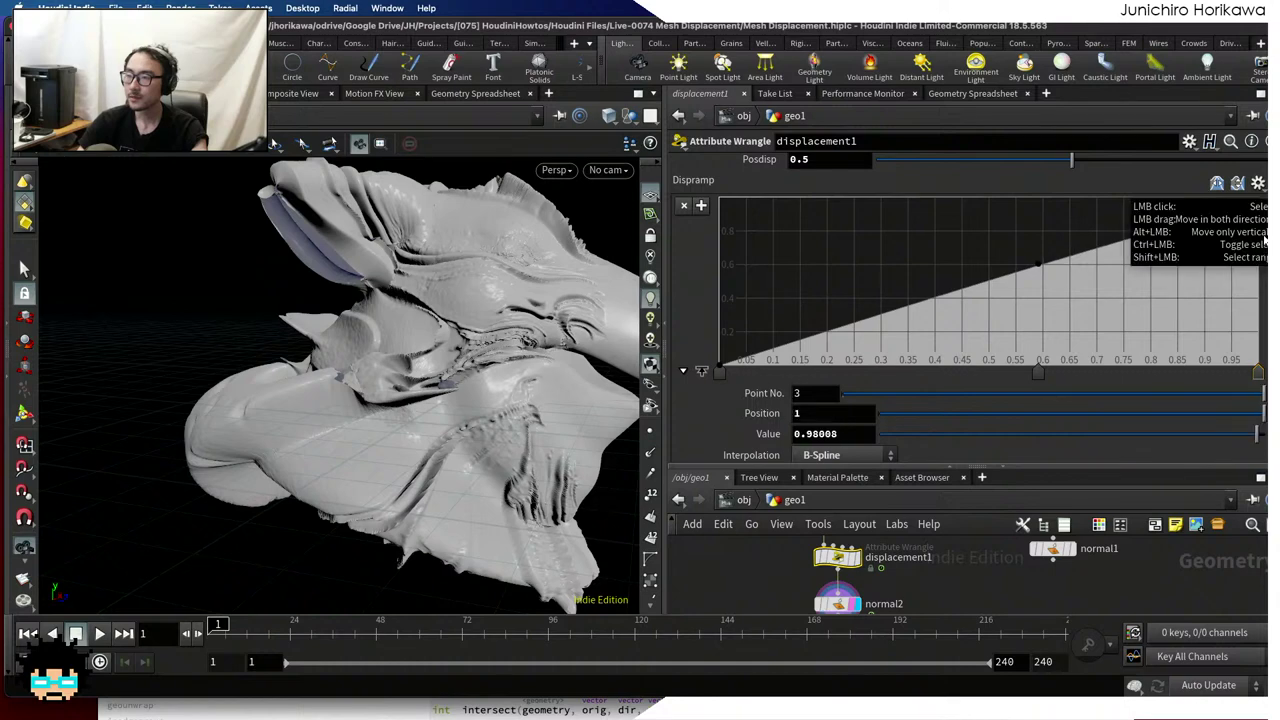
drag(1264, 259, 1264, 268)
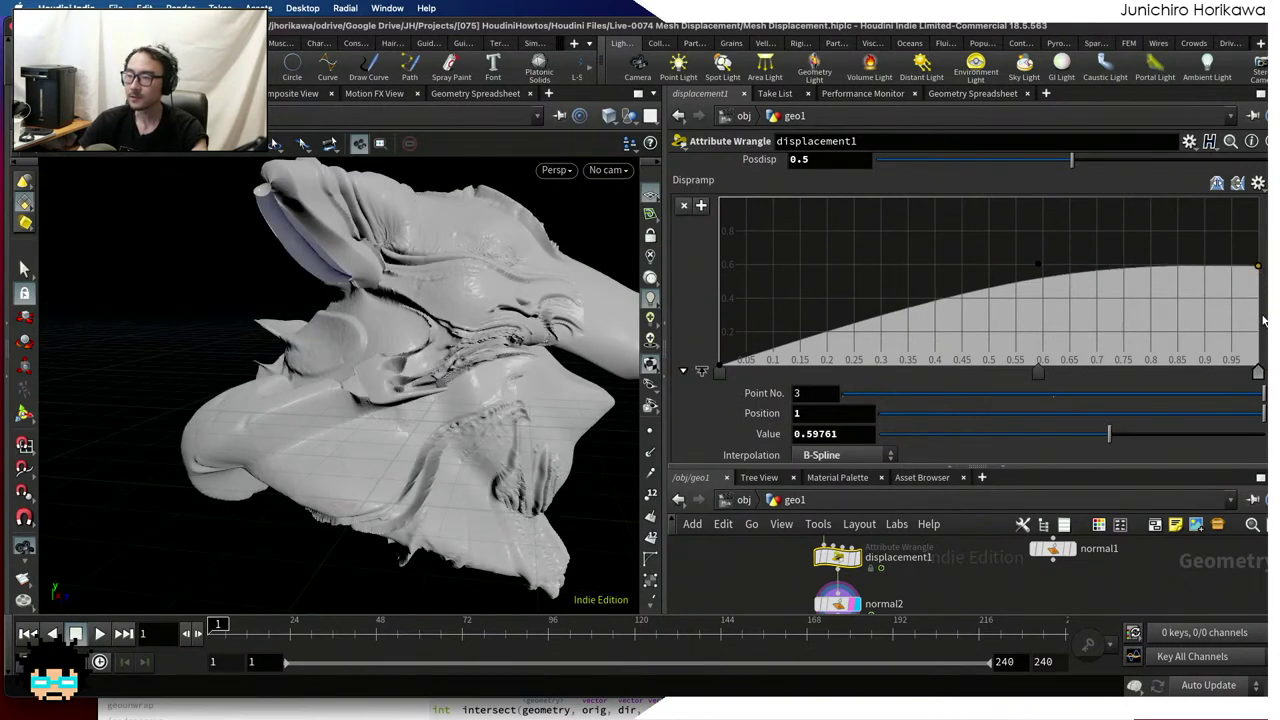
drag(1264, 320, 1262, 368)
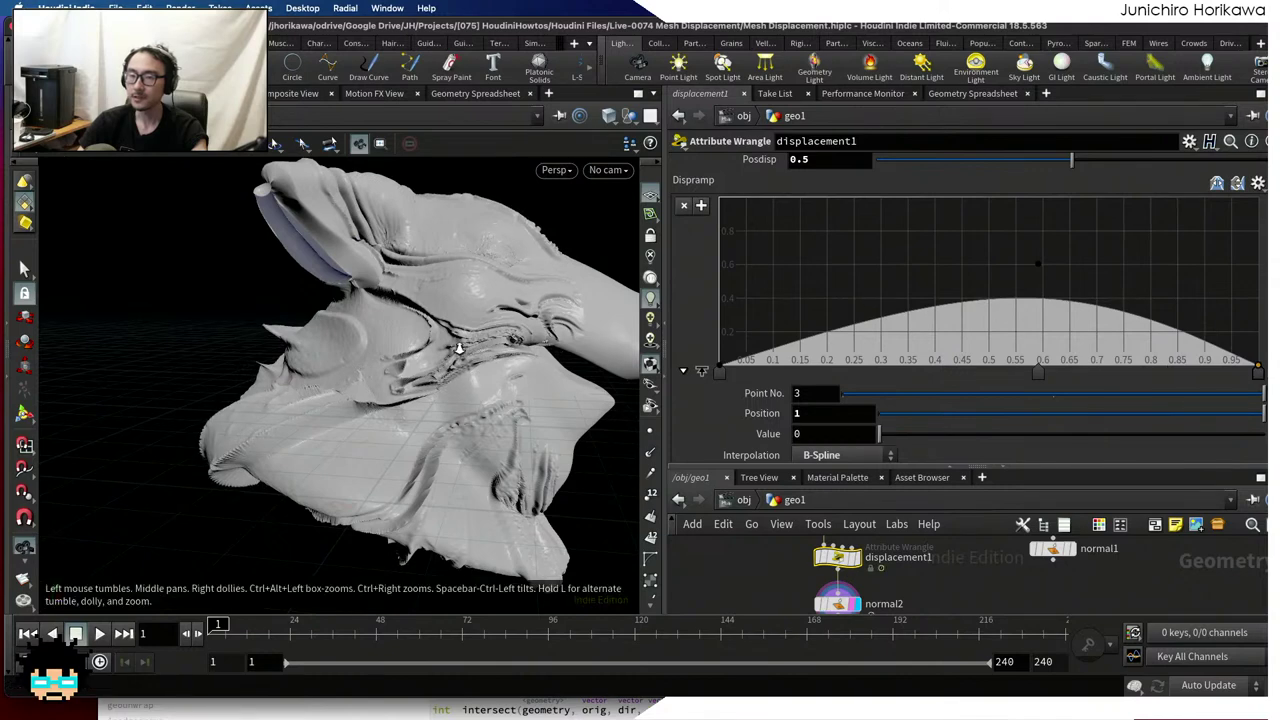
drag(520, 343, 236, 388)
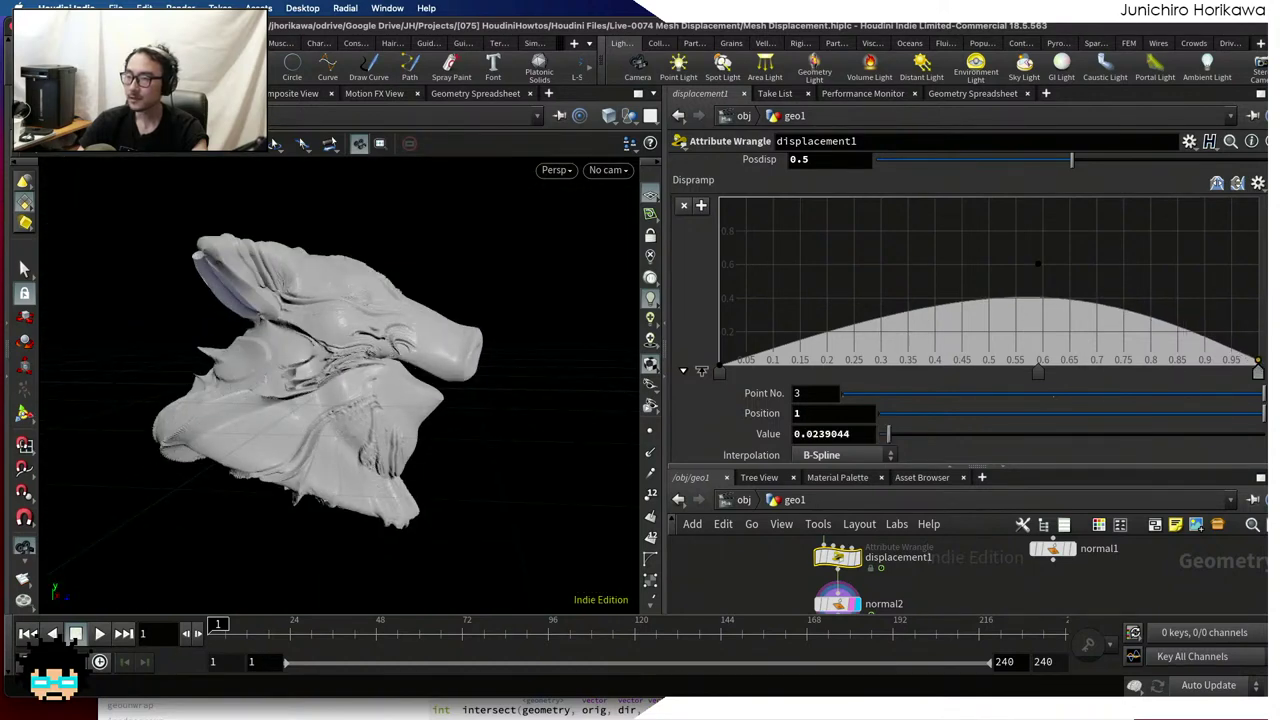
drag(1258, 362, 1262, 193)
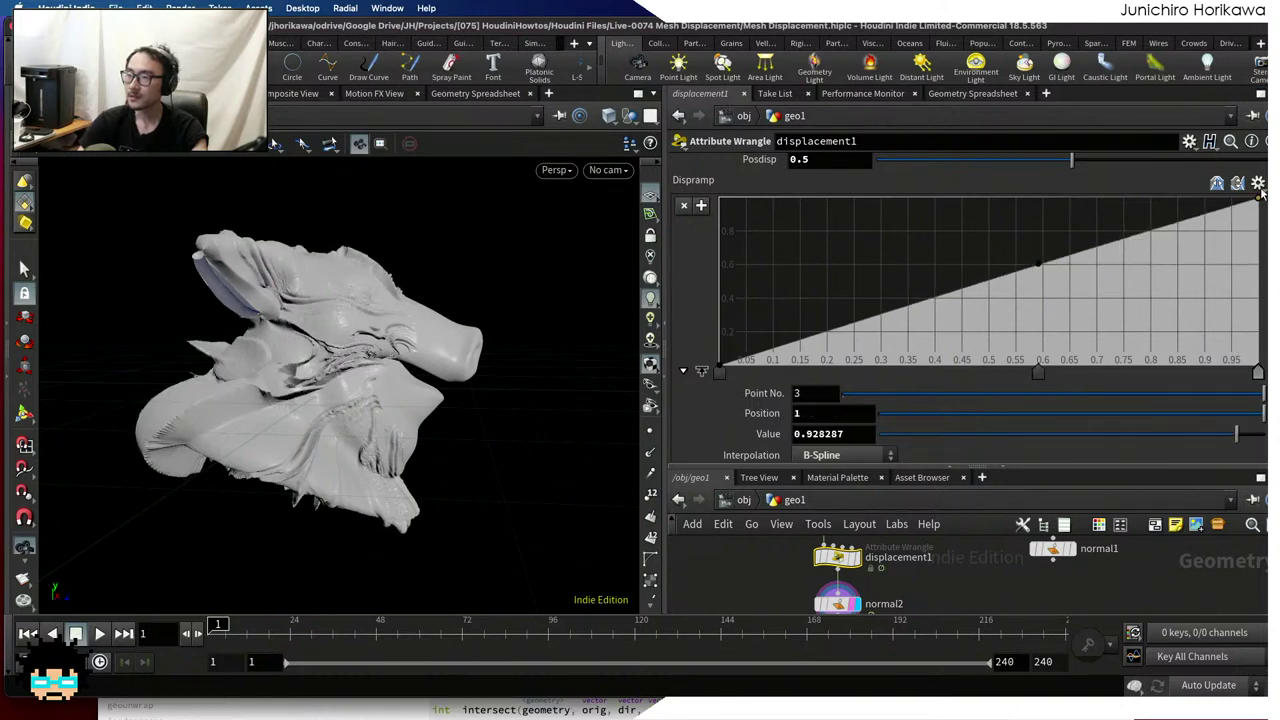
scroll(1037, 570, down, 5)
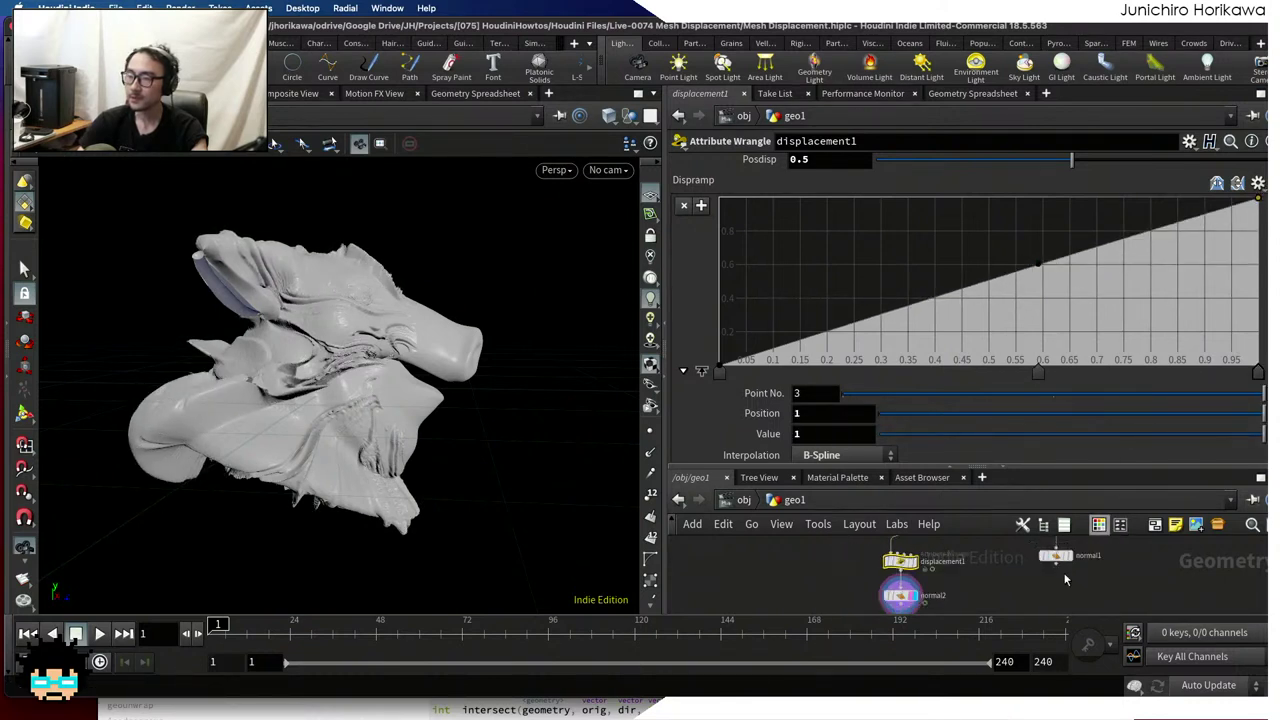
scroll(893, 602, up, 2)
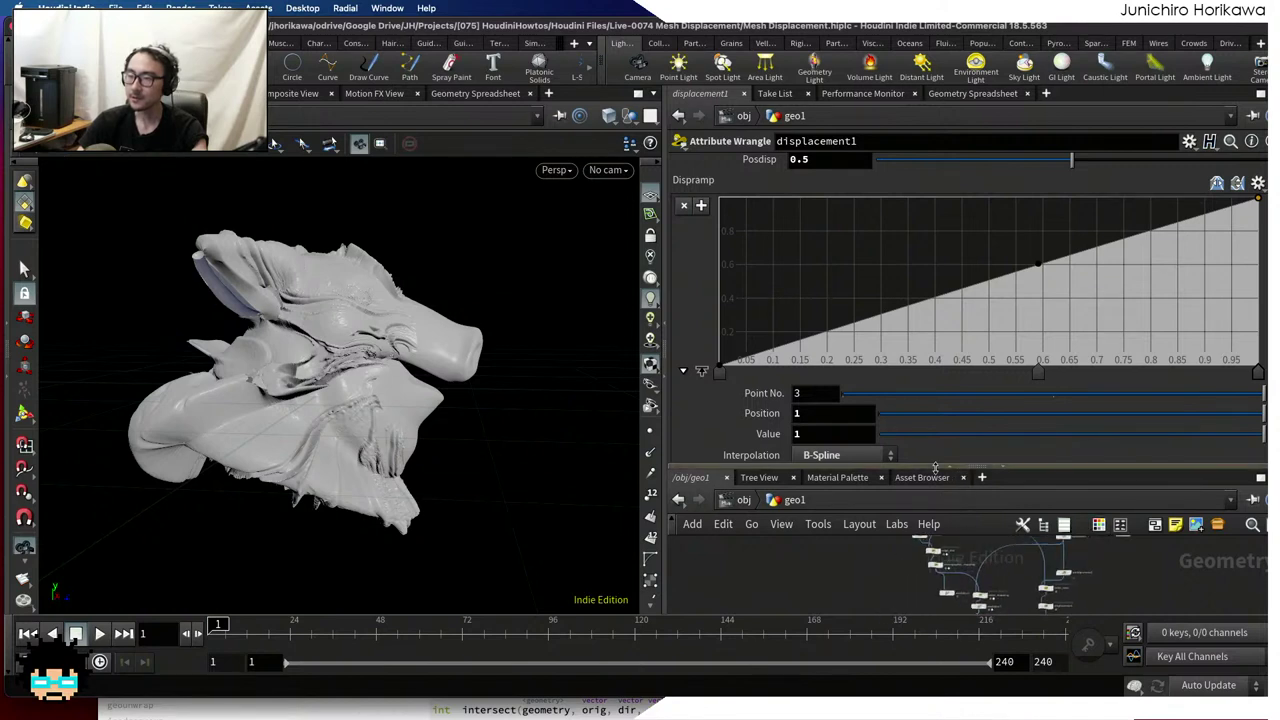
drag(935, 467, 935, 368)
scroll(940, 465, up, 4)
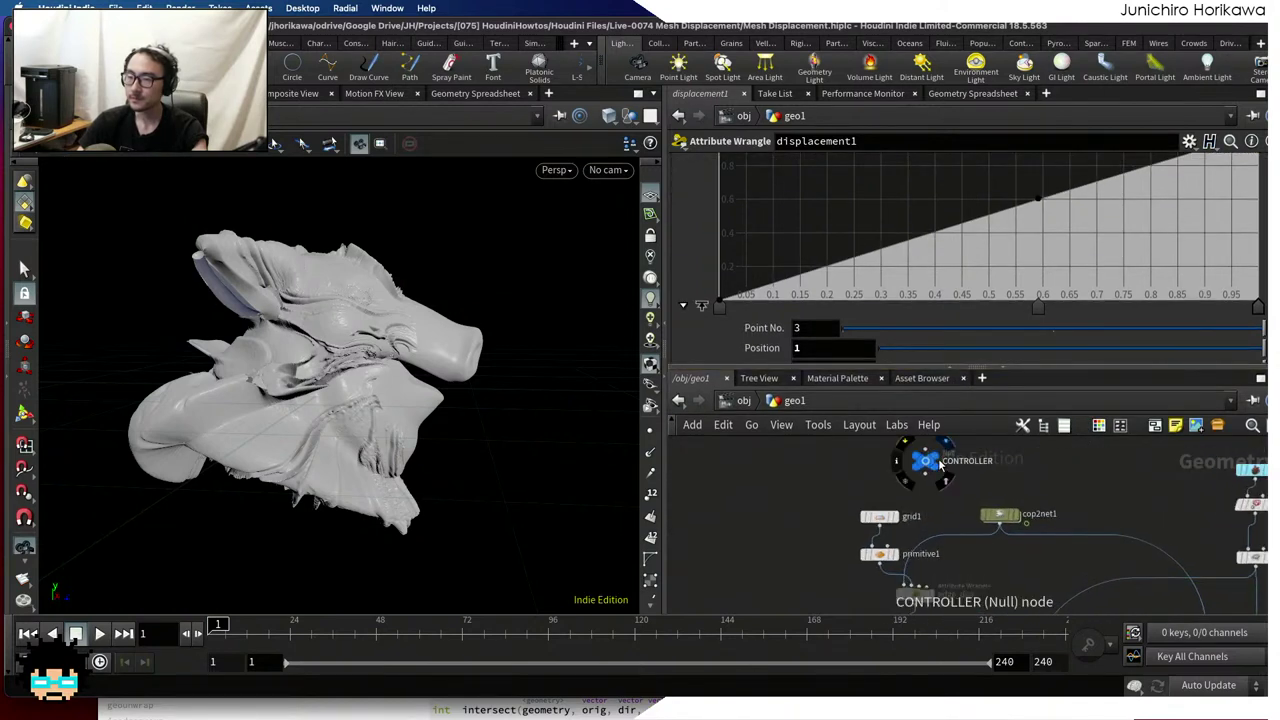
Display the CONTROLLER null's output and bring the grid-to-mapping node chain into view
click(934, 462)
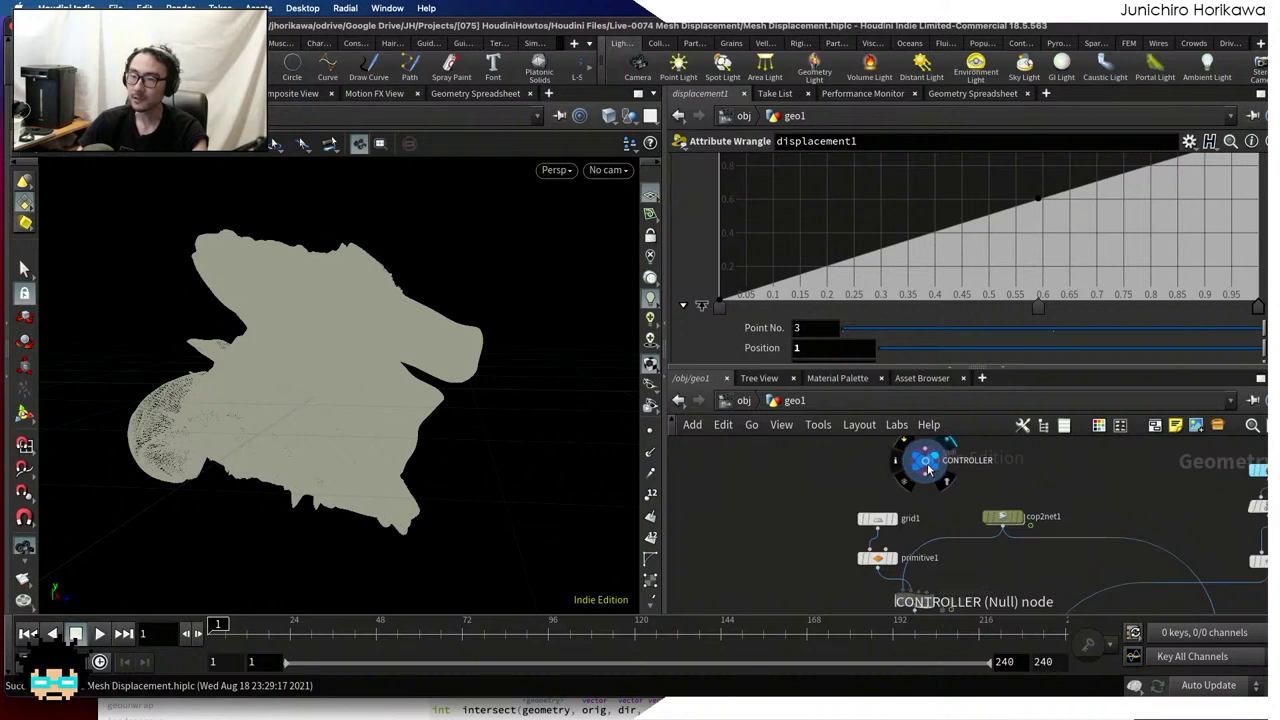
click(928, 463)
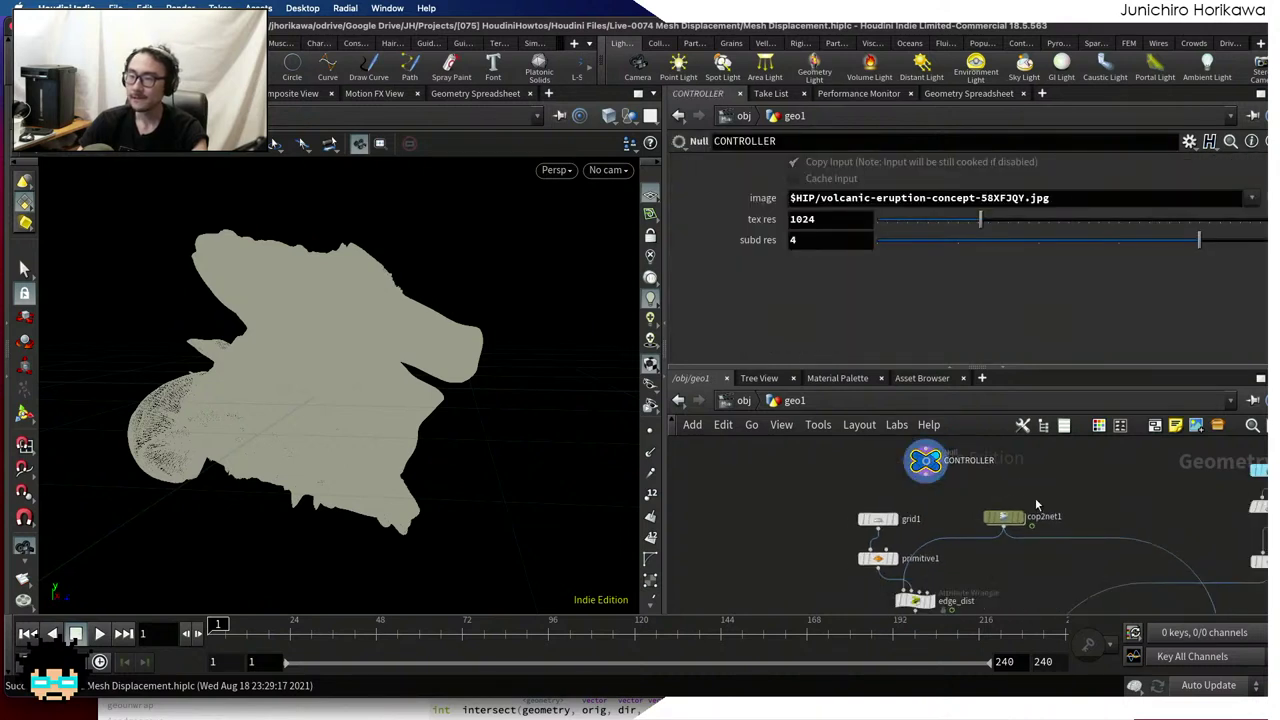
scroll(960, 480, down, 2)
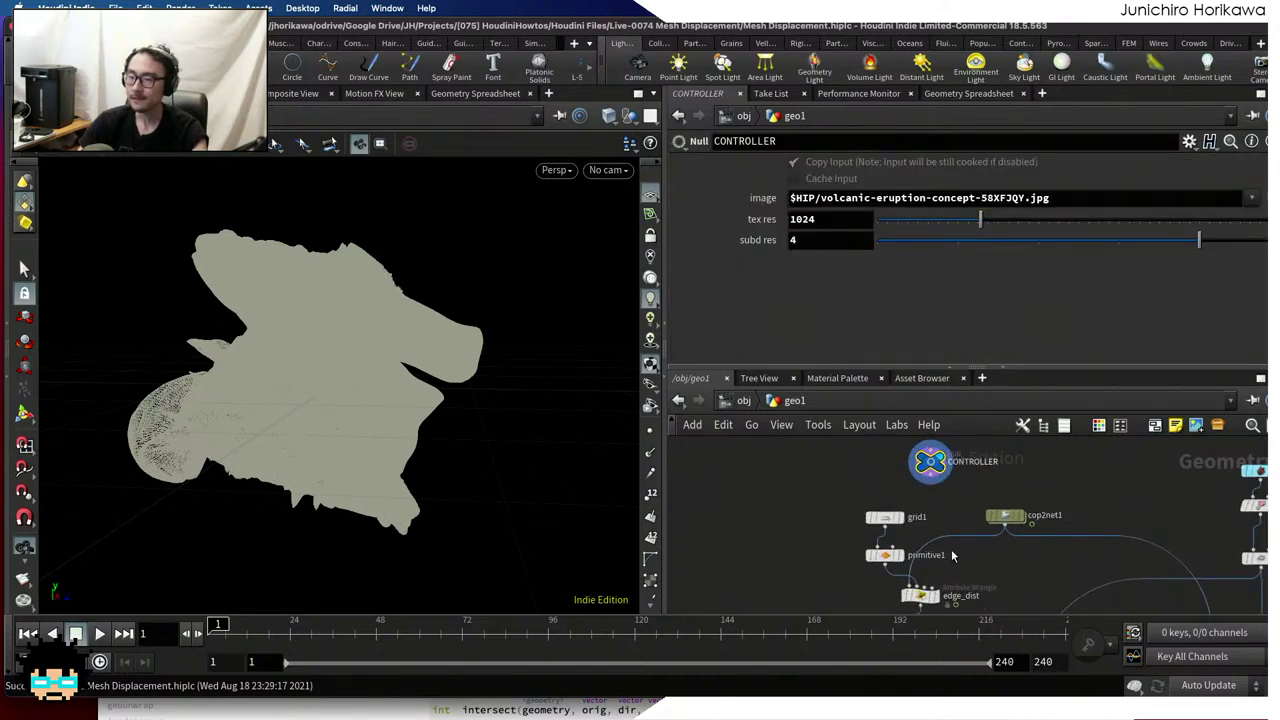
middle_drag(958, 570, 938, 548)
drag(954, 368, 954, 282)
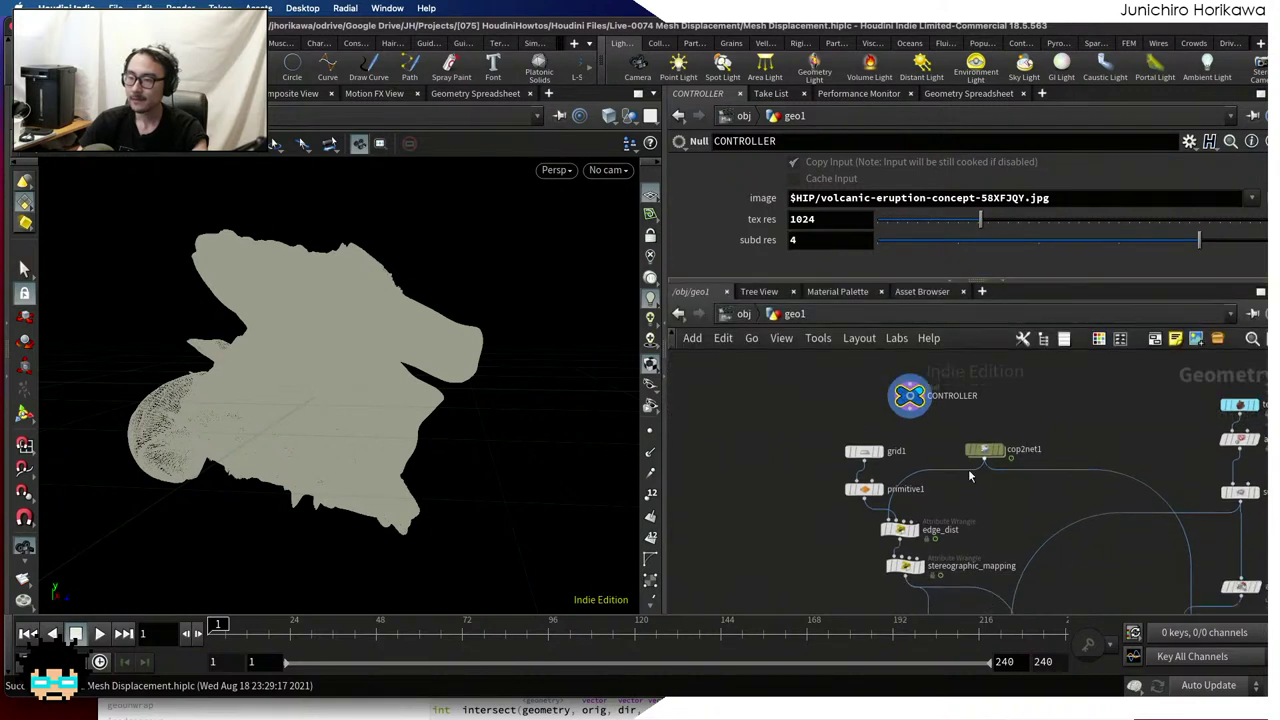
scroll(948, 487, up, 3)
middle_drag(948, 487, 971, 449)
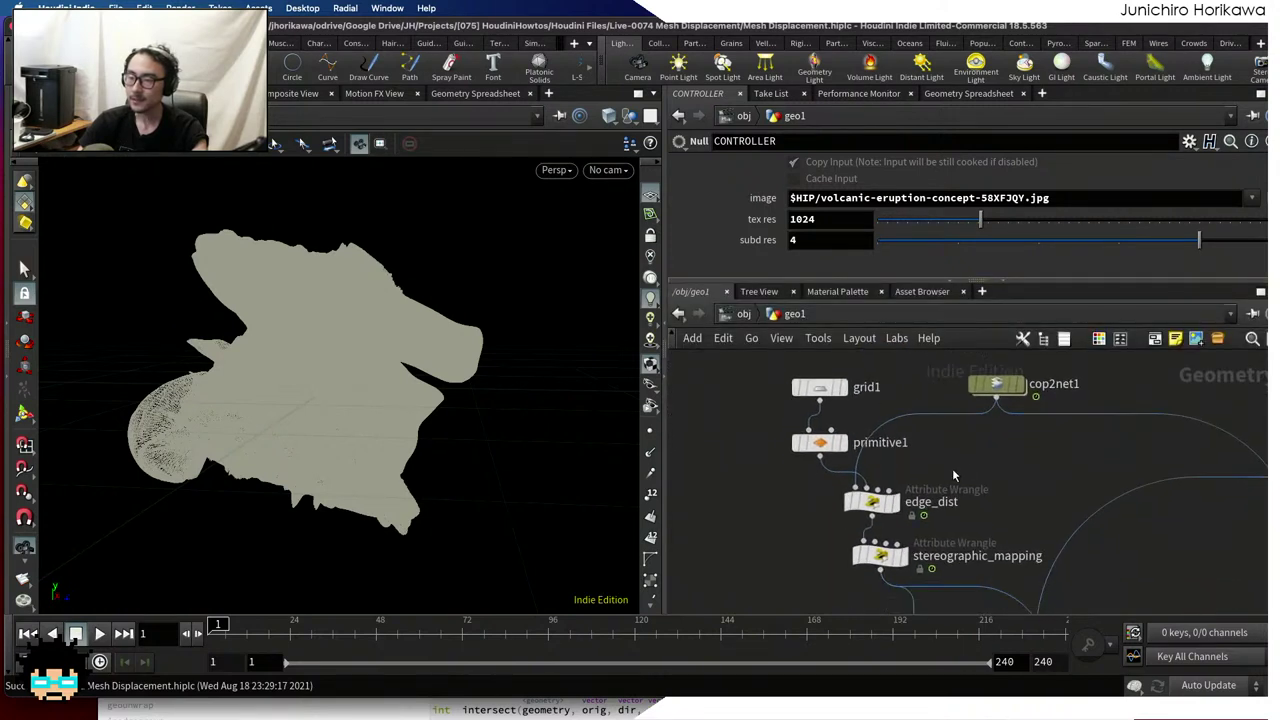
Inspect the edge_dist wrangle's code and stereographic_mapping's code and Mult value at frame 175
mouse_move(820, 455)
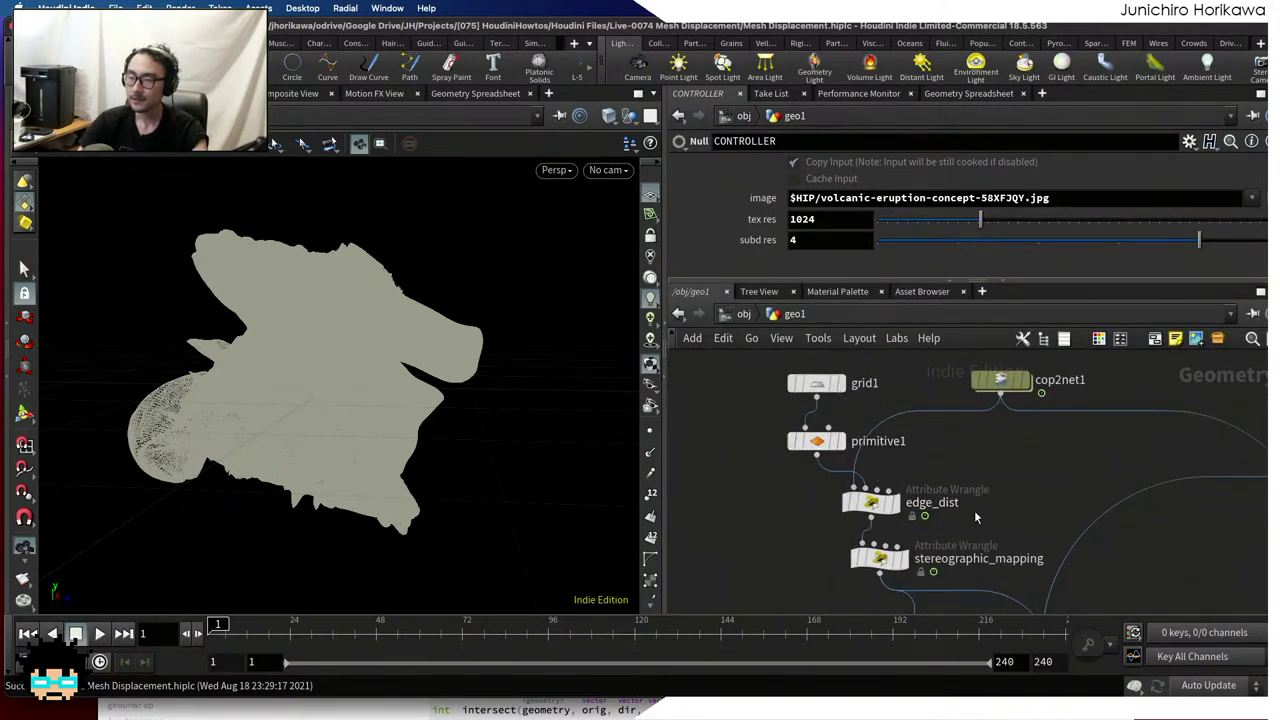
click(870, 501)
scroll(908, 236, up, 3)
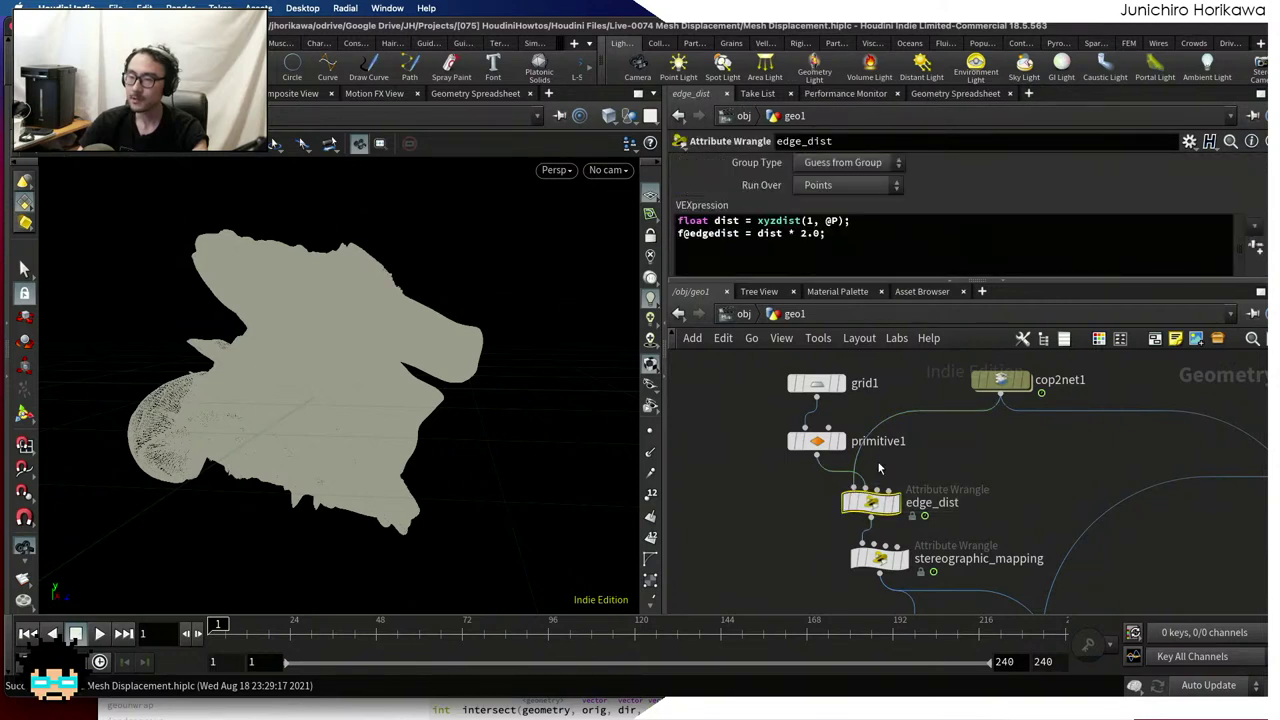
drag(860, 588, 852, 598)
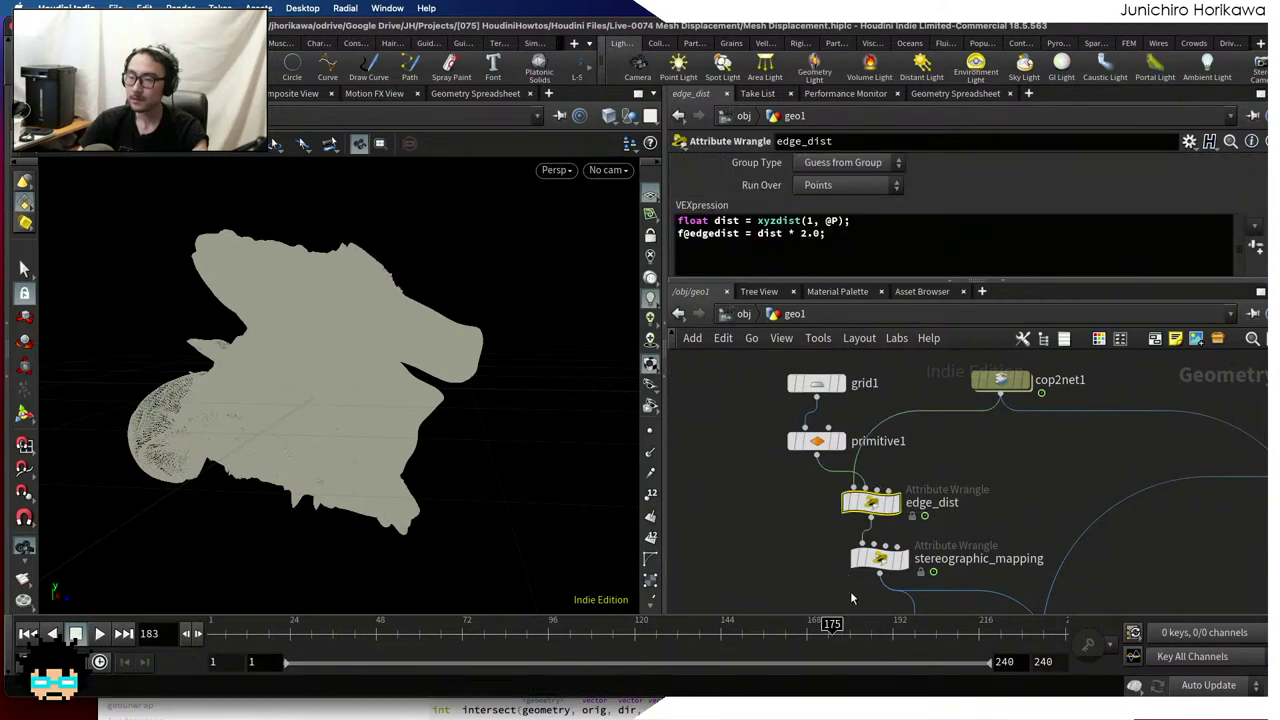
click(878, 558)
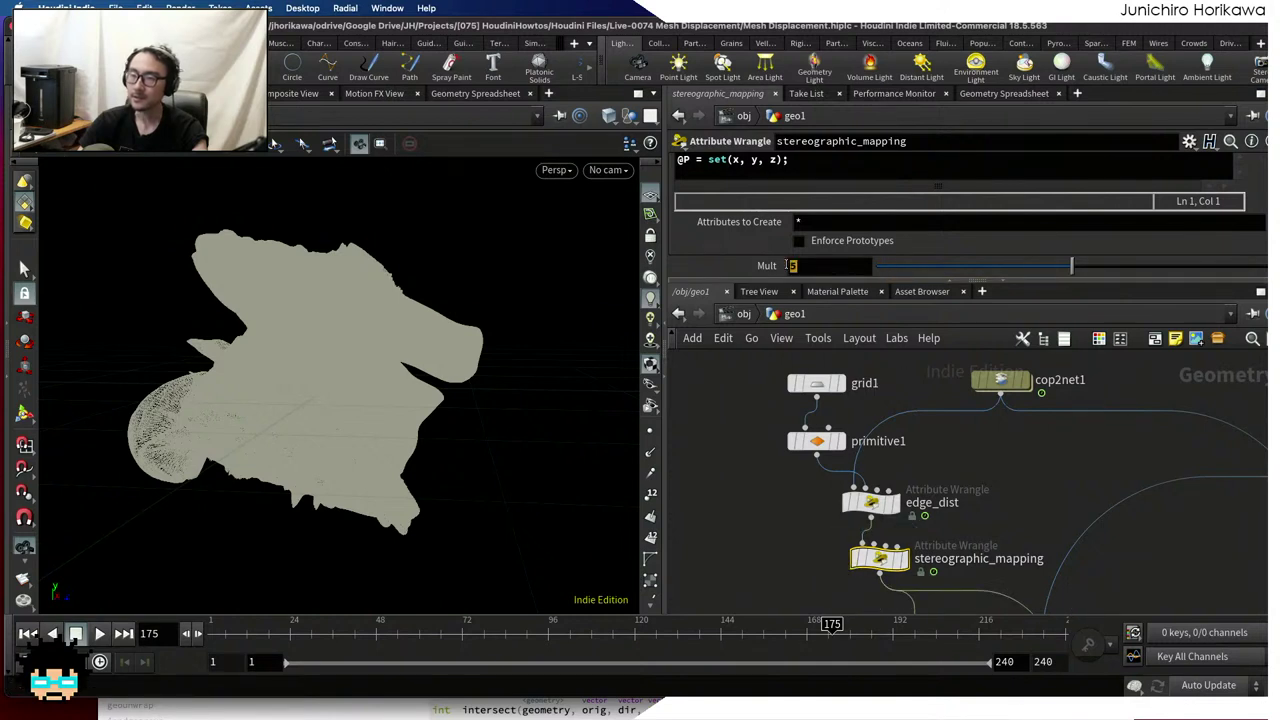
Reselect the CONTROLLER null and open its parameter gear menu
key(ctrl+v)
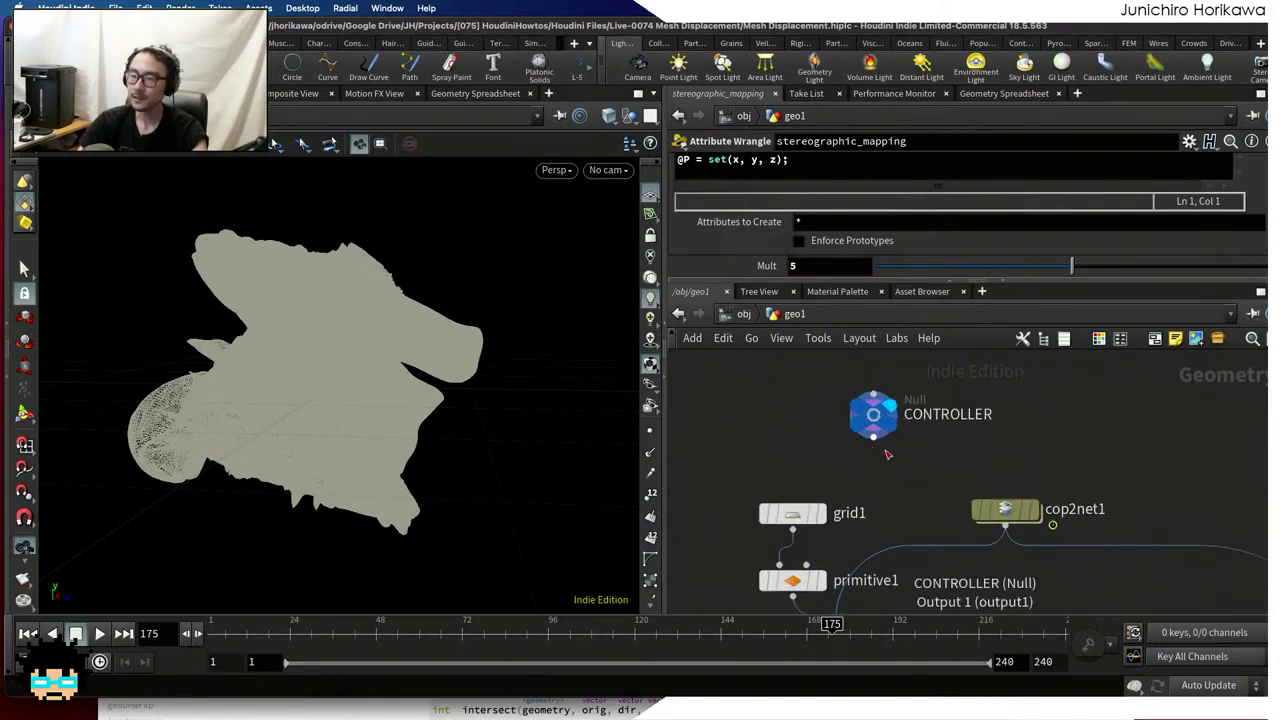
click(873, 414)
click(1189, 141)
Add a Float parameter named stereographic_map_scale, labelled 'stereographic map scale', to CONTROLLER
click(1120, 146)
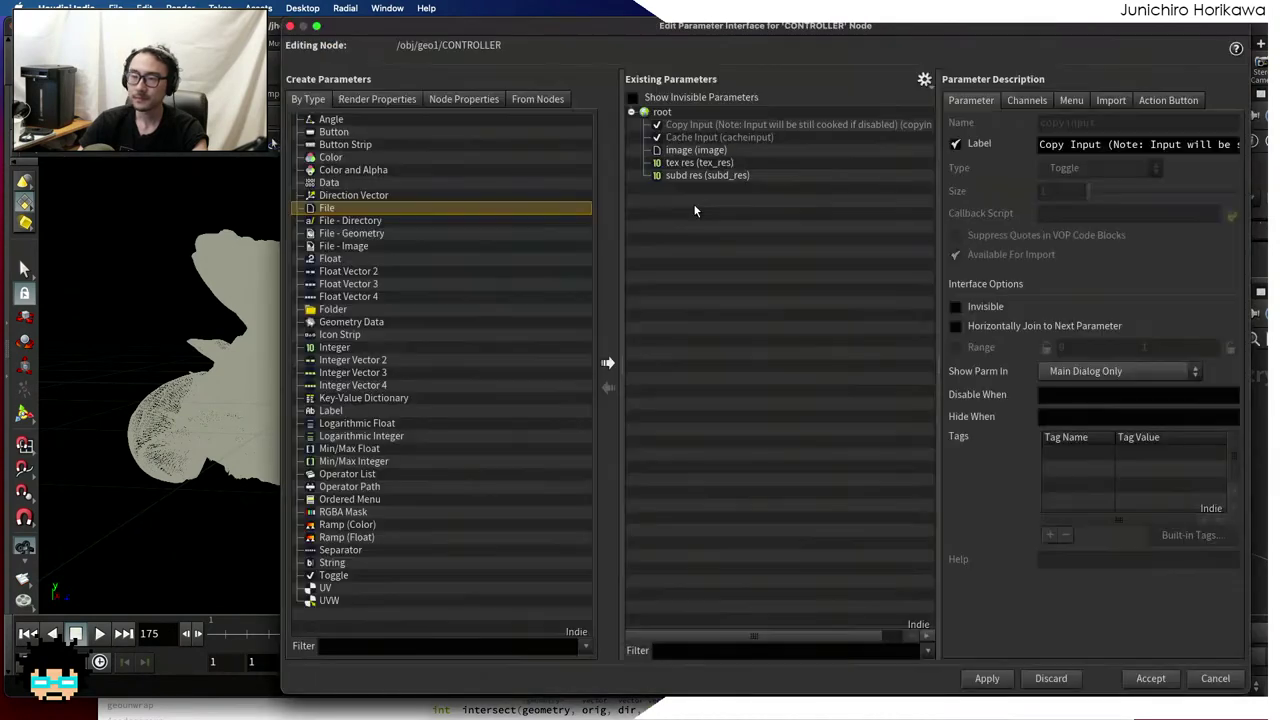
drag(346, 261, 664, 114)
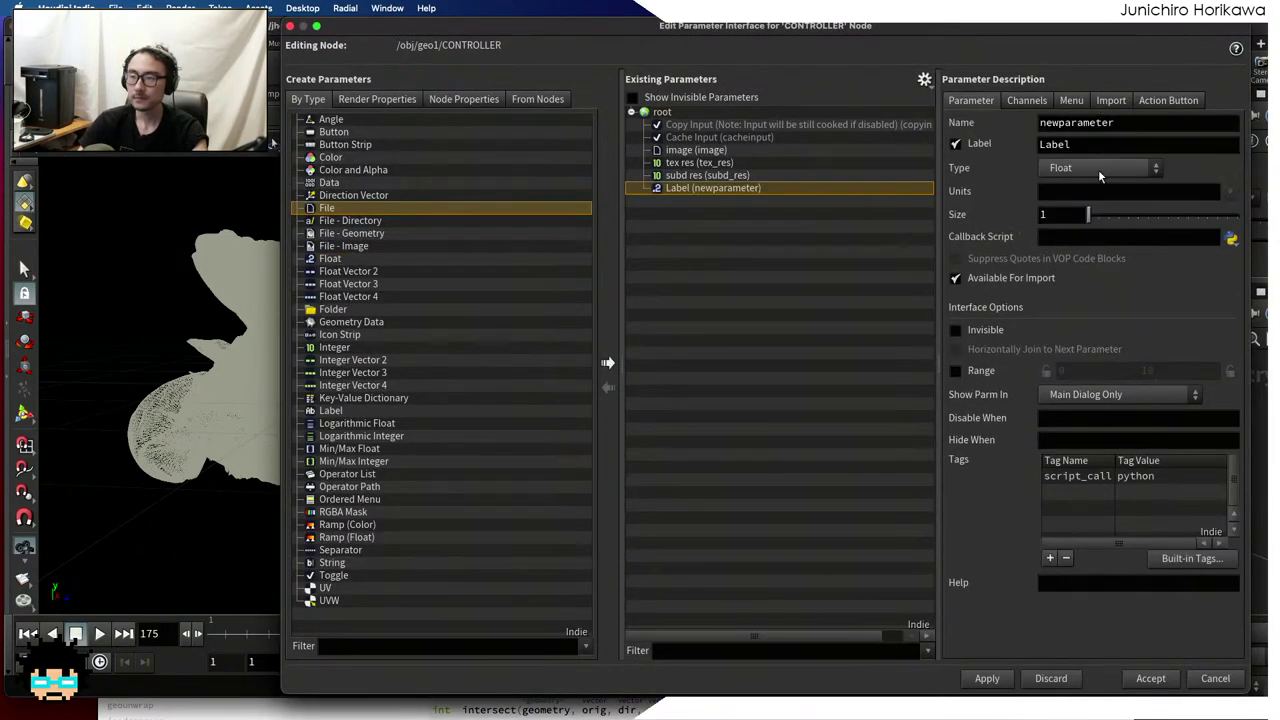
double_click(1133, 124)
text(stereographic_ma)
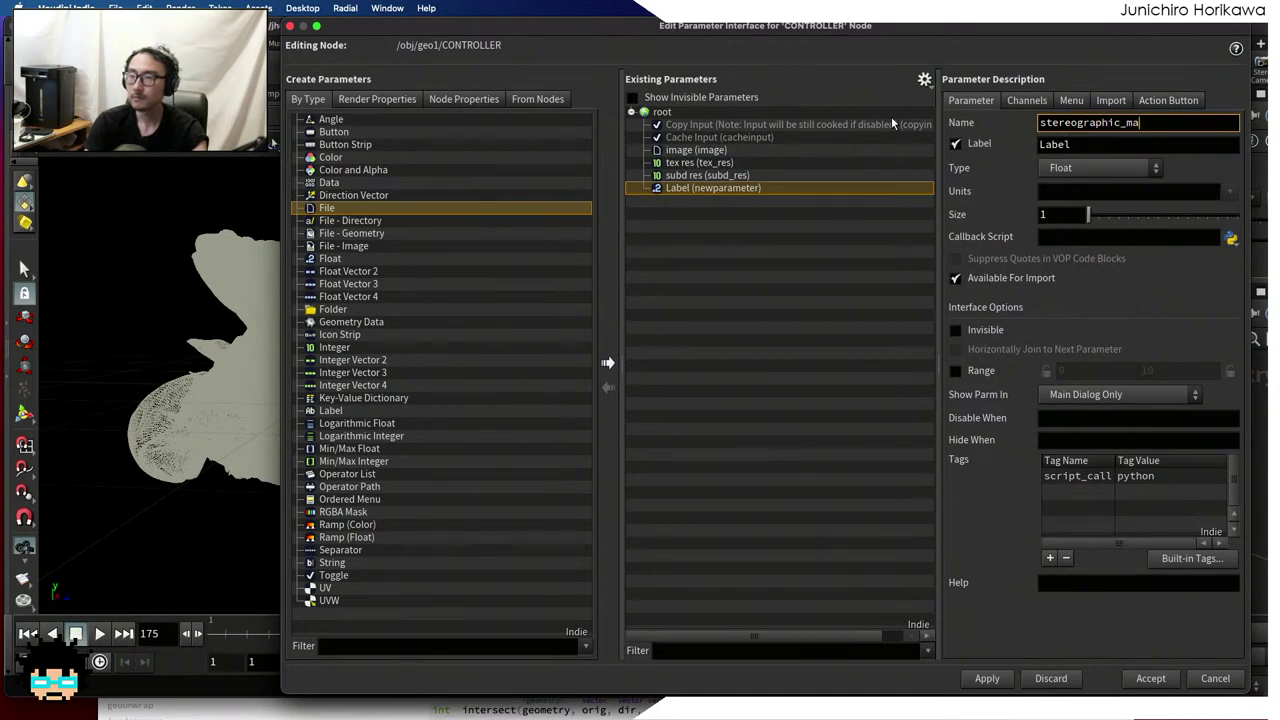
text(p_scale)
key(Tab)
text(s)
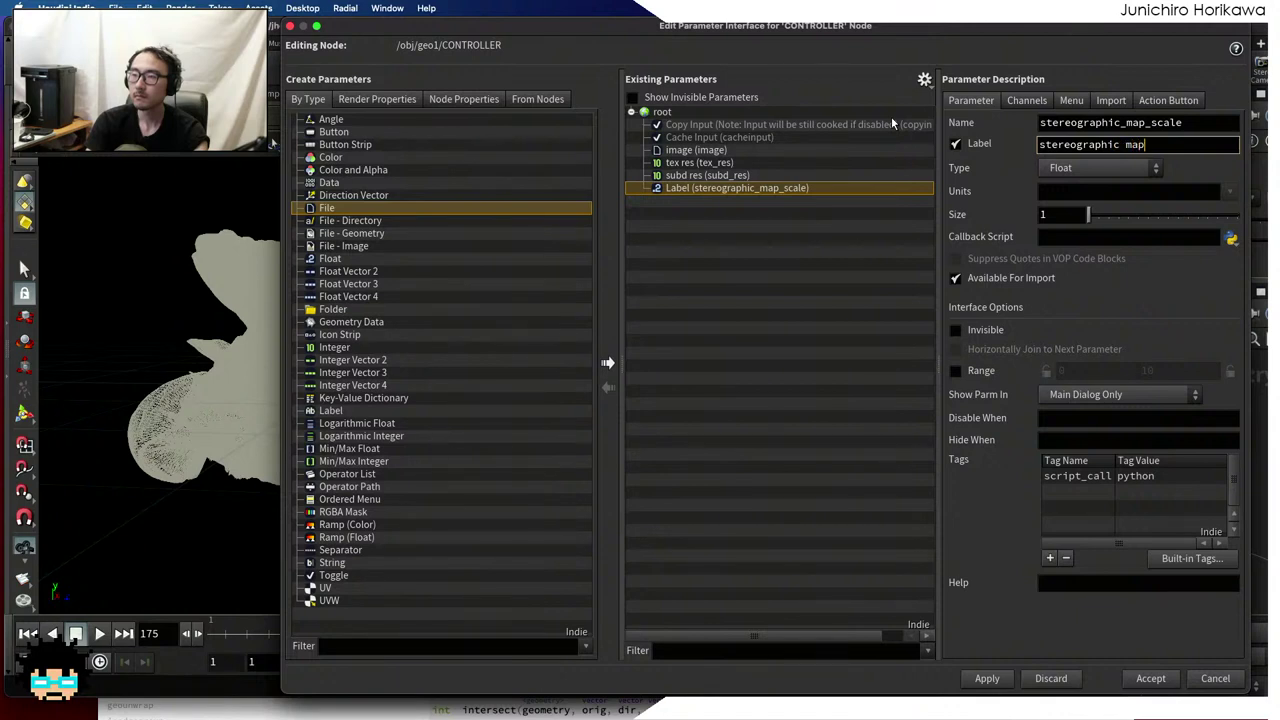
text(tereographic map scale)
key(Return)
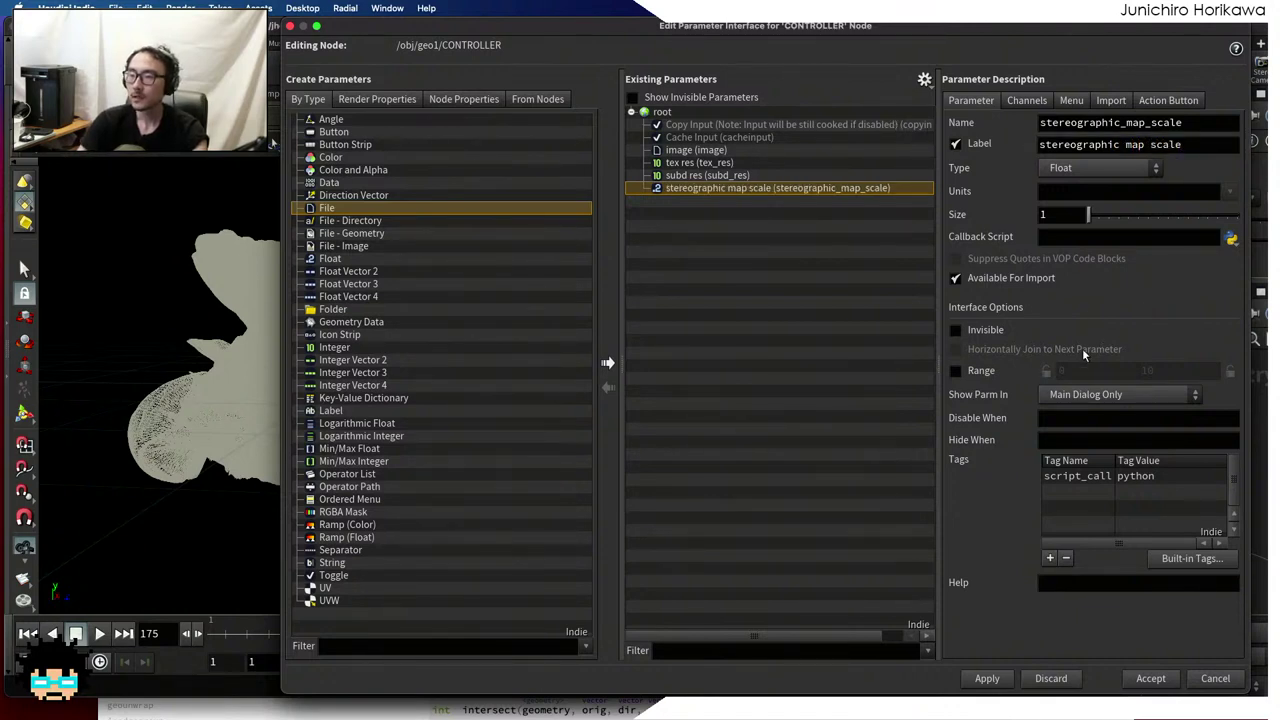
Give the new parameter a 0 to 10 range, then apply and accept the changes
click(953, 371)
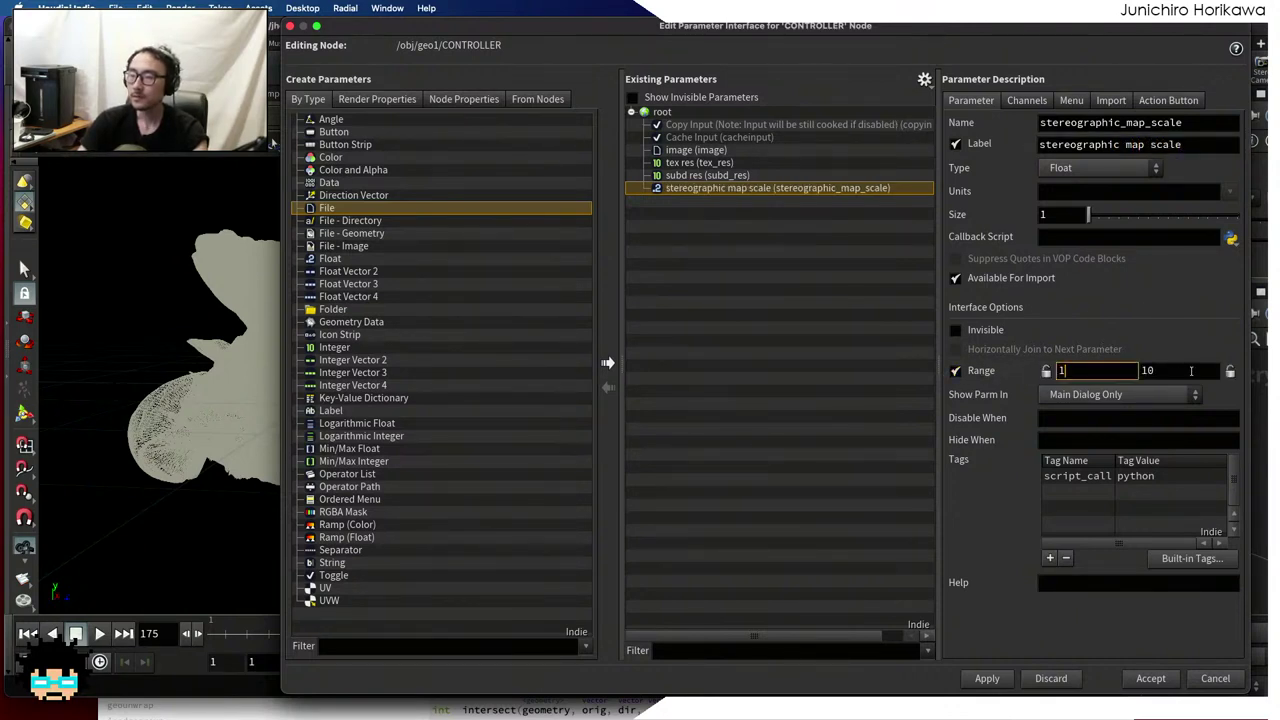
click(1147, 371)
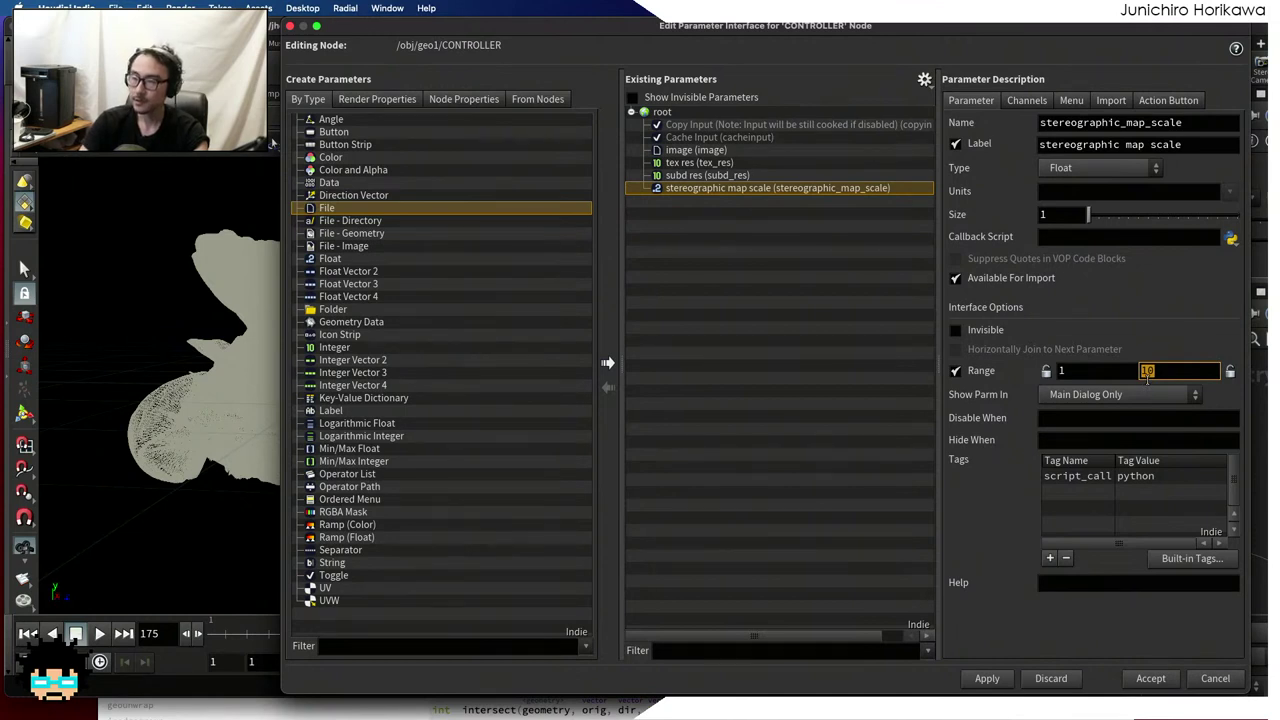
key(Return)
click(1125, 374)
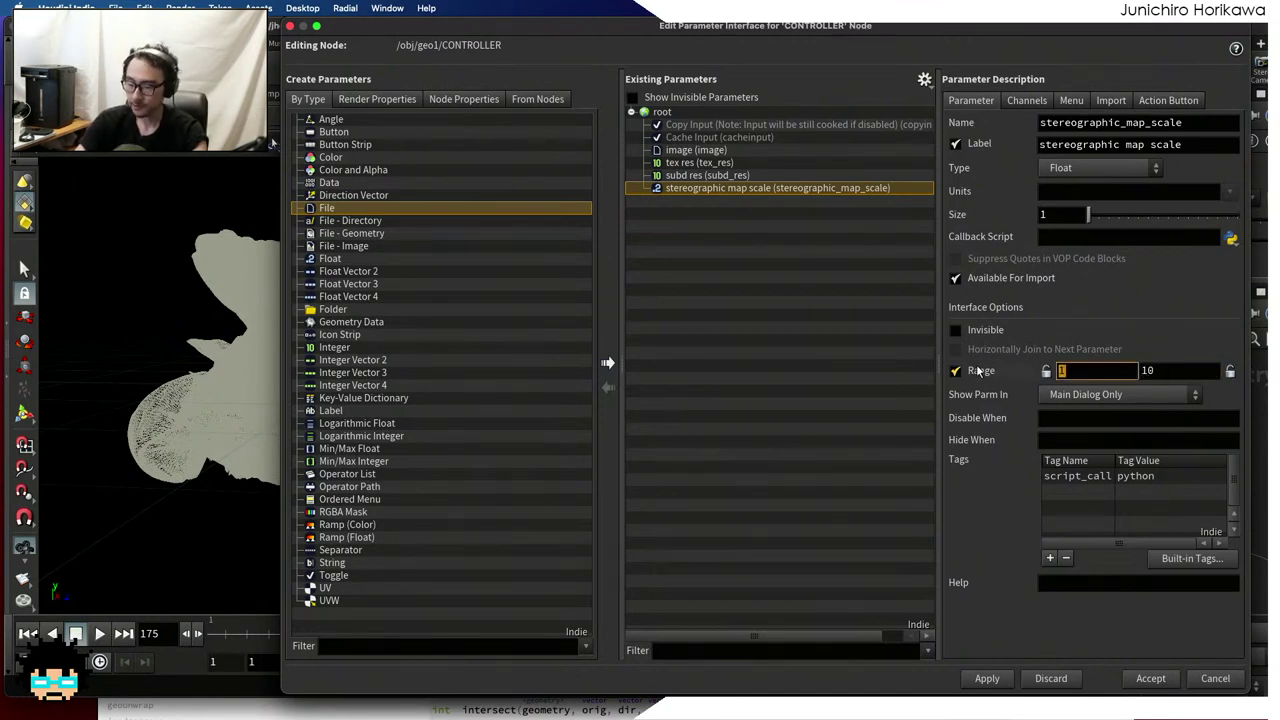
key(Return)
click(988, 684)
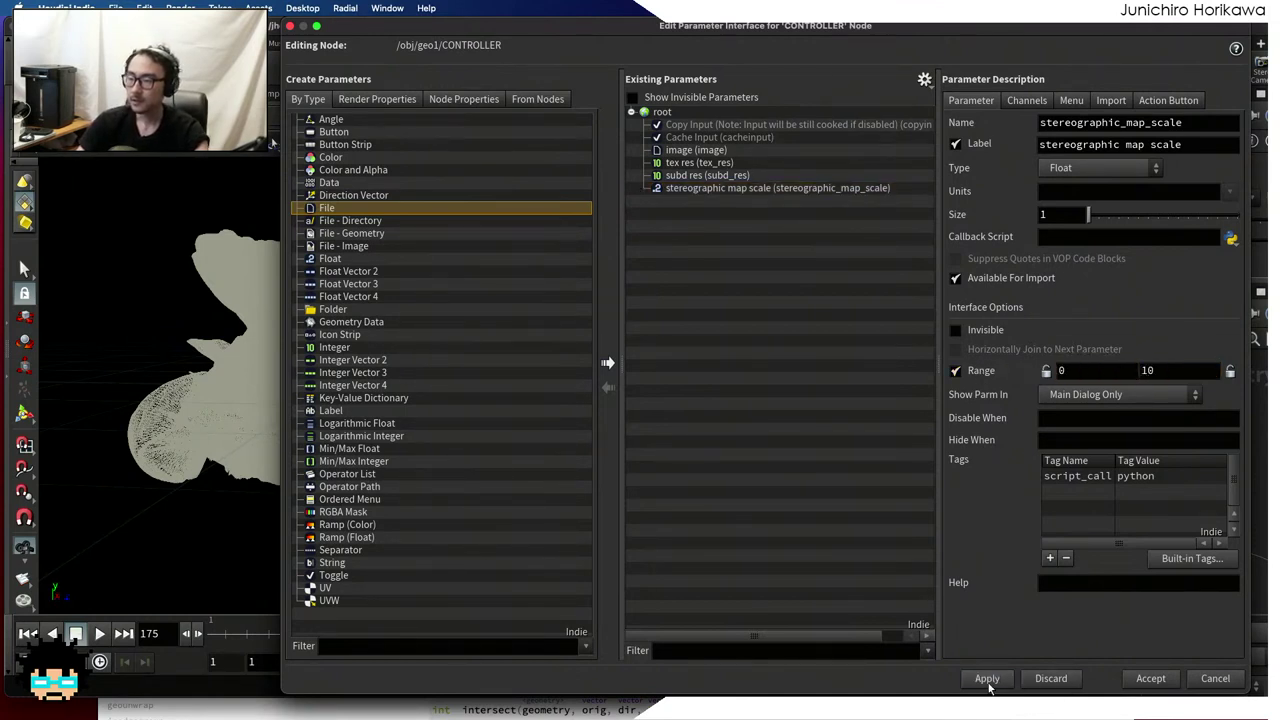
click(1140, 684)
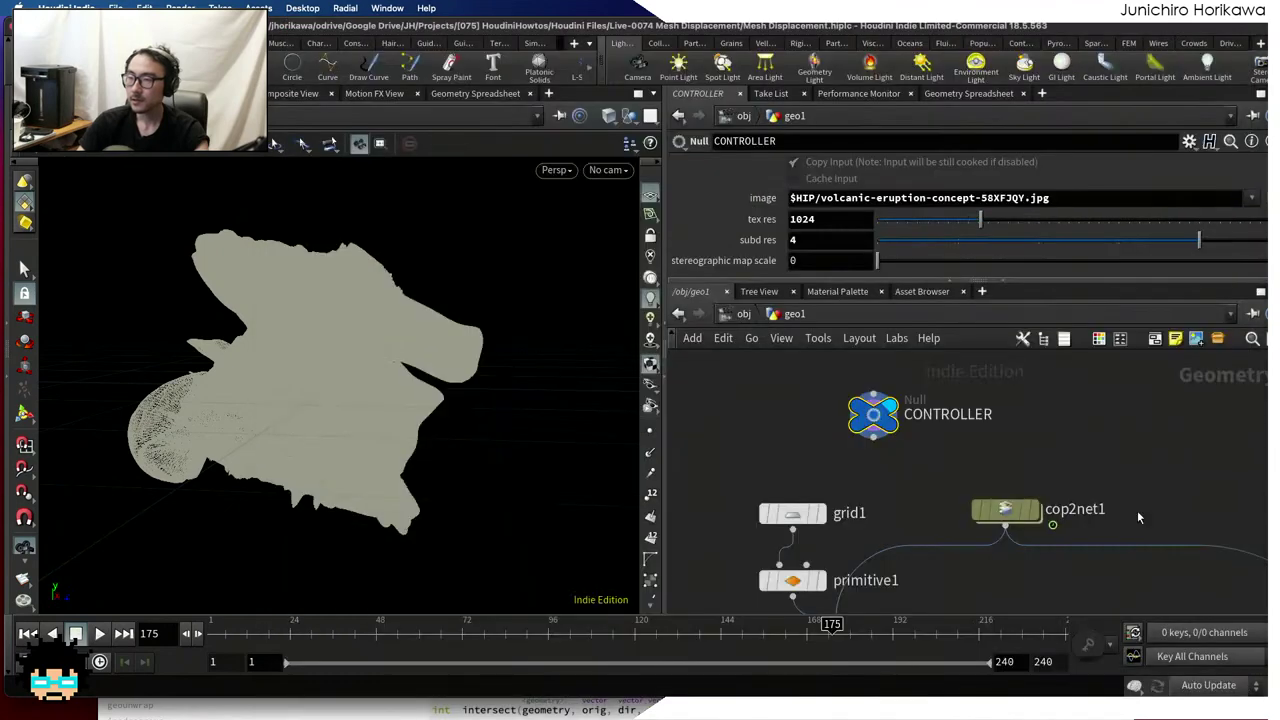
Set stereographic map scale to 5 and copy the parameter
click(823, 261)
text(5)
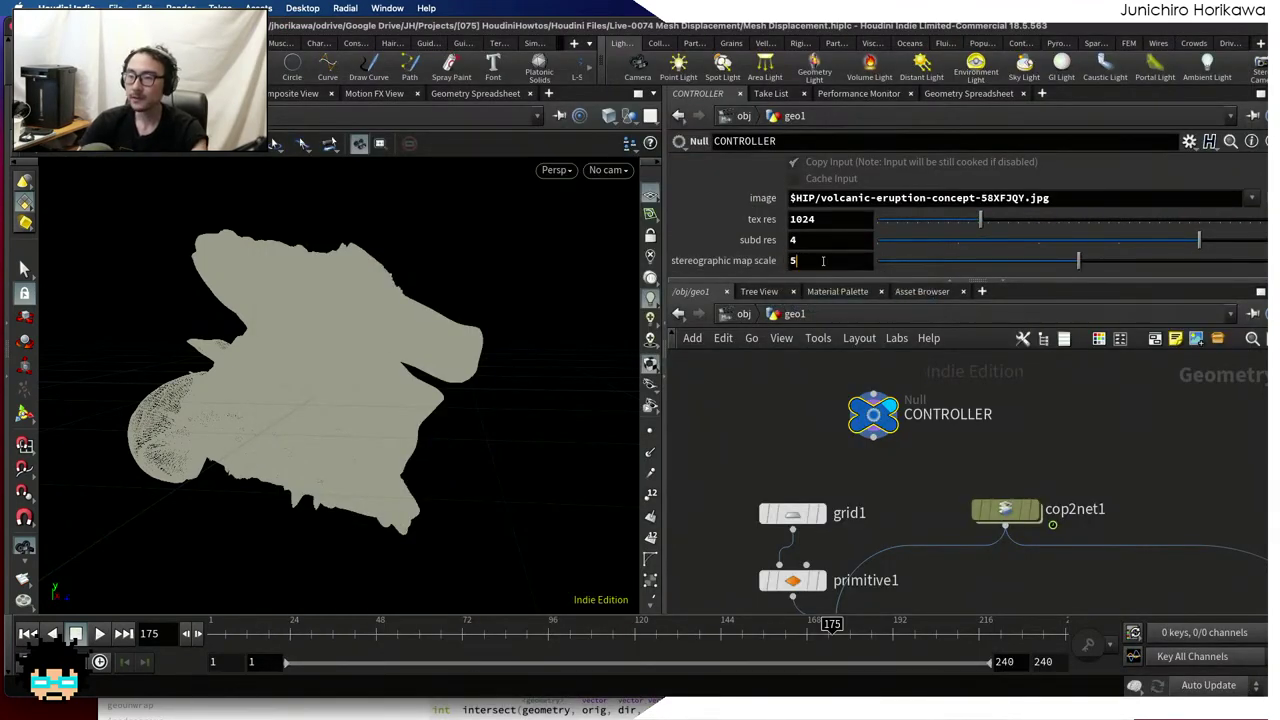
right_click(823, 261)
click(870, 380)
scroll(818, 410, down, 5)
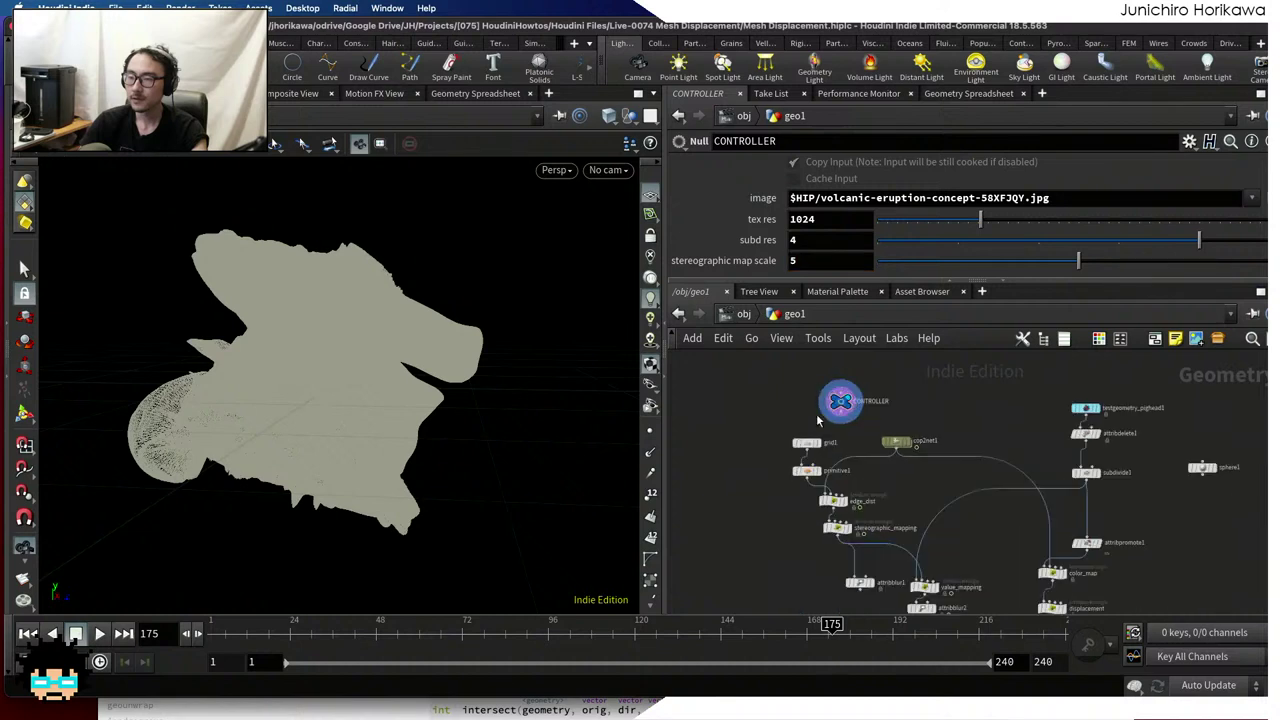
scroll(842, 509, up, 5)
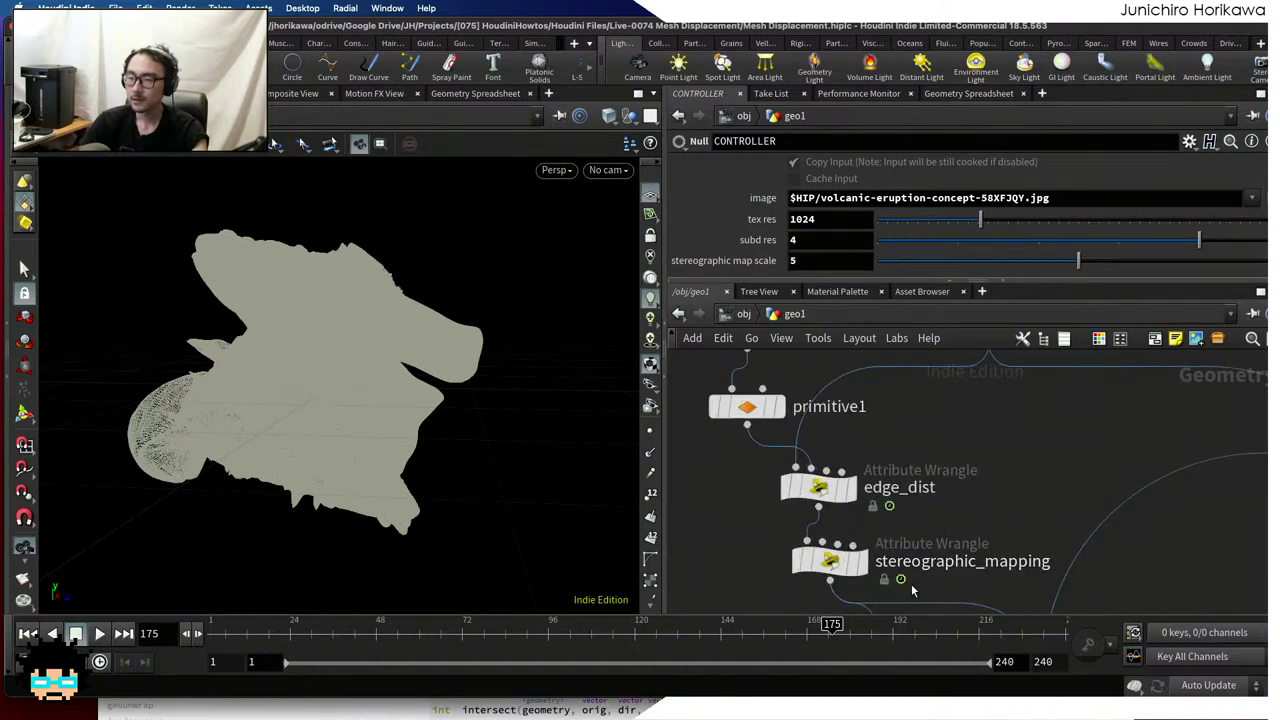
Paste a relative reference to the scale into stereographic_mapping's Mult value
click(830, 560)
click(832, 266)
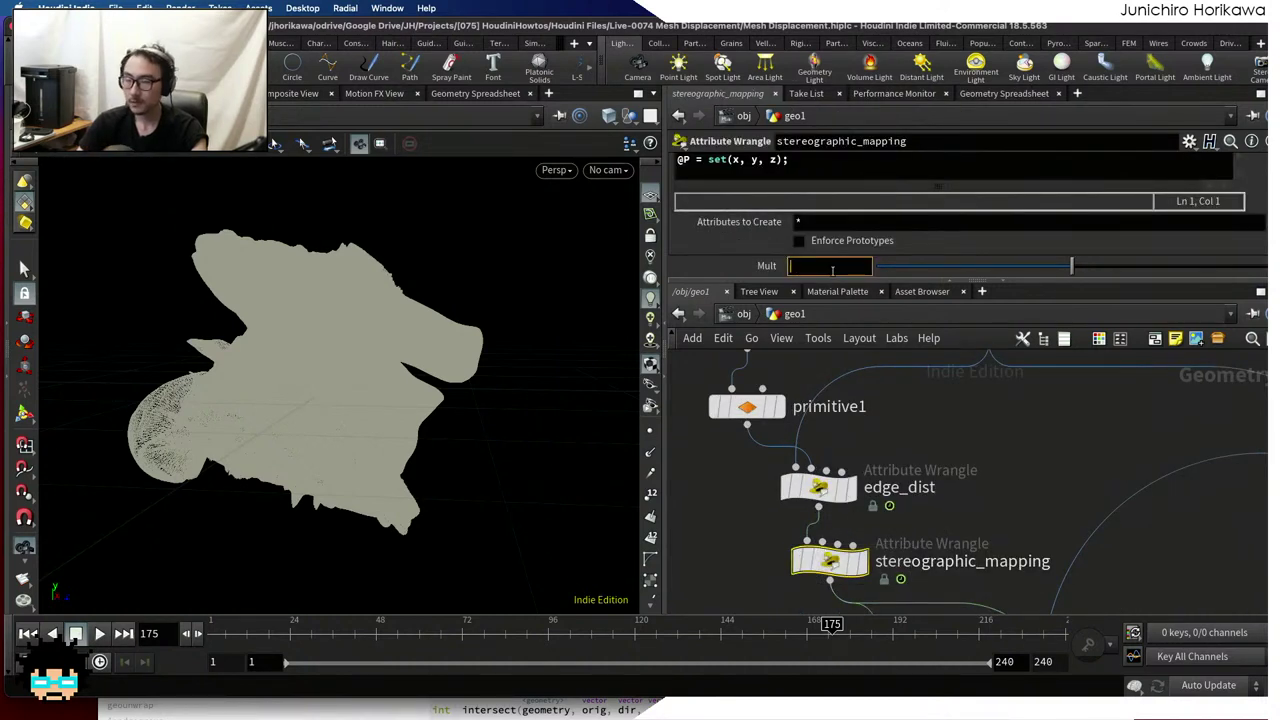
right_click(832, 266)
click(868, 449)
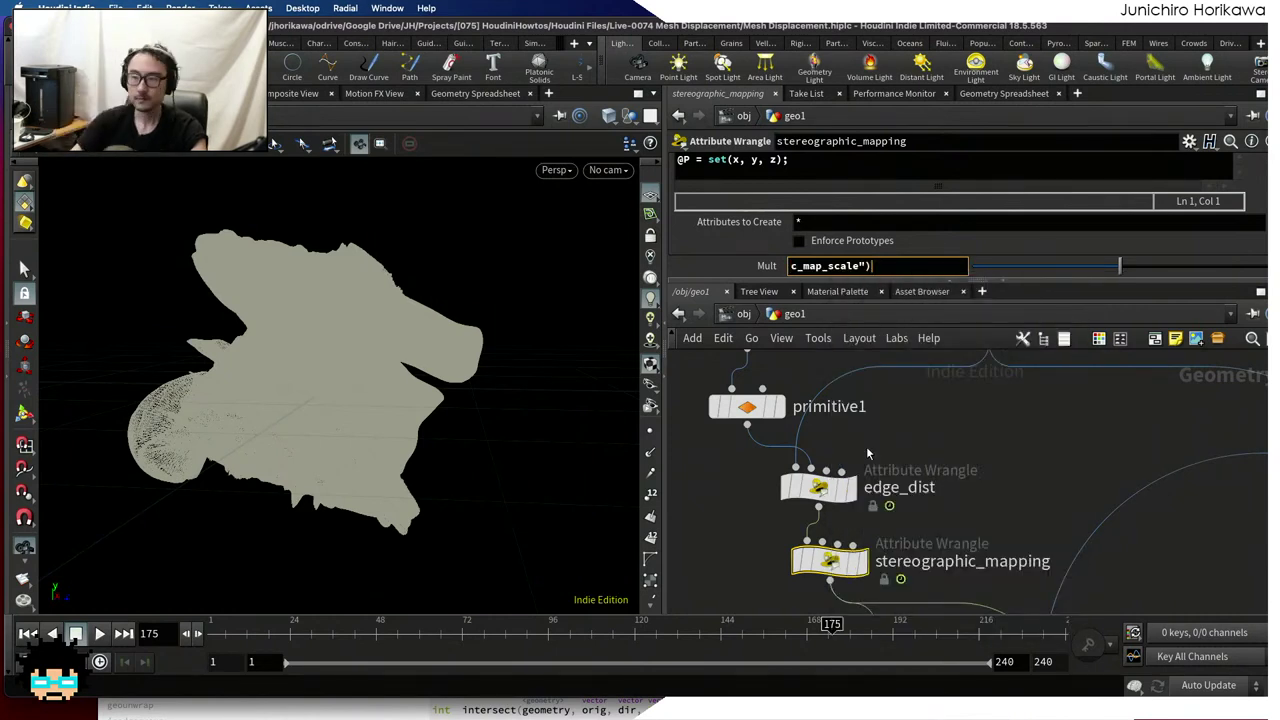
key(Return)
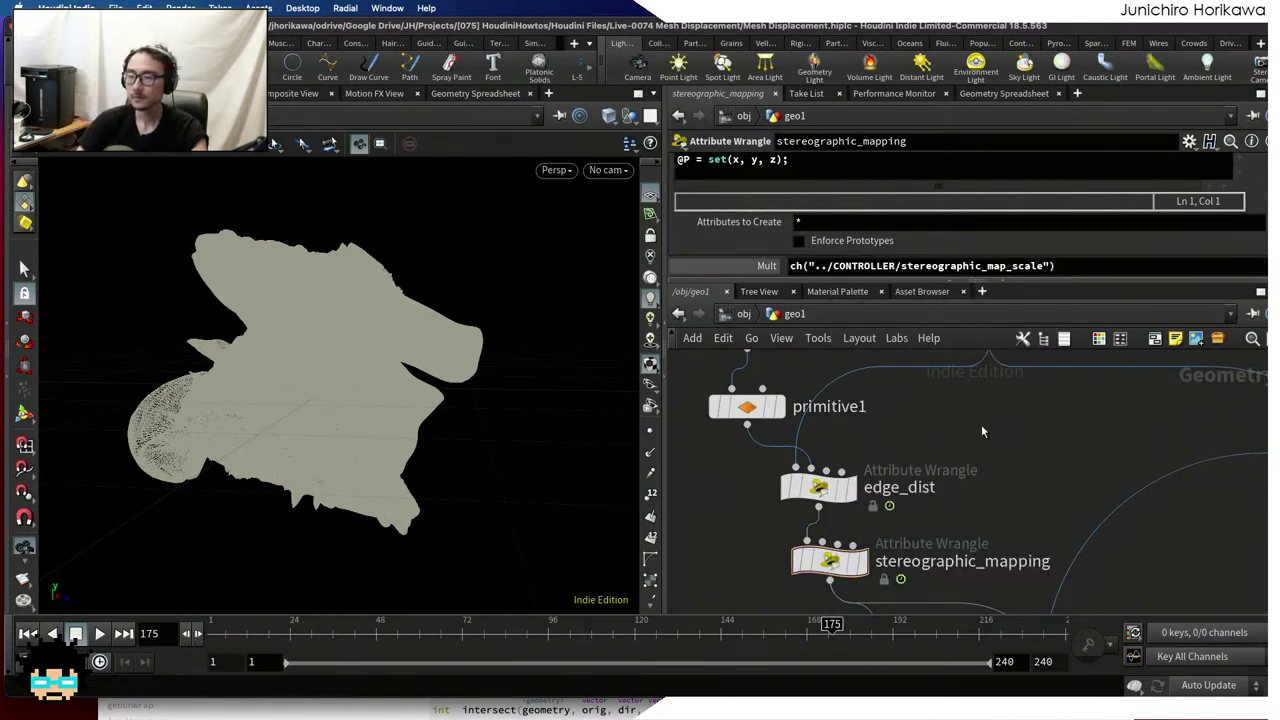
scroll(981, 431, down, 3)
scroll(977, 490, down, 5)
scroll(977, 490, up, 2)
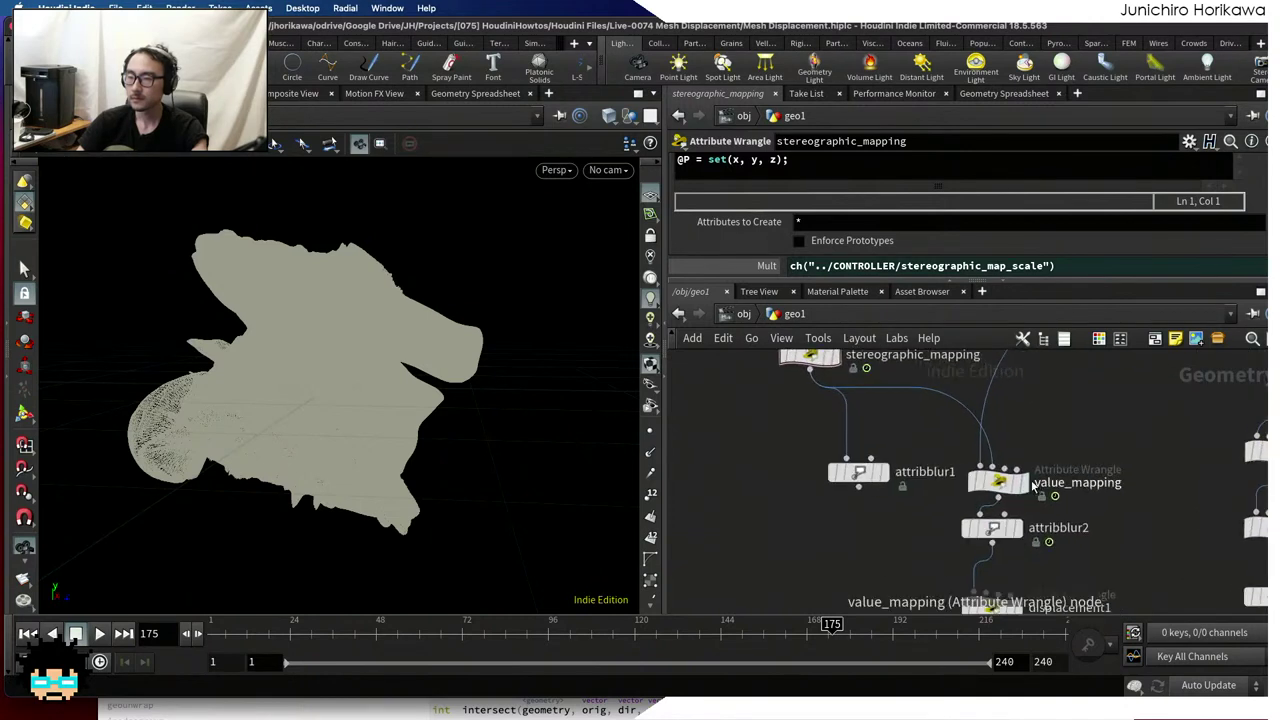
Display value_mapping's shaded displaced geometry in the viewport
click(999, 485)
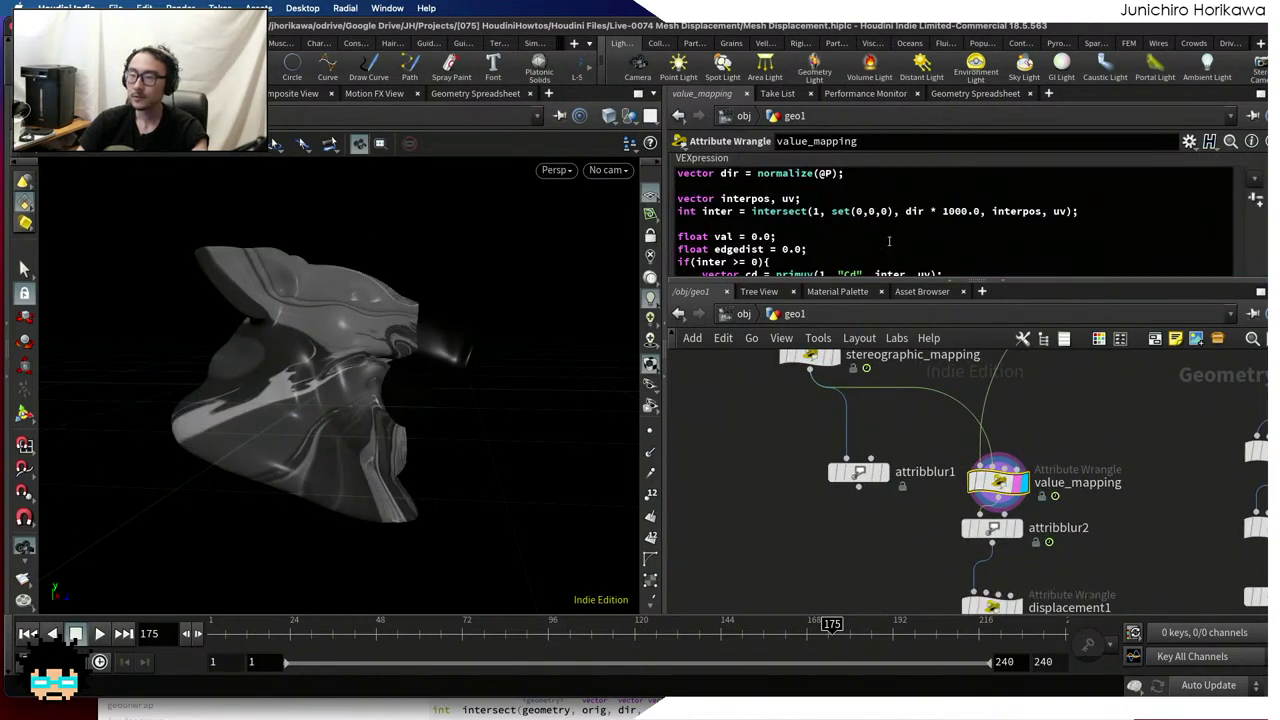
scroll(884, 252, down, 5)
scroll(1256, 238, down, 2)
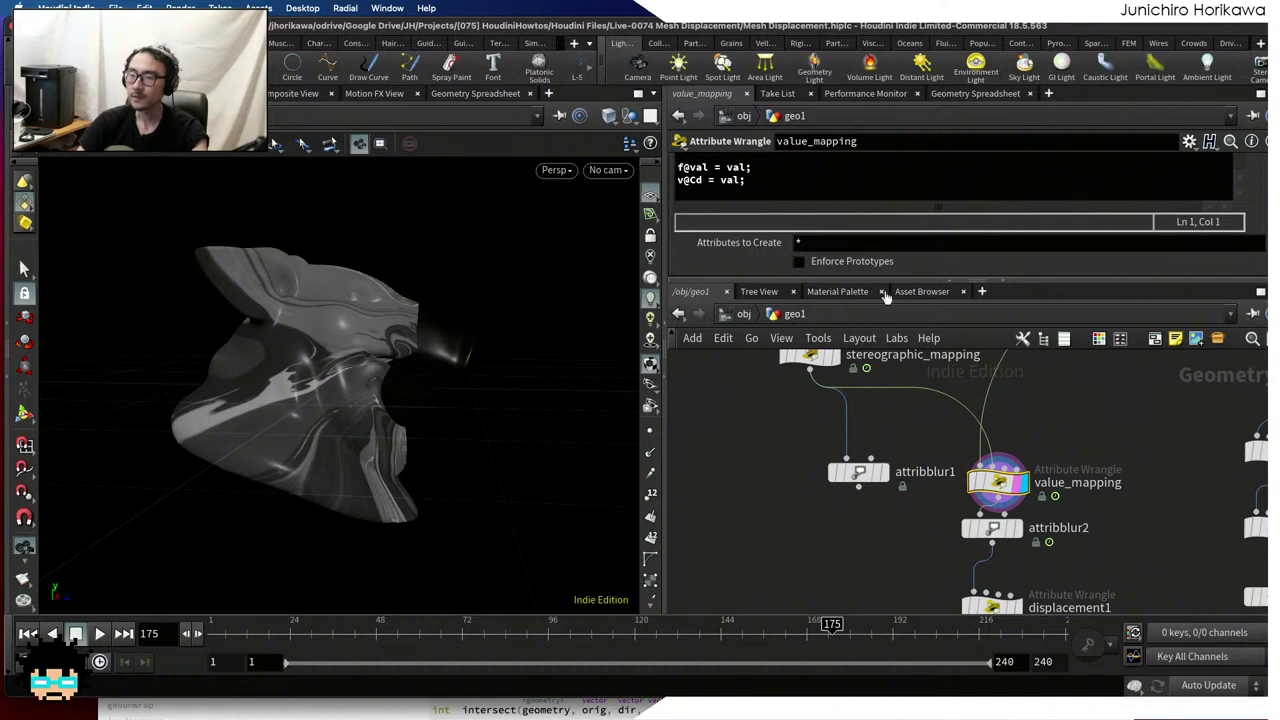
Display attribblur2's blurred result and view its blur settings
scroll(1056, 460, down, 3)
click(982, 446)
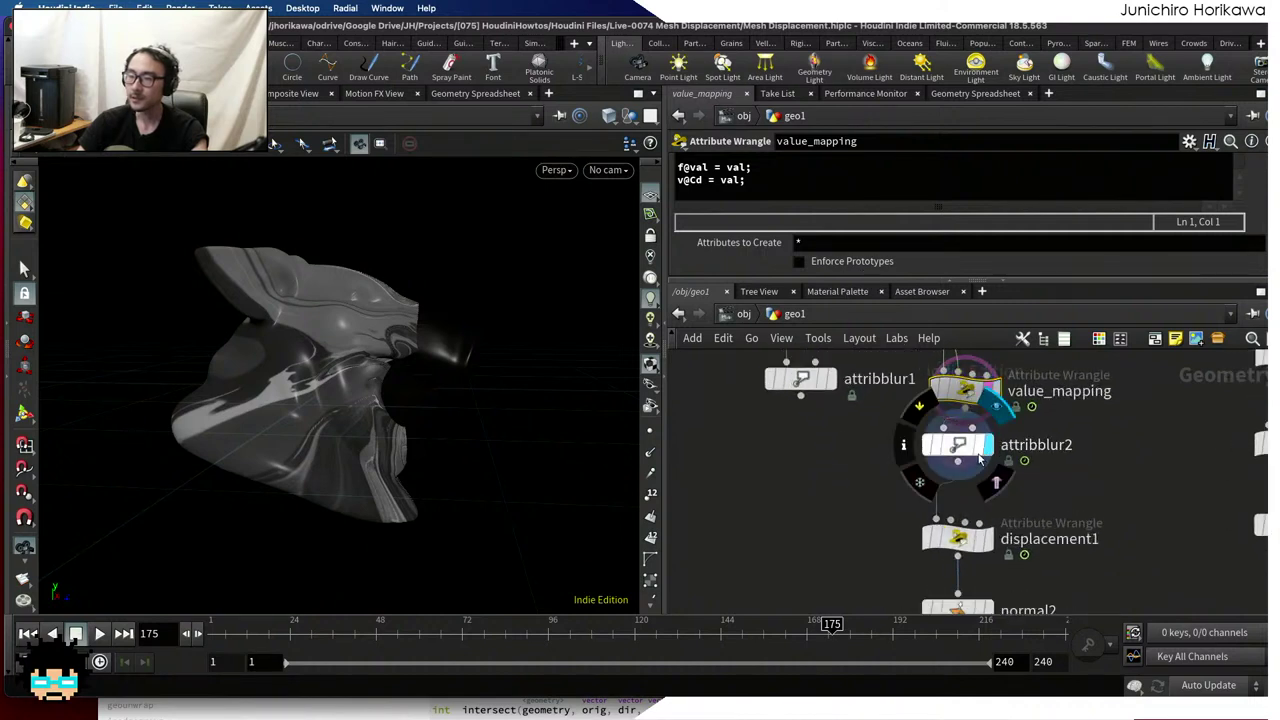
scroll(968, 450, down, 2)
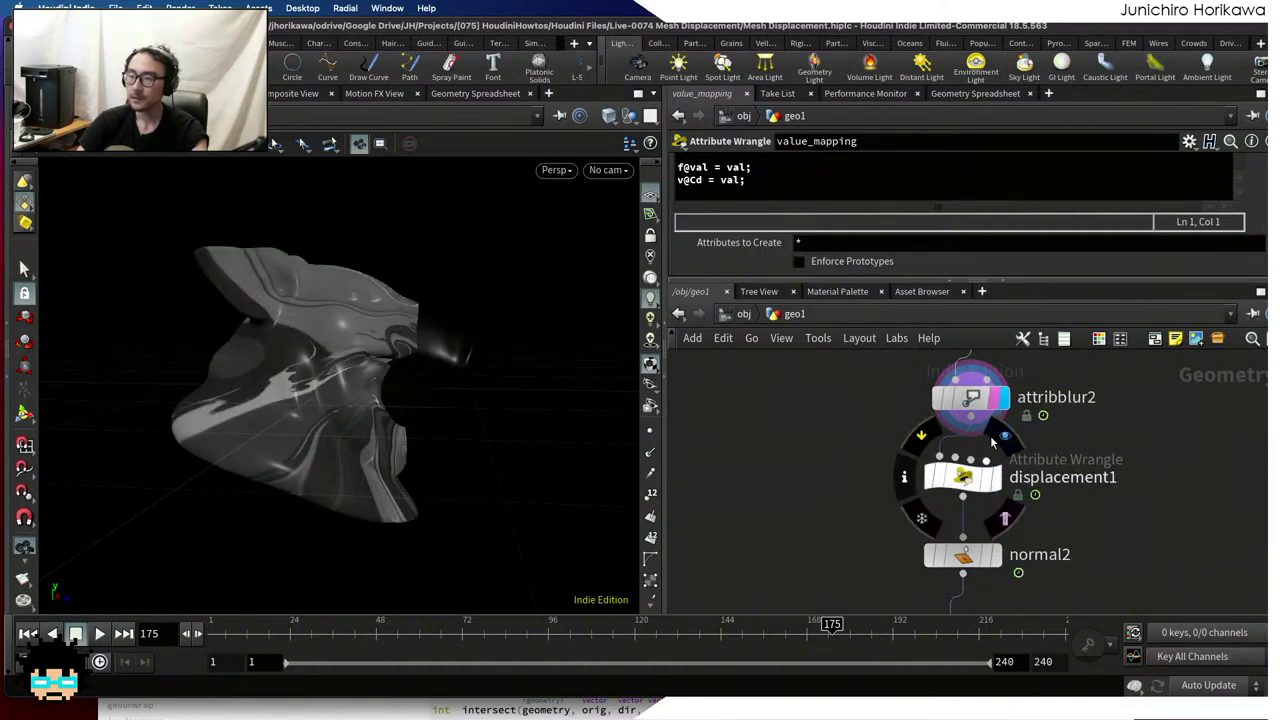
click(972, 400)
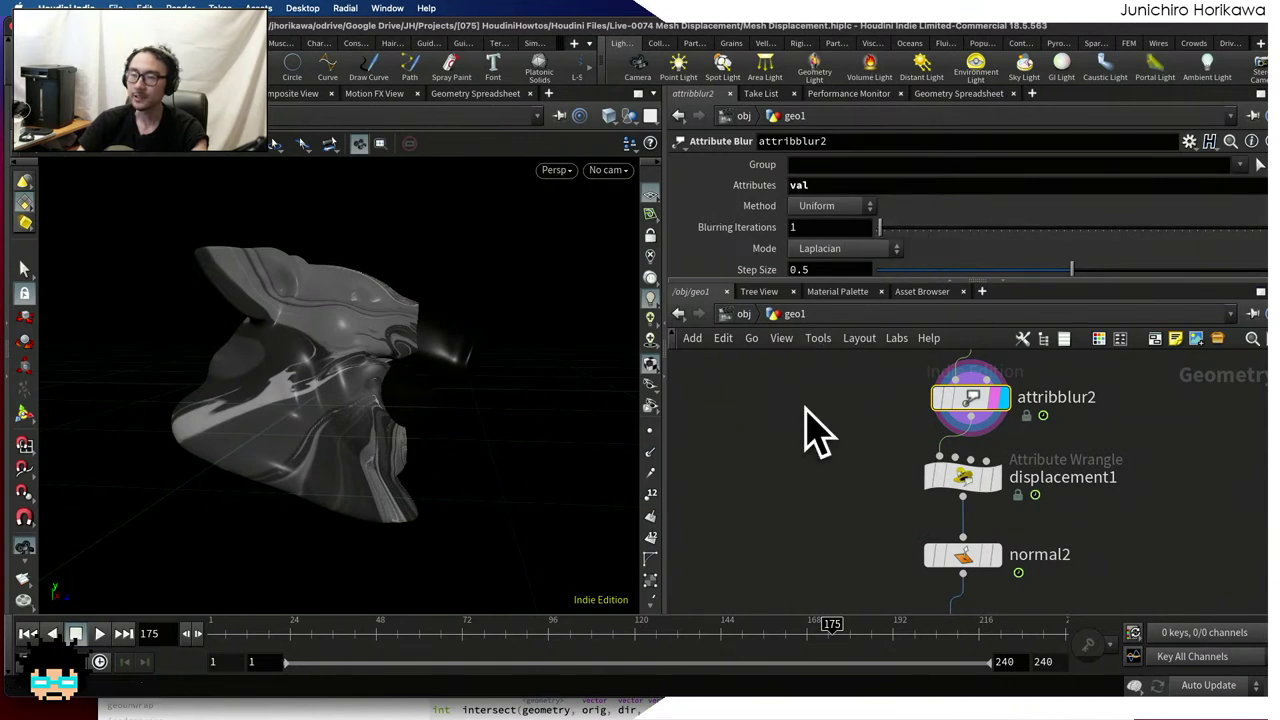
scroll(798, 458, down, 3)
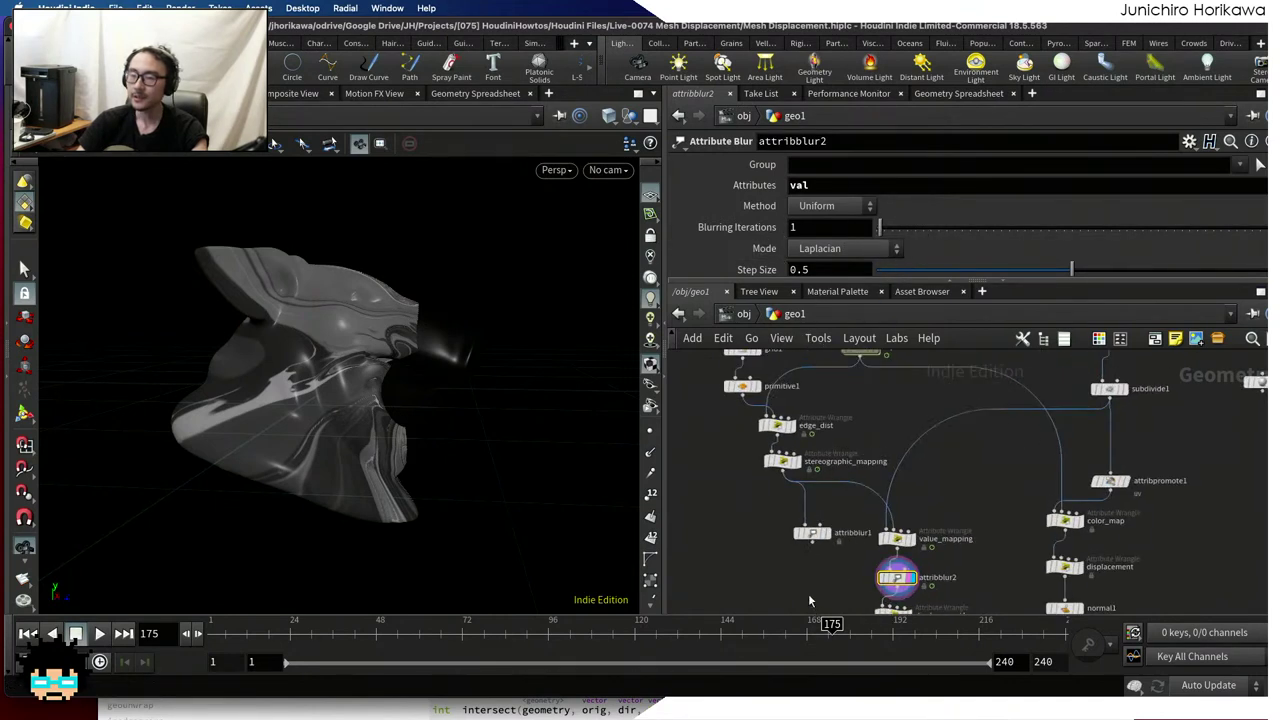
Select the CONTROLLER null and open its Edit Parameter Interface editor
middle_drag(741, 488, 770, 600)
scroll(840, 420, up, 2)
click(840, 398)
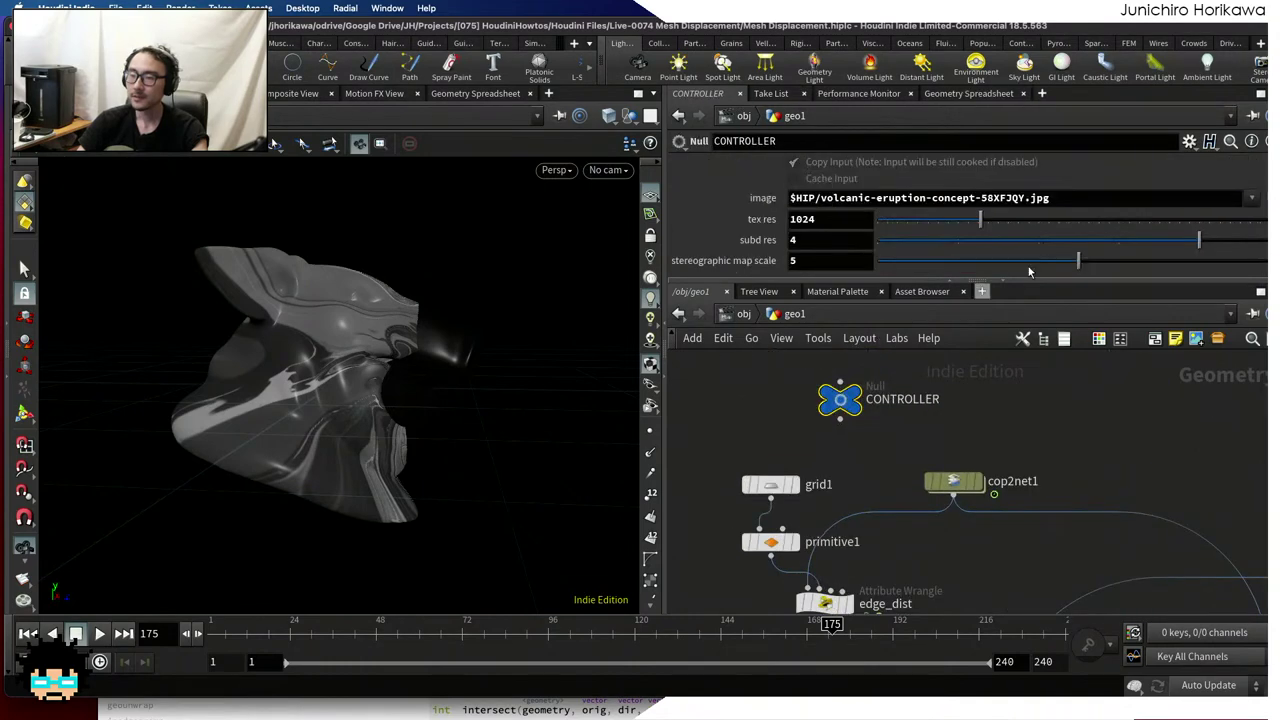
click(1189, 141)
click(1185, 165)
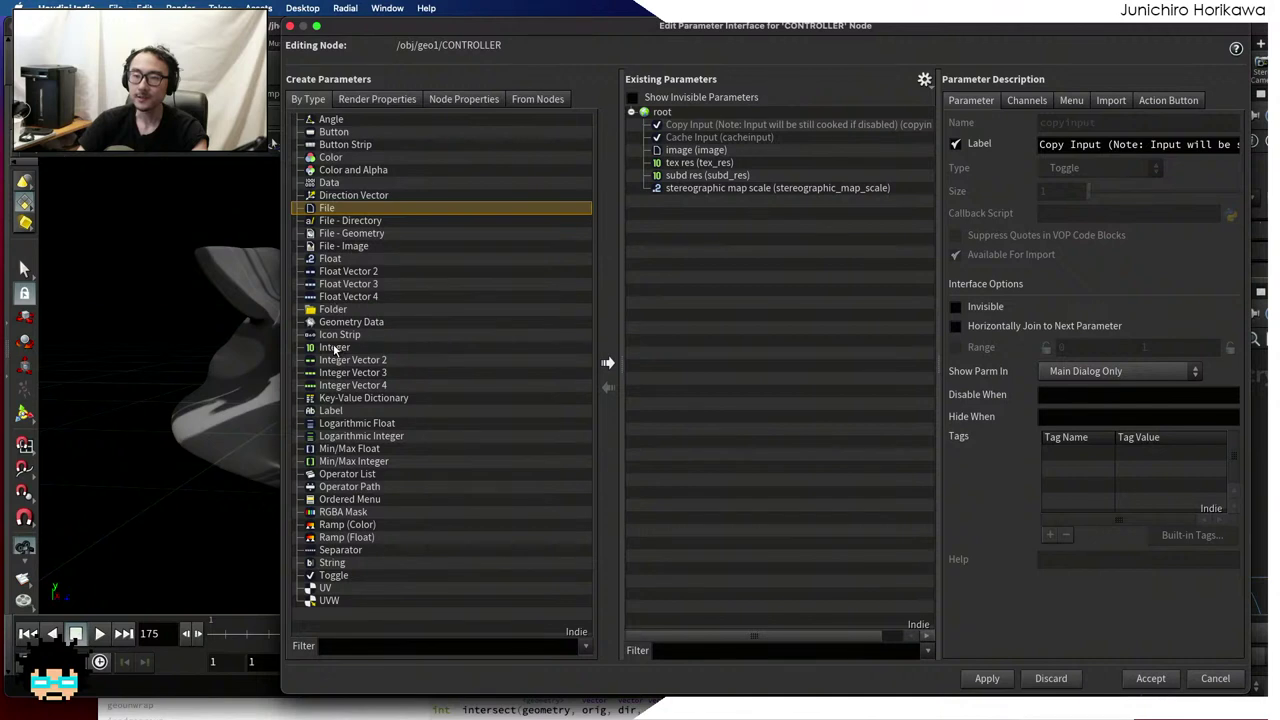
Add an Integer parameter named and labelled 'smoothness' to CONTROLLER
drag(335, 348, 900, 194)
double_click(1146, 121)
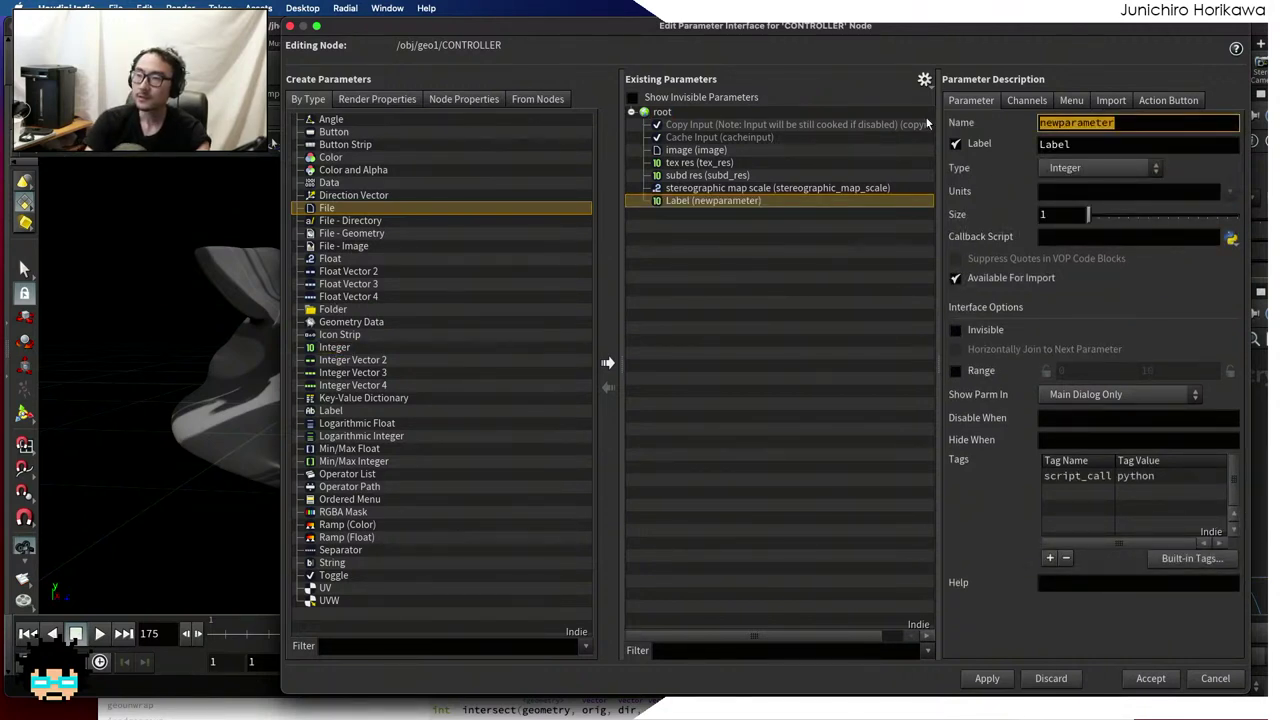
text(blur)
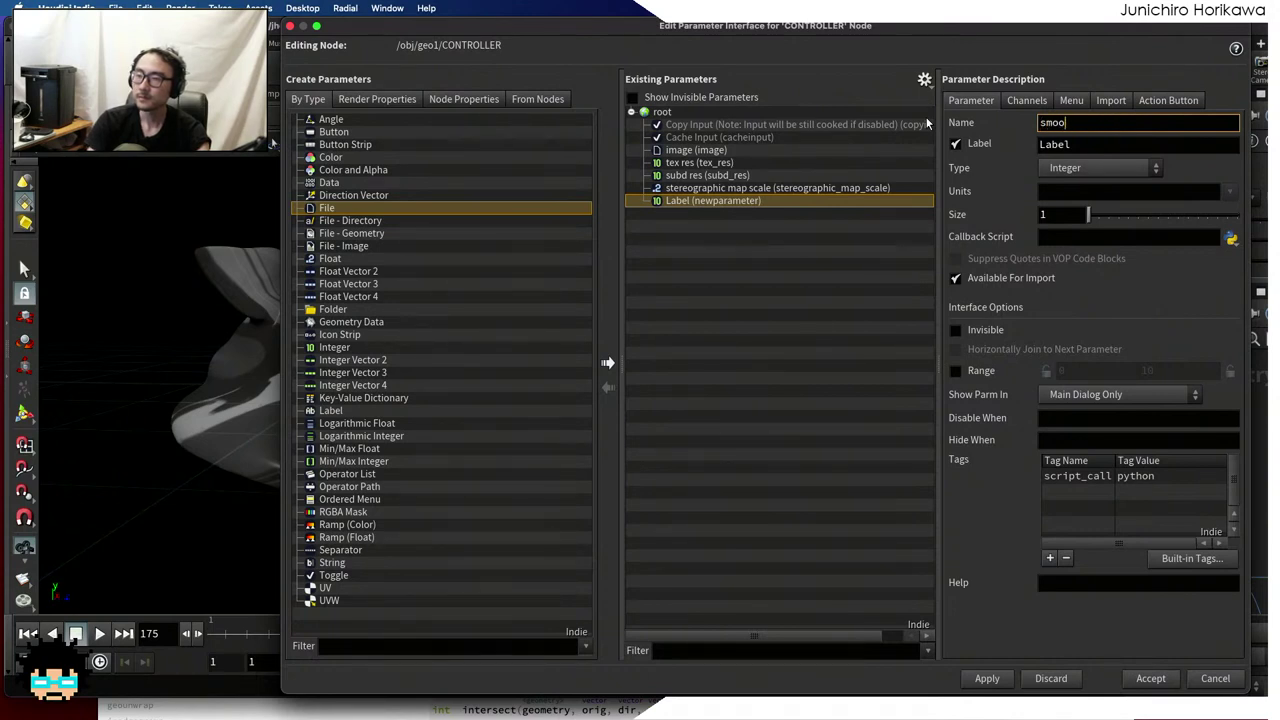
text(ss)
key(Tab)
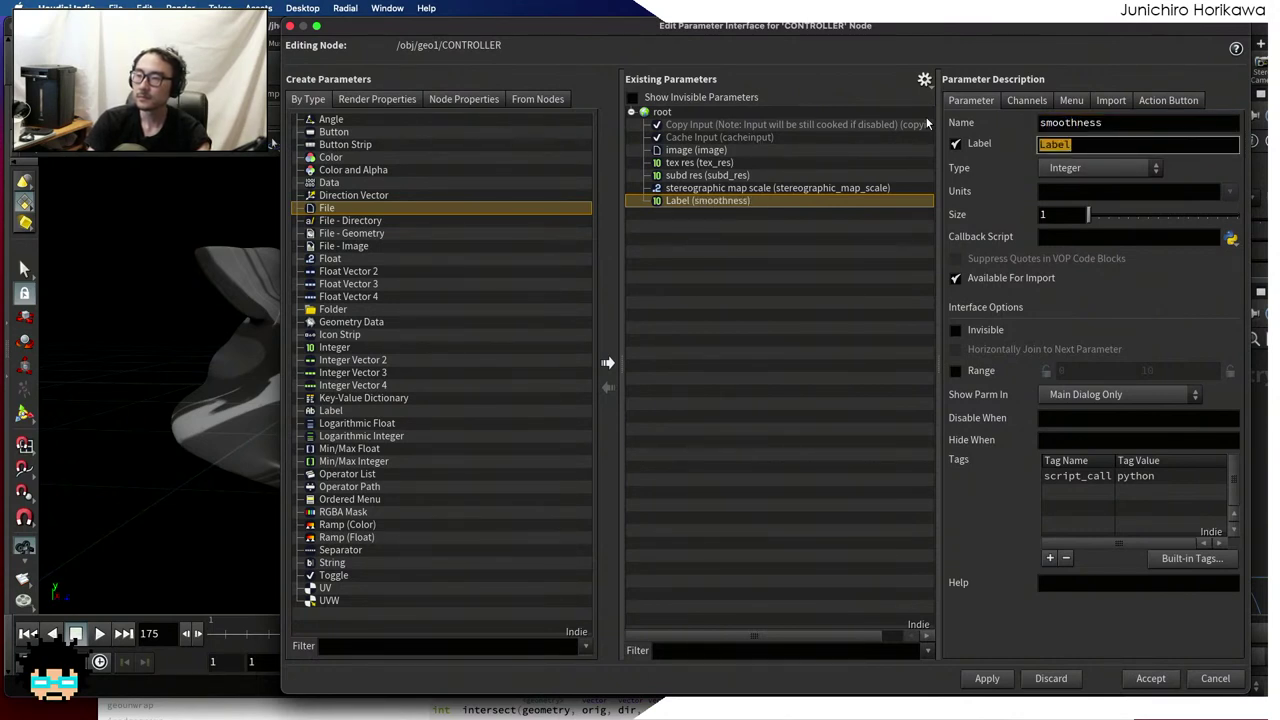
text(smoothness)
key(Return)
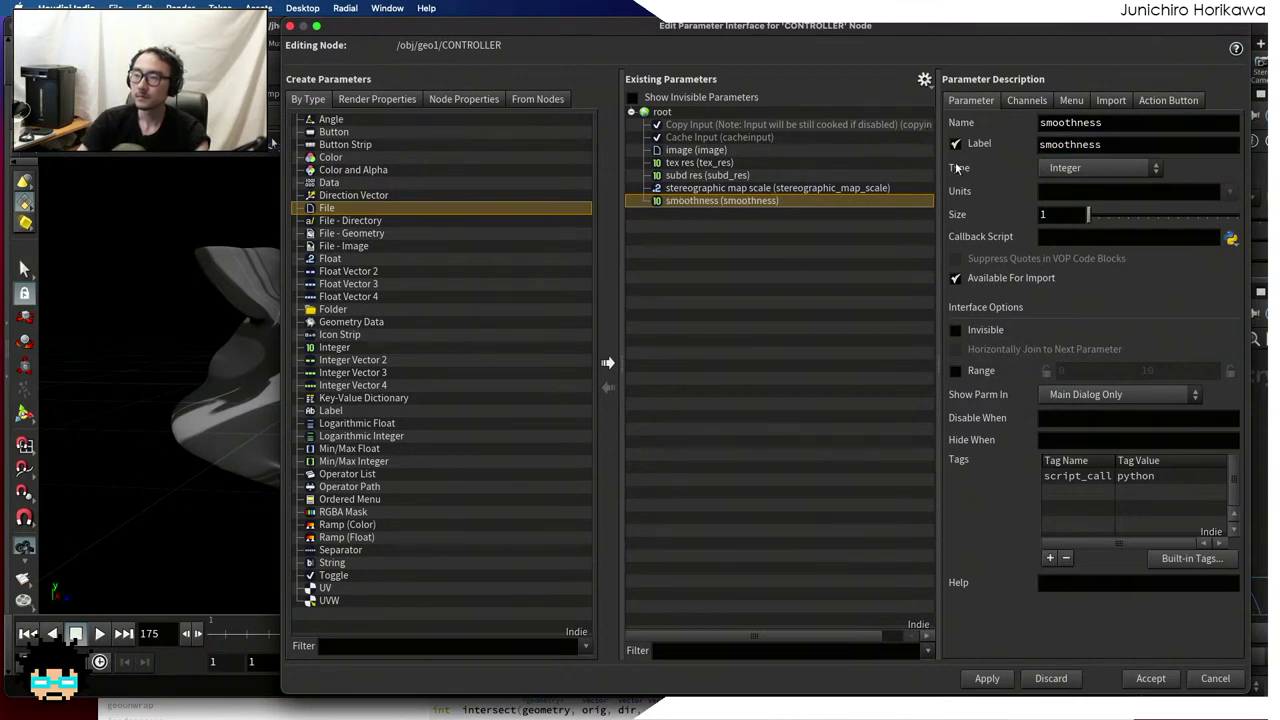
Give smoothness a 0 to 5 range and accept the parameter changes
click(956, 371)
click(1046, 371)
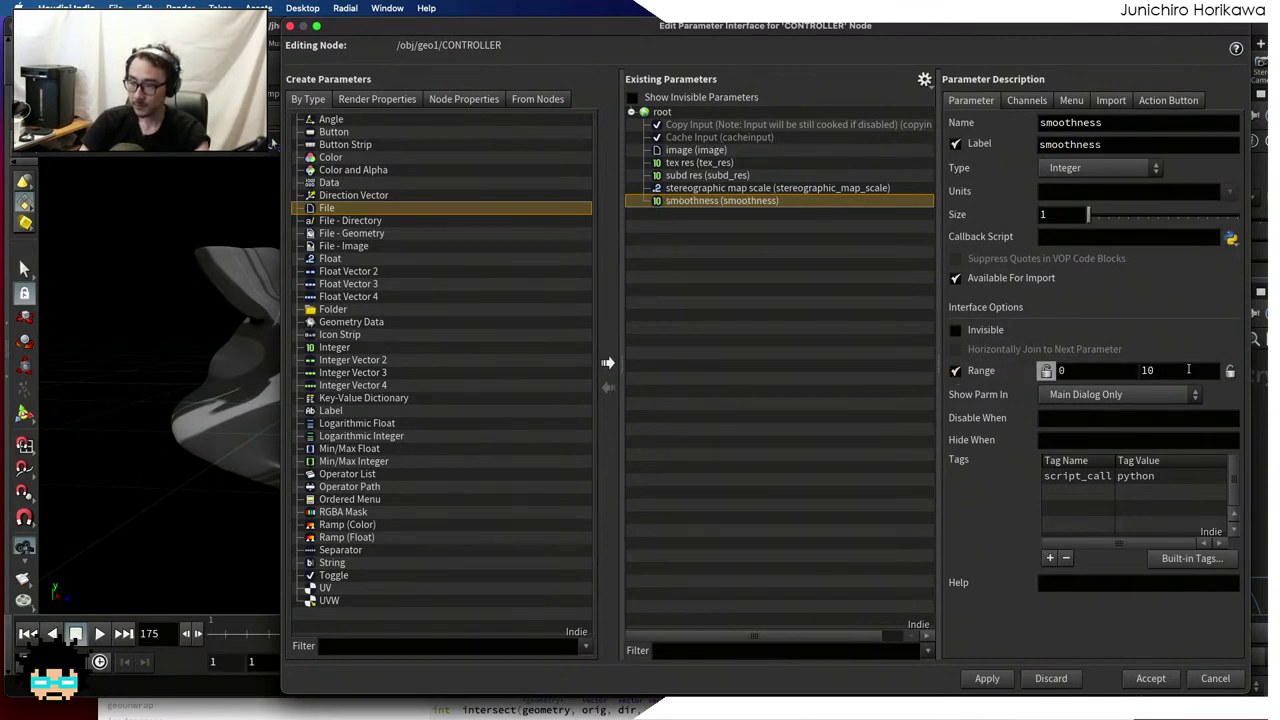
click(1188, 370)
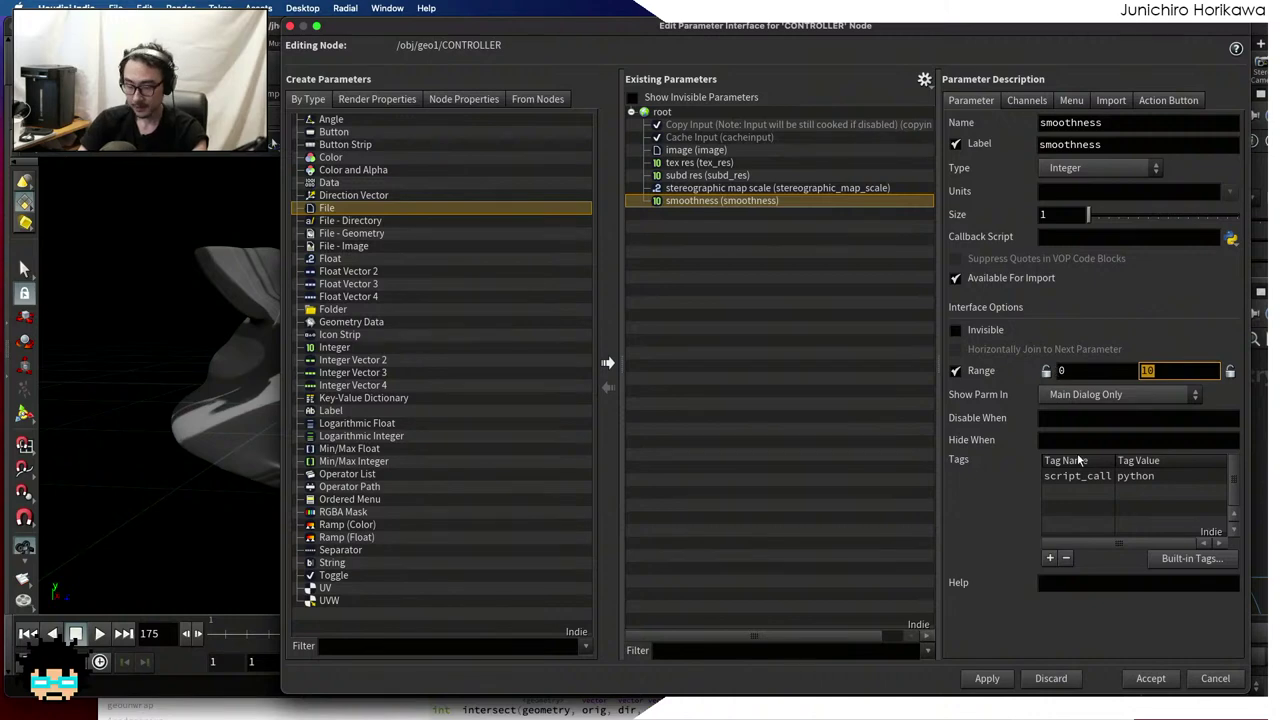
text(5)
key(Return)
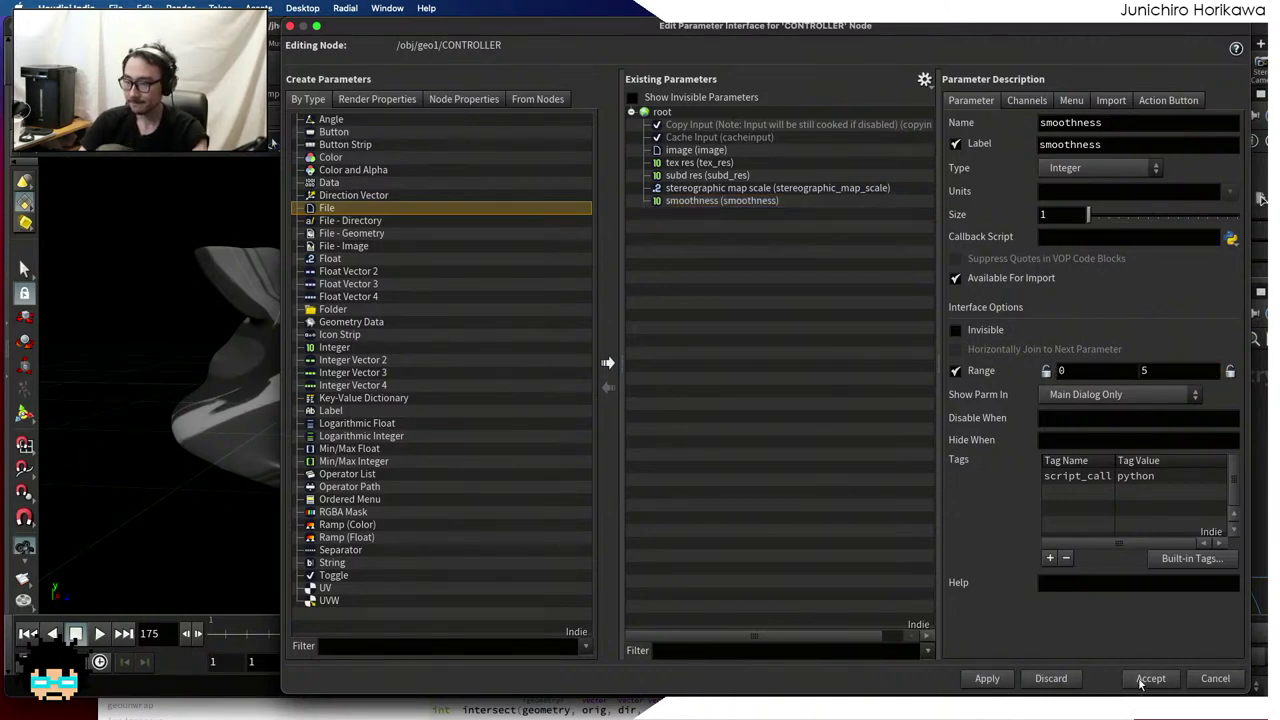
click(1148, 678)
scroll(845, 256, down, 1)
Set CONTROLLER's smoothness to 1 and copy the parameter
click(828, 265)
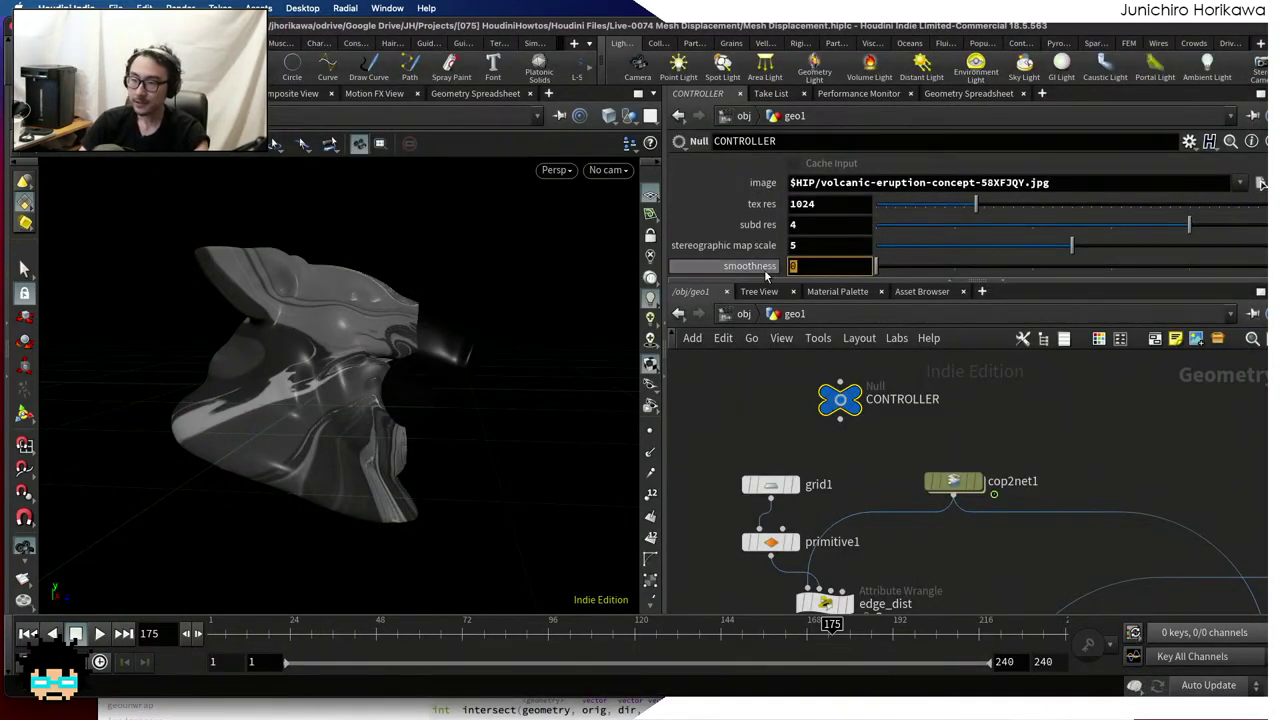
text(1)
key(Return)
right_click(807, 268)
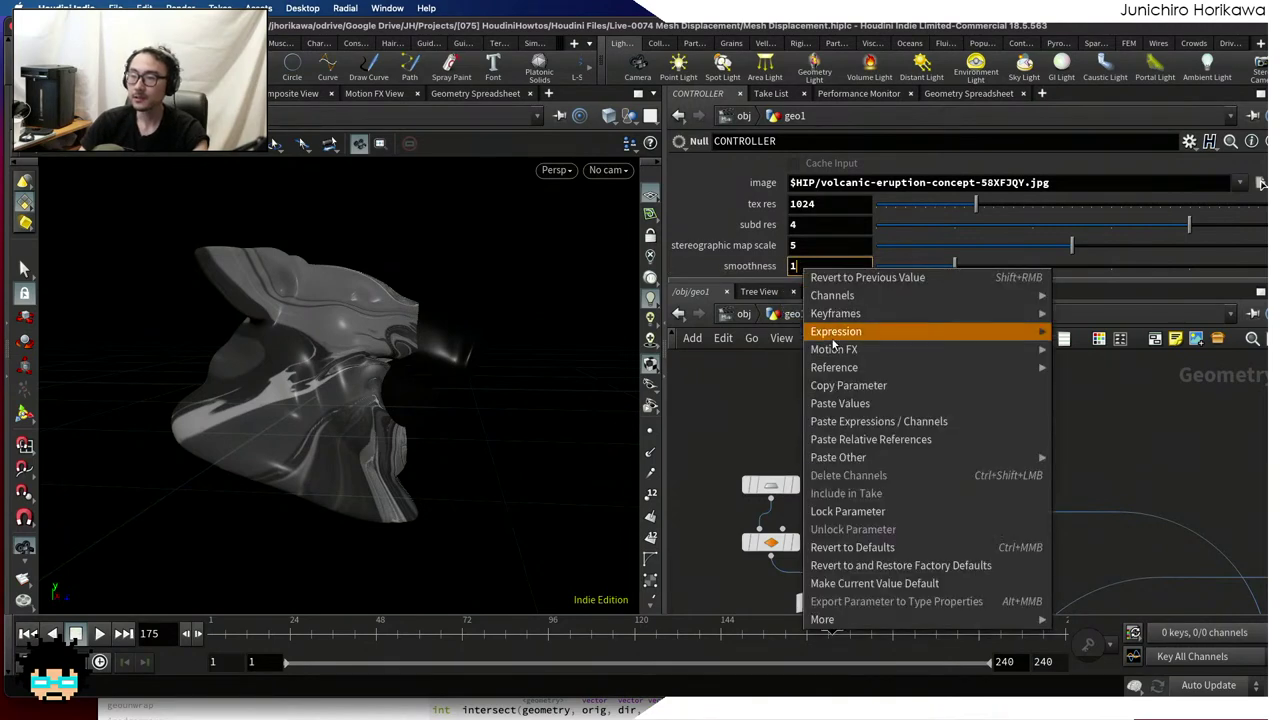
click(835, 388)
scroll(960, 500, down, 3)
scroll(982, 518, up, 5)
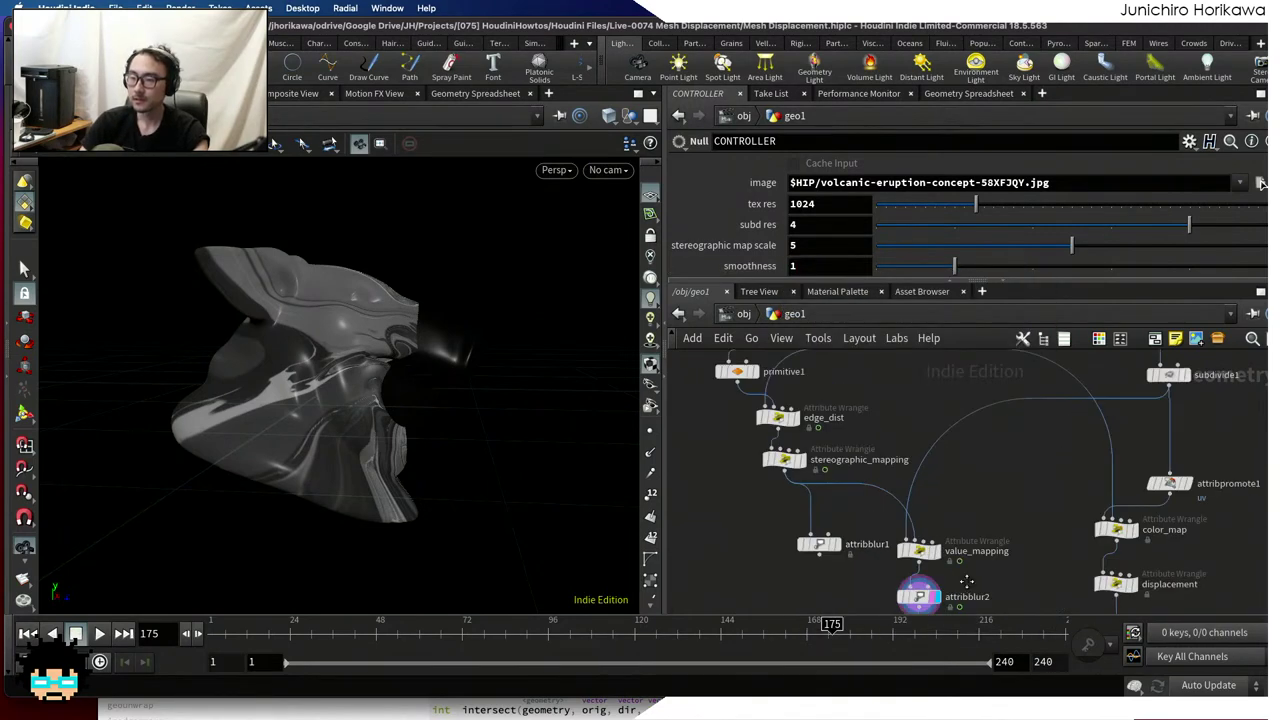
Paste a relative smoothness reference into attribblur2's Blurring Iterations and inspect the blurred mesh
click(904, 508)
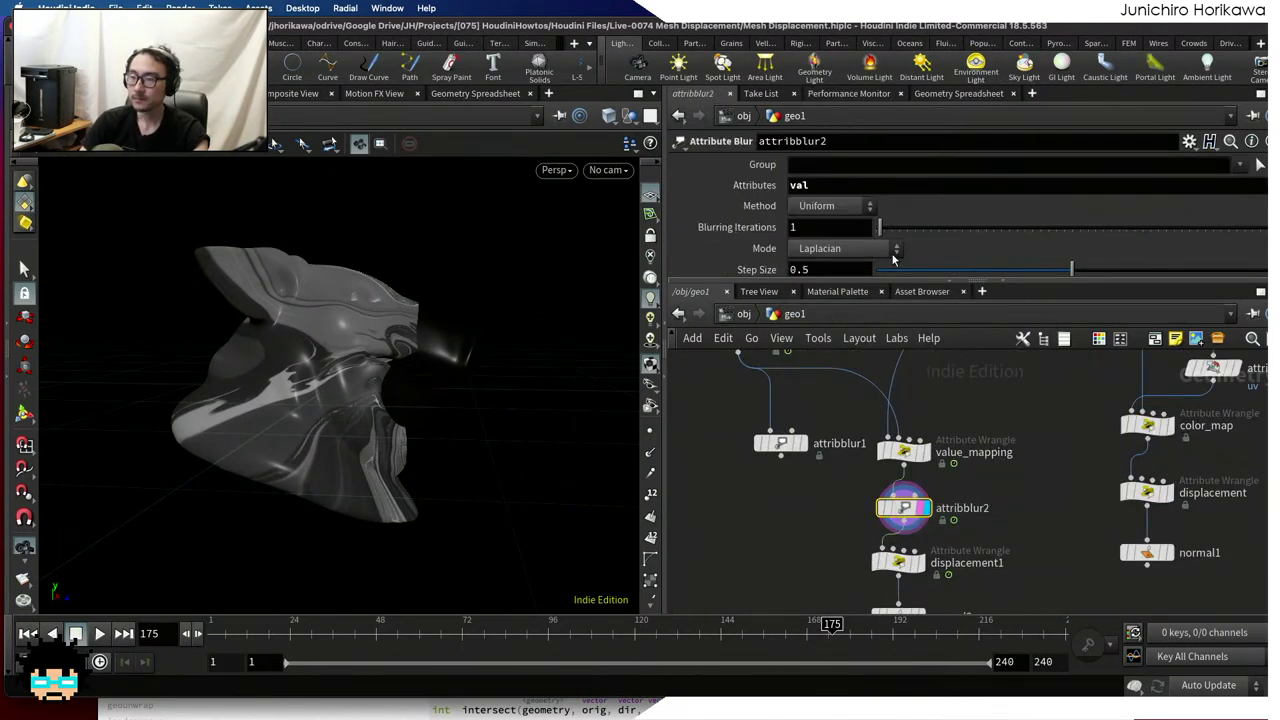
right_click(837, 224)
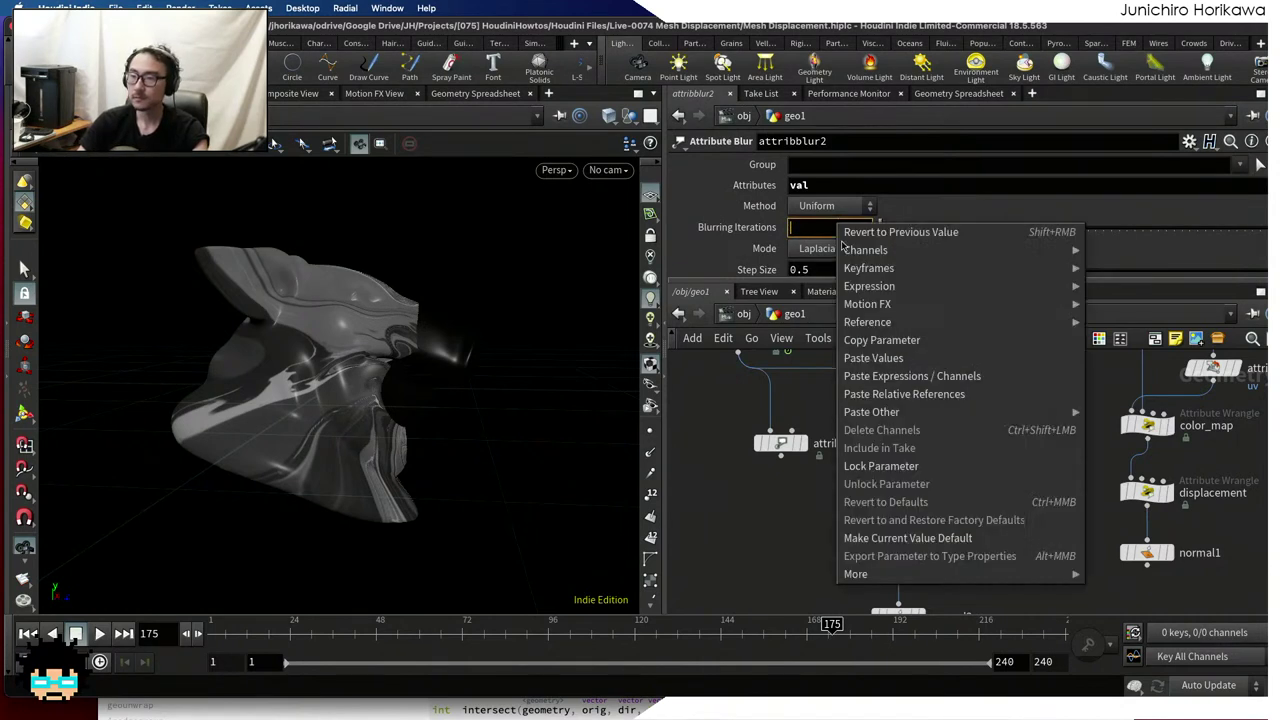
click(893, 395)
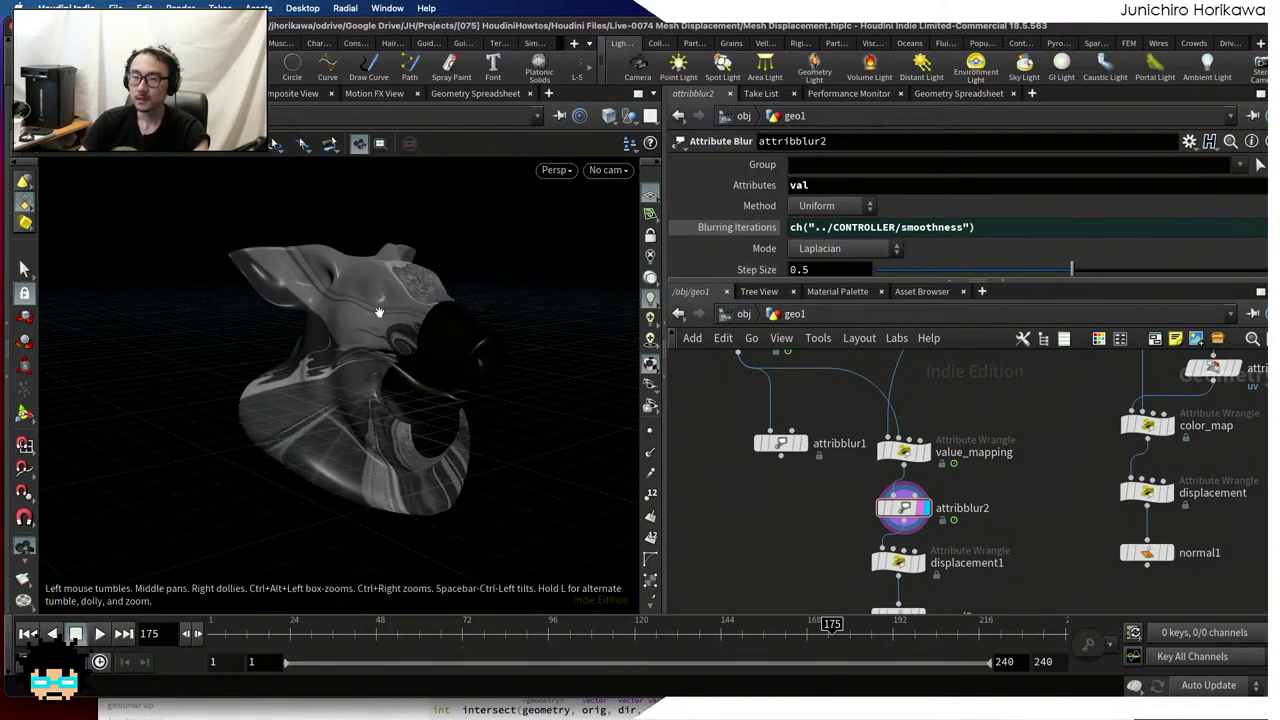
mouse_move(508, 307)
mouse_down()
mouse_move(526, 304)
mouse_move(395, 334)
mouse_move(534, 280)
mouse_move(500, 300)
mouse_up()
scroll(946, 488, up, 3)
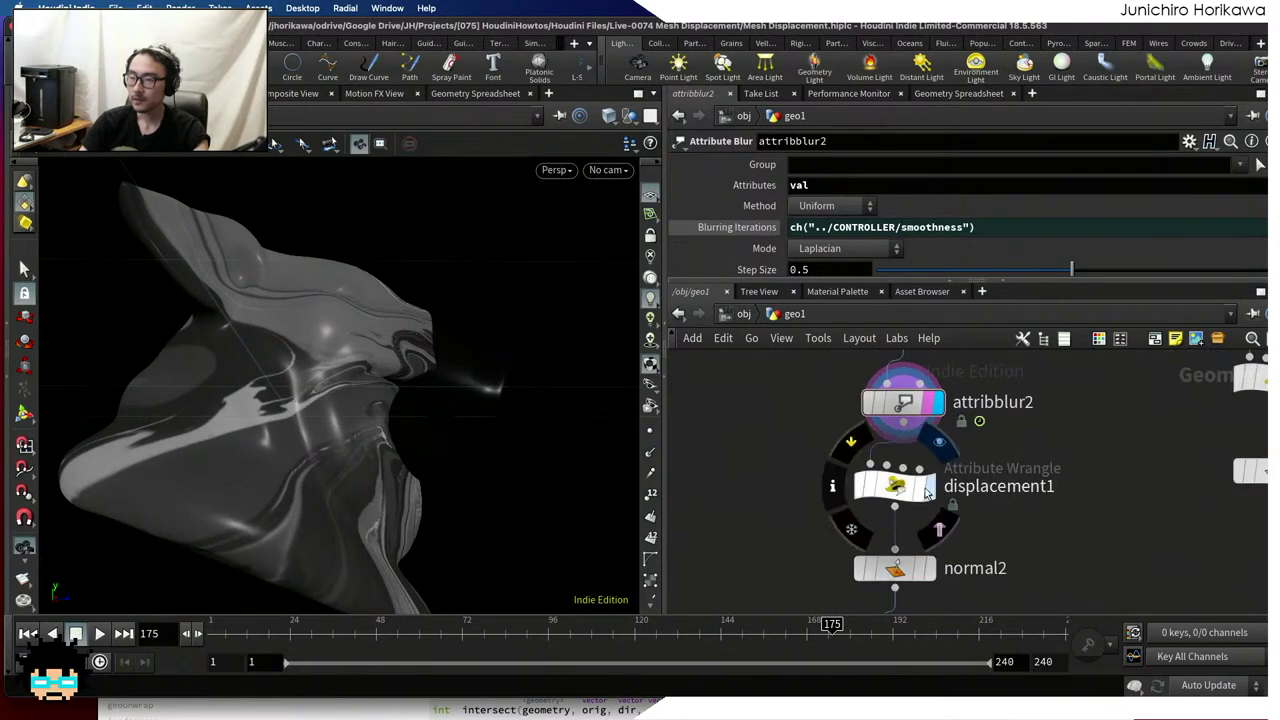
Display displacement1's output and review its Negdisp and Posdisp values
click(929, 485)
click(895, 485)
drag(993, 284, 990, 478)
scroll(886, 294, up, 3)
scroll(855, 253, up, 1)
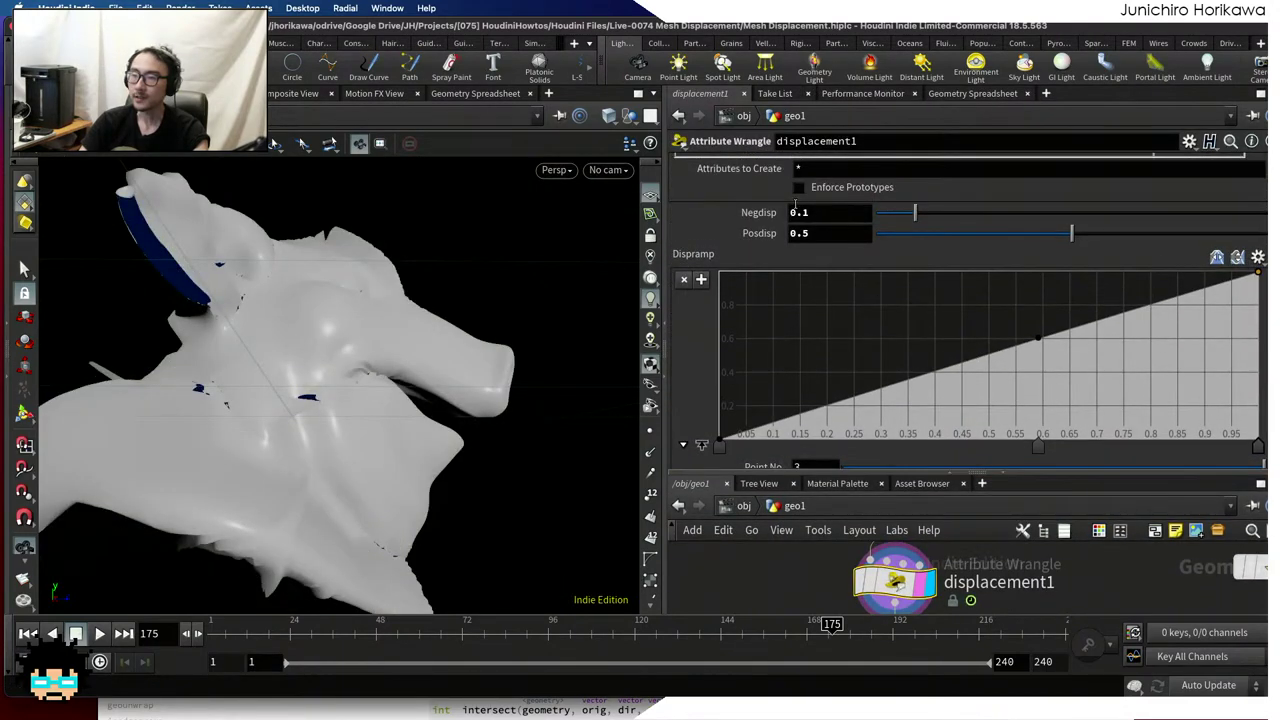
click(811, 213)
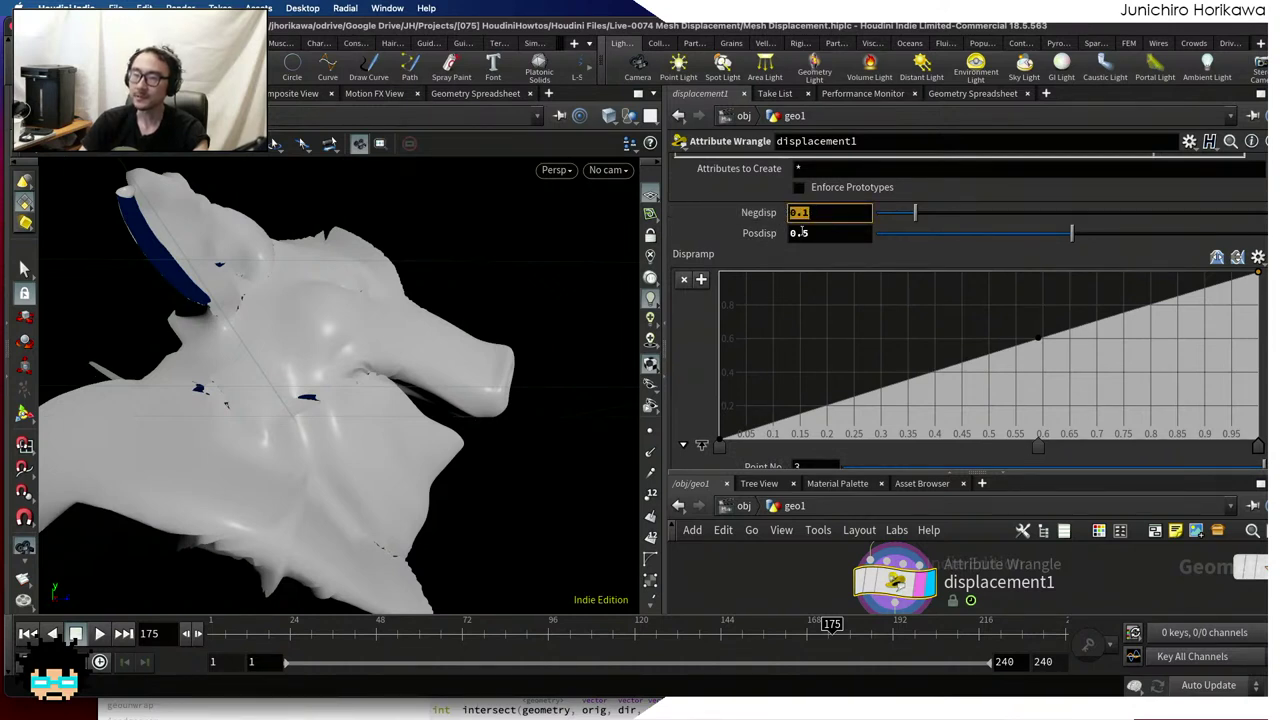
click(810, 233)
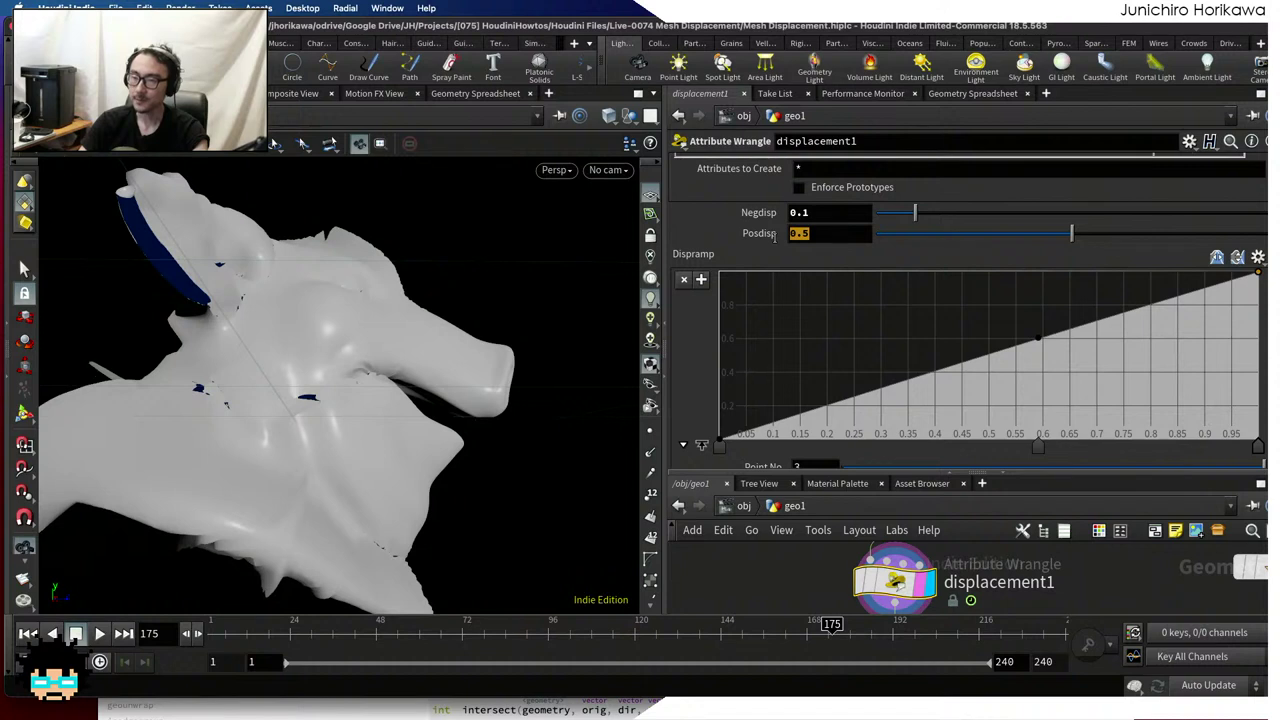
scroll(790, 362, down, 1)
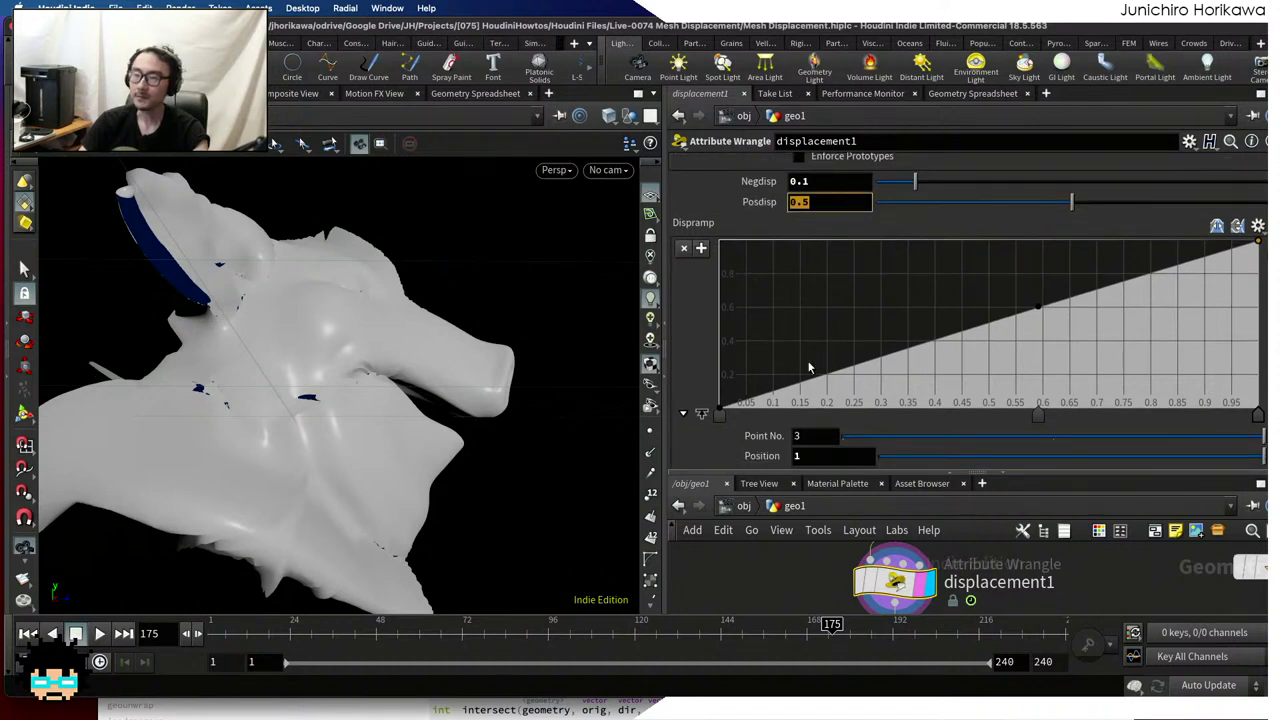
scroll(1020, 300, down, 5)
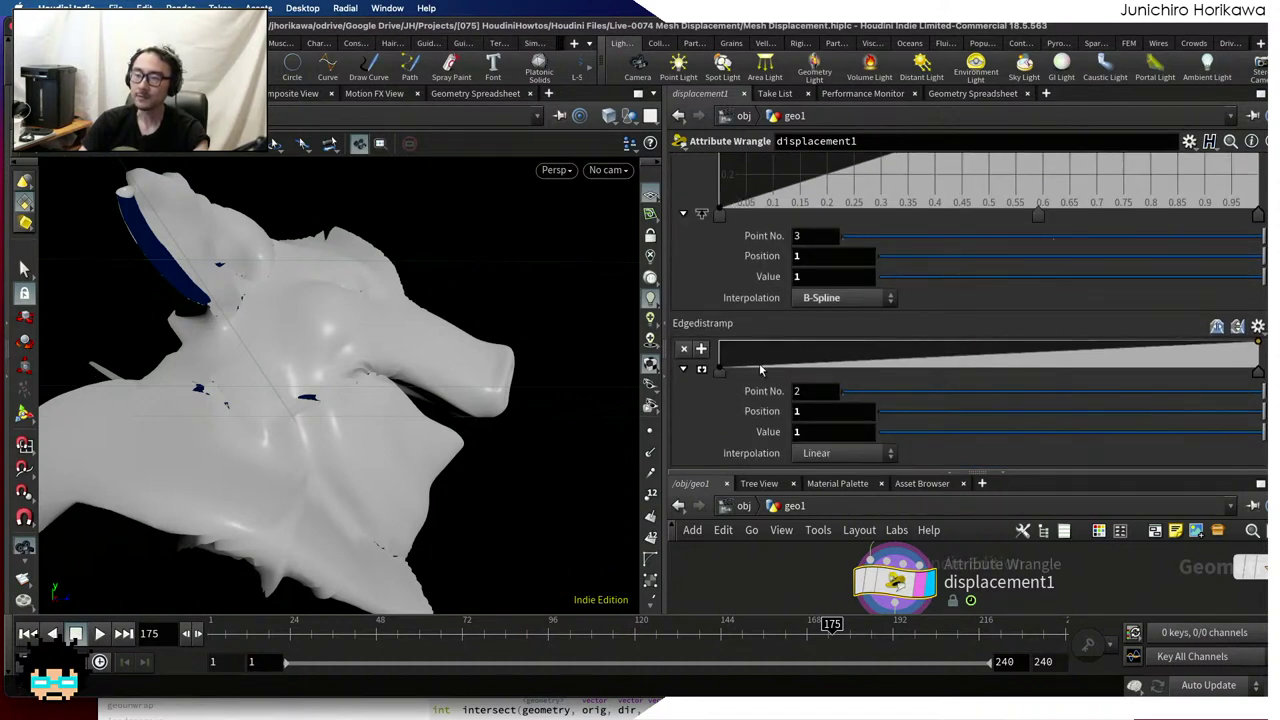
Expand displacement1's Edgedistramp graph, then return to the CONTROLLER null's parameters
click(685, 369)
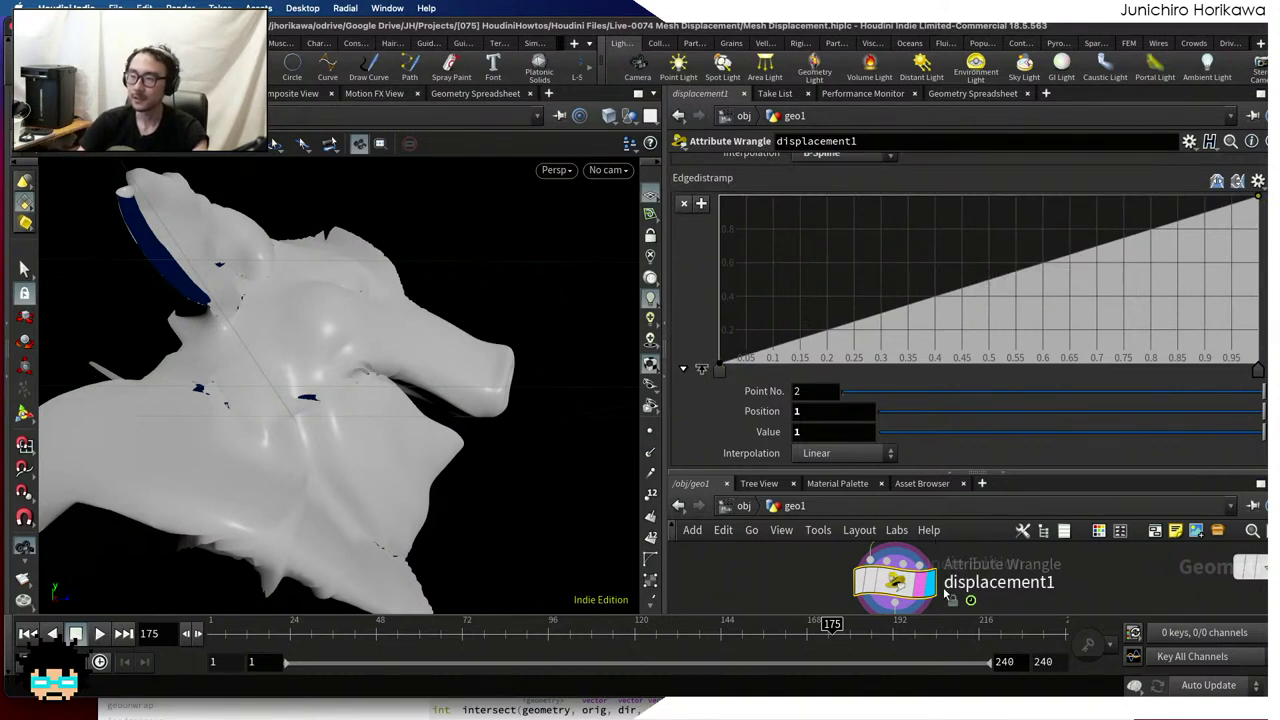
key(Delete)
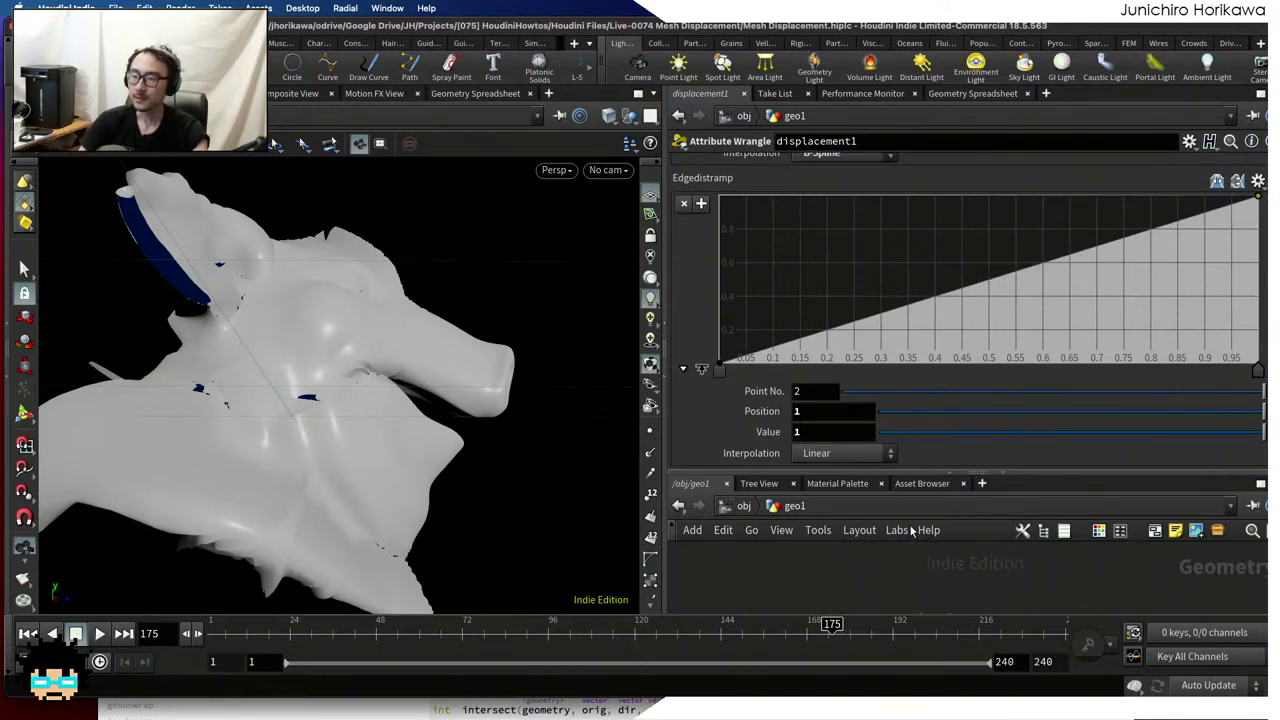
drag(920, 478, 920, 384)
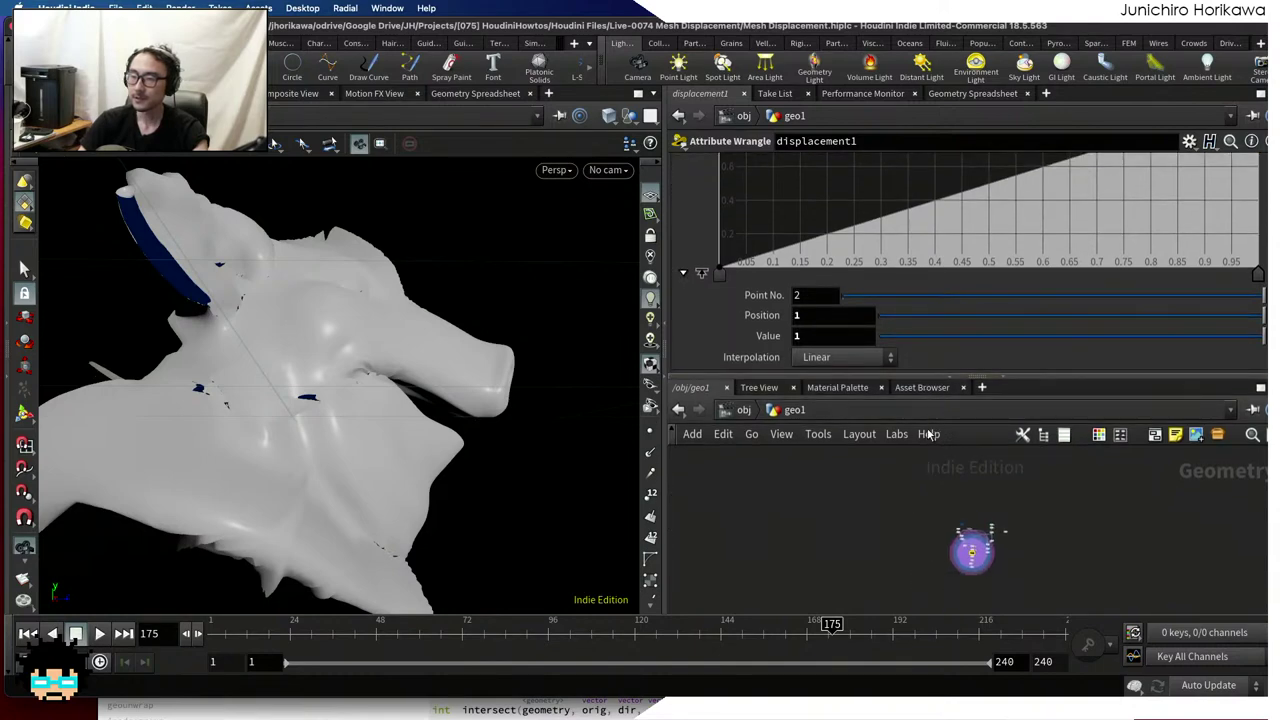
scroll(995, 560, up, 5)
click(914, 520)
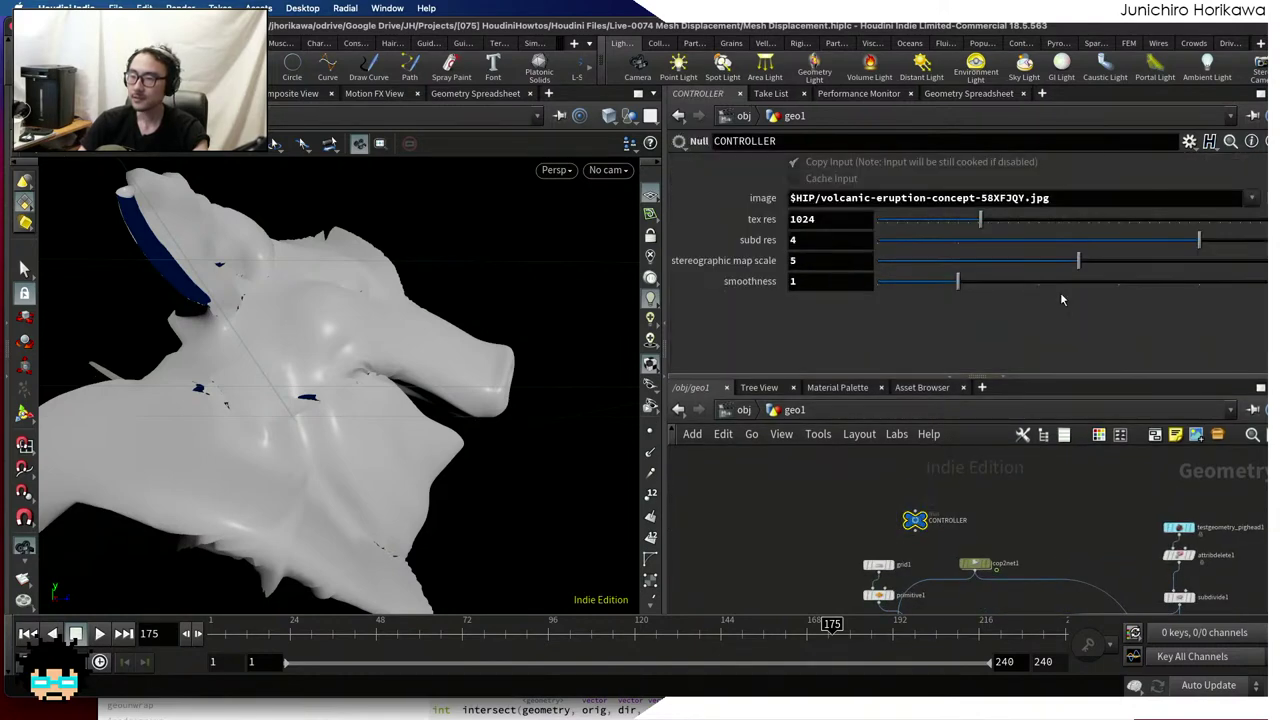
Open CONTROLLER's Edit Parameter Interface beside displacement1's parameters
click(1189, 141)
click(1050, 163)
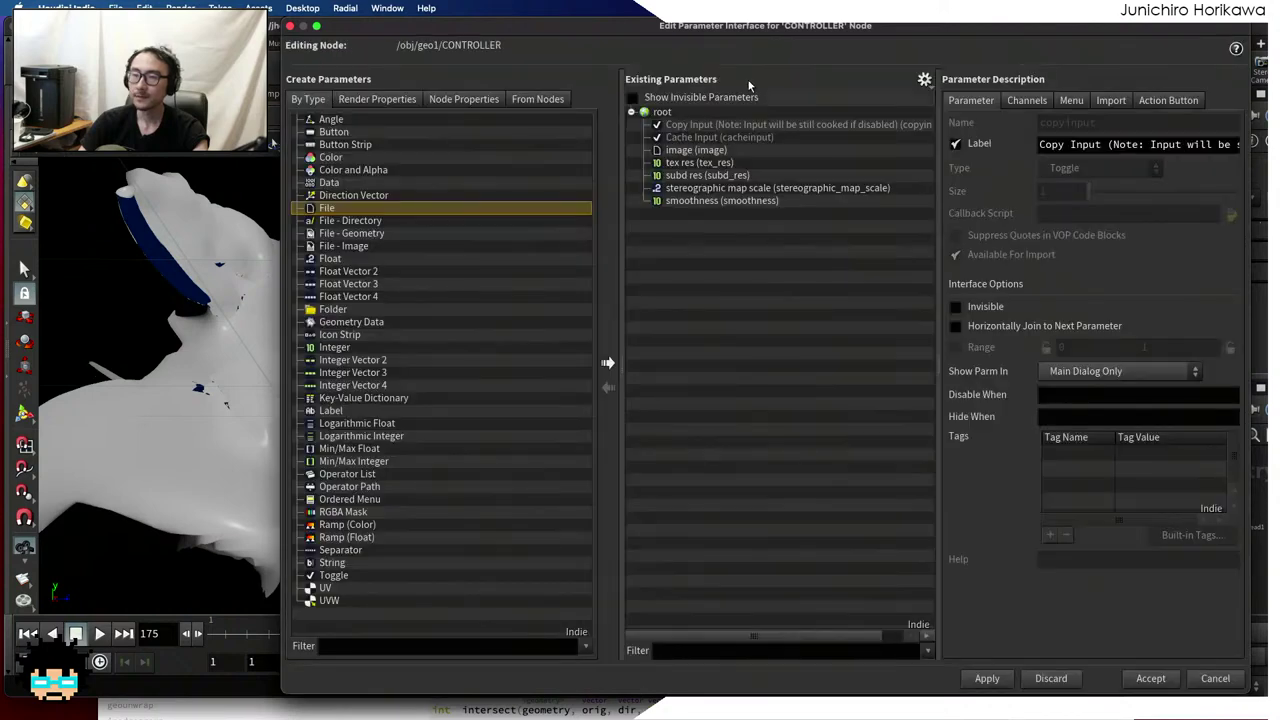
click(924, 79)
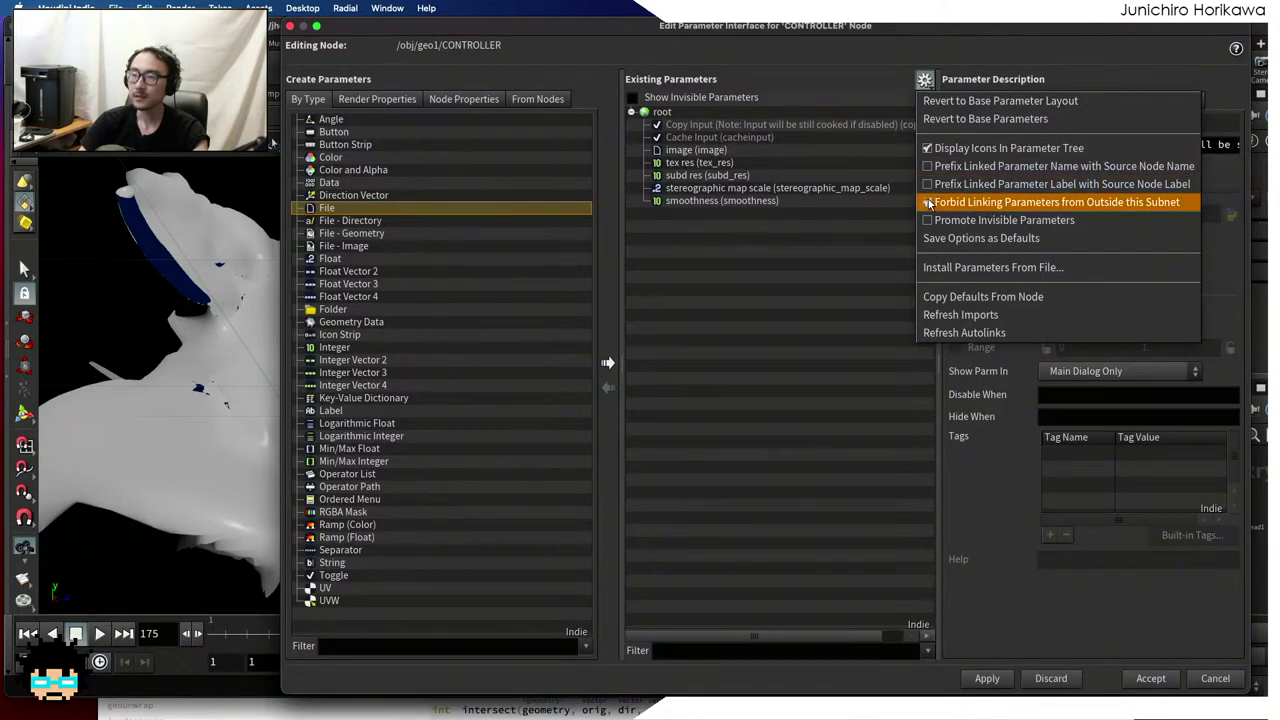
click(924, 79)
drag(955, 42, 445, 68)
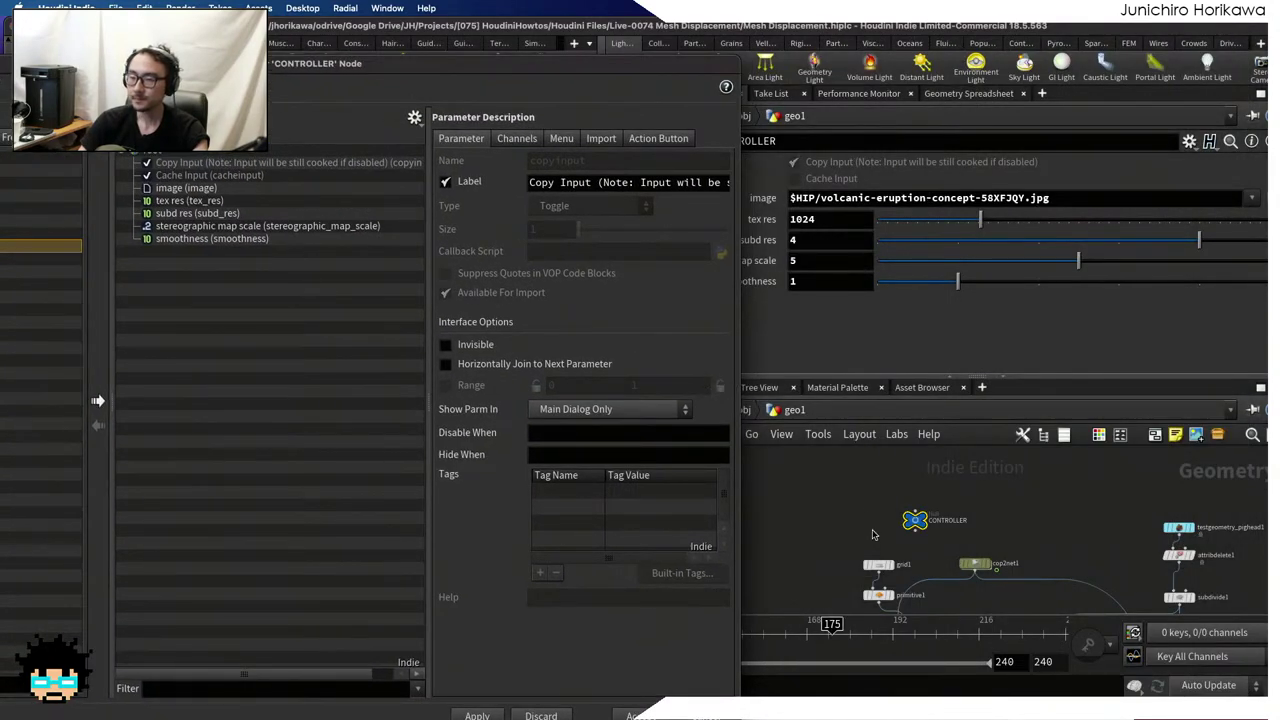
scroll(878, 553, down, 5)
scroll(878, 553, up, 5)
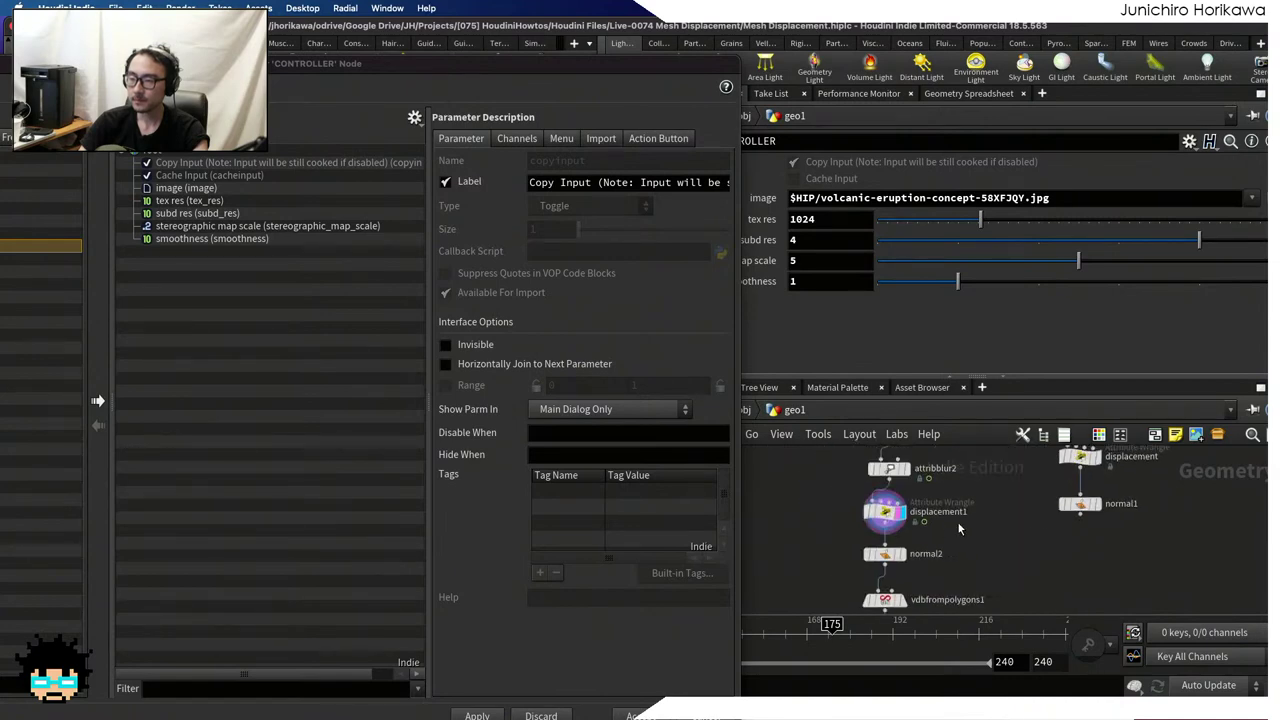
click(865, 510)
scroll(852, 313, down, 2)
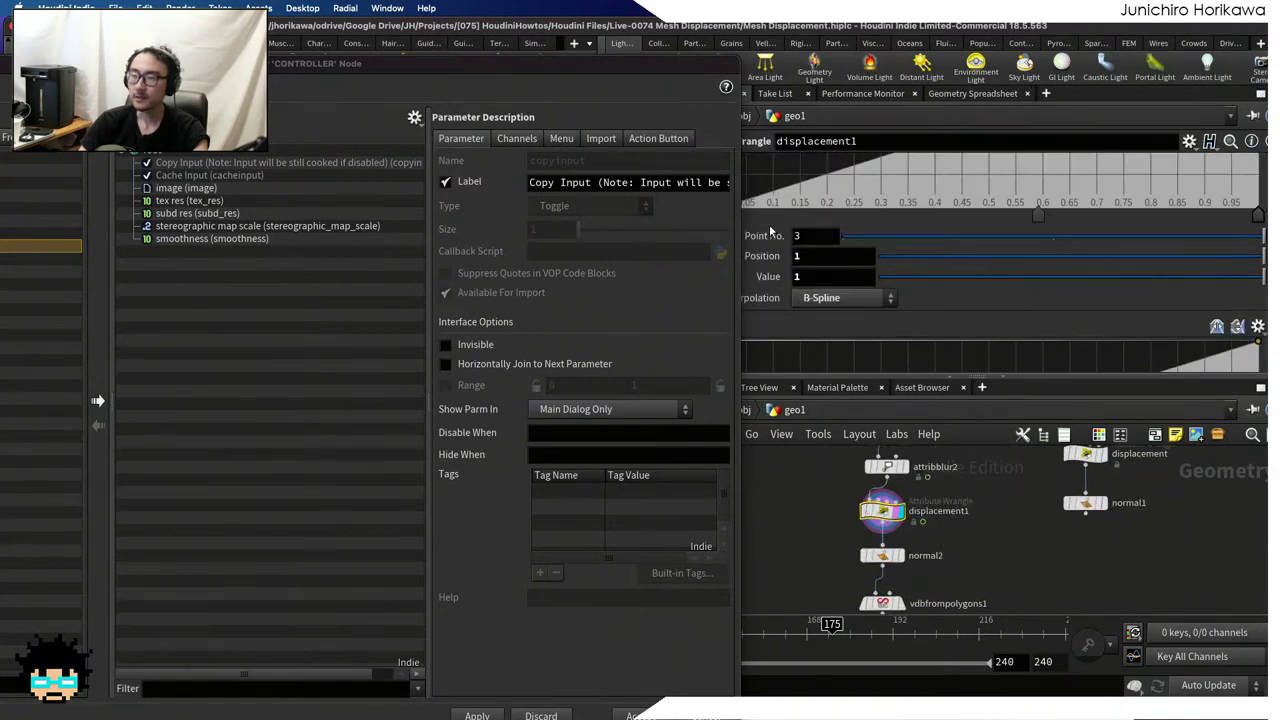
drag(573, 70, 480, 70)
scroll(763, 215, up, 4)
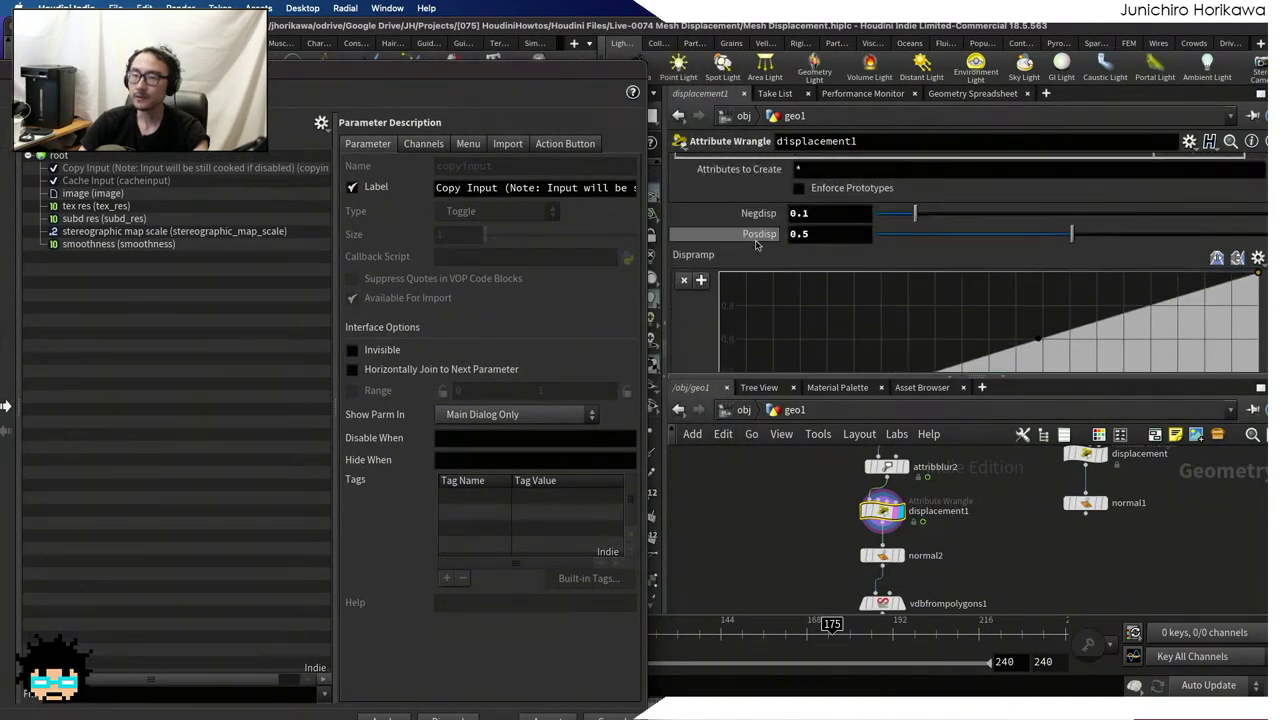
Drag Negdisp, Posdisp and Edgedistramp from displacement1 into CONTROLLER's parameter list
drag(763, 215, 217, 295)
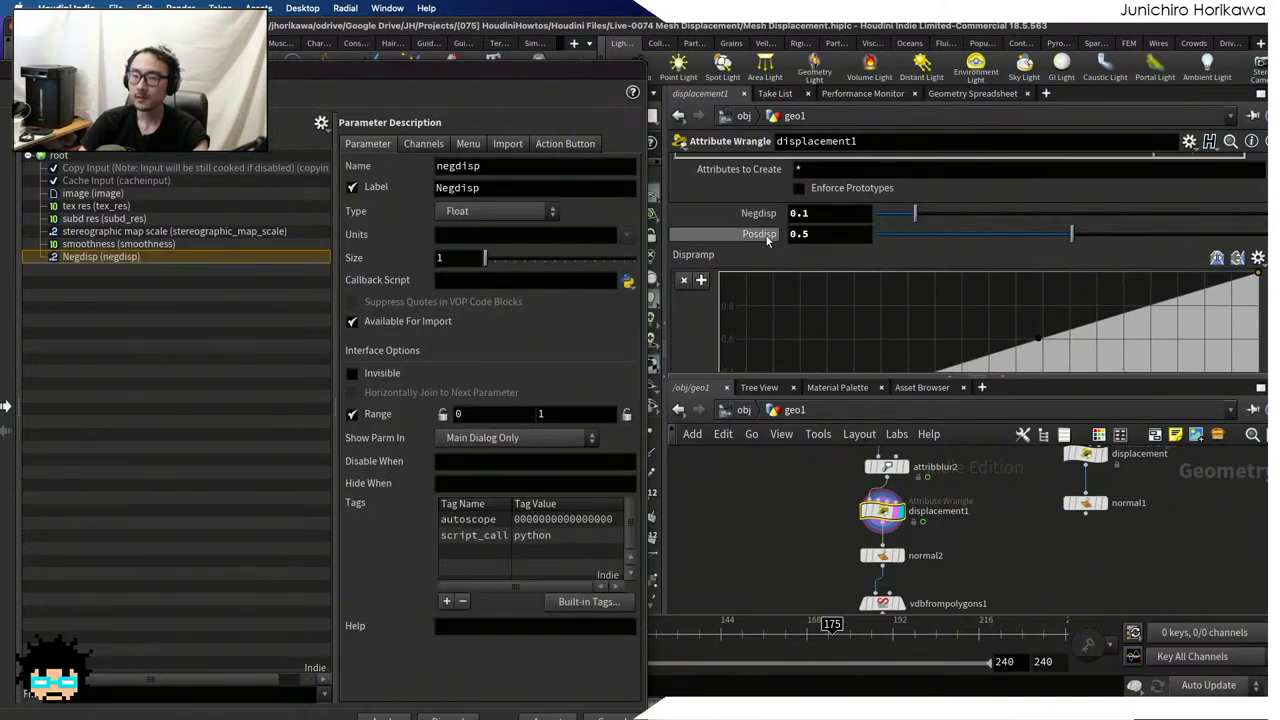
drag(759, 233, 217, 292)
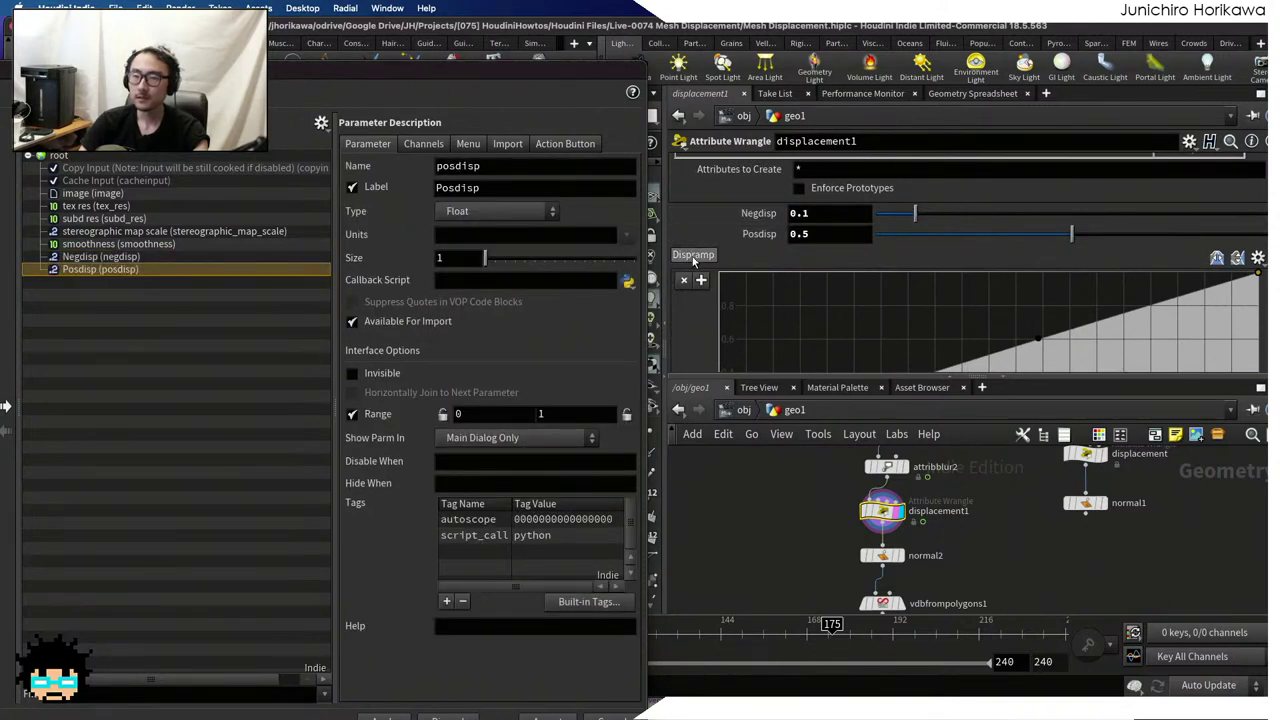
drag(152, 348, 150, 290)
scroll(700, 300, down, 3)
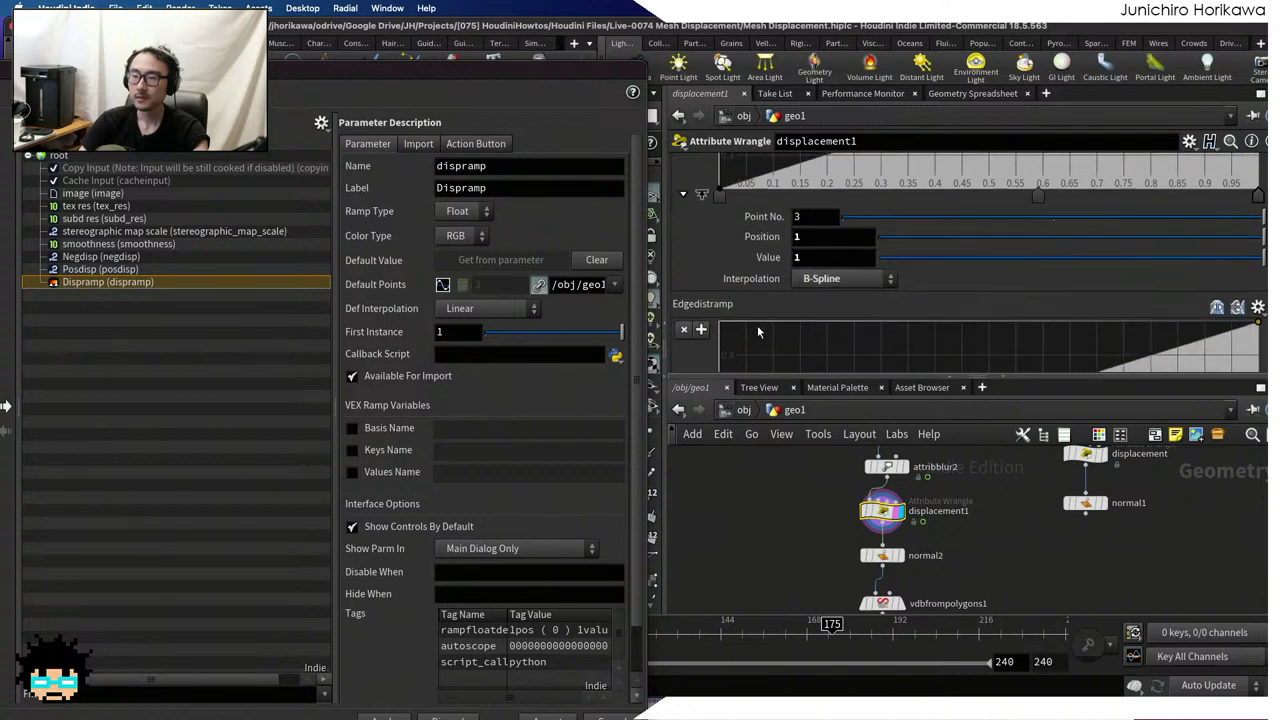
drag(693, 309, 199, 359)
Rename Negdisp to max_negative_disp with the label 'max negative disp'
click(140, 257)
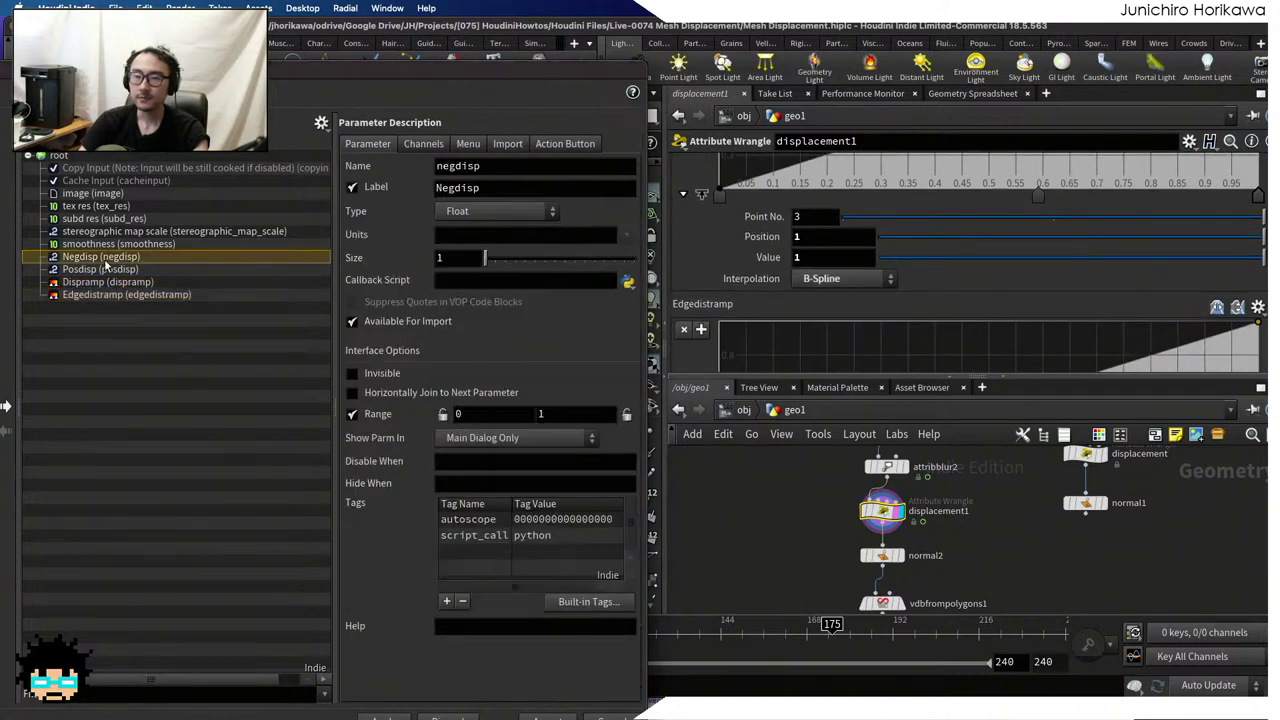
key(Tab)
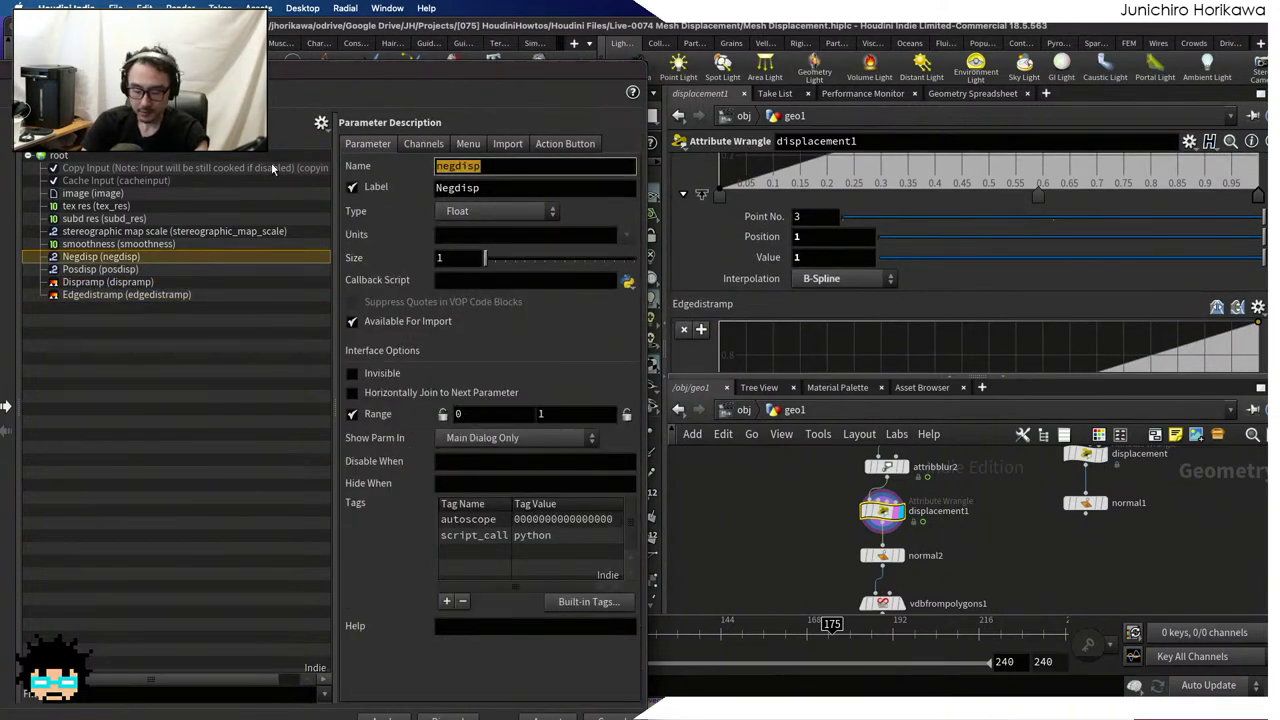
text(max_negative)
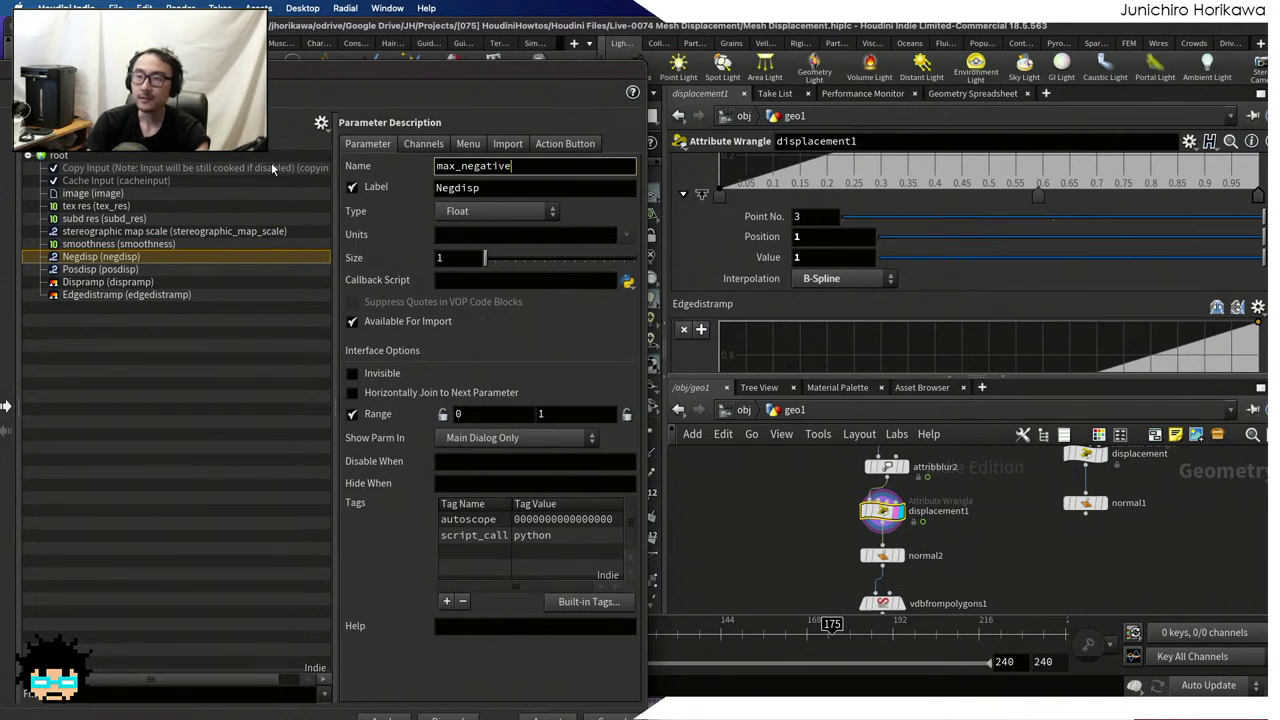
text(_disp)
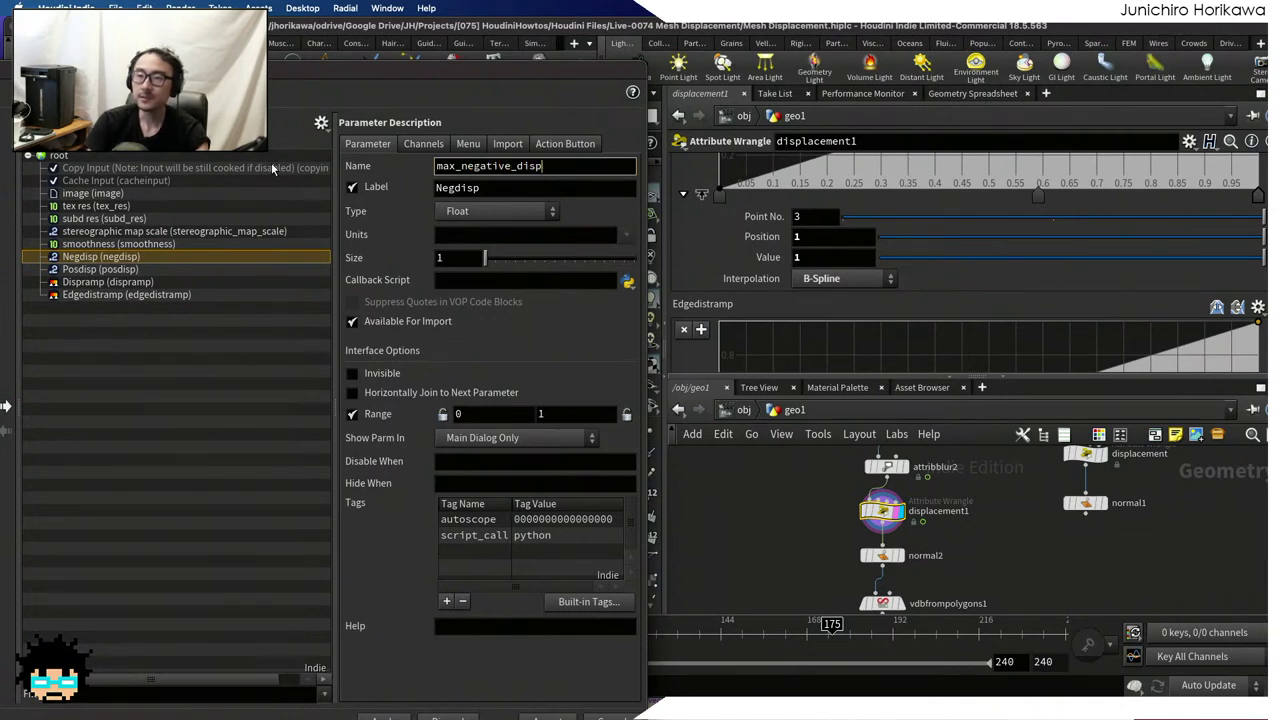
key(Tab)
text(max nega)
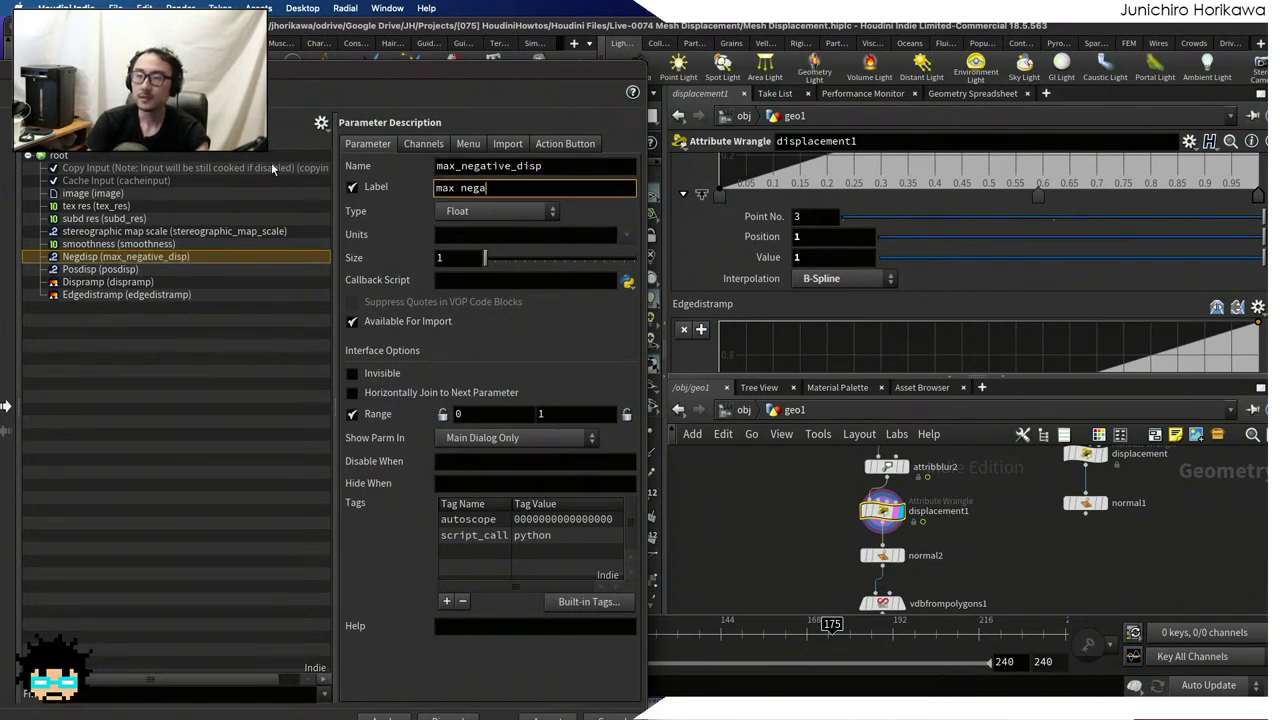
text(tive disp)
key(Tab)
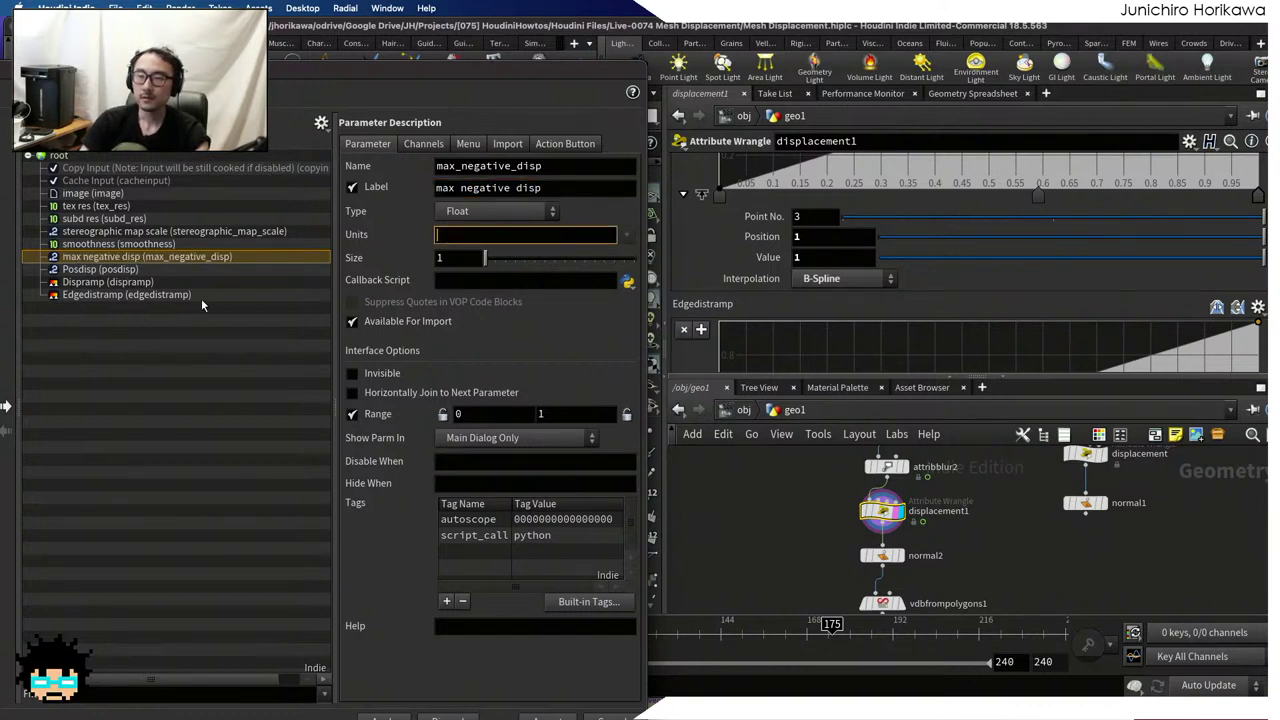
click(569, 414)
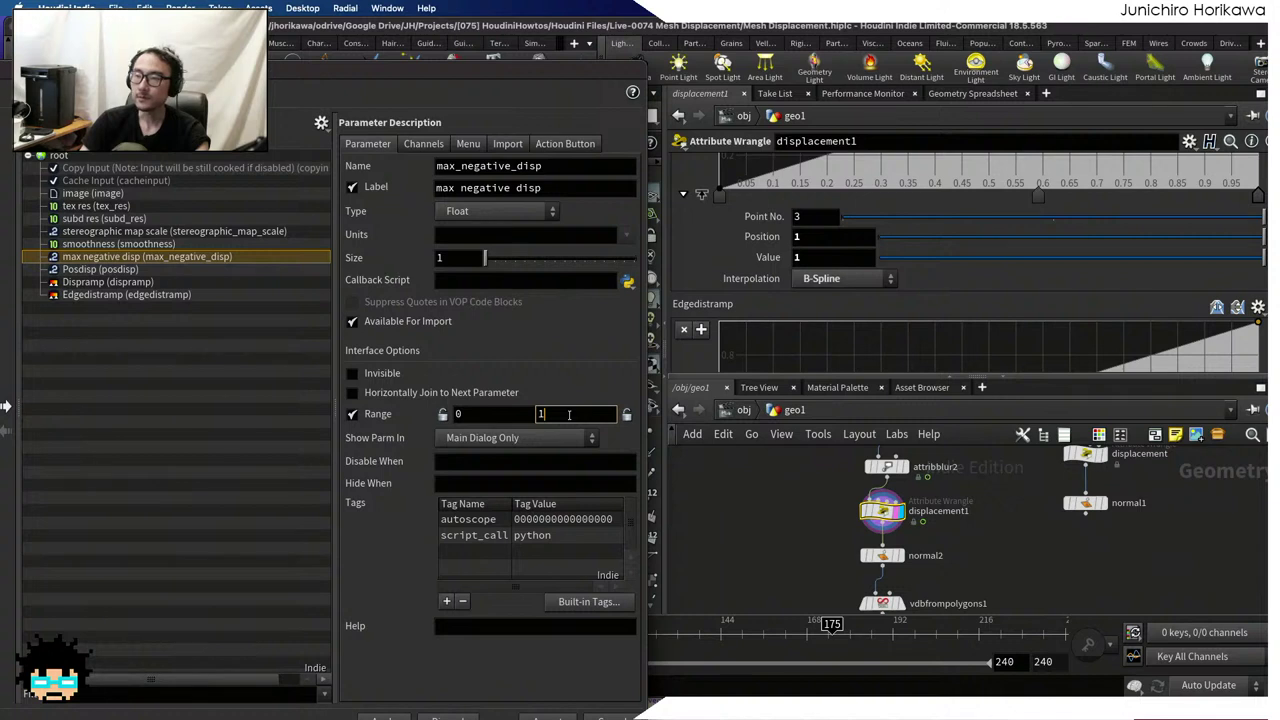
Rename Posdisp to max_positive_disp with the label 'max positive disp'
click(158, 283)
click(155, 270)
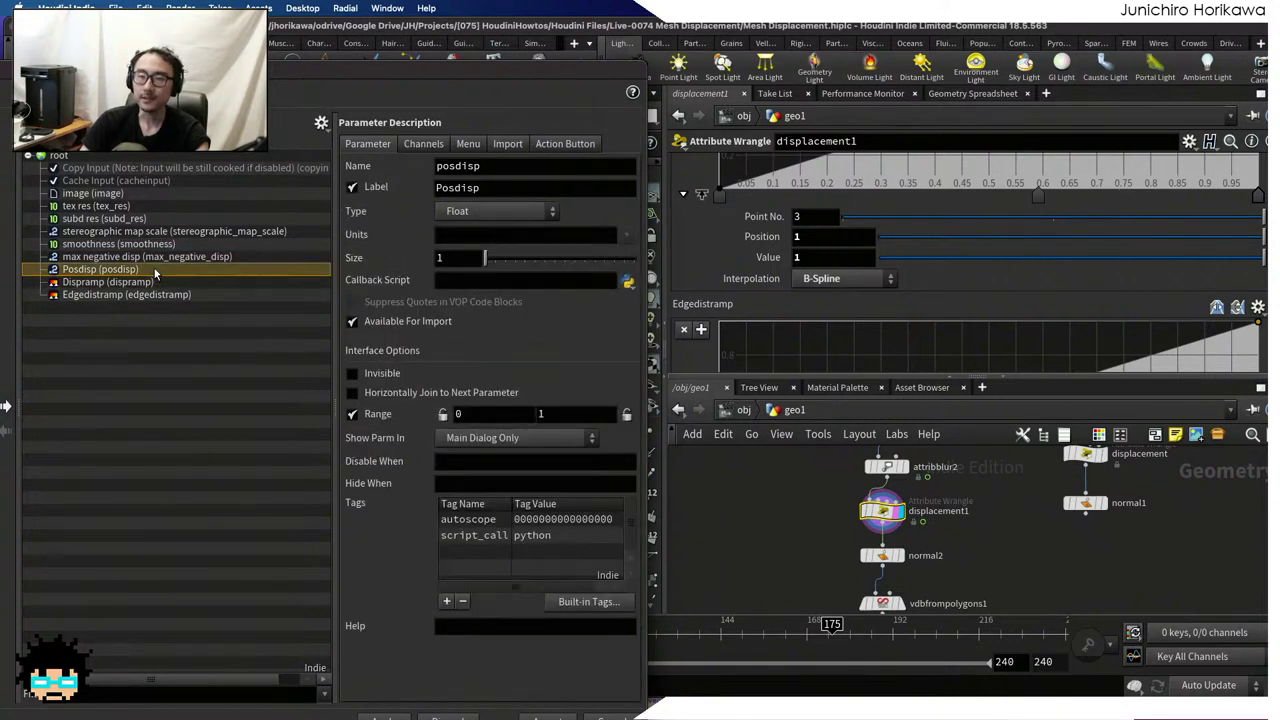
double_click(460, 166)
text(max_)
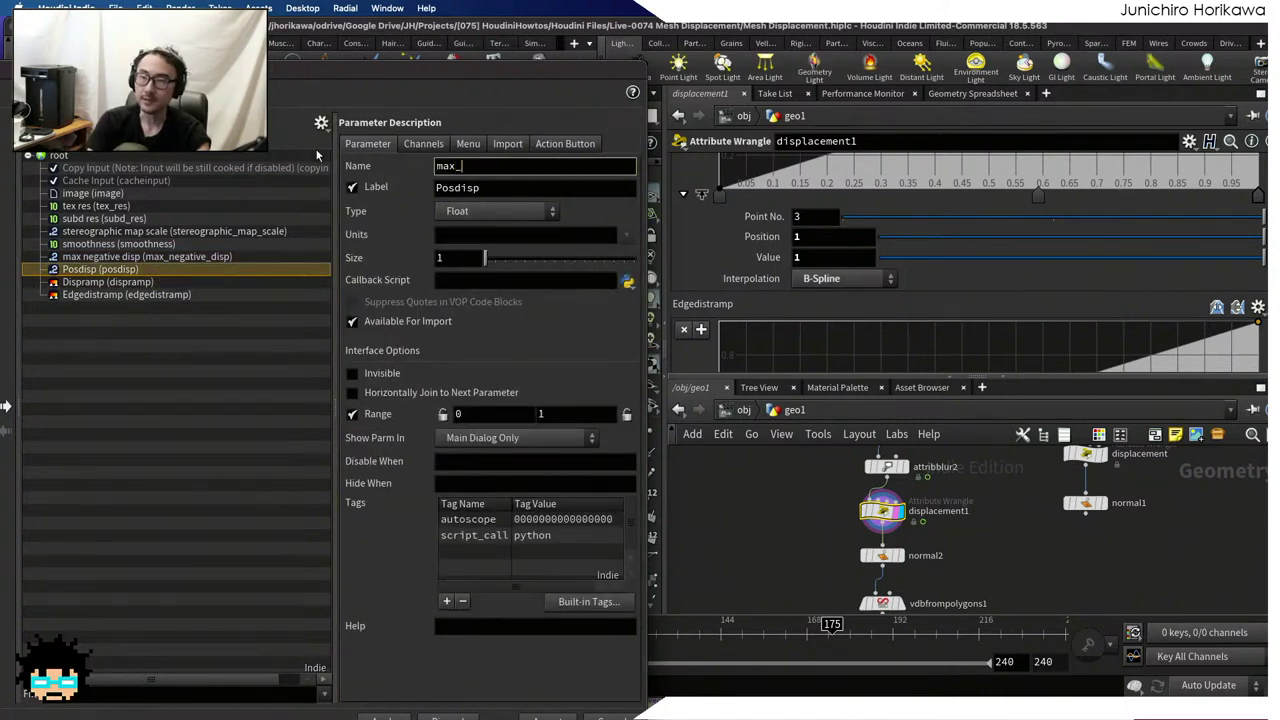
text(pos)
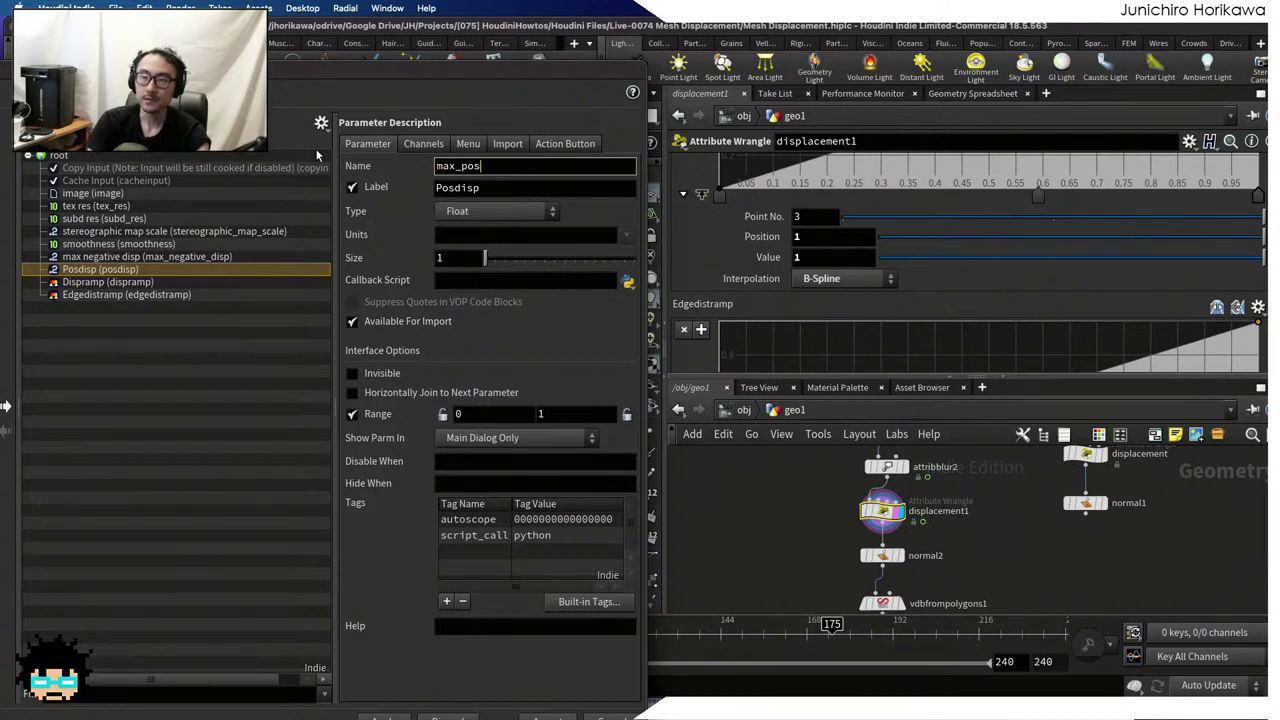
text(itive_disp)
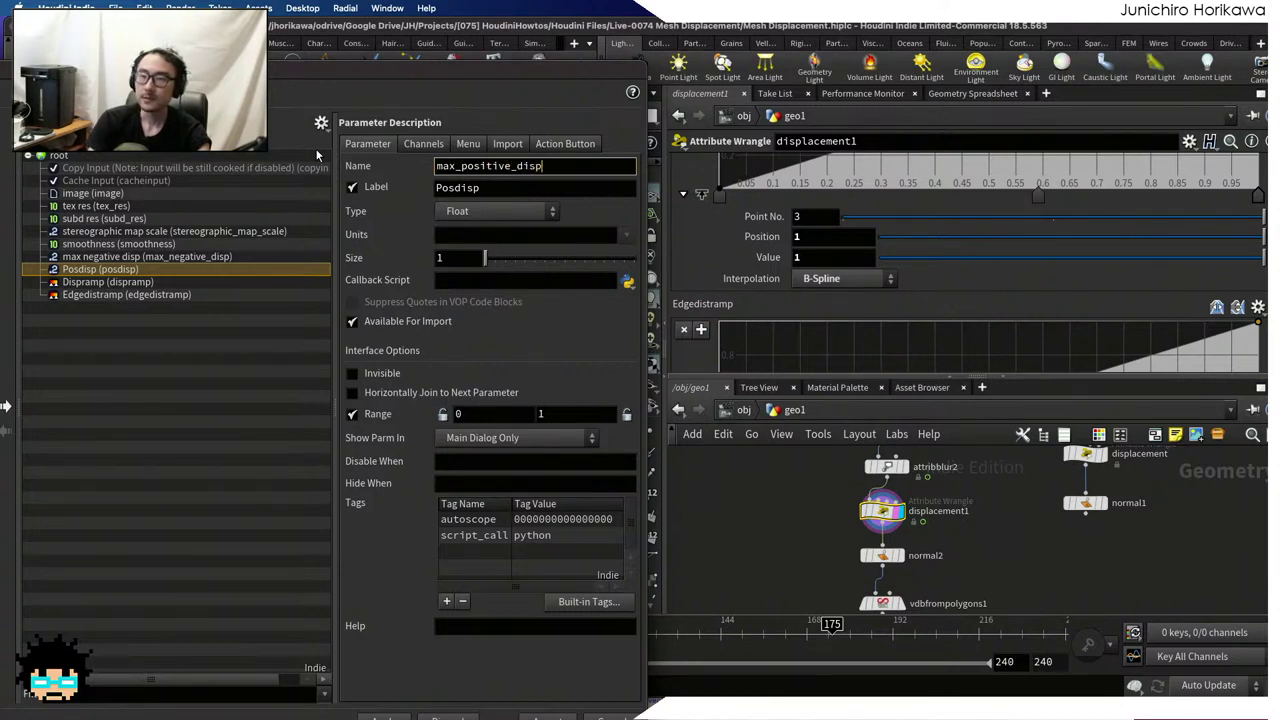
key(Tab)
text(max )
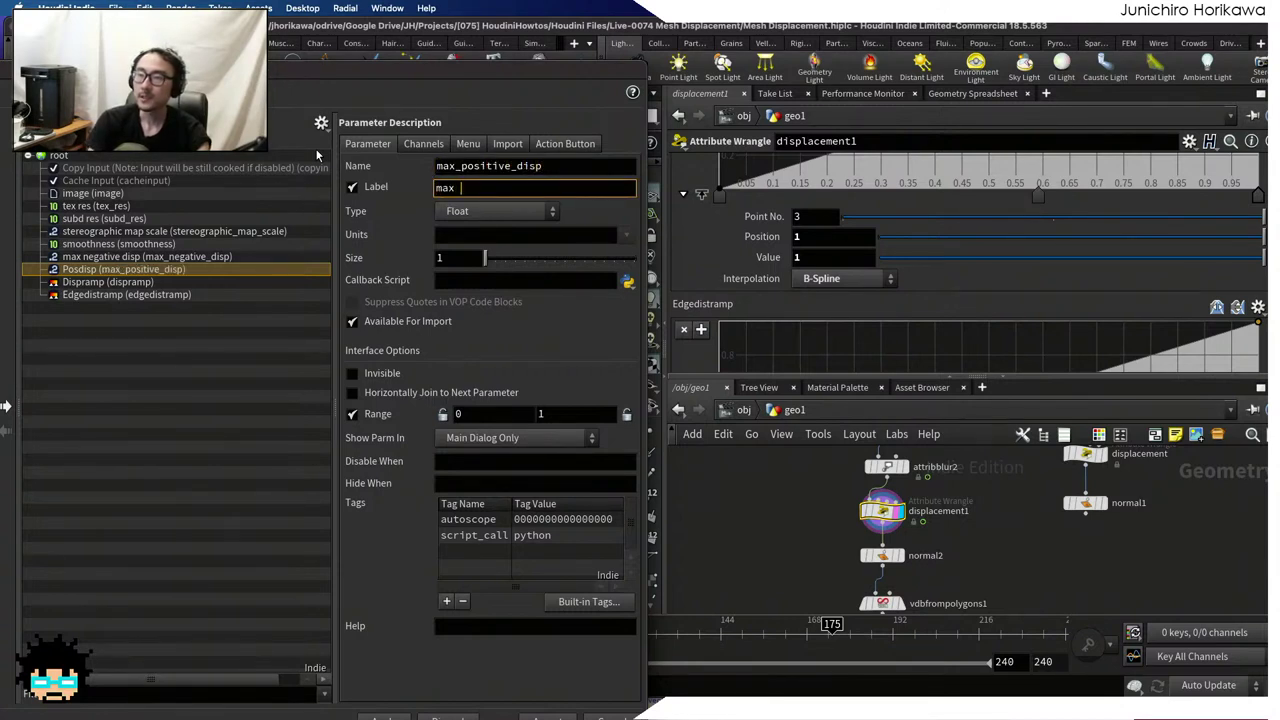
text(positive )
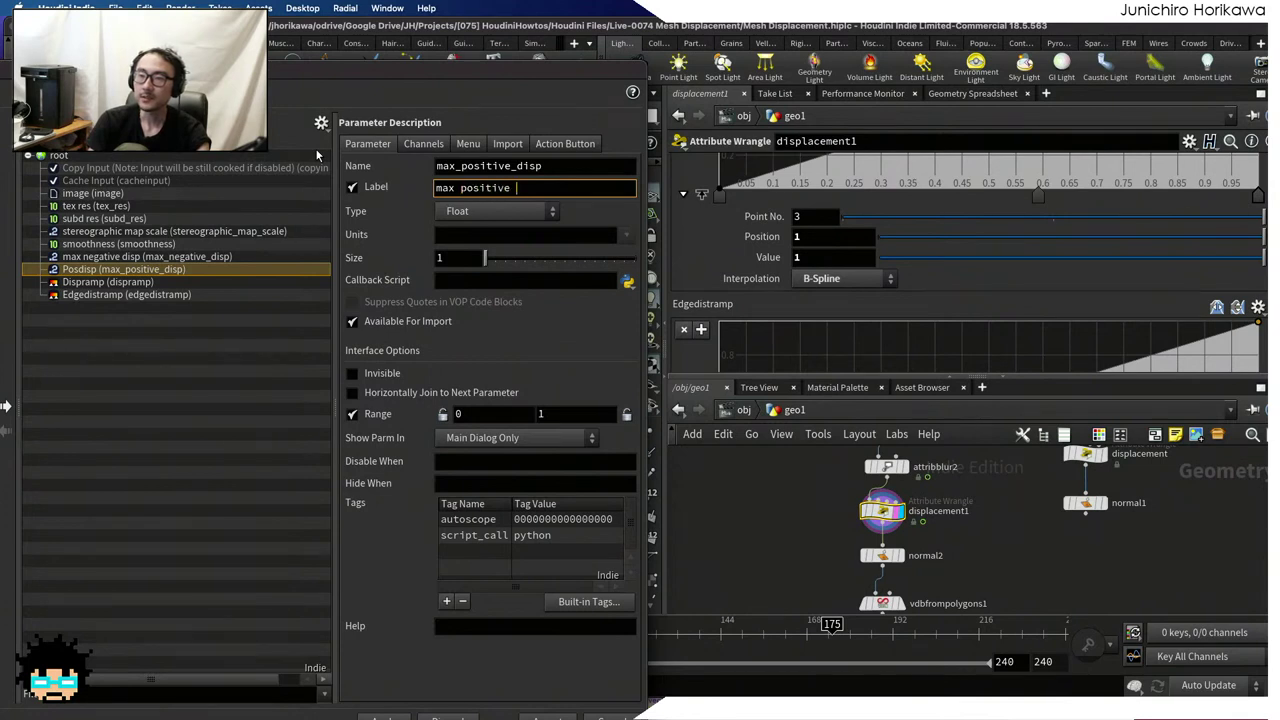
text(disp)
key(Return)
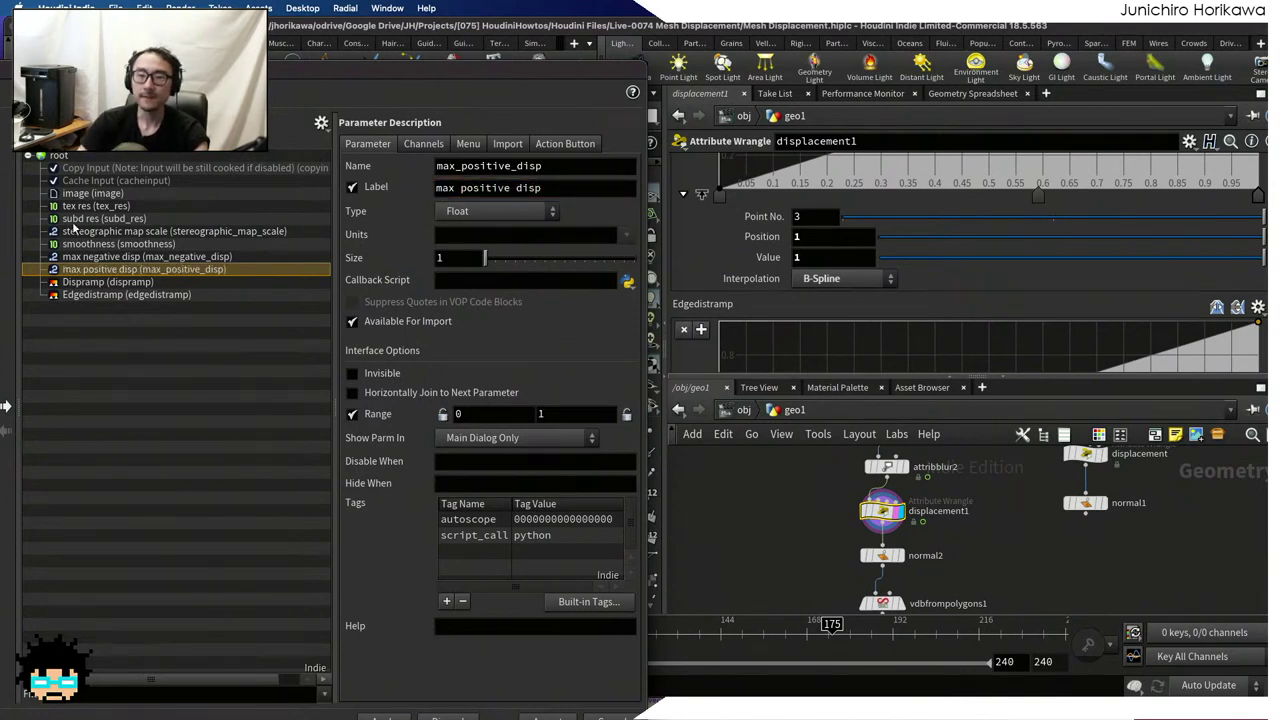
Rename Dispramp to displacement_ramp with the label 'displacement ramp'
click(100, 282)
double_click(480, 166)
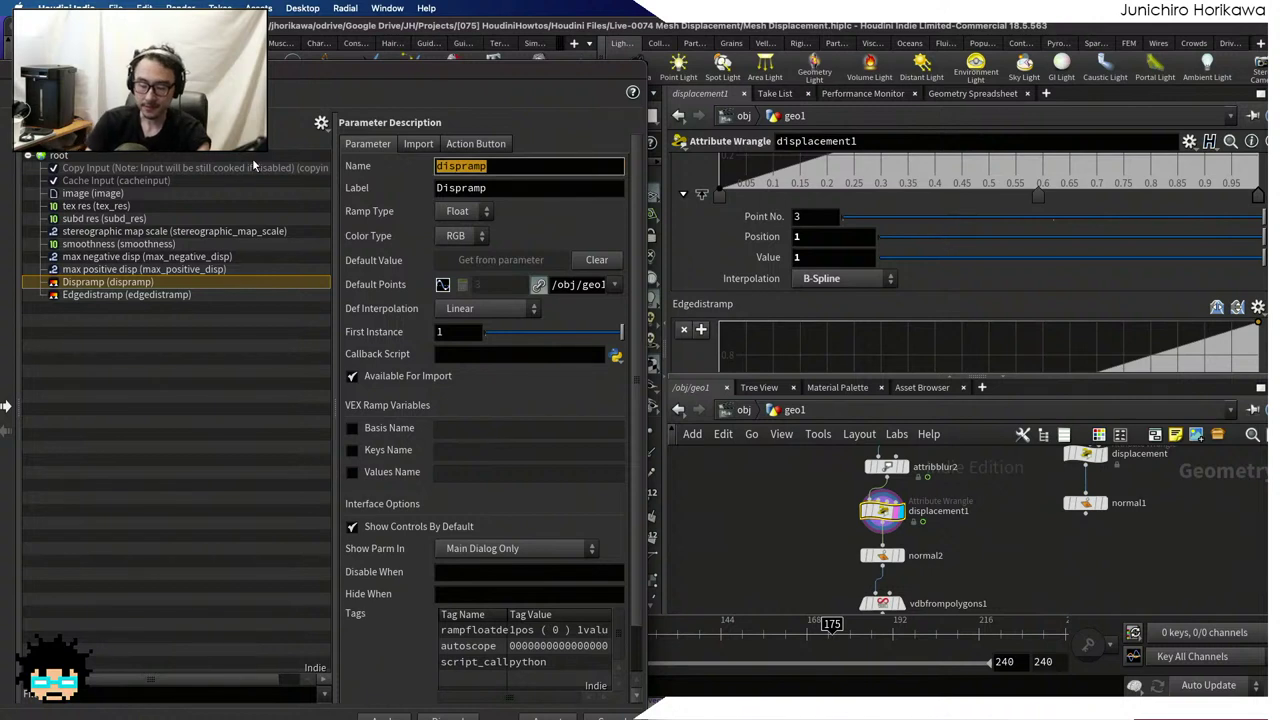
text(displacement_)
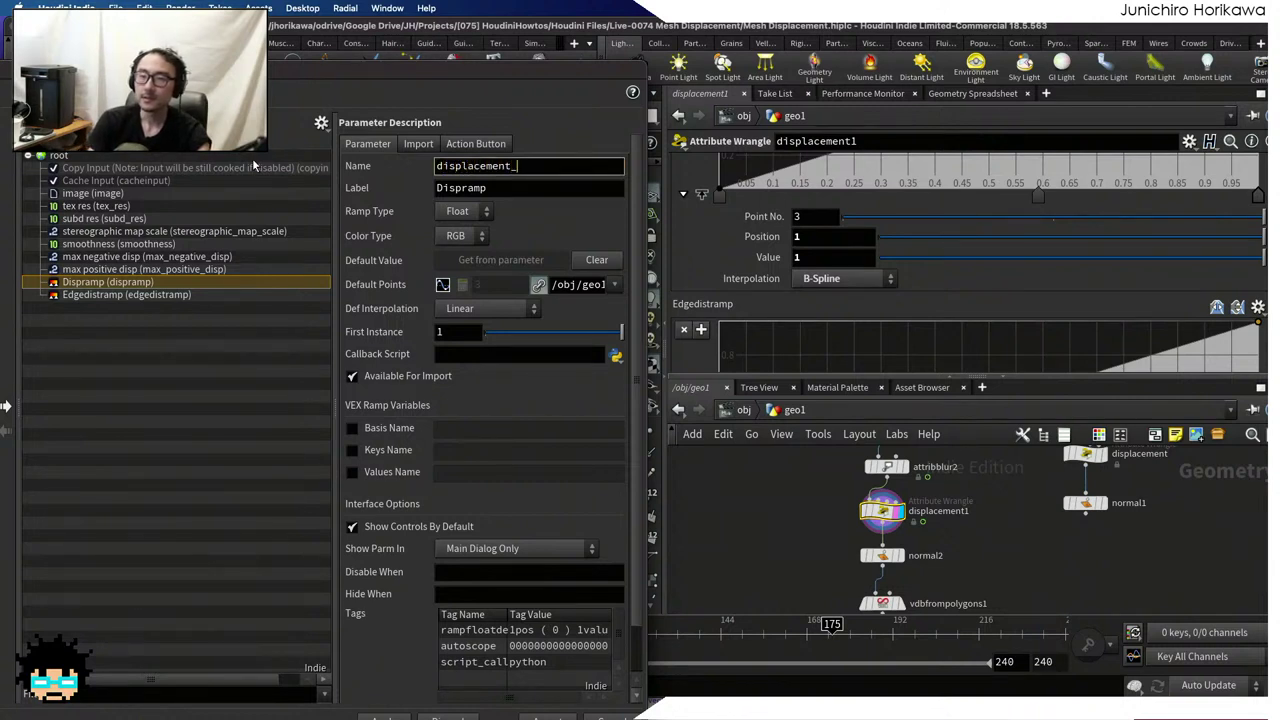
text(ramp)
key(Tab)
text(di)
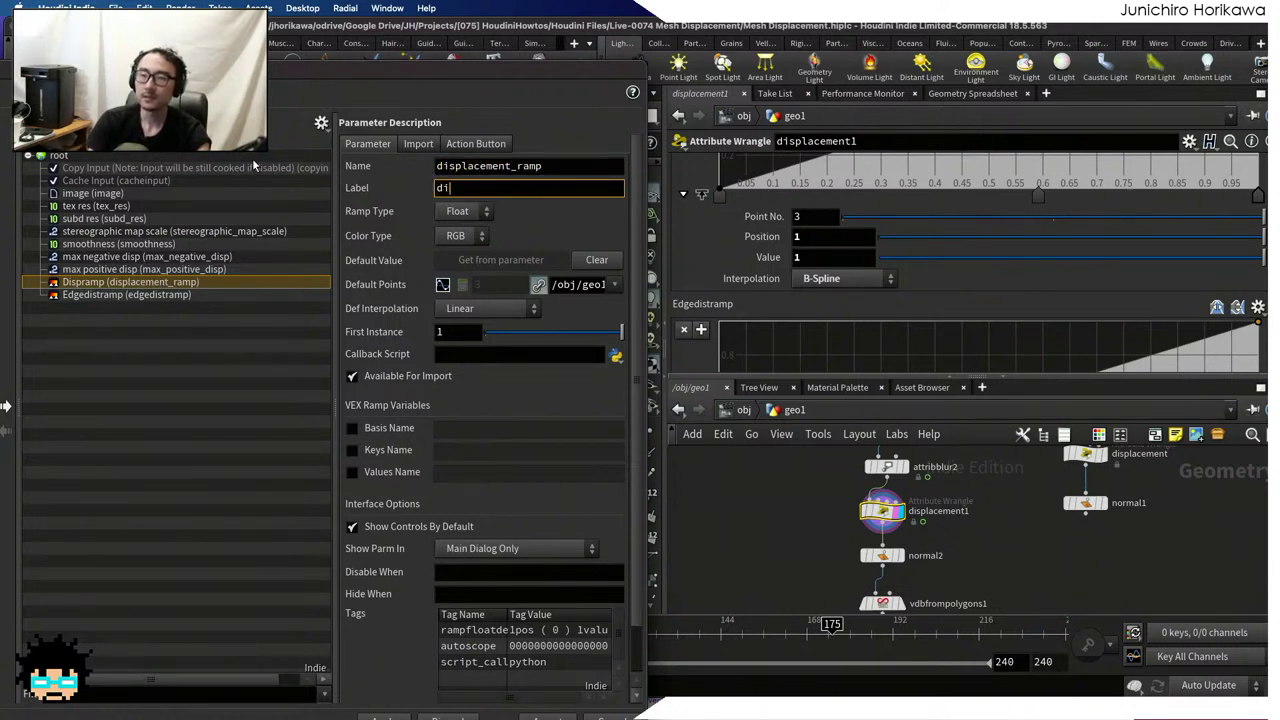
text(dplacement ramp)
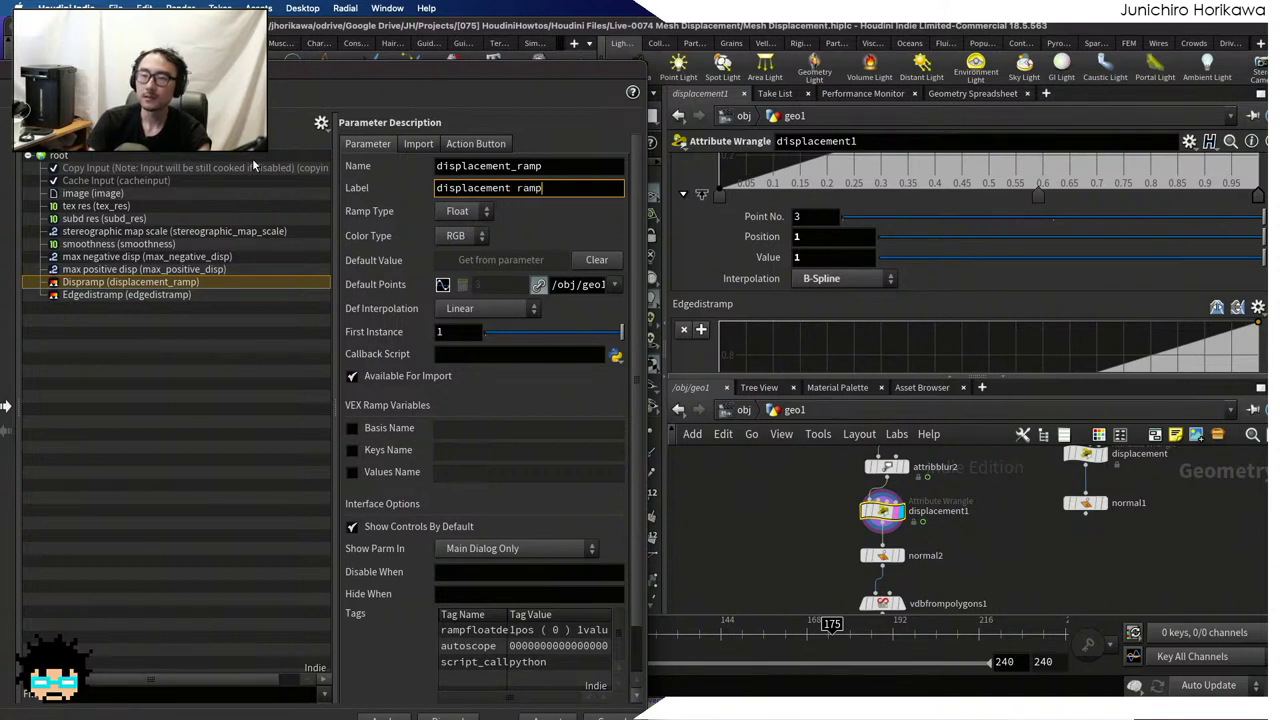
key(Return)
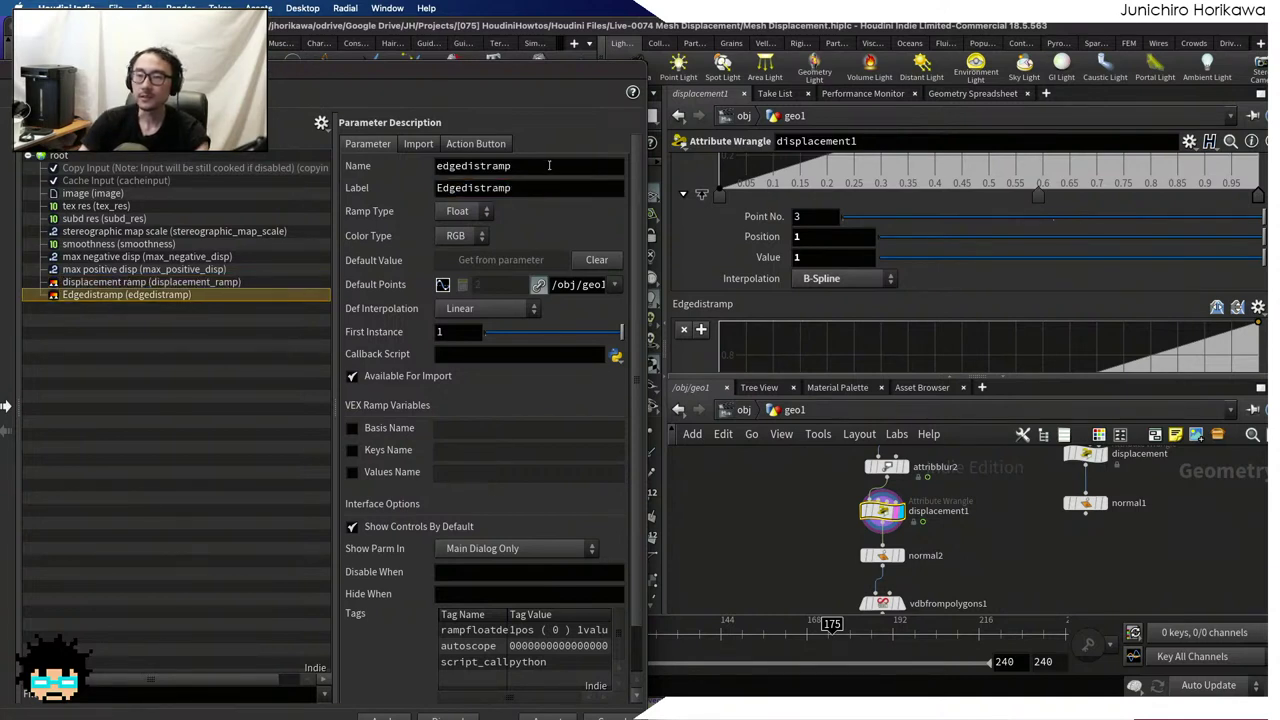
Rename Edgedistramp to gradation_ramp, label 'gradation ramp', and accept the interface changes
double_click(549, 165)
text(edge_gra)
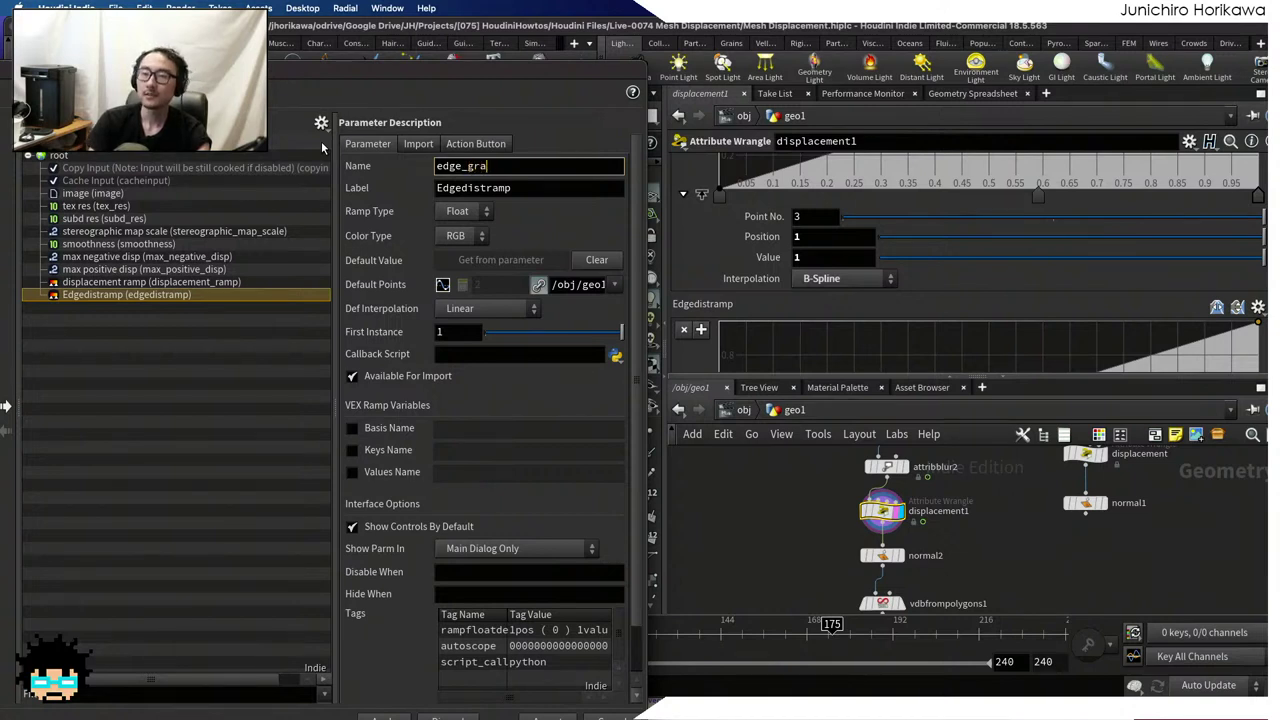
text(dation_ra)
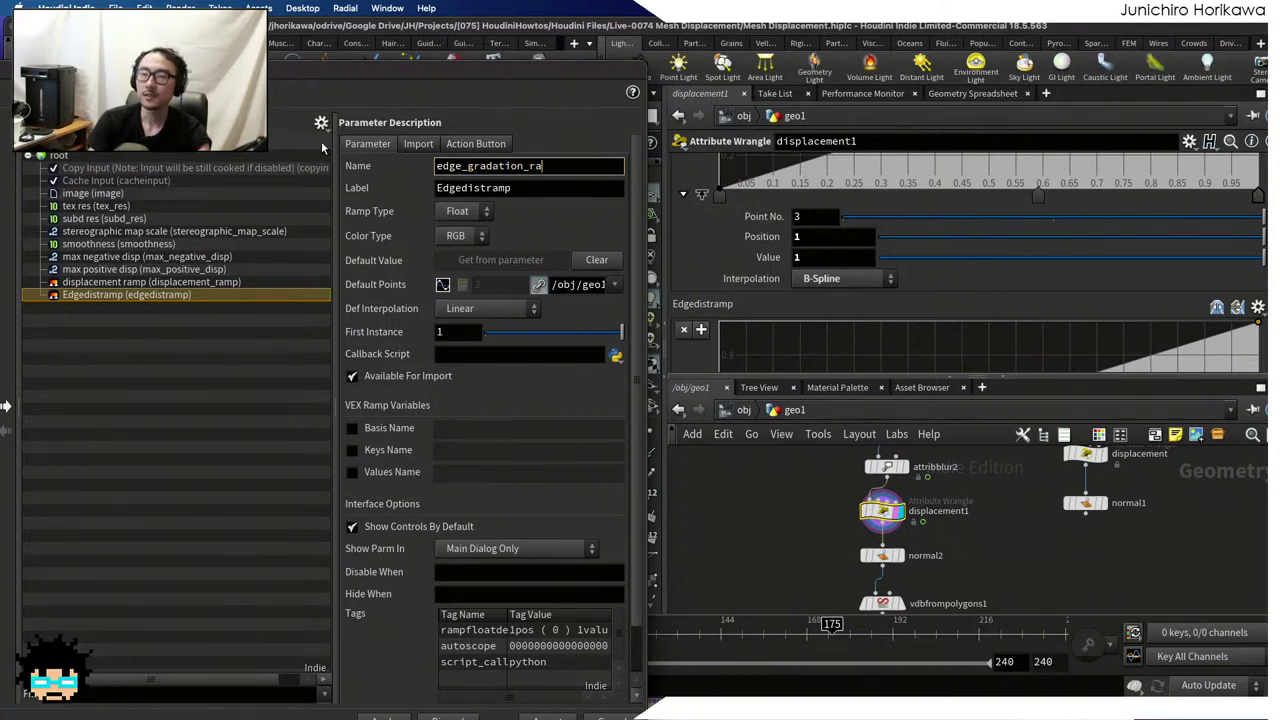
text(mp)
key(Tab)
text(ed)
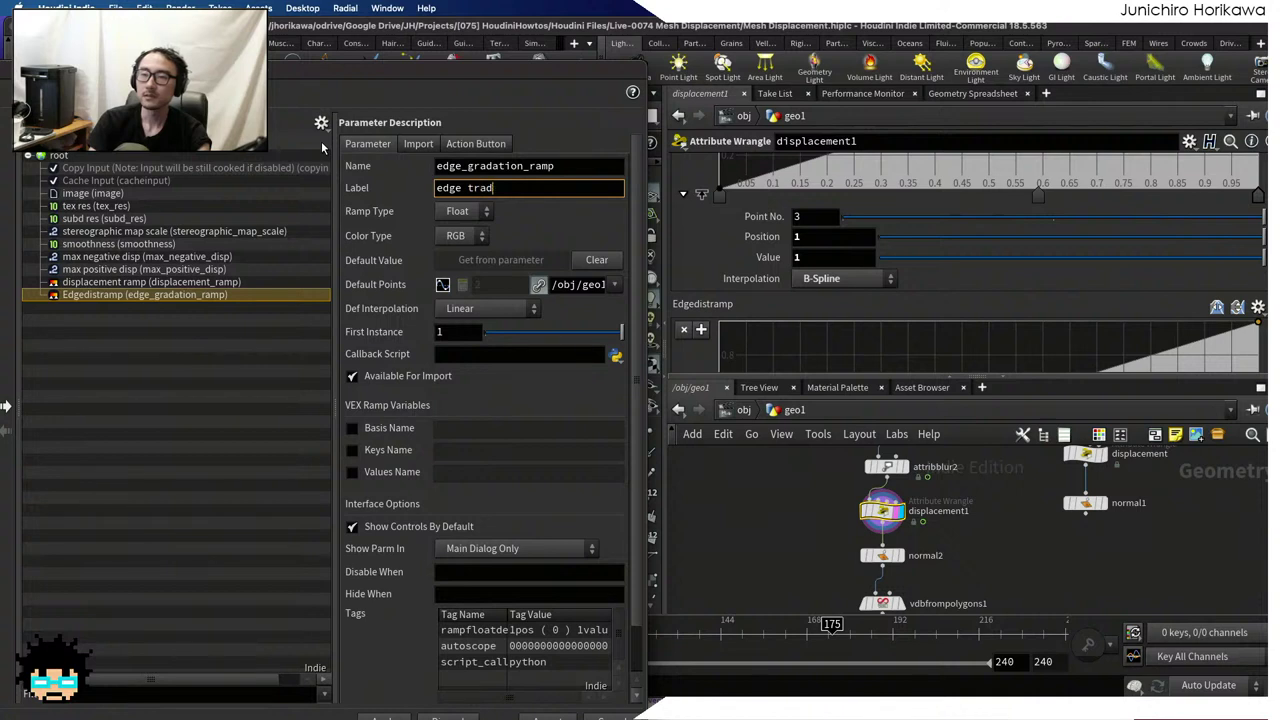
key(Return)
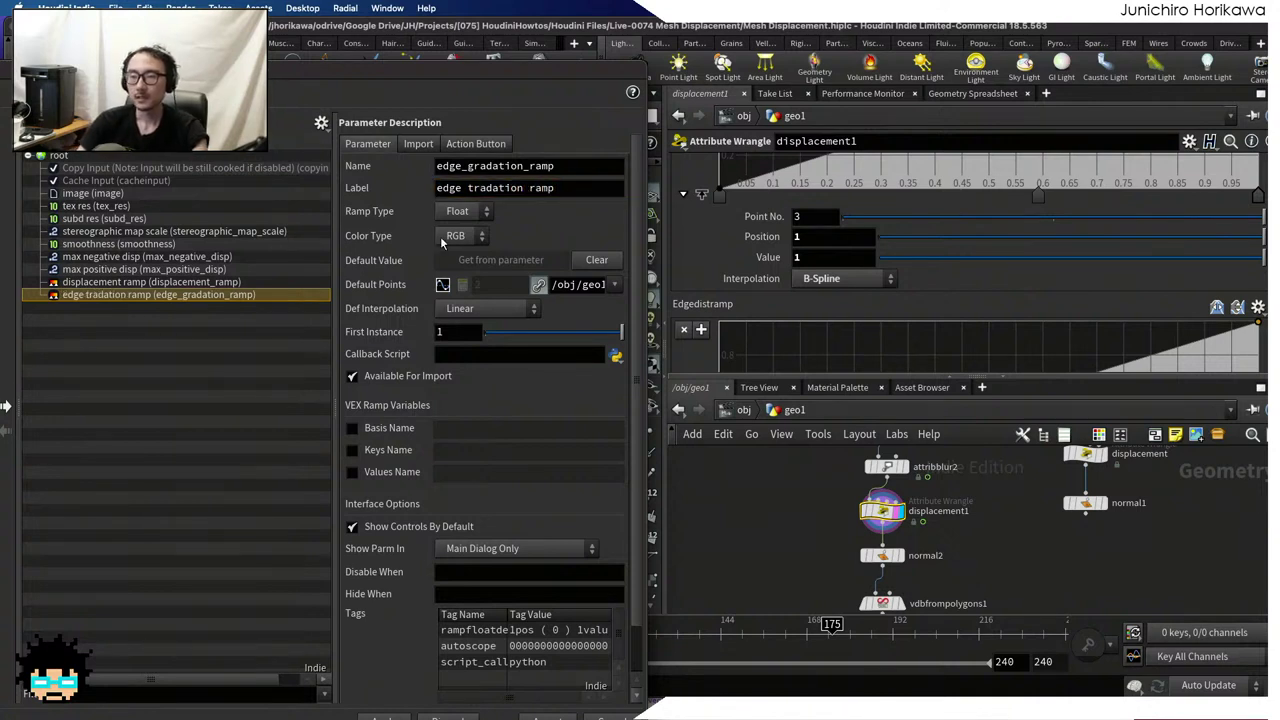
drag(464, 167, 370, 166)
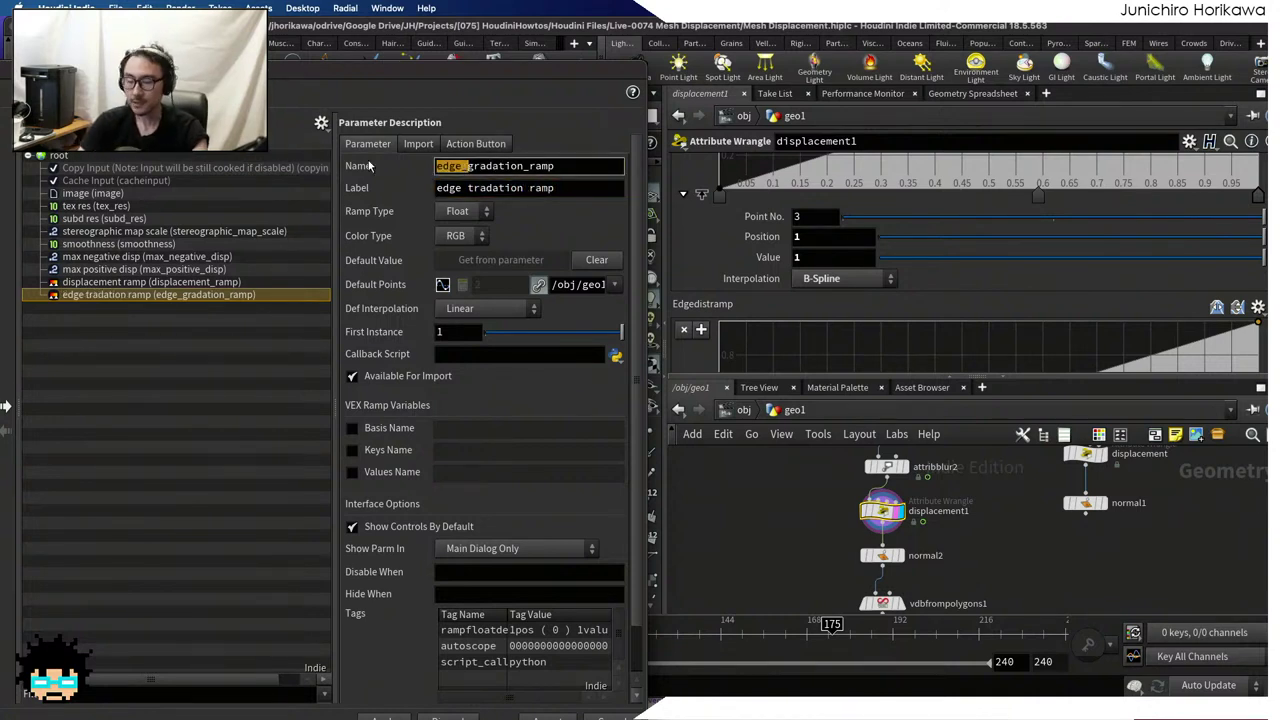
key(BackSpace)
drag(474, 187, 343, 195)
text(g)
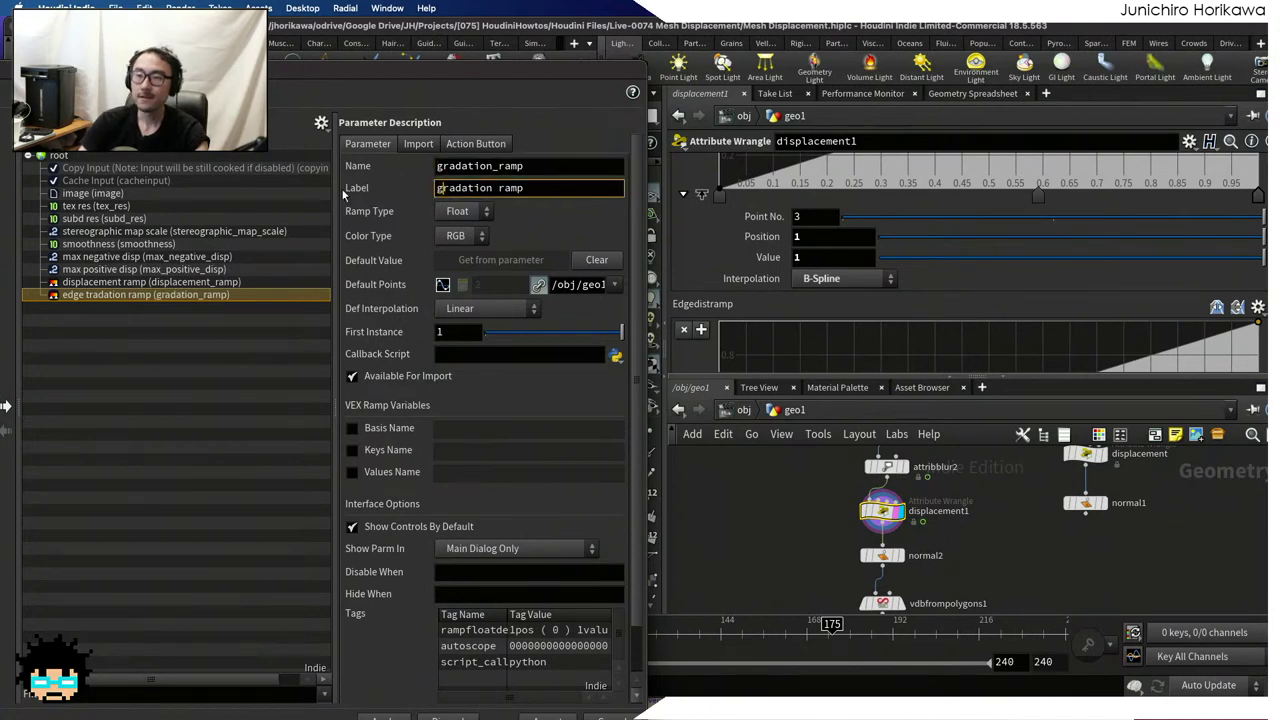
key(Return)
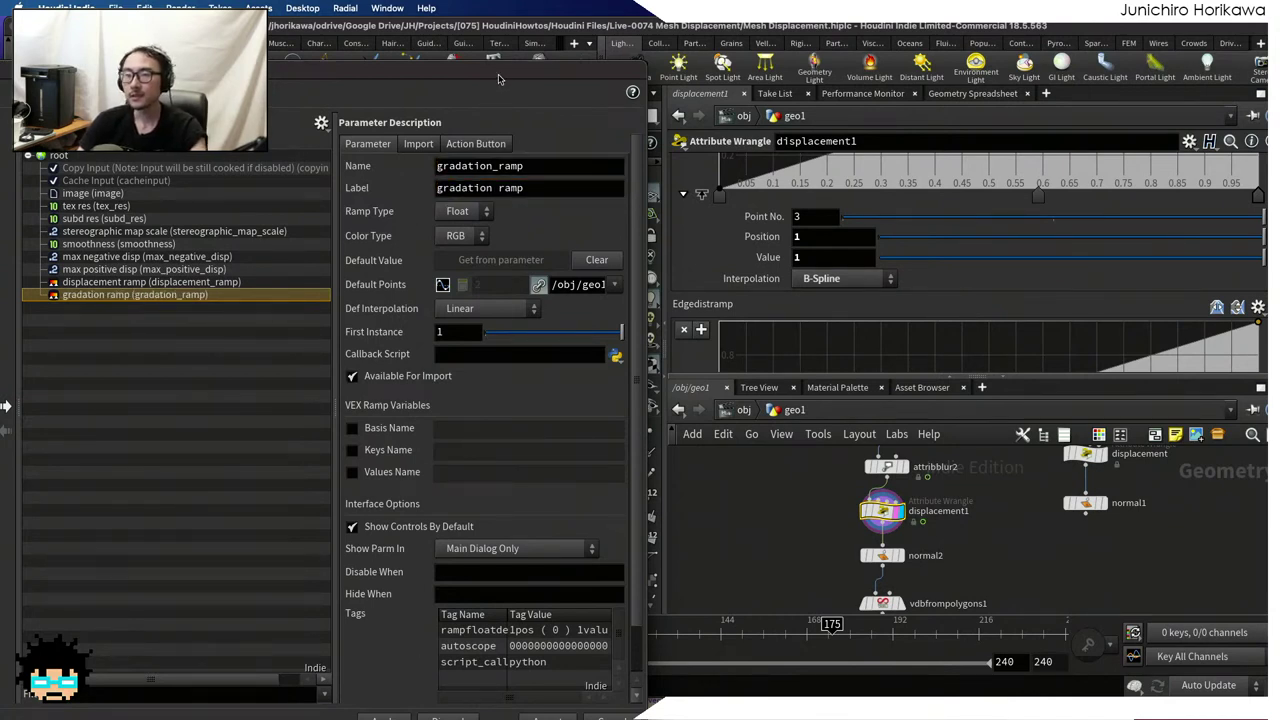
drag(499, 79, 526, 36)
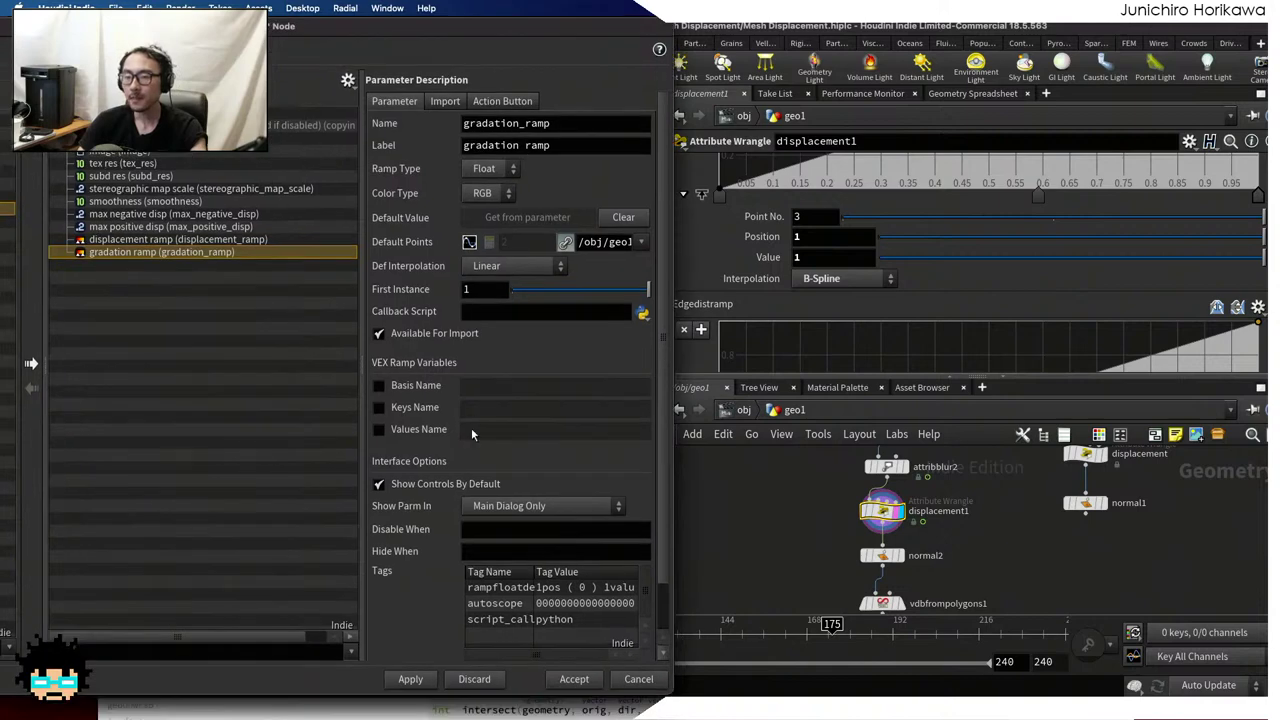
click(574, 679)
Display normal2, then convertvdb1's polygon mesh of the displaced head in the viewport
scroll(865, 554, up, 5)
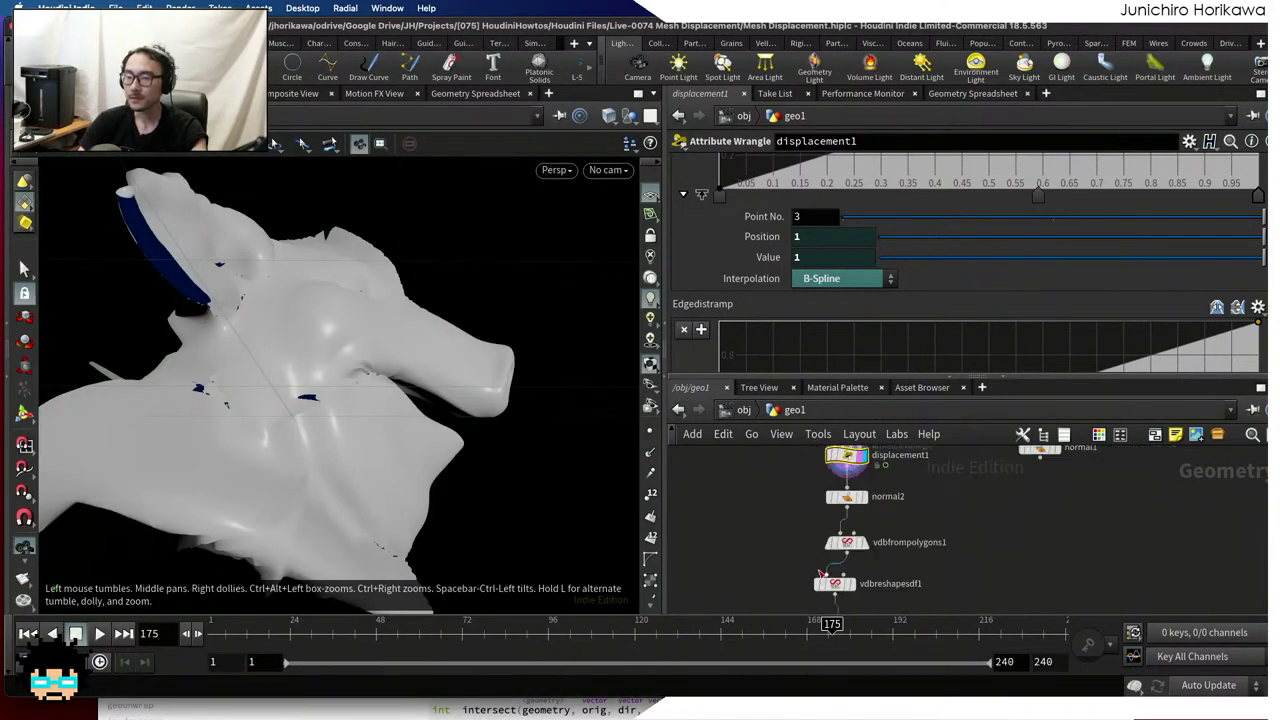
middle_drag(892, 470, 876, 548)
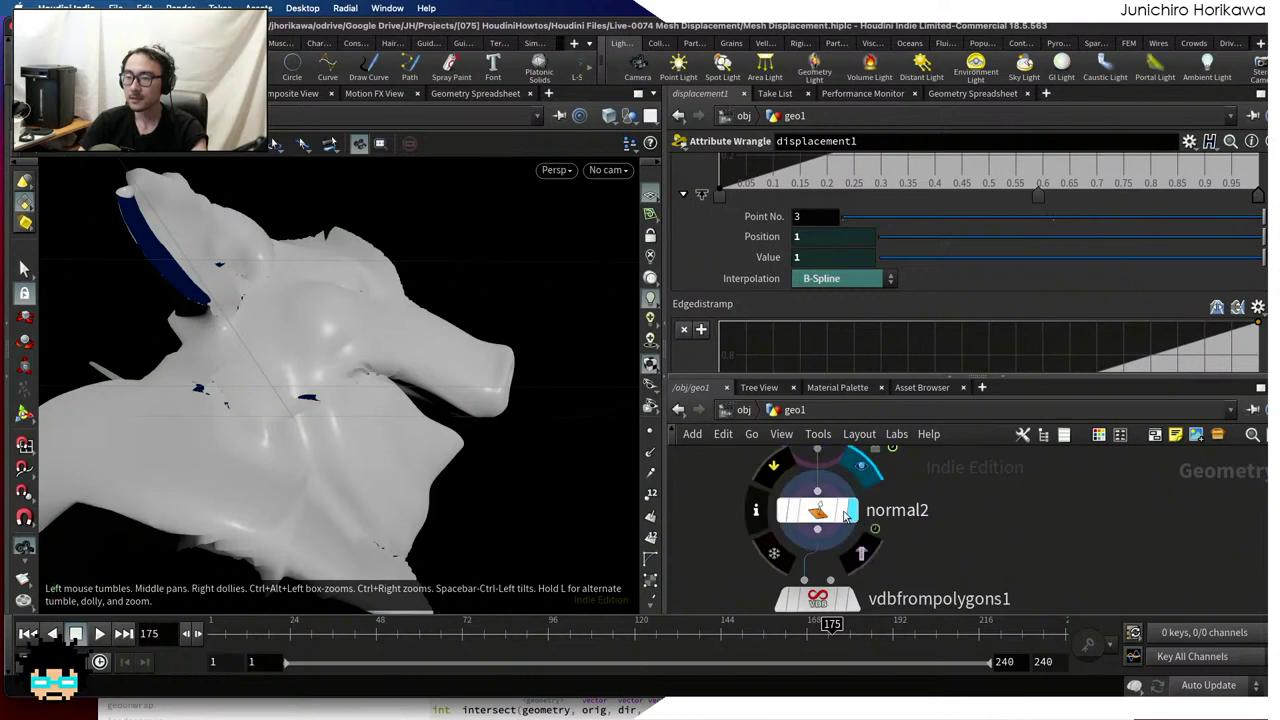
click(848, 510)
drag(513, 398, 442, 415)
scroll(405, 412, down, 4)
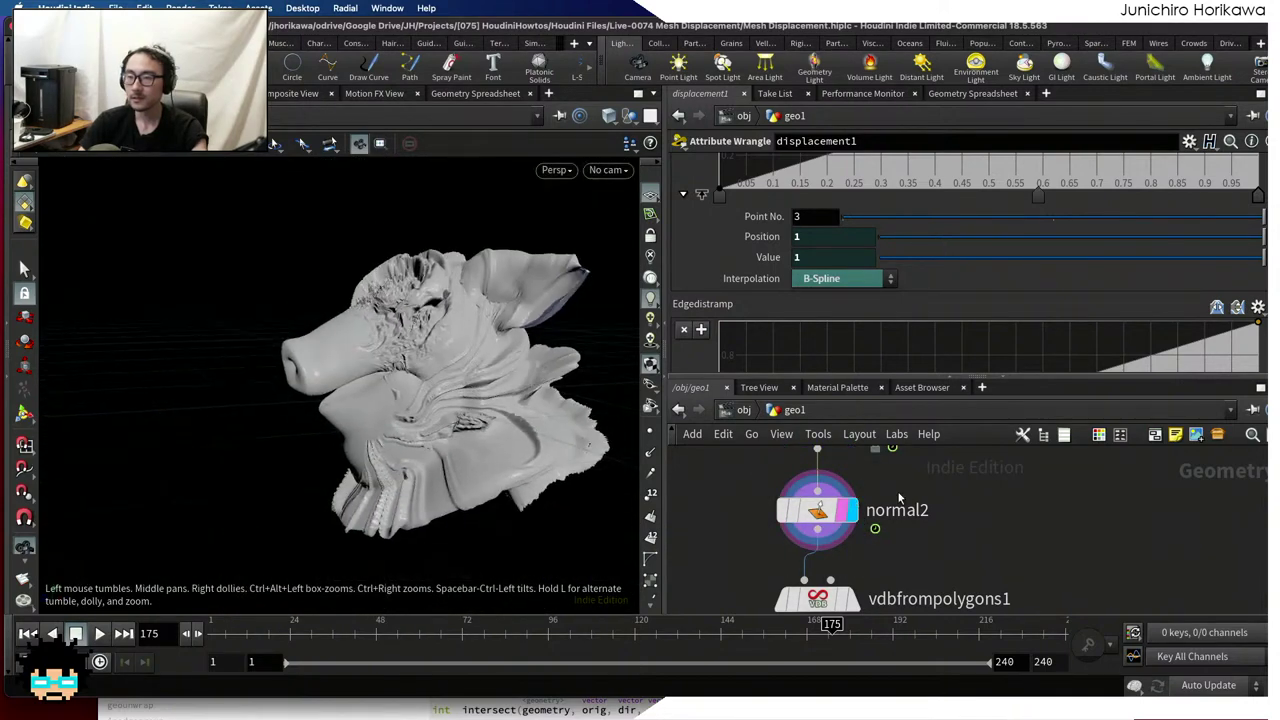
scroll(880, 543, down, 4)
scroll(880, 543, up, 1)
mouse_move(880, 540)
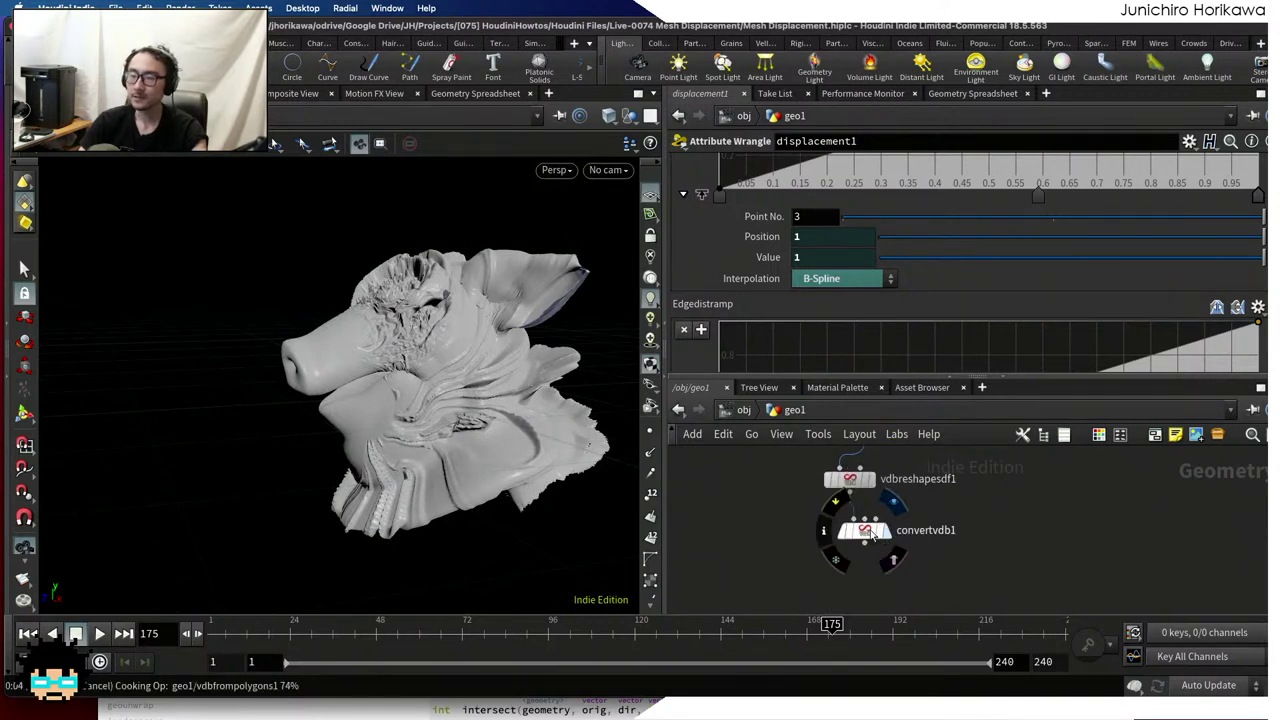
click(868, 531)
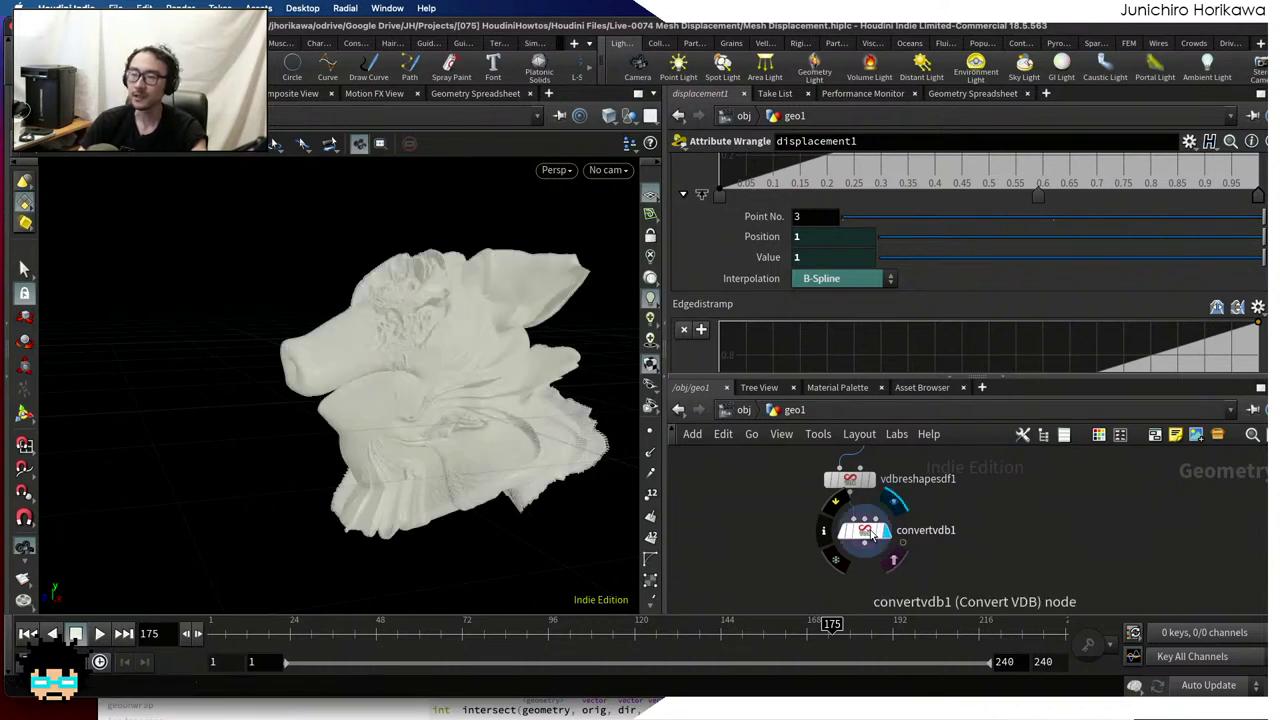
Save Mesh Displacement.hiplc and pan the network up to CONTROLLER, grid1 and cop2net1
scroll(955, 530, down, 1)
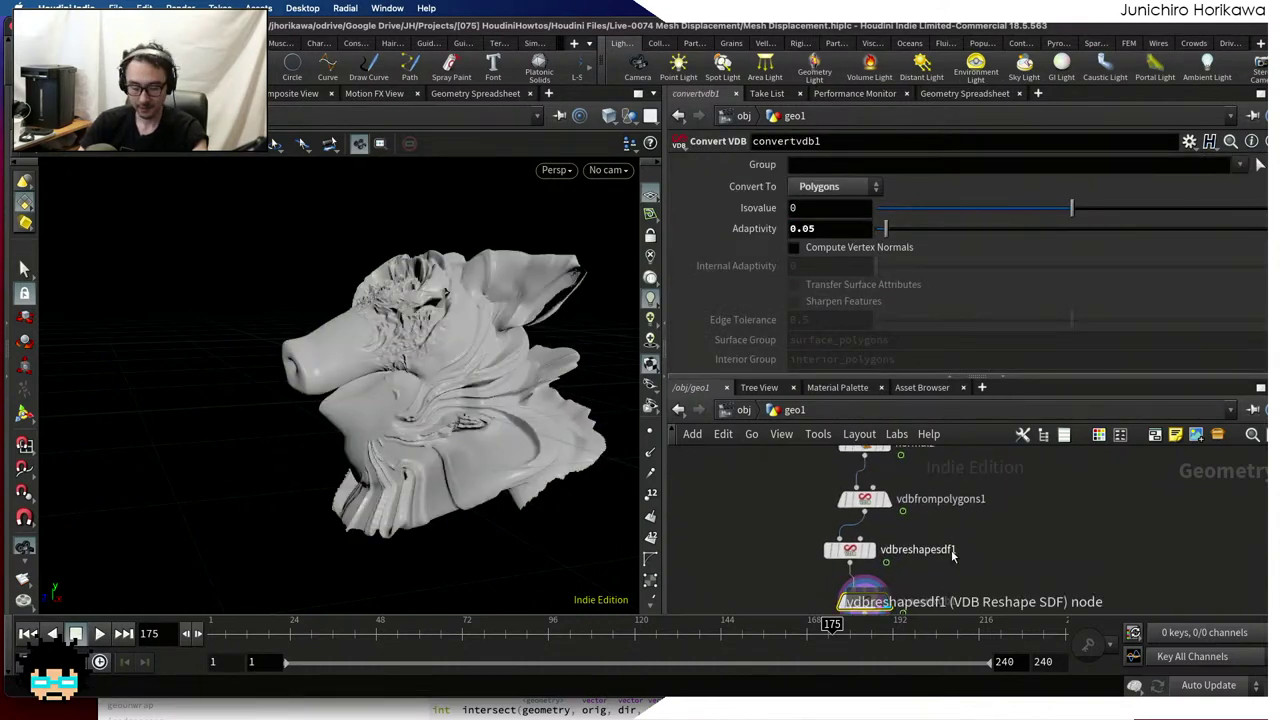
key(ctrl+s)
scroll(1008, 531, down, 2)
middle_drag(912, 498, 893, 553)
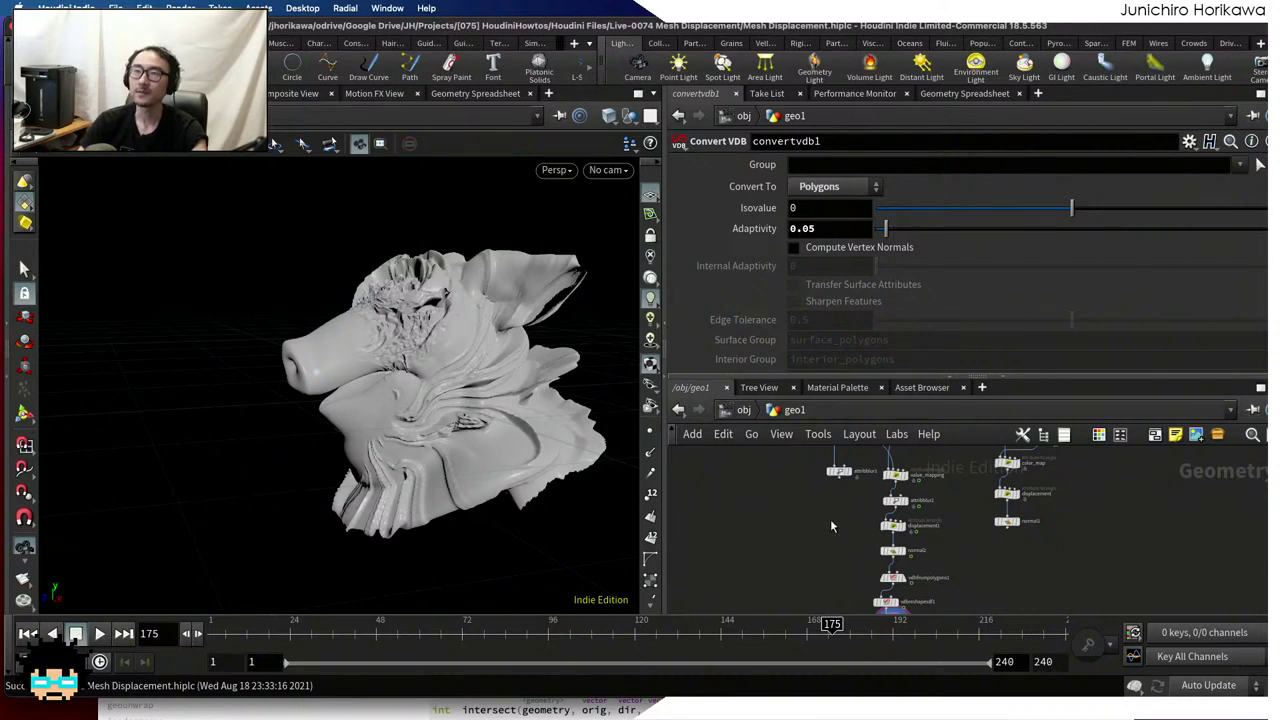
middle_drag(830, 526, 787, 596)
scroll(810, 545, up, 2)
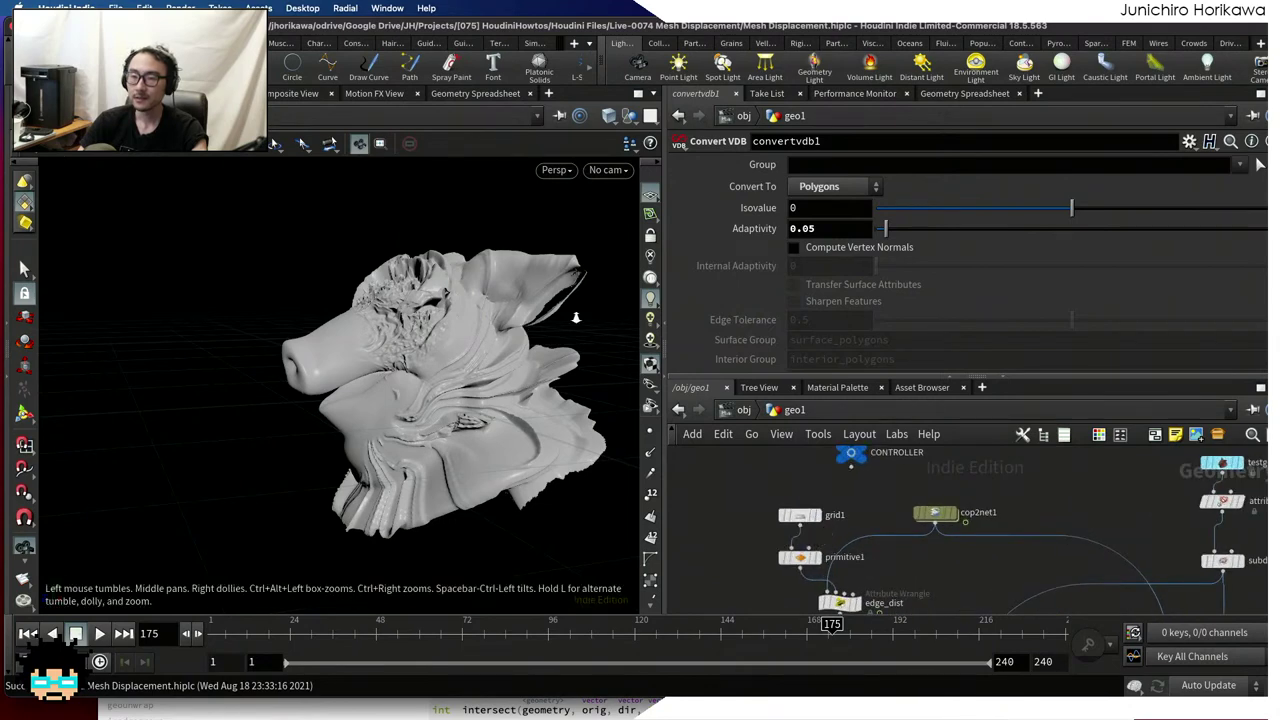
scroll(450, 345, up, 5)
scroll(450, 341, up, 8)
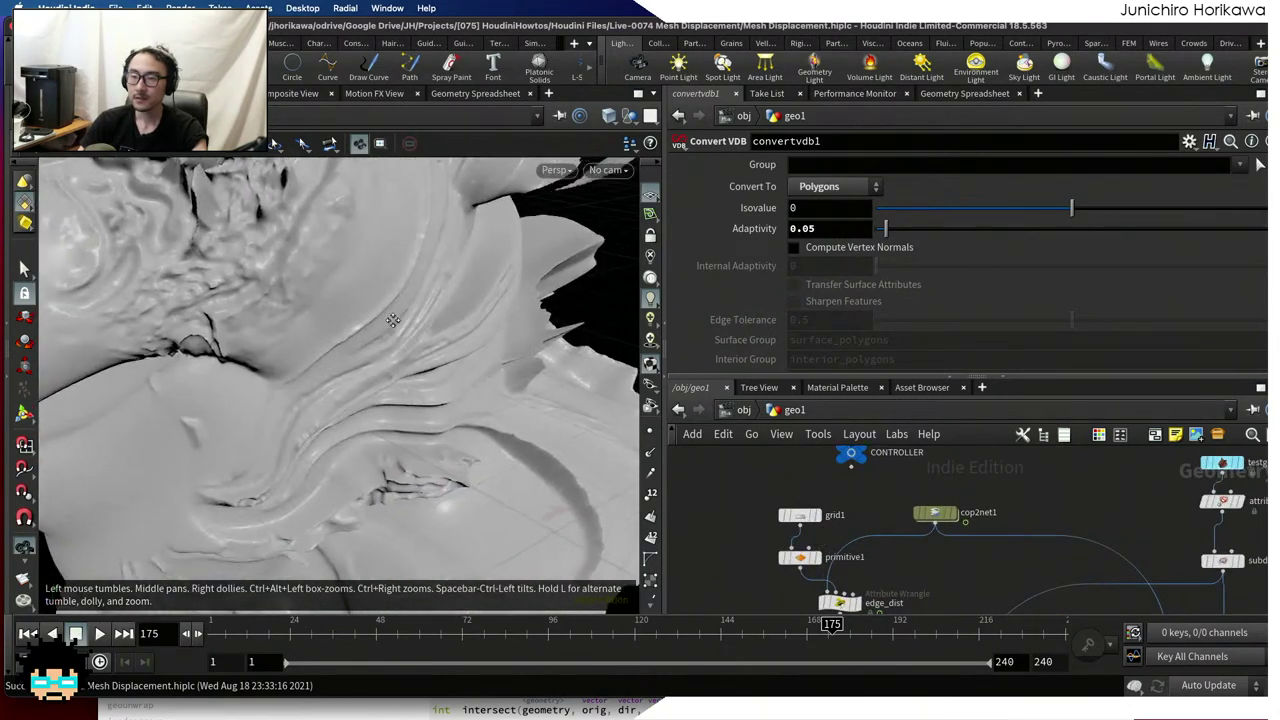
scroll(442, 350, up, 3)
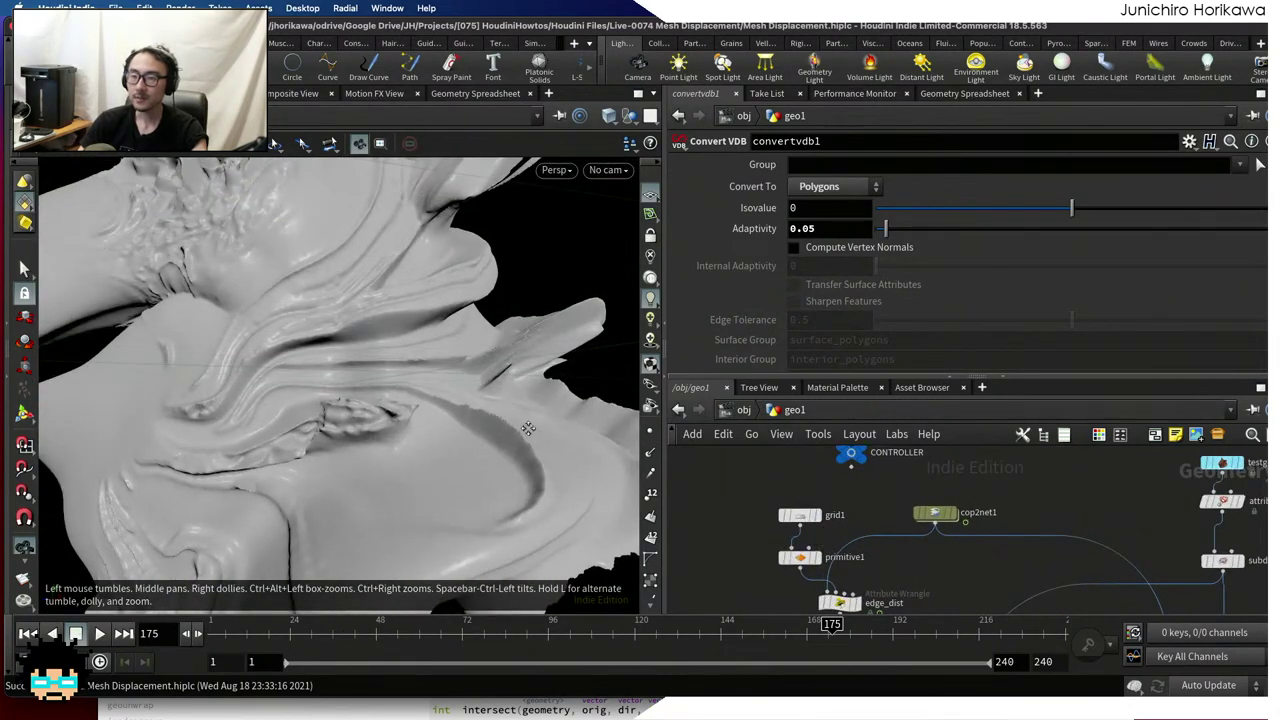
scroll(516, 430, down, 2)
scroll(830, 495, up, 3)
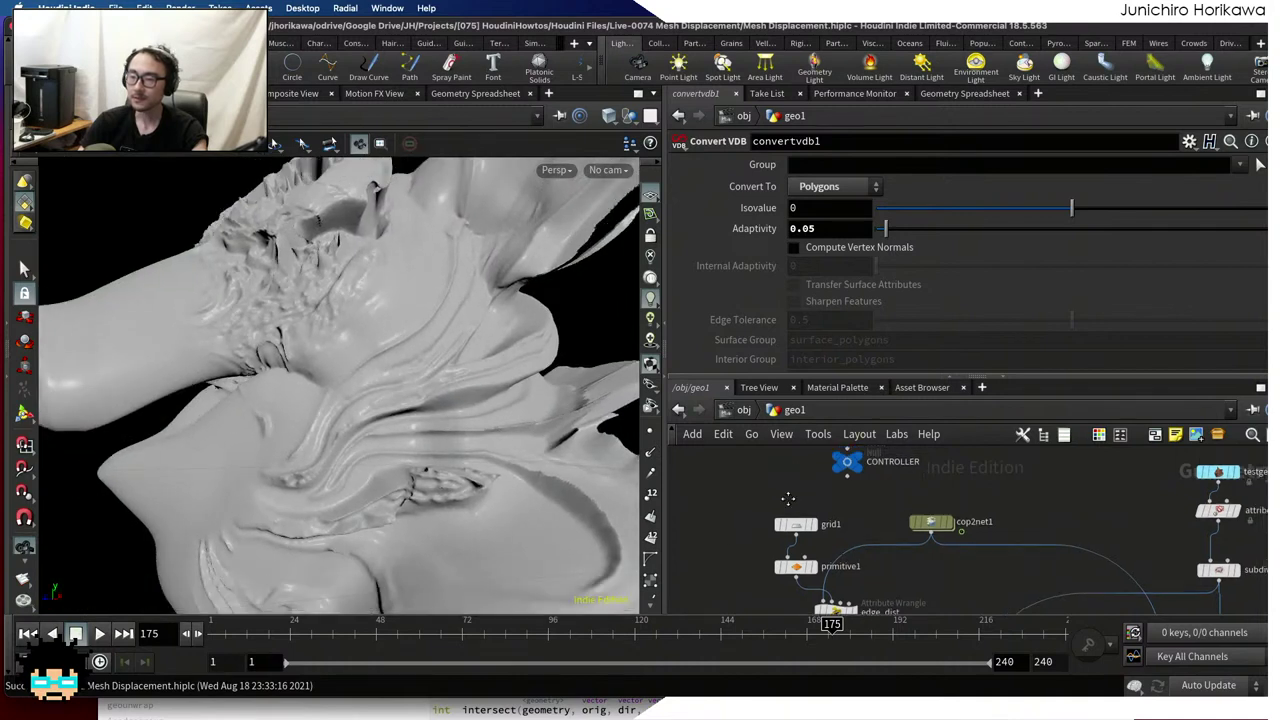
Set CONTROLLER's subd res to 5 and briefly check the reference photo in the browser
click(836, 506)
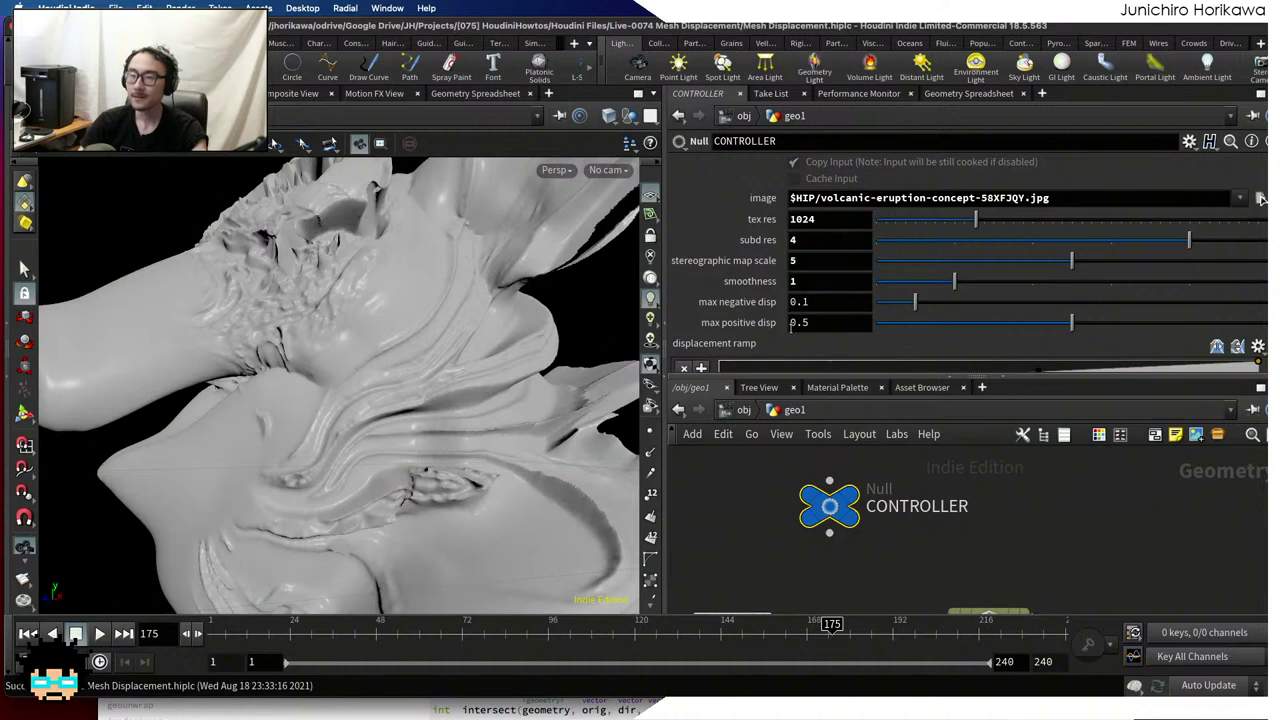
click(812, 240)
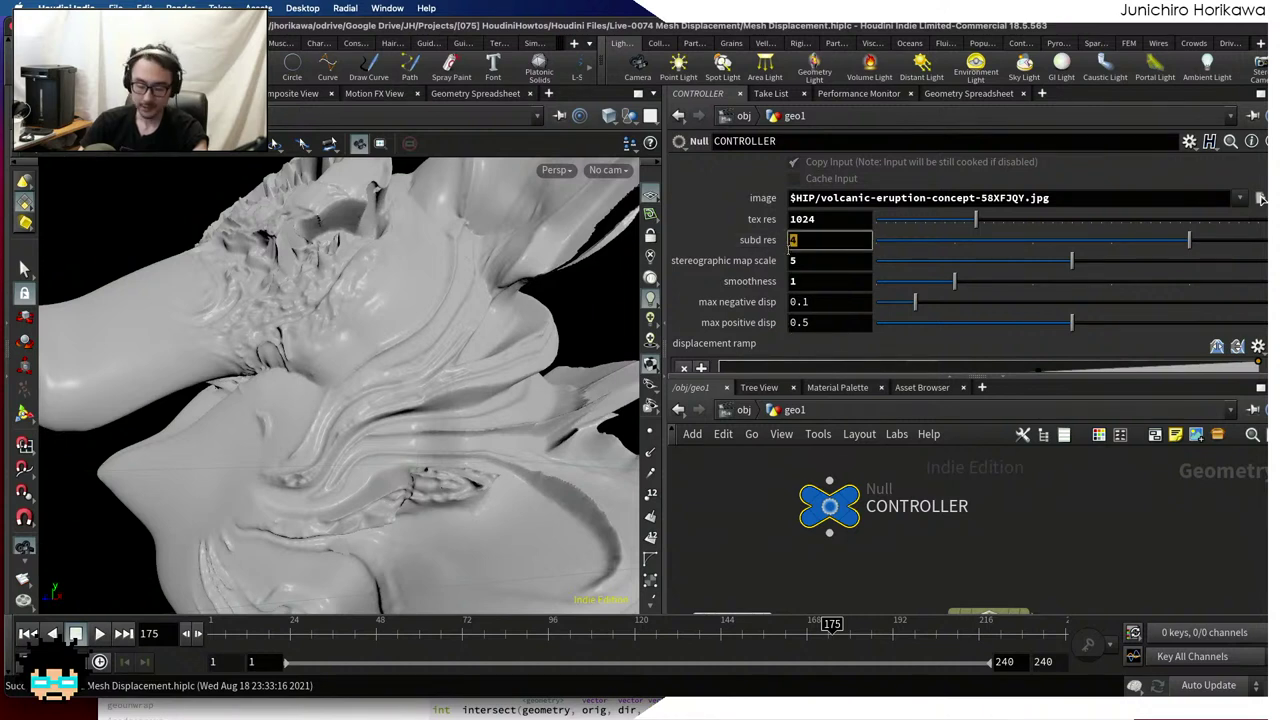
text(5)
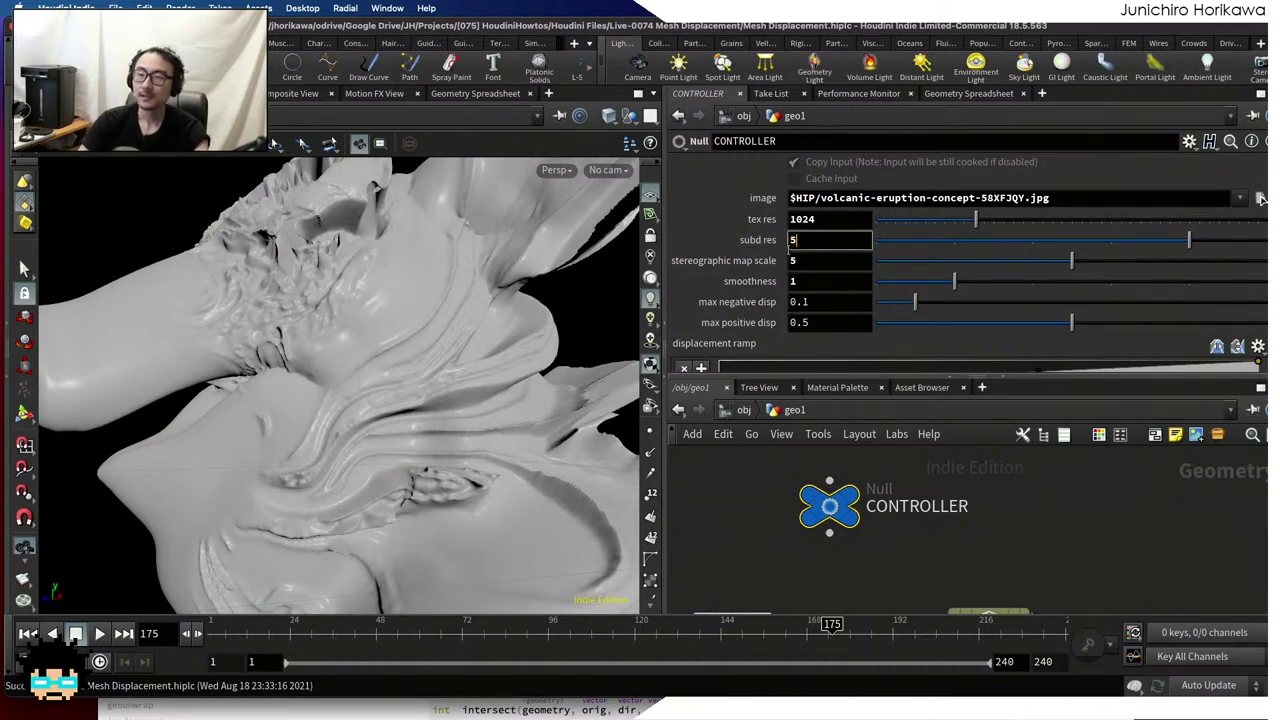
key(Return)
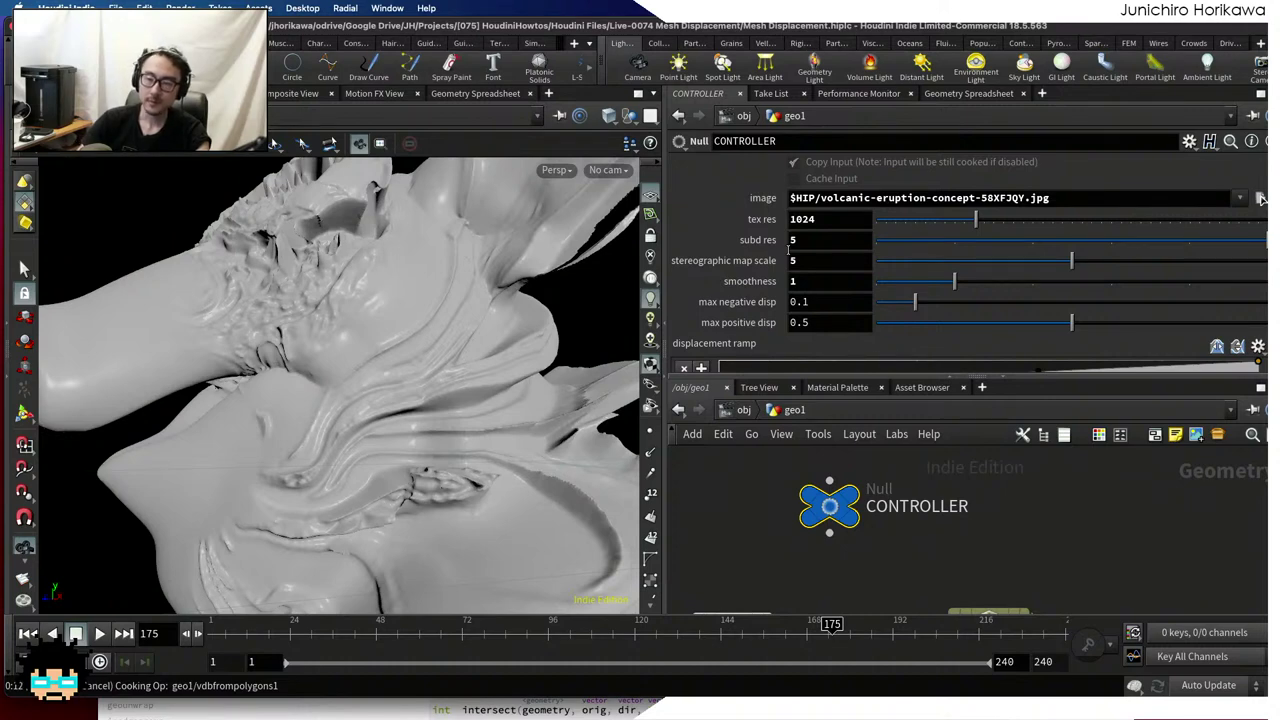
key(super+Tab)
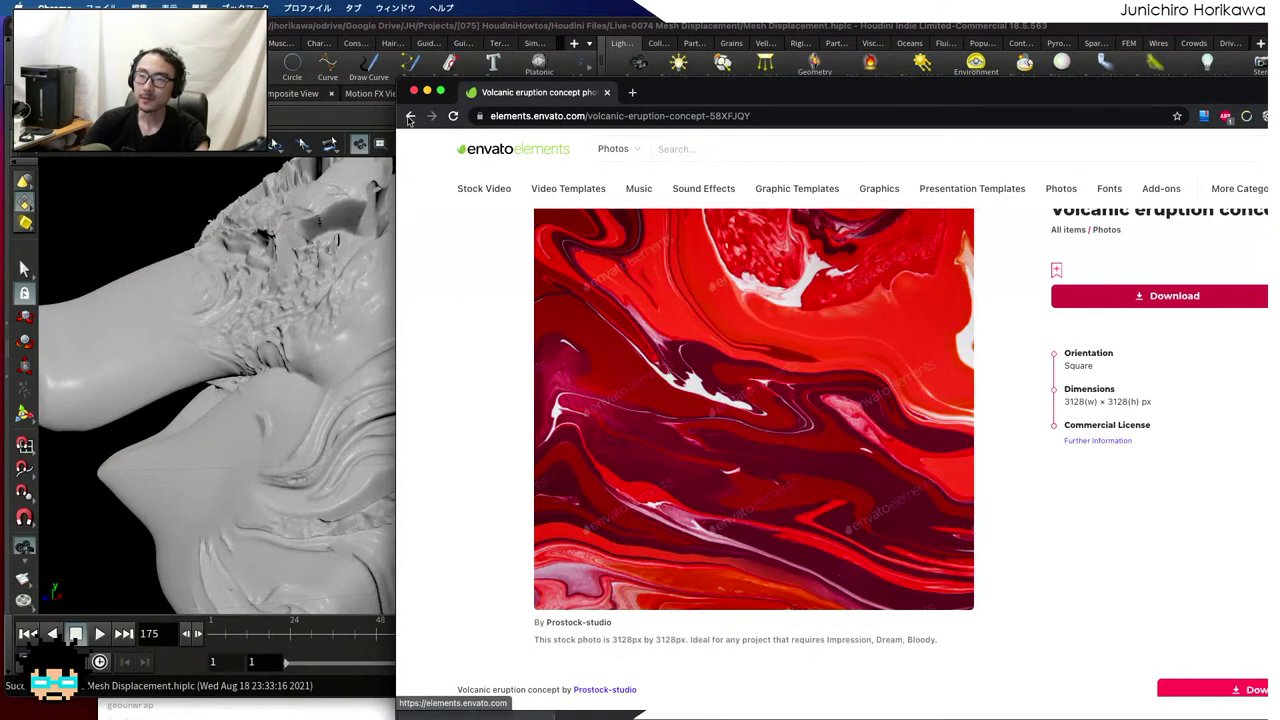
key(super+Tab)
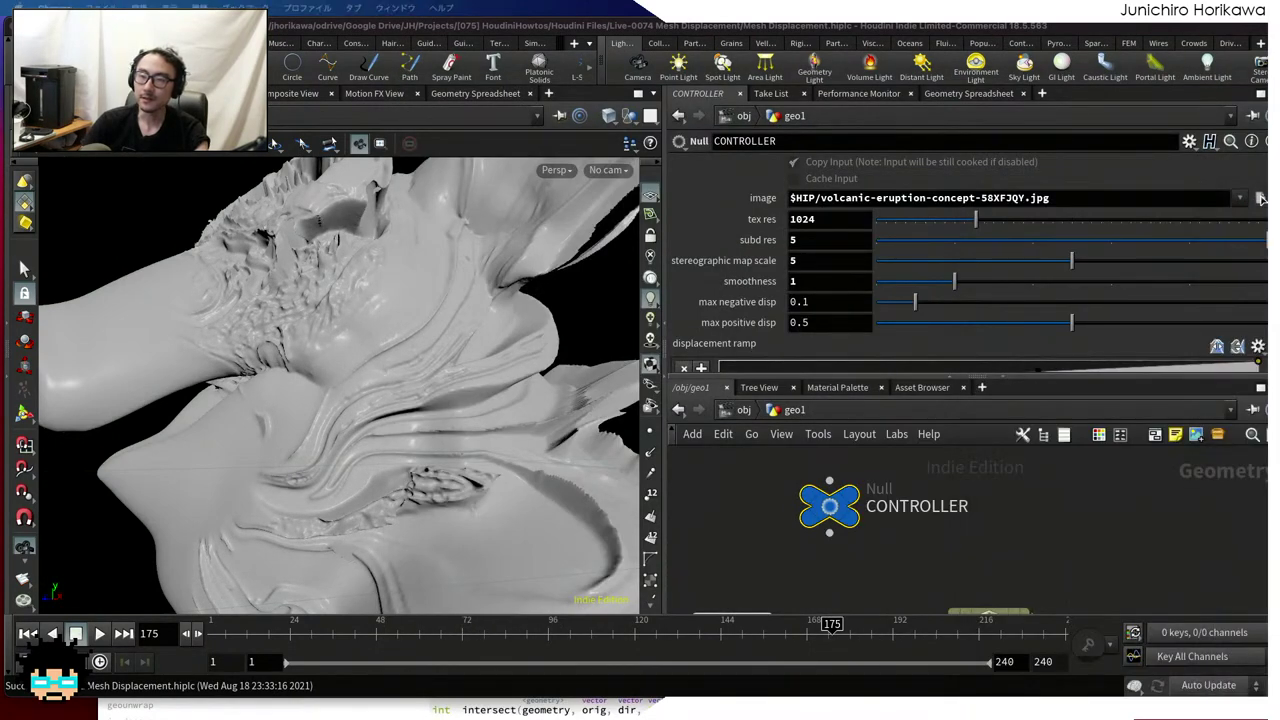
Orbit out to frame the model and change CONTROLLER's tex res from 1024 to 2024
drag(627, 425, 380, 350)
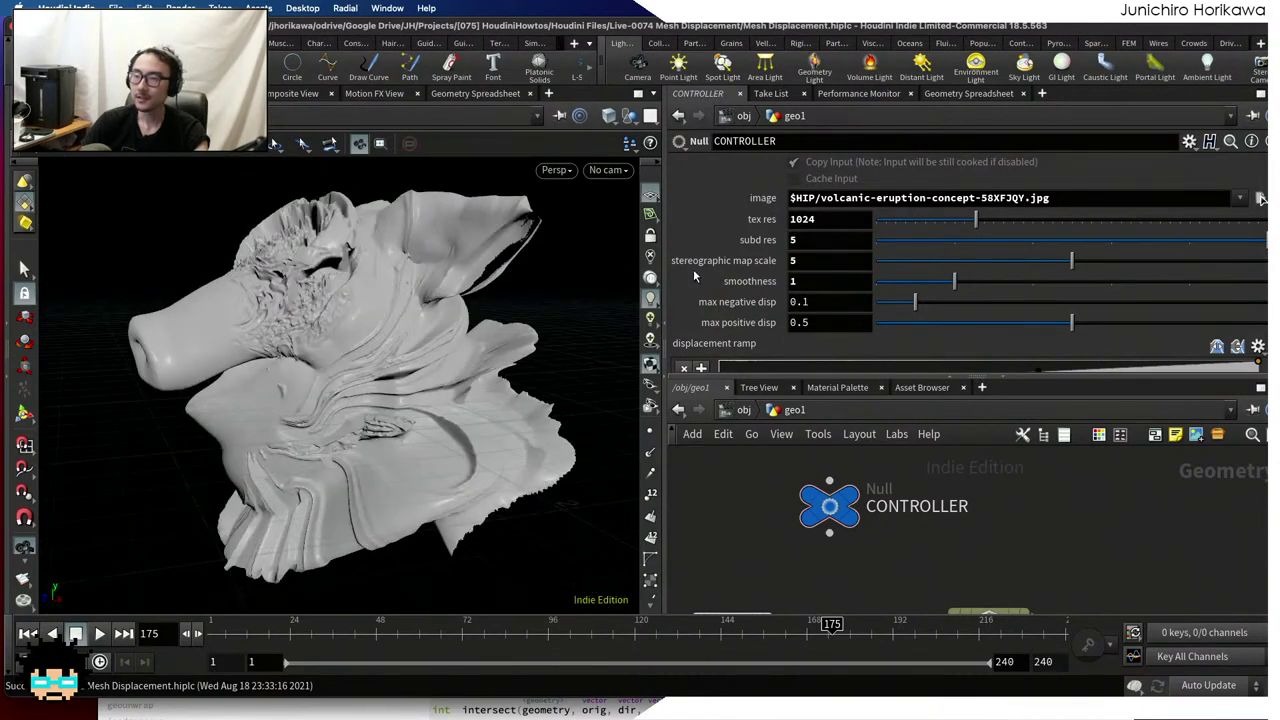
click(796, 219)
key(BackSpace)
text(2)
key(Return)
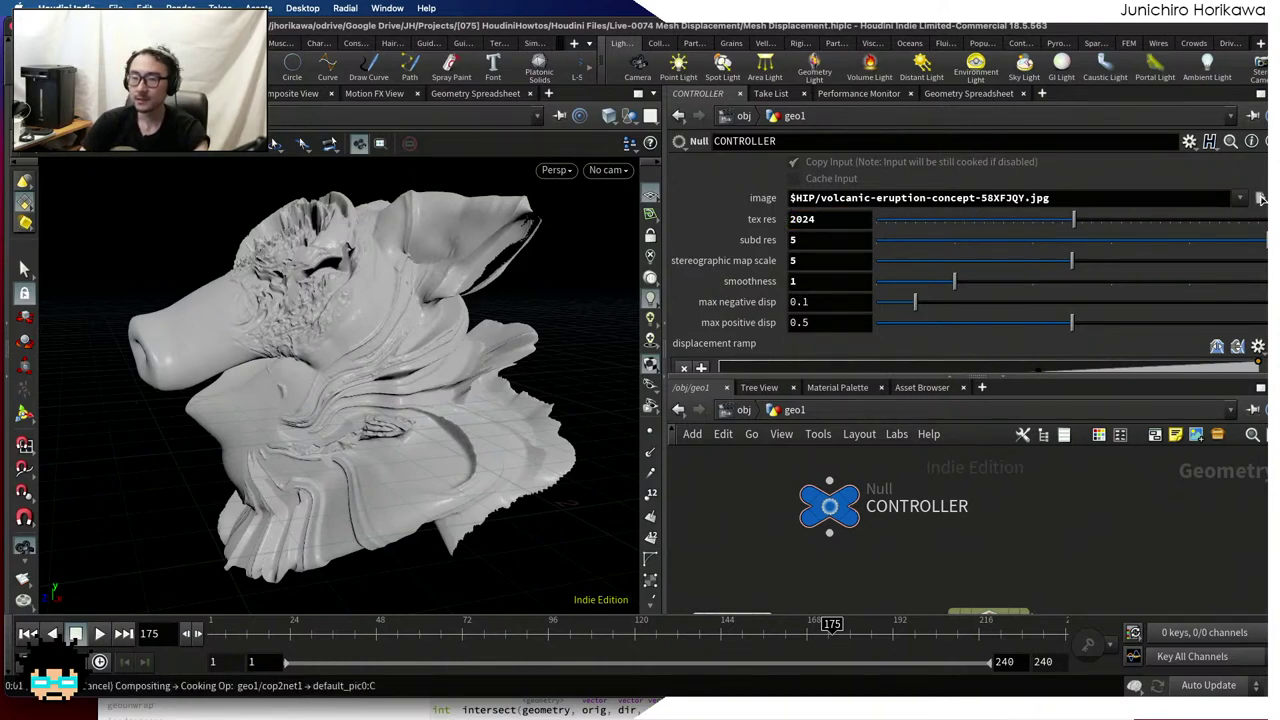
Search Envato Elements for 'abstract oil' photos, maximize the browser, then return to Houdini
click(1240, 440)
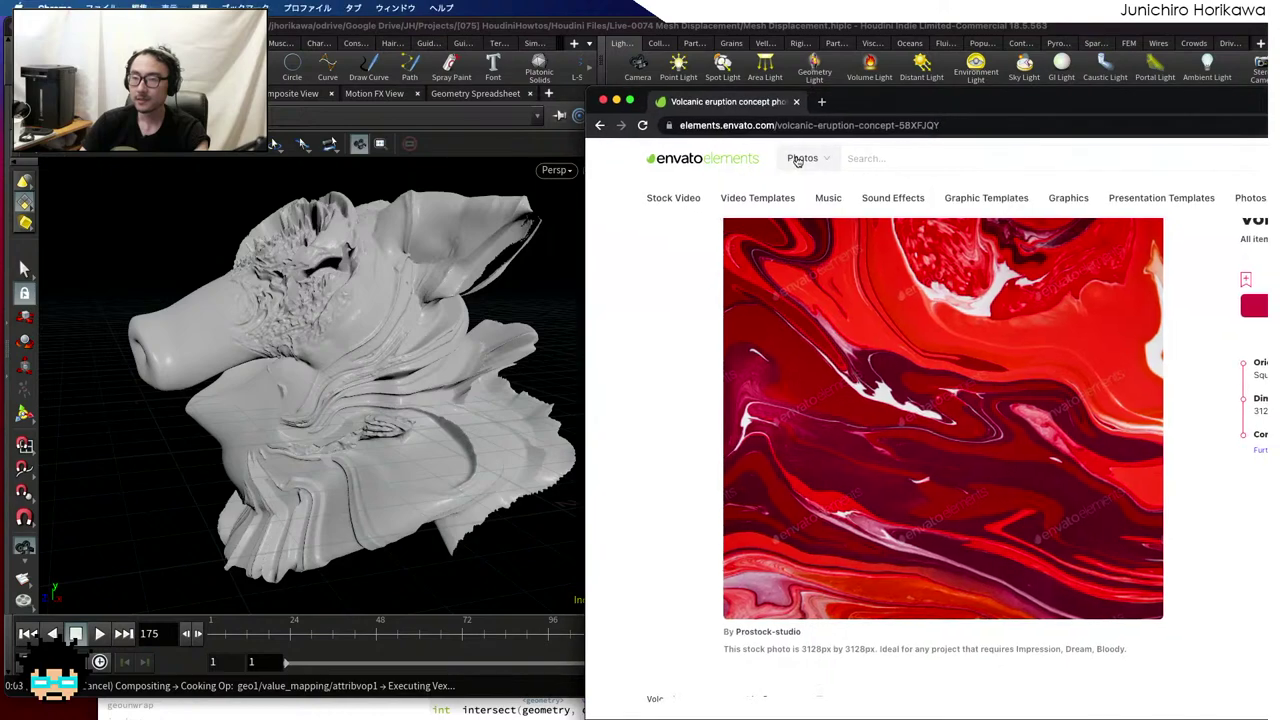
scroll(757, 327, down, 10)
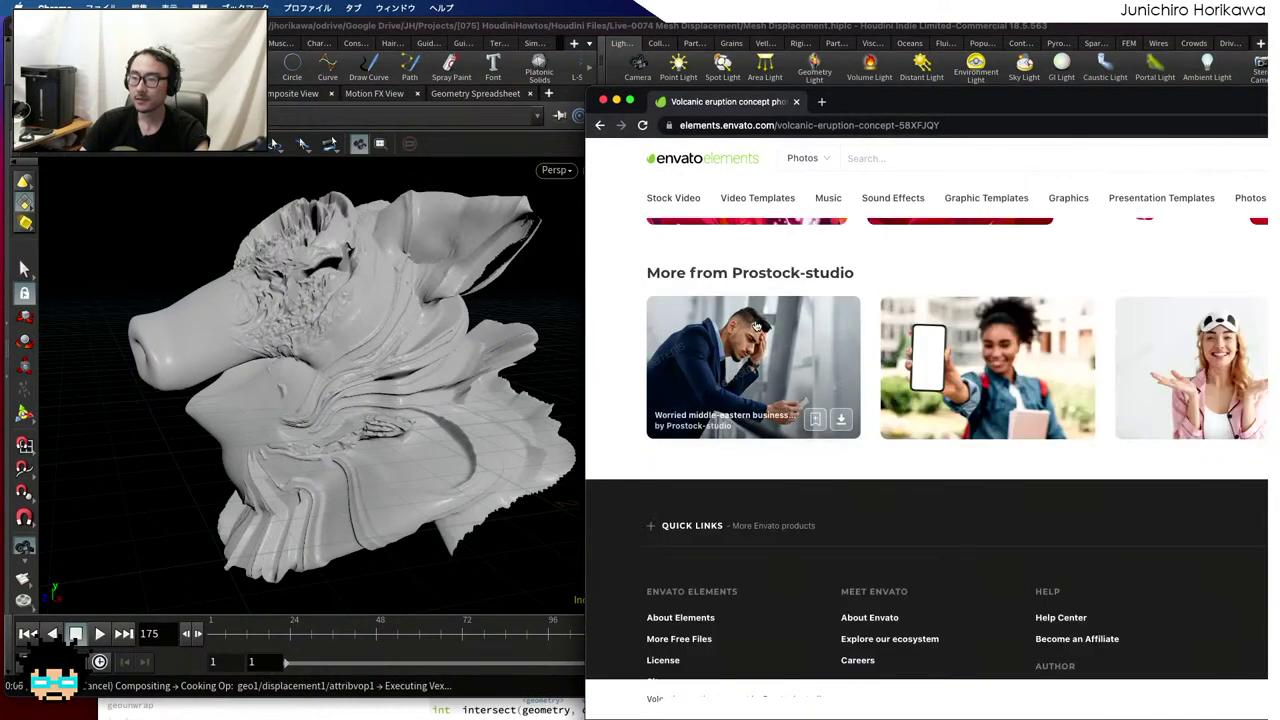
scroll(758, 320, up, 10)
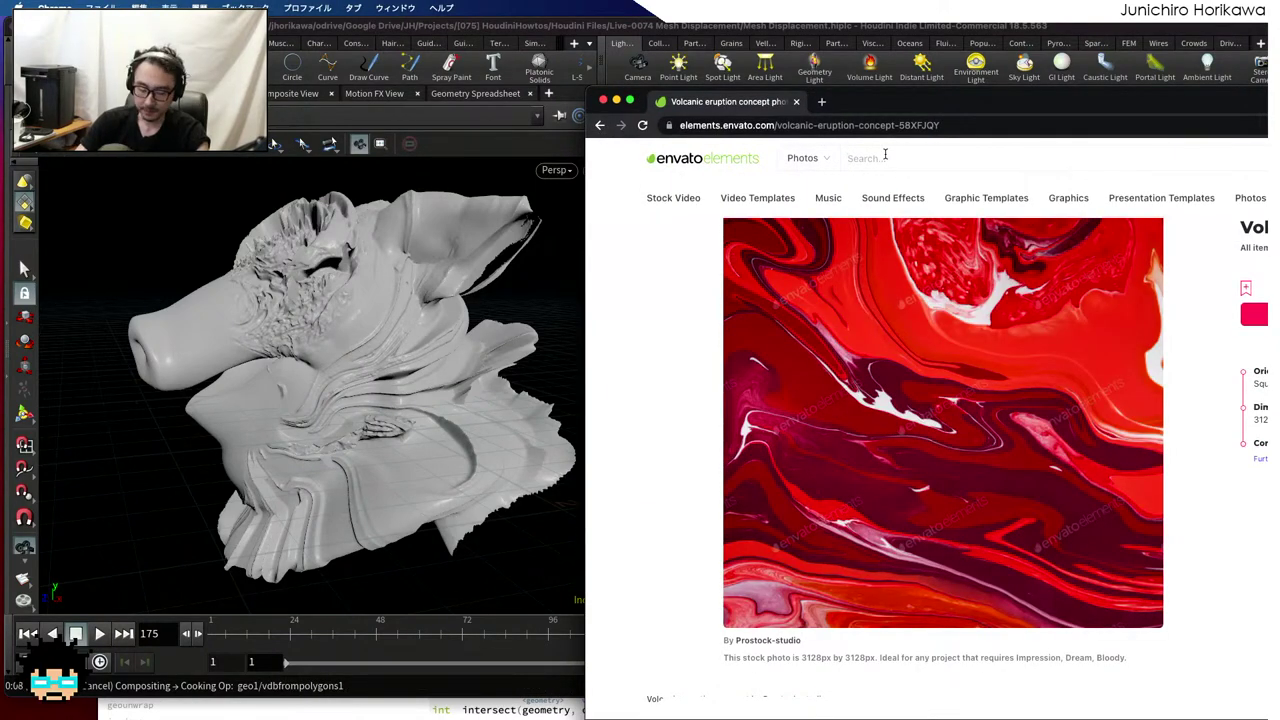
click(885, 157)
text(abrac)
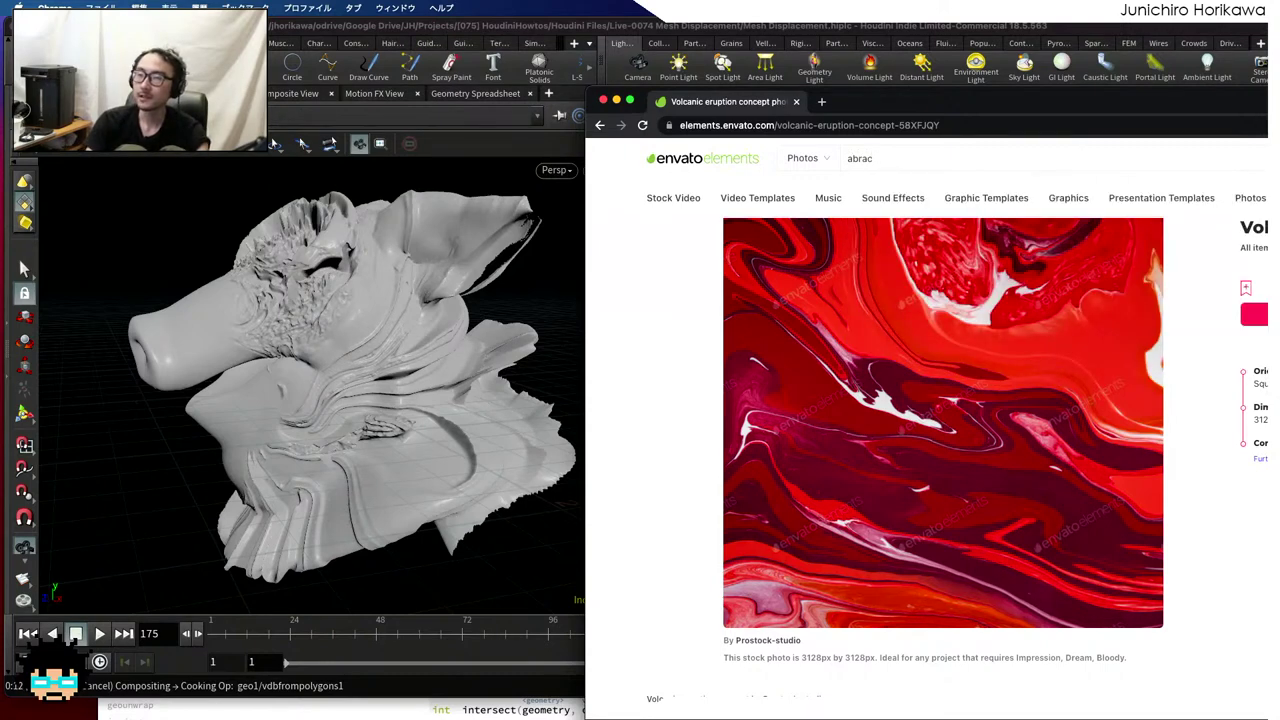
key(BackSpace)
text(stract)
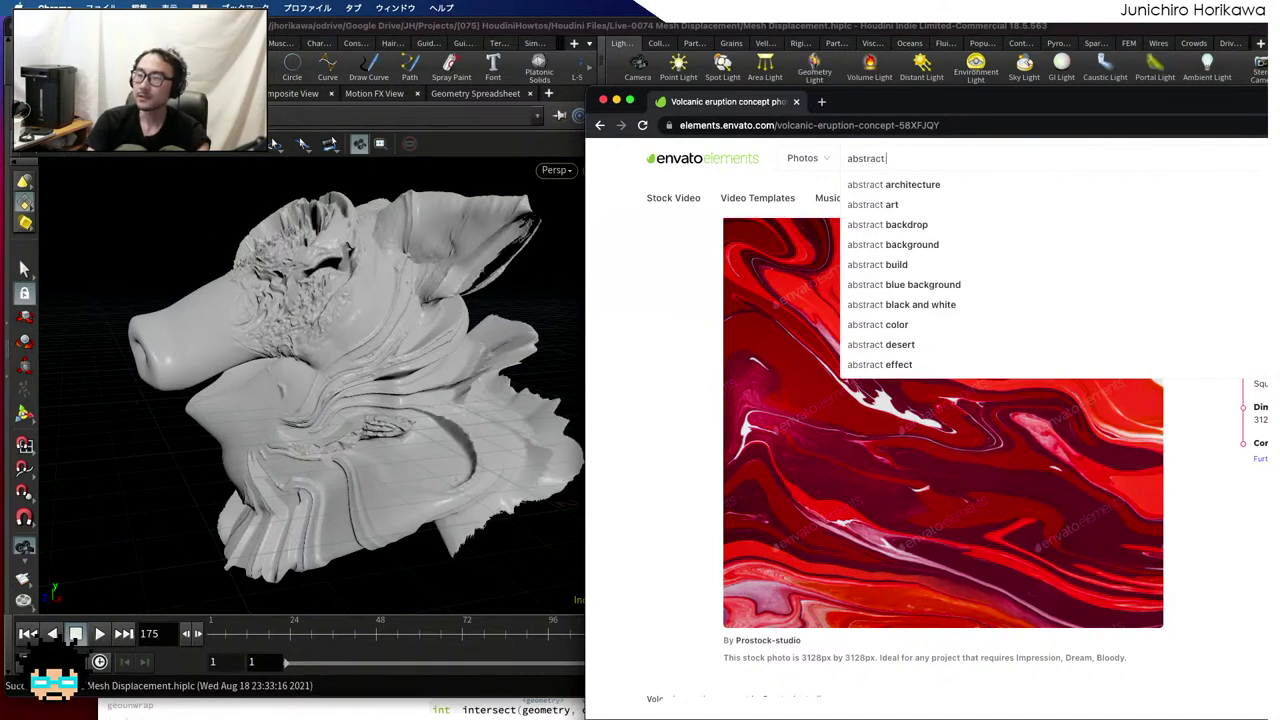
text( o)
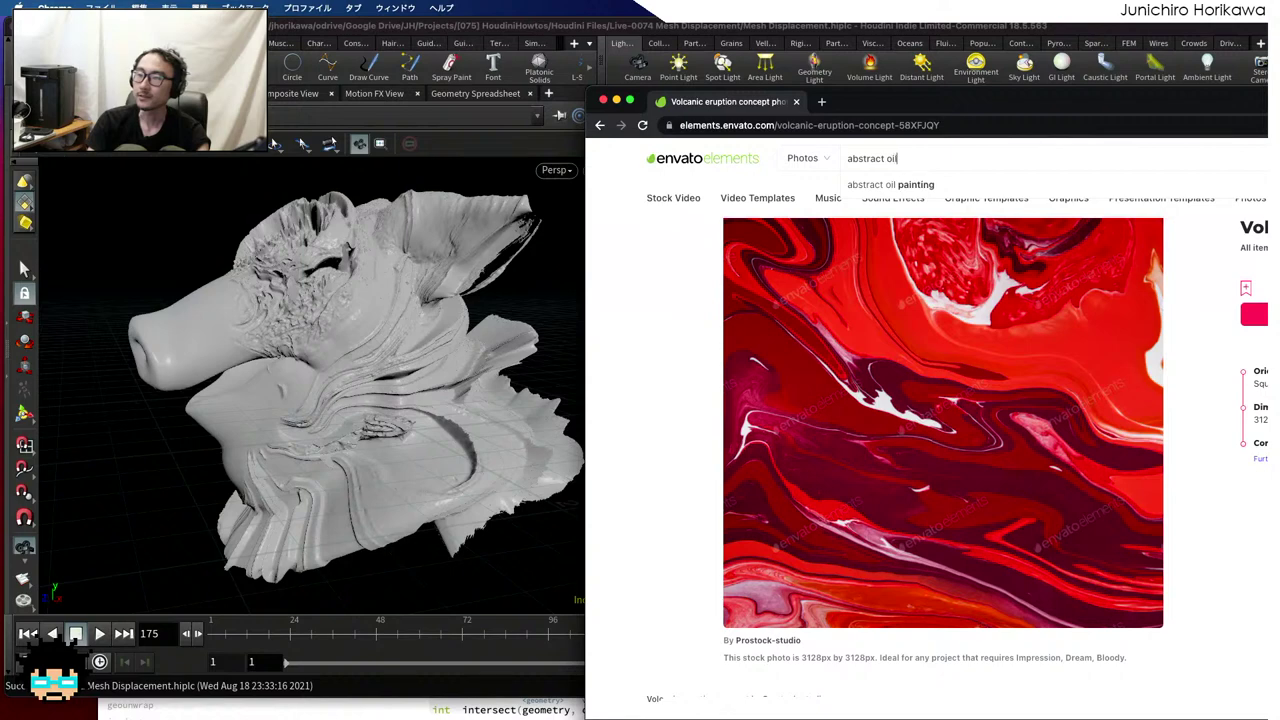
text(il)
key(Return)
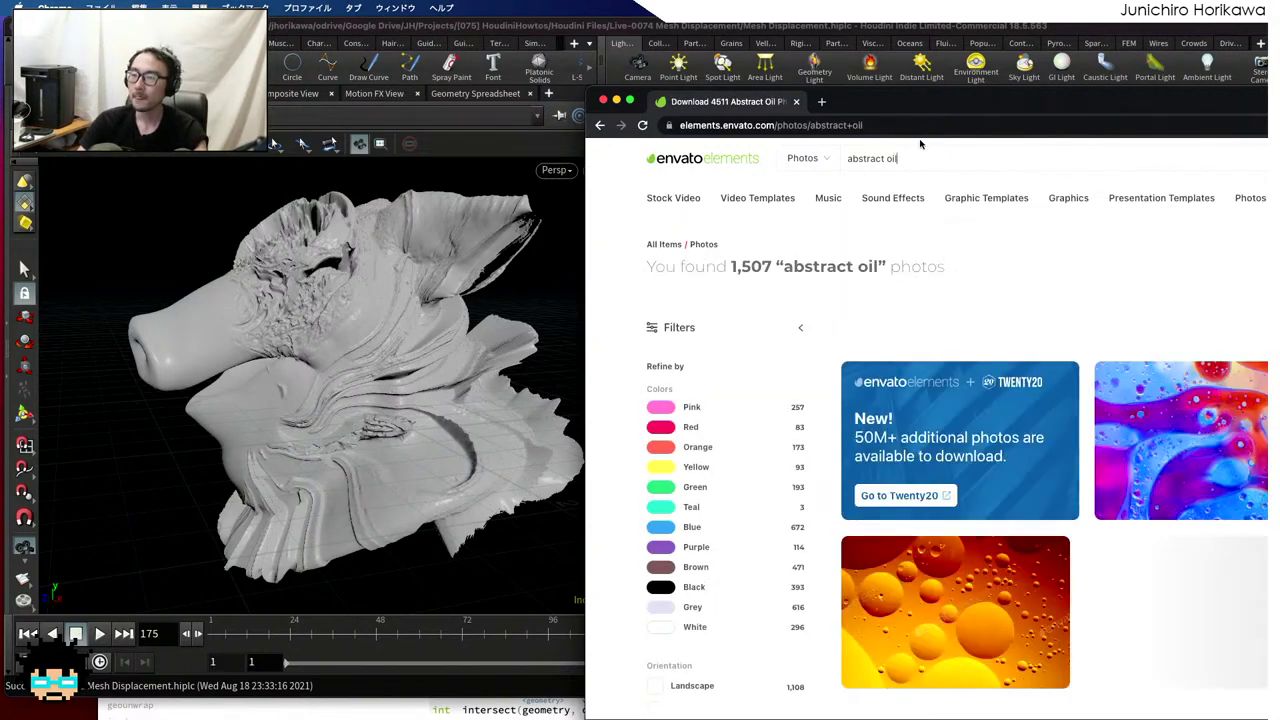
double_click(1172, 99)
scroll(1151, 379, down, 10)
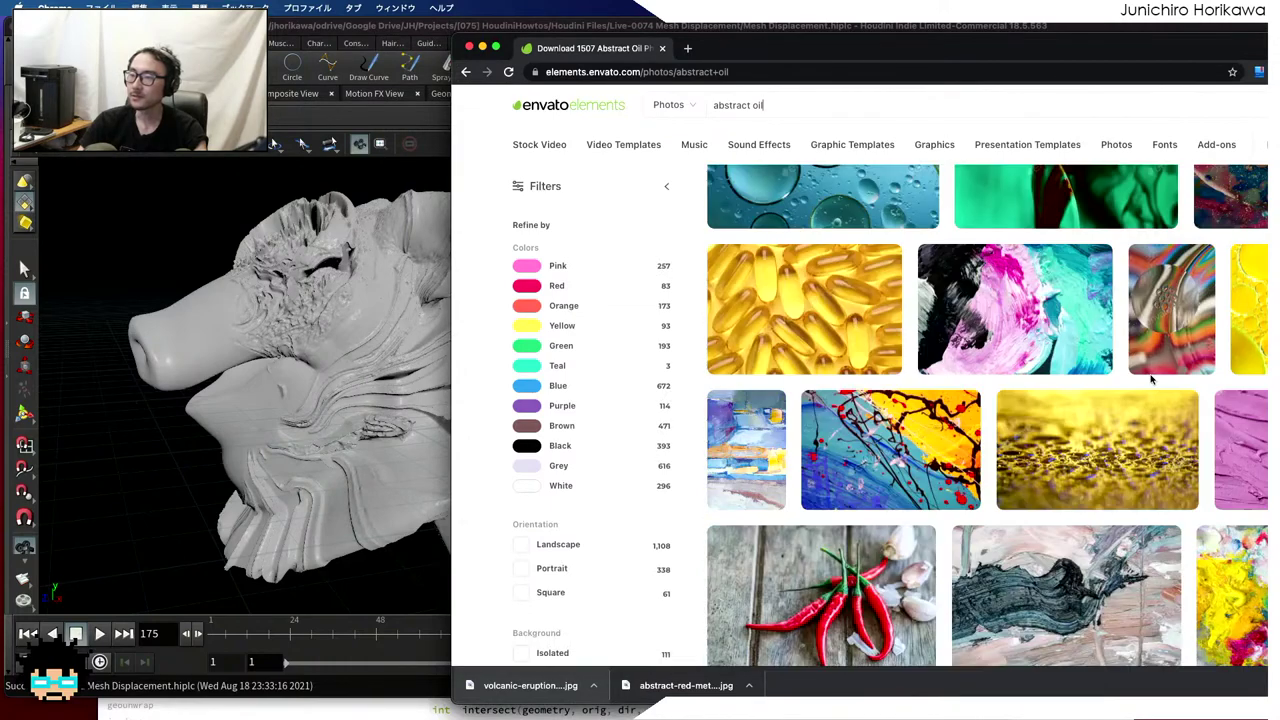
key(super+Tab)
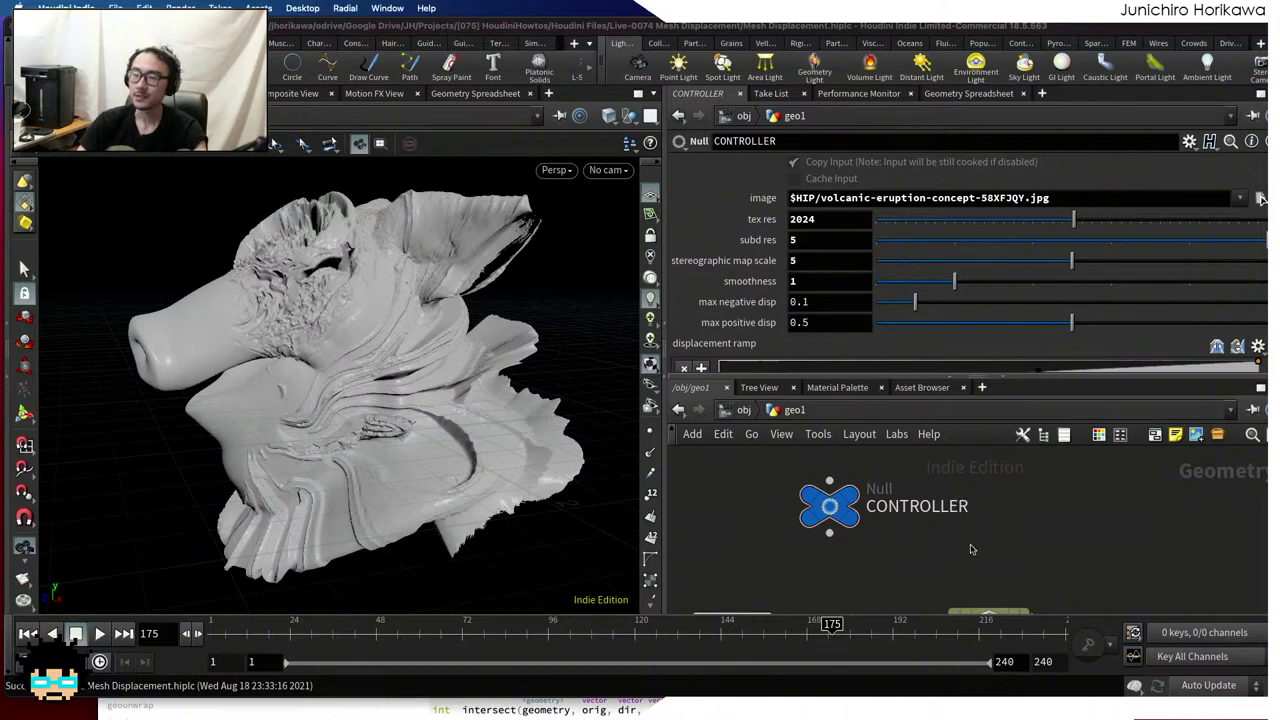
Orbit the sculpted head and lower CONTROLLER's subd res to 3
scroll(970, 549, down, 5)
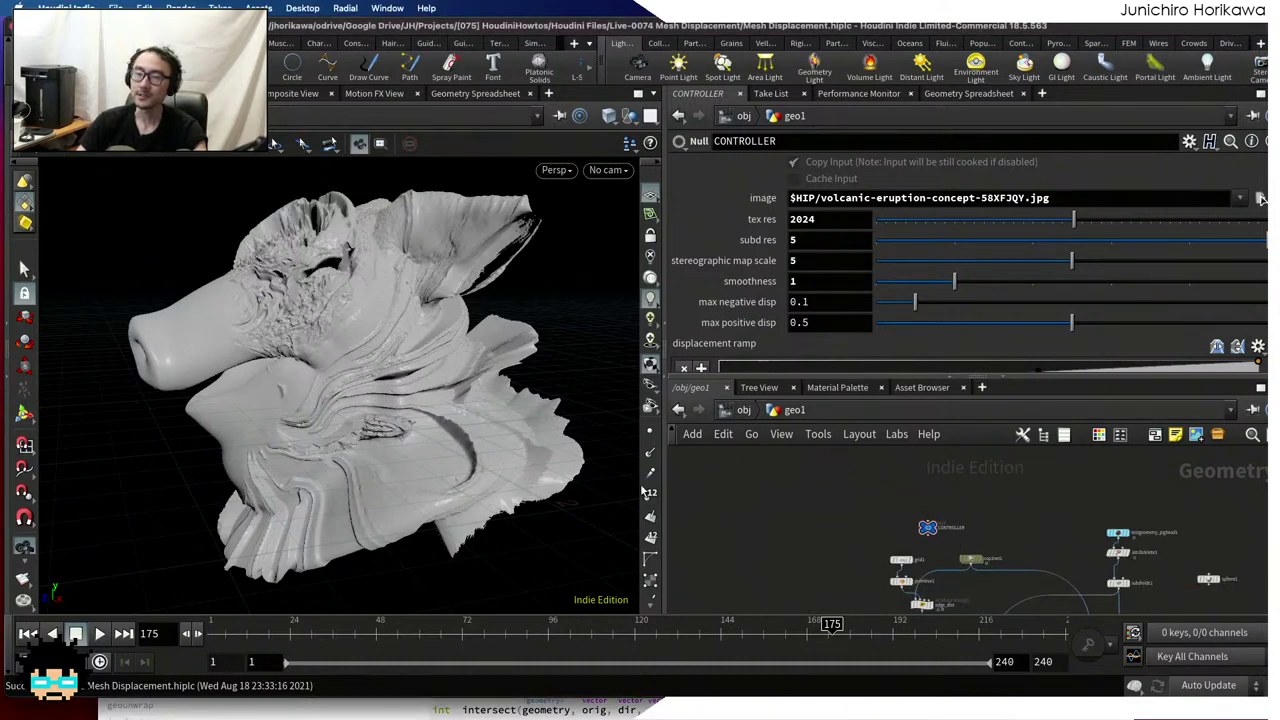
drag(358, 392, 262, 400)
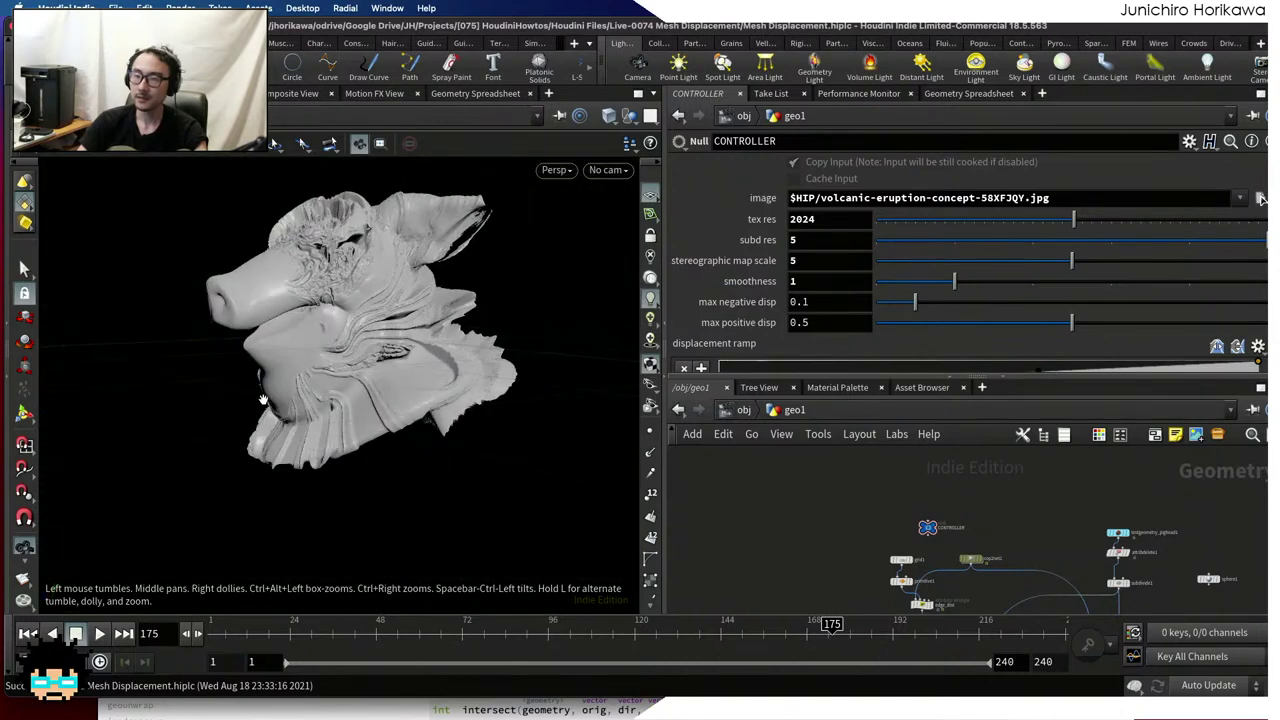
click(792, 240)
text(3)
key(Return)
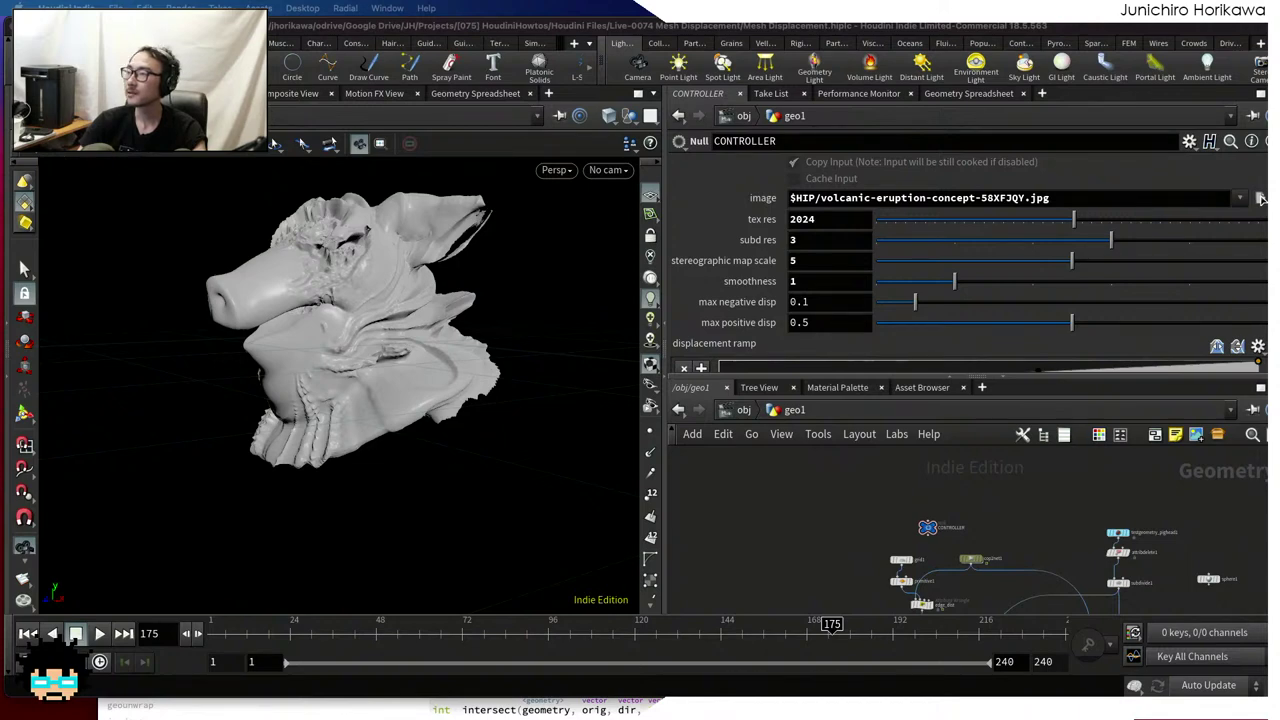
mouse_move(1262, 198)
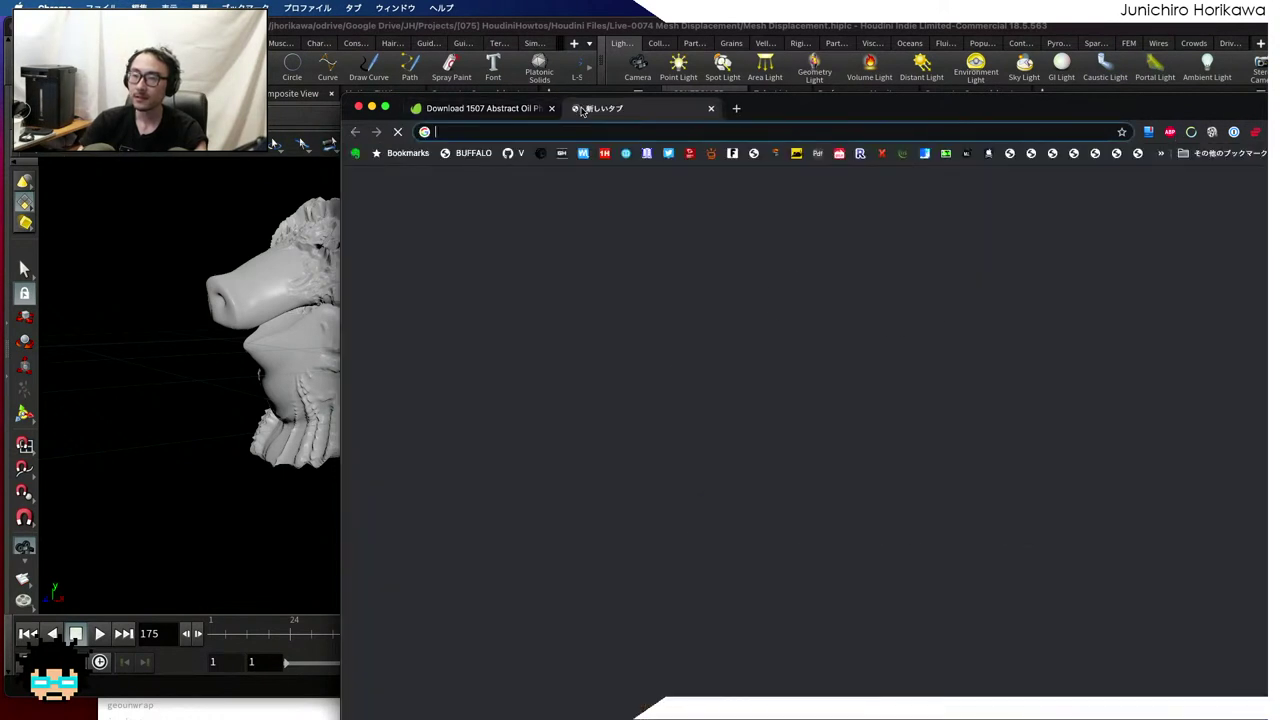
Browse Google Images results for 'cylindrical mapping' in a new tab, then return to Houdini
click(577, 108)
text(cylindrical )
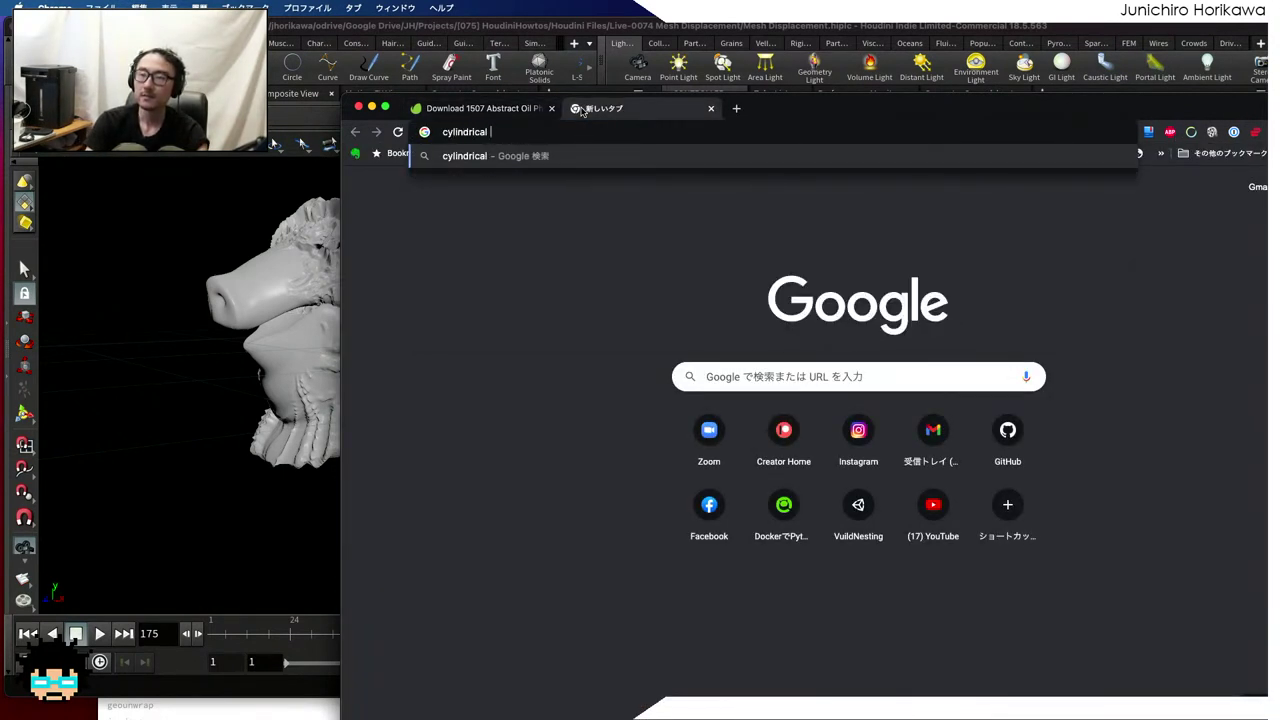
text(mapping)
key(Return)
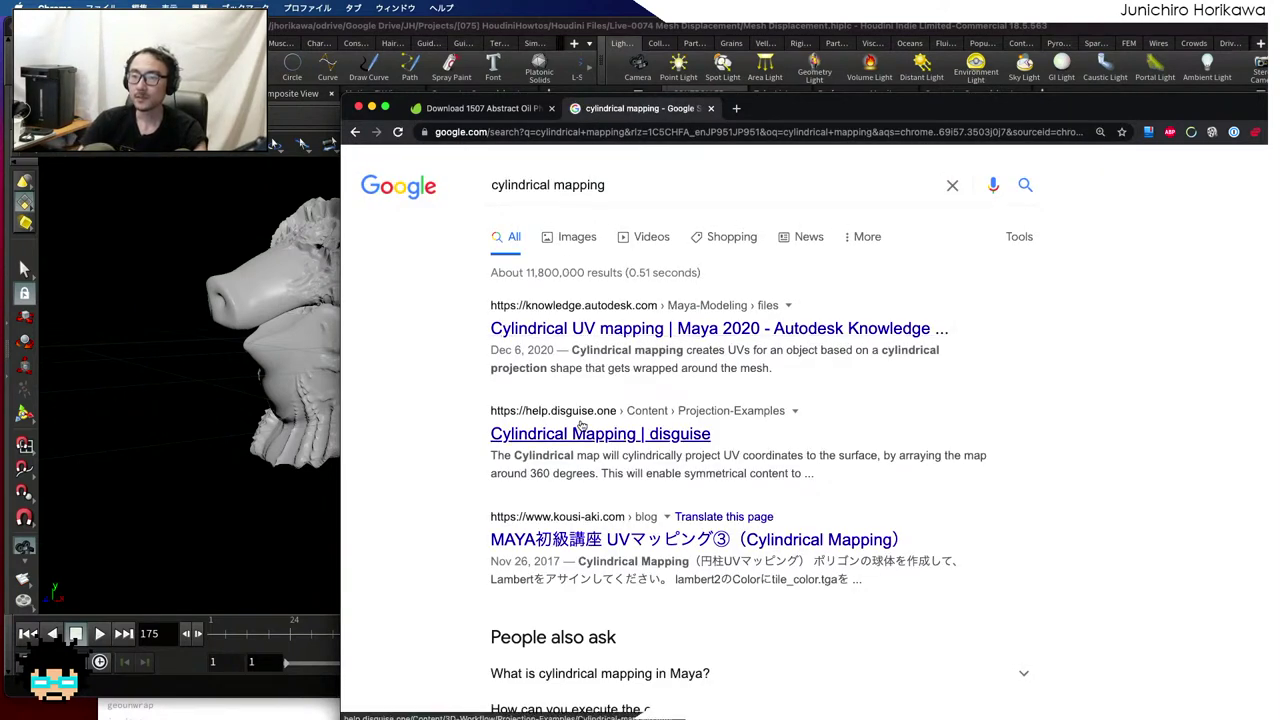
click(563, 246)
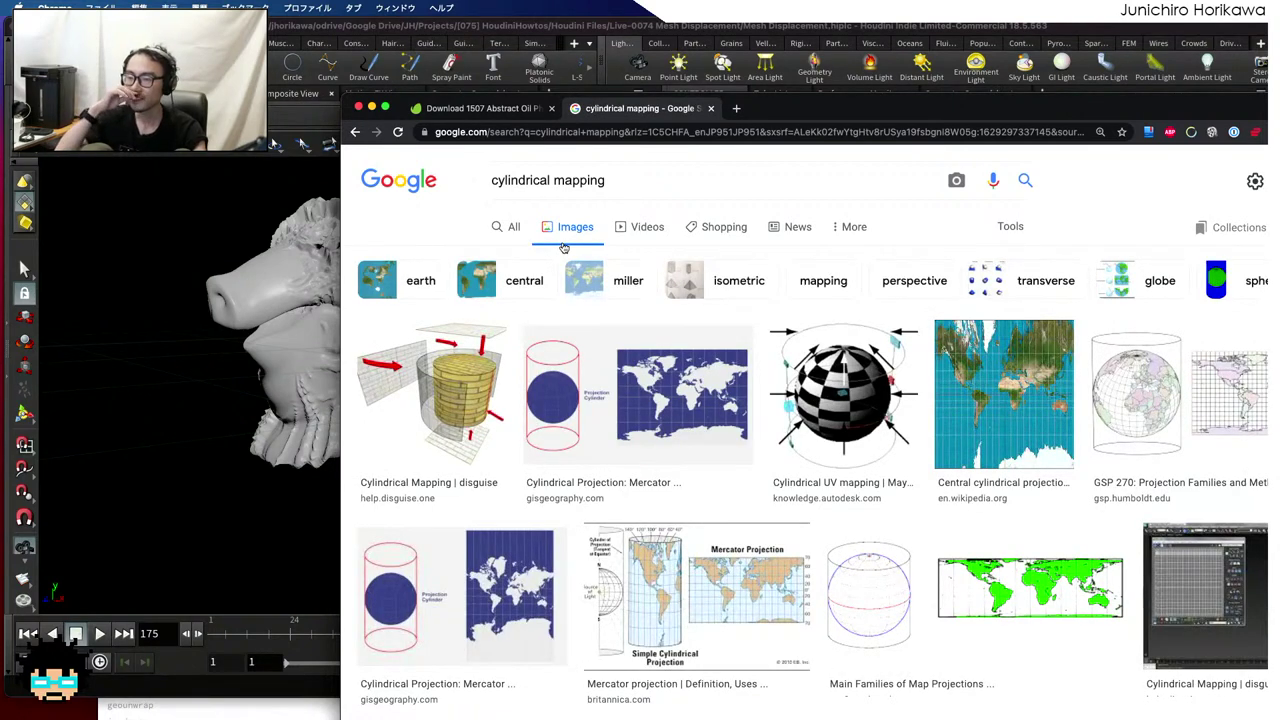
scroll(598, 343, down, 5)
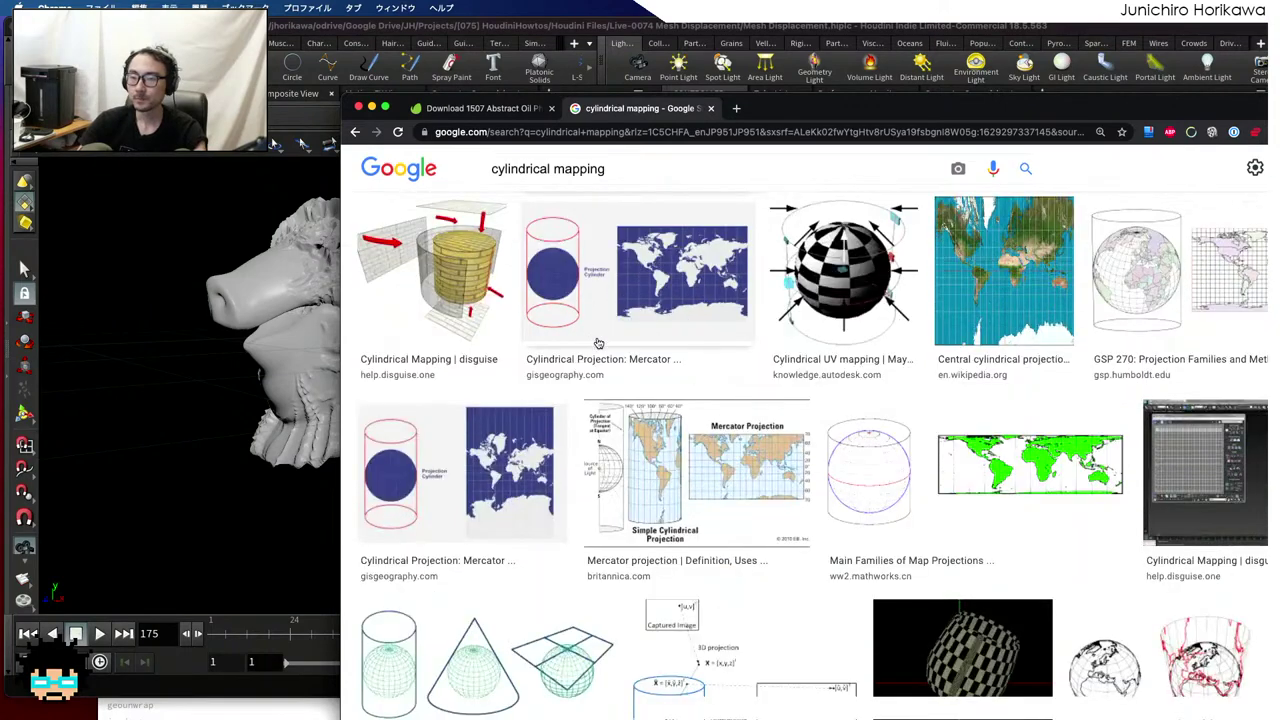
scroll(598, 343, down, 1)
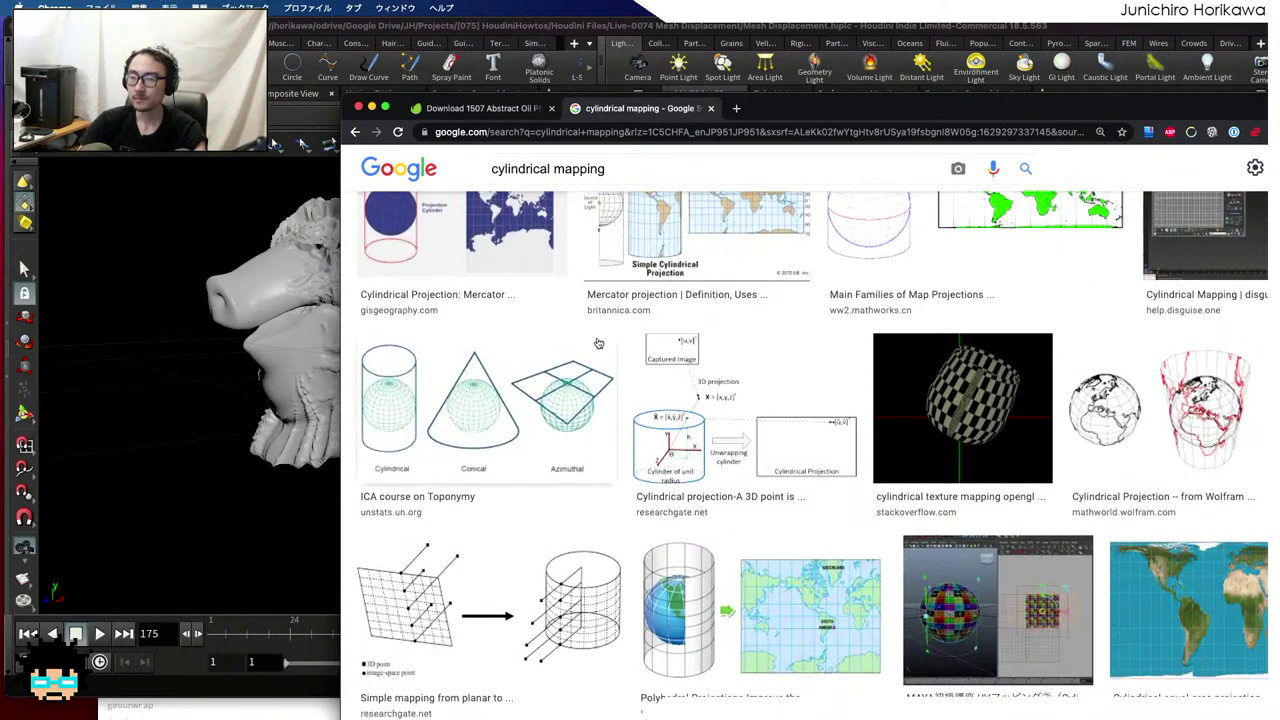
scroll(598, 343, down, 3)
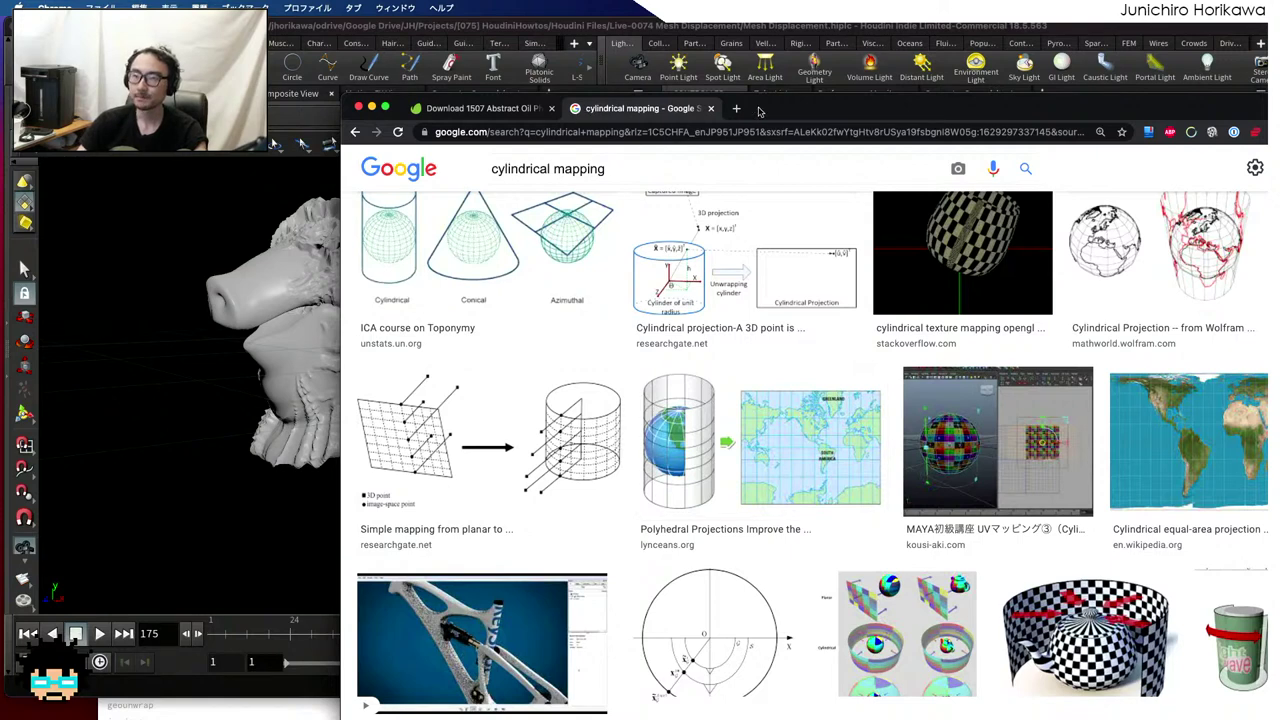
drag(762, 111, 1233, 160)
key(super+h)
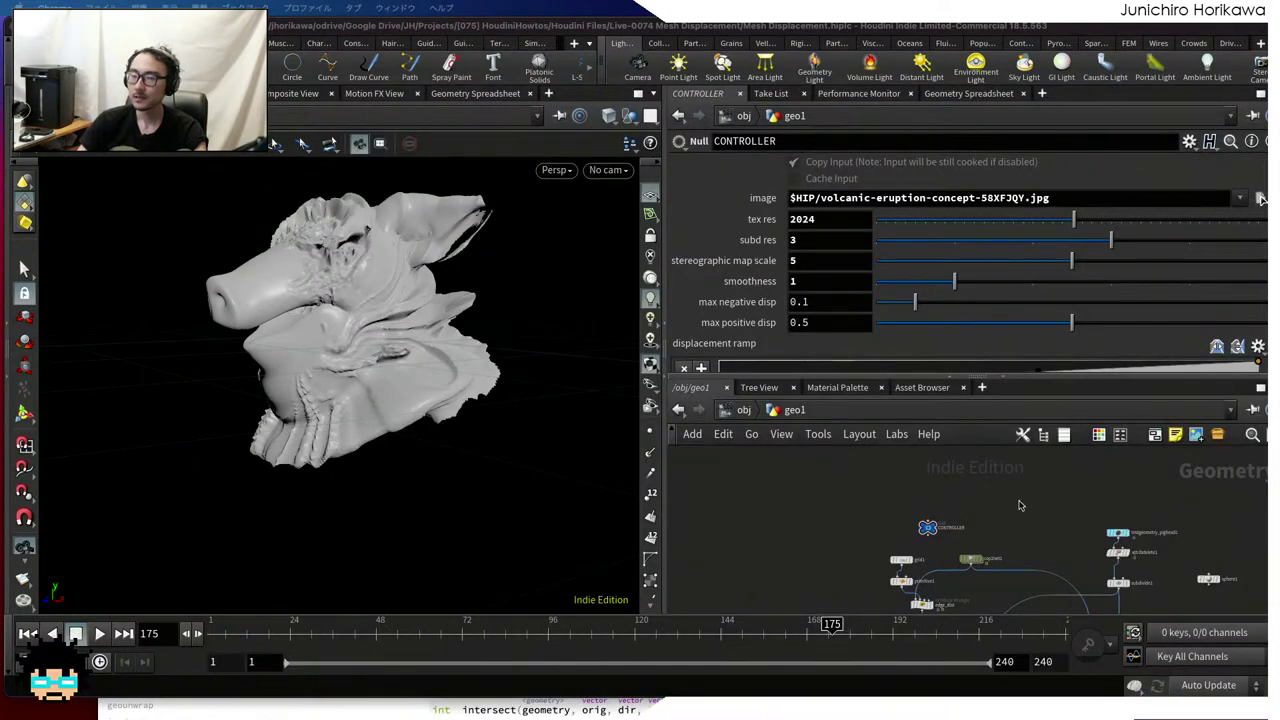
Save the scene and add a UV Project node, uvproject1, to geo1
scroll(876, 502, up, 3)
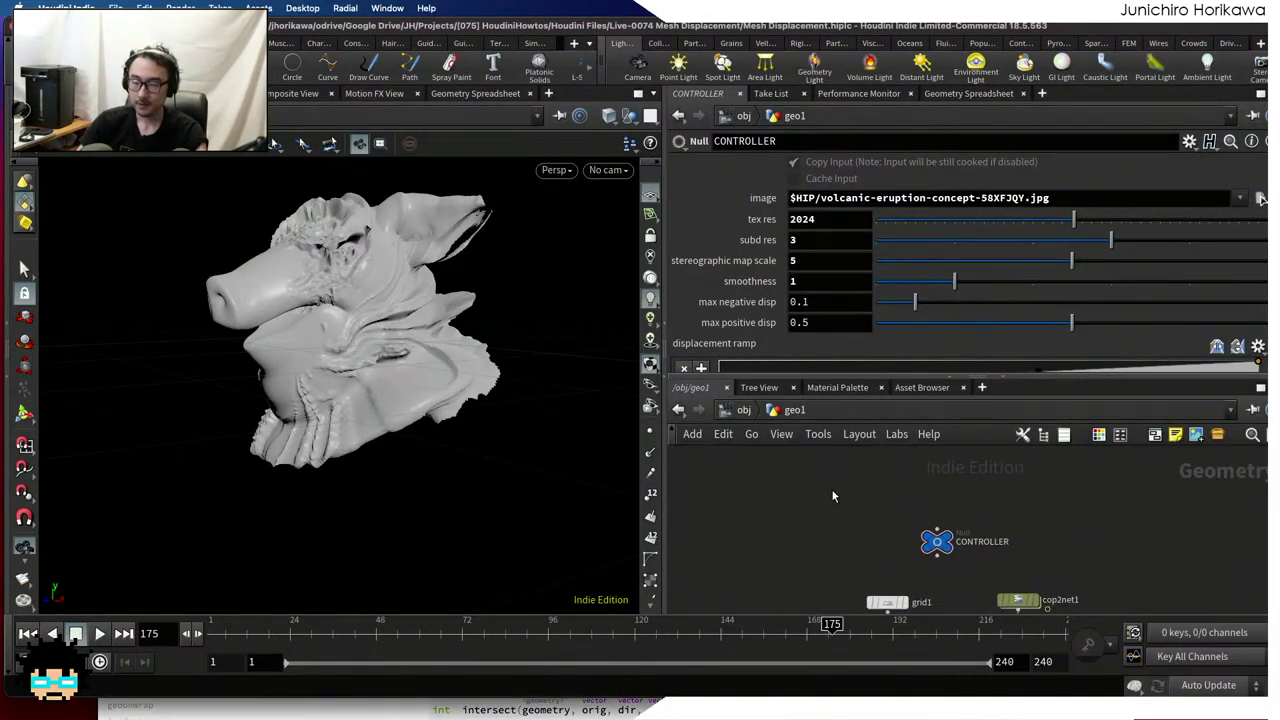
key(ctrl+s)
key(Tab)
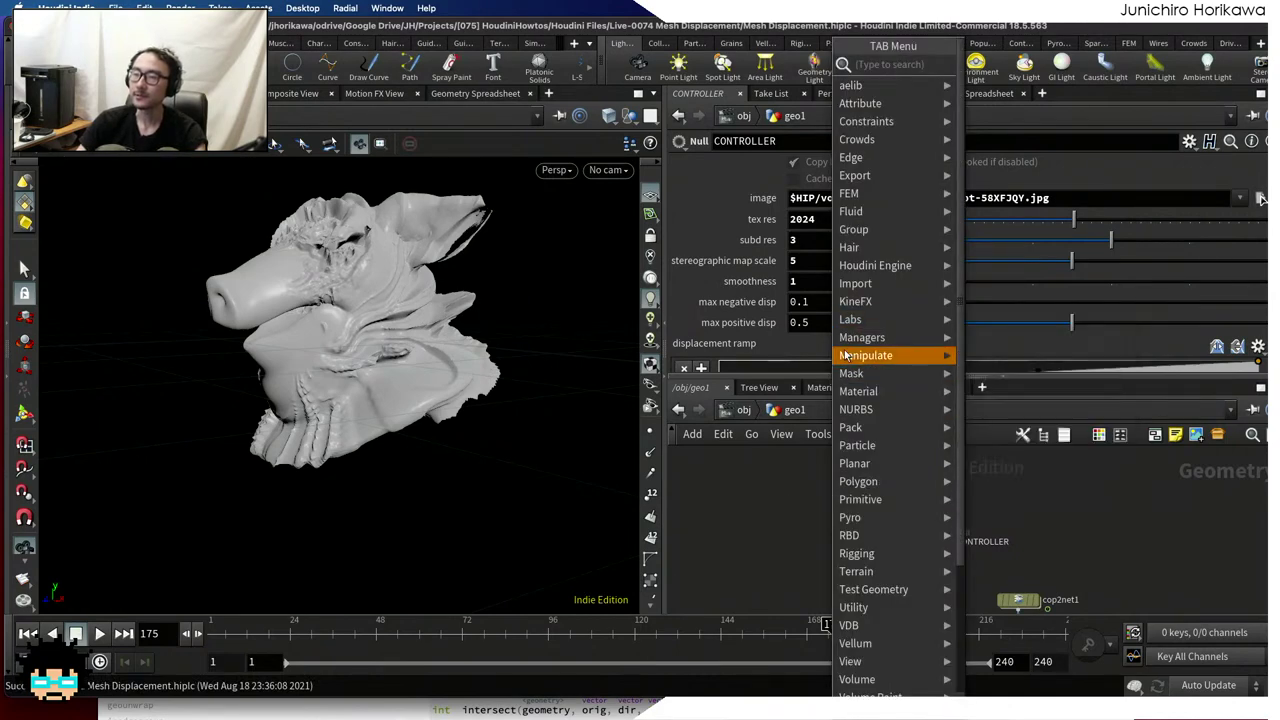
mouse_move(845, 355)
text(uv)
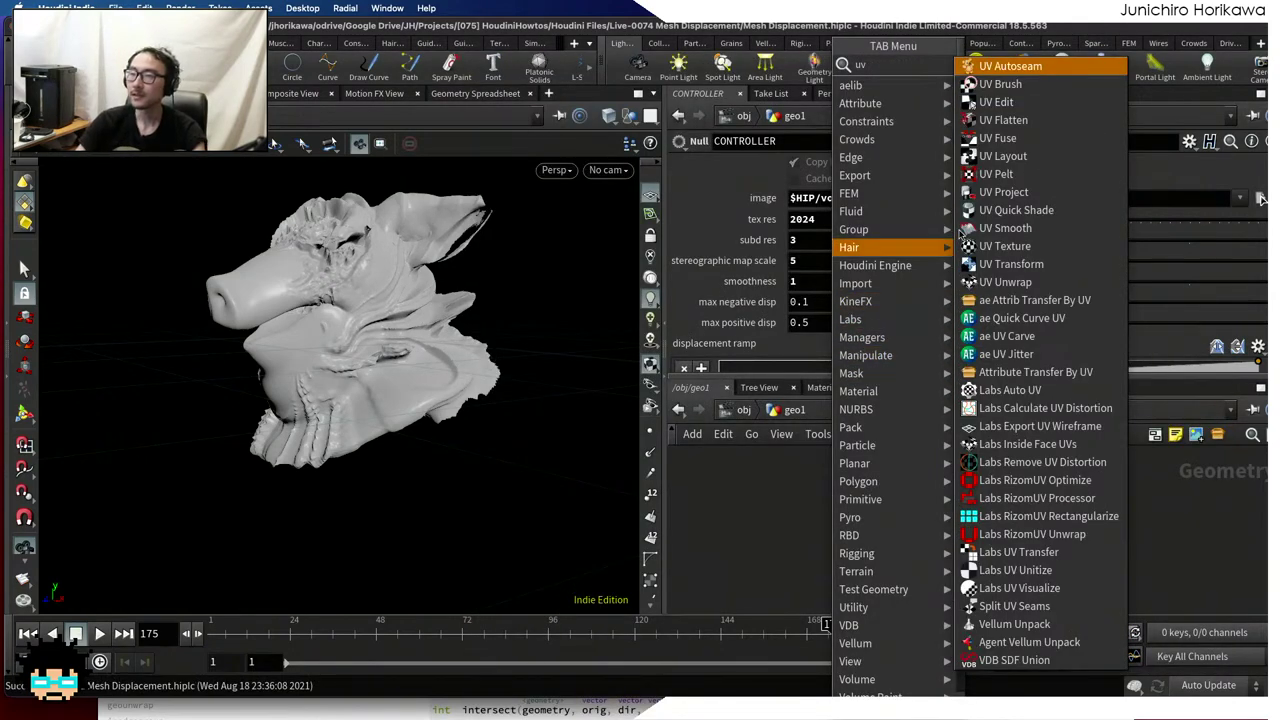
click(1020, 192)
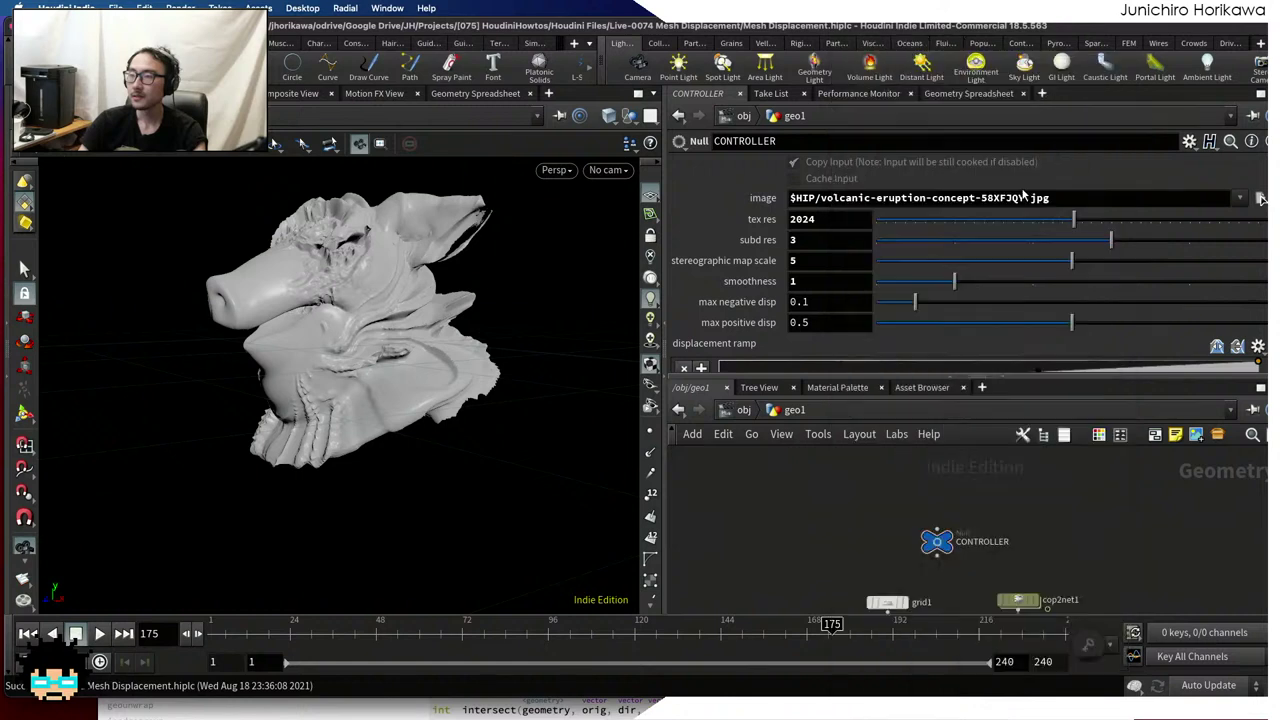
click(806, 507)
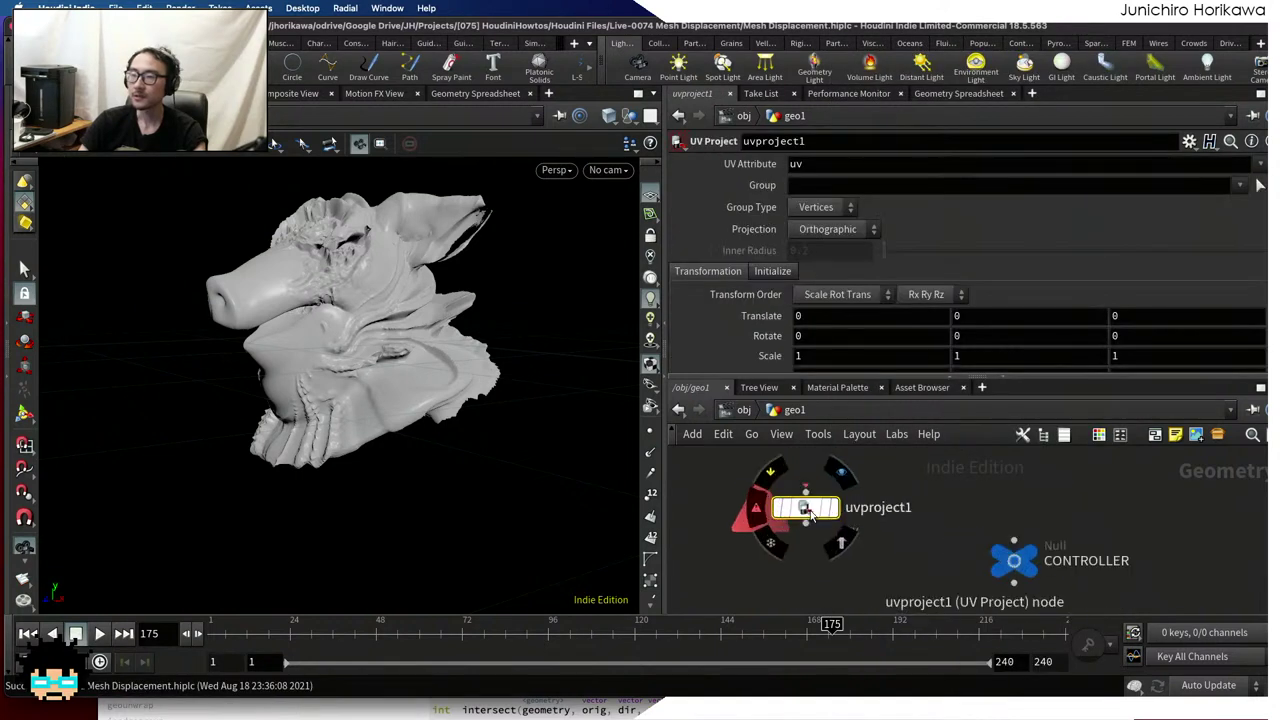
Set uvproject1's projection to Cylindrical
click(827, 229)
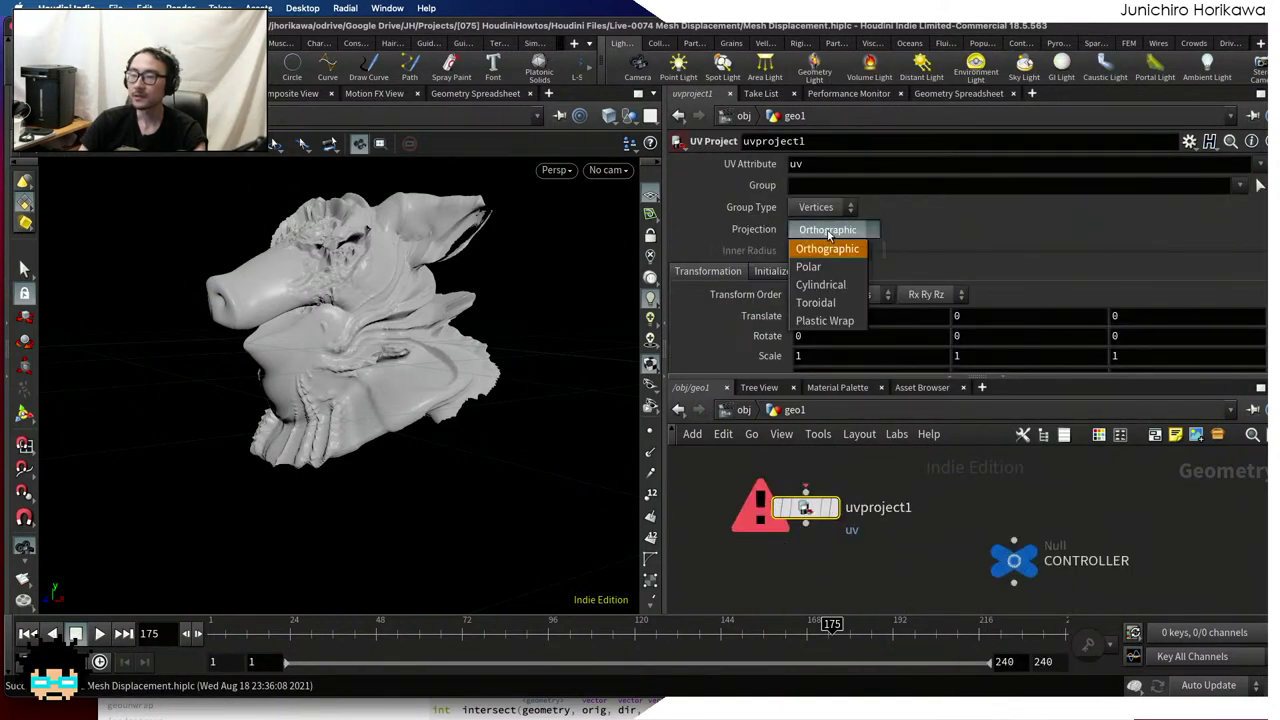
click(828, 284)
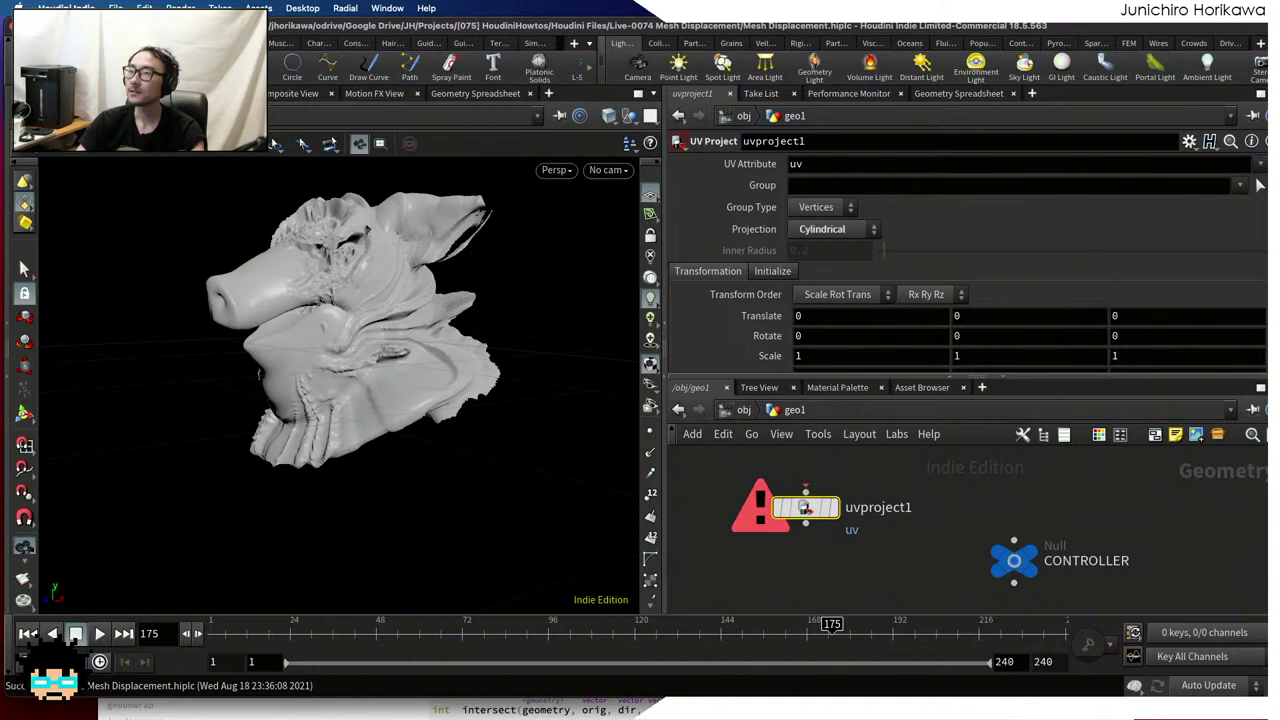
scroll(876, 513, down, 5)
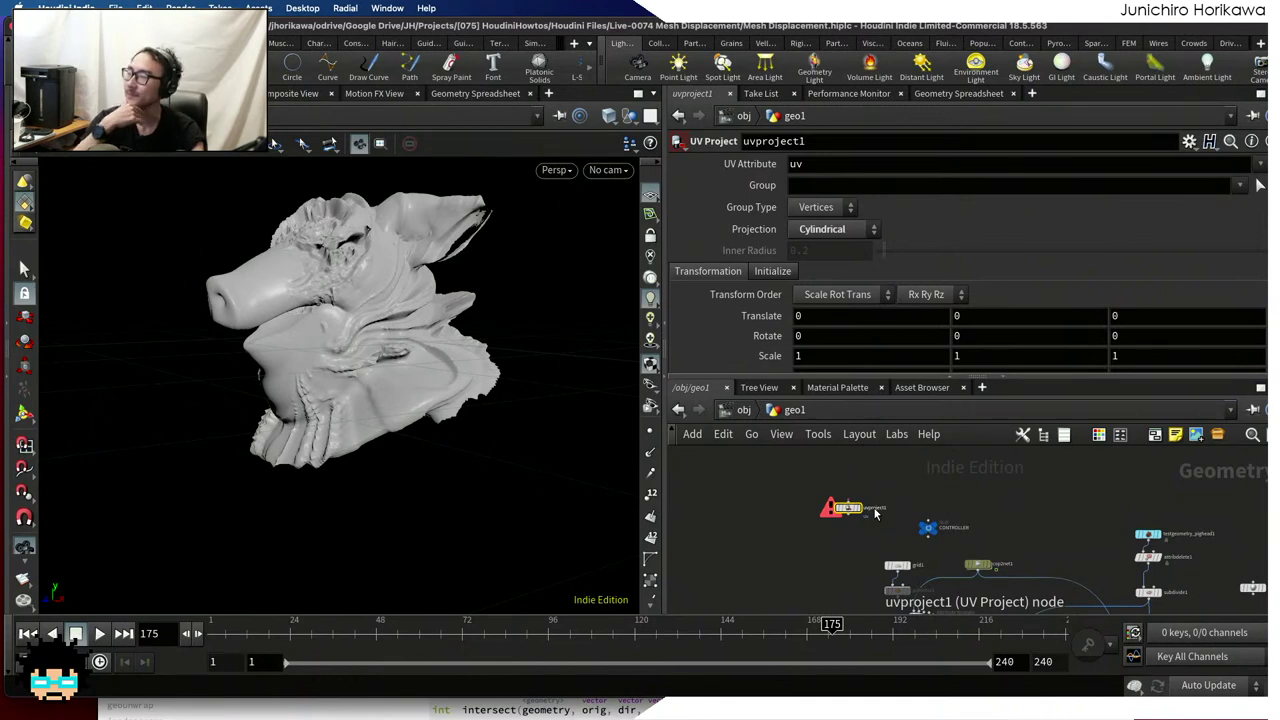
scroll(893, 504, down, 3)
scroll(893, 504, up, 3)
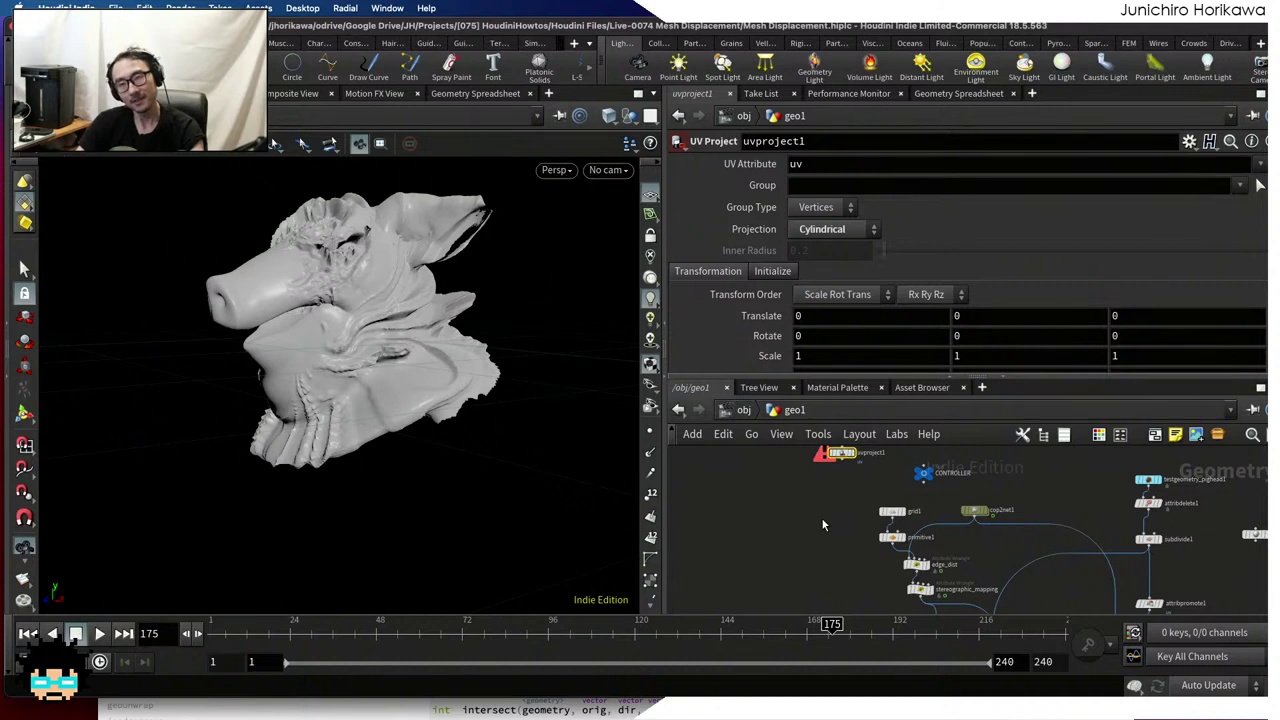
scroll(821, 517, up, 1)
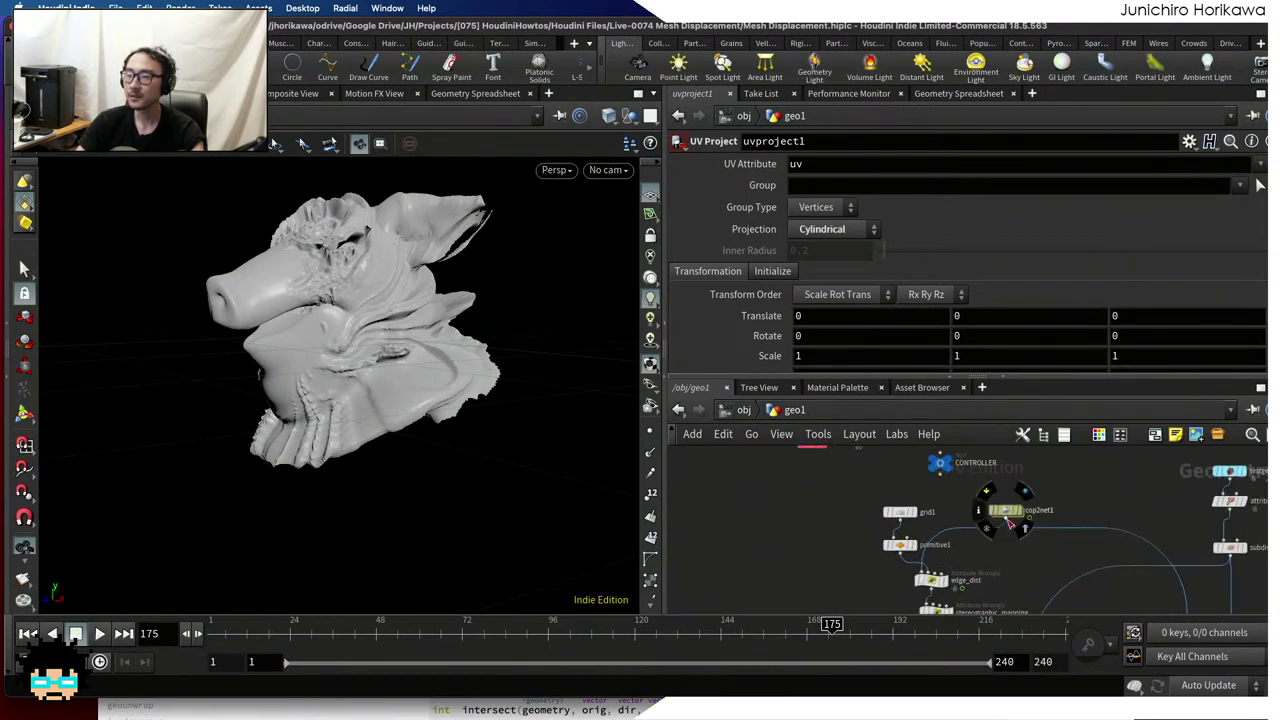
Dive into cop2net1 and nudge the mono1 node below default_pic0
scroll(985, 505, up, 4)
double_click(929, 488)
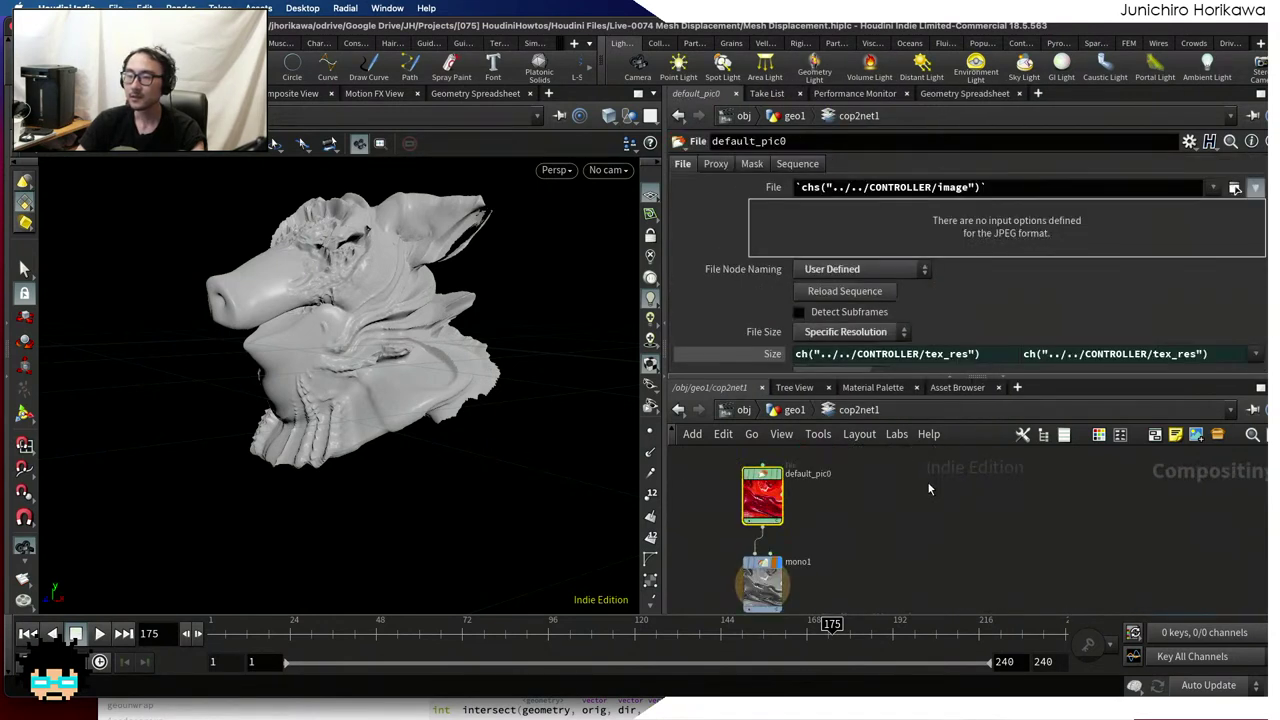
scroll(760, 560, up, 3)
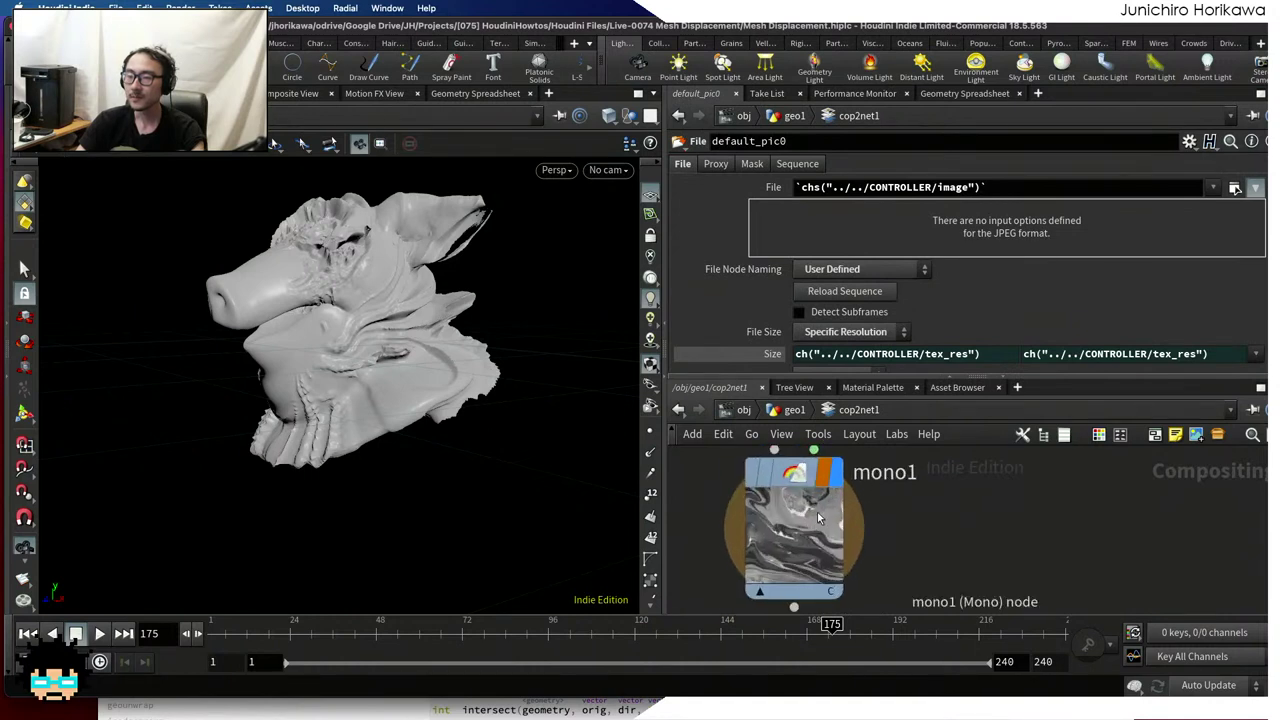
drag(790, 482, 788, 484)
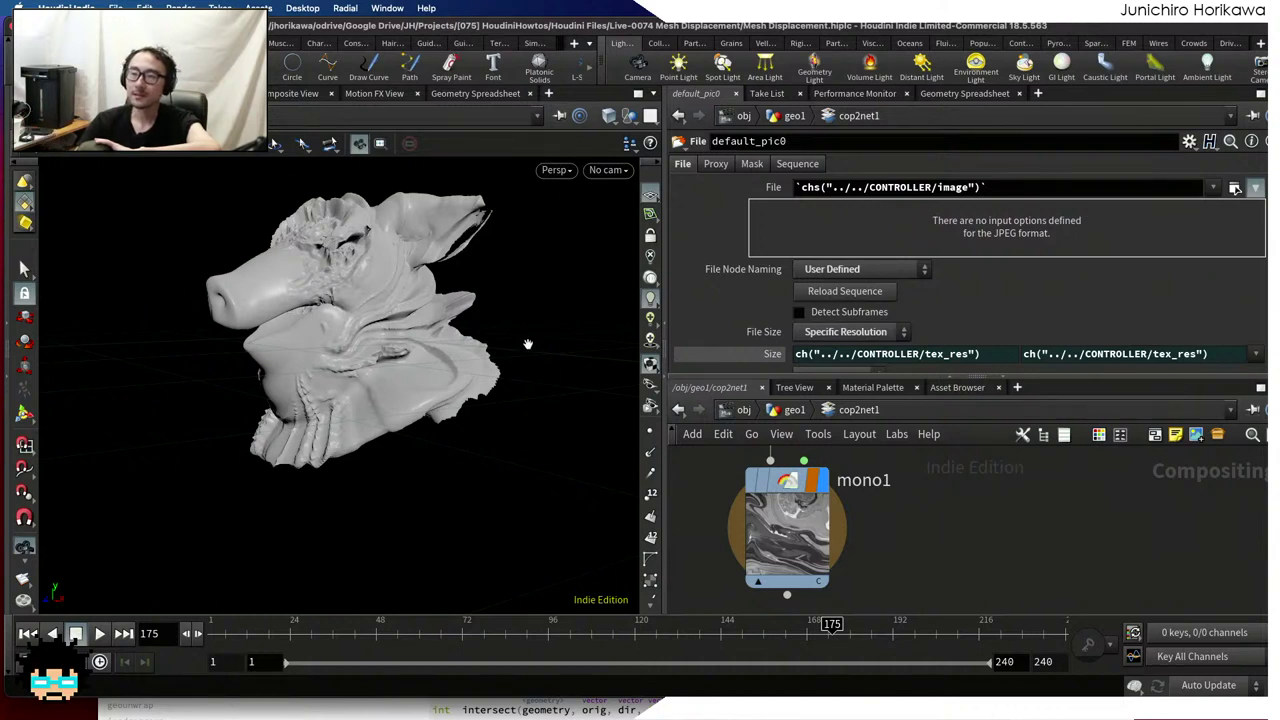
drag(786, 481, 790, 485)
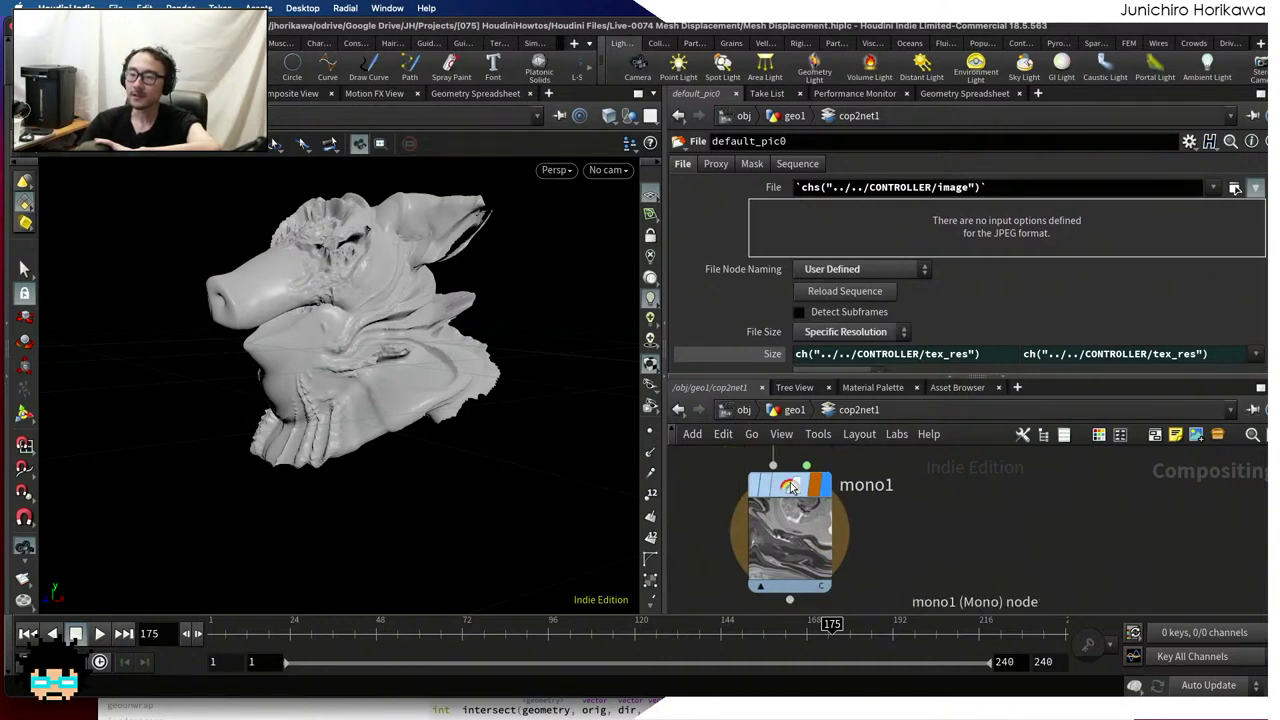
scroll(820, 505, down, 3)
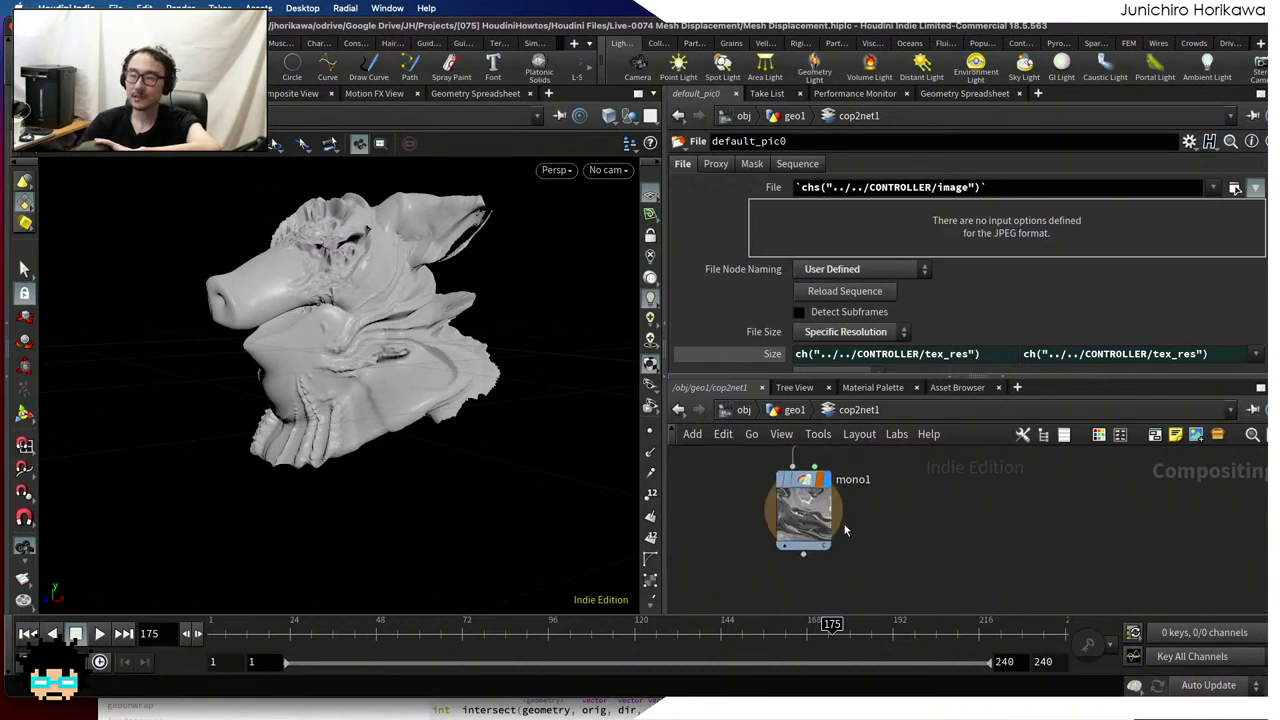
scroll(830, 510, up, 4)
scroll(847, 522, down, 3)
scroll(847, 518, down, 2)
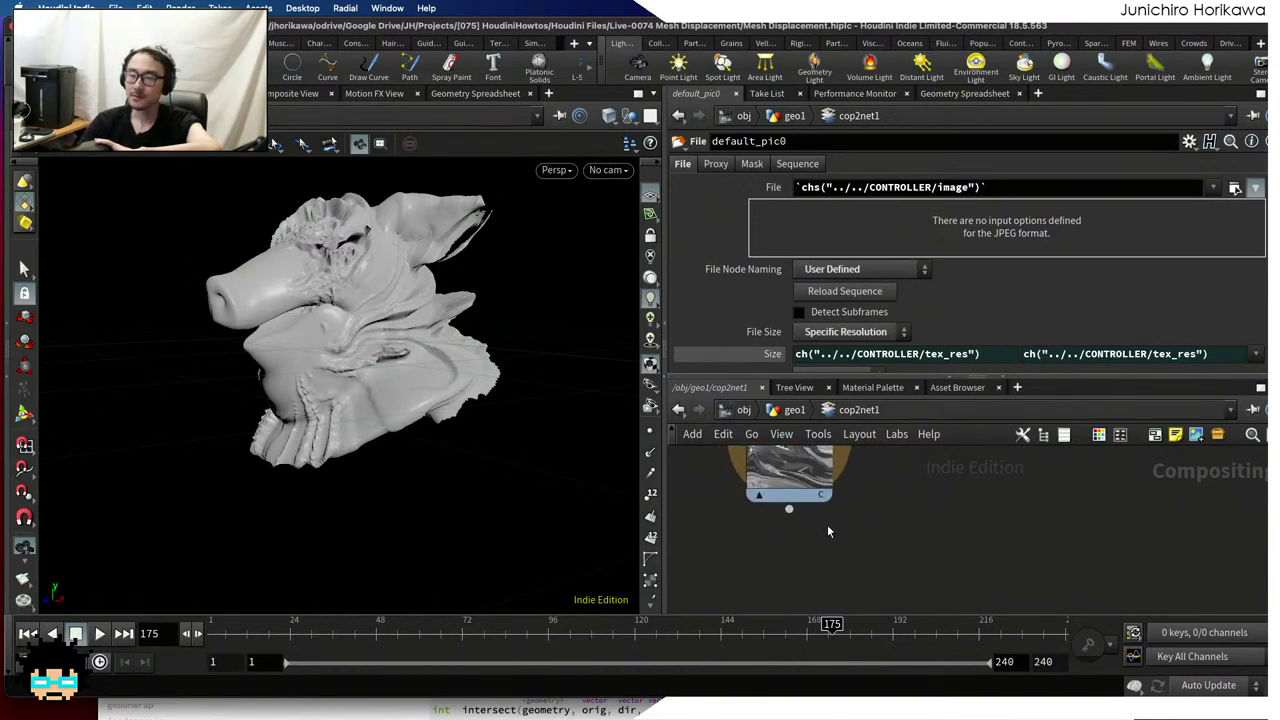
key(Tab)
Add a Mono node from the History section of the node menu
mouse_move(840, 341)
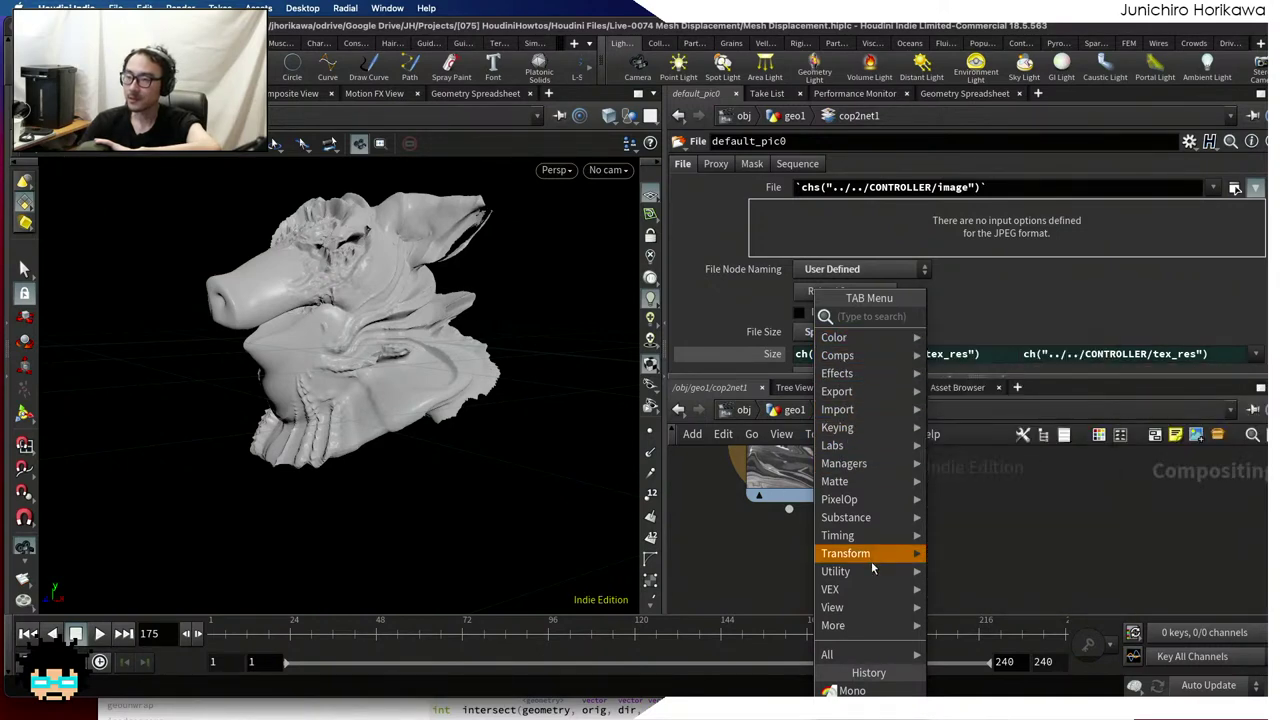
mouse_move(869, 590)
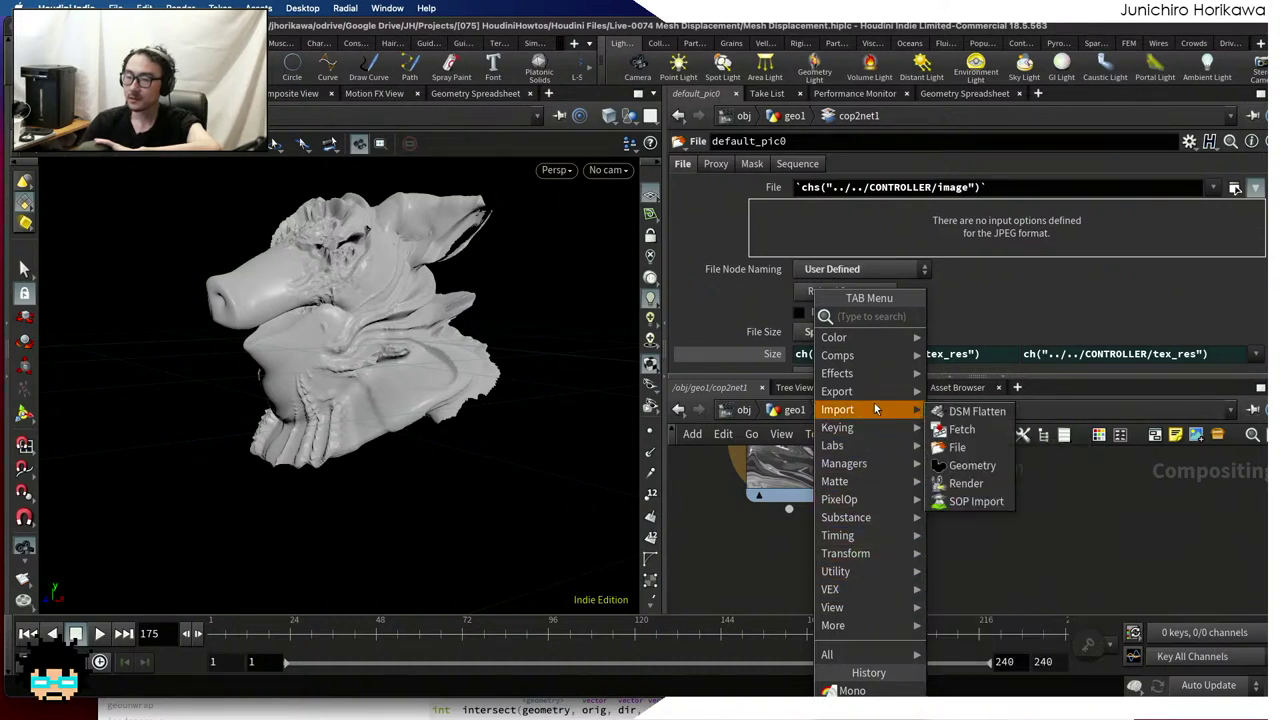
mouse_move(870, 365)
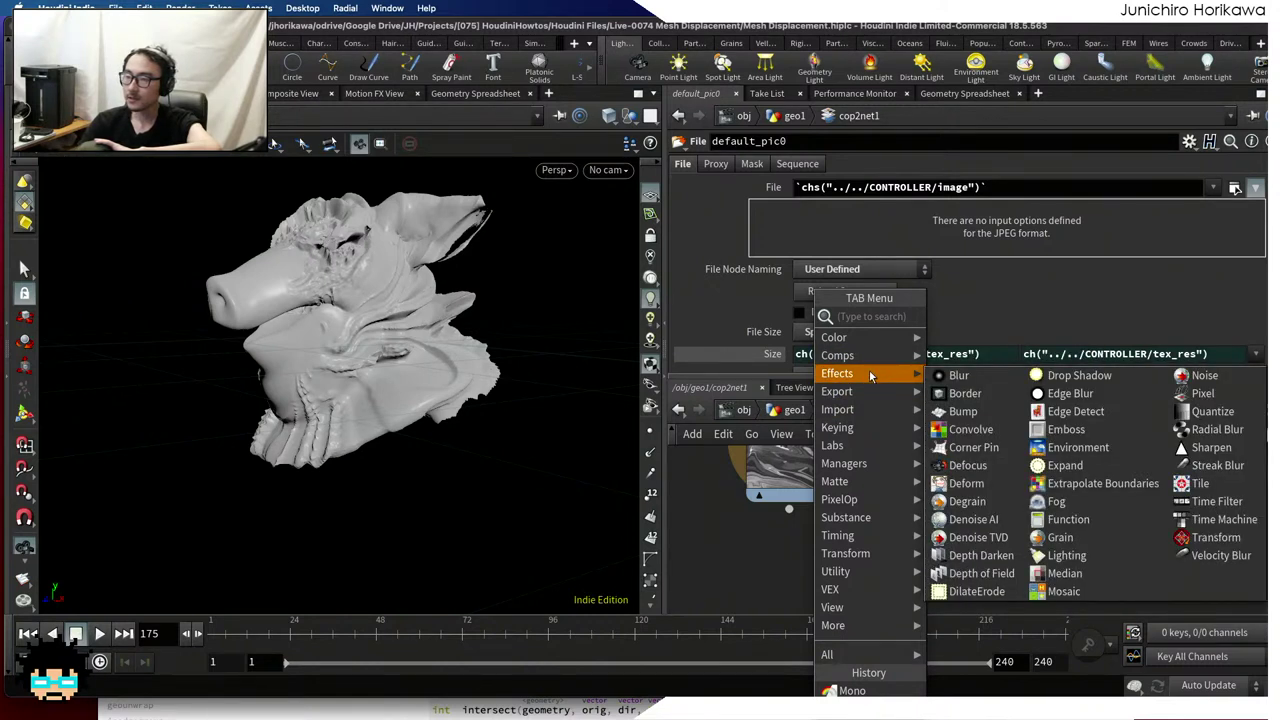
click(852, 690)
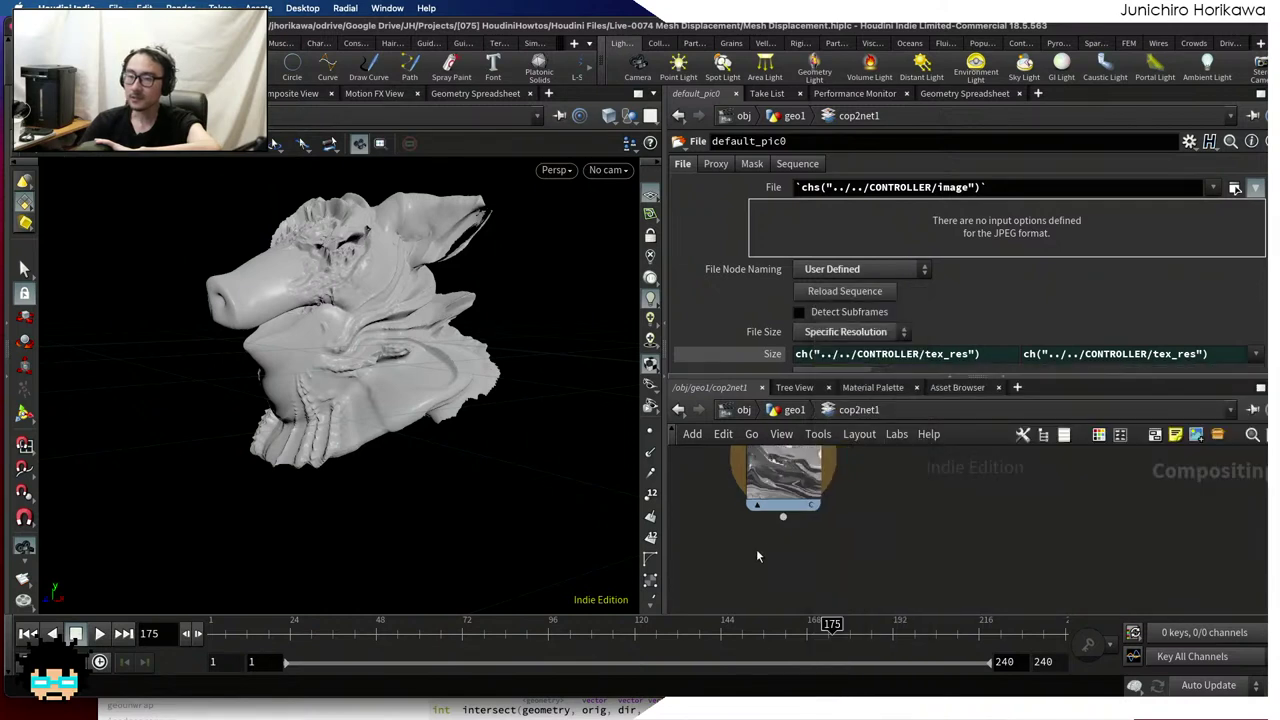
mouse_move(747, 490)
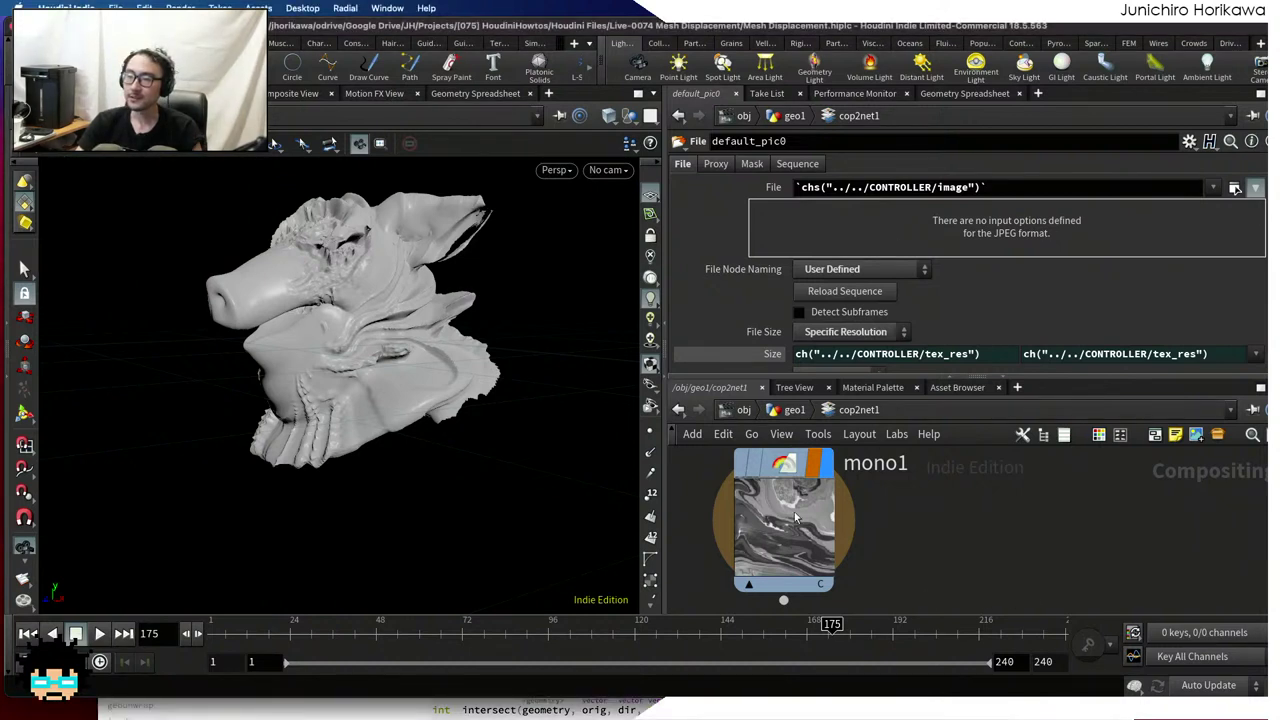
scroll(894, 506, down, 3)
scroll(900, 500, up, 3)
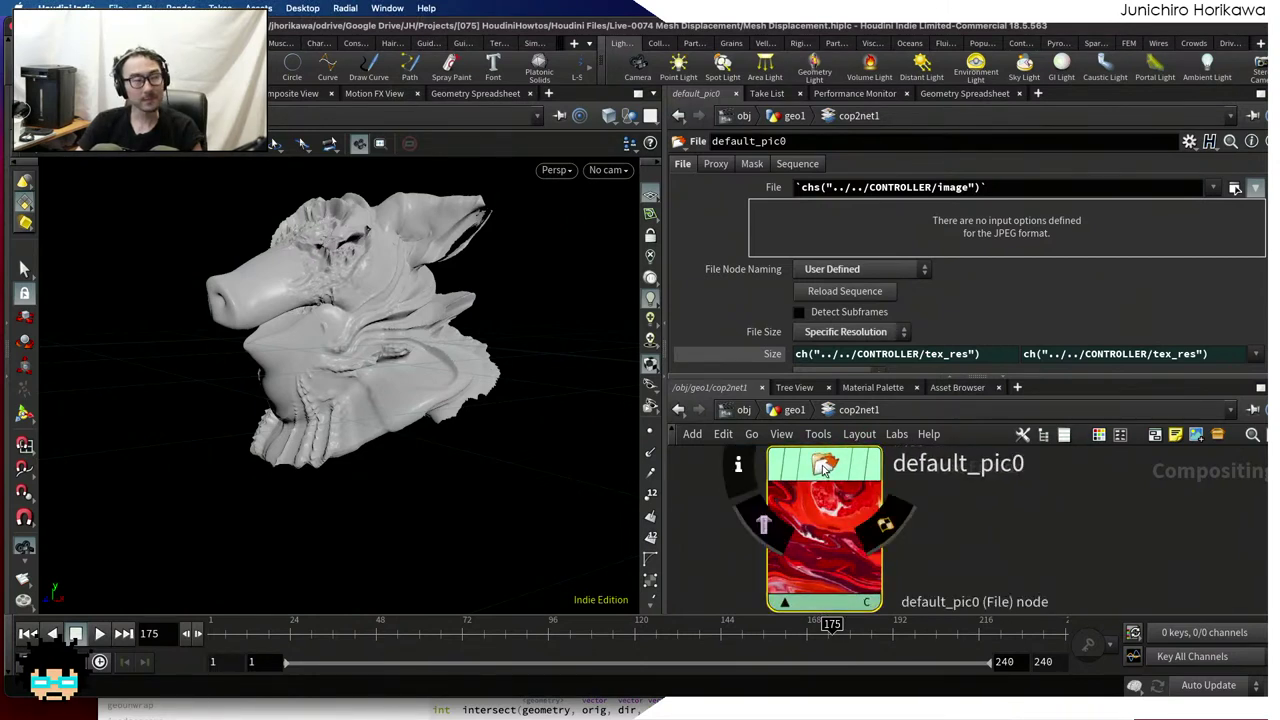
Raise the parameter/network divider so the network editor shows default_pic0 larger
scroll(884, 502, down, 1)
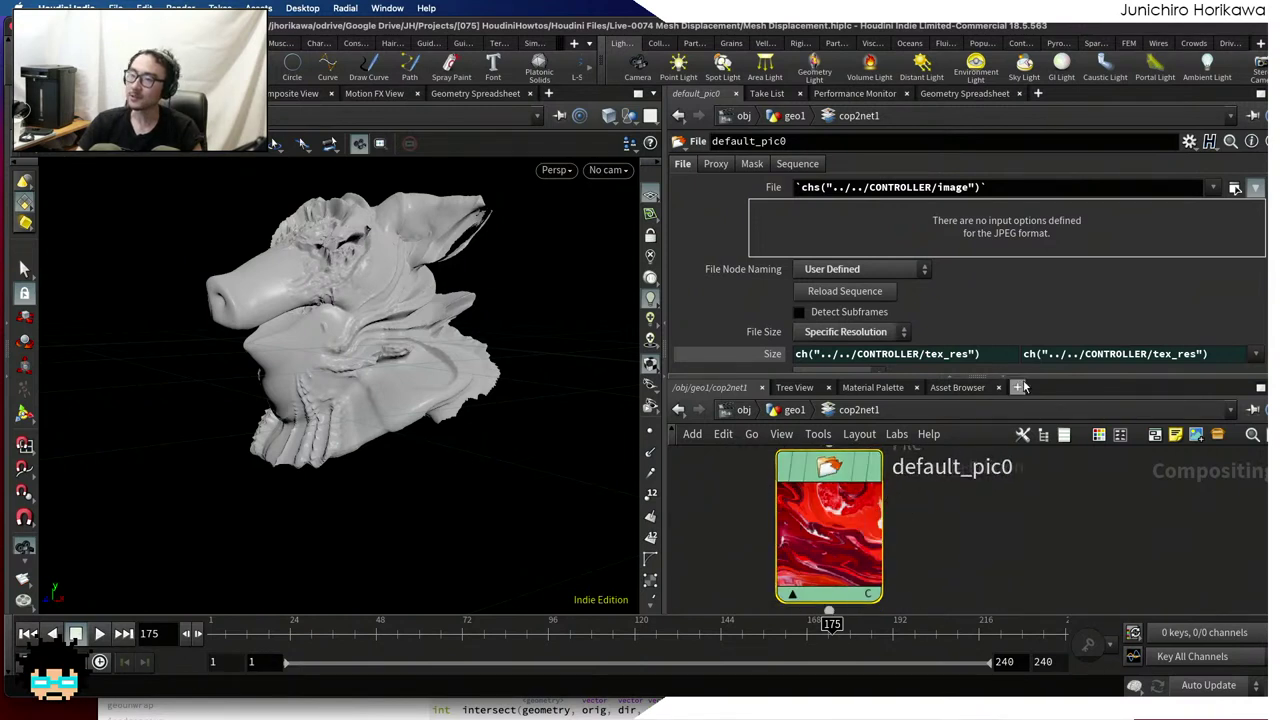
drag(1024, 376, 1024, 300)
scroll(940, 447, down, 1)
scroll(940, 447, up, 1)
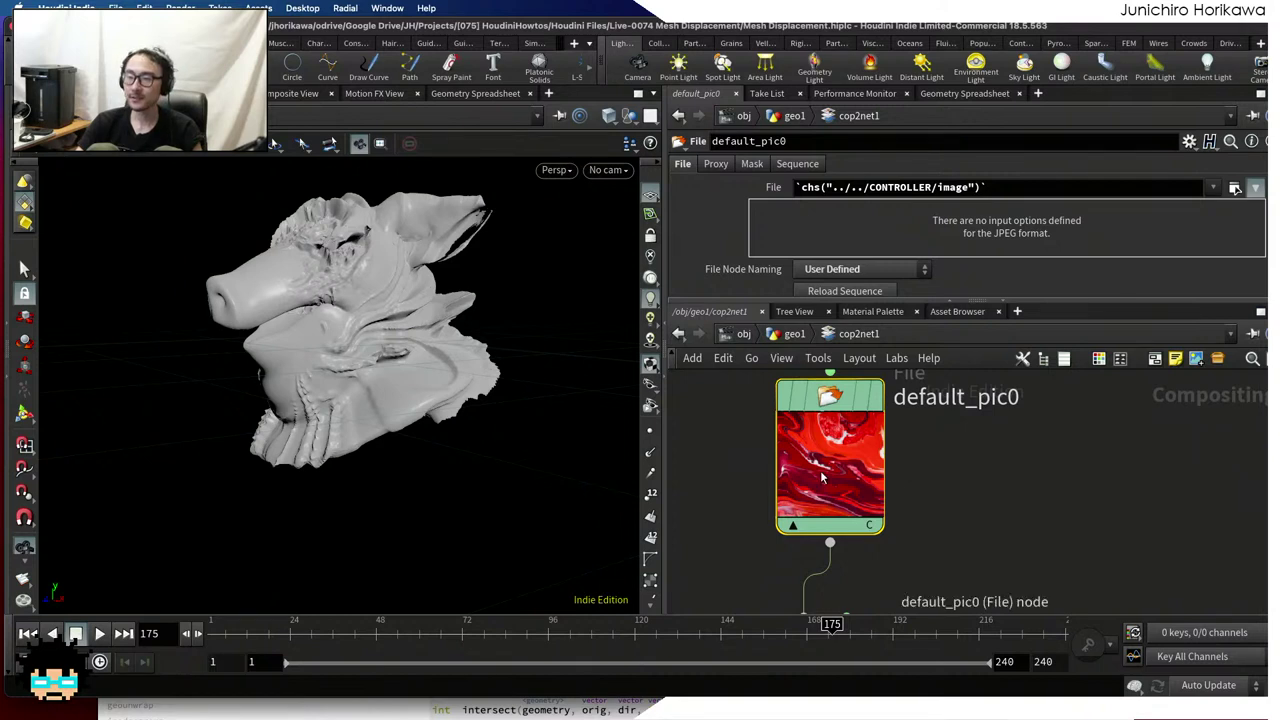
scroll(840, 405, down, 2)
scroll(840, 405, up, 3)
mouse_move(826, 405)
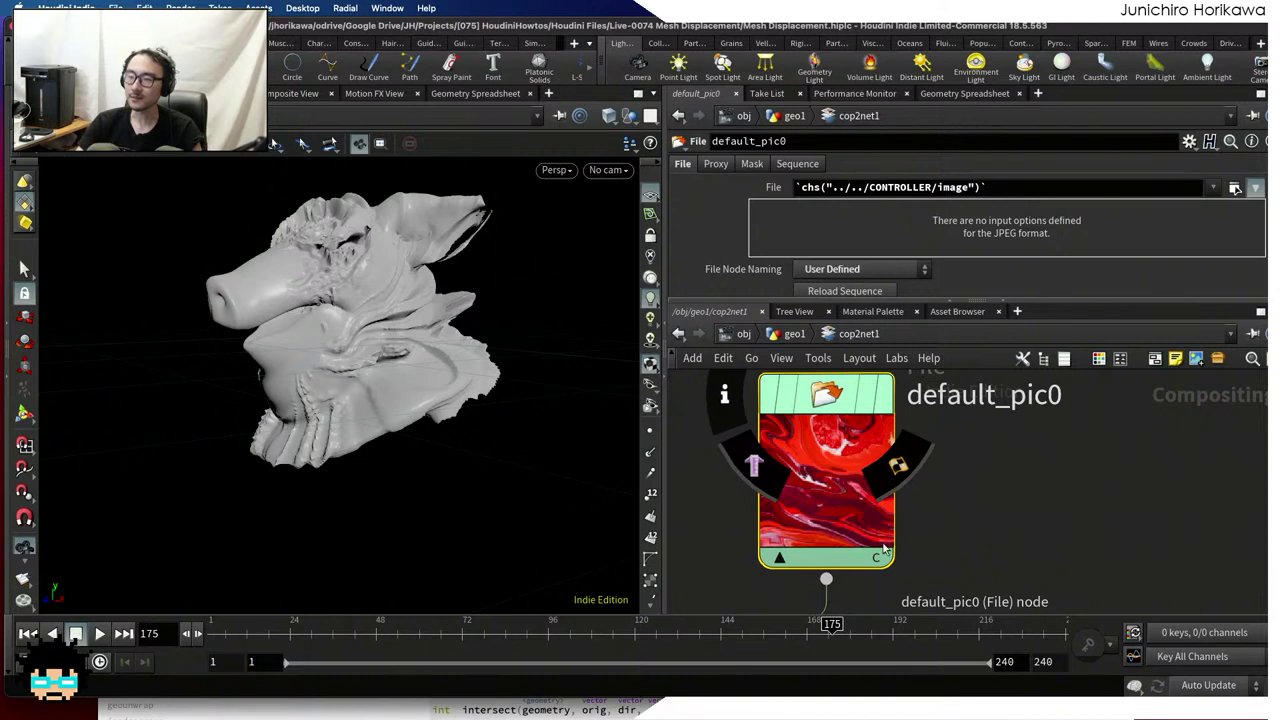
scroll(838, 488, down, 2)
scroll(960, 522, up, 2)
Add a VOP COP2 Generator, vopcop2gen1, to cop2net1 and dive inside to its global1 and output1
key(Tab)
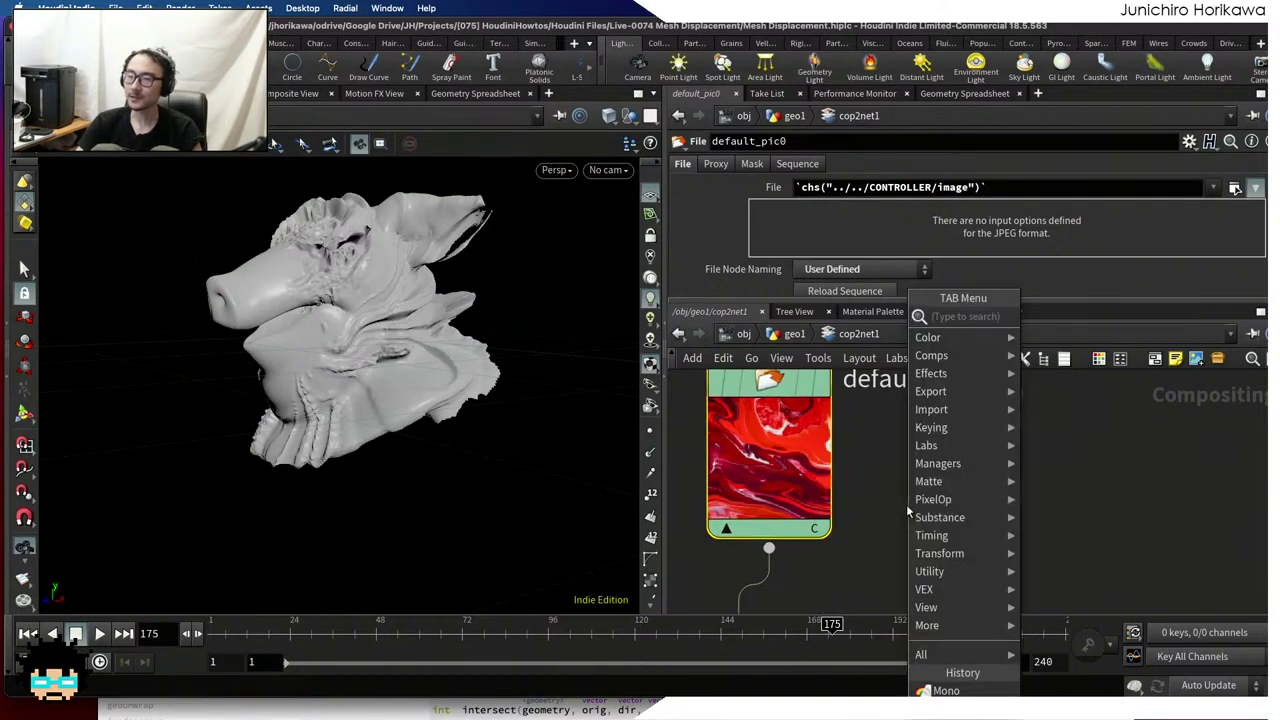
mouse_move(980, 591)
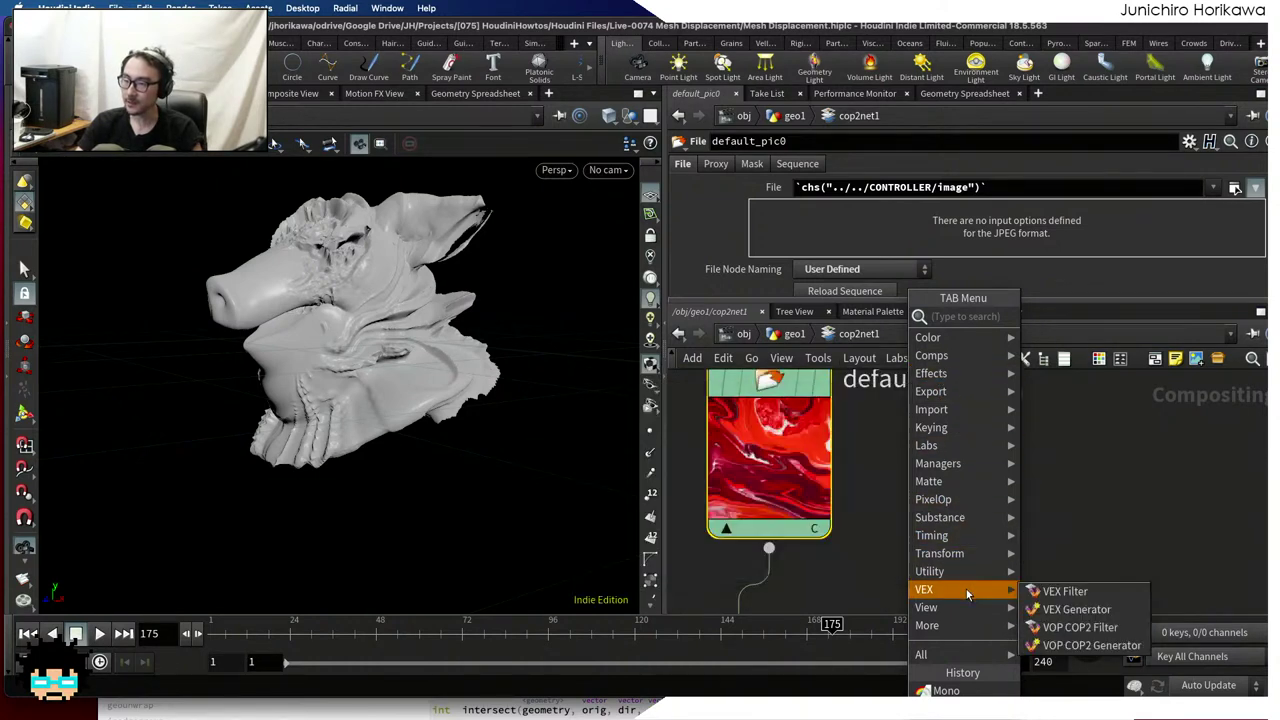
click(1088, 645)
click(1001, 507)
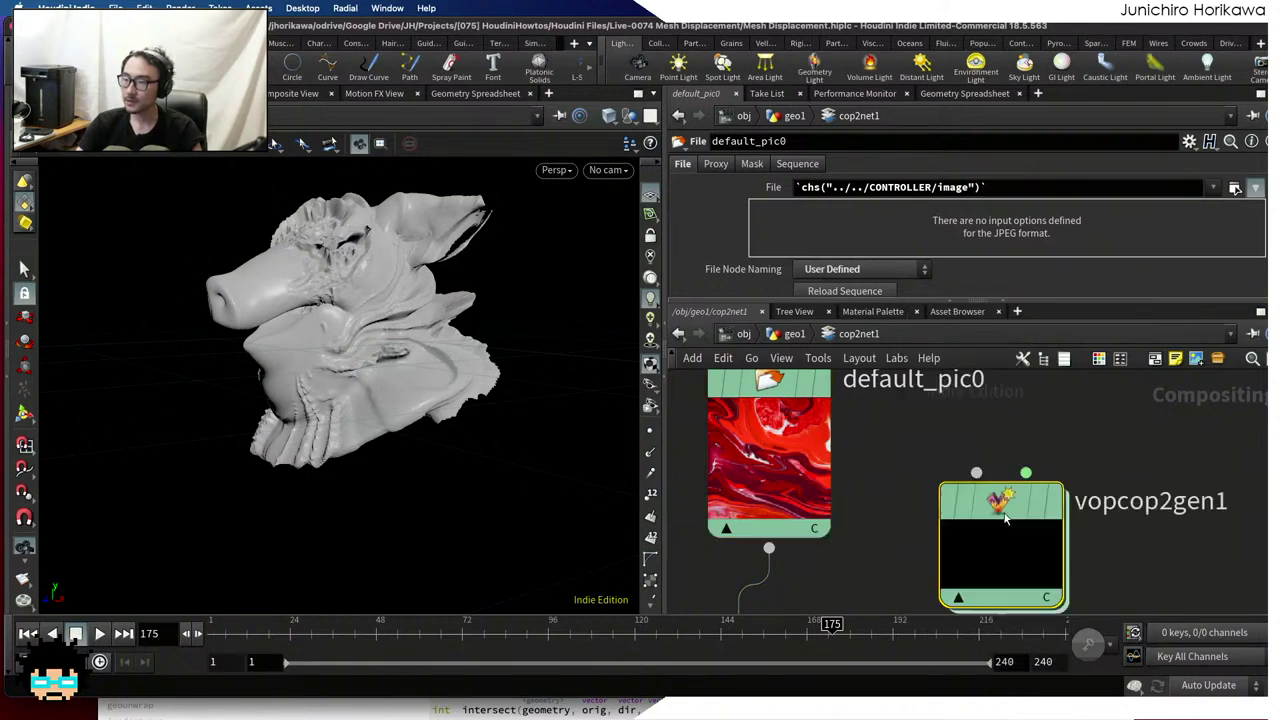
double_click(1001, 506)
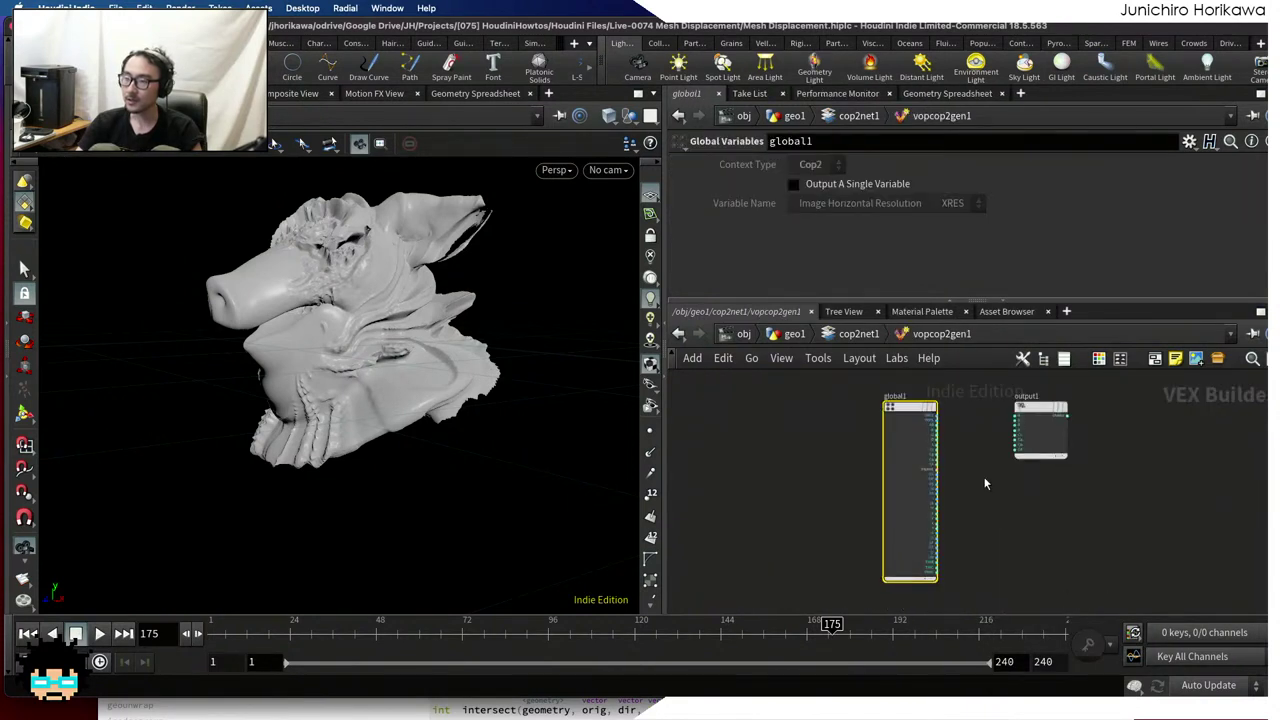
Place a Curl Noise node, curlnoise1, between global1 and output1, then return to cop2net1
scroll(975, 495, up, 4)
scroll(969, 461, down, 1)
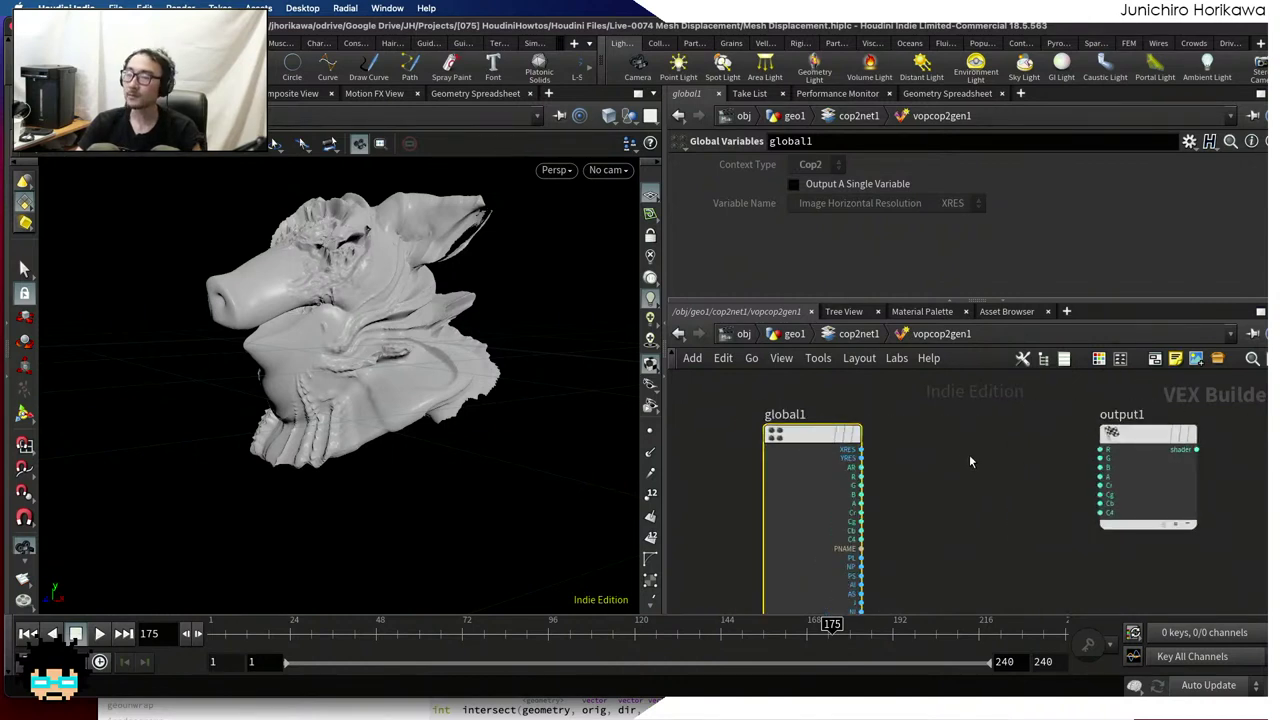
key(Tab)
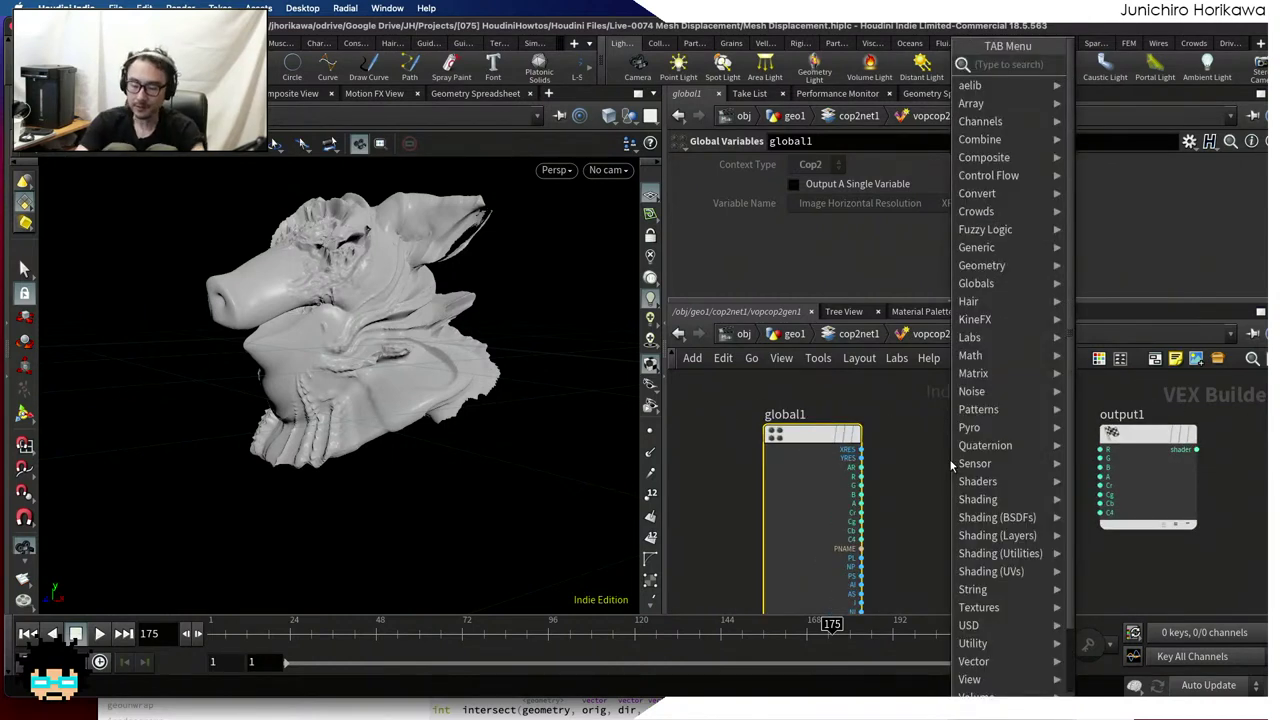
text(noise)
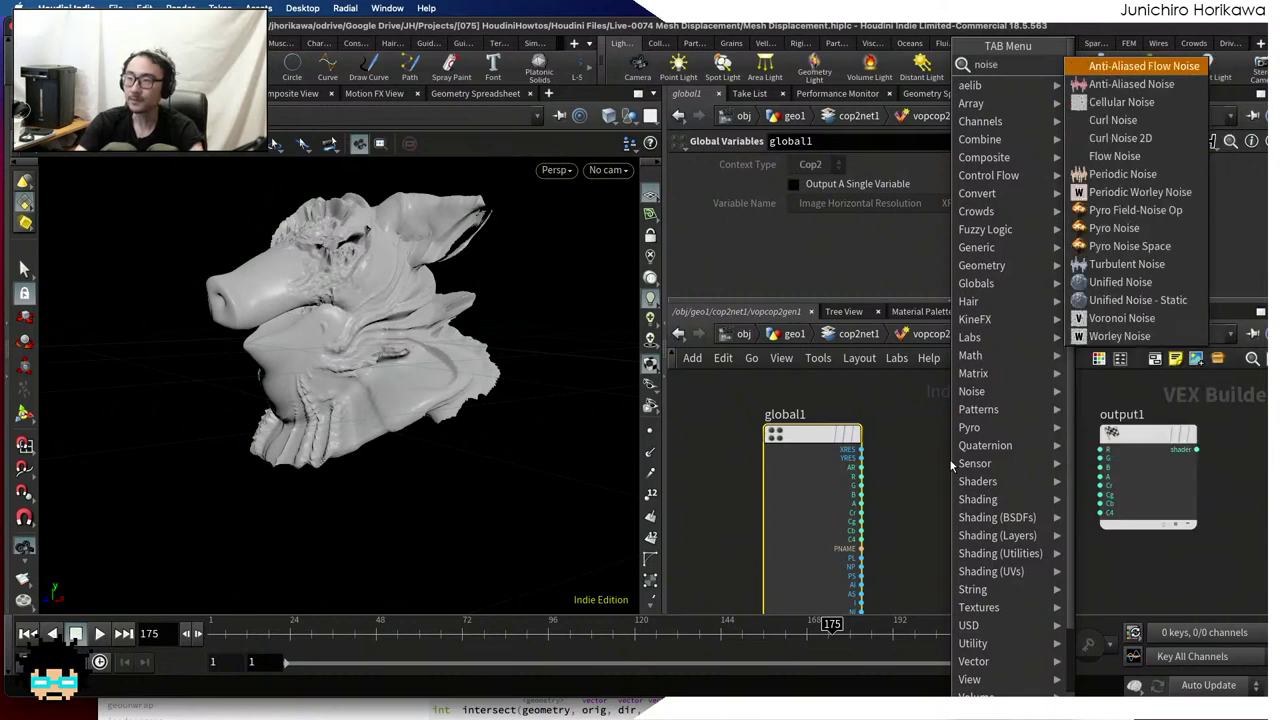
click(1113, 120)
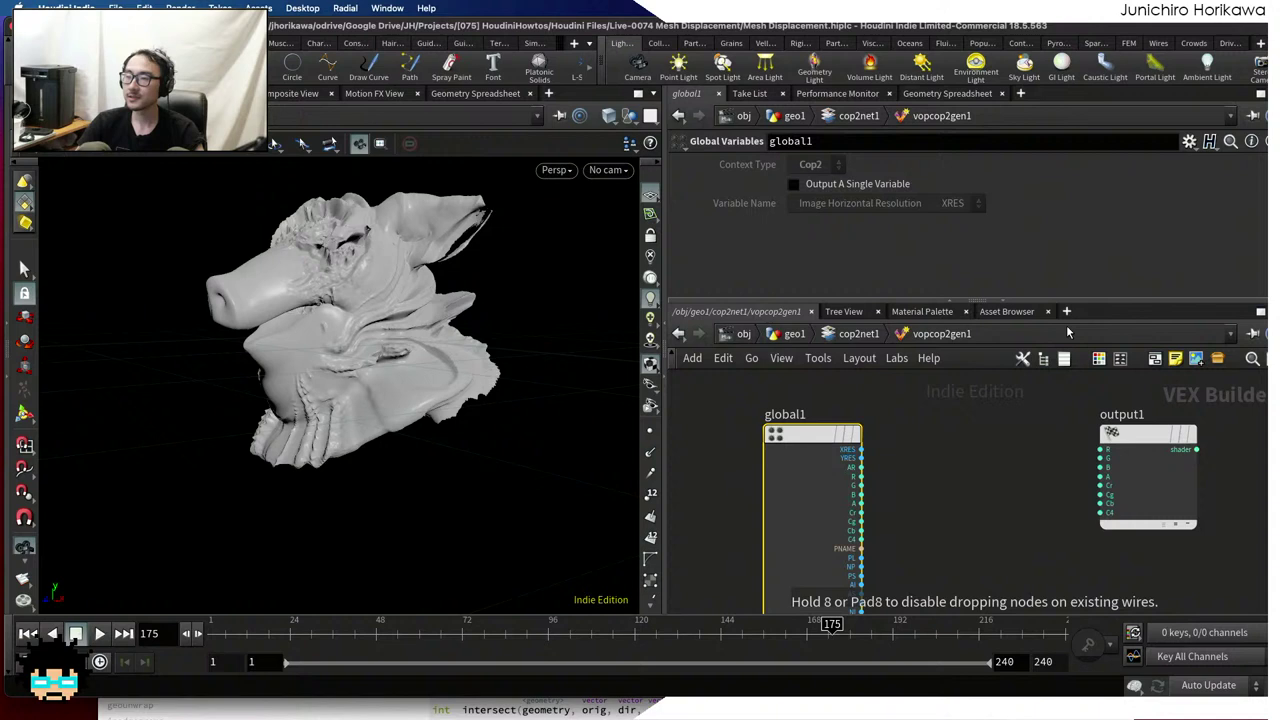
click(966, 410)
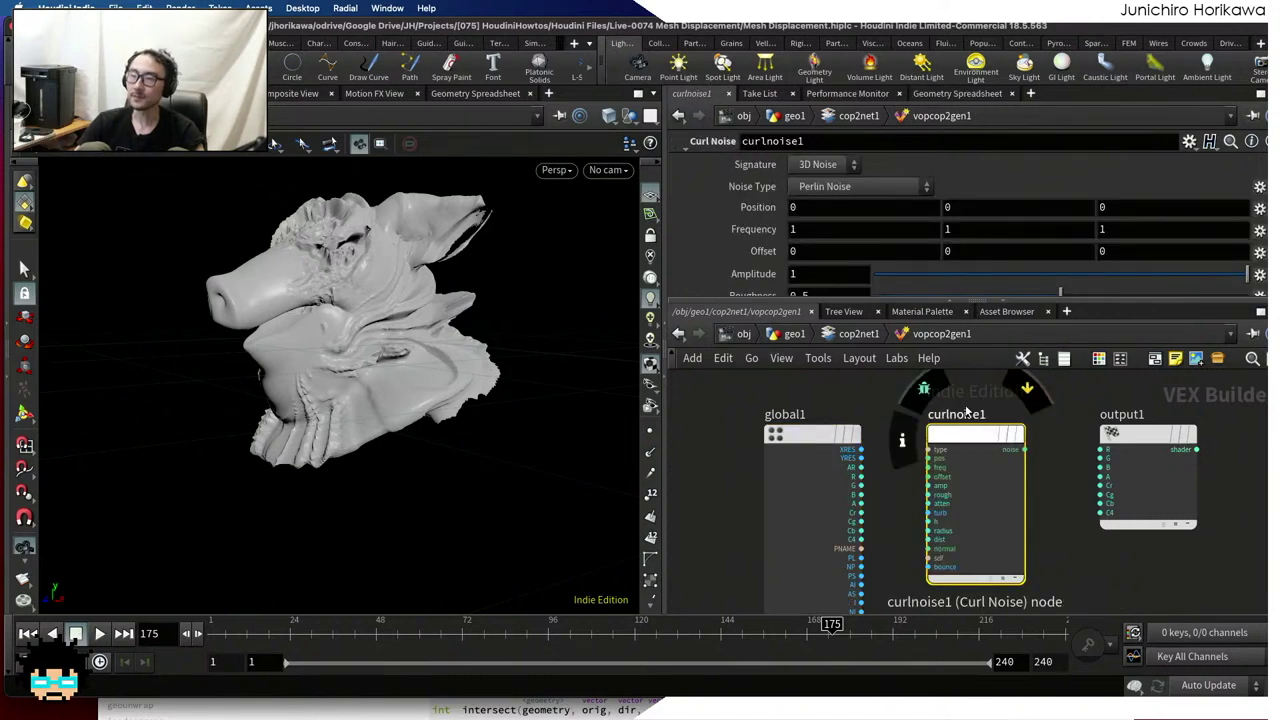
click(863, 338)
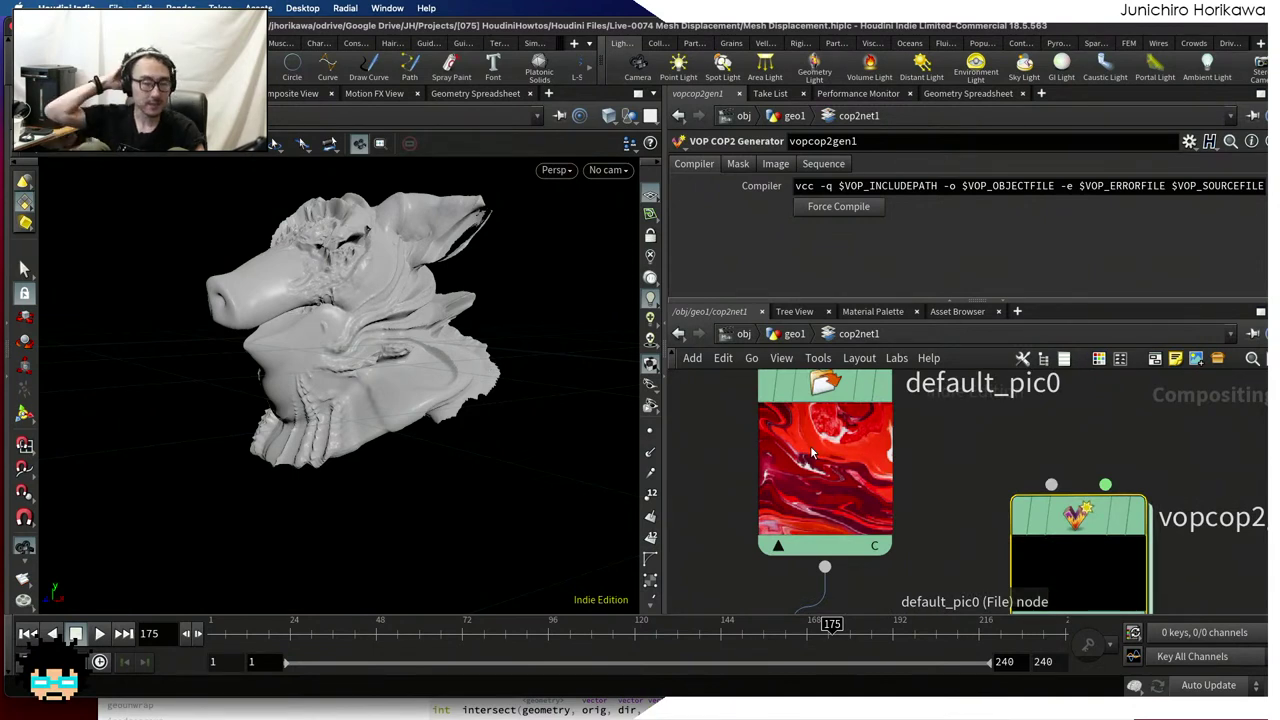
Search nodes for 'so' without adding anything, then delete the vopcop2gen1 generator
scroll(812, 455, down, 3)
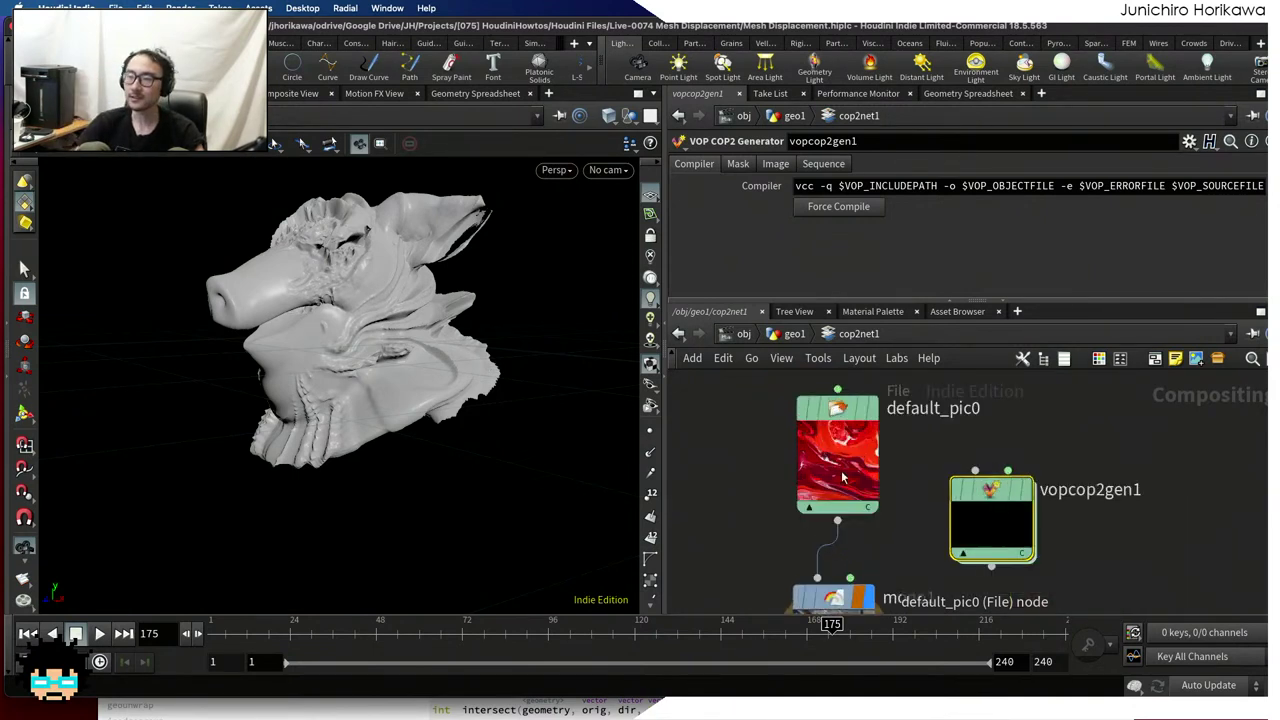
scroll(842, 478, down, 1)
scroll(945, 487, down, 1)
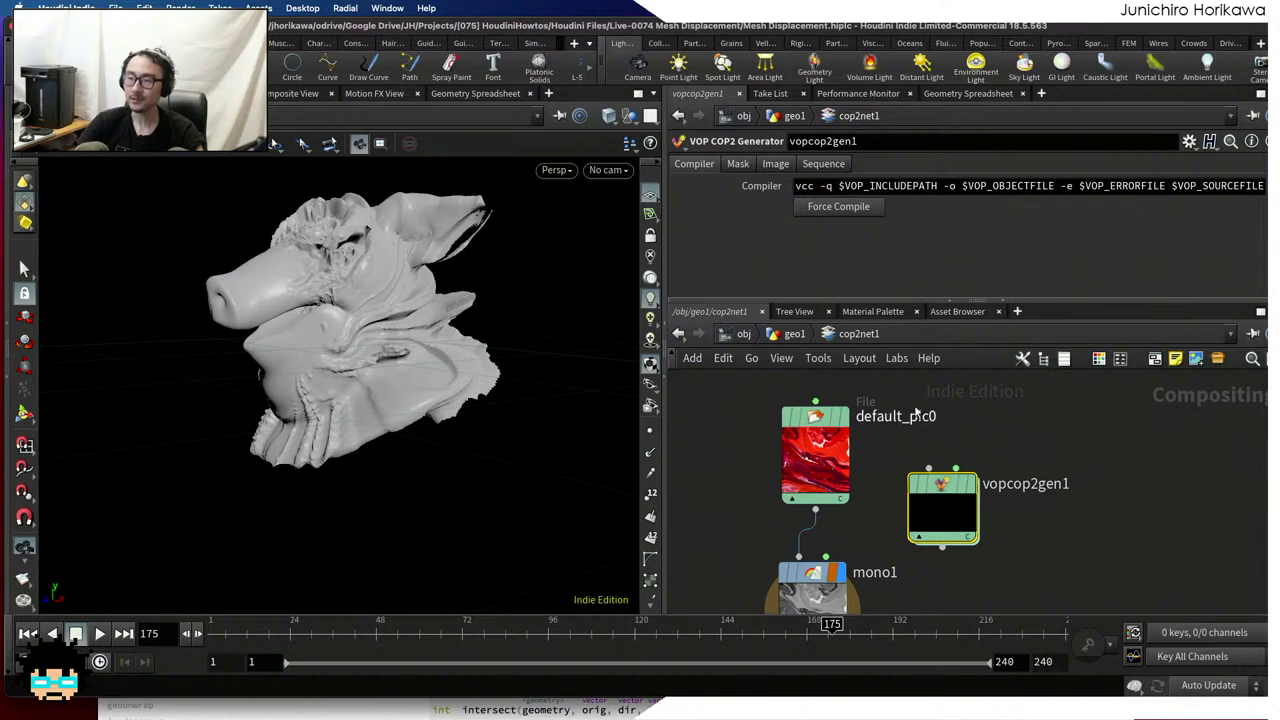
key(Tab)
text(so)
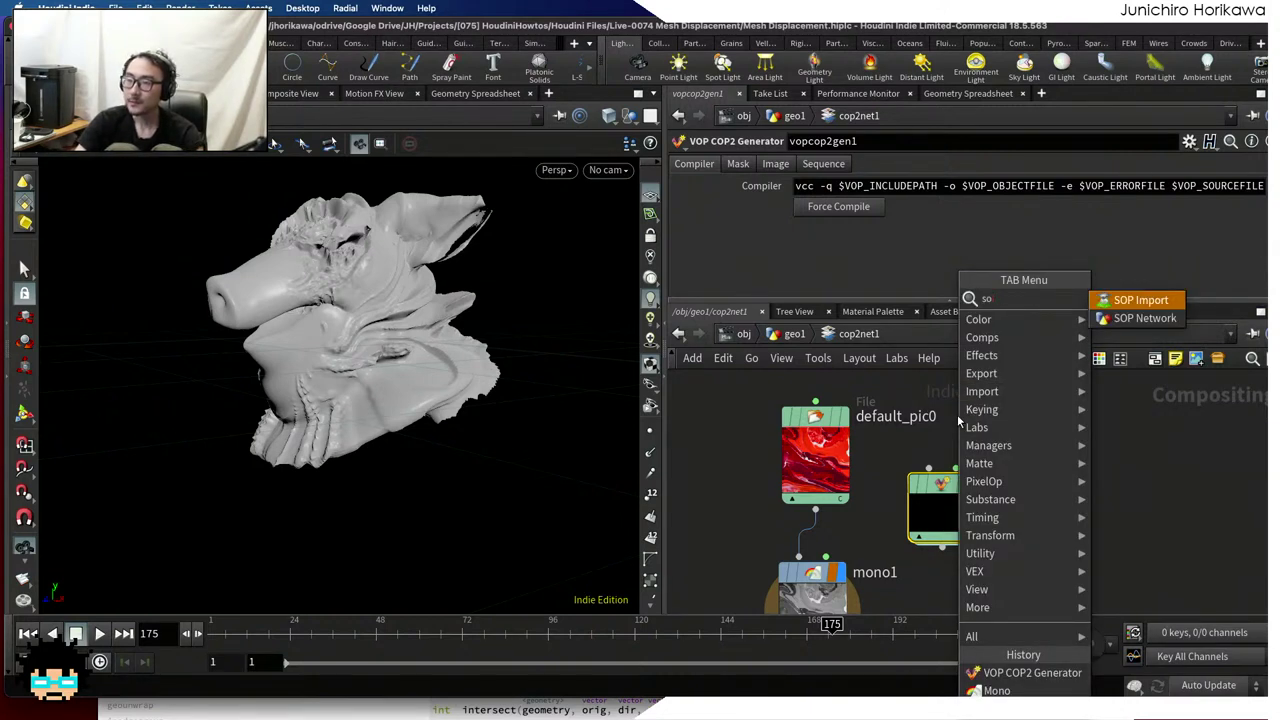
key(BackSpace)
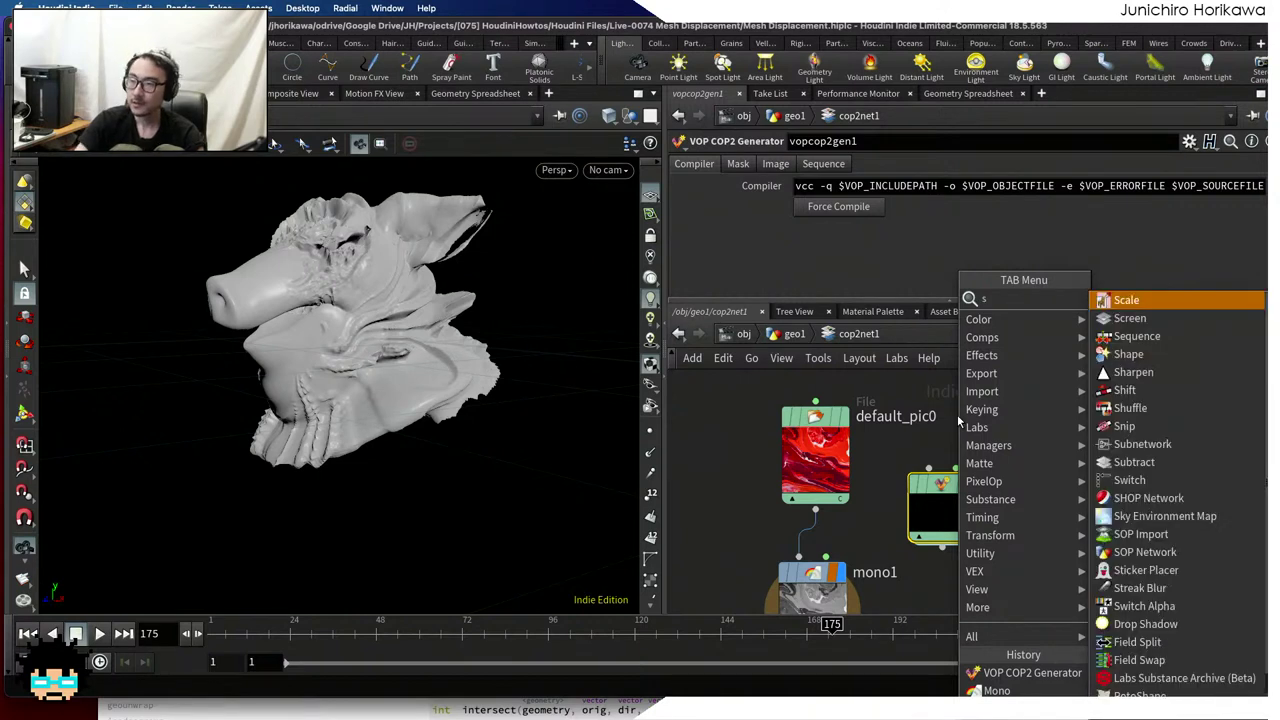
key(Escape)
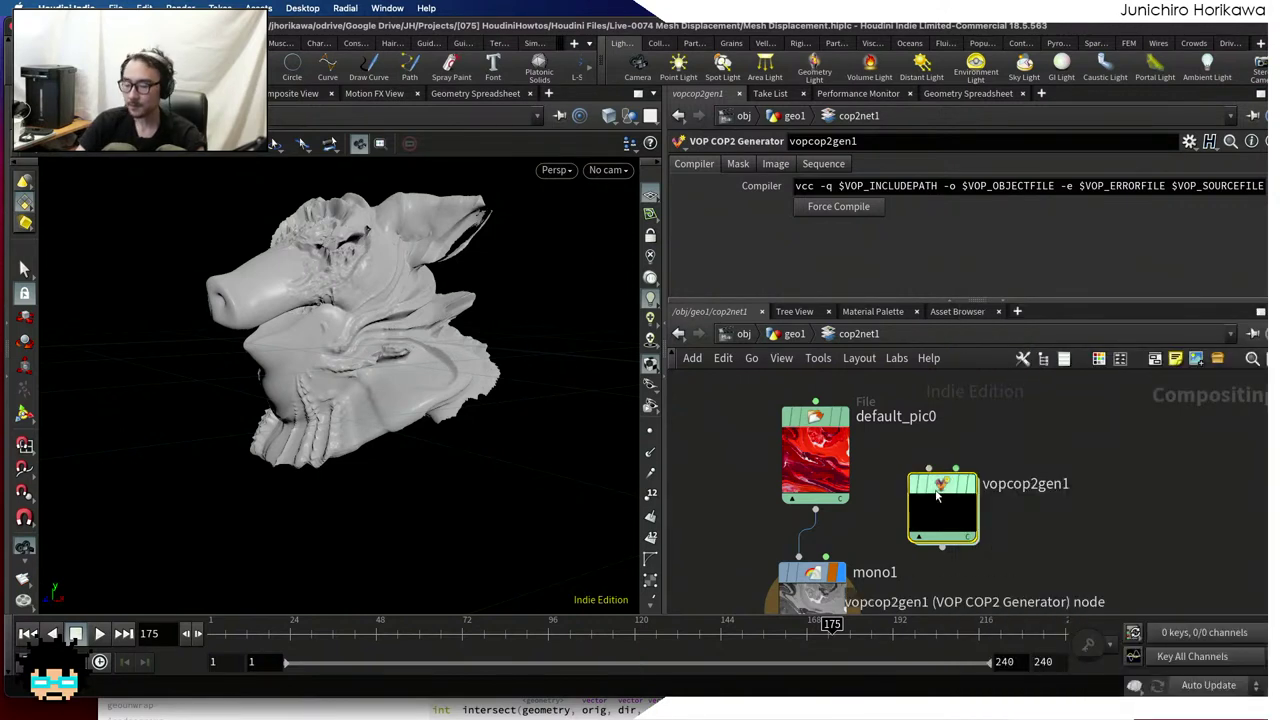
key(Delete)
Go up to geo1 and add a Solver node, solver1, left of grid1 and primitive1
key(u)
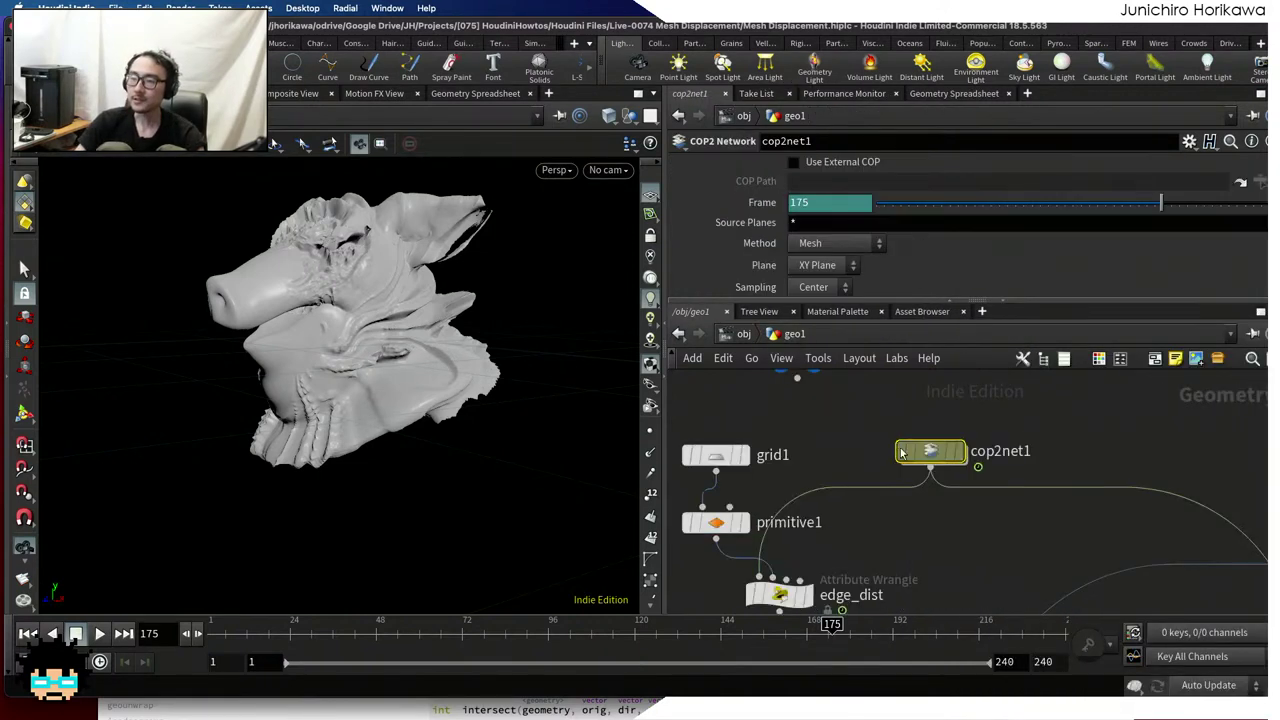
scroll(900, 452, down, 5)
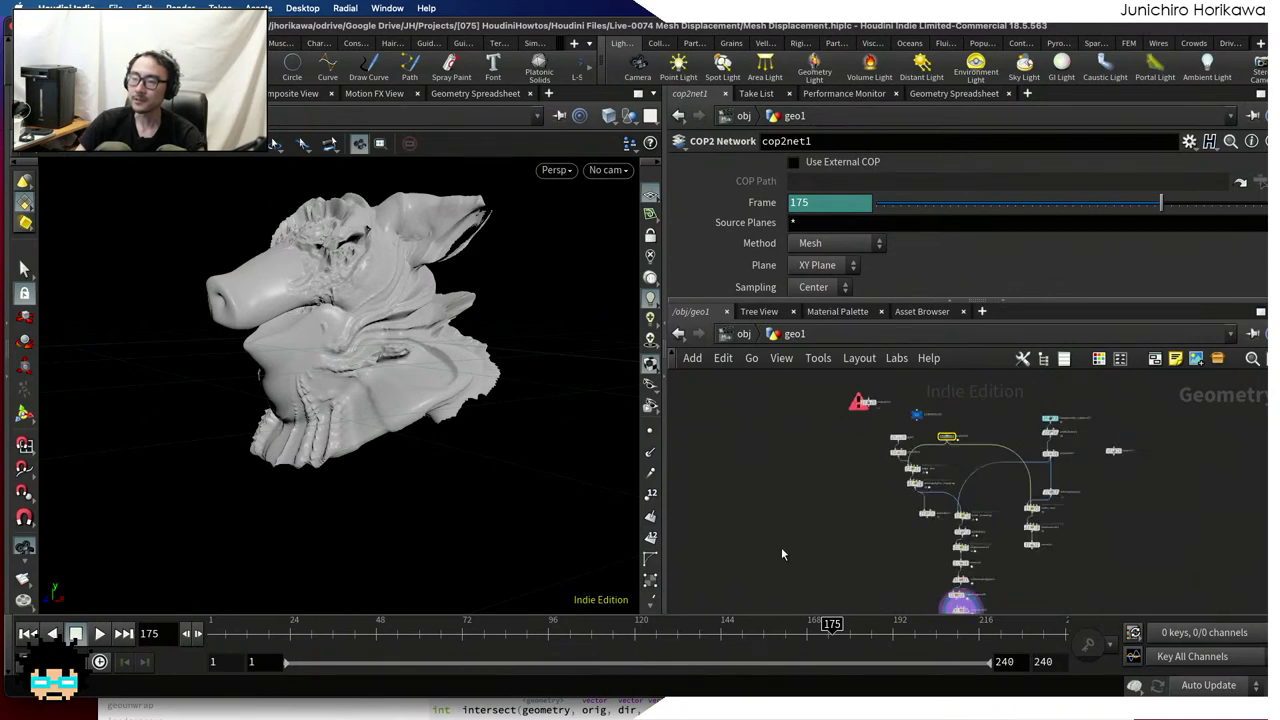
scroll(821, 460, up, 4)
key(Tab)
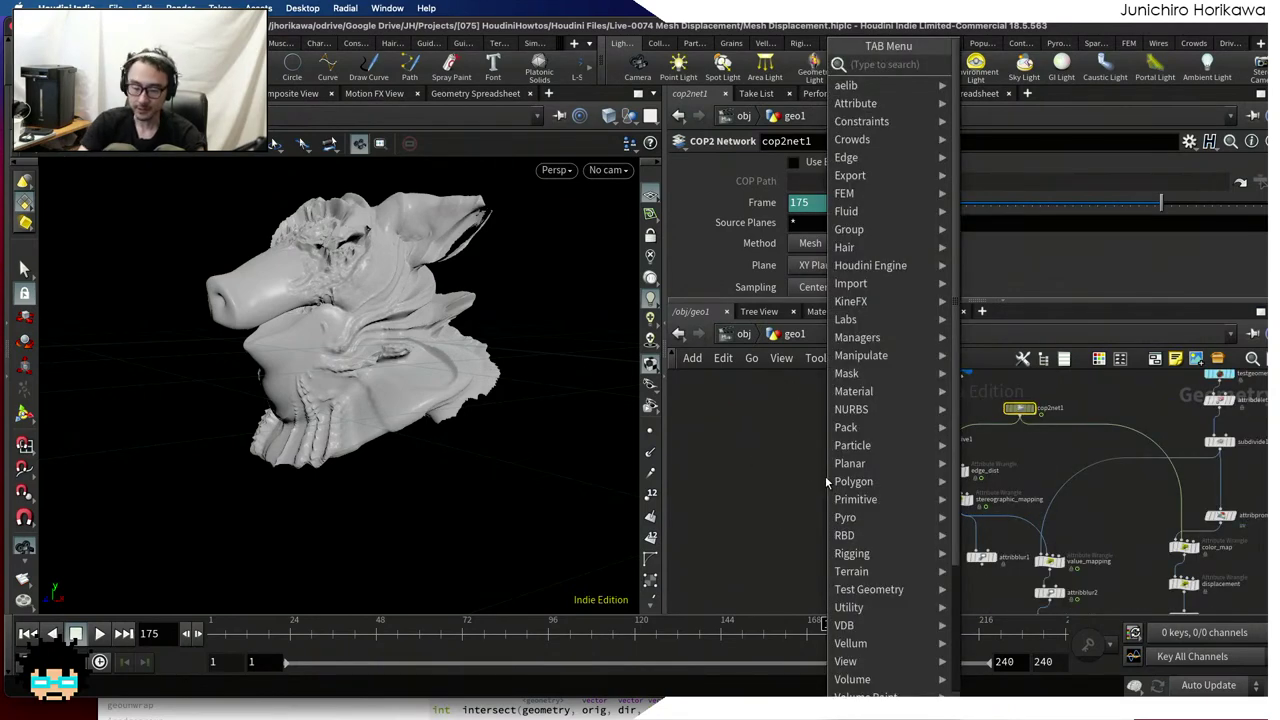
text(solver)
key(Return)
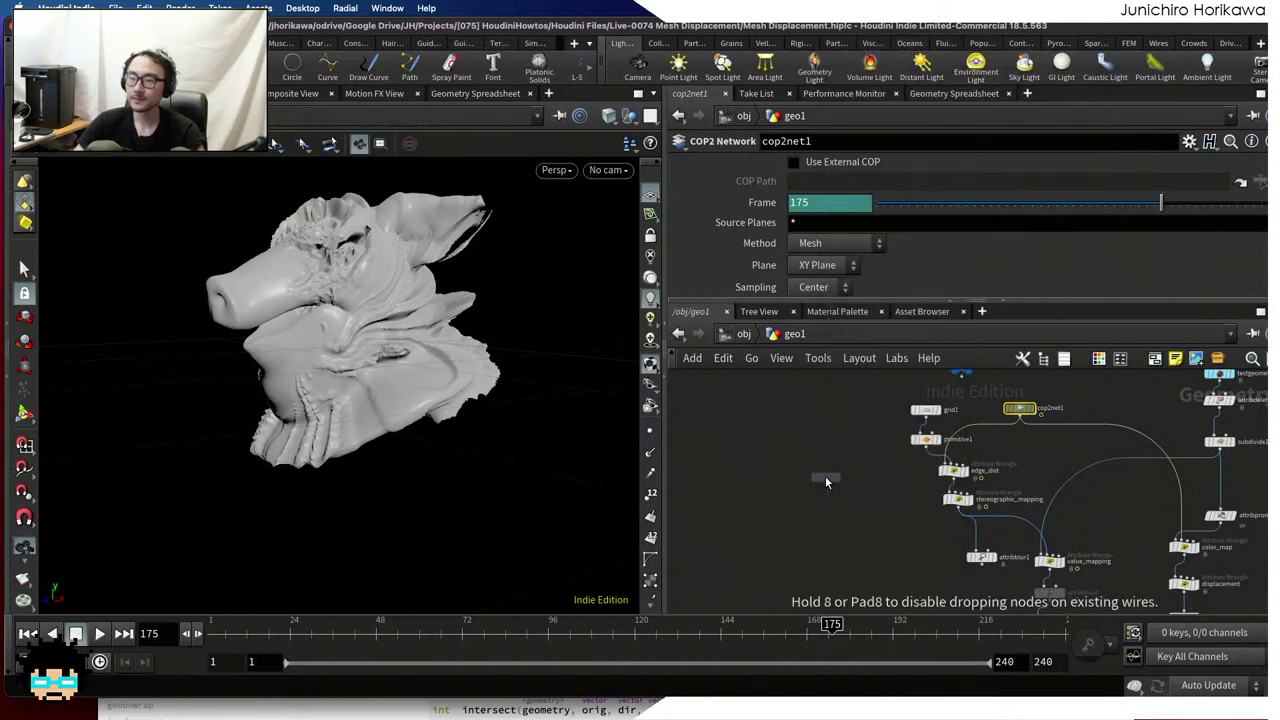
click(825, 476)
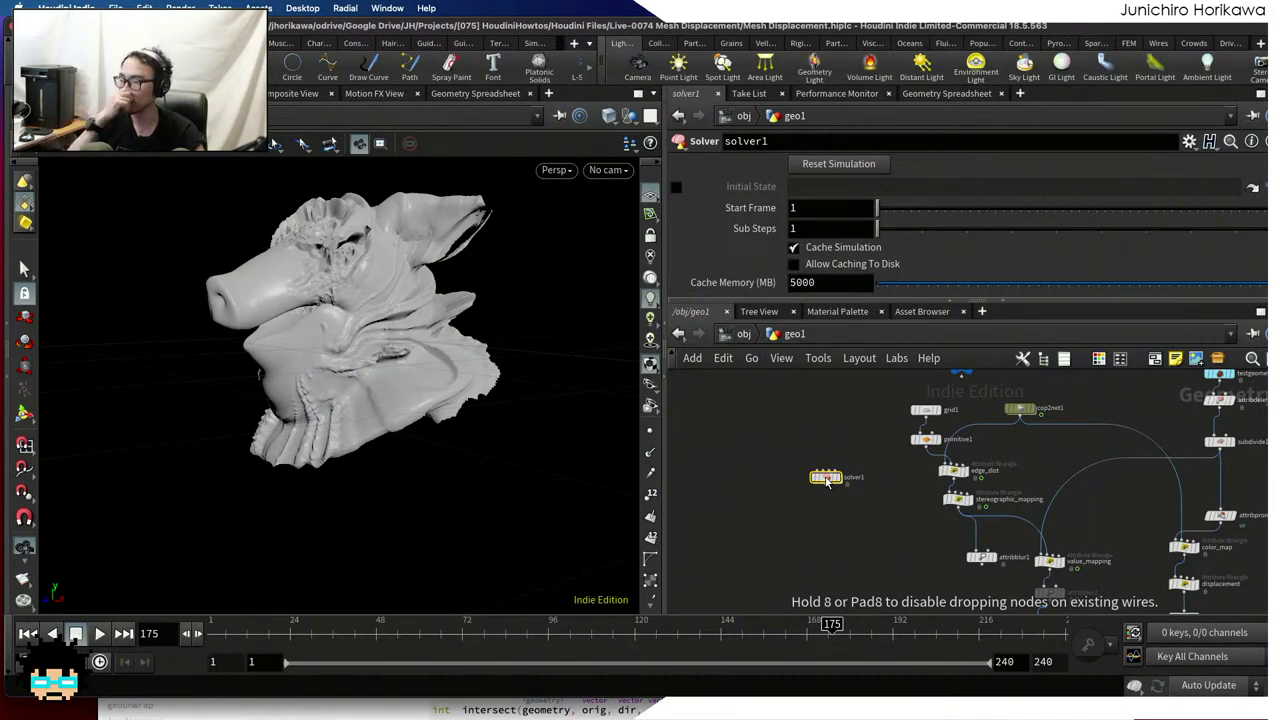
scroll(825, 480, up, 4)
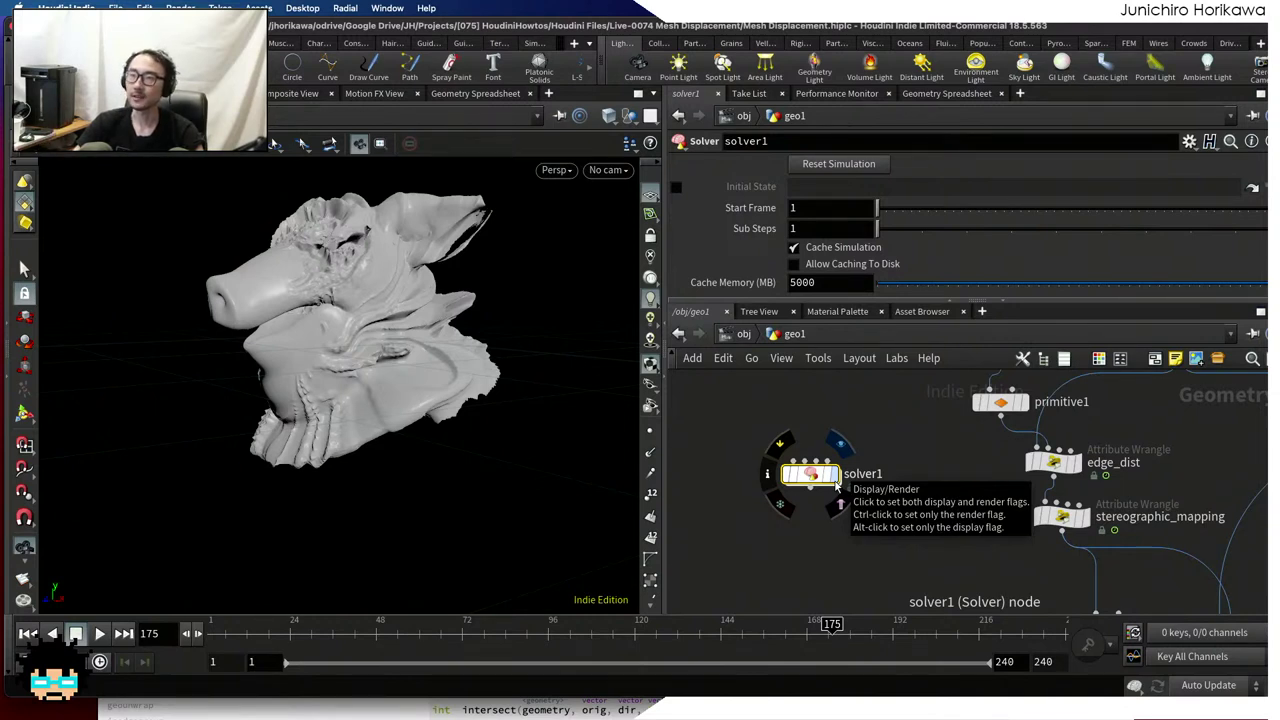
scroll(846, 486, down, 3)
scroll(875, 430, up, 2)
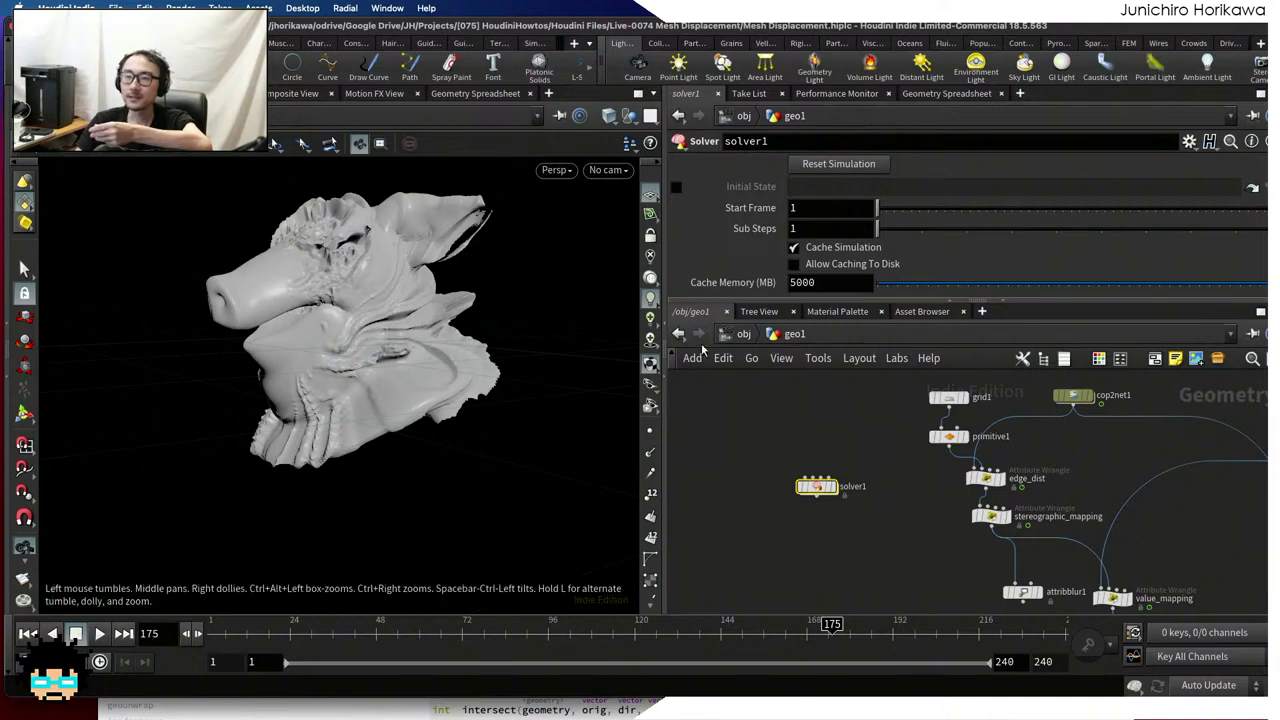
Add a Labs Substance Material node, substance_material1, to the geo1 network
key(Tab)
text(sub)
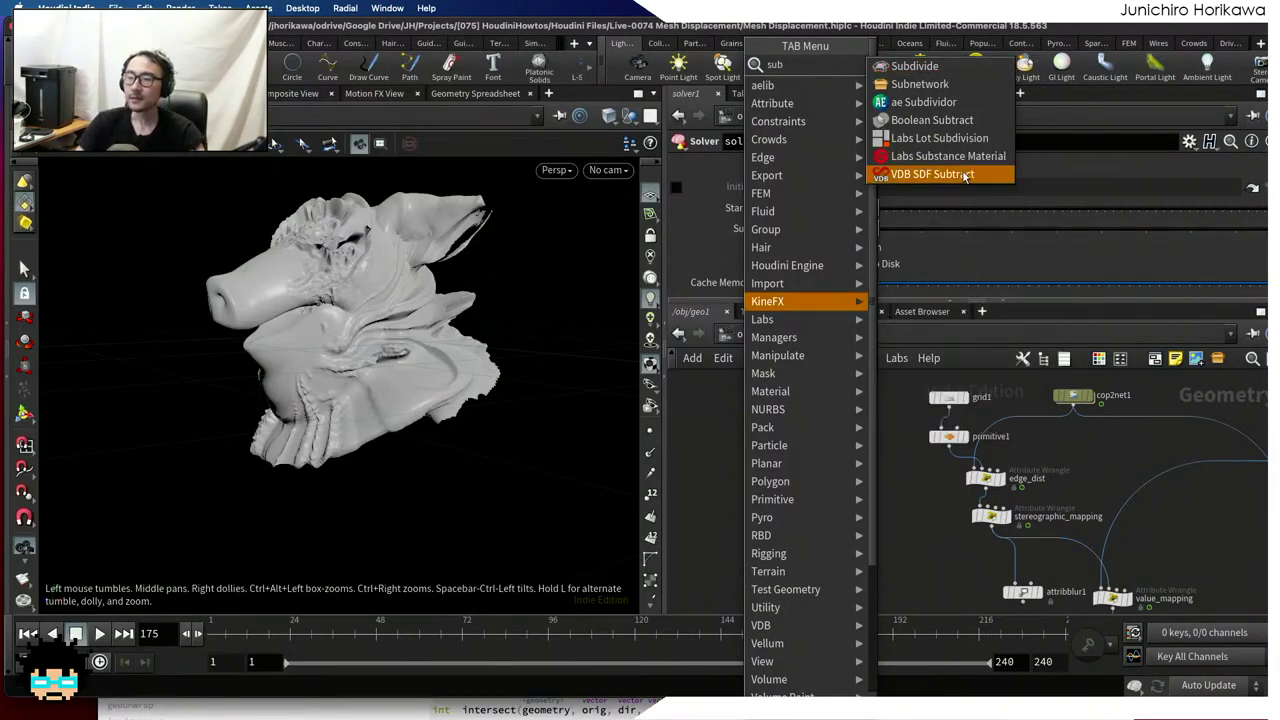
click(922, 158)
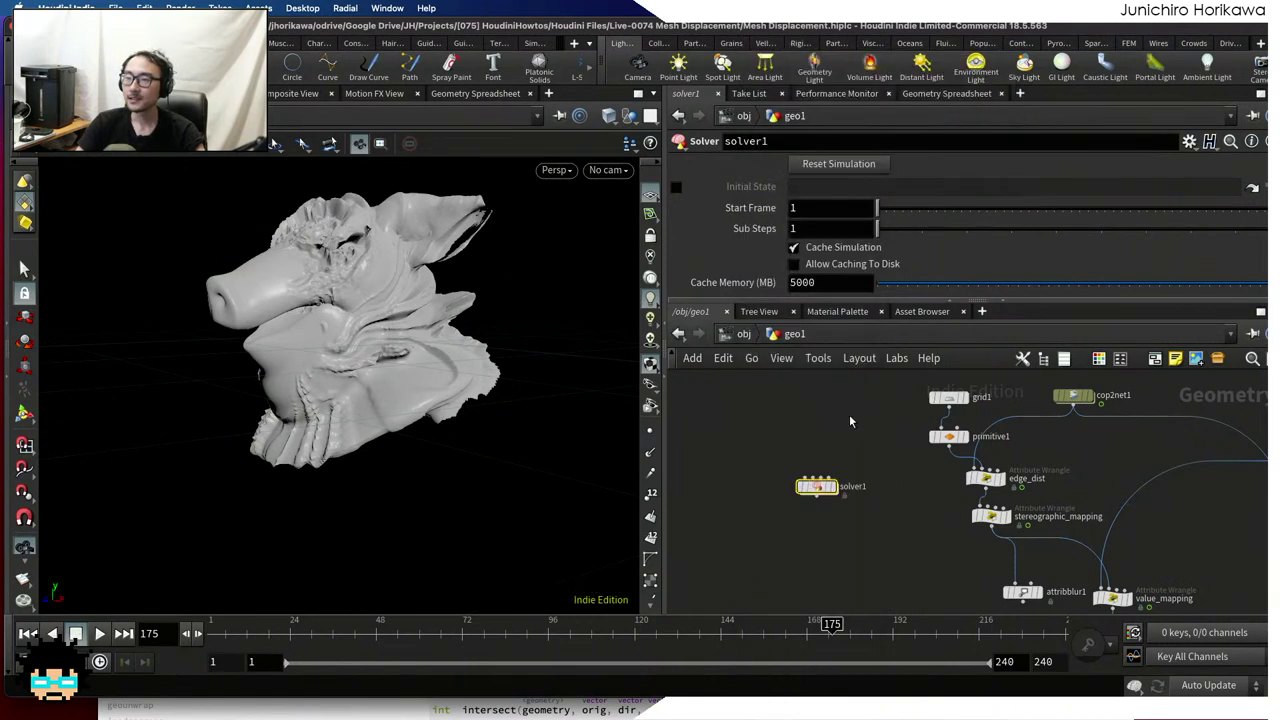
click(807, 436)
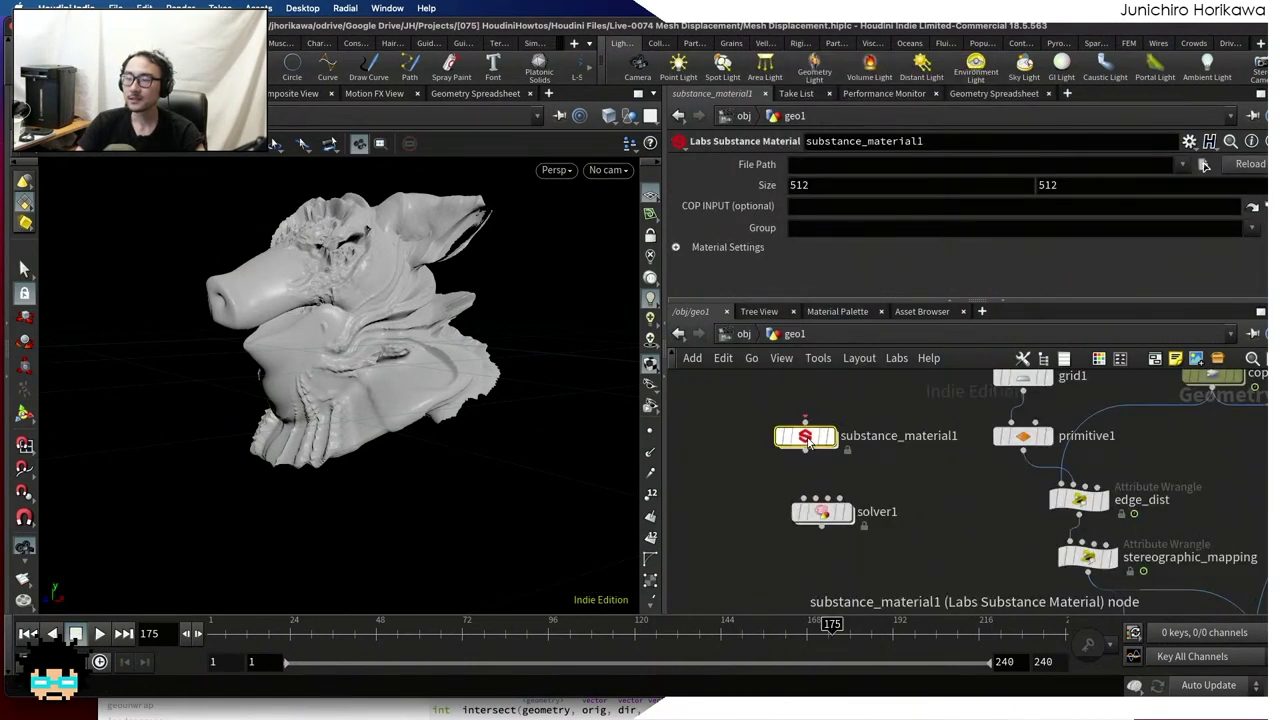
mouse_move(808, 443)
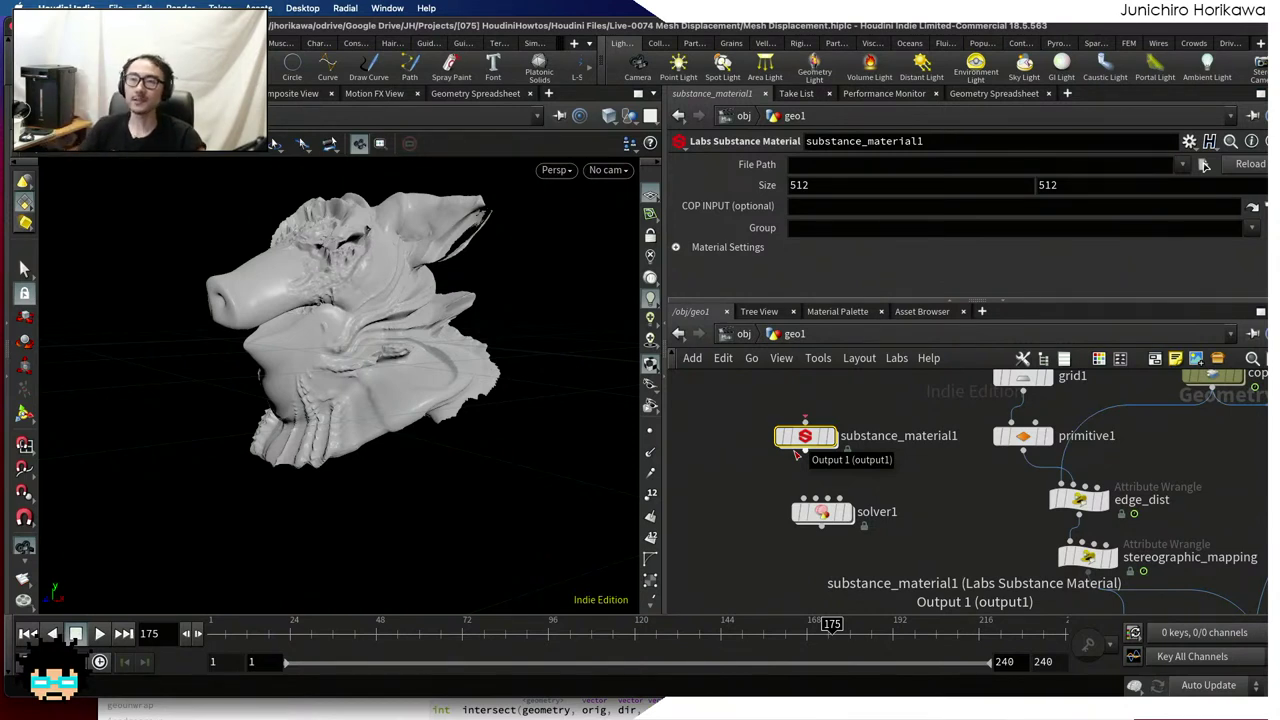
Move solver1 just below substance_material1 and pan the nodes above grid1 into view
scroll(796, 464, up, 1)
drag(822, 517, 824, 512)
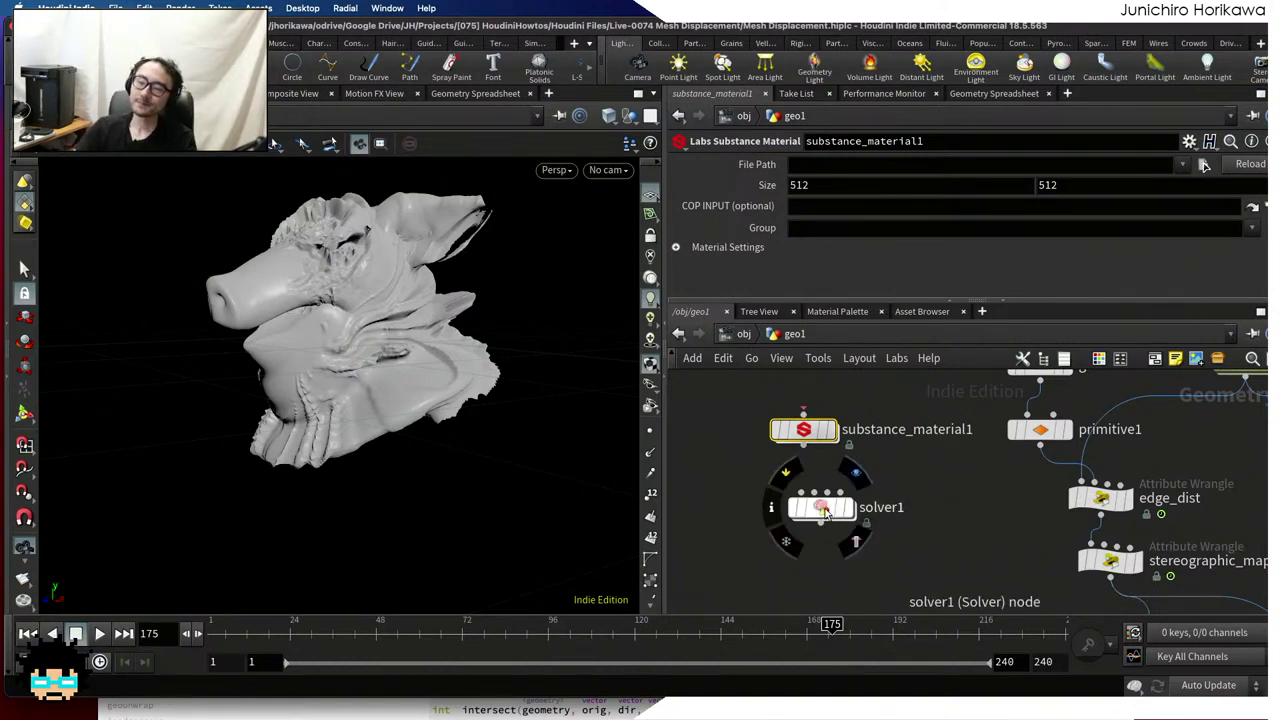
scroll(835, 494, down, 2)
scroll(882, 500, up, 4)
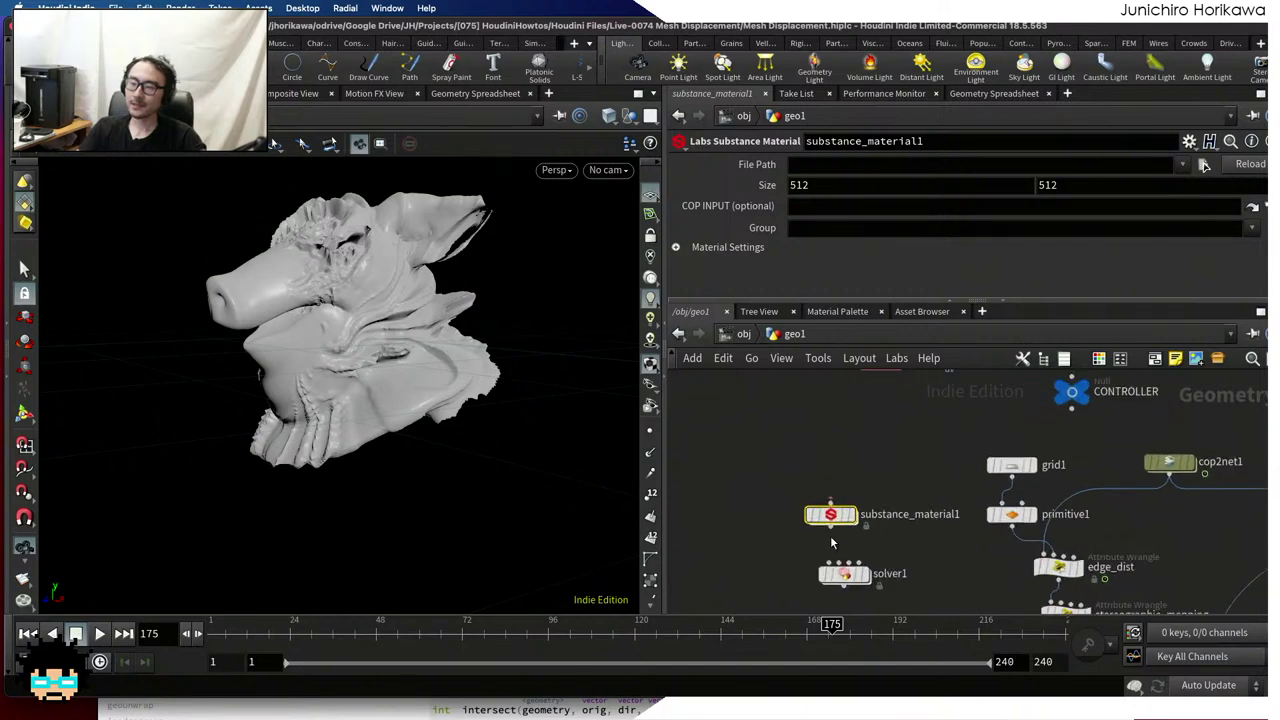
middle_drag(846, 491, 858, 543)
Add a cop2net2 compositing network to geo1 and go inside it
key(Tab)
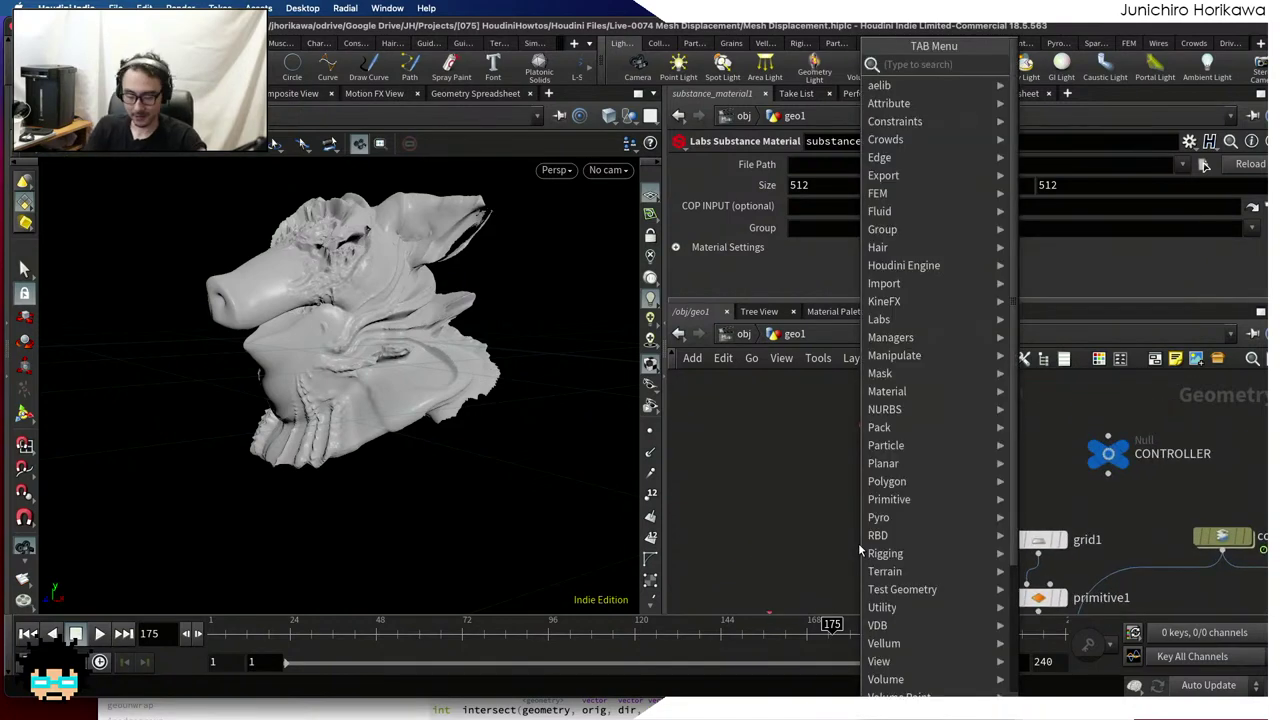
key(Escape)
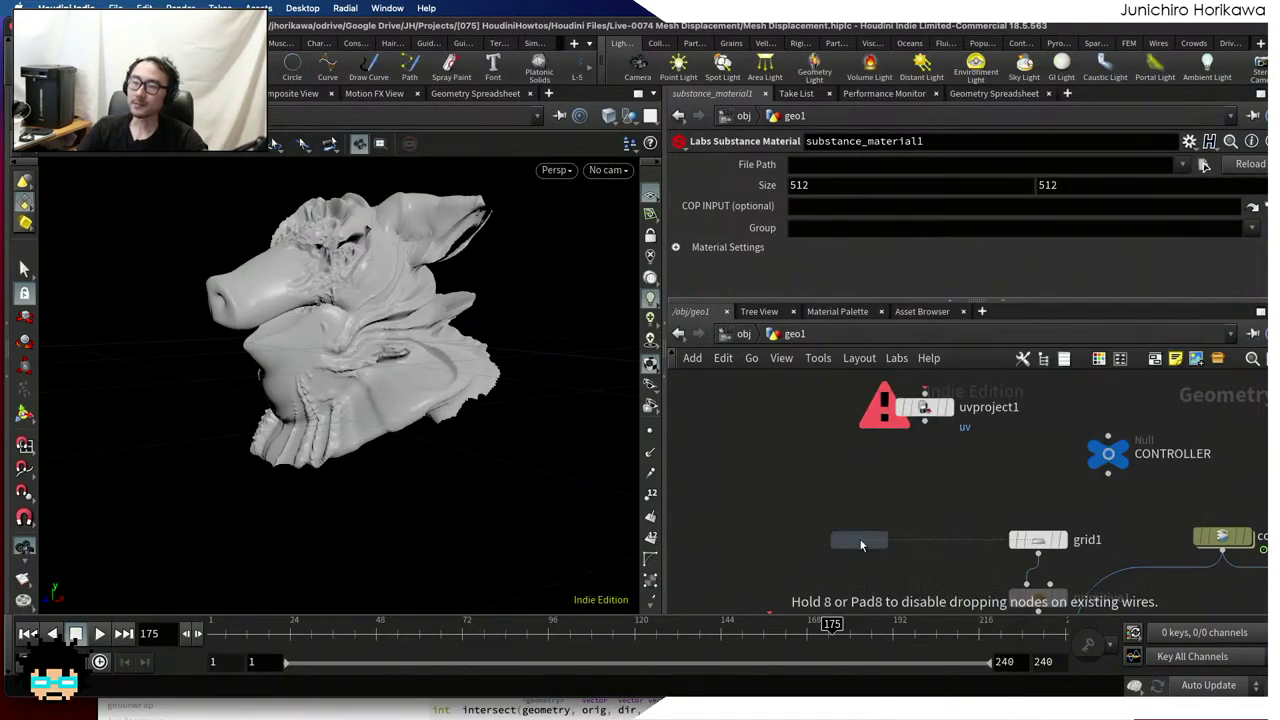
click(906, 518)
scroll(908, 518, up, 3)
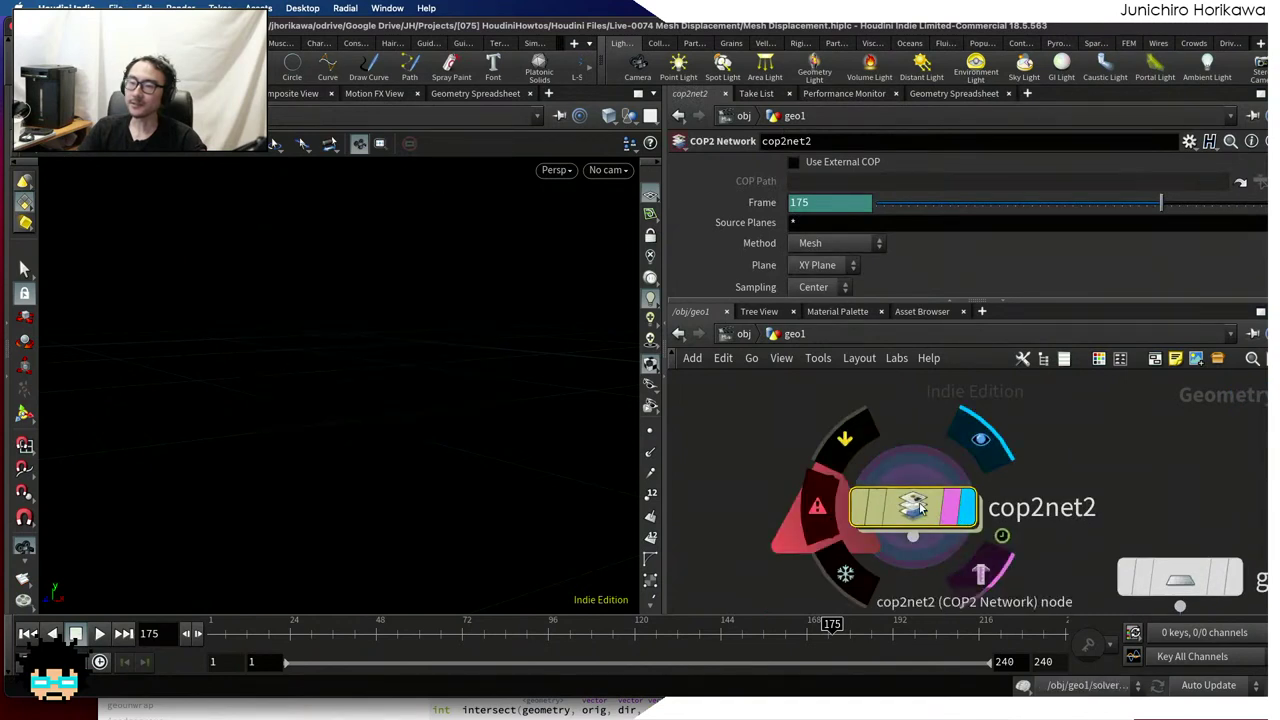
double_click(914, 508)
Search the compositing nodes and place a Noise node, noise1, in cop2net2
key(Tab)
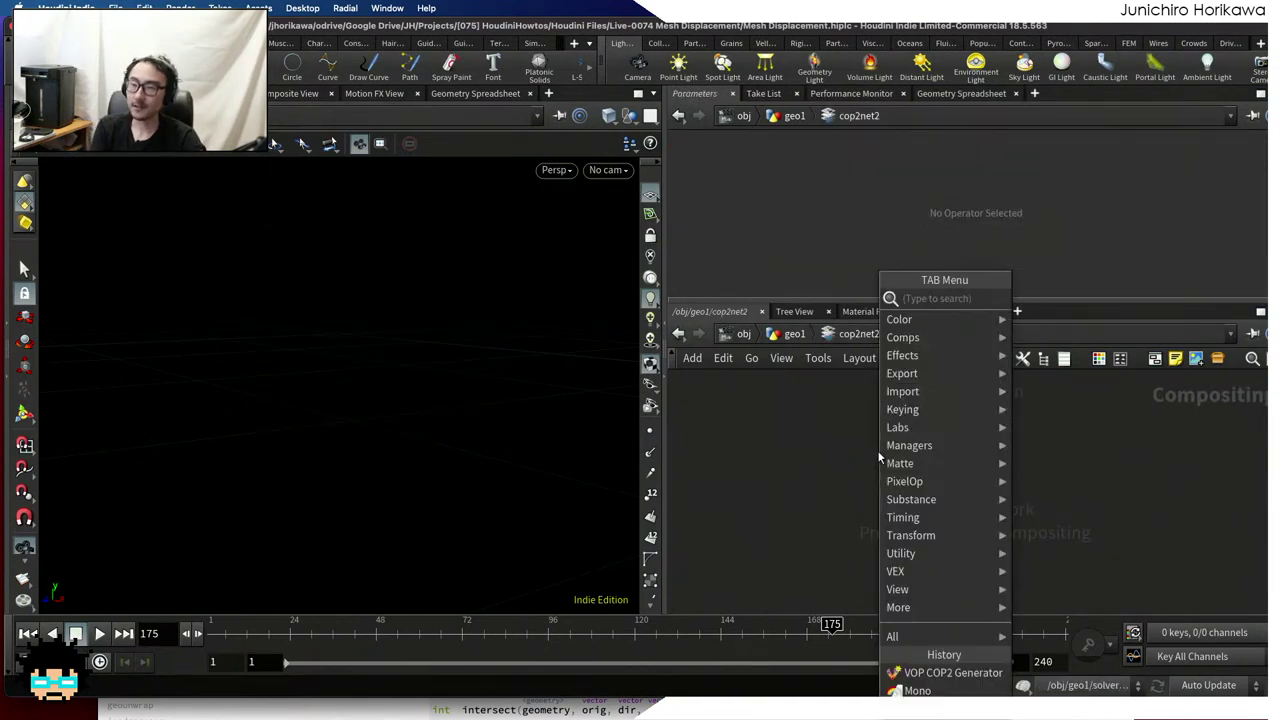
text(f)
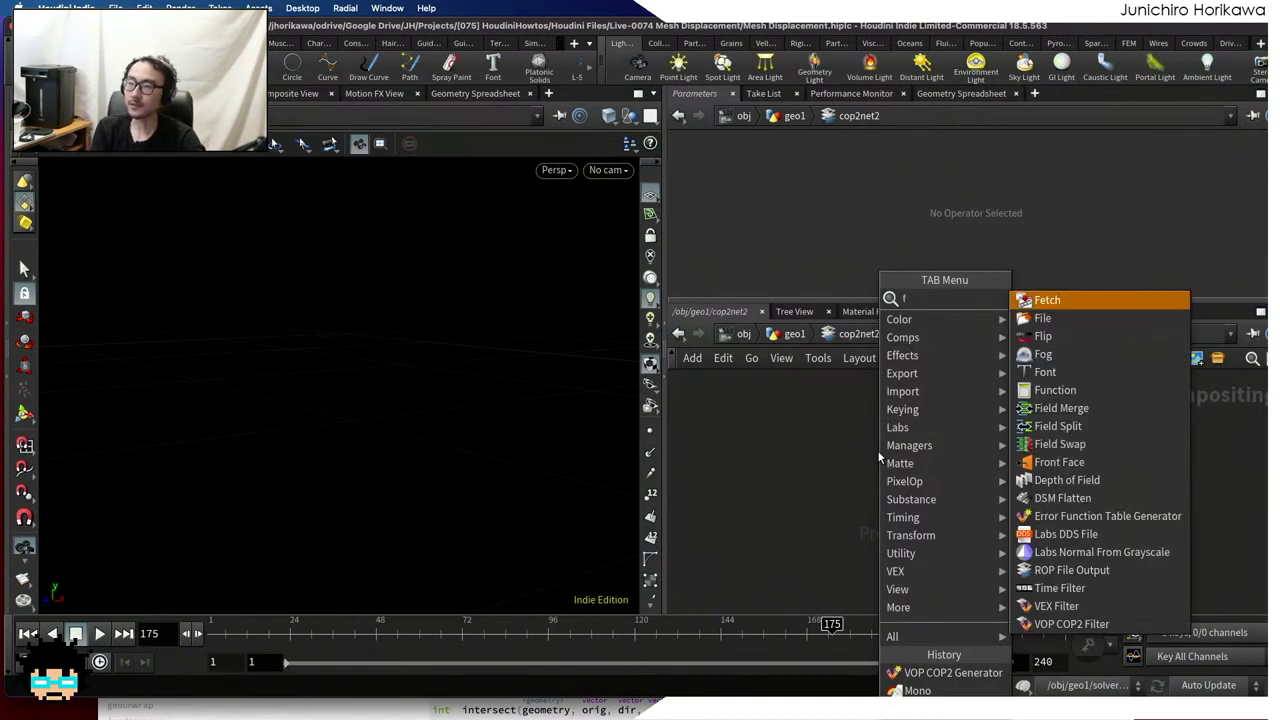
key(Down)
key(Down)
key(Down)
key(Down)
key(Down)
key(Down)
key(Down)
key(Down)
key(Down)
key(Down)
key(Down)
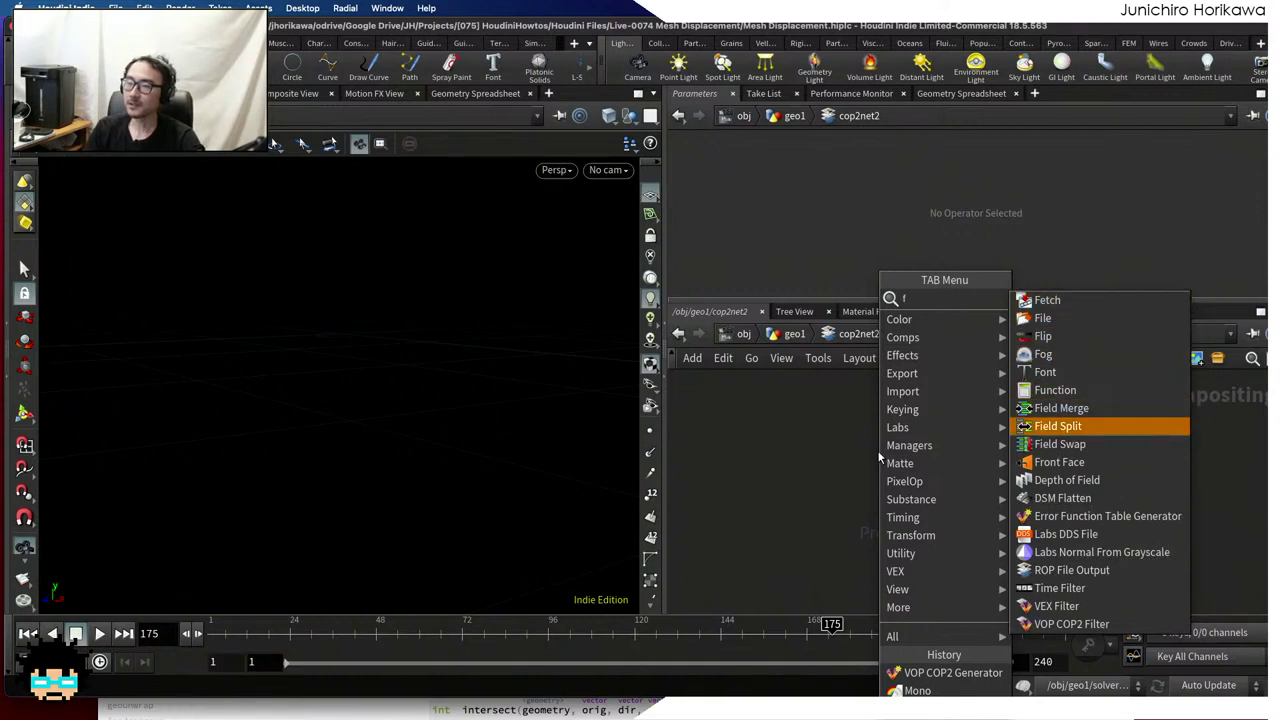
key(Up)
key(BackSpace)
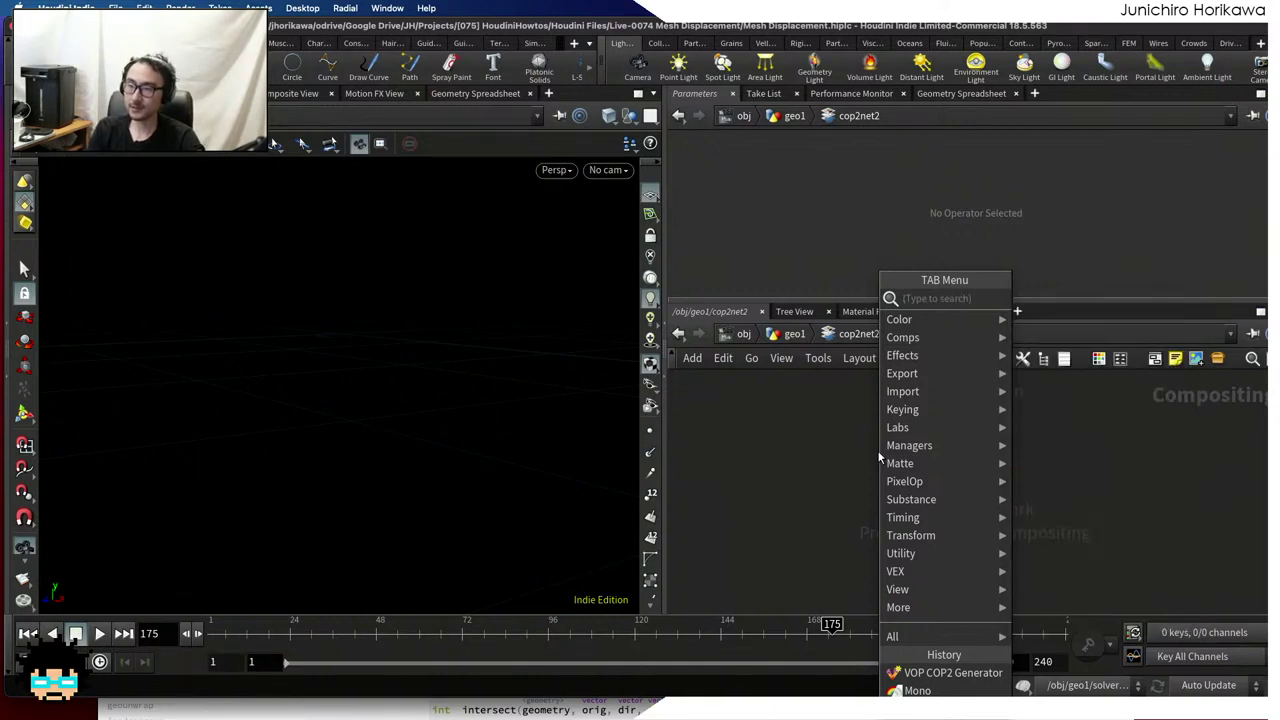
text(color)
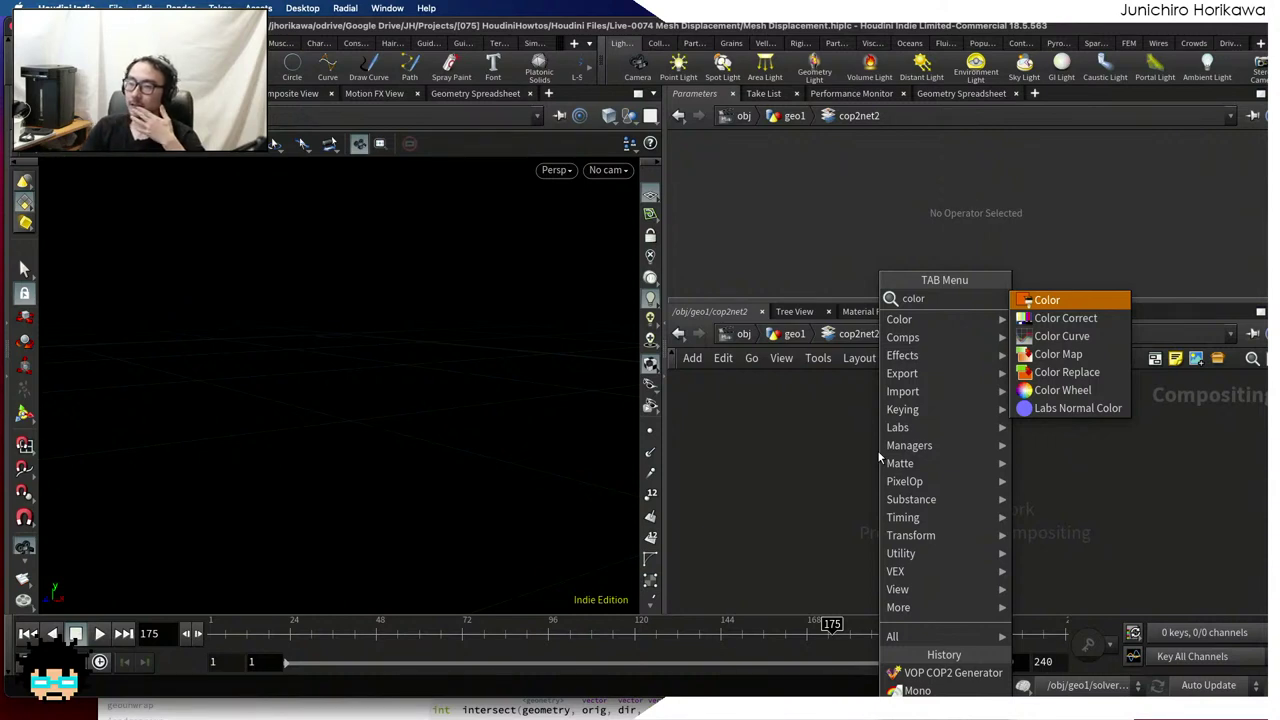
key(BackSpace)
key(BackSpace)
key(BackSpace)
key(BackSpace)
key(BackSpace)
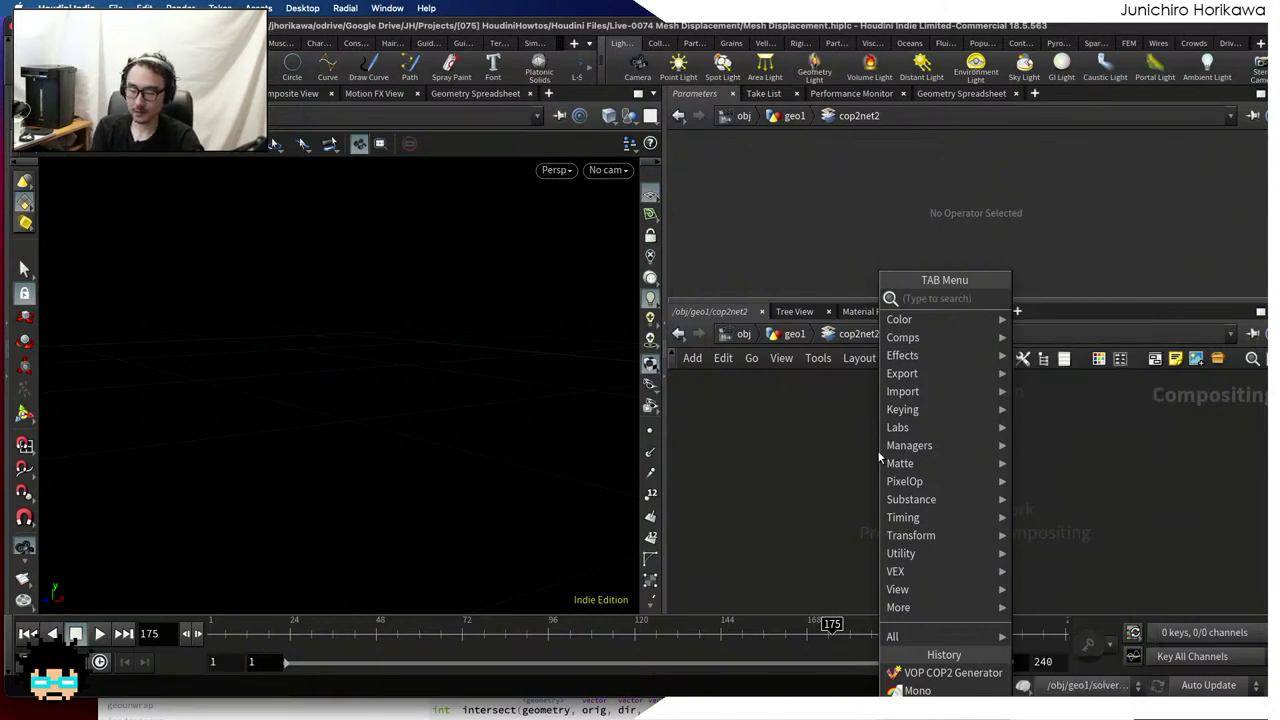
text(noise)
key(Return)
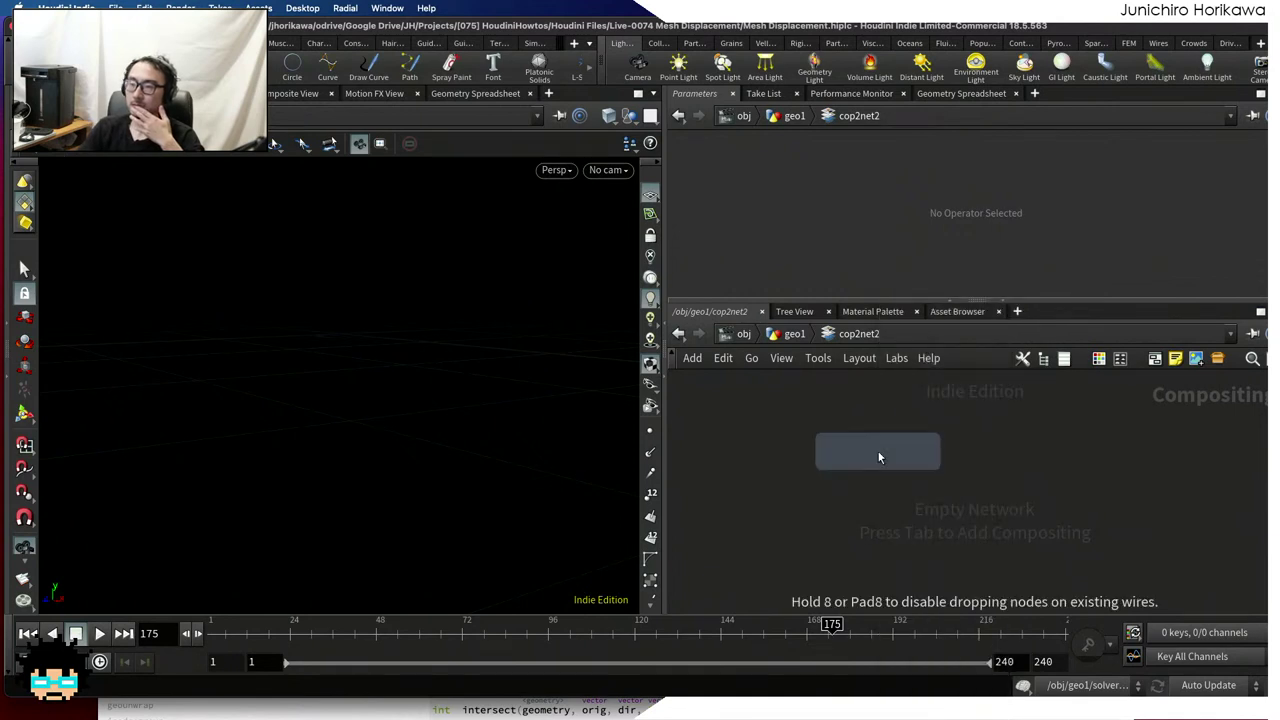
click(879, 457)
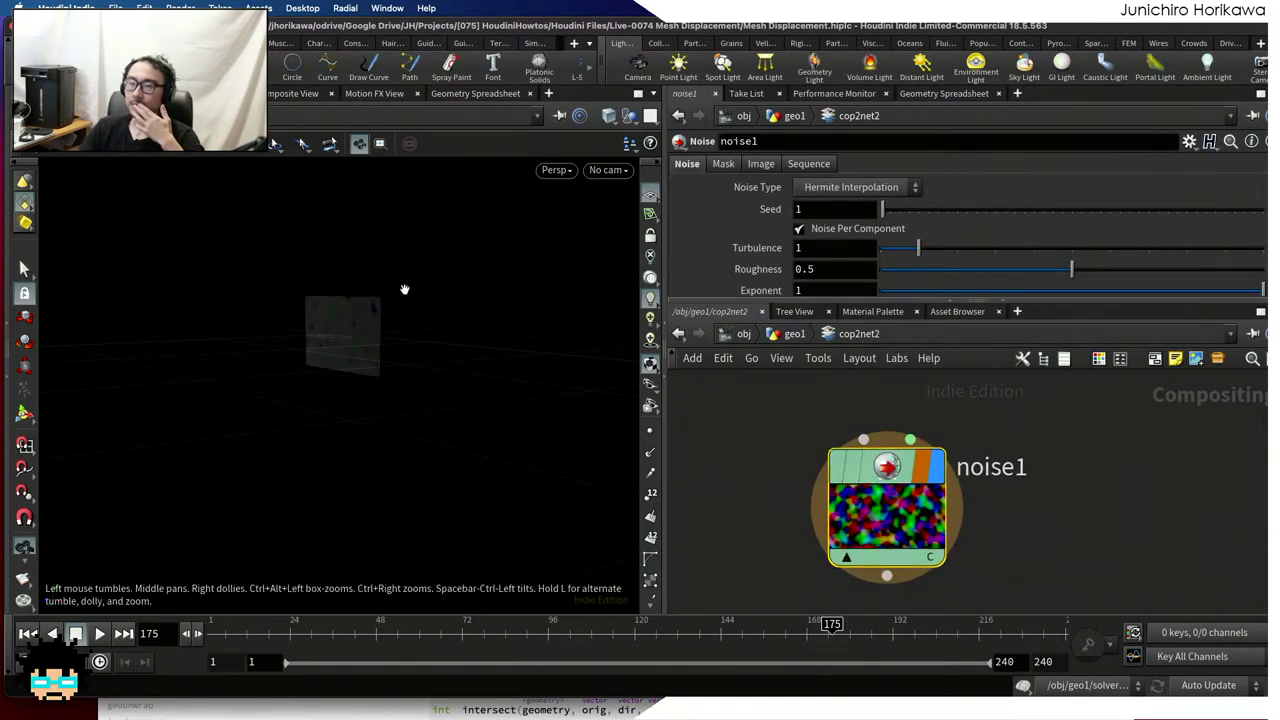
scroll(332, 318, up, 2)
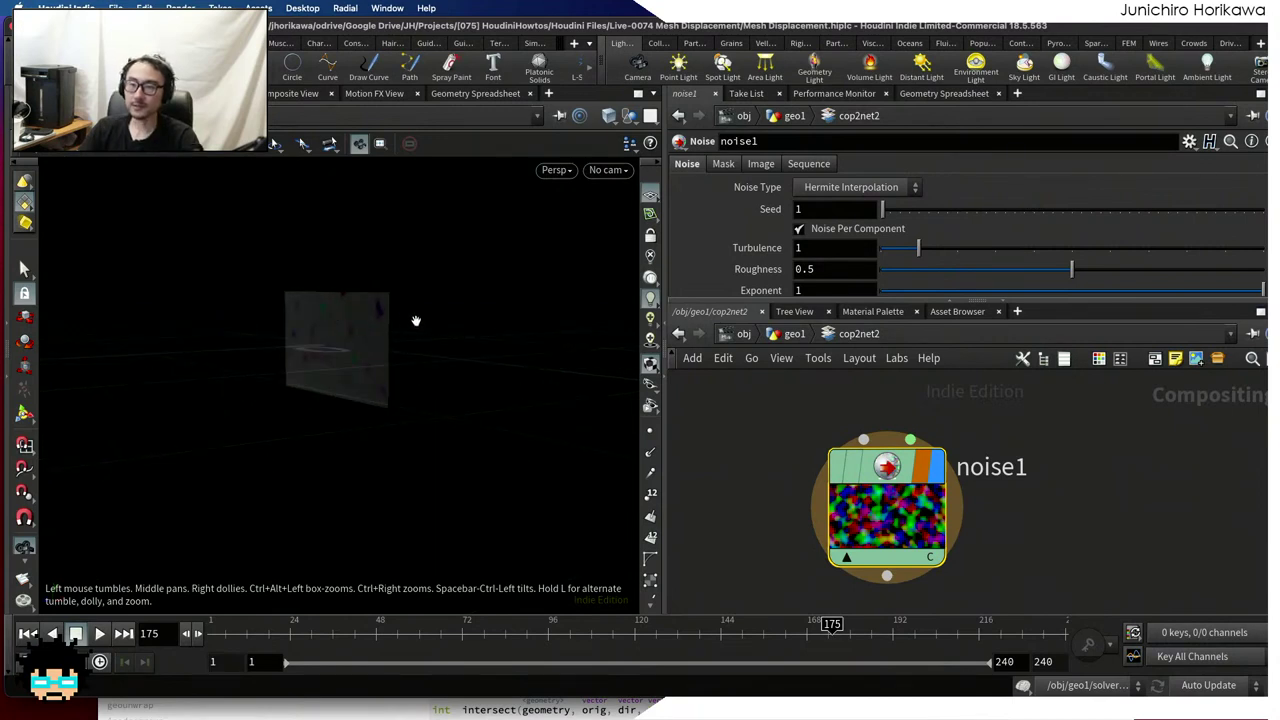
mouse_move(451, 323)
mouse_down()
mouse_move(269, 337)
mouse_move(438, 326)
mouse_up()
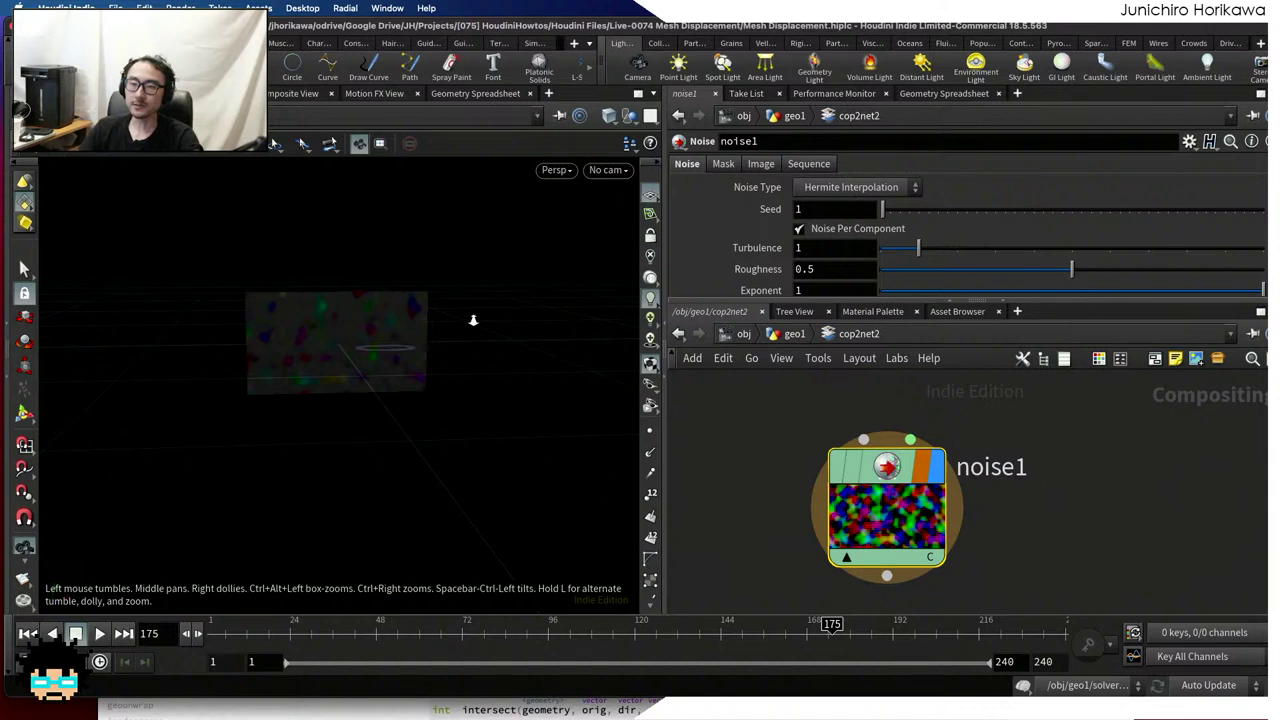
scroll(473, 320, up, 5)
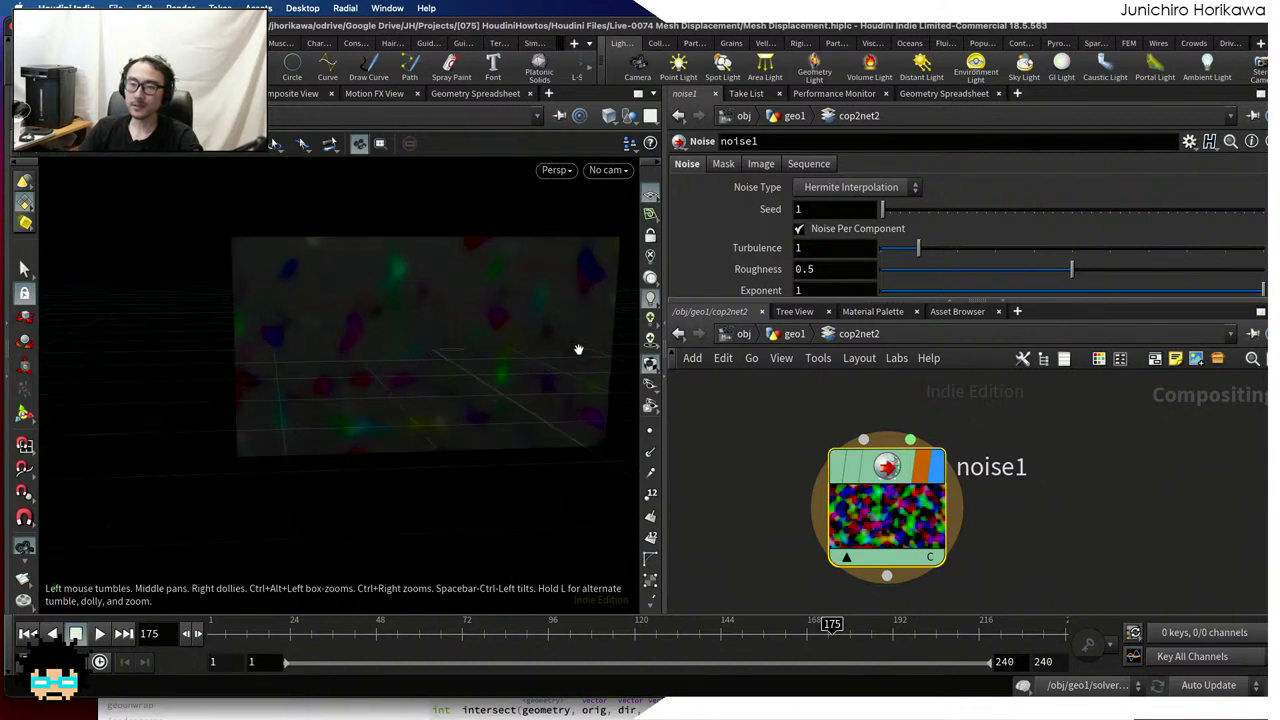
drag(638, 355, 688, 352)
drag(490, 357, 758, 163)
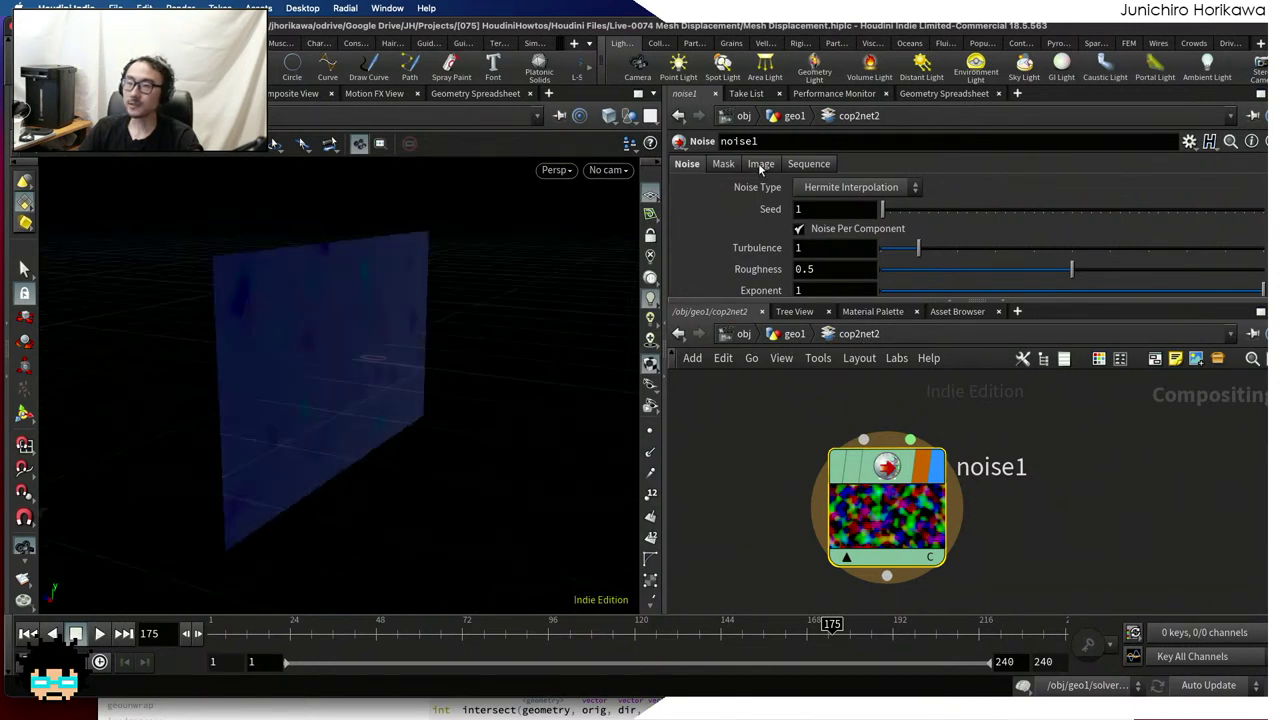
click(758, 163)
scroll(807, 226, down, 3)
scroll(760, 200, up, 3)
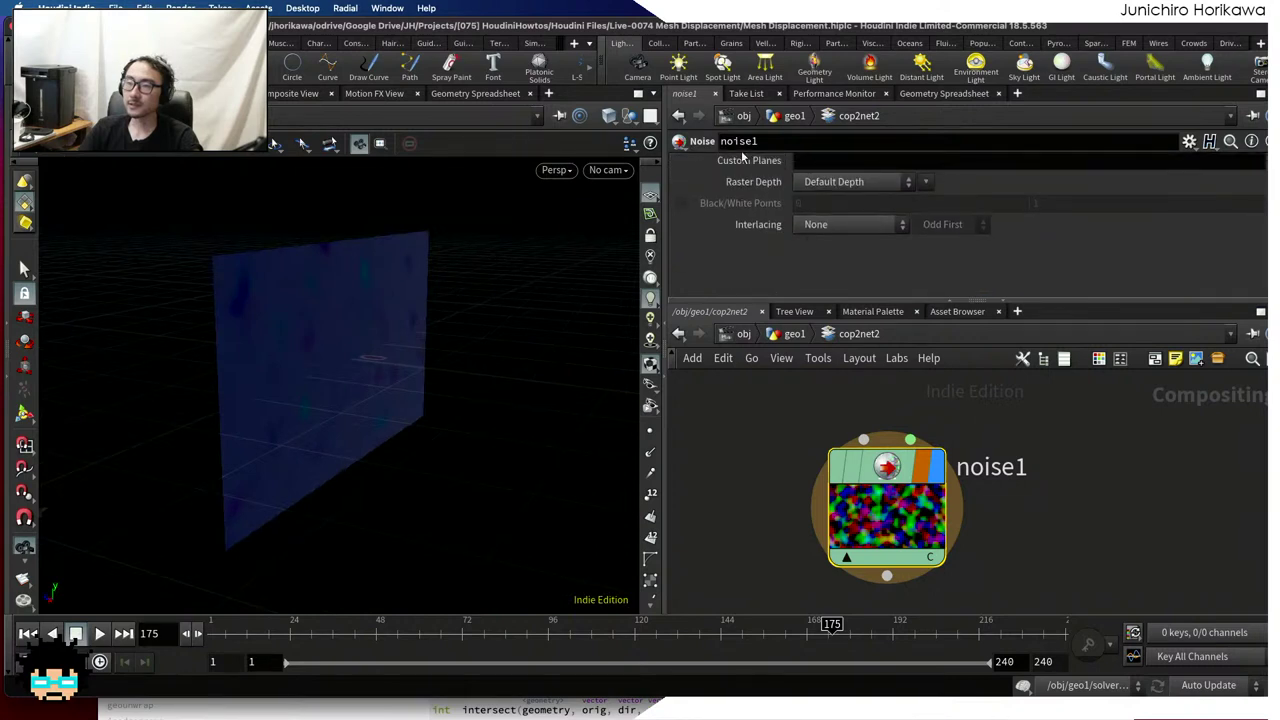
click(686, 164)
scroll(844, 242, down, 6)
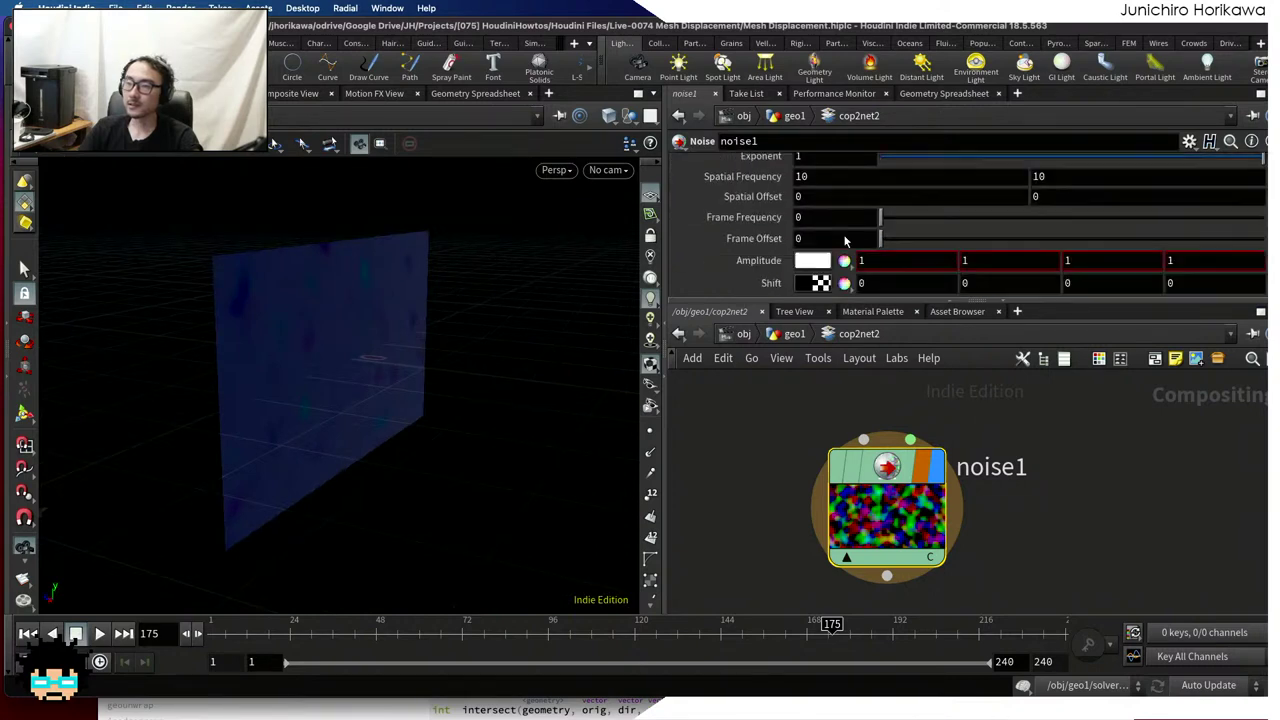
scroll(844, 242, up, 1)
scroll(844, 242, up, 1)
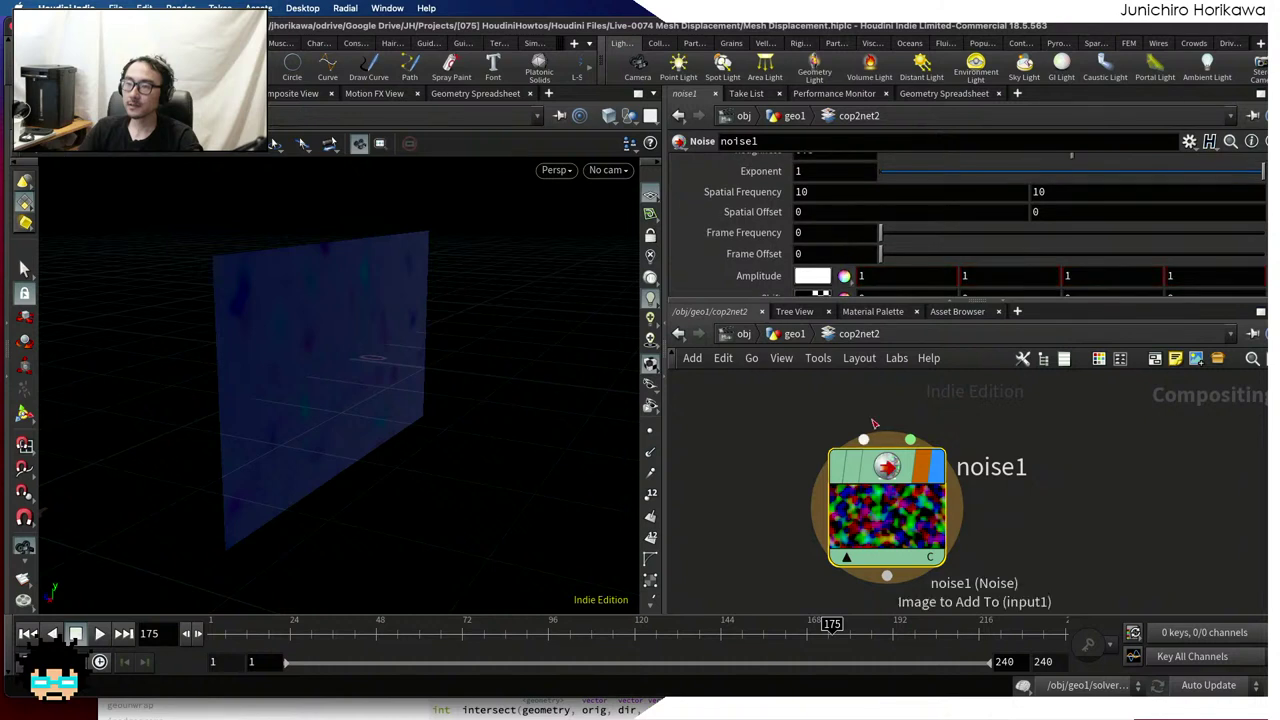
middle_click(887, 467)
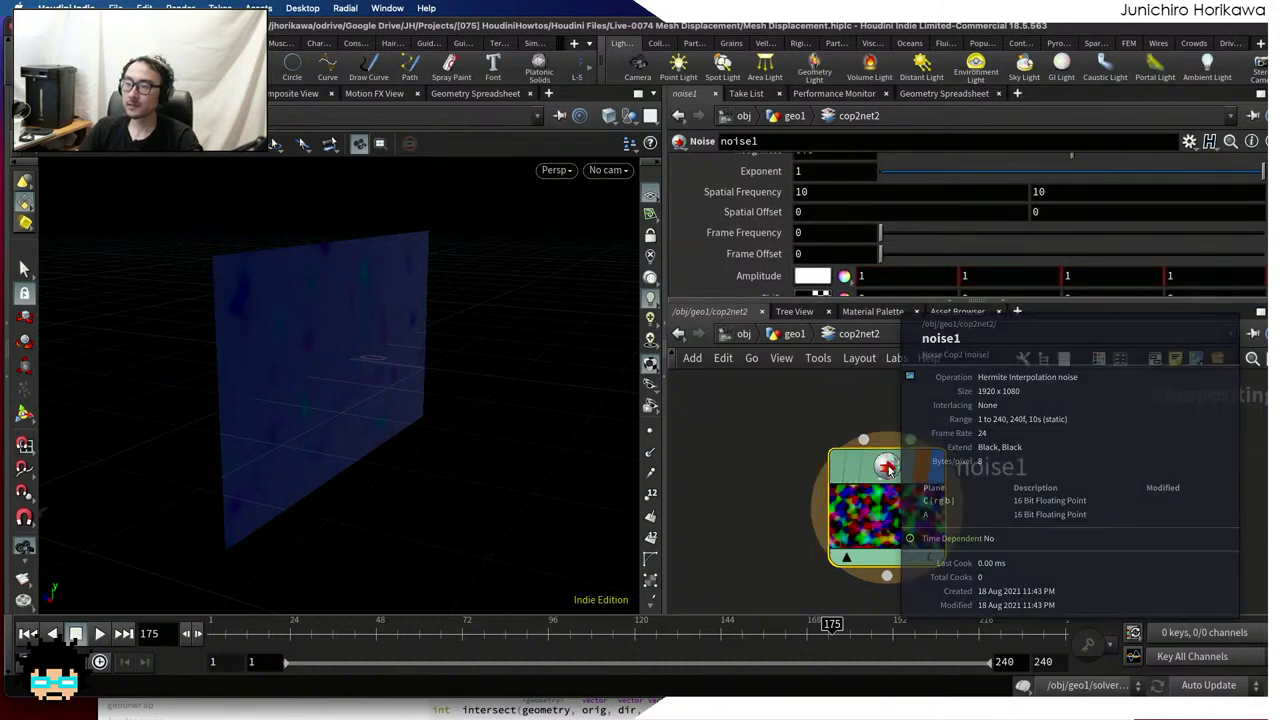
scroll(889, 205, up, 4)
scroll(852, 208, down, 4)
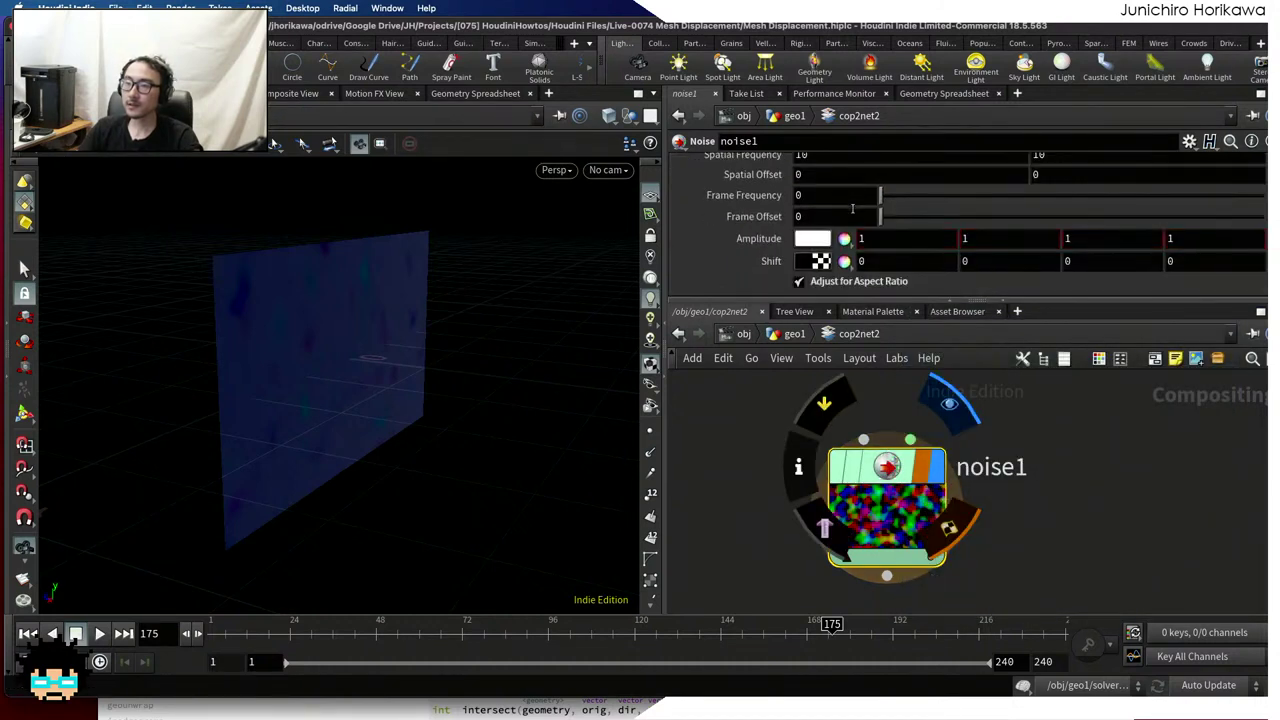
scroll(852, 208, up, 4)
click(794, 165)
click(759, 164)
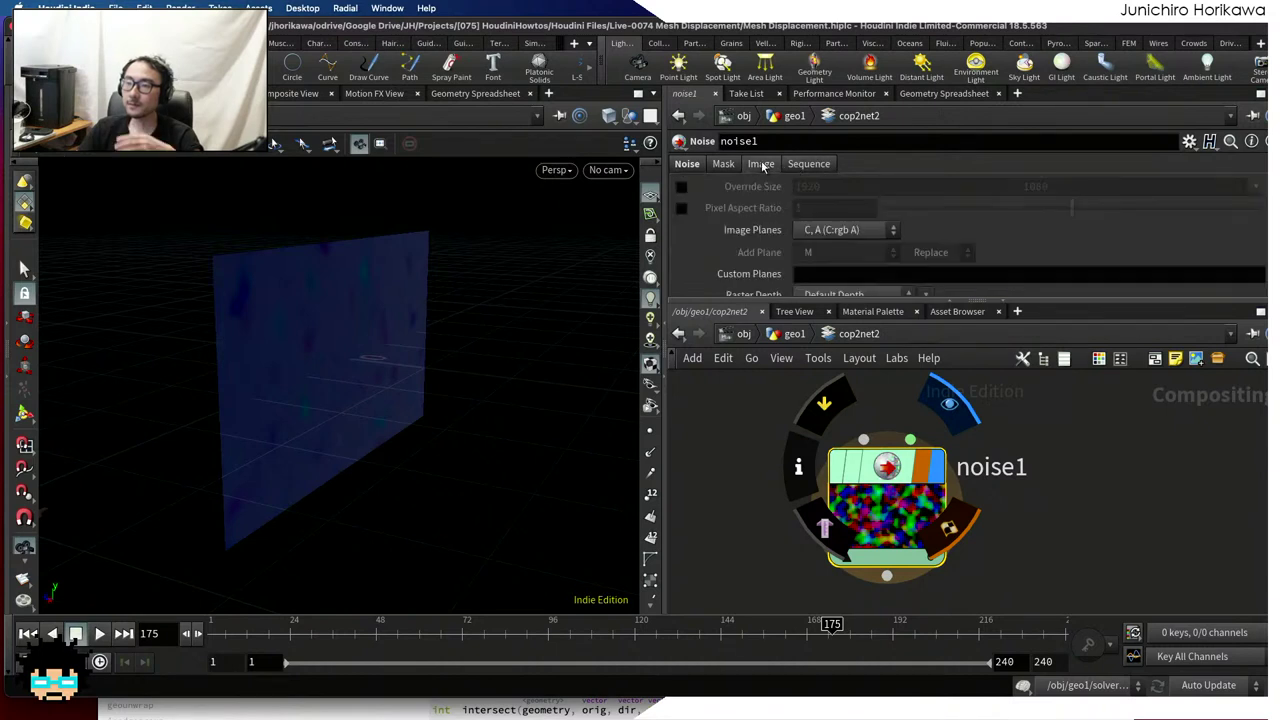
click(810, 164)
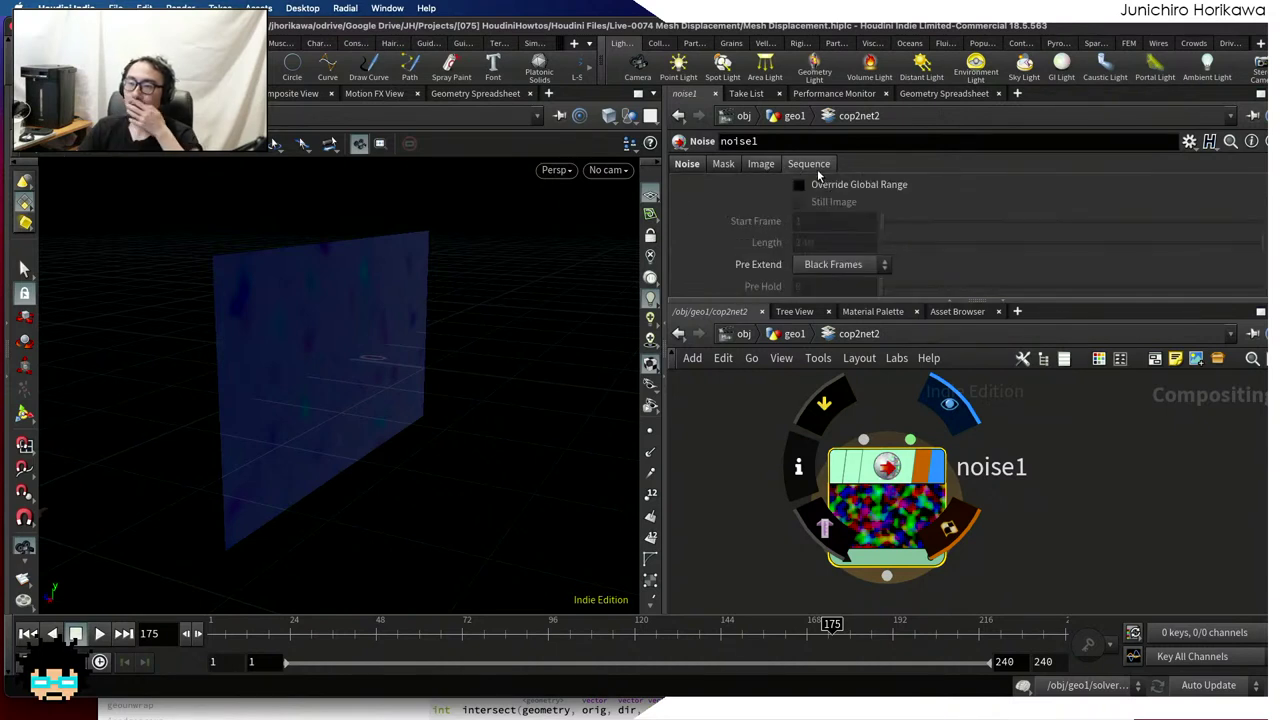
click(760, 164)
click(723, 164)
click(760, 164)
scroll(825, 215, down, 2)
scroll(825, 215, up, 2)
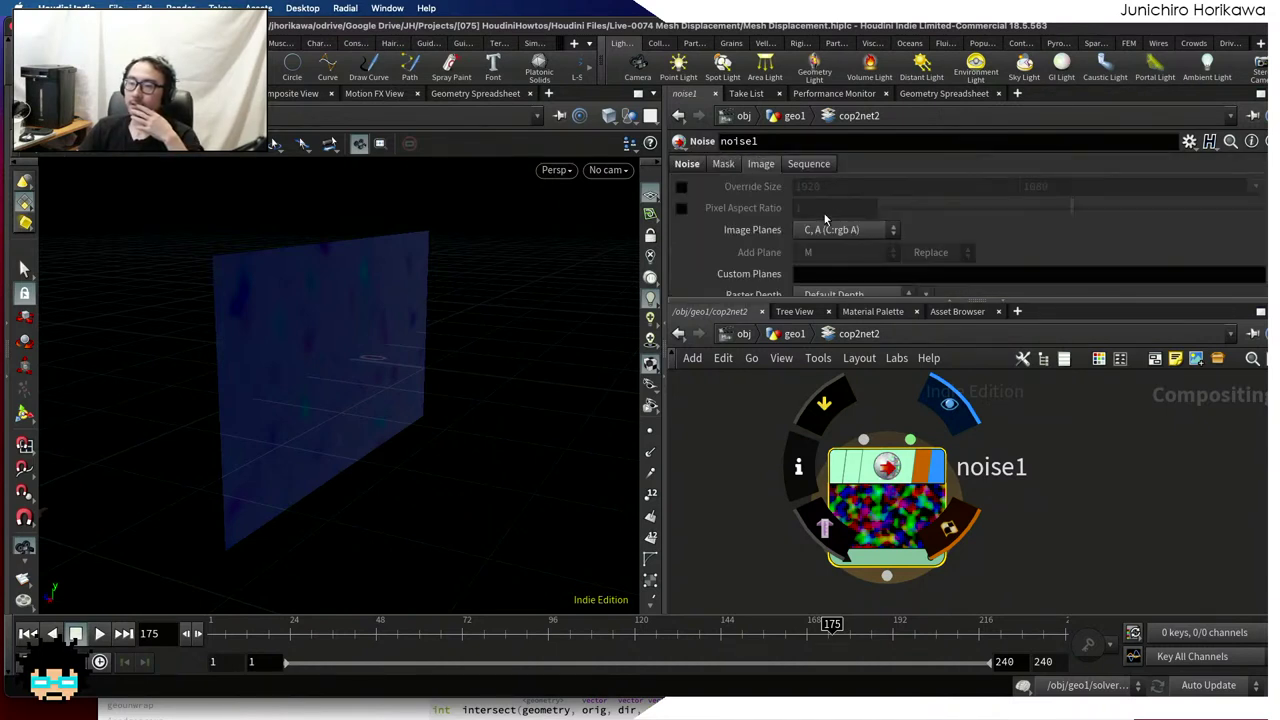
click(723, 164)
click(687, 164)
scroll(720, 200, down, 3)
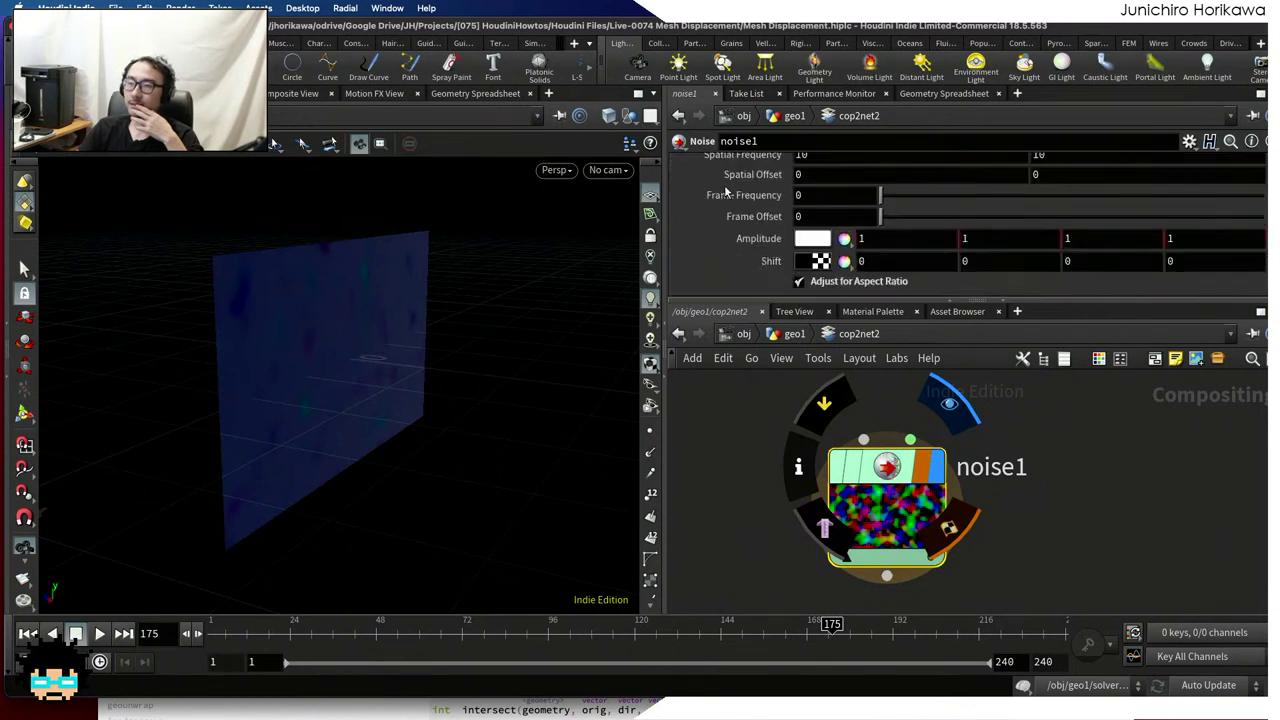
scroll(765, 420, down, 3)
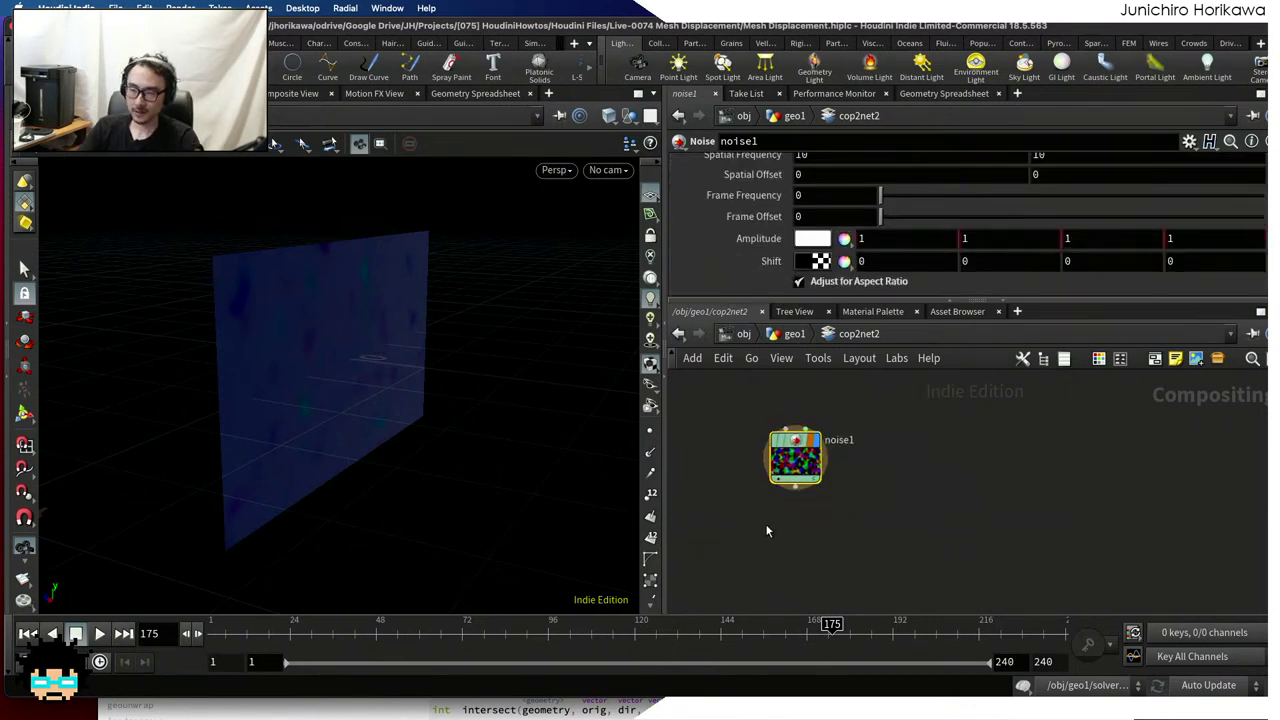
Add a Scale node, scale1, below noise1 and wire noise1 into it
key(Tab)
text(re)
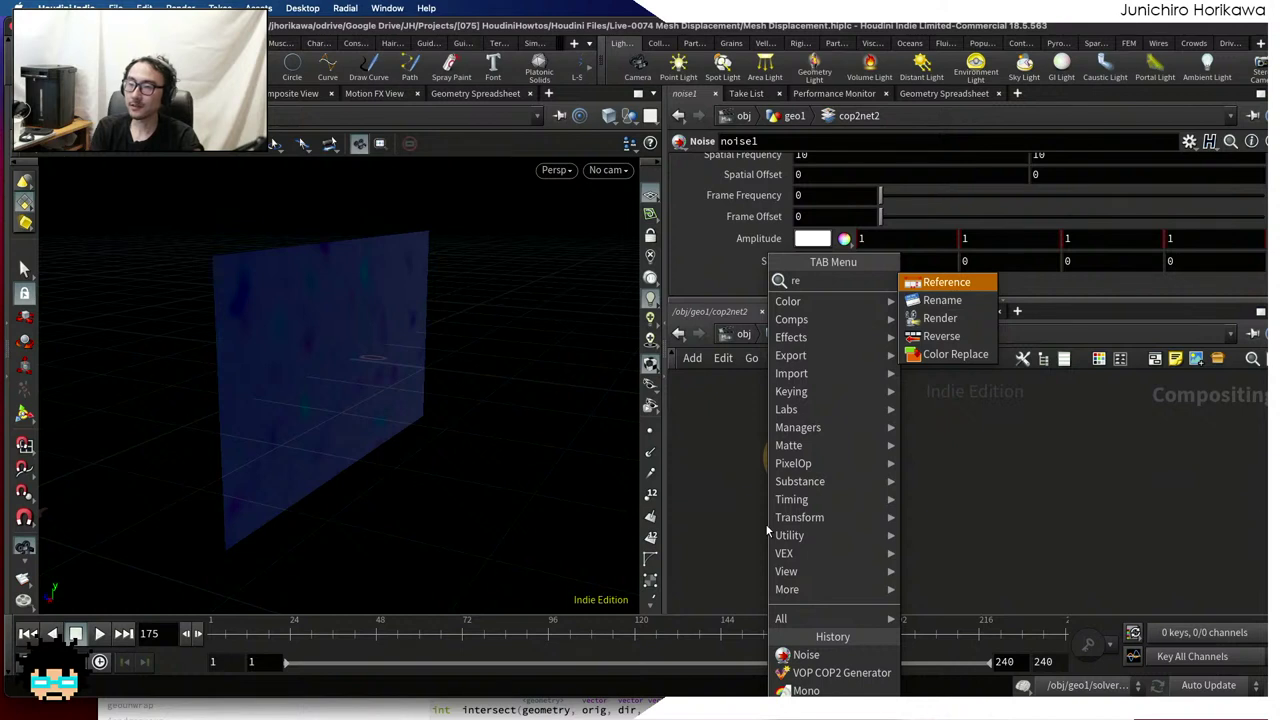
key(BackSpace)
key(BackSpace)
text(sop)
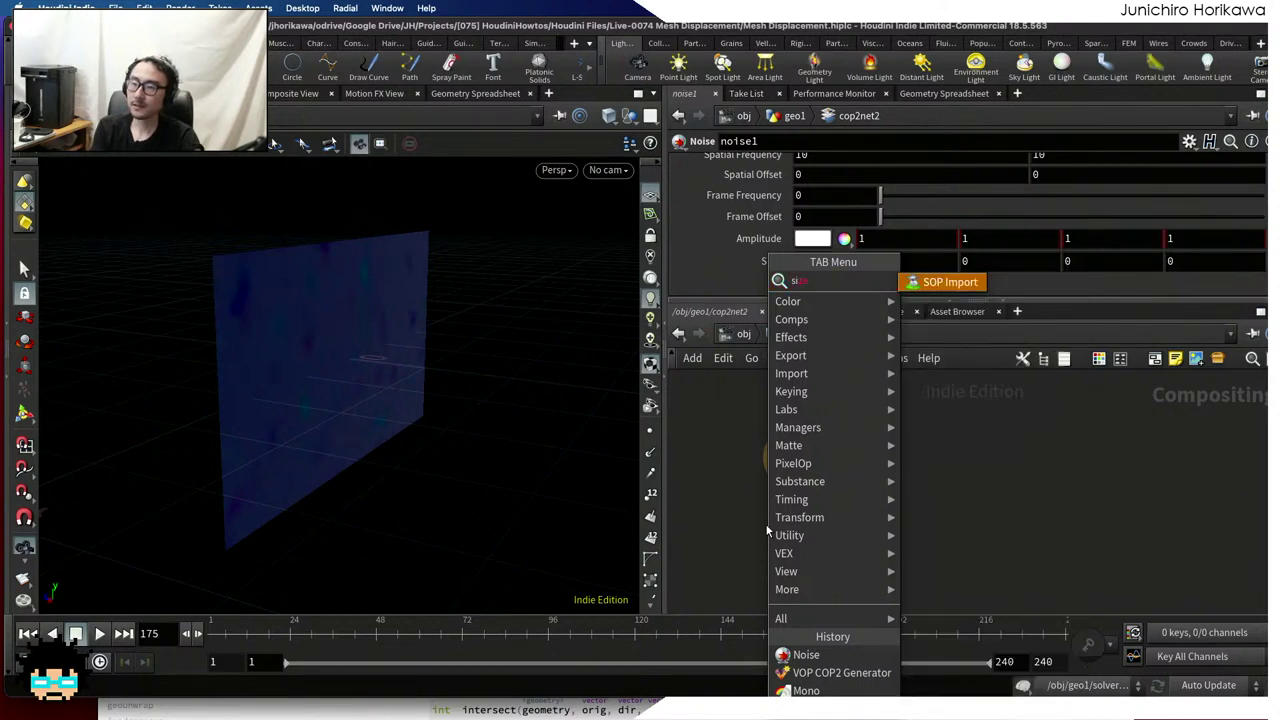
key(Return)
key(Escape)
key(Tab)
text(scale)
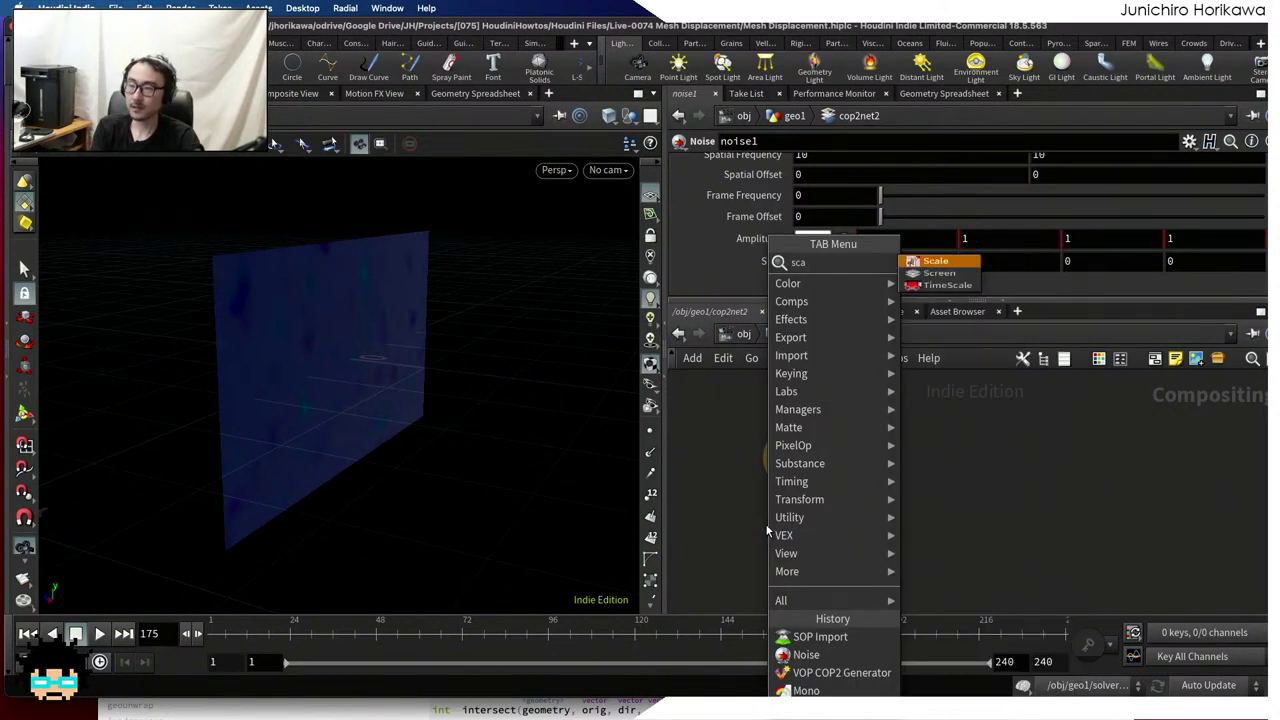
key(Return)
click(783, 526)
scroll(783, 526, up, 2)
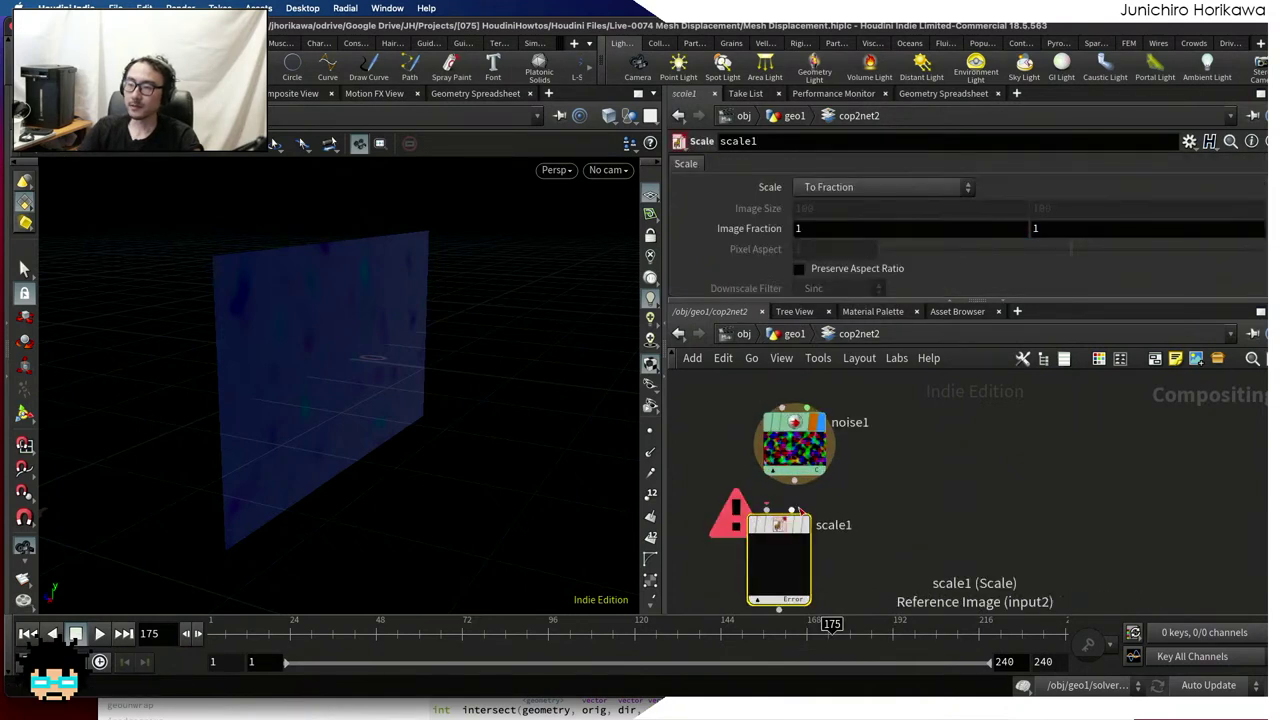
click(763, 510)
click(793, 478)
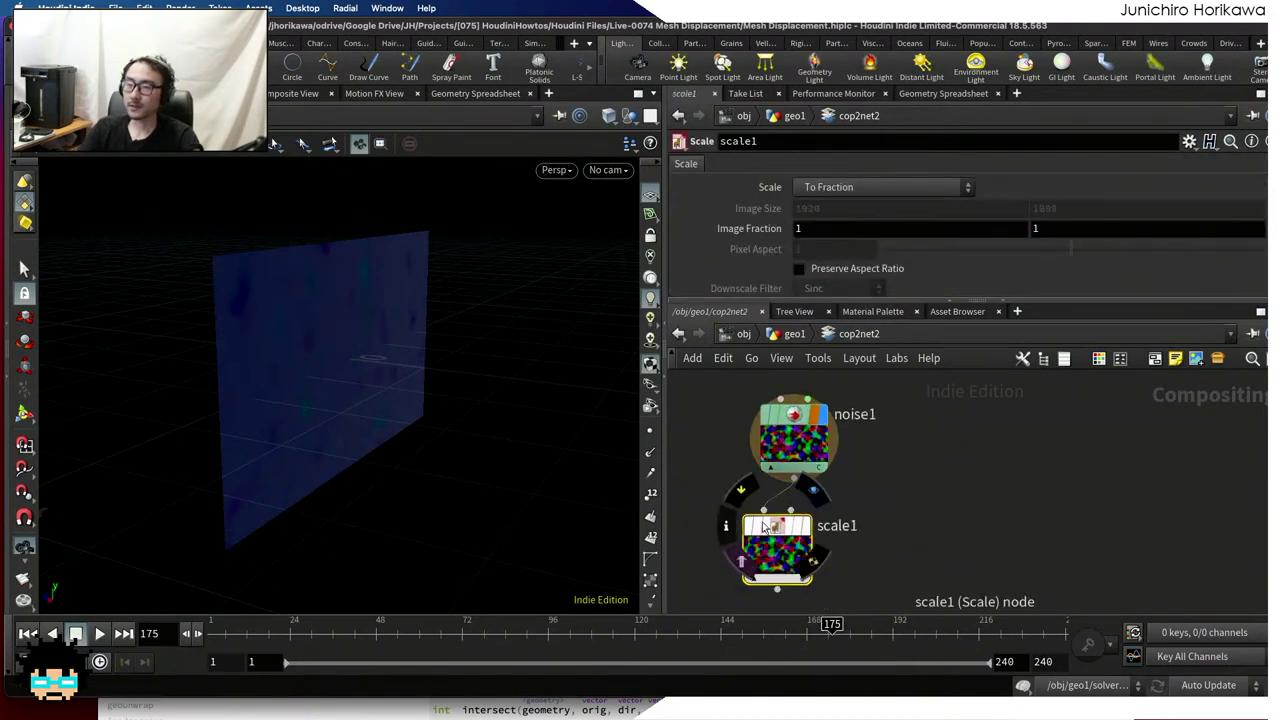
Set scale1 to To Resolution with an image size of 300 x 300
click(827, 187)
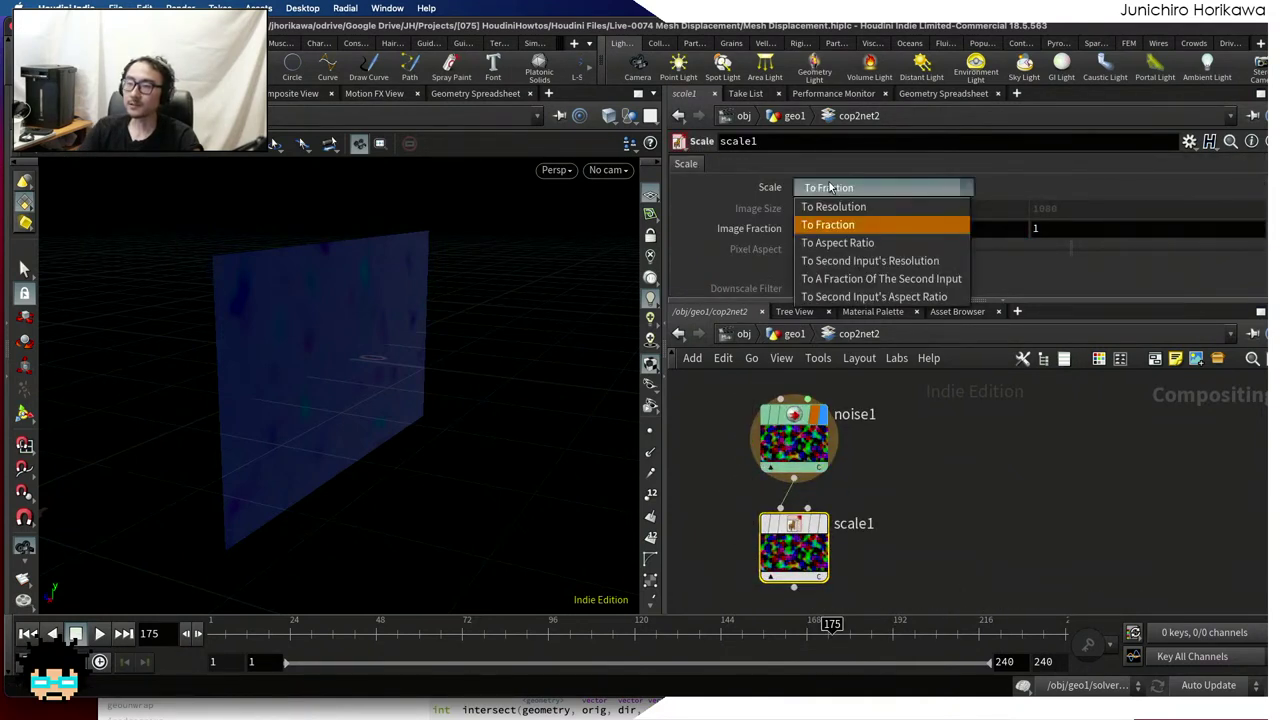
click(833, 206)
click(737, 211)
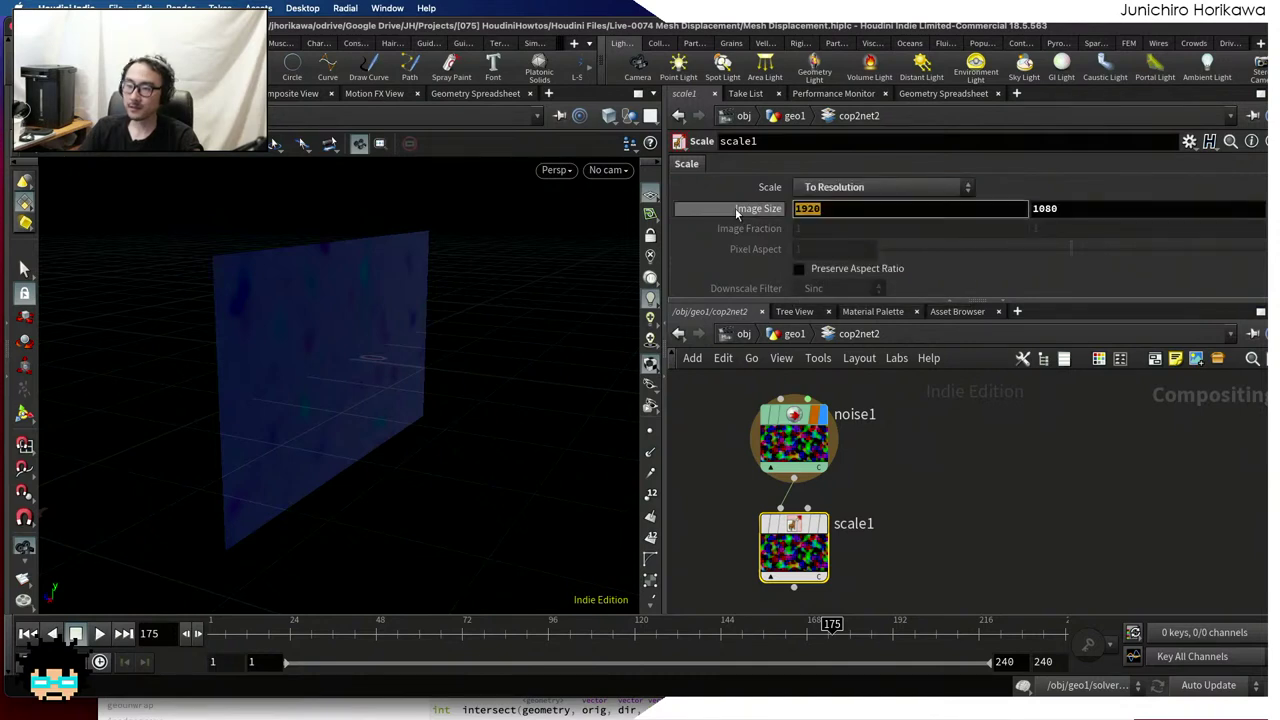
text(300)
key(Tab)
text(300)
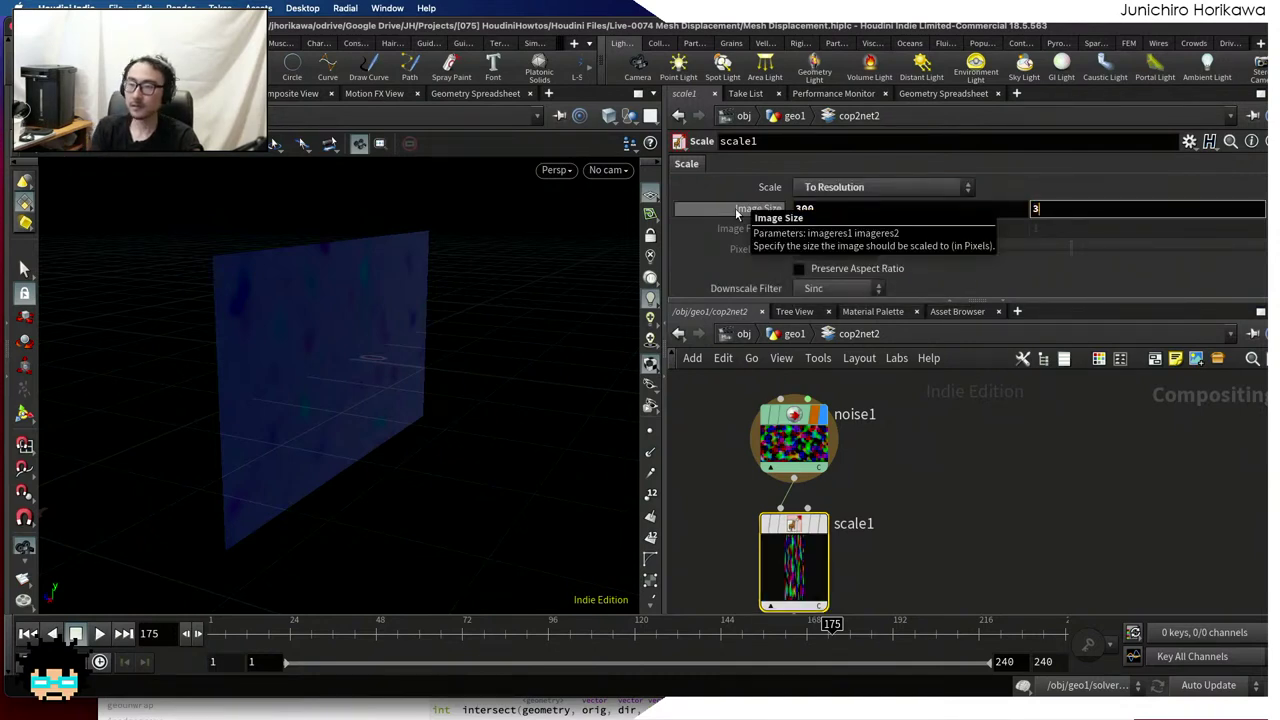
key(Return)
Tumble the viewport to view the noise plane obliquely, then select noise1
scroll(821, 484, up, 2)
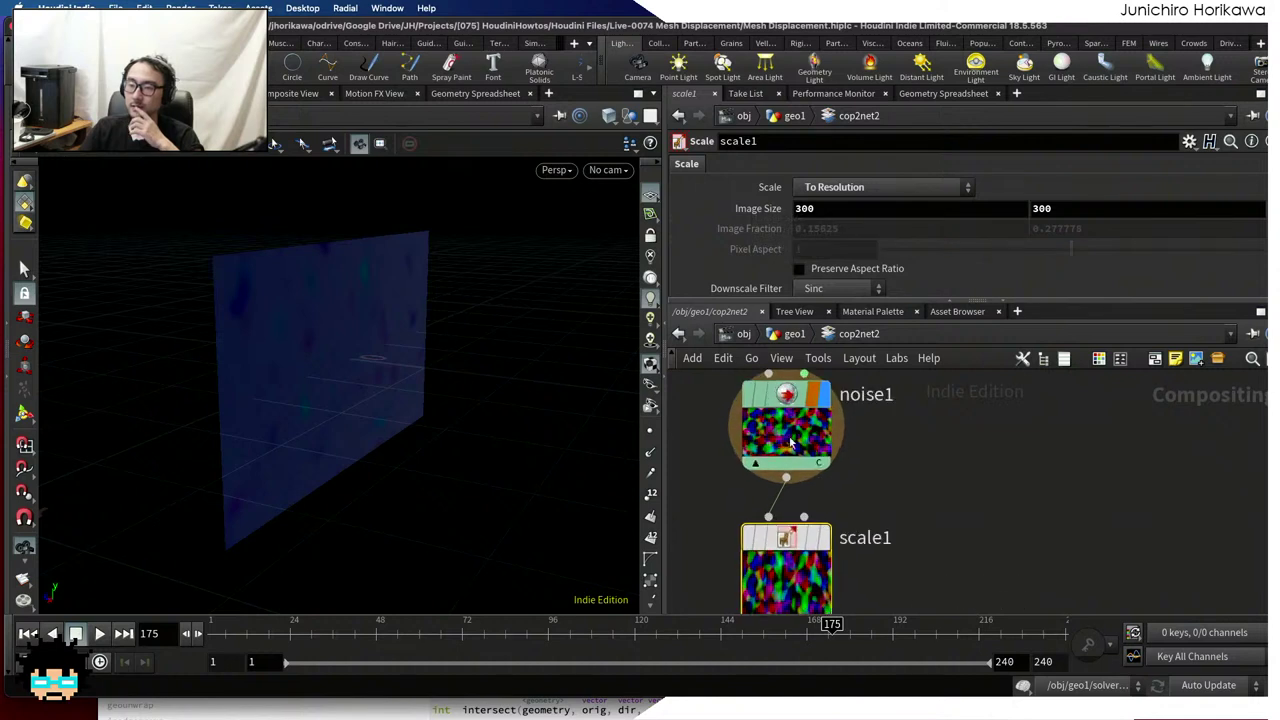
mouse_move(817, 547)
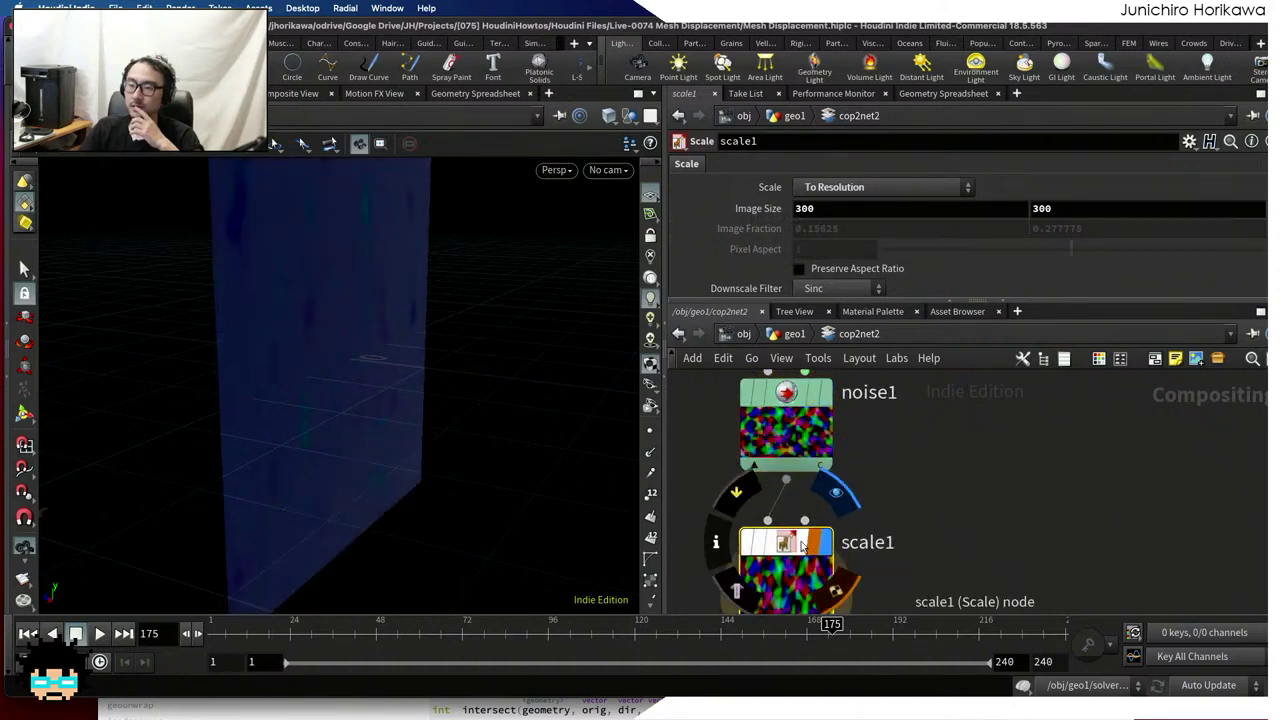
scroll(350, 366, up, 2)
scroll(349, 366, down, 4)
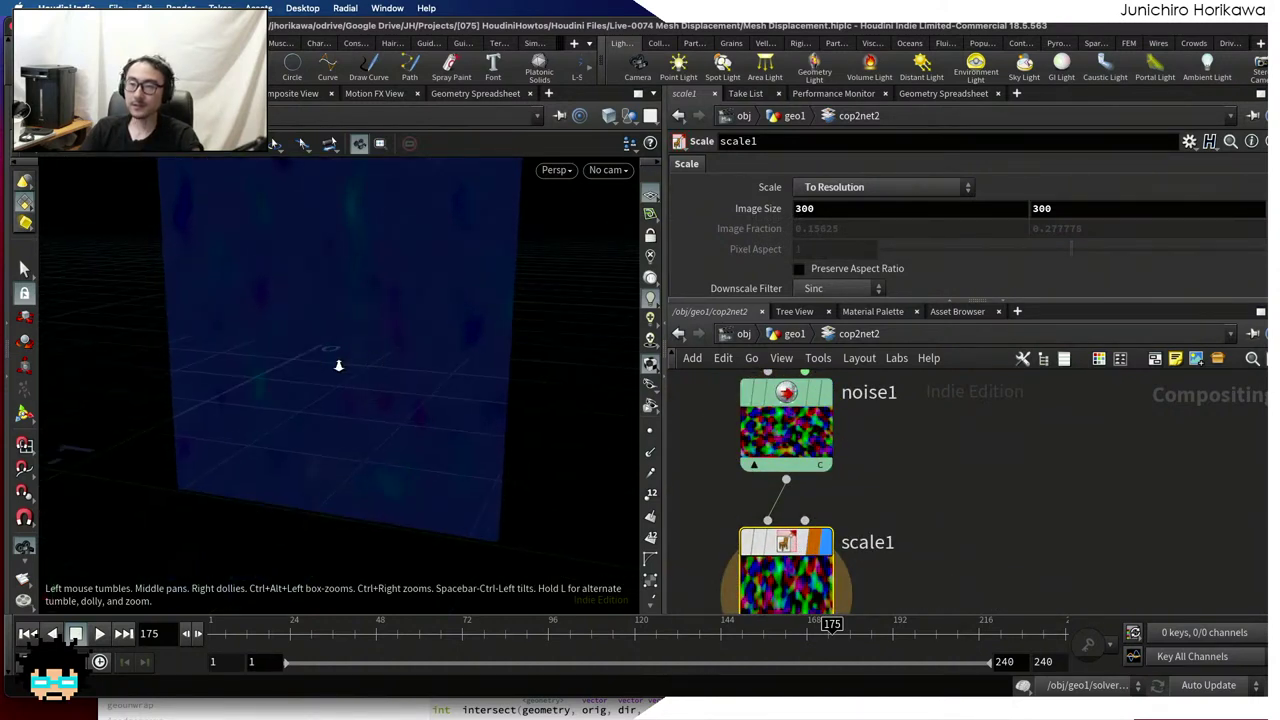
drag(366, 380, 591, 409)
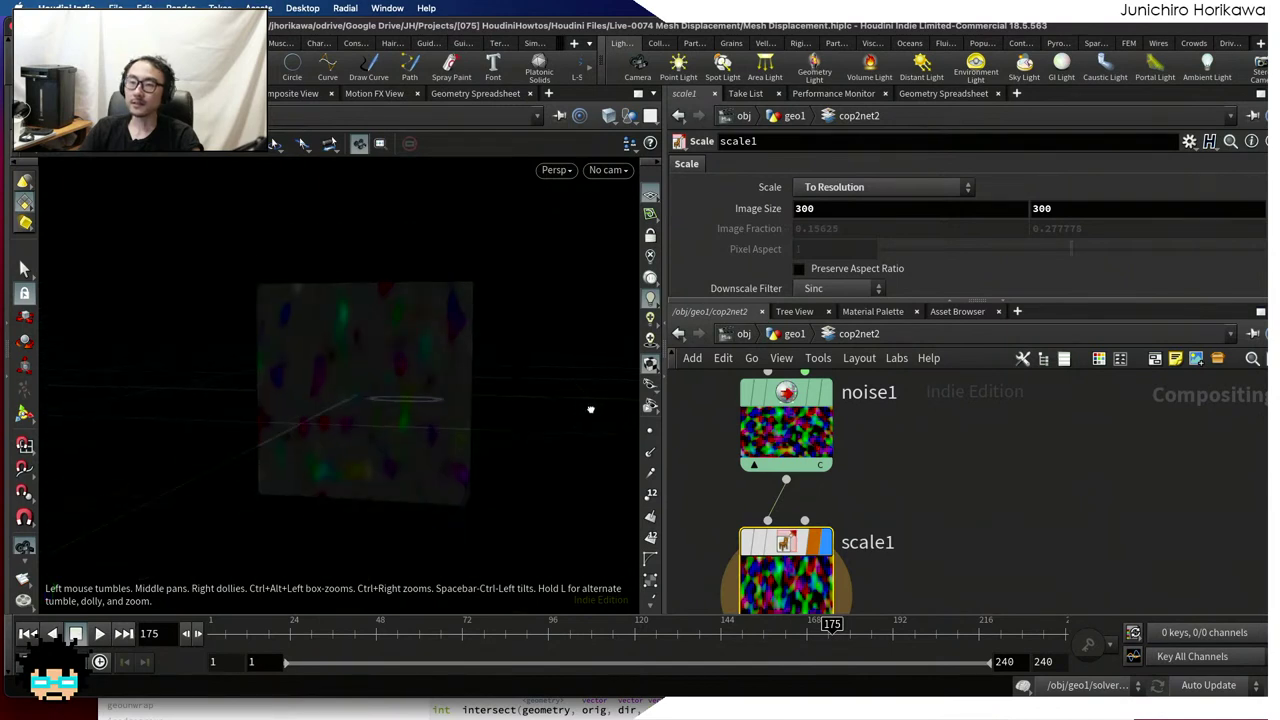
drag(366, 414, 470, 410)
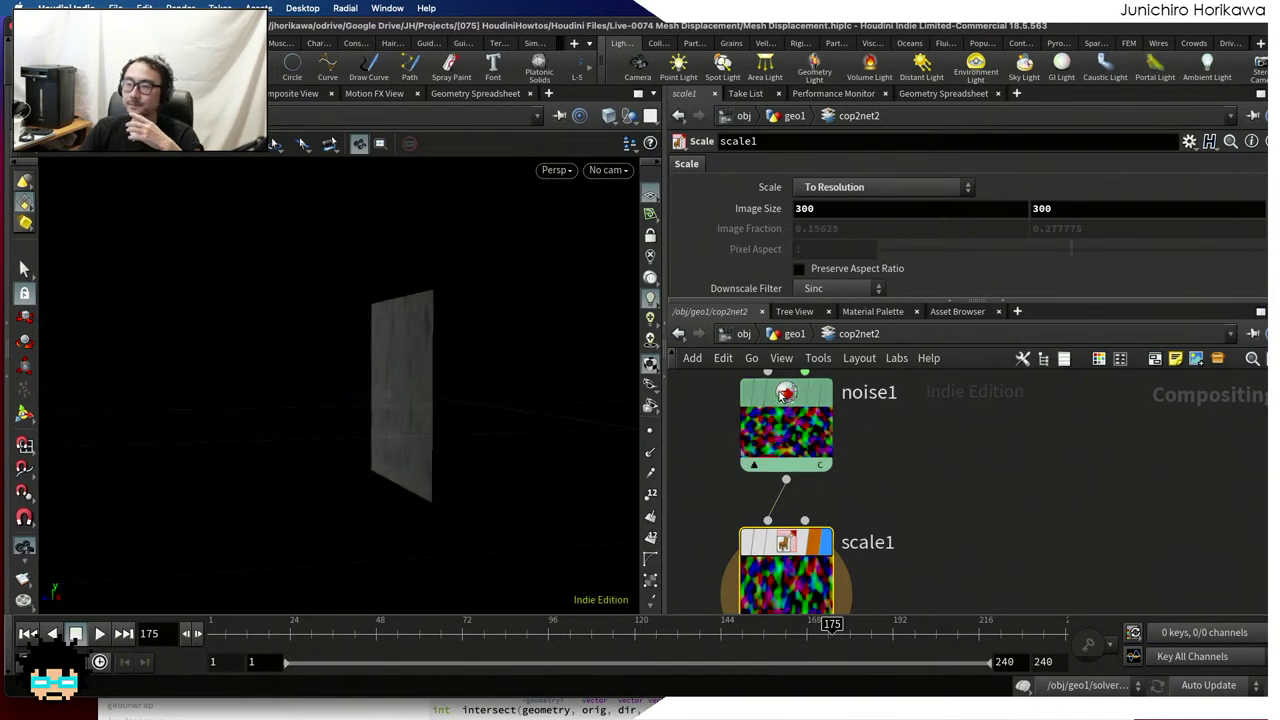
click(750, 398)
Turn the view to face the noise plane and adjust the noise1 Seed
scroll(822, 215, down, 3)
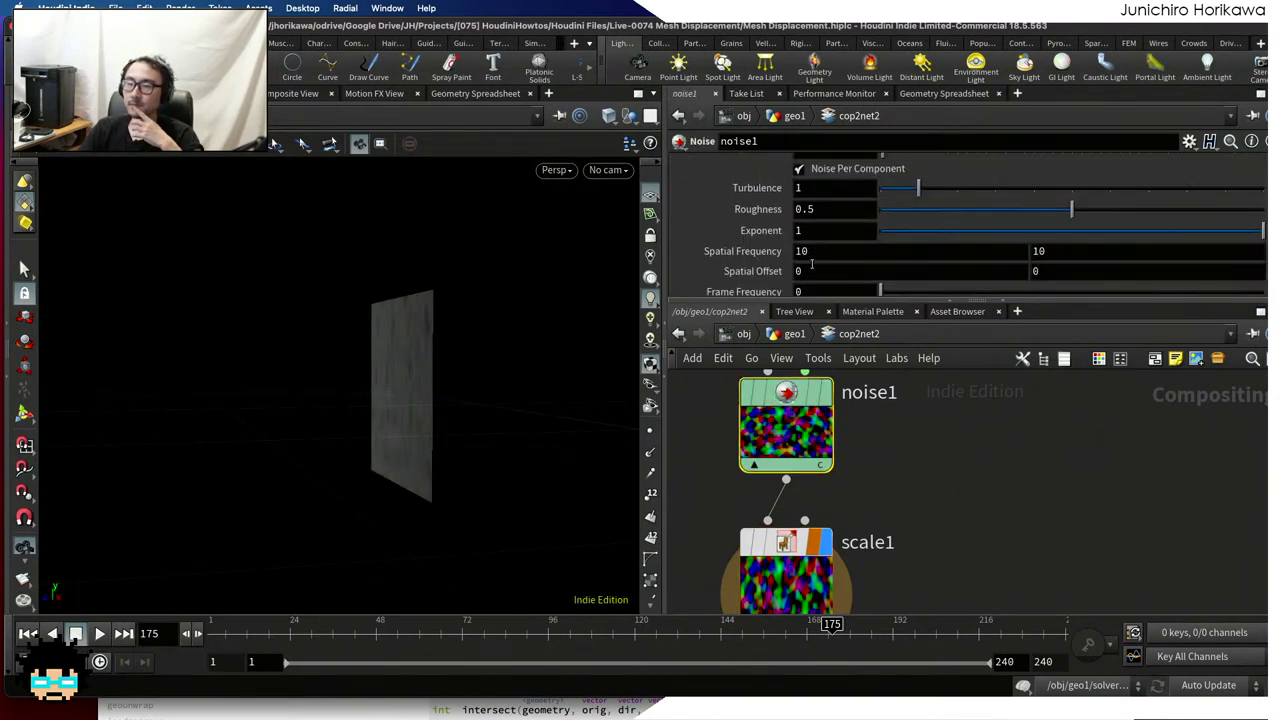
scroll(812, 263, down, 2)
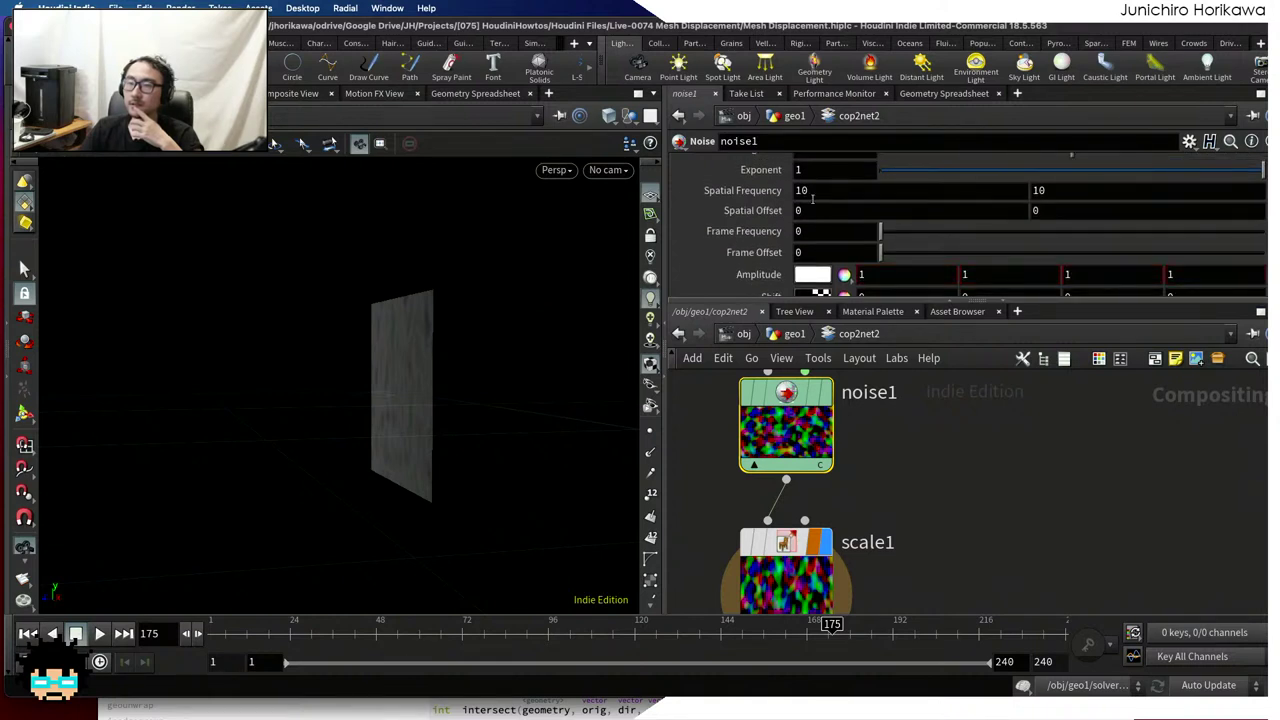
scroll(812, 198, up, 2)
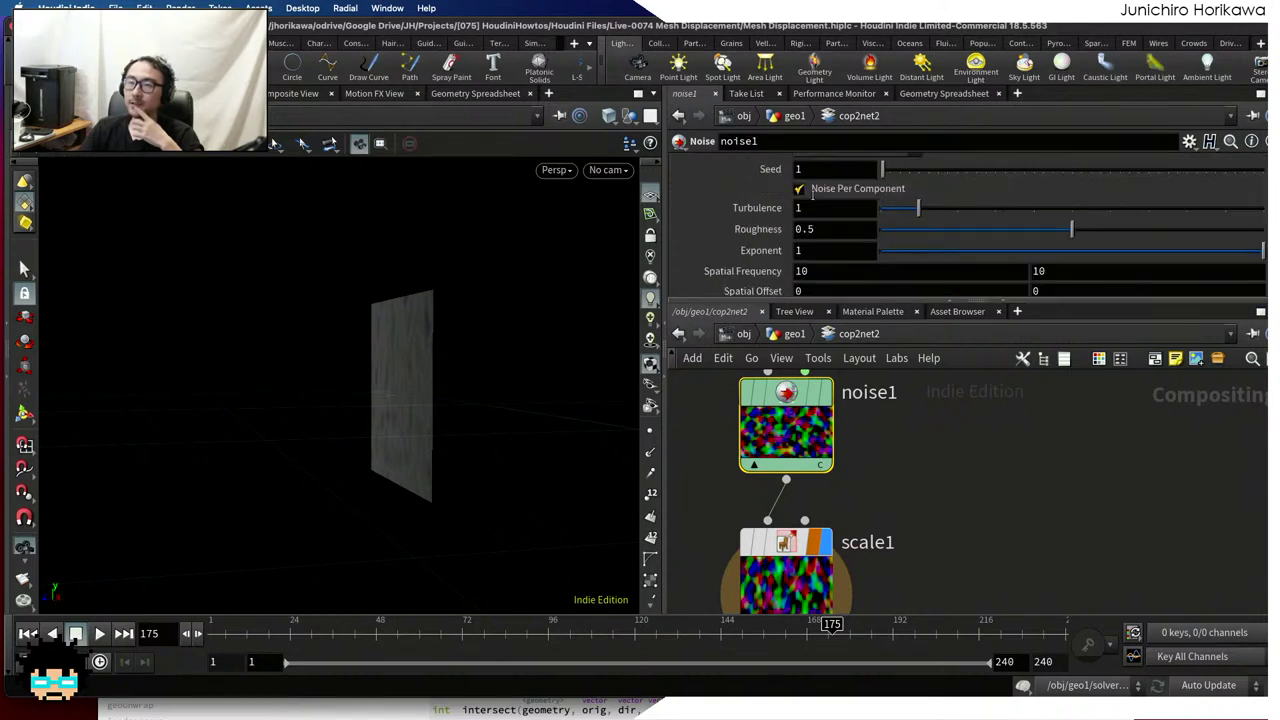
scroll(816, 196, up, 1)
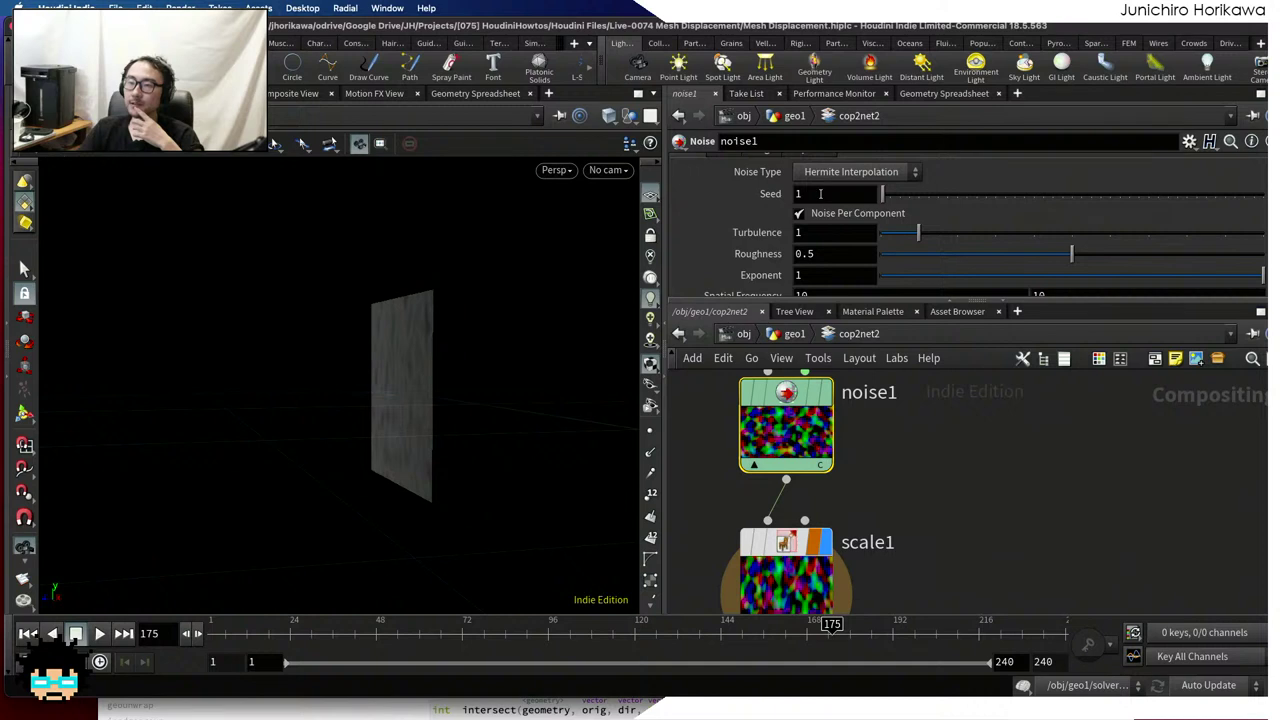
drag(486, 289, 397, 277)
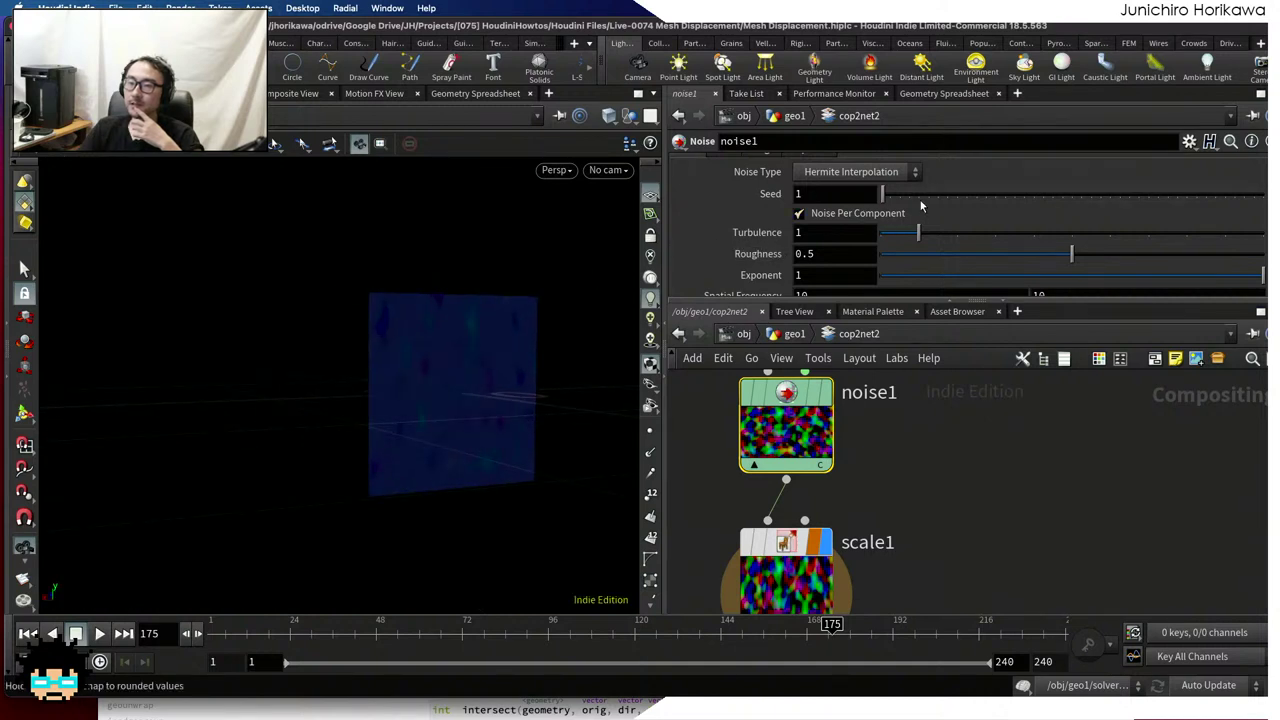
drag(883, 194, 846, 200)
Try a Spatial Offset of about 2.7 on noise1, then reset it to 0
scroll(958, 201, up, 1)
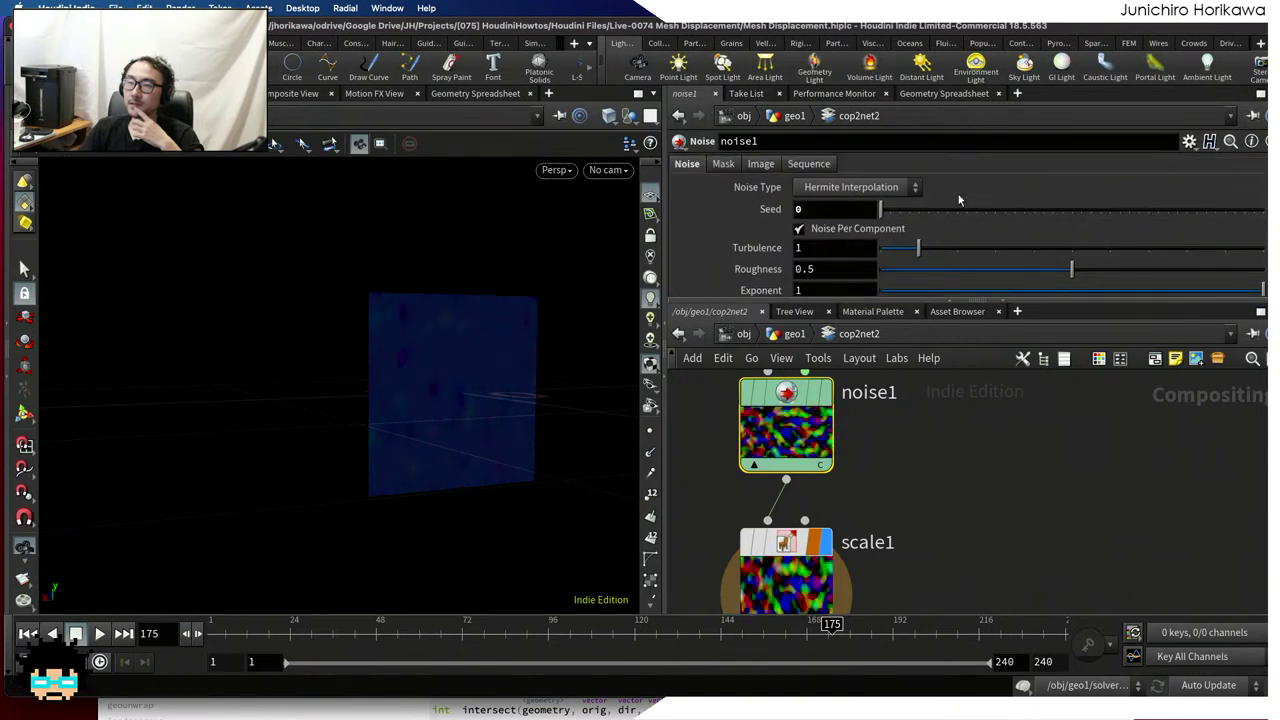
scroll(890, 215, down, 1)
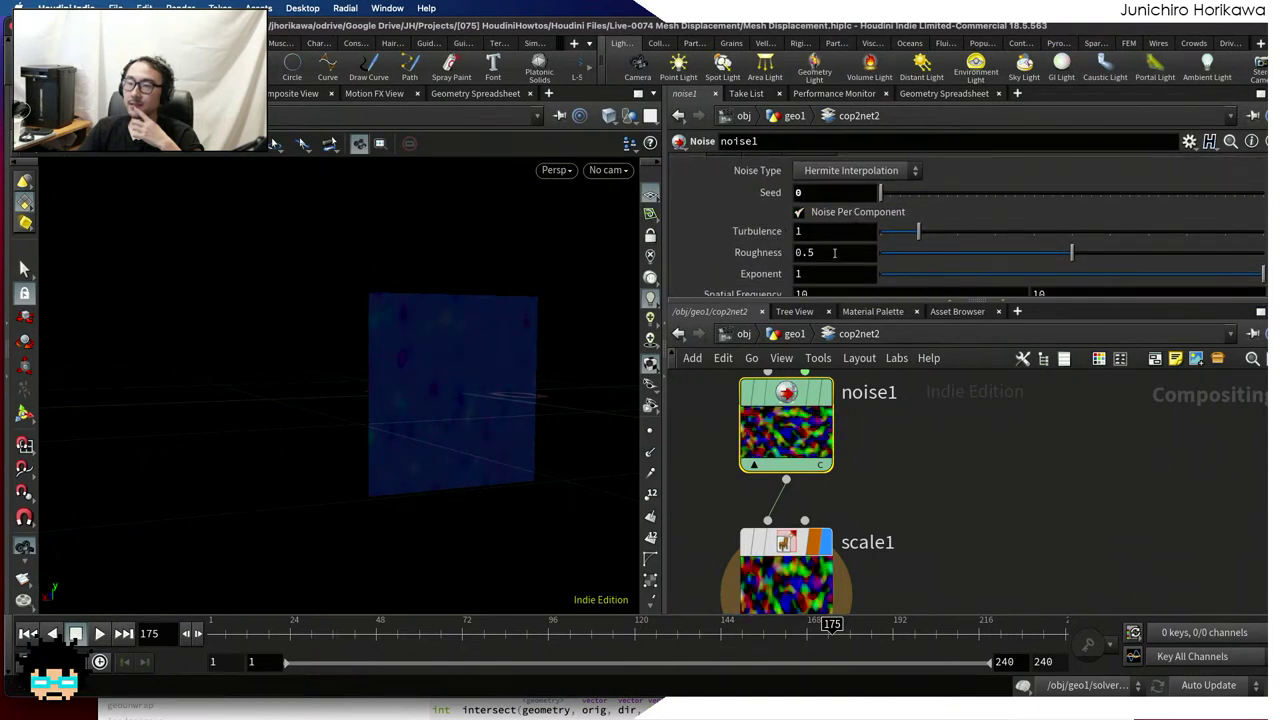
scroll(834, 253, down, 2)
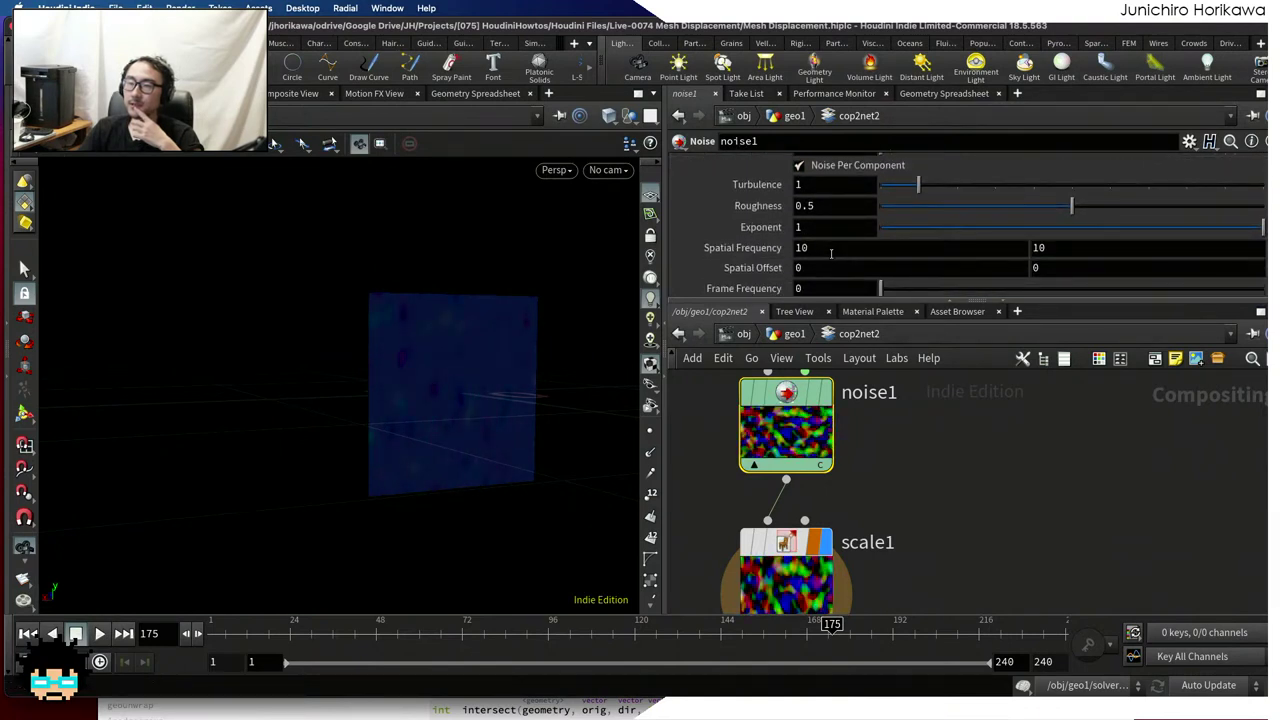
scroll(829, 256, down, 1)
middle_drag(816, 253, 876, 251)
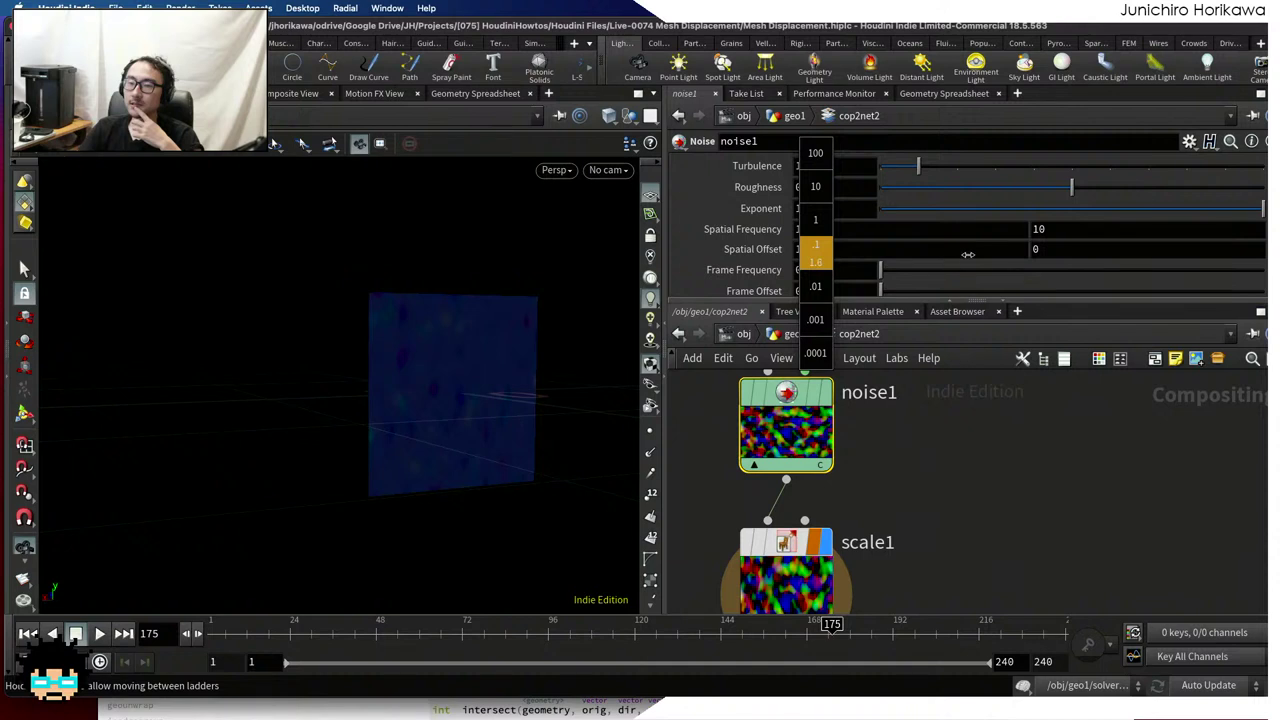
middle_drag(1038, 251, 1120, 251)
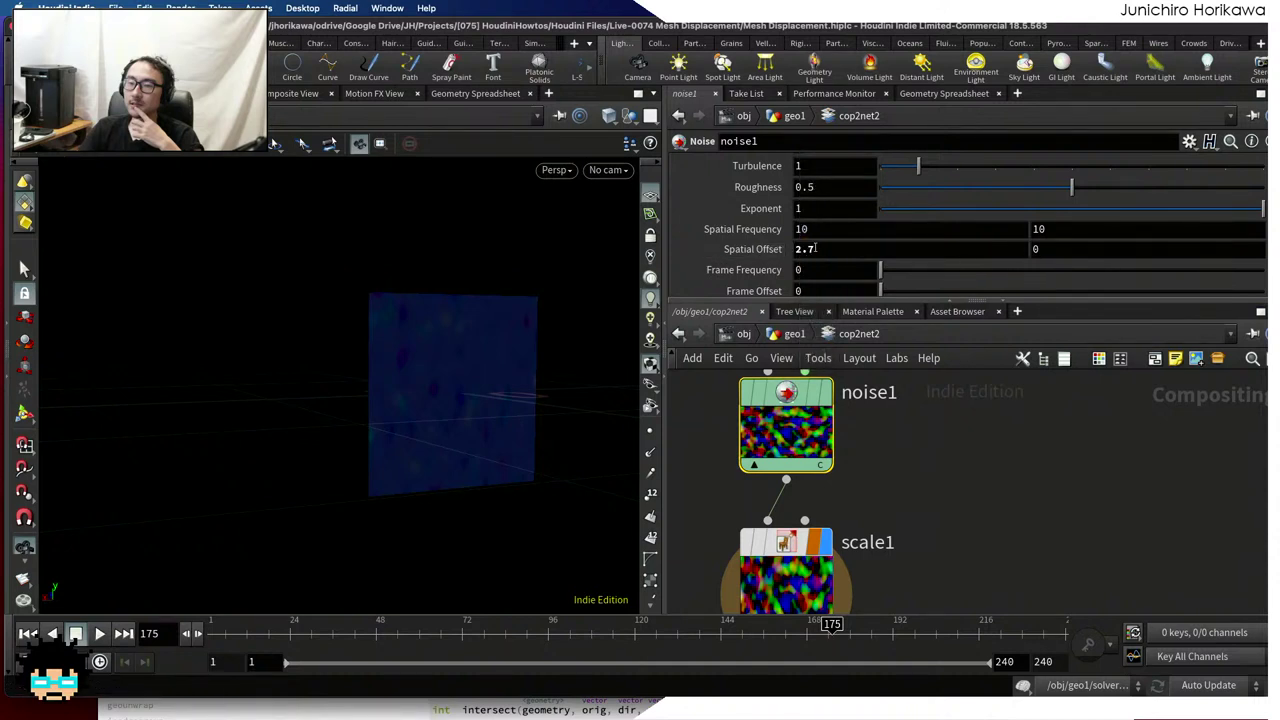
scroll(844, 243, down, 1)
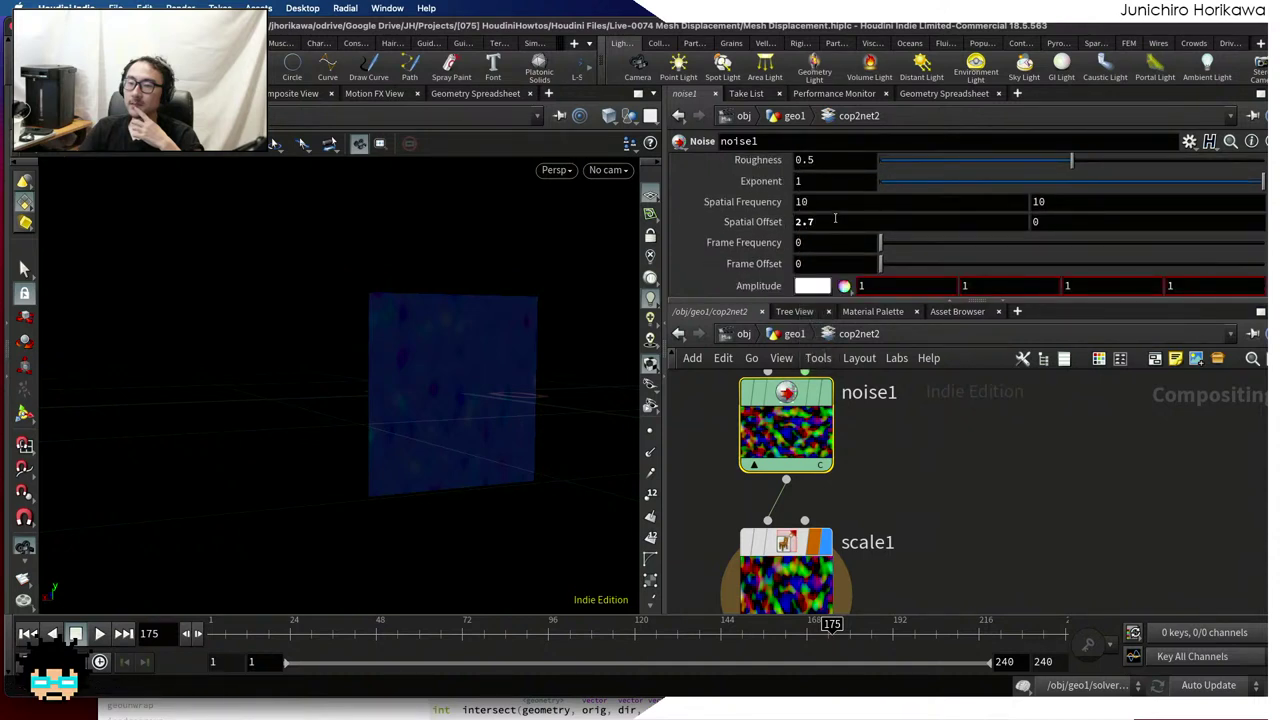
ctrl+middle_click(749, 220)
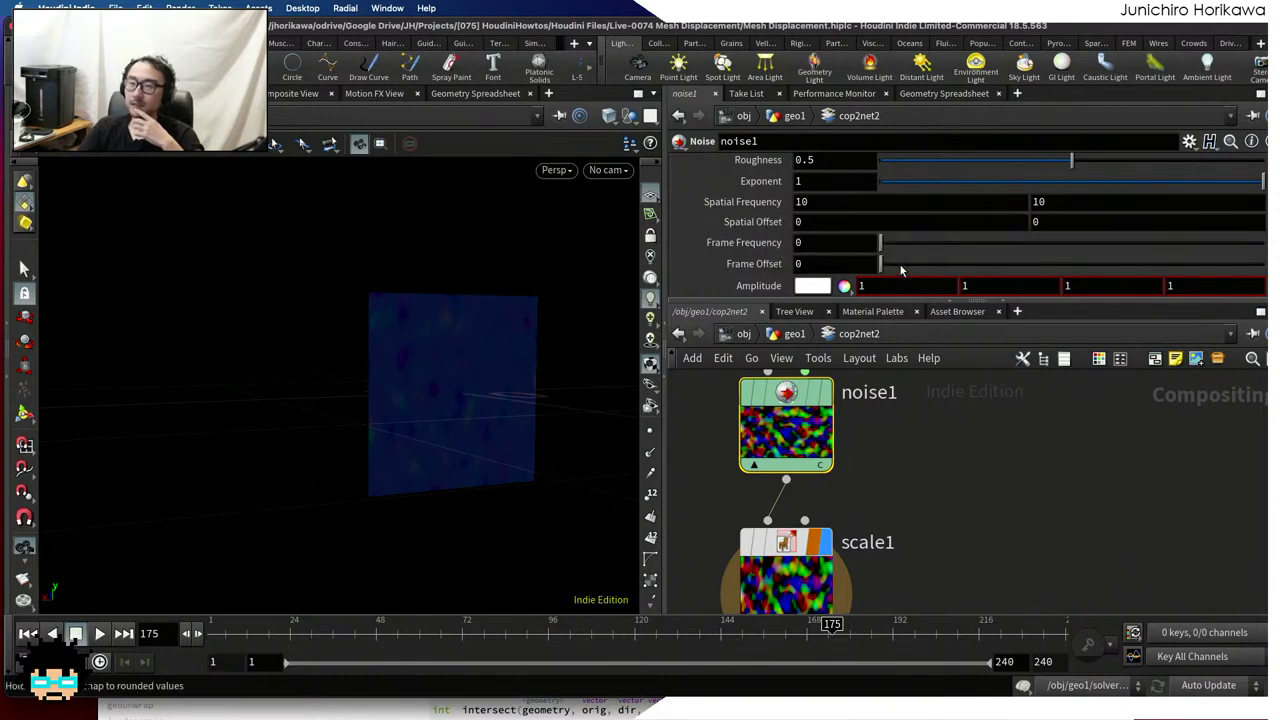
Set noise1's Frame Offset to 0.76 to shift the noise pattern
drag(900, 268, 1200, 266)
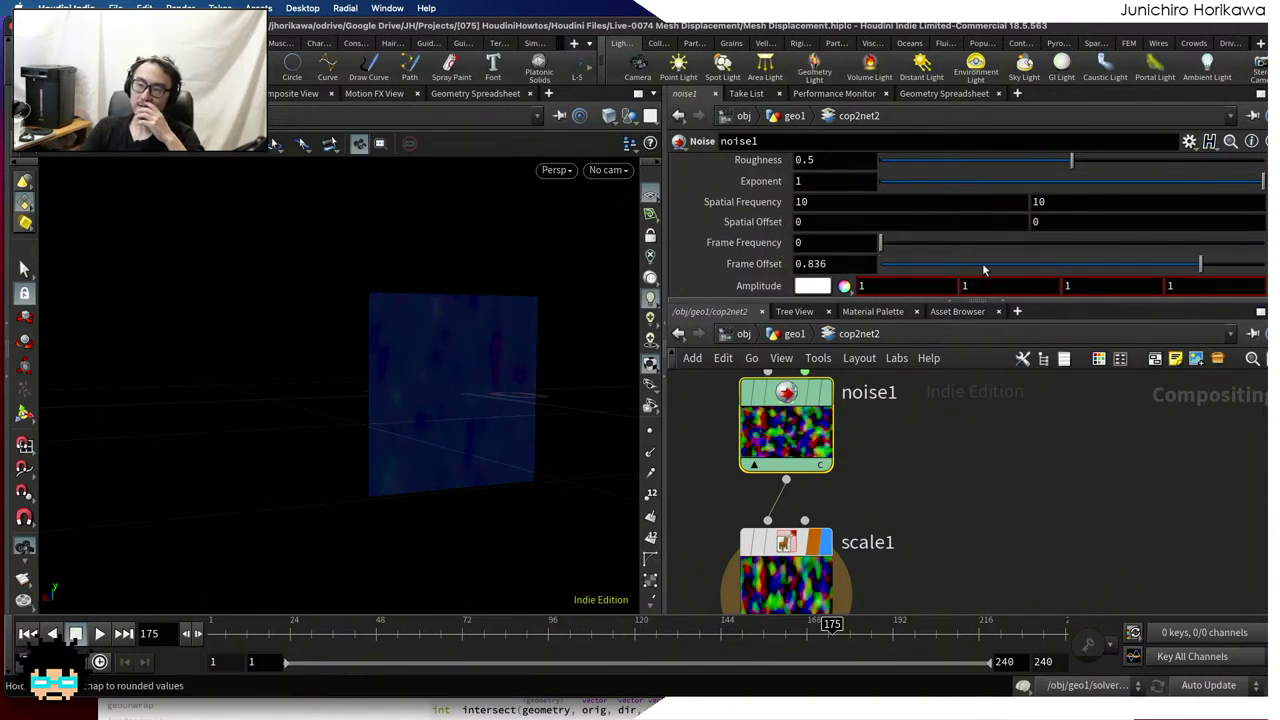
drag(984, 270, 1145, 268)
scroll(783, 425, down, 1)
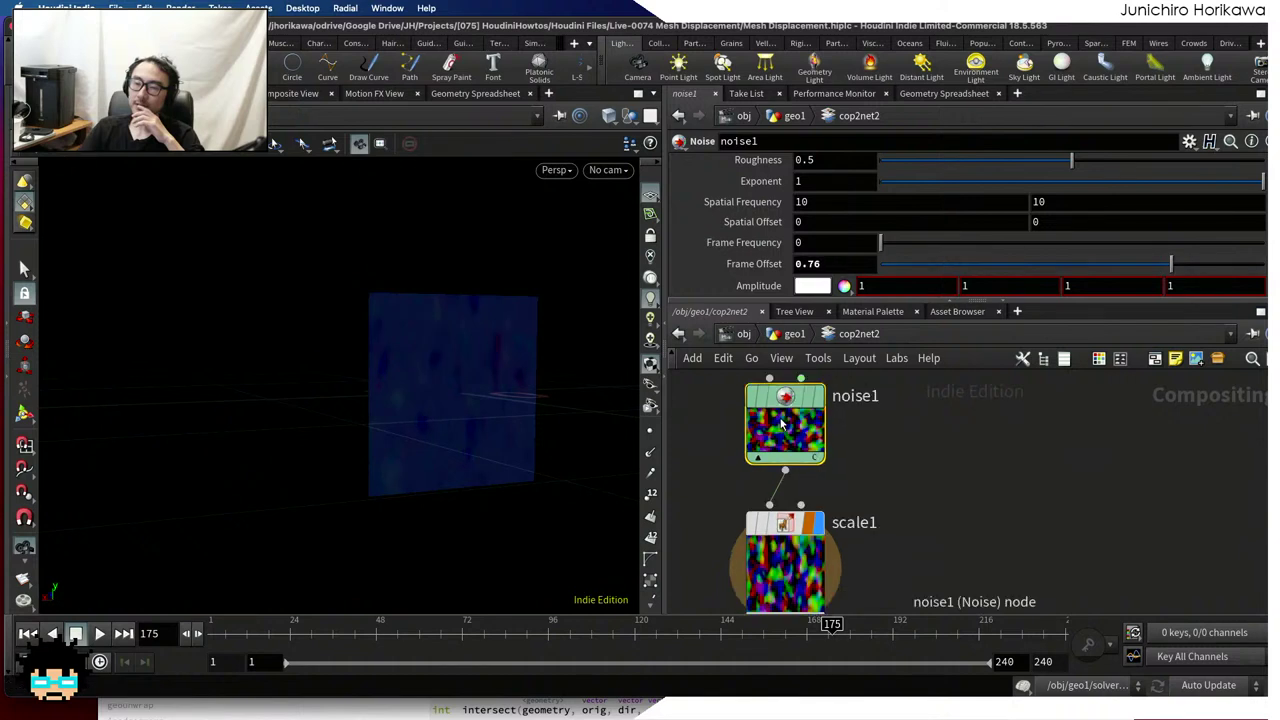
scroll(783, 425, down, 2)
Move scale1 further down-left, browse the Labs node menu, then switch to the 'abstract oil' photos
mouse_move(790, 505)
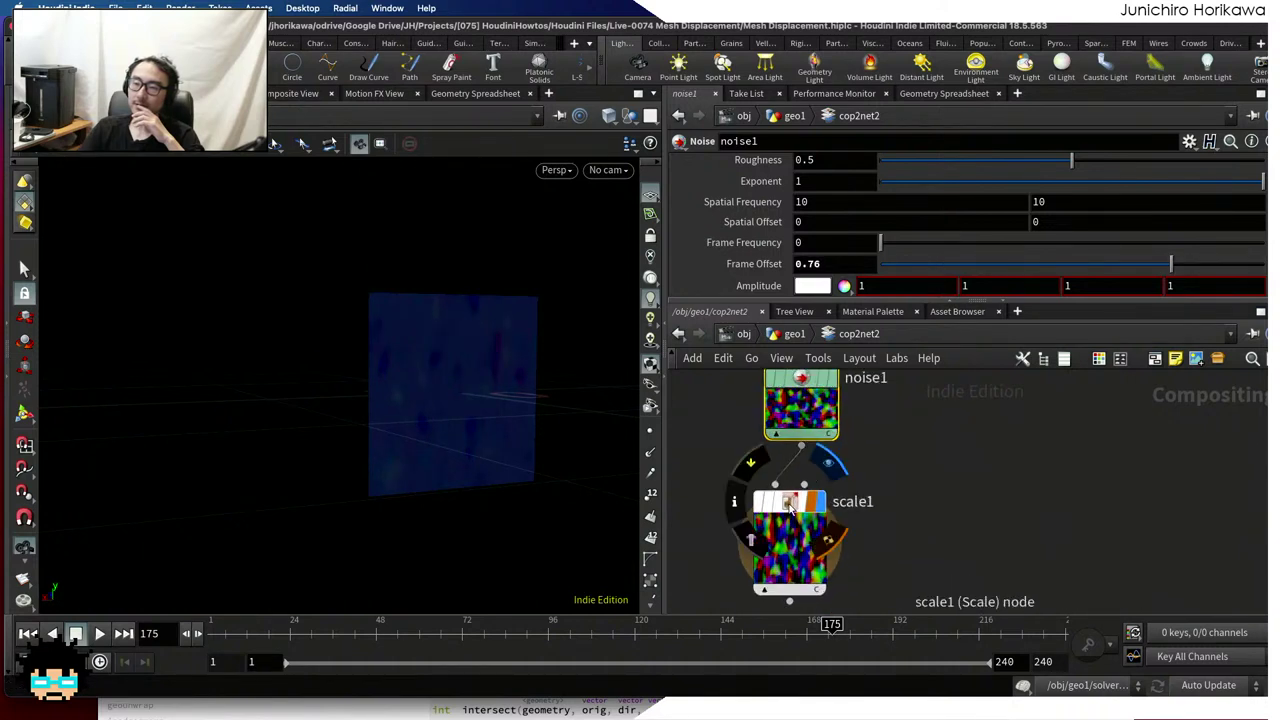
drag(790, 505, 738, 520)
key(Tab)
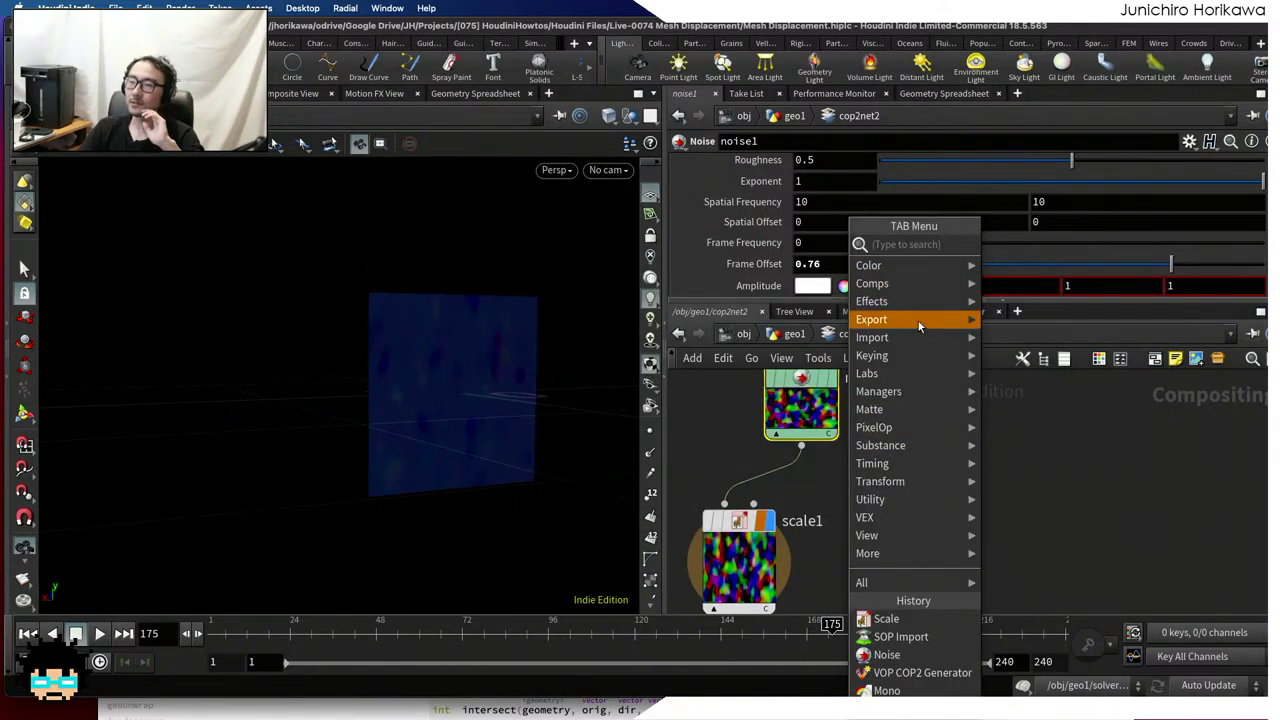
mouse_move(918, 372)
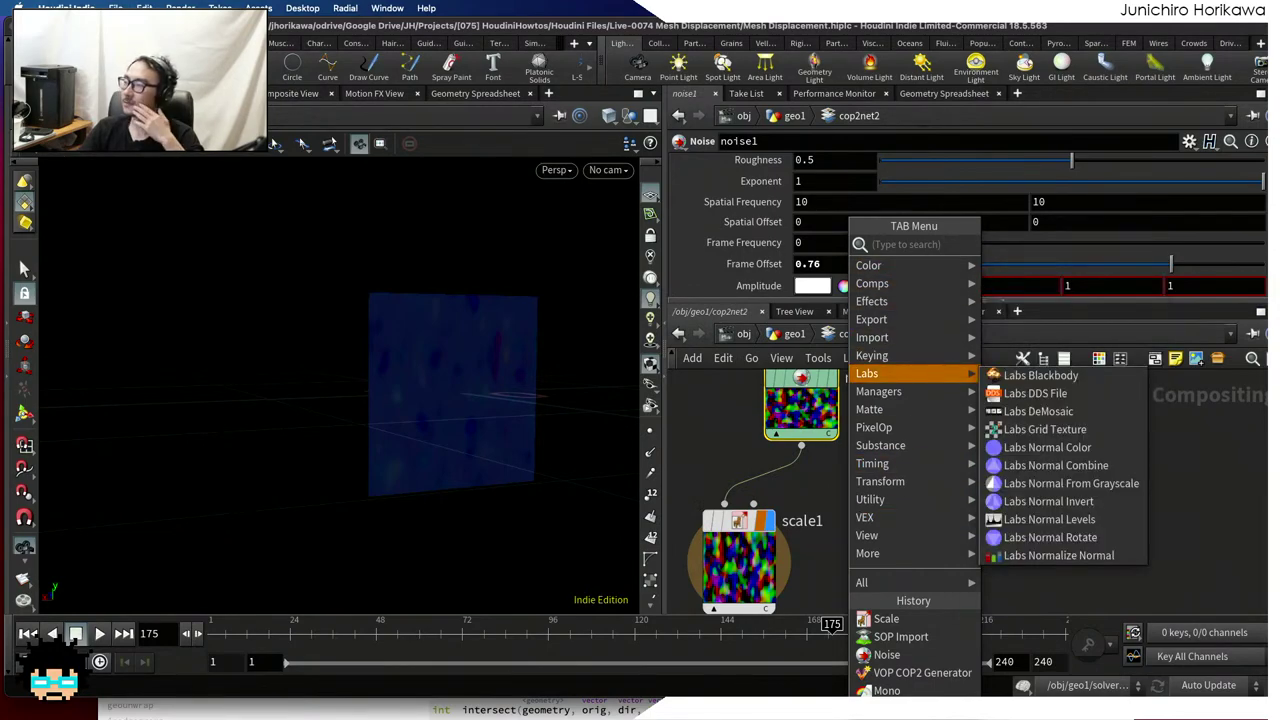
key(super+Tab)
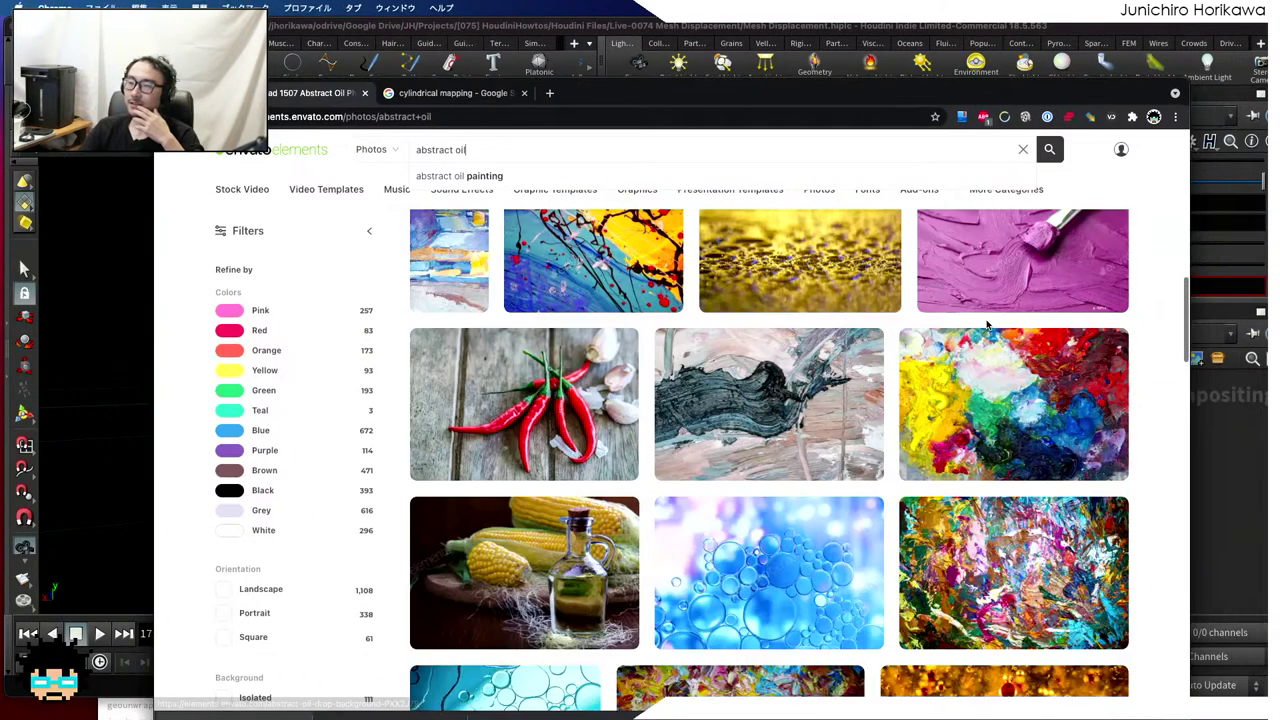
Open the Colorful Oil Painting photo page from the Envato results
scroll(987, 400, down, 3)
scroll(987, 435, down, 2)
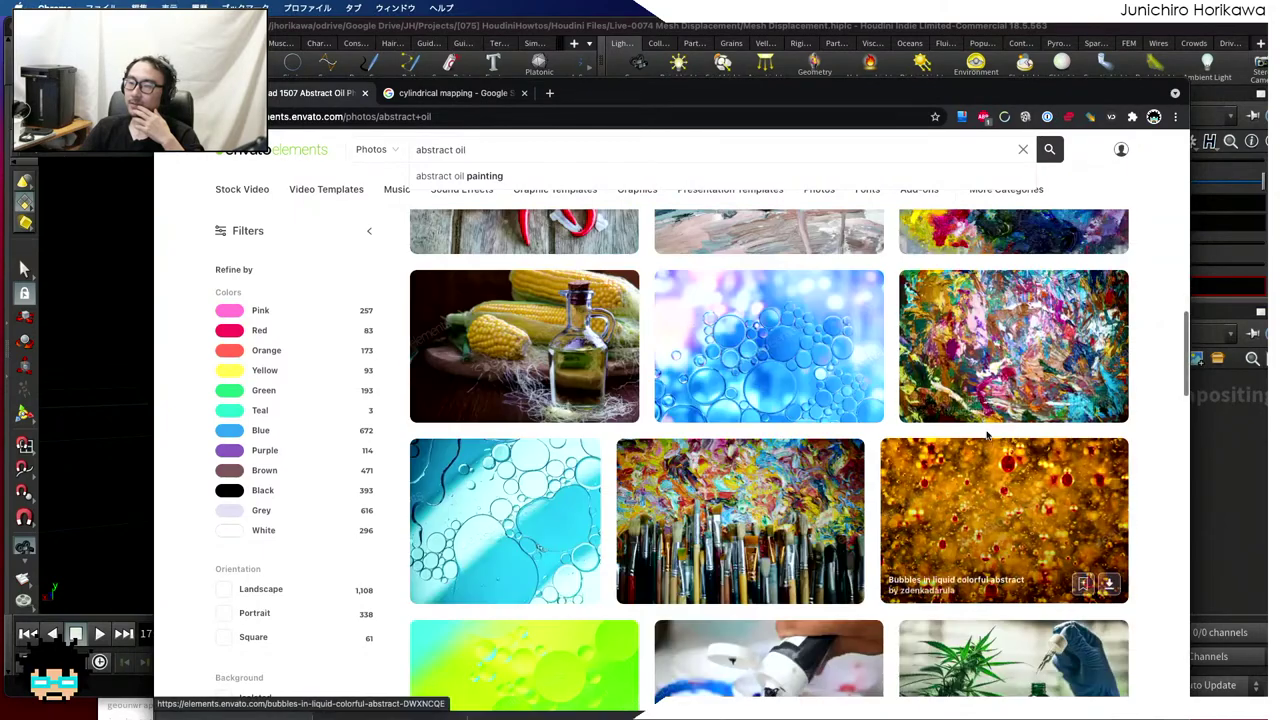
scroll(990, 450, up, 3)
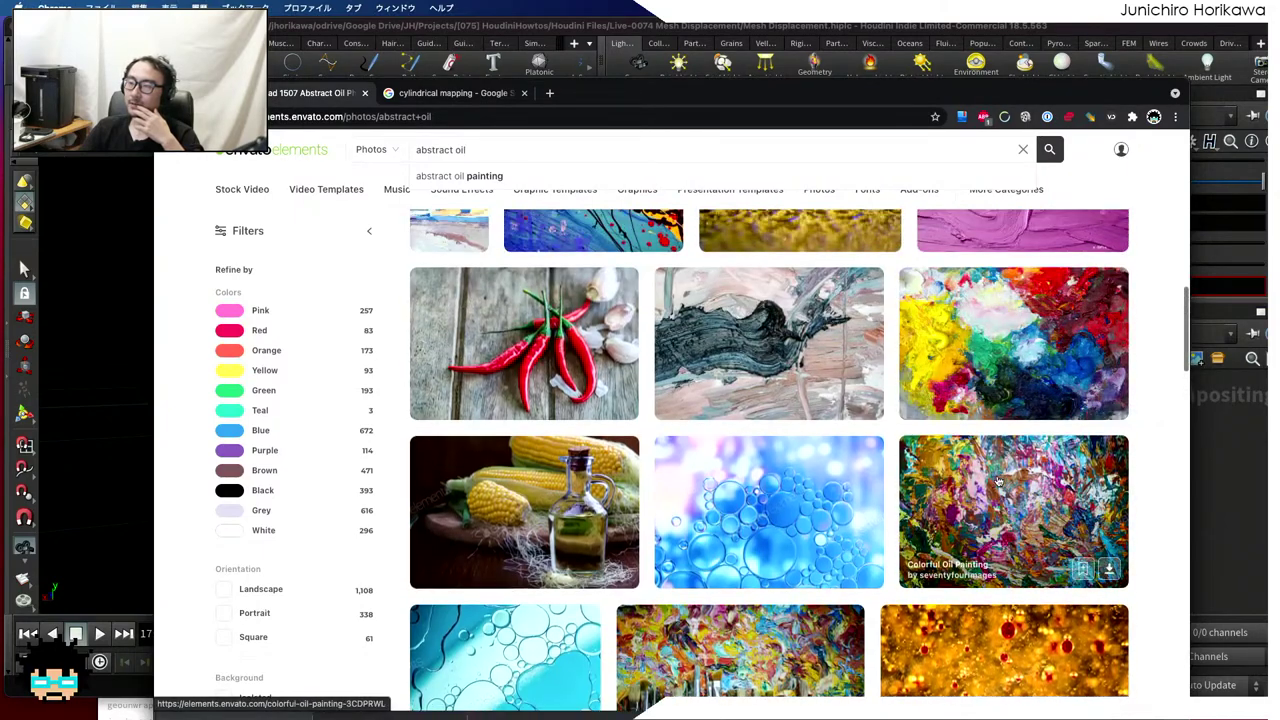
click(997, 481)
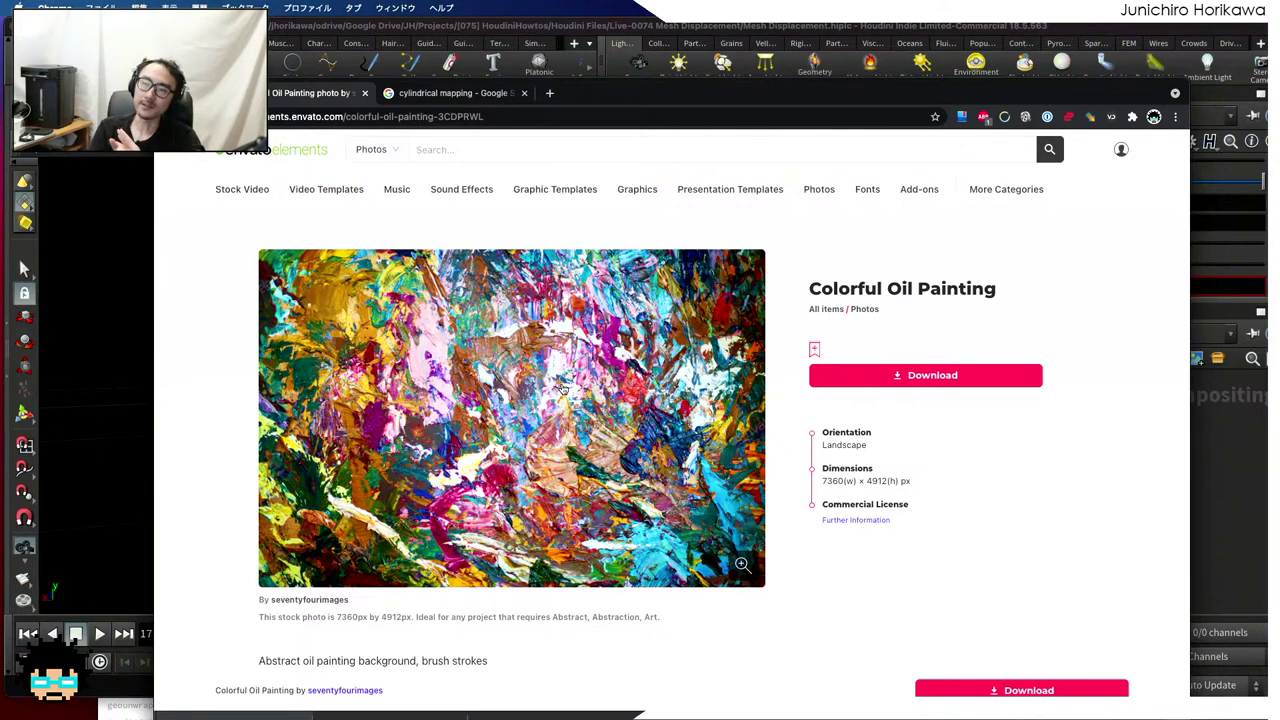
Return to the abstract oil results, view the red and white stains painting, then hide Chrome
scroll(612, 358, down, 9)
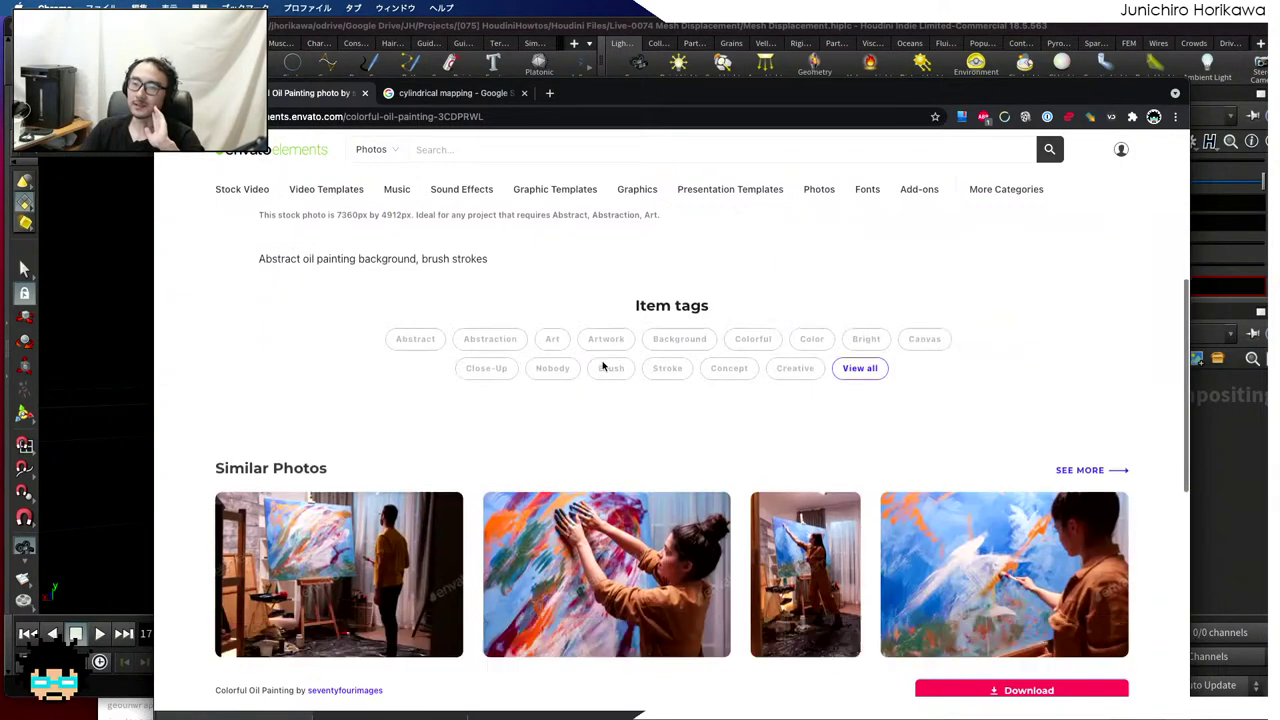
scroll(600, 366, up, 7)
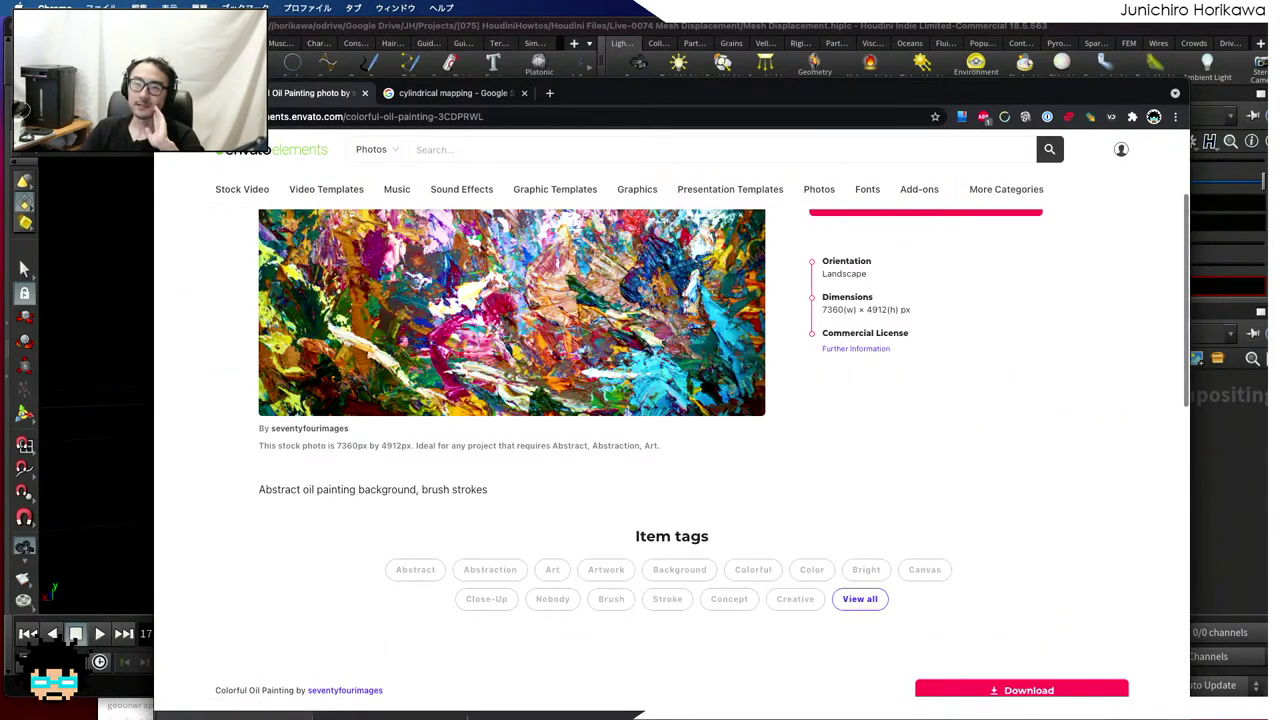
key(alt+Left)
scroll(656, 425, down, 4)
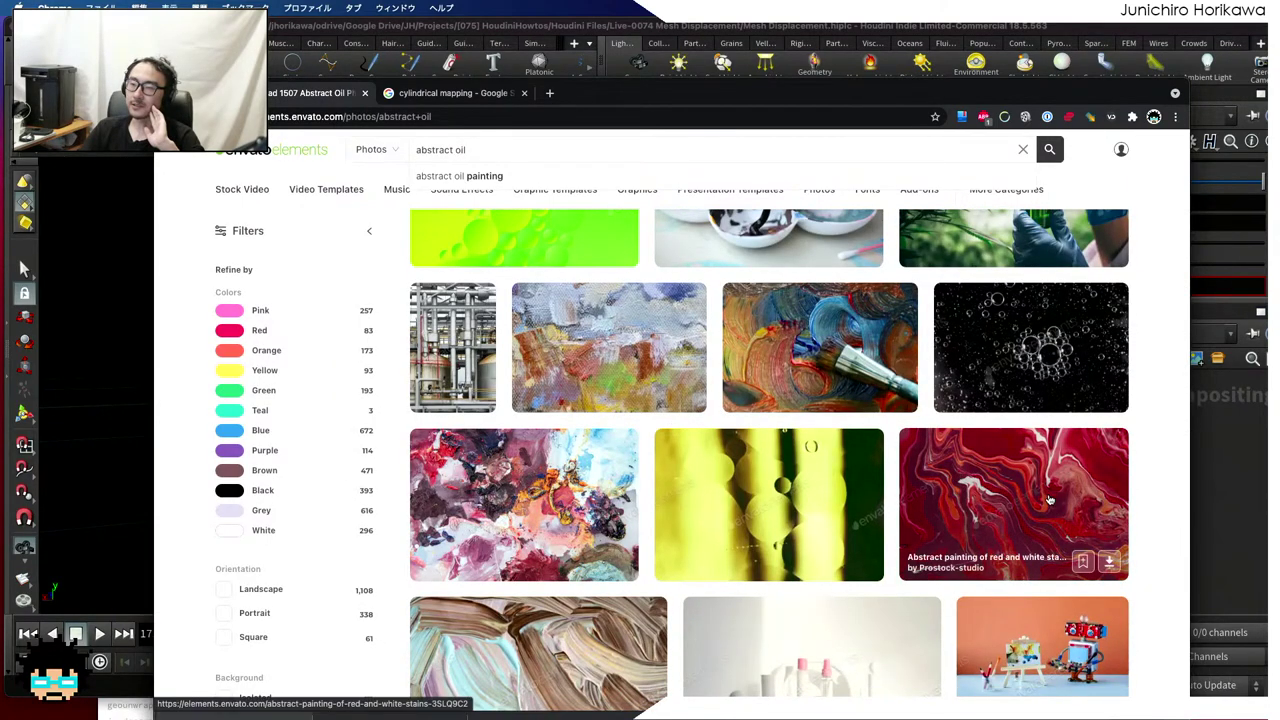
click(958, 476)
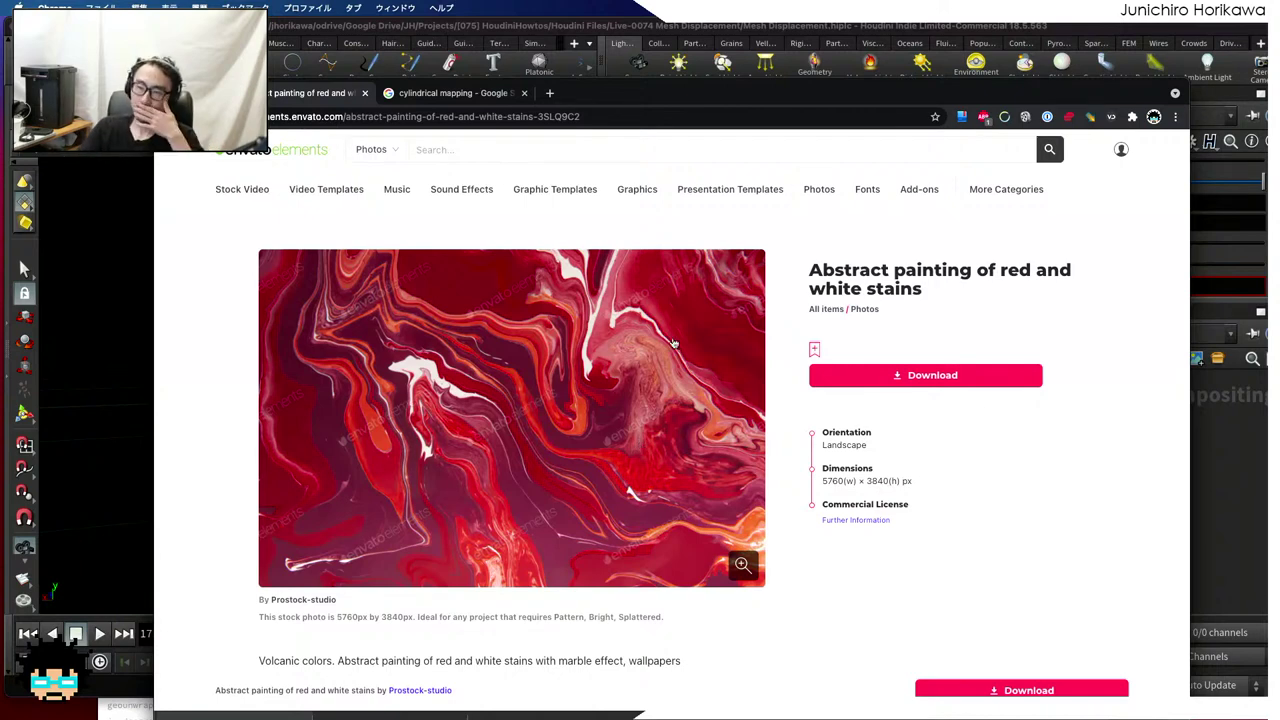
double_click(655, 100)
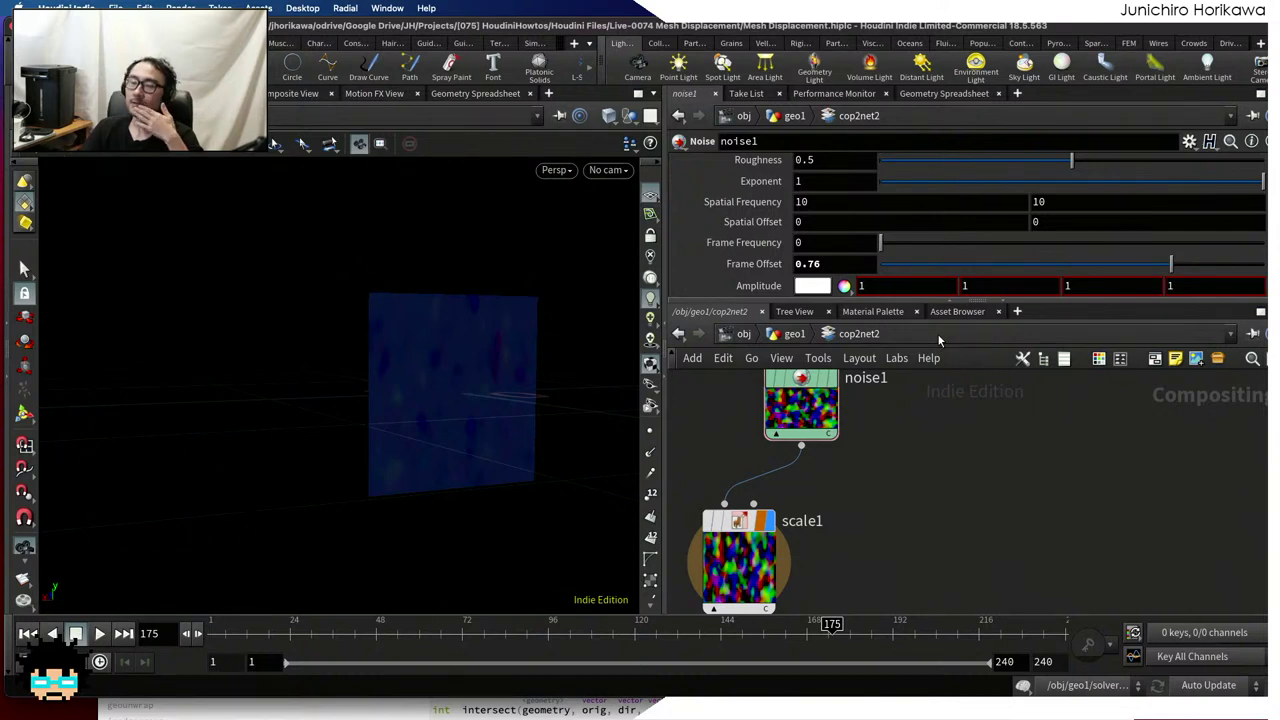
At the geo1 level, delete cop2net2, uvproject1, substance_material1 and solver1
click(794, 334)
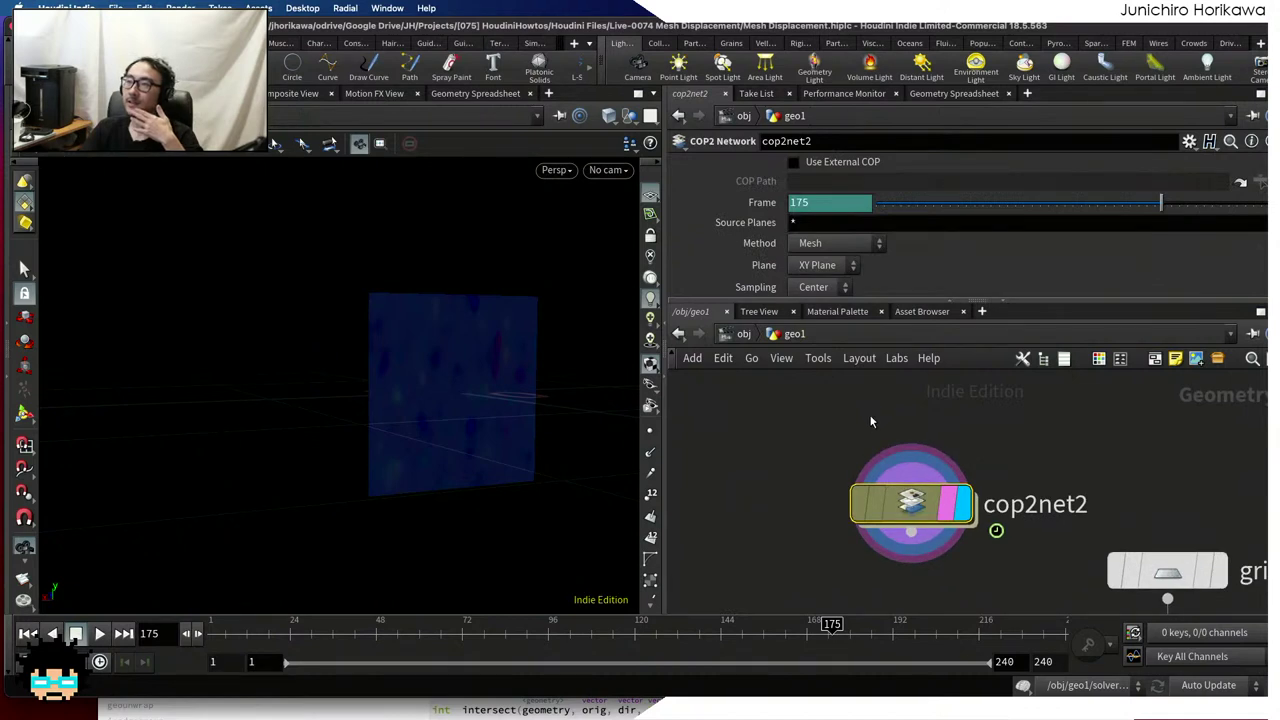
scroll(871, 421, down, 3)
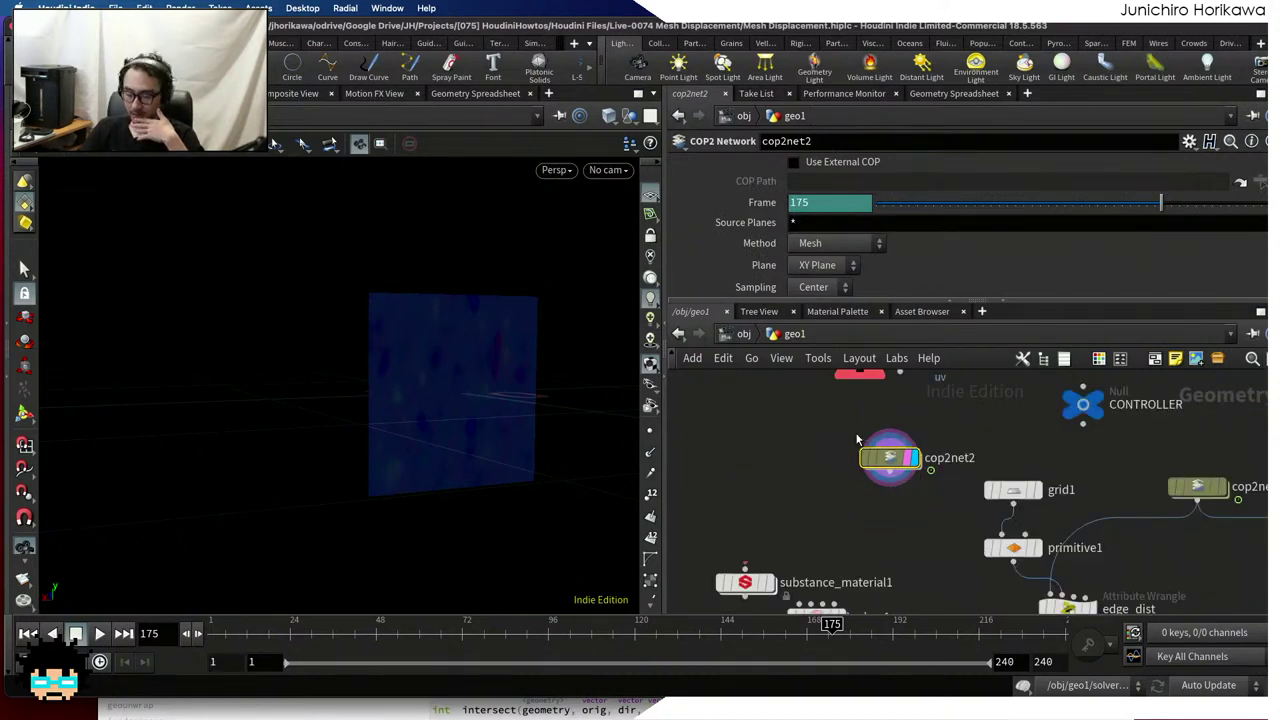
key(Delete)
scroll(855, 470, down, 2)
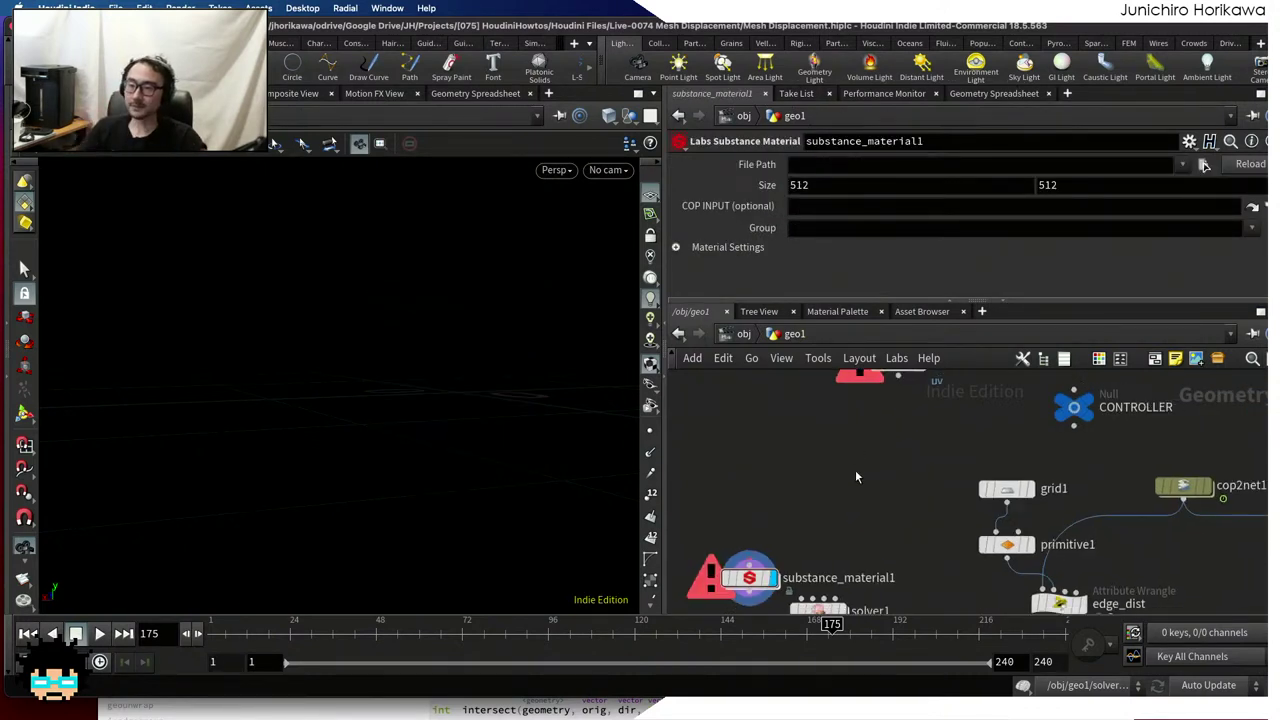
drag(906, 414, 832, 372)
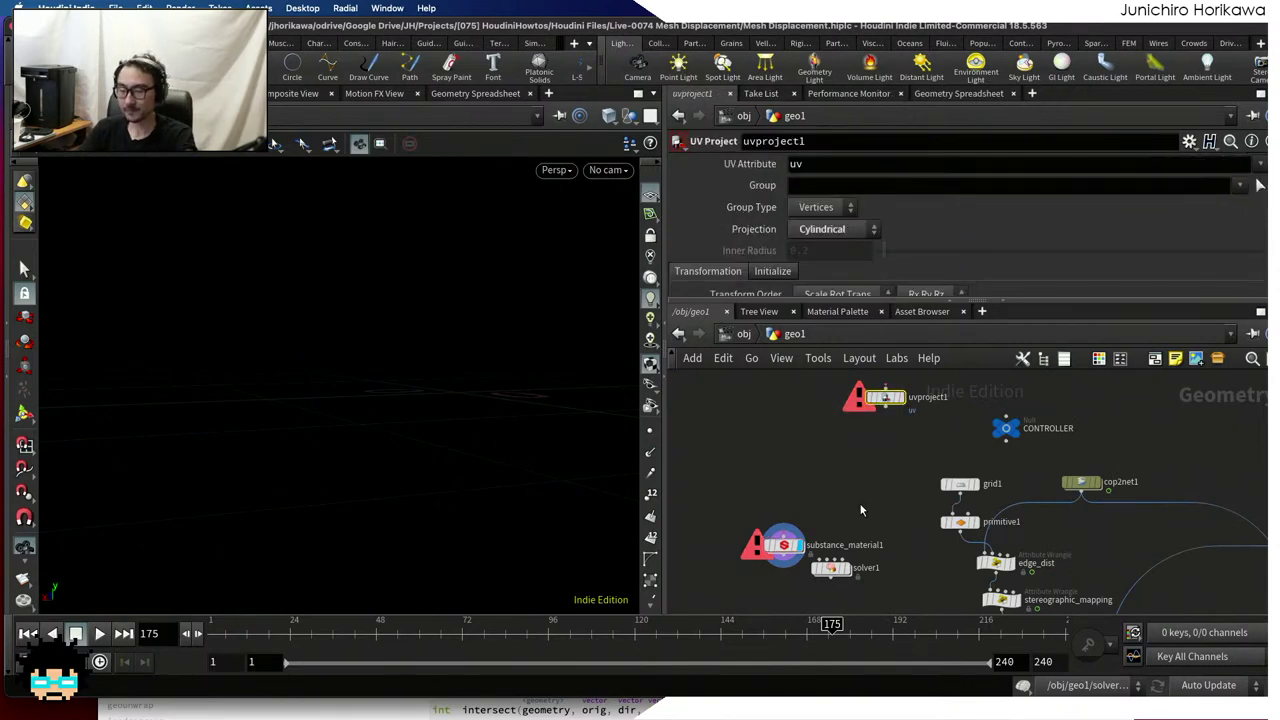
key(Delete)
scroll(860, 510, up, 3)
drag(849, 587, 858, 452)
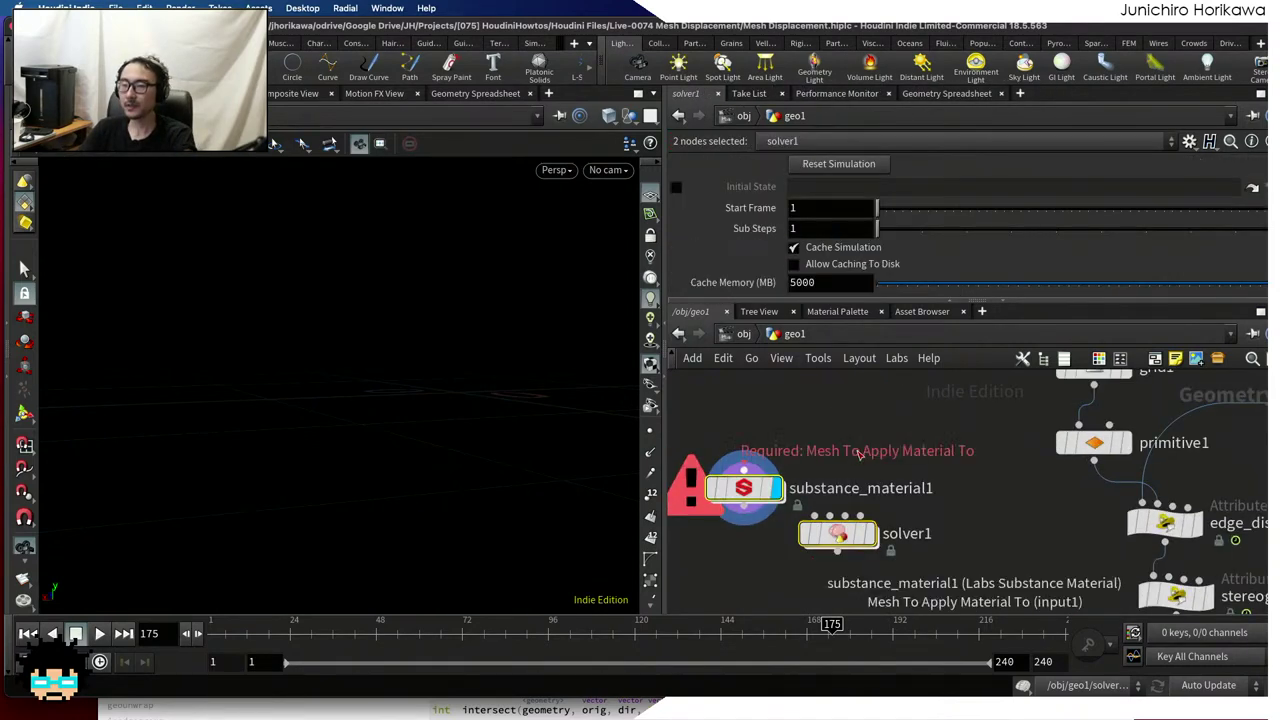
key(Delete)
scroll(854, 447, down, 3)
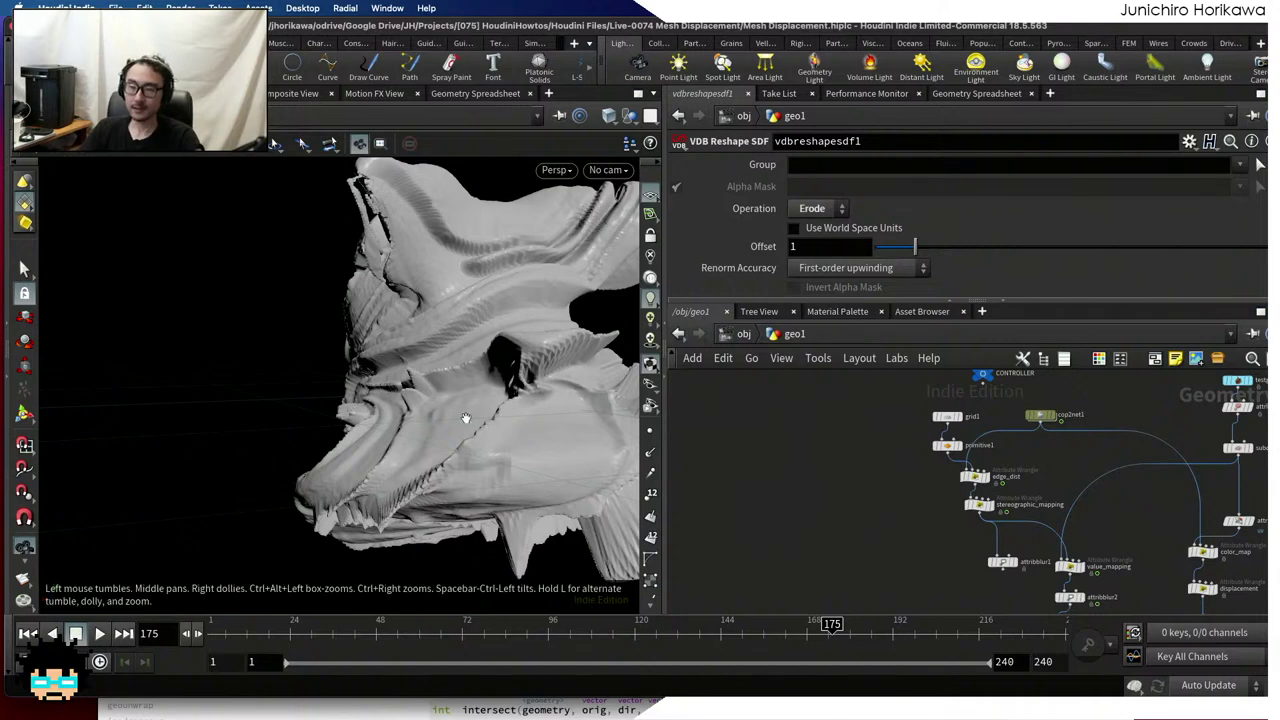
Change the CONTROLLER null's subd res from 3 to 4
mouse_move(465, 418)
mouse_down()
mouse_move(540, 415)
mouse_move(375, 388)
mouse_move(518, 410)
mouse_move(448, 428)
mouse_move(520, 440)
mouse_up()
scroll(448, 428, up, 5)
scroll(800, 465, down, 2)
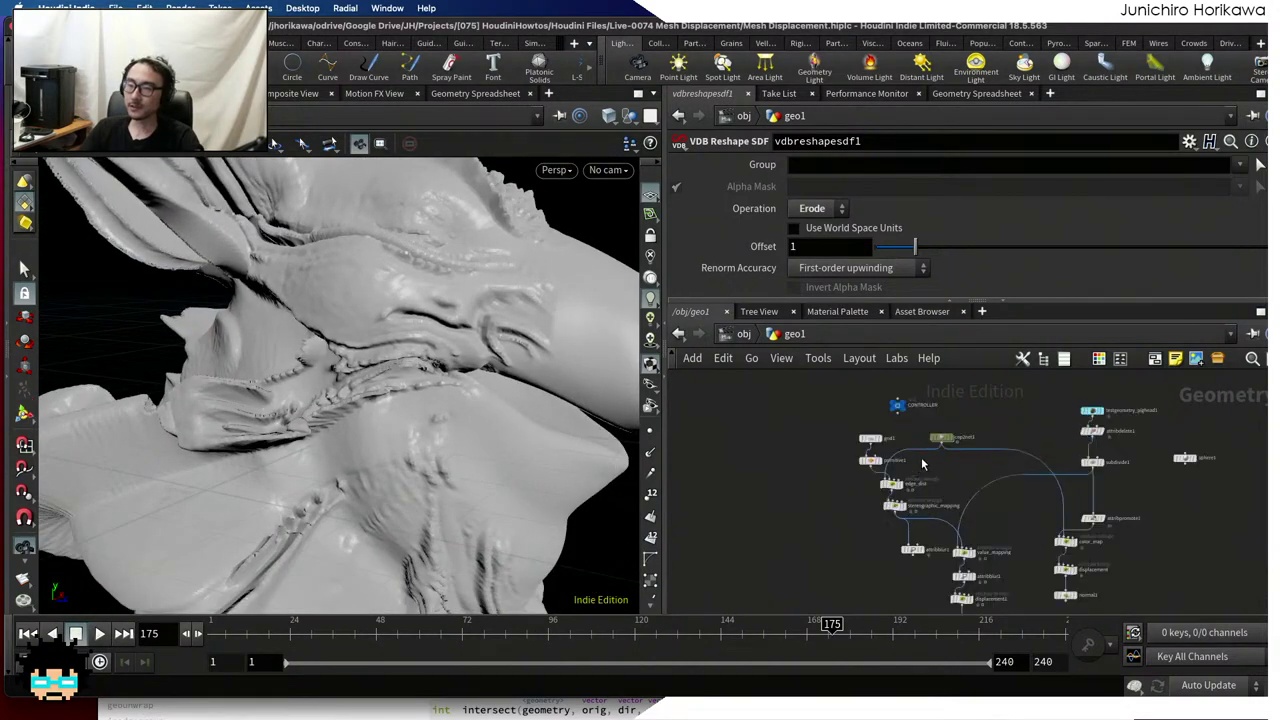
scroll(918, 470, up, 5)
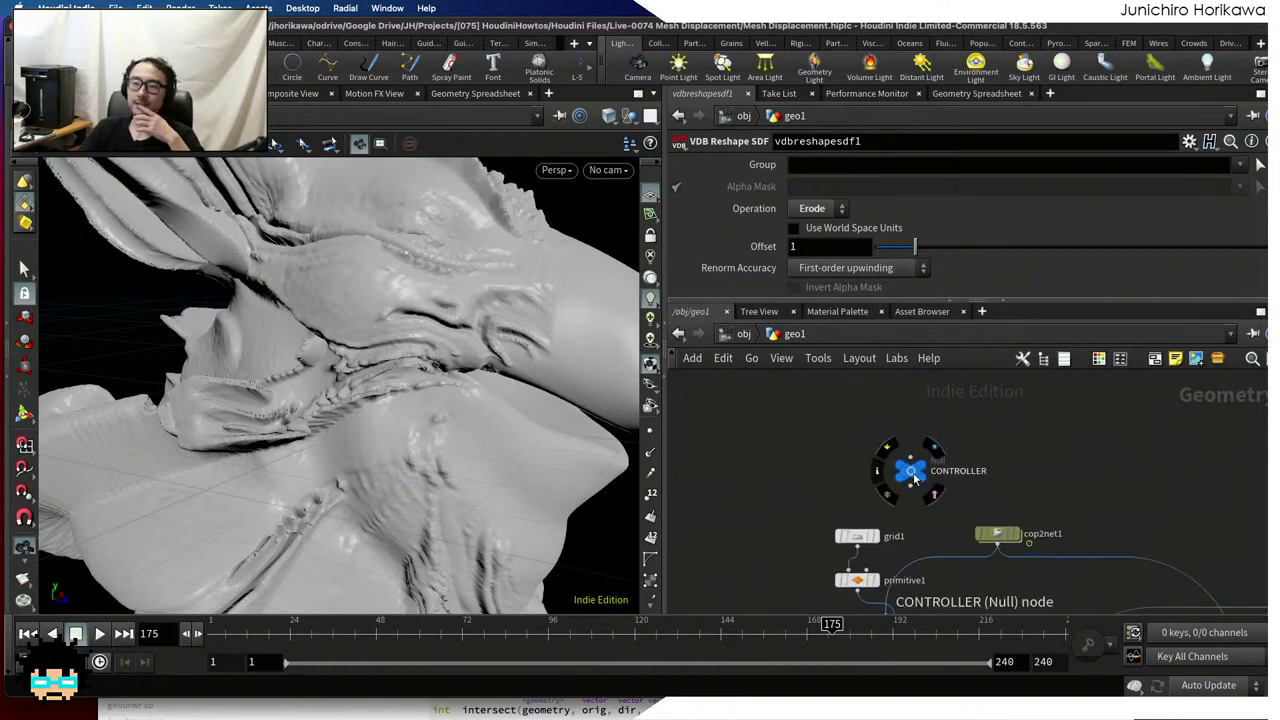
drag(913, 478, 855, 465)
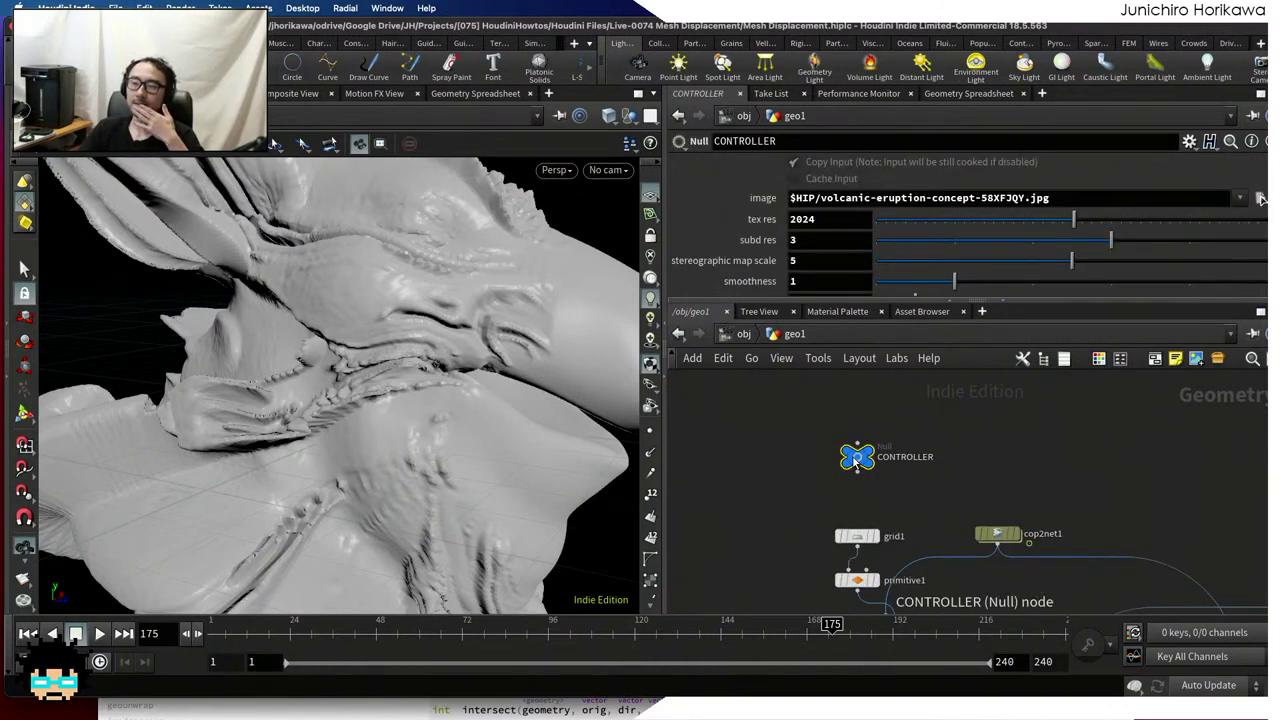
click(808, 240)
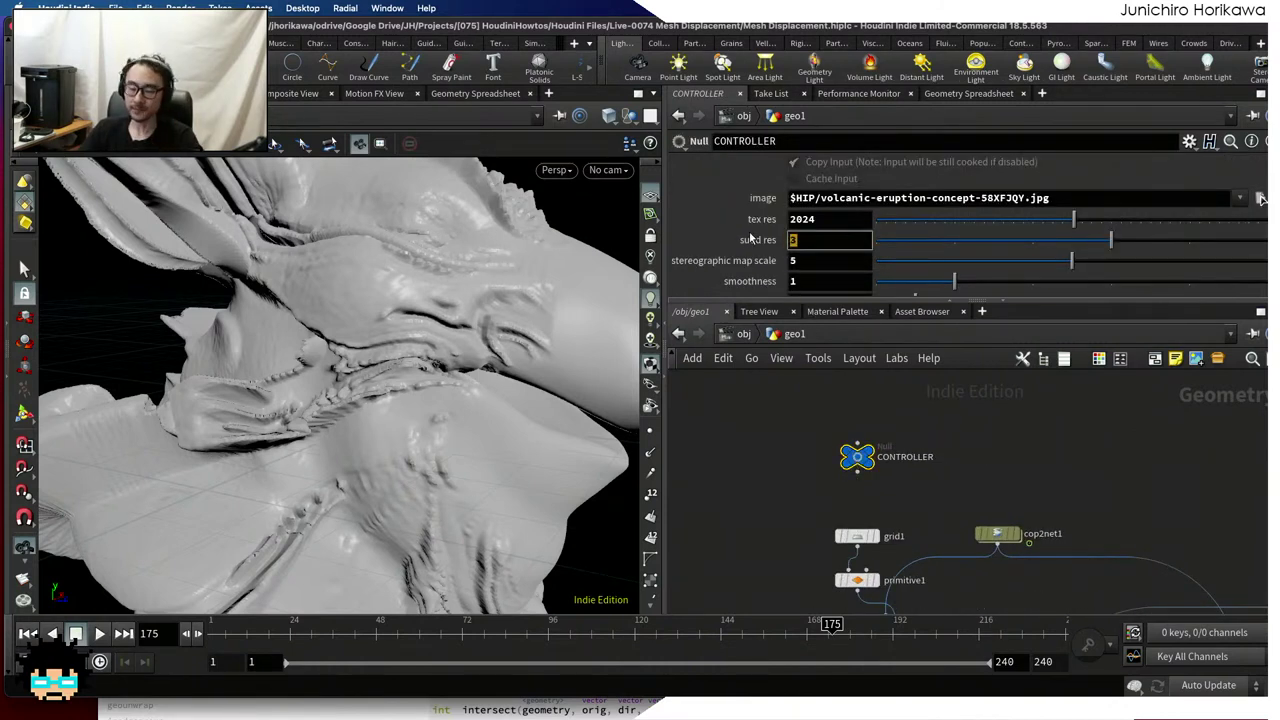
text(4)
key(Return)
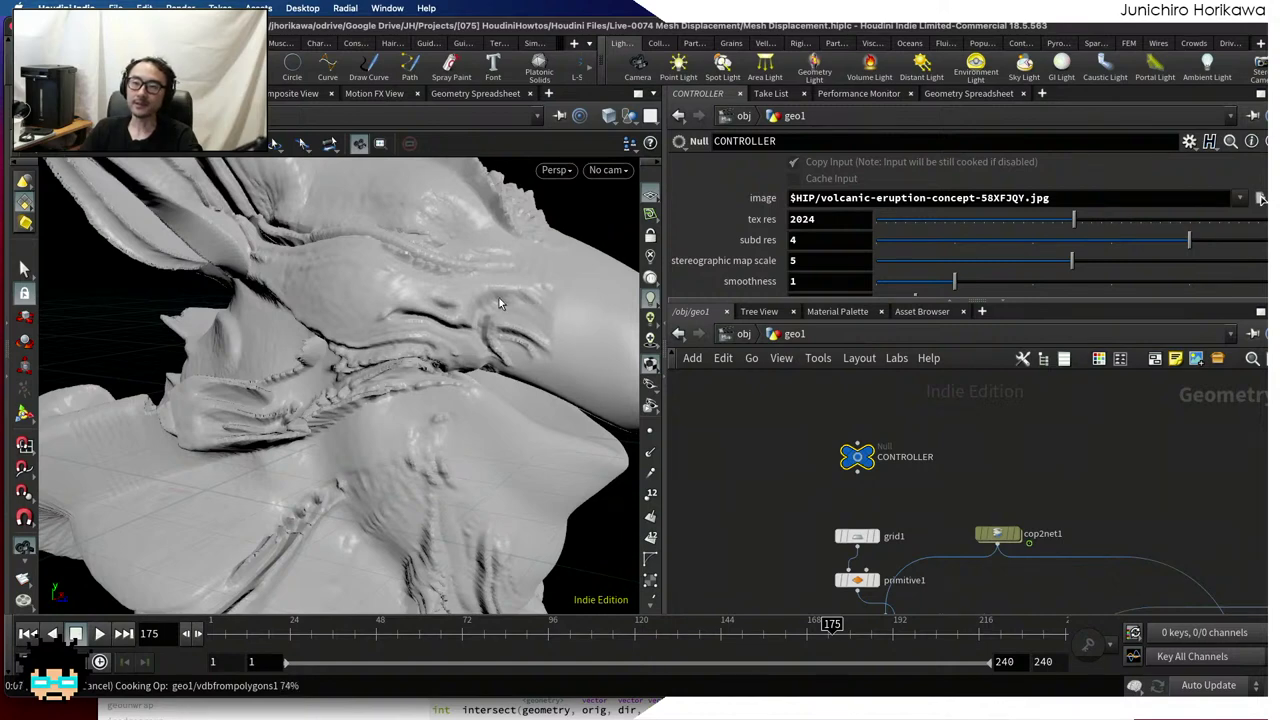
Orbit around the recooked bull head sculpt, then bring the Envato reference page forward
key(space)
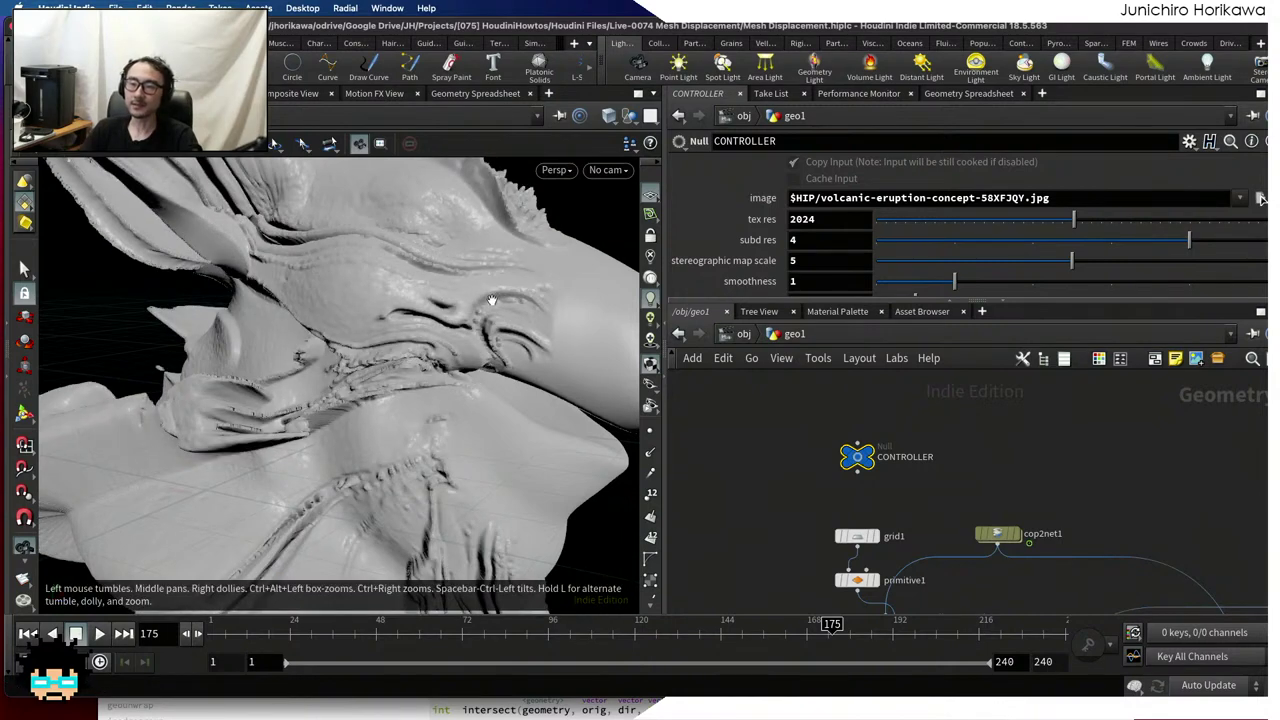
scroll(511, 303, down, 10)
mouse_move(466, 262)
mouse_down()
mouse_move(500, 375)
mouse_move(238, 463)
mouse_move(375, 414)
mouse_up()
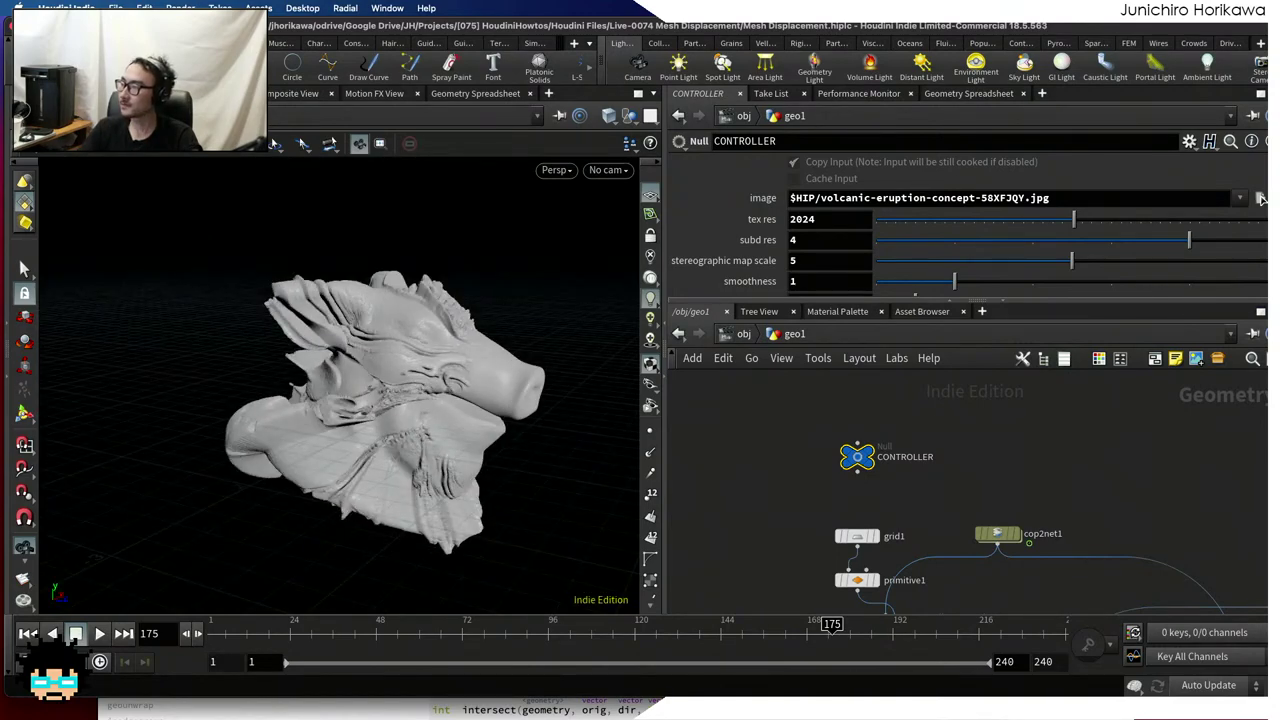
click(1261, 199)
scroll(1006, 300, down, 15)
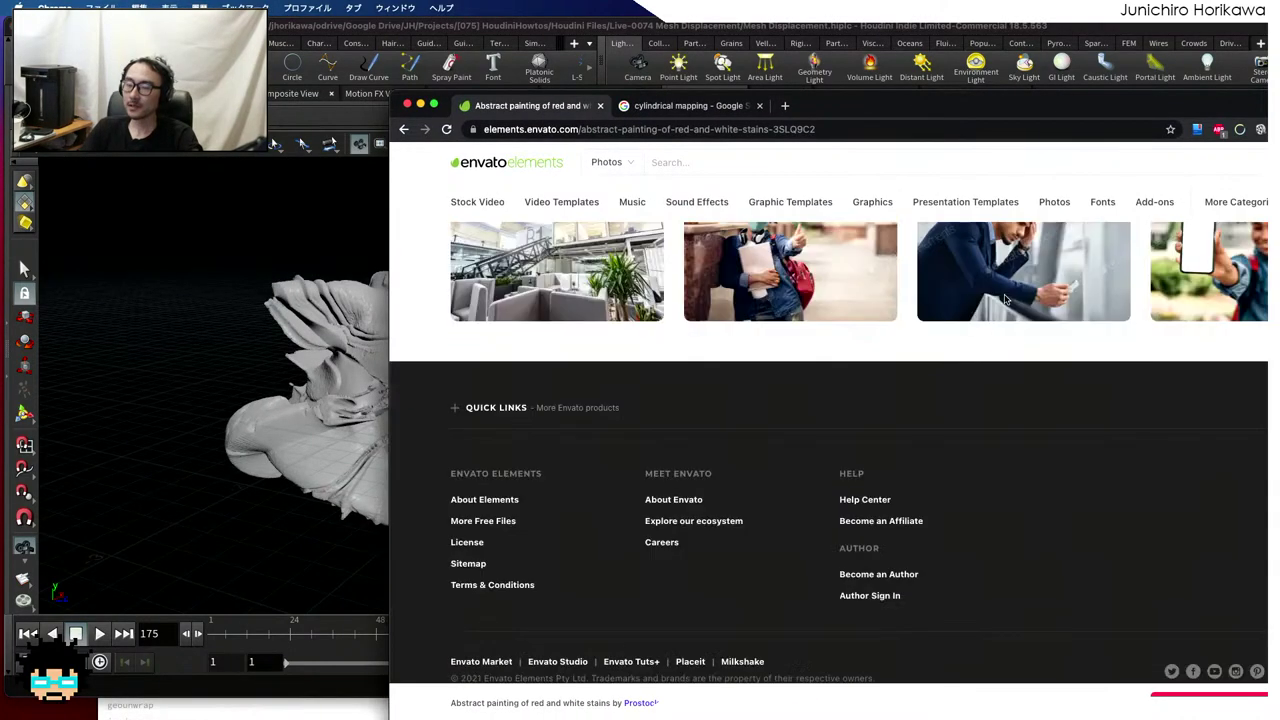
Scroll back to Similar Photos and open a new Google tab beside the stains photo
scroll(1006, 300, up, 5)
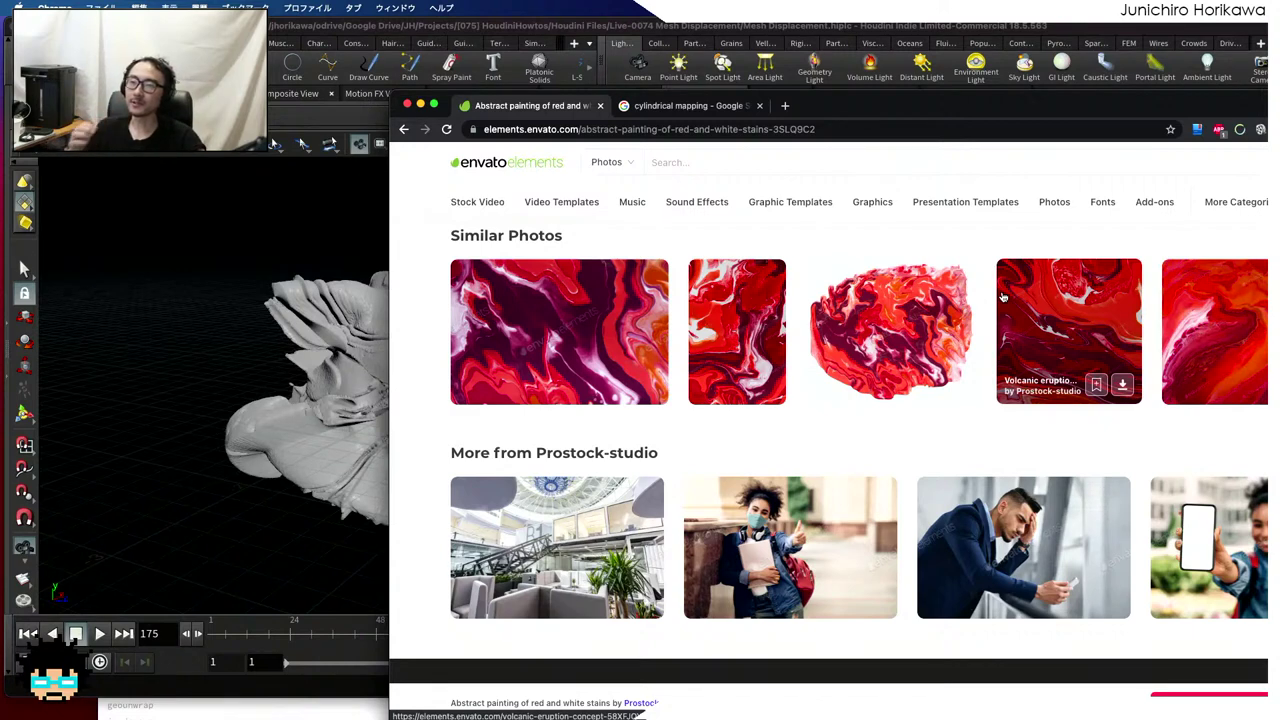
click(942, 129)
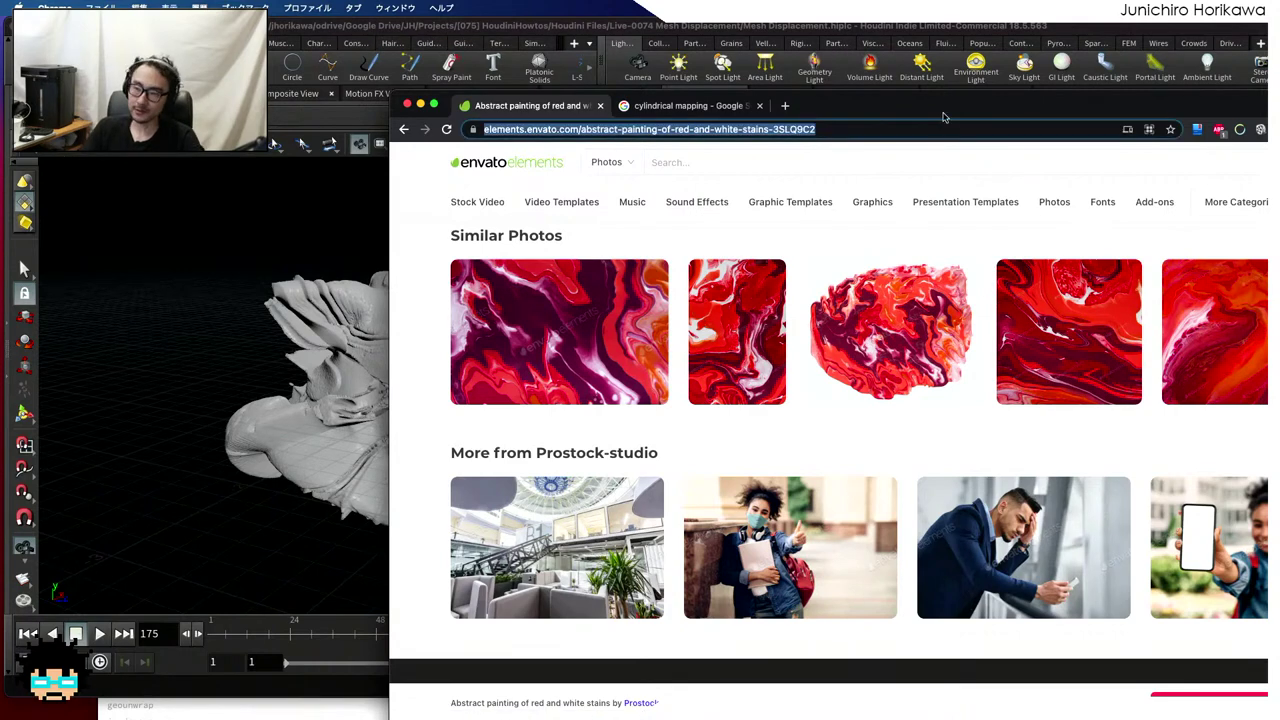
click(785, 105)
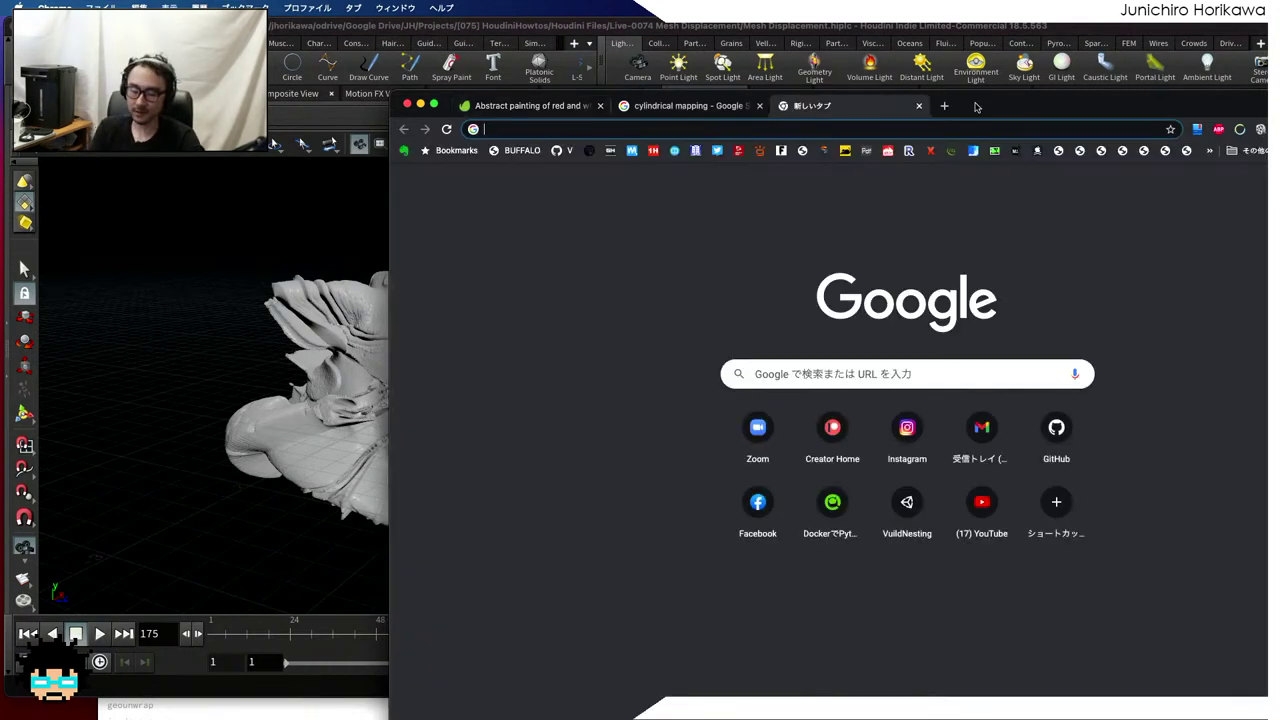
Search Google for 'volume displacement', then refine the query to 'volume displacement polymesh'
text(volume+di)
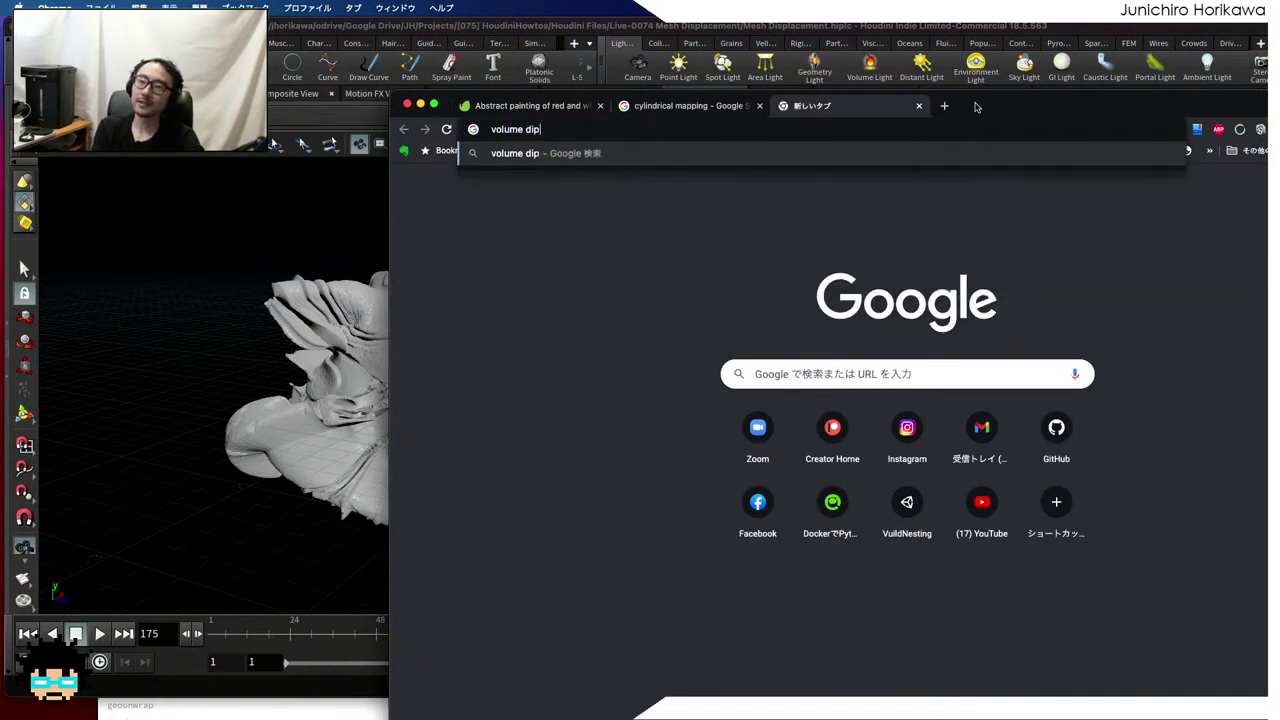
text(splacement)
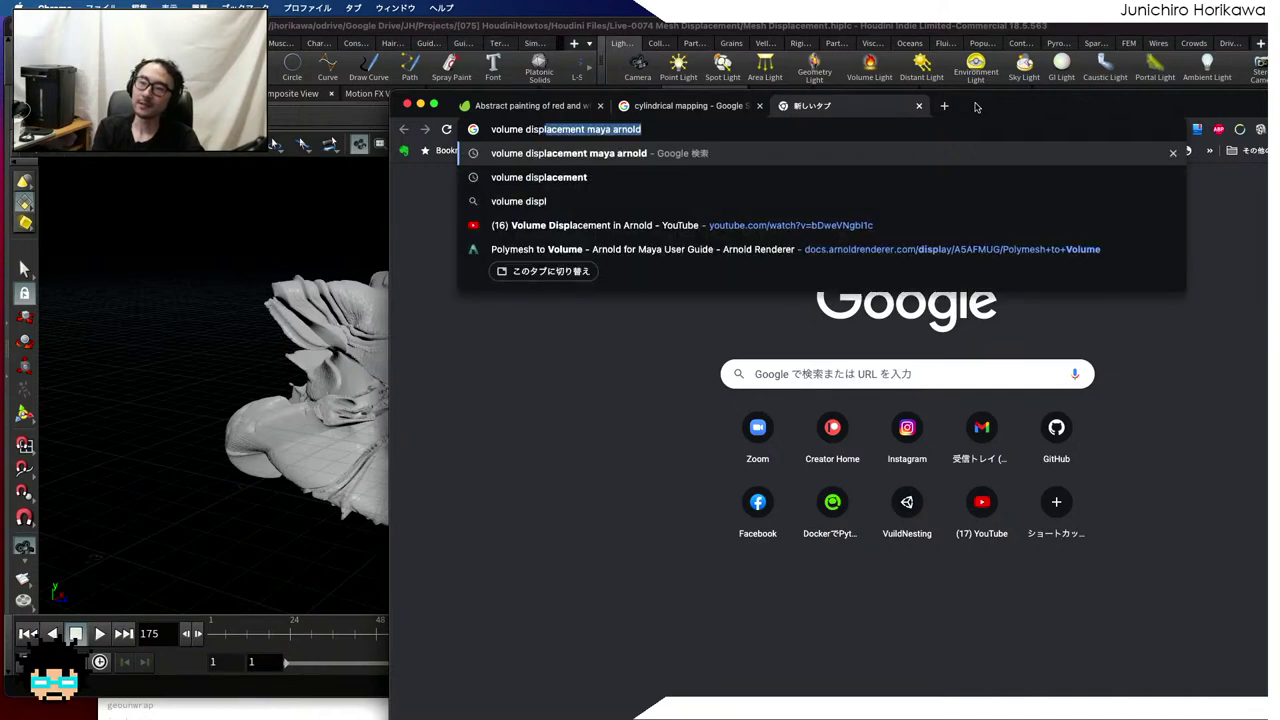
key(Delete)
key(Return)
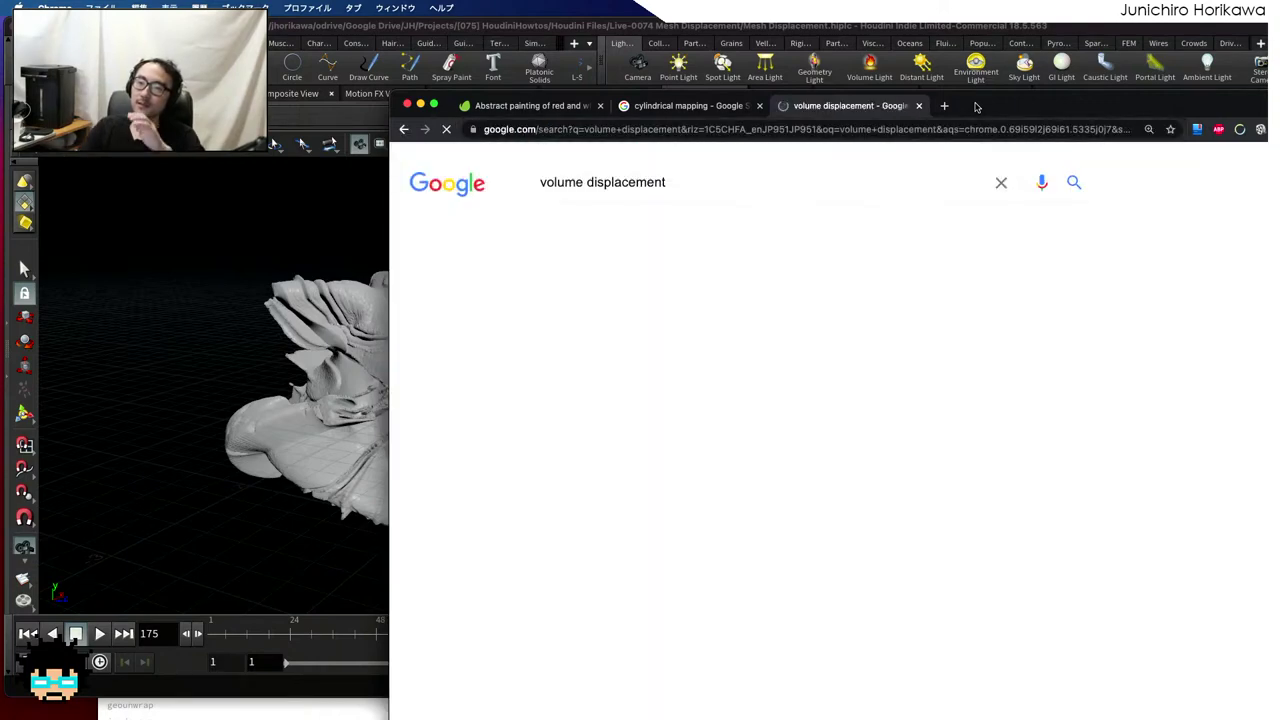
click(826, 191)
text(polymesh)
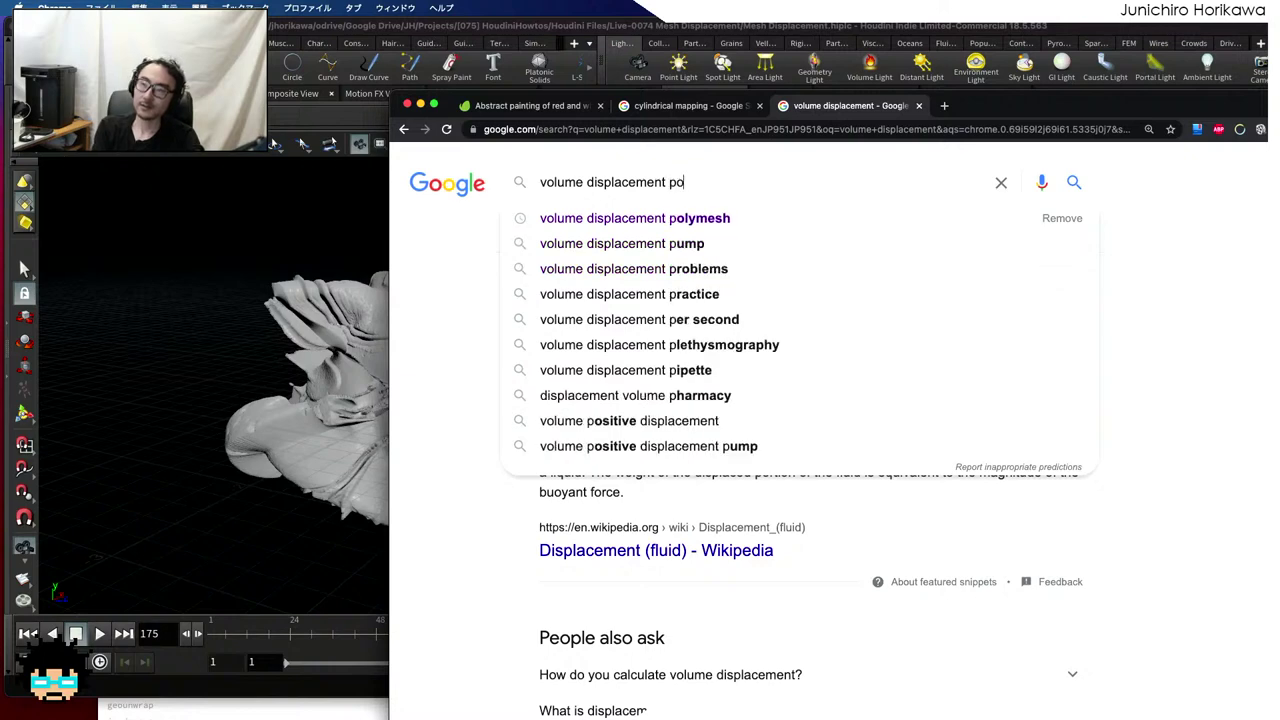
key(Return)
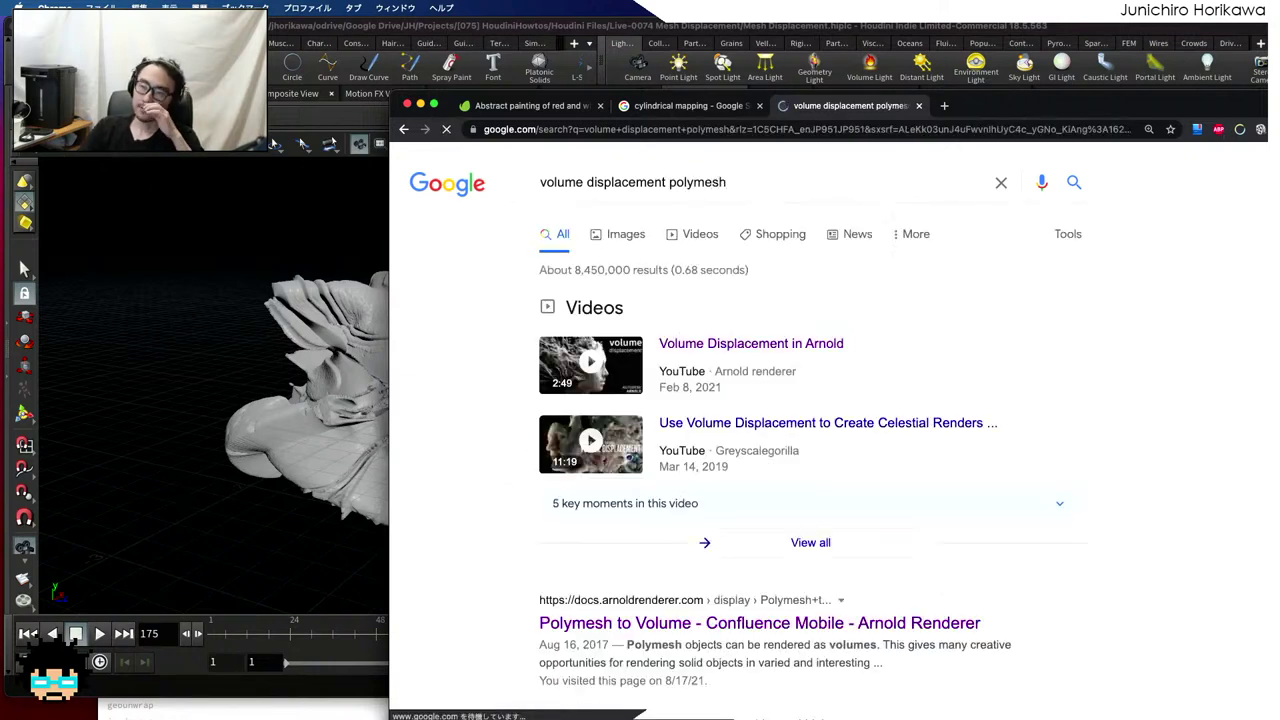
scroll(702, 370, down, 3)
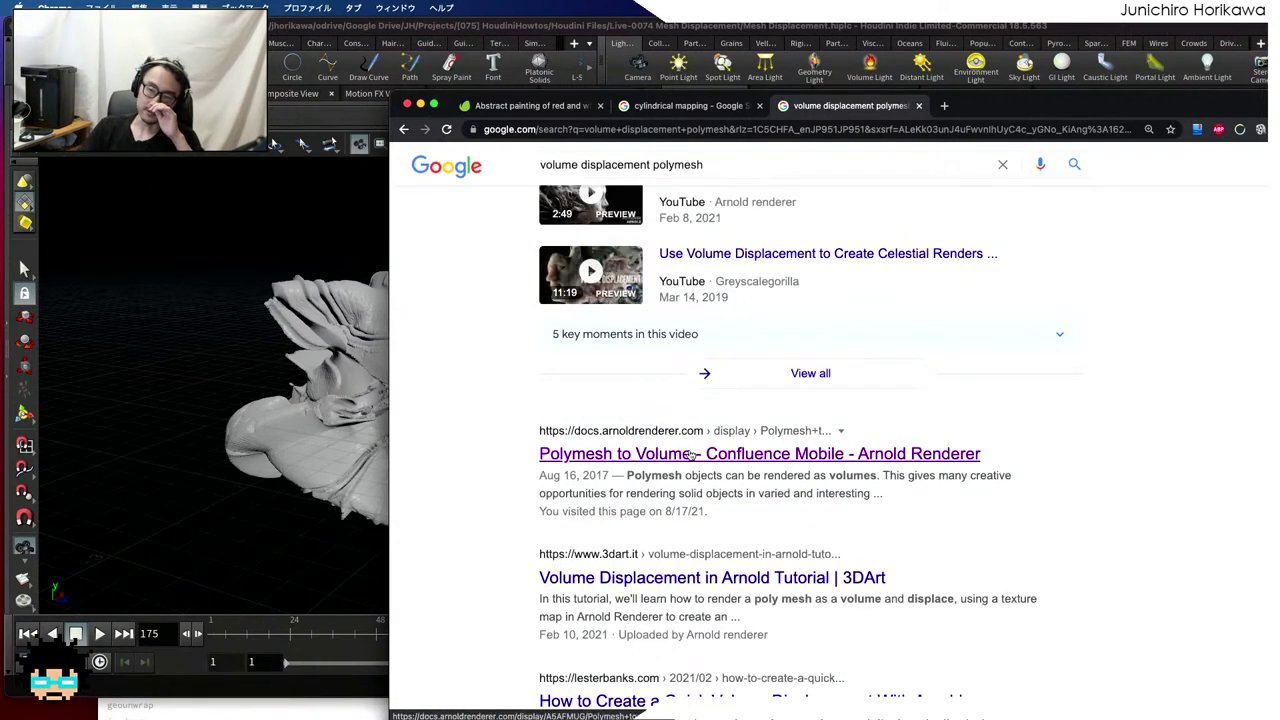
Open Arnold's 'Polymesh to Volume' tutorial, maximize the browser and scroll through it
click(691, 456)
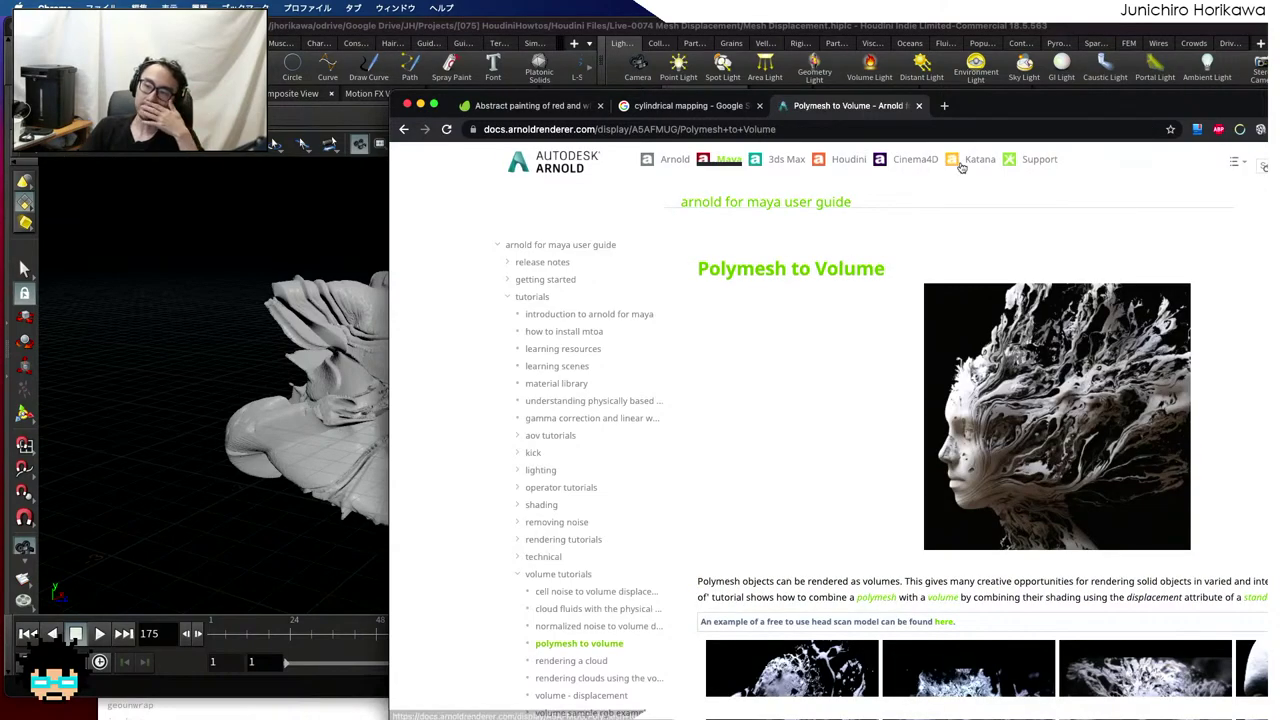
key(ctrl+alt+Return)
scroll(886, 268, down, 5)
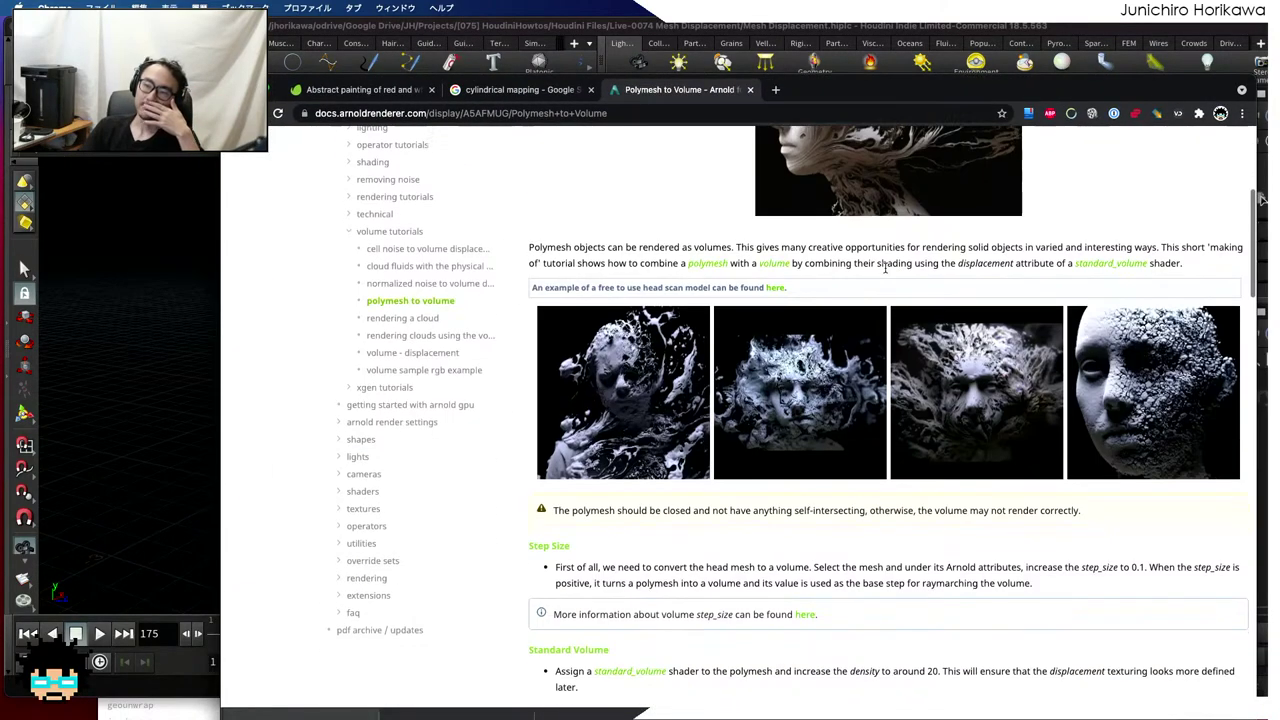
scroll(886, 268, up, 5)
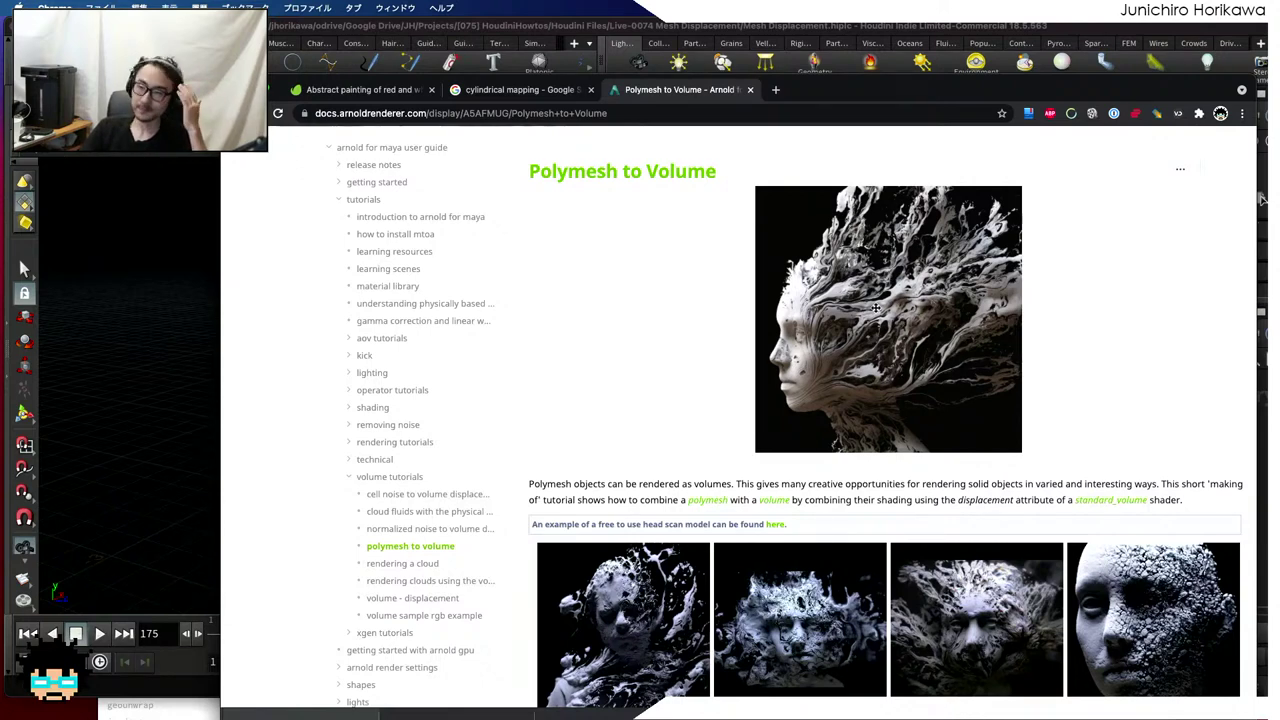
scroll(875, 308, down, 2)
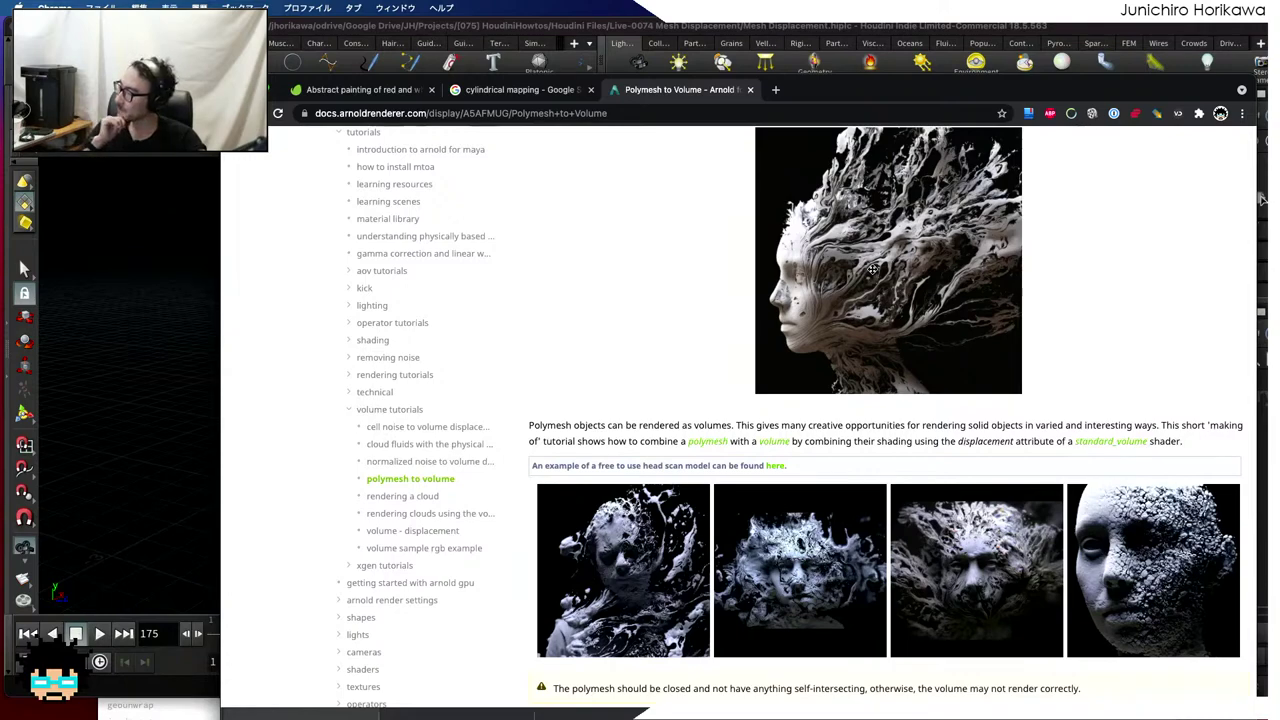
scroll(880, 280, down, 5)
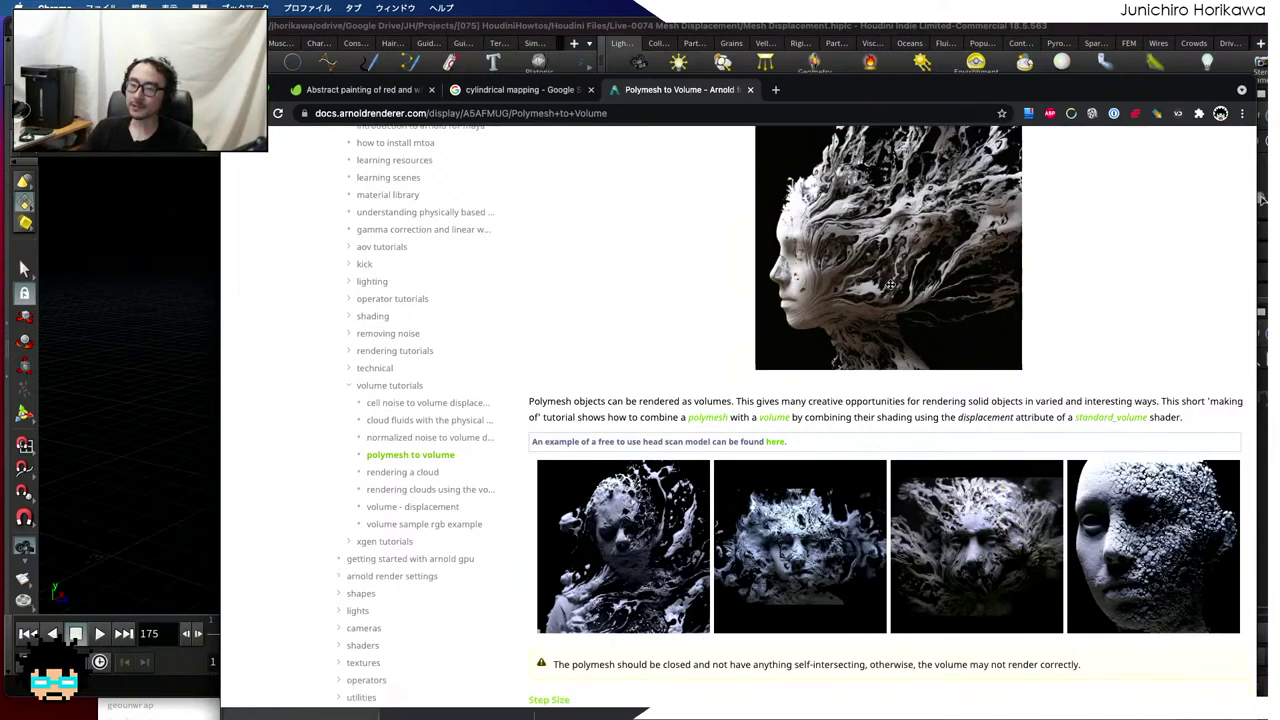
scroll(890, 292, down, 1)
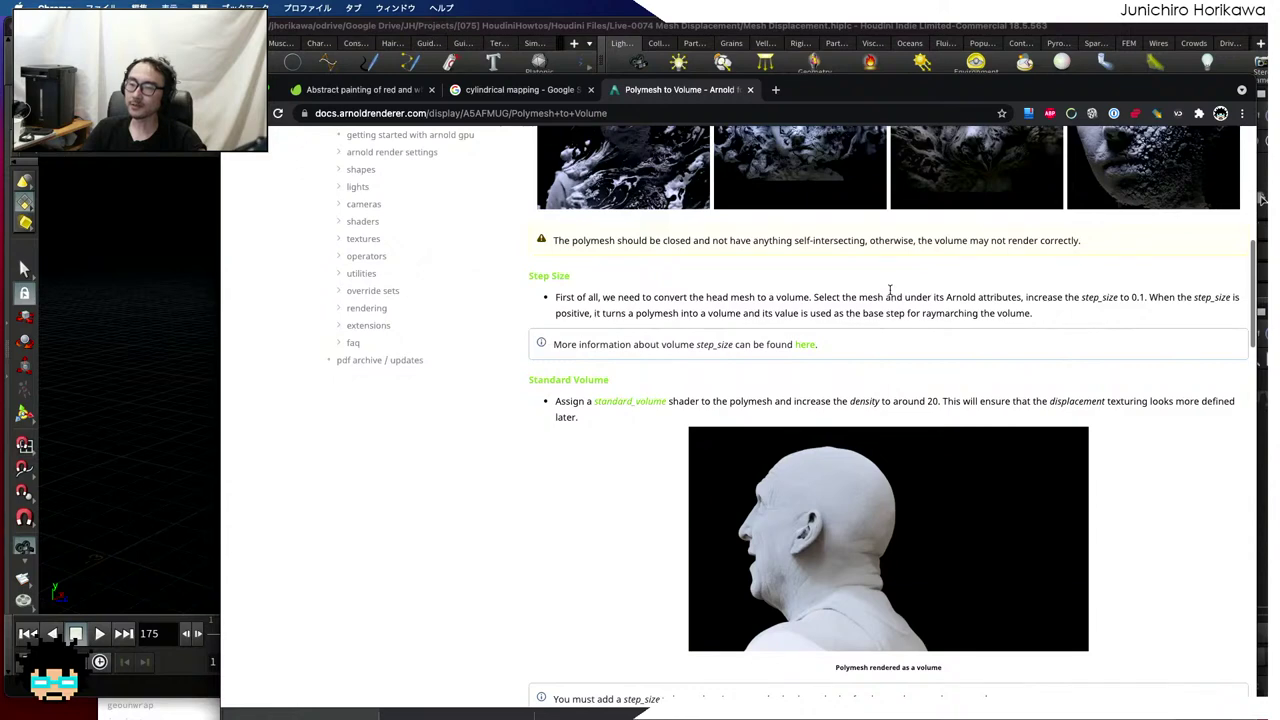
scroll(890, 291, up, 6)
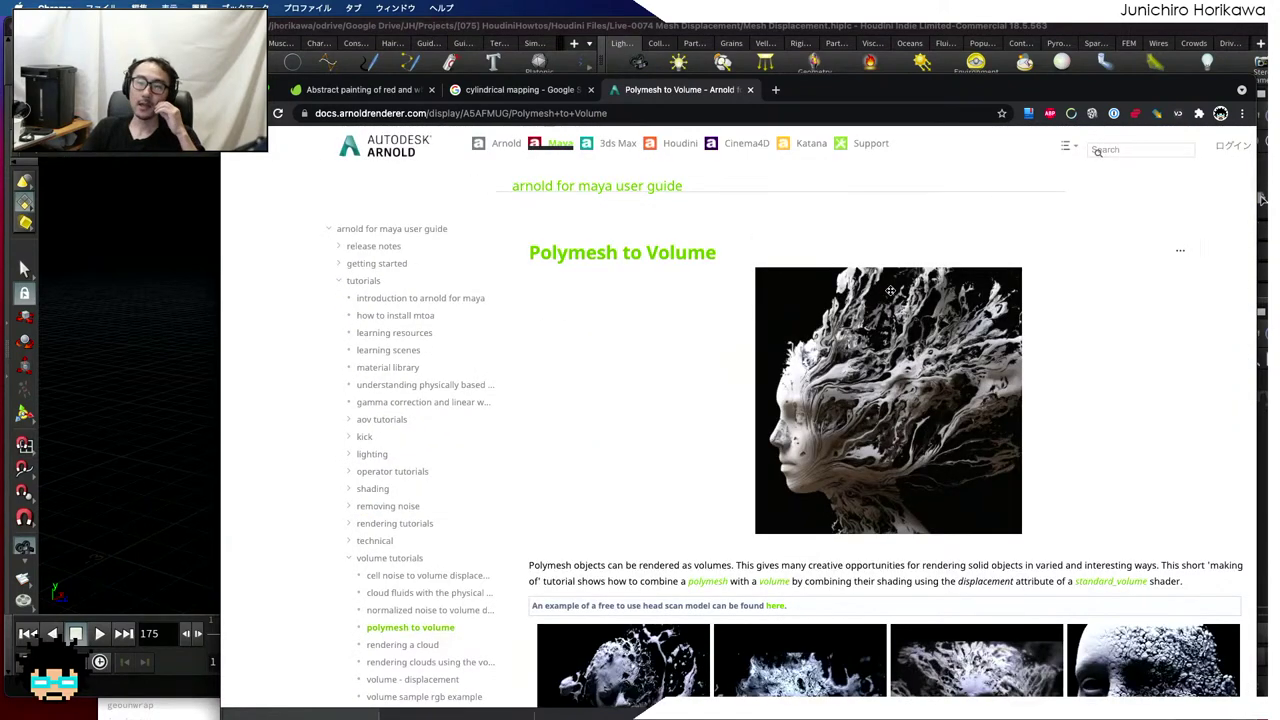
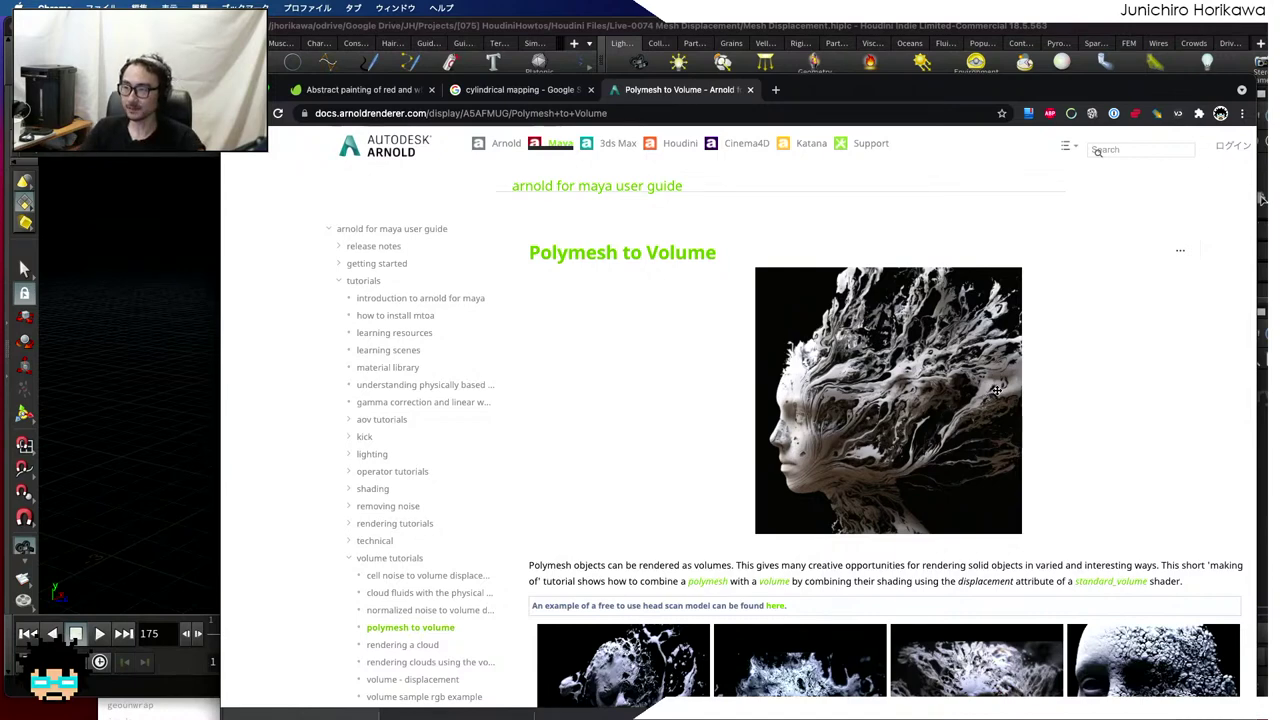
Bring the Houdini window with the displaced head mesh back in front of Chrome
click(907, 35)
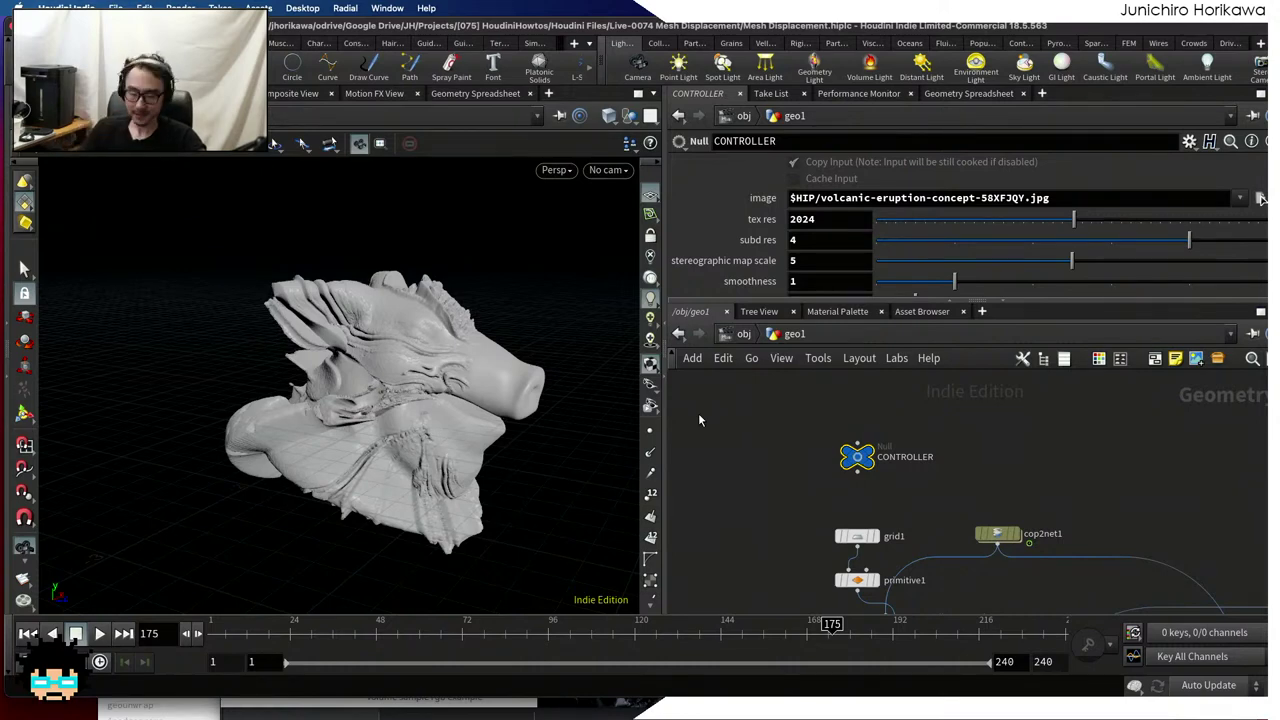
Reposition the CONTROLLER null to a new spot in the geo1 network
drag(469, 416, 506, 346)
scroll(551, 420, up, 5)
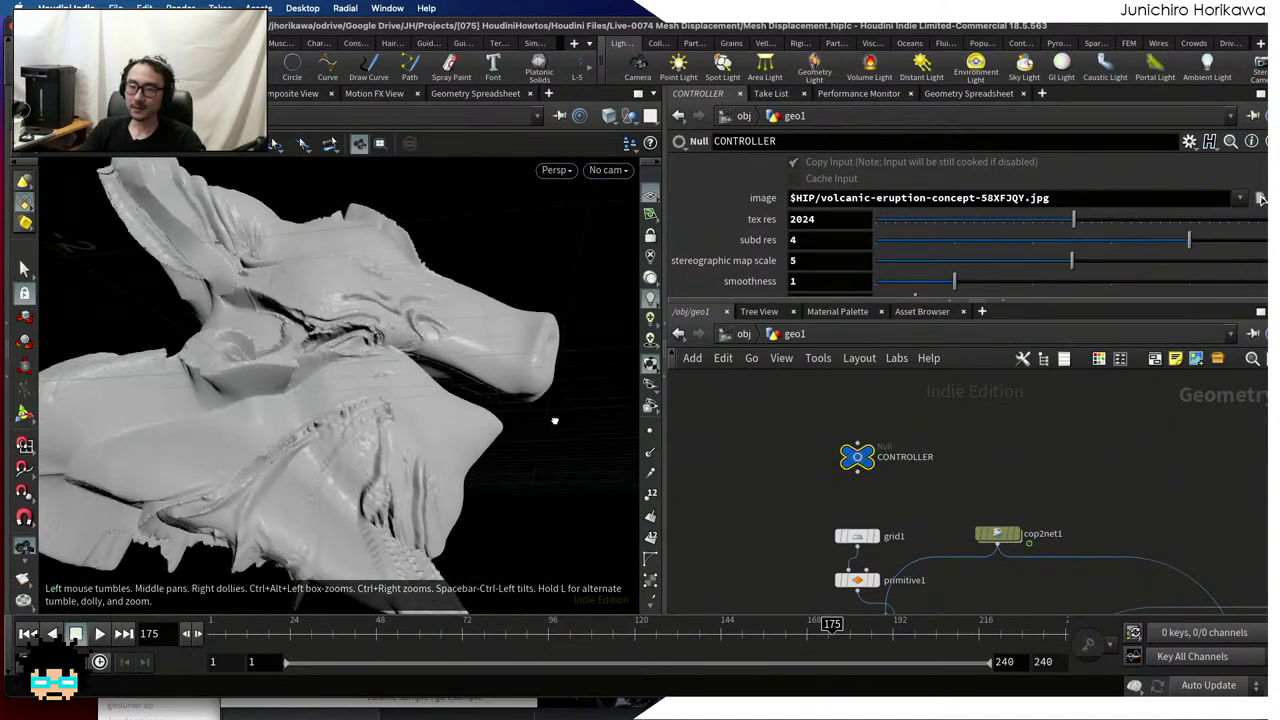
scroll(890, 418, down, 3)
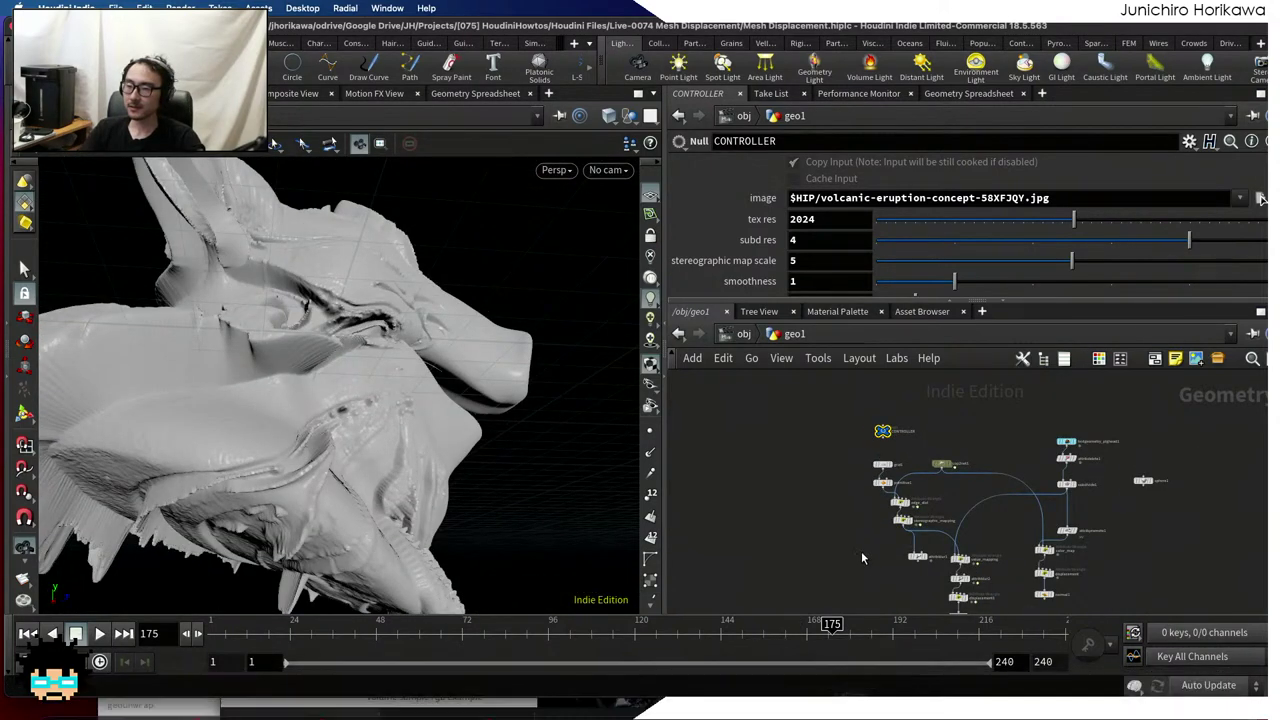
scroll(928, 465, up, 2)
scroll(928, 465, up, 2)
middle_drag(955, 422, 855, 472)
drag(855, 472, 821, 434)
middle_drag(987, 429, 917, 481)
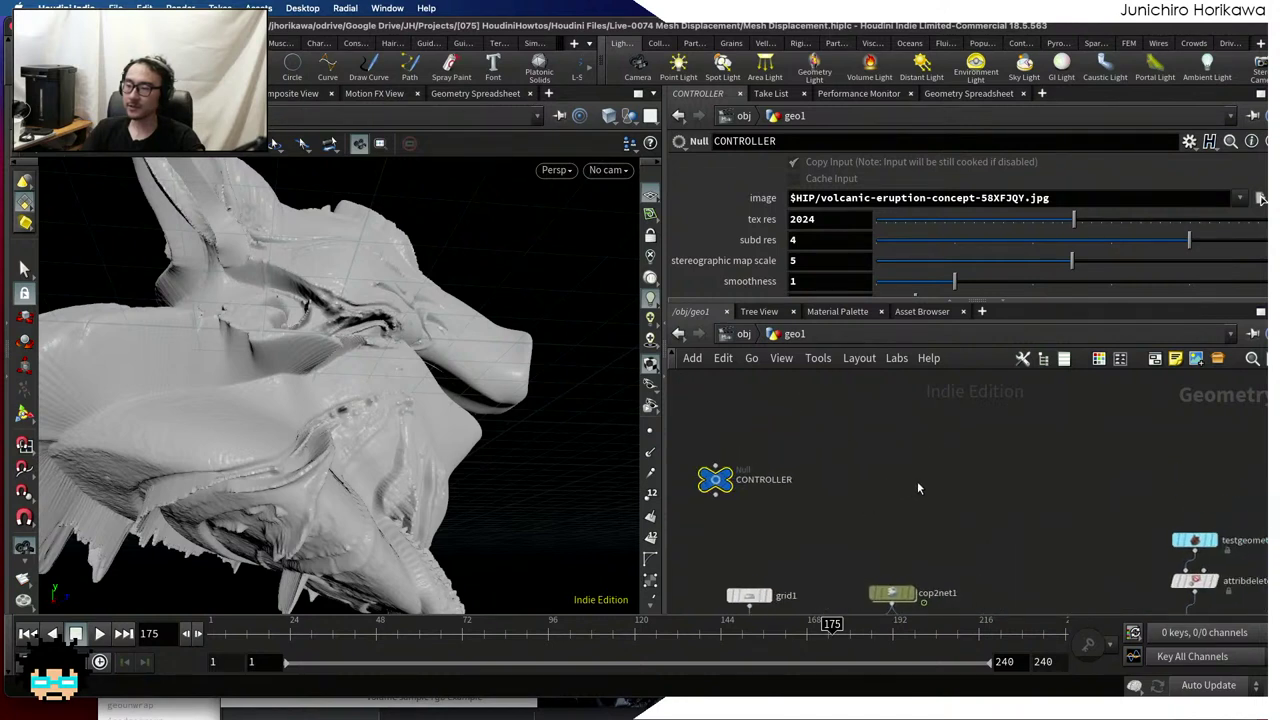
drag(780, 479, 999, 466)
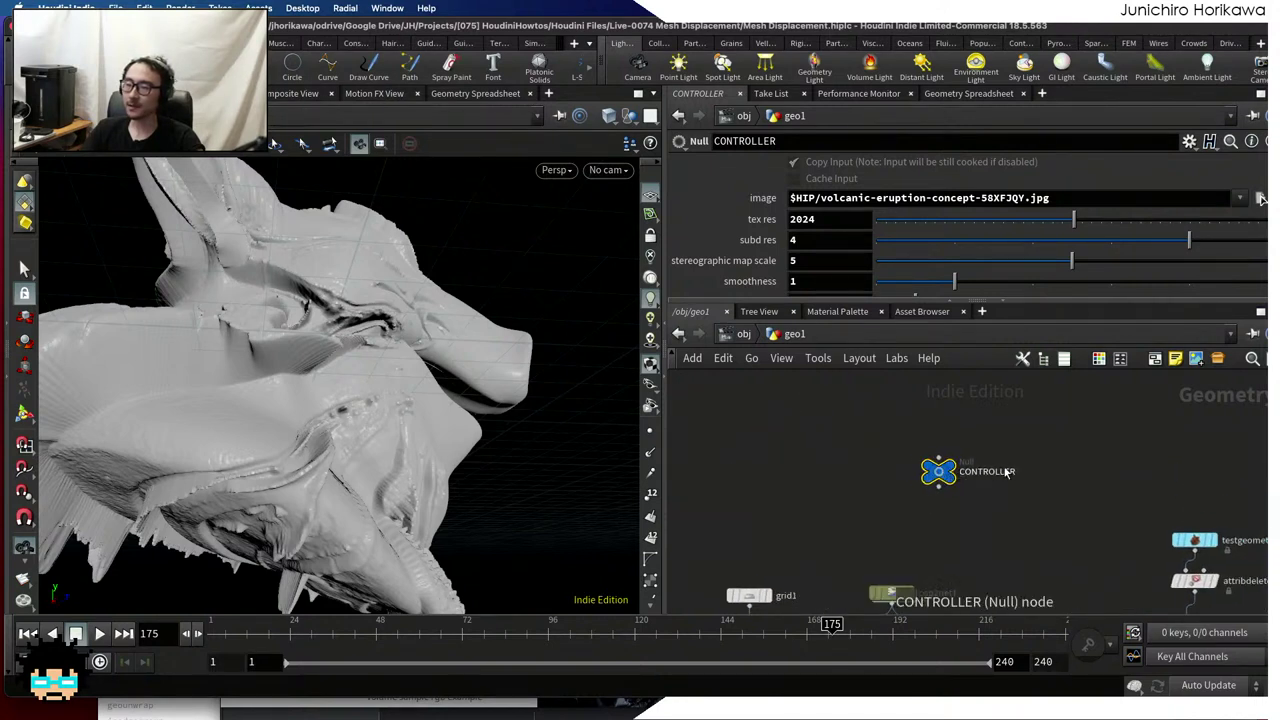
middle_drag(1097, 456, 939, 486)
Add a Rubber Toy test geometry node from the Tab menu
scroll(940, 486, up, 2)
key(Tab)
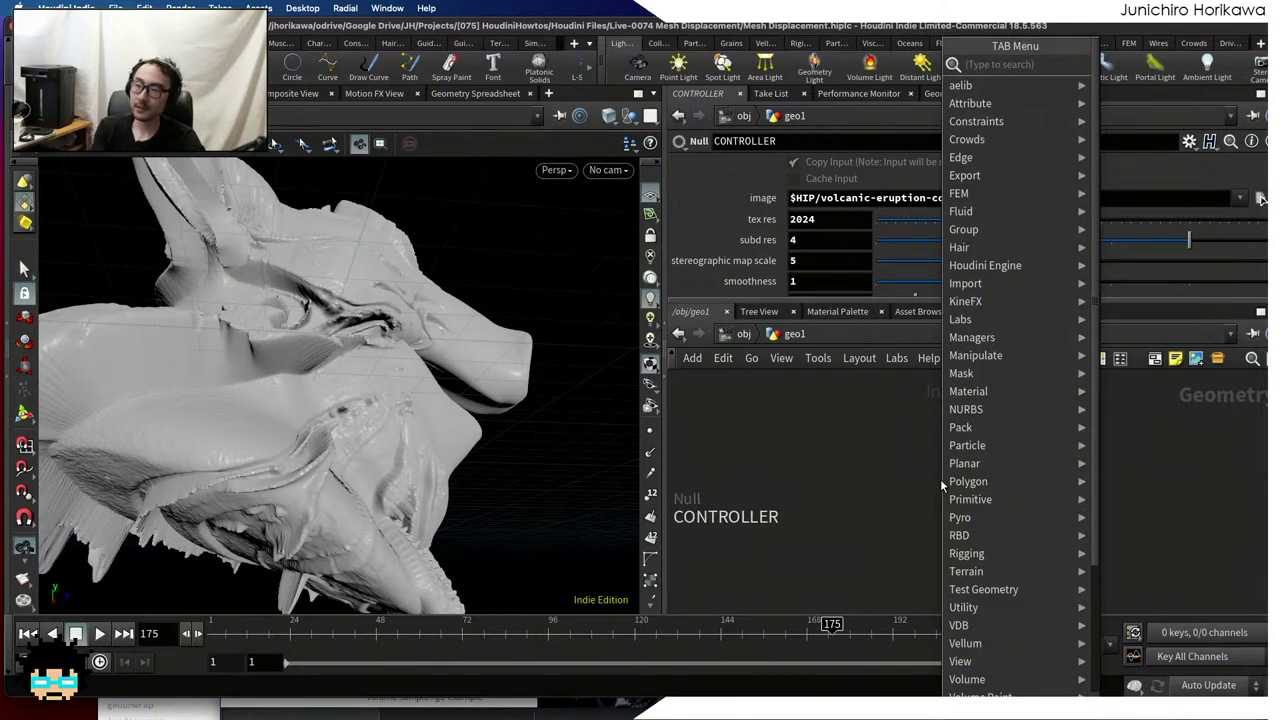
key(Return)
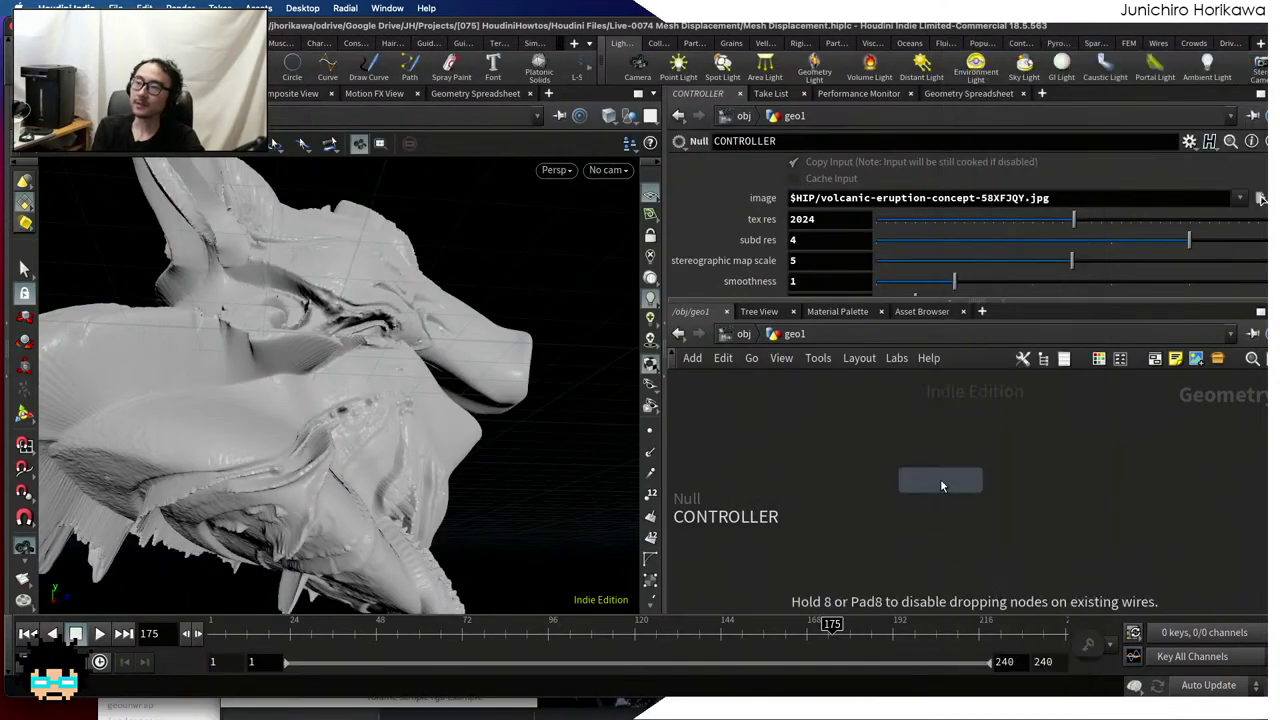
Place the Rubber Toy node in geo1 and set its display flag
click(968, 491)
scroll(1075, 524, down, 3)
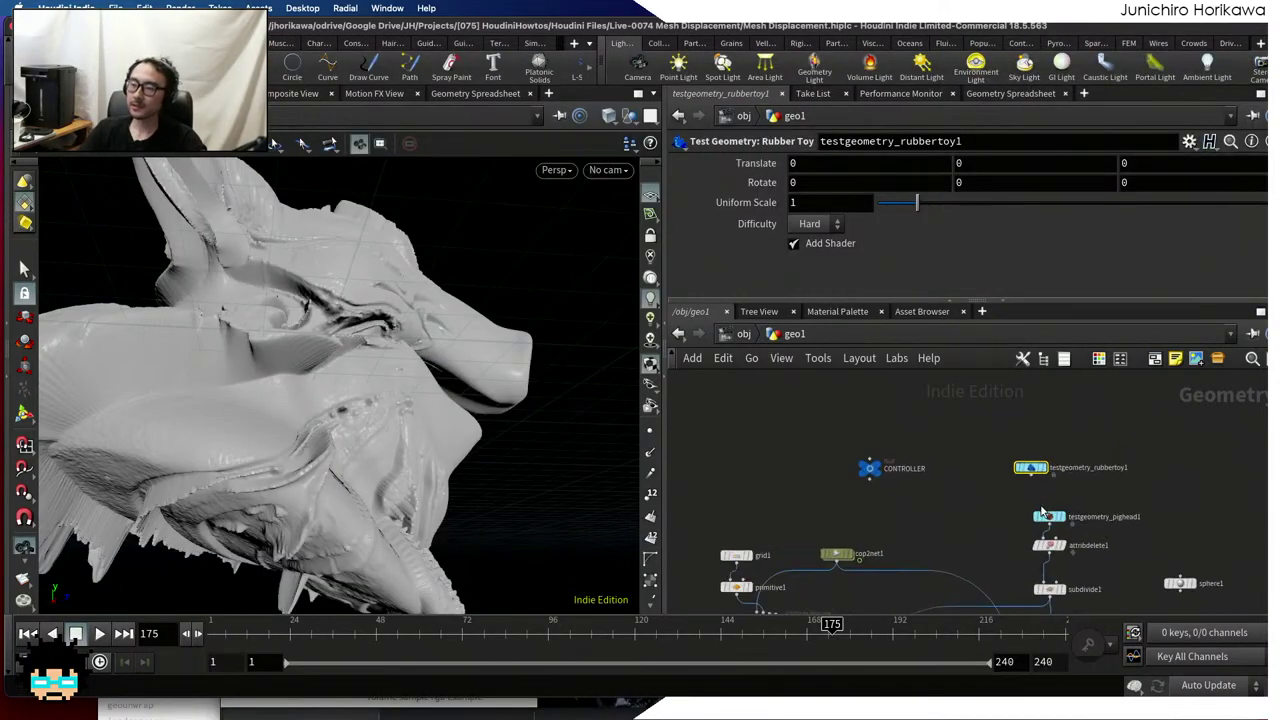
scroll(1043, 513, up, 3)
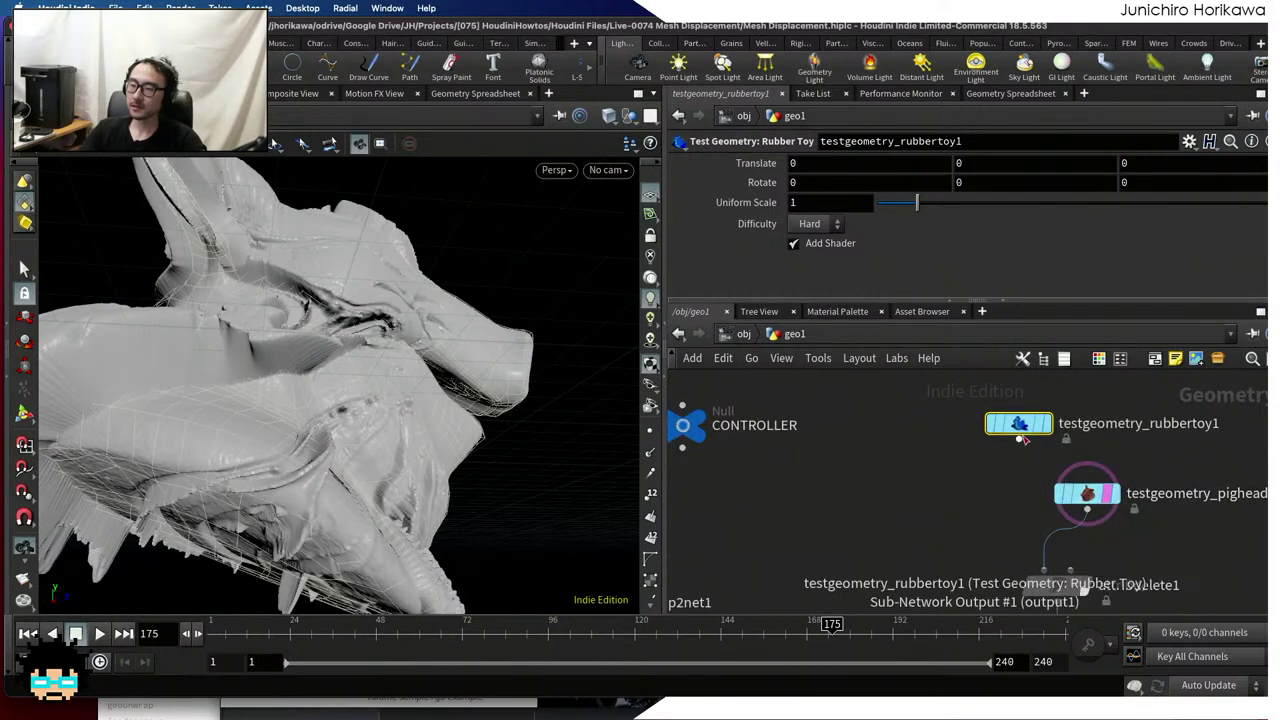
drag(1021, 432, 960, 510)
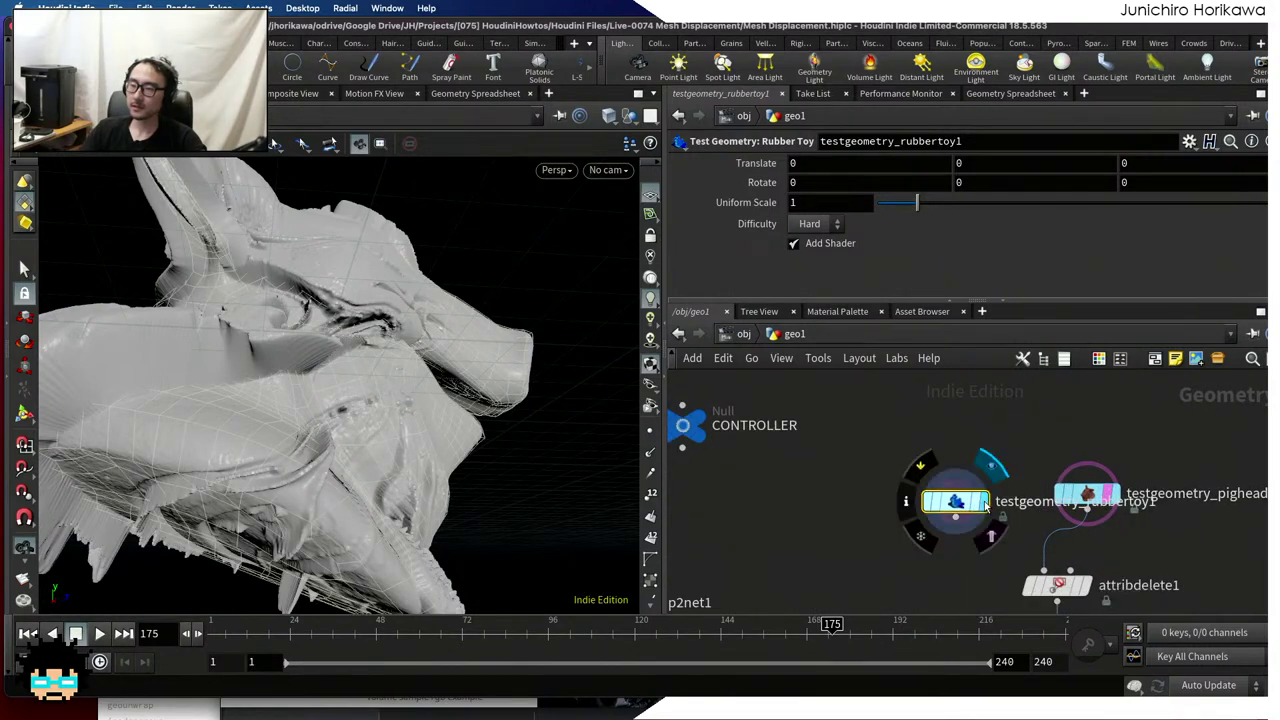
click(985, 505)
drag(300, 380, 340, 436)
Lower the rubber toy to Translate Y -0.4 and set Uniform Scale to 1.16
mouse_move(1022, 165)
middle_down()
mouse_move(978, 172)
mouse_move(1022, 168)
middle_up()
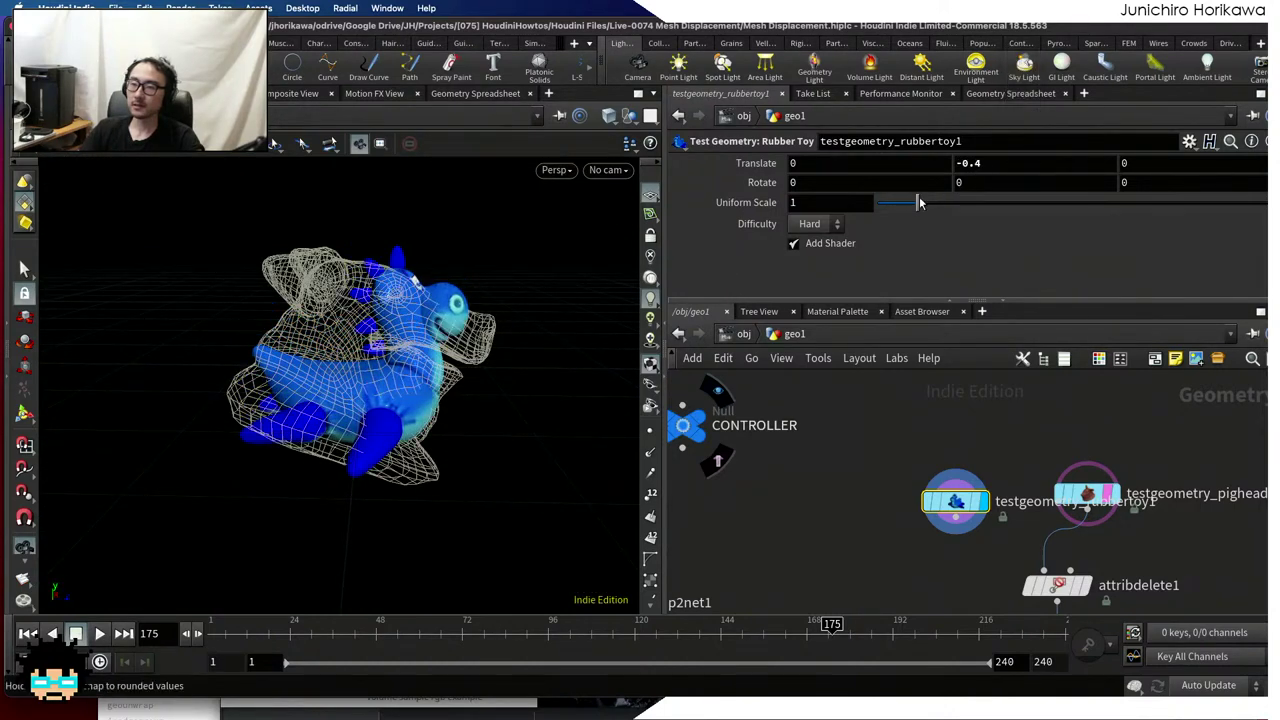
drag(917, 203, 924, 204)
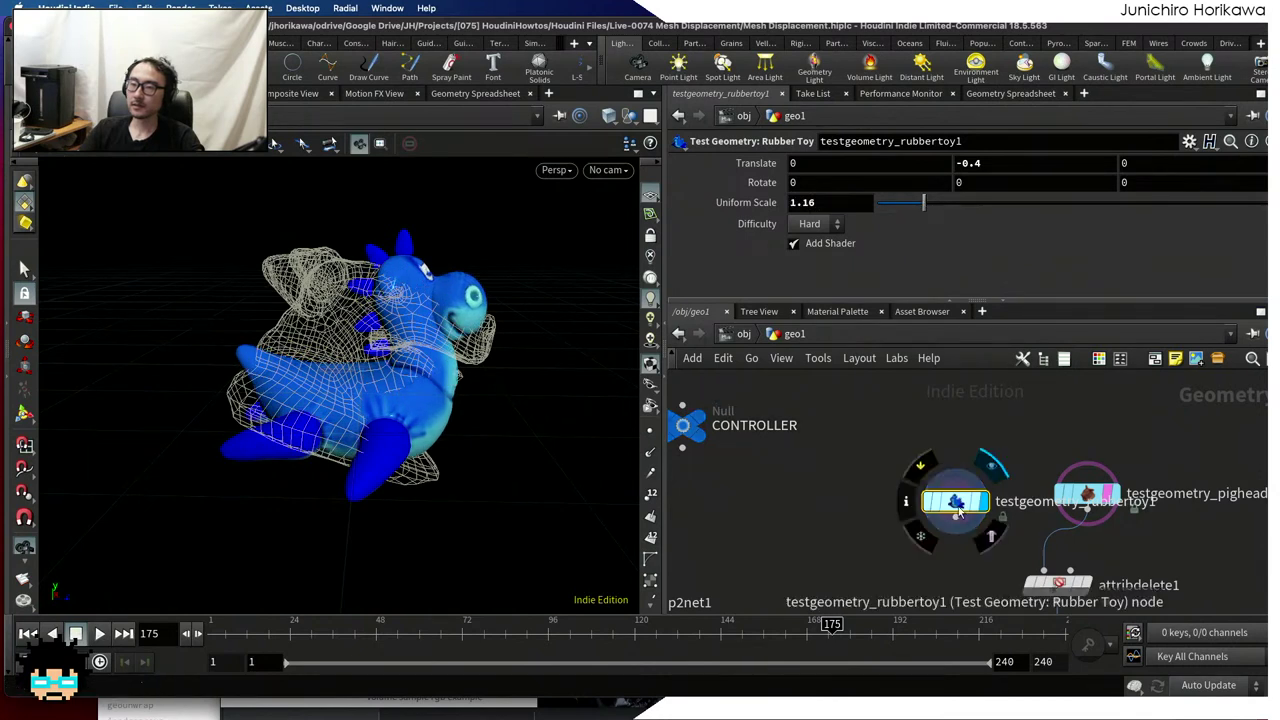
drag(955, 501, 1018, 563)
key(Escape)
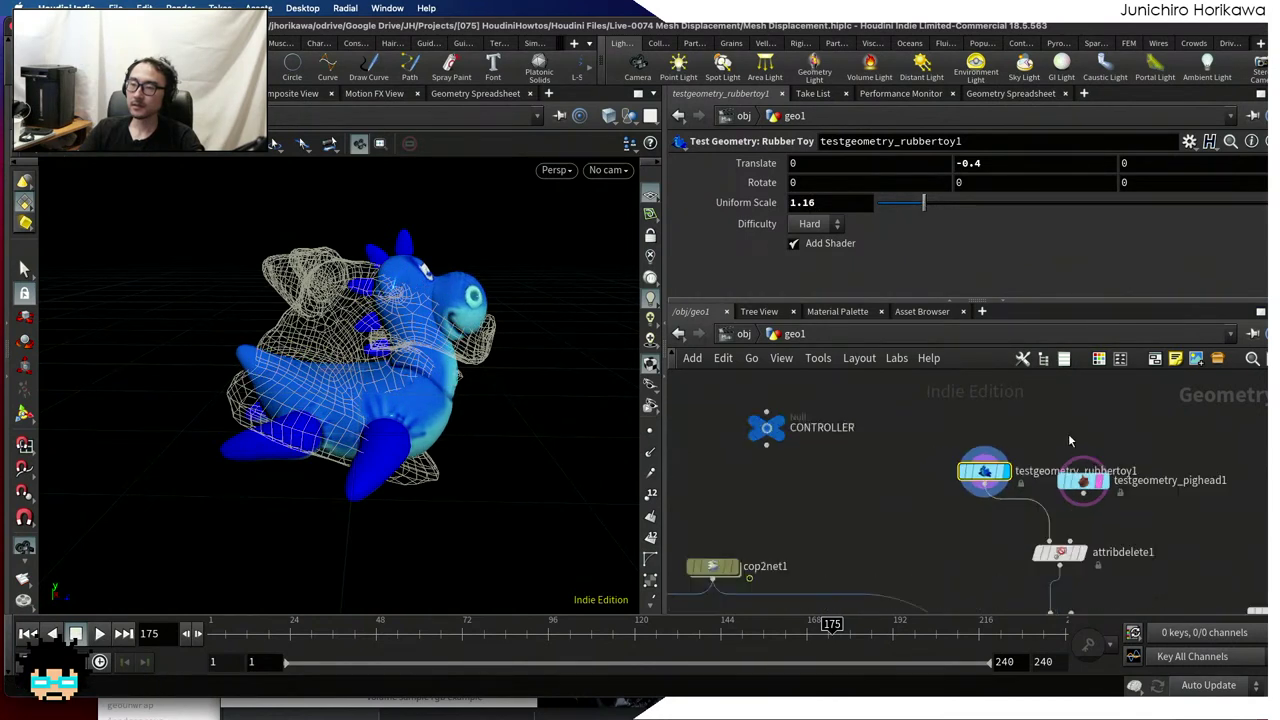
scroll(1068, 433, down, 5)
scroll(990, 551, up, 5)
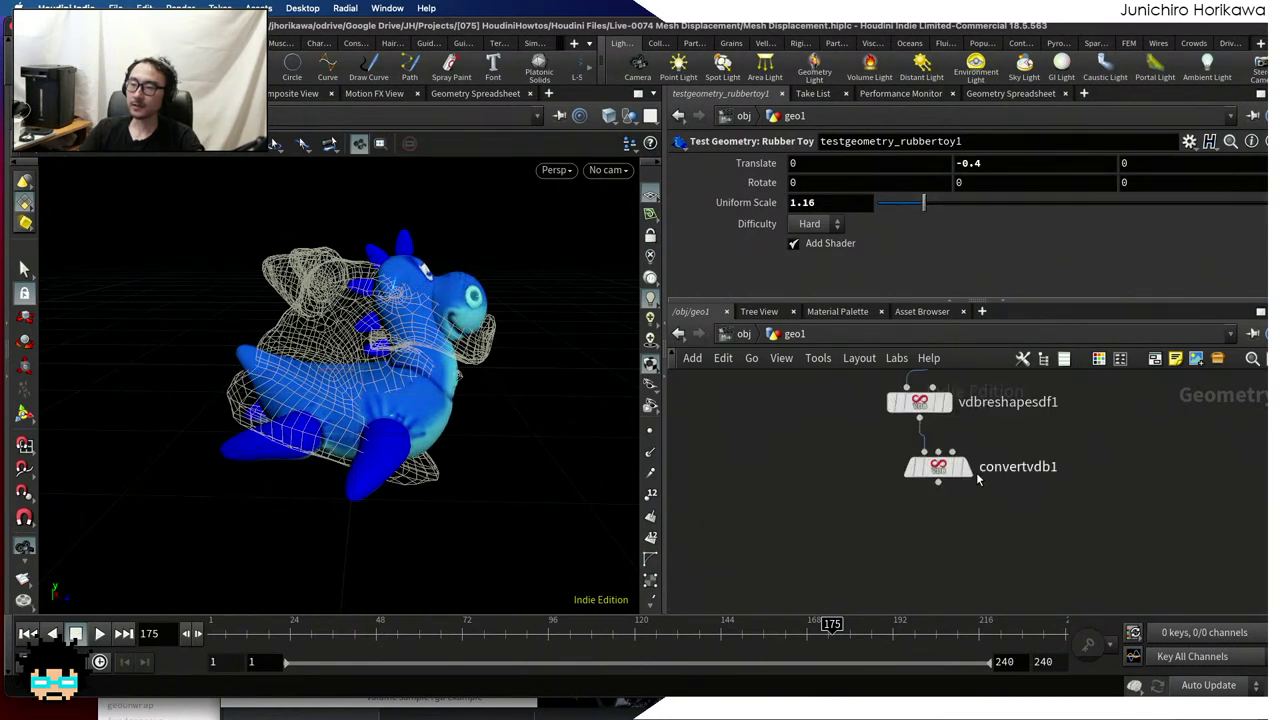
Orbit around the convertvdb1 rubber toy mesh to inspect its rough organic displacement
mouse_move(962, 474)
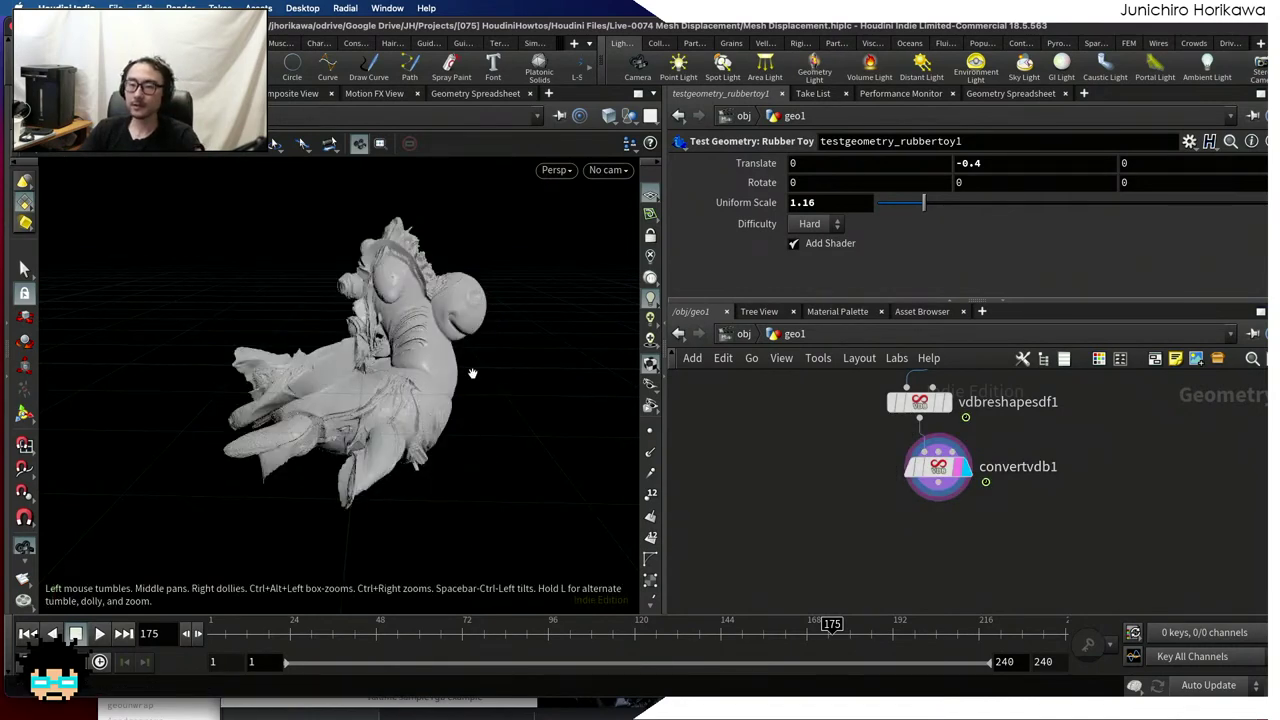
drag(472, 373, 402, 377)
drag(298, 373, 380, 380)
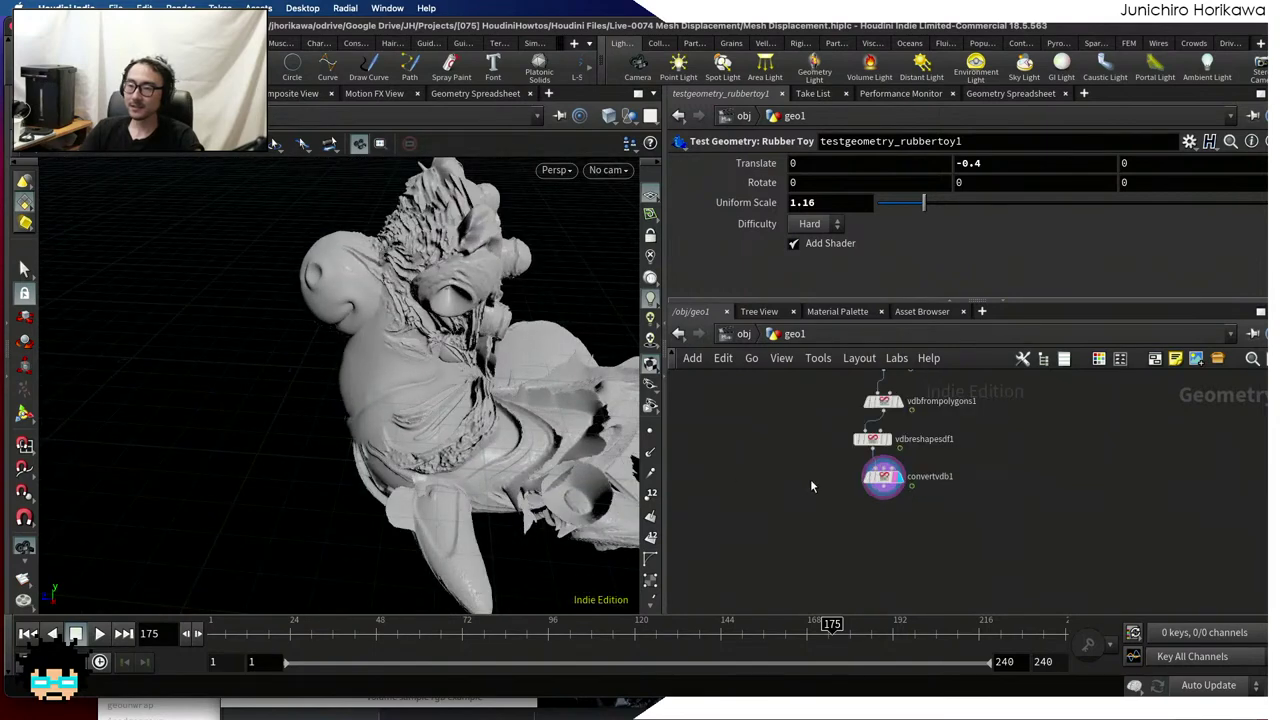
middle_drag(814, 486, 891, 484)
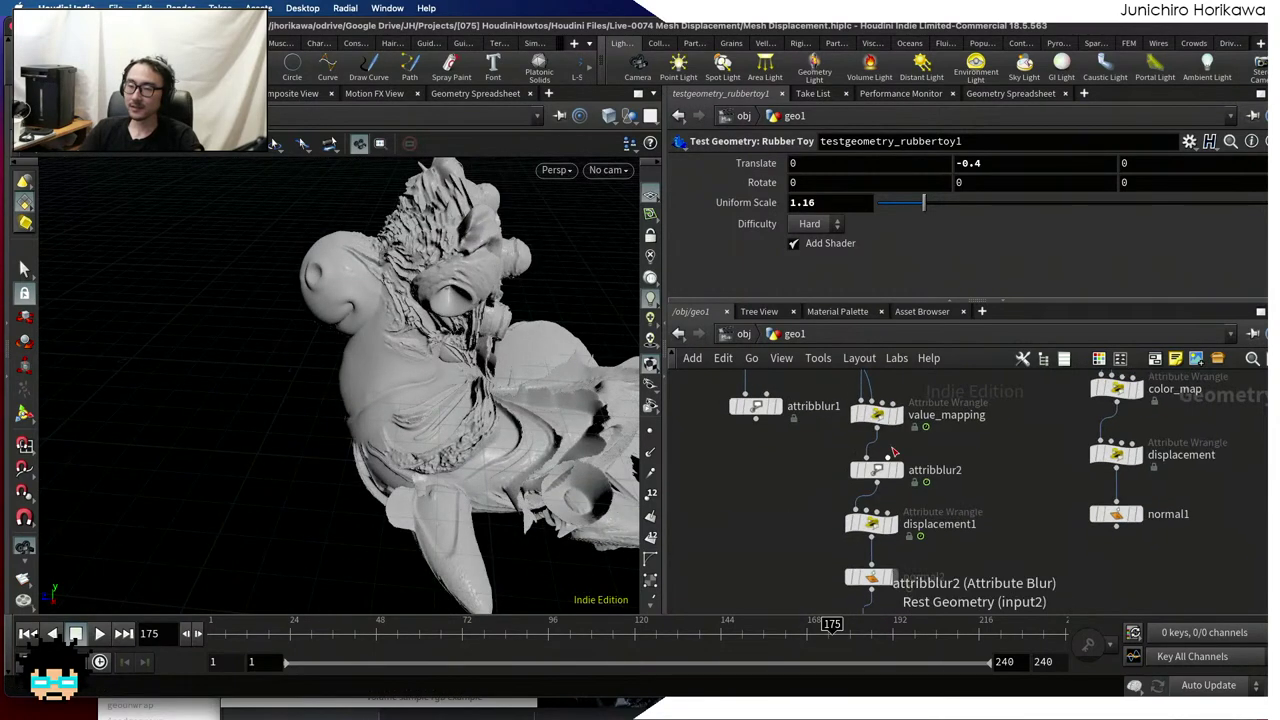
Change the displacement1 wrangle's Posdisp from 0.5 to 0.3 and view the softer folds
click(884, 524)
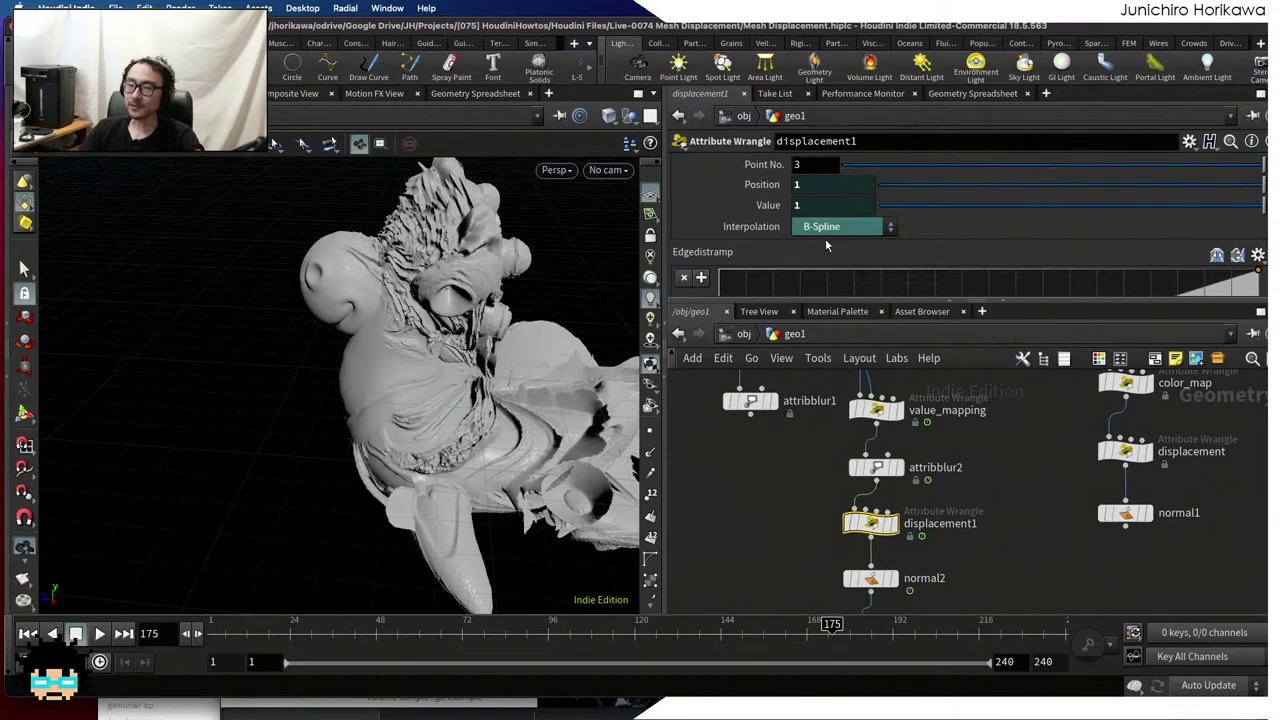
scroll(825, 240, down, 5)
scroll(825, 240, up, 1)
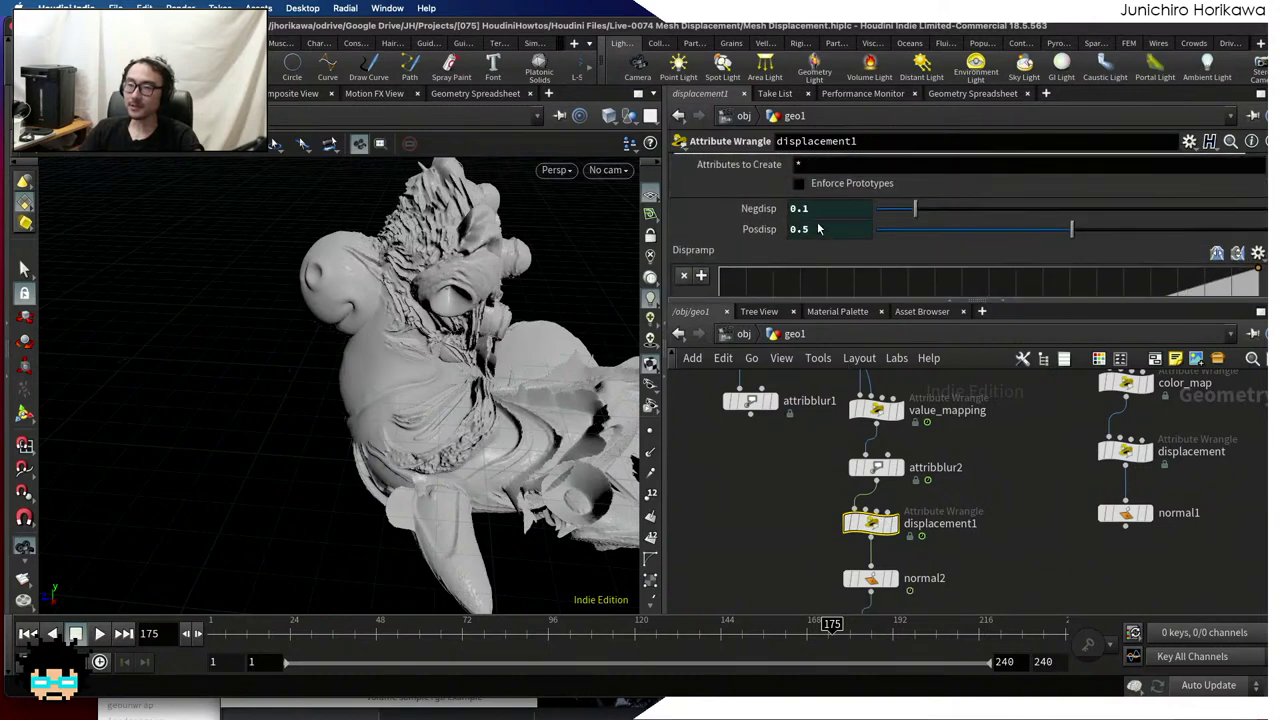
drag(803, 234, 829, 242)
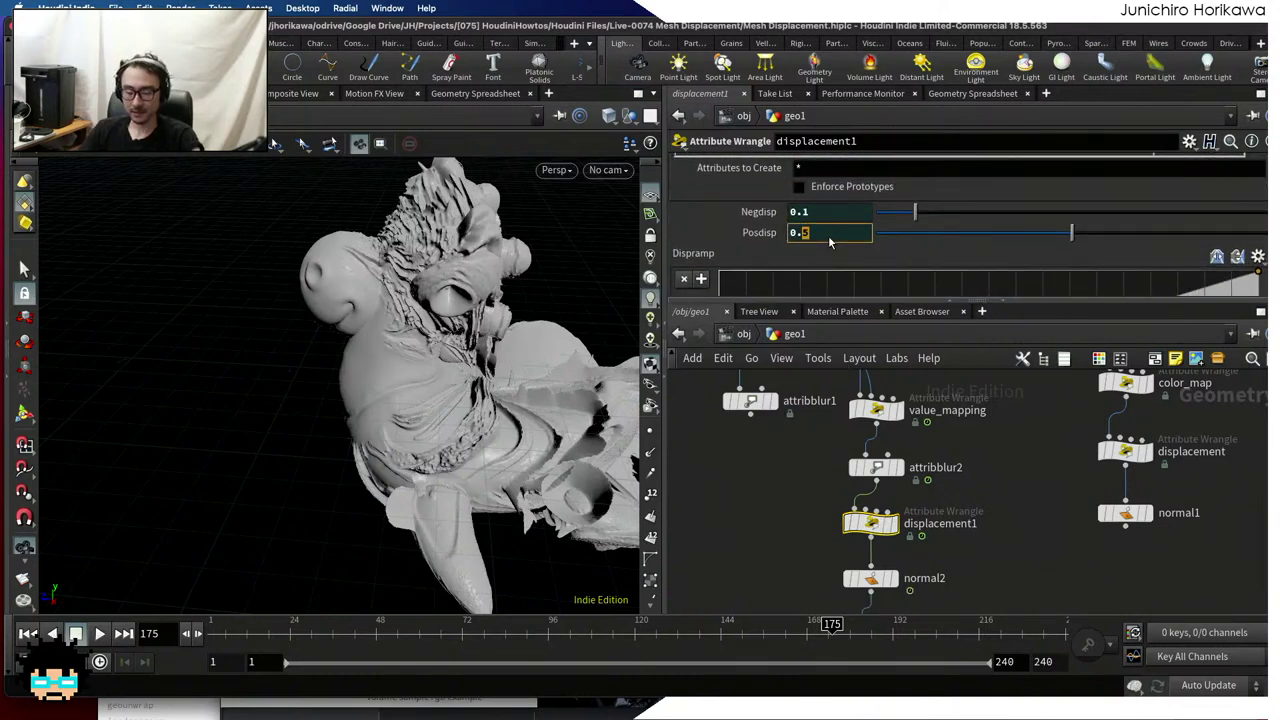
text(3)
key(Return)
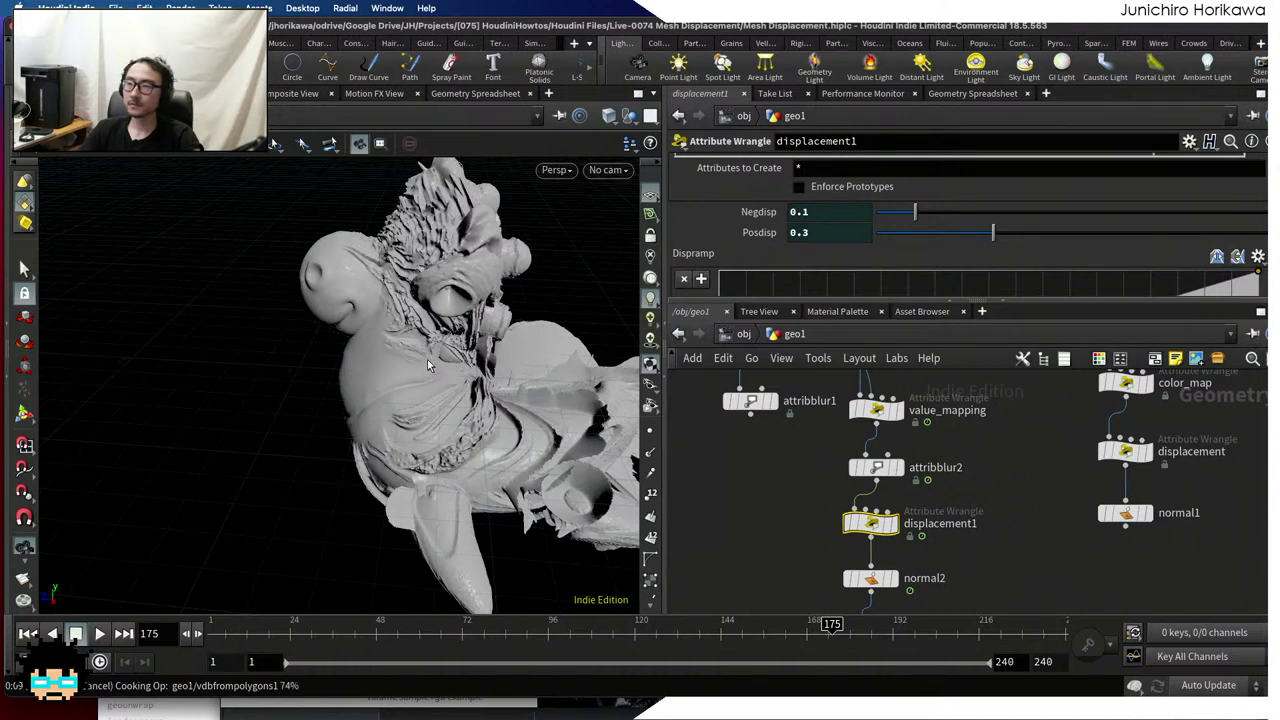
mouse_move(427, 359)
mouse_down()
mouse_move(459, 316)
mouse_move(491, 371)
mouse_move(634, 368)
mouse_move(520, 509)
mouse_up()
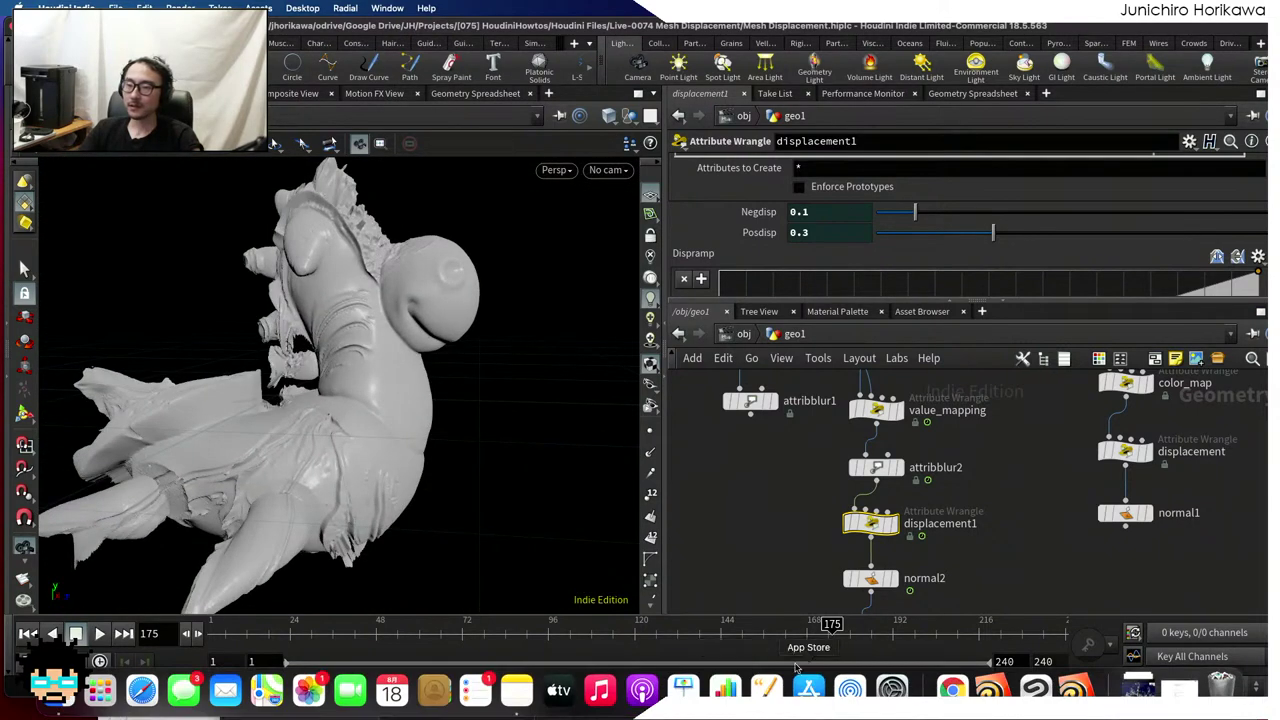
Switch to the browser and minimize the Arnold documentation window
click(1057, 700)
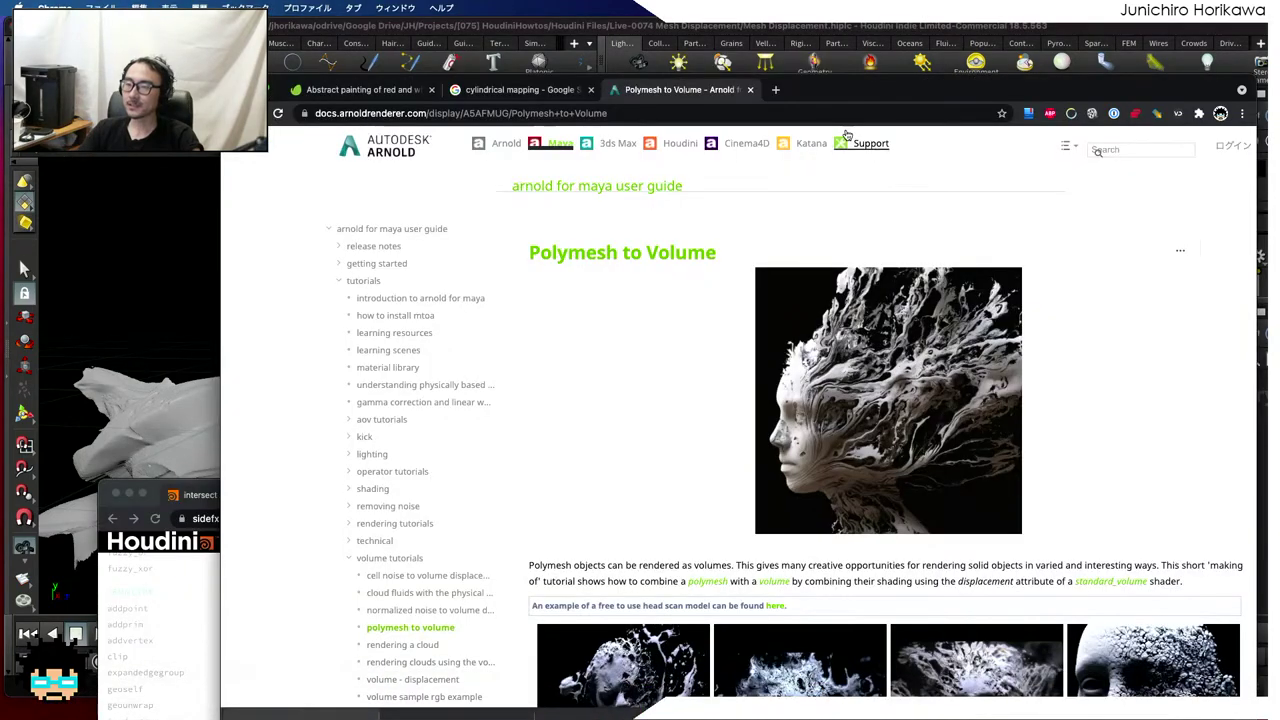
key(super+m)
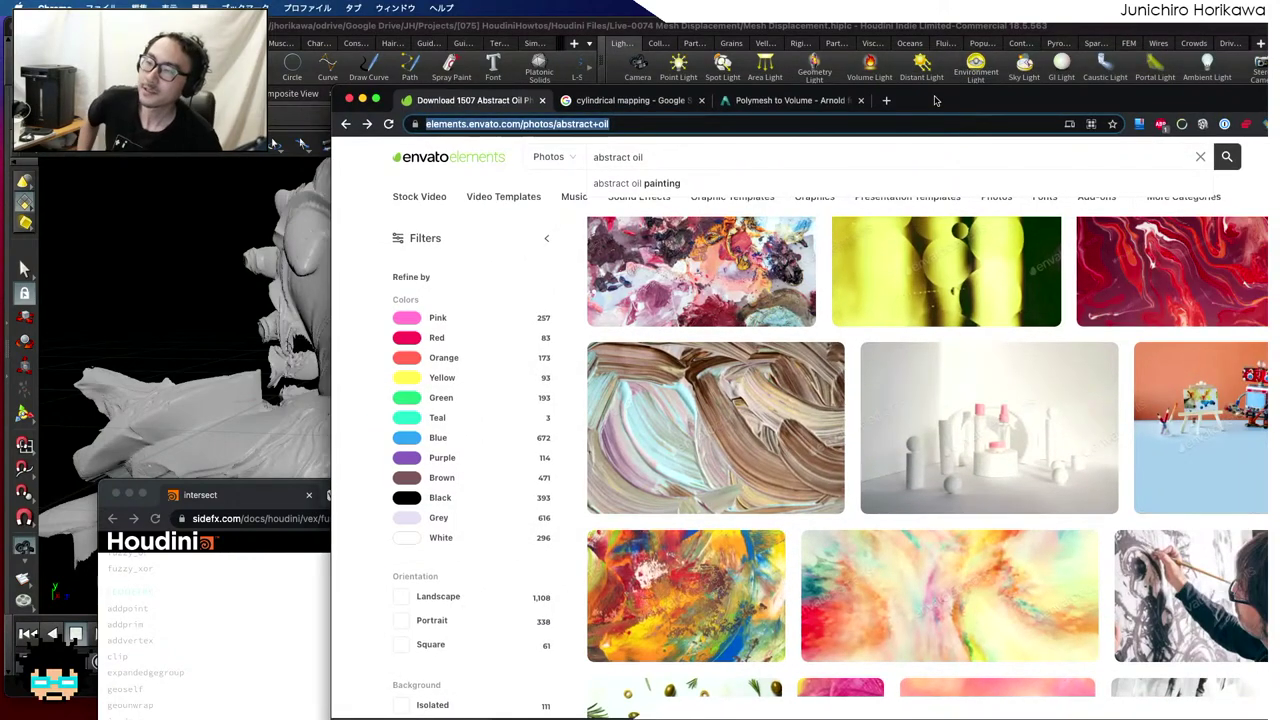
scroll(1030, 340, down, 10)
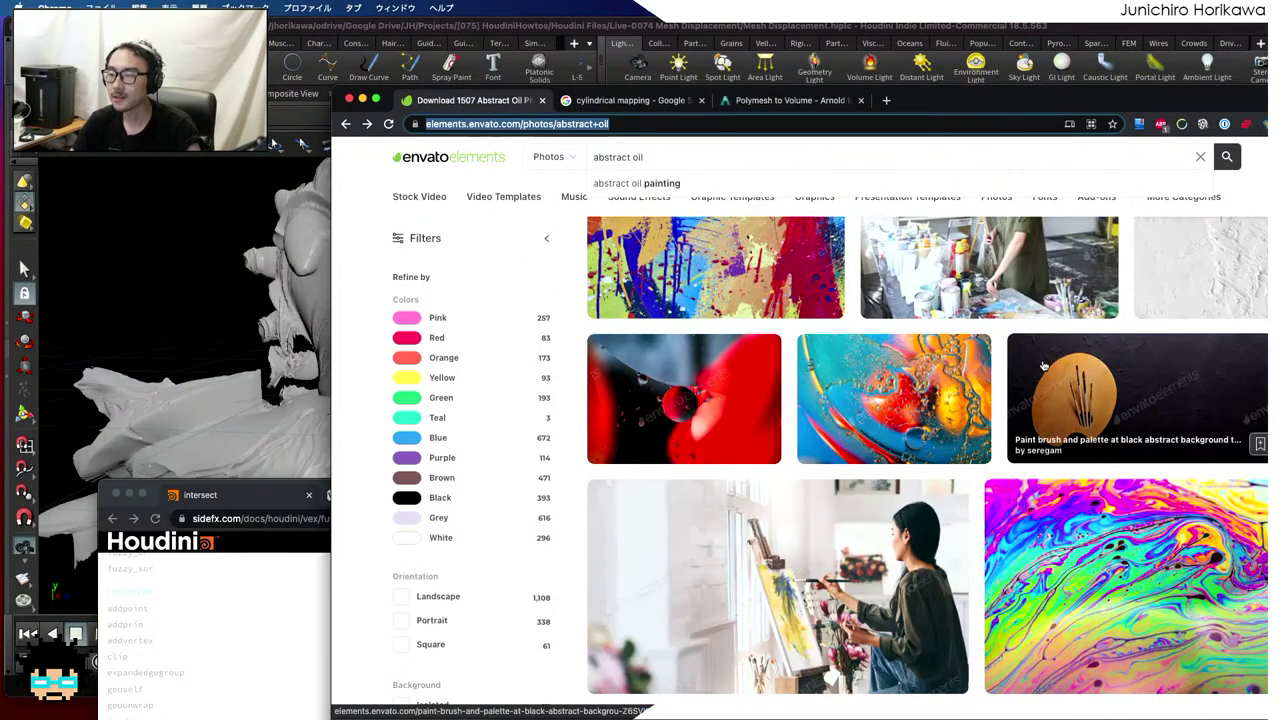
scroll(1043, 366, down, 4)
scroll(1043, 366, up, 4)
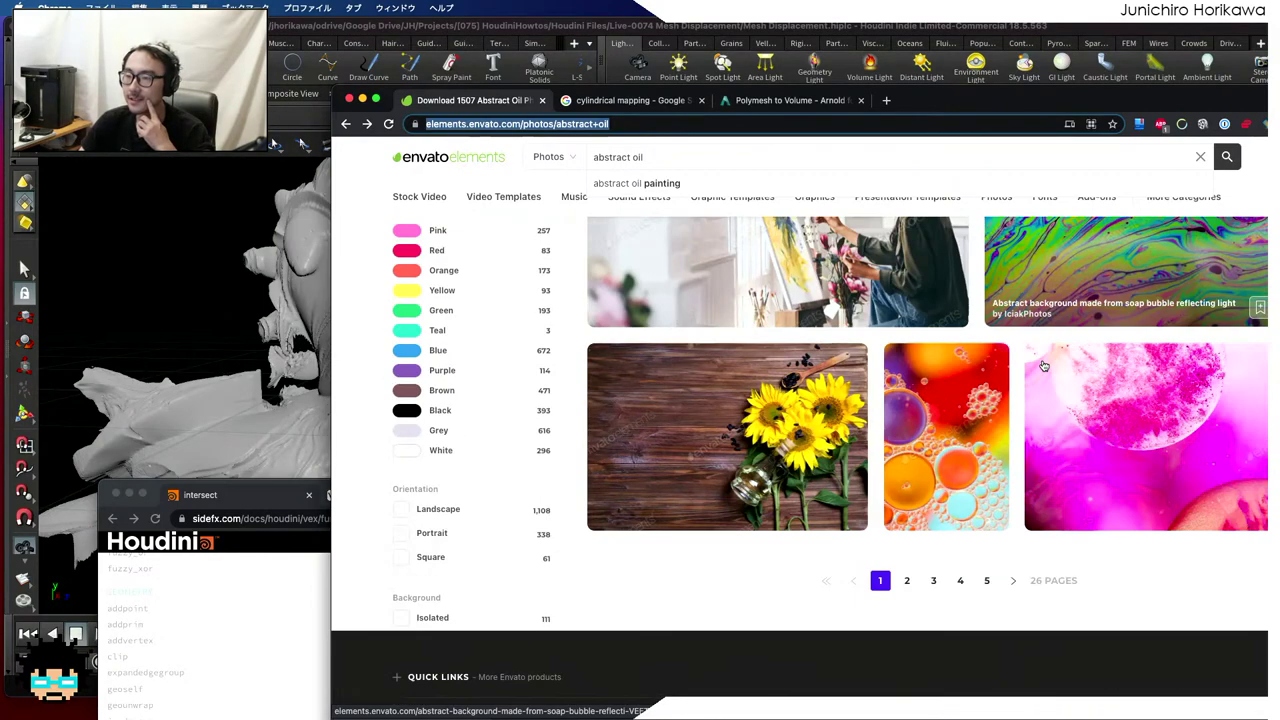
scroll(931, 466, down, 1)
Browse the second page of Envato Elements search results
click(907, 580)
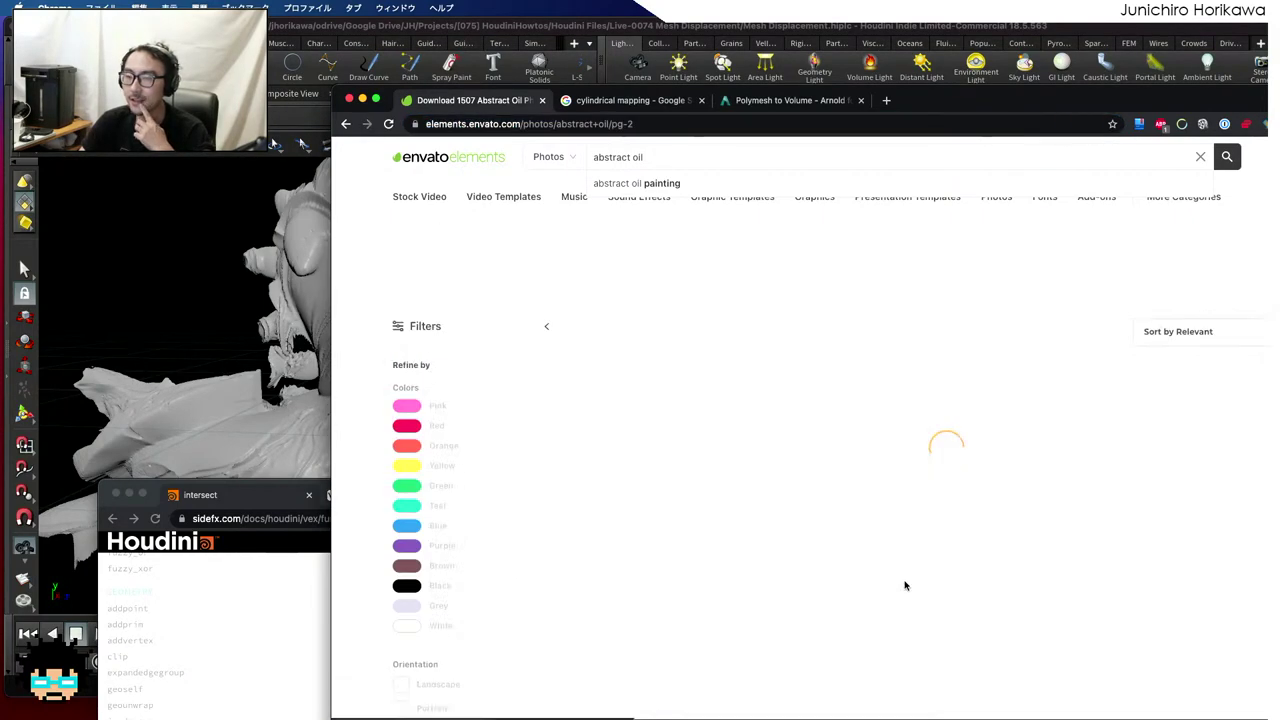
scroll(870, 438, down, 5)
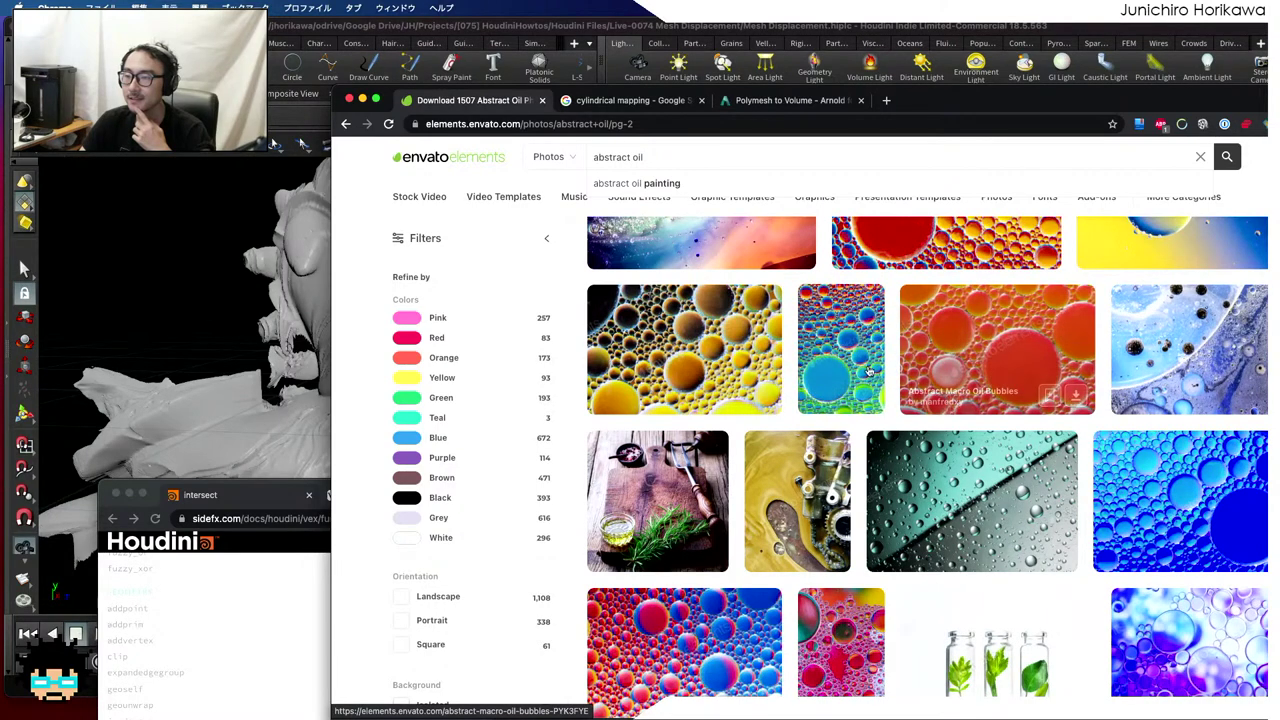
scroll(840, 358, down, 2)
scroll(825, 363, down, 4)
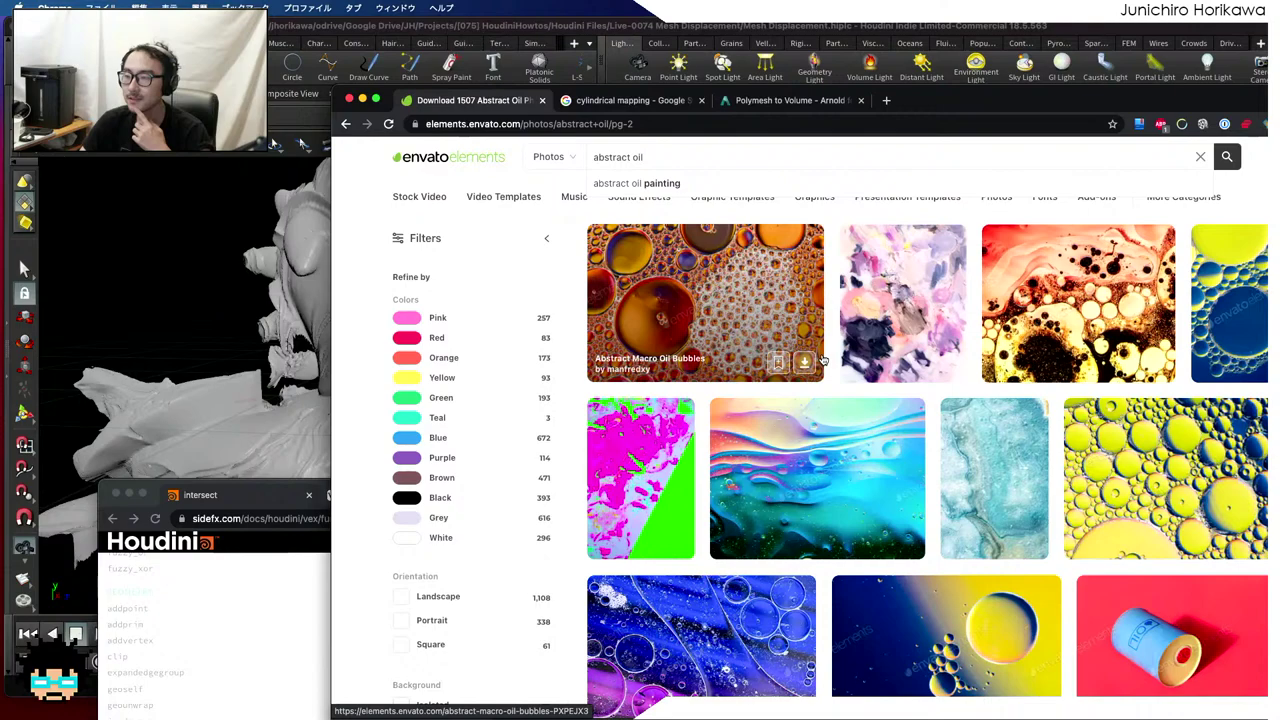
scroll(822, 360, up, 1)
scroll(822, 360, down, 1)
scroll(822, 360, up, 5)
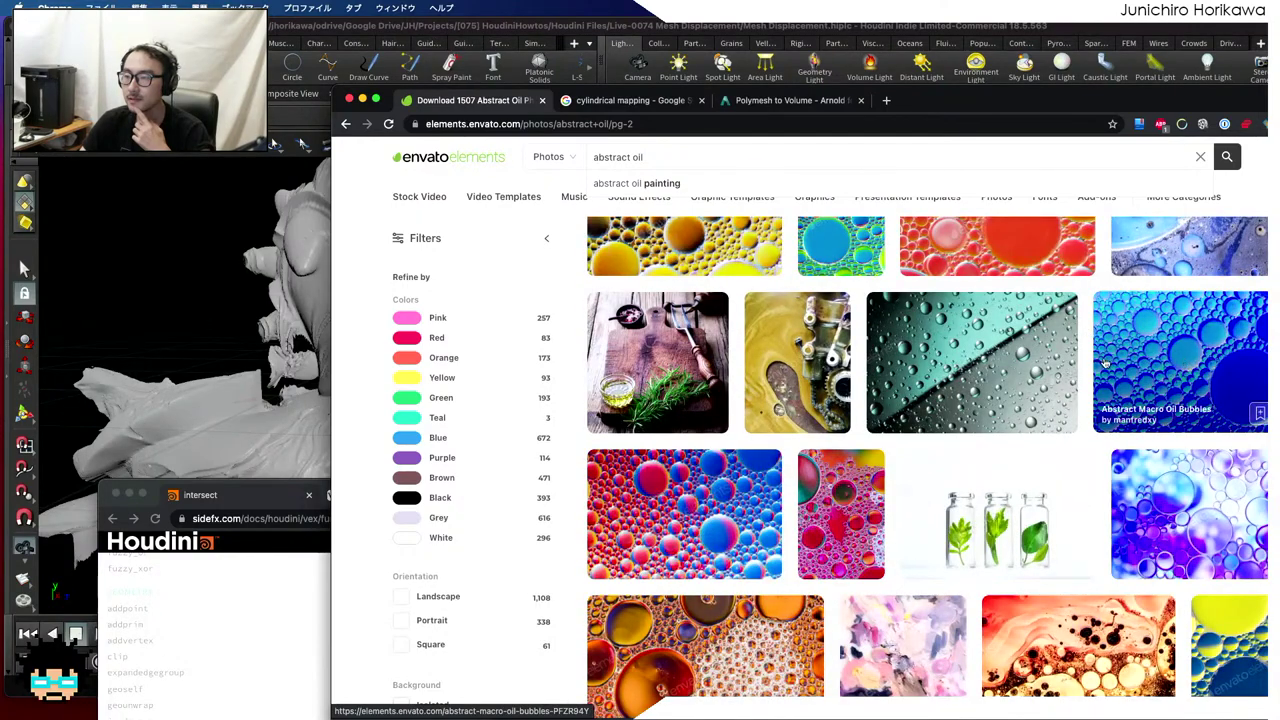
scroll(1105, 365, down, 3)
Download the Abstract Macro Oil Bubbles photo into the project, then hide the browser
click(1000, 323)
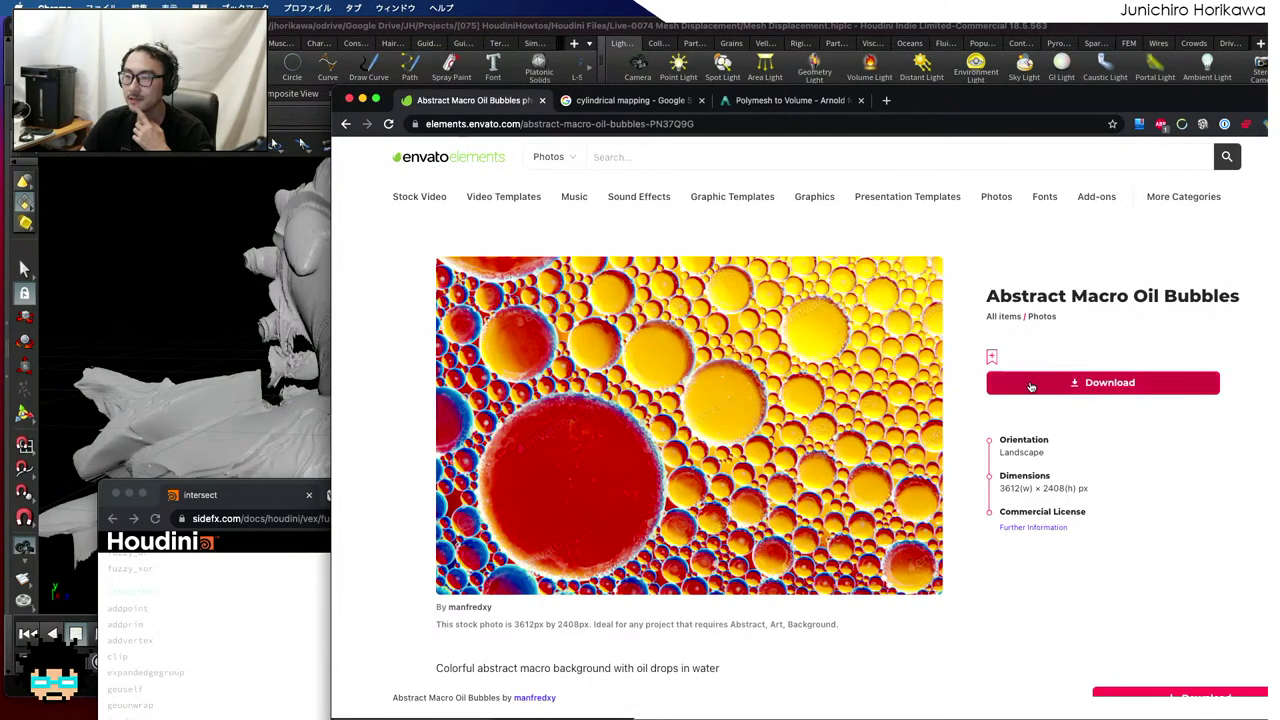
click(1031, 384)
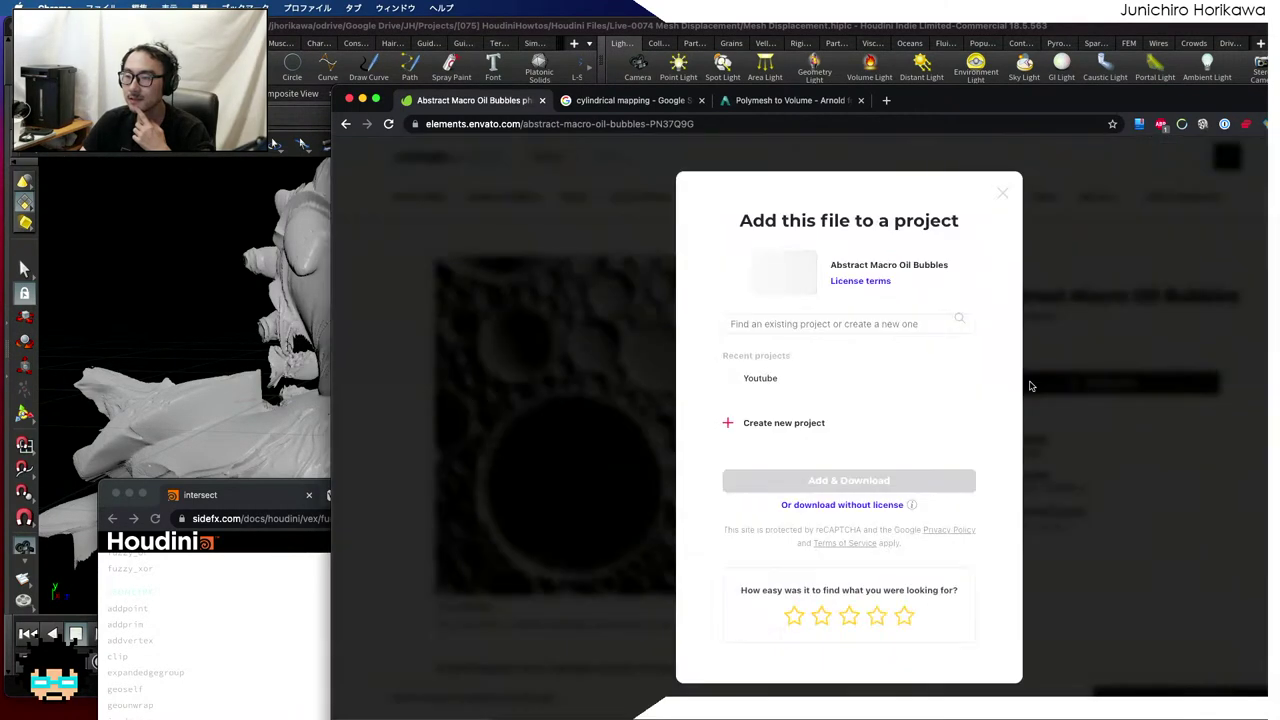
click(760, 381)
click(795, 484)
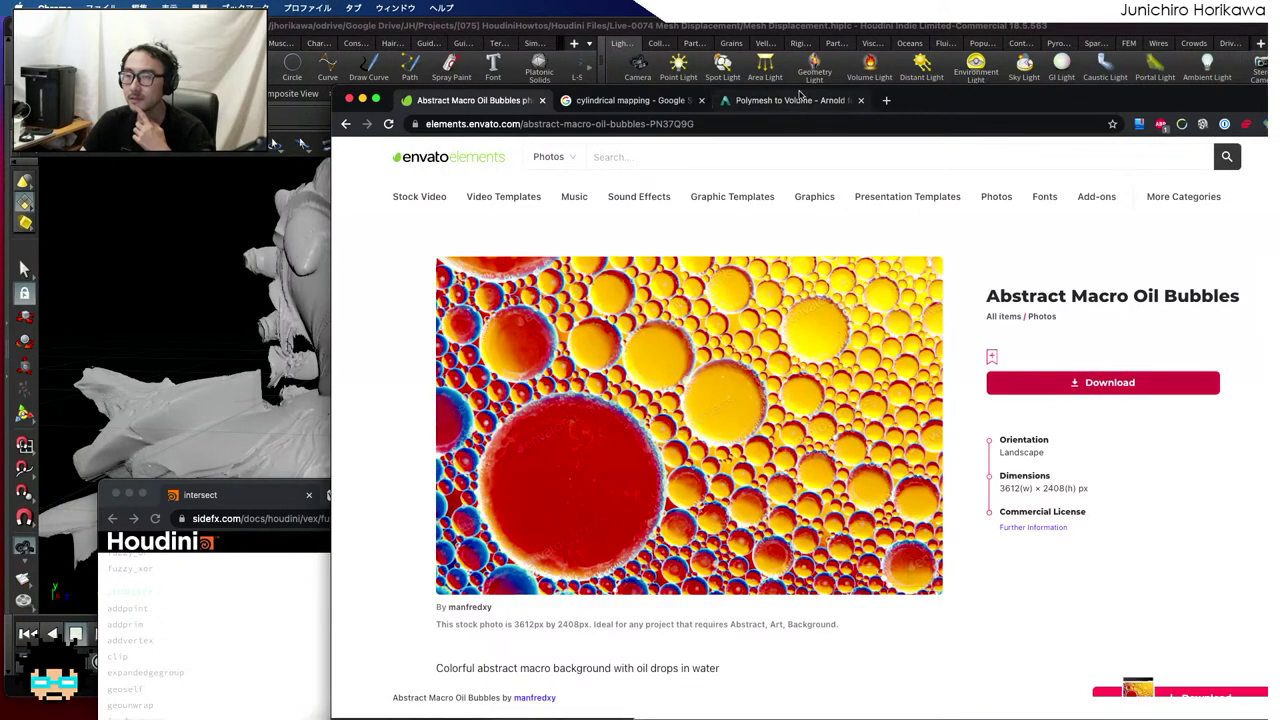
drag(939, 100, 1159, 157)
key(super+m)
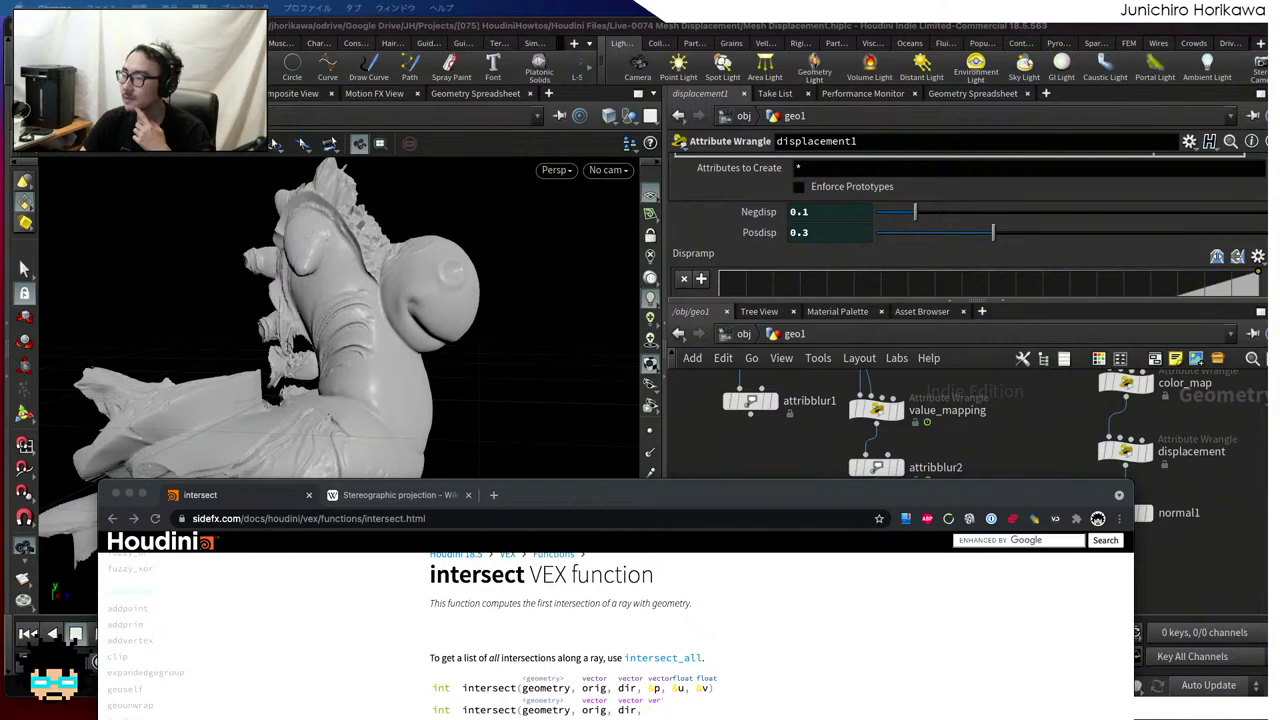
Move abstract-macro-oil-bubbles-PN37Q9G.jpg into the Live-0074 Mesh Displacement folder, then return to Houdini
key(ctrl+Up)
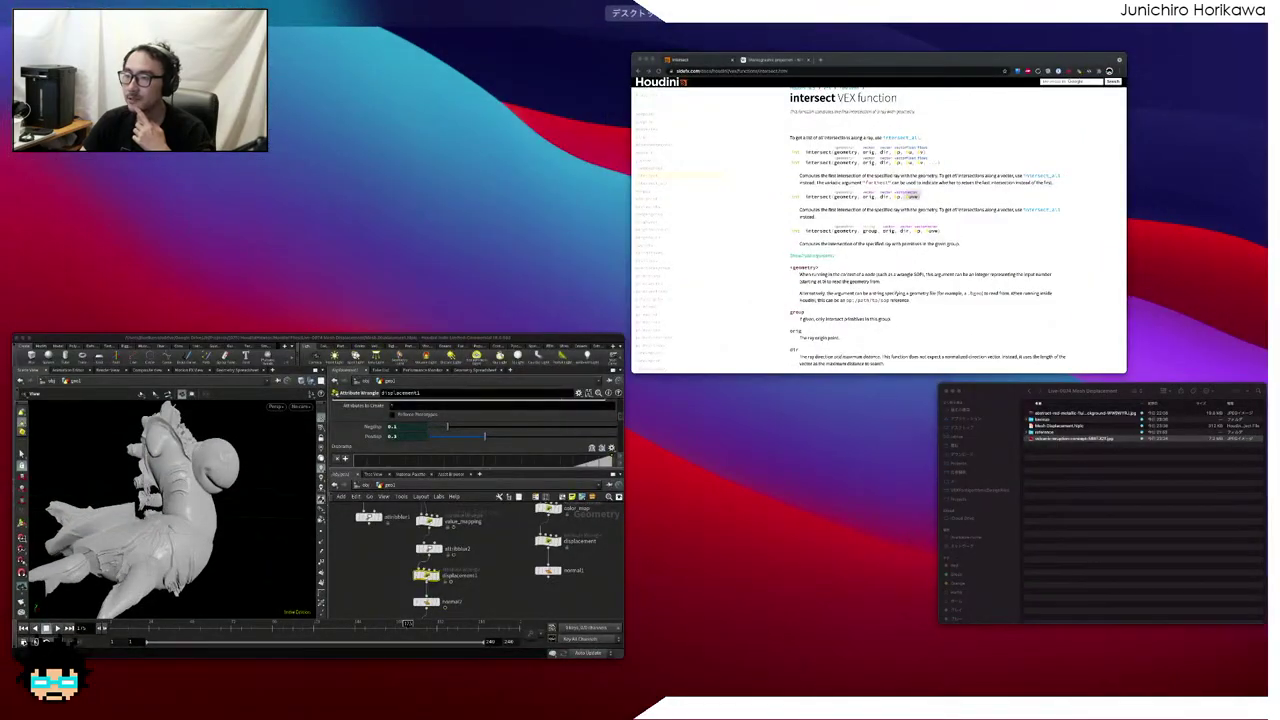
click(1066, 459)
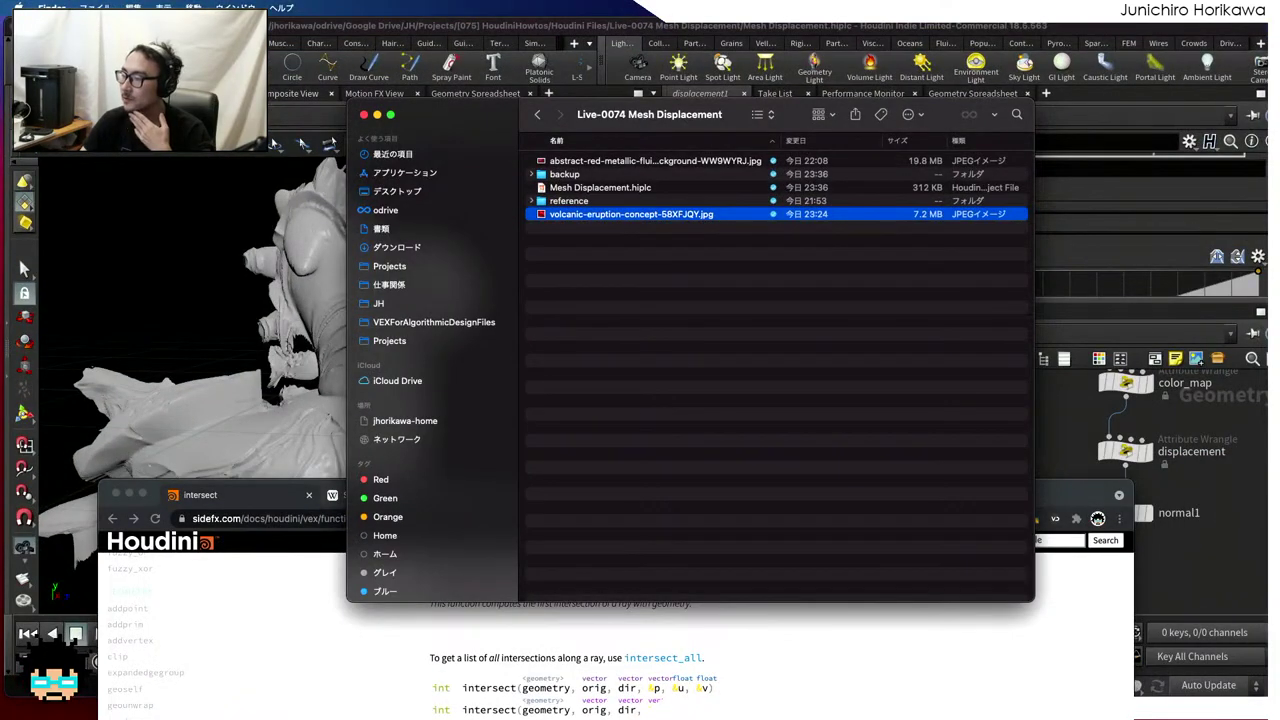
drag(866, 380, 827, 363)
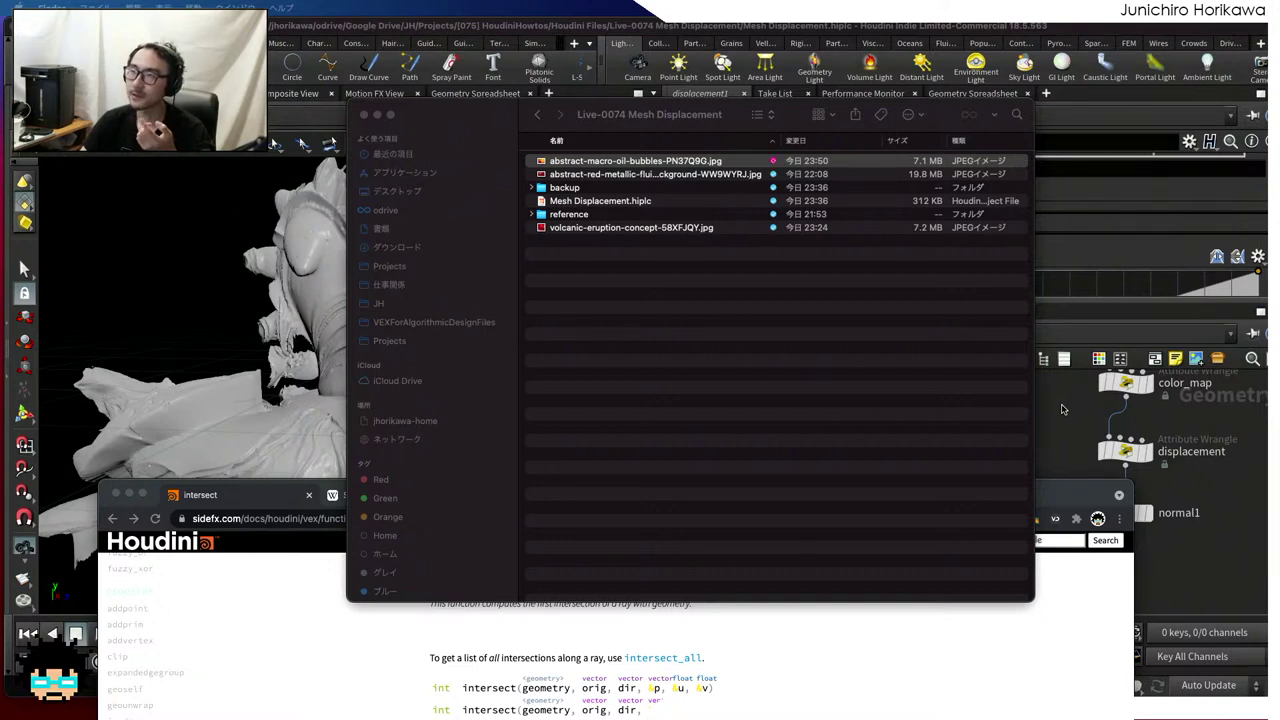
click(1063, 409)
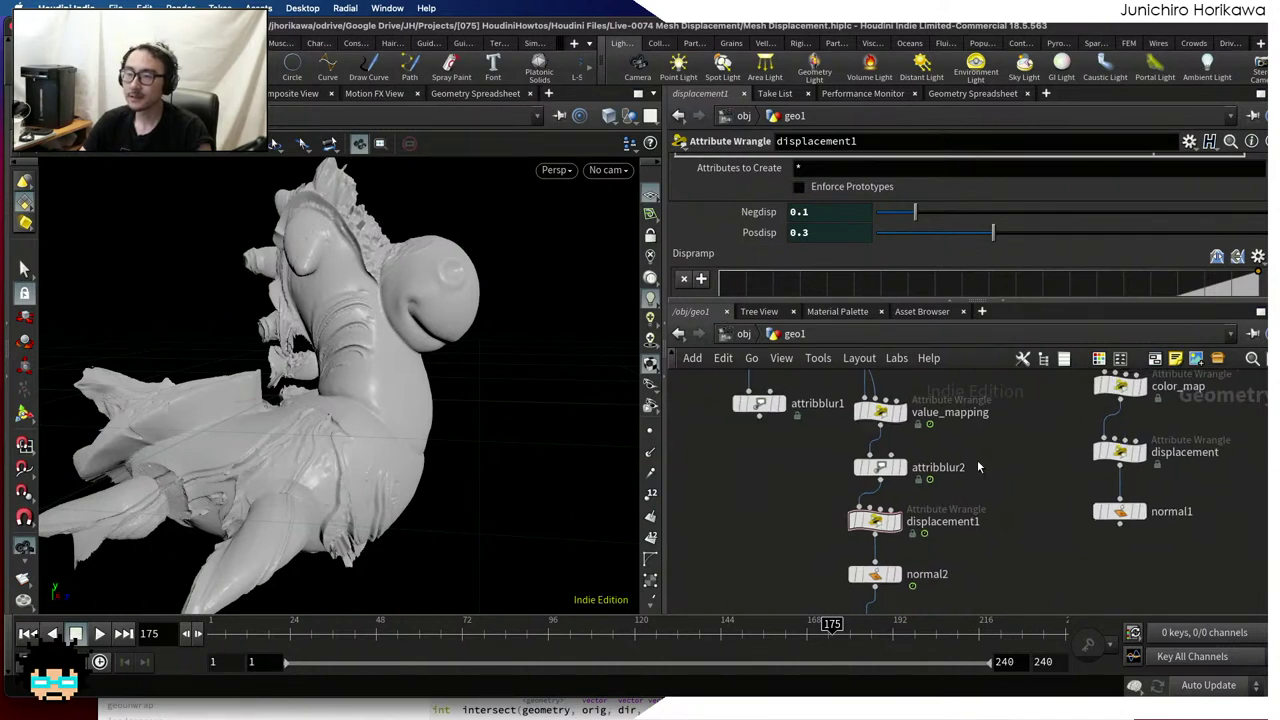
Move grid1, primitive1 and cop2net1 further left in the geo1 network
scroll(850, 455, down, 5)
scroll(925, 459, up, 5)
scroll(940, 457, up, 3)
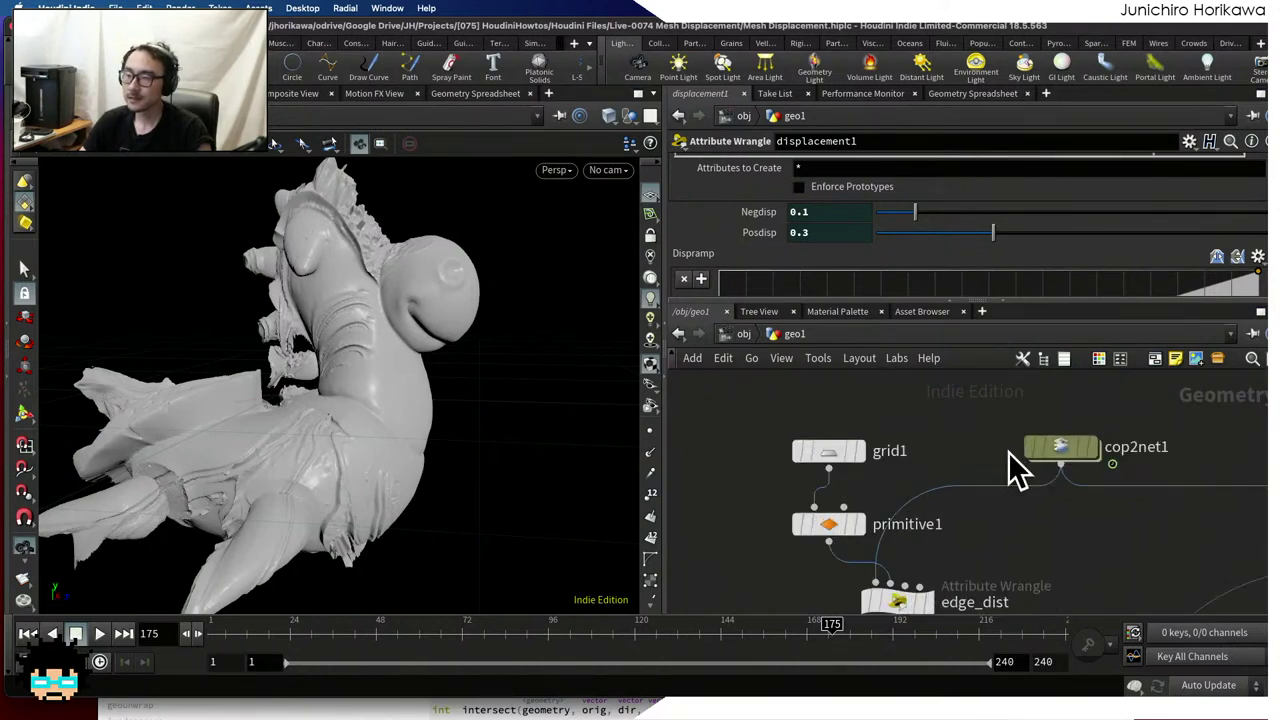
drag(829, 451, 833, 456)
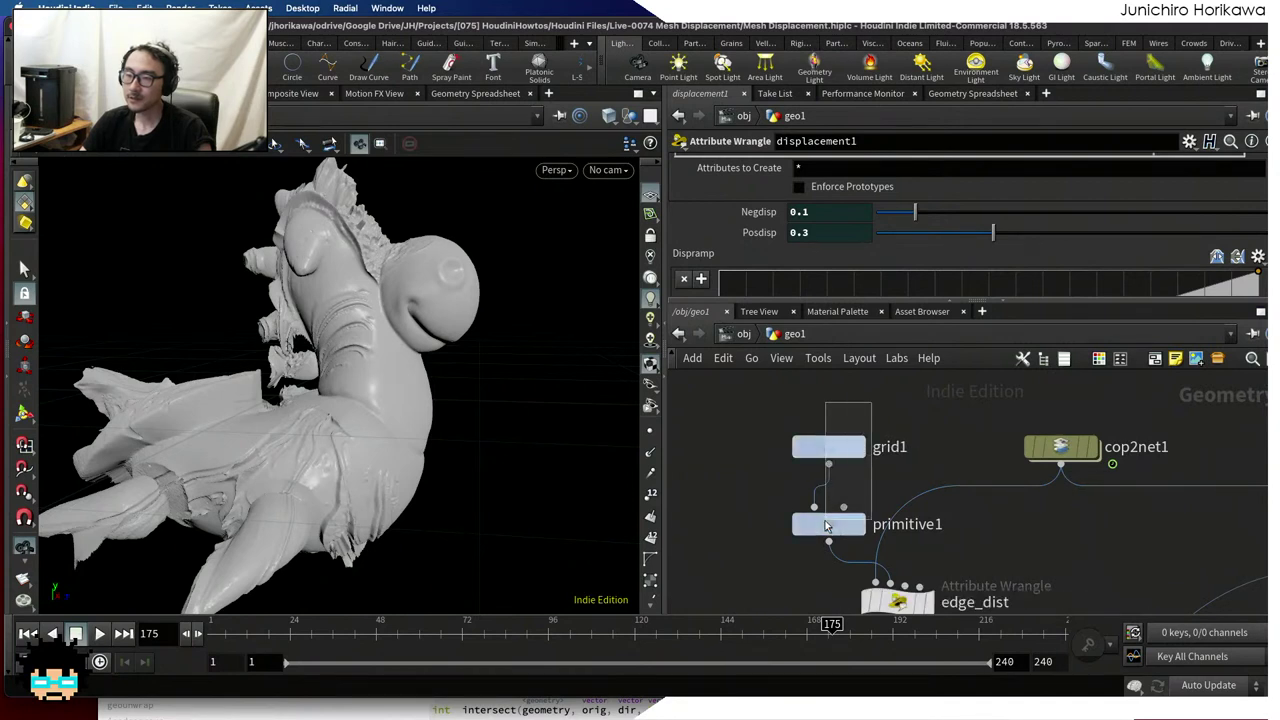
shift+click(822, 523)
drag(822, 523, 777, 522)
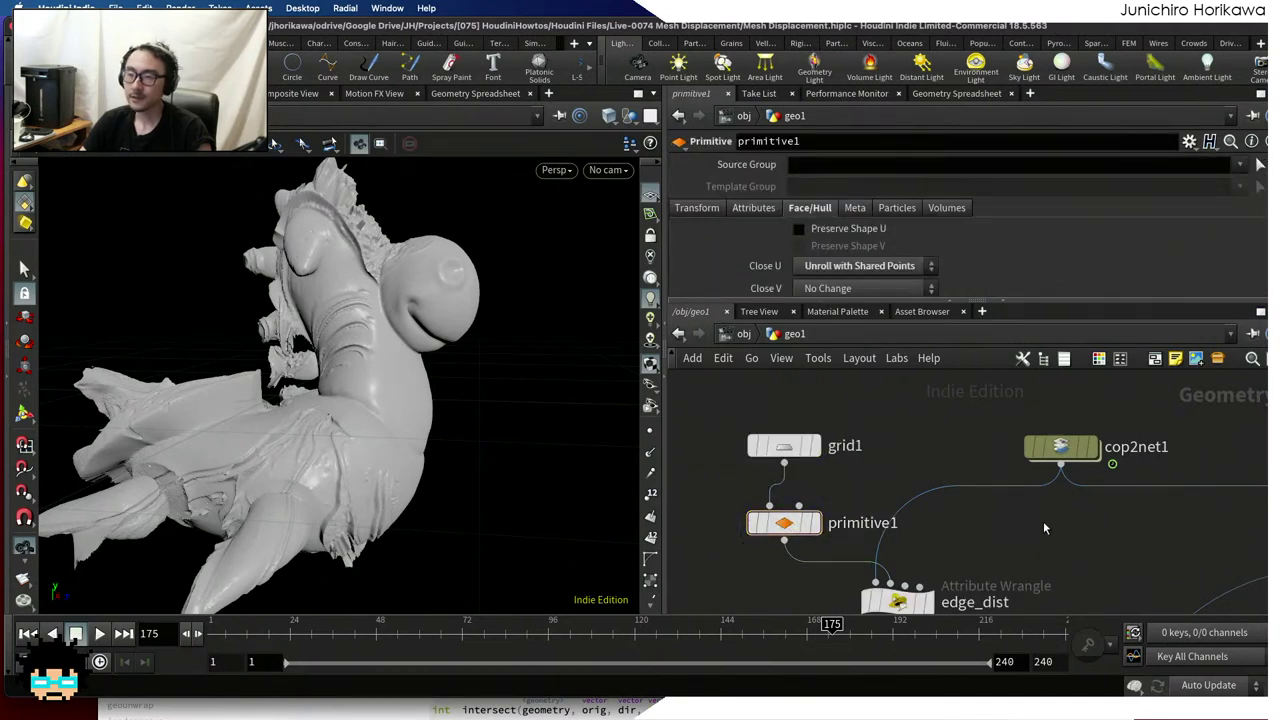
scroll(1030, 485, up, 2)
drag(1066, 456, 1041, 452)
Check default_pic0 inside cop2net1, then select the CONTROLLER null in geo1
double_click(1041, 452)
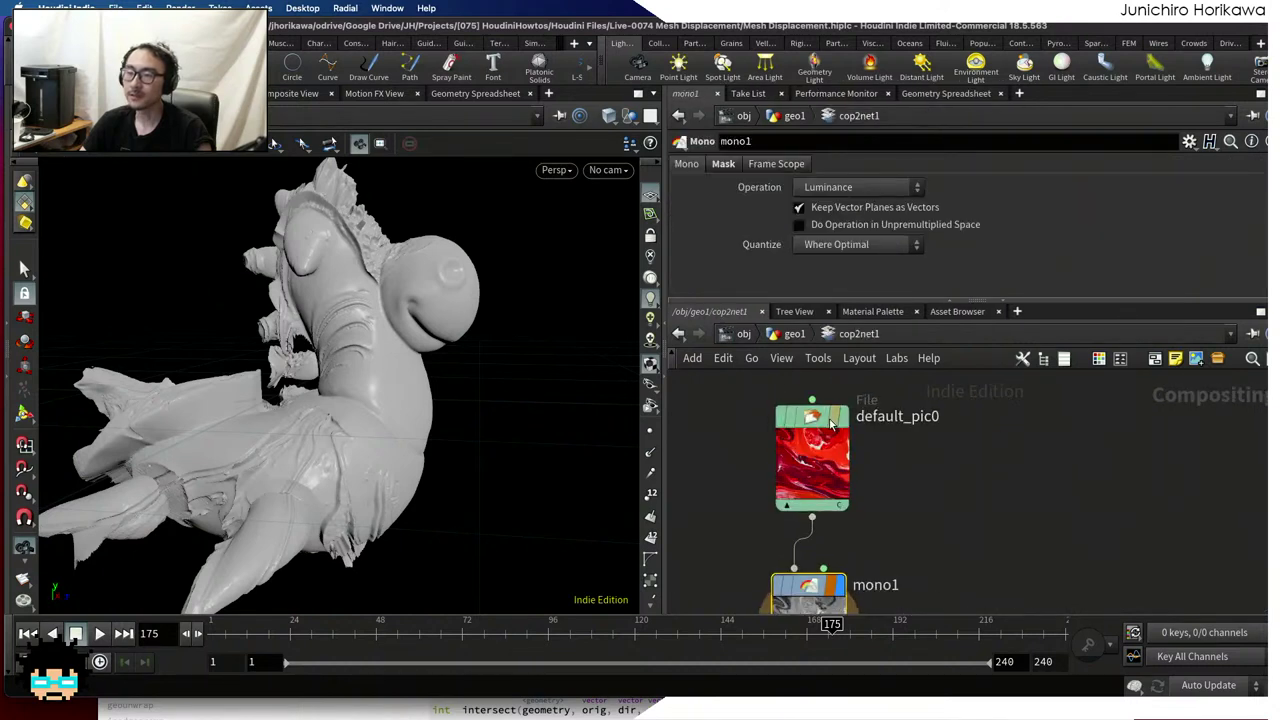
click(812, 455)
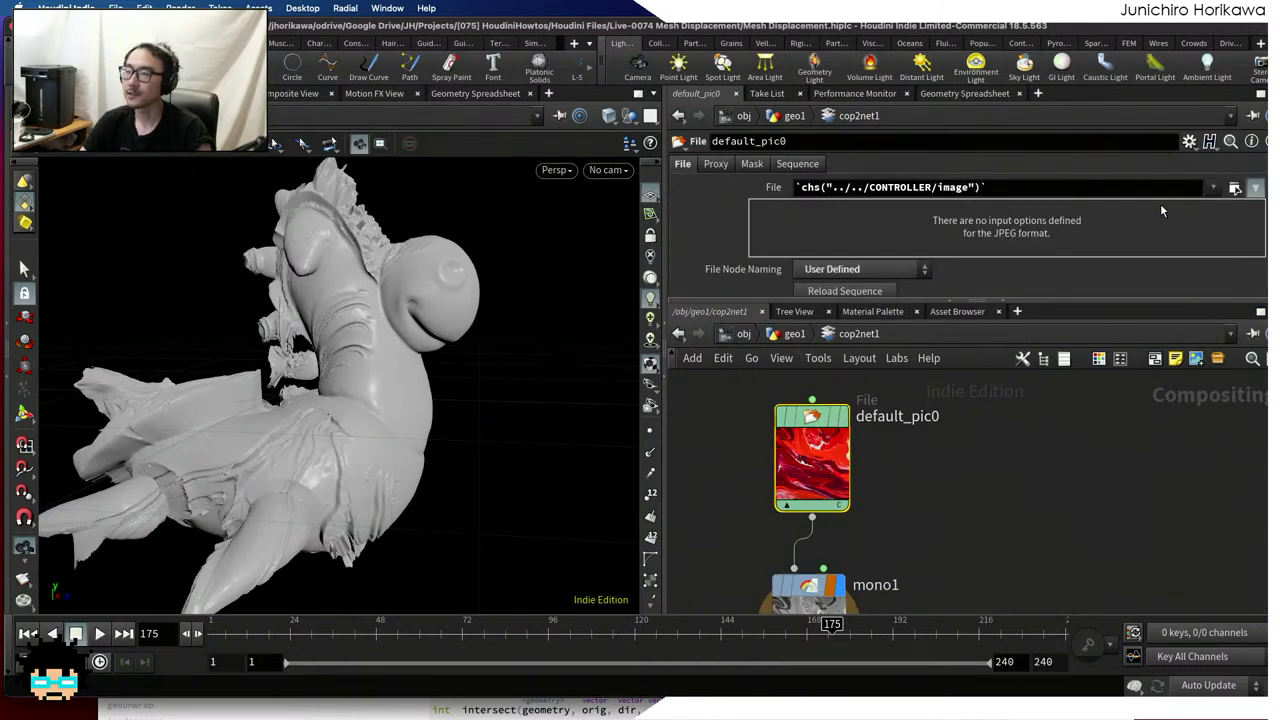
click(776, 336)
scroll(851, 422, down, 4)
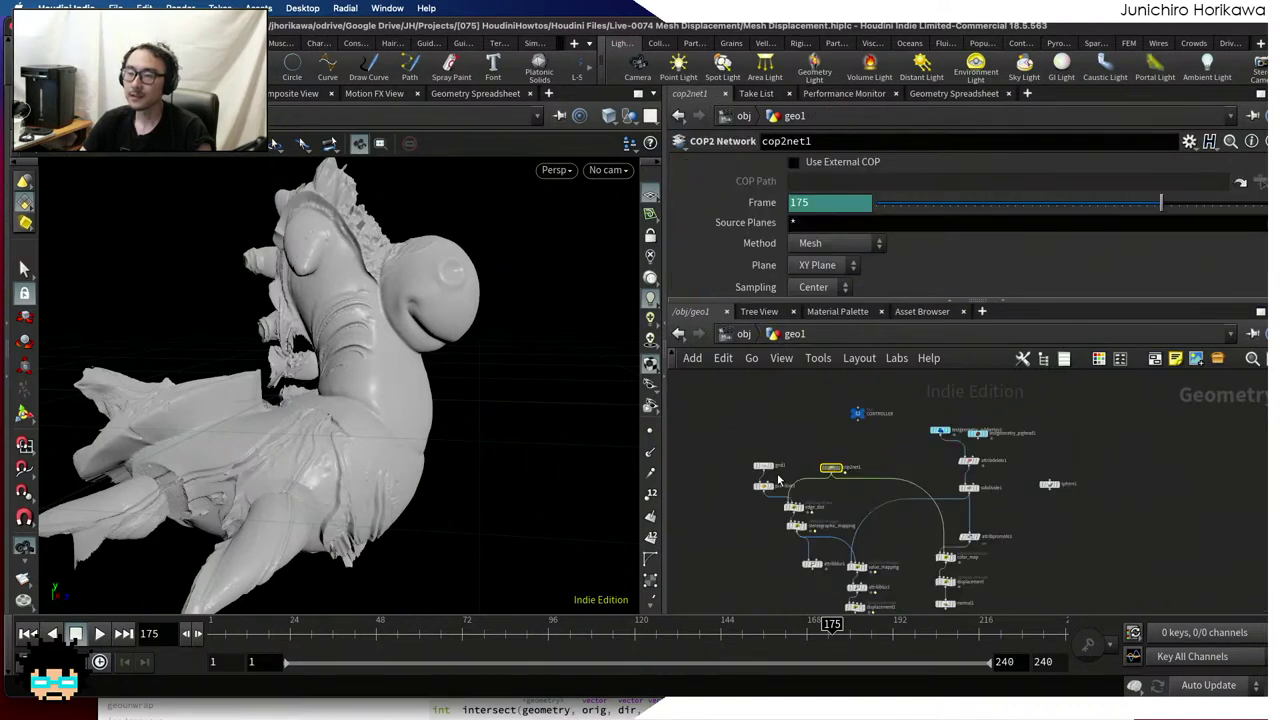
drag(929, 427, 850, 389)
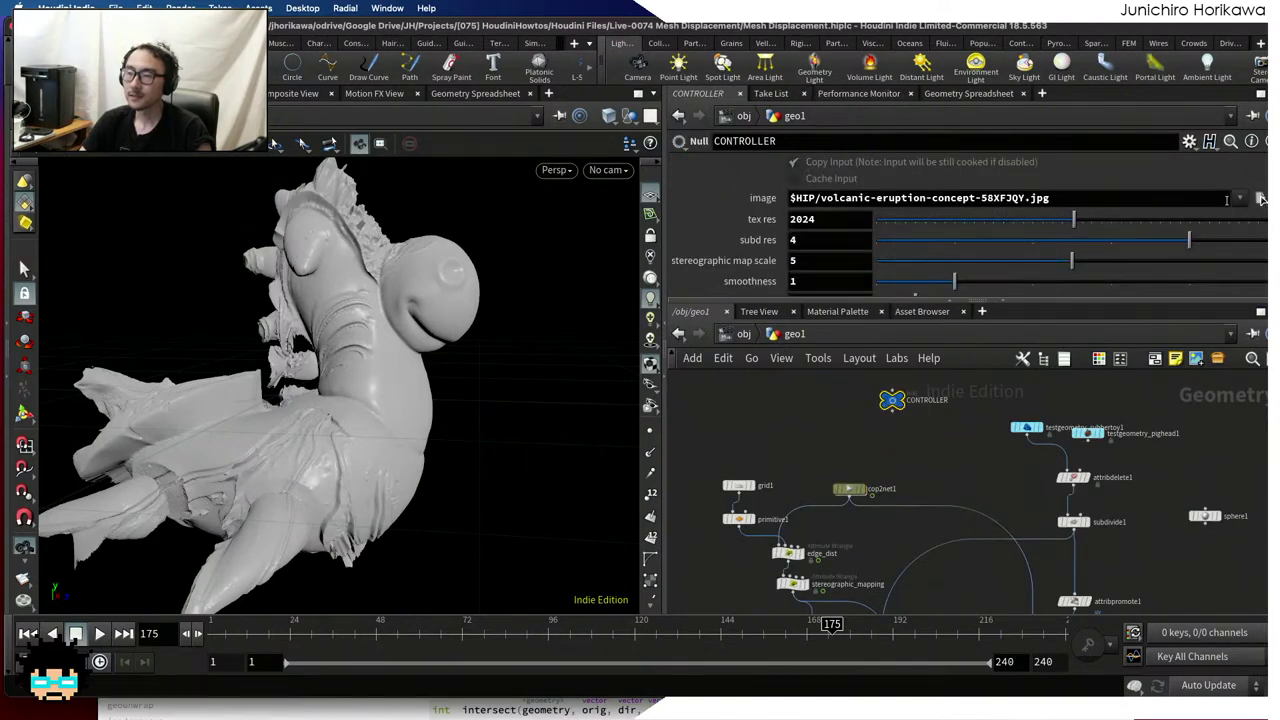
Set CONTROLLER's image to $HIP/abstract-macro-oil-bubbles-PN37Q9G.jpg, sorting the file chooser by date
click(1261, 198)
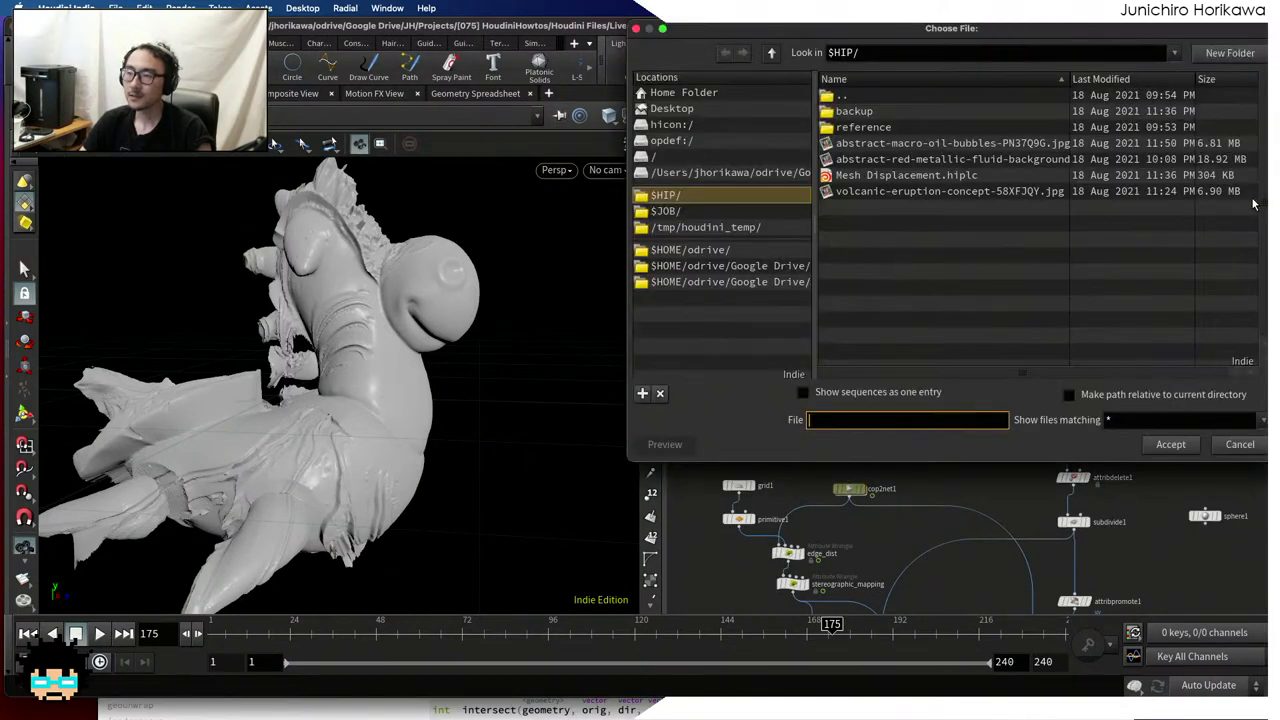
click(950, 144)
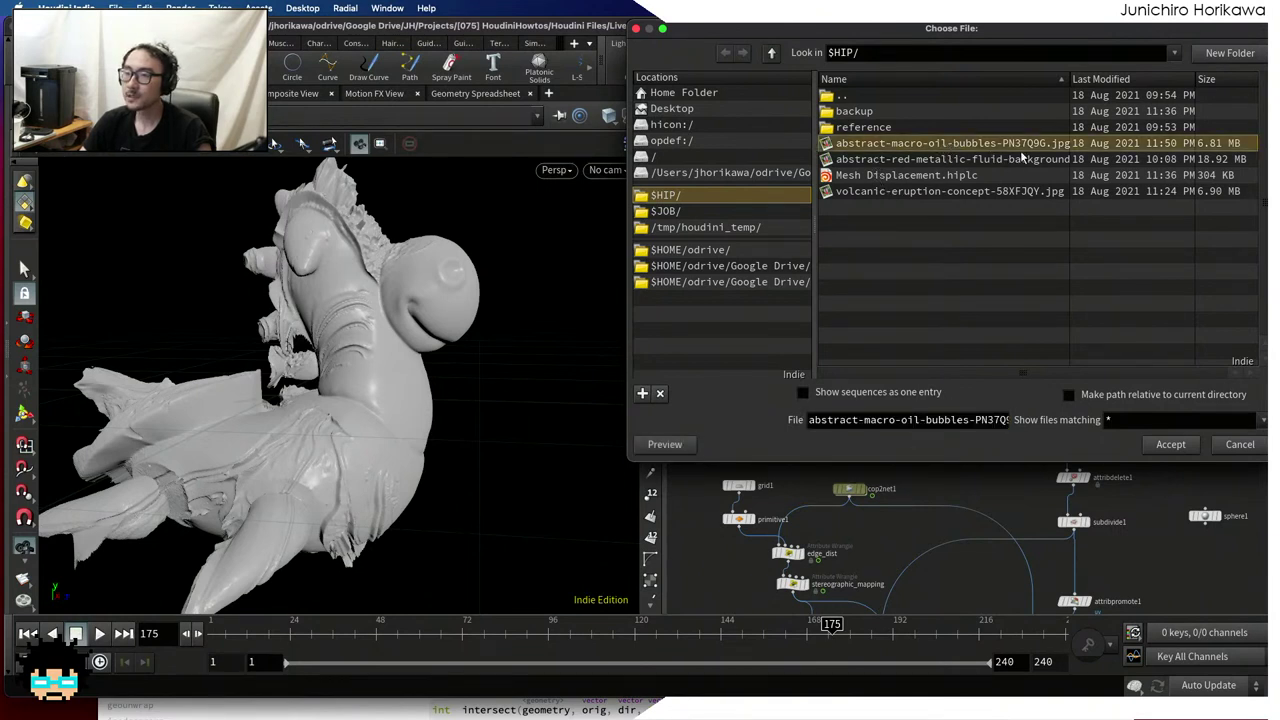
click(1103, 80)
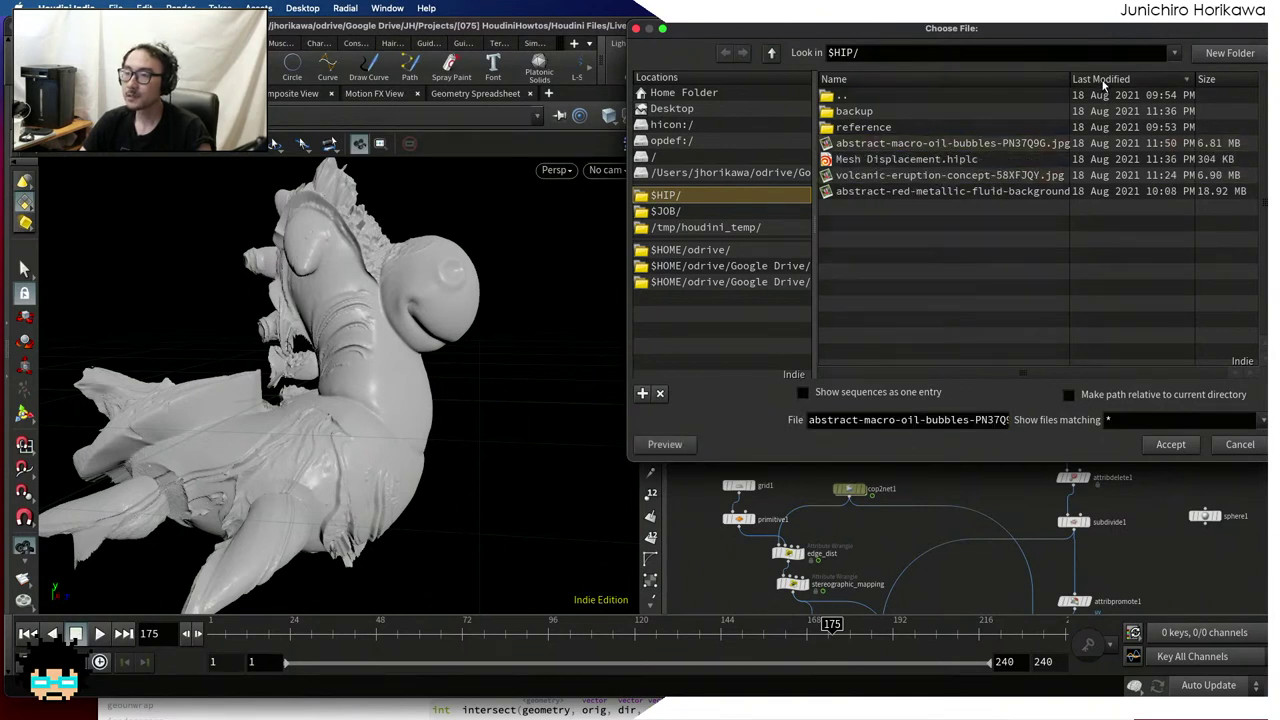
double_click(1001, 143)
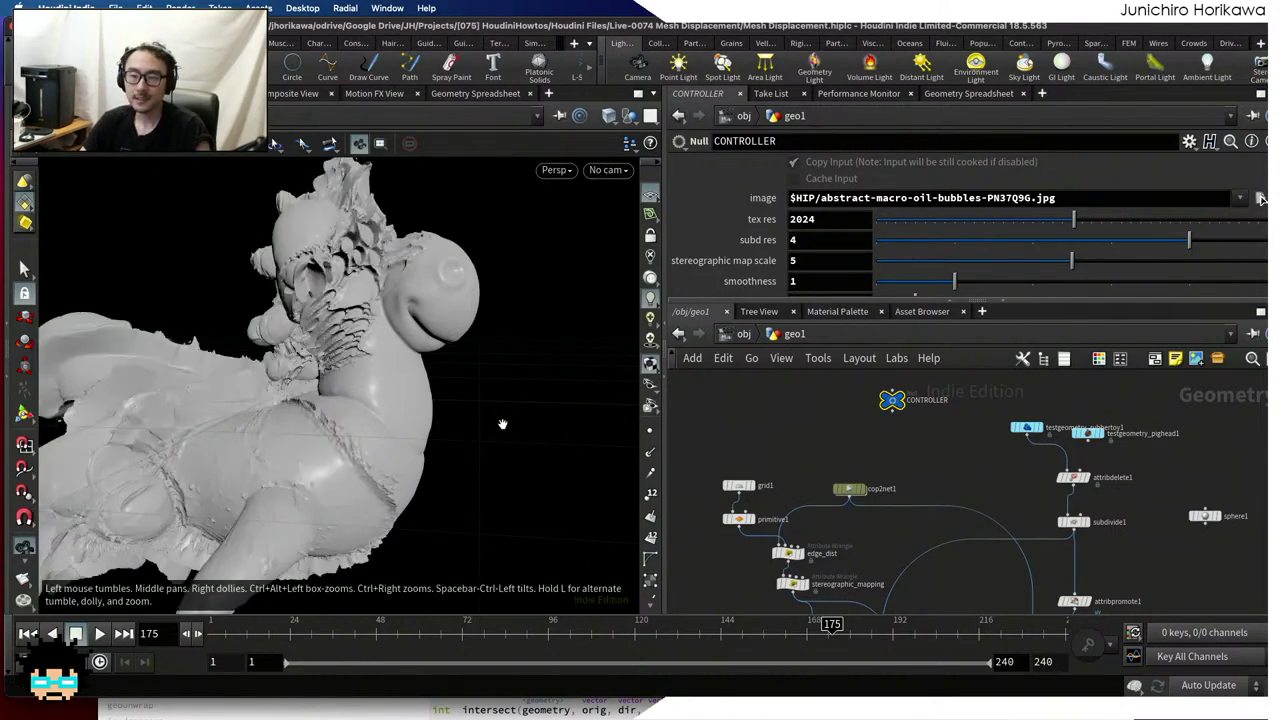
Orbit the rubber toy to inspect the new oil-bubble displacement
mouse_move(503, 427)
mouse_down()
mouse_move(338, 400)
mouse_move(194, 409)
mouse_move(223, 391)
mouse_move(443, 403)
mouse_move(374, 329)
mouse_move(457, 334)
mouse_move(446, 447)
mouse_move(423, 360)
mouse_move(357, 393)
mouse_move(217, 423)
mouse_move(94, 423)
mouse_move(449, 366)
mouse_move(169, 414)
mouse_move(49, 400)
mouse_move(131, 405)
mouse_move(229, 366)
mouse_move(129, 391)
mouse_move(40, 352)
mouse_move(103, 394)
mouse_move(43, 391)
mouse_move(160, 443)
mouse_move(167, 358)
mouse_move(189, 423)
mouse_move(129, 449)
mouse_move(220, 311)
mouse_move(259, 434)
mouse_move(409, 295)
mouse_move(411, 260)
mouse_move(330, 400)
mouse_up()
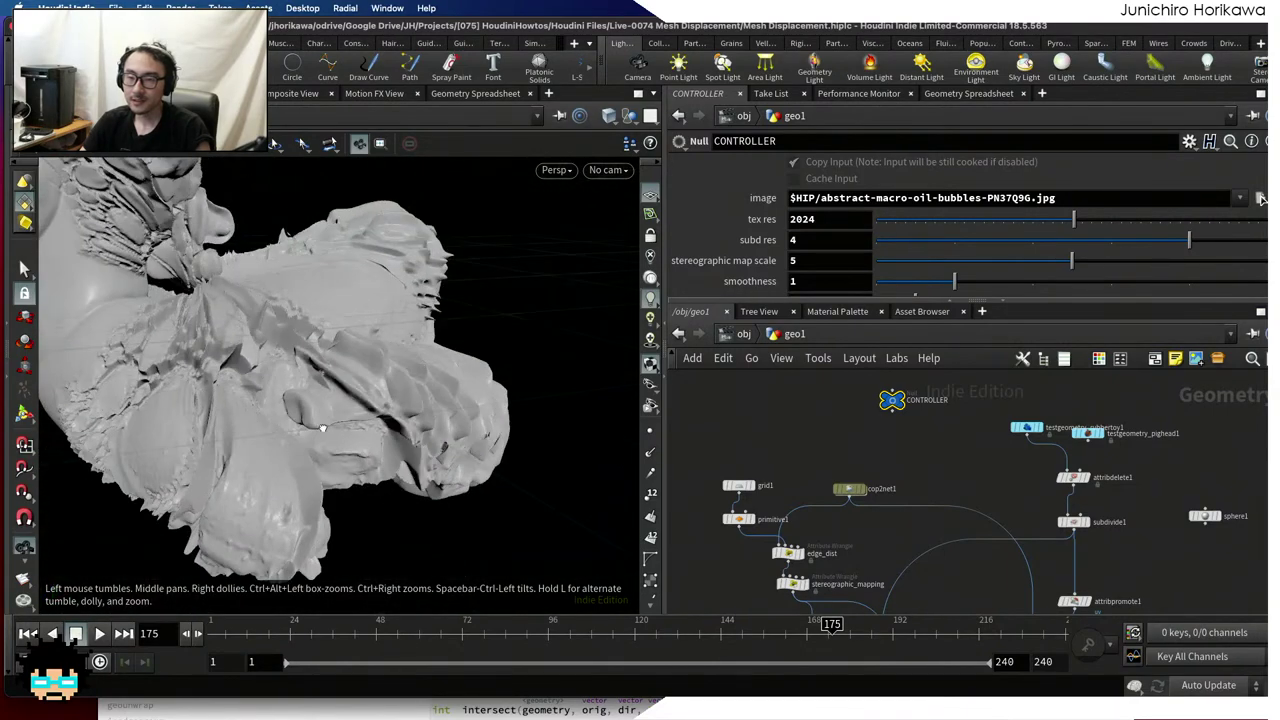
scroll(913, 487, down, 5)
scroll(913, 487, up, 6)
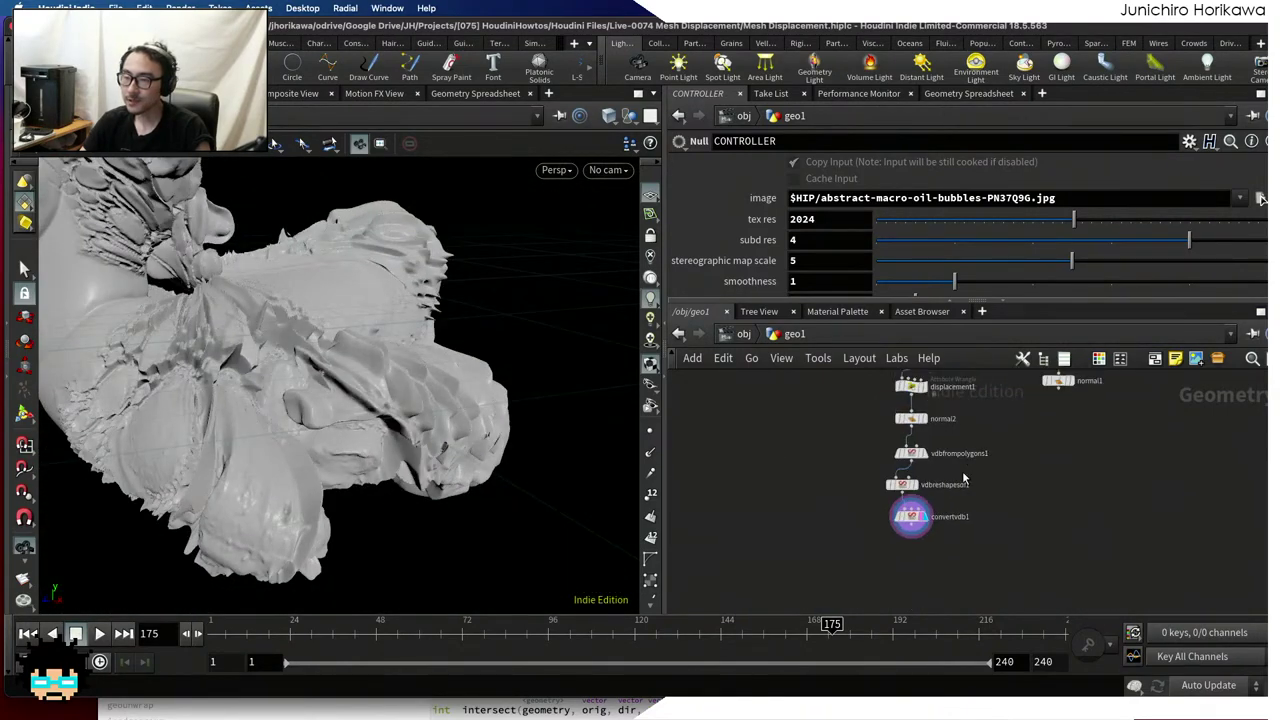
scroll(928, 512, up, 2)
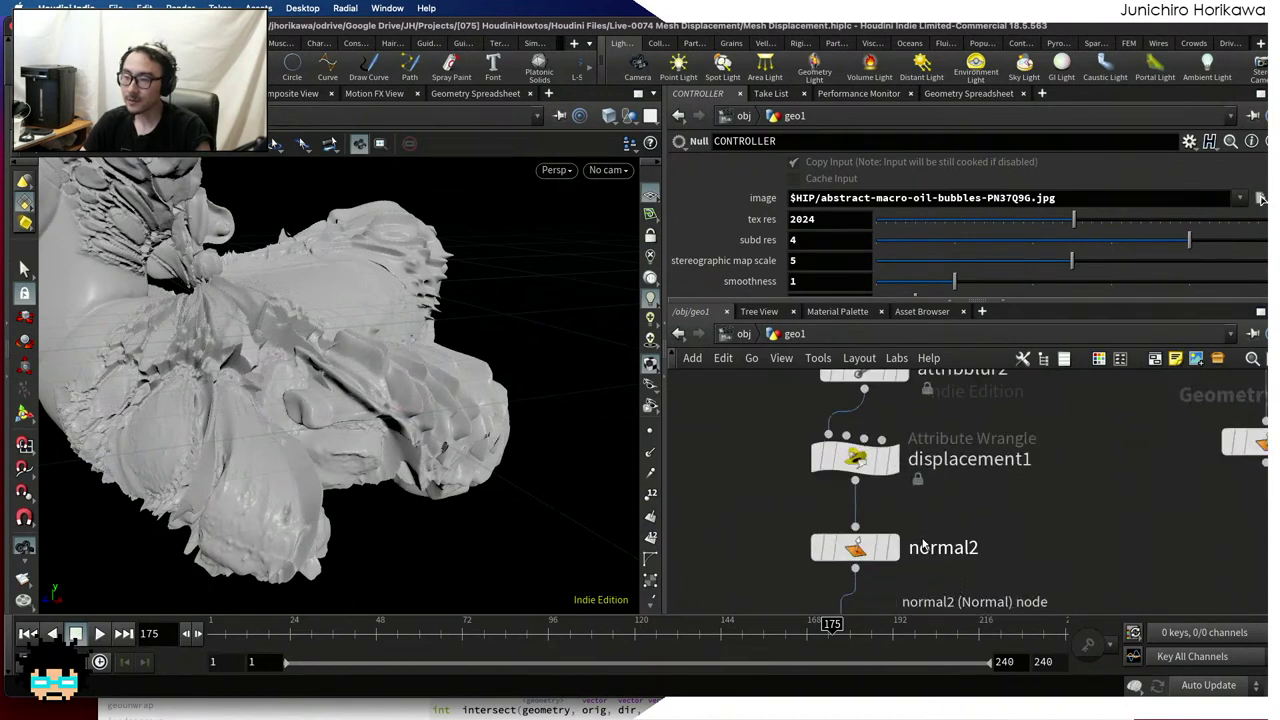
Show displacement1's VEX parameters in an enlarged pane, offsetting @P along @N by edgedist
mouse_move(904, 557)
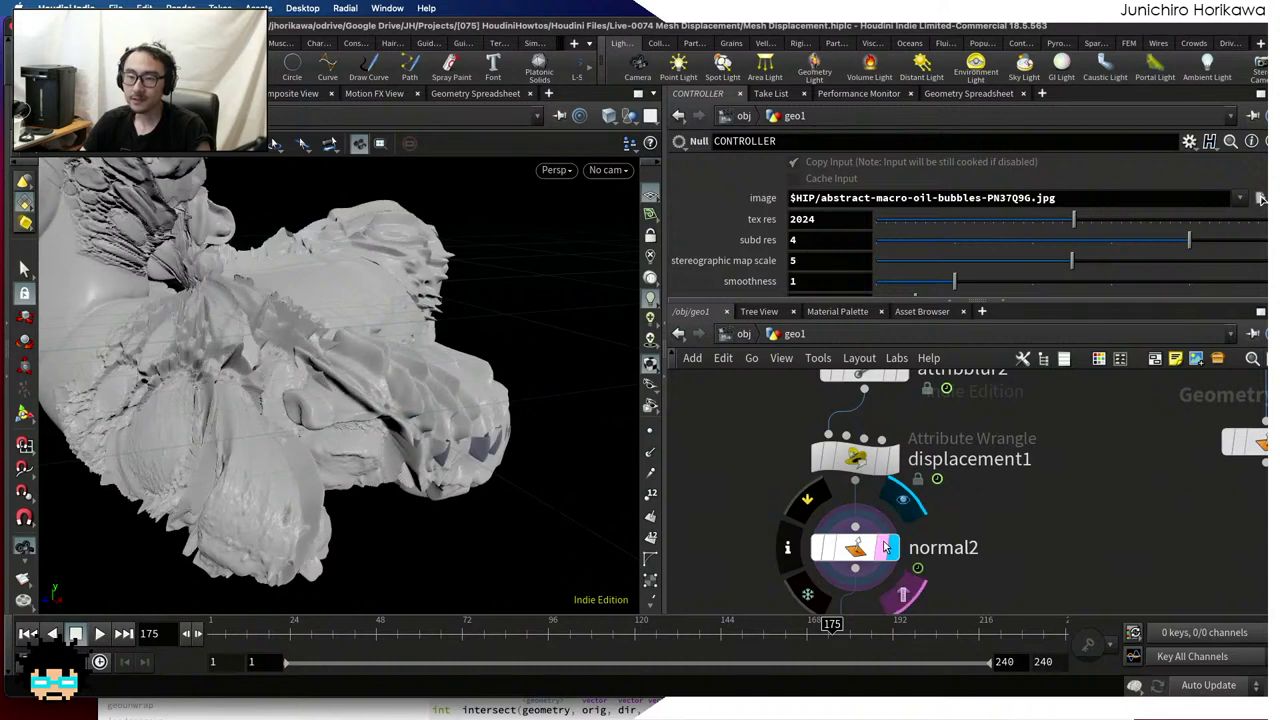
click(858, 458)
scroll(946, 443, down, 3)
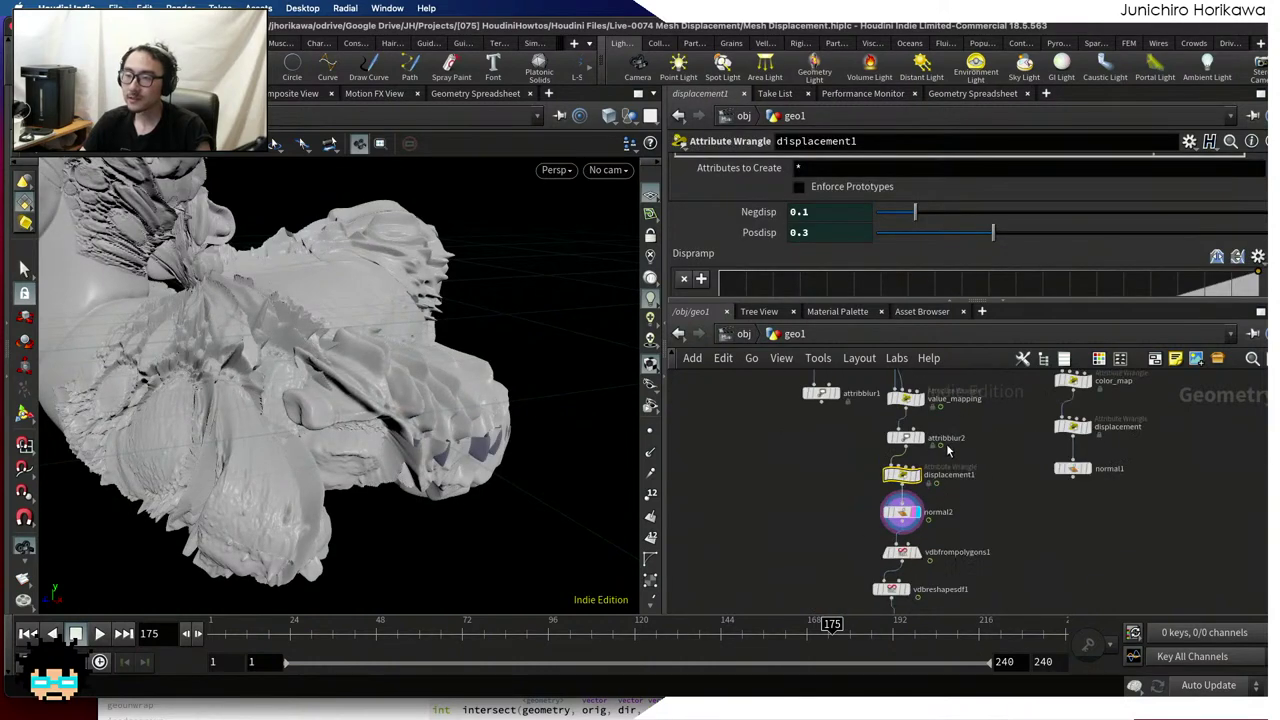
scroll(930, 275, down, 5)
scroll(1048, 533, down, 2)
scroll(1048, 533, up, 2)
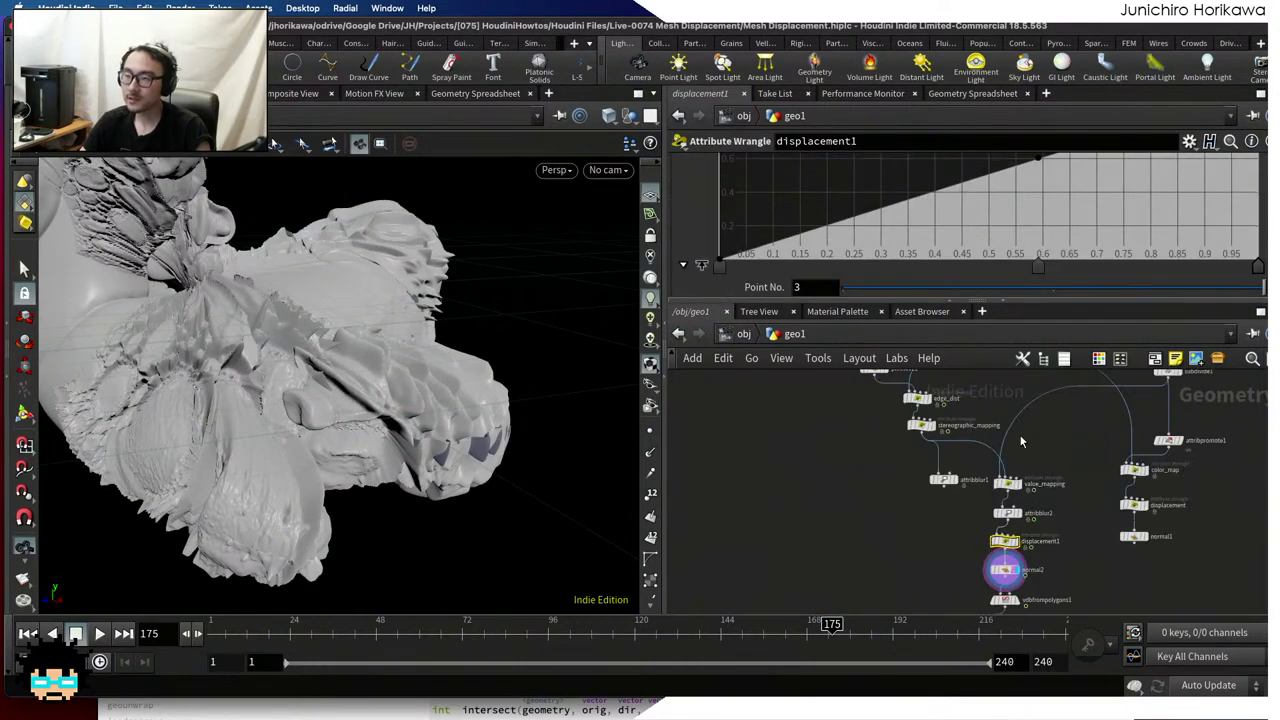
scroll(953, 195, up, 5)
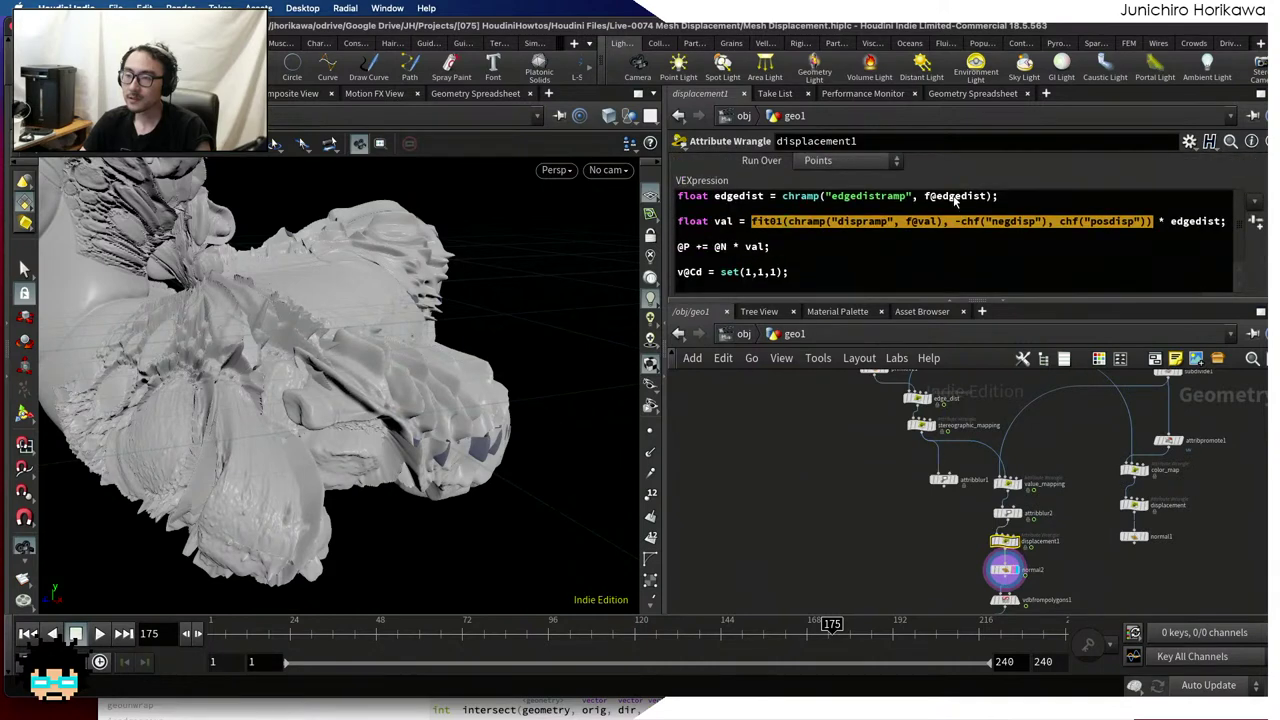
drag(973, 295, 973, 392)
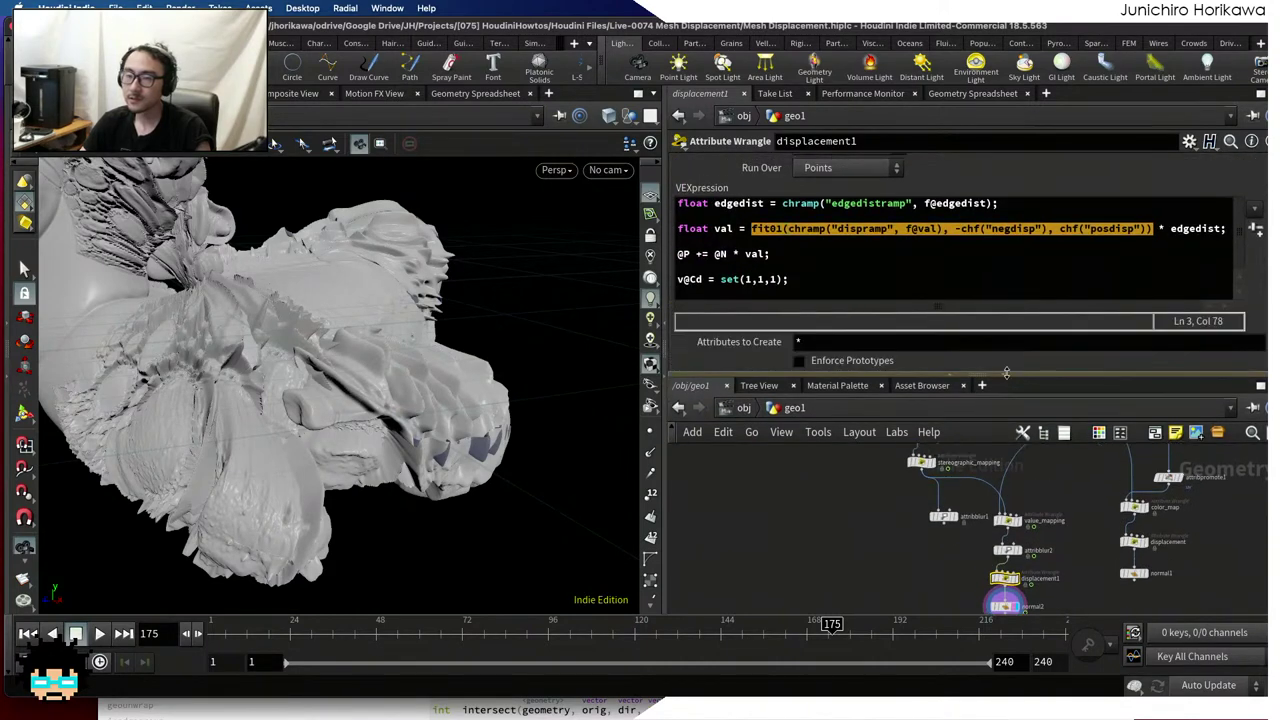
scroll(391, 367, down, 3)
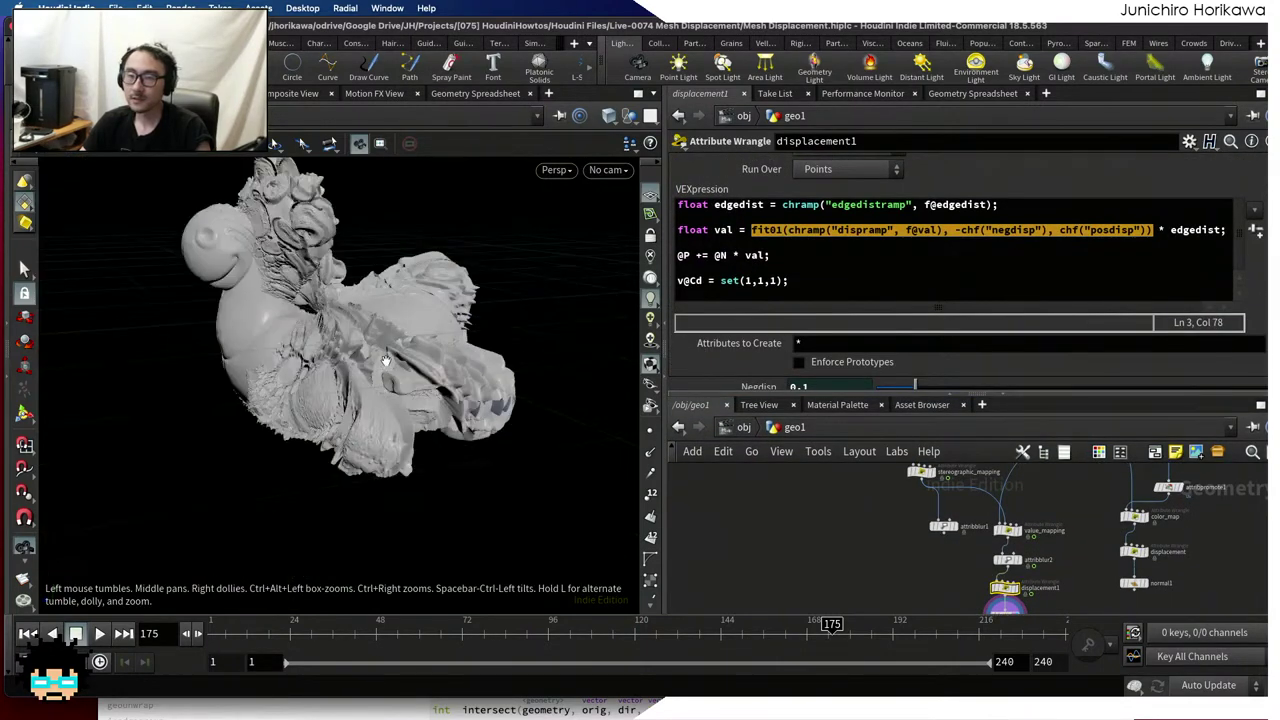
scroll(399, 303, up, 2)
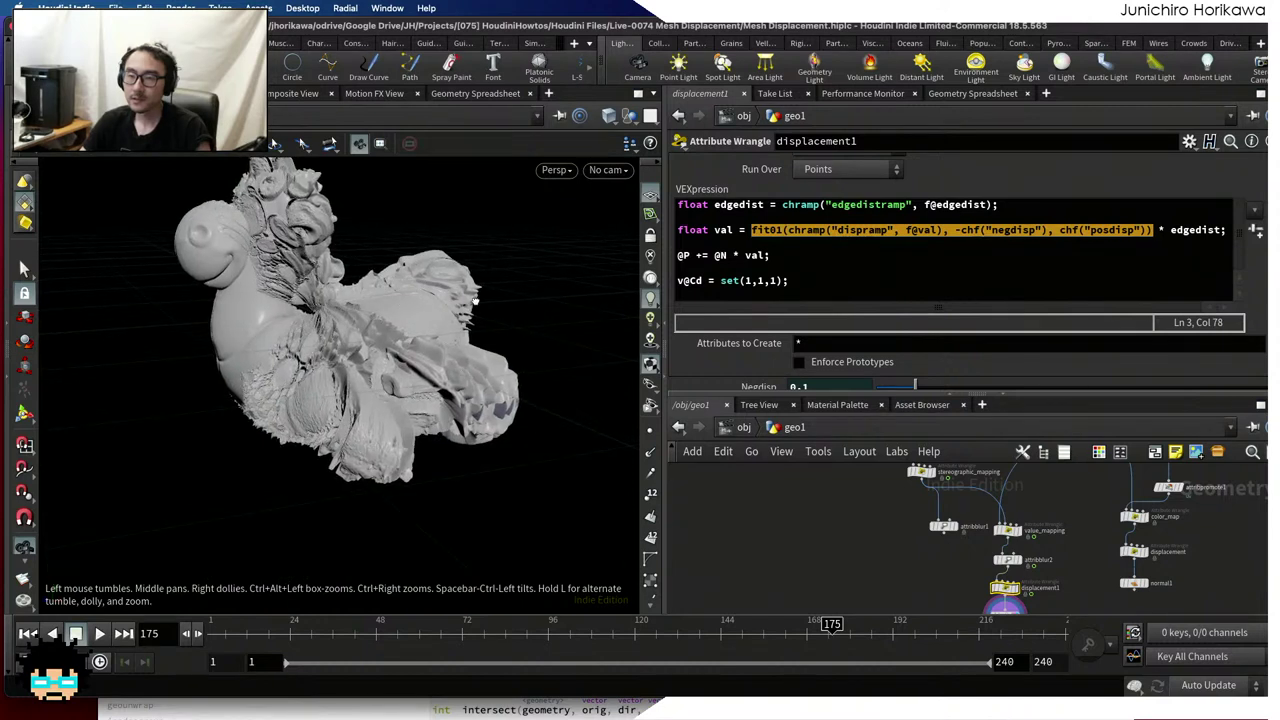
drag(546, 398, 500, 396)
scroll(811, 568, down, 3)
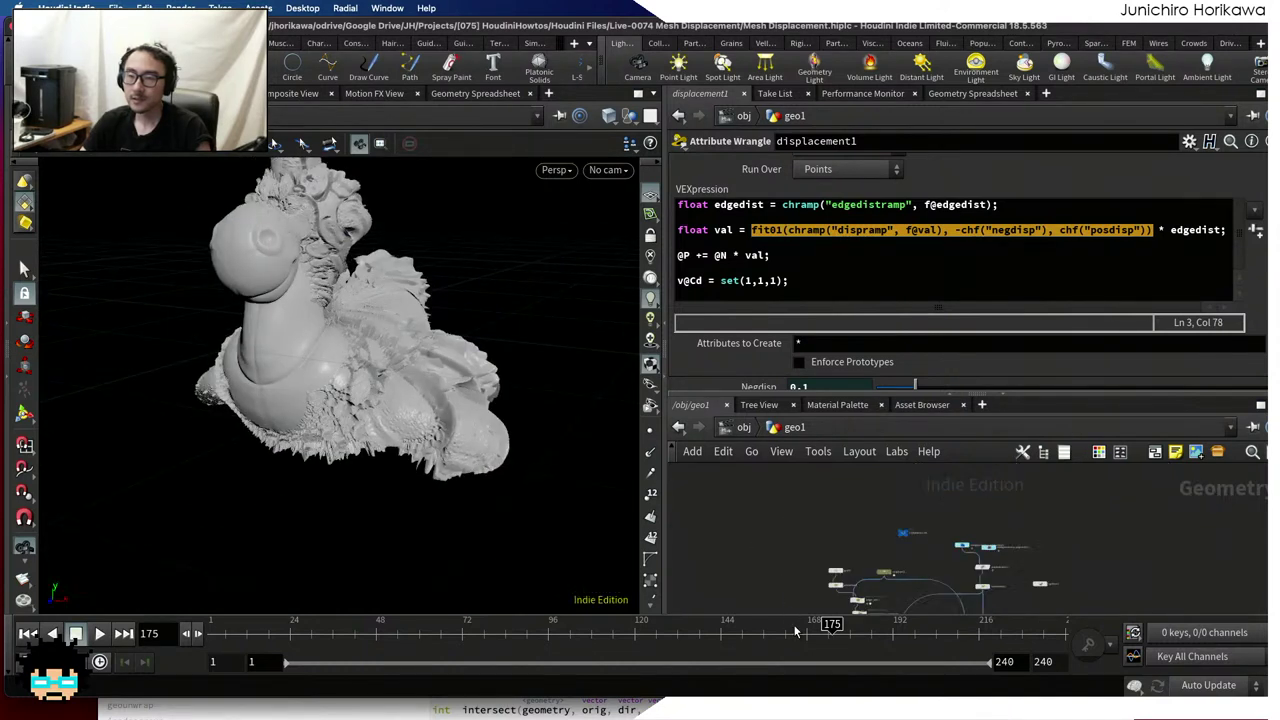
Lower the CONTROLLER's max positive disp from 0.3 to 0.1 and orbit to check the shallower bulges
scroll(848, 554, up, 3)
click(969, 505)
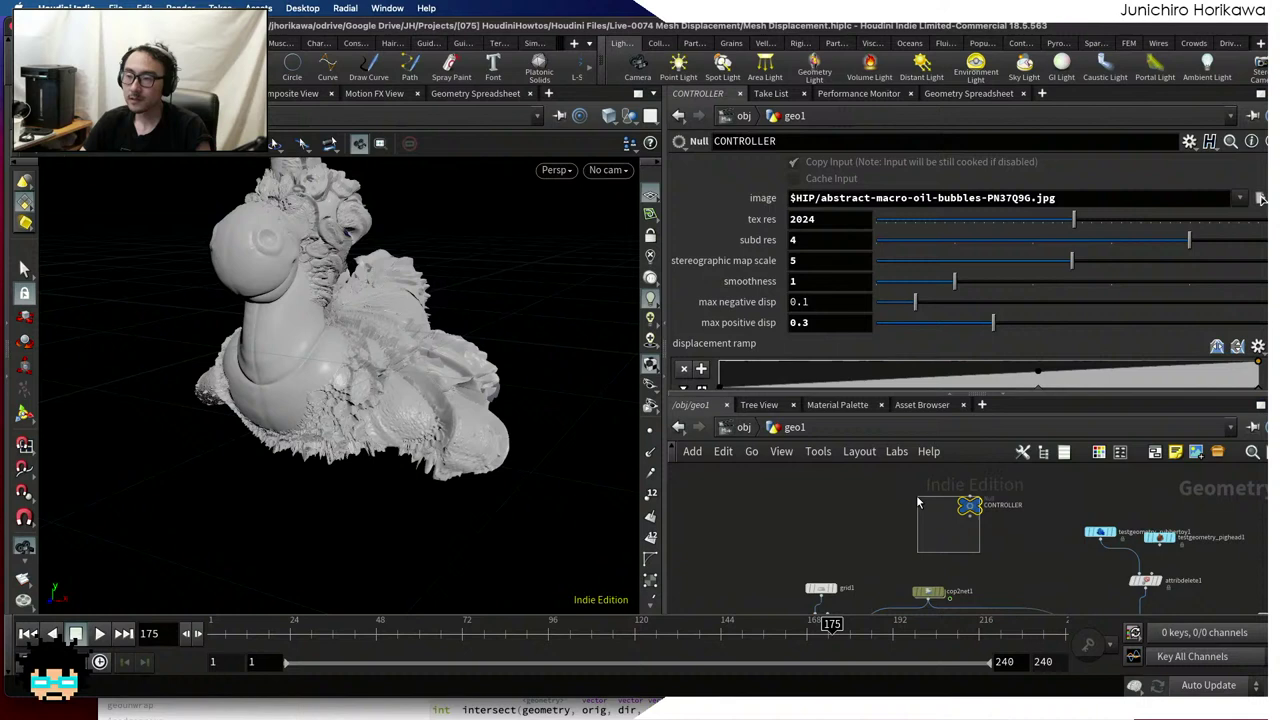
double_click(801, 322)
text(1)
key(Return)
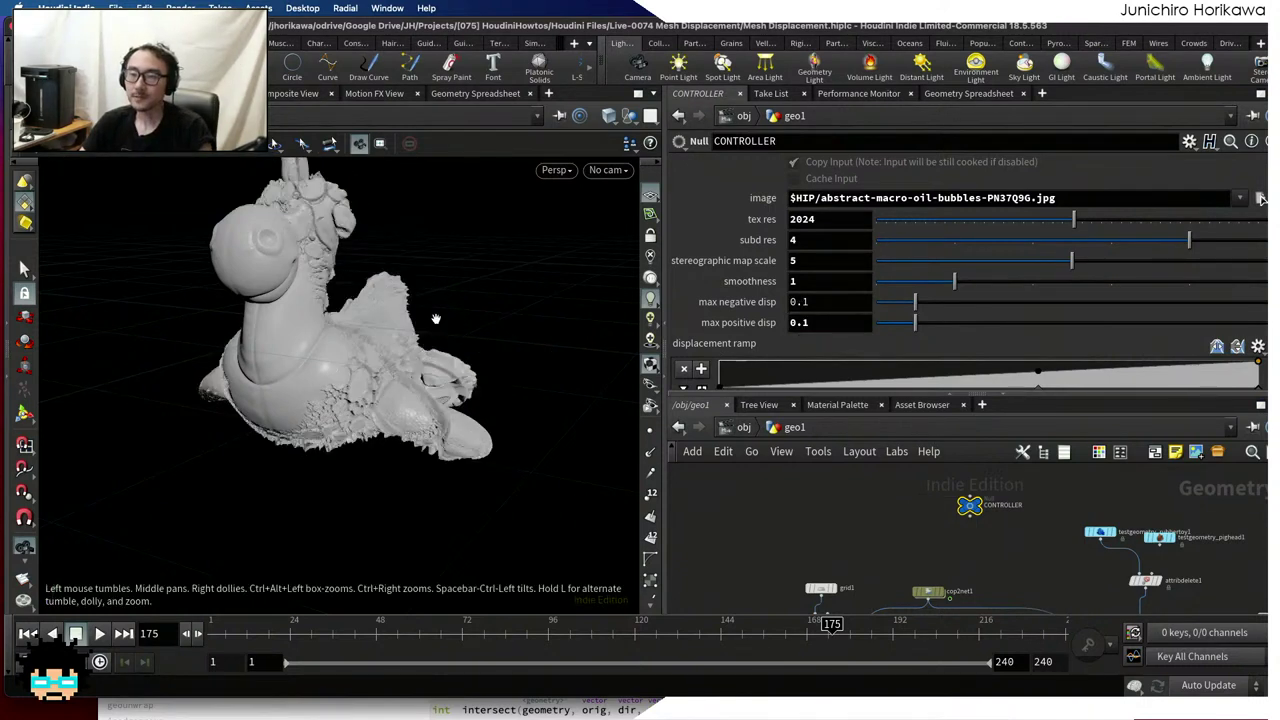
drag(313, 303, 477, 305)
drag(517, 300, 443, 353)
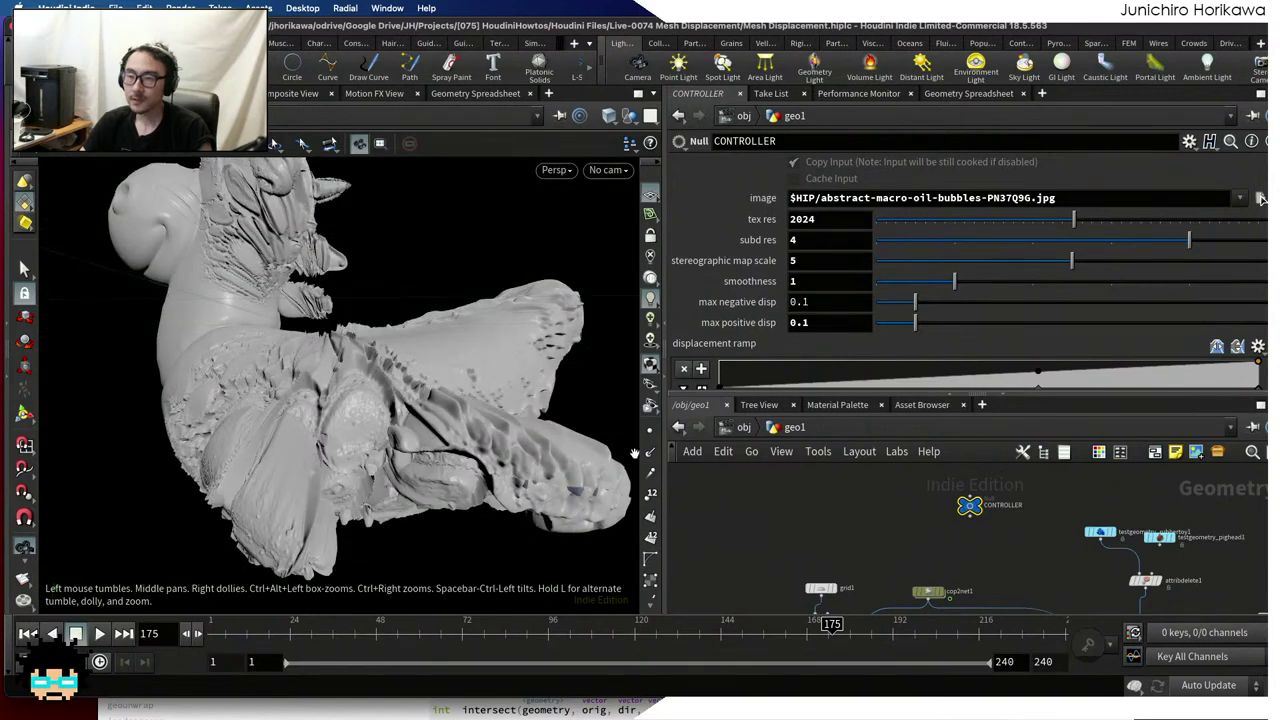
scroll(896, 545, down, 3)
scroll(896, 545, up, 2)
Move testgeometry_rubbertoy1 to Translate Y -0.1
scroll(894, 545, up, 2)
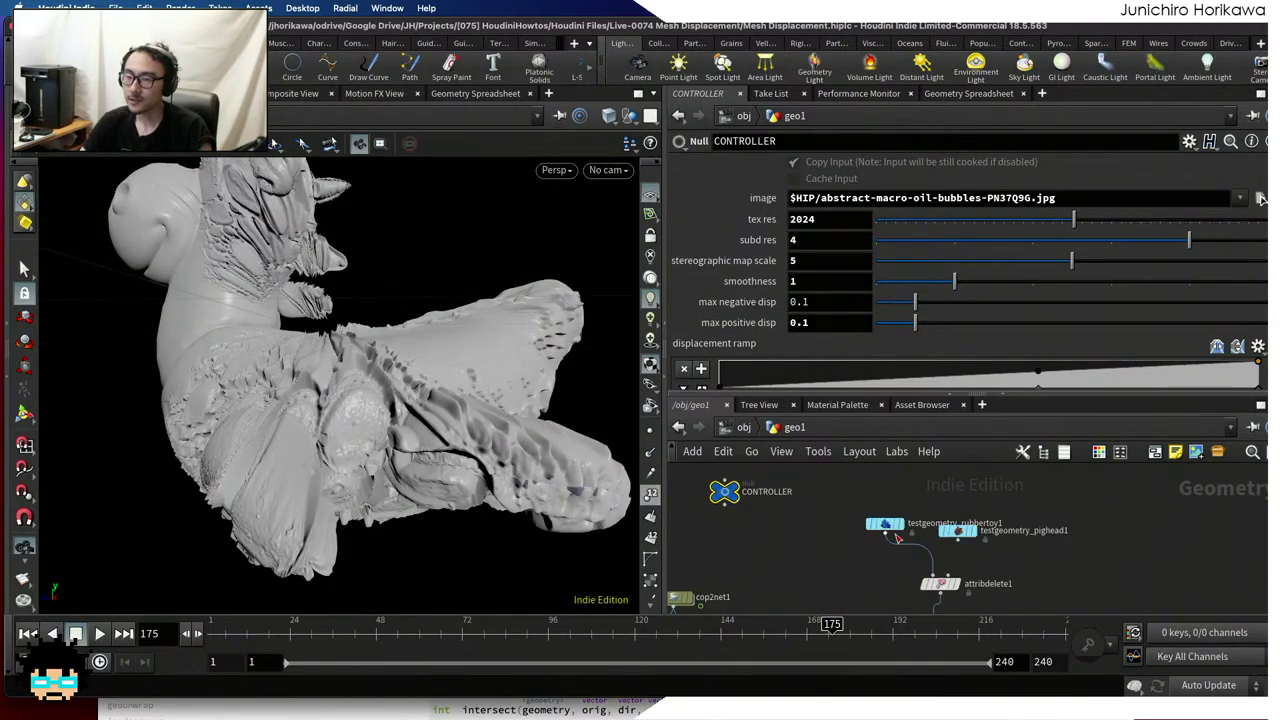
click(891, 530)
scroll(876, 500, down, 3)
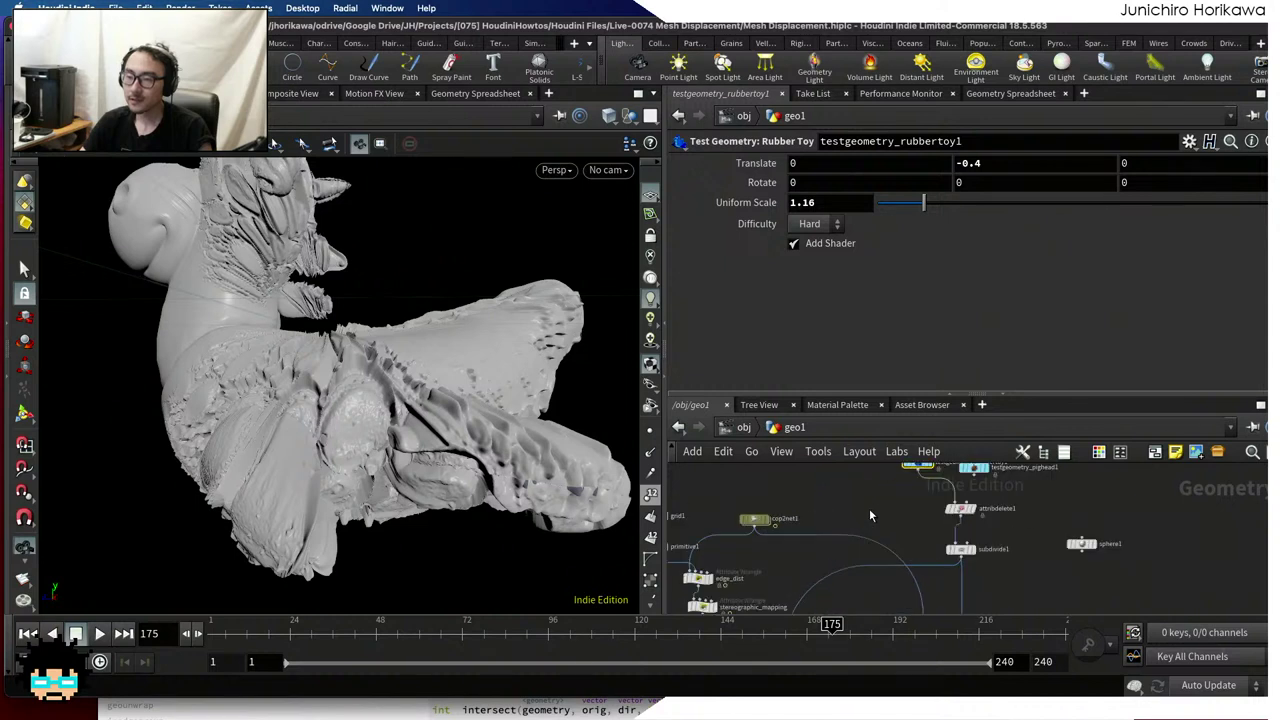
scroll(796, 563, up, 3)
scroll(796, 563, down, 3)
scroll(852, 591, up, 3)
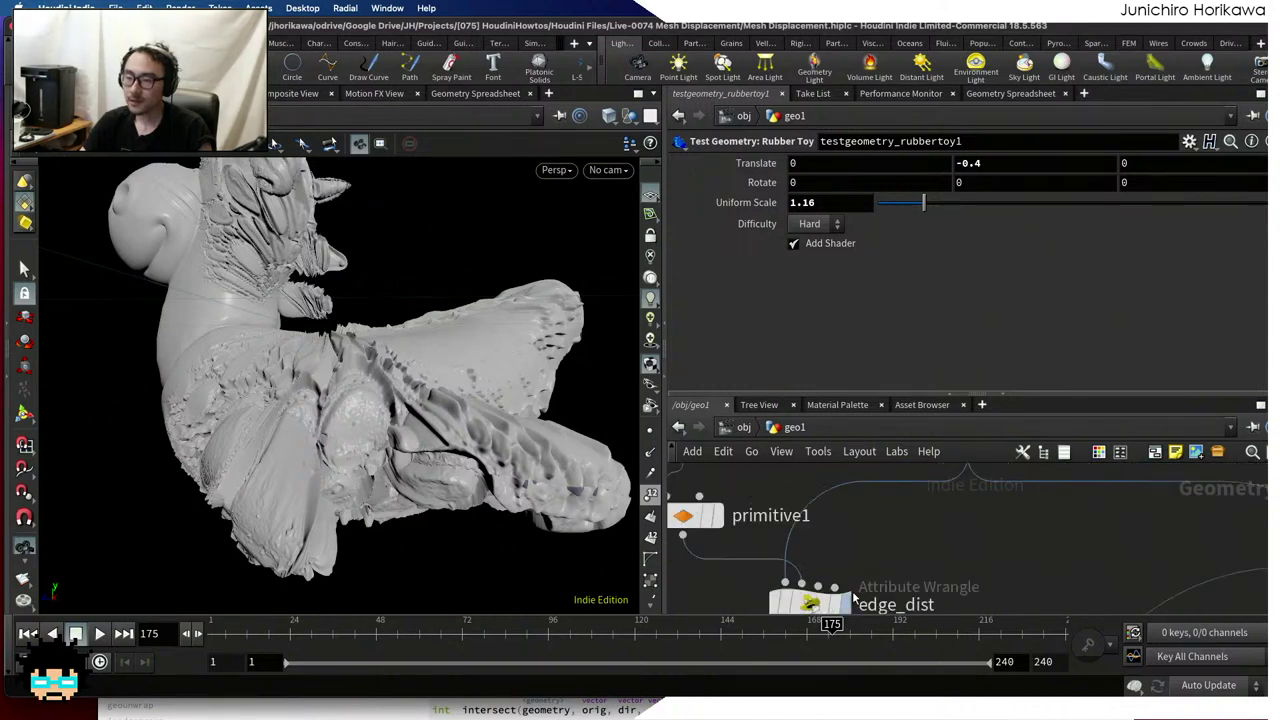
scroll(852, 591, down, 3)
scroll(826, 538, up, 3)
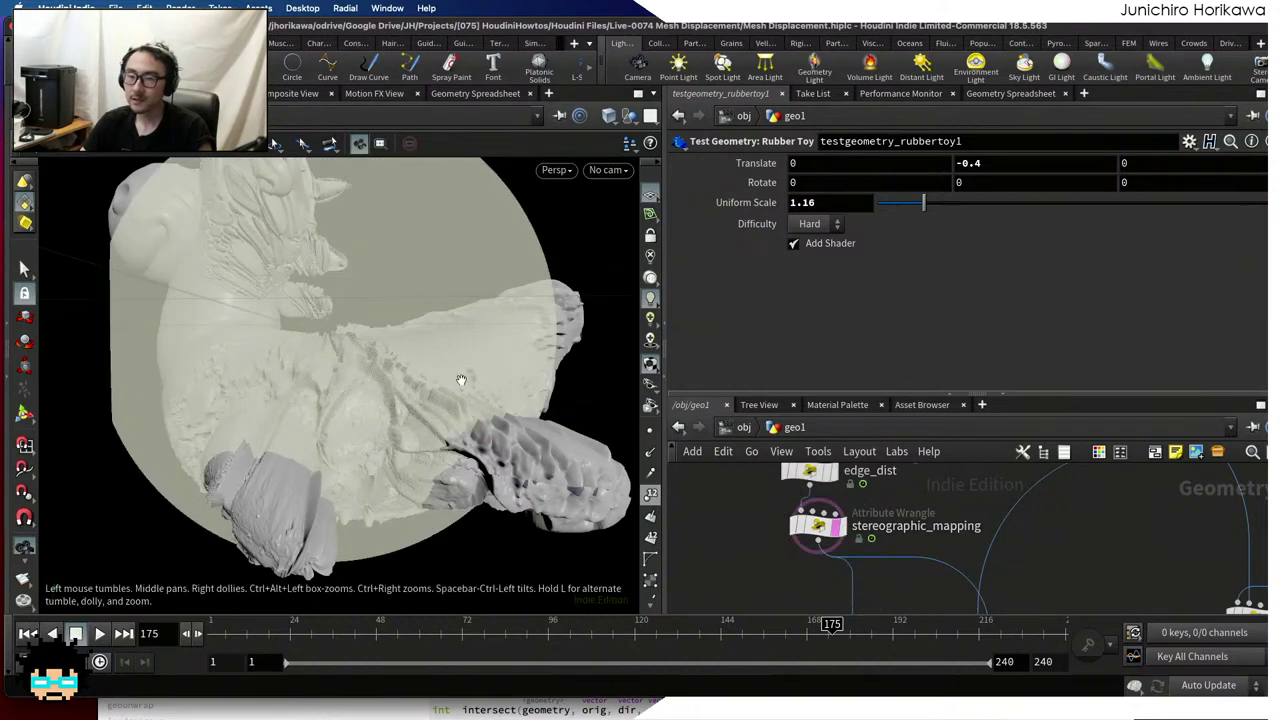
scroll(349, 374, down, 3)
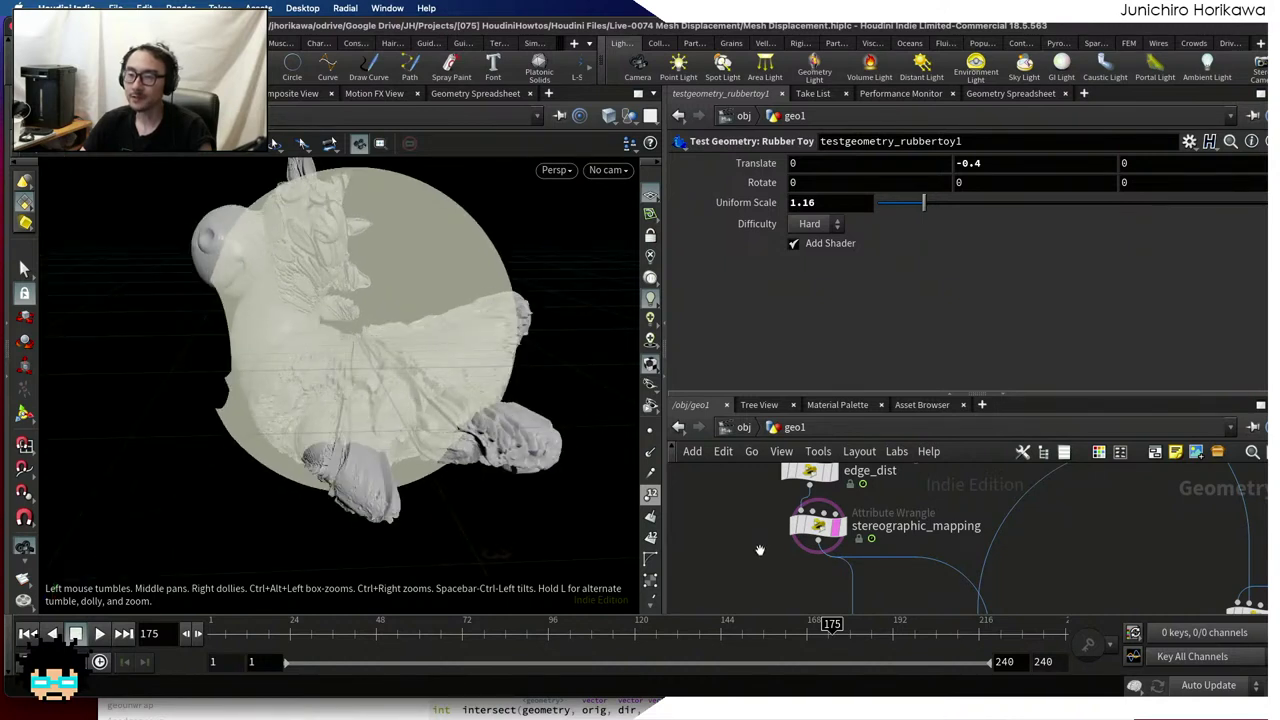
scroll(760, 551, down, 6)
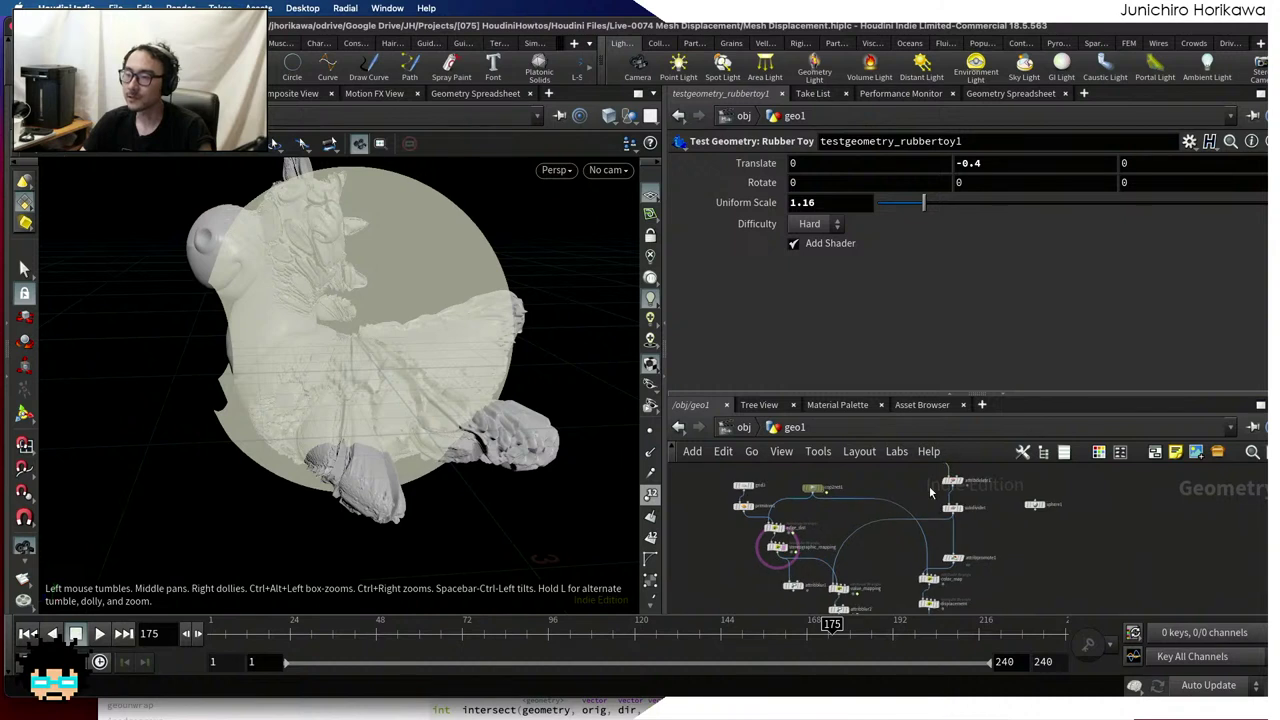
middle_drag(929, 486, 934, 559)
scroll(945, 540, up, 5)
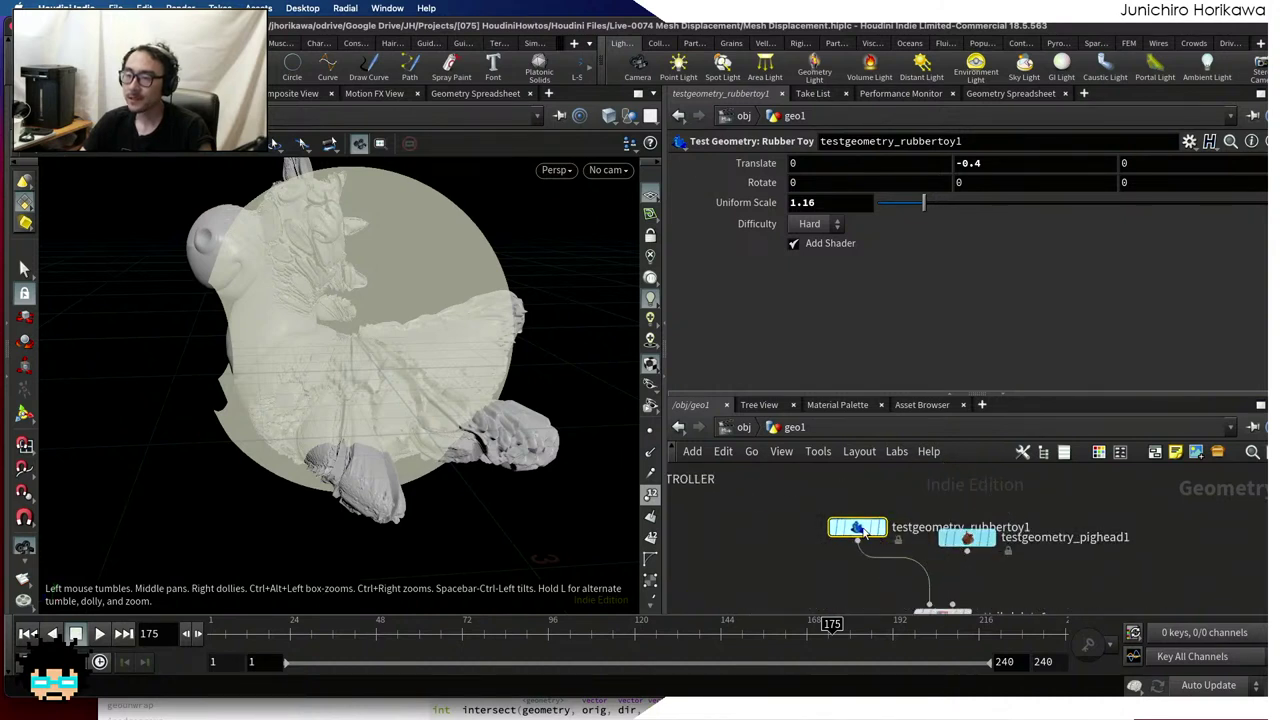
text(1)
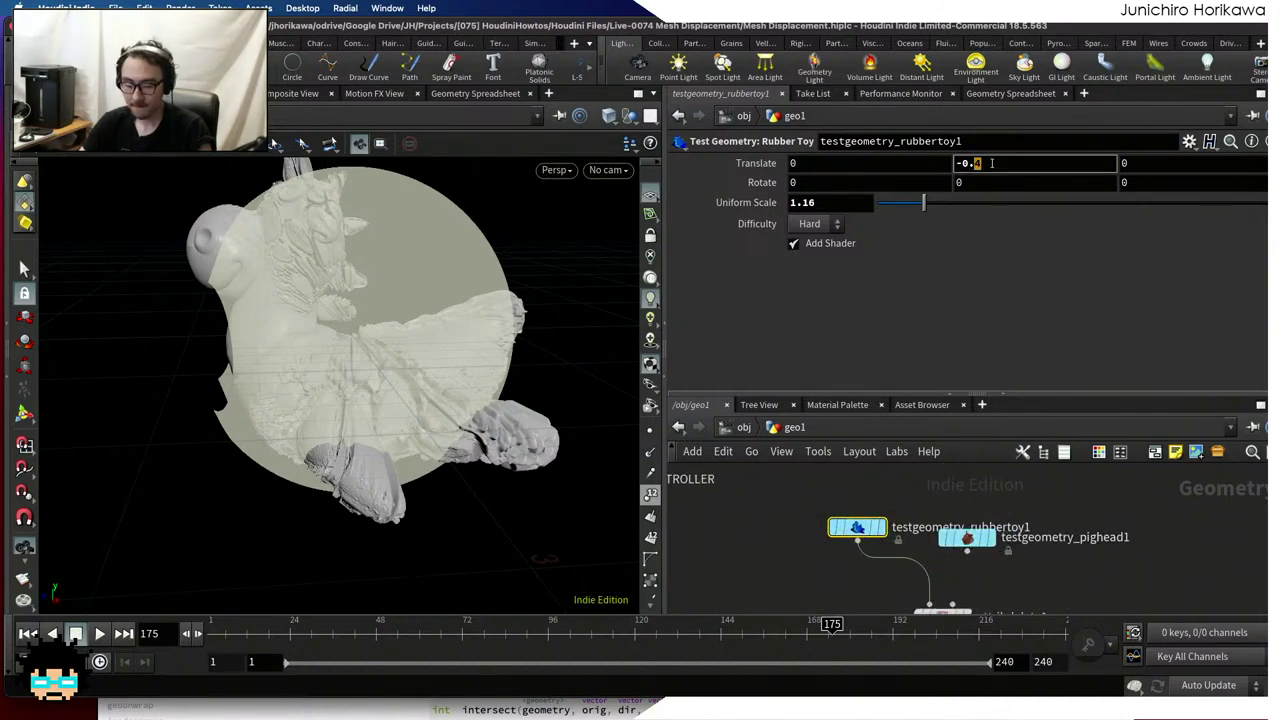
key(Return)
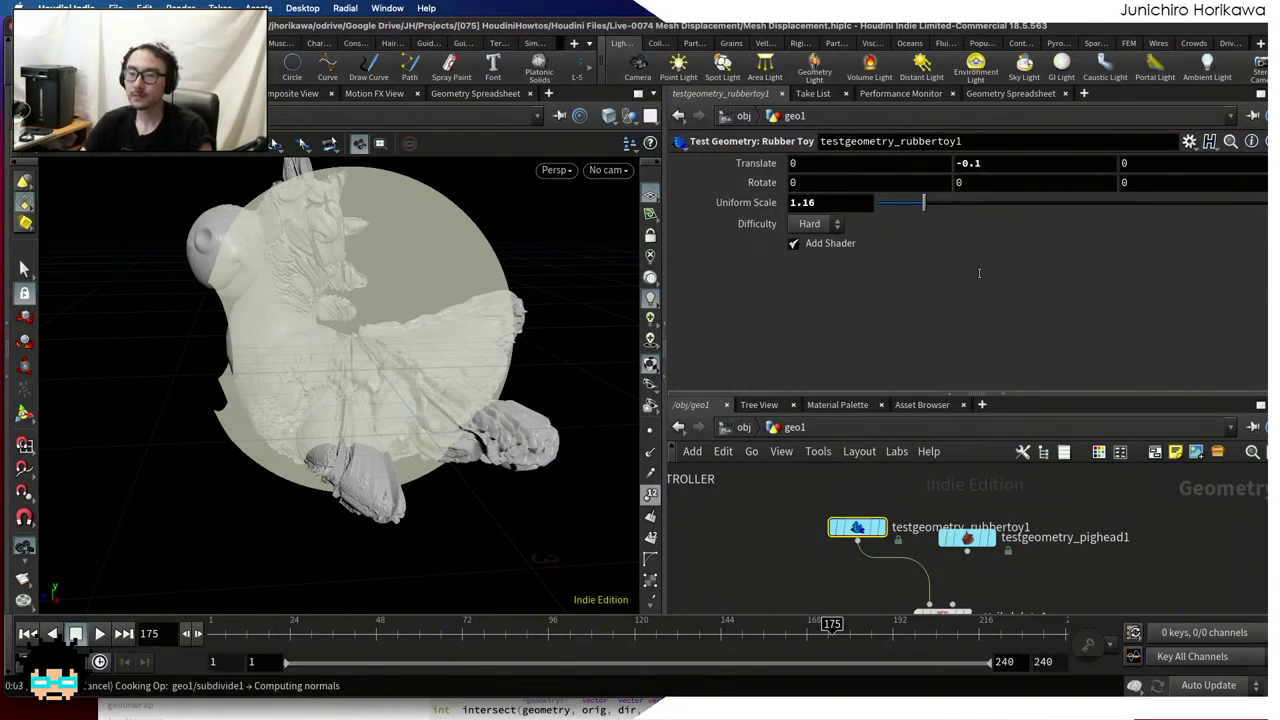
Set the display flag on normal2, select it, and orbit to view the toy's back
click(770, 558)
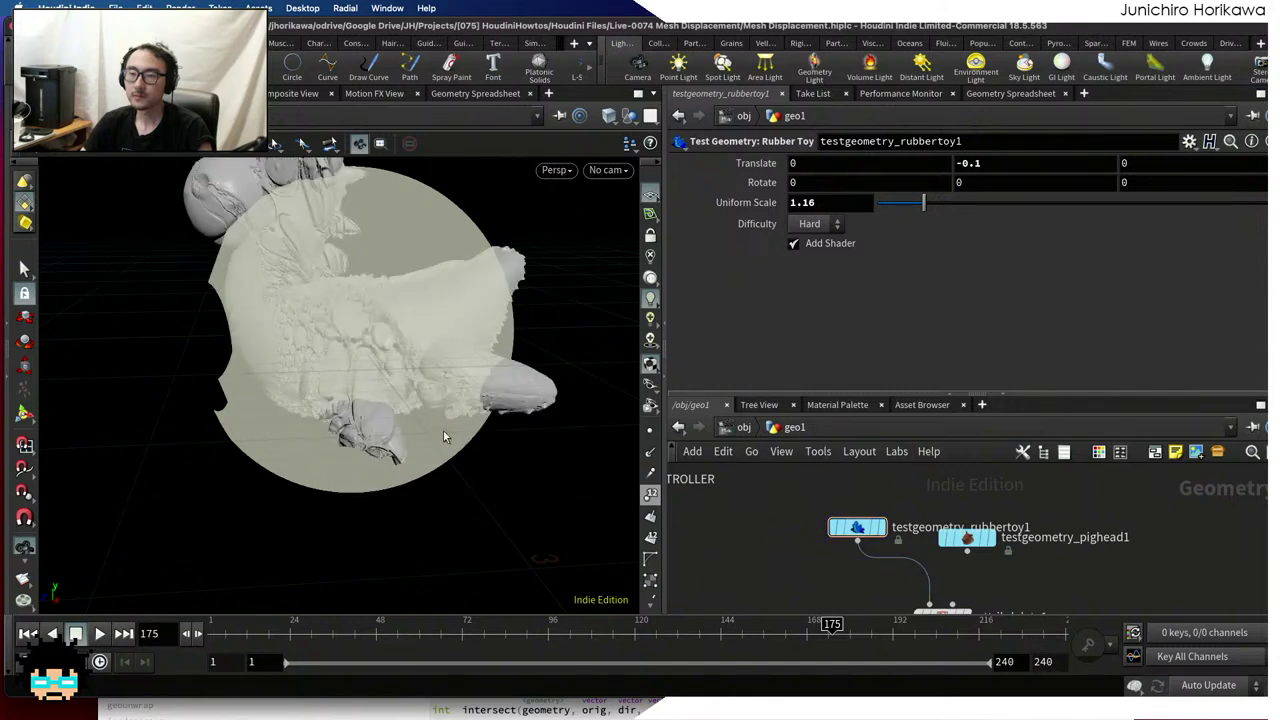
drag(376, 368, 500, 400)
mouse_move(772, 531)
middle_down()
mouse_move(747, 543)
mouse_move(747, 612)
mouse_move(718, 612)
mouse_move(786, 538)
middle_up()
scroll(786, 538, up, 1)
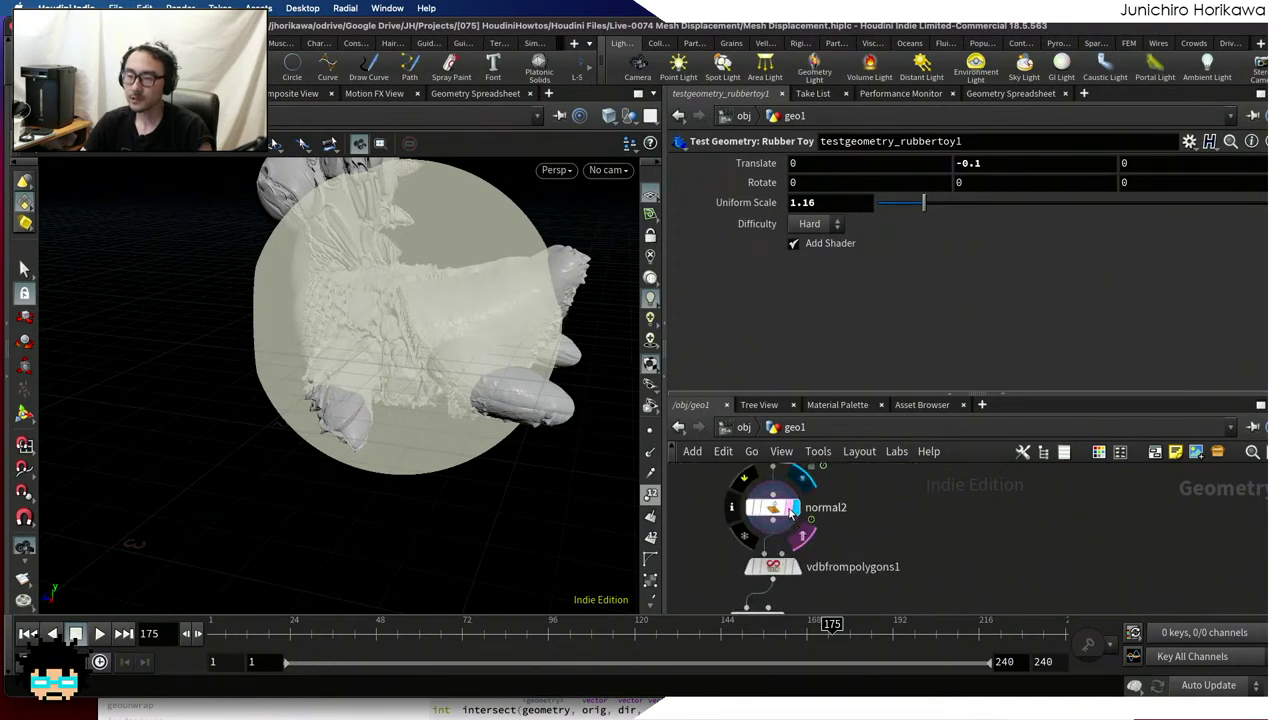
click(792, 507)
click(768, 507)
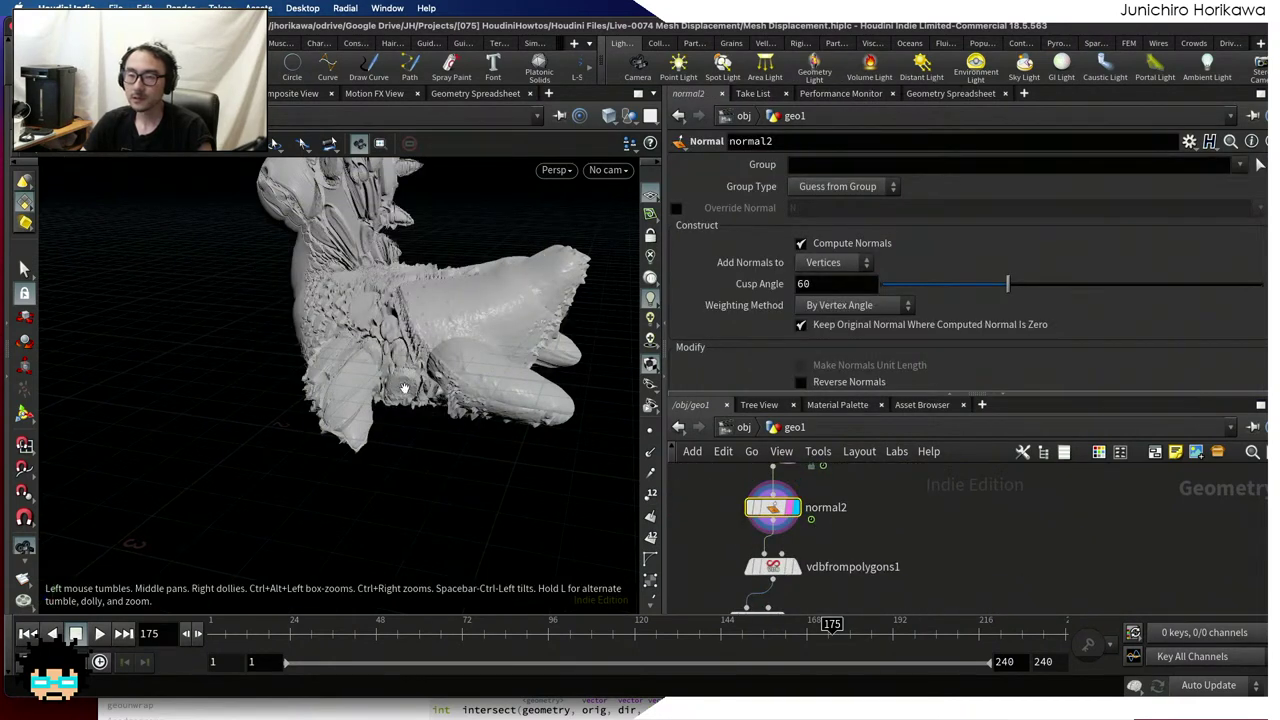
drag(448, 324, 457, 316)
drag(300, 336, 444, 499)
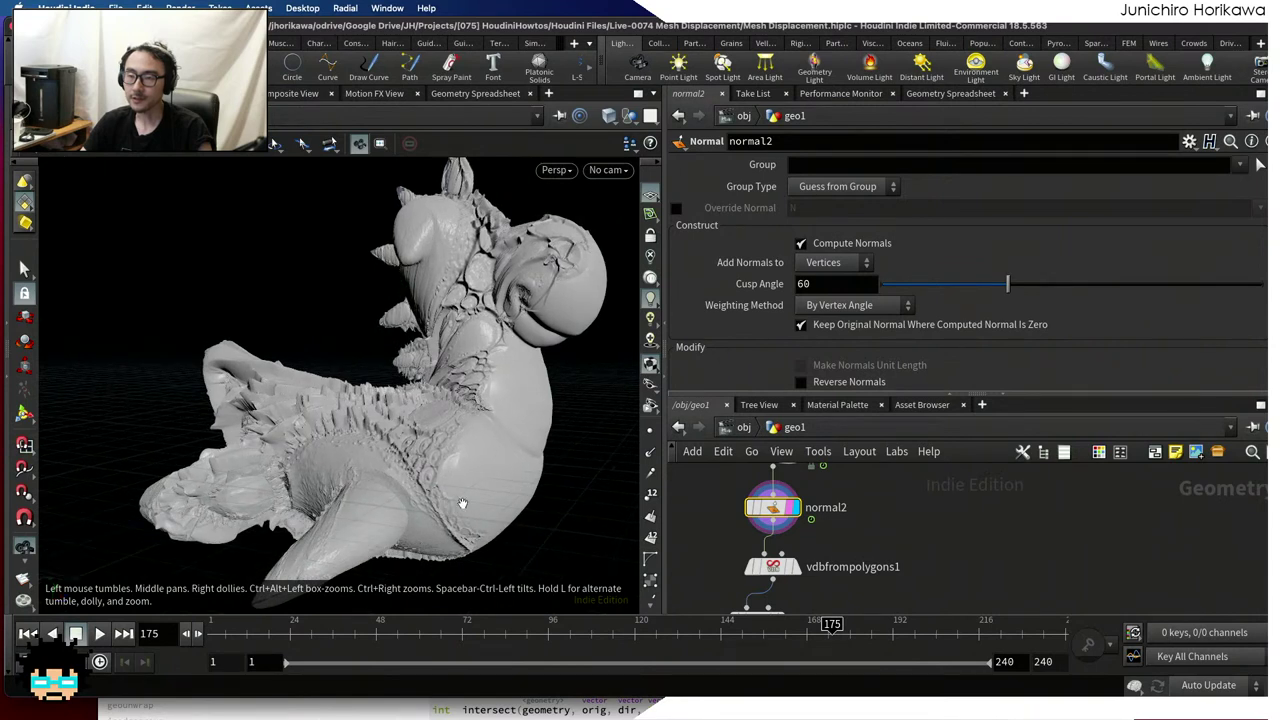
Expand the CONTROLLER's gradation ramp and add a point near position 0.42
scroll(900, 495, down, 3)
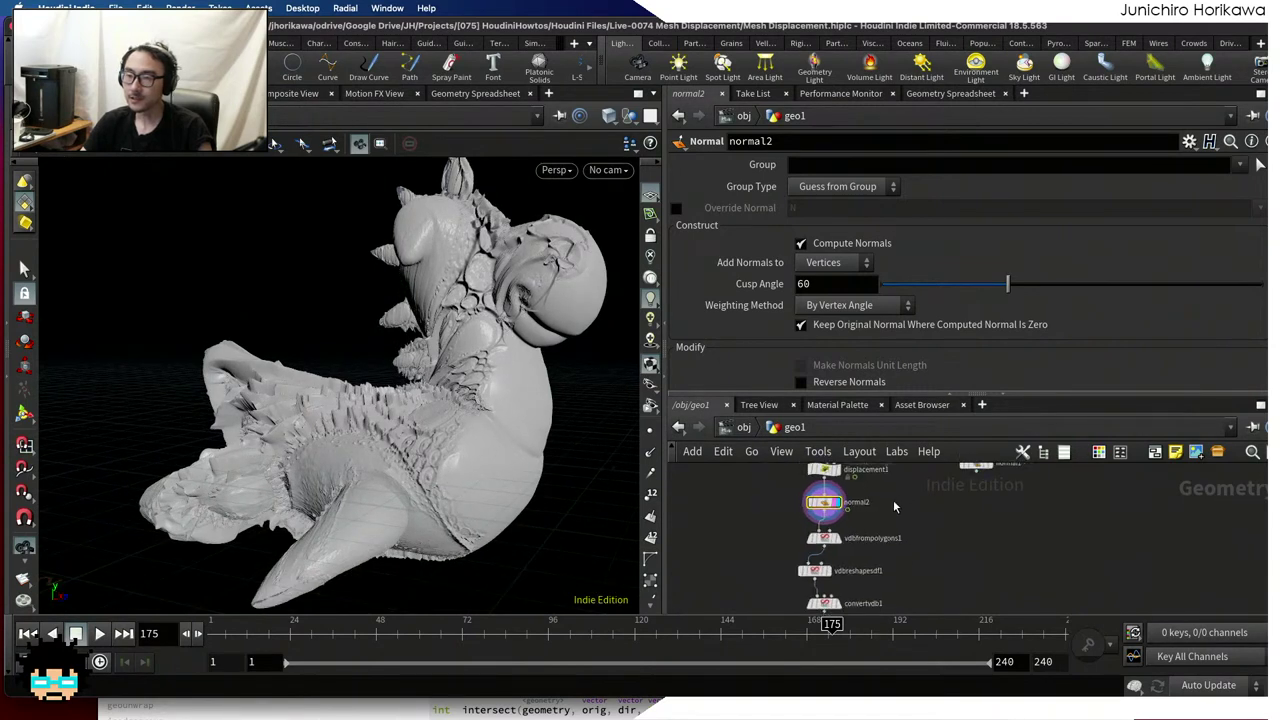
scroll(840, 530, up, 2)
scroll(770, 540, down, 5)
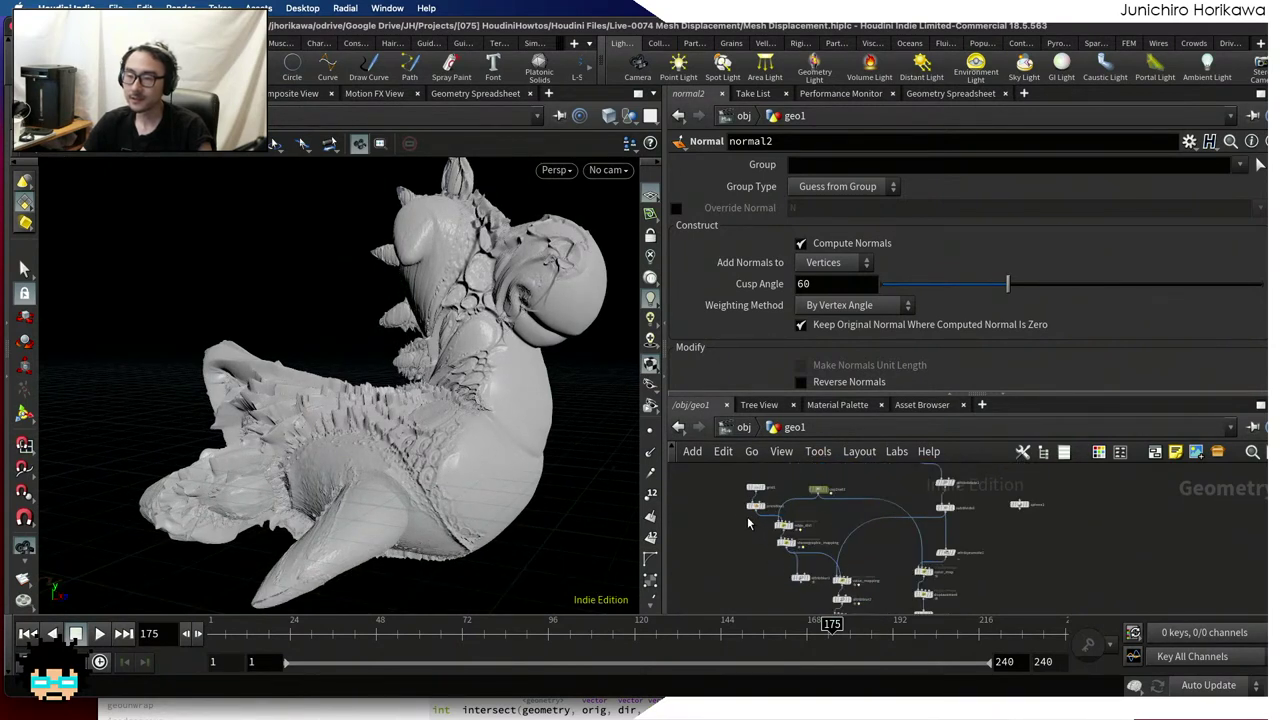
scroll(880, 540, up, 5)
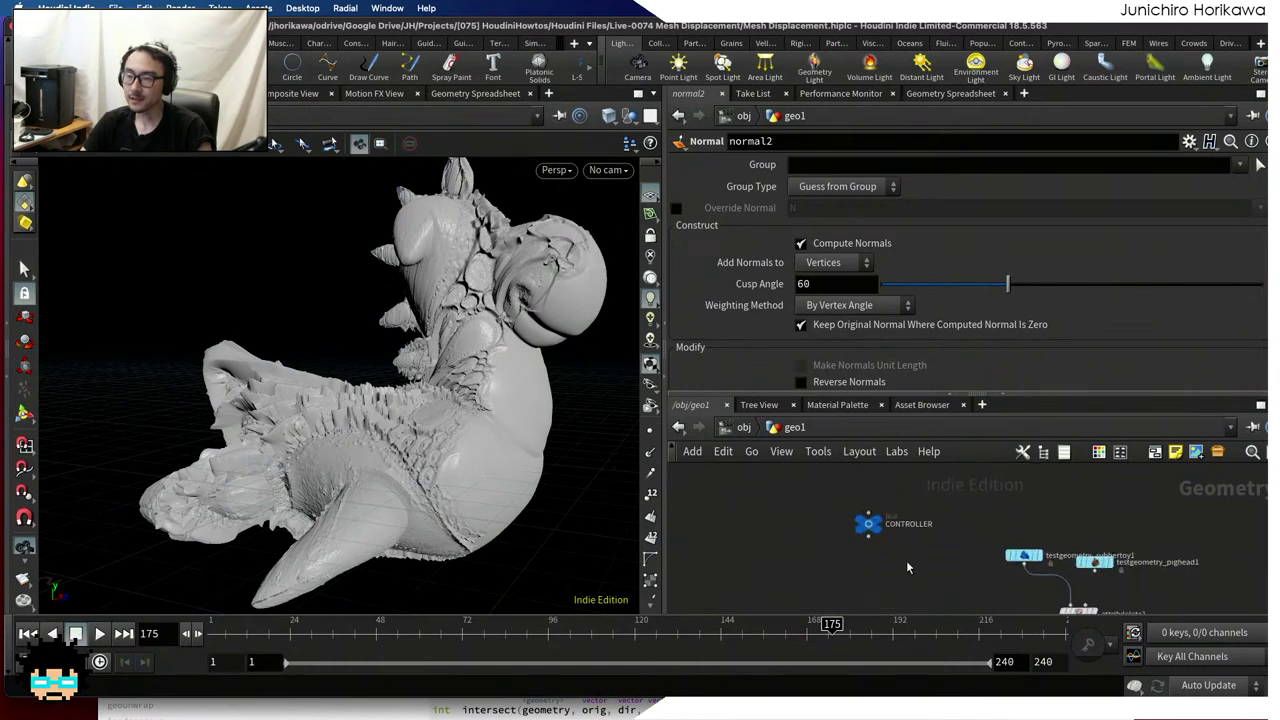
click(868, 523)
scroll(860, 350, down, 5)
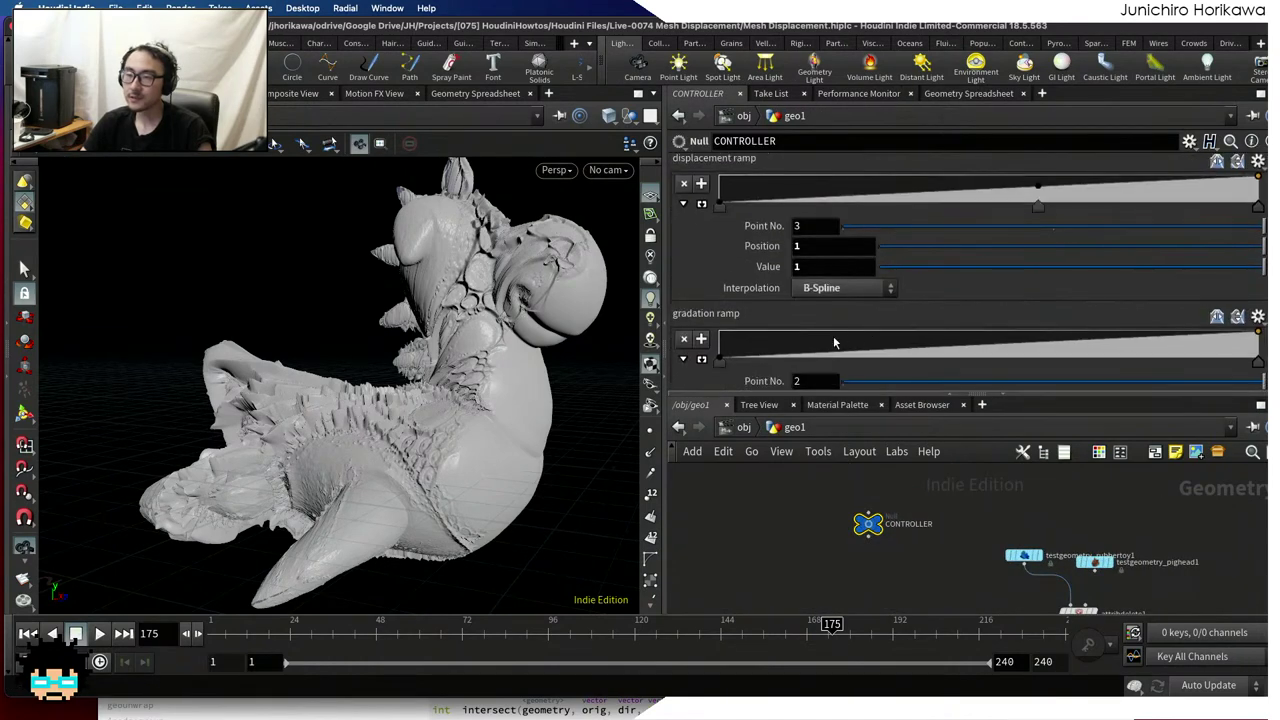
click(701, 359)
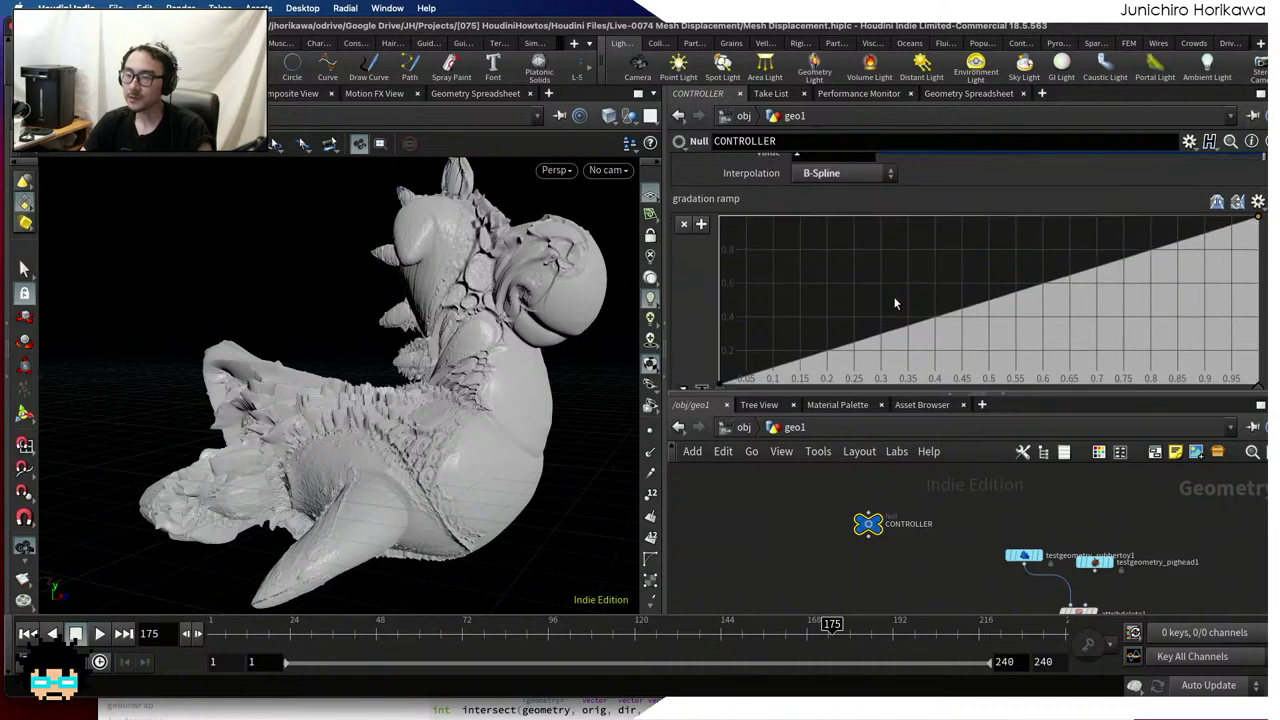
scroll(870, 300, down, 2)
drag(890, 285, 948, 313)
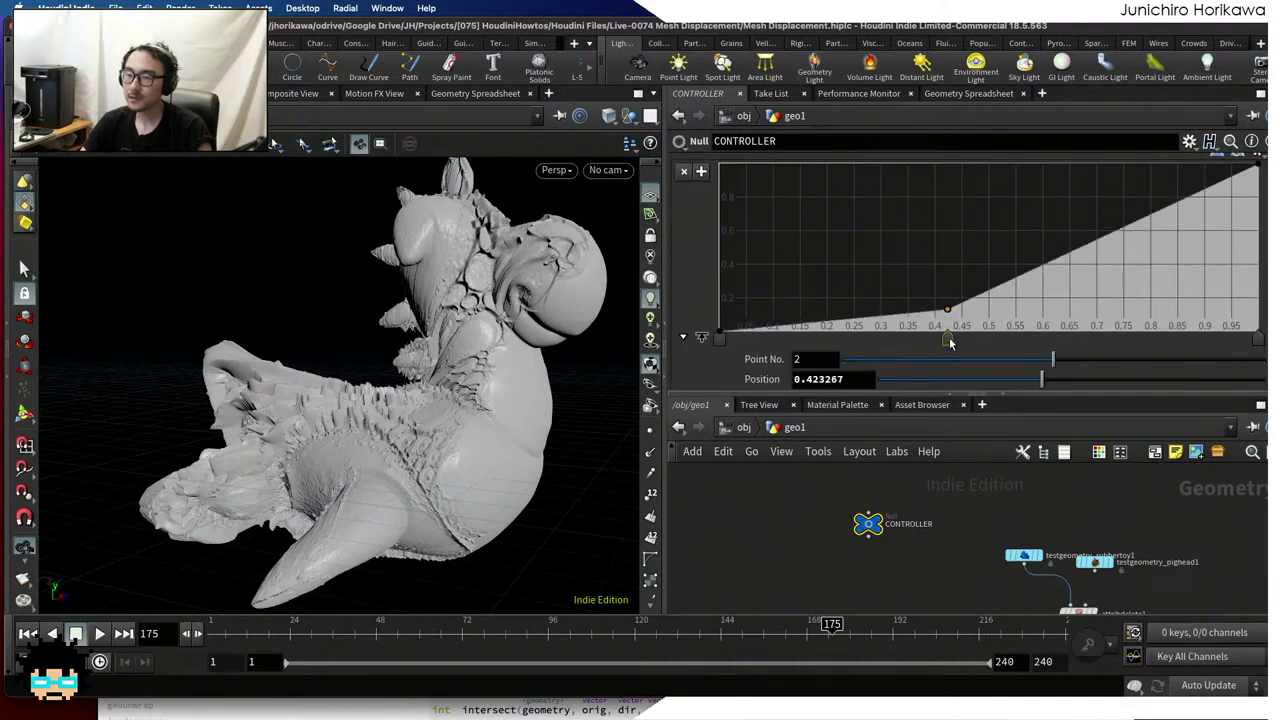
Set the new ramp point and right end to B-Spline and the left end to Bezier
right_click(950, 341)
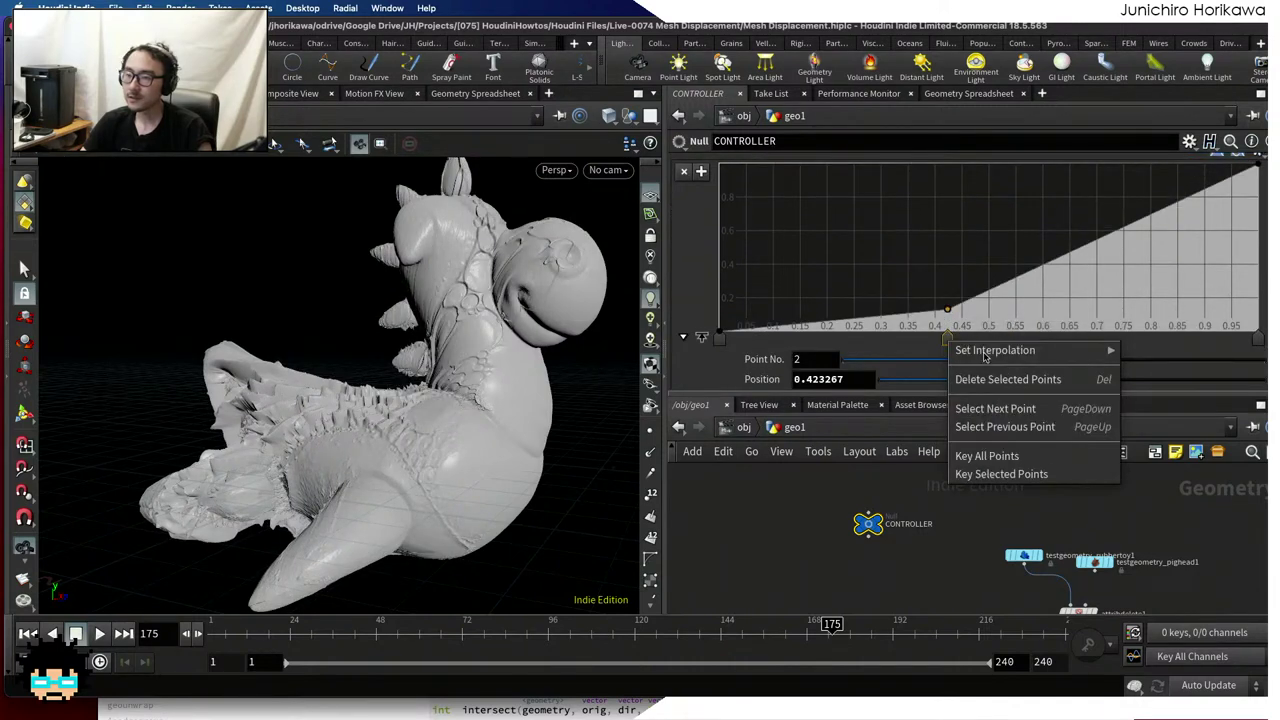
mouse_move(986, 354)
click(1145, 443)
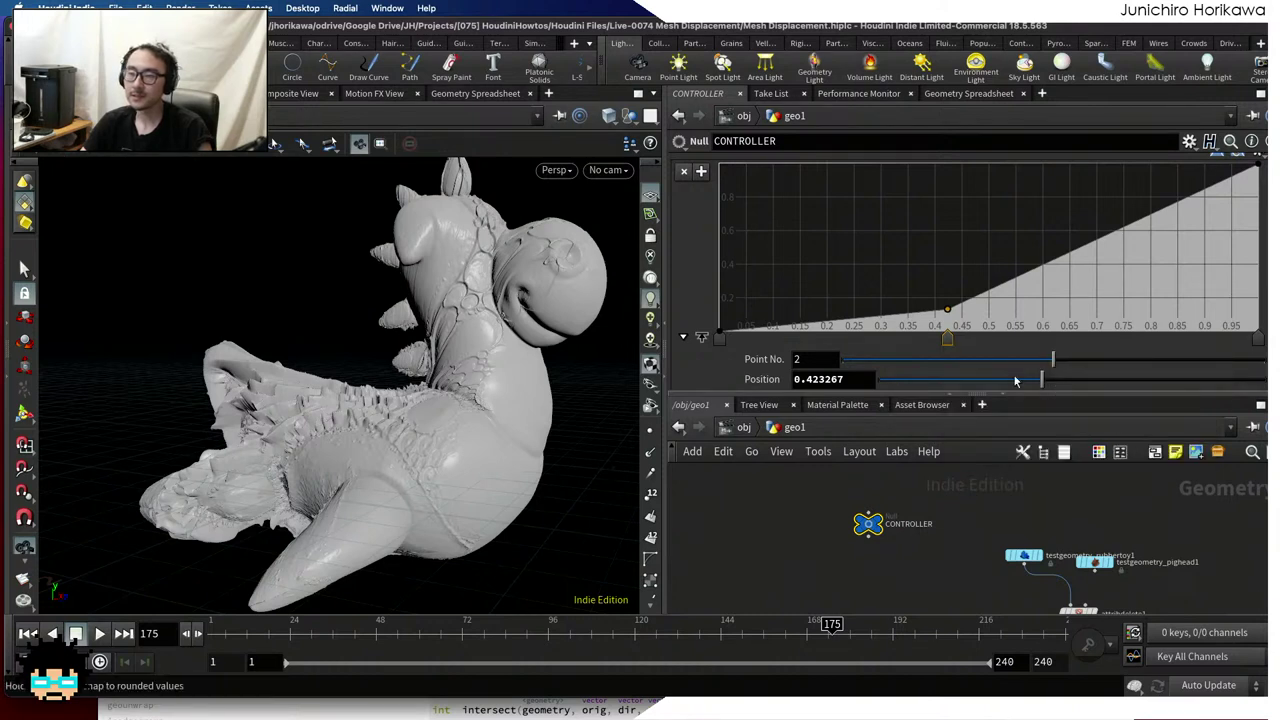
right_click(717, 341)
mouse_move(790, 350)
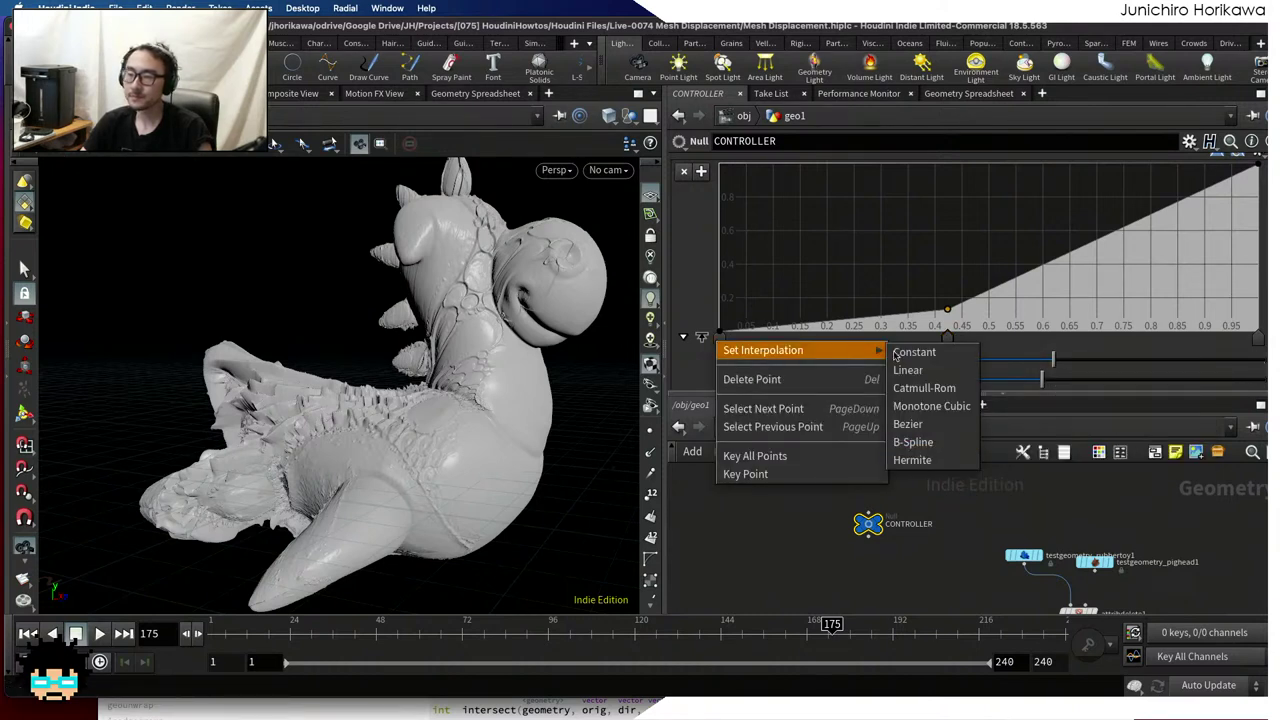
click(928, 430)
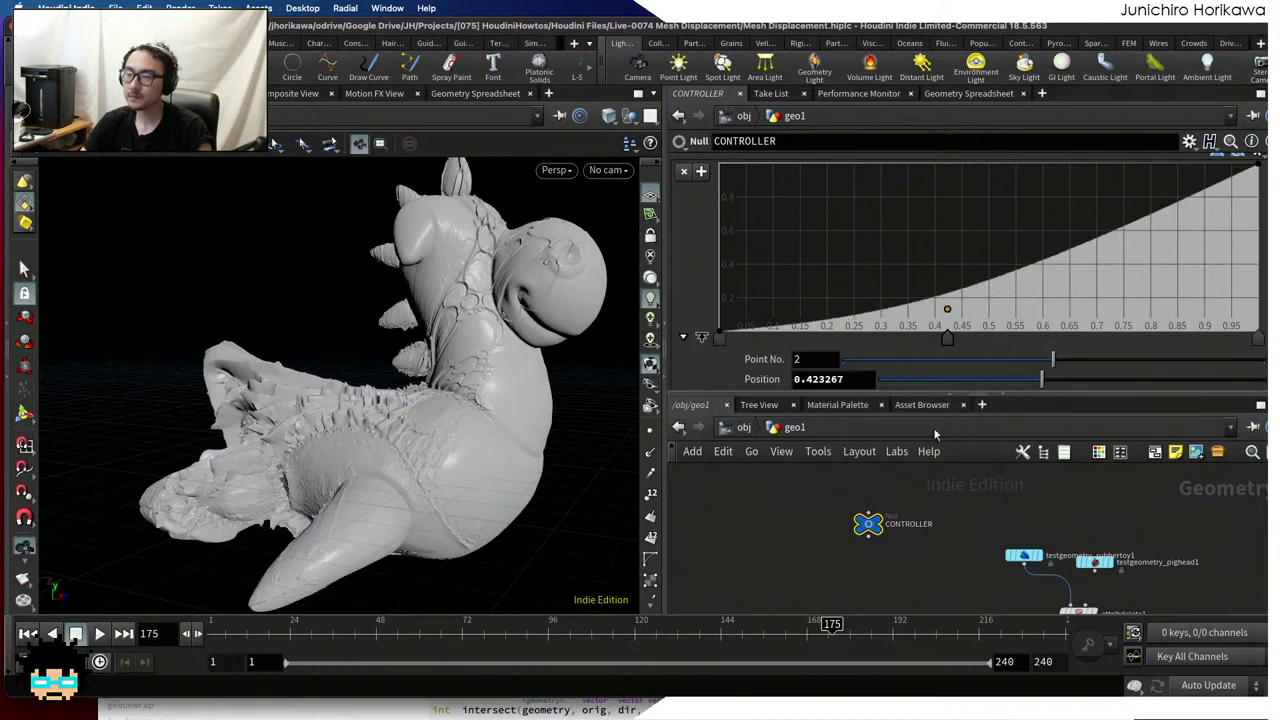
right_click(1257, 340)
mouse_move(1229, 355)
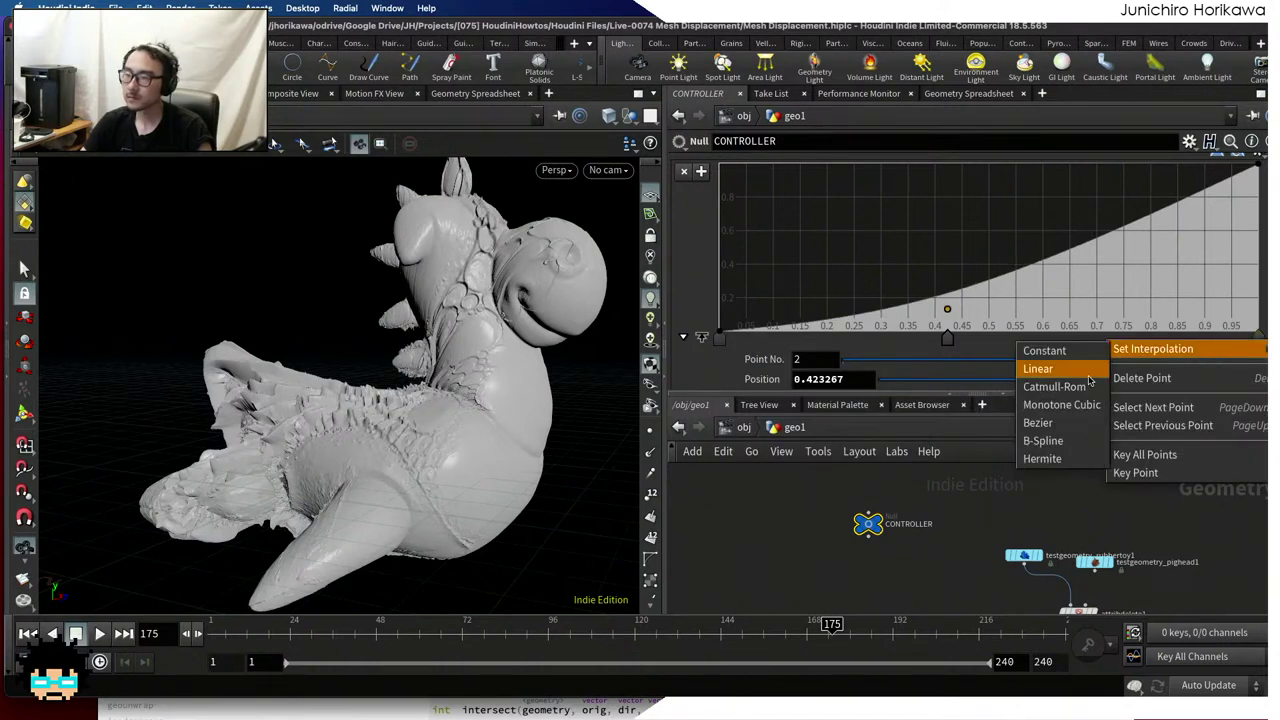
click(1085, 440)
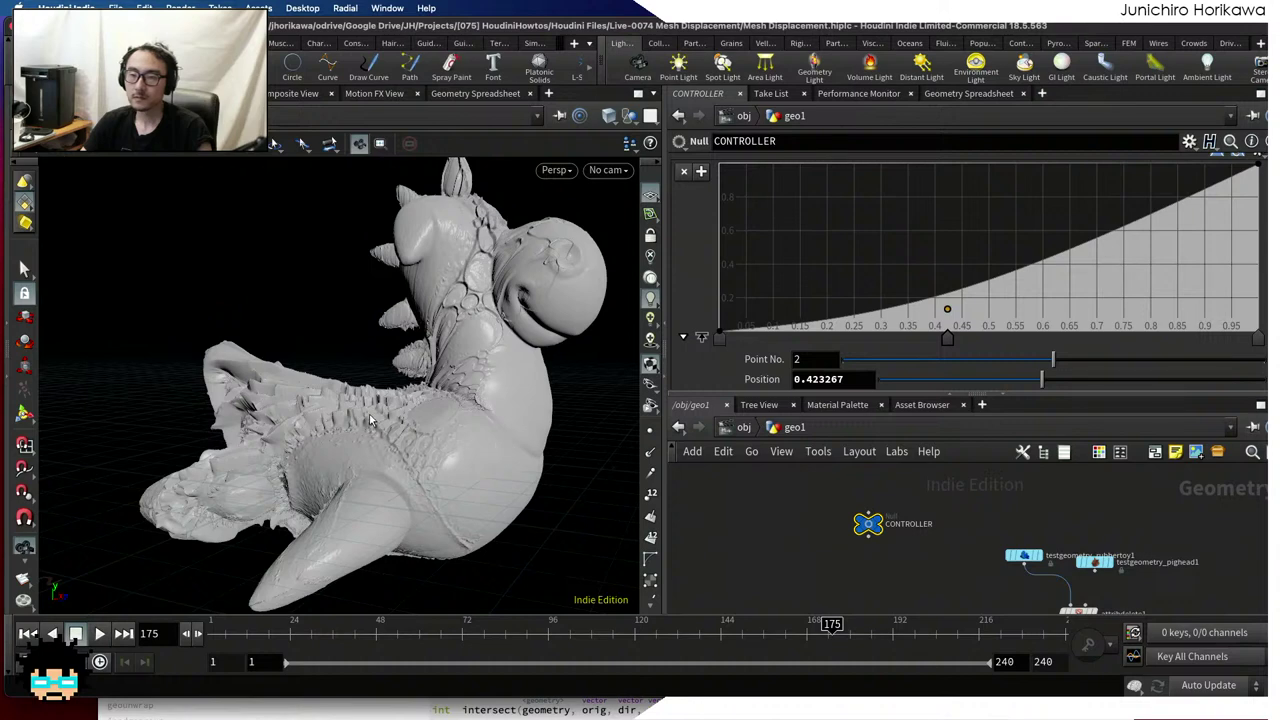
drag(410, 405, 498, 435)
drag(730, 426, 852, 482)
scroll(852, 482, down, 3)
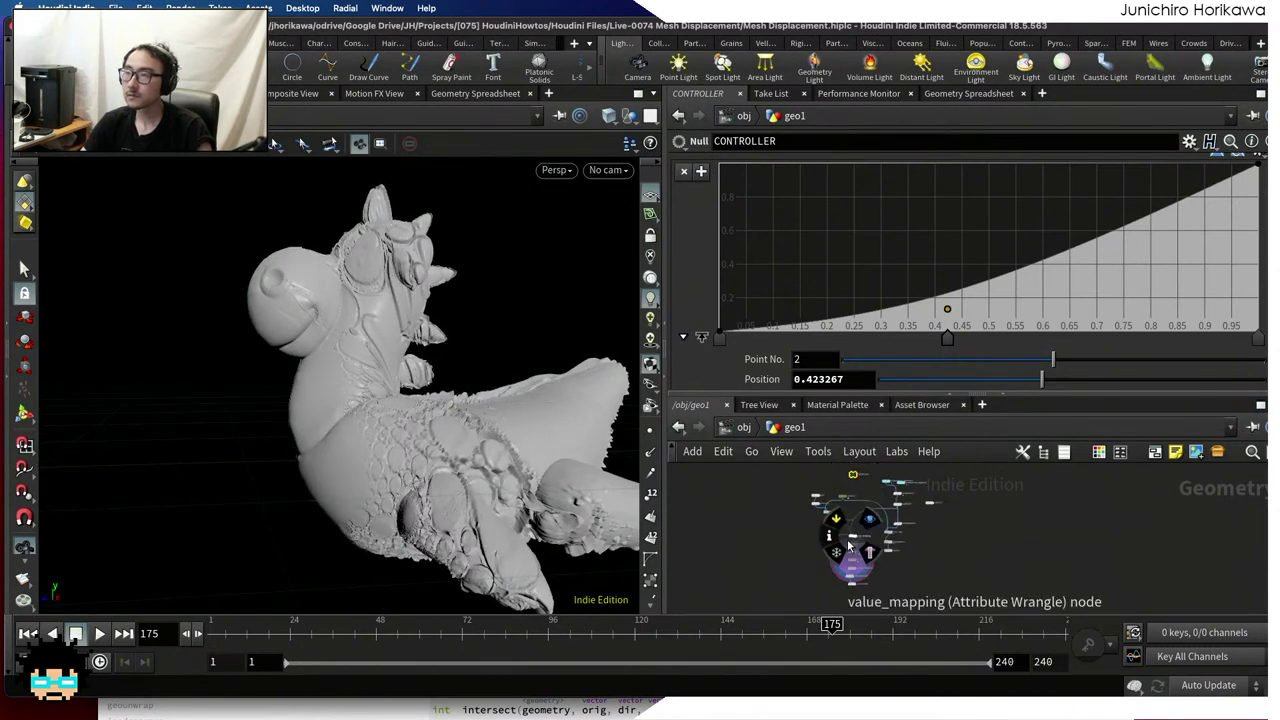
scroll(900, 530, up, 4)
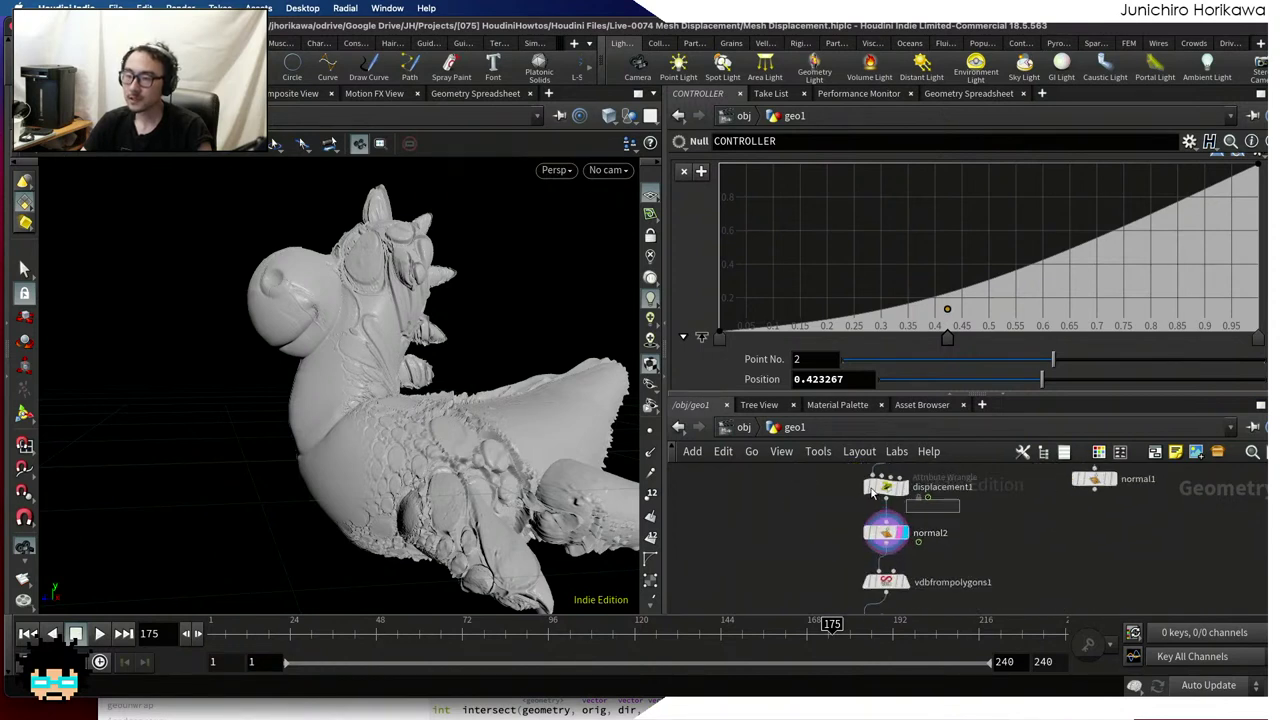
Set displacement1's Negdisp to 0.3 and orbit to inspect the deeper displacement
click(887, 487)
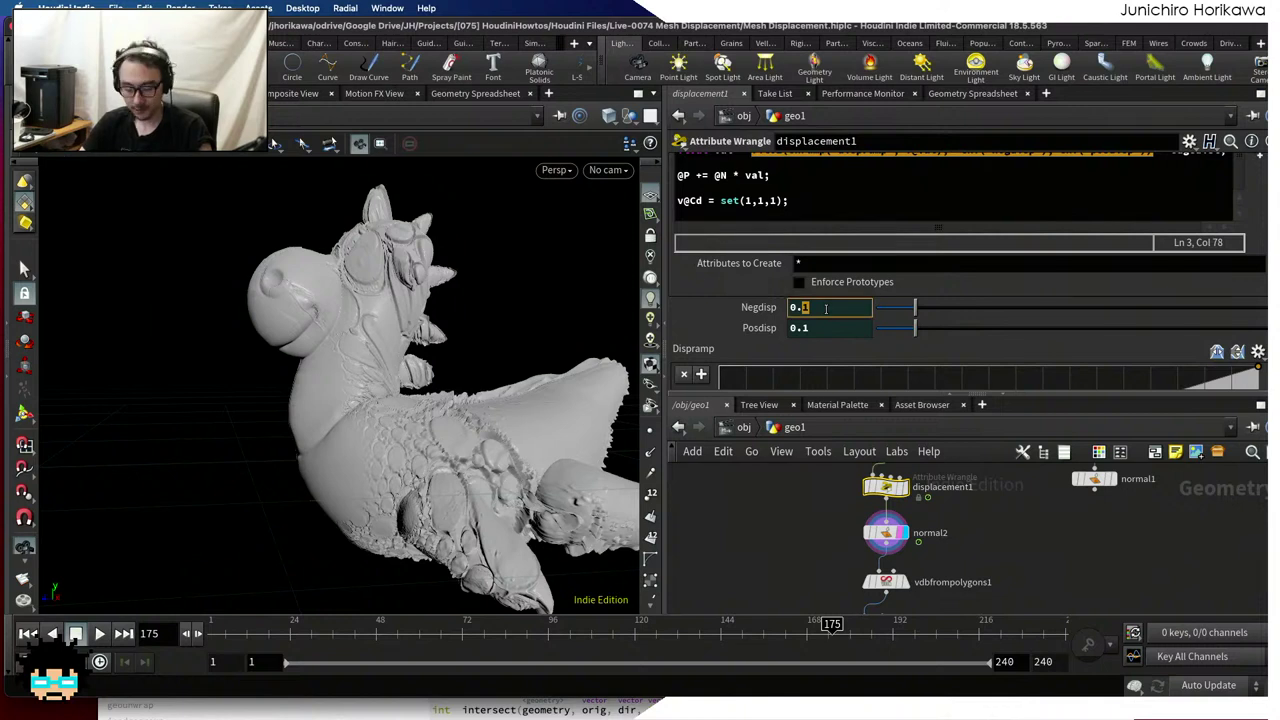
text(3)
key(Return)
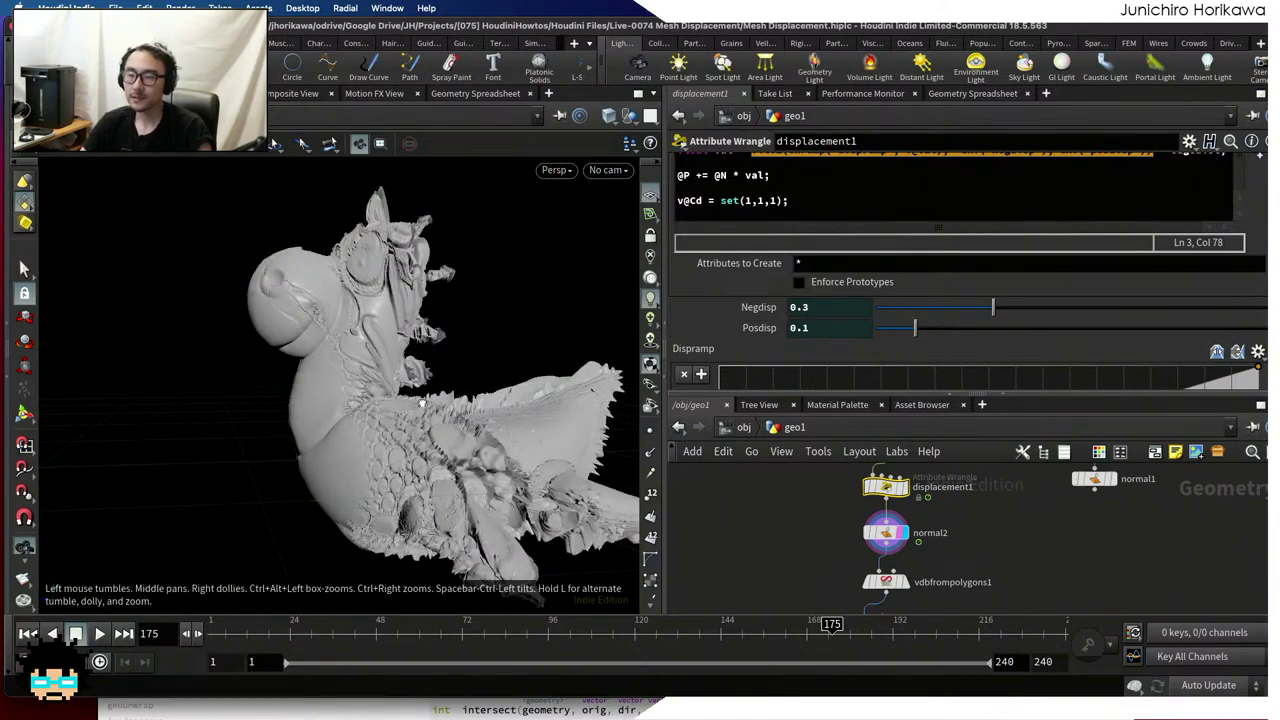
drag(425, 402, 472, 430)
scroll(565, 442, up, 5)
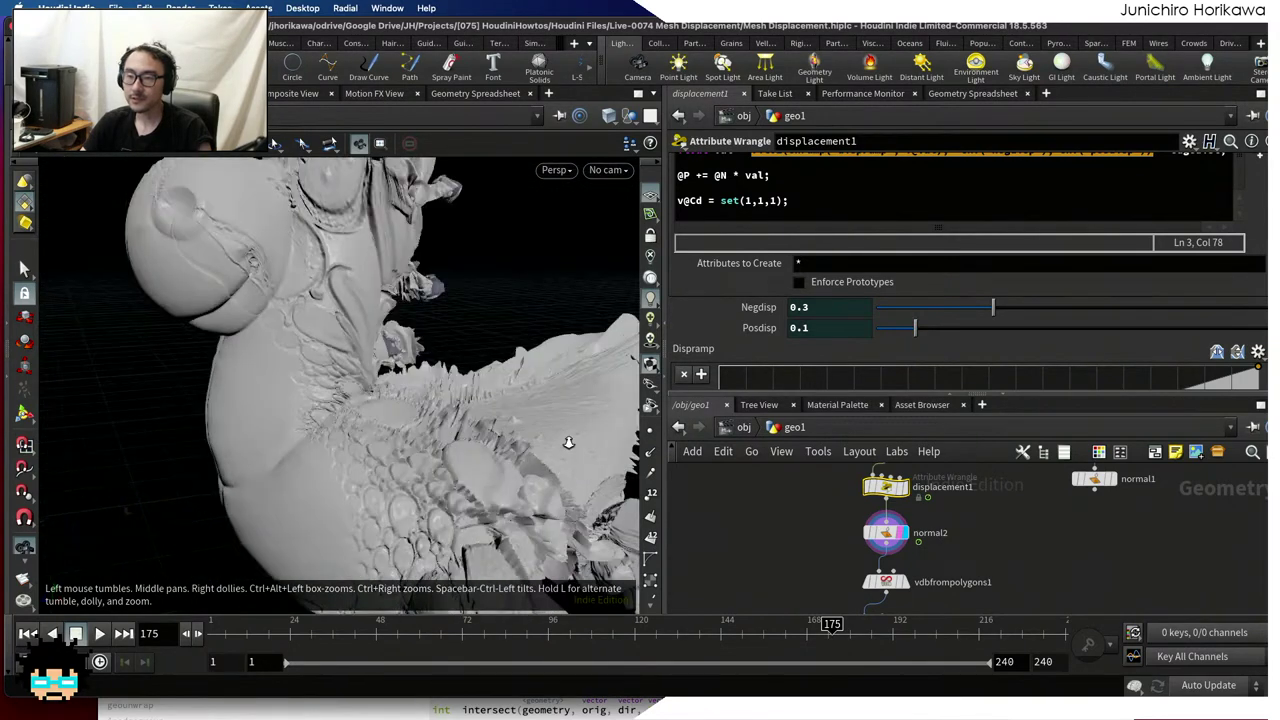
scroll(751, 496, down, 5)
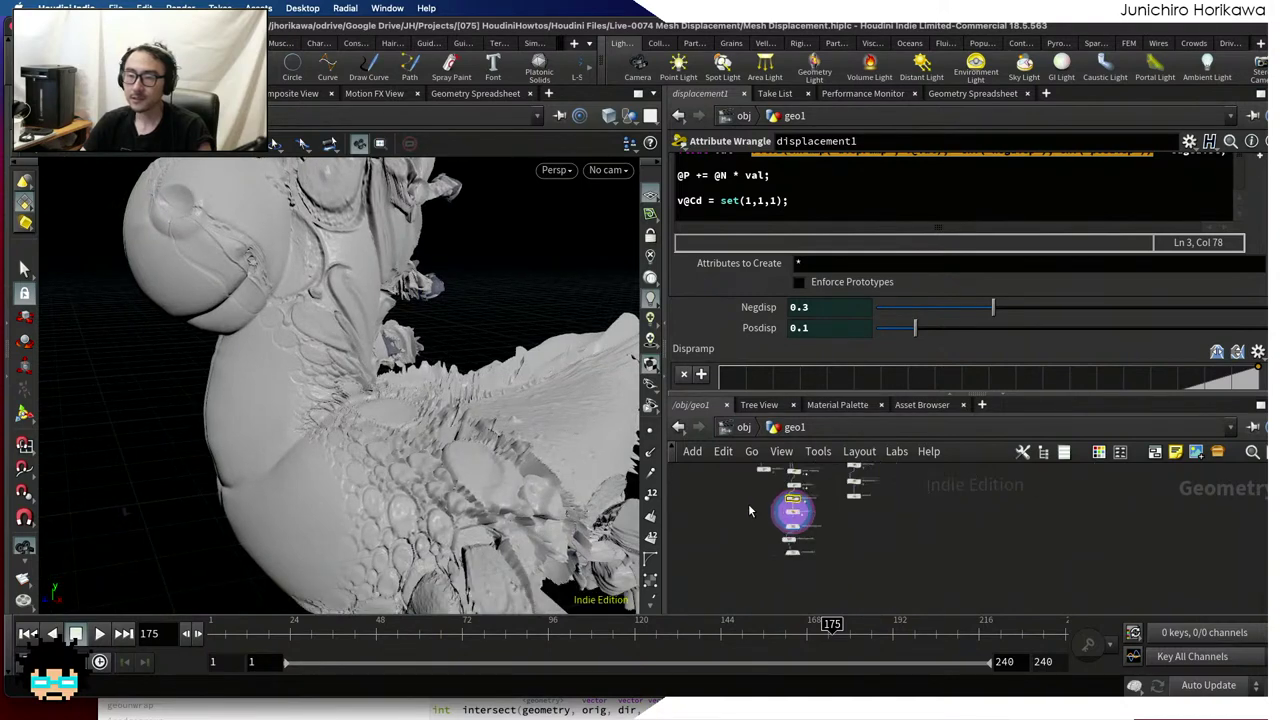
Raise the CONTROLLER null's subd res from 4 to 5
middle_drag(898, 494, 906, 553)
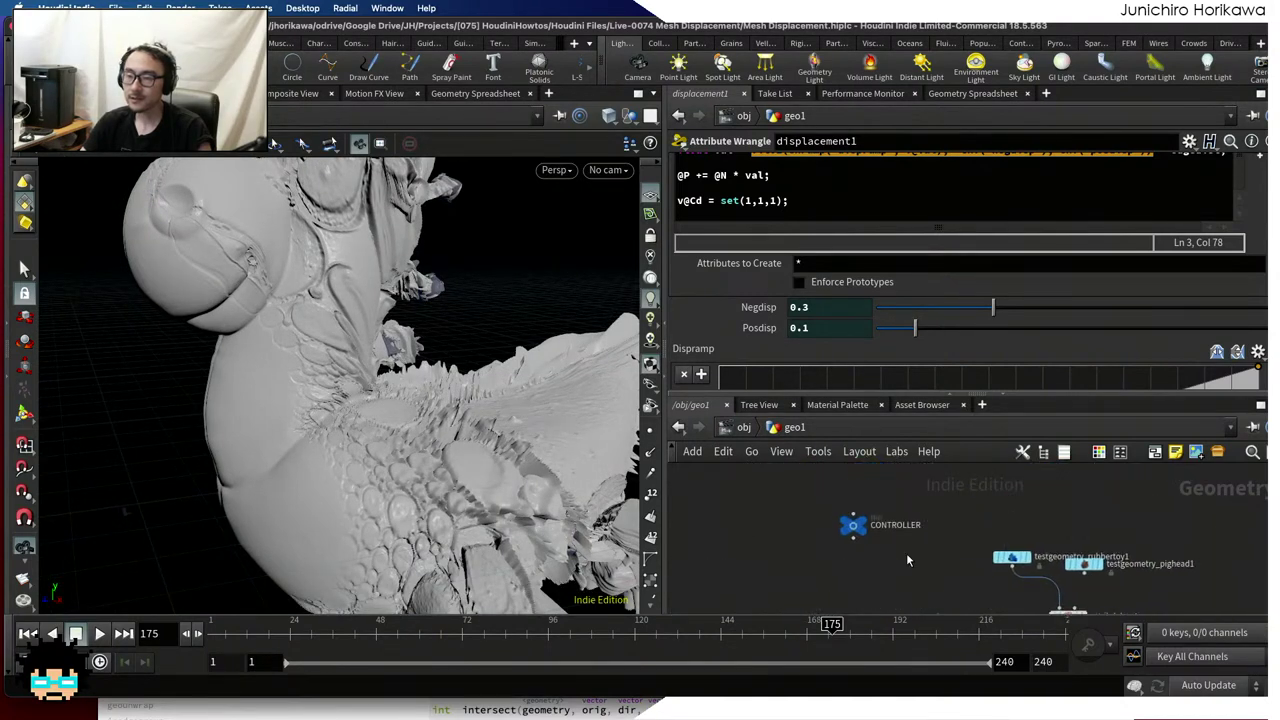
click(853, 523)
click(688, 333)
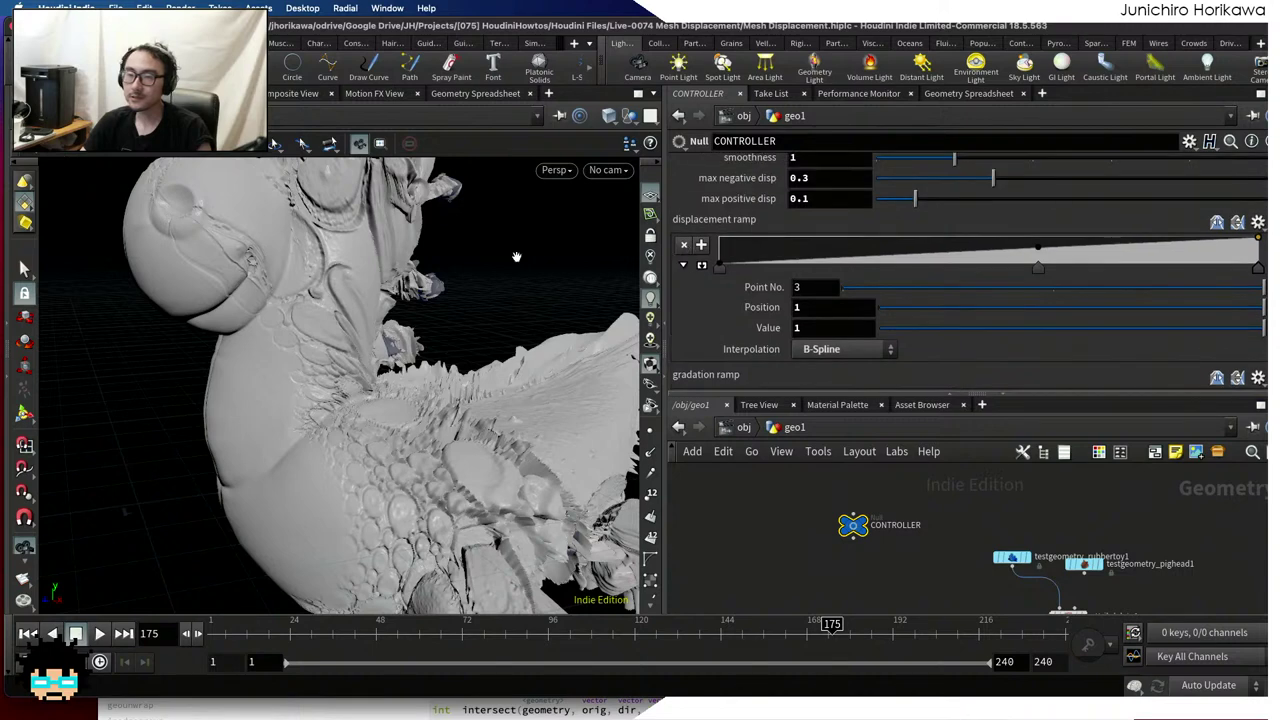
scroll(360, 398, down, 5)
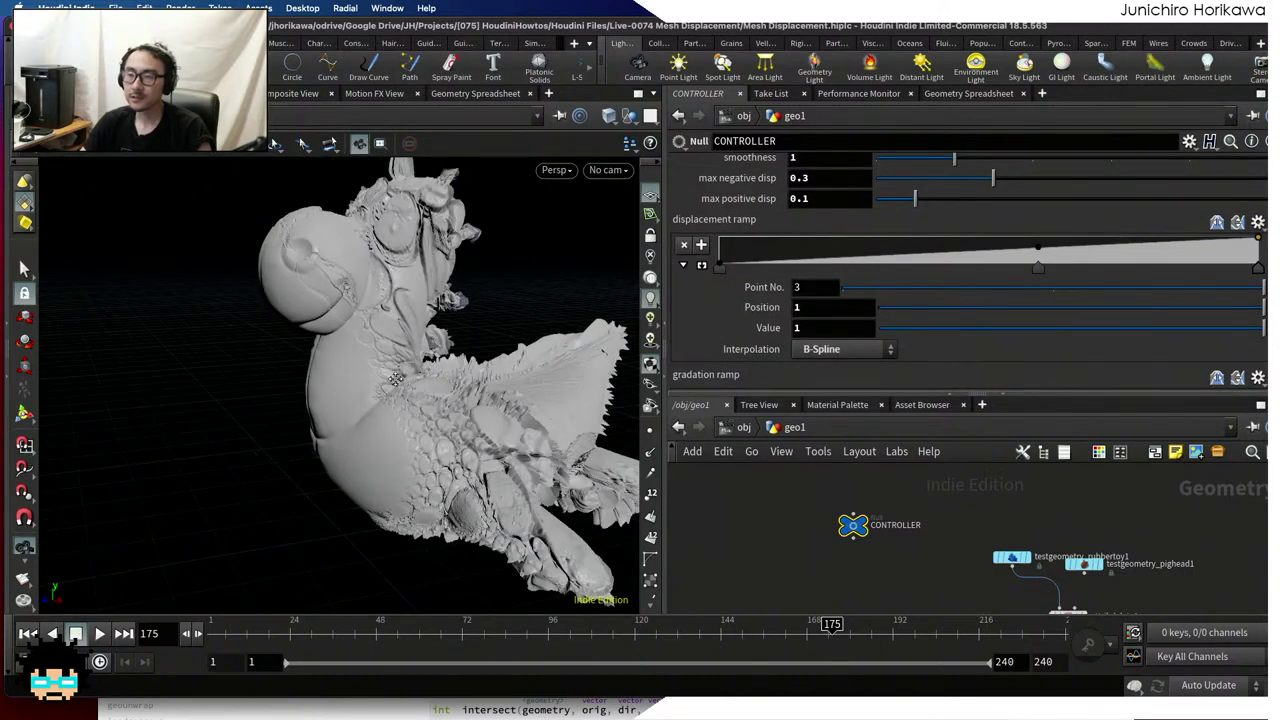
scroll(774, 236, up, 5)
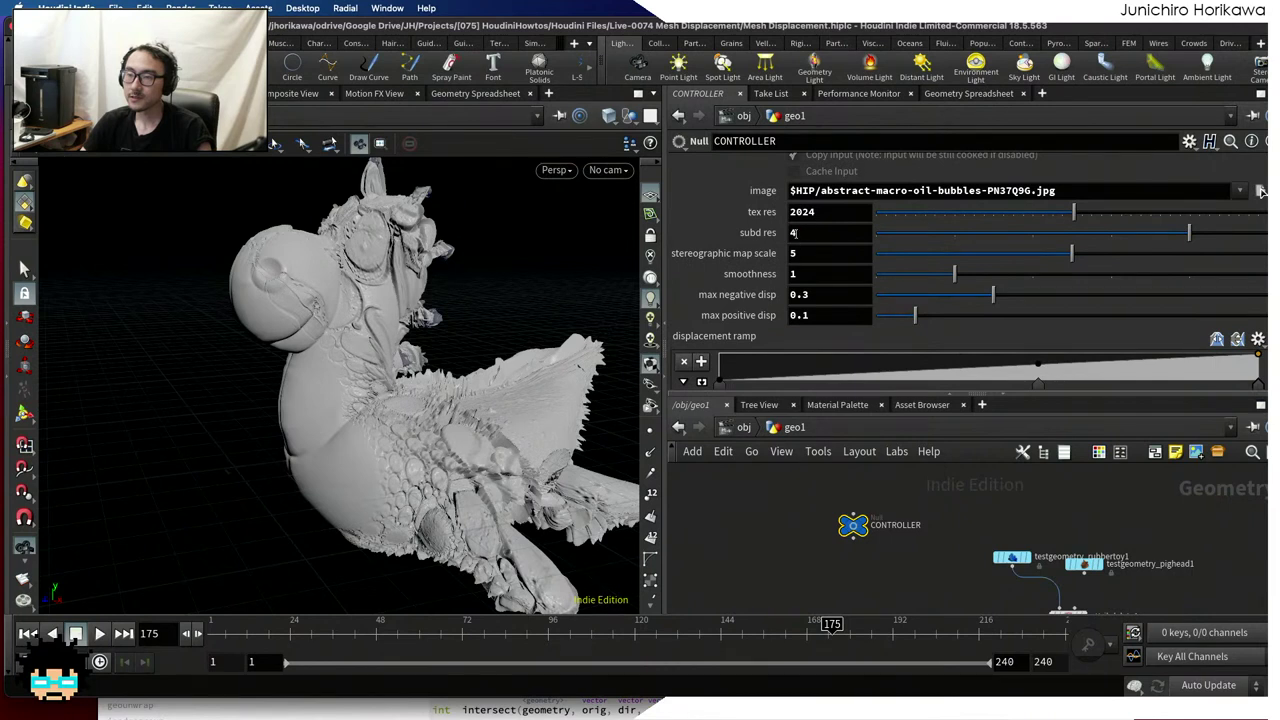
click(795, 232)
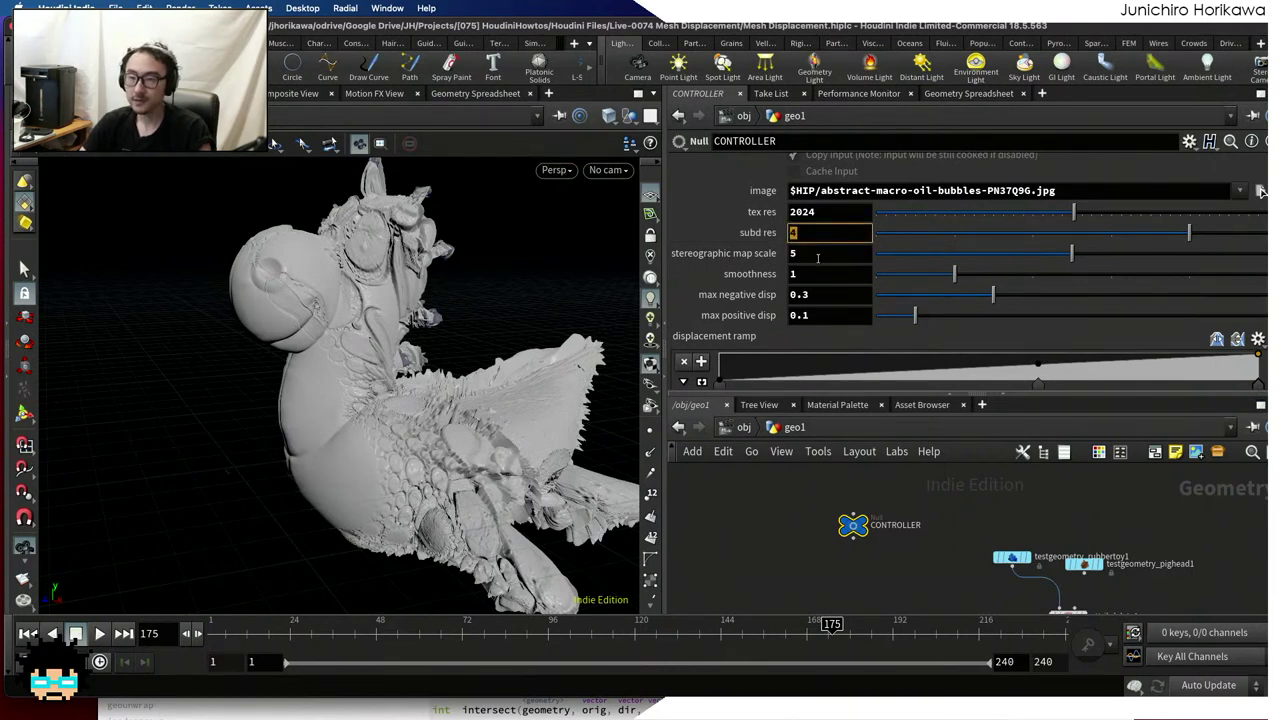
text(5)
key(Return)
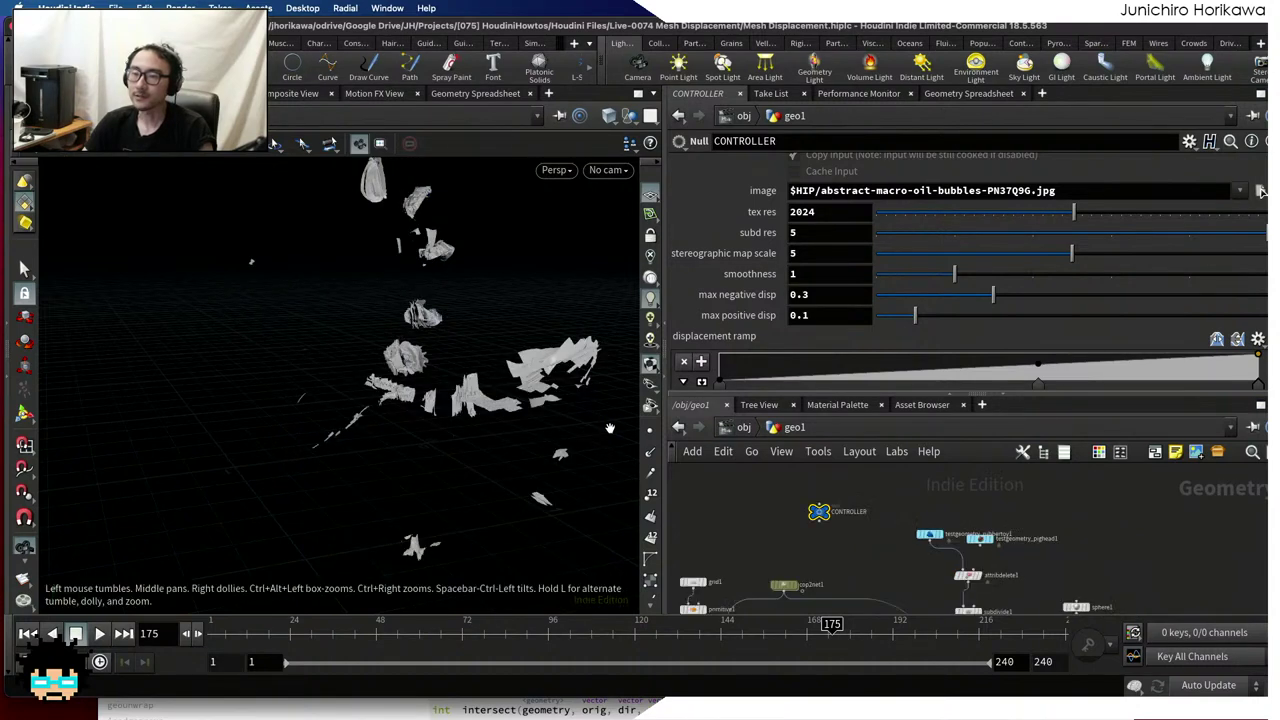
Inspect the displacement1 chain, then restore CONTROLLER's subd res to 4
scroll(770, 560, up, 5)
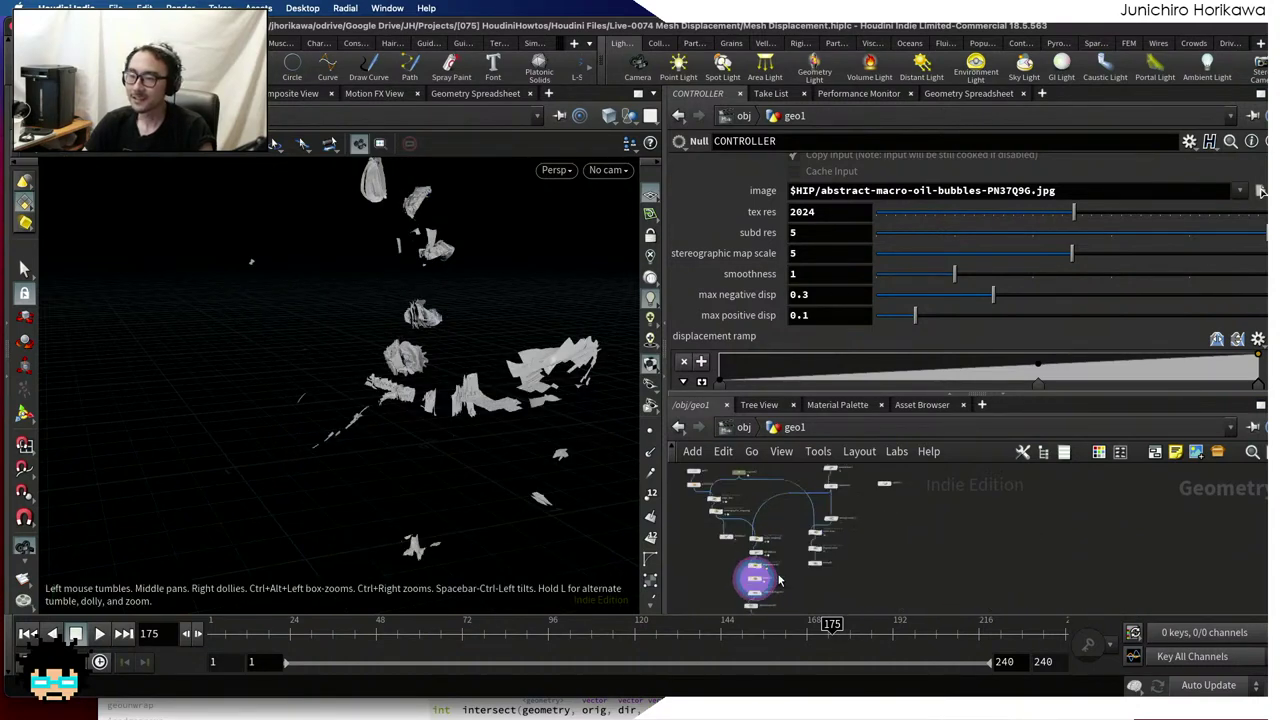
middle_drag(779, 560, 849, 598)
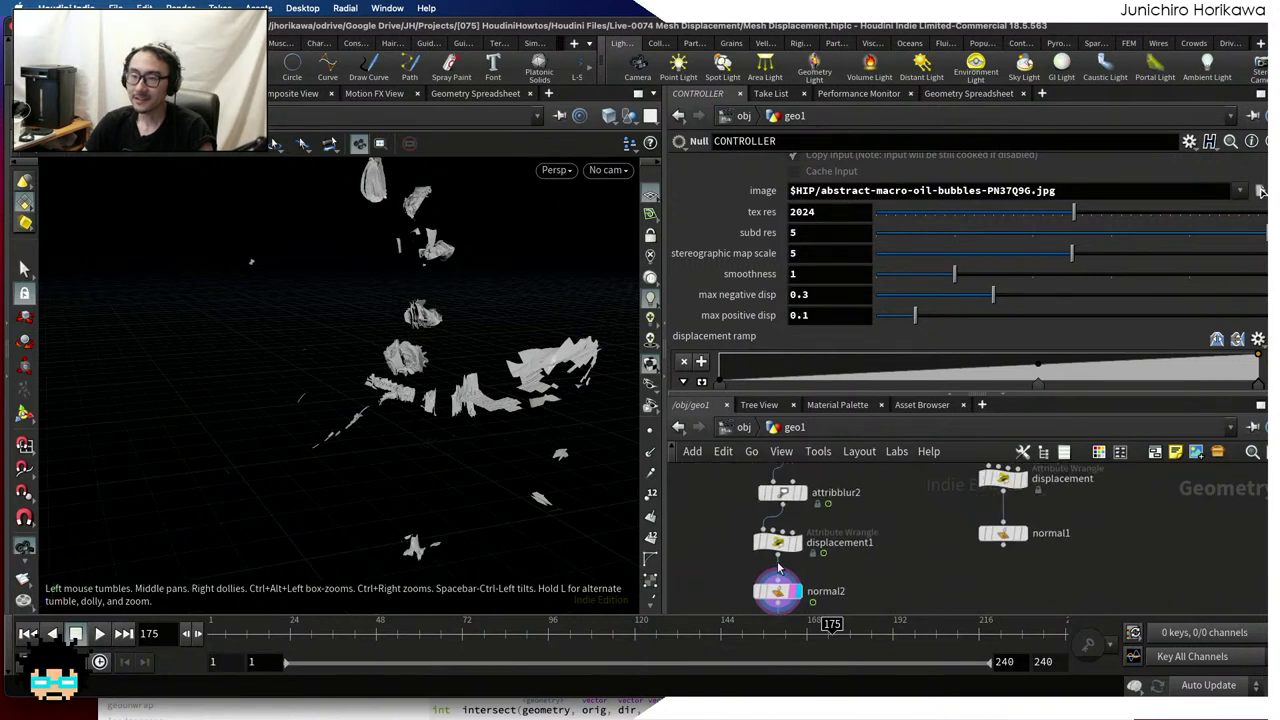
scroll(800, 546, up, 3)
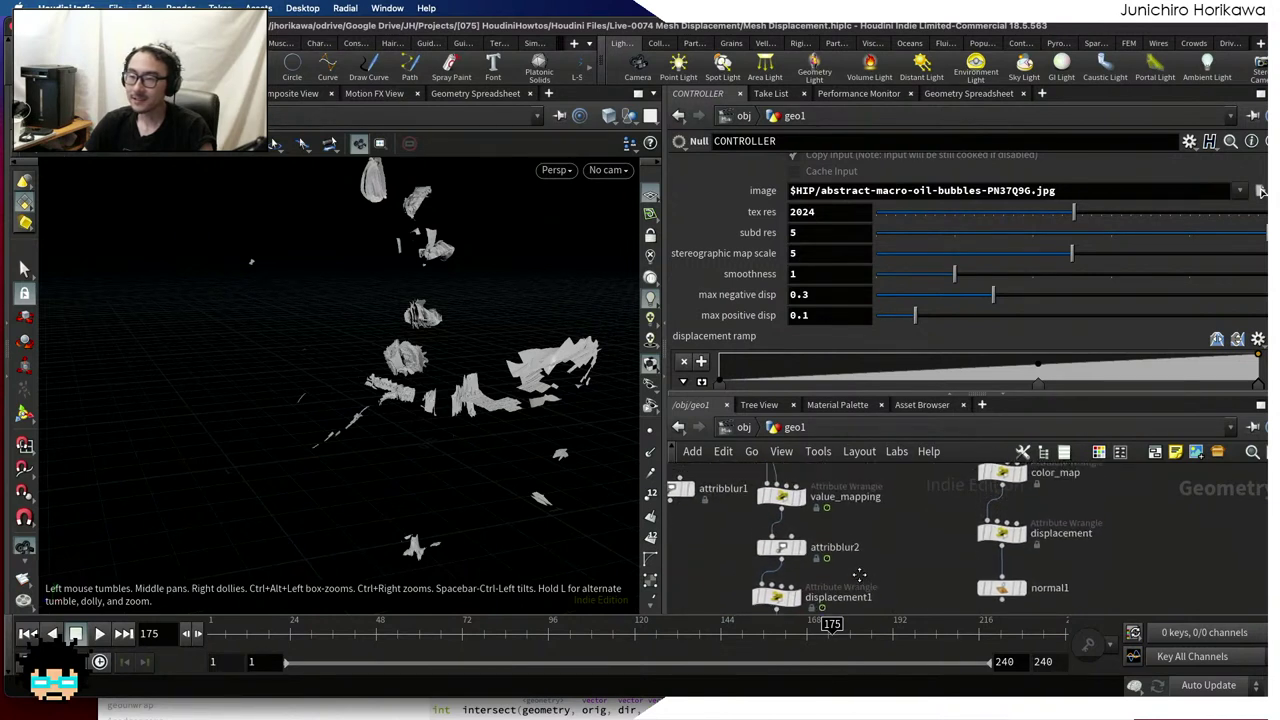
scroll(828, 548, down, 3)
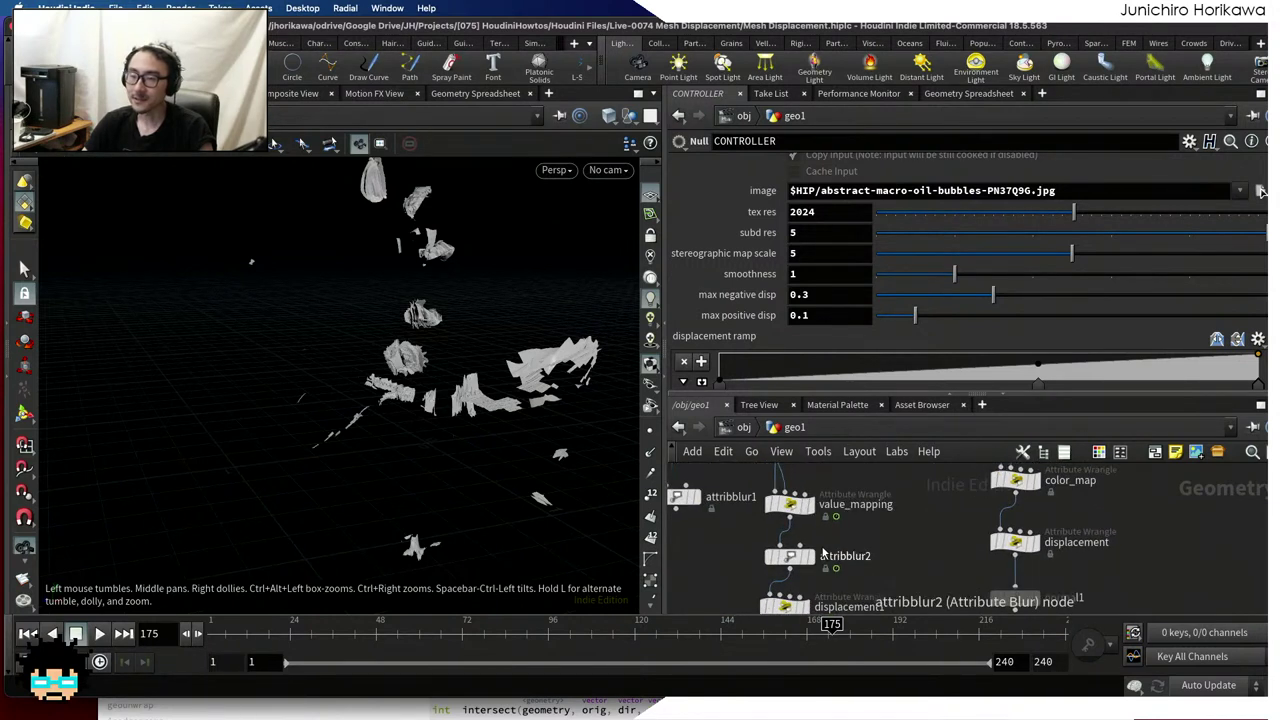
scroll(888, 489, up, 5)
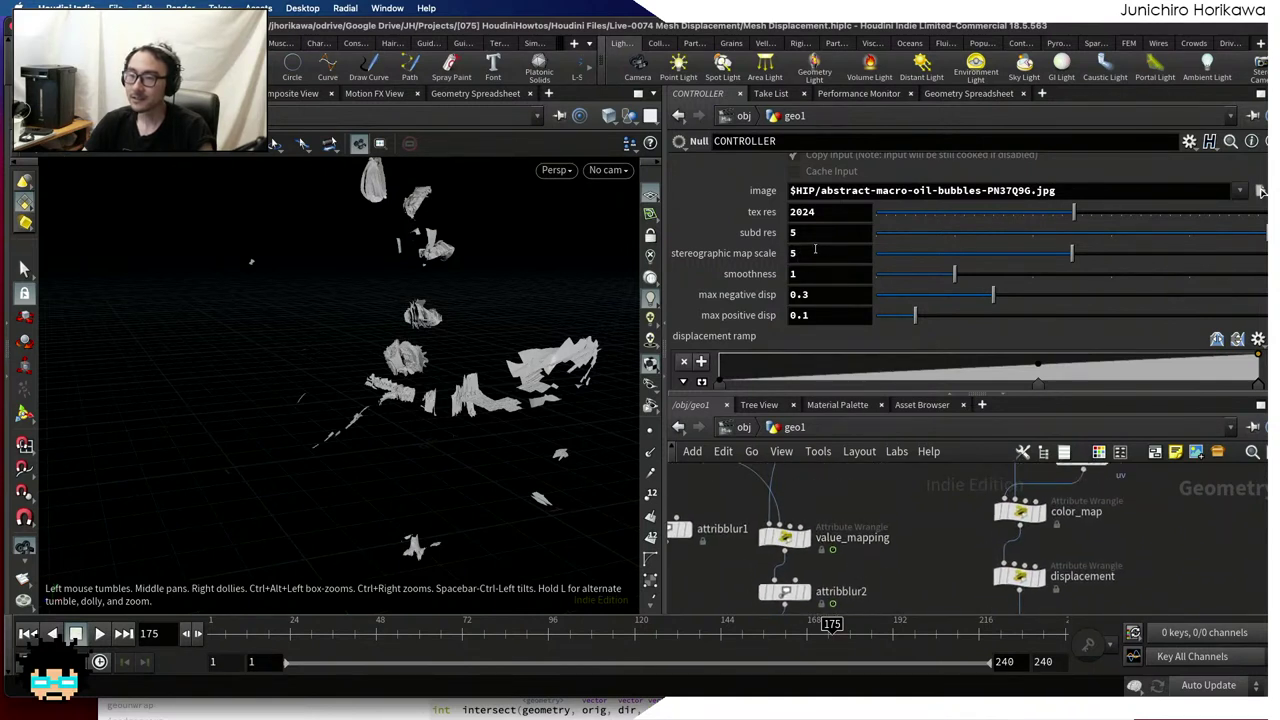
click(811, 232)
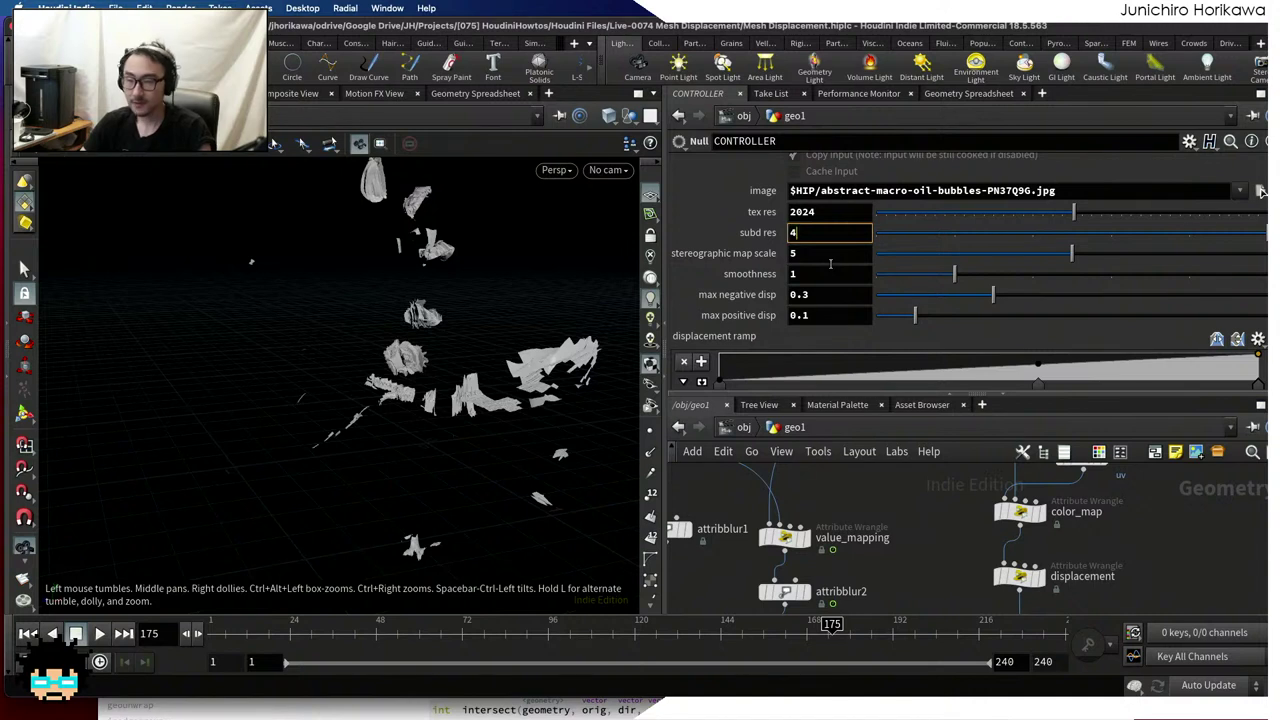
key(Return)
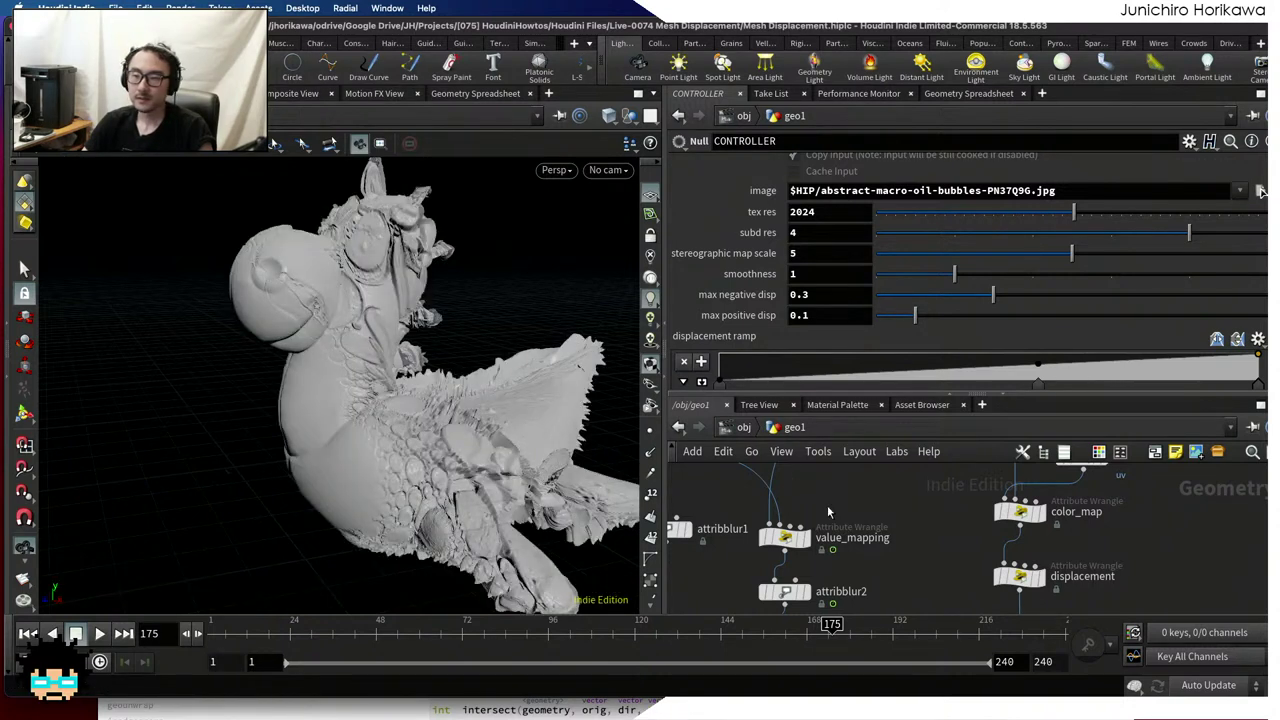
scroll(827, 510, down, 5)
scroll(831, 538, up, 3)
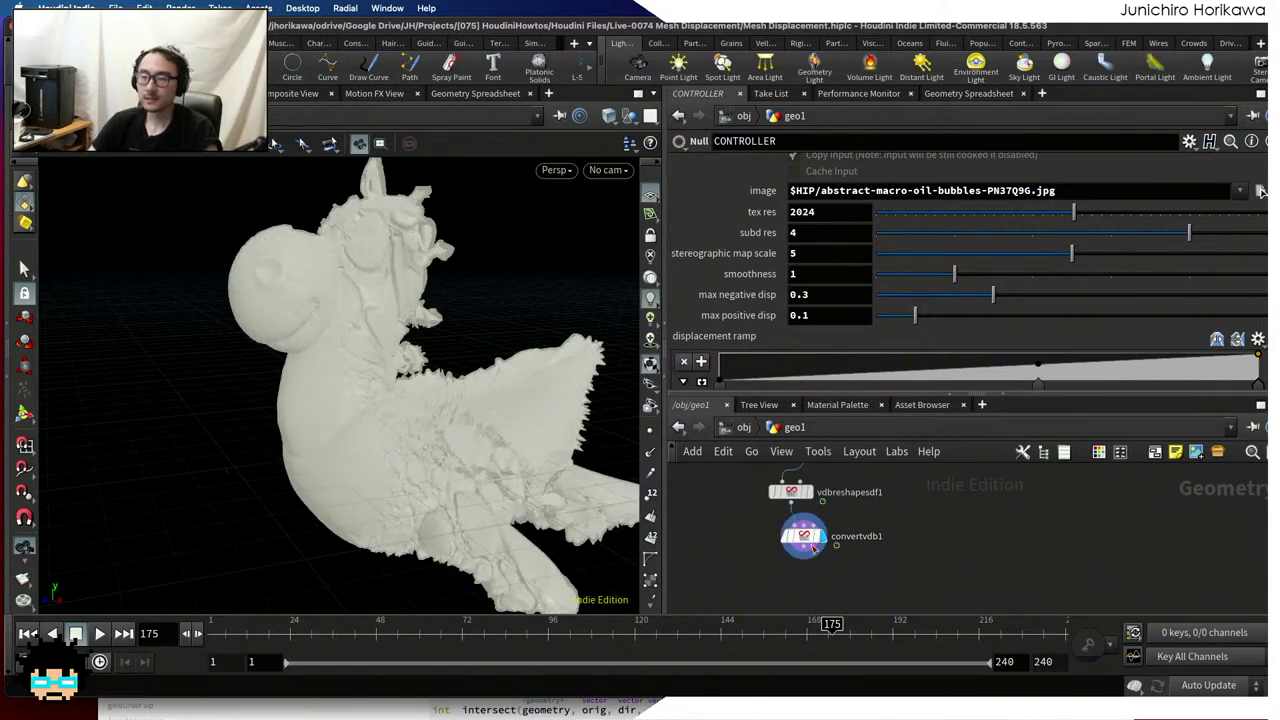
Review the convertvdb1 meshing and vdbfrompolygons1 voxel size settings
click(810, 540)
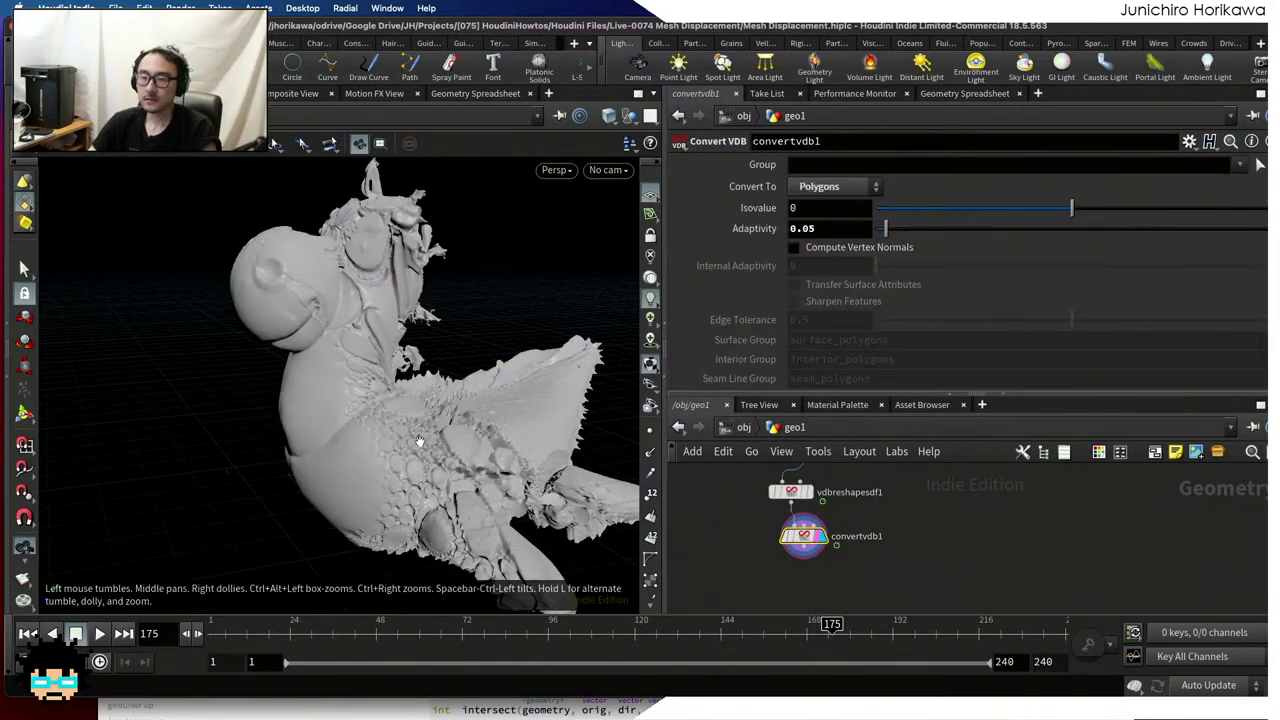
scroll(549, 410, up, 5)
drag(549, 410, 380, 425)
scroll(834, 575, up, 5)
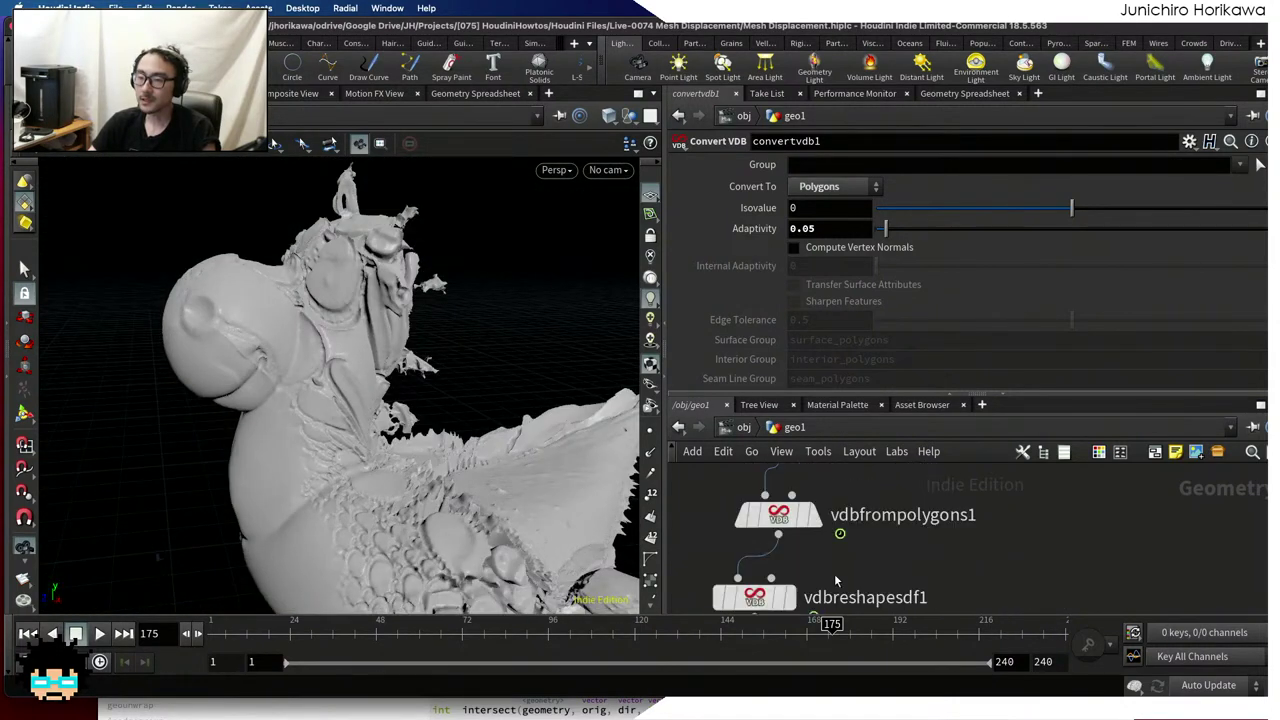
click(779, 514)
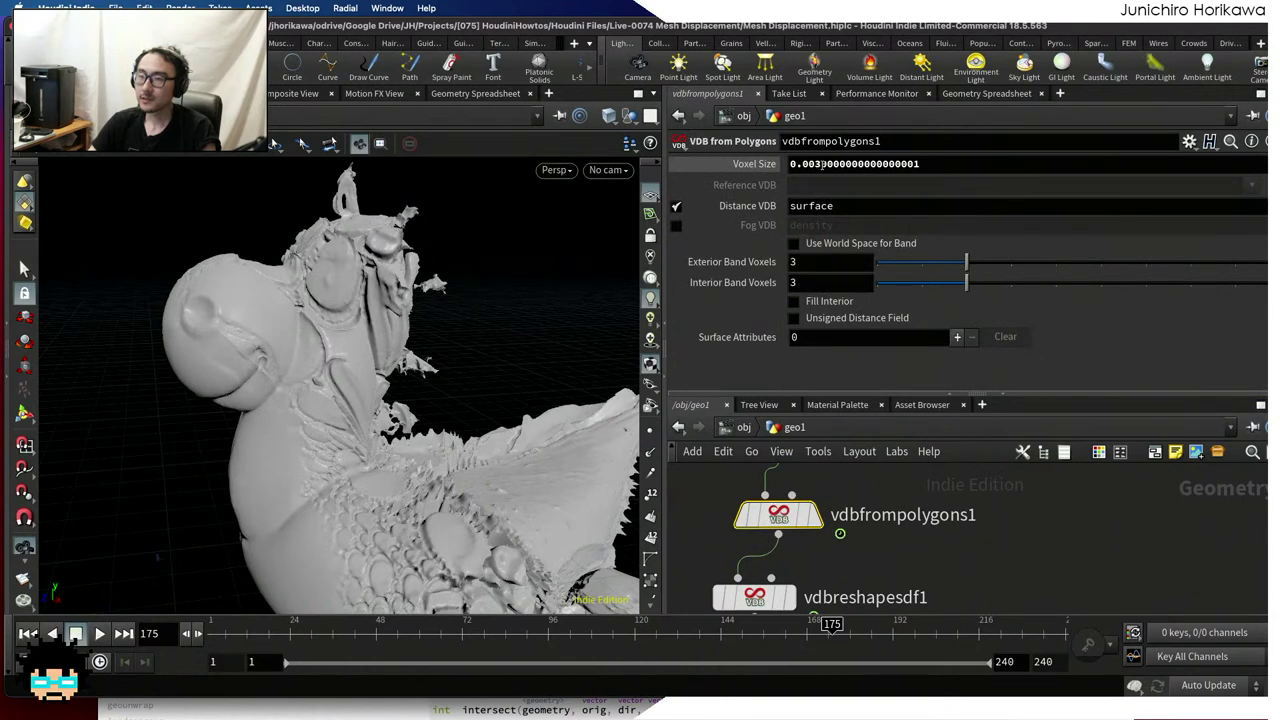
scroll(848, 565, down, 6)
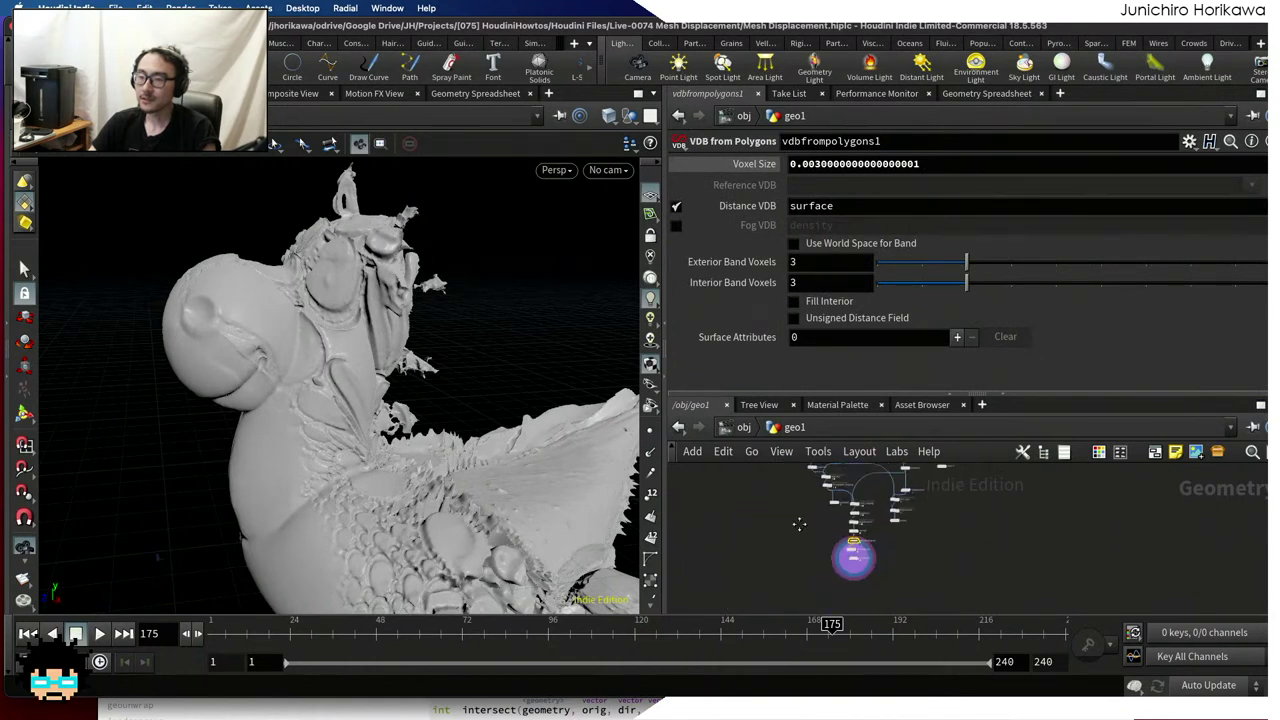
scroll(870, 548, up, 5)
Open Edit Parameter Interface for the CONTROLLER node from its gear menu
click(912, 522)
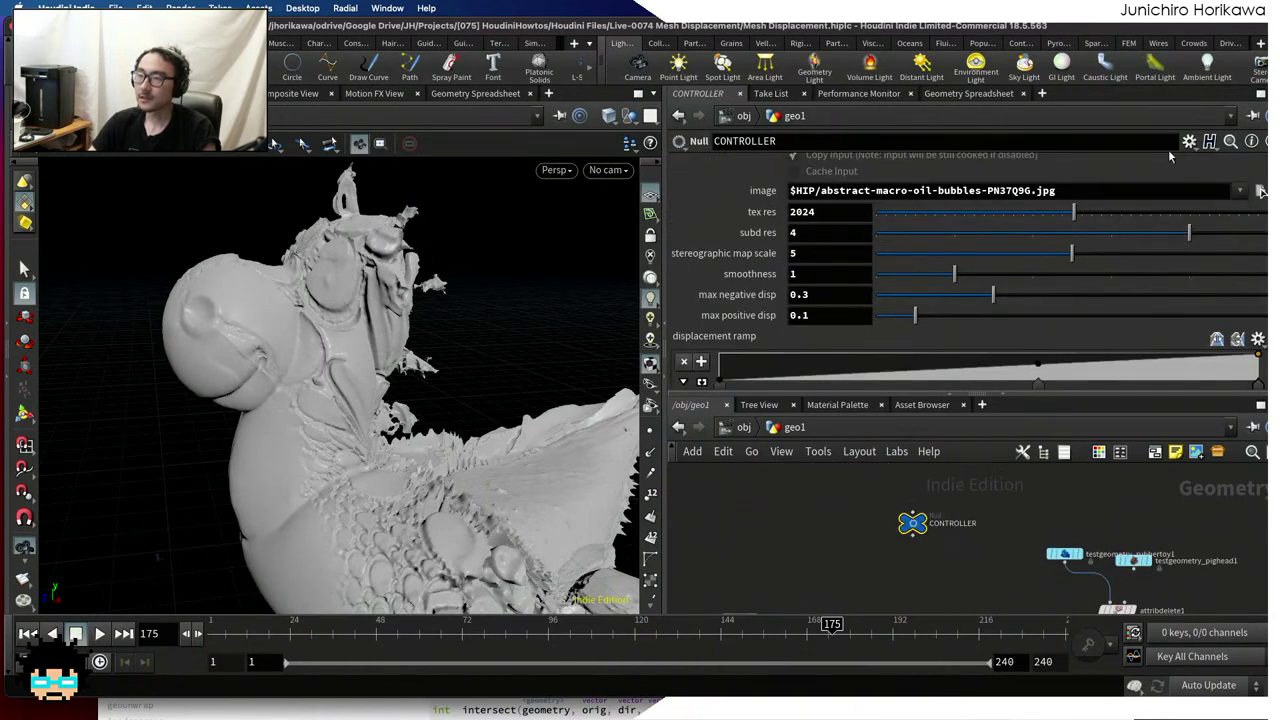
click(1189, 141)
click(1185, 162)
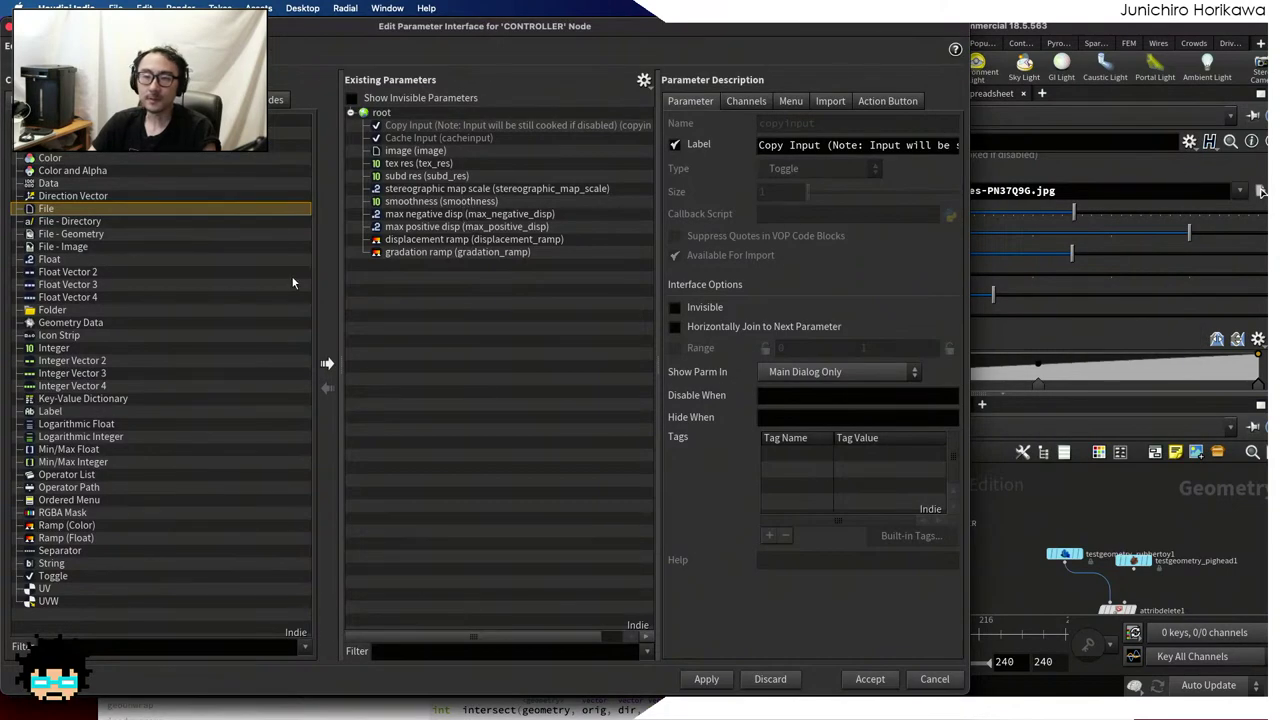
Add a float parameter named vdb_res with label 'vdb res' to CONTROLLER
drag(50, 260, 432, 238)
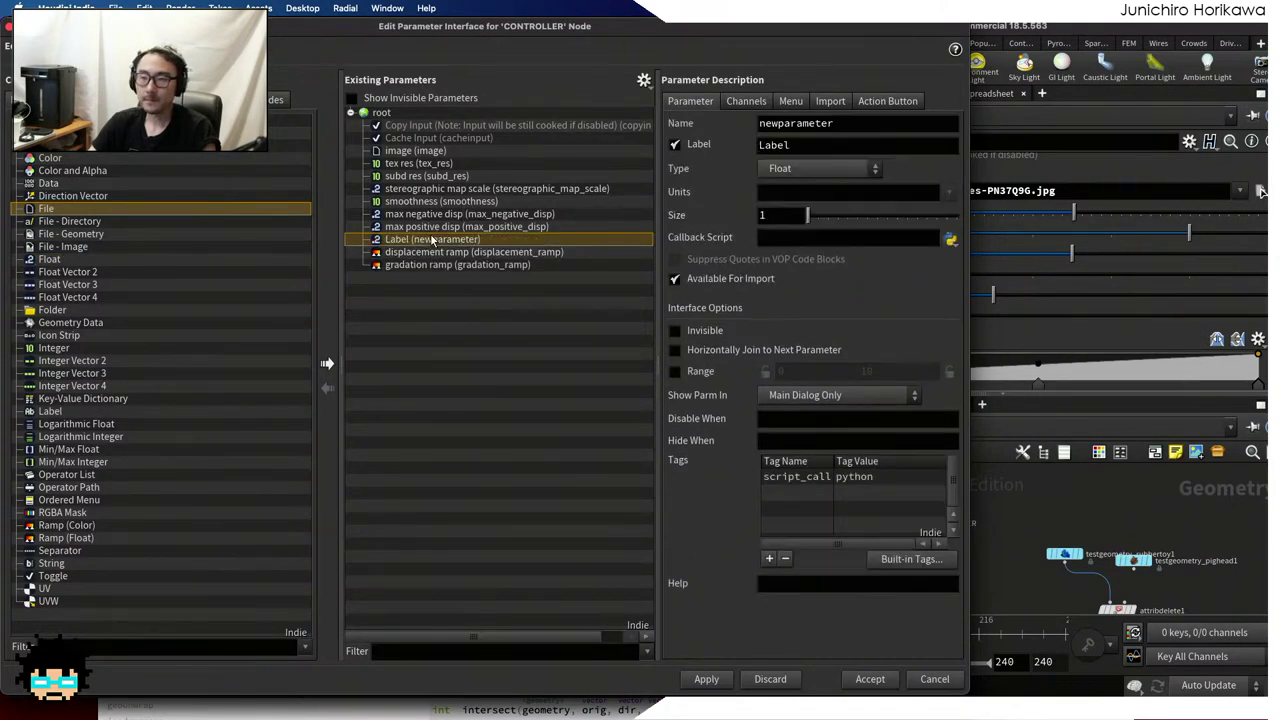
double_click(795, 123)
text(vd)
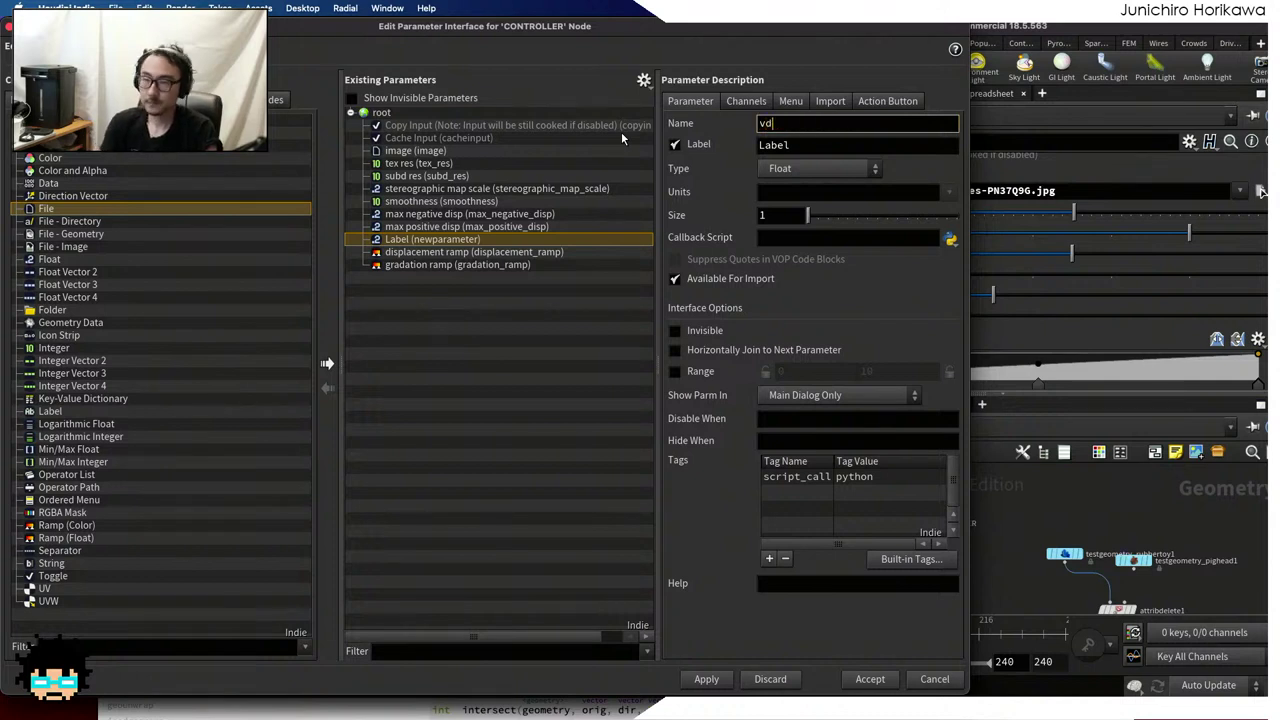
text(b_res)
key(Tab)
text(vdb res)
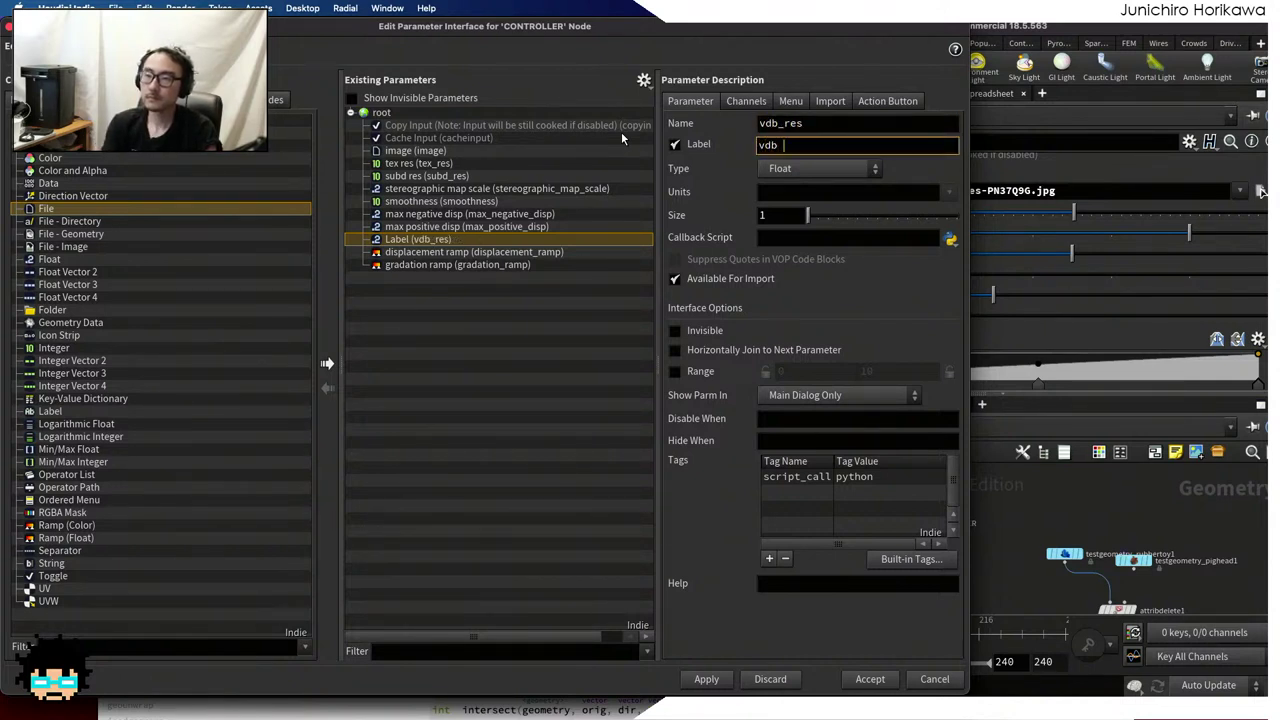
key(Return)
click(703, 679)
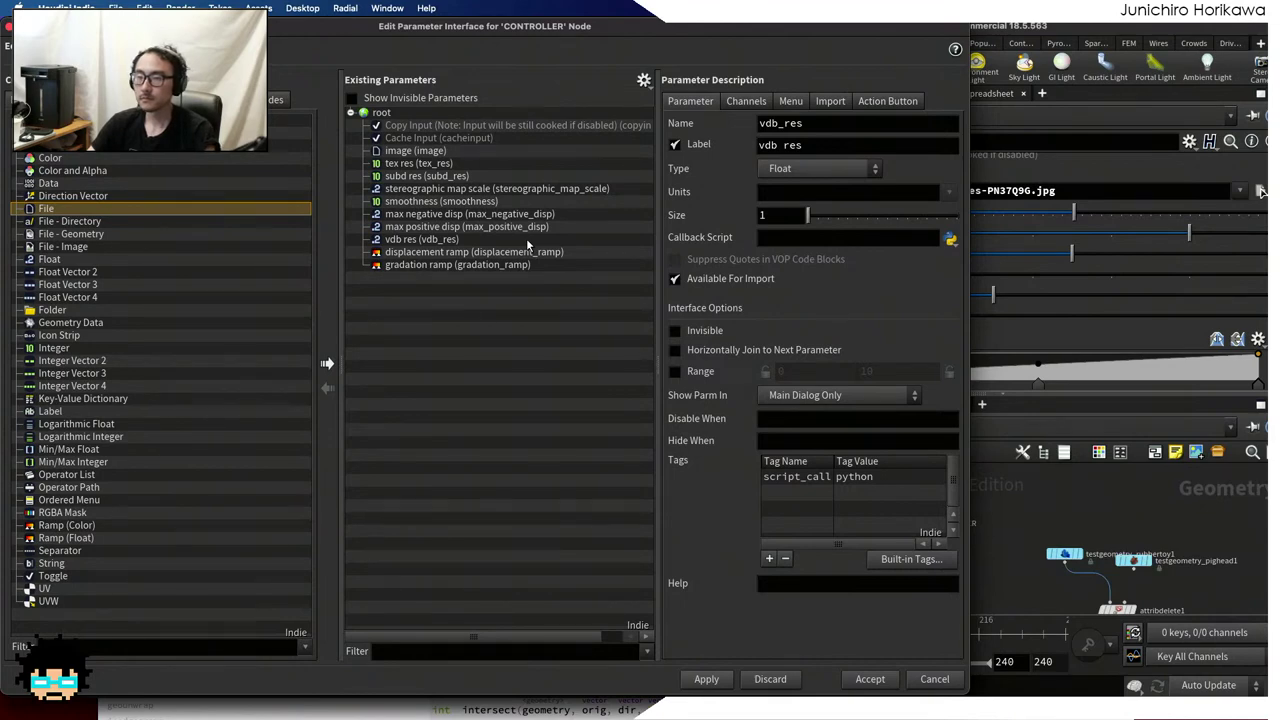
Set the vdb res range maximum to 0.1 and accept the changes
drag(548, 43, 738, 48)
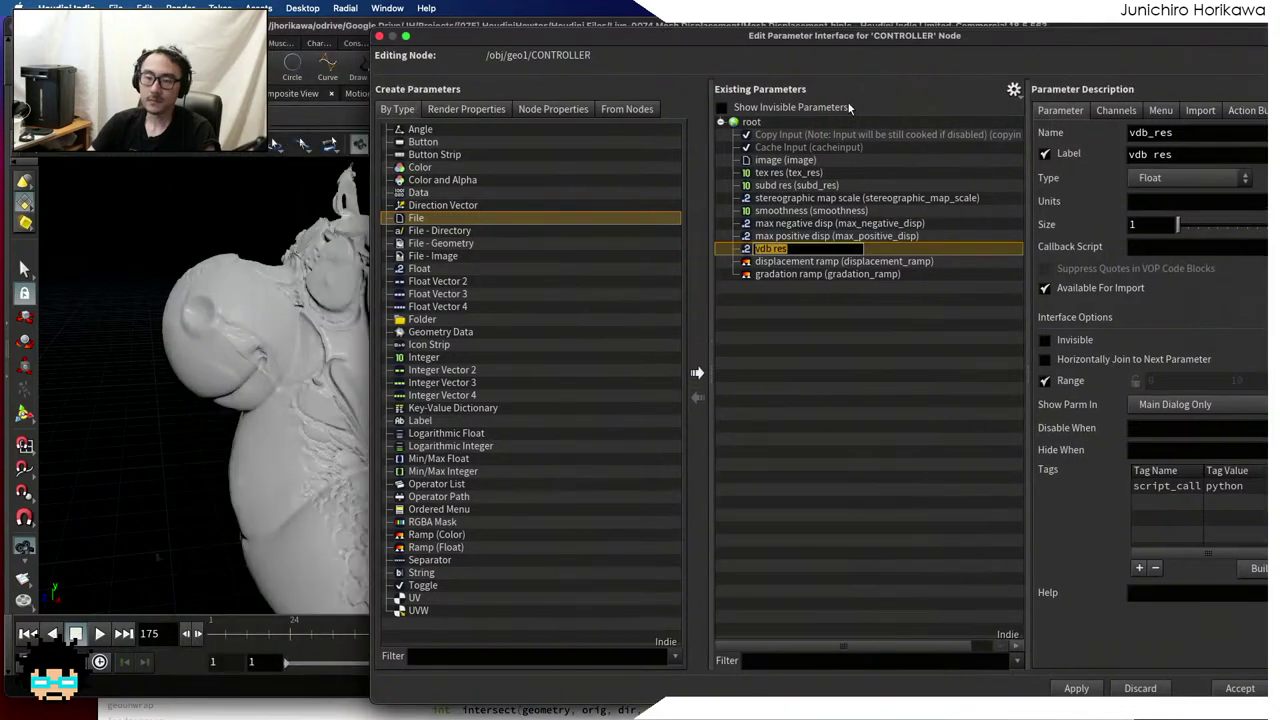
drag(1096, 40, 825, 64)
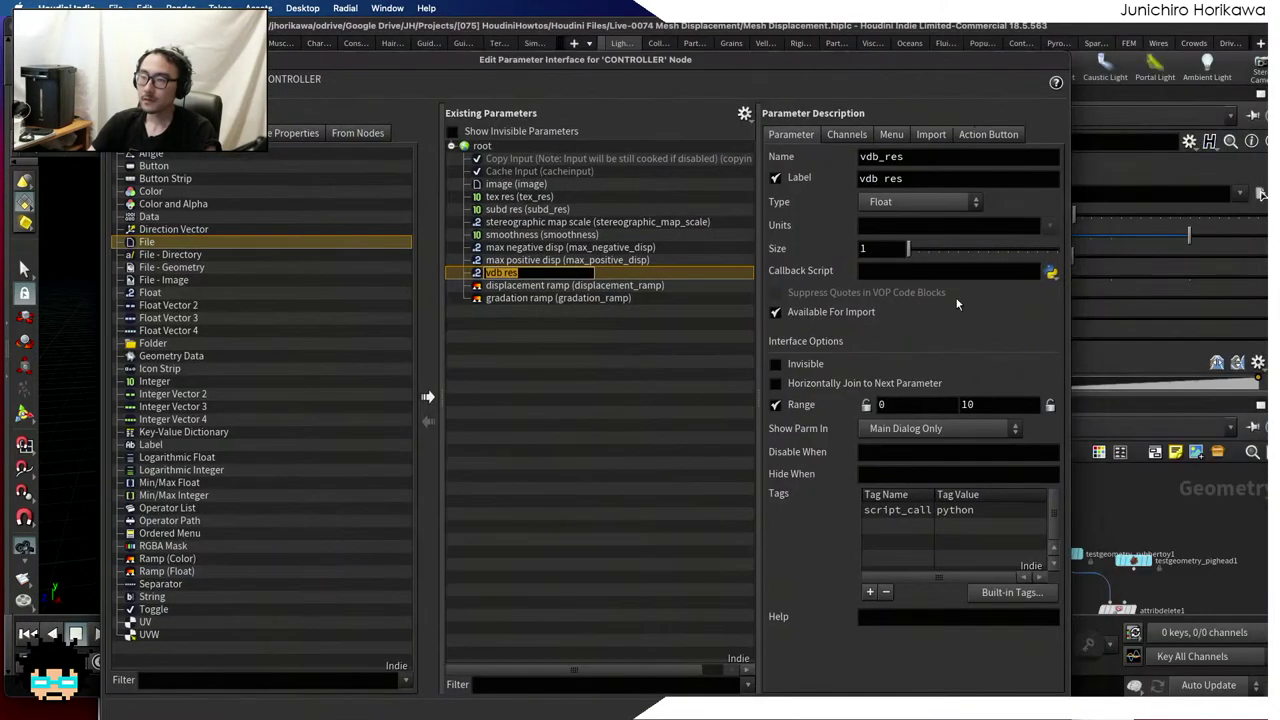
double_click(988, 411)
text(0.1)
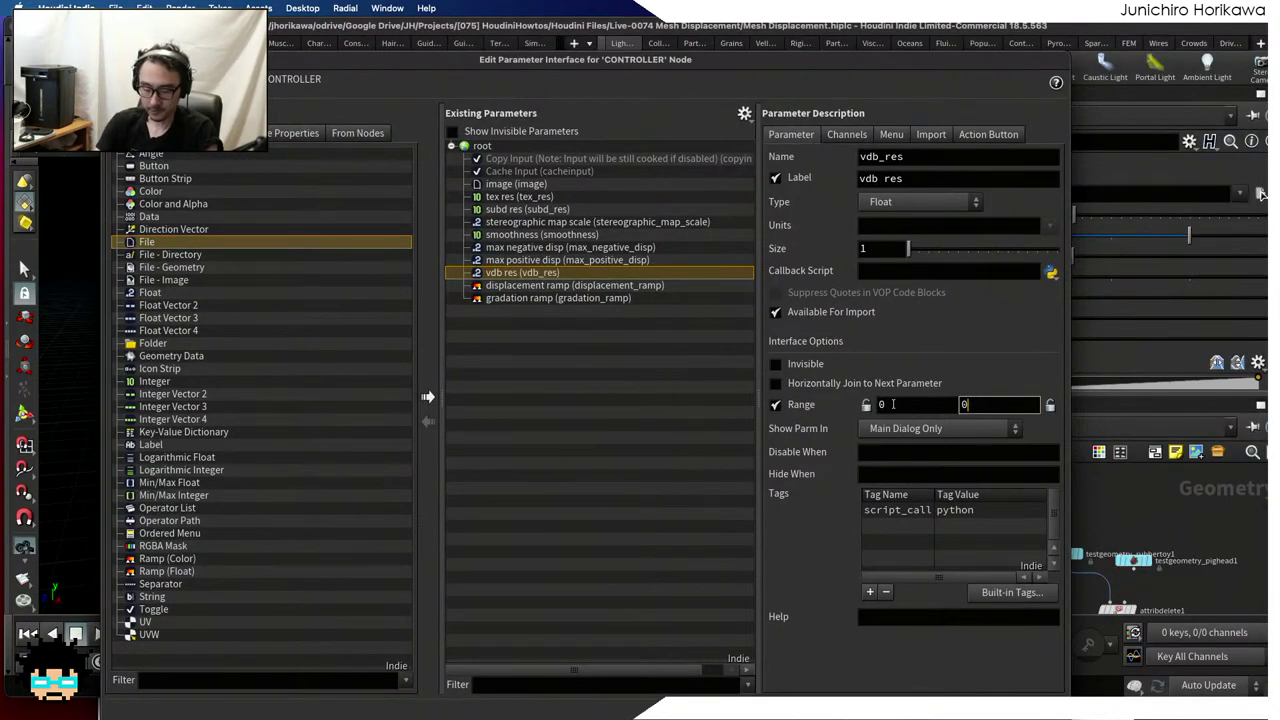
key(Return)
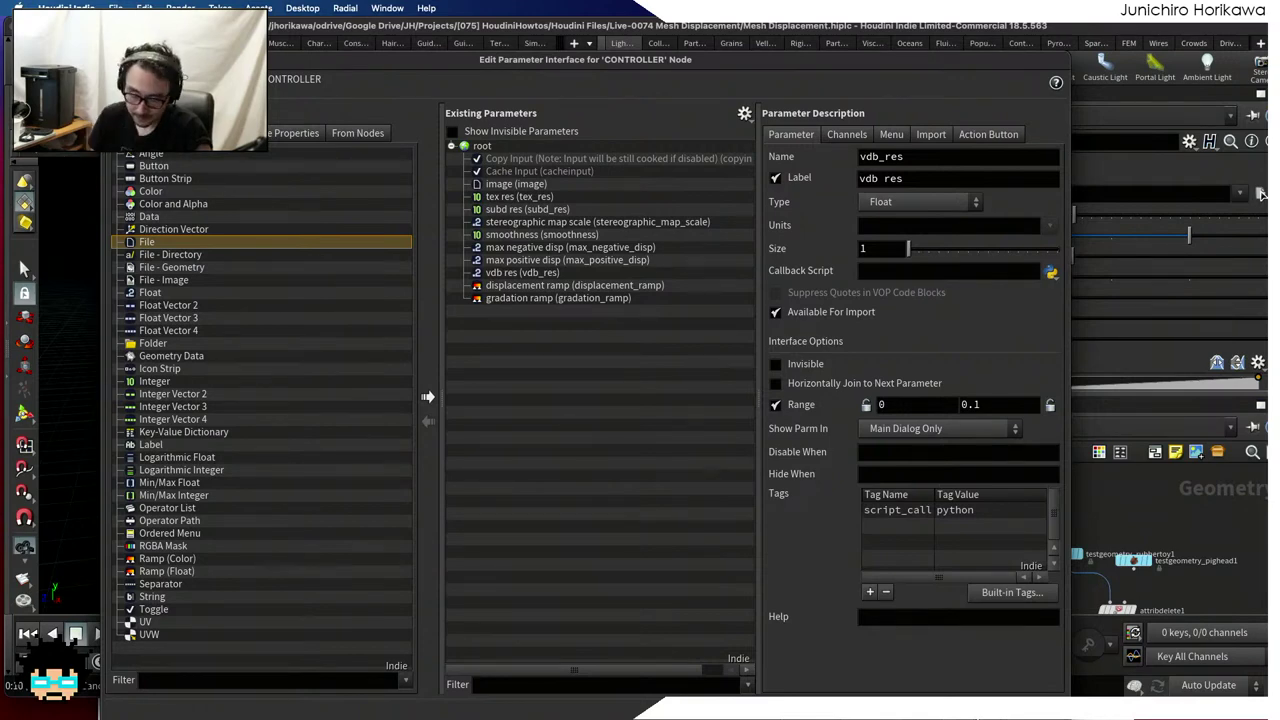
key(Return)
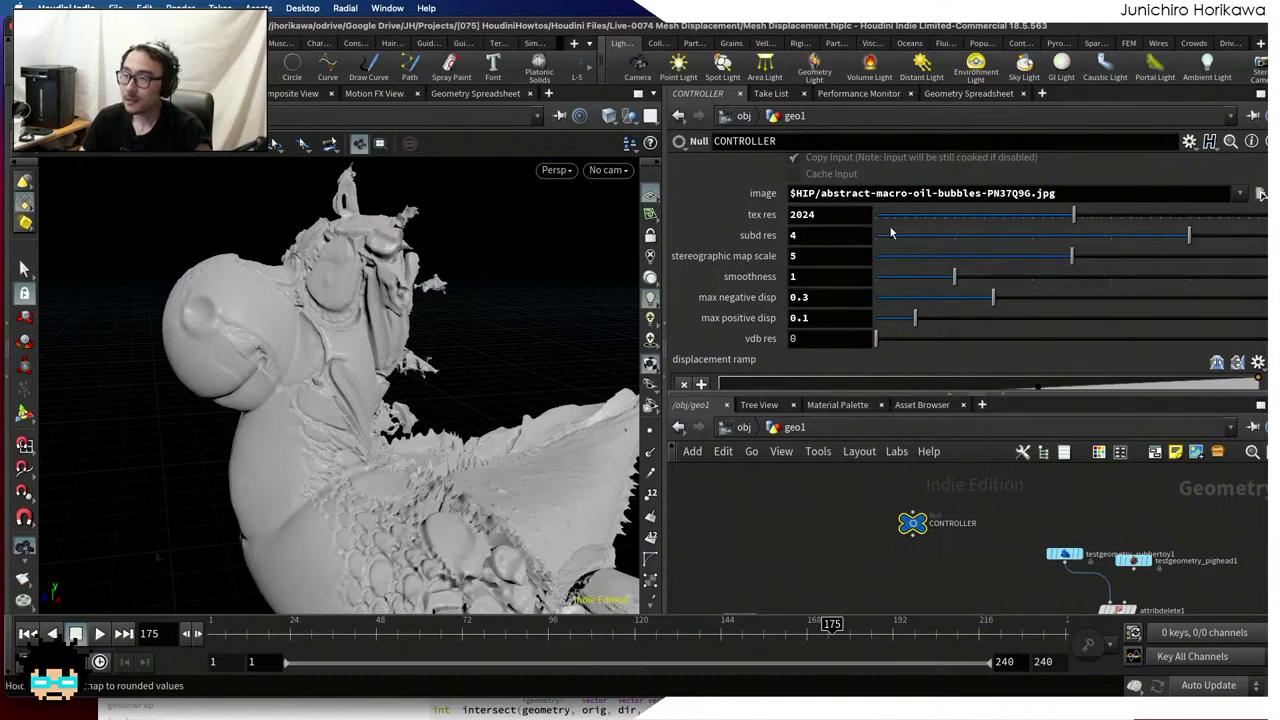
Set the CONTROLLER's vdb res to 0.02
click(810, 340)
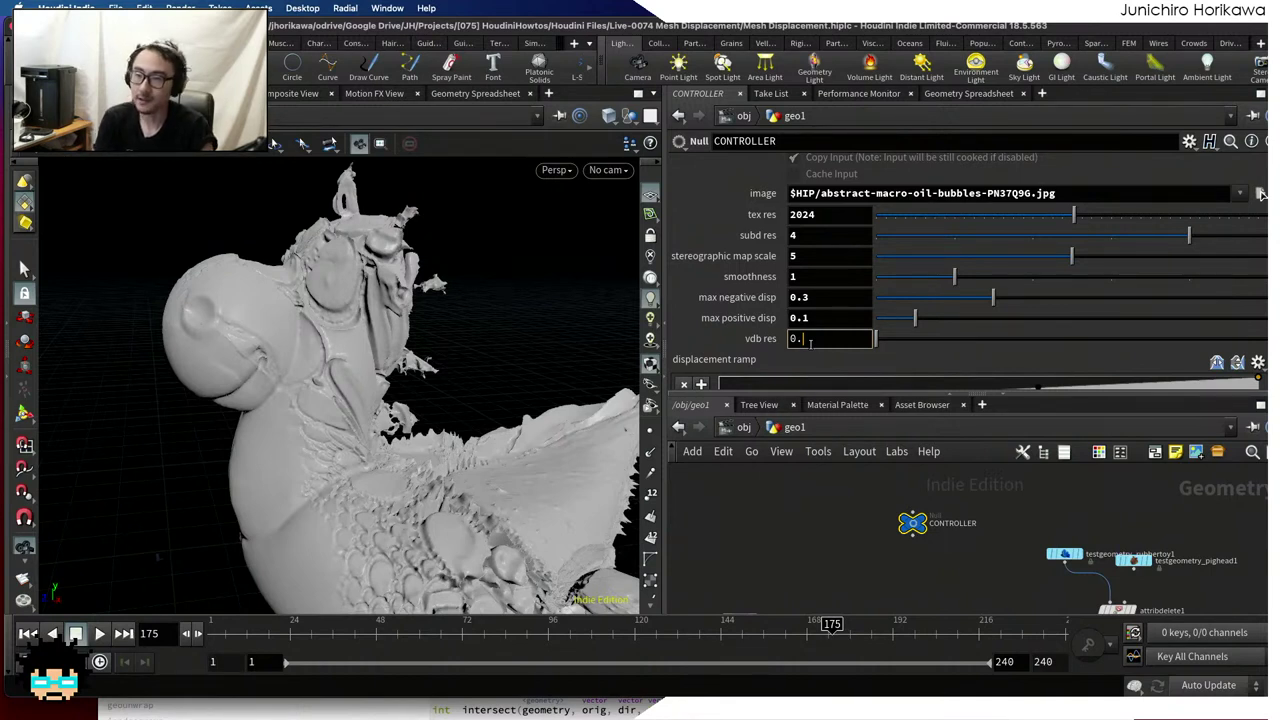
text(02)
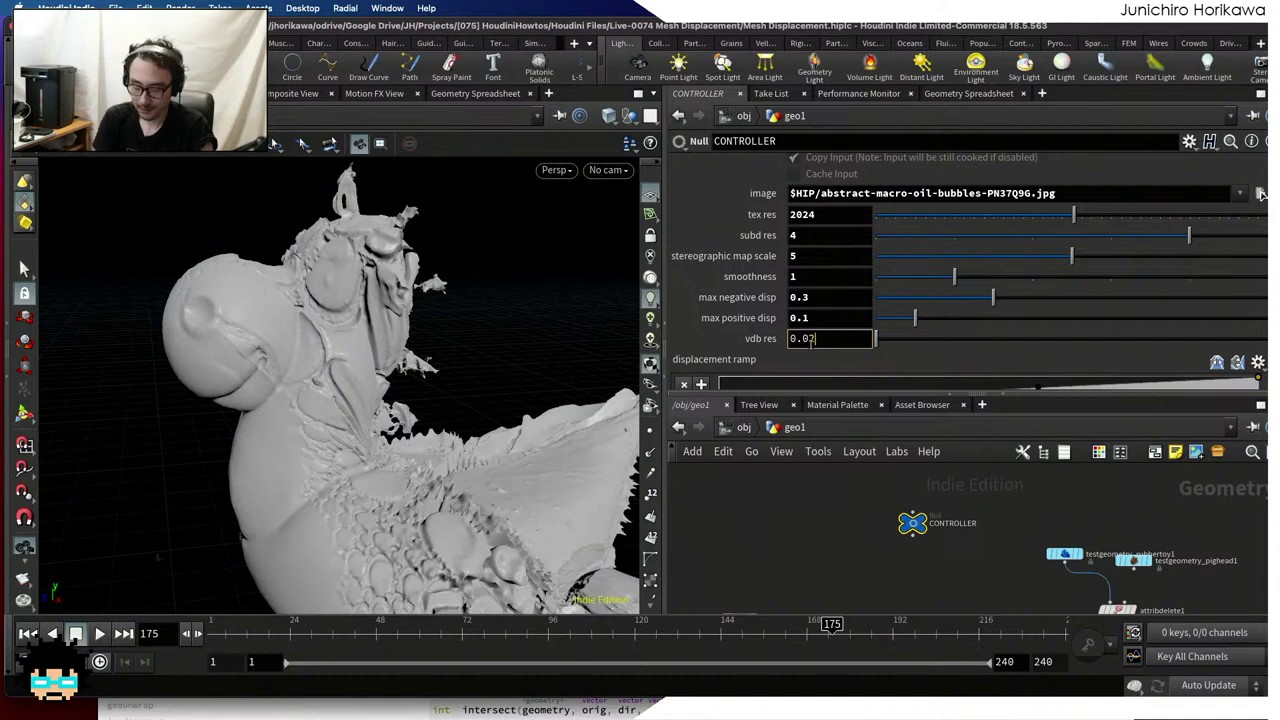
key(Return)
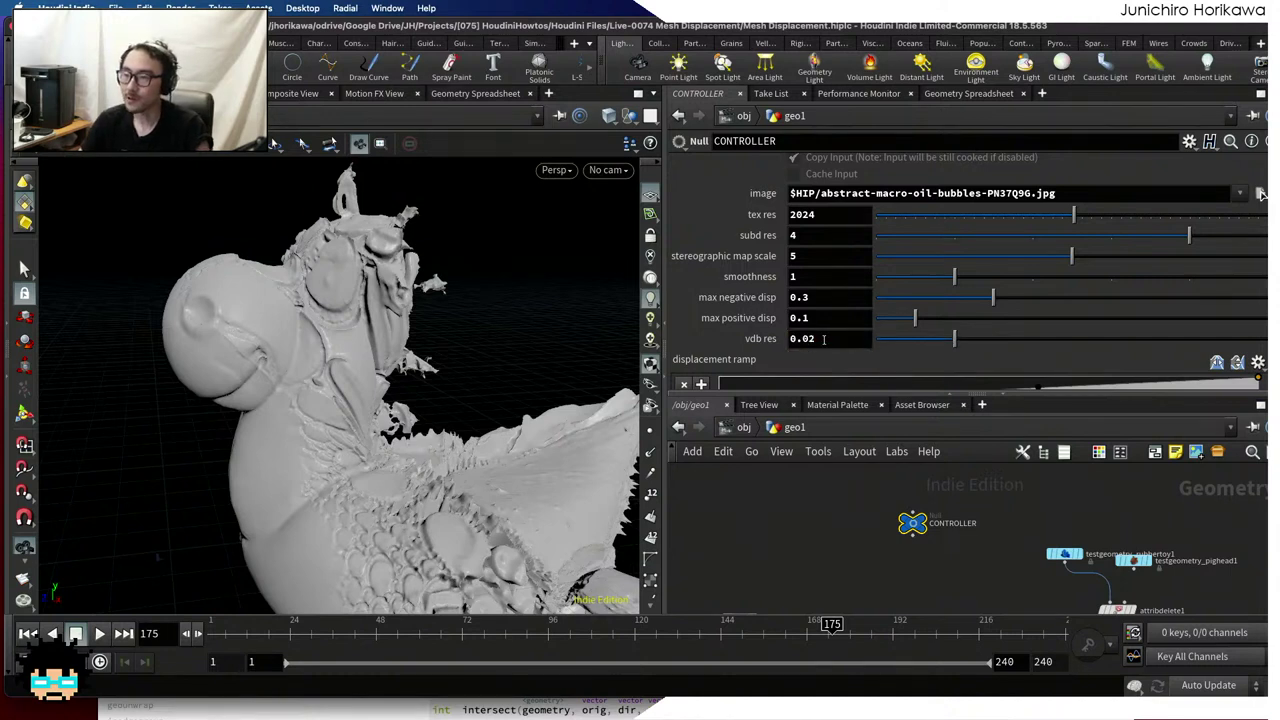
Copy the vdb res parameter and bring vdbfrompolygons1 into view in the network
right_click(823, 340)
click(858, 458)
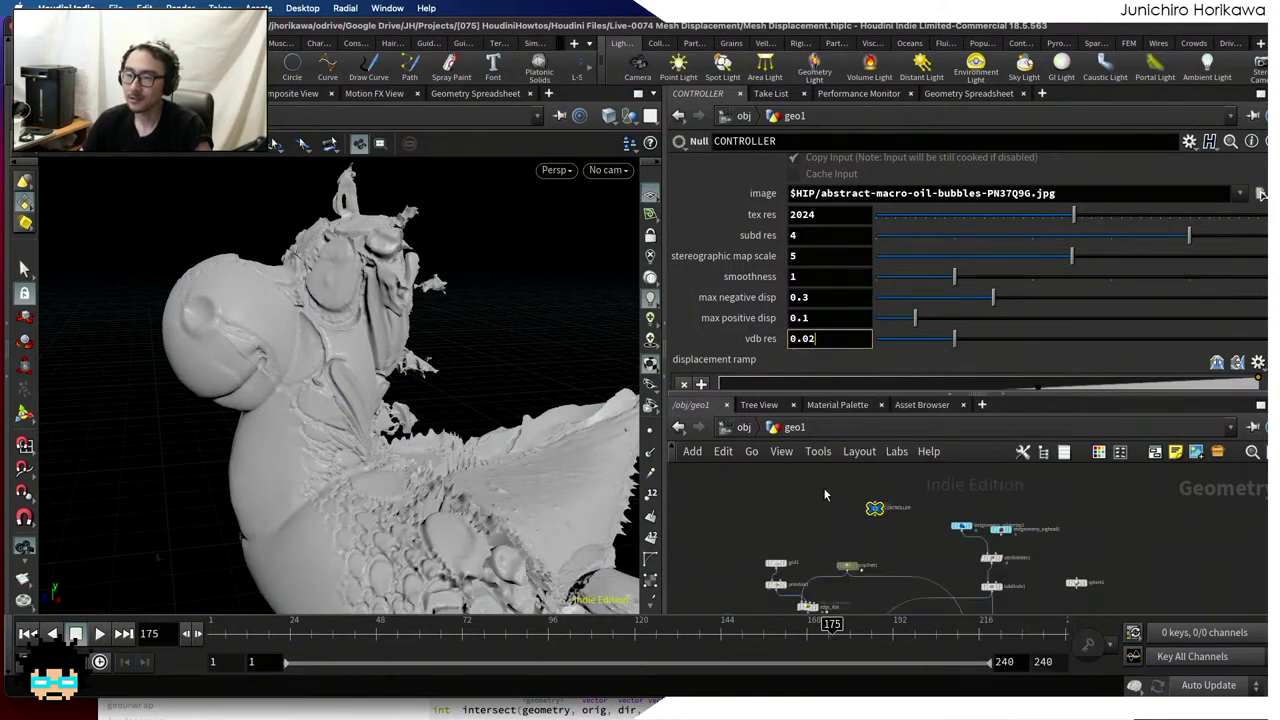
scroll(840, 545, up, 5)
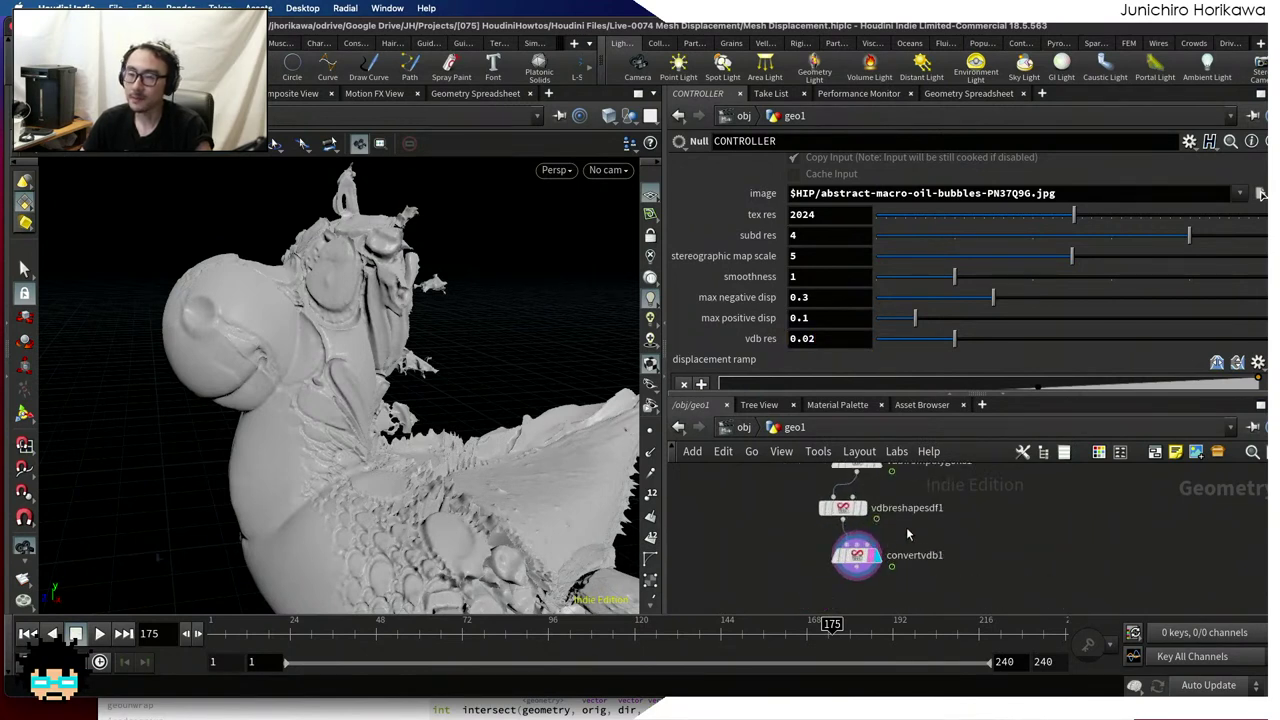
middle_drag(888, 542, 923, 578)
Link vdbfrompolygons1's Voxel Size to CONTROLLER's vdb res via Paste Relative References
scroll(940, 550, up, 3)
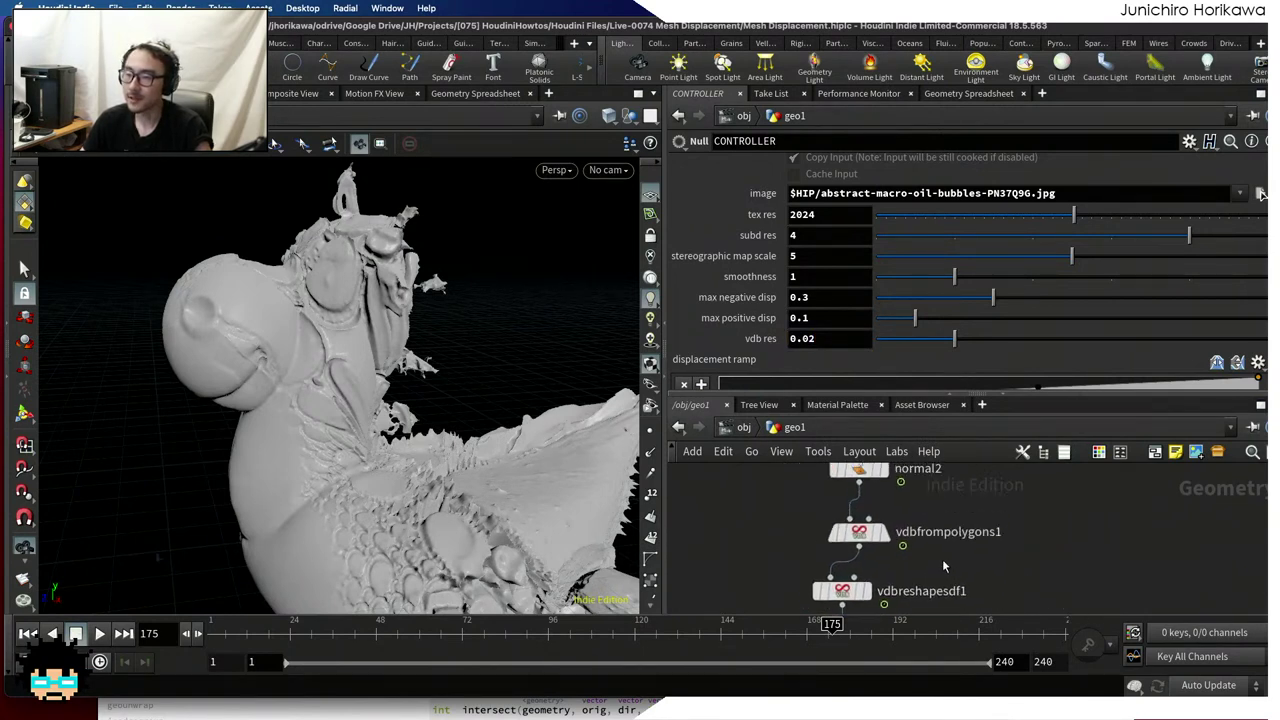
click(858, 532)
click(826, 164)
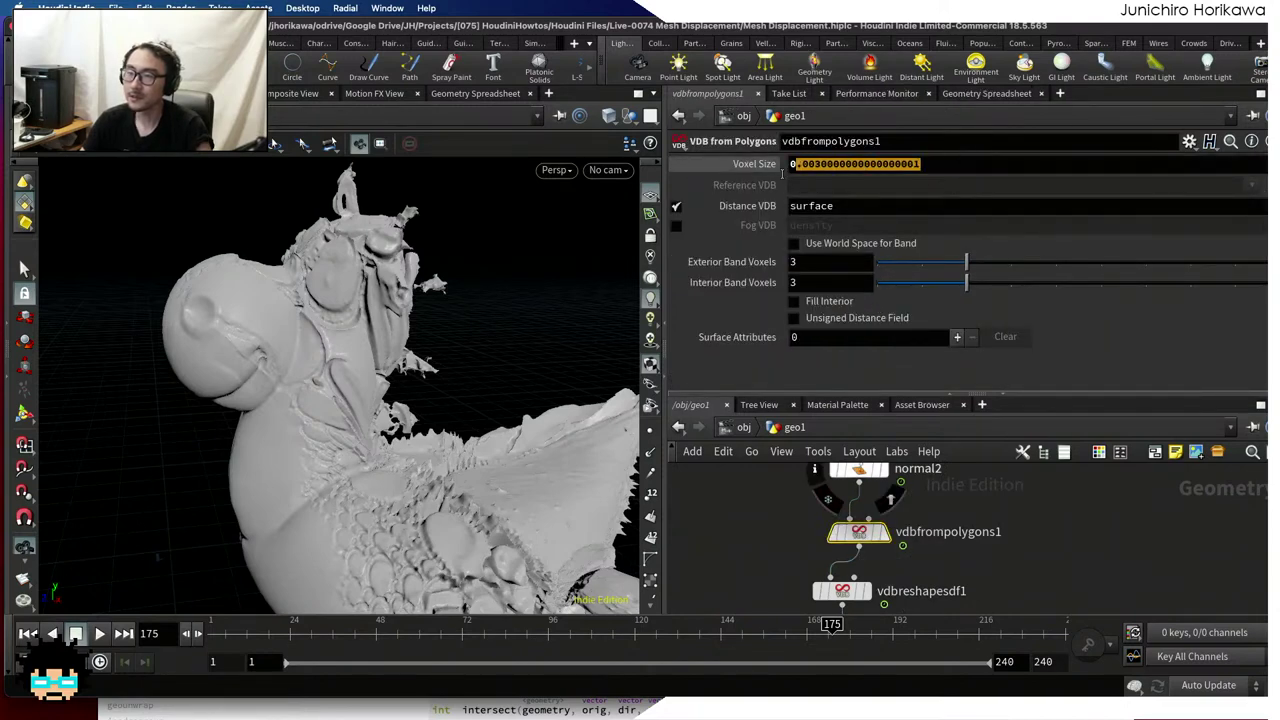
key(BackSpace)
right_click(826, 164)
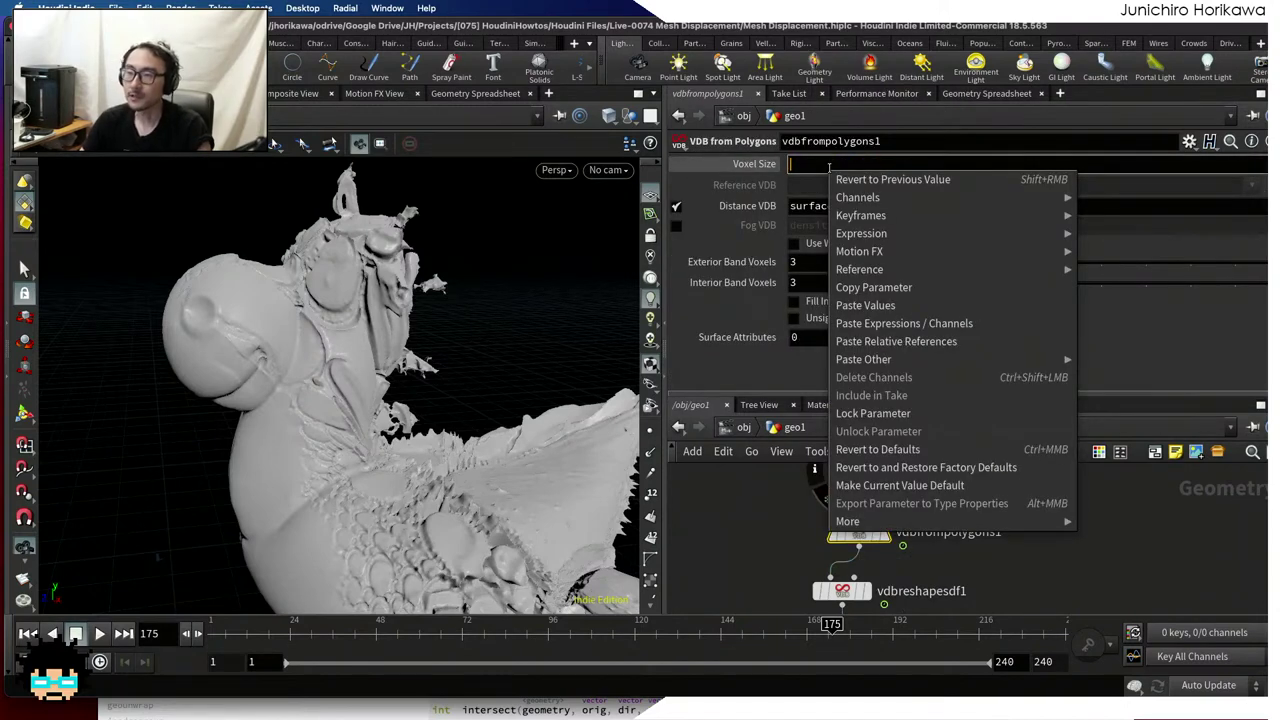
click(895, 343)
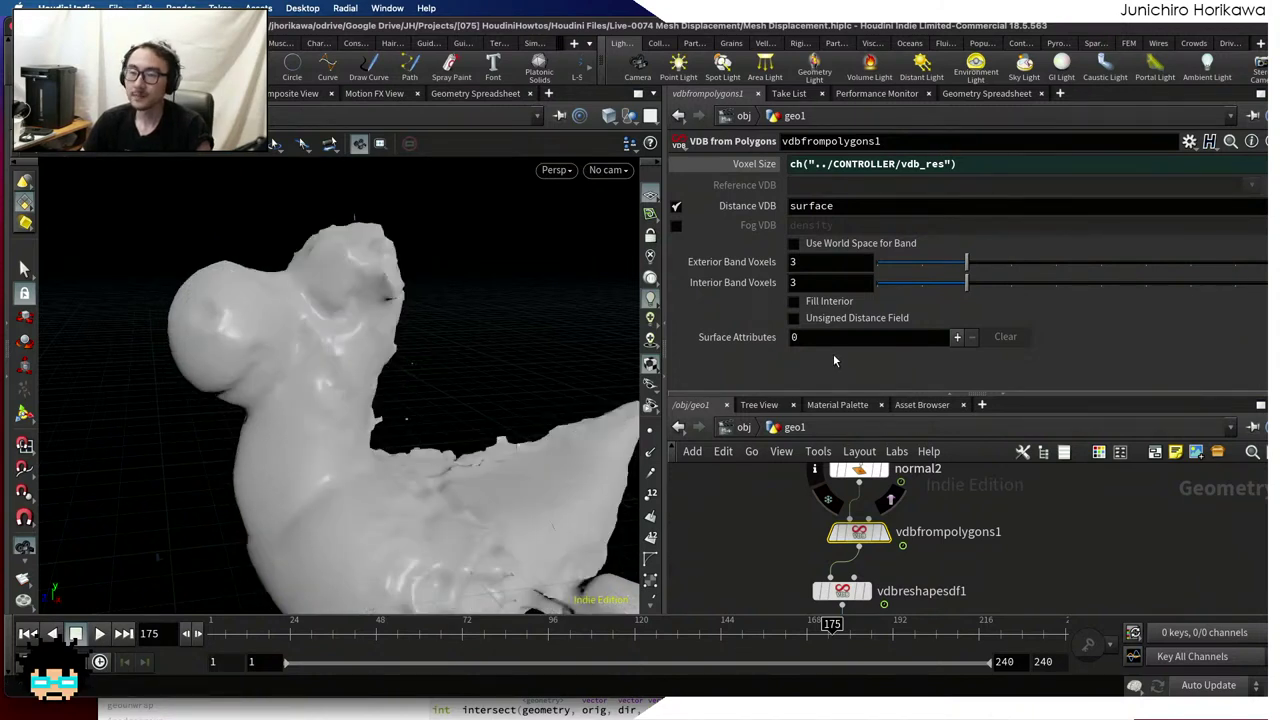
Change the linked Voxel Size value to 0.002
click(755, 166)
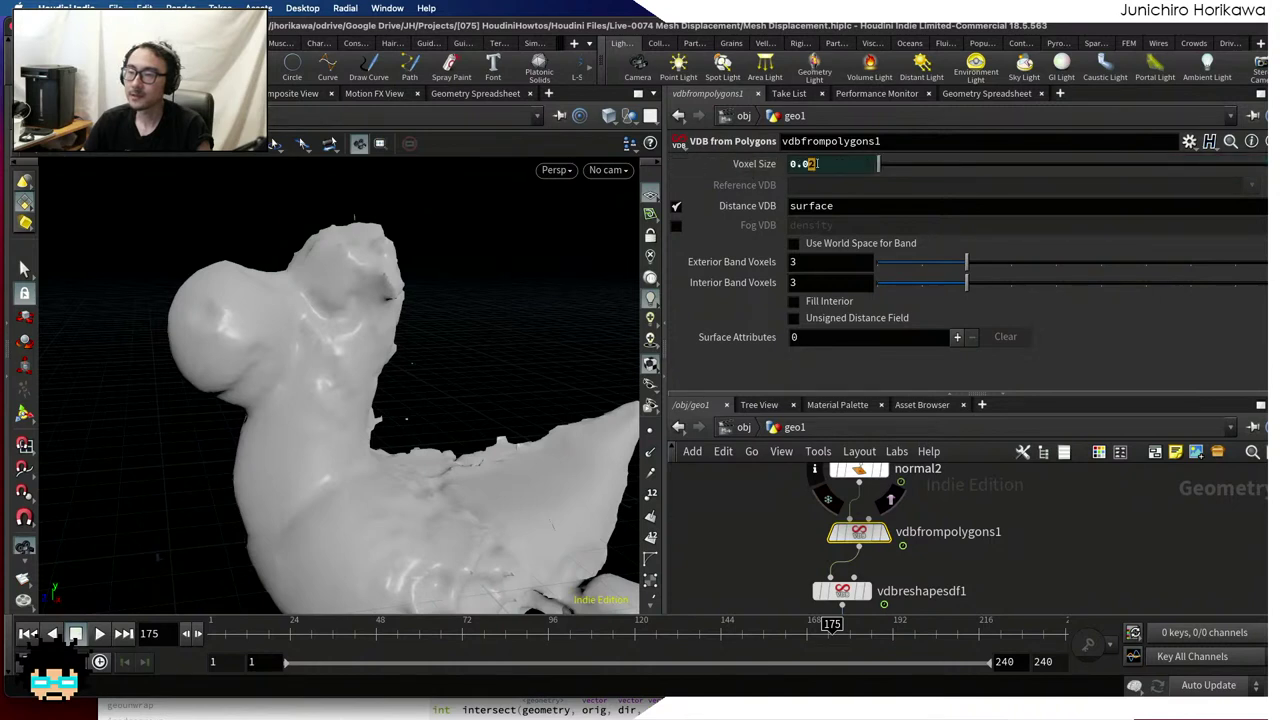
click(843, 166)
text(2)
key(Return)
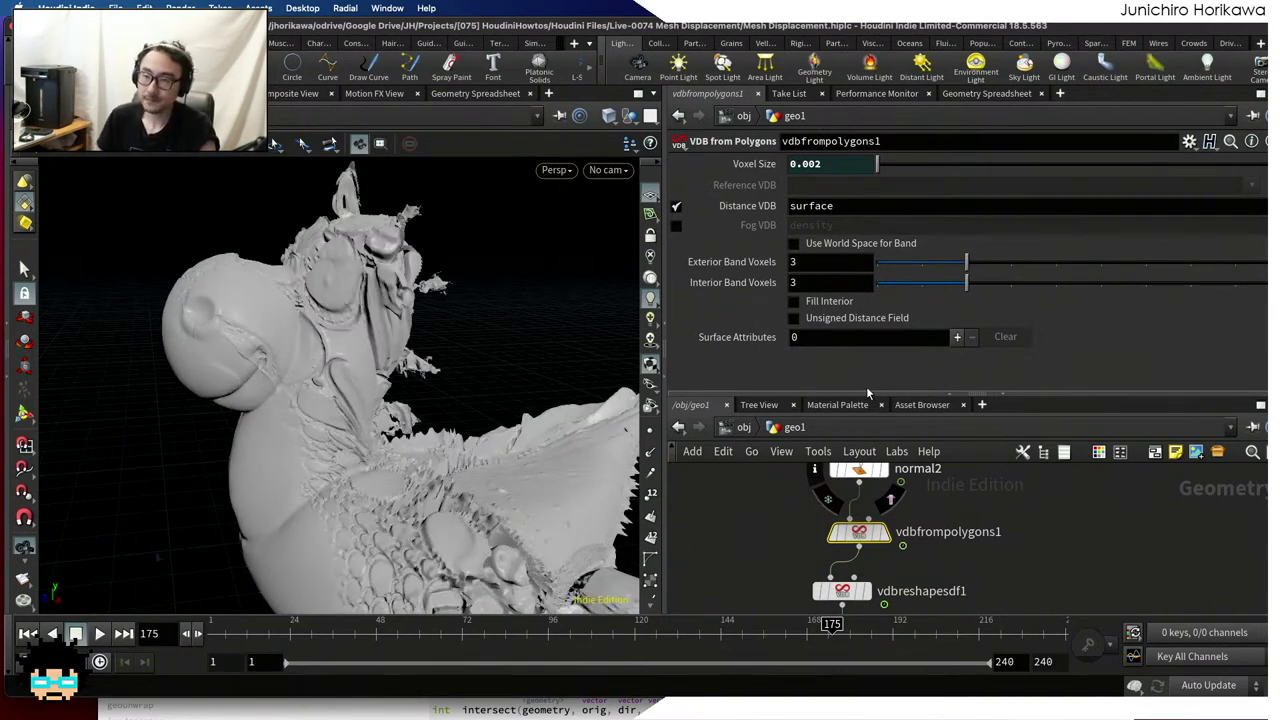
scroll(739, 488, down, 1)
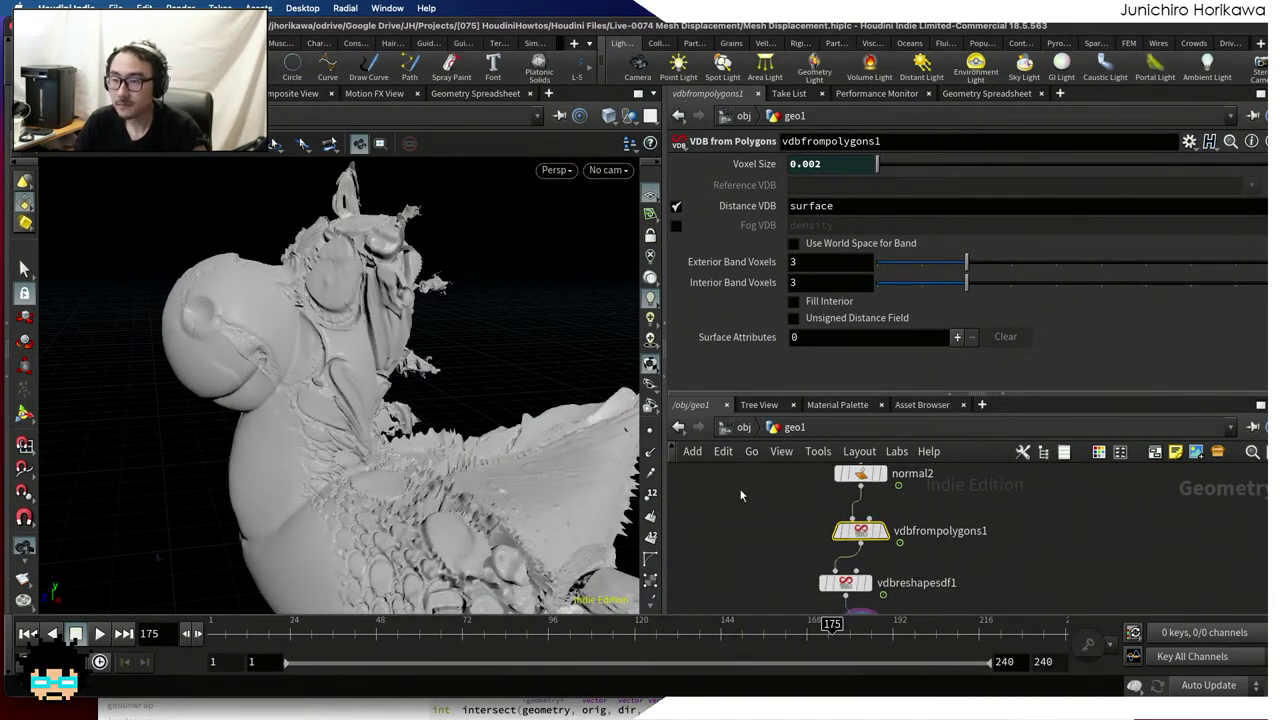
drag(400, 340, 113, 421)
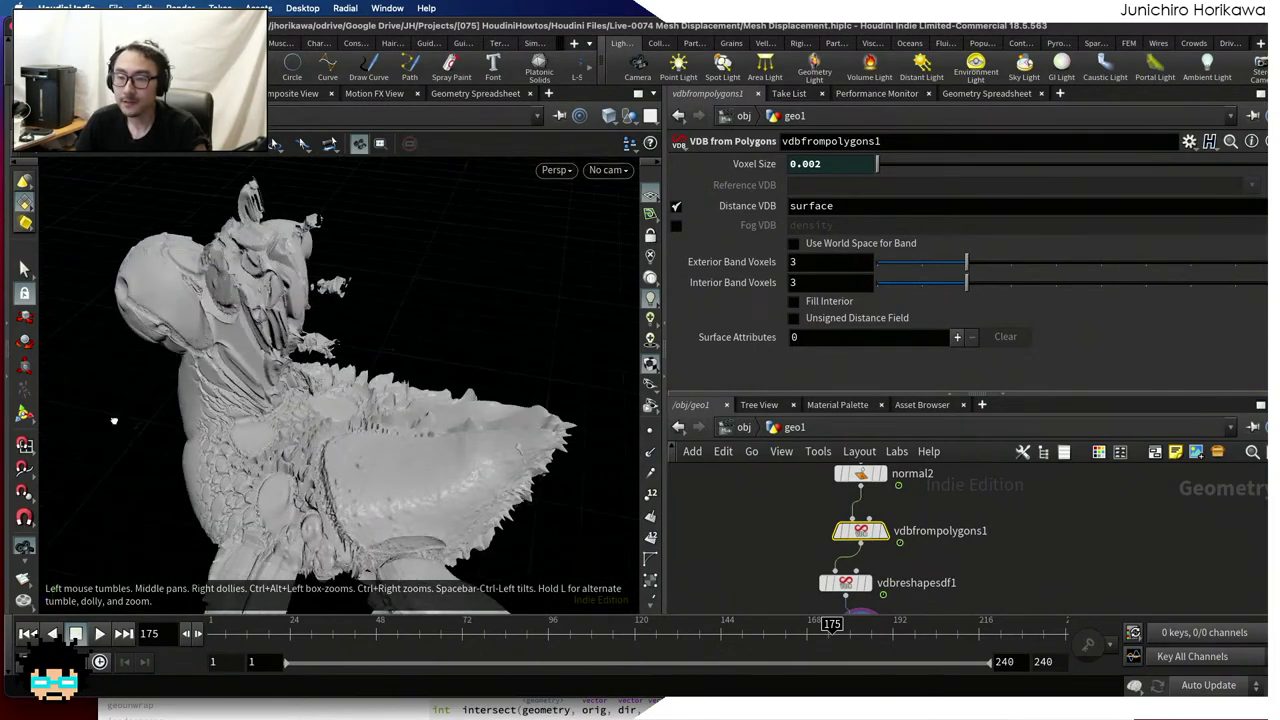
right_drag(113, 421, 456, 380)
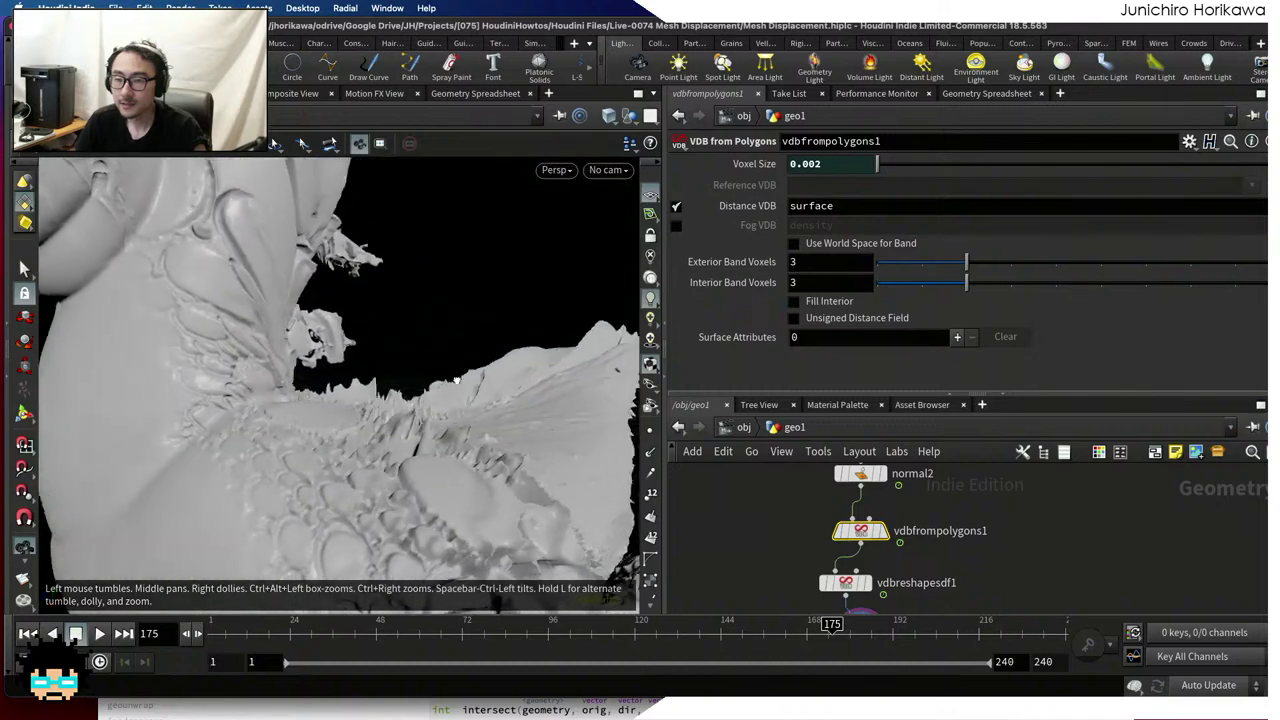
drag(456, 380, 391, 452)
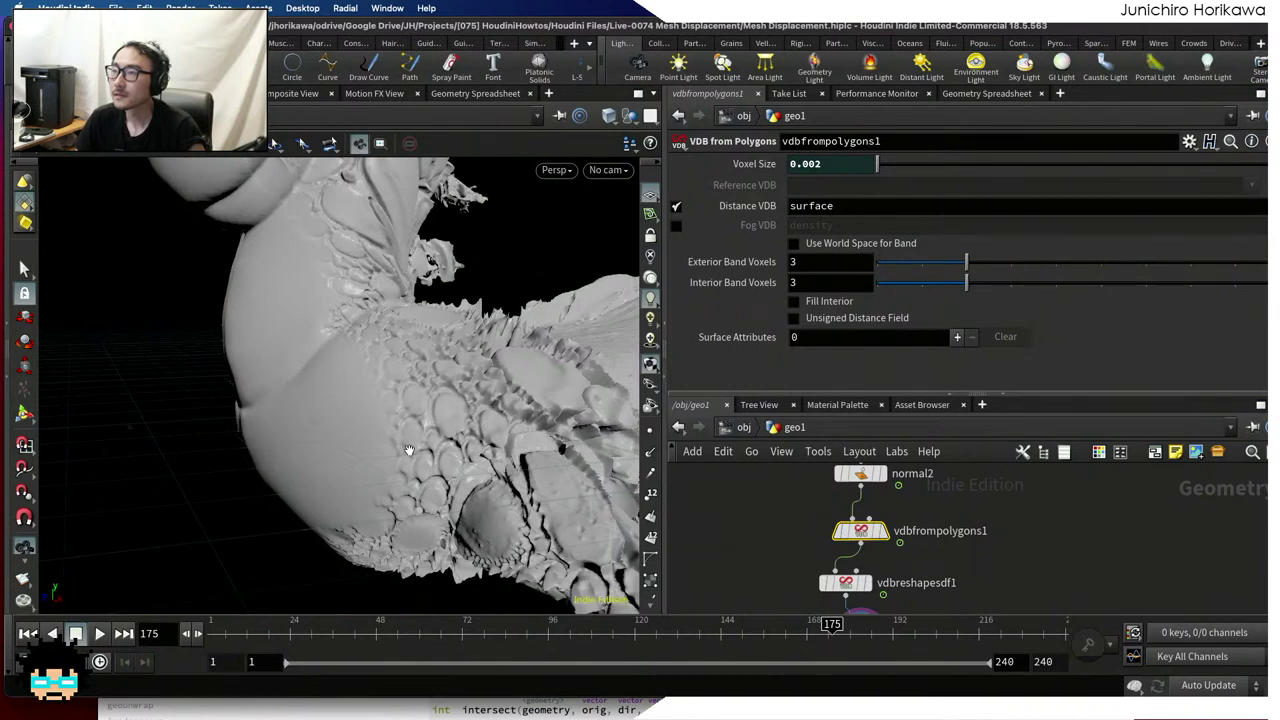
drag(410, 425, 520, 365)
scroll(798, 590, down, 3)
scroll(798, 583, down, 5)
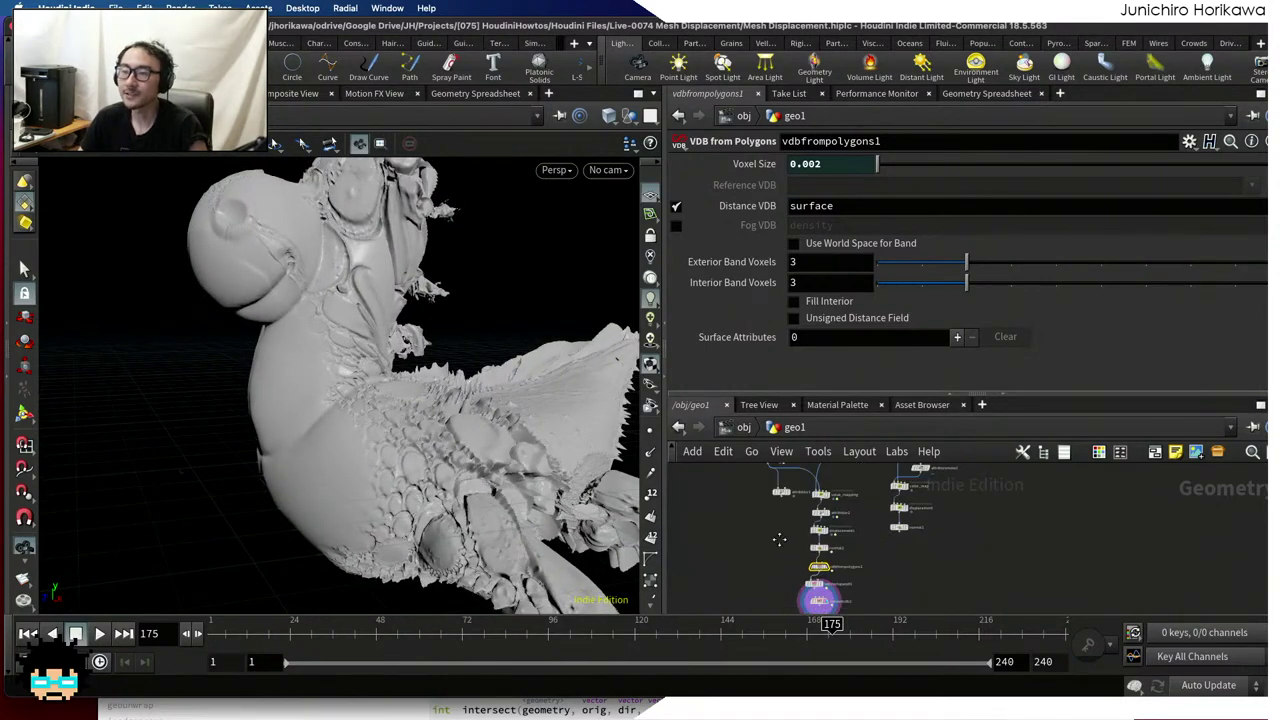
scroll(845, 480, up, 6)
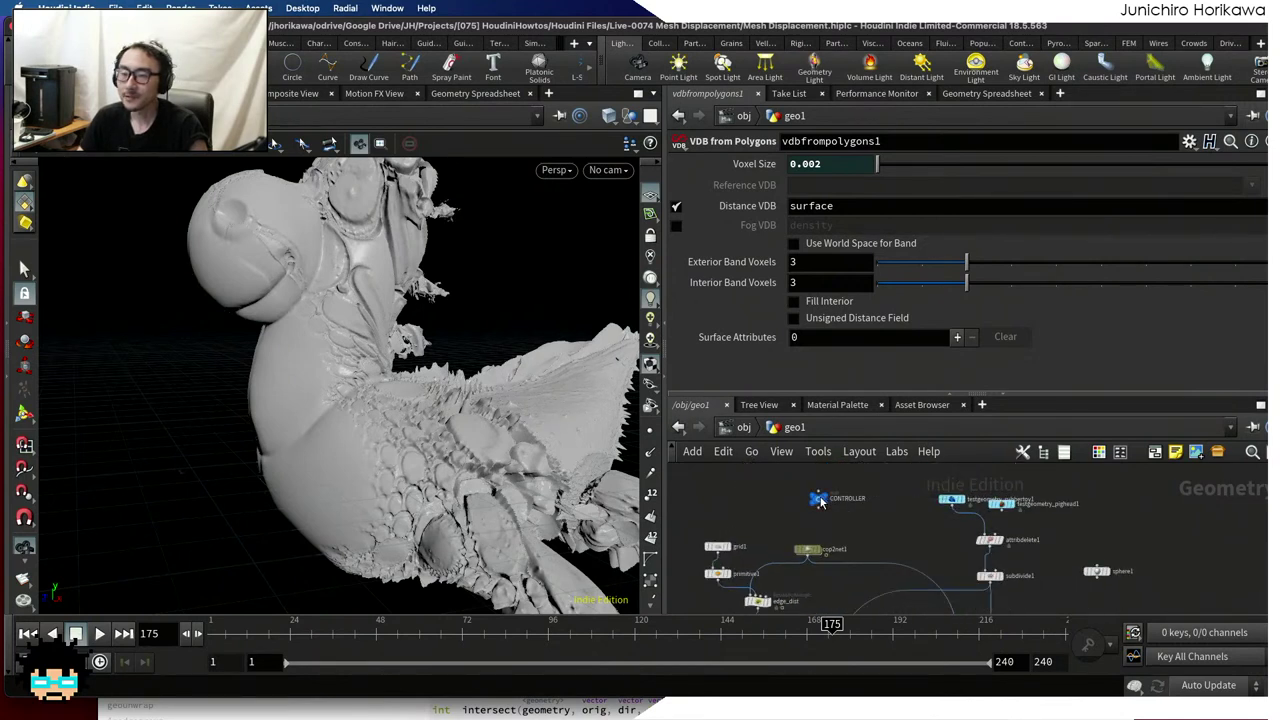
Set the CONTROLLER's max positive disp to 0.3
click(845, 481)
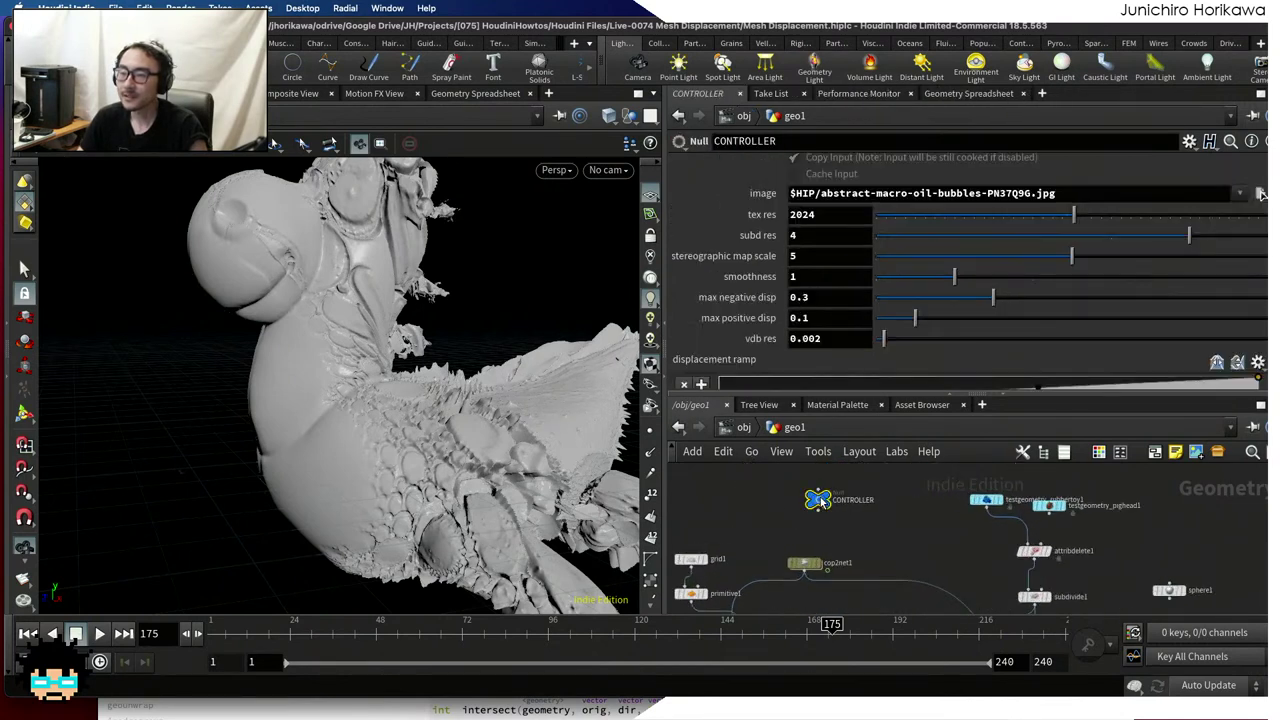
double_click(802, 317)
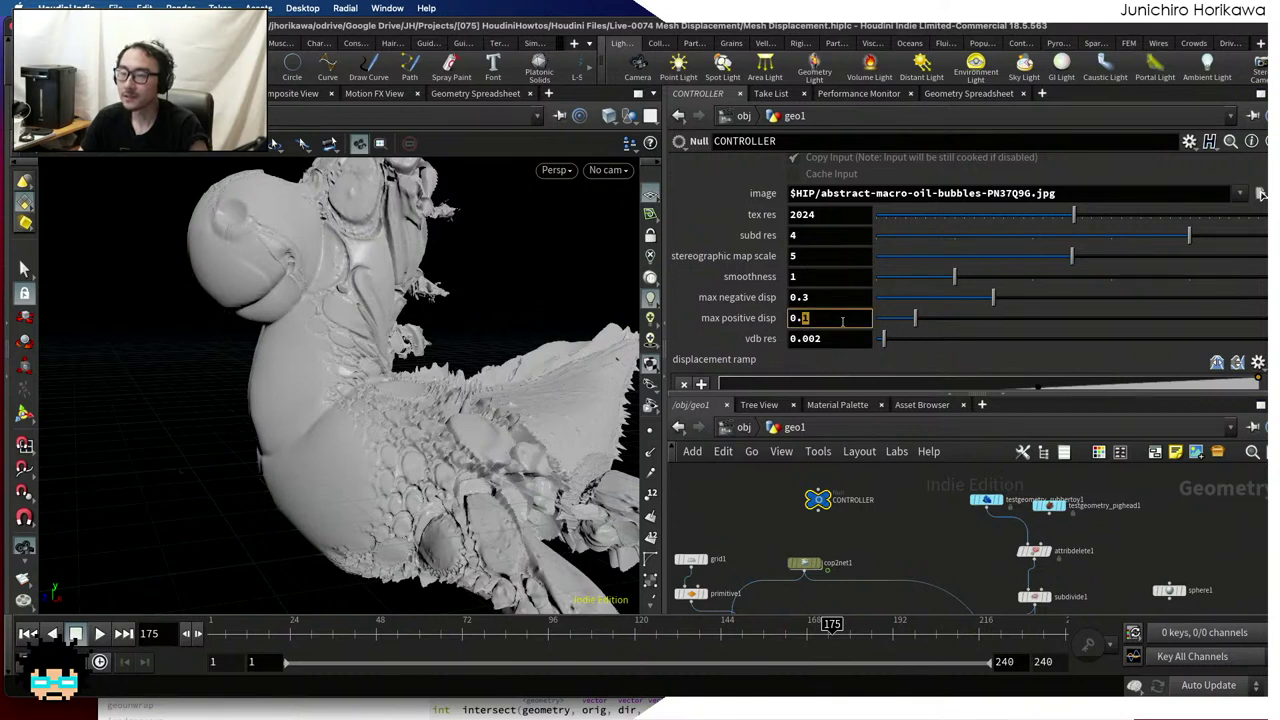
text(3)
key(Return)
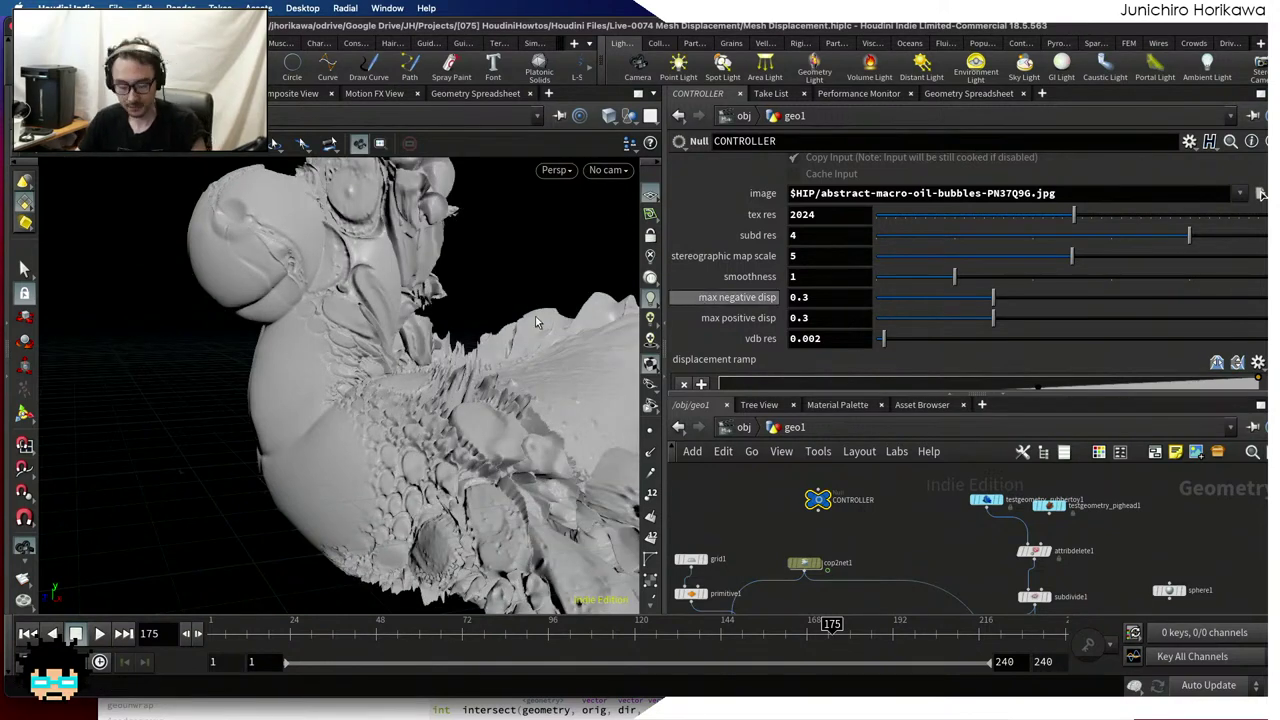
Orbit the displaced rubber toy to inspect it, then briefly check the Envato oil-bubbles page
drag(422, 326, 438, 402)
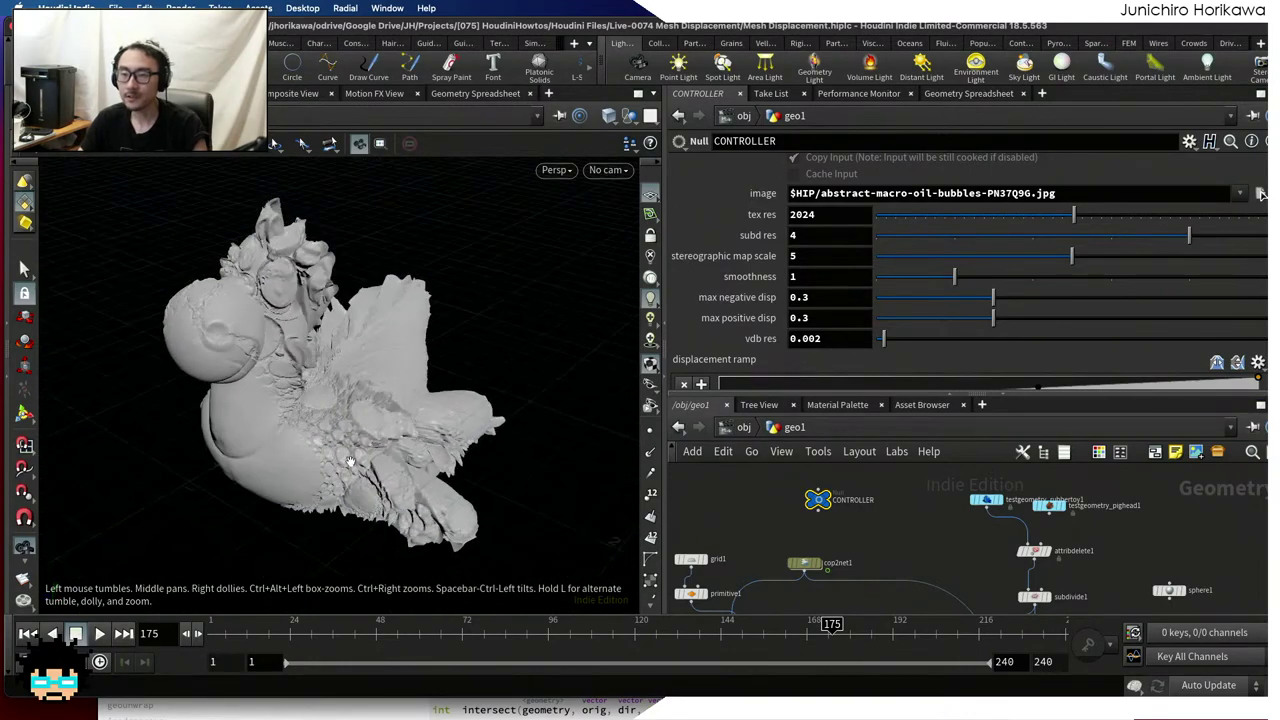
mouse_move(420, 430)
mouse_down()
mouse_move(543, 409)
mouse_move(367, 449)
mouse_move(329, 334)
mouse_move(363, 400)
mouse_move(486, 320)
mouse_move(471, 400)
mouse_move(400, 417)
mouse_move(284, 438)
mouse_move(187, 393)
mouse_move(196, 374)
mouse_move(258, 456)
mouse_move(256, 328)
mouse_up()
scroll(473, 373, up, 5)
scroll(400, 417, down, 5)
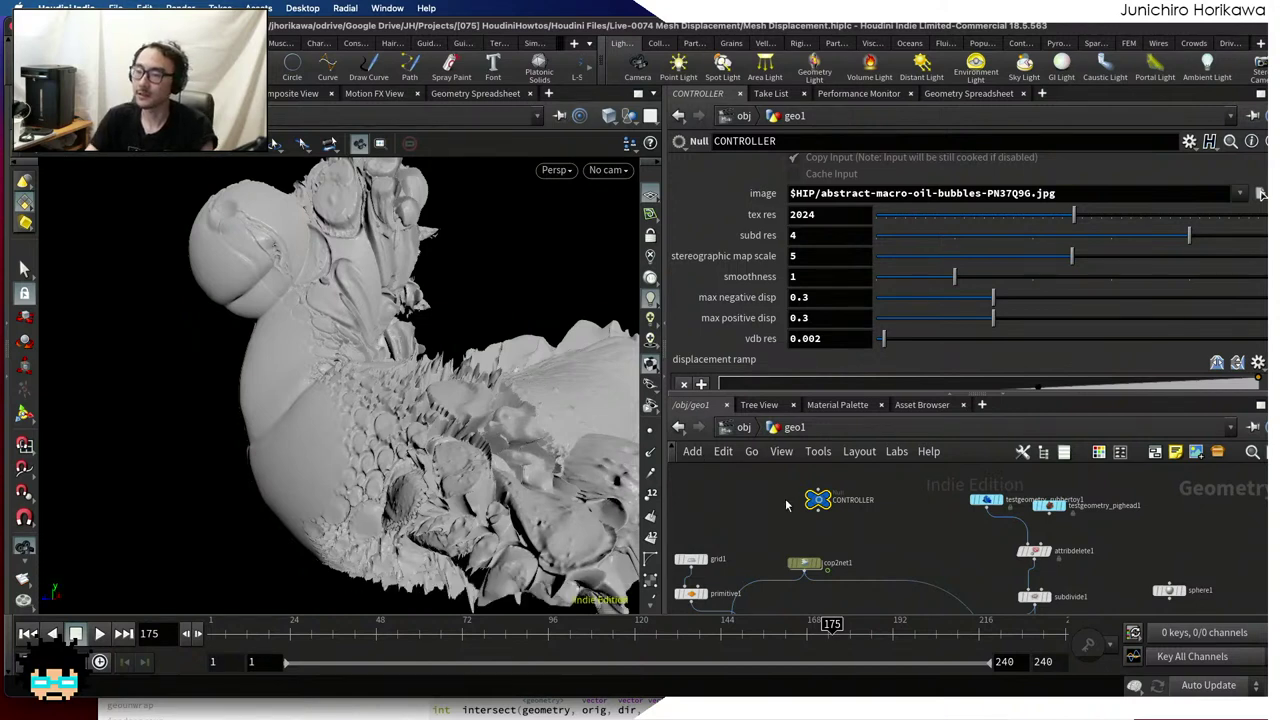
scroll(786, 505, down, 3)
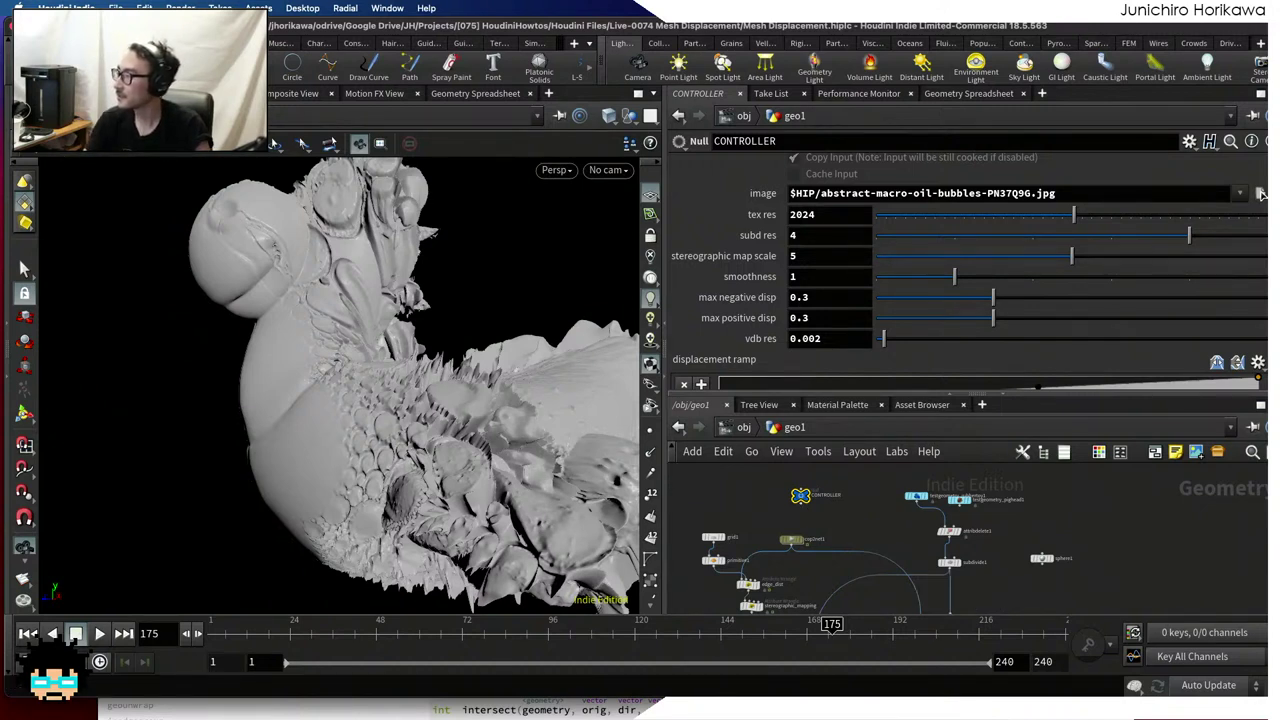
key(super+Tab)
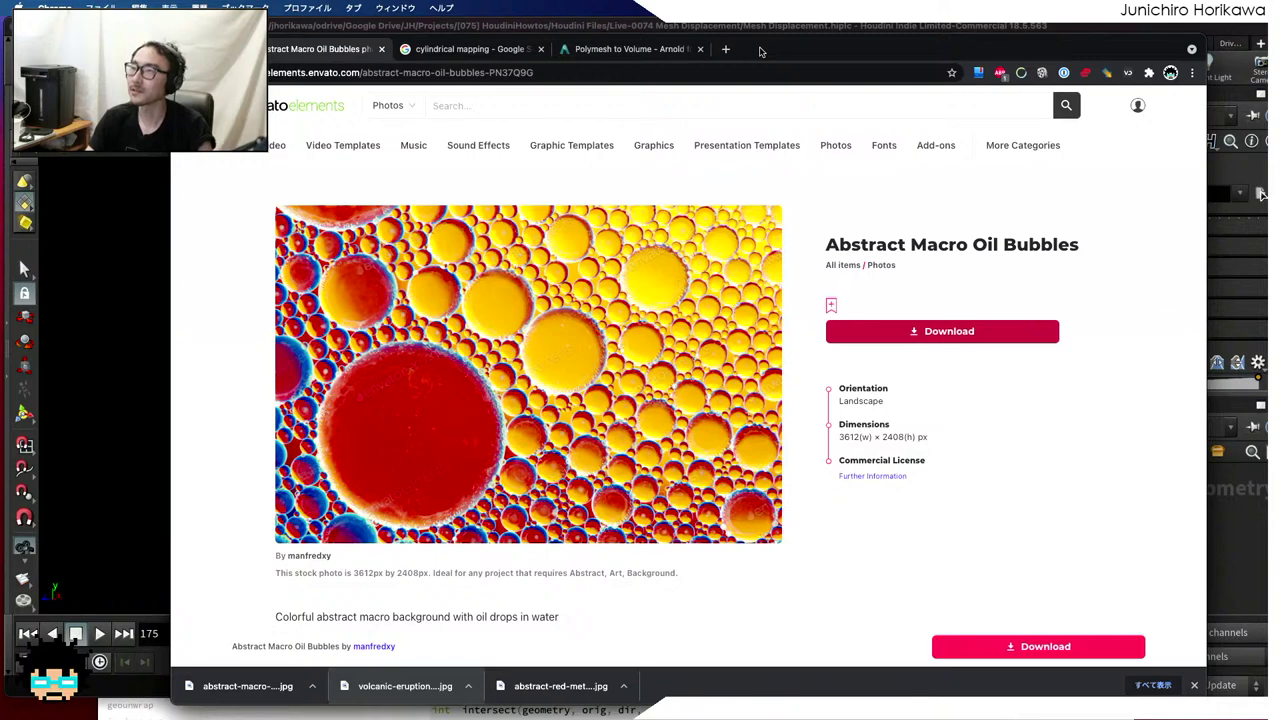
key(super+h)
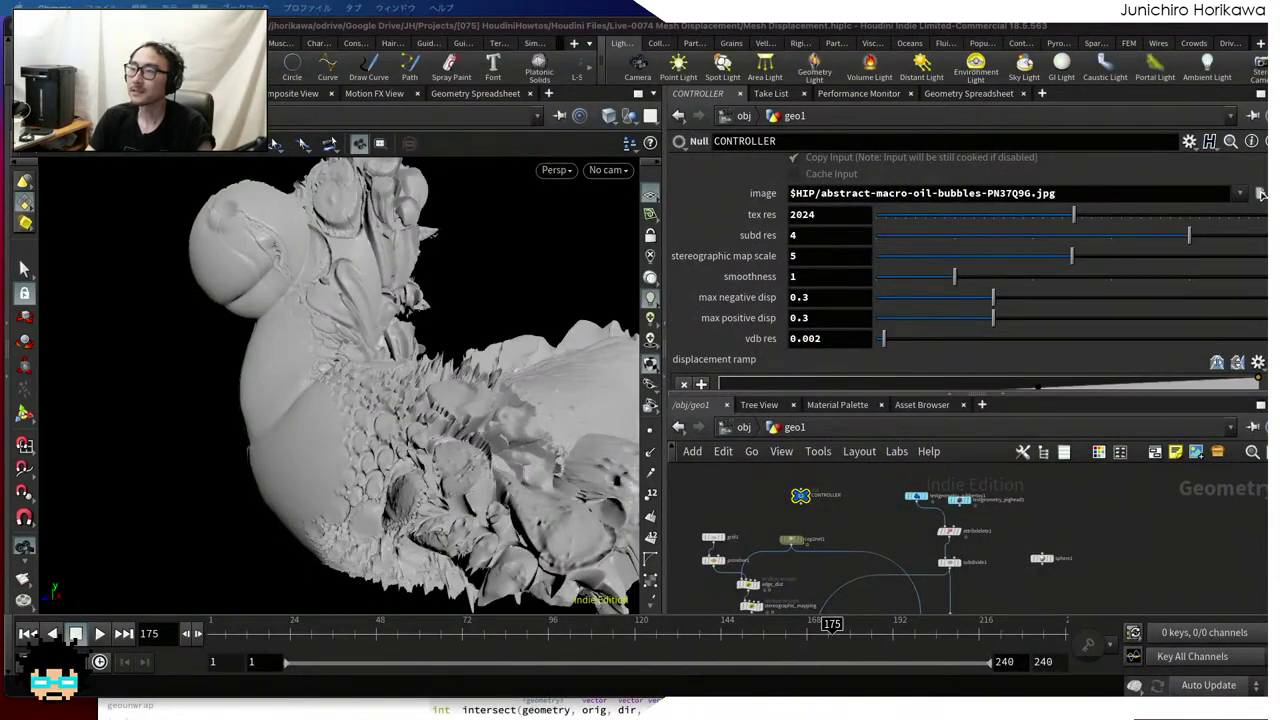